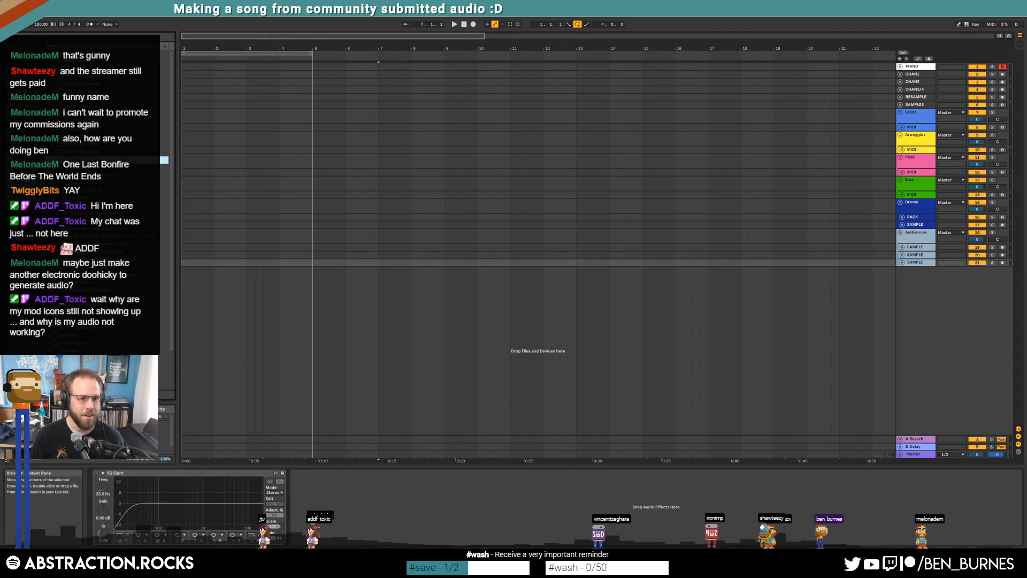
Step: Place the first two submitted audio files one after another on a new track below the ambience tracks, at about bars 5 and 9
{"action": "left_click_drag", "start_coordinate": [75, 167], "coordinate": [323, 284]}
{"action": "left_click_drag", "start_coordinate": [75, 175], "coordinate": [459, 271]}
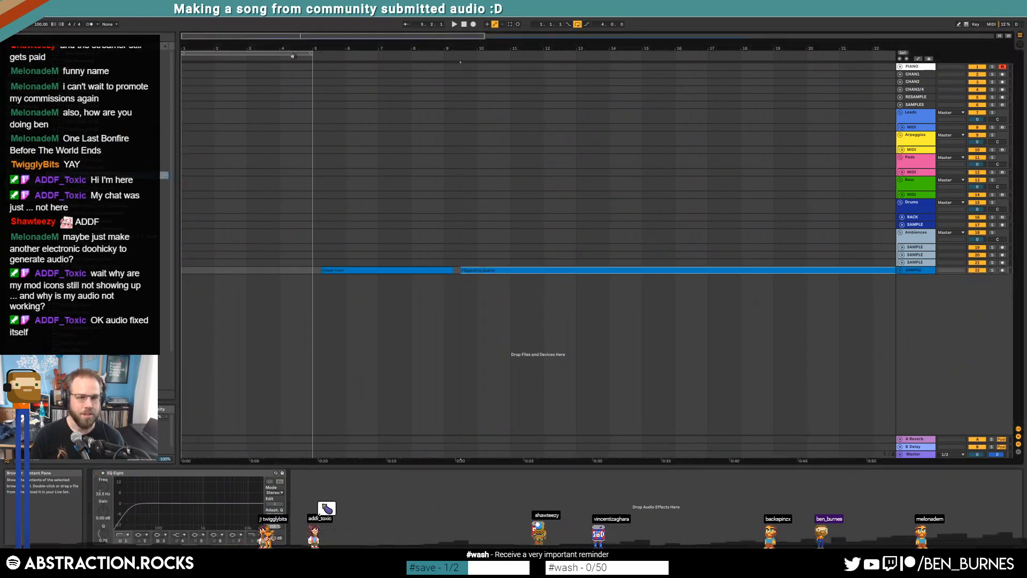
{"action": "left_click_drag", "start_coordinate": [291, 55], "coordinate": [292, 35]}
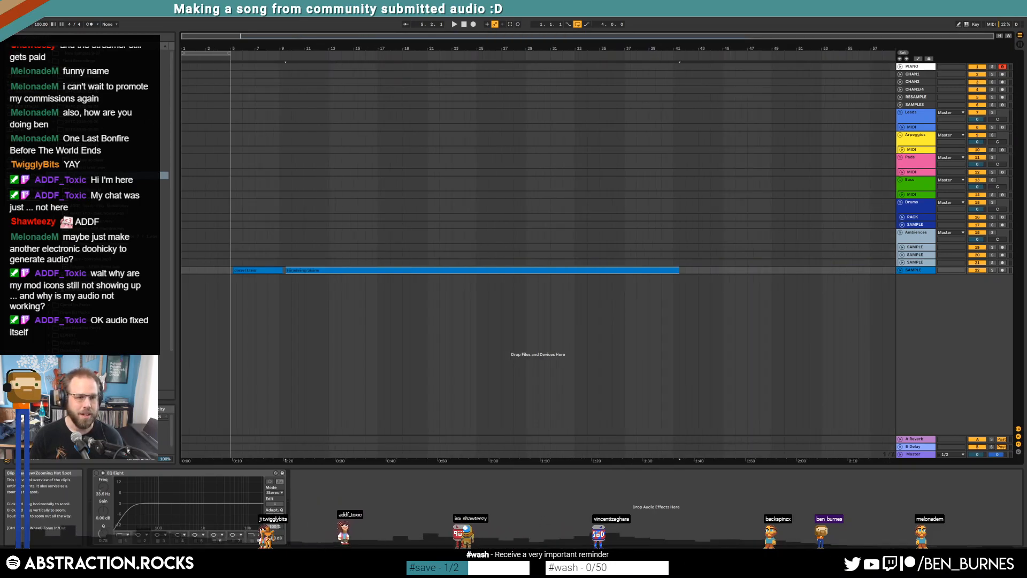
Step: Try placing the "Lifecycle of a Game" podcast recording at bar 42 on the new sample track, and move its file to the trash
{"action": "left_click_drag", "start_coordinate": [75, 175], "coordinate": [688, 273]}
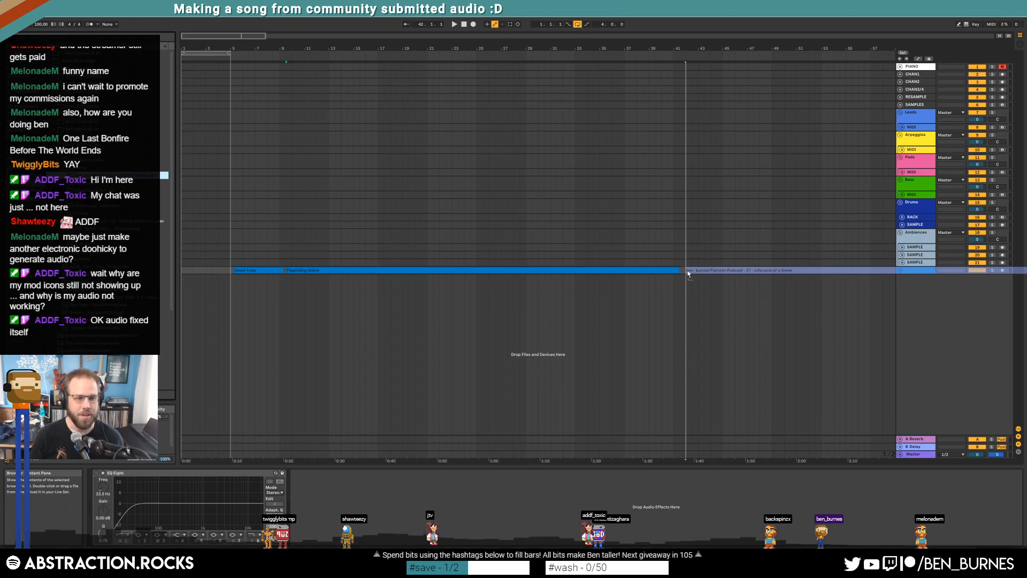
{"action": "left_click_drag", "start_coordinate": [688, 274], "coordinate": [690, 272]}
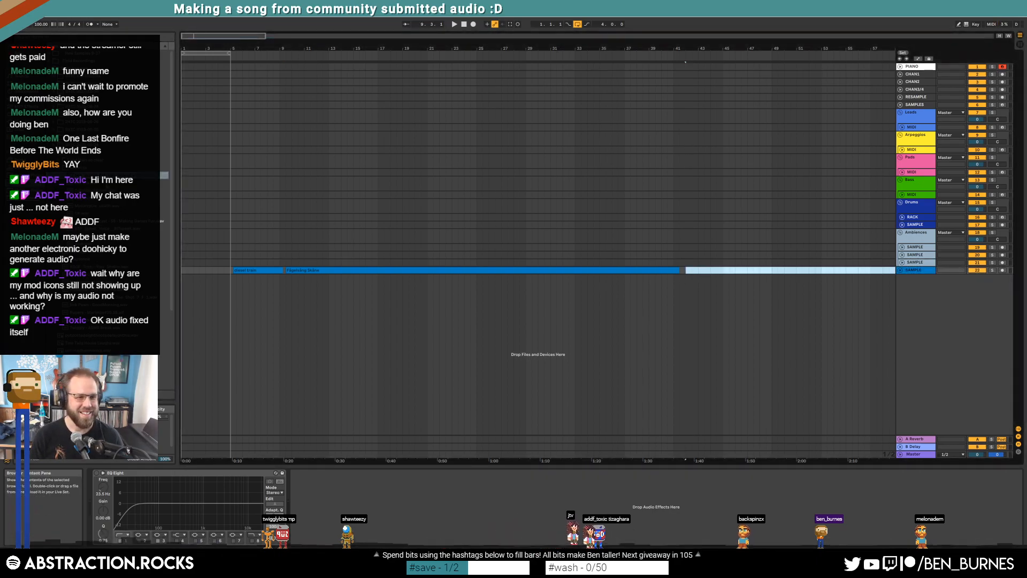
{"action": "right_click", "coordinate": [101, 176]}
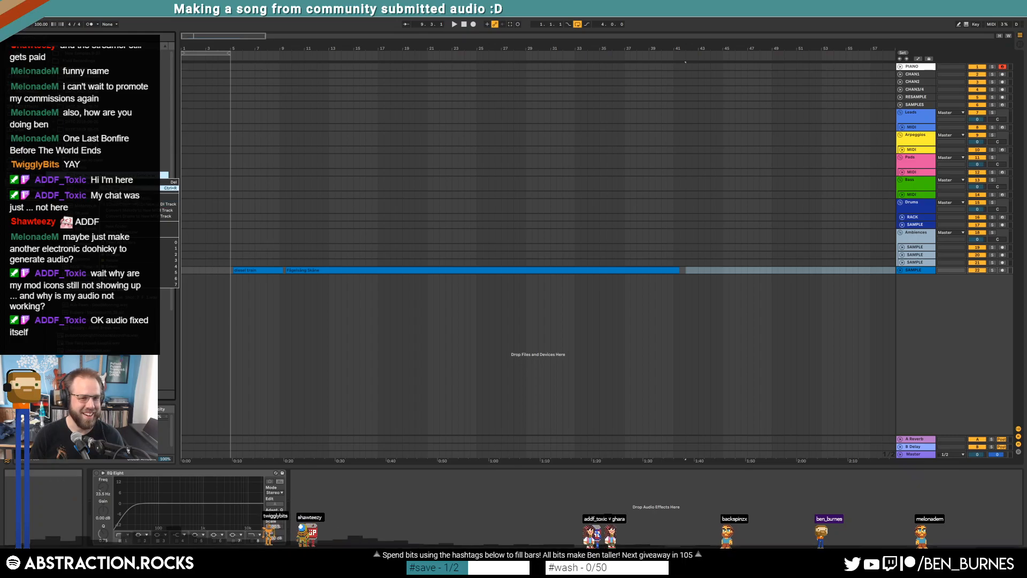
{"action": "left_click", "coordinate": [134, 183]}
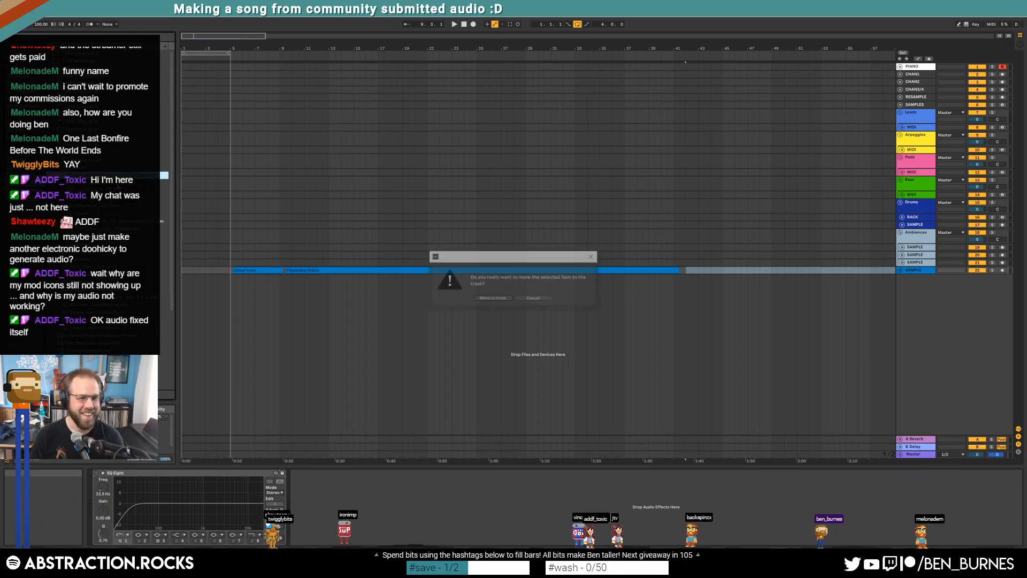
{"action": "left_click", "coordinate": [493, 299]}
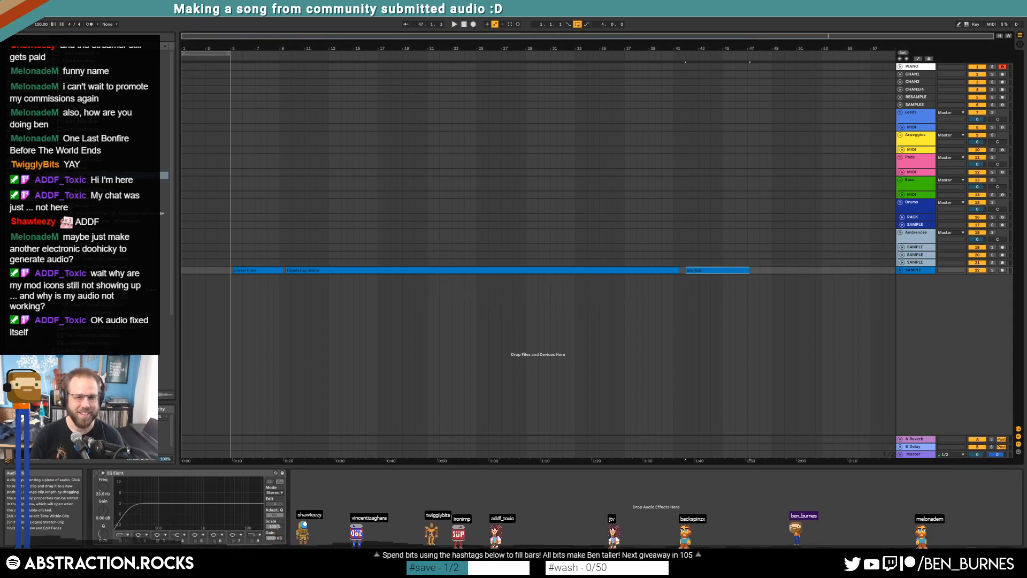
Step: Add a short sample at about bar 49 and the next block of audio files from bar 52 on the same track
{"action": "mouse_move", "coordinate": [128, 182]}
{"action": "left_mouse_down"}
{"action": "mouse_move", "coordinate": [747, 292]}
{"action": "mouse_move", "coordinate": [752, 274]}
{"action": "mouse_move", "coordinate": [784, 272]}
{"action": "left_mouse_up"}
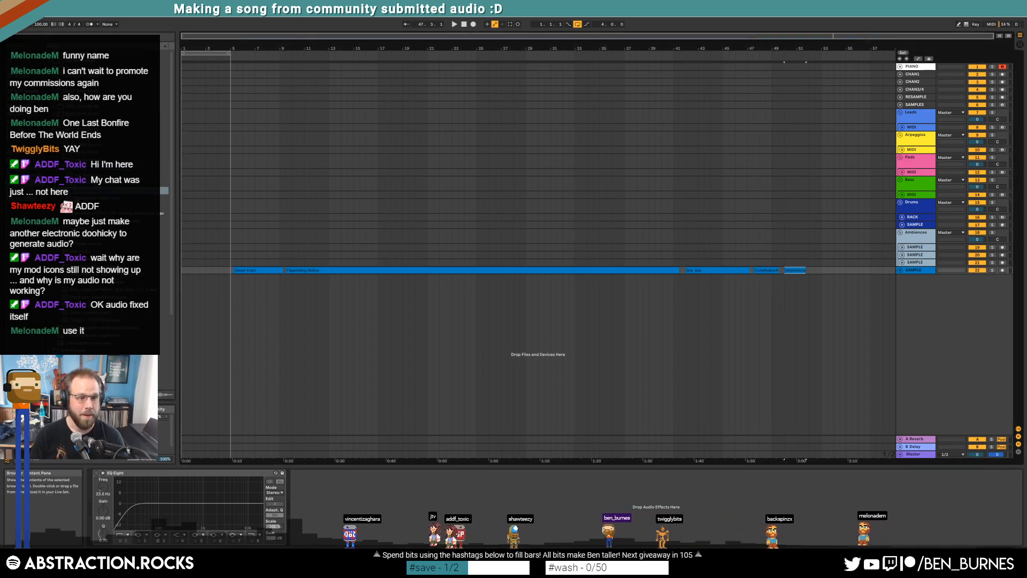
{"action": "left_click", "coordinate": [107, 198]}
{"action": "left_click", "coordinate": [107, 236]}
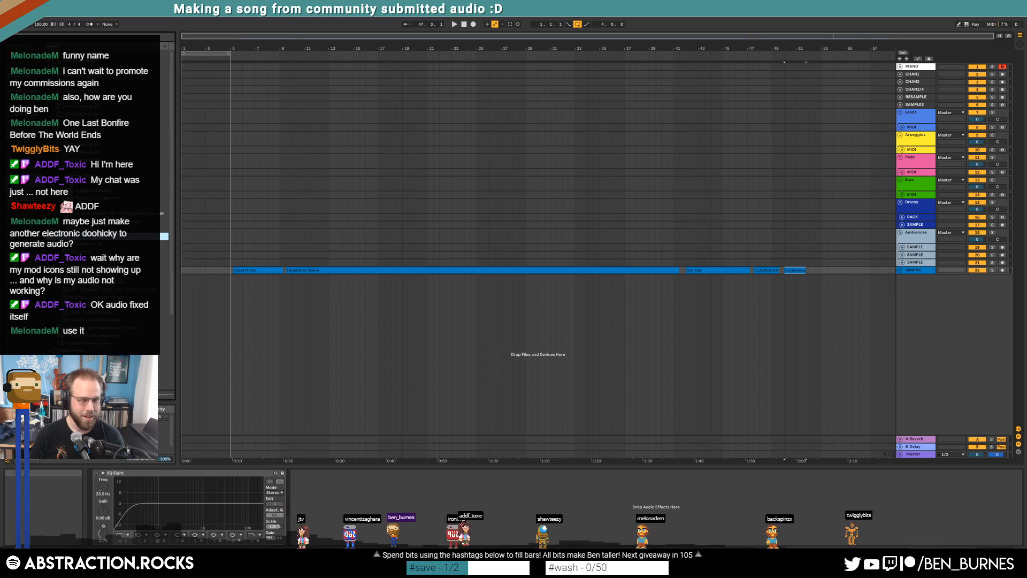
{"action": "left_click", "coordinate": [107, 198], "text": "shift"}
{"action": "left_click_drag", "start_coordinate": [107, 198], "coordinate": [812, 275]}
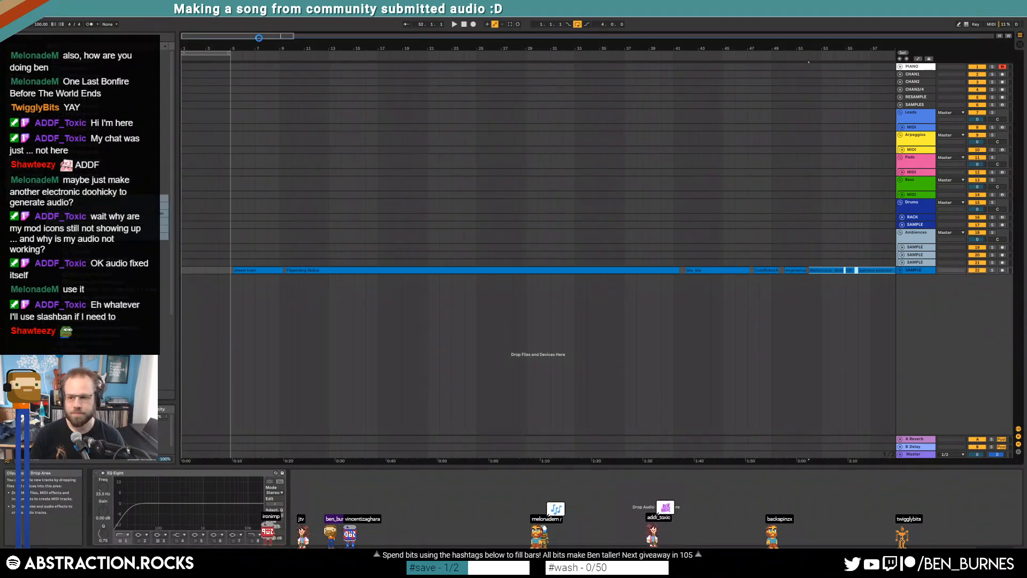
{"action": "double_click", "coordinate": [258, 37]}
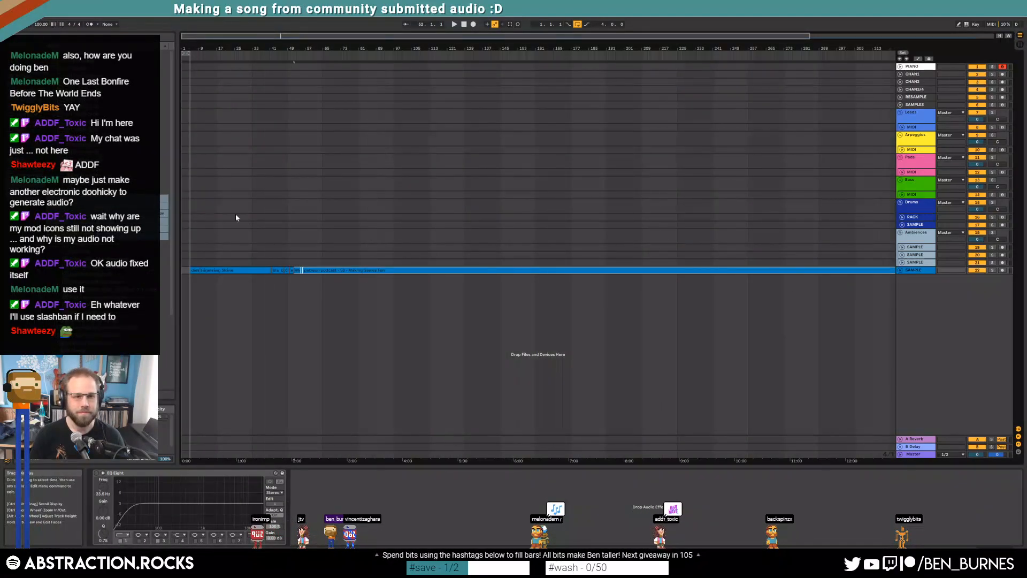
Step: Add the next block of audio files and line them up on the shared sample track from about bar 57, replacing the long podcast clip
{"action": "left_click", "coordinate": [107, 175]}
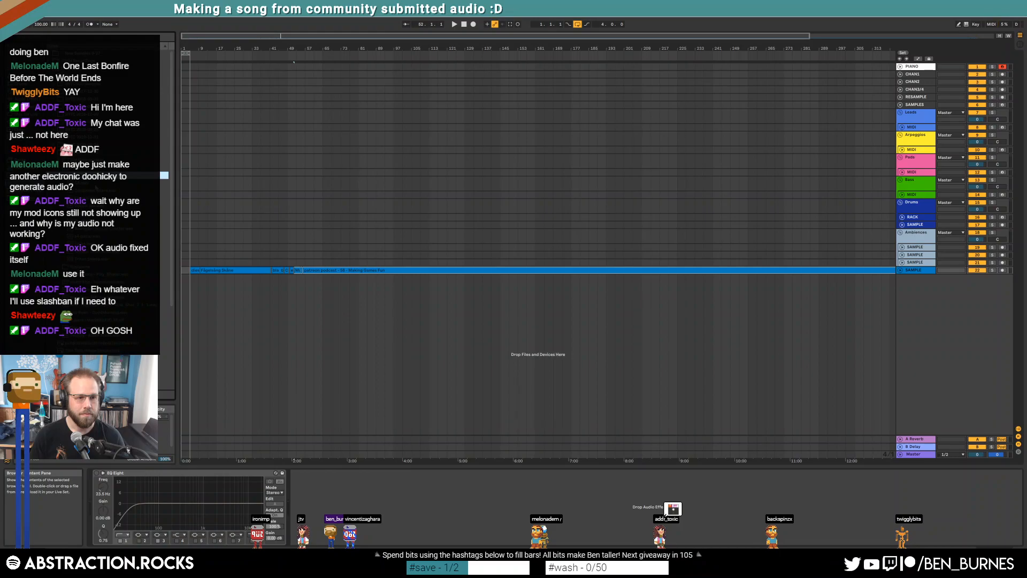
{"action": "key", "text": "Down"}
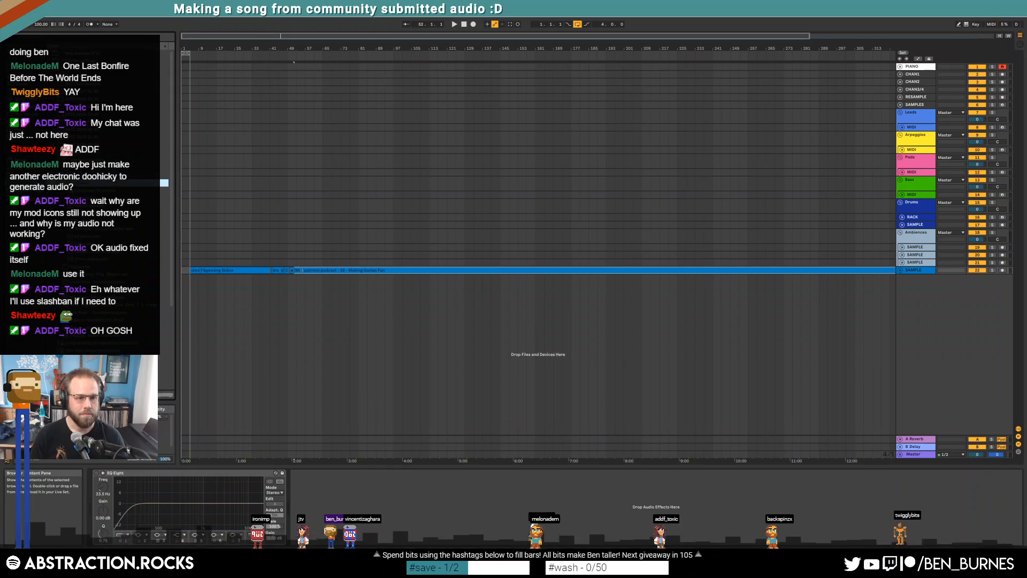
{"action": "left_click", "coordinate": [107, 258], "text": "shift"}
{"action": "left_click_drag", "start_coordinate": [107, 259], "coordinate": [862, 269]}
{"action": "left_click_drag", "start_coordinate": [476, 301], "coordinate": [306, 283]}
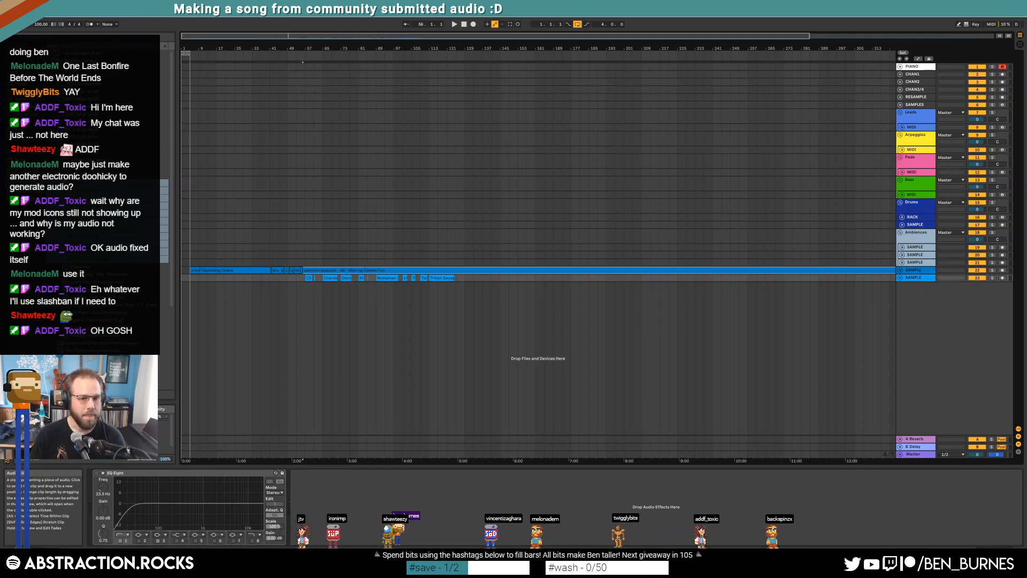
{"action": "left_click", "coordinate": [561, 278]}
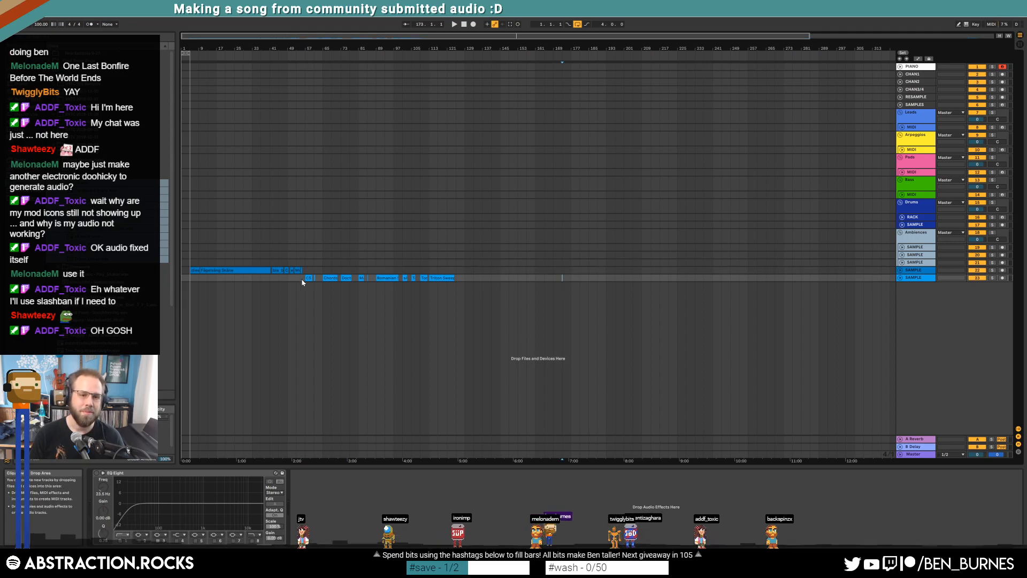
{"action": "left_click_drag", "start_coordinate": [463, 279], "coordinate": [308, 269]}
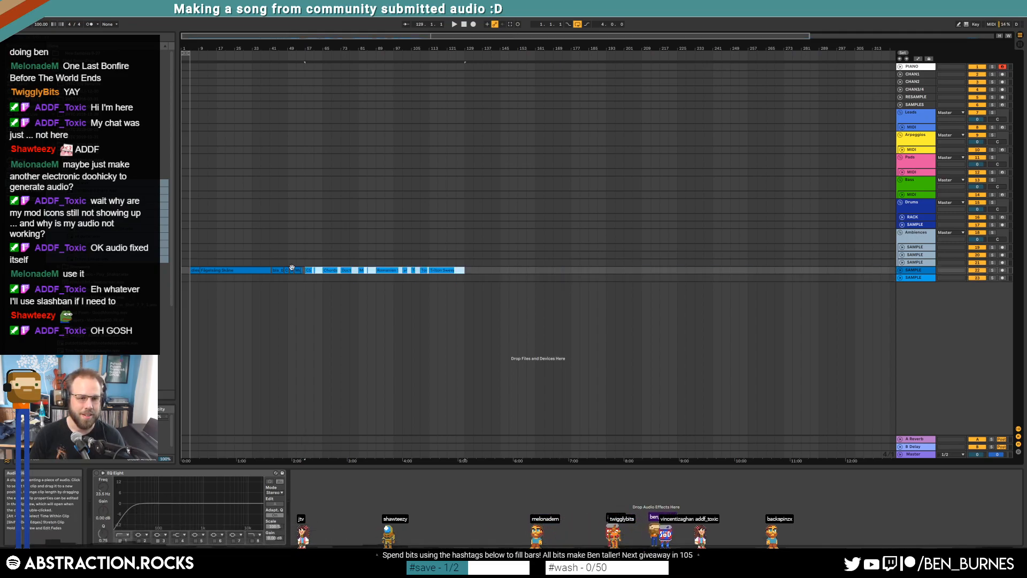
Step: Move the file of the removed long podcast recording to the trash
{"action": "left_click", "coordinate": [107, 176]}
{"action": "left_click", "coordinate": [85, 168]}
{"action": "right_click", "coordinate": [85, 214]}
{"action": "left_click", "coordinate": [97, 219]}
{"action": "left_click", "coordinate": [478, 301]}
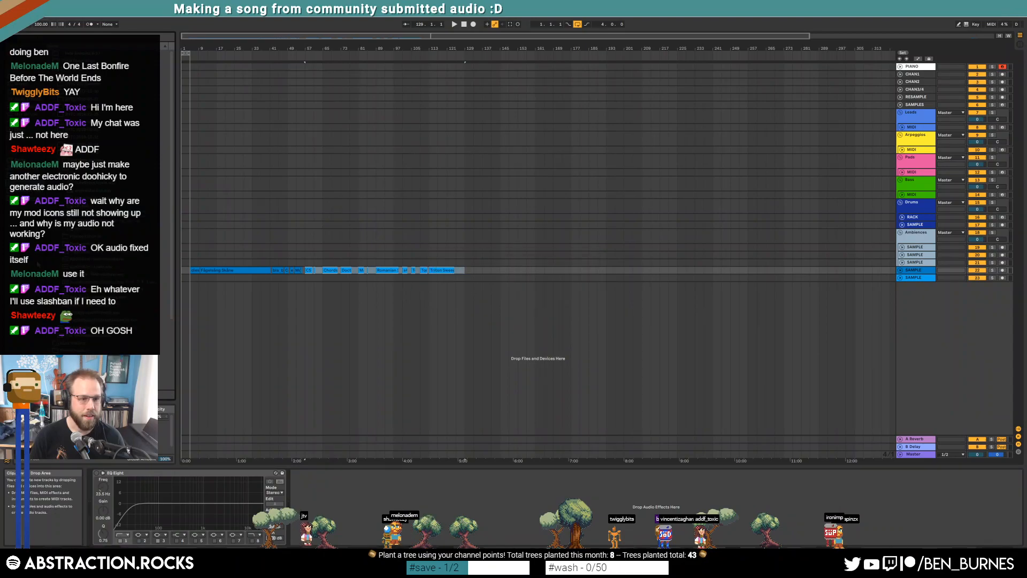
Step: Add the next few audio files in sequence on the same sample track from bar 125
{"action": "left_click", "coordinate": [80, 175]}
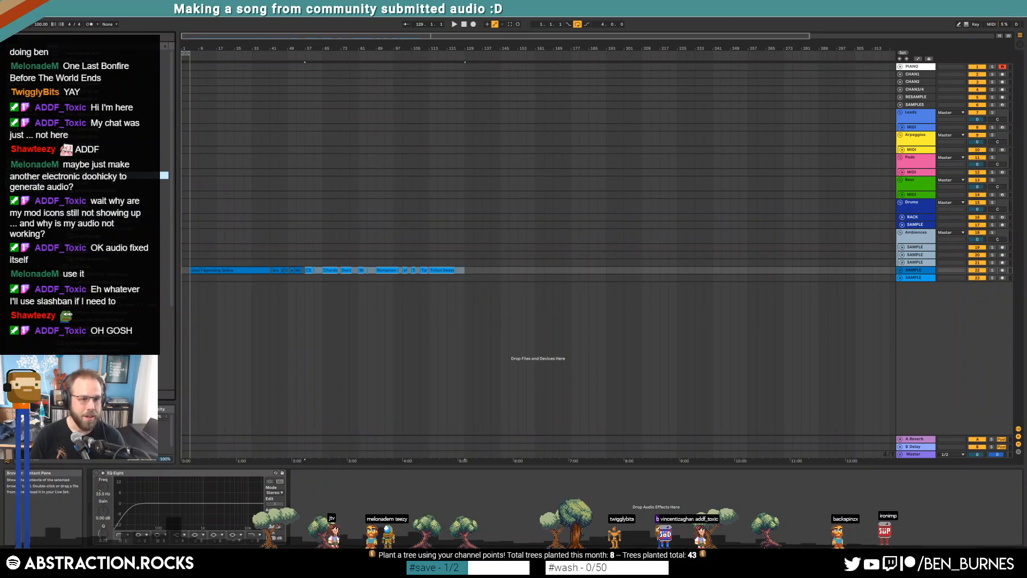
{"action": "left_click", "coordinate": [81, 183]}
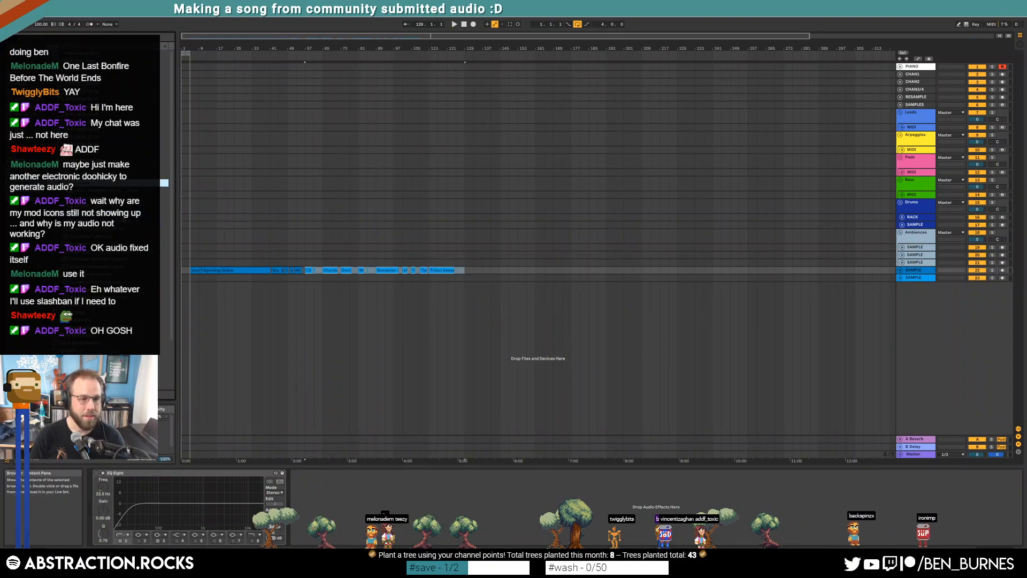
{"action": "left_click", "coordinate": [80, 213]}
{"action": "left_click", "coordinate": [80, 198], "text": "shift"}
{"action": "left_click_drag", "start_coordinate": [80, 205], "coordinate": [455, 272]}
Step: Select the remaining block of submitted audio files and place them in sequence on the same sample track from bar 141
{"action": "left_click", "coordinate": [80, 282]}
{"action": "key", "text": "shift+Up"}
{"action": "key", "text": "shift+Up"}
{"action": "key", "text": "shift+Up"}
{"action": "key", "text": "shift+Up"}
{"action": "key", "text": "shift+Up"}
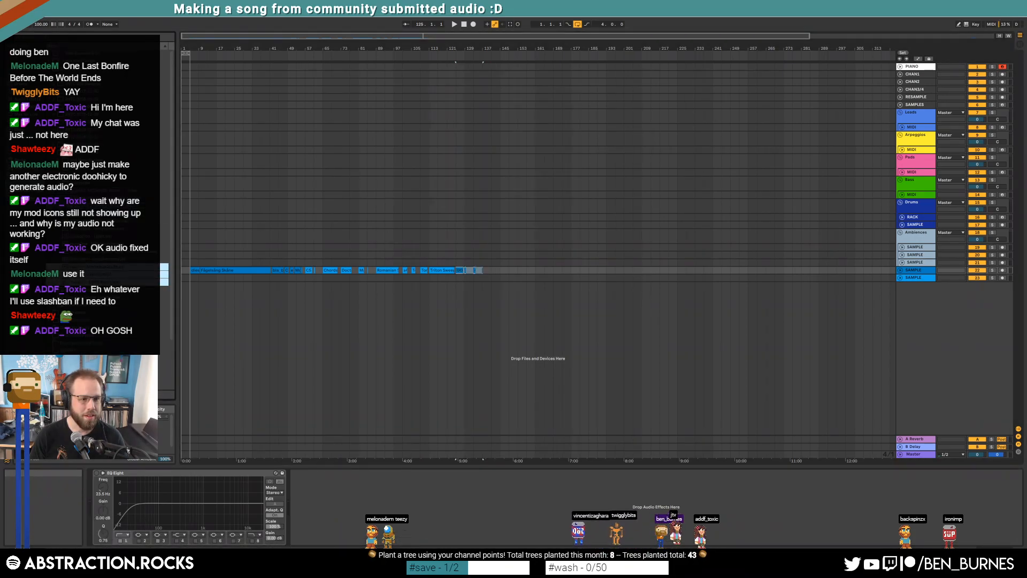
{"action": "key", "text": "shift+Up"}
{"action": "key", "text": "shift+Up"}
{"action": "key", "text": "shift+Up"}
{"action": "mouse_move", "coordinate": [80, 251]}
{"action": "left_mouse_down"}
{"action": "mouse_move", "coordinate": [117, 235]}
{"action": "mouse_move", "coordinate": [495, 275]}
{"action": "left_mouse_up"}
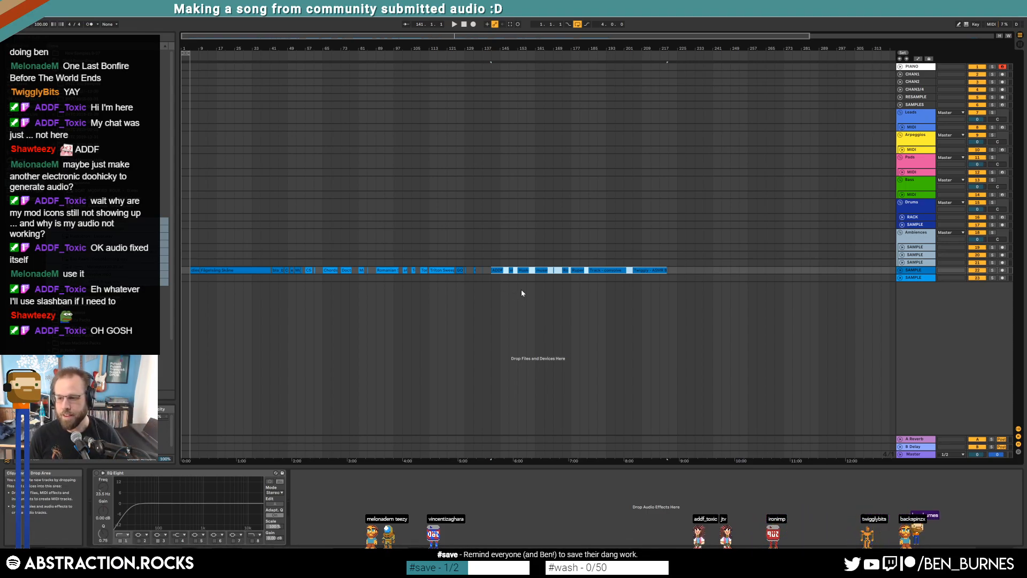
{"action": "left_click", "coordinate": [588, 277]}
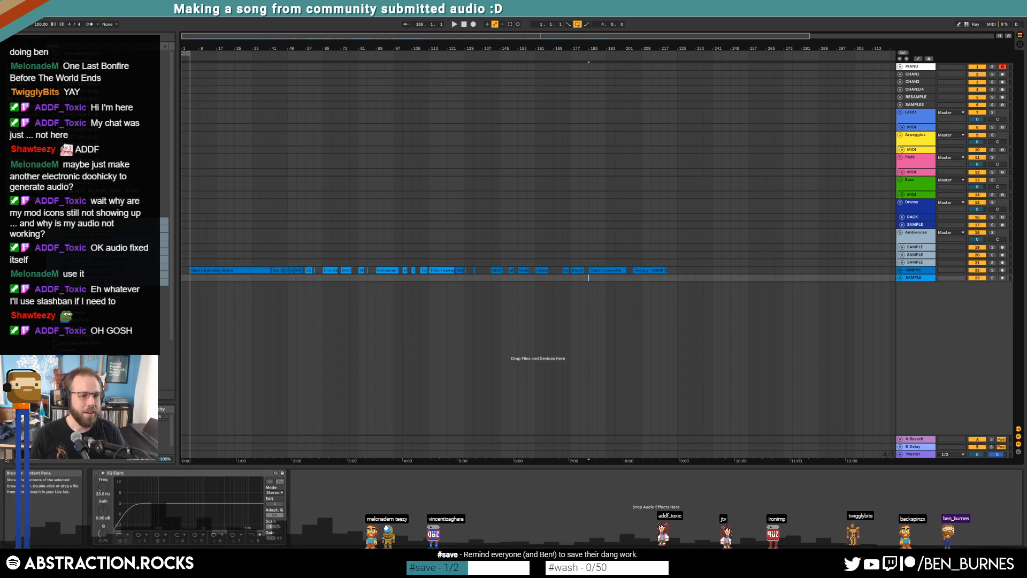
Step: Collapse the folder of submitted files and unfold the filled sample track to show its clip waveforms
{"action": "left_click", "coordinate": [107, 183]}
{"action": "key", "text": "Left"}
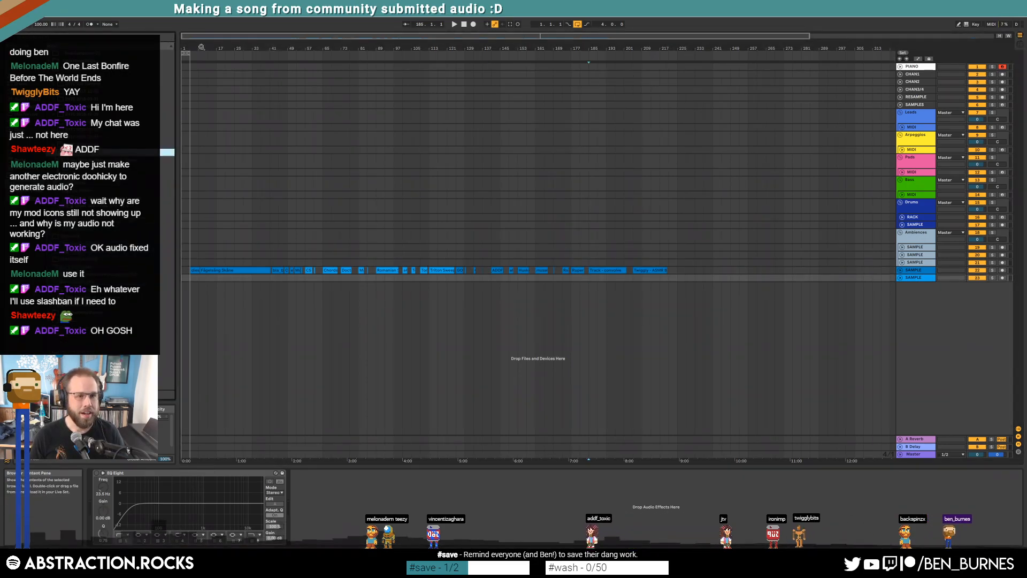
{"action": "left_click_drag", "start_coordinate": [213, 36], "coordinate": [229, 56]}
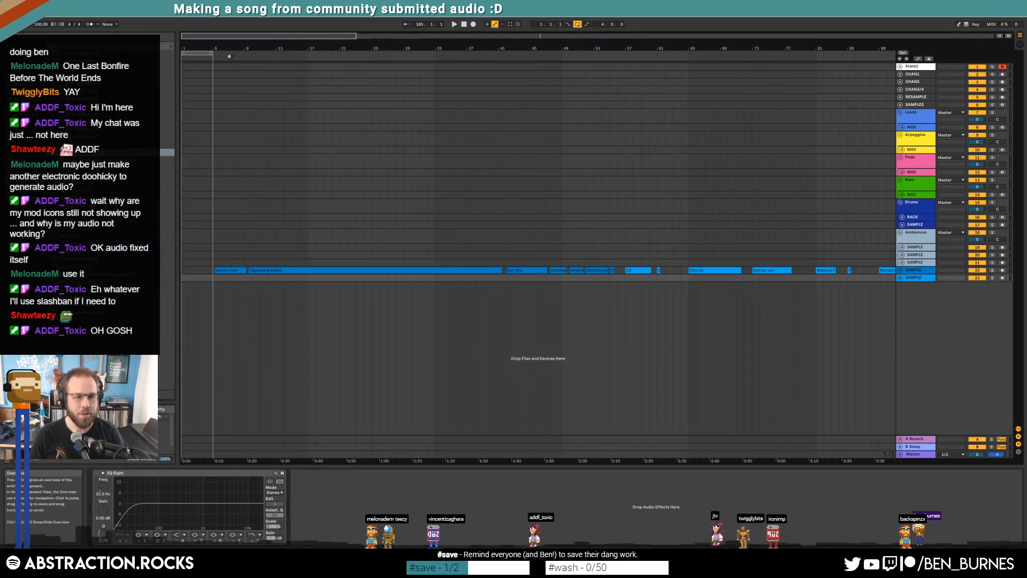
{"action": "left_click", "coordinate": [900, 270]}
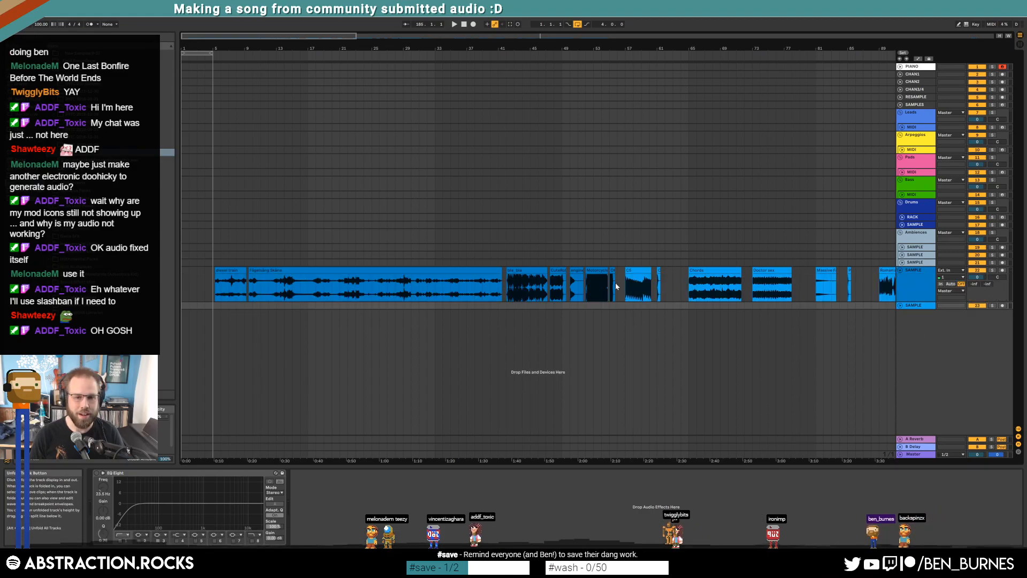
Step: Examine the waveforms of individual submitted clips near bars 52, 57 and 141 in the clip view
{"action": "double_click", "coordinate": [591, 270]}
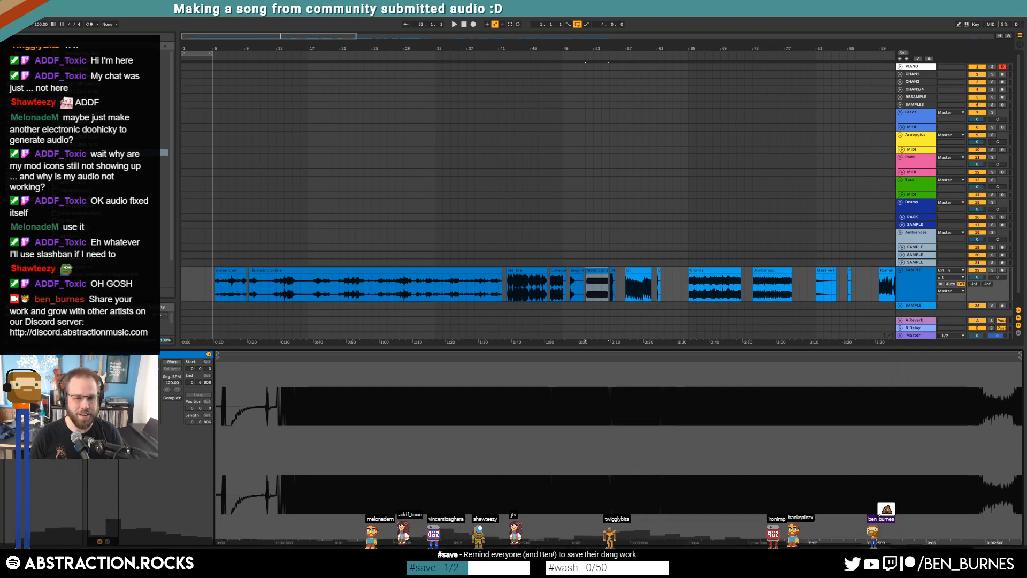
{"action": "left_click_drag", "start_coordinate": [260, 35], "coordinate": [442, 31]}
{"action": "left_click", "coordinate": [557, 268]}
{"action": "left_click_drag", "start_coordinate": [156, 396], "coordinate": [156, 409]}
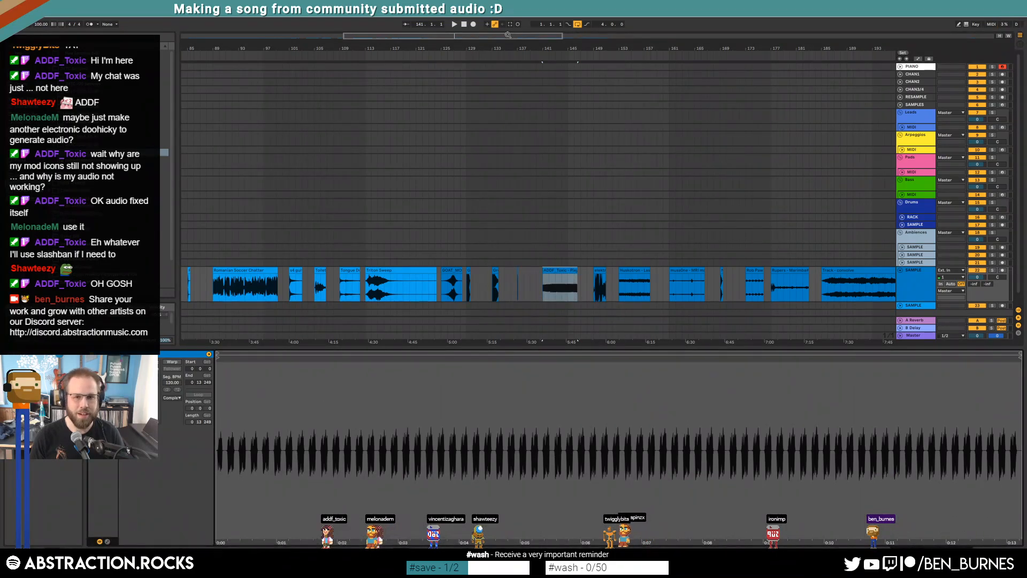
{"action": "left_click_drag", "start_coordinate": [453, 35], "coordinate": [302, 36]}
{"action": "left_click", "coordinate": [501, 269]}
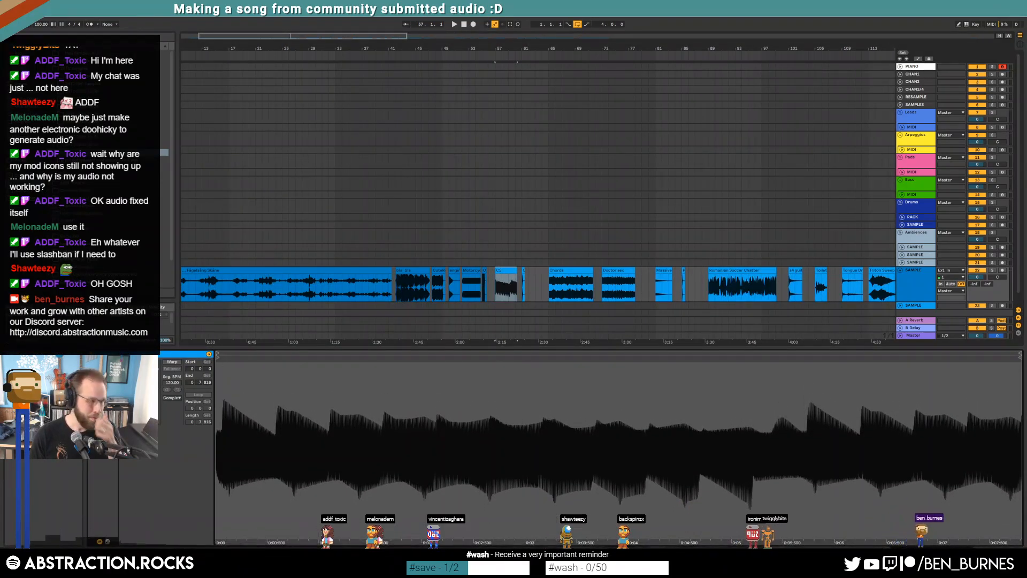
{"action": "left_click_drag", "start_coordinate": [241, 39], "coordinate": [223, 45]}
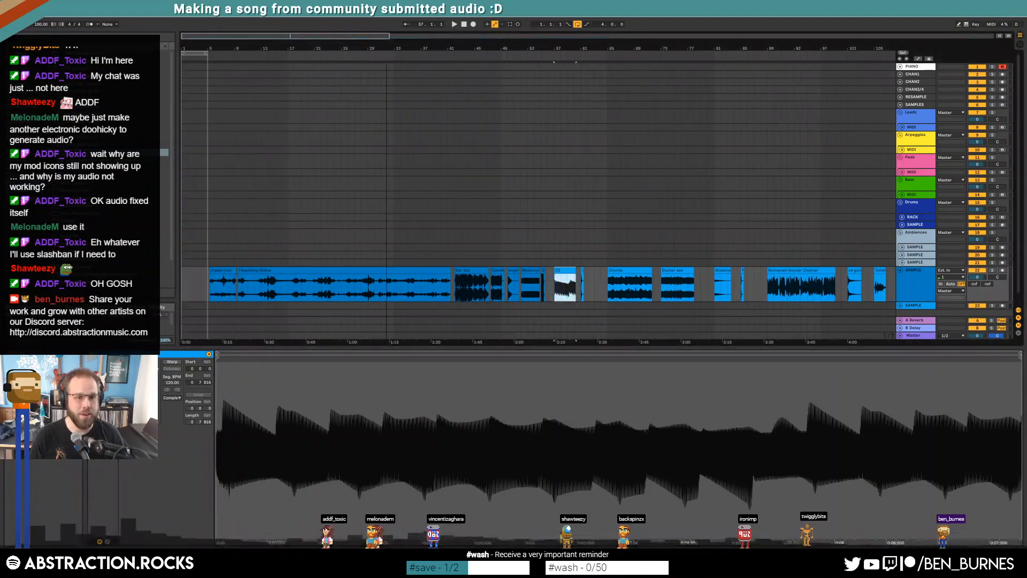
Step: Open the first clip on the sample track and play it from its start
{"action": "left_click", "coordinate": [216, 296]}
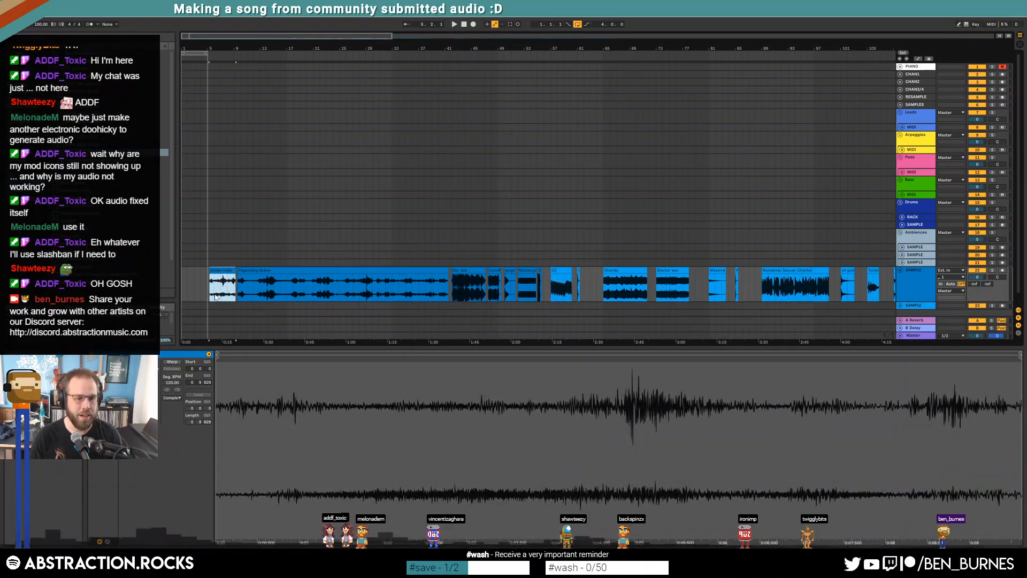
{"action": "left_click", "coordinate": [212, 291]}
{"action": "key", "text": "space"}
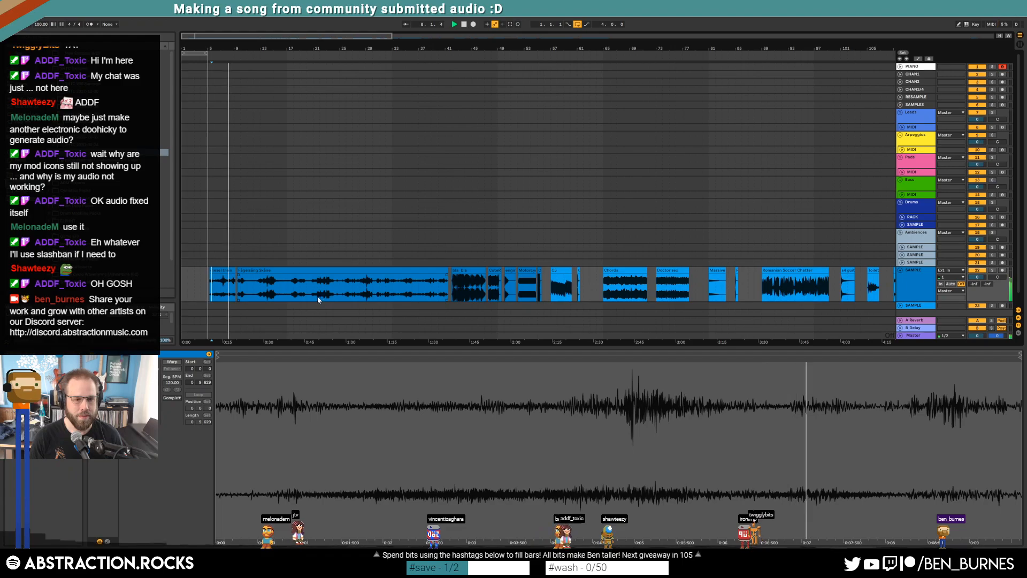
Step: Audition the long second clip by playing it from several successive points along its length
{"action": "left_click", "coordinate": [276, 295]}
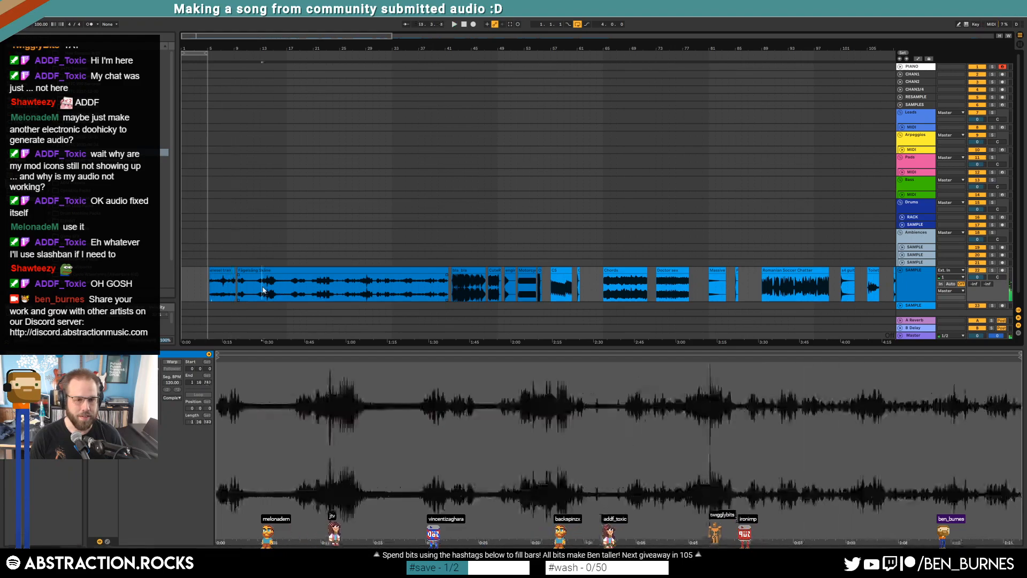
{"action": "left_click", "coordinate": [293, 293]}
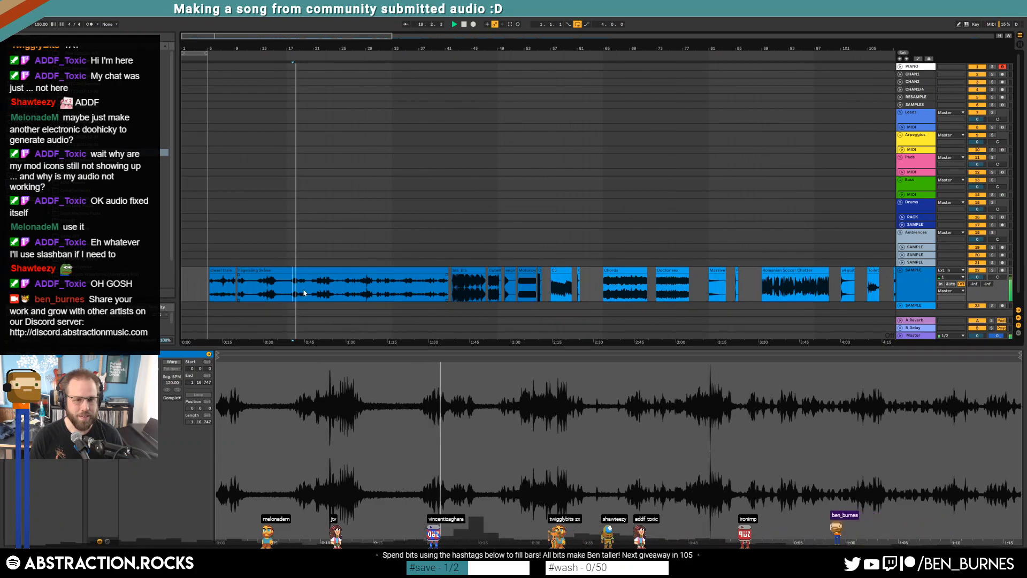
{"action": "left_click", "coordinate": [317, 289]}
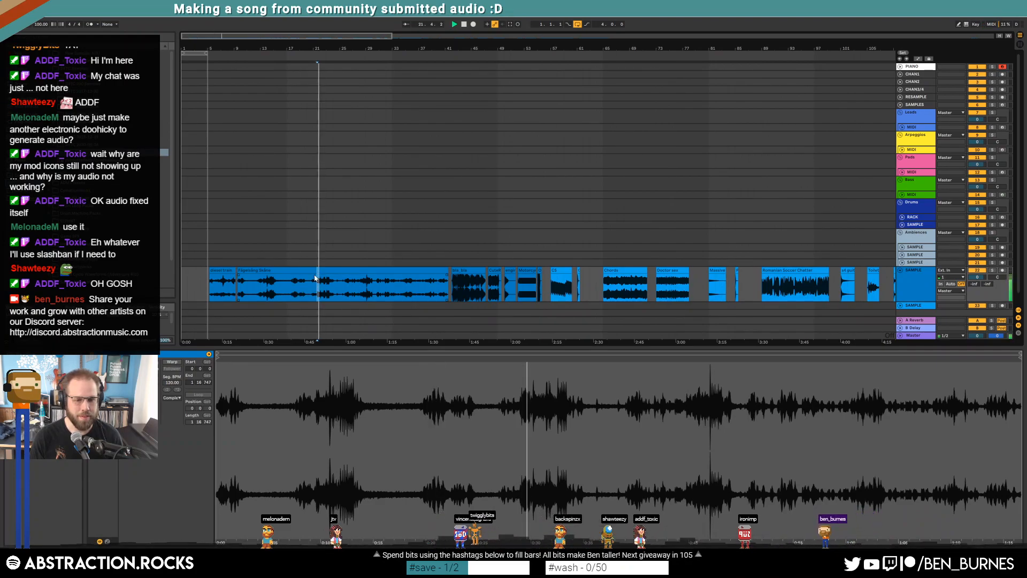
{"action": "left_click", "coordinate": [364, 288]}
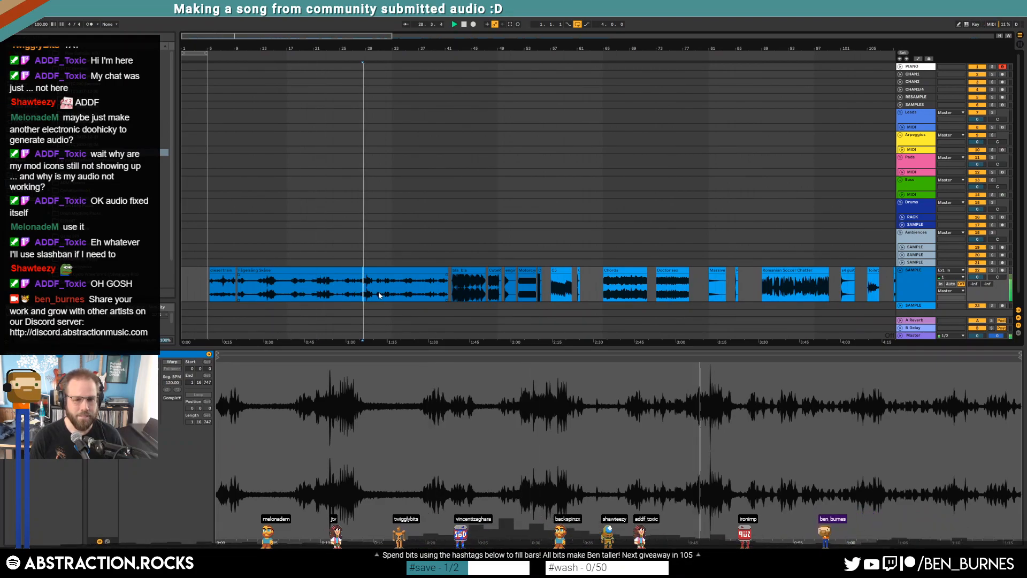
Step: Lower the gain of the clips starting at bars 42 and 47 and listen to each one
{"action": "left_click", "coordinate": [464, 272]}
{"action": "key", "text": "space"}
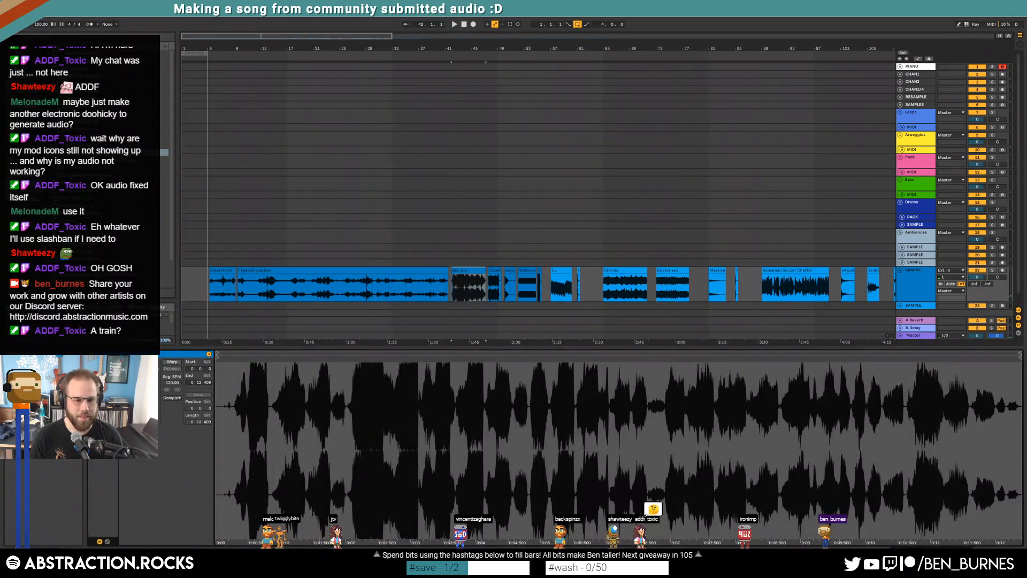
{"action": "key", "text": "space"}
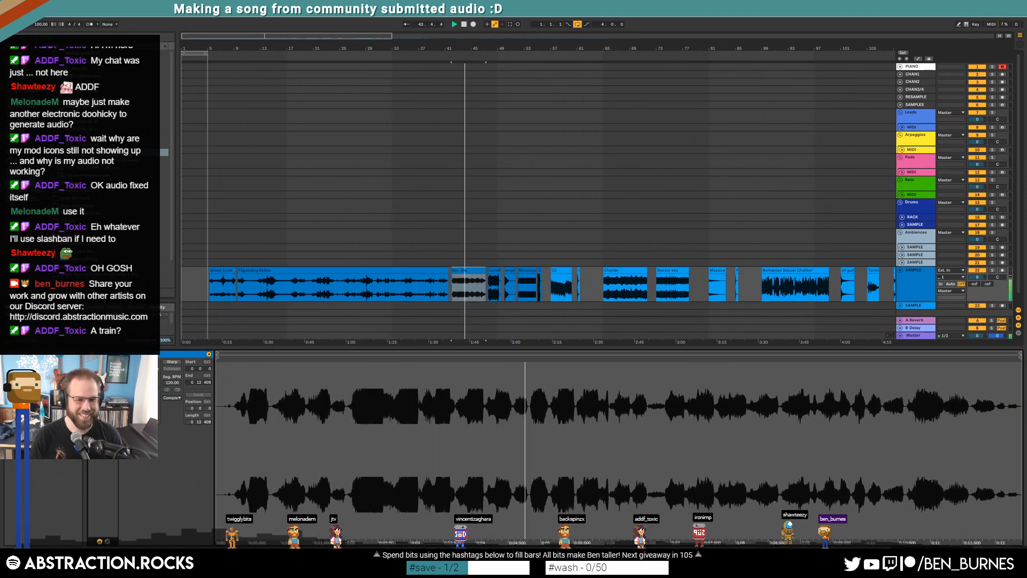
{"action": "left_click", "coordinate": [494, 269]}
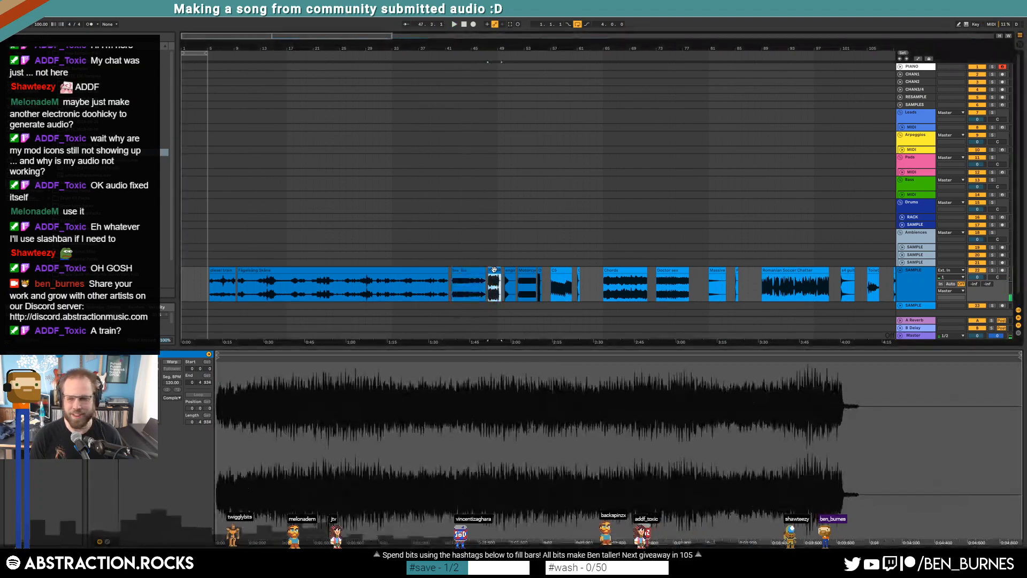
{"action": "key", "text": "space"}
{"action": "left_click_drag", "start_coordinate": [150, 390], "coordinate": [150, 398]}
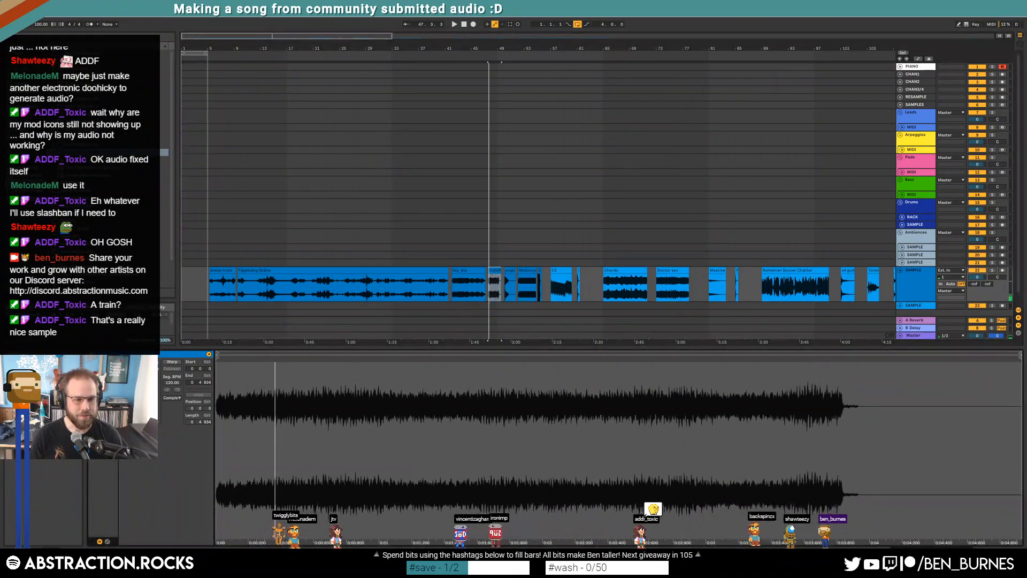
{"action": "left_click", "coordinate": [494, 285]}
Step: Turn down the gain of the clips starting at bars 50 and 52 and play both
{"action": "left_click", "coordinate": [510, 270]}
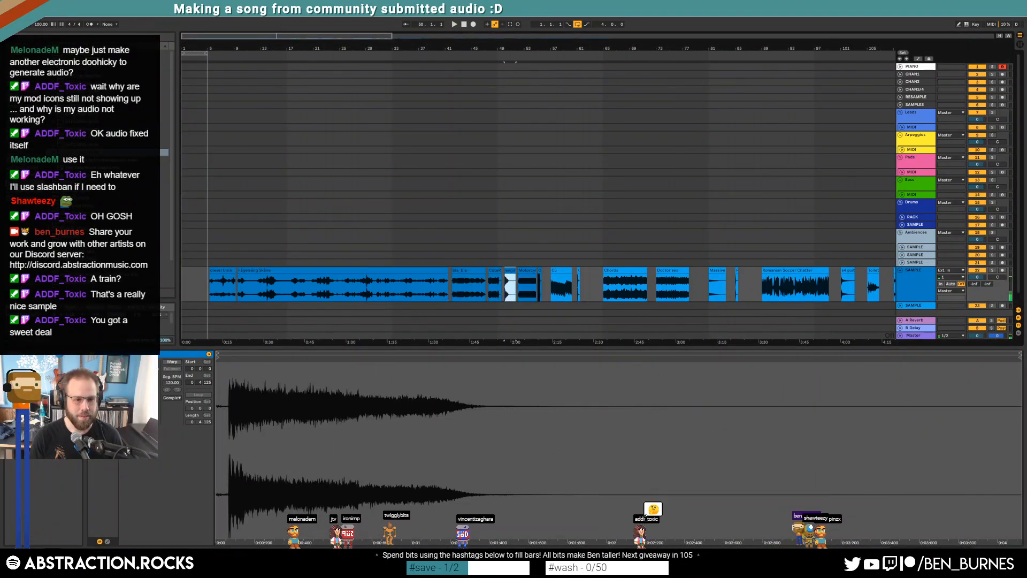
{"action": "left_click_drag", "start_coordinate": [151, 400], "coordinate": [152, 410]}
{"action": "key", "text": "space"}
{"action": "key", "text": "space"}
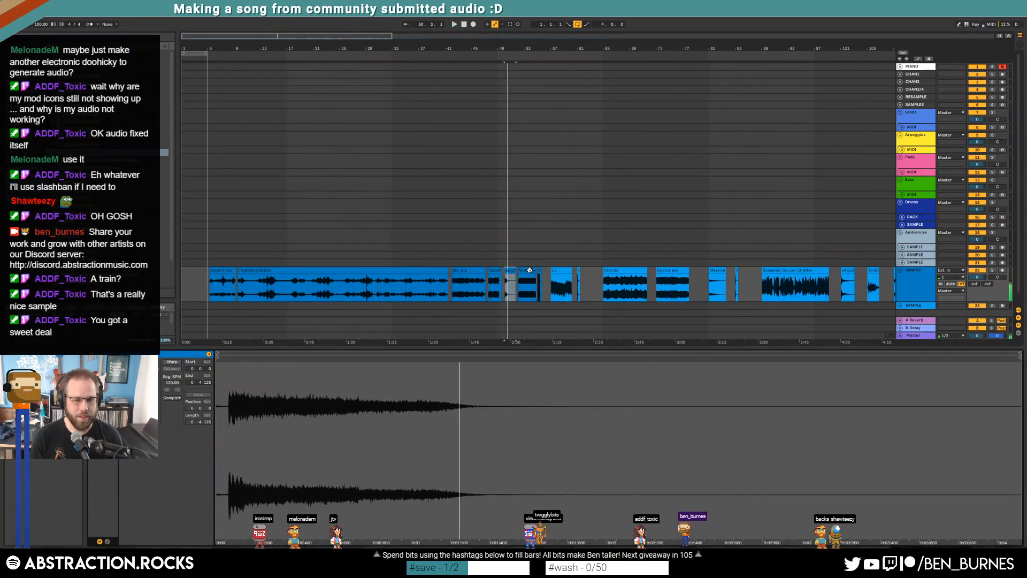
{"action": "key", "text": "space"}
{"action": "left_click", "coordinate": [530, 269]}
{"action": "left_click_drag", "start_coordinate": [152, 400], "coordinate": [151, 414]}
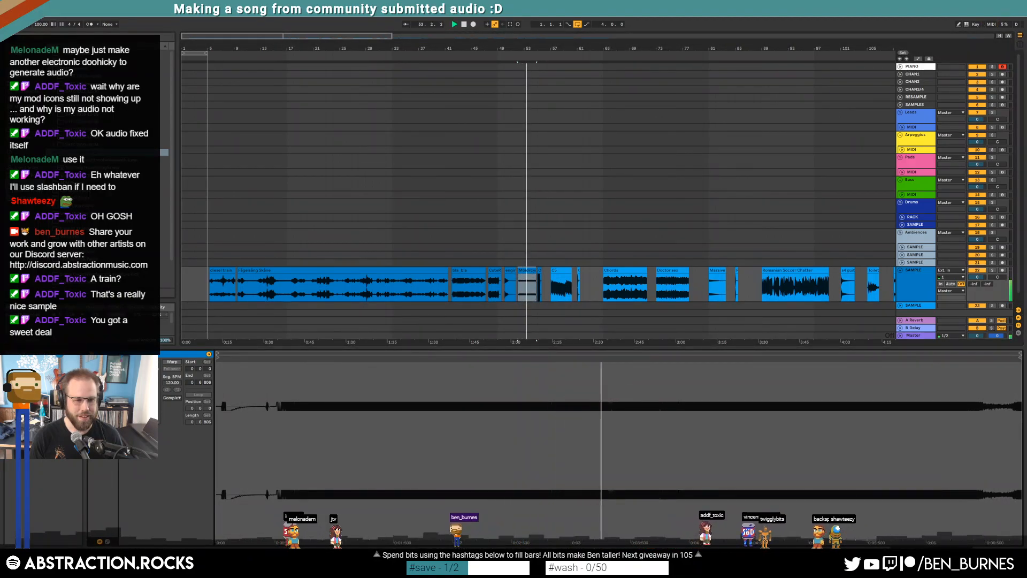
Step: Audition the clips starting at bars 55, 57 and 61, reducing the gain of the one at bar 57
{"action": "left_click", "coordinate": [539, 269]}
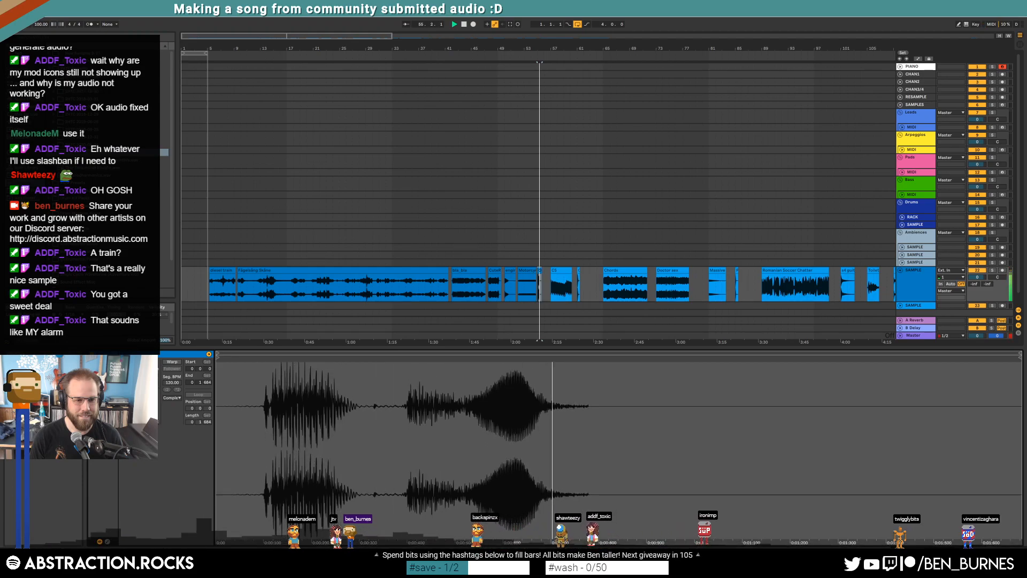
{"action": "left_click", "coordinate": [558, 270]}
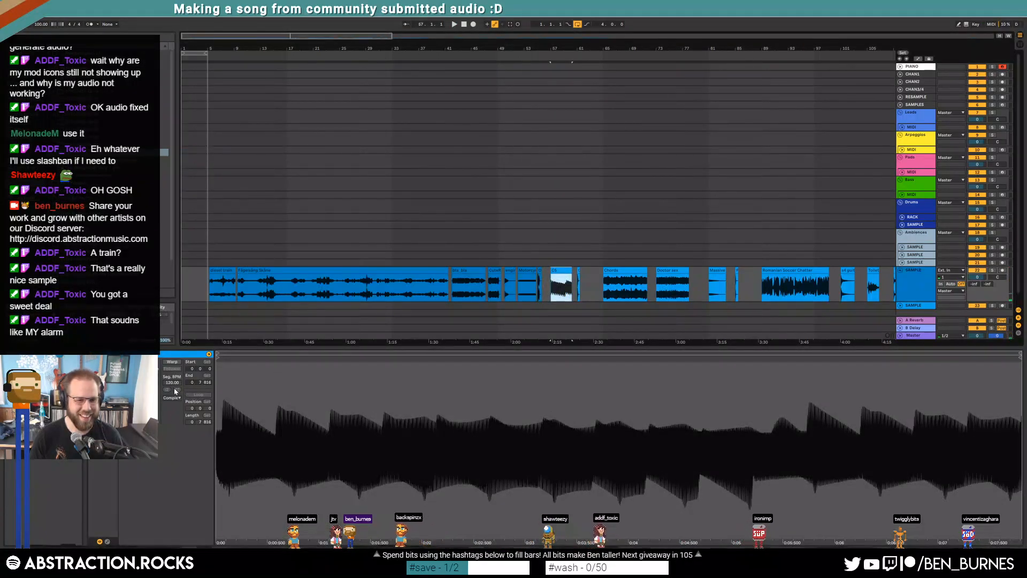
{"action": "key", "text": "space"}
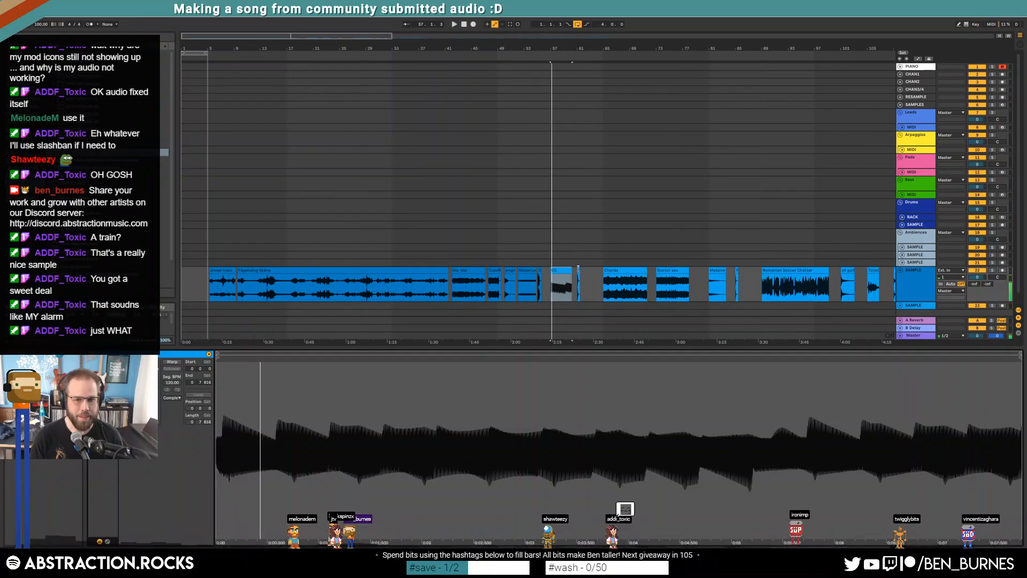
{"action": "left_click", "coordinate": [578, 268]}
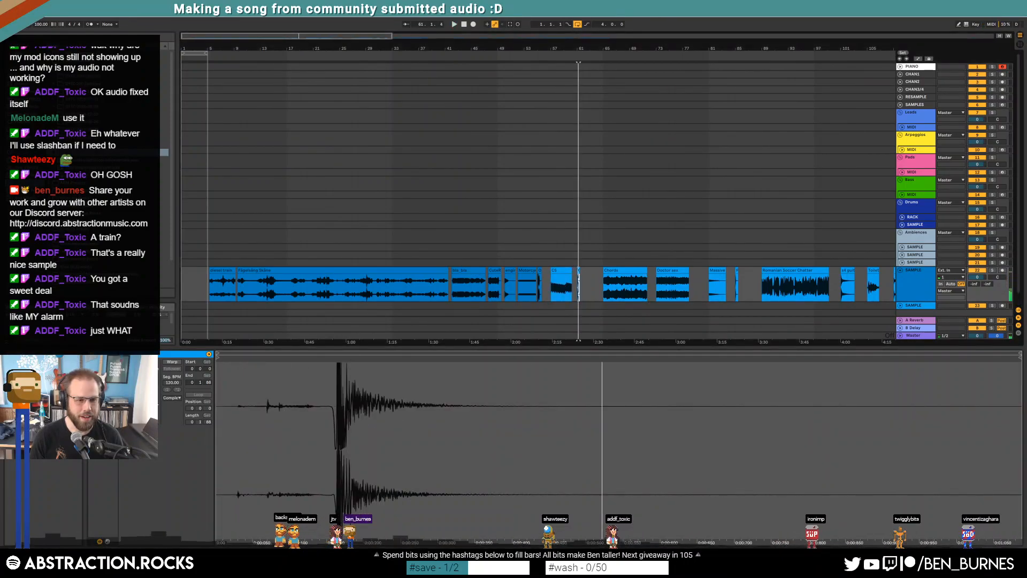
Step: Lower the gain of the clip starting at bar 65 and play it from its start and from points further along
{"action": "left_click", "coordinate": [624, 272]}
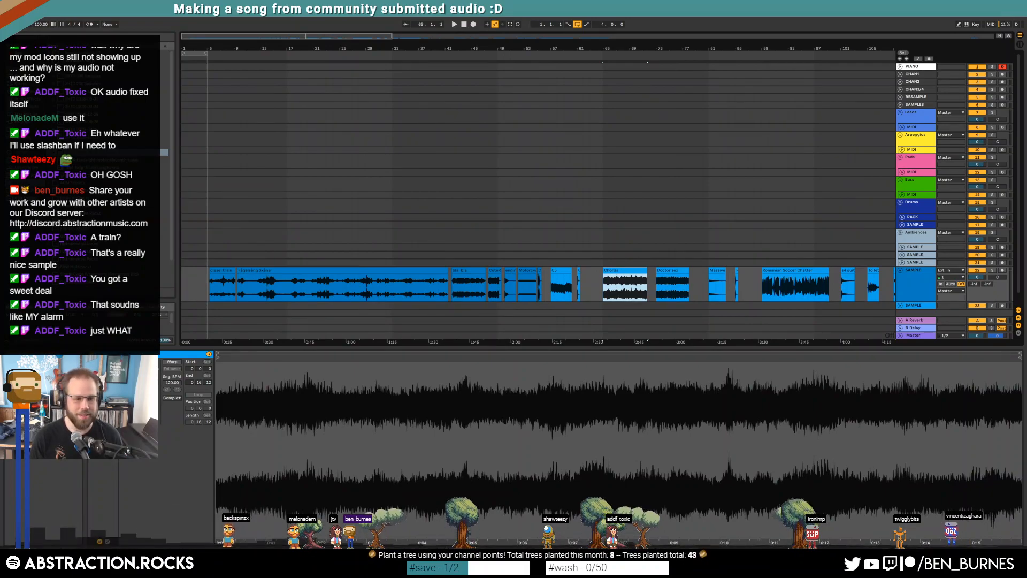
{"action": "key", "text": "space"}
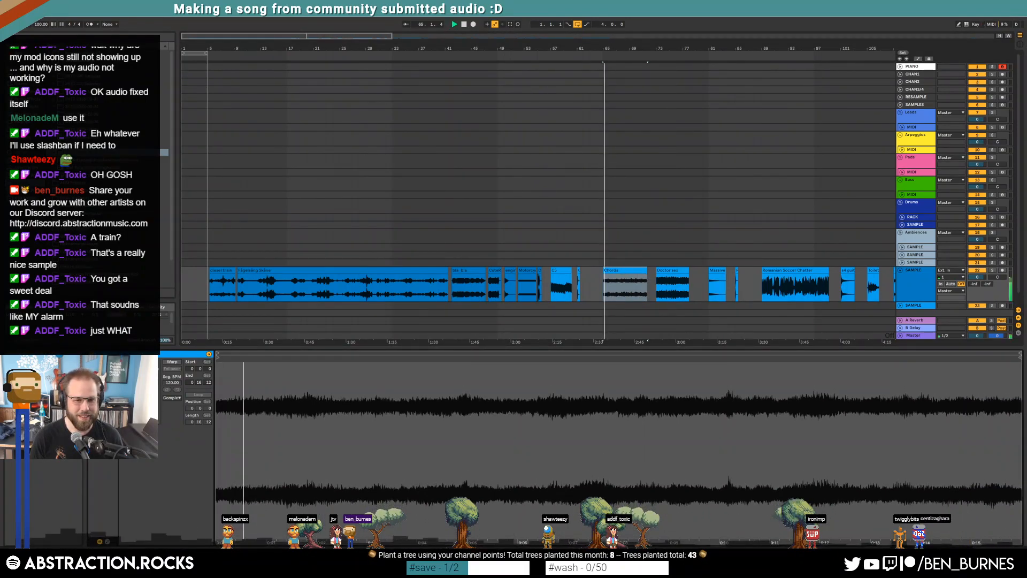
{"action": "left_click", "coordinate": [628, 289]}
{"action": "left_click", "coordinate": [626, 290]}
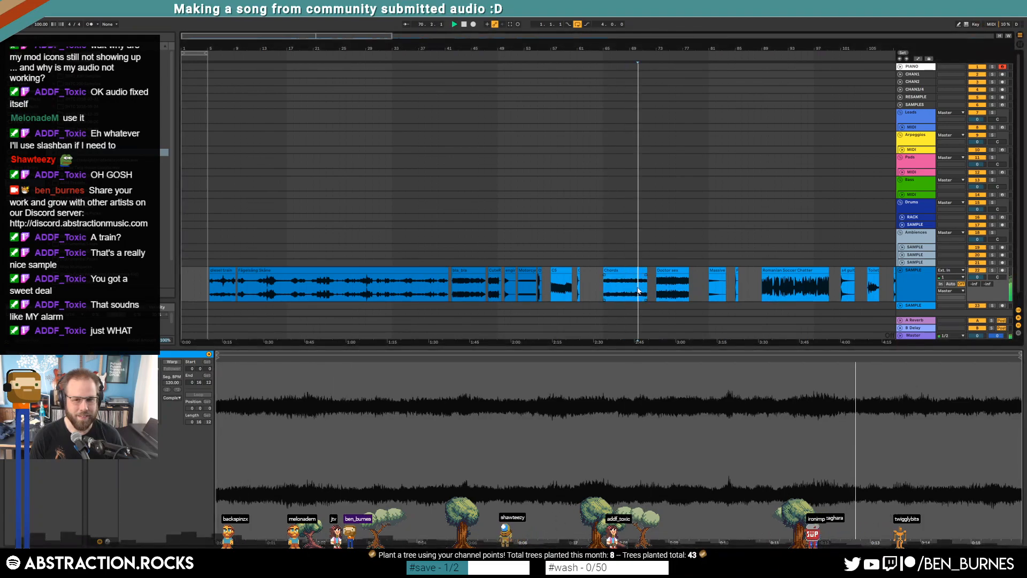
Step: Reduce the gain of the clip starting at bar 73 and audition it from its start and from its middle
{"action": "left_click", "coordinate": [668, 270]}
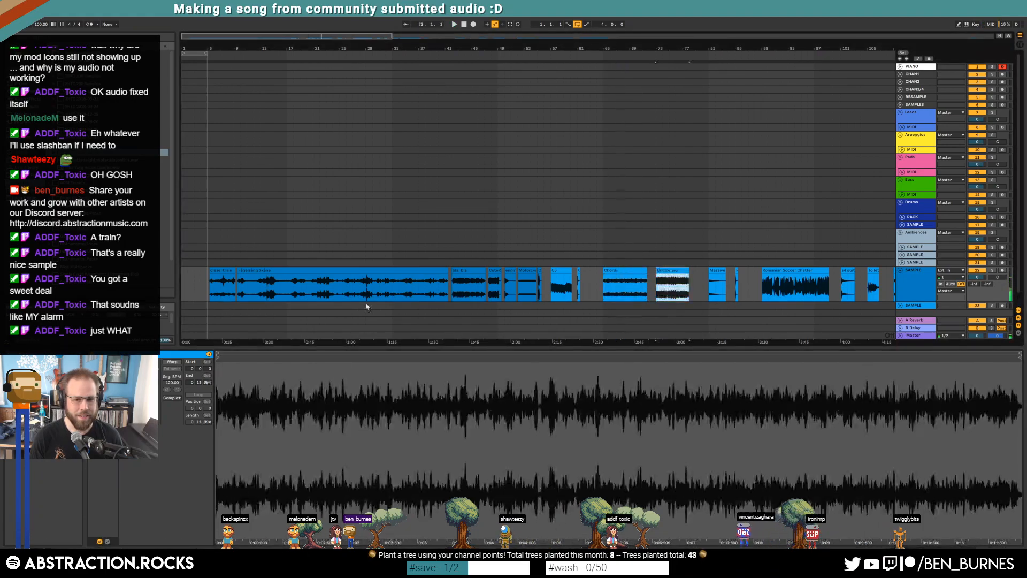
{"action": "left_click_drag", "start_coordinate": [154, 393], "coordinate": [154, 402]}
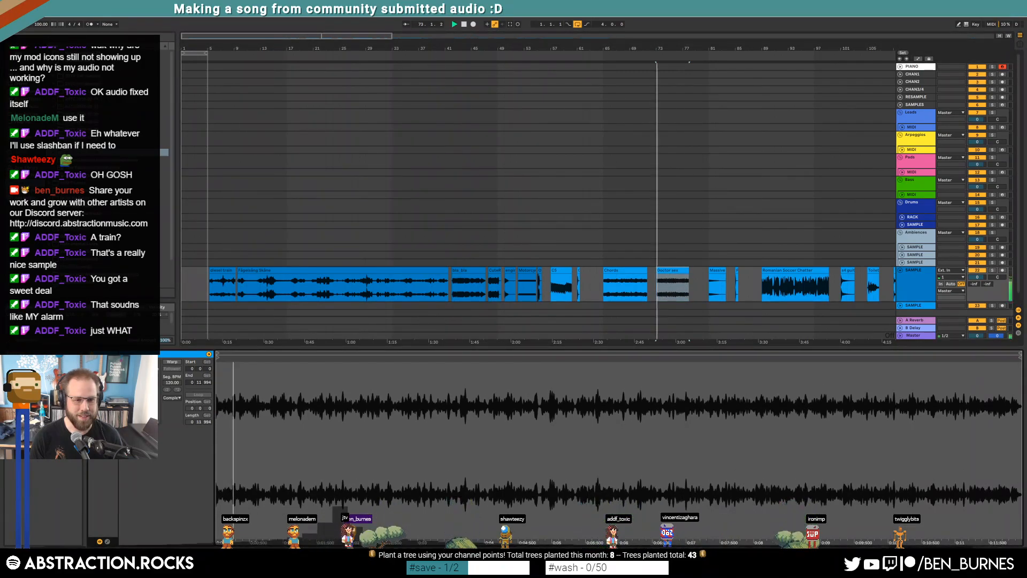
{"action": "left_click_drag", "start_coordinate": [695, 224], "coordinate": [266, 225]}
{"action": "left_click", "coordinate": [246, 288]}
{"action": "key", "text": "space"}
{"action": "key", "text": "space"}
Step: Turn down the gain of the clips starting at bars 81, 85 and 89 and listen to each one
{"action": "left_click", "coordinate": [282, 271]}
{"action": "key", "text": "space"}
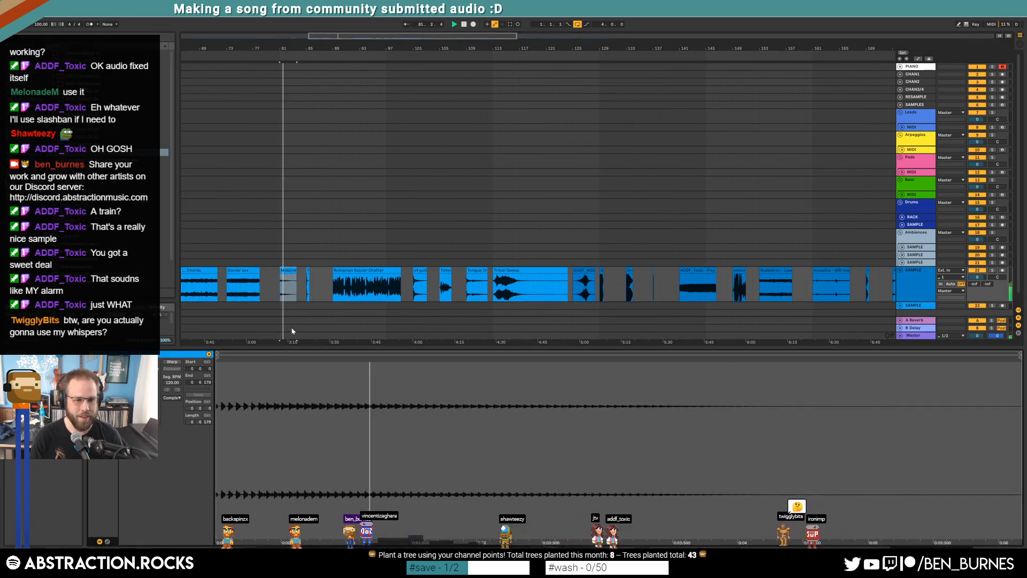
{"action": "left_click", "coordinate": [308, 274]}
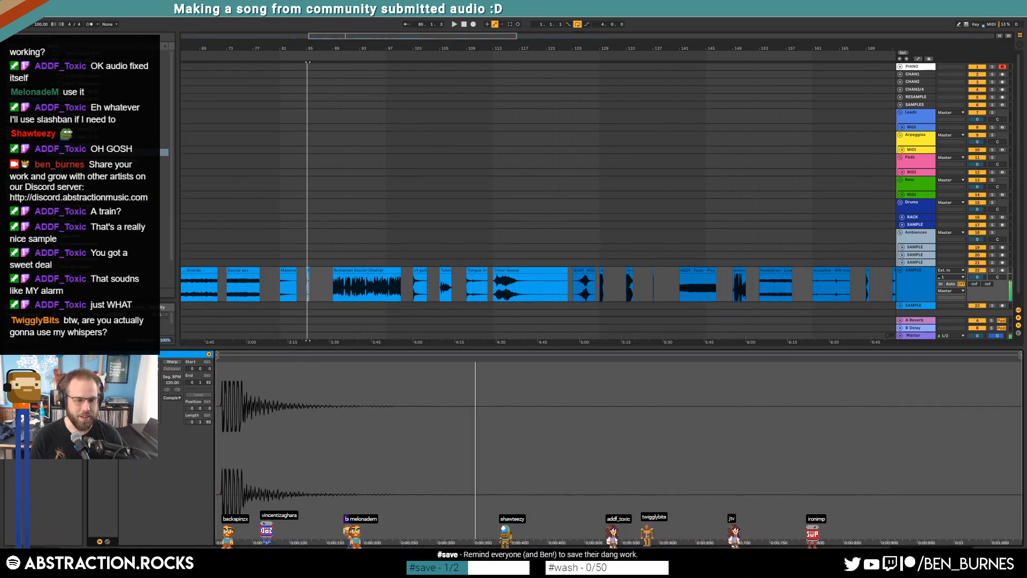
{"action": "left_click", "coordinate": [347, 270]}
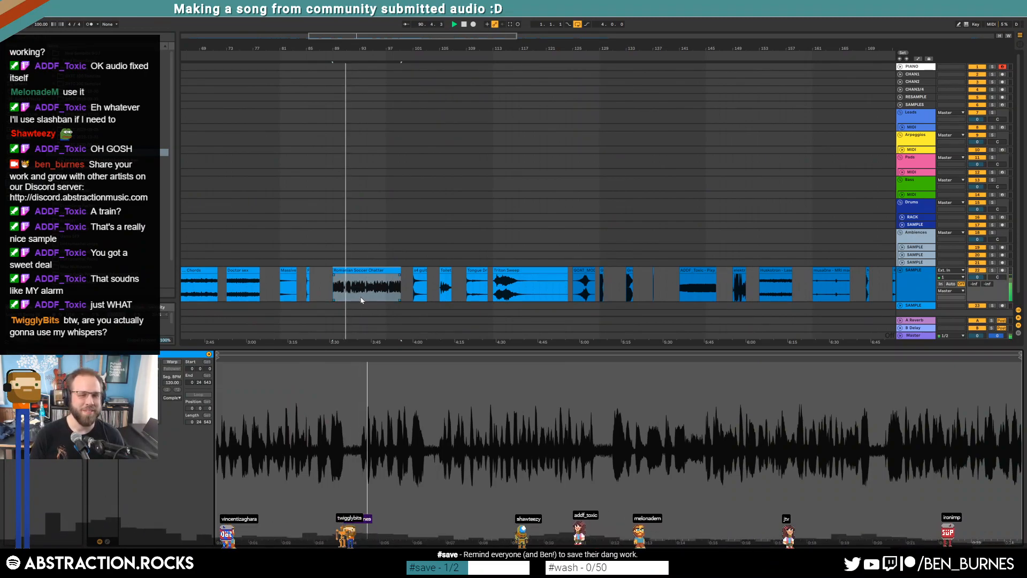
{"action": "key", "text": "space"}
Step: Lower the gain of the clips starting at bars 101 and 105 and audition both
{"action": "left_click", "coordinate": [420, 273]}
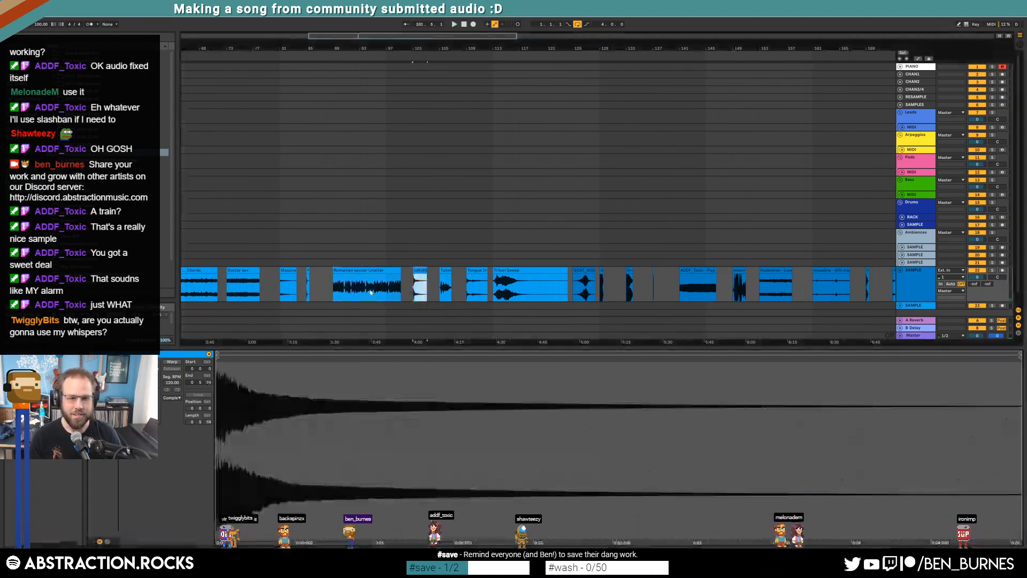
{"action": "left_click_drag", "start_coordinate": [152, 401], "coordinate": [152, 405]}
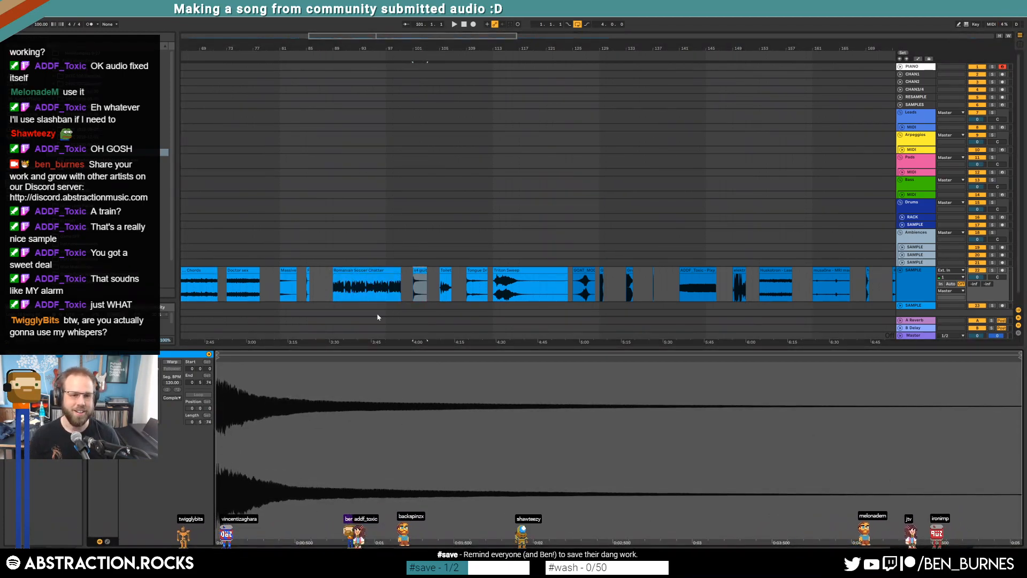
{"action": "left_click", "coordinate": [446, 271]}
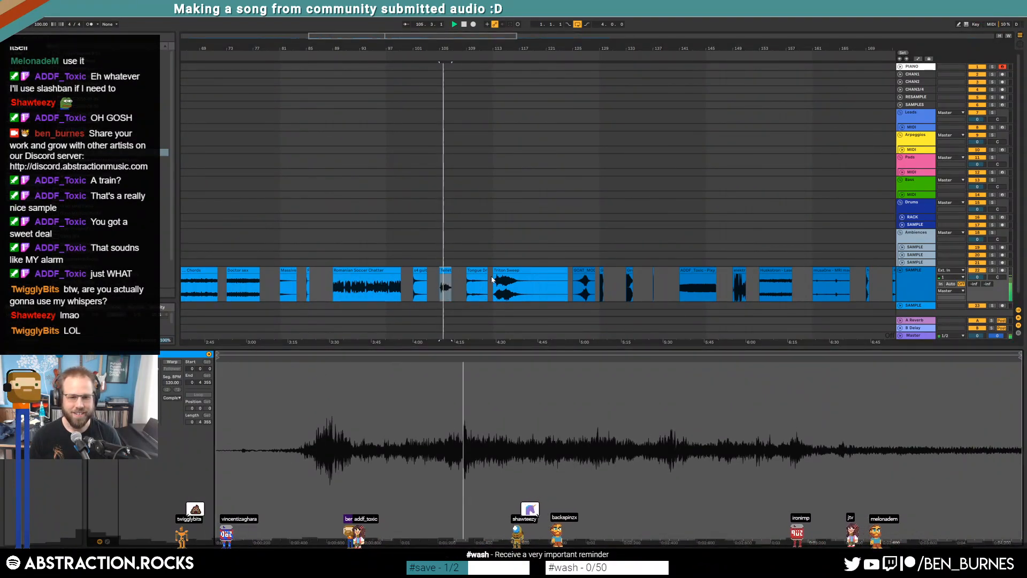
Step: Play the clips starting at bars 109 and 113, turning down the gain of the longer one
{"action": "left_click", "coordinate": [470, 269]}
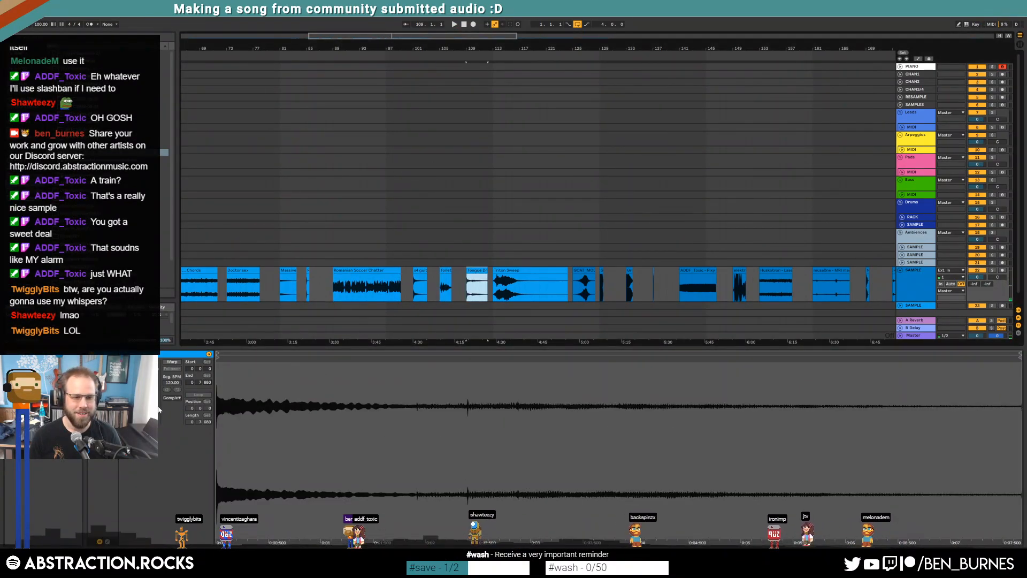
{"action": "left_click", "coordinate": [154, 410]}
{"action": "key", "text": "space"}
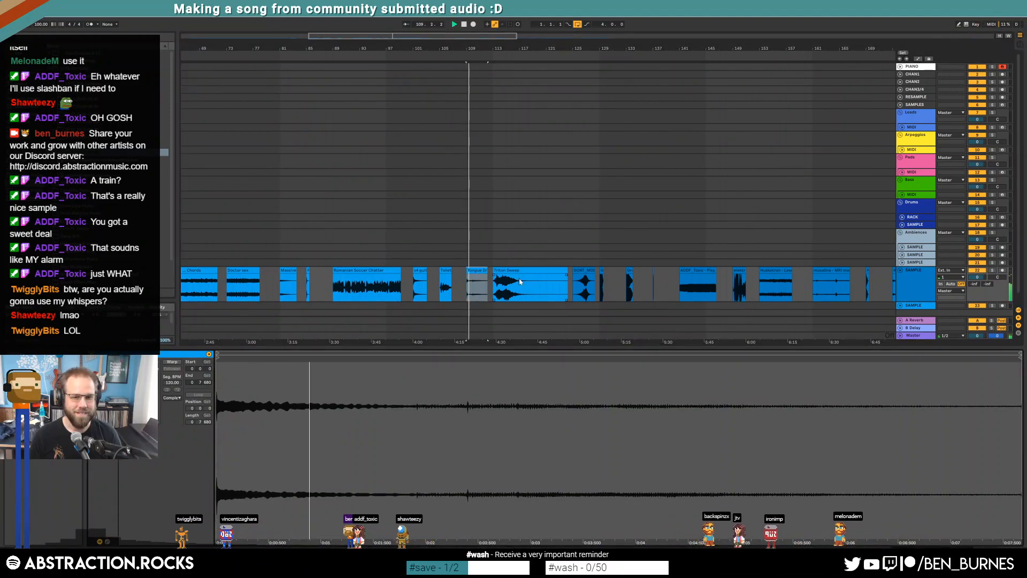
{"action": "left_click", "coordinate": [531, 269]}
{"action": "left_click_drag", "start_coordinate": [155, 405], "coordinate": [154, 411]}
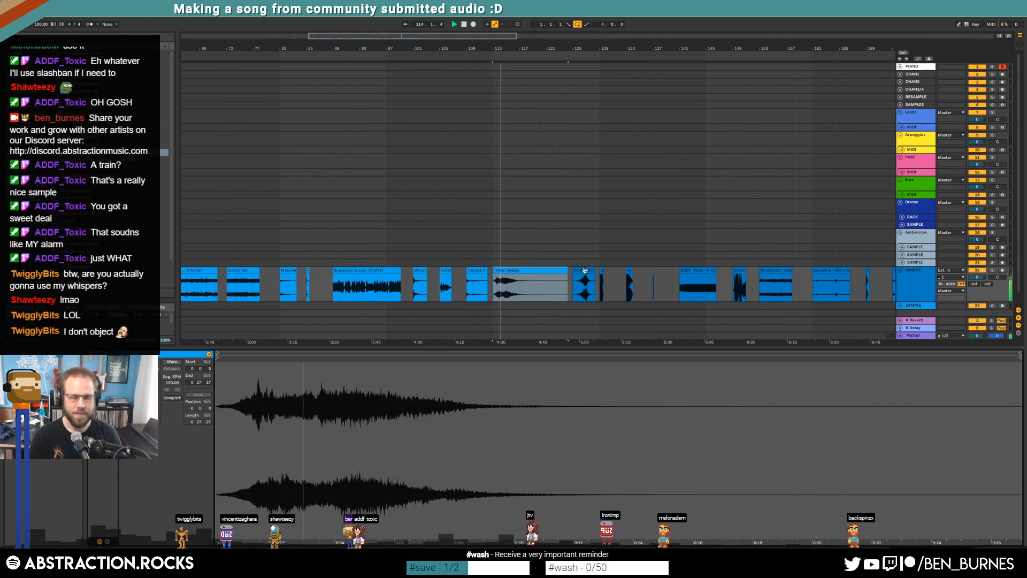
Step: Reduce the gain of the swelling clip starting at bar 125 and listen to it
{"action": "left_click", "coordinate": [585, 270]}
{"action": "key", "text": "space"}
{"action": "left_click_drag", "start_coordinate": [155, 405], "coordinate": [155, 410]}
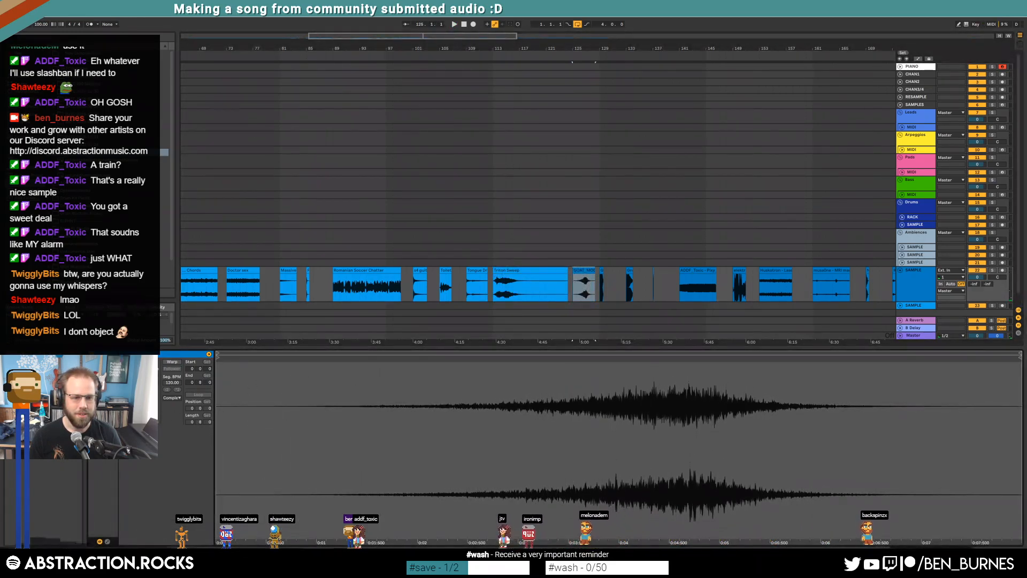
{"action": "left_click", "coordinate": [578, 283]}
{"action": "left_click_drag", "start_coordinate": [455, 36], "coordinate": [465, 65]}
{"action": "key", "text": "space"}
Step: Lower the gain of the clips starting at bars 129 and 133 and play both
{"action": "left_click", "coordinate": [293, 270]}
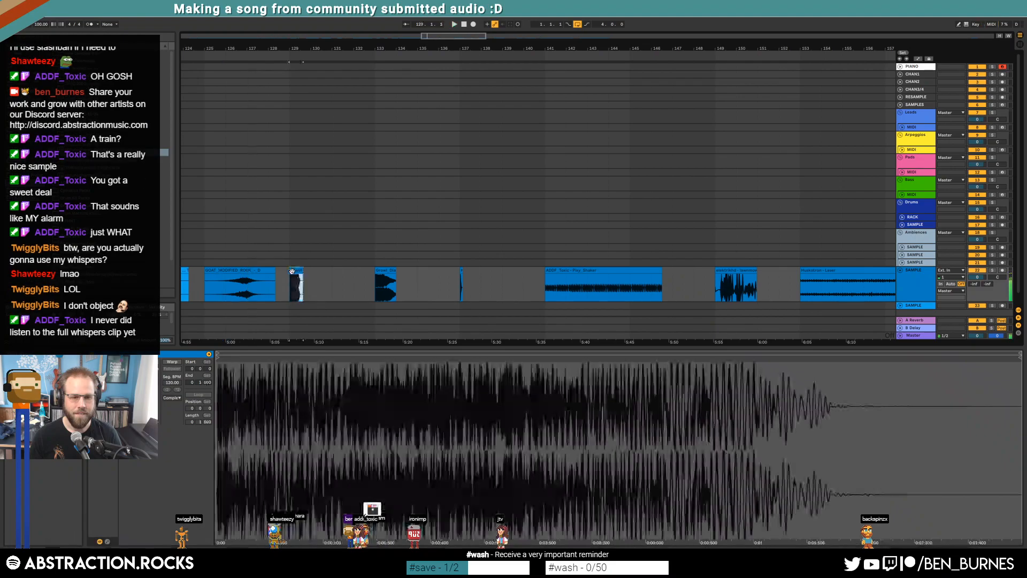
{"action": "key", "text": "space"}
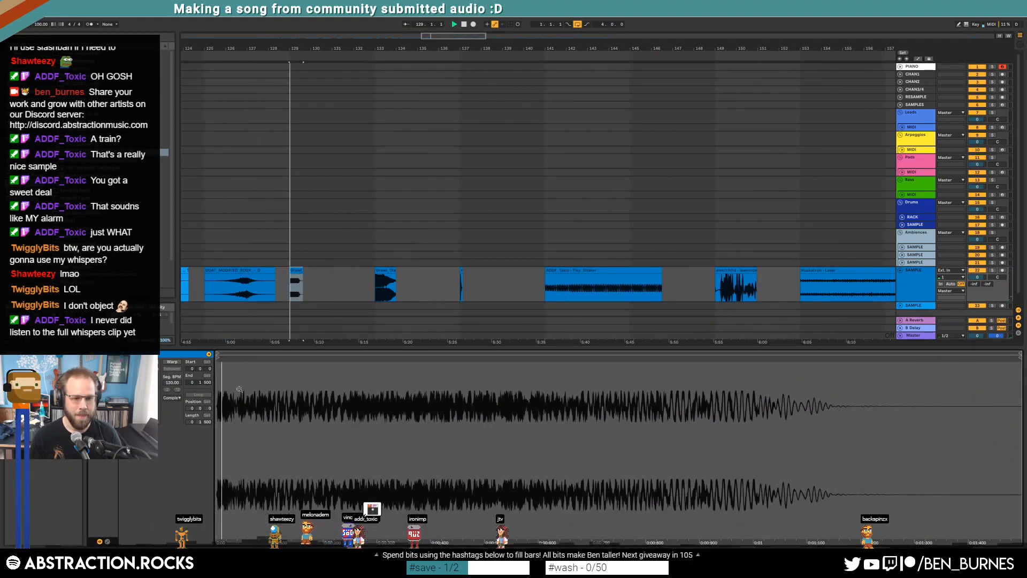
{"action": "key", "text": "space"}
{"action": "left_click", "coordinate": [385, 272]}
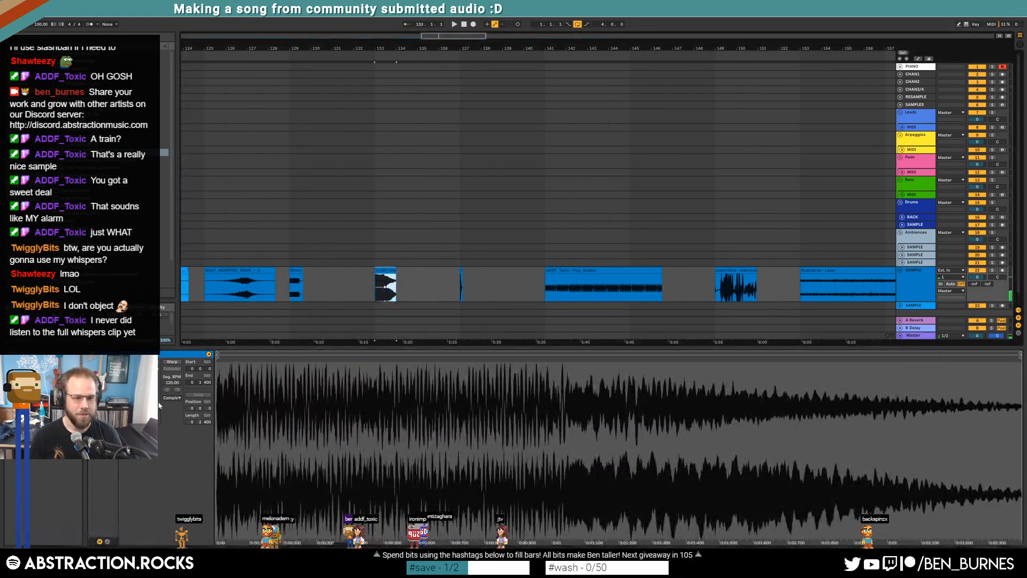
{"action": "left_click_drag", "start_coordinate": [152, 398], "coordinate": [152, 411]}
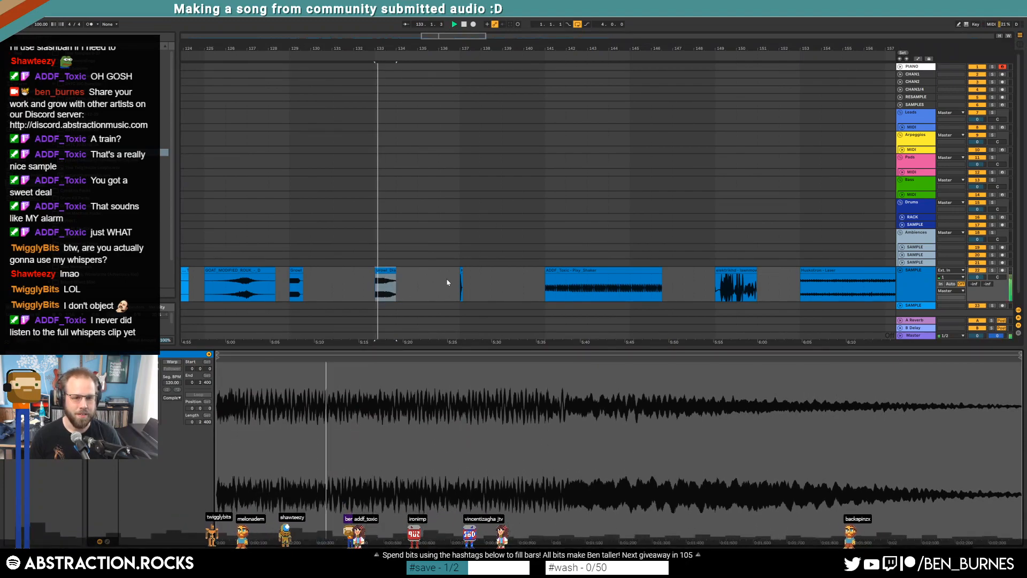
Step: Turn down the gain of the very short clip at bar 137 and audition the shaker clip at bar 141
{"action": "left_click", "coordinate": [461, 283]}
{"action": "left_click_drag", "start_coordinate": [152, 398], "coordinate": [152, 410]}
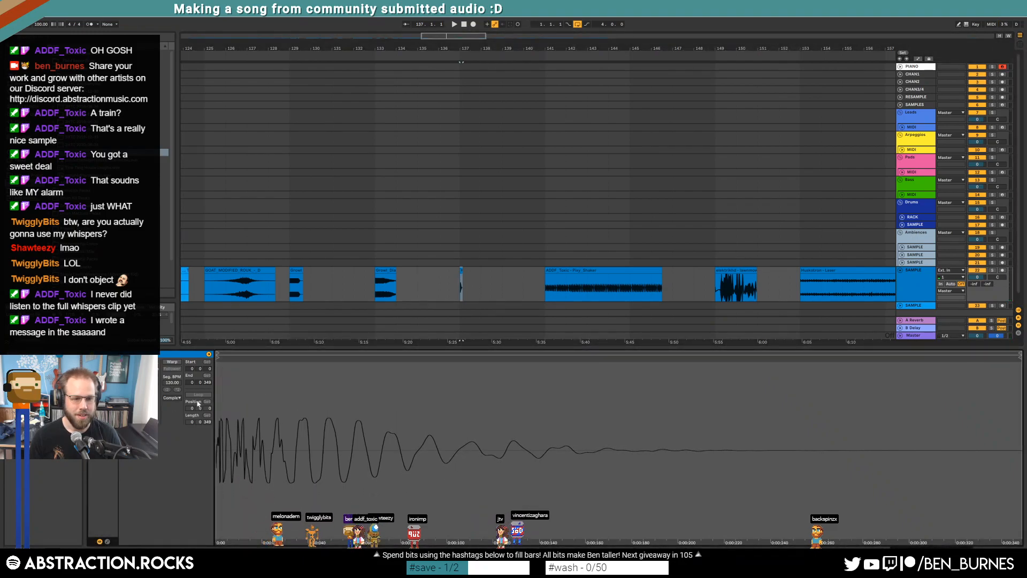
{"action": "left_click", "coordinate": [591, 269]}
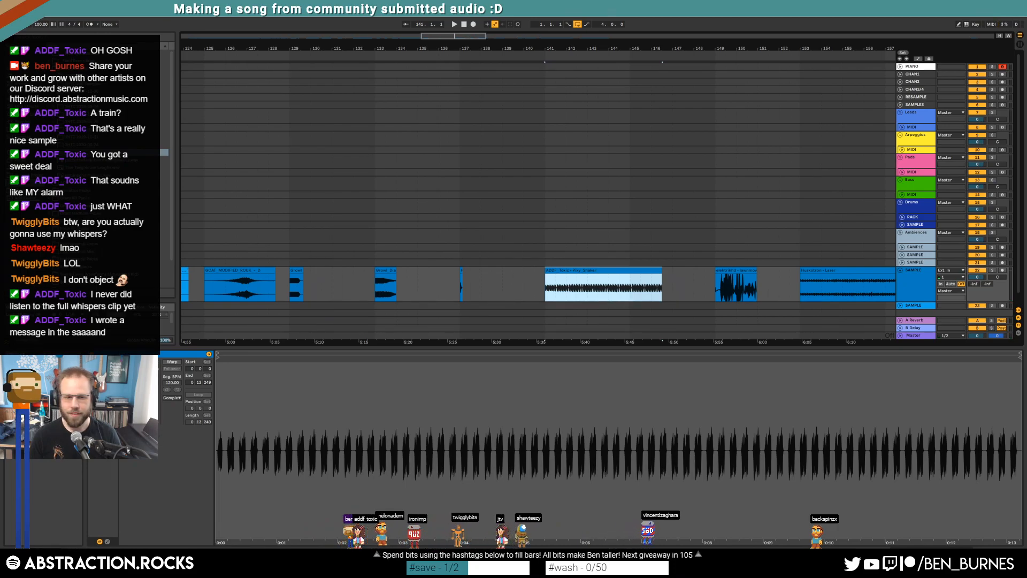
{"action": "left_click_drag", "start_coordinate": [152, 398], "coordinate": [152, 397]}
{"action": "key", "text": "space"}
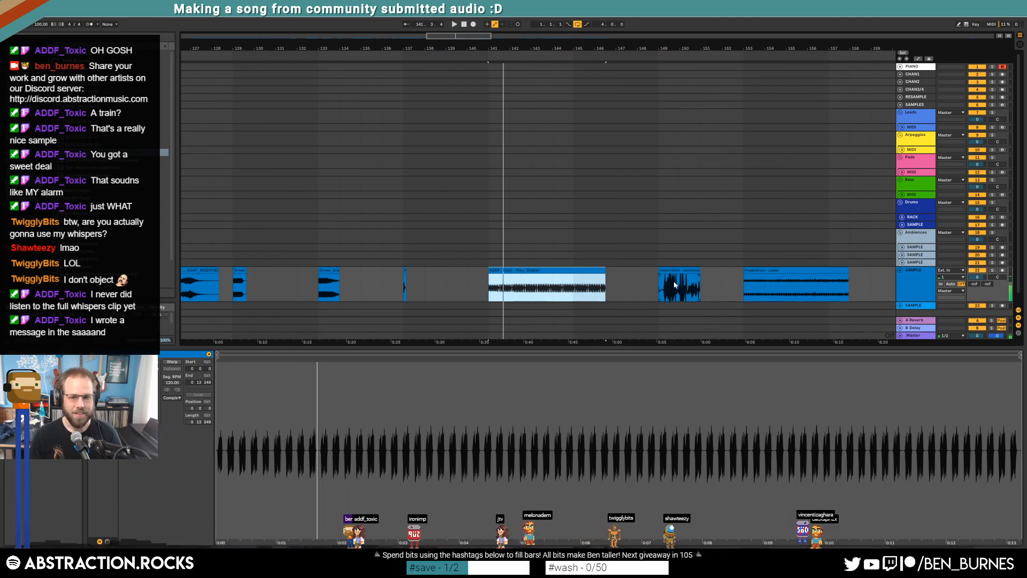
Step: Lower the gain of the clip starting at bar 149 until its waveform peaks fit within the clip view
{"action": "left_click", "coordinate": [678, 272]}
{"action": "left_click", "coordinate": [157, 419]}
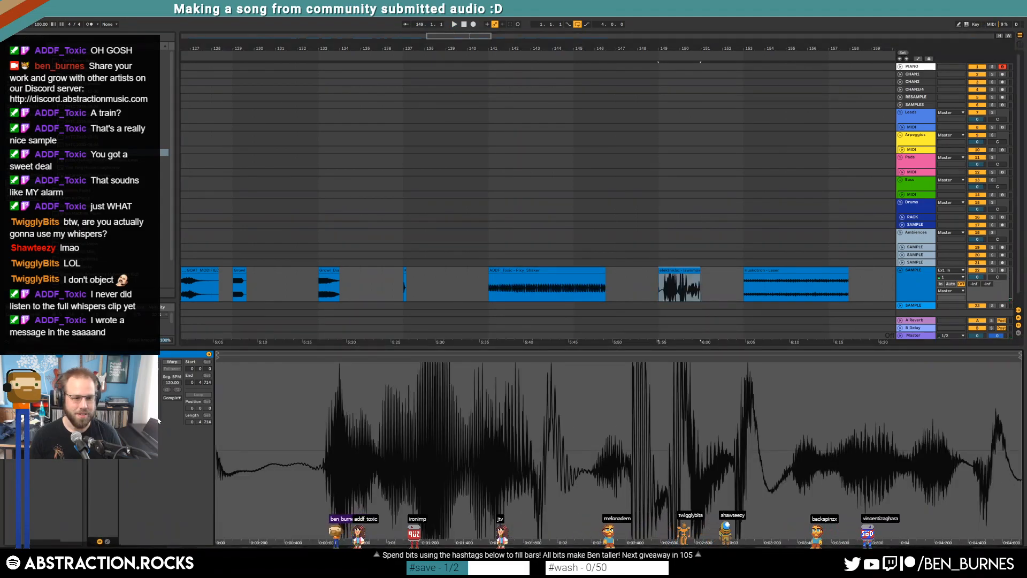
{"action": "left_click_drag", "start_coordinate": [158, 419], "coordinate": [157, 438]}
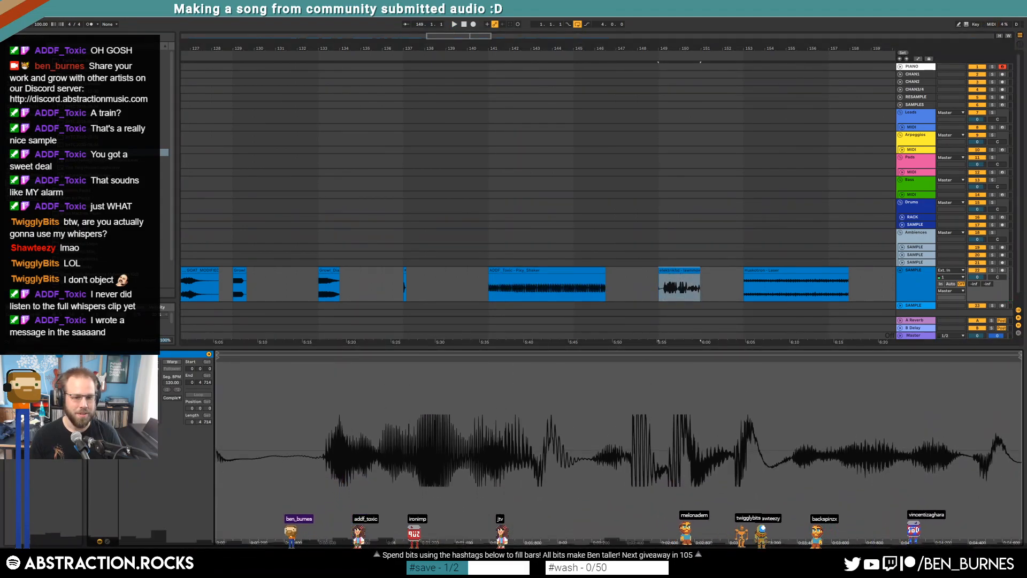
Step: Listen to the clips starting at bars 149, 153 and 161 on the SAMPLE track
{"action": "key", "text": "space"}
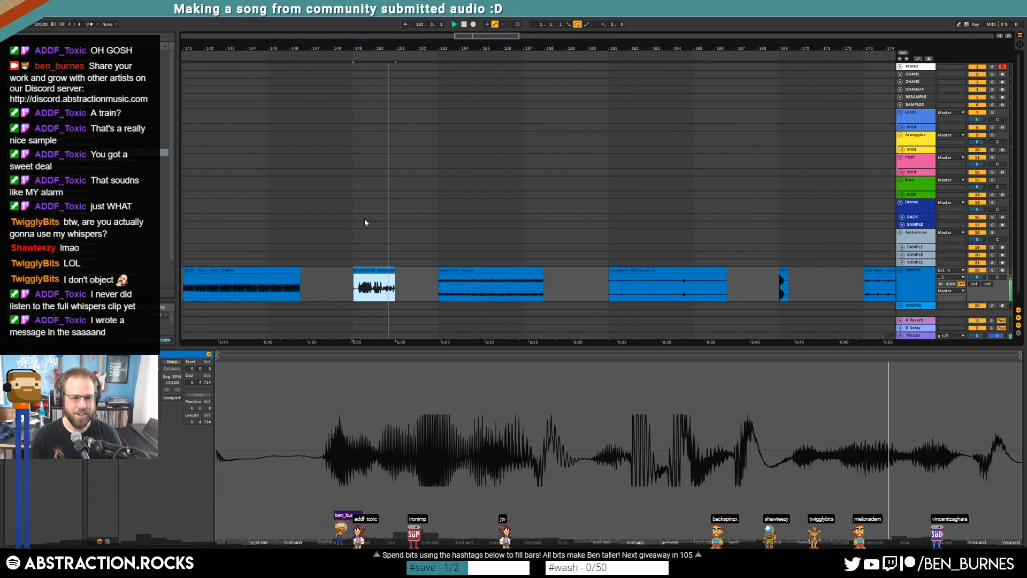
{"action": "left_click", "coordinate": [517, 271]}
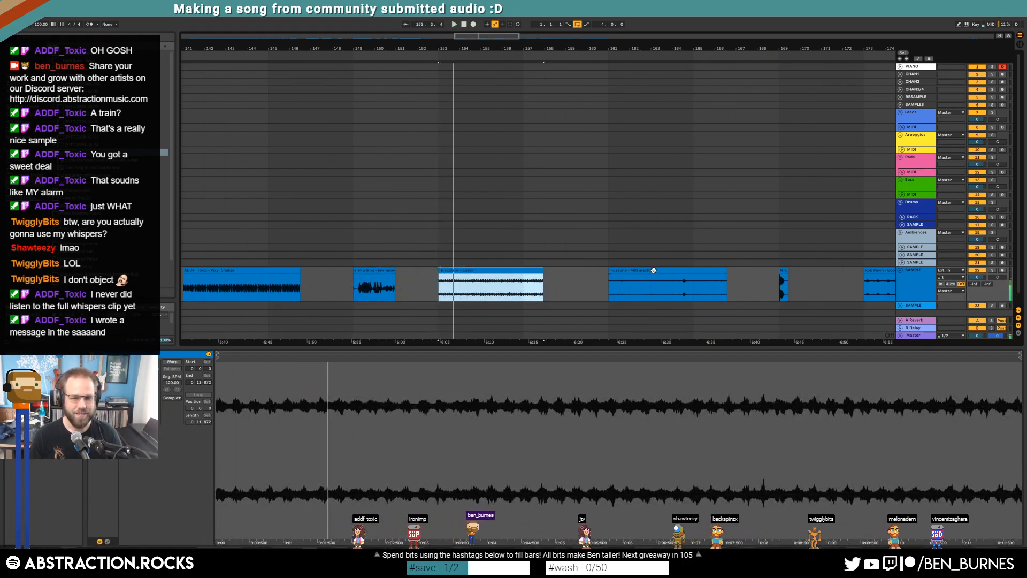
{"action": "left_click", "coordinate": [640, 278]}
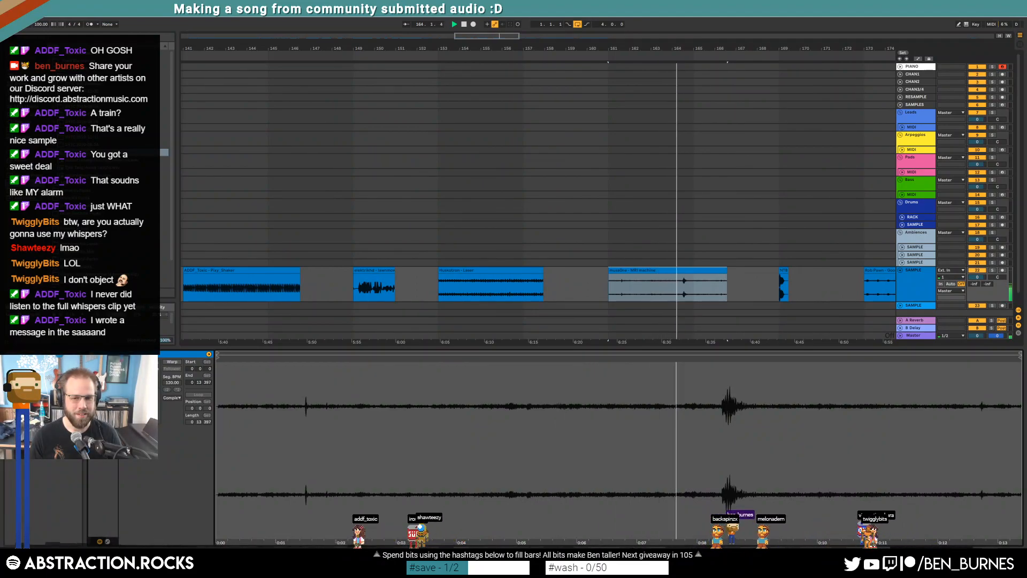
{"action": "key", "text": "space"}
Step: Play the short clip at bar 169 and the pulsing clip starting at bar 173
{"action": "left_click", "coordinate": [783, 283]}
{"action": "left_click_drag", "start_coordinate": [489, 38], "coordinate": [527, 38]}
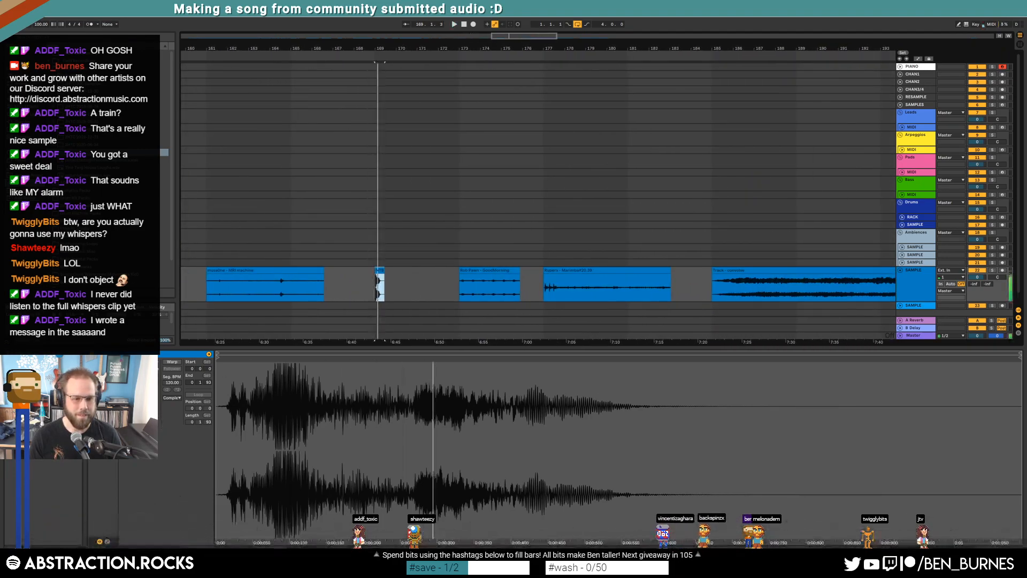
{"action": "key", "text": "space"}
{"action": "key", "text": "space"}
{"action": "left_click", "coordinate": [502, 269]}
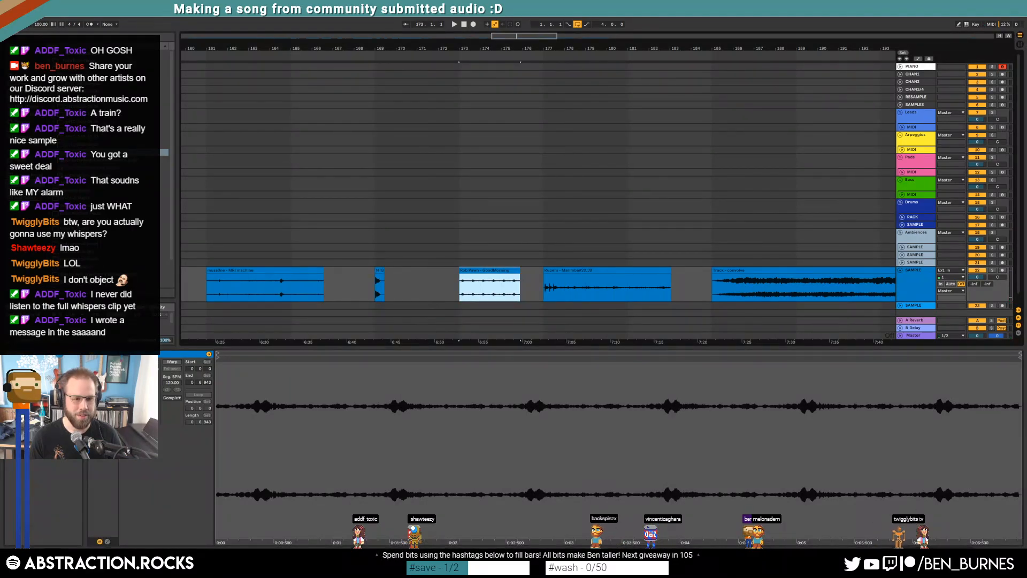
{"action": "key", "text": "space"}
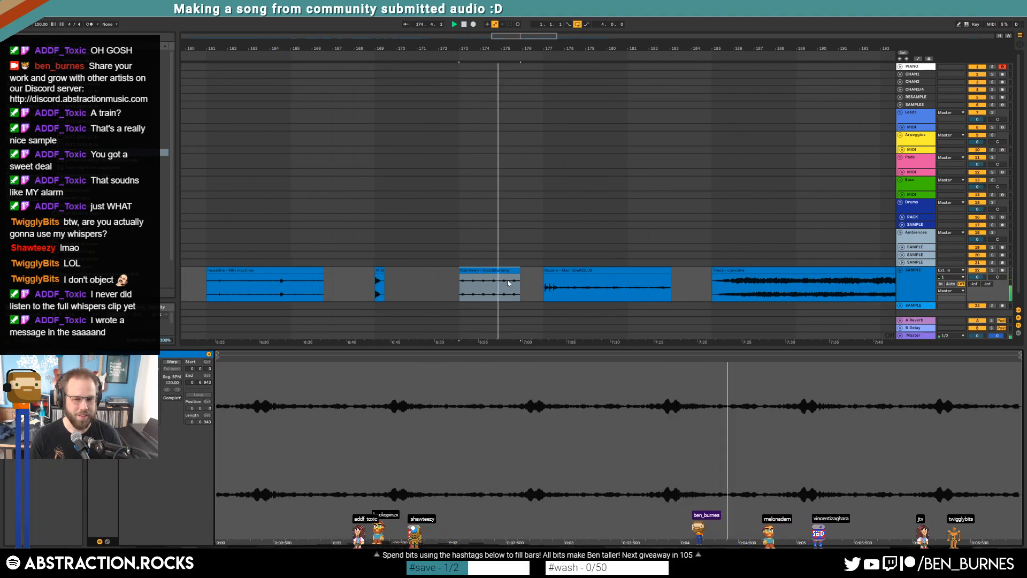
Step: Raise the gain of the clip starting at bar 177 slightly and play it
{"action": "left_click", "coordinate": [595, 270]}
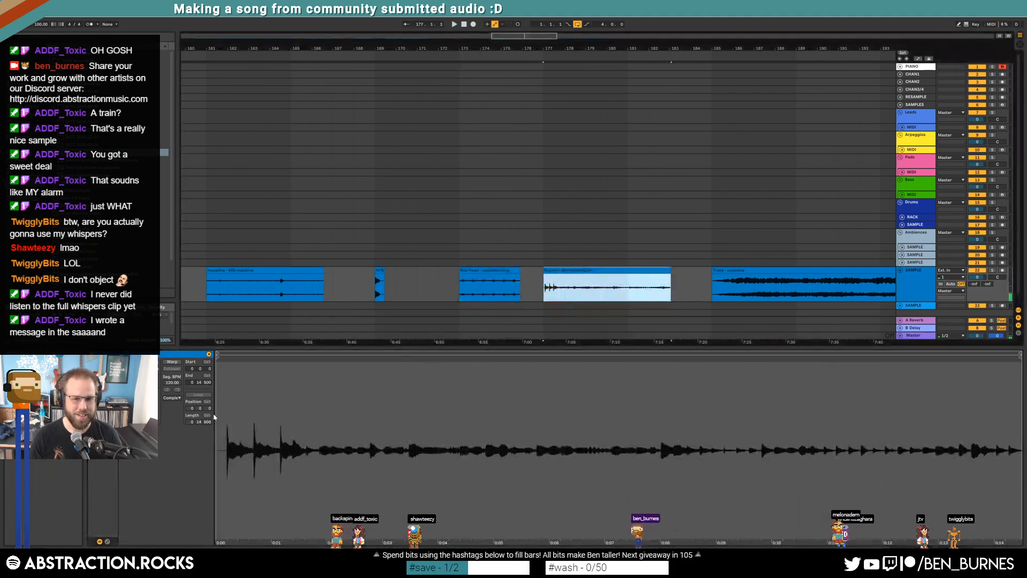
{"action": "left_click_drag", "start_coordinate": [152, 402], "coordinate": [151, 397]}
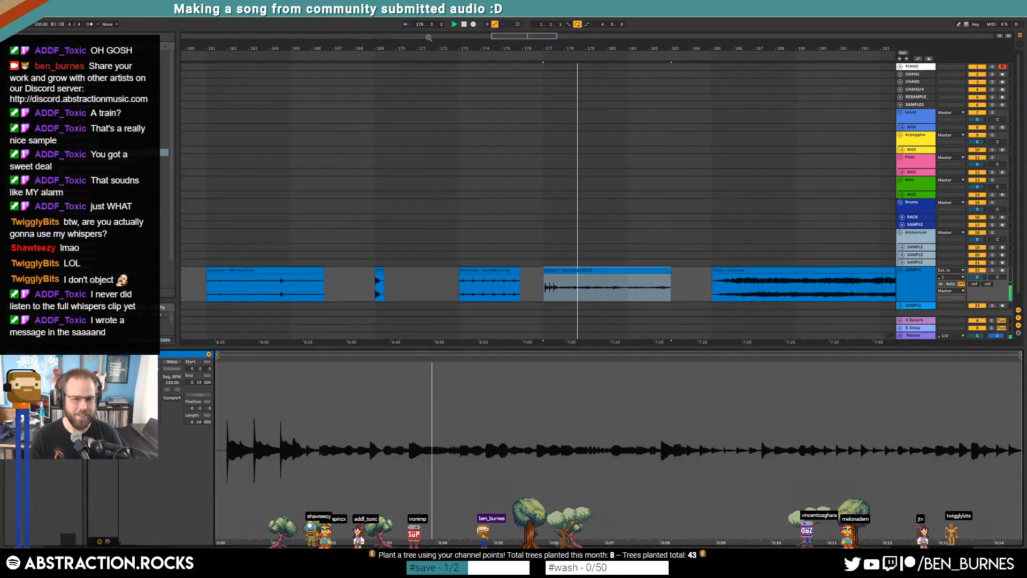
{"action": "left_click_drag", "start_coordinate": [533, 48], "coordinate": [273, 48]}
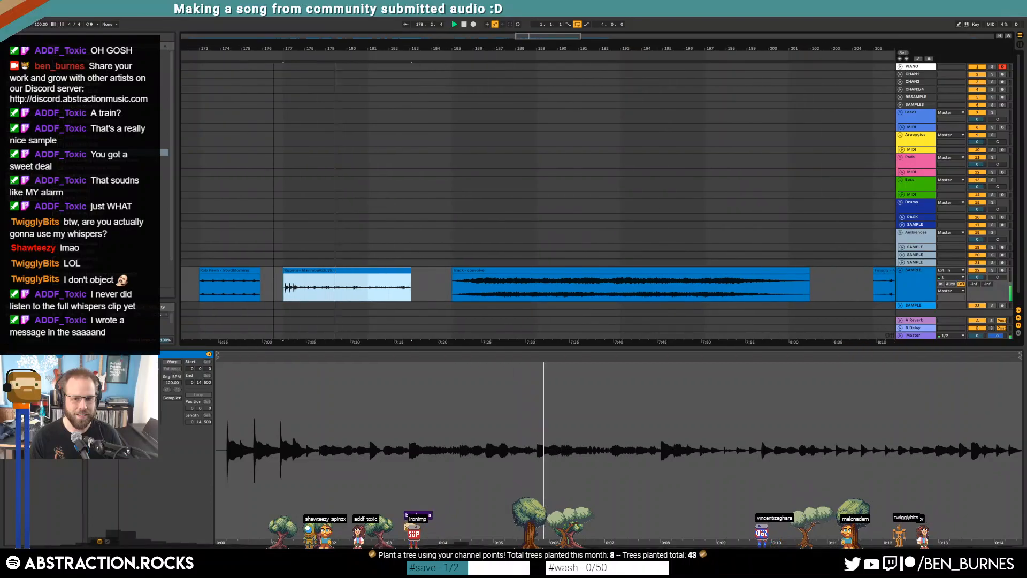
Step: Sample an early and a late passage of the long swelling clip starting at bar 185
{"action": "left_click", "coordinate": [497, 286]}
{"action": "left_click_drag", "start_coordinate": [538, 37], "coordinate": [553, 37]}
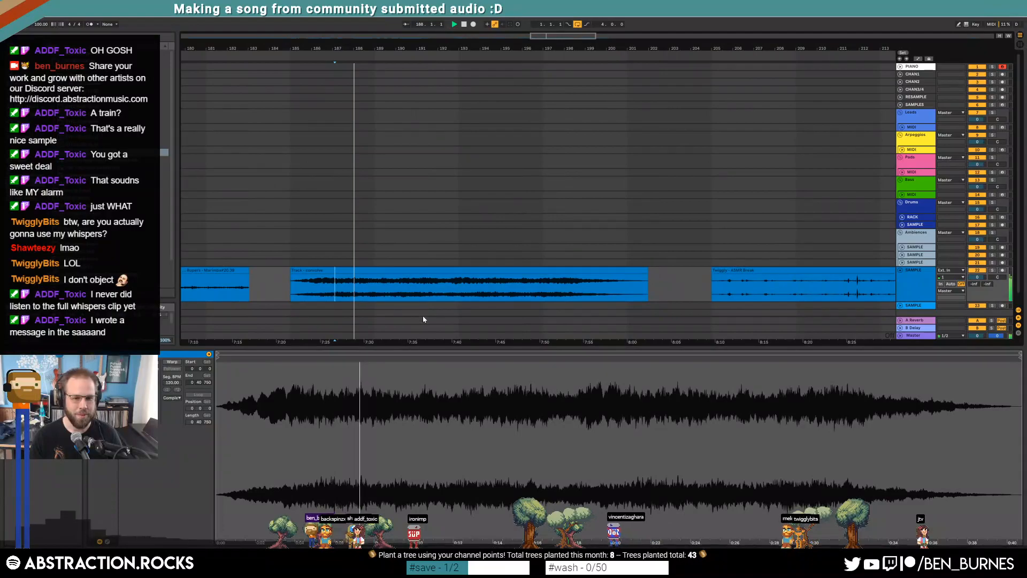
{"action": "left_click", "coordinate": [526, 294]}
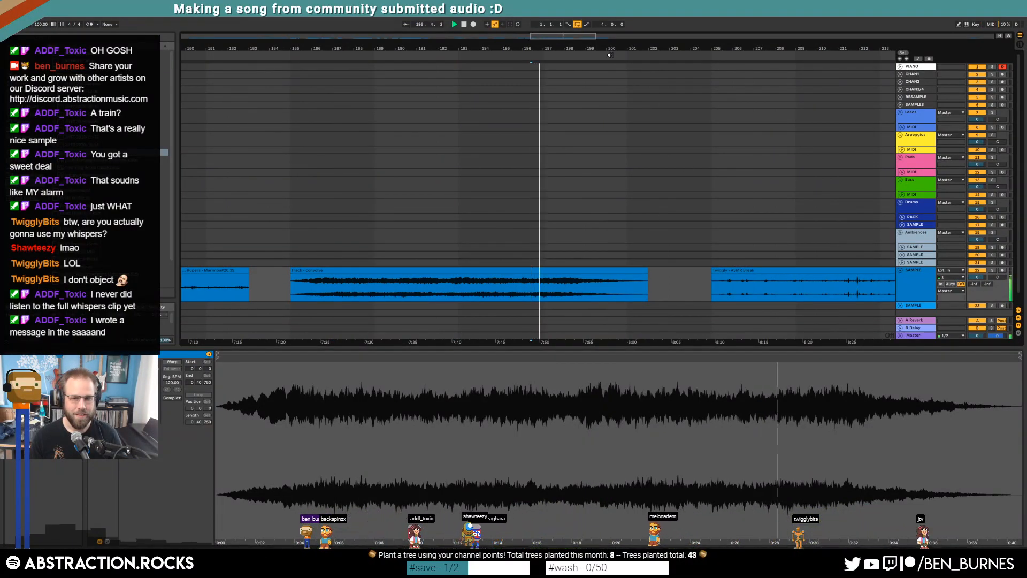
{"action": "left_click_drag", "start_coordinate": [589, 36], "coordinate": [611, 36]}
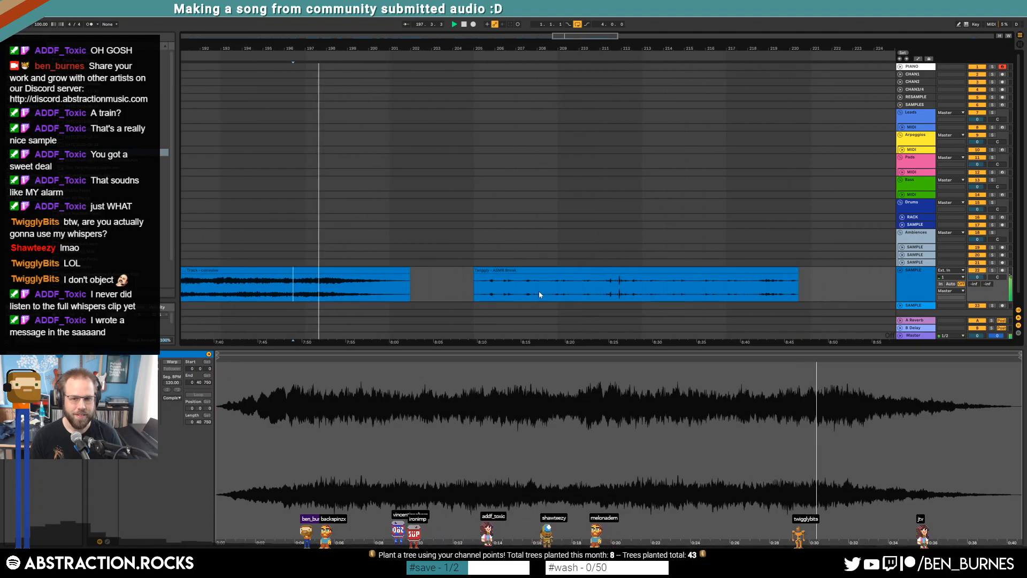
Step: Listen to the opening and a middle passage of the whispering clip starting at bar 205
{"action": "left_click", "coordinate": [509, 270]}
{"action": "key", "text": "space"}
{"action": "left_click", "coordinate": [479, 293]}
{"action": "key", "text": "space"}
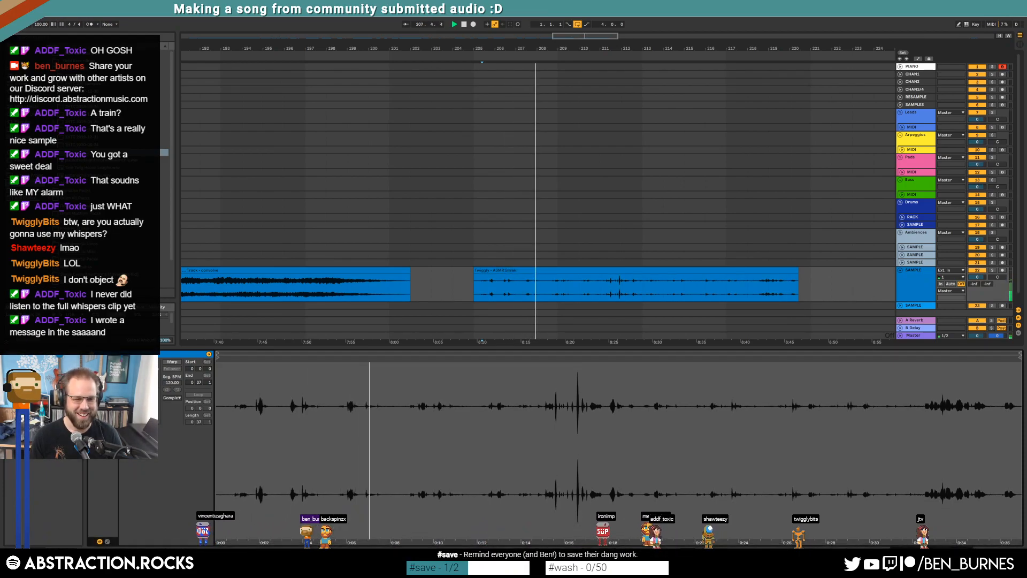
{"action": "left_click", "coordinate": [582, 289]}
{"action": "key", "text": "space"}
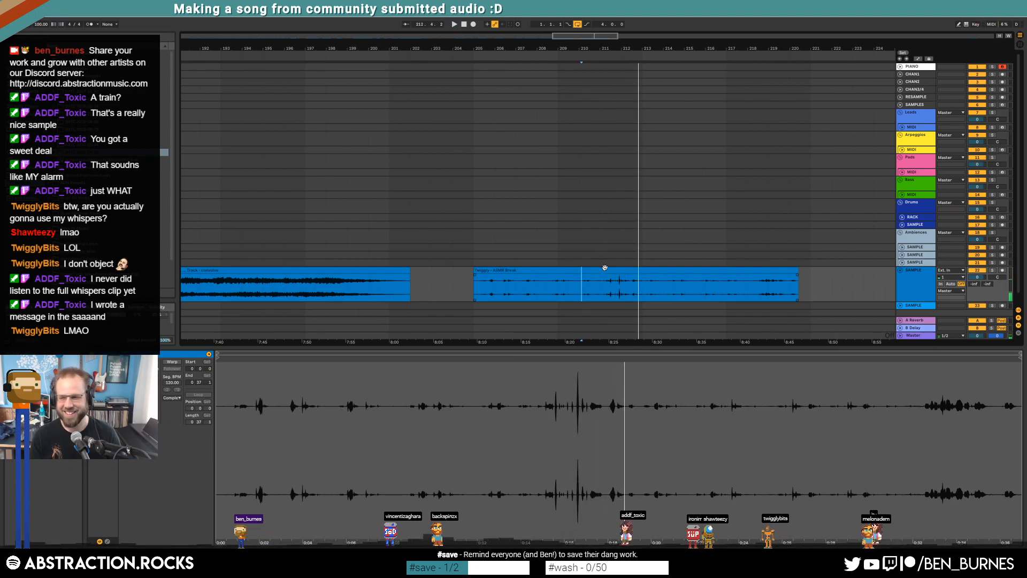
Step: Move the clips from bar 5 through the Romanian Soccer clip onto the lower SAMPLE track, beneath the remaining clips
{"action": "left_click_drag", "start_coordinate": [586, 36], "coordinate": [230, 39]}
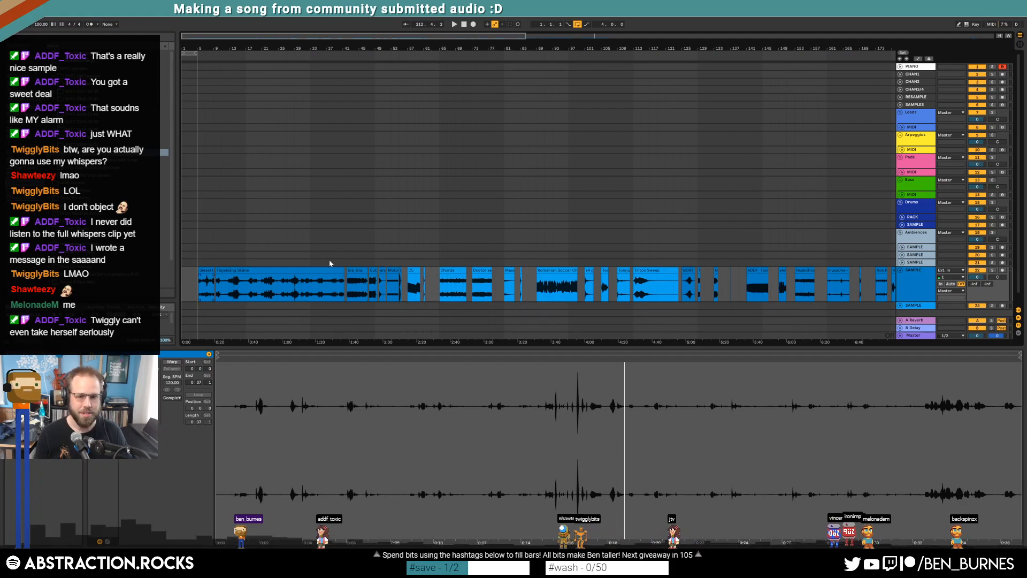
{"action": "scroll", "coordinate": [325, 263], "scroll_direction": "down", "scroll_amount": 1}
{"action": "left_click", "coordinate": [208, 260]}
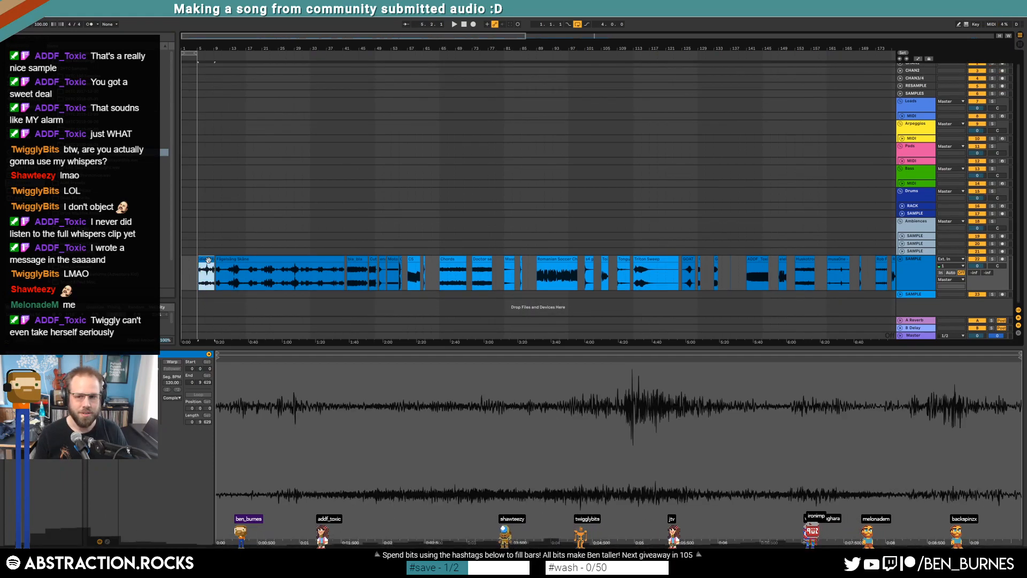
{"action": "scroll", "coordinate": [338, 268], "scroll_direction": "down", "scroll_amount": 3}
{"action": "left_click", "coordinate": [348, 259], "text": "shift"}
{"action": "left_click_drag", "start_coordinate": [225, 268], "coordinate": [418, 296]}
{"action": "left_click", "coordinate": [598, 271]}
Step: Move the three leftover clips ahead of the Triton Sweep clip to the end of the row on the lower SAMPLE track
{"action": "left_click_drag", "start_coordinate": [361, 260], "coordinate": [377, 260]}
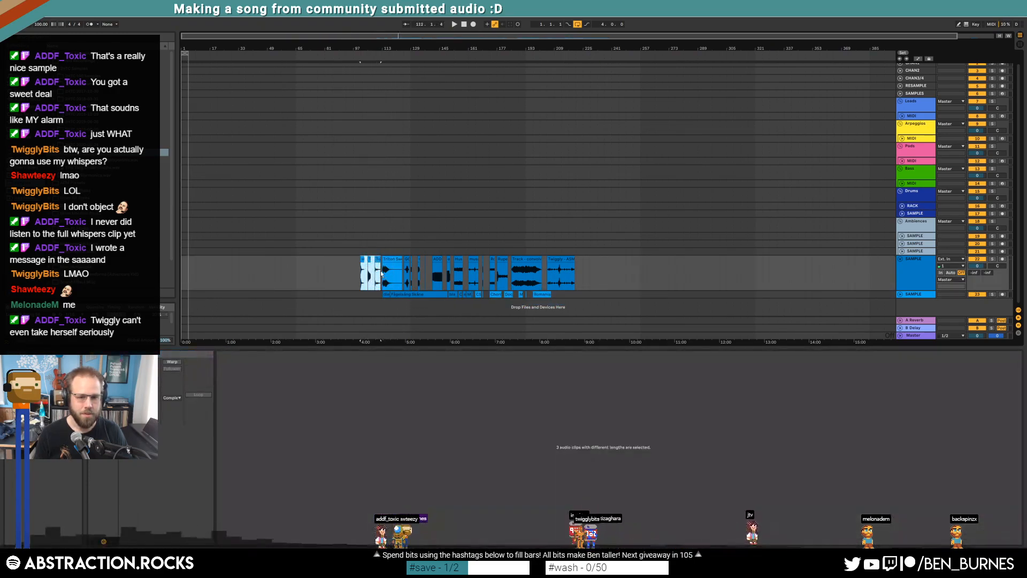
{"action": "key", "text": "Delete"}
{"action": "left_click", "coordinate": [597, 276]}
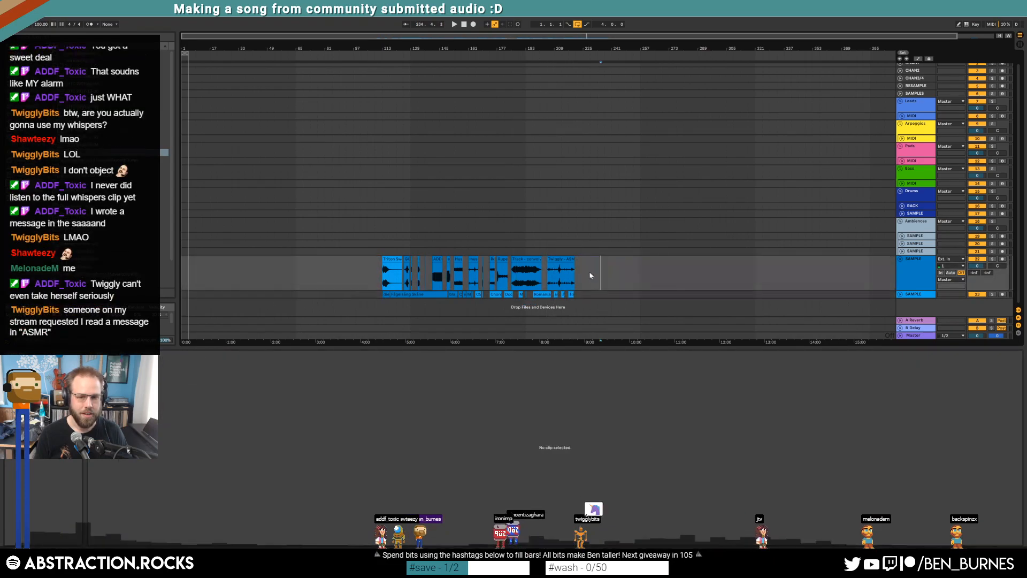
{"action": "mouse_move", "coordinate": [378, 268]}
{"action": "left_mouse_down"}
{"action": "mouse_move", "coordinate": [638, 304]}
{"action": "mouse_move", "coordinate": [579, 295]}
{"action": "left_mouse_up"}
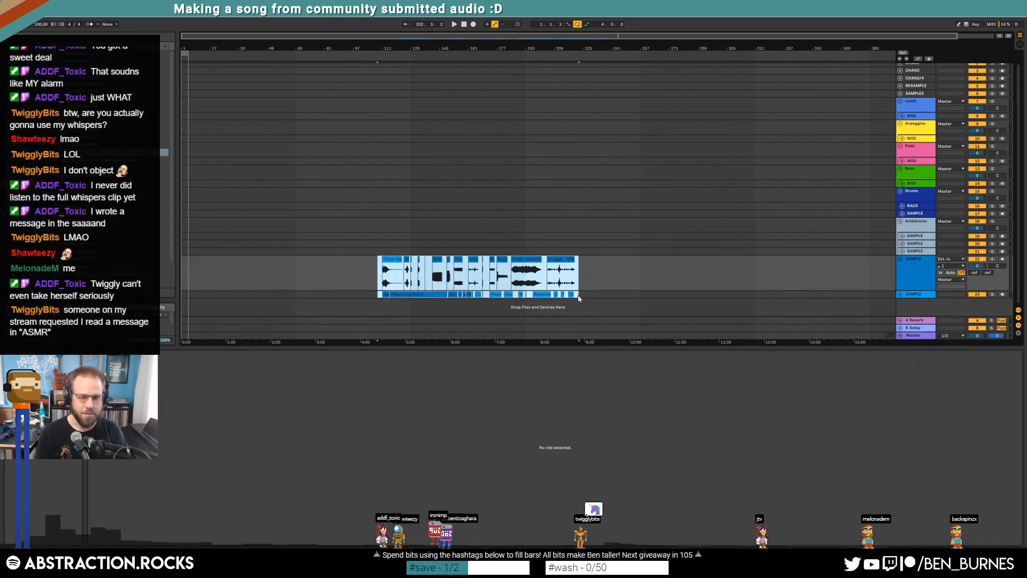
{"action": "left_click", "coordinate": [601, 281]}
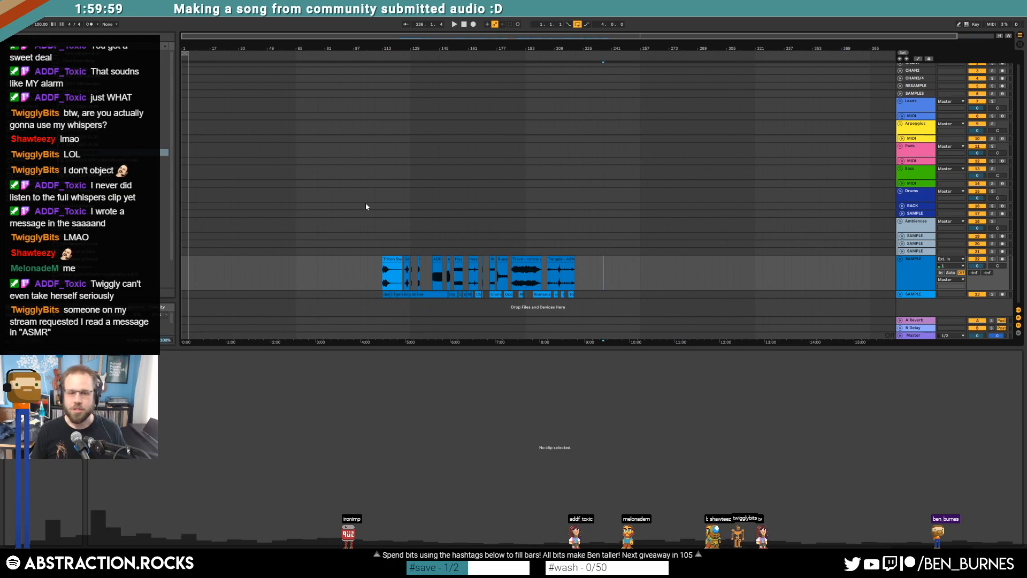
Step: Shift the short clip at bar 169 to just before bar 171 and play it
{"action": "scroll", "coordinate": [483, 259], "scroll_direction": "up", "scroll_amount": 5}
{"action": "left_click", "coordinate": [485, 260]}
{"action": "left_click", "coordinate": [495, 262]}
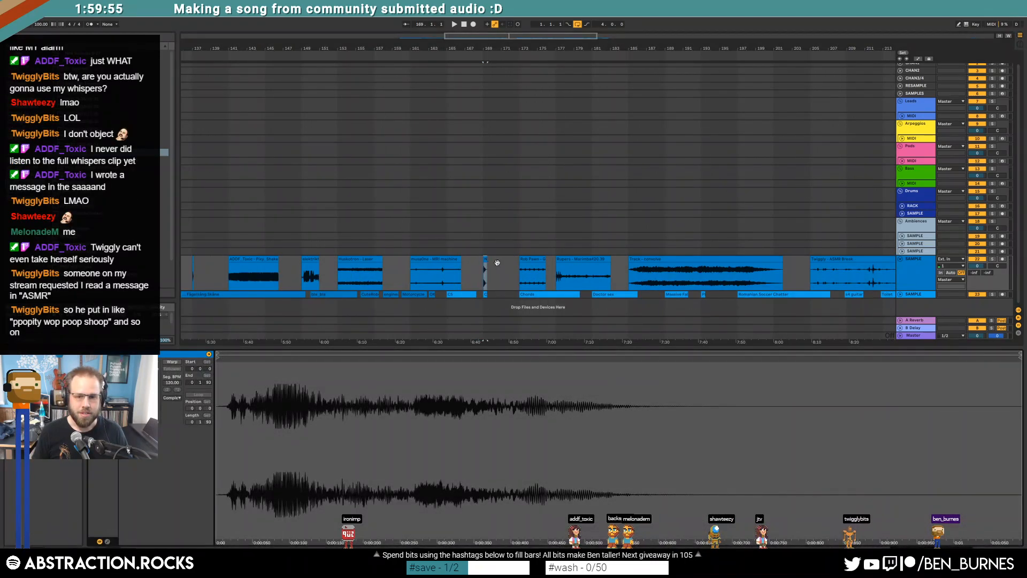
{"action": "left_click_drag", "start_coordinate": [485, 259], "coordinate": [501, 261]}
{"action": "key", "text": "space"}
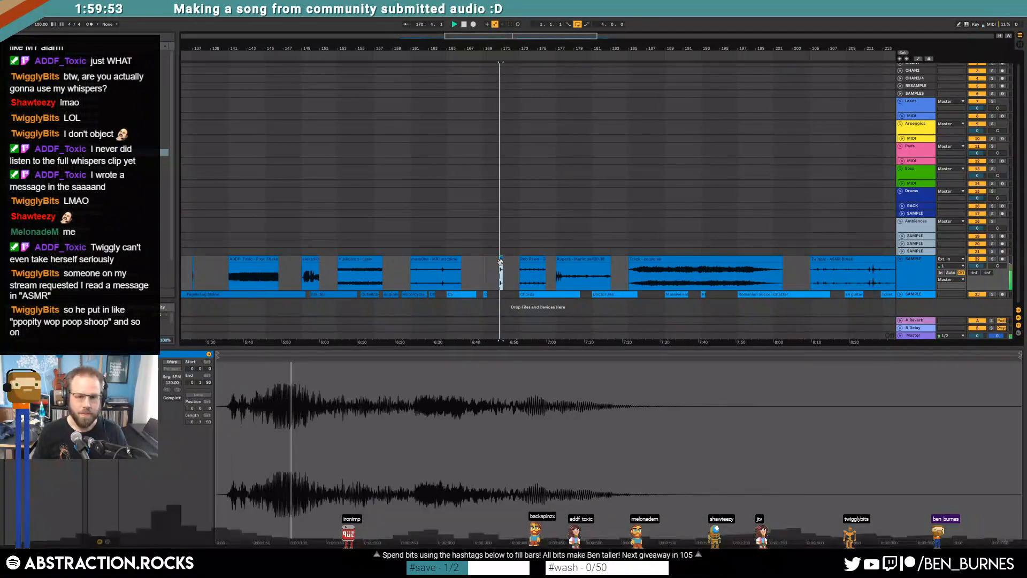
{"action": "left_click_drag", "start_coordinate": [499, 48], "coordinate": [719, 51]}
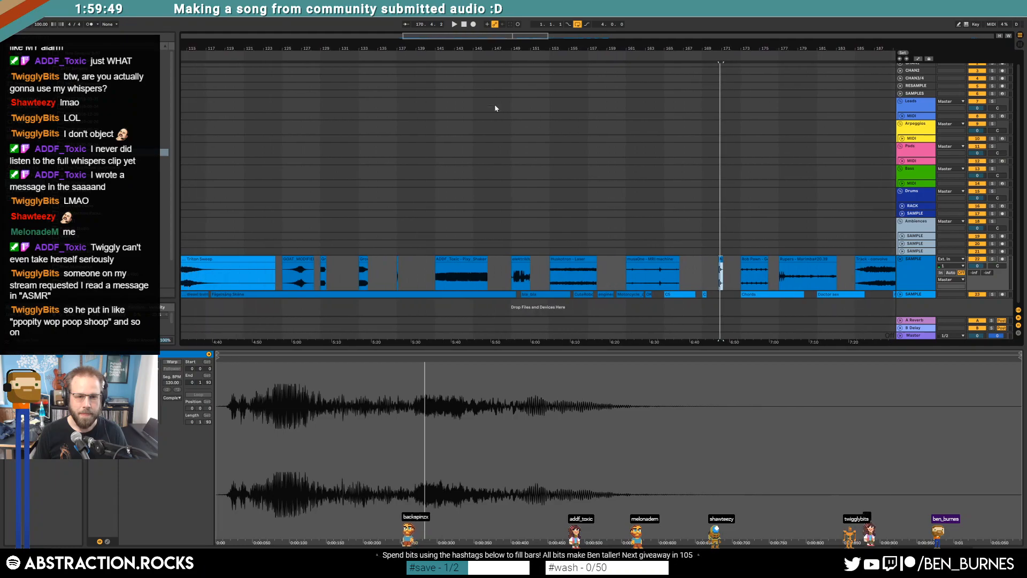
Step: Audition the very short clip at bar 137 and cut it from the track
{"action": "left_click", "coordinate": [398, 259]}
{"action": "key", "text": "space"}
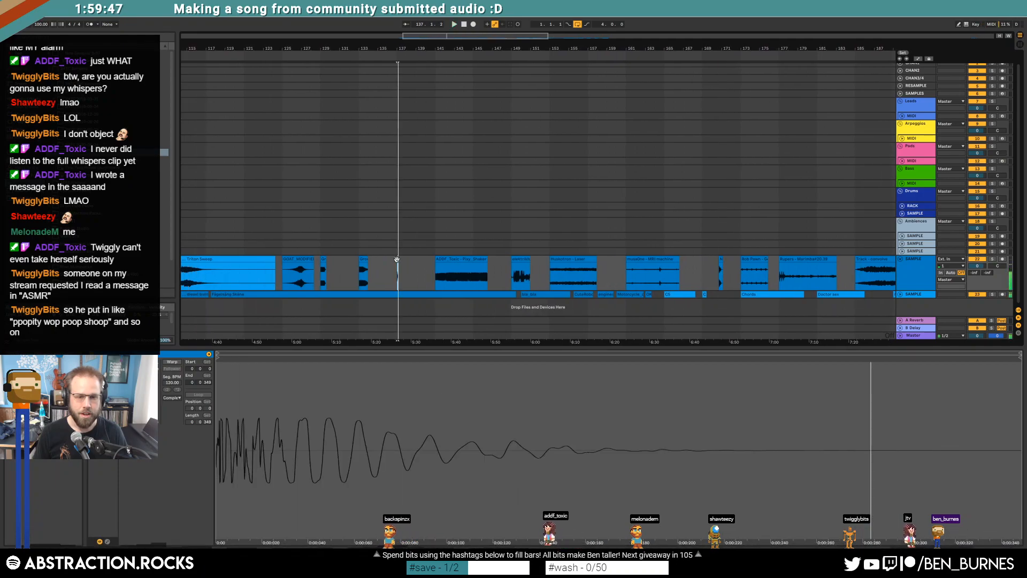
{"action": "key", "text": "Delete"}
Step: Unfold the SAMPLE track in the Drums group and paste the cut clip at bar 1
{"action": "left_click", "coordinate": [196, 36]}
{"action": "left_click", "coordinate": [218, 160]}
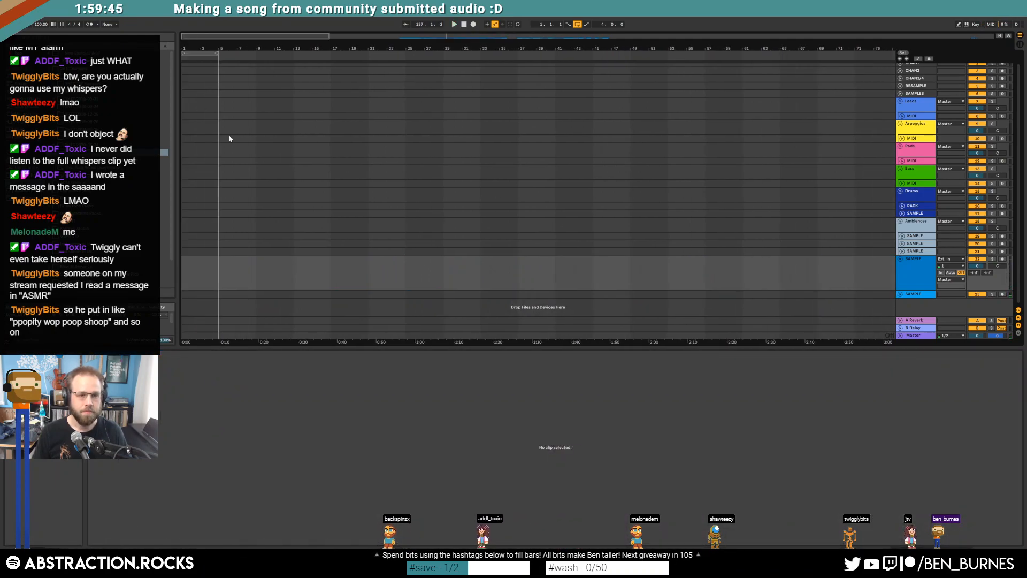
{"action": "left_click_drag", "start_coordinate": [188, 38], "coordinate": [189, 70]}
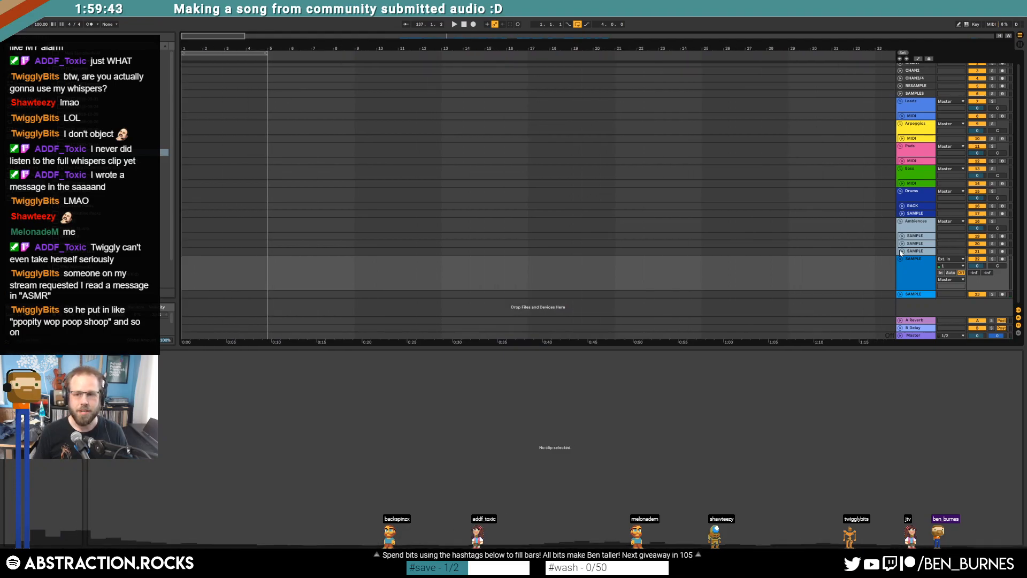
{"action": "left_click", "coordinate": [902, 213]}
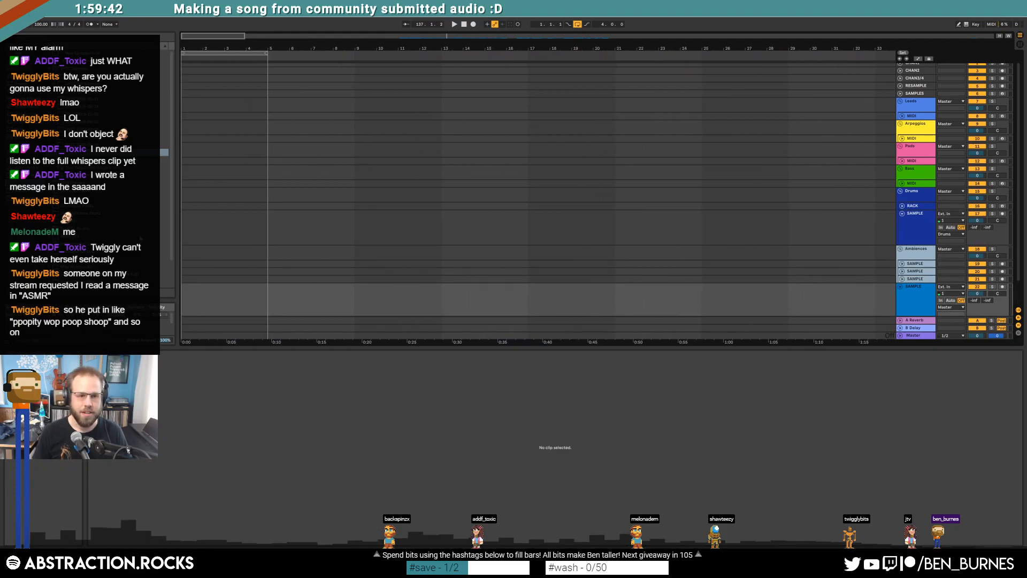
{"action": "left_click", "coordinate": [187, 228]}
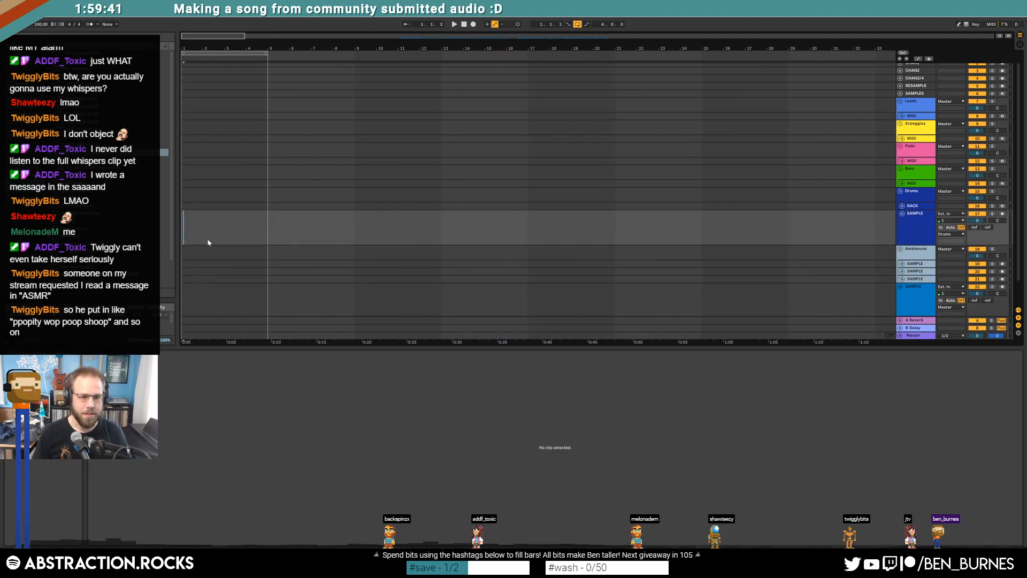
{"action": "left_click", "coordinate": [464, 26]}
{"action": "key", "text": "ctrl+v"}
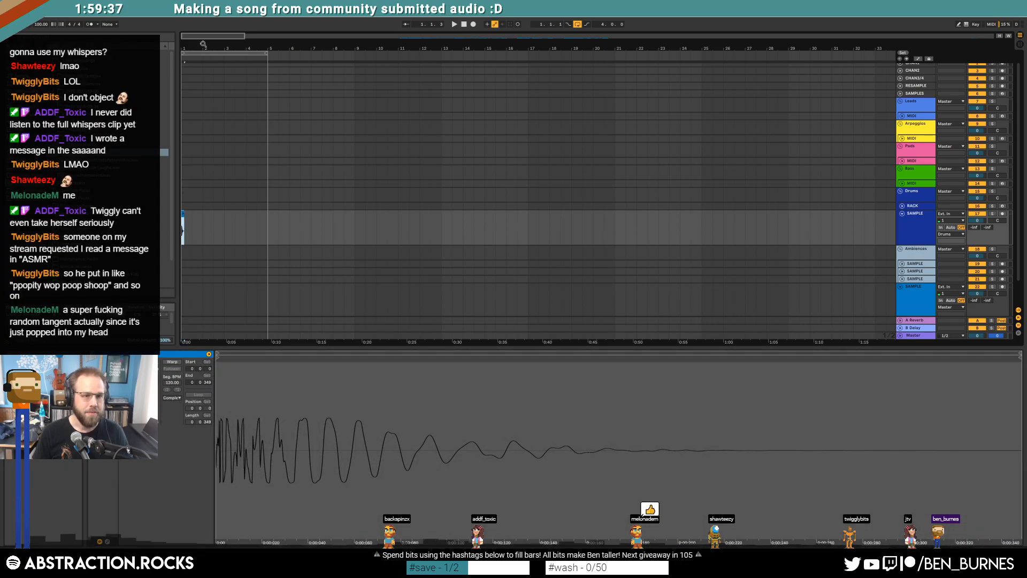
Step: Select the first beat with the pasted clip and duplicate it three times to fill every beat of bar 1
{"action": "left_click_drag", "start_coordinate": [203, 44], "coordinate": [225, 78]}
{"action": "left_click_drag", "start_coordinate": [217, 233], "coordinate": [163, 239]}
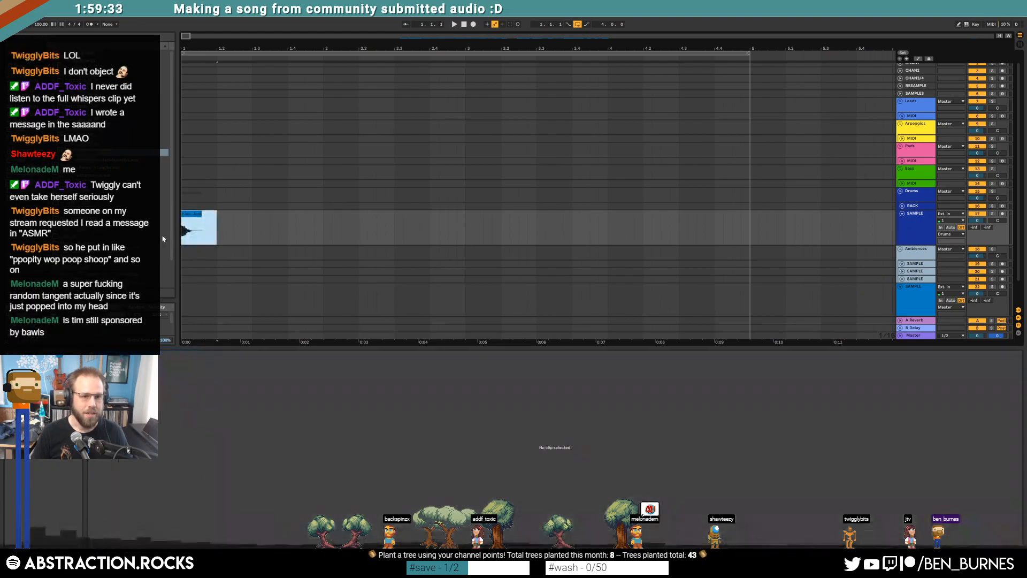
{"action": "key", "text": "ctrl+d"}
{"action": "key", "text": "ctrl+d"}
{"action": "key", "text": "ctrl+d"}
Step: Duplicate the four-hit bar three times to fill bars 1 to 4 and play the pattern
{"action": "left_click_drag", "start_coordinate": [325, 227], "coordinate": [182, 230]}
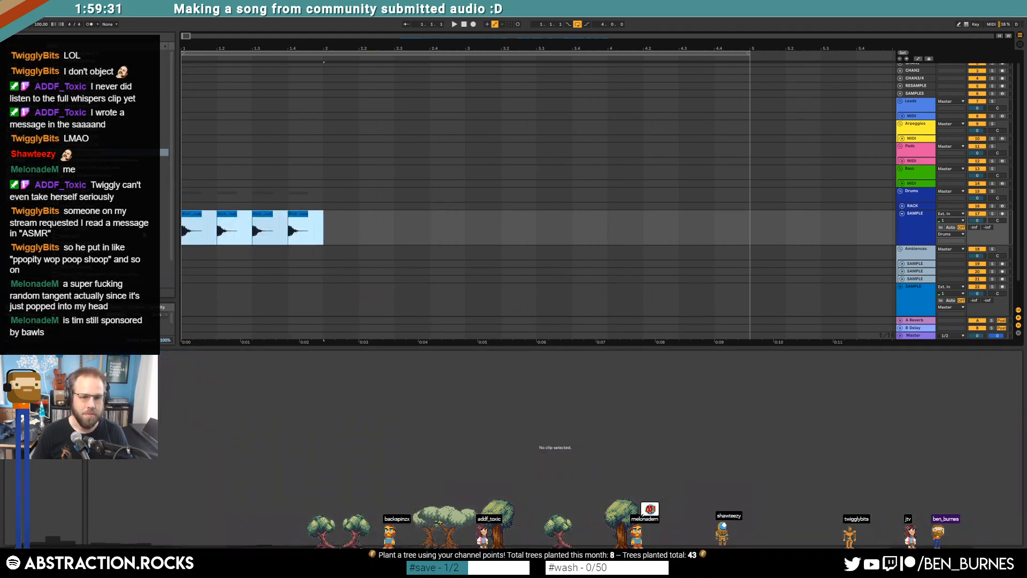
{"action": "key", "text": "ctrl+d"}
{"action": "key", "text": "ctrl+d"}
{"action": "key", "text": "ctrl+d"}
{"action": "key", "text": "space"}
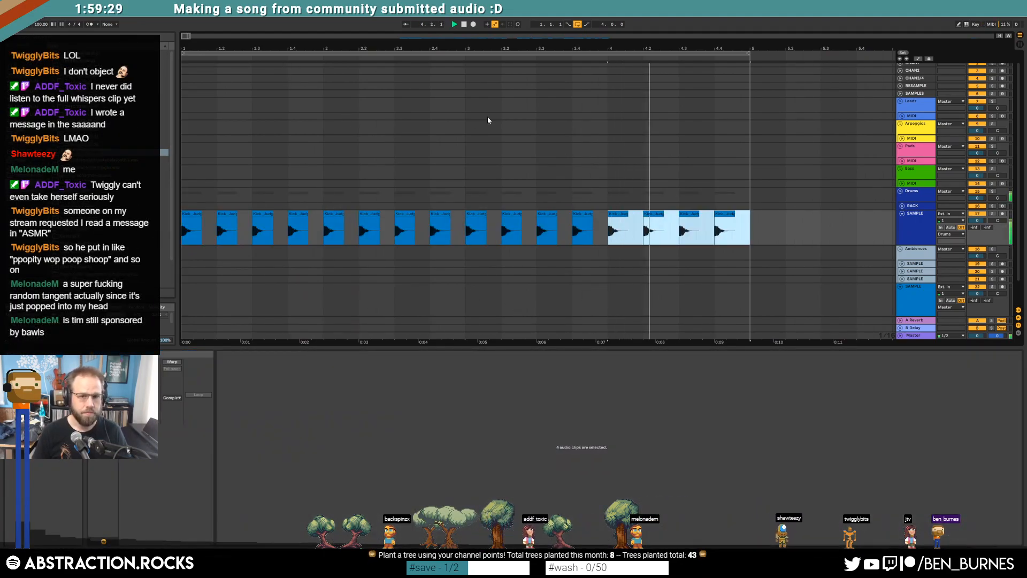
{"action": "key", "text": "space"}
Step: Turn on the drum sample track's EQ Eight, enable filter 8 as a high cut at 527 Hz, and play the result
{"action": "key", "text": "shift+Tab"}
{"action": "left_click", "coordinate": [97, 473]}
{"action": "left_click", "coordinate": [255, 541]}
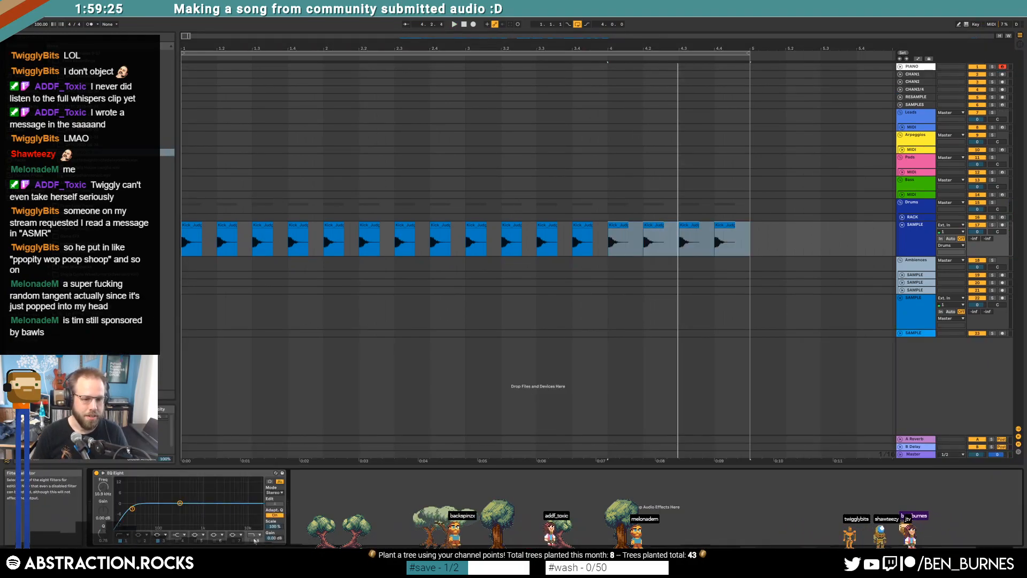
{"action": "left_click", "coordinate": [253, 540]}
{"action": "left_click_drag", "start_coordinate": [248, 508], "coordinate": [208, 520]}
{"action": "key", "text": "space"}
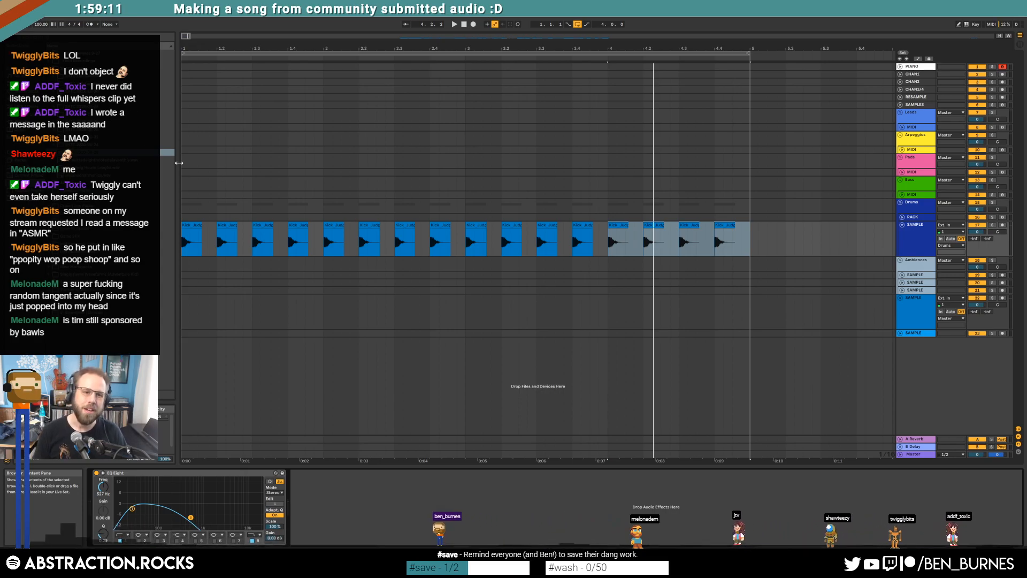
{"action": "left_click", "coordinate": [466, 24]}
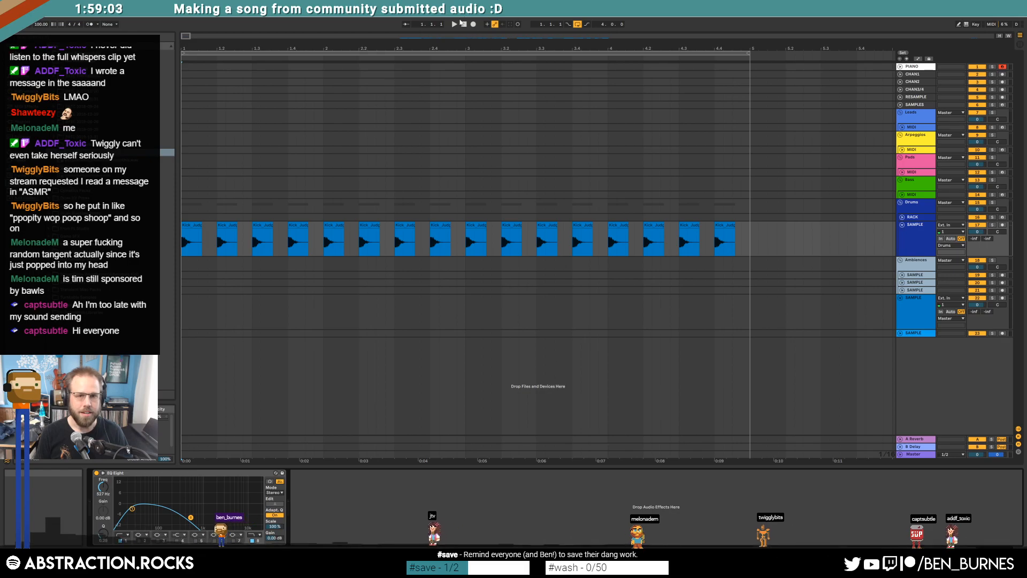
Step: Set the song tempo to 87 BPM and play the kick pattern from the start at the new speed
{"action": "key", "text": "space"}
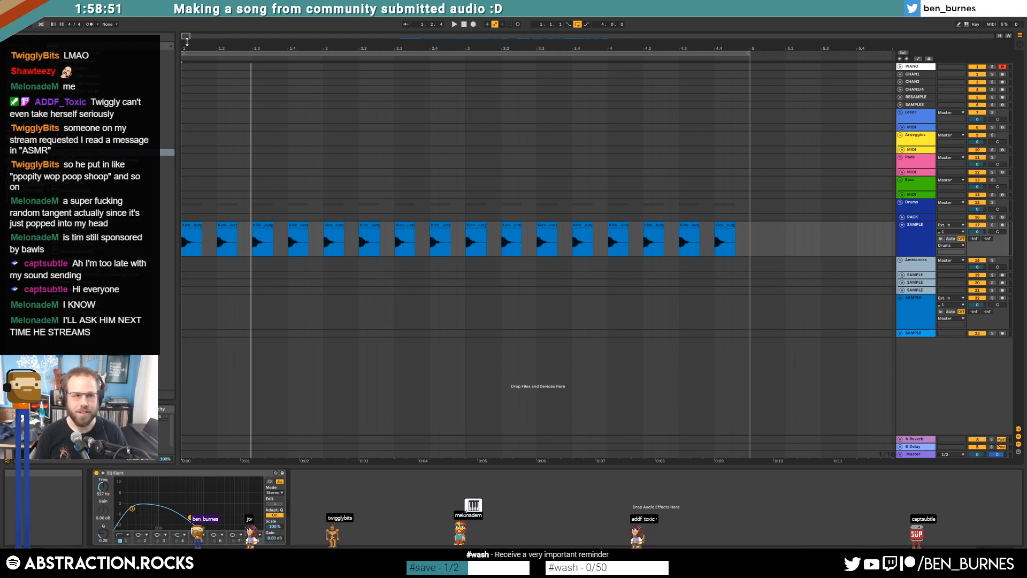
{"action": "left_click", "coordinate": [187, 42]}
{"action": "key", "text": "space"}
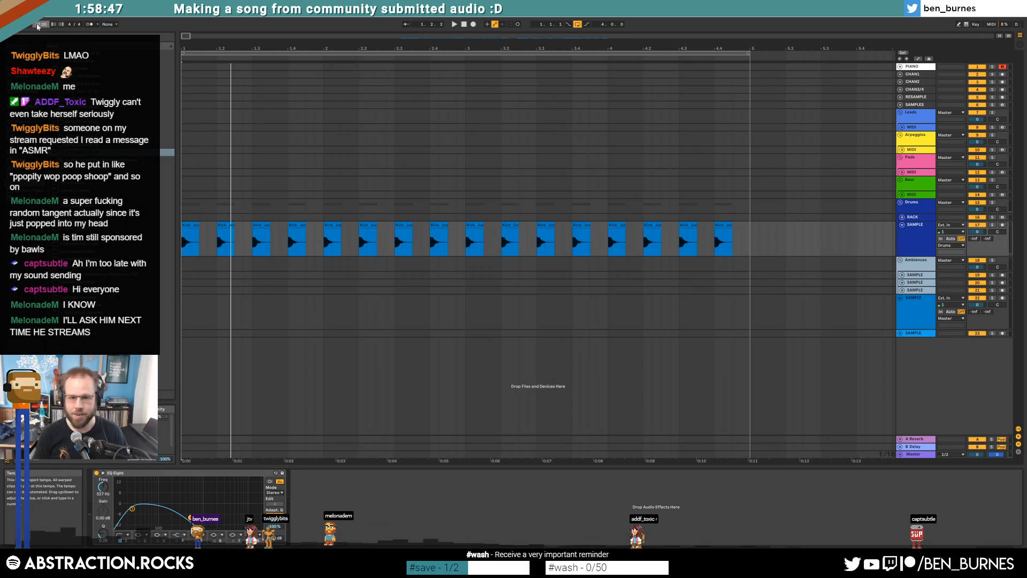
{"action": "key", "text": "Return"}
{"action": "key", "text": "space"}
Step: Copy the GoodMorning sample clip from the lower SAMPLE track and paste it into the Drums SAMPLE track after the kick pattern
{"action": "left_click_drag", "start_coordinate": [187, 36], "coordinate": [187, 8]}
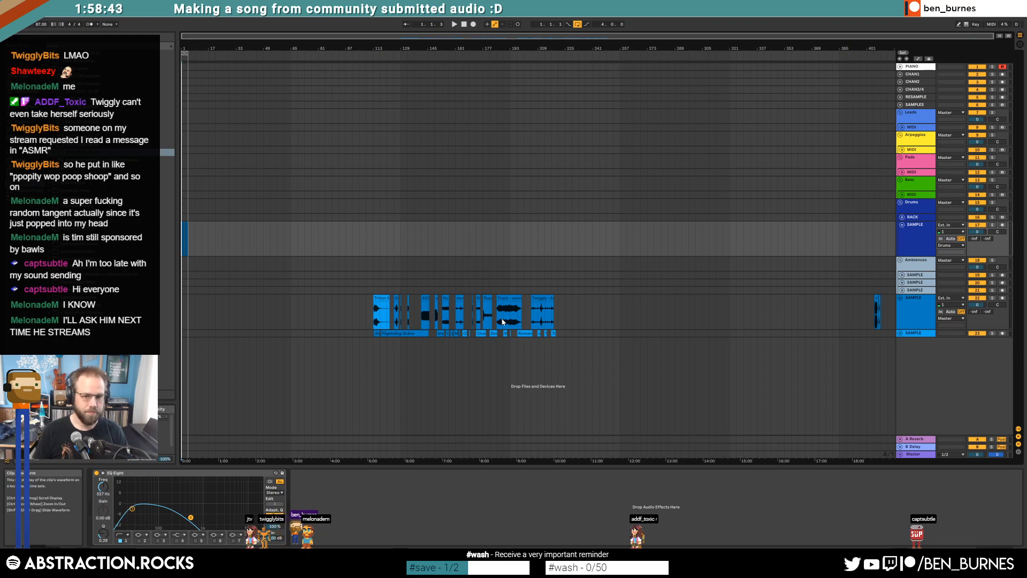
{"action": "scroll", "coordinate": [502, 321], "scroll_direction": "up", "scroll_amount": 5}
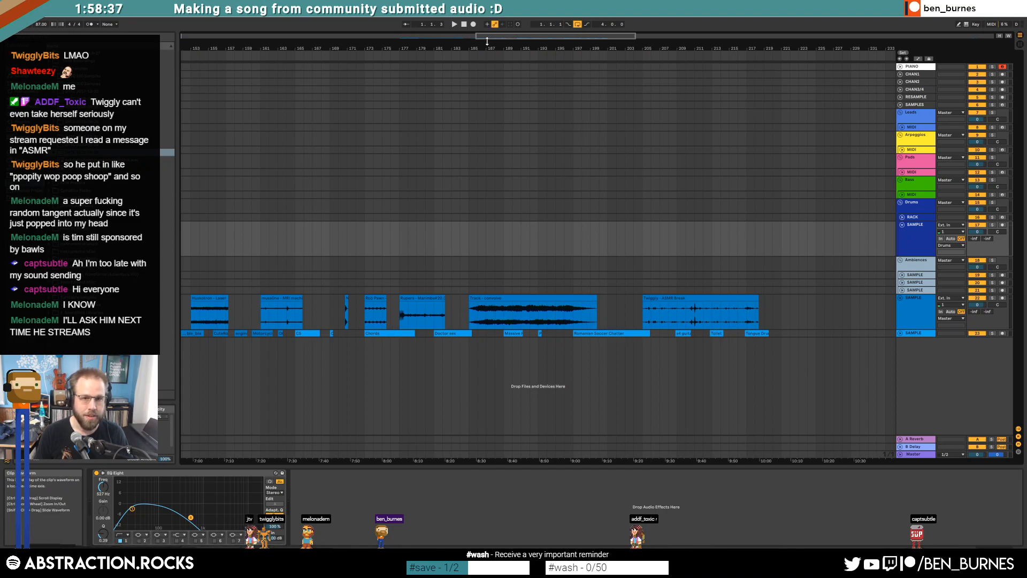
{"action": "mouse_move", "coordinate": [484, 42]}
{"action": "left_mouse_down"}
{"action": "mouse_move", "coordinate": [413, 40]}
{"action": "mouse_move", "coordinate": [480, 40]}
{"action": "left_mouse_up"}
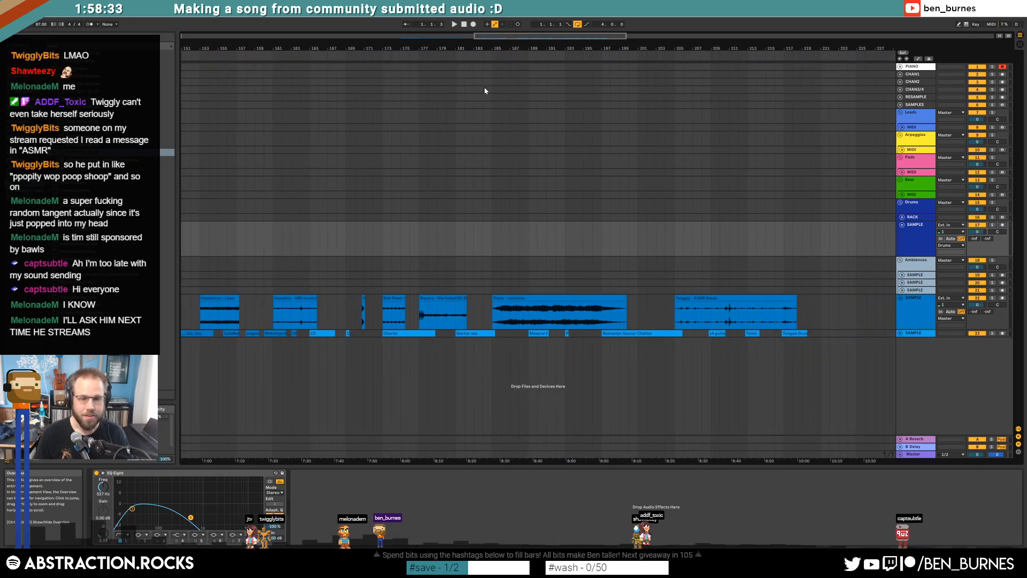
{"action": "scroll", "coordinate": [394, 307], "scroll_direction": "up", "scroll_amount": 3}
{"action": "left_click", "coordinate": [390, 298]}
{"action": "left_click", "coordinate": [203, 37]}
{"action": "left_click", "coordinate": [274, 235]}
{"action": "key", "text": "ctrl+v"}
Step: Trim the pasted GoodMorning clip so it ends at bar 6, delete the remainder, and consolidate the kept part
{"action": "left_click_drag", "start_coordinate": [184, 37], "coordinate": [192, 107]}
{"action": "left_click_drag", "start_coordinate": [481, 244], "coordinate": [829, 244]}
{"action": "key", "text": "Delete"}
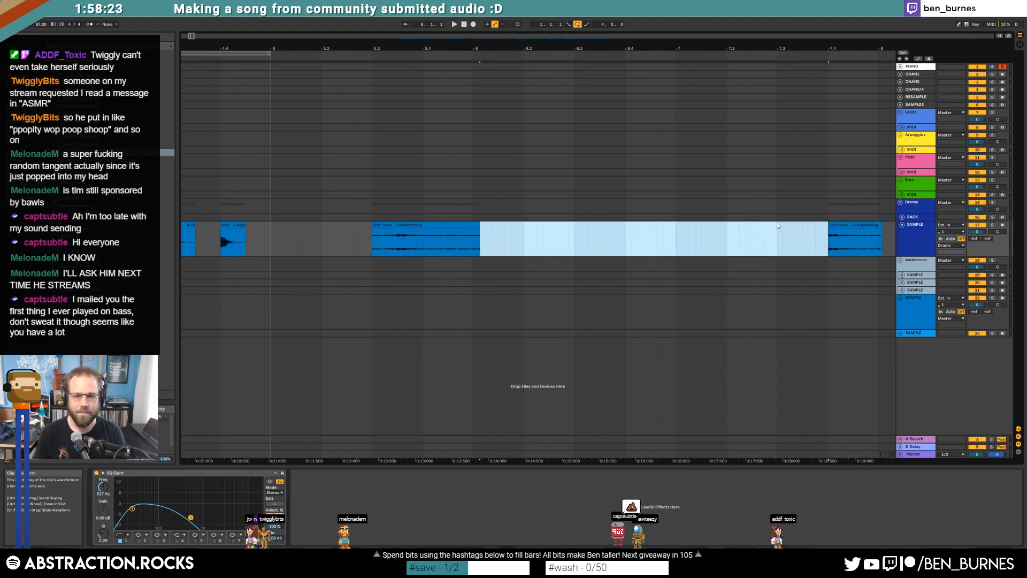
{"action": "left_click", "coordinate": [841, 225]}
{"action": "key", "text": "Delete"}
{"action": "left_click", "coordinate": [453, 225]}
{"action": "key", "text": "ctrl+j"}
Step: Unfold the MIDI track in the Leads group and load the consolidated GoodMorning clip into a Simpler on it
{"action": "left_click", "coordinate": [903, 127]}
{"action": "left_click", "coordinate": [912, 132]}
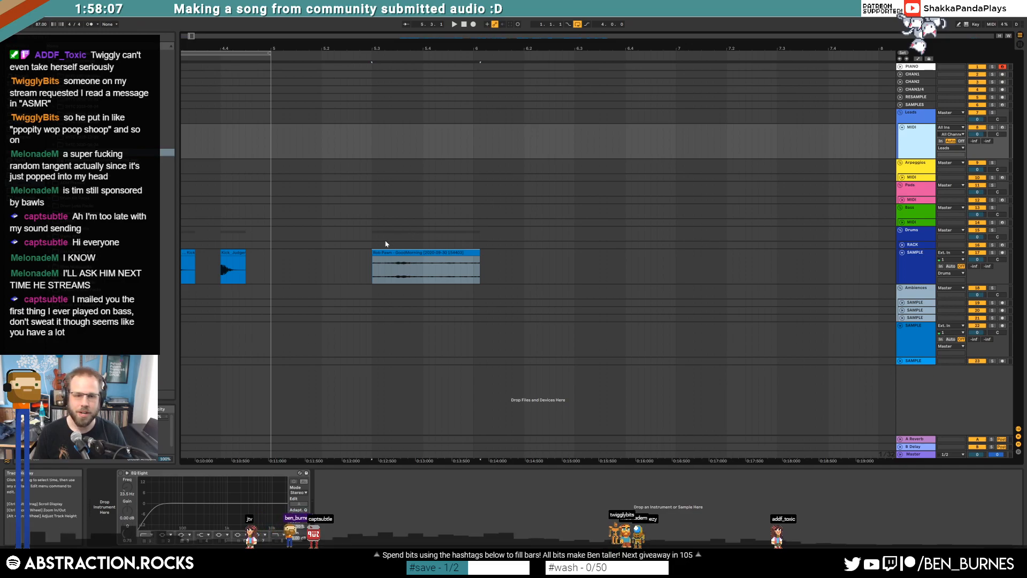
{"action": "left_click", "coordinate": [405, 251]}
{"action": "key", "text": "ctrl+z"}
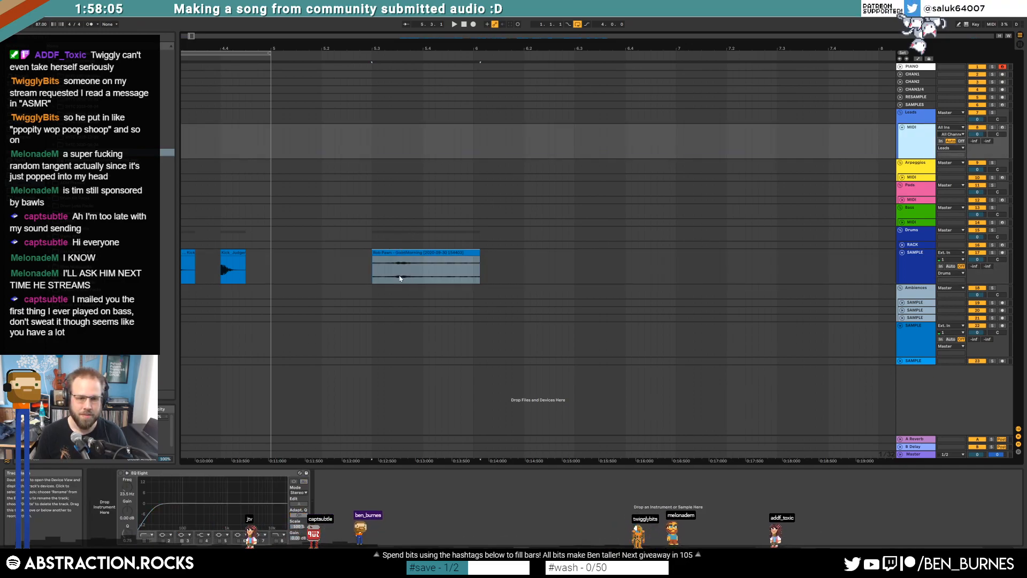
{"action": "left_click", "coordinate": [408, 252]}
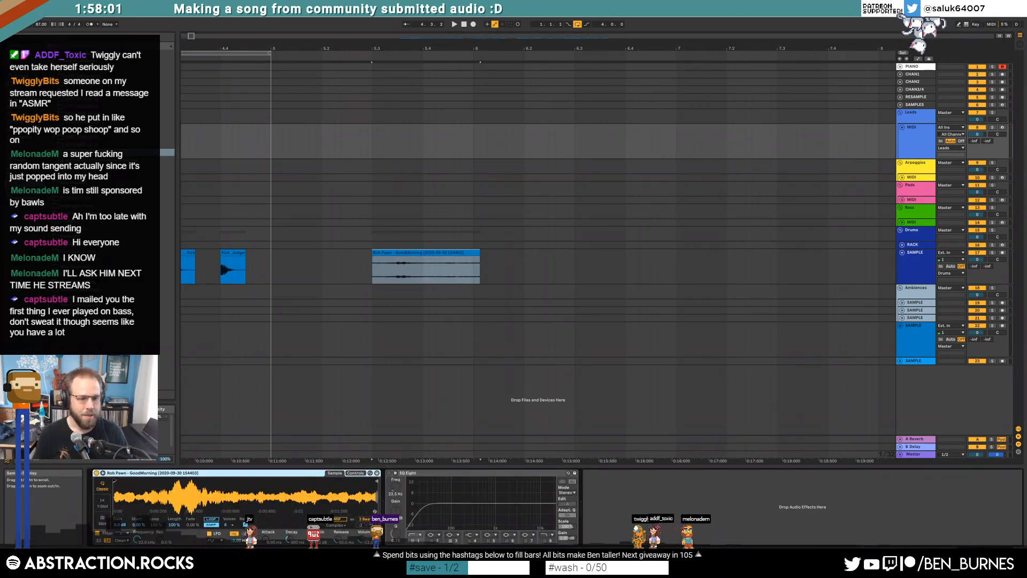
Step: Switch the Simpler to Slice mode with Gate triggering and 100% sensitivity, turn on Warp, and nudge the slice marker before the loudest section earlier
{"action": "left_click", "coordinate": [103, 516]}
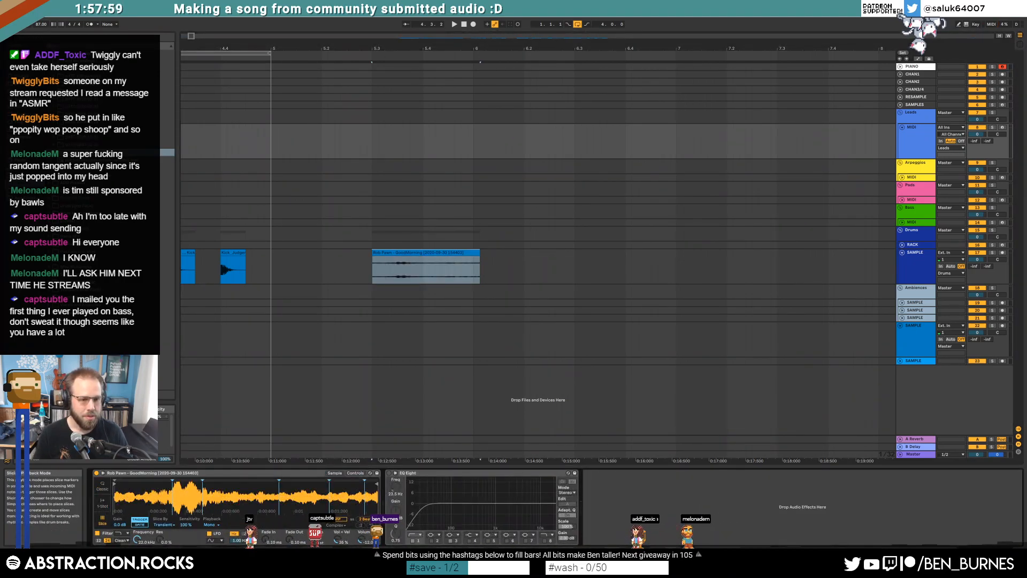
{"action": "left_click", "coordinate": [138, 525]}
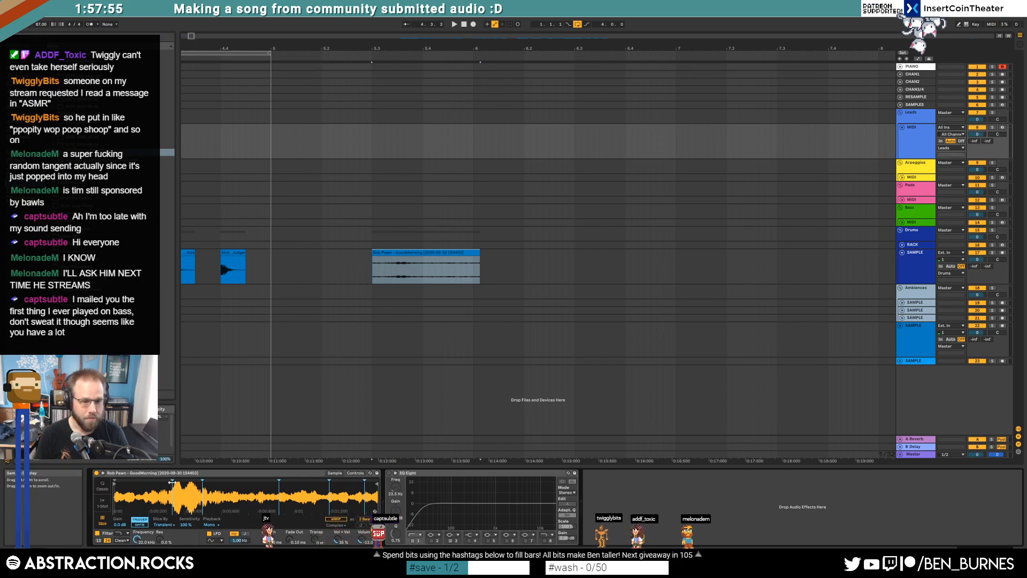
{"action": "left_click_drag", "start_coordinate": [185, 525], "coordinate": [186, 568]}
{"action": "left_click_drag", "start_coordinate": [186, 527], "coordinate": [186, 523]}
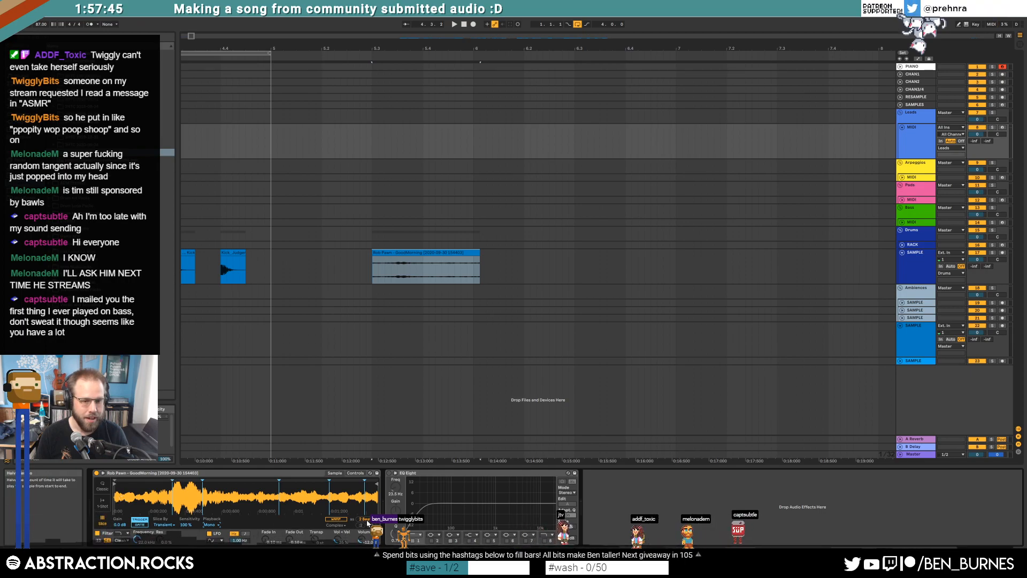
{"action": "left_click", "coordinate": [336, 519]}
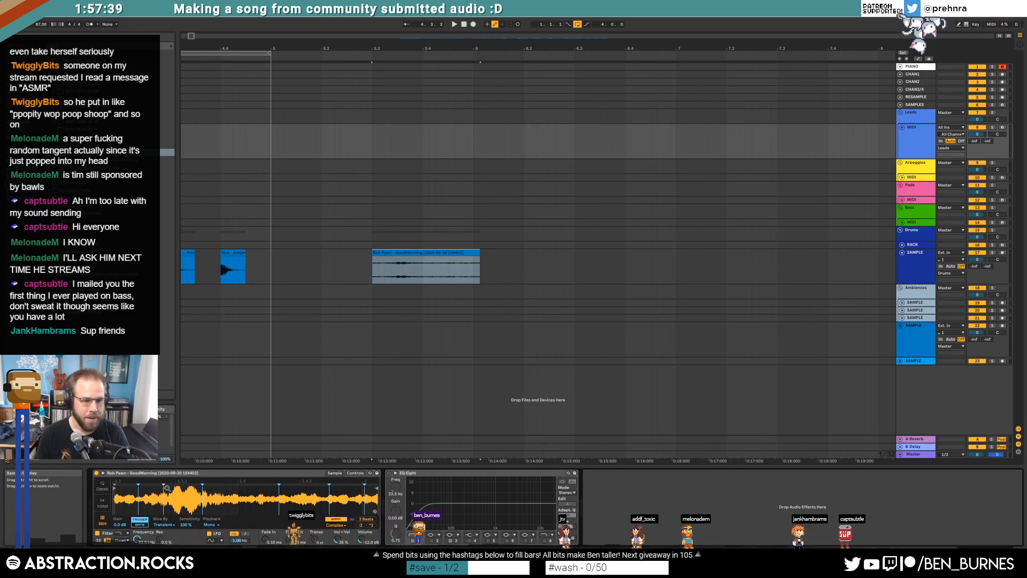
{"action": "left_click_drag", "start_coordinate": [170, 484], "coordinate": [168, 484]}
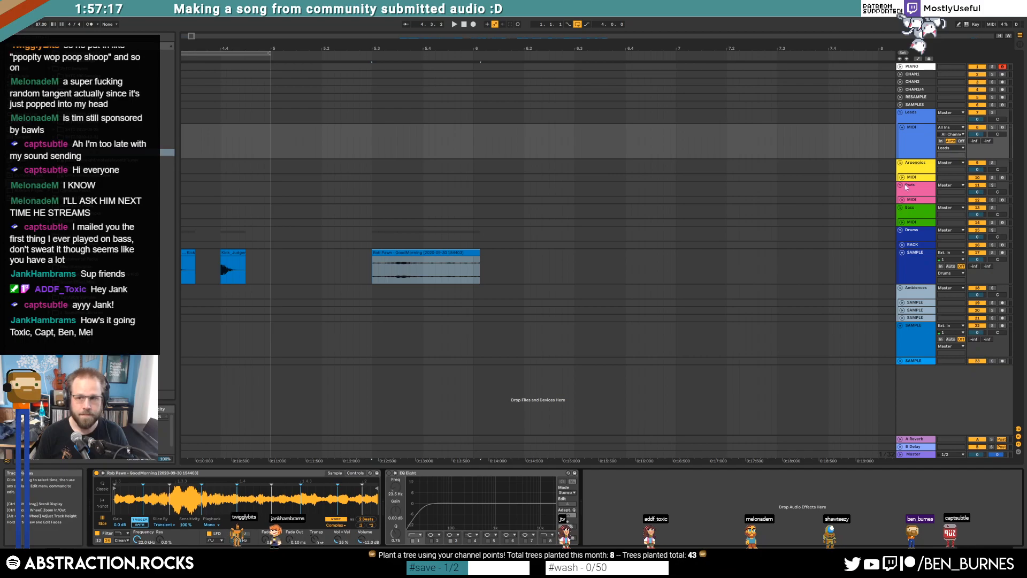
Step: Arm the Leads MIDI track to play the slices and adjust the Simpler's filter envelope
{"action": "left_click", "coordinate": [1002, 128]}
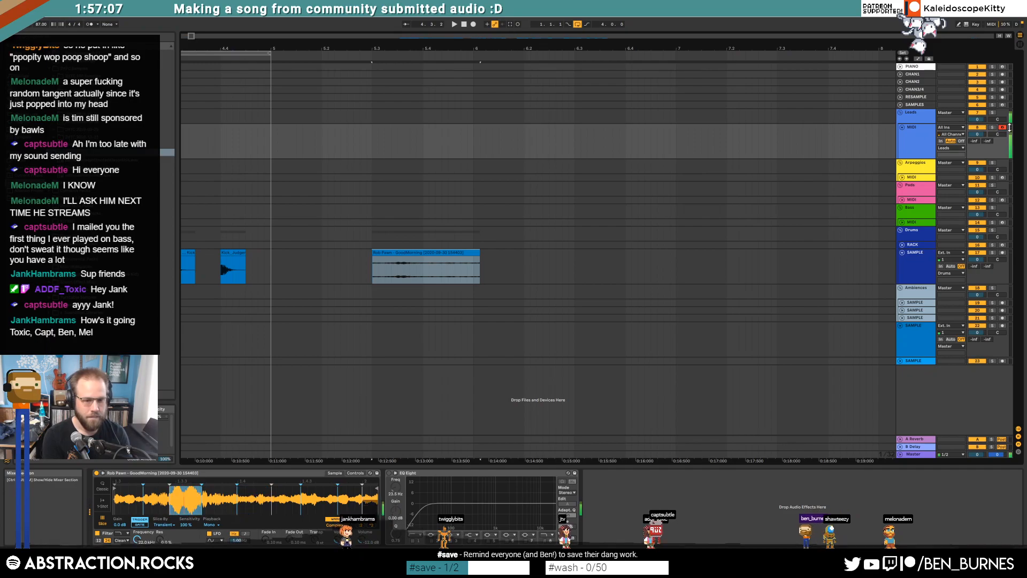
{"action": "left_click", "coordinate": [349, 476]}
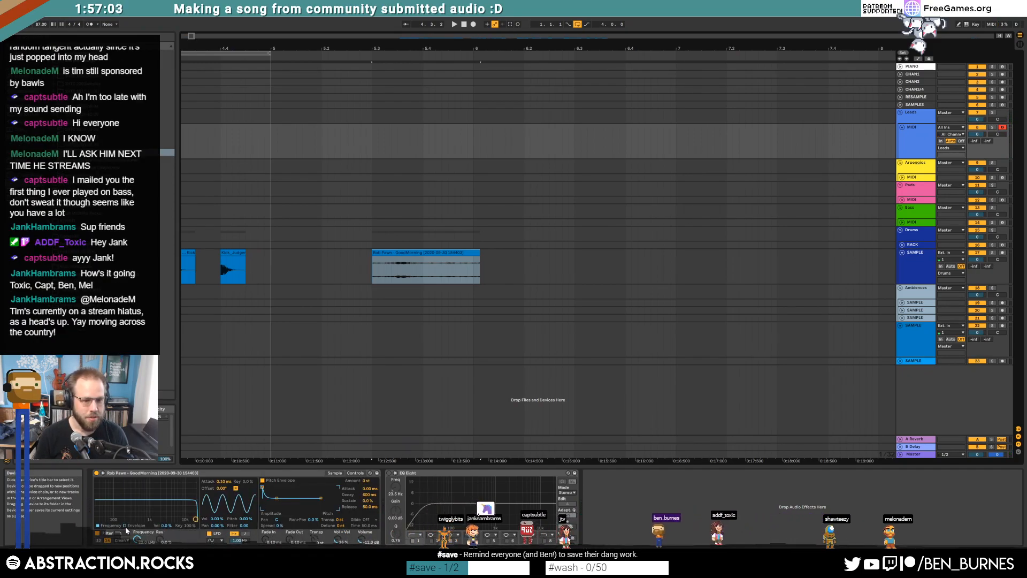
{"action": "left_click", "coordinate": [134, 526]}
{"action": "left_click_drag", "start_coordinate": [174, 519], "coordinate": [113, 519]}
{"action": "left_click", "coordinate": [333, 472]}
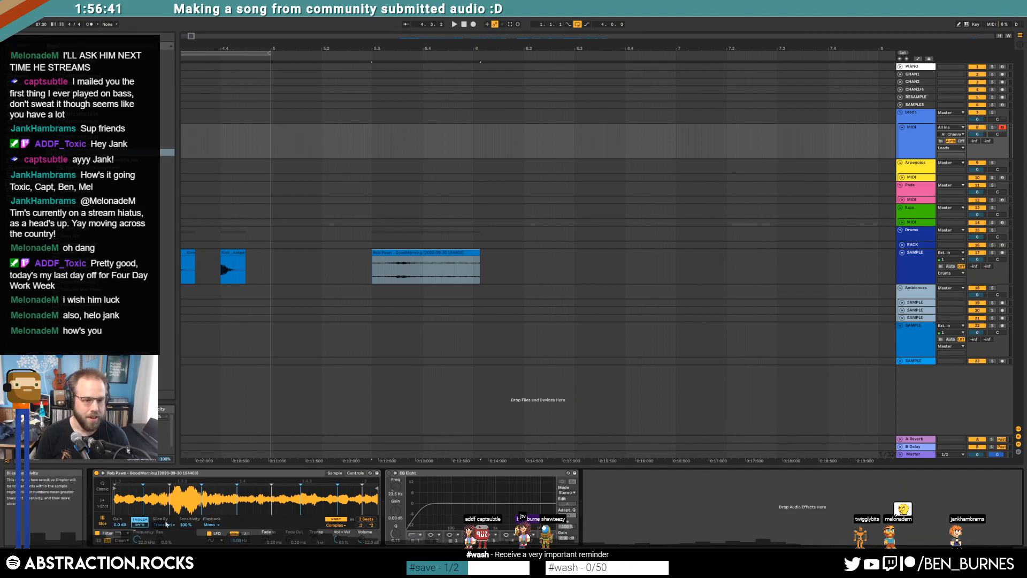
Step: Slice the Simpler sample by Beat with a 1/16 division and audition the slices
{"action": "left_click", "coordinate": [211, 524]}
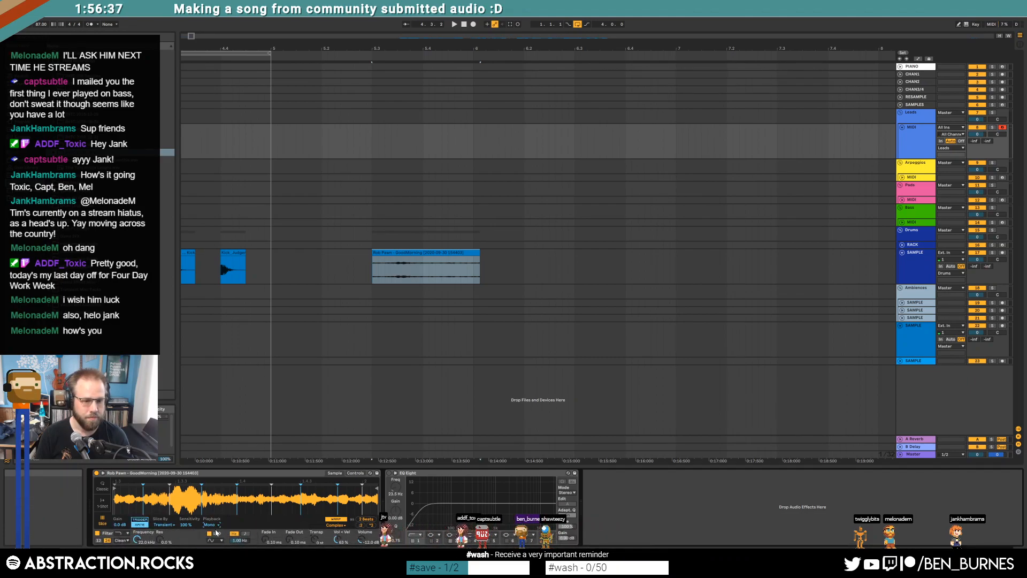
{"action": "left_click", "coordinate": [159, 536]}
{"action": "left_click", "coordinate": [185, 525]}
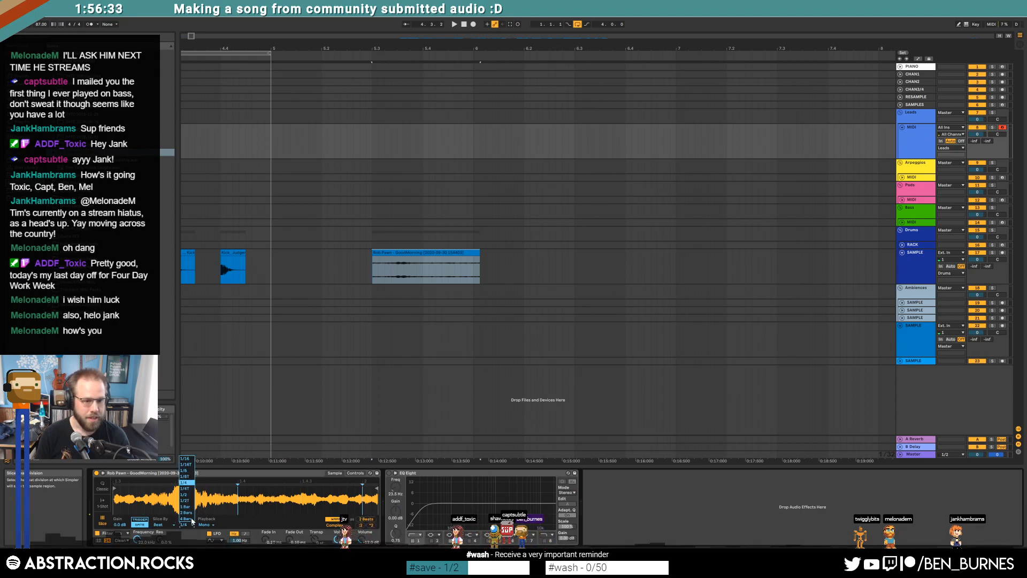
{"action": "left_click", "coordinate": [188, 474]}
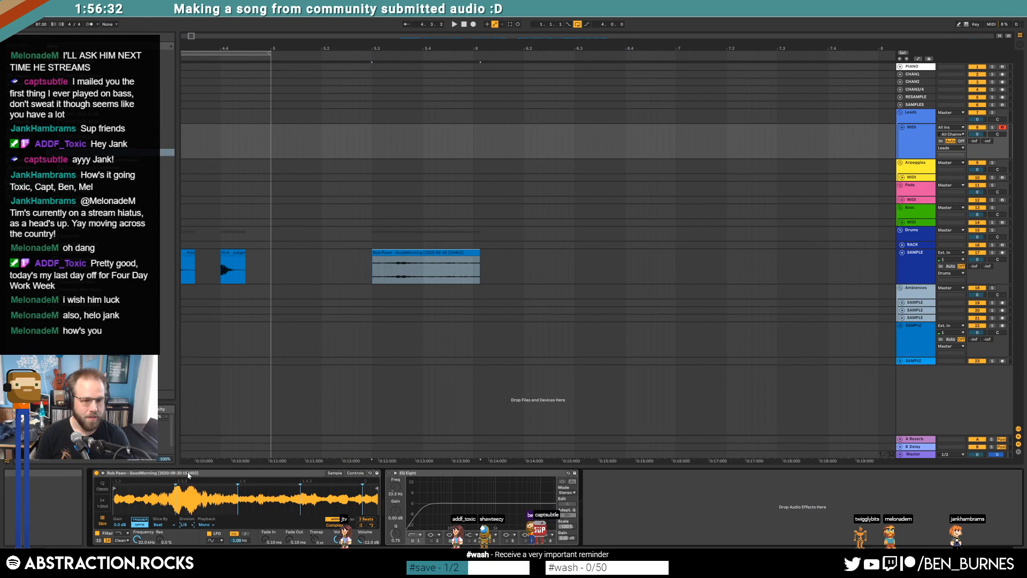
{"action": "left_click", "coordinate": [190, 526]}
{"action": "left_click", "coordinate": [191, 465]}
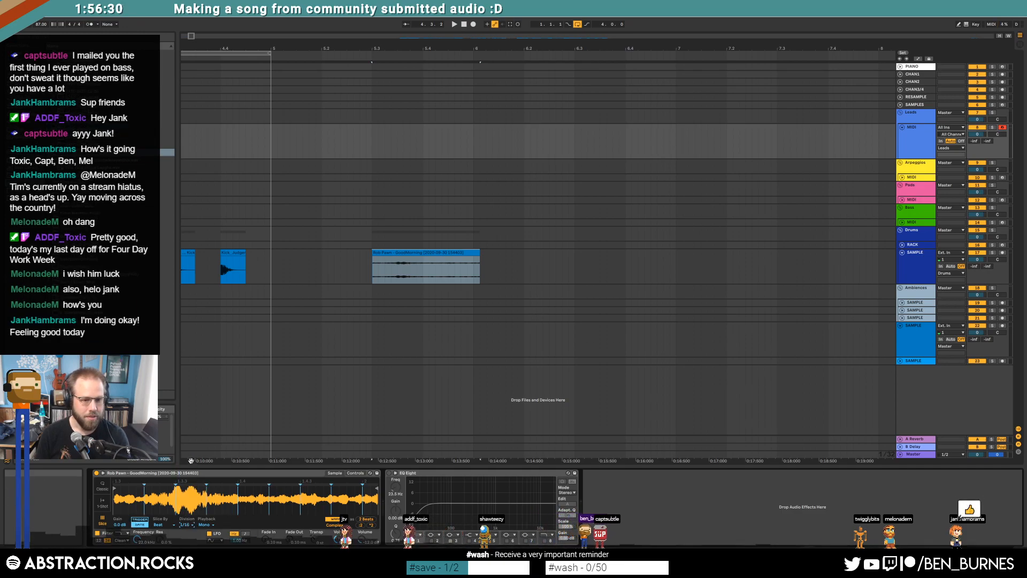
{"action": "left_click", "coordinate": [254, 512]}
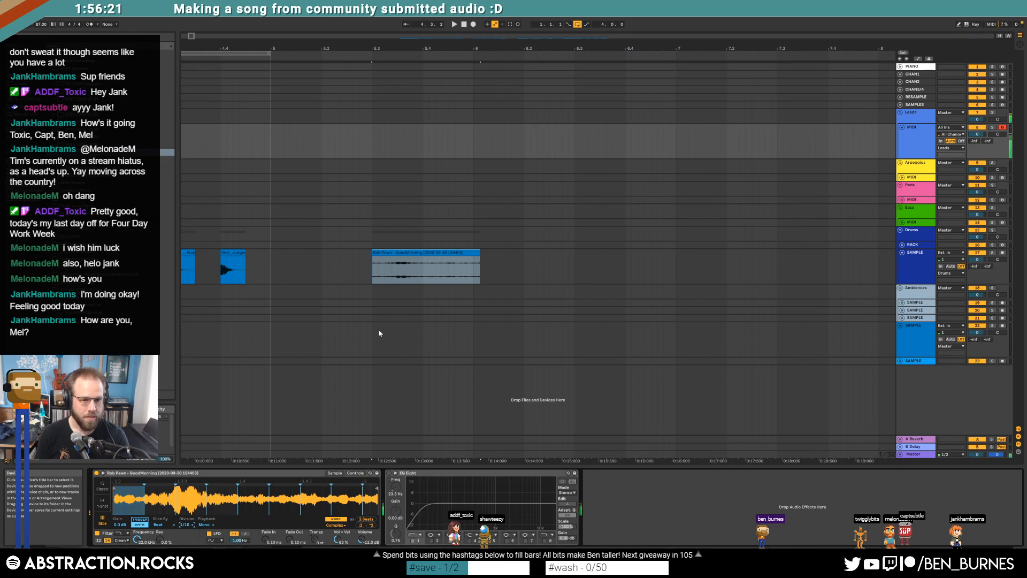
Step: Create a one-bar MIDI clip at bar 1 of the Leads MIDI track and draw a short C1 note at its start
{"action": "mouse_move", "coordinate": [186, 36]}
{"action": "left_mouse_down"}
{"action": "mouse_move", "coordinate": [185, 45]}
{"action": "mouse_move", "coordinate": [184, 30]}
{"action": "left_mouse_up"}
{"action": "left_click_drag", "start_coordinate": [188, 145], "coordinate": [343, 151]}
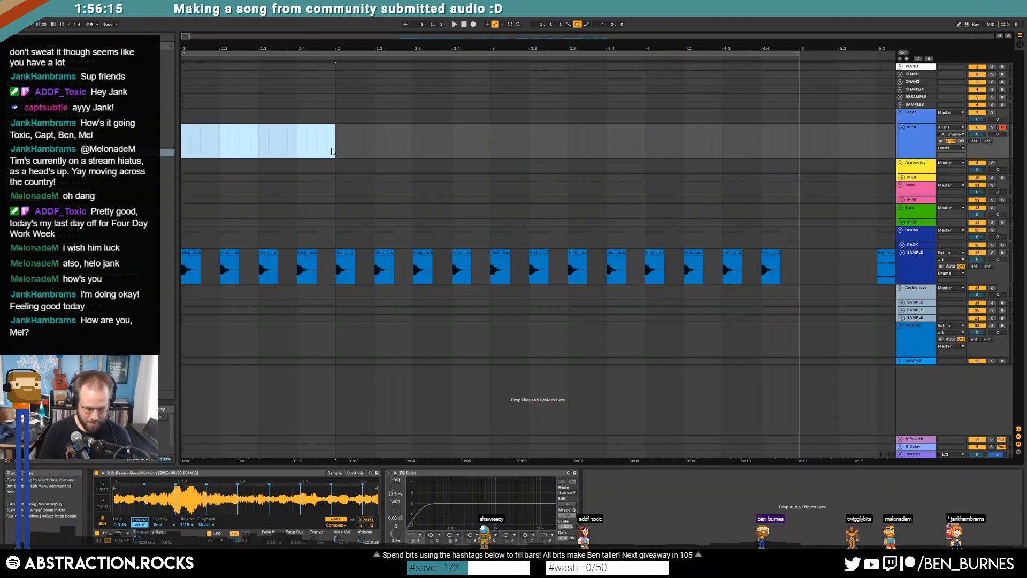
{"action": "key", "text": "ctrl+shift+m"}
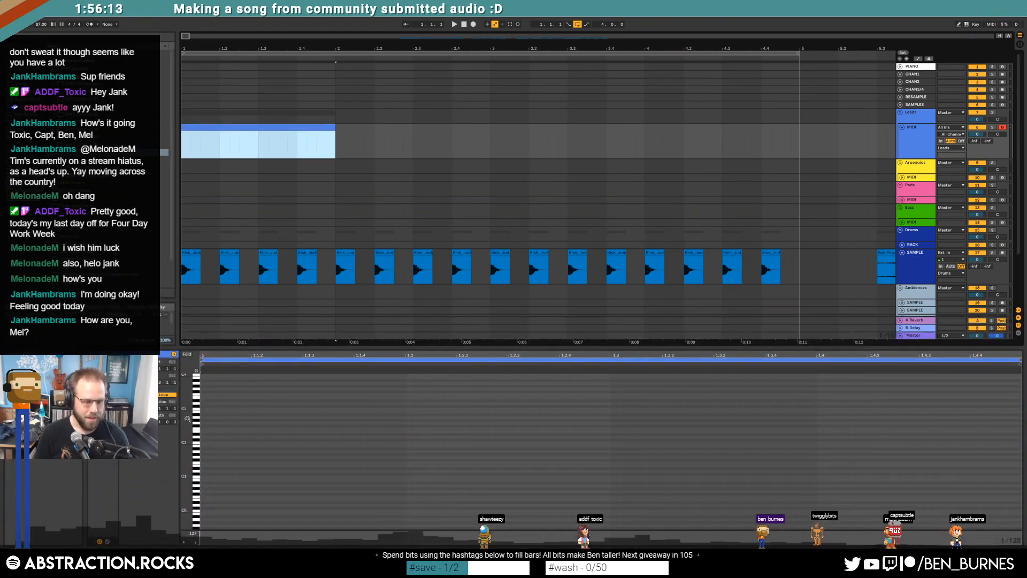
{"action": "left_click_drag", "start_coordinate": [202, 476], "coordinate": [245, 476]}
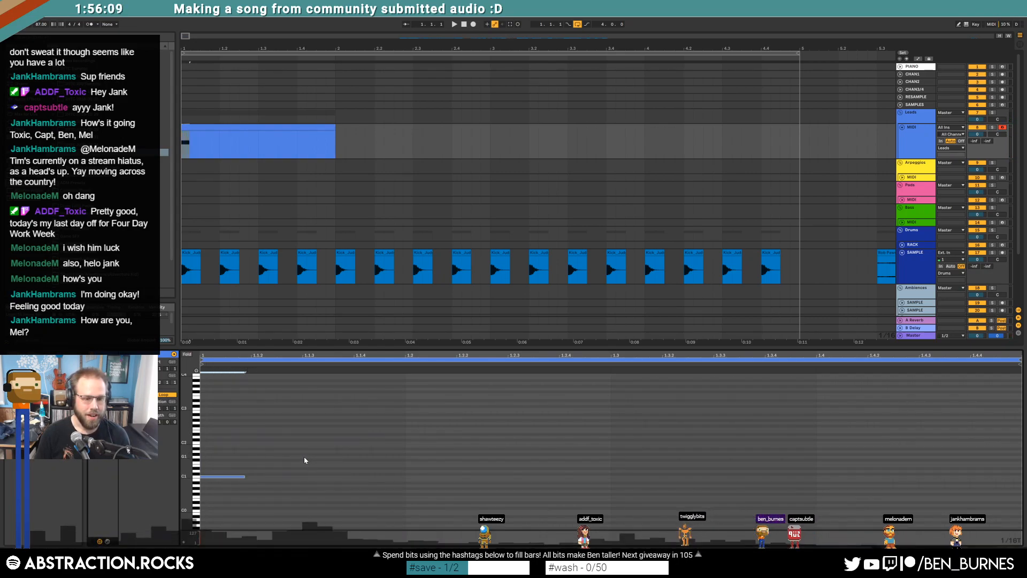
{"action": "left_click", "coordinate": [269, 472]}
{"action": "left_click_drag", "start_coordinate": [244, 476], "coordinate": [232, 477]}
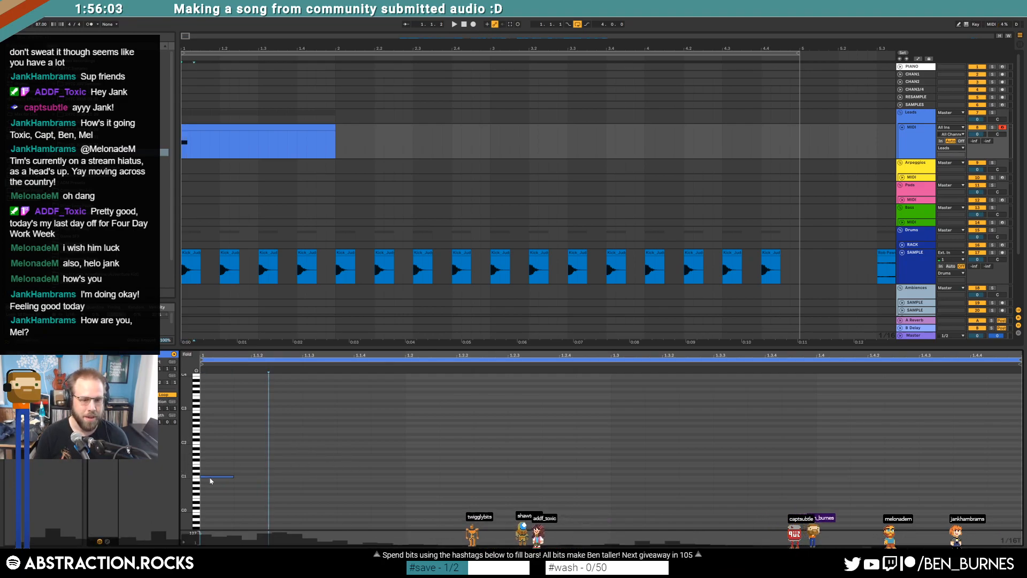
Step: Add a D1 note at 1.1.4 and a longer D#1 note at 1.2, and play the clip
{"action": "left_click_drag", "start_coordinate": [187, 464], "coordinate": [251, 435]}
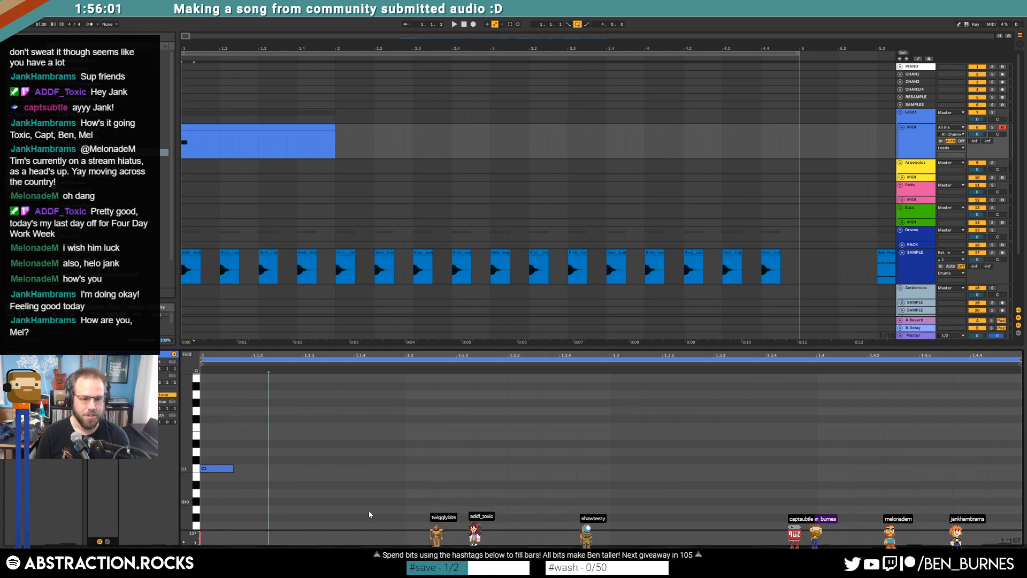
{"action": "double_click", "coordinate": [357, 451]}
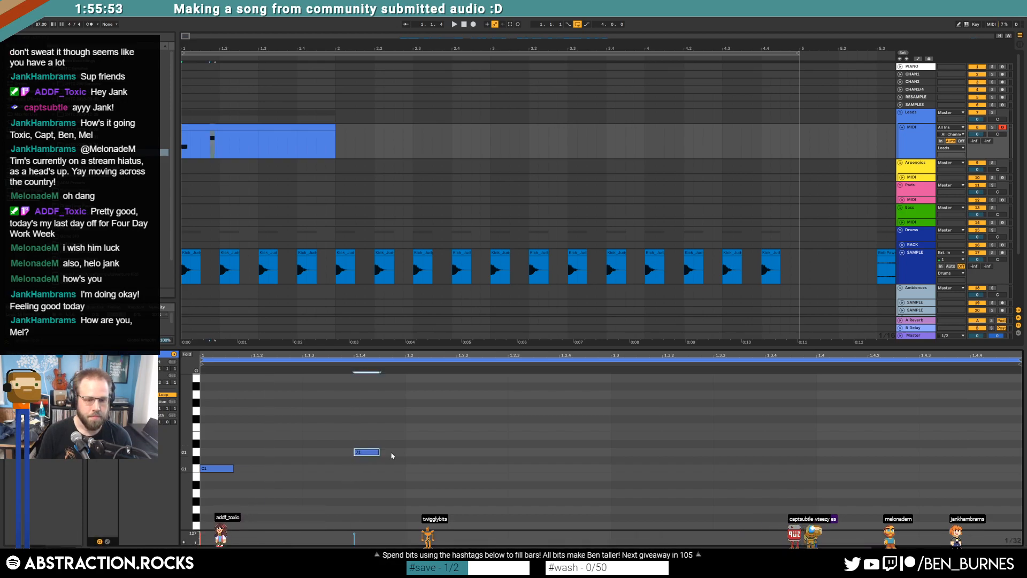
{"action": "double_click", "coordinate": [411, 444]}
{"action": "left_click_drag", "start_coordinate": [455, 446], "coordinate": [459, 444]}
{"action": "key", "text": "space"}
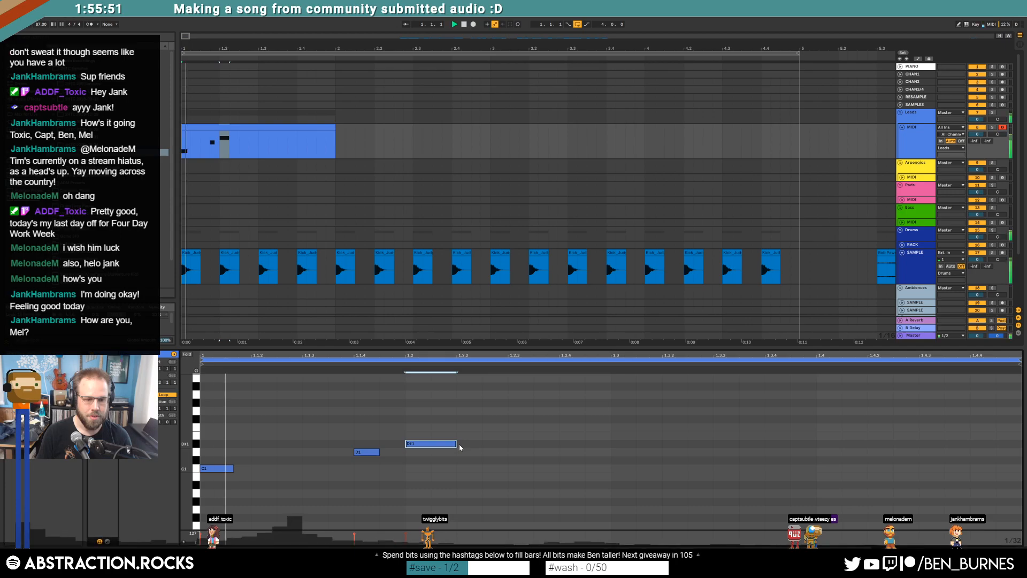
{"action": "key", "text": "space"}
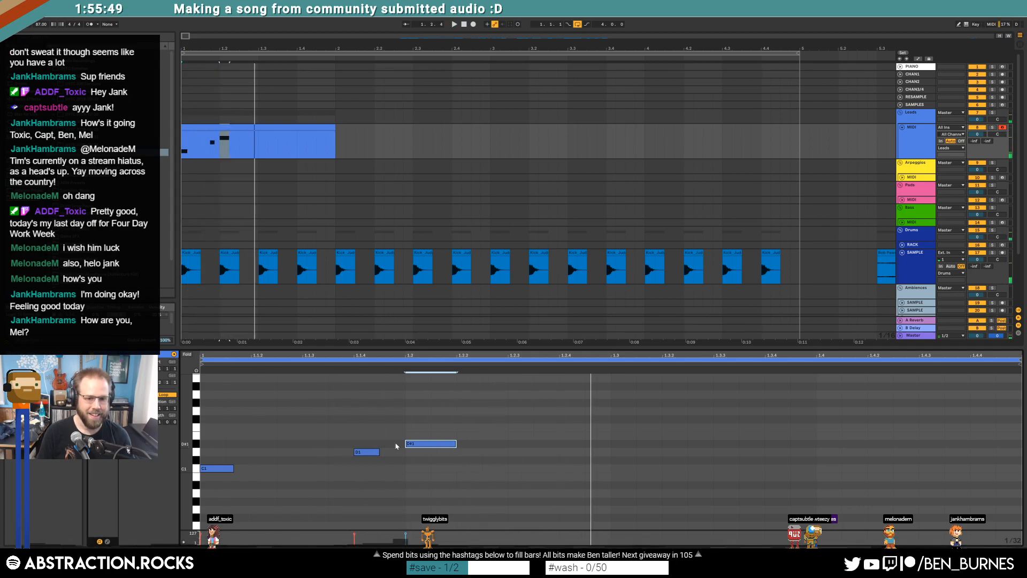
Step: Add a C1 note between 1.1.2 and 1.1.3, a C#1 note after the D#1, and a longer E1 at 1.2.4, and play the sequence
{"action": "double_click", "coordinate": [287, 469]}
{"action": "key", "text": "space"}
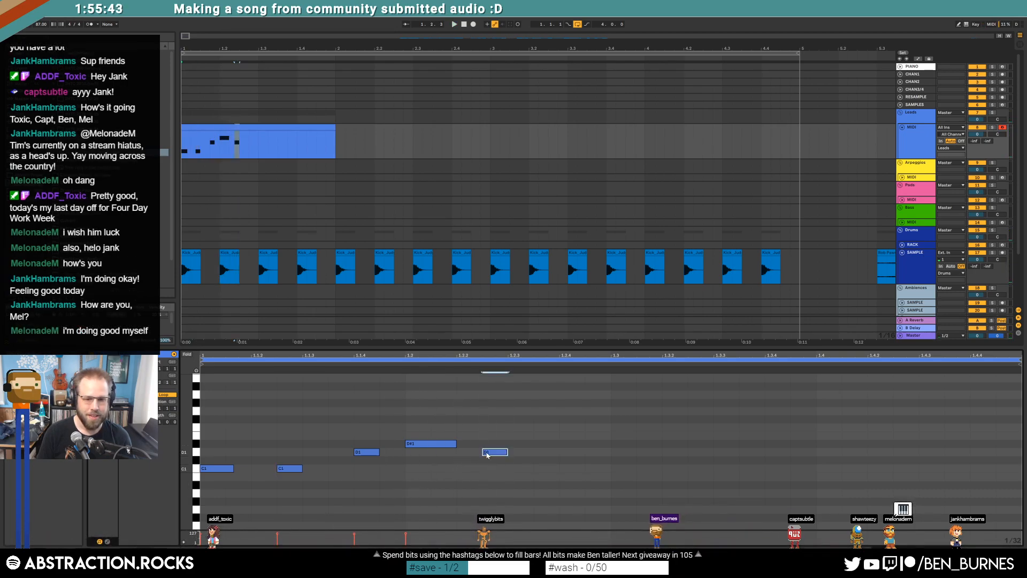
{"action": "double_click", "coordinate": [485, 460]}
{"action": "double_click", "coordinate": [567, 436]}
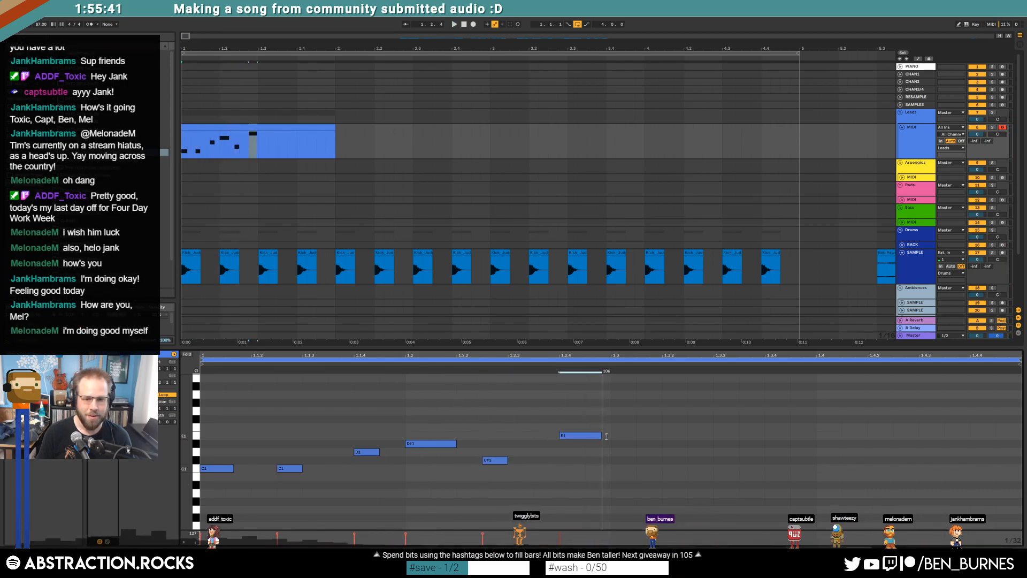
{"action": "key", "text": "space"}
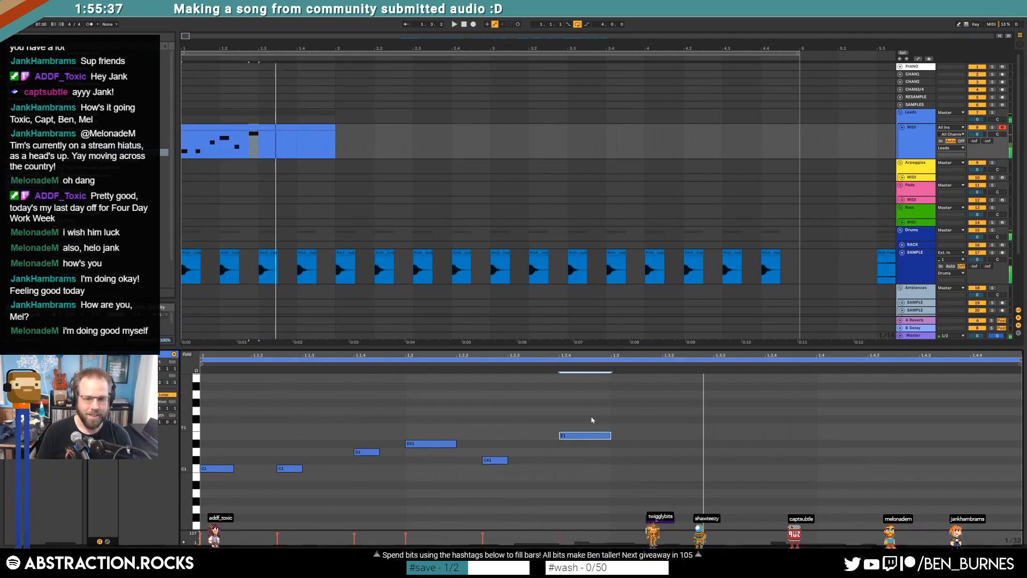
Step: Stop playback, delete the one-bar MIDI clip from the Leads MIDI track, and select that track
{"action": "left_click", "coordinate": [348, 193]}
{"action": "key", "text": "space"}
{"action": "key", "text": "Delete"}
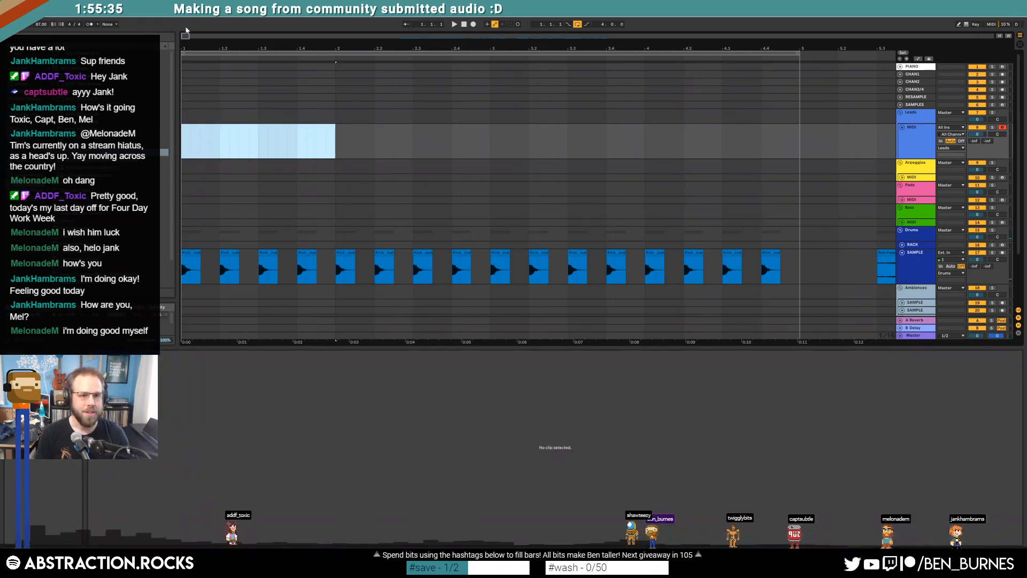
{"action": "scroll", "coordinate": [871, 134], "scroll_direction": "down", "scroll_amount": 5}
{"action": "left_click", "coordinate": [911, 144]}
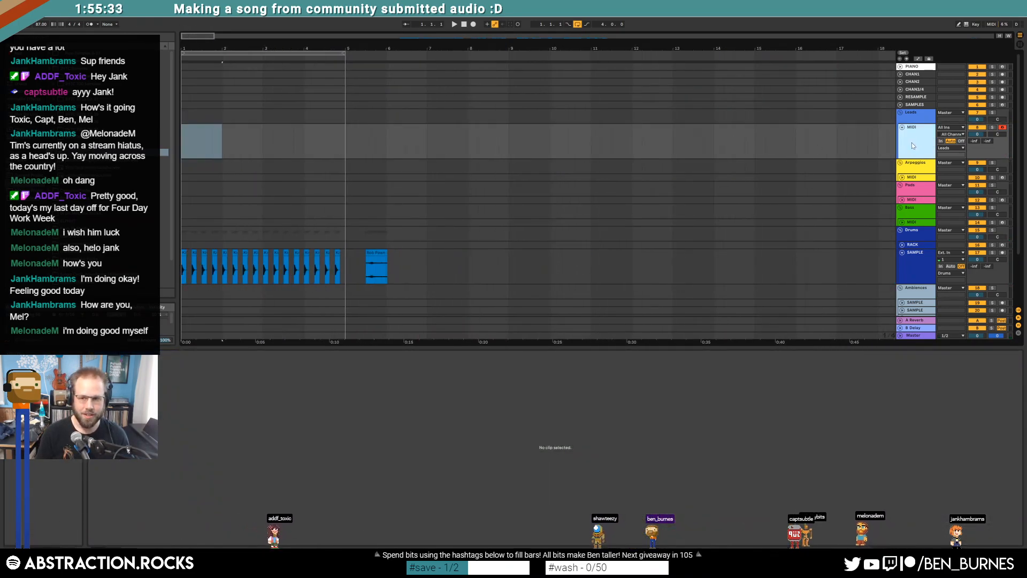
Step: Rename the Leads MIDI track as MAYBE TRASH and remove the stray clip after bar 5 on the Drums sample track
{"action": "type", "text": "RAS"}
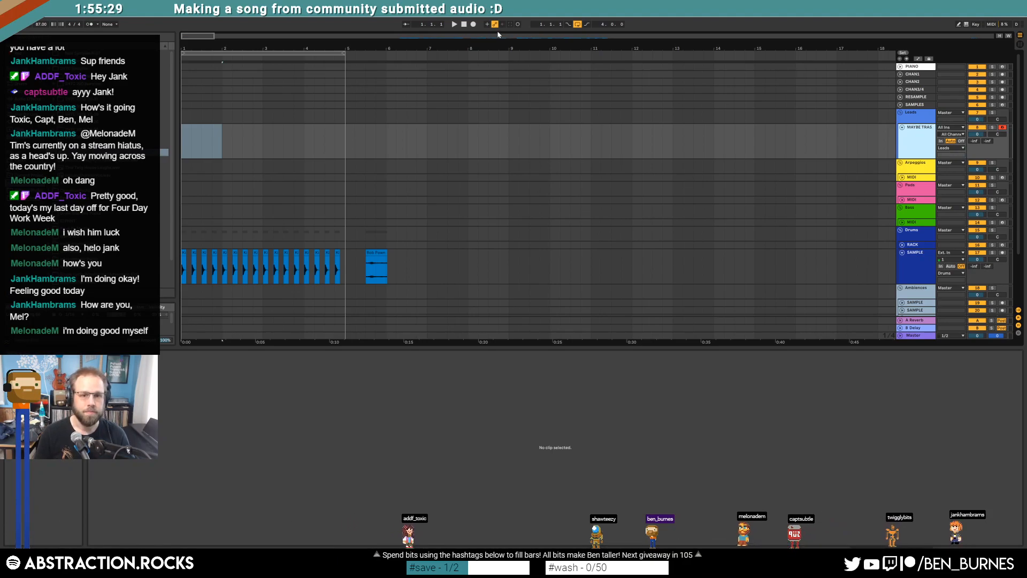
{"action": "left_click", "coordinate": [376, 253]}
Step: Solo the track holding the submitted samples and audition two neighbouring clips, ending with the one near bar 178
{"action": "left_click_drag", "start_coordinate": [466, 37], "coordinate": [466, 21]}
{"action": "scroll", "coordinate": [400, 261], "scroll_direction": "down", "scroll_amount": 3}
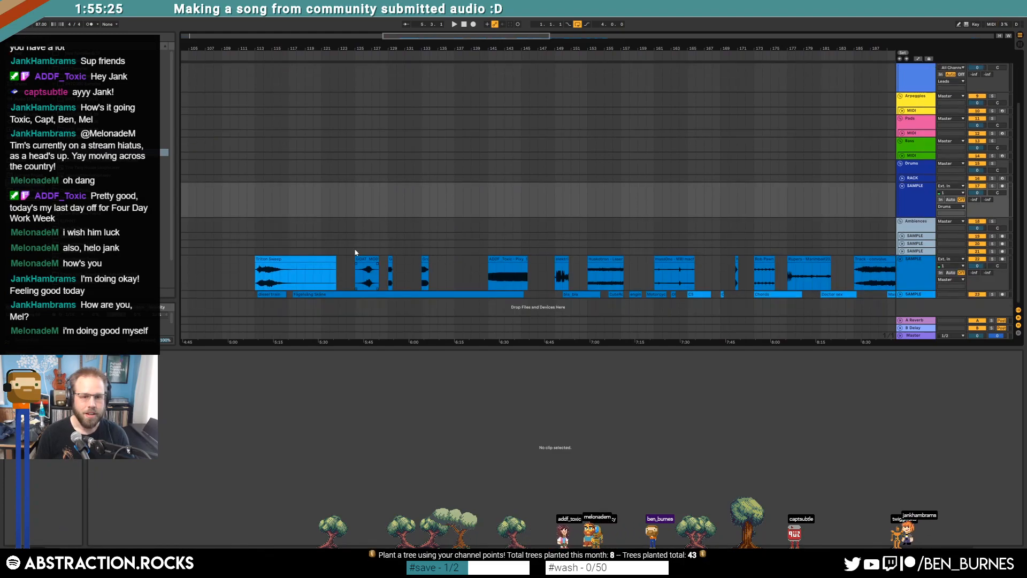
{"action": "left_click", "coordinate": [991, 260]}
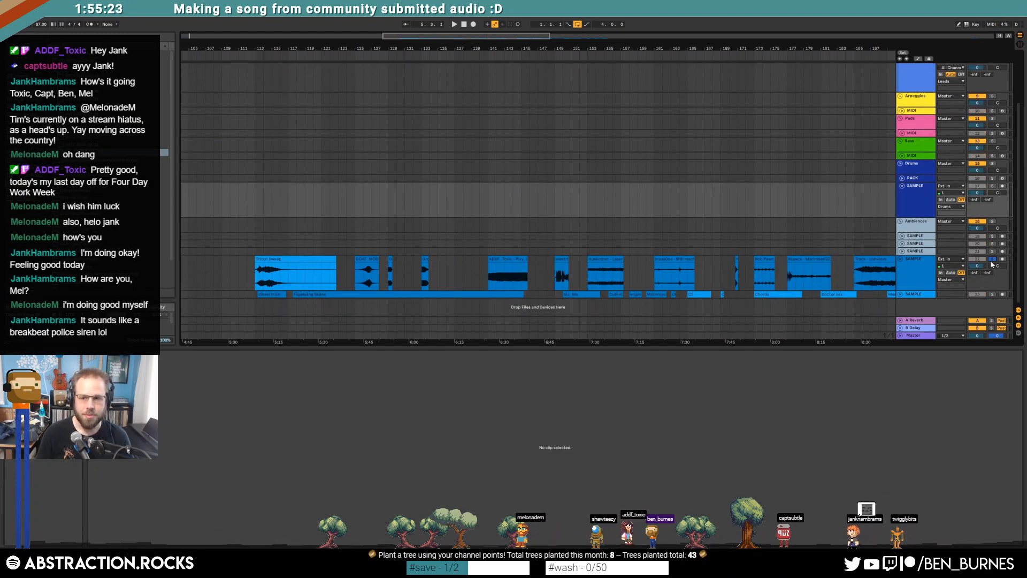
{"action": "left_click", "coordinate": [764, 259]}
{"action": "key", "text": "space"}
{"action": "left_click", "coordinate": [805, 259]}
{"action": "key", "text": "space"}
{"action": "key", "text": "space"}
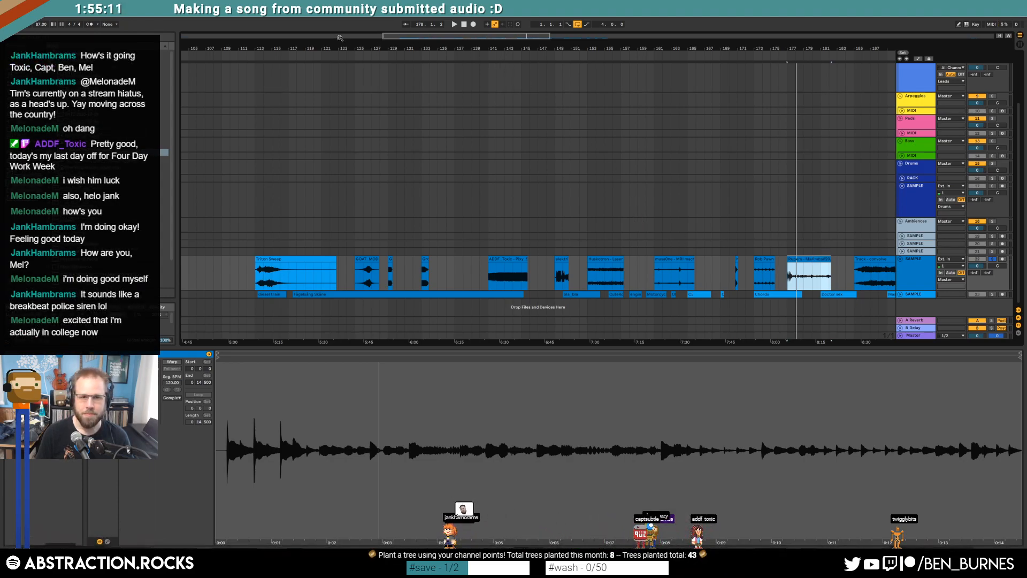
Step: Add a SAMPLE audio track below MAYBE TRASH in the Leads group and paste the last auditioned clip near bar 27
{"action": "left_click_drag", "start_coordinate": [226, 36], "coordinate": [224, 24]}
{"action": "scroll", "coordinate": [922, 120], "scroll_direction": "up", "scroll_amount": 2}
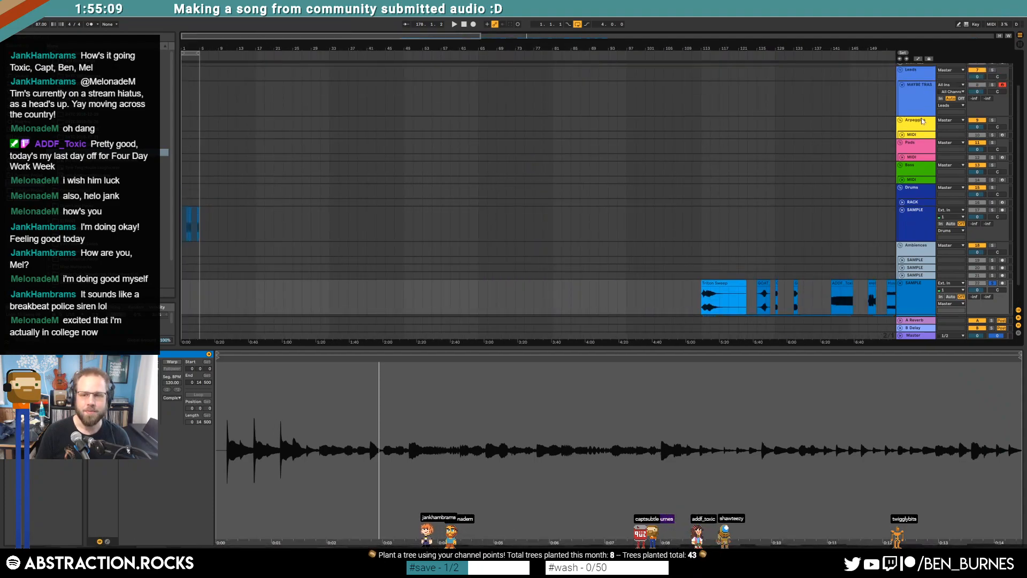
{"action": "left_click", "coordinate": [929, 95]}
{"action": "key", "text": "ctrl+shift+t"}
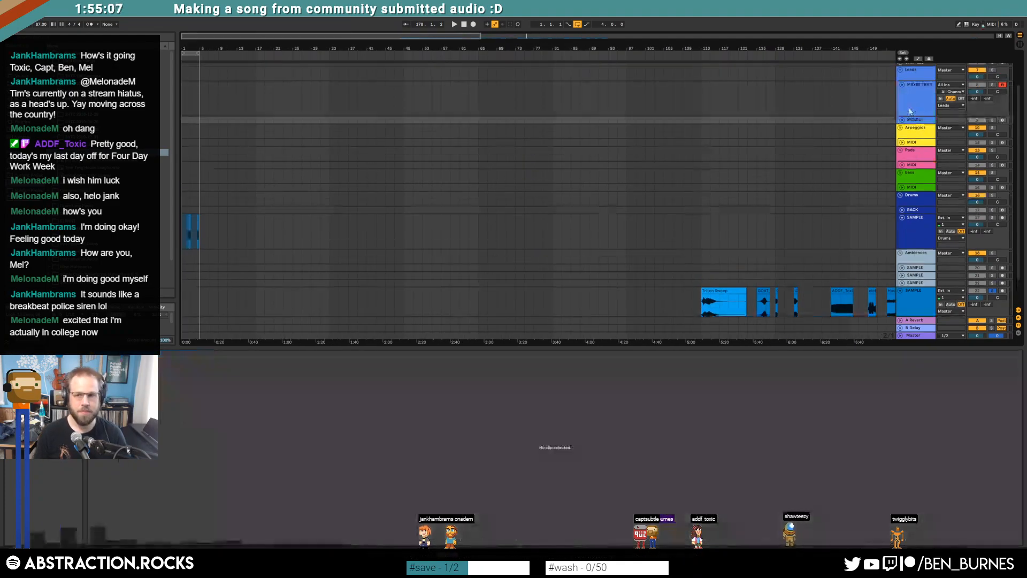
{"action": "key", "text": "ctrl+v"}
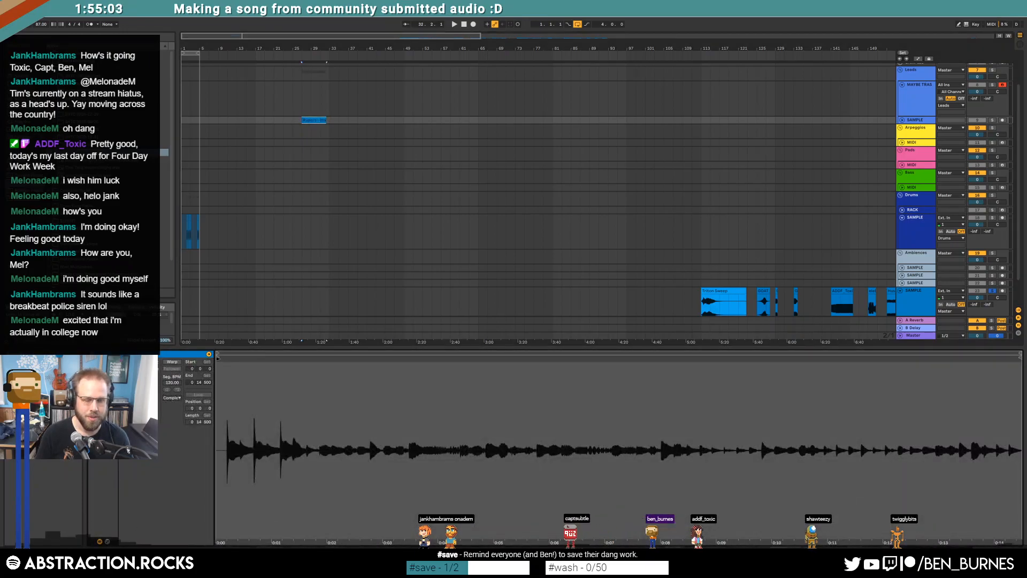
Step: Move the pasted clip's start to its first hit, unsolo the submitted-samples track, and play the clip
{"action": "left_click_drag", "start_coordinate": [217, 357], "coordinate": [225, 359]}
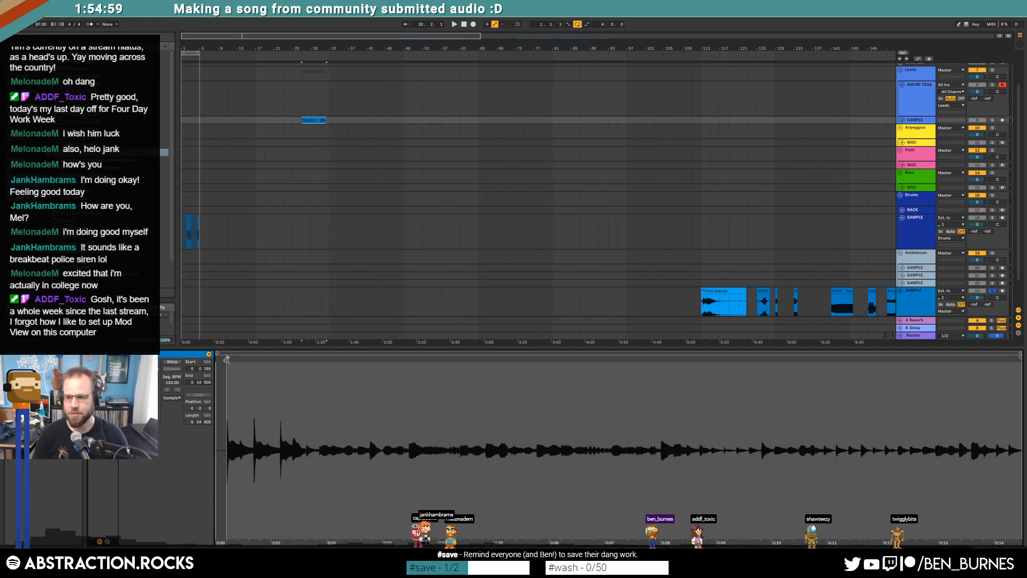
{"action": "left_click", "coordinate": [315, 121]}
{"action": "key", "text": "space"}
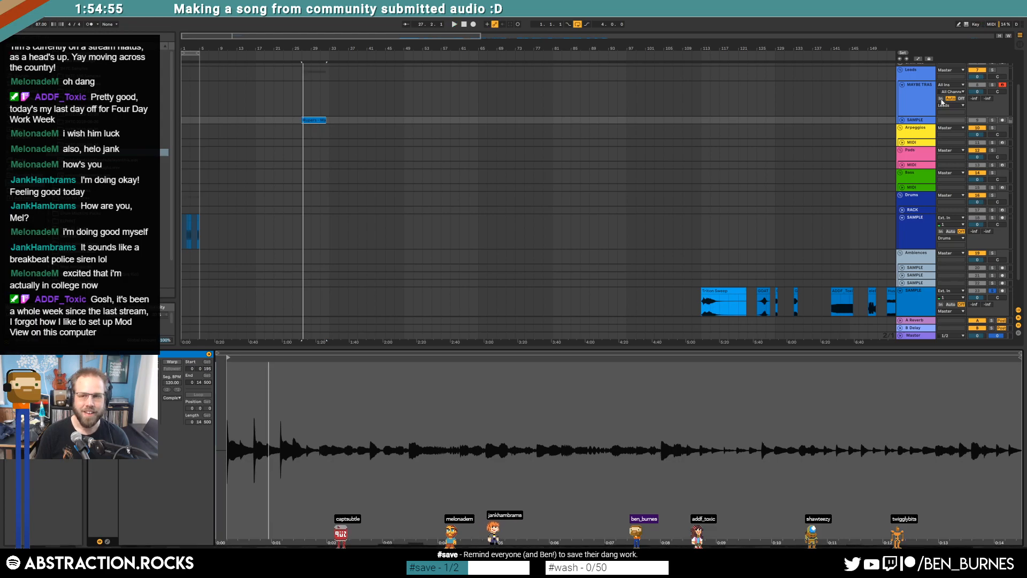
{"action": "left_click", "coordinate": [993, 291]}
{"action": "key", "text": "space"}
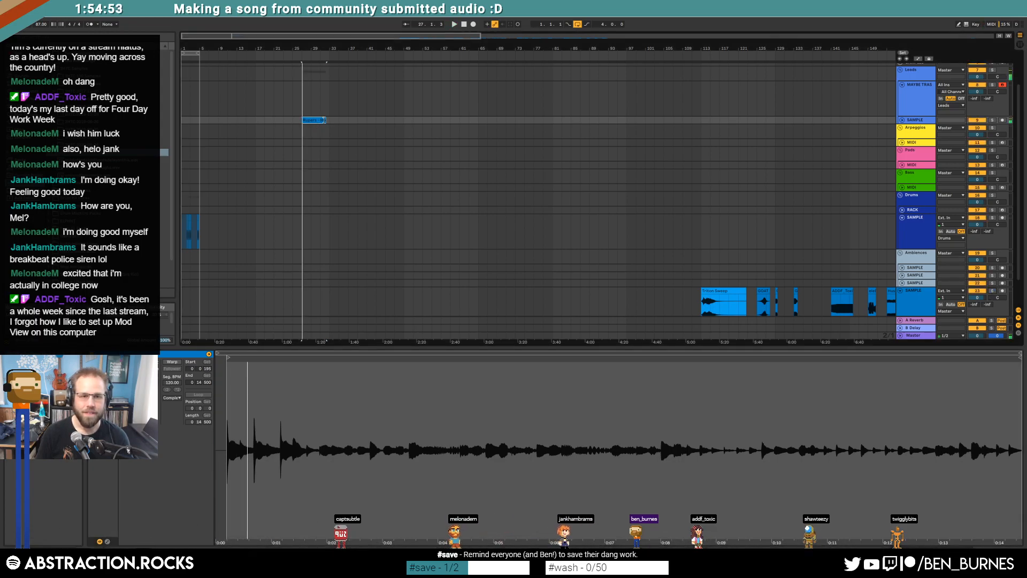
Step: Turn on Warp for the clip and place warp markers on its second and third hits
{"action": "left_click", "coordinate": [172, 362]}
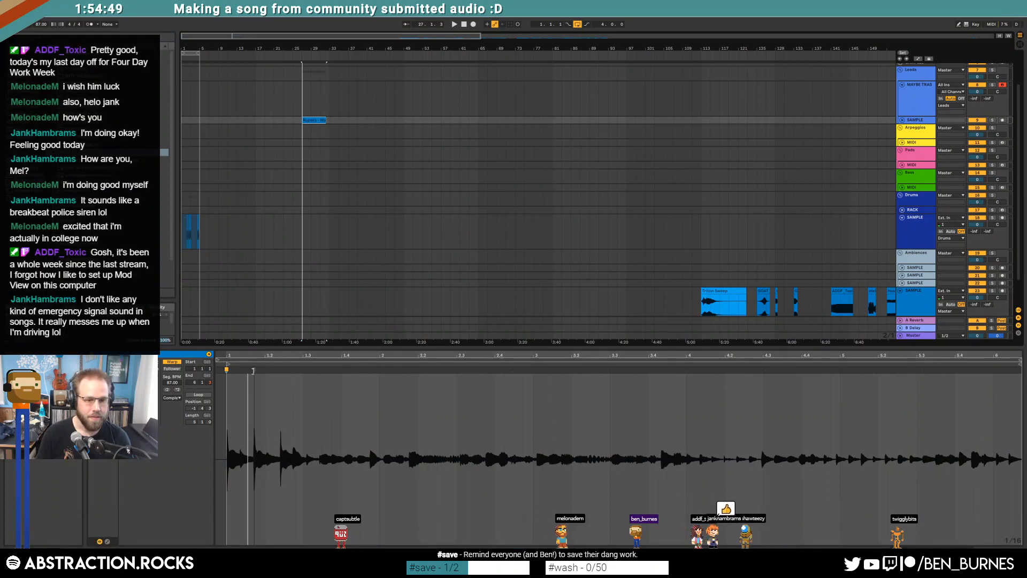
{"action": "double_click", "coordinate": [253, 369]}
{"action": "left_click_drag", "start_coordinate": [278, 369], "coordinate": [284, 369]}
Step: Move the warped clip to the start of bar 1 and play it with the kick pattern
{"action": "key", "text": "space"}
{"action": "left_click_drag", "start_coordinate": [310, 119], "coordinate": [192, 121]}
{"action": "key", "text": "space"}
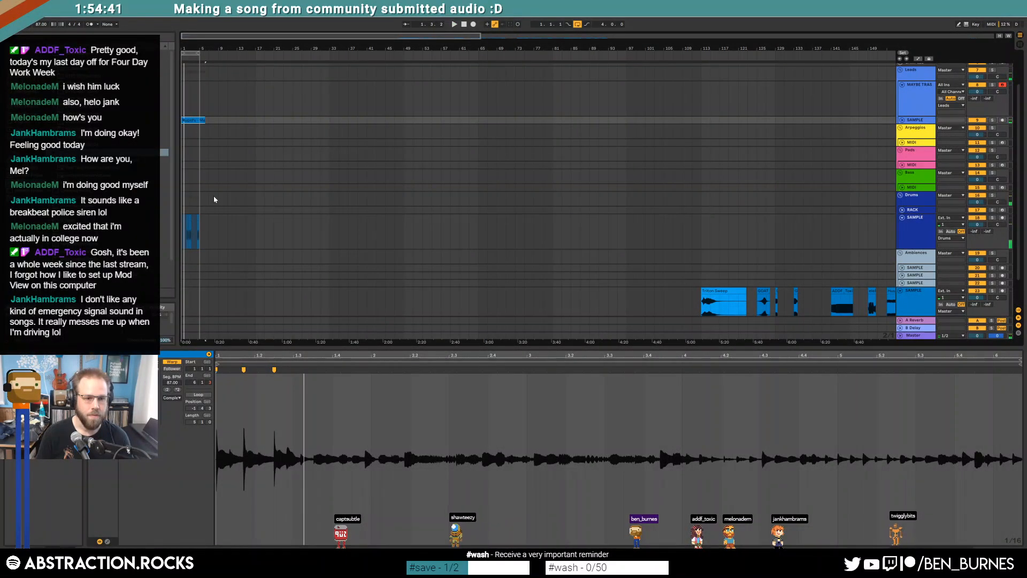
Step: Align the second and third hits to 1.1.3 and 1.2, and pin the fourth hit with a warp marker at 1.2.4
{"action": "left_click_drag", "start_coordinate": [240, 373], "coordinate": [255, 369]}
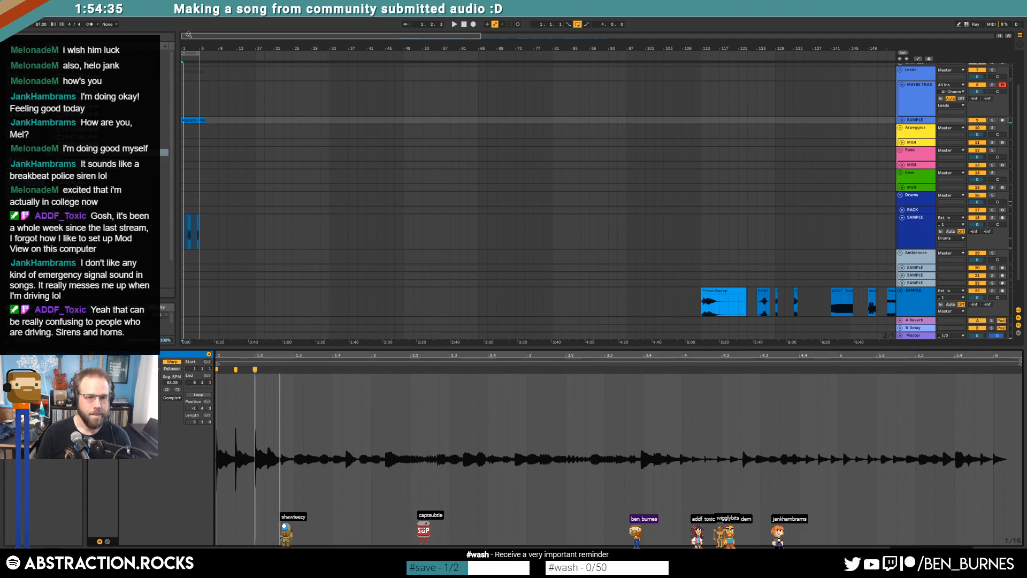
{"action": "left_click", "coordinate": [293, 372]}
{"action": "left_click_drag", "start_coordinate": [293, 370], "coordinate": [292, 372]}
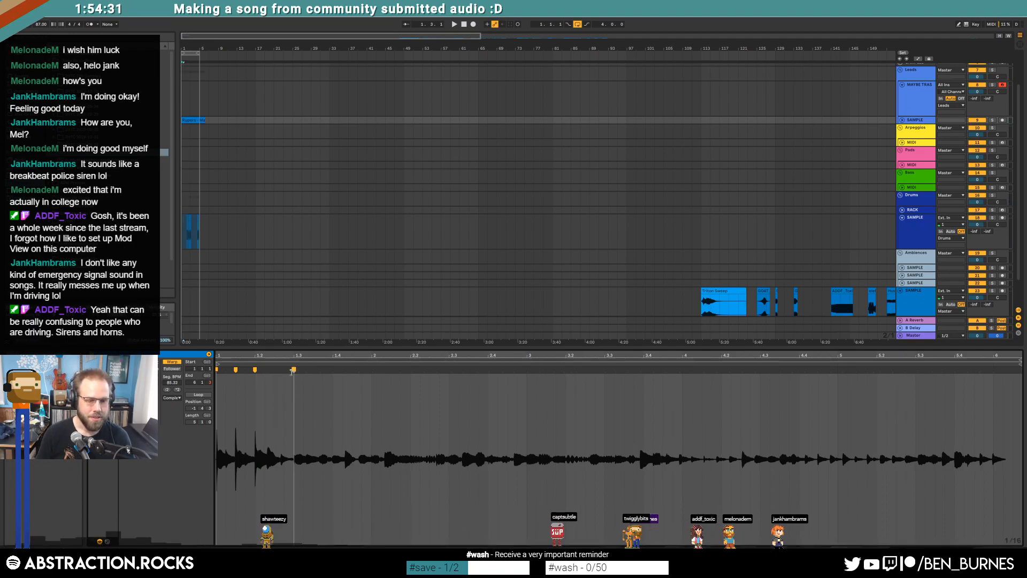
{"action": "left_click", "coordinate": [251, 380]}
{"action": "left_click", "coordinate": [235, 391]}
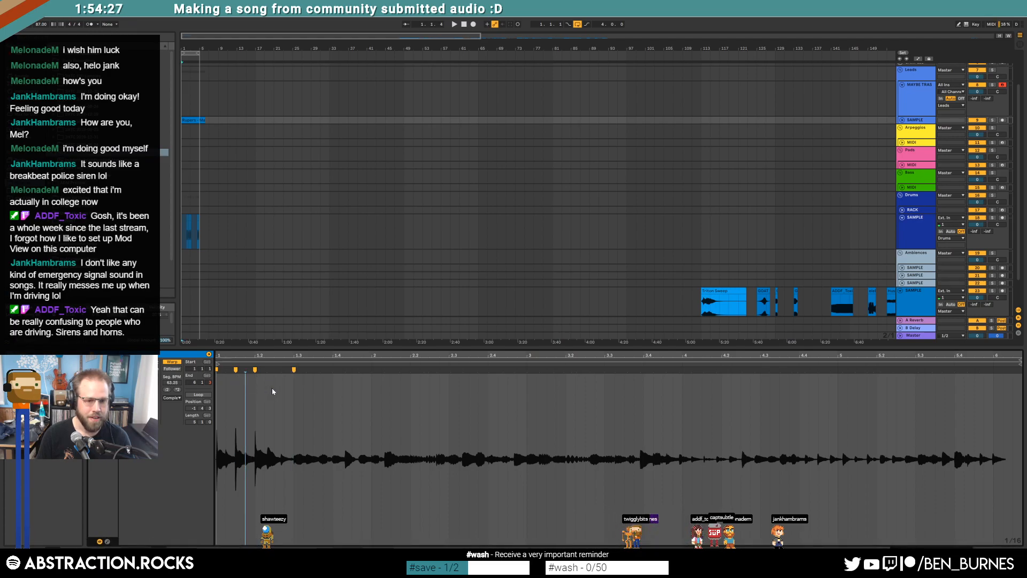
{"action": "left_click_drag", "start_coordinate": [292, 369], "coordinate": [285, 368]}
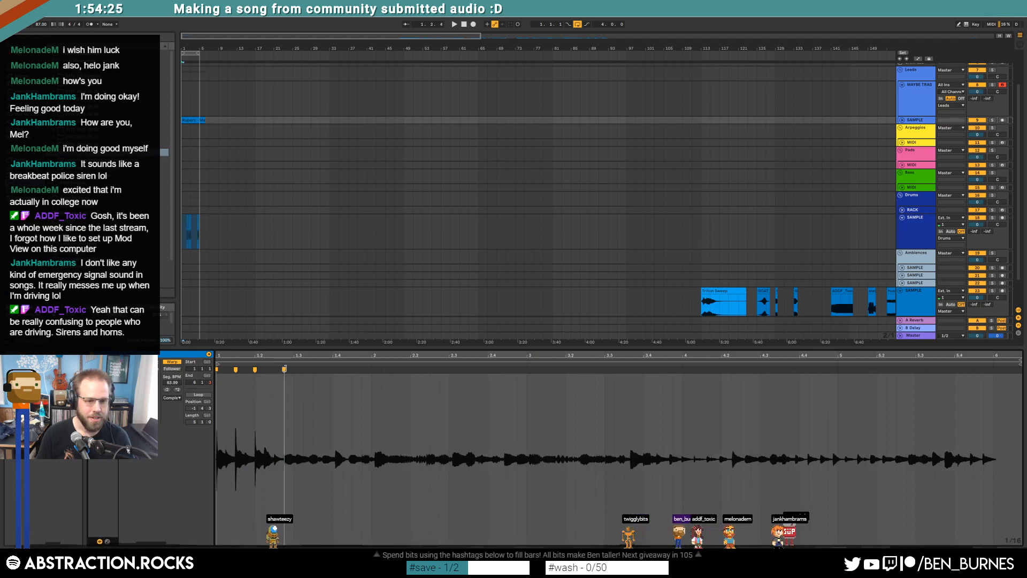
Step: Play the warped clip and add another warp marker at 1.3
{"action": "key", "text": "space"}
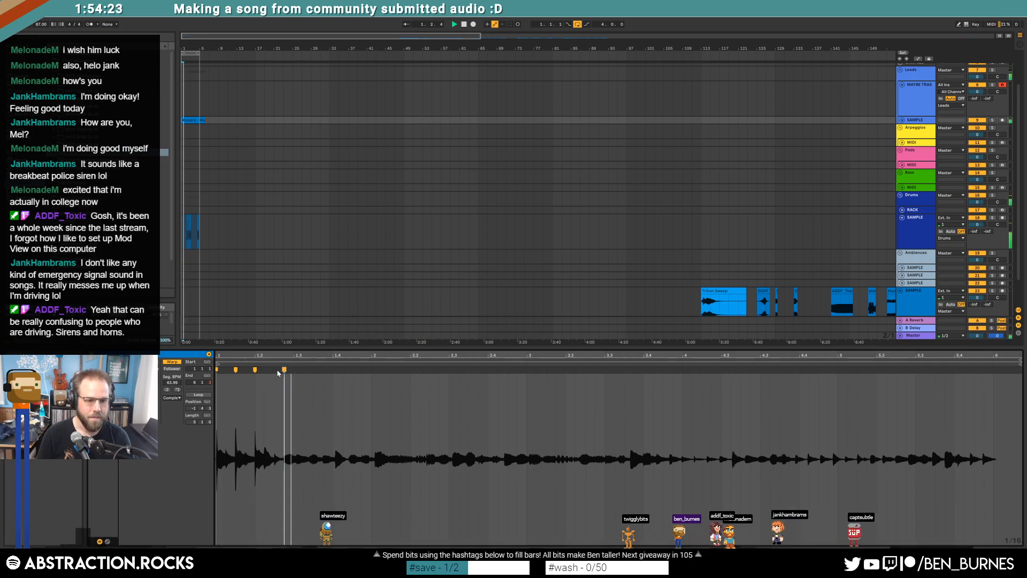
{"action": "key", "text": "space"}
{"action": "double_click", "coordinate": [296, 369]}
{"action": "left_click_drag", "start_coordinate": [296, 370], "coordinate": [294, 369]}
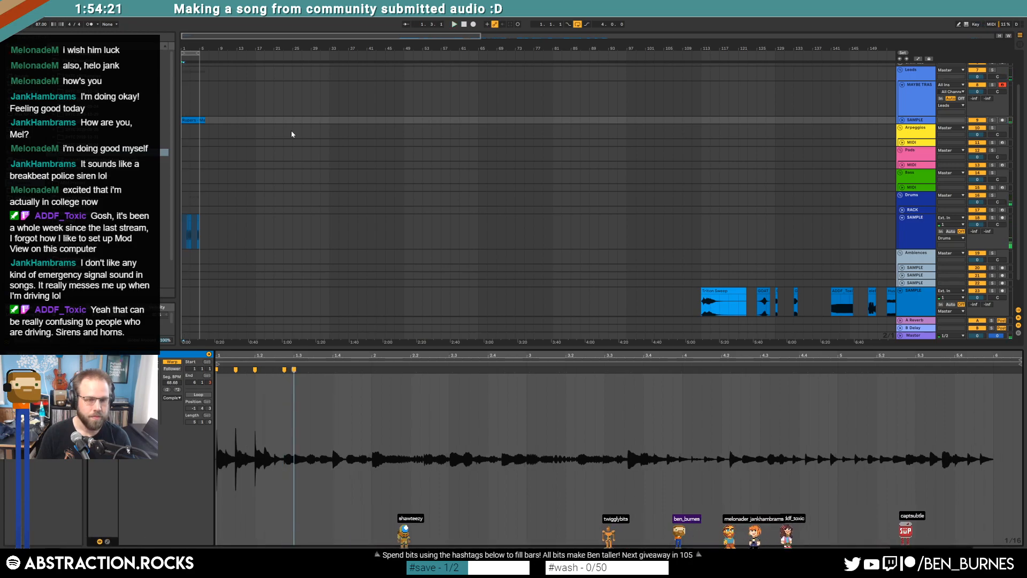
Step: Unfold the Leads SAMPLE track and shorten its clip to half a bar, ending at 1.3
{"action": "left_click_drag", "start_coordinate": [191, 37], "coordinate": [193, 94]}
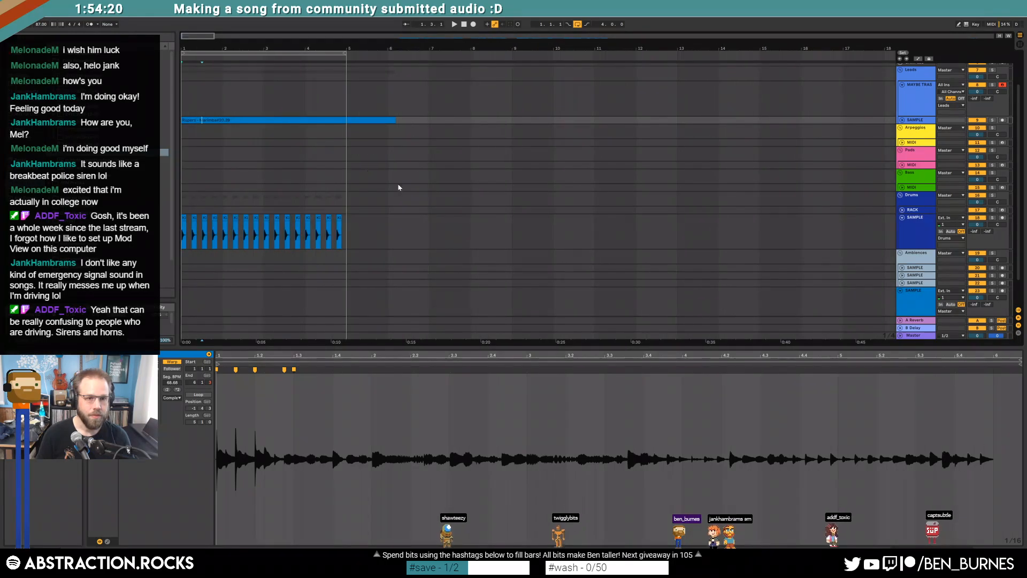
{"action": "left_click", "coordinate": [902, 120]}
{"action": "left_click_drag", "start_coordinate": [394, 120], "coordinate": [202, 126]}
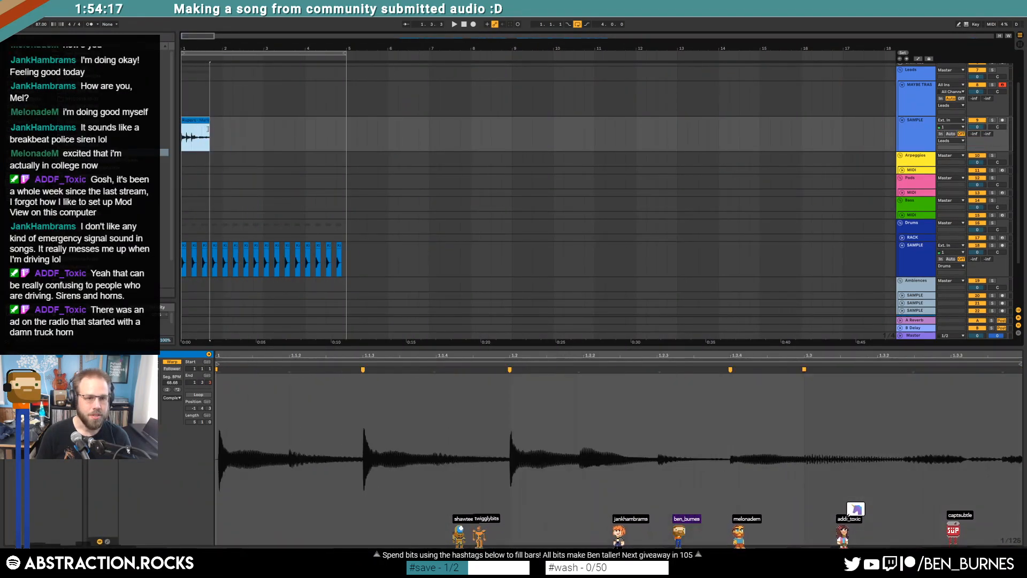
Step: Duplicate the half-bar clip seven times to fill the four bars up to bar 5
{"action": "key", "text": "ctrl+d"}
{"action": "key", "text": "ctrl+d"}
{"action": "key", "text": "ctrl+d"}
{"action": "key", "text": "ctrl+d"}
{"action": "key", "text": "ctrl+d"}
{"action": "key", "text": "ctrl+d"}
{"action": "key", "text": "ctrl+d"}
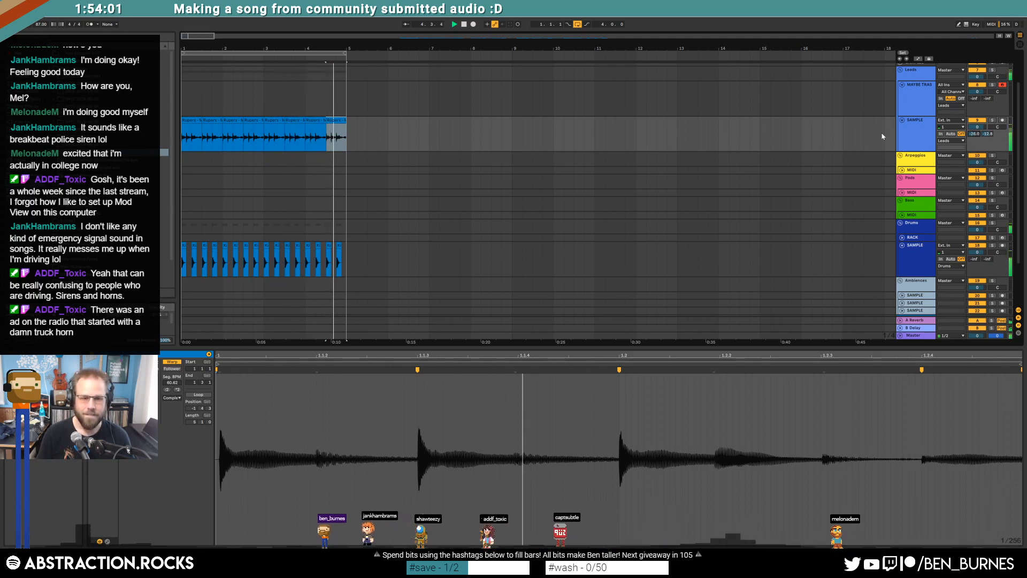
Step: Listen to the repeated sample with the kicks, lower the MAYBE TRASH track's volume, and stop playback
{"action": "left_click_drag", "start_coordinate": [304, 48], "coordinate": [172, 34]}
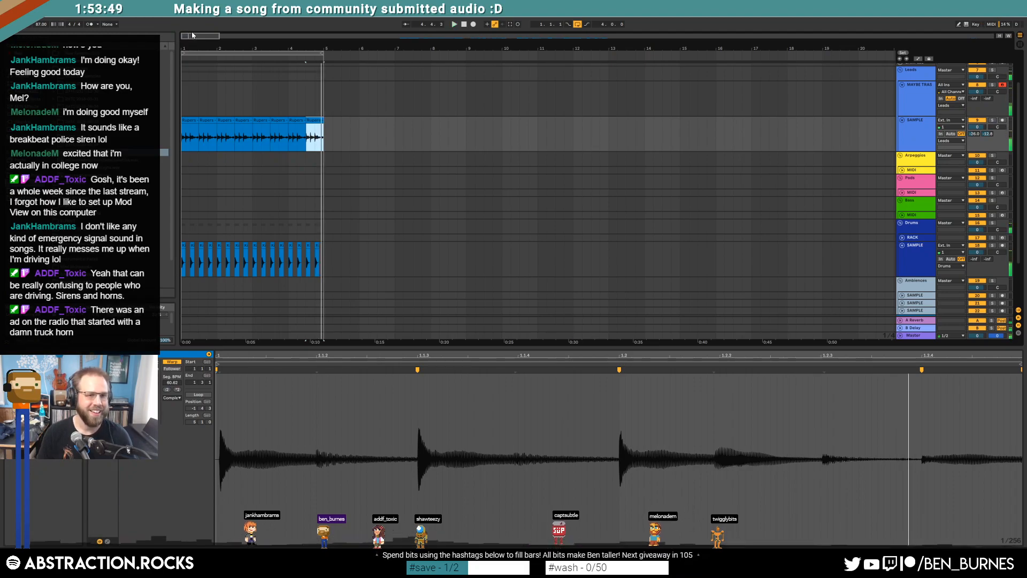
{"action": "left_click_drag", "start_coordinate": [193, 42], "coordinate": [431, 85]}
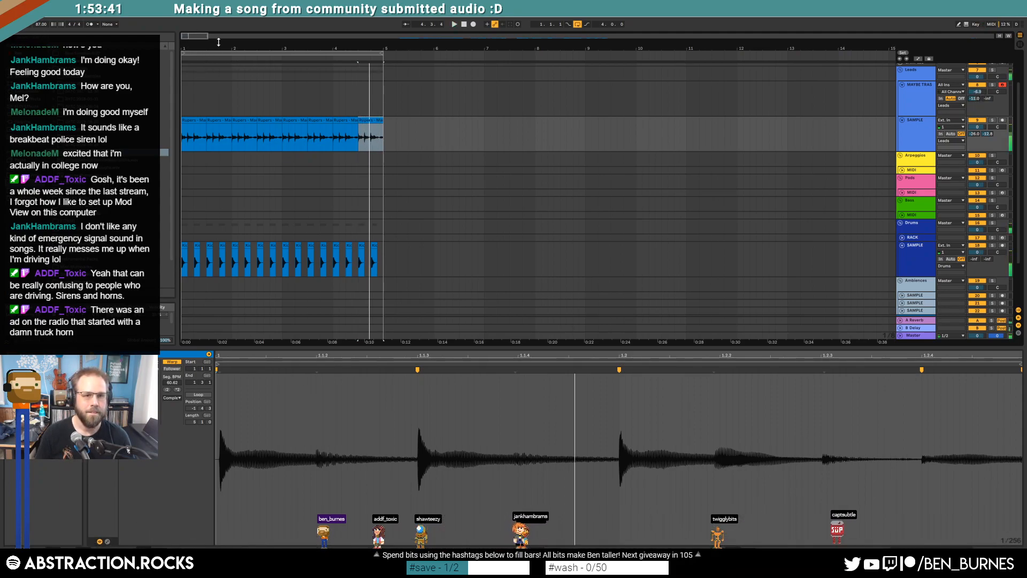
{"action": "left_click", "coordinate": [464, 25]}
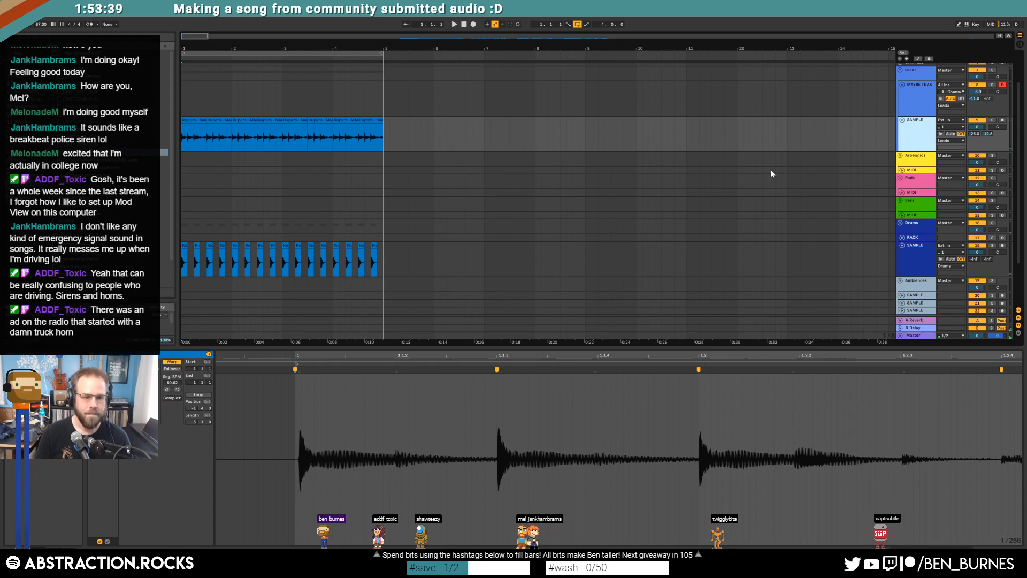
Step: Raise the low-cut frequency in the Leads SAMPLE track's EQ Eight to about 484 Hz and play the loop
{"action": "key", "text": "shift+Tab"}
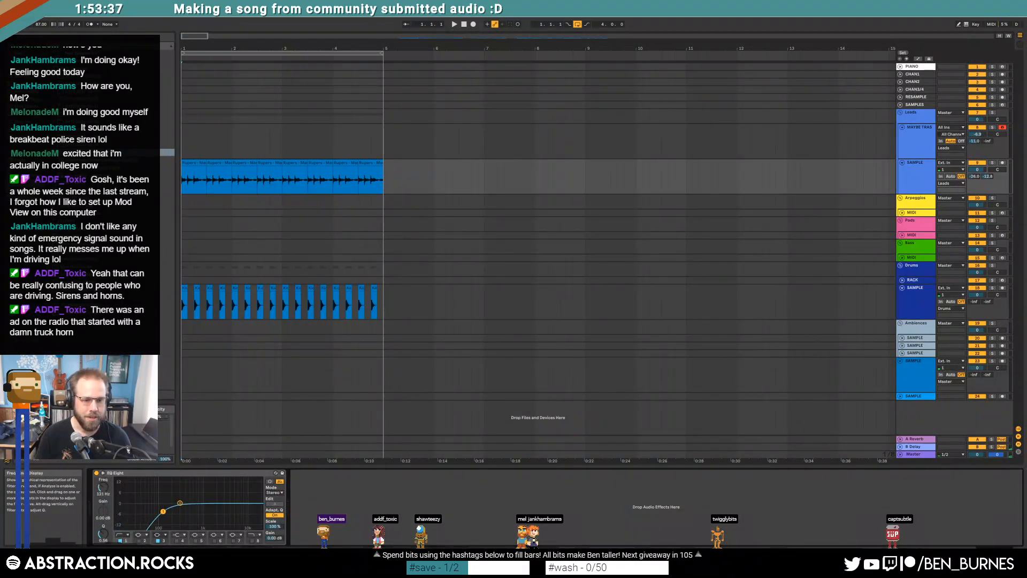
{"action": "left_click_drag", "start_coordinate": [183, 515], "coordinate": [188, 514]}
{"action": "key", "text": "space"}
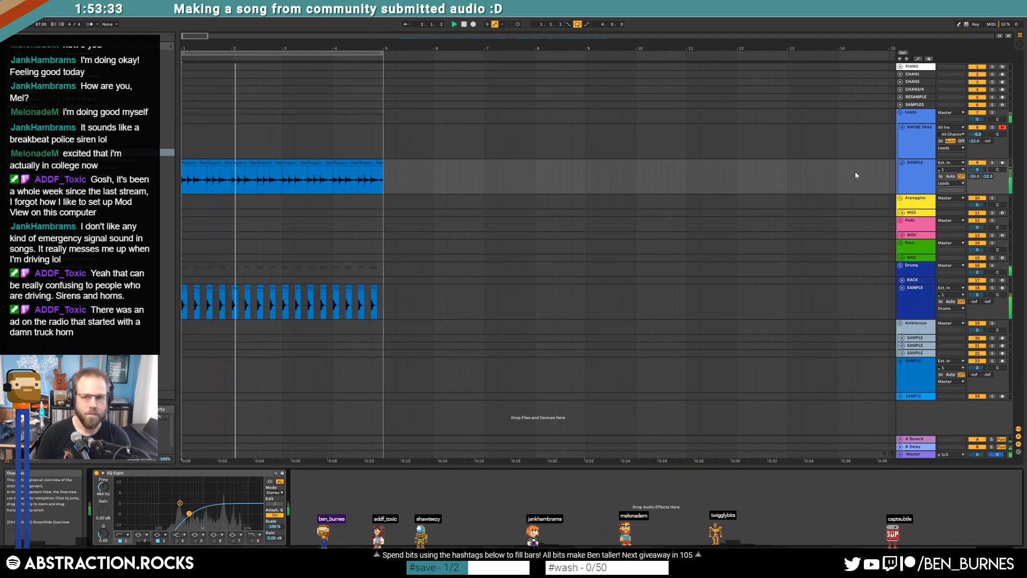
Step: Record a MIDI take on the MAYBE TRASH track up to bar 5, stop, and undo the last change
{"action": "left_click", "coordinate": [900, 150]}
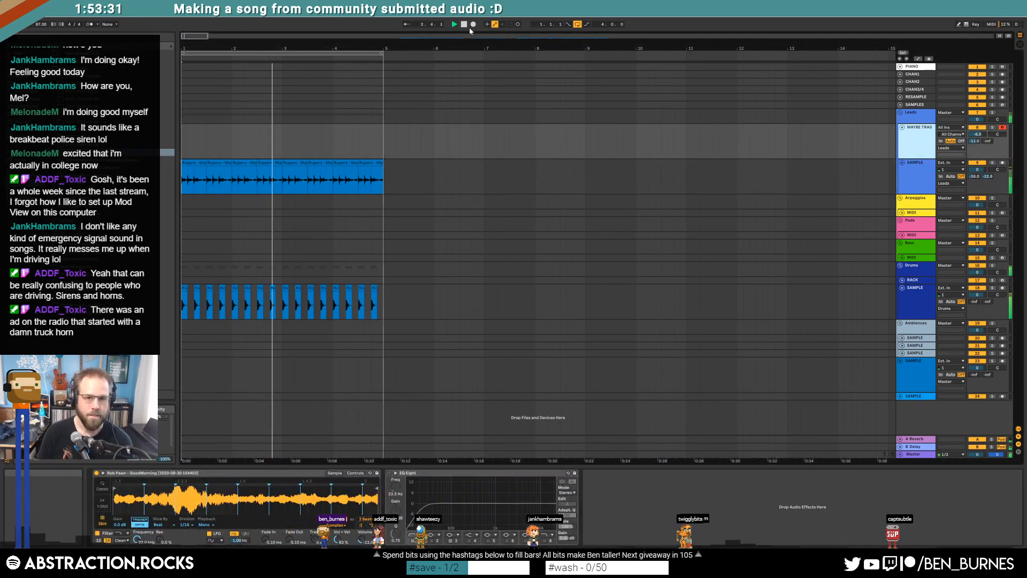
{"action": "left_click", "coordinate": [473, 24]}
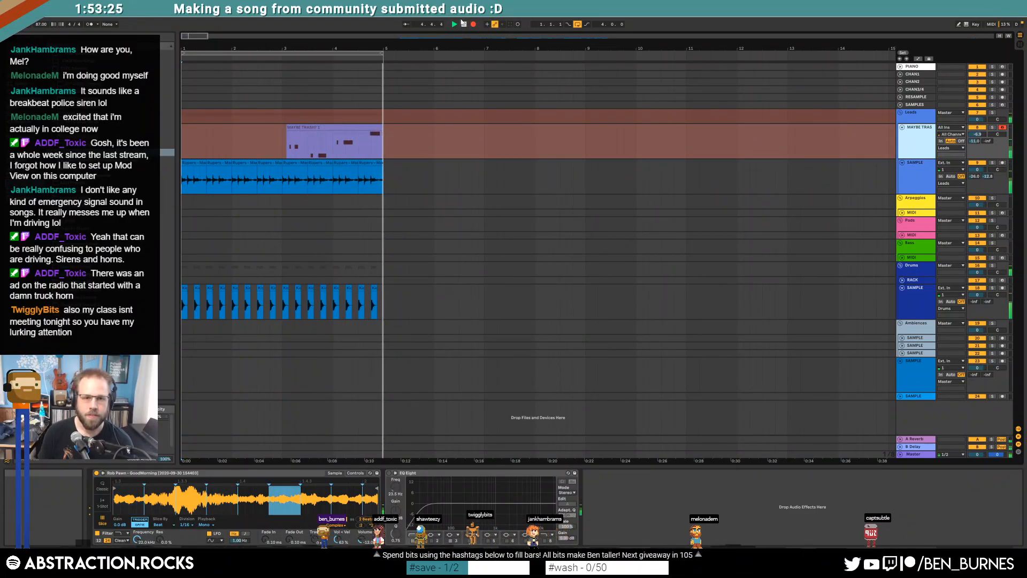
{"action": "left_click", "coordinate": [463, 24]}
{"action": "key", "text": "ctrl+z"}
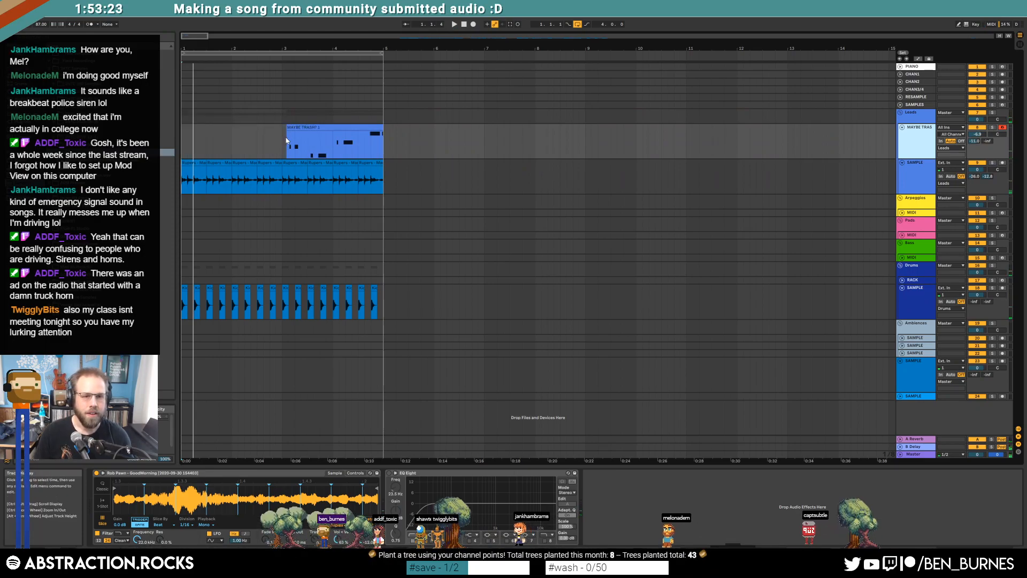
Step: Adjust the recorded MIDI clip's start so that it begins exactly at bar 3
{"action": "left_click_drag", "start_coordinate": [286, 127], "coordinate": [279, 127]}
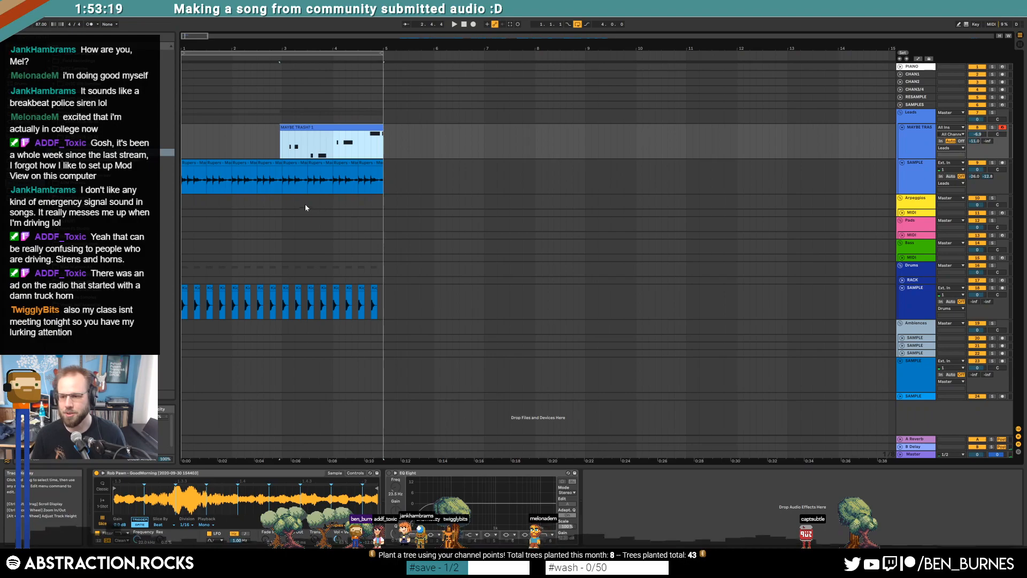
{"action": "scroll", "coordinate": [290, 198], "scroll_direction": "up", "scroll_amount": 3}
{"action": "left_click_drag", "start_coordinate": [270, 127], "coordinate": [275, 128]}
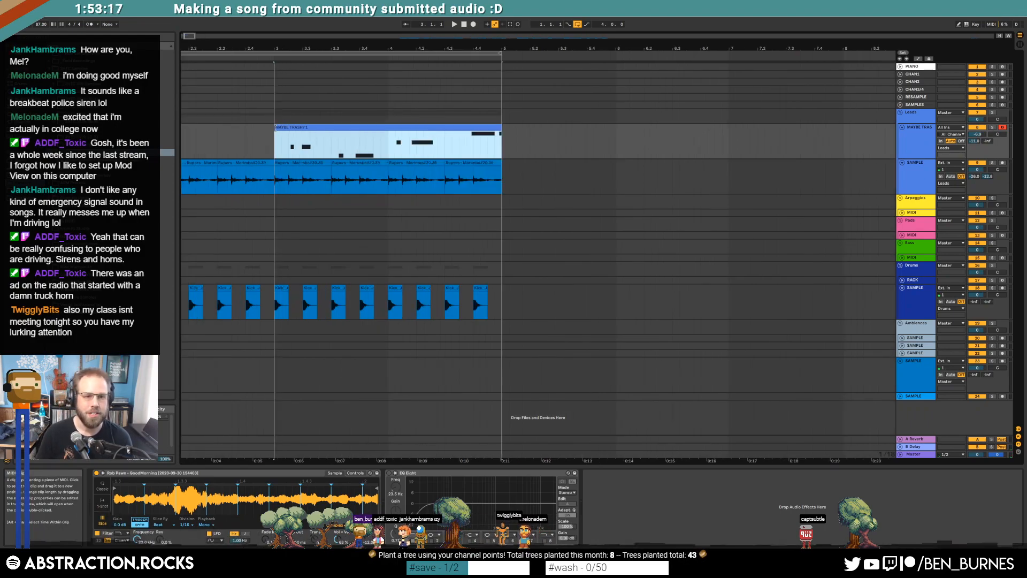
Step: Open the recorded MAYBE TRASH MIDI clip and nudge the C1 and D#1 notes slightly earlier
{"action": "double_click", "coordinate": [298, 127]}
{"action": "left_click", "coordinate": [262, 432]}
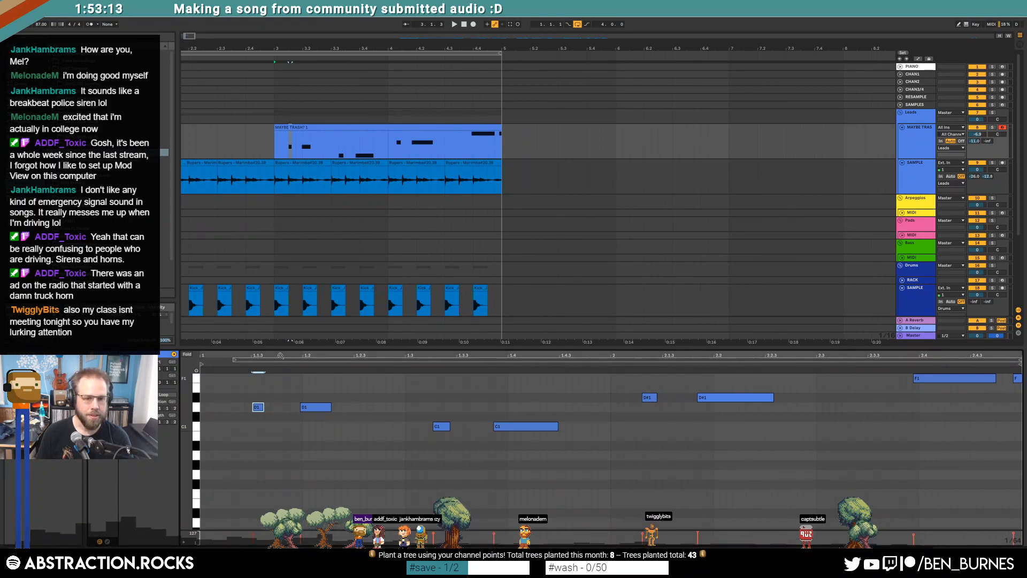
{"action": "left_click_drag", "start_coordinate": [234, 361], "coordinate": [225, 362]}
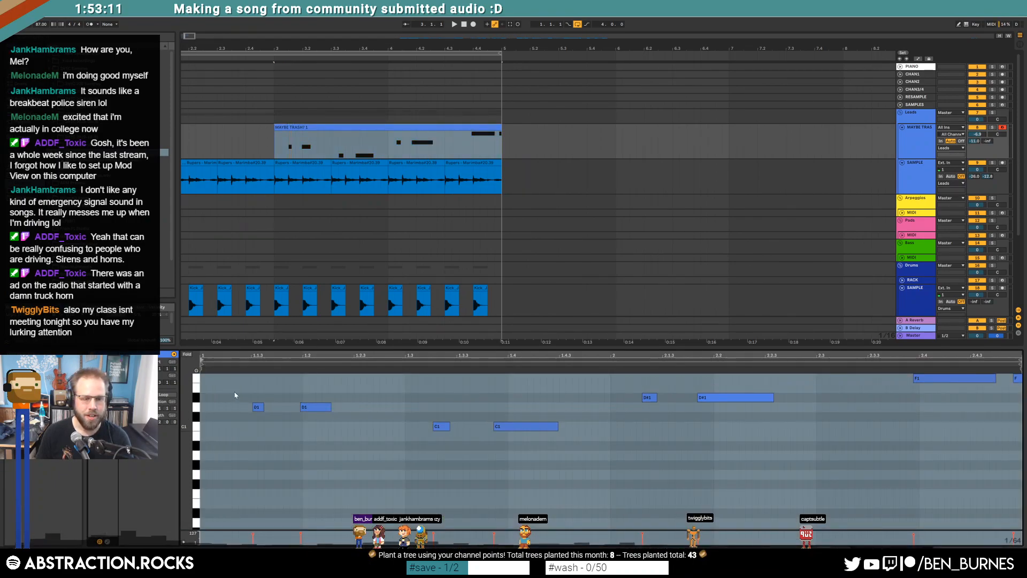
{"action": "left_click", "coordinate": [258, 407]}
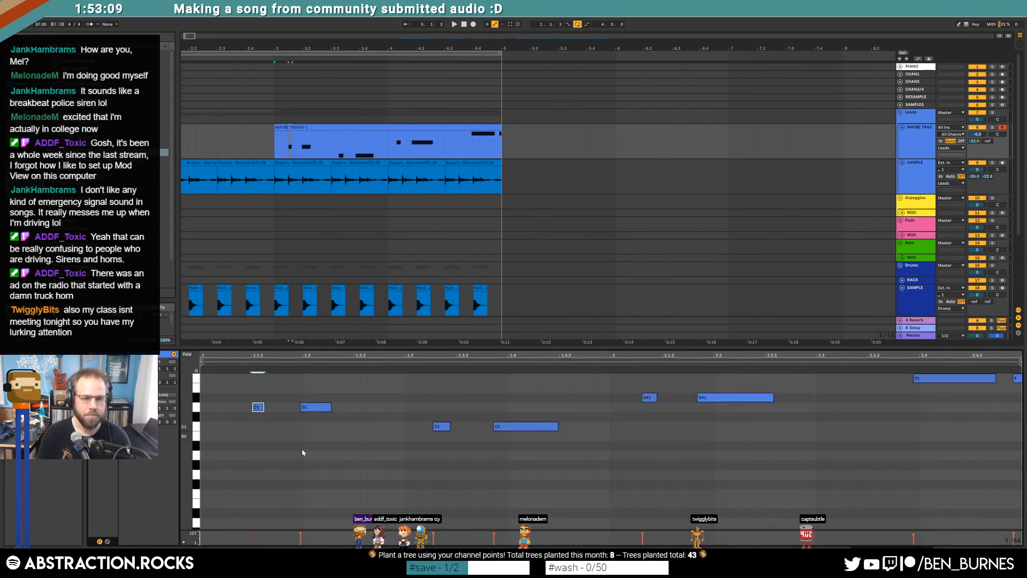
{"action": "left_click", "coordinate": [438, 439]}
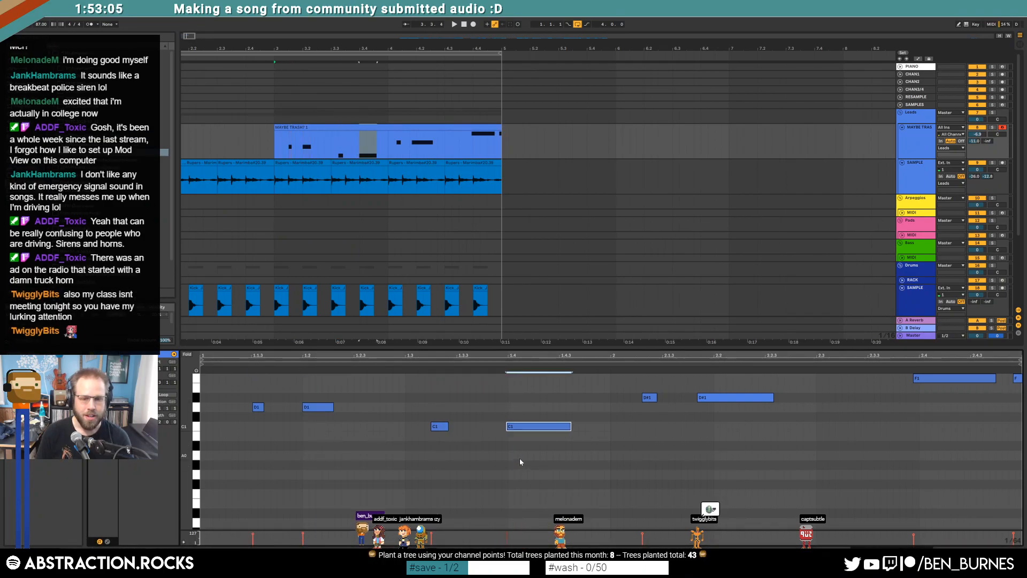
{"action": "key", "text": "Left"}
{"action": "key", "text": "Left"}
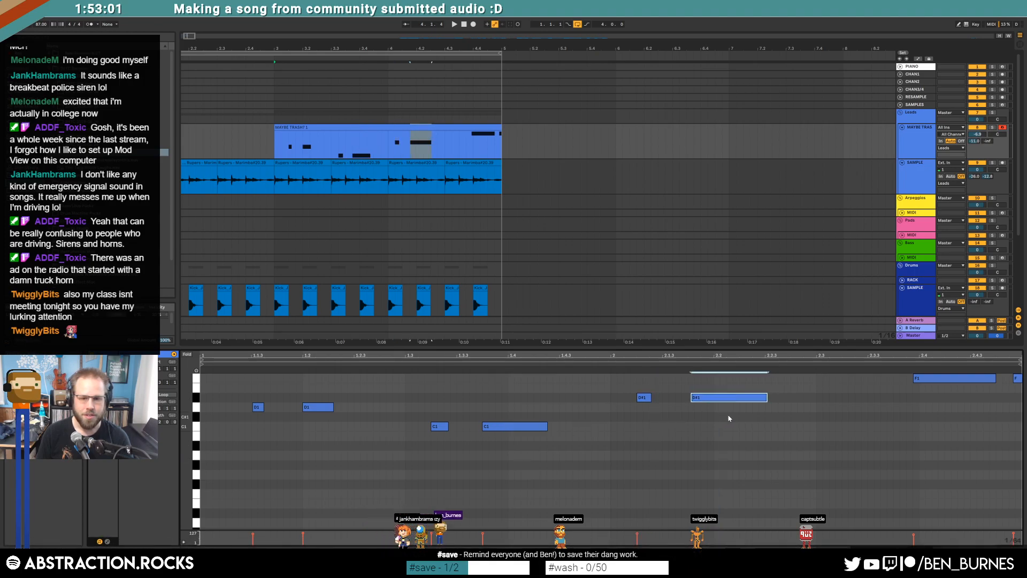
Step: Move the two opening D1 notes together to a slightly earlier position in the clip
{"action": "left_click_drag", "start_coordinate": [220, 393], "coordinate": [354, 448]}
{"action": "key", "text": "Left"}
{"action": "key", "text": "Left"}
{"action": "key", "text": "Left"}
{"action": "key", "text": "Left"}
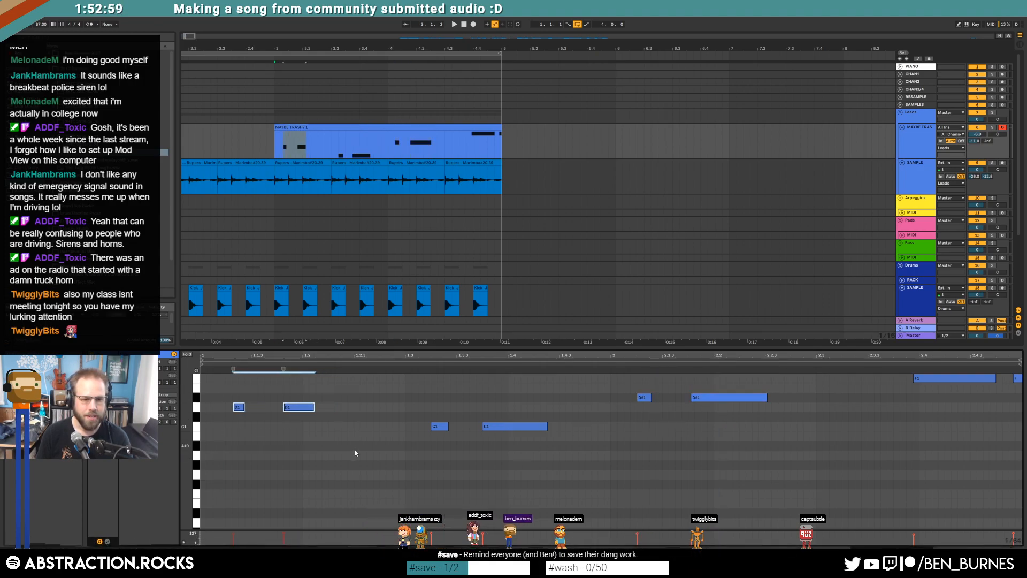
Step: Shift the long F1 note earlier and shorten its end, and bring the short final F1 note forward
{"action": "left_click_drag", "start_coordinate": [892, 373], "coordinate": [954, 412]}
{"action": "key", "text": "Left"}
{"action": "key", "text": "Left"}
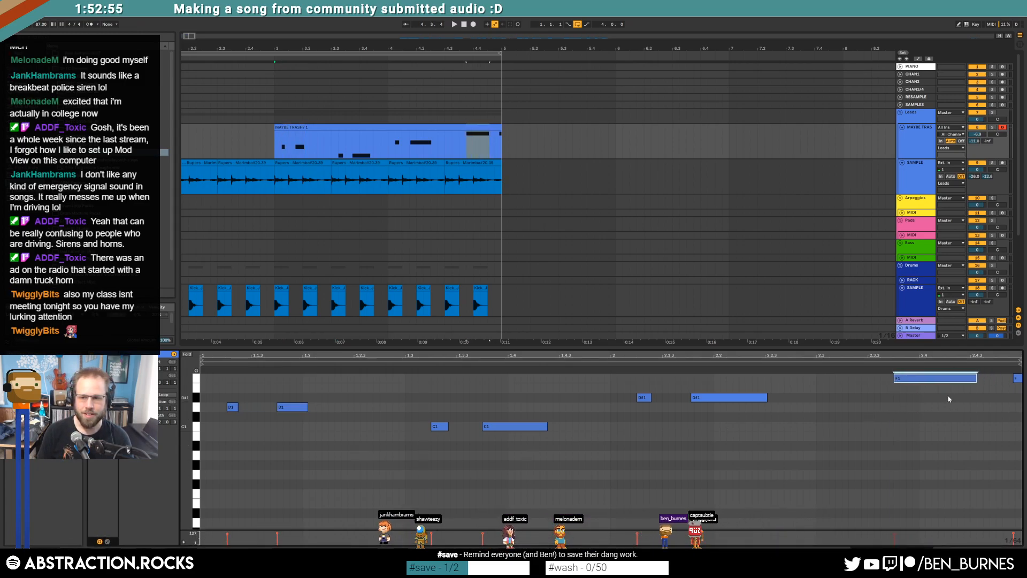
{"action": "left_click_drag", "start_coordinate": [977, 377], "coordinate": [970, 378]}
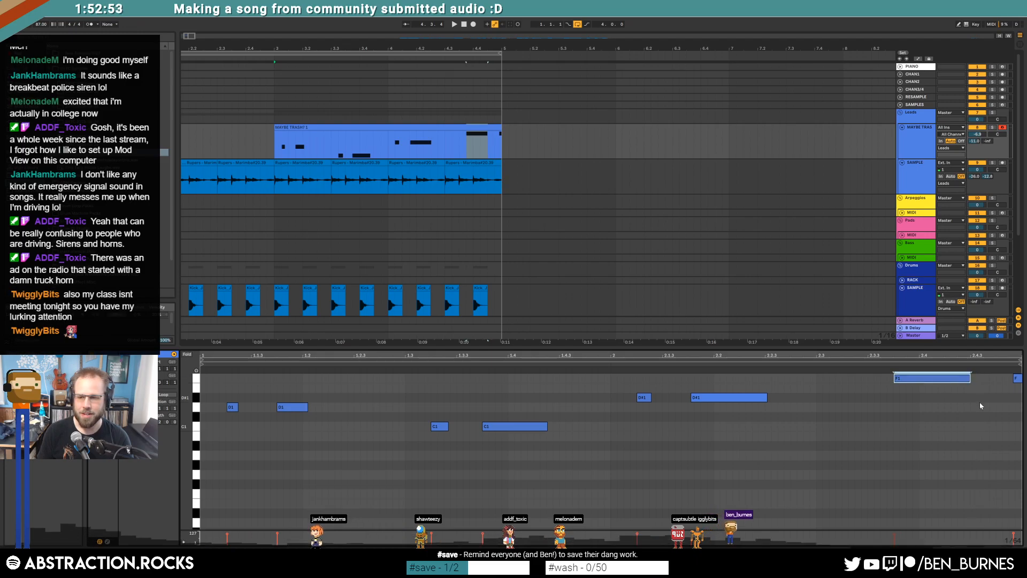
{"action": "double_click", "coordinate": [1001, 378]}
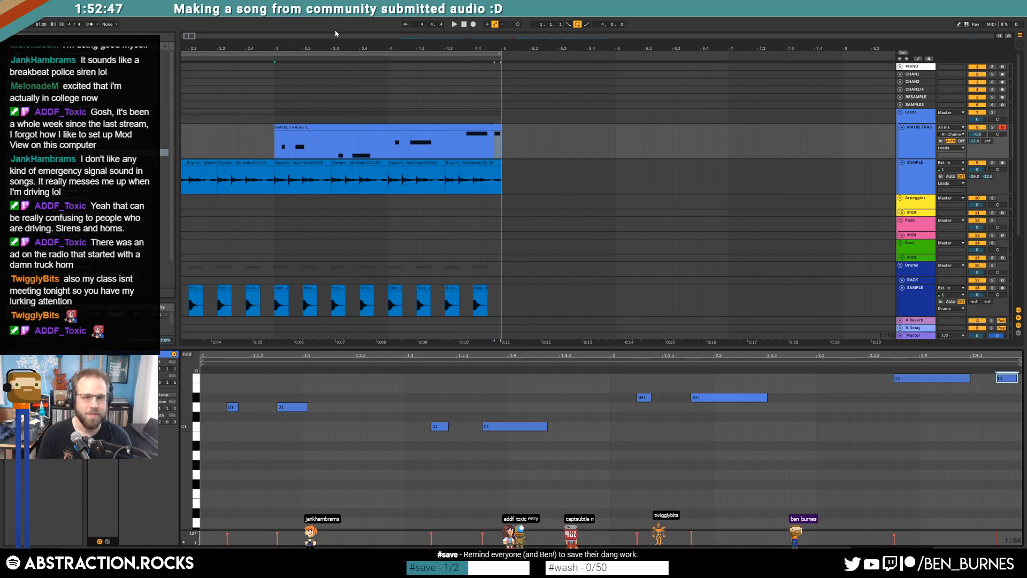
Step: Loop the MAYBE TRASH clip's range and listen to it, then play the arrangement from its beginning
{"action": "left_click", "coordinate": [296, 128]}
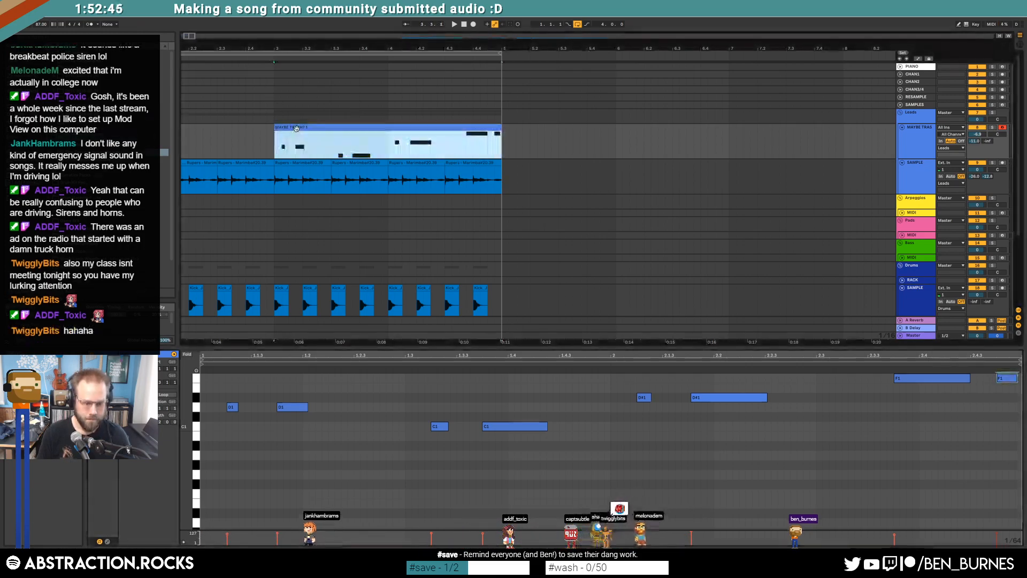
{"action": "key", "text": "ctrl+l"}
{"action": "key", "text": "space"}
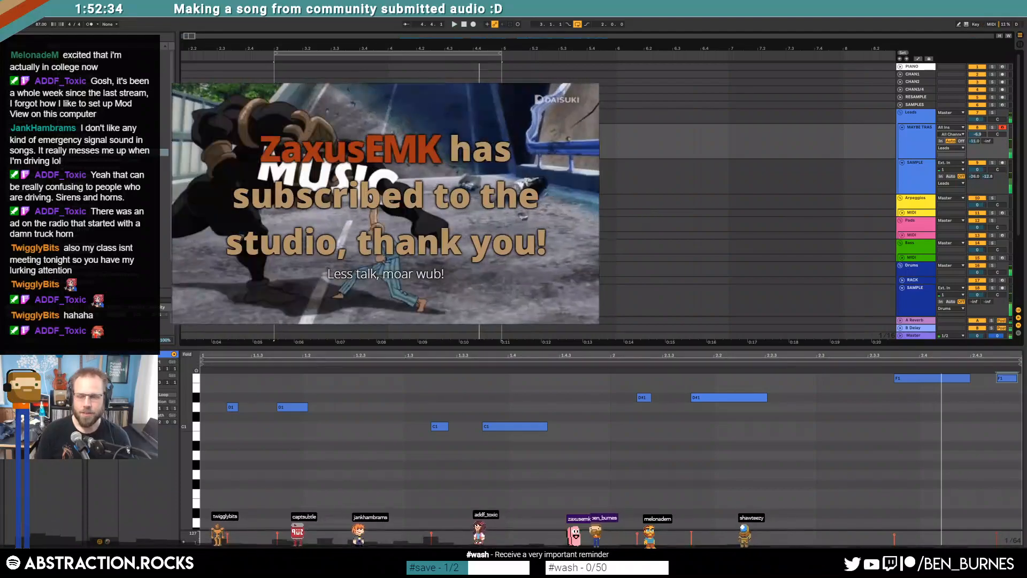
{"action": "left_click_drag", "start_coordinate": [271, 48], "coordinate": [316, 30]}
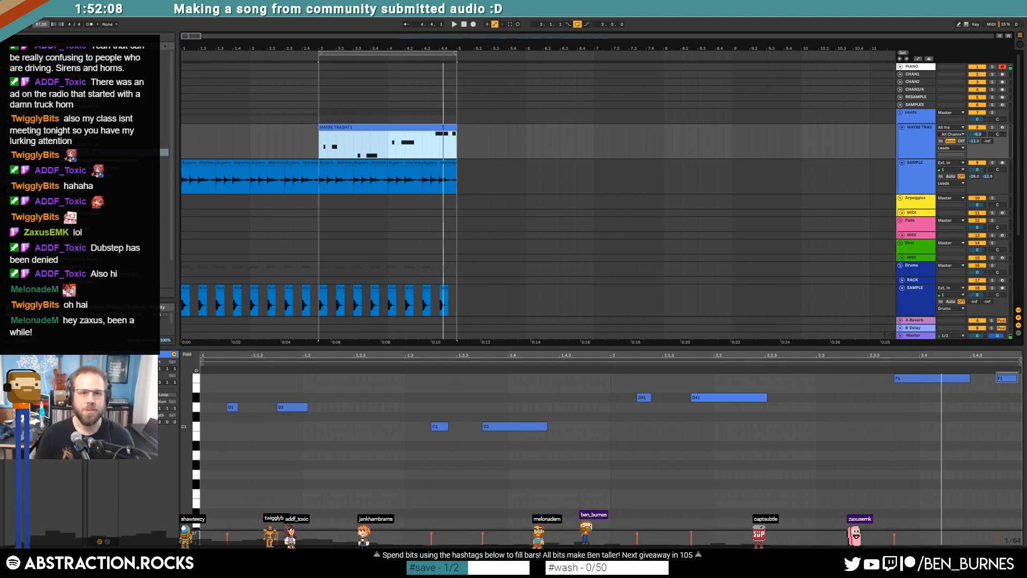
{"action": "double_click", "coordinate": [465, 25]}
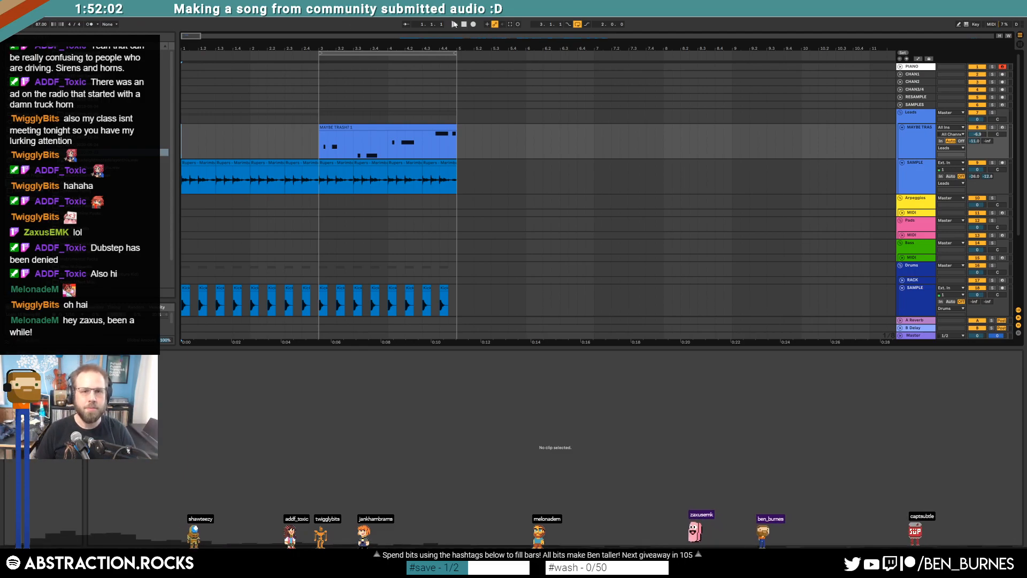
{"action": "key", "text": "space"}
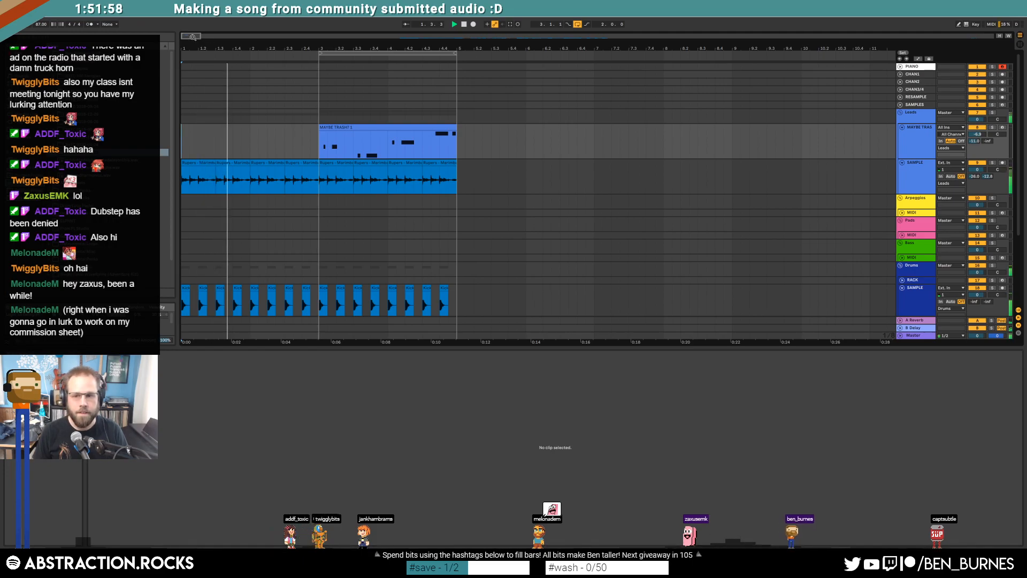
{"action": "left_click_drag", "start_coordinate": [192, 36], "coordinate": [196, 41]}
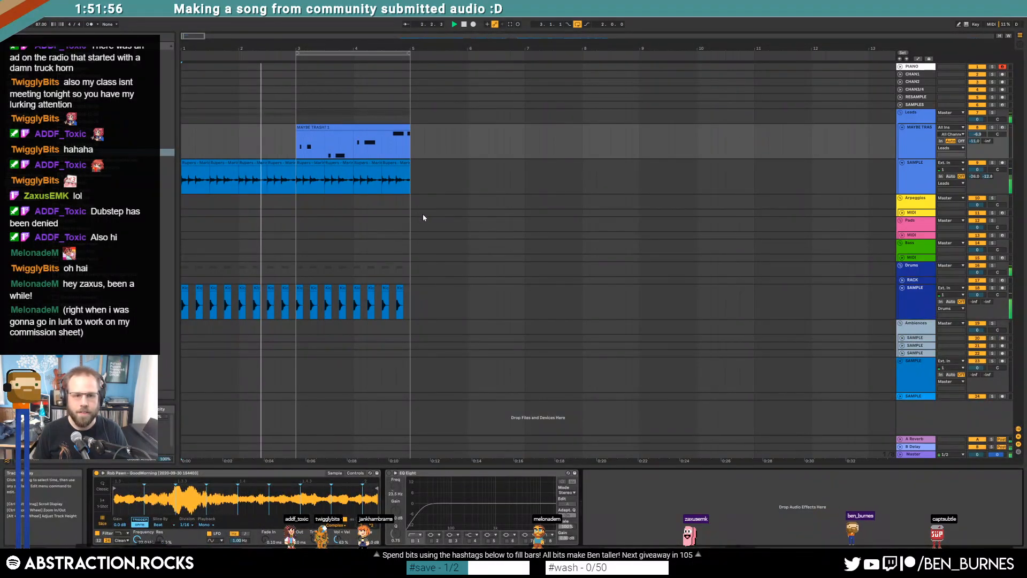
Step: Move the kick just before bar 3 a sixteenth note later and lower the MAYBE TRASH track's volume
{"action": "scroll", "coordinate": [282, 289], "scroll_direction": "up", "scroll_amount": 5}
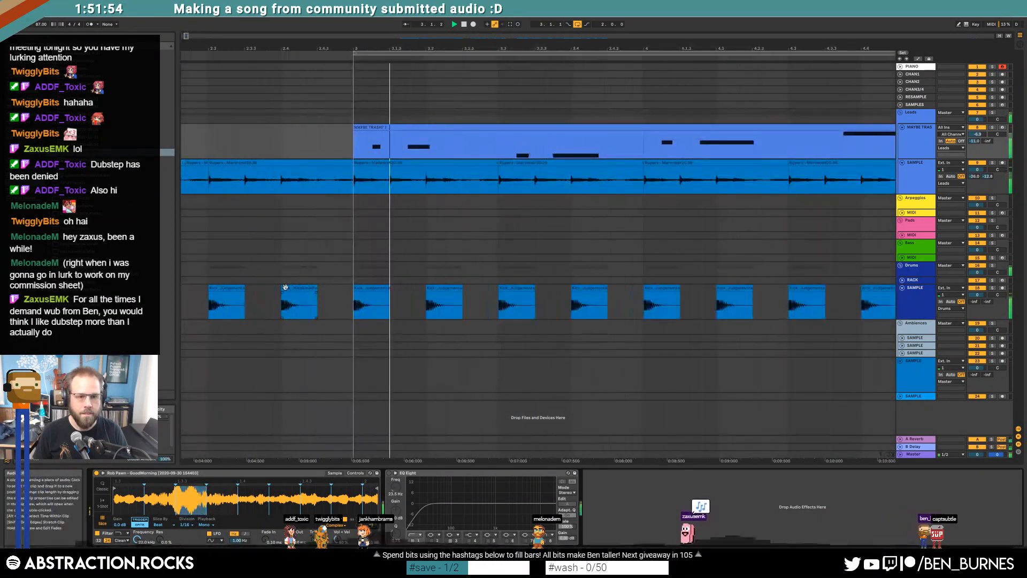
{"action": "left_click_drag", "start_coordinate": [284, 288], "coordinate": [301, 289]}
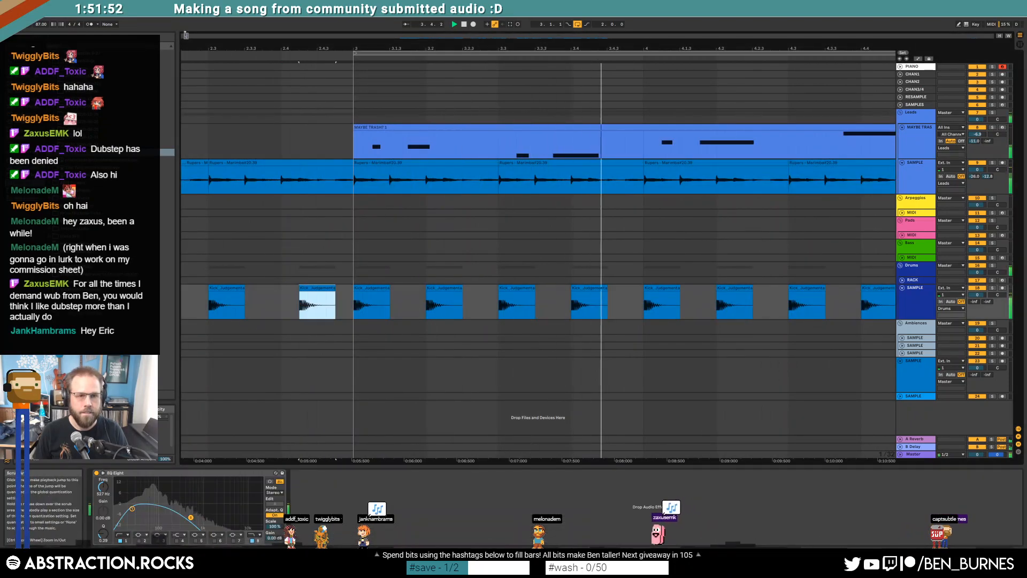
{"action": "mouse_move", "coordinate": [188, 36]}
{"action": "left_mouse_down"}
{"action": "mouse_move", "coordinate": [206, 37]}
{"action": "mouse_move", "coordinate": [195, 33]}
{"action": "left_mouse_up"}
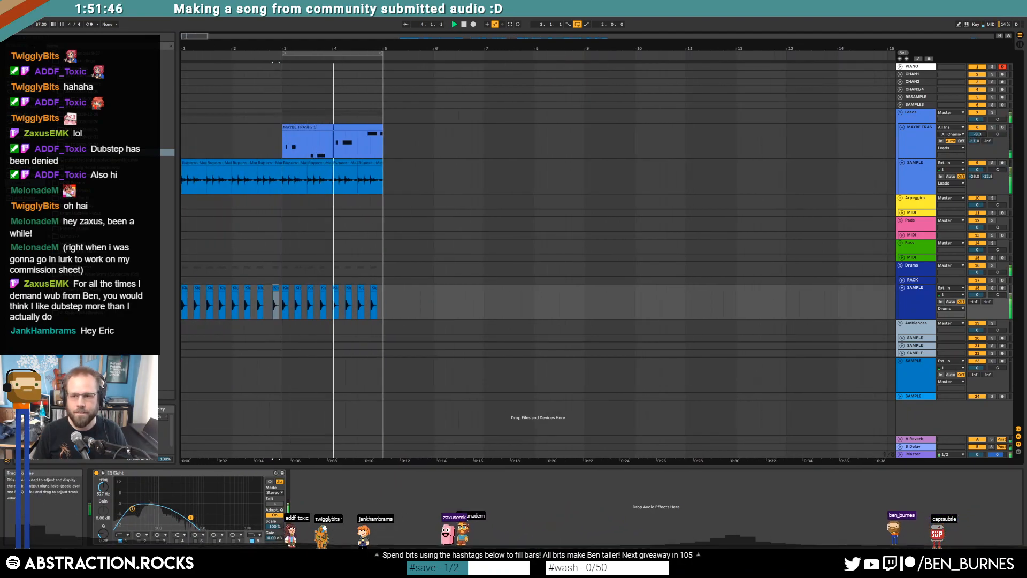
{"action": "left_click_drag", "start_coordinate": [977, 134], "coordinate": [977, 138]}
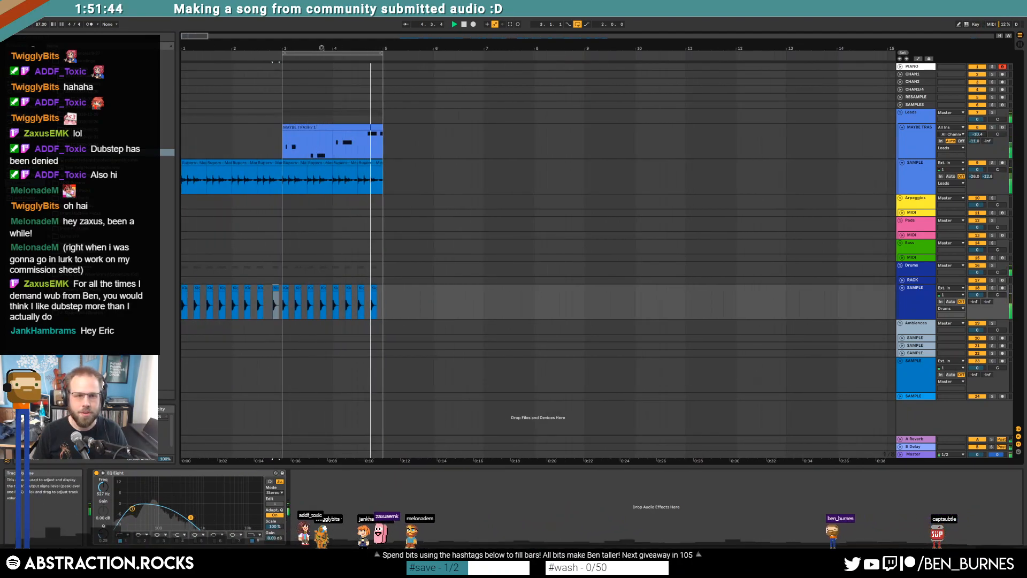
Step: Move the three stray clips from the far end of the sample storage track next to the other stored samples
{"action": "left_click_drag", "start_coordinate": [194, 36], "coordinate": [194, 9]}
{"action": "left_click", "coordinate": [873, 374]}
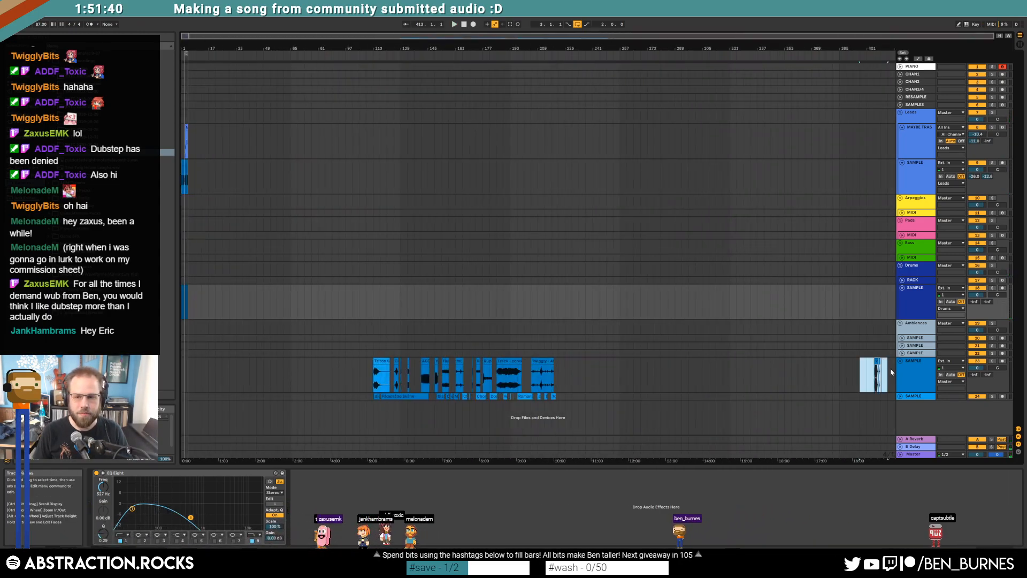
{"action": "left_click_drag", "start_coordinate": [877, 369], "coordinate": [576, 368]}
{"action": "scroll", "coordinate": [568, 376], "scroll_direction": "up", "scroll_amount": 8}
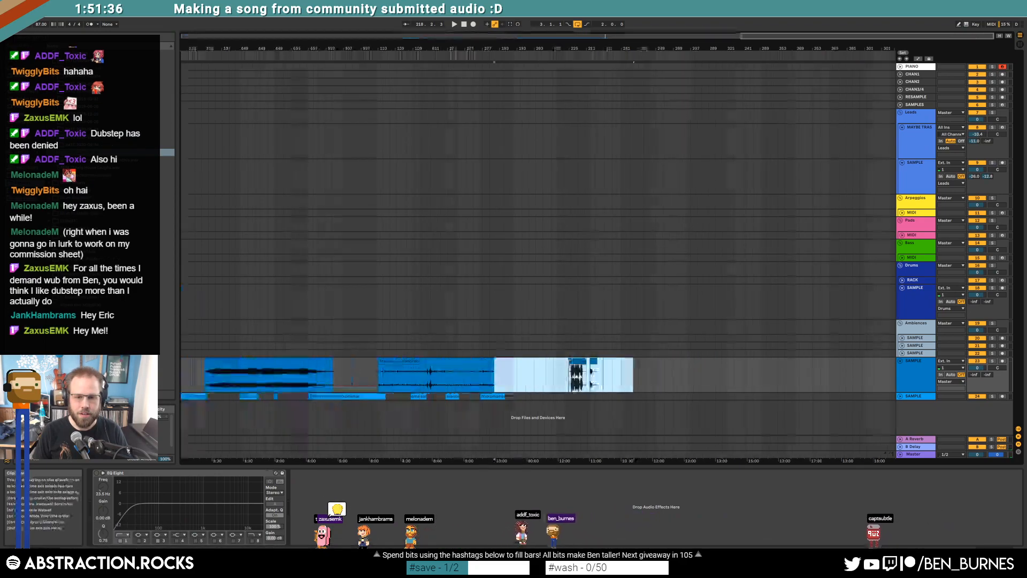
{"action": "left_click", "coordinate": [578, 361]}
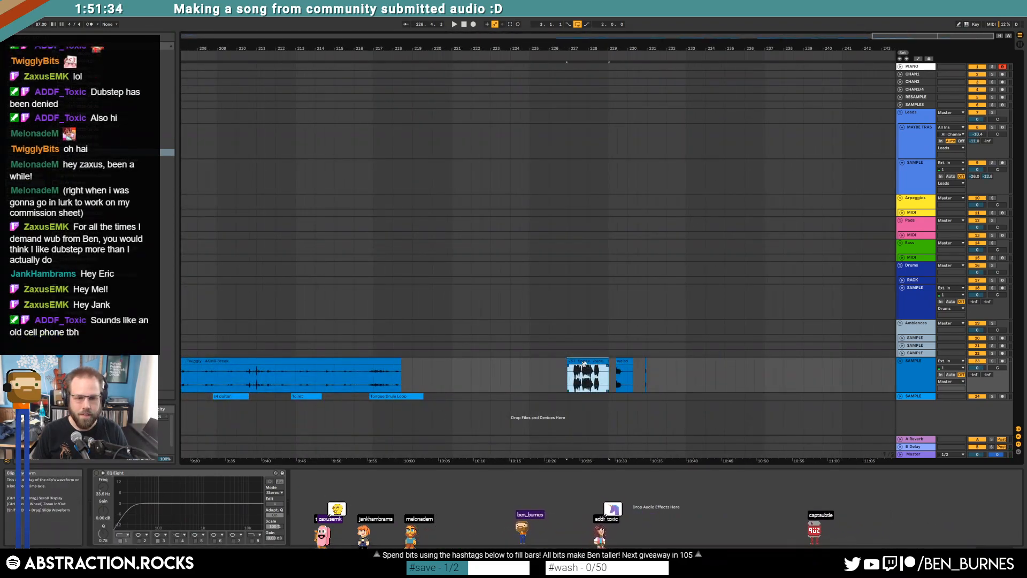
{"action": "left_click", "coordinate": [656, 366]}
{"action": "left_click", "coordinate": [584, 360], "text": "shift"}
{"action": "left_click_drag", "start_coordinate": [584, 360], "coordinate": [443, 360]}
Step: Open and audition each of the three relocated sample clips
{"action": "double_click", "coordinate": [443, 360]}
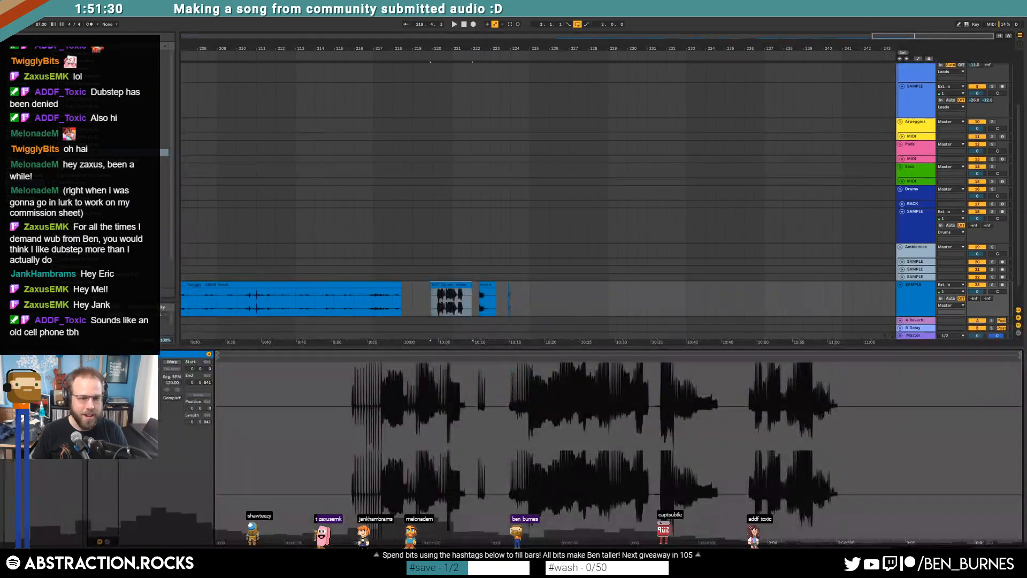
{"action": "key", "text": "space"}
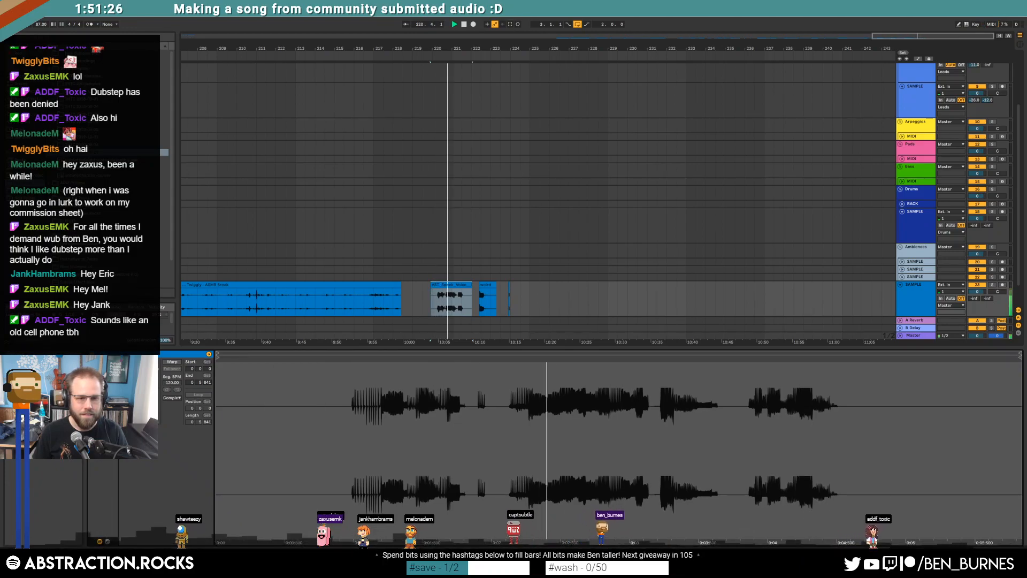
{"action": "left_click", "coordinate": [488, 302]}
{"action": "key", "text": "space"}
{"action": "key", "text": "space"}
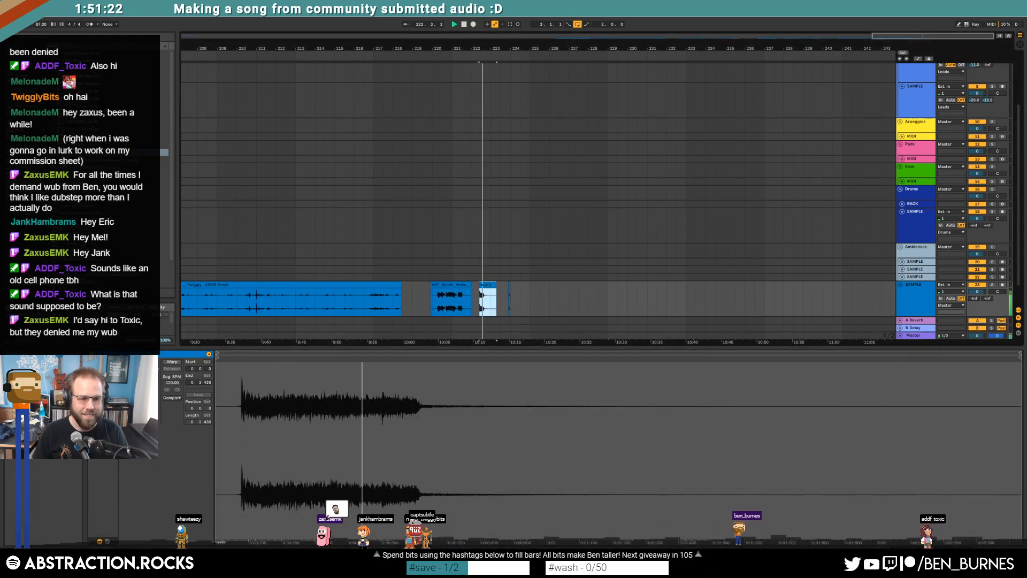
{"action": "left_click", "coordinate": [509, 285]}
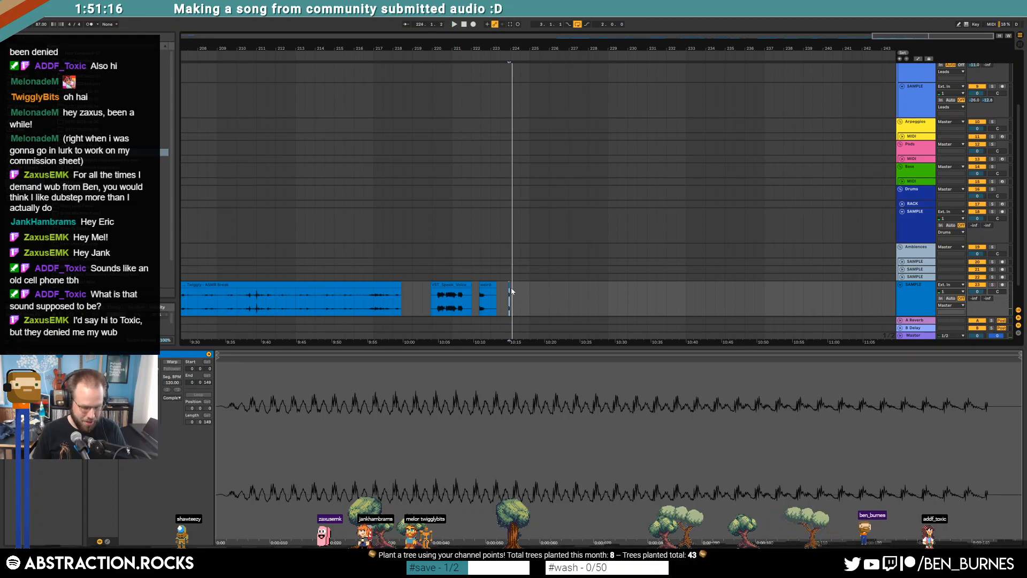
Step: Browse the stored samples, unfold the second SAMPLE storage track, and audition its short percussive clip near bar 169
{"action": "left_click_drag", "start_coordinate": [195, 37], "coordinate": [706, 20]}
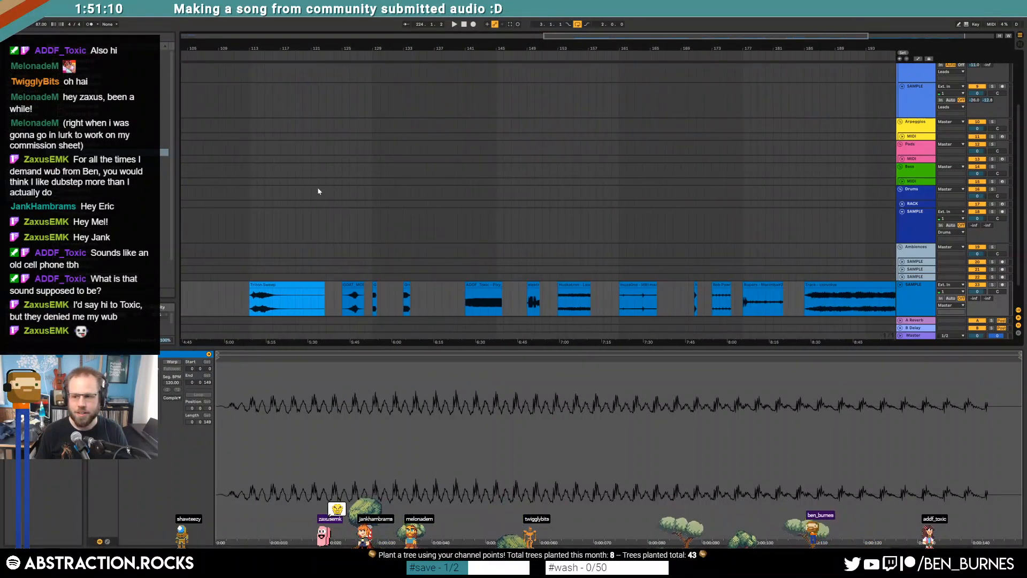
{"action": "scroll", "coordinate": [617, 175], "scroll_direction": "down", "scroll_amount": 1}
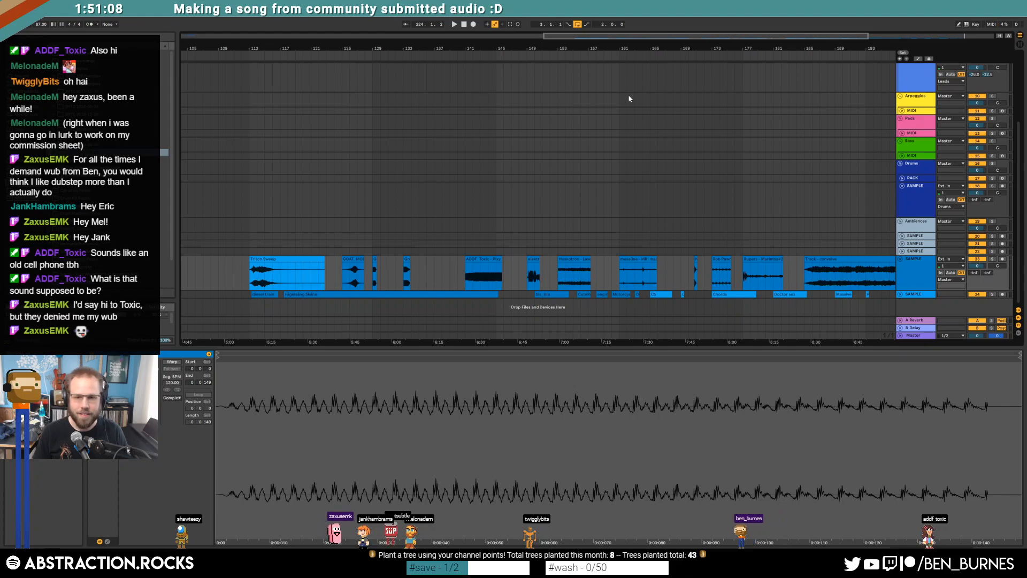
{"action": "left_click_drag", "start_coordinate": [587, 36], "coordinate": [694, 37]}
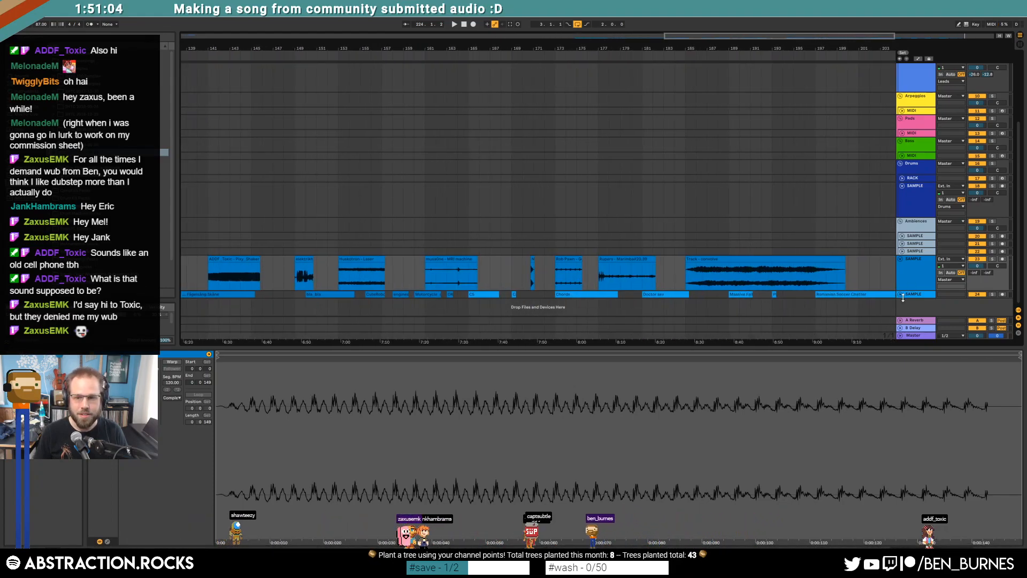
{"action": "left_click", "coordinate": [901, 294]}
{"action": "scroll", "coordinate": [669, 266], "scroll_direction": "down", "scroll_amount": 2}
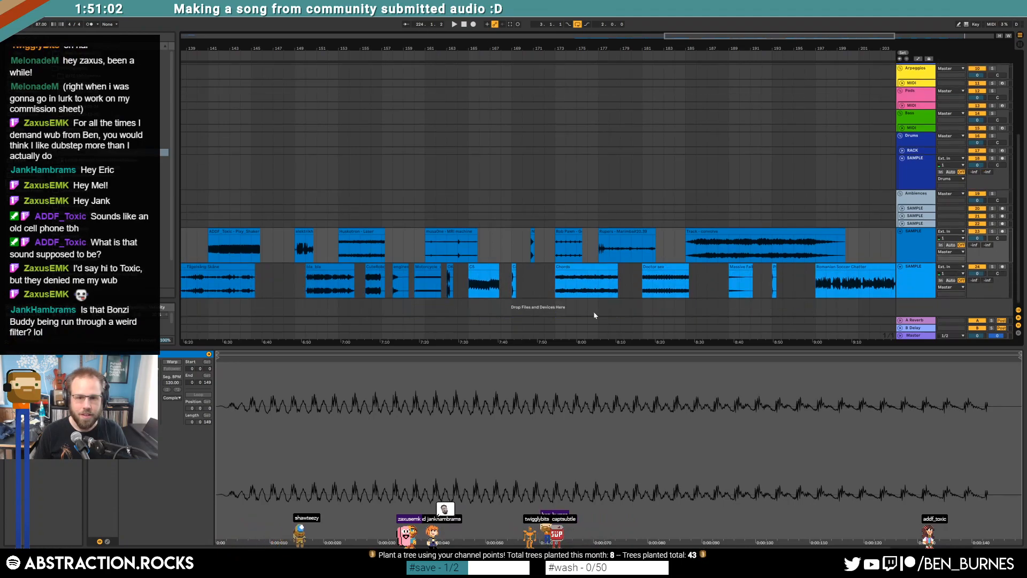
{"action": "left_click", "coordinate": [514, 273]}
{"action": "key", "text": "space"}
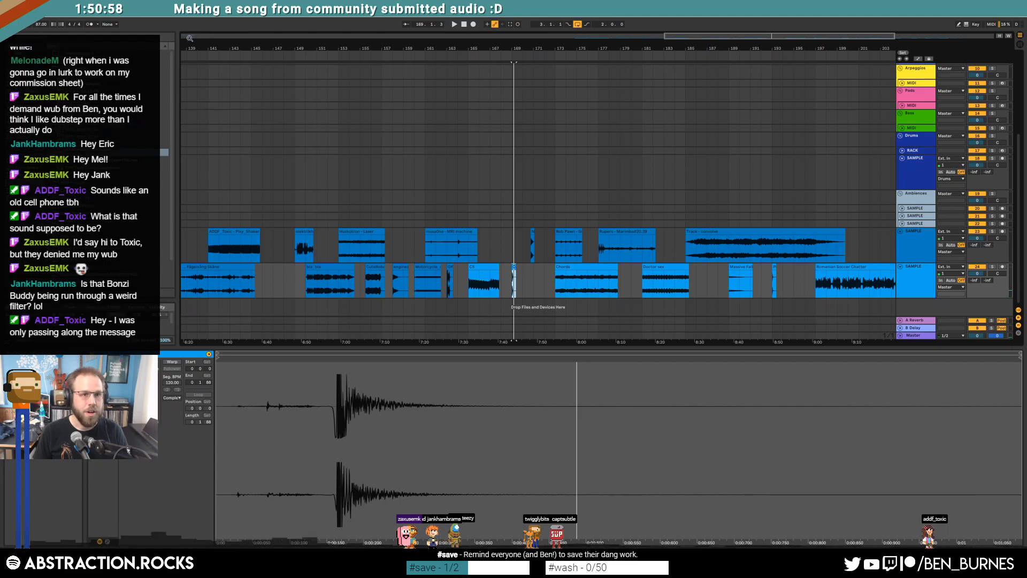
Step: Insert a new audio track below the Drums group's SAMPLE track
{"action": "left_click", "coordinate": [256, 36]}
{"action": "left_click", "coordinate": [922, 184]}
{"action": "key", "text": "ctrl+t"}
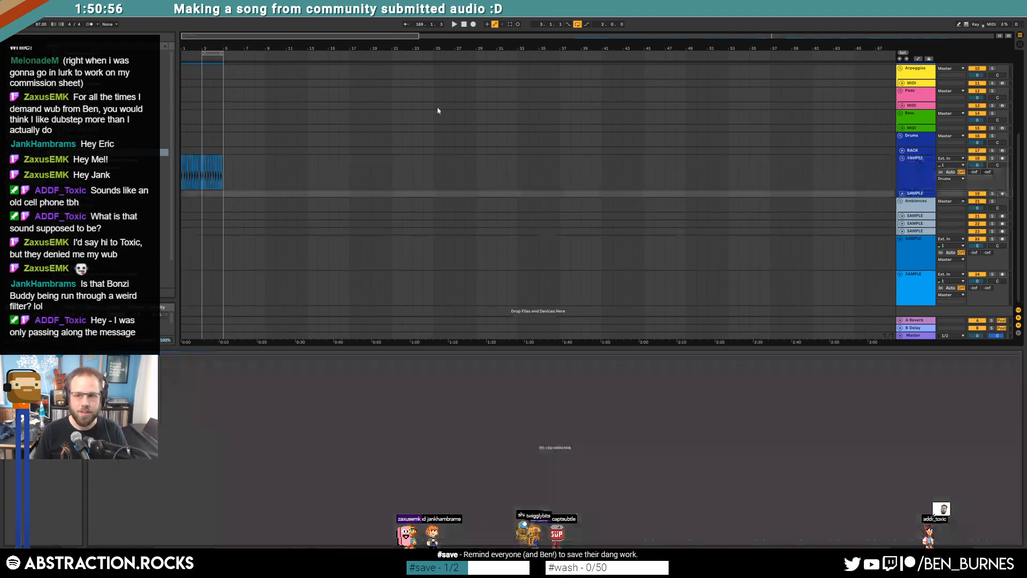
Step: Move the last kick before bar 5 a sixteenth note later
{"action": "left_click_drag", "start_coordinate": [204, 48], "coordinate": [203, 110]}
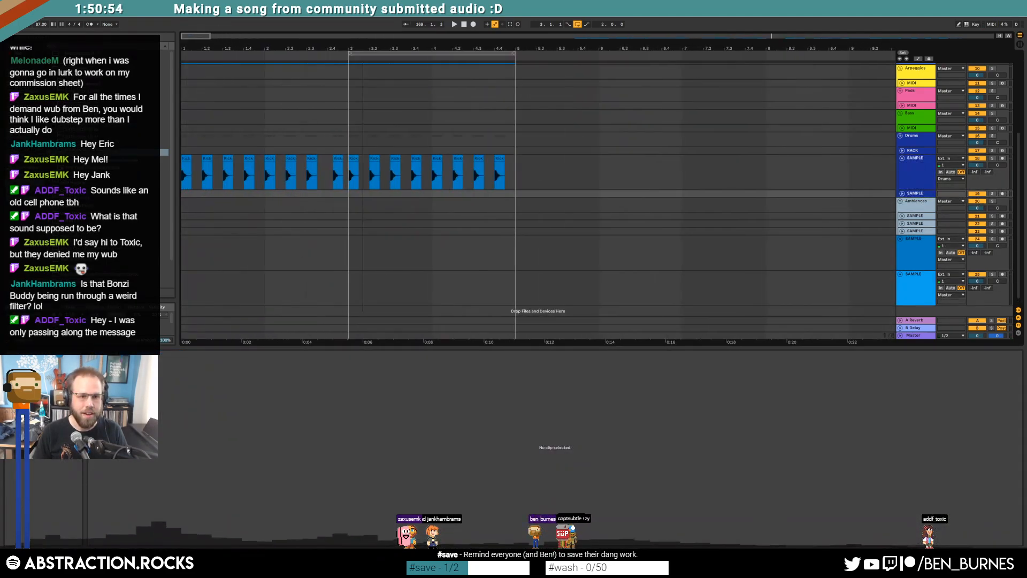
{"action": "scroll", "coordinate": [495, 166], "scroll_direction": "up", "scroll_amount": 2}
{"action": "left_click_drag", "start_coordinate": [505, 159], "coordinate": [517, 160]}
{"action": "left_click_drag", "start_coordinate": [195, 36], "coordinate": [190, 35]}
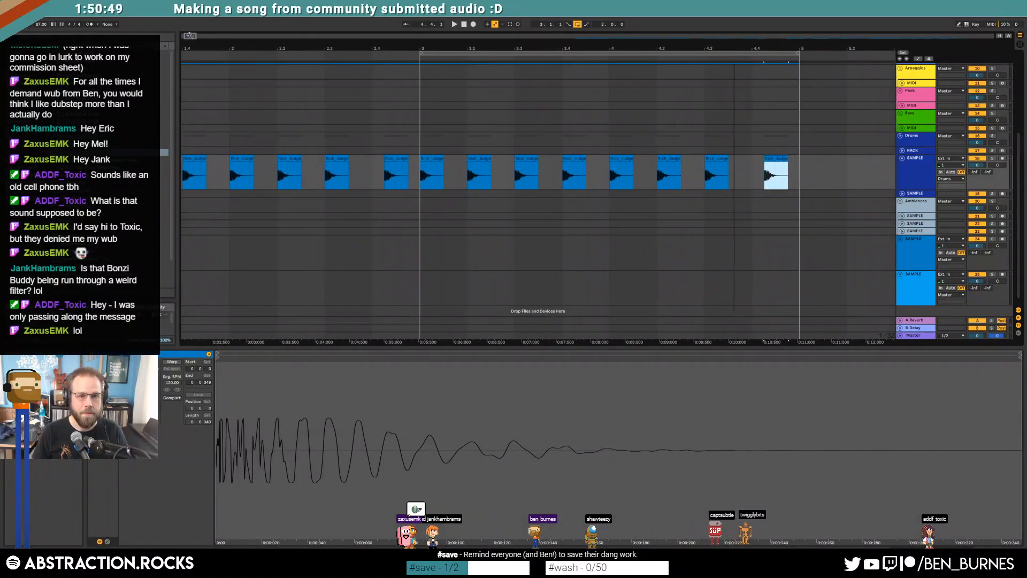
Step: Paste the percussive sample on the new drum track at beat 2 of bar 3 and set its start to the hit's transient
{"action": "left_click", "coordinate": [466, 193]}
{"action": "key", "text": "ctrl+v"}
{"action": "left_click_drag", "start_coordinate": [219, 357], "coordinate": [339, 357]}
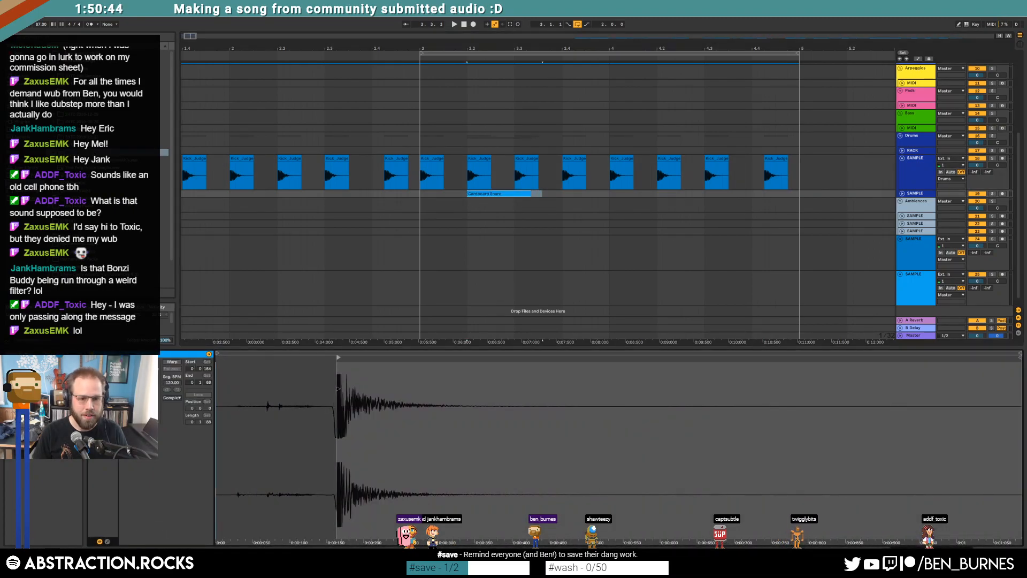
Step: Shorten the Cardboard Snare clip at beat 2 of bar 3 to an eighth note, raise its pitch, and unfold its track
{"action": "key", "text": "space"}
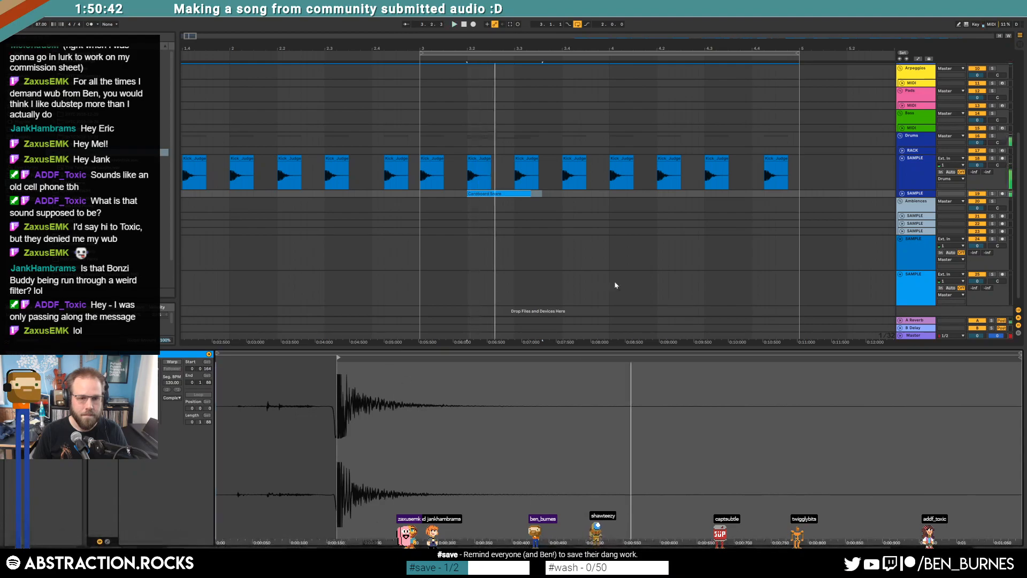
{"action": "left_click_drag", "start_coordinate": [532, 193], "coordinate": [489, 193]}
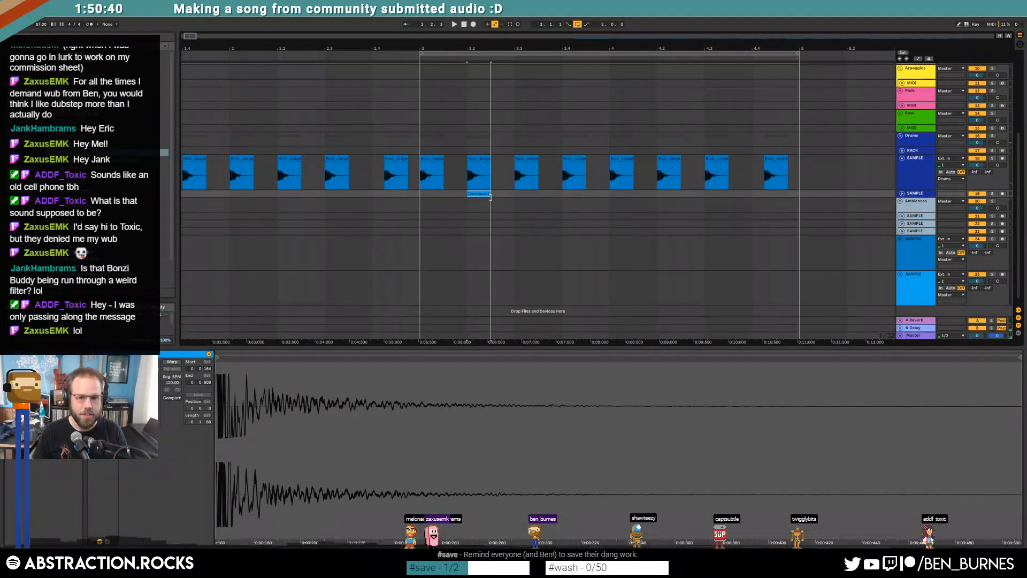
{"action": "left_click_drag", "start_coordinate": [135, 401], "coordinate": [134, 393]}
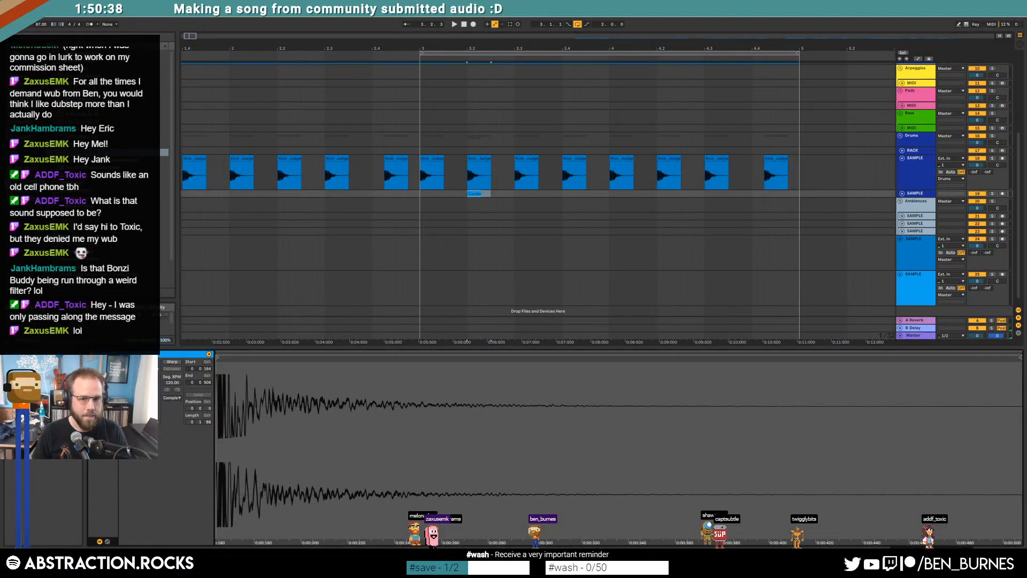
{"action": "left_click", "coordinate": [901, 194]}
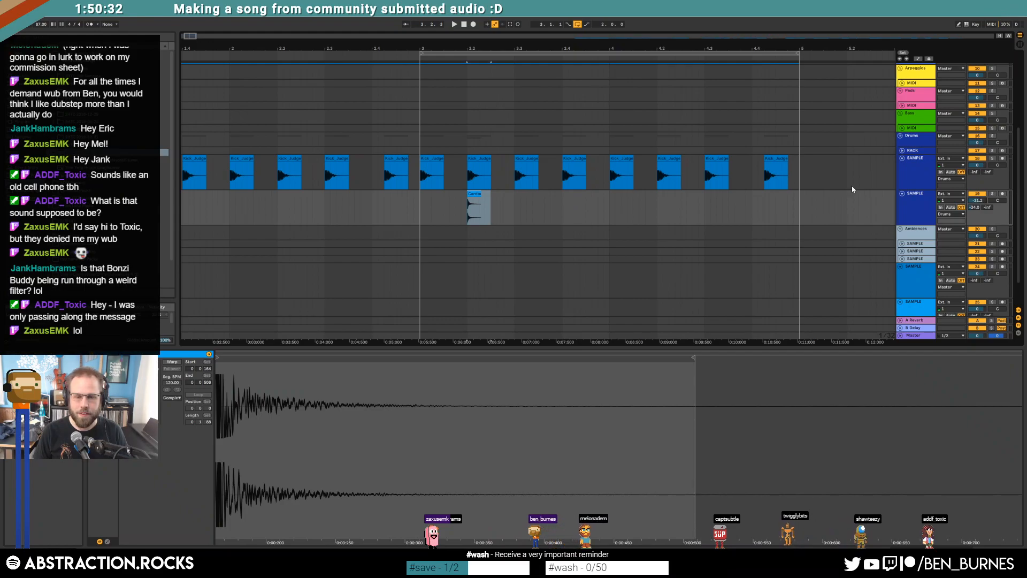
{"action": "left_click", "coordinate": [430, 205]}
{"action": "left_click_drag", "start_coordinate": [194, 36], "coordinate": [196, 32]}
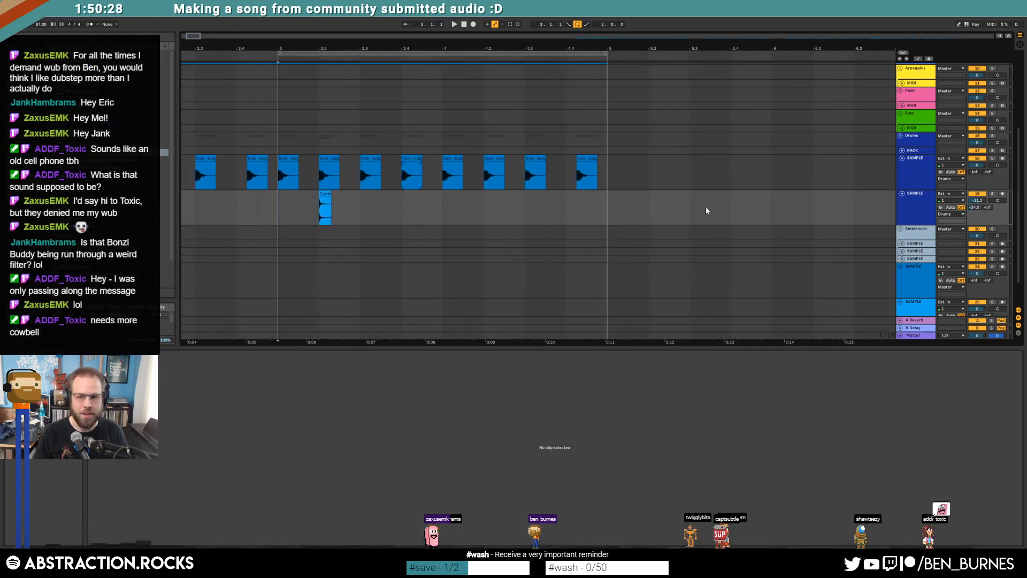
Step: Lower the Cardboard Snare clip's pitch slightly and audition it against the kicks from bar 3
{"action": "left_click", "coordinate": [320, 197]}
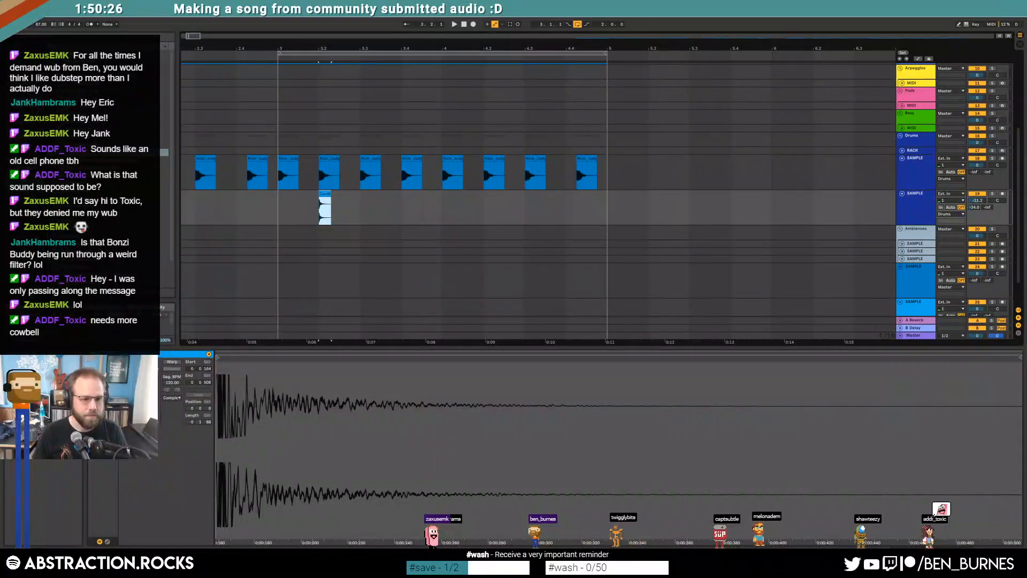
{"action": "key", "text": "space"}
{"action": "left_click", "coordinate": [280, 215]}
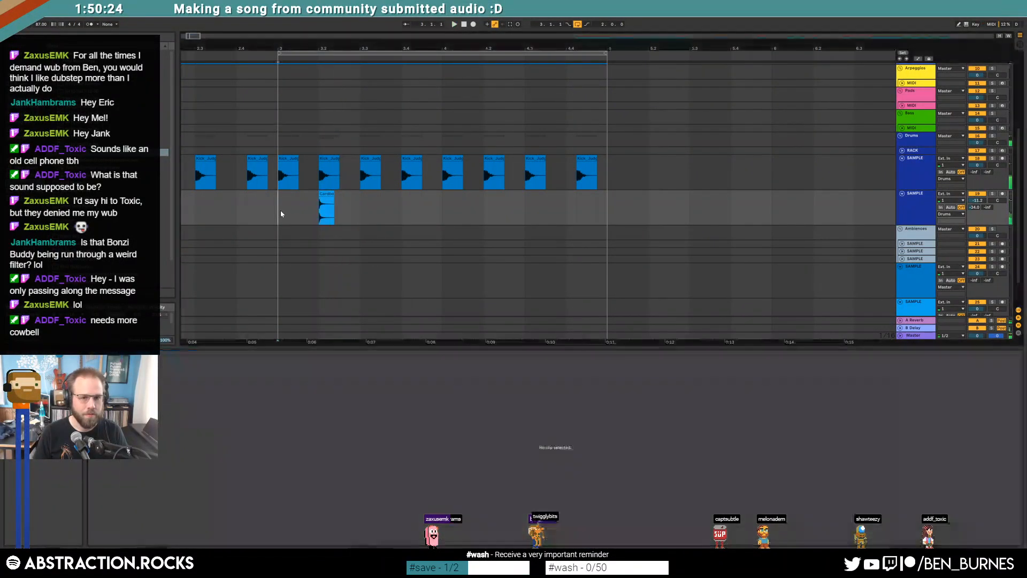
{"action": "left_click", "coordinate": [328, 201]}
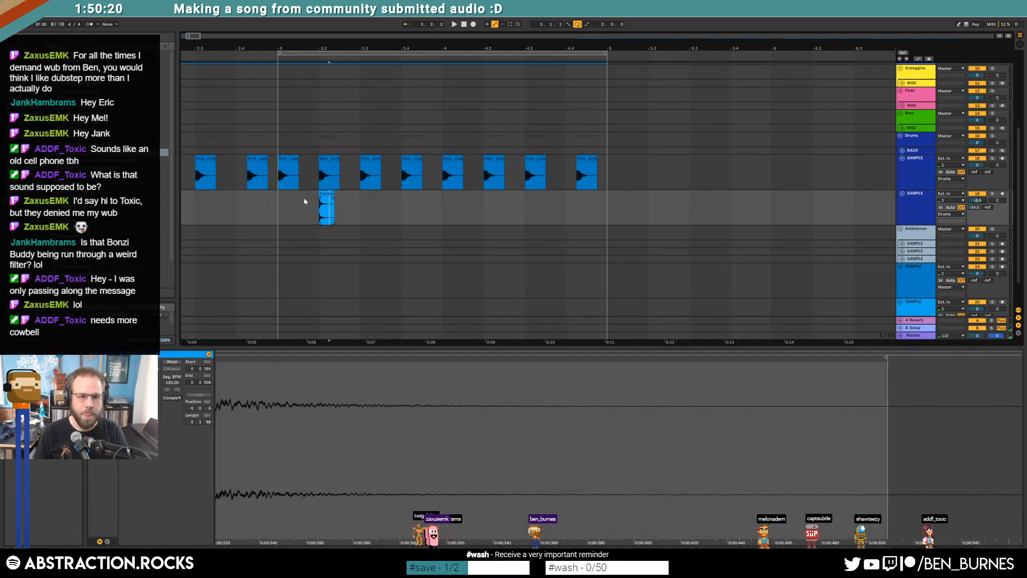
{"action": "left_click", "coordinate": [273, 200]}
{"action": "key", "text": "space"}
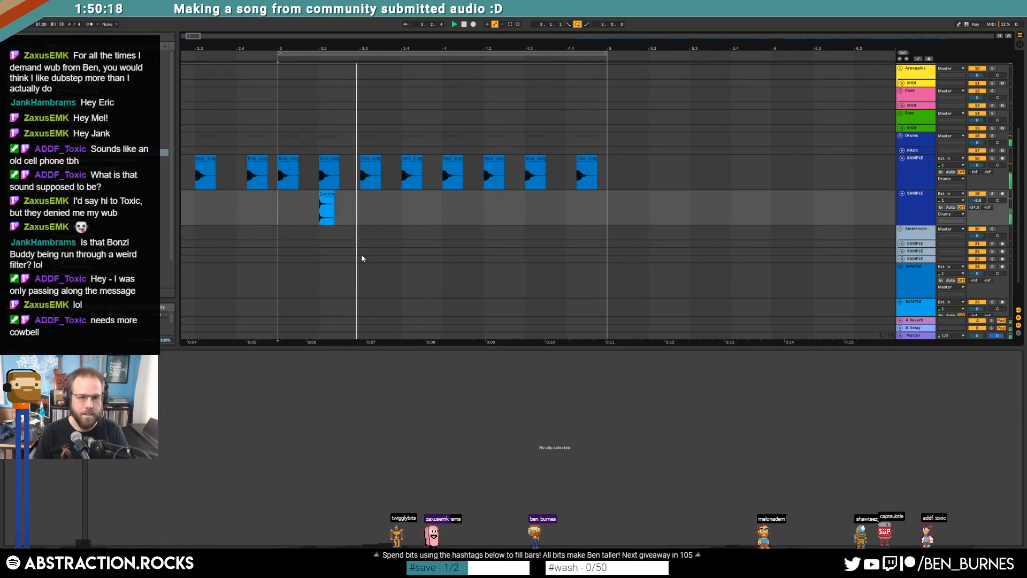
Step: Raise the Cardboard Snare track's volume to -2.7 dB and play the loop from bar 3
{"action": "left_click_drag", "start_coordinate": [286, 206], "coordinate": [276, 202]}
{"action": "left_click", "coordinate": [325, 199]}
{"action": "left_click", "coordinate": [325, 194]}
{"action": "left_click", "coordinate": [140, 407]}
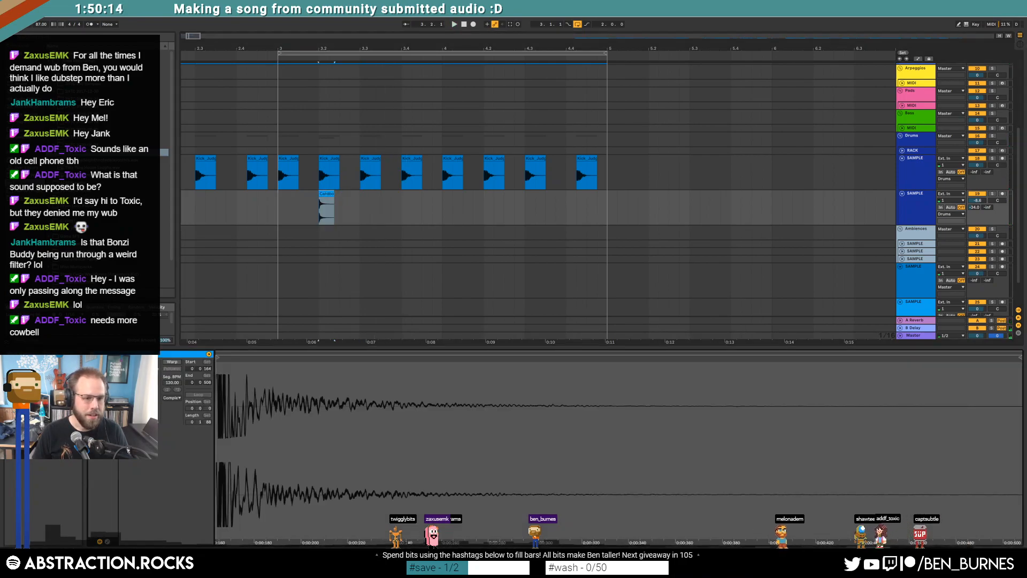
{"action": "left_click_drag", "start_coordinate": [969, 203], "coordinate": [977, 196]}
{"action": "left_click", "coordinate": [276, 205]}
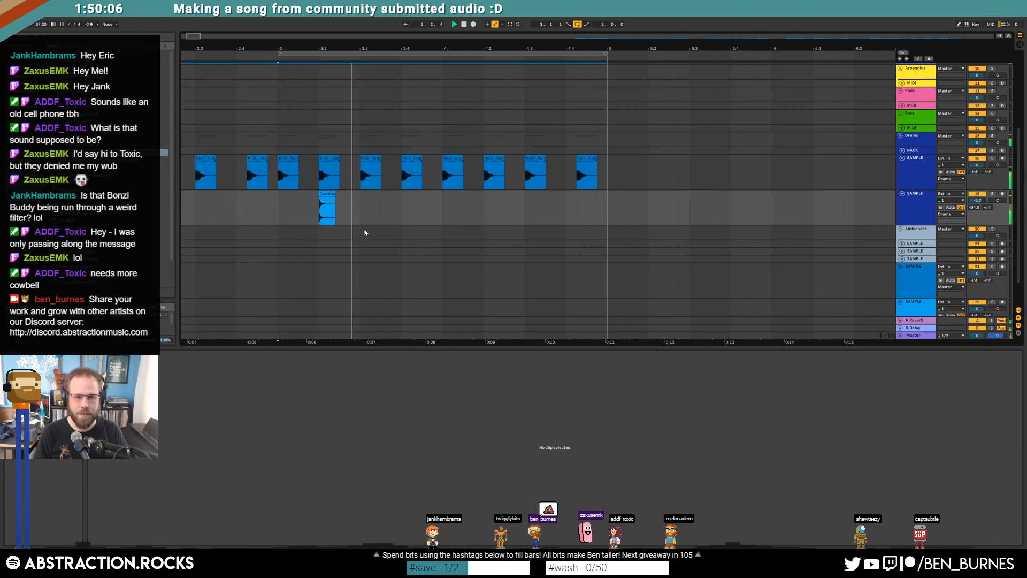
{"action": "key", "text": "space"}
Step: Draw a fade-out across the Cardboard Snare clip at beat 2 of bar 3
{"action": "left_click", "coordinate": [906, 216]}
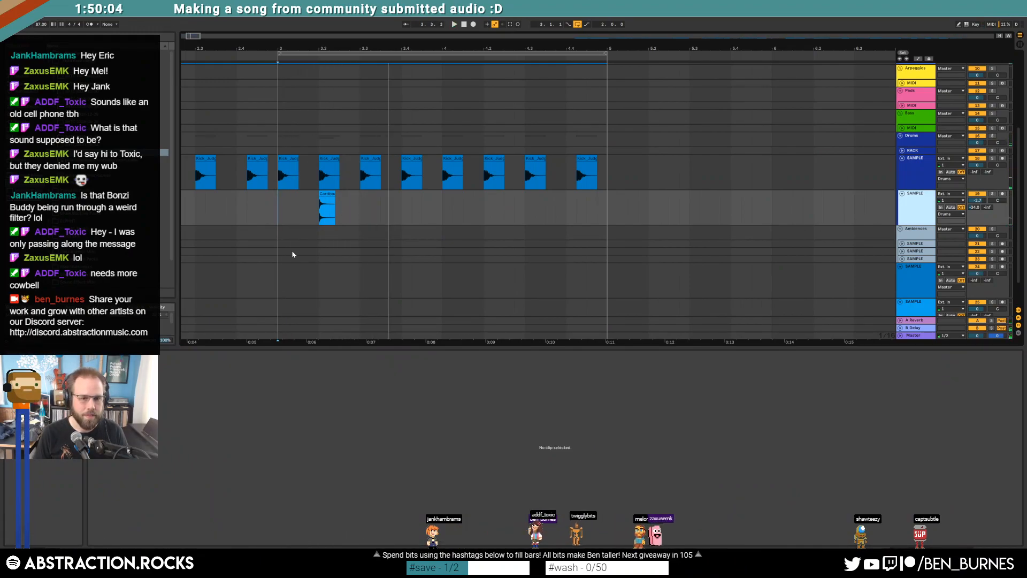
{"action": "scroll", "coordinate": [292, 256], "scroll_direction": "up", "scroll_amount": 3}
{"action": "left_click", "coordinate": [357, 198]}
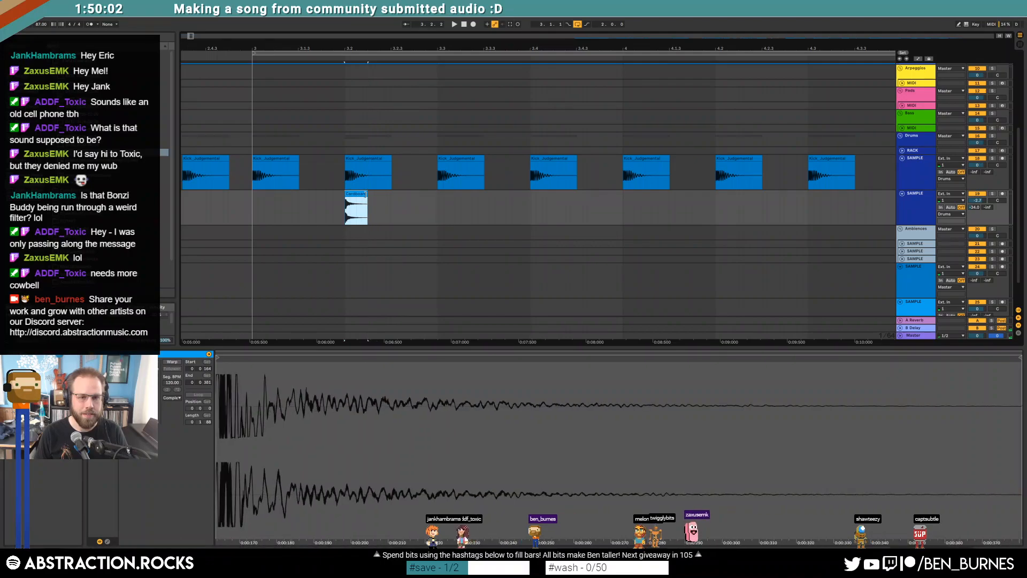
{"action": "mouse_move", "coordinate": [367, 199]}
{"action": "left_mouse_down"}
{"action": "mouse_move", "coordinate": [345, 200]}
{"action": "mouse_move", "coordinate": [353, 216]}
{"action": "left_mouse_up"}
{"action": "left_click", "coordinate": [359, 199]}
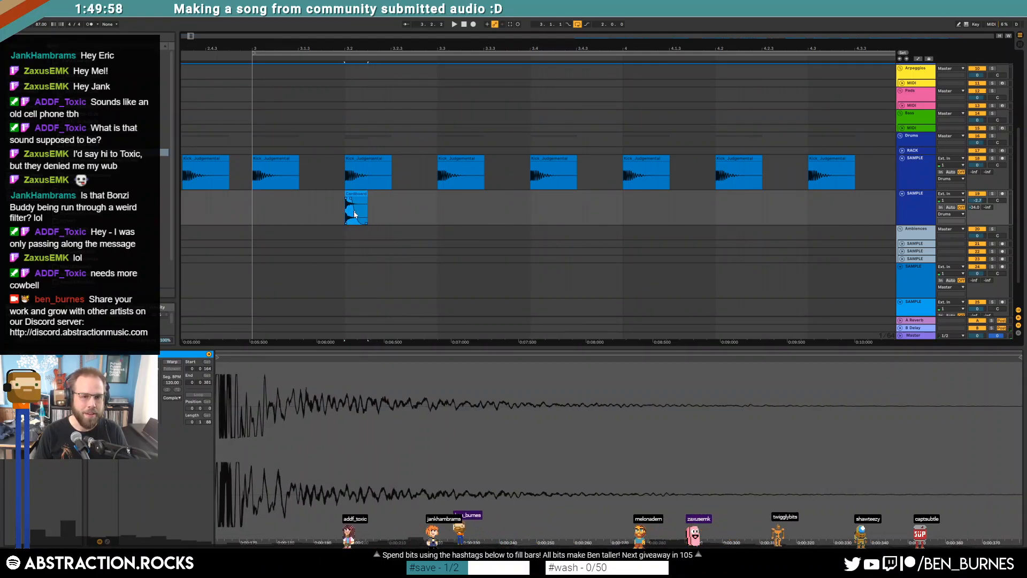
{"action": "left_click", "coordinate": [358, 195]}
{"action": "left_click", "coordinate": [263, 220]}
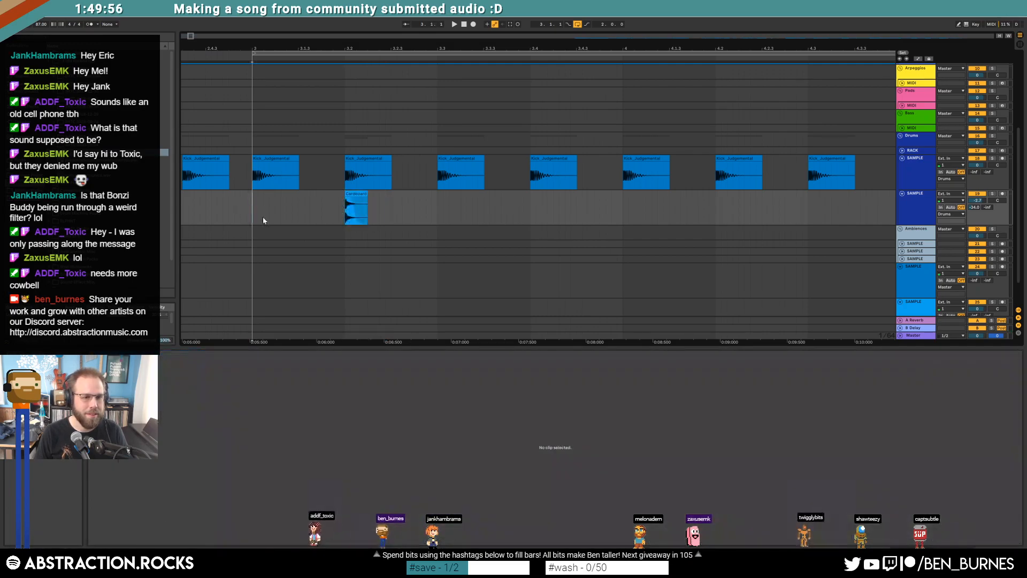
Step: Add the Transient Master plug-in ahead of EQ Eight on the Cardboard Snare track
{"action": "key", "text": "shift+Tab"}
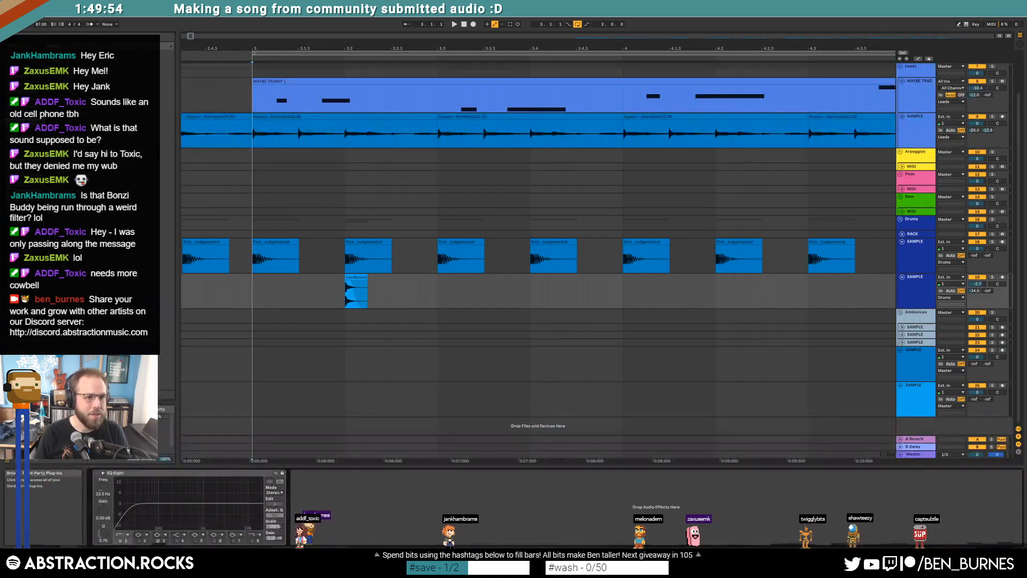
{"action": "left_click", "coordinate": [107, 54]}
{"action": "left_click", "coordinate": [75, 76]}
{"action": "left_click_drag", "start_coordinate": [85, 297], "coordinate": [95, 488]}
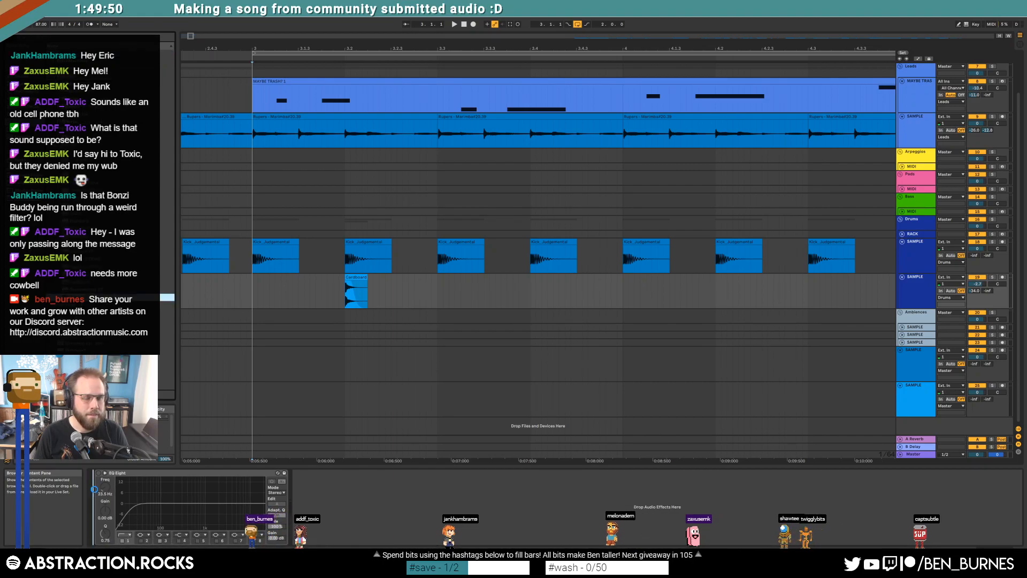
Step: Reduce the sustain in Transient Master, audition the snare with the loop, and close the plug-in window
{"action": "mouse_move", "coordinate": [188, 35]}
{"action": "left_mouse_down"}
{"action": "mouse_move", "coordinate": [437, 225]}
{"action": "mouse_move", "coordinate": [582, 293]}
{"action": "mouse_move", "coordinate": [631, 257]}
{"action": "left_mouse_up"}
{"action": "left_click", "coordinate": [246, 289]}
{"action": "key", "text": "space"}
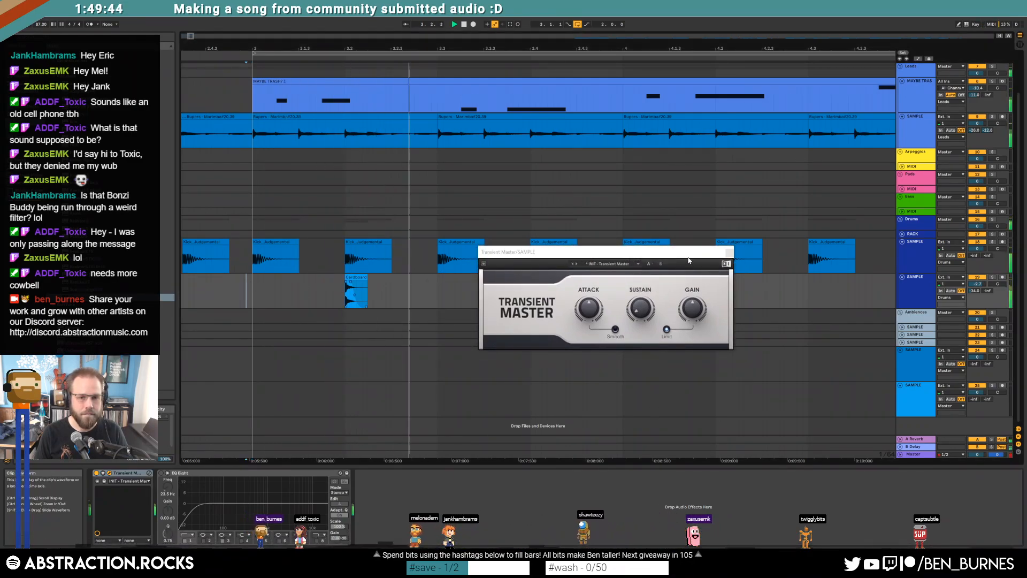
{"action": "key", "text": "space"}
{"action": "left_click", "coordinate": [729, 252]}
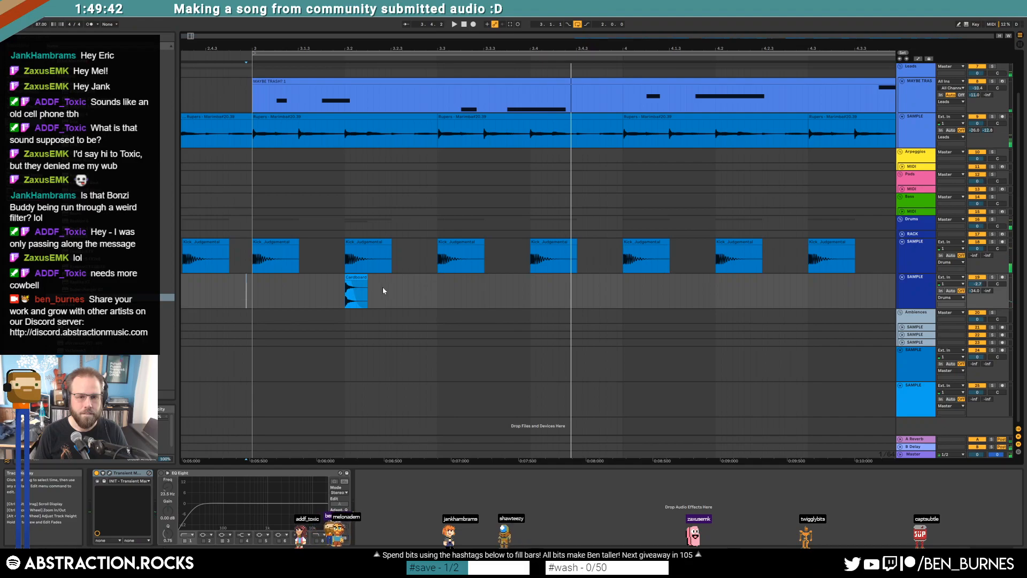
Step: Turn on warping for the Cardboard Snare clip with a segment BPM of 123 and extend the clip's end
{"action": "double_click", "coordinate": [356, 294]}
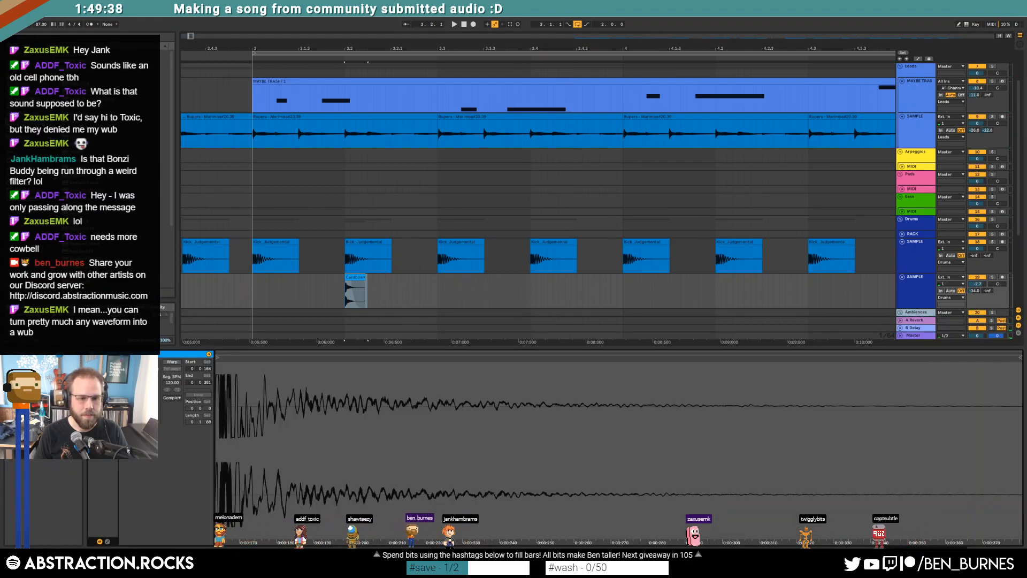
{"action": "left_click_drag", "start_coordinate": [367, 278], "coordinate": [372, 278]}
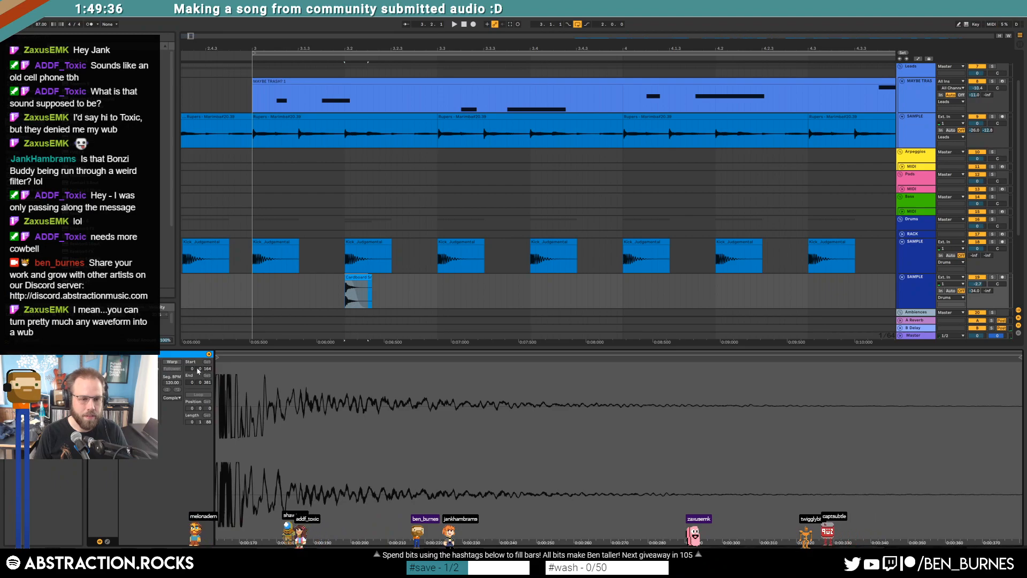
{"action": "left_click", "coordinate": [172, 361]}
{"action": "left_click_drag", "start_coordinate": [173, 382], "coordinate": [172, 368]}
{"action": "key", "text": "space"}
{"action": "key", "text": "space"}
{"action": "left_click_drag", "start_coordinate": [370, 277], "coordinate": [379, 278]}
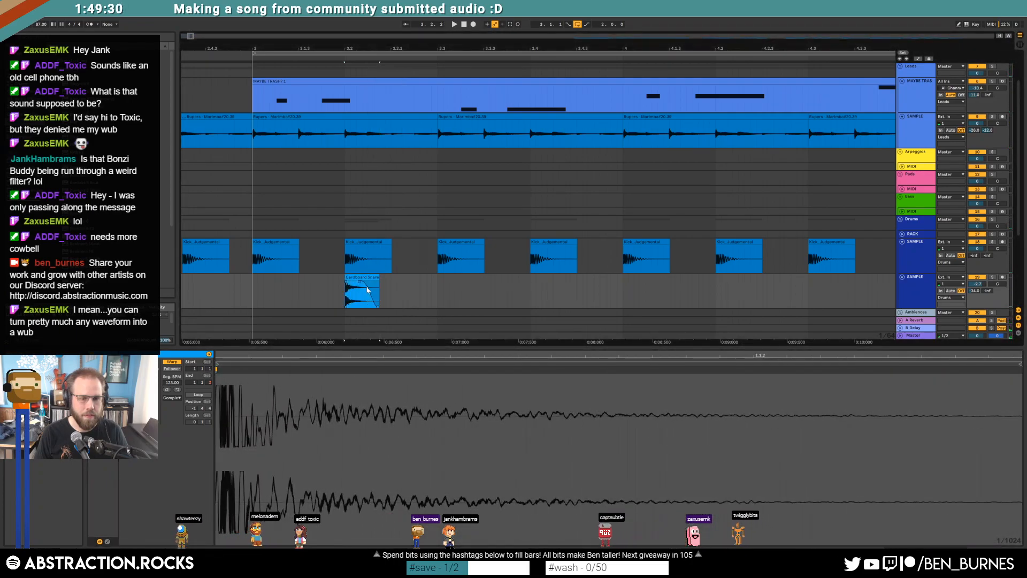
Step: Lower the snare track's volume and enable its EQ Eight, shaping a low cut with a low-frequency boost above it
{"action": "left_click_drag", "start_coordinate": [977, 283], "coordinate": [977, 294]}
{"action": "left_click", "coordinate": [346, 291]}
{"action": "key", "text": "shift+Tab"}
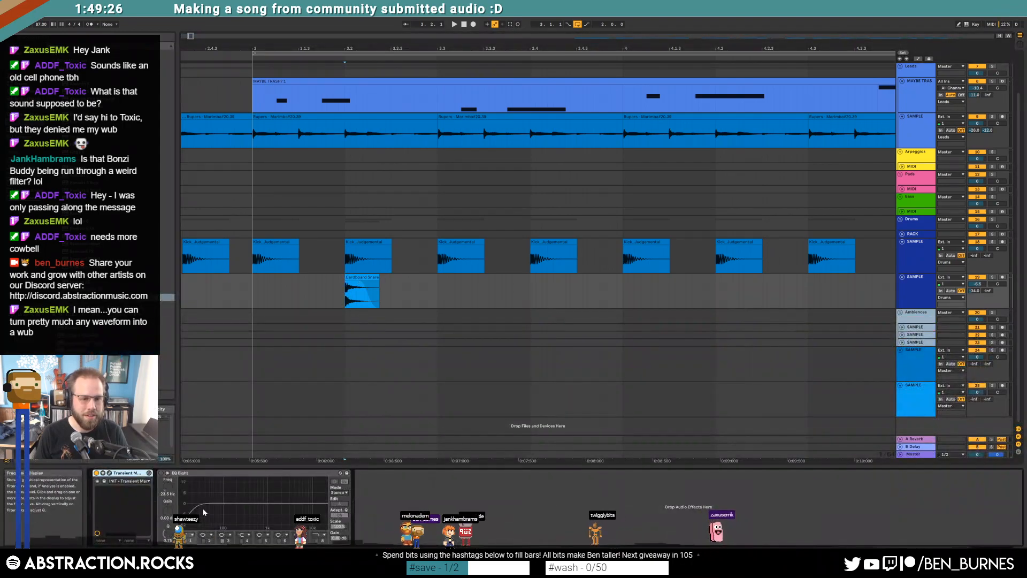
{"action": "left_click", "coordinate": [161, 472]}
{"action": "left_click_drag", "start_coordinate": [230, 503], "coordinate": [205, 517]}
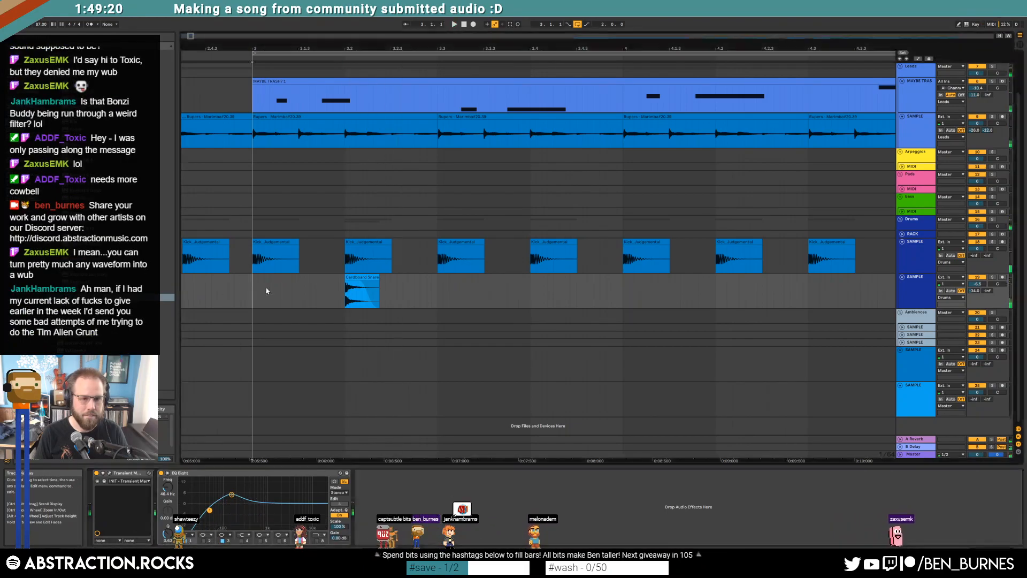
Step: Duplicate the first half of bar 3 on the snare track three times to fill bars 3 and 4, and fine-tune the track's volume
{"action": "left_click", "coordinate": [369, 303]}
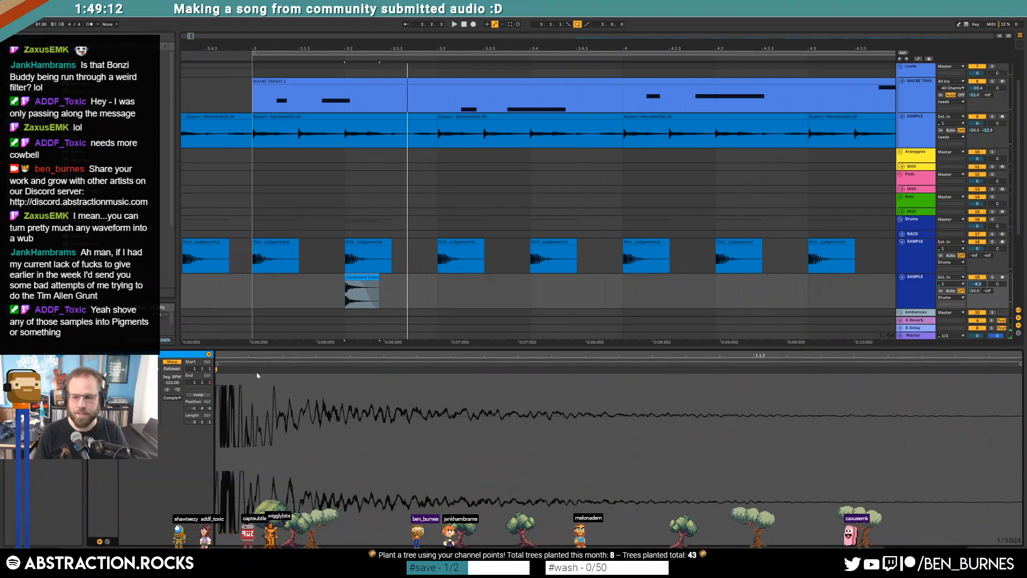
{"action": "left_click_drag", "start_coordinate": [437, 288], "coordinate": [253, 289]}
{"action": "key", "text": "ctrl+d"}
{"action": "key", "text": "ctrl+d"}
{"action": "key", "text": "ctrl+d"}
{"action": "scroll", "coordinate": [614, 269], "scroll_direction": "down", "scroll_amount": 5}
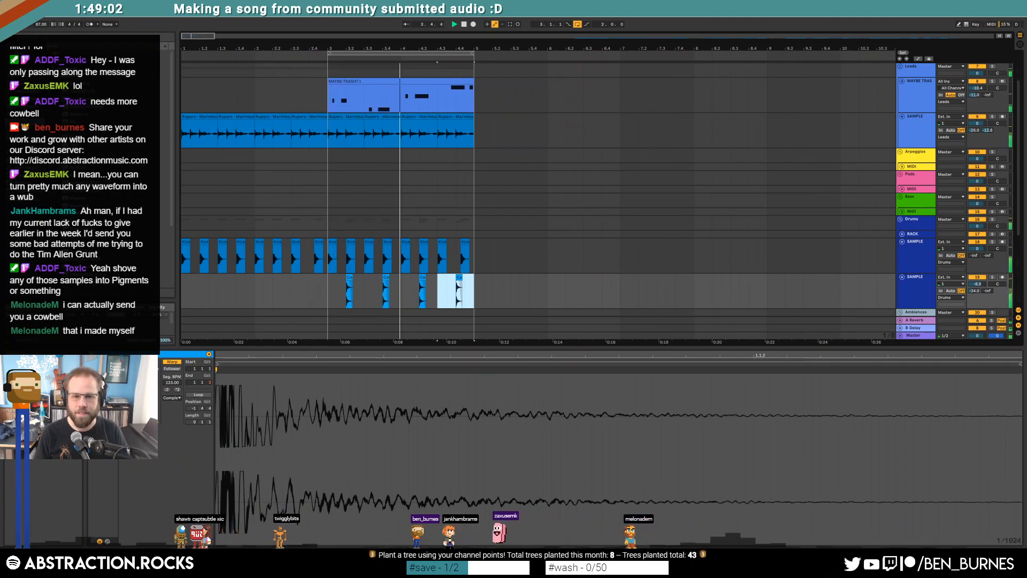
{"action": "left_click_drag", "start_coordinate": [977, 284], "coordinate": [977, 286]}
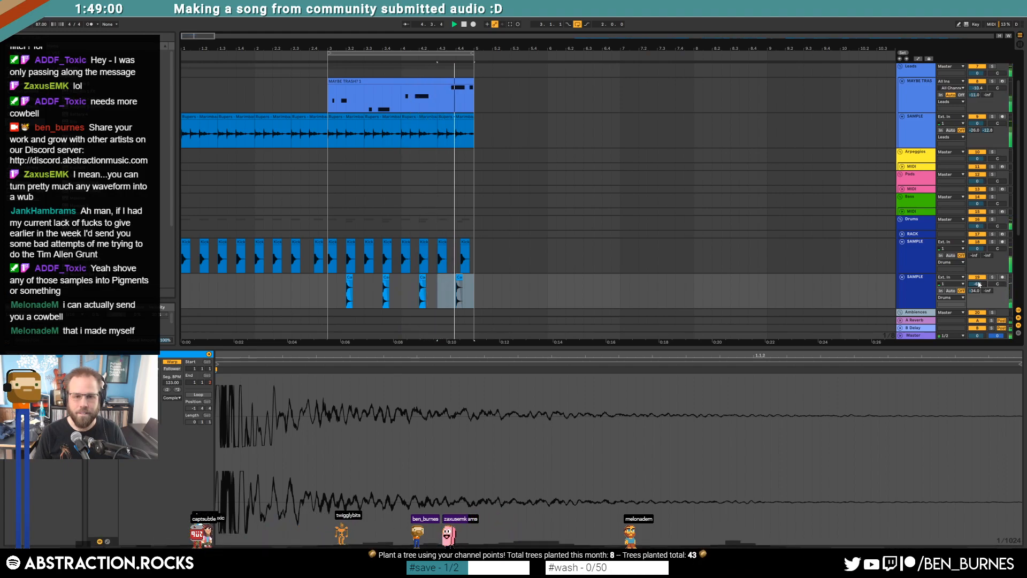
Step: Copy bar 4's last kick to either side so three kicks lead into bar 5 at dotted-sixteenth spacing
{"action": "scroll", "coordinate": [455, 241], "scroll_direction": "up", "scroll_amount": 4}
{"action": "left_click_drag", "start_coordinate": [491, 243], "coordinate": [456, 242]}
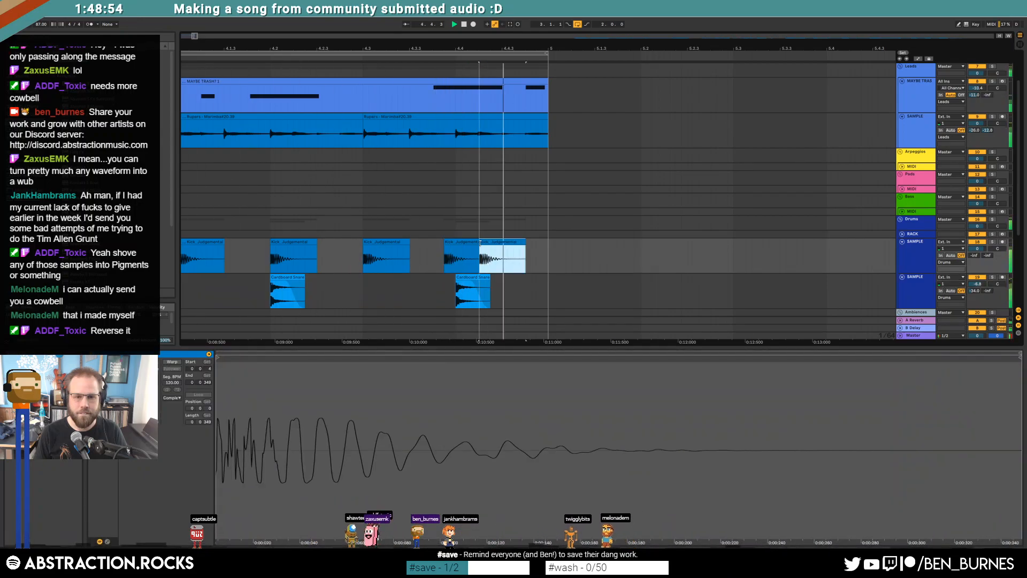
{"action": "left_click_drag", "start_coordinate": [470, 250], "coordinate": [539, 242]}
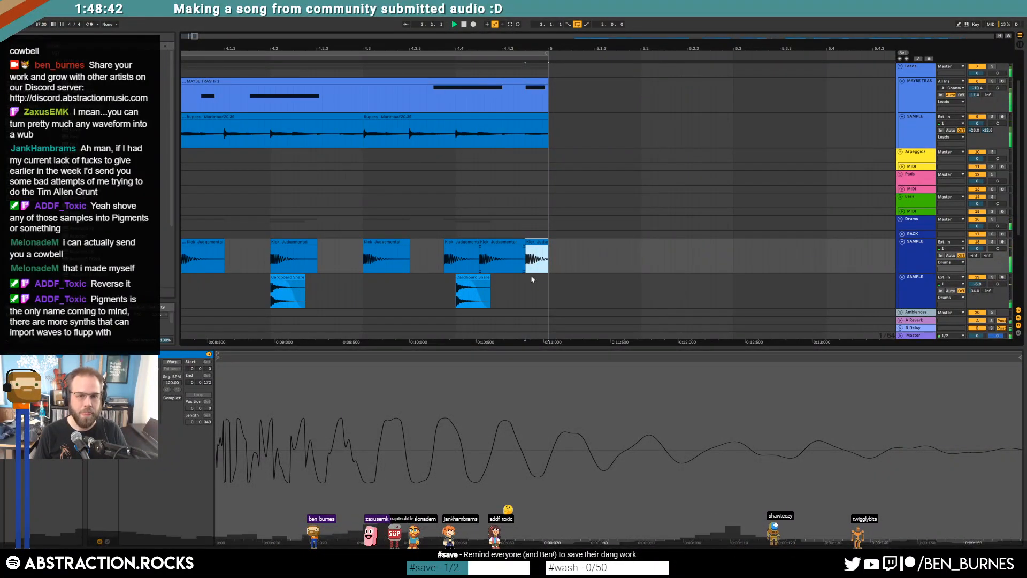
{"action": "left_click_drag", "start_coordinate": [538, 242], "coordinate": [556, 252]}
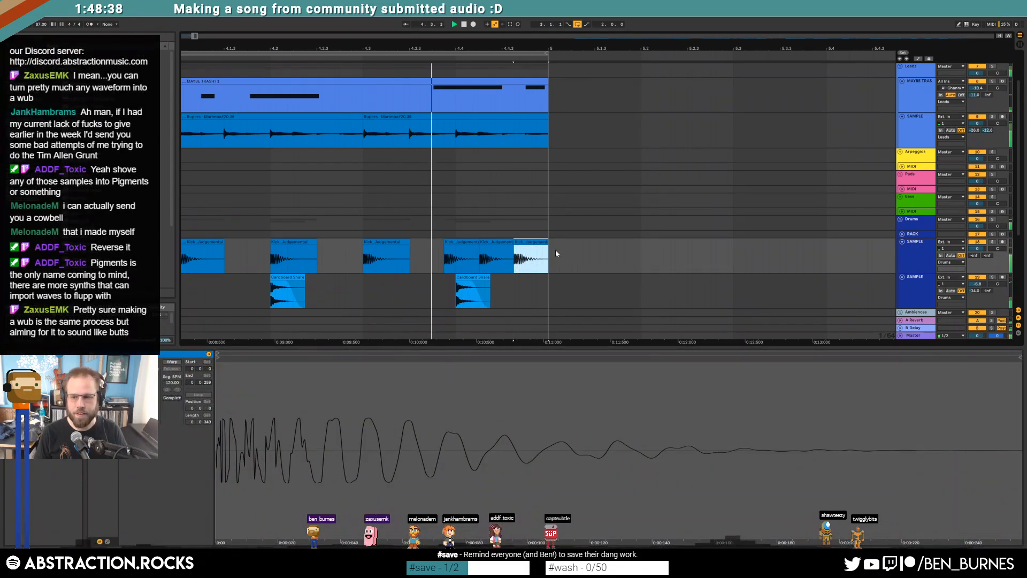
{"action": "left_click_drag", "start_coordinate": [194, 38], "coordinate": [194, 15]}
{"action": "scroll", "coordinate": [582, 156], "scroll_direction": "down", "scroll_amount": 1}
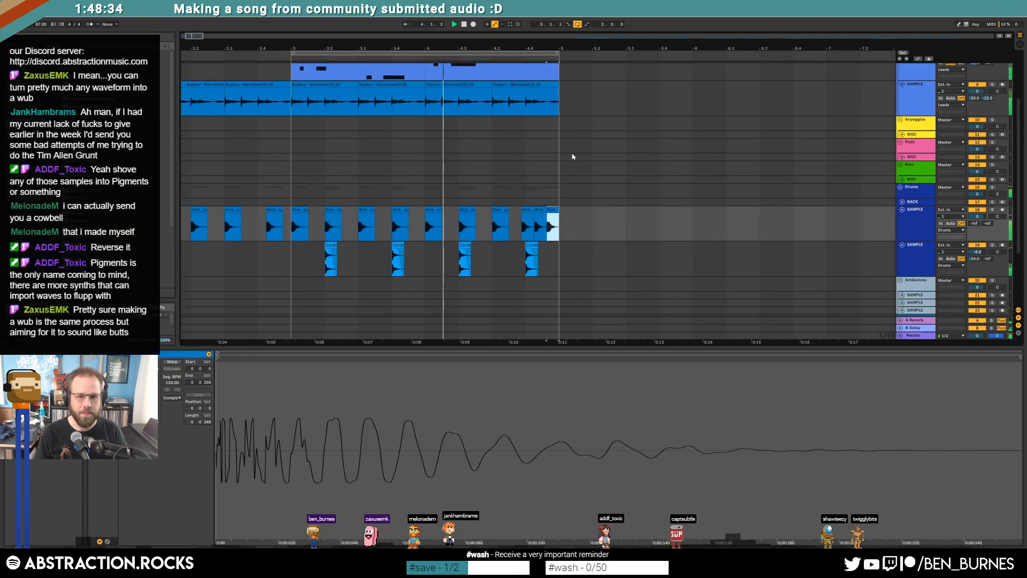
Step: Set the snare track's reverb send to -22 dB, fine-tune its volume, and replay the loop with its effects shown
{"action": "left_click", "coordinate": [917, 259]}
{"action": "left_click", "coordinate": [977, 251]}
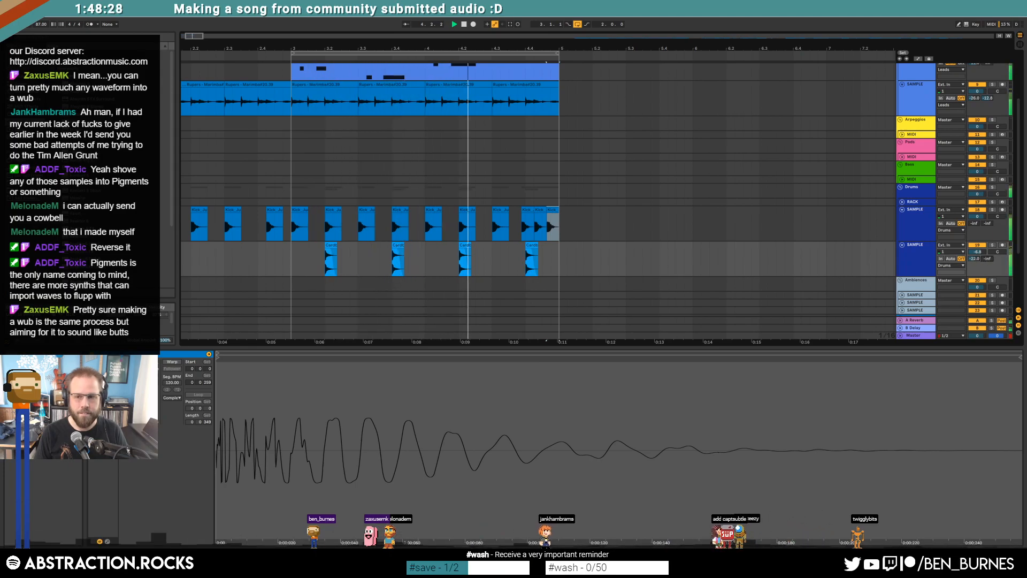
{"action": "left_click_drag", "start_coordinate": [978, 251], "coordinate": [979, 251]}
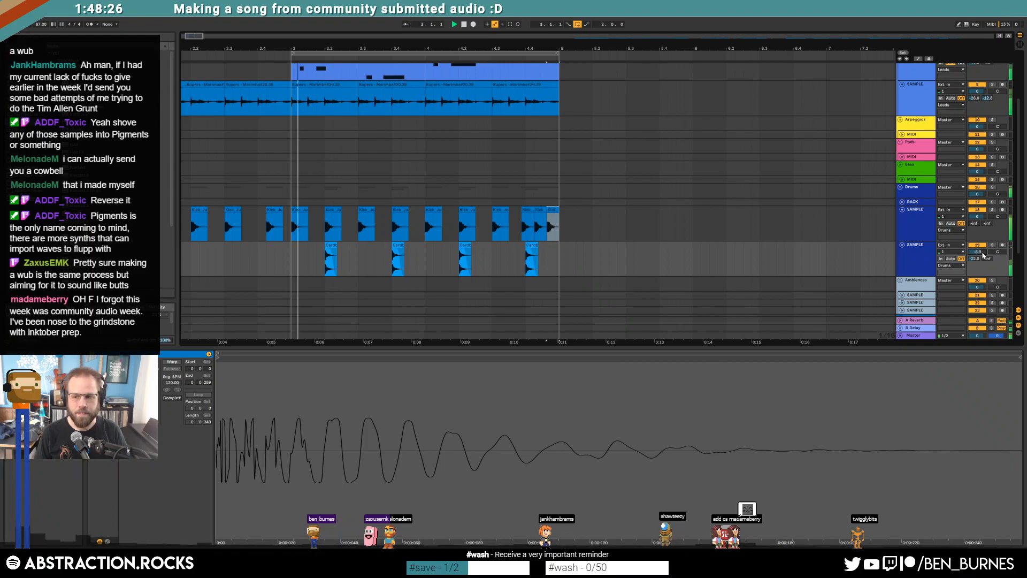
{"action": "key", "text": "shift+Tab"}
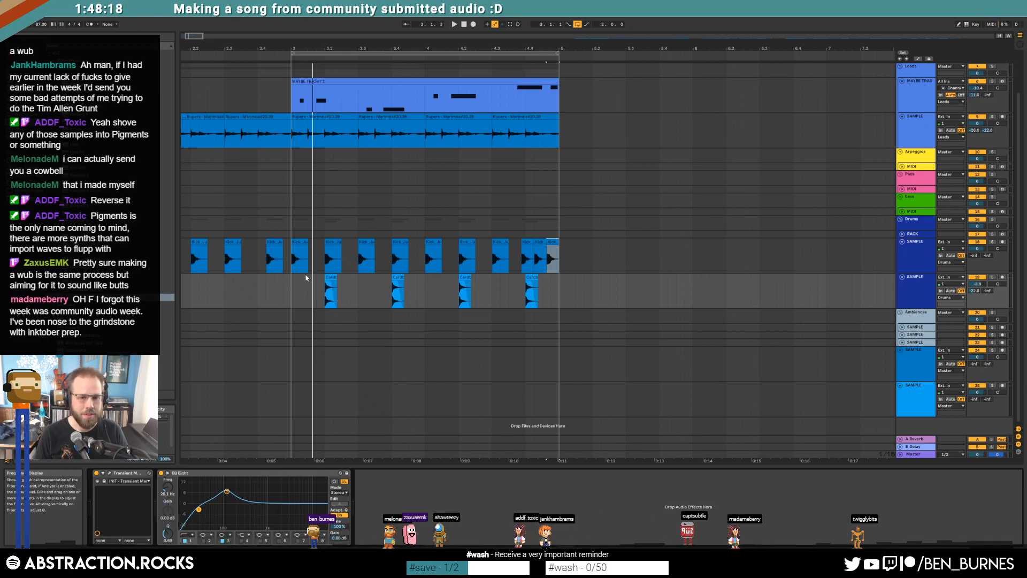
{"action": "key", "text": "space"}
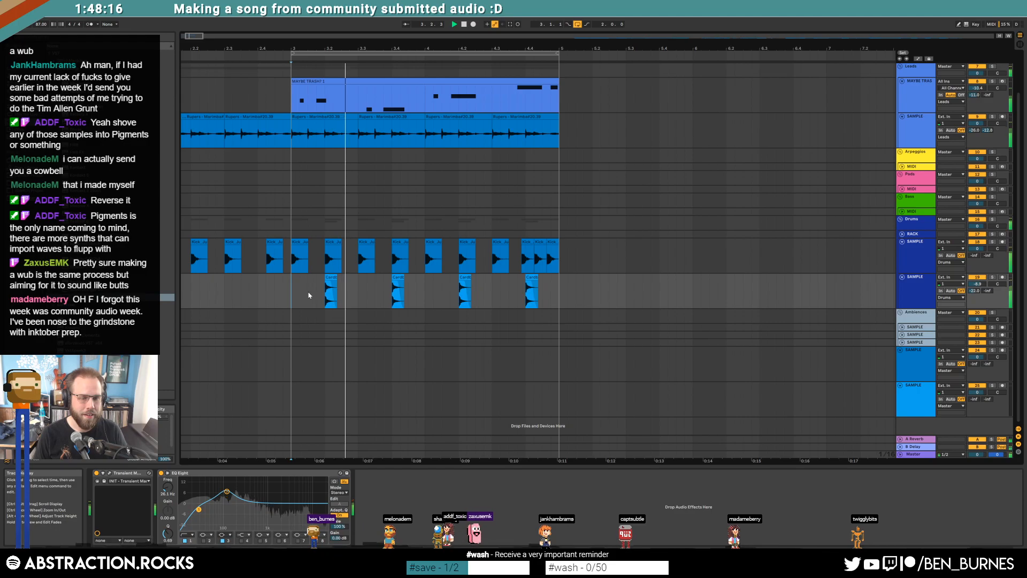
Step: Stop playback, fine-tune the low-frequency boost in the snare track's EQ Eight, and add a high cut at about 3 kHz
{"action": "left_click", "coordinate": [335, 277]}
{"action": "key", "text": "space"}
{"action": "left_click_drag", "start_coordinate": [227, 492], "coordinate": [229, 494]}
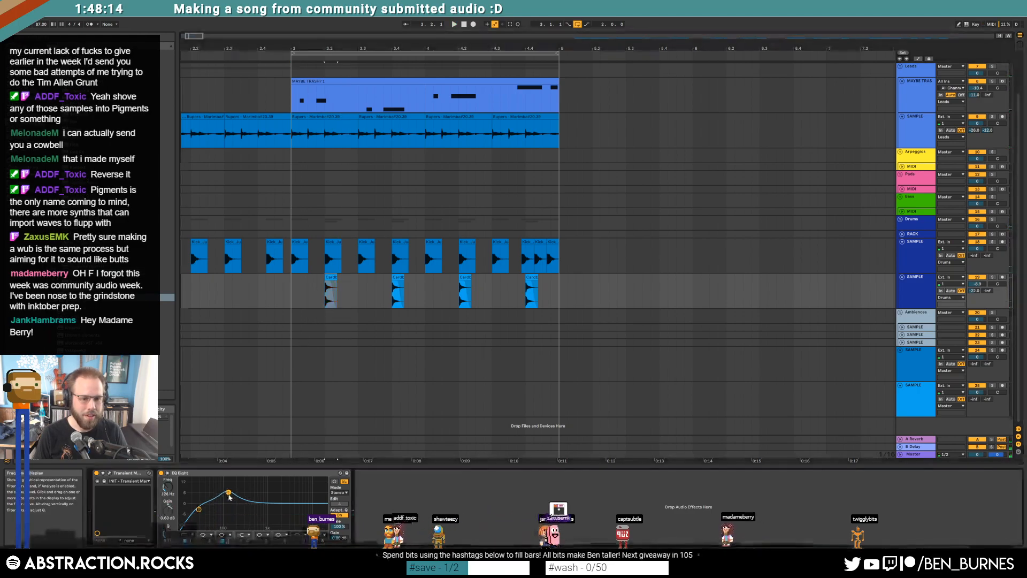
{"action": "left_click", "coordinate": [322, 534]}
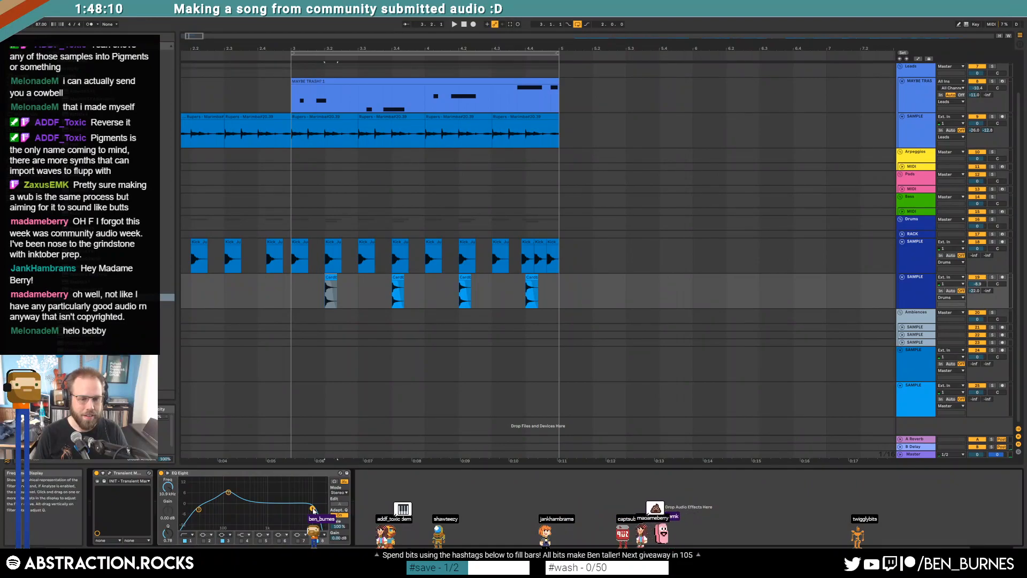
{"action": "left_click_drag", "start_coordinate": [294, 516], "coordinate": [289, 512]}
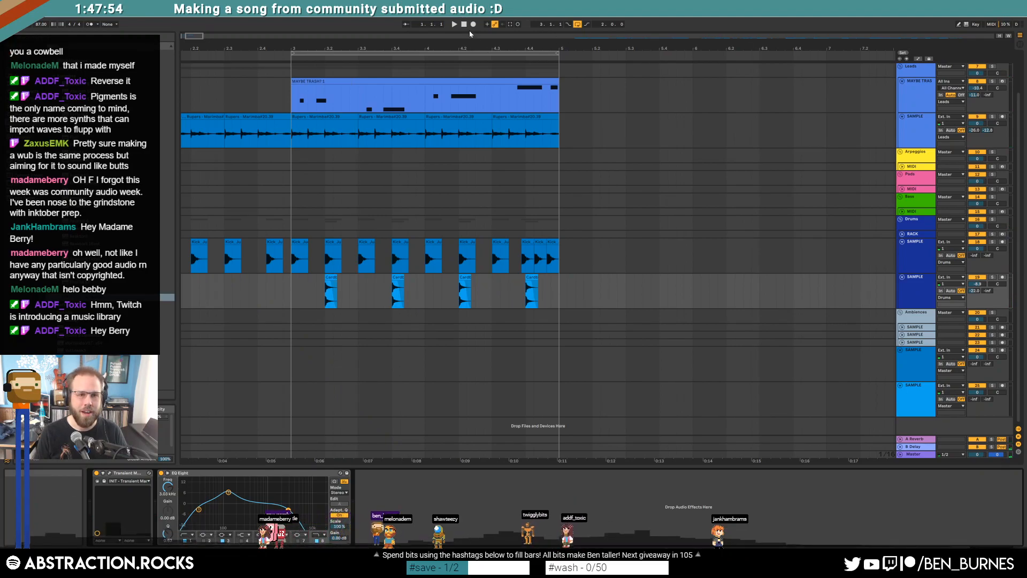
Step: Take the window out of full screen and show the 2HTC 2020-09-28 sample folder in File Explorer
{"action": "left_click_drag", "start_coordinate": [193, 37], "coordinate": [189, 33]}
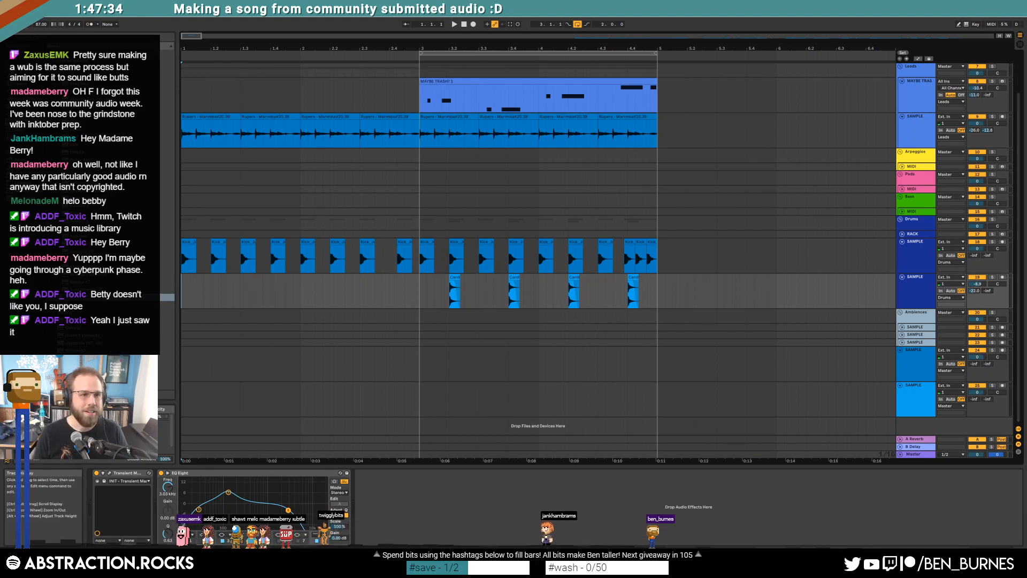
{"action": "key", "text": "F11"}
{"action": "left_click_drag", "start_coordinate": [264, 29], "coordinate": [204, 17]}
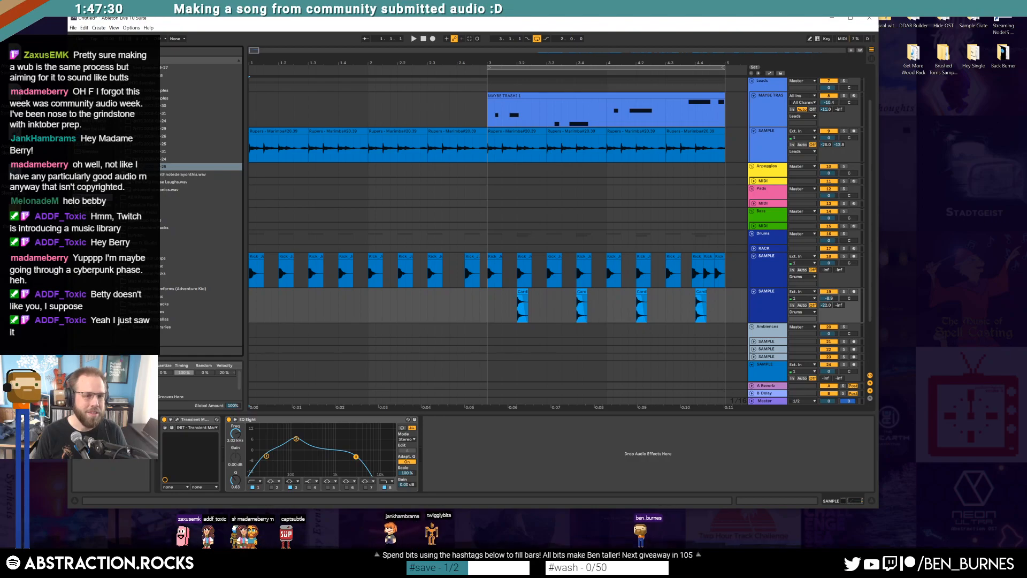
{"action": "right_click", "coordinate": [161, 167]}
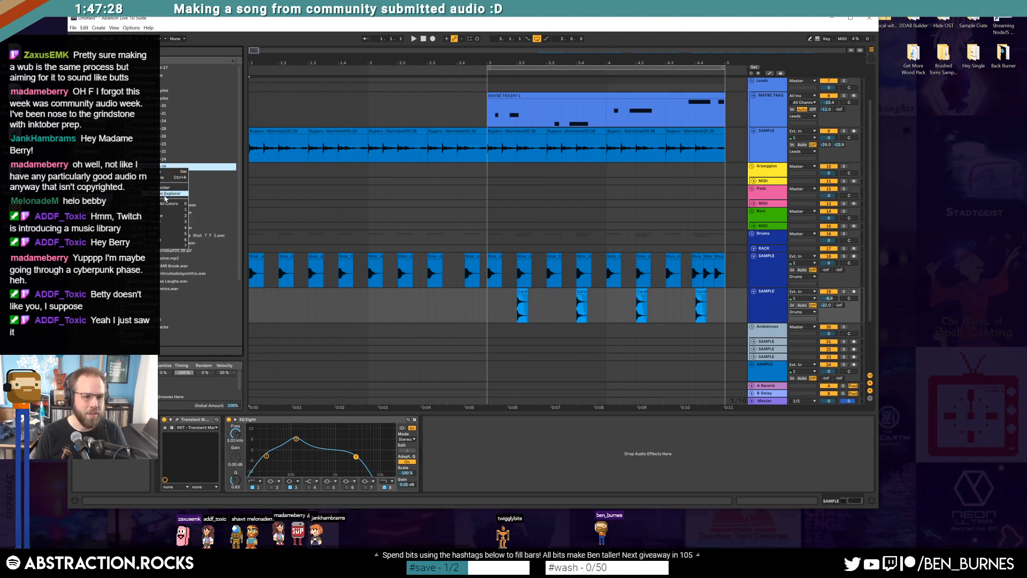
{"action": "left_click", "coordinate": [166, 193]}
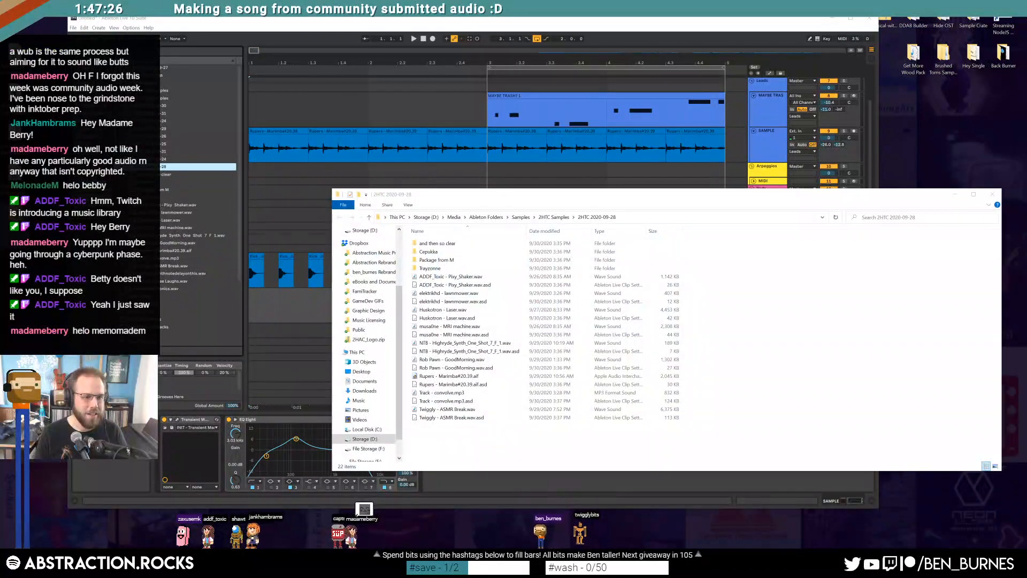
Step: Copy the three WAV files from the-first-time-i-played-bass-i-layered-these.zip into the 2HTC 2020-09-28 folder and return to the full-screen arrangement
{"action": "double_click", "coordinate": [465, 254]}
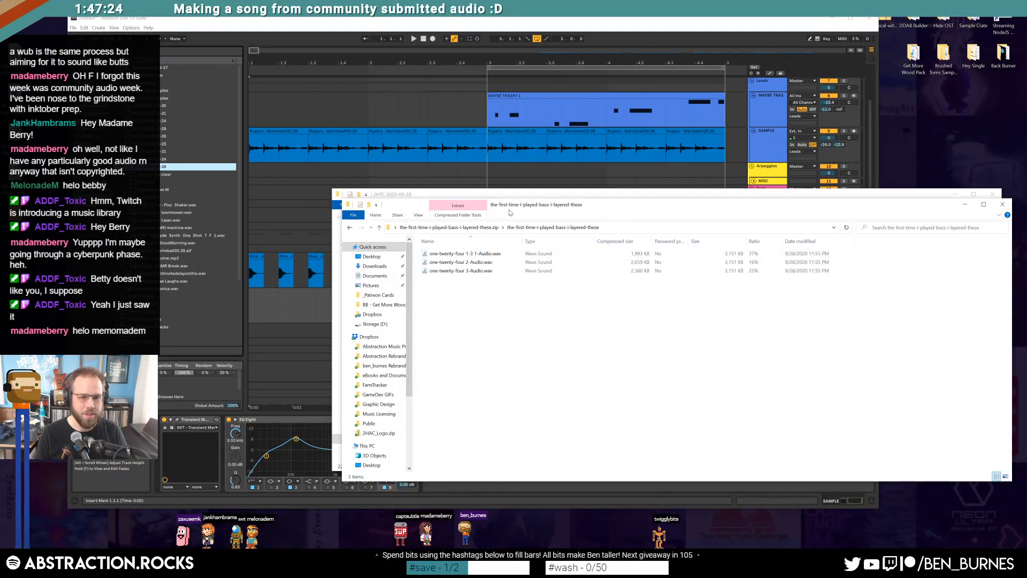
{"action": "left_click_drag", "start_coordinate": [519, 210], "coordinate": [214, 202]}
{"action": "left_click_drag", "start_coordinate": [165, 289], "coordinate": [747, 392]}
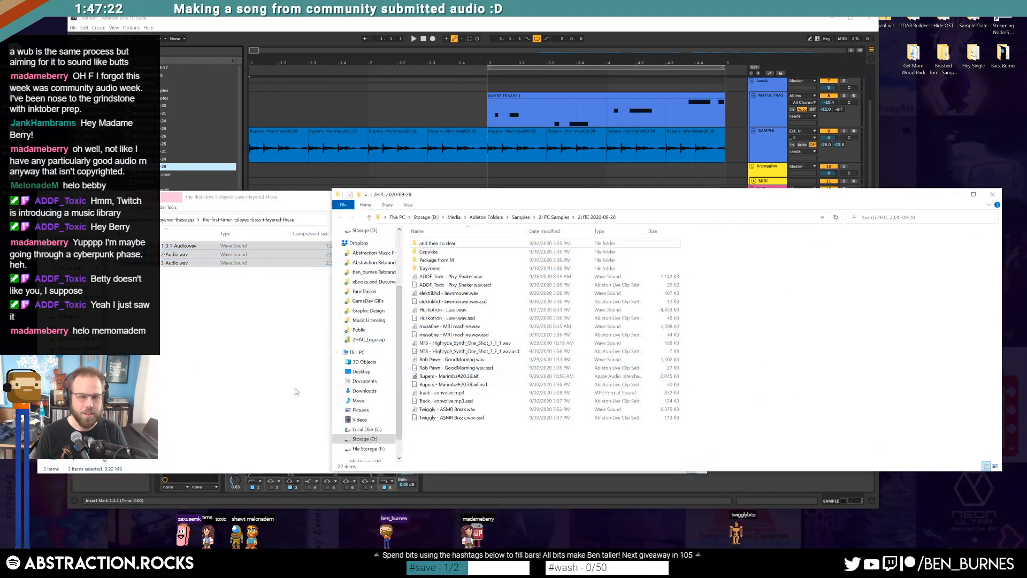
{"action": "left_click", "coordinate": [198, 371]}
{"action": "left_click", "coordinate": [697, 197]}
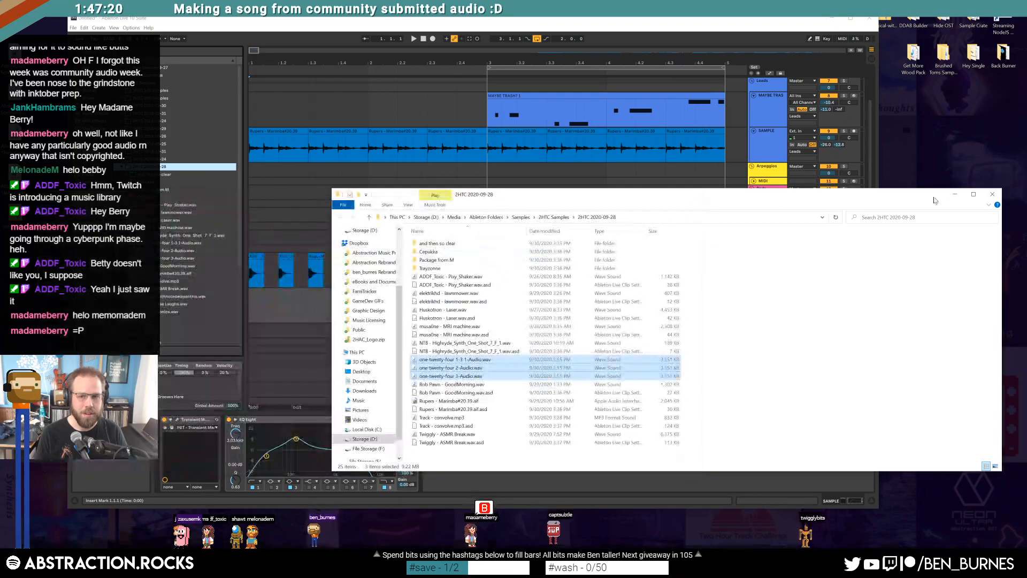
{"action": "left_click", "coordinate": [991, 193]}
{"action": "key", "text": "F11"}
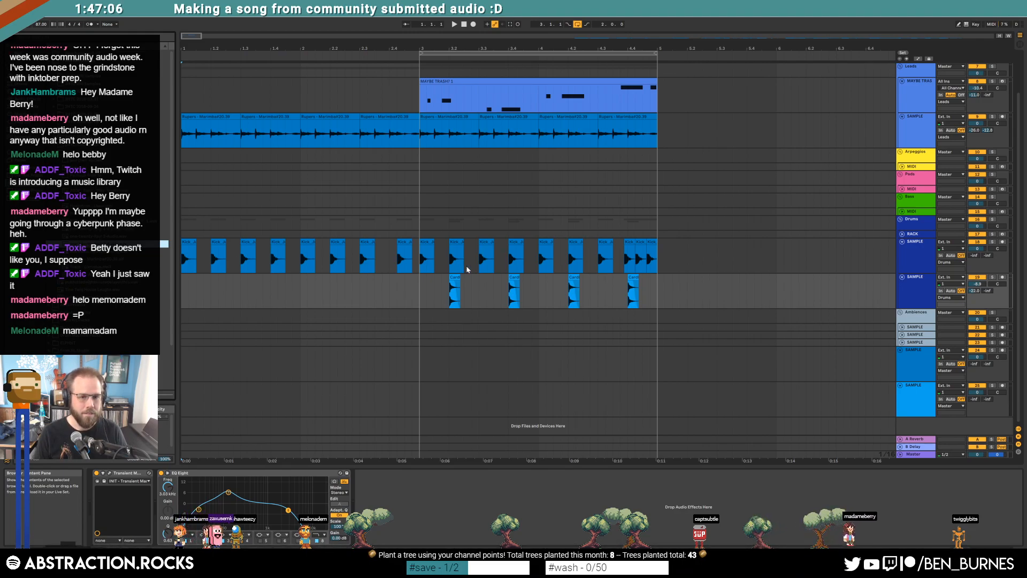
Step: Add an audio track to the Bass group and place the one-twenty-four 3-Audio sample on it at bar 3
{"action": "scroll", "coordinate": [448, 270], "scroll_direction": "down", "scroll_amount": 3}
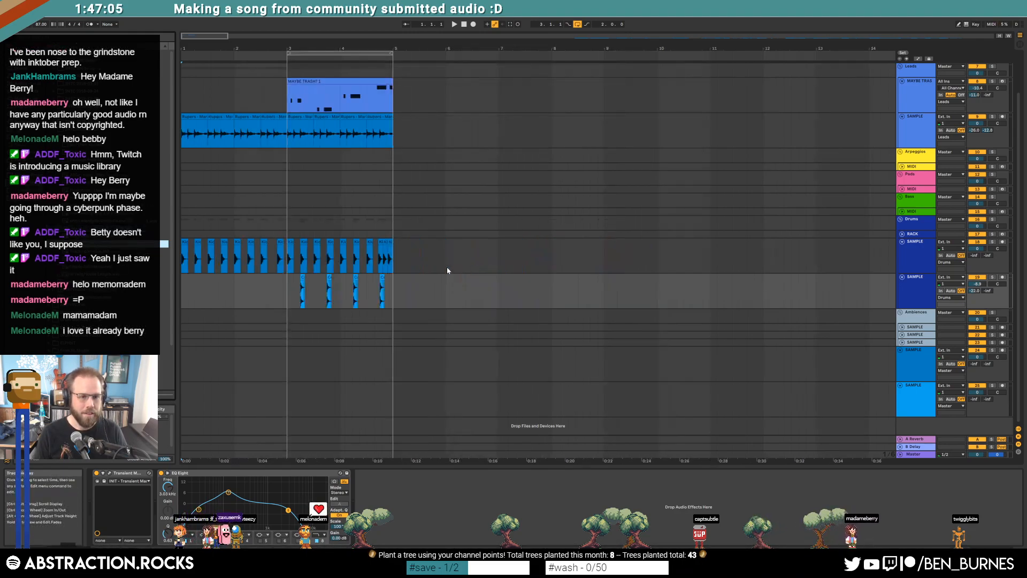
{"action": "left_click", "coordinate": [902, 212]}
{"action": "left_click", "coordinate": [912, 217]}
{"action": "key", "text": "ctrl+t"}
{"action": "left_click_drag", "start_coordinate": [164, 244], "coordinate": [290, 250]}
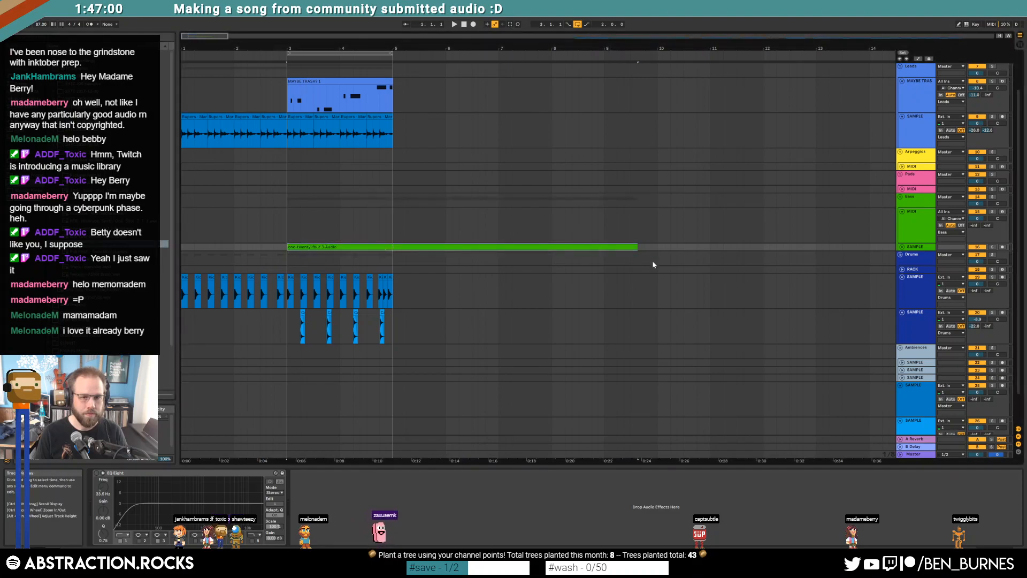
{"action": "left_click", "coordinate": [889, 250]}
{"action": "scroll", "coordinate": [320, 195], "scroll_direction": "up", "scroll_amount": 2}
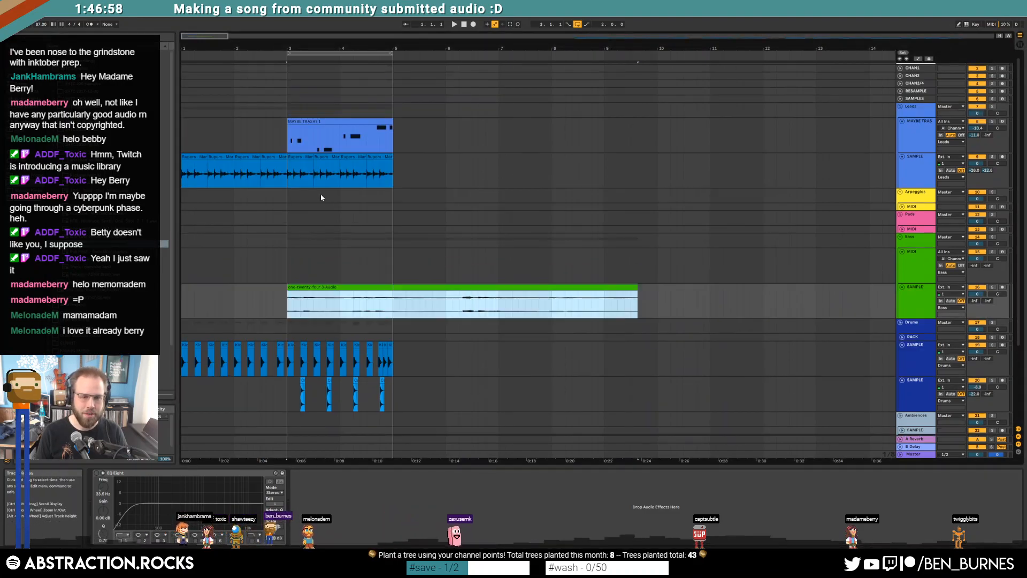
Step: Compare the loop from bar 3 with the new bass clip deactivated and with it active again
{"action": "left_click_drag", "start_coordinate": [500, 289], "coordinate": [380, 155]}
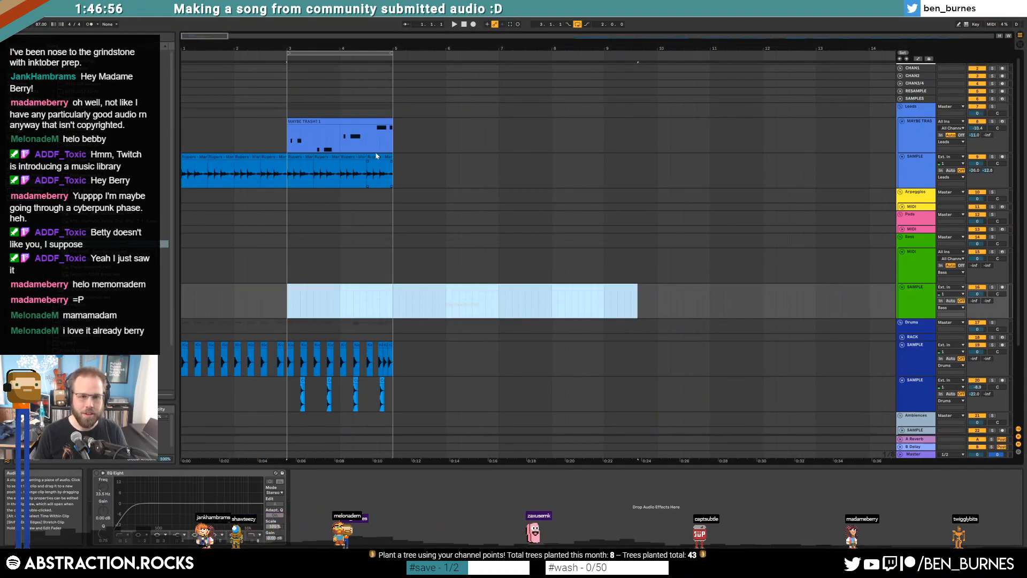
{"action": "left_click", "coordinate": [286, 175]}
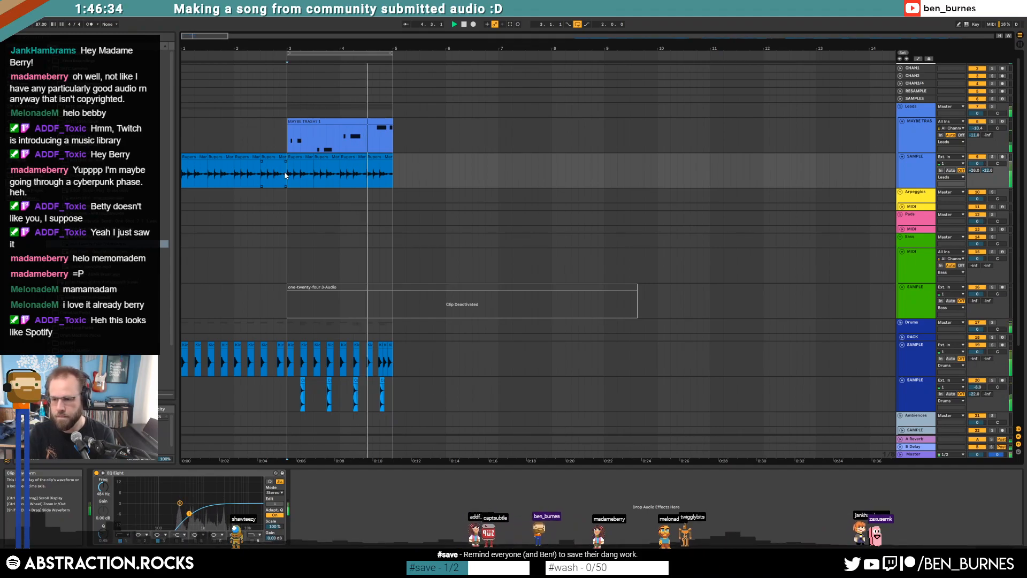
{"action": "key", "text": "space"}
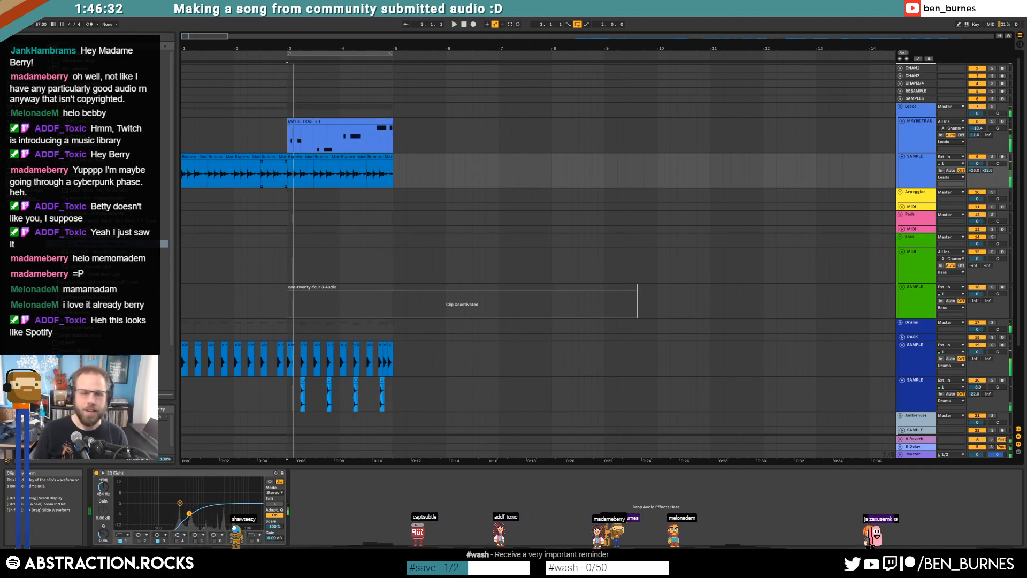
{"action": "left_click", "coordinate": [367, 293]}
{"action": "key", "text": "0"}
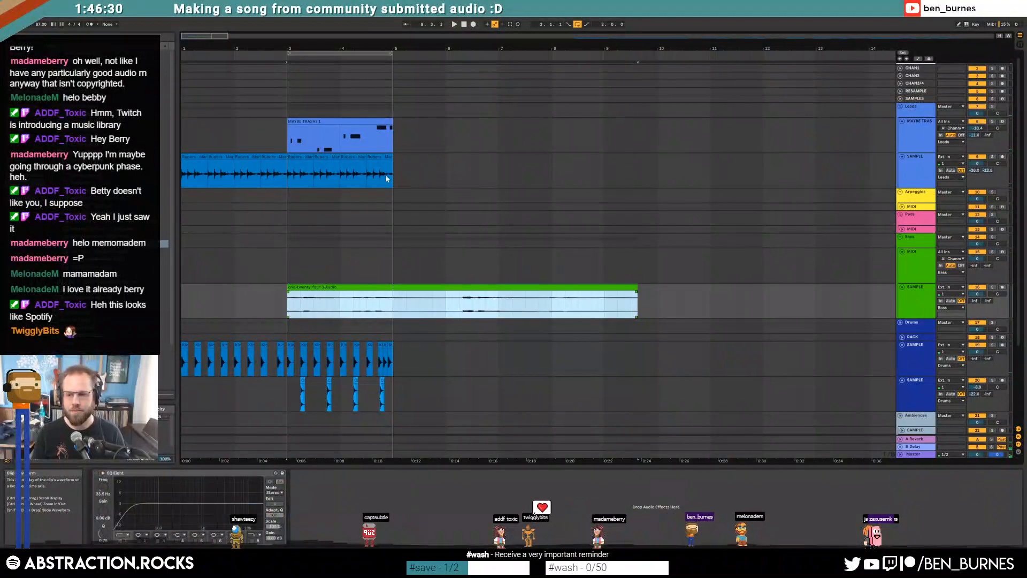
{"action": "key", "text": "space"}
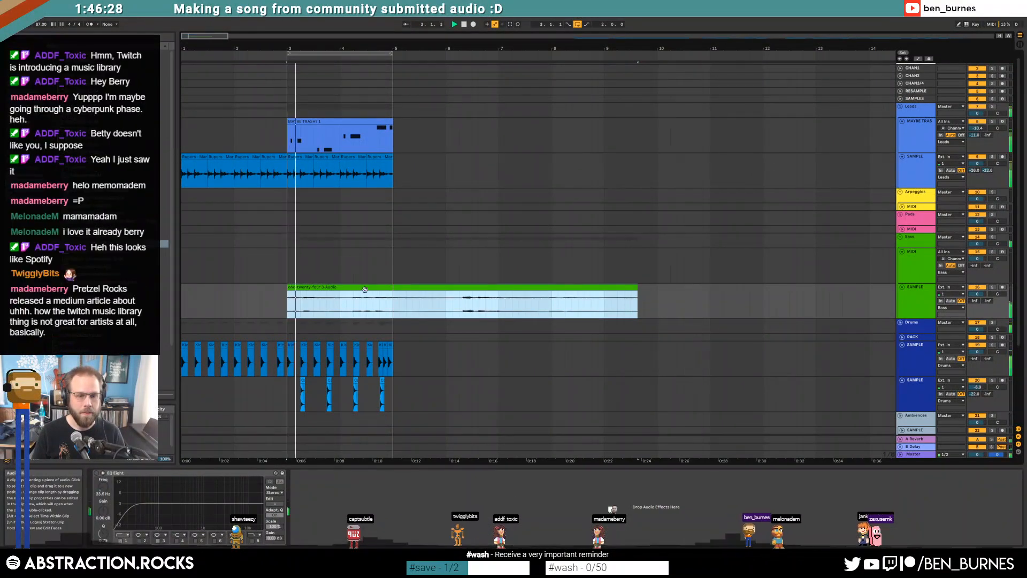
Step: Trim the bass clip to bars 3 and 4 by deleting all of its audio from bar 5 onward
{"action": "double_click", "coordinate": [376, 289]}
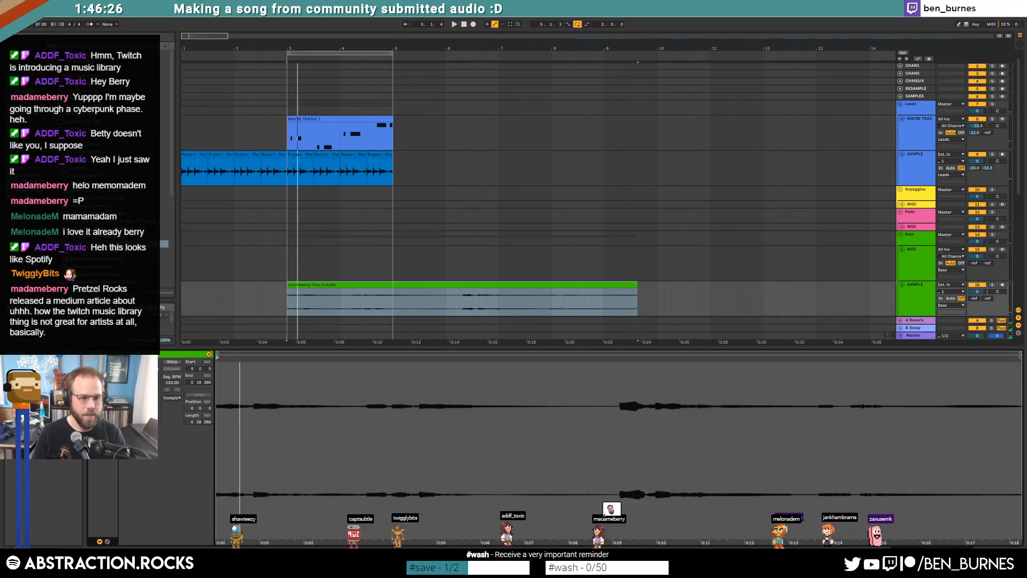
{"action": "left_click", "coordinate": [172, 362]}
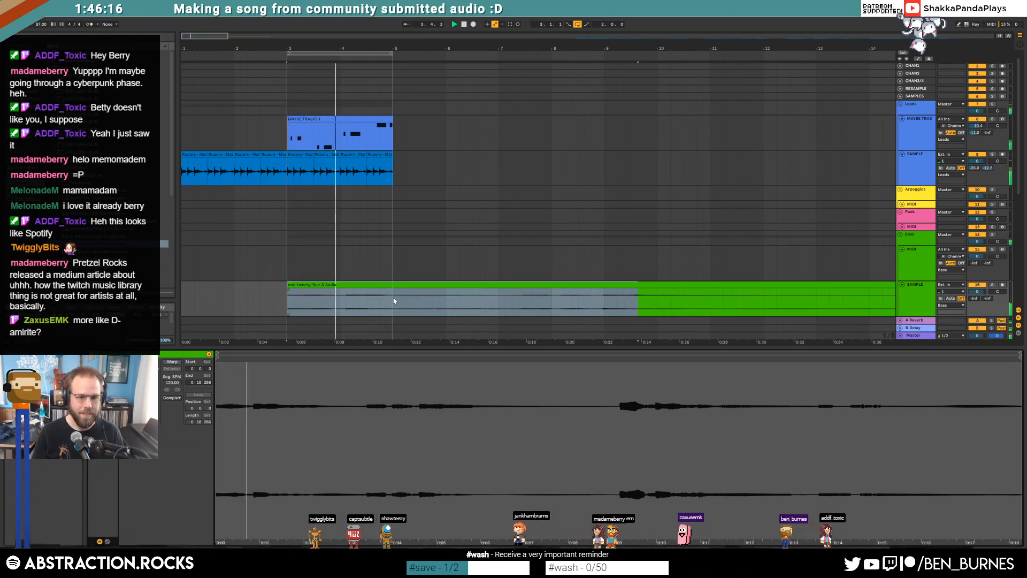
{"action": "left_click_drag", "start_coordinate": [393, 297], "coordinate": [652, 294]}
{"action": "key", "text": "Delete"}
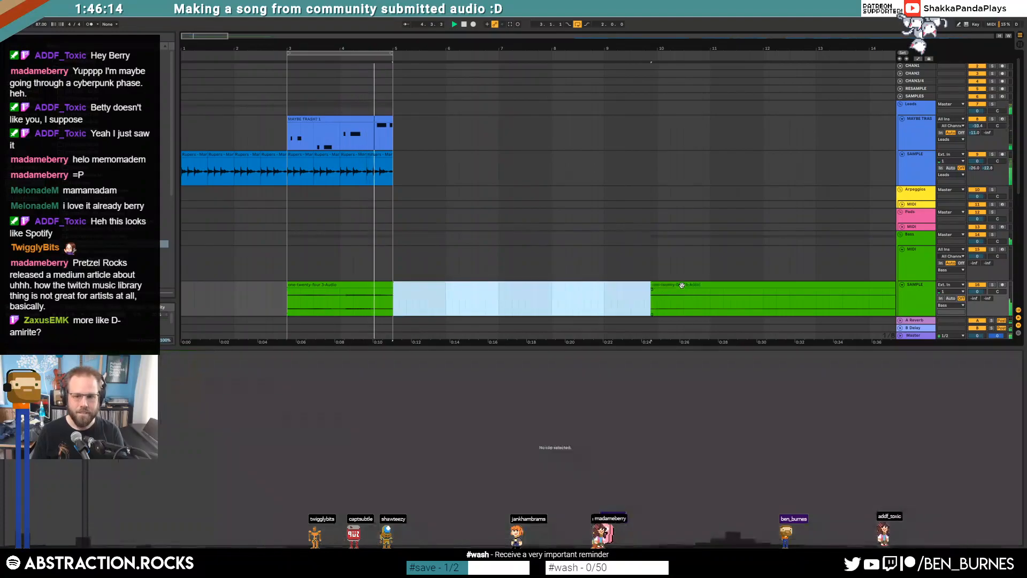
{"action": "left_click", "coordinate": [681, 285]}
{"action": "key", "text": "Delete"}
{"action": "left_click", "coordinate": [374, 284]}
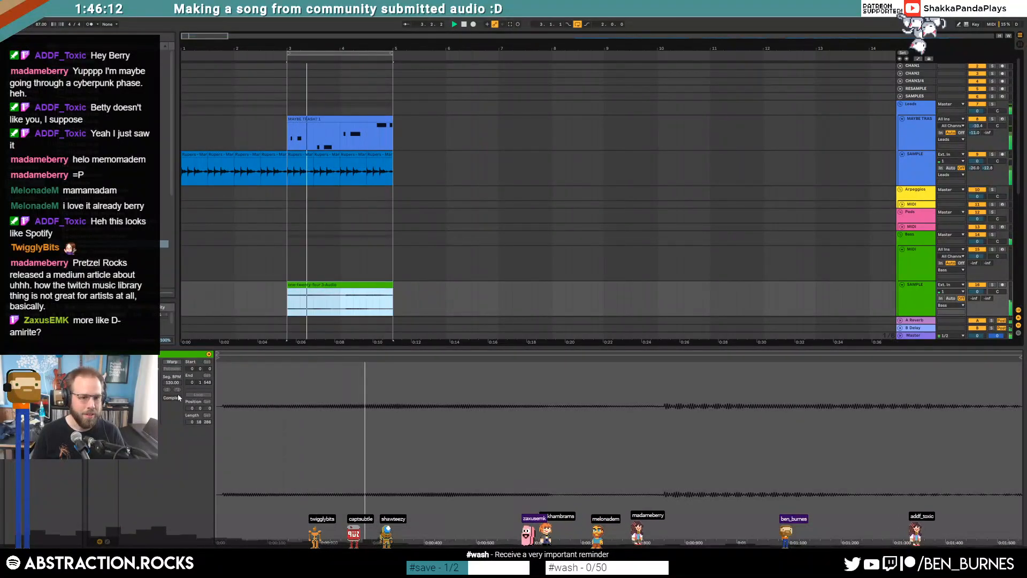
Step: Warp the bass clip, aligning its first note to the clip start and its second note to the clip's bar 2
{"action": "left_click_drag", "start_coordinate": [153, 402], "coordinate": [153, 392]}
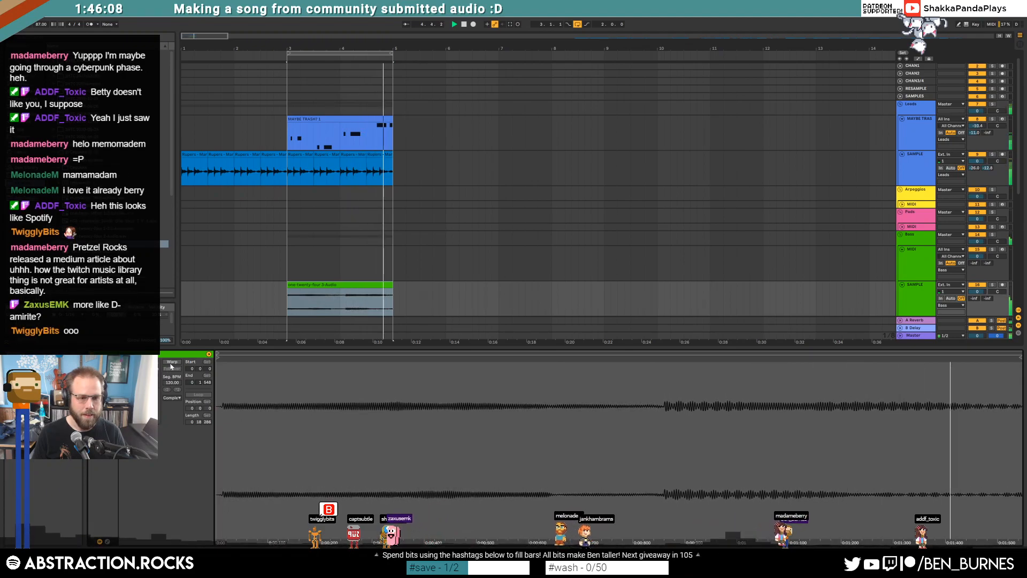
{"action": "left_click", "coordinate": [172, 361]}
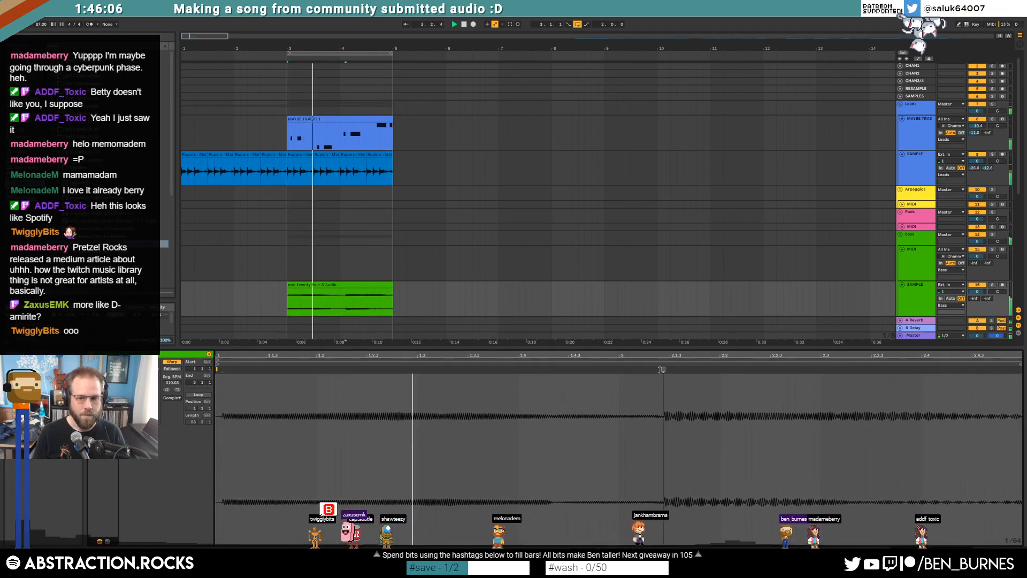
{"action": "left_click_drag", "start_coordinate": [665, 397], "coordinate": [619, 397]}
{"action": "left_click_drag", "start_coordinate": [222, 369], "coordinate": [217, 369]}
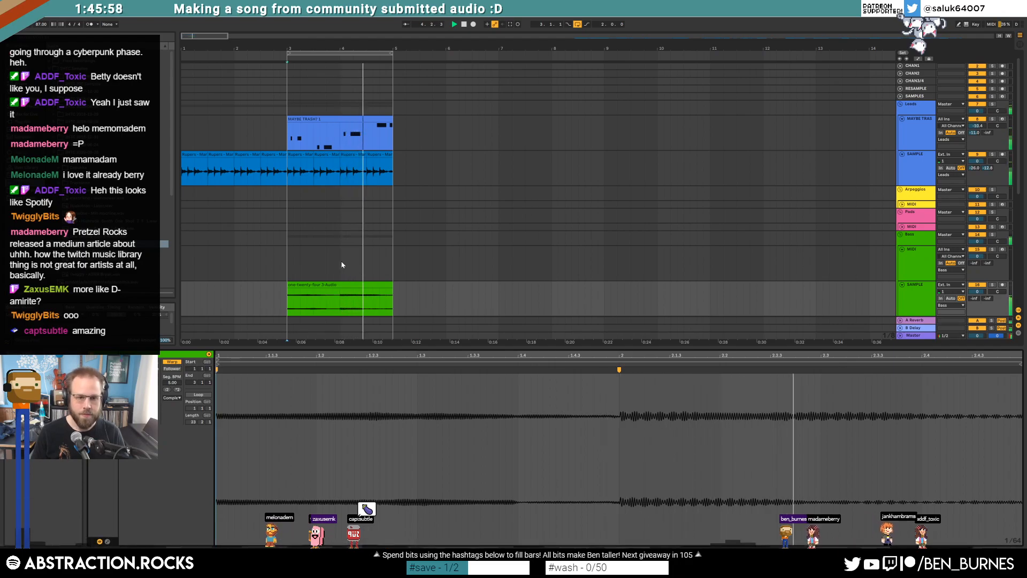
{"action": "left_click", "coordinate": [357, 284]}
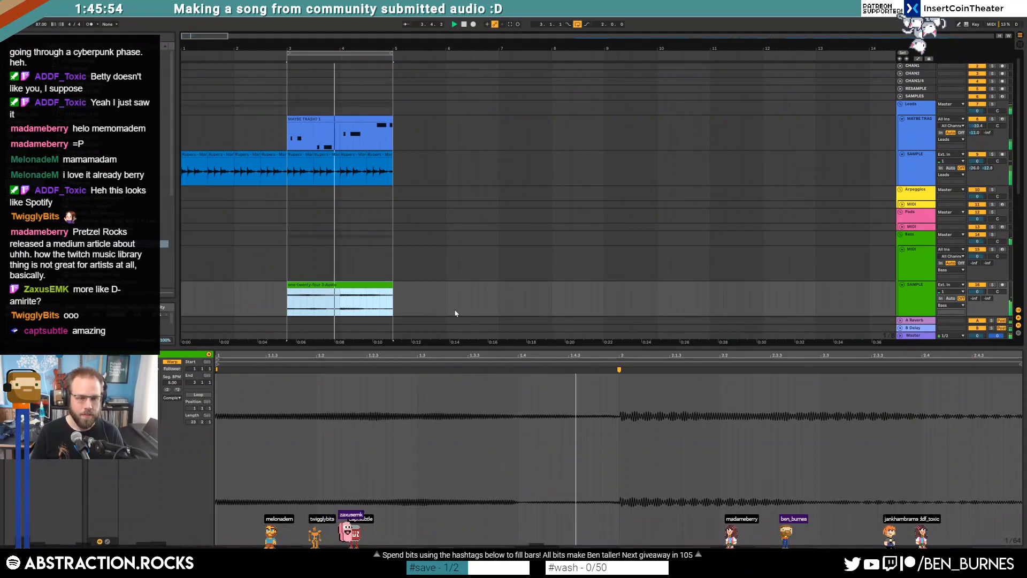
Step: Insert a MIDI track below the marimba sample track in the Leads group
{"action": "left_click", "coordinate": [915, 158]}
{"action": "key", "text": "ctrl+shift+t"}
{"action": "scroll", "coordinate": [725, 213], "scroll_direction": "down", "scroll_amount": 3}
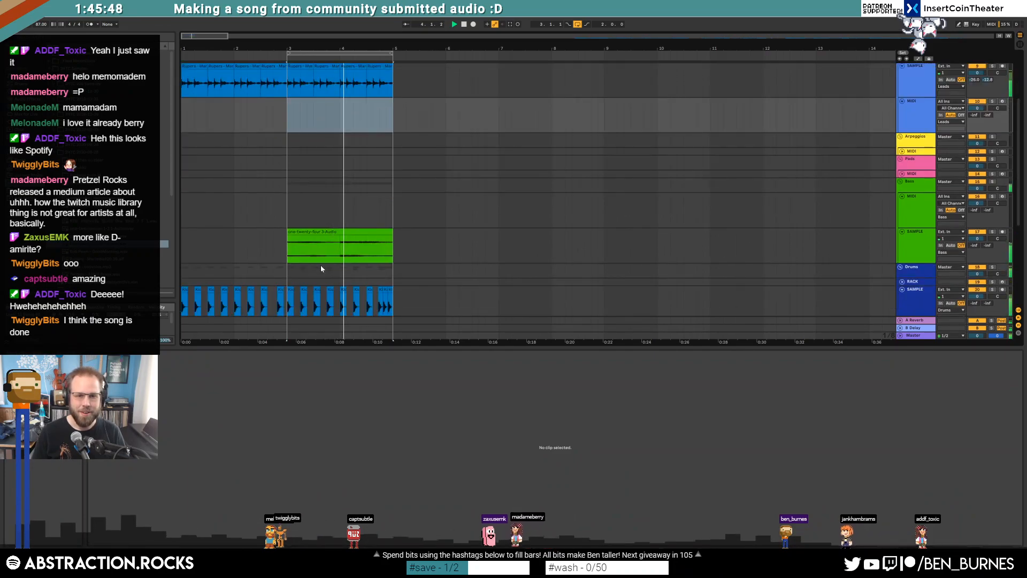
Step: Copy the first bar of the bass clip to bar 7 on the same track and consolidate the copy
{"action": "left_click", "coordinate": [292, 245]}
{"action": "left_click_drag", "start_coordinate": [291, 246], "coordinate": [289, 246]}
{"action": "key", "text": "ctrl+c"}
{"action": "left_click", "coordinate": [496, 246]}
{"action": "key", "text": "ctrl+v"}
{"action": "key", "text": "ctrl+j"}
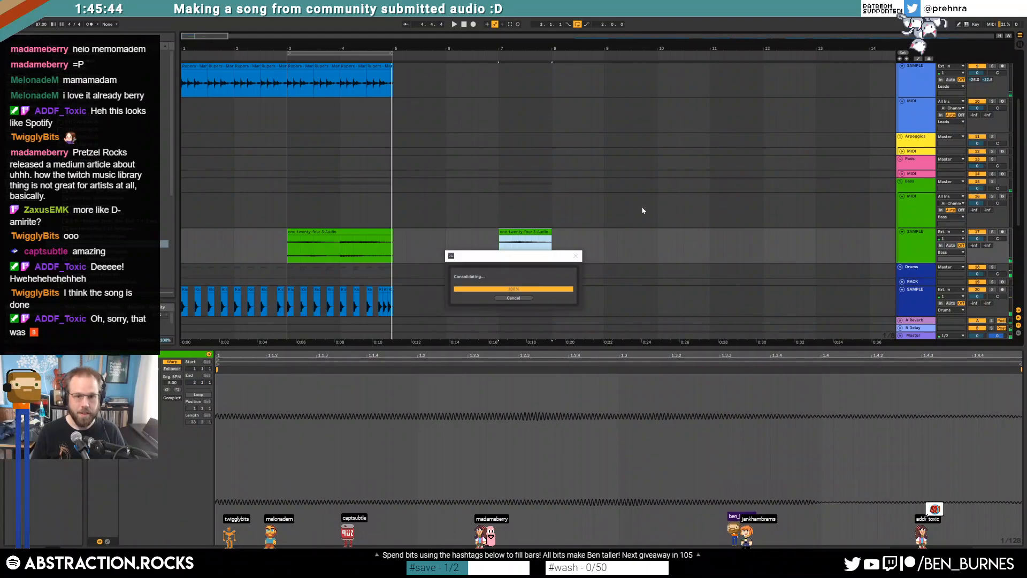
Step: Load the consolidated bass note into Simpler on the new Leads MIDI track and remove the device after it
{"action": "scroll", "coordinate": [871, 167], "scroll_direction": "up", "scroll_amount": 1}
{"action": "left_click", "coordinate": [908, 159]}
{"action": "key", "text": "shift+Tab"}
{"action": "left_click_drag", "start_coordinate": [508, 279], "coordinate": [118, 481]}
{"action": "left_click", "coordinate": [433, 475]}
{"action": "key", "text": "Delete"}
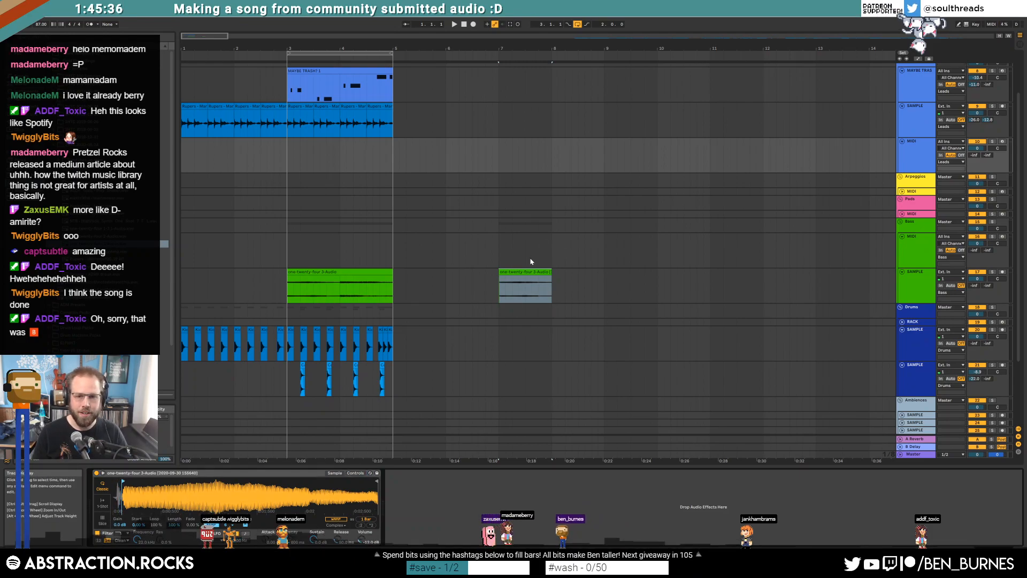
Step: Delete the consolidated bass clip at bar 7 from the arrangement
{"action": "left_click", "coordinate": [526, 278]}
{"action": "left_click", "coordinate": [528, 278]}
{"action": "key", "text": "Delete"}
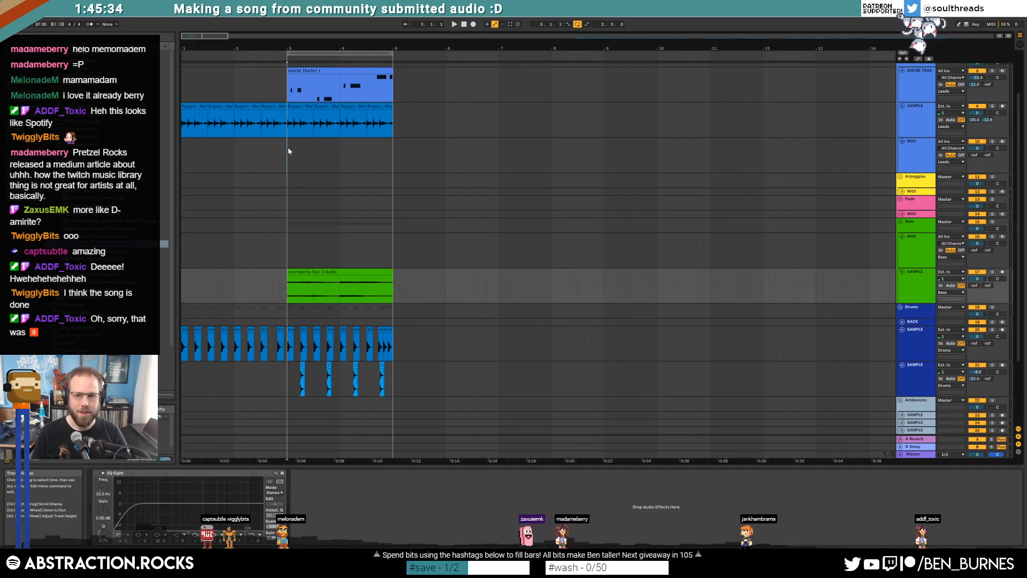
Step: Arm the new Simpler track in the Leads group and play the loop to try the bass sample over it
{"action": "left_click", "coordinate": [287, 149]}
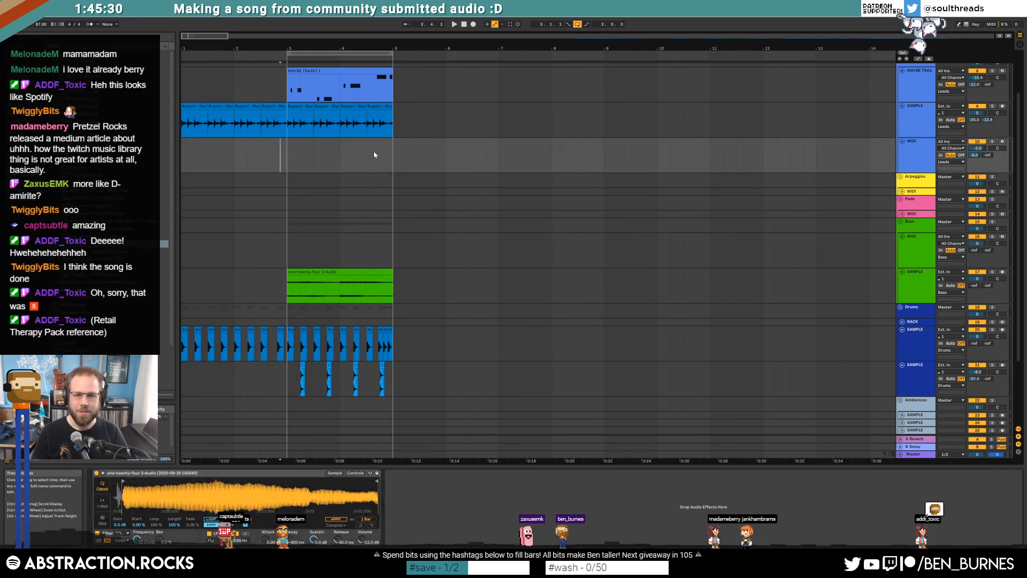
{"action": "left_click", "coordinate": [1003, 143]}
{"action": "key", "text": "space"}
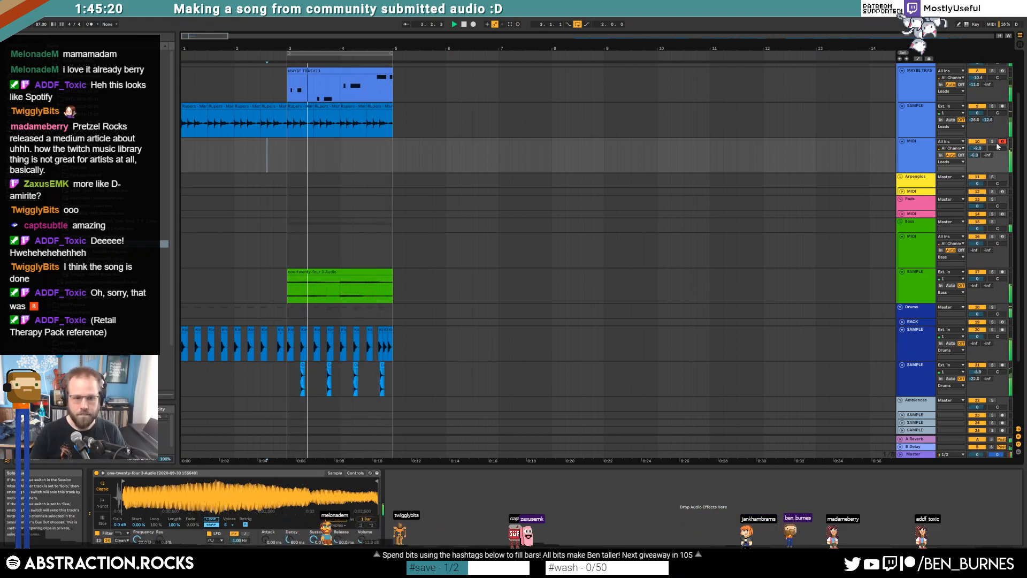
Step: Check Simpler's envelope and pitch controls, and turn on looping for the bass sample
{"action": "left_click", "coordinate": [356, 473]}
{"action": "scroll", "coordinate": [631, 409], "scroll_direction": "up", "scroll_amount": 3}
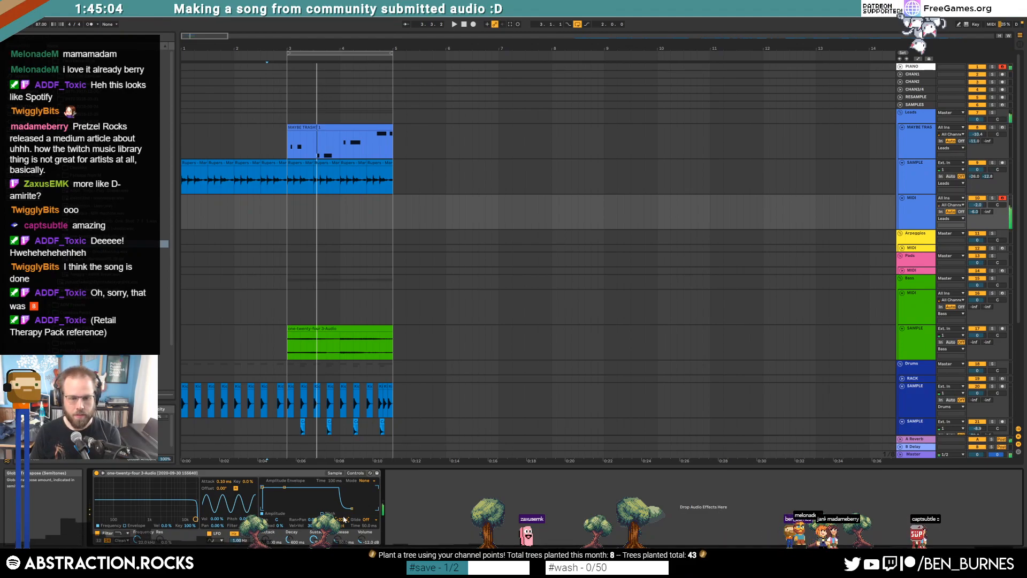
{"action": "left_click", "coordinate": [335, 473]}
{"action": "left_click", "coordinate": [210, 519]}
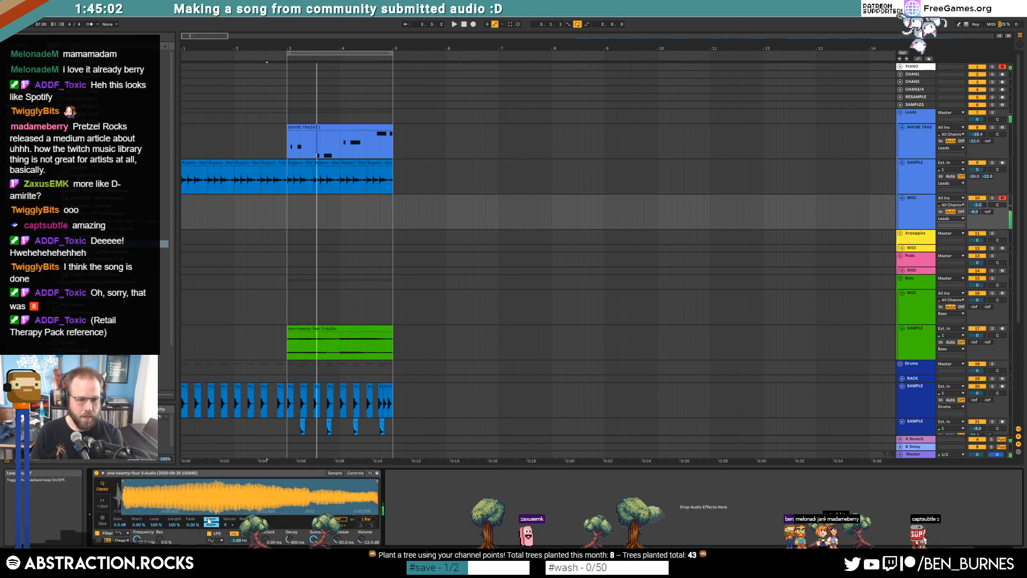
Step: Shorten Simpler's playback and loop regions, add a loop fade, and compare One-Shot mode before returning to Classic
{"action": "left_click_drag", "start_coordinate": [376, 481], "coordinate": [313, 479]}
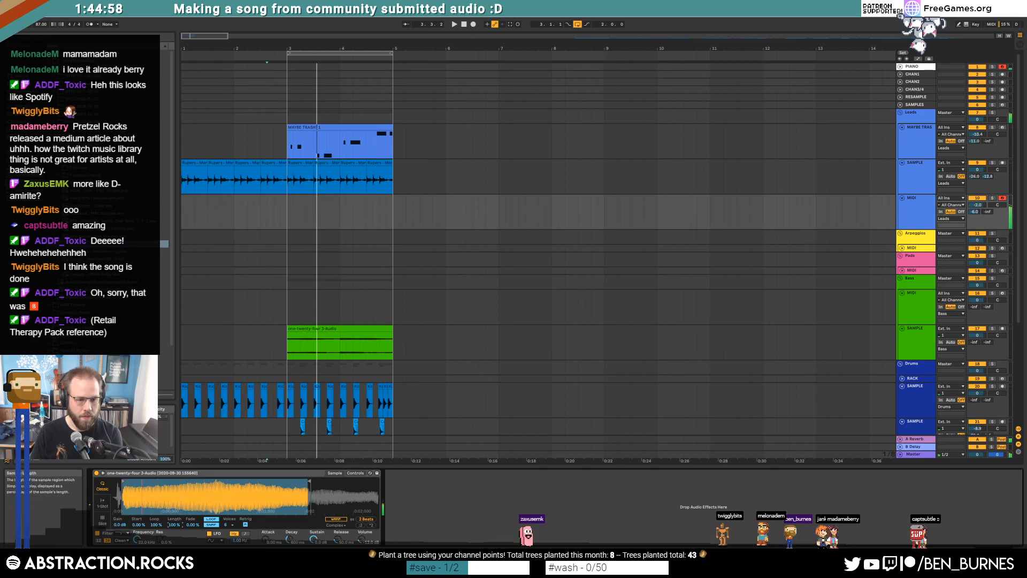
{"action": "left_click_drag", "start_coordinate": [175, 525], "coordinate": [175, 537]}
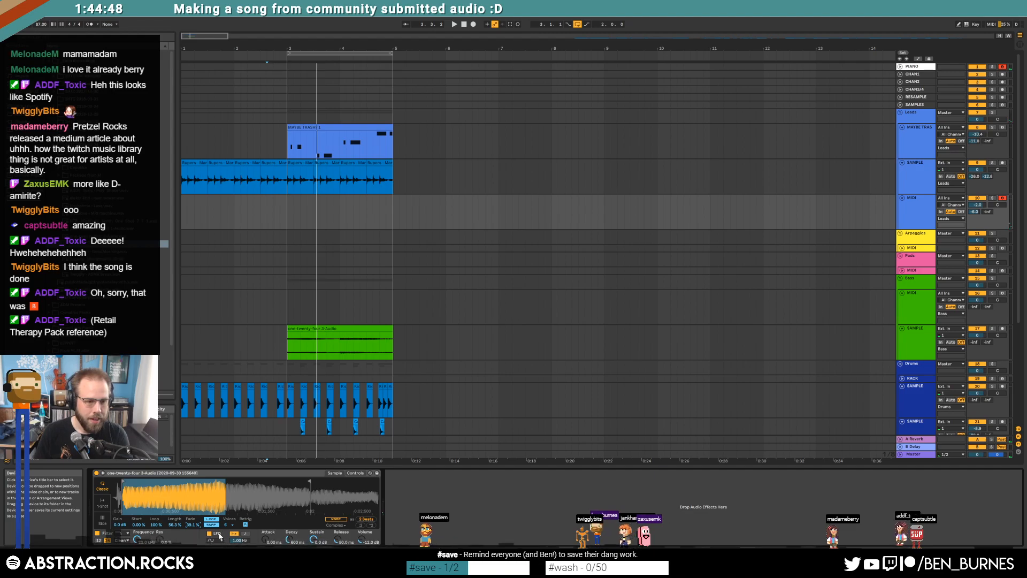
{"action": "left_click", "coordinate": [102, 504]}
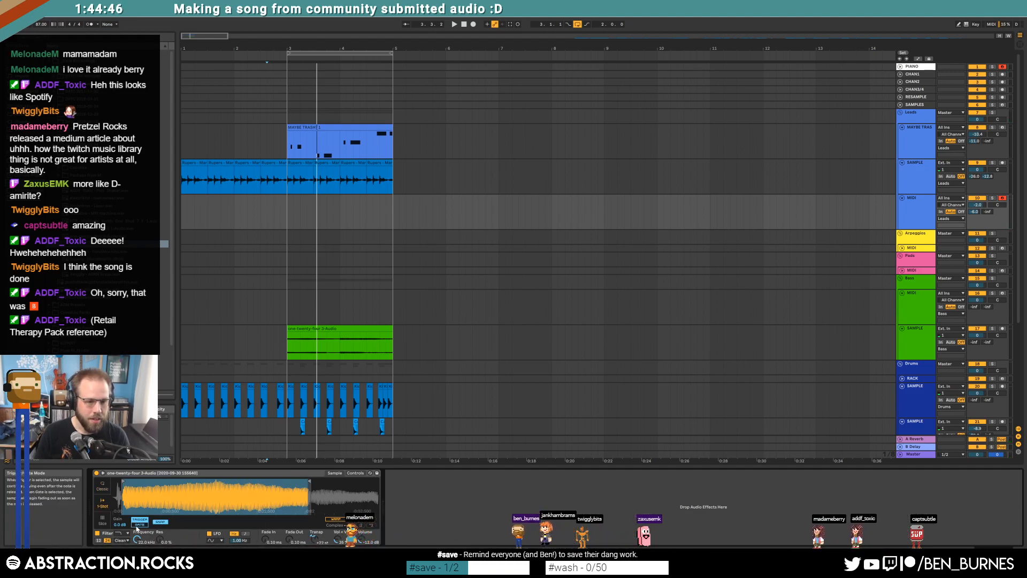
{"action": "left_click", "coordinate": [101, 489]}
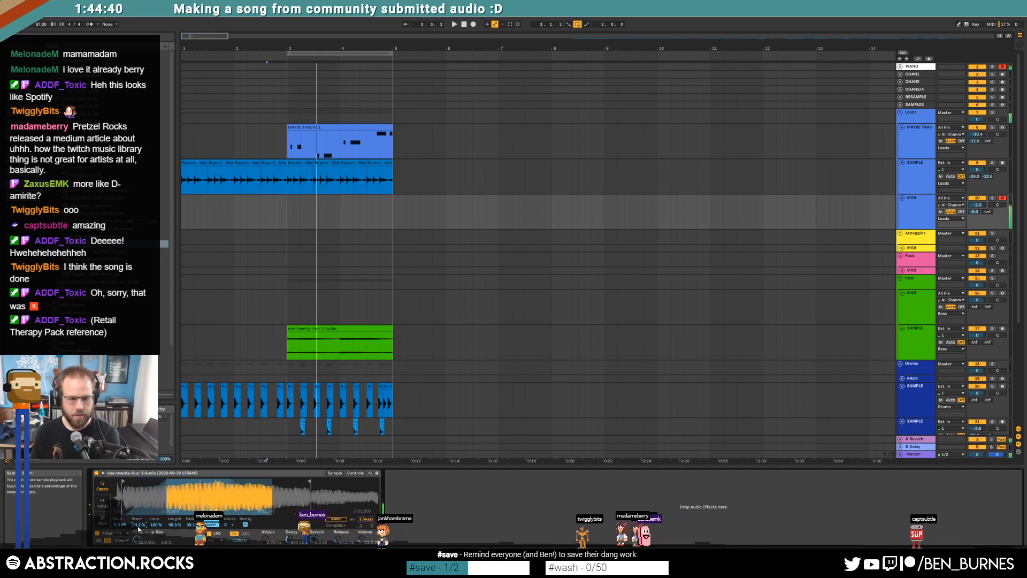
Step: Disarm the PIANO track and play the arrangement from the middle of bar 2 to try the looped bass sample
{"action": "left_click", "coordinate": [1002, 67]}
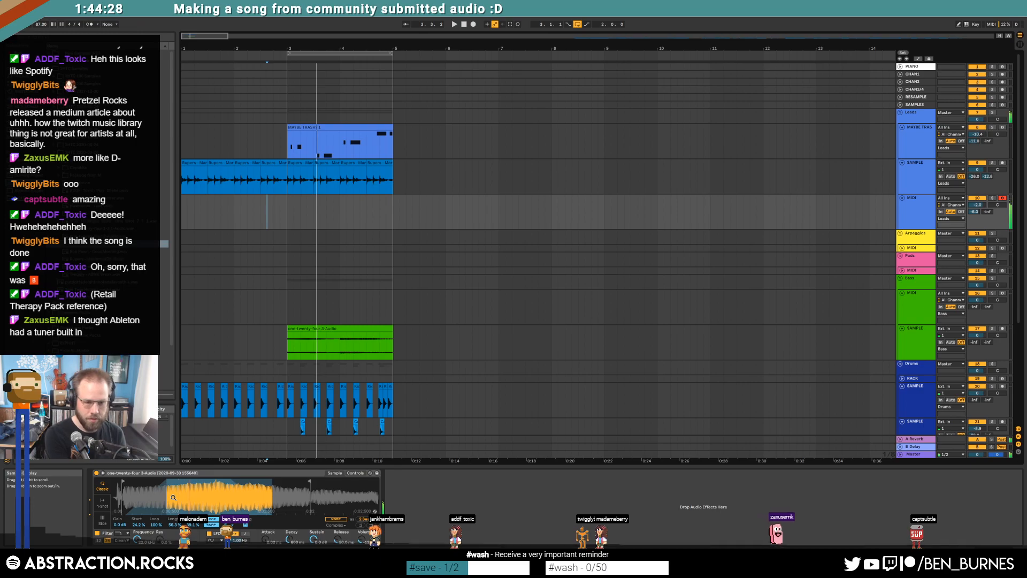
{"action": "left_click", "coordinate": [259, 216]}
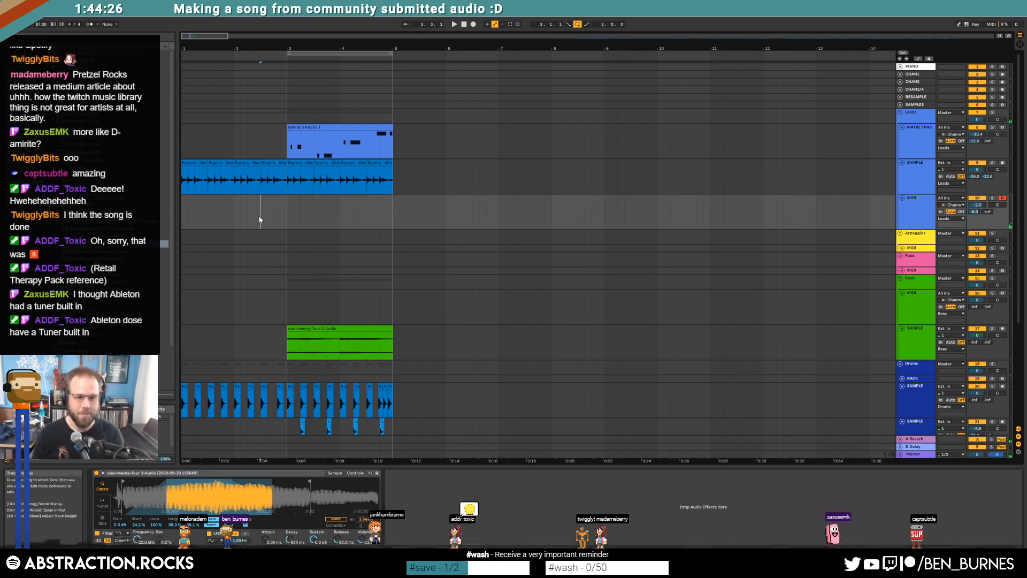
{"action": "key", "text": "space"}
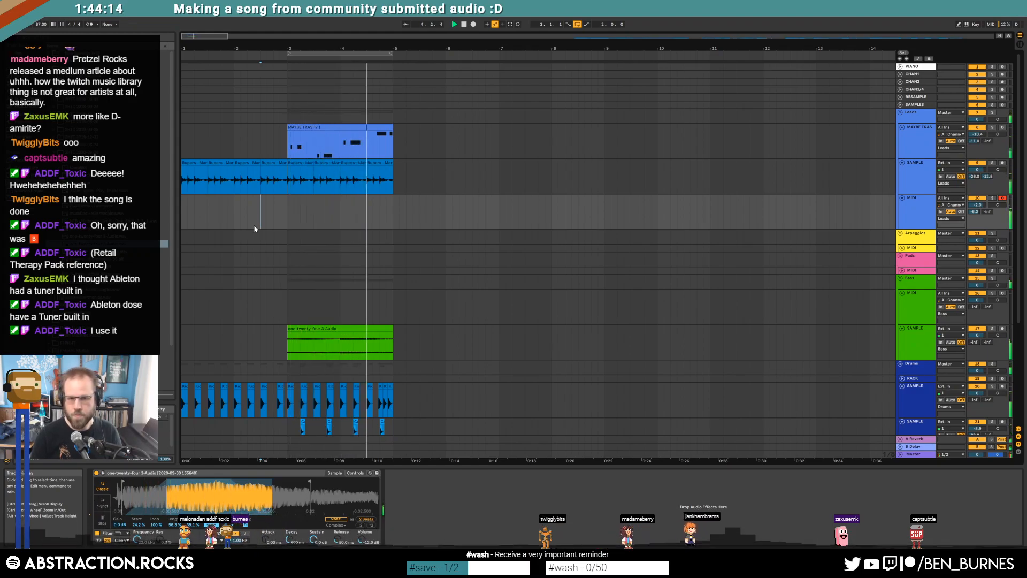
Step: Add vibrato to the Simpler sound by modulating its pitch with the LFO at 9.14 Hz
{"action": "left_click", "coordinate": [357, 474]}
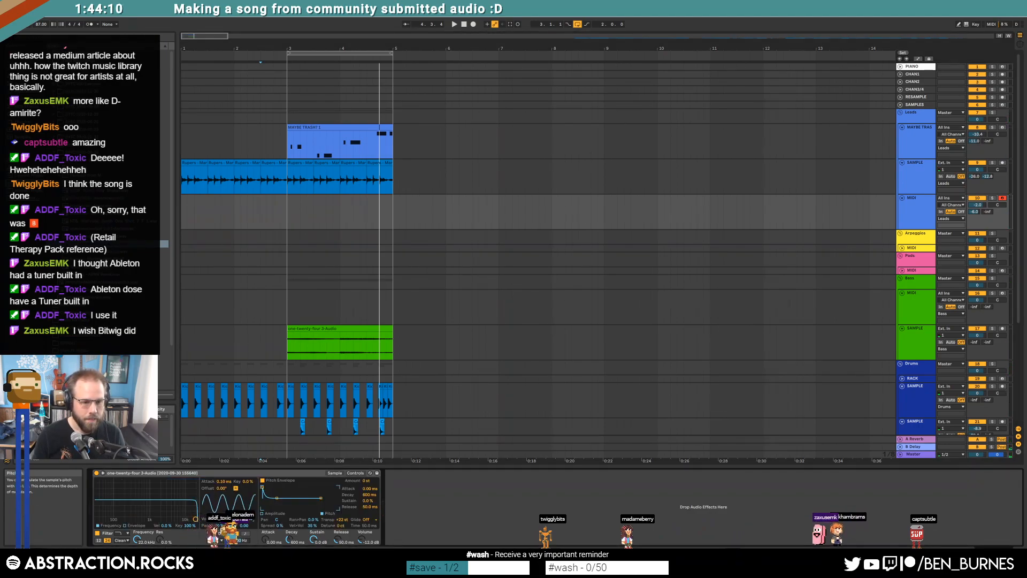
{"action": "left_click_drag", "start_coordinate": [238, 541], "coordinate": [238, 499]}
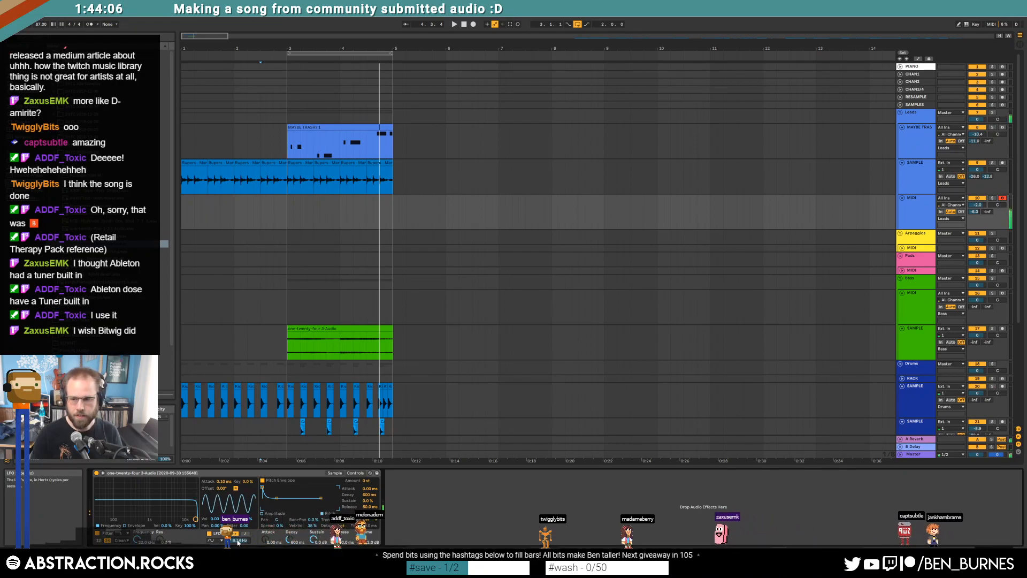
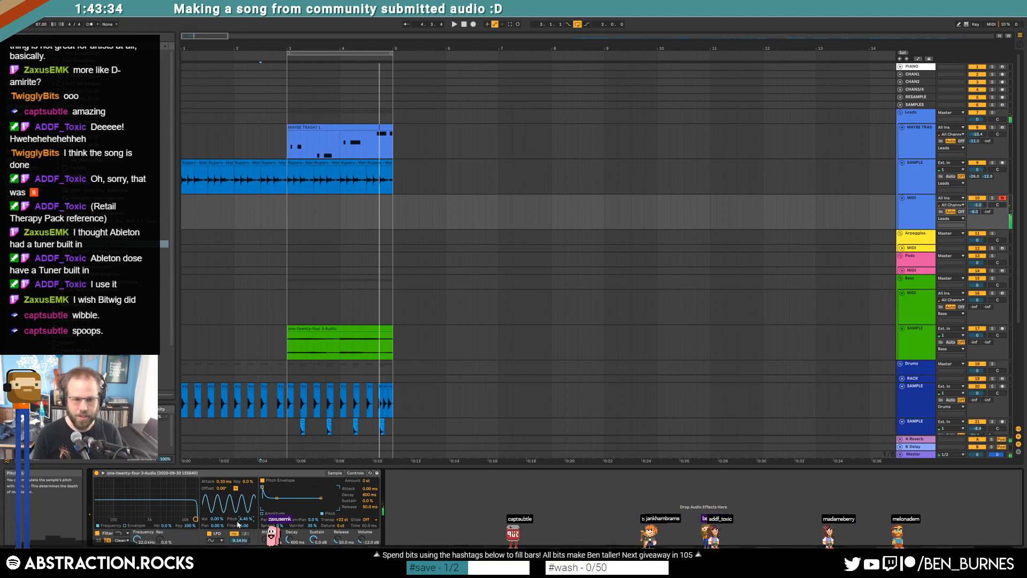
Step: Record a two-bar MIDI melody on the Simpler track from bar 3 and play it back
{"action": "left_click", "coordinate": [286, 209]}
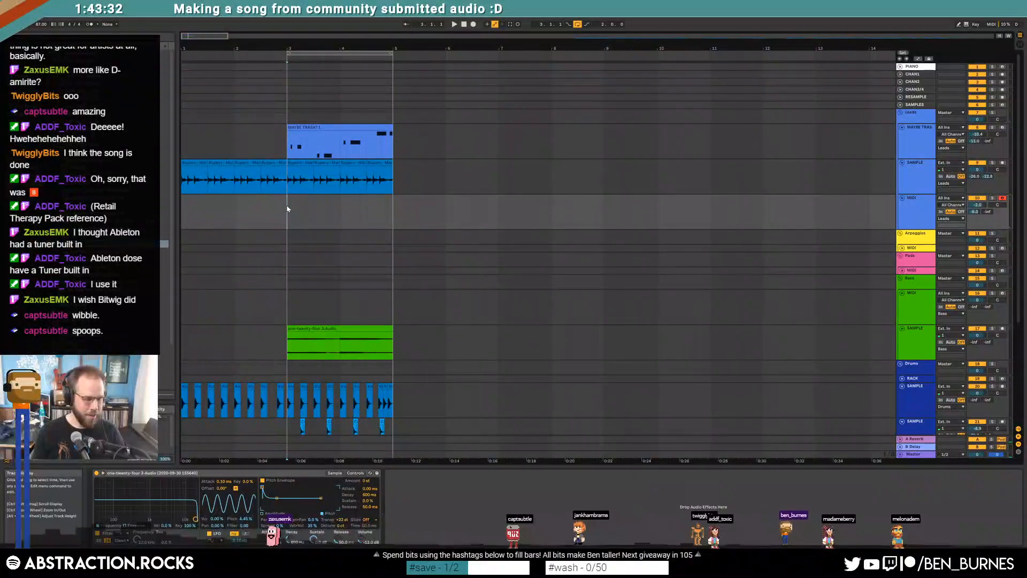
{"action": "key", "text": "F9"}
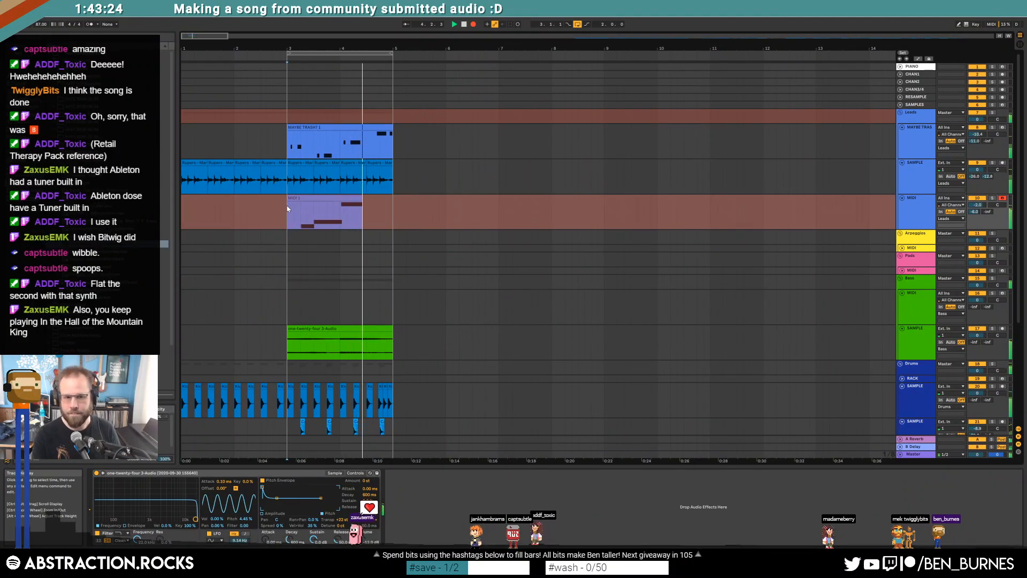
{"action": "key", "text": "space"}
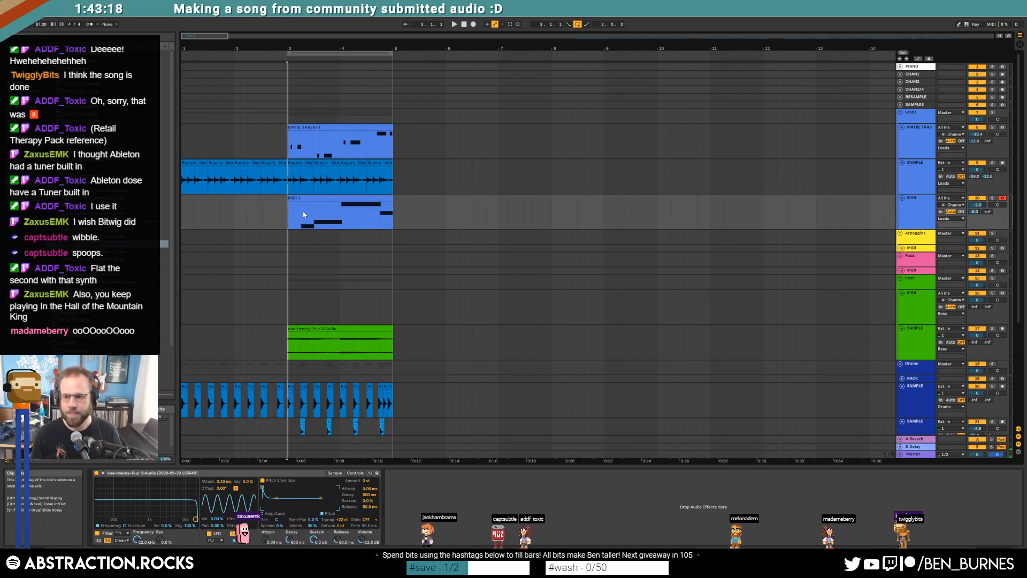
{"action": "left_click", "coordinate": [300, 212]}
{"action": "left_click", "coordinate": [292, 205]}
{"action": "key", "text": "space"}
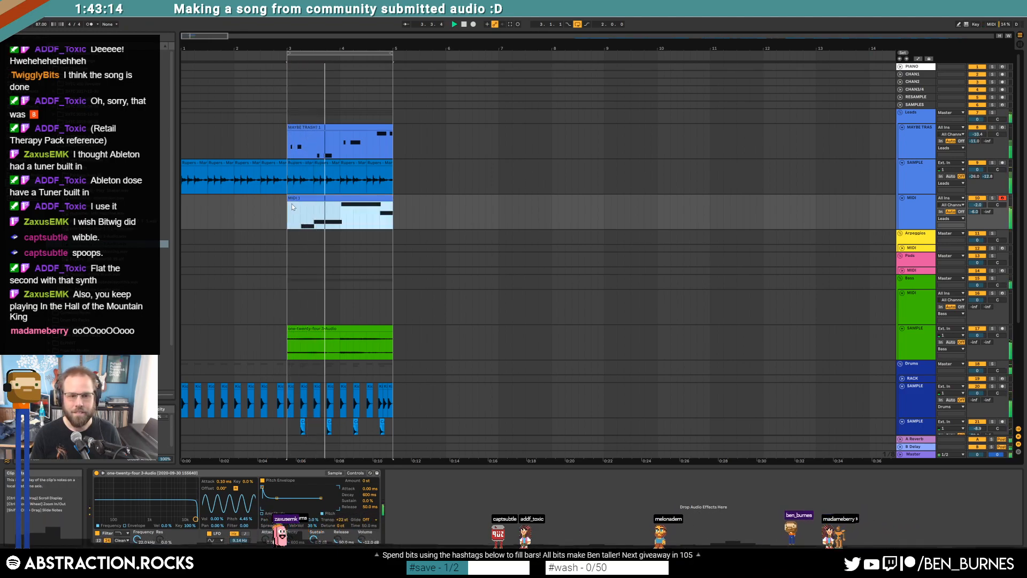
Step: Tighten the recorded melody so its second note ends and its third starts at bar 4, with the third ending at 4.4
{"action": "double_click", "coordinate": [343, 199]}
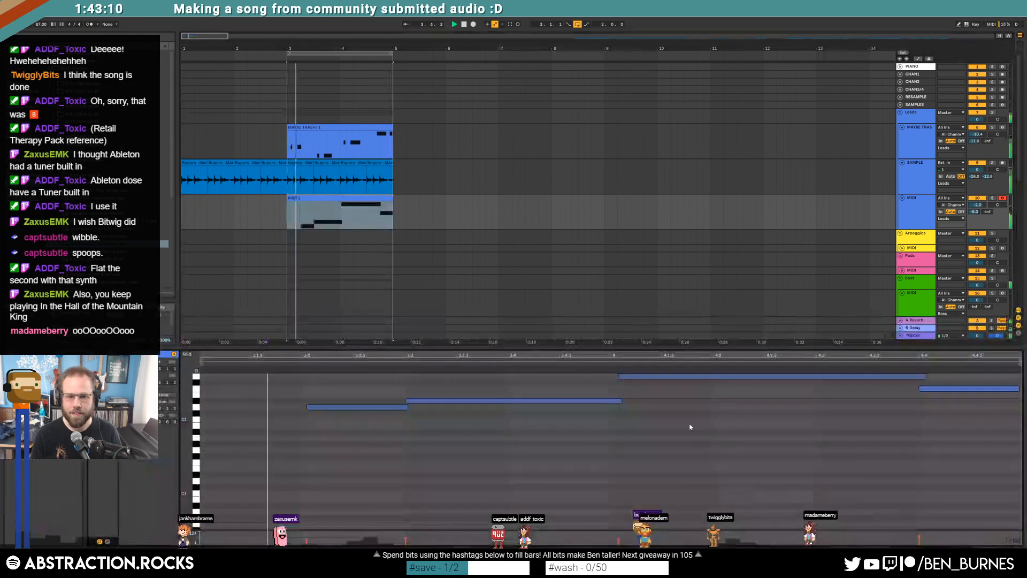
{"action": "left_click_drag", "start_coordinate": [615, 401], "coordinate": [611, 377]}
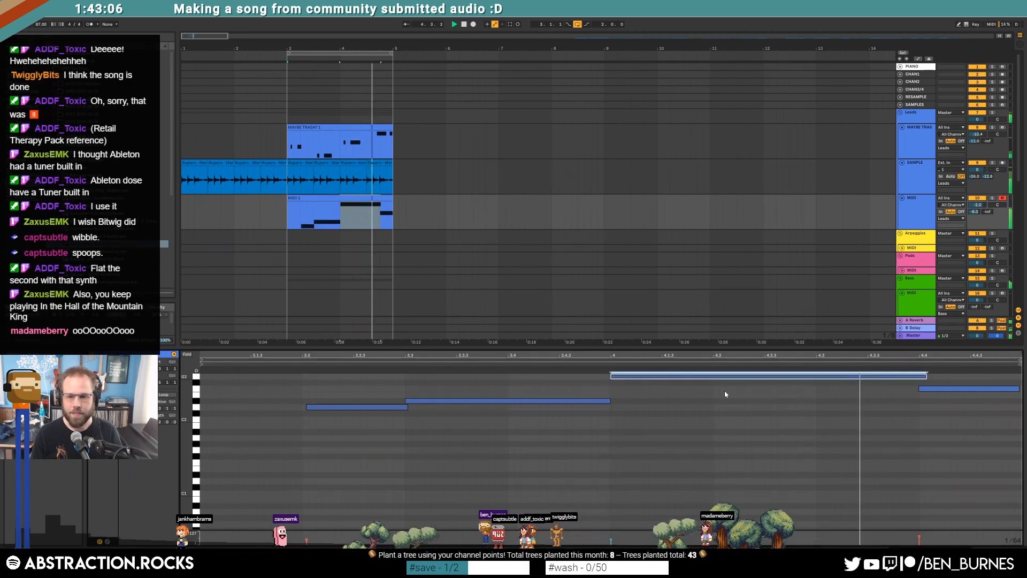
{"action": "left_click_drag", "start_coordinate": [927, 376], "coordinate": [918, 377]}
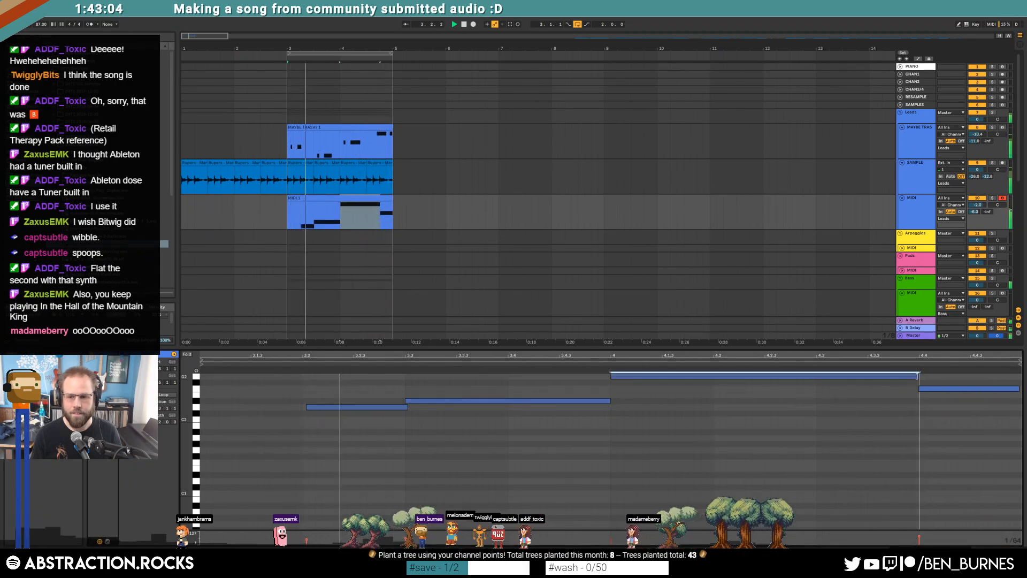
Step: Duplicate the Simpler melody clip to bar 5 and raise the copy's last note by four semitones
{"action": "key", "text": "ctrl+d"}
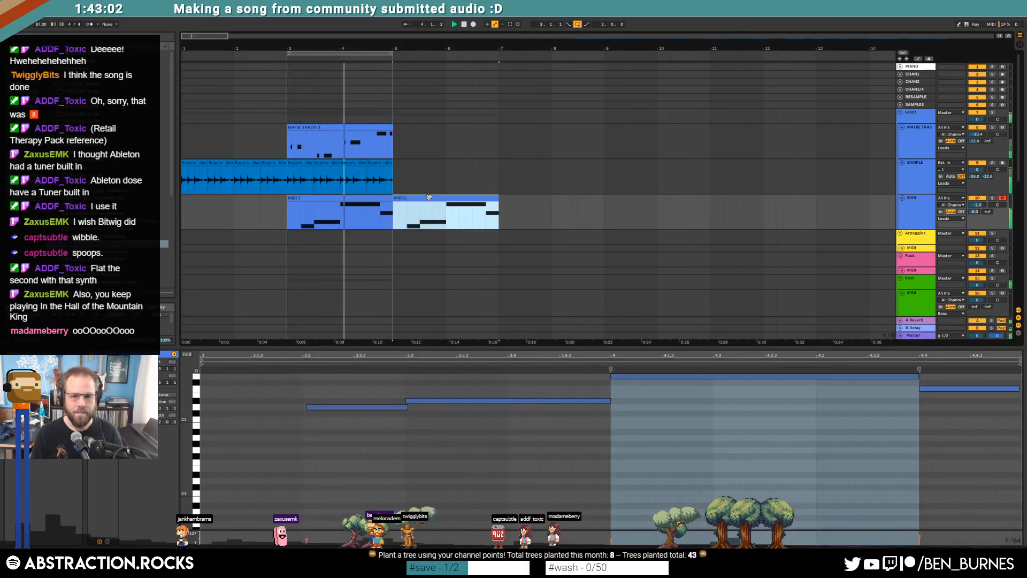
{"action": "left_click", "coordinate": [966, 388]}
{"action": "key", "text": "Up"}
{"action": "key", "text": "Up"}
{"action": "key", "text": "Up"}
{"action": "key", "text": "Up"}
{"action": "key", "text": "Up"}
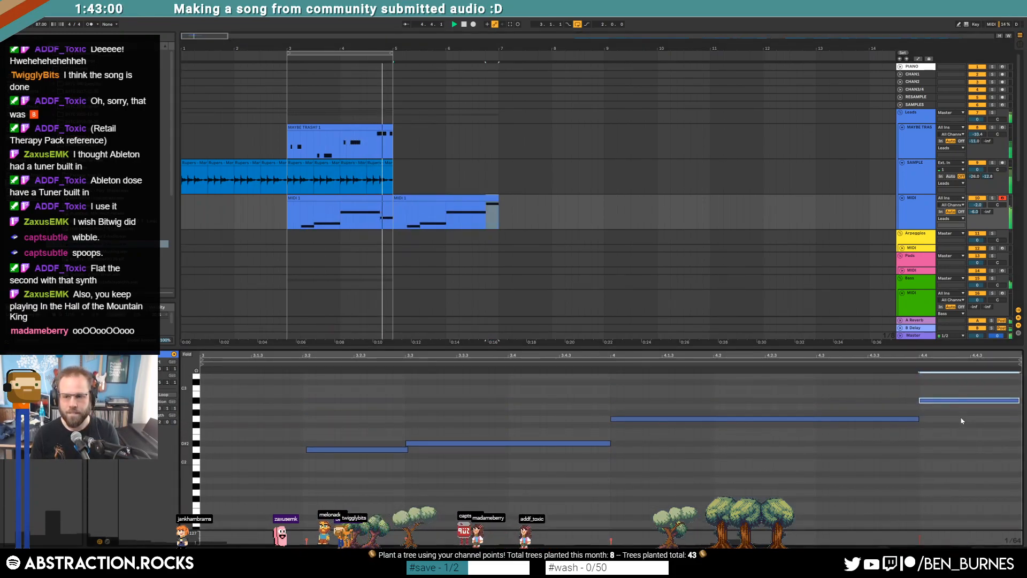
{"action": "key", "text": "Down"}
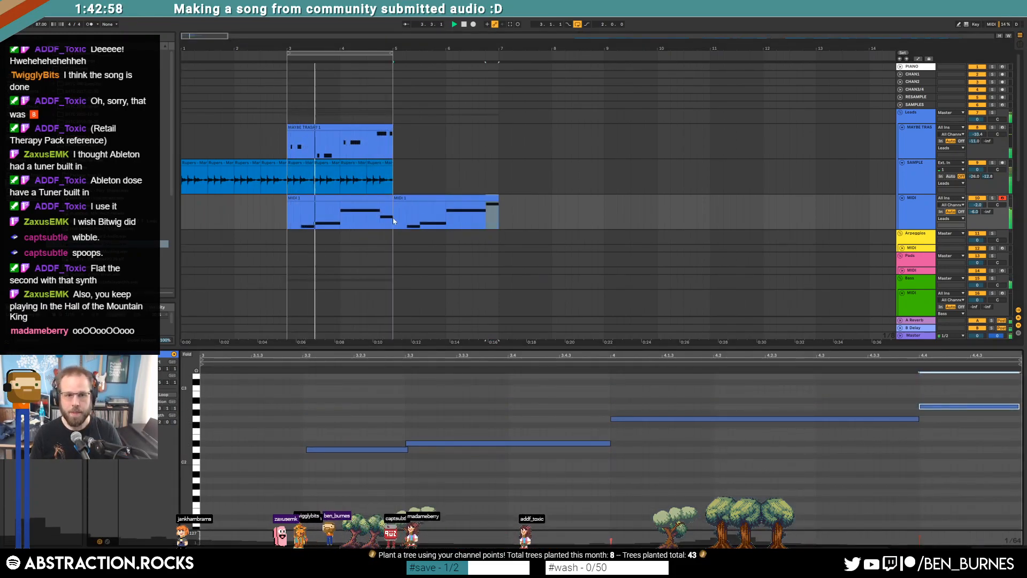
Step: Extend the sliced lead's MIDI clip to bar 7 and turn on clip looping so its notes repeat
{"action": "left_click", "coordinate": [385, 127]}
{"action": "left_click", "coordinate": [393, 128]}
{"action": "key", "text": "space"}
{"action": "left_click_drag", "start_coordinate": [392, 133], "coordinate": [495, 133]}
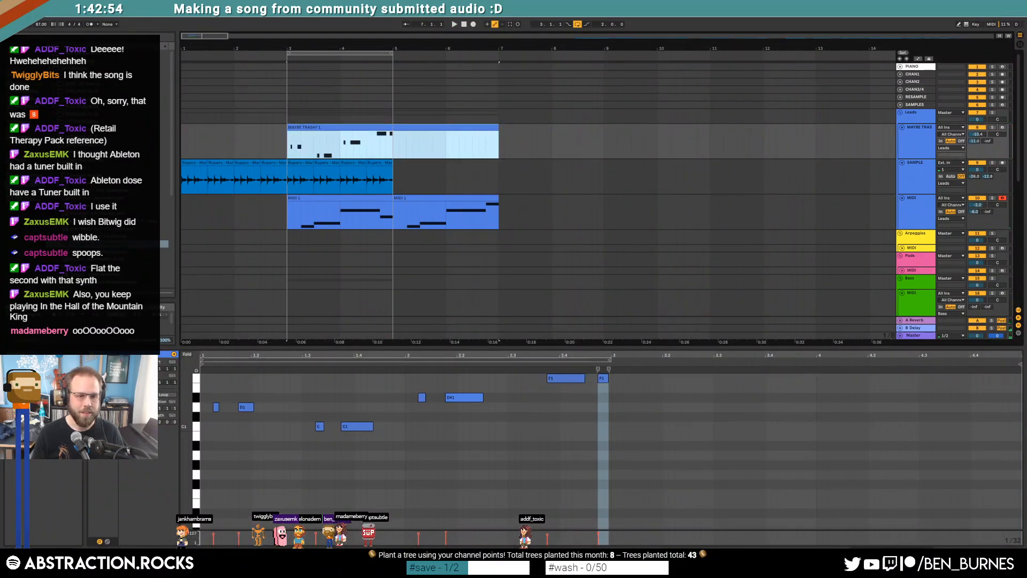
{"action": "left_click", "coordinate": [160, 394]}
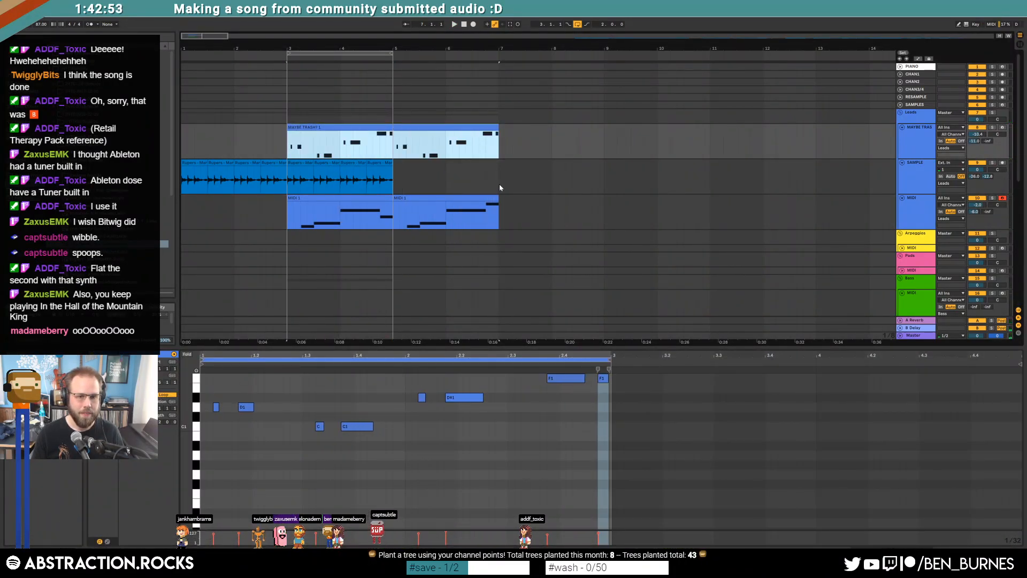
Step: Duplicate the warped loop clips from bars 3–5 into bars 5–7 on the Leads sample track
{"action": "left_click", "coordinate": [389, 163]}
{"action": "left_click", "coordinate": [302, 163], "text": "shift"}
{"action": "key", "text": "ctrl+d"}
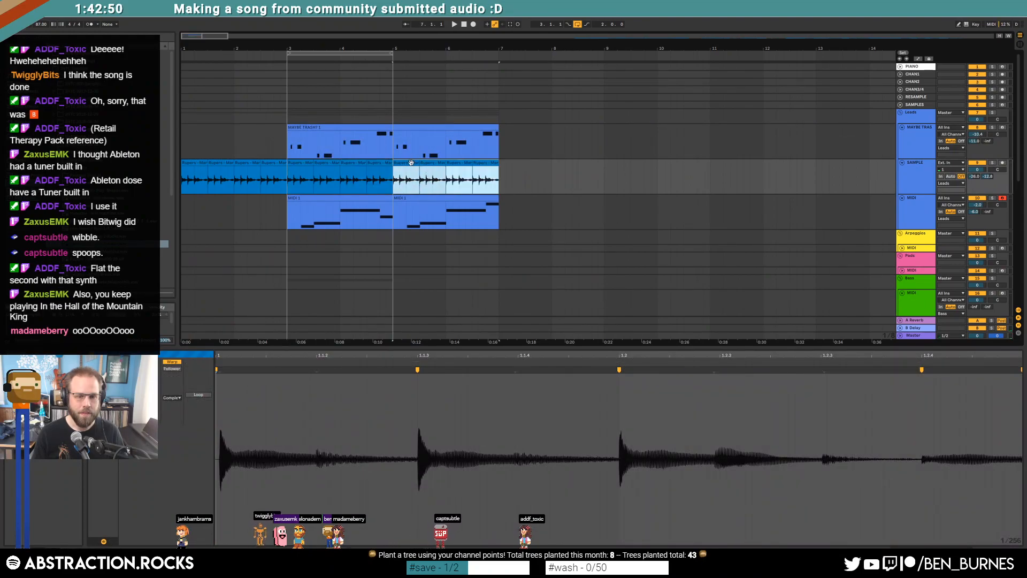
Step: Play from bar 5 and move the arrangement loop to bars 5–7
{"action": "left_click", "coordinate": [411, 162]}
{"action": "left_click", "coordinate": [134, 400]}
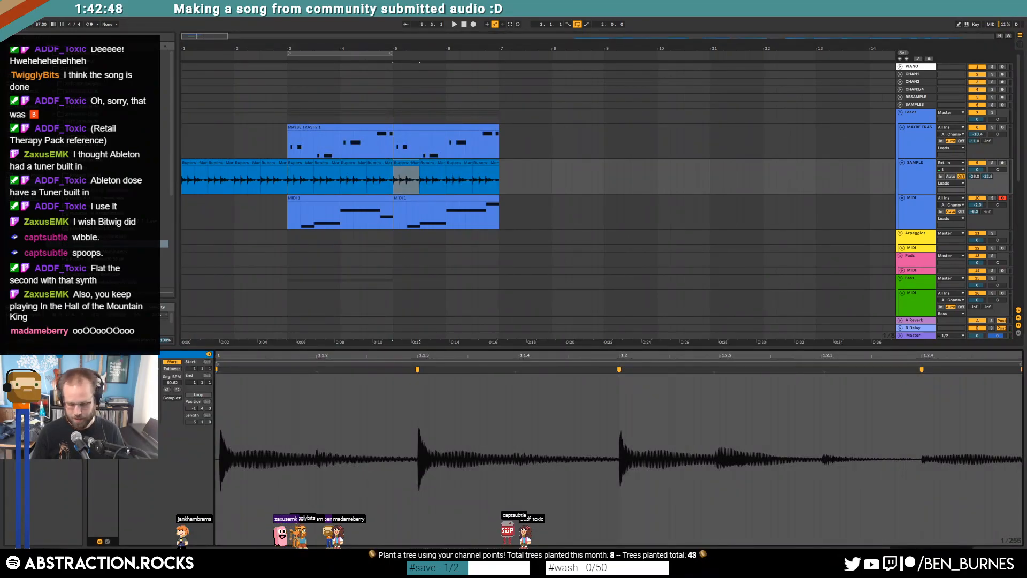
{"action": "key", "text": "space"}
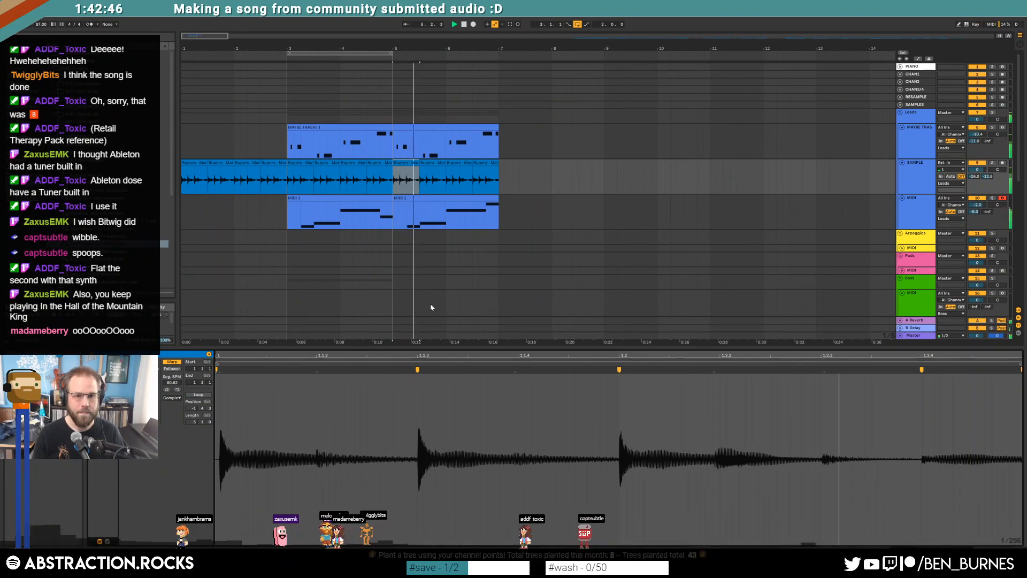
{"action": "left_click_drag", "start_coordinate": [373, 65], "coordinate": [465, 63]}
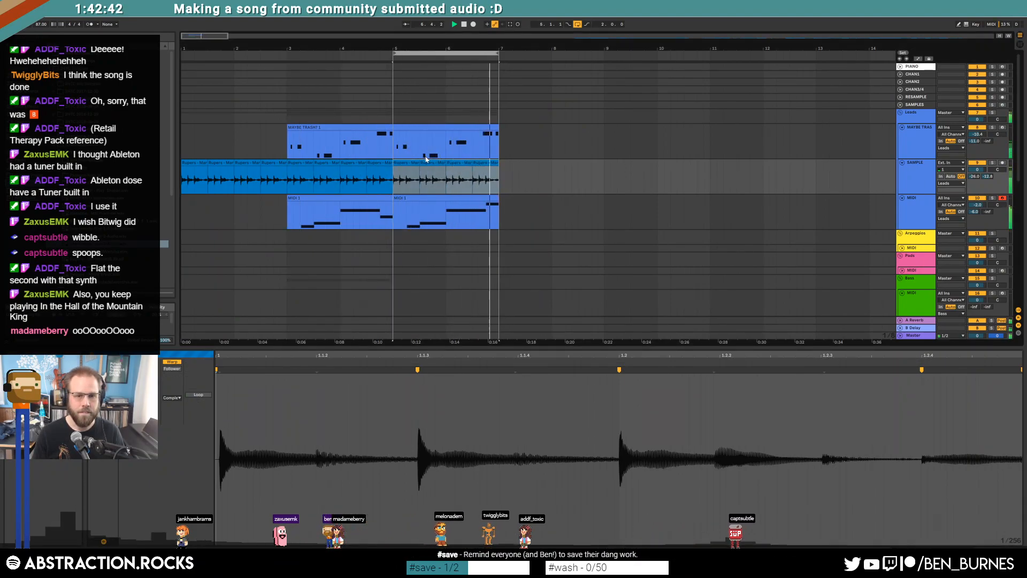
Step: Join the two Simpler melody clips into one and raise both D#2 notes to E2
{"action": "scroll", "coordinate": [427, 159], "scroll_direction": "down", "scroll_amount": 4}
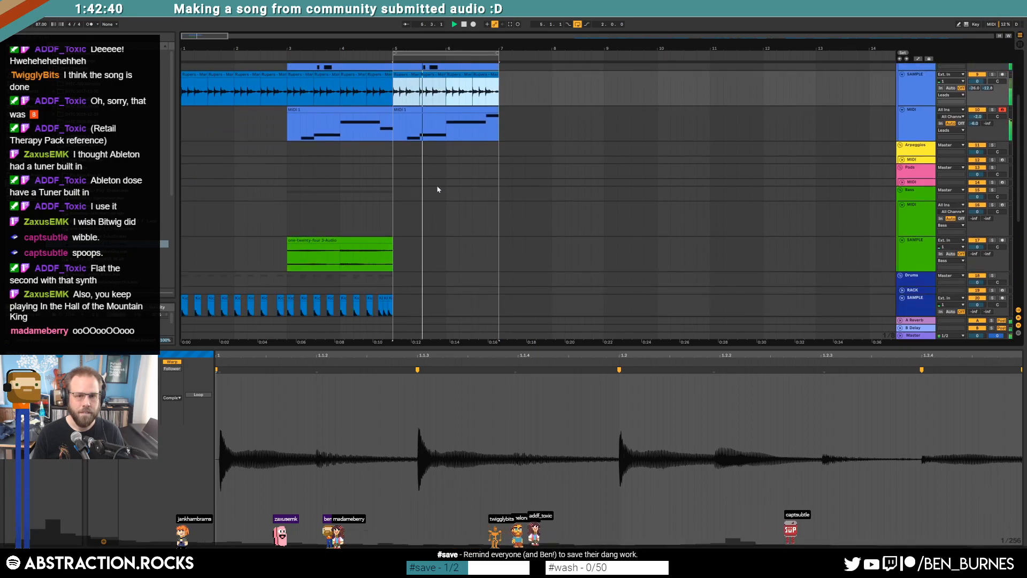
{"action": "left_click", "coordinate": [406, 113]}
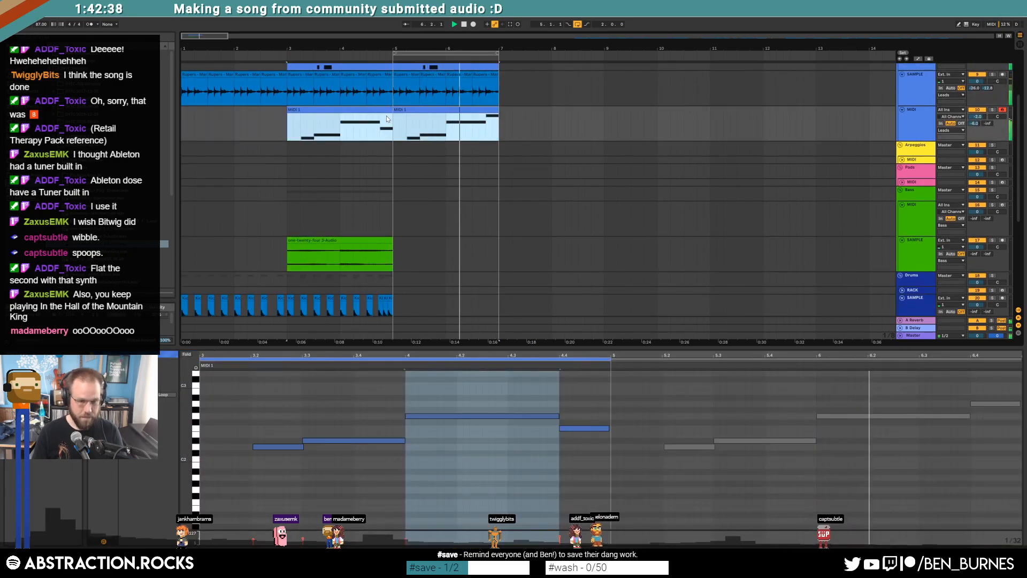
{"action": "left_click_drag", "start_coordinate": [458, 414], "coordinate": [458, 438]}
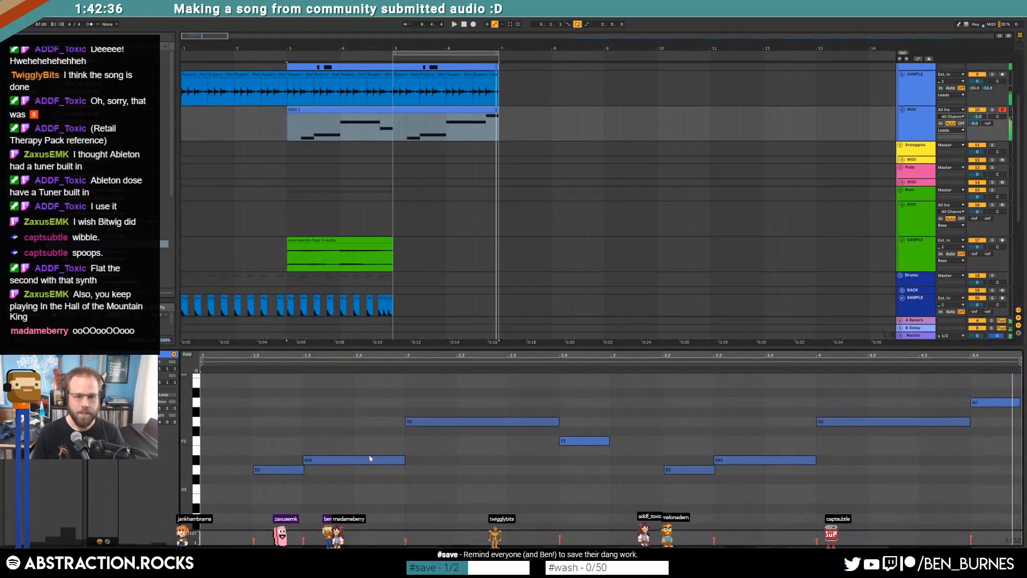
{"action": "key", "text": "space"}
{"action": "left_click", "coordinate": [369, 459]}
{"action": "key", "text": "Up"}
{"action": "key", "text": "space"}
{"action": "left_click", "coordinate": [752, 461]}
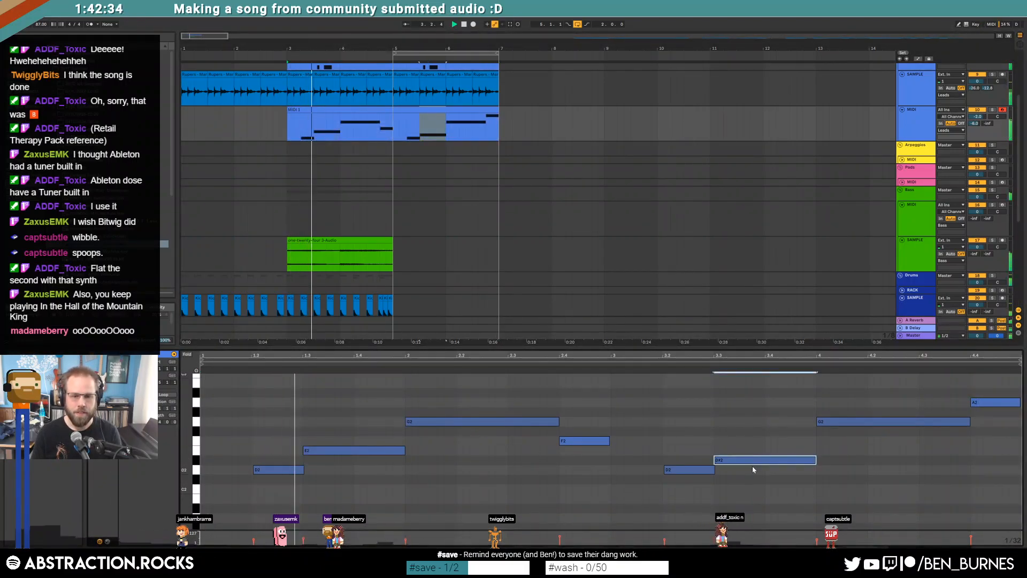
{"action": "key", "text": "Up"}
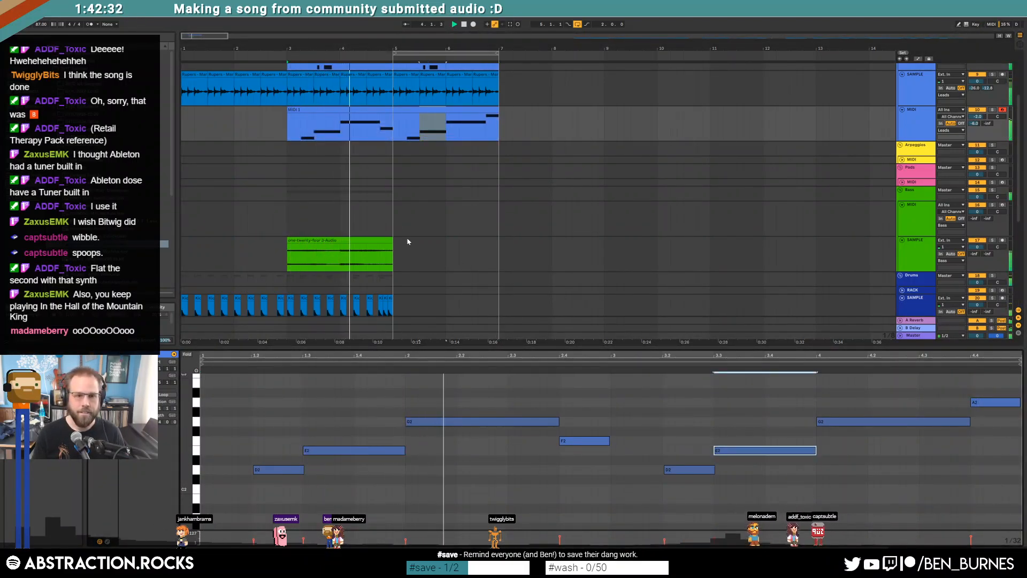
Step: Duplicate the bass, kick and snare clips from bars 3–5 into bars 5–7 and extend the arrangement loop to bars 3–7
{"action": "key", "text": "space"}
{"action": "left_click", "coordinate": [356, 239]}
{"action": "key", "text": "ctrl+d"}
{"action": "scroll", "coordinate": [393, 278], "scroll_direction": "down", "scroll_amount": 3}
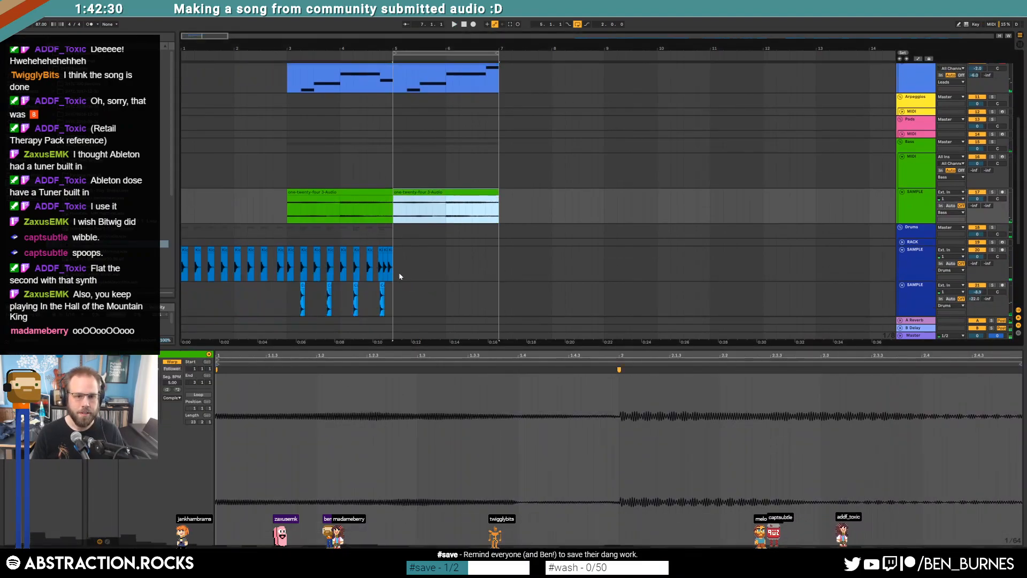
{"action": "left_click", "coordinate": [389, 279]}
{"action": "left_click_drag", "start_coordinate": [389, 279], "coordinate": [287, 313]}
{"action": "key", "text": "ctrl+d"}
{"action": "scroll", "coordinate": [287, 313], "scroll_direction": "up", "scroll_amount": 3}
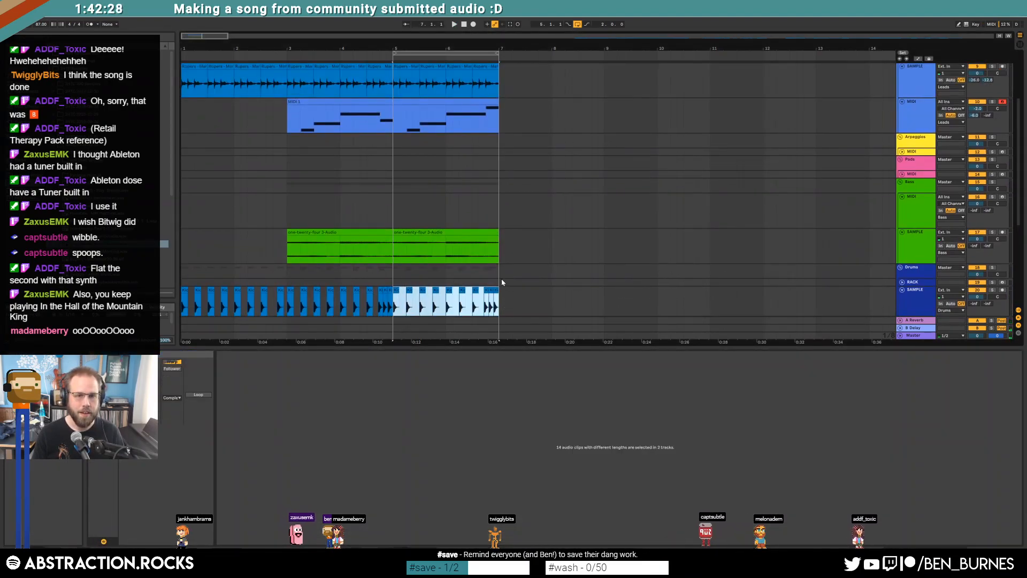
{"action": "left_click", "coordinate": [253, 63], "text": "shift"}
{"action": "left_click_drag", "start_coordinate": [289, 63], "coordinate": [287, 63]}
Step: Show the sliced lead track's devices, lower that track's volume, and select the Simpler melody track
{"action": "left_click", "coordinate": [299, 71]}
{"action": "key", "text": "shift+Tab"}
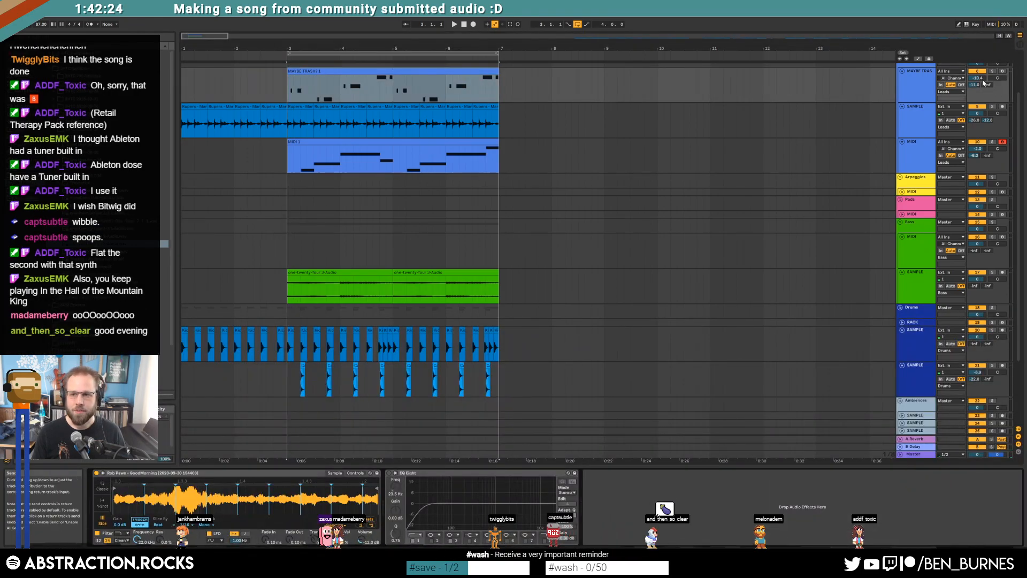
{"action": "left_click_drag", "start_coordinate": [978, 78], "coordinate": [978, 91]}
{"action": "left_click", "coordinate": [920, 142]}
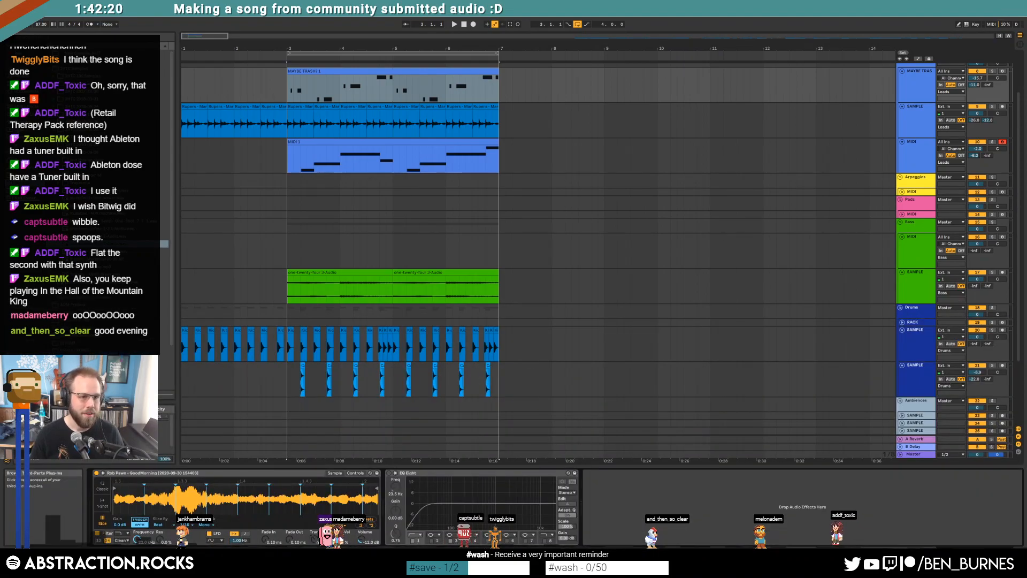
Step: Add the Wider plug-in at 143% width to the MAYBE TRASH? track, close its window, and play from before bar 3
{"action": "left_click", "coordinate": [23, 126]}
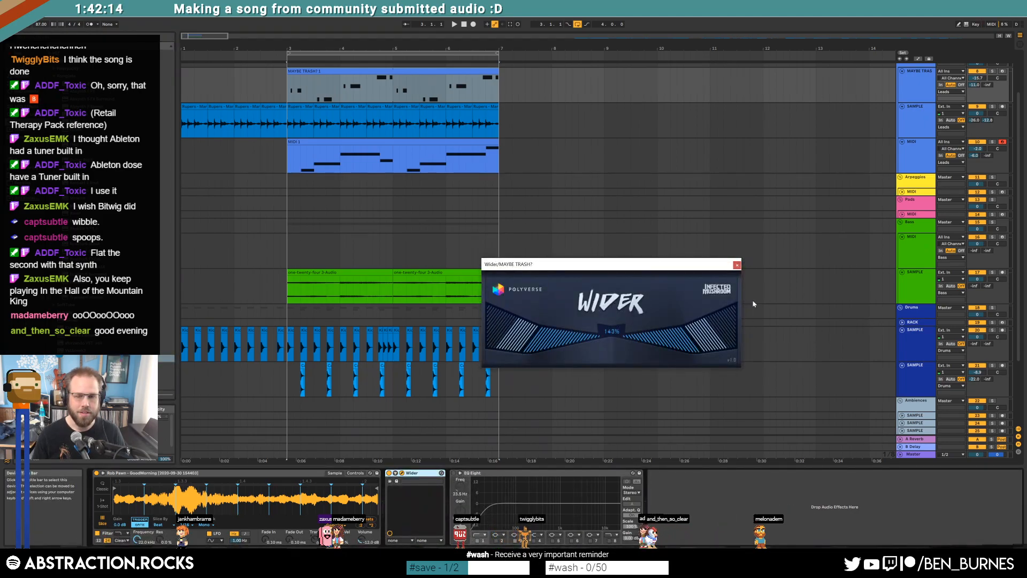
{"action": "left_click", "coordinate": [736, 265]}
{"action": "left_click", "coordinate": [253, 88]}
{"action": "key", "text": "space"}
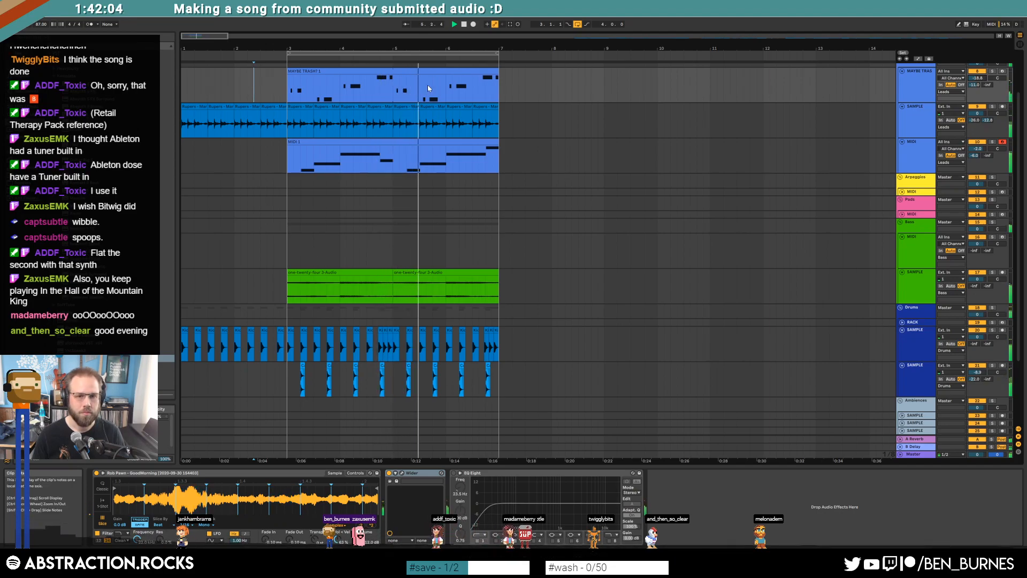
Step: Split beat 5.2 of the marimba sample clip into its own slice and check its waveform in the clip view
{"action": "scroll", "coordinate": [428, 85], "scroll_direction": "up", "scroll_amount": 3}
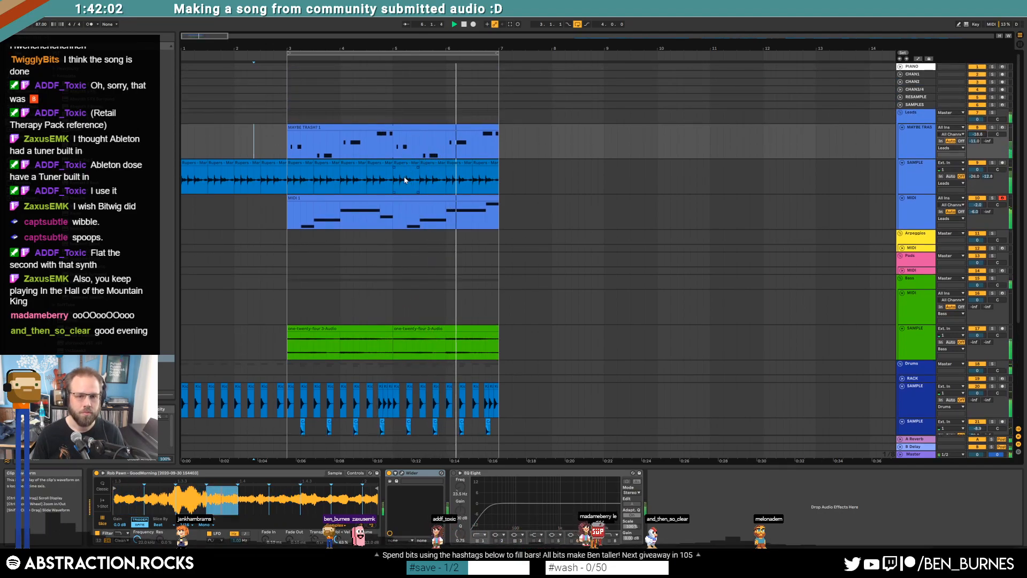
{"action": "scroll", "coordinate": [405, 181], "scroll_direction": "up", "scroll_amount": 3}
{"action": "left_click_drag", "start_coordinate": [404, 181], "coordinate": [436, 181]}
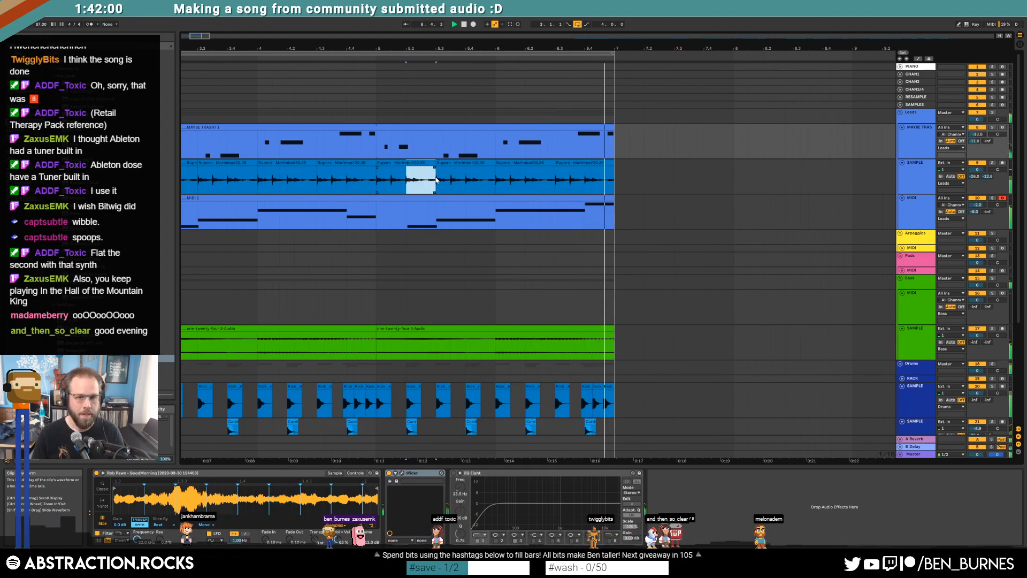
{"action": "key", "text": "shift+Tab"}
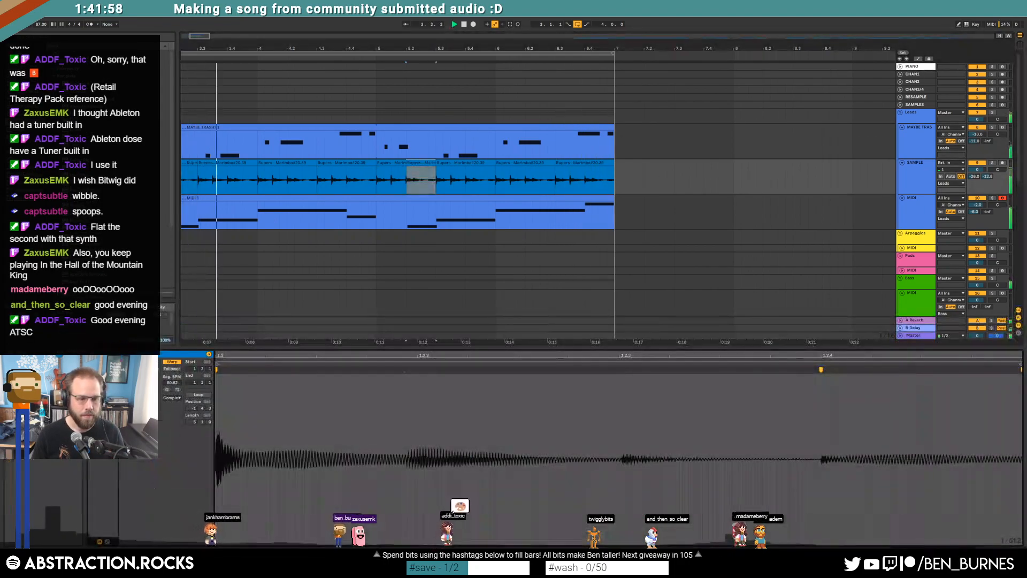
{"action": "key", "text": "shift+Tab"}
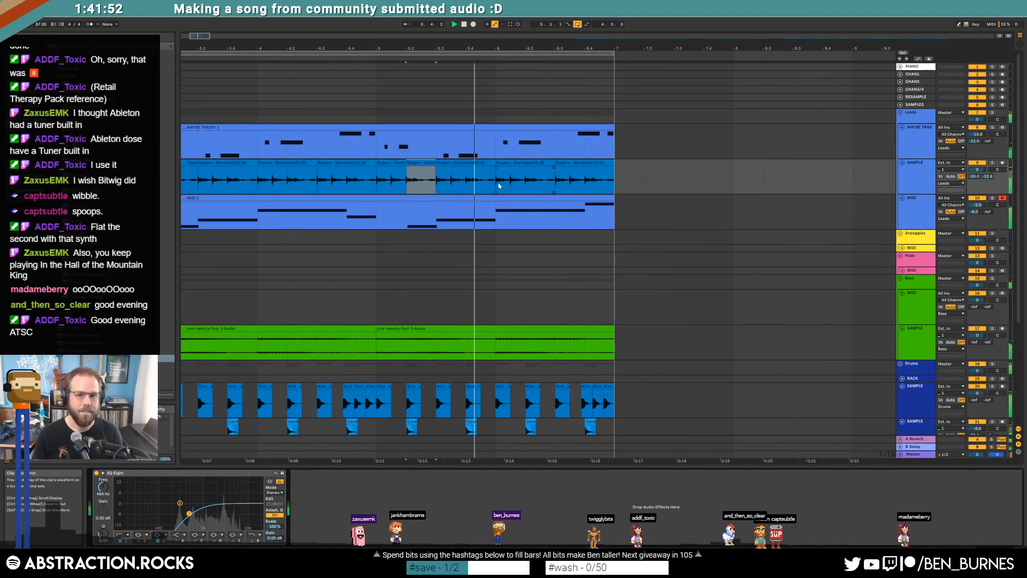
Step: Repeat an eighth-note marimba slice from 6.3 up to bar 7 and play it from 6.3
{"action": "left_click", "coordinate": [556, 182]}
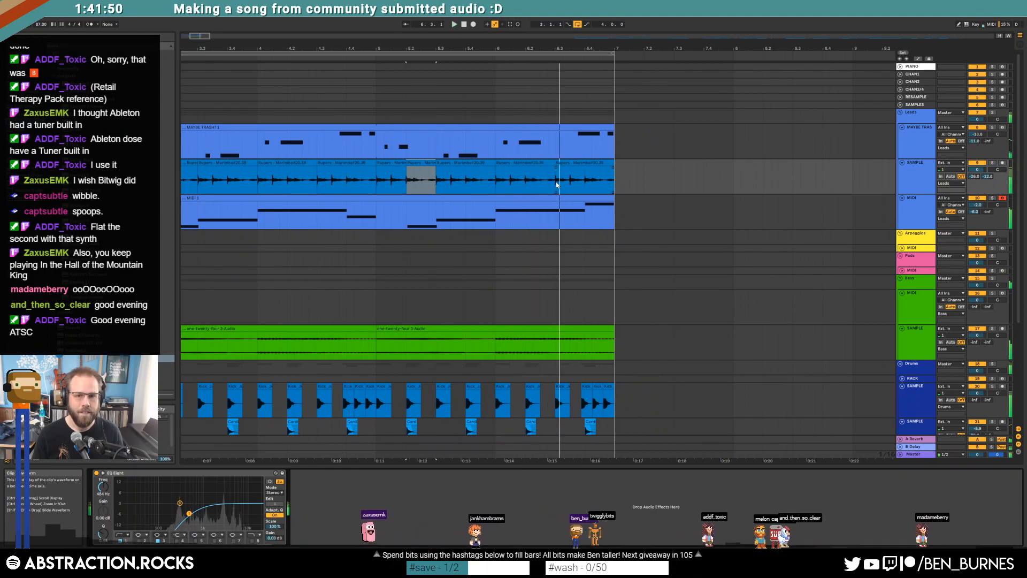
{"action": "key", "text": "space"}
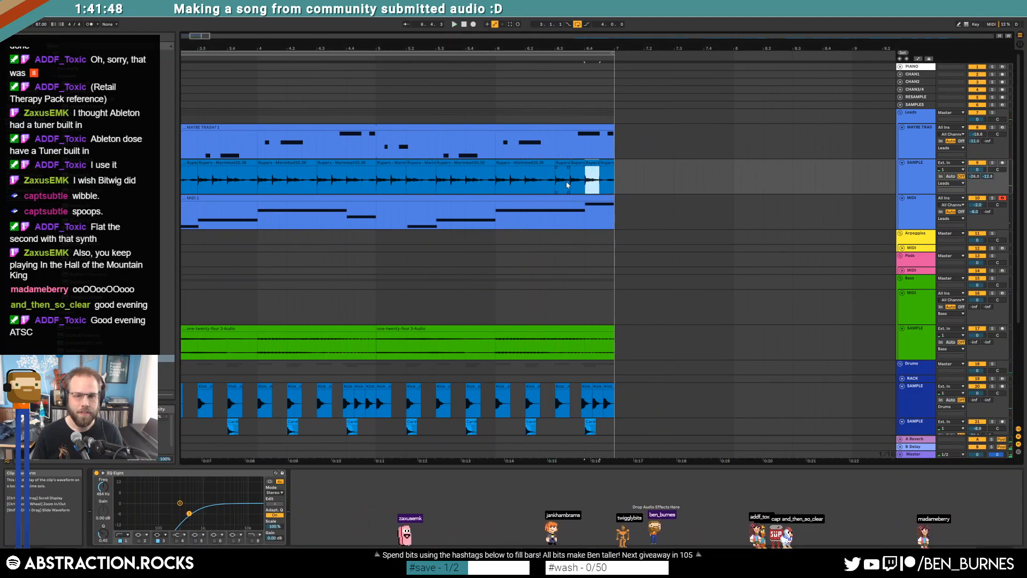
{"action": "left_click", "coordinate": [556, 182]}
{"action": "key", "text": "space"}
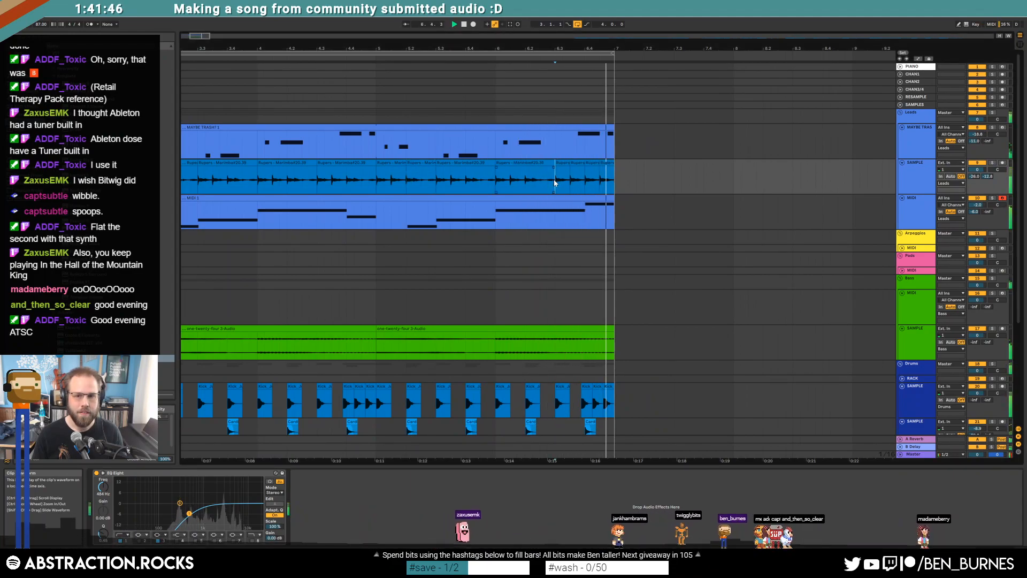
Step: Move the second marimba slice after 6.3 a sixteenth later, delete the leftover piece behind it, and play the passage
{"action": "scroll", "coordinate": [556, 183], "scroll_direction": "up", "scroll_amount": 5}
{"action": "left_click", "coordinate": [625, 162]}
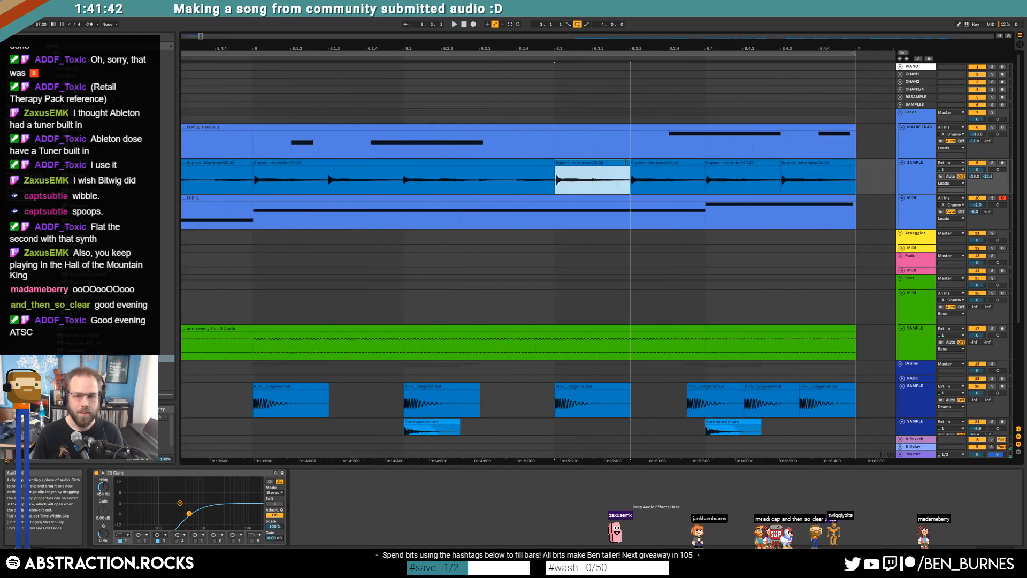
{"action": "left_click_drag", "start_coordinate": [644, 165], "coordinate": [682, 165]}
{"action": "left_click", "coordinate": [753, 163]}
{"action": "key", "text": "Delete"}
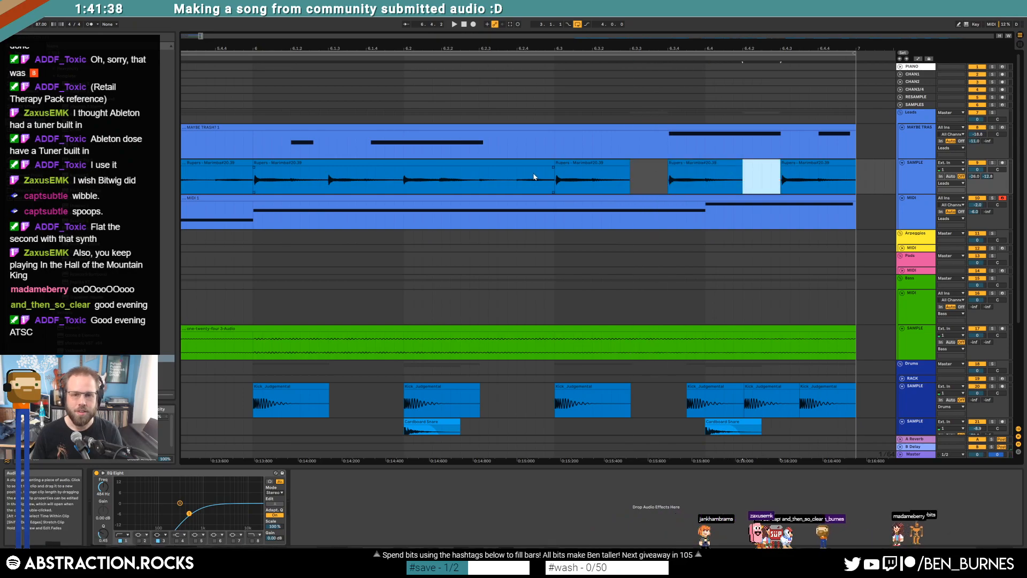
{"action": "left_click", "coordinate": [524, 177]}
{"action": "key", "text": "space"}
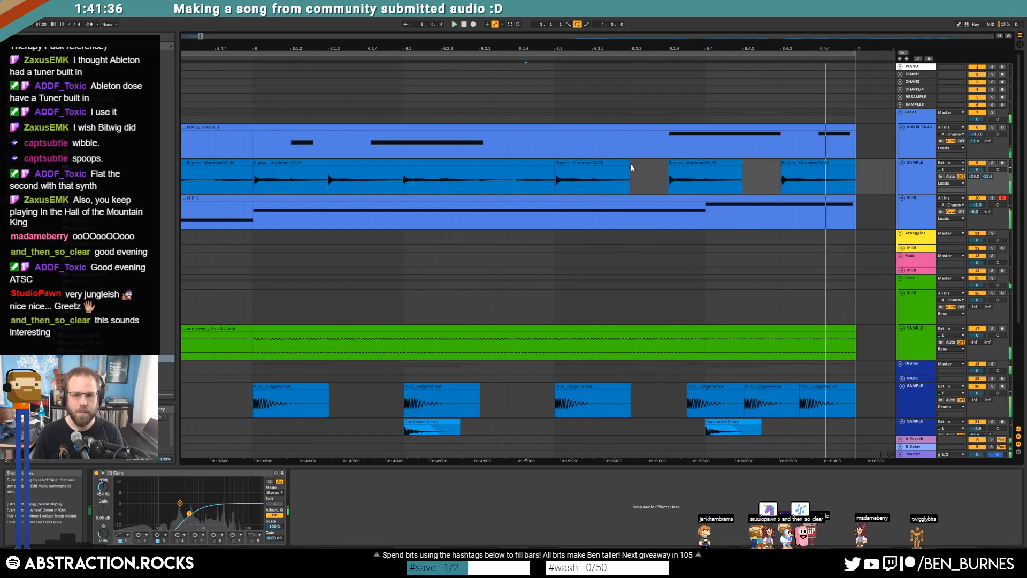
Step: Extend the first two marimba slices after 6.3 to fill the gaps behind them, and play from bar 6
{"action": "left_click_drag", "start_coordinate": [629, 161], "coordinate": [665, 165]}
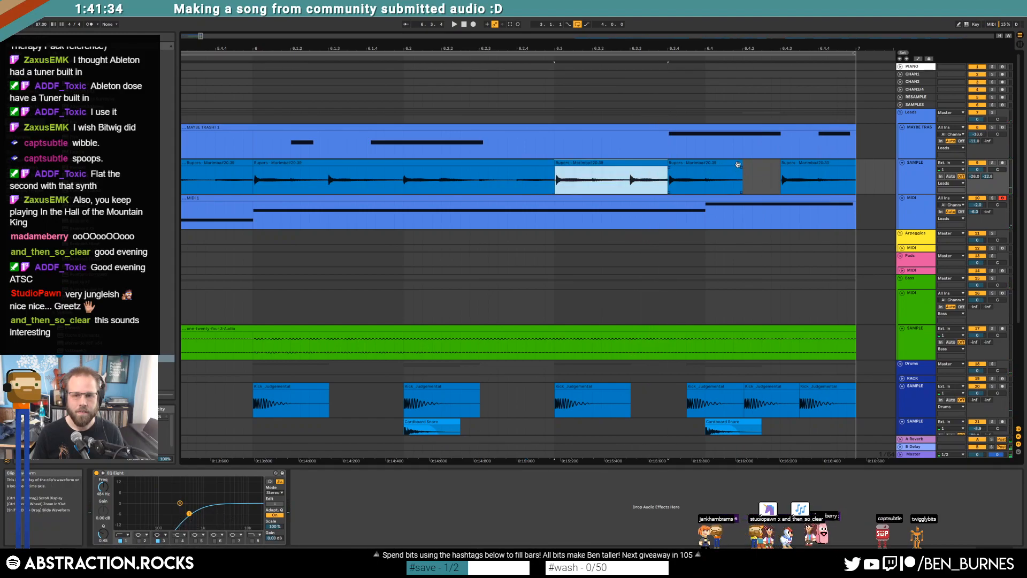
{"action": "left_click_drag", "start_coordinate": [742, 163], "coordinate": [776, 168]}
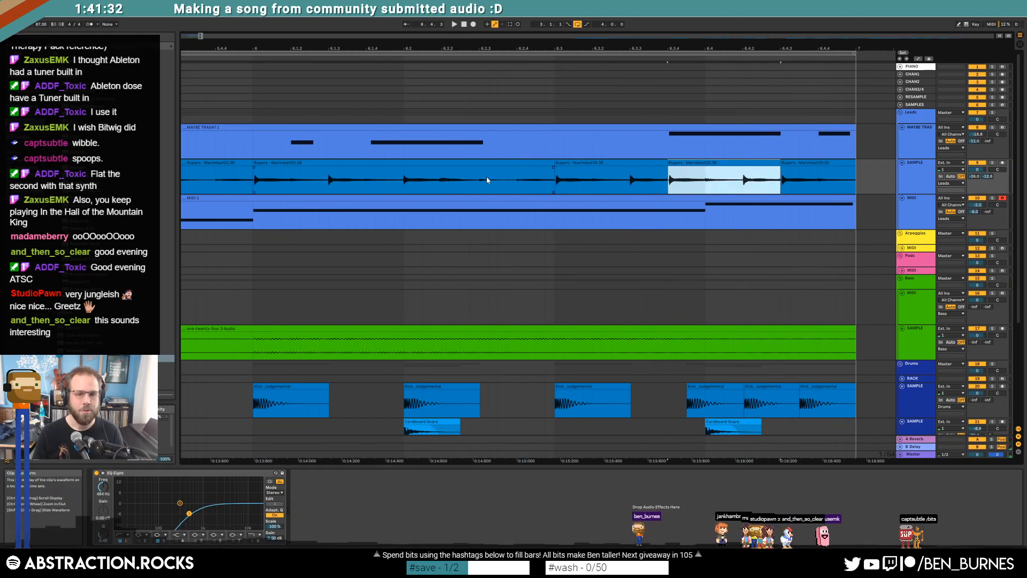
{"action": "left_click", "coordinate": [254, 180]}
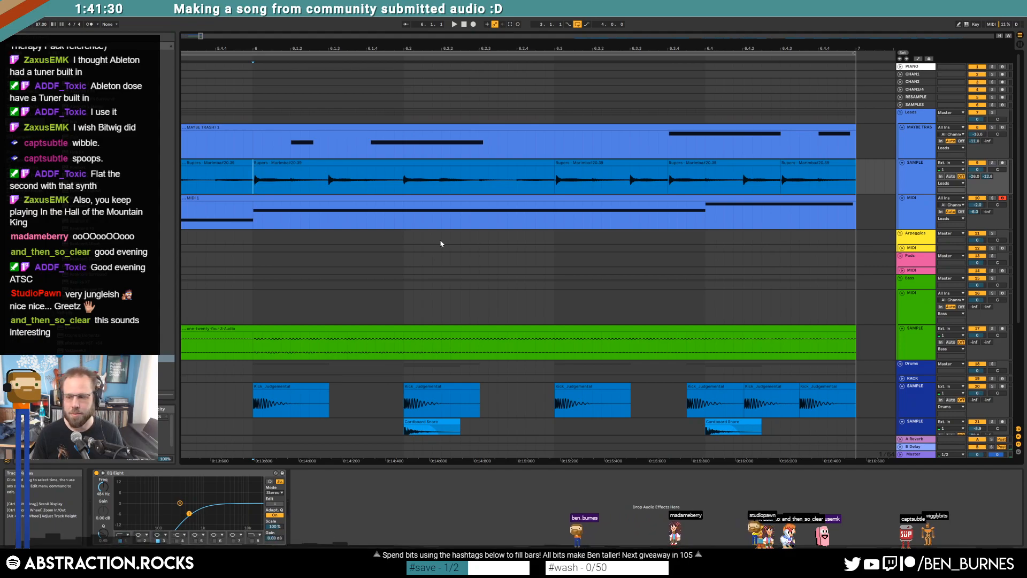
{"action": "key", "text": "space"}
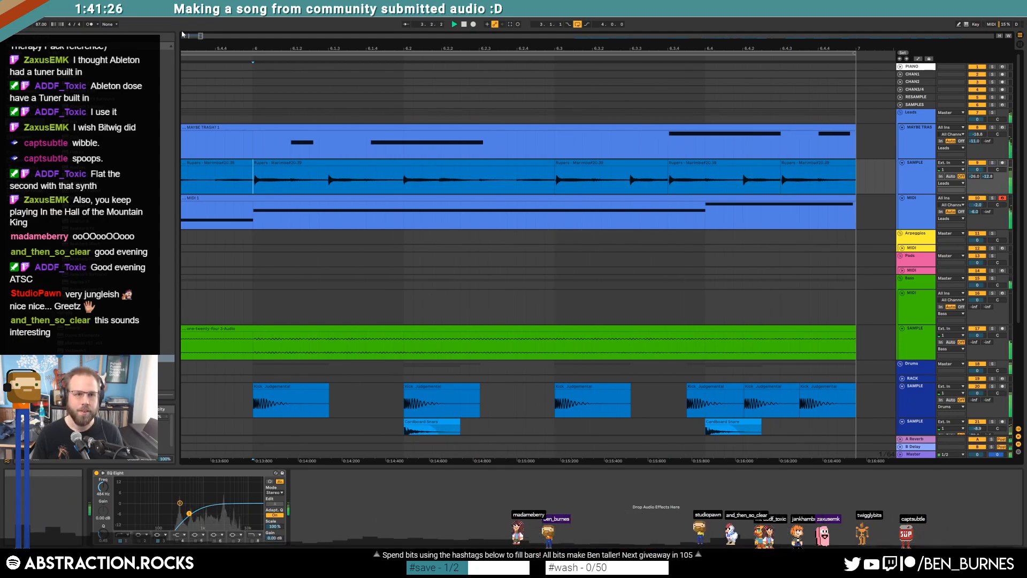
{"action": "left_click_drag", "start_coordinate": [200, 37], "coordinate": [196, 11]}
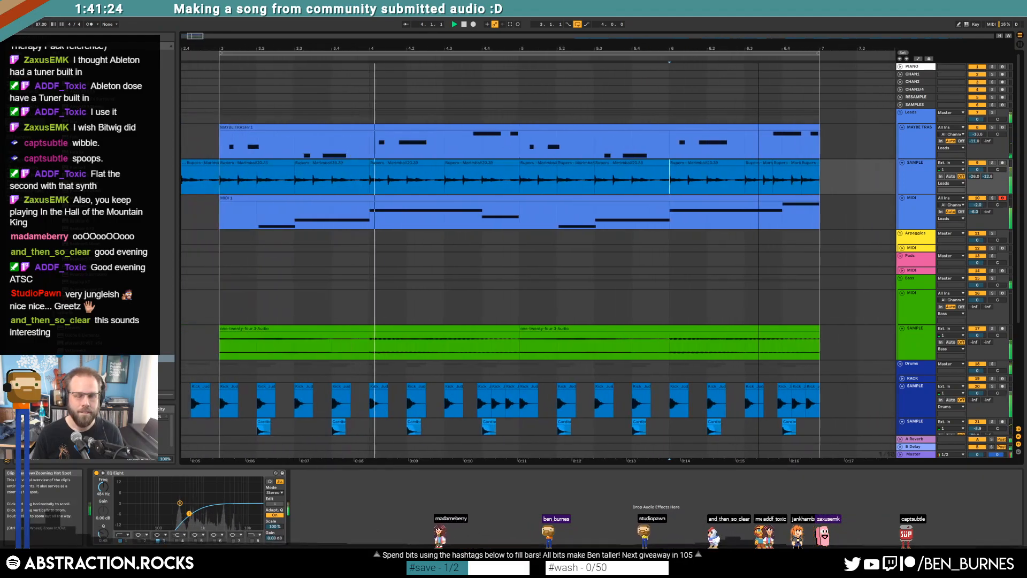
{"action": "scroll", "coordinate": [517, 275], "scroll_direction": "down", "scroll_amount": 3}
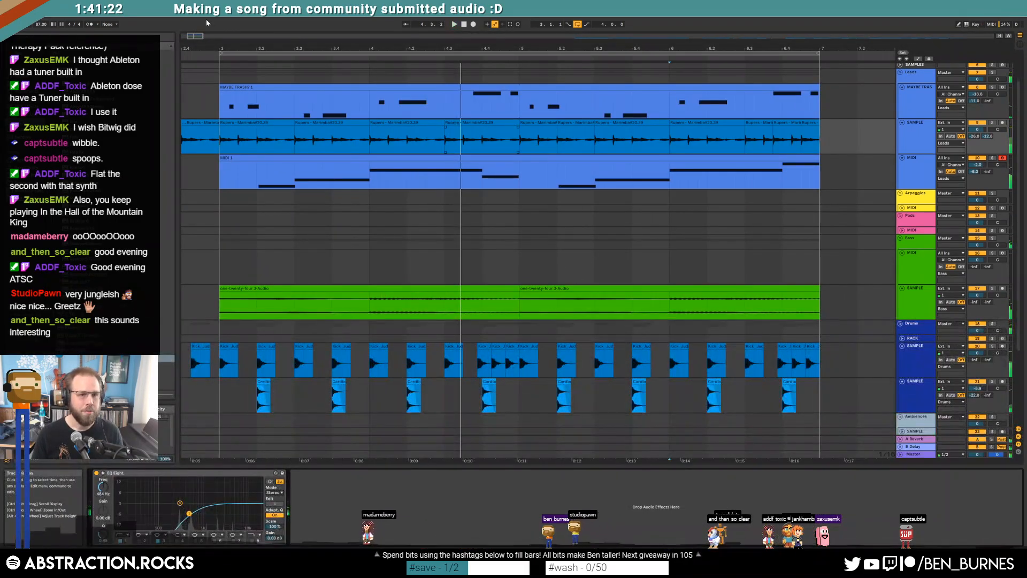
Step: Audition the submitted samples stored around bars 141–229, including the Chords clip and the clips on the track above it
{"action": "left_click_drag", "start_coordinate": [598, 38], "coordinate": [830, 34]}
{"action": "scroll", "coordinate": [646, 320], "scroll_direction": "down", "scroll_amount": 5}
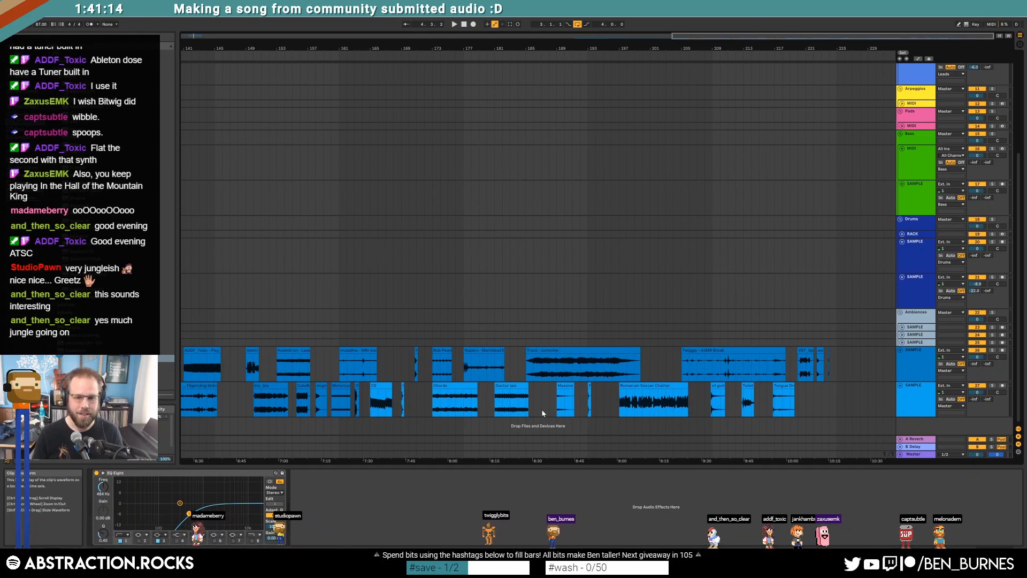
{"action": "left_click", "coordinate": [515, 408]}
{"action": "key", "text": "space"}
{"action": "left_click", "coordinate": [456, 404]}
{"action": "key", "text": "space"}
{"action": "key", "text": "space"}
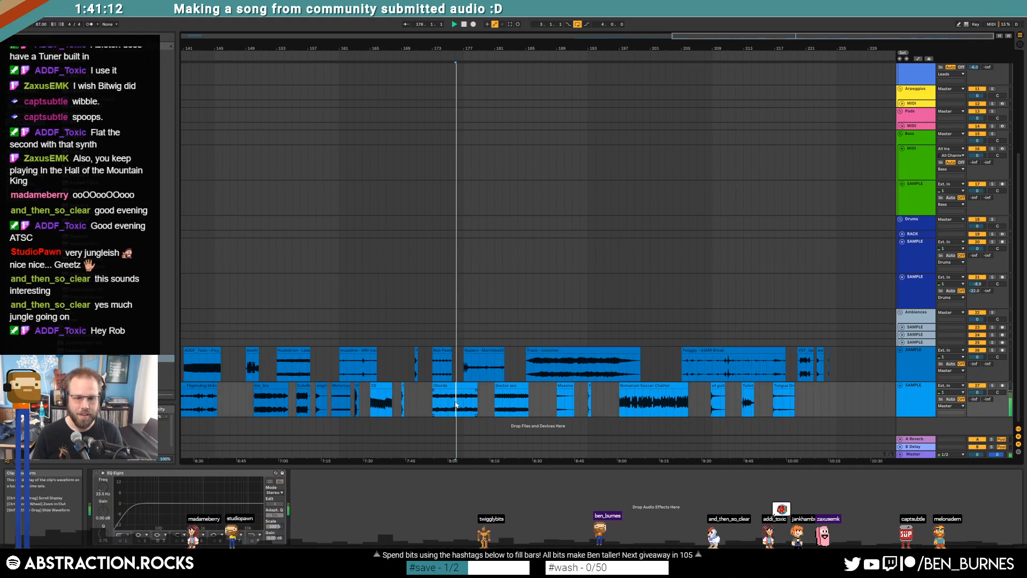
{"action": "key", "text": "space"}
{"action": "key", "text": "space"}
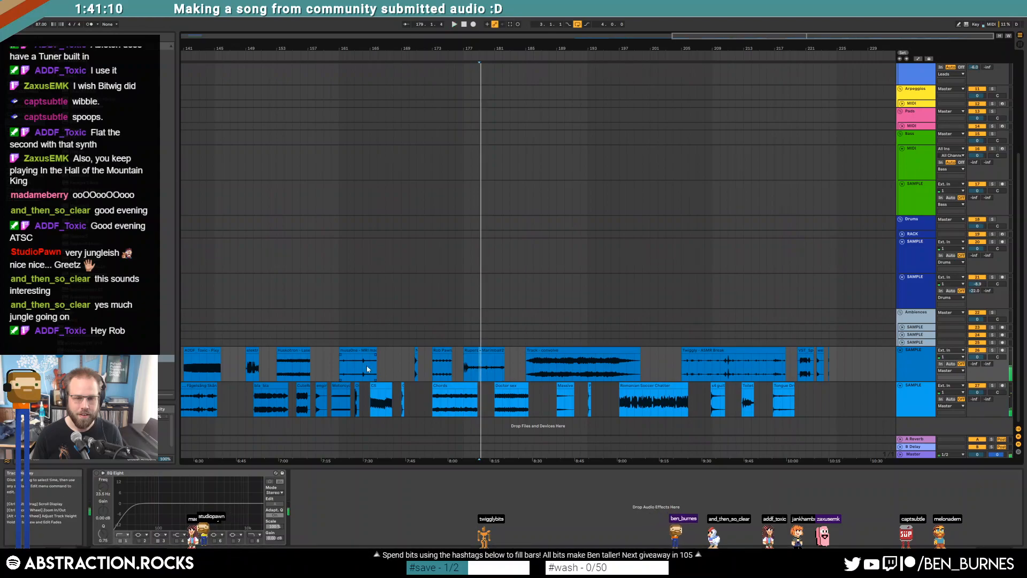
Step: Split off a short slice of the MRI machine sample, just after its noise burst near bar 164
{"action": "scroll", "coordinate": [355, 366], "scroll_direction": "up", "scroll_amount": 10}
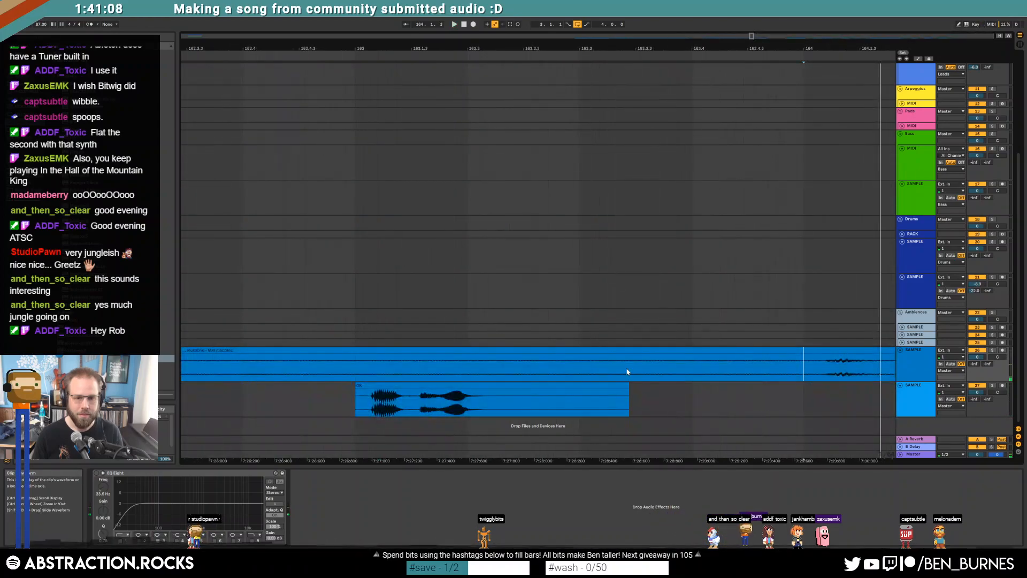
{"action": "scroll", "coordinate": [645, 366], "scroll_direction": "down", "scroll_amount": 4}
{"action": "key", "text": "space"}
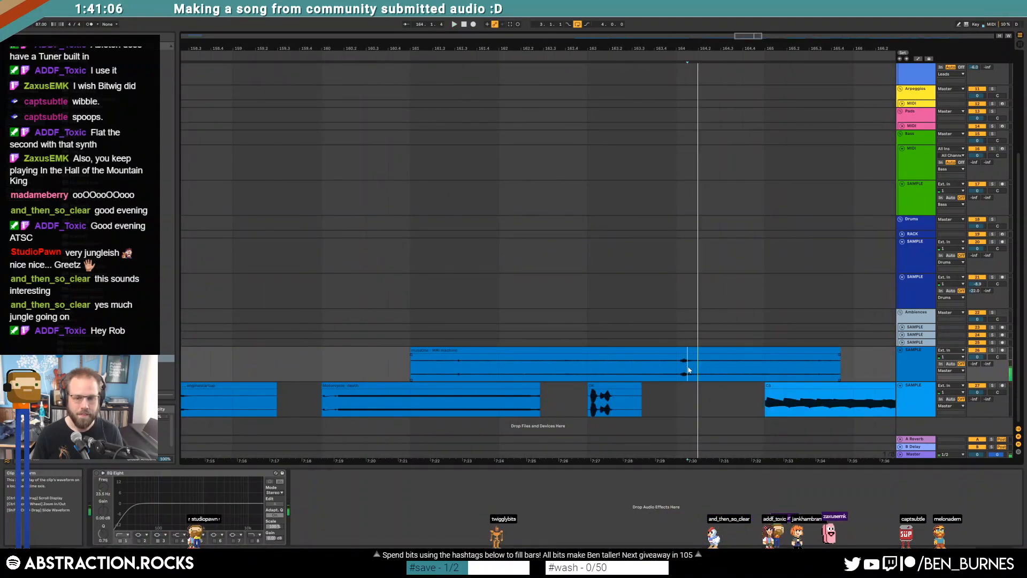
{"action": "key", "text": "space"}
{"action": "left_click_drag", "start_coordinate": [687, 367], "coordinate": [703, 367]}
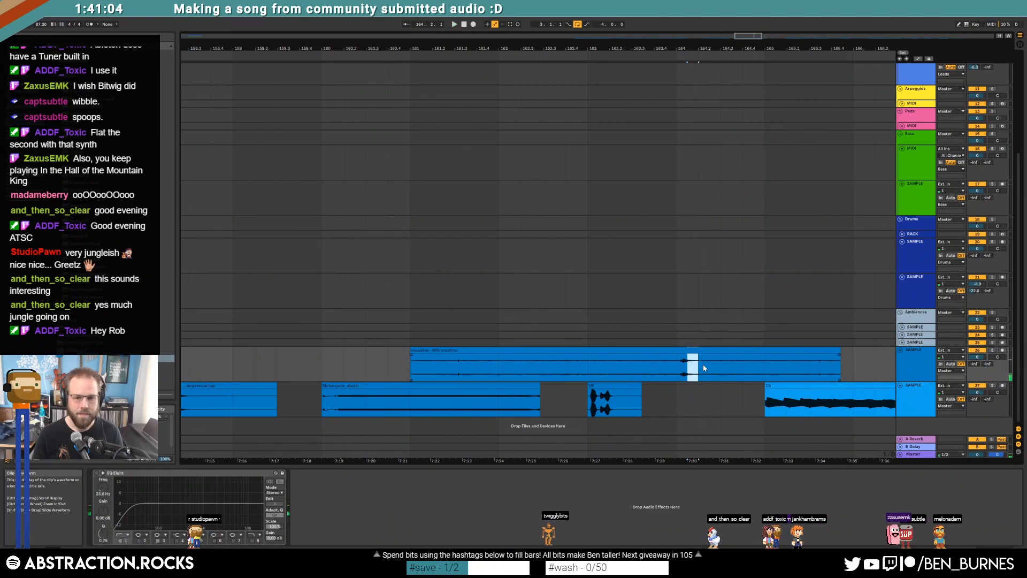
{"action": "key", "text": "ctrl+e"}
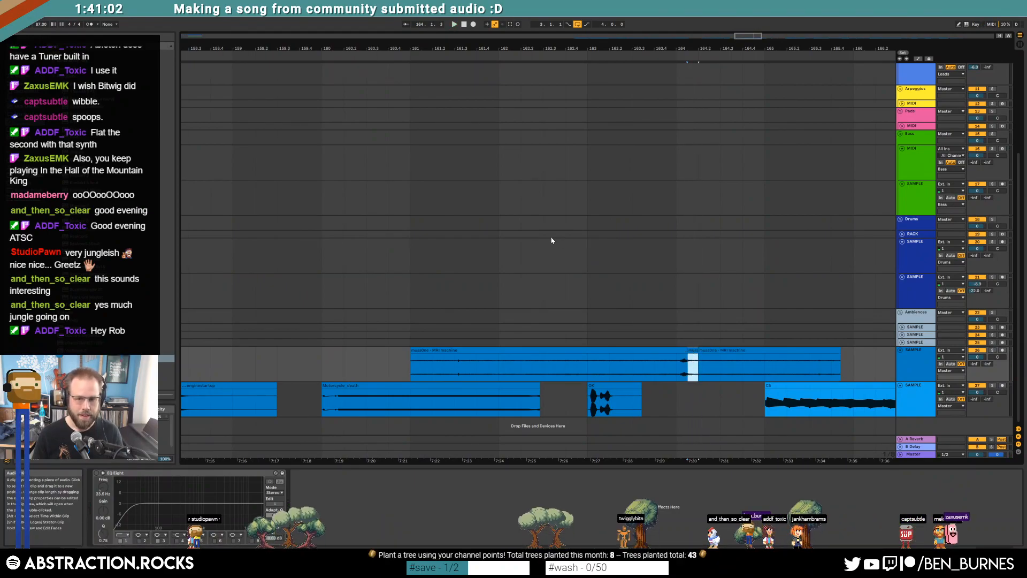
Step: Paste the MRI machine slice onto the kick sample track around 7.3, open its waveform, and audition it
{"action": "left_click", "coordinate": [197, 37]}
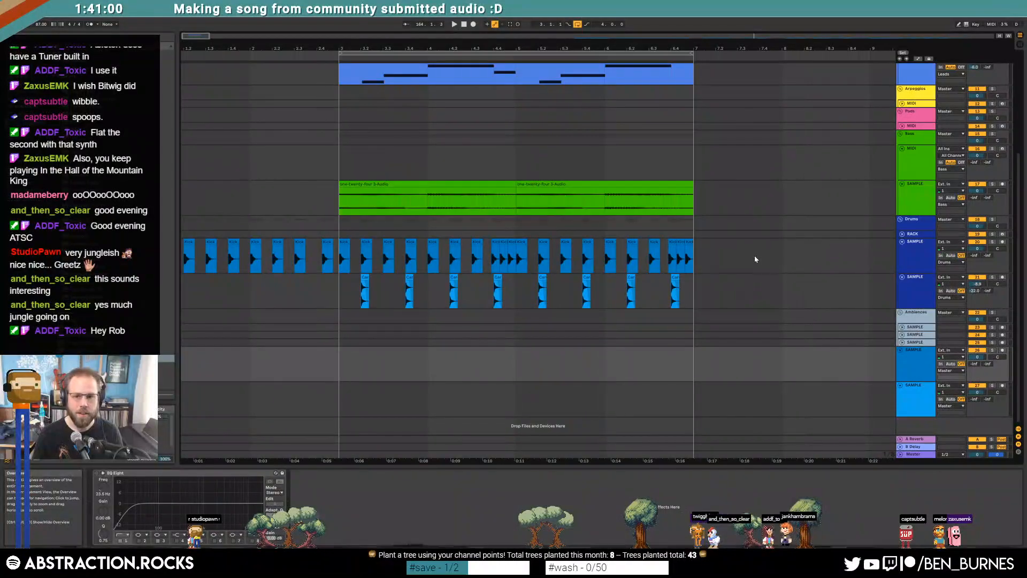
{"action": "left_click", "coordinate": [737, 267]}
{"action": "key", "text": "ctrl+v"}
{"action": "double_click", "coordinate": [741, 262]}
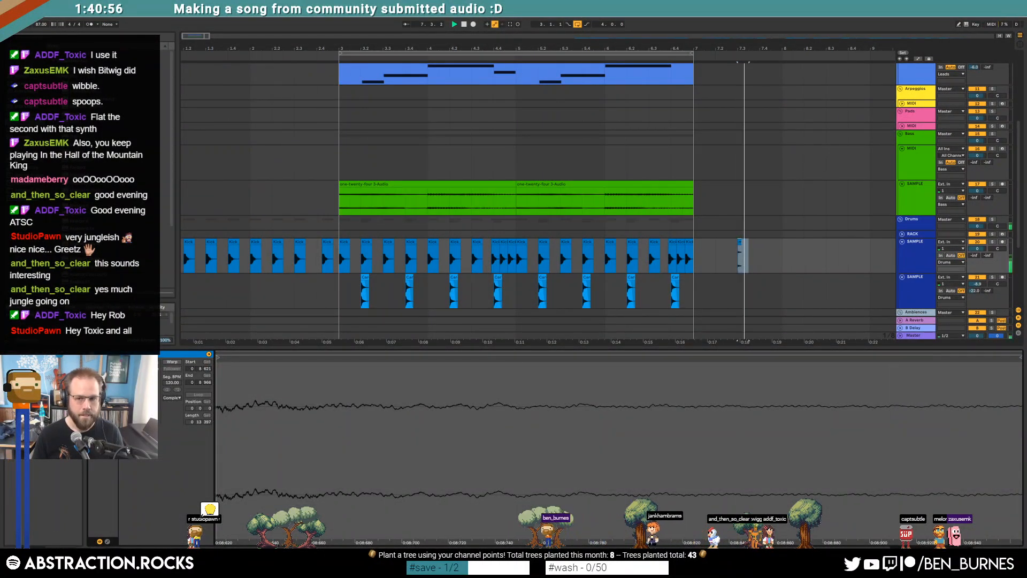
{"action": "key", "text": "space"}
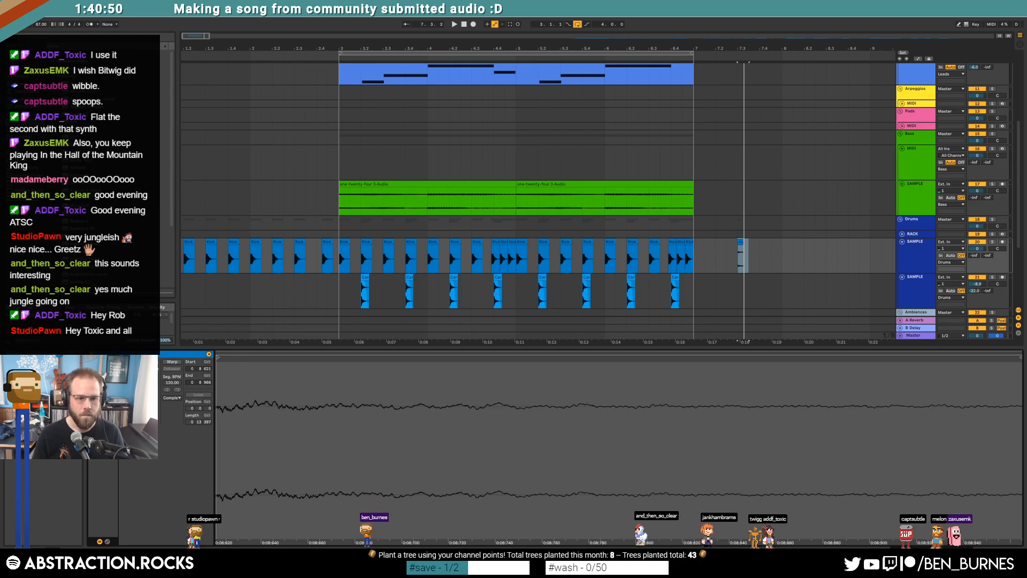
{"action": "key", "text": "space"}
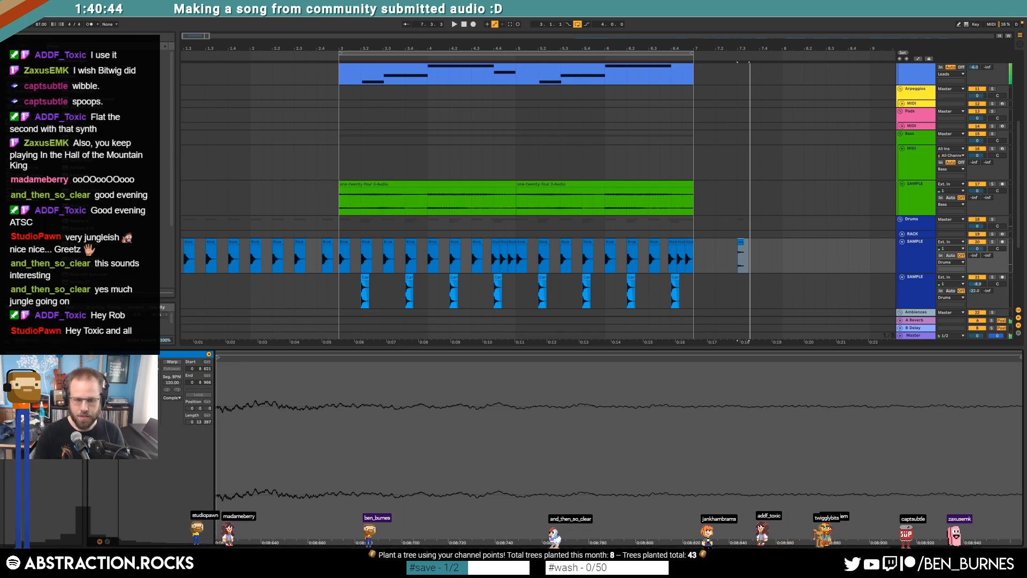
Step: Consolidate a shorter piece of the MRI slice, unfold the RACK track, and load the piece onto Drum Rack pad E1
{"action": "left_click", "coordinate": [740, 242]}
{"action": "key", "text": "ctrl+j"}
{"action": "left_click", "coordinate": [902, 234]}
{"action": "left_click", "coordinate": [916, 234]}
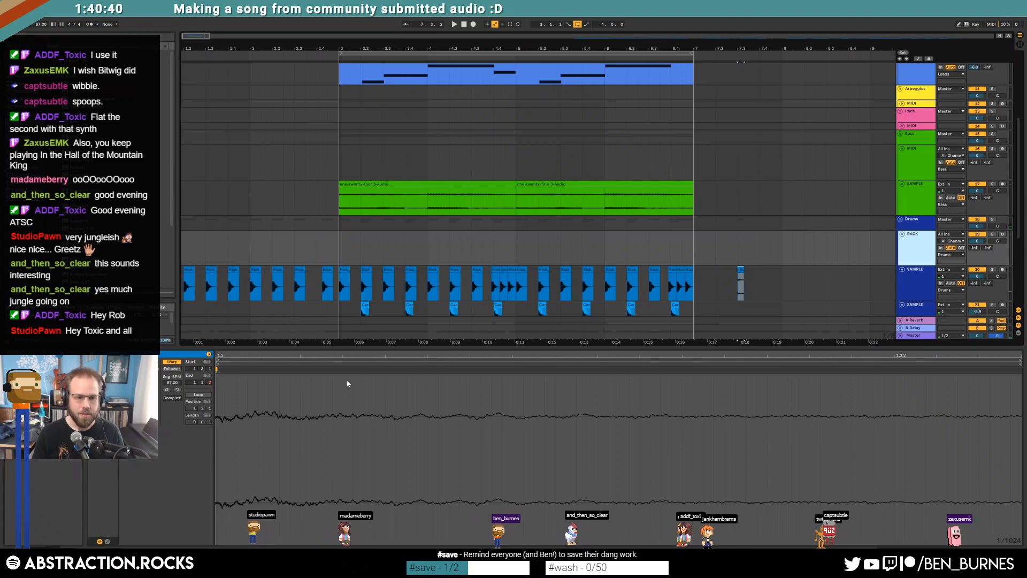
{"action": "key", "text": "shift+Tab"}
{"action": "left_click_drag", "start_coordinate": [740, 270], "coordinate": [140, 520]}
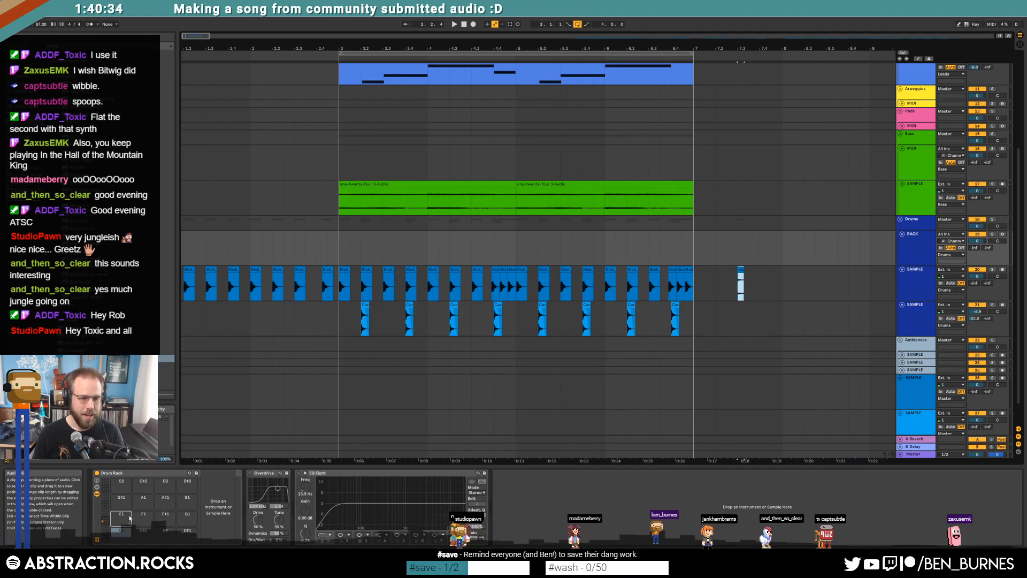
Step: Delete the leftover MRI clip from the kick sample track and place the cursor at bar 3 on the RACK track
{"action": "left_click", "coordinate": [745, 275]}
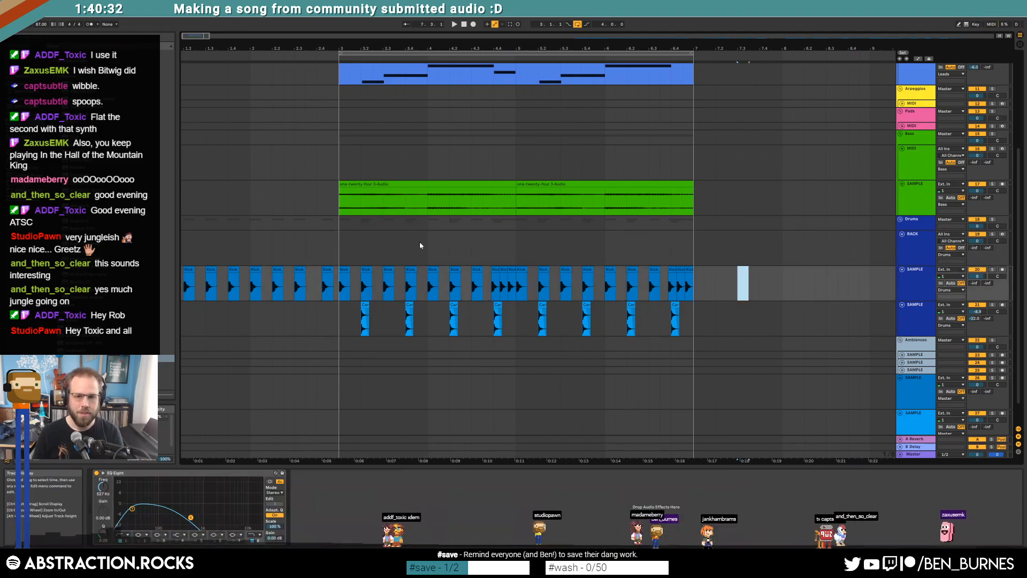
{"action": "key", "text": "Delete"}
{"action": "left_click", "coordinate": [341, 242]}
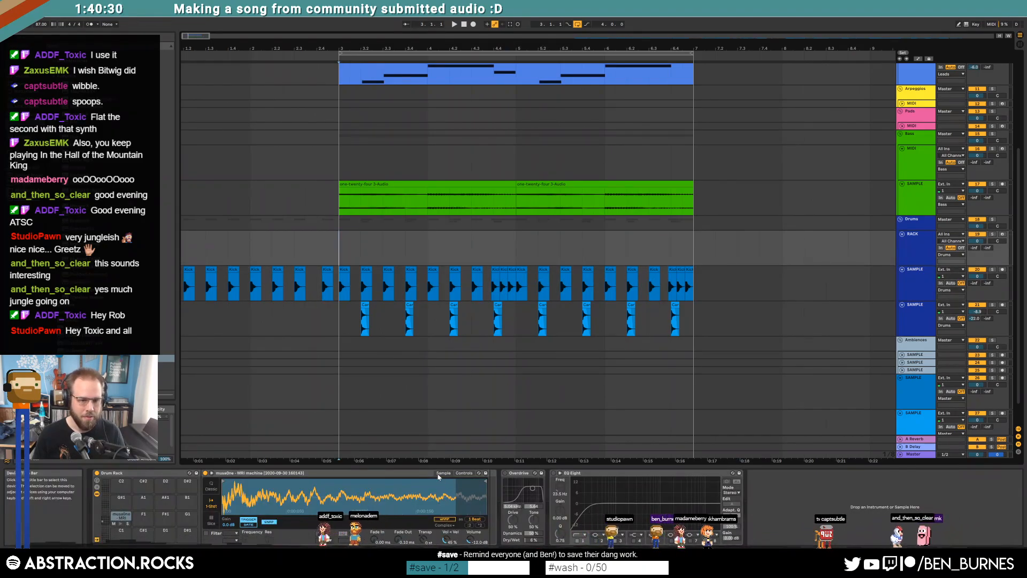
Step: Turn on the filter in the MRI machine sampler and look through its envelope controls
{"action": "left_click", "coordinate": [206, 533]}
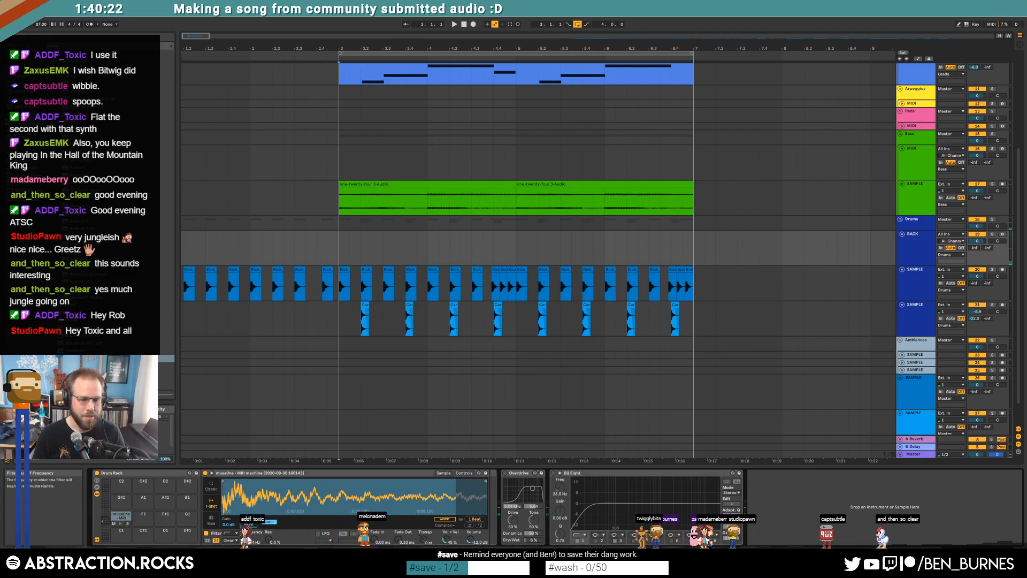
{"action": "left_click", "coordinate": [464, 473]}
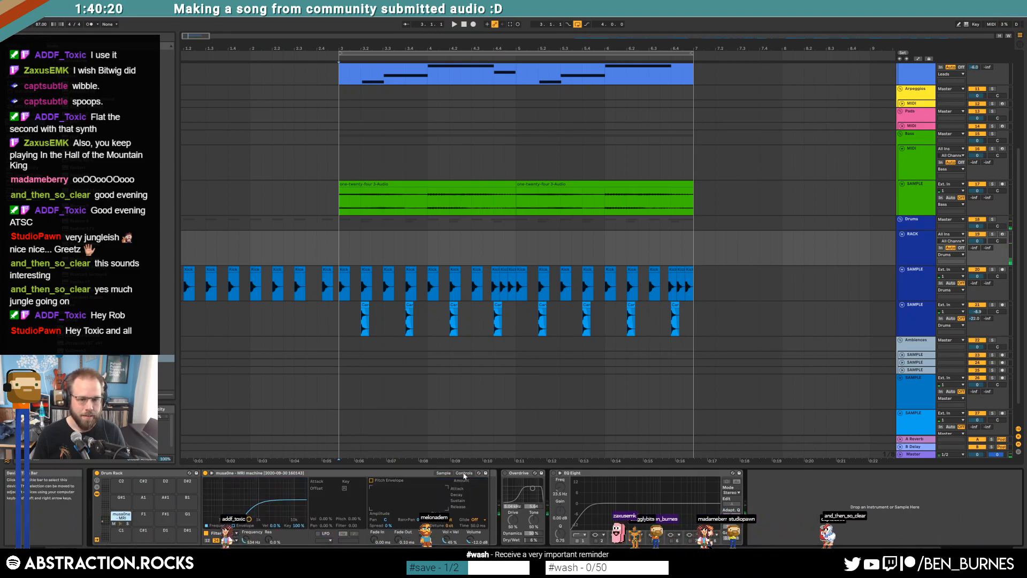
{"action": "left_click", "coordinate": [450, 474]}
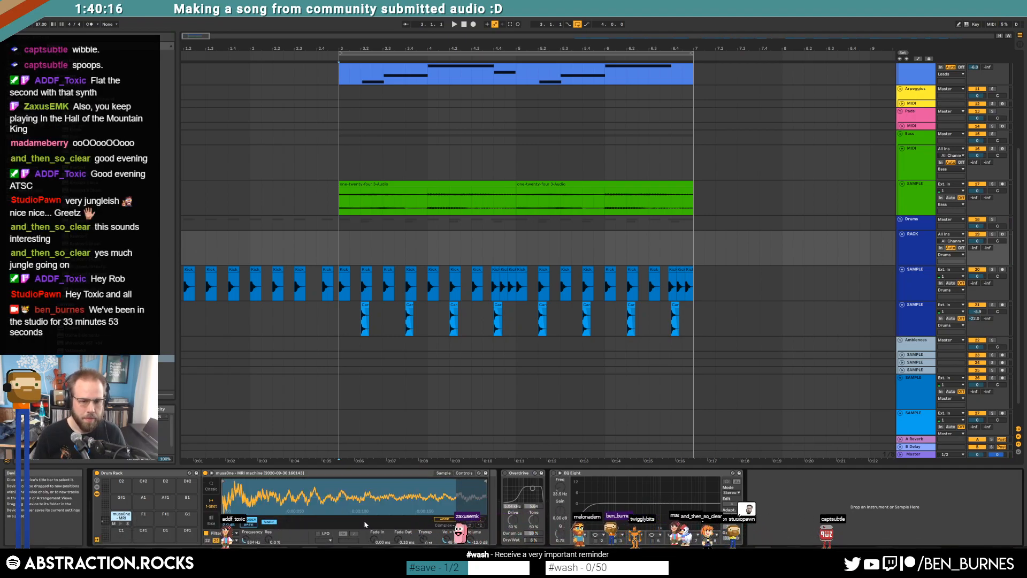
Step: Switch the MRI sampler to Classic mode, lower its amplitude sustain, lengthen the decay, and audition the pad
{"action": "left_click", "coordinate": [210, 486]}
{"action": "left_click_drag", "start_coordinate": [443, 541], "coordinate": [444, 553]}
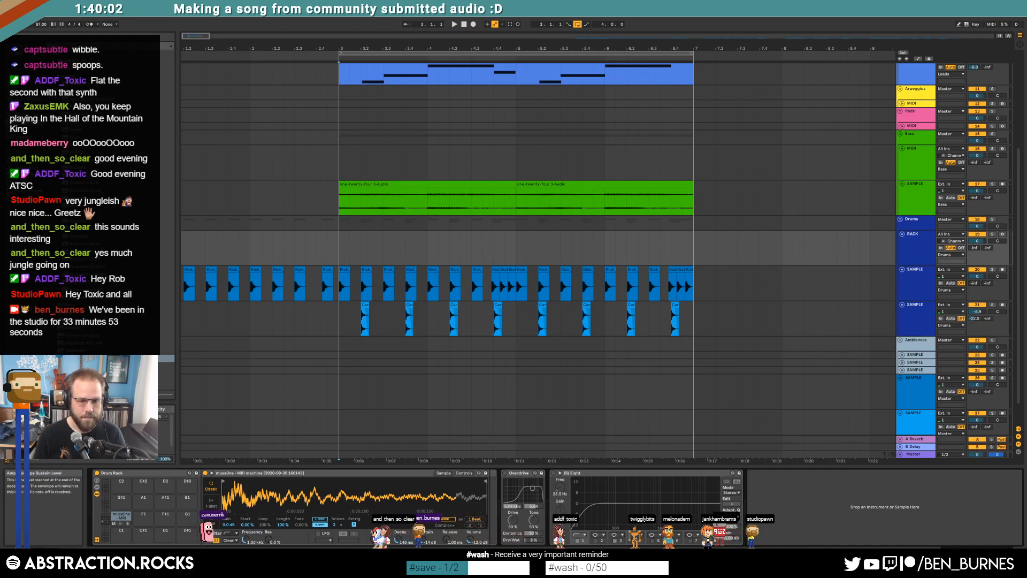
{"action": "left_click", "coordinate": [123, 524]}
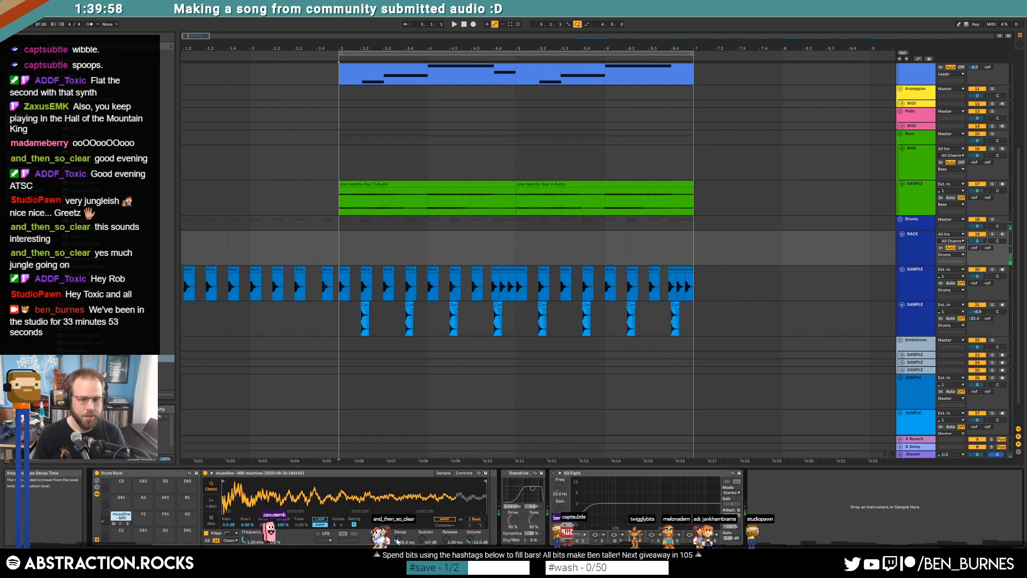
{"action": "left_click_drag", "start_coordinate": [397, 540], "coordinate": [397, 528]}
{"action": "left_click", "coordinate": [122, 524]}
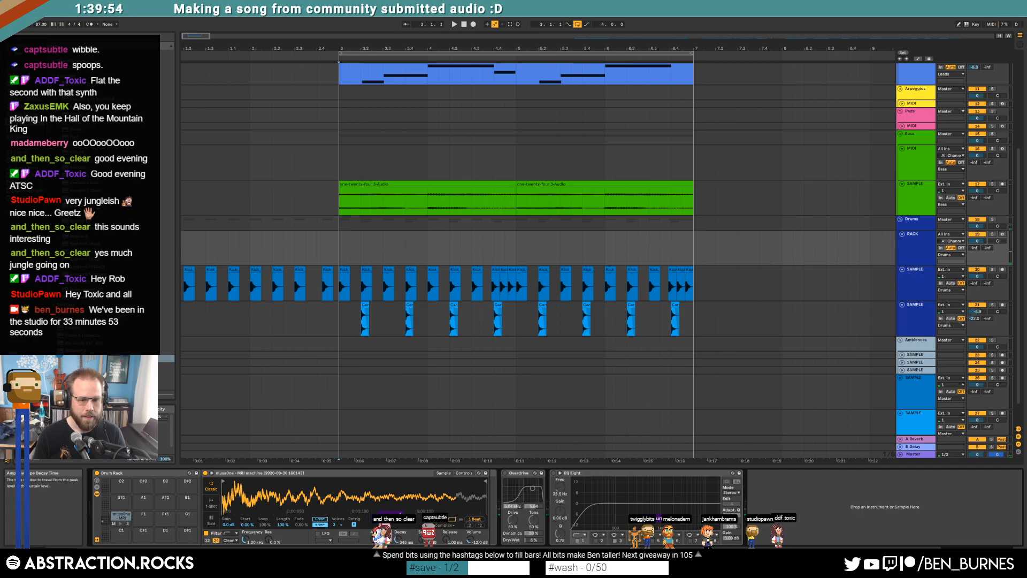
{"action": "left_click", "coordinate": [121, 524]}
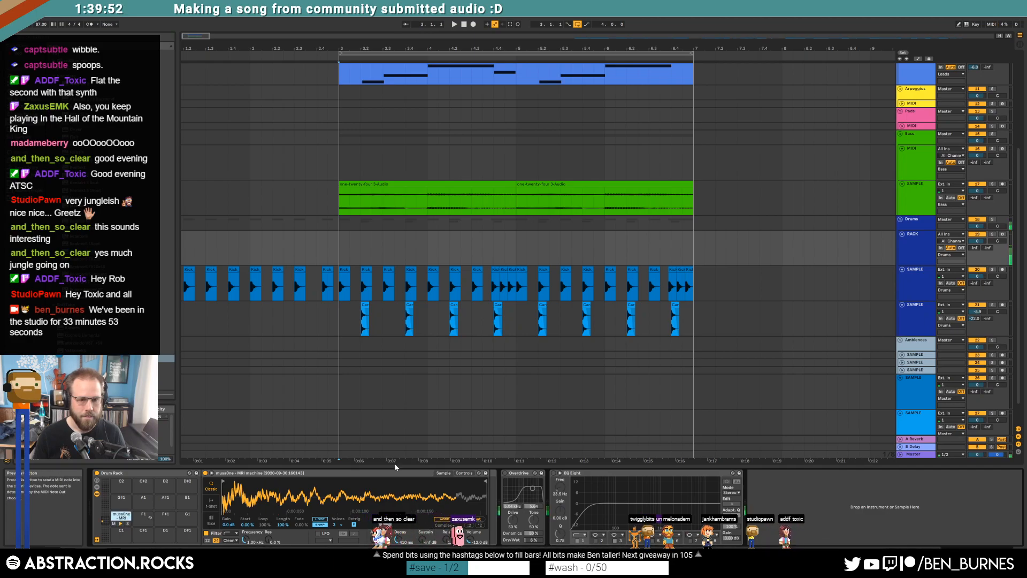
Step: Create a one-bar MIDI clip at bar 3 on the RACK track and add an MRI hit on the second sixteenth
{"action": "left_click_drag", "start_coordinate": [340, 246], "coordinate": [432, 250]}
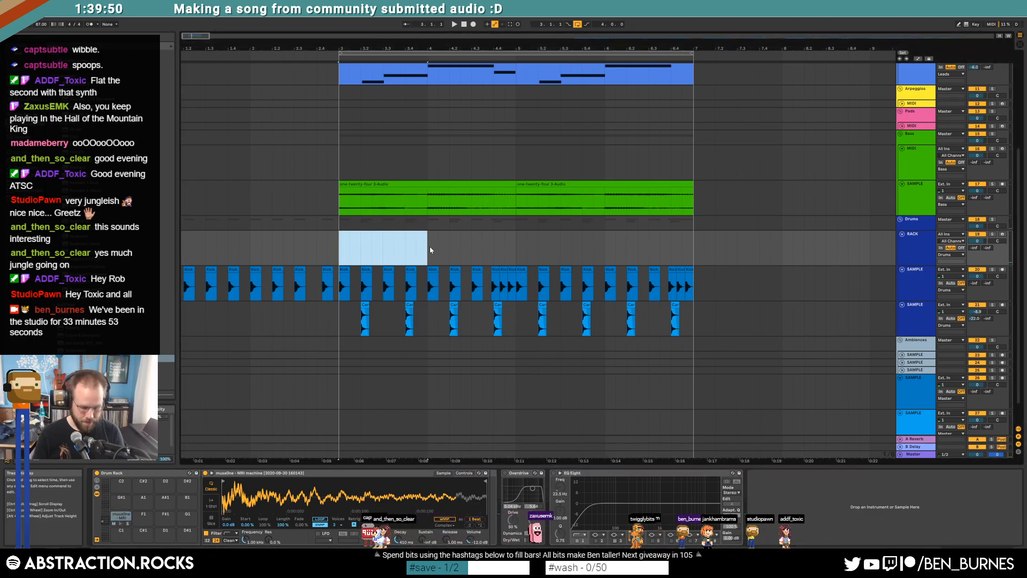
{"action": "key", "text": "ctrl+shift+m"}
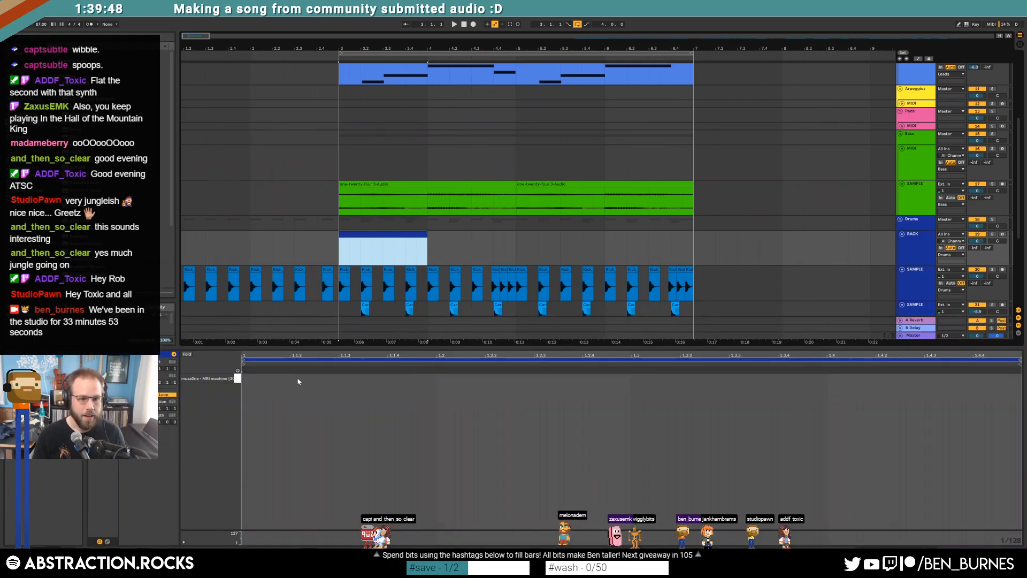
{"action": "left_click", "coordinate": [320, 380]}
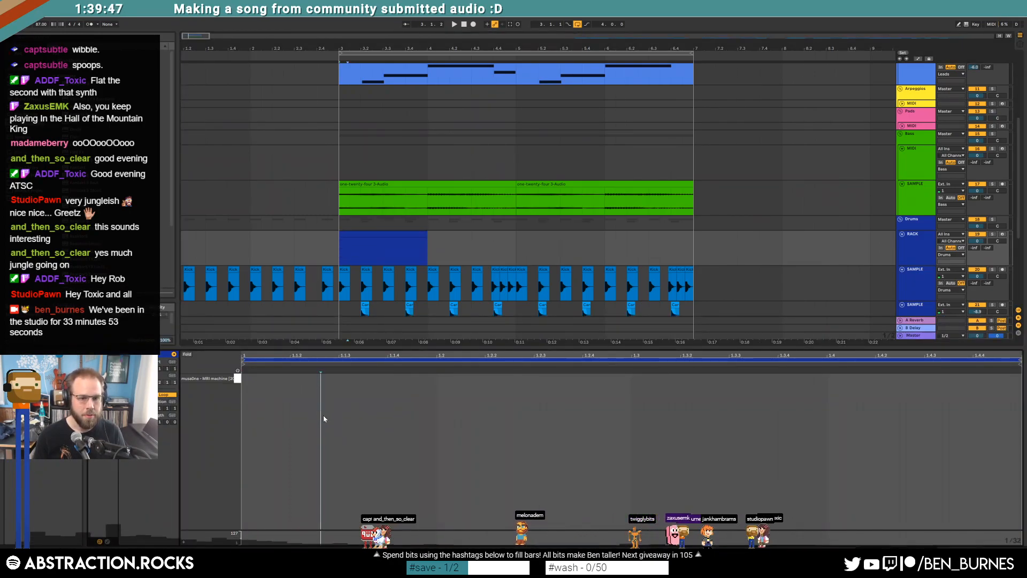
{"action": "double_click", "coordinate": [297, 377]}
{"action": "left_click_drag", "start_coordinate": [338, 379], "coordinate": [207, 372]}
{"action": "key", "text": "ctrl+d"}
{"action": "key", "text": "ctrl+d"}
{"action": "key", "text": "ctrl+z"}
{"action": "key", "text": "ctrl+z"}
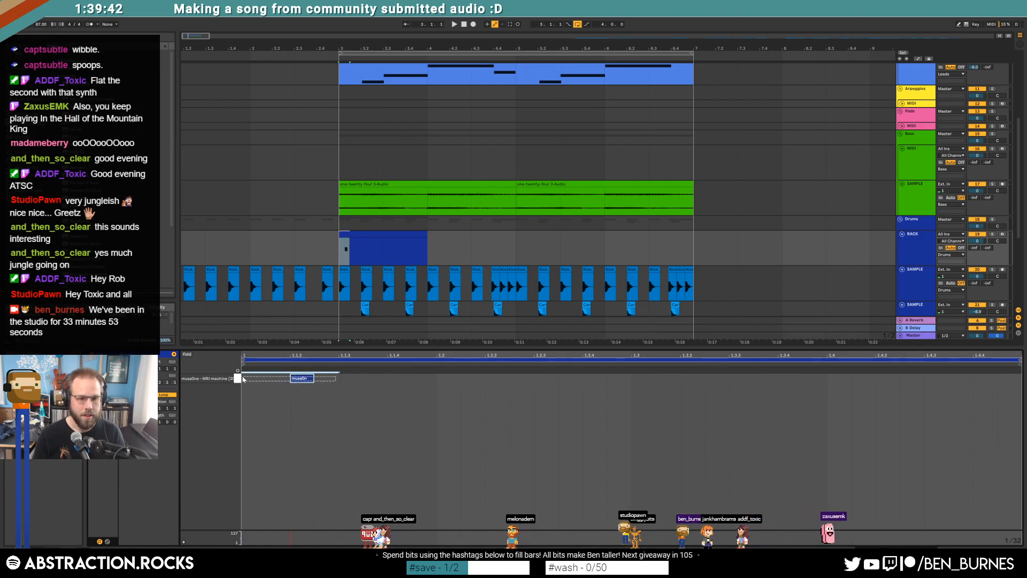
{"action": "key", "text": "ctrl+d"}
{"action": "key", "text": "ctrl+d"}
{"action": "key", "text": "ctrl+z"}
{"action": "key", "text": "ctrl+z"}
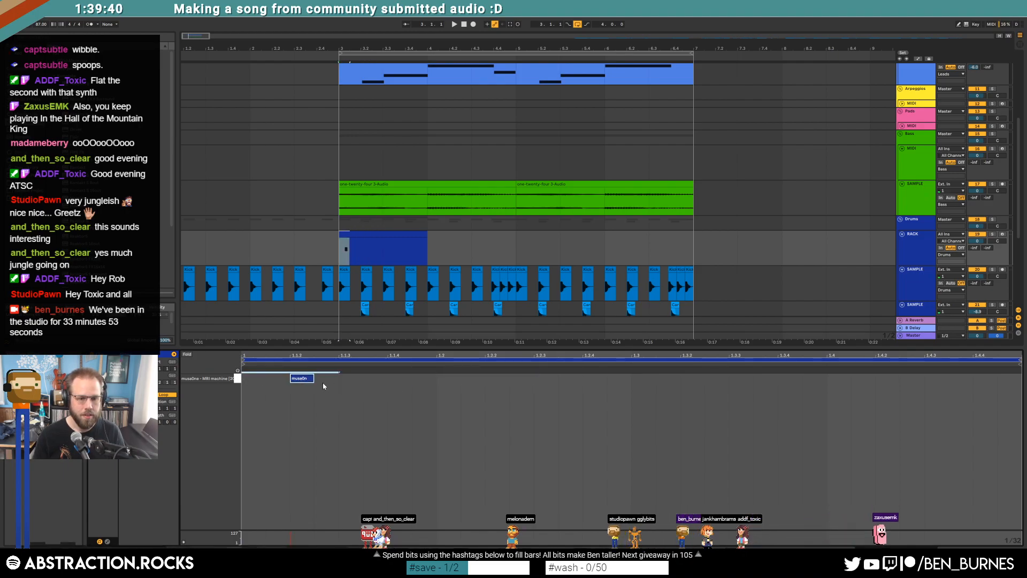
Step: Duplicate the MRI hit onto the third and fourth sixteenths, and repeat the three-hit group on every beat of the bar
{"action": "left_click", "coordinate": [299, 381]}
{"action": "key", "text": "ctrl+d"}
{"action": "key", "text": "ctrl+d"}
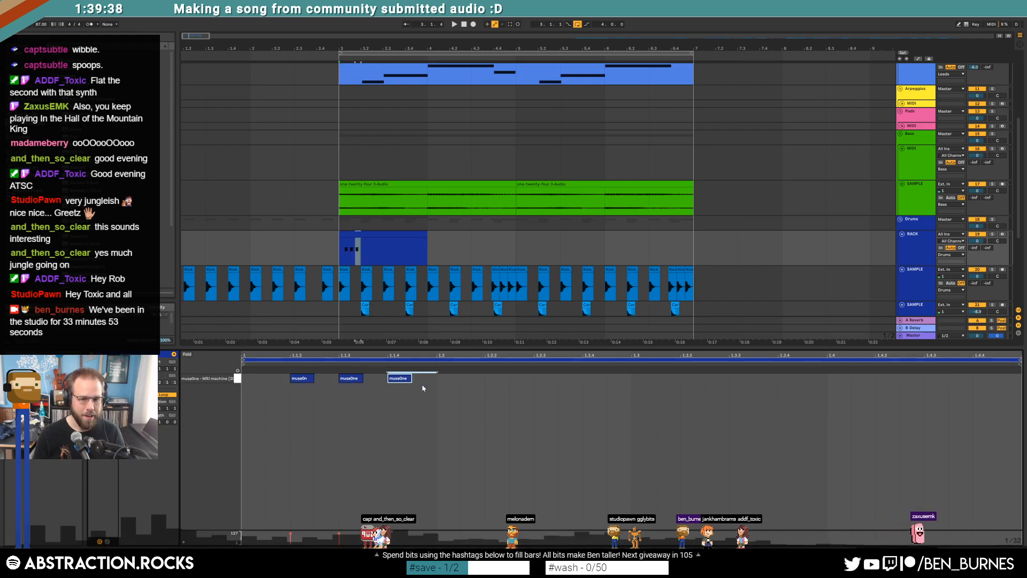
{"action": "left_click_drag", "start_coordinate": [434, 377], "coordinate": [251, 375]}
{"action": "key", "text": "ctrl+d"}
{"action": "key", "text": "ctrl+d"}
{"action": "key", "text": "ctrl+d"}
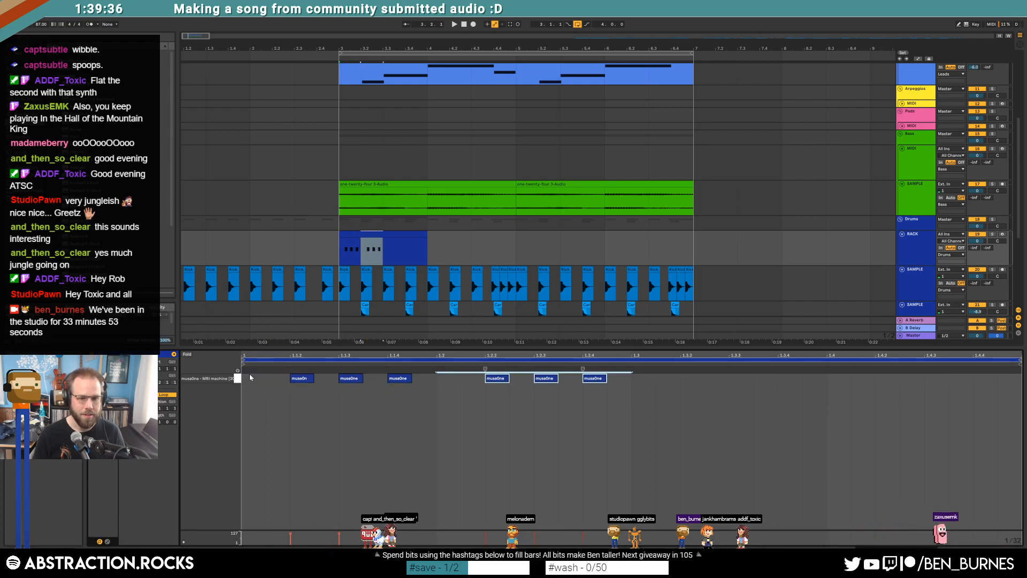
Step: Extend the one-bar MRI clip on the RACK track to bar 7 and play the section
{"action": "left_click_drag", "start_coordinate": [424, 234], "coordinate": [693, 235]}
{"action": "key", "text": "space"}
{"action": "key", "text": "shift+Tab"}
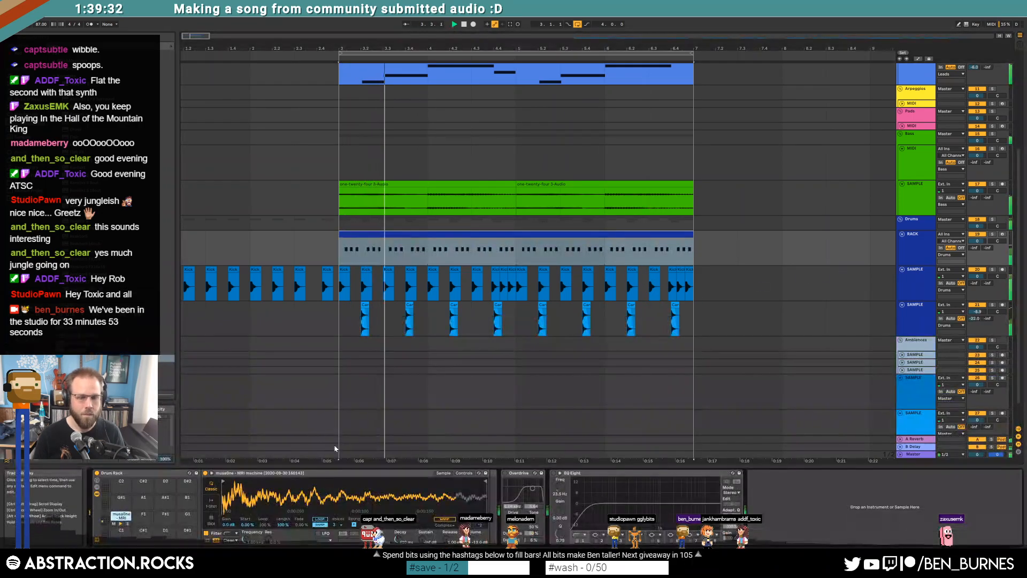
Step: Turn bars 3 to 5 of the RACK pattern into a two-bar clip and repeat it up to bar 7
{"action": "double_click", "coordinate": [440, 234]}
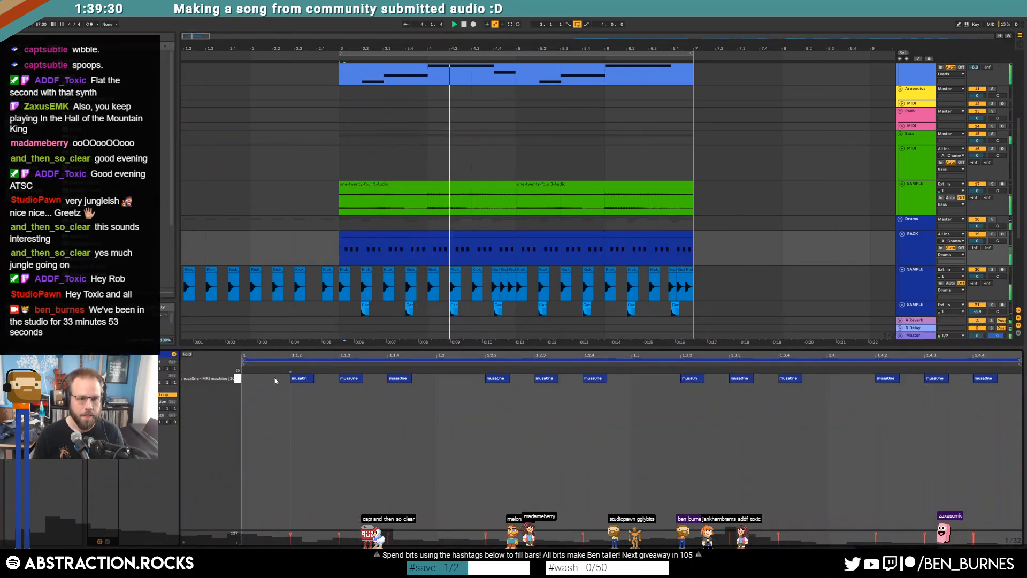
{"action": "key", "text": "ctrl+a"}
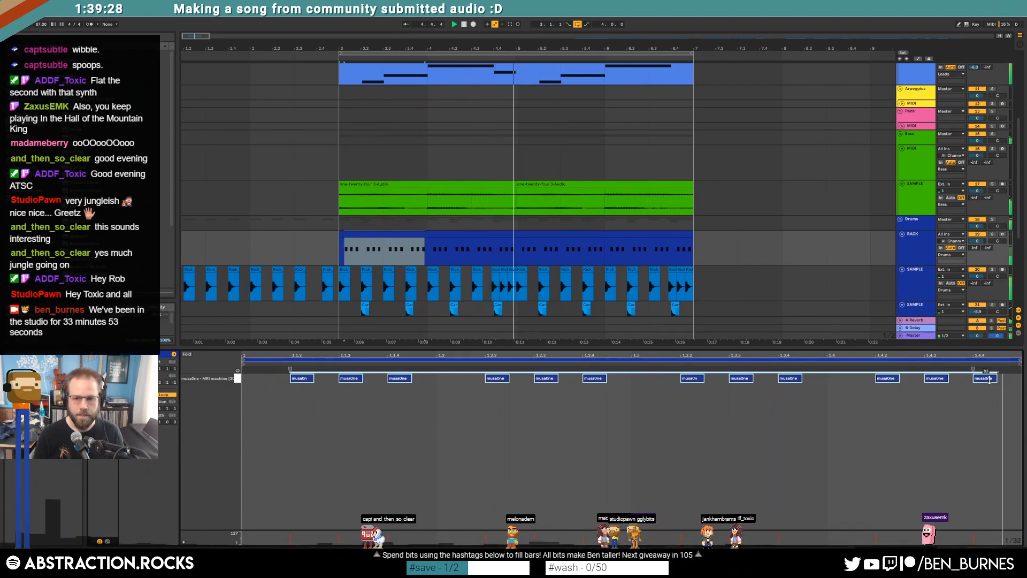
{"action": "left_click", "coordinate": [517, 250]}
{"action": "left_click", "coordinate": [339, 252], "text": "shift"}
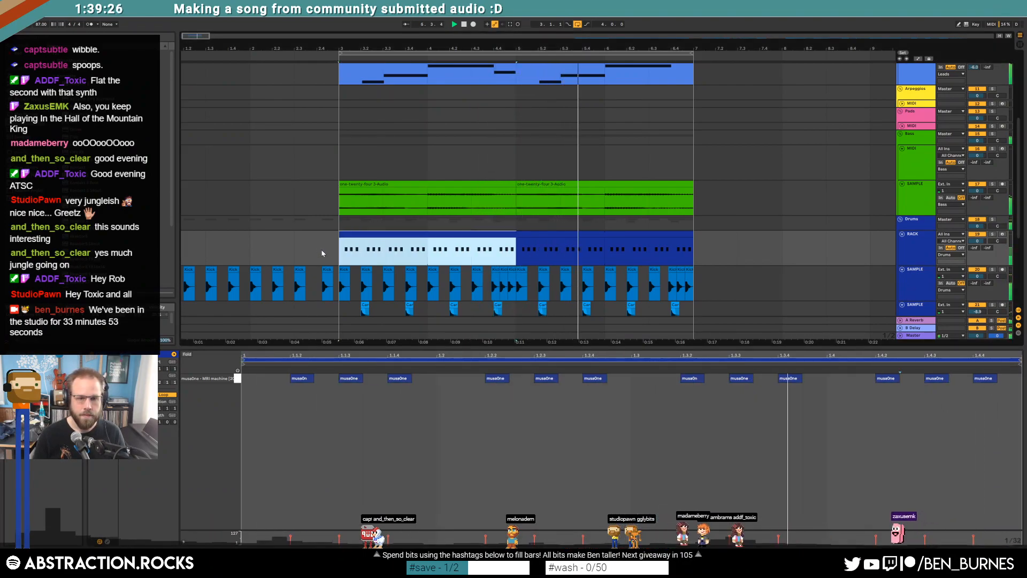
{"action": "left_click", "coordinate": [165, 396]}
{"action": "left_click", "coordinate": [533, 235], "text": "shift"}
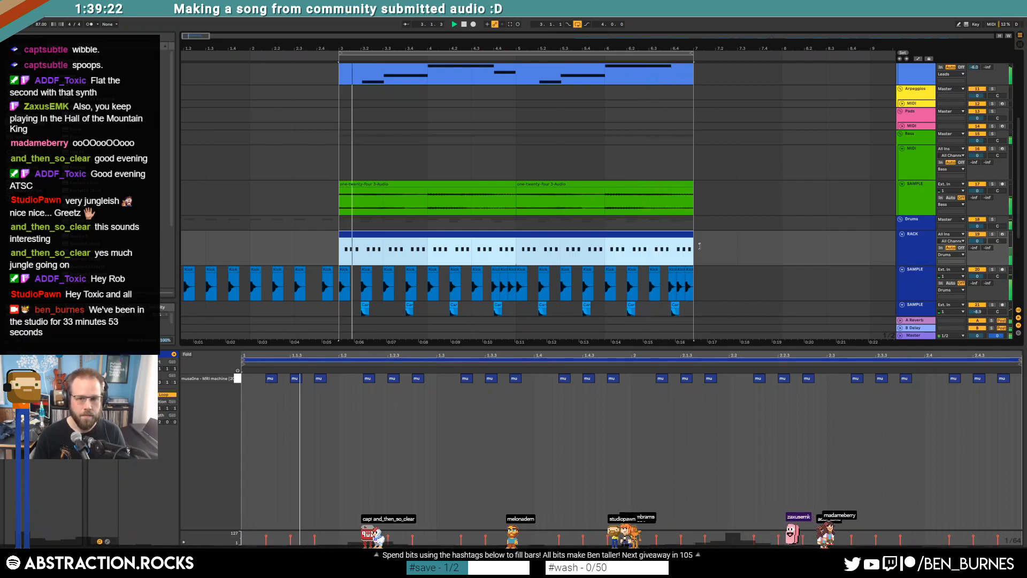
Step: In the clip's second bar, move beat 3's last hit onto beat 4 and delete the second- and fourth-sixteenth hits of beat 4
{"action": "left_click", "coordinate": [900, 420]}
{"action": "mouse_move", "coordinate": [939, 356]}
{"action": "left_mouse_down"}
{"action": "mouse_move", "coordinate": [927, 369]}
{"action": "mouse_move", "coordinate": [867, 376]}
{"action": "left_mouse_up"}
{"action": "left_click_drag", "start_coordinate": [778, 381], "coordinate": [830, 381]}
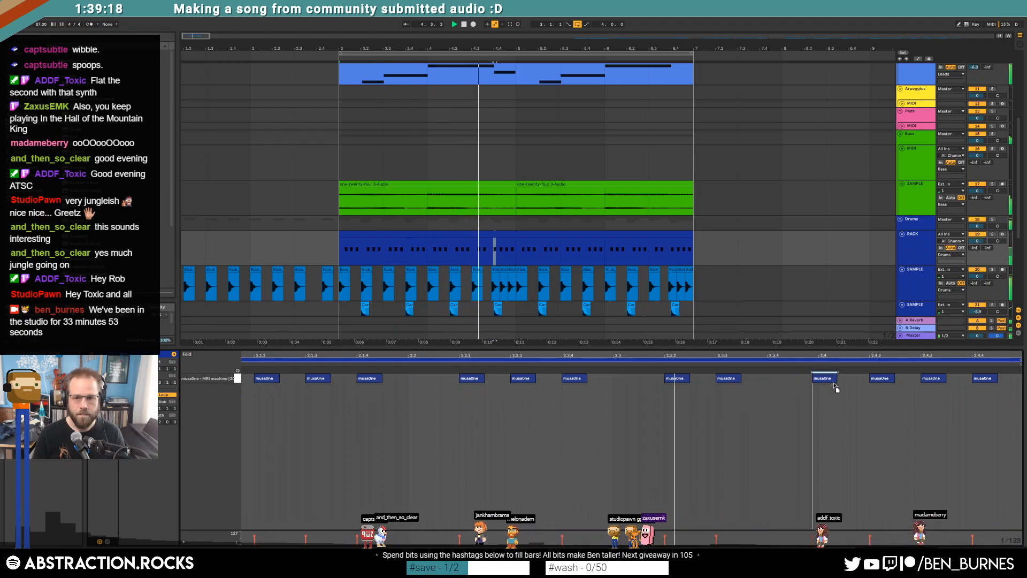
{"action": "left_click", "coordinate": [878, 381]}
{"action": "key", "text": "Delete"}
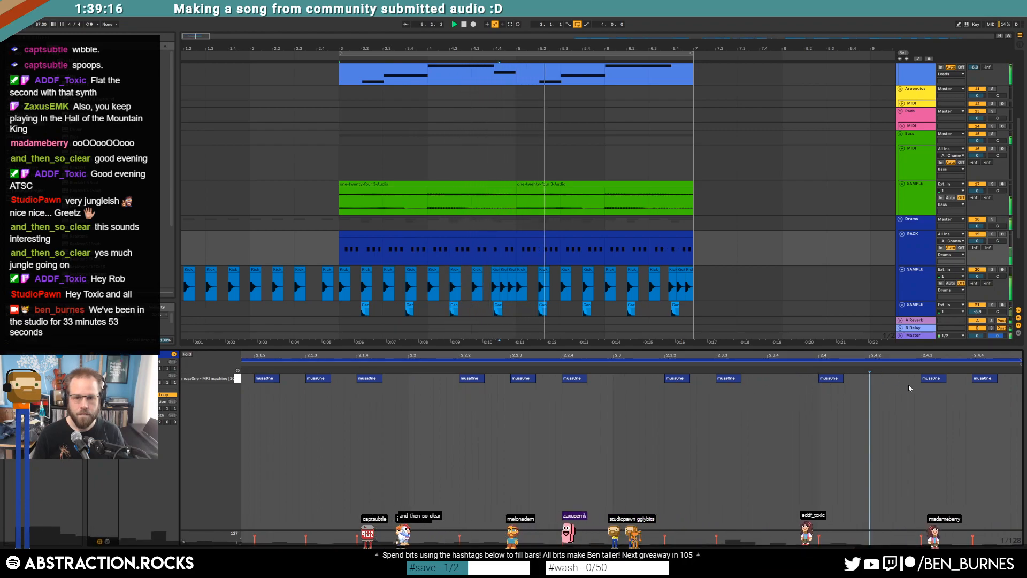
{"action": "left_click", "coordinate": [983, 380]}
{"action": "key", "text": "Delete"}
{"action": "key", "text": "shift+Tab"}
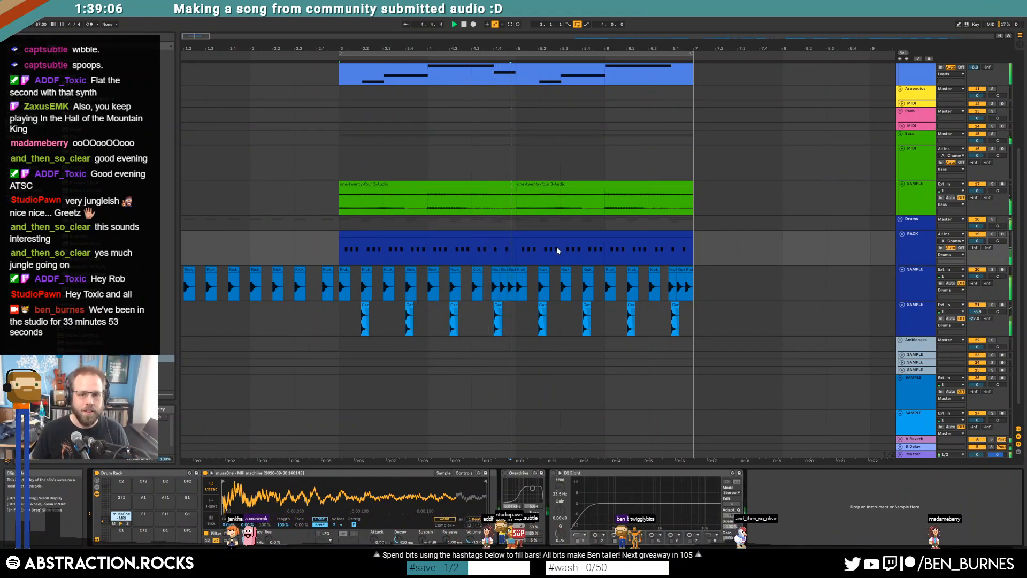
Step: Recheck the MRI pattern's notes, and play the four-bar section while reviewing the drum and lead tracks together
{"action": "double_click", "coordinate": [496, 235]}
{"action": "left_click", "coordinate": [920, 433]}
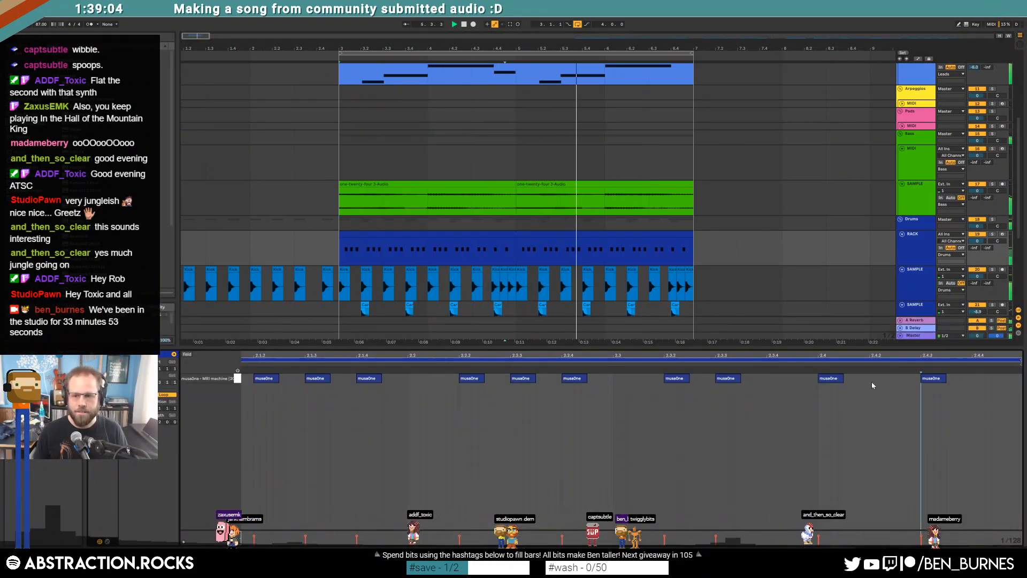
{"action": "key", "text": "shift+Tab"}
{"action": "key", "text": "space"}
{"action": "left_click", "coordinate": [363, 305]}
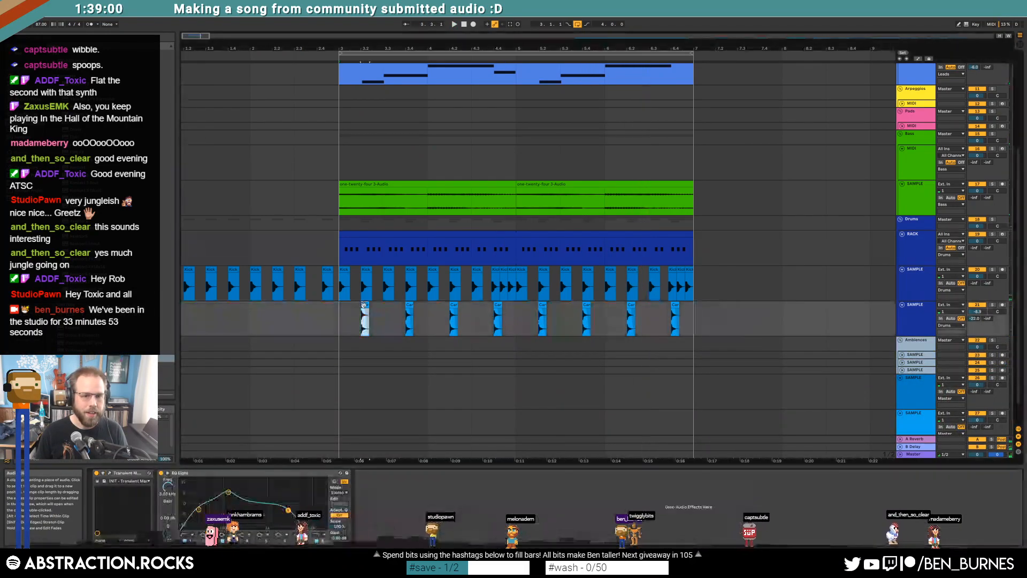
{"action": "left_click_drag", "start_coordinate": [186, 39], "coordinate": [193, 36]}
{"action": "scroll", "coordinate": [291, 145], "scroll_direction": "up", "scroll_amount": 5}
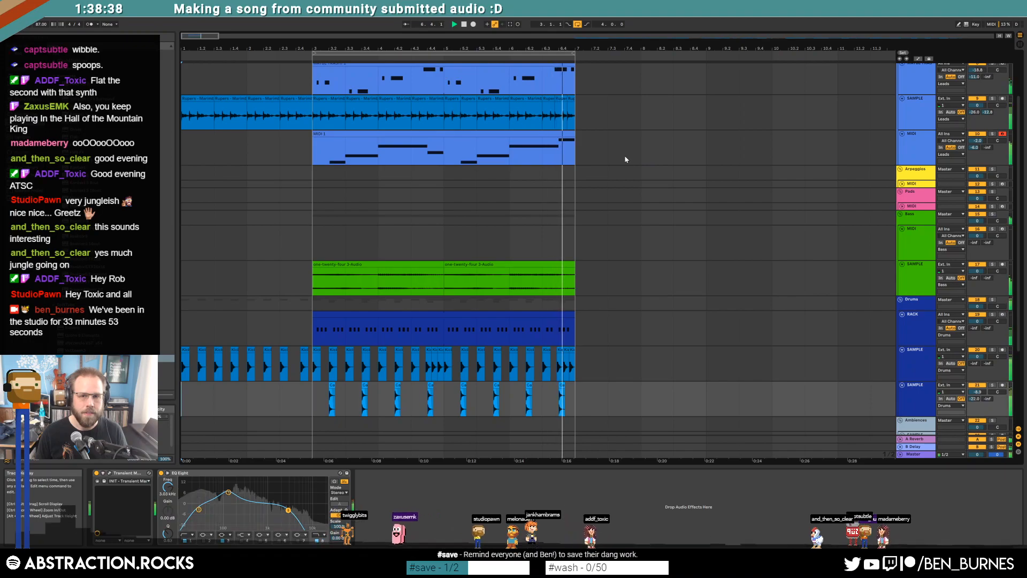
{"action": "scroll", "coordinate": [433, 127], "scroll_direction": "up", "scroll_amount": 2}
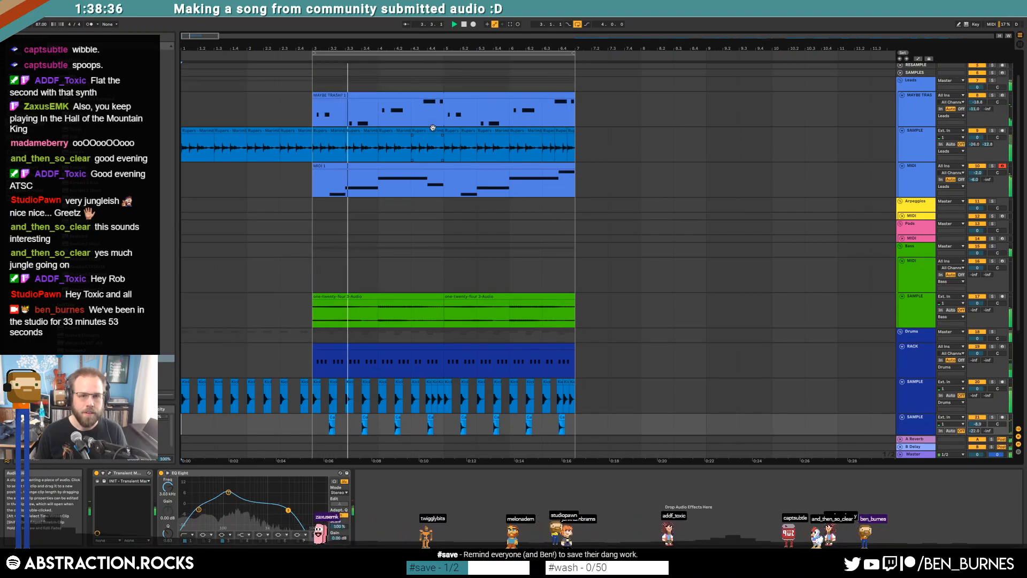
Step: Lower the volume of the MAYBE TRASH lead track to about -24.4 dB and resume playback of the loop
{"action": "scroll", "coordinate": [433, 128], "scroll_direction": "up", "scroll_amount": 1}
{"action": "left_click", "coordinate": [562, 112]}
{"action": "key", "text": "space"}
{"action": "left_click_drag", "start_coordinate": [978, 118], "coordinate": [977, 128]}
{"action": "key", "text": "space"}
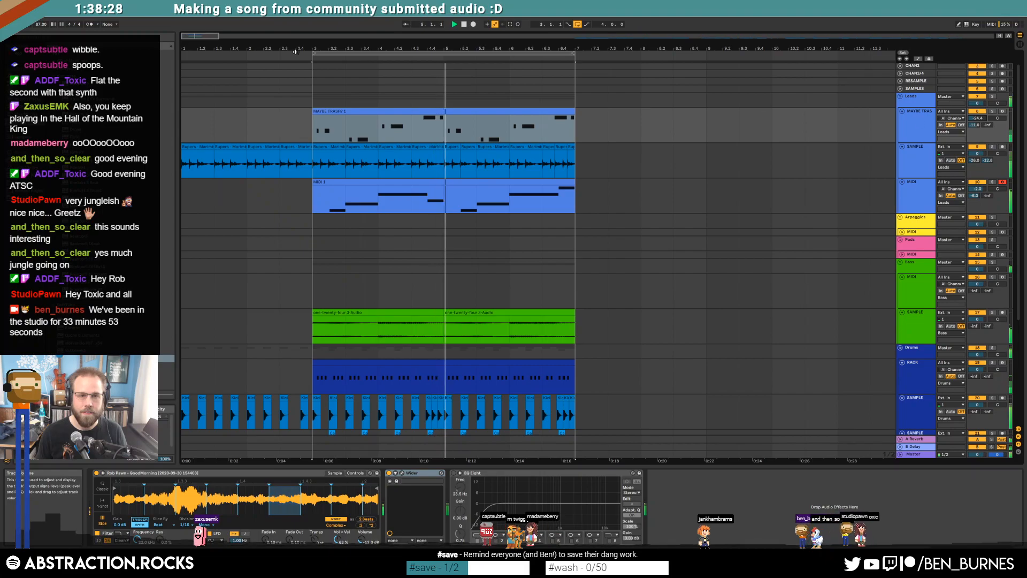
Step: Stop playback and solo the upper blue SAMPLE track beneath the Ambiences group, which holds the submitted clips beyond bar 115
{"action": "left_click_drag", "start_coordinate": [302, 49], "coordinate": [302, 20]}
{"action": "scroll", "coordinate": [385, 241], "scroll_direction": "down", "scroll_amount": 3}
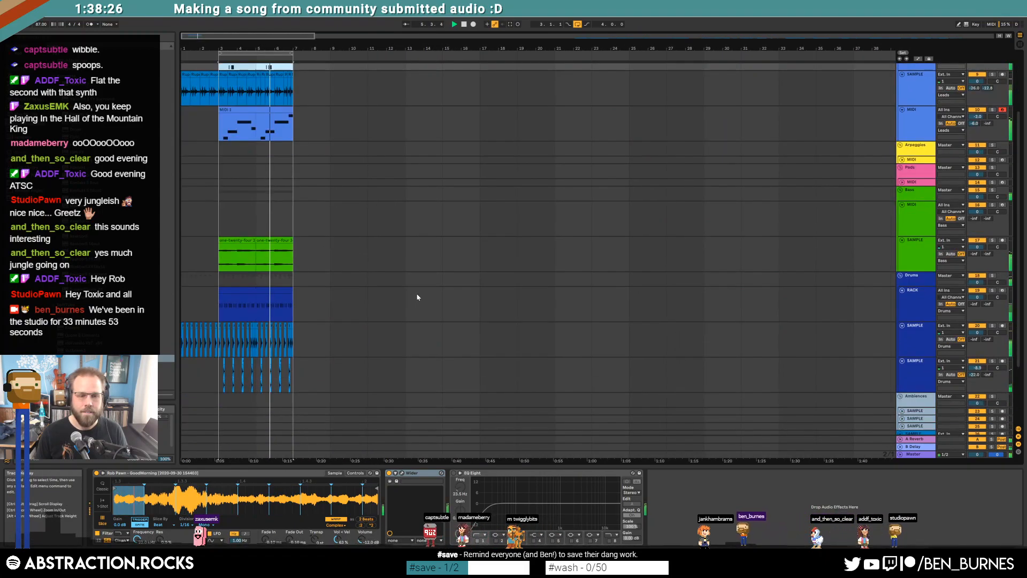
{"action": "scroll", "coordinate": [416, 295], "scroll_direction": "down", "scroll_amount": 3}
{"action": "key", "text": "space"}
{"action": "left_click_drag", "start_coordinate": [640, 40], "coordinate": [639, 27]}
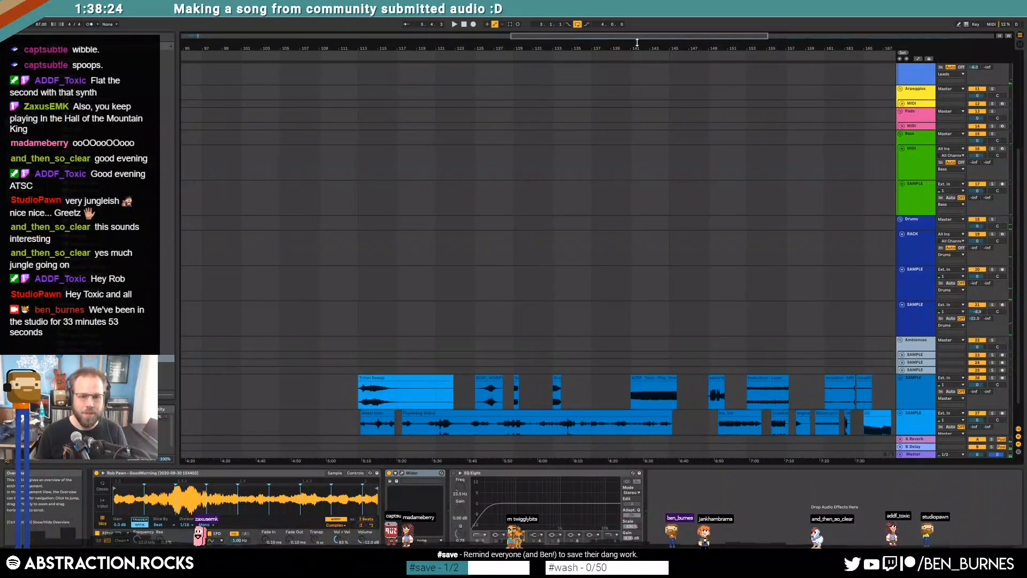
{"action": "left_click", "coordinate": [992, 378]}
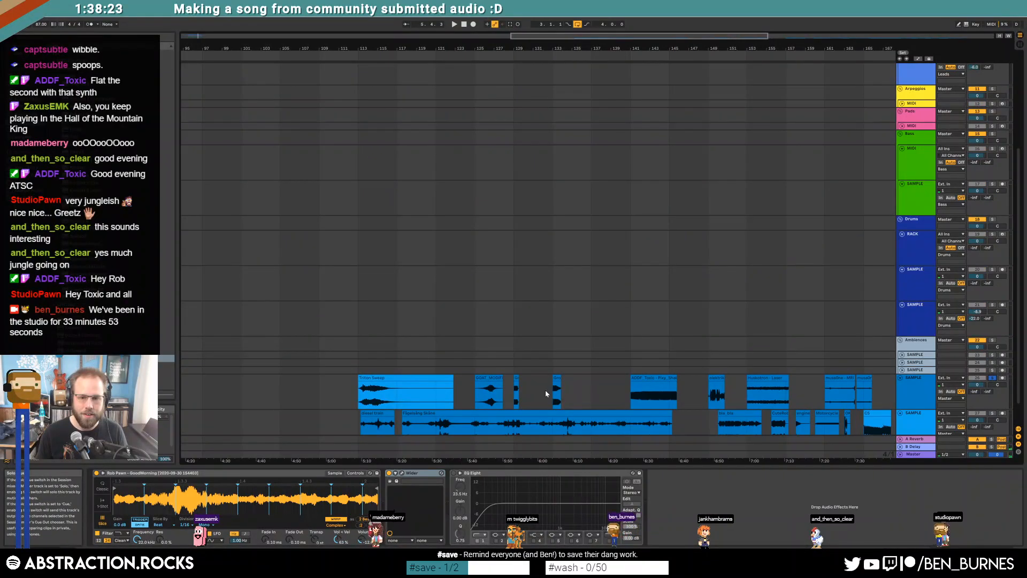
Step: Audition several submitted clips between bars 125 and 142 on the soloed SAMPLE track
{"action": "left_click", "coordinate": [486, 391]}
{"action": "key", "text": "space"}
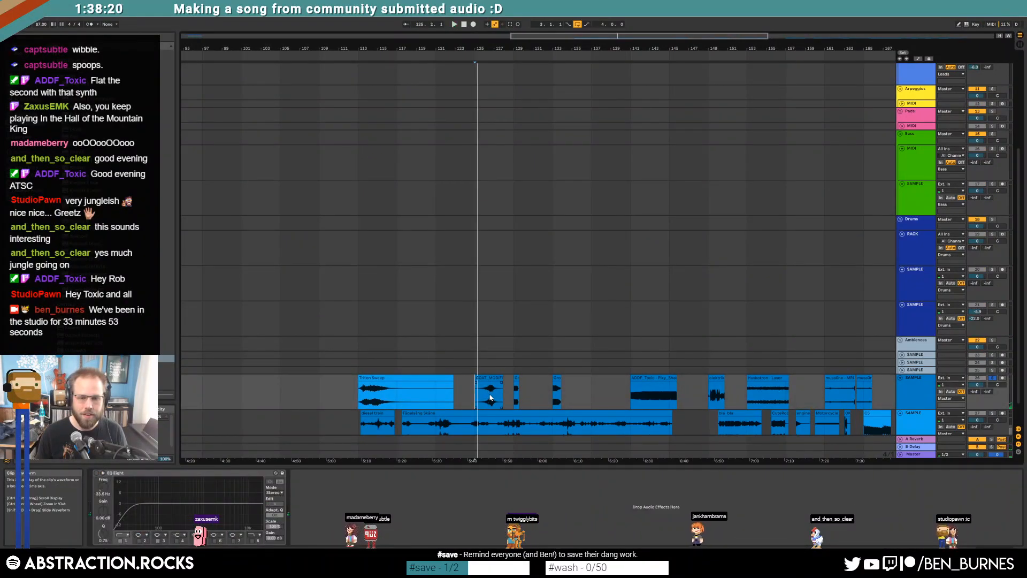
{"action": "left_click", "coordinate": [489, 397]}
{"action": "key", "text": "space"}
{"action": "key", "text": "space"}
{"action": "left_click", "coordinate": [557, 393]}
{"action": "key", "text": "space"}
{"action": "key", "text": "space"}
{"action": "left_click", "coordinate": [643, 393]}
{"action": "key", "text": "space"}
{"action": "key", "text": "space"}
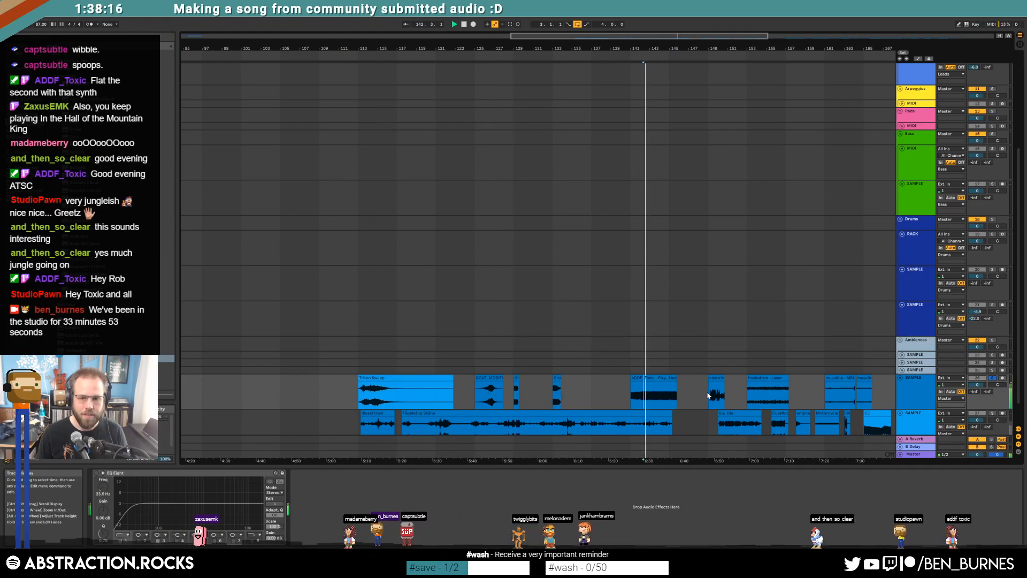
Step: Copy the shaker clip at bar 141 onto a new audio track beneath the last Drums SAMPLE track, starting at bar 7
{"action": "left_click", "coordinate": [653, 375]}
{"action": "key", "text": "space"}
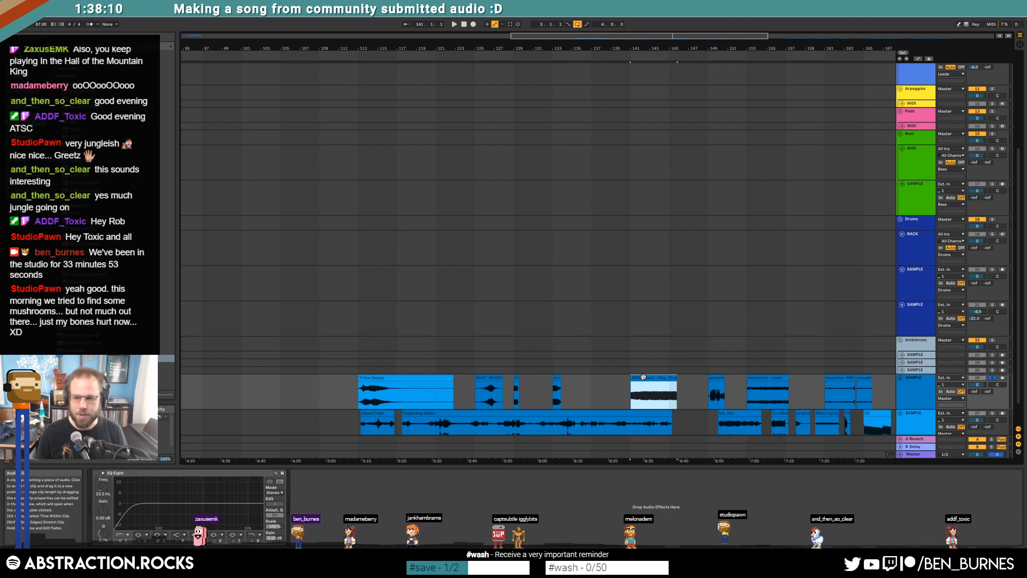
{"action": "left_click_drag", "start_coordinate": [200, 40], "coordinate": [200, 107]}
{"action": "left_click_drag", "start_coordinate": [315, 36], "coordinate": [430, 42]}
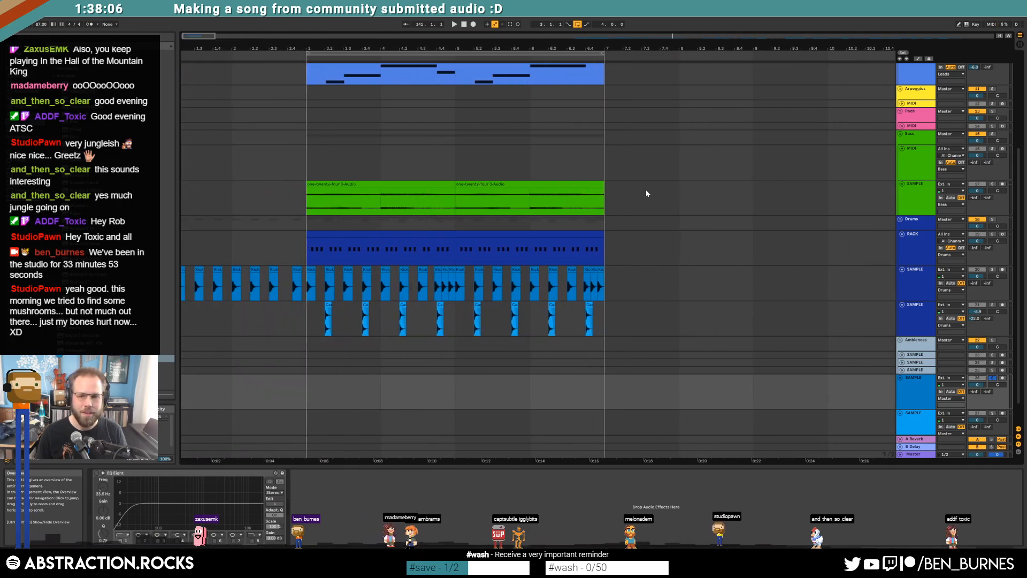
{"action": "left_click", "coordinate": [920, 326]}
{"action": "key", "text": "ctrl+t"}
{"action": "left_click", "coordinate": [623, 339]}
{"action": "key", "text": "ctrl+v"}
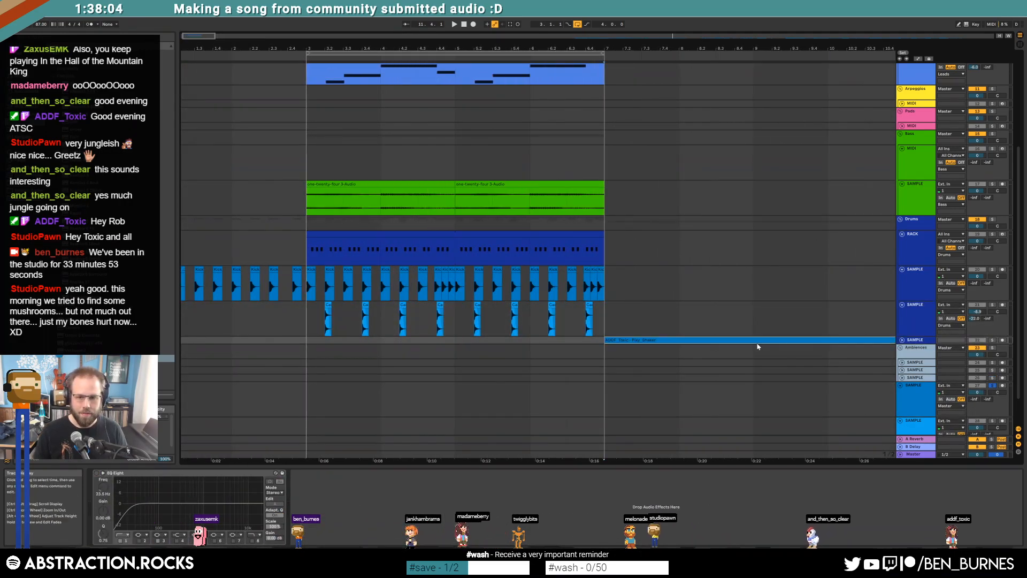
Step: Unfold the new track, cut the shaker clip down to two bars and move it to start at bar 3
{"action": "left_click", "coordinate": [901, 341]}
{"action": "left_click_drag", "start_coordinate": [760, 362], "coordinate": [829, 351]}
{"action": "key", "text": "Delete"}
{"action": "left_click", "coordinate": [853, 339]}
{"action": "key", "text": "Delete"}
{"action": "left_click", "coordinate": [713, 341]}
{"action": "left_click_drag", "start_coordinate": [656, 341], "coordinate": [364, 342]}
Step: Open the shaker clip, move its start marker to the first hit and enable Warp
{"action": "double_click", "coordinate": [364, 342]}
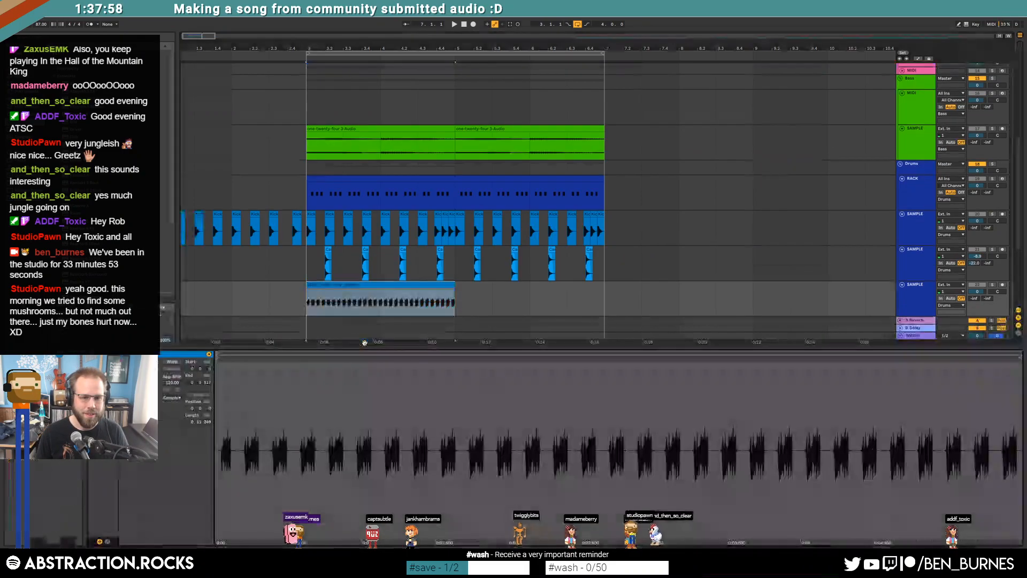
{"action": "left_click_drag", "start_coordinate": [217, 357], "coordinate": [222, 358]}
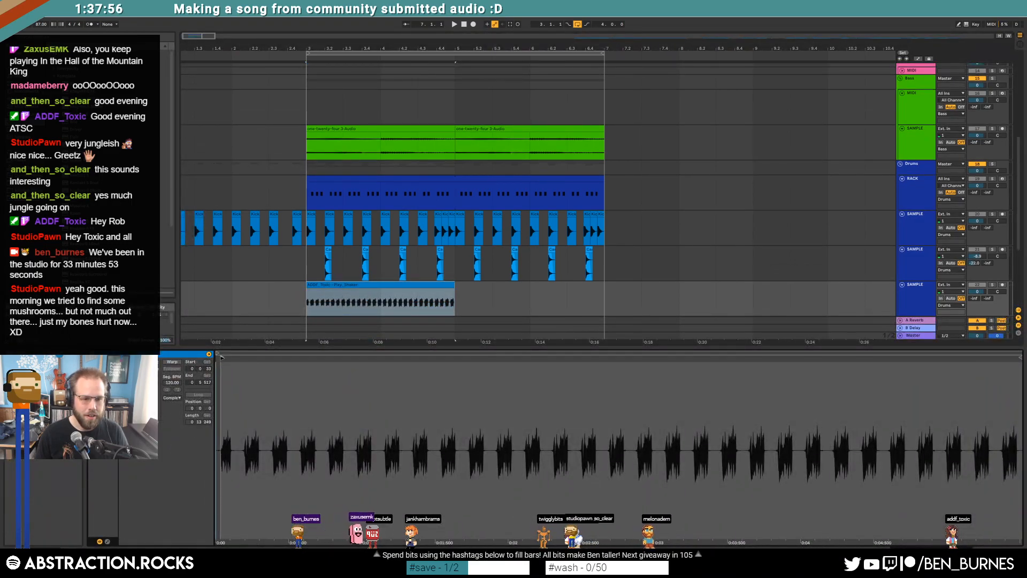
{"action": "left_click", "coordinate": [176, 362]}
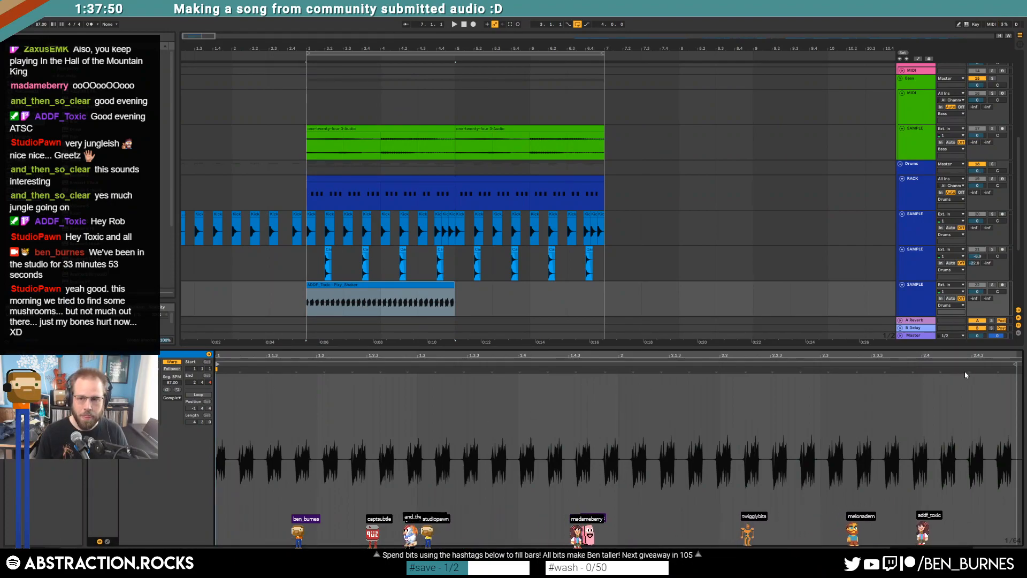
Step: Try to bring the shaker clip into time with a single warp marker at its bar 2, and check it by playback
{"action": "left_click", "coordinate": [998, 370]}
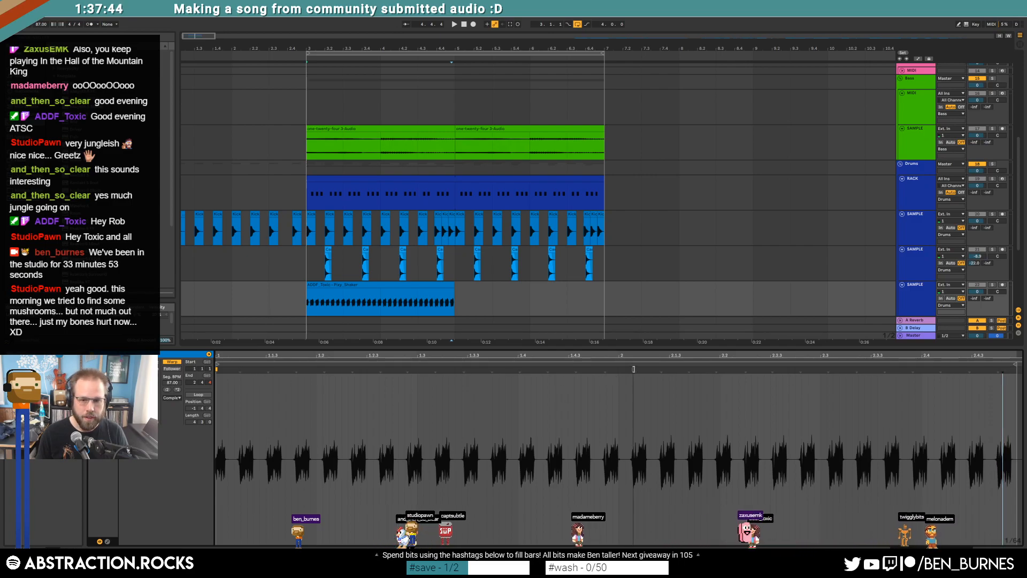
{"action": "left_click_drag", "start_coordinate": [622, 369], "coordinate": [619, 369]}
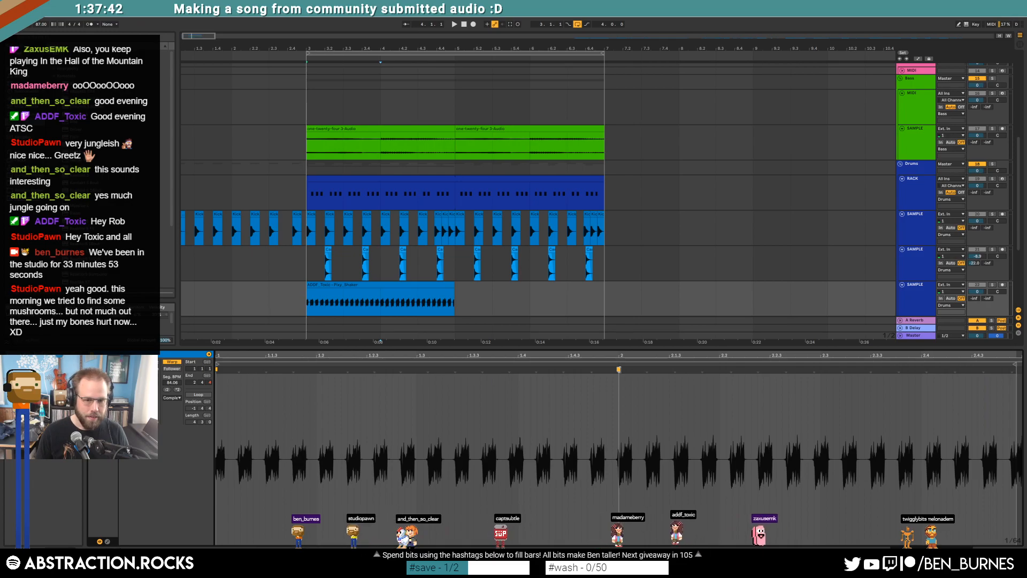
{"action": "key", "text": "space"}
{"action": "left_click", "coordinate": [992, 285]}
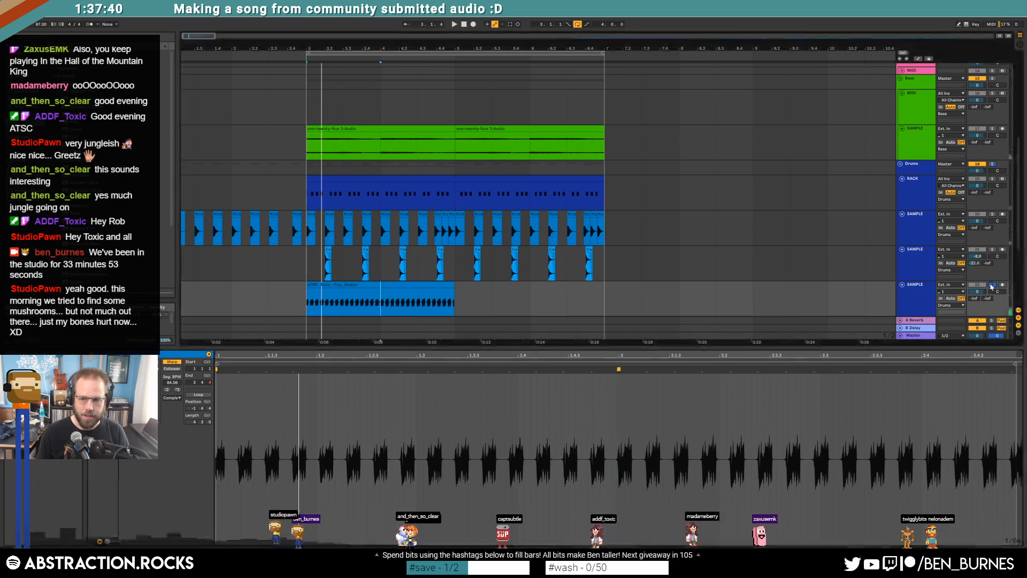
{"action": "key", "text": "space"}
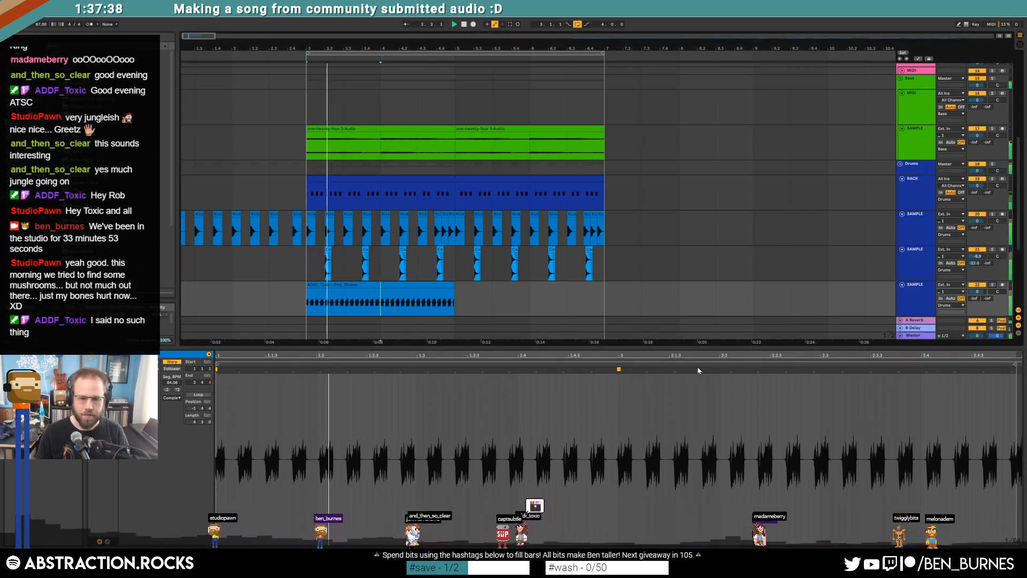
{"action": "key", "text": "space"}
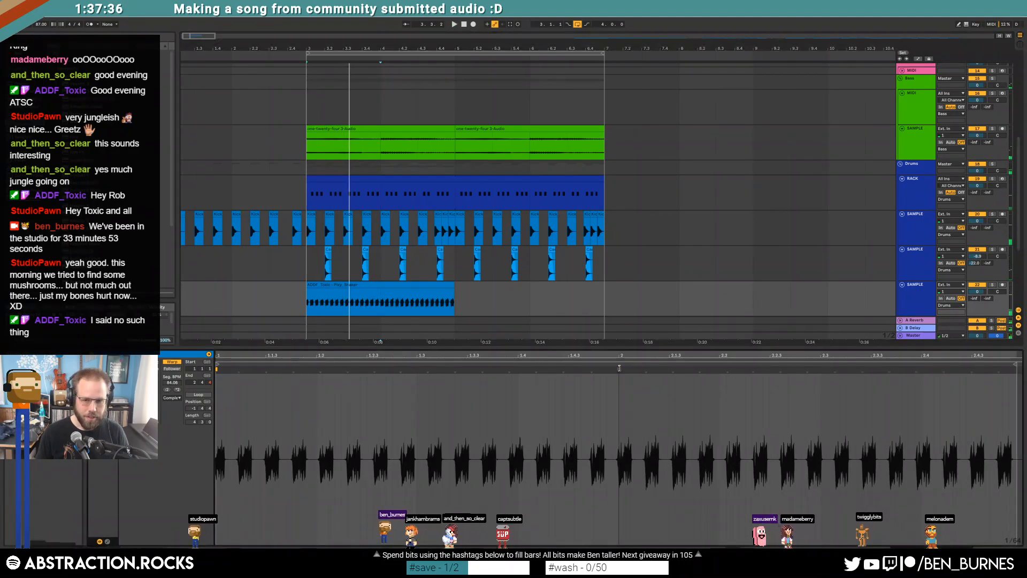
Step: Remove the warp marker at bar 2 of the shaker clip and undo the previous warp edits while checking the timing
{"action": "double_click", "coordinate": [619, 369]}
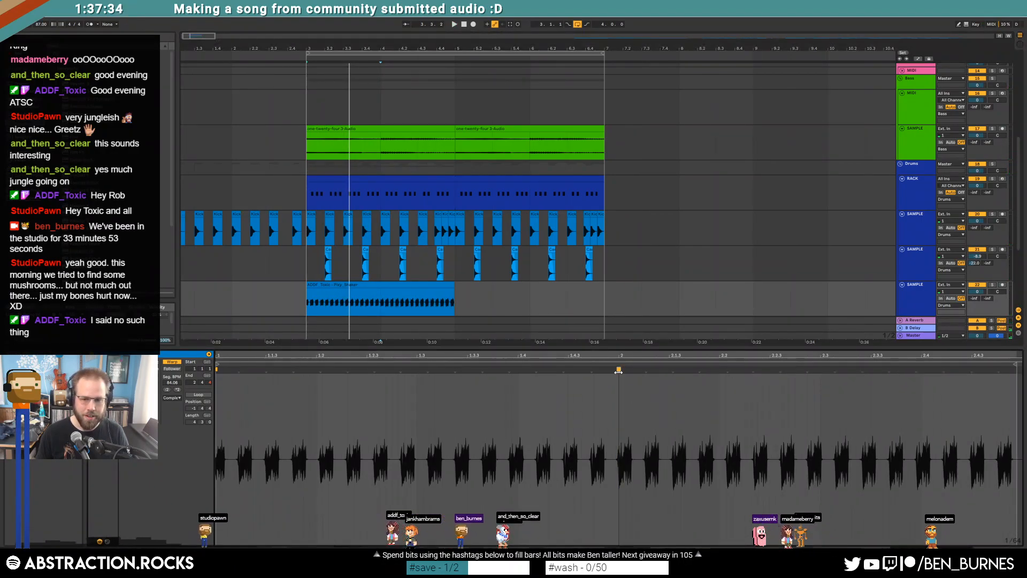
{"action": "double_click", "coordinate": [619, 369]}
{"action": "key", "text": "space"}
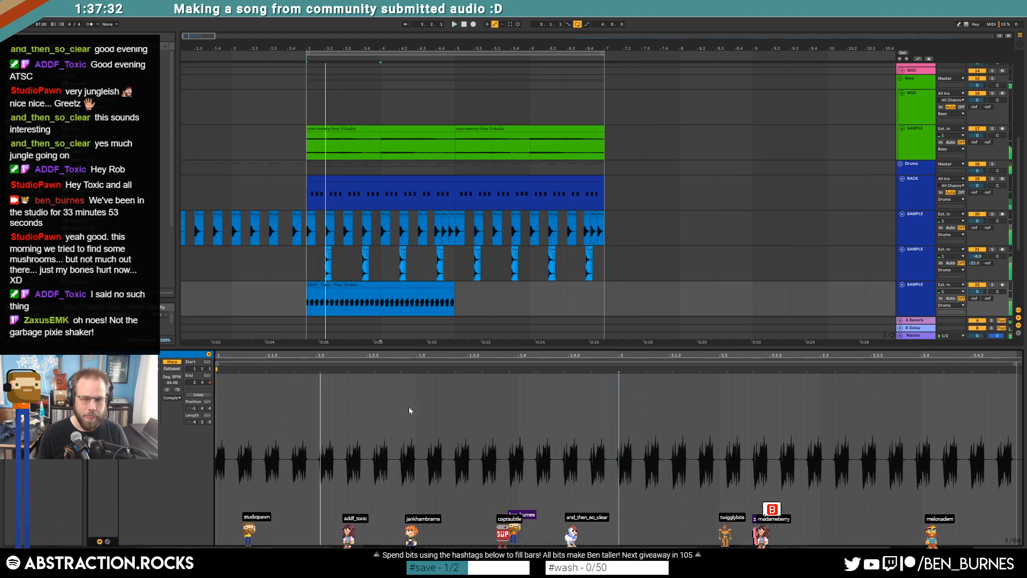
{"action": "key", "text": "ctrl+z"}
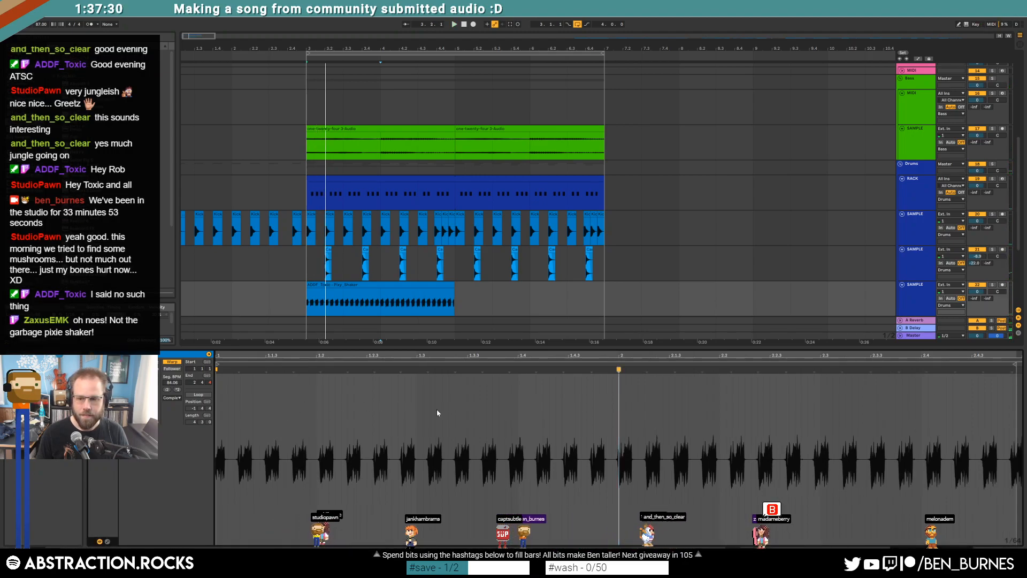
{"action": "key", "text": "space"}
{"action": "key", "text": "ctrl+z"}
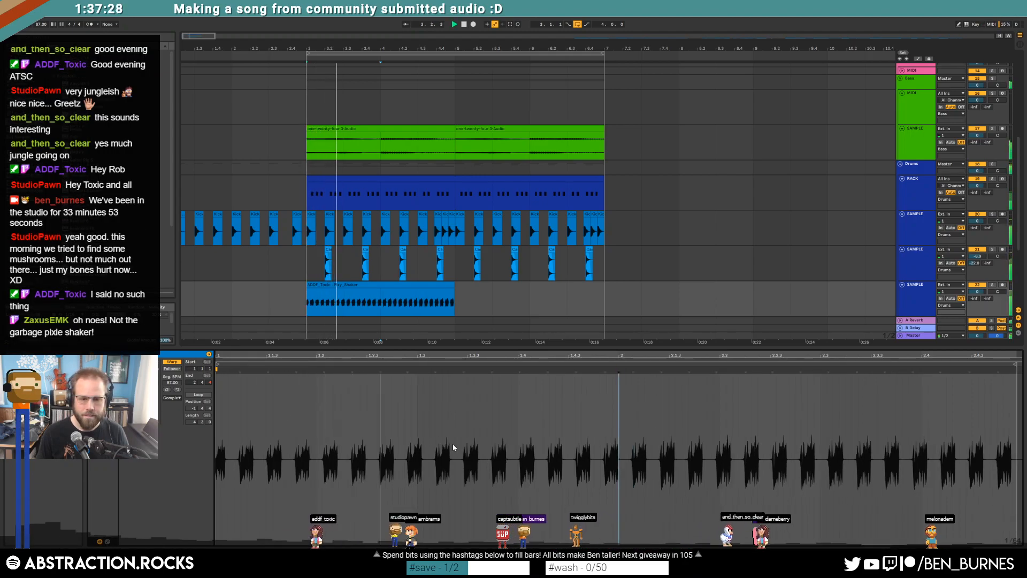
{"action": "key", "text": "space"}
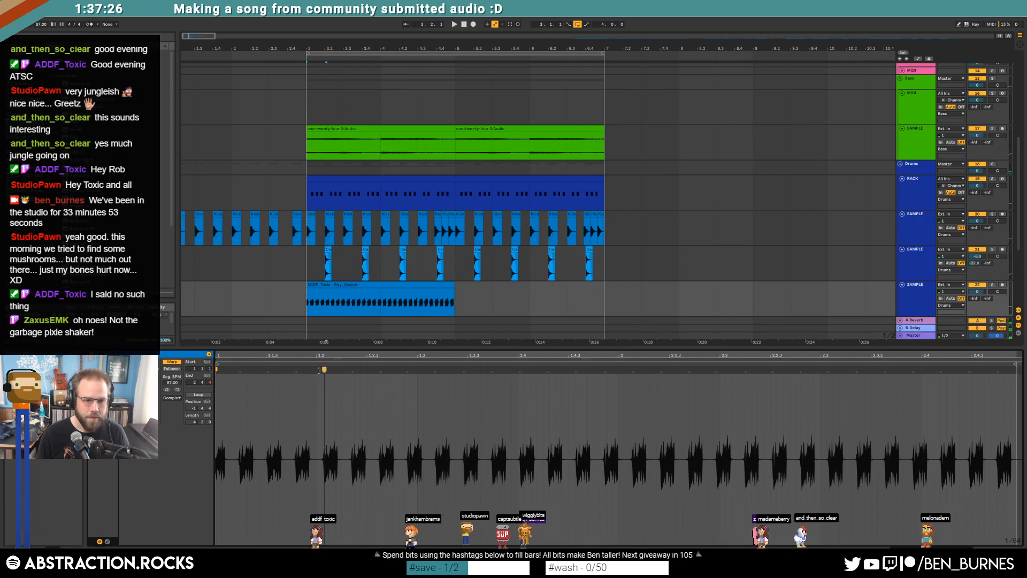
Step: Add warp markers to the shaker clip and align its hits to beats 1.2, 1.3, 1.4, 2 and 2.2
{"action": "left_click_drag", "start_coordinate": [324, 369], "coordinate": [316, 369]}
{"action": "left_click_drag", "start_coordinate": [426, 370], "coordinate": [417, 369]}
{"action": "left_click_drag", "start_coordinate": [530, 371], "coordinate": [517, 369]}
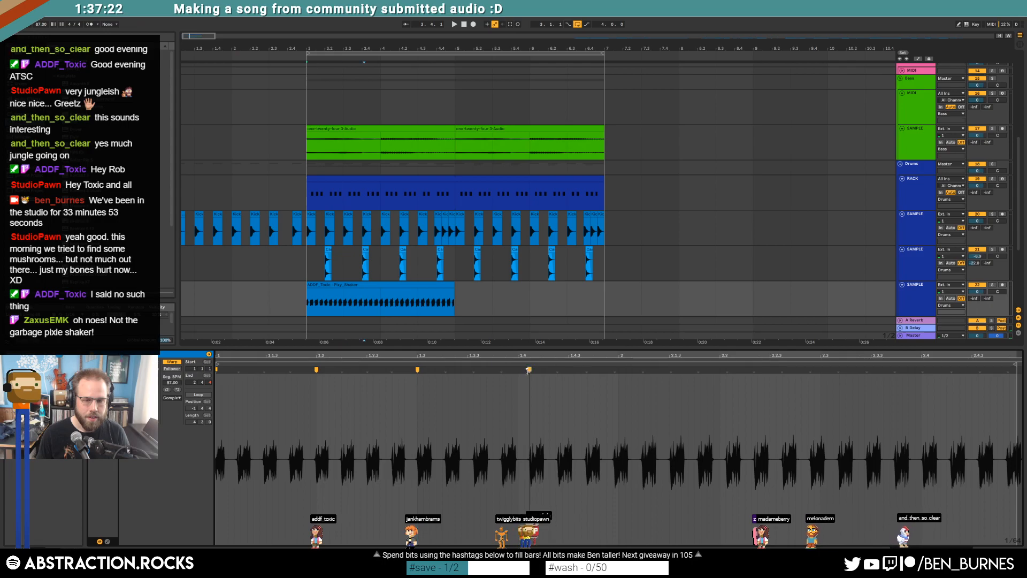
{"action": "left_click_drag", "start_coordinate": [630, 370], "coordinate": [619, 369]}
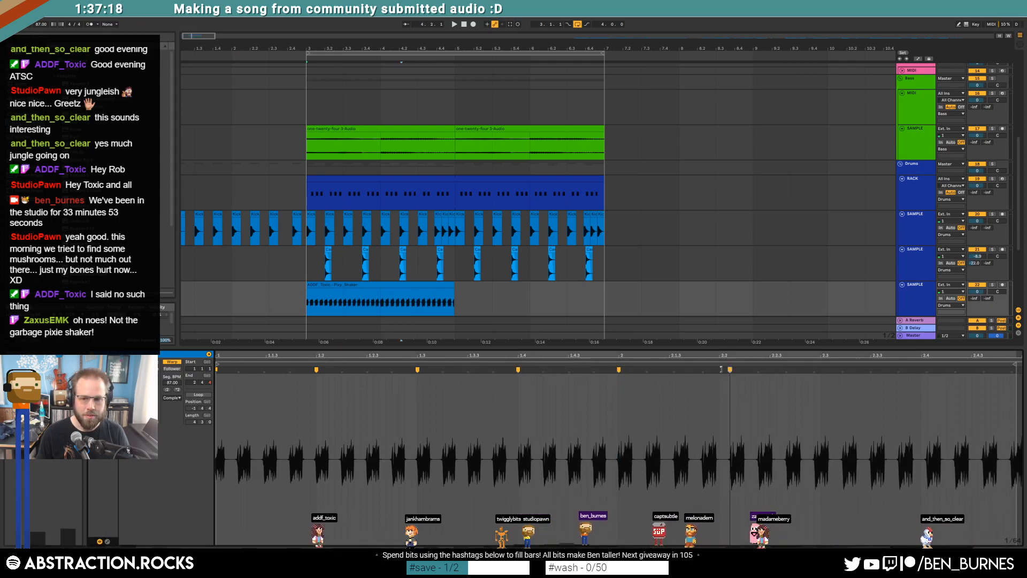
{"action": "left_click_drag", "start_coordinate": [730, 368], "coordinate": [719, 369]}
Step: Shorten the shaker clip to one bar in the arrangement, enable Loop and loop its first bar
{"action": "left_click_drag", "start_coordinate": [452, 286], "coordinate": [380, 286]}
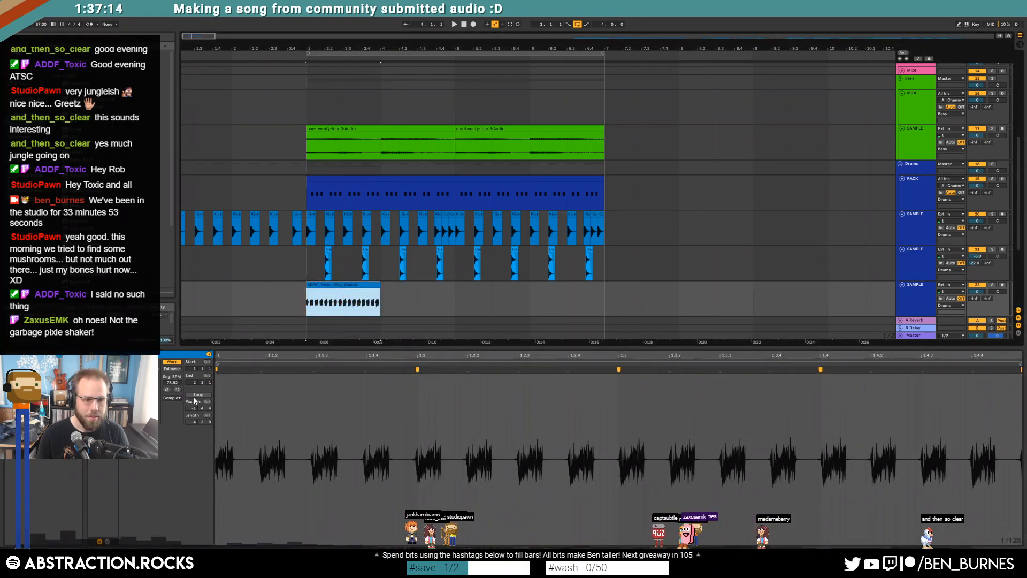
{"action": "left_click", "coordinate": [198, 394]}
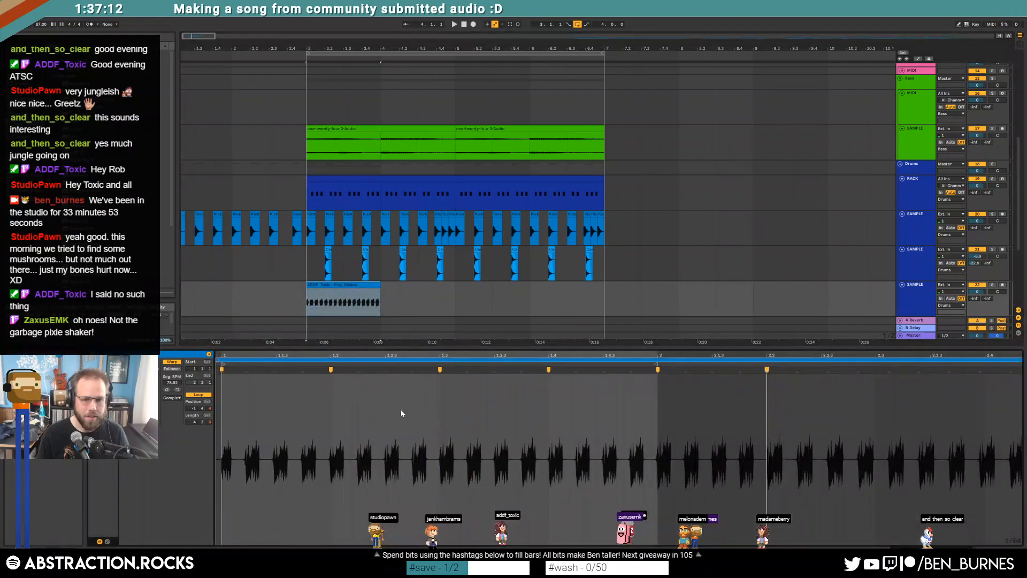
{"action": "left_click_drag", "start_coordinate": [655, 420], "coordinate": [226, 432]}
{"action": "key", "text": "ctrl+l"}
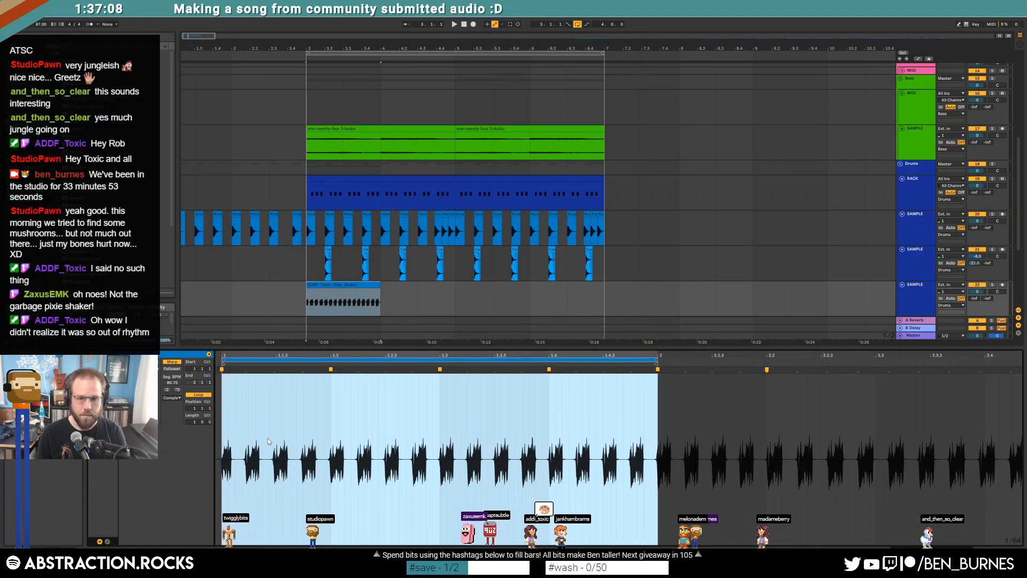
{"action": "key", "text": "shift+Tab"}
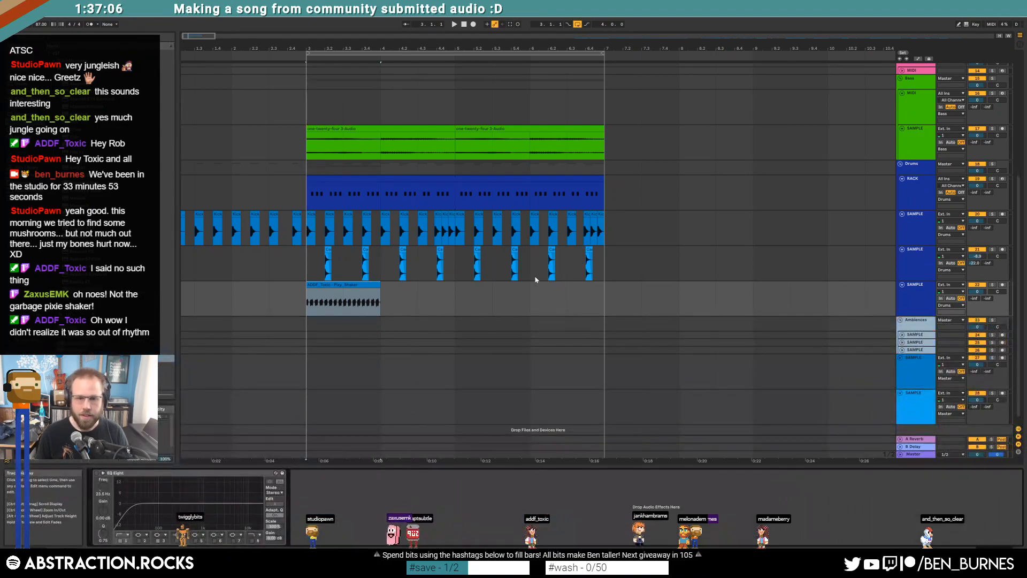
{"action": "key", "text": "shift+Tab"}
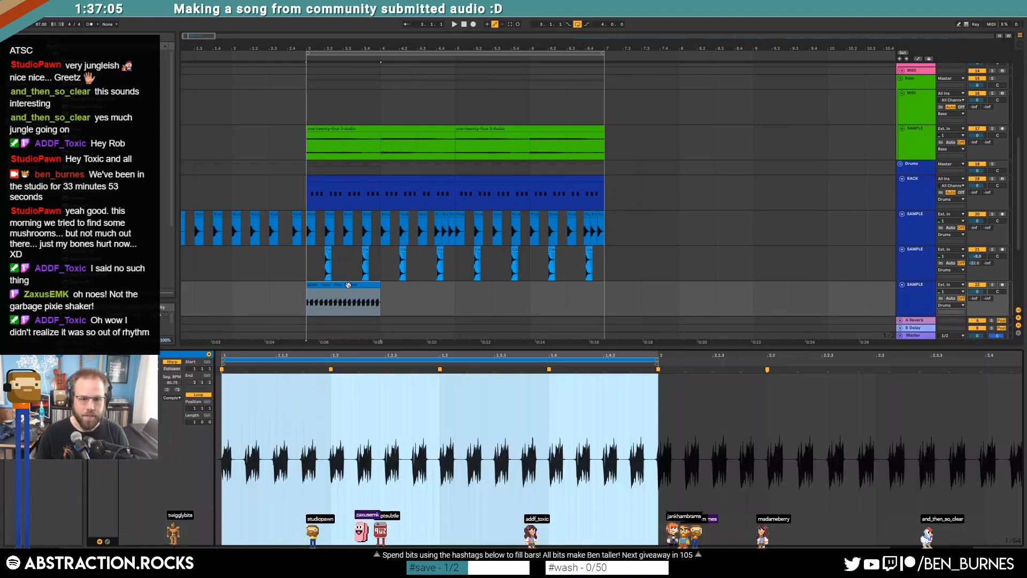
Step: Show the shaker clip's volume envelope, unlink it from the clip and shorten its loop to one beat
{"action": "left_click", "coordinate": [351, 422]}
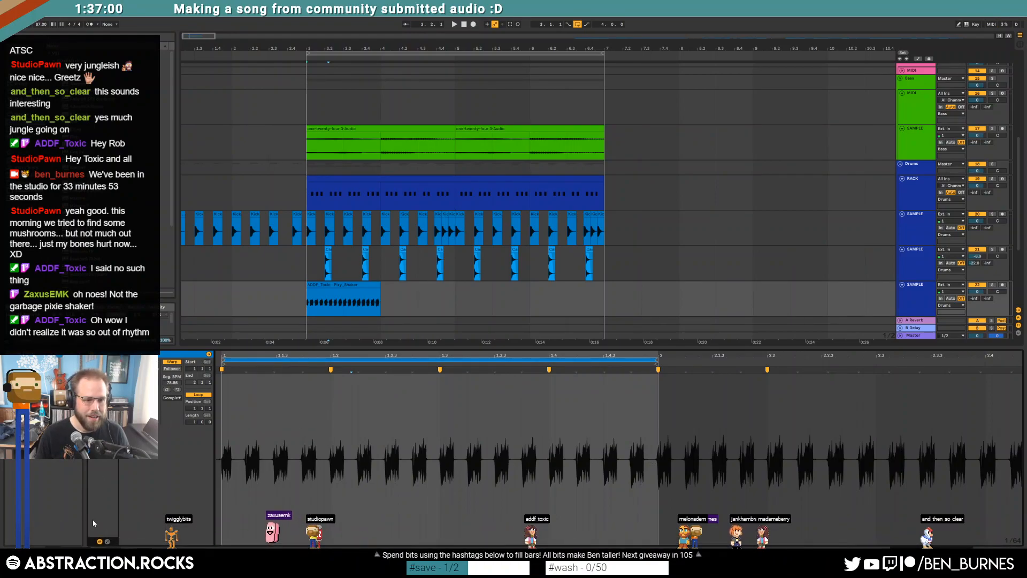
{"action": "left_click", "coordinate": [107, 542]}
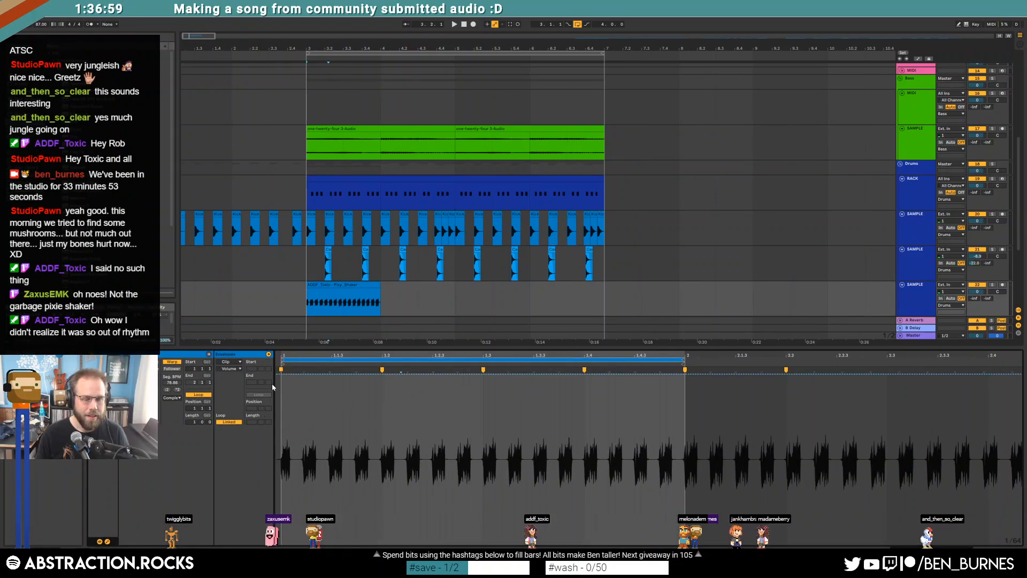
{"action": "left_click", "coordinate": [228, 421]}
{"action": "left_click_drag", "start_coordinate": [1020, 361], "coordinate": [461, 361]}
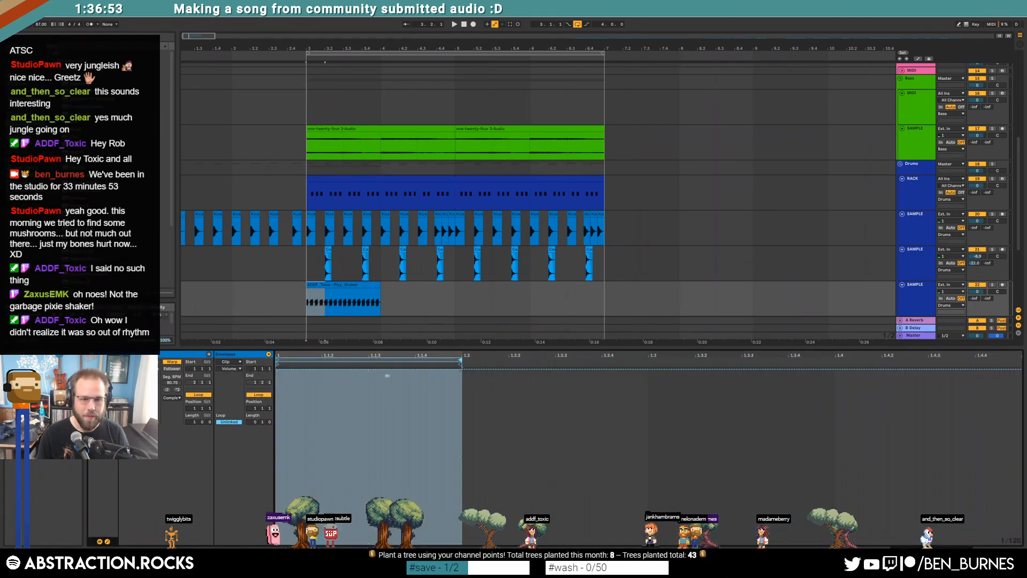
Step: Shape the shaker's volume envelope as a steep curved decay from full level to zero early in the beat, and play it
{"action": "left_click", "coordinate": [276, 368]}
{"action": "left_click", "coordinate": [290, 373]}
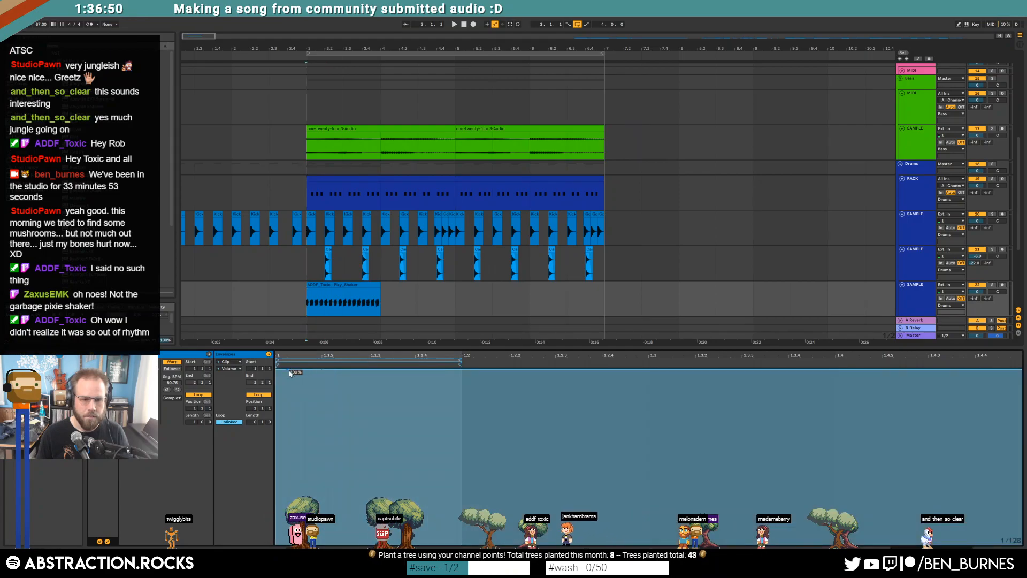
{"action": "left_click_drag", "start_coordinate": [324, 372], "coordinate": [321, 530]}
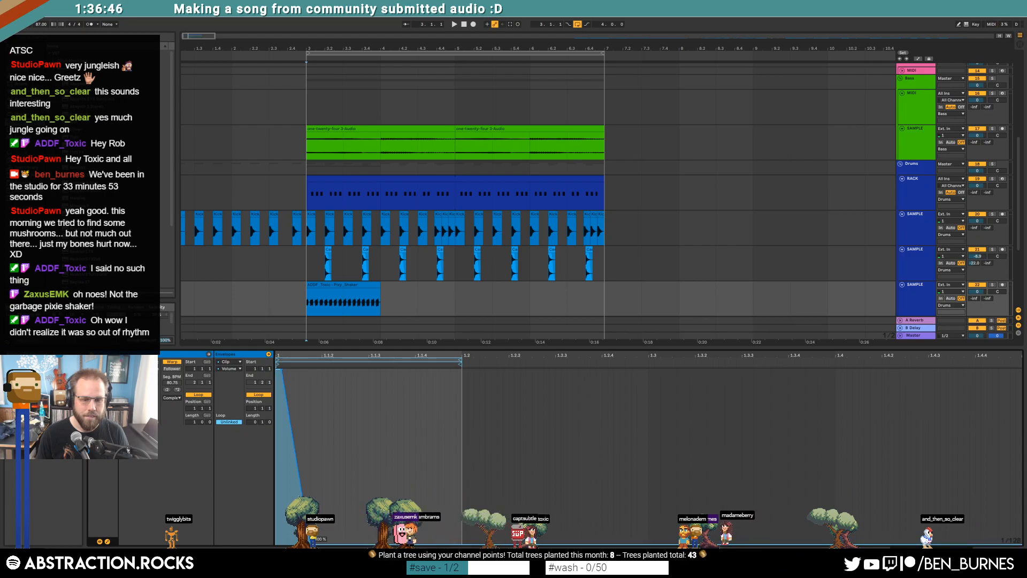
{"action": "key", "text": "space"}
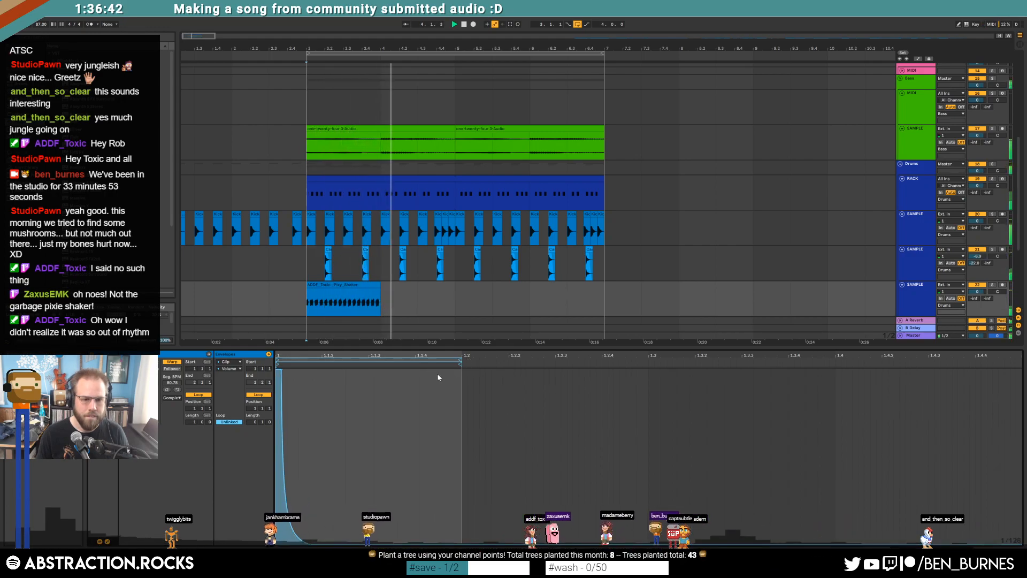
Step: Shorten the shaker's volume envelope loop to one sixteenth note, extend the looped clip to bar 7 and play it
{"action": "left_click_drag", "start_coordinate": [457, 359], "coordinate": [322, 367]}
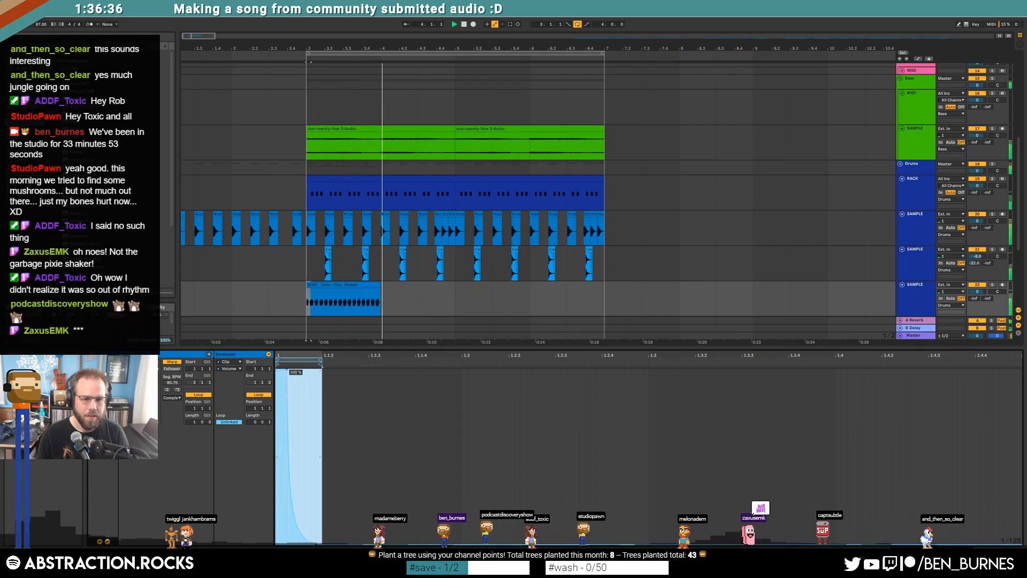
{"action": "left_click_drag", "start_coordinate": [379, 286], "coordinate": [615, 291]}
{"action": "key", "text": "space"}
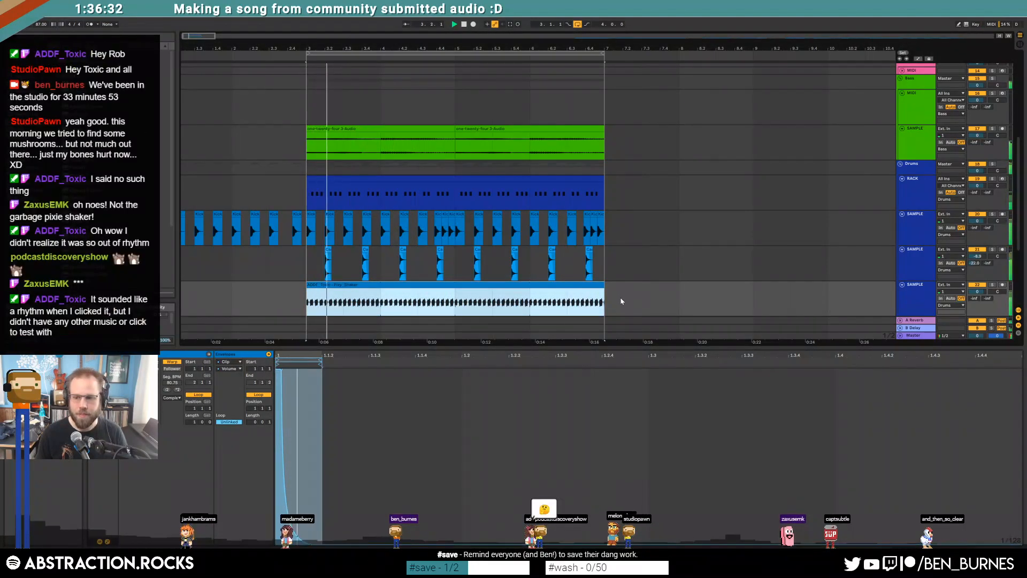
Step: Add a Frequency Shifter in front of the EQ Eight on the shaker track
{"action": "key", "text": "shift+Tab"}
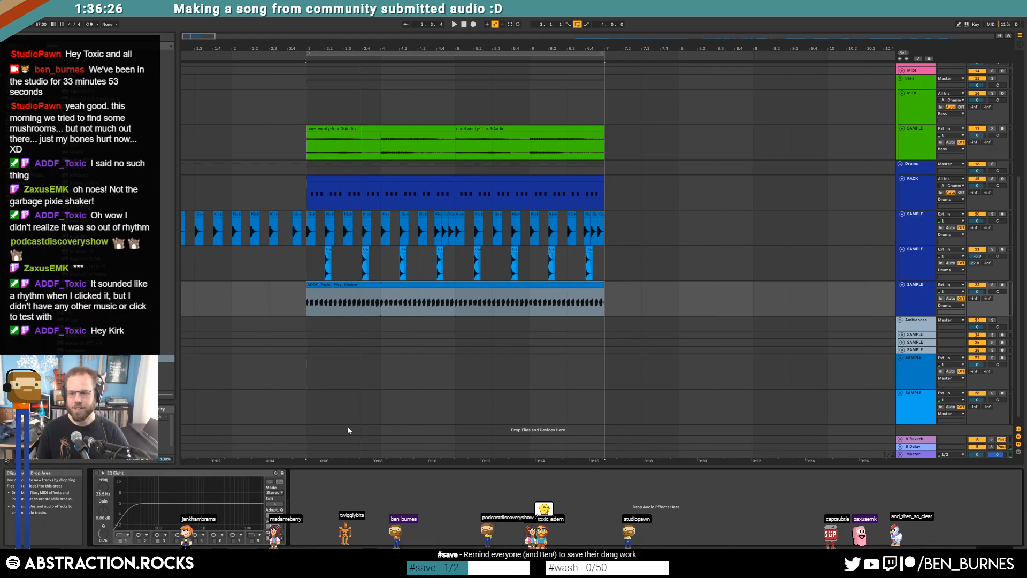
{"action": "left_click", "coordinate": [352, 285]}
{"action": "left_click", "coordinate": [24, 99]}
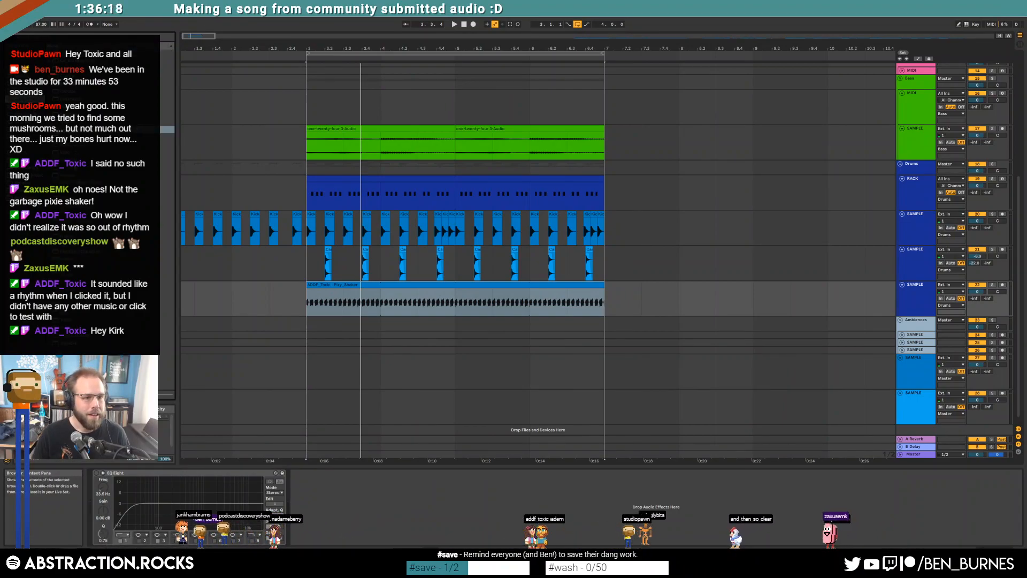
{"action": "left_click_drag", "start_coordinate": [80, 205], "coordinate": [96, 489]}
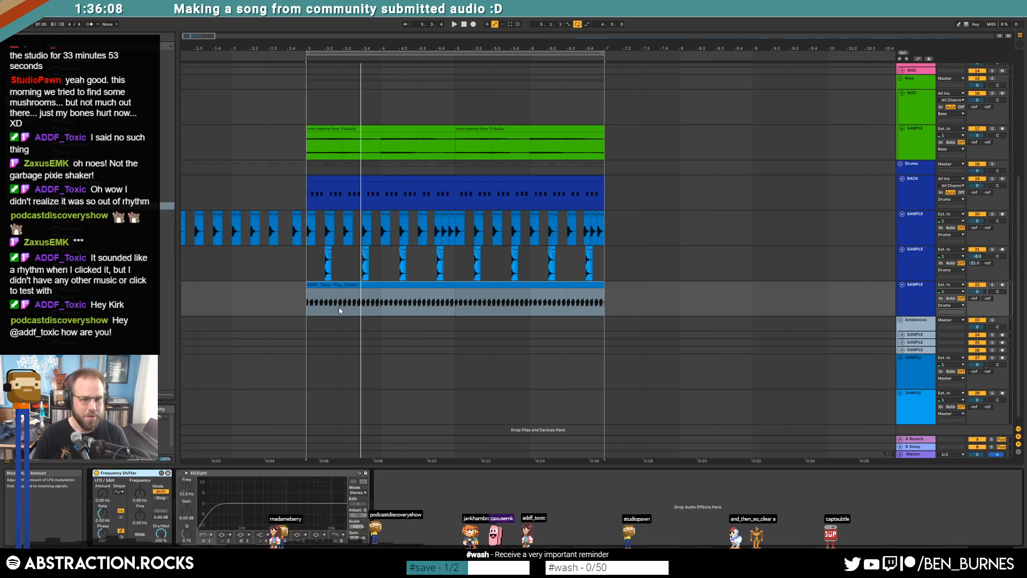
Step: During playback, set the Frequency Shifter's LFO amount to about 773 Hz, raise its rate and lower the shaker track's volume slightly
{"action": "left_click", "coordinate": [339, 285]}
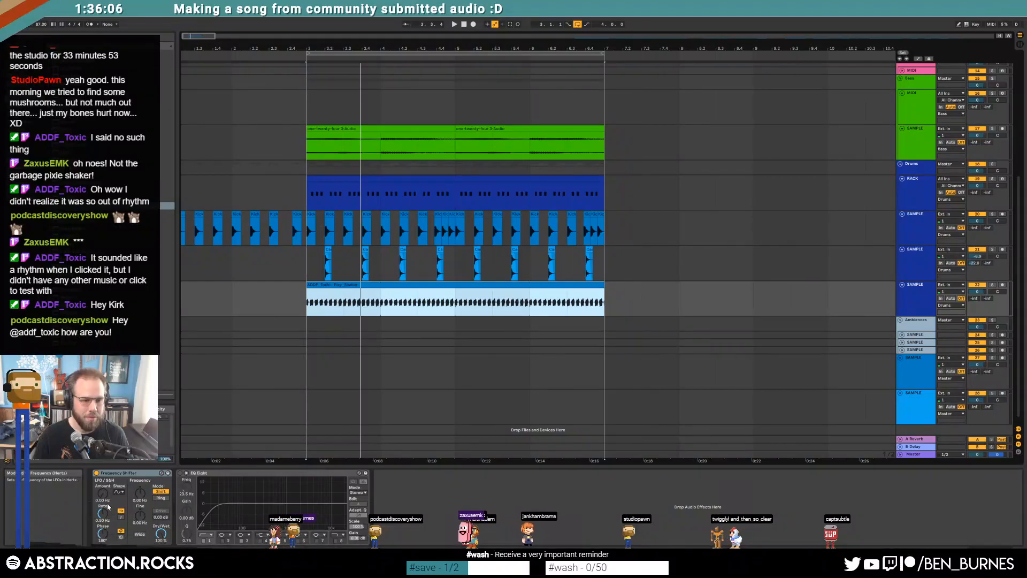
{"action": "key", "text": "space"}
{"action": "mouse_move", "coordinate": [103, 504]}
{"action": "left_mouse_down"}
{"action": "mouse_move", "coordinate": [103, 471]}
{"action": "mouse_move", "coordinate": [106, 538]}
{"action": "mouse_move", "coordinate": [103, 465]}
{"action": "mouse_move", "coordinate": [103, 504]}
{"action": "mouse_move", "coordinate": [107, 494]}
{"action": "left_mouse_up"}
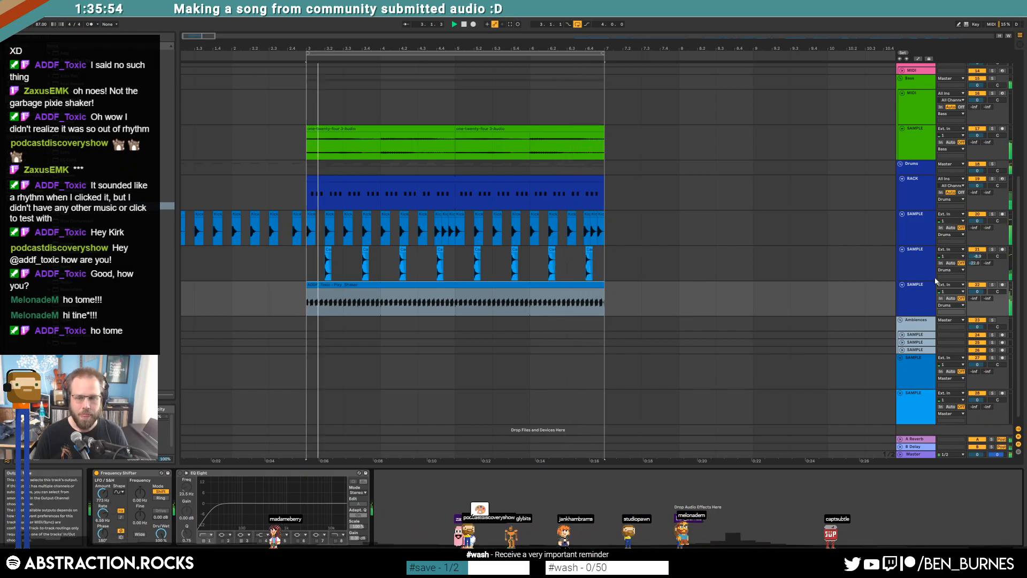
{"action": "left_click_drag", "start_coordinate": [977, 292], "coordinate": [977, 304]}
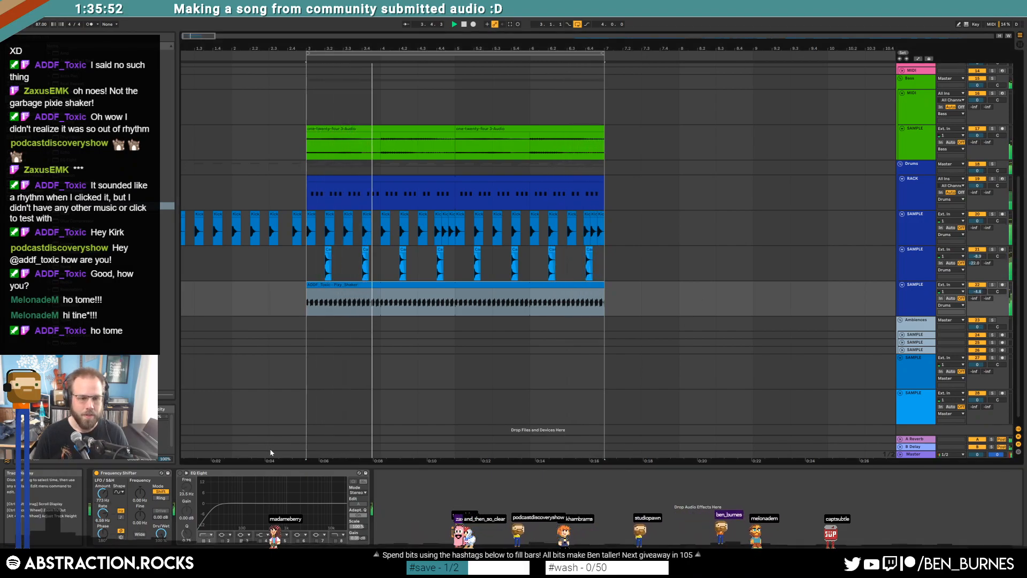
Step: Place the shaker's EQ Eight before the Frequency Shifter, activate it and raise its low cut to about 114 Hz
{"action": "left_click", "coordinate": [216, 474]}
{"action": "left_click_drag", "start_coordinate": [216, 473], "coordinate": [96, 475]}
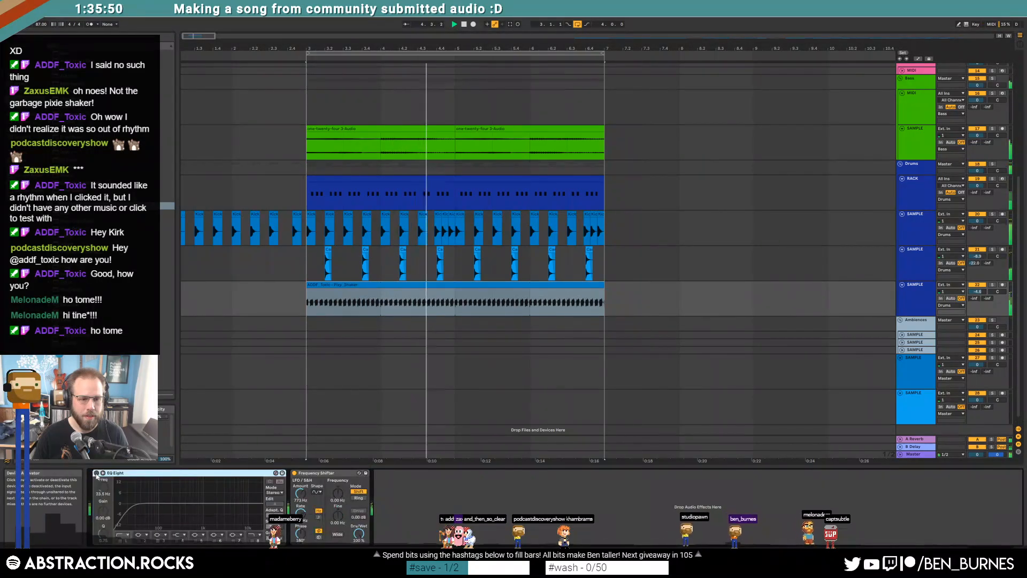
{"action": "left_click_drag", "start_coordinate": [130, 507], "coordinate": [156, 512]}
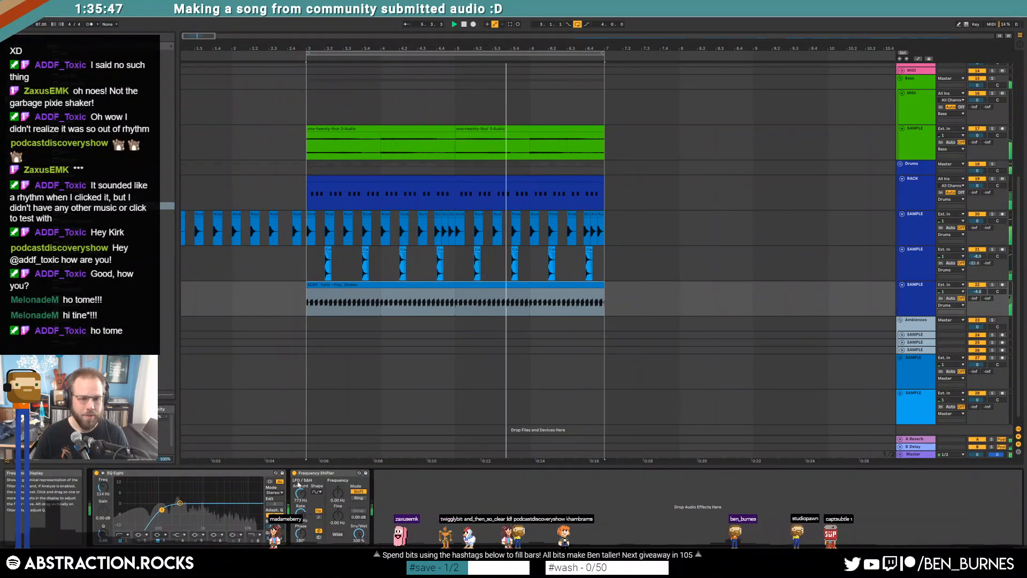
Step: Solo the shaker track, raise the Frequency Shifter's LFO amount to about 1.30 kHz and turn solo off again
{"action": "left_click", "coordinate": [992, 285]}
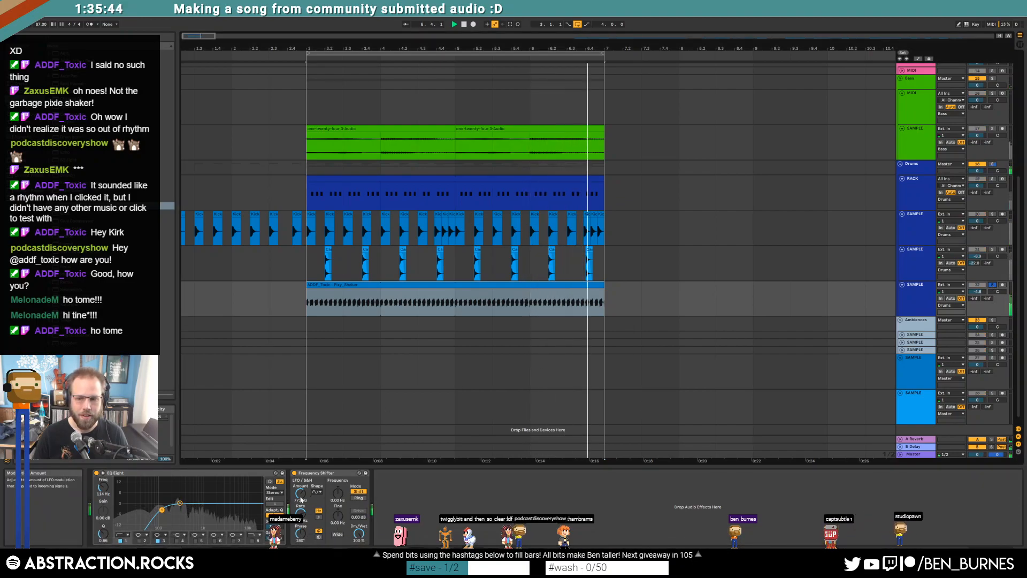
{"action": "left_click_drag", "start_coordinate": [301, 492], "coordinate": [300, 485]}
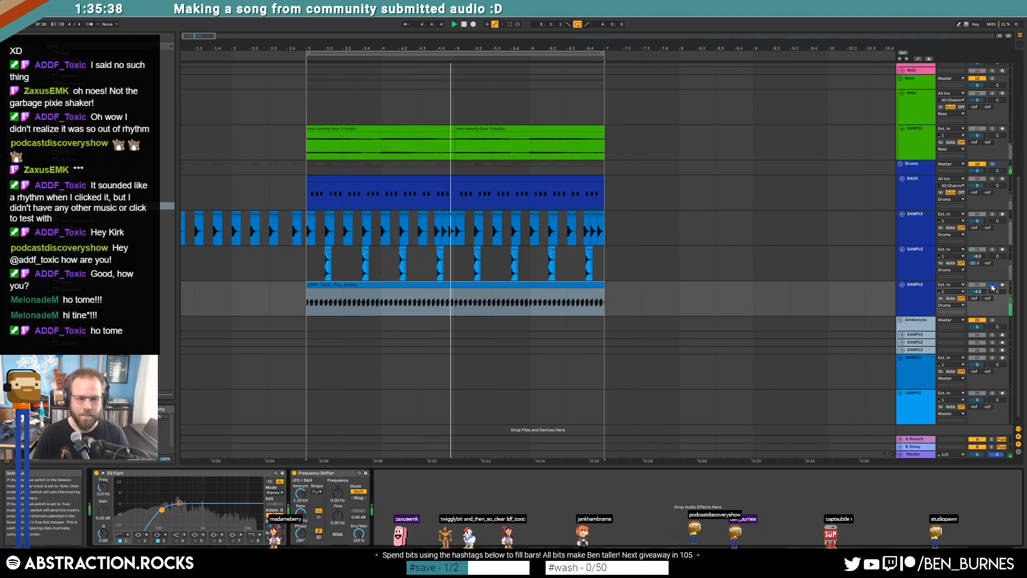
{"action": "left_click", "coordinate": [992, 286]}
Step: Insert an Auto Pan between the EQ Eight and Frequency Shifter, with a random waveform and a rate of about 3.63 Hz
{"action": "left_click_drag", "start_coordinate": [75, 76], "coordinate": [290, 511]}
{"action": "left_click", "coordinate": [366, 537]}
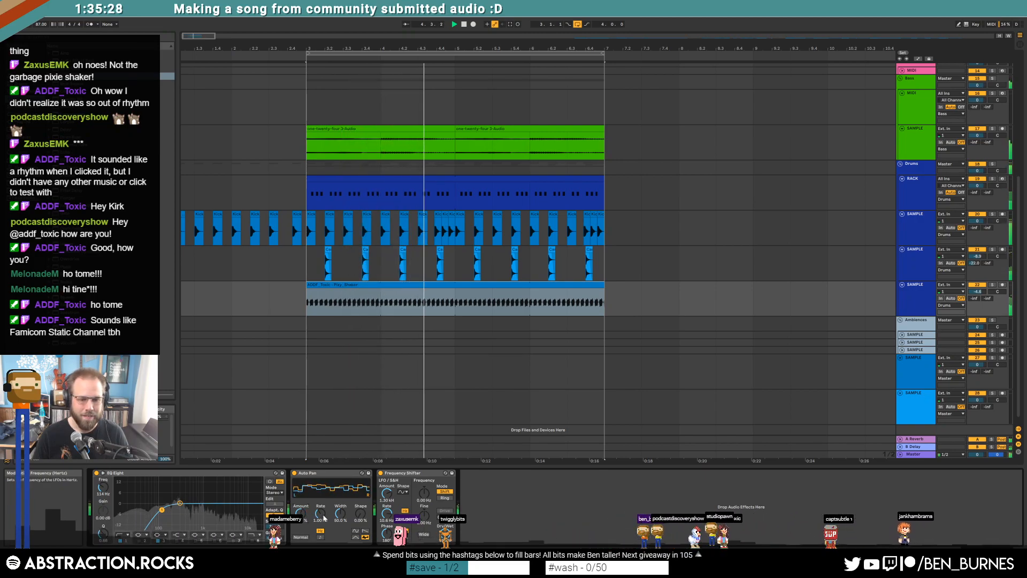
{"action": "left_click_drag", "start_coordinate": [325, 518], "coordinate": [324, 503]}
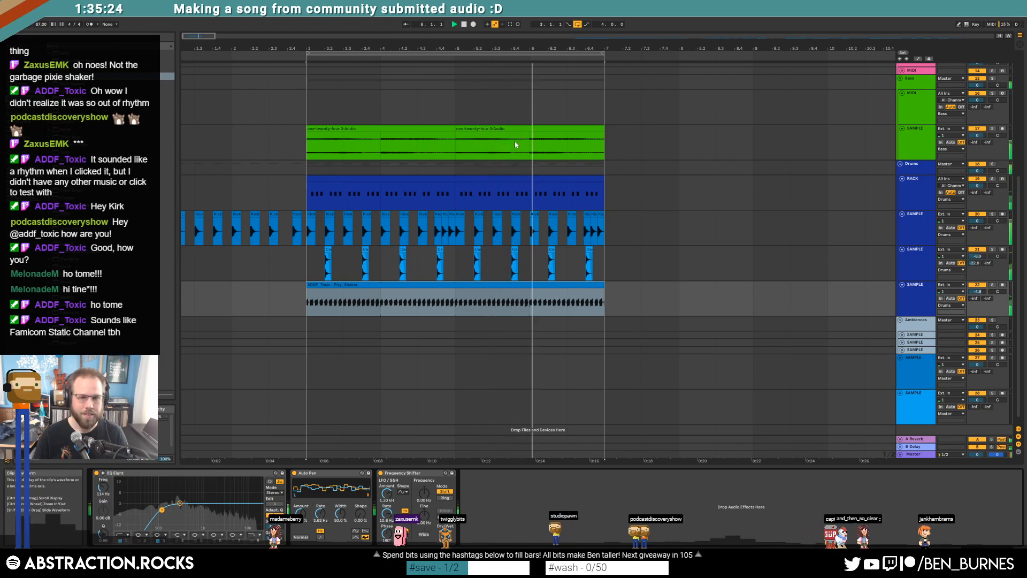
Step: Look through the submitted audio clips on the two lowest SAMPLE tracks for another usable sound
{"action": "double_click", "coordinate": [221, 36]}
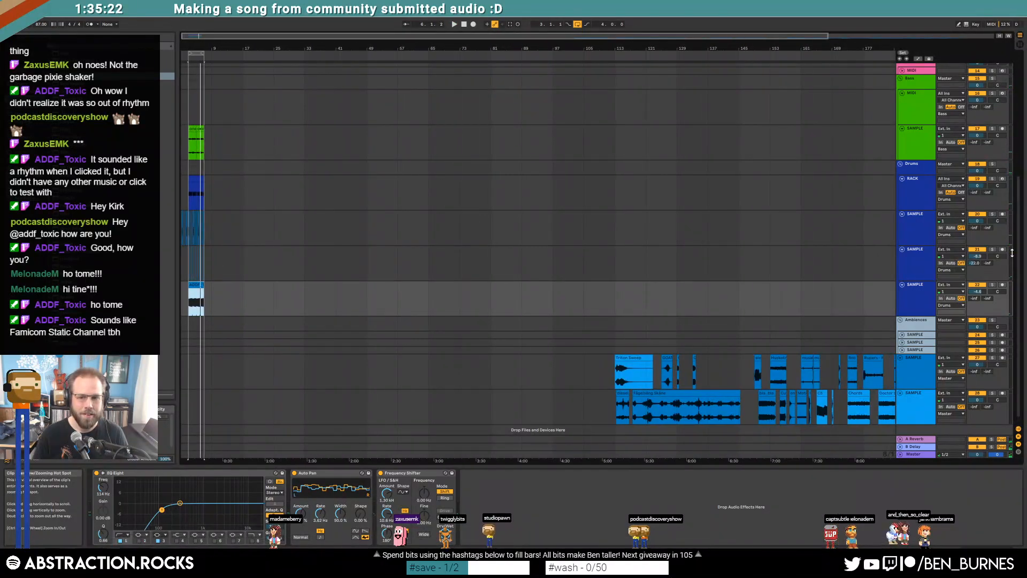
{"action": "left_click", "coordinate": [703, 412]}
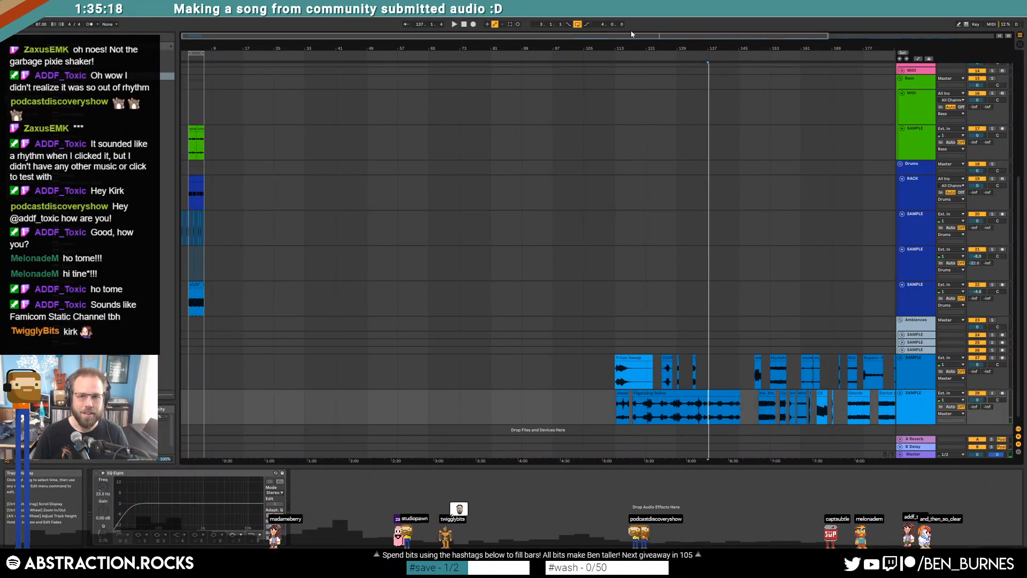
{"action": "left_click_drag", "start_coordinate": [636, 36], "coordinate": [802, 36]}
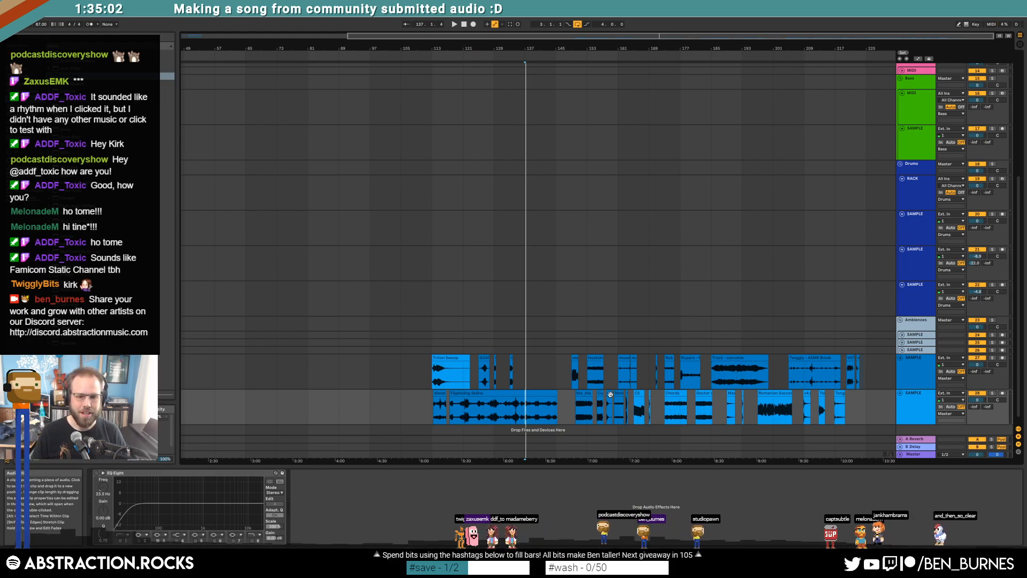
{"action": "scroll", "coordinate": [612, 403], "scroll_direction": "up", "scroll_amount": 8}
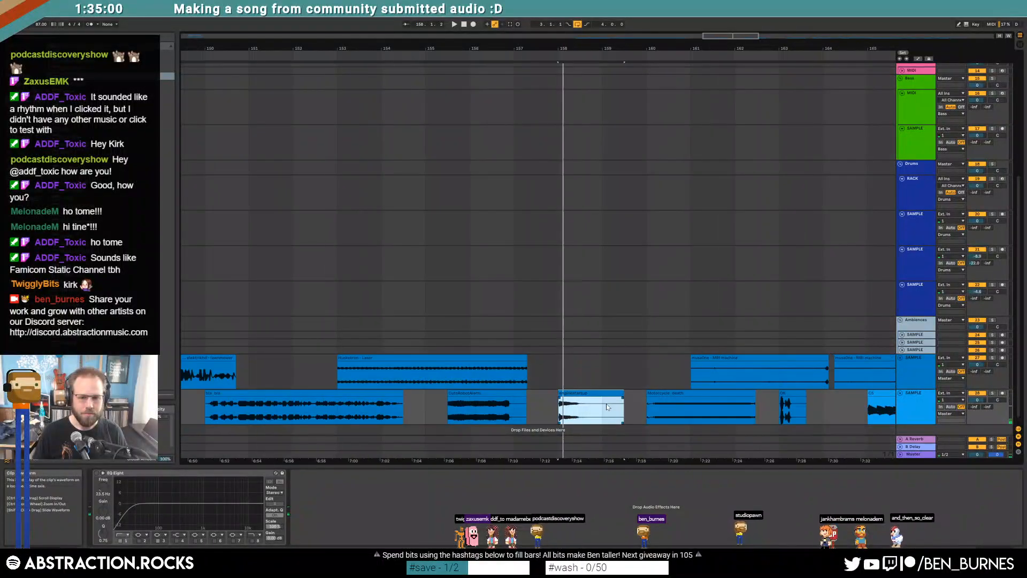
{"action": "scroll", "coordinate": [696, 404], "scroll_direction": "down", "scroll_amount": 3}
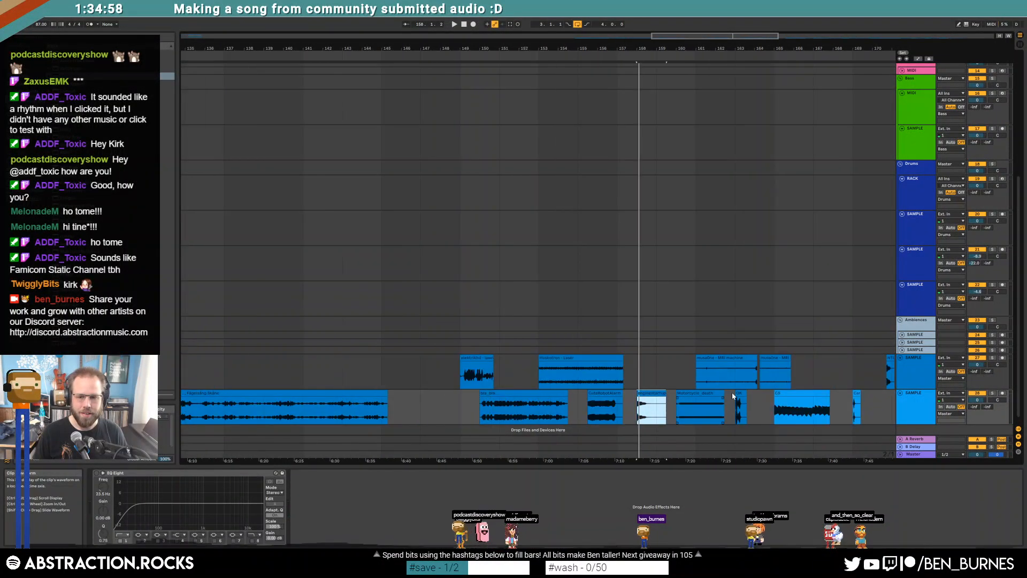
{"action": "left_click_drag", "start_coordinate": [676, 36], "coordinate": [736, 36]}
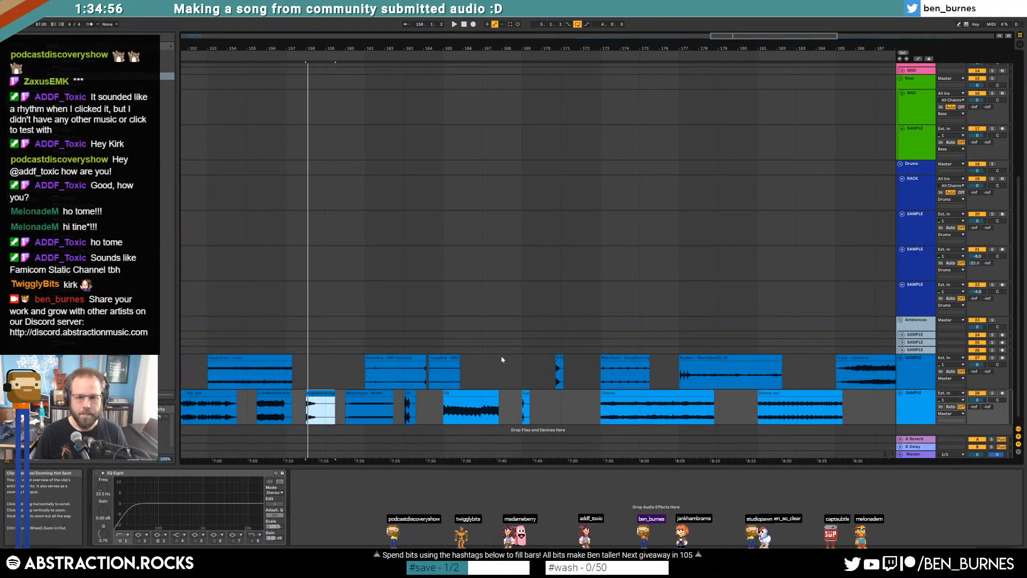
{"action": "left_click_drag", "start_coordinate": [762, 36], "coordinate": [824, 35]}
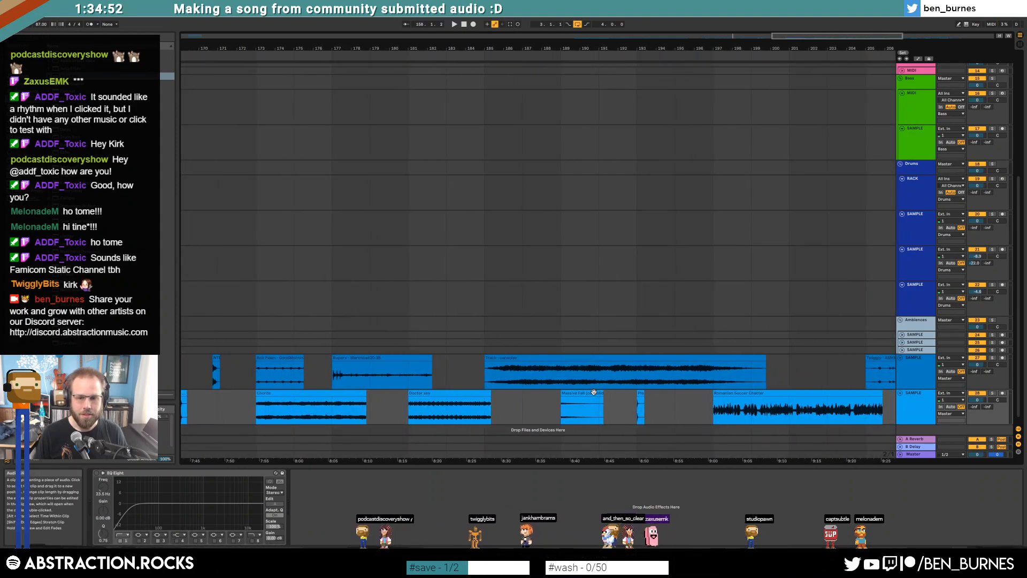
Step: Audition the two short submitted clips before the Romanian soccer chatter recording and copy the shorter Plastic clip
{"action": "key", "text": "space"}
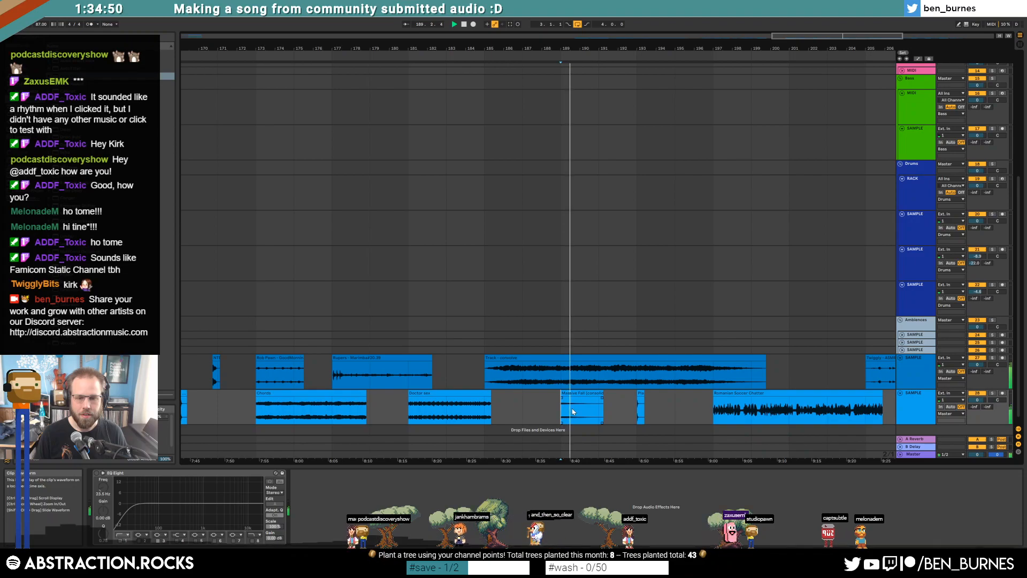
{"action": "key", "text": "space"}
{"action": "left_click", "coordinate": [640, 395]}
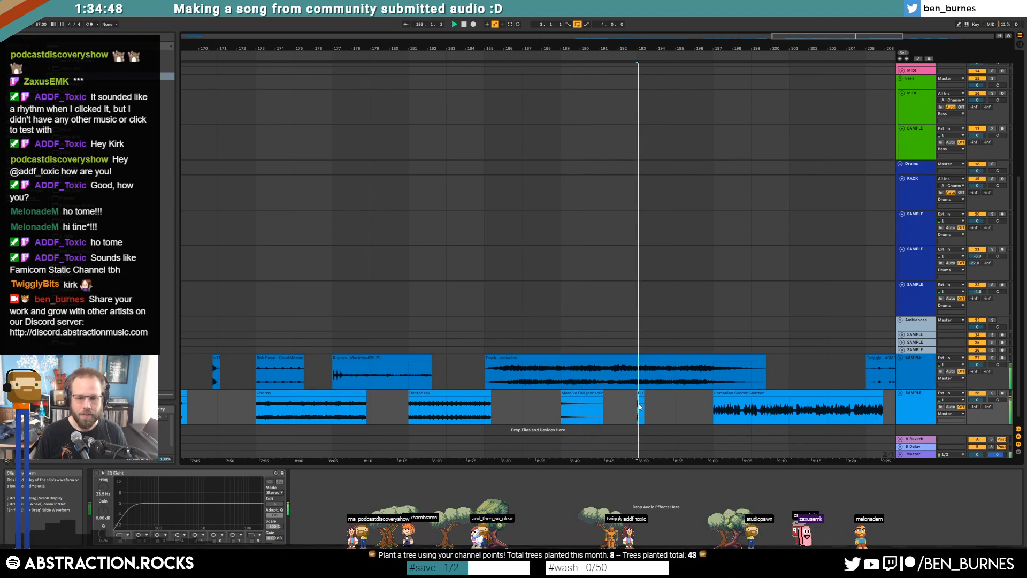
{"action": "left_click", "coordinate": [642, 395]}
Step: Insert an audio track above the shaker track, place the Plastic clip at beat 3.2 and trim it to one beat
{"action": "left_click_drag", "start_coordinate": [195, 36], "coordinate": [194, 85]}
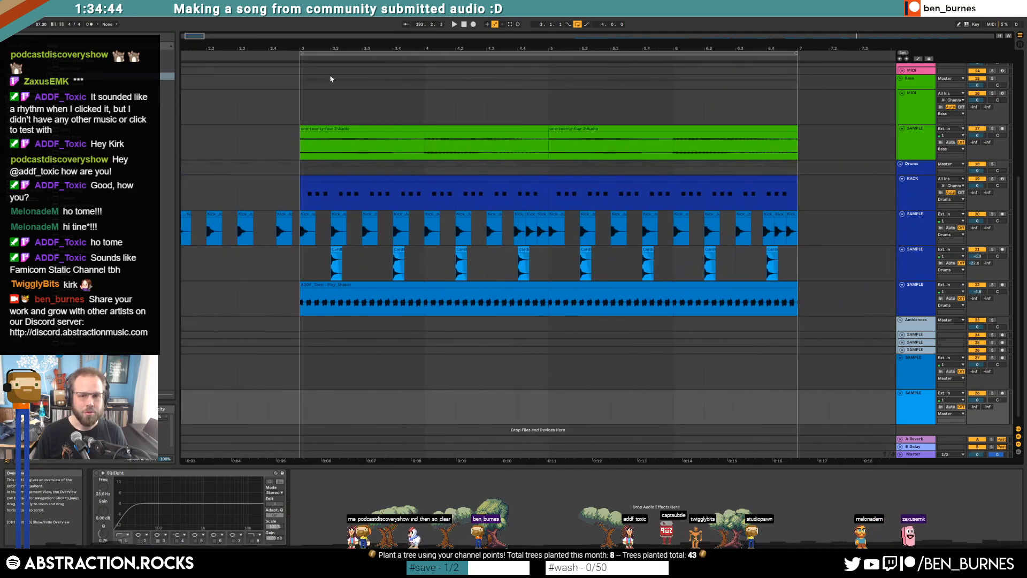
{"action": "left_click", "coordinate": [920, 261]}
{"action": "key", "text": "ctrl+t"}
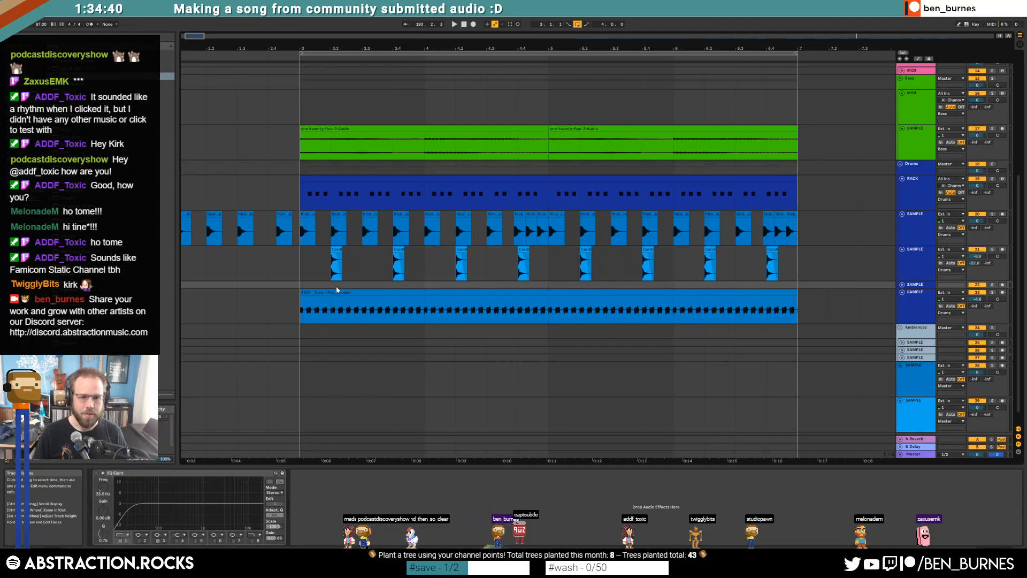
{"action": "left_click", "coordinate": [902, 284]}
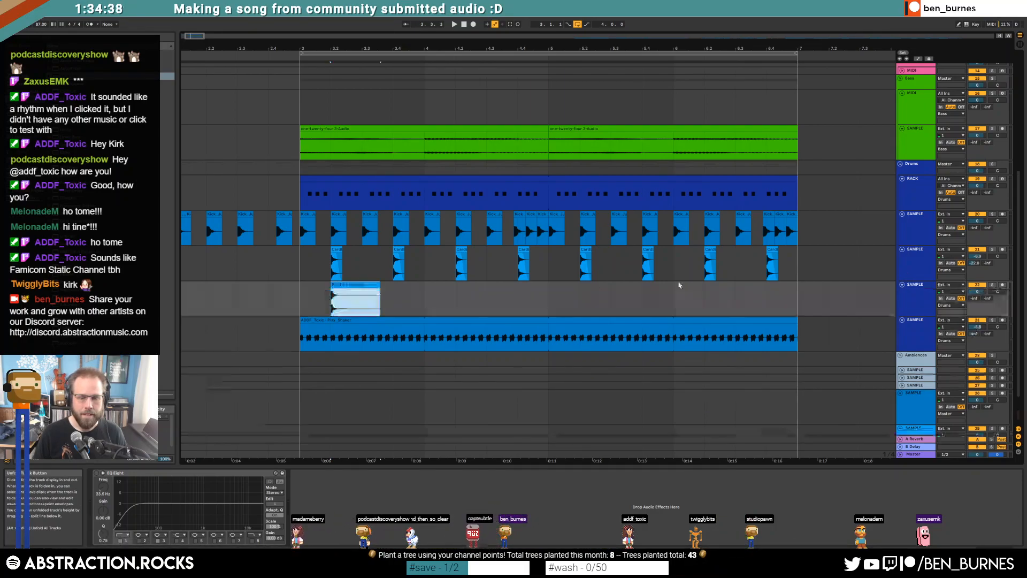
{"action": "left_click_drag", "start_coordinate": [379, 284], "coordinate": [362, 284]}
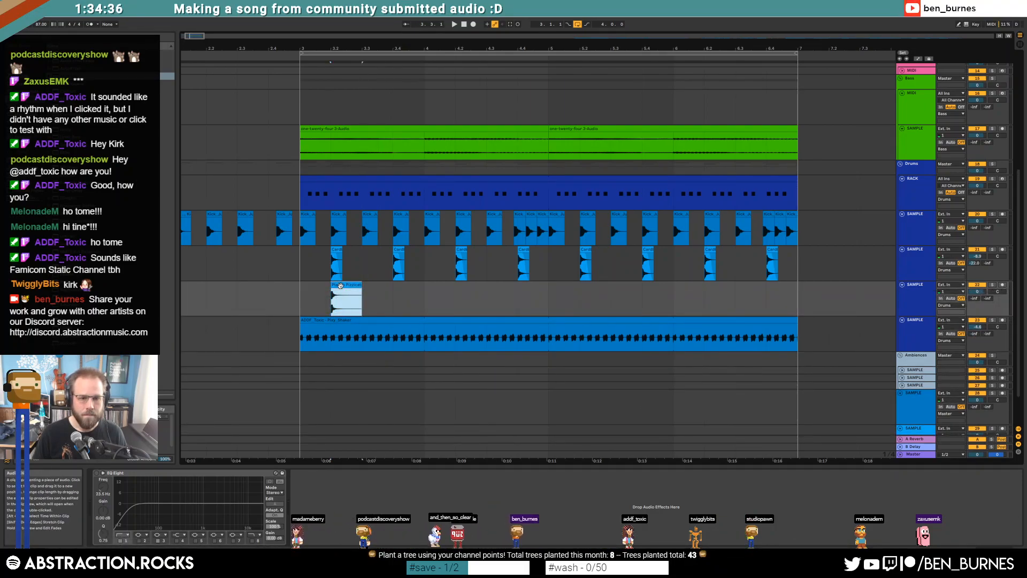
Step: Open the Plastic clip, play it against the beat and adjust its transposition
{"action": "double_click", "coordinate": [340, 285]}
{"action": "key", "text": "space"}
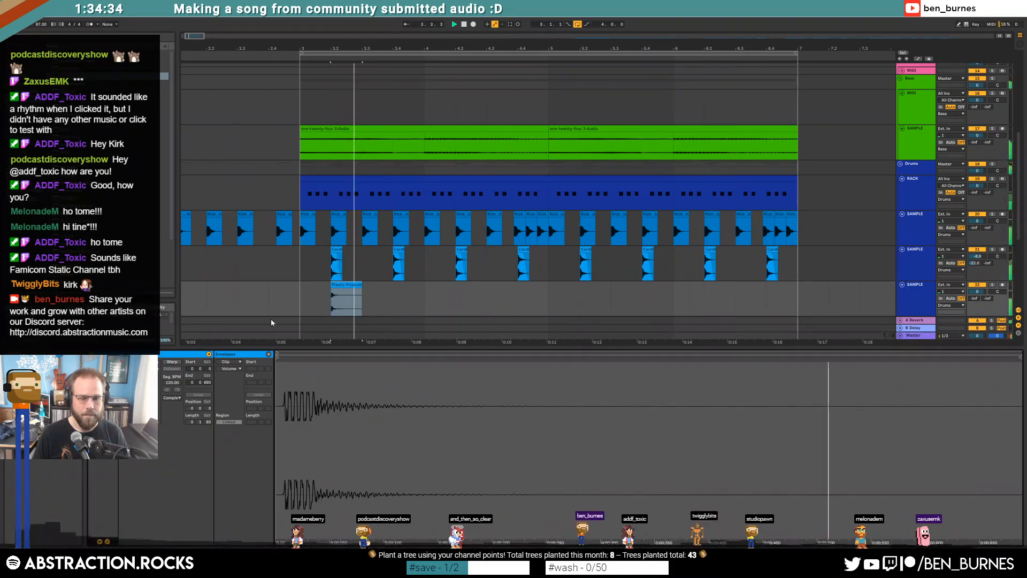
{"action": "key", "text": "space"}
{"action": "left_click", "coordinate": [301, 296]}
{"action": "key", "text": "space"}
{"action": "key", "text": "space"}
{"action": "left_click", "coordinate": [347, 282]}
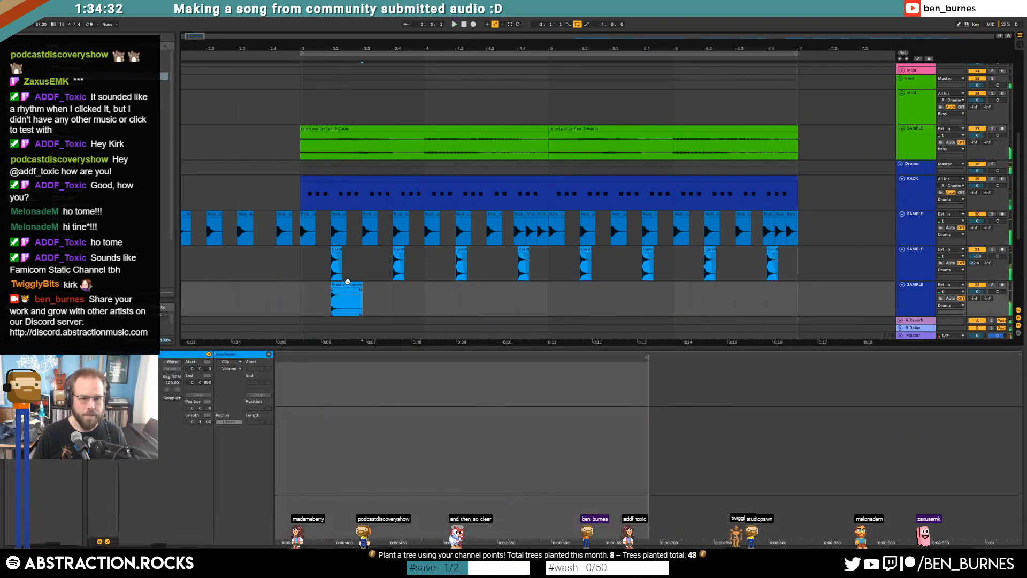
{"action": "left_click", "coordinate": [131, 404]}
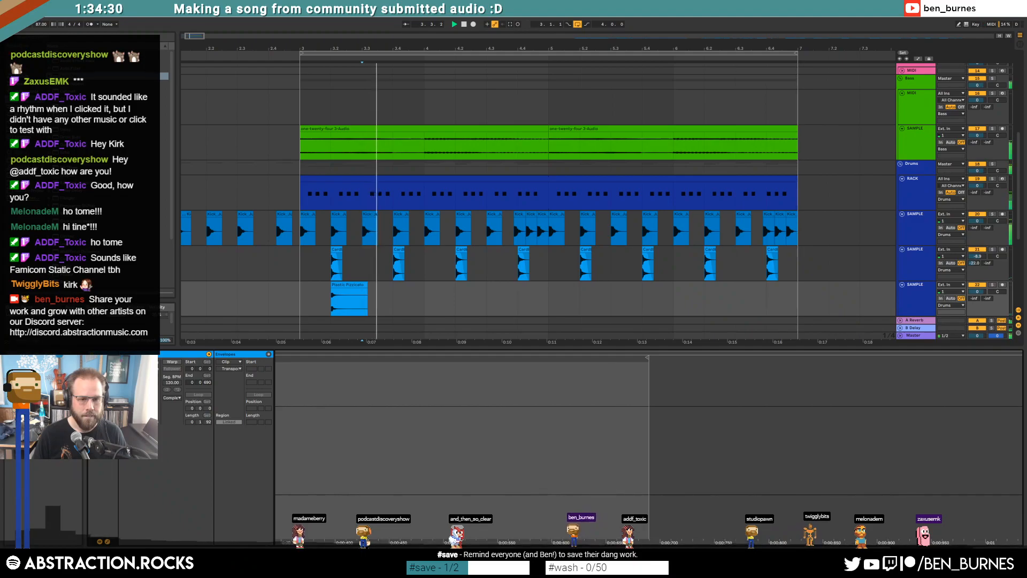
Step: Trim the Plastic clip to half a beat, add a copy at 3.4.2 and repeat the one-bar pattern up to bar 7
{"action": "left_click", "coordinate": [347, 282]}
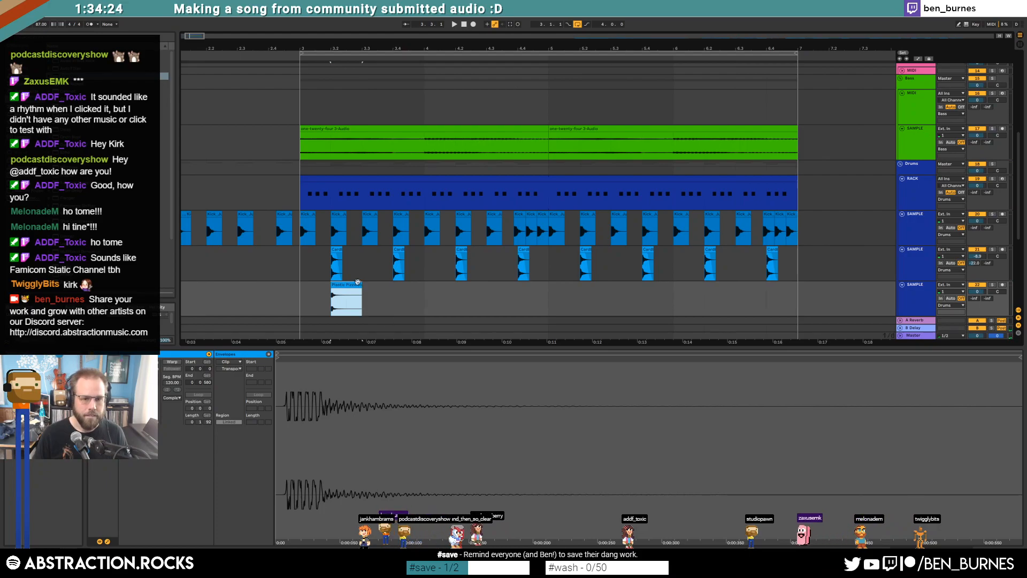
{"action": "left_click_drag", "start_coordinate": [358, 285], "coordinate": [312, 292]}
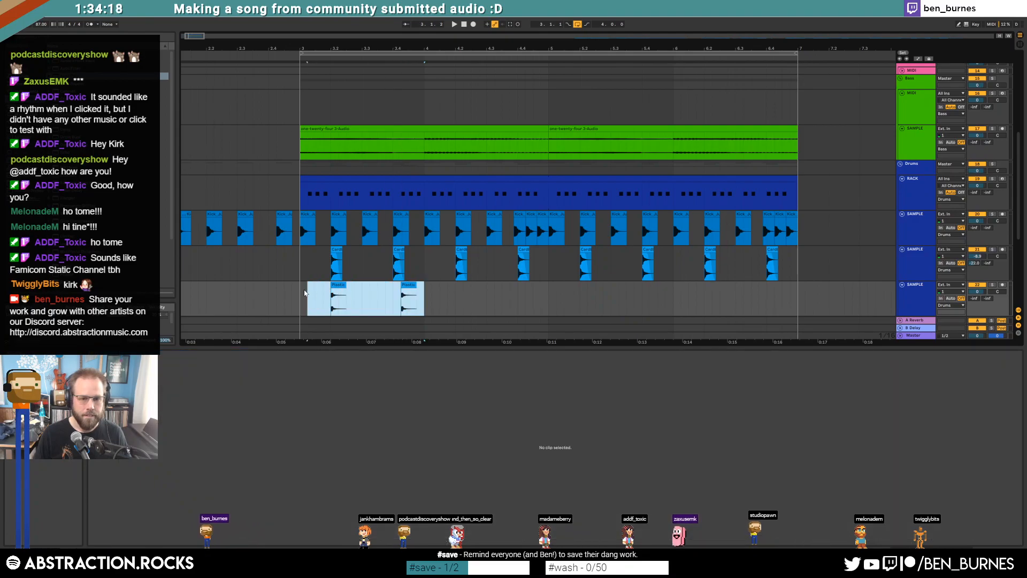
{"action": "key", "text": "space"}
{"action": "key", "text": "ctrl+d"}
{"action": "key", "text": "ctrl+d"}
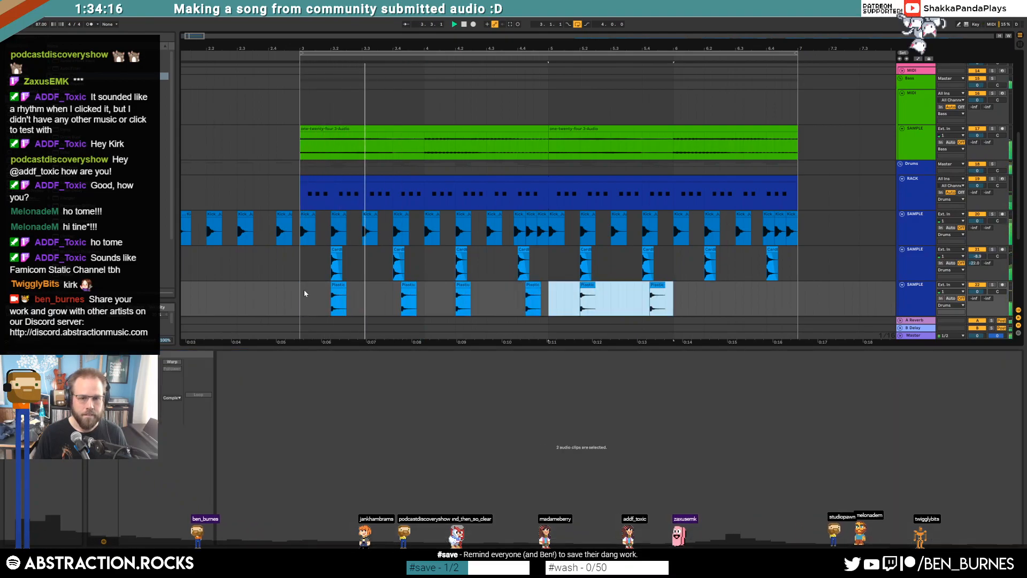
{"action": "key", "text": "ctrl+d"}
Step: Duplicate the Plastic hit at the end of bar 4 directly behind itself
{"action": "left_click", "coordinate": [509, 295]}
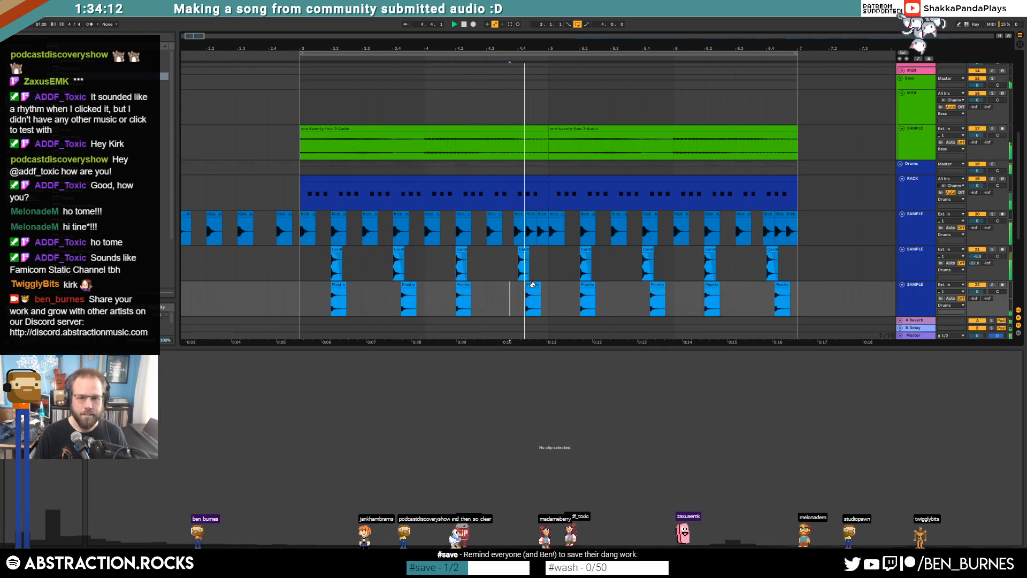
{"action": "left_click", "coordinate": [533, 284]}
{"action": "key", "text": "ctrl+d"}
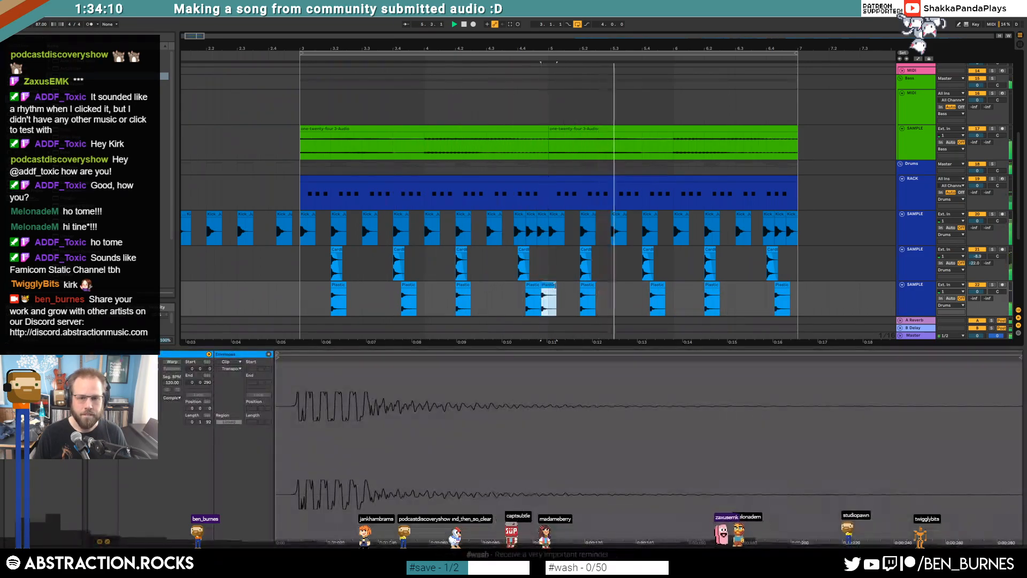
Step: Duplicate the last Plastic hit of bar 6 directly behind itself, just before bar 7
{"action": "left_click", "coordinate": [565, 294]}
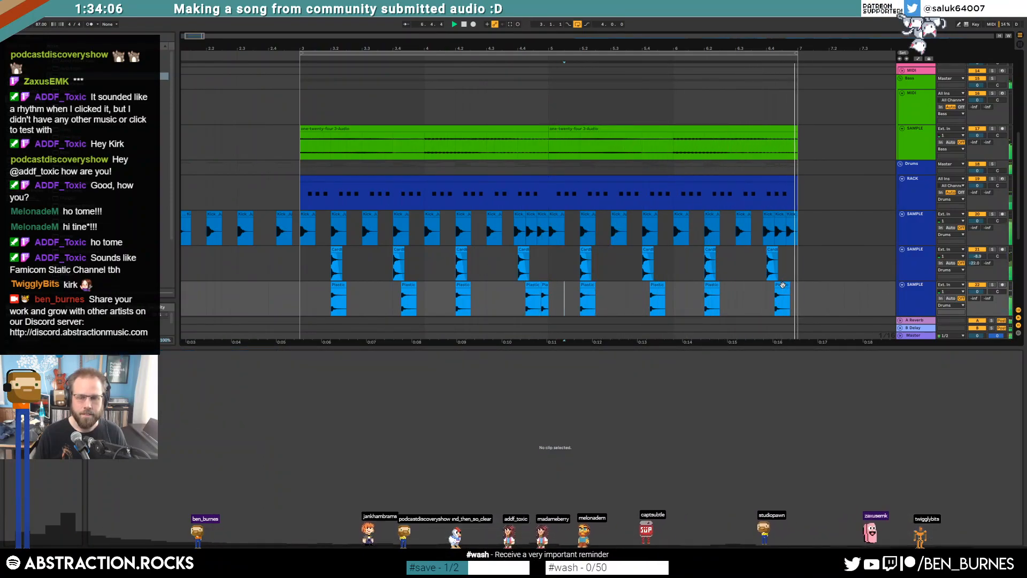
{"action": "left_click", "coordinate": [782, 285]}
{"action": "scroll", "coordinate": [782, 285], "scroll_direction": "up", "scroll_amount": 3}
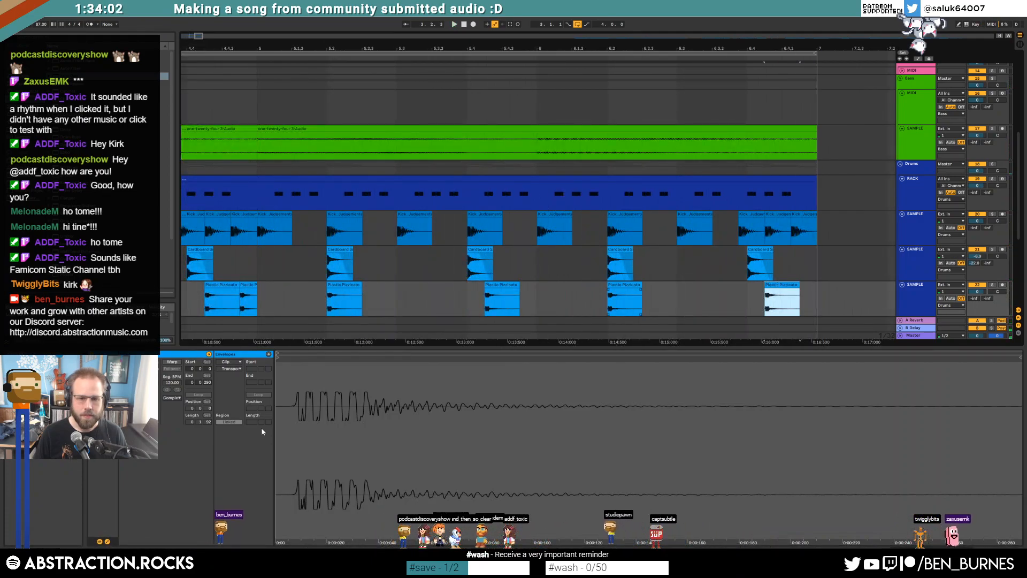
{"action": "left_click", "coordinate": [133, 400]}
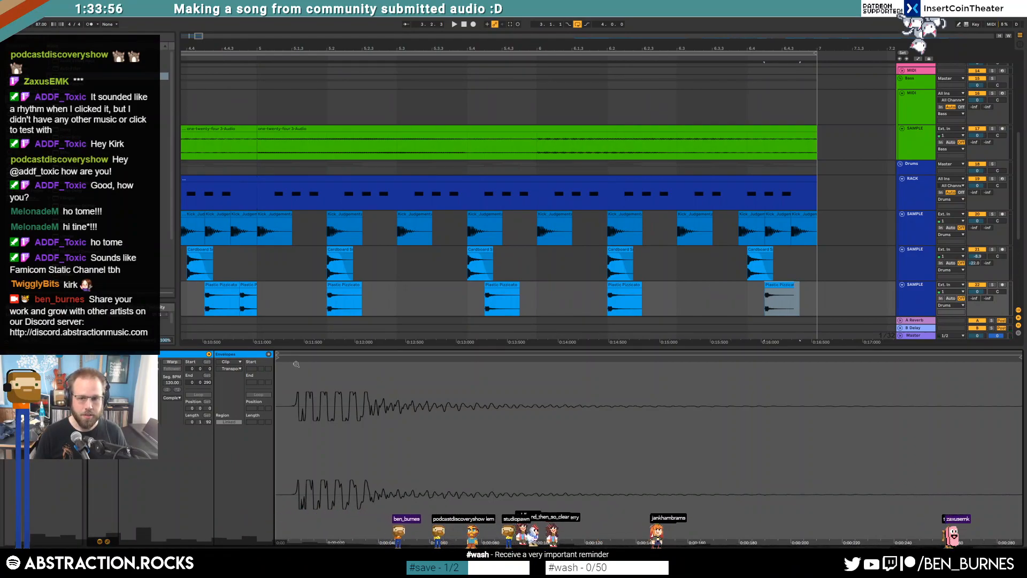
{"action": "left_click_drag", "start_coordinate": [779, 284], "coordinate": [809, 284]}
{"action": "left_click", "coordinate": [133, 400]}
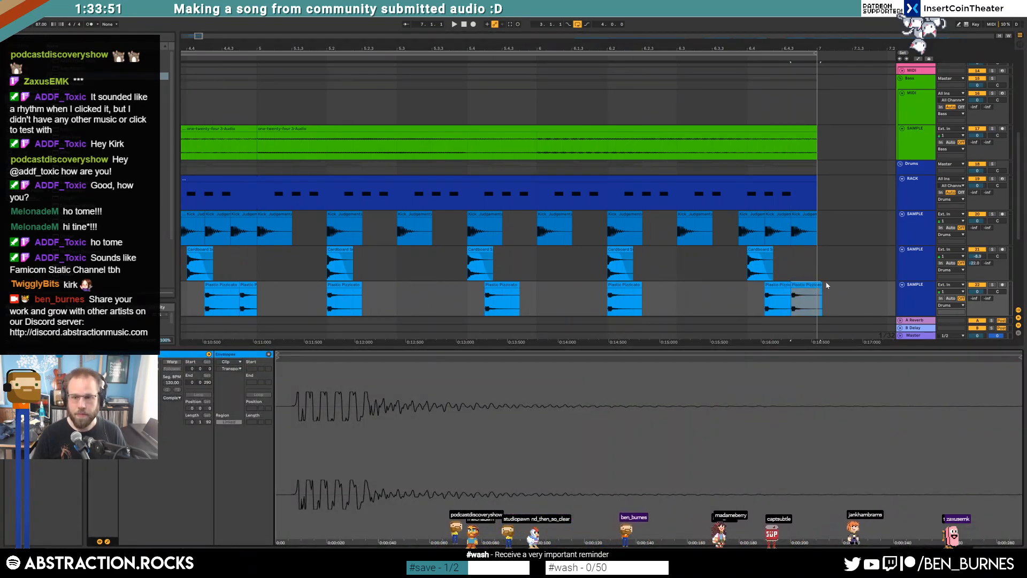
Step: Play the loop, move the extra Plastic hit to 6.4.4 so it ends at bar 7, and lower the Plastic track's volume
{"action": "left_click", "coordinate": [519, 303]}
{"action": "key", "text": "space"}
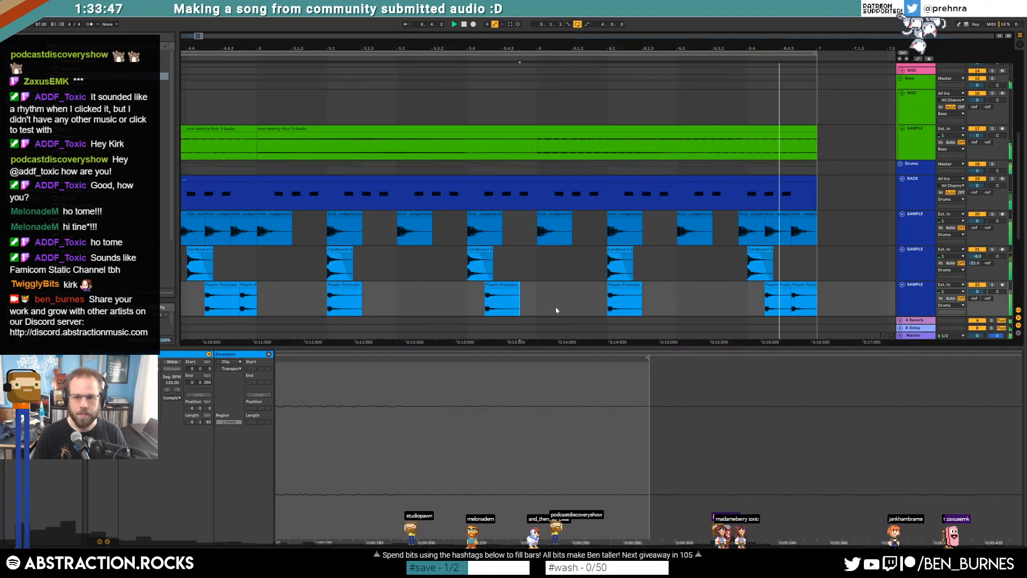
{"action": "left_click_drag", "start_coordinate": [798, 284], "coordinate": [816, 285]}
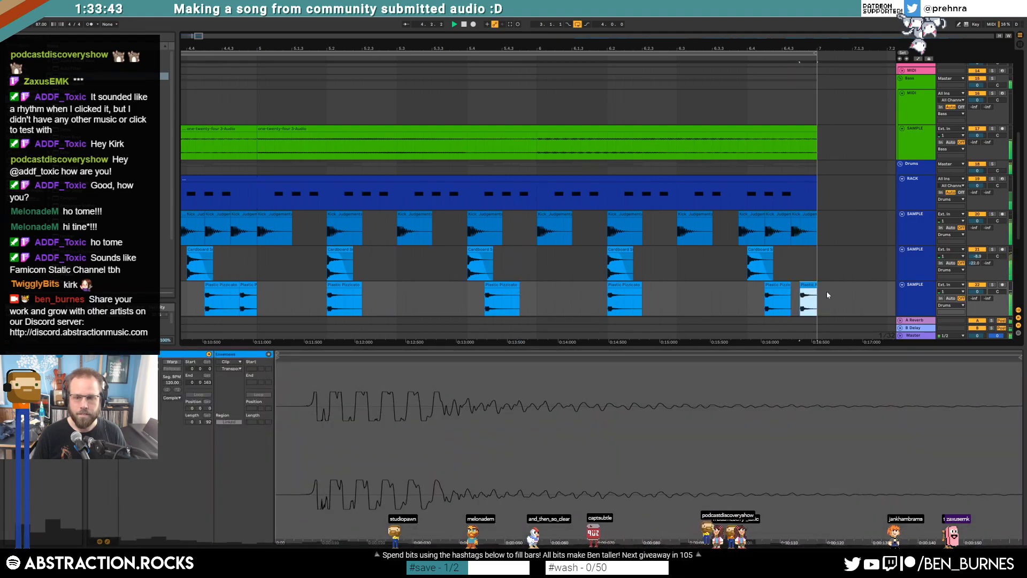
{"action": "scroll", "coordinate": [827, 295], "scroll_direction": "down", "scroll_amount": 5}
{"action": "mouse_move", "coordinate": [978, 292]}
{"action": "left_mouse_down"}
{"action": "mouse_move", "coordinate": [975, 272]}
{"action": "mouse_move", "coordinate": [977, 298]}
{"action": "left_mouse_up"}
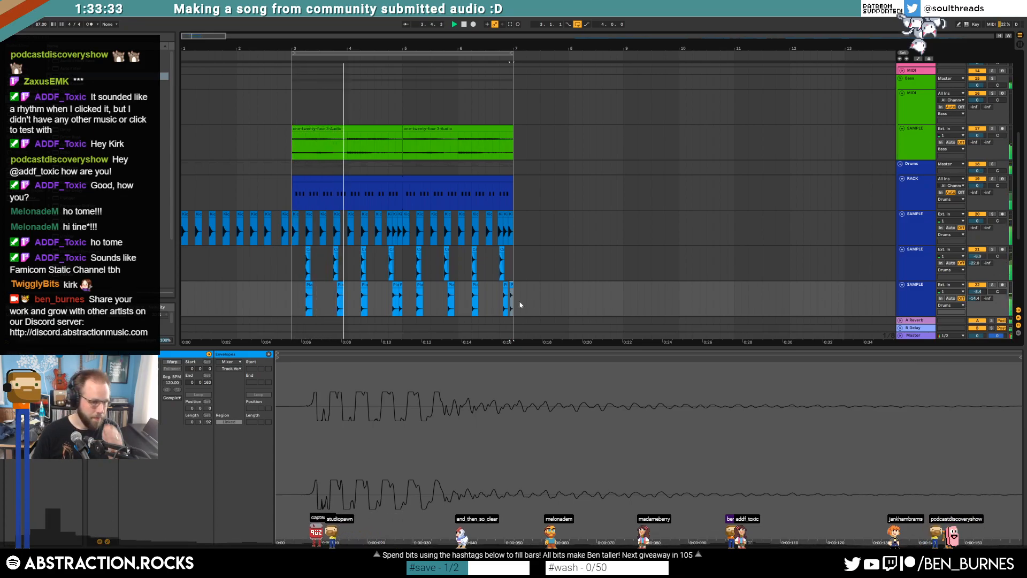
Step: Open the drum rack's MIDI clip, add a short note between 1.1.2 and 1.1.3 and play the pattern
{"action": "left_click", "coordinate": [365, 176]}
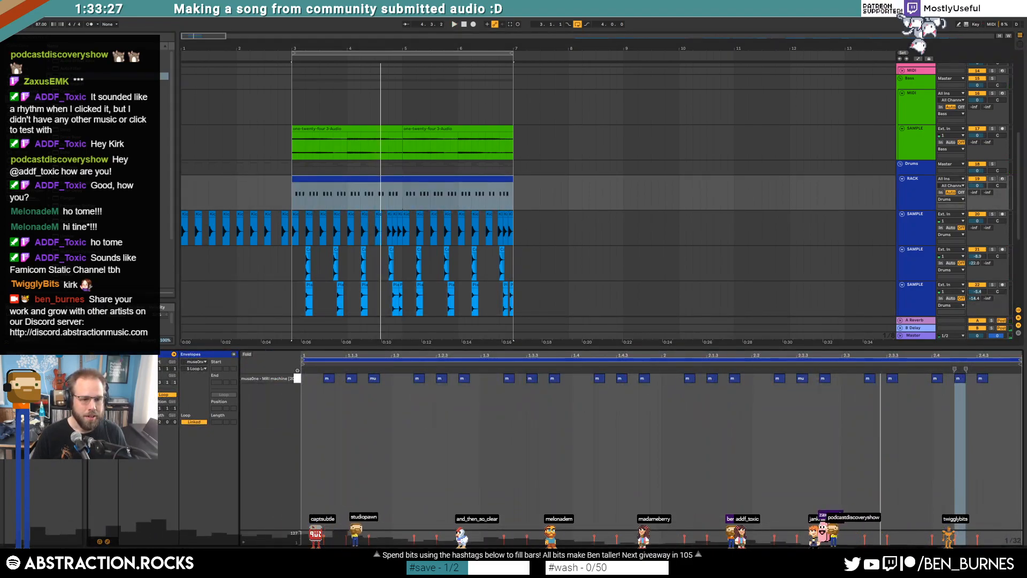
{"action": "left_click", "coordinate": [334, 381]}
{"action": "key", "text": "space"}
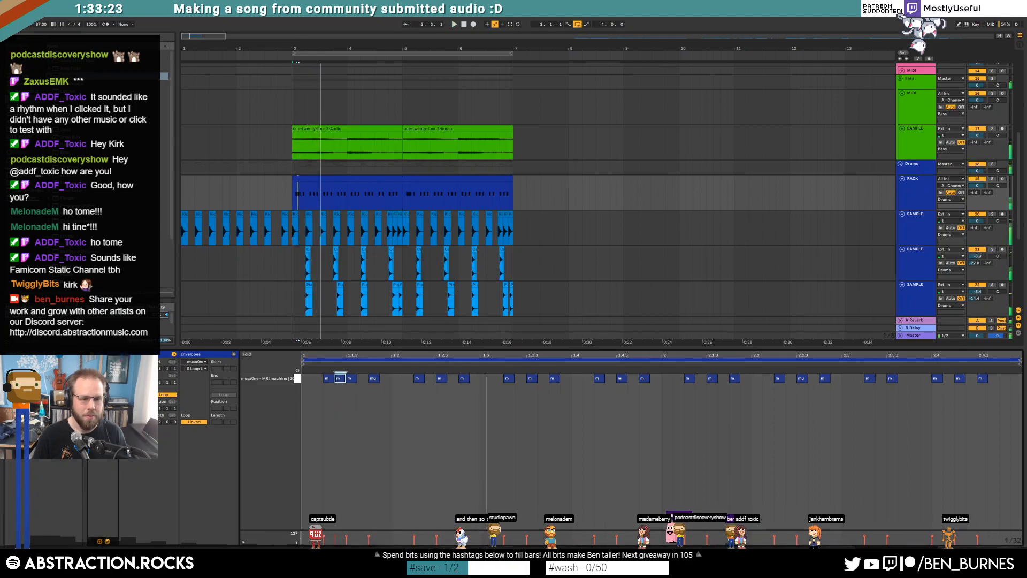
{"action": "key", "text": "space"}
{"action": "key", "text": "space"}
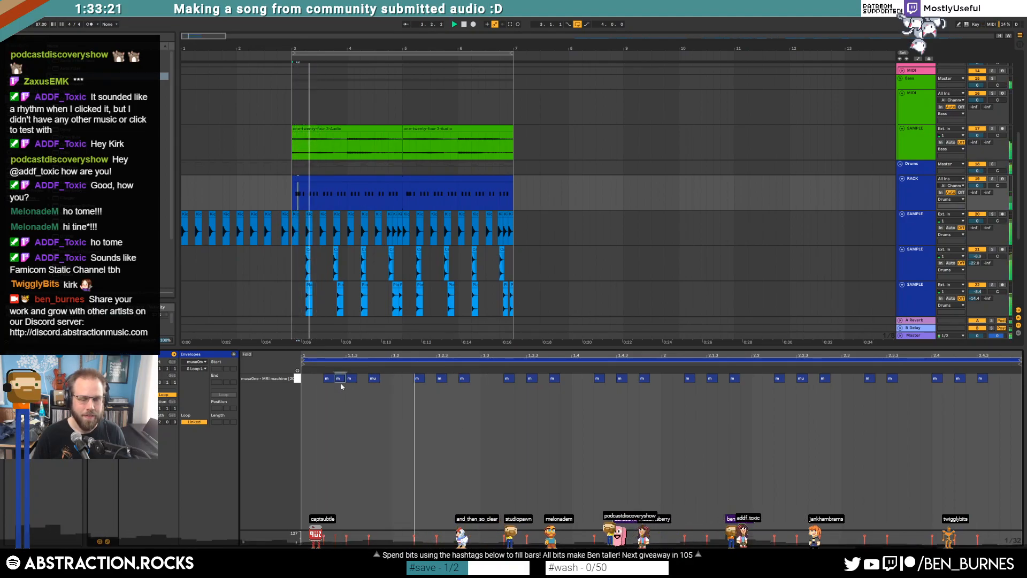
{"action": "left_click", "coordinate": [399, 395]}
{"action": "key", "text": "space"}
{"action": "left_click", "coordinate": [338, 378]}
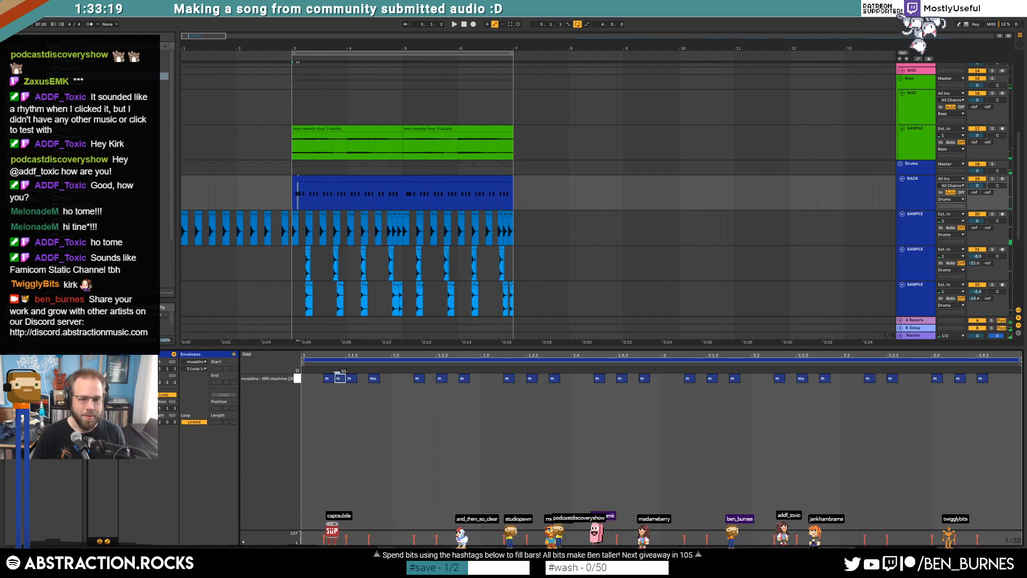
{"action": "key", "text": "space"}
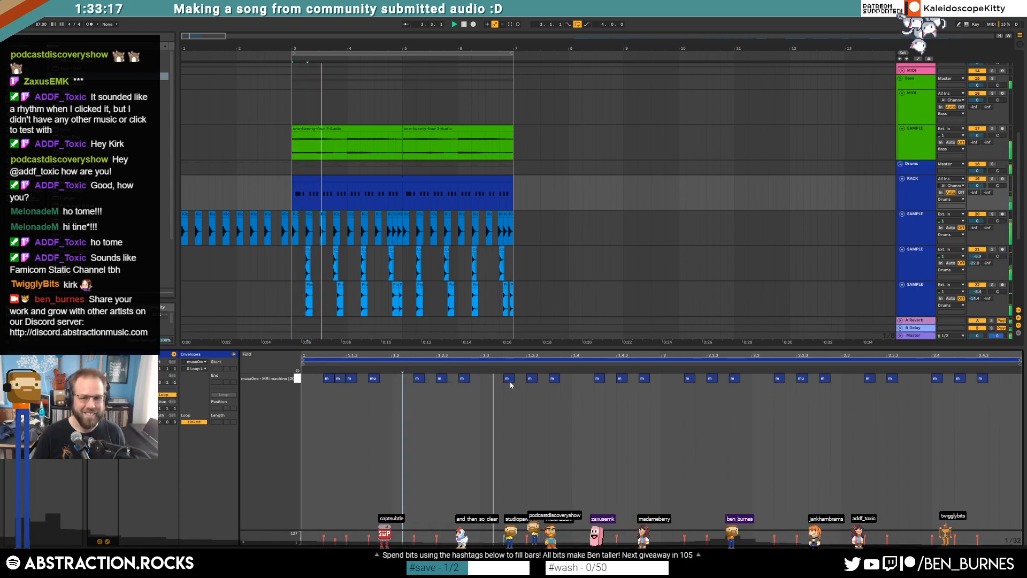
Step: Add short rack notes between 1.3.3 and 1.3.4, directly after 1.3.4, and between 1.4.3 and 1.4.4
{"action": "key", "text": "space"}
{"action": "left_click", "coordinate": [542, 378]}
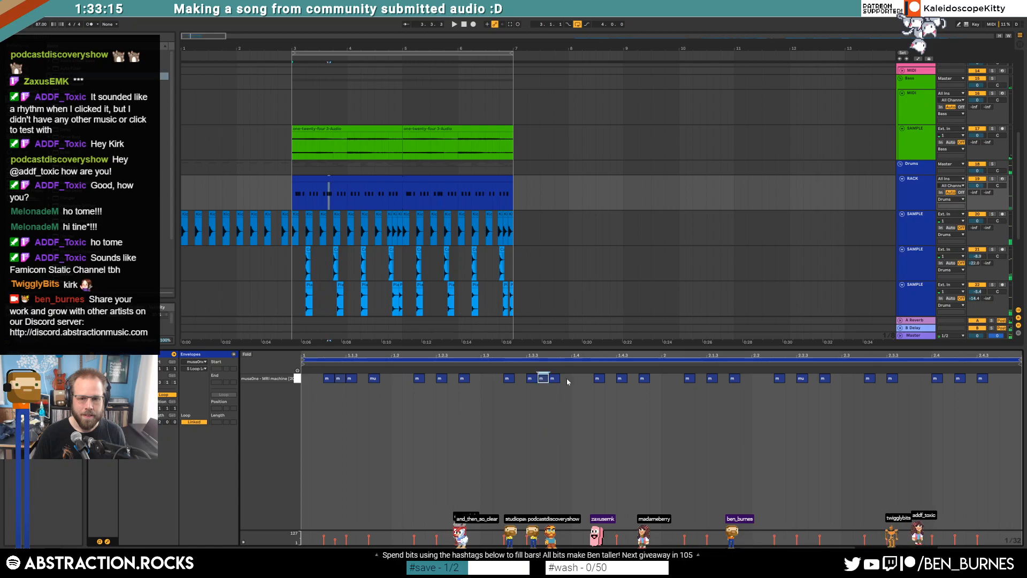
{"action": "left_click", "coordinate": [583, 415]}
{"action": "key", "text": "space"}
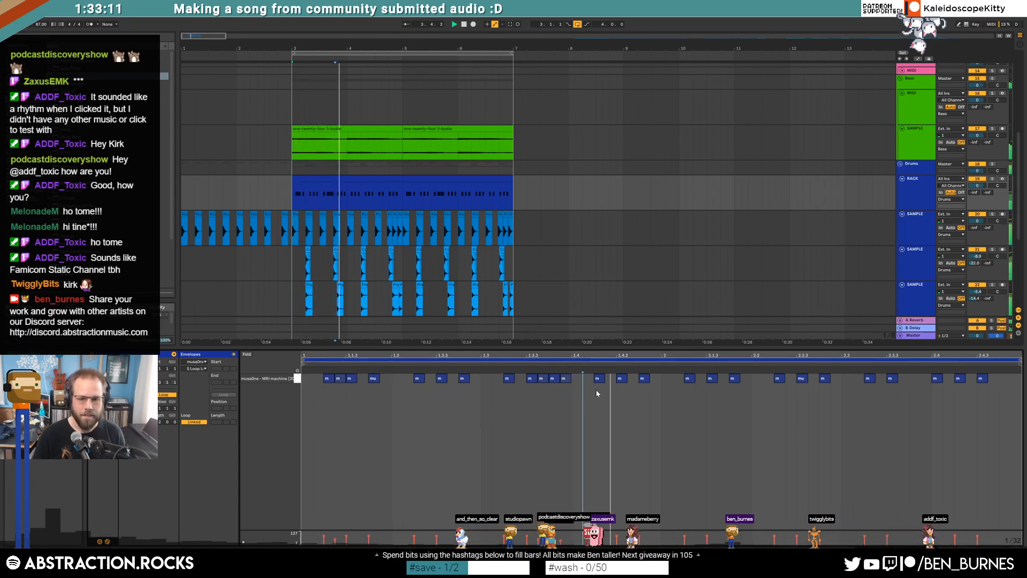
{"action": "left_click", "coordinate": [632, 383]}
{"action": "double_click", "coordinate": [632, 383]}
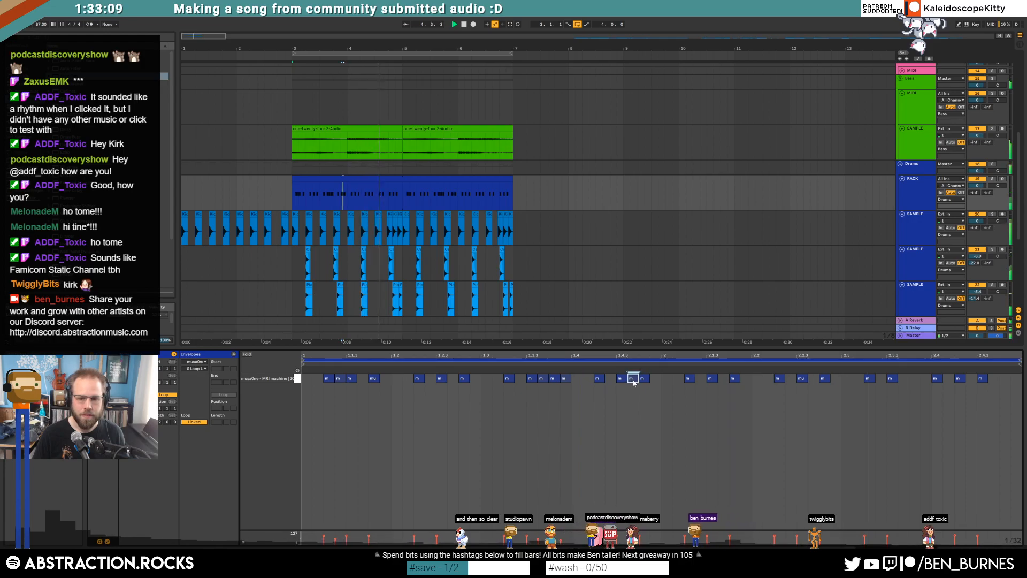
Step: Add two short notes to the pattern's second bar and position them between 2.1.2 and 2.1.3 and between 2.2.2 and 2.2.3
{"action": "double_click", "coordinate": [725, 381]}
{"action": "double_click", "coordinate": [793, 380]}
{"action": "left_click_drag", "start_coordinate": [724, 380], "coordinate": [703, 381]}
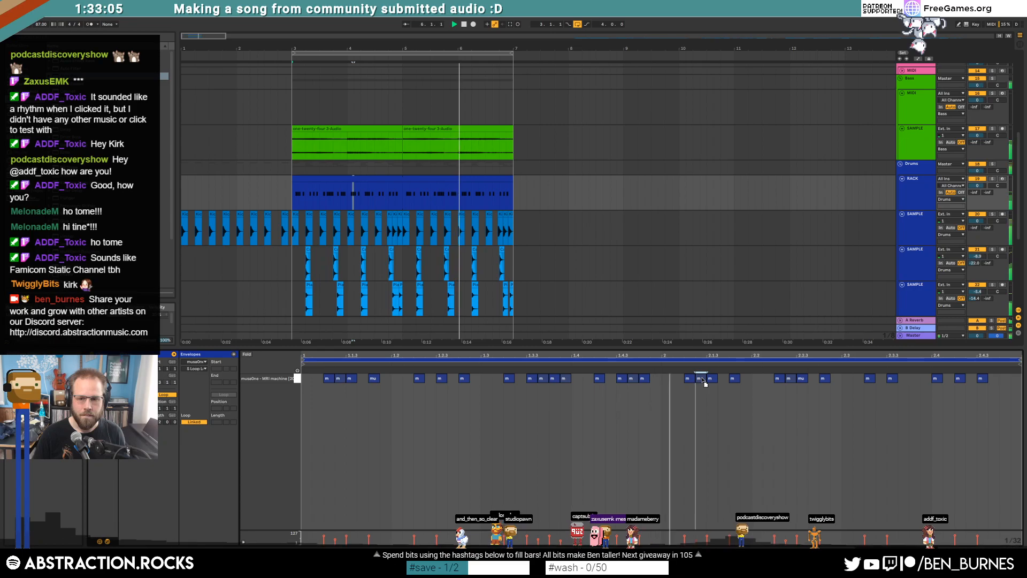
{"action": "left_click_drag", "start_coordinate": [796, 380], "coordinate": [794, 379]}
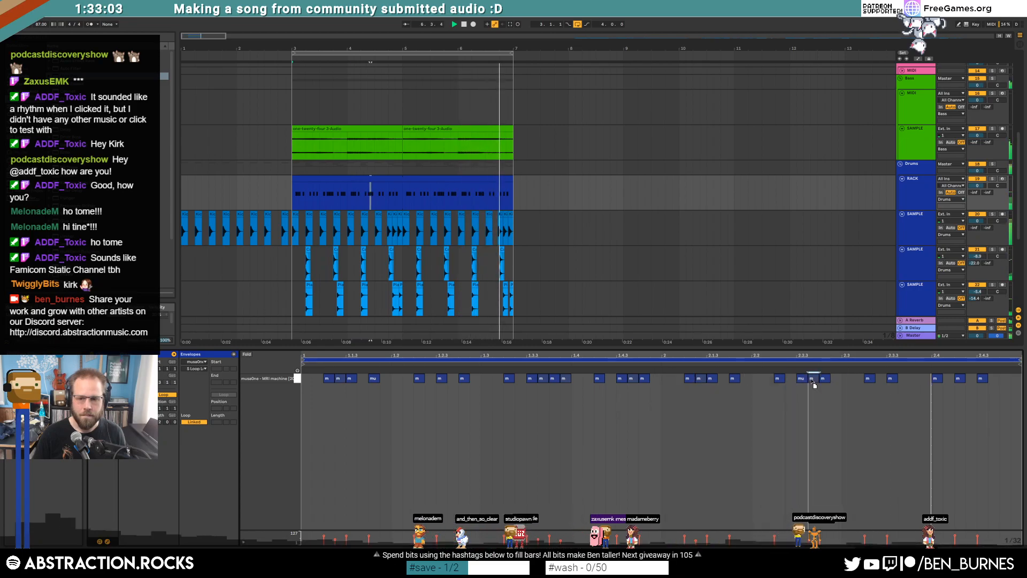
Step: Add closing rack notes just before and just after beat 2.4 and at 2.4.4, then stop playback
{"action": "double_click", "coordinate": [923, 378]}
{"action": "double_click", "coordinate": [947, 379]}
{"action": "left_click", "coordinate": [1010, 381]}
{"action": "double_click", "coordinate": [1006, 379]}
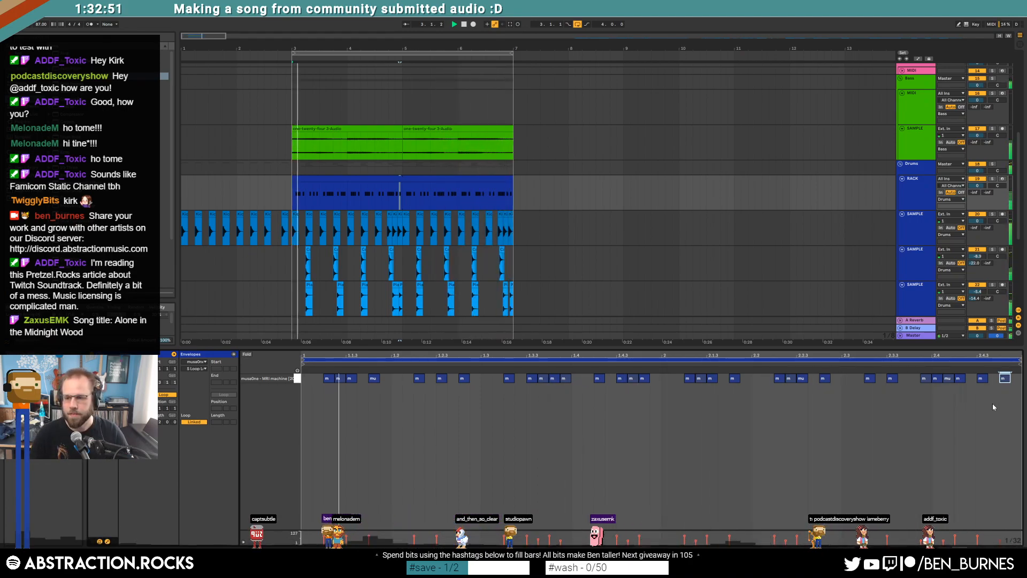
{"action": "key", "text": "space"}
{"action": "left_click", "coordinate": [876, 399]}
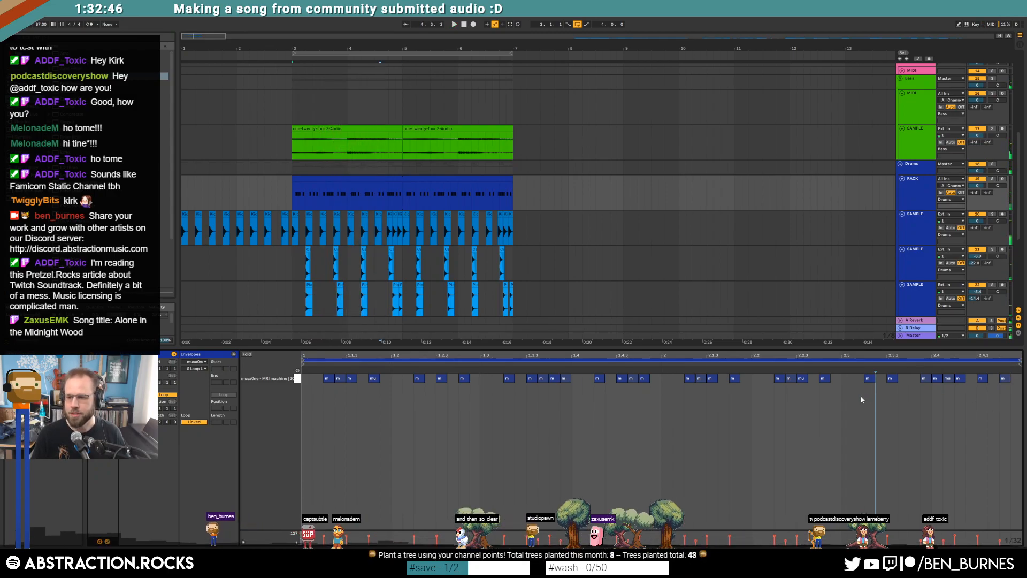
Step: Play the loop from bar 3 and view the devices of the drum rack, bass sample and kick tracks
{"action": "left_click", "coordinate": [303, 375]}
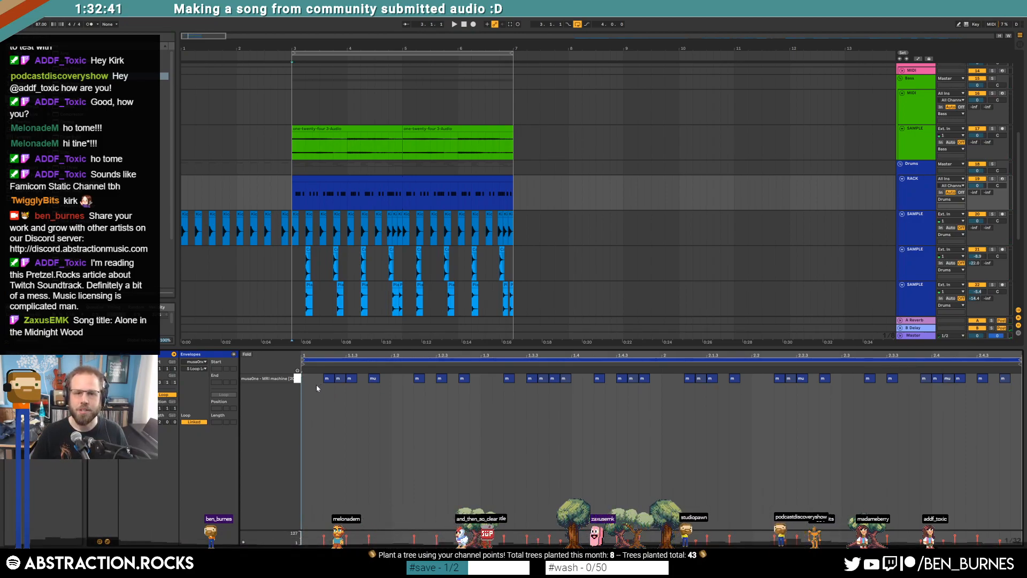
{"action": "left_click", "coordinate": [409, 176]}
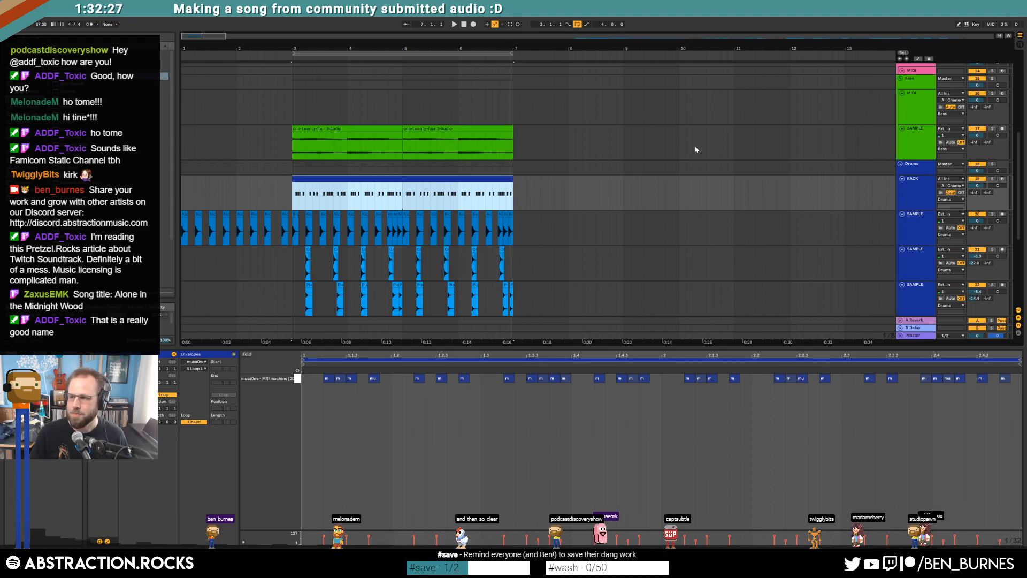
{"action": "left_click", "coordinate": [292, 195]}
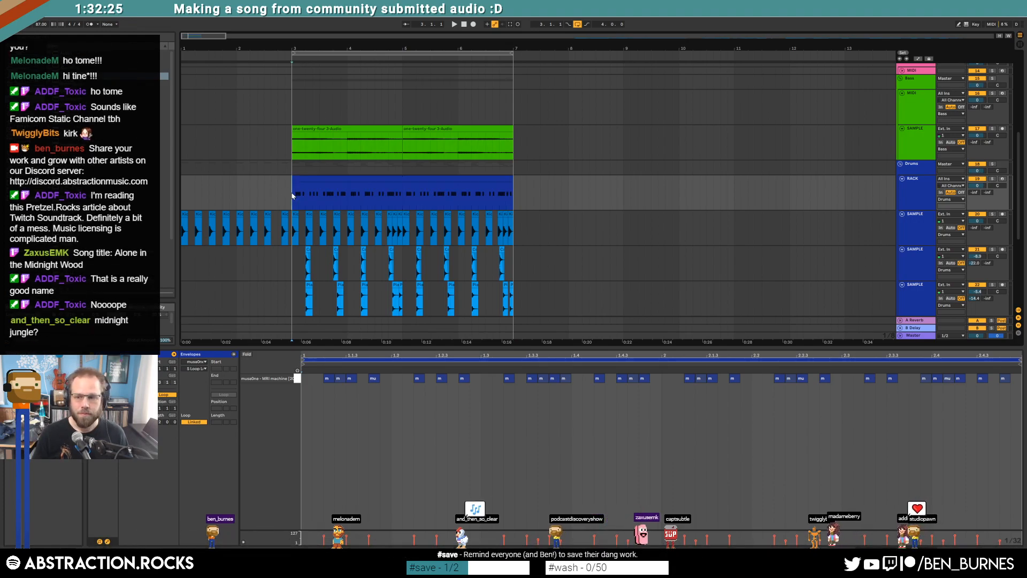
{"action": "key", "text": "space"}
{"action": "key", "text": "shift+Tab"}
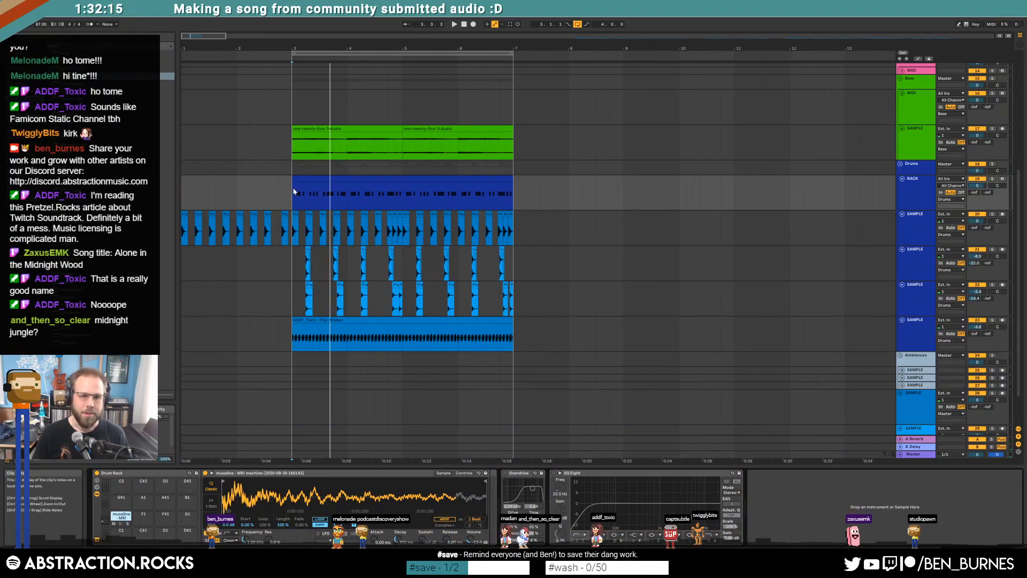
{"action": "key", "text": "space"}
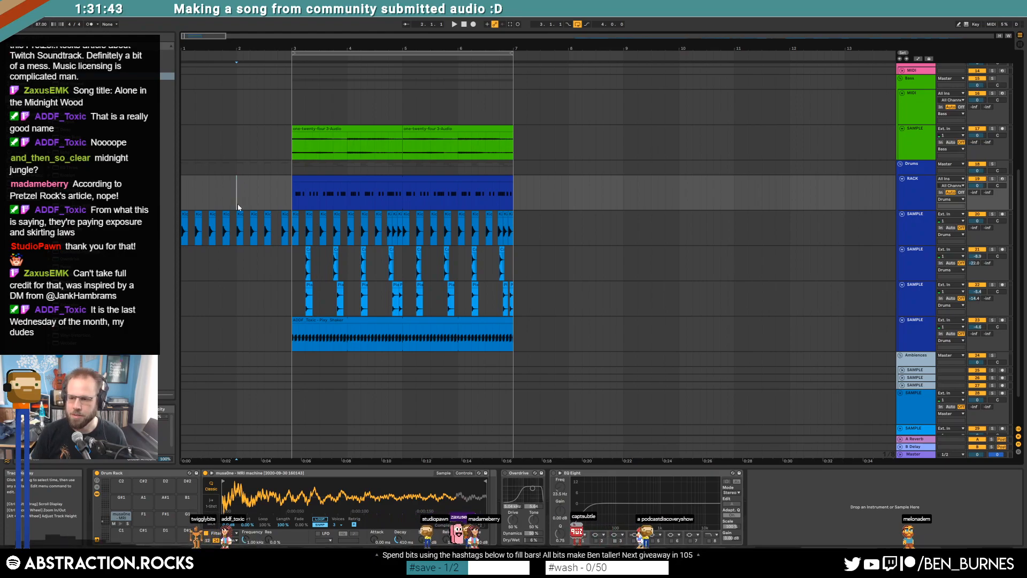
{"action": "key", "text": "space"}
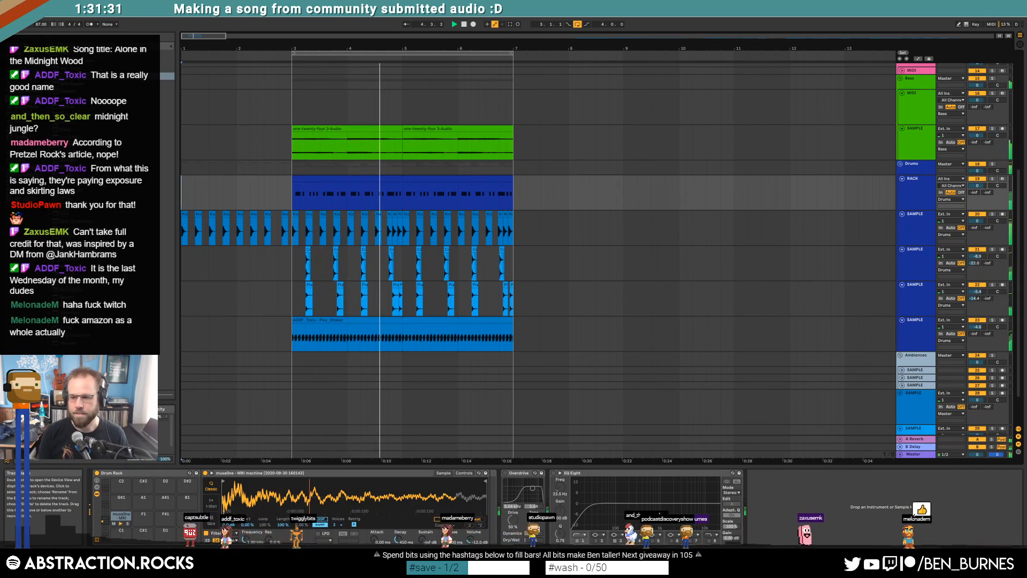
{"action": "left_click", "coordinate": [292, 147]}
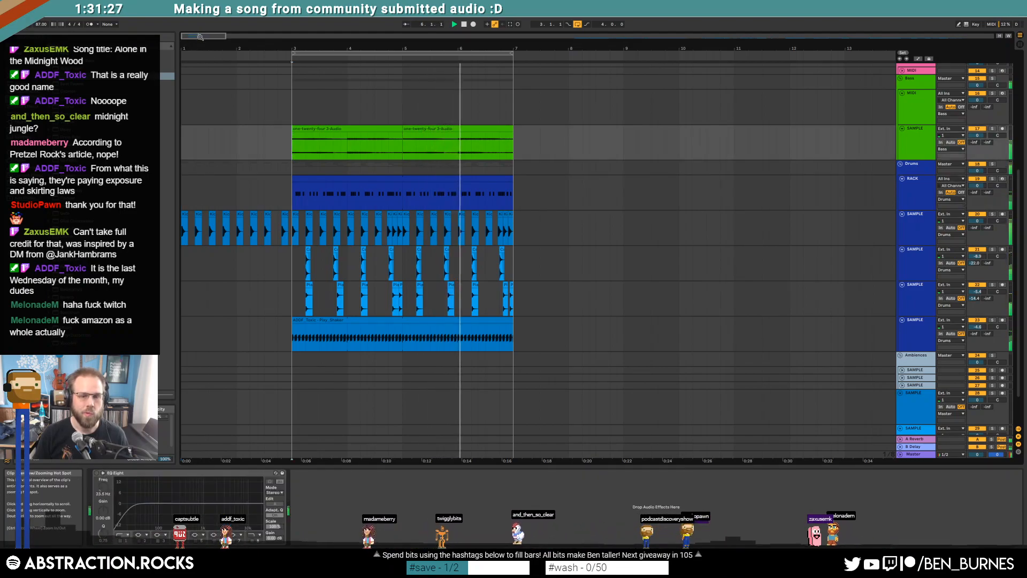
{"action": "left_click", "coordinate": [315, 229]}
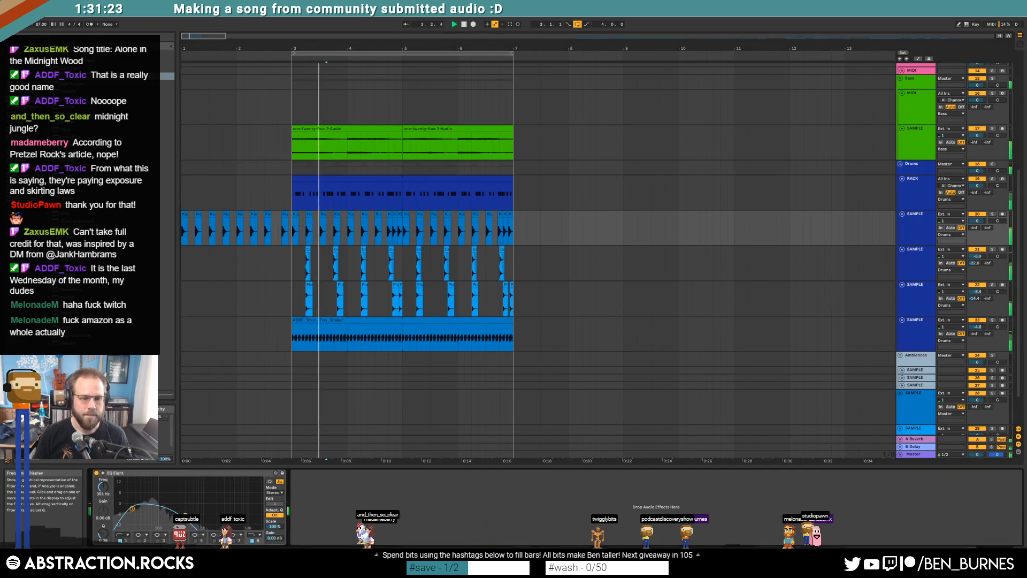
Step: Go to the submitted clips beyond bar 113 and audition the long clip on the lowest sample track near bar 136
{"action": "key", "text": "minus"}
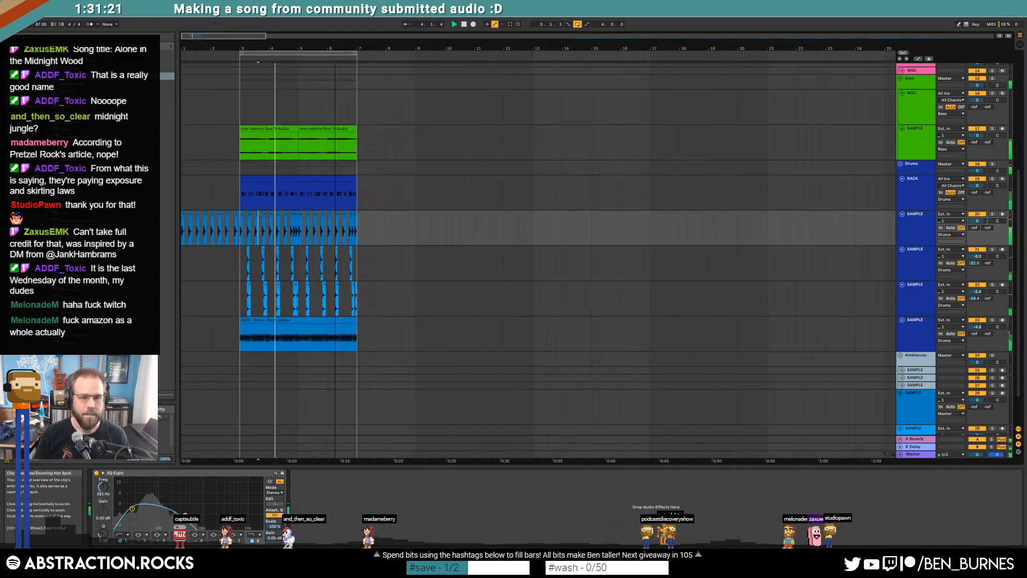
{"action": "key", "text": "minus"}
{"action": "scroll", "coordinate": [396, 215], "scroll_direction": "down", "scroll_amount": 3}
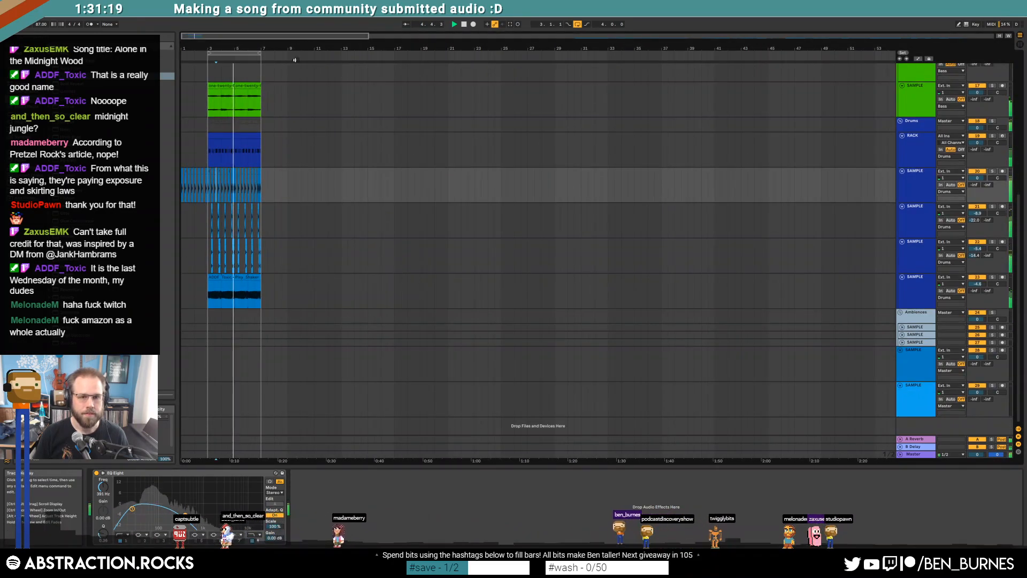
{"action": "key", "text": "space"}
{"action": "left_click_drag", "start_coordinate": [641, 36], "coordinate": [721, 36]}
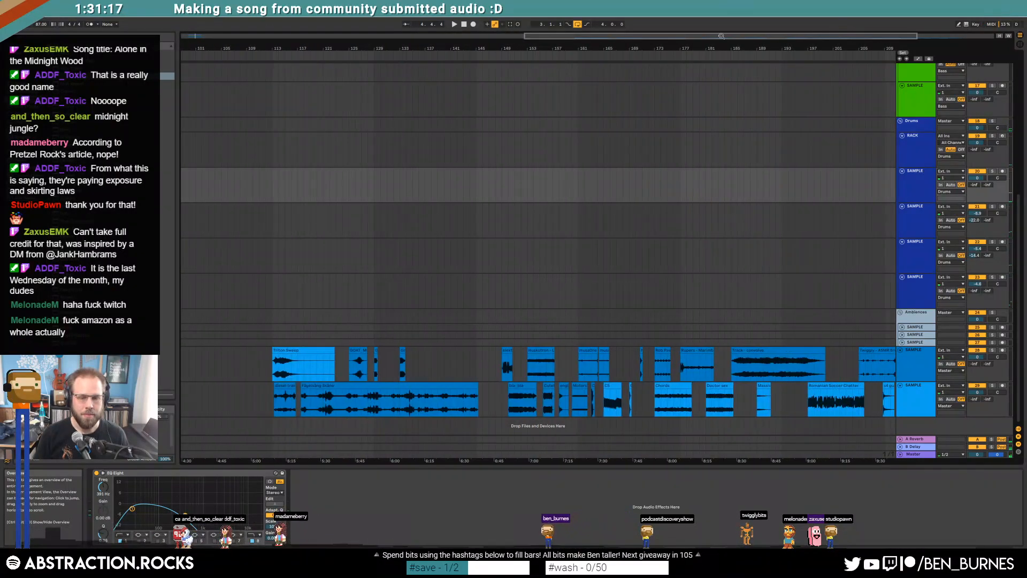
{"action": "left_click", "coordinate": [425, 404]}
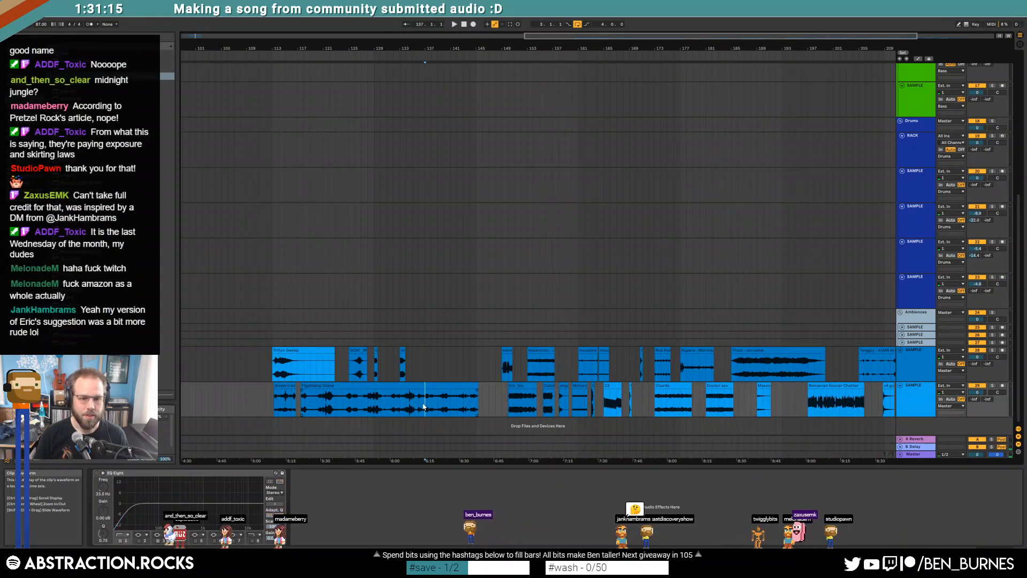
{"action": "key", "text": "plus"}
{"action": "key", "text": "plus"}
{"action": "left_click", "coordinate": [385, 405]}
{"action": "key", "text": "space"}
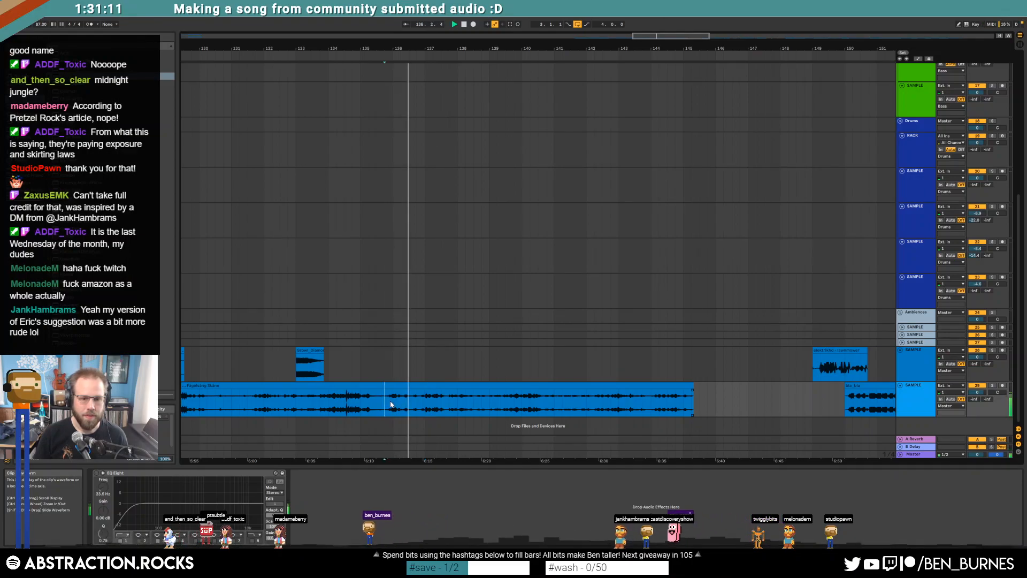
Step: Stop playback and copy an excerpt about one bar long, starting at 135.4, from the long clip on the lowest sample track
{"action": "key", "text": "space"}
{"action": "left_click_drag", "start_coordinate": [384, 404], "coordinate": [410, 405]}
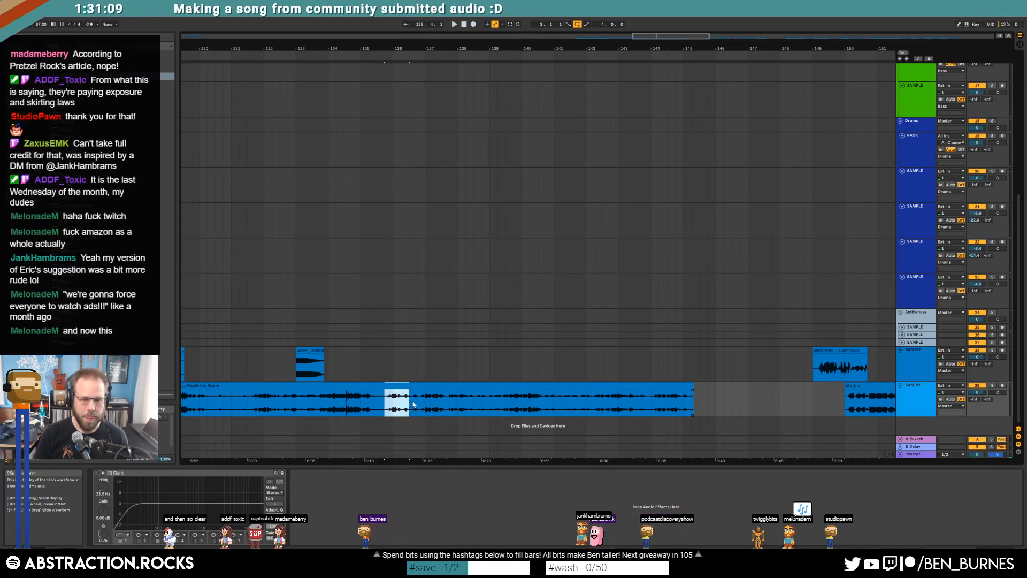
{"action": "left_click_drag", "start_coordinate": [386, 404], "coordinate": [386, 404]}
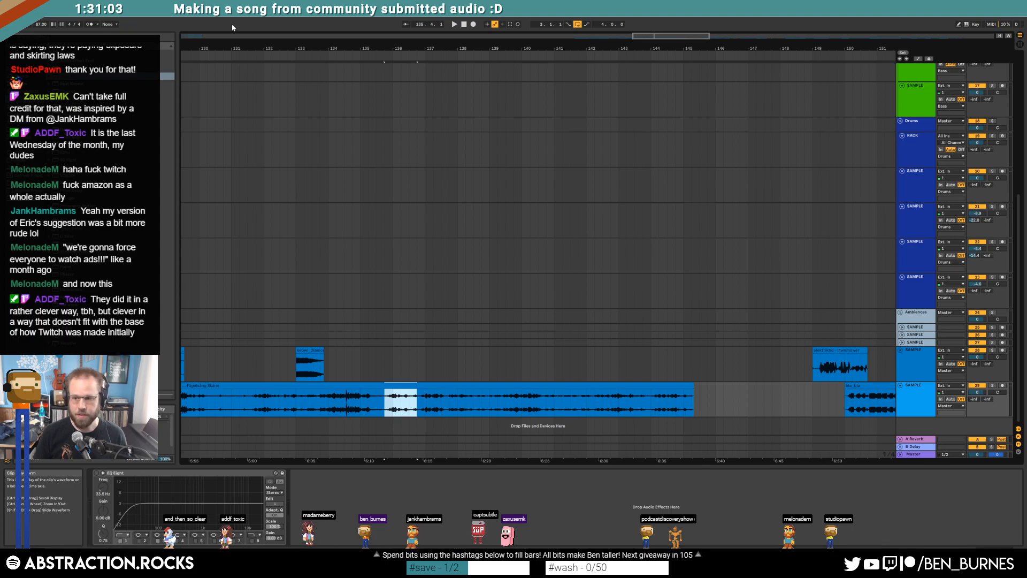
Step: Unfold the first Ambiences sample track at the song's start and duplicate the whole bars 3–7 section into bars 7–11
{"action": "left_click", "coordinate": [194, 36]}
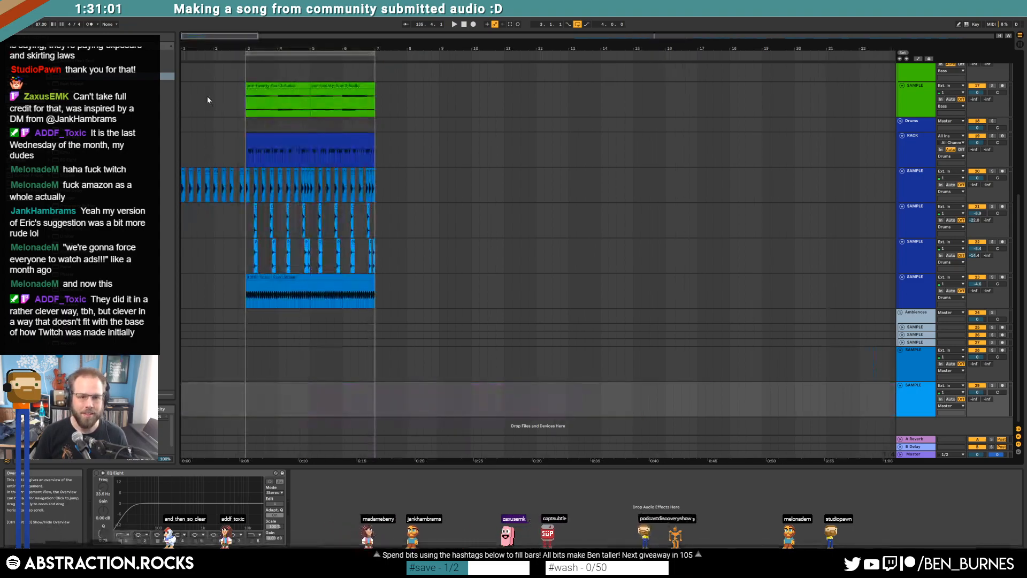
{"action": "left_click", "coordinate": [902, 327]}
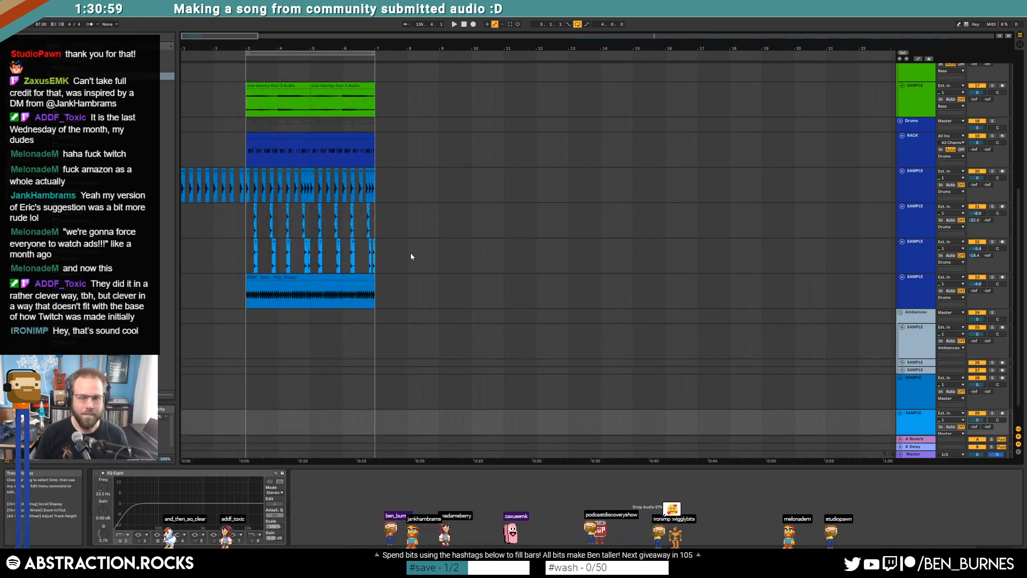
{"action": "scroll", "coordinate": [349, 169], "scroll_direction": "up", "scroll_amount": 3}
{"action": "left_click_drag", "start_coordinate": [373, 163], "coordinate": [253, 367]}
{"action": "key", "text": "ctrl+d"}
{"action": "scroll", "coordinate": [376, 358], "scroll_direction": "down", "scroll_amount": 2}
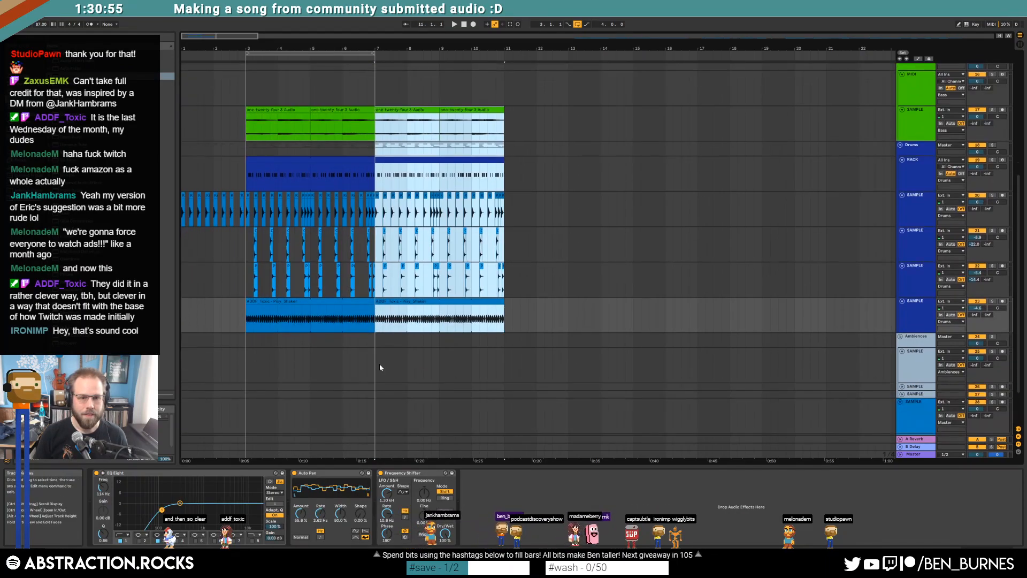
Step: Paste the copied excerpt at bar 7 on the first Ambiences sample track and turn on that track's EQ Eight
{"action": "left_click", "coordinate": [375, 359]}
{"action": "key", "text": "ctrl+v"}
{"action": "scroll", "coordinate": [383, 366], "scroll_direction": "up", "scroll_amount": 4}
{"action": "left_click_drag", "start_coordinate": [342, 351], "coordinate": [344, 359]}
{"action": "left_click", "coordinate": [96, 474]}
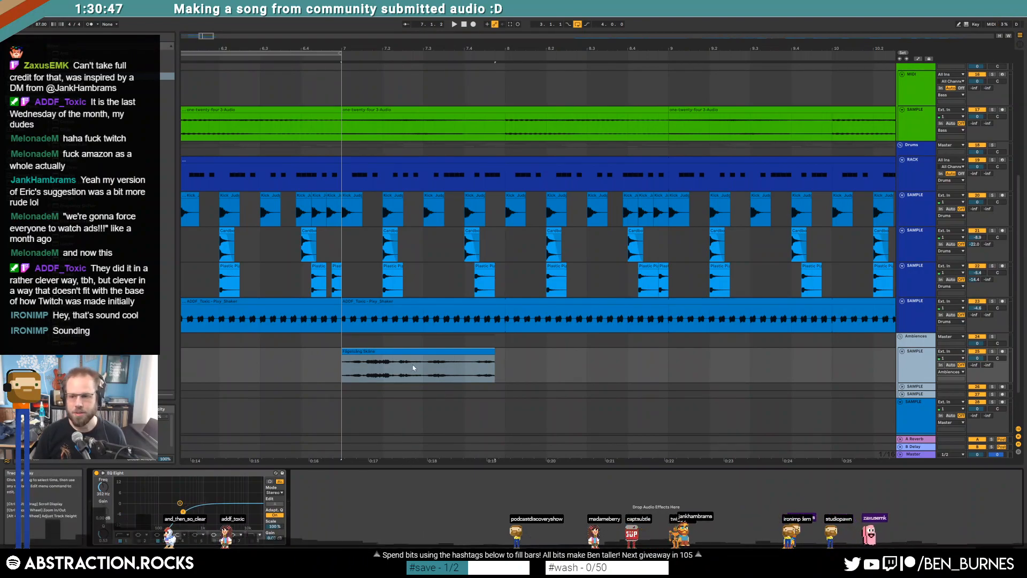
Step: Shorten the ambience clip at bar 7 with a fade-out and raise its track's reverb and delay sends to about -22.8 and -18.0
{"action": "left_click", "coordinate": [480, 352]}
{"action": "left_click_drag", "start_coordinate": [480, 352], "coordinate": [434, 356]}
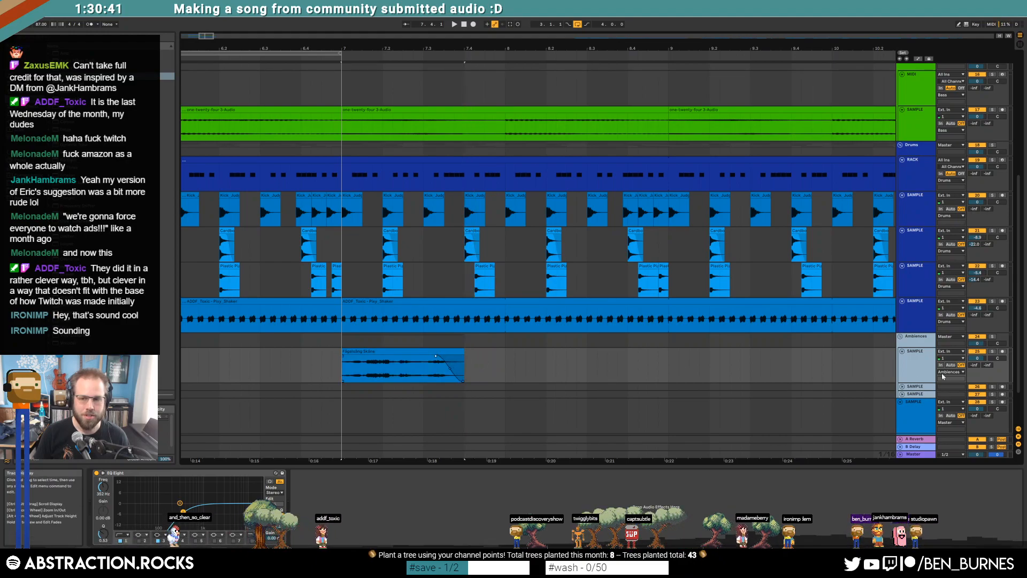
{"action": "mouse_move", "coordinate": [975, 365]}
{"action": "left_mouse_down"}
{"action": "mouse_move", "coordinate": [974, 331]}
{"action": "mouse_move", "coordinate": [987, 341]}
{"action": "mouse_move", "coordinate": [975, 375]}
{"action": "left_mouse_up"}
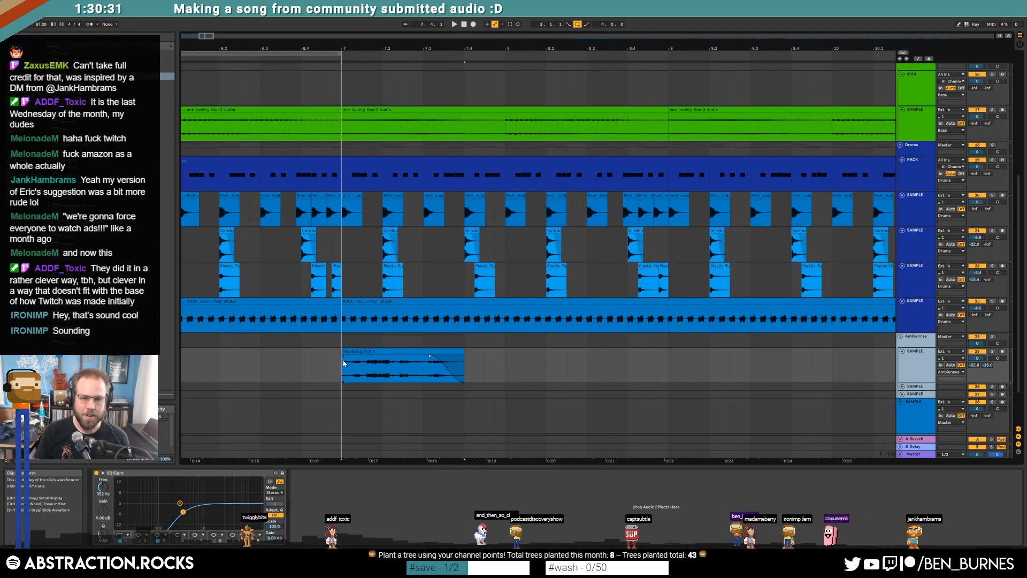
{"action": "left_click_drag", "start_coordinate": [344, 353], "coordinate": [363, 351]}
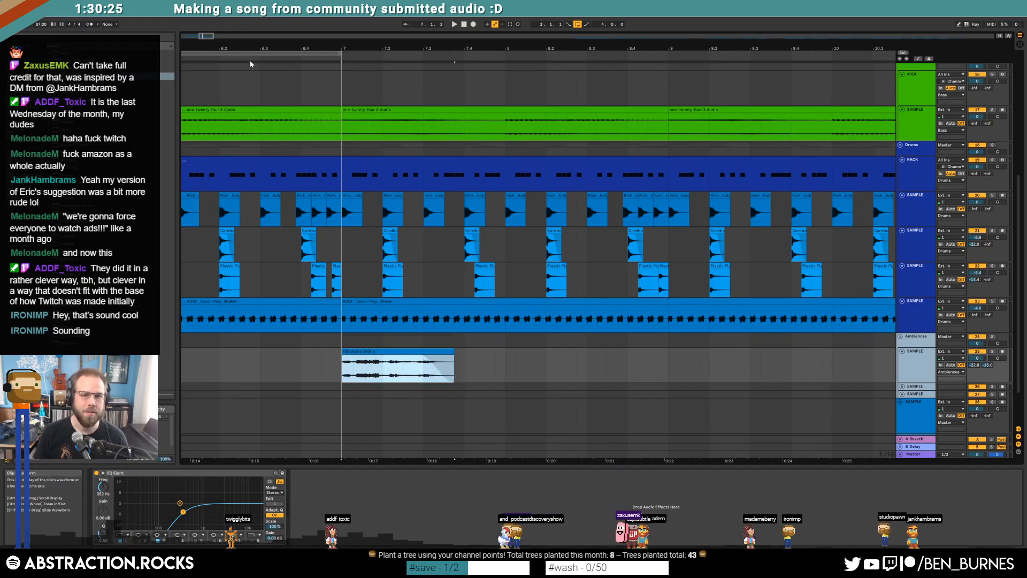
Step: Set the loop to bars 7–11 and place a copy of the ambience clip at bar 9
{"action": "scroll", "coordinate": [276, 79], "scroll_direction": "down", "scroll_amount": 3}
{"action": "left_click_drag", "start_coordinate": [248, 54], "coordinate": [539, 55]}
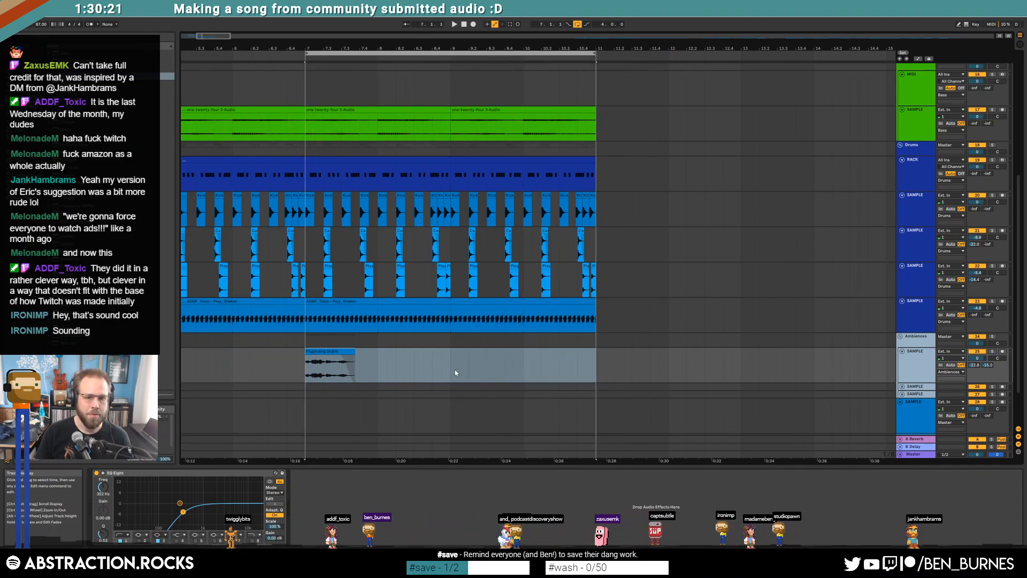
{"action": "left_click", "coordinate": [331, 357]}
{"action": "key", "text": "ctrl+d"}
{"action": "left_click_drag", "start_coordinate": [382, 352], "coordinate": [546, 353]}
{"action": "mouse_move", "coordinate": [451, 354]}
{"action": "left_mouse_down"}
{"action": "mouse_move", "coordinate": [520, 354]}
{"action": "mouse_move", "coordinate": [443, 354]}
{"action": "left_mouse_up"}
Step: Refine the trim and fades of the ambience clip at bar 7 and shift the audio used by the clips at bars 7 and 9
{"action": "scroll", "coordinate": [310, 364], "scroll_direction": "up", "scroll_amount": 3}
{"action": "mouse_move", "coordinate": [308, 351]}
{"action": "left_mouse_down"}
{"action": "mouse_move", "coordinate": [346, 352]}
{"action": "mouse_move", "coordinate": [308, 360]}
{"action": "left_mouse_up"}
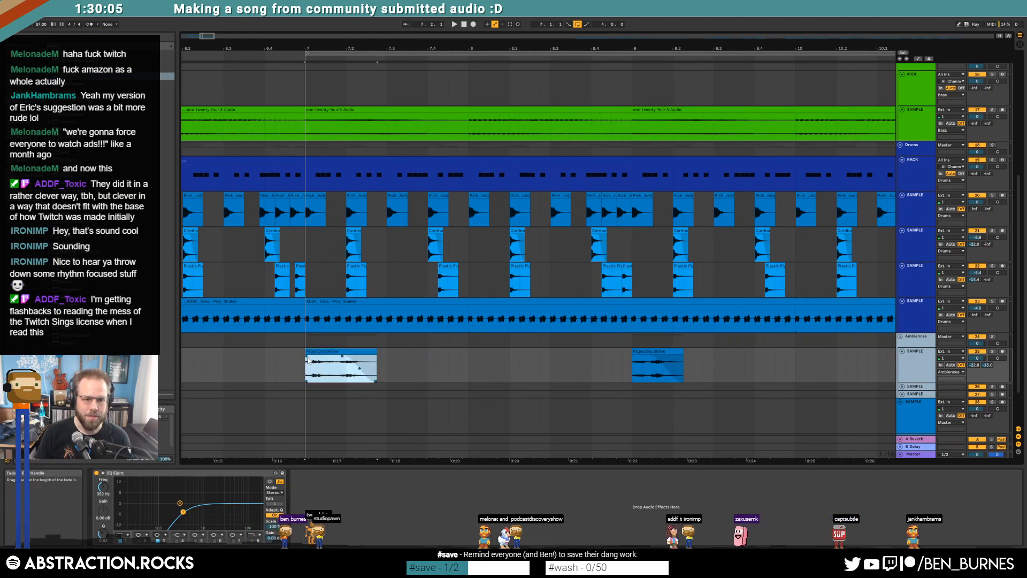
{"action": "double_click", "coordinate": [308, 359]}
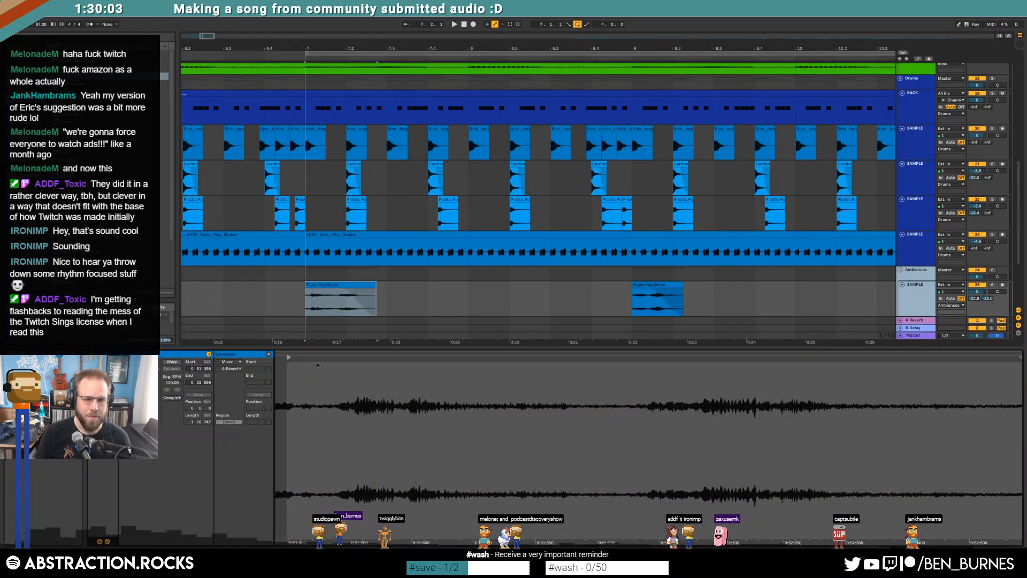
{"action": "left_click", "coordinate": [649, 285]}
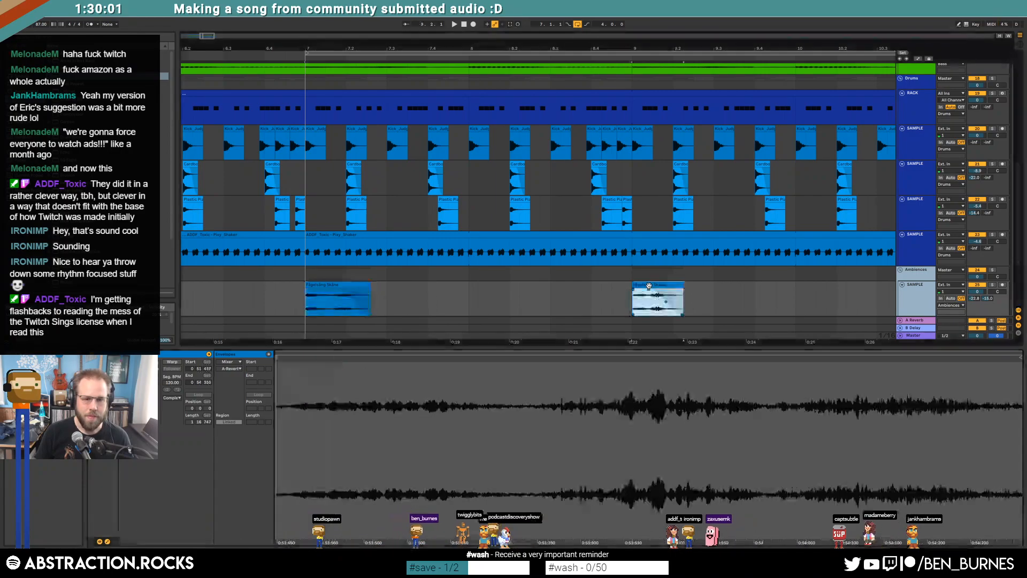
{"action": "left_click", "coordinate": [366, 283]}
{"action": "scroll", "coordinate": [526, 303], "scroll_direction": "down", "scroll_amount": 3}
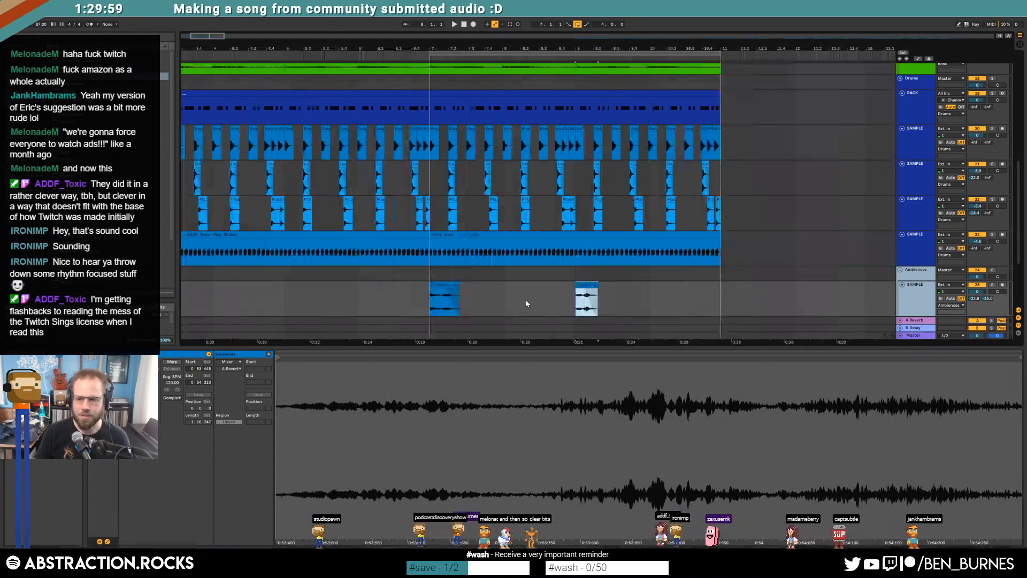
{"action": "scroll", "coordinate": [553, 306], "scroll_direction": "down", "scroll_amount": 4}
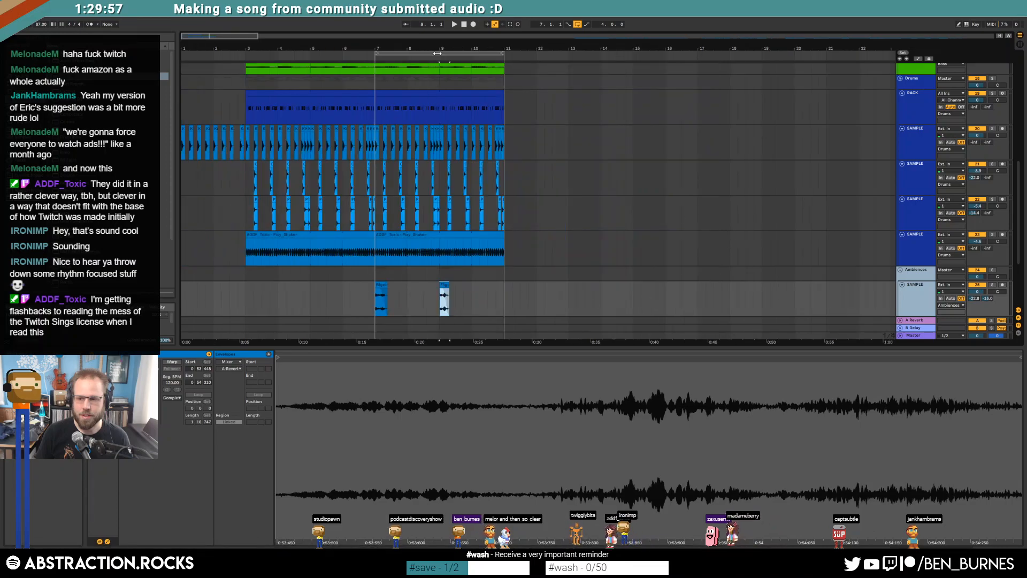
Step: Set the ambience track's reverb send to -15.1, turn its delay send off, and add a Delay device to the track
{"action": "left_click", "coordinate": [371, 294]}
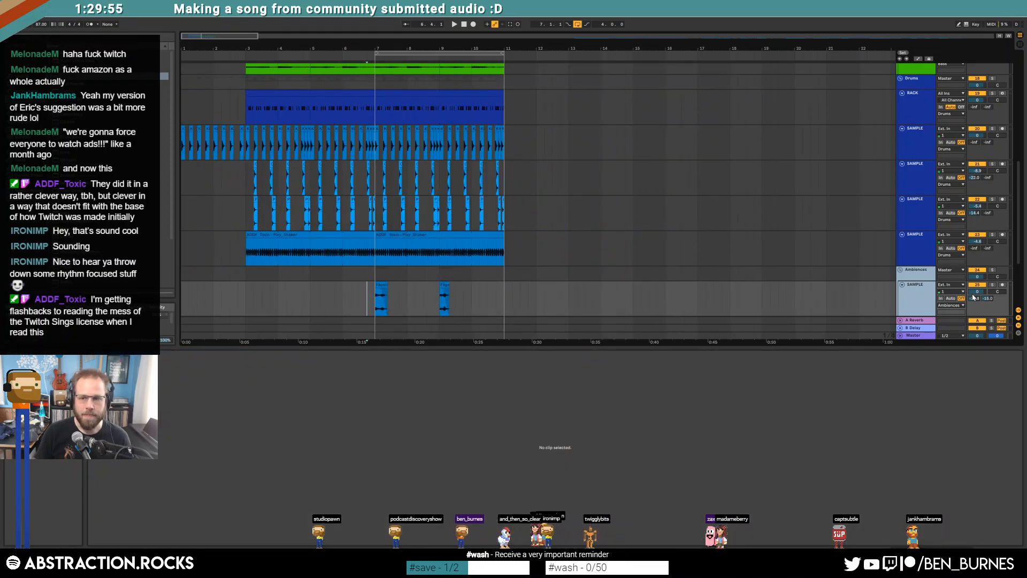
{"action": "key", "text": "shift+Tab"}
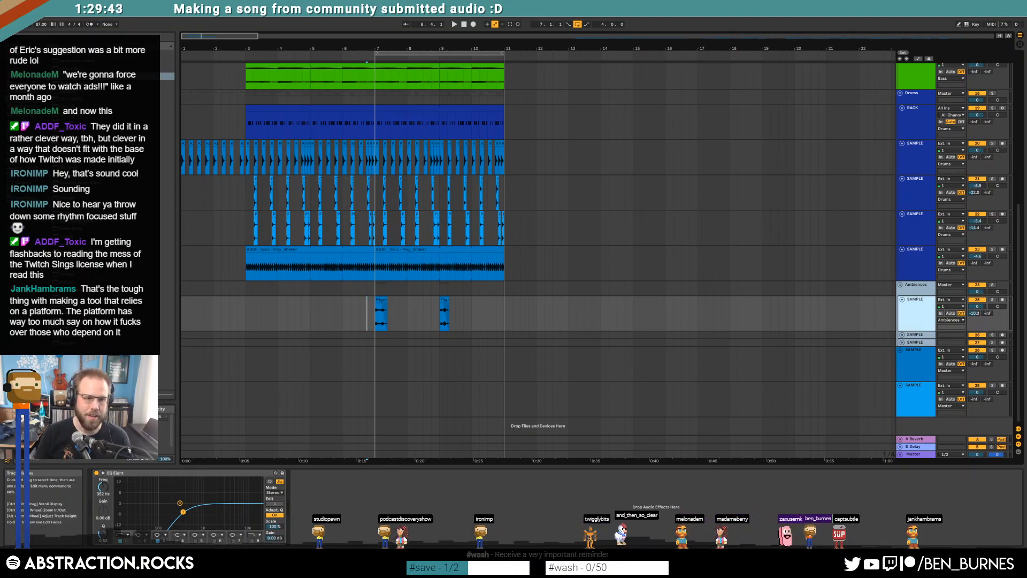
{"action": "left_click_drag", "start_coordinate": [75, 130], "coordinate": [155, 497]}
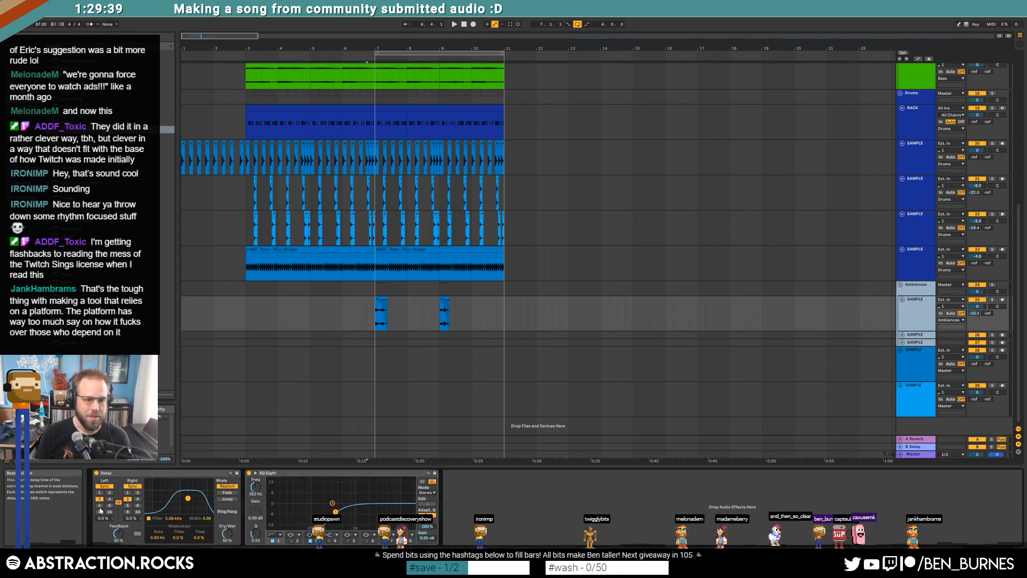
Step: During playback, move EQ Eight ahead of the Delay on the ambience track and raise its low-cut frequency to about 2.11 kHz
{"action": "left_click", "coordinate": [367, 318]}
{"action": "key", "text": "space"}
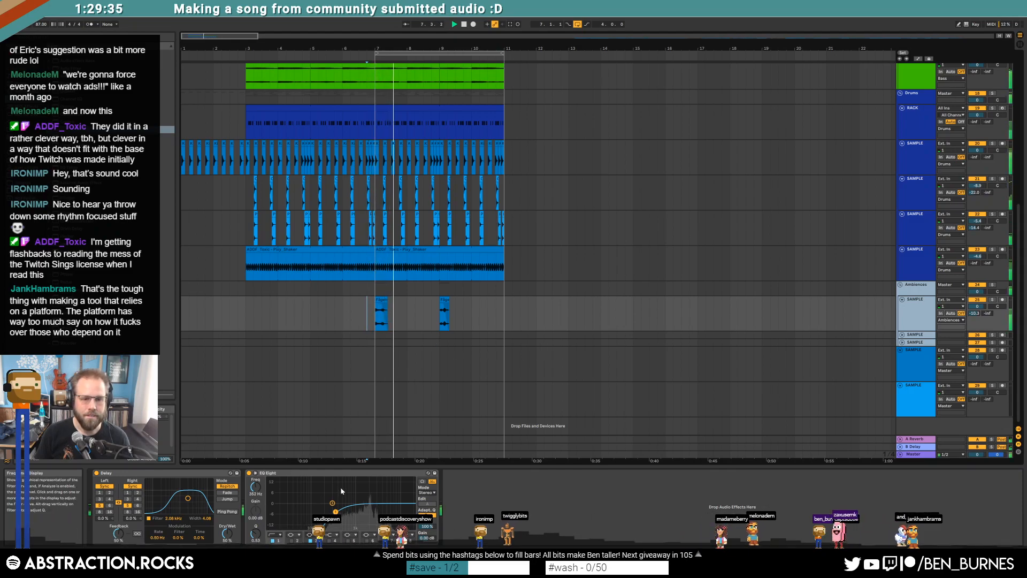
{"action": "left_click_drag", "start_coordinate": [280, 473], "coordinate": [127, 495]}
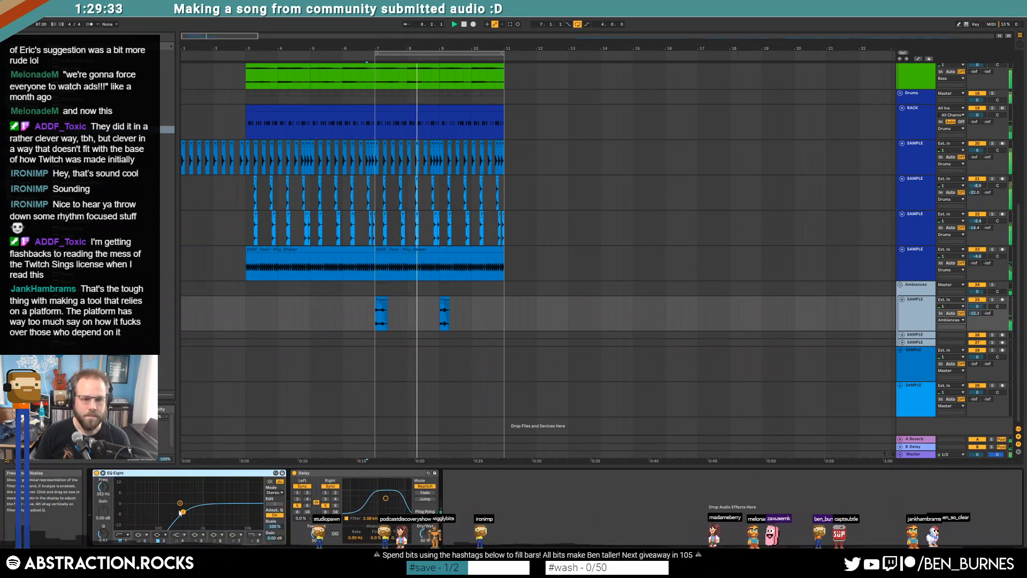
{"action": "left_click_drag", "start_coordinate": [181, 514], "coordinate": [216, 509]}
Step: Lower the ambience track's volume to -10.0 dB and bring its low-cut frequency down slightly, then stop playback
{"action": "left_click_drag", "start_coordinate": [971, 307], "coordinate": [972, 324]}
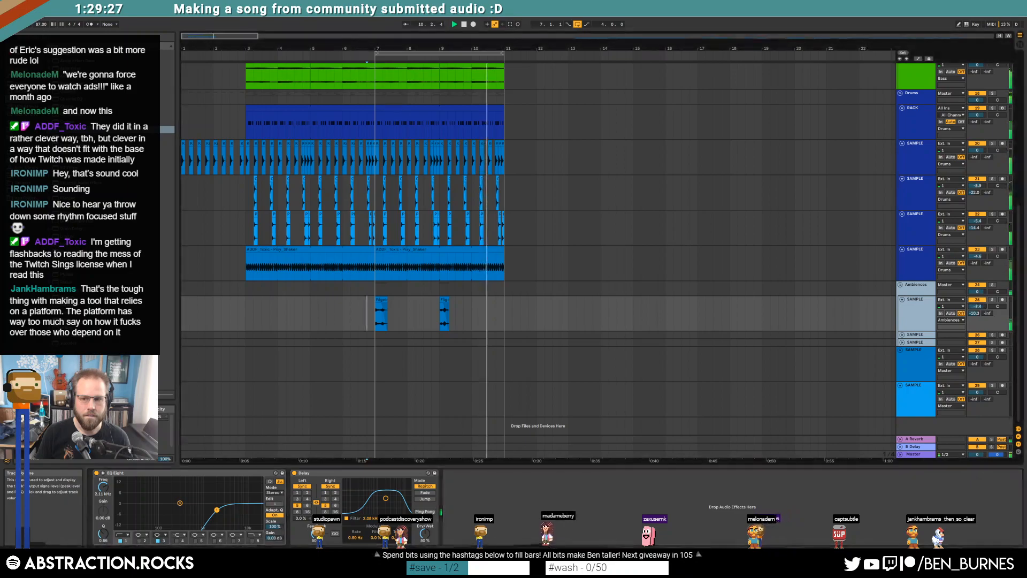
{"action": "scroll", "coordinate": [525, 305], "scroll_direction": "up", "scroll_amount": 1}
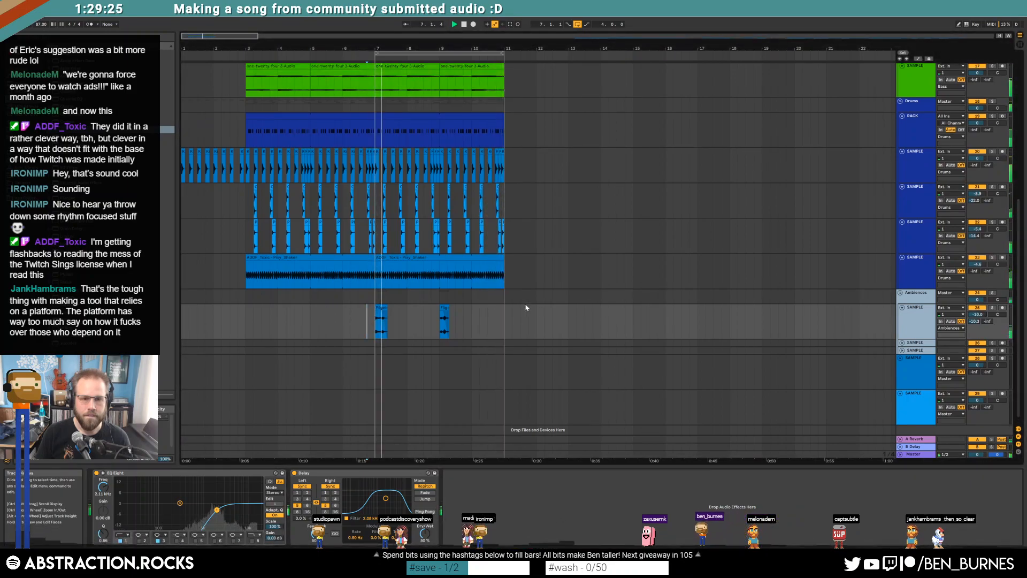
{"action": "left_click_drag", "start_coordinate": [217, 510], "coordinate": [209, 510]}
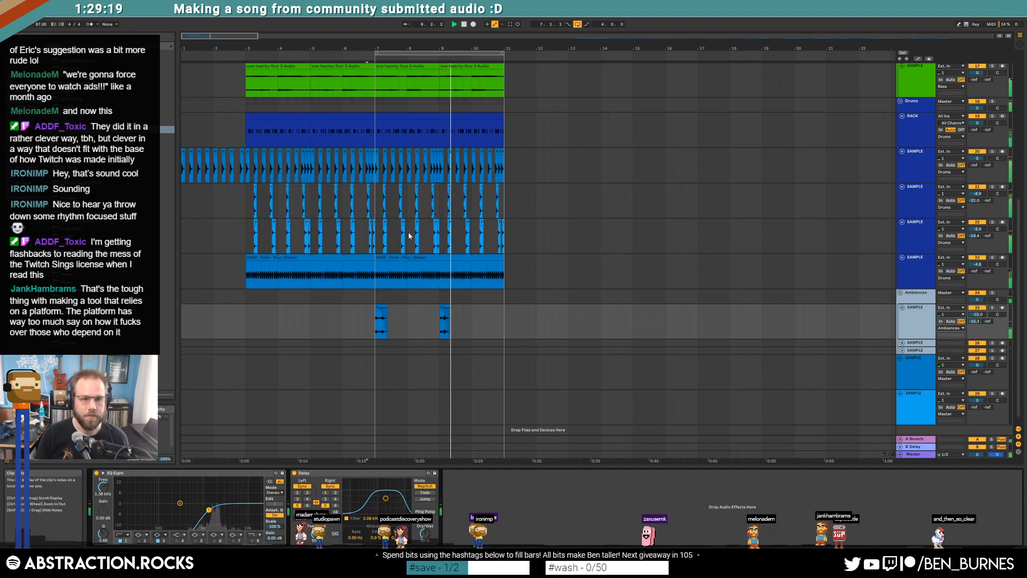
{"action": "key", "text": "space"}
Step: Save the Live set in the 2 Hour Tracks 2020 folder as "2020-09-30 Alone in the Midnight Wood"
{"action": "left_click_drag", "start_coordinate": [589, 37], "coordinate": [658, 33]}
{"action": "scroll", "coordinate": [535, 243], "scroll_direction": "down", "scroll_amount": 1}
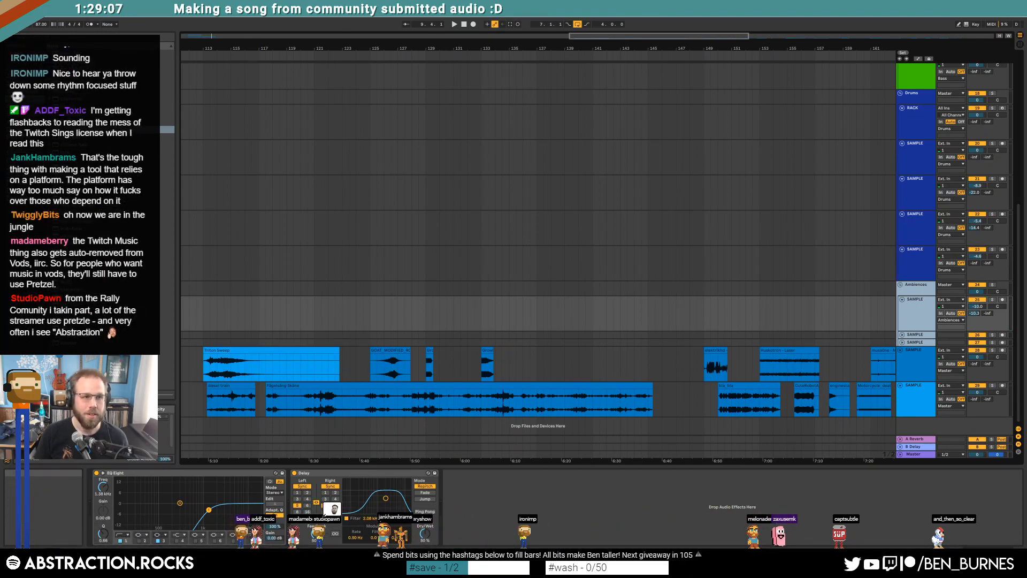
{"action": "key", "text": "ctrl+s"}
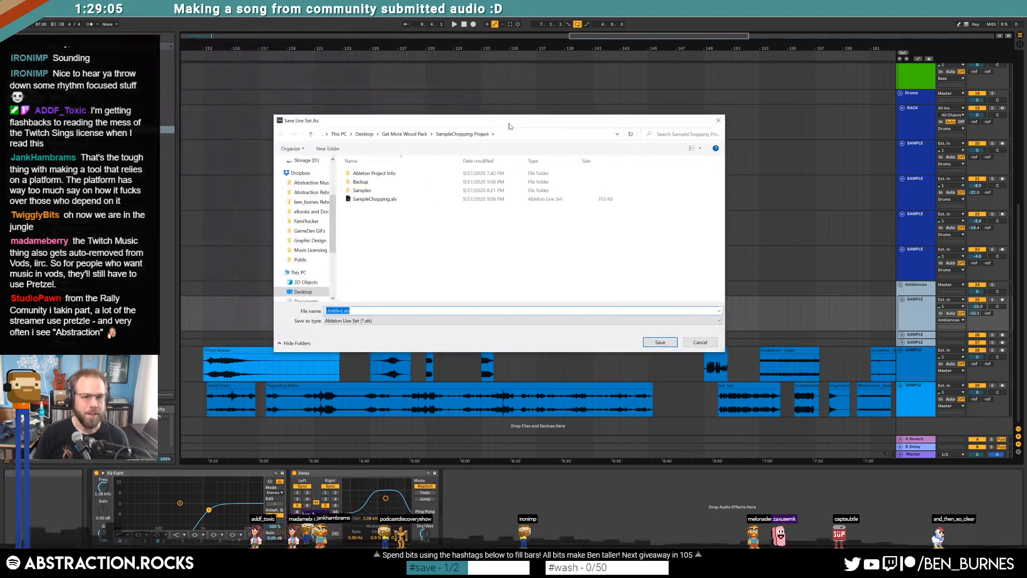
{"action": "scroll", "coordinate": [309, 291], "scroll_direction": "down", "scroll_amount": 3}
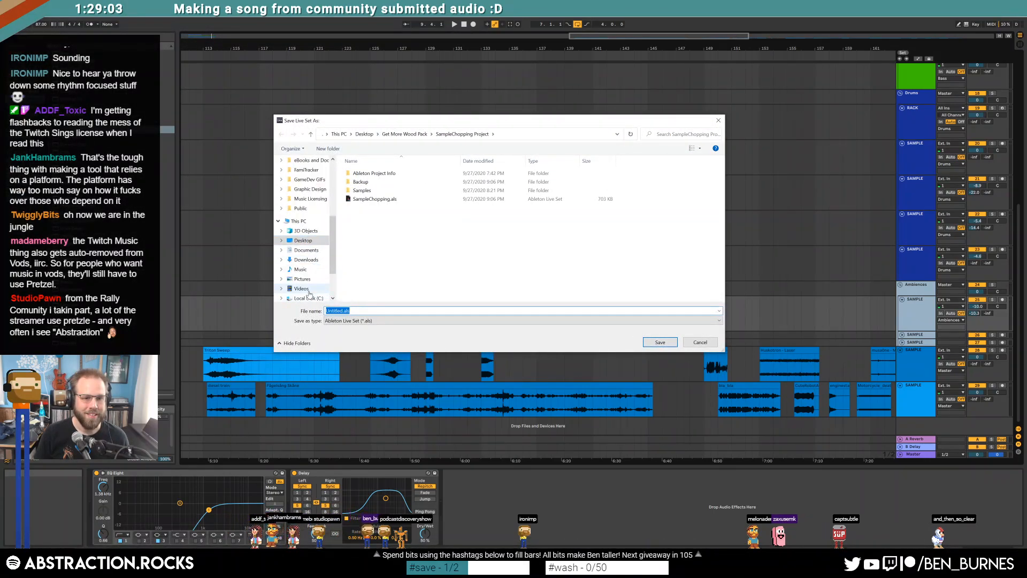
{"action": "left_click", "coordinate": [306, 288]}
{"action": "double_click", "coordinate": [369, 182]}
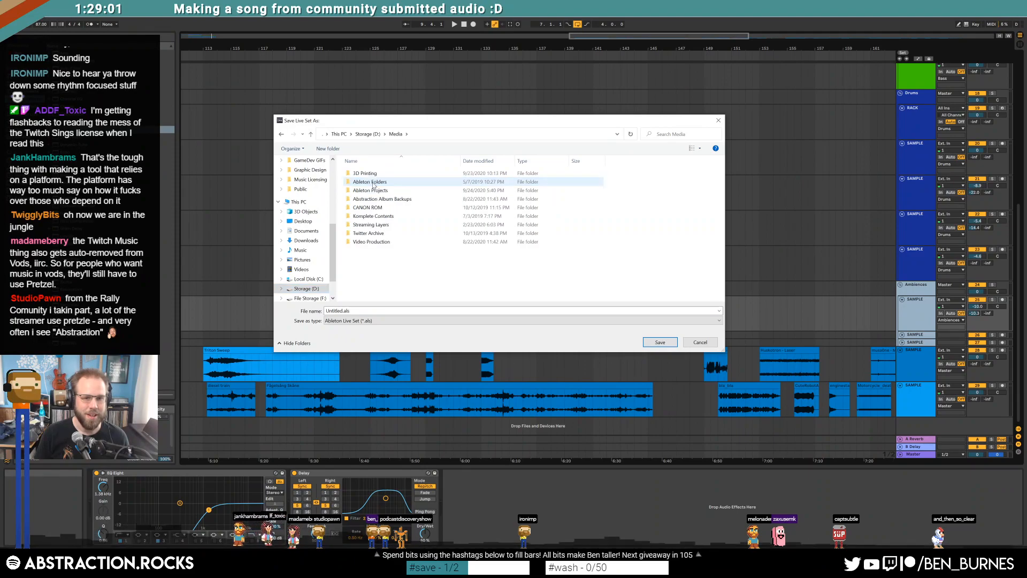
{"action": "double_click", "coordinate": [389, 191]}
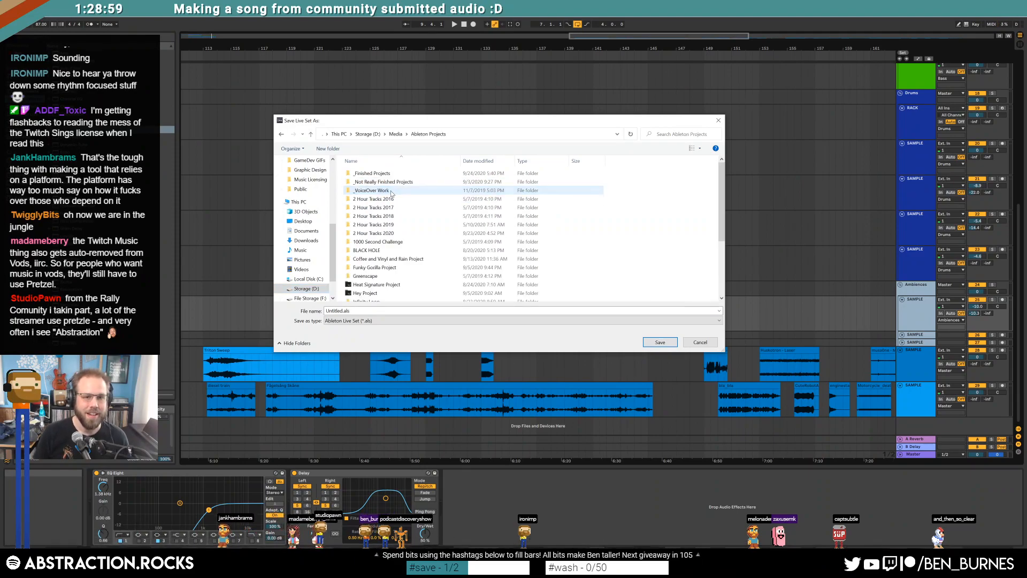
{"action": "double_click", "coordinate": [388, 234]}
{"action": "scroll", "coordinate": [403, 241], "scroll_direction": "down", "scroll_amount": 6}
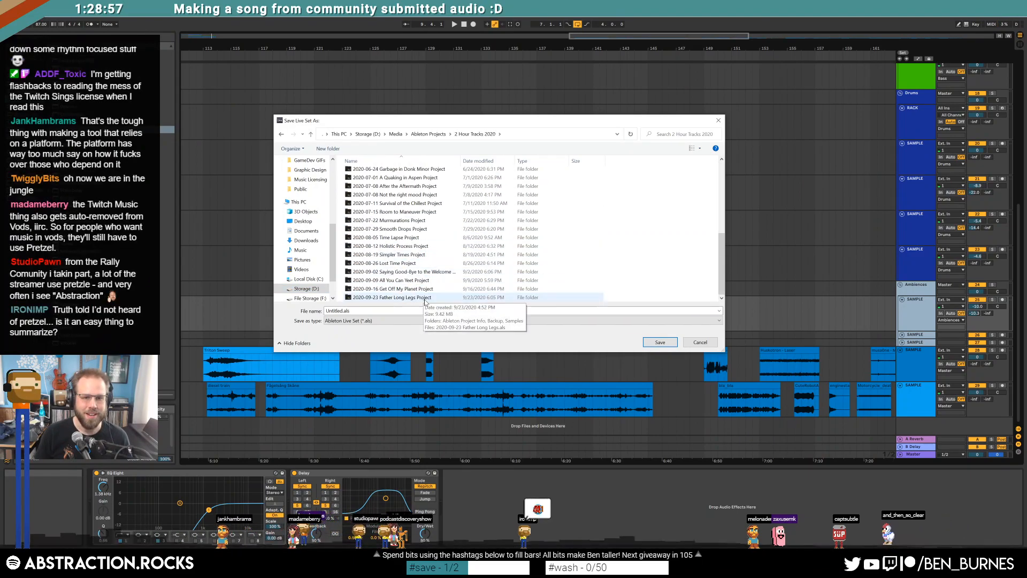
{"action": "type", "text": "2020"}
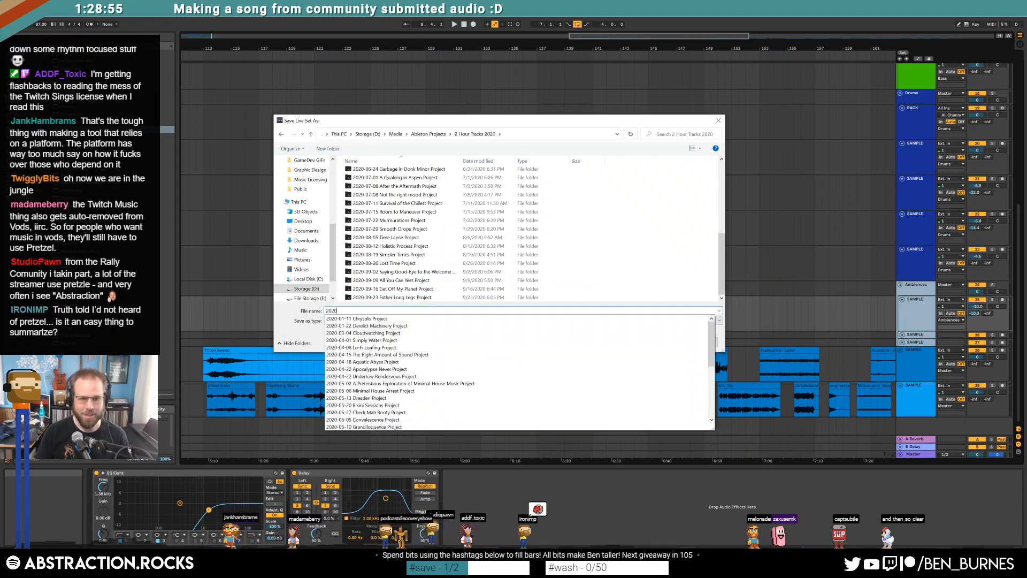
{"action": "type", "text": "-09-30 Alone in the Midnight Wood"}
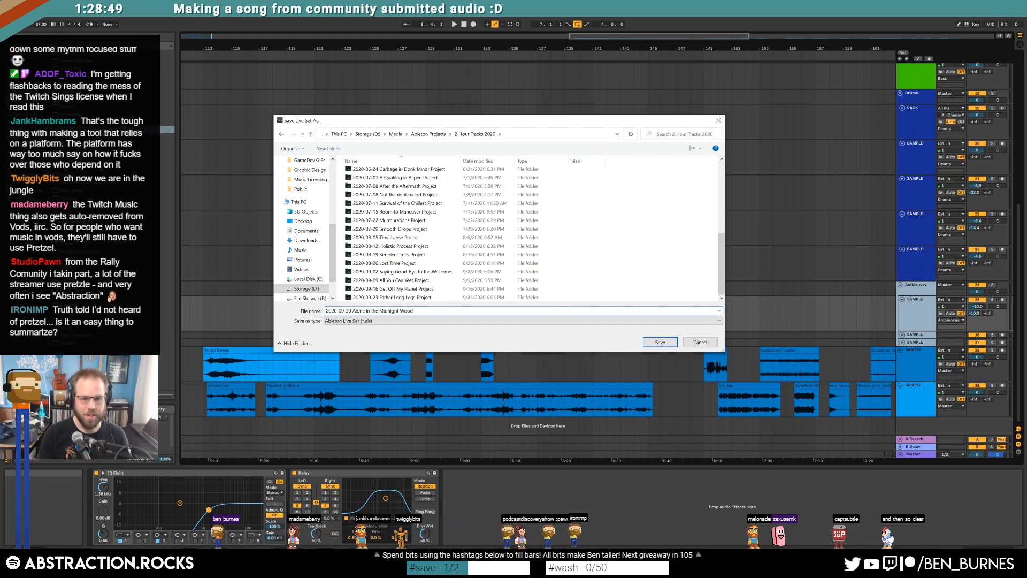
{"action": "key", "text": "Return"}
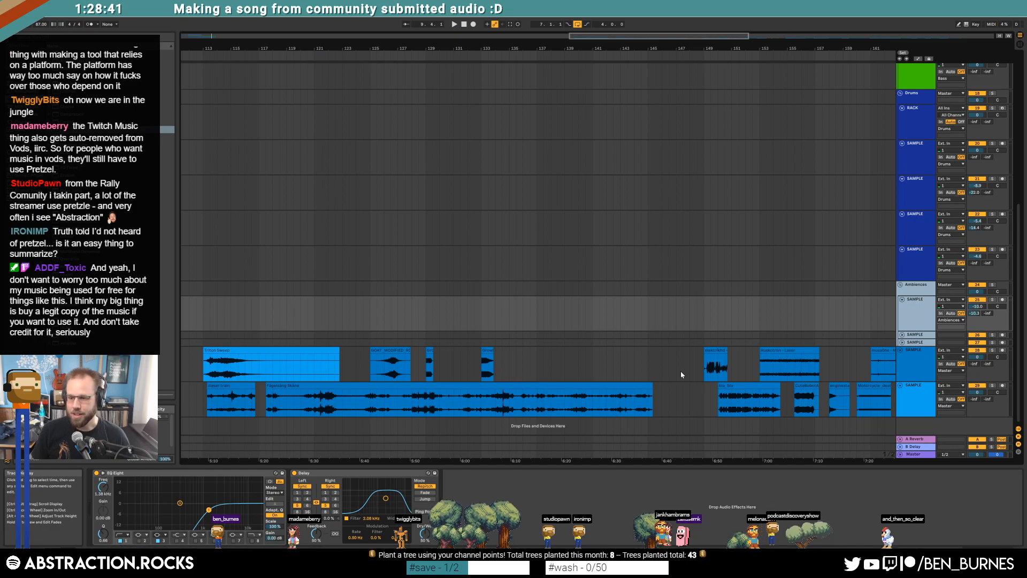
Step: Audition the submitted clips starting near bar 158 and bar 189 on the lowest sample track
{"action": "left_click_drag", "start_coordinate": [613, 37], "coordinate": [621, 163]}
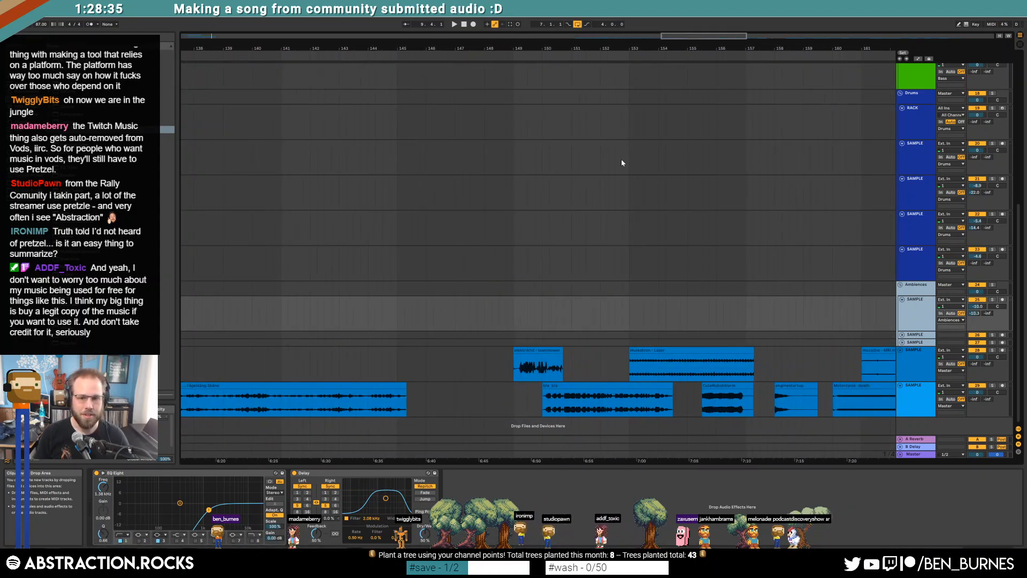
{"action": "left_click_drag", "start_coordinate": [681, 38], "coordinate": [627, 210]}
{"action": "left_click", "coordinate": [440, 385]}
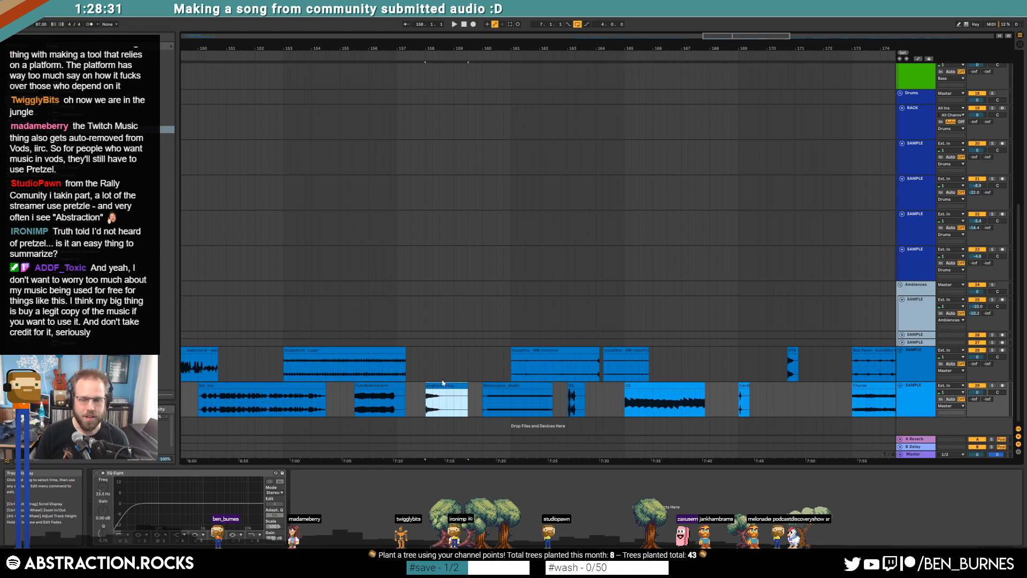
{"action": "key", "text": "space"}
{"action": "key", "text": "space"}
{"action": "left_click_drag", "start_coordinate": [747, 37], "coordinate": [839, 31]}
{"action": "left_click", "coordinate": [572, 387]}
{"action": "key", "text": "space"}
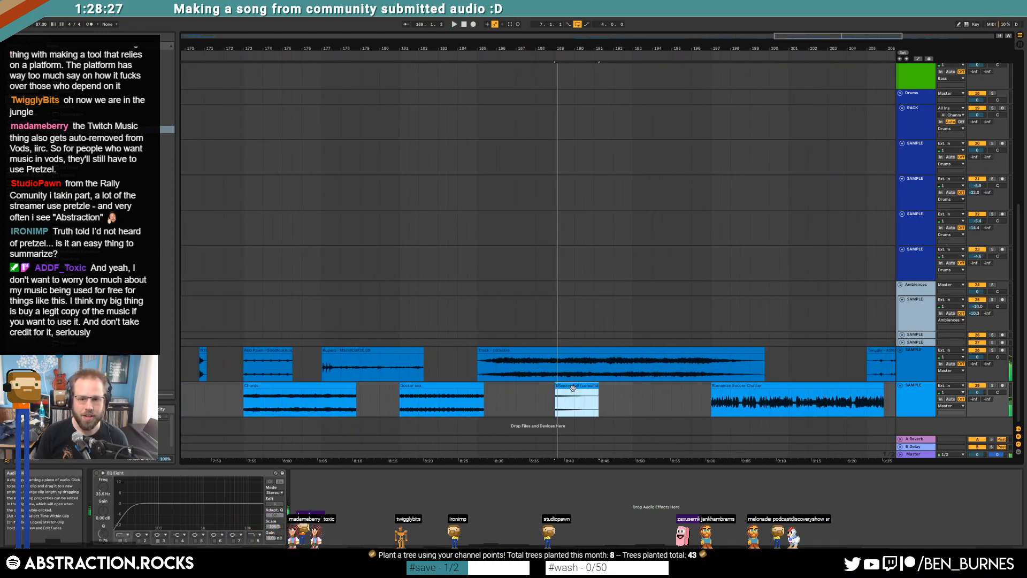
Step: Copy the Massive Fall clip from bar 189 to bar 7 of the second ambience track, ending it at bar 9 with a fade-out
{"action": "left_click", "coordinate": [201, 37]}
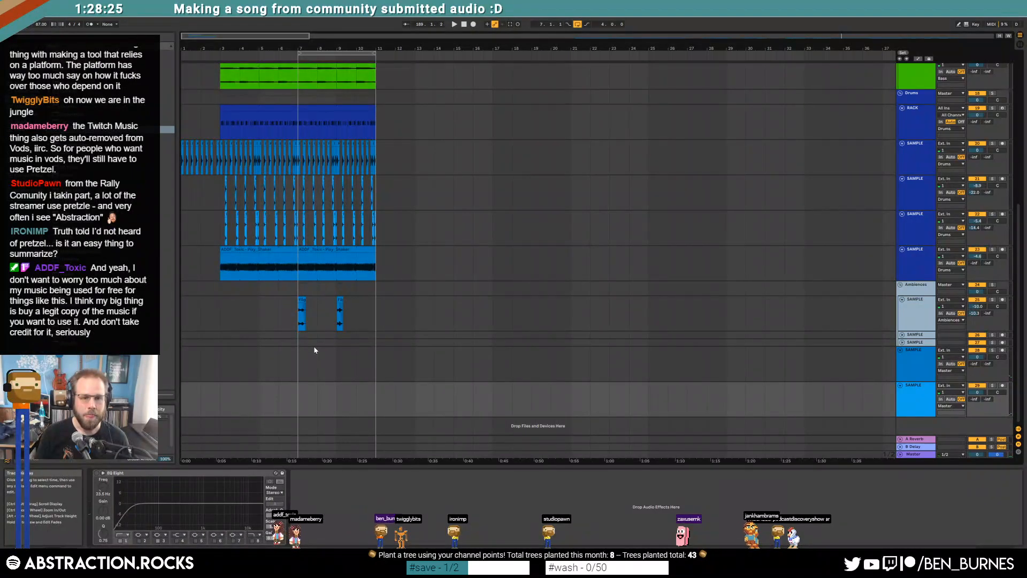
{"action": "left_click", "coordinate": [297, 336]}
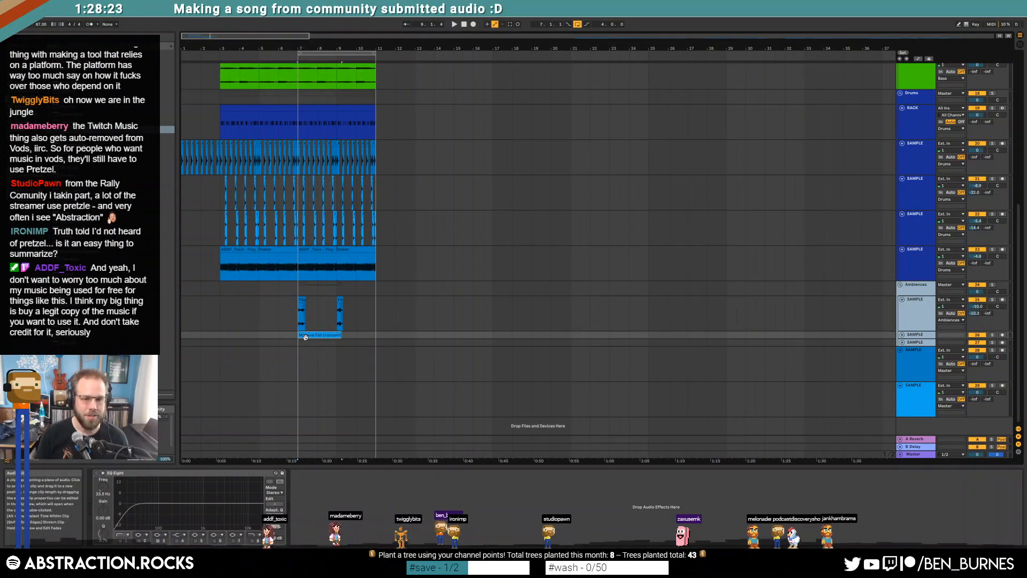
{"action": "left_click", "coordinate": [902, 335]}
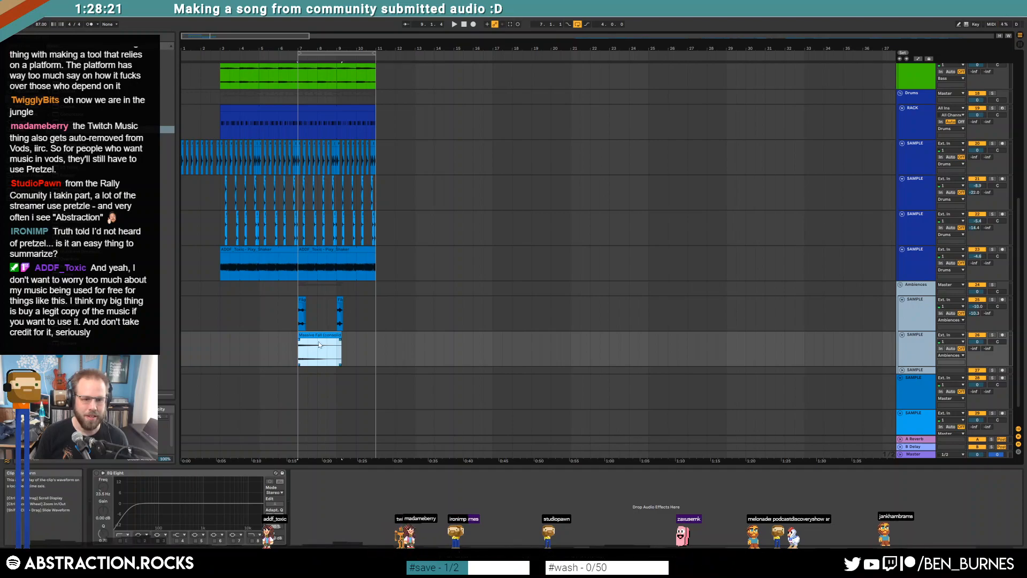
{"action": "left_click_drag", "start_coordinate": [341, 334], "coordinate": [304, 342]}
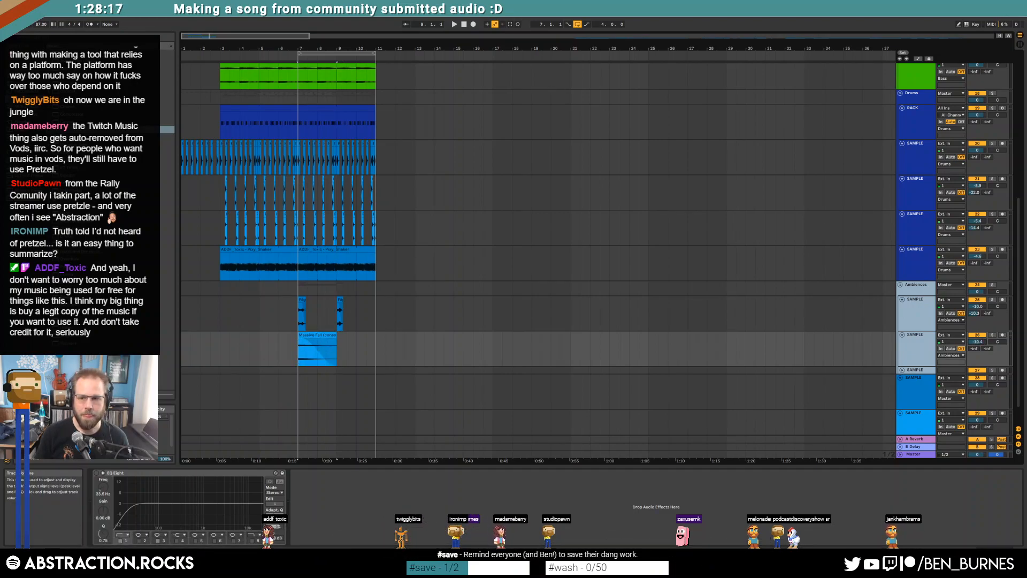
Step: Add Auto Pan ahead of EQ Eight on the second ambience track, with amount 69.8 %, rate 3.85 Hz and phase 0°
{"action": "left_click", "coordinate": [919, 348]}
{"action": "left_click_drag", "start_coordinate": [69, 76], "coordinate": [88, 495]}
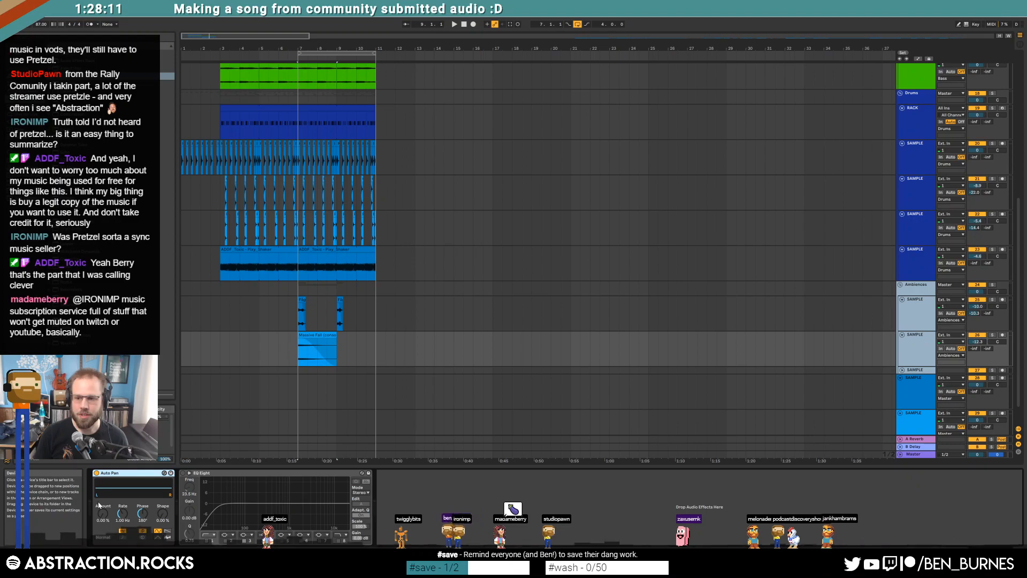
{"action": "left_click_drag", "start_coordinate": [96, 517], "coordinate": [97, 505]}
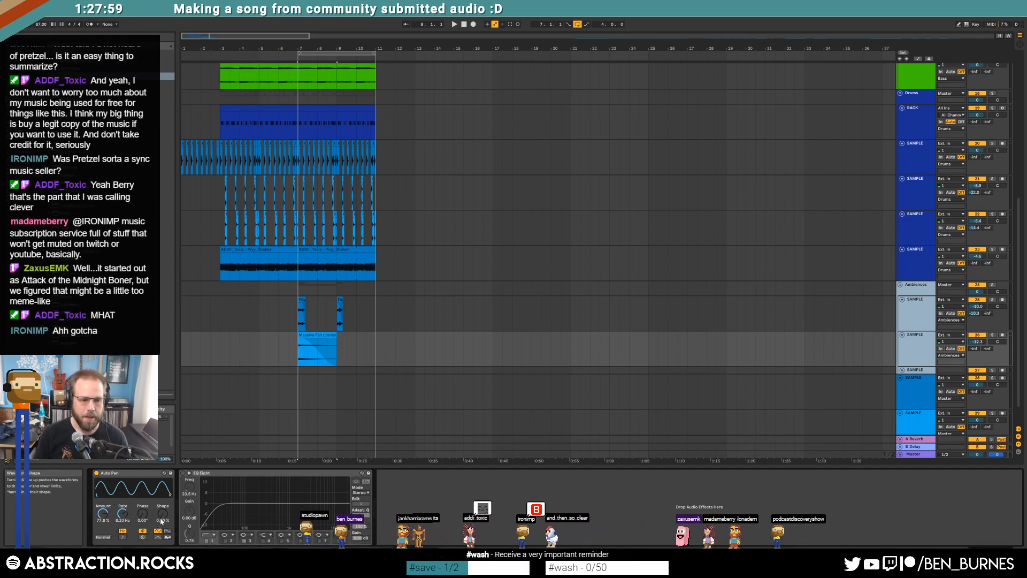
{"action": "left_click_drag", "start_coordinate": [123, 513], "coordinate": [122, 520]}
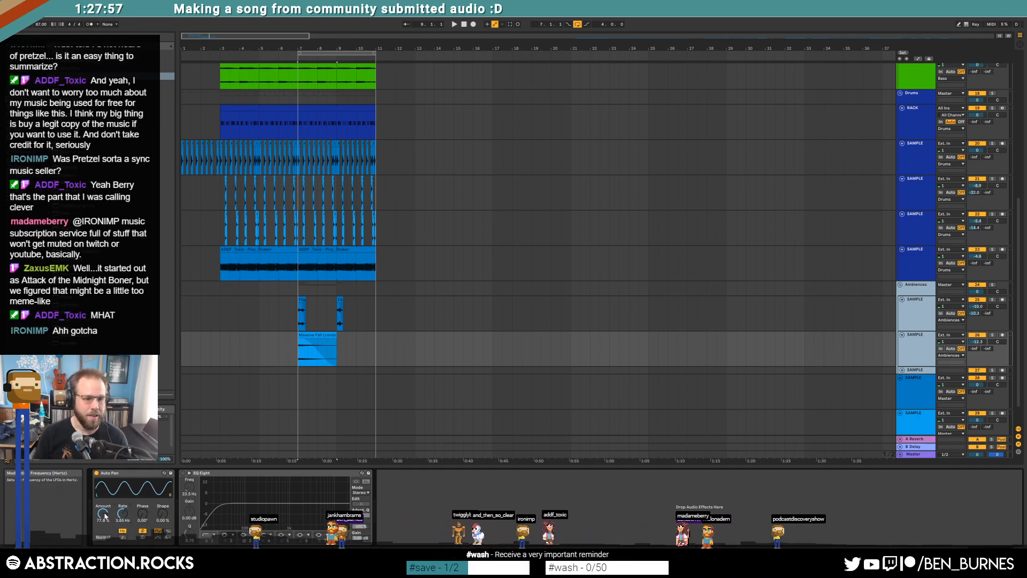
Step: During playback, reduce the Auto Pan amount to 55.8 %, then set the track's volume to about -3.3 dB and raise its reverb send
{"action": "left_click", "coordinate": [308, 341]}
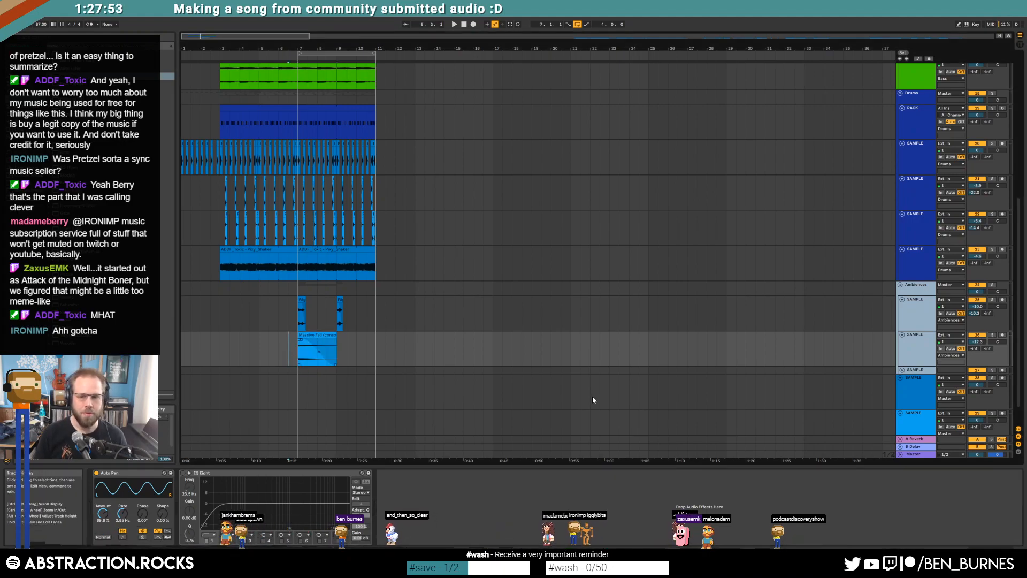
{"action": "key", "text": "space"}
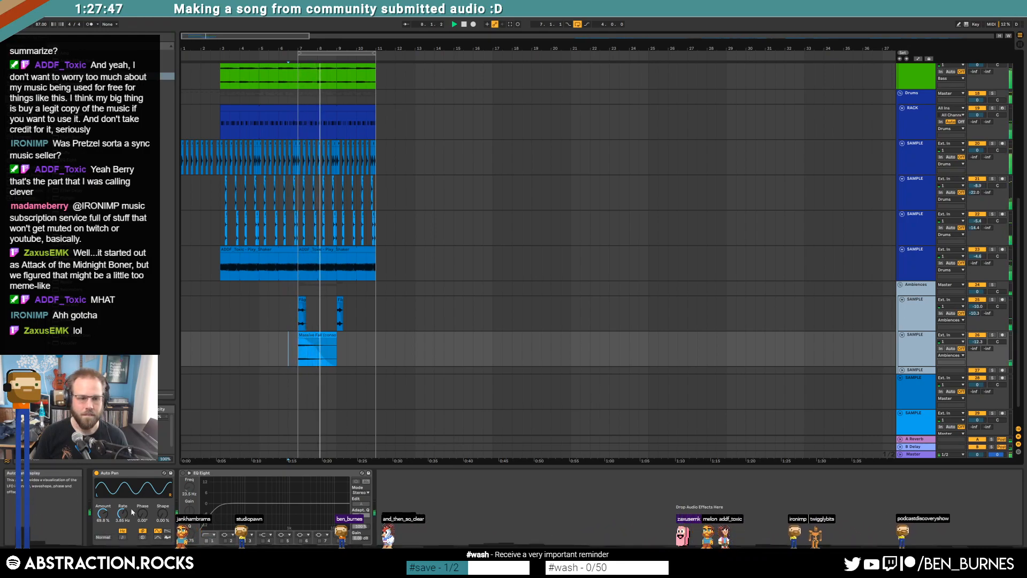
{"action": "left_click_drag", "start_coordinate": [103, 513], "coordinate": [102, 522]}
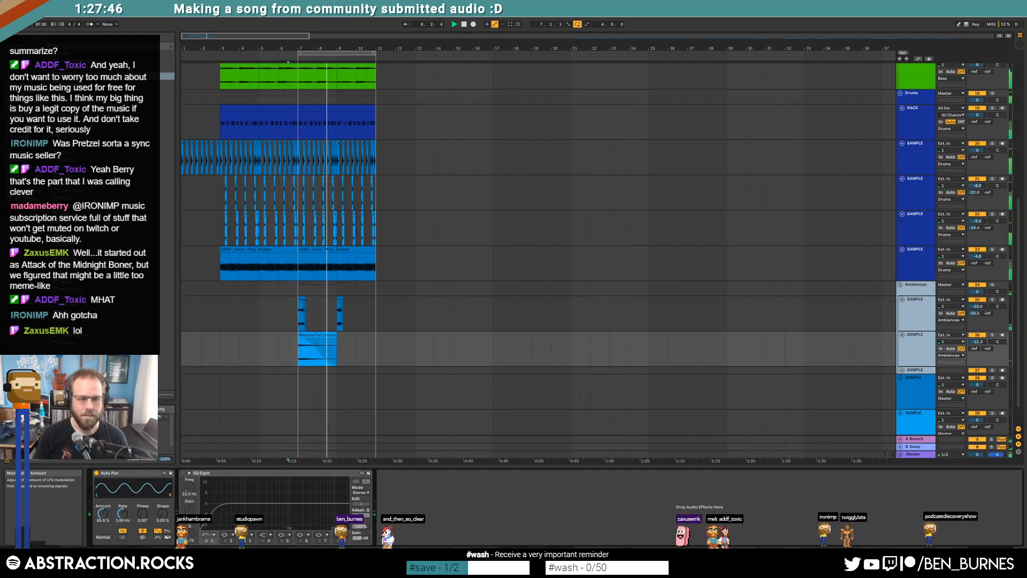
{"action": "left_click", "coordinate": [319, 336]}
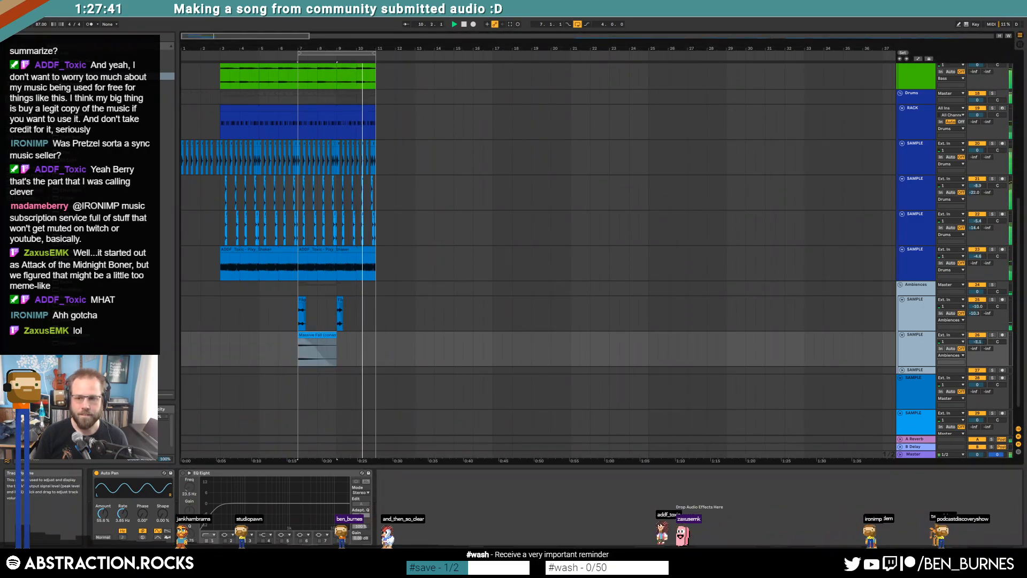
{"action": "left_click_drag", "start_coordinate": [977, 341], "coordinate": [977, 346]}
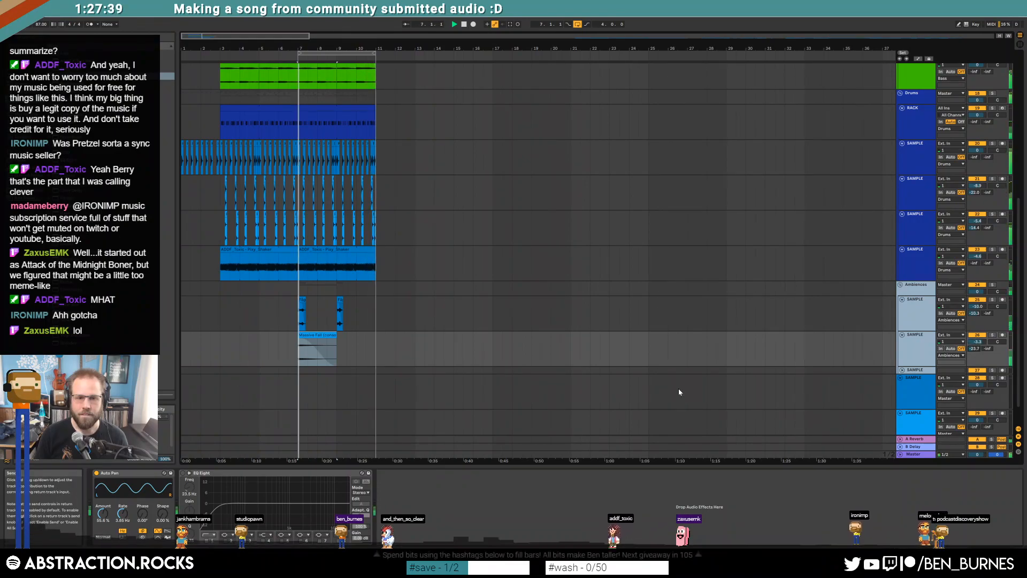
{"action": "left_click_drag", "start_coordinate": [974, 348], "coordinate": [974, 343]}
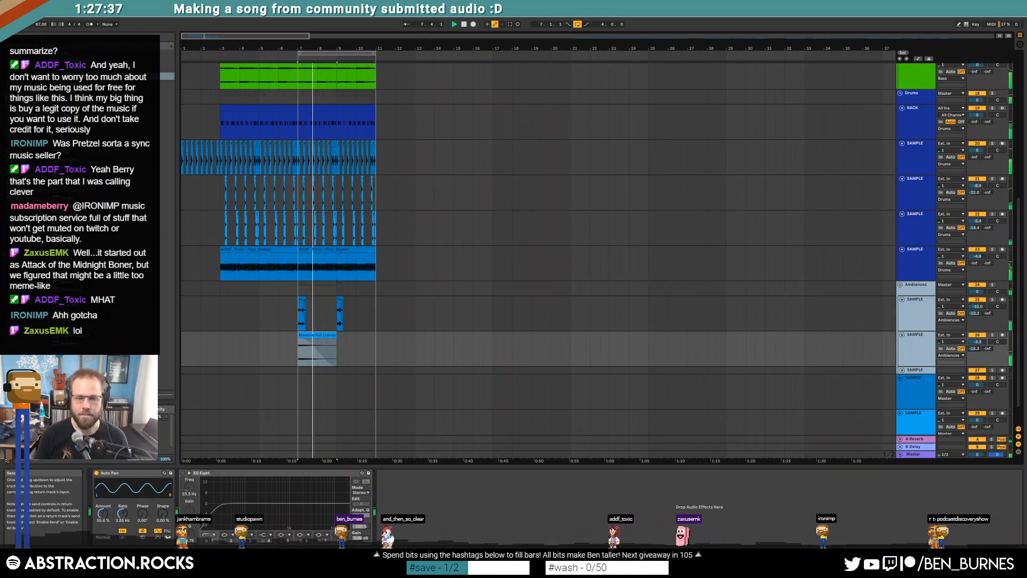
Step: Stop playback and look over the lead, bass and drum tracks, selecting the lead MIDI clip at bar 3
{"action": "scroll", "coordinate": [419, 356], "scroll_direction": "up", "scroll_amount": 5}
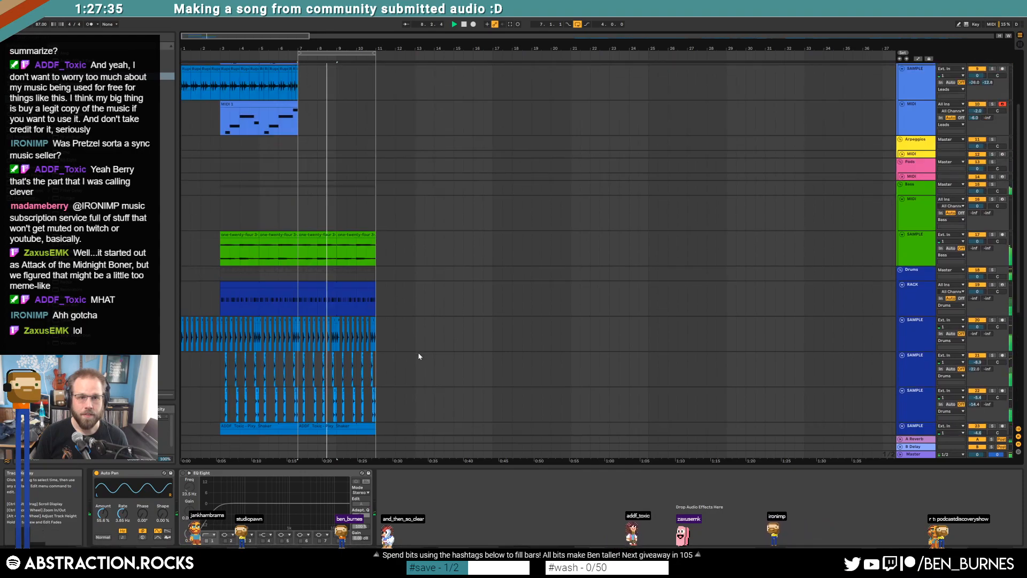
{"action": "scroll", "coordinate": [422, 358], "scroll_direction": "up", "scroll_amount": 3}
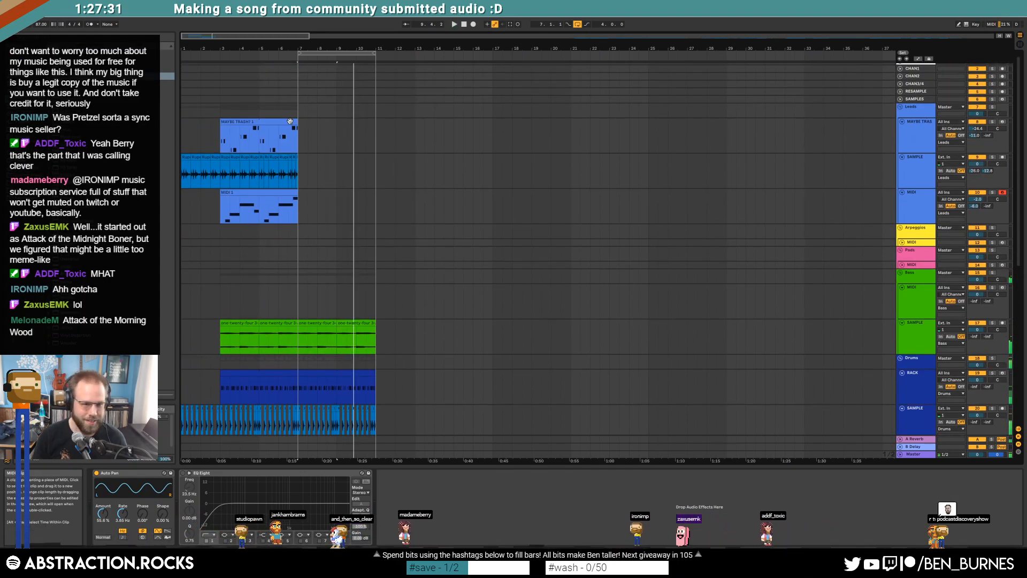
{"action": "scroll", "coordinate": [442, 282], "scroll_direction": "down", "scroll_amount": 3}
{"action": "scroll", "coordinate": [445, 282], "scroll_direction": "down", "scroll_amount": 1}
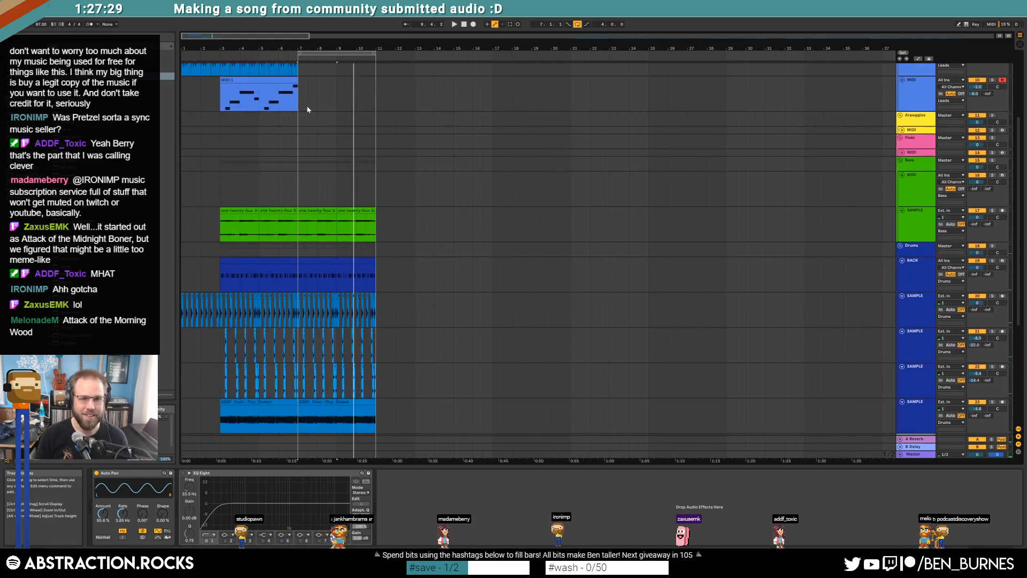
{"action": "left_click", "coordinate": [278, 81]}
{"action": "key", "text": "space"}
{"action": "scroll", "coordinate": [336, 204], "scroll_direction": "down", "scroll_amount": 4}
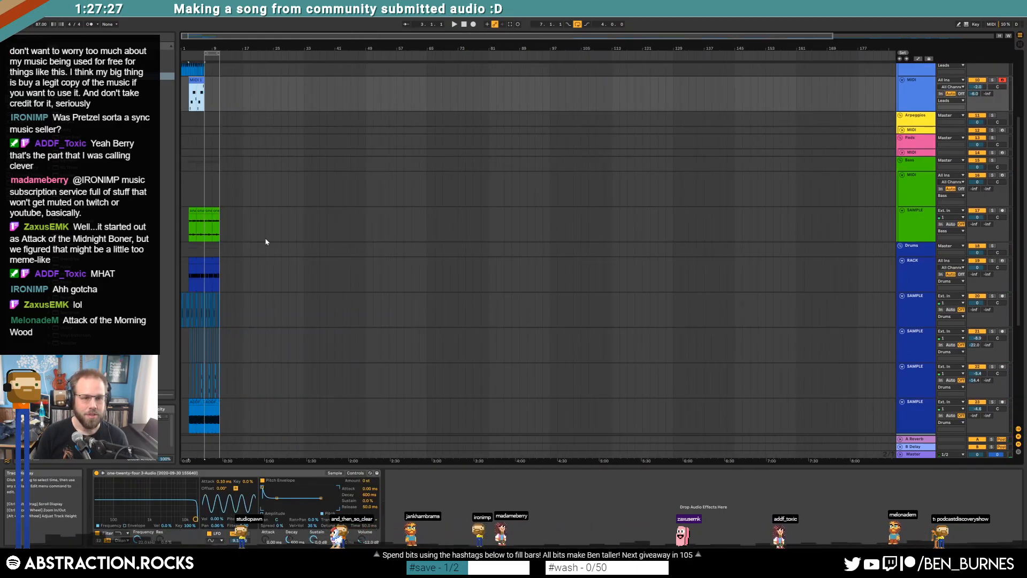
{"action": "scroll", "coordinate": [197, 222], "scroll_direction": "up", "scroll_amount": 4}
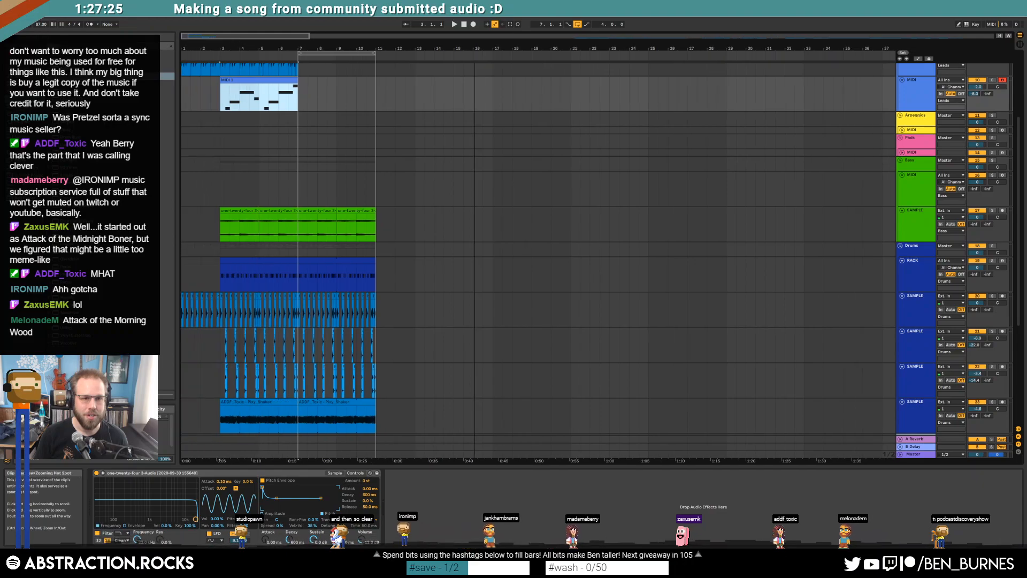
Step: Copy the Plastic Pizzicato hit from beat 7.2 onto beat 7.4, directly ahead of the existing hit on that drum track
{"action": "scroll", "coordinate": [330, 274], "scroll_direction": "down", "scroll_amount": 3}
{"action": "scroll", "coordinate": [330, 275], "scroll_direction": "up", "scroll_amount": 4}
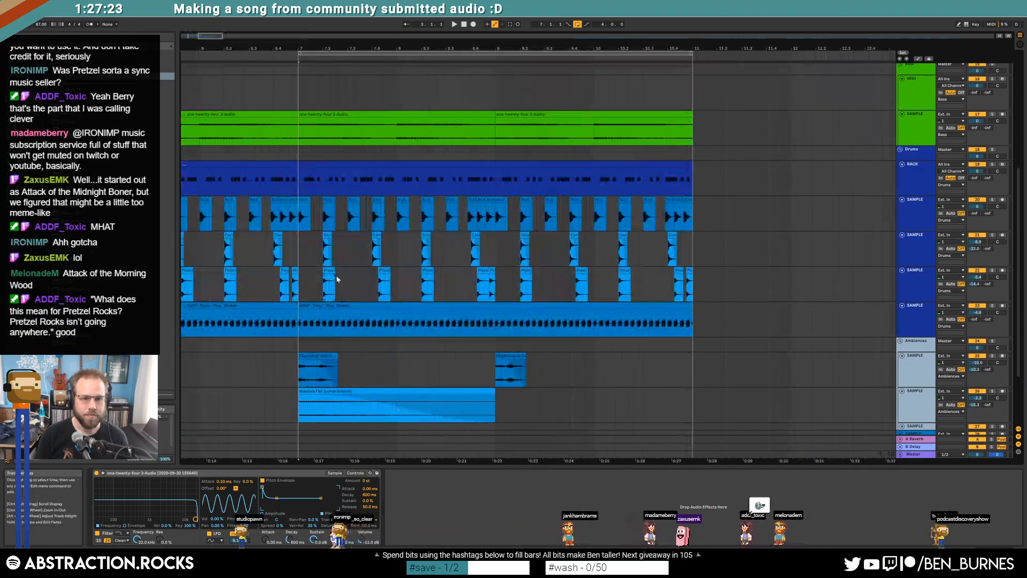
{"action": "left_click", "coordinate": [330, 271]}
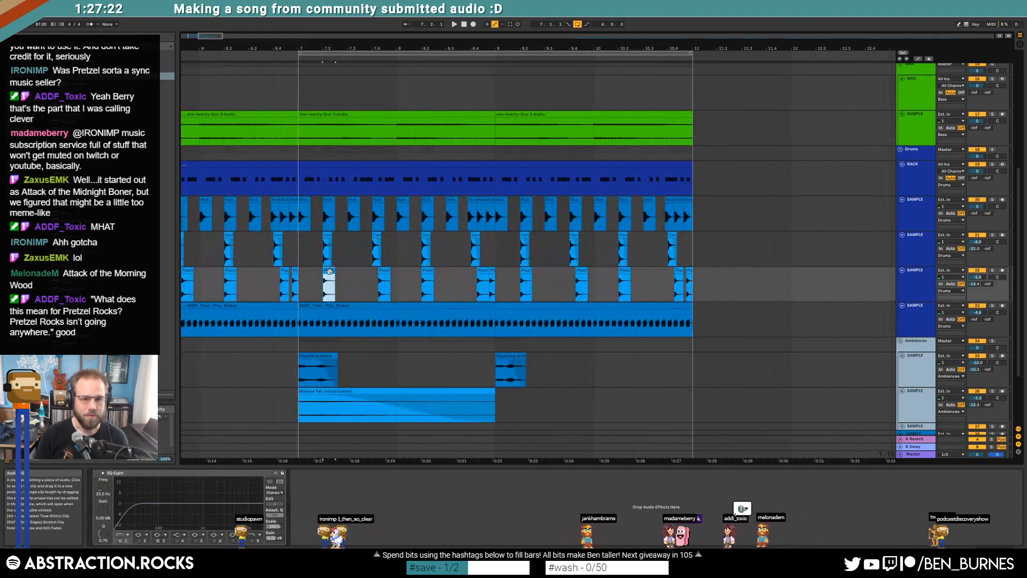
{"action": "left_click", "coordinate": [372, 277]}
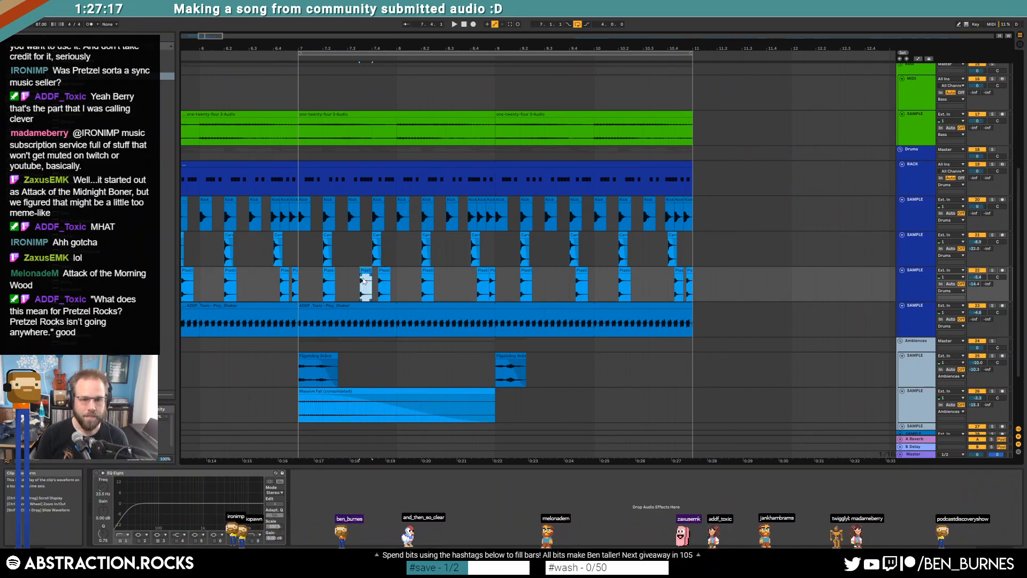
{"action": "scroll", "coordinate": [365, 280], "scroll_direction": "up", "scroll_amount": 4}
{"action": "mouse_move", "coordinate": [396, 271]}
{"action": "left_mouse_down"}
{"action": "mouse_move", "coordinate": [365, 271]}
{"action": "mouse_move", "coordinate": [410, 270]}
{"action": "left_mouse_up"}
{"action": "double_click", "coordinate": [454, 271]}
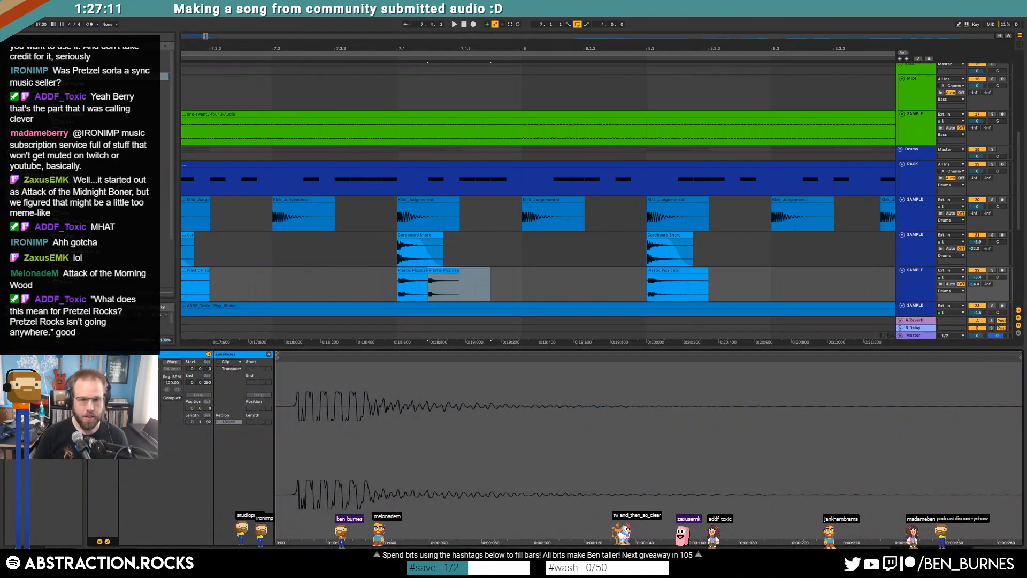
Step: Move the second Plastic Pizzicato hit after beat 7.4 slightly earlier and audition the doubled hit before and after the change
{"action": "left_click", "coordinate": [323, 278]}
{"action": "key", "text": "space"}
{"action": "key", "text": "space"}
{"action": "left_click_drag", "start_coordinate": [441, 270], "coordinate": [425, 271]}
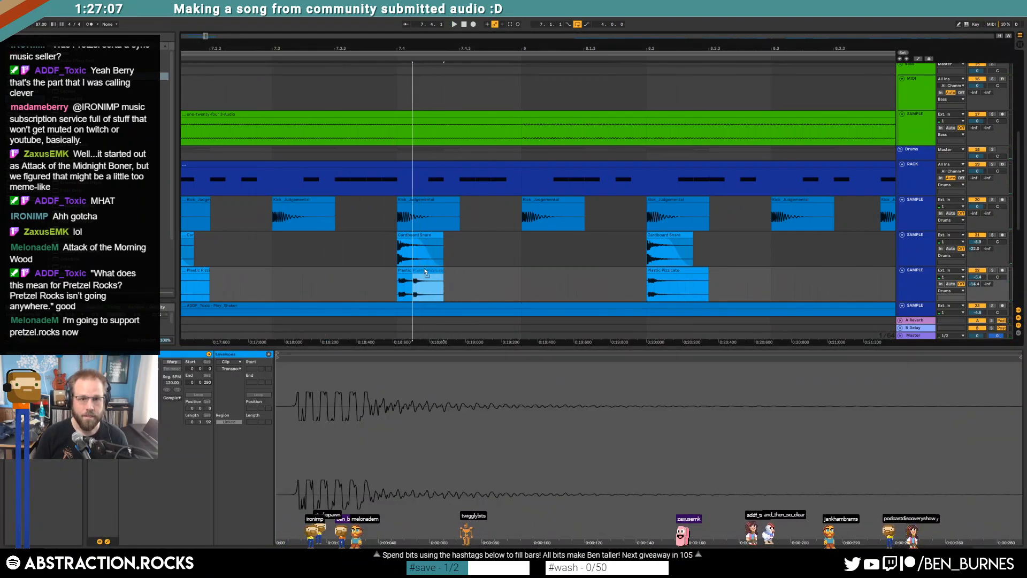
{"action": "left_click", "coordinate": [296, 285]}
{"action": "key", "text": "space"}
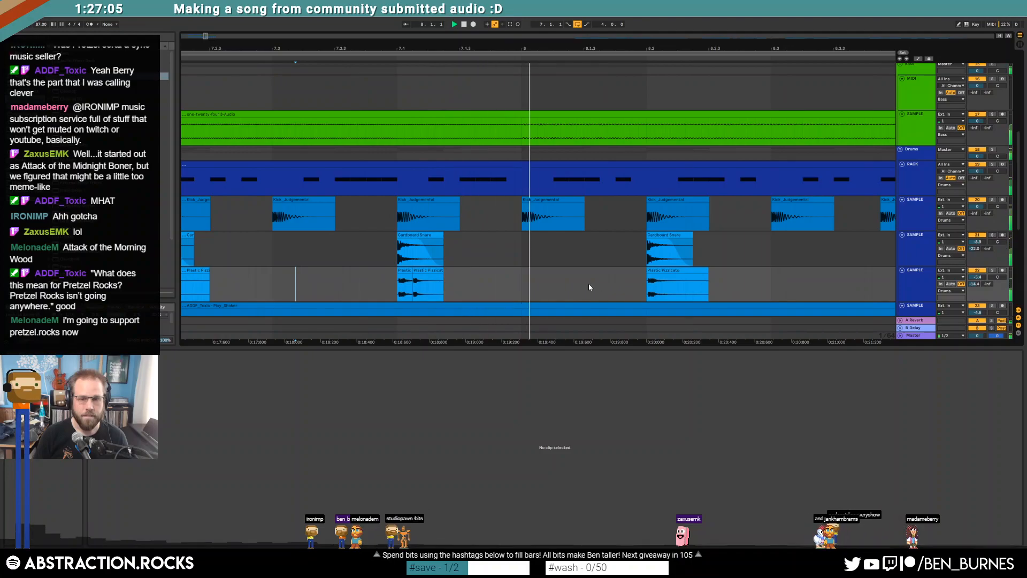
{"action": "scroll", "coordinate": [616, 288], "scroll_direction": "down", "scroll_amount": 5}
{"action": "key", "text": "space"}
Step: Copy the Plastic Pizzicato hit onto beat 8.4, ahead of the two existing hits, and play back the new fill
{"action": "scroll", "coordinate": [511, 282], "scroll_direction": "up", "scroll_amount": 4}
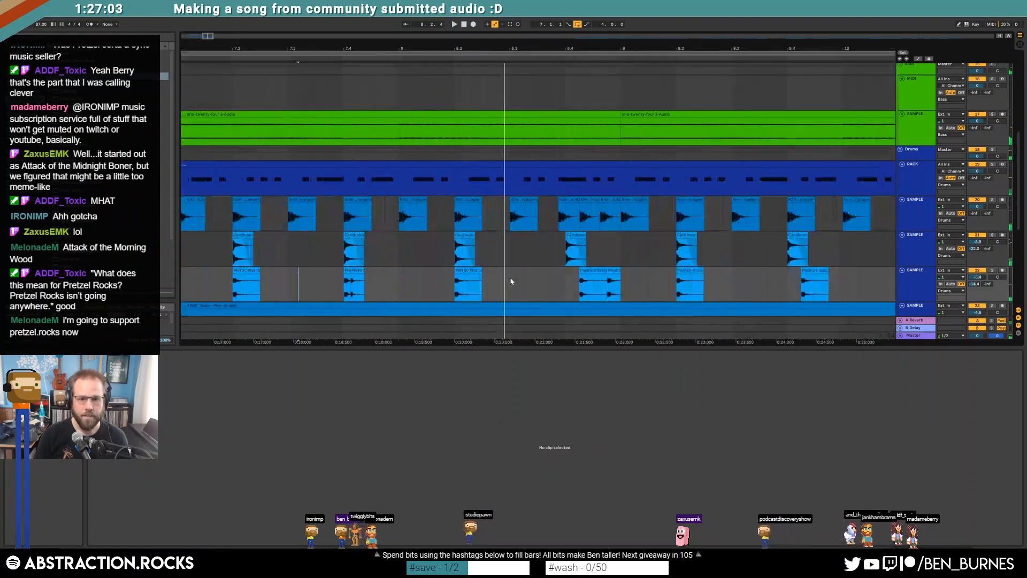
{"action": "left_click", "coordinate": [470, 269]}
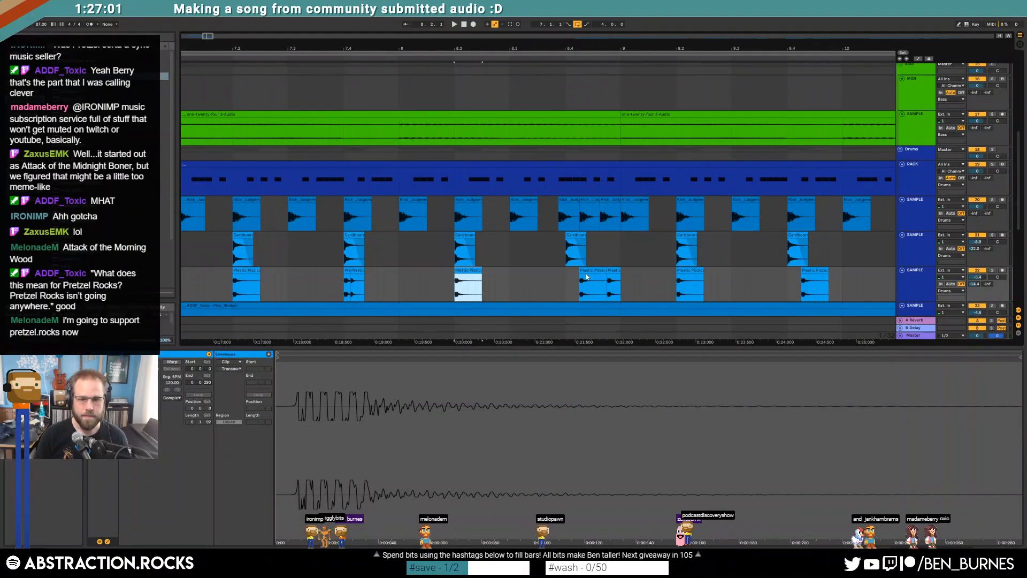
{"action": "left_click_drag", "start_coordinate": [591, 270], "coordinate": [579, 272], "text": "ctrl"}
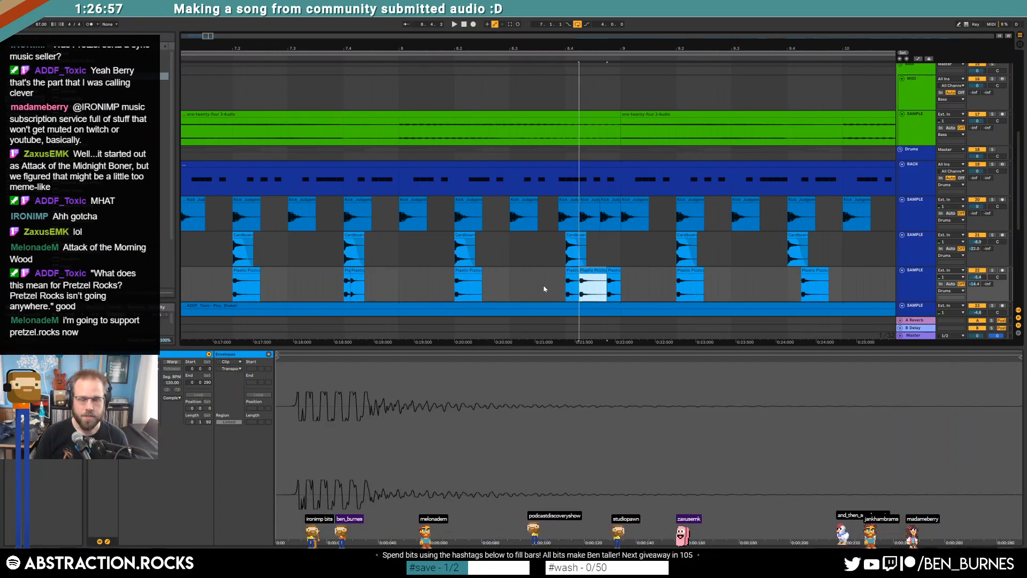
{"action": "left_click", "coordinate": [539, 286]}
{"action": "key", "text": "space"}
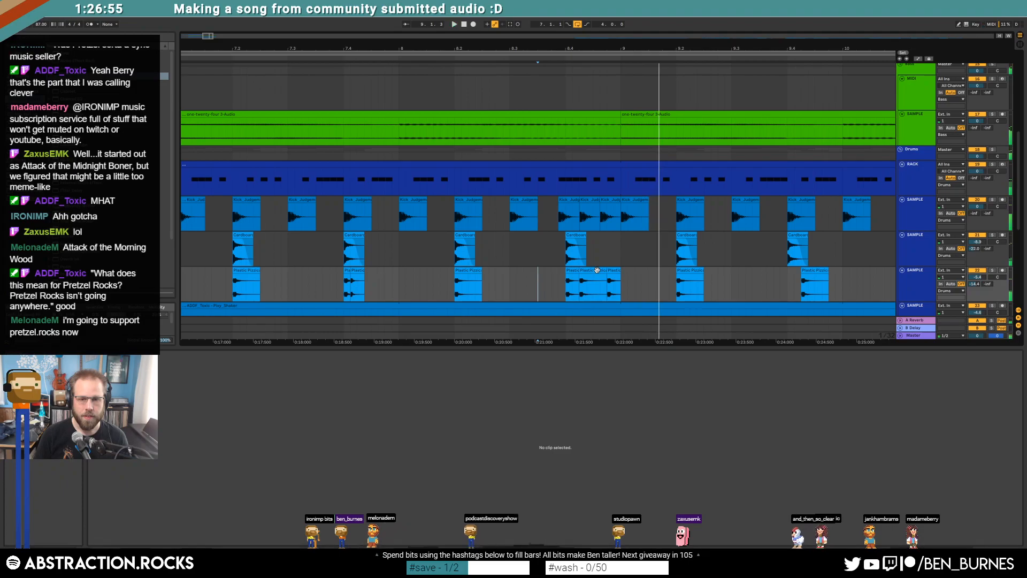
Step: Try to adjust the middle Plastic Pizzicato clip's end after beat 8.4, then undo the edit
{"action": "left_click", "coordinate": [597, 270]}
{"action": "left_click", "coordinate": [133, 404]}
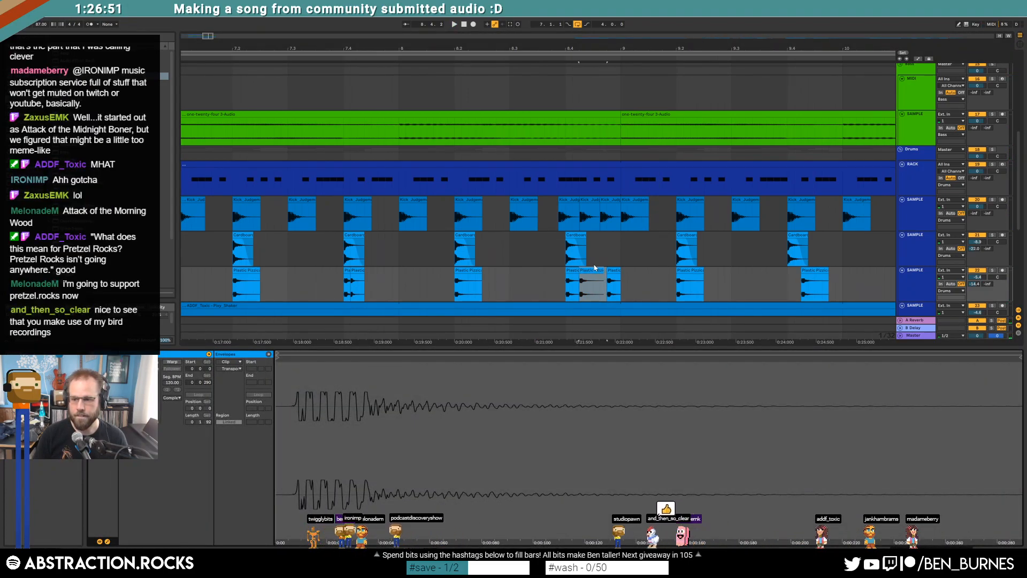
{"action": "scroll", "coordinate": [691, 258], "scroll_direction": "down", "scroll_amount": 3, "text": "ctrl"}
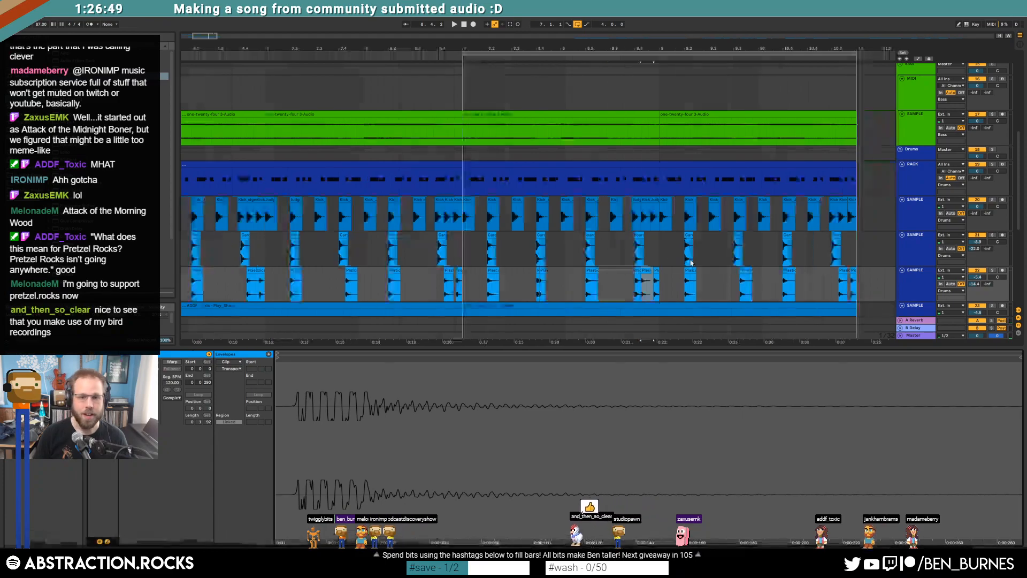
{"action": "left_click_drag", "start_coordinate": [214, 37], "coordinate": [215, 16]}
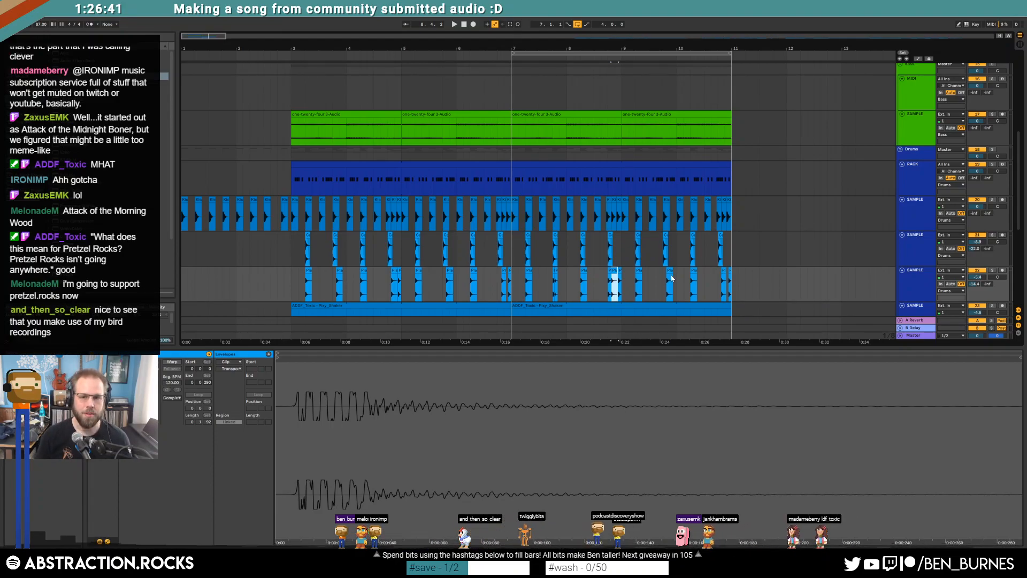
{"action": "scroll", "coordinate": [613, 270], "scroll_direction": "up", "scroll_amount": 8, "text": "ctrl"}
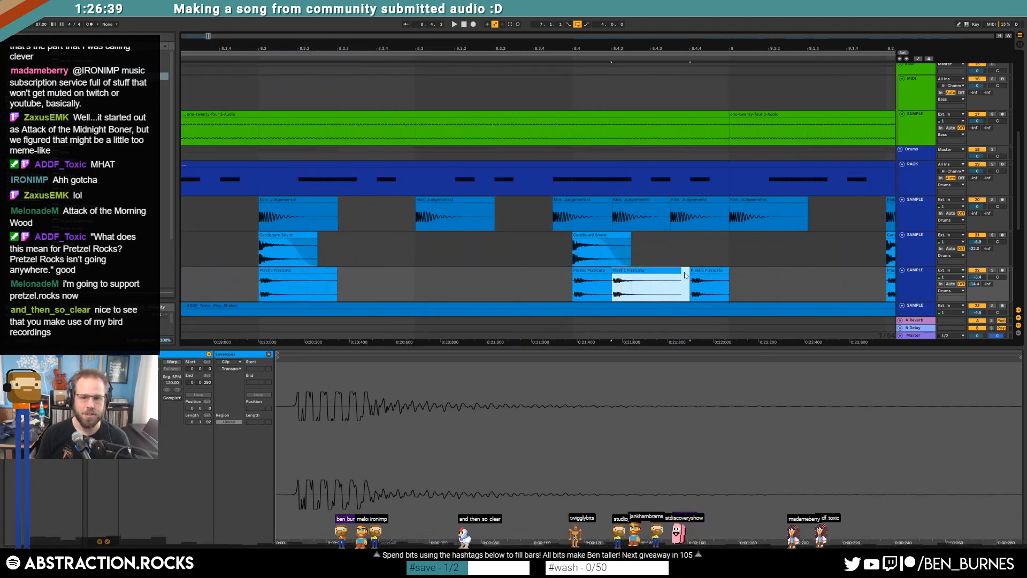
{"action": "left_click_drag", "start_coordinate": [686, 274], "coordinate": [683, 273]}
{"action": "key", "text": "ctrl+z"}
{"action": "left_click", "coordinate": [671, 285]}
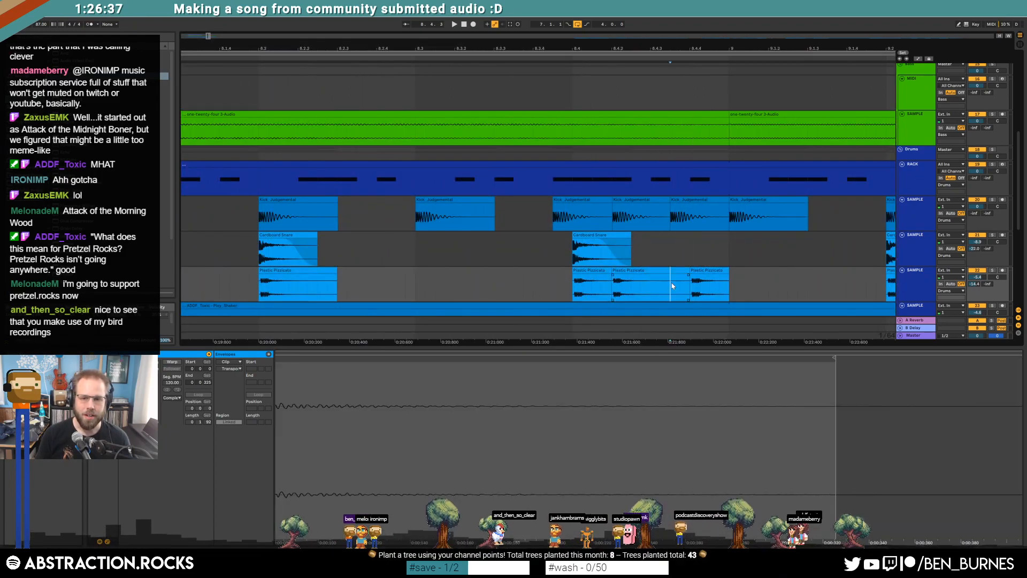
{"action": "scroll", "coordinate": [728, 278], "scroll_direction": "down", "scroll_amount": 8, "text": "ctrl"}
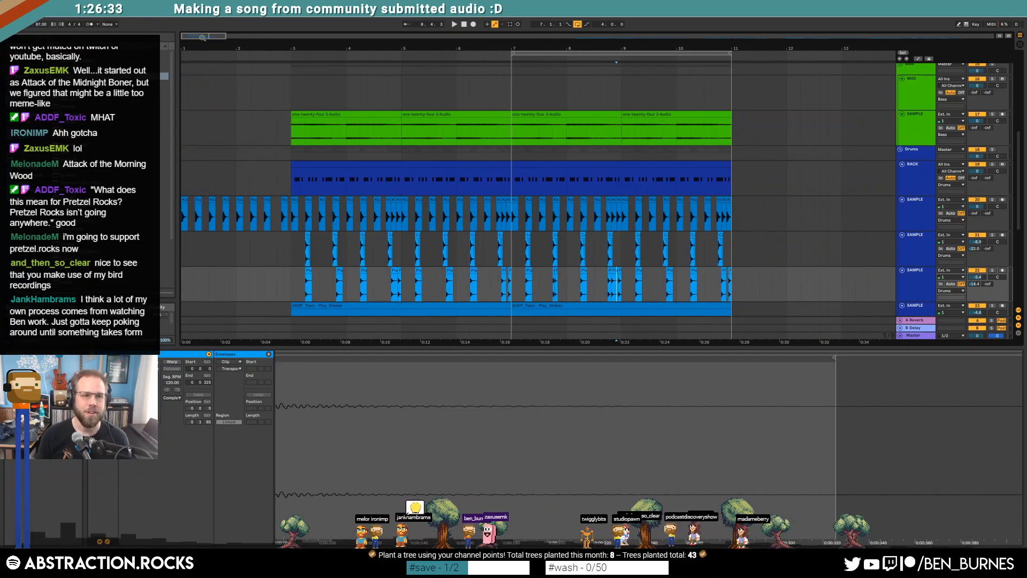
{"action": "left_click_drag", "start_coordinate": [202, 38], "coordinate": [202, 24]}
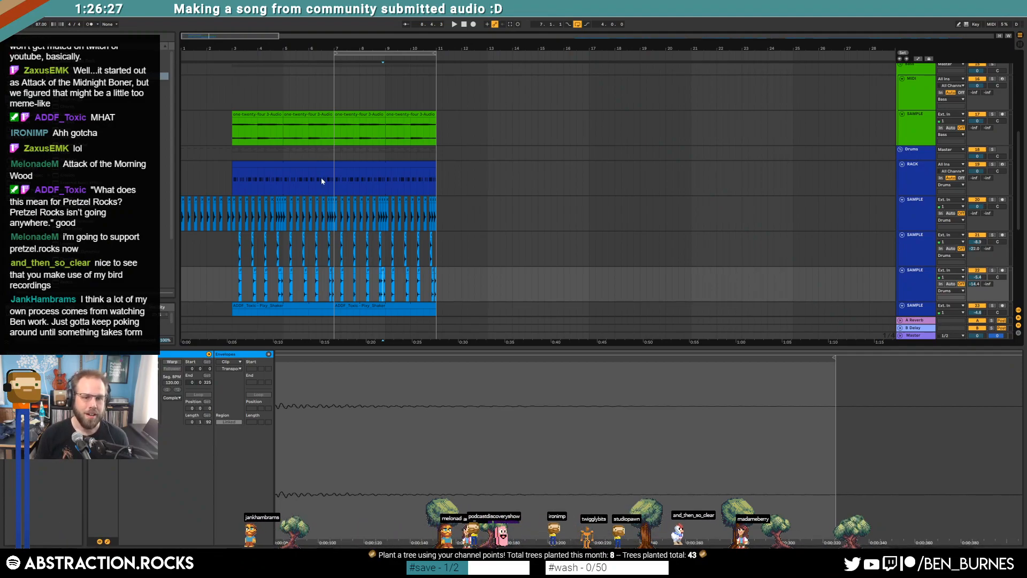
Step: Copy the Plastic Pizzicato hit from beat 9.2, audition the added hit, and move the copy to 9.3.3
{"action": "scroll", "coordinate": [426, 201], "scroll_direction": "down", "scroll_amount": 2}
{"action": "scroll", "coordinate": [378, 204], "scroll_direction": "up", "scroll_amount": 5, "text": "ctrl"}
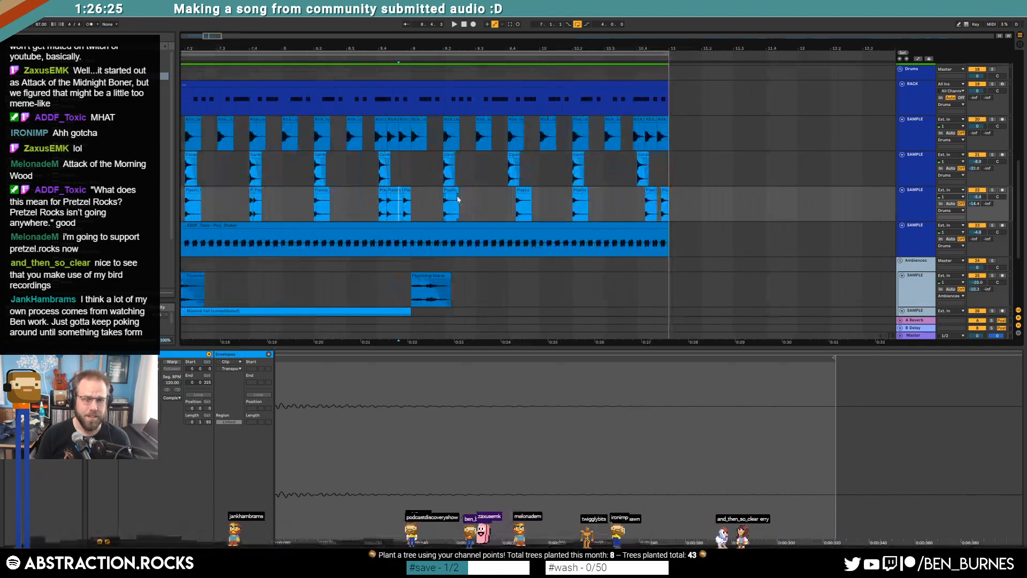
{"action": "left_click", "coordinate": [455, 191]}
{"action": "scroll", "coordinate": [455, 191], "scroll_direction": "up", "scroll_amount": 3, "text": "ctrl"}
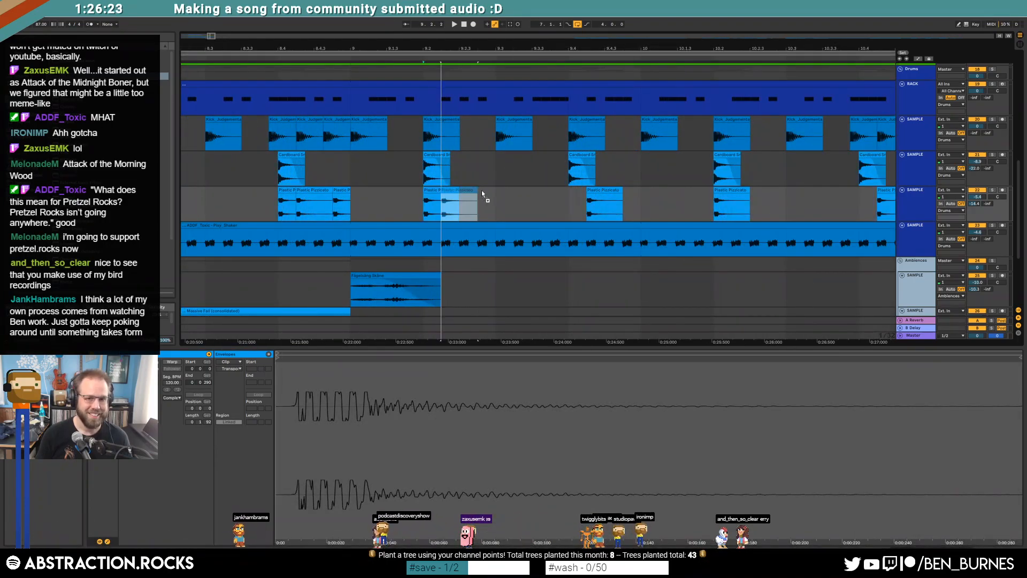
{"action": "left_click_drag", "start_coordinate": [500, 196], "coordinate": [500, 196]}
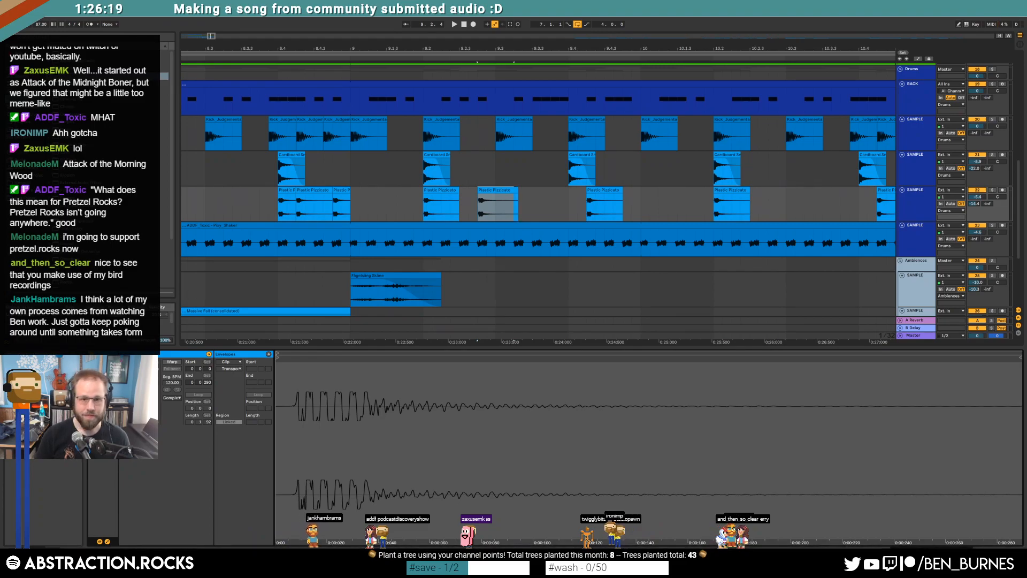
{"action": "left_click", "coordinate": [368, 198]}
{"action": "key", "text": "space"}
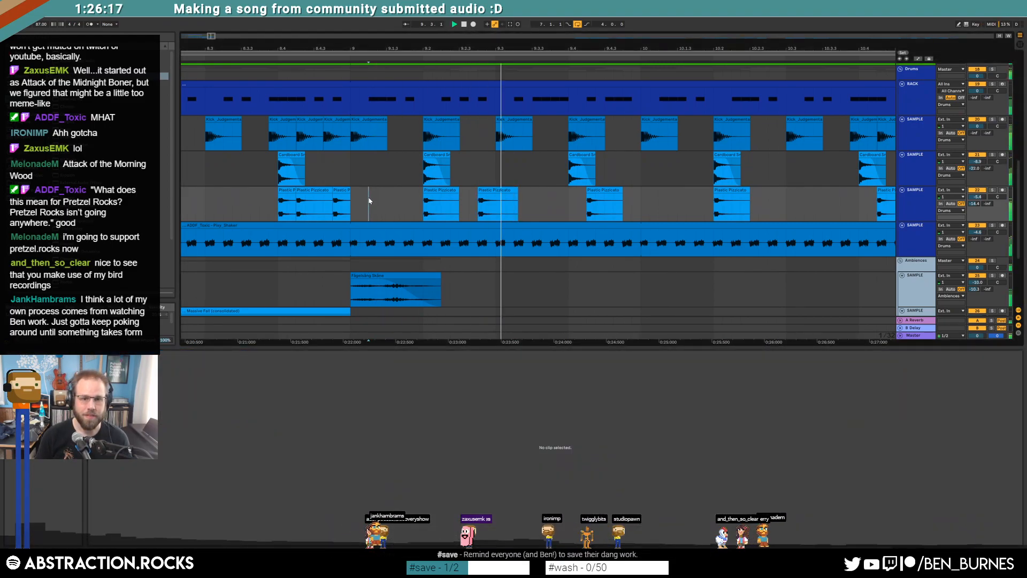
{"action": "left_click_drag", "start_coordinate": [491, 191], "coordinate": [544, 191]}
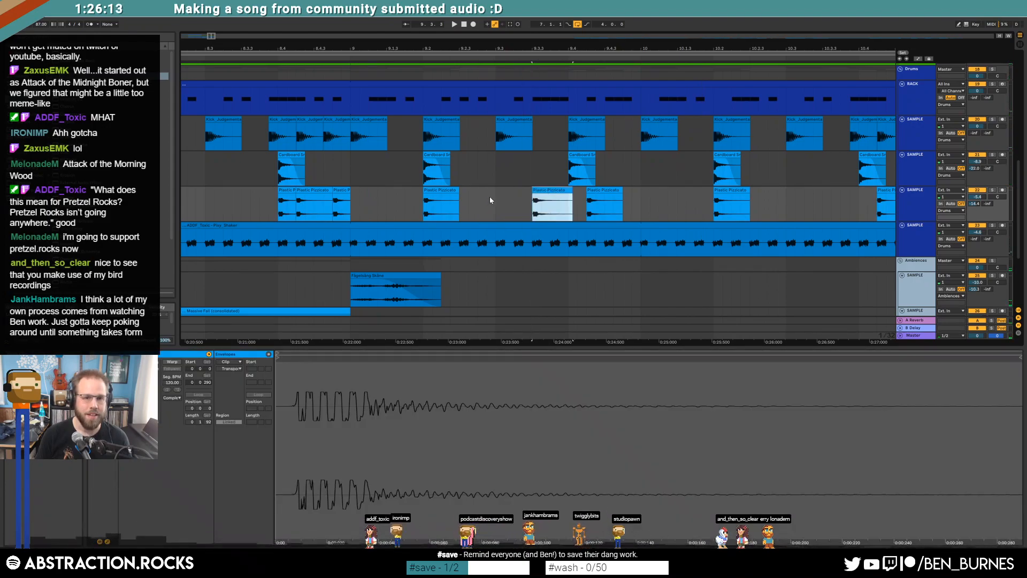
Step: Move everything in bars 7 to 11 on the bass, drum and ambience tracks four bars later, starting at bar 11
{"action": "scroll", "coordinate": [489, 200], "scroll_direction": "down", "scroll_amount": 5}
{"action": "scroll", "coordinate": [425, 312], "scroll_direction": "down", "scroll_amount": 3}
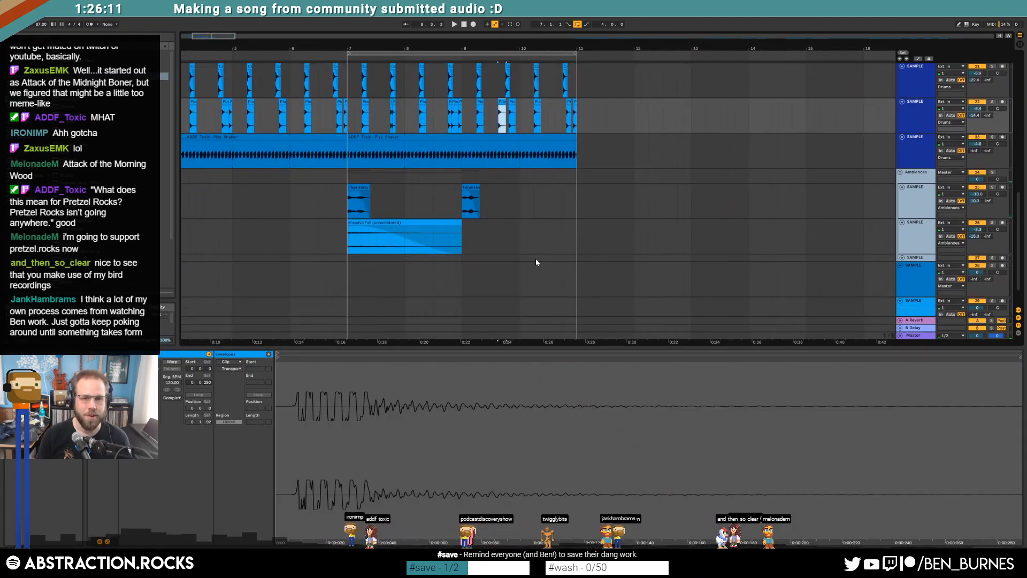
{"action": "key", "text": "shift+Tab"}
{"action": "scroll", "coordinate": [553, 326], "scroll_direction": "down", "scroll_amount": 3}
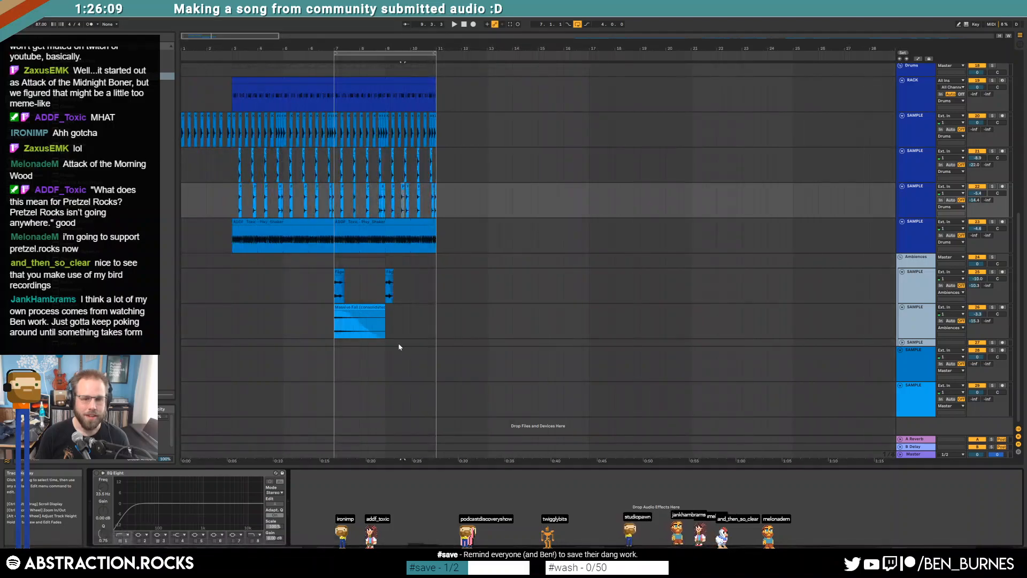
{"action": "scroll", "coordinate": [412, 351], "scroll_direction": "up", "scroll_amount": 3}
{"action": "left_click_drag", "start_coordinate": [433, 395], "coordinate": [334, 70]}
{"action": "scroll", "coordinate": [363, 156], "scroll_direction": "up", "scroll_amount": 3}
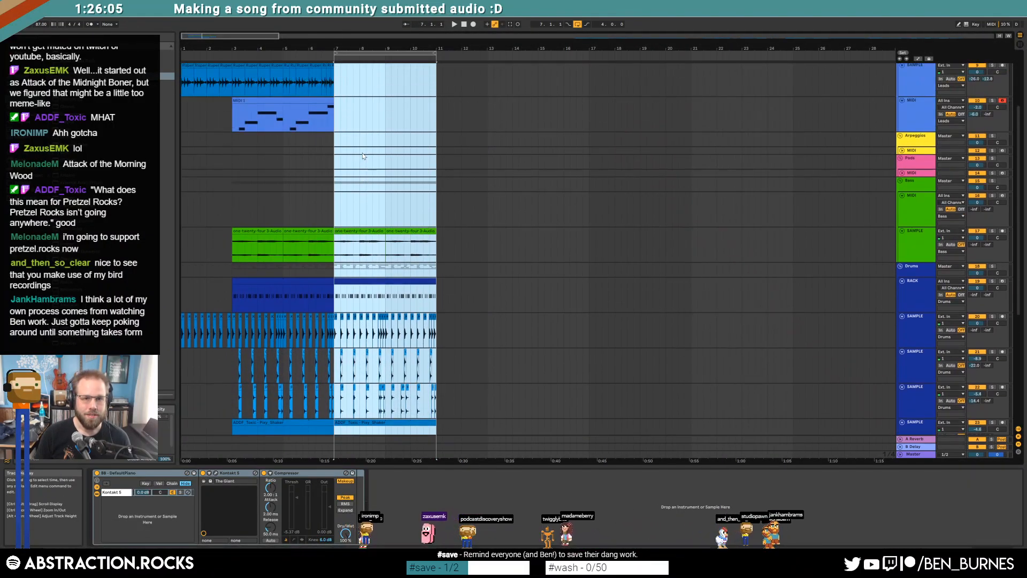
{"action": "scroll", "coordinate": [361, 260], "scroll_direction": "up", "scroll_amount": 2}
{"action": "left_click_drag", "start_coordinate": [361, 288], "coordinate": [442, 284]}
Step: Duplicate the lead, bass and drum content of bars 3 to 7 into the empty bars 7 to 11
{"action": "left_click_drag", "start_coordinate": [239, 103], "coordinate": [334, 435]}
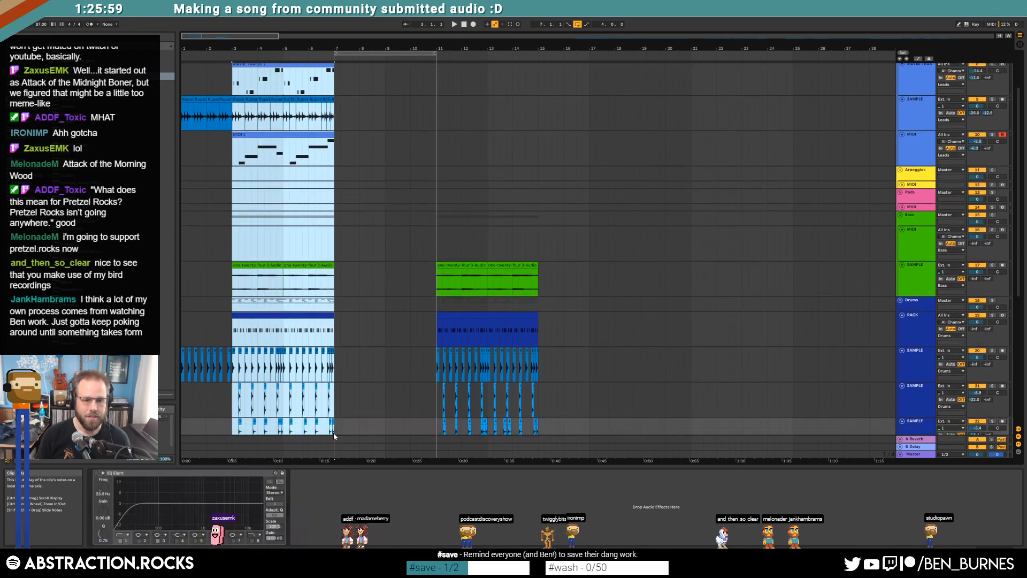
{"action": "key", "text": "ctrl+d"}
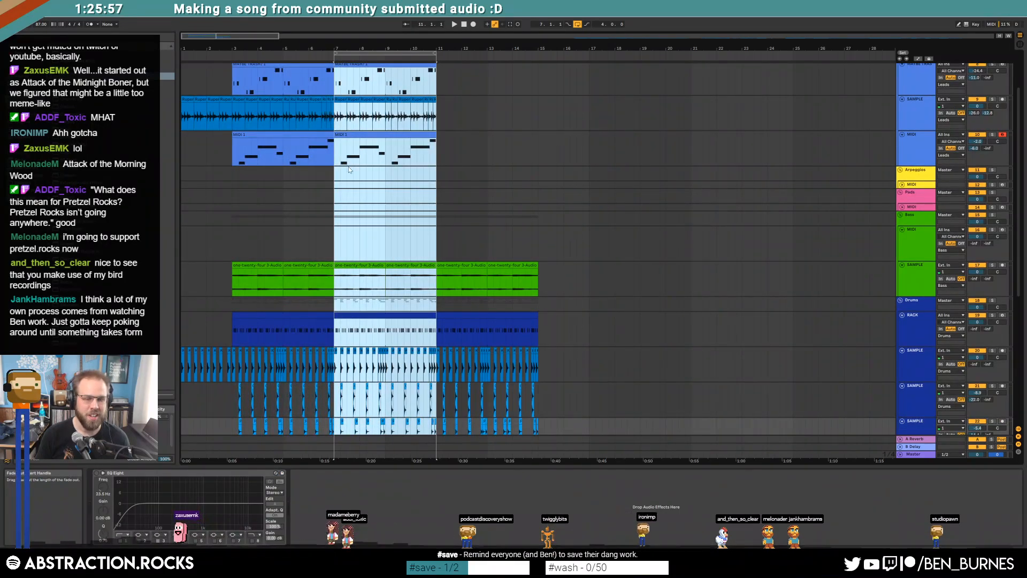
{"action": "scroll", "coordinate": [350, 170], "scroll_direction": "up", "scroll_amount": 3}
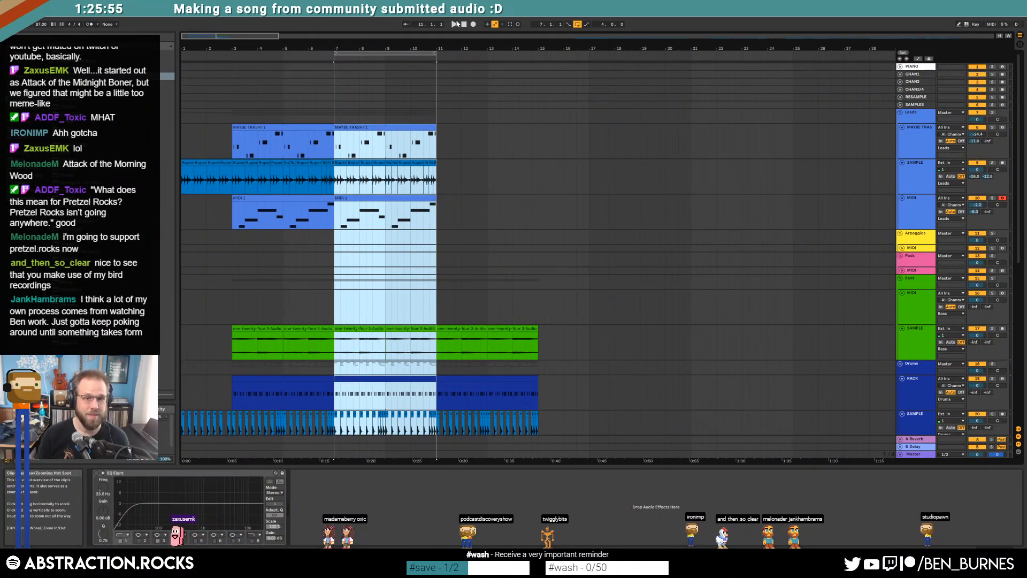
Step: Move the loop region to bars 11 to 15 and play the arrangement from the start
{"action": "left_click_drag", "start_coordinate": [383, 53], "coordinate": [487, 69]}
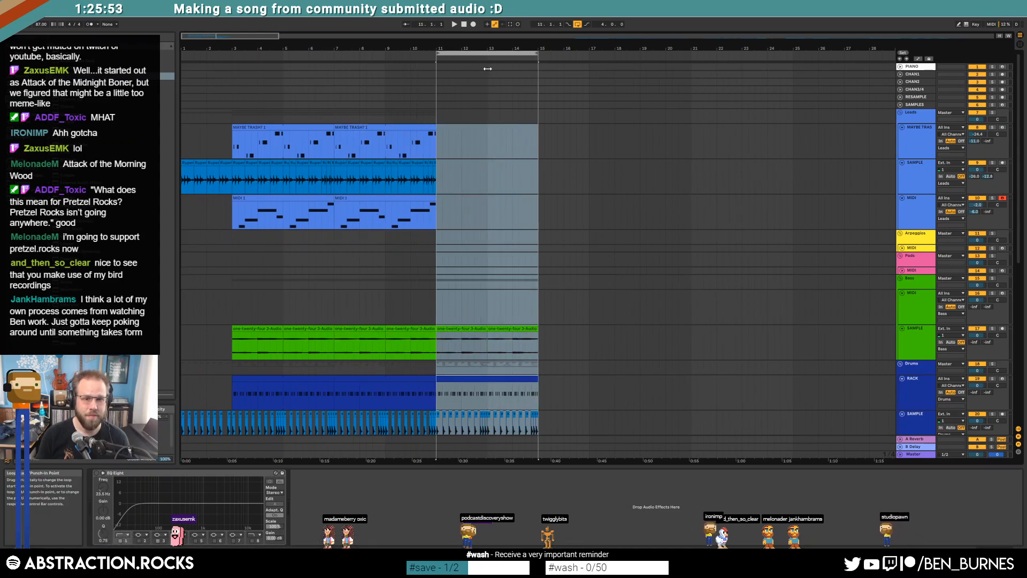
{"action": "double_click", "coordinate": [467, 25]}
{"action": "key", "text": "space"}
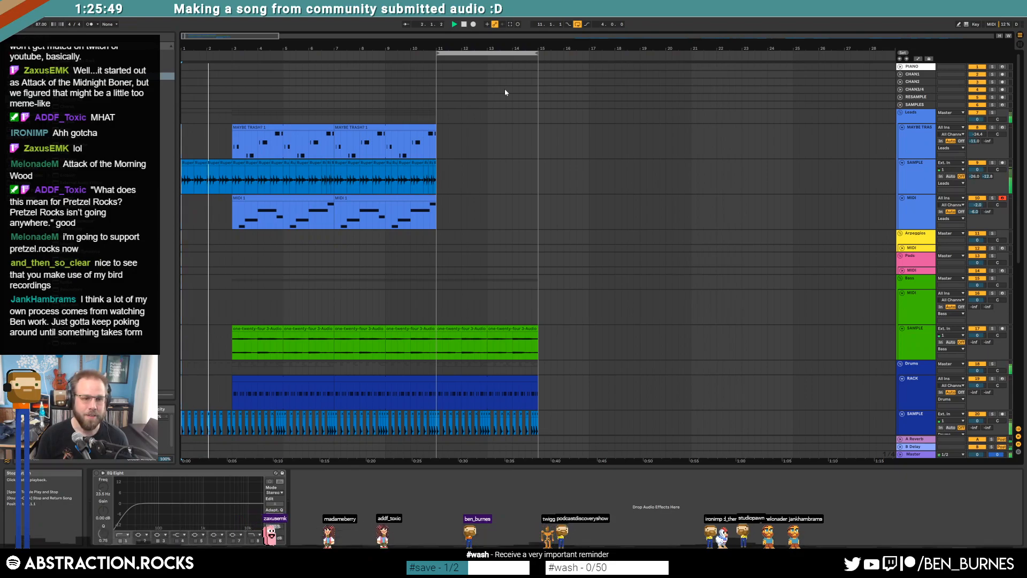
{"action": "scroll", "coordinate": [497, 185], "scroll_direction": "down", "scroll_amount": 2}
{"action": "scroll", "coordinate": [497, 185], "scroll_direction": "down", "scroll_amount": 7}
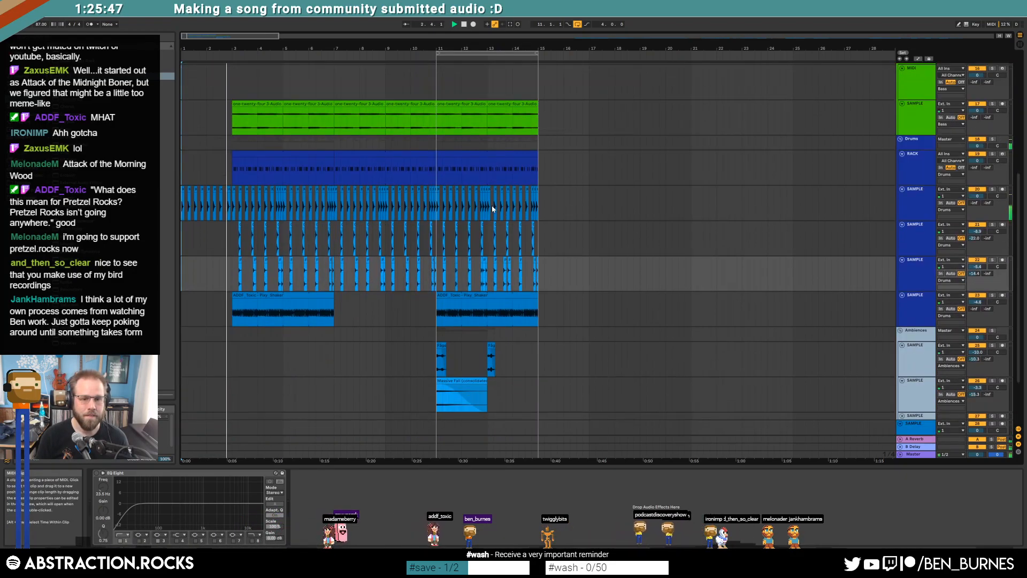
Step: Extend the first Play_Shaker clip to bar 11 and clear the RACK drum part from bars 11 to 15
{"action": "left_click_drag", "start_coordinate": [333, 306], "coordinate": [435, 303]}
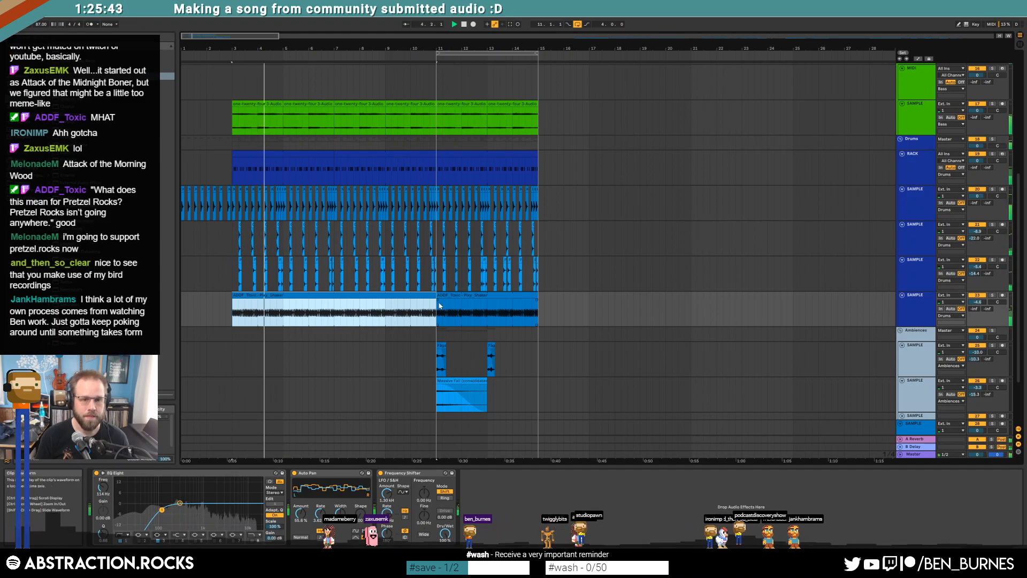
{"action": "left_click_drag", "start_coordinate": [535, 154], "coordinate": [450, 163]}
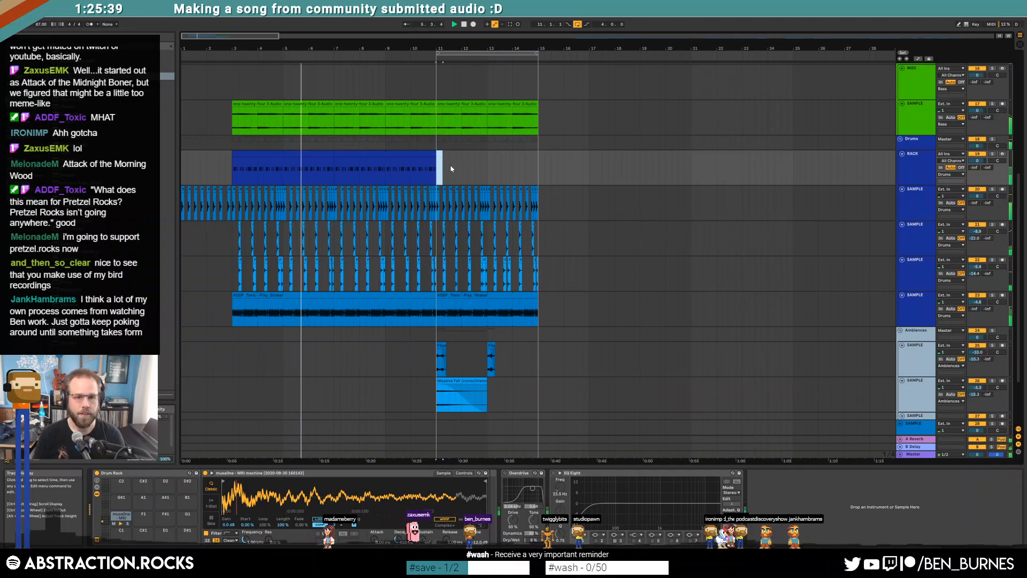
{"action": "scroll", "coordinate": [419, 263], "scroll_direction": "down", "scroll_amount": 5}
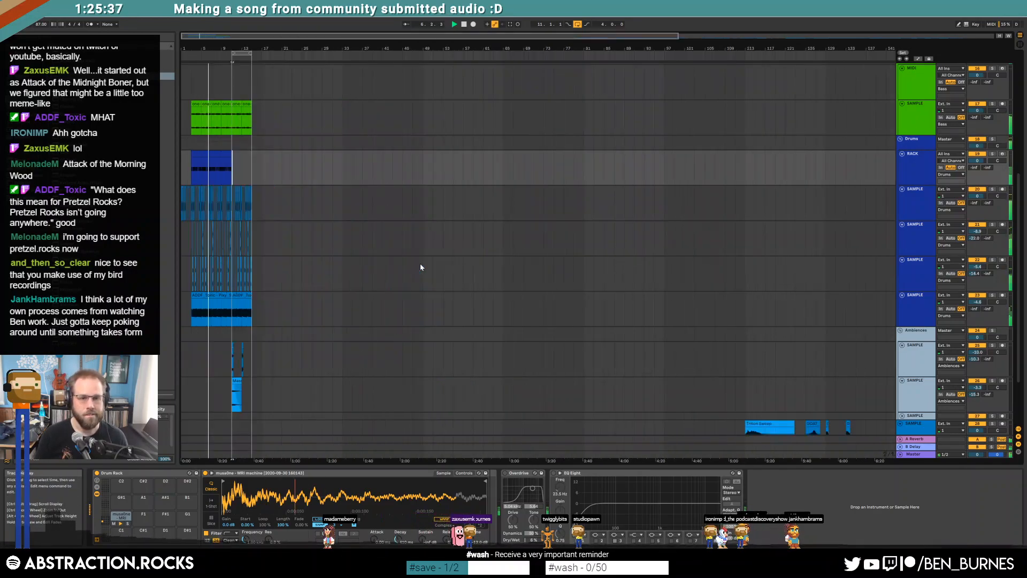
{"action": "scroll", "coordinate": [419, 264], "scroll_direction": "down", "scroll_amount": 3}
{"action": "scroll", "coordinate": [356, 269], "scroll_direction": "down", "scroll_amount": 3}
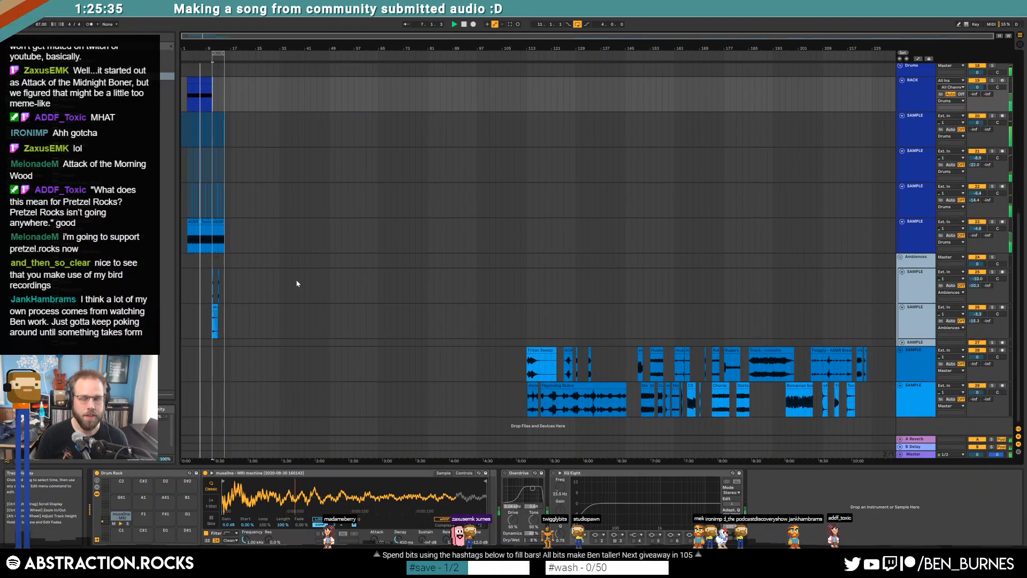
{"action": "left_click_drag", "start_coordinate": [230, 36], "coordinate": [253, 80]}
{"action": "scroll", "coordinate": [316, 102], "scroll_direction": "up", "scroll_amount": 2}
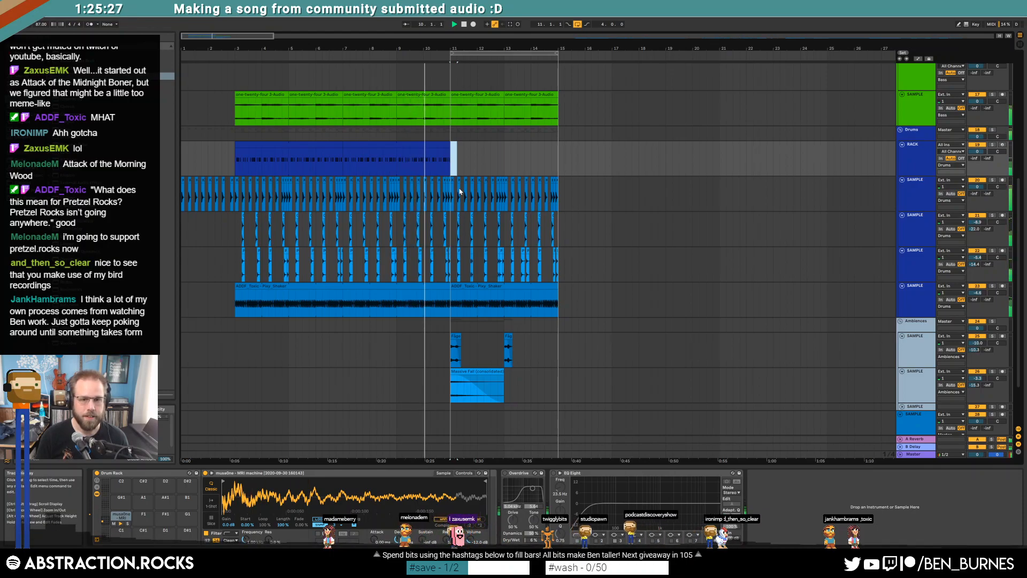
Step: Create a drum break before bar 11 by ending the RACK and shaker clips around bar 10 and deleting the sample hits after the bar 10 kick
{"action": "scroll", "coordinate": [437, 164], "scroll_direction": "up", "scroll_amount": 4}
{"action": "key", "text": "space"}
{"action": "left_click_drag", "start_coordinate": [502, 142], "coordinate": [368, 144]}
{"action": "left_click_drag", "start_coordinate": [398, 194], "coordinate": [452, 265]}
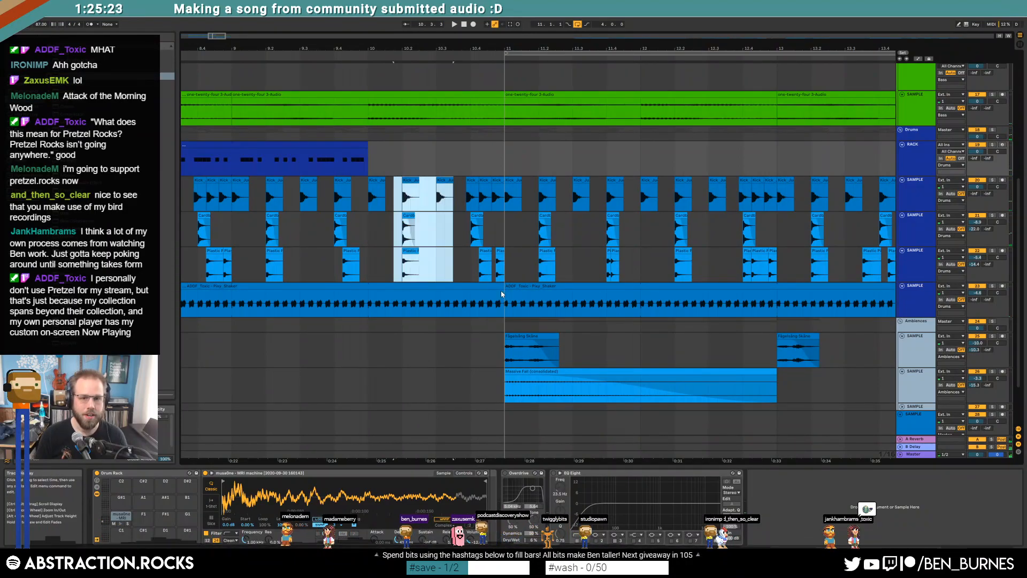
{"action": "left_click_drag", "start_coordinate": [502, 294], "coordinate": [503, 294]}
{"action": "key", "text": "Delete"}
{"action": "left_click_drag", "start_coordinate": [393, 286], "coordinate": [377, 287]}
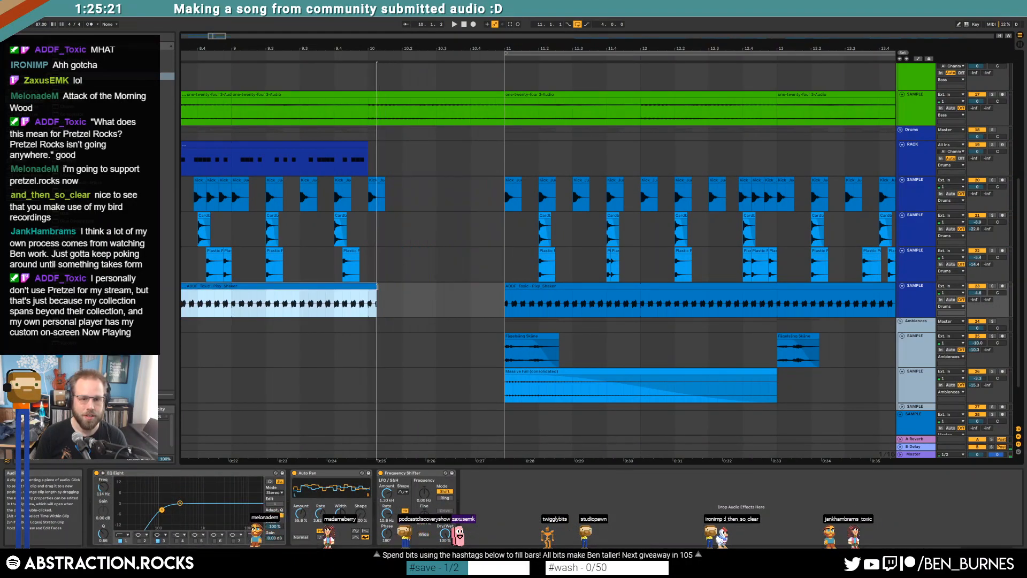
{"action": "left_click", "coordinate": [397, 293]}
{"action": "scroll", "coordinate": [377, 285], "scroll_direction": "up", "scroll_amount": 3}
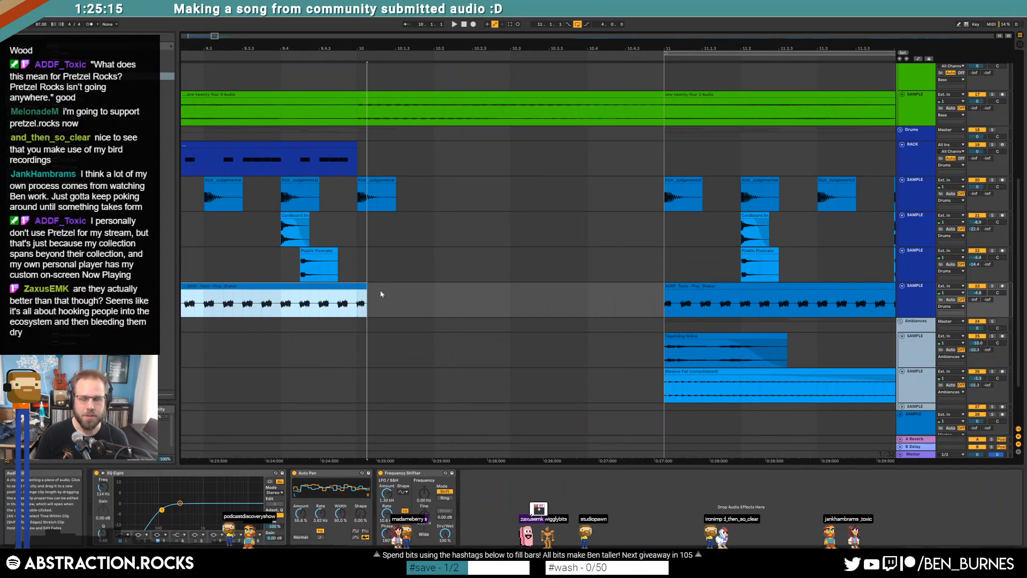
Step: Audition the Twiggly ASMR Break clip near bar 211 and select its section from about beat 210.3 to just past bar 211
{"action": "scroll", "coordinate": [551, 277], "scroll_direction": "down", "scroll_amount": 4}
{"action": "scroll", "coordinate": [559, 278], "scroll_direction": "down", "scroll_amount": 8}
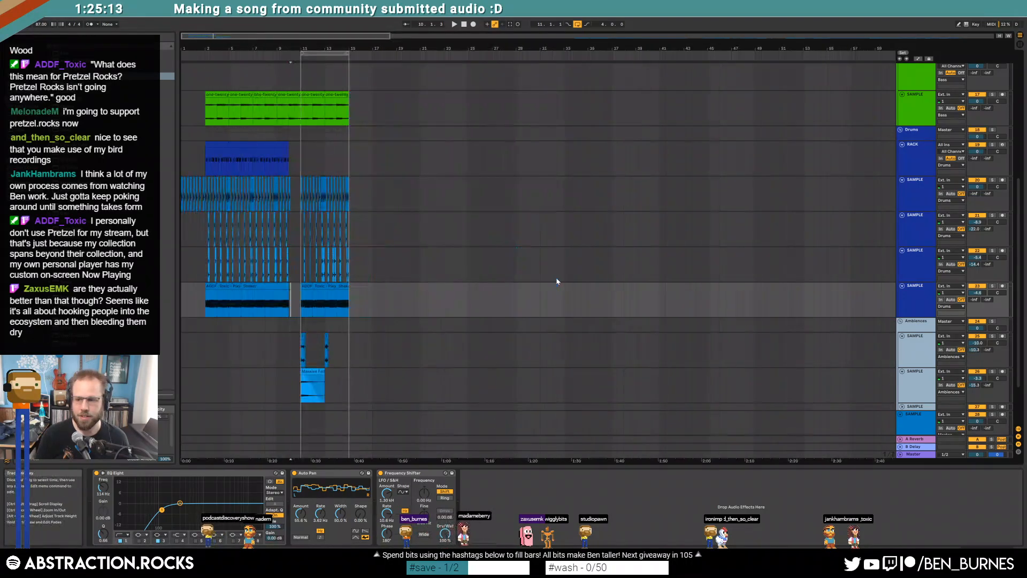
{"action": "scroll", "coordinate": [557, 281], "scroll_direction": "down", "scroll_amount": 3}
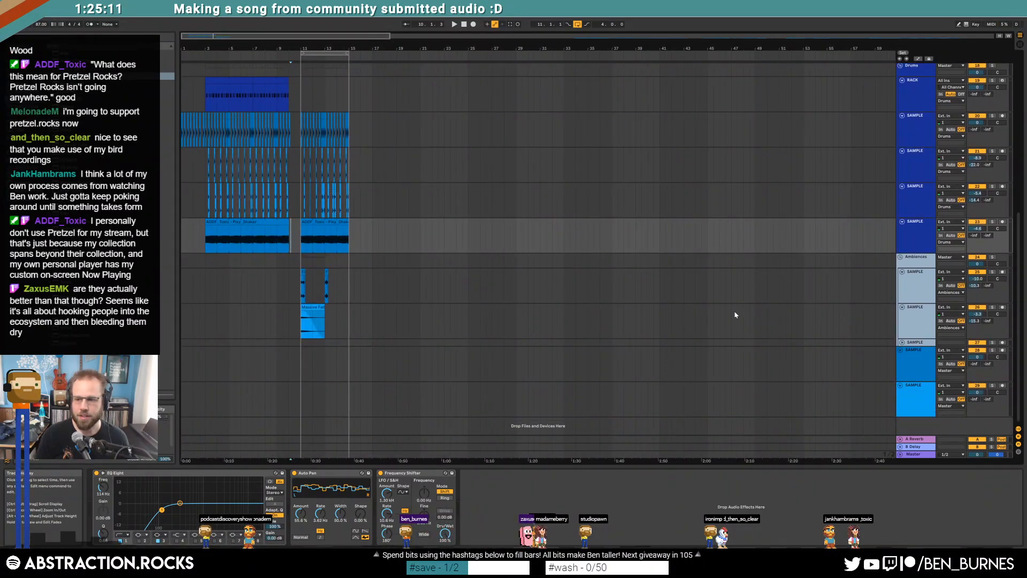
{"action": "left_click_drag", "start_coordinate": [384, 36], "coordinate": [834, 18]}
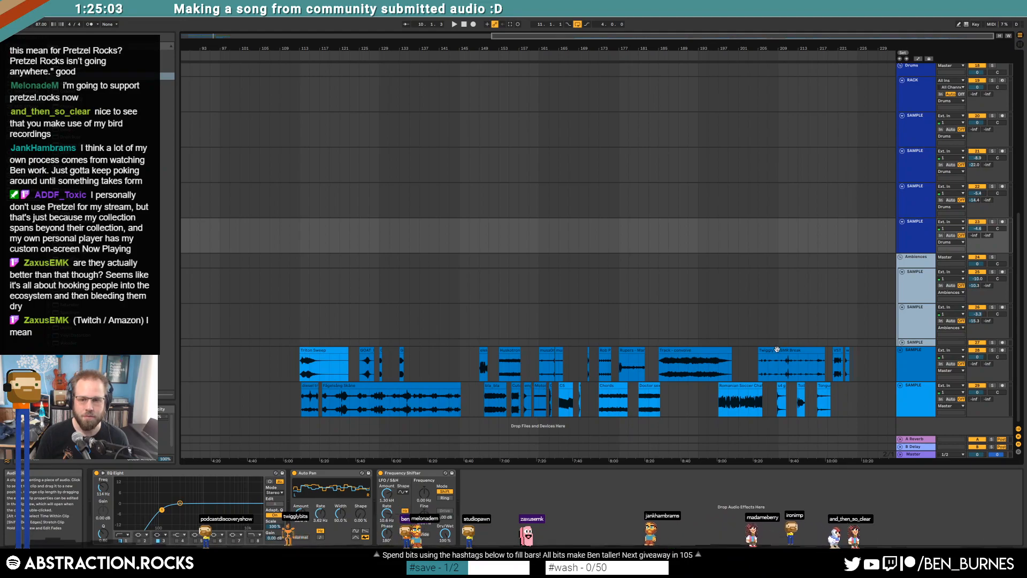
{"action": "left_click", "coordinate": [793, 366]}
{"action": "scroll", "coordinate": [793, 367], "scroll_direction": "up", "scroll_amount": 7}
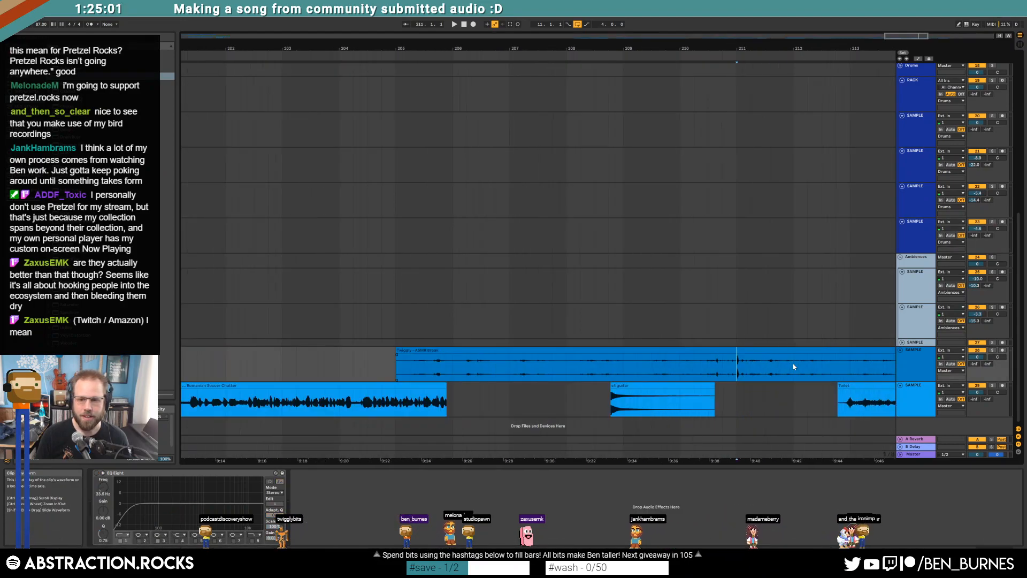
{"action": "scroll", "coordinate": [794, 366], "scroll_direction": "up", "scroll_amount": 4}
{"action": "left_click", "coordinate": [651, 367]}
{"action": "key", "text": "space"}
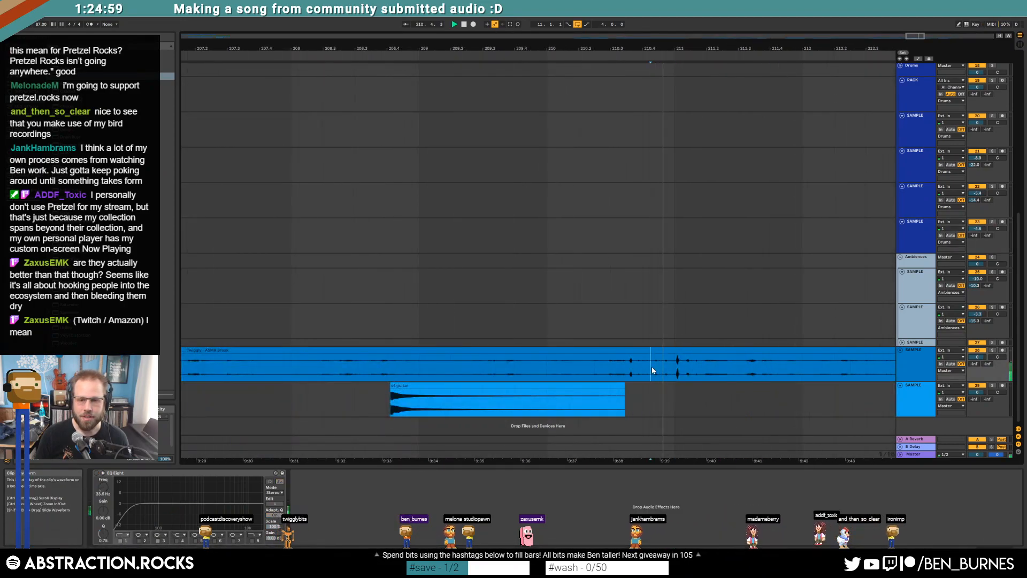
{"action": "left_click", "coordinate": [626, 367]}
{"action": "mouse_move", "coordinate": [662, 369]}
{"action": "left_mouse_down"}
{"action": "mouse_move", "coordinate": [737, 372]}
{"action": "mouse_move", "coordinate": [702, 371]}
{"action": "left_mouse_up"}
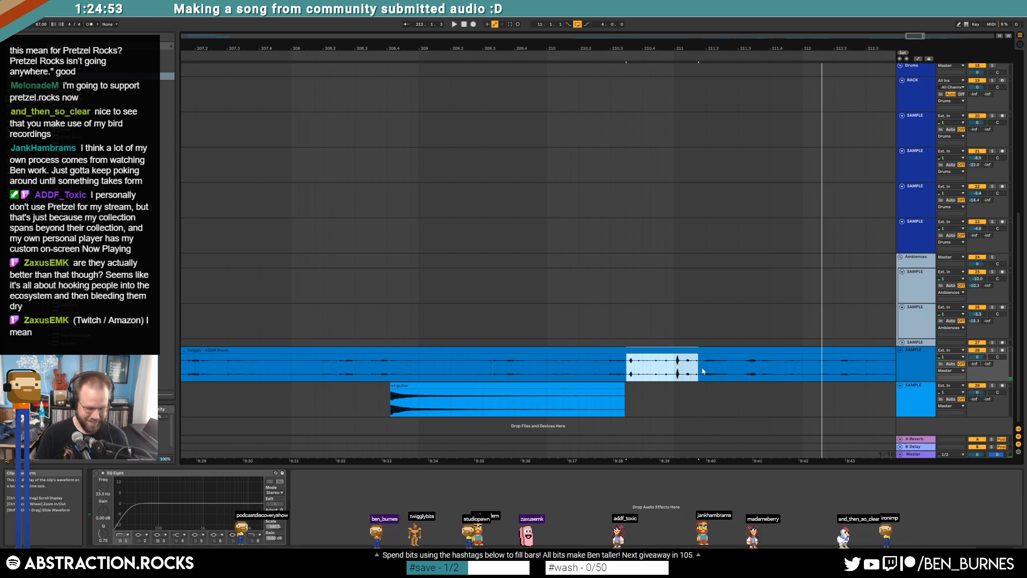
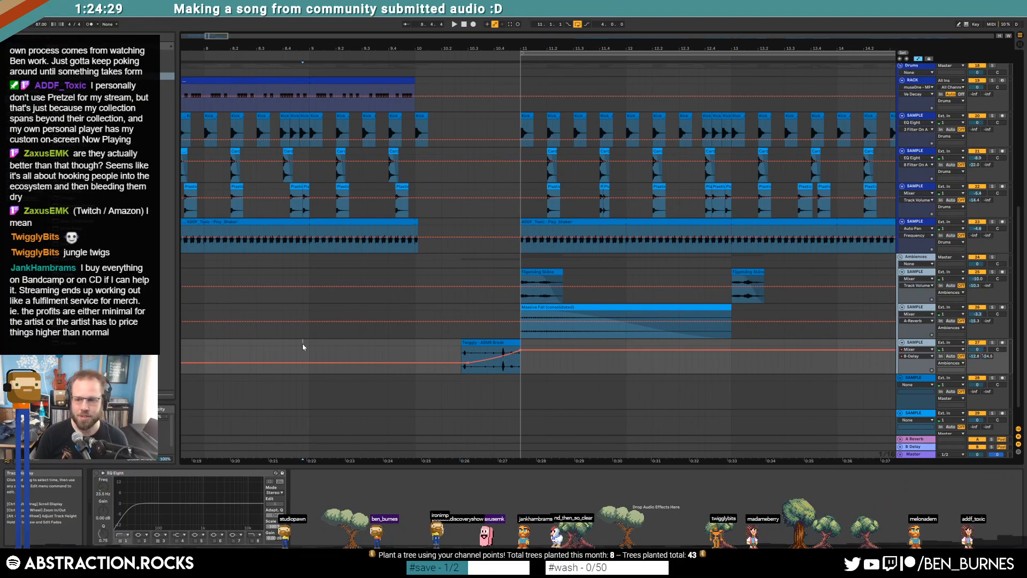
Step: Hide the automation lanes and lower the volume of the ambience track holding the Twiggly ASMR Break clip
{"action": "key", "text": "a"}
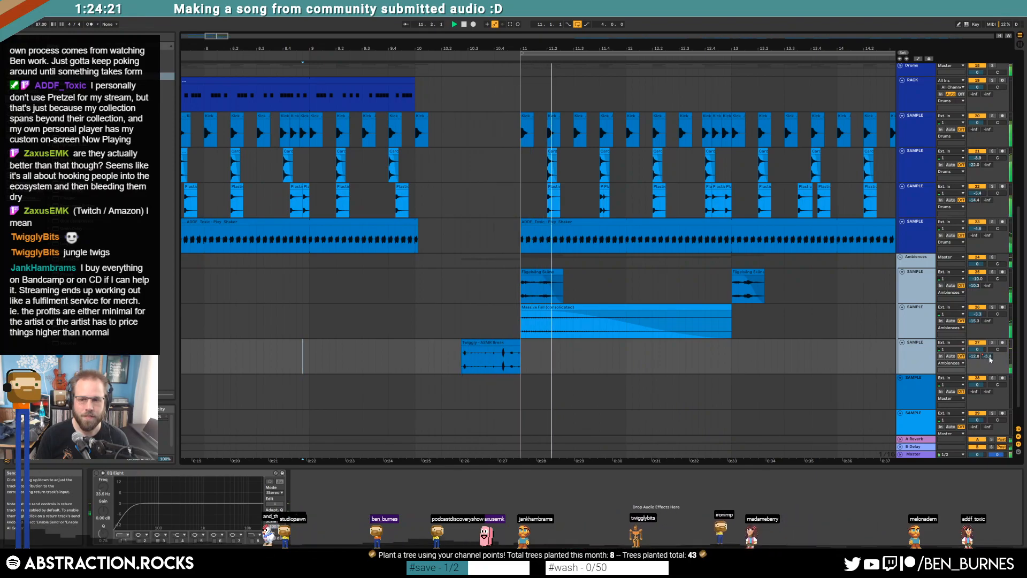
{"action": "left_click_drag", "start_coordinate": [460, 48], "coordinate": [329, 32]}
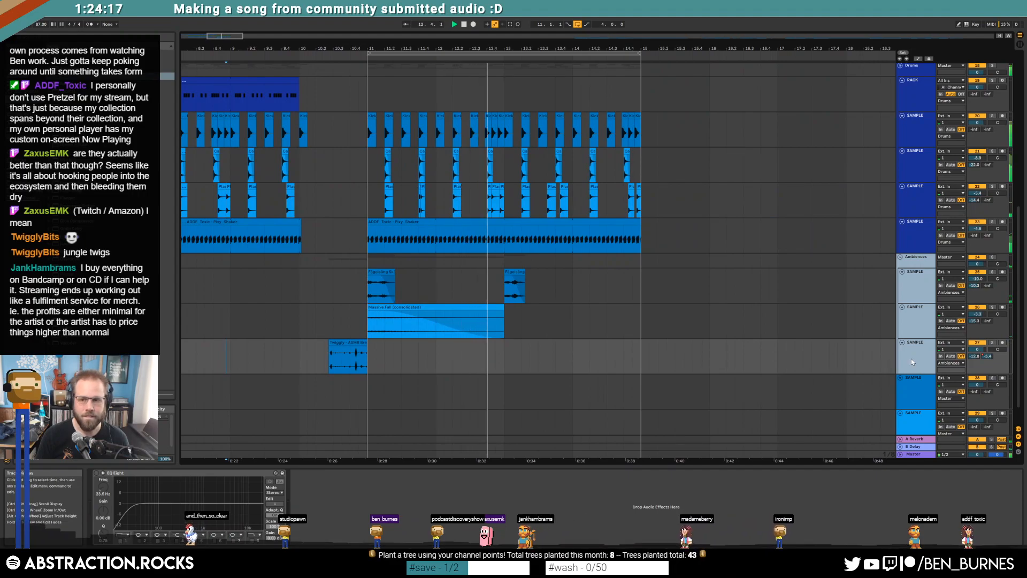
{"action": "left_click_drag", "start_coordinate": [978, 350], "coordinate": [978, 363]}
Step: Add a Compressor to the Twiggly ASMR Break track and lower its threshold while playing the break before bar 11
{"action": "left_click_drag", "start_coordinate": [81, 114], "coordinate": [129, 515]}
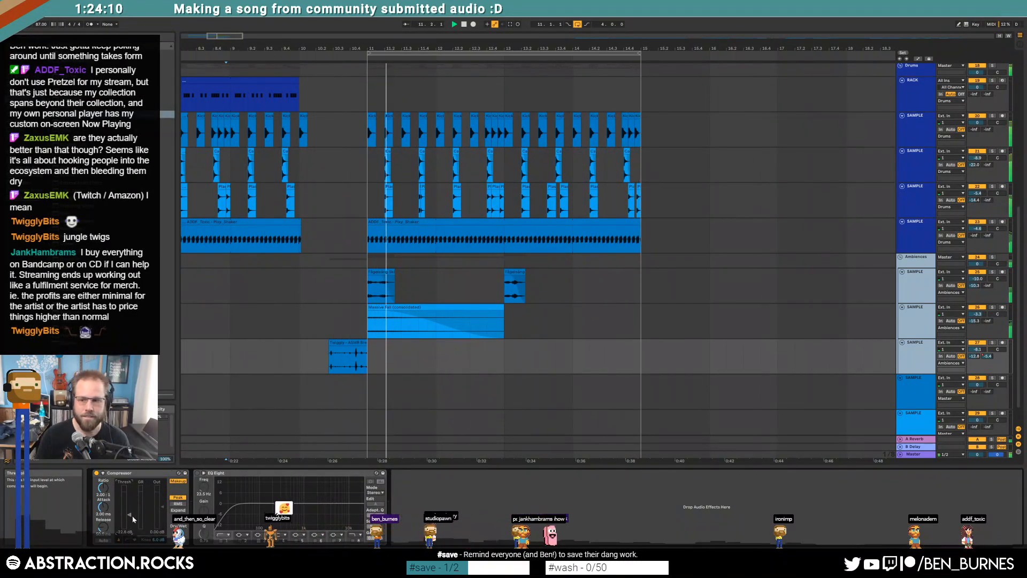
{"action": "left_click", "coordinate": [333, 355]}
{"action": "key", "text": "space"}
{"action": "key", "text": "space"}
{"action": "left_click_drag", "start_coordinate": [129, 516], "coordinate": [129, 522]}
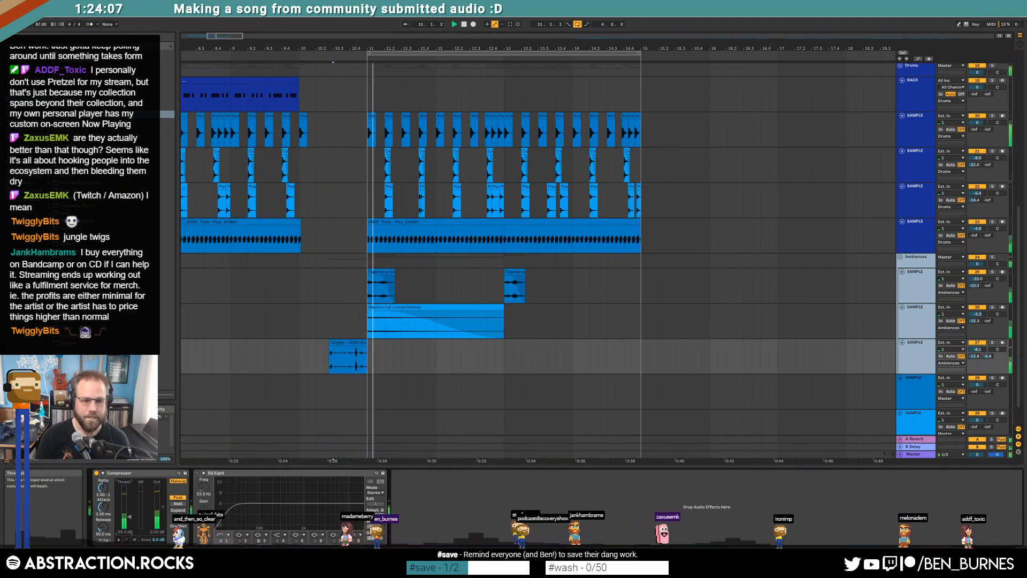
Step: Raise the EQ Eight low cut on the Twiggly ASMR Break track to about 144 Hz and place EQ Eight ahead of the Compressor
{"action": "left_click", "coordinate": [198, 473]}
{"action": "left_click_drag", "start_coordinate": [233, 510], "coordinate": [267, 509]}
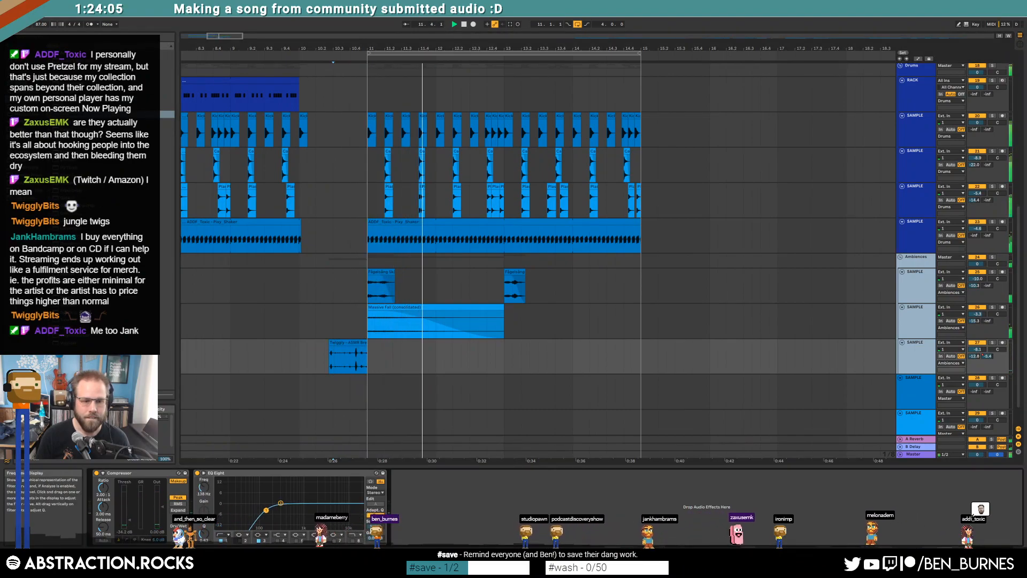
{"action": "left_click", "coordinate": [248, 473]}
{"action": "left_click_drag", "start_coordinate": [248, 473], "coordinate": [112, 473]}
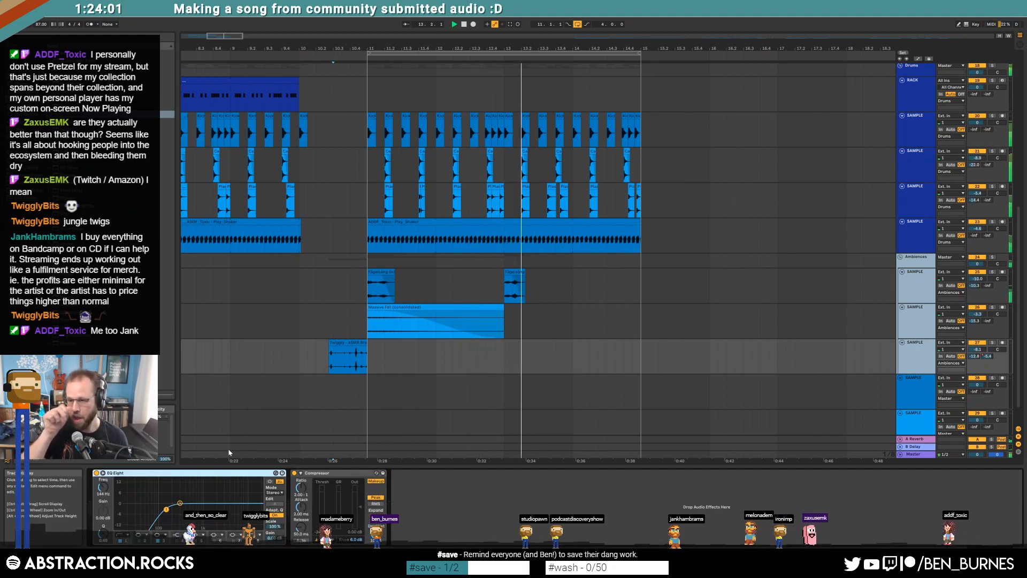
Step: Stop playback and record a new lead melody on the third Leads track, starting at bar 11
{"action": "key", "text": "space"}
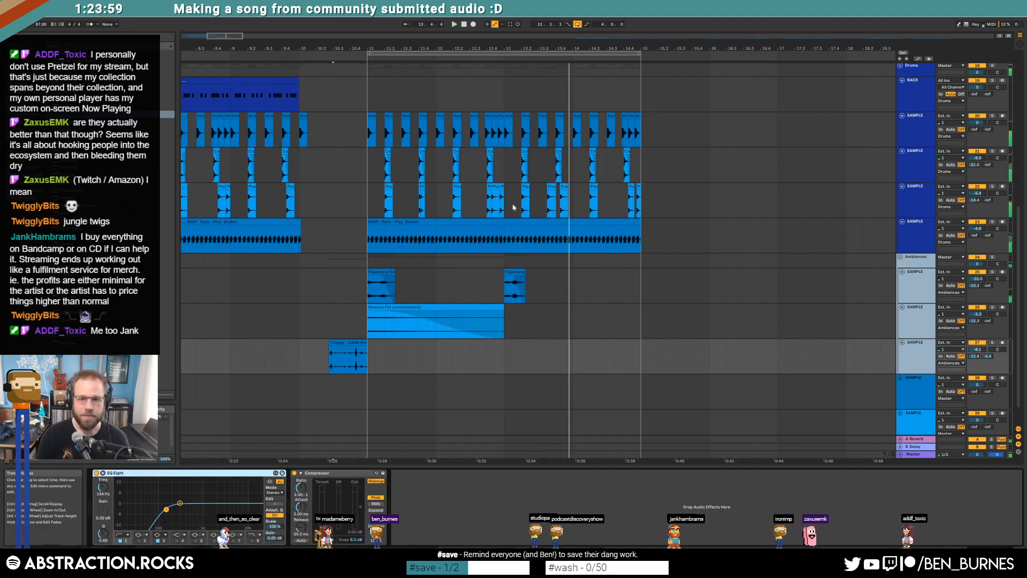
{"action": "scroll", "coordinate": [498, 204], "scroll_direction": "up", "scroll_amount": 3}
{"action": "scroll", "coordinate": [618, 208], "scroll_direction": "down", "scroll_amount": 3}
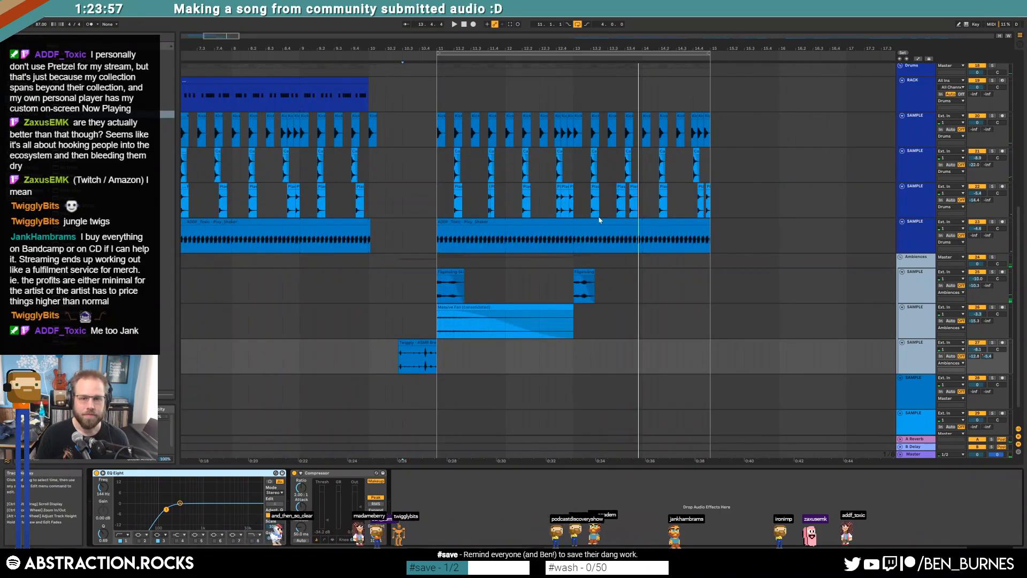
{"action": "scroll", "coordinate": [597, 216], "scroll_direction": "up", "scroll_amount": 3}
{"action": "scroll", "coordinate": [602, 284], "scroll_direction": "up", "scroll_amount": 5}
{"action": "scroll", "coordinate": [610, 311], "scroll_direction": "down", "scroll_amount": 4}
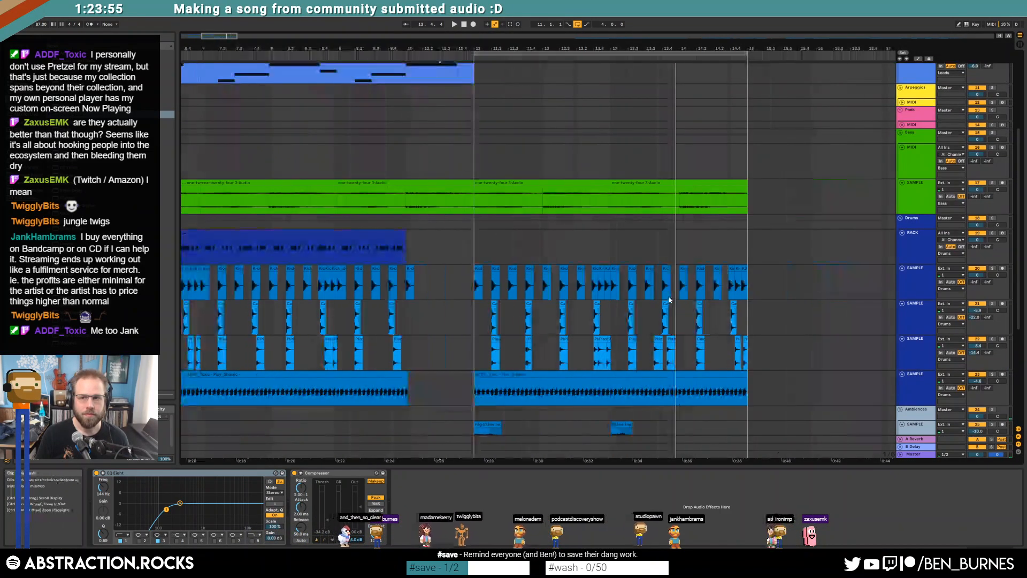
{"action": "scroll", "coordinate": [472, 197], "scroll_direction": "up", "scroll_amount": 6}
{"action": "left_click", "coordinate": [471, 196]}
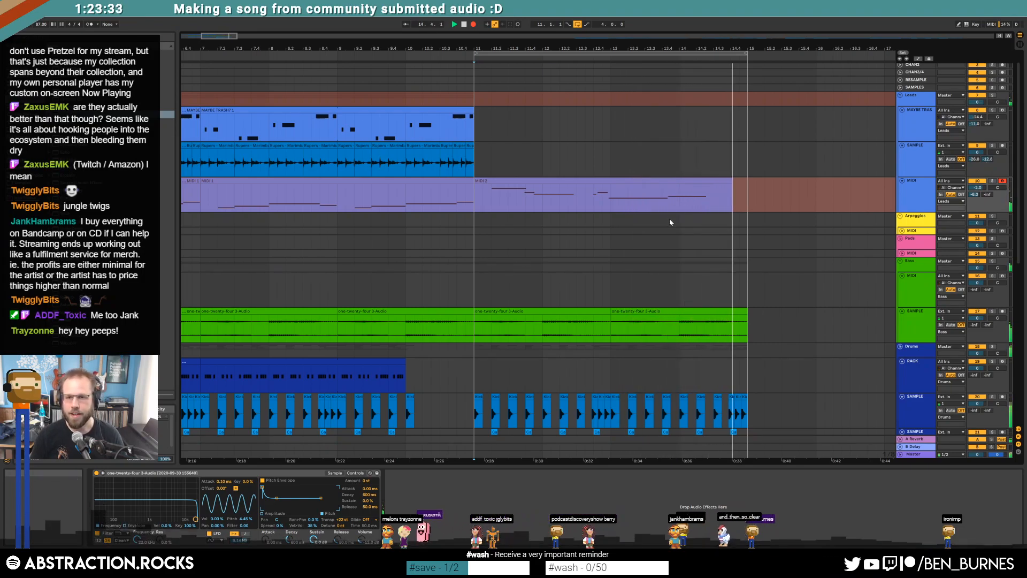
{"action": "key", "text": "space"}
Step: Tighten the recorded lead melody by quantizing its off-grid notes and trimming the lengths of the first note and the long low note
{"action": "double_click", "coordinate": [661, 181]}
{"action": "key", "text": "Up"}
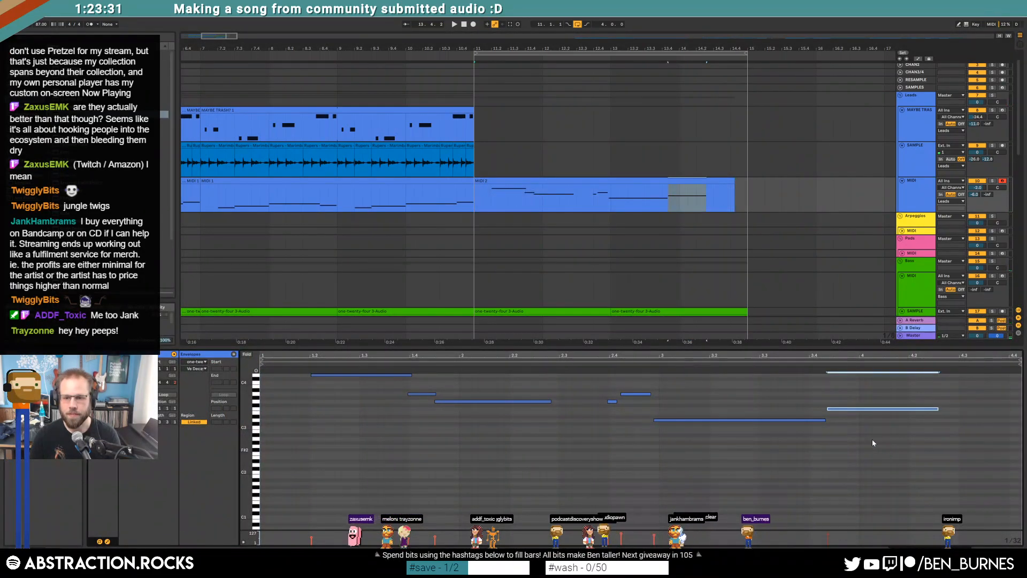
{"action": "left_click", "coordinate": [851, 420]}
{"action": "left_click", "coordinate": [816, 420]}
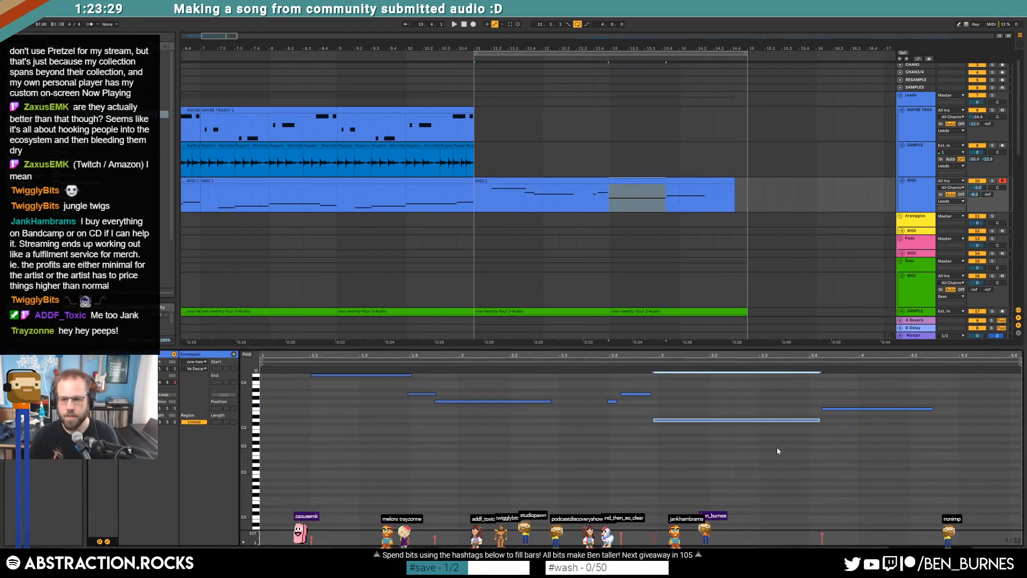
{"action": "left_click_drag", "start_coordinate": [608, 386], "coordinate": [635, 396]}
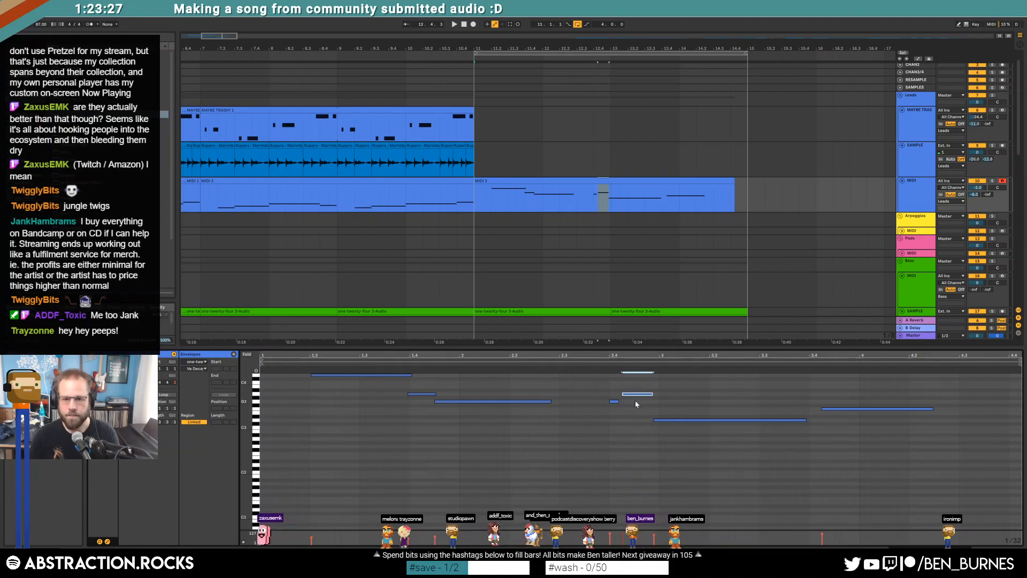
{"action": "key", "text": "ctrl+u"}
{"action": "left_click_drag", "start_coordinate": [410, 385], "coordinate": [414, 398]}
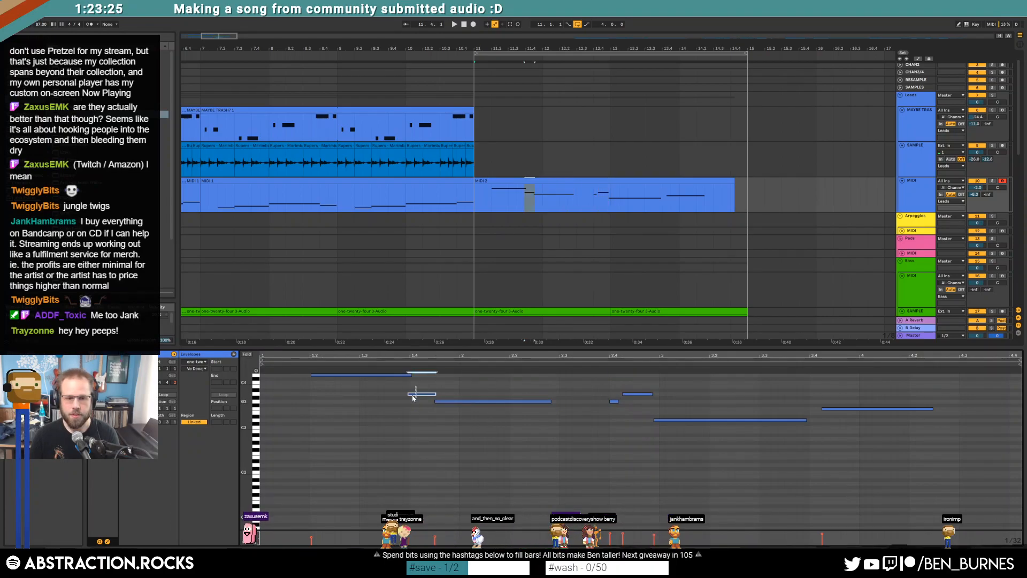
{"action": "key", "text": "ctrl+u"}
{"action": "left_click", "coordinate": [390, 383]}
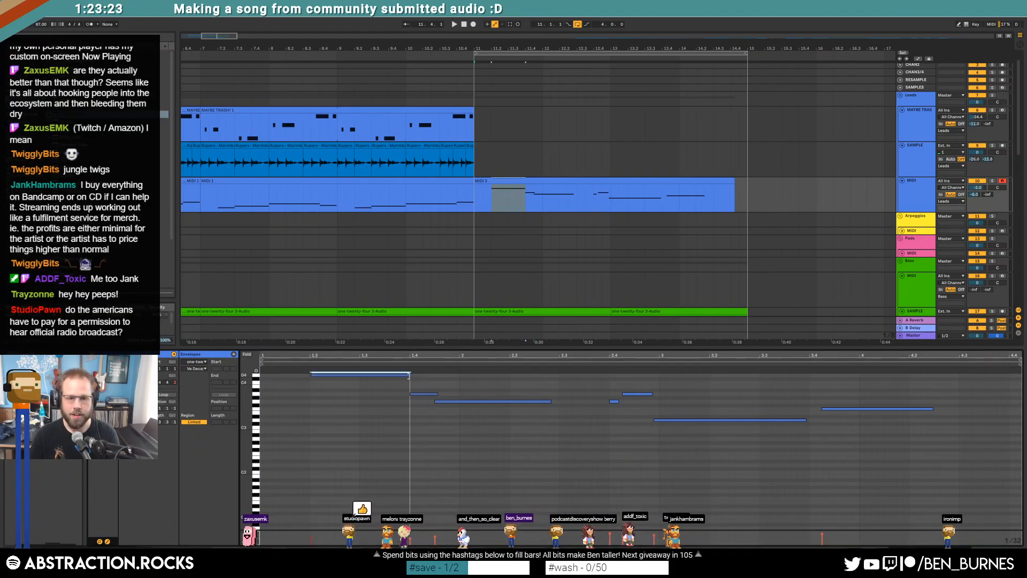
{"action": "key", "text": "ctrl+a"}
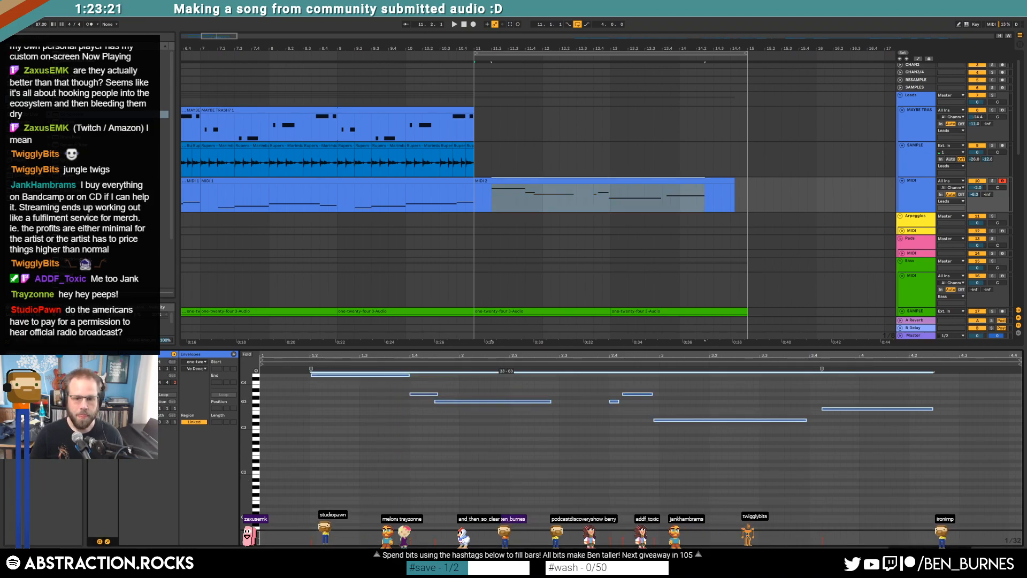
{"action": "key", "text": "shift+Tab"}
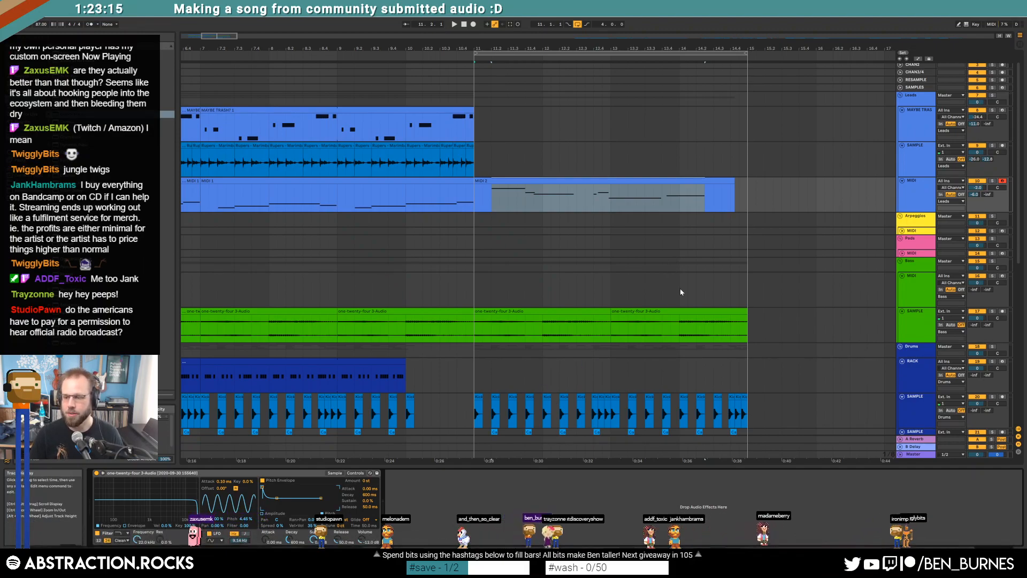
Step: Extend the recorded lead MIDI clip to end at bar 15 and check its notes
{"action": "left_click_drag", "start_coordinate": [225, 37], "coordinate": [237, 27]}
{"action": "left_click", "coordinate": [385, 183]}
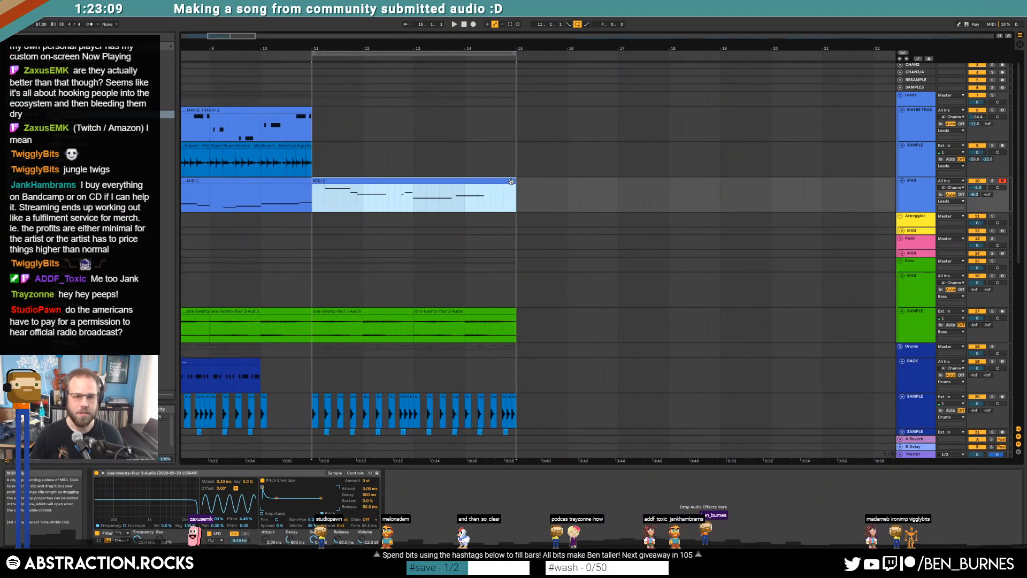
{"action": "double_click", "coordinate": [511, 181]}
{"action": "left_click", "coordinate": [387, 180]}
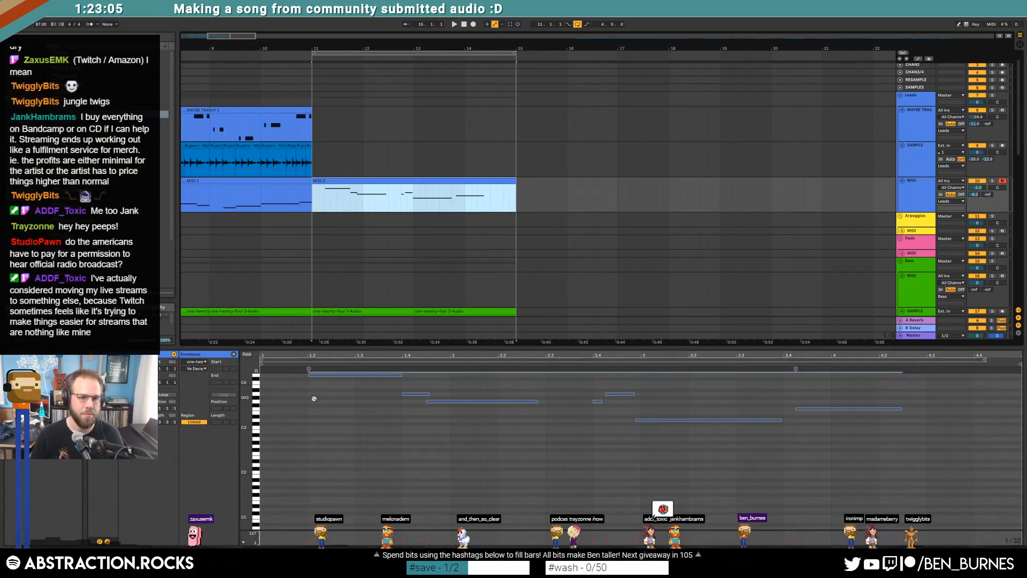
{"action": "key", "text": "shift+Tab"}
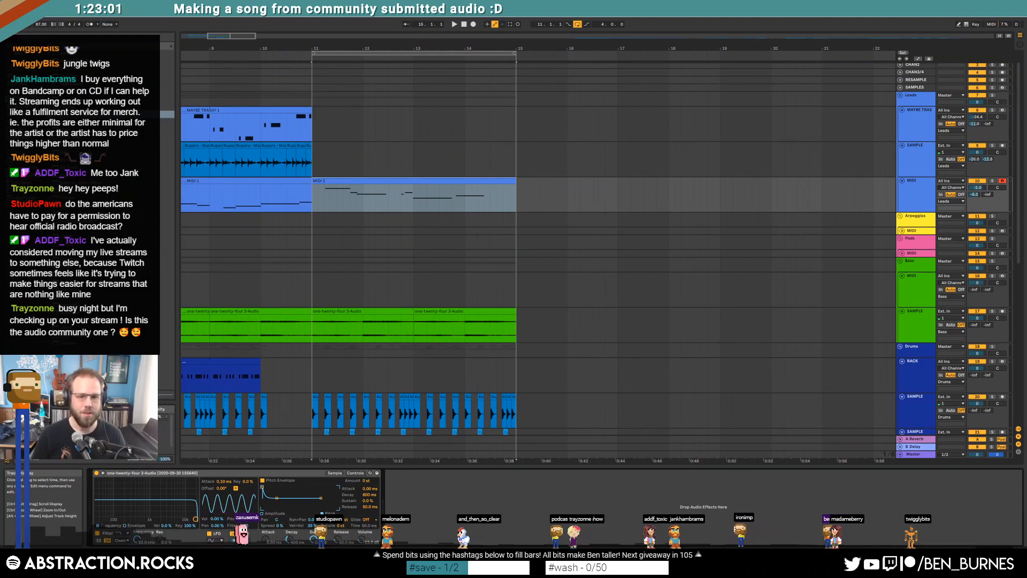
Step: Inspect the lead instrument's sample and control settings, and audition the melody from bar 11
{"action": "left_click", "coordinate": [335, 473]}
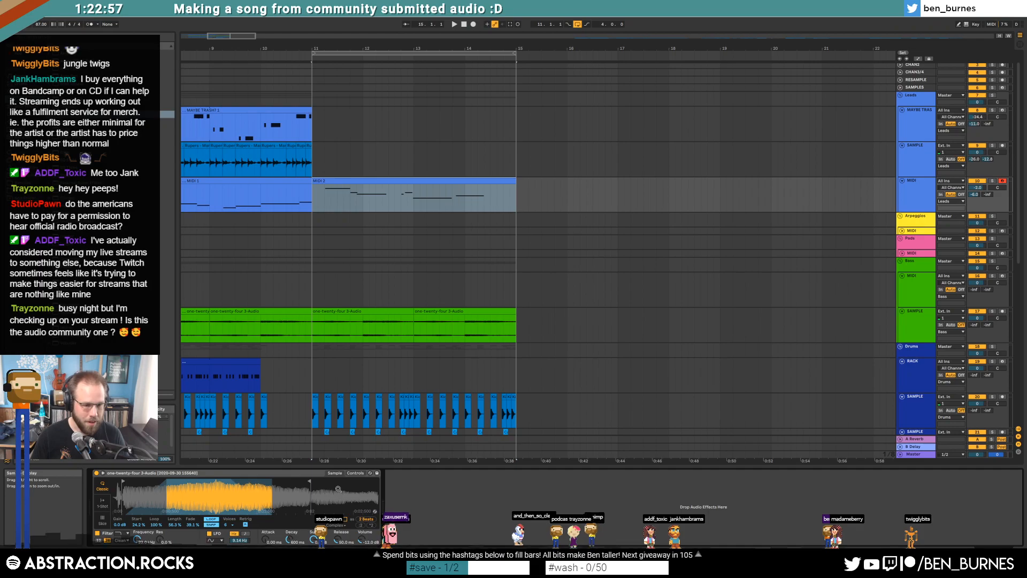
{"action": "left_click", "coordinate": [355, 473]}
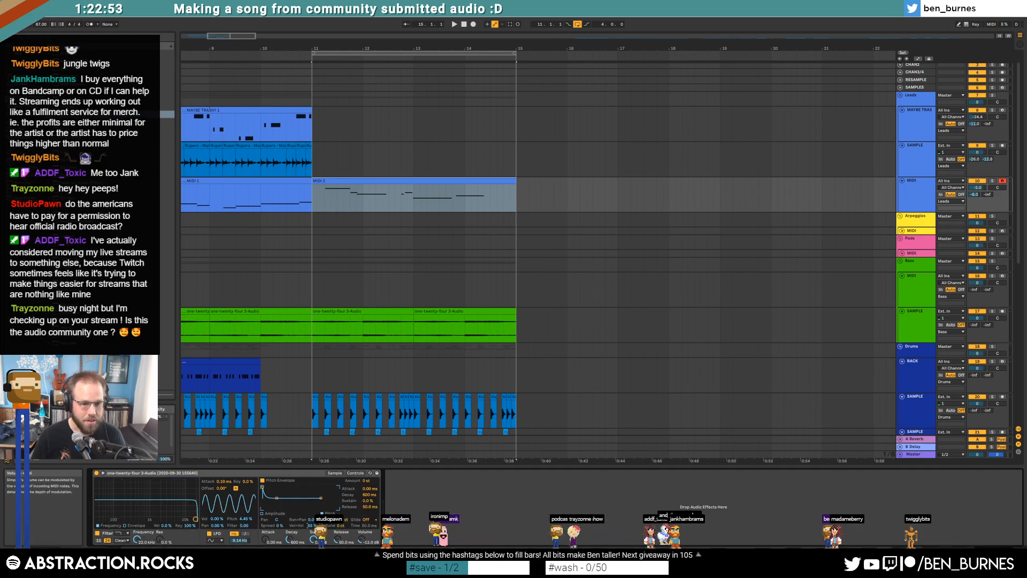
{"action": "key", "text": "space"}
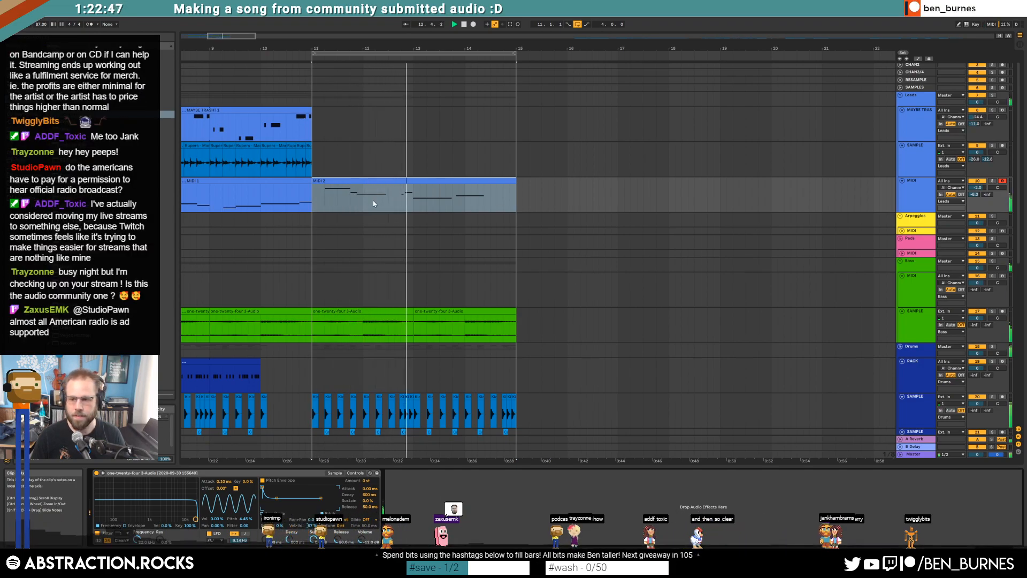
{"action": "key", "text": "space"}
Step: Rework the end of the lead melody: shorten the last note, follow it with a long E3 and add a short C3
{"action": "double_click", "coordinate": [477, 181]}
{"action": "left_click", "coordinate": [900, 409]}
{"action": "left_click_drag", "start_coordinate": [900, 408], "coordinate": [809, 409]}
{"action": "left_click_drag", "start_coordinate": [986, 414], "coordinate": [988, 413]}
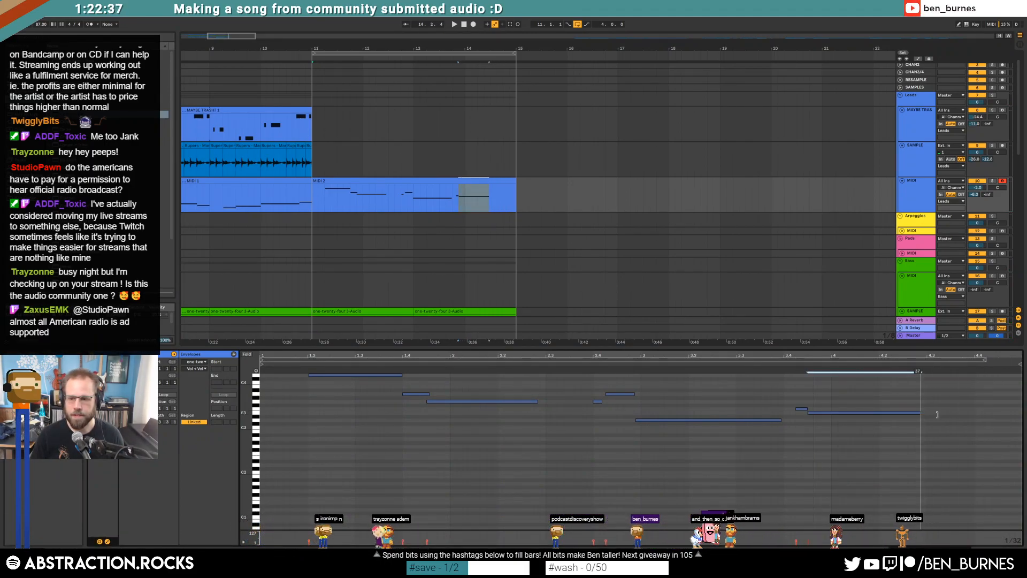
{"action": "double_click", "coordinate": [952, 427]}
{"action": "left_click_drag", "start_coordinate": [956, 427], "coordinate": [994, 426]}
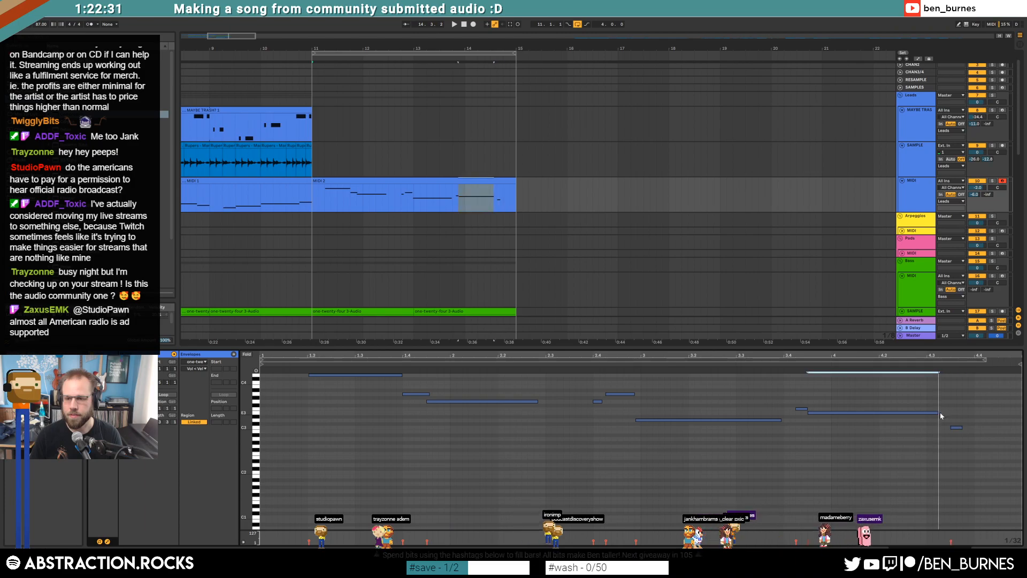
{"action": "key", "text": "shift+Tab"}
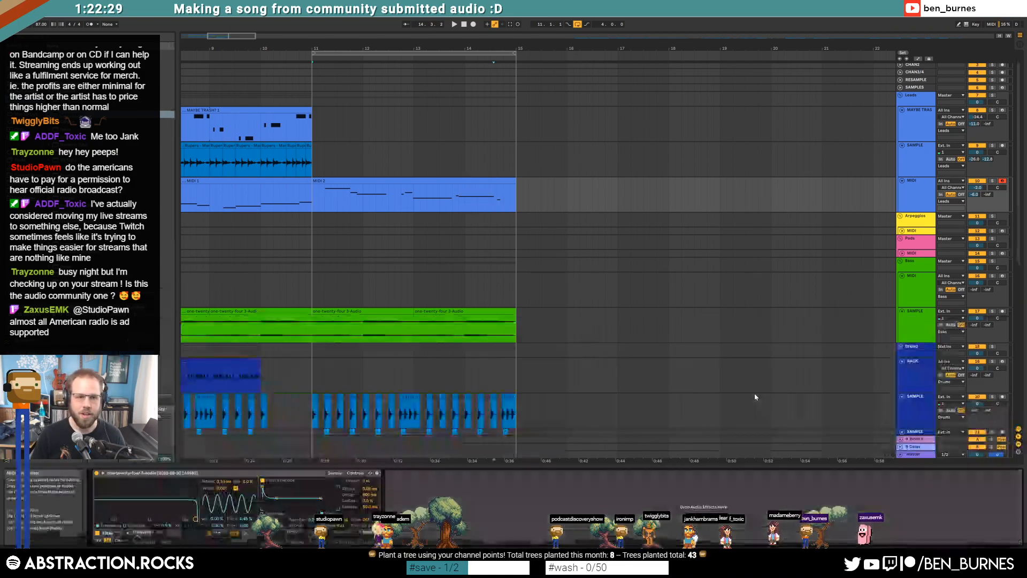
Step: Move the new lead MIDI clip from bar 11 to bar 15
{"action": "left_click", "coordinate": [318, 180]}
{"action": "left_click_drag", "start_coordinate": [326, 180], "coordinate": [530, 190]}
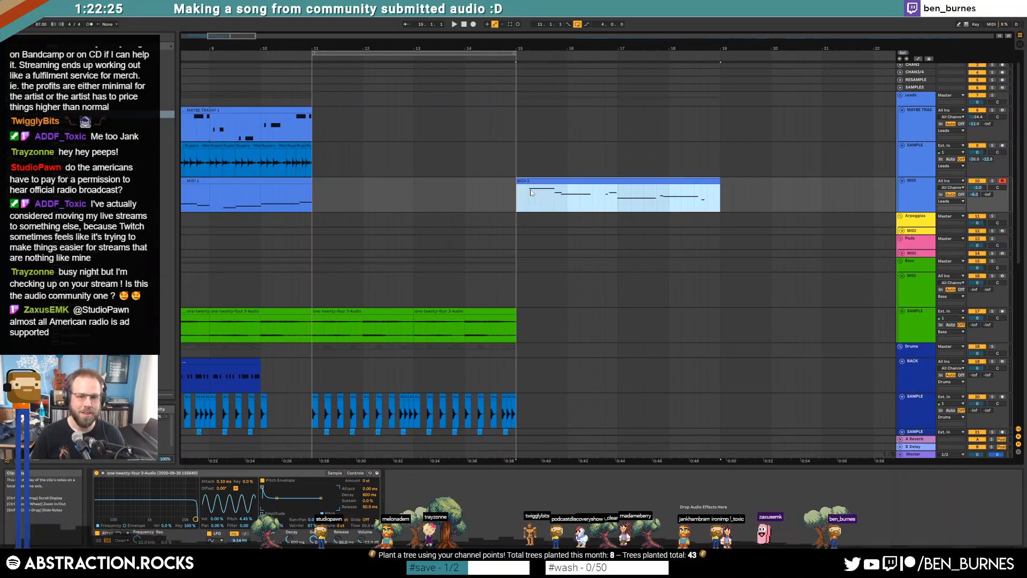
{"action": "key", "text": "minus"}
Step: Duplicate the last four bars of the bass sample clips so they fill bars 15 to 19
{"action": "left_click", "coordinate": [497, 318]}
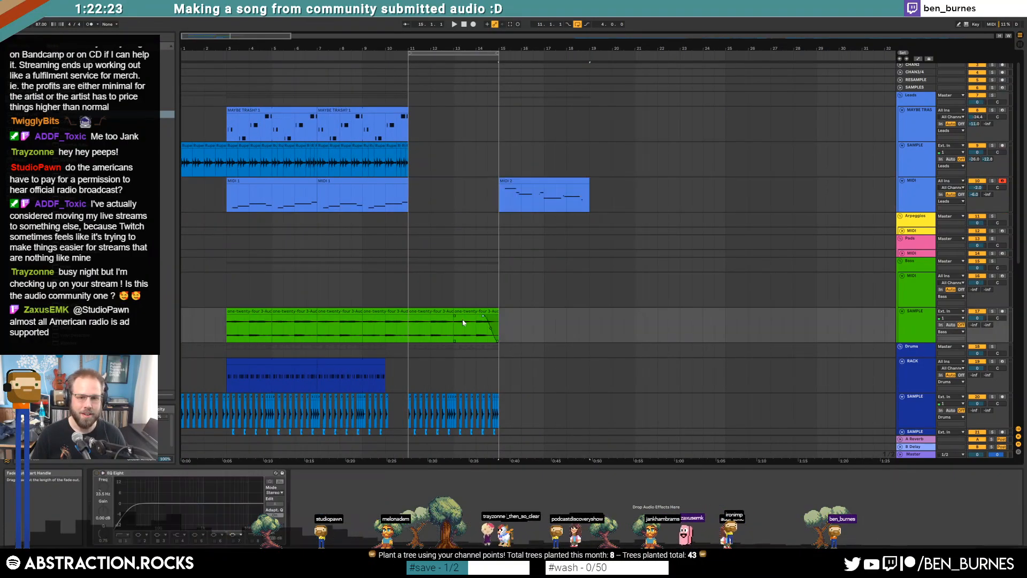
{"action": "left_click_drag", "start_coordinate": [499, 329], "coordinate": [419, 323]}
{"action": "key", "text": "ctrl+d"}
Step: Duplicate the drum sample, shaker and ambience clips of bars 11 to 15 into bars 15 to 19
{"action": "scroll", "coordinate": [492, 316], "scroll_direction": "down", "scroll_amount": 1}
{"action": "scroll", "coordinate": [492, 316], "scroll_direction": "down", "scroll_amount": 3}
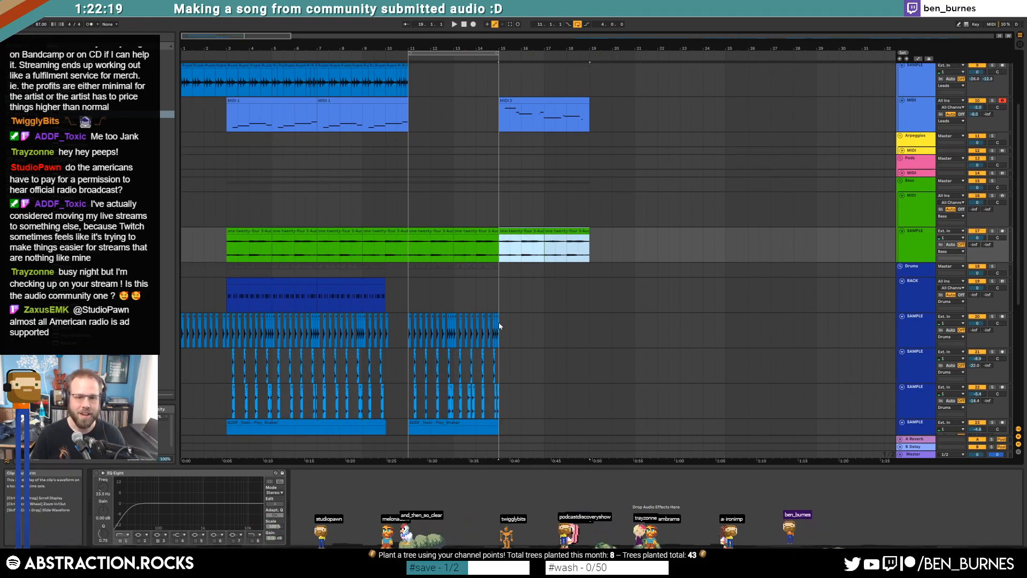
{"action": "left_click_drag", "start_coordinate": [499, 261], "coordinate": [410, 384]}
{"action": "left_click_drag", "start_coordinate": [407, 438], "coordinate": [408, 439]}
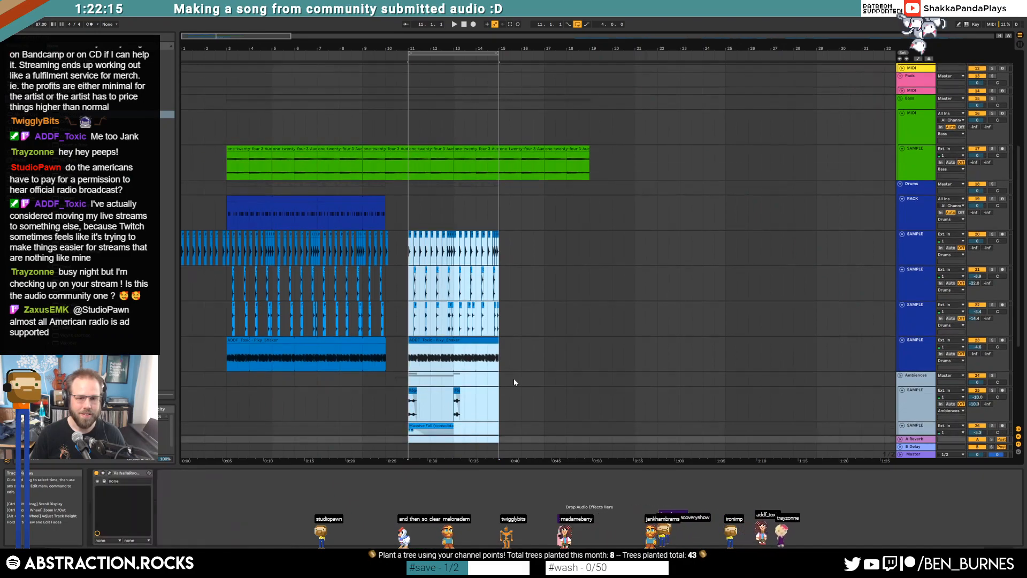
{"action": "key", "text": "ctrl+d"}
Step: Copy the first four-bar drum rack clip from bar 3 and paste it at bar 15
{"action": "left_click", "coordinate": [300, 197]}
{"action": "key", "text": "ctrl+c"}
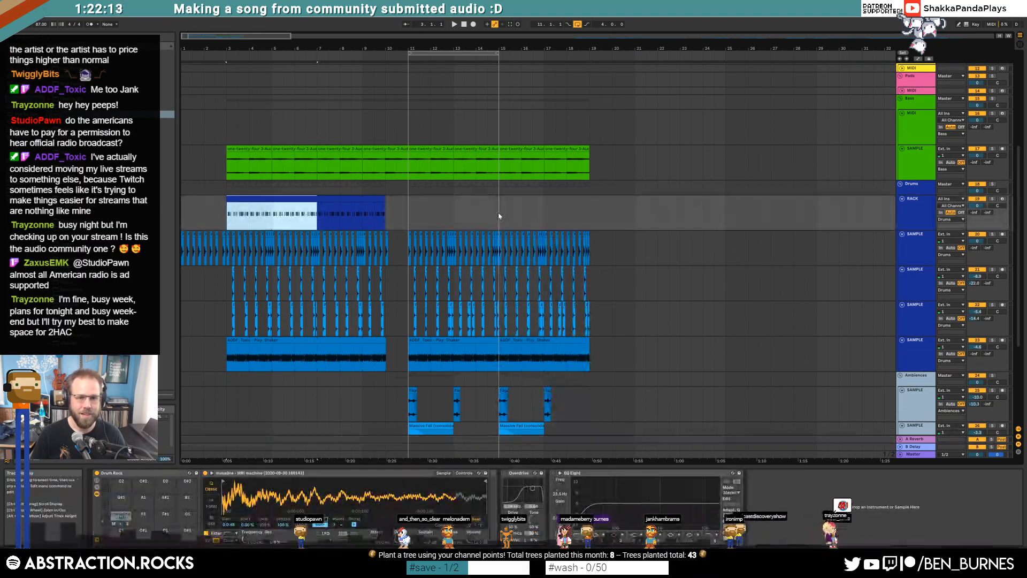
{"action": "left_click", "coordinate": [499, 214]}
{"action": "key", "text": "ctrl+v"}
Step: Extend the loop range to bar 19 and play the arrangement from shortly before bar 7
{"action": "left_click_drag", "start_coordinate": [497, 55], "coordinate": [588, 61]}
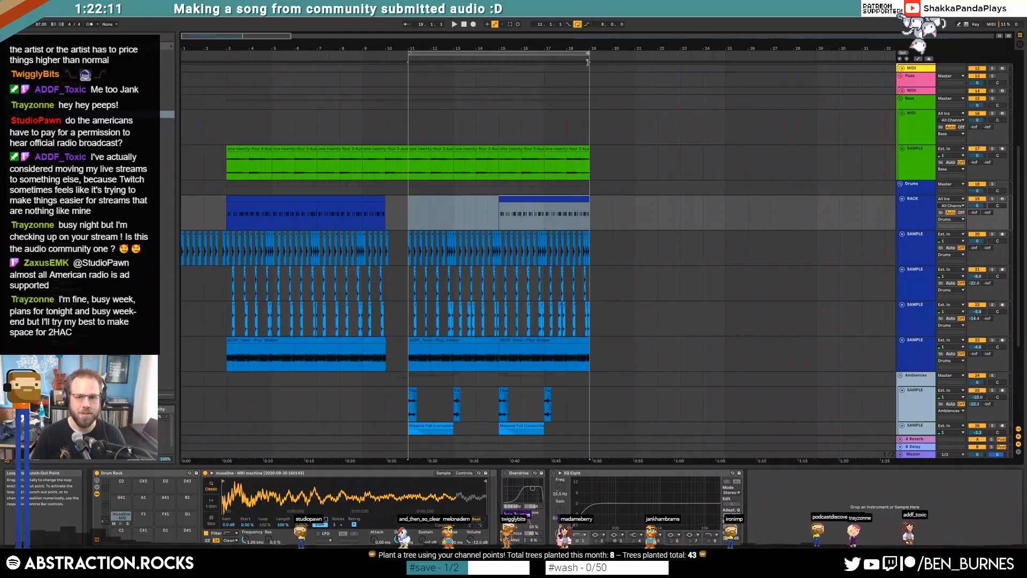
{"action": "scroll", "coordinate": [522, 257], "scroll_direction": "up", "scroll_amount": 5}
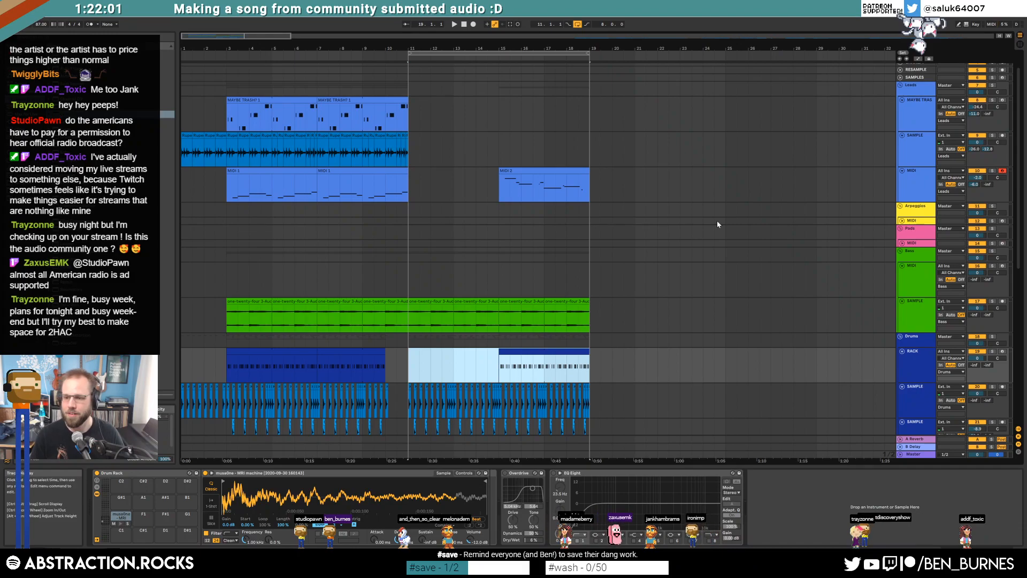
{"action": "left_click", "coordinate": [310, 59]}
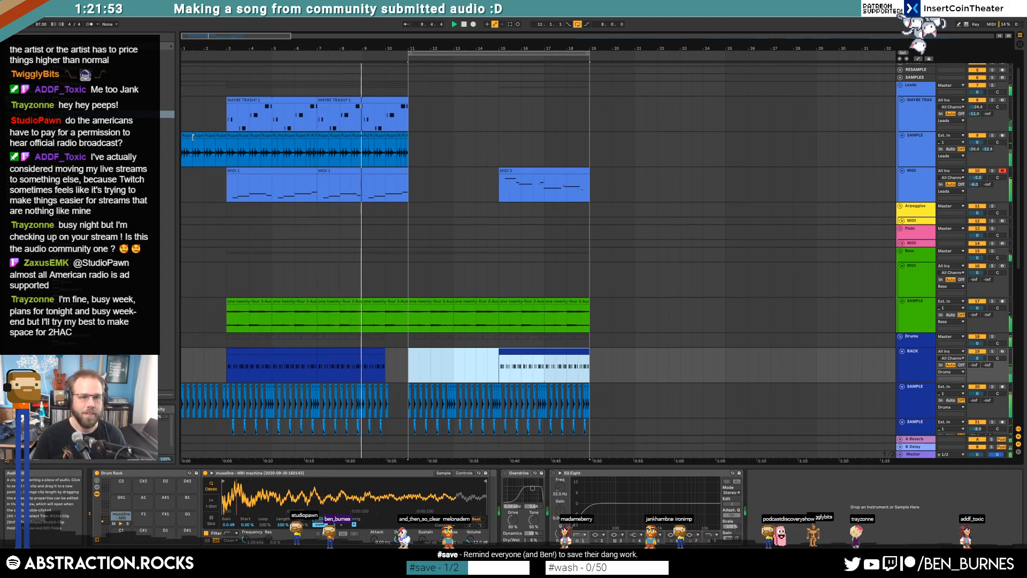
Step: Place a short clip on the Leads sample track at bar 15 and repeat it at the start of bars 16, 17 and 18
{"action": "left_click", "coordinate": [501, 149]}
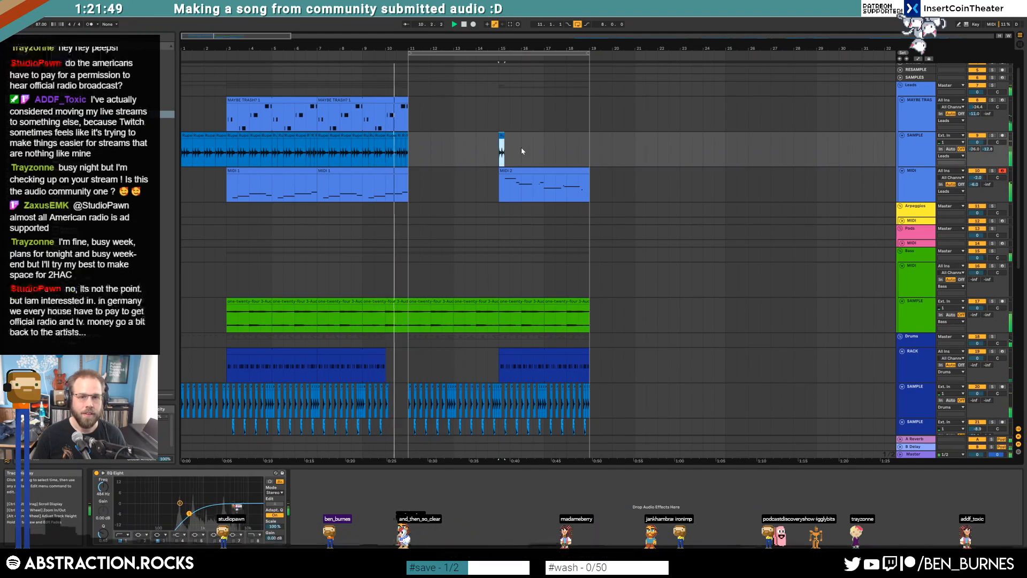
{"action": "left_click_drag", "start_coordinate": [523, 152], "coordinate": [504, 152]}
{"action": "key", "text": "ctrl+d"}
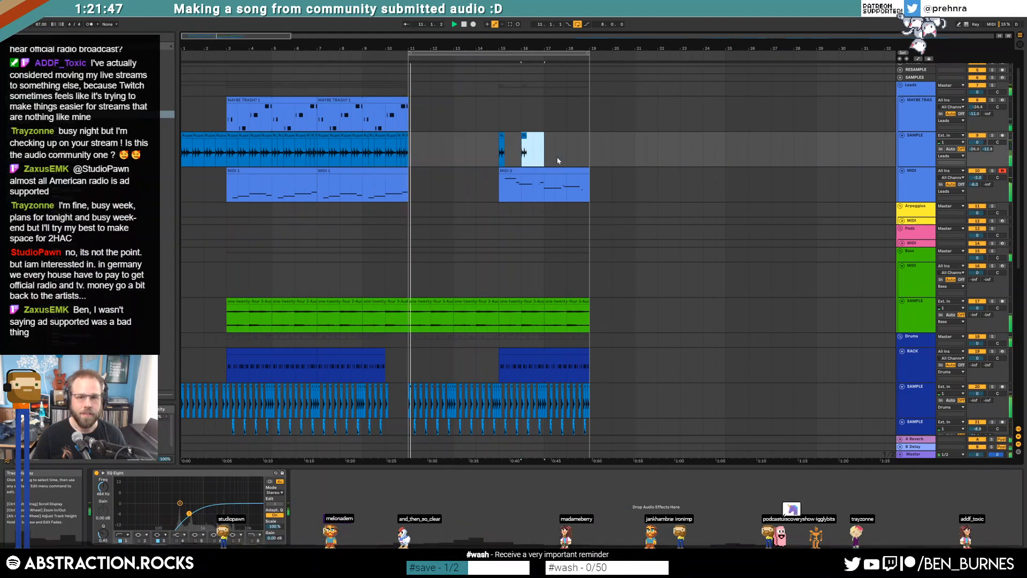
{"action": "key", "text": "ctrl+d"}
{"action": "key", "text": "ctrl+d"}
Step: Copy the Leads sample clips from the second half of bar 10 into the second half of bar 18
{"action": "left_click", "coordinate": [399, 136]}
{"action": "left_click", "coordinate": [406, 136], "text": "shift"}
{"action": "key", "text": "ctrl+c"}
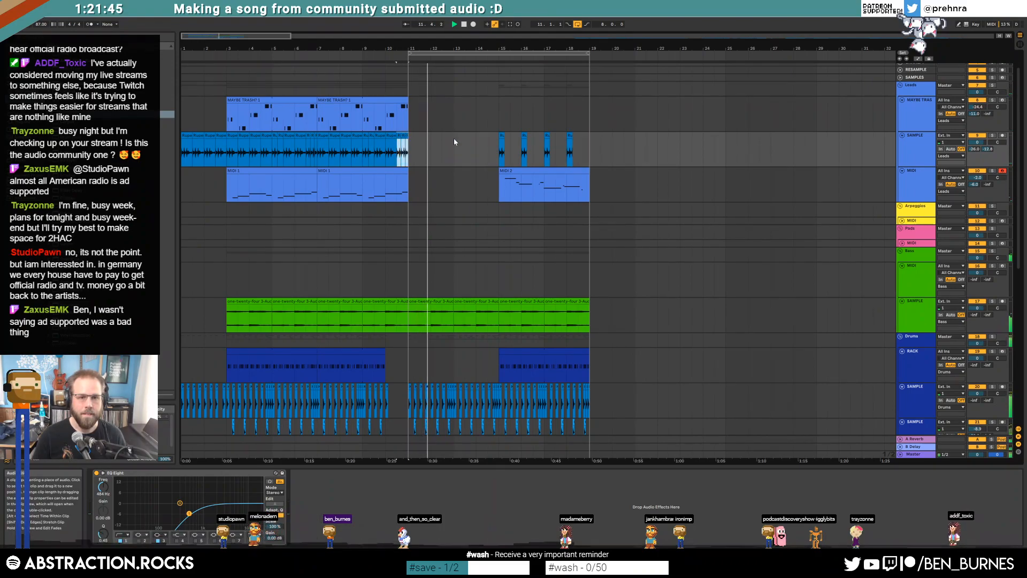
{"action": "left_click", "coordinate": [579, 154]}
{"action": "key", "text": "ctrl+v"}
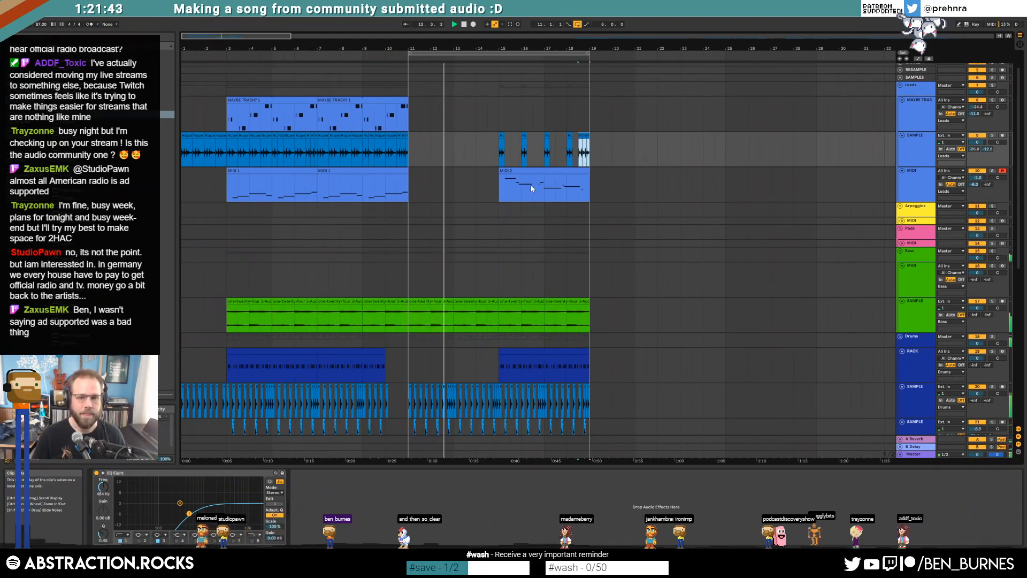
Step: Review the tracks during playback and move the loop start to bar 15 so that bars 15 to 19 loop
{"action": "scroll", "coordinate": [528, 183], "scroll_direction": "down", "scroll_amount": 4}
{"action": "scroll", "coordinate": [530, 189], "scroll_direction": "down", "scroll_amount": 6}
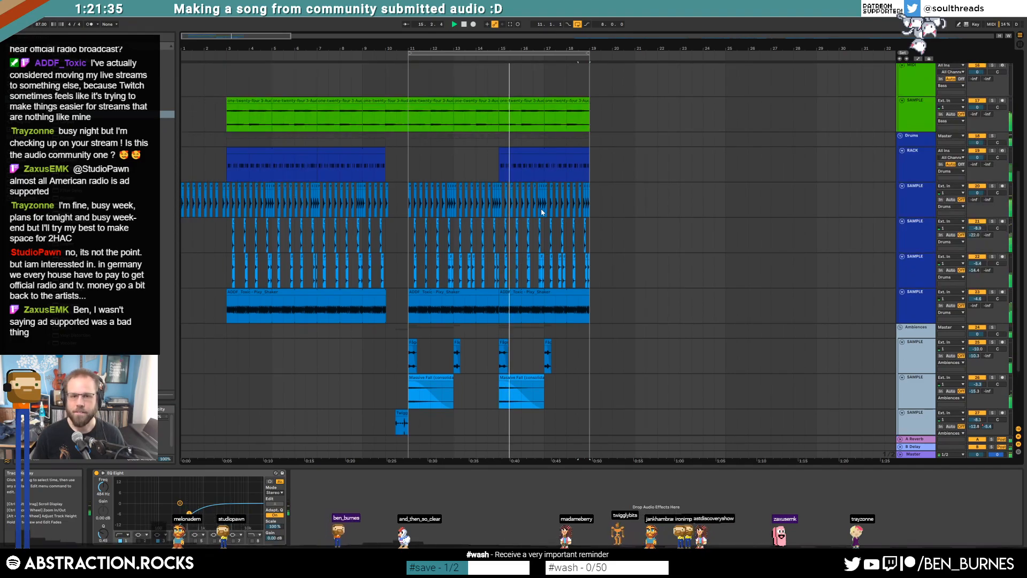
{"action": "scroll", "coordinate": [538, 213], "scroll_direction": "up", "scroll_amount": 9}
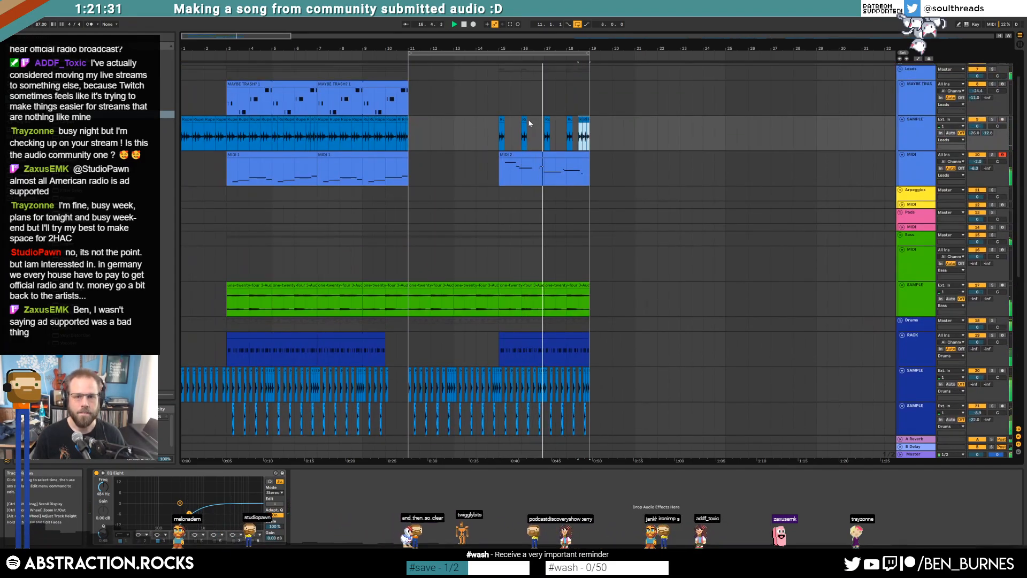
{"action": "left_click_drag", "start_coordinate": [410, 54], "coordinate": [502, 81]}
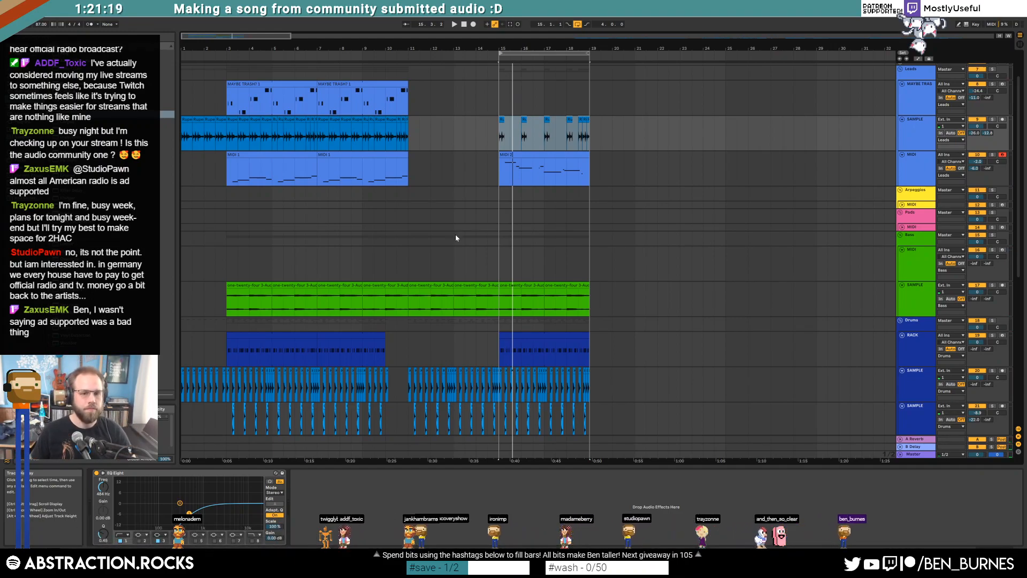
Step: Shorten the Bass sample clips so they end about one beat before bar 11 and one beat before bar 15
{"action": "key", "text": "space"}
{"action": "left_click", "coordinate": [484, 284]}
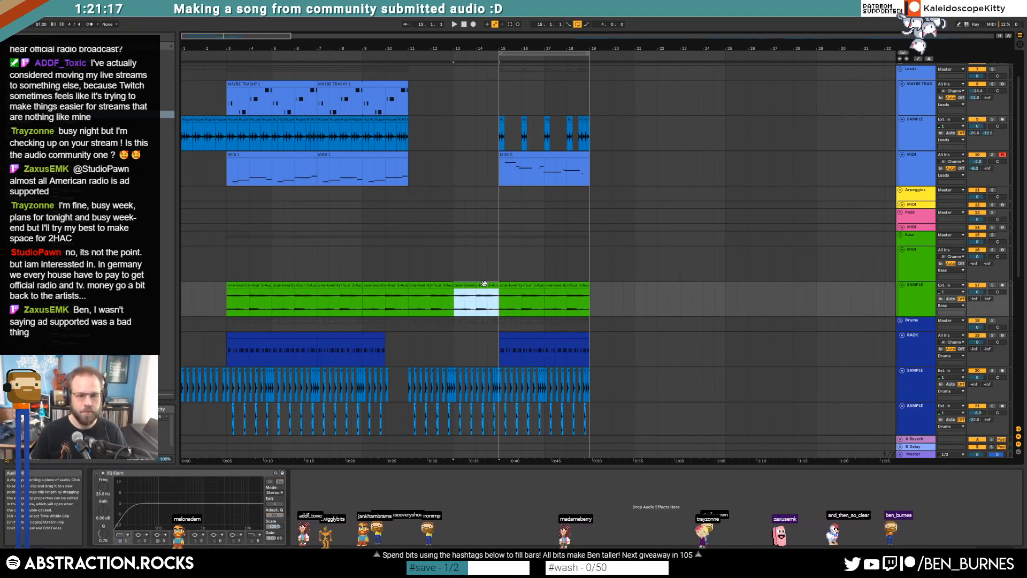
{"action": "left_click", "coordinate": [443, 286]}
{"action": "key", "text": "space"}
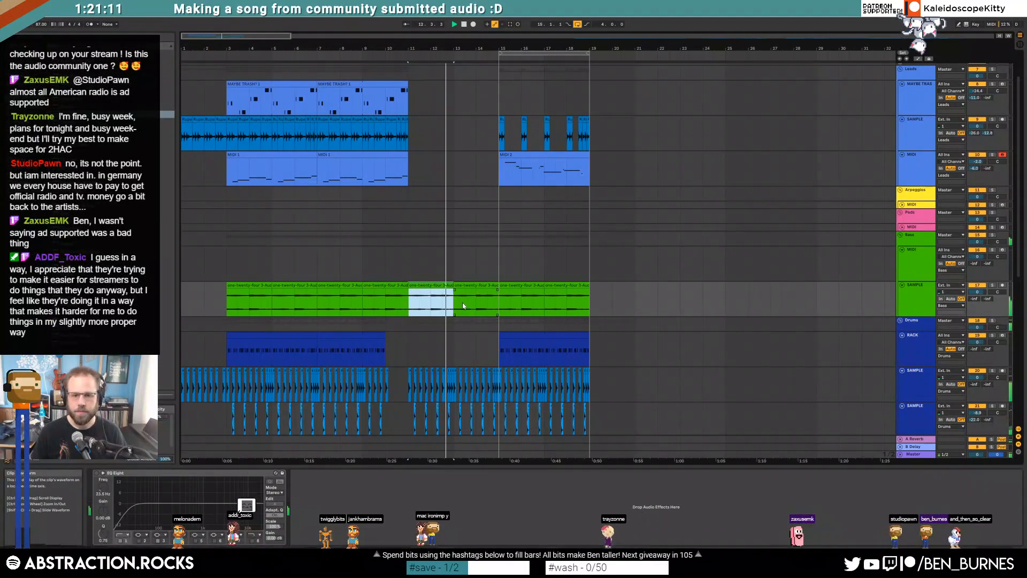
{"action": "scroll", "coordinate": [446, 295], "scroll_direction": "up", "scroll_amount": 3}
{"action": "left_click_drag", "start_coordinate": [463, 286], "coordinate": [461, 285]}
{"action": "left_click_drag", "start_coordinate": [358, 285], "coordinate": [347, 285]}
{"action": "left_click_drag", "start_coordinate": [564, 300], "coordinate": [551, 299]}
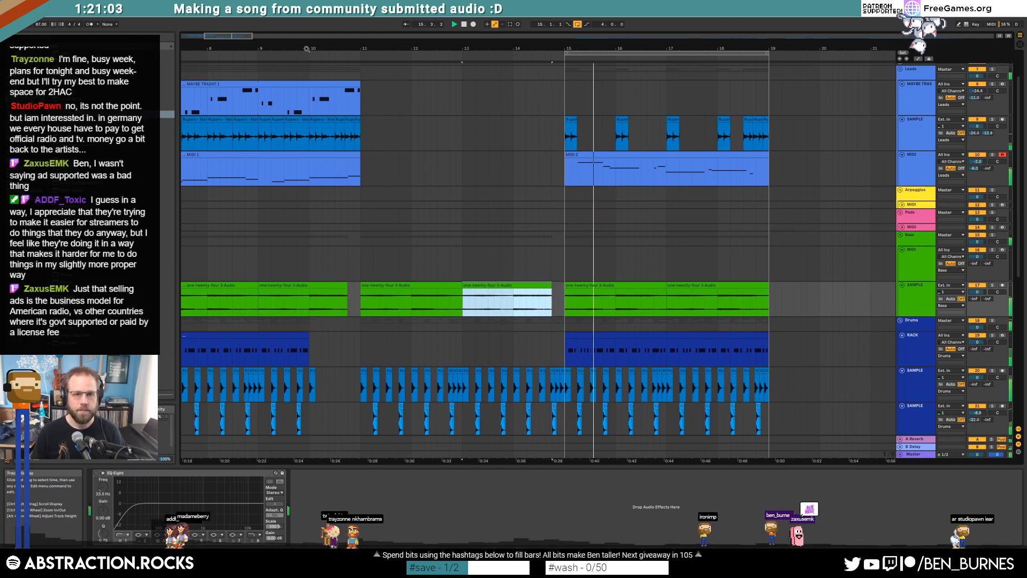
Step: Copy the Leads sample clips from bars 7–11 and paste them at bar 19
{"action": "left_click_drag", "start_coordinate": [229, 36], "coordinate": [250, 28]}
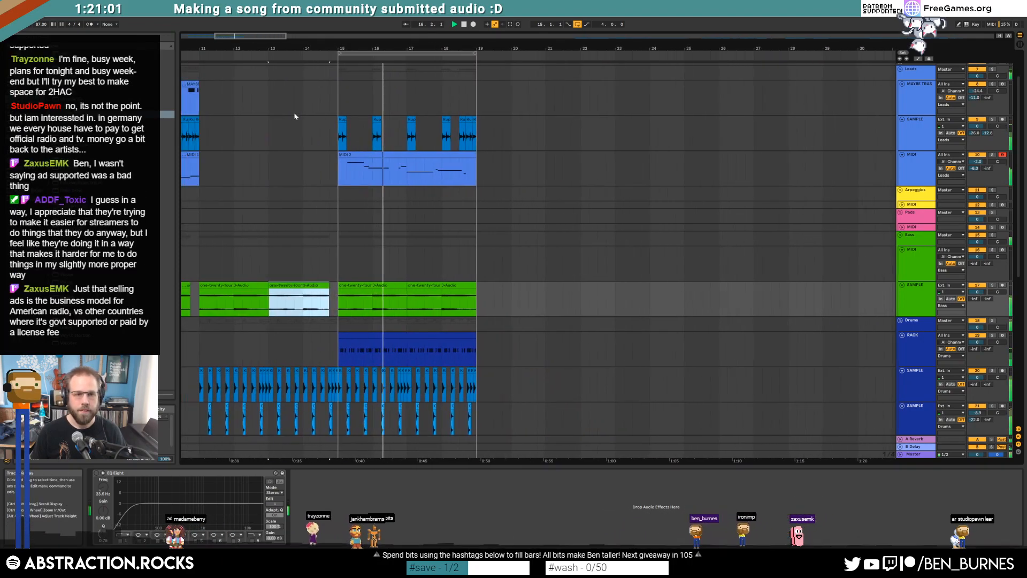
{"action": "left_click_drag", "start_coordinate": [339, 137], "coordinate": [476, 134]}
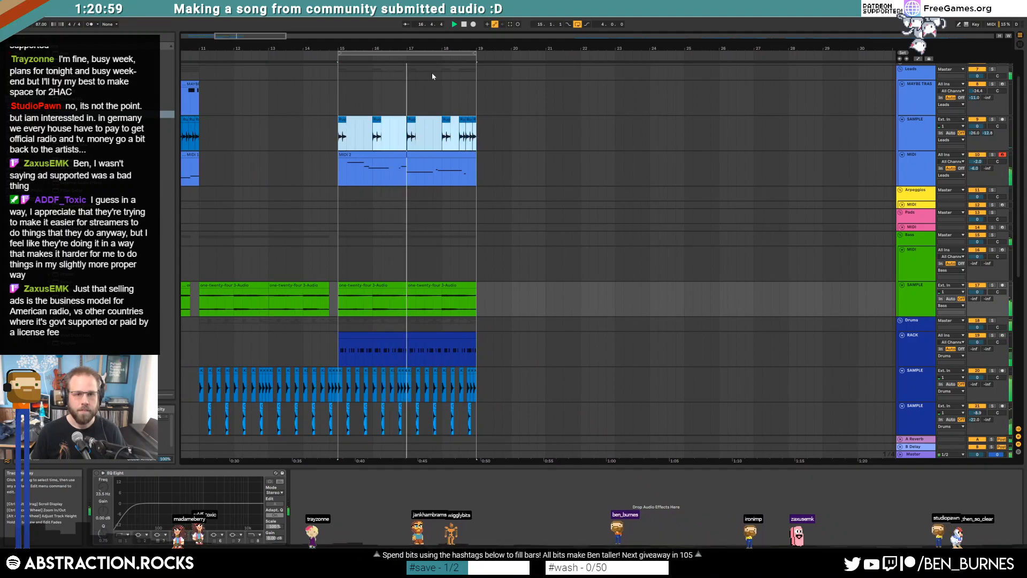
{"action": "left_click_drag", "start_coordinate": [258, 36], "coordinate": [250, 28]}
{"action": "left_click", "coordinate": [315, 120]}
{"action": "left_click", "coordinate": [394, 120], "text": "shift"}
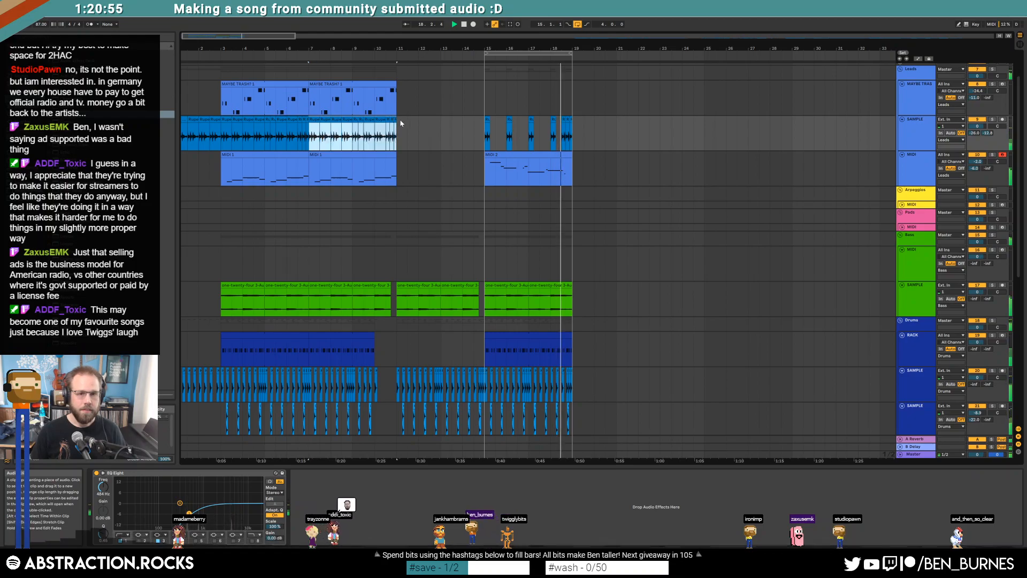
{"action": "key", "text": "ctrl+c"}
{"action": "left_click", "coordinate": [576, 131]}
{"action": "key", "text": "ctrl+v"}
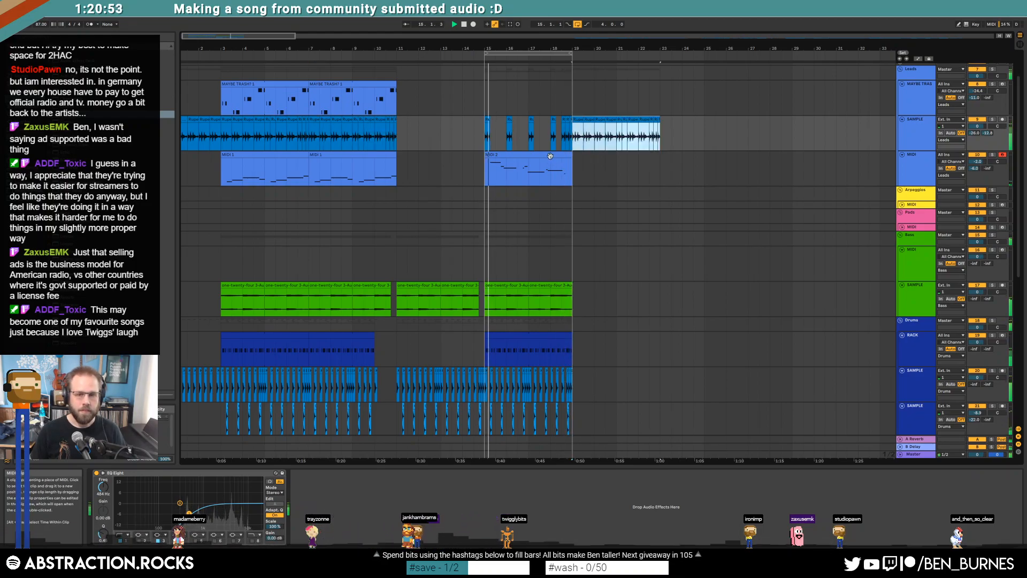
Step: Duplicate the two Bass sample clips from bars 15–19 into bars 19–23
{"action": "scroll", "coordinate": [541, 264], "scroll_direction": "down", "scroll_amount": 1}
{"action": "left_click", "coordinate": [515, 254]}
{"action": "left_click", "coordinate": [550, 256], "text": "shift"}
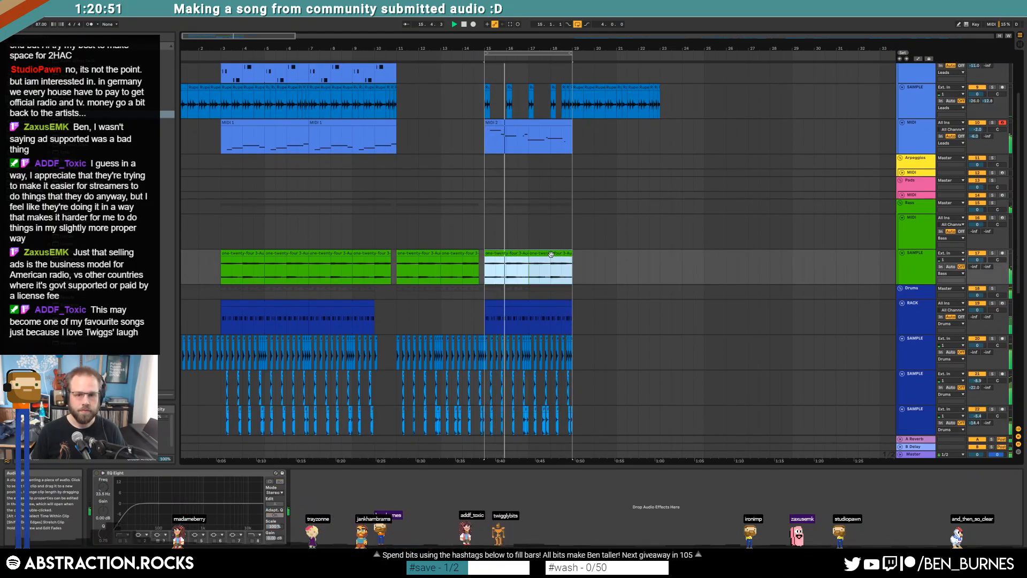
{"action": "key", "text": "ctrl+d"}
{"action": "key", "text": "space"}
Step: Open the Bass sample clip at bar 19 and display its Transposition envelope
{"action": "left_click", "coordinate": [594, 255]}
{"action": "double_click", "coordinate": [593, 254]}
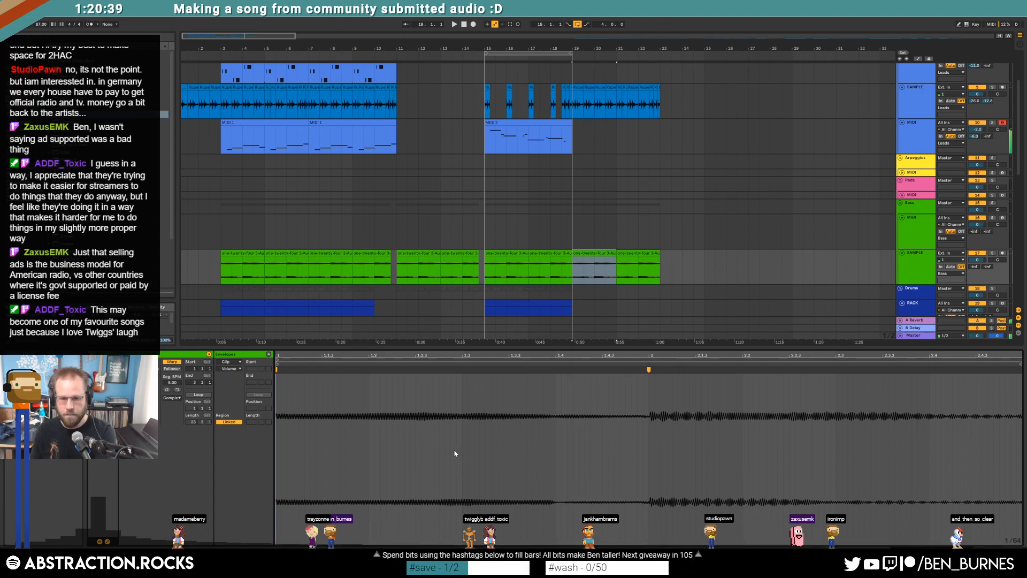
{"action": "left_click", "coordinate": [230, 368]}
{"action": "left_click", "coordinate": [235, 386]}
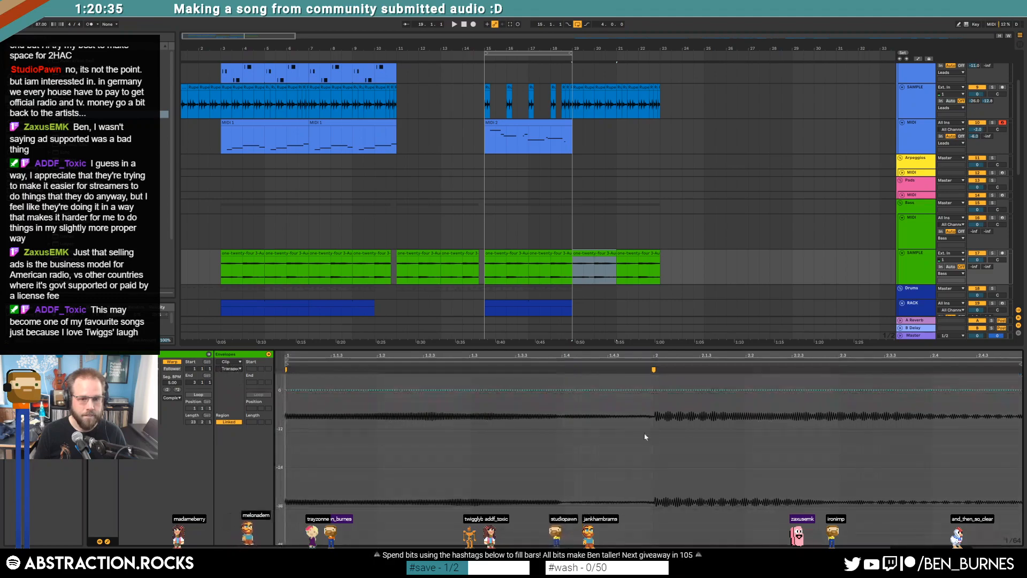
Step: Try raising the clip's transposition envelope to +5 semitones between about 1.4.3 and bar 2, with a smaller raise after it
{"action": "scroll", "coordinate": [287, 470], "scroll_direction": "up", "scroll_amount": 3}
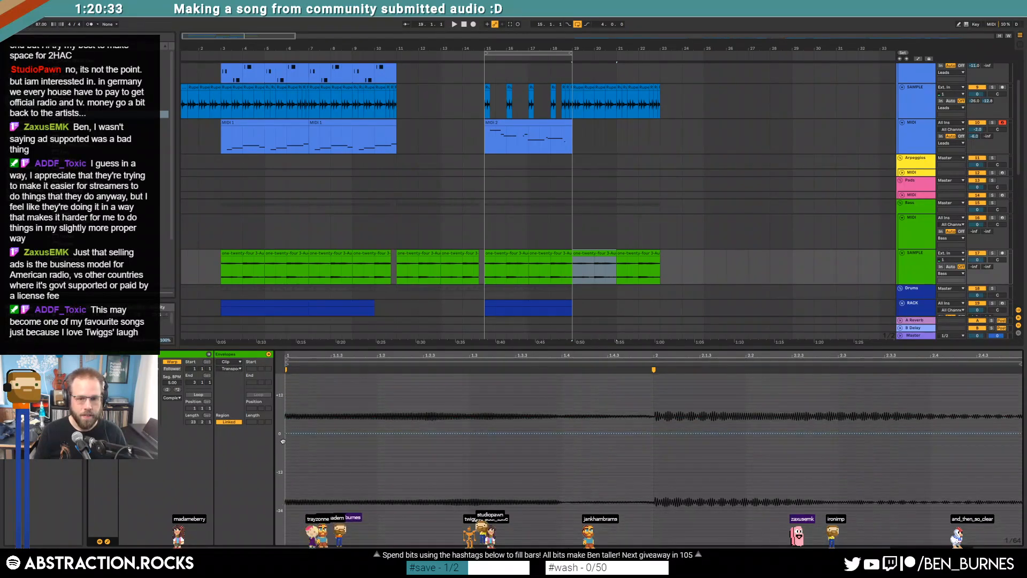
{"action": "scroll", "coordinate": [662, 469], "scroll_direction": "up", "scroll_amount": 1}
{"action": "key", "text": "space"}
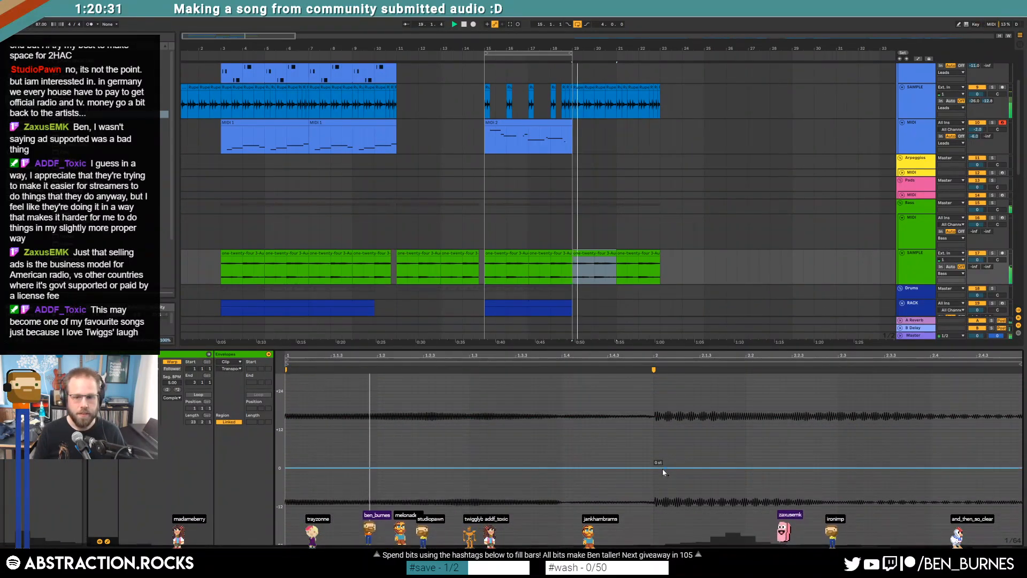
{"action": "key", "text": "space"}
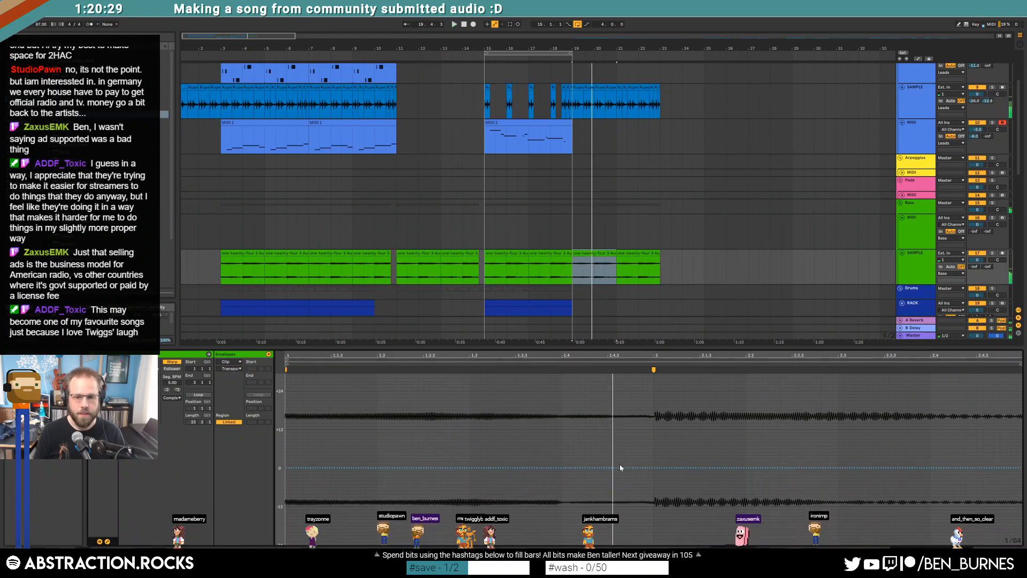
{"action": "left_click", "coordinate": [607, 469]}
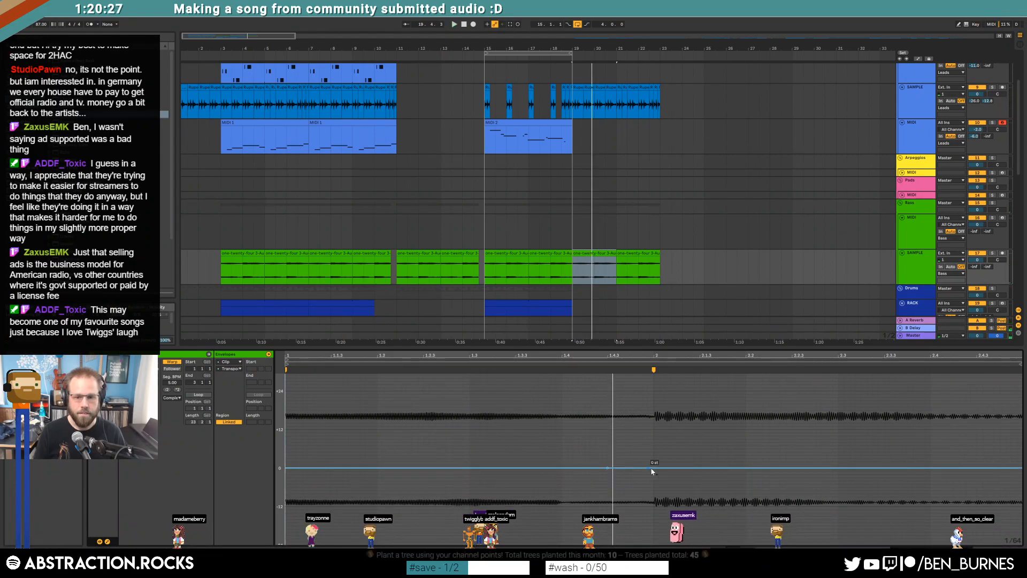
{"action": "mouse_move", "coordinate": [652, 468]}
{"action": "left_mouse_down"}
{"action": "mouse_move", "coordinate": [652, 436]}
{"action": "mouse_move", "coordinate": [653, 455]}
{"action": "left_mouse_up"}
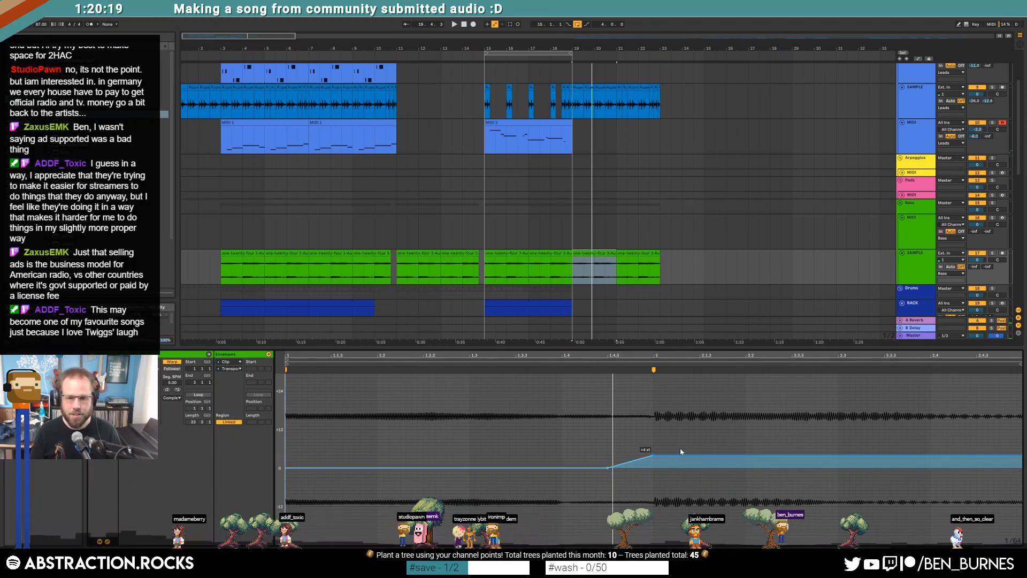
{"action": "left_click_drag", "start_coordinate": [679, 455], "coordinate": [679, 458]}
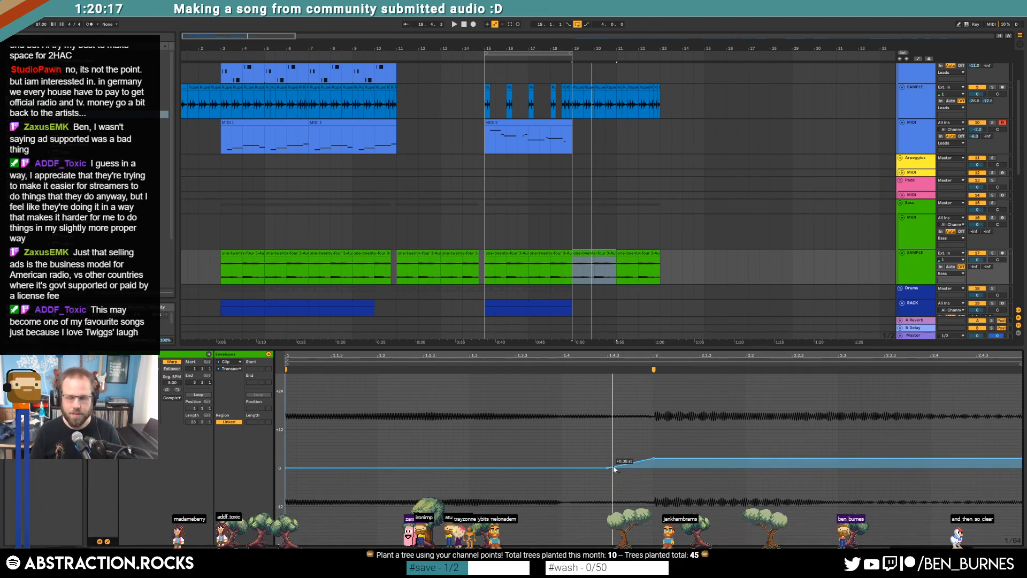
{"action": "left_click_drag", "start_coordinate": [614, 469], "coordinate": [610, 455]}
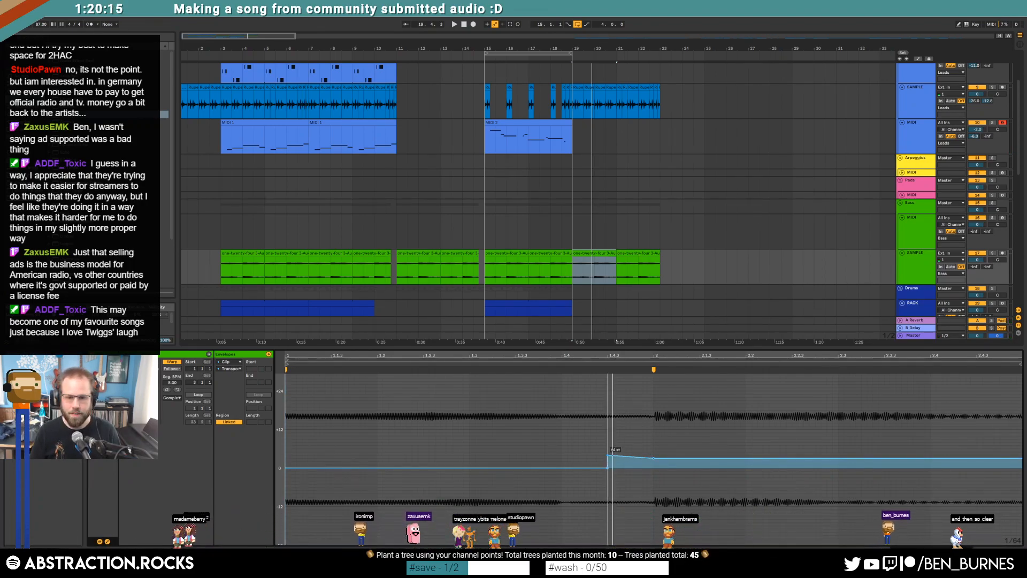
{"action": "left_click_drag", "start_coordinate": [644, 457], "coordinate": [643, 451]}
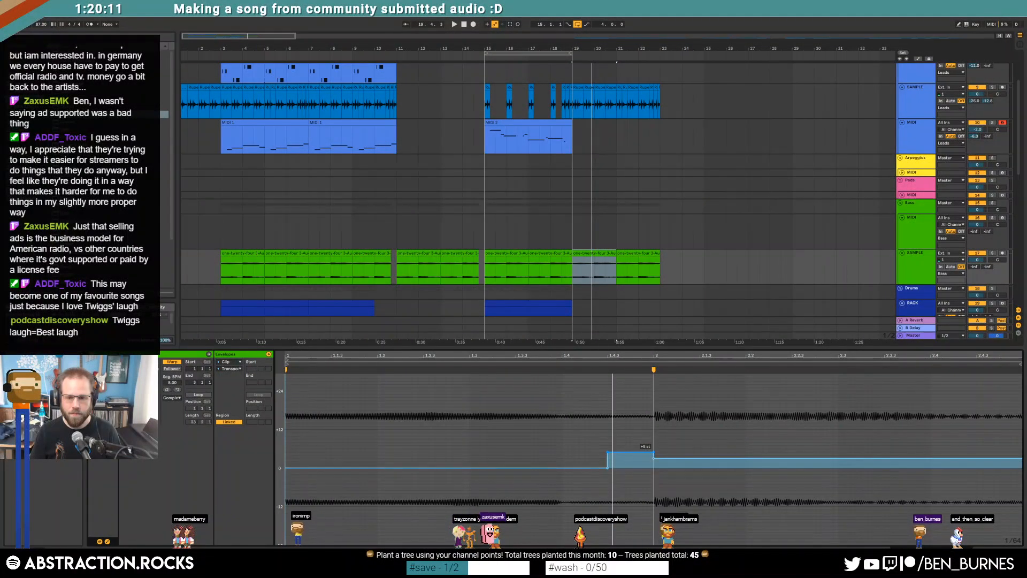
Step: Try raising the rest of the envelope to +5 semitones and turning the jump near 1.4.3 into a short ramp
{"action": "key", "text": "space"}
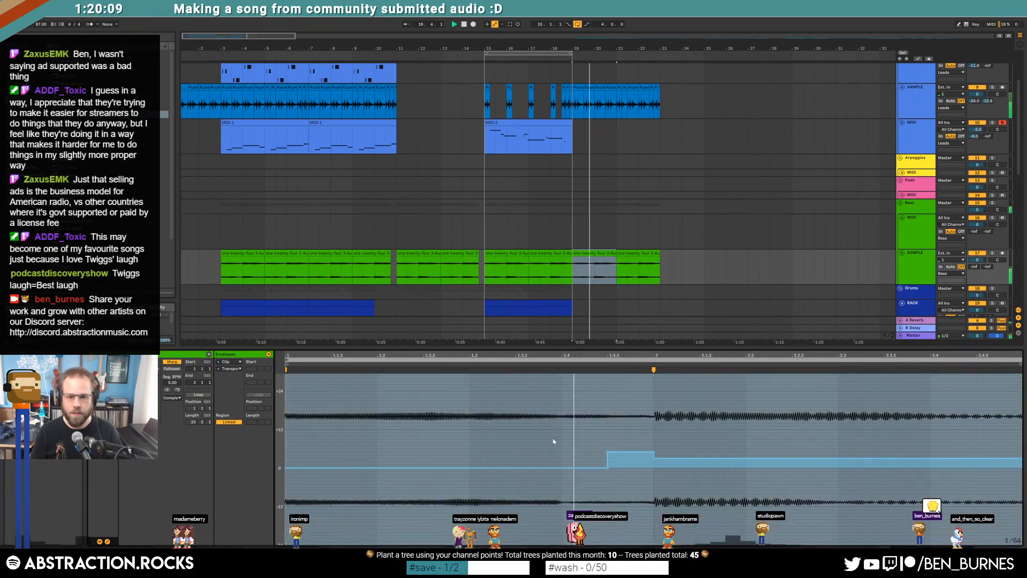
{"action": "key", "text": "space"}
{"action": "left_click", "coordinate": [683, 449]}
{"action": "left_click_drag", "start_coordinate": [691, 458], "coordinate": [653, 451]}
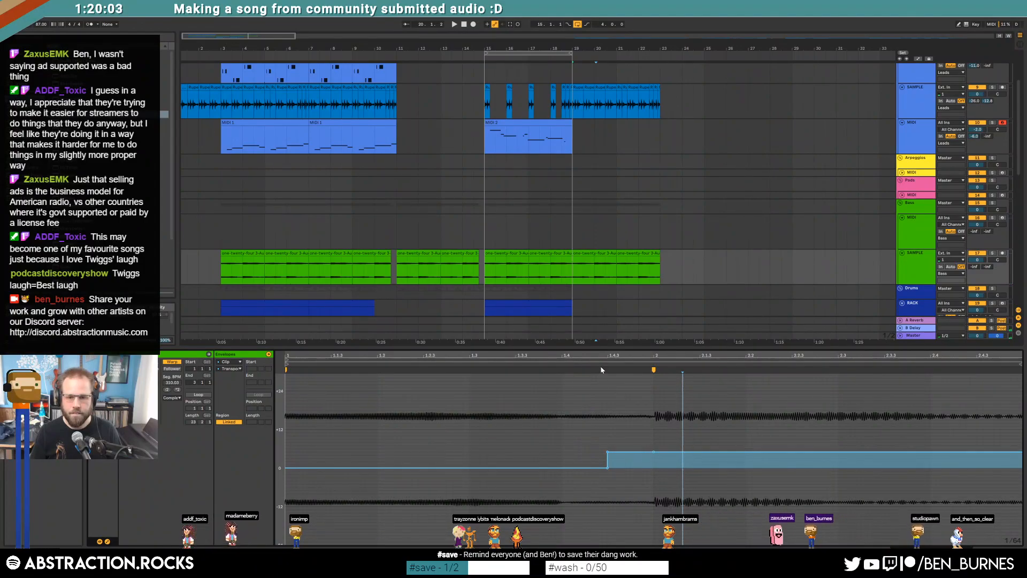
{"action": "key", "text": "space"}
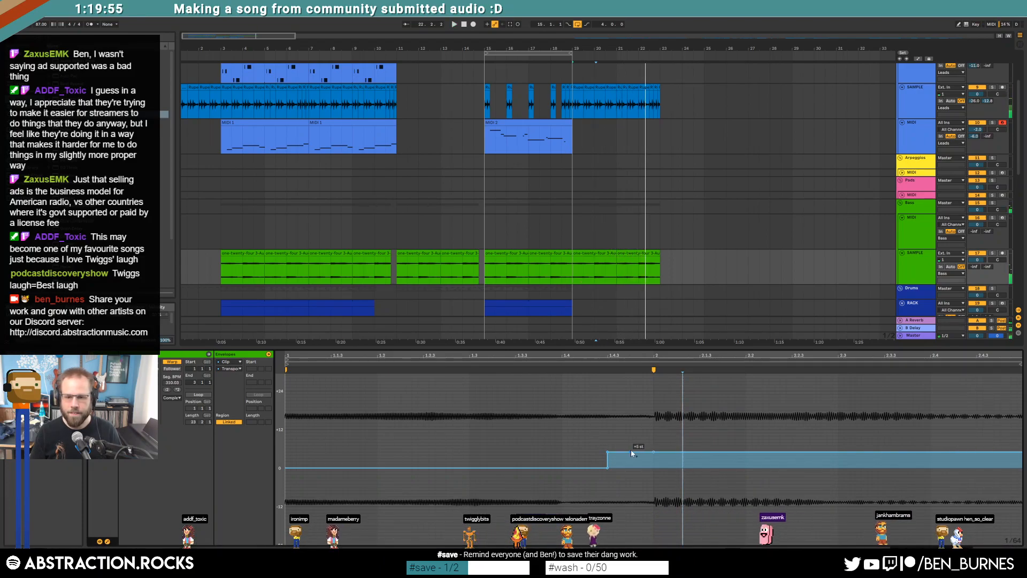
{"action": "left_click", "coordinate": [608, 452]}
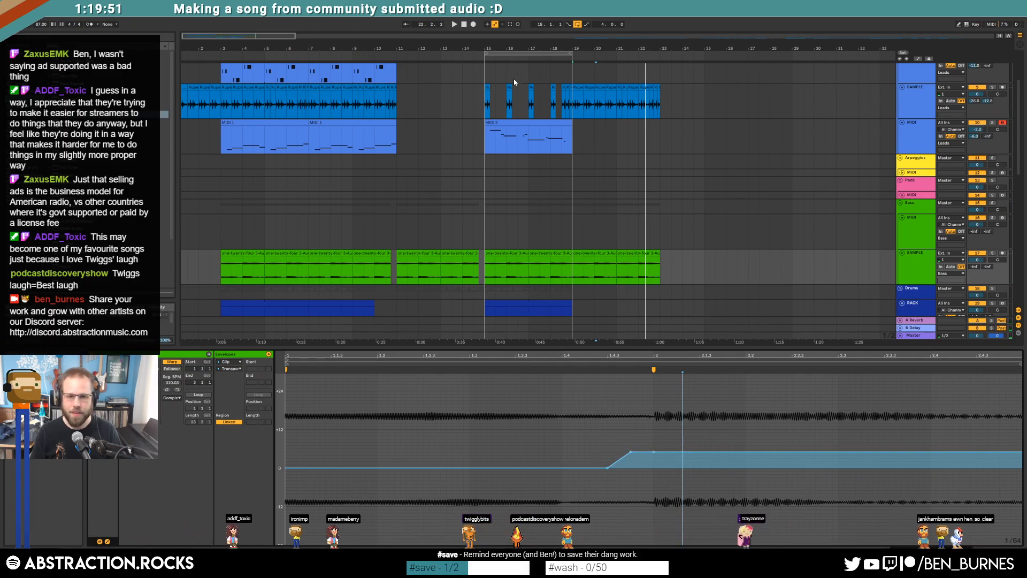
Step: Move the loop range from bars 15–19 to bars 19–23
{"action": "left_click", "coordinate": [545, 56]}
{"action": "left_click_drag", "start_coordinate": [544, 54], "coordinate": [633, 54]}
{"action": "scroll", "coordinate": [691, 212], "scroll_direction": "down", "scroll_amount": 1}
{"action": "scroll", "coordinate": [690, 211], "scroll_direction": "down", "scroll_amount": 3}
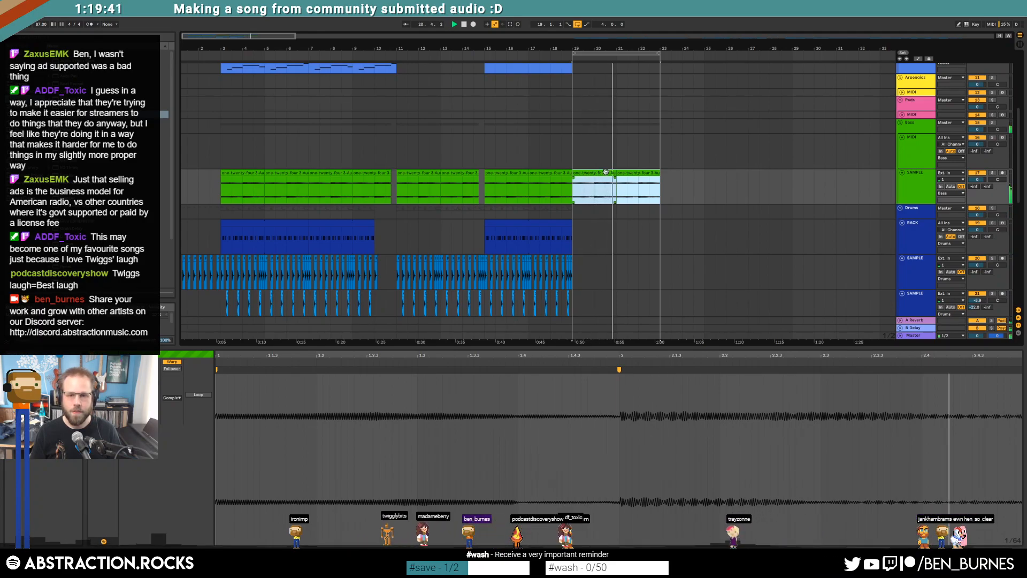
Step: Duplicate the Bass sample clip at bar 19 over the clip at bar 21 and return to the device view
{"action": "left_click", "coordinate": [604, 173]}
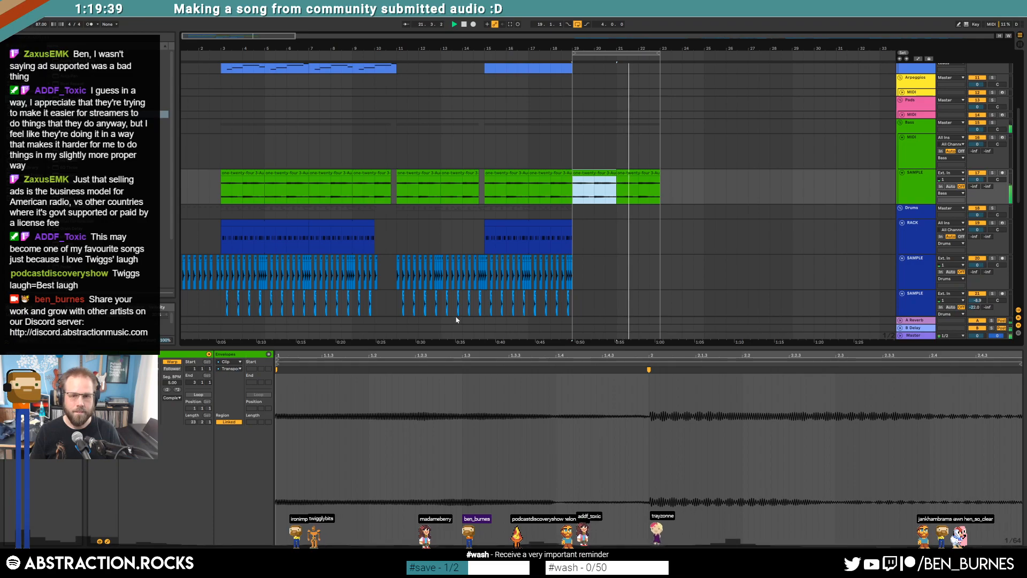
{"action": "key", "text": "ctrl+d"}
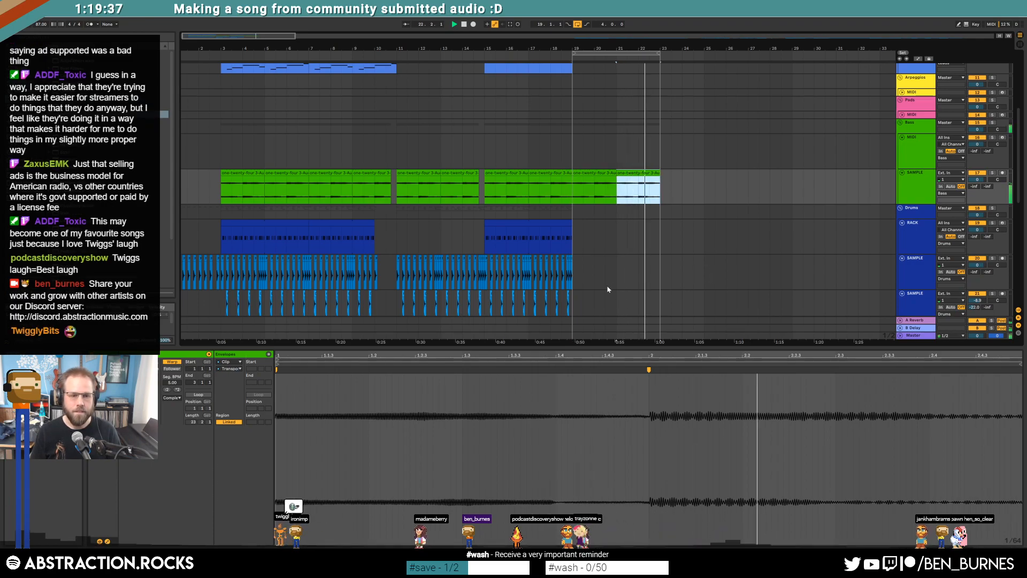
{"action": "key", "text": "shift+Tab"}
Step: Examine the drum, ambience and lead tracks around bars 19 to 23 for parts still missing
{"action": "scroll", "coordinate": [615, 297], "scroll_direction": "down", "scroll_amount": 5}
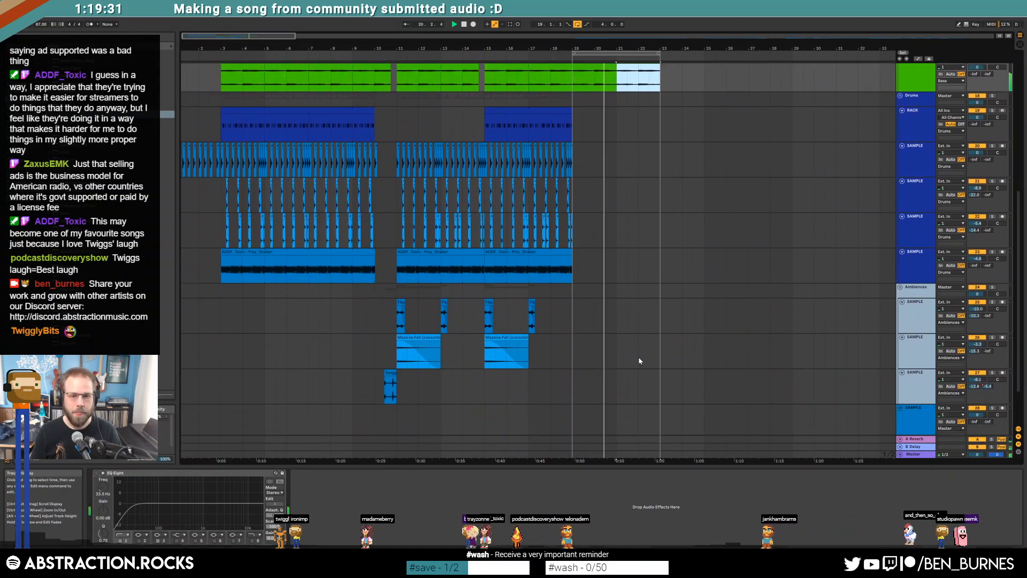
{"action": "scroll", "coordinate": [641, 362], "scroll_direction": "down", "scroll_amount": 2}
{"action": "scroll", "coordinate": [640, 361], "scroll_direction": "up", "scroll_amount": 3}
{"action": "key", "text": "space"}
{"action": "scroll", "coordinate": [619, 332], "scroll_direction": "down", "scroll_amount": 5}
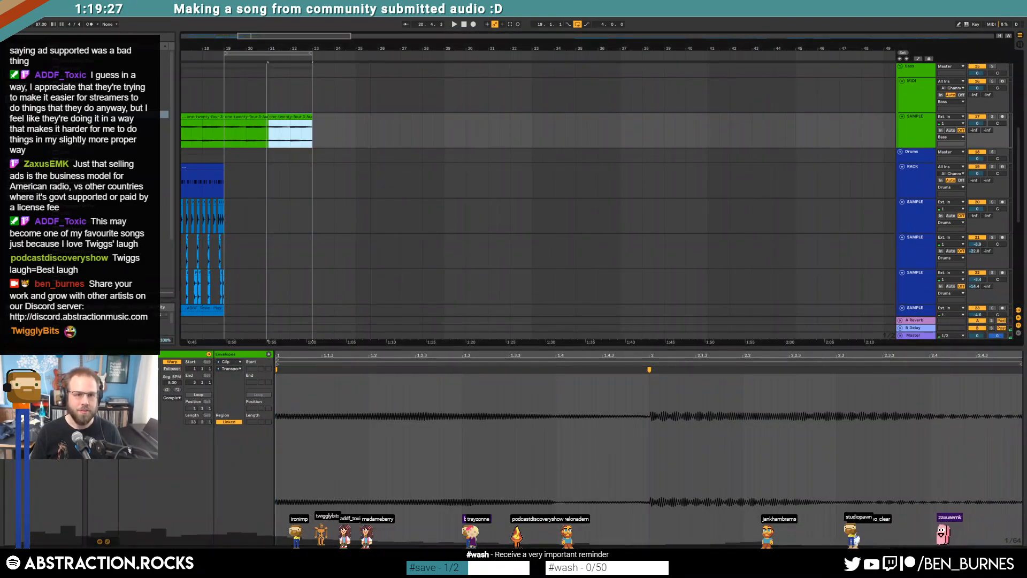
{"action": "scroll", "coordinate": [332, 67], "scroll_direction": "left", "scroll_amount": 5}
{"action": "scroll", "coordinate": [288, 112], "scroll_direction": "up", "scroll_amount": 5}
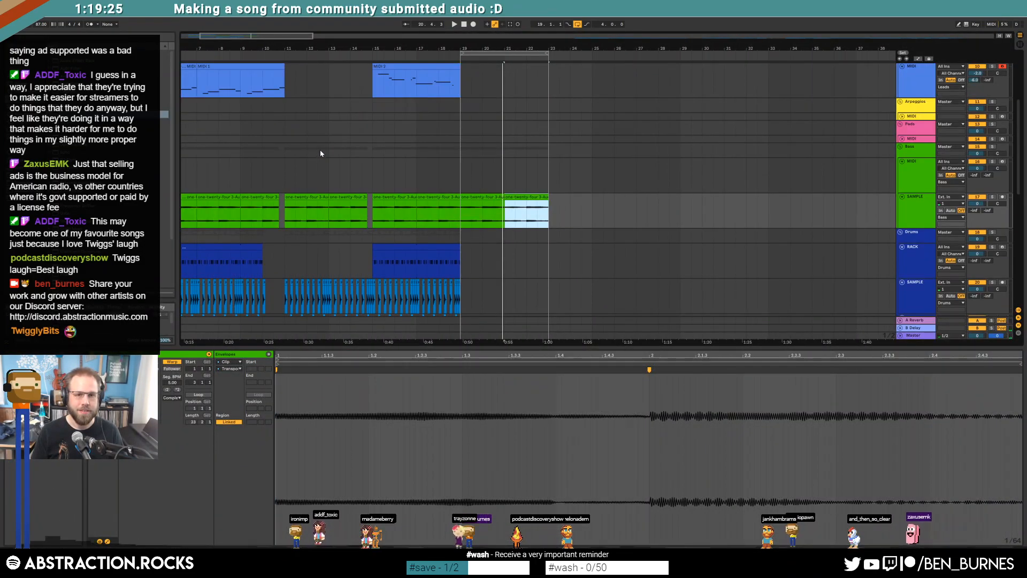
{"action": "scroll", "coordinate": [497, 124], "scroll_direction": "up", "scroll_amount": 5}
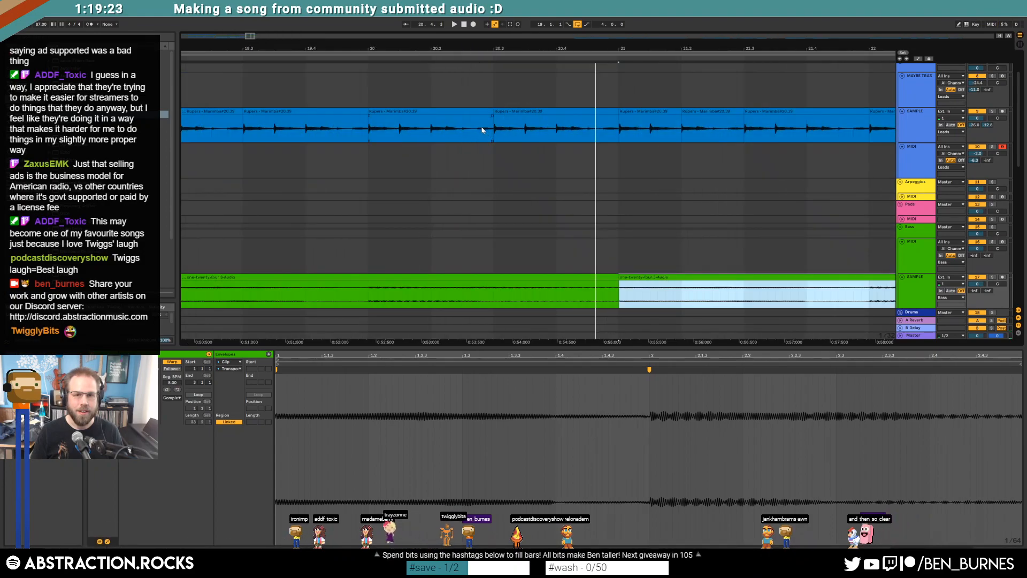
{"action": "scroll", "coordinate": [361, 132], "scroll_direction": "down", "scroll_amount": 10}
Step: Play the arrangement from the very beginning
{"action": "left_click", "coordinate": [464, 24]}
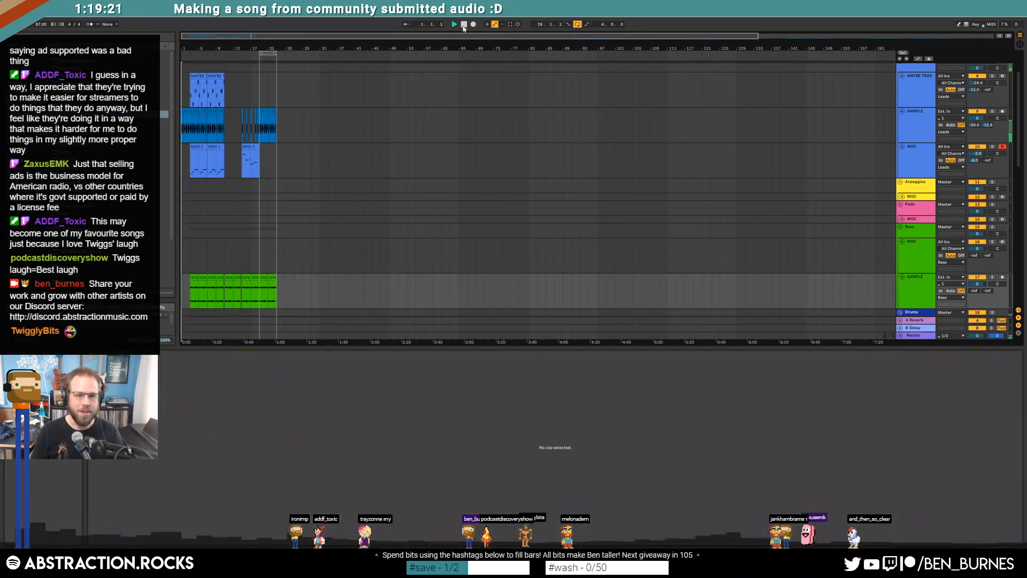
{"action": "key", "text": "space"}
{"action": "key", "text": "shift+Tab"}
{"action": "scroll", "coordinate": [438, 229], "scroll_direction": "down", "scroll_amount": 3}
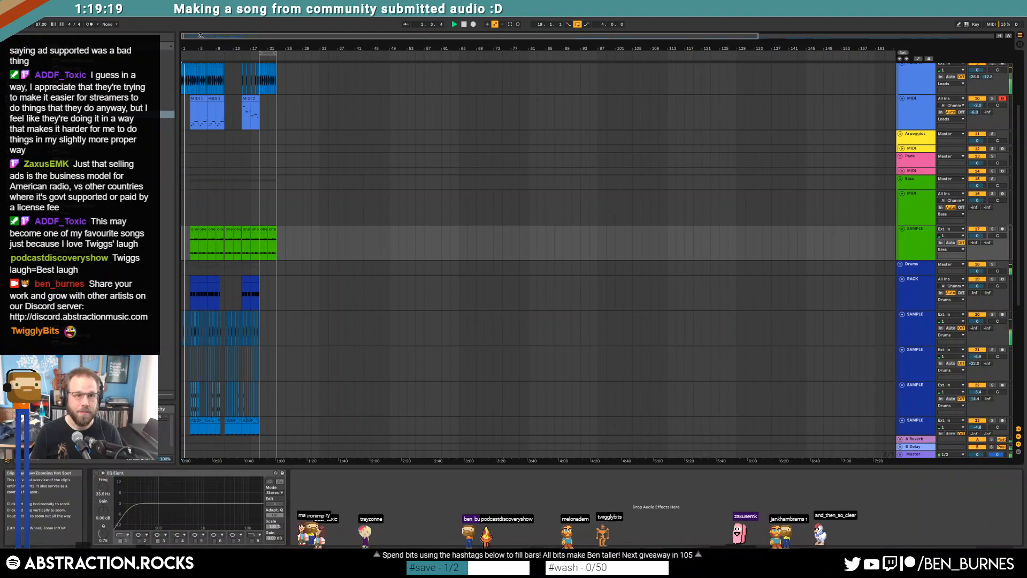
Step: Copy the single kick clip at bar 11 to bar 19 on the kick sample track
{"action": "scroll", "coordinate": [201, 35], "scroll_direction": "up", "scroll_amount": 5}
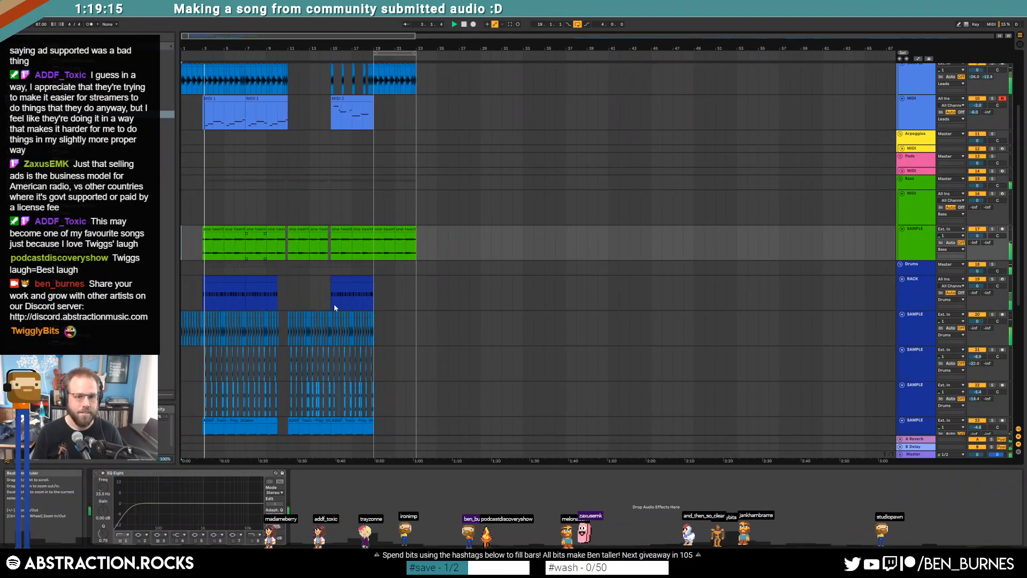
{"action": "scroll", "coordinate": [287, 328], "scroll_direction": "up", "scroll_amount": 7}
{"action": "left_click", "coordinate": [295, 314]}
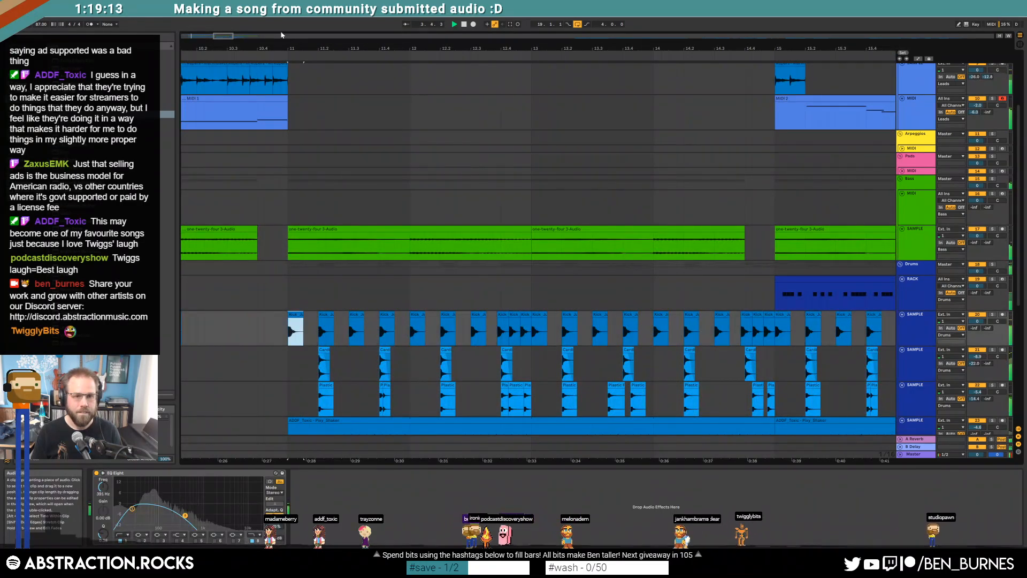
{"action": "left_click_drag", "start_coordinate": [217, 36], "coordinate": [236, 32]}
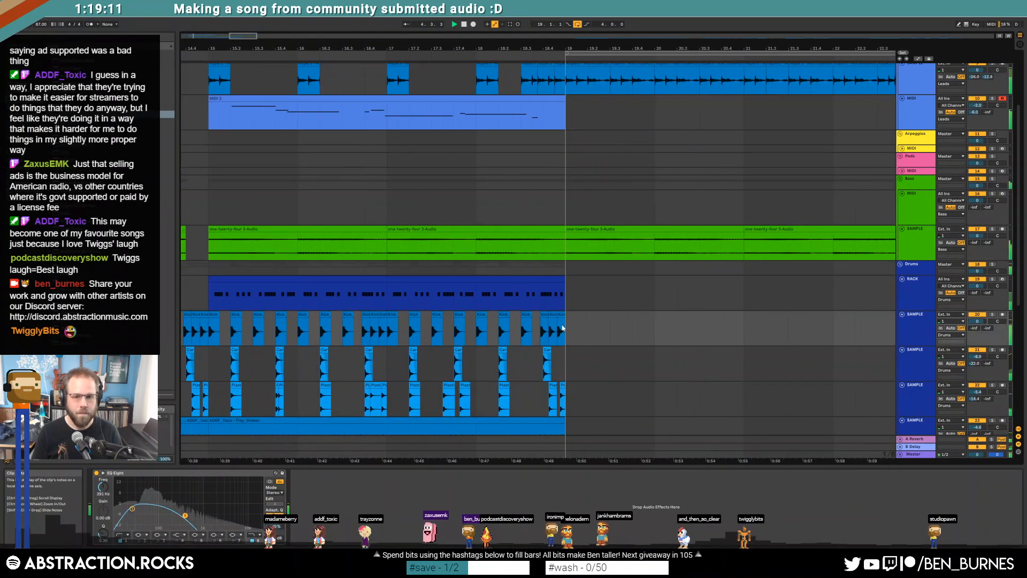
{"action": "left_click_drag", "start_coordinate": [742, 332], "coordinate": [584, 335]}
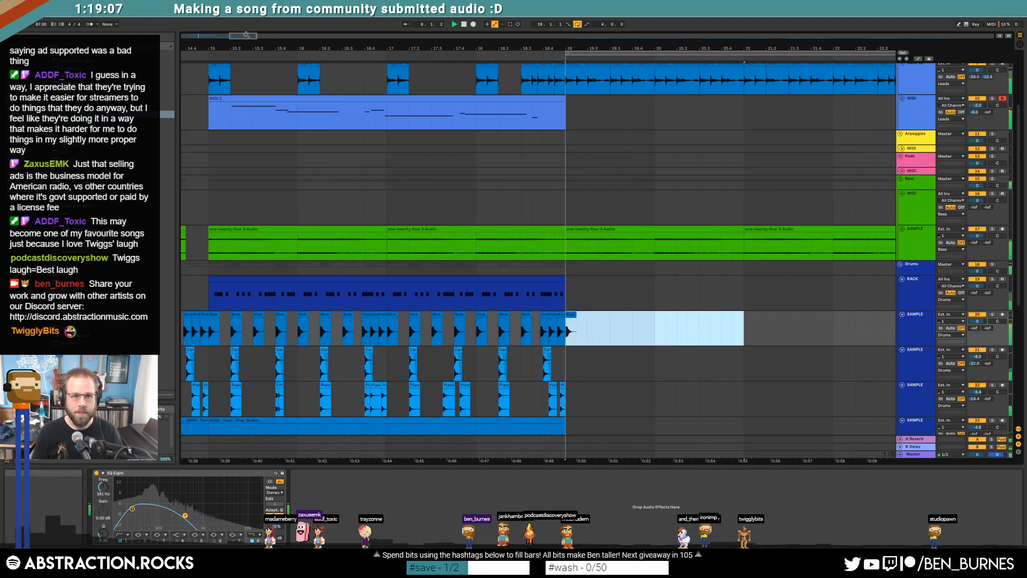
Step: Repeat the one-bar kick section at bar 19 three times so a kick lands on bars 20, 21 and 22
{"action": "left_click_drag", "start_coordinate": [245, 34], "coordinate": [255, 34]}
{"action": "left_click_drag", "start_coordinate": [405, 326], "coordinate": [336, 330]}
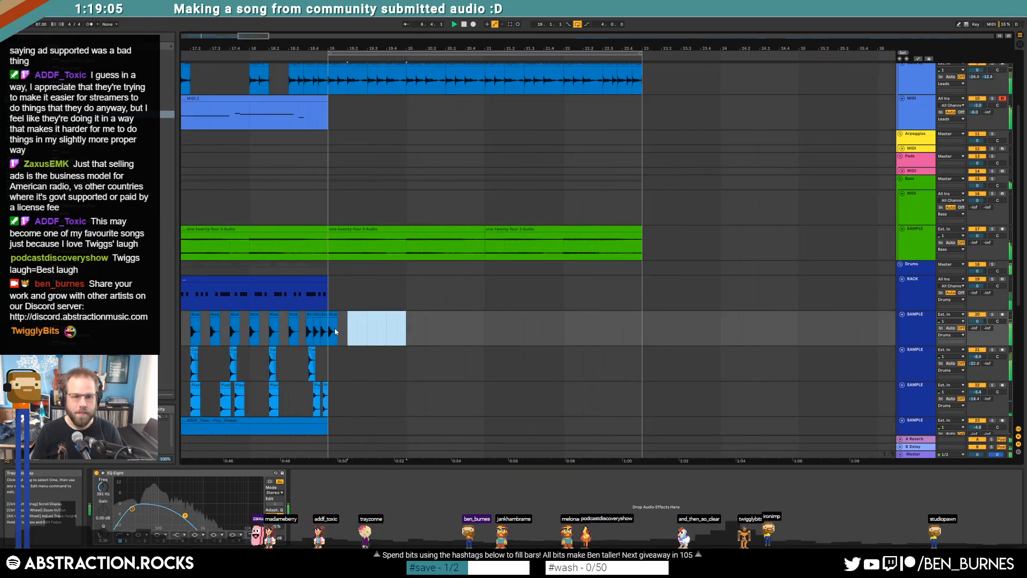
{"action": "key", "text": "ctrl+d"}
{"action": "key", "text": "ctrl+d"}
{"action": "key", "text": "ctrl+d"}
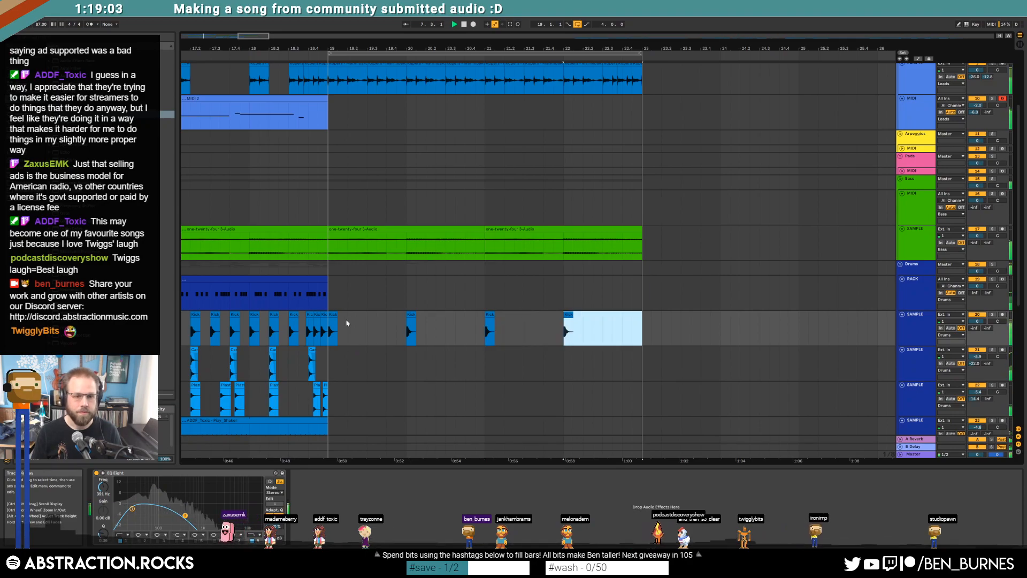
Step: Duplicate the last bars of hits on the sample track below the kicks to fill bars 19 to 23
{"action": "left_click_drag", "start_coordinate": [255, 35], "coordinate": [249, 18]}
{"action": "left_click_drag", "start_coordinate": [546, 356], "coordinate": [479, 366]}
{"action": "key", "text": "ctrl+d"}
{"action": "key", "text": "ctrl+d"}
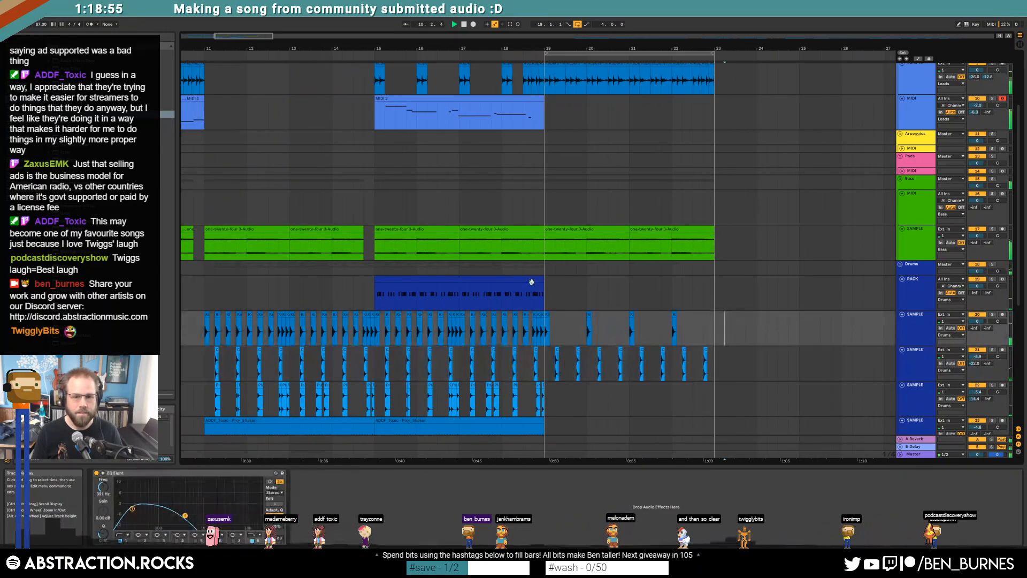
Step: Extend the MIDI clip on the drum RACK track from bar 19 to bar 23
{"action": "left_click_drag", "start_coordinate": [543, 283], "coordinate": [715, 285]}
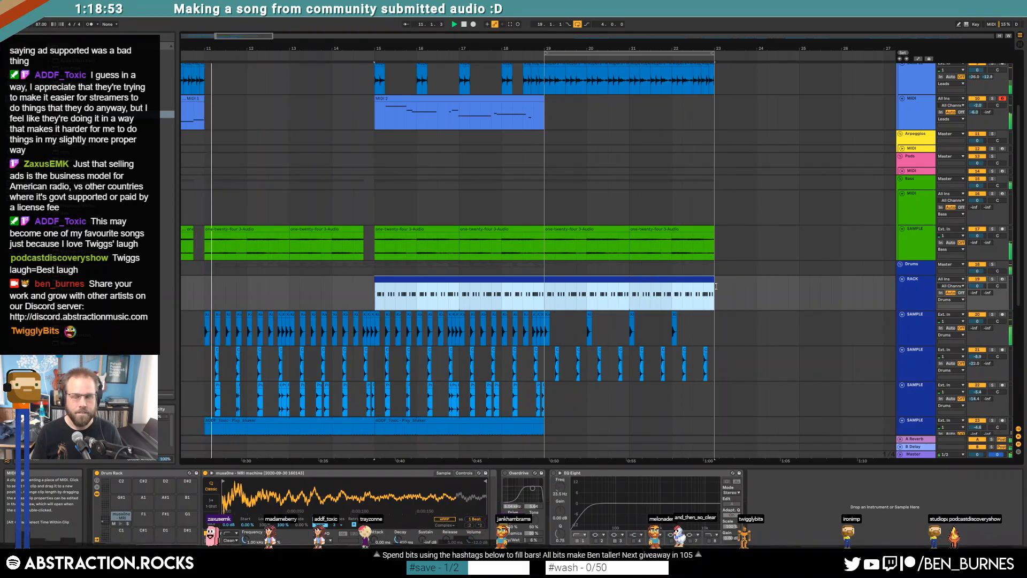
{"action": "scroll", "coordinate": [717, 335], "scroll_direction": "down", "scroll_amount": 4}
{"action": "scroll", "coordinate": [688, 368], "scroll_direction": "down", "scroll_amount": 2}
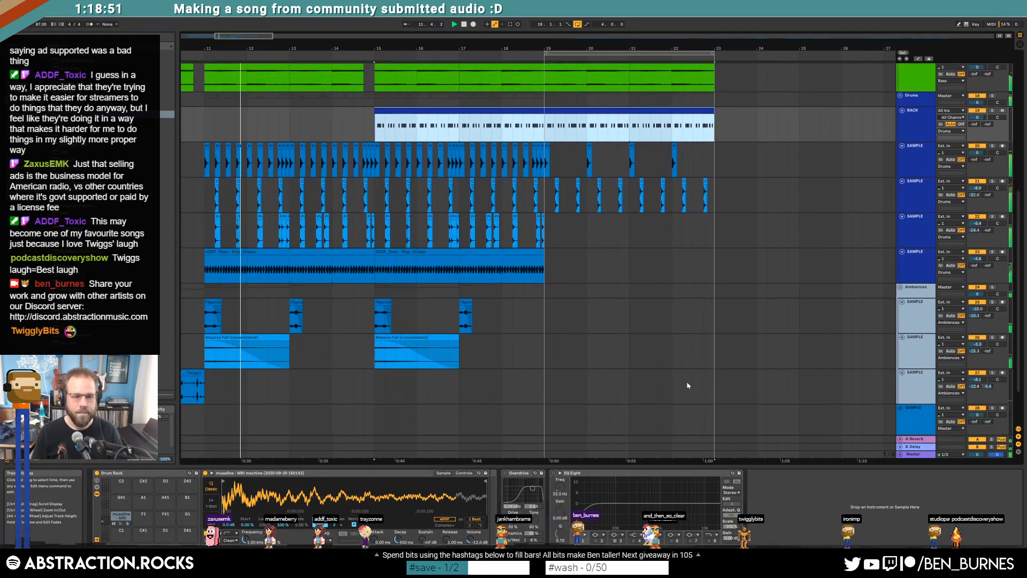
Step: Stop playback and audition the unused community samples past bar 180, picking the short clip near bar 213 to copy
{"action": "mouse_move", "coordinate": [232, 35]}
{"action": "left_mouse_down"}
{"action": "mouse_move", "coordinate": [224, 31]}
{"action": "mouse_move", "coordinate": [234, 34]}
{"action": "left_mouse_up"}
{"action": "key", "text": "space"}
{"action": "left_click_drag", "start_coordinate": [629, 36], "coordinate": [676, 32]}
{"action": "scroll", "coordinate": [628, 233], "scroll_direction": "down", "scroll_amount": 3}
{"action": "scroll", "coordinate": [627, 233], "scroll_direction": "down", "scroll_amount": 5}
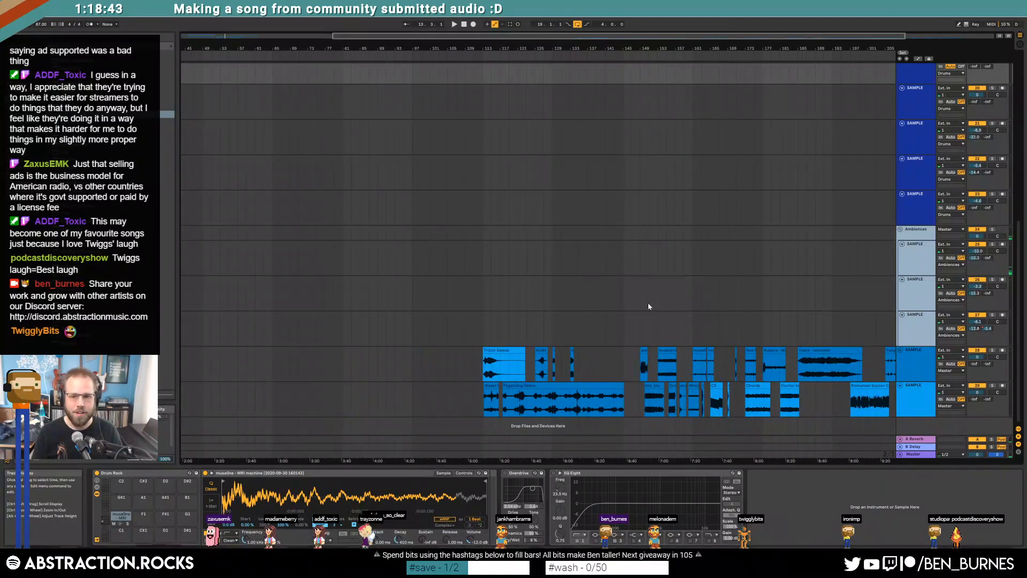
{"action": "scroll", "coordinate": [591, 100], "scroll_direction": "up", "scroll_amount": 1}
{"action": "left_click_drag", "start_coordinate": [460, 33], "coordinate": [712, 38]}
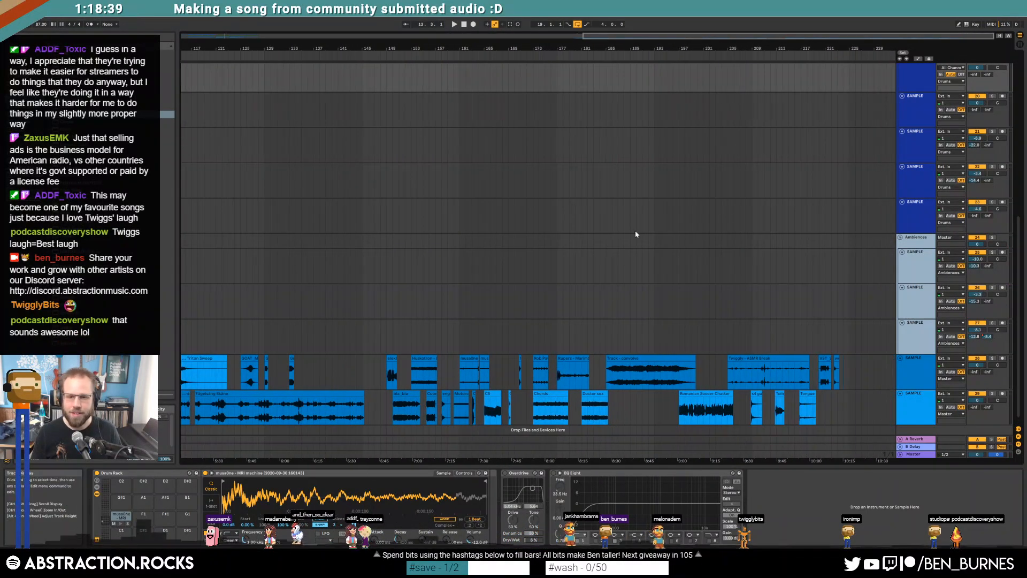
{"action": "left_click", "coordinate": [634, 375]}
{"action": "key", "text": "space"}
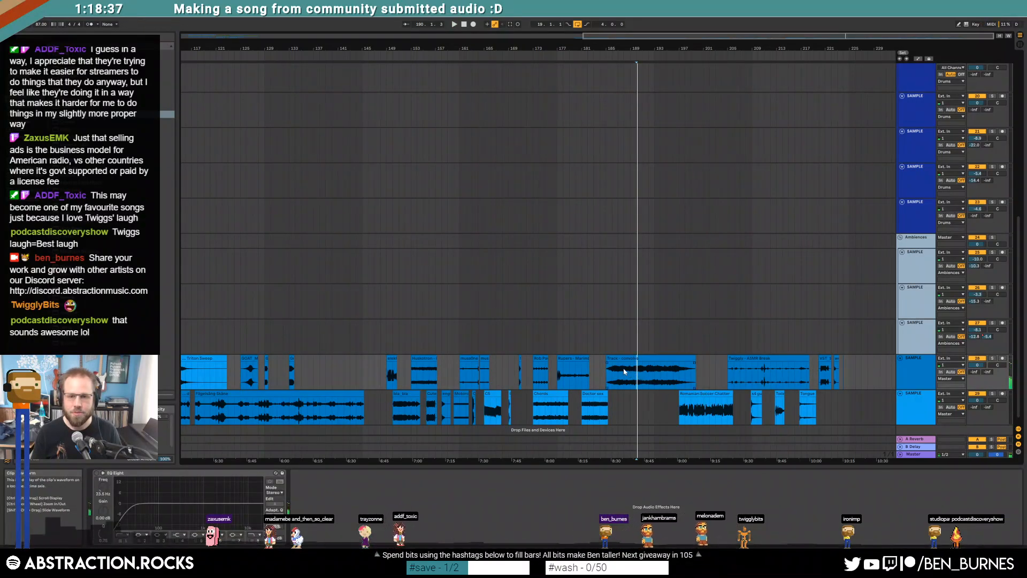
{"action": "left_click", "coordinate": [703, 412]}
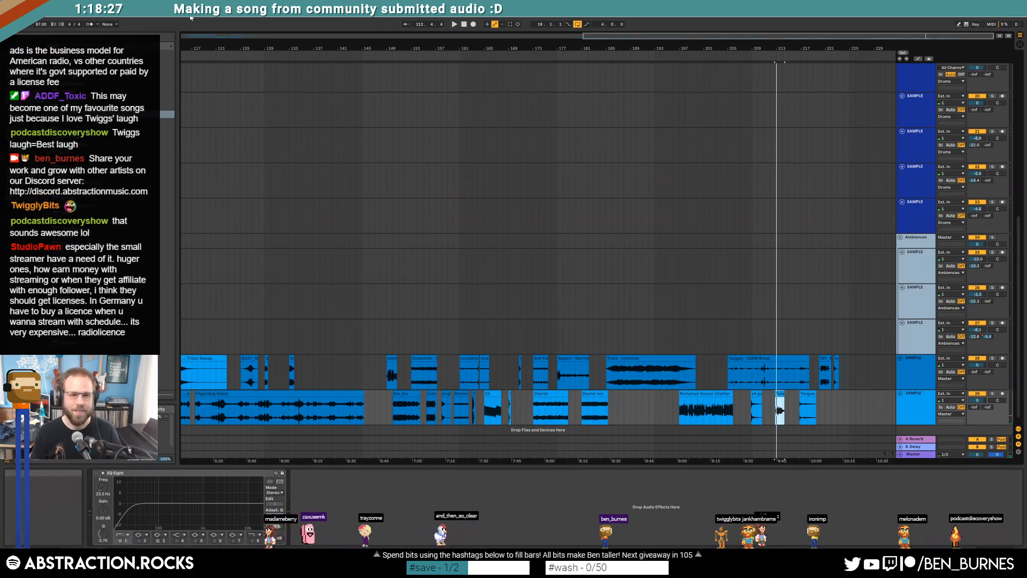
Step: Add an audio track at the end of the Ambiences group, paste the copied sample at bar 11 and unfold the track
{"action": "left_click_drag", "start_coordinate": [227, 35], "coordinate": [229, 90]}
{"action": "left_click", "coordinate": [907, 338]}
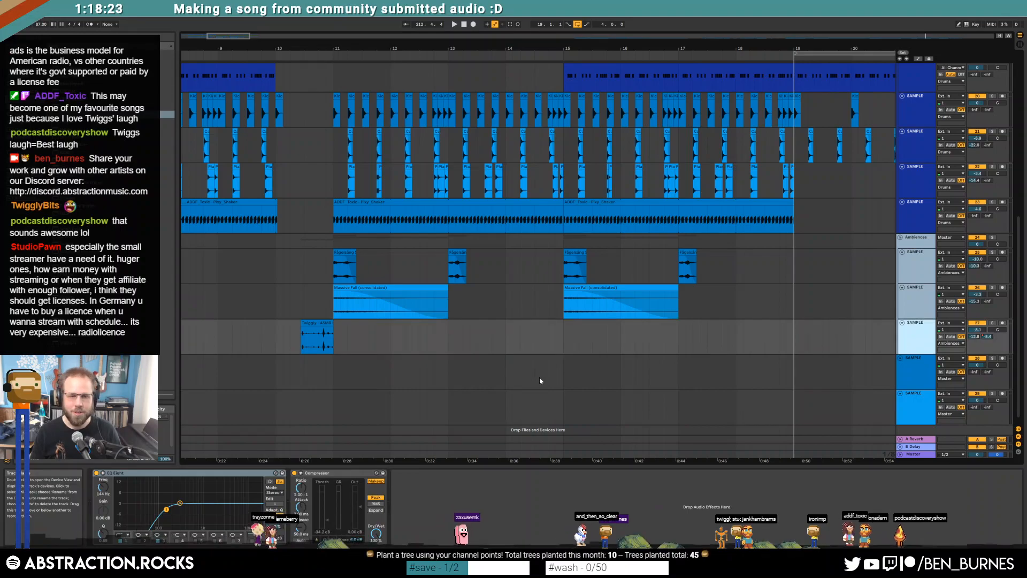
{"action": "key", "text": "ctrl+t"}
{"action": "left_click", "coordinate": [335, 358]}
{"action": "key", "text": "ctrl+v"}
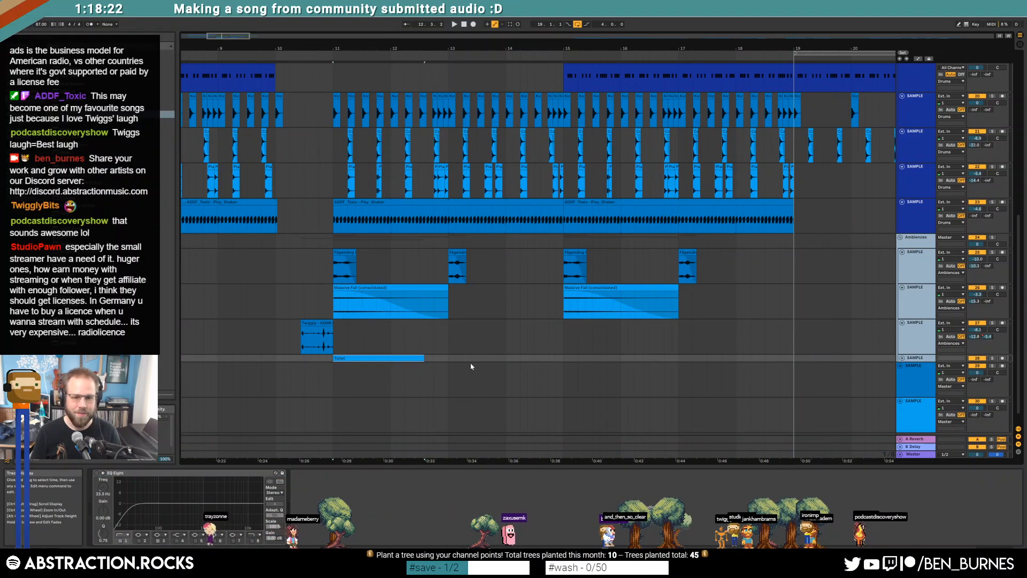
{"action": "left_click", "coordinate": [902, 358]}
Step: Turn on warping for the pasted ambience clip and double its segment tempo three times to 696 BPM
{"action": "double_click", "coordinate": [416, 358]}
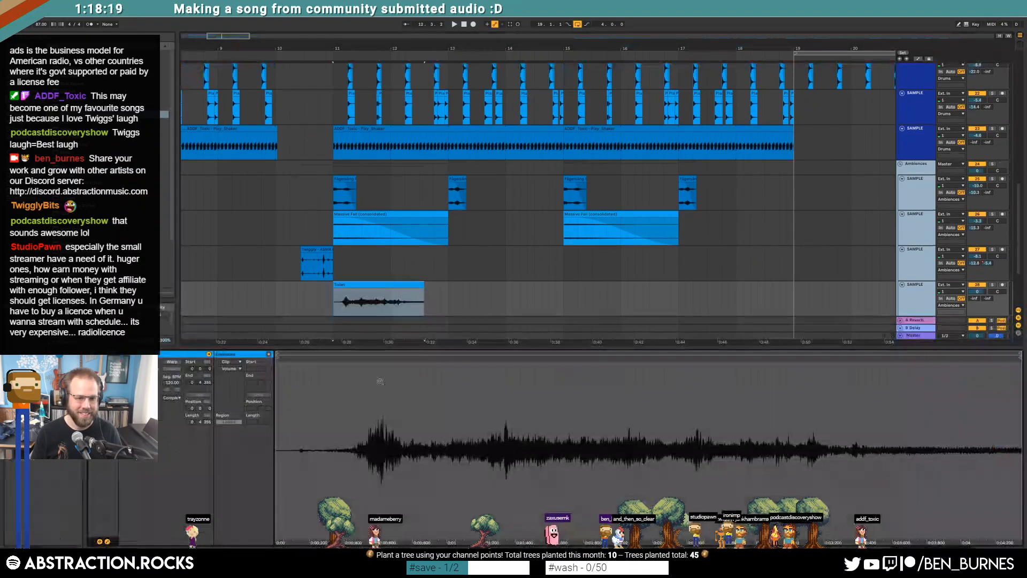
{"action": "left_click", "coordinate": [172, 363]}
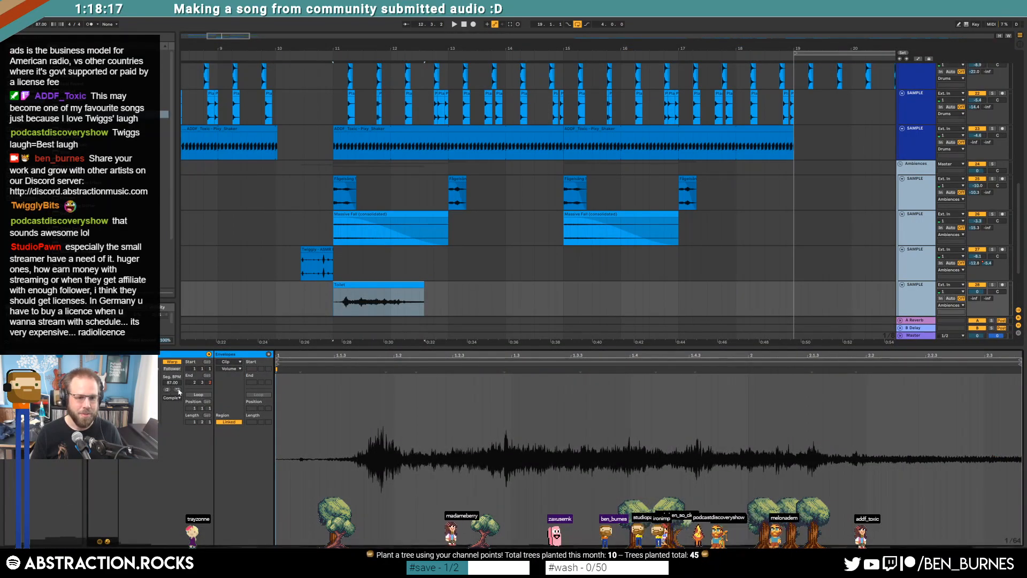
{"action": "left_click", "coordinate": [177, 390]}
{"action": "left_click", "coordinate": [177, 389]}
{"action": "left_click", "coordinate": [178, 389]}
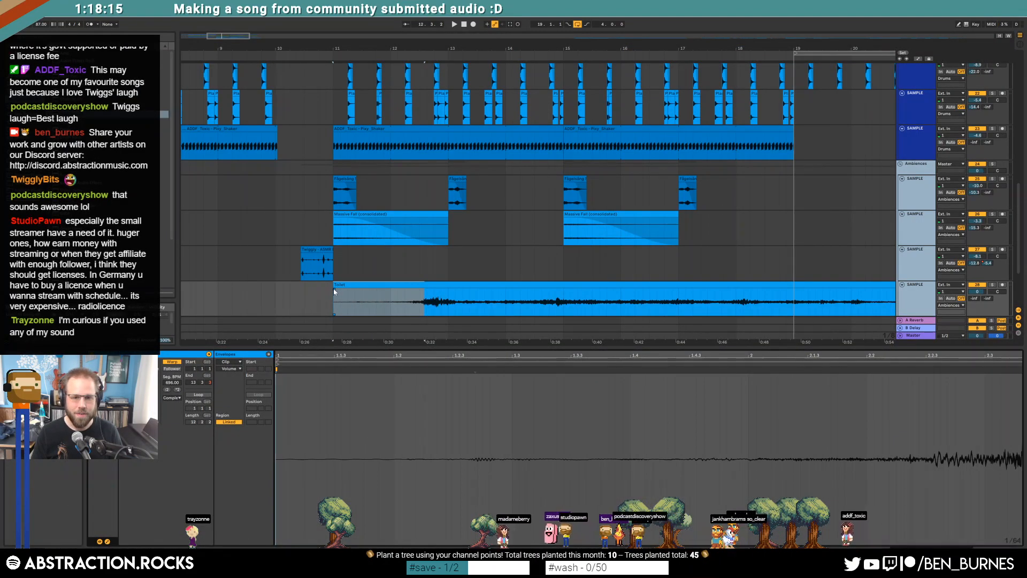
Step: Trim the quiet start of the stretched clip, realign it to bar 11 and cut its tail shortly before bar 20
{"action": "mouse_move", "coordinate": [334, 291]}
{"action": "left_mouse_down"}
{"action": "mouse_move", "coordinate": [413, 288]}
{"action": "mouse_move", "coordinate": [351, 285]}
{"action": "left_mouse_up"}
{"action": "left_click_drag", "start_coordinate": [795, 305], "coordinate": [843, 300]}
{"action": "left_click_drag", "start_coordinate": [861, 299], "coordinate": [838, 296]}
{"action": "key", "text": "Delete"}
{"action": "left_click", "coordinate": [874, 288]}
{"action": "key", "text": "Delete"}
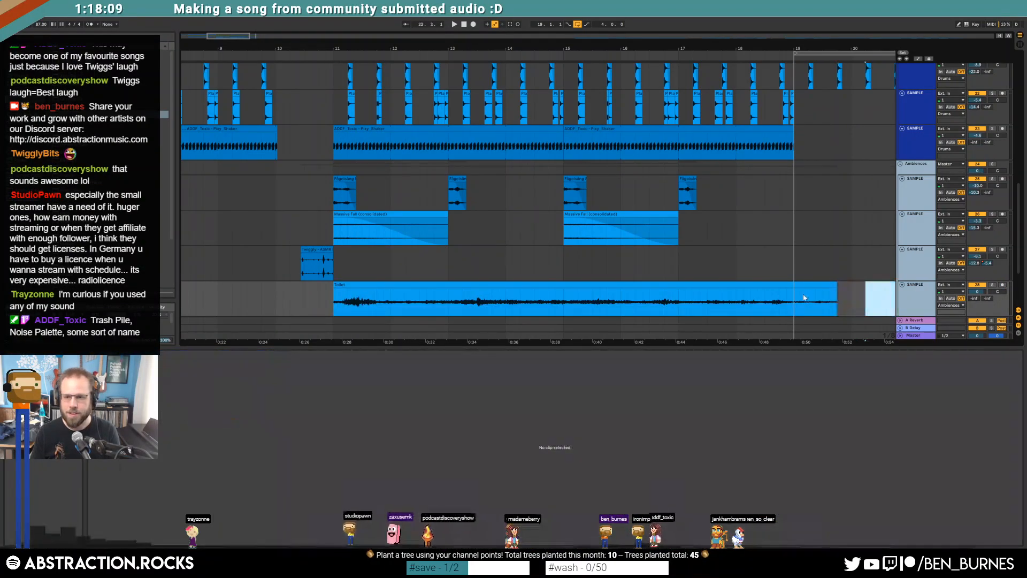
Step: Cut the low frequencies of the new ambience track with EQ Eight at about 599 Hz
{"action": "left_click", "coordinate": [826, 286]}
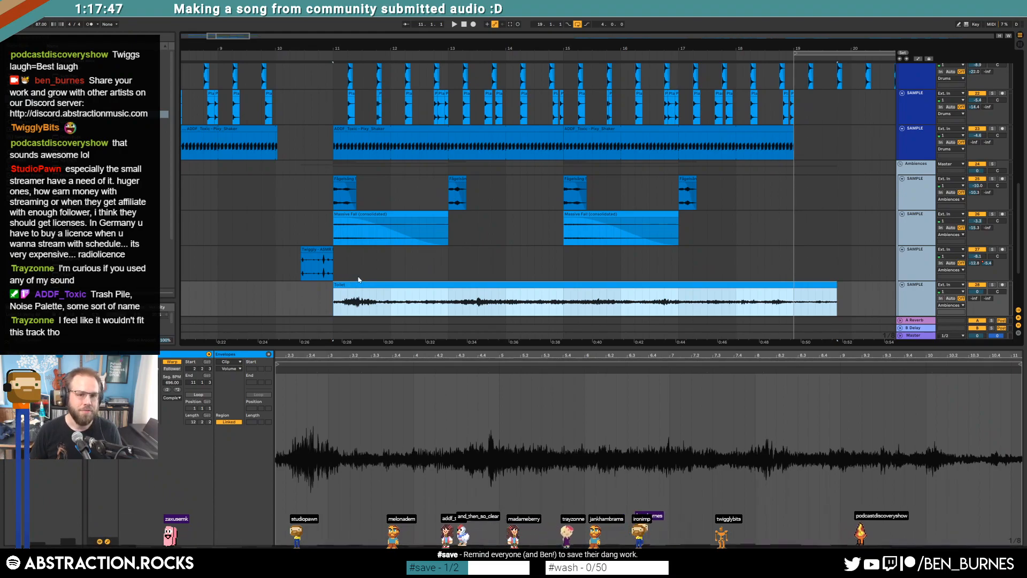
{"action": "scroll", "coordinate": [380, 282], "scroll_direction": "down", "scroll_amount": 3}
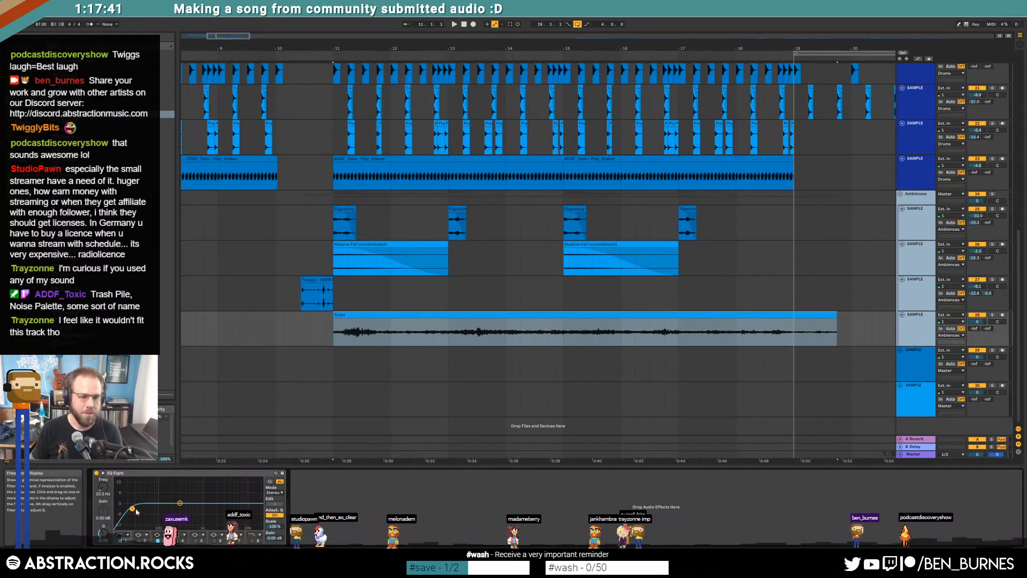
{"action": "left_click", "coordinate": [356, 315]}
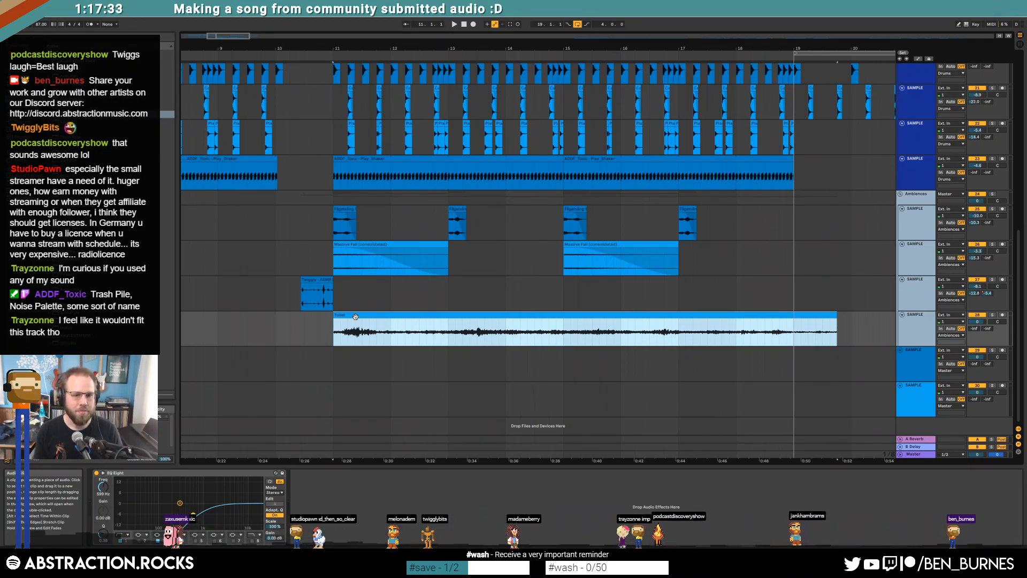
Step: Play from just before bar 11 and lower the new ambience track's volume to about -8.4 dB
{"action": "left_click", "coordinate": [318, 334]}
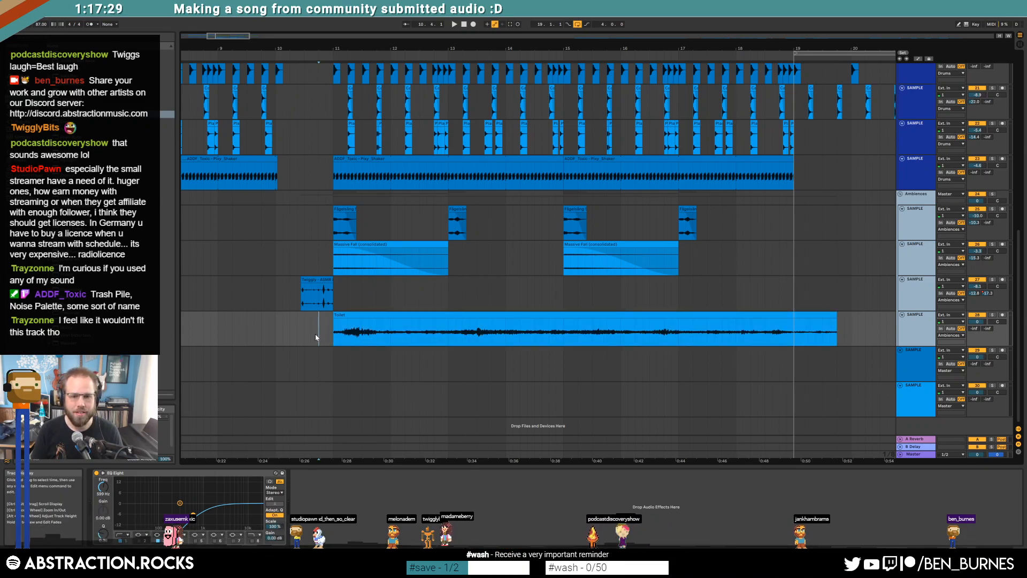
{"action": "key", "text": "space"}
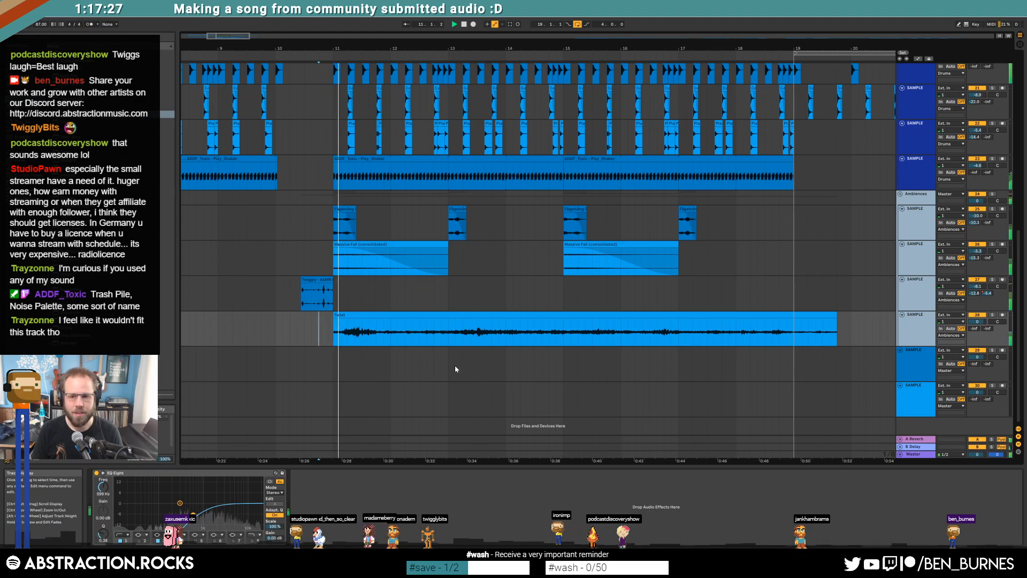
{"action": "left_click_drag", "start_coordinate": [976, 322], "coordinate": [975, 344]}
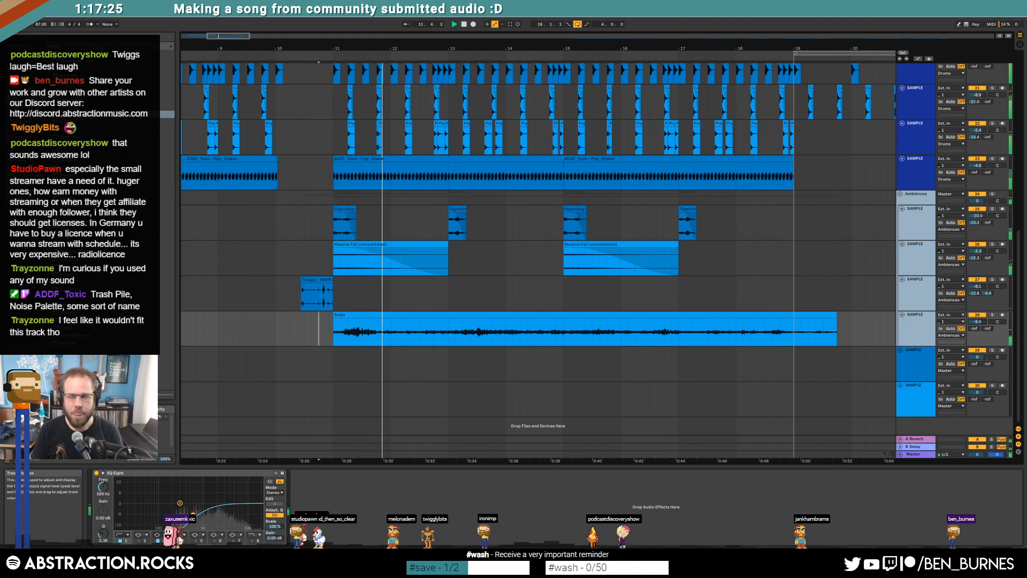
Step: Set the stretched ambience clip's warp mode to Beats, reduce its transient envelope and change its transient loop mode
{"action": "double_click", "coordinate": [397, 320]}
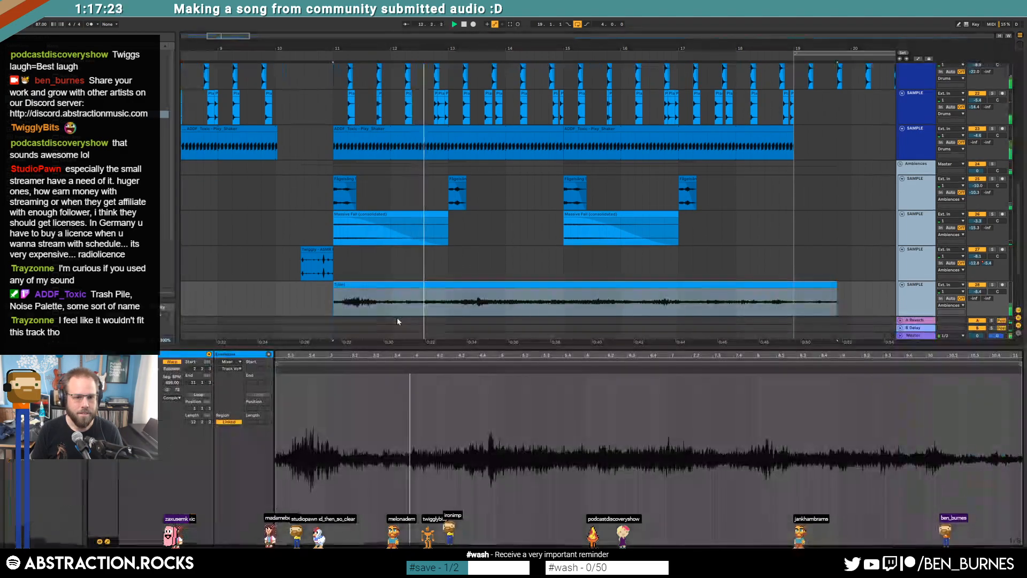
{"action": "left_click", "coordinate": [176, 397]}
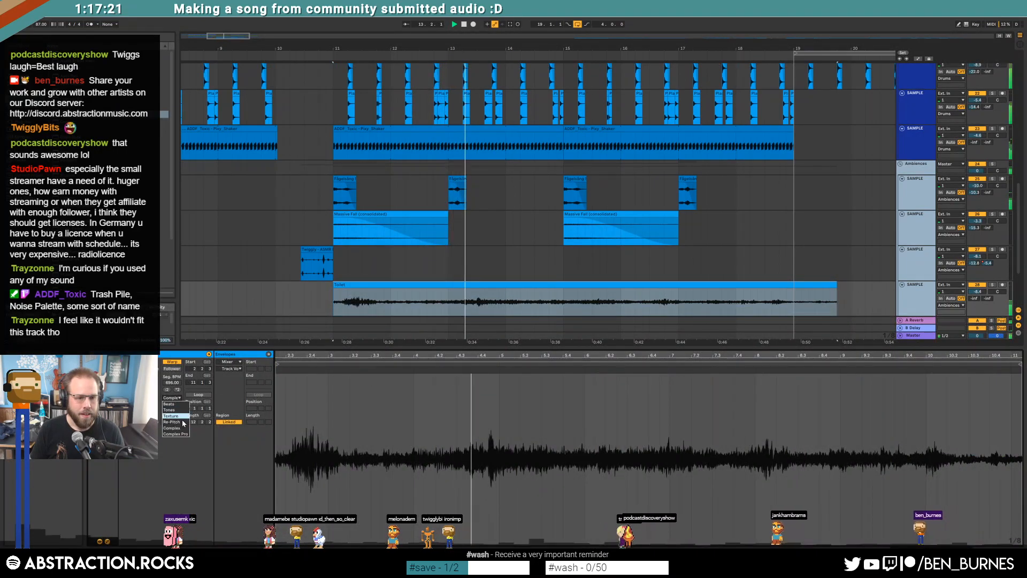
{"action": "left_click", "coordinate": [169, 403]}
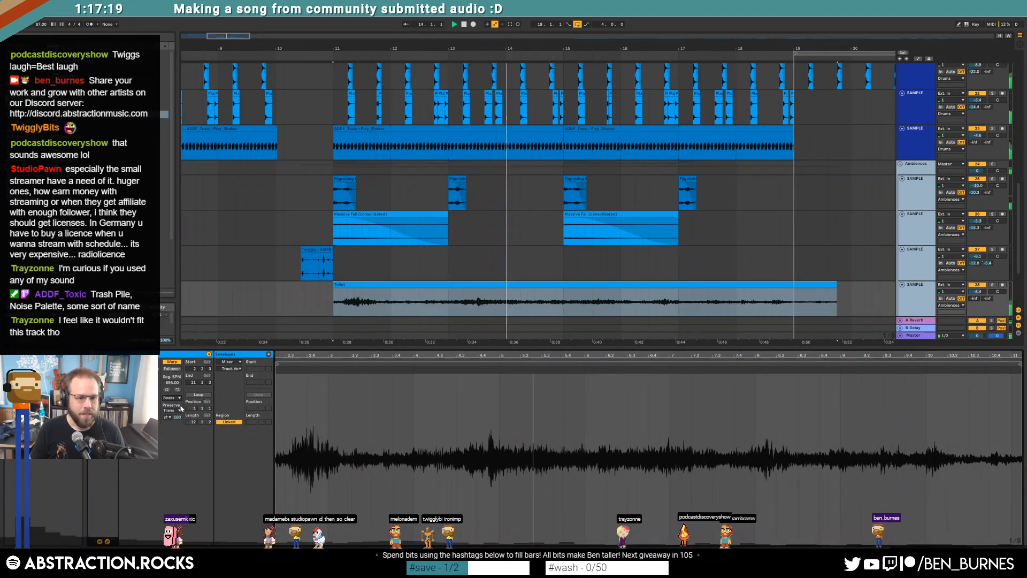
{"action": "left_click_drag", "start_coordinate": [178, 414], "coordinate": [177, 426]}
{"action": "left_click", "coordinate": [170, 417]}
{"action": "left_click", "coordinate": [169, 424]}
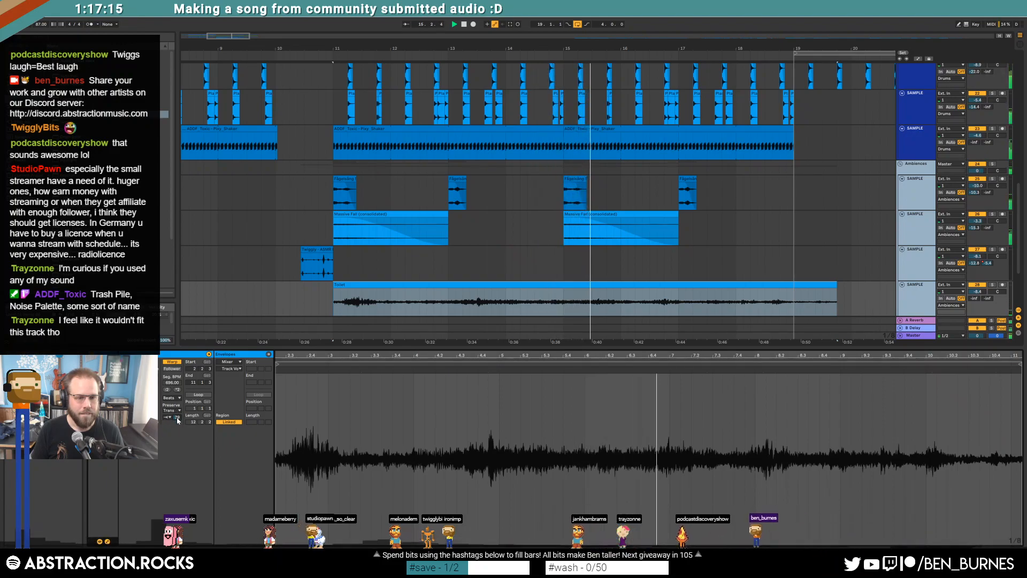
Step: Set the clip's Beats preserve resolution to 1/16, checking it in solo, and raise the track's reverb send to -14.0 dB
{"action": "left_click", "coordinate": [177, 410]}
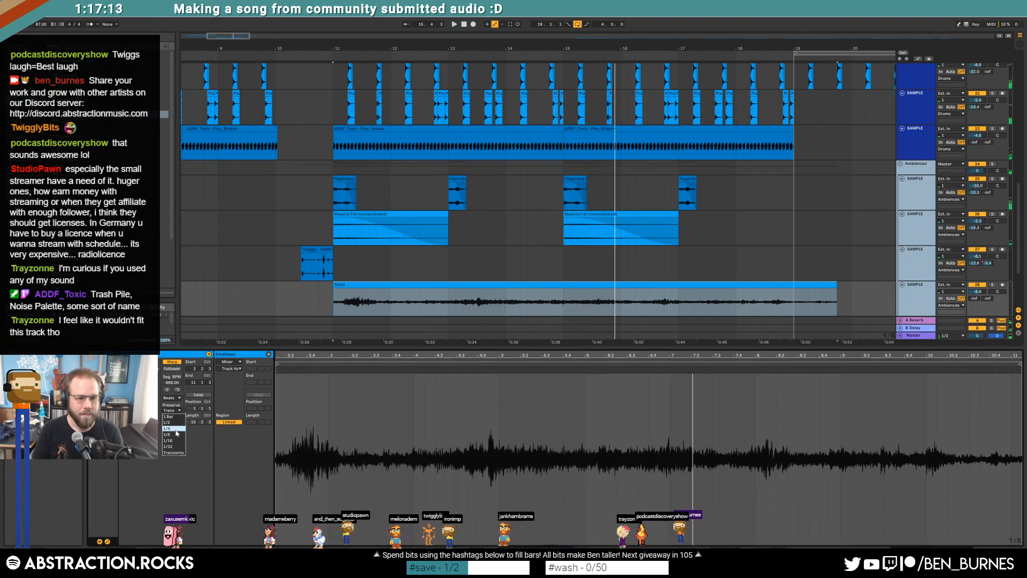
{"action": "left_click", "coordinate": [174, 435]}
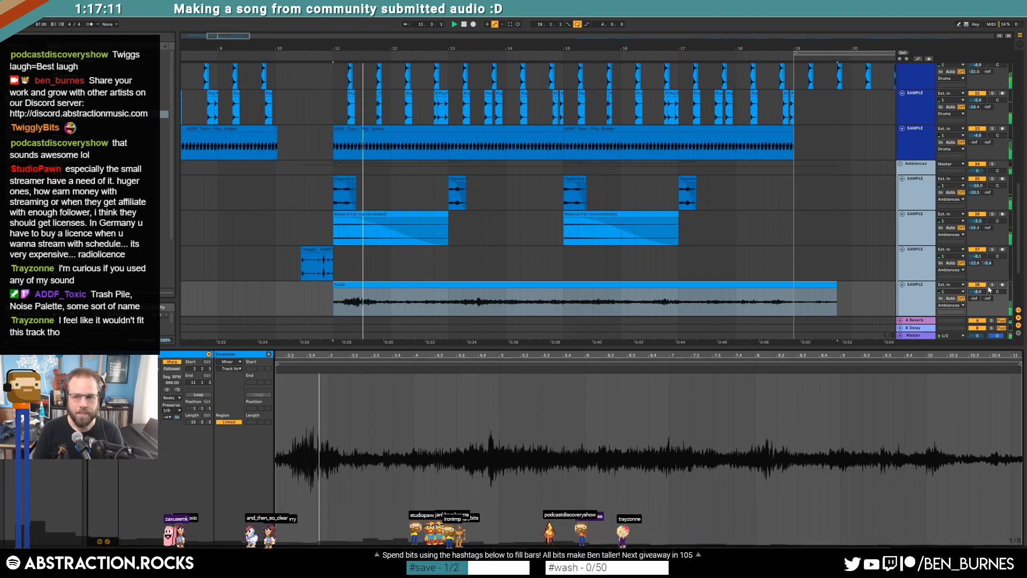
{"action": "left_click", "coordinate": [177, 410]}
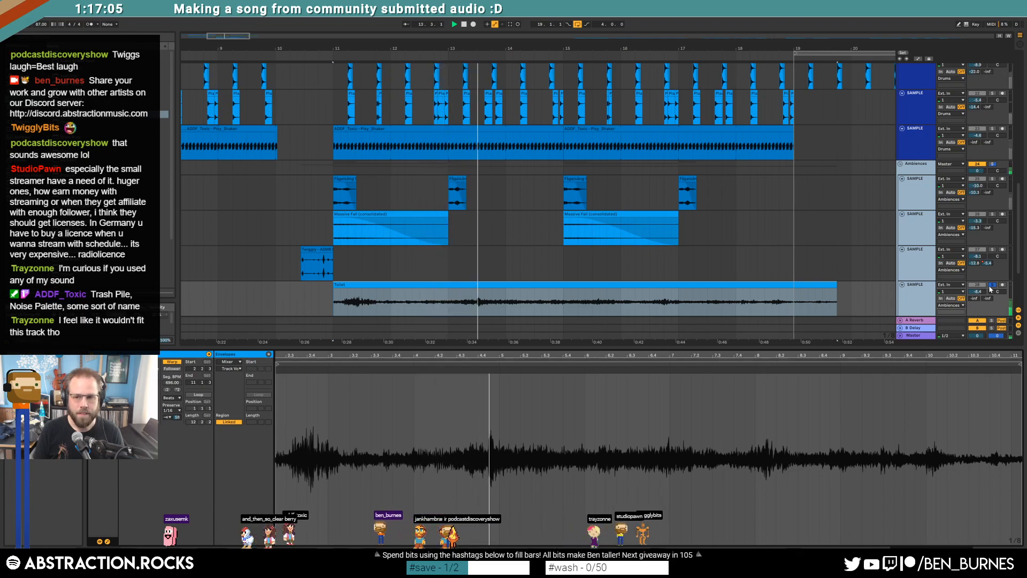
{"action": "left_click", "coordinate": [989, 287]}
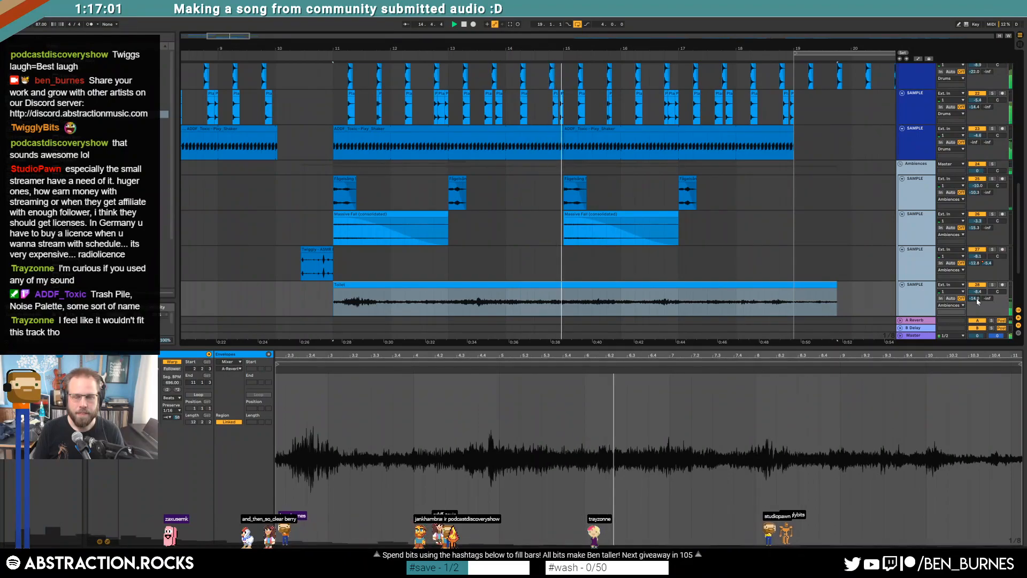
Step: Add an Auto Pan after the EQ Eight on the new ambience track
{"action": "key", "text": "shift+Tab"}
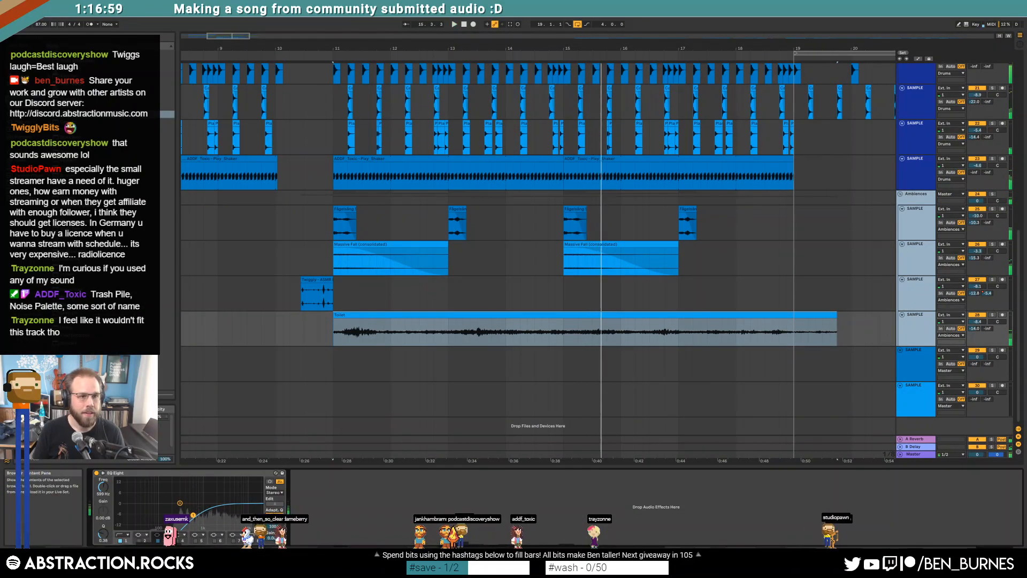
{"action": "left_click_drag", "start_coordinate": [107, 76], "coordinate": [308, 507]}
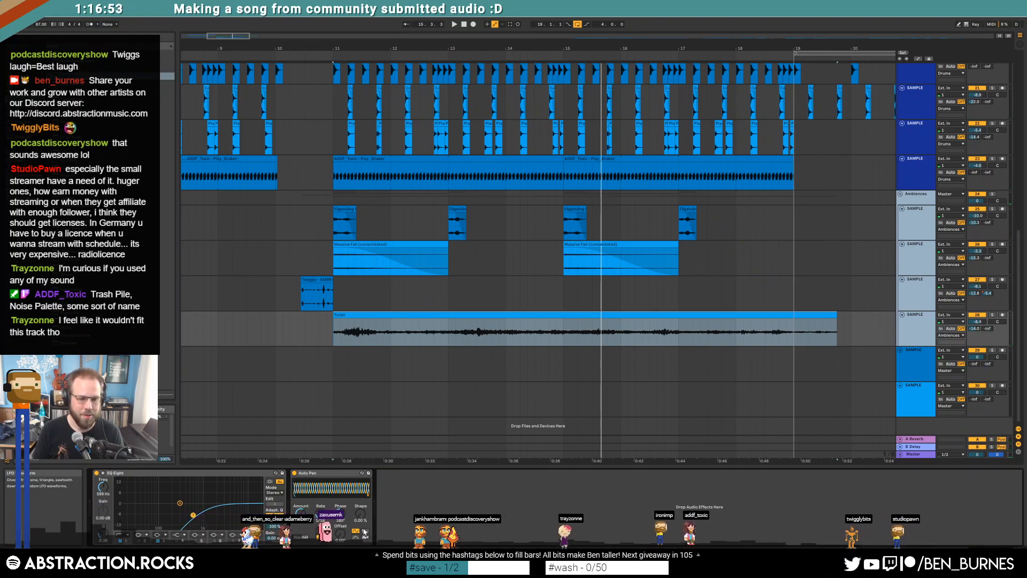
Step: Play the arrangement from bar 11 to check the auto-panned ambience layer against the drums
{"action": "key", "text": "space"}
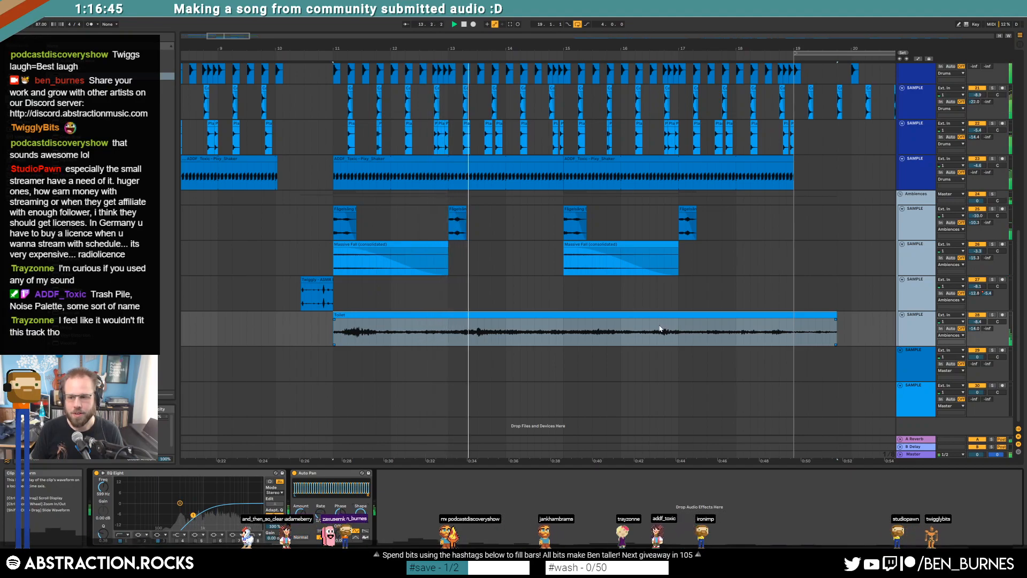
{"action": "scroll", "coordinate": [668, 323], "scroll_direction": "down", "scroll_amount": 7}
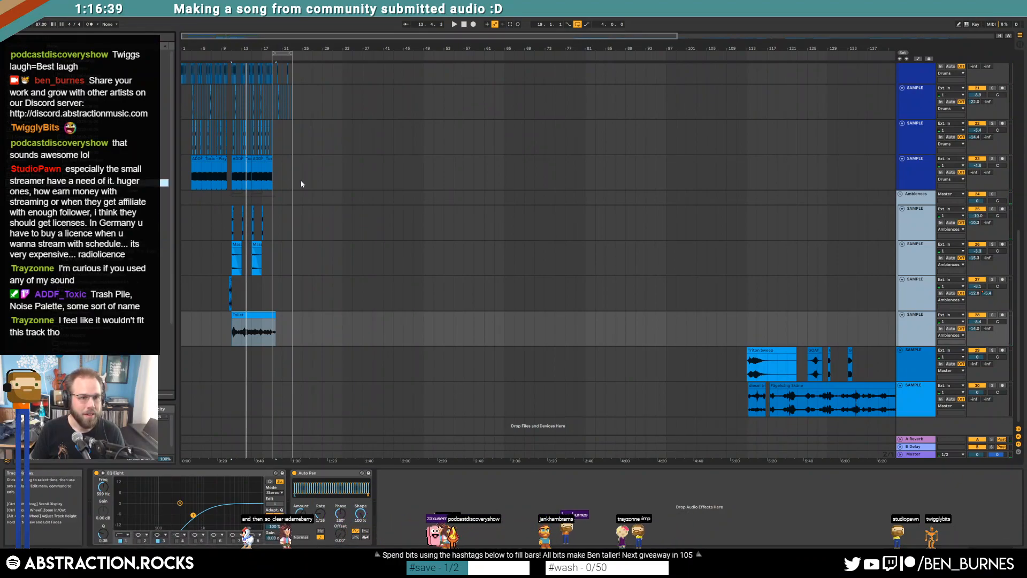
{"action": "left_click_drag", "start_coordinate": [202, 44], "coordinate": [203, 107]}
{"action": "scroll", "coordinate": [474, 135], "scroll_direction": "up", "scroll_amount": 2}
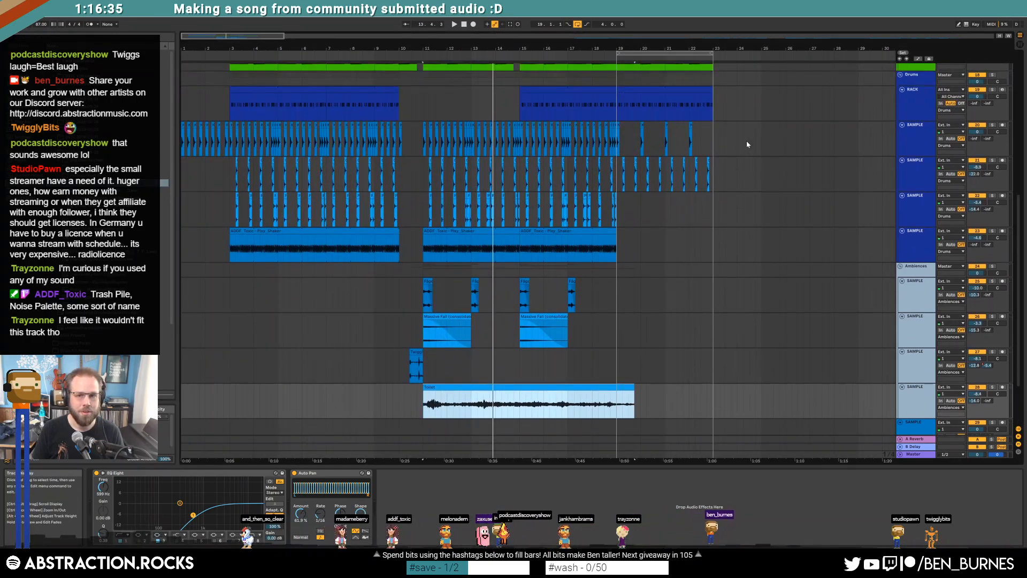
{"action": "left_click", "coordinate": [785, 141]}
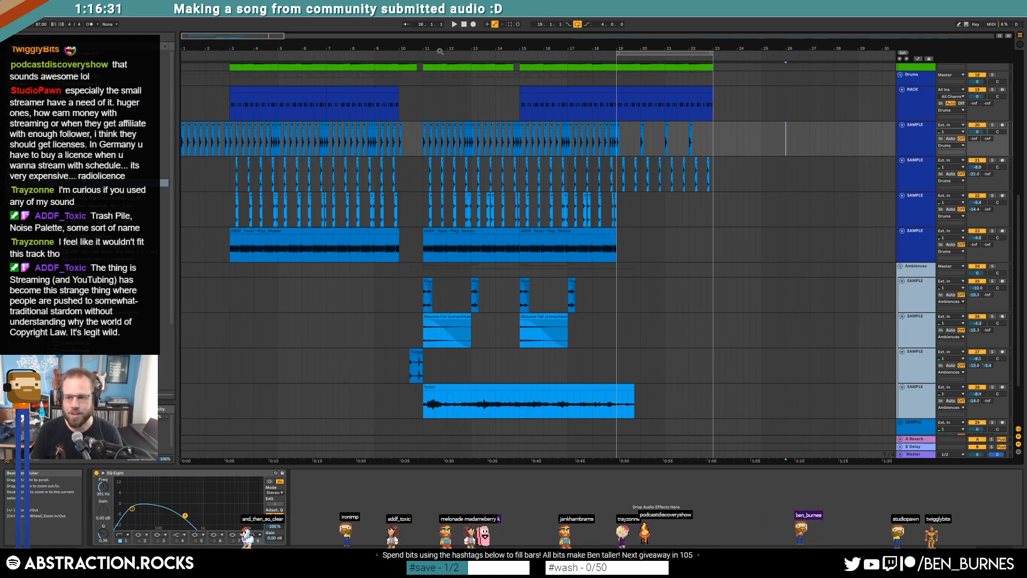
{"action": "left_click", "coordinate": [419, 54]}
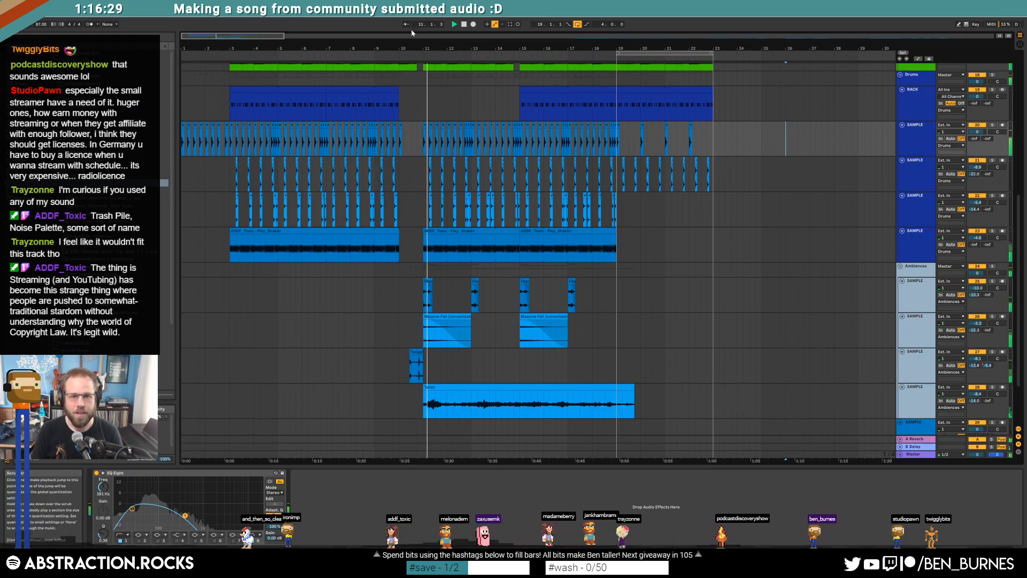
Step: Automate the stretched ambience track's reverb send to ramp up over the last bar before bar 19
{"action": "scroll", "coordinate": [608, 280], "scroll_direction": "right", "scroll_amount": 3}
{"action": "scroll", "coordinate": [534, 300], "scroll_direction": "down", "scroll_amount": 3}
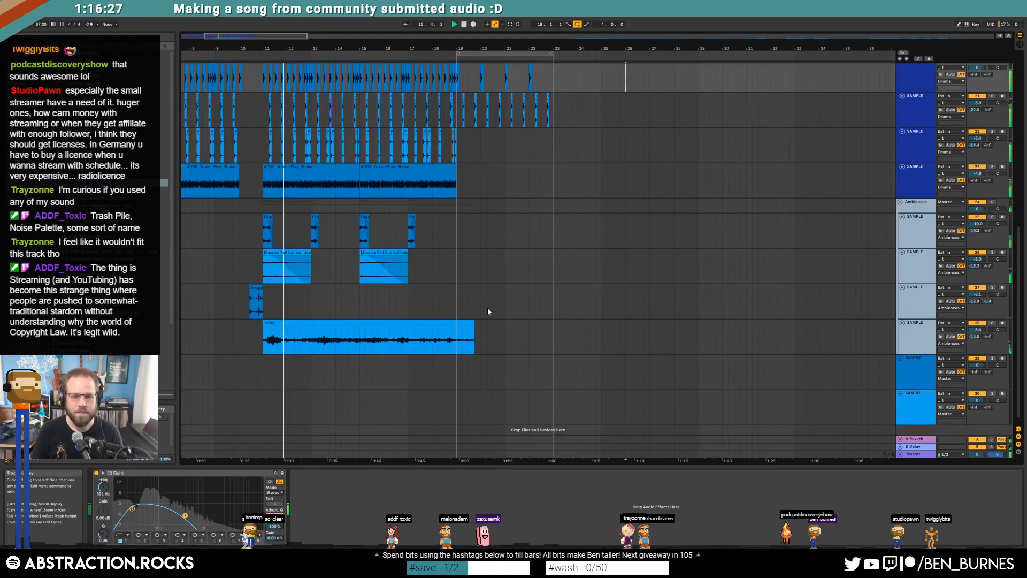
{"action": "left_click", "coordinate": [464, 316]}
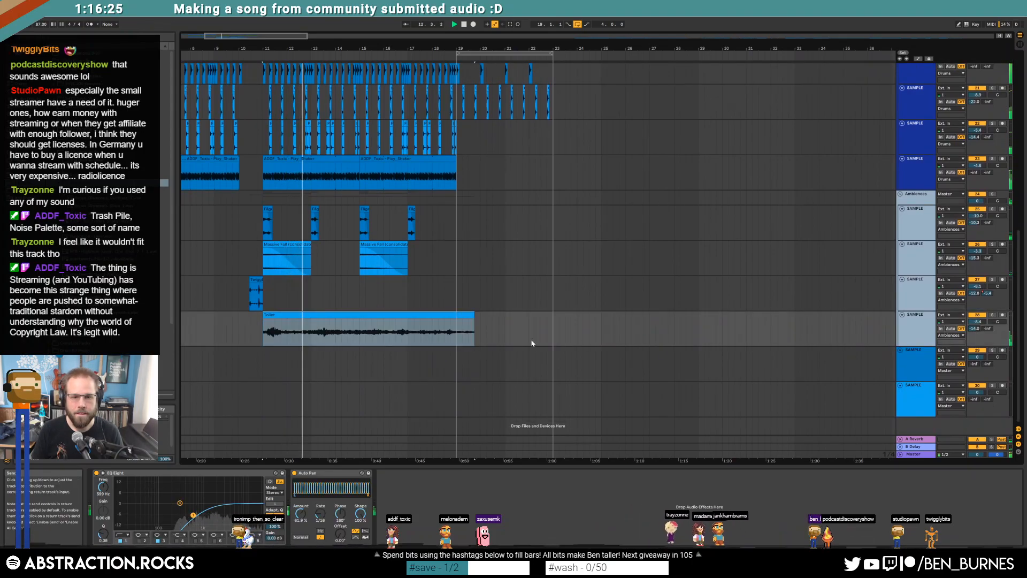
{"action": "key", "text": "a"}
{"action": "left_click", "coordinate": [439, 329]}
{"action": "left_click_drag", "start_coordinate": [457, 328], "coordinate": [457, 319]}
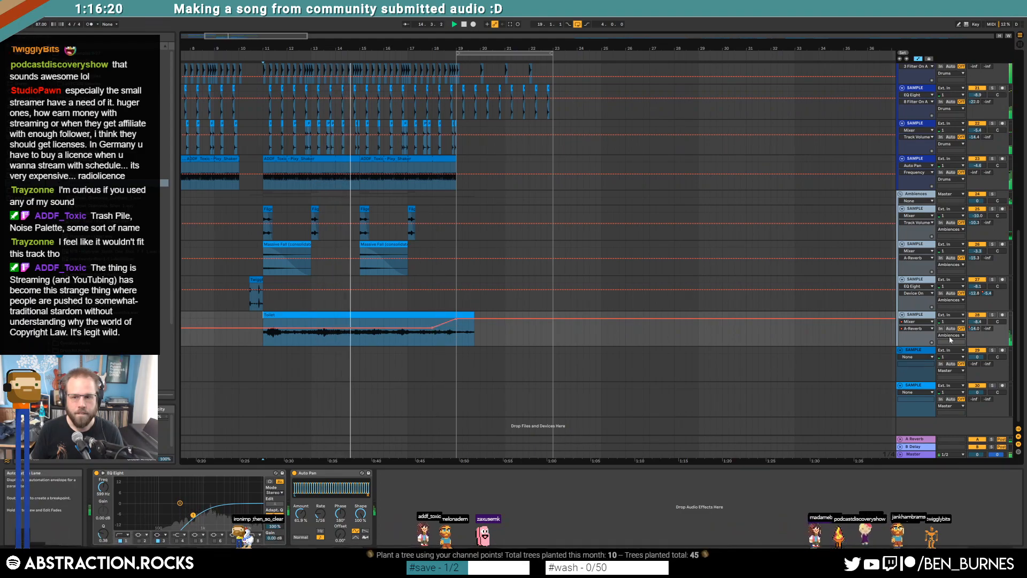
Step: Automate the same track's B-Delay send to ramp up from silence into bar 19, listening through the transition
{"action": "left_click", "coordinate": [988, 328]}
{"action": "left_click", "coordinate": [432, 345]}
{"action": "left_click_drag", "start_coordinate": [456, 343], "coordinate": [454, 330]}
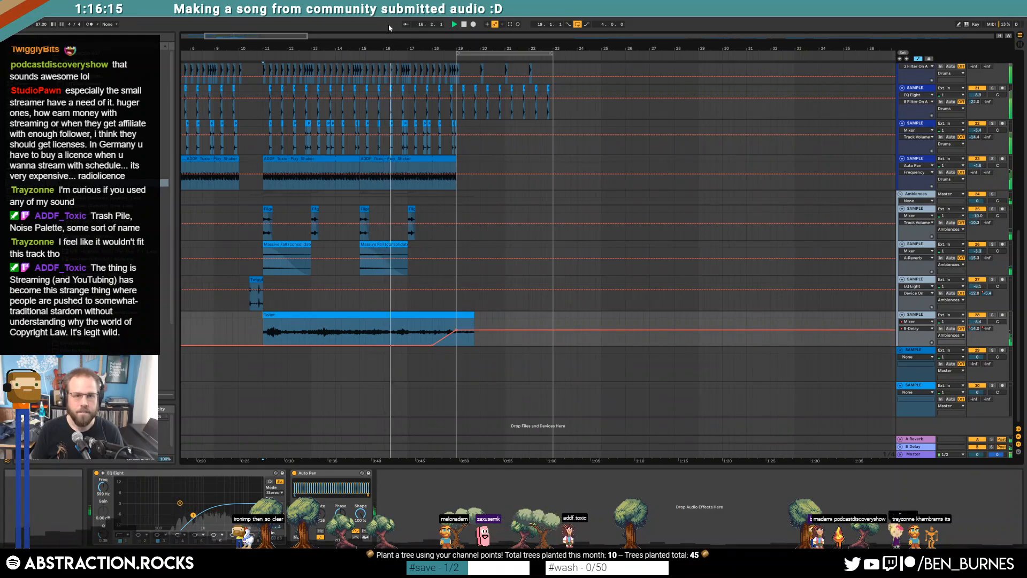
{"action": "scroll", "coordinate": [538, 261], "scroll_direction": "right", "scroll_amount": 2}
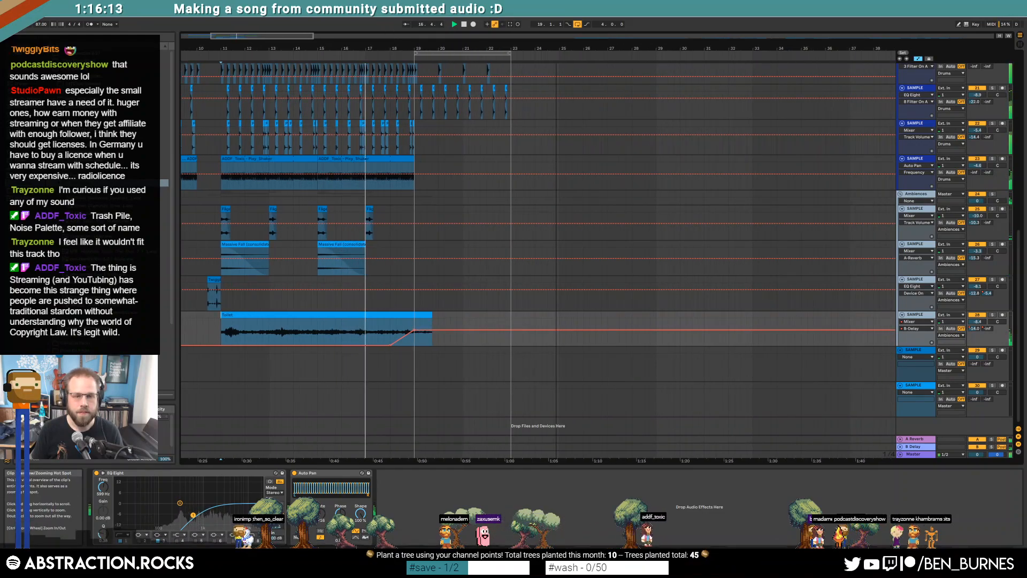
{"action": "scroll", "coordinate": [524, 260], "scroll_direction": "down", "scroll_amount": 3}
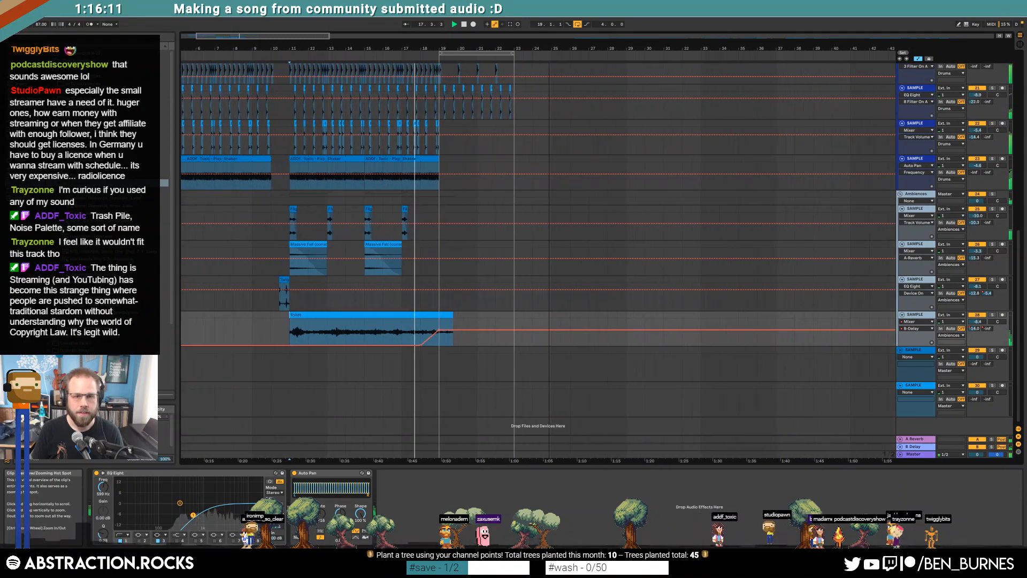
{"action": "scroll", "coordinate": [524, 260], "scroll_direction": "right", "scroll_amount": 1}
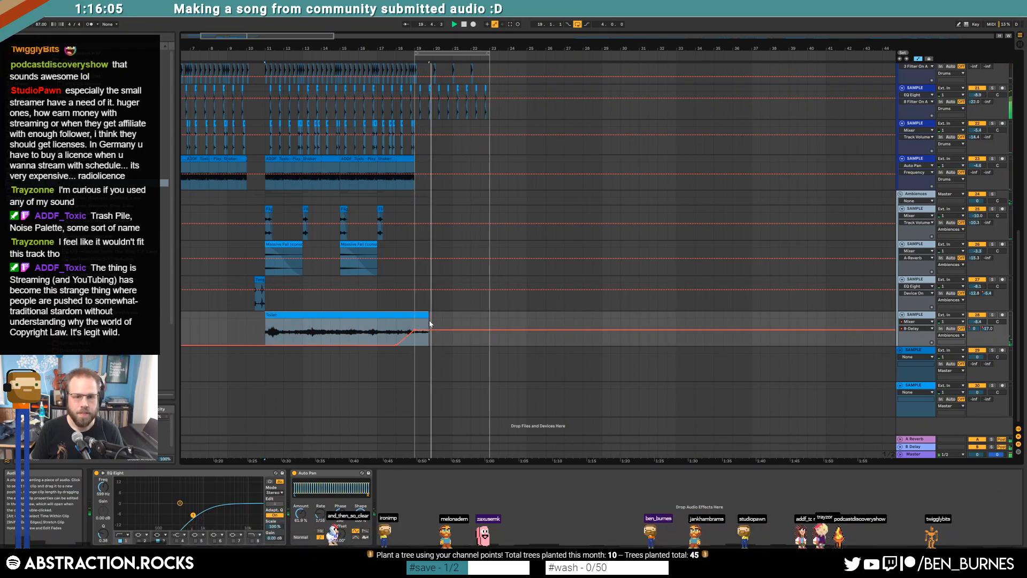
Step: Hide the automation, fade out the ambience clip's tail after bar 19 and select the drum hits in bars 19 to 23
{"action": "key", "text": "a"}
{"action": "key", "text": "a"}
{"action": "key", "text": "a"}
{"action": "left_click_drag", "start_coordinate": [489, 91], "coordinate": [414, 94]}
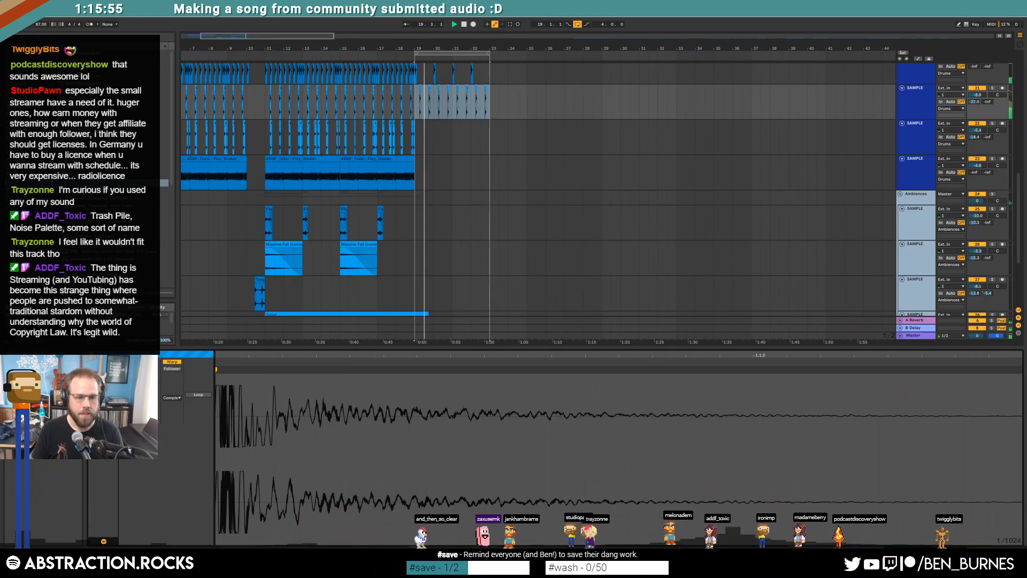
{"action": "key", "text": "shift+Tab"}
{"action": "key", "text": "space"}
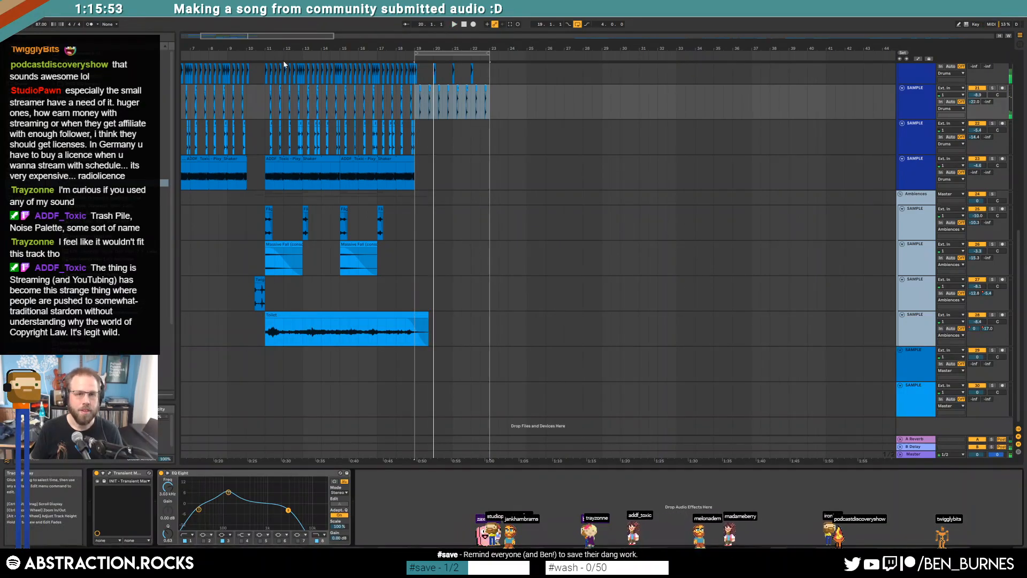
Step: Copy the first part of the Twiggly ASMR Break clip from bar 205 onto the stretched ambience track after bar 25
{"action": "left_click_drag", "start_coordinate": [586, 38], "coordinate": [867, 29]}
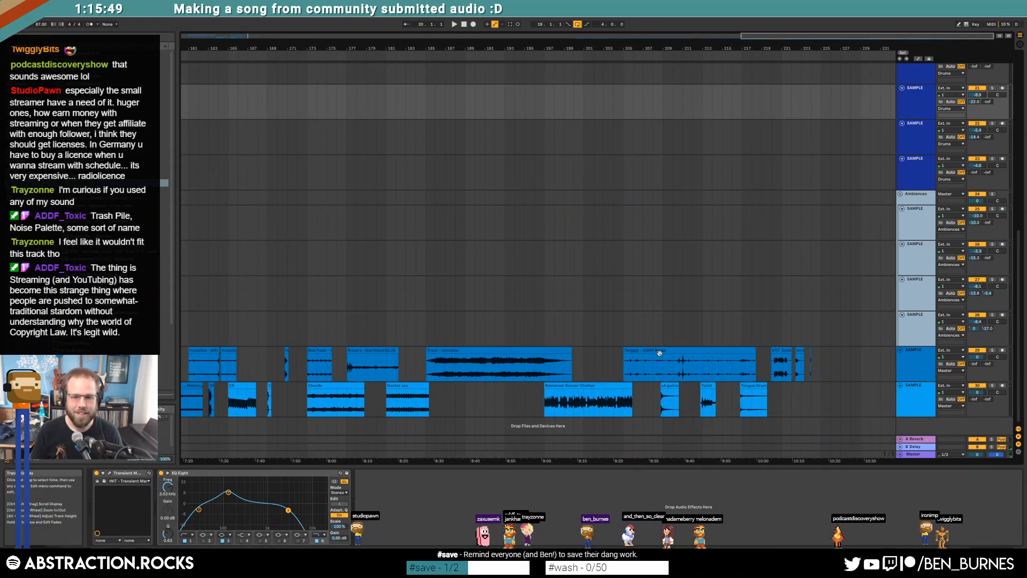
{"action": "scroll", "coordinate": [652, 368], "scroll_direction": "up", "scroll_amount": 3}
{"action": "left_click_drag", "start_coordinate": [592, 368], "coordinate": [710, 367]}
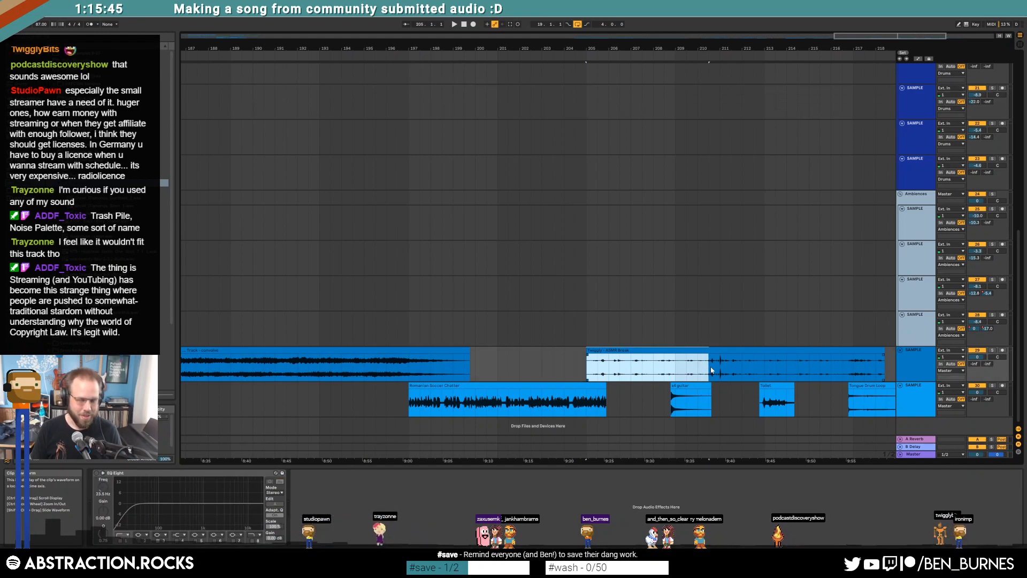
{"action": "left_click", "coordinate": [242, 36]}
{"action": "scroll", "coordinate": [736, 226], "scroll_direction": "up", "scroll_amount": 6}
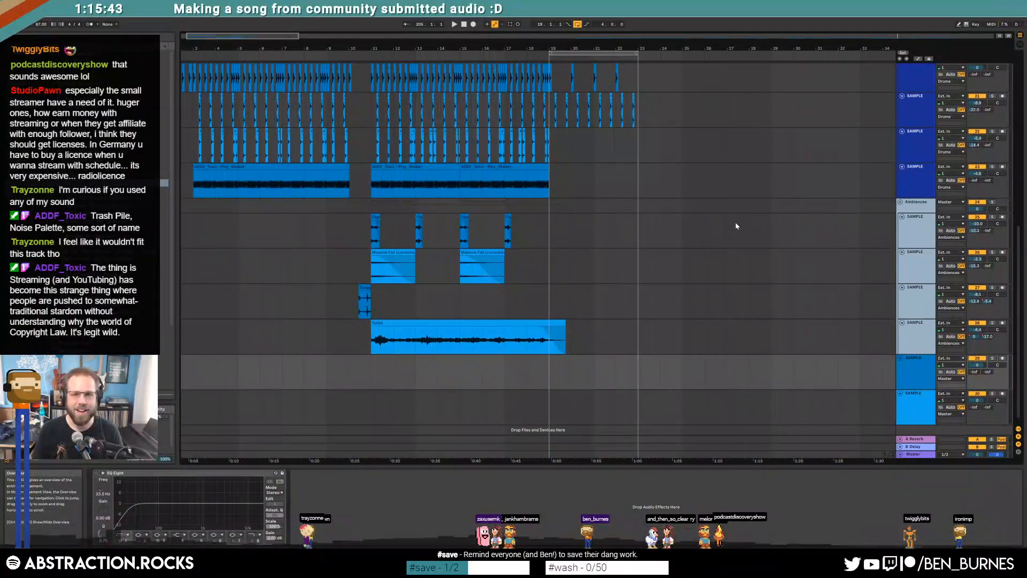
{"action": "scroll", "coordinate": [768, 252], "scroll_direction": "up", "scroll_amount": 2}
{"action": "scroll", "coordinate": [819, 310], "scroll_direction": "down", "scroll_amount": 6}
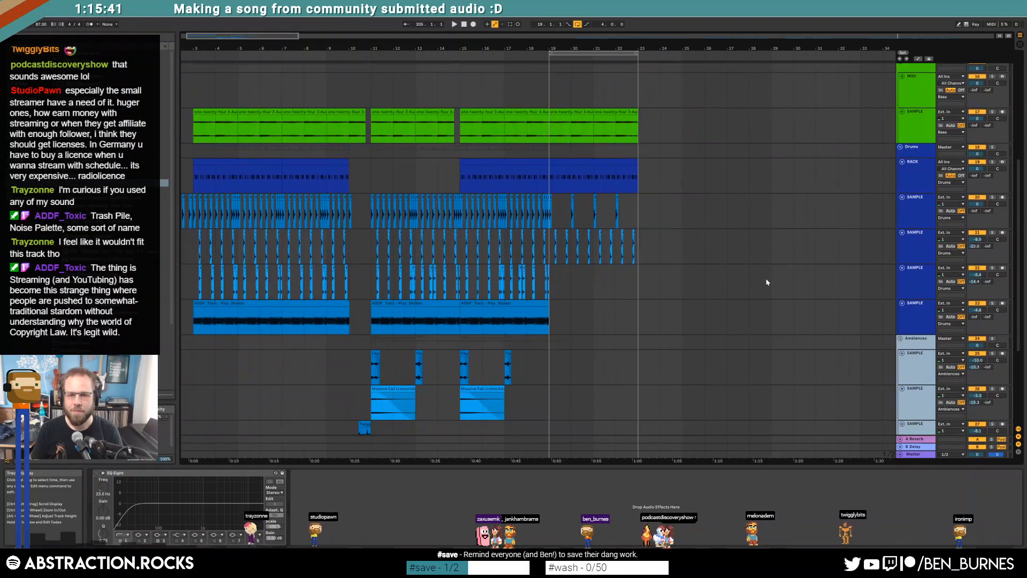
{"action": "left_click", "coordinate": [920, 381]}
{"action": "left_click_drag", "start_coordinate": [876, 378], "coordinate": [693, 370]}
Step: Insert a MIDI track below the stretched ambience track in the Ambiences group and unfold it
{"action": "left_click", "coordinate": [913, 375]}
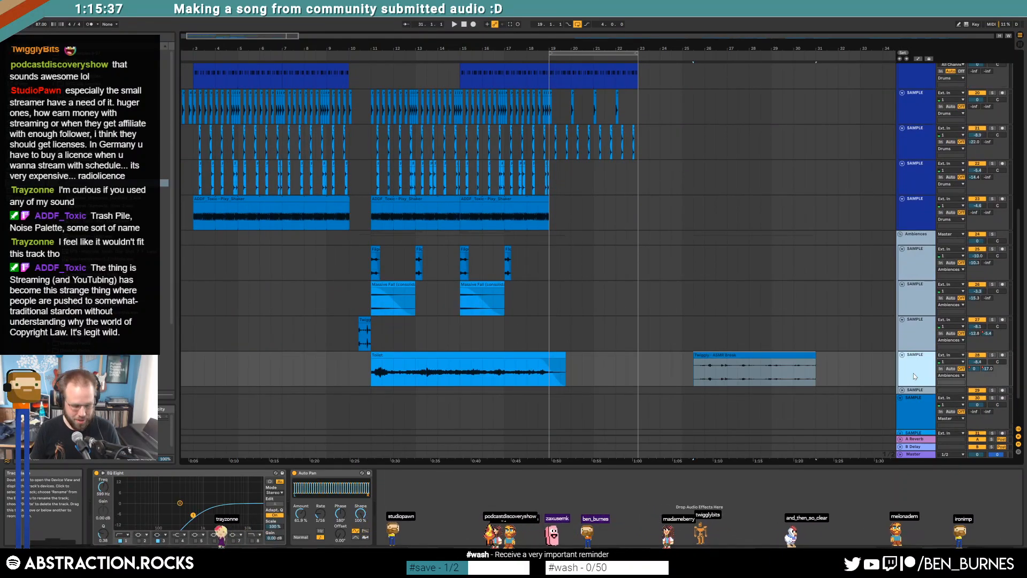
{"action": "key", "text": "ctrl+shift+t"}
{"action": "left_click", "coordinate": [914, 404]}
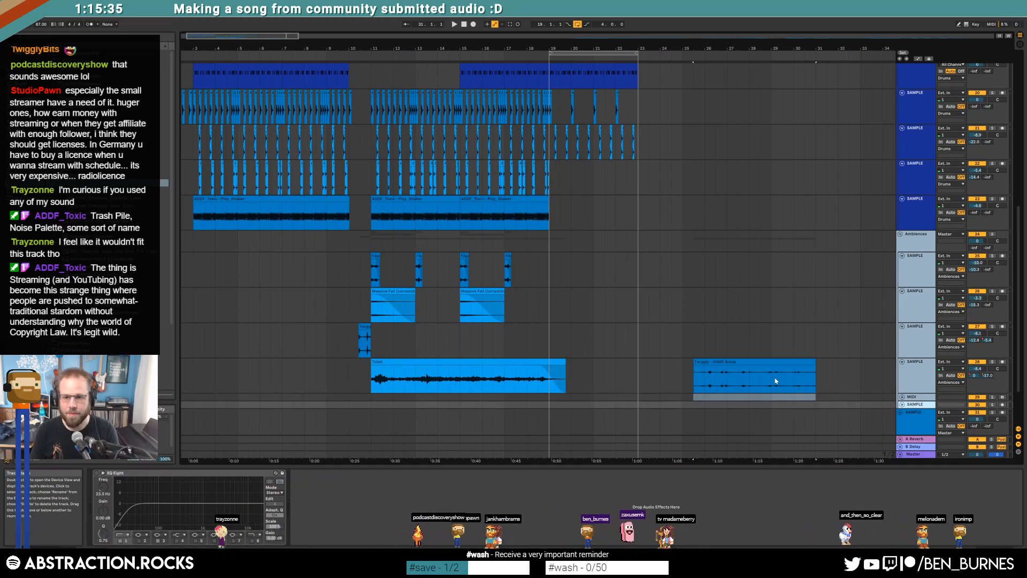
{"action": "left_click", "coordinate": [902, 396]}
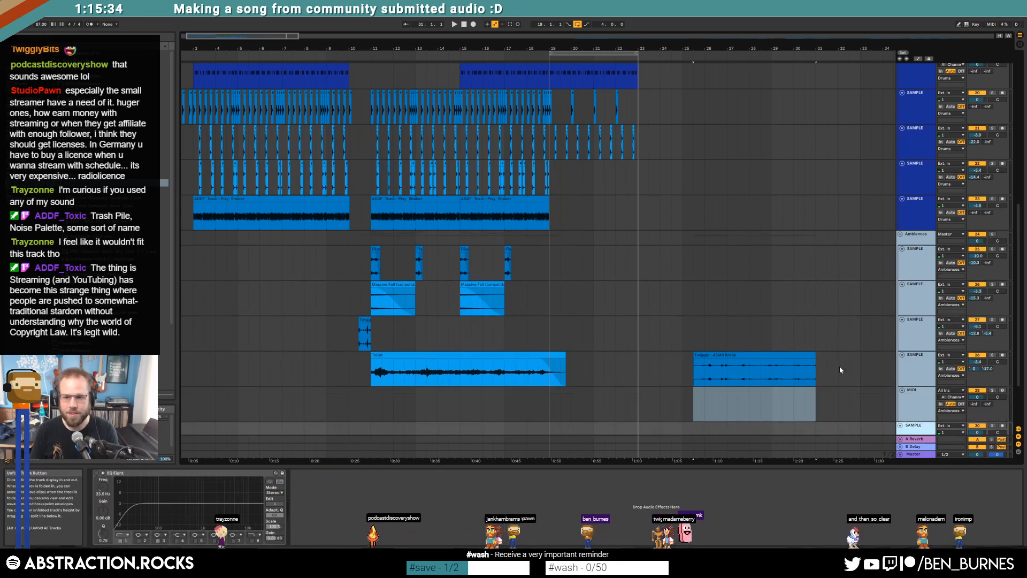
Step: Raise the ASMR Break clip's gain and load the clip into a Simpler on the new MIDI track
{"action": "double_click", "coordinate": [770, 355]}
{"action": "left_click_drag", "start_coordinate": [152, 409], "coordinate": [151, 397]}
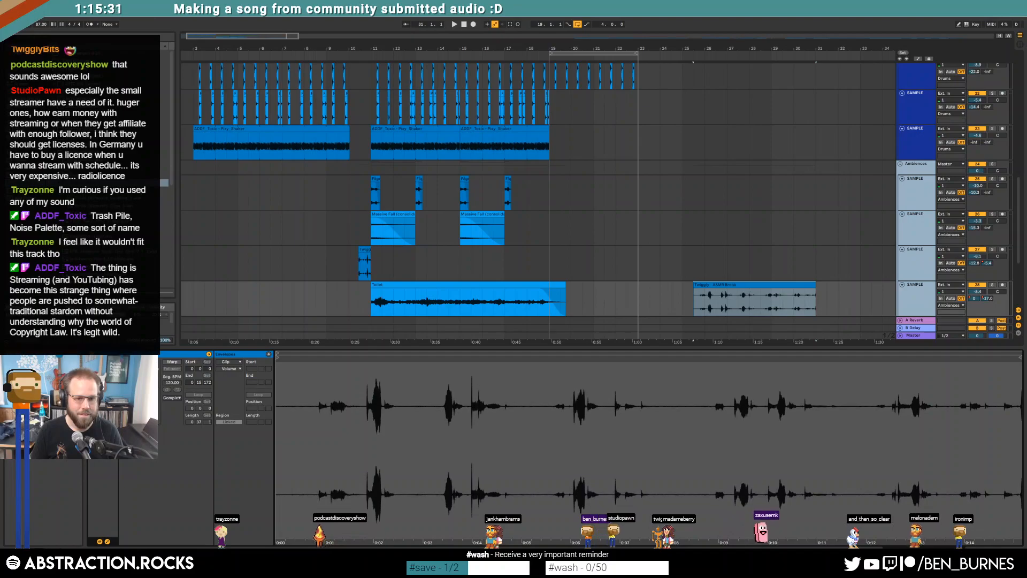
{"action": "key", "text": "shift+Tab"}
{"action": "left_click", "coordinate": [915, 332]}
{"action": "left_click_drag", "start_coordinate": [759, 286], "coordinate": [105, 507]}
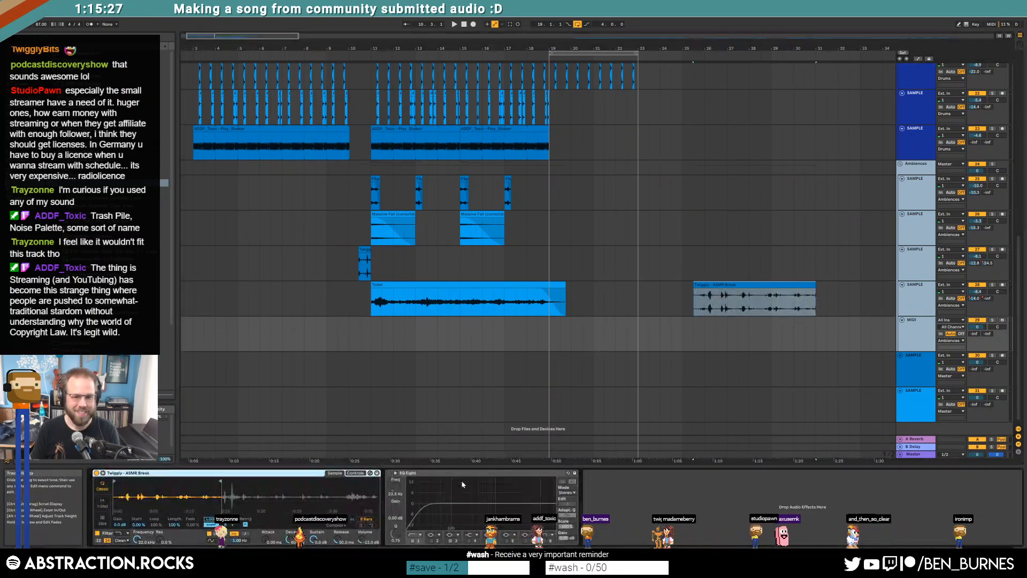
Step: Remove the EQ Eight after the Simpler and delete the leftover ASMR Break clip from the ambience track
{"action": "left_click", "coordinate": [471, 474]}
{"action": "key", "text": "Delete"}
{"action": "left_click", "coordinate": [763, 284]}
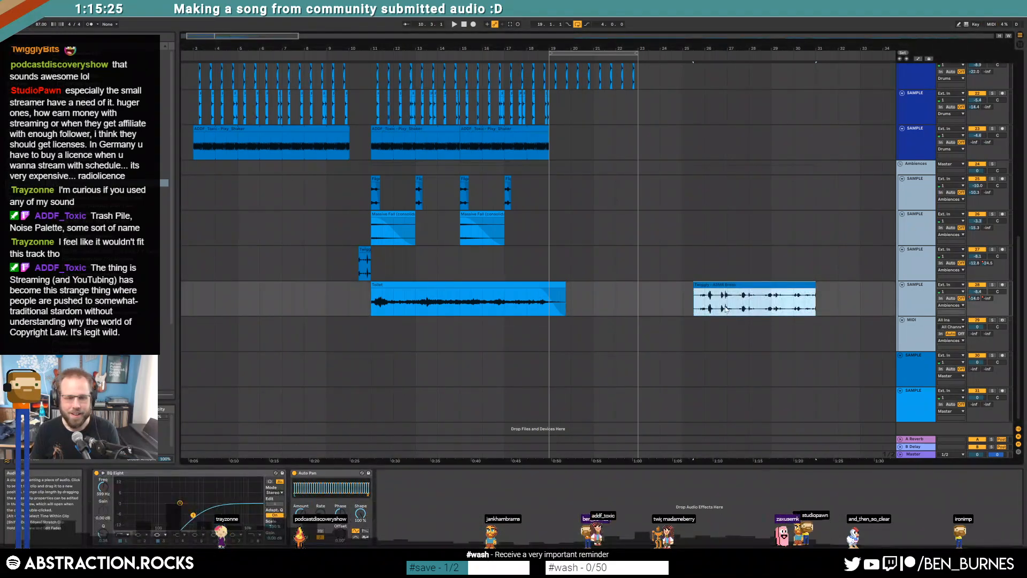
{"action": "key", "text": "Delete"}
Step: Switch the Simpler to Slice mode and create a one-bar MIDI clip at bar 19, looped out to bar 23
{"action": "left_click", "coordinate": [637, 337]}
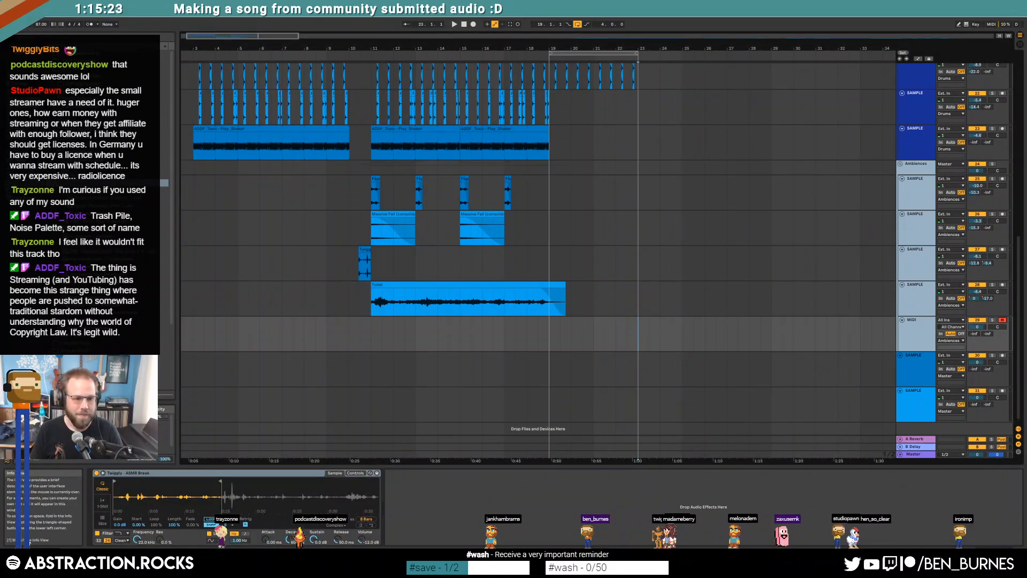
{"action": "left_click", "coordinate": [103, 522]}
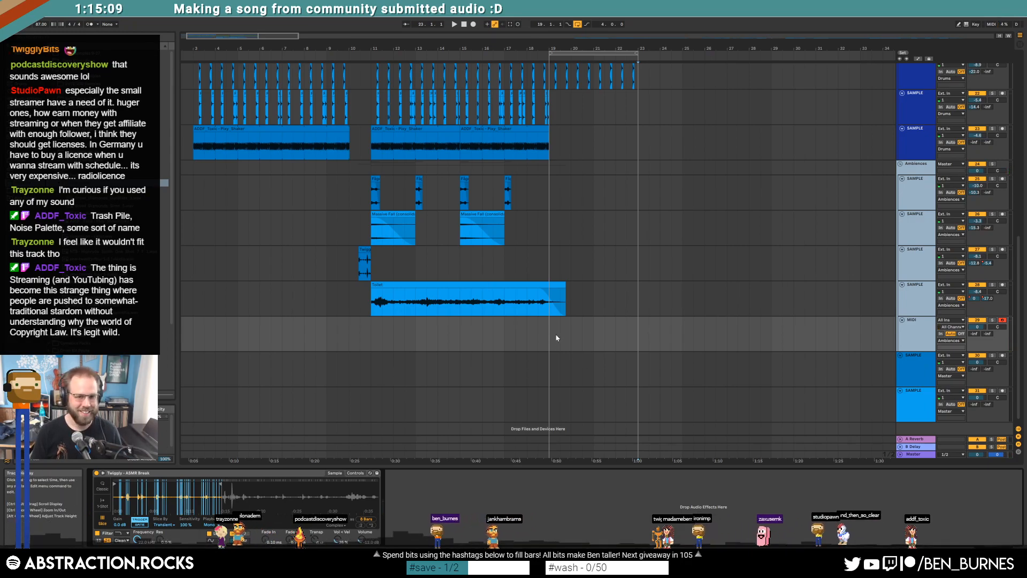
{"action": "left_click_drag", "start_coordinate": [549, 336], "coordinate": [570, 335]}
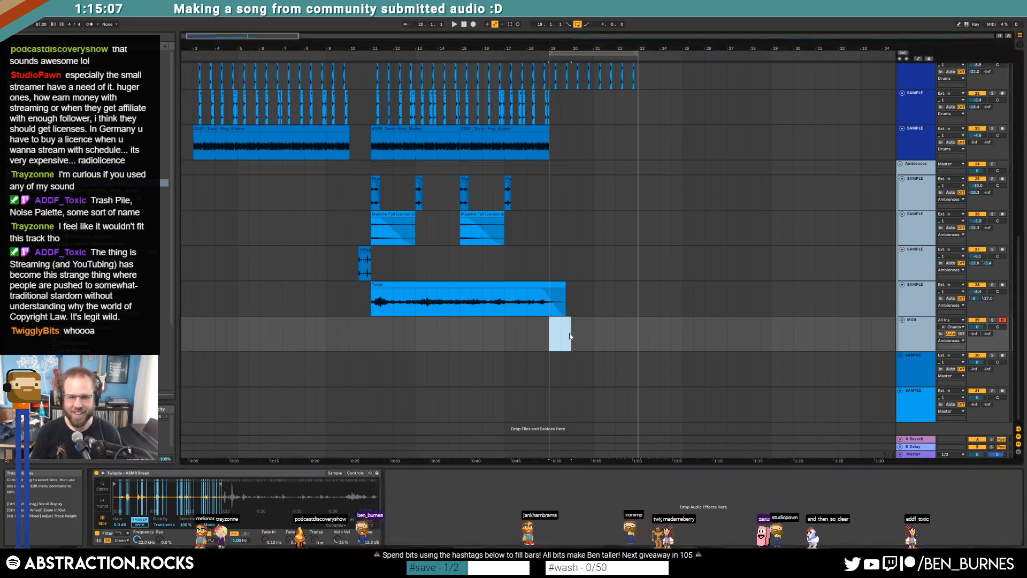
{"action": "key", "text": "ctrl+shift+m"}
{"action": "left_click_drag", "start_coordinate": [571, 288], "coordinate": [637, 288]}
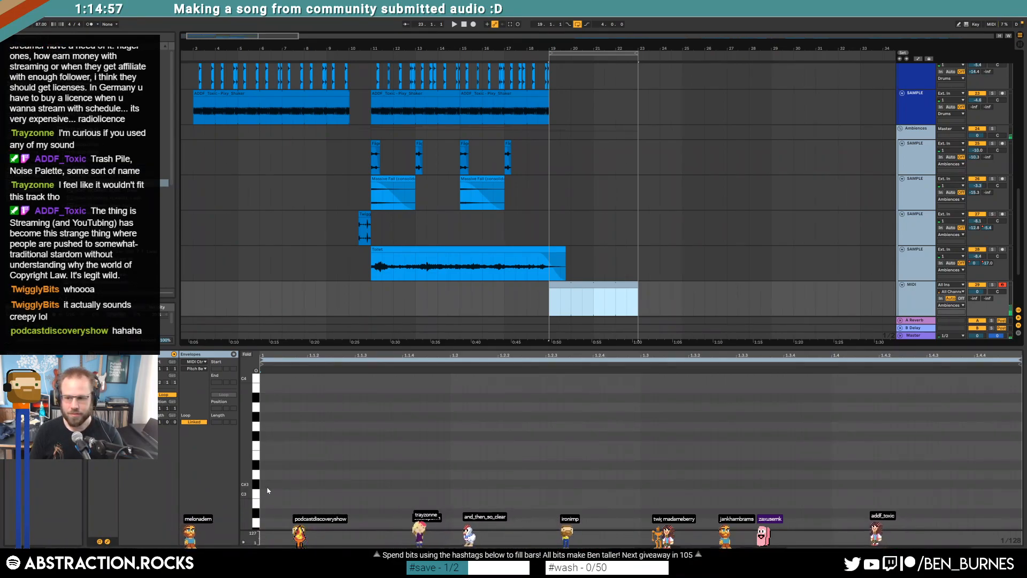
Step: Draw a long C1 note from the start of the MIDI clip to 1.4.3 and copy it
{"action": "left_click_drag", "start_coordinate": [246, 484], "coordinate": [244, 286]}
{"action": "left_click", "coordinate": [263, 470]}
{"action": "left_click_drag", "start_coordinate": [263, 470], "coordinate": [927, 462]}
{"action": "key", "text": "ctrl+c"}
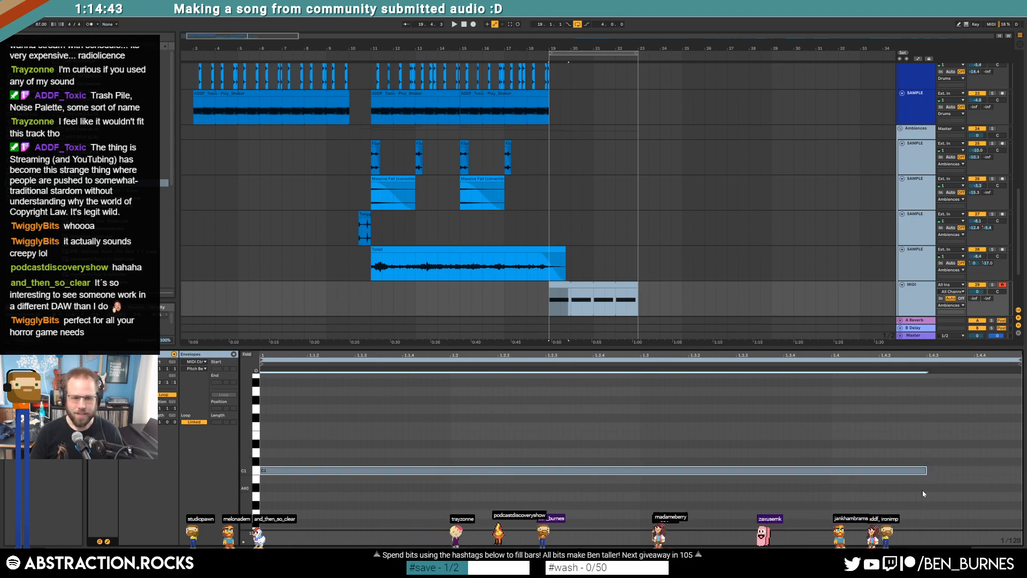
Step: Stack copies of the long note one semitone apart from C#1 up to F#1
{"action": "key", "text": "ctrl+v"}
{"action": "key", "text": "Up"}
{"action": "key", "text": "ctrl+v"}
{"action": "key", "text": "Up"}
{"action": "key", "text": "Up"}
{"action": "key", "text": "ctrl+v"}
{"action": "key", "text": "Up"}
{"action": "key", "text": "Up"}
{"action": "key", "text": "Up"}
{"action": "key", "text": "ctrl+v"}
{"action": "key", "text": "Up"}
{"action": "key", "text": "Up"}
{"action": "key", "text": "Up"}
{"action": "key", "text": "Up"}
{"action": "key", "text": "ctrl+v"}
{"action": "key", "text": "Up"}
{"action": "key", "text": "Up"}
{"action": "key", "text": "Up"}
{"action": "key", "text": "Up"}
{"action": "key", "text": "Up"}
{"action": "key", "text": "ctrl+v"}
{"action": "key", "text": "Up"}
{"action": "key", "text": "Up"}
{"action": "key", "text": "Up"}
{"action": "key", "text": "Up"}
{"action": "key", "text": "Up"}
{"action": "key", "text": "Up"}
{"action": "key", "text": "ctrl+v"}
Step: Duplicate the seven-note stack seven semitones higher, filling G1 to C#2
{"action": "left_click_drag", "start_coordinate": [864, 407], "coordinate": [869, 481]}
{"action": "key", "text": "ctrl+c"}
{"action": "key", "text": "ctrl+v"}
{"action": "key", "text": "Up"}
{"action": "key", "text": "Up"}
{"action": "key", "text": "Up"}
{"action": "key", "text": "Up"}
{"action": "key", "text": "Up"}
{"action": "key", "text": "Up"}
{"action": "key", "text": "Up"}
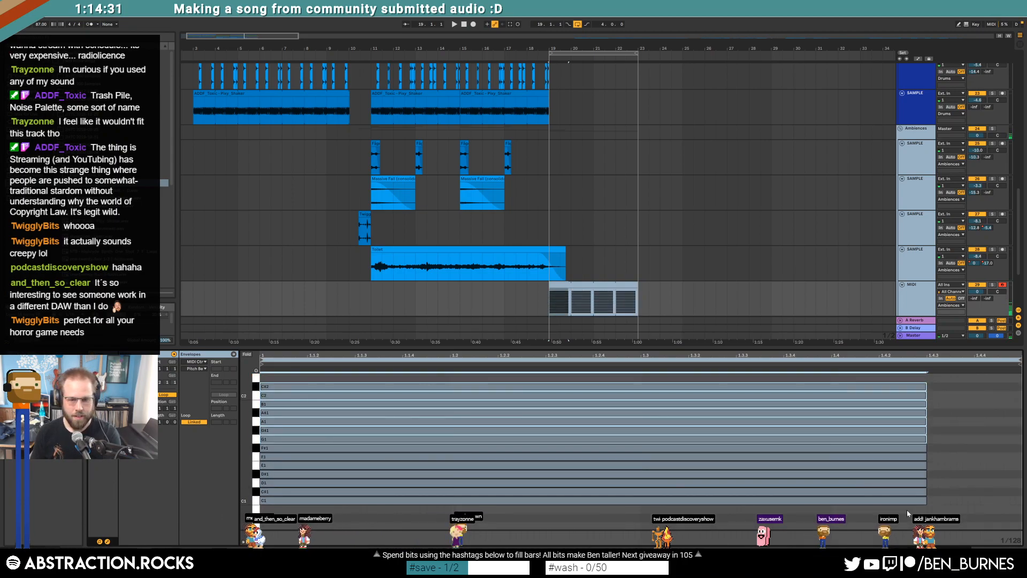
Step: Extend the chromatic stack with another seven-note block on D2 to G#2 and a further copy seven semitones above it
{"action": "scroll", "coordinate": [596, 444], "scroll_direction": "up", "scroll_amount": 3}
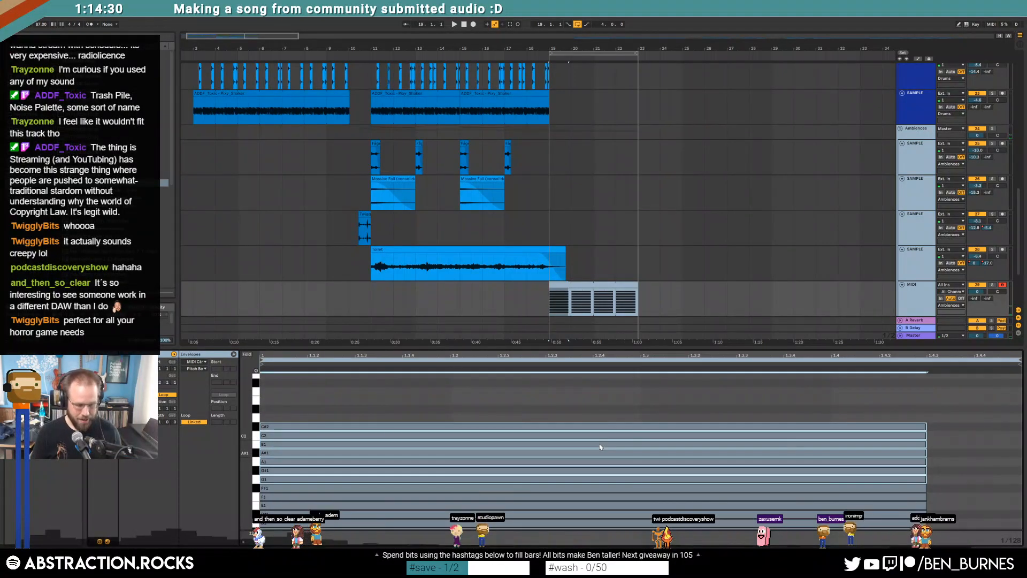
{"action": "scroll", "coordinate": [596, 445], "scroll_direction": "up", "scroll_amount": 3}
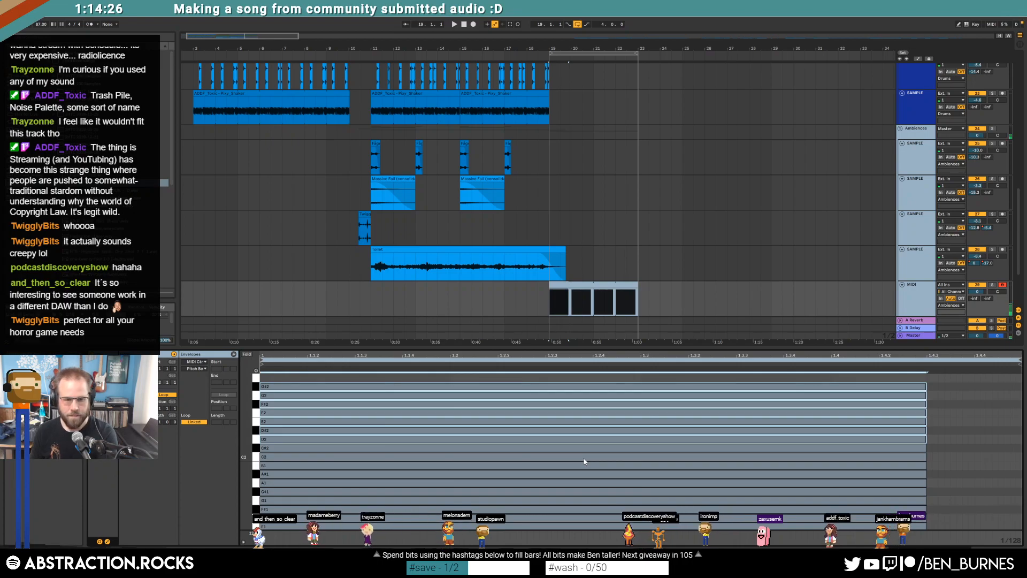
{"action": "left_click_drag", "start_coordinate": [247, 402], "coordinate": [241, 455]}
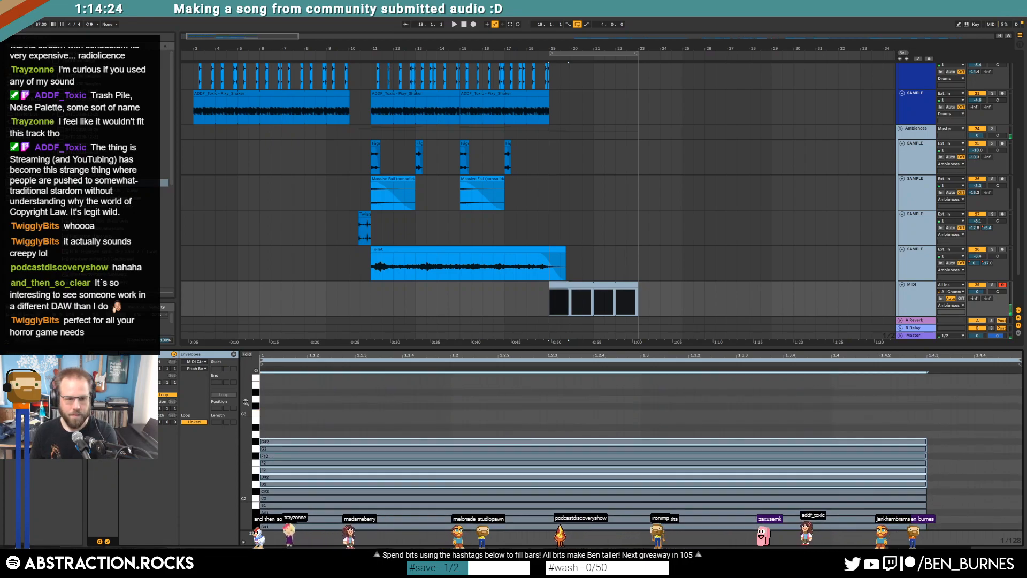
{"action": "key", "text": "ctrl+c"}
{"action": "key", "text": "ctrl+v"}
{"action": "key", "text": "Up"}
{"action": "key", "text": "Up"}
{"action": "key", "text": "Up"}
{"action": "key", "text": "Up"}
{"action": "key", "text": "Up"}
{"action": "key", "text": "Up"}
{"action": "key", "text": "Up"}
{"action": "key", "text": "Up"}
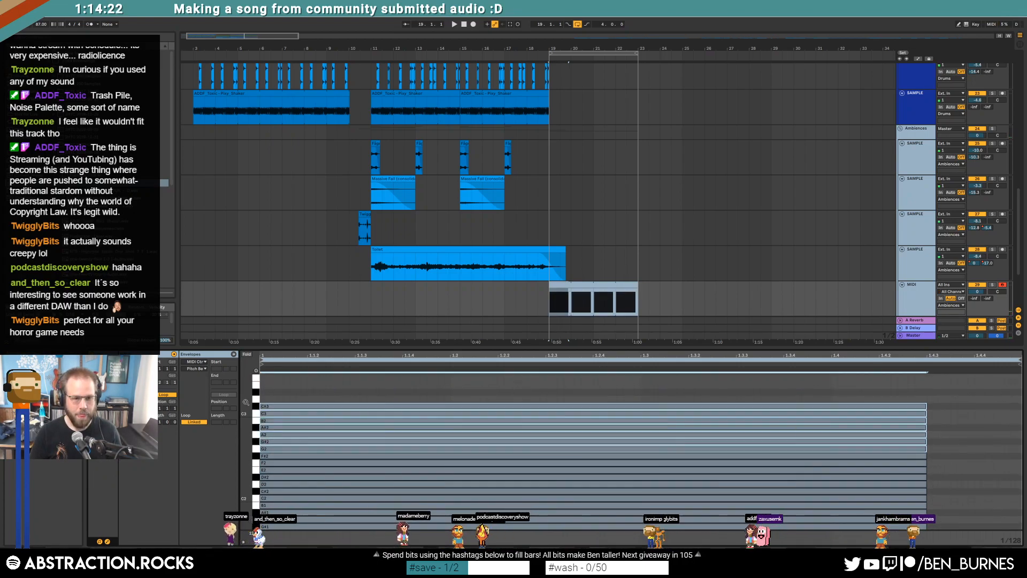
{"action": "key", "text": "Down"}
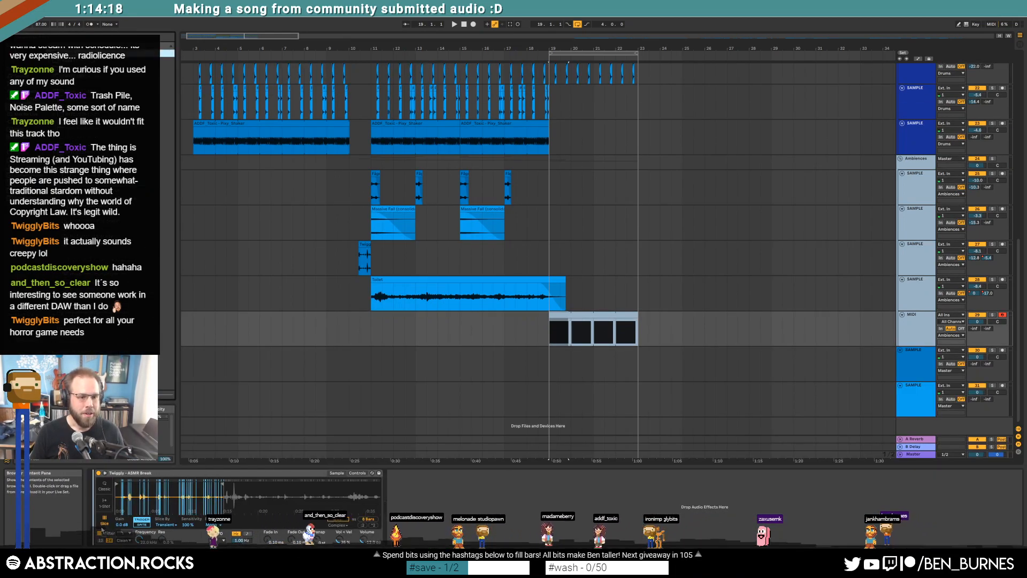
Step: Add an Arpeggiator before the ASMR slicer and set its style to Random Other
{"action": "double_click", "coordinate": [107, 53]}
{"action": "left_click", "coordinate": [113, 485]}
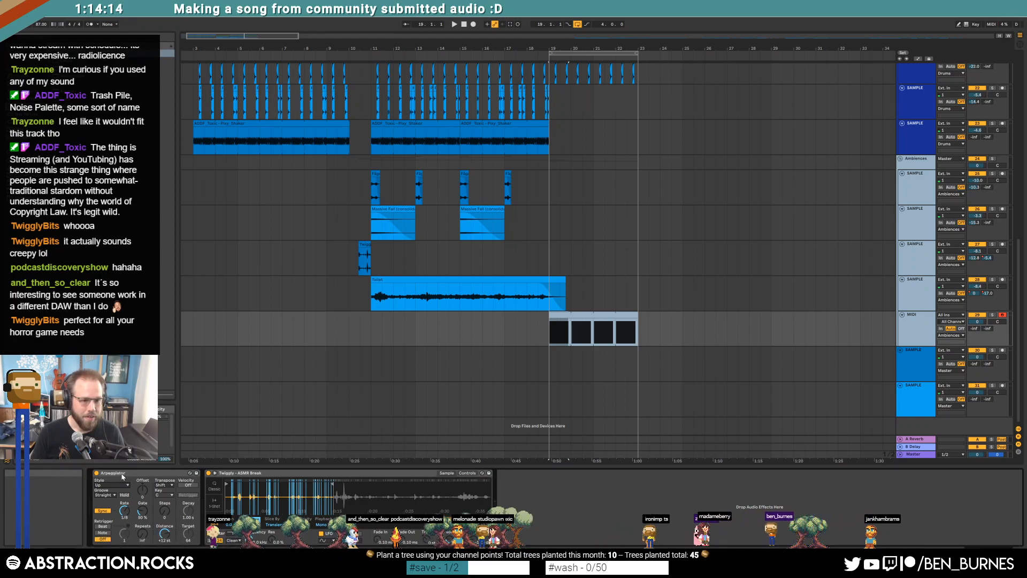
{"action": "left_click", "coordinate": [123, 472]}
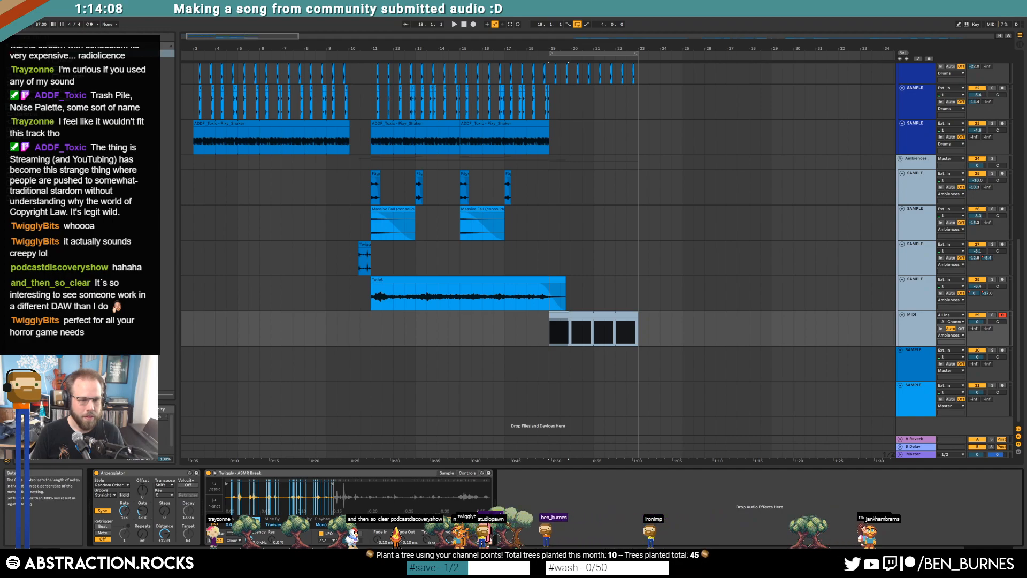
Step: Raise the ASMR MIDI track's reverb send to -7.0 dB and adjust the arpeggiator's rate during playback
{"action": "left_click_drag", "start_coordinate": [975, 328], "coordinate": [974, 303]}
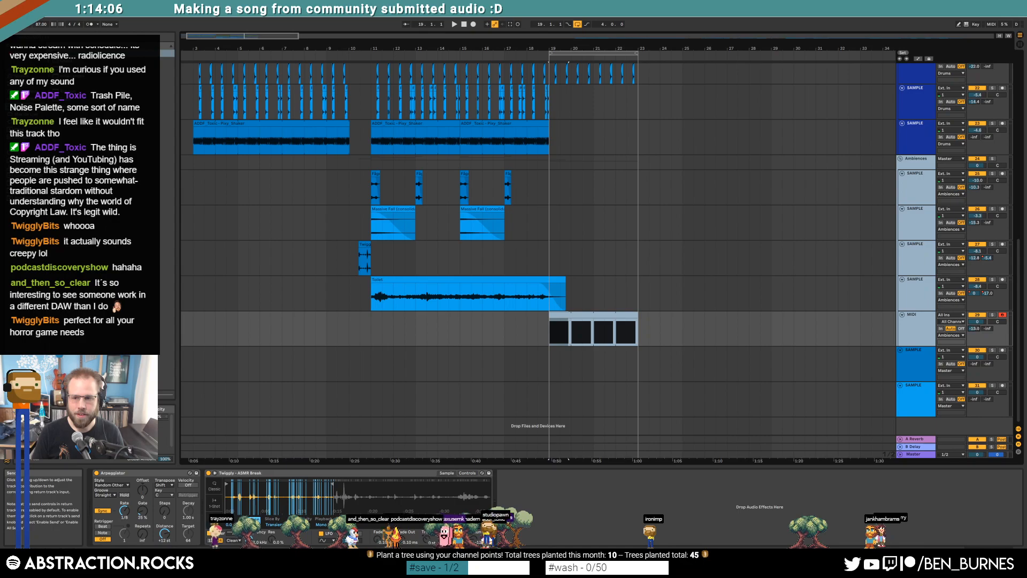
{"action": "key", "text": "space"}
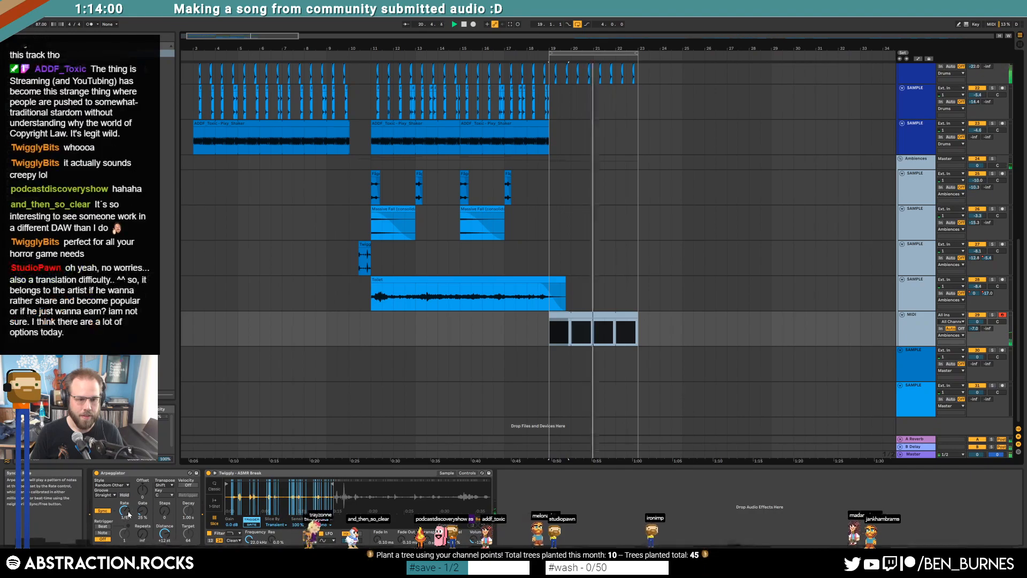
{"action": "left_click_drag", "start_coordinate": [124, 511], "coordinate": [124, 516]}
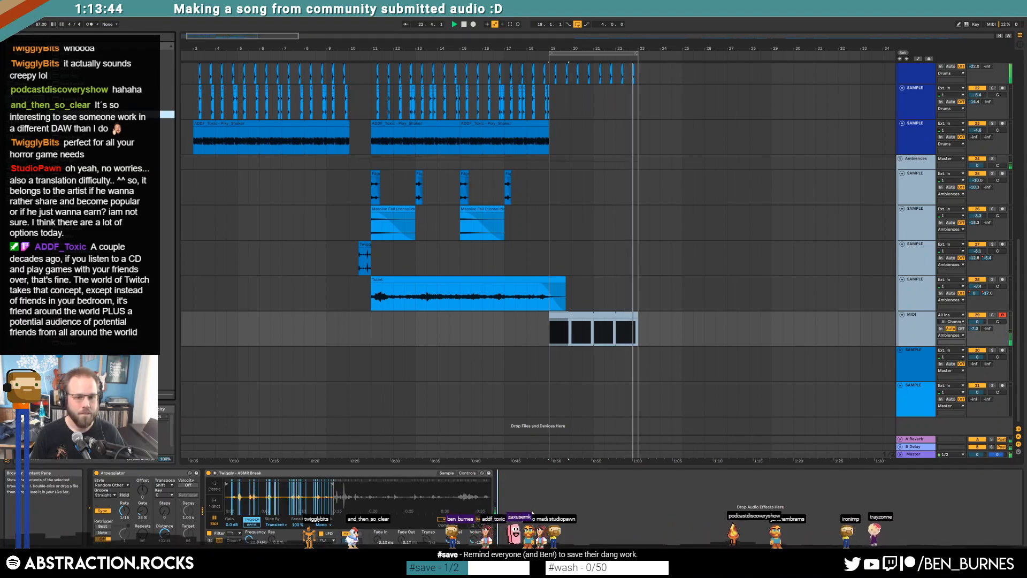
Step: Add a Compressor preceded by an EQ Eight, raise the EQ's low cut, and set its high cut to about 3.37 kHz
{"action": "left_click_drag", "start_coordinate": [531, 513], "coordinate": [531, 512]}
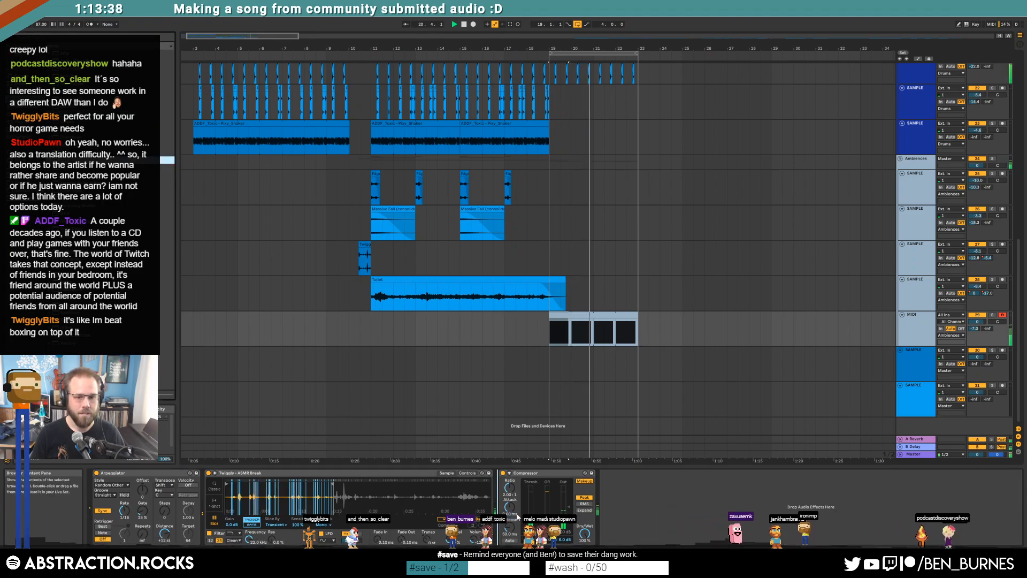
{"action": "left_click_drag", "start_coordinate": [652, 512], "coordinate": [617, 513]}
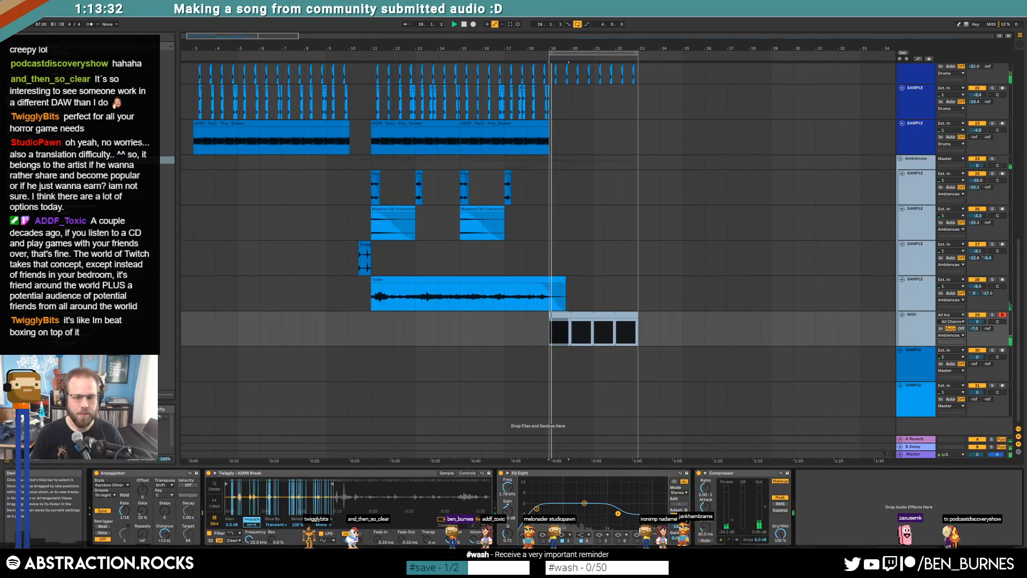
{"action": "left_click_drag", "start_coordinate": [537, 509], "coordinate": [578, 516]}
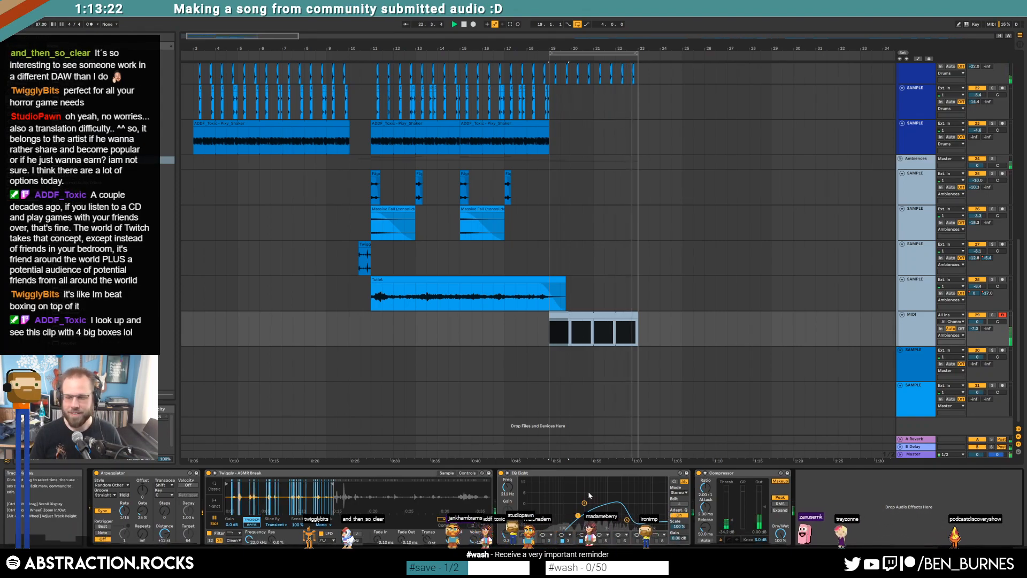
{"action": "left_click_drag", "start_coordinate": [578, 515], "coordinate": [579, 516]}
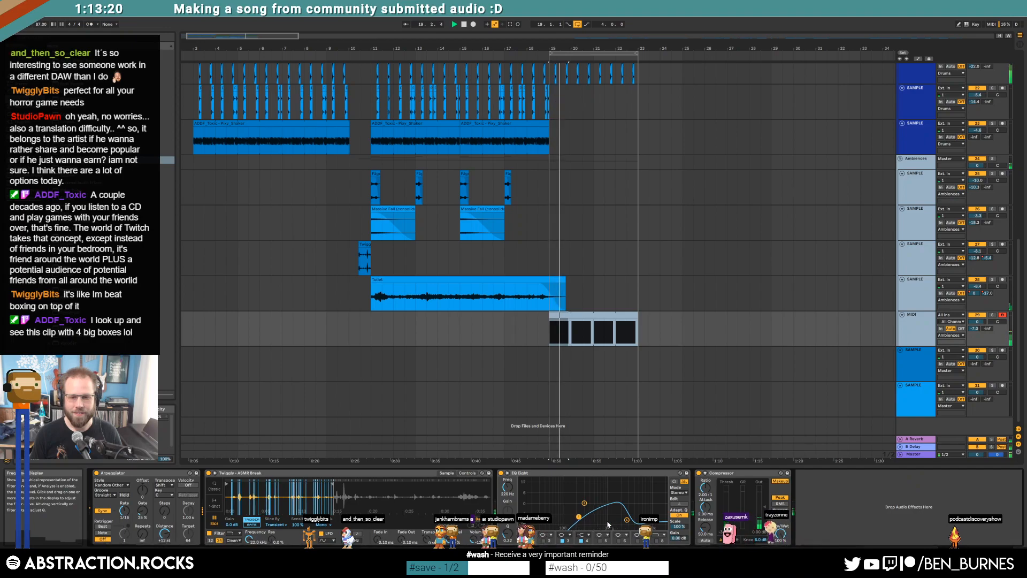
{"action": "left_click", "coordinate": [626, 520]}
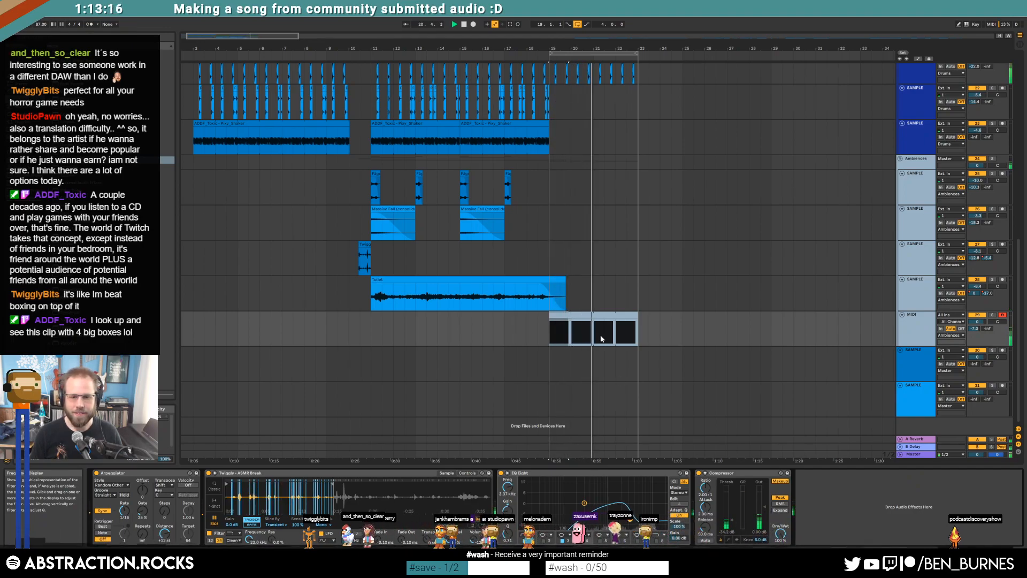
{"action": "key", "text": "space"}
Step: Examine the ASMR clip's notes and slice waveform, and play the transition into bar 19 while reviewing the other tracks
{"action": "double_click", "coordinate": [593, 314]}
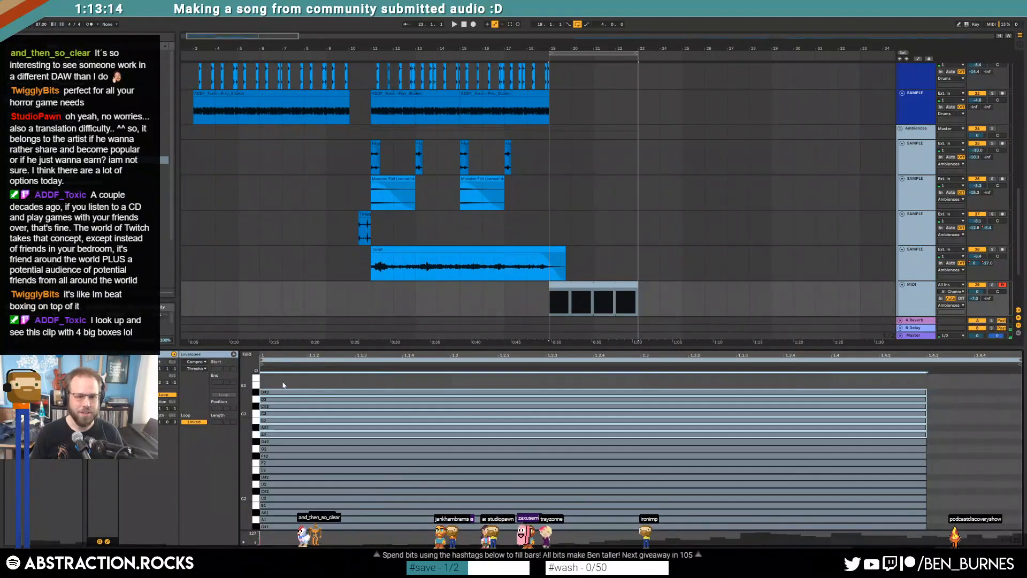
{"action": "key", "text": "ctrl+a"}
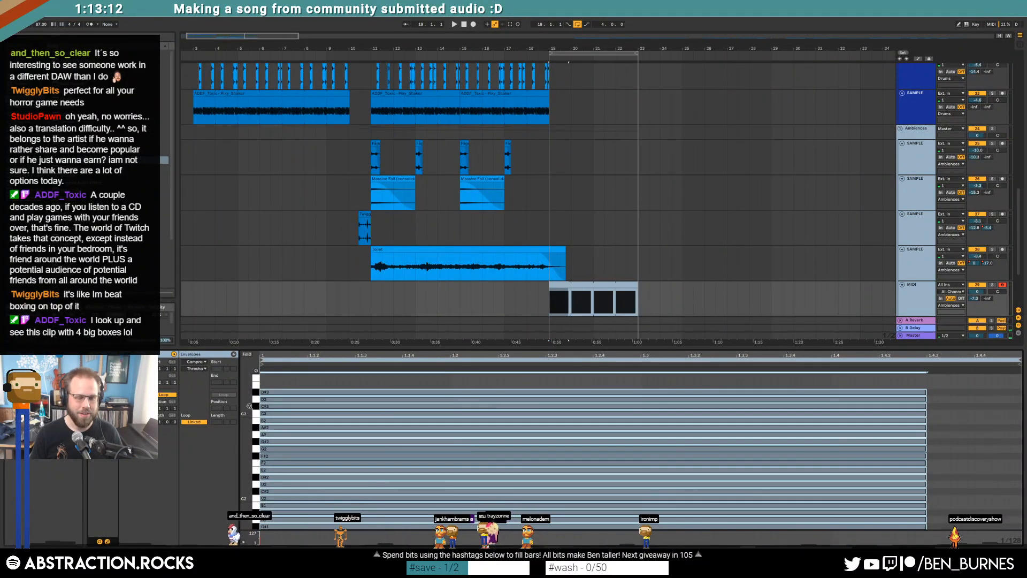
{"action": "key", "text": "shift+Tab"}
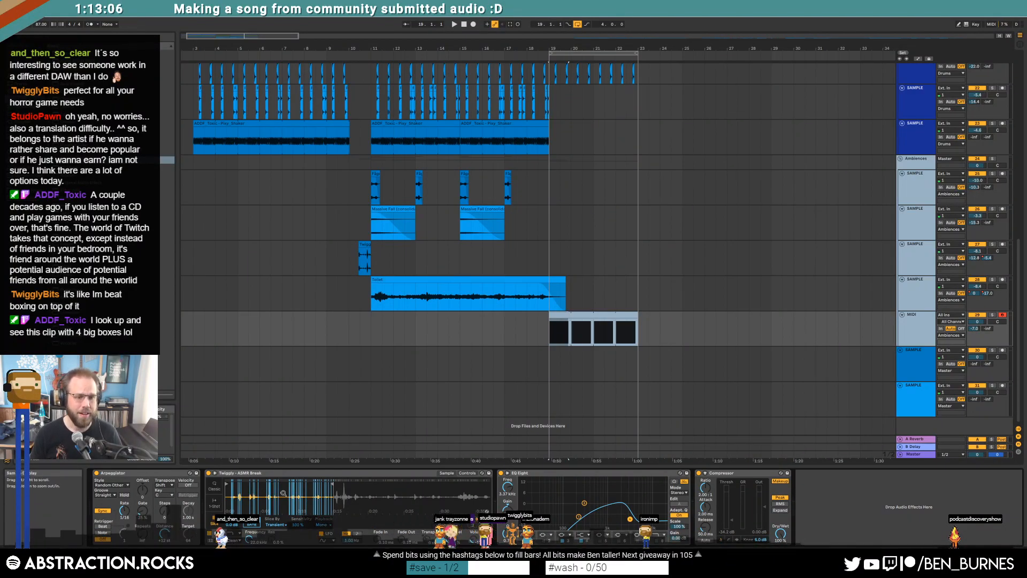
{"action": "left_click_drag", "start_coordinate": [269, 497], "coordinate": [254, 499]}
{"action": "left_click_drag", "start_coordinate": [338, 503], "coordinate": [286, 500]}
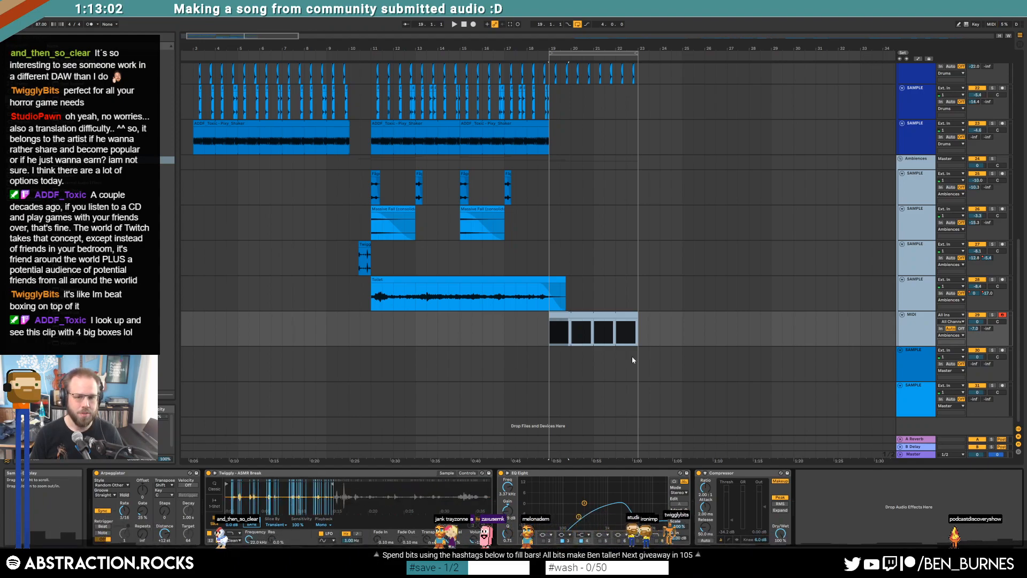
{"action": "left_click", "coordinate": [600, 331]}
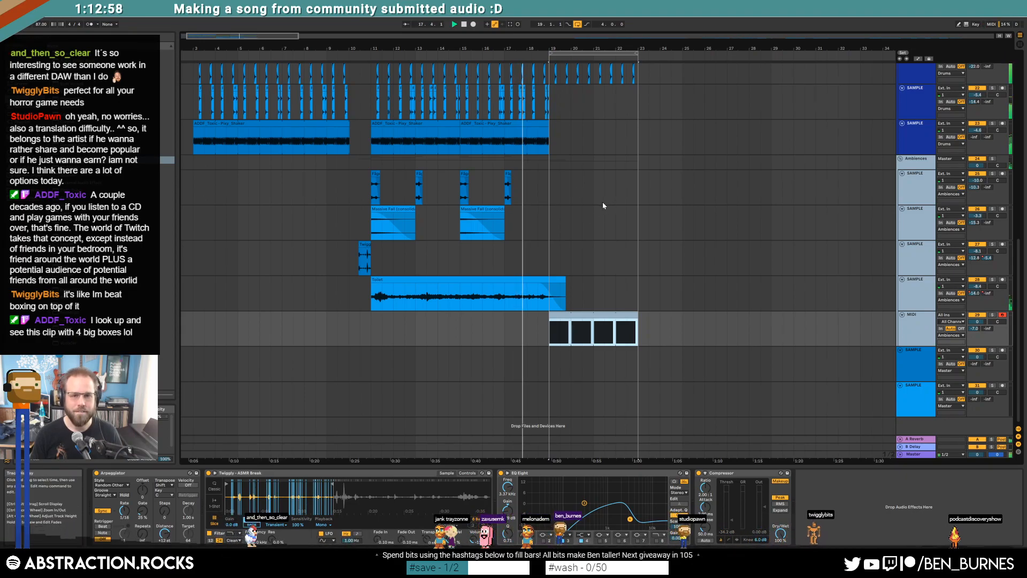
{"action": "scroll", "coordinate": [603, 205], "scroll_direction": "down", "scroll_amount": 2}
{"action": "scroll", "coordinate": [337, 234], "scroll_direction": "up", "scroll_amount": 1}
{"action": "scroll", "coordinate": [337, 232], "scroll_direction": "up", "scroll_amount": 6}
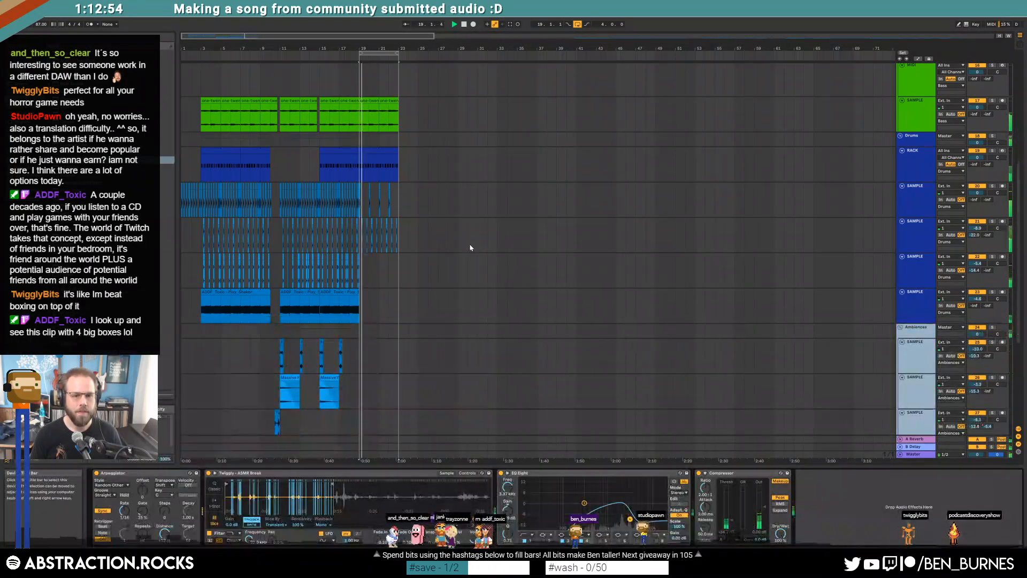
{"action": "scroll", "coordinate": [454, 262], "scroll_direction": "down", "scroll_amount": 3}
{"action": "scroll", "coordinate": [453, 280], "scroll_direction": "down", "scroll_amount": 3}
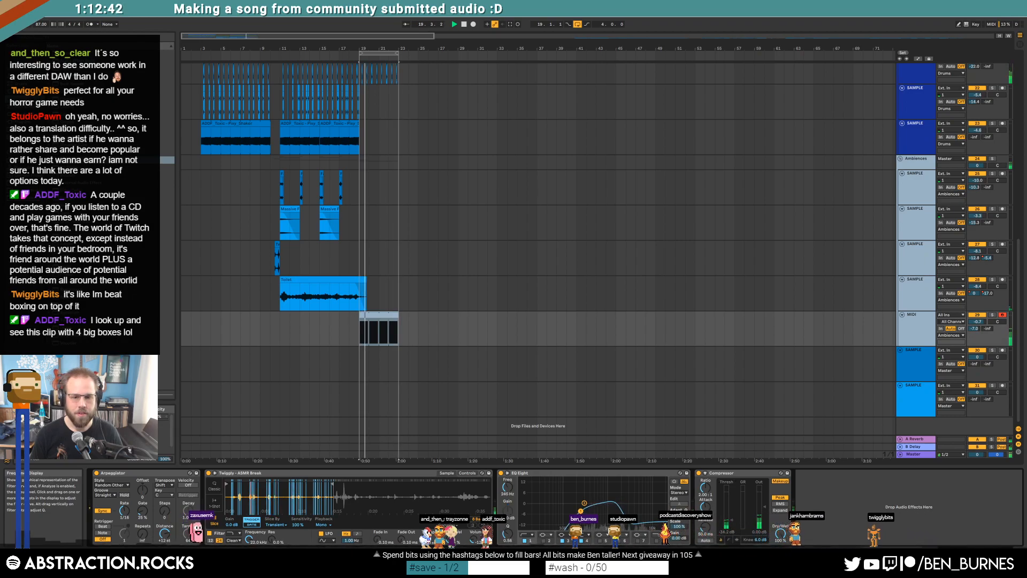
Step: Extend the ASMR MIDI clips from bar 23 to bar 27 and duplicate the lead sample's bars 19 to 23 onto bars 23 to 27
{"action": "left_click_drag", "start_coordinate": [399, 316], "coordinate": [440, 319]}
{"action": "scroll", "coordinate": [427, 283], "scroll_direction": "up", "scroll_amount": 5}
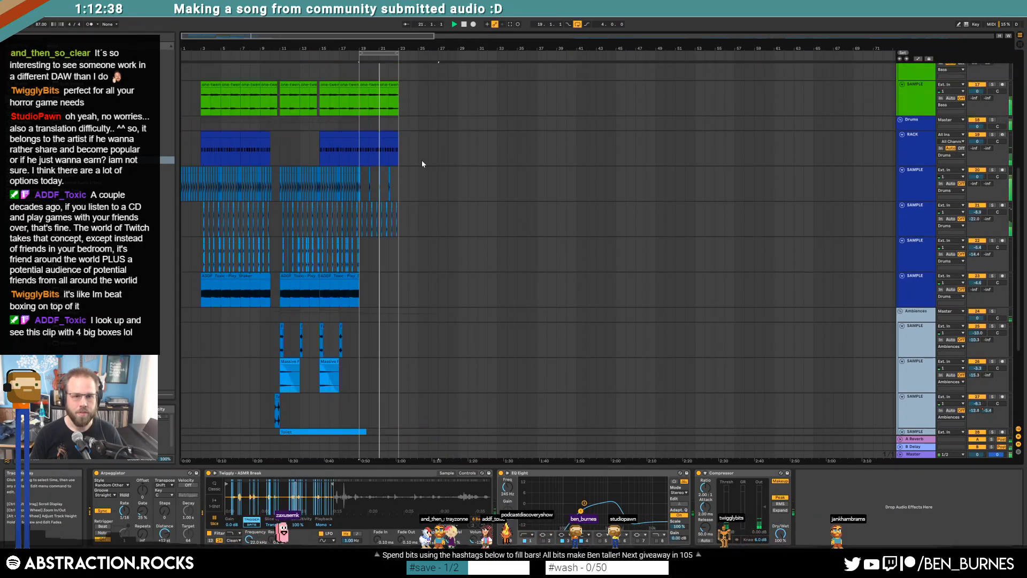
{"action": "scroll", "coordinate": [399, 228], "scroll_direction": "up", "scroll_amount": 3}
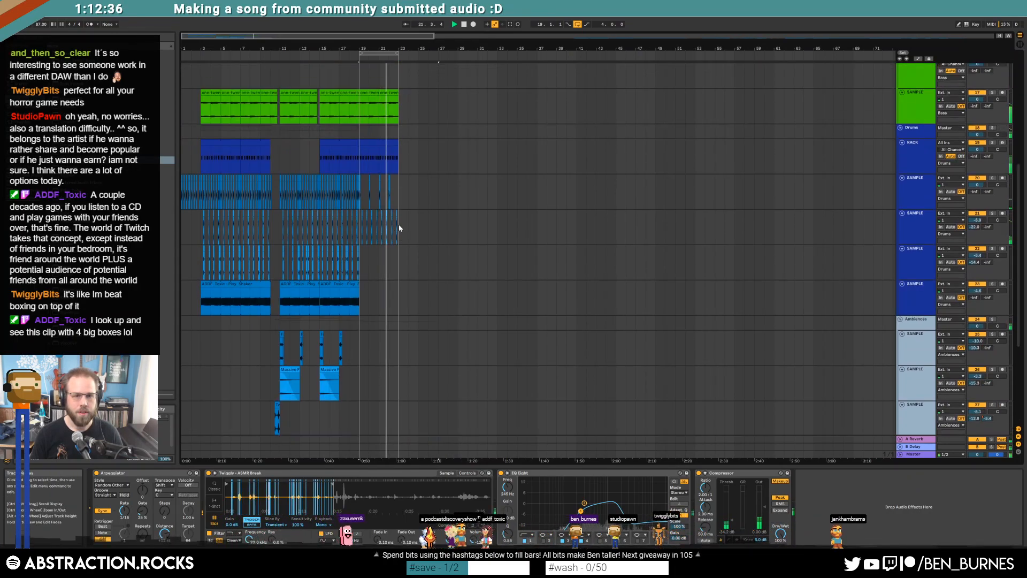
{"action": "scroll", "coordinate": [397, 230], "scroll_direction": "up", "scroll_amount": 4}
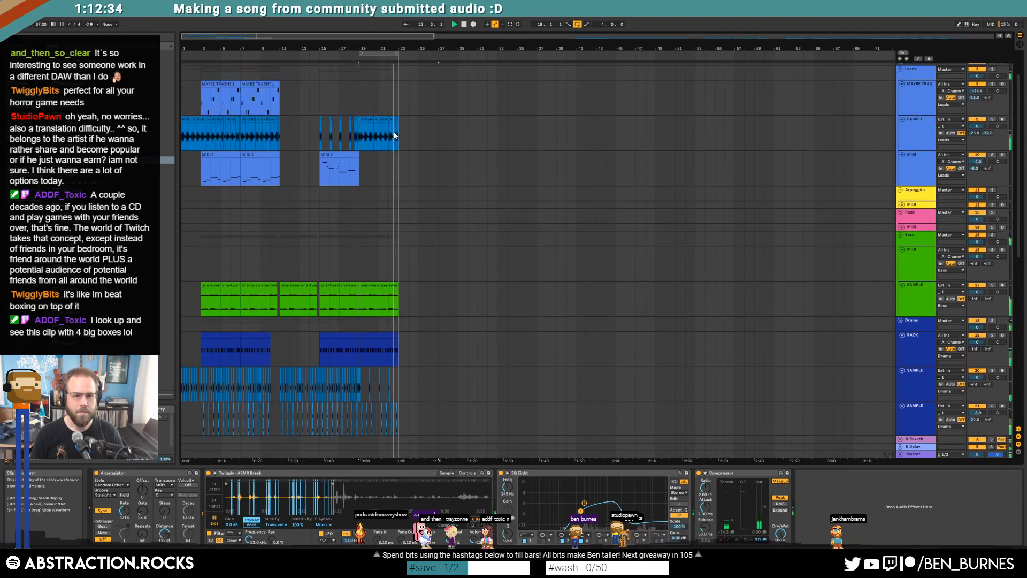
{"action": "key", "text": "ctrl+d"}
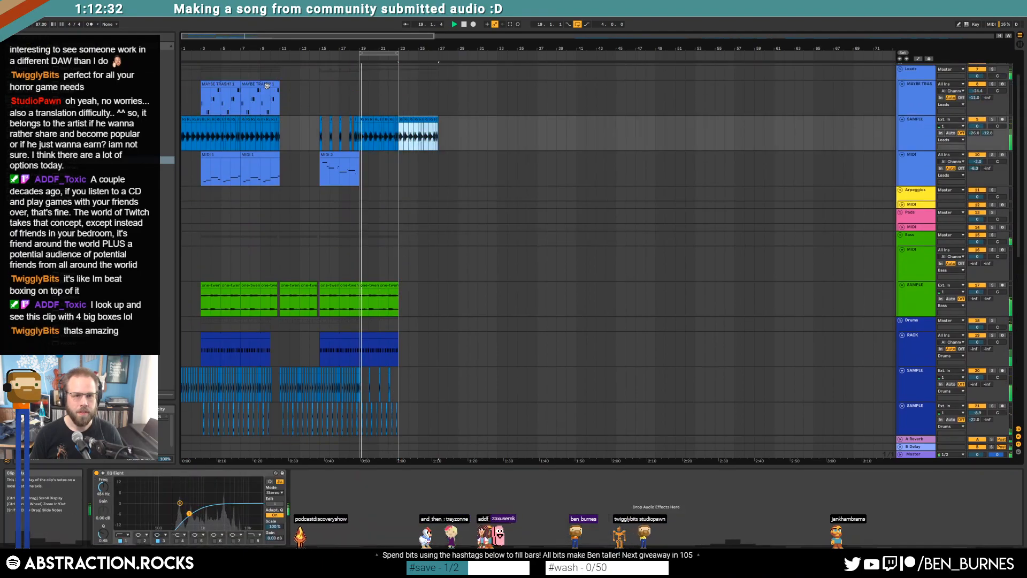
Step: Copy the last MAYBE TRASH lead clip and the MIDI 2 melody clip to bars 23 to 27 on their own tracks
{"action": "left_click", "coordinate": [269, 84]}
{"action": "left_click", "coordinate": [400, 100]}
{"action": "key", "text": "ctrl+v"}
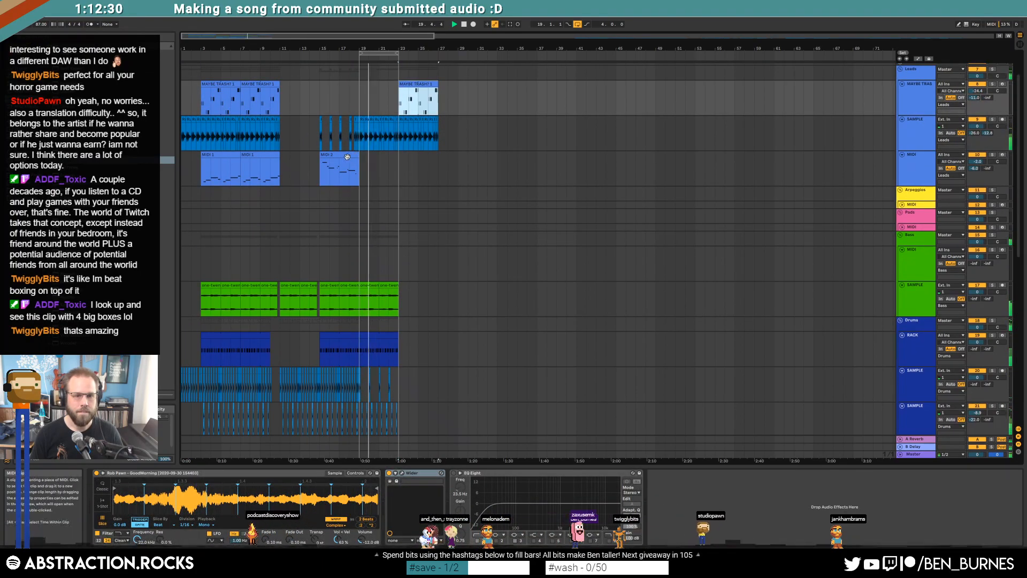
{"action": "left_click_drag", "start_coordinate": [347, 156], "coordinate": [427, 157]}
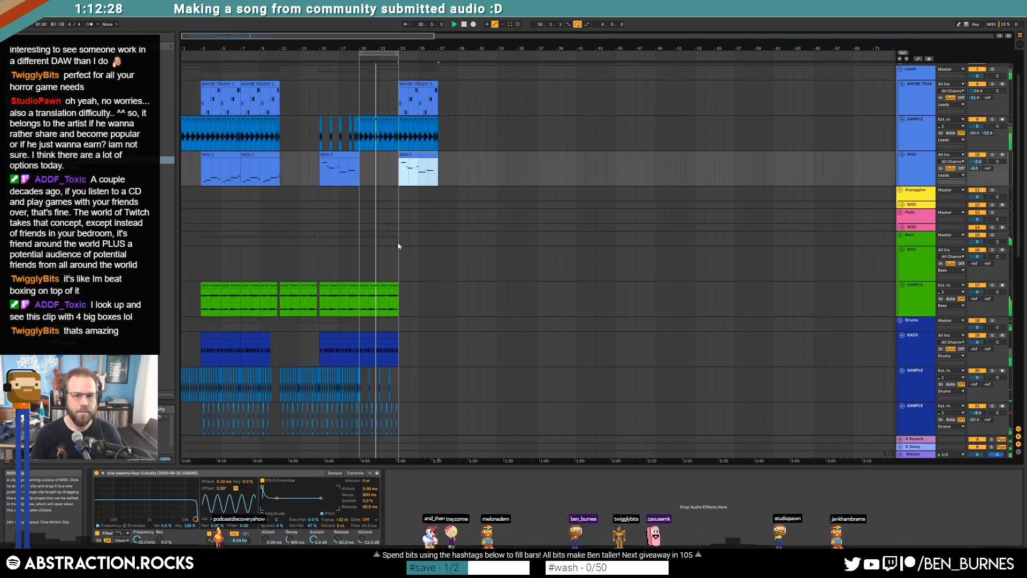
Step: Continue the bass sample and the drum rack pattern through bars 23 to 27 by duplicating their existing clips
{"action": "left_click", "coordinate": [388, 285]}
{"action": "key", "text": "ctrl+d"}
{"action": "scroll", "coordinate": [396, 300], "scroll_direction": "down", "scroll_amount": 3}
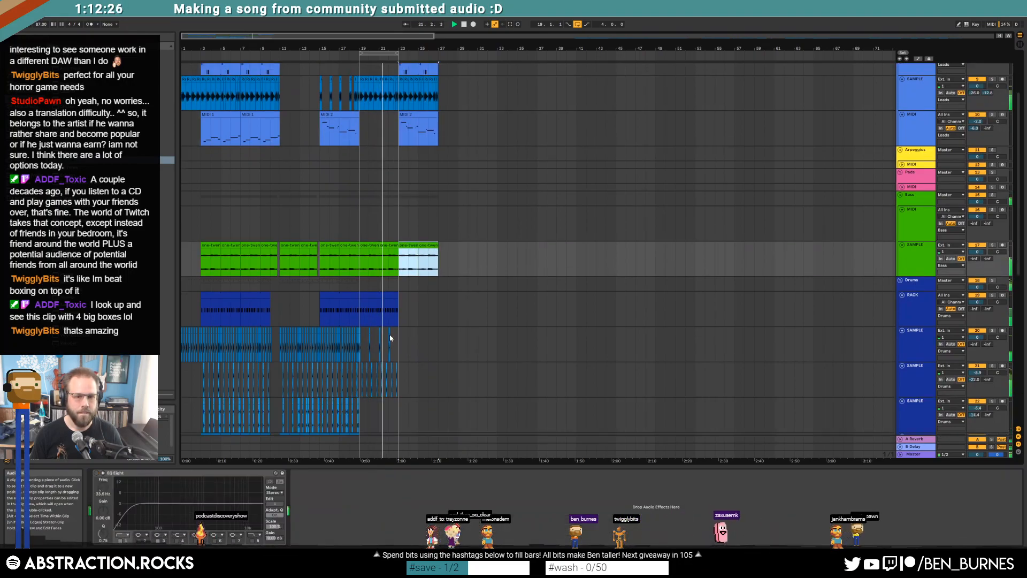
{"action": "left_click", "coordinate": [398, 300]}
{"action": "key", "text": "ctrl+d"}
Step: Open the ASMR MIDI clip at bar 22 and select all of its notes
{"action": "scroll", "coordinate": [400, 299], "scroll_direction": "down", "scroll_amount": 6}
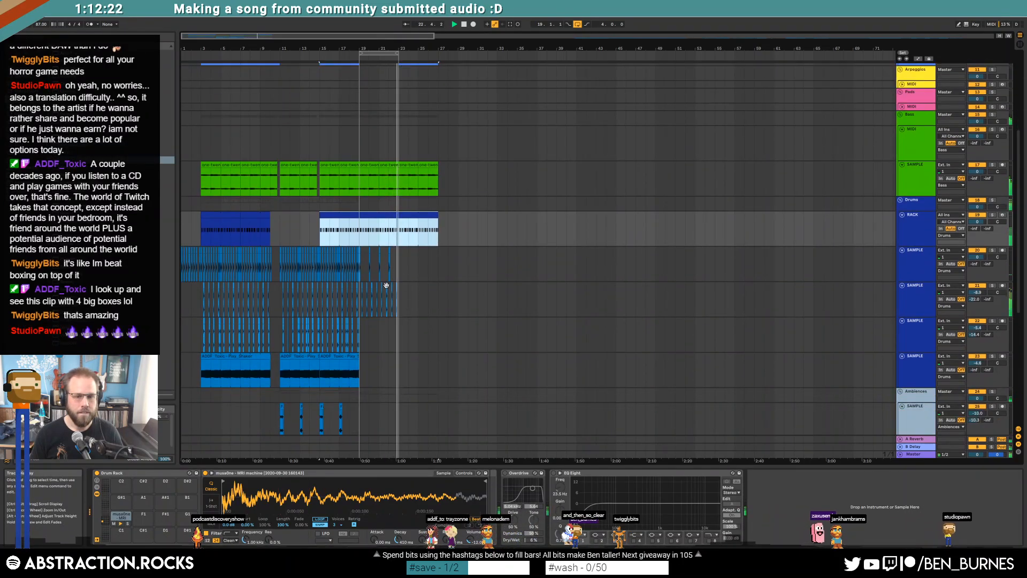
{"action": "scroll", "coordinate": [451, 280], "scroll_direction": "up", "scroll_amount": 10, "text": "ctrl"}
{"action": "scroll", "coordinate": [481, 268], "scroll_direction": "down", "scroll_amount": 8, "text": "ctrl"}
{"action": "scroll", "coordinate": [481, 353], "scroll_direction": "down", "scroll_amount": 14}
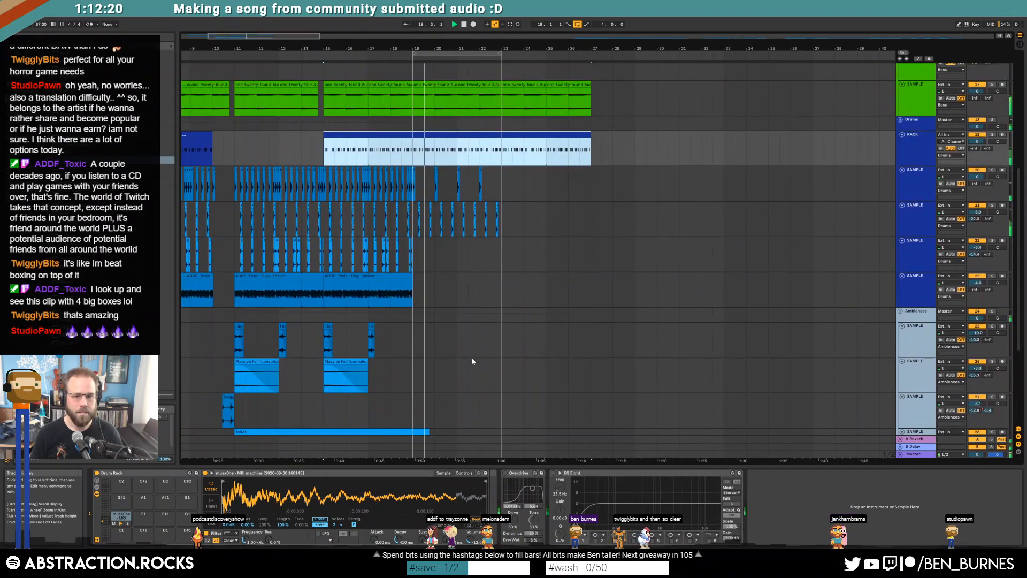
{"action": "double_click", "coordinate": [481, 361]}
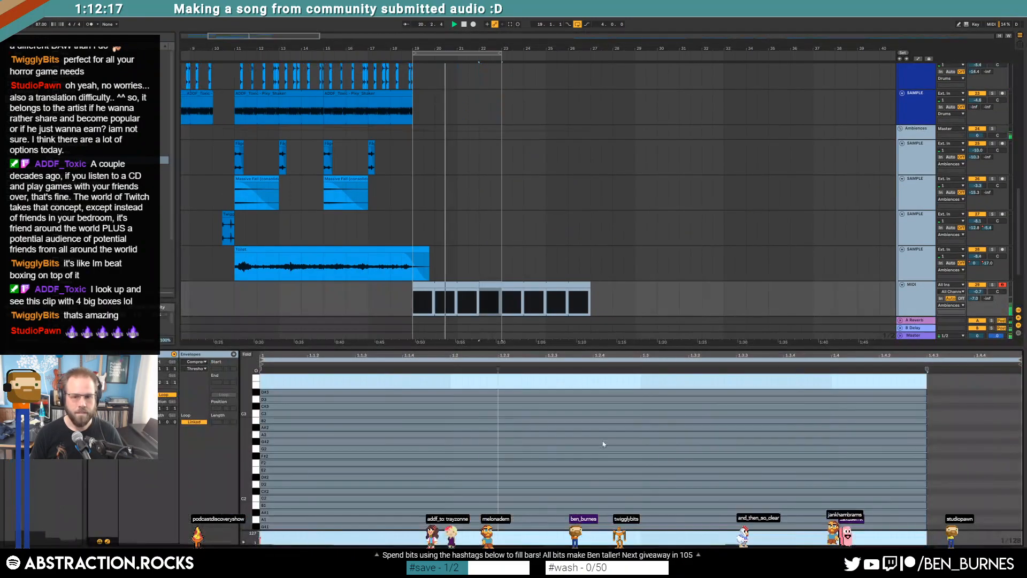
{"action": "left_click", "coordinate": [742, 384]}
{"action": "key", "text": "ctrl+a"}
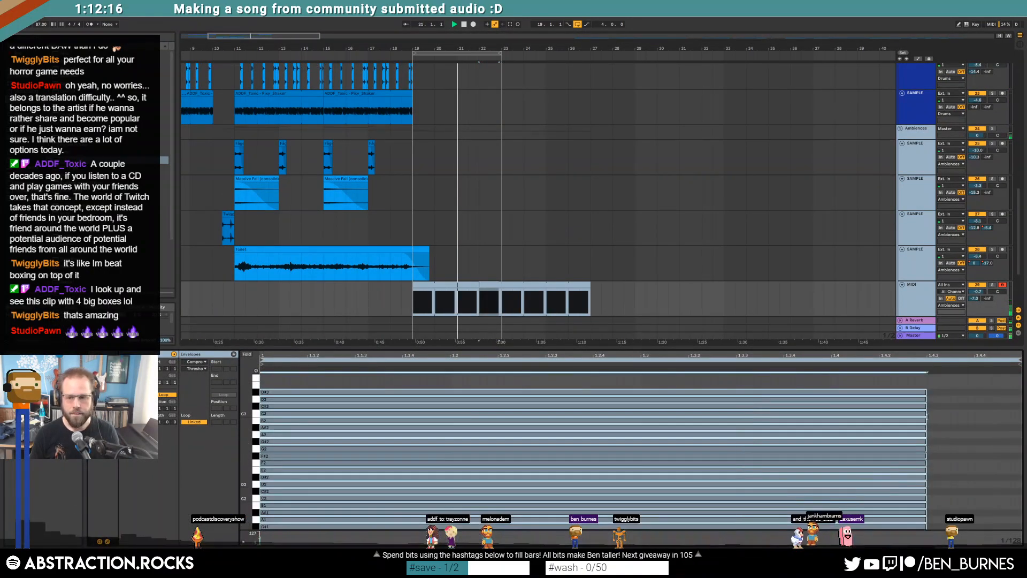
Step: Shorten all the stacked notes together in the fourth MIDI clip of the Ambiences group so they stop well before the clip's end
{"action": "left_click_drag", "start_coordinate": [246, 386], "coordinate": [222, 386]}
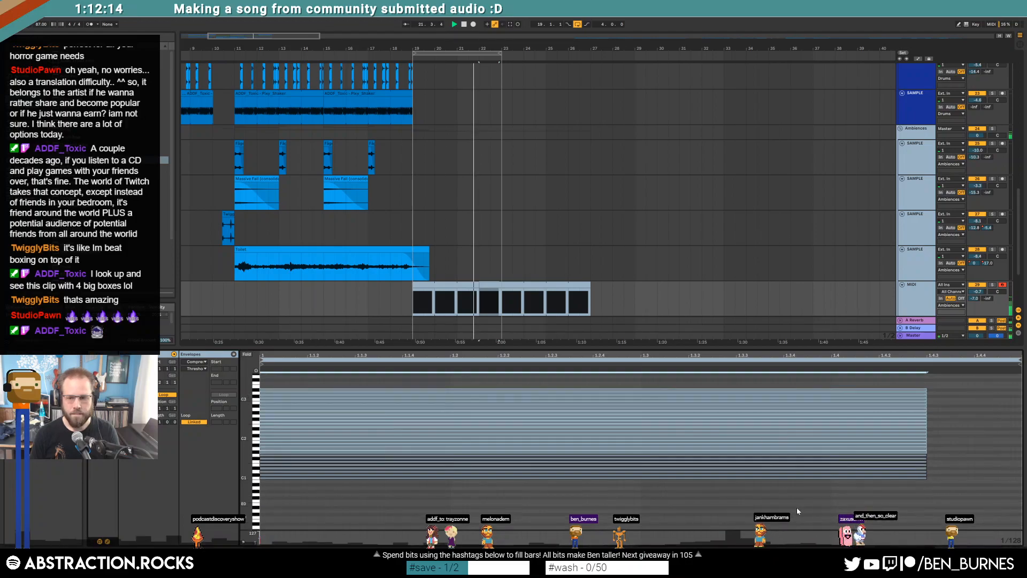
{"action": "left_click", "coordinate": [874, 375]}
{"action": "key", "text": "ctrl+a"}
{"action": "key", "text": "shift+Left"}
{"action": "key", "text": "shift+Left"}
{"action": "key", "text": "shift+Left"}
{"action": "key", "text": "shift+Left"}
{"action": "key", "text": "shift+Left"}
{"action": "key", "text": "shift+Left"}
{"action": "key", "text": "shift+Left"}
{"action": "key", "text": "shift+Left"}
{"action": "key", "text": "shift+Left"}
{"action": "key", "text": "shift+Left"}
{"action": "key", "text": "shift+Left"}
{"action": "key", "text": "shift+Left"}
{"action": "key", "text": "shift+Left"}
{"action": "key", "text": "shift+Left"}
{"action": "key", "text": "shift+Left"}
{"action": "key", "text": "shift+Left"}
{"action": "key", "text": "shift+Left"}
{"action": "key", "text": "shift+Left"}
{"action": "key", "text": "shift+Left"}
{"action": "key", "text": "shift+Left"}
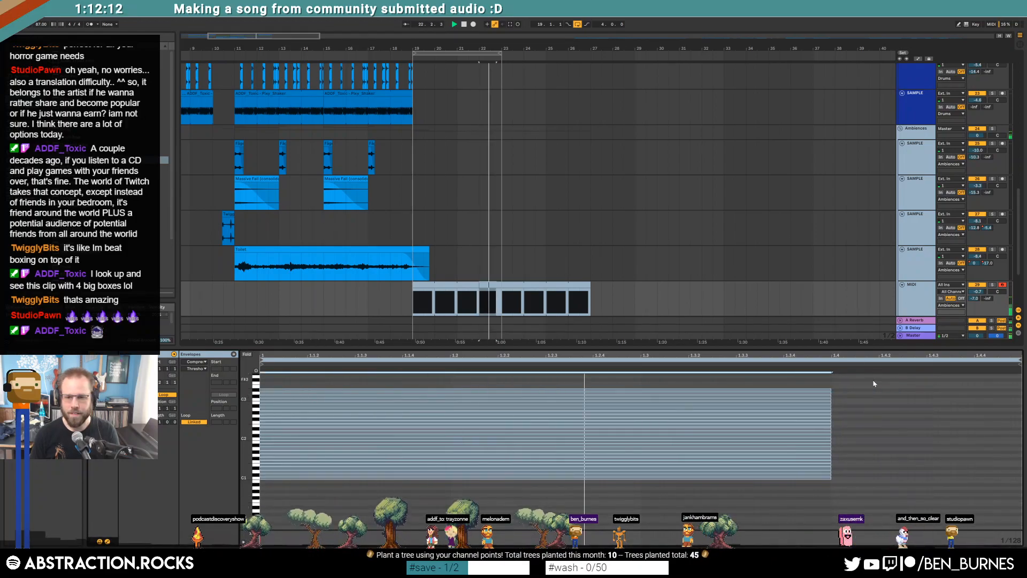
{"action": "key", "text": "shift+Left"}
{"action": "key", "text": "shift+Left"}
{"action": "key", "text": "shift+Left"}
{"action": "key", "text": "shift+Left"}
{"action": "key", "text": "shift+Left"}
{"action": "key", "text": "shift+Left"}
{"action": "key", "text": "shift+Left"}
{"action": "key", "text": "shift+Left"}
{"action": "key", "text": "shift+Left"}
{"action": "key", "text": "shift+Left"}
{"action": "key", "text": "shift+Left"}
{"action": "key", "text": "shift+Left"}
{"action": "key", "text": "shift+Left"}
{"action": "key", "text": "shift+Left"}
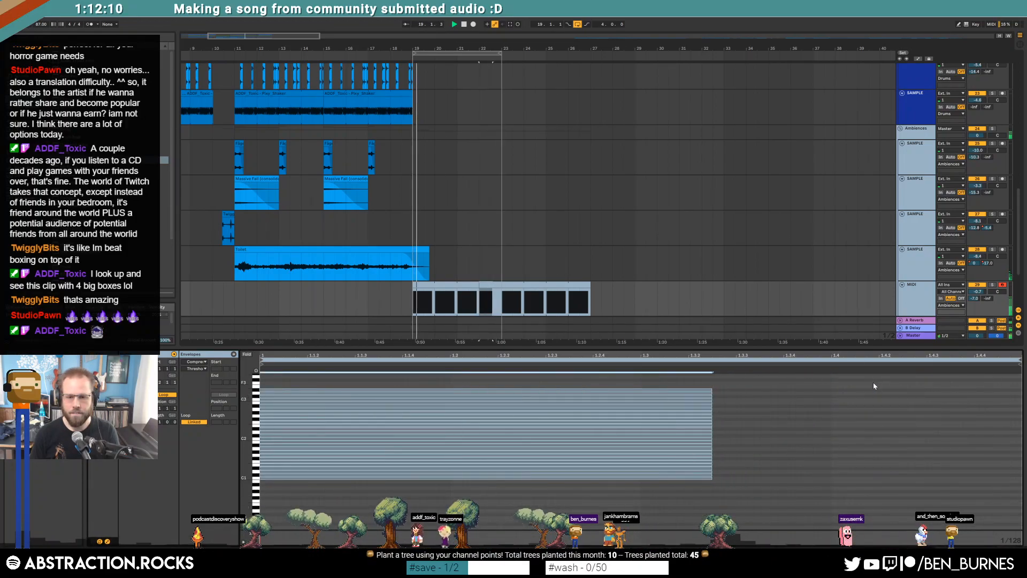
{"action": "key", "text": "shift+Tab"}
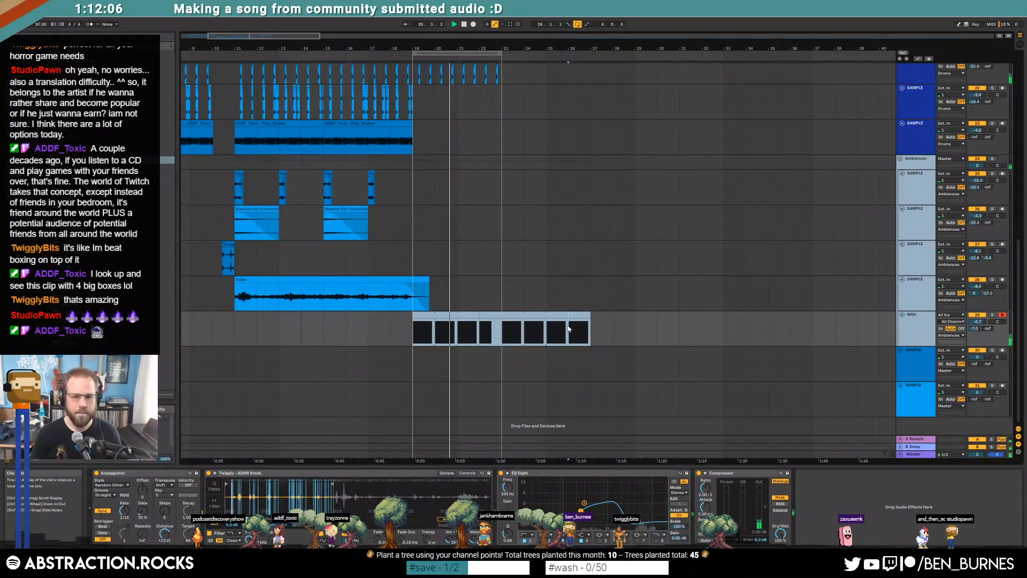
Step: Cut the last two beats before bar 23 out of the RACK drum clip
{"action": "scroll", "coordinate": [556, 310], "scroll_direction": "up", "scroll_amount": 5}
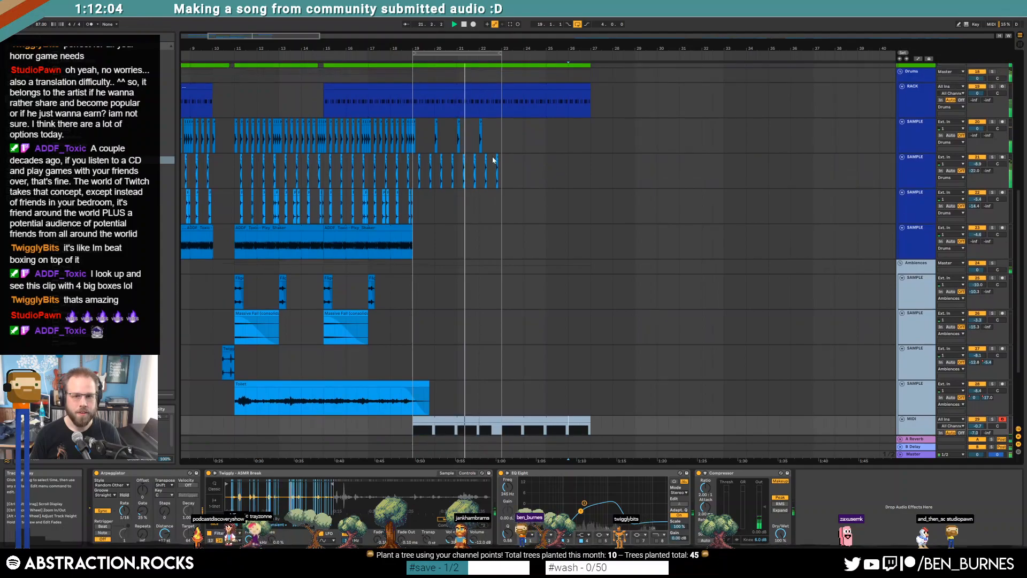
{"action": "scroll", "coordinate": [487, 153], "scroll_direction": "up", "scroll_amount": 4, "text": "ctrl"}
{"action": "scroll", "coordinate": [485, 145], "scroll_direction": "up", "scroll_amount": 2}
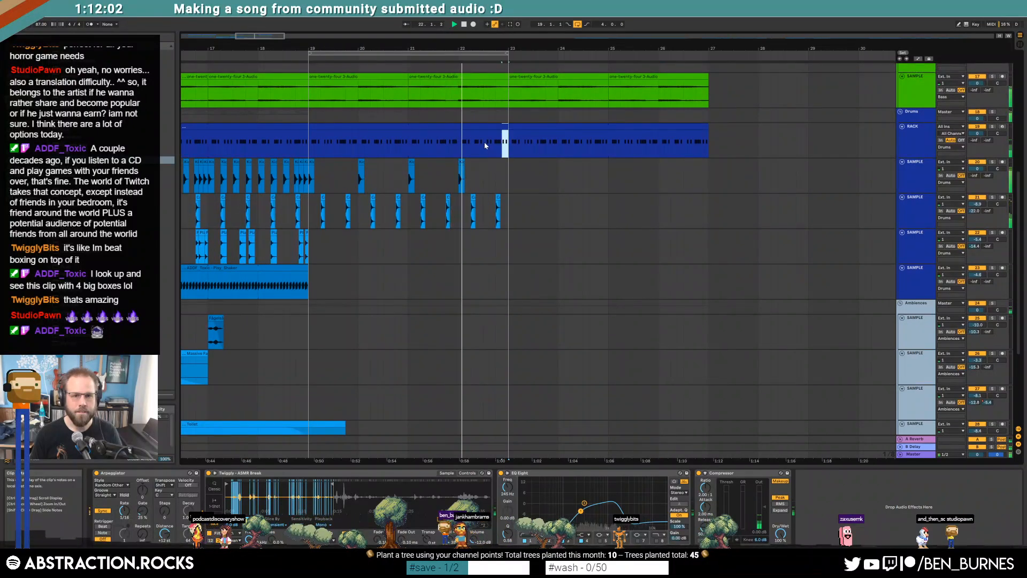
{"action": "left_click", "coordinate": [484, 147]}
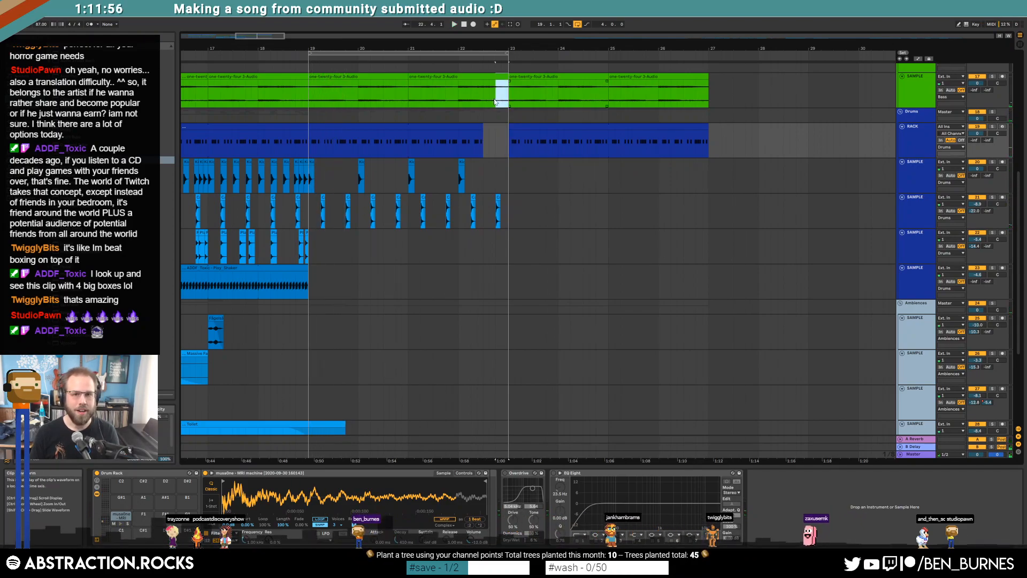
Step: Remove the last beat before bar 23 from the green bass sample track
{"action": "left_click_drag", "start_coordinate": [494, 102], "coordinate": [495, 104]}
{"action": "scroll", "coordinate": [499, 123], "scroll_direction": "up", "scroll_amount": 5}
{"action": "scroll", "coordinate": [498, 132], "scroll_direction": "down", "scroll_amount": 8, "text": "ctrl"}
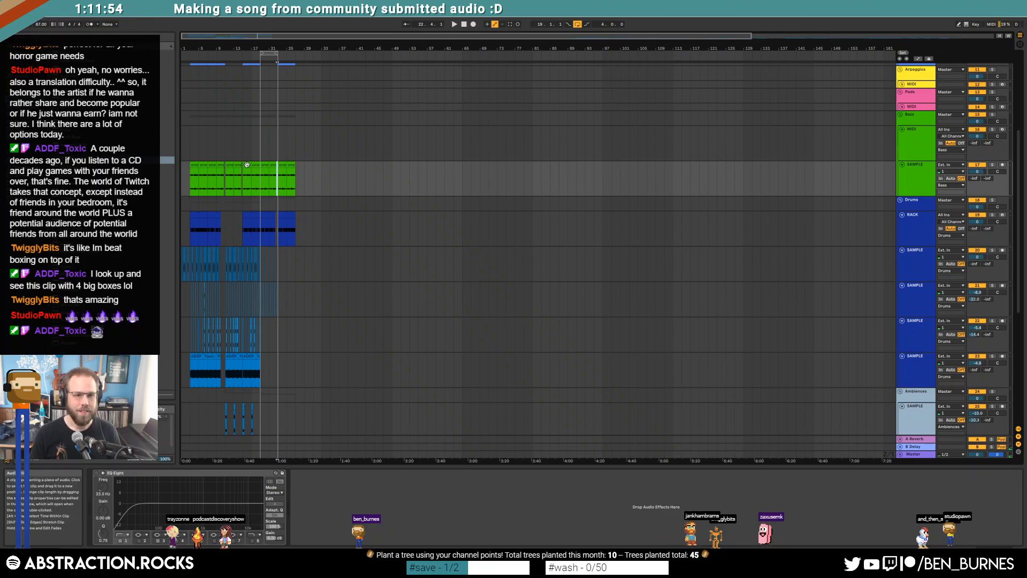
{"action": "left_click_drag", "start_coordinate": [237, 39], "coordinate": [262, 185]}
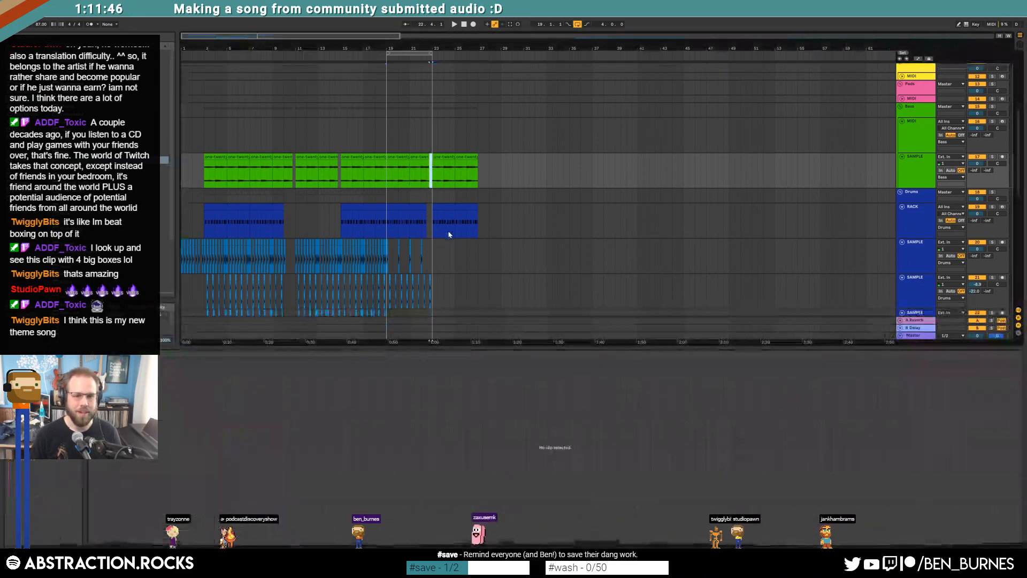
Step: Move the four-bar loop region to bars 23–27 and play through the transition into it
{"action": "scroll", "coordinate": [444, 235], "scroll_direction": "down", "scroll_amount": 3}
{"action": "scroll", "coordinate": [471, 242], "scroll_direction": "down", "scroll_amount": 1}
{"action": "scroll", "coordinate": [492, 233], "scroll_direction": "up", "scroll_amount": 1}
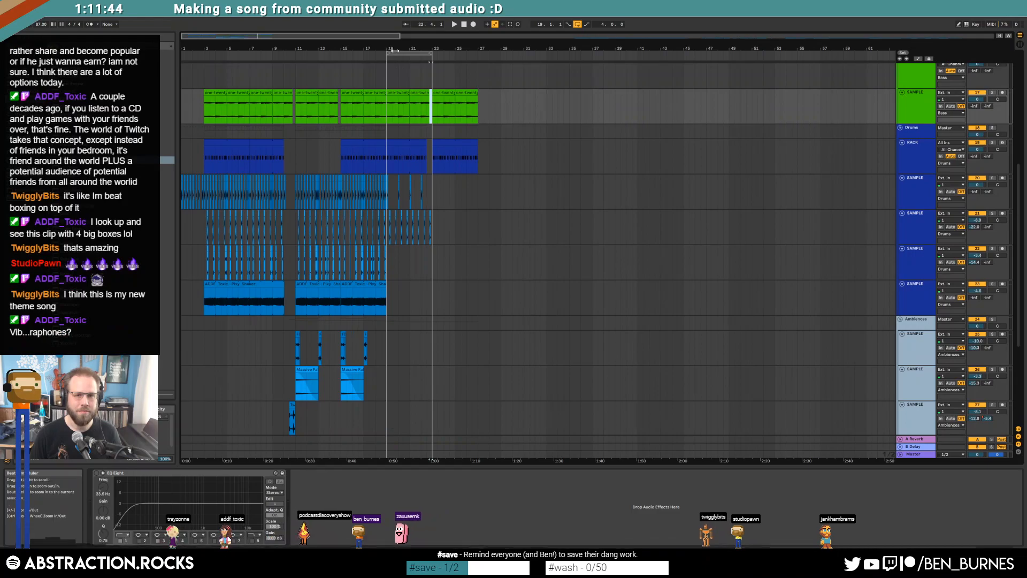
{"action": "left_click_drag", "start_coordinate": [412, 54], "coordinate": [448, 56]}
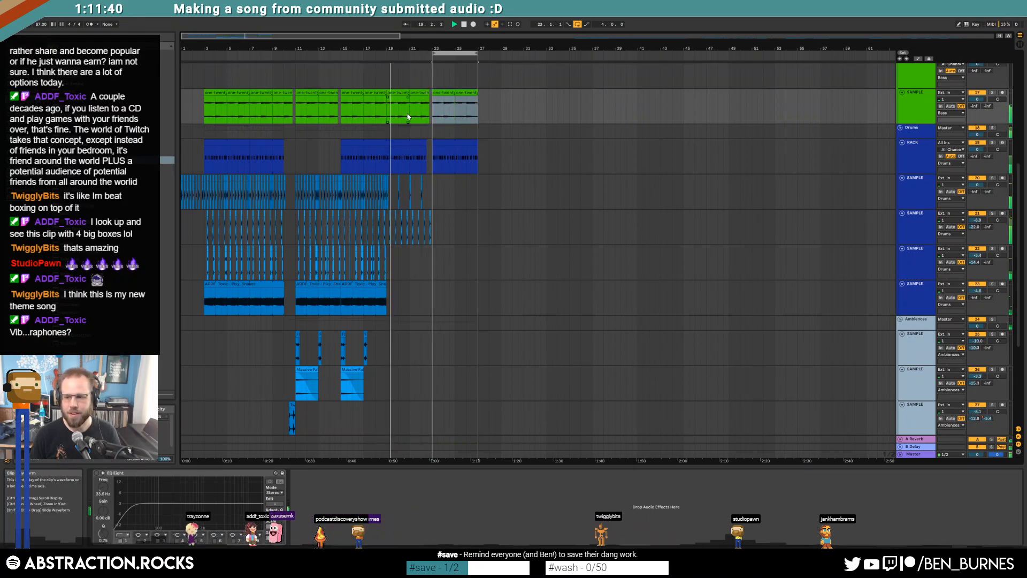
{"action": "scroll", "coordinate": [417, 129], "scroll_direction": "down", "scroll_amount": 3}
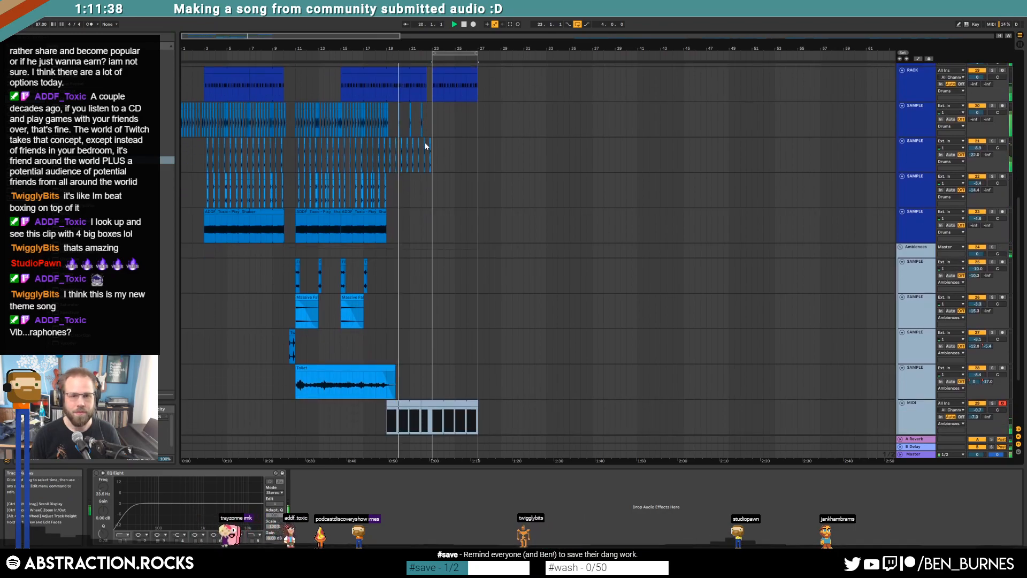
Step: Copy the bars 11–15 pattern of the first drum sample track below RACK to bars 23–27
{"action": "scroll", "coordinate": [336, 141], "scroll_direction": "up", "scroll_amount": 1}
{"action": "scroll", "coordinate": [295, 130], "scroll_direction": "up", "scroll_amount": 5}
{"action": "left_click_drag", "start_coordinate": [295, 133], "coordinate": [528, 144]}
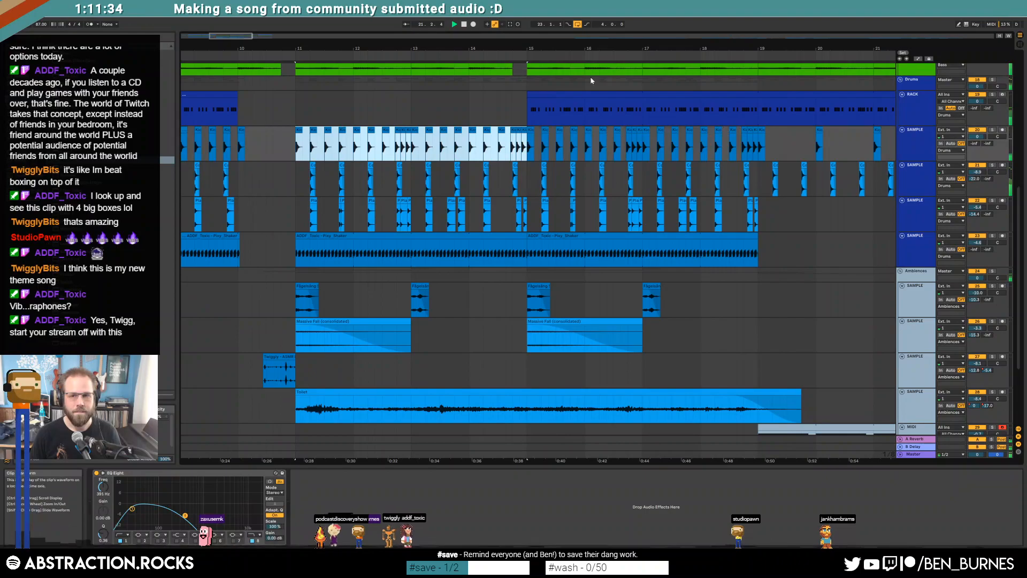
{"action": "double_click", "coordinate": [526, 39]}
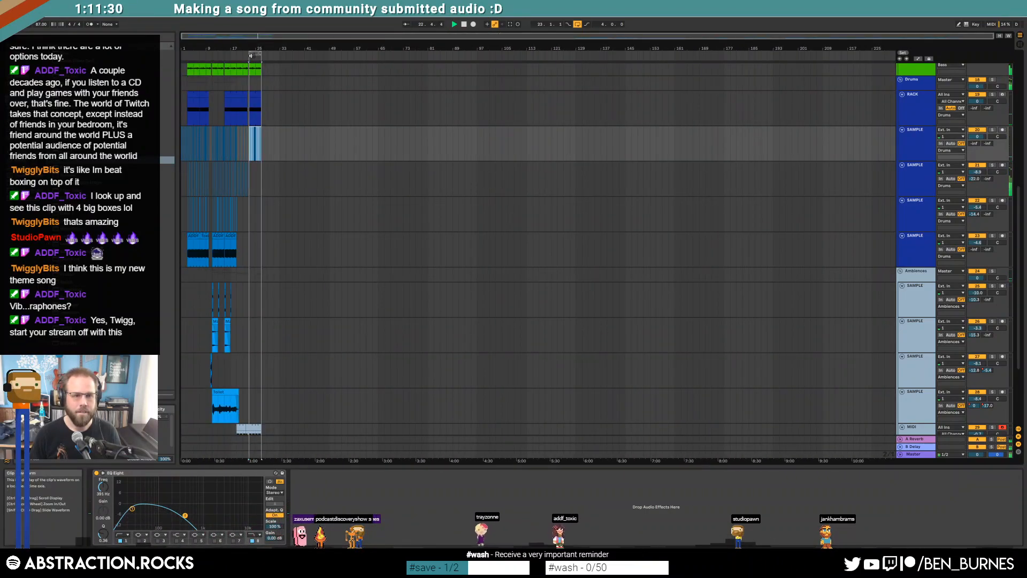
{"action": "left_click_drag", "start_coordinate": [258, 39], "coordinate": [246, 41]}
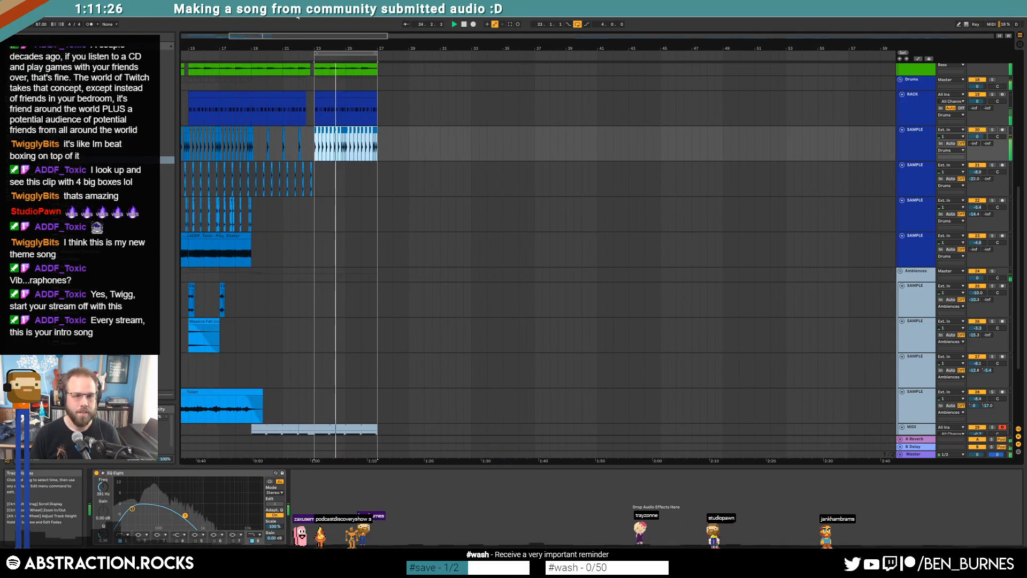
{"action": "left_click_drag", "start_coordinate": [294, 36], "coordinate": [257, 37]}
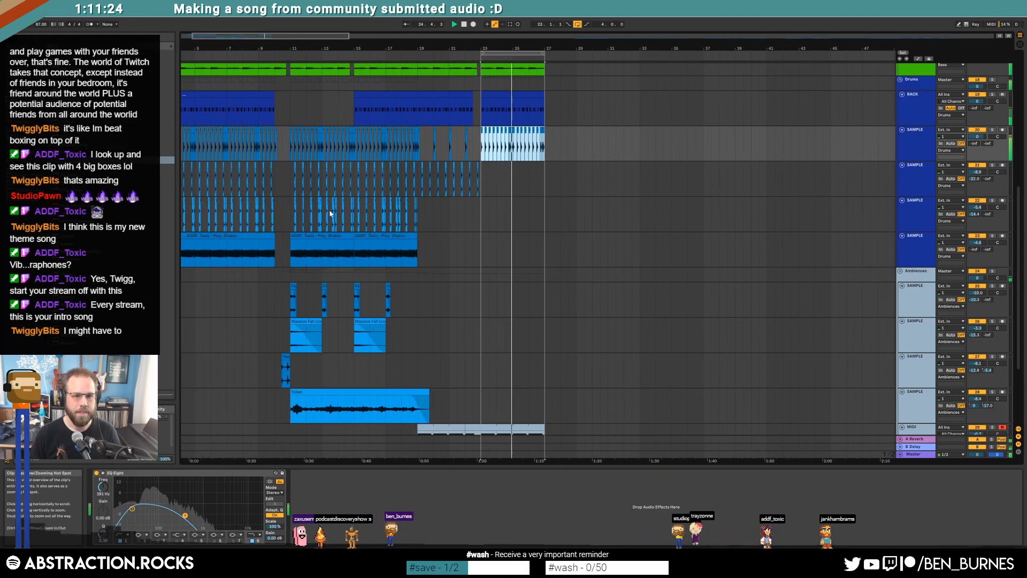
Step: Copy the second and third drum sample tracks' clips from the second beat of bar 11 up to bar 15
{"action": "left_click", "coordinate": [295, 210]}
{"action": "left_click_drag", "start_coordinate": [332, 210], "coordinate": [357, 185]}
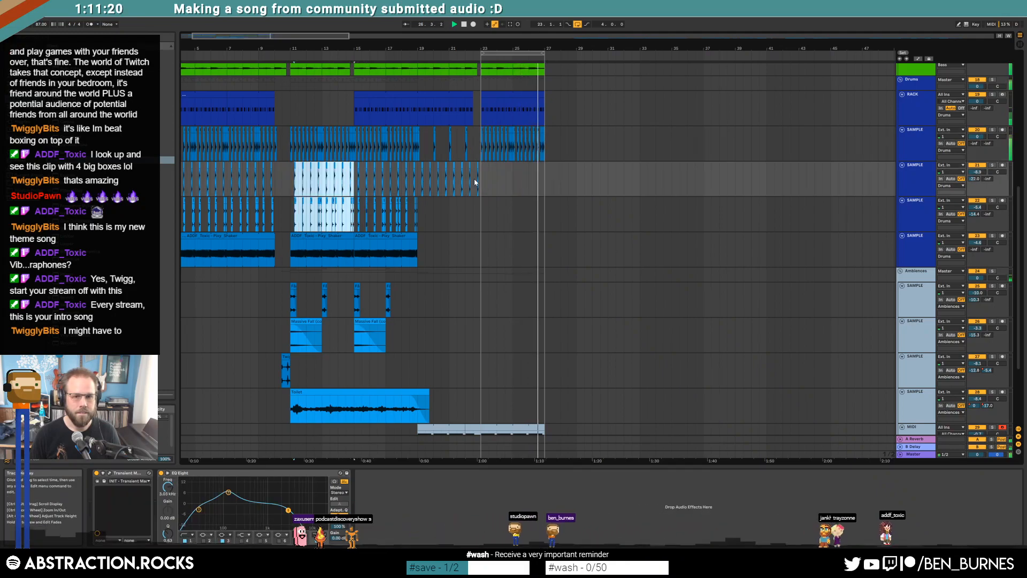
{"action": "left_click", "coordinate": [483, 174]}
{"action": "key", "text": "ctrl+v"}
{"action": "scroll", "coordinate": [583, 211], "scroll_direction": "down", "scroll_amount": 2}
{"action": "scroll", "coordinate": [581, 214], "scroll_direction": "up", "scroll_amount": 2}
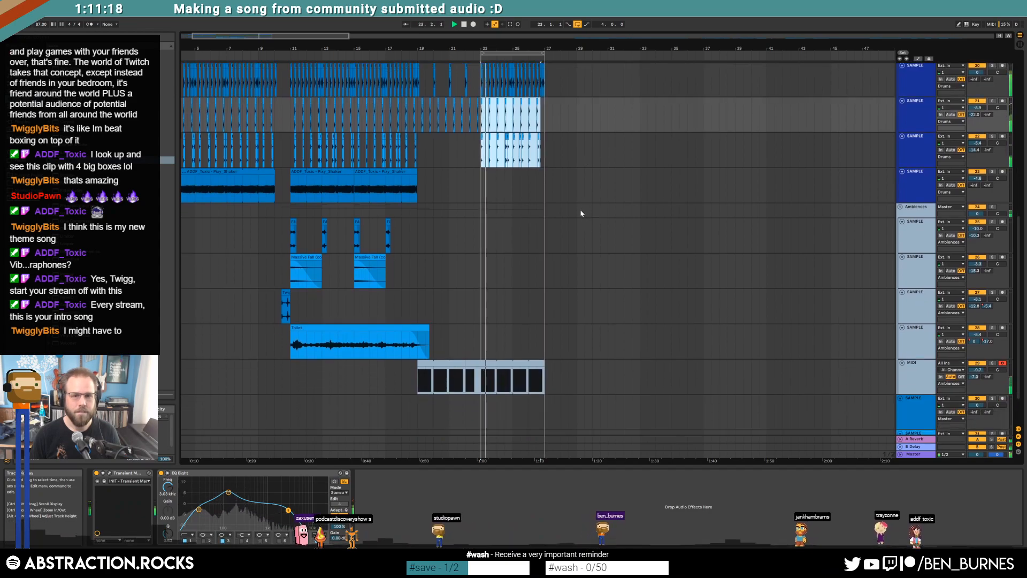
{"action": "key", "text": "Delete"}
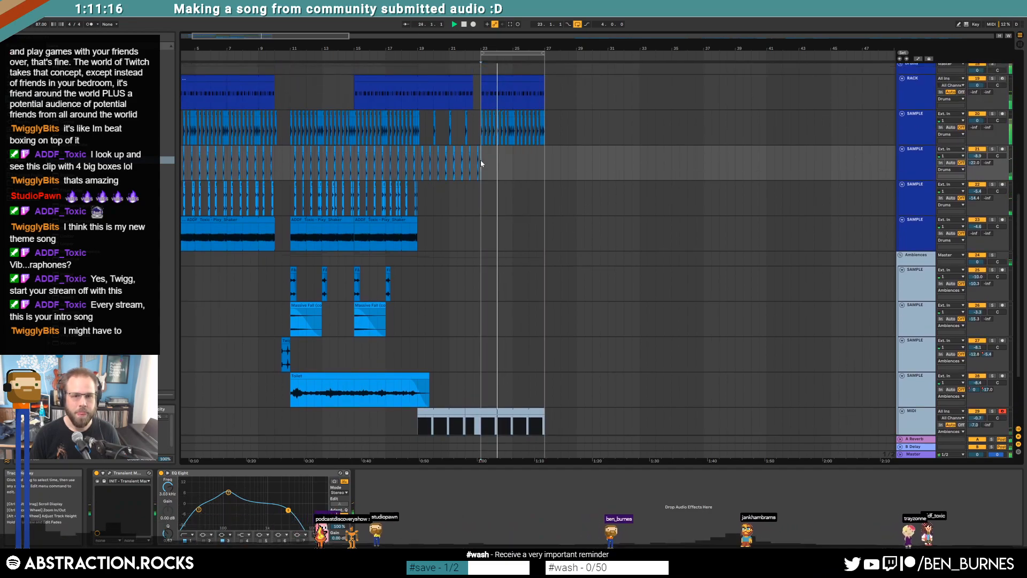
Step: Paste the copied drum clips onto the second and third drum sample tracks, starting one beat after bar 23
{"action": "scroll", "coordinate": [482, 163], "scroll_direction": "up", "scroll_amount": 2}
{"action": "left_click", "coordinate": [489, 164]}
{"action": "key", "text": "ctrl+v"}
{"action": "scroll", "coordinate": [565, 191], "scroll_direction": "down", "scroll_amount": 3}
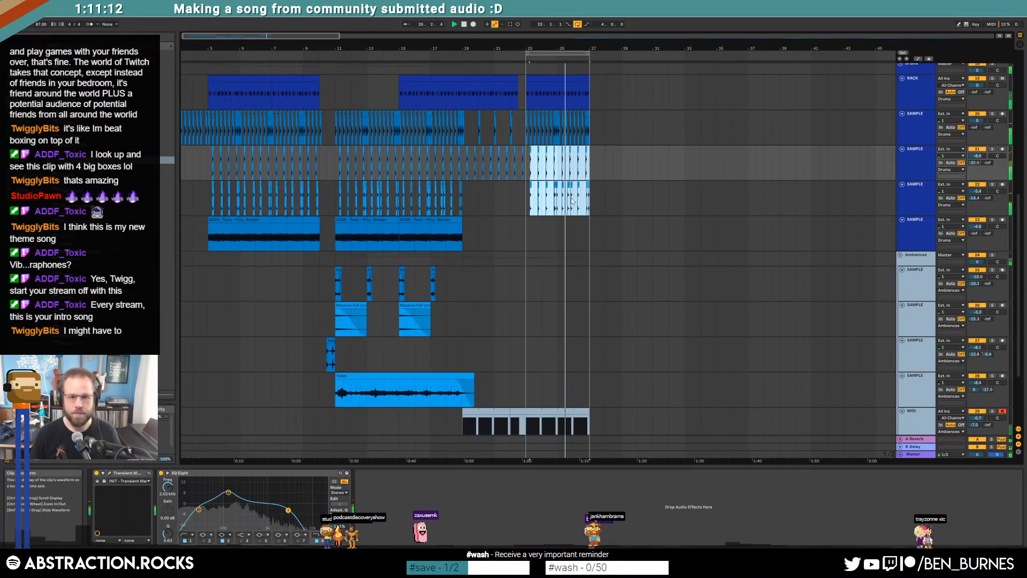
Step: Place a copy of the shaker clip at bar 21 on its own track and extend it to bar 27
{"action": "left_click", "coordinate": [464, 228]}
{"action": "left_click", "coordinate": [493, 234]}
{"action": "key", "text": "ctrl+v"}
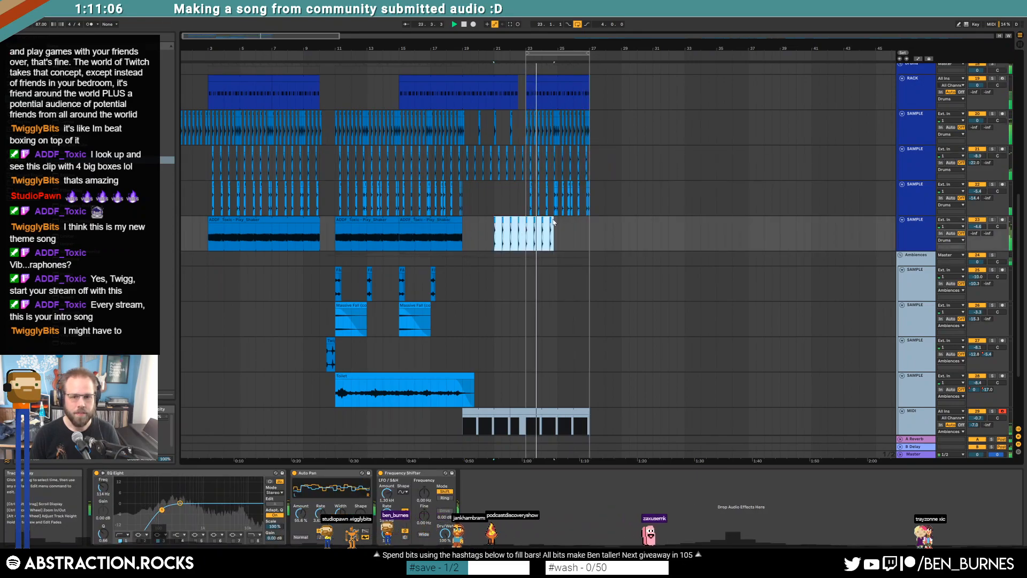
{"action": "key", "text": "ctrl+z"}
{"action": "key", "text": "ctrl+v"}
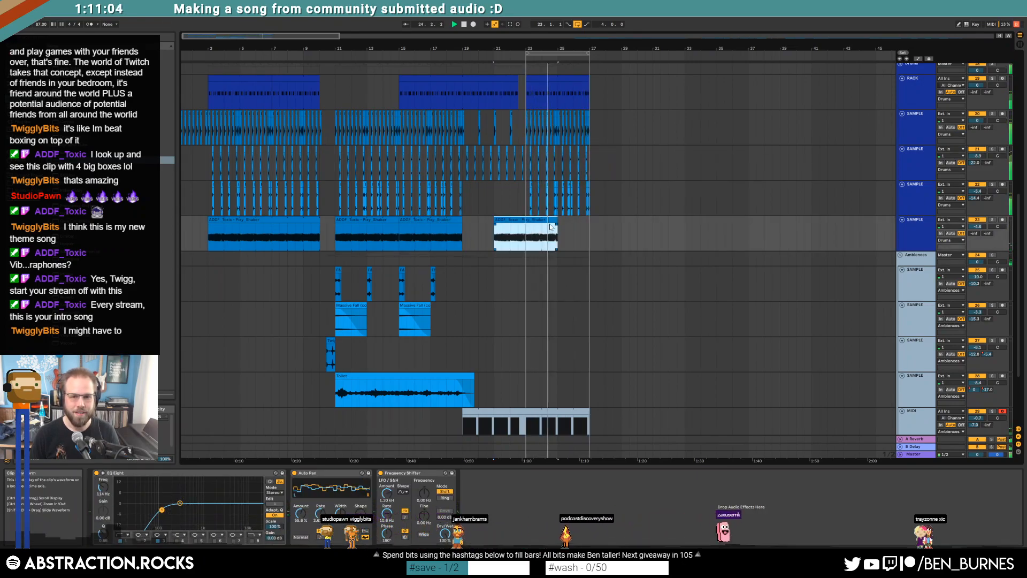
{"action": "left_click_drag", "start_coordinate": [542, 223], "coordinate": [590, 224]}
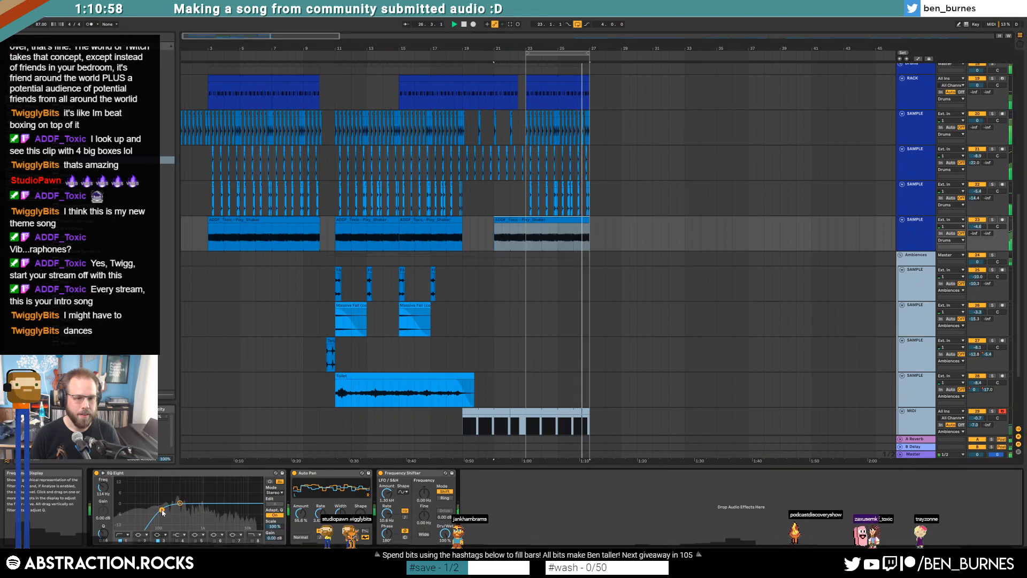
Step: Automate the shaker's EQ Eight filter 1 frequency to peak at 22.0 kHz at bar 21 and curve back down by bar 23
{"action": "key", "text": "a"}
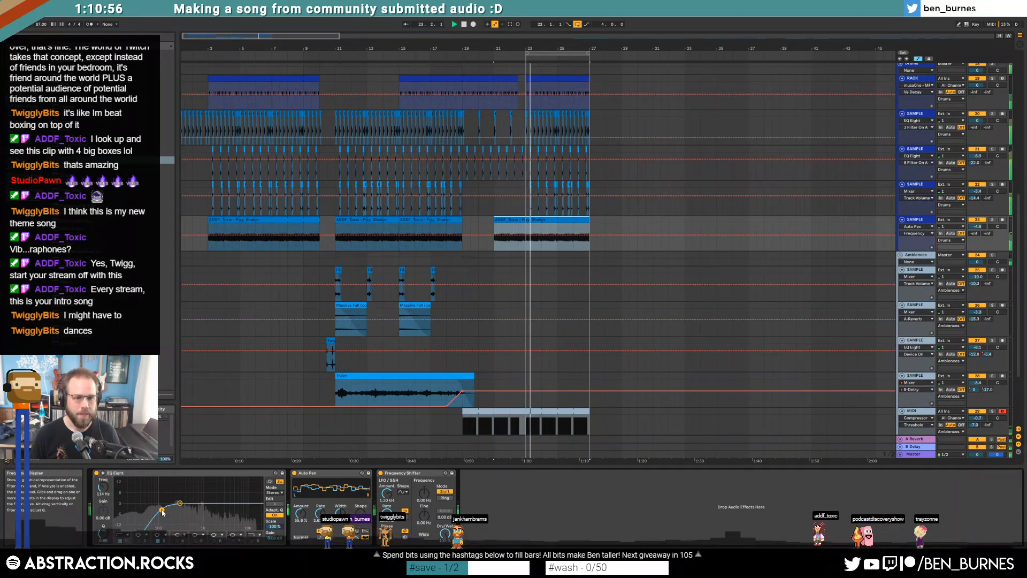
{"action": "left_click", "coordinate": [162, 509]}
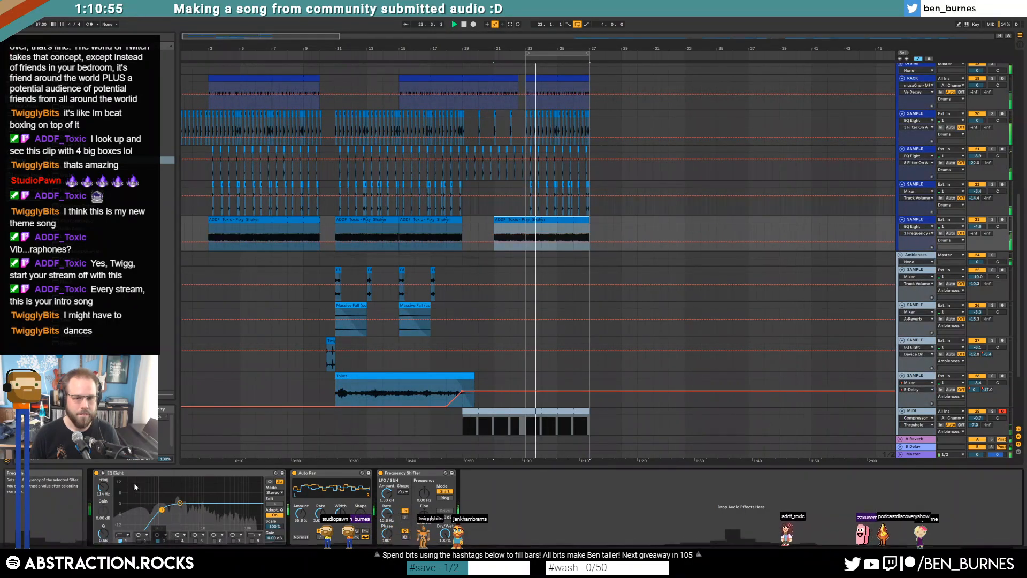
{"action": "left_click", "coordinate": [526, 242]}
{"action": "left_click_drag", "start_coordinate": [494, 241], "coordinate": [493, 223]}
{"action": "left_click", "coordinate": [485, 241]}
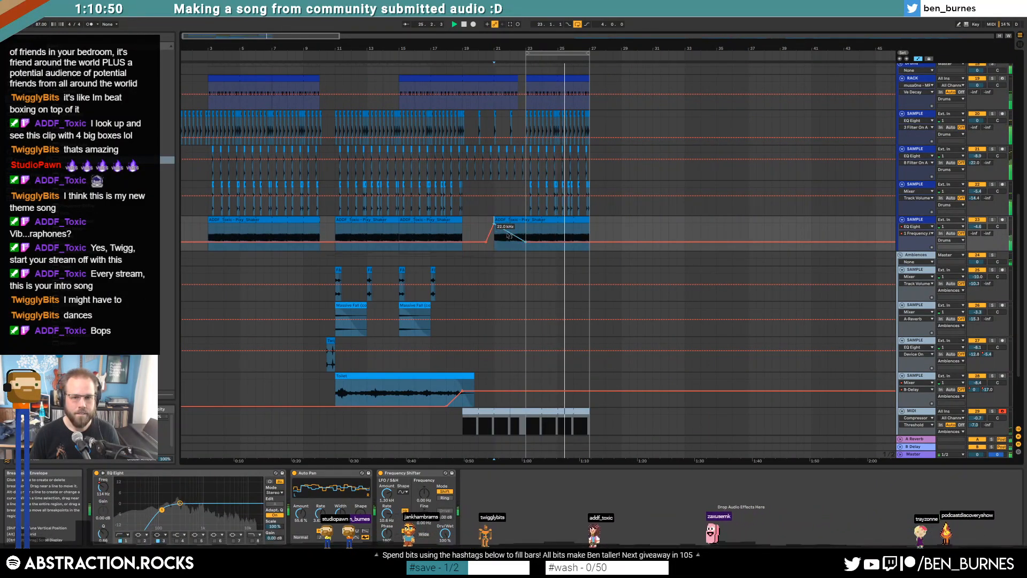
{"action": "left_click_drag", "start_coordinate": [507, 231], "coordinate": [507, 223]}
{"action": "key", "text": "space"}
{"action": "key", "text": "space"}
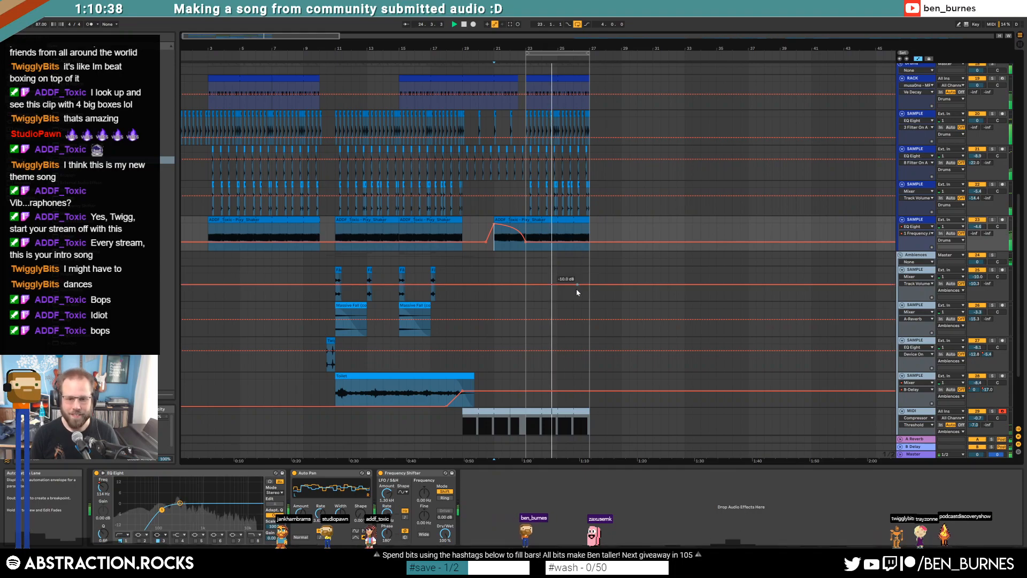
Step: Copy bars 13–15 of the long ambience clip above the MIDI track to bar 23 and extend the copy to bar 27
{"action": "scroll", "coordinate": [571, 289], "scroll_direction": "down", "scroll_amount": 1}
{"action": "scroll", "coordinate": [569, 293], "scroll_direction": "down", "scroll_amount": 3}
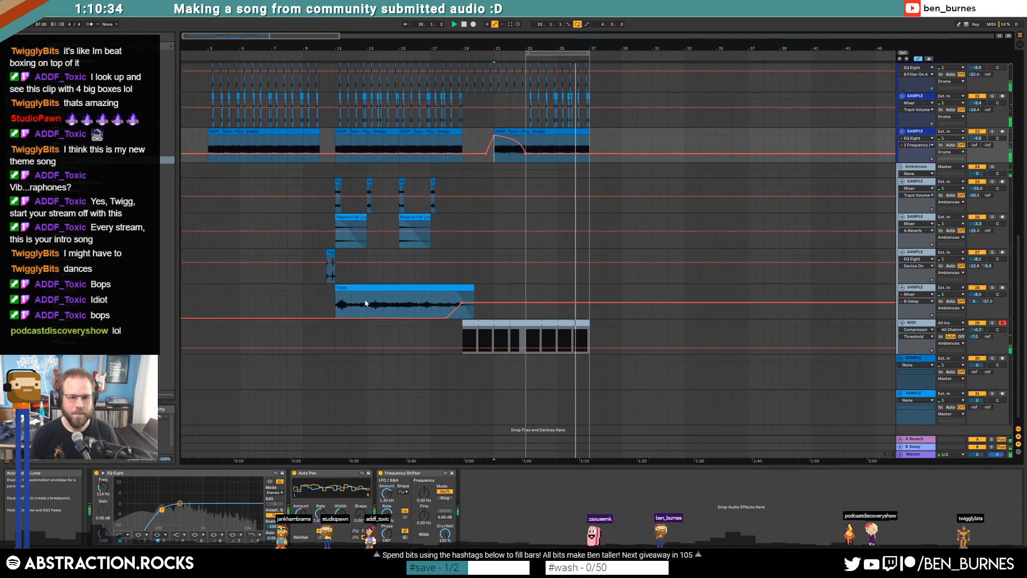
{"action": "key", "text": "a"}
{"action": "left_click", "coordinate": [511, 292]}
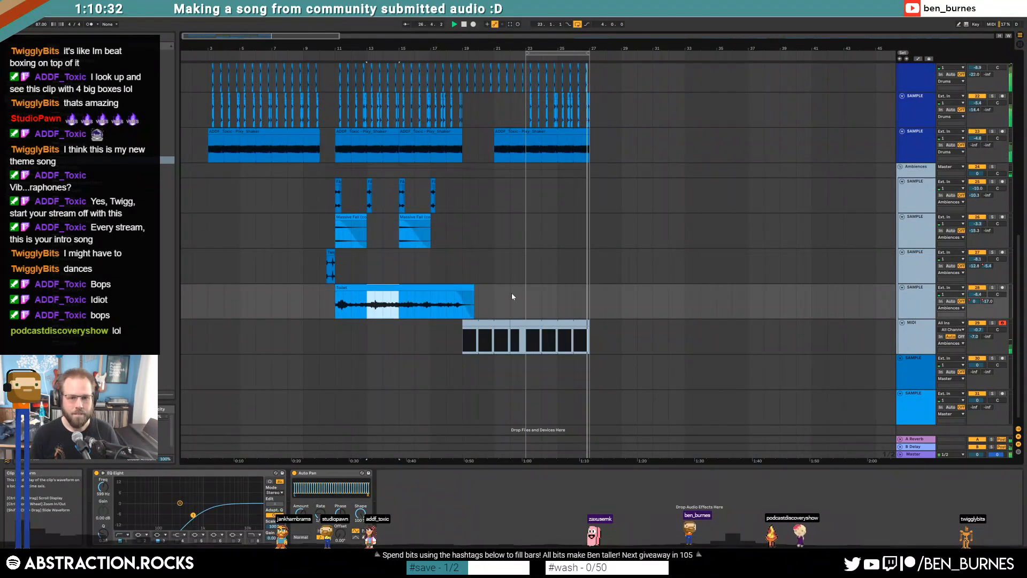
{"action": "key", "text": "ctrl+v"}
{"action": "left_click_drag", "start_coordinate": [556, 289], "coordinate": [588, 290]}
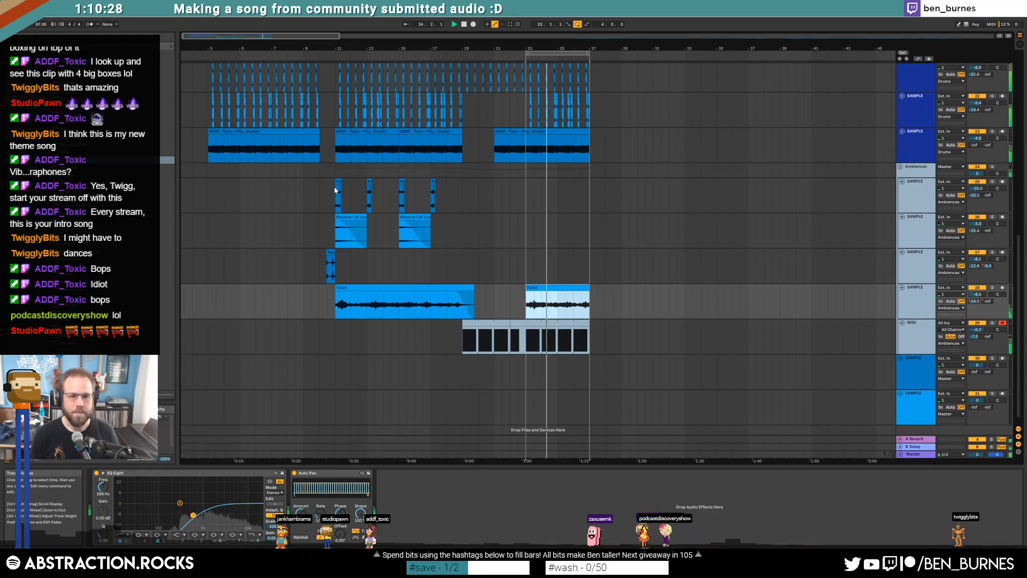
Step: Copy the two short clips in bars 11–15 of the first Ambiences sample track to bar 23
{"action": "left_click_drag", "start_coordinate": [335, 191], "coordinate": [399, 198]}
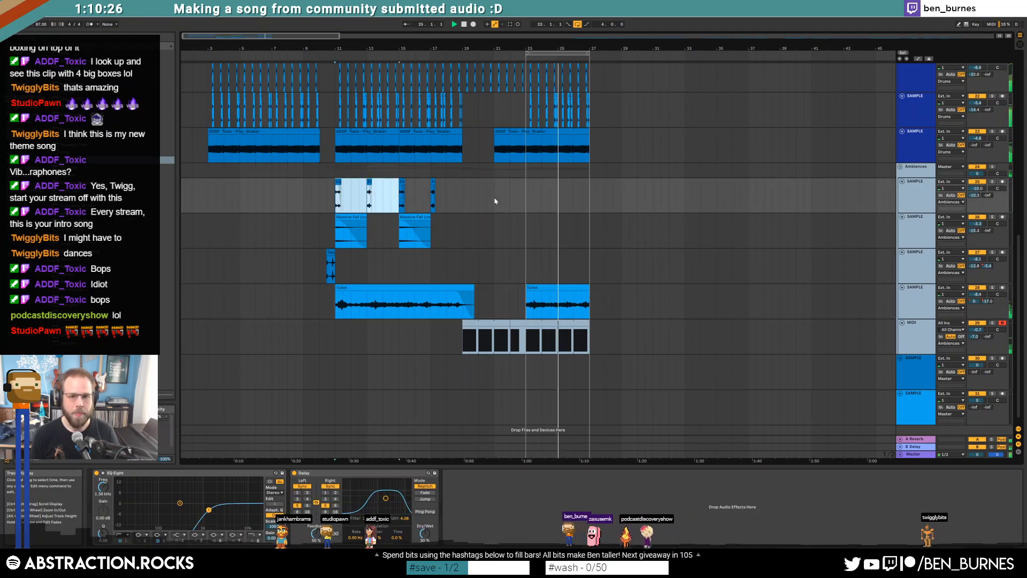
{"action": "left_click", "coordinate": [525, 195]}
{"action": "key", "text": "ctrl+v"}
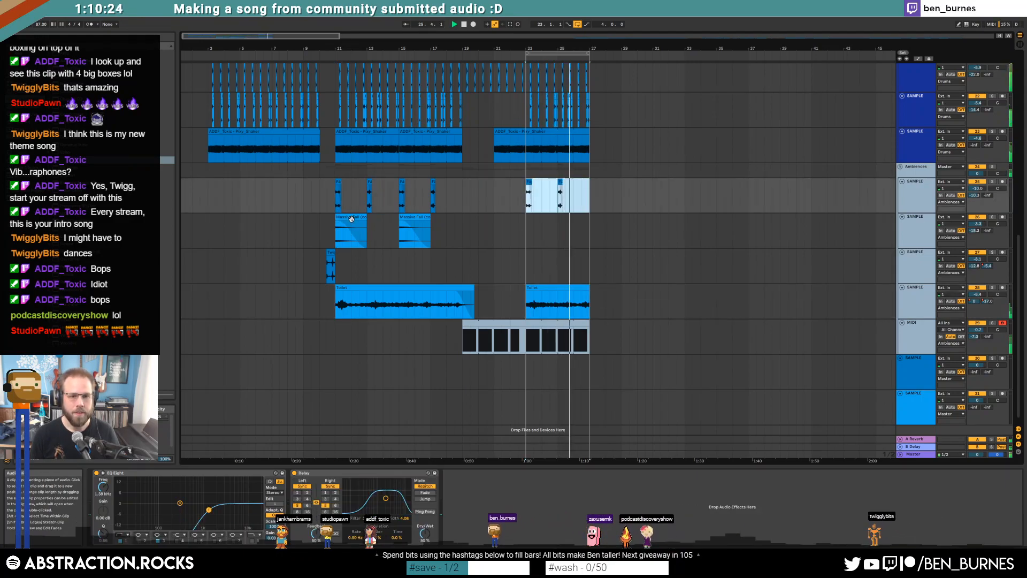
Step: Try the second Massive Fall clip at bar 17 with a copy of it at bar 23
{"action": "left_click_drag", "start_coordinate": [408, 224], "coordinate": [439, 226]}
{"action": "key", "text": "ctrl+c"}
{"action": "left_click", "coordinate": [525, 231]}
{"action": "key", "text": "ctrl+v"}
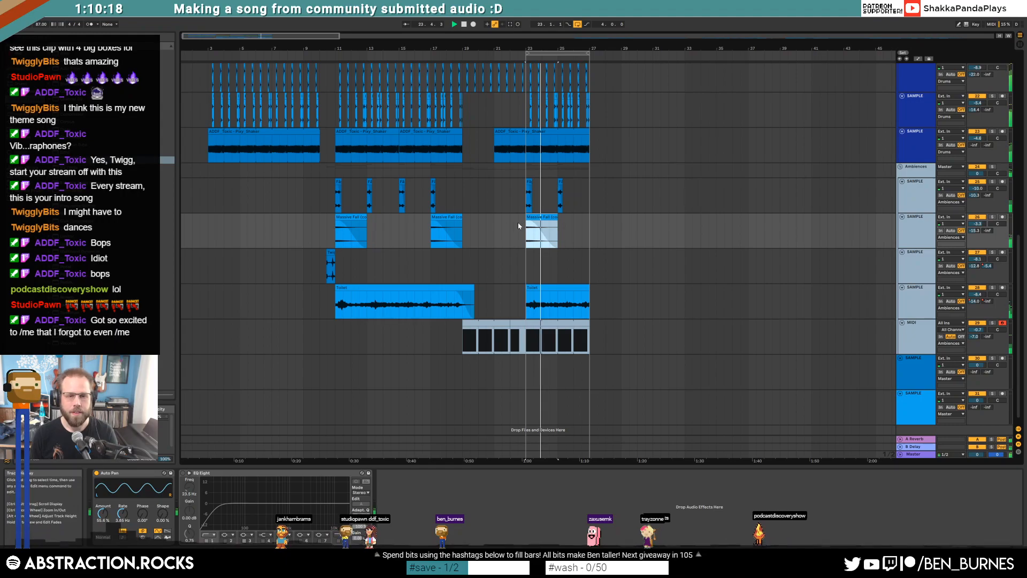
Step: Place the second Massive Fall clip at bar 19, leaving no copy at bar 23
{"action": "left_click_drag", "start_coordinate": [446, 217], "coordinate": [478, 218]}
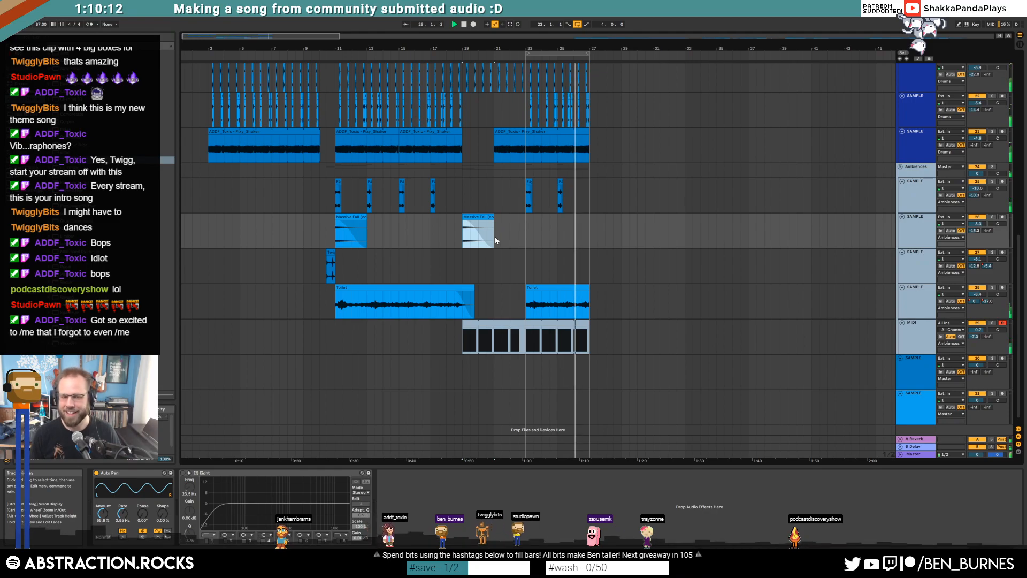
{"action": "scroll", "coordinate": [546, 257], "scroll_direction": "up", "scroll_amount": 3}
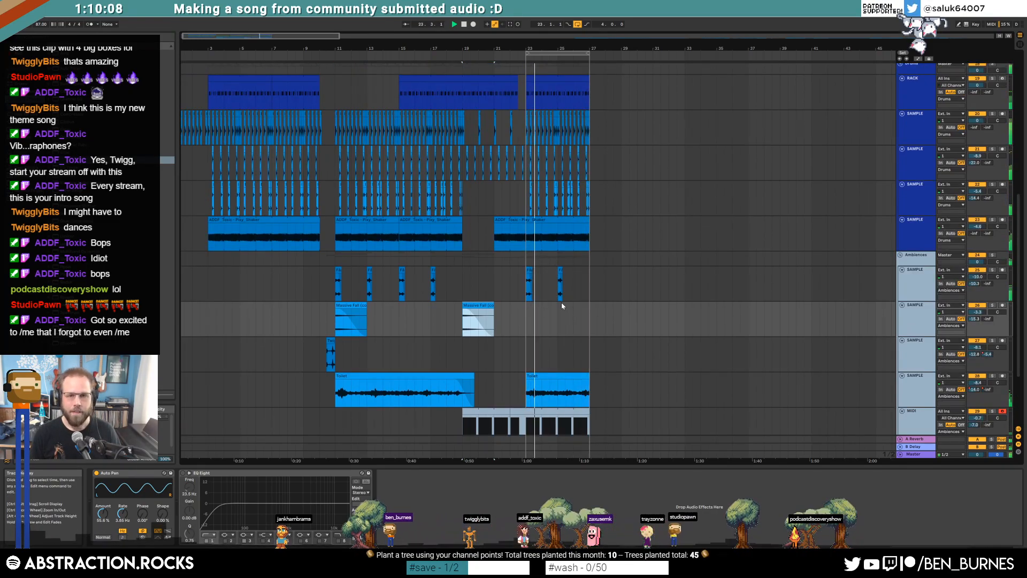
Step: Open the notes of the lead MIDI clip at bar 23 and duplicate the clip to bar 27
{"action": "scroll", "coordinate": [560, 303], "scroll_direction": "down", "scroll_amount": 3}
{"action": "scroll", "coordinate": [394, 232], "scroll_direction": "up", "scroll_amount": 7}
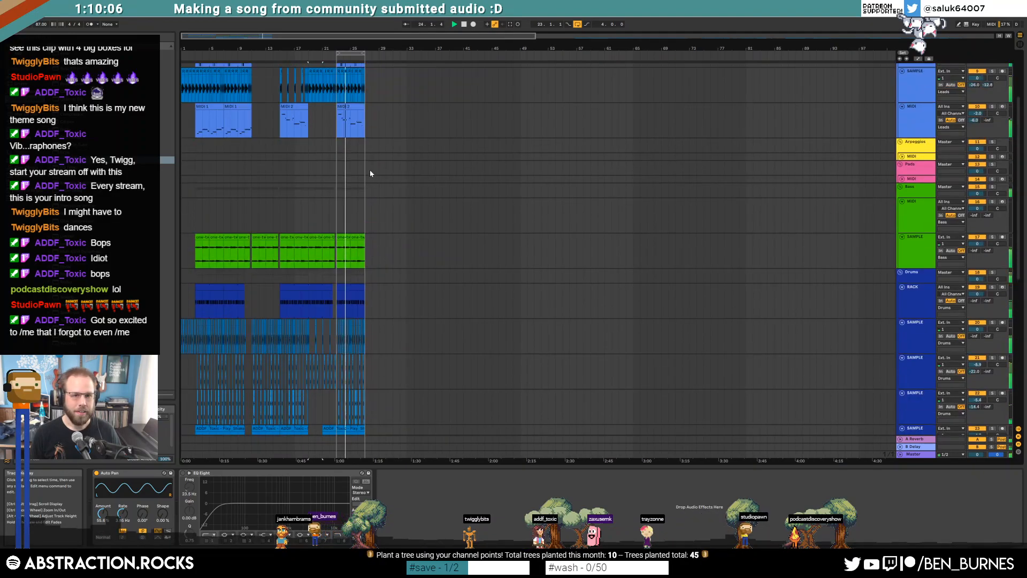
{"action": "scroll", "coordinate": [372, 176], "scroll_direction": "up", "scroll_amount": 3}
{"action": "scroll", "coordinate": [373, 171], "scroll_direction": "up", "scroll_amount": 2}
{"action": "left_click", "coordinate": [373, 163]}
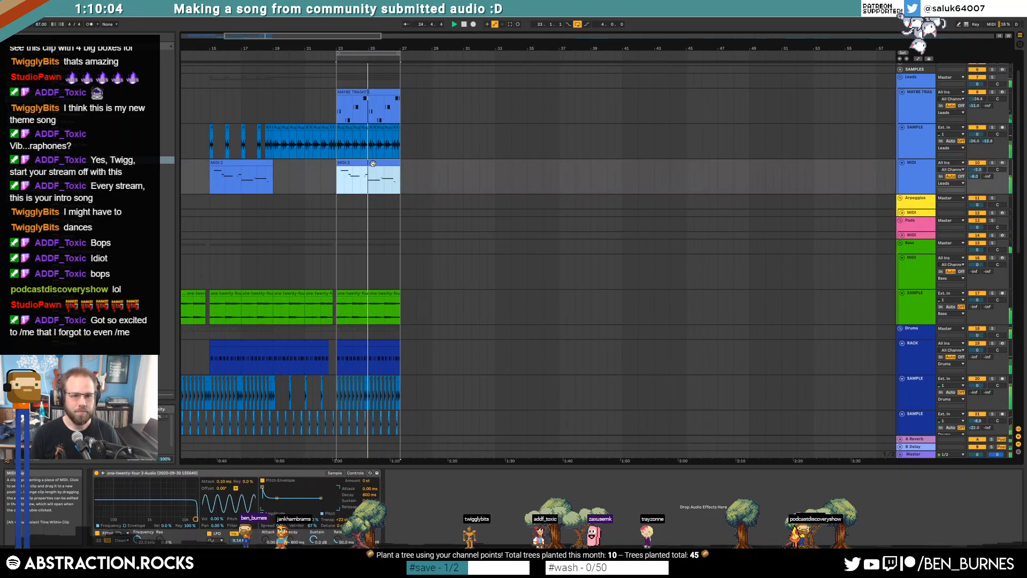
{"action": "double_click", "coordinate": [373, 164]}
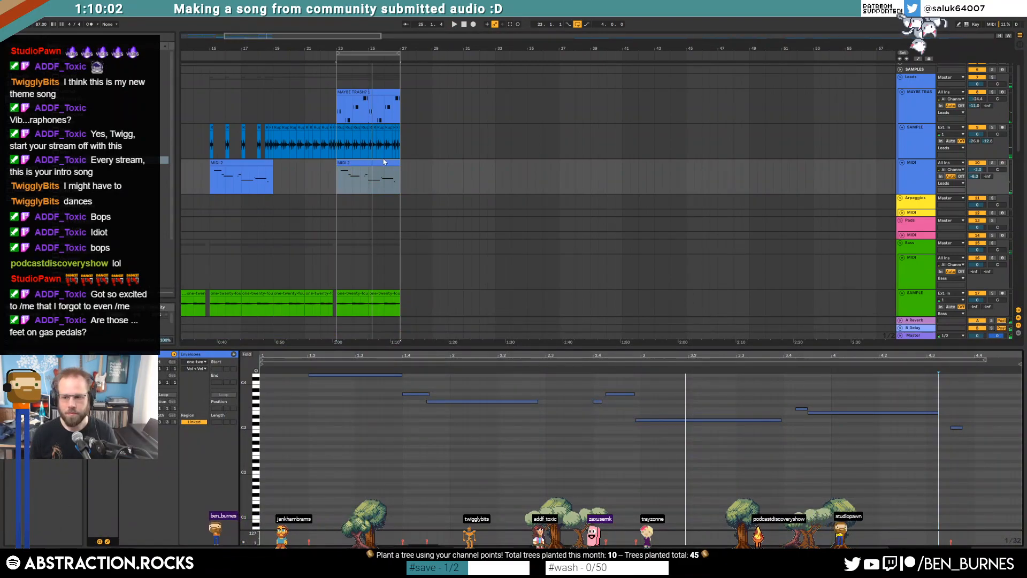
{"action": "key", "text": "ctrl+d"}
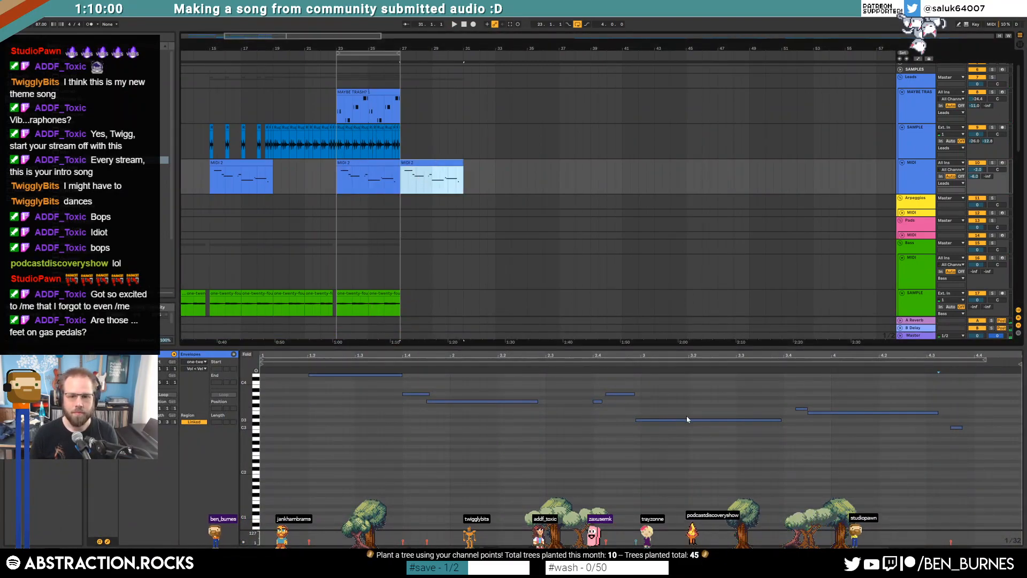
Step: Arm the lead MIDI track, raise the second-half notes of the bar 27 melody by an octave, and play the result
{"action": "left_click", "coordinate": [681, 463]}
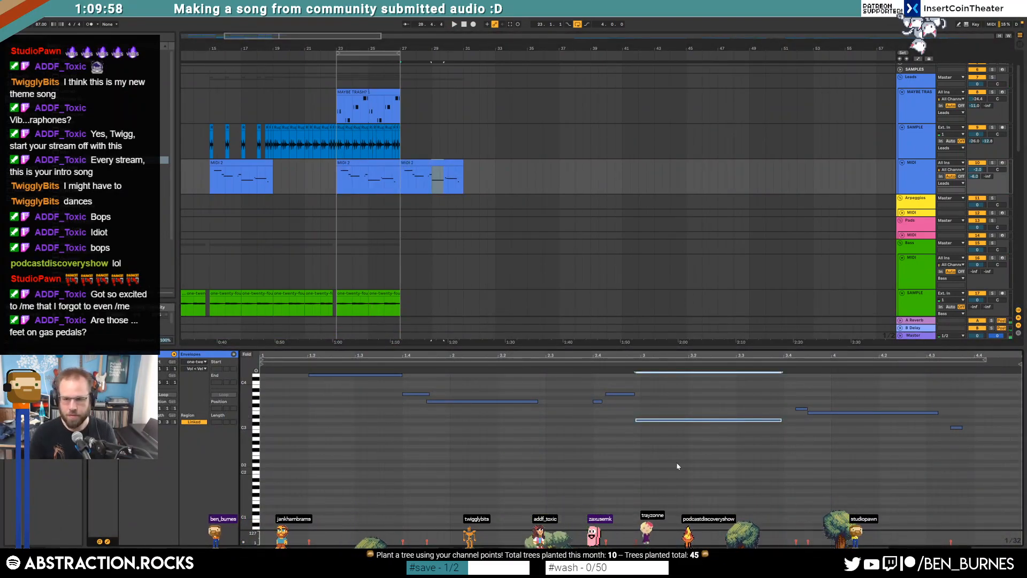
{"action": "left_click", "coordinate": [1002, 162]}
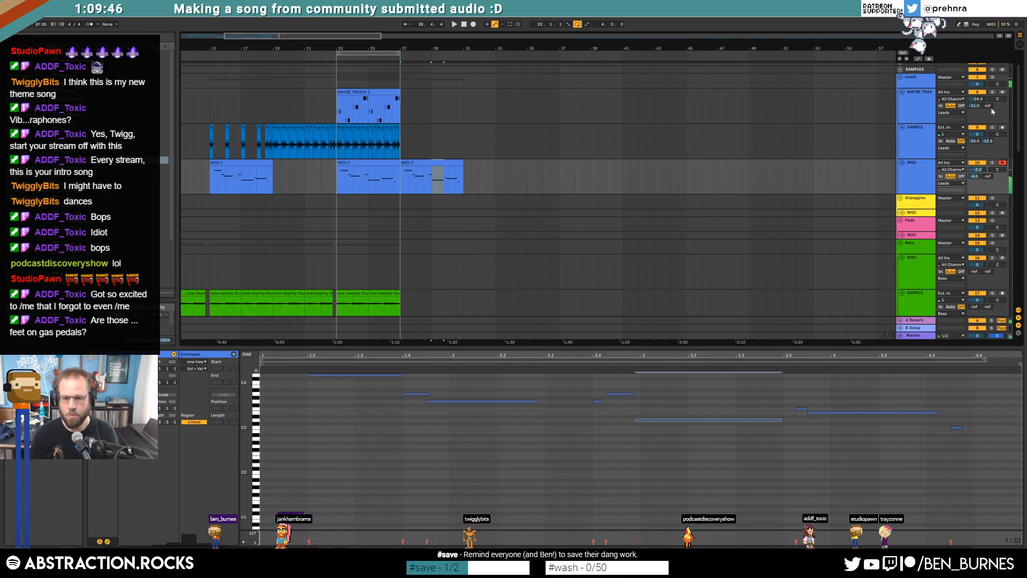
{"action": "key", "text": "shift+Up"}
{"action": "left_click_drag", "start_coordinate": [798, 393], "coordinate": [960, 461]}
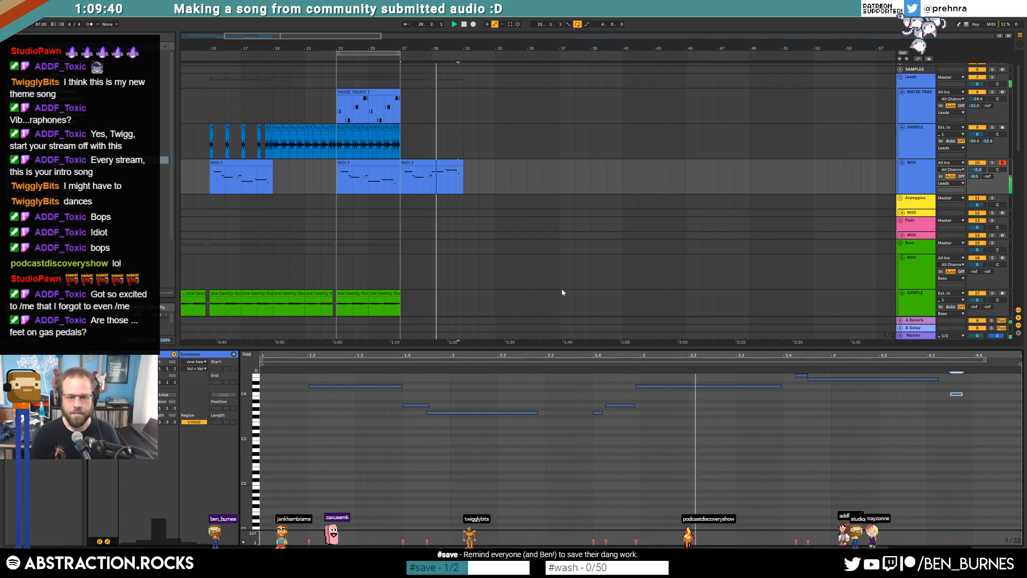
{"action": "scroll", "coordinate": [718, 419], "scroll_direction": "up", "scroll_amount": 2}
{"action": "key", "text": "space"}
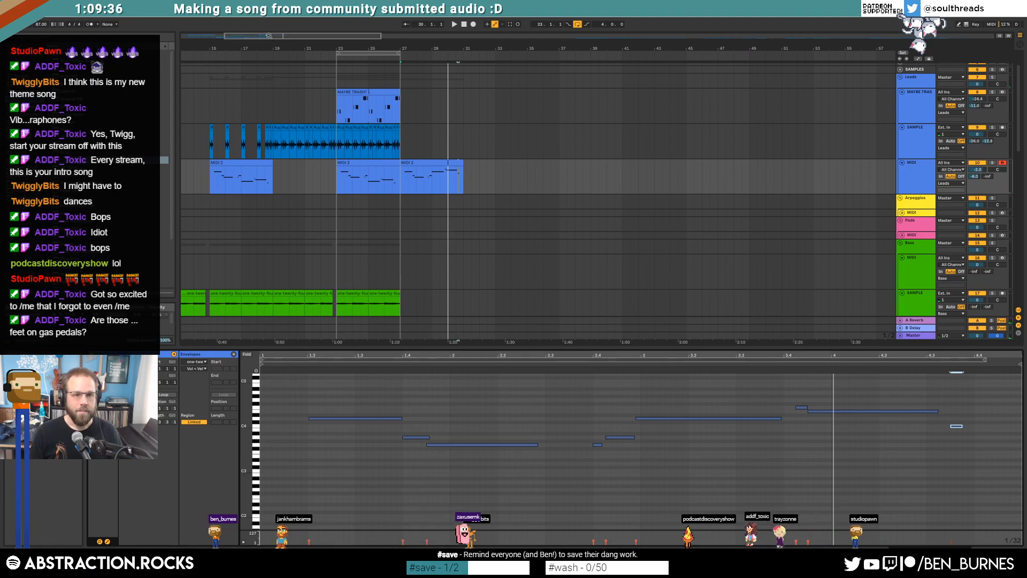
Step: Duplicate bars 23–27 of the Leads sample clips to bar 27 and continue the MAYBE TRASH clip to bar 31
{"action": "left_click", "coordinate": [340, 128]}
{"action": "left_click", "coordinate": [400, 129], "text": "shift"}
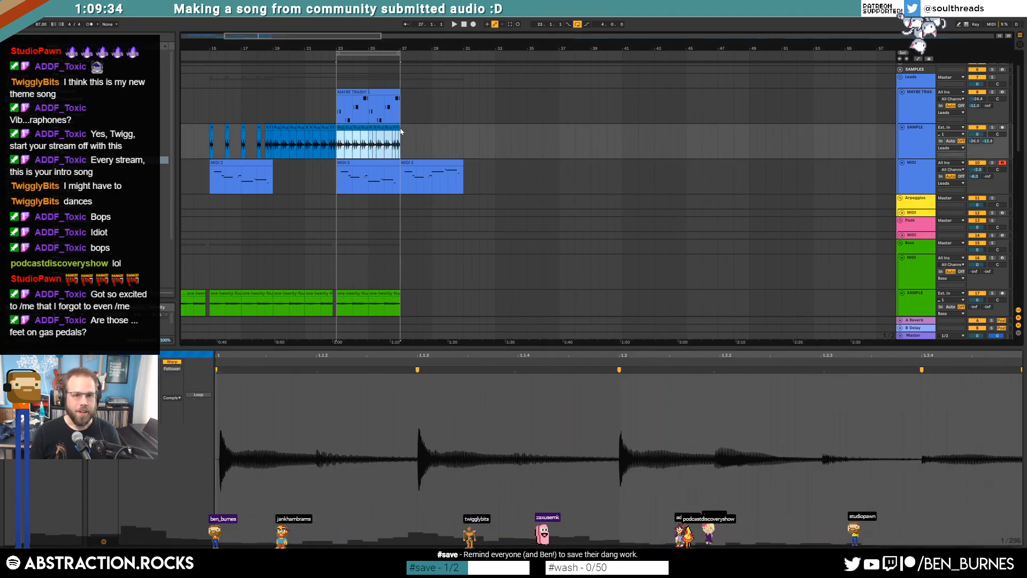
{"action": "key", "text": "ctrl+d"}
{"action": "left_click", "coordinate": [360, 92]}
{"action": "key", "text": "ctrl+d"}
{"action": "left_click", "coordinate": [369, 92]}
{"action": "left_click_drag", "start_coordinate": [431, 100], "coordinate": [461, 104]}
{"action": "scroll", "coordinate": [451, 218], "scroll_direction": "down", "scroll_amount": 2}
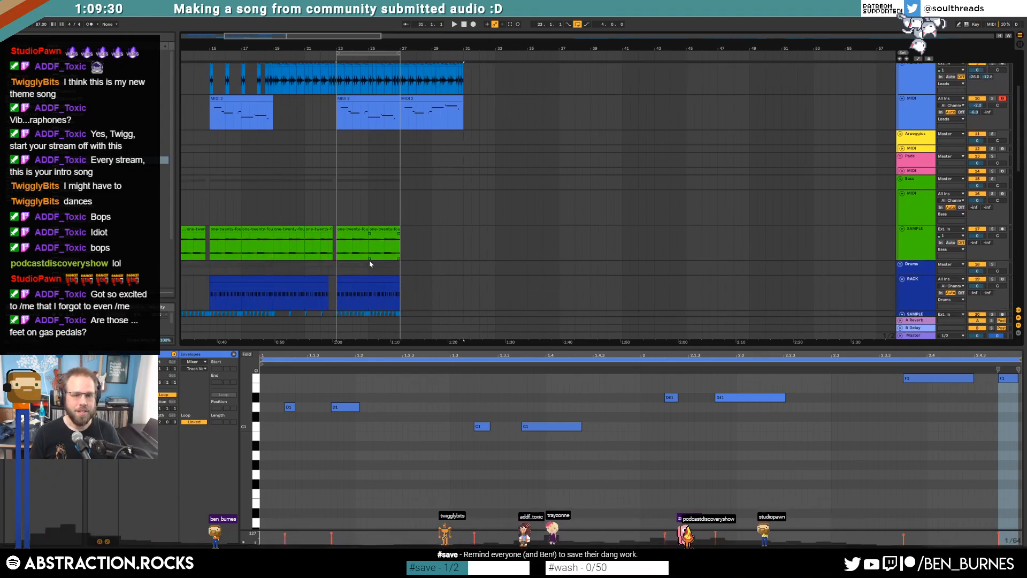
Step: Duplicate the two Bass sample clips in bars 23–27 to bar 27
{"action": "left_click", "coordinate": [356, 220]}
{"action": "left_click", "coordinate": [382, 220], "text": "shift"}
{"action": "key", "text": "ctrl+d"}
{"action": "scroll", "coordinate": [410, 281], "scroll_direction": "down", "scroll_amount": 1}
{"action": "scroll", "coordinate": [411, 281], "scroll_direction": "down", "scroll_amount": 3}
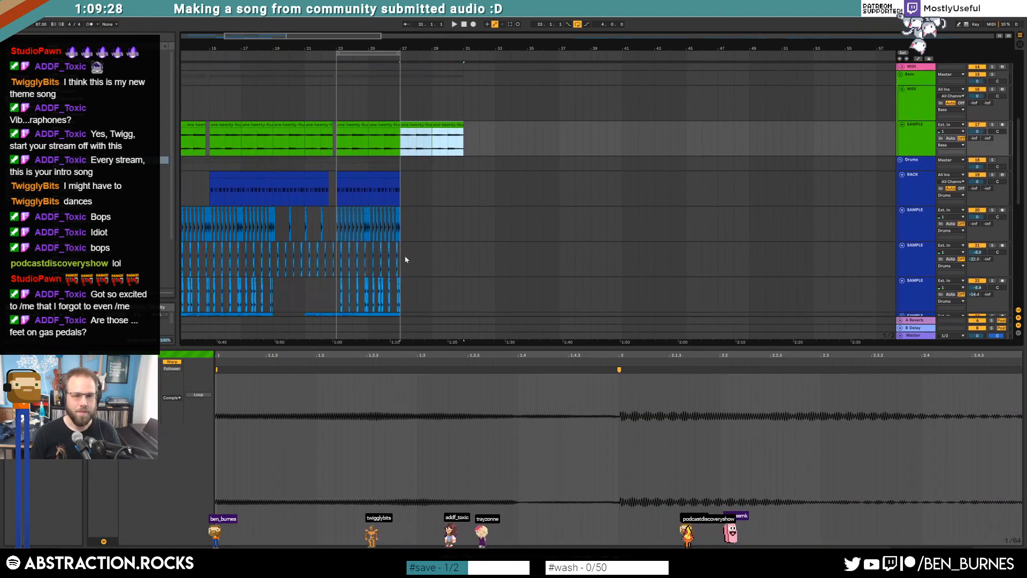
Step: Extend the drum RACK clip and the shaker clip so both end at bar 31
{"action": "scroll", "coordinate": [413, 271], "scroll_direction": "up", "scroll_amount": 1}
{"action": "left_click_drag", "start_coordinate": [399, 119], "coordinate": [464, 125]}
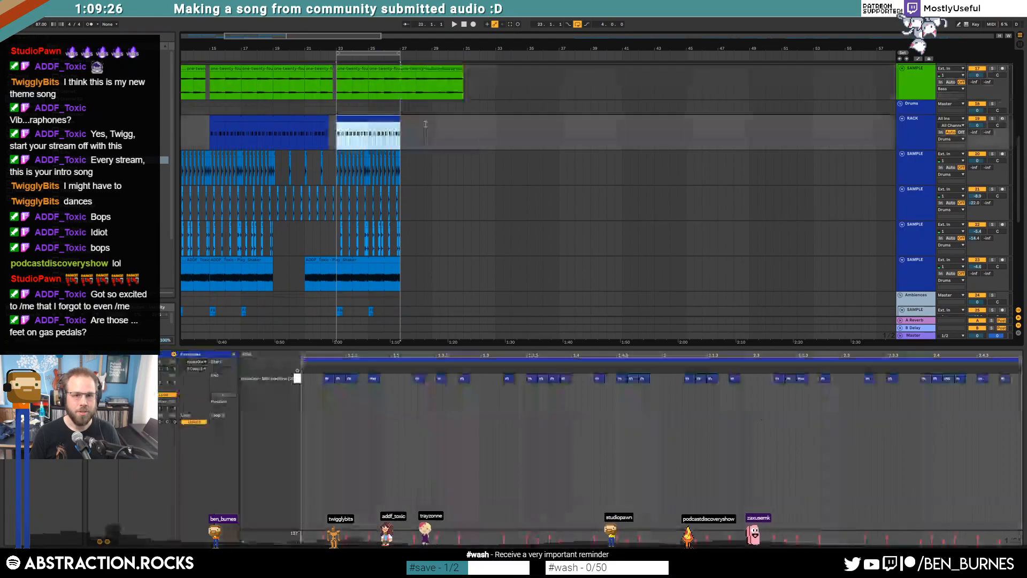
{"action": "scroll", "coordinate": [410, 199], "scroll_direction": "down", "scroll_amount": 3}
{"action": "left_click_drag", "start_coordinate": [399, 173], "coordinate": [456, 179]}
{"action": "scroll", "coordinate": [438, 190], "scroll_direction": "down", "scroll_amount": 3}
{"action": "key", "text": "shift+Tab"}
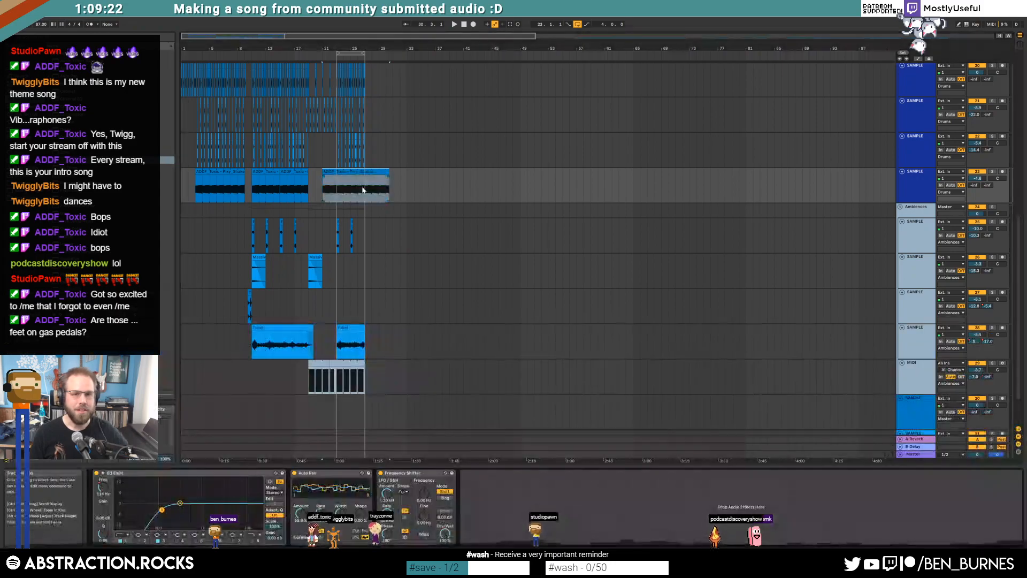
Step: Duplicate bars 23–27 of the three upper drum sample tracks to bar 27
{"action": "scroll", "coordinate": [369, 190], "scroll_direction": "up", "scroll_amount": 3}
{"action": "scroll", "coordinate": [383, 246], "scroll_direction": "up", "scroll_amount": 3}
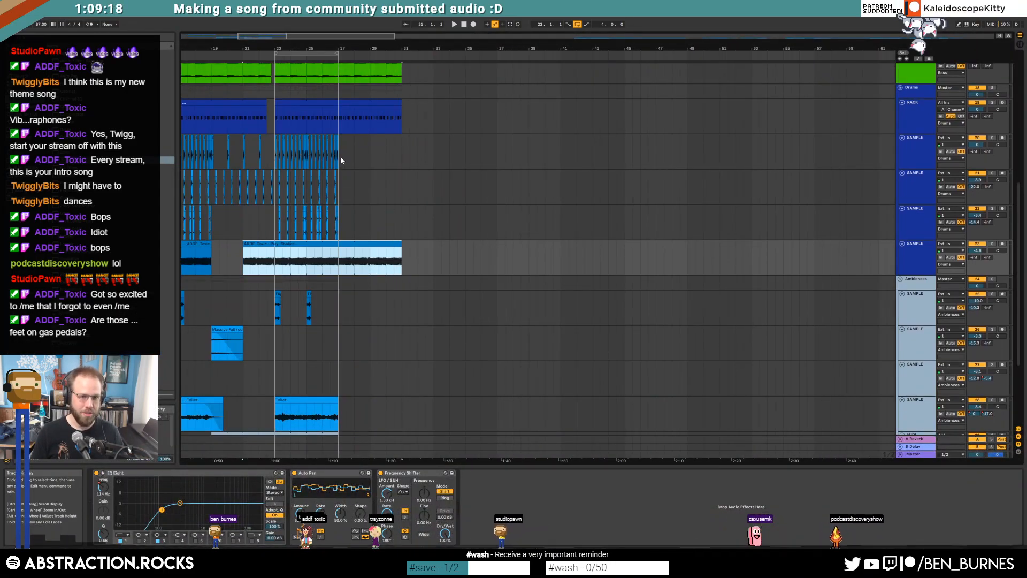
{"action": "left_click_drag", "start_coordinate": [341, 161], "coordinate": [280, 223]}
{"action": "key", "text": "ctrl+d"}
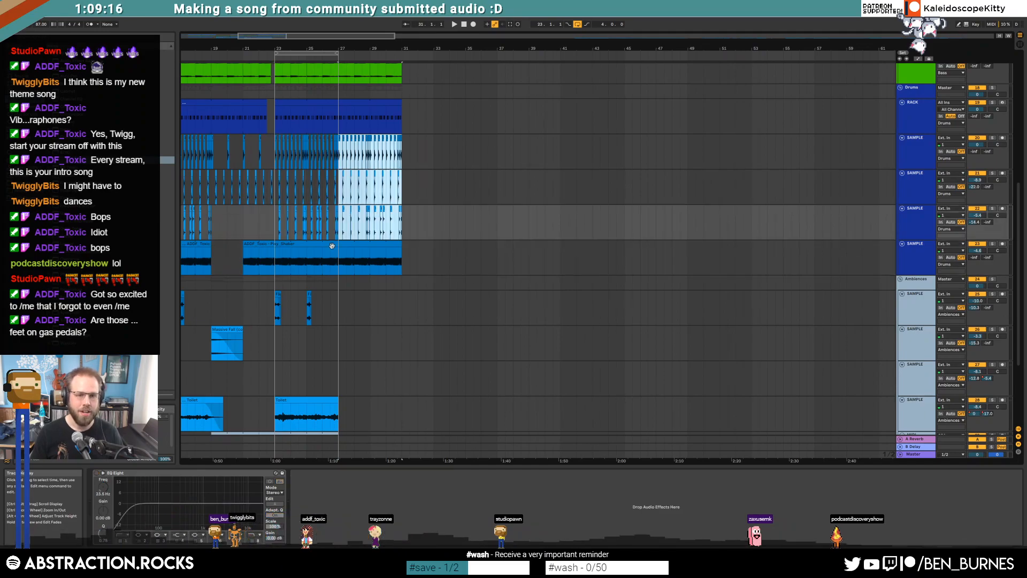
Step: Duplicate bars 23–27 of the first Ambiences sample track and the long ambience clip at bar 23 to bar 27
{"action": "scroll", "coordinate": [319, 271], "scroll_direction": "down", "scroll_amount": 2}
{"action": "left_click_drag", "start_coordinate": [340, 264], "coordinate": [280, 264]}
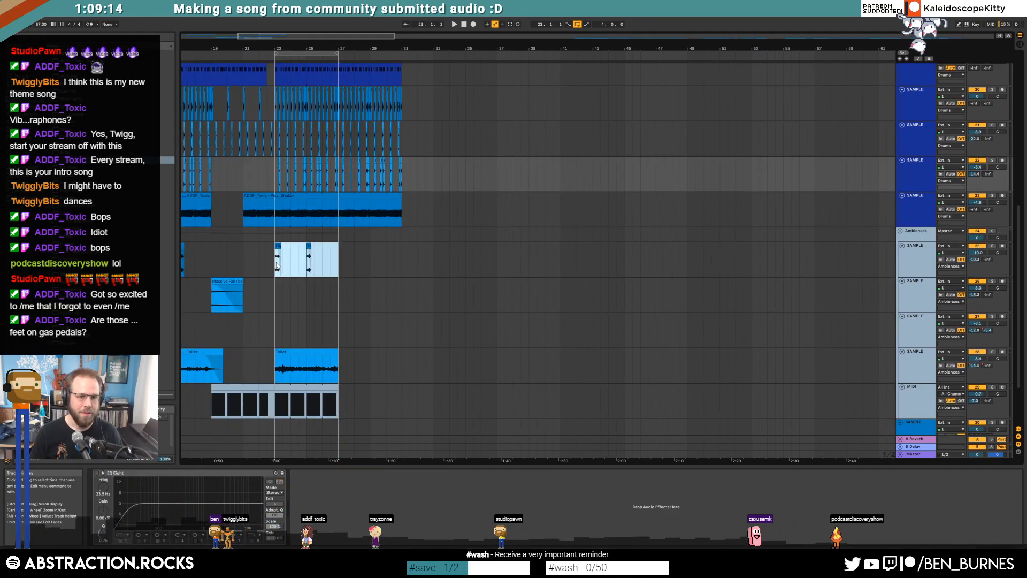
{"action": "key", "text": "ctrl+d"}
{"action": "scroll", "coordinate": [298, 281], "scroll_direction": "down", "scroll_amount": 2}
{"action": "scroll", "coordinate": [353, 271], "scroll_direction": "down", "scroll_amount": 1}
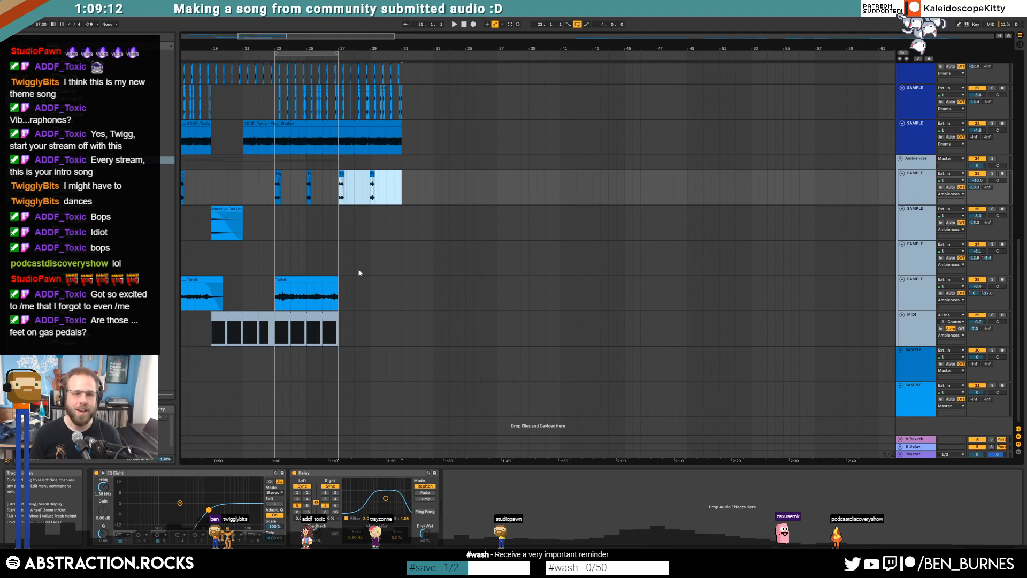
{"action": "left_click", "coordinate": [336, 280]}
{"action": "key", "text": "ctrl+d"}
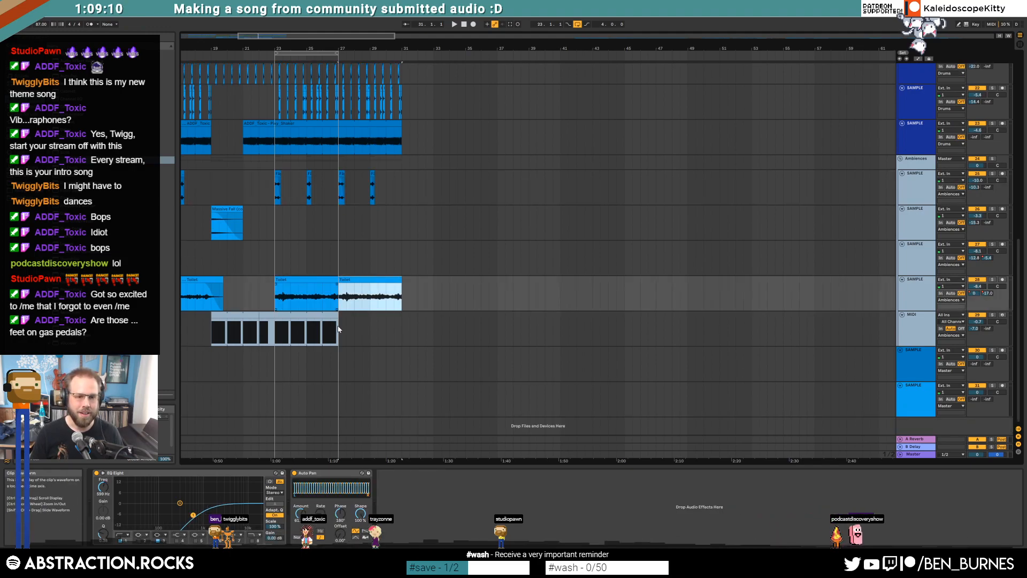
Step: Duplicate bars 23–27 of the Ambiences MIDI track to bar 27 so it fills up to bar 31
{"action": "left_click", "coordinate": [256, 323]}
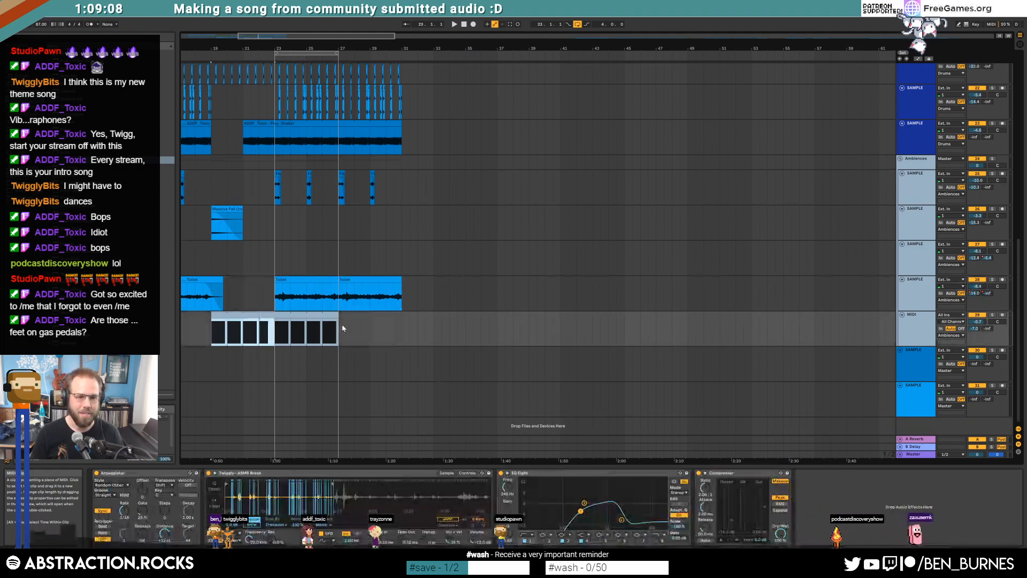
{"action": "left_click_drag", "start_coordinate": [342, 323], "coordinate": [300, 320]}
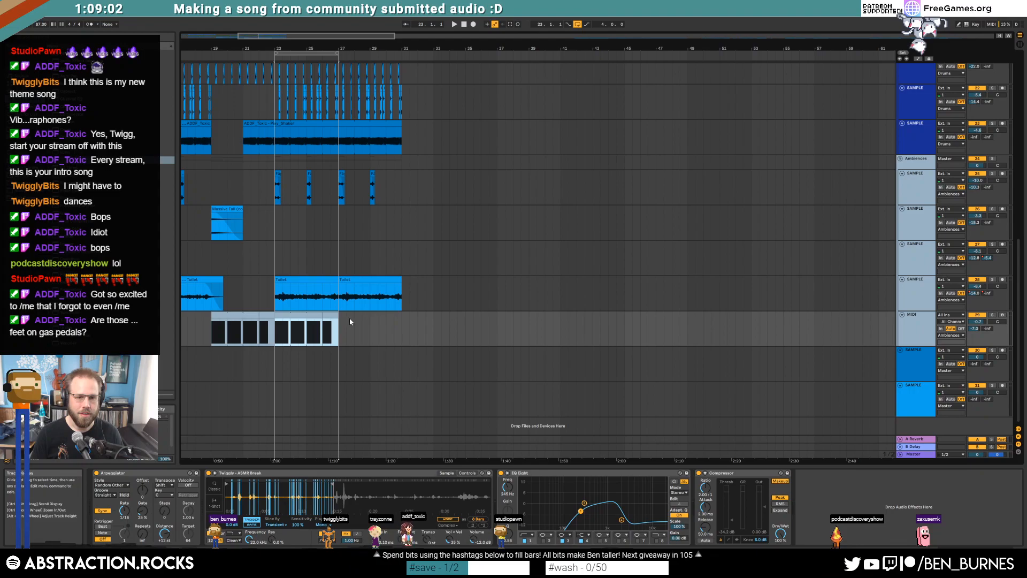
{"action": "key", "text": "ctrl+d"}
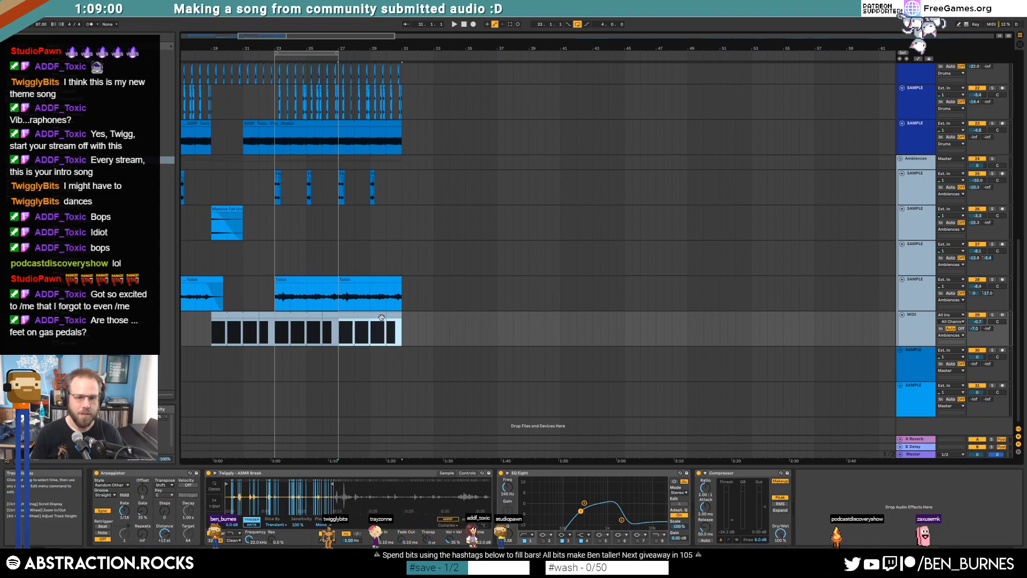
{"action": "left_click", "coordinate": [387, 317]}
{"action": "left_click_drag", "start_coordinate": [397, 316], "coordinate": [400, 317]}
Step: Trim the ends of the long ambience clip and the last Bass sample clip back from bar 31 to 30.3
{"action": "scroll", "coordinate": [386, 288], "scroll_direction": "up", "scroll_amount": 3}
{"action": "left_click_drag", "start_coordinate": [420, 279], "coordinate": [405, 279]}
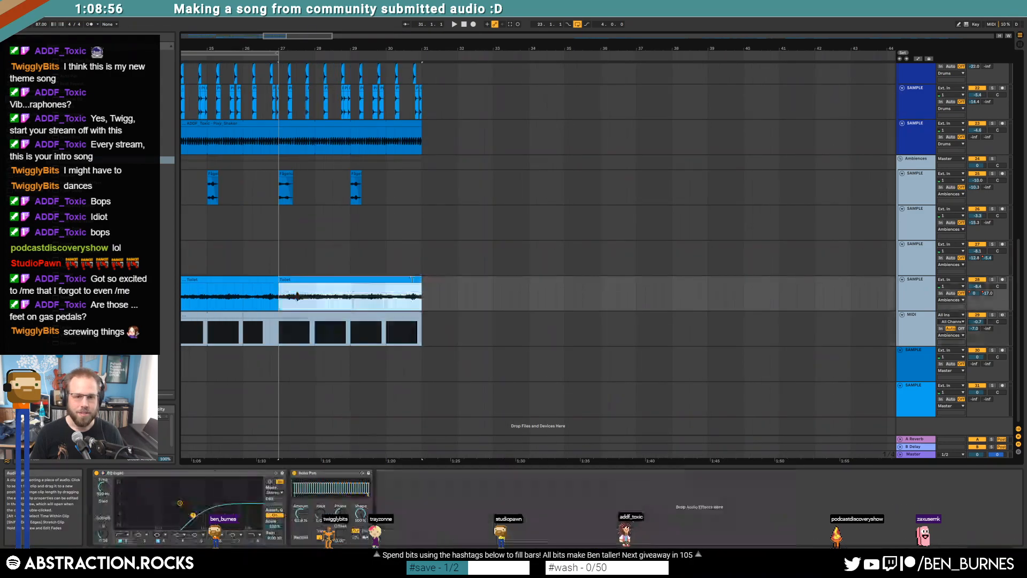
{"action": "scroll", "coordinate": [403, 265], "scroll_direction": "up", "scroll_amount": 1}
{"action": "scroll", "coordinate": [401, 264], "scroll_direction": "up", "scroll_amount": 5}
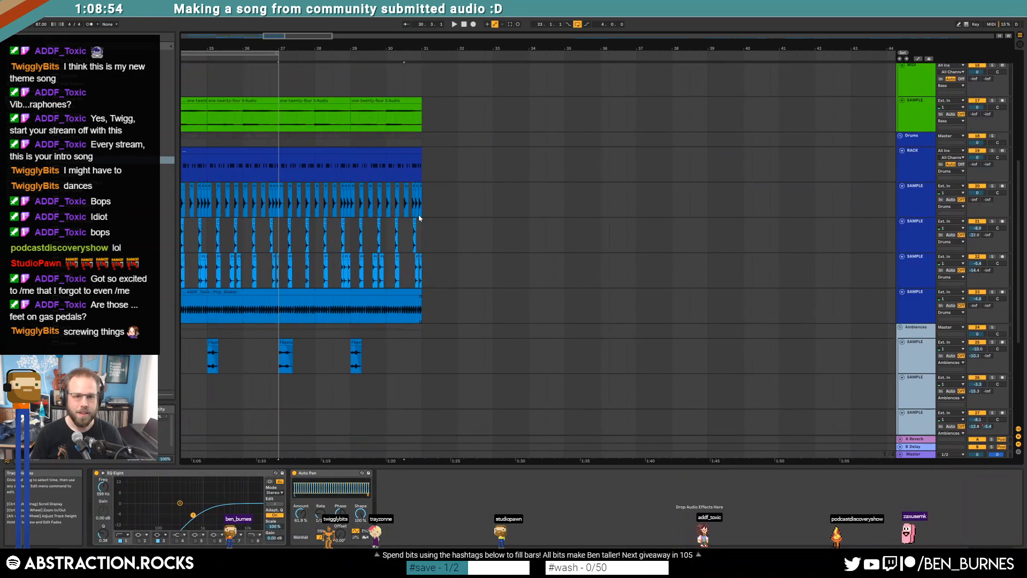
{"action": "left_click_drag", "start_coordinate": [422, 105], "coordinate": [404, 105]}
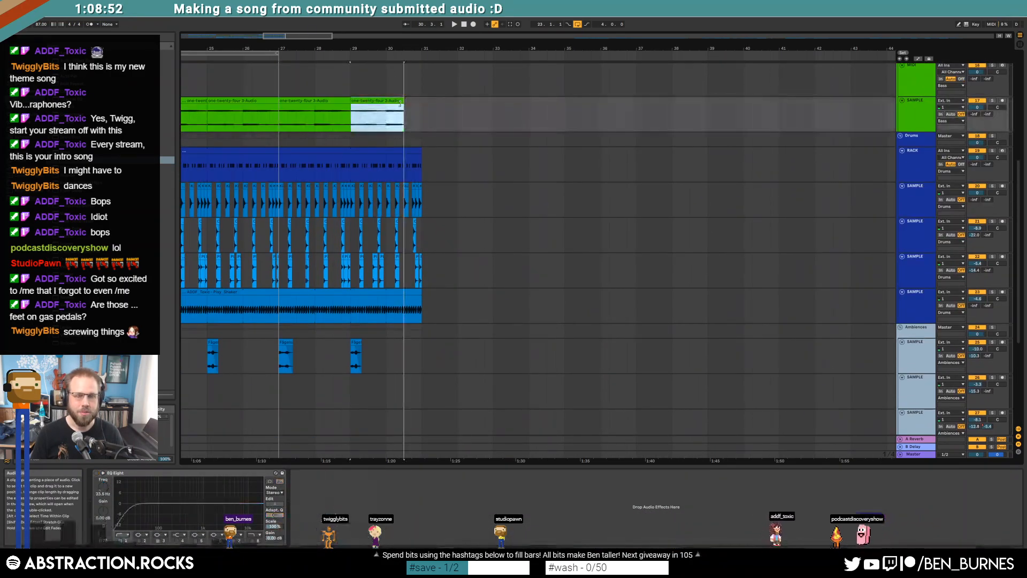
Step: Delete the end of the Leads sample audio from just after bar 30 up to bar 31
{"action": "scroll", "coordinate": [422, 182], "scroll_direction": "up", "scroll_amount": 2}
{"action": "scroll", "coordinate": [436, 183], "scroll_direction": "up", "scroll_amount": 4}
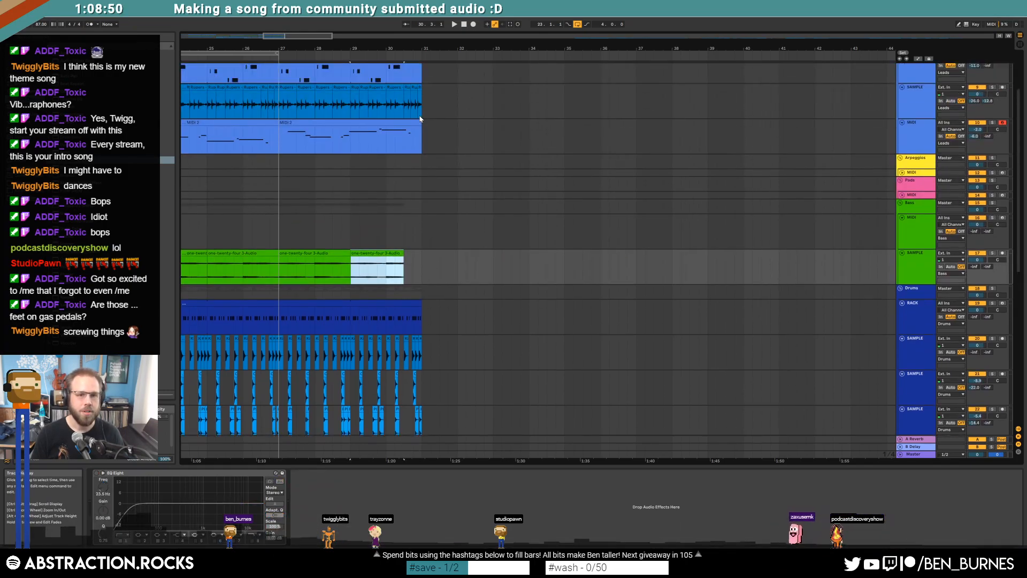
{"action": "mouse_move", "coordinate": [424, 90]}
{"action": "left_mouse_down"}
{"action": "mouse_move", "coordinate": [387, 96]}
{"action": "mouse_move", "coordinate": [432, 105]}
{"action": "left_mouse_up"}
{"action": "key", "text": "Delete"}
{"action": "scroll", "coordinate": [389, 99], "scroll_direction": "up", "scroll_amount": 5}
{"action": "key", "text": "Delete"}
{"action": "scroll", "coordinate": [448, 110], "scroll_direction": "up", "scroll_amount": 2}
Step: Shorten the MAYBE TRASH clip to end at bar 30 and the lead MIDI melody clip to end around 30.3
{"action": "left_click", "coordinate": [565, 100]}
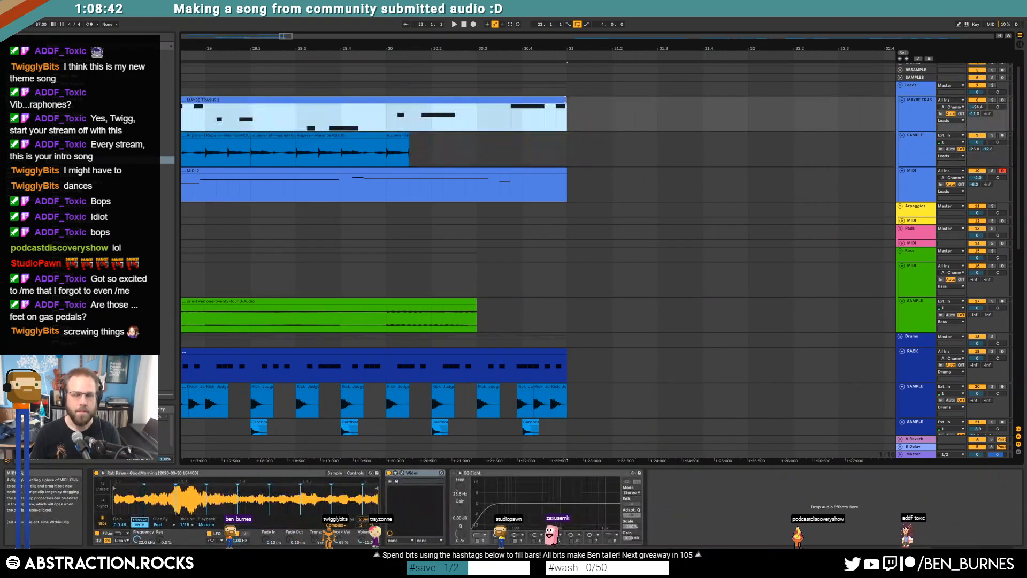
{"action": "left_click_drag", "start_coordinate": [566, 102], "coordinate": [387, 104]}
{"action": "left_click_drag", "start_coordinate": [564, 172], "coordinate": [488, 172]}
Step: Clear the material between 30.3 and bar 31 on all the drum tracks
{"action": "scroll", "coordinate": [497, 231], "scroll_direction": "down", "scroll_amount": 5}
{"action": "left_click_drag", "start_coordinate": [568, 242], "coordinate": [492, 365]}
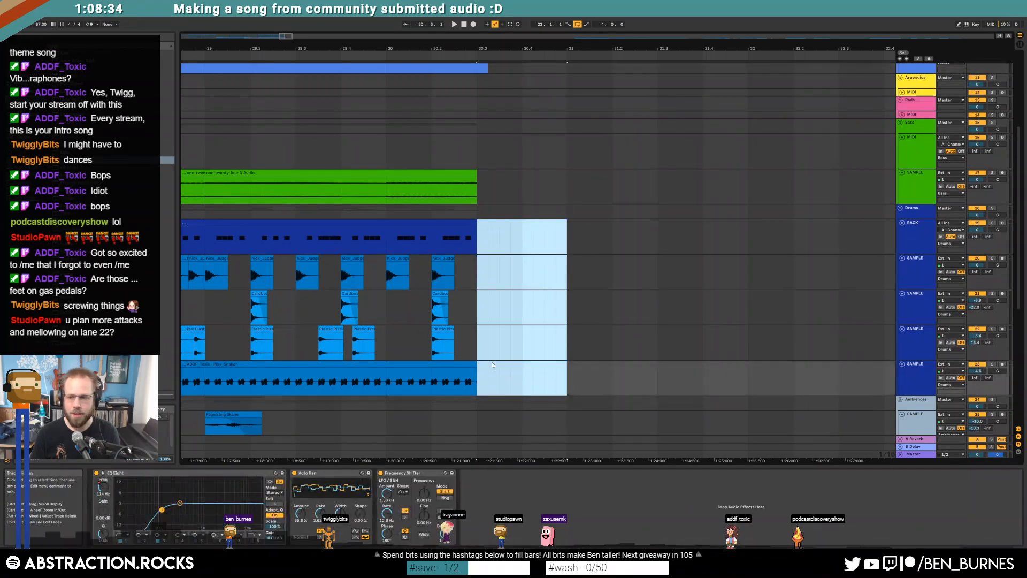
{"action": "scroll", "coordinate": [493, 348], "scroll_direction": "down", "scroll_amount": 5}
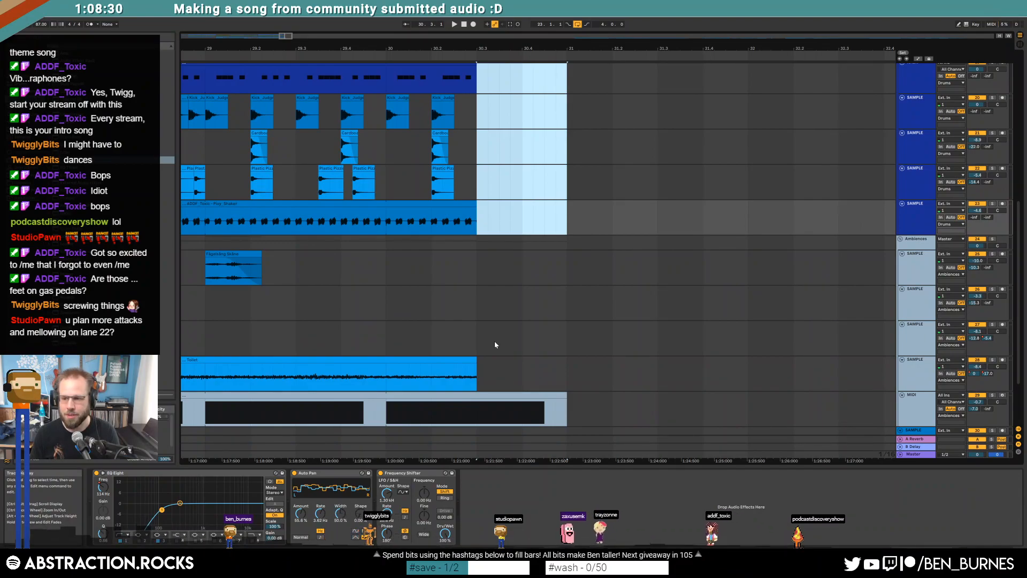
{"action": "scroll", "coordinate": [494, 344], "scroll_direction": "down", "scroll_amount": 2}
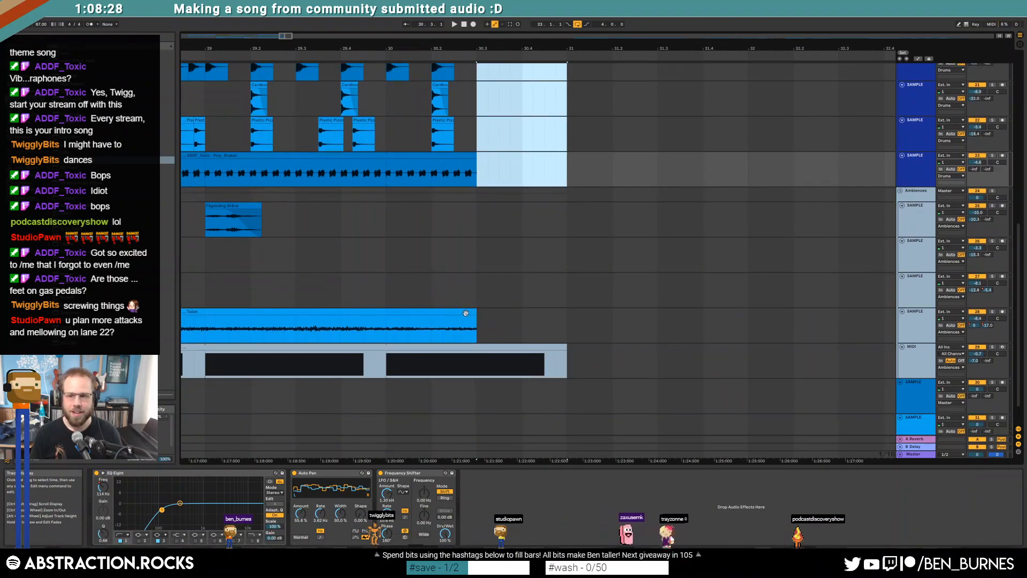
Step: Show the whole arrangement and collapse the individual tracks in the Leads and Bass groups
{"action": "scroll", "coordinate": [465, 317], "scroll_direction": "down", "scroll_amount": 11}
{"action": "scroll", "coordinate": [238, 271], "scroll_direction": "up", "scroll_amount": 1}
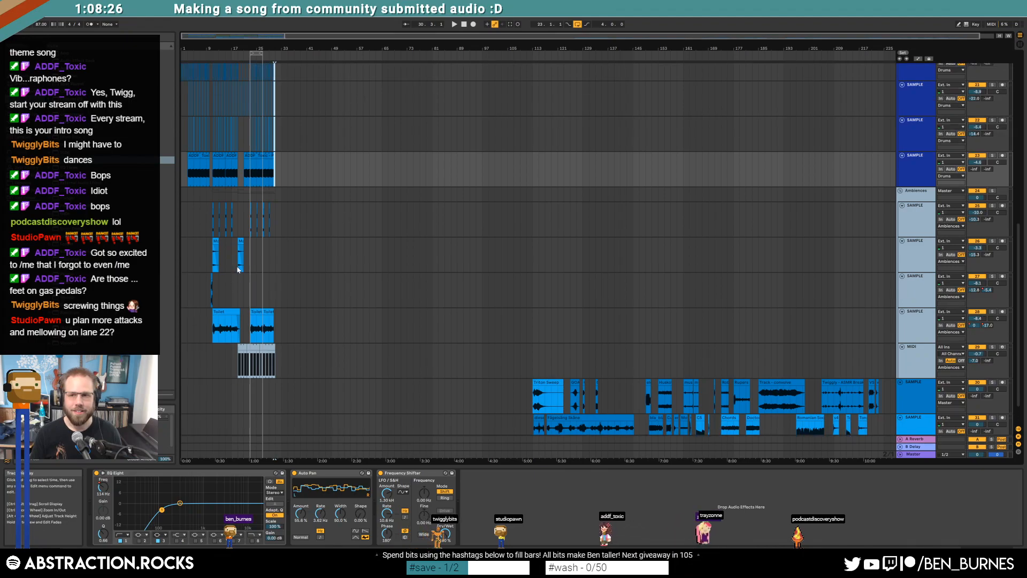
{"action": "scroll", "coordinate": [238, 269], "scroll_direction": "up", "scroll_amount": 5}
{"action": "scroll", "coordinate": [256, 276], "scroll_direction": "up", "scroll_amount": 10}
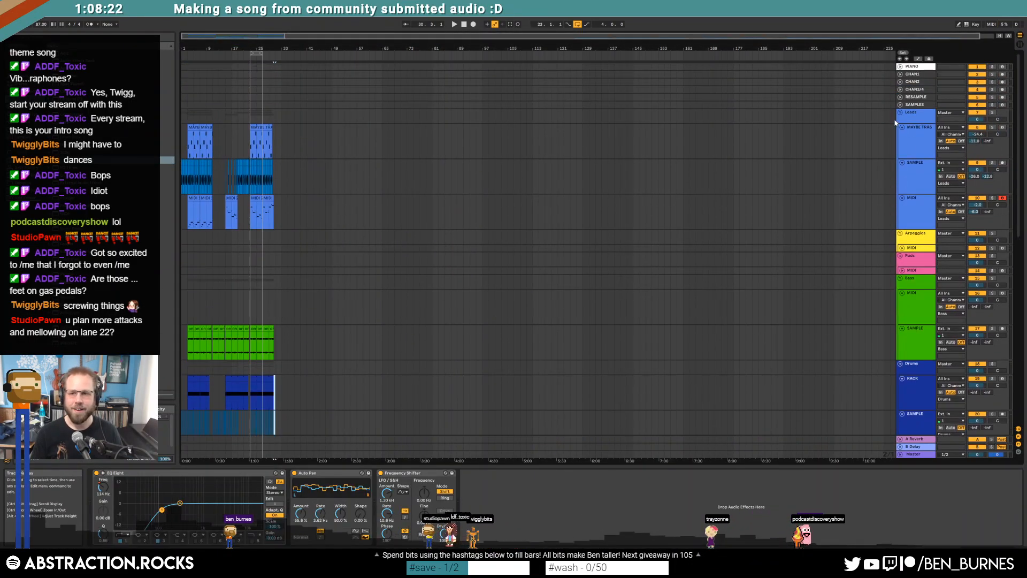
{"action": "left_click", "coordinate": [902, 127]}
{"action": "left_click", "coordinate": [901, 136]}
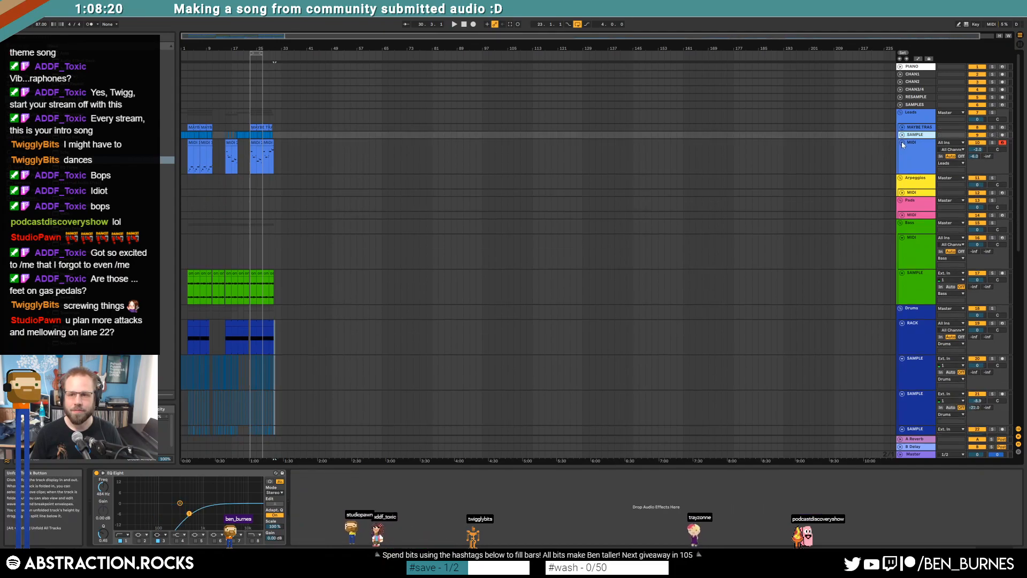
{"action": "left_click", "coordinate": [901, 142]}
{"action": "left_click", "coordinate": [902, 209]}
{"action": "left_click", "coordinate": [902, 218]}
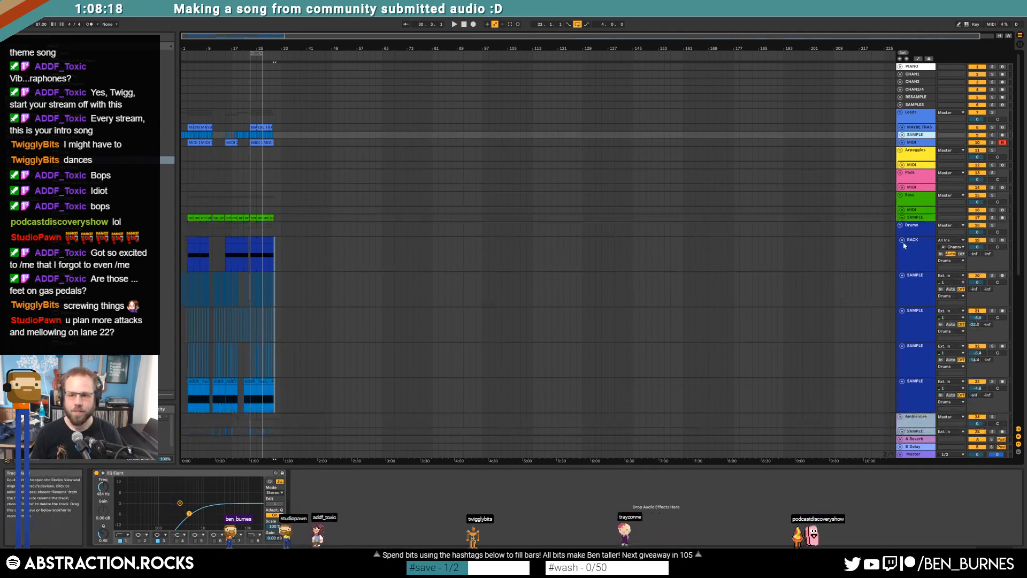
Step: Collapse the drum RACK track and the four drum sample tracks together
{"action": "left_click", "coordinate": [903, 242]}
{"action": "left_click", "coordinate": [914, 262]}
{"action": "left_click", "coordinate": [914, 332]}
{"action": "left_click", "coordinate": [914, 363]}
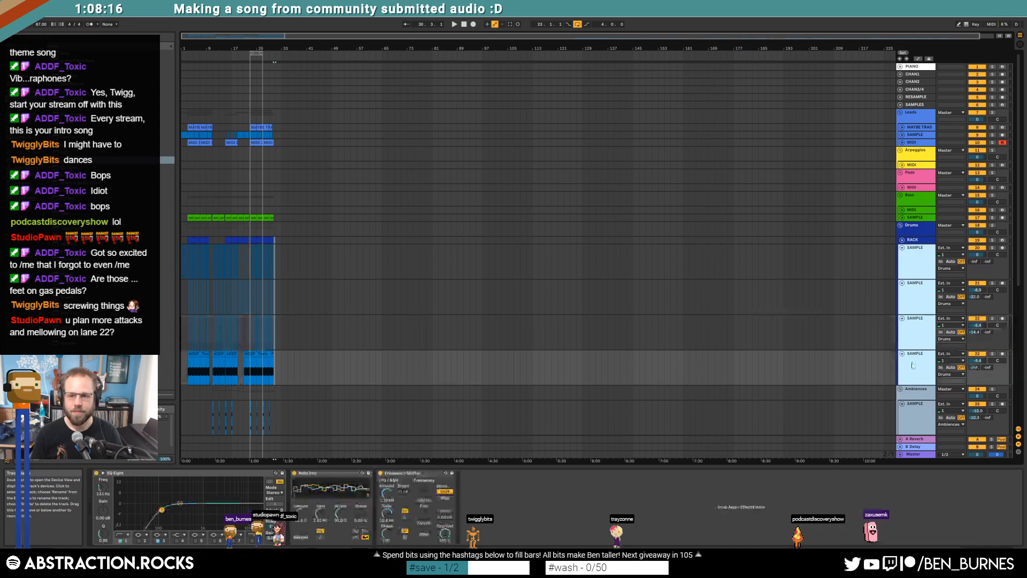
{"action": "left_click", "coordinate": [902, 354]}
Step: Collapse all the tracks in the Ambiences group and select the upper of the two sample tracks below it
{"action": "left_click", "coordinate": [915, 316]}
{"action": "scroll", "coordinate": [914, 353], "scroll_direction": "down", "scroll_amount": 2}
{"action": "scroll", "coordinate": [911, 363], "scroll_direction": "down", "scroll_amount": 2}
{"action": "left_click", "coordinate": [920, 358], "text": "shift"}
{"action": "left_click", "coordinate": [902, 345]}
{"action": "left_click", "coordinate": [909, 357]}
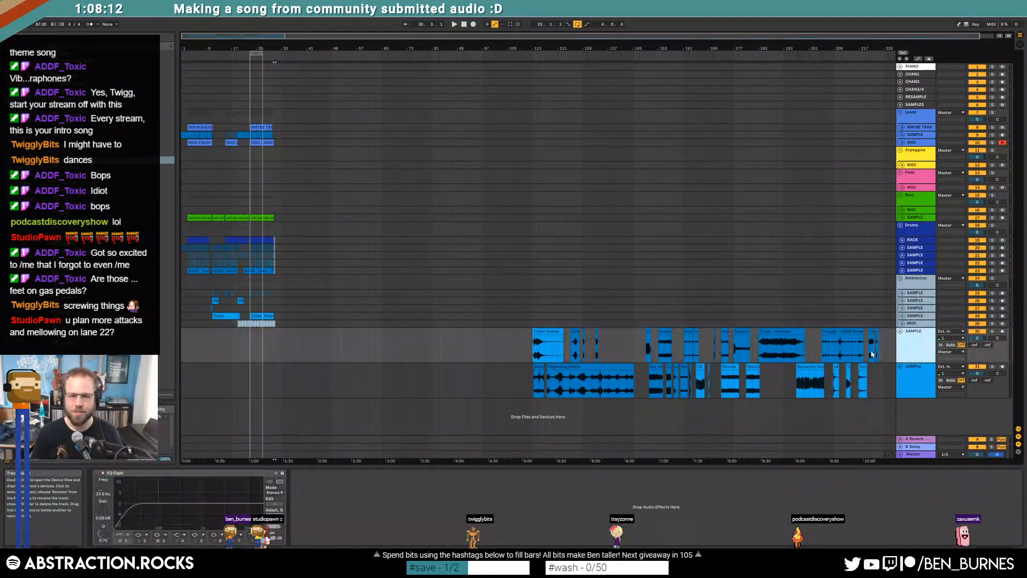
Step: Extend the end of the loop region to bar 31 so it spans bars 23 to 31
{"action": "left_click_drag", "start_coordinate": [223, 48], "coordinate": [223, 143]}
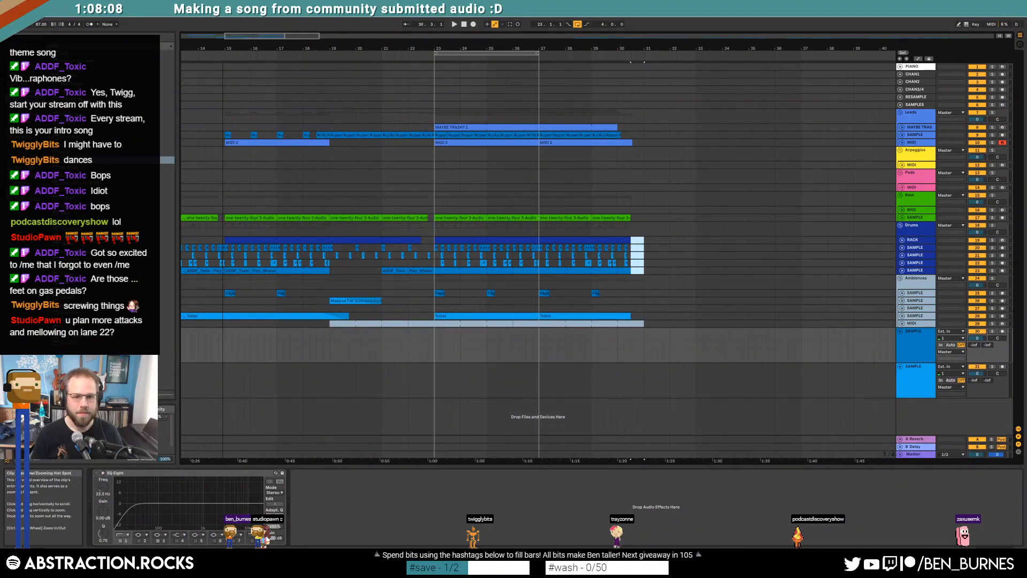
{"action": "left_click_drag", "start_coordinate": [224, 48], "coordinate": [224, 54]}
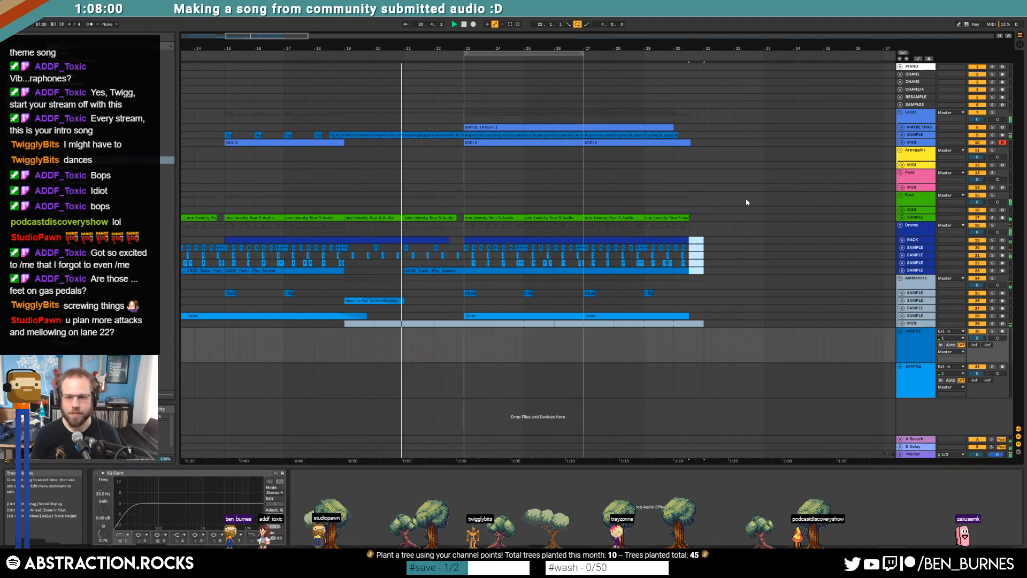
{"action": "left_click_drag", "start_coordinate": [581, 49], "coordinate": [650, 62]}
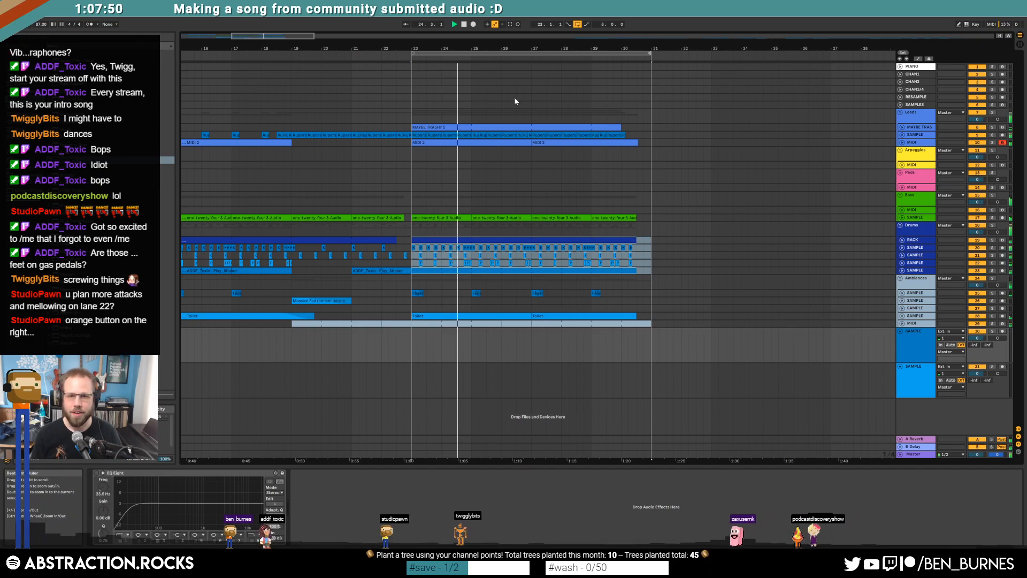
Step: Unfold the third sample track in the Drums group and delete its EQ Eight
{"action": "left_click", "coordinate": [710, 182]}
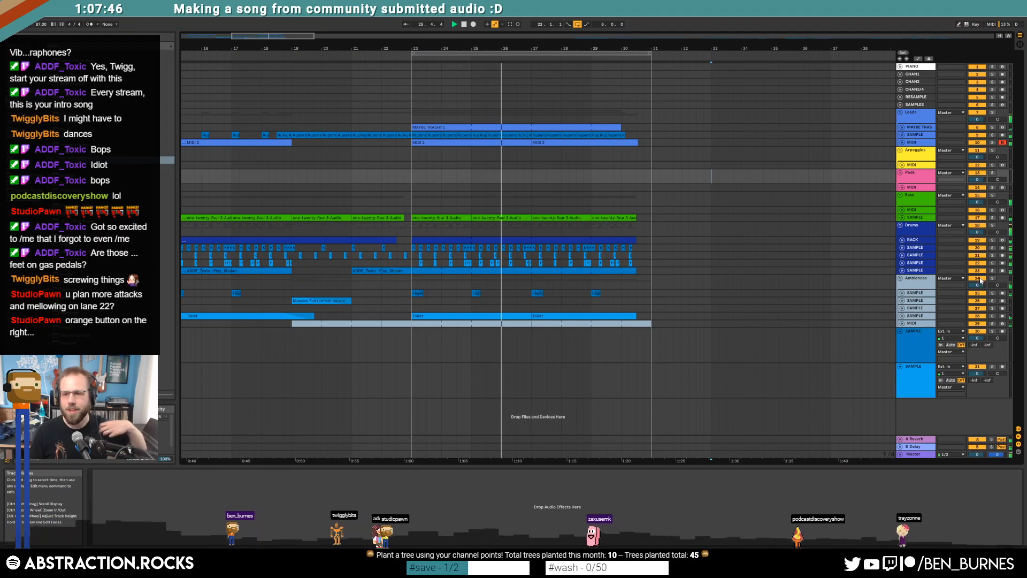
{"action": "left_click", "coordinate": [902, 264]}
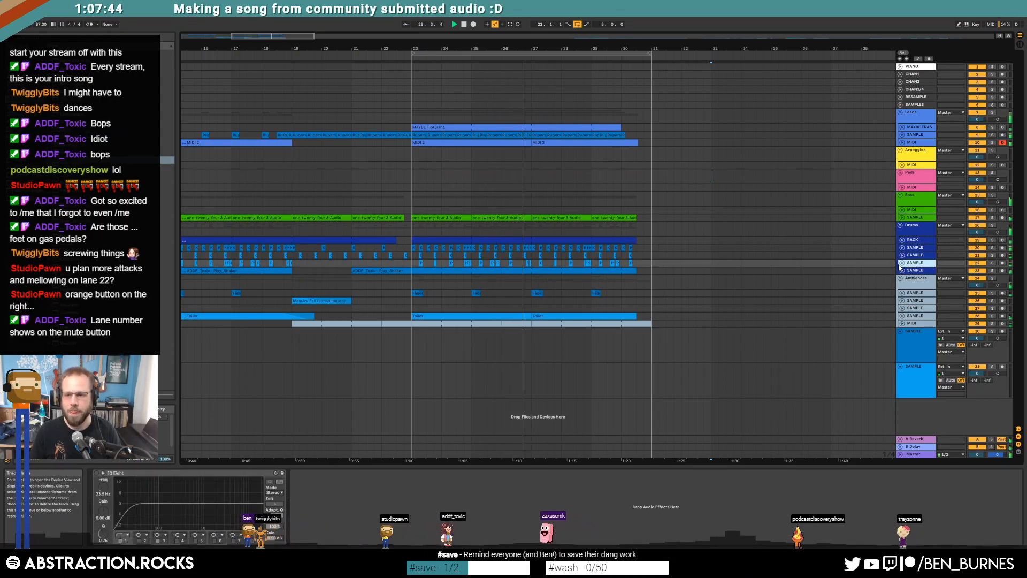
{"action": "left_click", "coordinate": [901, 264]}
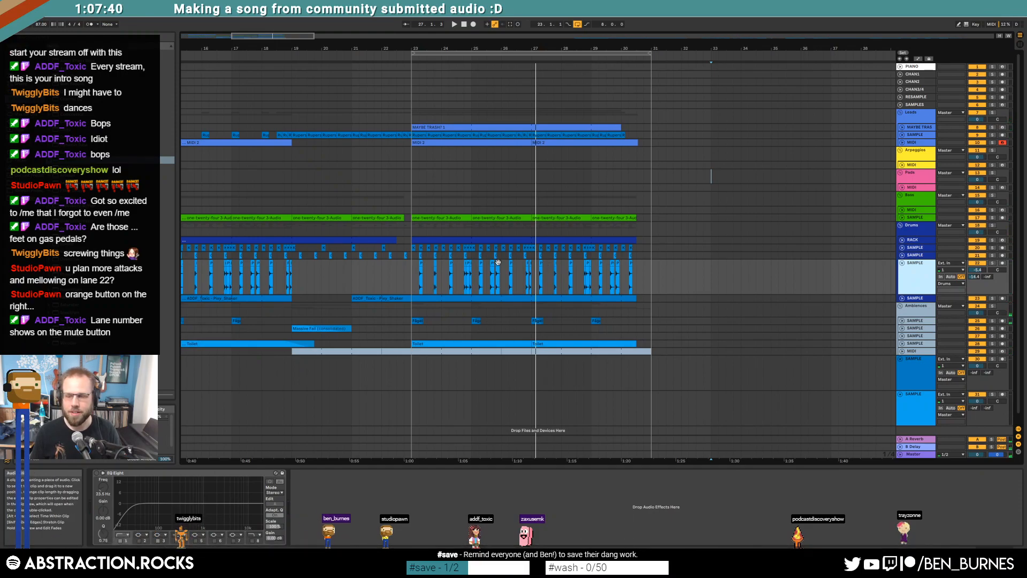
{"action": "scroll", "coordinate": [497, 262], "scroll_direction": "up", "scroll_amount": 3}
{"action": "left_click", "coordinate": [306, 278]}
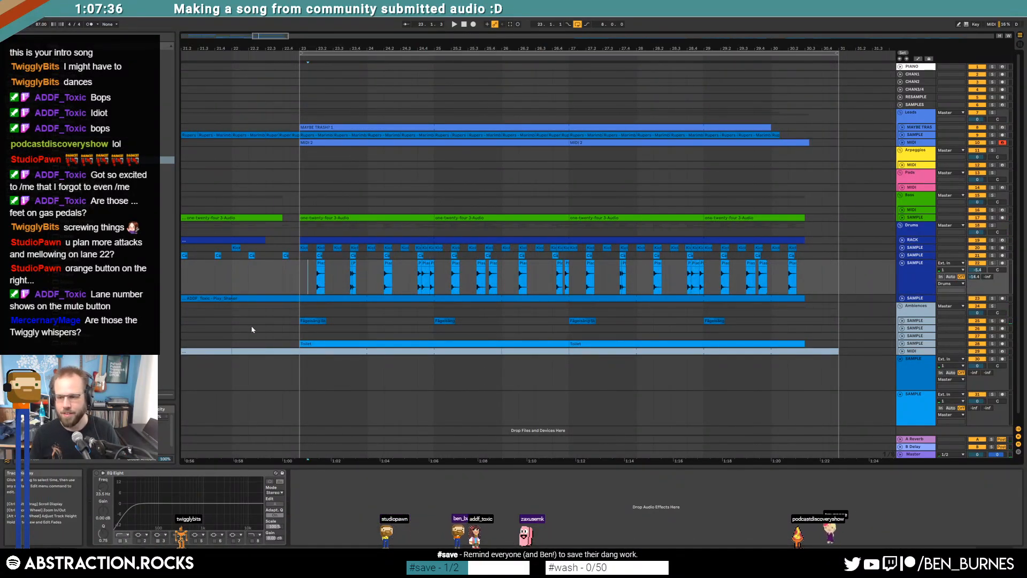
{"action": "left_click", "coordinate": [206, 472]}
{"action": "key", "text": "Delete"}
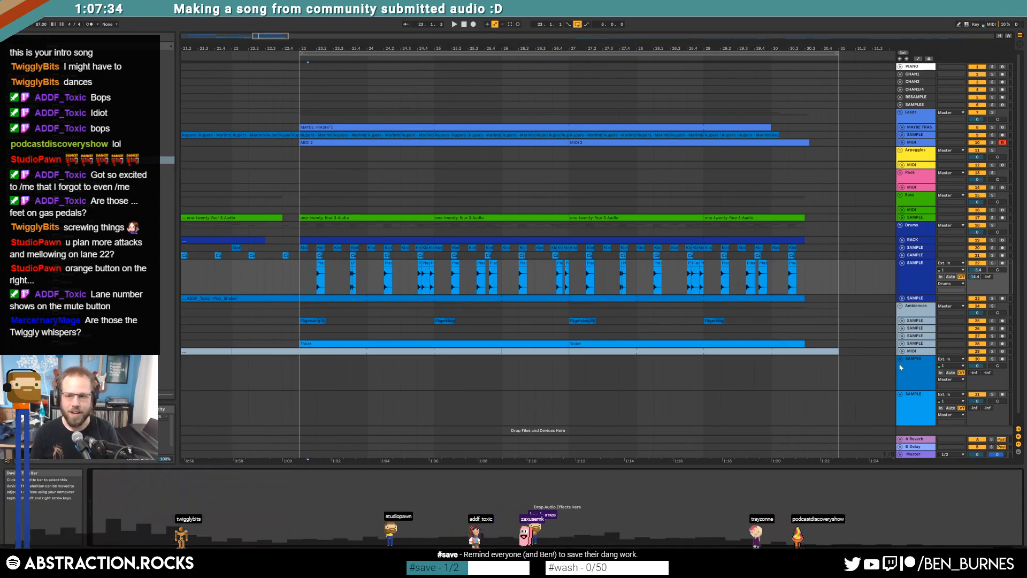
Step: Unfold and solo the MIDI track in the Ambiences group, and play it from bar 23
{"action": "left_click", "coordinate": [902, 352]}
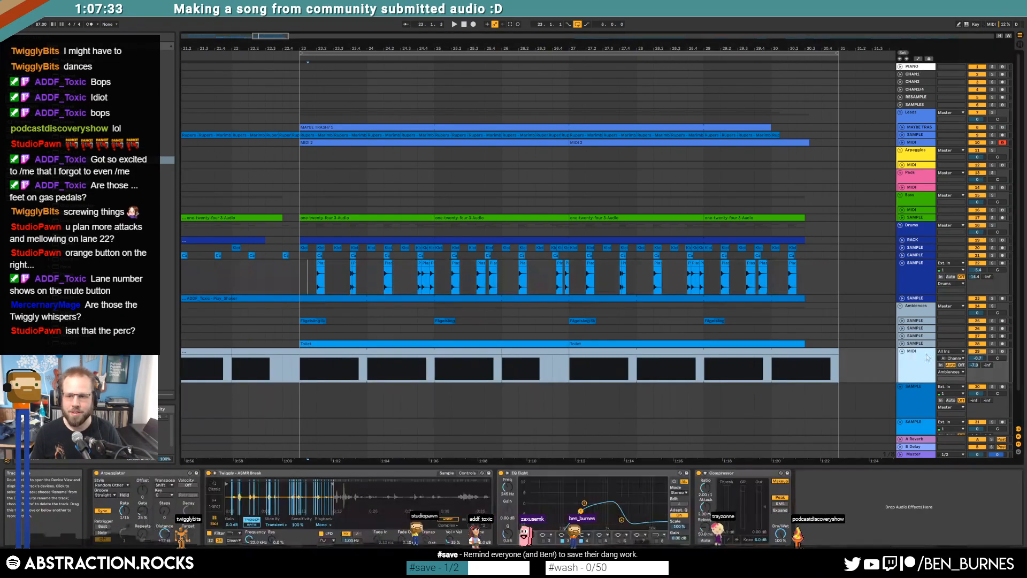
{"action": "left_click", "coordinate": [992, 352]}
{"action": "left_click", "coordinate": [474, 351]}
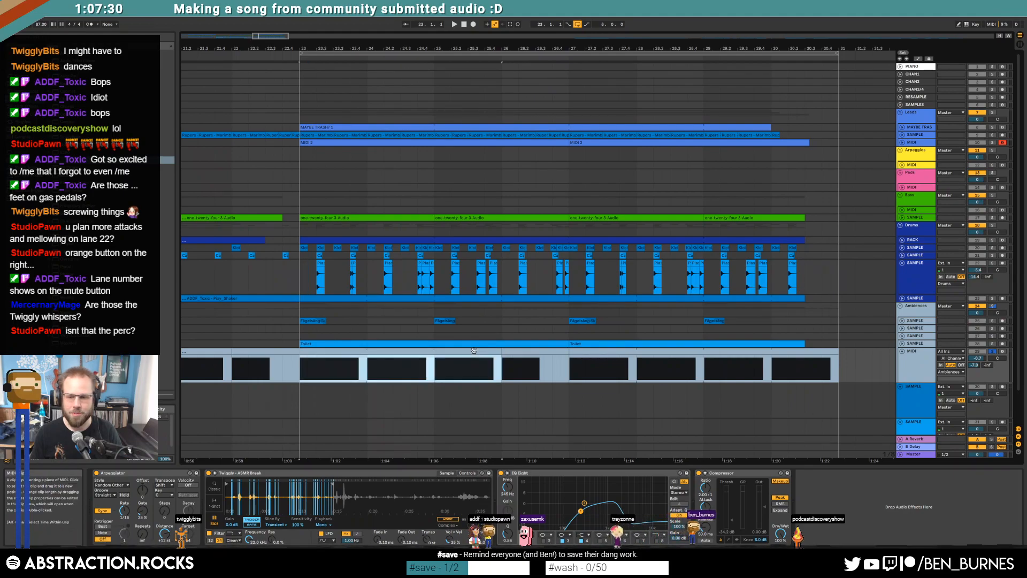
{"action": "key", "text": "space"}
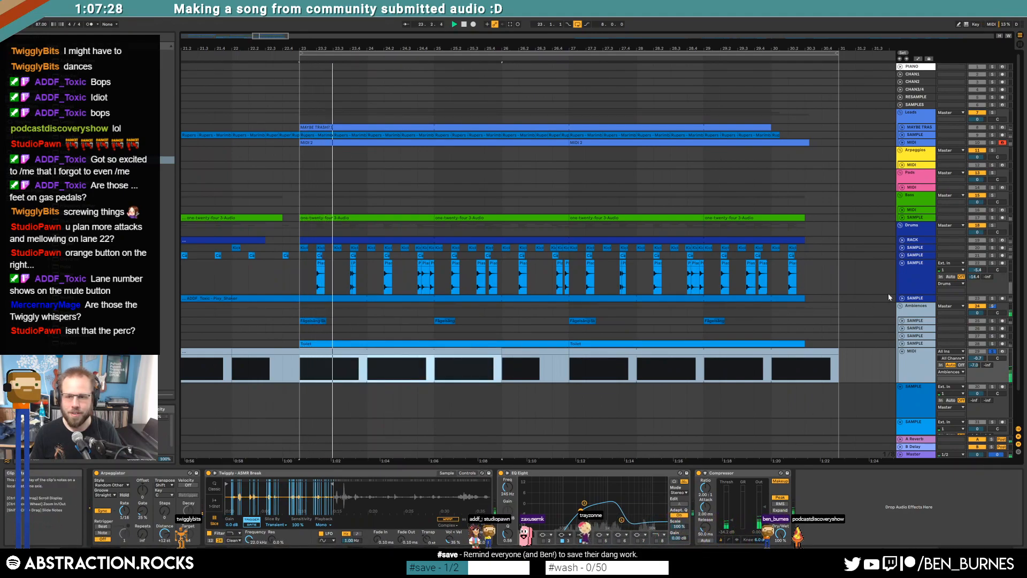
Step: Add a low-pass Auto Filter to the third drum sample track and lower its cutoff frequency
{"action": "left_click", "coordinate": [915, 276]}
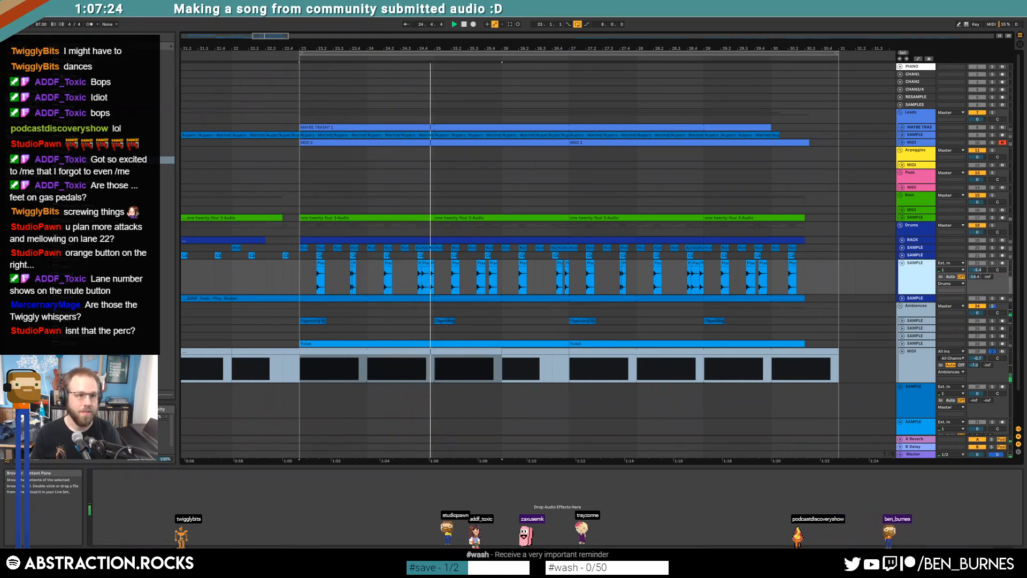
{"action": "left_click_drag", "start_coordinate": [80, 68], "coordinate": [168, 517]}
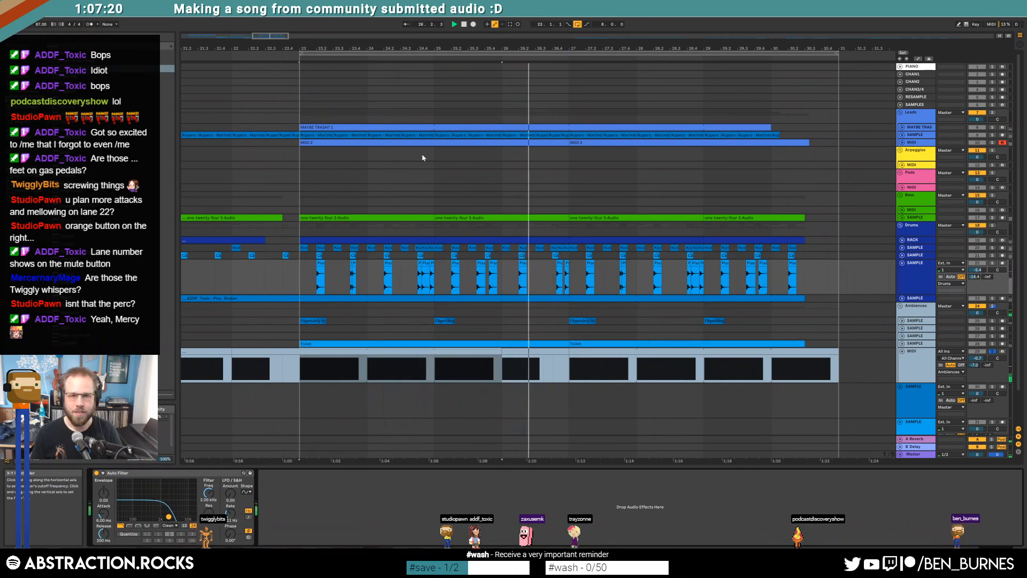
{"action": "left_click_drag", "start_coordinate": [273, 35], "coordinate": [264, 22]}
Step: Automate the drum track's Auto Filter to be off before bar 23 and on from there, and unsolo the Ambiences MIDI track
{"action": "key", "text": "a"}
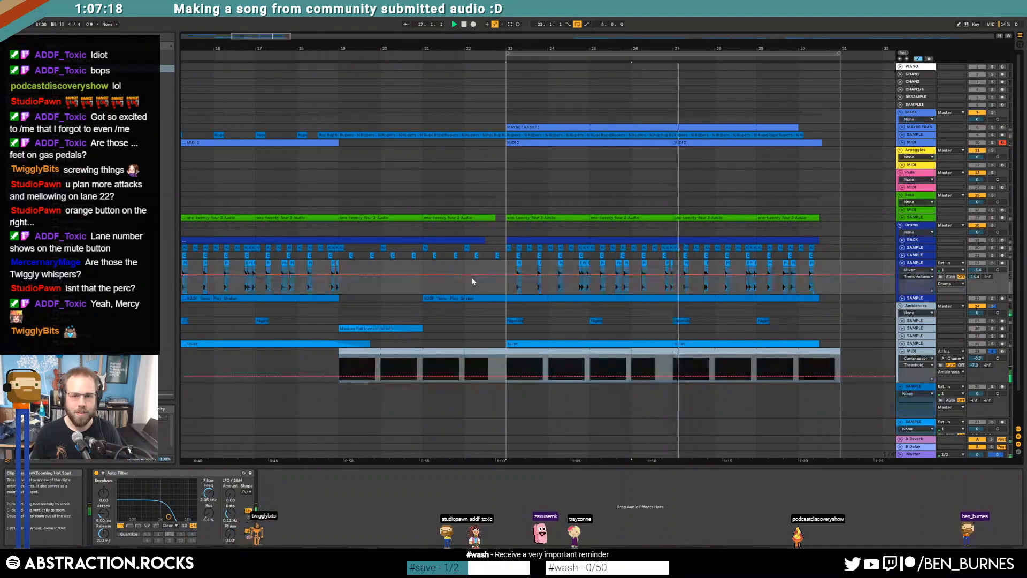
{"action": "right_click", "coordinate": [97, 473]}
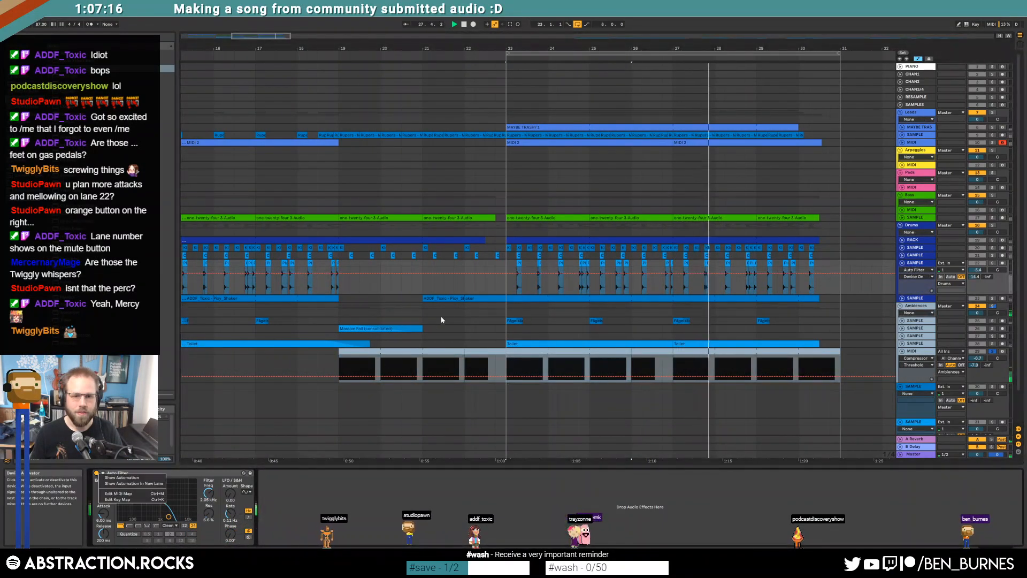
{"action": "left_click", "coordinate": [499, 272]}
{"action": "left_click", "coordinate": [504, 272]}
{"action": "left_click_drag", "start_coordinate": [498, 273], "coordinate": [498, 287]}
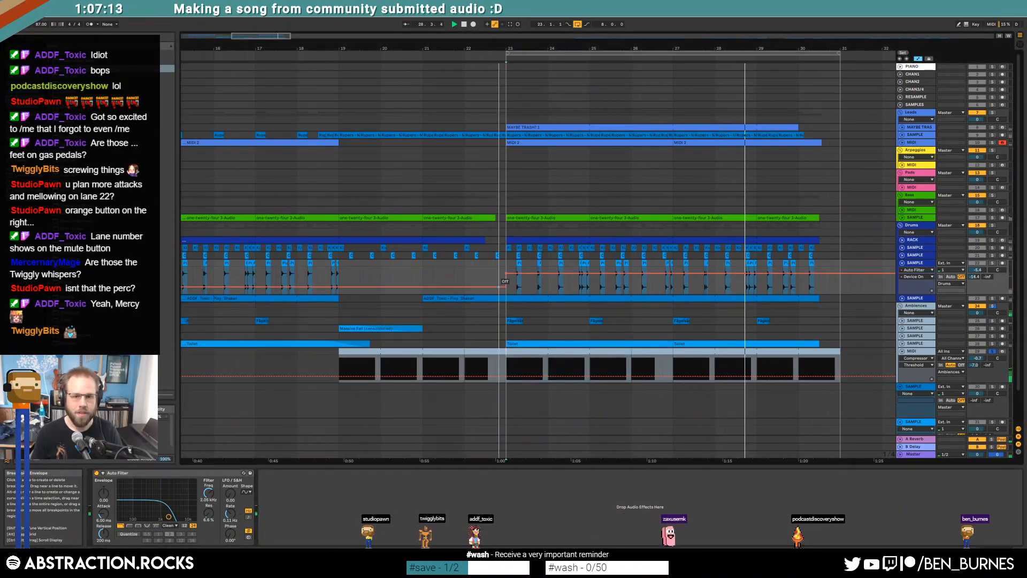
{"action": "left_click", "coordinate": [993, 352]}
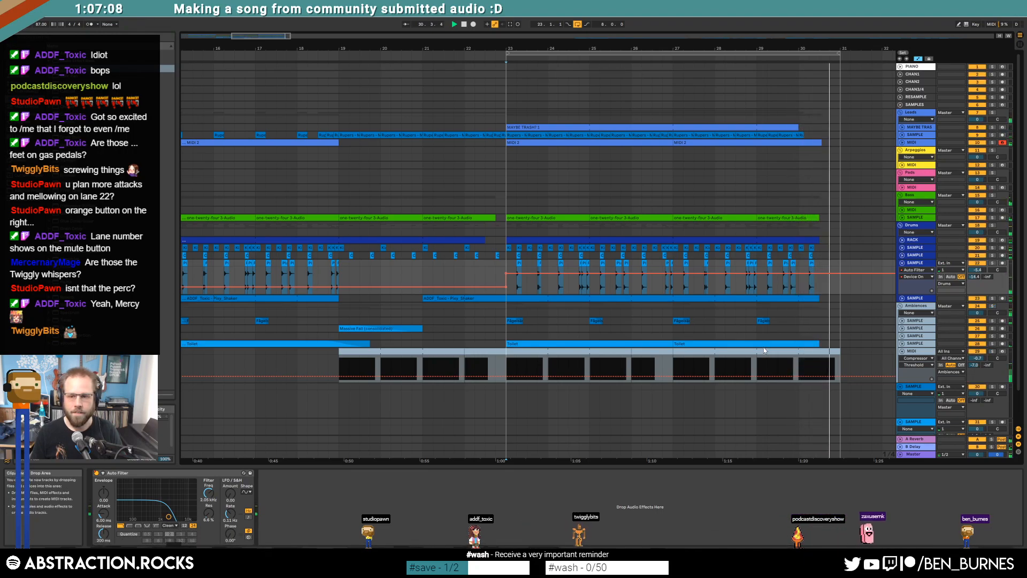
Step: Lengthen the notes of the Ambiences MIDI clip at bar 30 to the end of the clip
{"action": "left_click", "coordinate": [798, 365]}
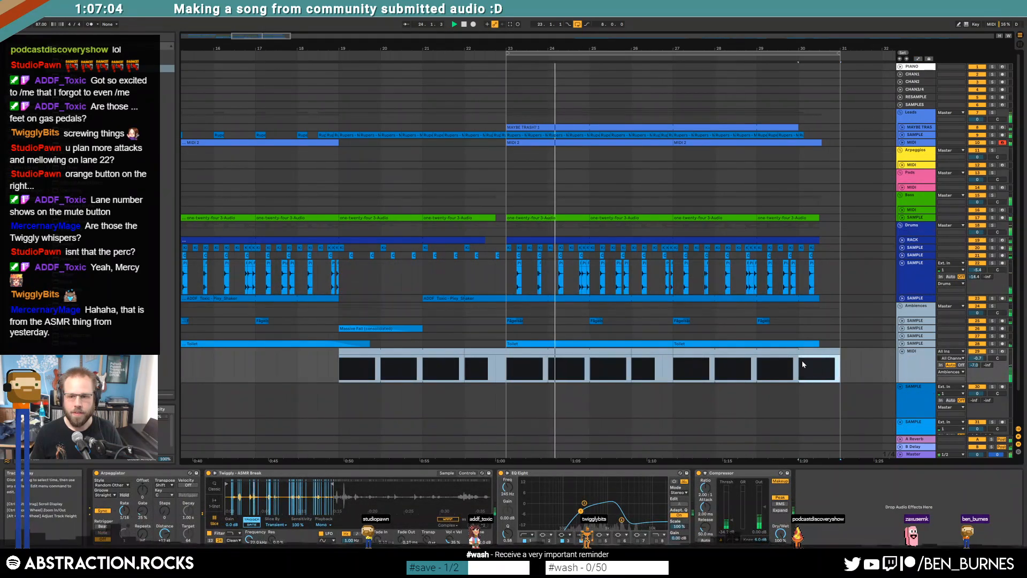
{"action": "double_click", "coordinate": [818, 353]}
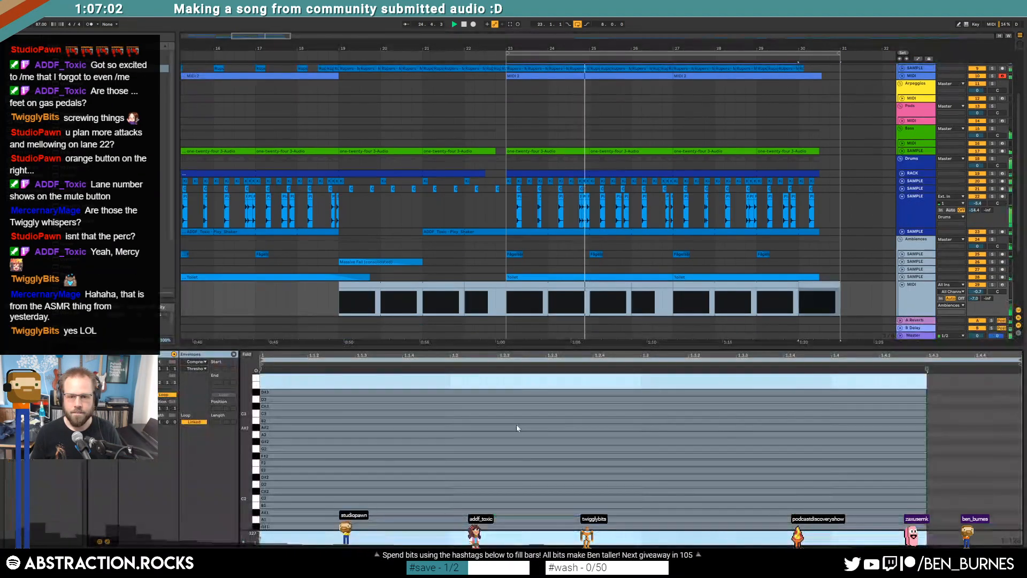
{"action": "left_click_drag", "start_coordinate": [248, 428], "coordinate": [211, 430]}
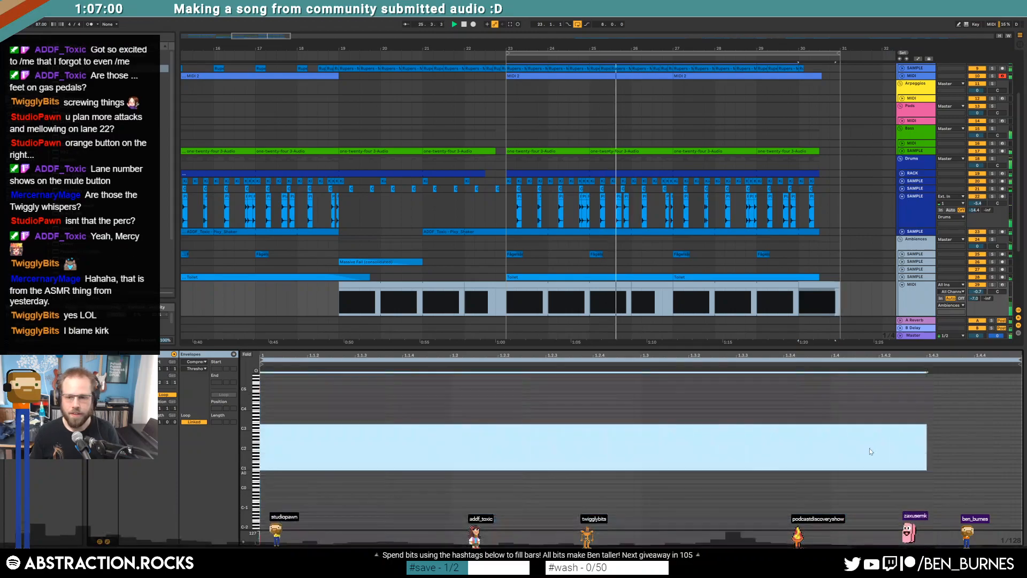
{"action": "left_click_drag", "start_coordinate": [926, 427], "coordinate": [1020, 434]}
{"action": "key", "text": "shift+Tab"}
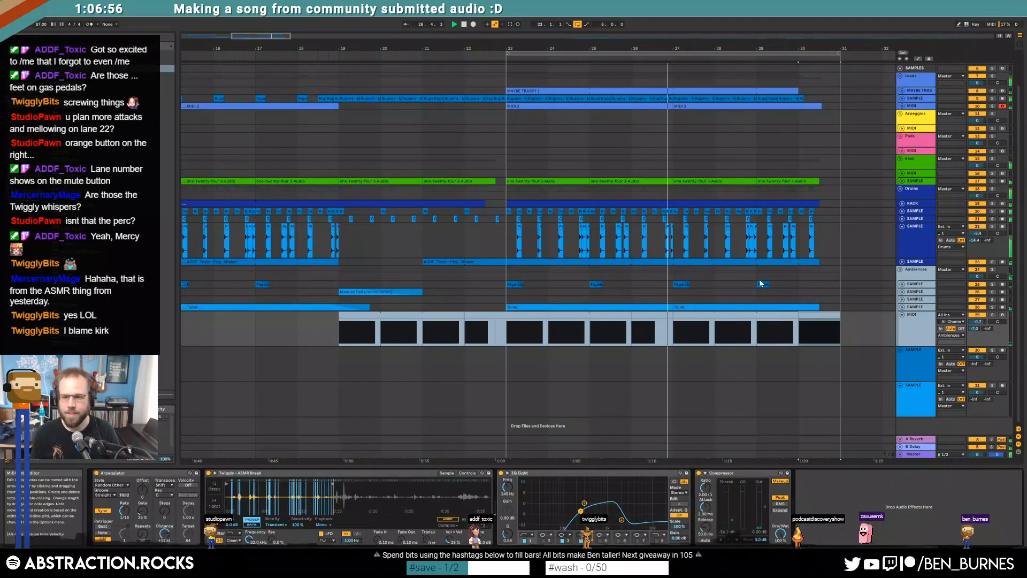
Step: Unfold the lead MIDI track and delete the Ambiences MIDI clip between bars 30 and 31
{"action": "left_click", "coordinate": [837, 307]}
{"action": "scroll", "coordinate": [824, 213], "scroll_direction": "up", "scroll_amount": 3}
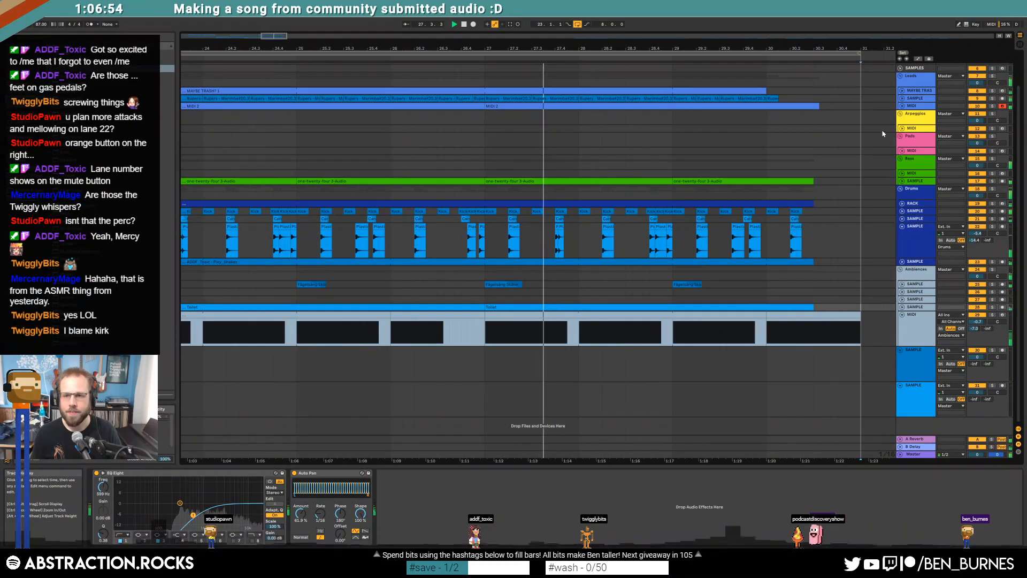
{"action": "left_click", "coordinate": [901, 105]}
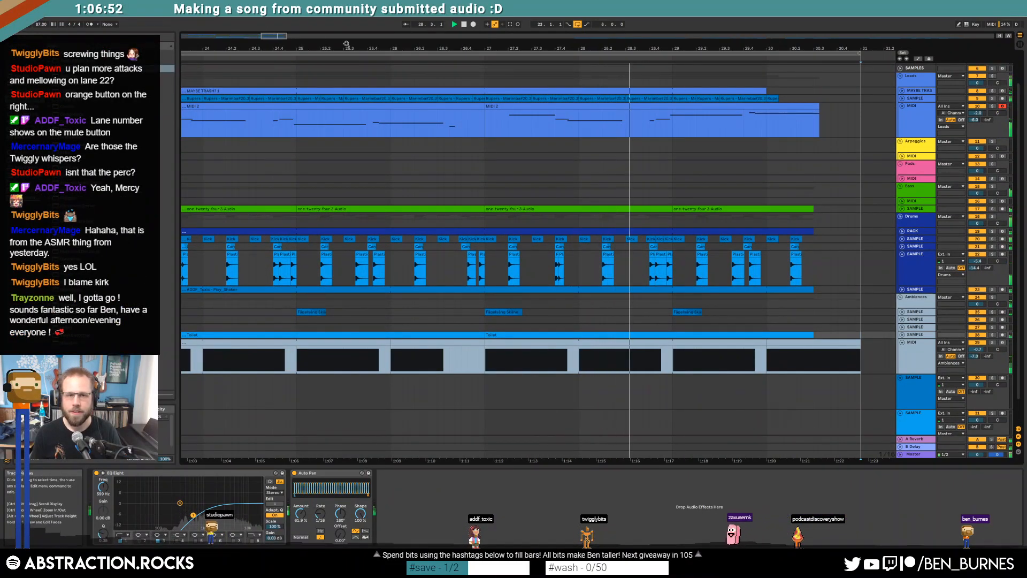
{"action": "left_click_drag", "start_coordinate": [596, 47], "coordinate": [408, 26]}
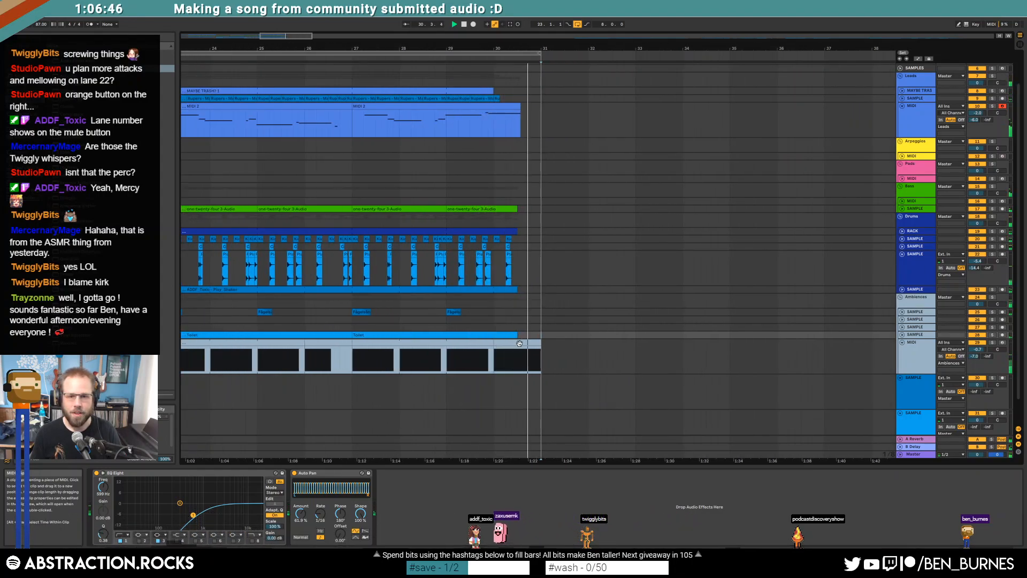
{"action": "left_click", "coordinate": [519, 343]}
{"action": "key", "text": "Delete"}
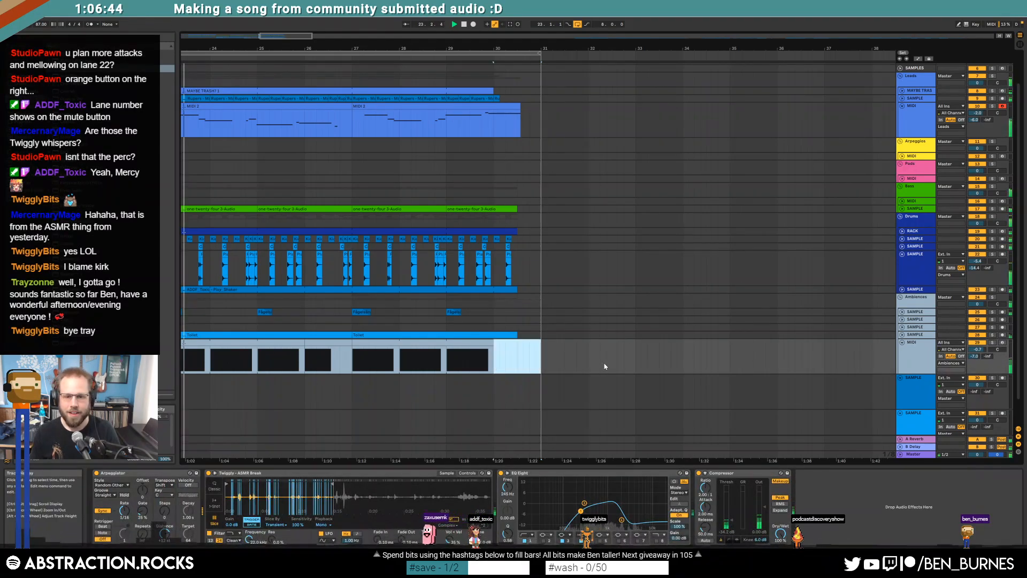
Step: Copy the closing section of the ASMR Break source recording to bar 30 on the upper sample track
{"action": "scroll", "coordinate": [605, 364], "scroll_direction": "down", "scroll_amount": 3}
{"action": "double_click", "coordinate": [643, 367]}
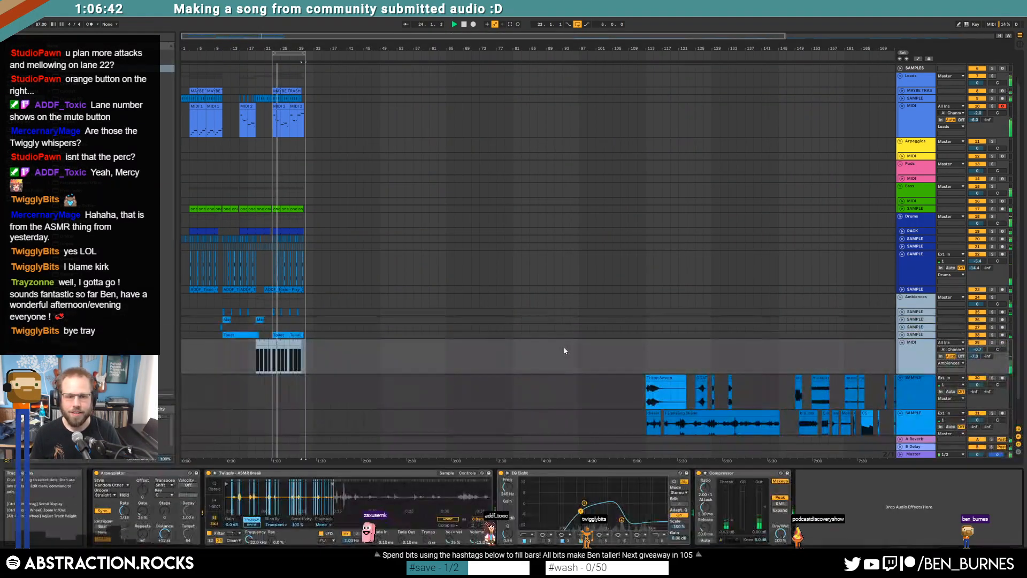
{"action": "scroll", "coordinate": [890, 393], "scroll_direction": "down", "scroll_amount": 1}
{"action": "key", "text": "space"}
{"action": "left_click_drag", "start_coordinate": [752, 39], "coordinate": [959, 39]}
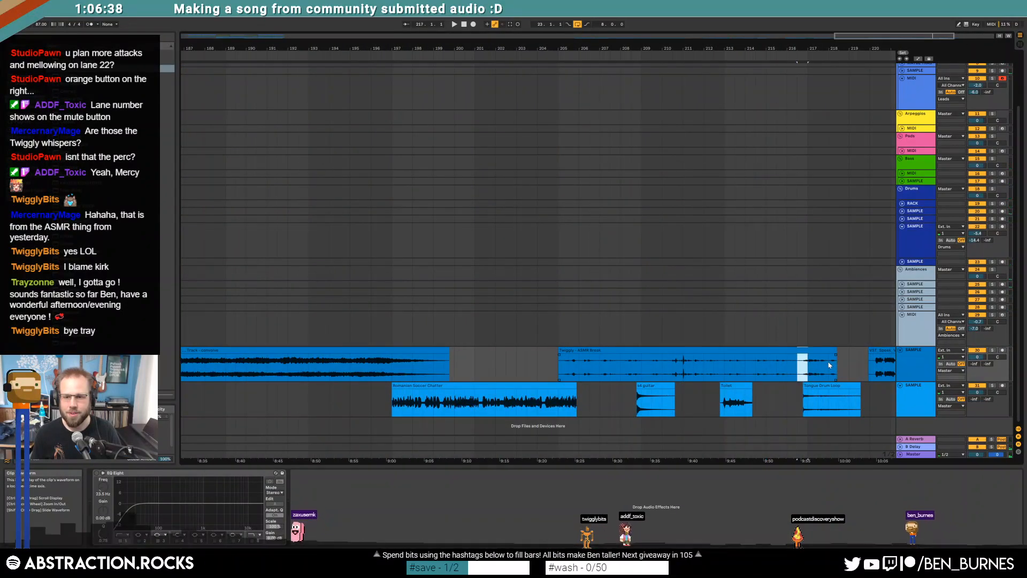
{"action": "left_click_drag", "start_coordinate": [826, 364], "coordinate": [839, 365]}
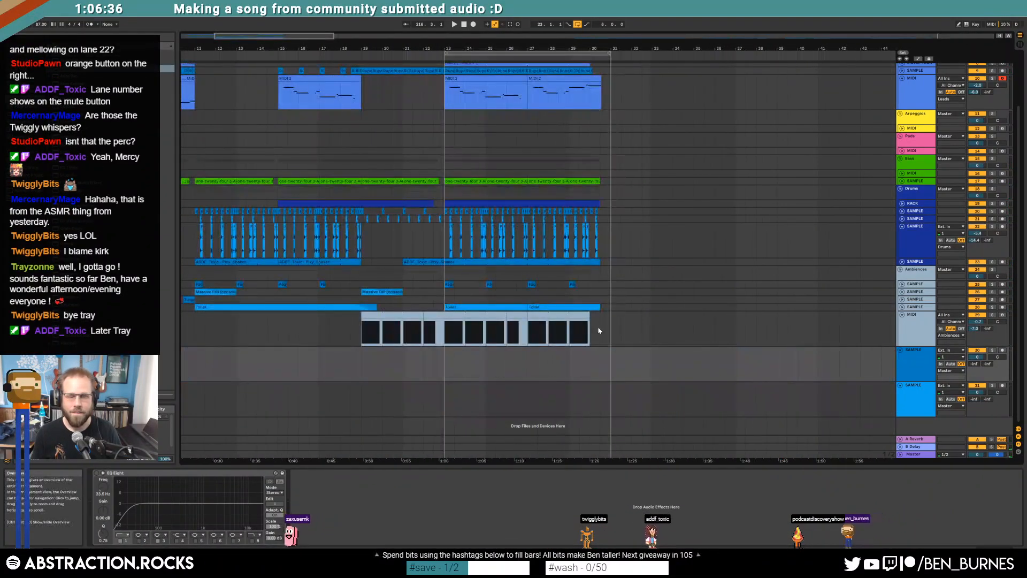
{"action": "left_click", "coordinate": [591, 360]}
{"action": "key", "text": "ctrl+v"}
{"action": "scroll", "coordinate": [584, 353], "scroll_direction": "up", "scroll_amount": 4}
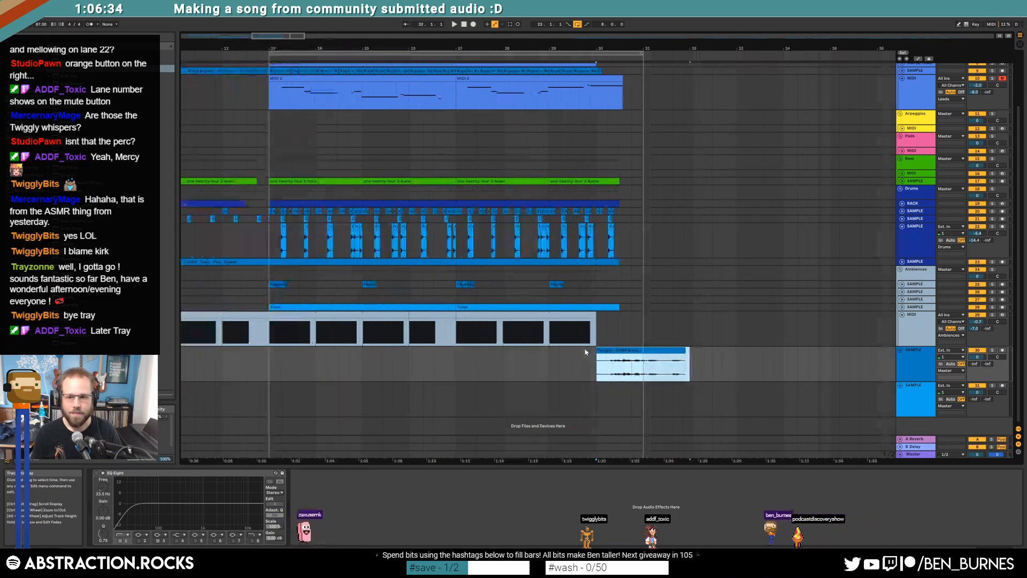
Step: Insert an audio track below the Ambiences MIDI track, move the pasted ASMR Break clip onto it and play the result
{"action": "left_click", "coordinate": [924, 331]}
{"action": "key", "text": "ctrl+t"}
{"action": "left_click_drag", "start_coordinate": [653, 363], "coordinate": [628, 357]}
{"action": "left_click", "coordinate": [901, 357]}
{"action": "key", "text": "space"}
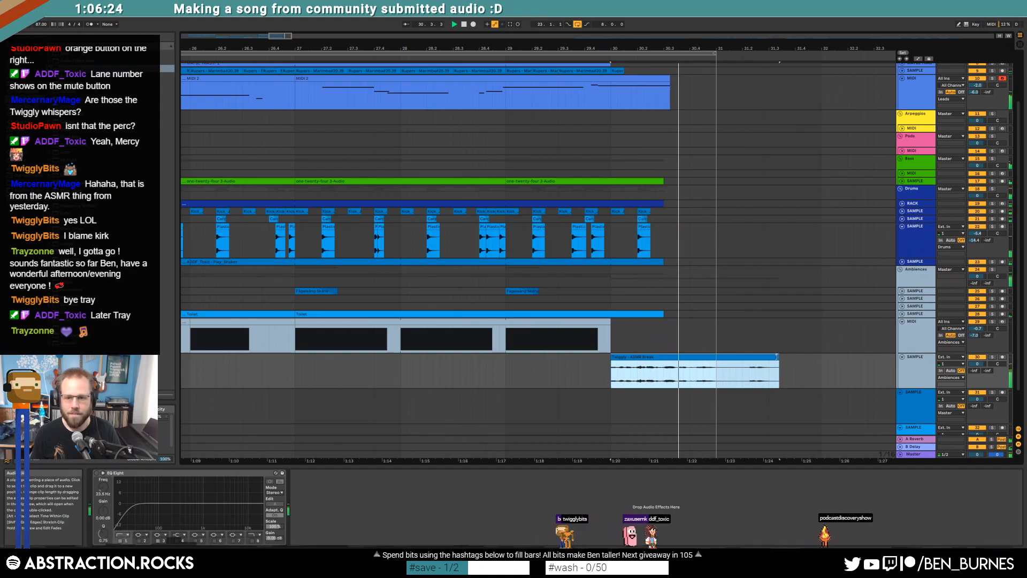
Step: Cut off the tail of the ASMR Break clip and shift the remaining part to end at bar 31
{"action": "mouse_move", "coordinate": [778, 369]}
{"action": "left_mouse_down"}
{"action": "mouse_move", "coordinate": [714, 357]}
{"action": "mouse_move", "coordinate": [779, 359]}
{"action": "left_mouse_up"}
{"action": "left_click", "coordinate": [736, 372]}
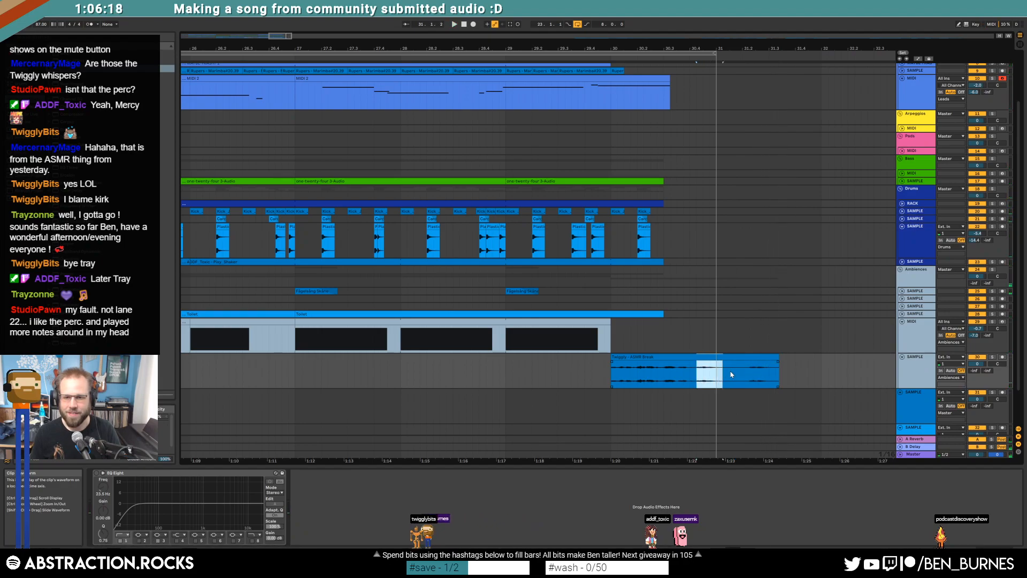
{"action": "key", "text": "Delete"}
{"action": "left_click", "coordinate": [636, 357]}
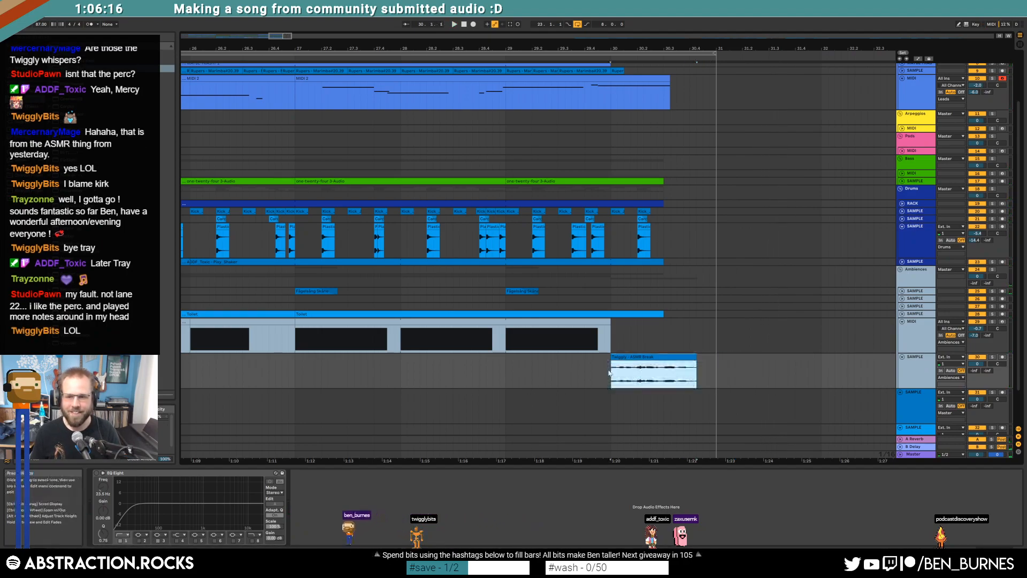
{"action": "mouse_move", "coordinate": [637, 357]}
{"action": "left_mouse_down"}
{"action": "mouse_move", "coordinate": [663, 355]}
{"action": "mouse_move", "coordinate": [654, 357]}
{"action": "left_mouse_up"}
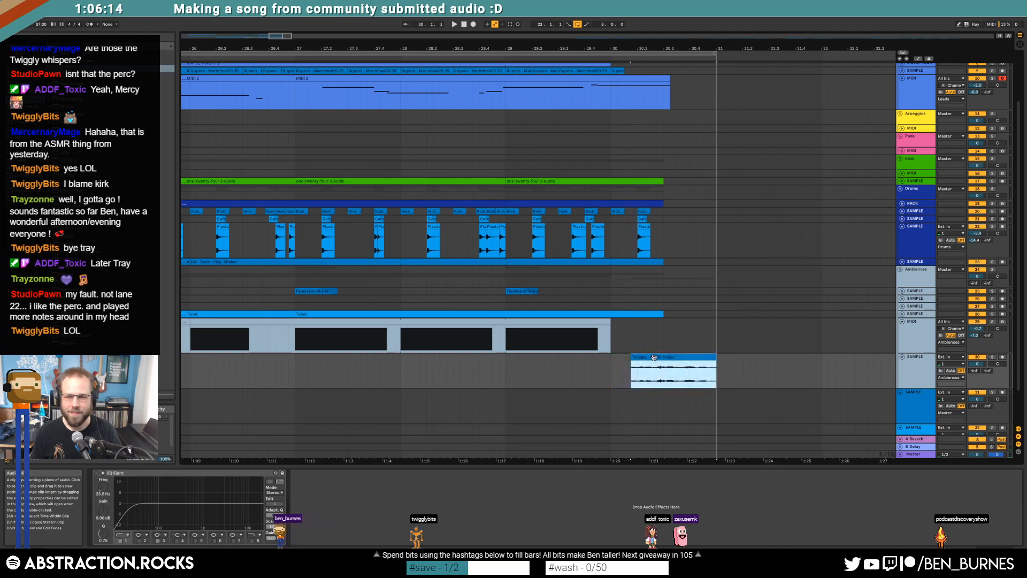
Step: Play the arrangement from bar 28 to check the whisper transition, and select the moved ASMR Break clip
{"action": "left_click", "coordinate": [440, 363]}
{"action": "key", "text": "space"}
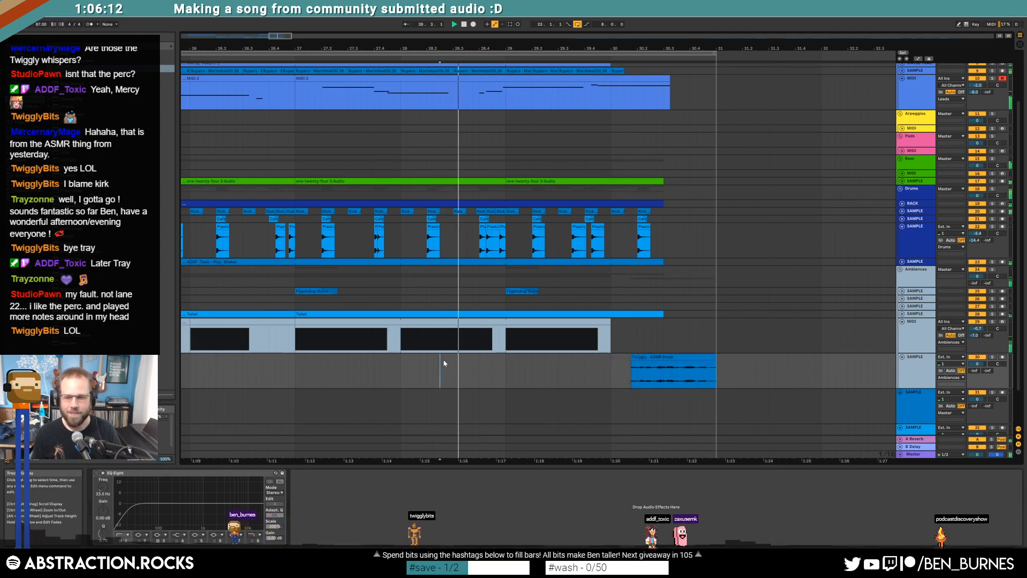
{"action": "left_click", "coordinate": [667, 357]}
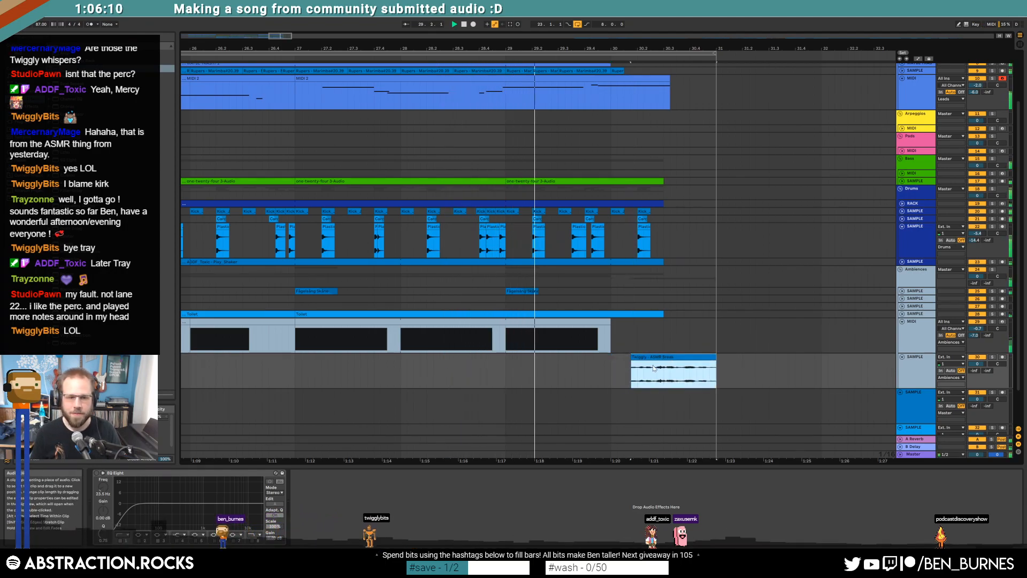
Step: High-pass the whisper track at about 160 Hz with EQ Eight and nudge the ASMR Break clip slightly earlier, just ahead of bar 31
{"action": "left_click", "coordinate": [96, 473]}
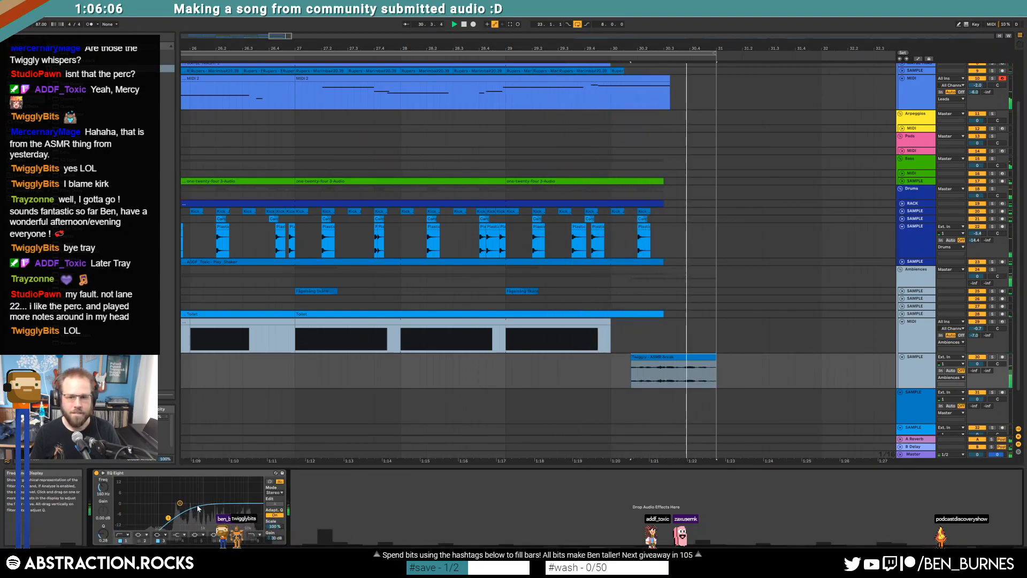
{"action": "left_click", "coordinate": [706, 357]}
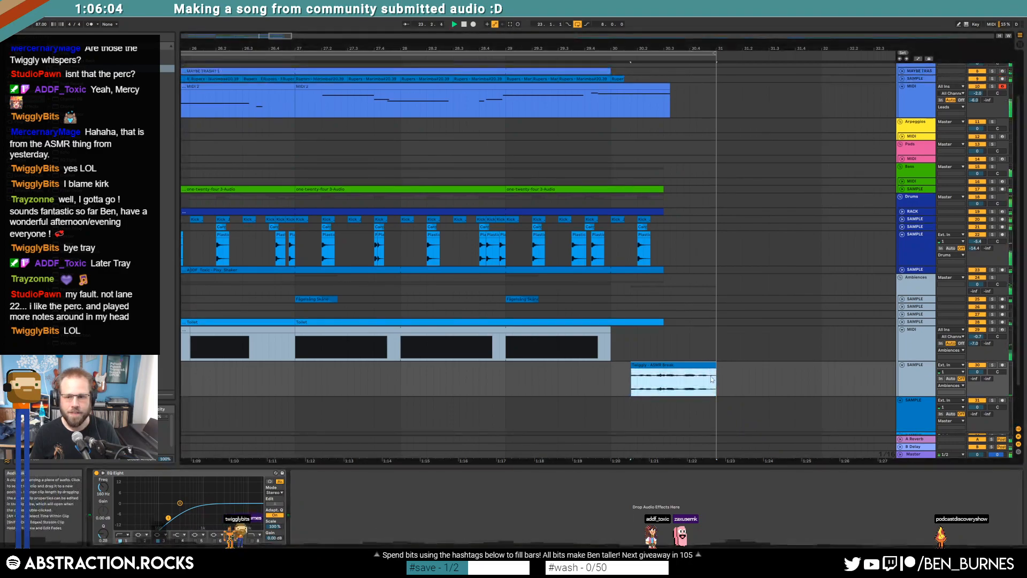
{"action": "scroll", "coordinate": [709, 365], "scroll_direction": "up", "scroll_amount": 5}
{"action": "left_click_drag", "start_coordinate": [739, 365], "coordinate": [708, 365]}
{"action": "scroll", "coordinate": [709, 365], "scroll_direction": "down", "scroll_amount": 5}
{"action": "scroll", "coordinate": [665, 367], "scroll_direction": "up", "scroll_amount": 5}
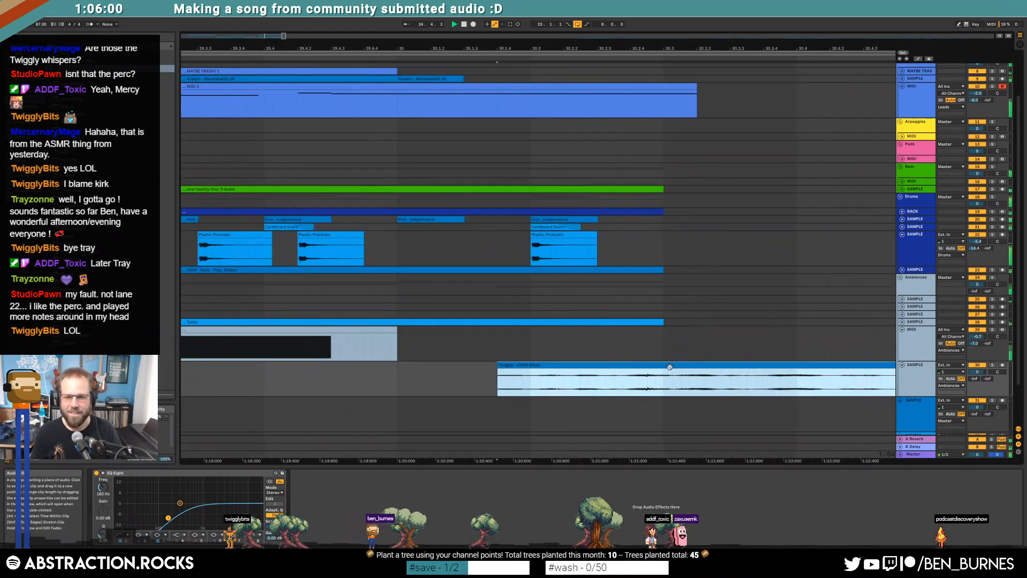
{"action": "scroll", "coordinate": [669, 369], "scroll_direction": "down", "scroll_amount": 10}
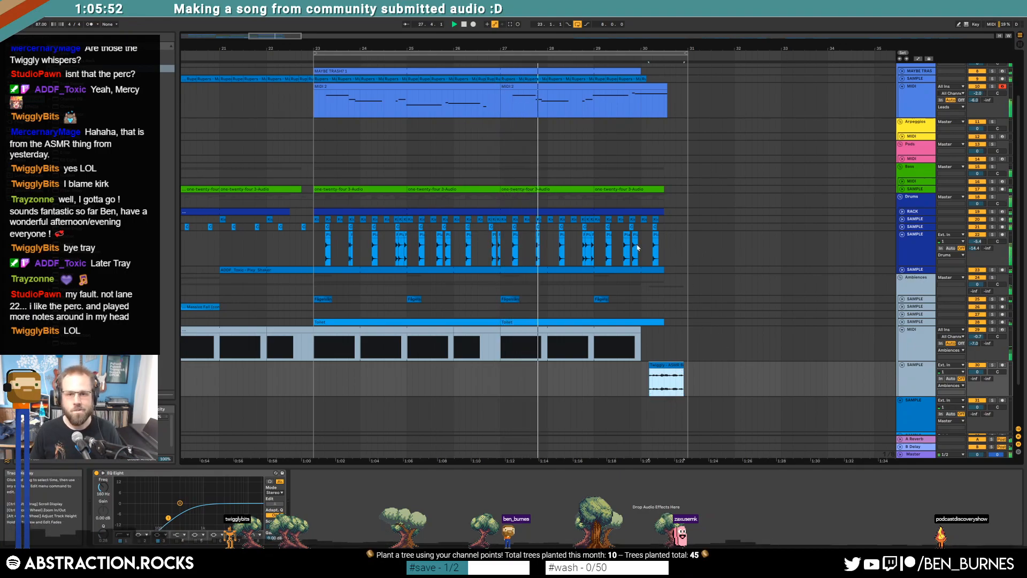
Step: Play the arrangement from bar 22 to check the drum section and the whisper transition
{"action": "key", "text": "space"}
{"action": "left_click_drag", "start_coordinate": [319, 247], "coordinate": [600, 243]}
{"action": "left_click", "coordinate": [676, 249]}
{"action": "left_click", "coordinate": [314, 248]}
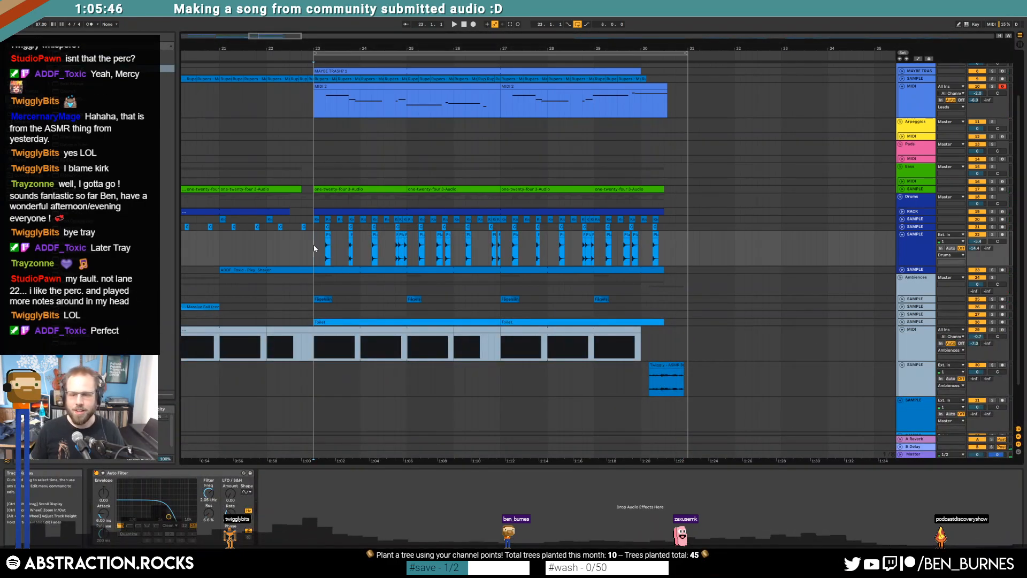
{"action": "left_click", "coordinate": [665, 366]}
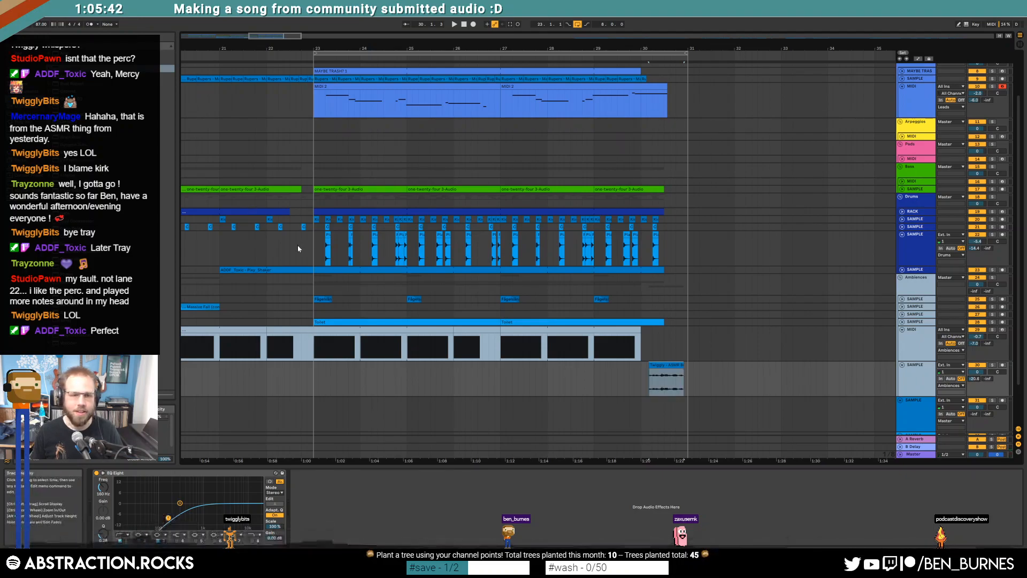
{"action": "left_click", "coordinate": [268, 247]}
{"action": "key", "text": "space"}
{"action": "key", "text": "shift+Tab"}
{"action": "key", "text": "shift+Tab"}
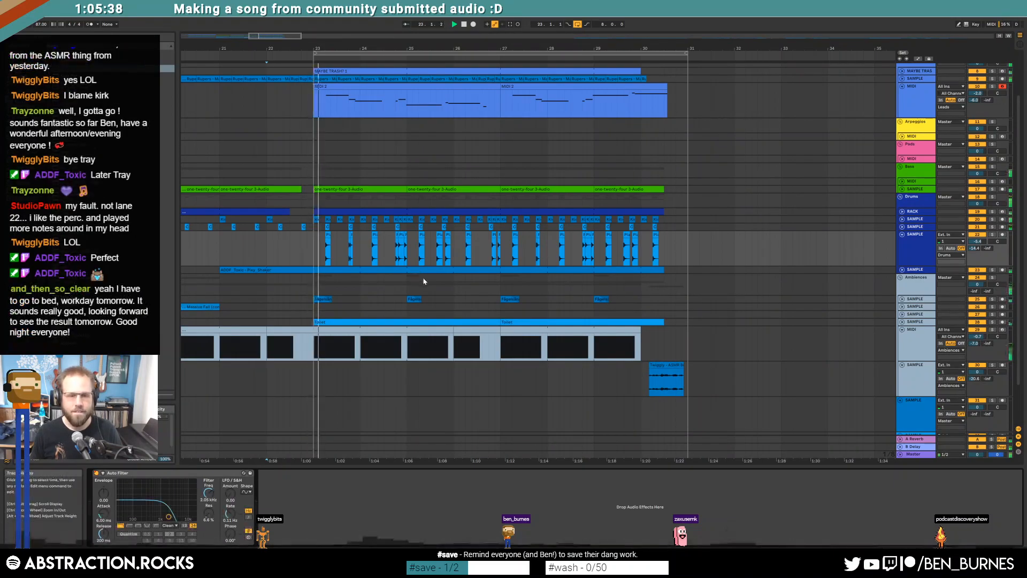
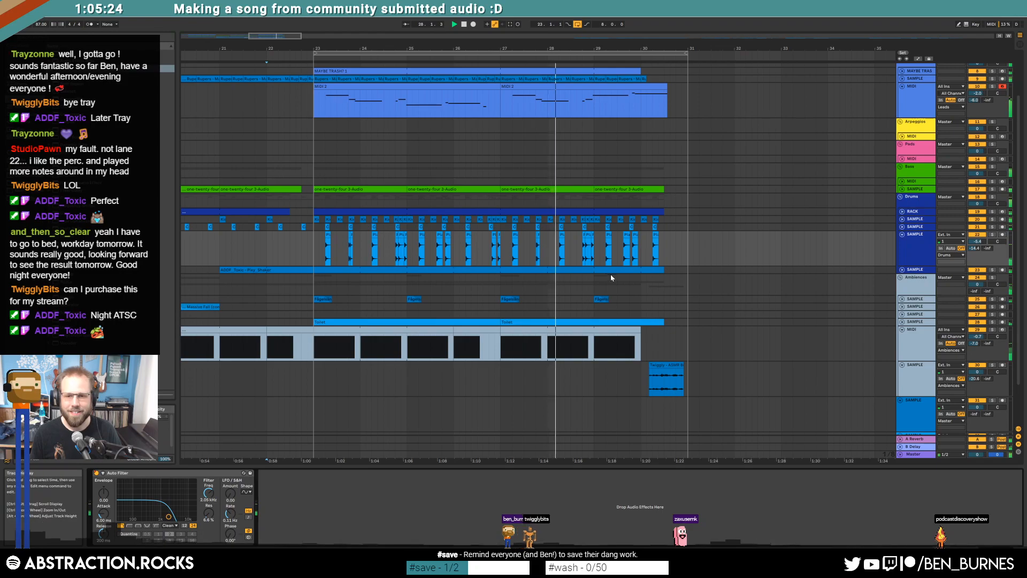
Step: Open the second Leads MIDI clip at bars 27 to 30 to examine its closing notes, and return to its instrument settings
{"action": "scroll", "coordinate": [609, 274], "scroll_direction": "up", "scroll_amount": 2}
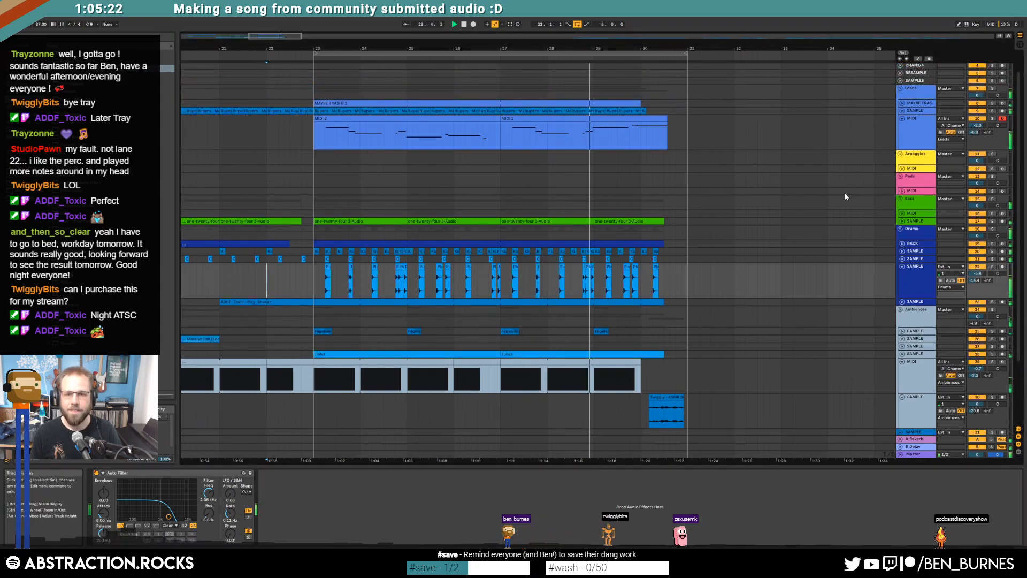
{"action": "double_click", "coordinate": [606, 119]}
{"action": "left_click_drag", "start_coordinate": [679, 417], "coordinate": [675, 437]}
{"action": "left_click", "coordinate": [679, 437]}
{"action": "key", "text": "shift+Tab"}
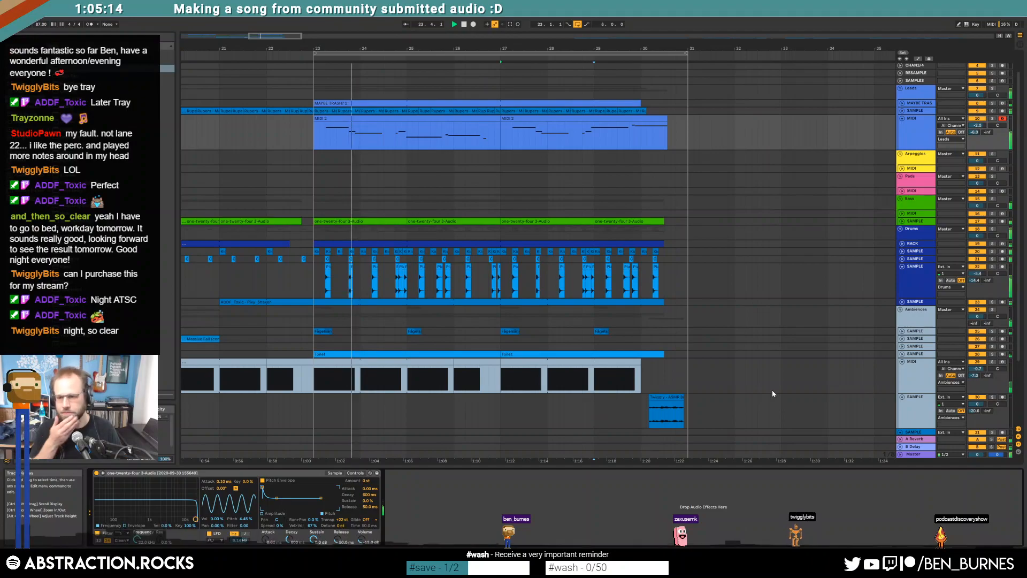
{"action": "scroll", "coordinate": [535, 177], "scroll_direction": "down", "scroll_amount": 1}
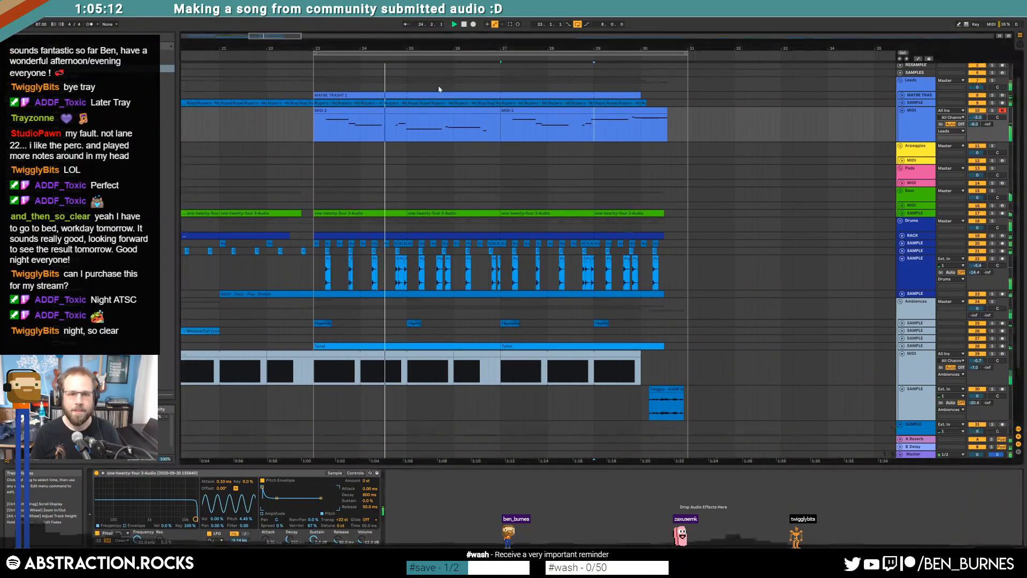
Step: Solo the upper source-recording track beyond bar 105 and select its short one-shot clip near bar 129
{"action": "left_click_drag", "start_coordinate": [491, 48], "coordinate": [345, 32]}
{"action": "left_click_drag", "start_coordinate": [582, 37], "coordinate": [610, 28]}
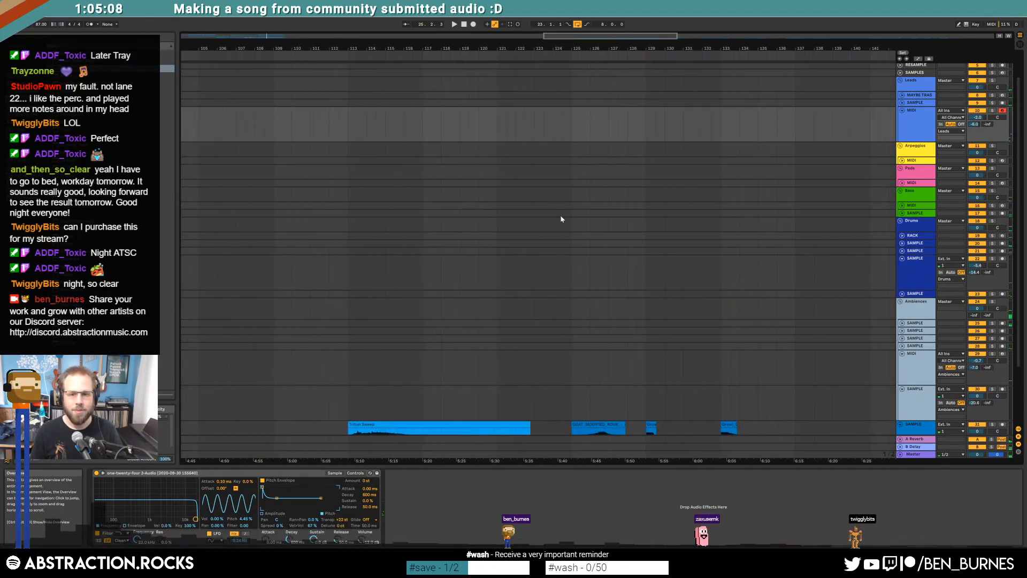
{"action": "scroll", "coordinate": [561, 236], "scroll_direction": "down", "scroll_amount": 4}
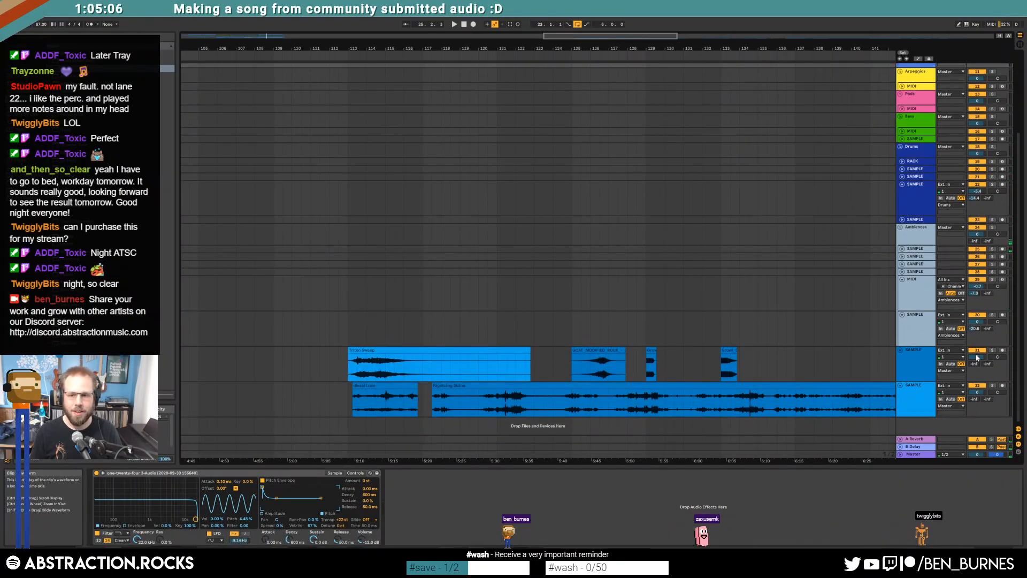
{"action": "left_click", "coordinate": [992, 350]}
{"action": "left_click", "coordinate": [375, 368]}
{"action": "left_click", "coordinate": [596, 367]}
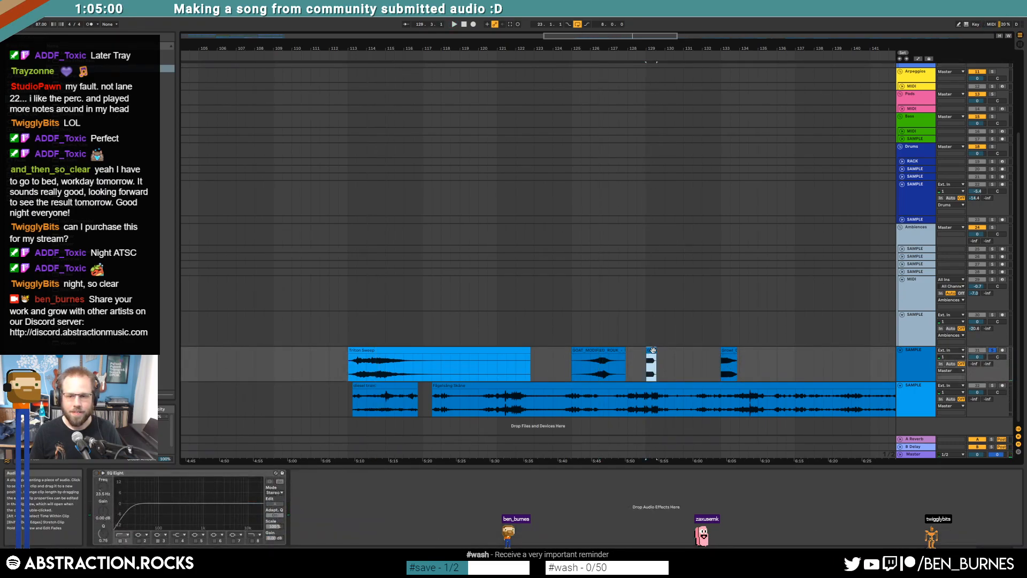
Step: Insert an audio track below the Plastic perc track in Drums and paste a copy of the one-shot at beat 2 of bar 31
{"action": "left_click", "coordinate": [269, 36]}
{"action": "scroll", "coordinate": [918, 240], "scroll_direction": "up", "scroll_amount": 3}
{"action": "left_click", "coordinate": [918, 239]}
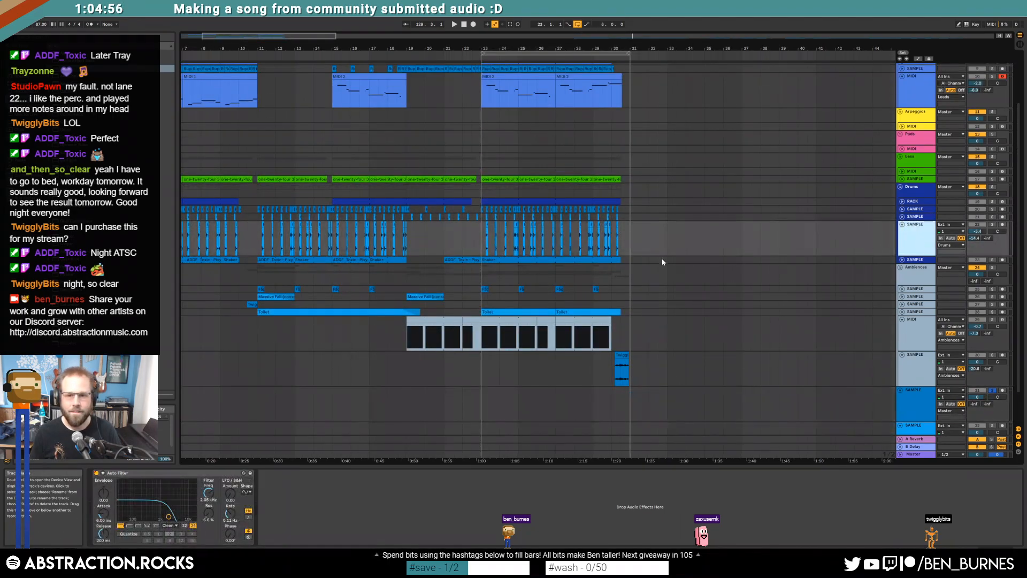
{"action": "key", "text": "ctrl+t"}
{"action": "scroll", "coordinate": [643, 255], "scroll_direction": "up", "scroll_amount": 2}
{"action": "left_click", "coordinate": [629, 266]}
{"action": "key", "text": "ctrl+v"}
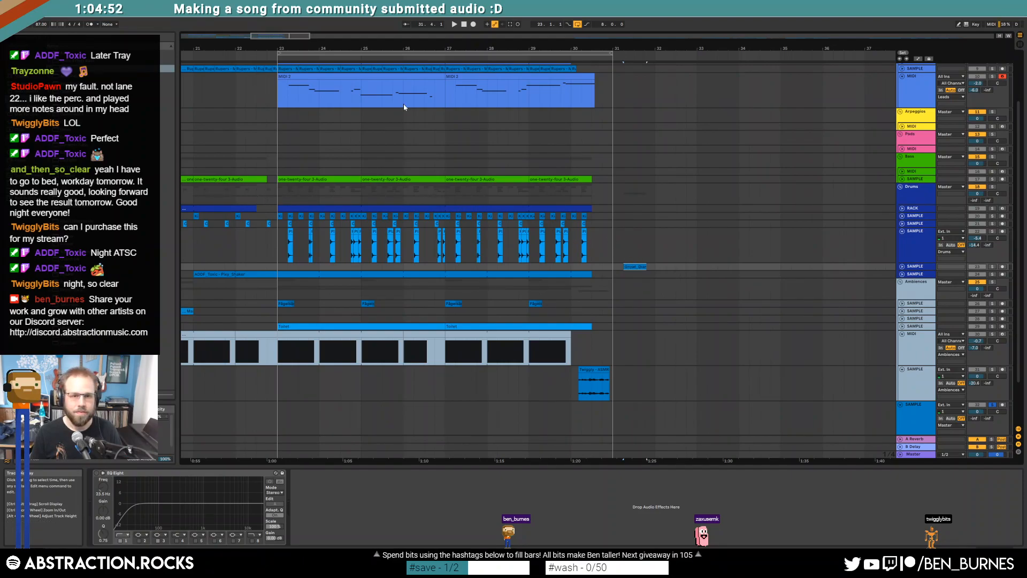
Step: Copy the kick, snare and percussion clips of the section starting at bar 23 to bar 31
{"action": "left_click", "coordinate": [277, 209]}
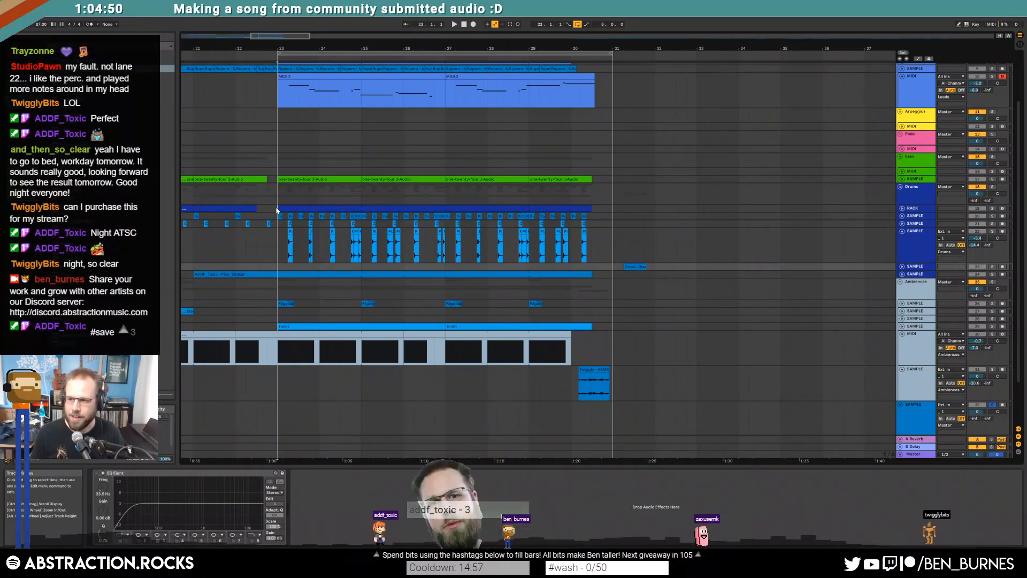
{"action": "left_click_drag", "start_coordinate": [277, 210], "coordinate": [596, 252]}
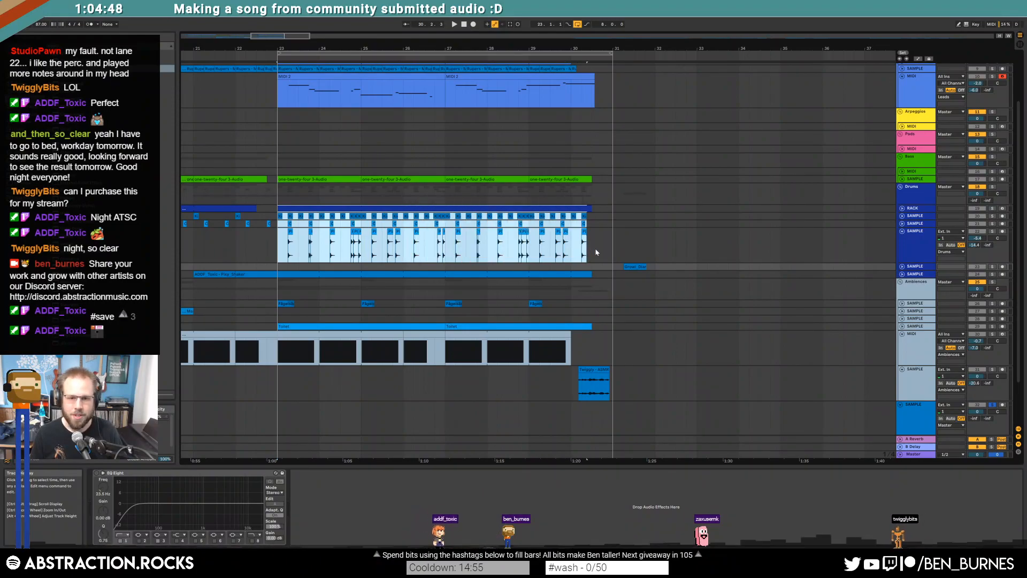
{"action": "key", "text": "ctrl+d"}
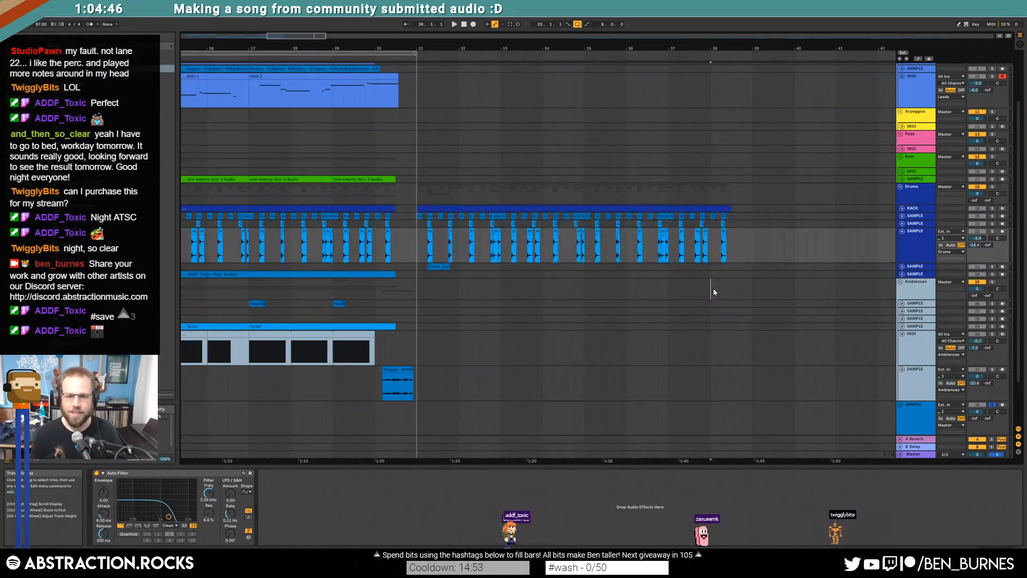
Step: Unfold the new sample track, high-pass it at about 774 Hz with EQ Eight, and shorten its one-shot with a fade-out
{"action": "left_click", "coordinate": [901, 274]}
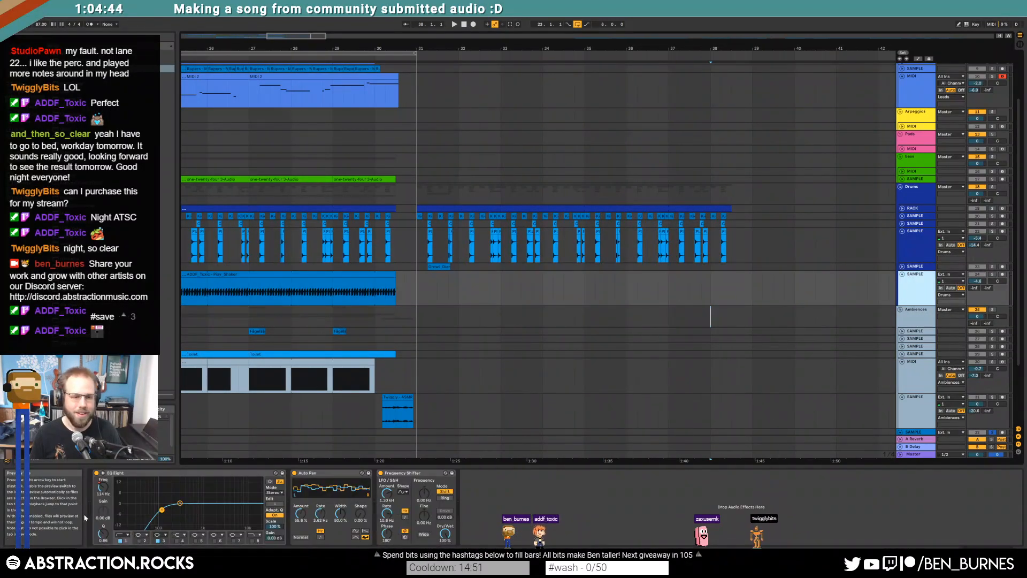
{"action": "left_click", "coordinate": [900, 266]}
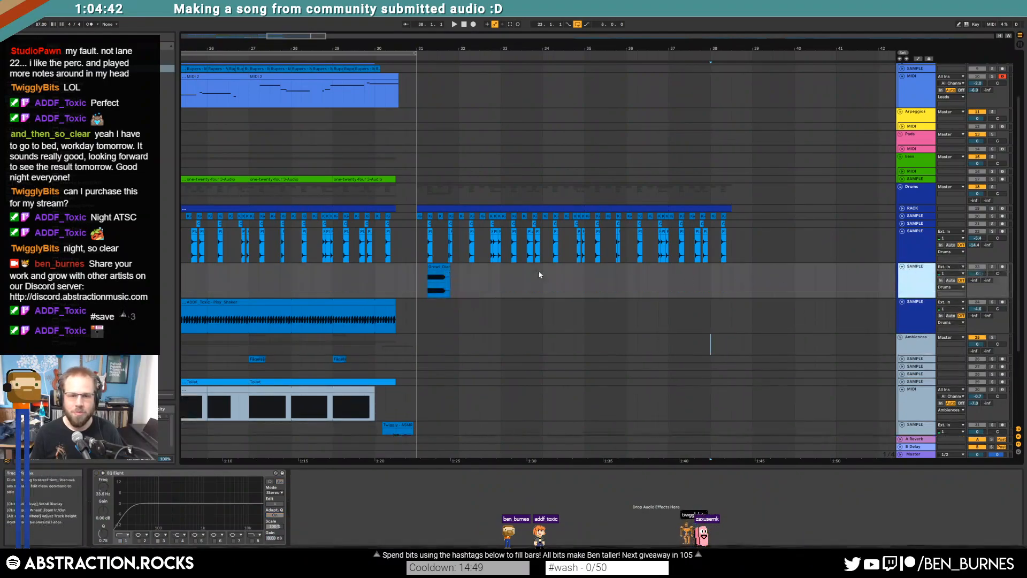
{"action": "left_click", "coordinate": [436, 267]}
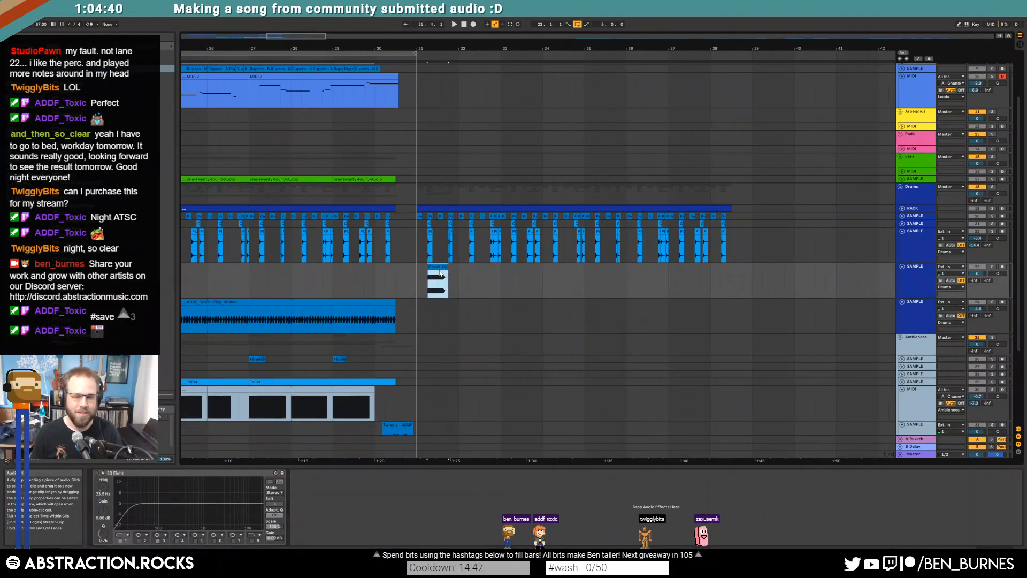
{"action": "scroll", "coordinate": [440, 271], "scroll_direction": "up", "scroll_amount": 5}
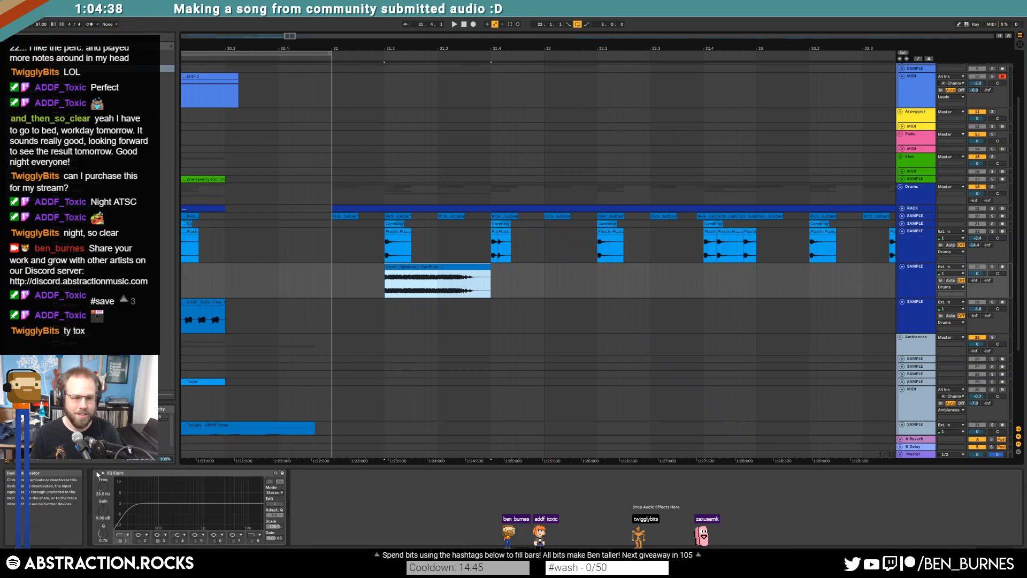
{"action": "left_click", "coordinate": [134, 507]}
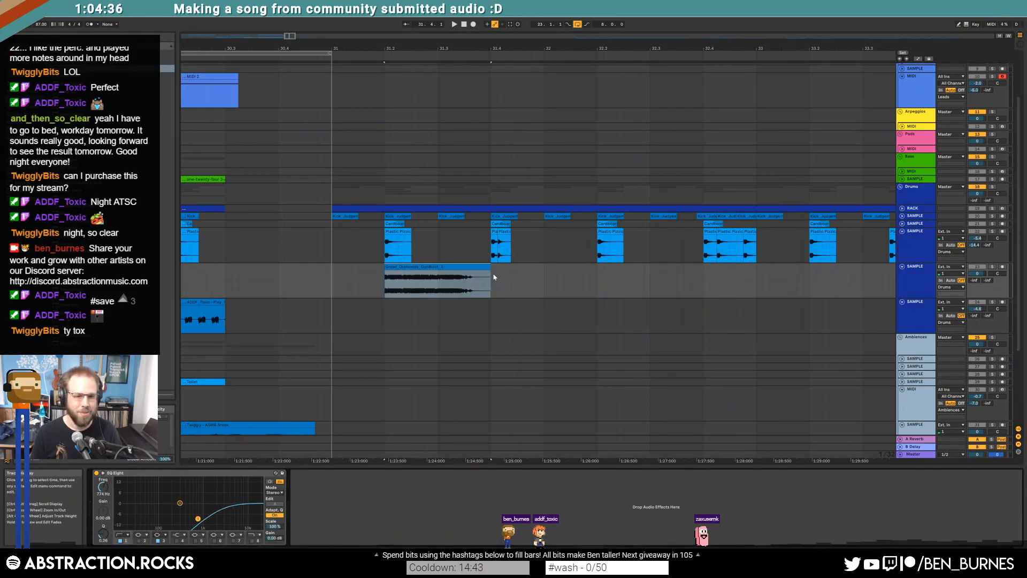
{"action": "key", "text": "ctrl+z"}
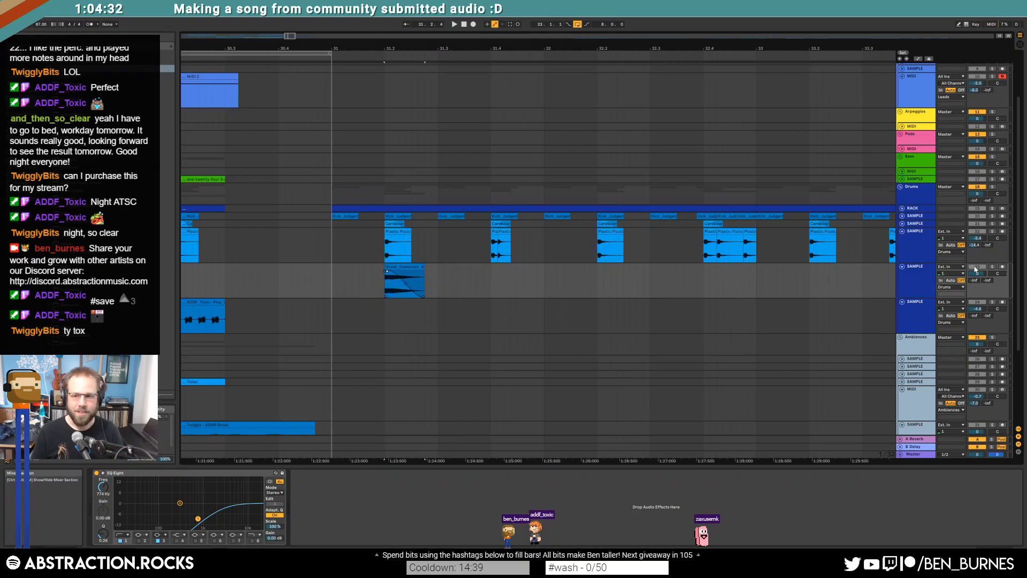
Step: Play bar 31 with all tracks unsoloed and replace the one-shot track's EQ Eight with a low-pass Auto Filter at about 10.5 kHz
{"action": "left_click", "coordinate": [992, 267]}
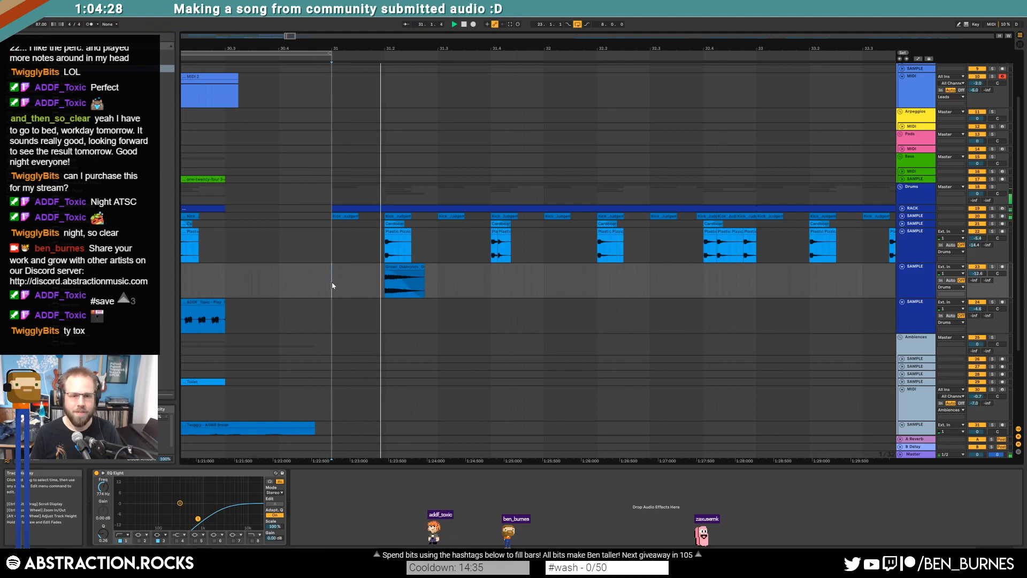
{"action": "key", "text": "space"}
{"action": "left_click_drag", "start_coordinate": [199, 519], "coordinate": [202, 508]}
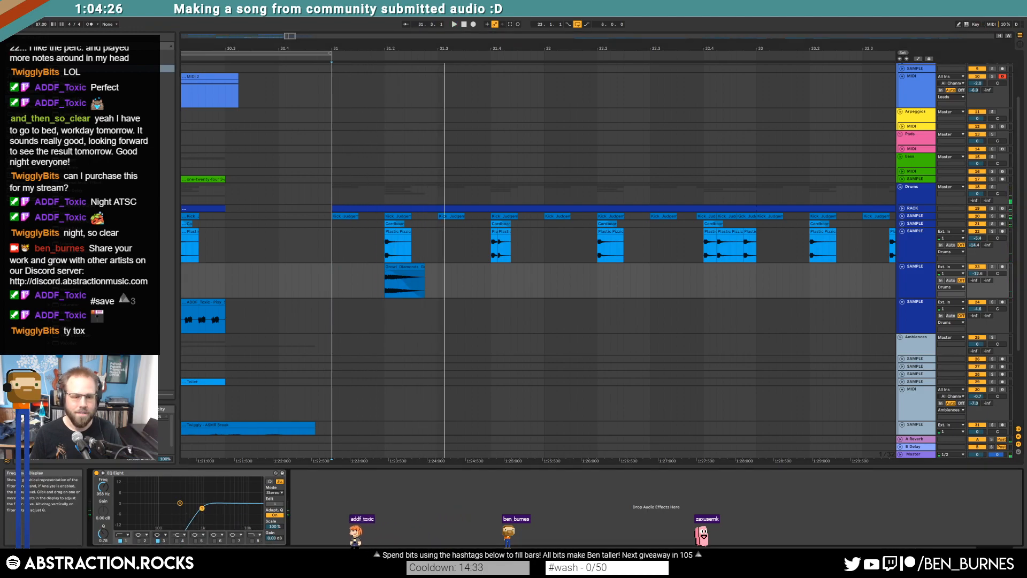
{"action": "left_click", "coordinate": [213, 470]}
{"action": "key", "text": "Delete"}
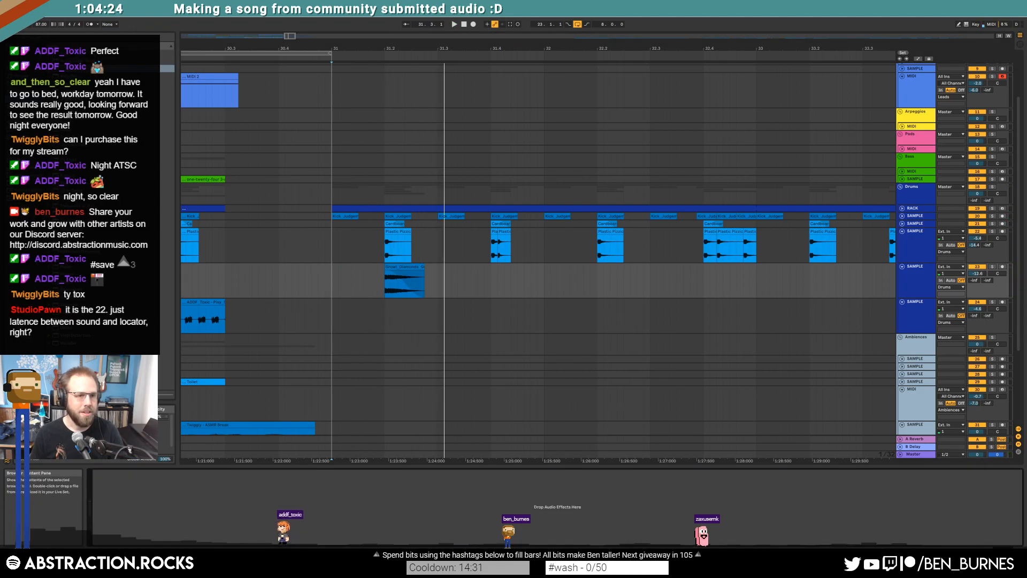
{"action": "left_click_drag", "start_coordinate": [166, 509], "coordinate": [166, 508]}
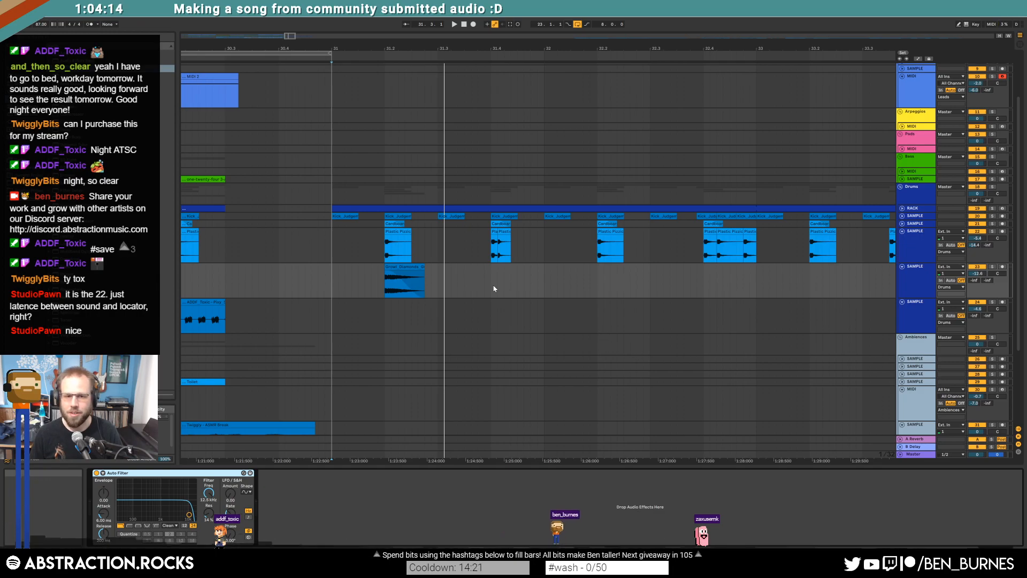
Step: Examine the Auto Filter on the Plastic perc track and the sample waveform of its first clip in bar 31
{"action": "left_click", "coordinate": [400, 231]}
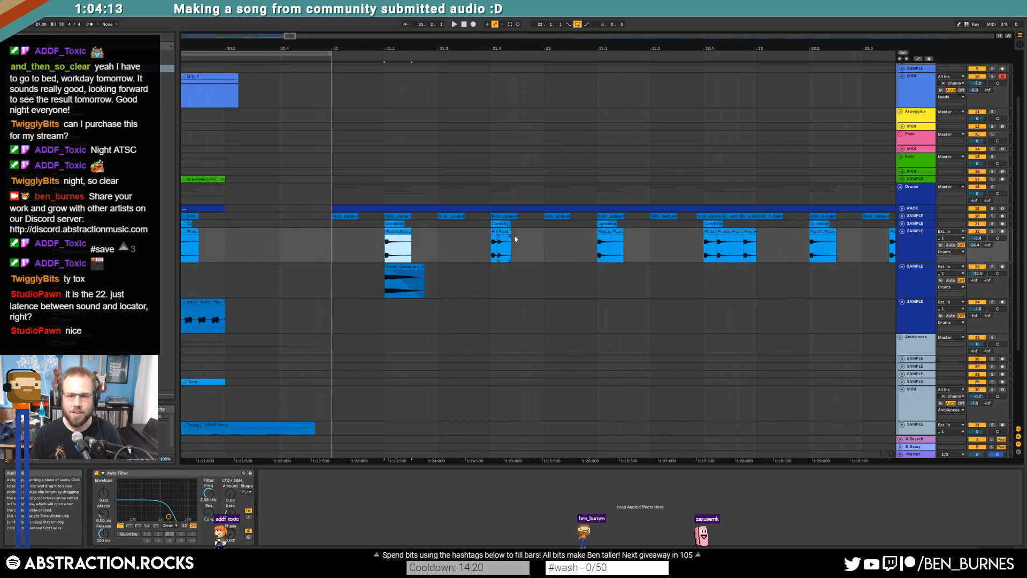
{"action": "left_click", "coordinate": [921, 250]}
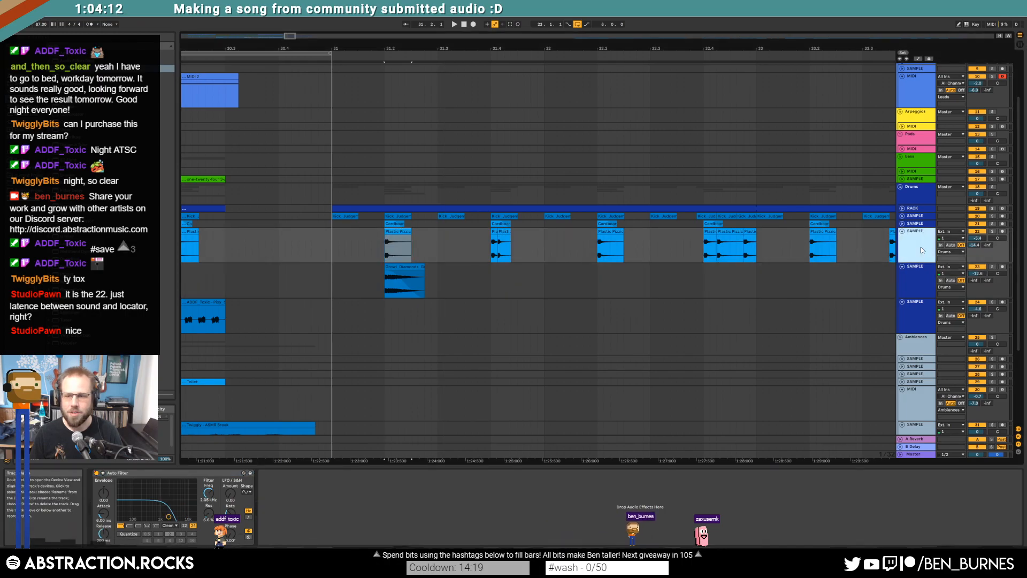
{"action": "double_click", "coordinate": [390, 232]}
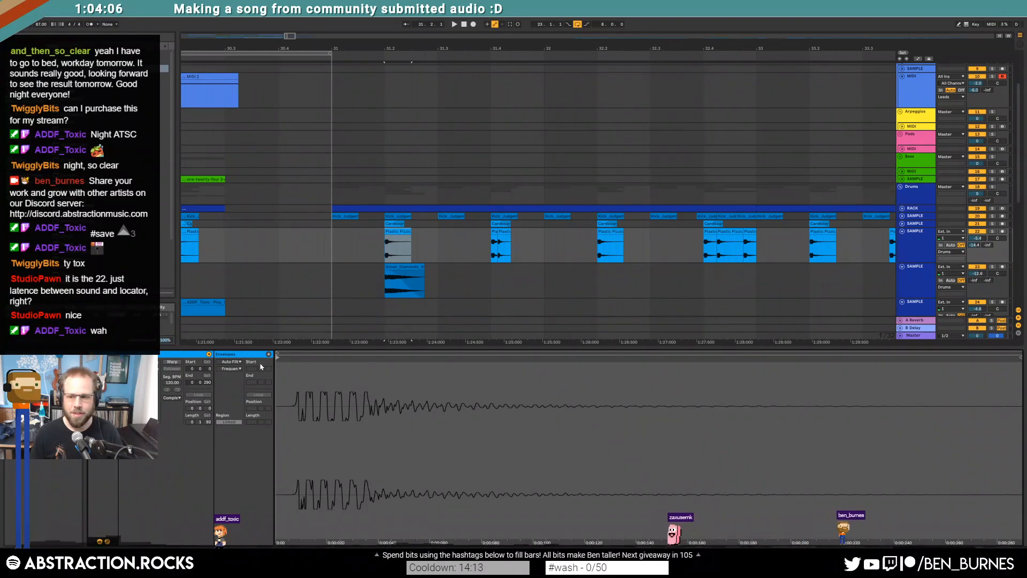
{"action": "left_click", "coordinate": [520, 279]}
Step: Switch the one-shot track's Auto Filter to high-pass and automate its frequency to sweep down to 26 Hz over the clip's first half
{"action": "left_click", "coordinate": [404, 265]}
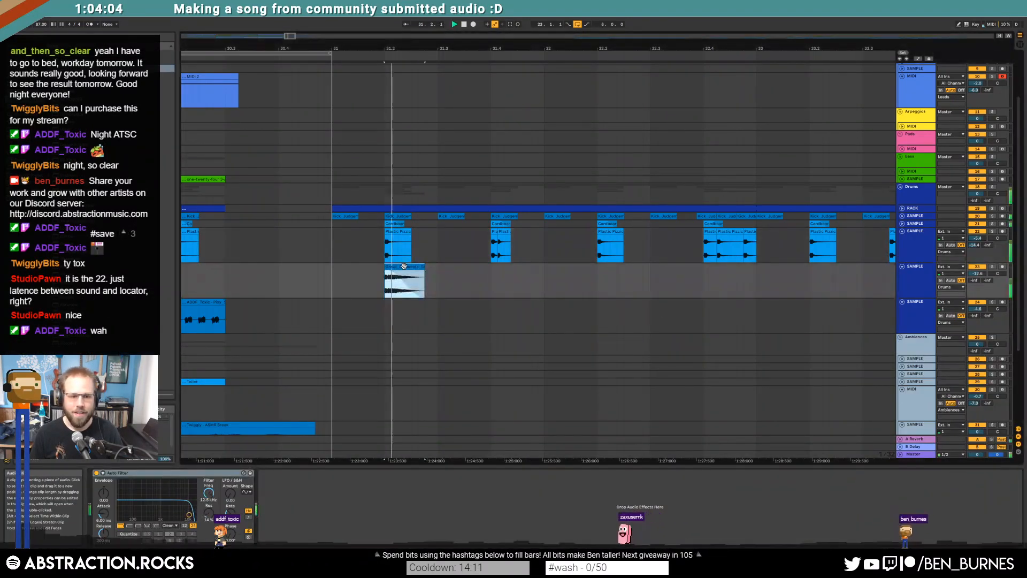
{"action": "left_click", "coordinate": [130, 525]}
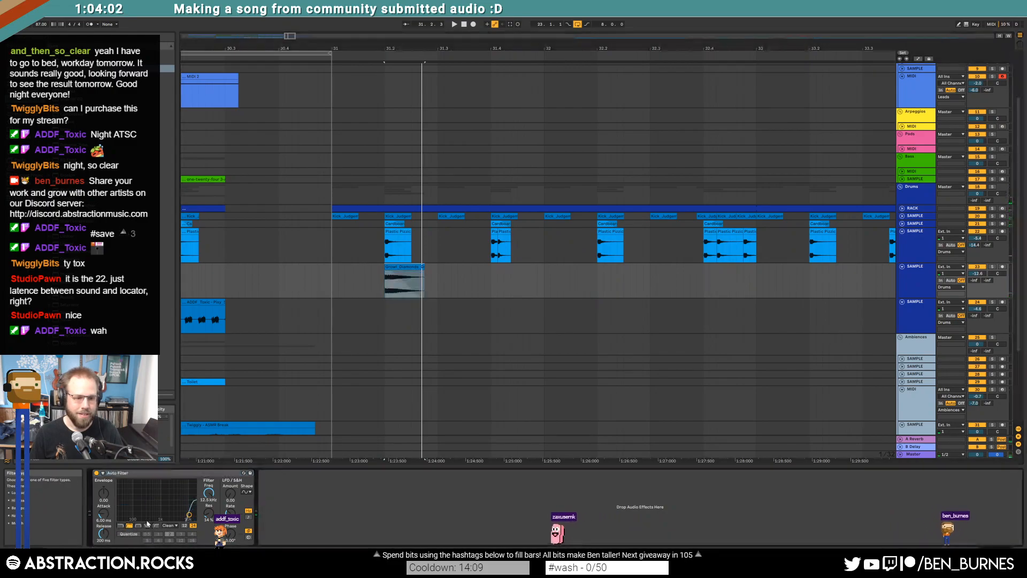
{"action": "key", "text": "a"}
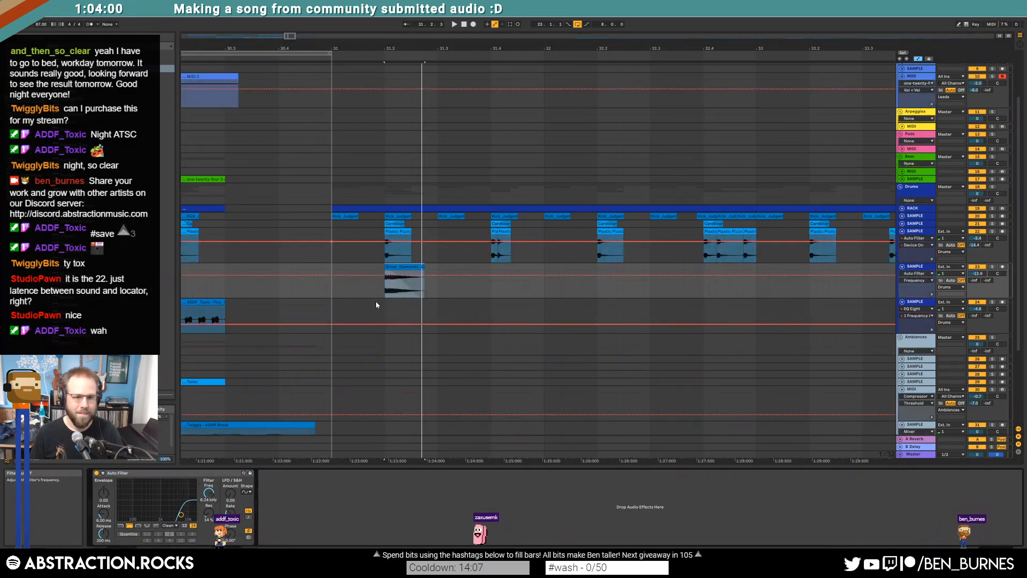
{"action": "left_click", "coordinate": [384, 276]}
{"action": "left_click_drag", "start_coordinate": [404, 276], "coordinate": [405, 296]}
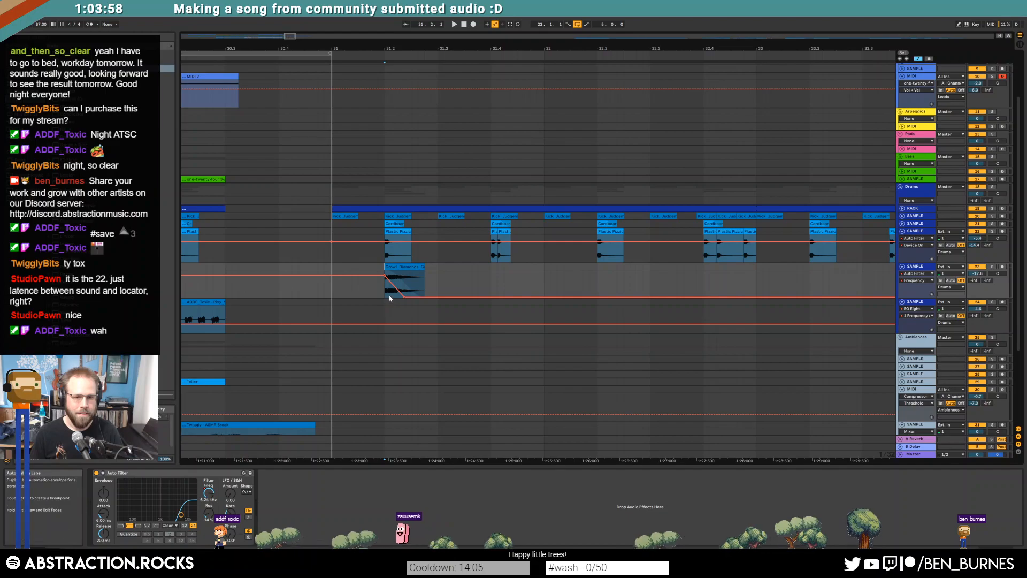
{"action": "key", "text": "space"}
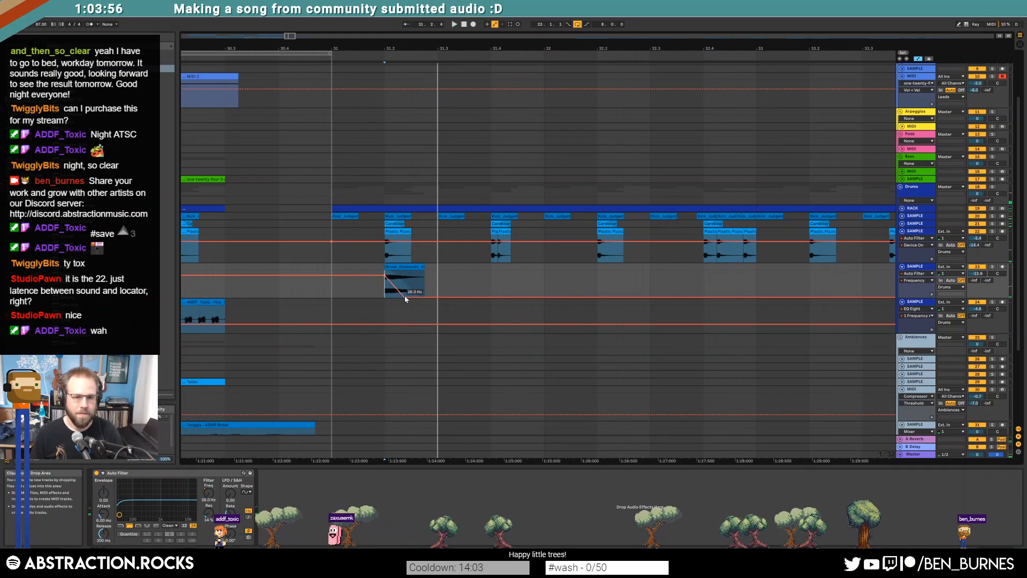
Step: Shorten the one-shot to the end of the filter sweep, lower its track volume to -15.7 dB and play it from bar 31
{"action": "left_click_drag", "start_coordinate": [422, 267], "coordinate": [404, 267]}
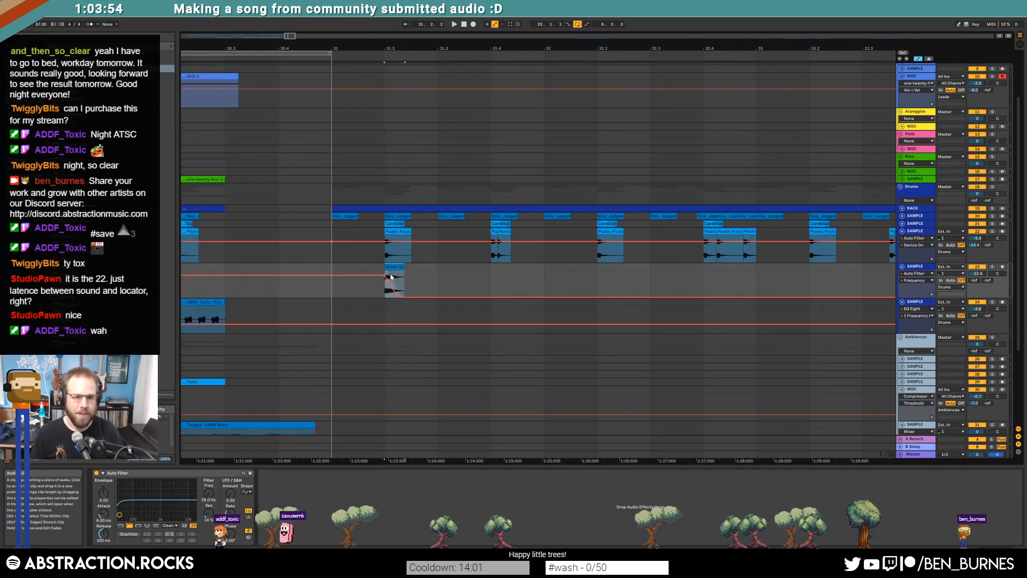
{"action": "key", "text": "a"}
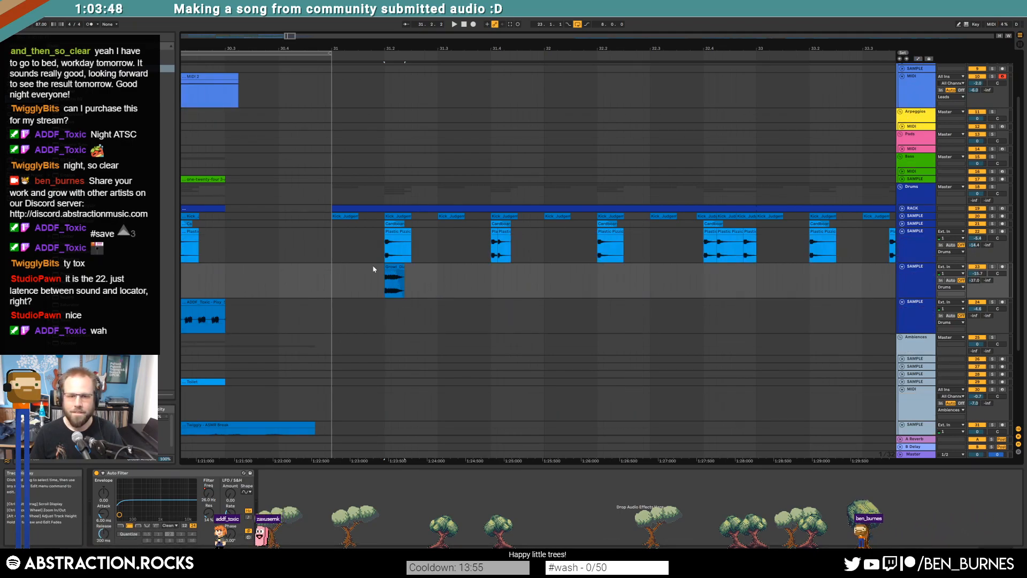
{"action": "left_click", "coordinate": [338, 283]}
{"action": "key", "text": "space"}
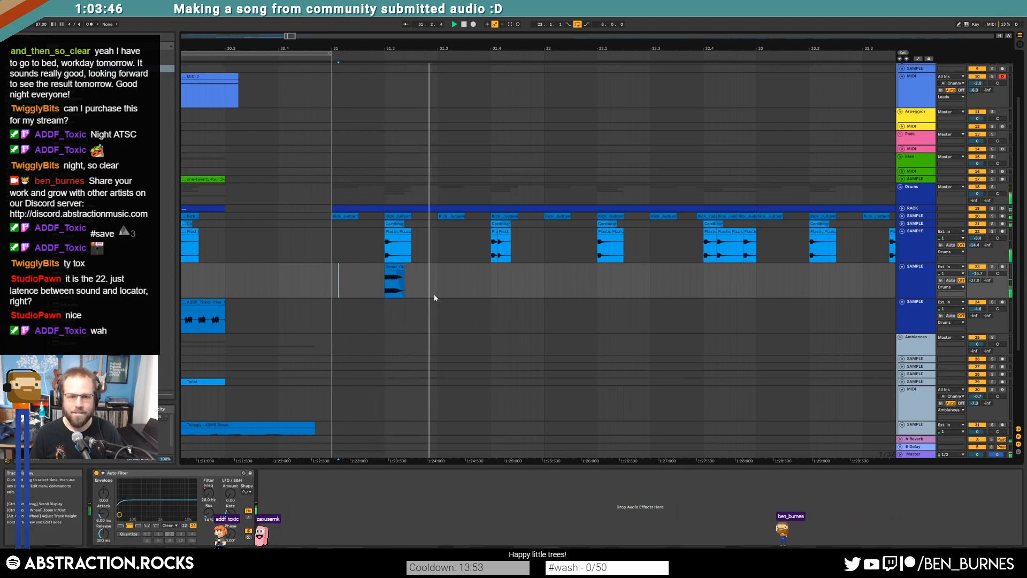
Step: Fit the one-shot to the length of the percussion hit above it, give it a long fade-out and play bar 31
{"action": "left_click", "coordinate": [399, 276]}
{"action": "key", "text": "space"}
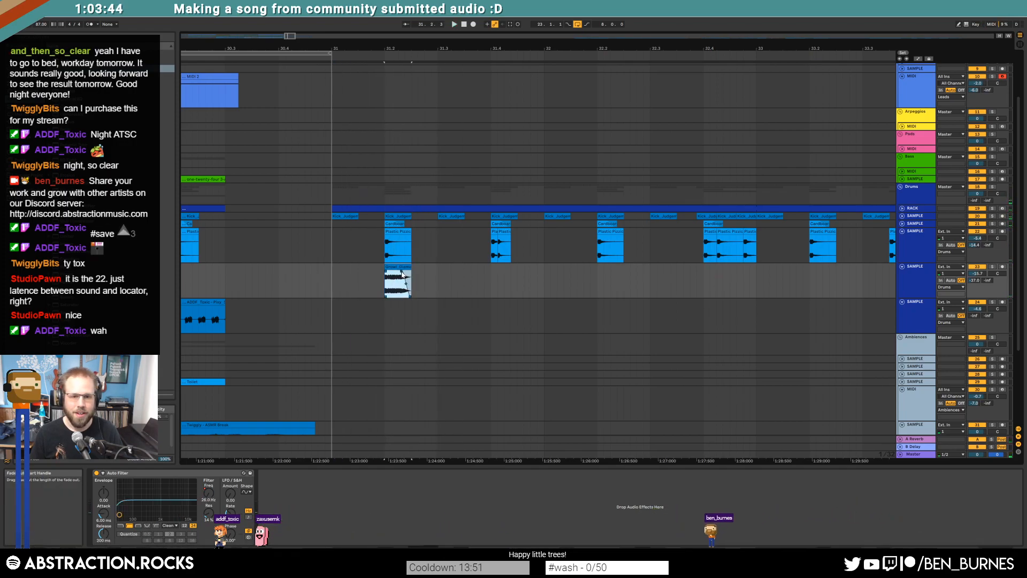
{"action": "left_click_drag", "start_coordinate": [402, 271], "coordinate": [390, 271]}
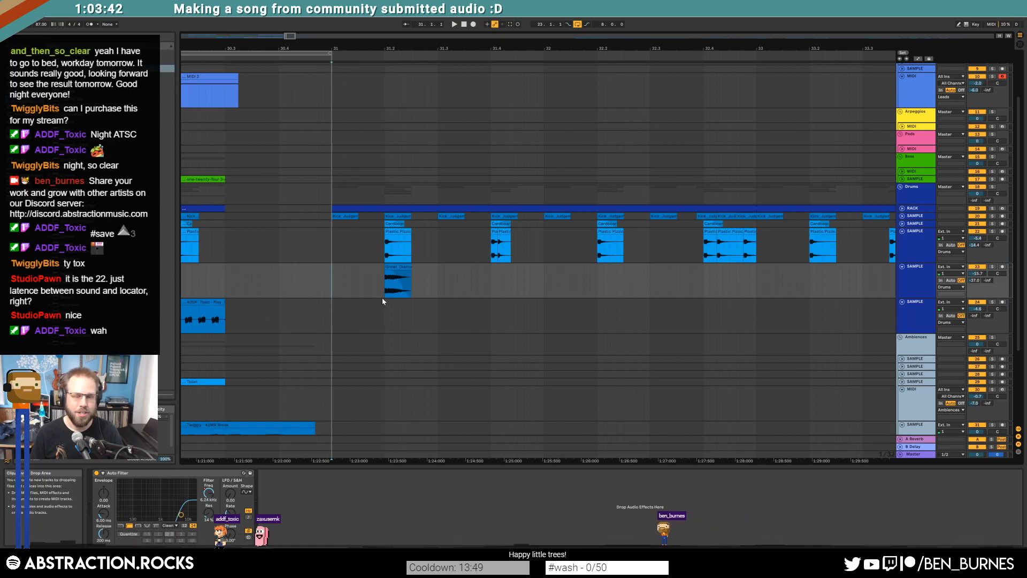
{"action": "key", "text": "space"}
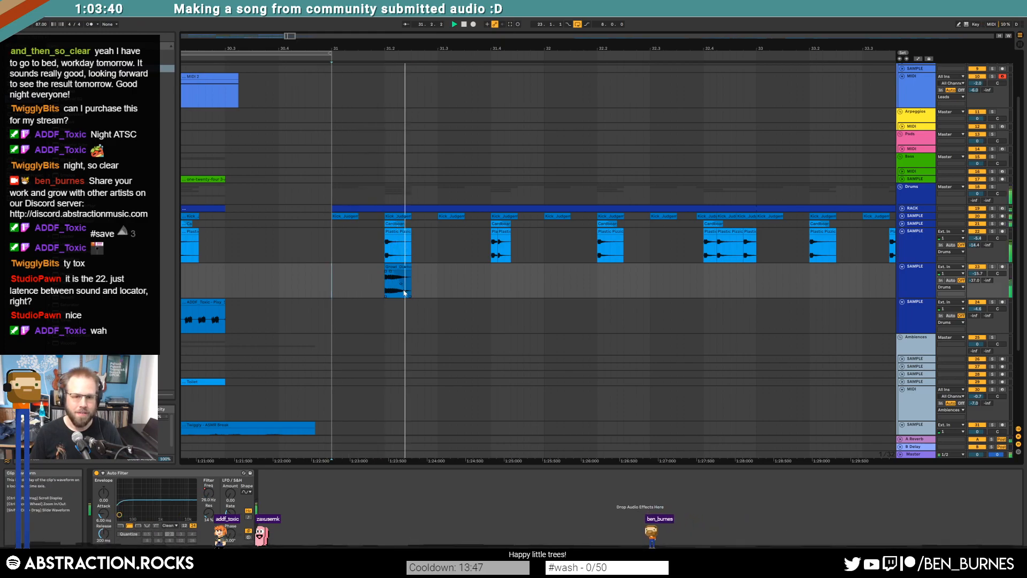
Step: Copy the one-shot to just after beat 4 of bar 31, duplicate the bar into bar 32 and shift its last hit slightly later
{"action": "mouse_move", "coordinate": [390, 264]}
{"action": "left_mouse_down"}
{"action": "mouse_move", "coordinate": [504, 278]}
{"action": "mouse_move", "coordinate": [332, 275]}
{"action": "left_mouse_up"}
{"action": "left_click", "coordinate": [334, 274]}
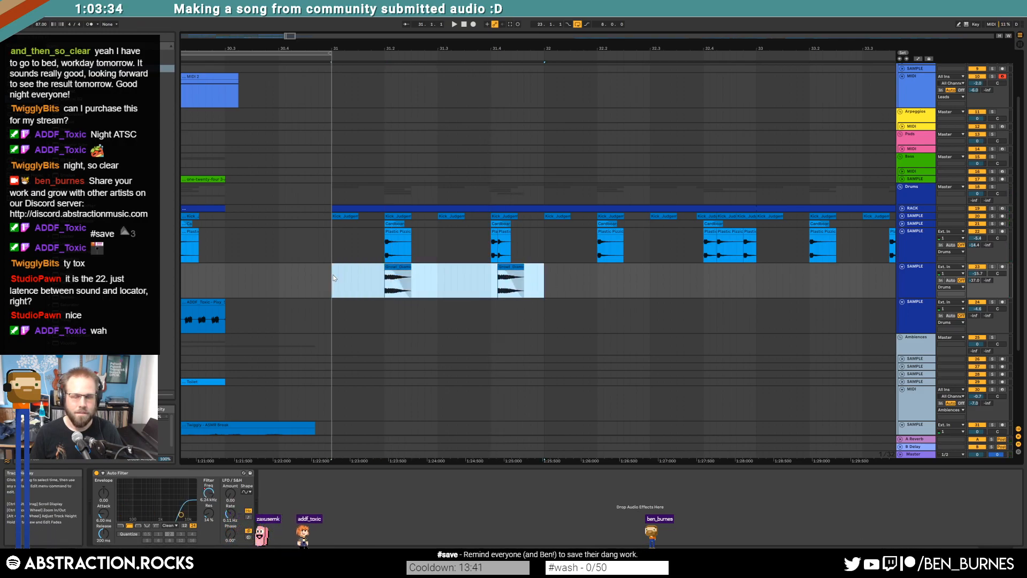
{"action": "key", "text": "ctrl+d"}
{"action": "left_click", "coordinate": [682, 281]}
{"action": "left_click_drag", "start_coordinate": [719, 266], "coordinate": [723, 267]}
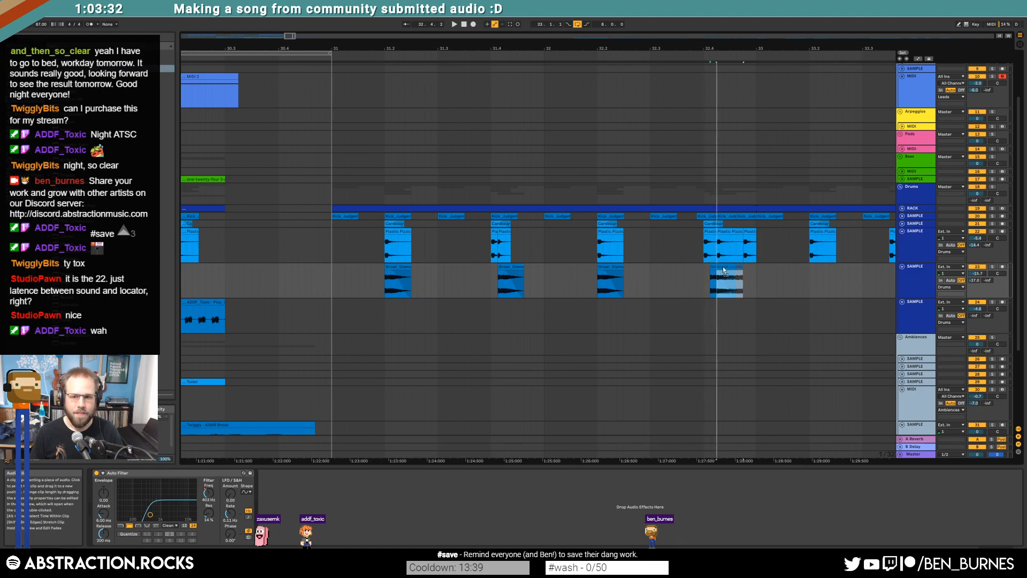
Step: Repeat the two-bar one-shot pattern until it fills bars 31 to 38
{"action": "left_click_drag", "start_coordinate": [332, 278], "coordinate": [753, 289]}
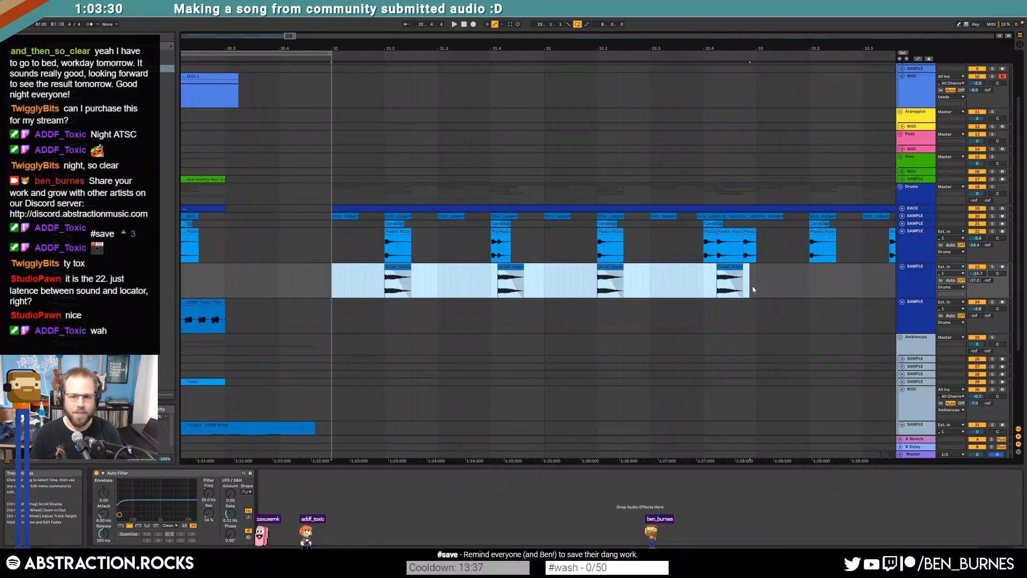
{"action": "key", "text": "ctrl+d"}
{"action": "left_click_drag", "start_coordinate": [300, 40], "coordinate": [343, 132]}
{"action": "left_click_drag", "start_coordinate": [535, 285], "coordinate": [294, 282]}
{"action": "key", "text": "ctrl+d"}
Step: Play the repeated one-shots and set the loop from bar 31 to bar 39
{"action": "left_click", "coordinate": [321, 289]}
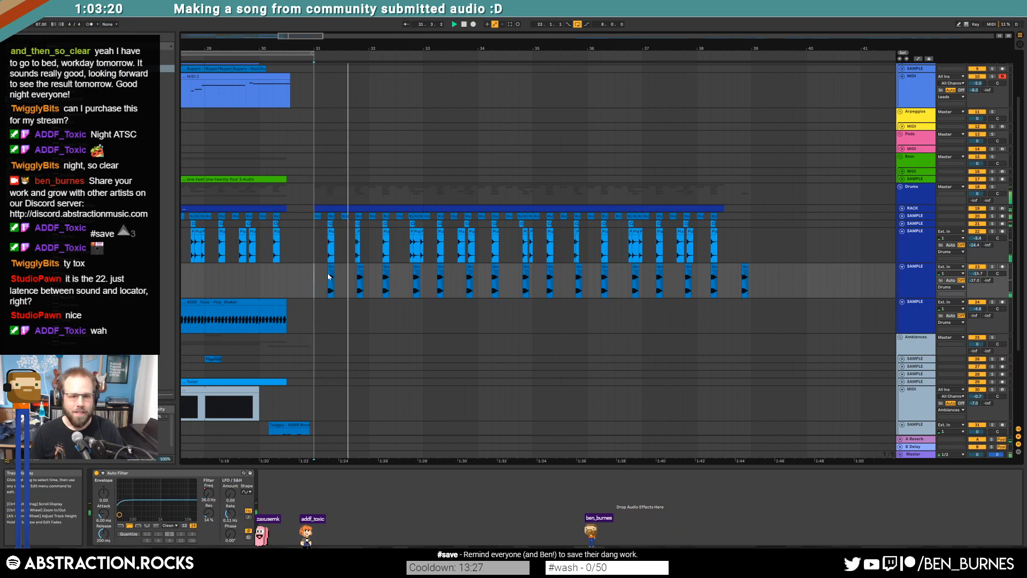
{"action": "left_click", "coordinate": [740, 288], "text": "shift"}
{"action": "left_click", "coordinate": [752, 289], "text": "shift"}
{"action": "key", "text": "ctrl+l"}
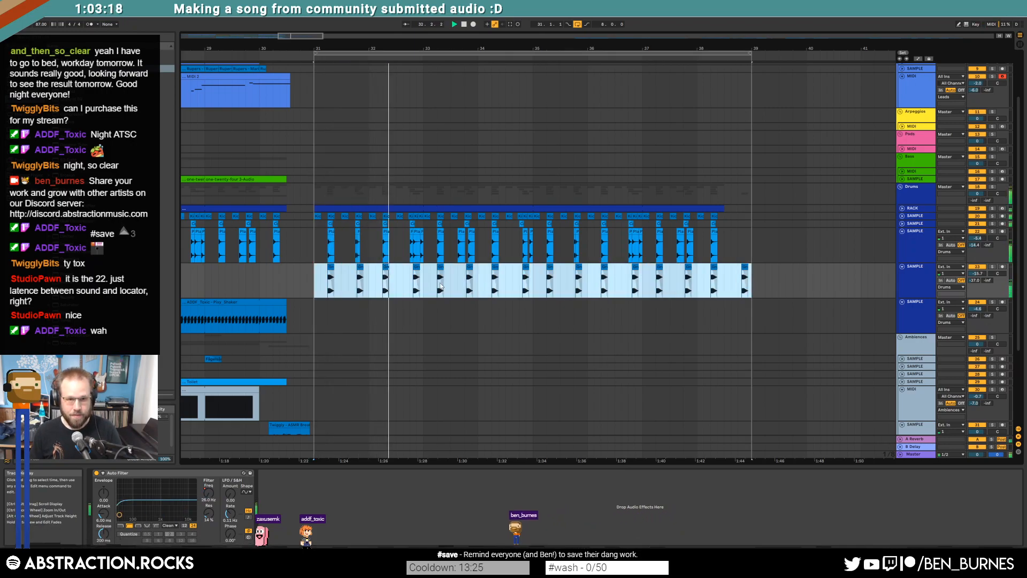
Step: Move the beat 4 one-shots in bars 31 and 32 onto the beat with the percussion and delete the copies after them
{"action": "left_click", "coordinate": [336, 281]}
{"action": "scroll", "coordinate": [349, 274], "scroll_direction": "up", "scroll_amount": 3}
{"action": "left_click_drag", "start_coordinate": [376, 266], "coordinate": [371, 266]}
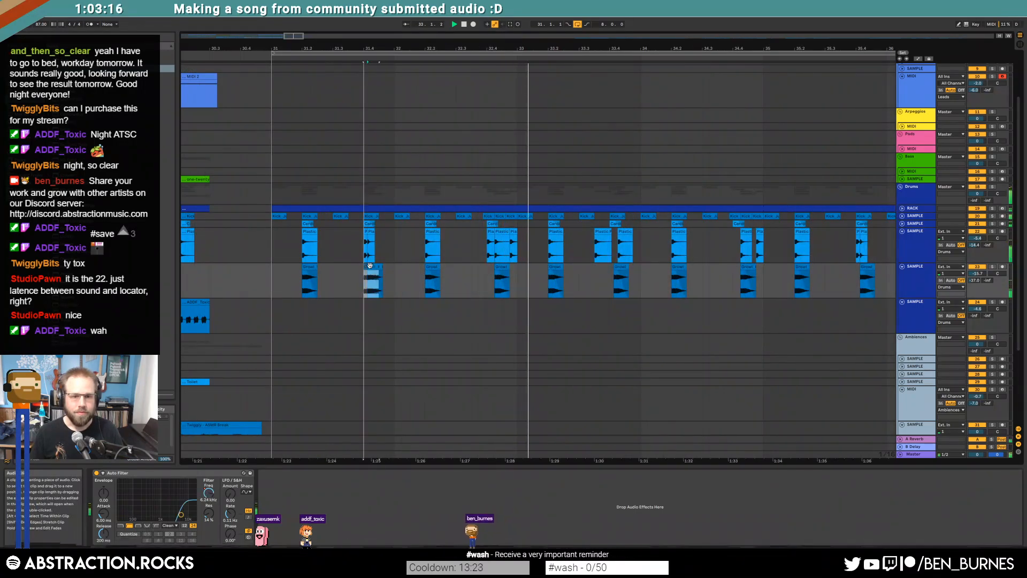
{"action": "left_click_drag", "start_coordinate": [500, 265], "coordinate": [896, 284]}
{"action": "key", "text": "space"}
{"action": "key", "text": "Delete"}
{"action": "key", "text": "Delete"}
Step: Duplicate the realigned two-bar one-shot pattern up to bar 39 and delete the leftover slivers beside the beat 4 hits
{"action": "left_click_drag", "start_coordinate": [514, 275], "coordinate": [273, 271]}
{"action": "key", "text": "ctrl+d"}
{"action": "key", "text": "ctrl+d"}
{"action": "key", "text": "ctrl+d"}
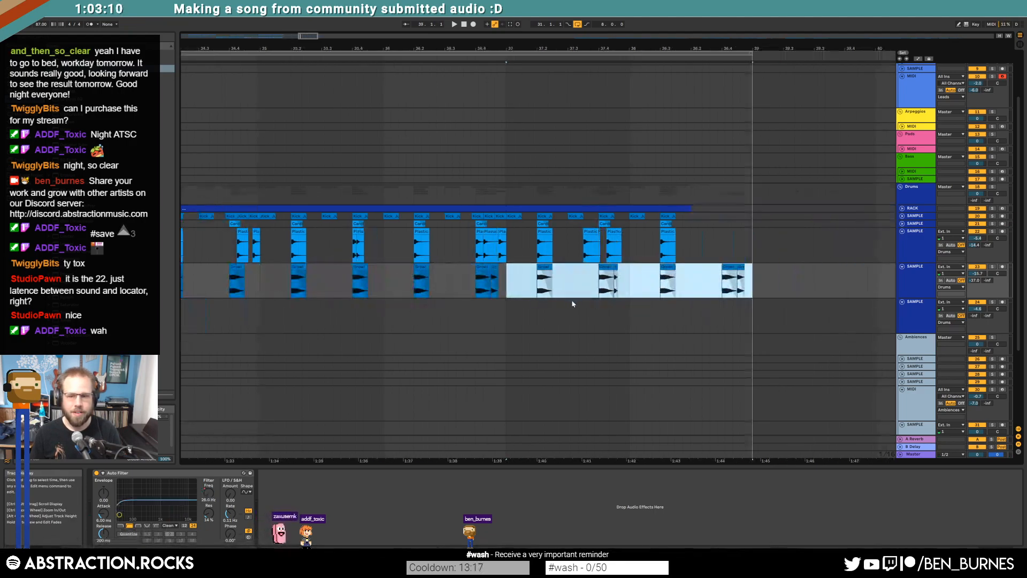
{"action": "left_click", "coordinate": [495, 265]}
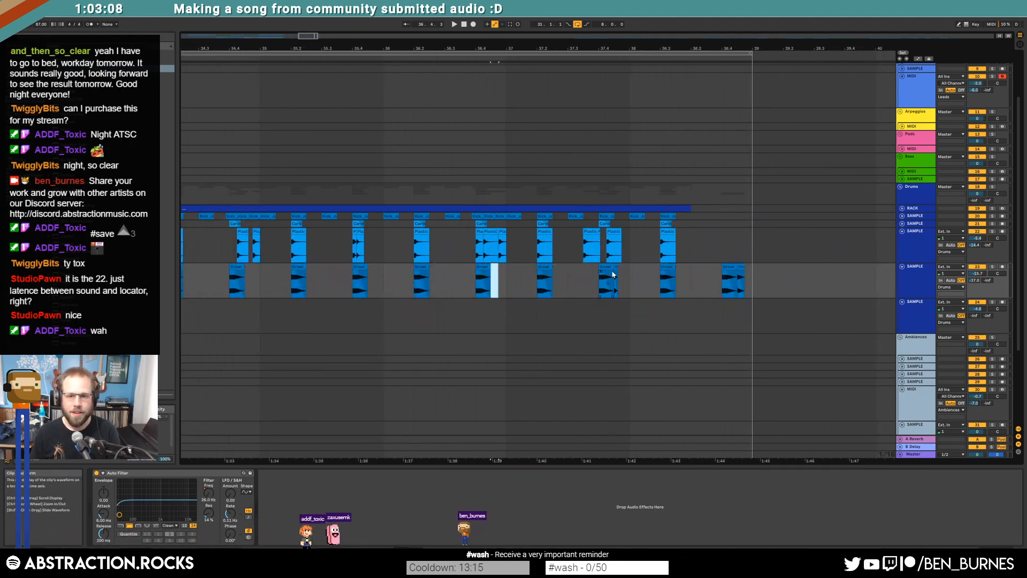
{"action": "key", "text": "Delete"}
{"action": "left_click", "coordinate": [740, 267]}
{"action": "key", "text": "Delete"}
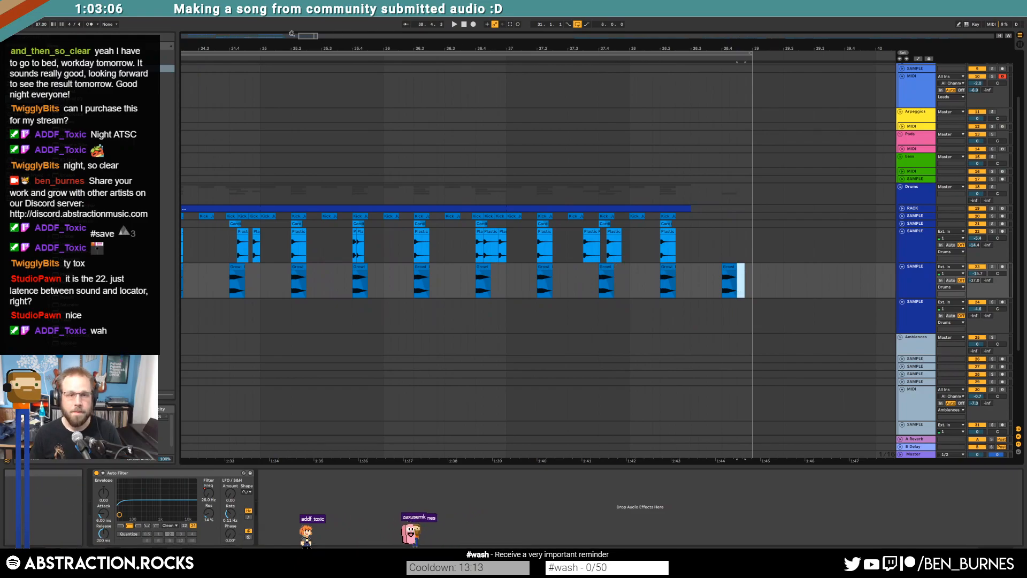
Step: Play the new section from bar 31 and lower the one-shot track's volume to -20.3 dB
{"action": "left_click_drag", "start_coordinate": [309, 36], "coordinate": [309, 6]}
{"action": "key", "text": "space"}
{"action": "left_click", "coordinate": [414, 480]}
{"action": "left_click_drag", "start_coordinate": [181, 514], "coordinate": [119, 514]}
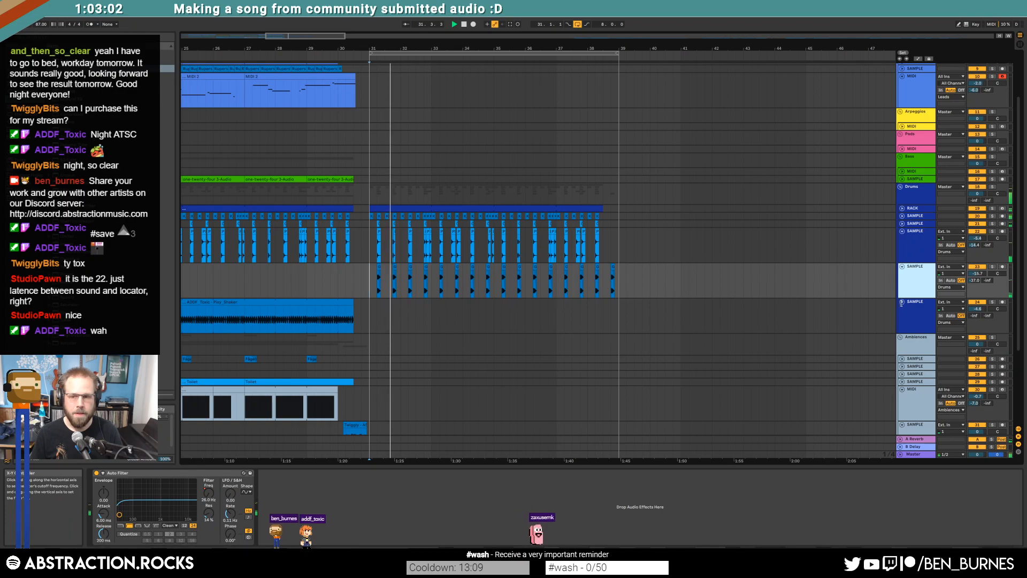
{"action": "left_click_drag", "start_coordinate": [977, 274], "coordinate": [978, 280]}
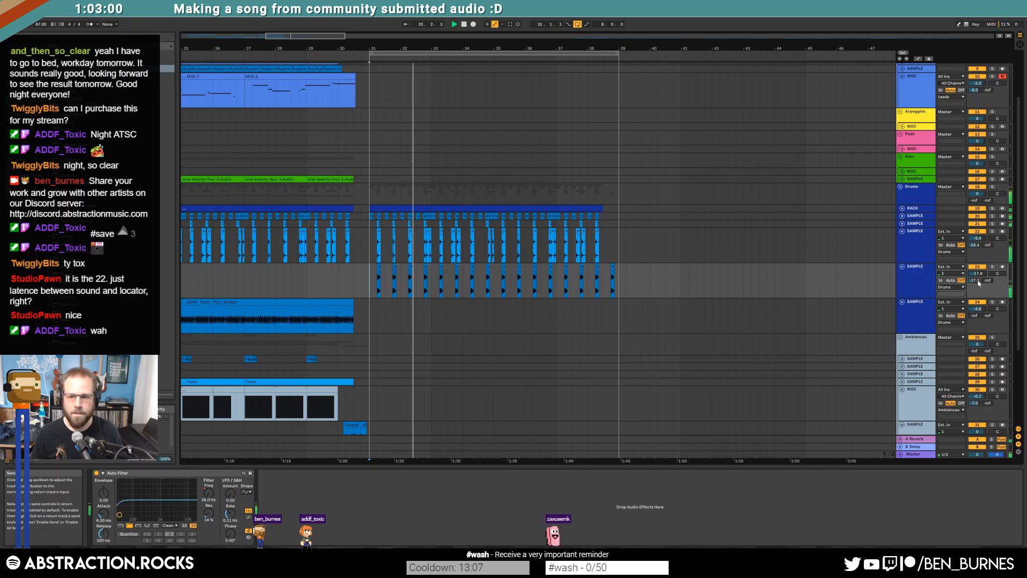
{"action": "key", "text": "ctrl+z"}
{"action": "key", "text": "ctrl+z"}
{"action": "key", "text": "ctrl+z"}
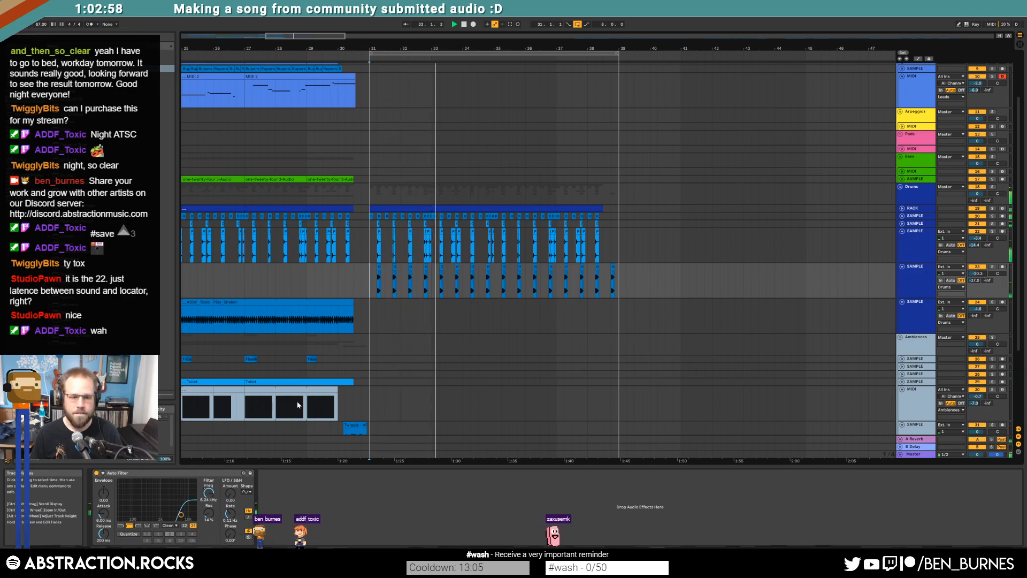
Step: Display the Auto Filter frequency automation of the one-shot track and check it across bars 31 to 38 during playback
{"action": "key", "text": "a"}
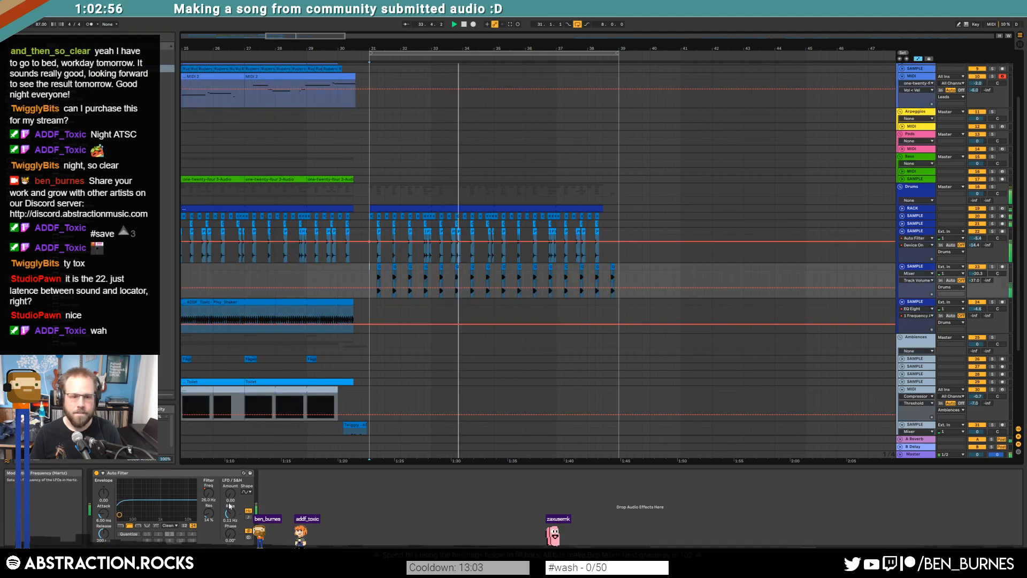
{"action": "left_click", "coordinate": [209, 493]}
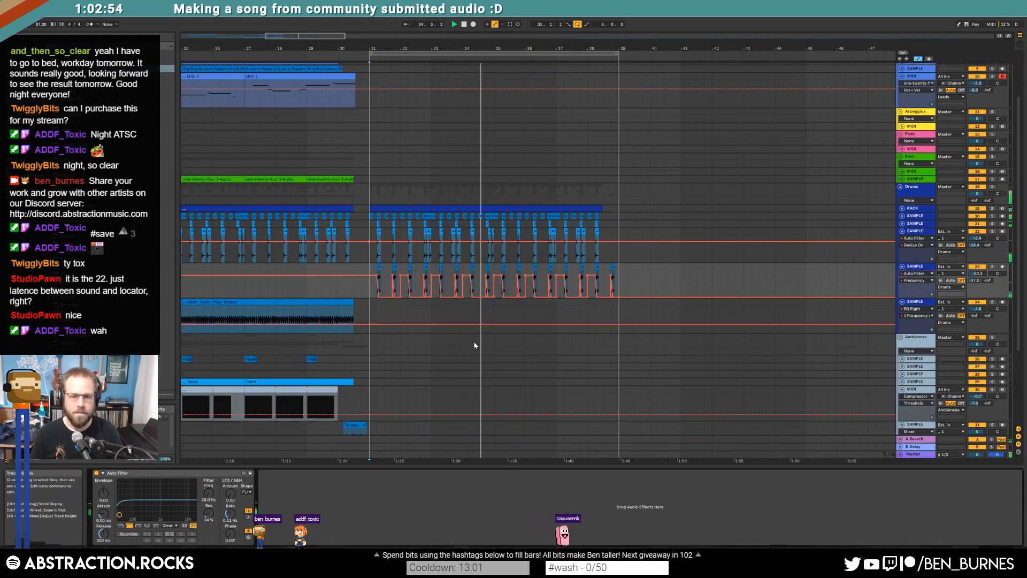
{"action": "key", "text": "space"}
{"action": "scroll", "coordinate": [544, 259], "scroll_direction": "down", "scroll_amount": 1}
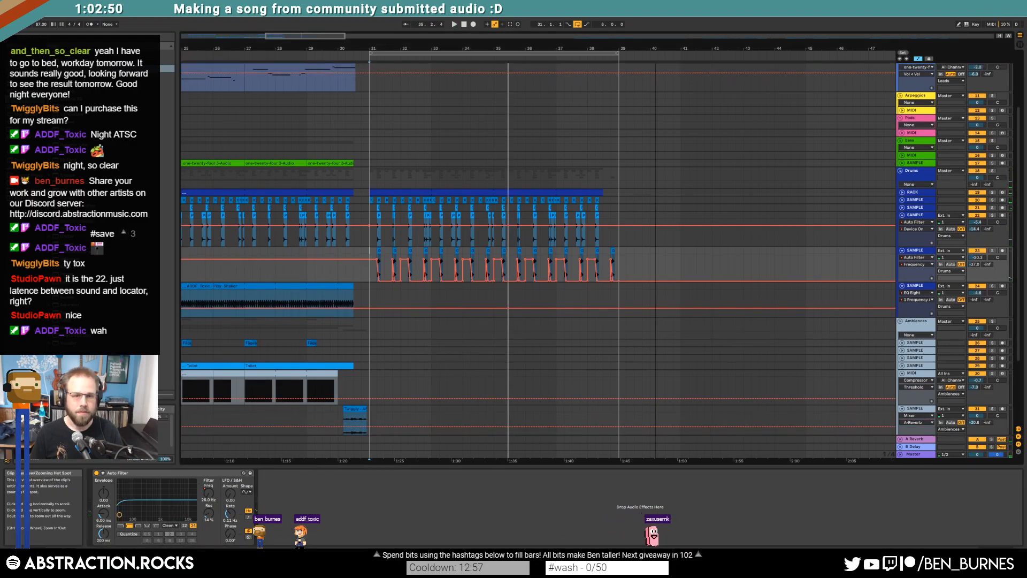
Step: Locate the Chords sample among the unused samples far beyond the song section and play it
{"action": "left_click_drag", "start_coordinate": [710, 235], "coordinate": [658, 234]}
{"action": "double_click", "coordinate": [294, 36]}
{"action": "key", "text": "a"}
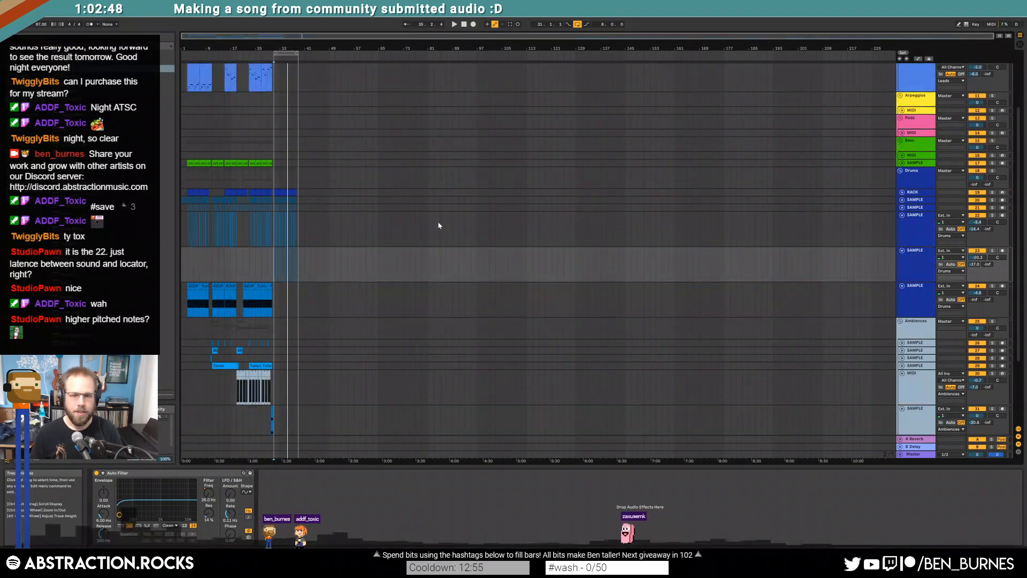
{"action": "scroll", "coordinate": [431, 214], "scroll_direction": "down", "scroll_amount": 6}
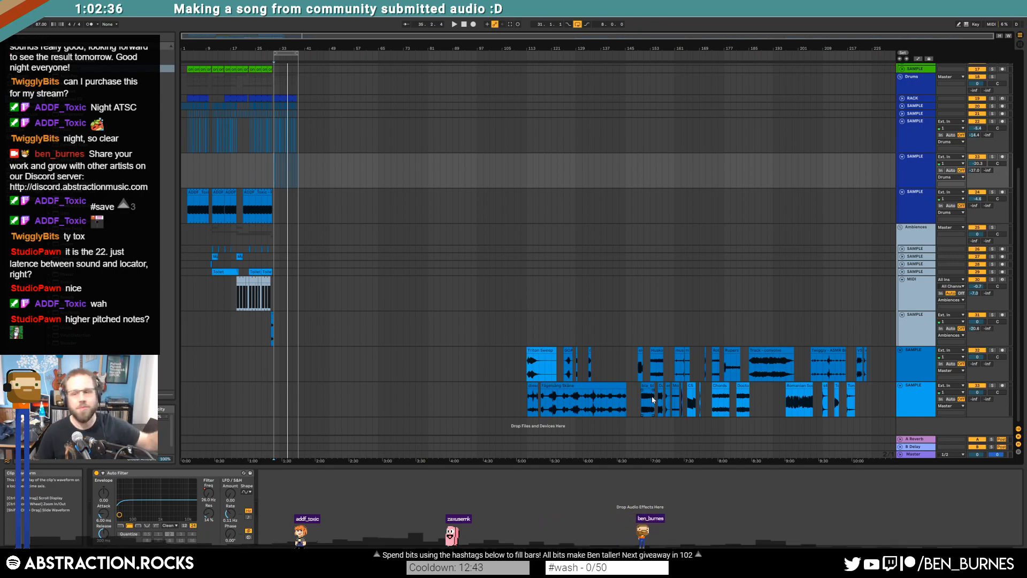
{"action": "left_click", "coordinate": [723, 396]}
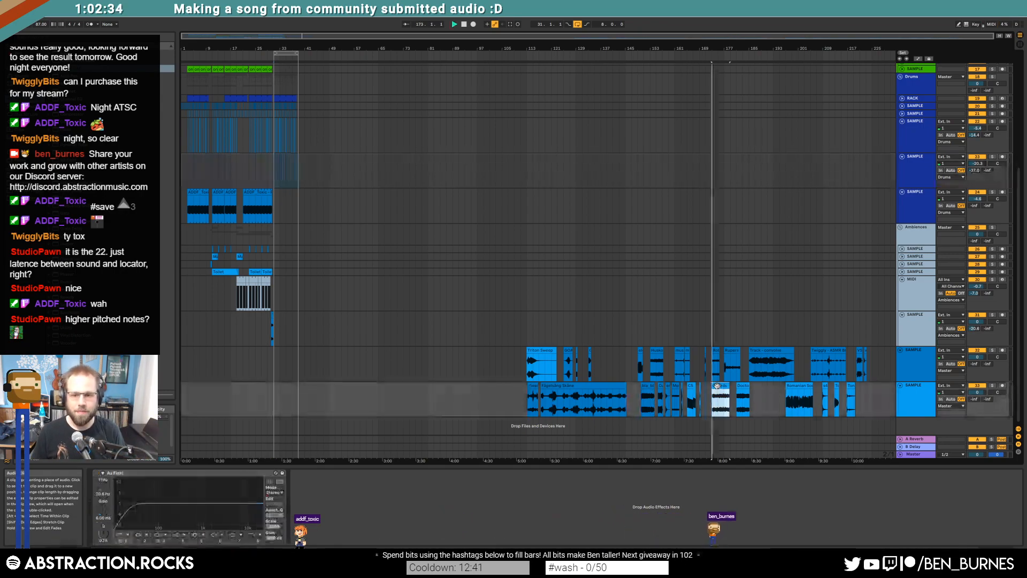
{"action": "scroll", "coordinate": [722, 399], "scroll_direction": "up", "scroll_amount": 3}
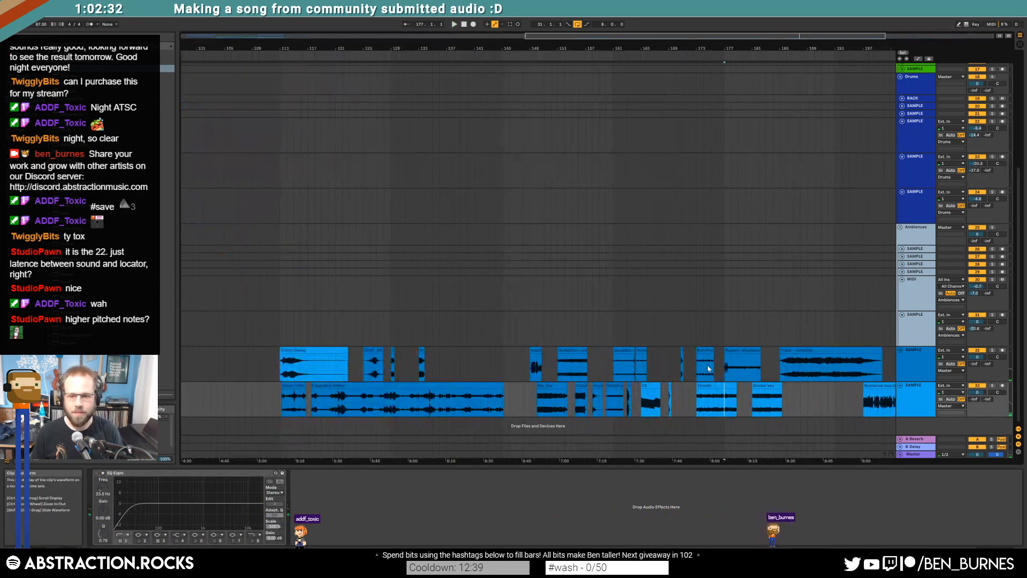
{"action": "key", "text": "space"}
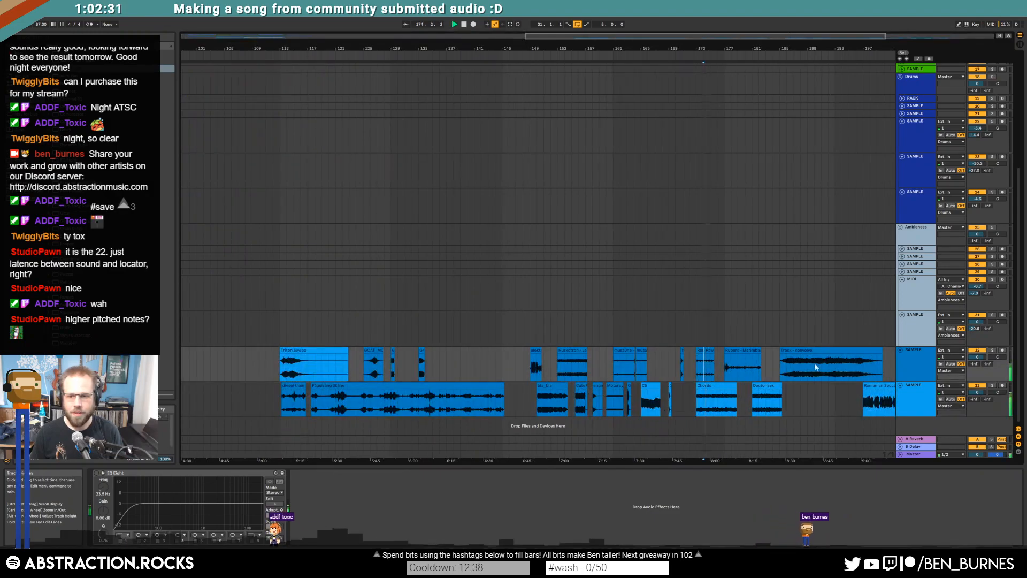
Step: Audition the Chords sample again, toggling solo on the neighbouring unused-samples track
{"action": "left_click", "coordinate": [992, 350]}
{"action": "left_click", "coordinate": [716, 397]}
{"action": "key", "text": "space"}
{"action": "key", "text": "space"}
{"action": "left_click", "coordinate": [993, 350]}
{"action": "key", "text": "space"}
Step: Copy the first bar of the Chords sample to bar 31 on a new audio track in the Pads group
{"action": "left_click", "coordinate": [698, 404]}
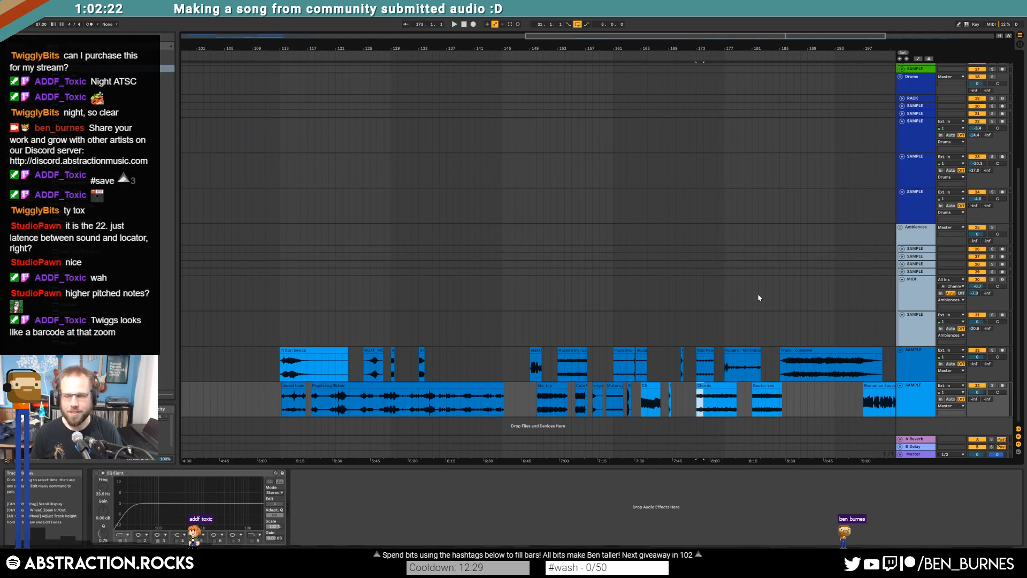
{"action": "mouse_move", "coordinate": [267, 36]}
{"action": "left_mouse_down"}
{"action": "mouse_move", "coordinate": [267, 23]}
{"action": "mouse_move", "coordinate": [278, 63]}
{"action": "mouse_move", "coordinate": [321, 40]}
{"action": "mouse_move", "coordinate": [279, 58]}
{"action": "mouse_move", "coordinate": [279, 38]}
{"action": "mouse_move", "coordinate": [251, 45]}
{"action": "left_mouse_up"}
{"action": "scroll", "coordinate": [387, 174], "scroll_direction": "up", "scroll_amount": 5}
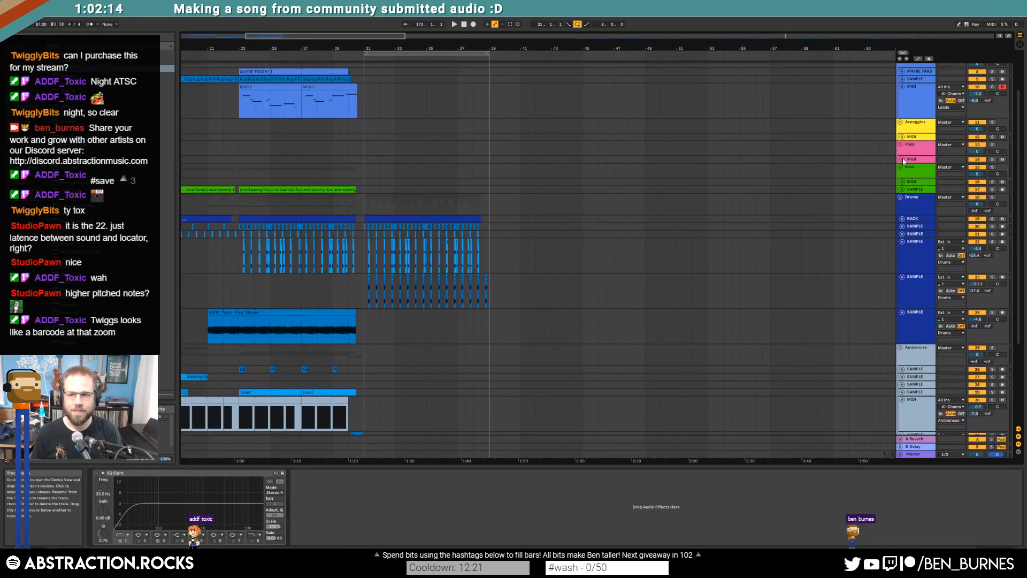
{"action": "left_click", "coordinate": [904, 160]}
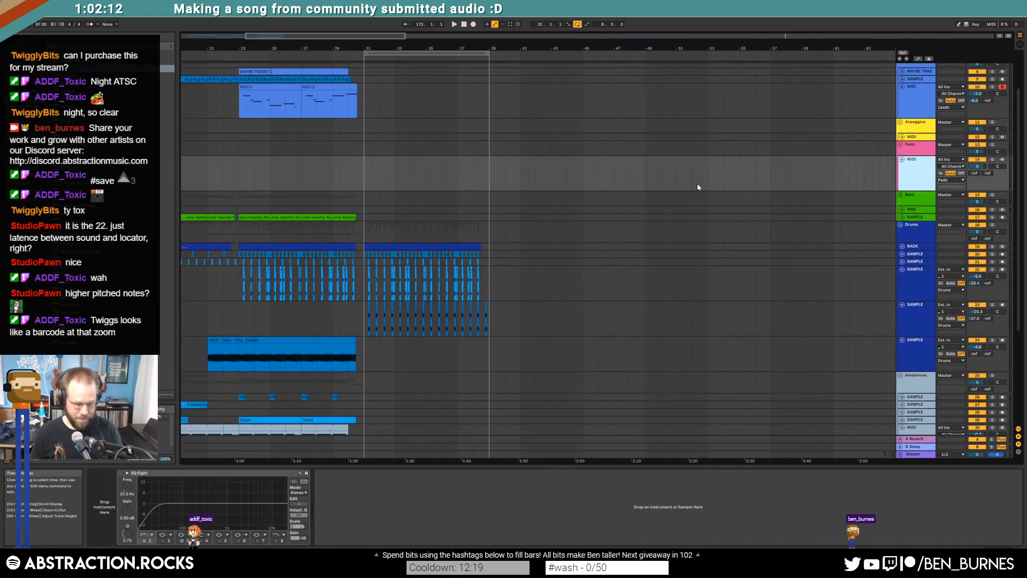
{"action": "key", "text": "ctrl+t"}
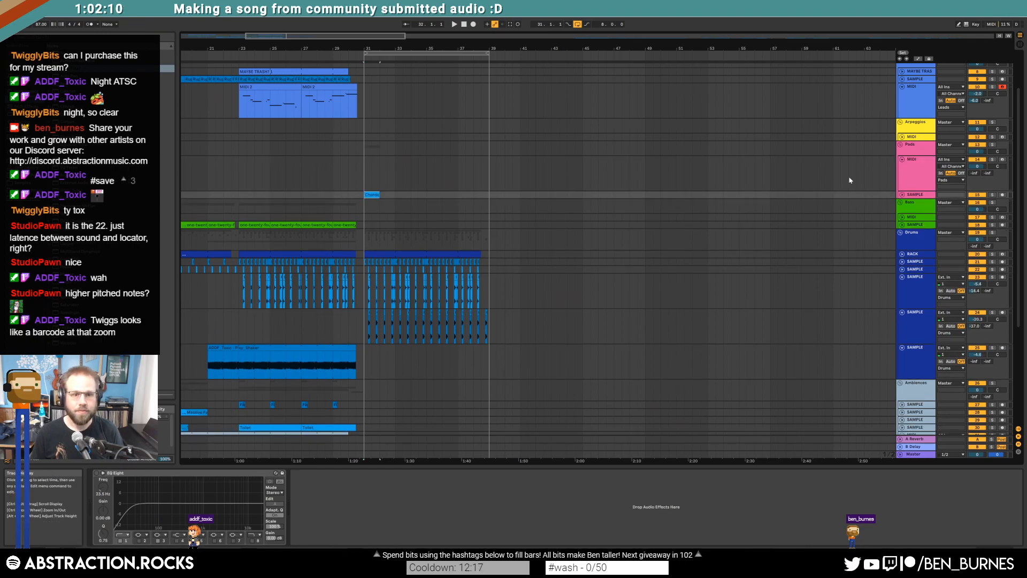
Step: Unfold the Chords track in the Pads group, trim its clip to an eighth note at beat 31.2 with a fade-out, and play it
{"action": "left_click", "coordinate": [903, 159]}
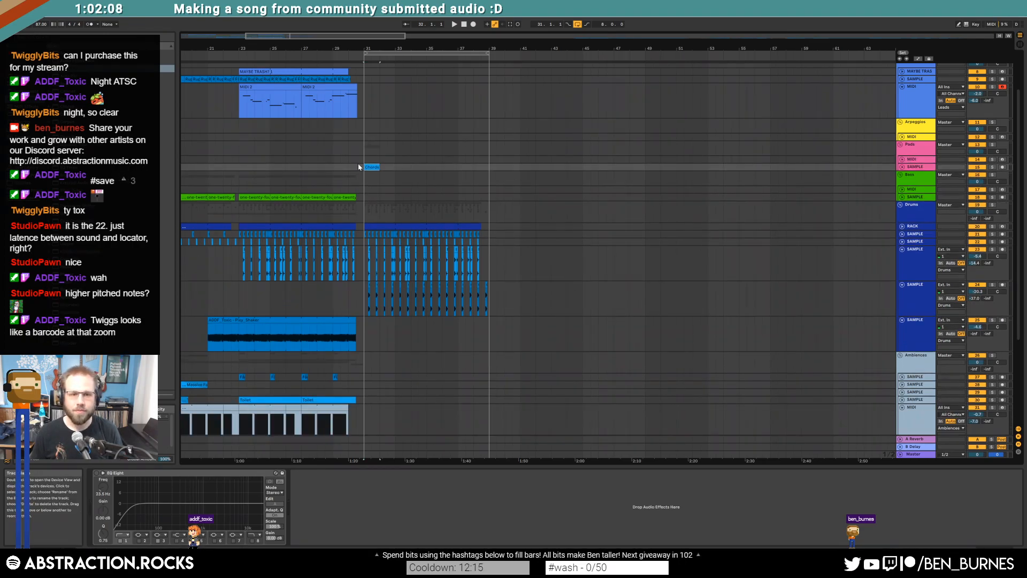
{"action": "scroll", "coordinate": [358, 167], "scroll_direction": "up", "scroll_amount": 3}
{"action": "left_click", "coordinate": [901, 167]}
{"action": "left_click_drag", "start_coordinate": [384, 168], "coordinate": [392, 168]}
{"action": "scroll", "coordinate": [383, 177], "scroll_direction": "up", "scroll_amount": 4}
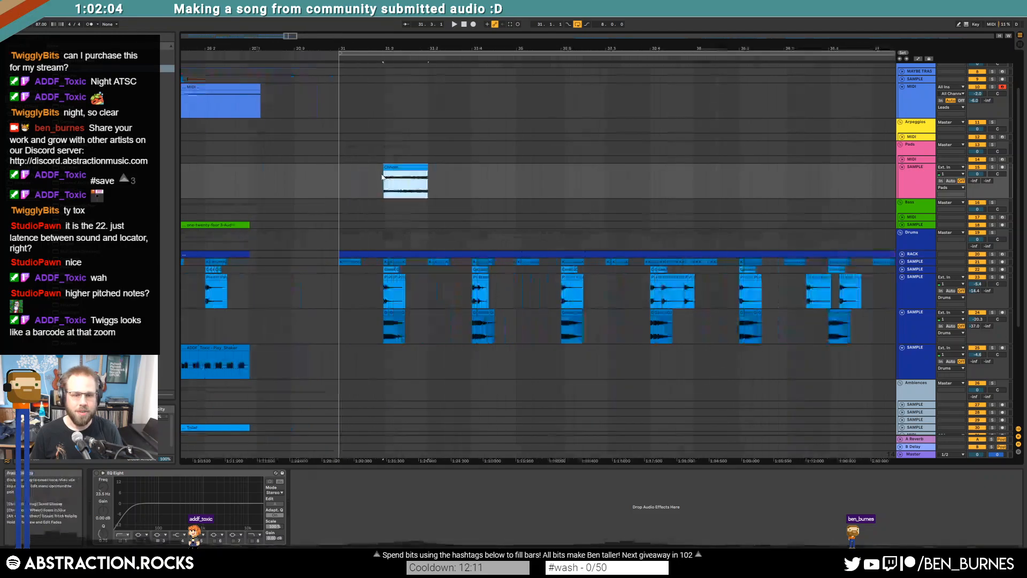
{"action": "scroll", "coordinate": [382, 177], "scroll_direction": "up", "scroll_amount": 3}
{"action": "left_click_drag", "start_coordinate": [481, 172], "coordinate": [433, 179]}
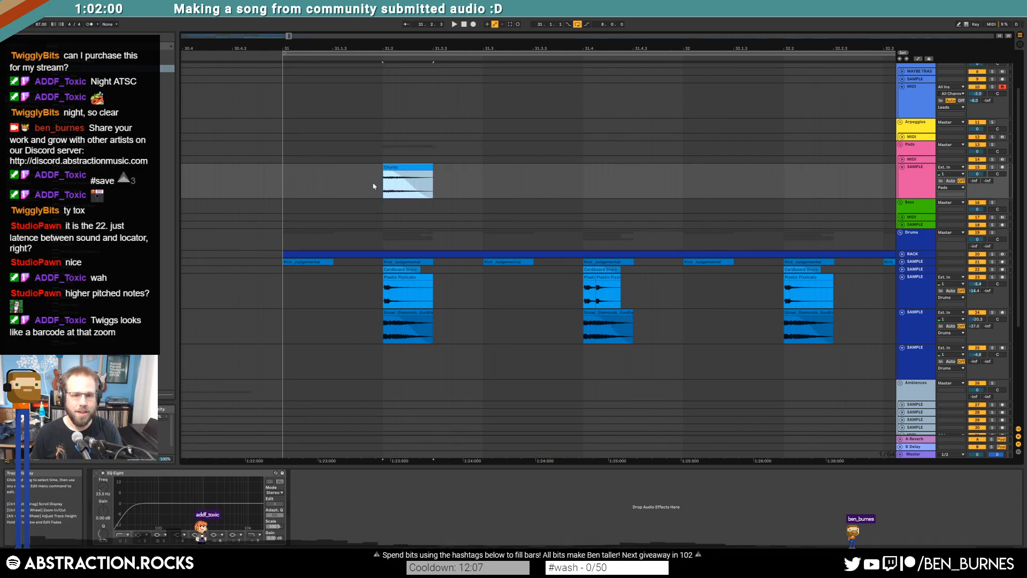
{"action": "left_click", "coordinate": [277, 184]}
{"action": "key", "text": "space"}
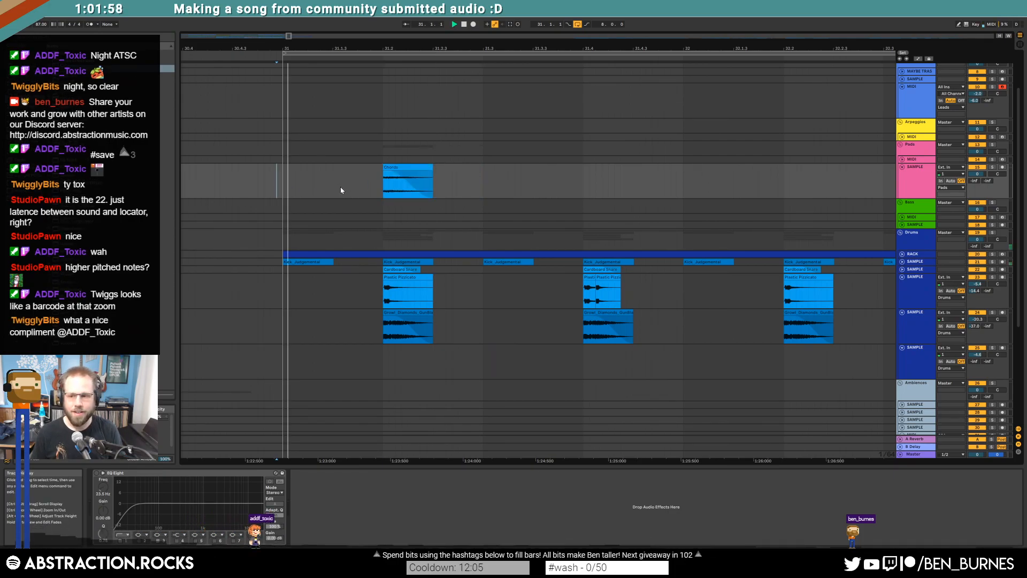
{"action": "key", "text": "space"}
Step: Replace the EQ Eight on the Chords sample track with an Auto Filter
{"action": "left_click", "coordinate": [407, 171]}
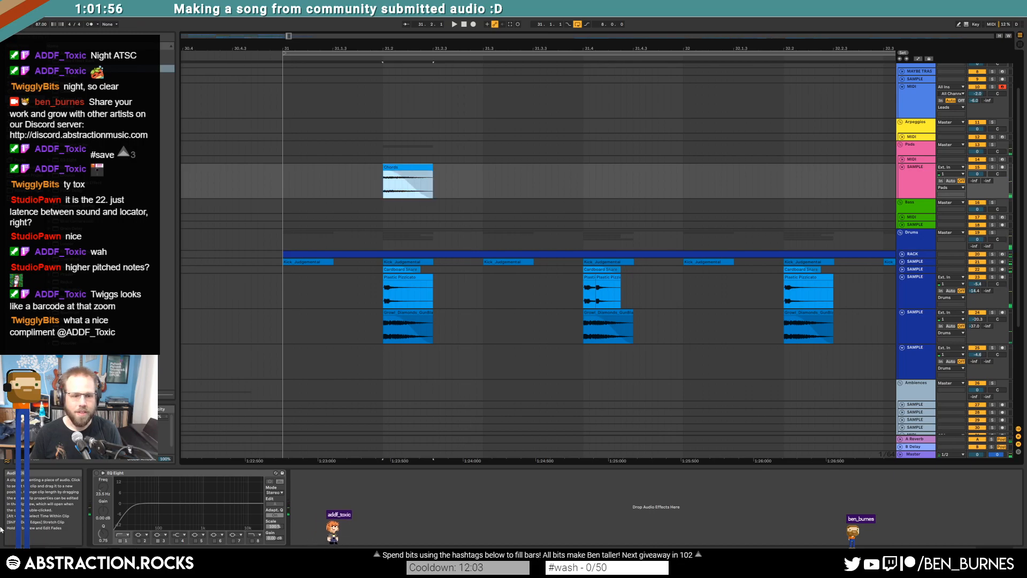
{"action": "left_click", "coordinate": [97, 76]}
{"action": "left_click", "coordinate": [96, 474]}
{"action": "mouse_move", "coordinate": [107, 68]}
{"action": "left_mouse_down"}
{"action": "mouse_move", "coordinate": [156, 516]}
{"action": "mouse_move", "coordinate": [163, 498]}
{"action": "left_mouse_up"}
{"action": "left_click", "coordinate": [288, 474]}
{"action": "key", "text": "Delete"}
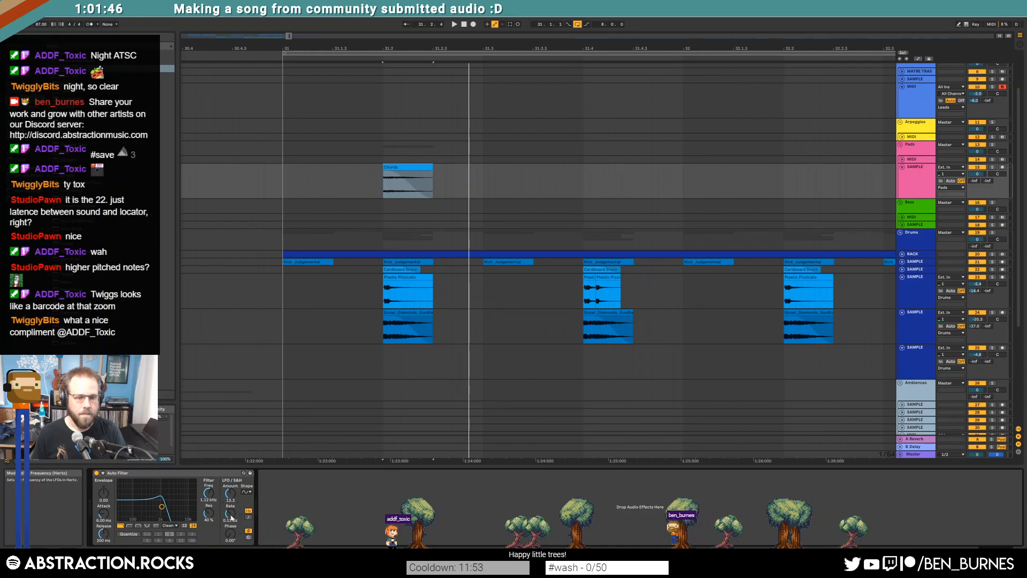
Step: Set the Auto Filter's LFO amount to 0 and envelope amount to 127, raise the attack, and play the result
{"action": "left_click_drag", "start_coordinate": [230, 513], "coordinate": [230, 526]}
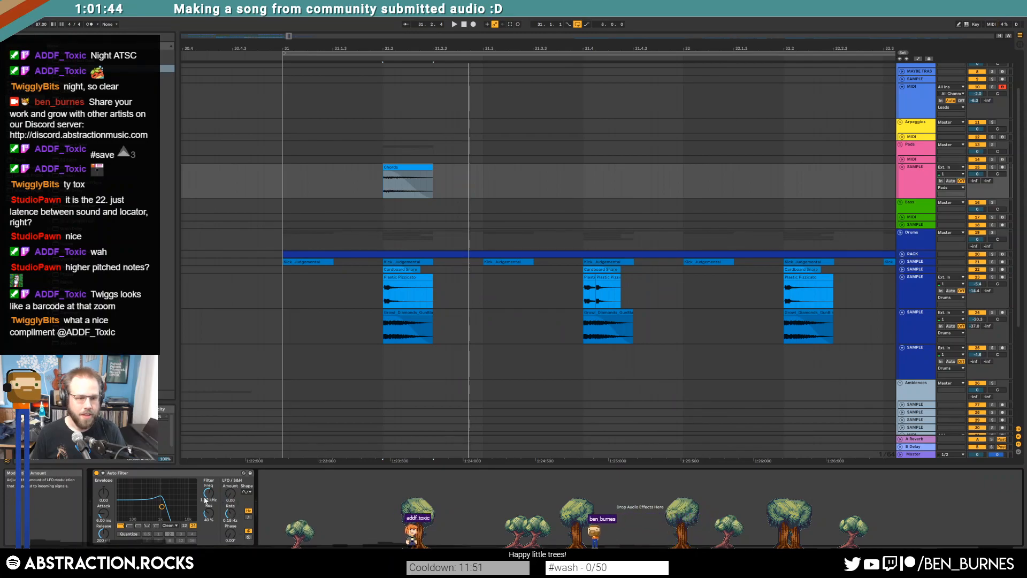
{"action": "left_click_drag", "start_coordinate": [104, 494], "coordinate": [103, 444]}
{"action": "left_click_drag", "start_coordinate": [103, 513], "coordinate": [103, 498]}
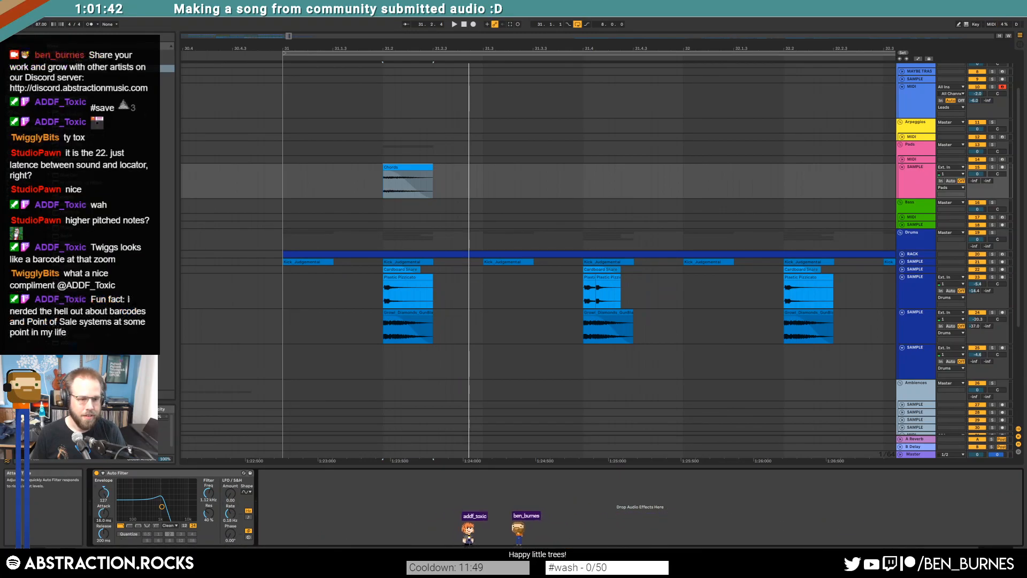
{"action": "key", "text": "space"}
{"action": "key", "text": "space"}
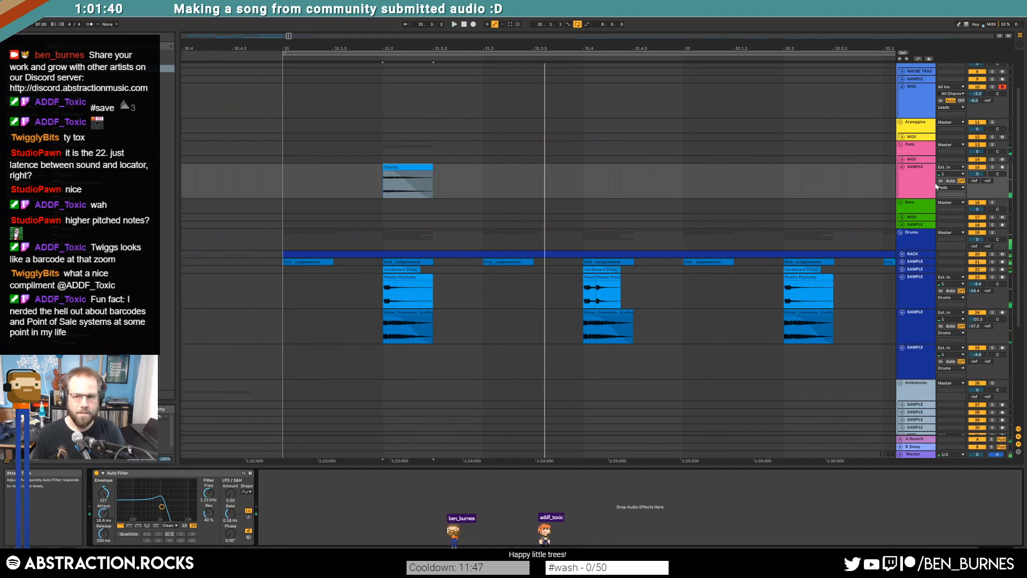
Step: Raise the Chords track's reverb send and set its delay send to -20.0 dB during playback
{"action": "left_click_drag", "start_coordinate": [975, 182], "coordinate": [975, 147]}
{"action": "key", "text": "space"}
{"action": "left_click_drag", "start_coordinate": [987, 181], "coordinate": [988, 158]}
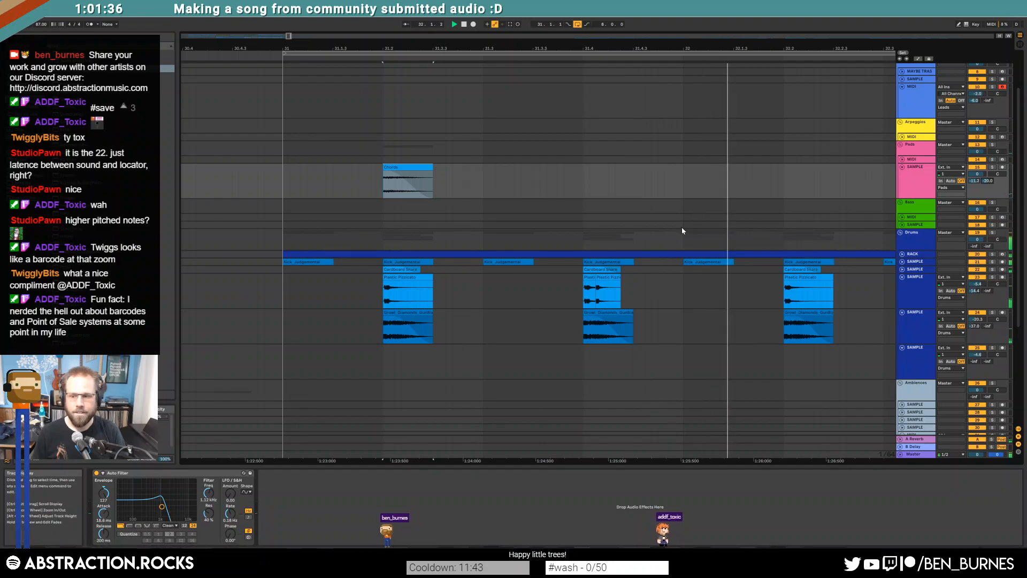
{"action": "key", "text": "space"}
Step: Duplicate the last two bars of Rupees clips in the Leads group until they fill bars 31 to 38, and play from bar 31
{"action": "left_click_drag", "start_coordinate": [284, 36], "coordinate": [291, 27]}
{"action": "scroll", "coordinate": [314, 133], "scroll_direction": "up", "scroll_amount": 1}
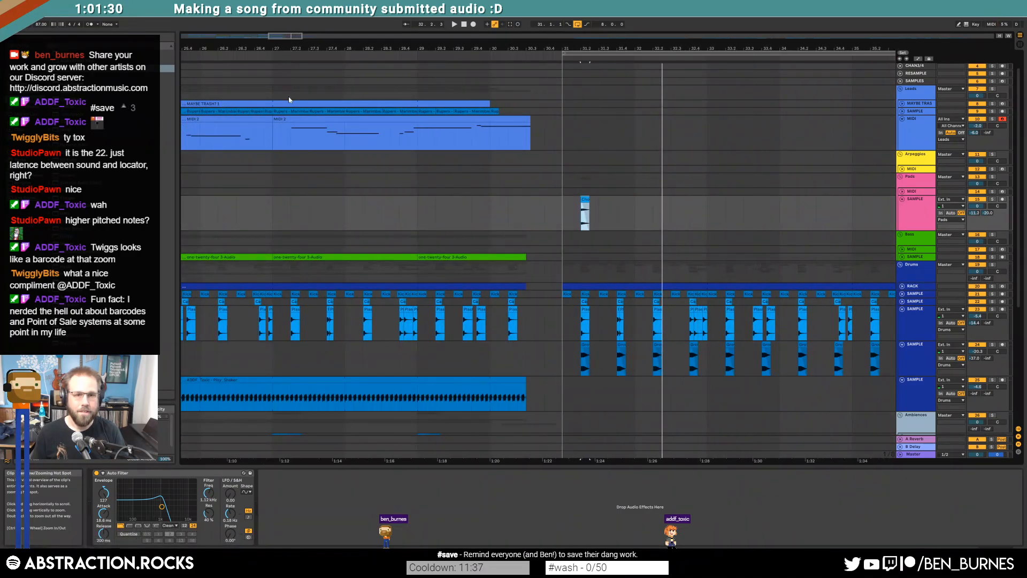
{"action": "left_click", "coordinate": [281, 114]}
{"action": "left_click", "coordinate": [405, 117]}
{"action": "left_click", "coordinate": [405, 112]}
{"action": "key", "text": "ctrl+d"}
{"action": "key", "text": "ctrl+d"}
{"action": "key", "text": "ctrl+d"}
{"action": "key", "text": "ctrl+d"}
{"action": "key", "text": "ctrl+d"}
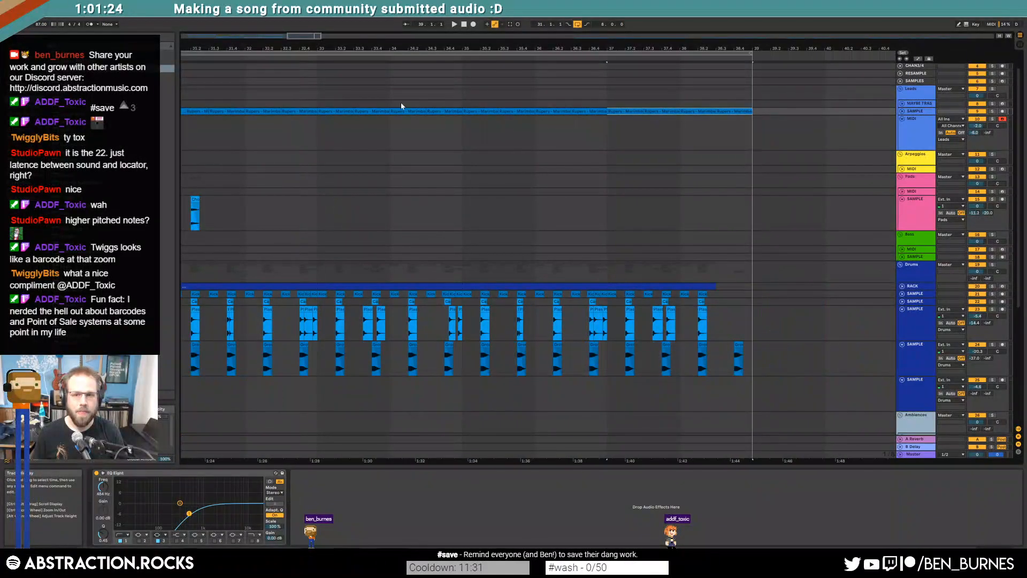
{"action": "left_click_drag", "start_coordinate": [302, 39], "coordinate": [314, 49]}
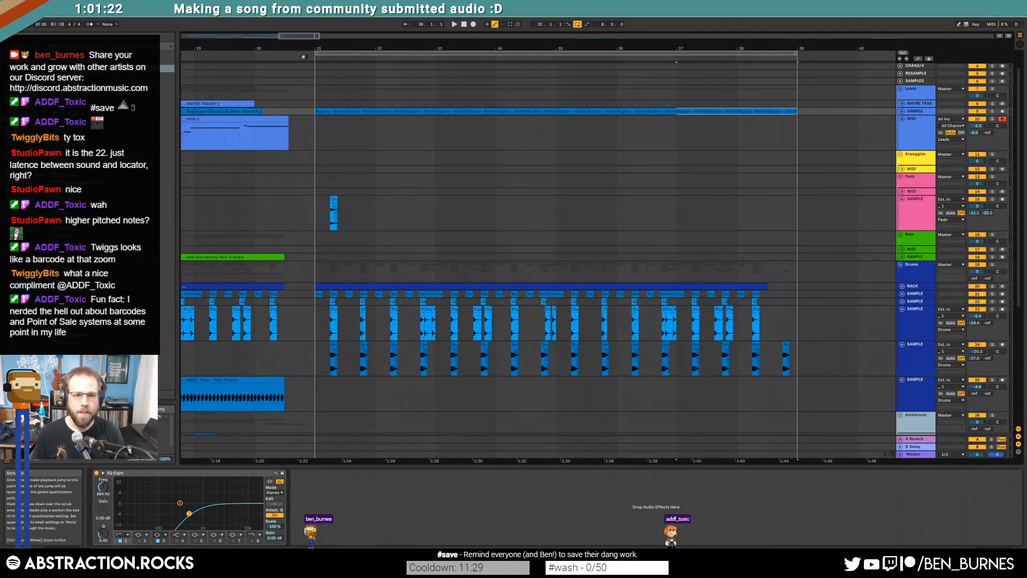
{"action": "left_click", "coordinate": [318, 56]}
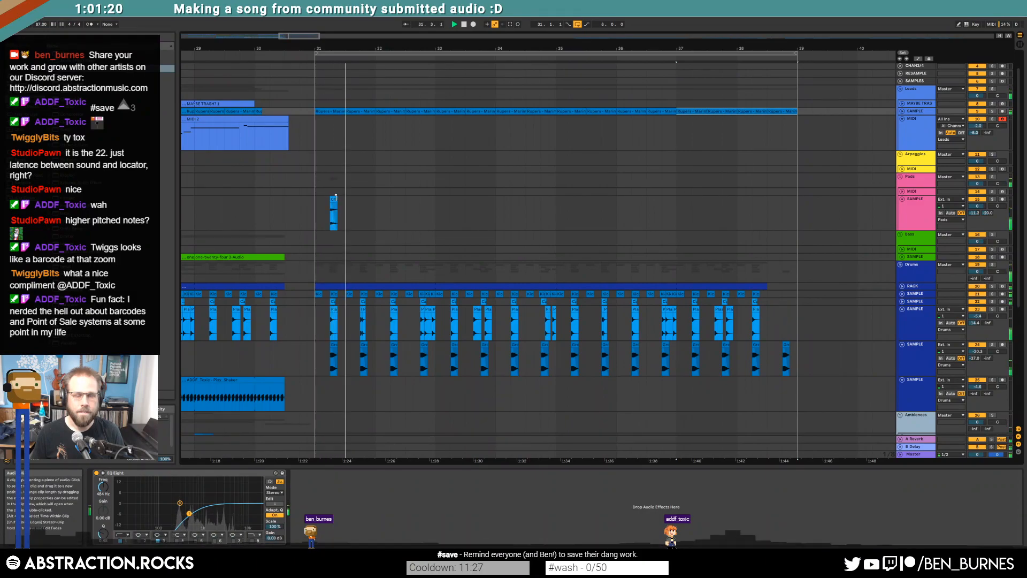
Step: Copy the Chords clip to just after beat 31.4 on the same track and play both from bar 31
{"action": "left_click", "coordinate": [359, 214]}
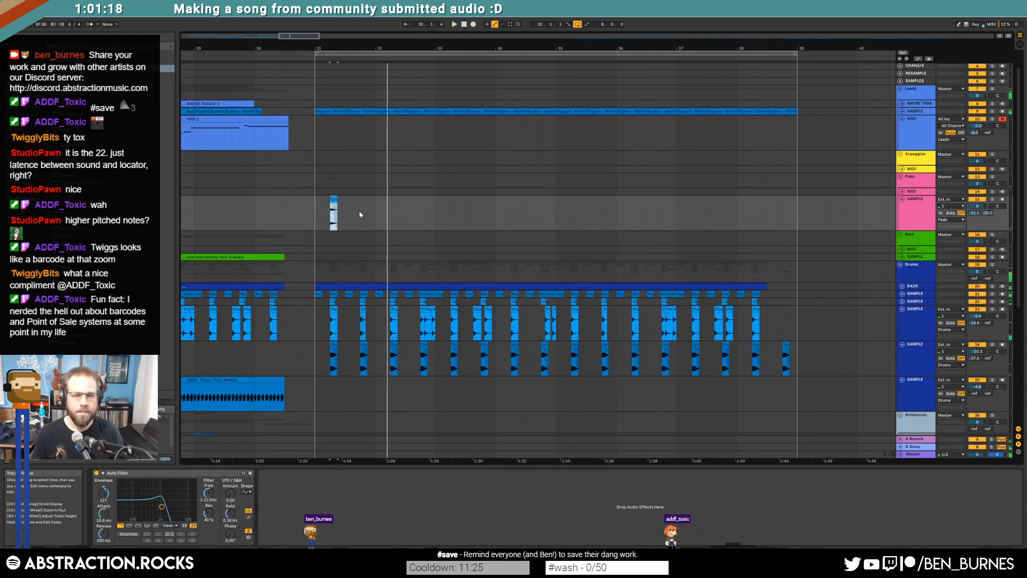
{"action": "scroll", "coordinate": [324, 209], "scroll_direction": "up", "scroll_amount": 5}
{"action": "left_click_drag", "start_coordinate": [385, 204], "coordinate": [546, 204]}
{"action": "double_click", "coordinate": [544, 199]}
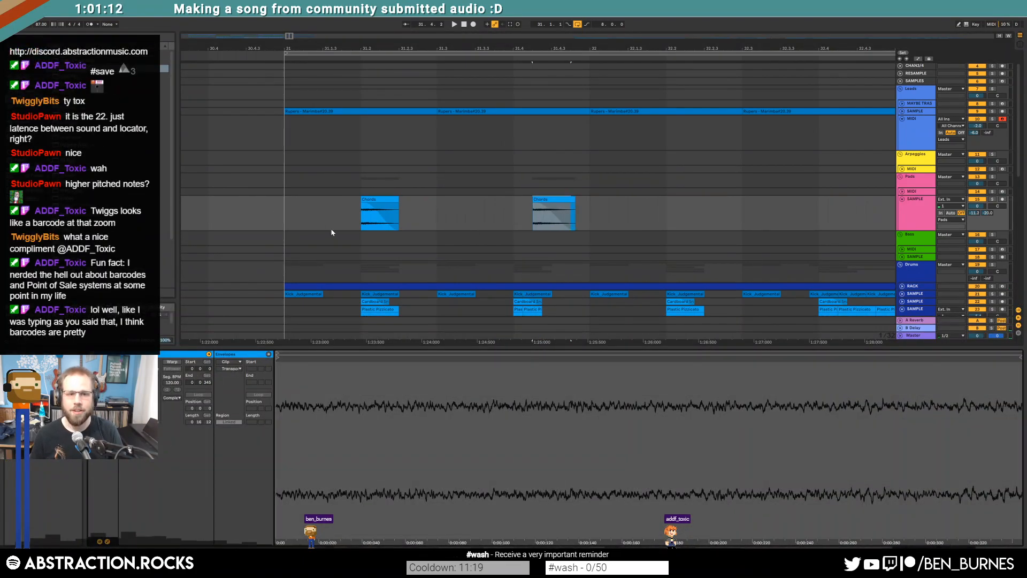
{"action": "left_click", "coordinate": [285, 210]}
{"action": "left_click_drag", "start_coordinate": [644, 49], "coordinate": [528, 37]}
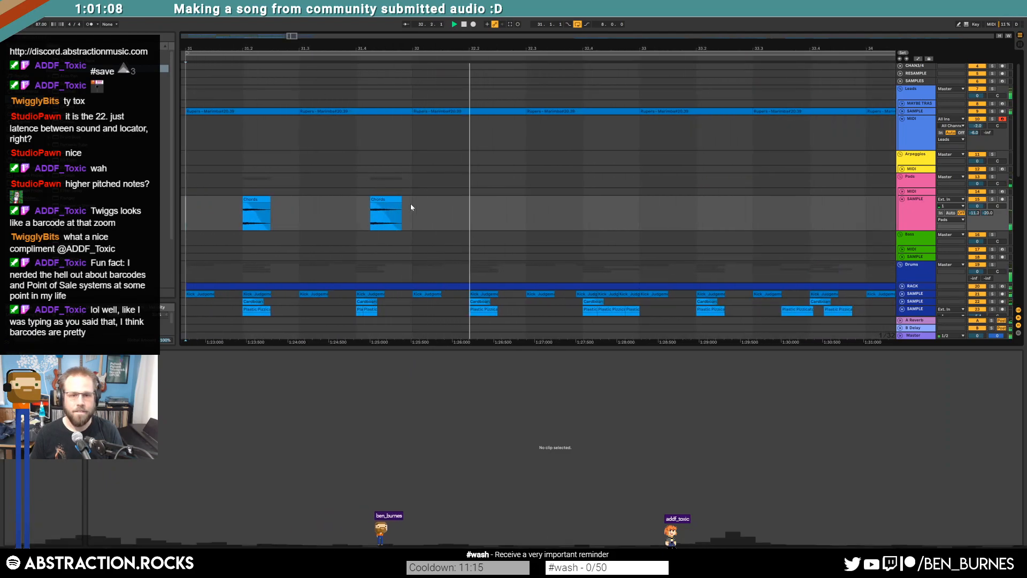
{"action": "key", "text": "space"}
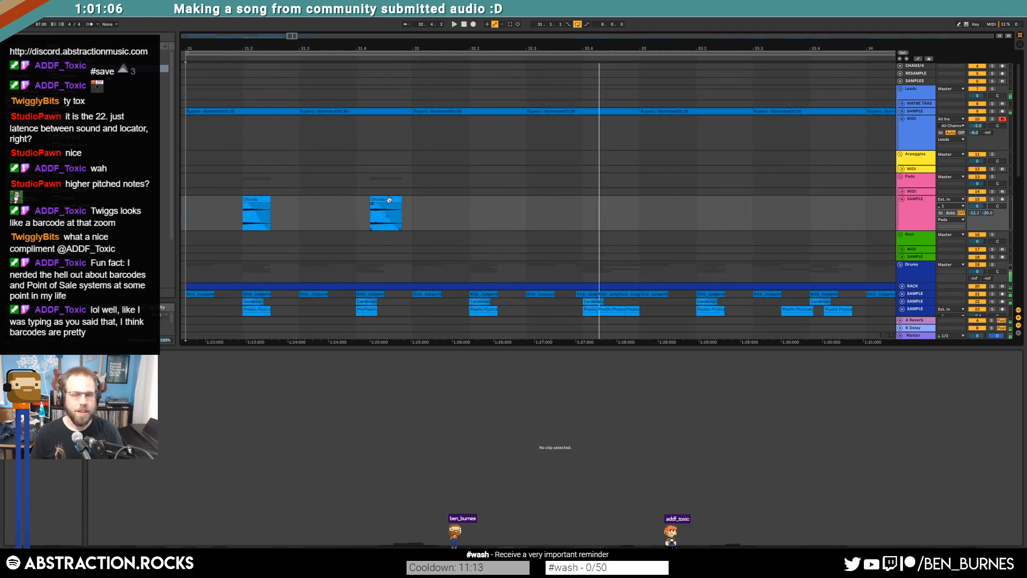
Step: Shorten both Chords clips to sixteenth-note stabs and play them
{"action": "left_click_drag", "start_coordinate": [269, 199], "coordinate": [256, 198]}
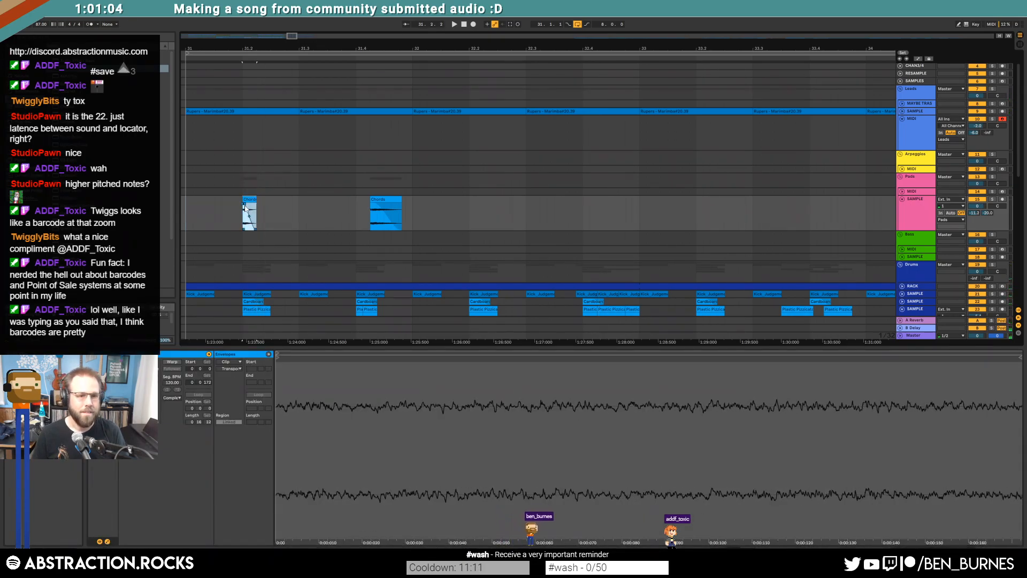
{"action": "left_click_drag", "start_coordinate": [399, 200], "coordinate": [373, 208]}
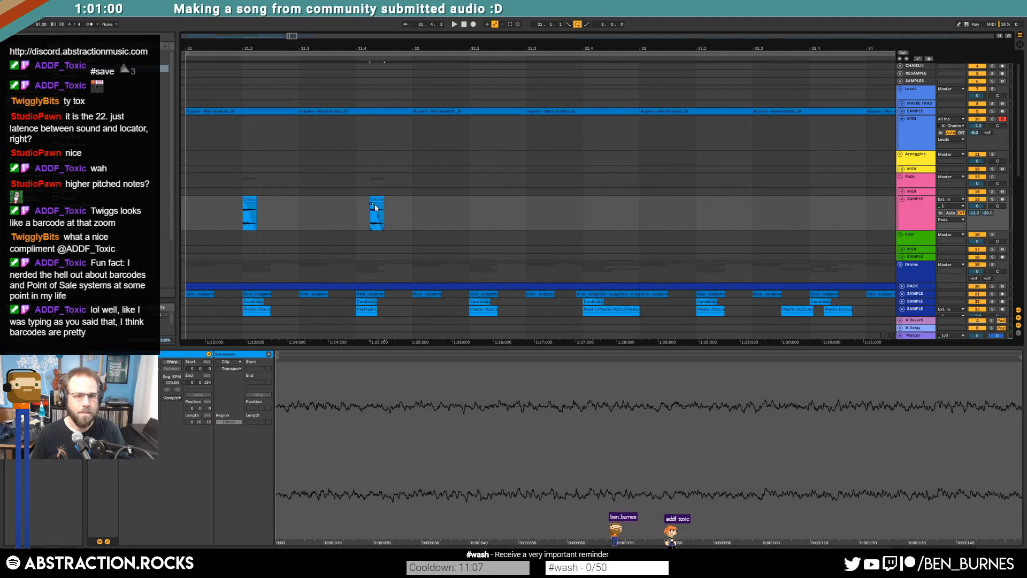
{"action": "left_click", "coordinate": [249, 198]}
{"action": "key", "text": "space"}
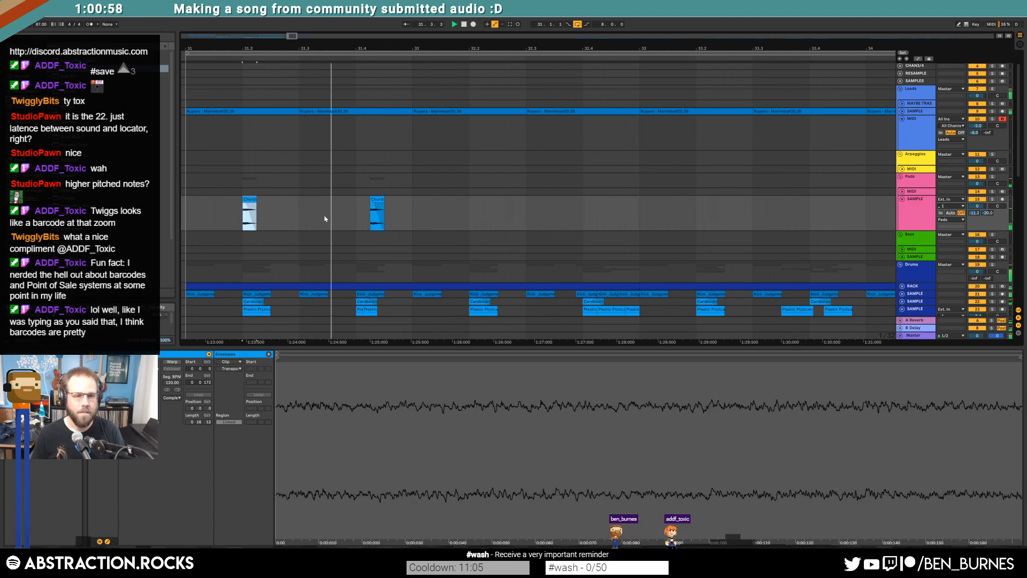
Step: Nudge the second Chords stab closer to beat 31.4, then place copies at beat 32.2 and twice within beat 32.4
{"action": "left_click_drag", "start_coordinate": [380, 197], "coordinate": [476, 207]}
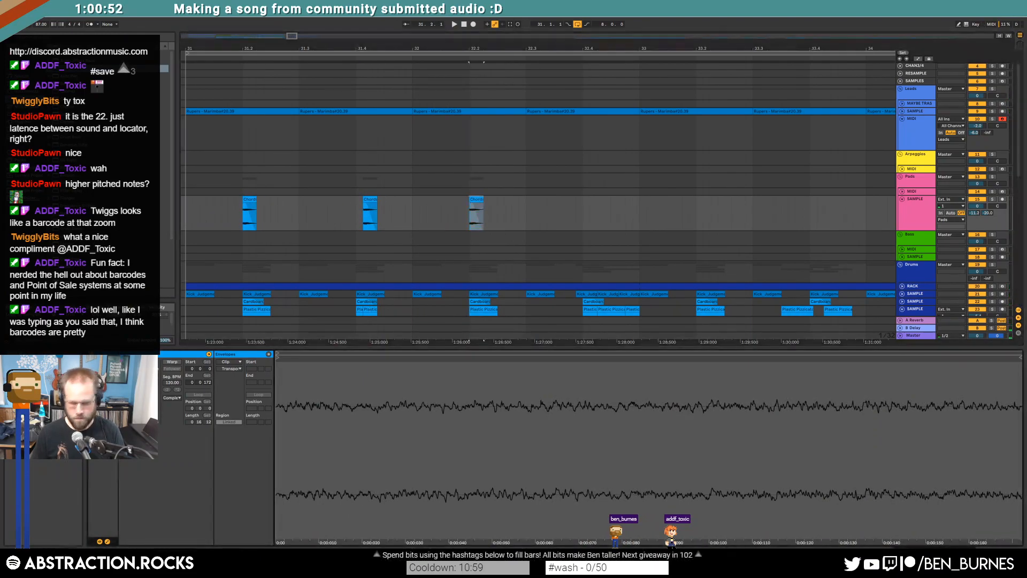
{"action": "key", "text": "space"}
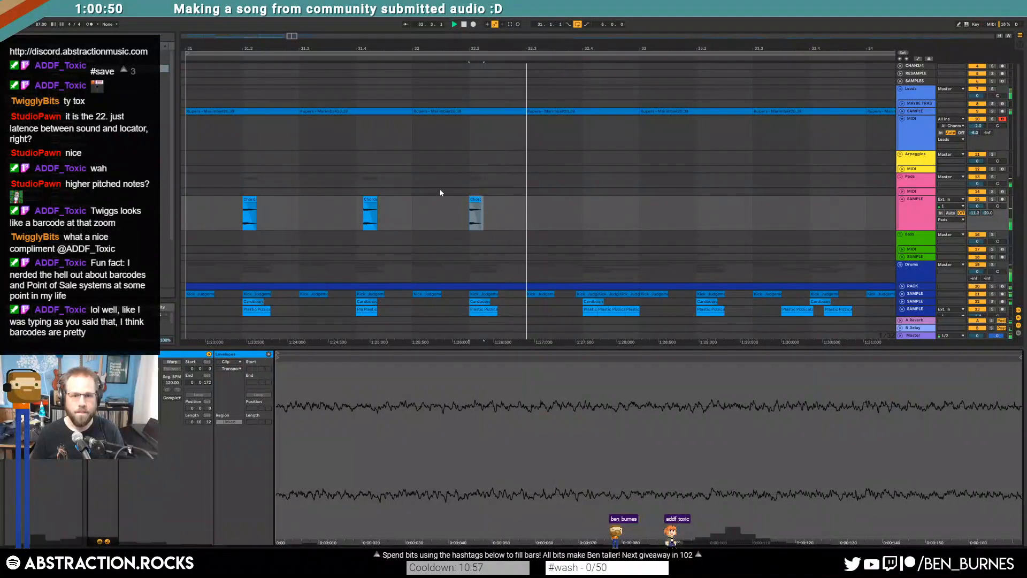
{"action": "key", "text": "space"}
{"action": "left_click_drag", "start_coordinate": [368, 200], "coordinate": [633, 203]}
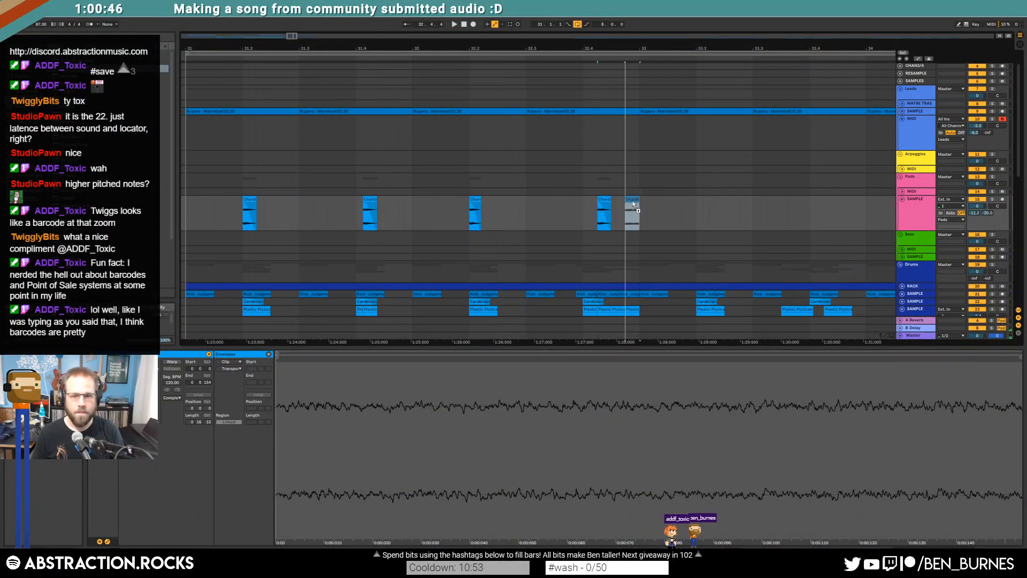
Step: Duplicate the two-bar Chords stab pattern three times to fill bars 31 to 38 and play it
{"action": "left_click_drag", "start_coordinate": [470, 216], "coordinate": [187, 214]}
{"action": "key", "text": "ctrl+d"}
{"action": "key", "text": "ctrl+d"}
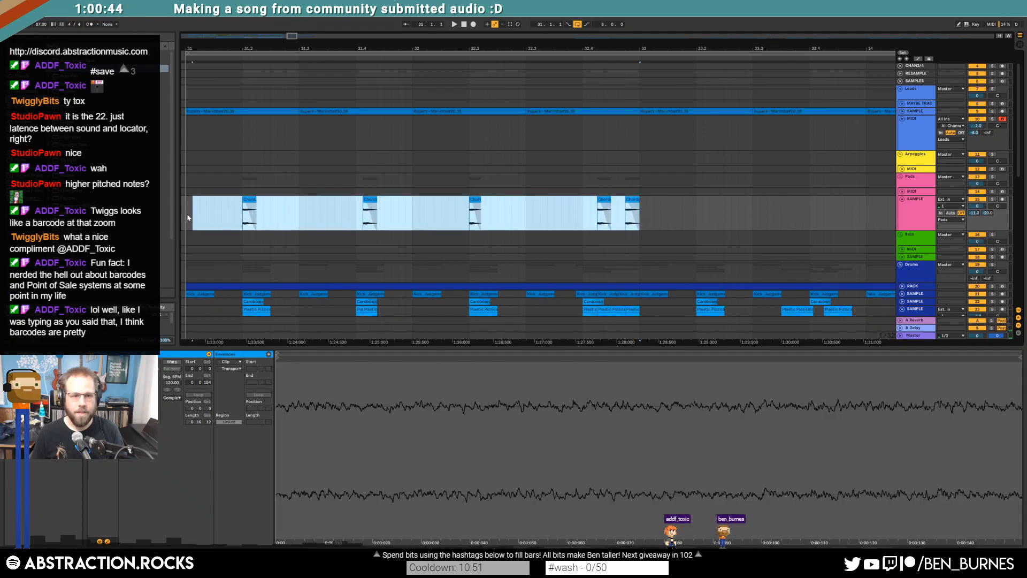
{"action": "key", "text": "ctrl+d"}
{"action": "left_click_drag", "start_coordinate": [310, 36], "coordinate": [298, 35]}
{"action": "key", "text": "space"}
{"action": "scroll", "coordinate": [448, 162], "scroll_direction": "down", "scroll_amount": 5}
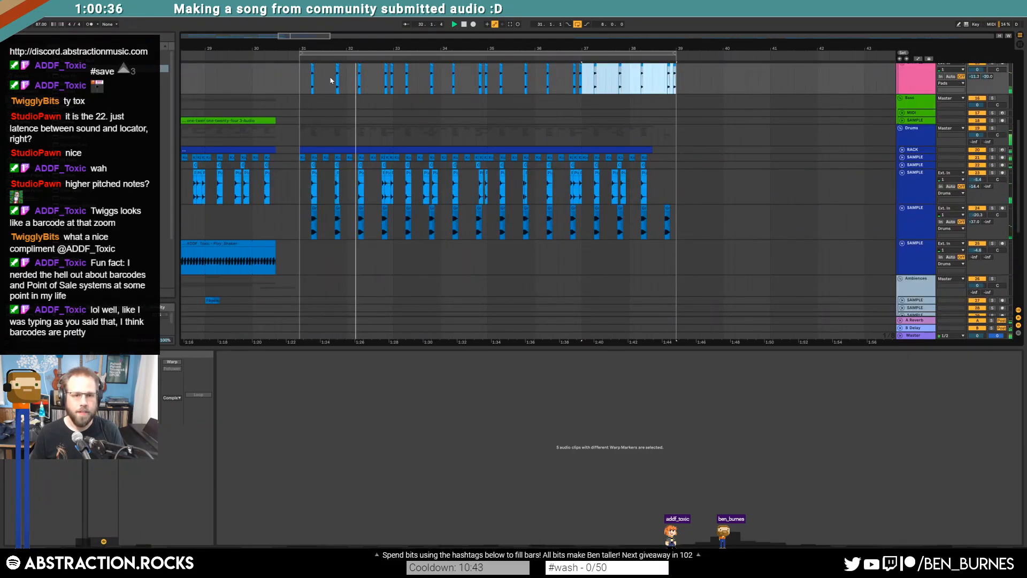
Step: Check individual Chords stabs during playback and adjust the clip settings of those at beat 34.2 and just after beat 34.4
{"action": "scroll", "coordinate": [330, 80], "scroll_direction": "up", "scroll_amount": 4}
{"action": "left_click", "coordinate": [348, 96]}
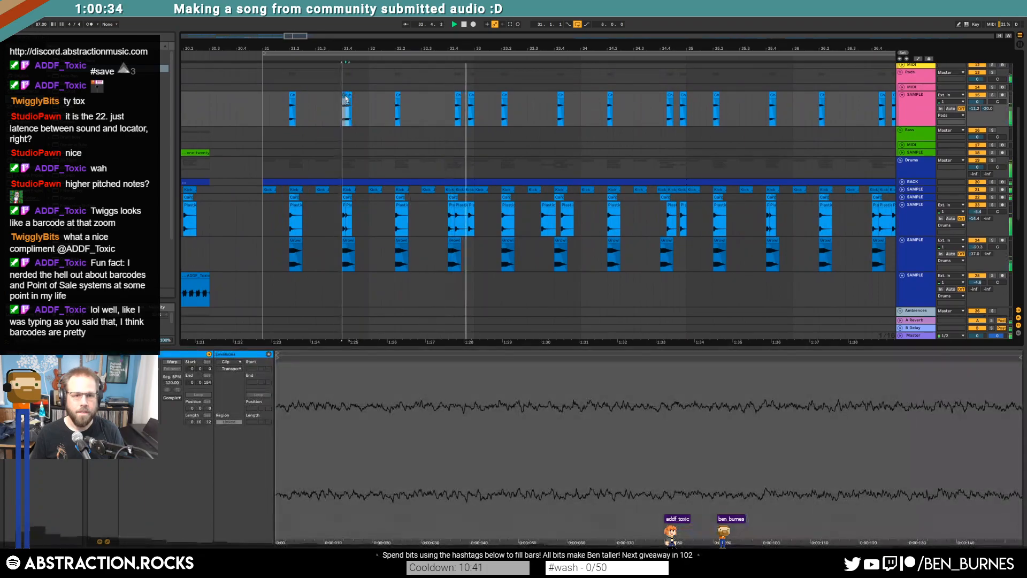
{"action": "left_click", "coordinate": [559, 93]}
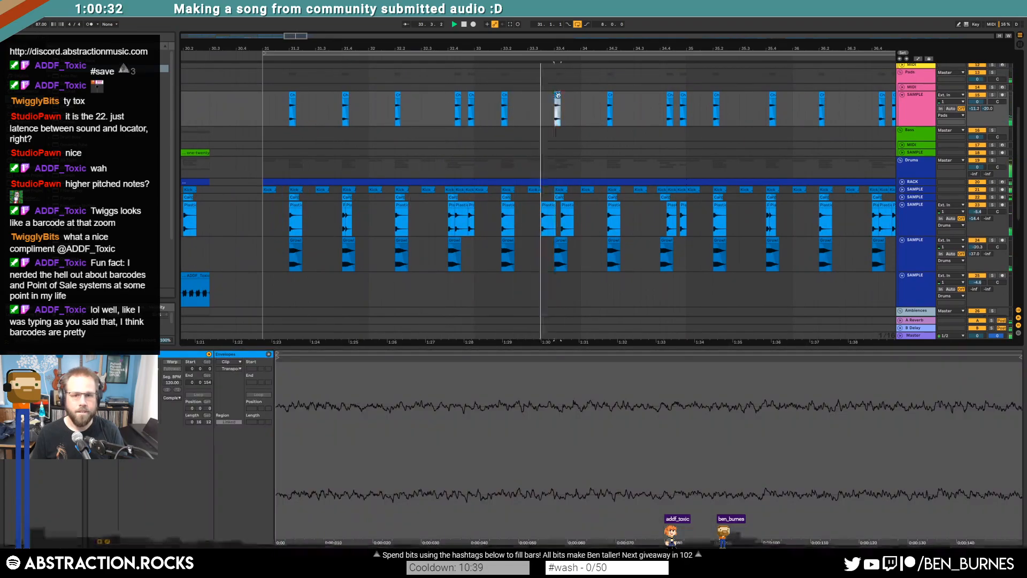
{"action": "left_click", "coordinate": [609, 95]}
{"action": "left_click", "coordinate": [133, 406]}
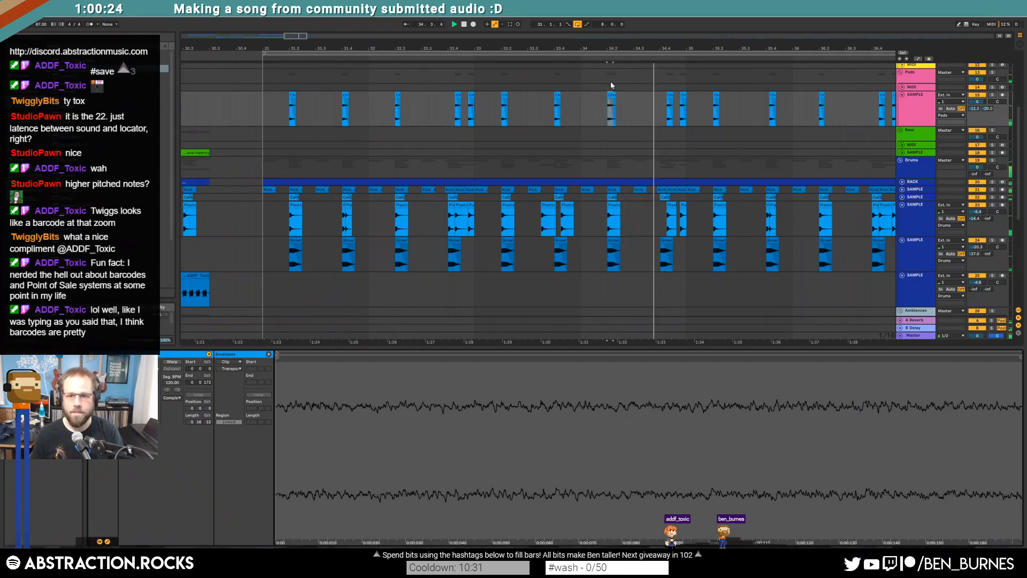
{"action": "left_click", "coordinate": [670, 95]}
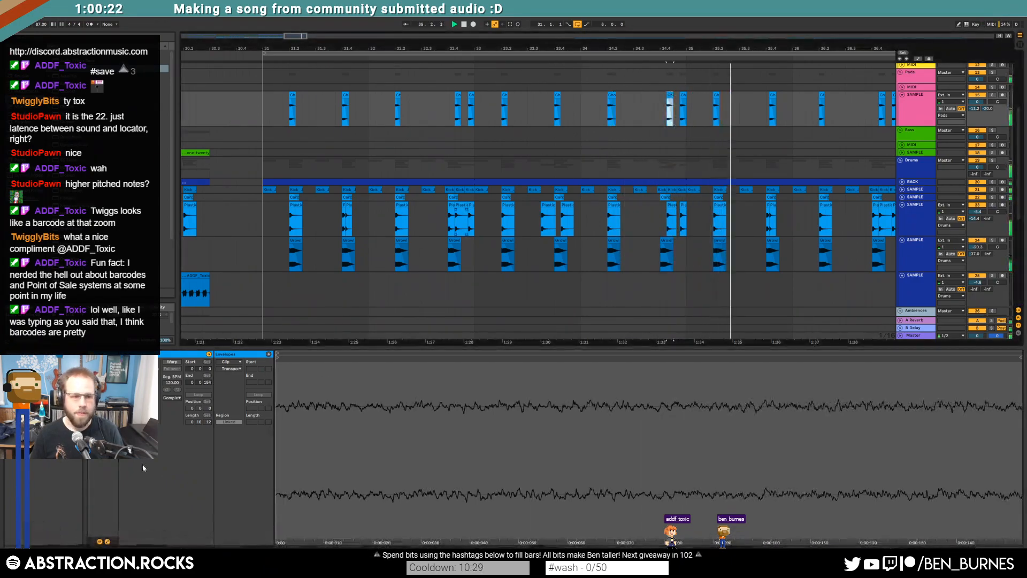
{"action": "left_click", "coordinate": [133, 408]}
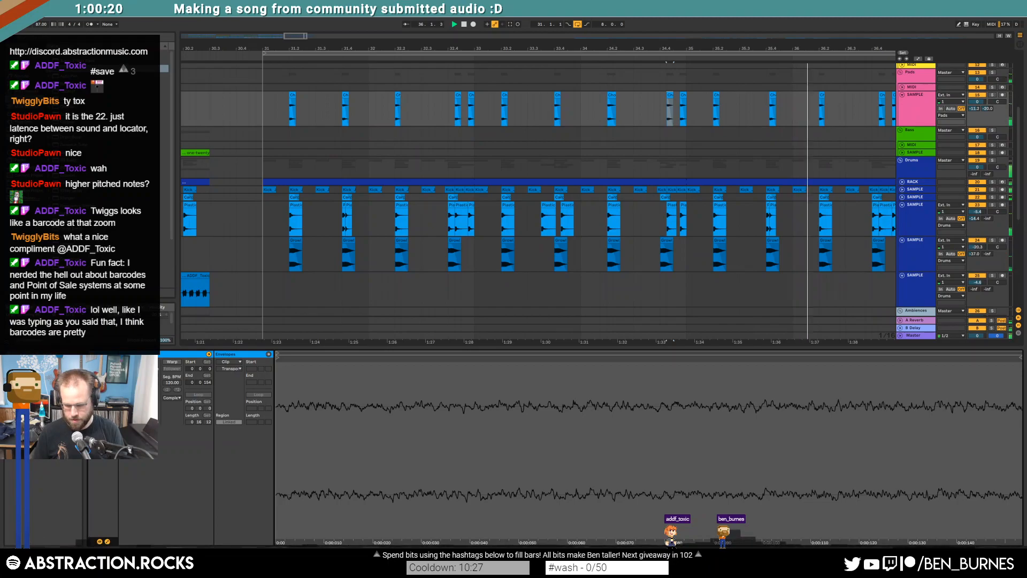
Step: Duplicate the Chords stabs of bars 31 to 34 over bars 35 to 38 and lower the track's Auto Filter cutoff
{"action": "left_click_drag", "start_coordinate": [296, 36], "coordinate": [303, 29]}
{"action": "key", "text": "space"}
{"action": "left_click_drag", "start_coordinate": [752, 109], "coordinate": [214, 114]}
{"action": "key", "text": "ctrl+d"}
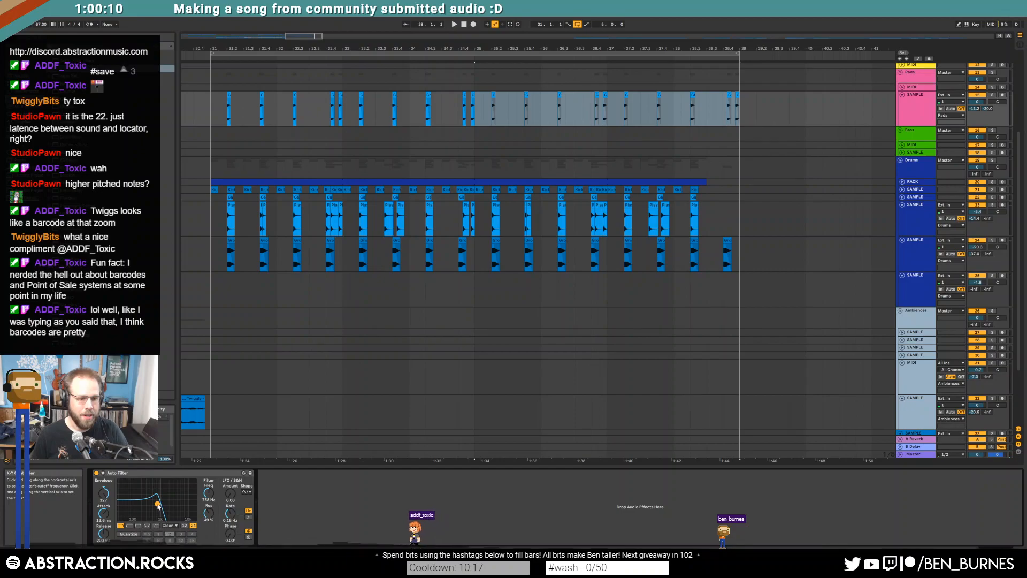
{"action": "left_click_drag", "start_coordinate": [158, 506], "coordinate": [156, 503]}
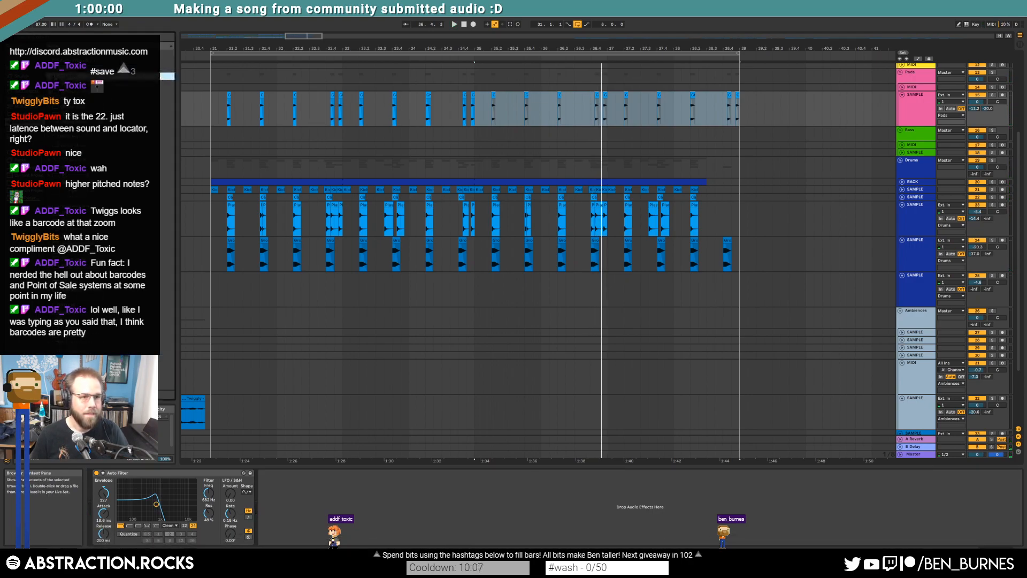
Step: Load the Thermal plug-in after the Auto Filter on the Chords track and open its preset browser
{"action": "key", "text": "Up"}
{"action": "key", "text": "Up"}
{"action": "key", "text": "Down"}
{"action": "key", "text": "Down"}
{"action": "key", "text": "Down"}
{"action": "key", "text": "Down"}
{"action": "key", "text": "Down"}
{"action": "key", "text": "Down"}
{"action": "key", "text": "Down"}
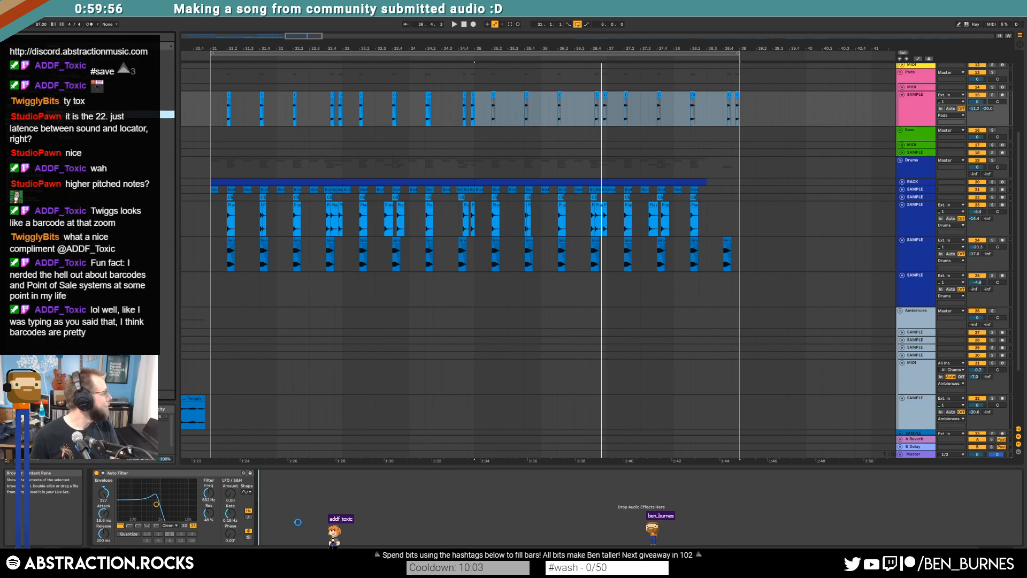
{"action": "key", "text": "Return"}
{"action": "left_click_drag", "start_coordinate": [235, 43], "coordinate": [474, 156]}
{"action": "left_click", "coordinate": [627, 172]}
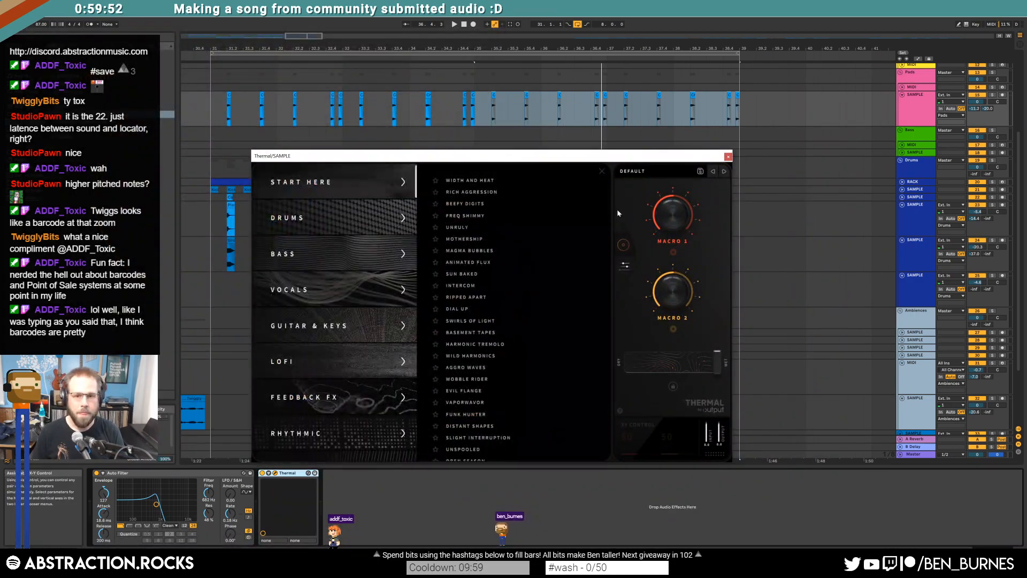
Step: Load the Beefy Digits preset in Thermal and lower the Chords track's volume
{"action": "left_click", "coordinate": [481, 206]}
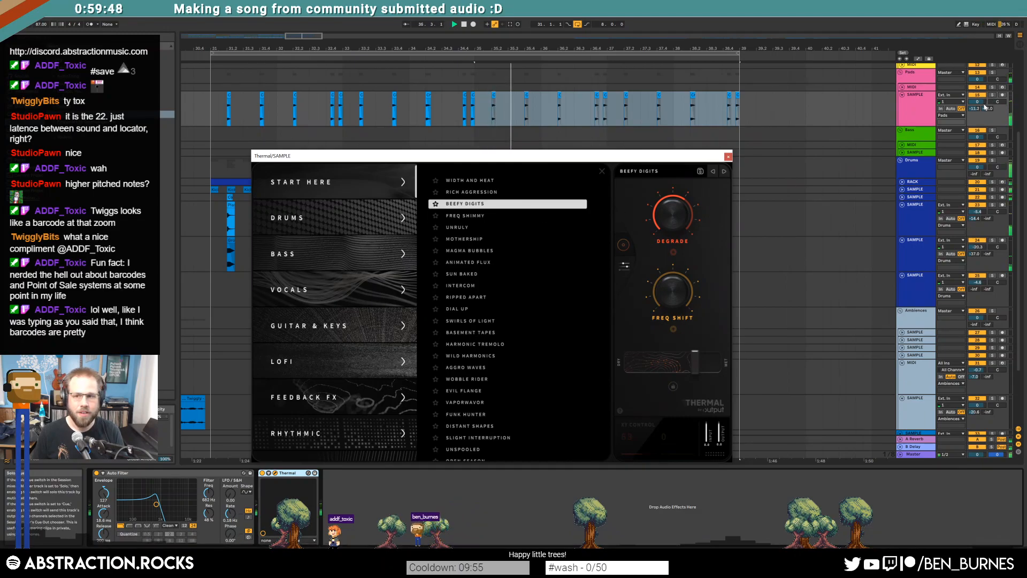
{"action": "left_click_drag", "start_coordinate": [984, 102], "coordinate": [984, 113]}
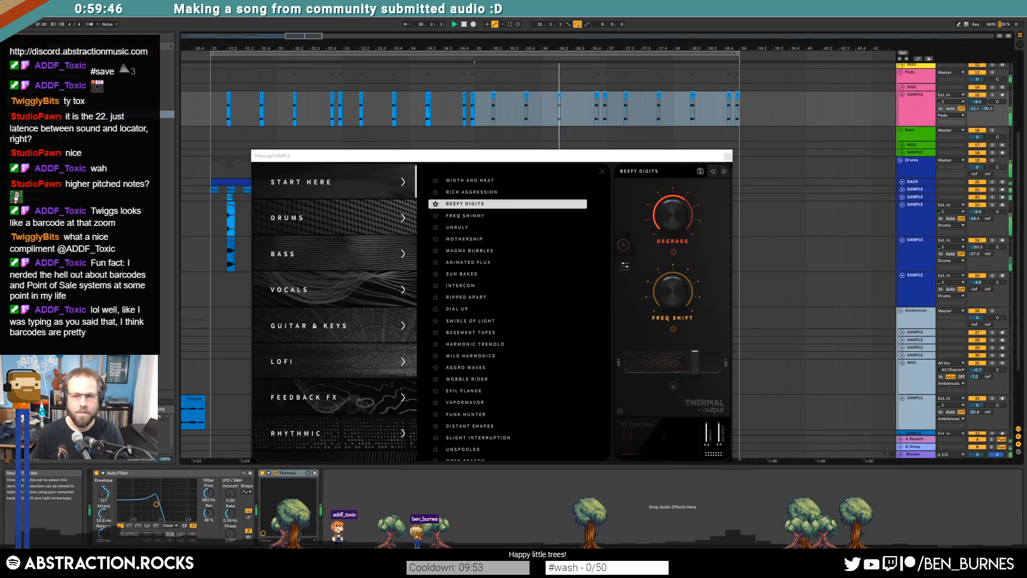
Step: Set Thermal's Degrade to 79 and Freq Shift to 0 on the XY pad and show the detailed effect controls
{"action": "left_click_drag", "start_coordinate": [673, 213], "coordinate": [677, 189]}
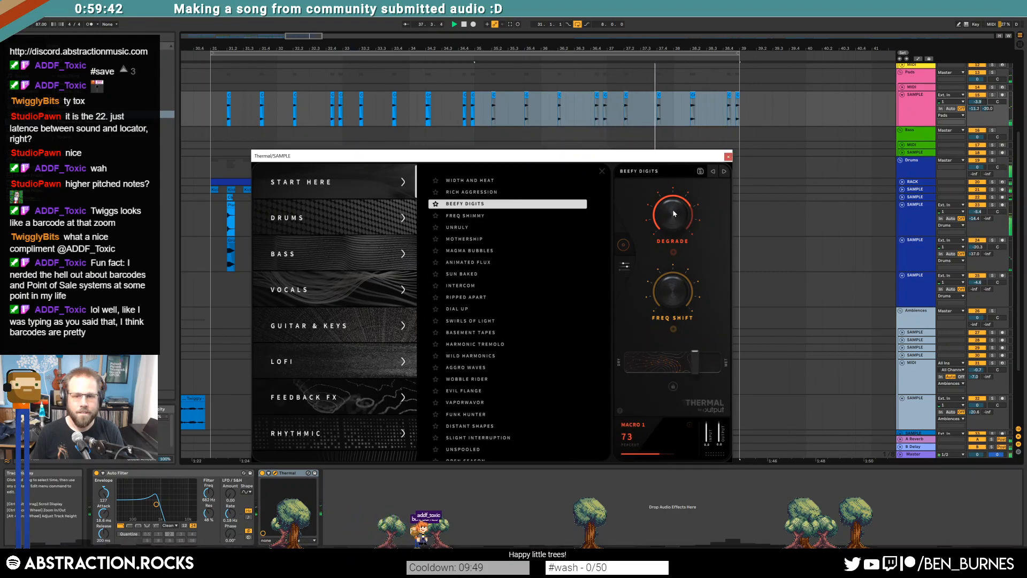
{"action": "left_click", "coordinate": [624, 246]}
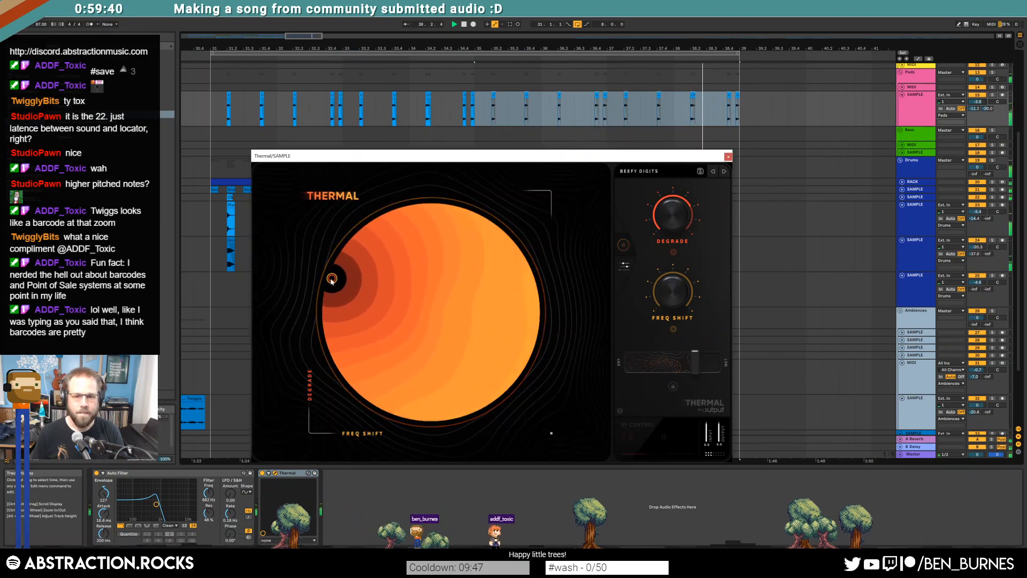
{"action": "left_click_drag", "start_coordinate": [388, 259], "coordinate": [309, 261]}
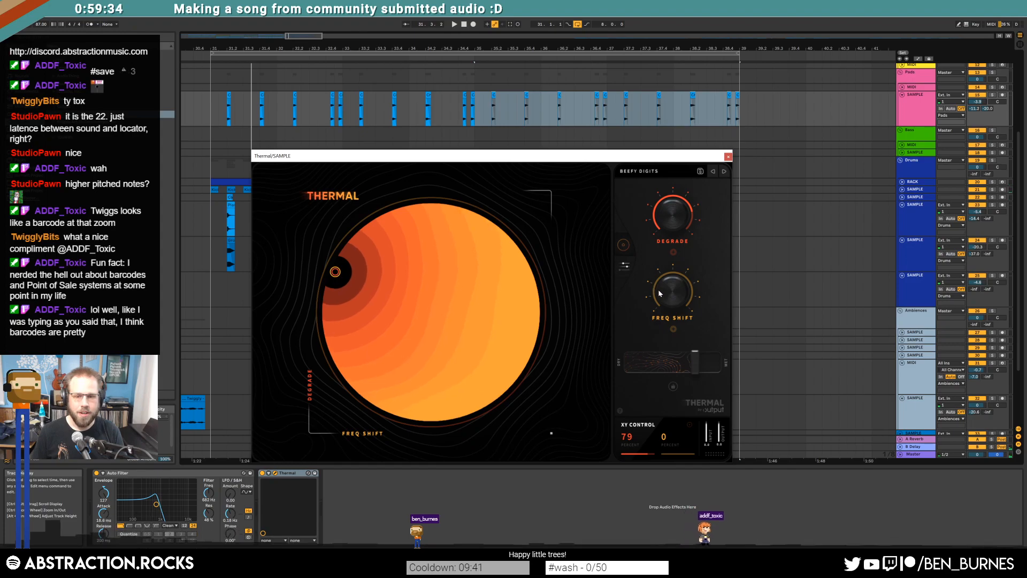
{"action": "left_click", "coordinate": [624, 264]}
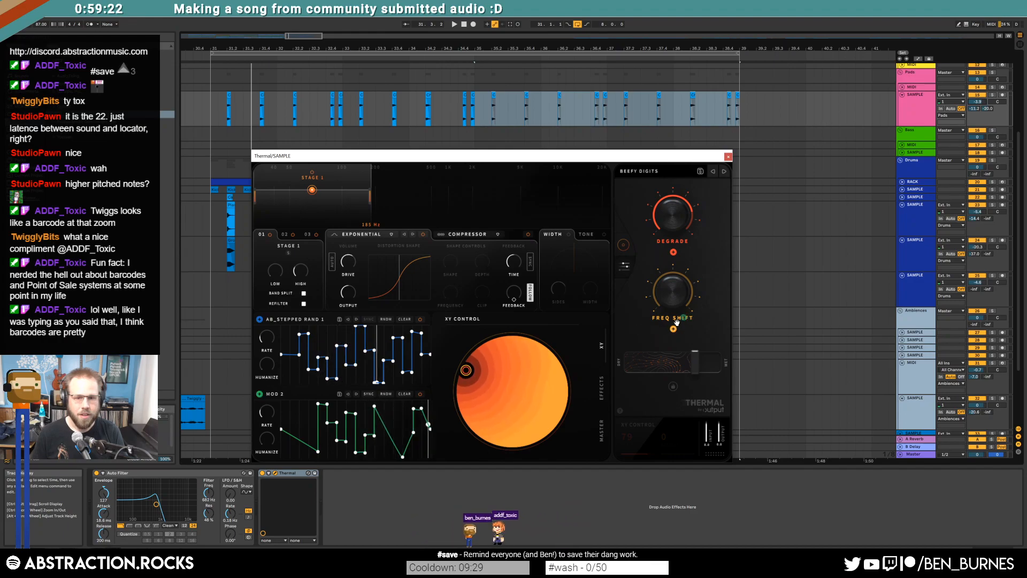
Step: Play the section, raise Thermal's Freq Shift macro to 20 and show the automation lanes
{"action": "key", "text": "space"}
{"action": "left_click_drag", "start_coordinate": [680, 269], "coordinate": [680, 285]}
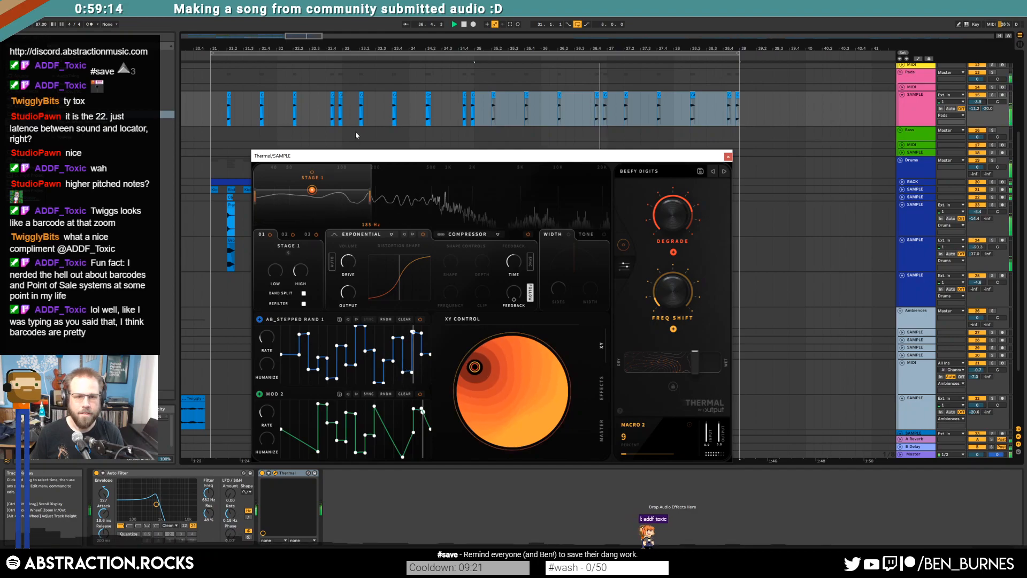
{"action": "left_click", "coordinate": [210, 108]}
{"action": "key", "text": "a"}
{"action": "left_click_drag", "start_coordinate": [672, 291], "coordinate": [671, 279]}
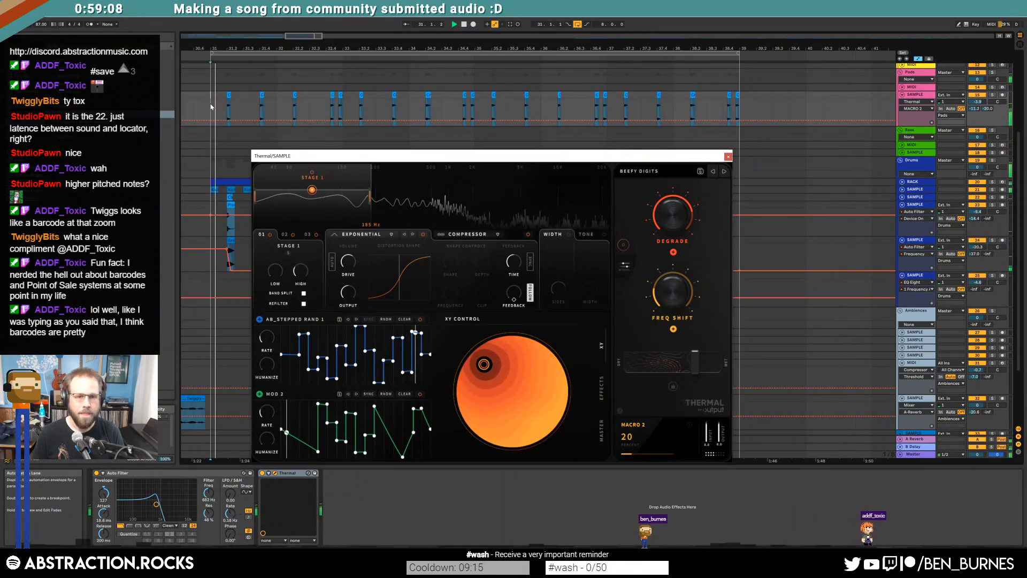
Step: Insert a sine-shaped automation curve for Thermal's Freq Shift macro across bars 31 to 34 of the Chords track
{"action": "left_click_drag", "start_coordinate": [211, 107], "coordinate": [343, 113]}
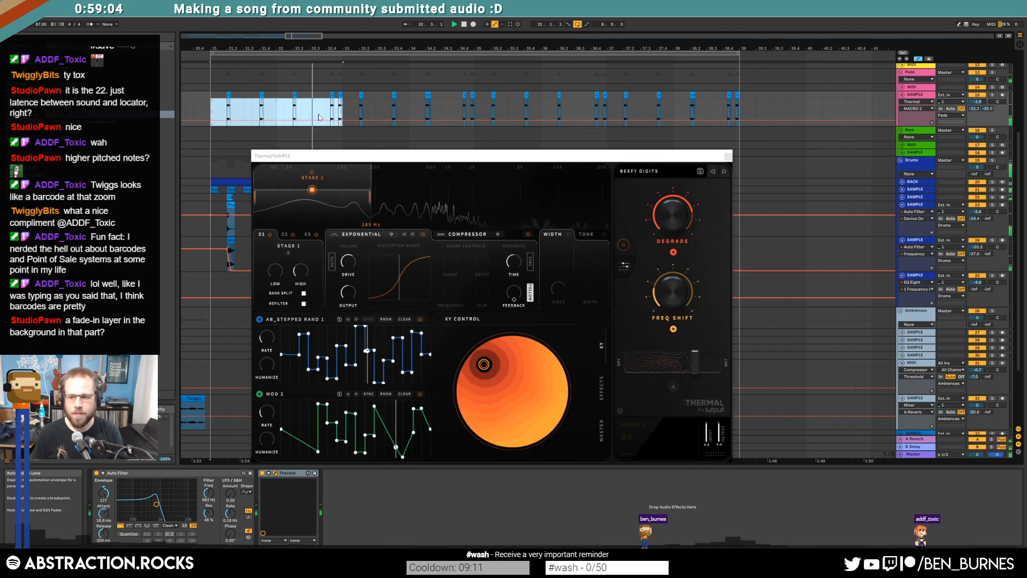
{"action": "key", "text": "space"}
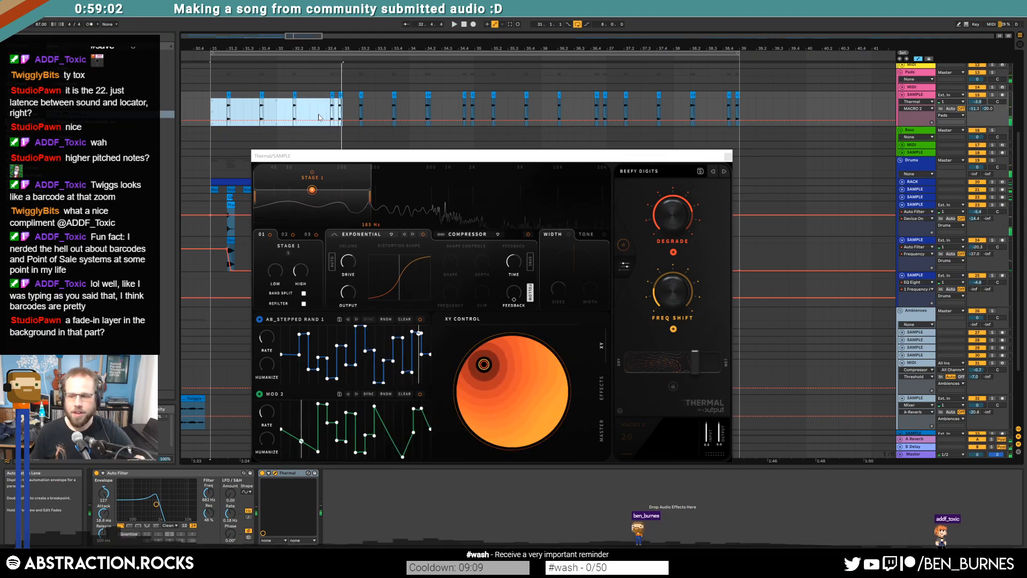
{"action": "left_click", "coordinate": [209, 110]}
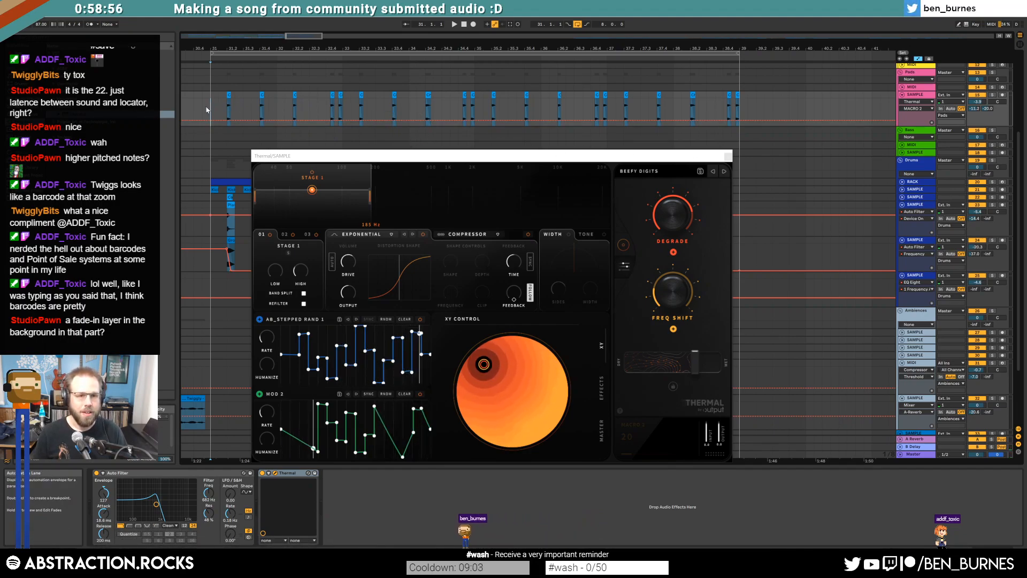
{"action": "left_click_drag", "start_coordinate": [210, 109], "coordinate": [474, 116]}
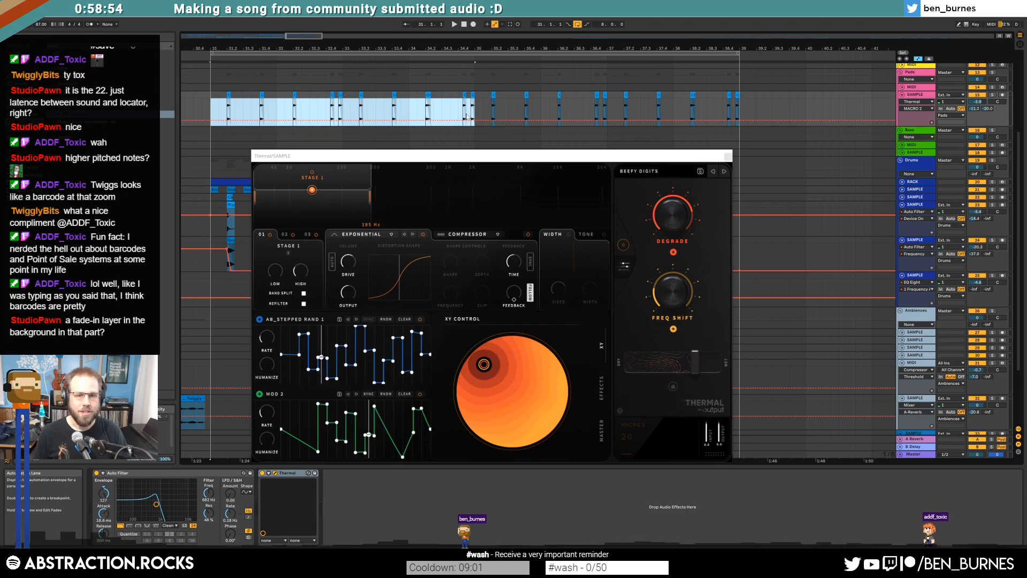
{"action": "right_click", "coordinate": [448, 119]}
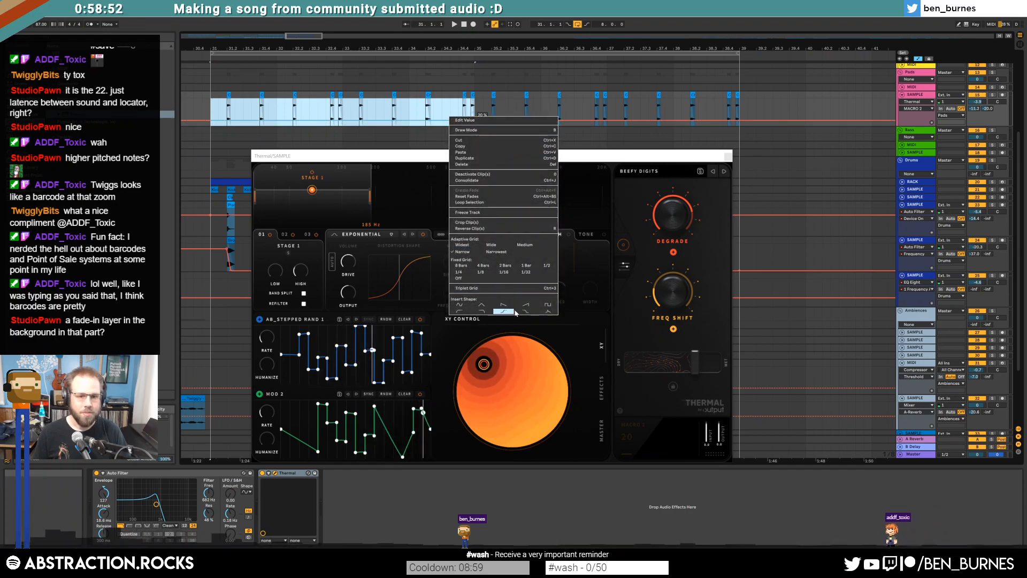
{"action": "left_click", "coordinate": [460, 306]}
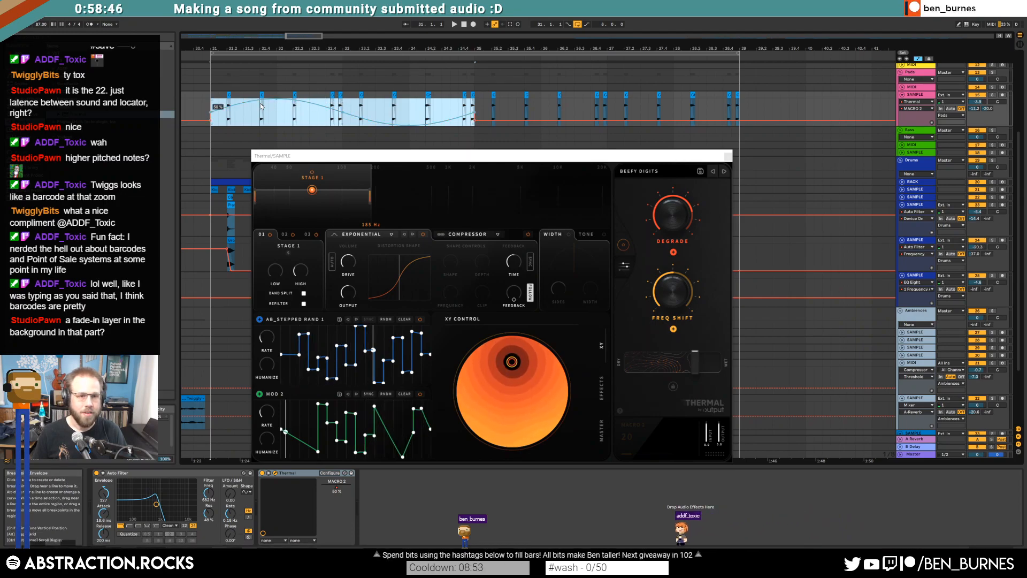
Step: Reduce the depth of the Freq Shift sine curve, duplicate it over bars 35 to 38 and play from bar 31
{"action": "left_click_drag", "start_coordinate": [277, 98], "coordinate": [212, 124]}
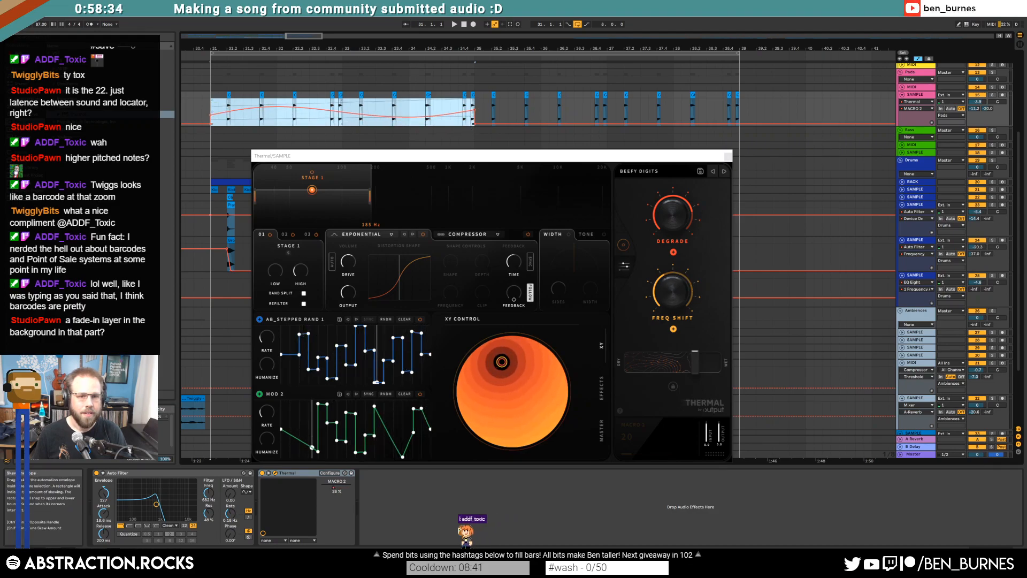
{"action": "left_click", "coordinate": [475, 124]}
{"action": "left_click_drag", "start_coordinate": [211, 111], "coordinate": [471, 113]}
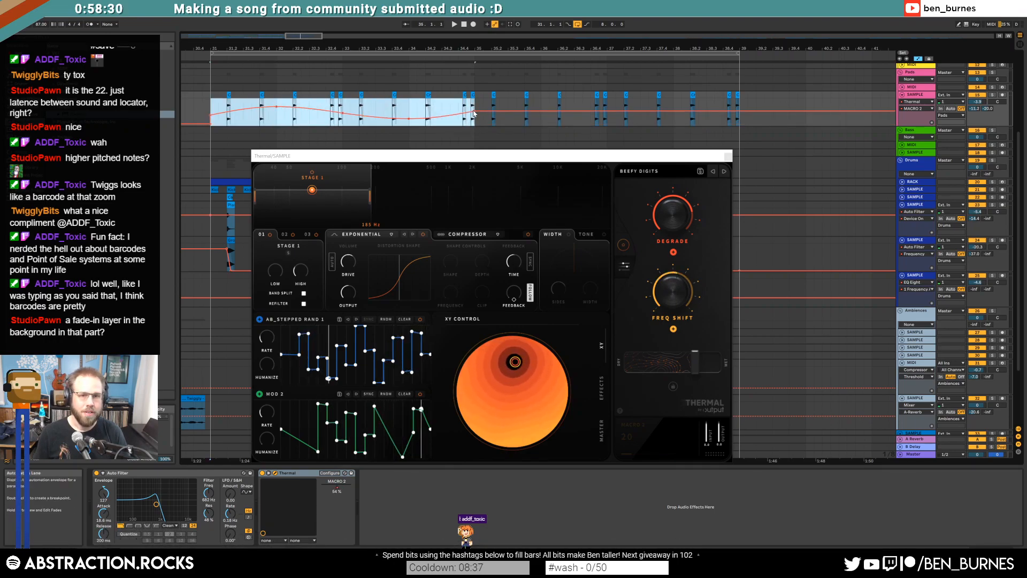
{"action": "key", "text": "ctrl+d"}
{"action": "left_click", "coordinate": [211, 125]}
{"action": "key", "text": "space"}
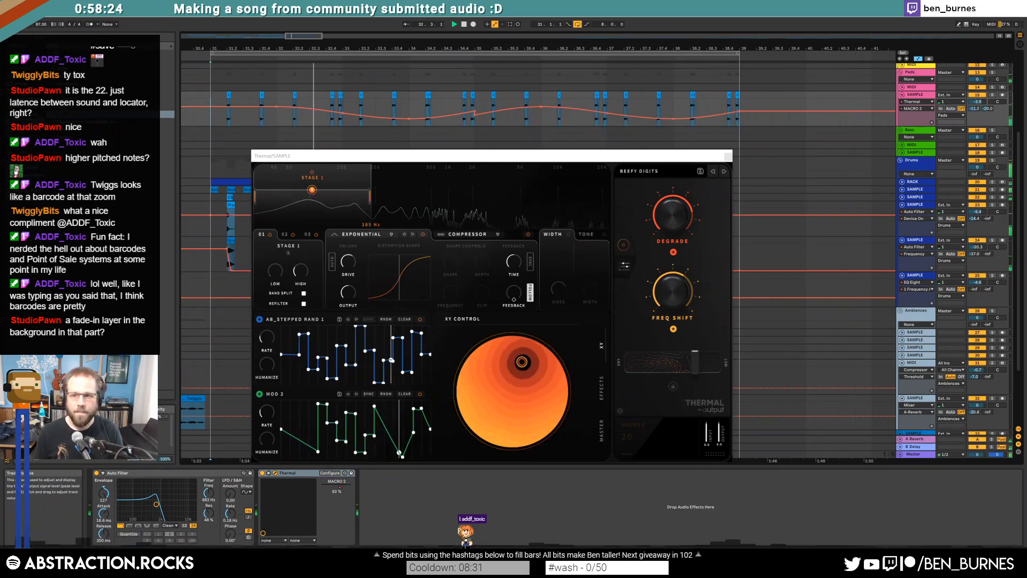
Step: Lower the Chords track's volume further, adjust Thermal's Degrade macro during playback and close the plug-in window
{"action": "left_click_drag", "start_coordinate": [977, 102], "coordinate": [977, 115]}
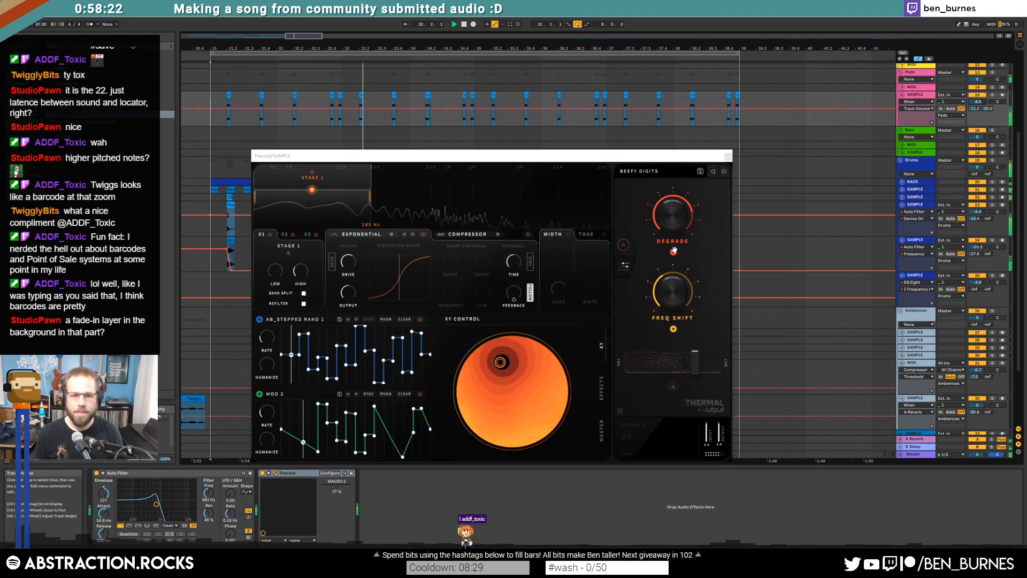
{"action": "left_click", "coordinate": [673, 252]}
{"action": "left_click_drag", "start_coordinate": [675, 232], "coordinate": [675, 201]}
{"action": "key", "text": "shift+Tab"}
{"action": "key", "text": "space"}
{"action": "left_click", "coordinate": [728, 156]}
Step: Copy the first half of the Chords stab just after beat 34.4, paste it at beat 34.4 and play it
{"action": "scroll", "coordinate": [468, 92], "scroll_direction": "up", "scroll_amount": 5}
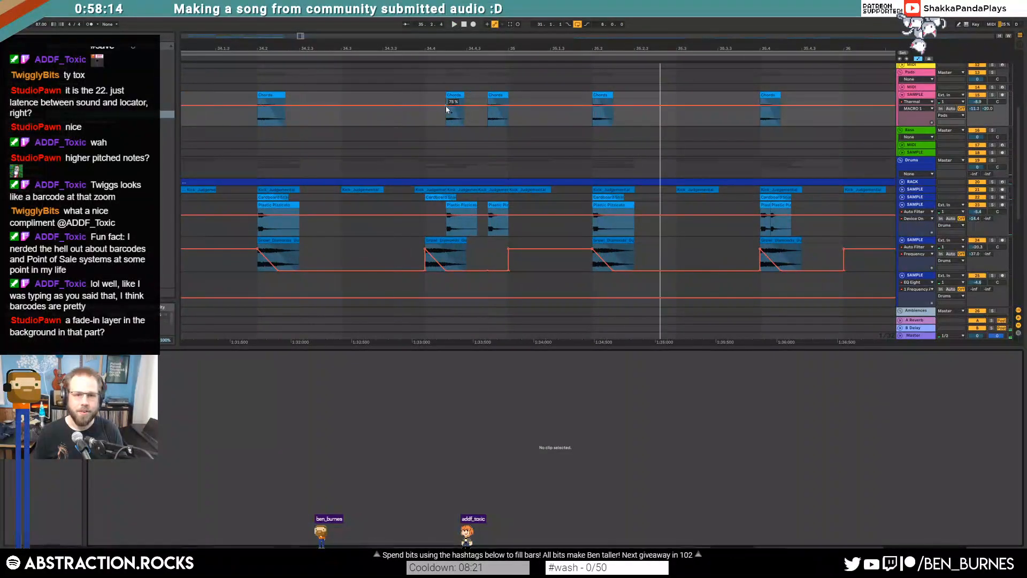
{"action": "key", "text": "a"}
{"action": "left_click", "coordinate": [452, 117]}
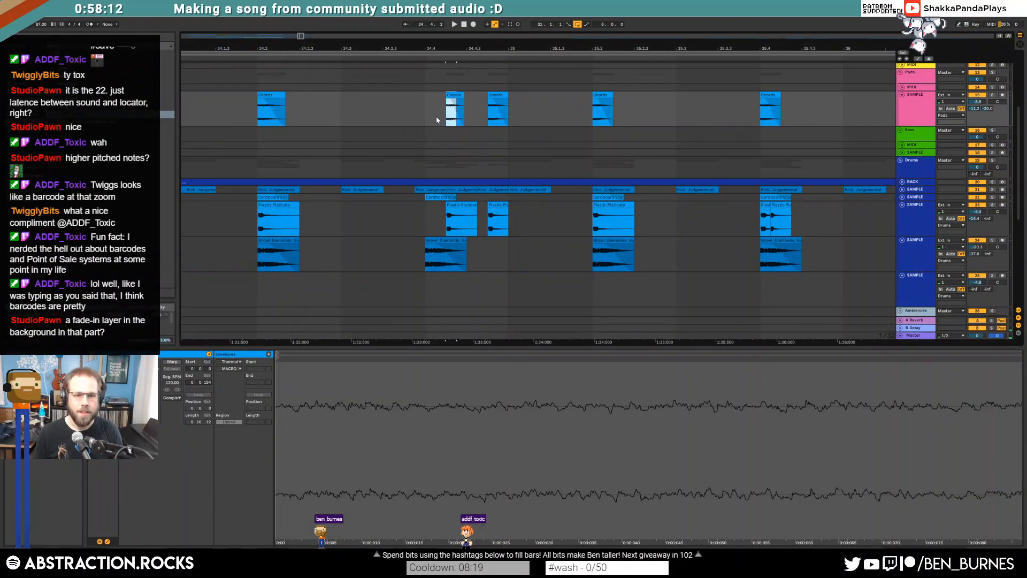
{"action": "key", "text": "ctrl+c"}
{"action": "left_click", "coordinate": [430, 116]}
{"action": "key", "text": "ctrl+v"}
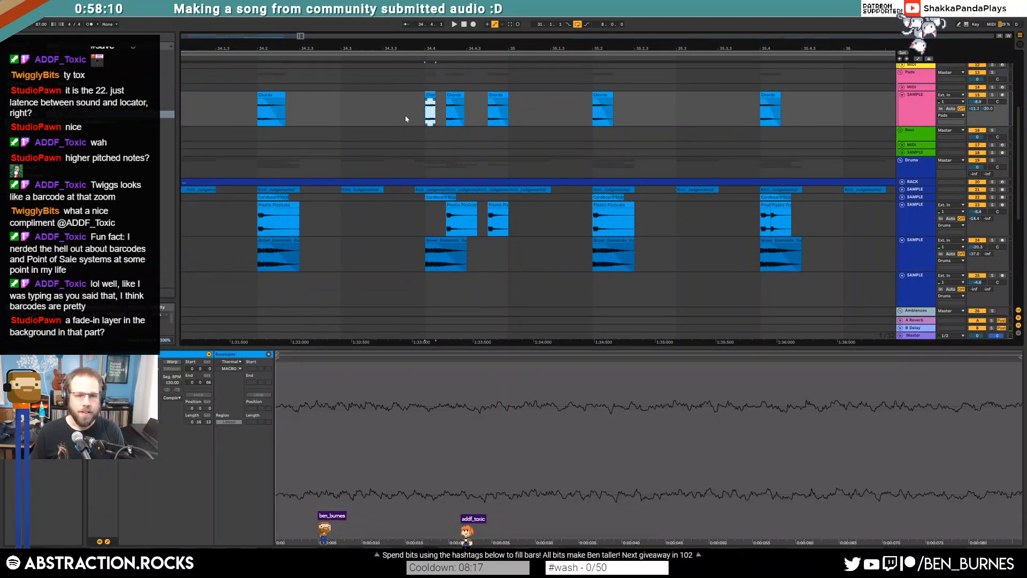
{"action": "left_click", "coordinate": [391, 116]}
{"action": "key", "text": "space"}
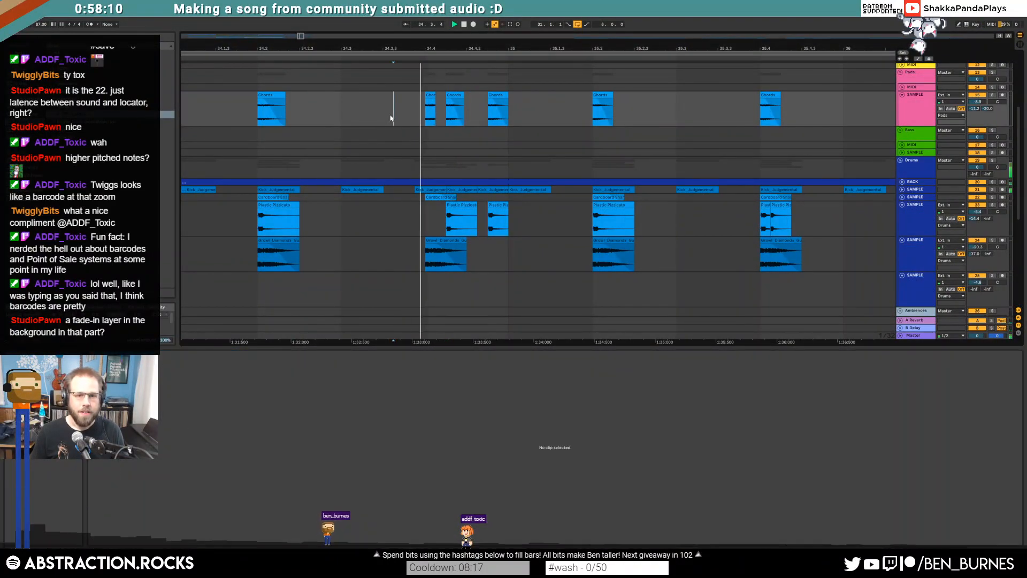
Step: Move the short Chords fragment midway between beat 34.4 and the following stab, shorten it and play it
{"action": "left_click", "coordinate": [428, 97]}
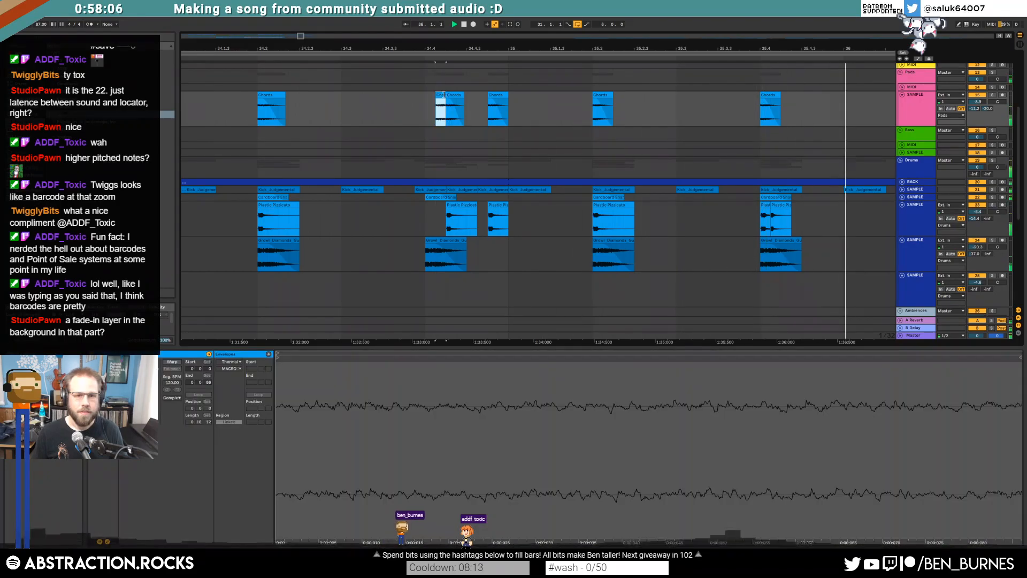
{"action": "scroll", "coordinate": [443, 95], "scroll_direction": "up", "scroll_amount": 3}
{"action": "left_click", "coordinate": [391, 111]}
{"action": "key", "text": "space"}
{"action": "key", "text": "space"}
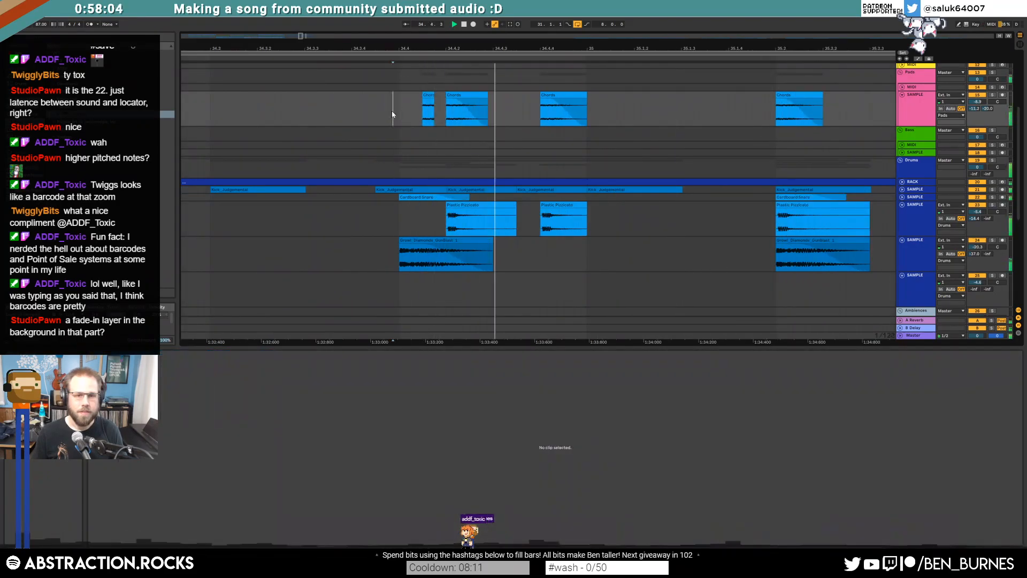
Step: Play the arrangement from around bar 28 to check the transition into bar 31
{"action": "scroll", "coordinate": [560, 122], "scroll_direction": "down", "scroll_amount": 4}
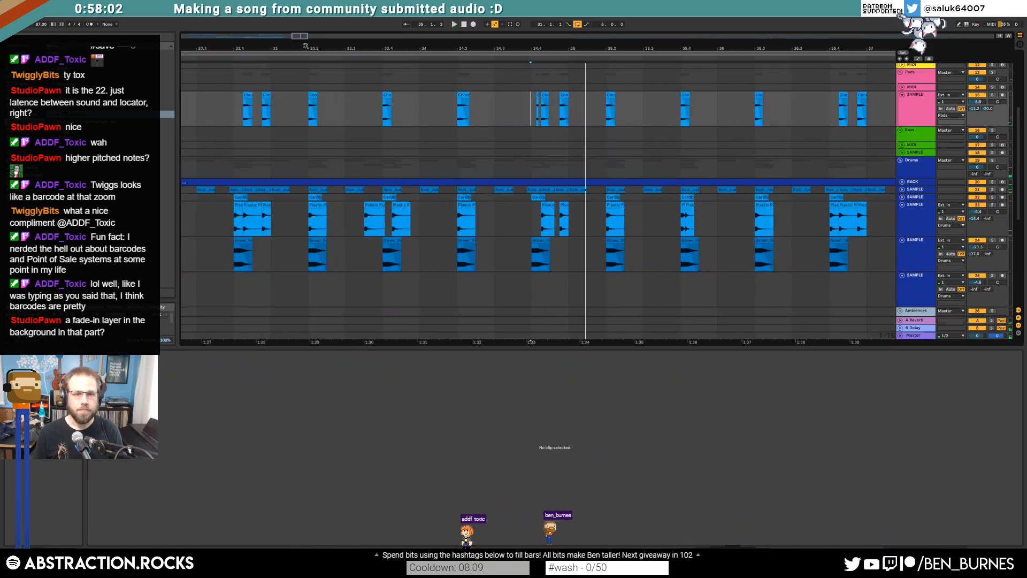
{"action": "left_click_drag", "start_coordinate": [300, 36], "coordinate": [300, 17]}
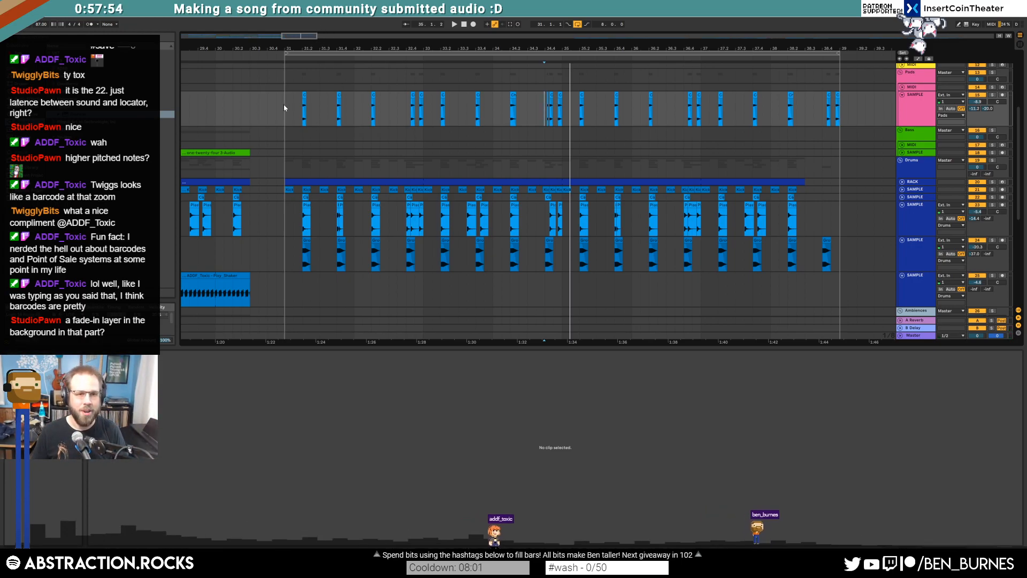
{"action": "scroll", "coordinate": [435, 144], "scroll_direction": "down", "scroll_amount": 3}
{"action": "key", "text": "shift+Tab"}
{"action": "scroll", "coordinate": [404, 162], "scroll_direction": "down", "scroll_amount": 1}
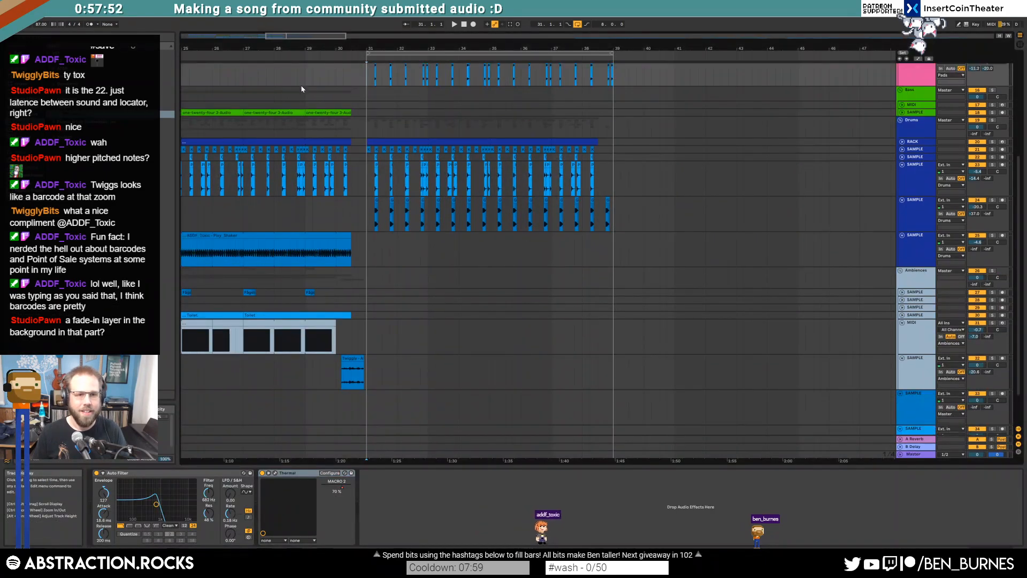
{"action": "left_click", "coordinate": [298, 77]}
{"action": "key", "text": "space"}
{"action": "left_click_drag", "start_coordinate": [313, 36], "coordinate": [303, 33]}
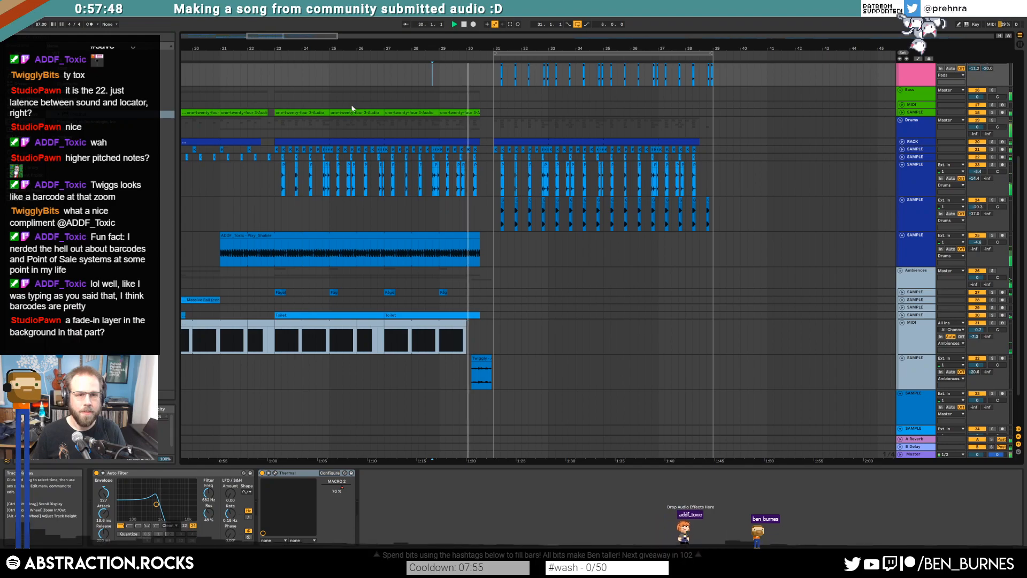
Step: Try copying a one-bar bass fragment from bar 25 to bars 31, 33 and 35
{"action": "left_click_drag", "start_coordinate": [354, 106], "coordinate": [332, 113]}
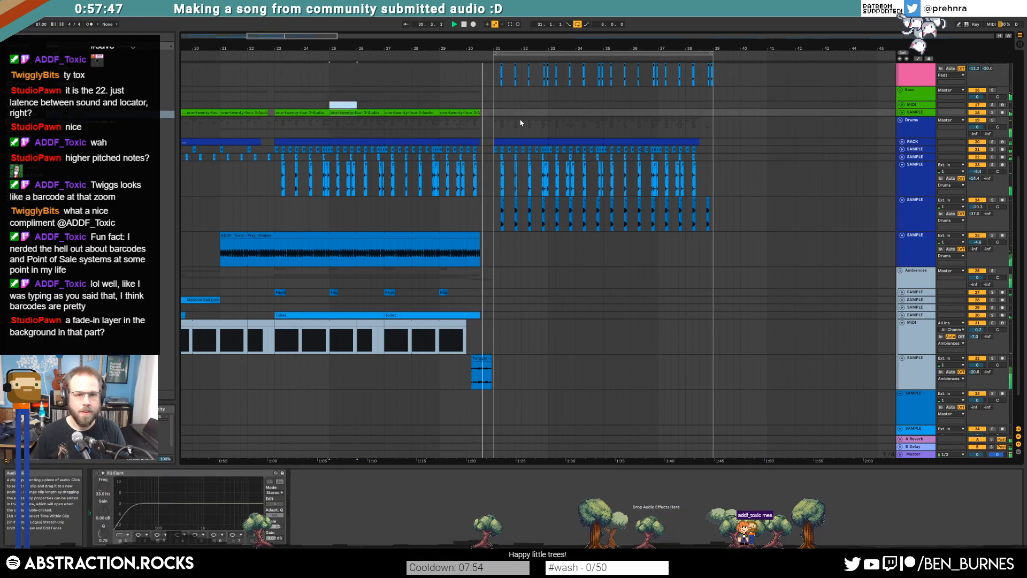
{"action": "left_click", "coordinate": [495, 103]}
{"action": "key", "text": "ctrl+v"}
{"action": "left_click", "coordinate": [548, 107]}
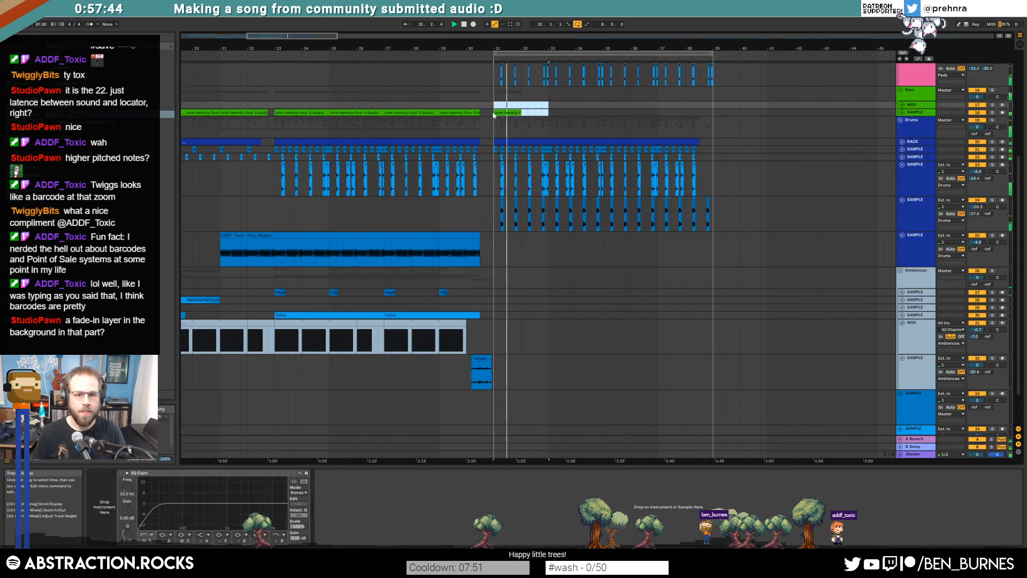
{"action": "key", "text": "ctrl+v"}
{"action": "key", "text": "ctrl+v"}
{"action": "key", "text": "space"}
Step: Copy the bass pattern from the song's opening at bar 3 to fill bars 31 to 38
{"action": "scroll", "coordinate": [286, 112], "scroll_direction": "down", "scroll_amount": 2}
{"action": "scroll", "coordinate": [286, 112], "scroll_direction": "left", "scroll_amount": 4}
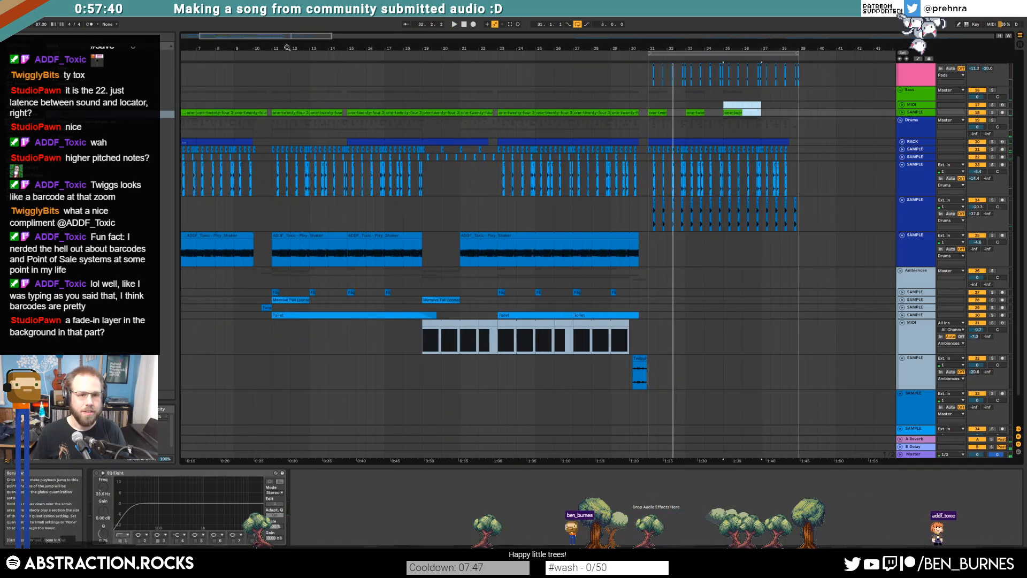
{"action": "scroll", "coordinate": [276, 112], "scroll_direction": "left", "scroll_amount": 3}
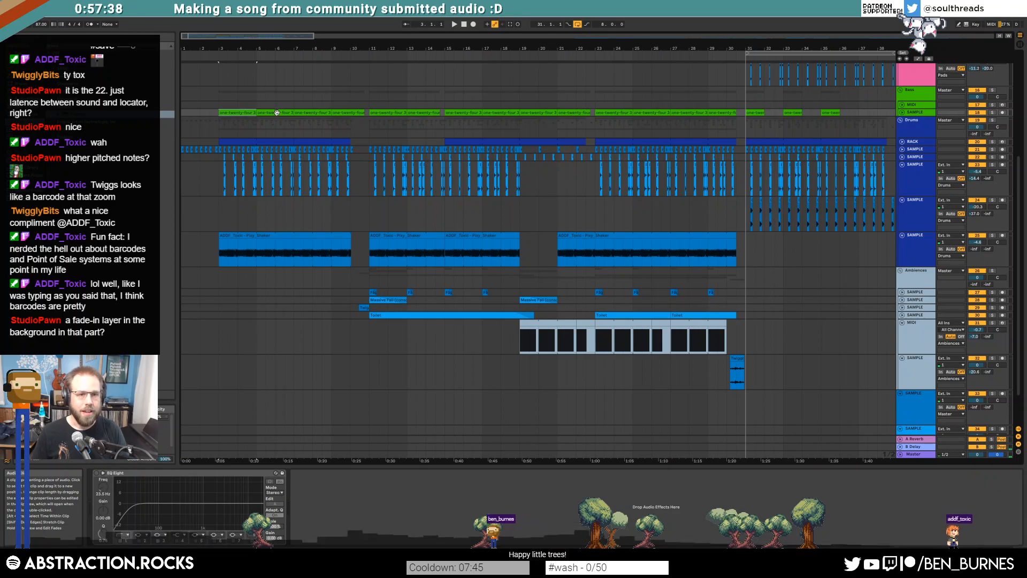
{"action": "left_click", "coordinate": [746, 113]}
{"action": "key", "text": "ctrl+v"}
{"action": "left_click_drag", "start_coordinate": [291, 34], "coordinate": [373, 36]}
{"action": "left_click_drag", "start_coordinate": [287, 38], "coordinate": [274, 38]}
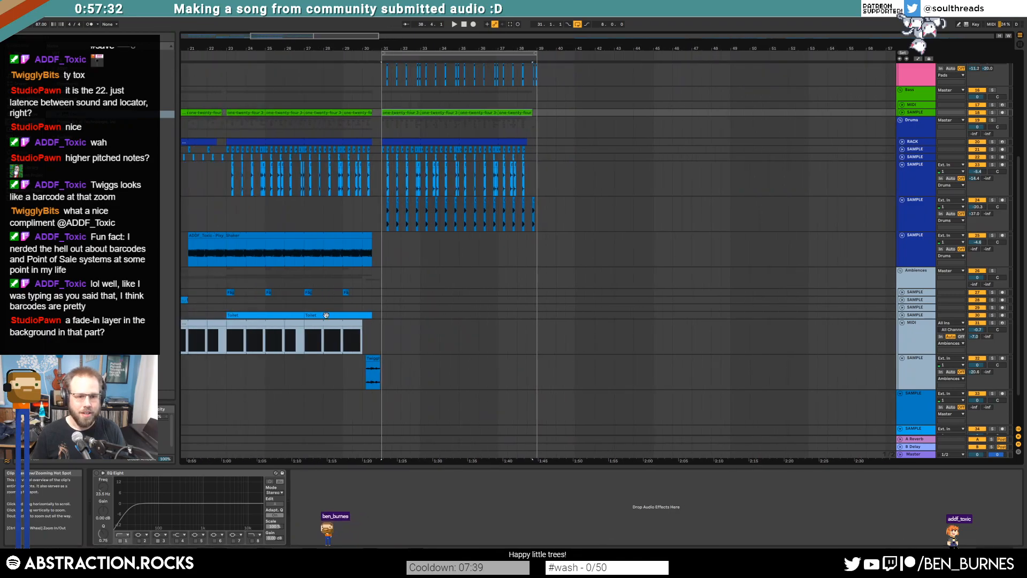
Step: Copy the Ambiences MIDI clips to bar 31, repeat them through bar 38 and open the last clip's notes
{"action": "left_click", "coordinate": [379, 328]}
{"action": "left_click", "coordinate": [381, 326]}
{"action": "key", "text": "ctrl+v"}
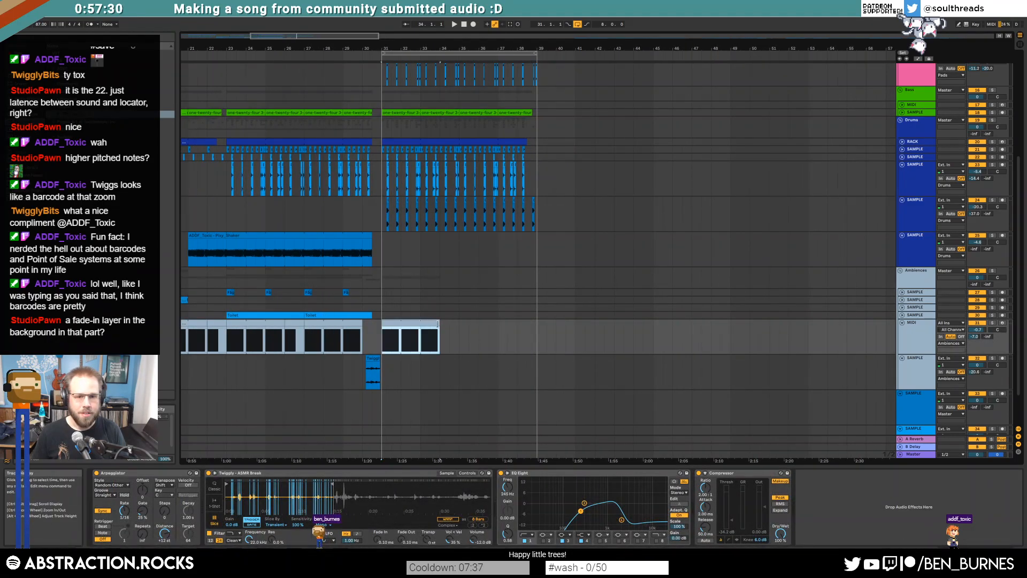
{"action": "left_click_drag", "start_coordinate": [438, 323], "coordinate": [542, 327]}
{"action": "double_click", "coordinate": [529, 323]}
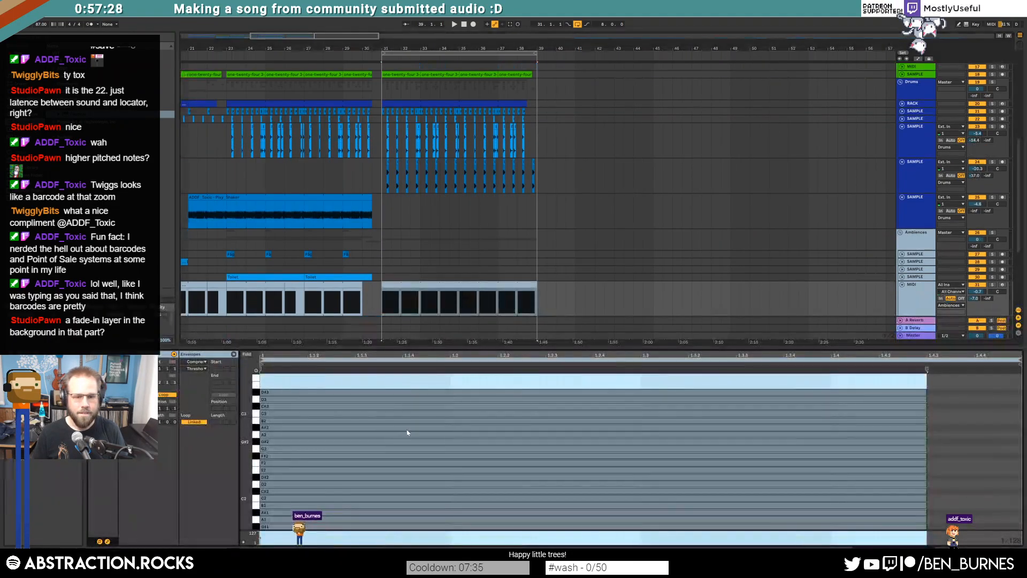
Step: Shorten the stacked notes in the last Ambiences clip to eighth-note hits on the first offbeat and play them back
{"action": "left_click_drag", "start_coordinate": [410, 379], "coordinate": [419, 526]}
{"action": "left_click_drag", "start_coordinate": [250, 441], "coordinate": [227, 441]}
{"action": "mouse_move", "coordinate": [344, 393]}
{"action": "left_mouse_down"}
{"action": "mouse_move", "coordinate": [385, 507]}
{"action": "mouse_move", "coordinate": [834, 525]}
{"action": "left_mouse_up"}
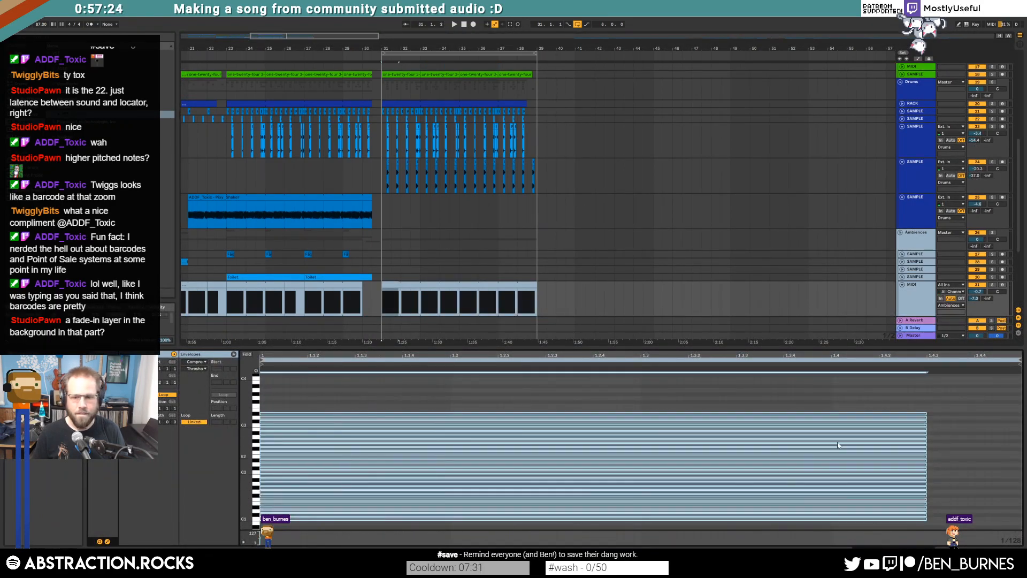
{"action": "left_click_drag", "start_coordinate": [914, 419], "coordinate": [451, 414]}
{"action": "key", "text": "space"}
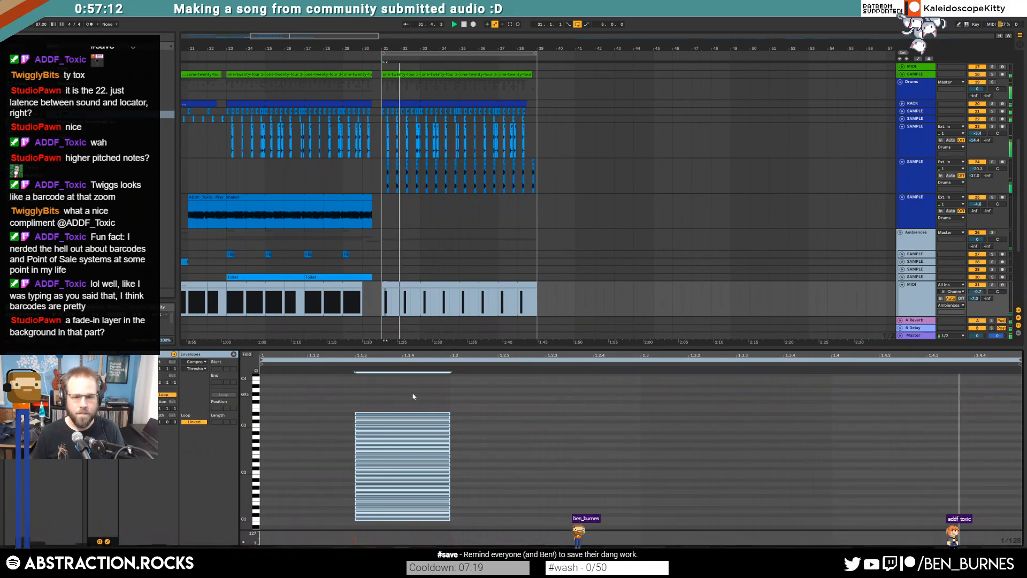
Step: Duplicate the stack of notes to the offbeat of beat three in the Ambiences clip and listen to the pattern
{"action": "left_click_drag", "start_coordinate": [385, 387], "coordinate": [740, 538]}
{"action": "key", "text": "ctrl+d"}
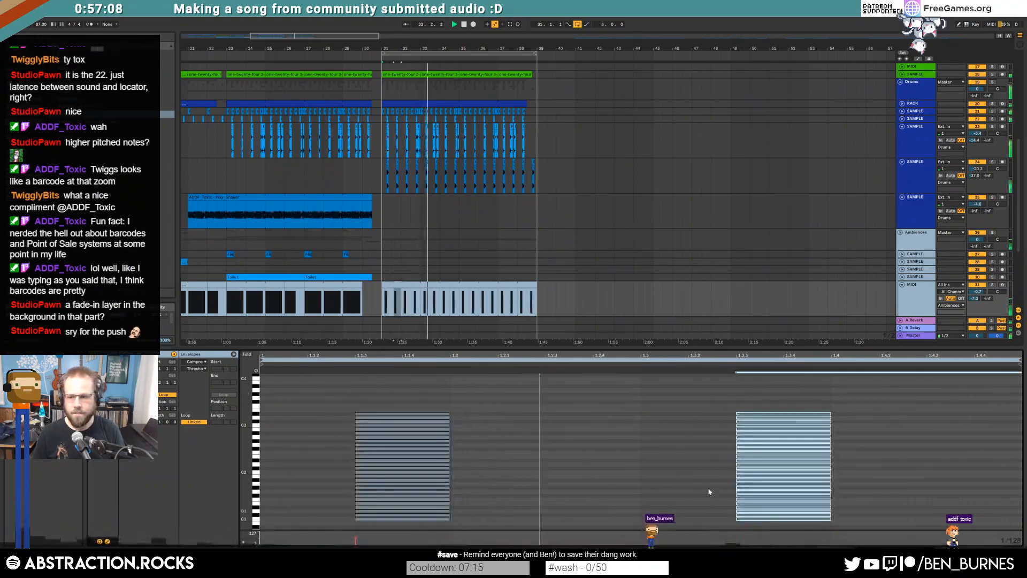
{"action": "key", "text": "shift+Tab"}
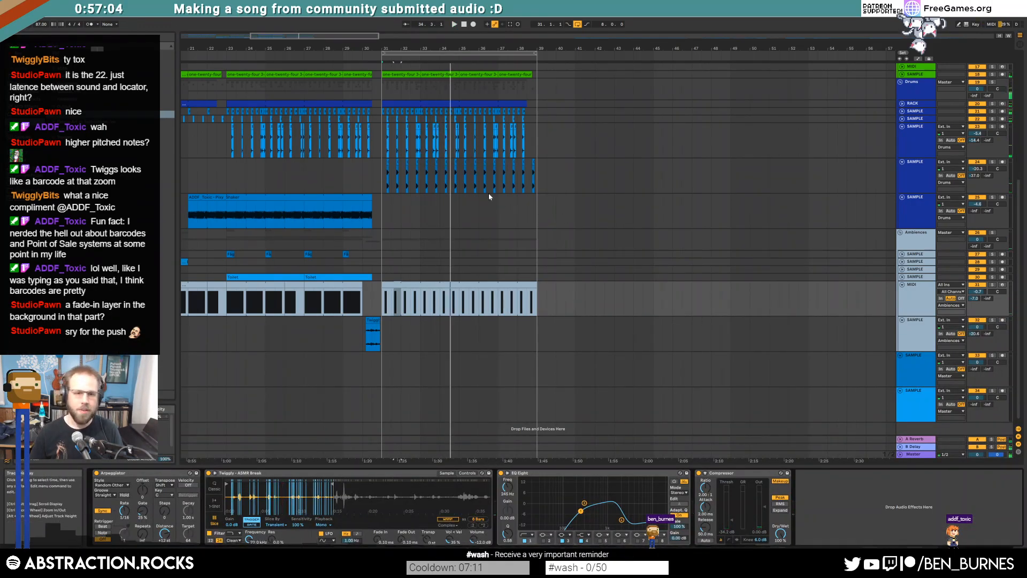
{"action": "left_click", "coordinate": [385, 257]}
{"action": "key", "text": "space"}
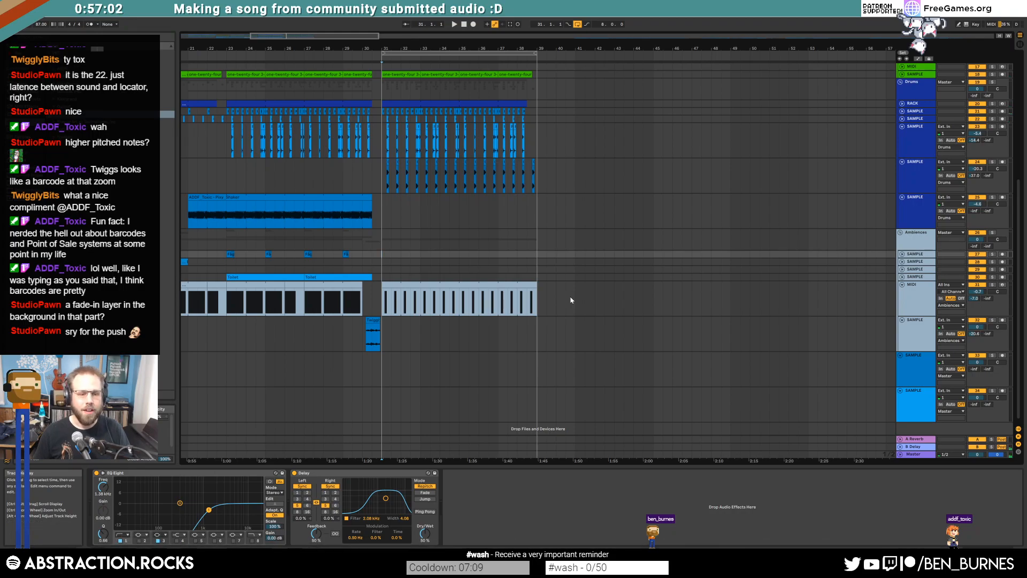
Step: Find the Tongue Drum Loop among the raw community samples near bar 215, audition it and cut it
{"action": "scroll", "coordinate": [580, 291], "scroll_direction": "down", "scroll_amount": 1}
{"action": "left_click_drag", "start_coordinate": [647, 36], "coordinate": [726, 35]}
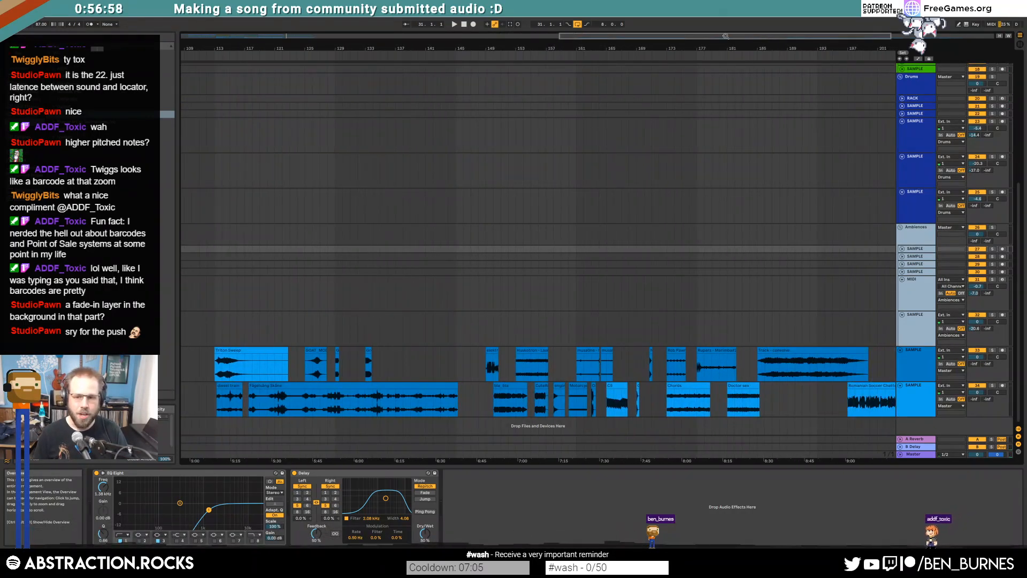
{"action": "scroll", "coordinate": [716, 144], "scroll_direction": "right", "scroll_amount": 5}
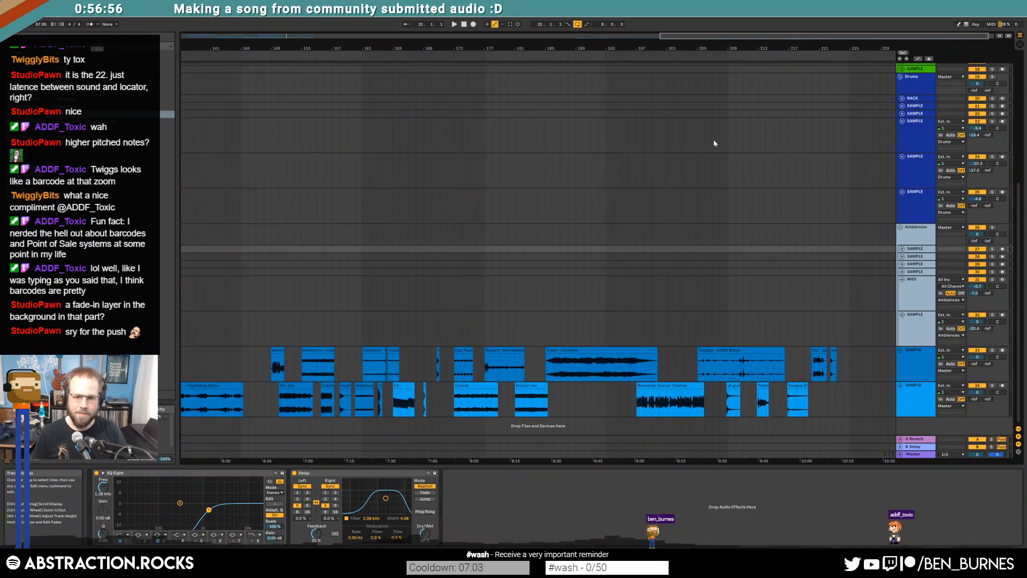
{"action": "left_click_drag", "start_coordinate": [729, 351], "coordinate": [869, 399]}
{"action": "left_click_drag", "start_coordinate": [798, 385], "coordinate": [785, 366]}
{"action": "key", "text": "space"}
{"action": "key", "text": "space"}
{"action": "key", "text": "ctrl+x"}
Step: Paste the Tongue Drum Loop onto the Pads group's sample track at about bar 42, past the new section
{"action": "left_click", "coordinate": [256, 35]}
{"action": "scroll", "coordinate": [569, 238], "scroll_direction": "up", "scroll_amount": 10}
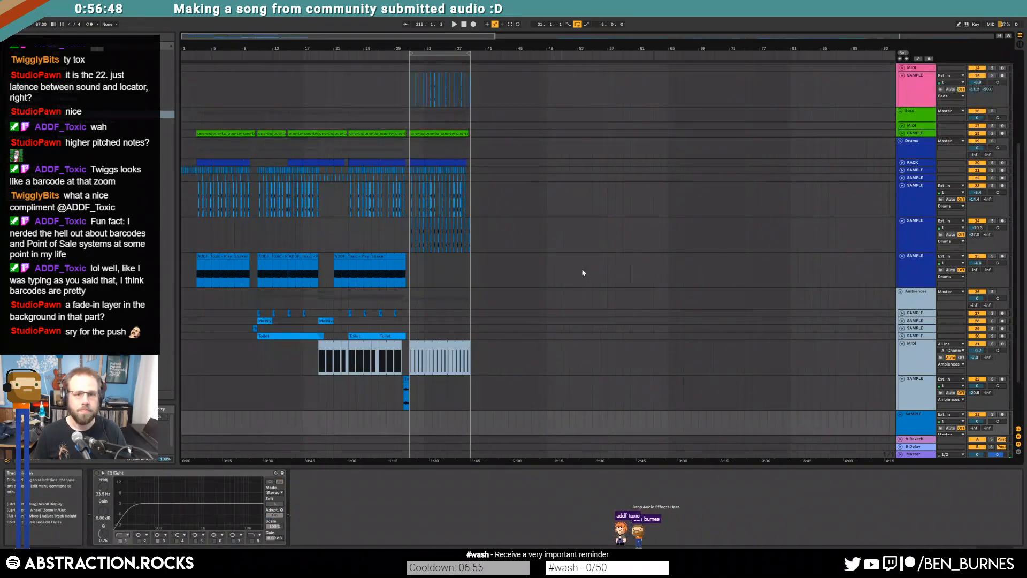
{"action": "left_click", "coordinate": [493, 234]}
{"action": "key", "text": "ctrl+v"}
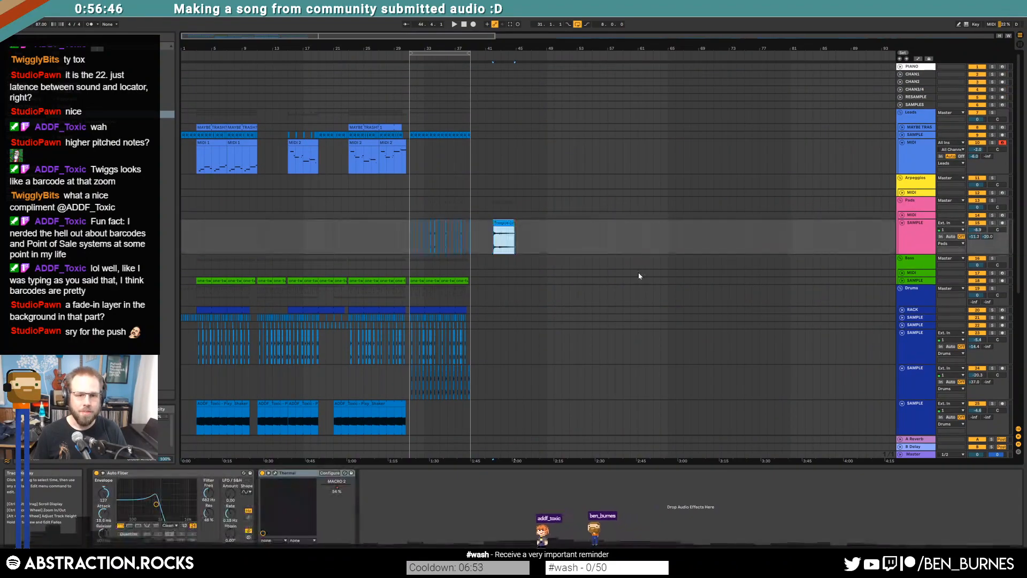
Step: Insert a new MIDI track at the end of the Leads group and load the Tongue Drum Loop as its sampler instrument
{"action": "left_click", "coordinate": [915, 166]}
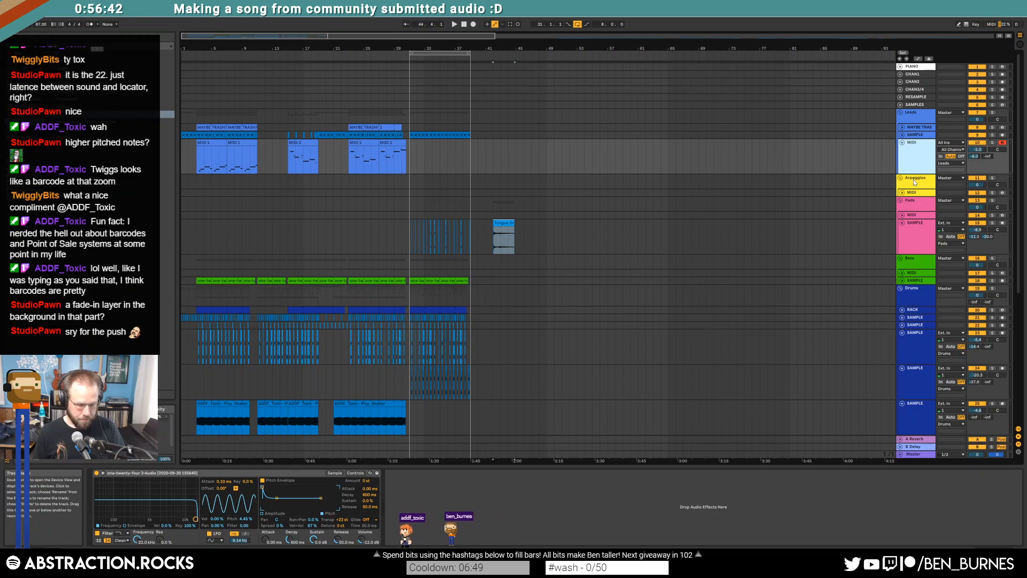
{"action": "key", "text": "ctrl+shift+t"}
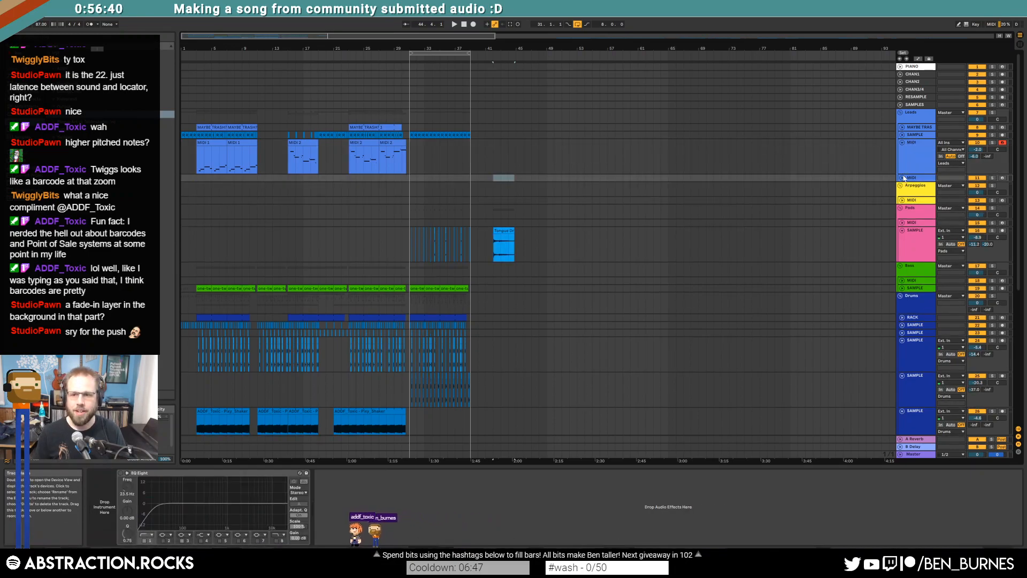
{"action": "left_click", "coordinate": [902, 177]}
{"action": "left_click_drag", "start_coordinate": [99, 531], "coordinate": [100, 528]}
Step: Delete EQ Eight from the new track, zoom into the Tongue Drum Loop waveform and adjust the sampler's envelope controls
{"action": "left_click", "coordinate": [422, 474]}
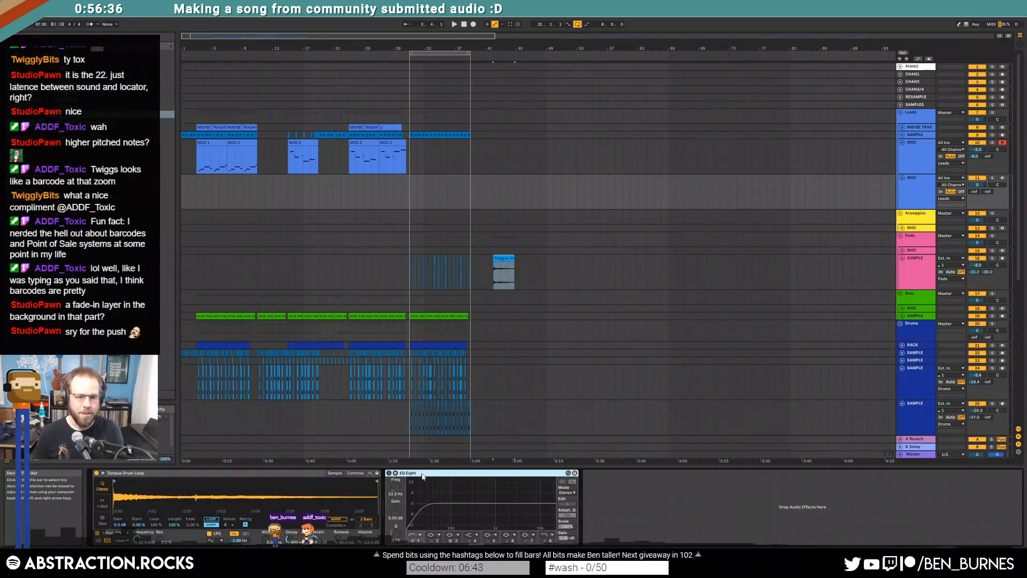
{"action": "key", "text": "Delete"}
{"action": "left_click_drag", "start_coordinate": [140, 506], "coordinate": [141, 547]}
{"action": "left_click", "coordinate": [115, 497]}
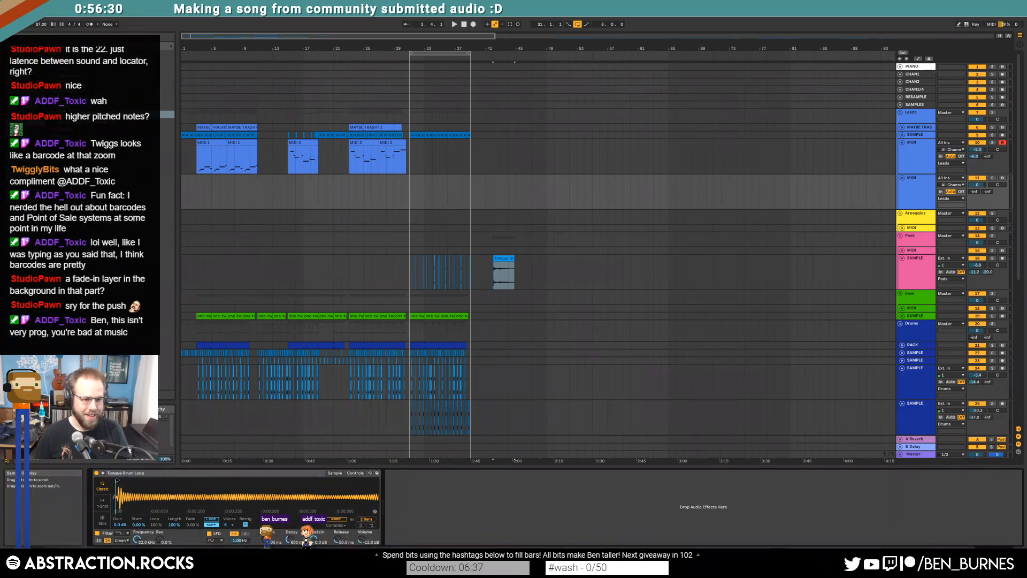
{"action": "left_click", "coordinate": [354, 473]}
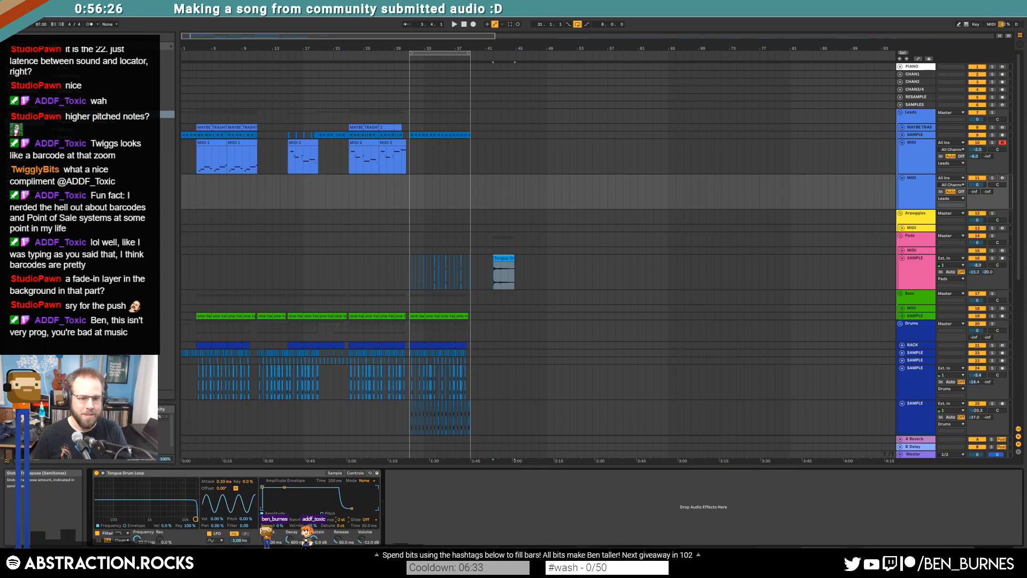
Step: Delete the leftover Tongue Drum Loop clip from the Pads sample track and arm the new Leads MIDI track for recording
{"action": "left_click", "coordinate": [504, 258]}
{"action": "key", "text": "Delete"}
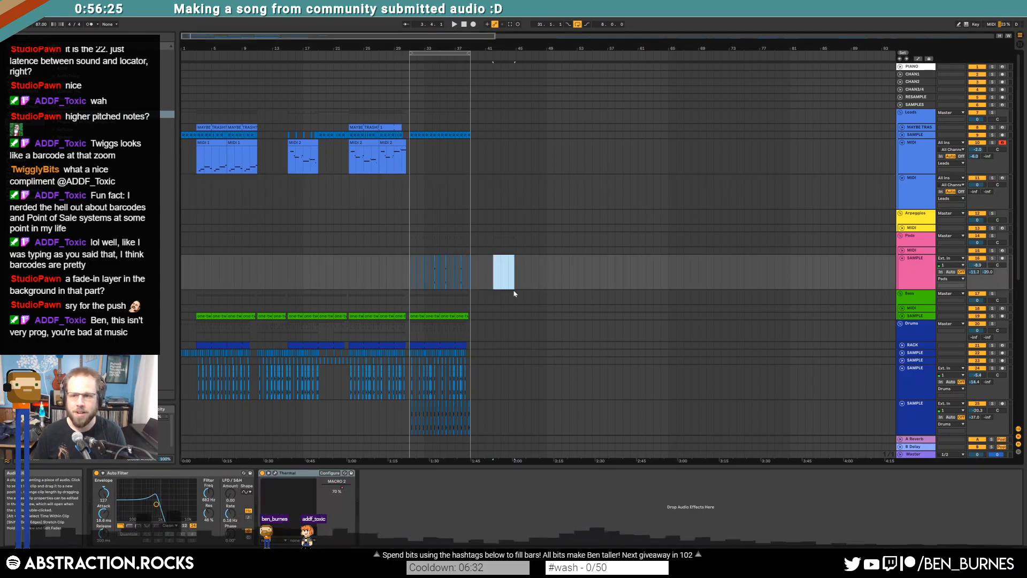
{"action": "left_click", "coordinate": [909, 201]}
{"action": "left_click", "coordinate": [1002, 178]}
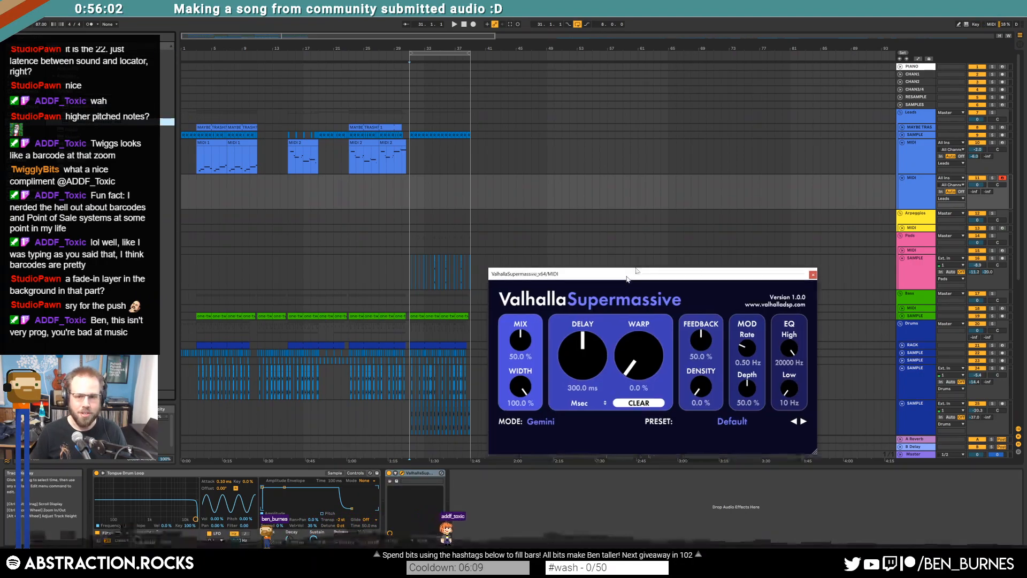
Step: Insert a Compressor ahead of ValhallaSupermassive on the new track, and set the reverb's mix and warp to 46%
{"action": "left_click_drag", "start_coordinate": [673, 320], "coordinate": [665, 273]}
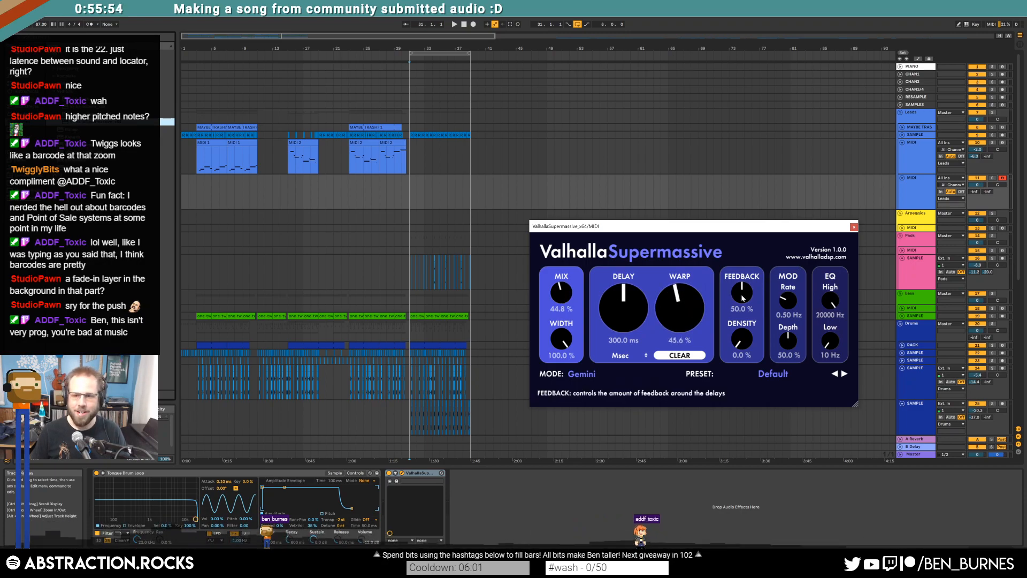
{"action": "left_click", "coordinate": [916, 193]}
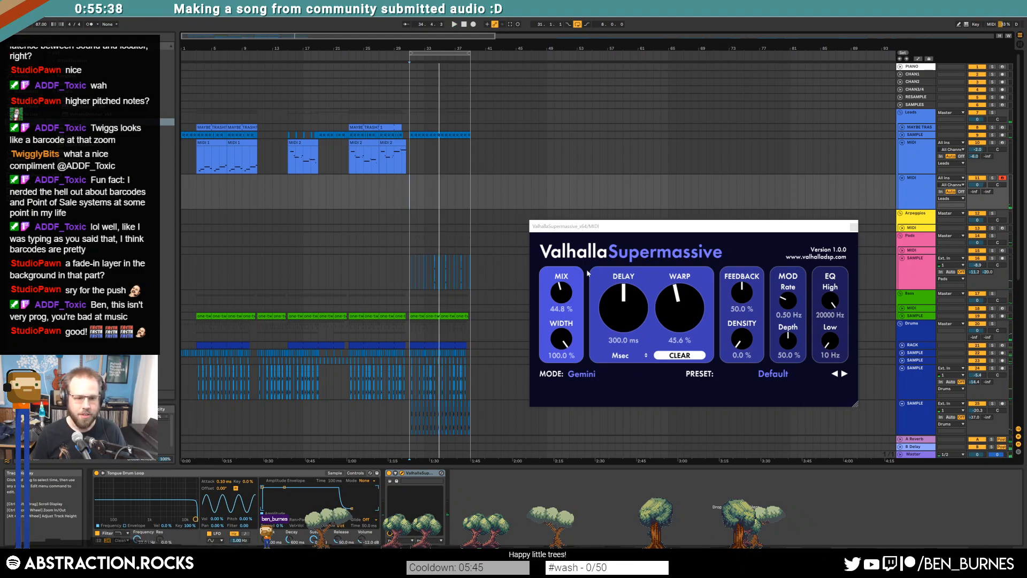
{"action": "left_click", "coordinate": [28, 99]}
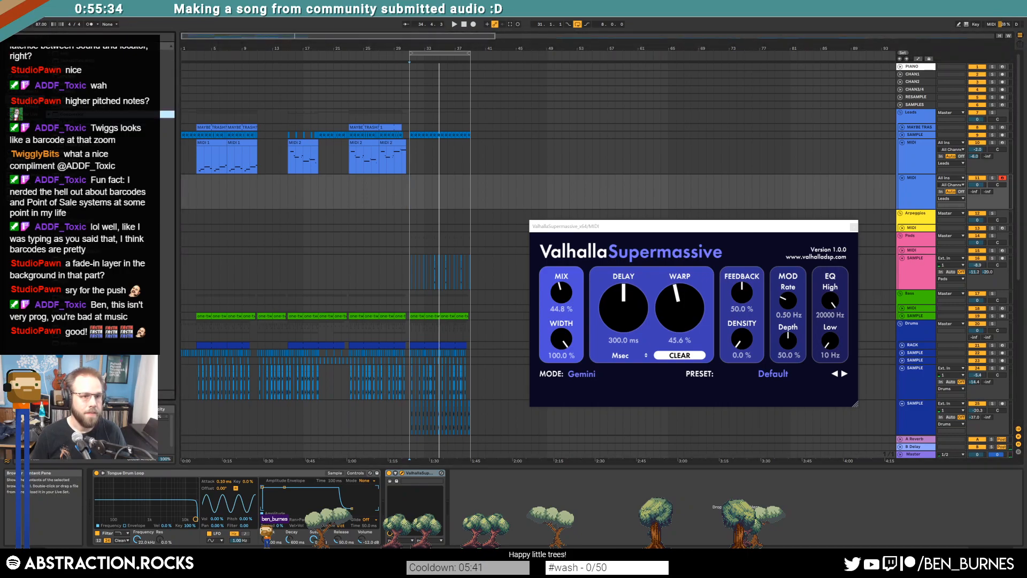
{"action": "left_click_drag", "start_coordinate": [394, 511], "coordinate": [419, 513]}
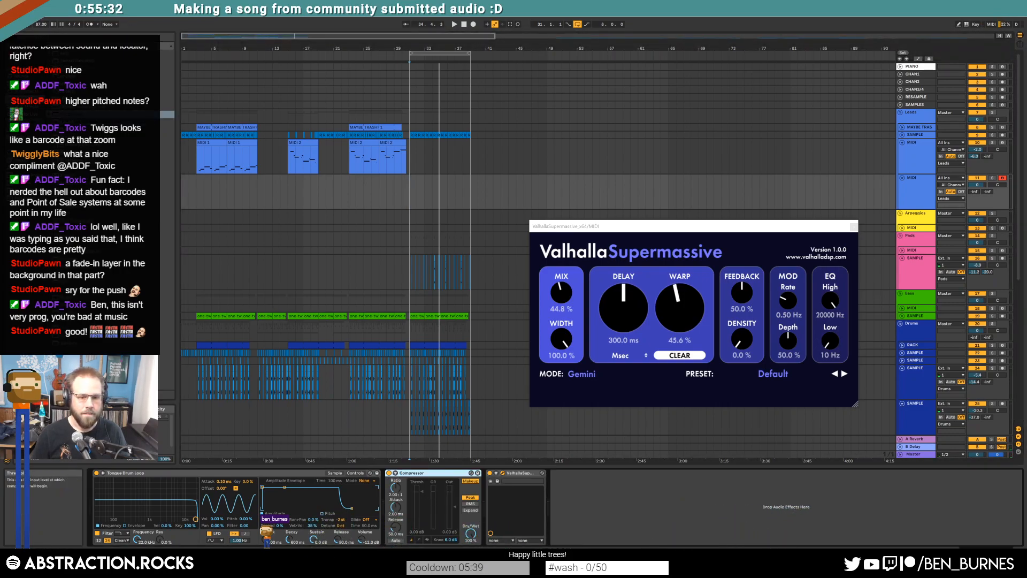
{"action": "left_click", "coordinate": [674, 308]}
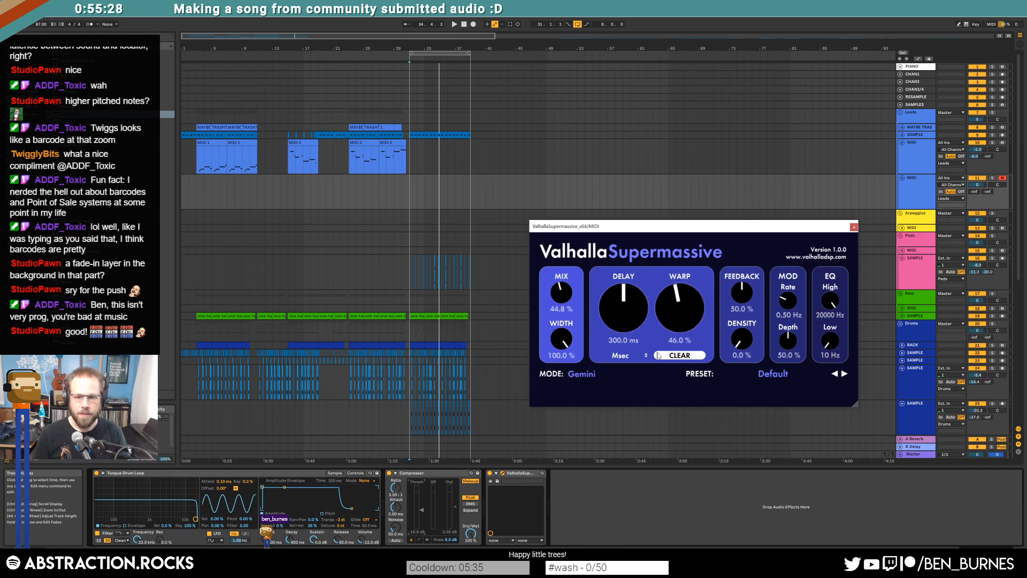
{"action": "left_click", "coordinate": [564, 292]}
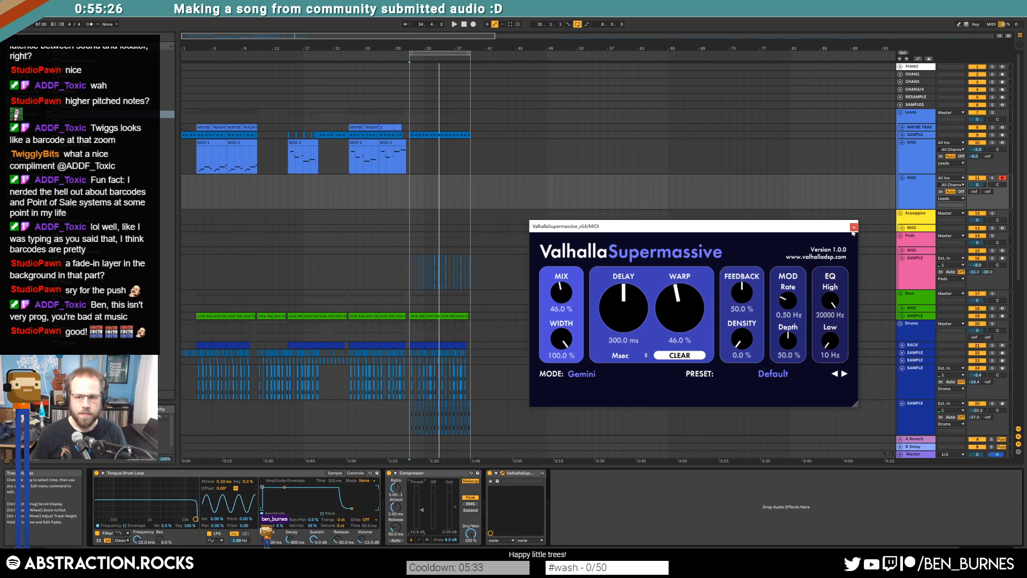
{"action": "left_click", "coordinate": [853, 227]}
Step: Record a tongue drum melody from bar 31, trim the clip to end at bar 35 and open its notes
{"action": "key", "text": "space"}
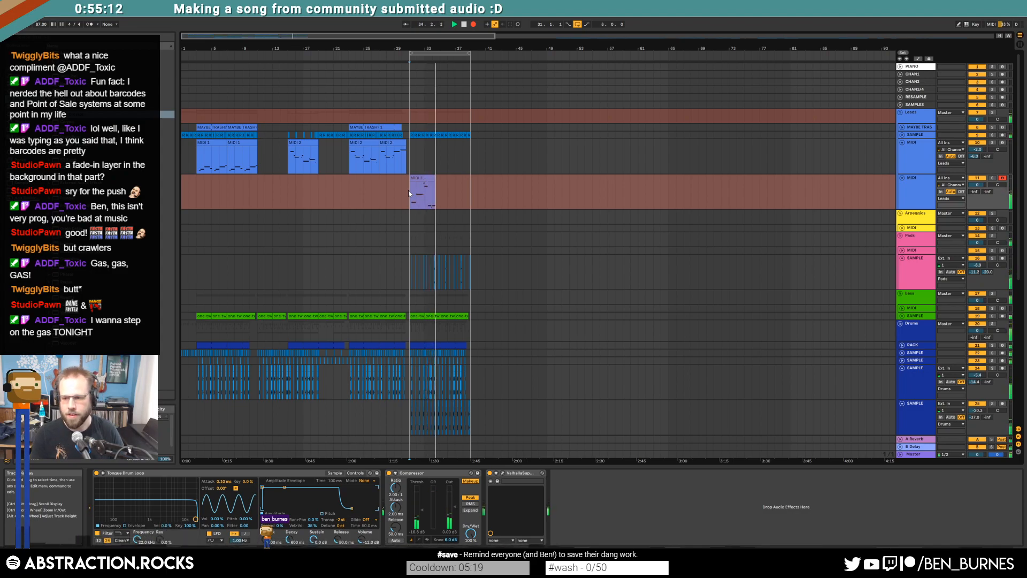
{"action": "key", "text": "space"}
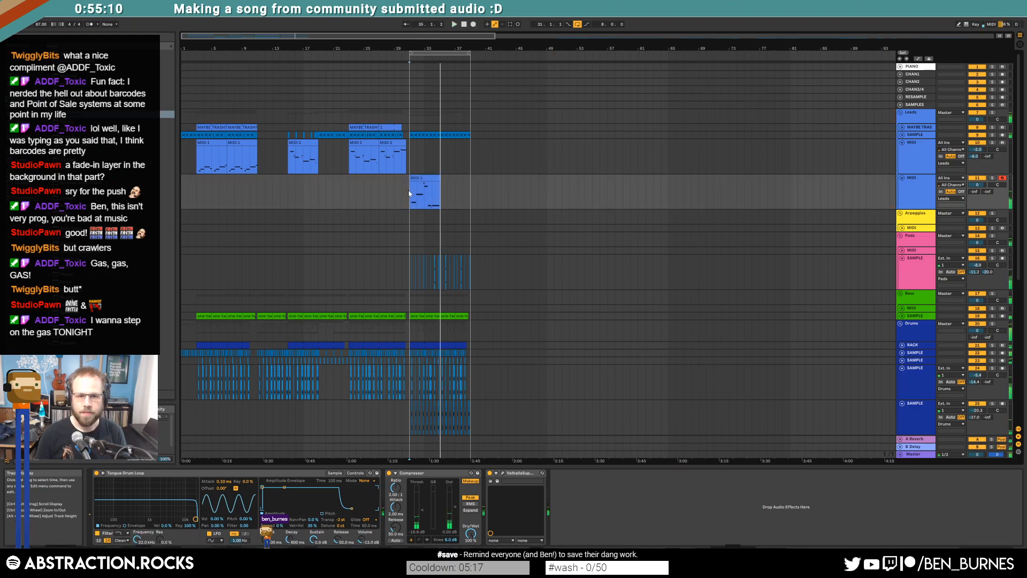
{"action": "scroll", "coordinate": [419, 187], "scroll_direction": "up", "scroll_amount": 5}
{"action": "left_click_drag", "start_coordinate": [682, 178], "coordinate": [676, 178]}
{"action": "double_click", "coordinate": [665, 178]}
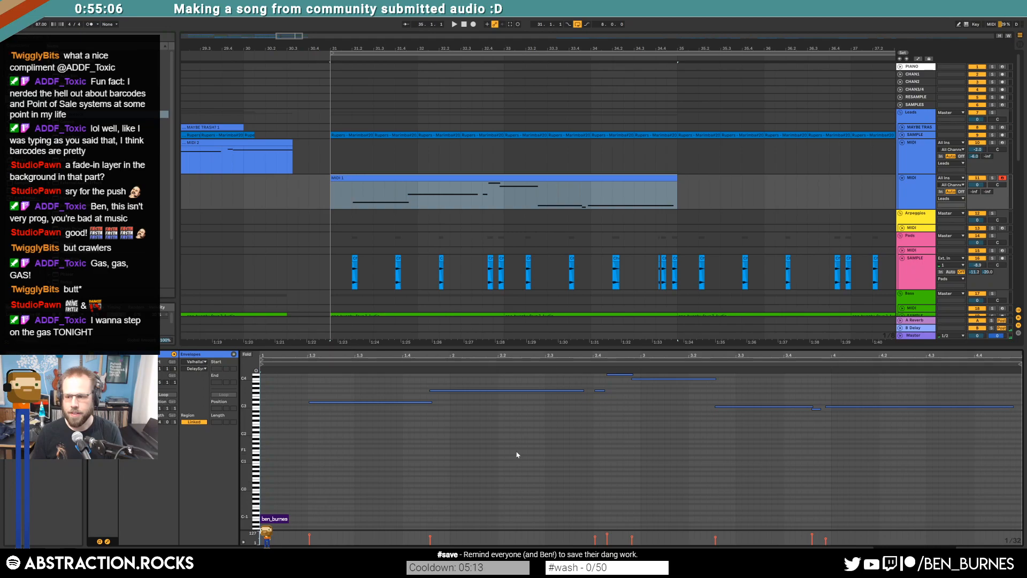
Step: Lower the short note just before the melody's final long note by one semitone
{"action": "left_click_drag", "start_coordinate": [247, 424], "coordinate": [828, 482]}
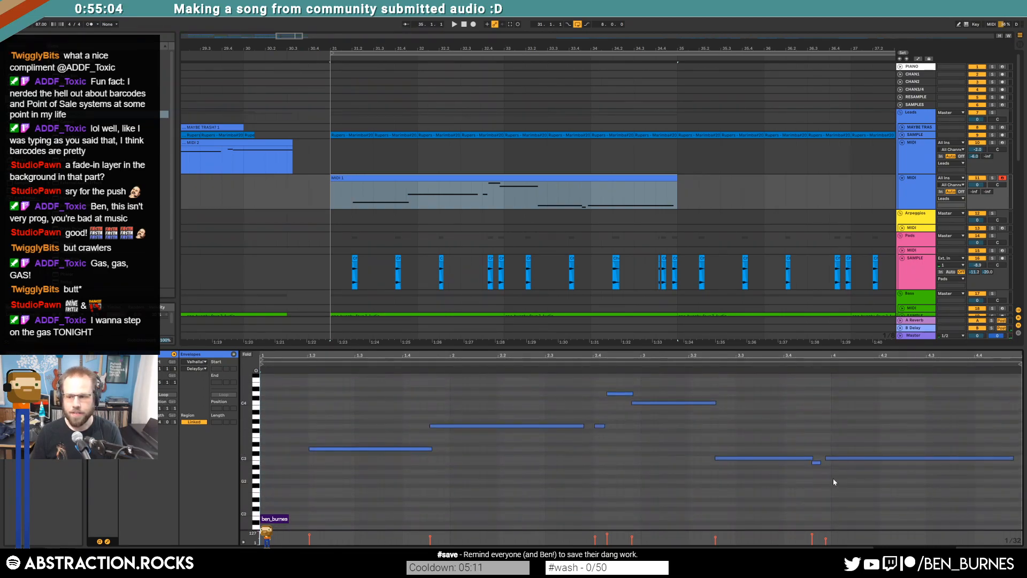
{"action": "left_click", "coordinate": [816, 463]}
{"action": "key", "text": "Down"}
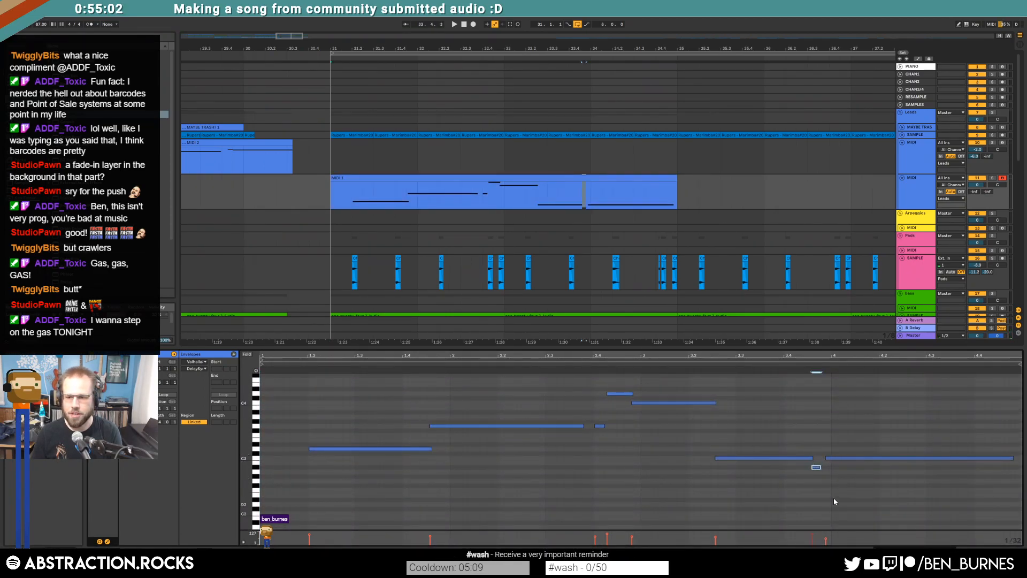
Step: Nudge the melody's first three notes and the long C4 note slightly earlier while the section plays
{"action": "left_click", "coordinate": [342, 448]}
{"action": "key", "text": "space"}
{"action": "left_click", "coordinate": [449, 425]}
{"action": "left_click", "coordinate": [598, 426]}
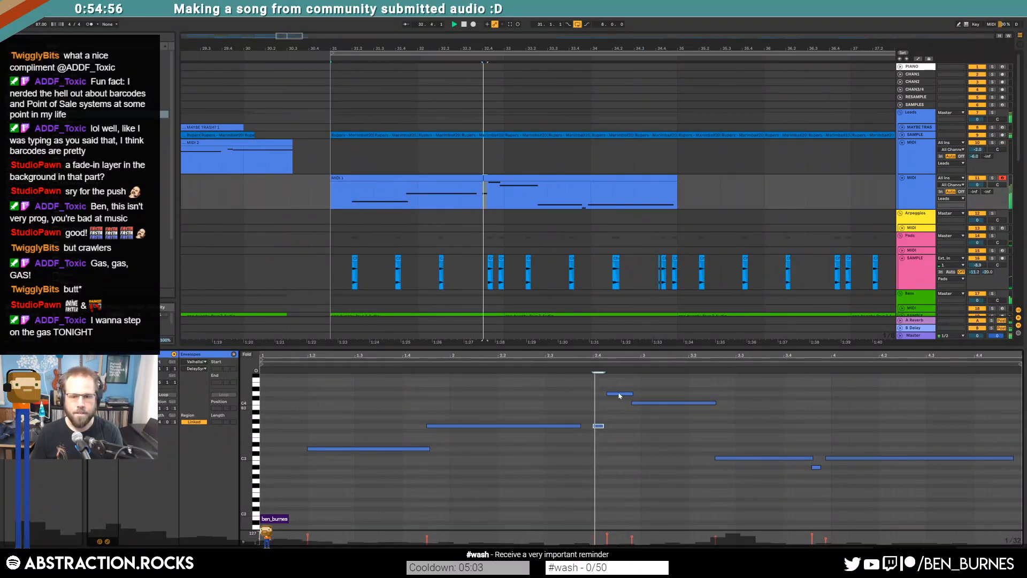
{"action": "left_click", "coordinate": [673, 403]}
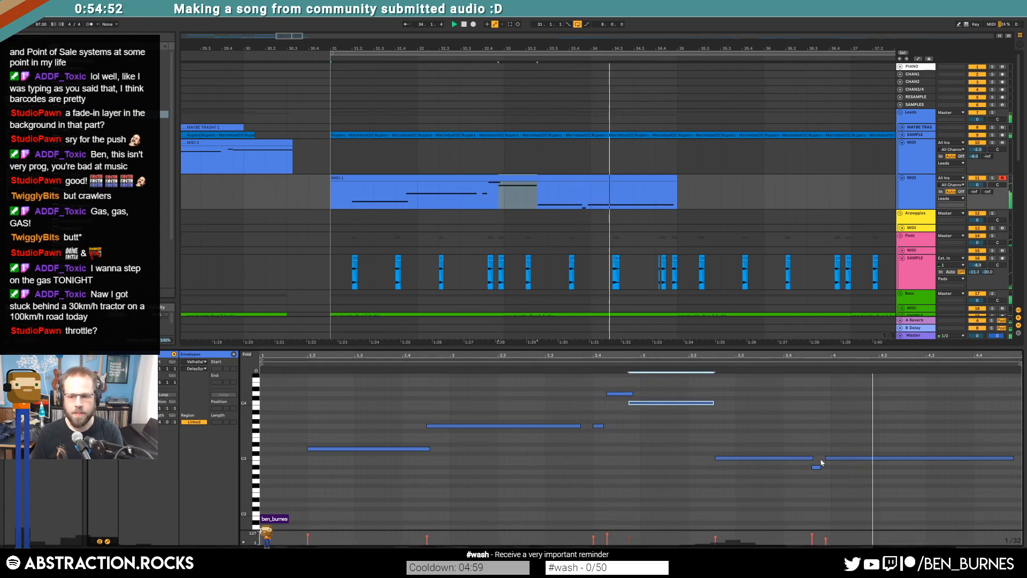
Step: Duplicate the melody clip to bar 35 and raise the copy's first note three semitones to F3
{"action": "key", "text": "shift+Tab"}
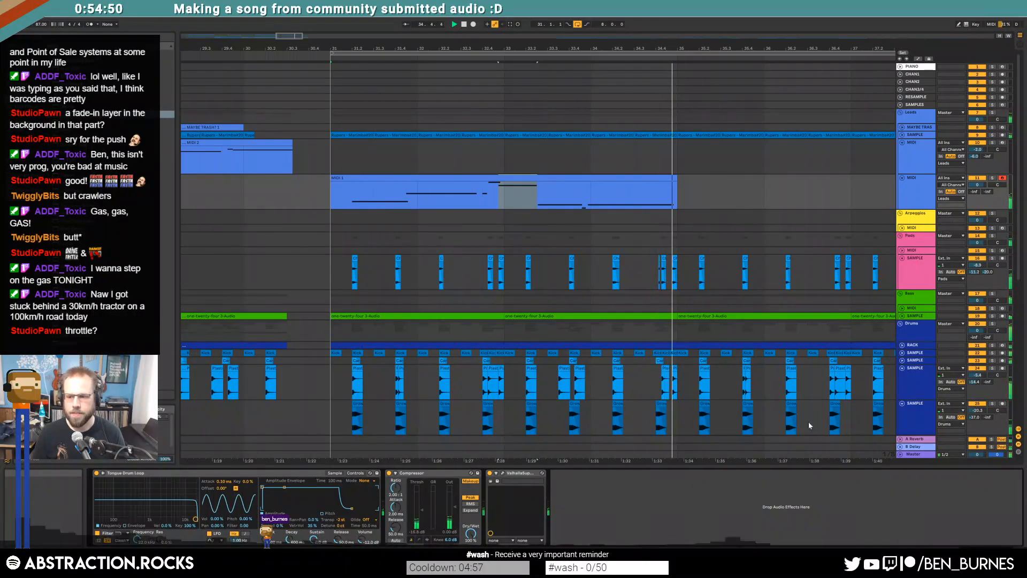
{"action": "key", "text": "ctrl+d"}
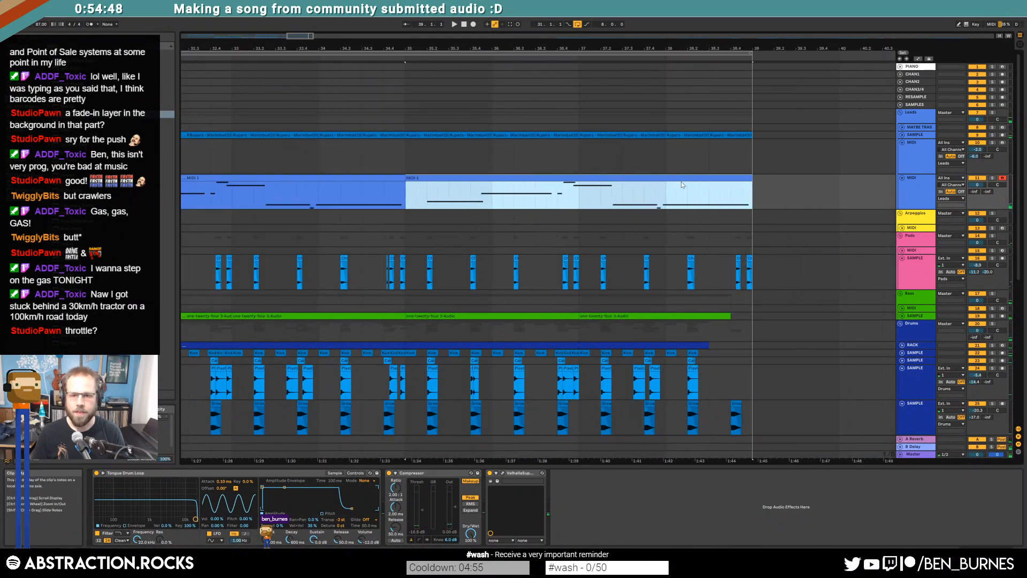
{"action": "double_click", "coordinate": [678, 185]}
{"action": "left_click_drag", "start_coordinate": [353, 415], "coordinate": [361, 490]}
{"action": "key", "text": "Up"}
{"action": "key", "text": "Up"}
{"action": "key", "text": "Up"}
{"action": "key", "text": "space"}
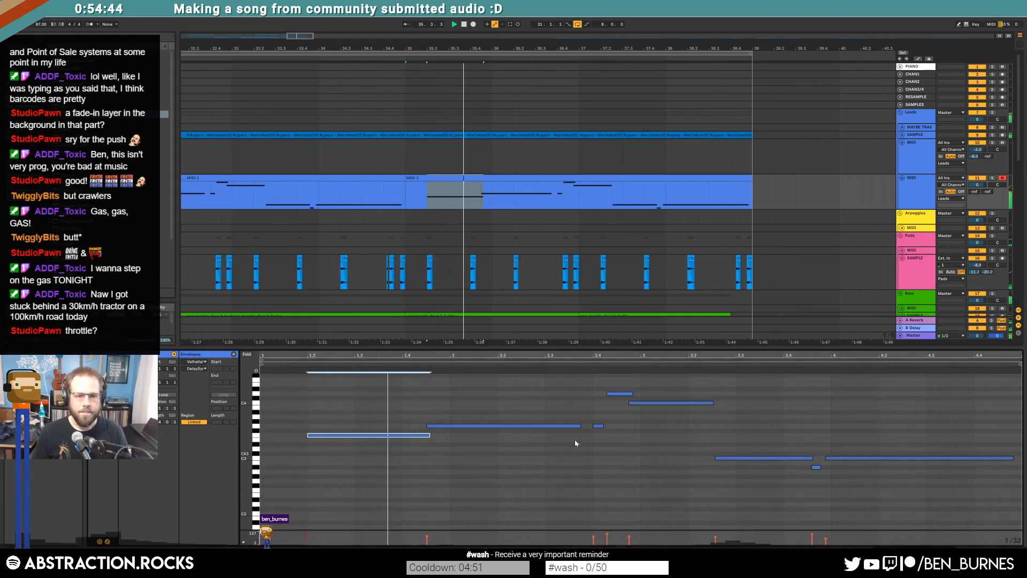
Step: In the copied clip, raise the second bar's short note one semitone and the third bar's long C3 note to F4
{"action": "left_click_drag", "start_coordinate": [598, 421], "coordinate": [600, 436]}
{"action": "key", "text": "Up"}
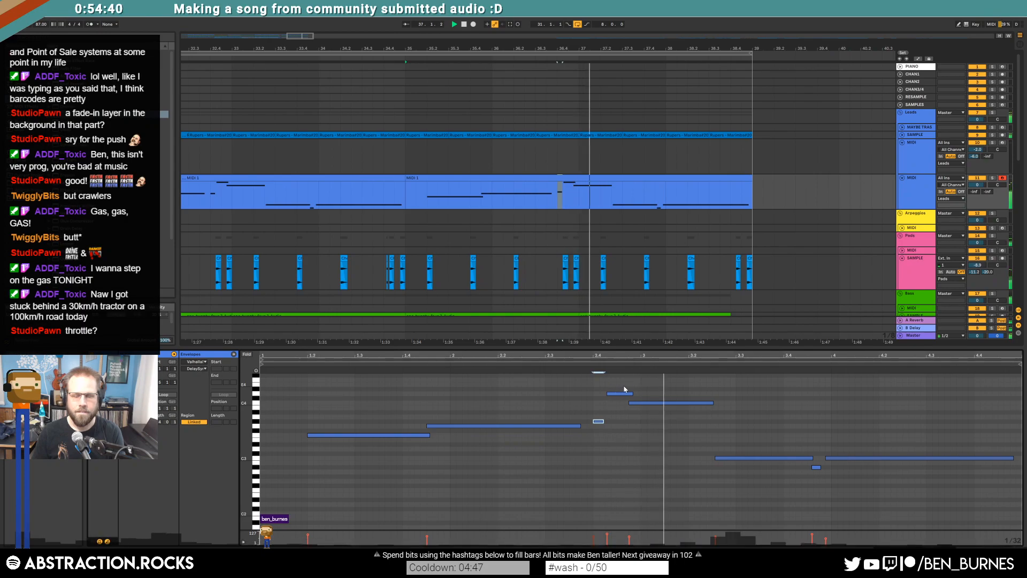
{"action": "key", "text": "space"}
{"action": "left_click_drag", "start_coordinate": [752, 444], "coordinate": [811, 499]}
{"action": "key", "text": "shift+Up"}
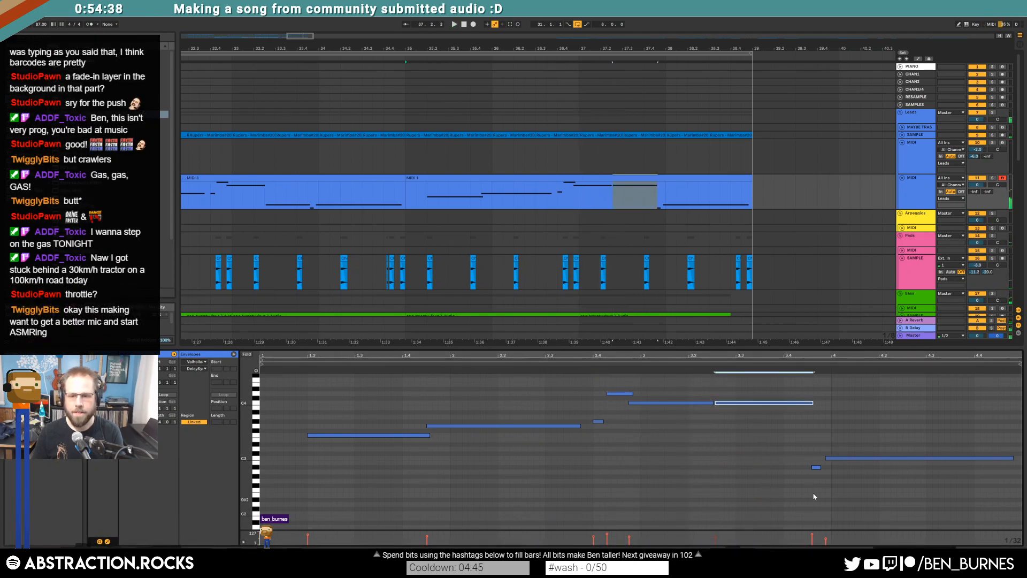
{"action": "key", "text": "Up"}
{"action": "key", "text": "Up"}
{"action": "key", "text": "Up"}
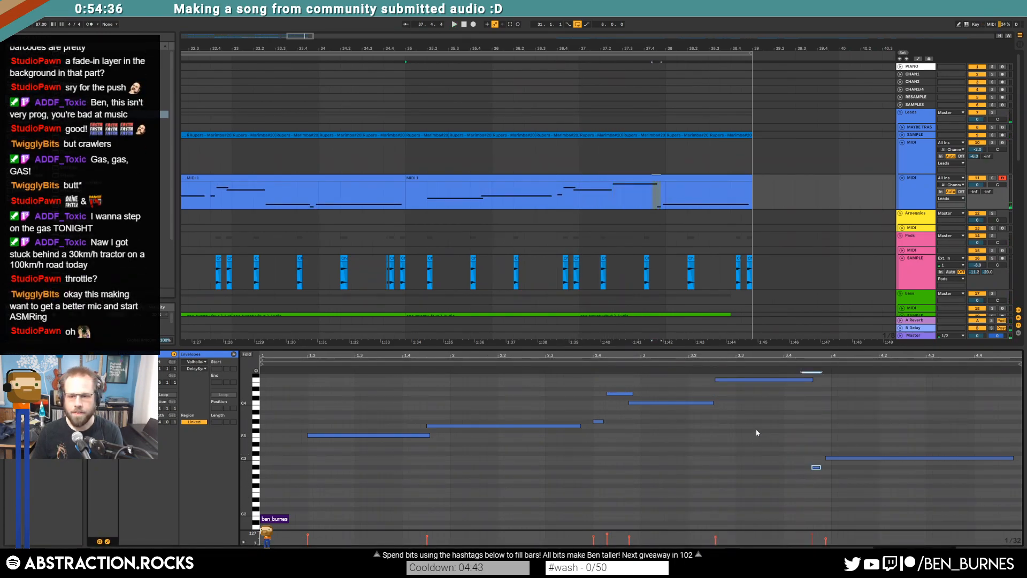
Step: Raise the copied melody clip's long F4 note by two semitones to G4
{"action": "scroll", "coordinate": [757, 433], "scroll_direction": "up", "scroll_amount": 1}
{"action": "left_click", "coordinate": [766, 403]}
{"action": "key", "text": "Down"}
{"action": "key", "text": "Down"}
Step: Raise the copied clip's last two notes by an octave and four semitones, with the final long note one semitone less, and play the ending
{"action": "left_click_drag", "start_coordinate": [801, 469], "coordinate": [848, 517]}
{"action": "key", "text": "shift+Up"}
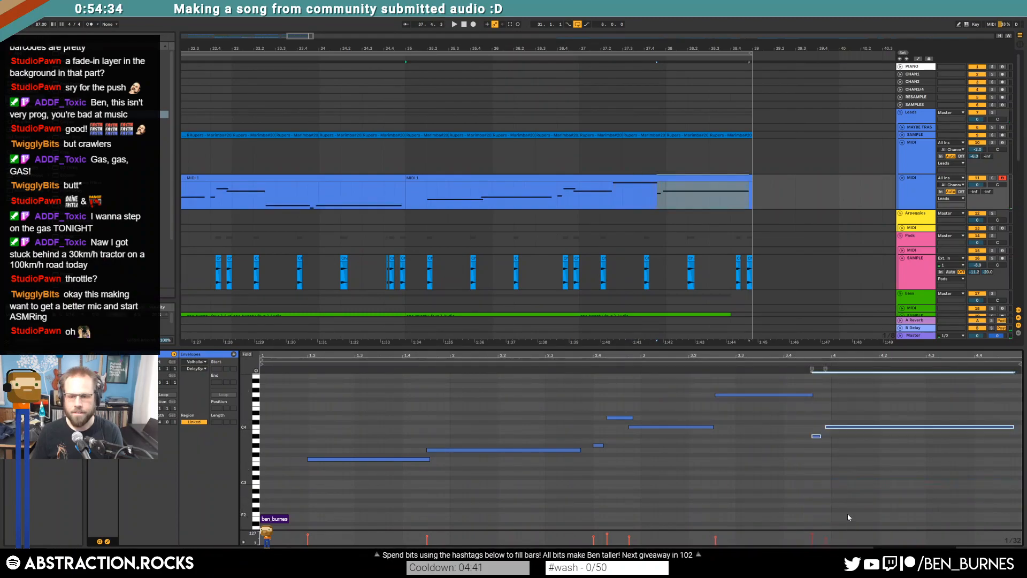
{"action": "key", "text": "shift+Up"}
{"action": "key", "text": "shift+Down"}
{"action": "key", "text": "Up"}
{"action": "key", "text": "Up"}
{"action": "key", "text": "Up"}
{"action": "key", "text": "Up"}
{"action": "left_click", "coordinate": [857, 412]}
{"action": "key", "text": "Down"}
{"action": "left_click", "coordinate": [576, 365]}
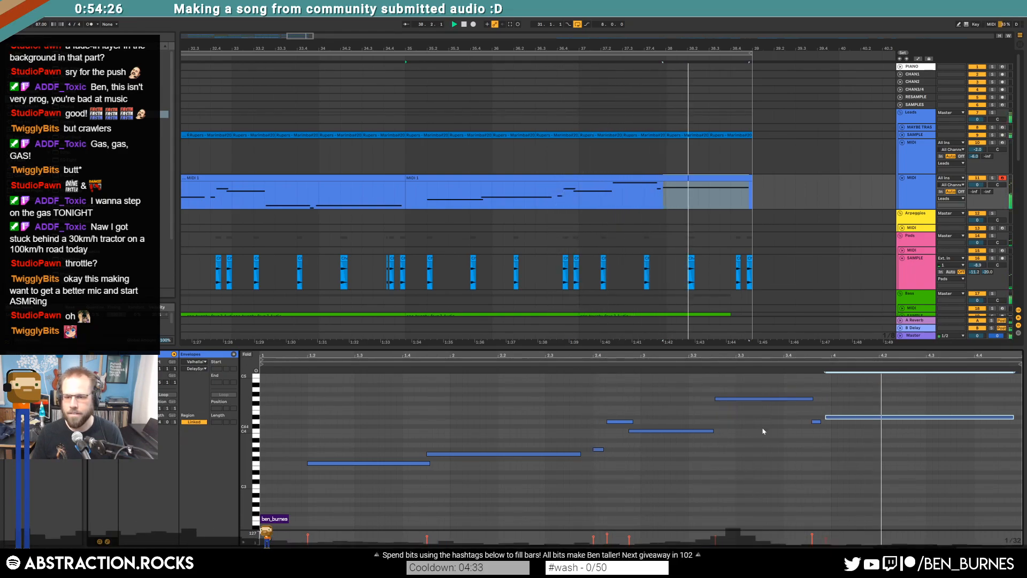
Step: Stop playback and shorten the fade-out on the second-to-last Chords stab in bar 38
{"action": "key", "text": "shift+Tab"}
{"action": "mouse_move", "coordinate": [308, 37]}
{"action": "left_mouse_down"}
{"action": "mouse_move", "coordinate": [306, 19]}
{"action": "mouse_move", "coordinate": [308, 66]}
{"action": "left_mouse_up"}
{"action": "left_click", "coordinate": [461, 270]}
{"action": "key", "text": "space"}
{"action": "left_click_drag", "start_coordinate": [522, 263], "coordinate": [534, 263]}
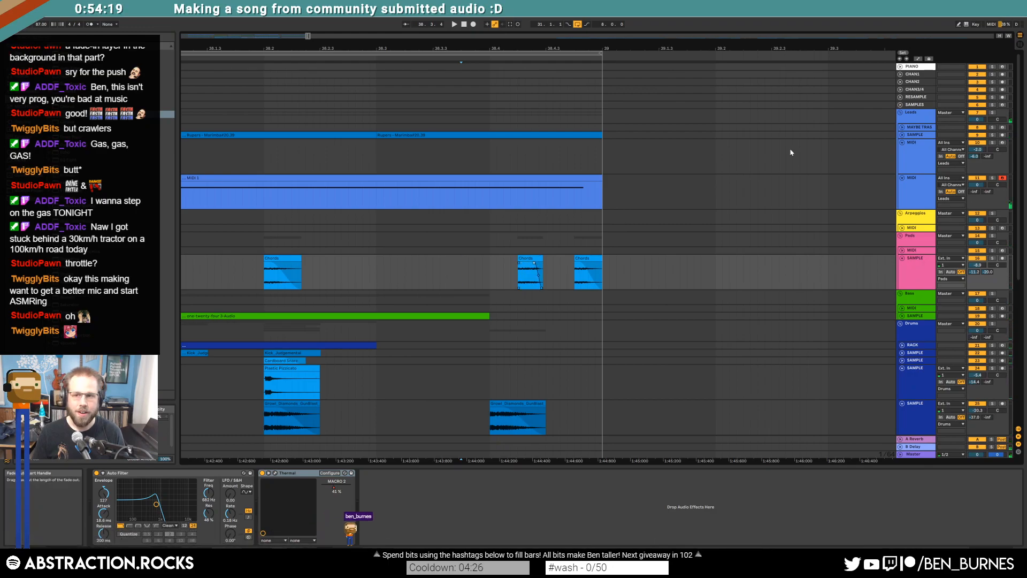
Step: Unfold the CHAN1 track, monitor its input live with its first effect switched on, and return its monitoring to Auto
{"action": "left_click", "coordinate": [900, 74]}
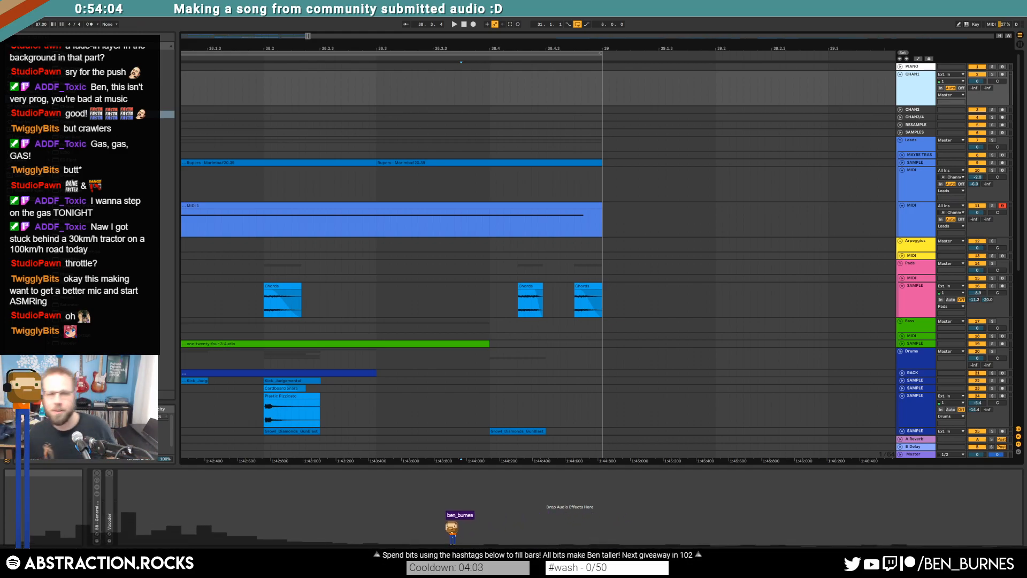
{"action": "key", "text": "space"}
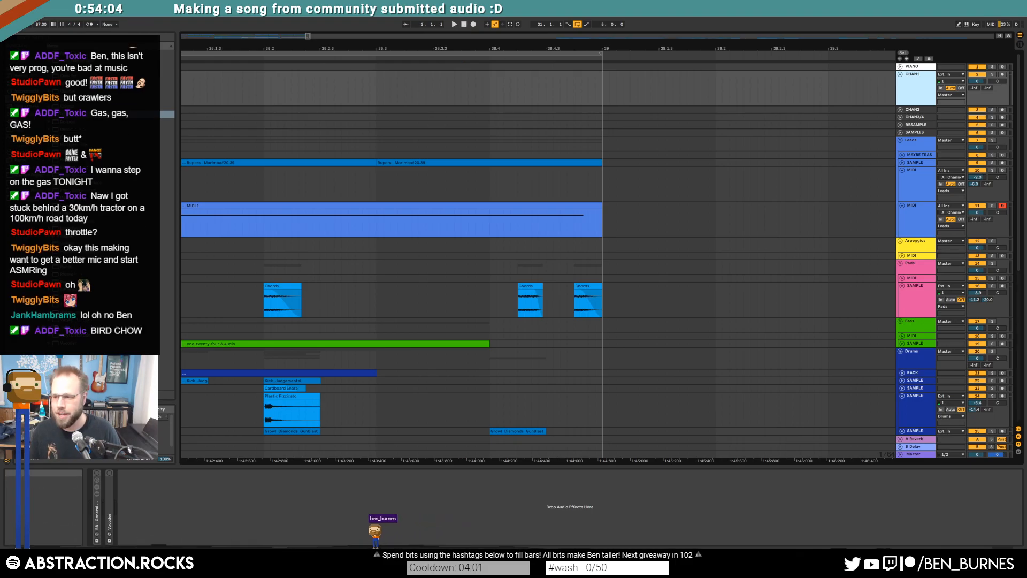
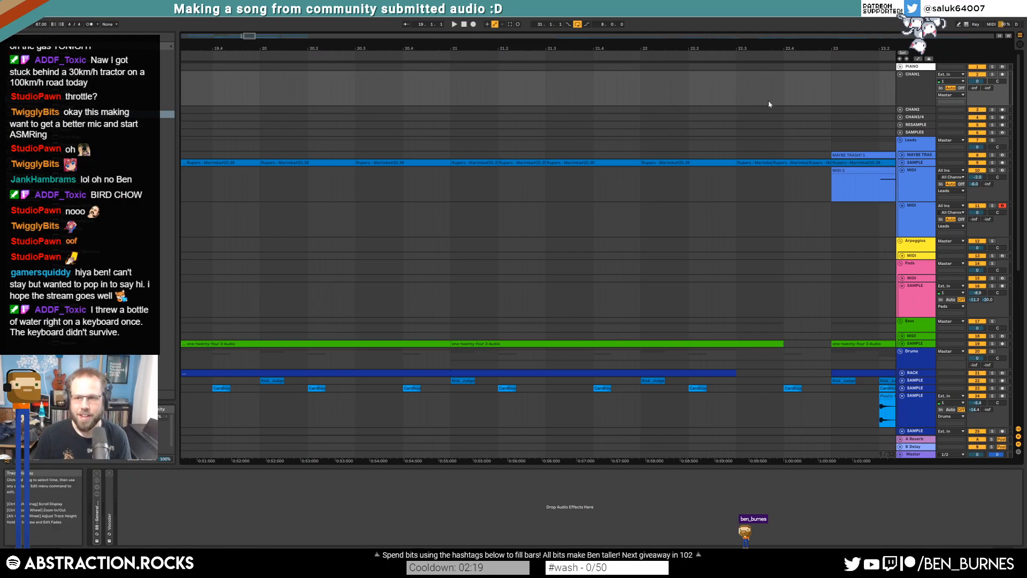
{"action": "left_click", "coordinate": [940, 88]}
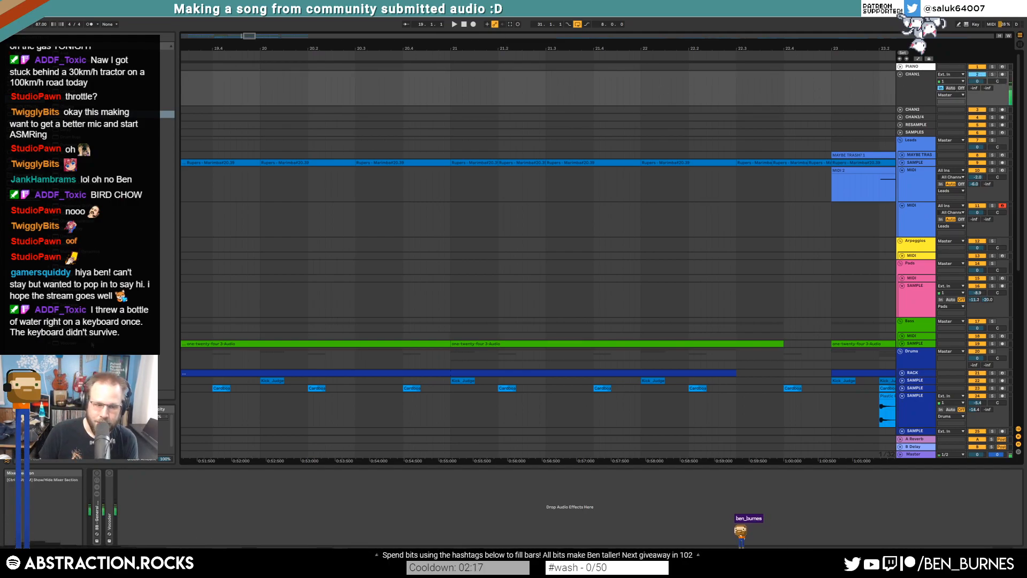
{"action": "left_click", "coordinate": [97, 473]}
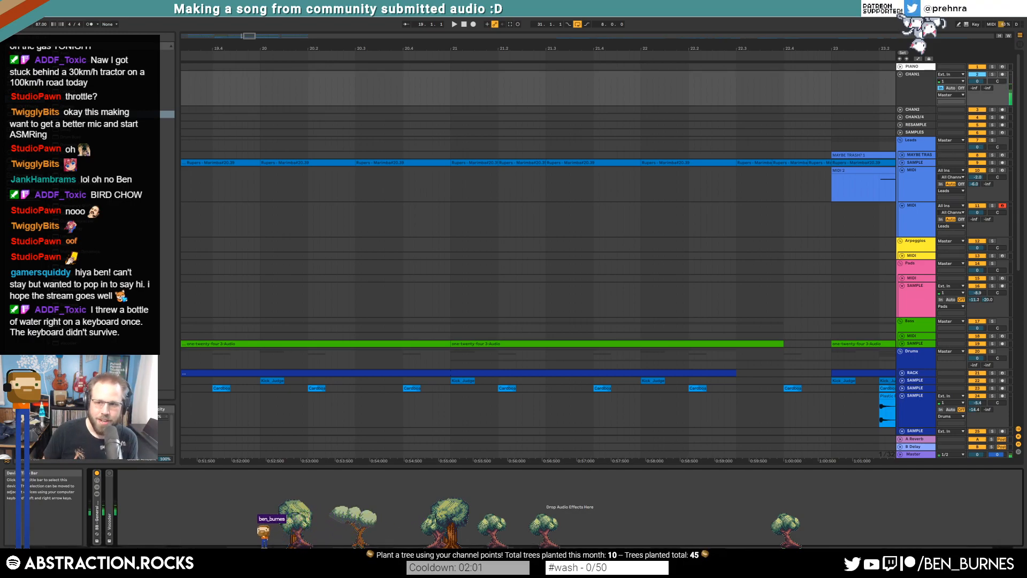
{"action": "left_click", "coordinate": [951, 88]}
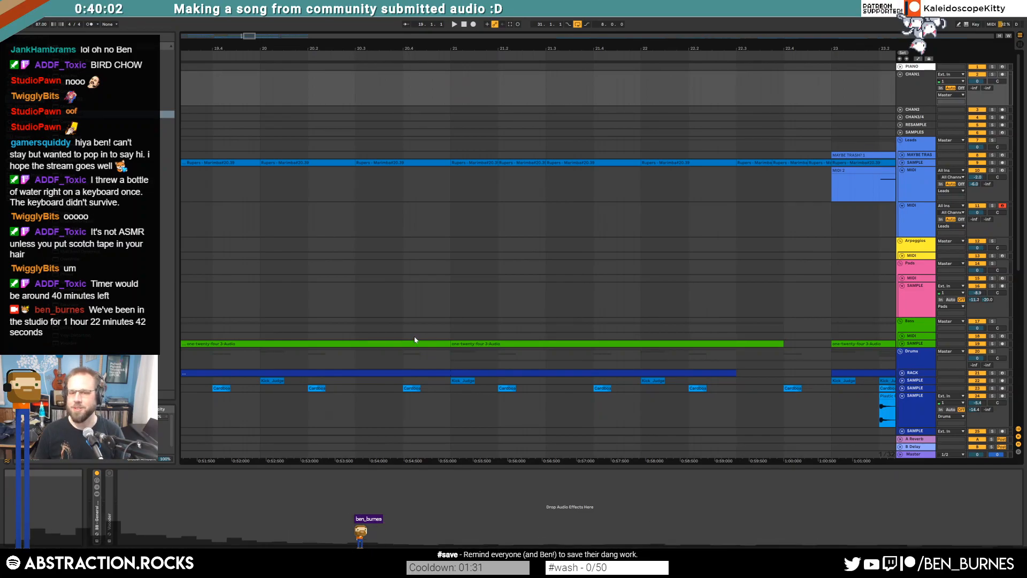
Step: Play the arrangement from bar 19 into the bar 31 section, checking the drum, ambience and bass tracks for missing parts
{"action": "left_click_drag", "start_coordinate": [234, 38], "coordinate": [309, 47]}
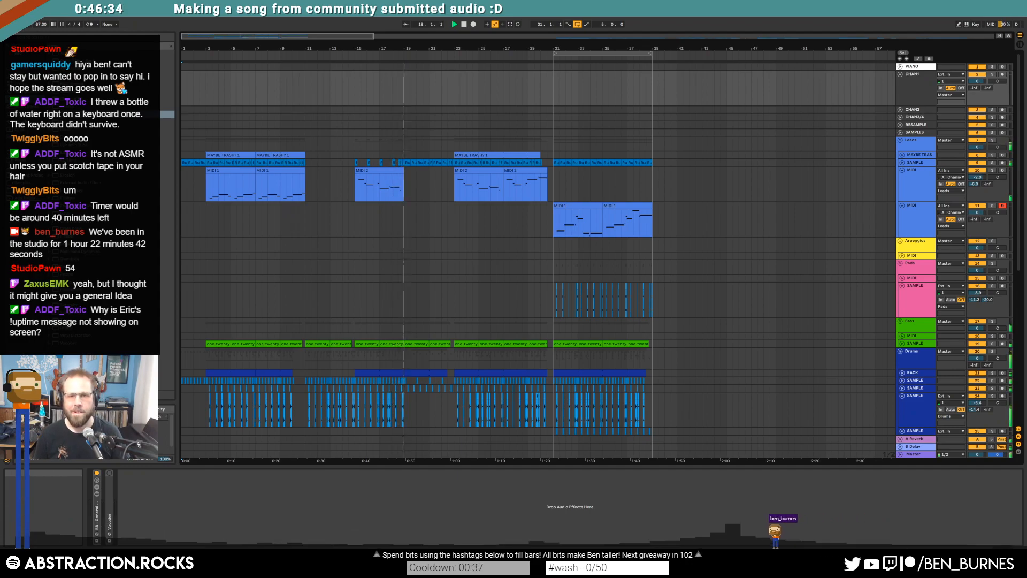
{"action": "scroll", "coordinate": [671, 103], "scroll_direction": "down", "scroll_amount": 4}
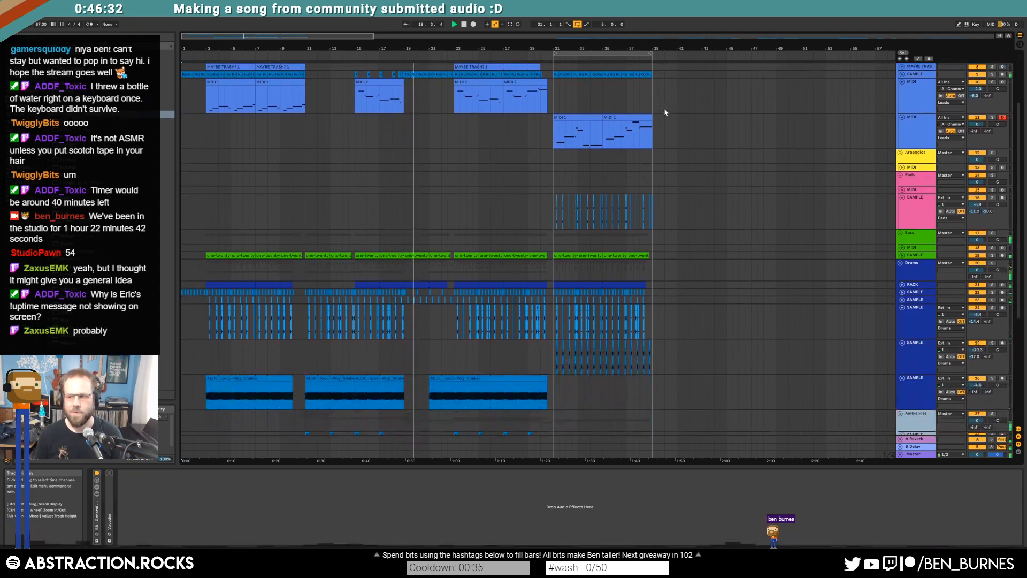
{"action": "scroll", "coordinate": [665, 112], "scroll_direction": "down", "scroll_amount": 4}
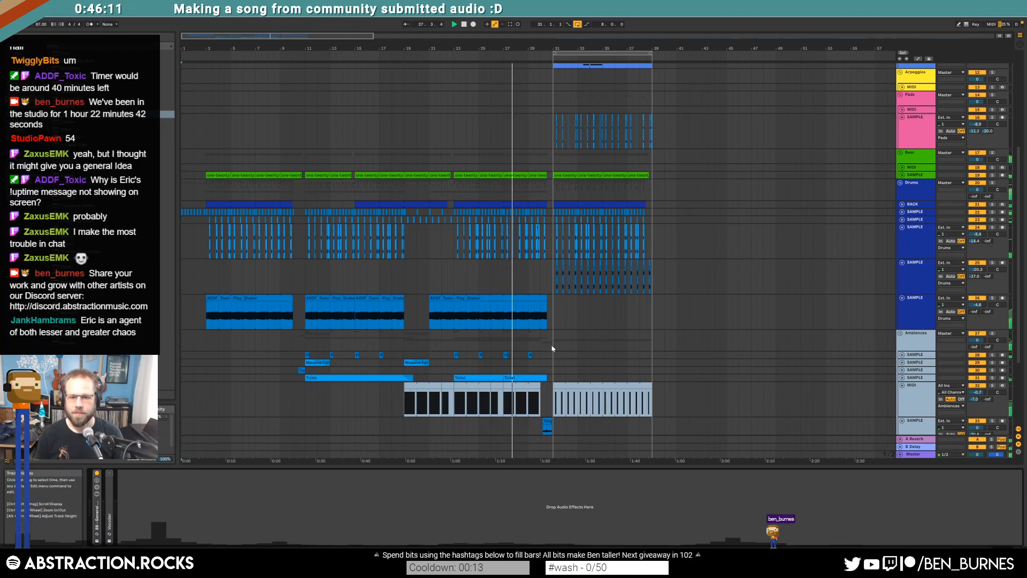
{"action": "scroll", "coordinate": [553, 348], "scroll_direction": "down", "scroll_amount": 3}
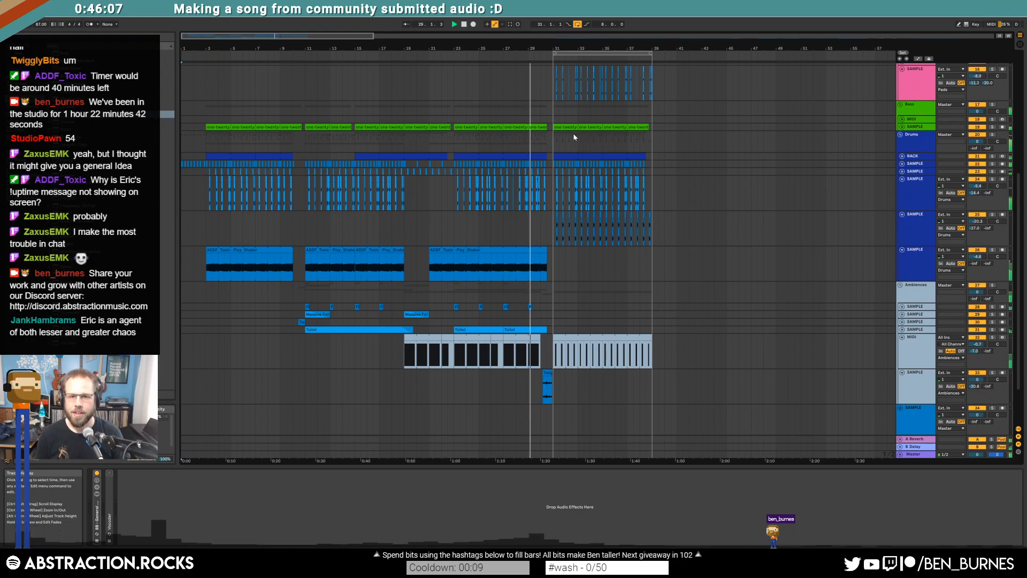
{"action": "left_click", "coordinate": [921, 128]}
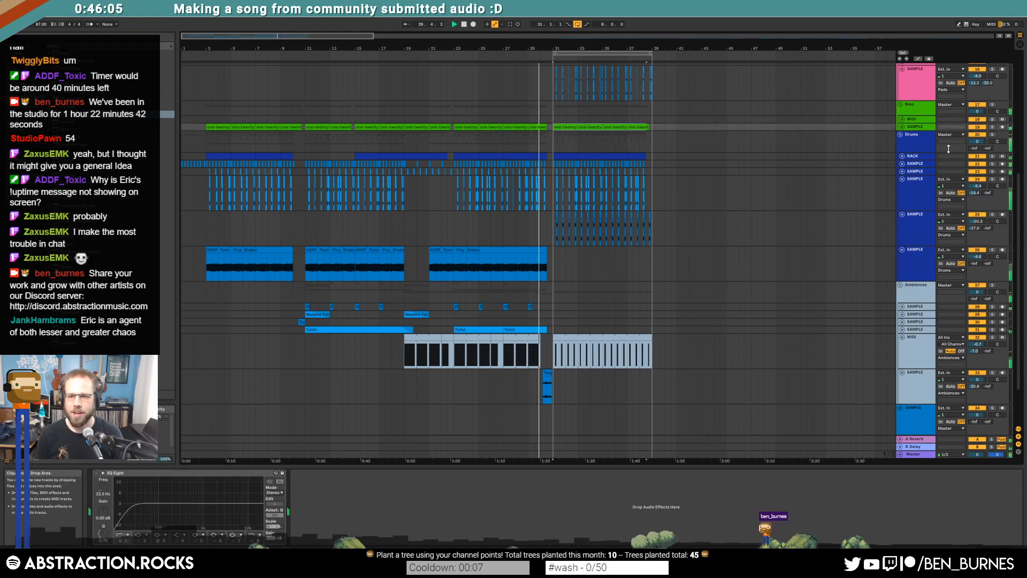
{"action": "left_click", "coordinate": [923, 119]}
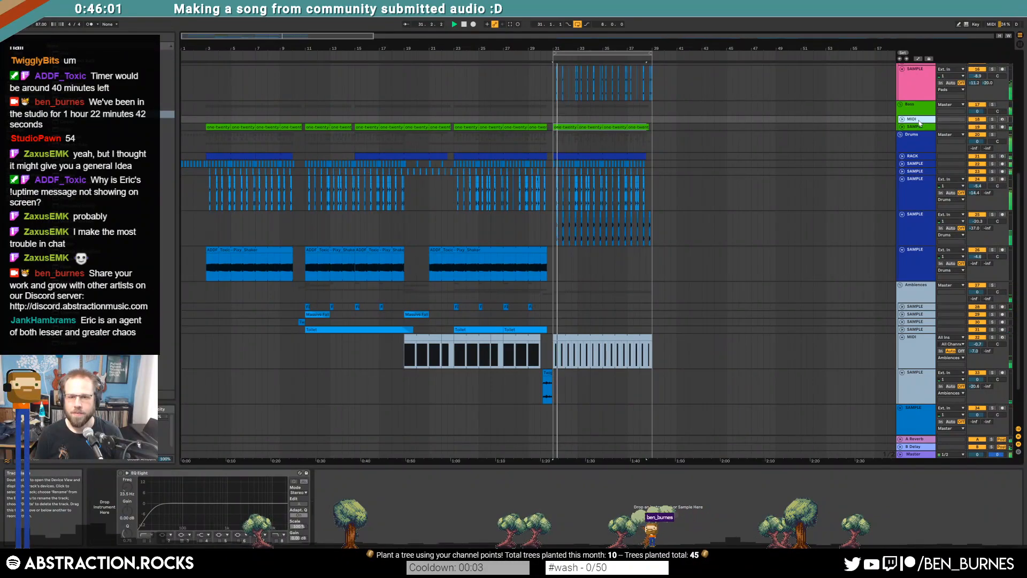
{"action": "left_click_drag", "start_coordinate": [424, 38], "coordinate": [350, 36]}
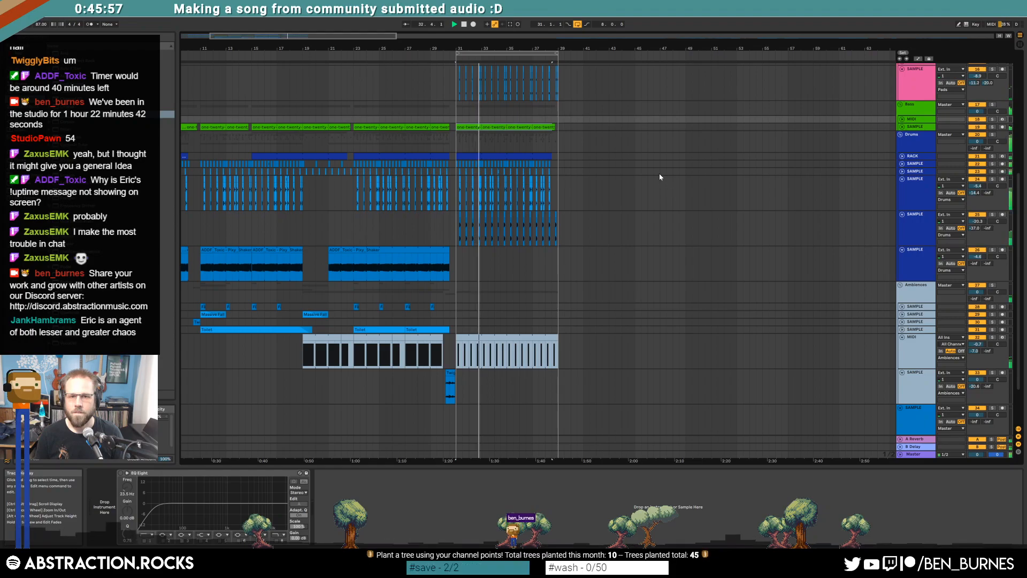
{"action": "scroll", "coordinate": [657, 172], "scroll_direction": "up", "scroll_amount": 3}
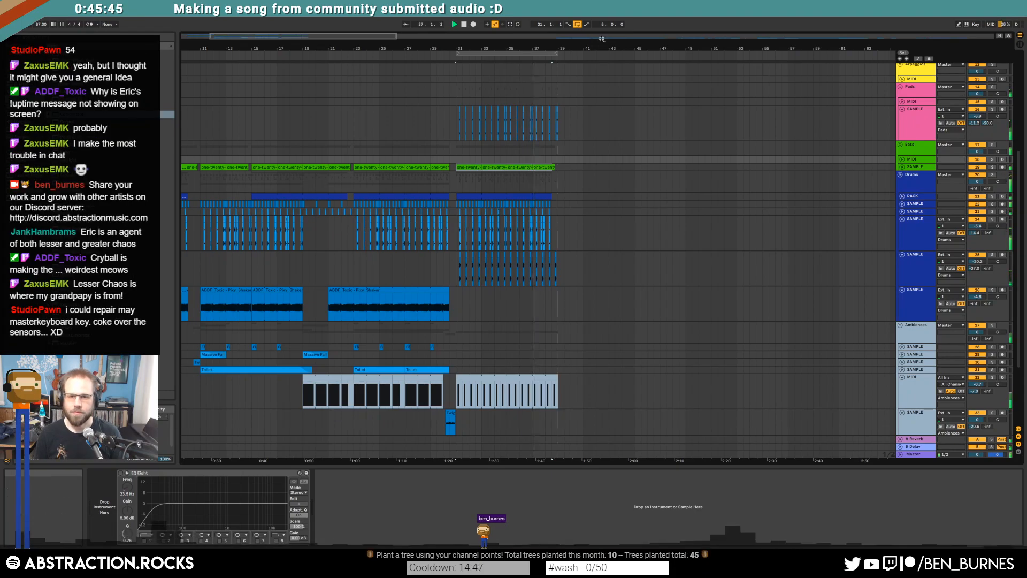
Step: Locate and audition the short sample clip at bar 165 on the lower track of unused community audio
{"action": "left_click_drag", "start_coordinate": [601, 38], "coordinate": [600, 9]}
{"action": "scroll", "coordinate": [660, 314], "scroll_direction": "down", "scroll_amount": 6}
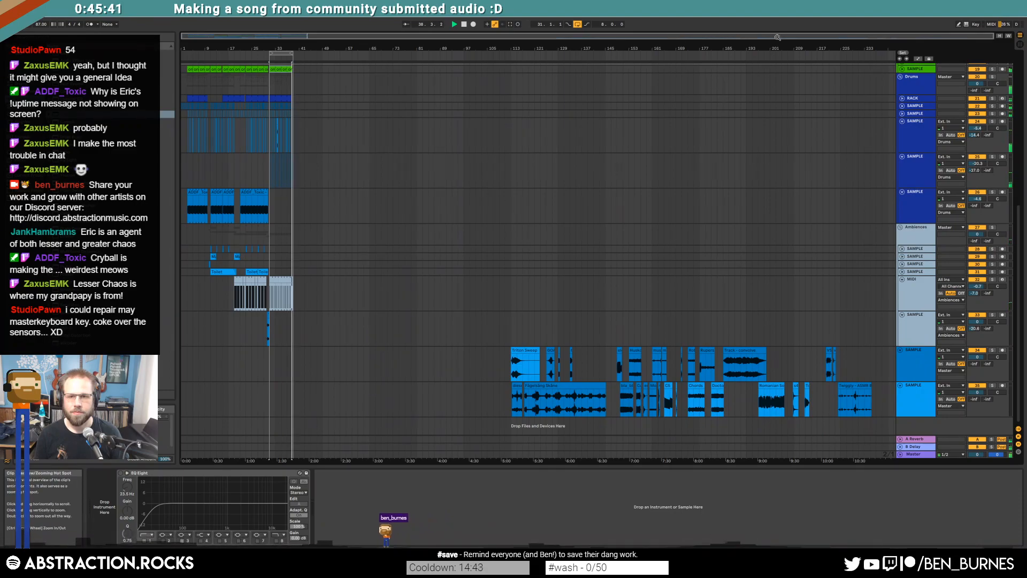
{"action": "left_click_drag", "start_coordinate": [777, 38], "coordinate": [777, 59]}
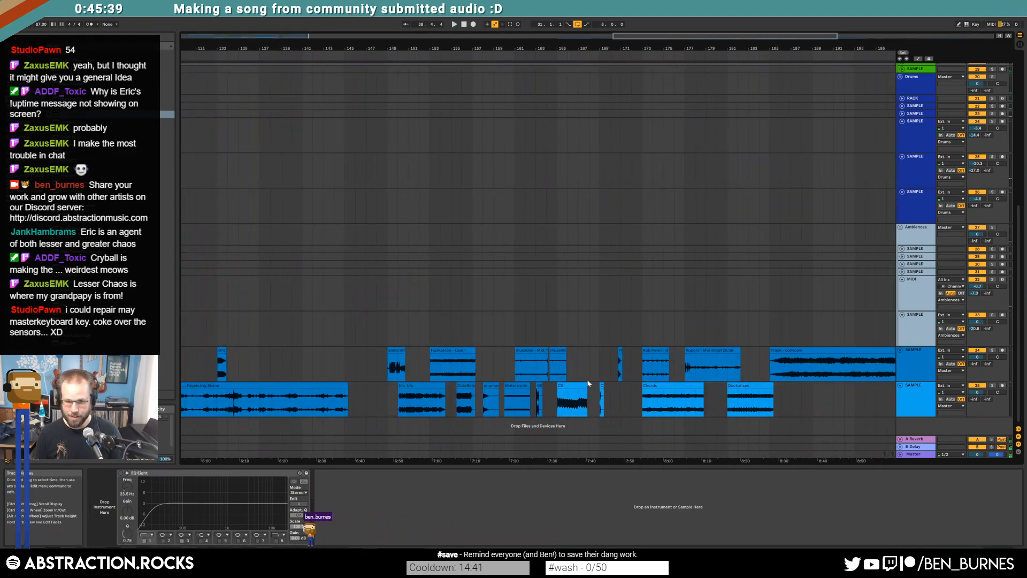
{"action": "left_click", "coordinate": [577, 405]}
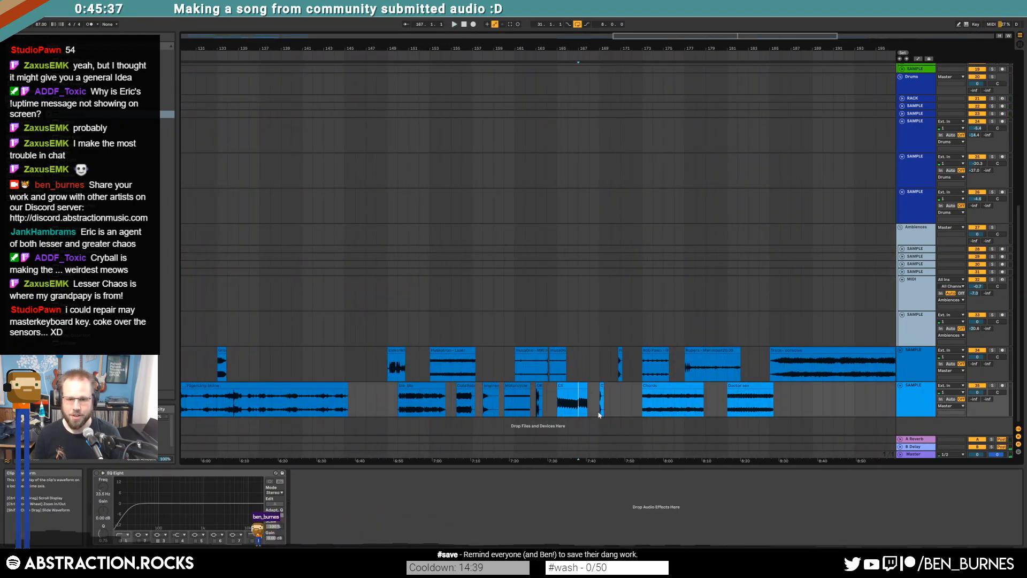
{"action": "key", "text": "space"}
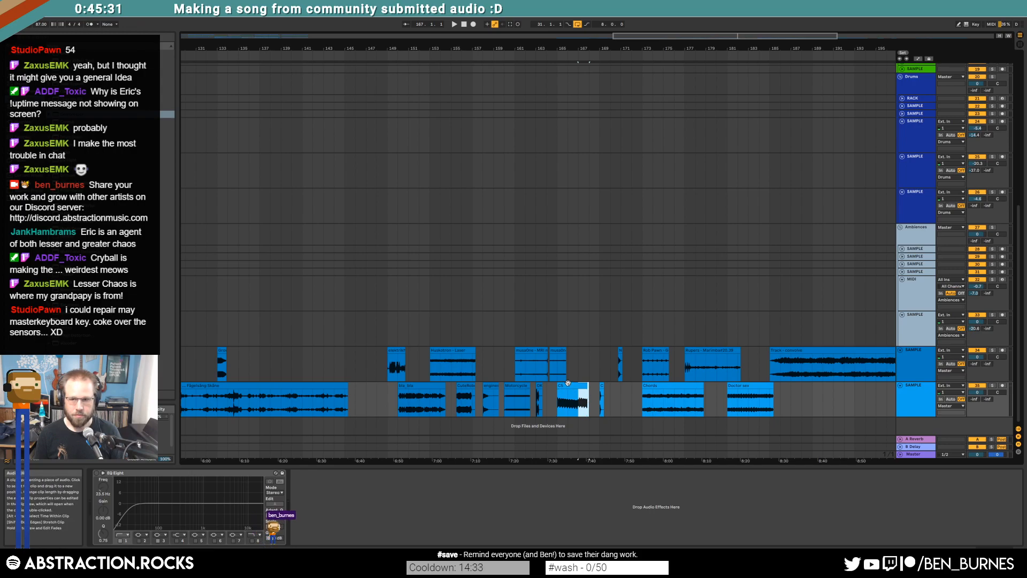
Step: Load the bar 165 clip into a sampler on the Bass group's MIDI track and move its sample start to about the middle
{"action": "scroll", "coordinate": [754, 151], "scroll_direction": "up", "scroll_amount": 1}
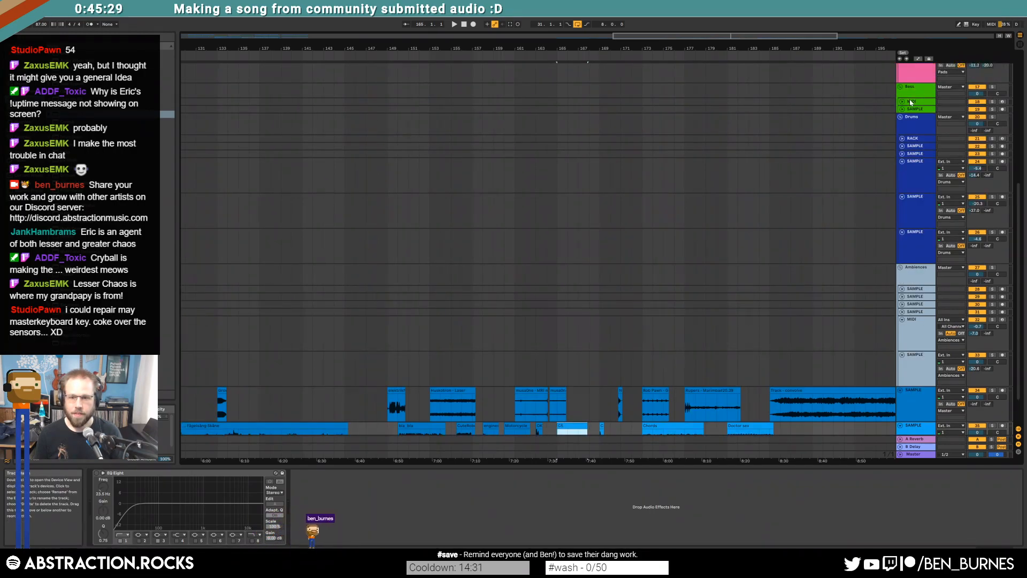
{"action": "scroll", "coordinate": [910, 104], "scroll_direction": "down", "scroll_amount": 1}
{"action": "scroll", "coordinate": [913, 88], "scroll_direction": "down", "scroll_amount": 1}
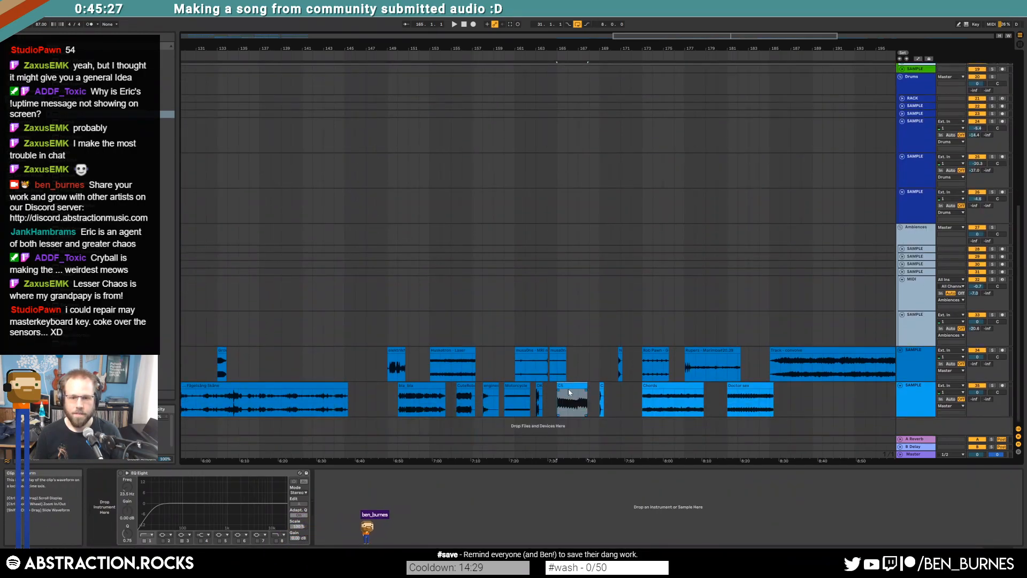
{"action": "left_click", "coordinate": [226, 384]}
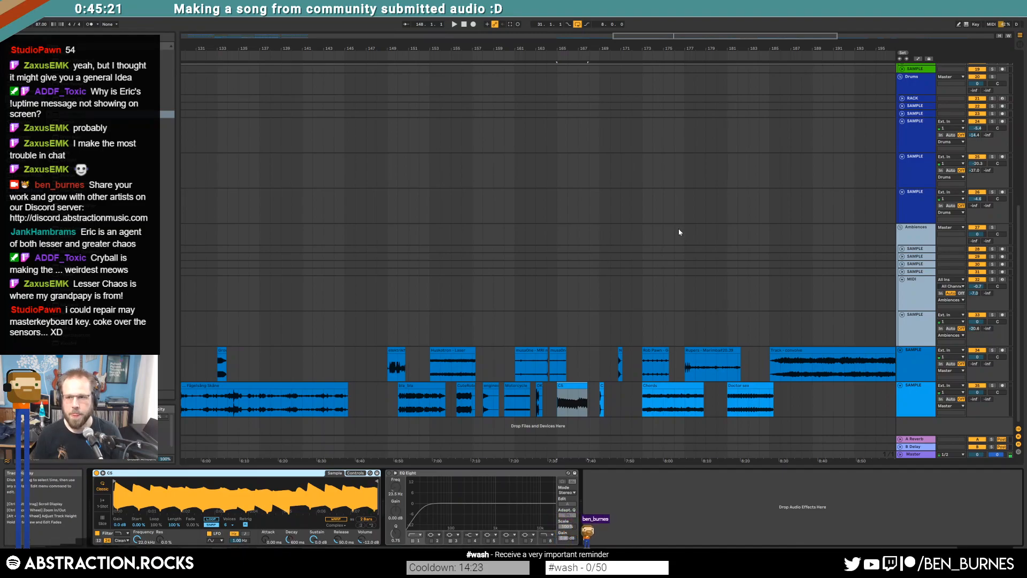
{"action": "scroll", "coordinate": [851, 147], "scroll_direction": "up", "scroll_amount": 2}
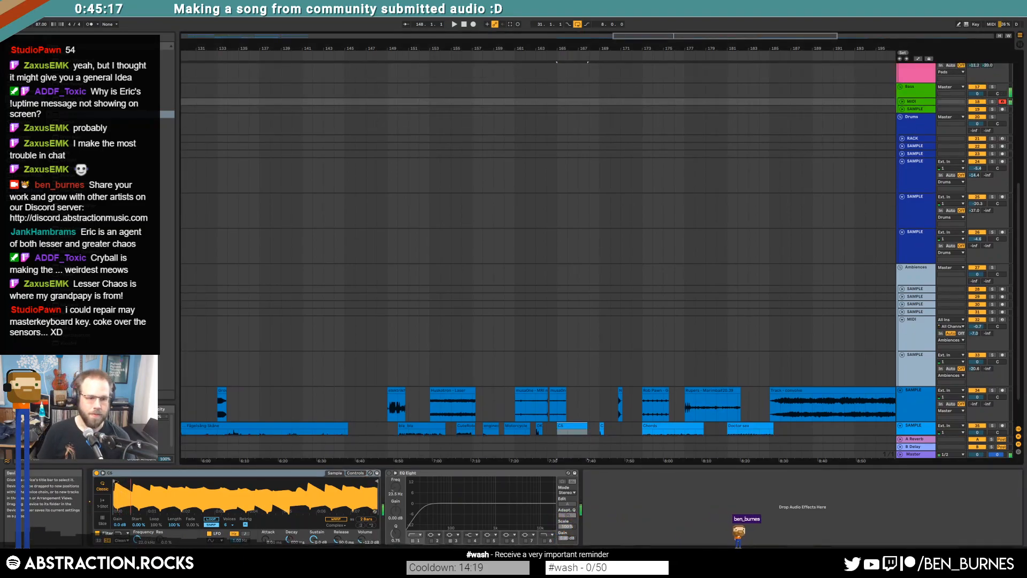
{"action": "left_click_drag", "start_coordinate": [116, 482], "coordinate": [286, 493]}
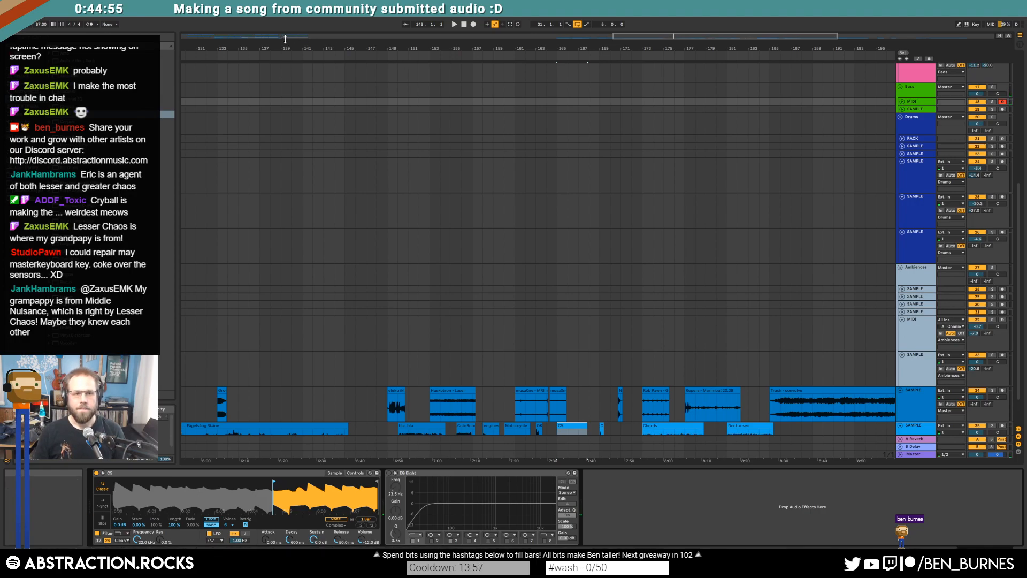
Step: Create a one-bar MIDI clip at bar 31 on the Bass MIDI track and draw a low note filling the whole bar
{"action": "left_click_drag", "start_coordinate": [285, 39], "coordinate": [285, 35]}
{"action": "scroll", "coordinate": [529, 148], "scroll_direction": "up", "scroll_amount": 2}
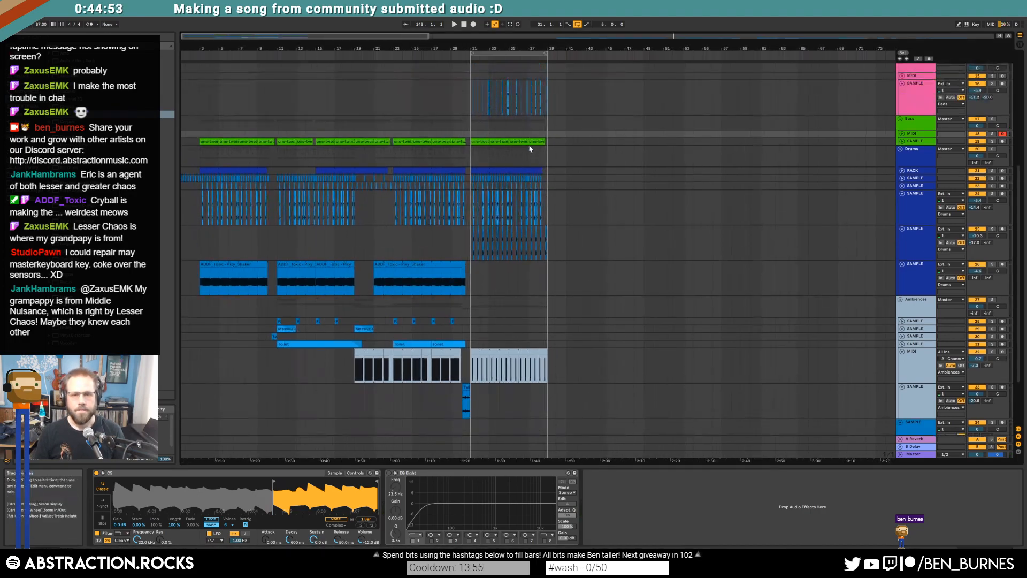
{"action": "scroll", "coordinate": [516, 149], "scroll_direction": "up", "scroll_amount": 2}
{"action": "scroll", "coordinate": [511, 149], "scroll_direction": "up", "scroll_amount": 5}
{"action": "scroll", "coordinate": [243, 171], "scroll_direction": "down", "scroll_amount": 2}
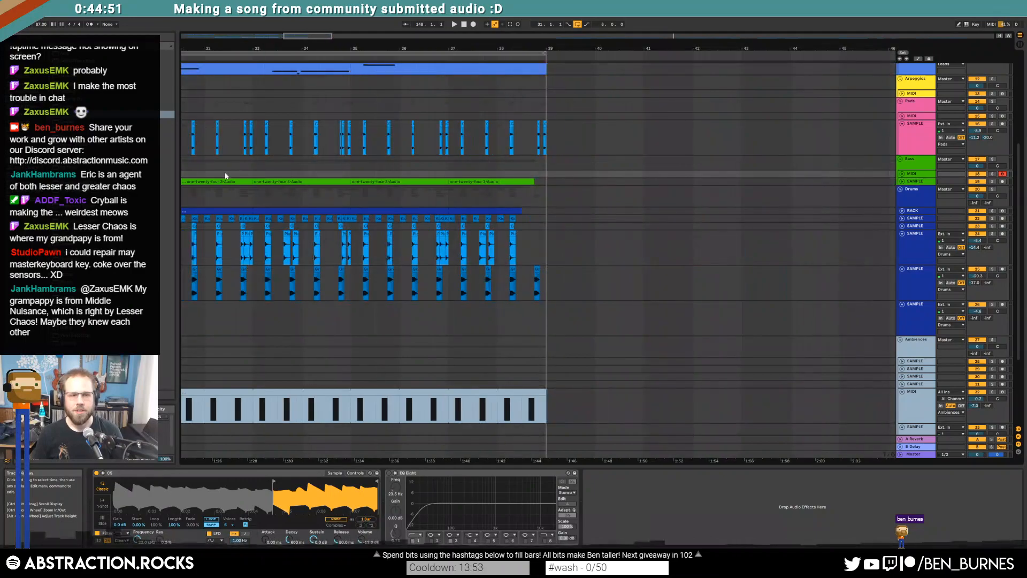
{"action": "left_click_drag", "start_coordinate": [319, 38], "coordinate": [312, 37]}
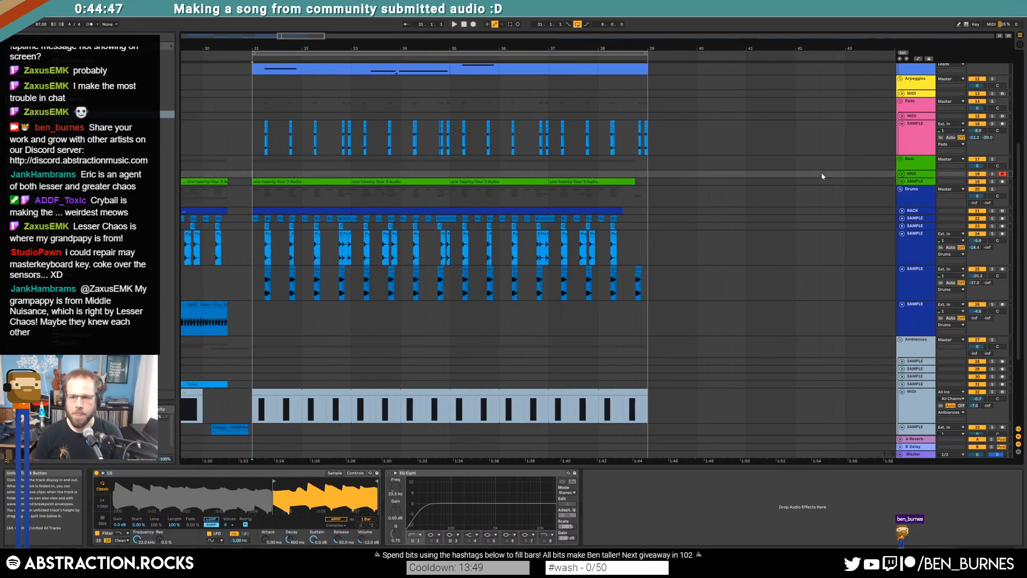
{"action": "left_click", "coordinate": [902, 174]}
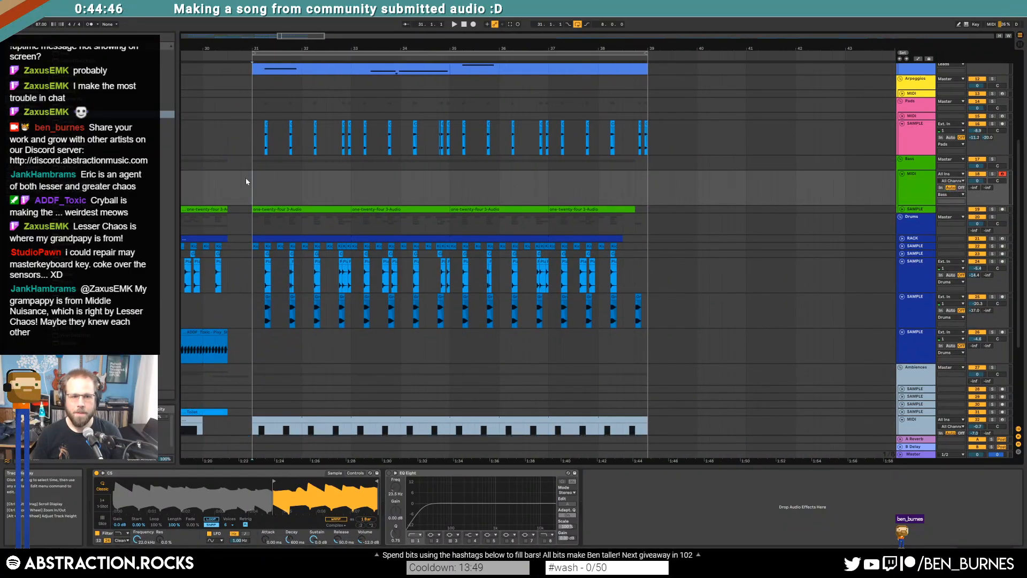
{"action": "double_click", "coordinate": [301, 185]}
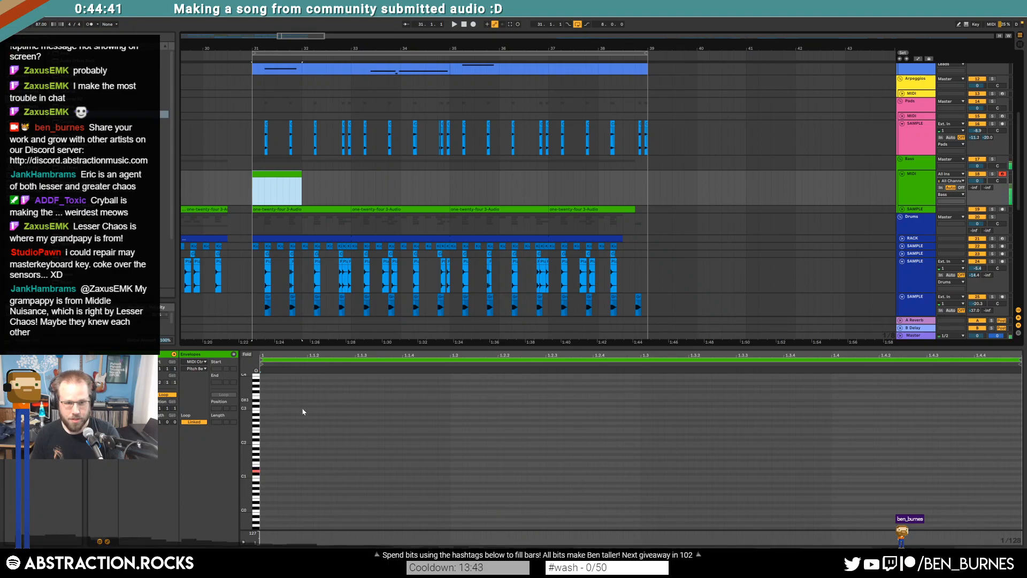
{"action": "left_click_drag", "start_coordinate": [261, 469], "coordinate": [955, 471]}
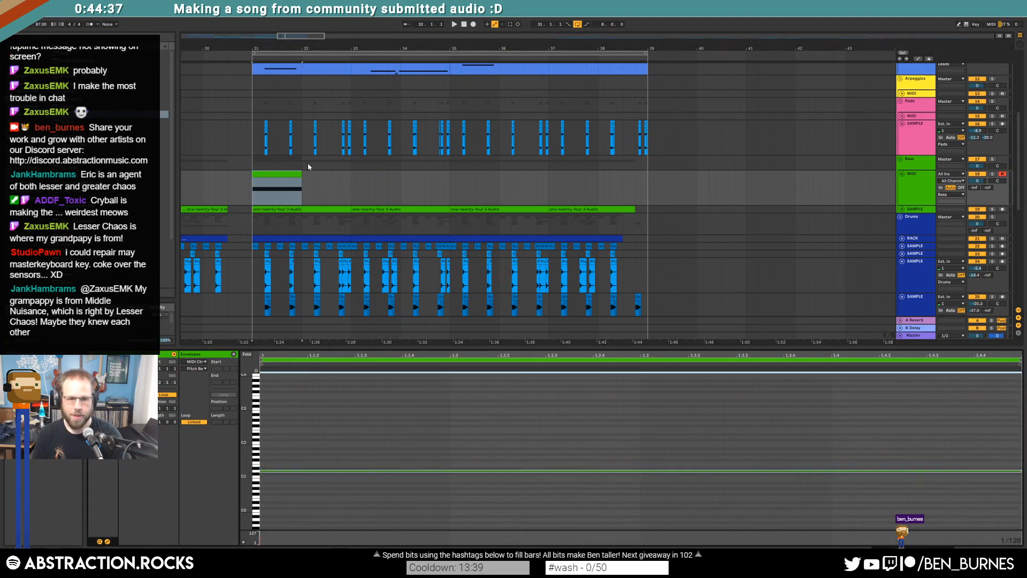
Step: Extend the bass clip to bar 39 so its note repeats through the section, and play it from bar 31
{"action": "left_click_drag", "start_coordinate": [301, 187], "coordinate": [604, 187]}
{"action": "left_click_drag", "start_coordinate": [668, 185], "coordinate": [648, 183]}
{"action": "key", "text": "space"}
{"action": "key", "text": "shift+Tab"}
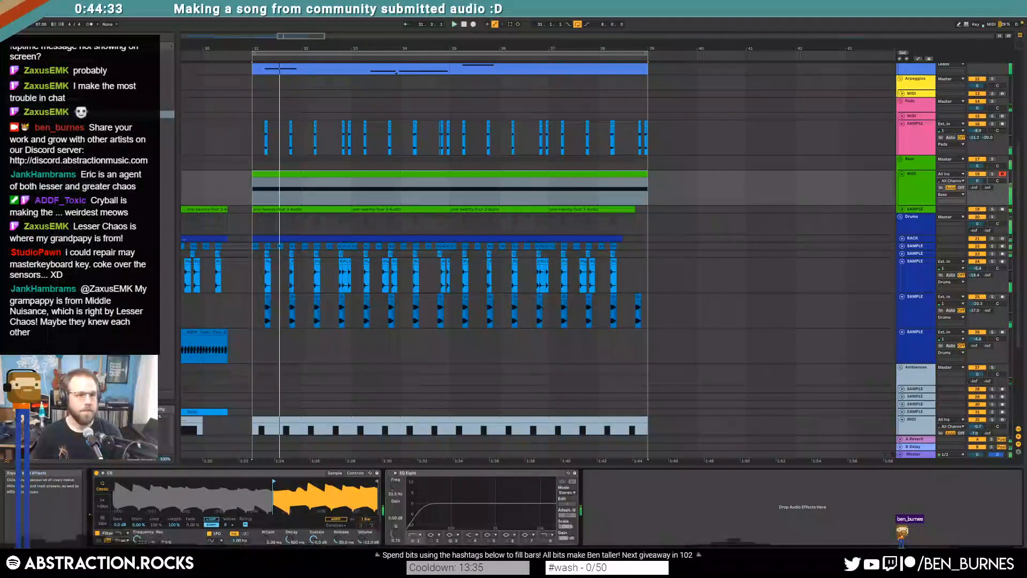
Step: Insert an Auto Filter between the bass sampler and EQ Eight, and adjust its LFO modulation, cutoff frequency and resonance during playback
{"action": "left_click_drag", "start_coordinate": [107, 68], "coordinate": [387, 495]}
{"action": "left_click_drag", "start_coordinate": [481, 513], "coordinate": [522, 462]}
{"action": "key", "text": "space"}
{"action": "left_click_drag", "start_coordinate": [522, 515], "coordinate": [522, 510]}
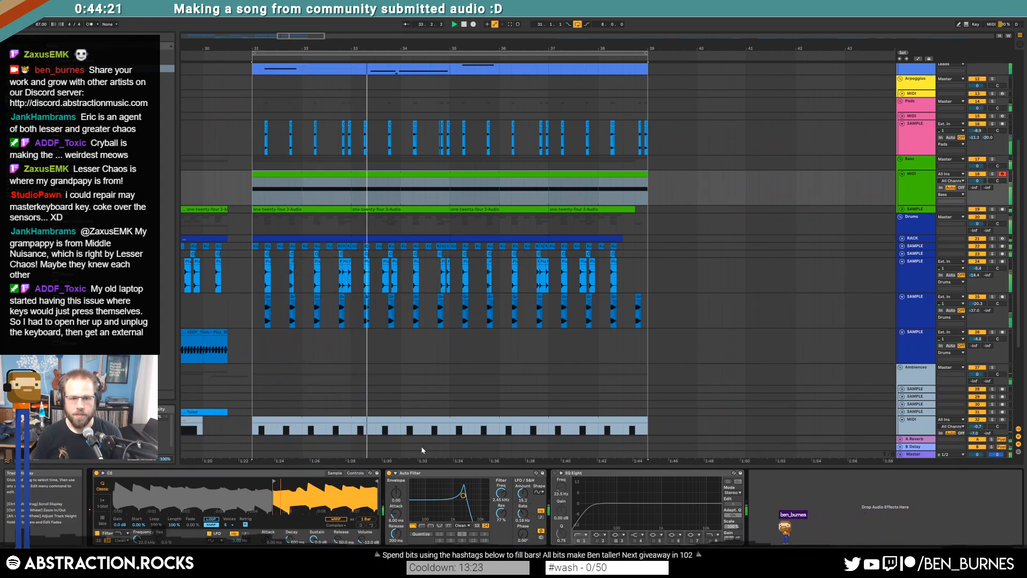
{"action": "left_click_drag", "start_coordinate": [463, 496], "coordinate": [461, 494]}
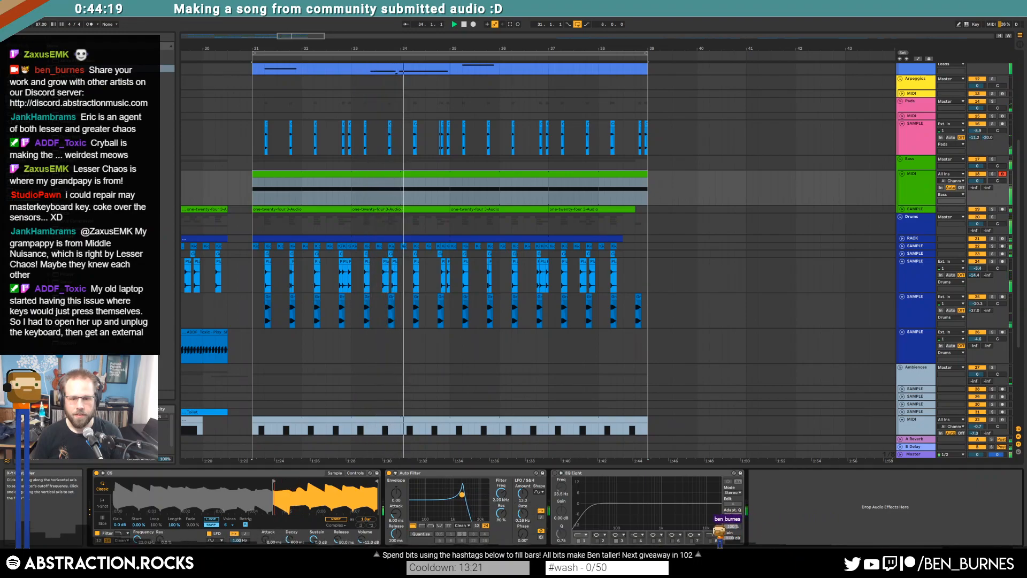
Step: Fine-tune the bass Auto Filter's LFO and cutoff, and add a high-pass Auto Filter with a low cutoff ahead of it
{"action": "left_click_drag", "start_coordinate": [523, 515], "coordinate": [522, 511]}
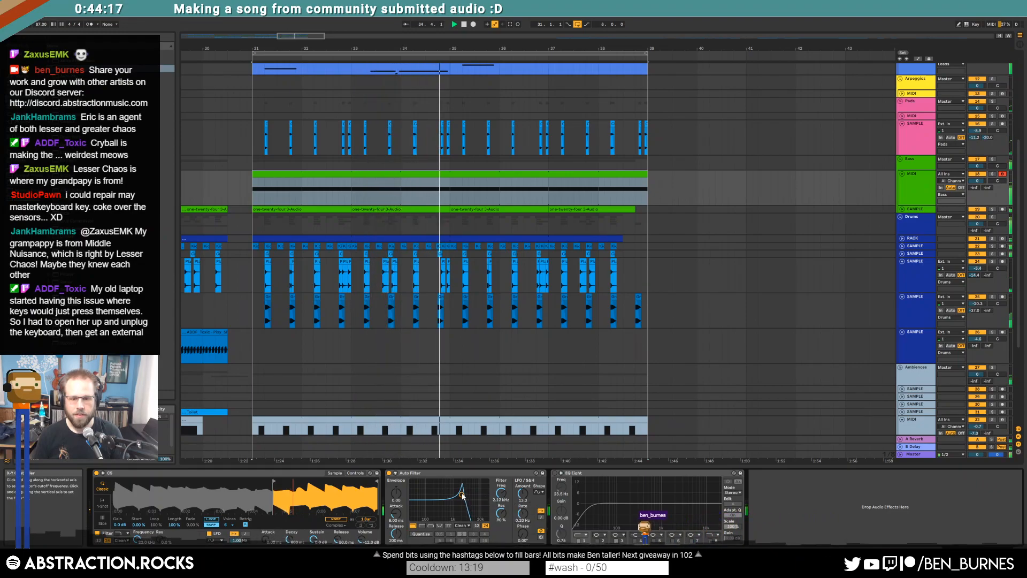
{"action": "left_click_drag", "start_coordinate": [462, 494], "coordinate": [463, 496]}
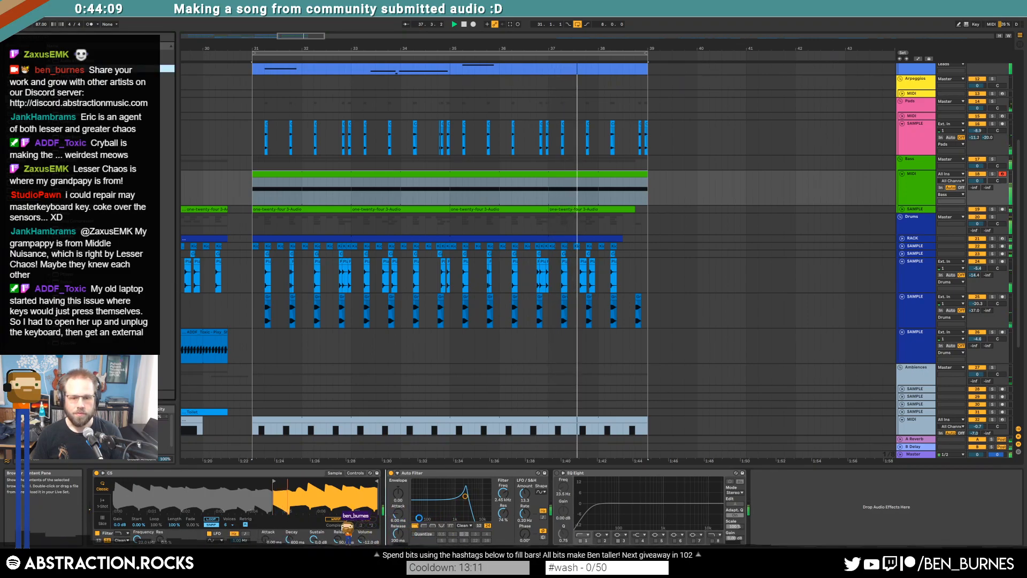
{"action": "left_click", "coordinate": [422, 525]}
{"action": "left_click_drag", "start_coordinate": [428, 516], "coordinate": [442, 515]}
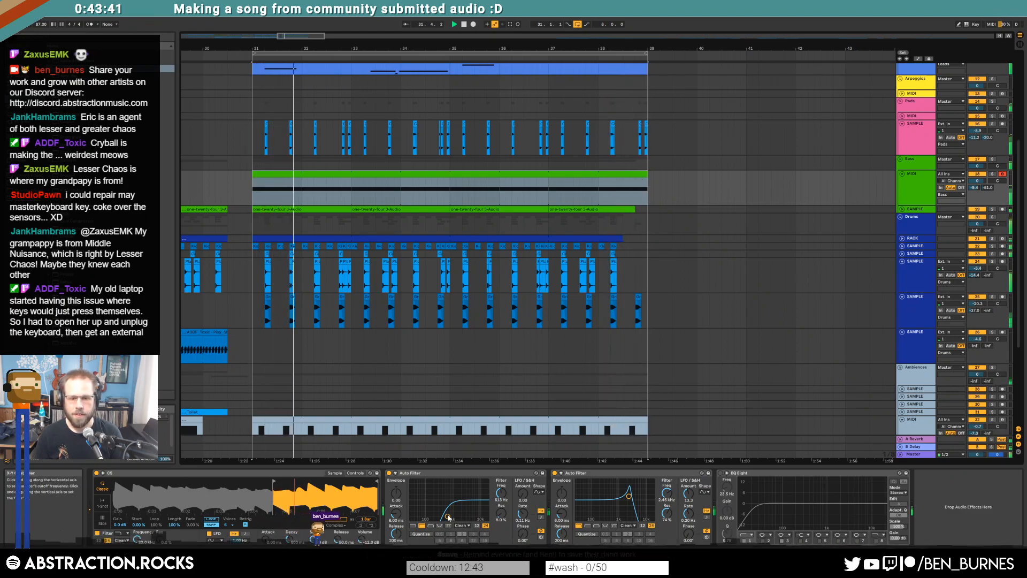
{"action": "left_click_drag", "start_coordinate": [448, 517], "coordinate": [446, 519]}
{"action": "key", "text": "space"}
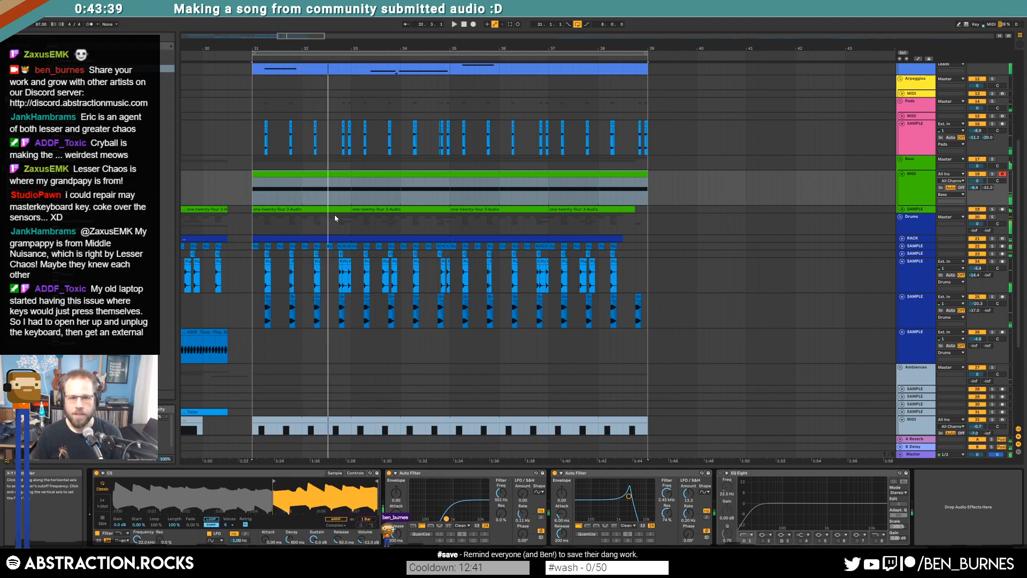
Step: Double the bass clip's loop to two bars, lower the second bar's note by two semitones, and audition it
{"action": "double_click", "coordinate": [352, 174]}
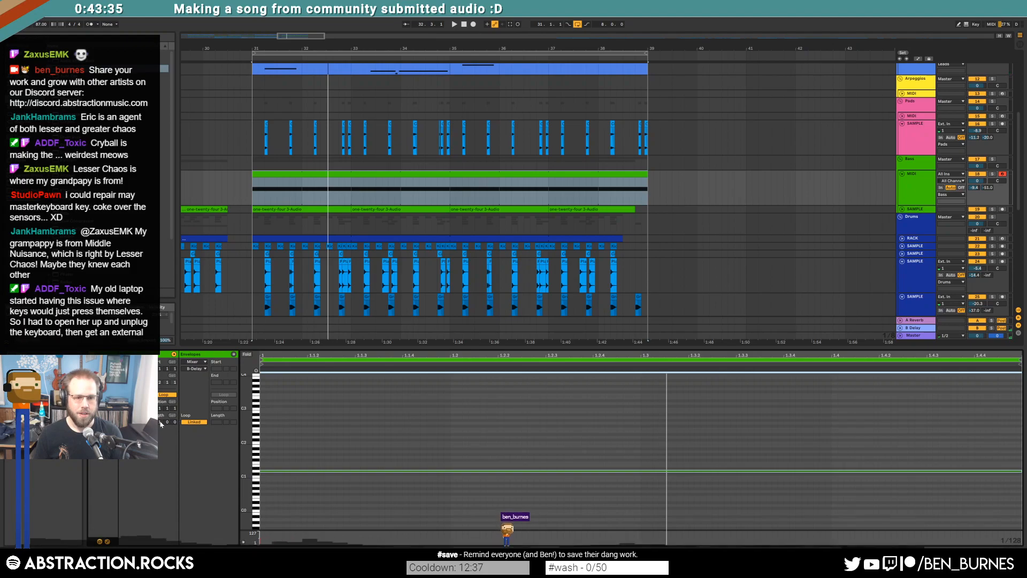
{"action": "key", "text": "ctrl+d"}
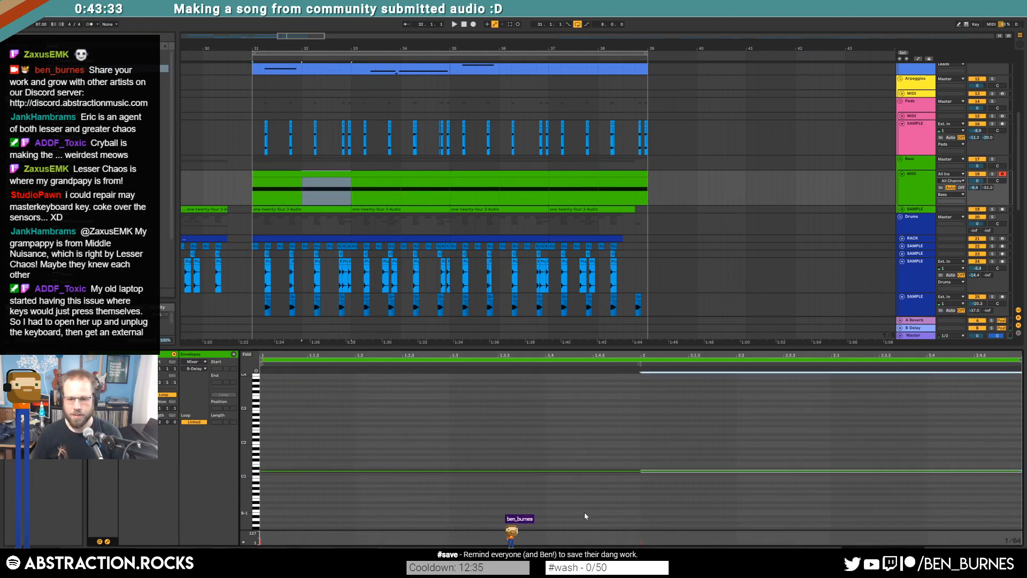
{"action": "key", "text": "Down"}
{"action": "key", "text": "Down"}
{"action": "key", "text": "space"}
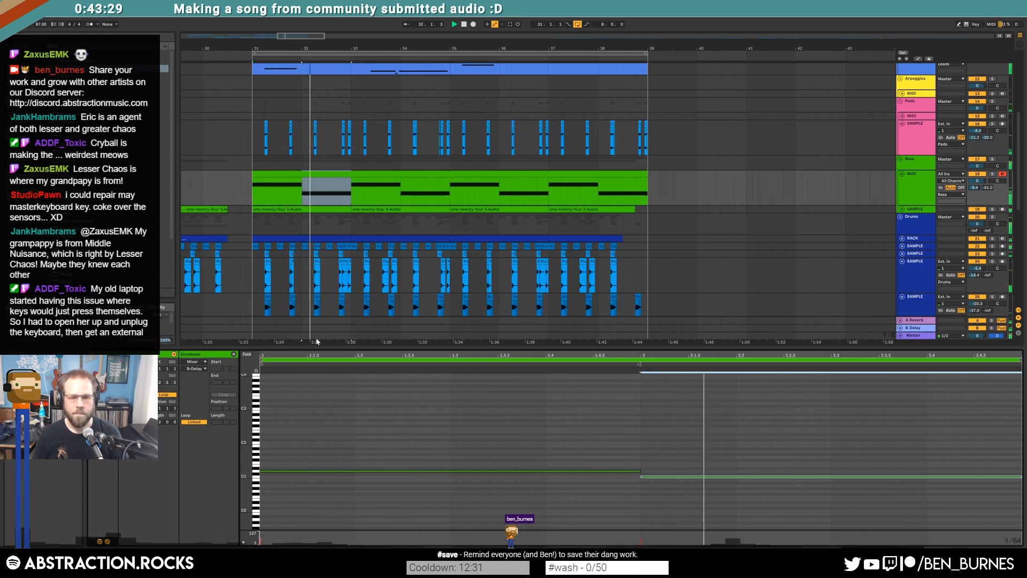
{"action": "key", "text": "shift+Tab"}
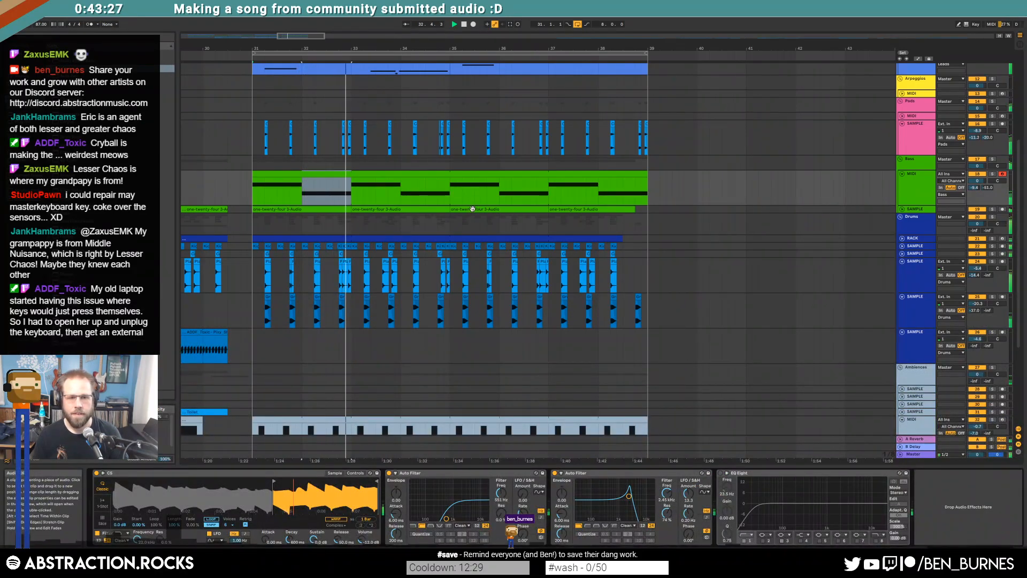
{"action": "key", "text": "space"}
Step: Raise the second-bar bass note by two semitones, and replace the two notes with one held across both bars
{"action": "left_click", "coordinate": [384, 174]}
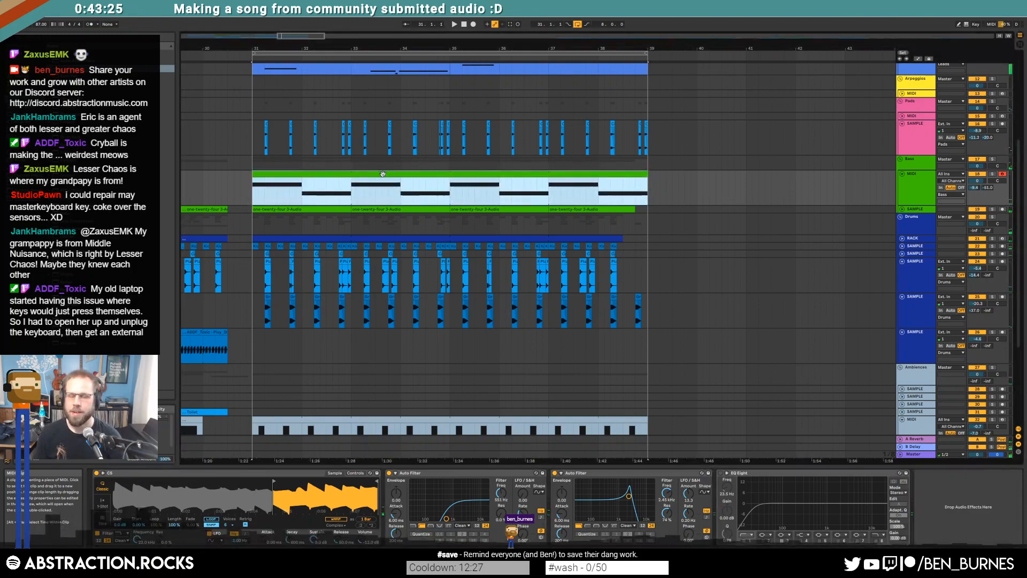
{"action": "double_click", "coordinate": [383, 174]}
{"action": "left_click_drag", "start_coordinate": [671, 427], "coordinate": [696, 505]}
{"action": "key", "text": "Up"}
{"action": "key", "text": "Up"}
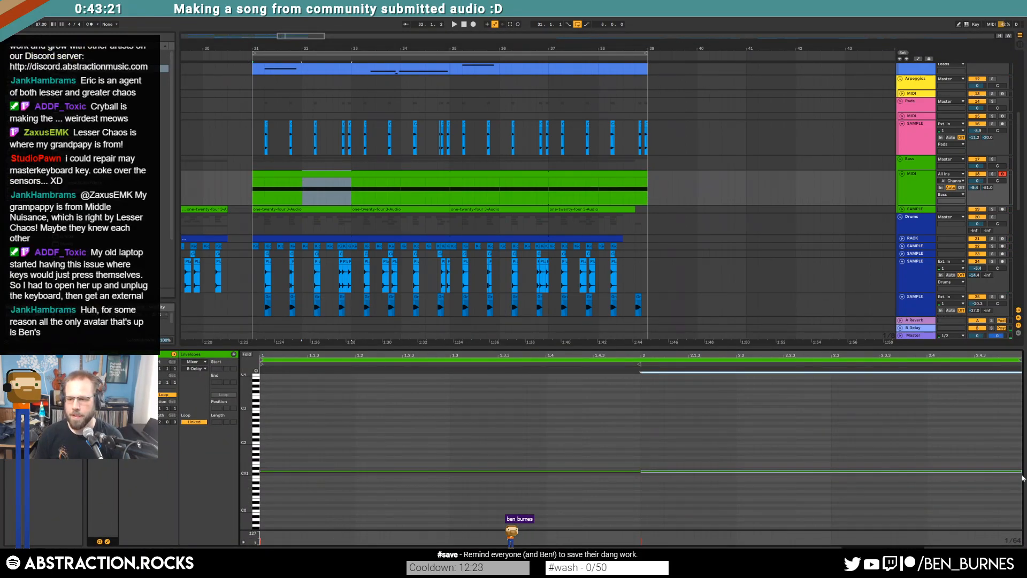
{"action": "key", "text": "space"}
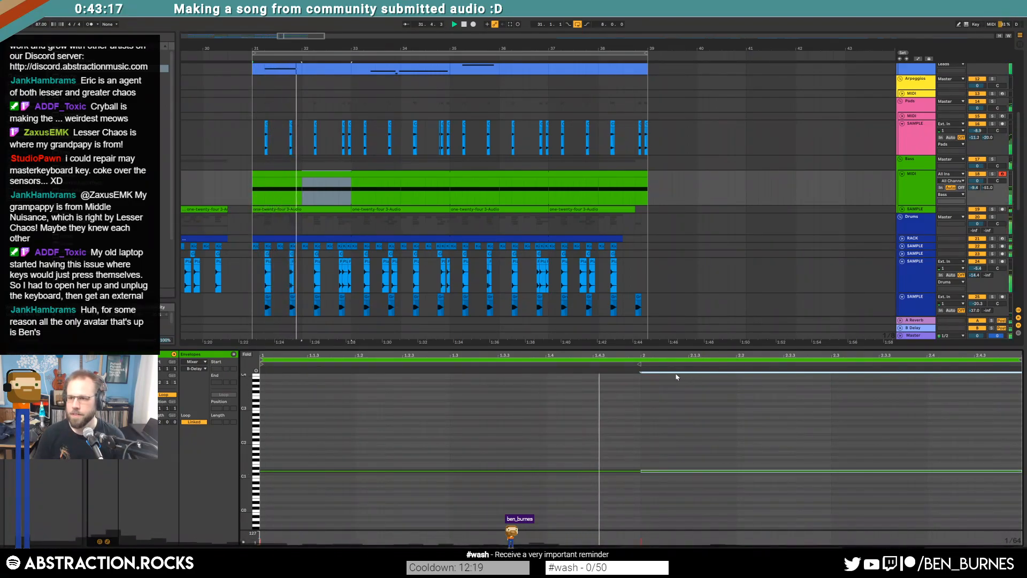
{"action": "left_click", "coordinate": [630, 466]}
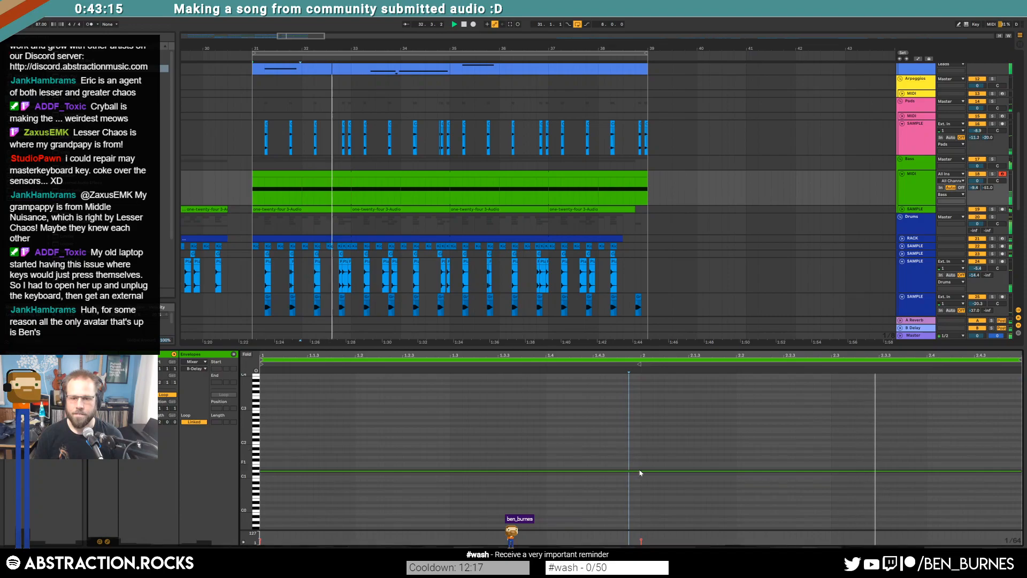
{"action": "left_click_drag", "start_coordinate": [639, 471], "coordinate": [1019, 473]}
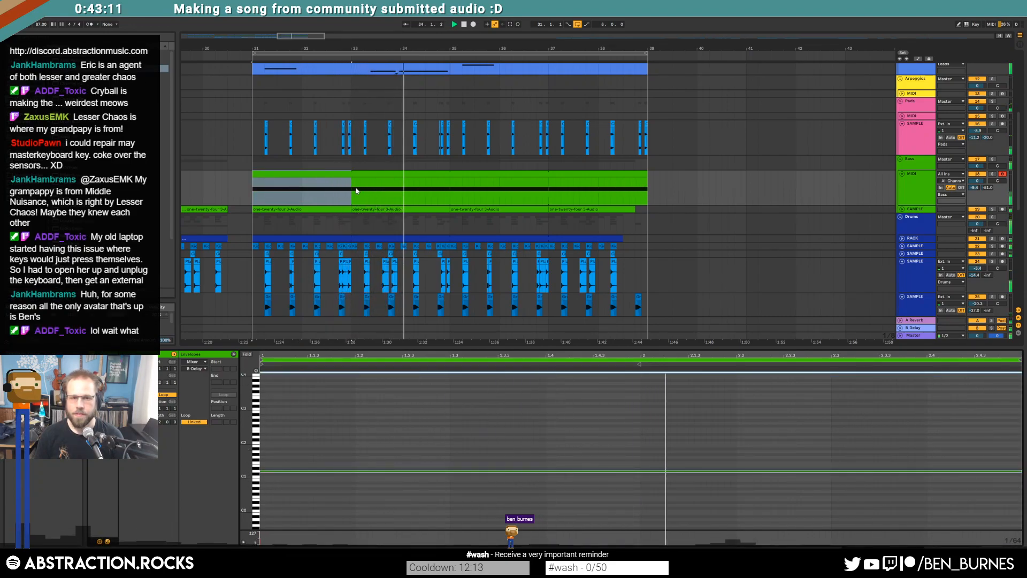
Step: Divide the bass clip at bars 33 and 35 to isolate a two-bar clip starting at bar 33
{"action": "mouse_move", "coordinate": [351, 190]}
{"action": "left_mouse_down"}
{"action": "mouse_move", "coordinate": [448, 190]}
{"action": "mouse_move", "coordinate": [354, 190]}
{"action": "left_mouse_up"}
{"action": "left_click", "coordinate": [680, 447]}
{"action": "key", "text": "space"}
{"action": "left_click", "coordinate": [1017, 472]}
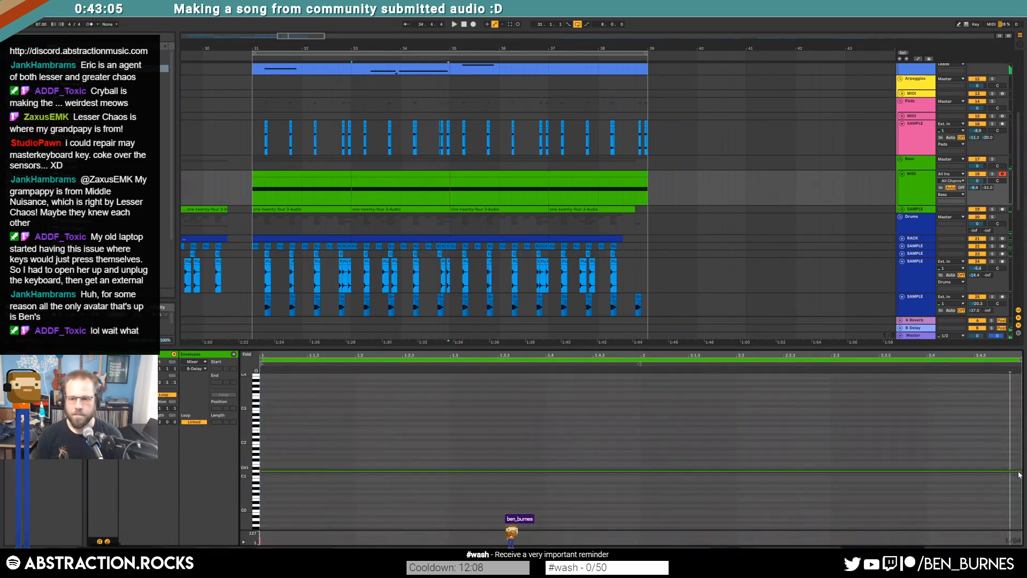
Step: Shorten the bar 33 clip's bass note to two beats and add a higher-pitched duplicate directly after it, adjusting its pitch during playback
{"action": "left_click_drag", "start_coordinate": [1021, 471], "coordinate": [502, 475]}
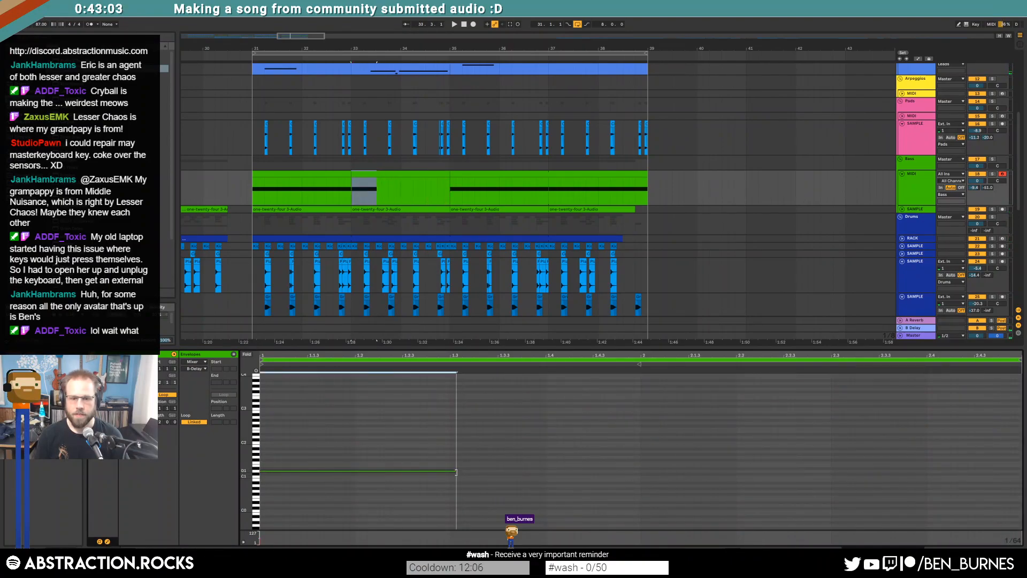
{"action": "key", "text": "ctrl+d"}
{"action": "key", "text": "Up"}
{"action": "key", "text": "Up"}
{"action": "key", "text": "Up"}
{"action": "key", "text": "Up"}
{"action": "key", "text": "Up"}
{"action": "key", "text": "Up"}
{"action": "key", "text": "Up"}
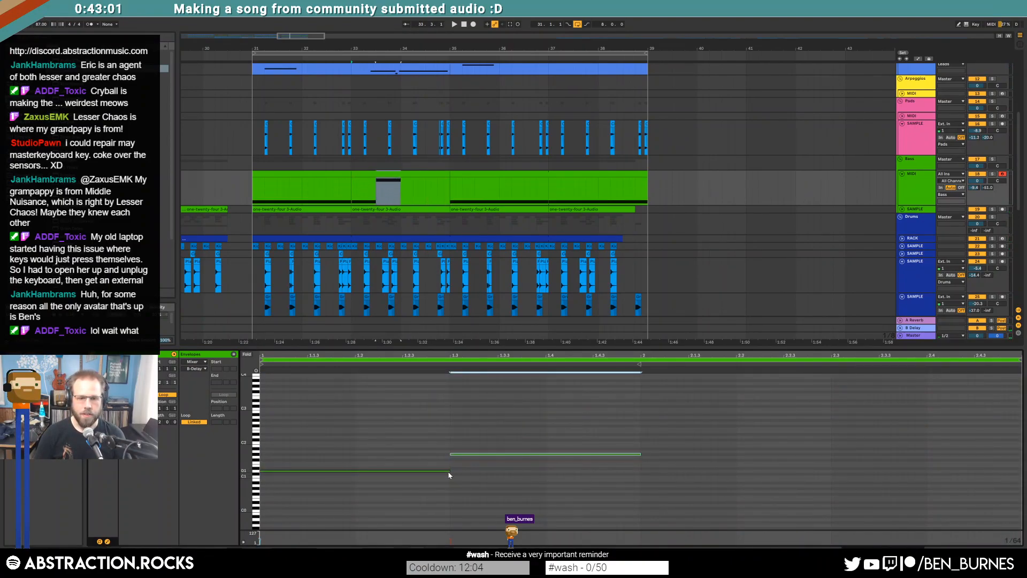
{"action": "key", "text": "space"}
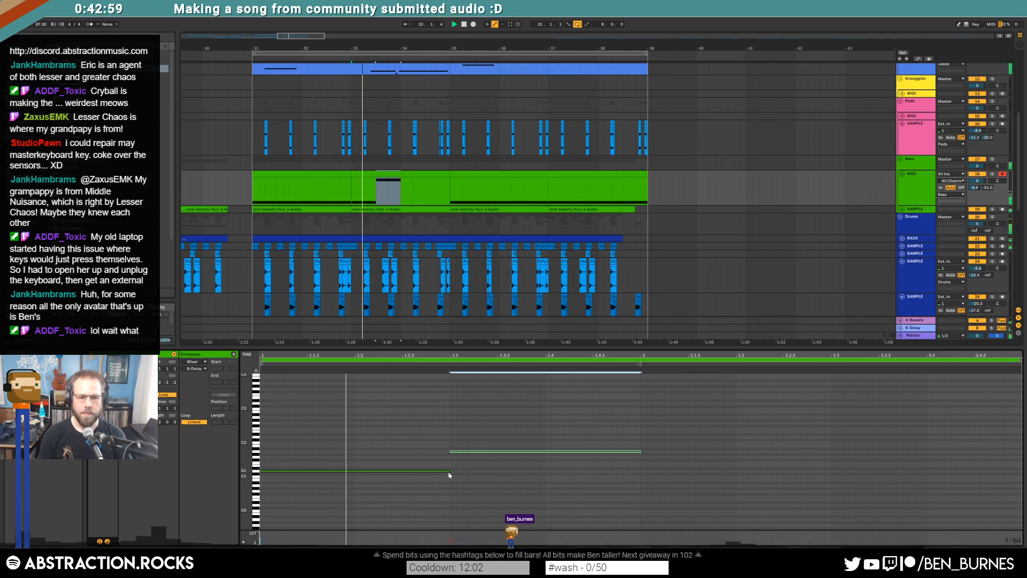
{"action": "key", "text": "Down"}
{"action": "key", "text": "Down"}
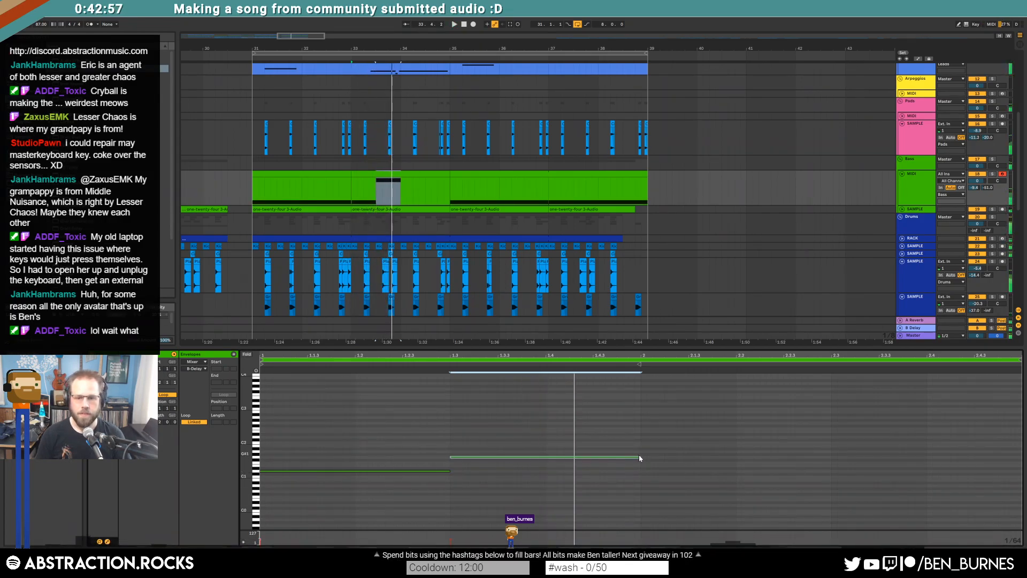
Step: Complete the bar 33 bass line with a long note at A1 followed by a low one-beat note, auditioning the phrase
{"action": "mouse_move", "coordinate": [640, 456]}
{"action": "left_mouse_down"}
{"action": "mouse_move", "coordinate": [599, 455]}
{"action": "mouse_move", "coordinate": [728, 455]}
{"action": "left_mouse_up"}
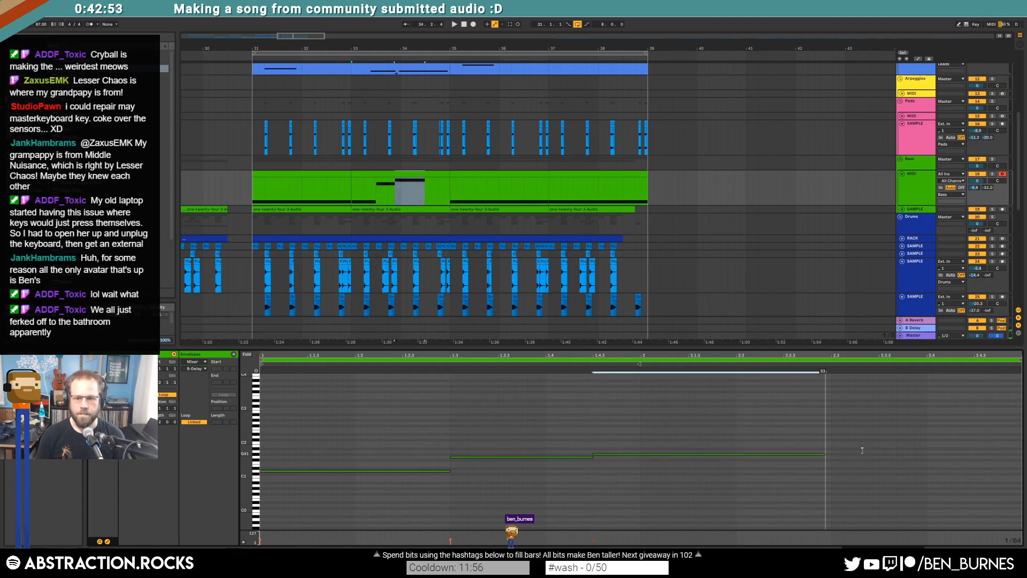
{"action": "mouse_move", "coordinate": [929, 452]}
{"action": "left_mouse_down"}
{"action": "mouse_move", "coordinate": [930, 473]}
{"action": "mouse_move", "coordinate": [991, 474]}
{"action": "left_mouse_up"}
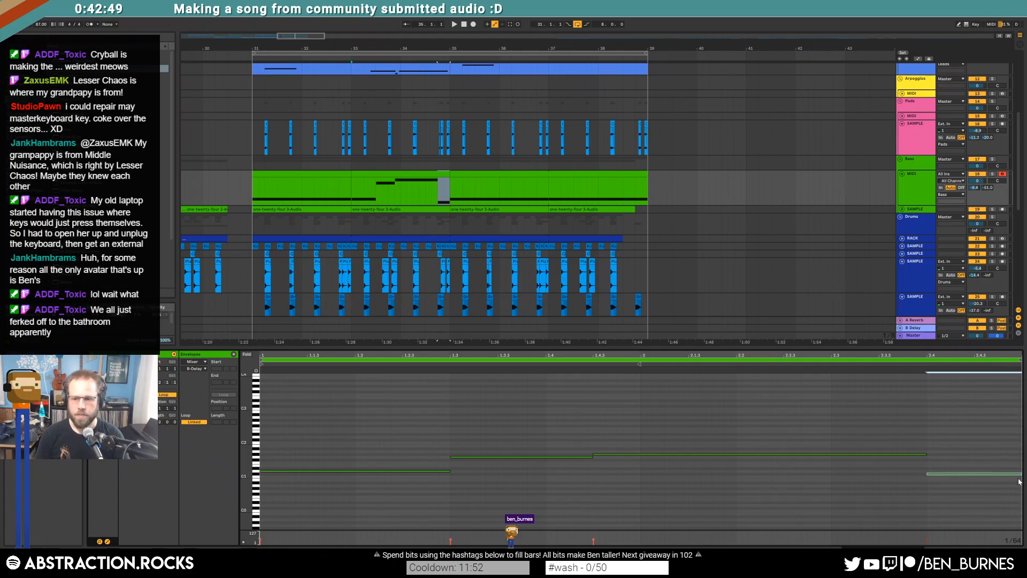
{"action": "key", "text": "Down"}
{"action": "key", "text": "space"}
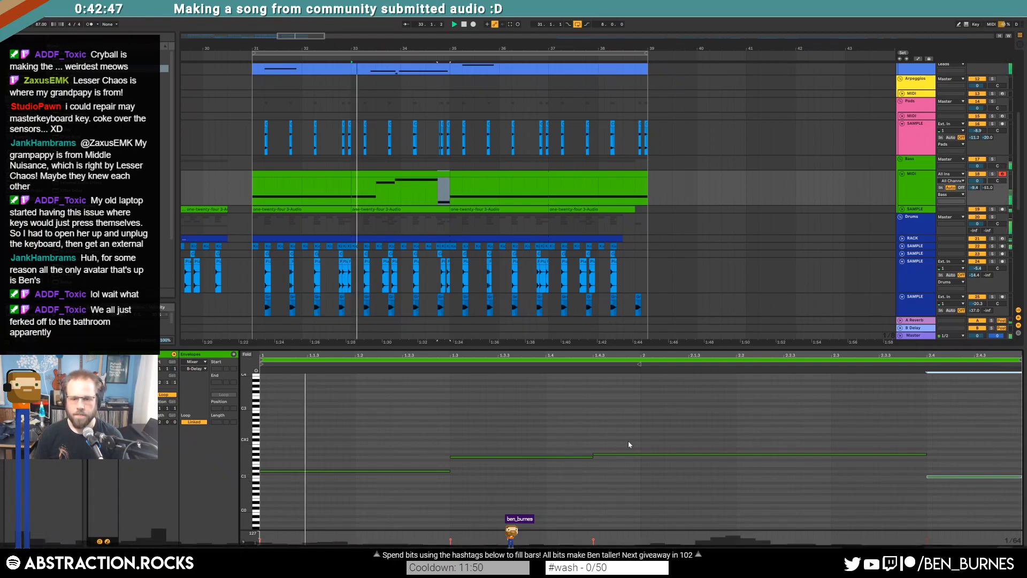
{"action": "left_click", "coordinate": [634, 454]}
{"action": "key", "text": "Up"}
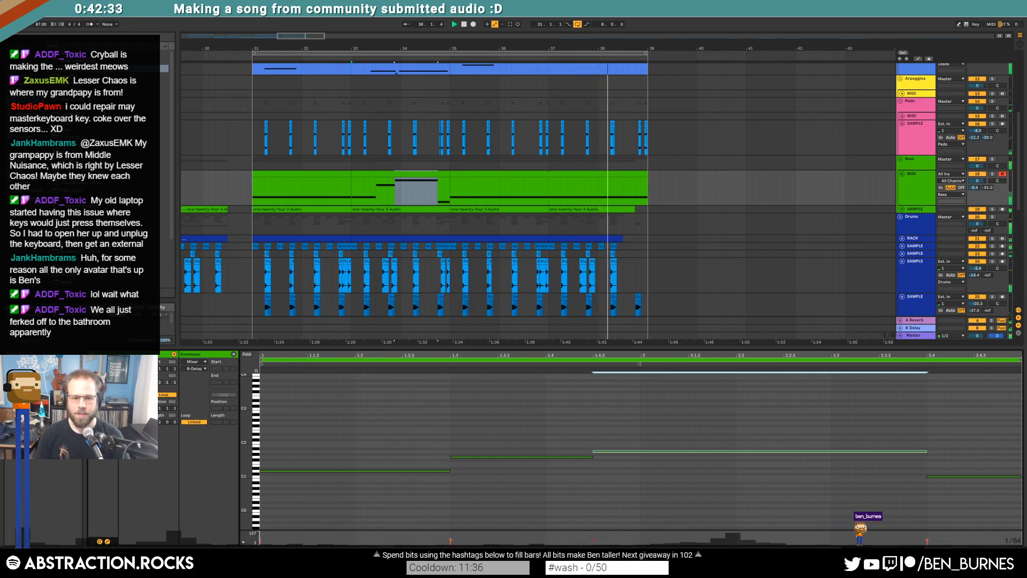
Step: Switch to the Streaming NodeJS Server console, restart the server from its desktop shortcut, and return to Ableton Live in full screen
{"action": "left_click", "coordinate": [369, 565]}
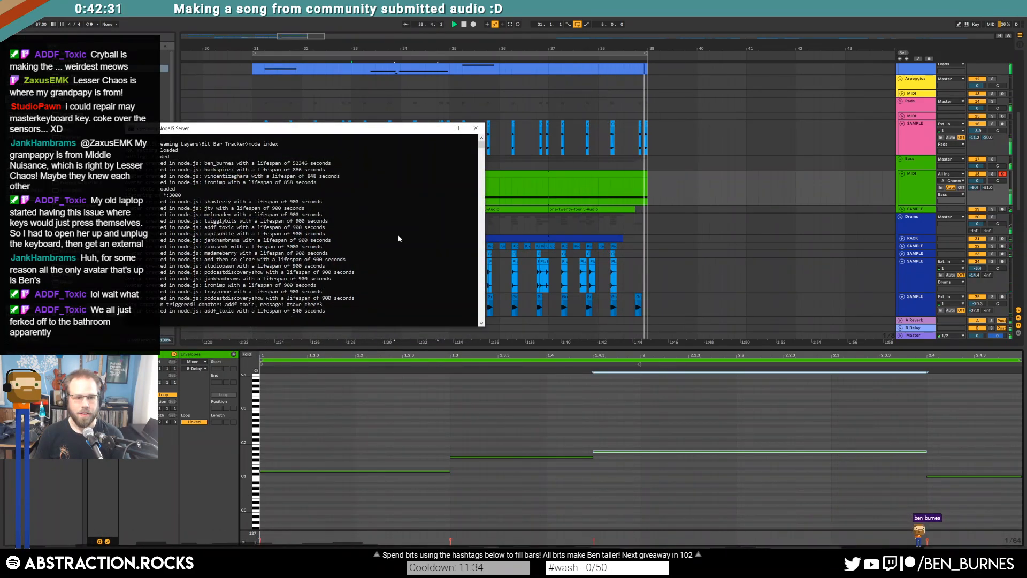
{"action": "left_click", "coordinate": [438, 129]}
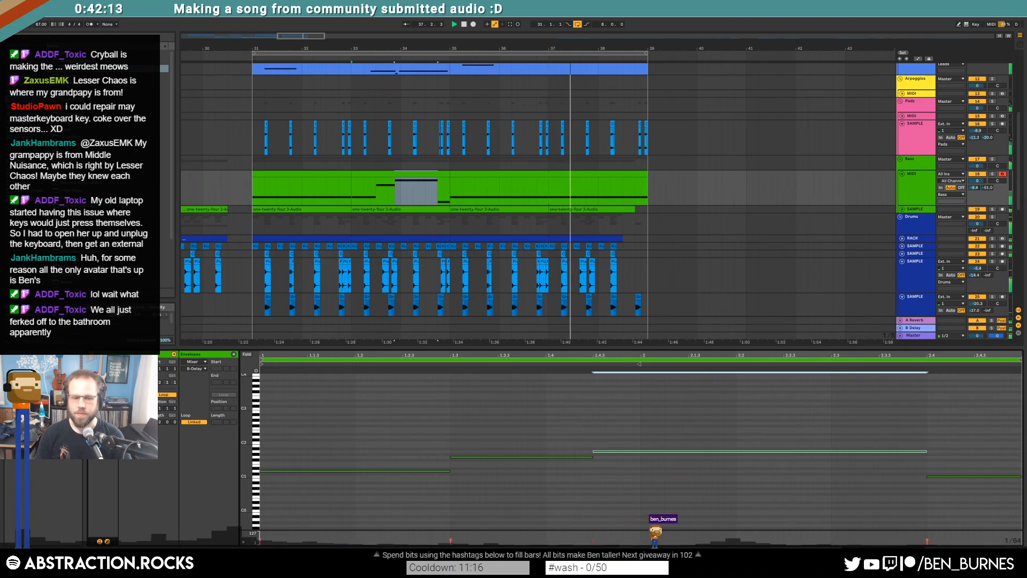
{"action": "key", "text": "F11"}
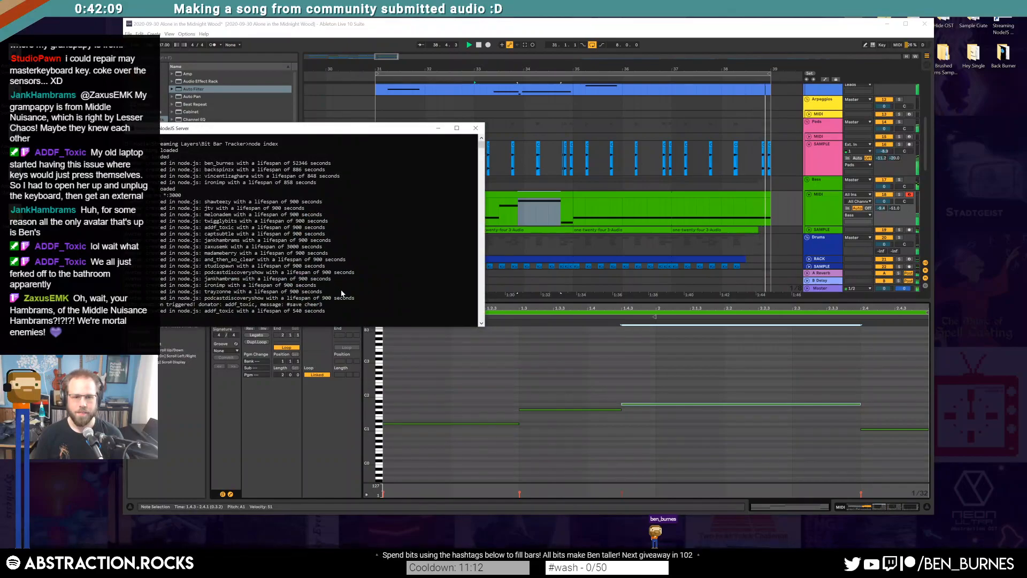
{"action": "key", "text": "alt+F4"}
{"action": "double_click", "coordinate": [1002, 25]}
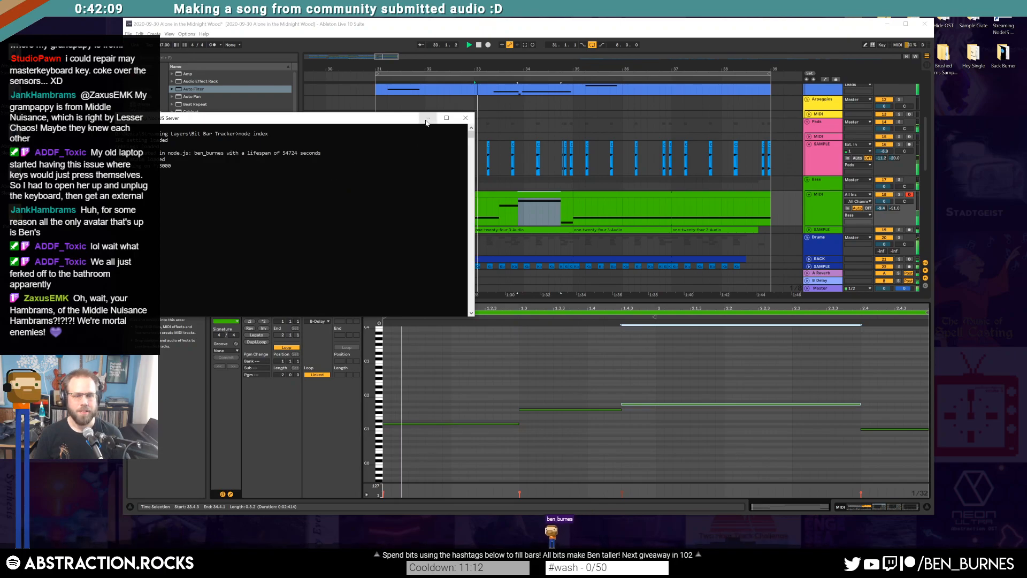
{"action": "left_click_drag", "start_coordinate": [401, 118], "coordinate": [504, 165]}
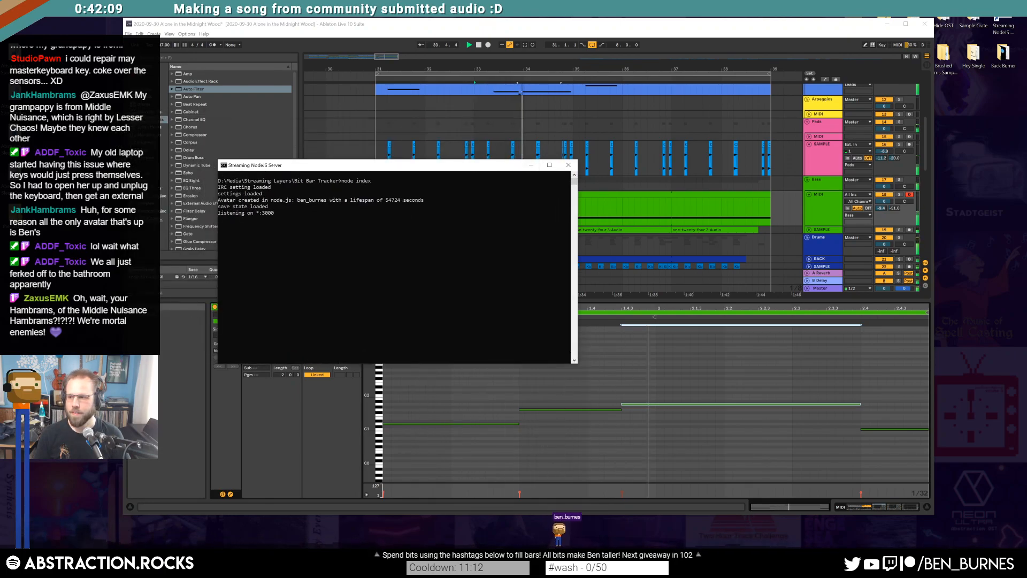
{"action": "double_click", "coordinate": [770, 24]}
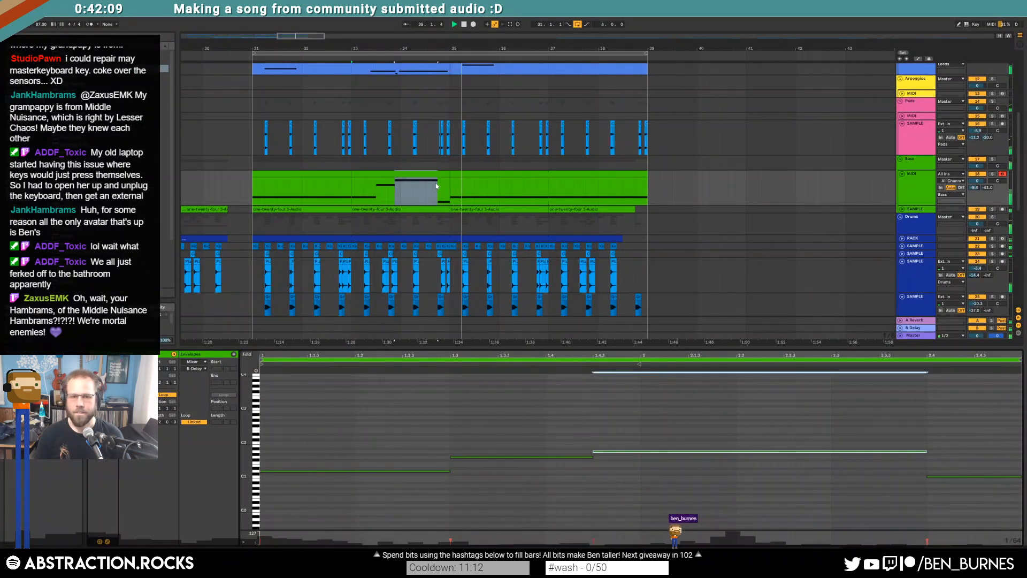
Step: Copy the bar 33 bass clip to bar 37 and change the copy's long note to F1, ending it one beat earlier
{"action": "left_click", "coordinate": [425, 173]}
{"action": "left_click", "coordinate": [553, 199]}
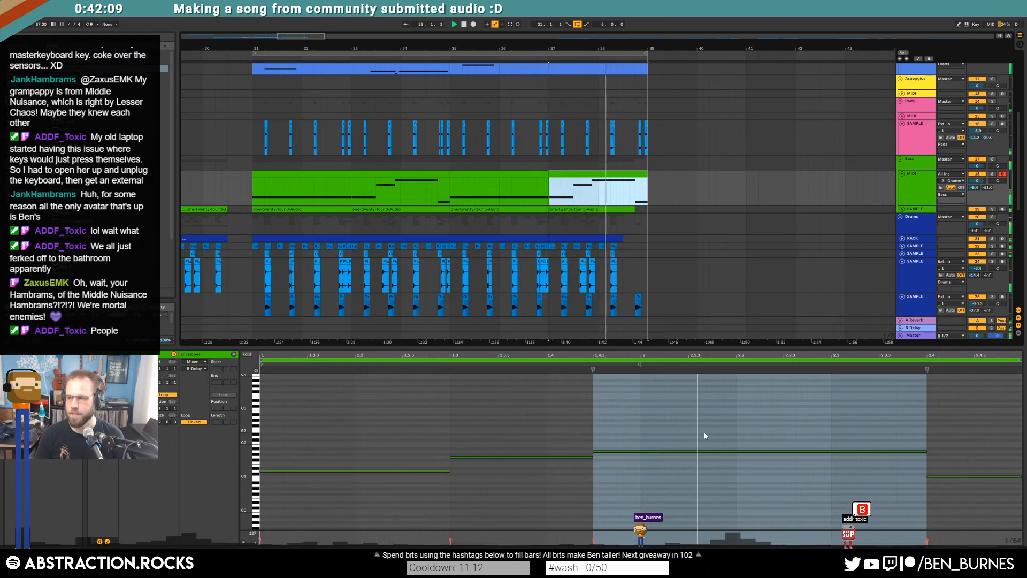
{"action": "key", "text": "space"}
{"action": "left_click", "coordinate": [685, 452]}
{"action": "key", "text": "Down"}
{"action": "key", "text": "Down"}
{"action": "key", "text": "Down"}
{"action": "key", "text": "Down"}
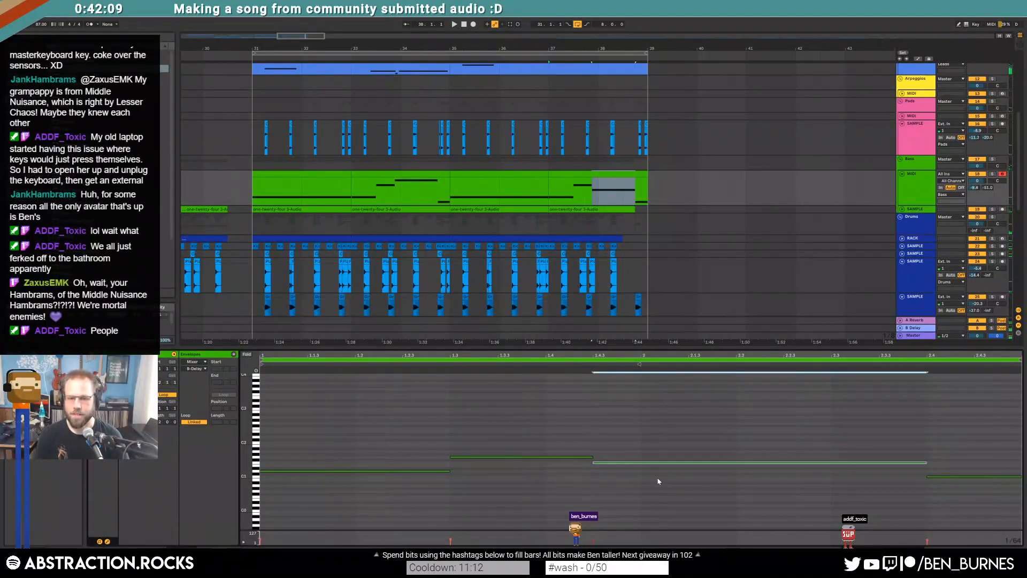
{"action": "left_click", "coordinate": [436, 363]}
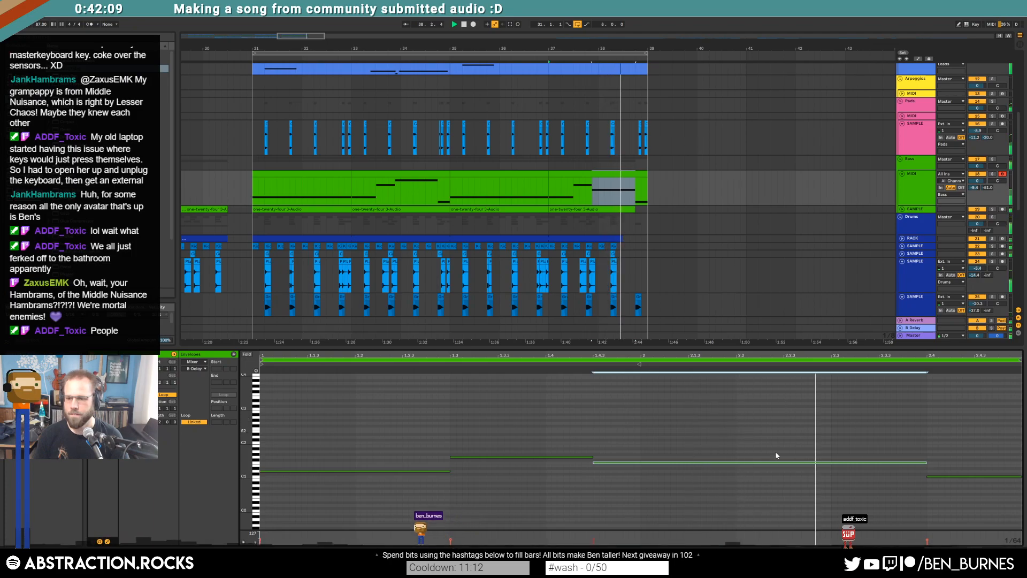
{"action": "left_click_drag", "start_coordinate": [925, 462], "coordinate": [831, 462]}
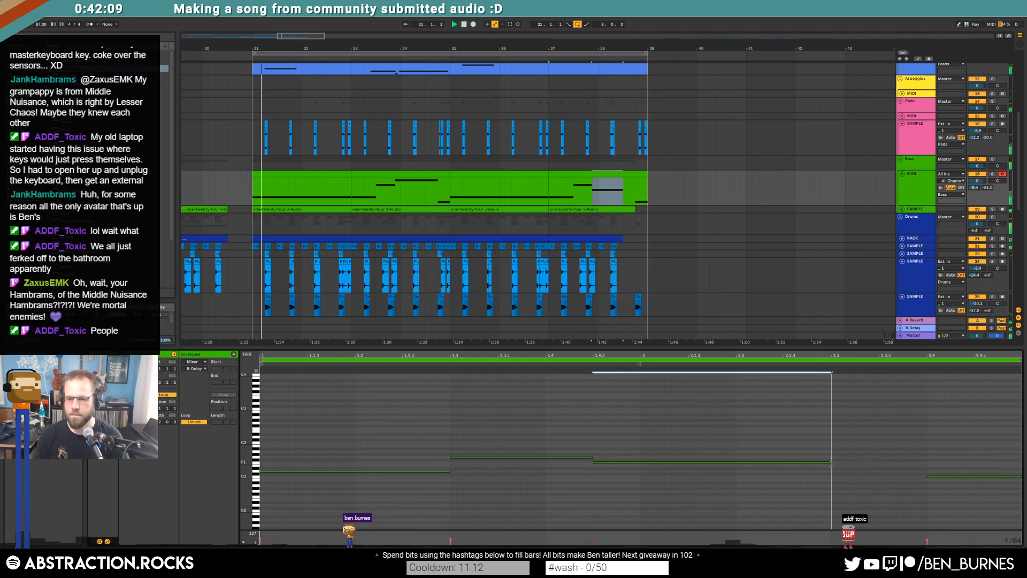
Step: Insert an Auto Pan between the second Auto Filter and EQ Eight on the bass track, and raise its Amount and Shape
{"action": "key", "text": "shift+Tab"}
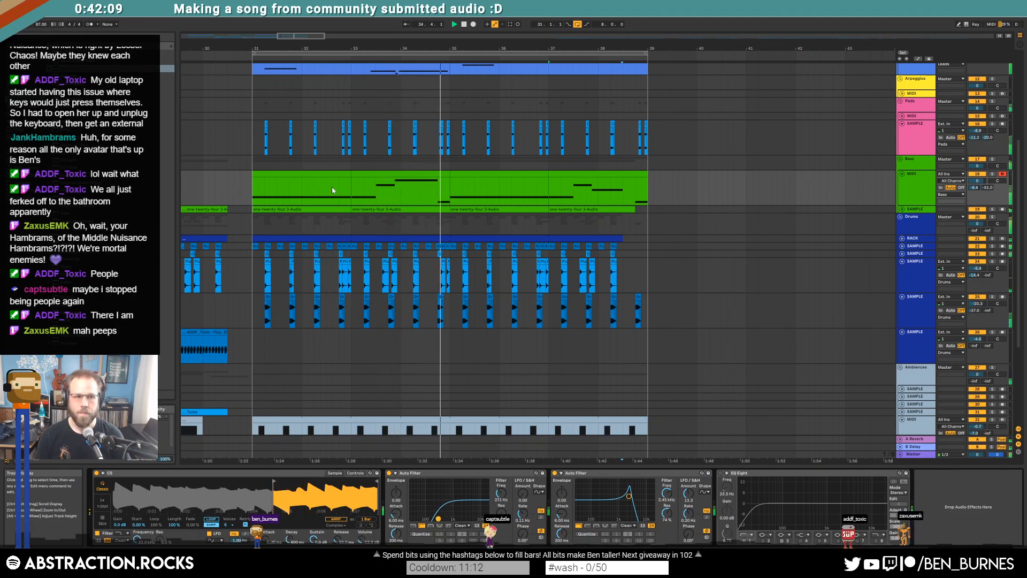
{"action": "left_click_drag", "start_coordinate": [91, 76], "coordinate": [708, 511]}
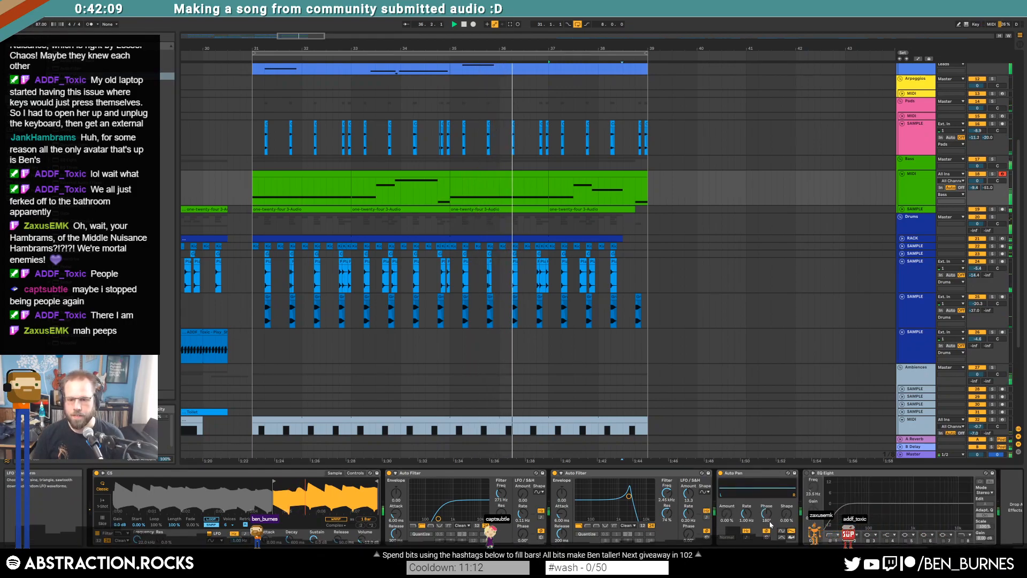
{"action": "left_click_drag", "start_coordinate": [727, 515], "coordinate": [727, 472]}
{"action": "left_click_drag", "start_coordinate": [786, 514], "coordinate": [786, 453]}
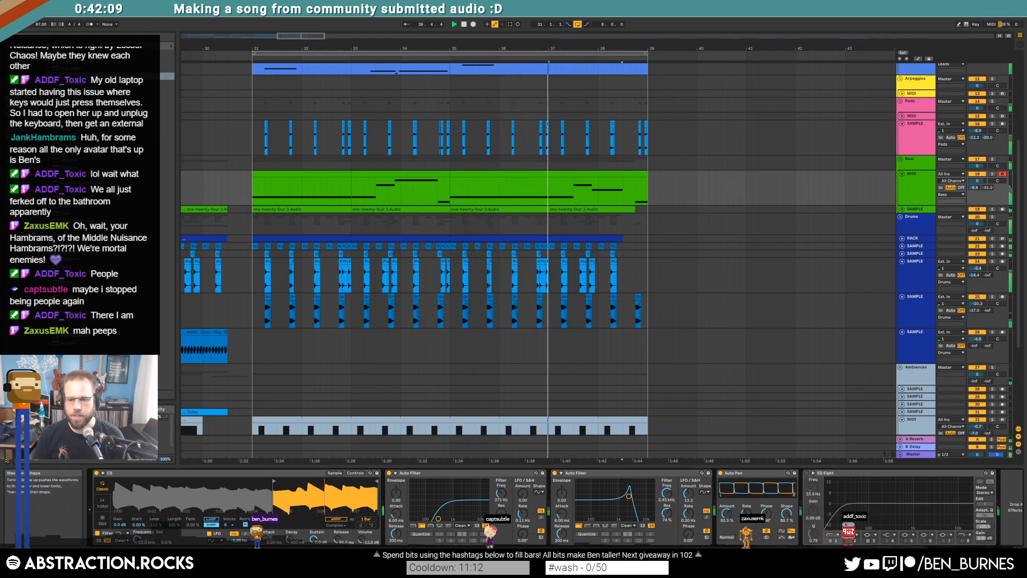
Step: Reset the bass Auto Pan's Shape, tempo-sync its rate, set Amount to about 64%, and set the bass track's volume to about -6.8 dB
{"action": "double_click", "coordinate": [786, 517]}
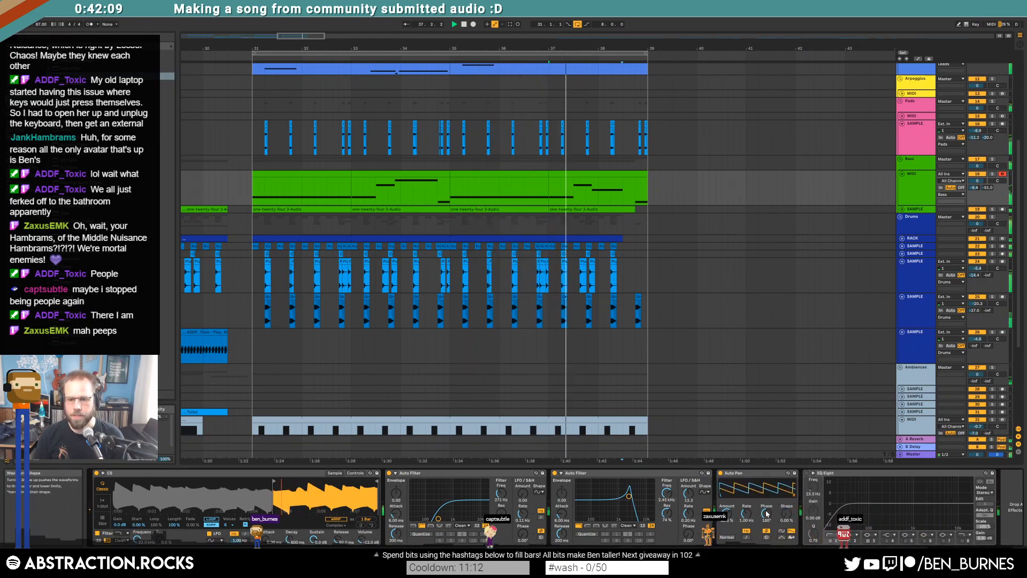
{"action": "left_click", "coordinate": [746, 537]}
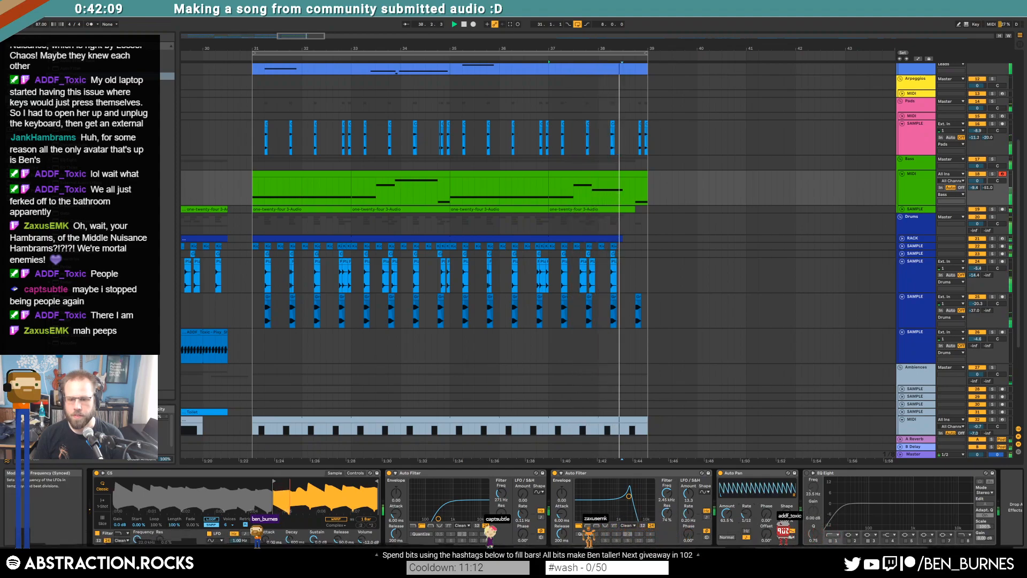
{"action": "left_click_drag", "start_coordinate": [746, 514], "coordinate": [746, 518]}
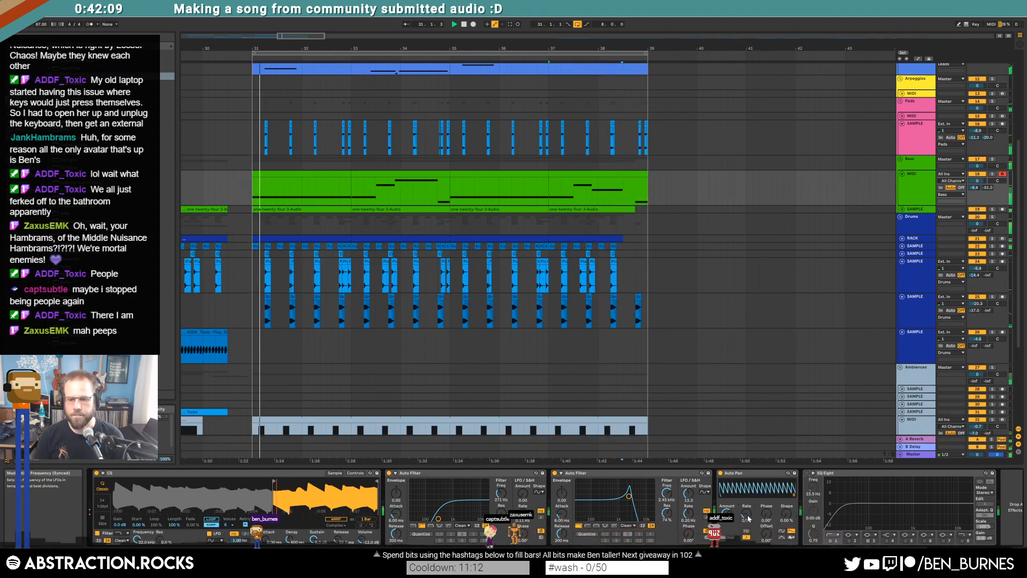
{"action": "left_click_drag", "start_coordinate": [726, 512], "coordinate": [727, 508]}
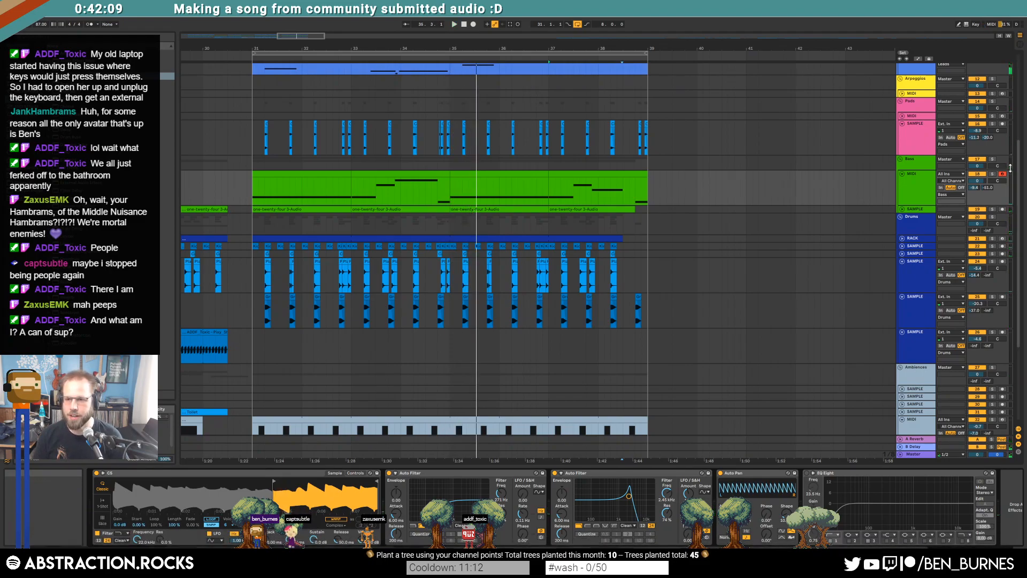
{"action": "left_click_drag", "start_coordinate": [976, 182], "coordinate": [976, 191]}
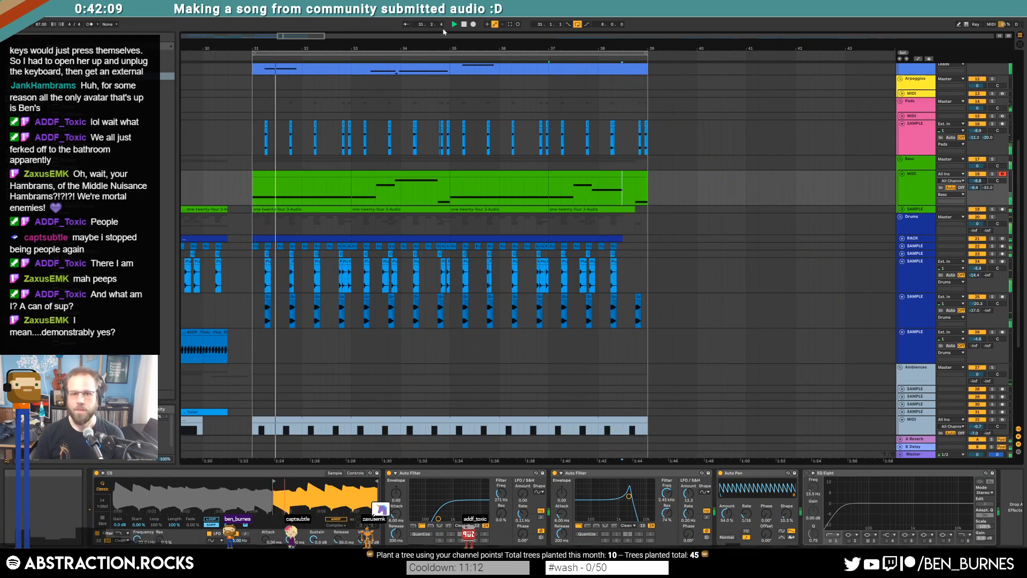
{"action": "key", "text": "space"}
Step: Audition the submitted samples at the arrangement's end, move the first upper-track clip back to bar 109, and copy its first two bars
{"action": "left_click", "coordinate": [556, 36]}
{"action": "left_click_drag", "start_coordinate": [559, 35], "coordinate": [559, 2]}
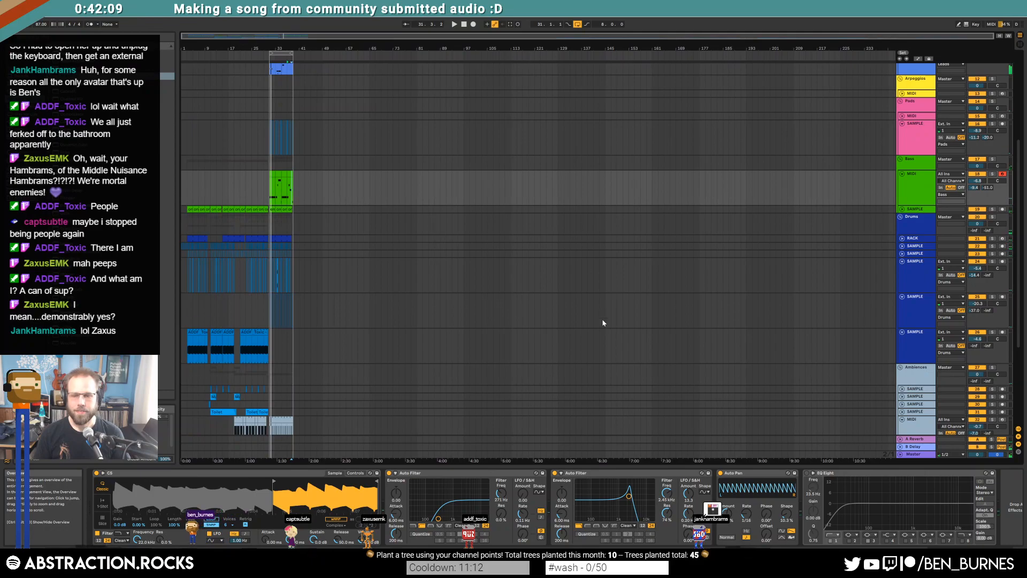
{"action": "scroll", "coordinate": [604, 323], "scroll_direction": "down", "scroll_amount": 5}
{"action": "scroll", "coordinate": [640, 360], "scroll_direction": "down", "scroll_amount": 1}
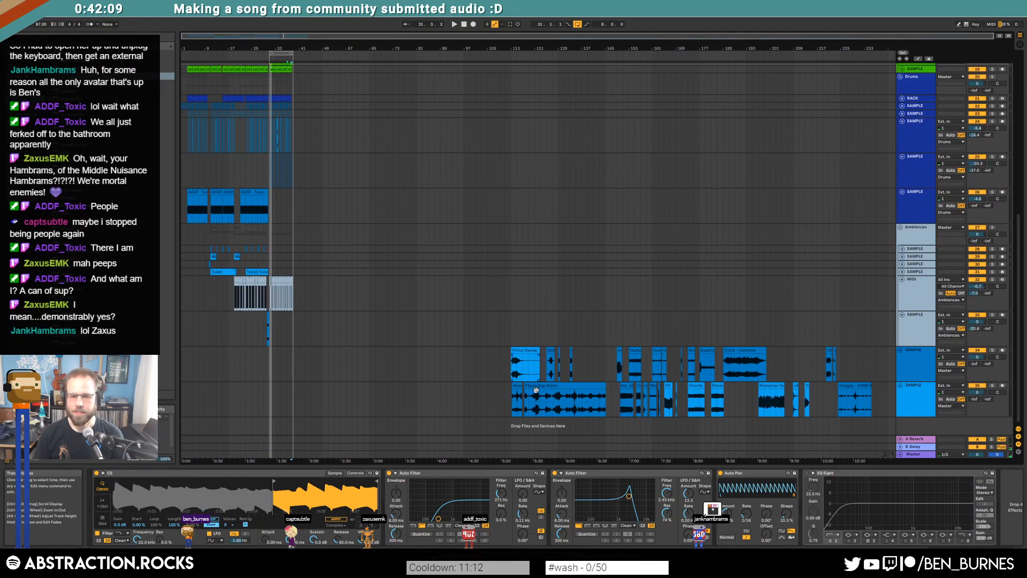
{"action": "left_click", "coordinate": [570, 398]}
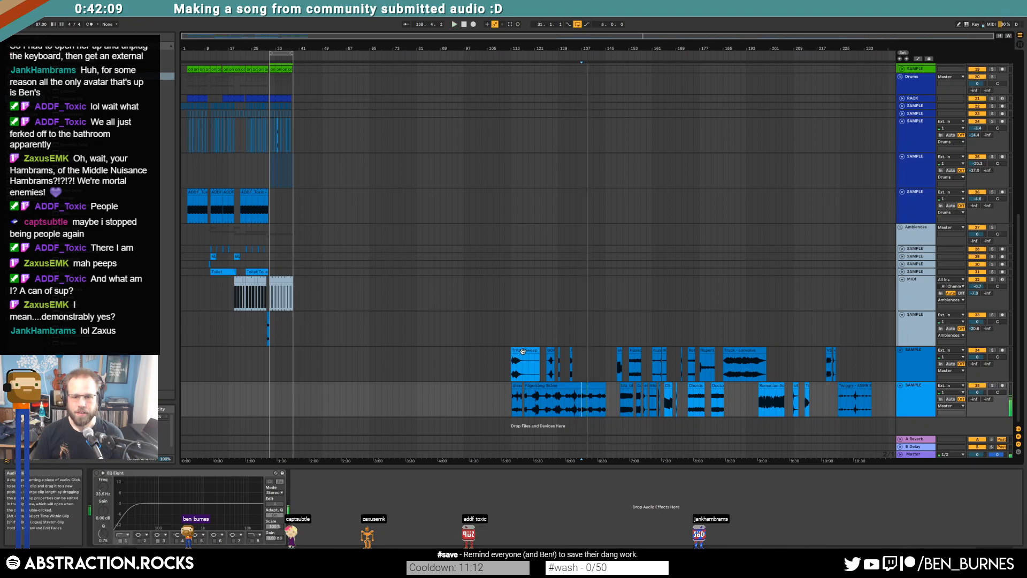
{"action": "left_click_drag", "start_coordinate": [523, 364], "coordinate": [508, 368]}
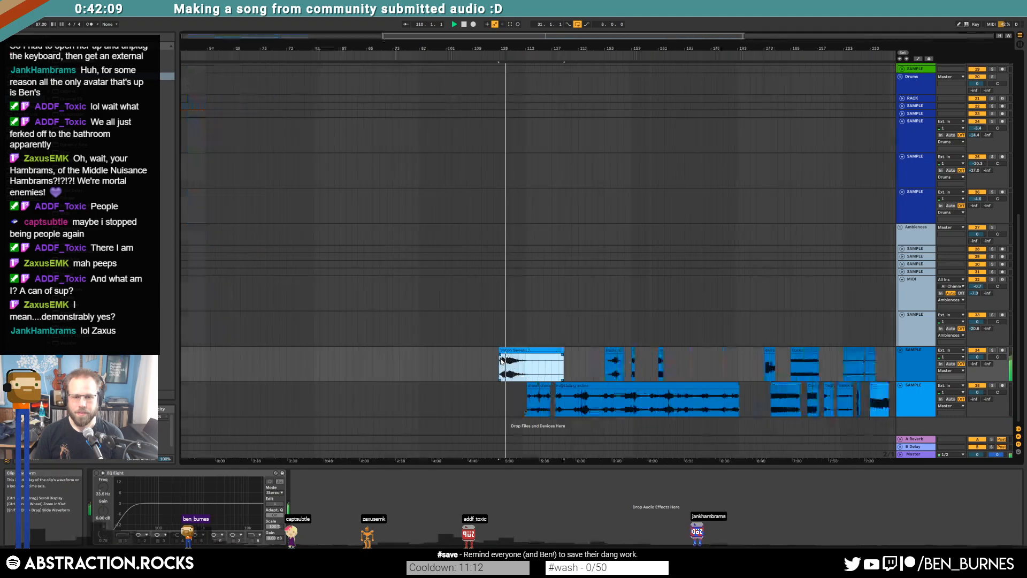
{"action": "scroll", "coordinate": [499, 357], "scroll_direction": "up", "scroll_amount": 8}
{"action": "key", "text": "space"}
{"action": "left_click_drag", "start_coordinate": [533, 365], "coordinate": [559, 376]}
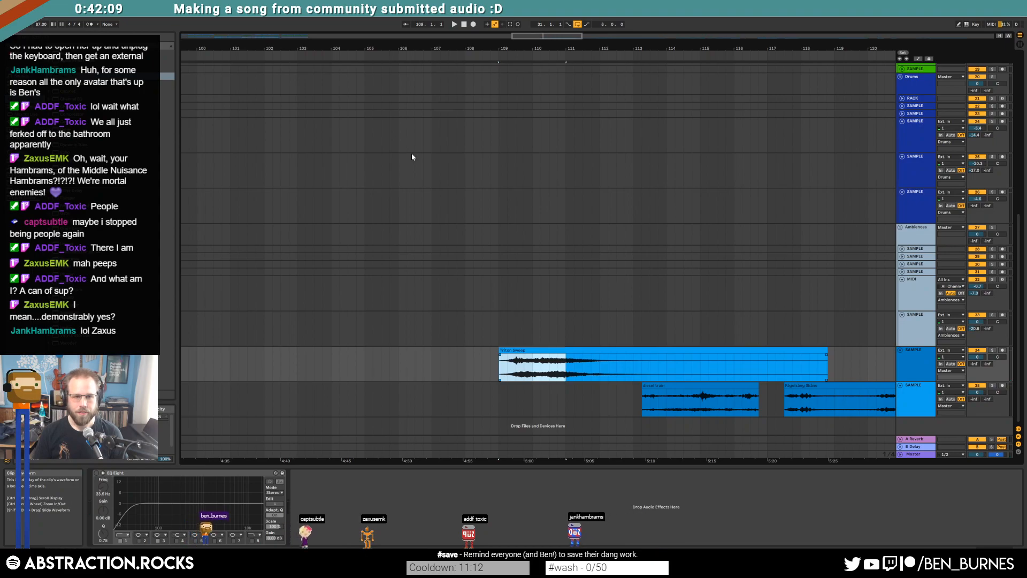
Step: Paste the two-bar excerpt at 30.3 on a new audio track below the last Ambiences sample track and cut it off at bar 31
{"action": "left_click", "coordinate": [282, 35]}
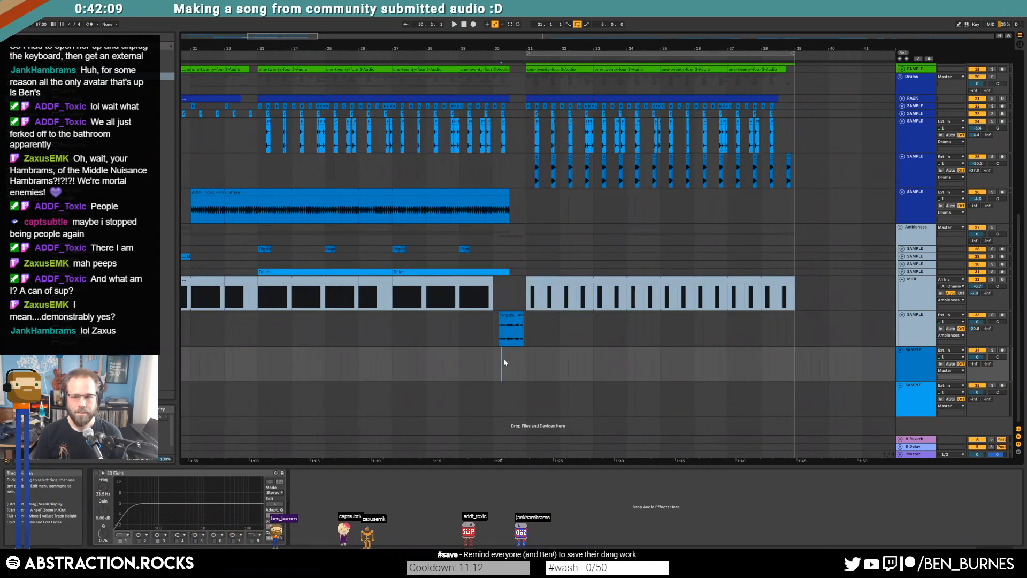
{"action": "left_click", "coordinate": [905, 323]}
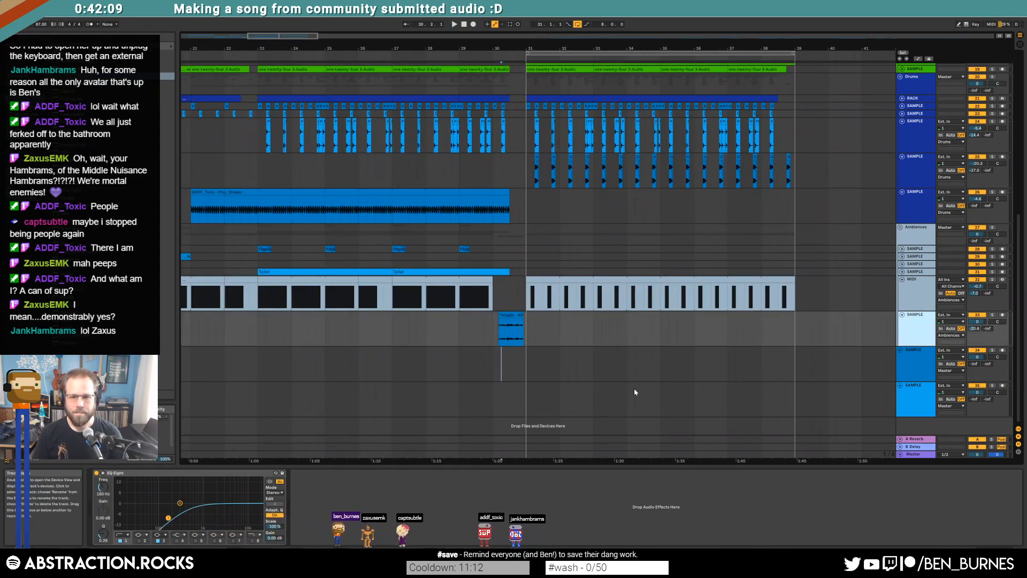
{"action": "key", "text": "ctrl+t"}
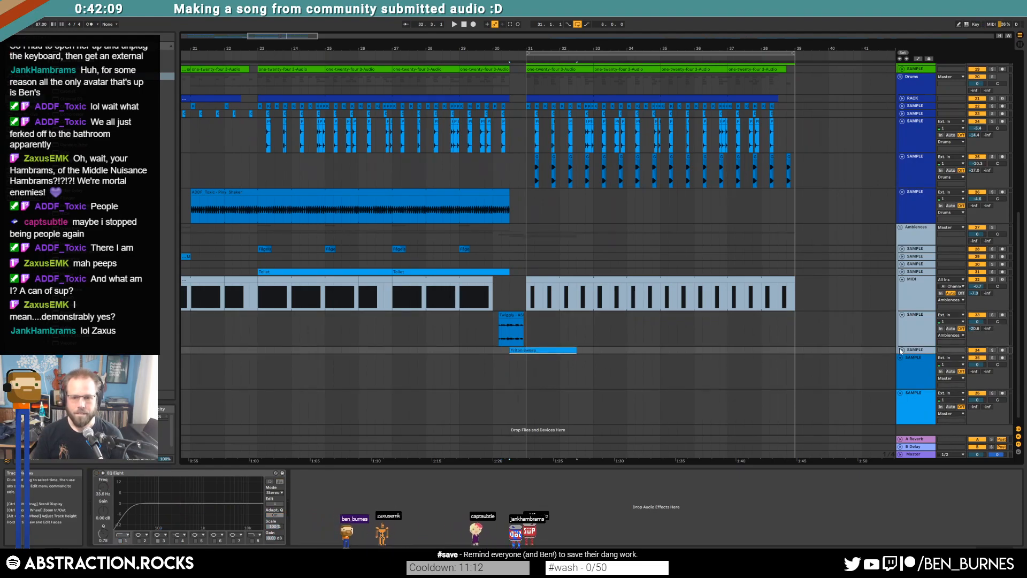
{"action": "left_click", "coordinate": [902, 350]}
{"action": "scroll", "coordinate": [541, 360], "scroll_direction": "up", "scroll_amount": 2}
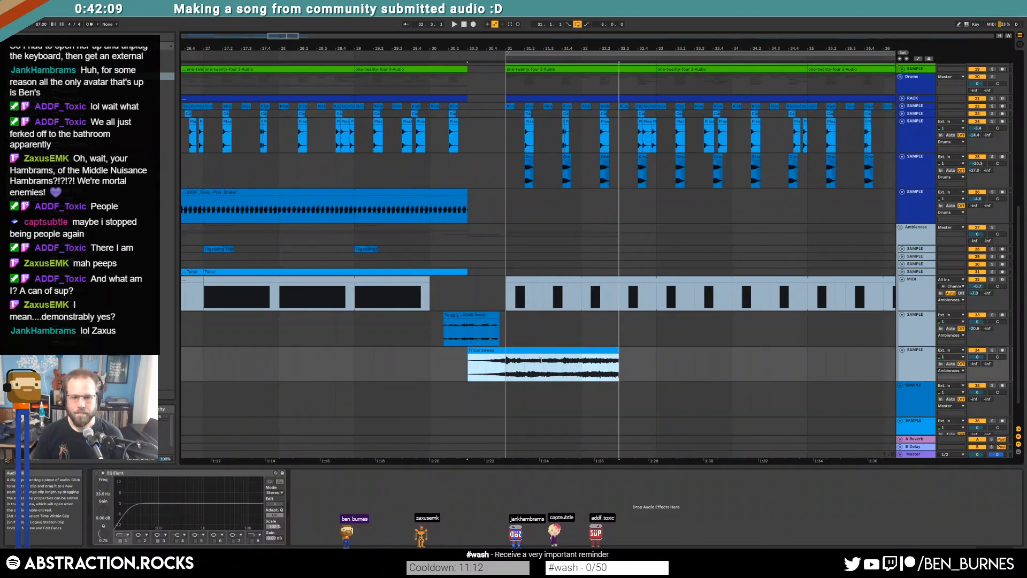
{"action": "key", "text": "Delete"}
Step: Lower the new Ambiences track's volume to about -14.3 dB and fade in its trimmed clip across most of its length
{"action": "key", "text": "space"}
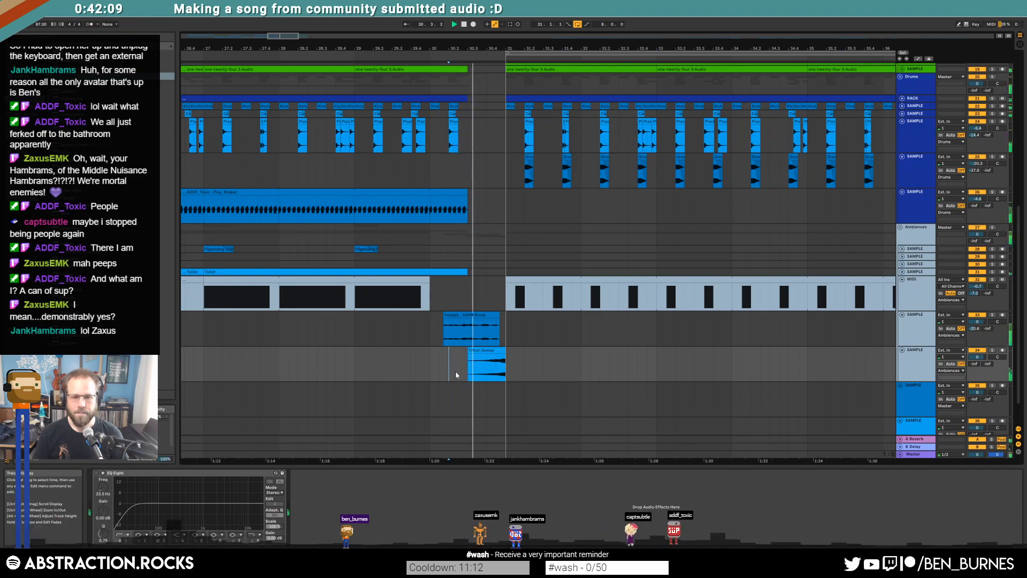
{"action": "left_click", "coordinate": [480, 354]}
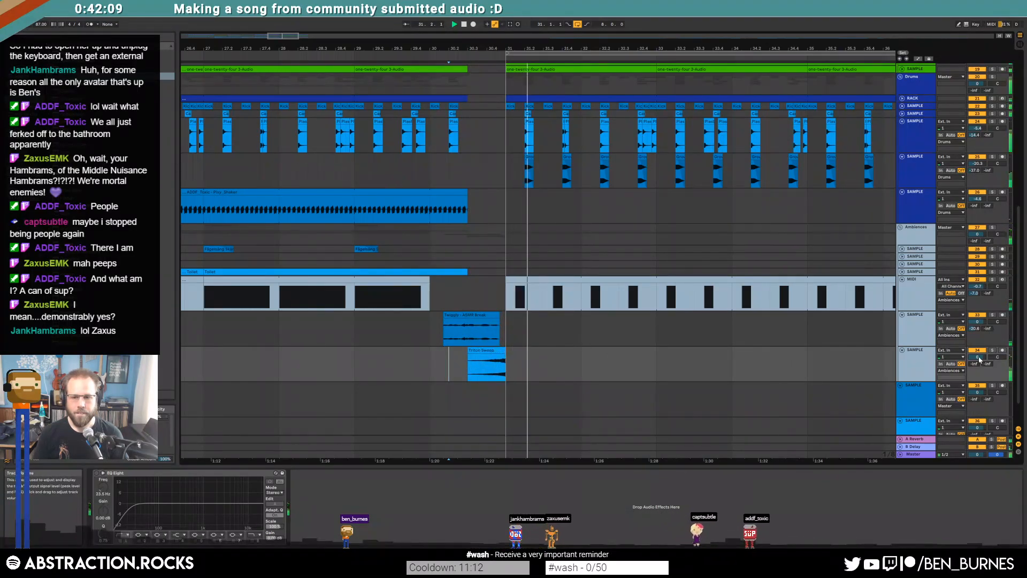
{"action": "mouse_move", "coordinate": [977, 356]}
{"action": "left_mouse_down"}
{"action": "mouse_move", "coordinate": [987, 357]}
{"action": "mouse_move", "coordinate": [987, 345]}
{"action": "mouse_move", "coordinate": [987, 372]}
{"action": "left_mouse_up"}
{"action": "key", "text": "space"}
{"action": "key", "text": "space"}
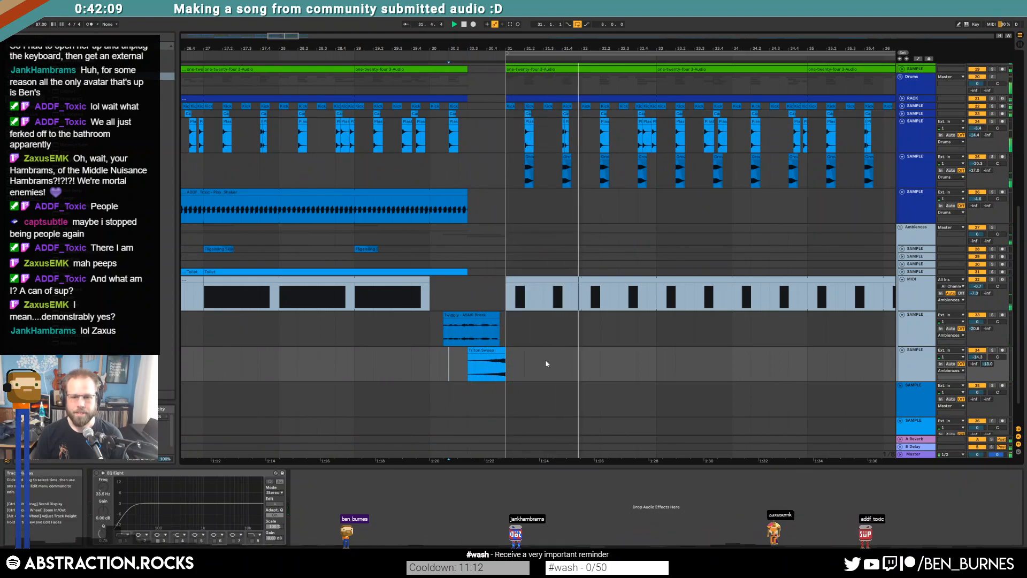
{"action": "left_click_drag", "start_coordinate": [469, 355], "coordinate": [500, 355]}
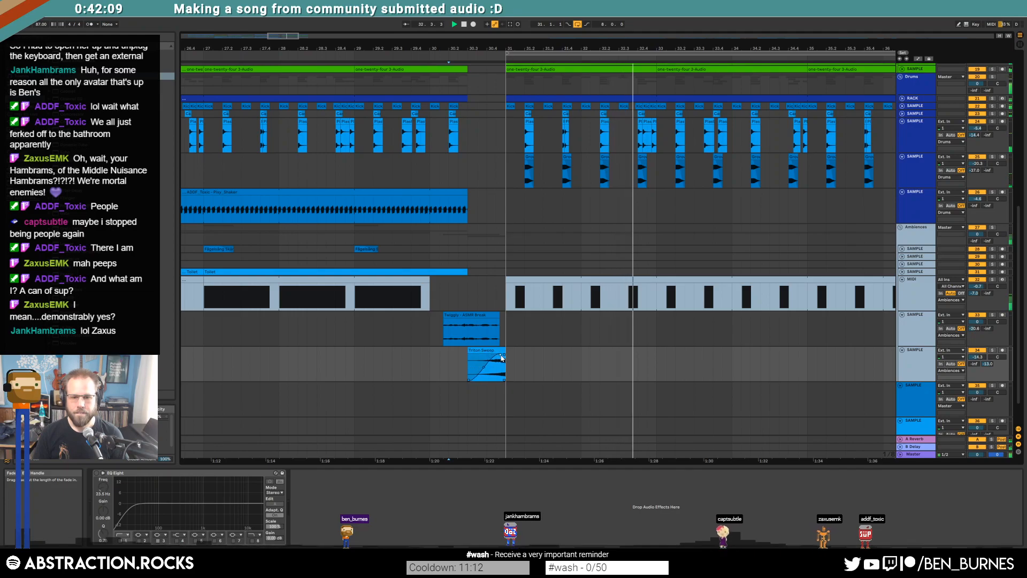
Step: Raise the new track's volume to about -7.9 dB and set its sends to about -3.7 dB and -10.4 dB while auditioning the transition
{"action": "left_click_drag", "start_coordinate": [978, 358], "coordinate": [977, 350]}
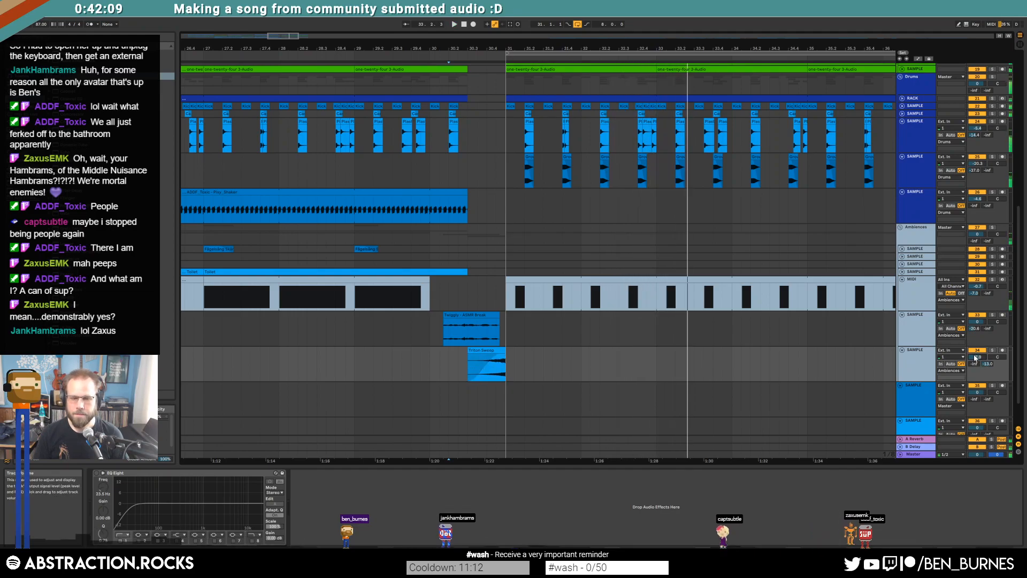
{"action": "key", "text": "space"}
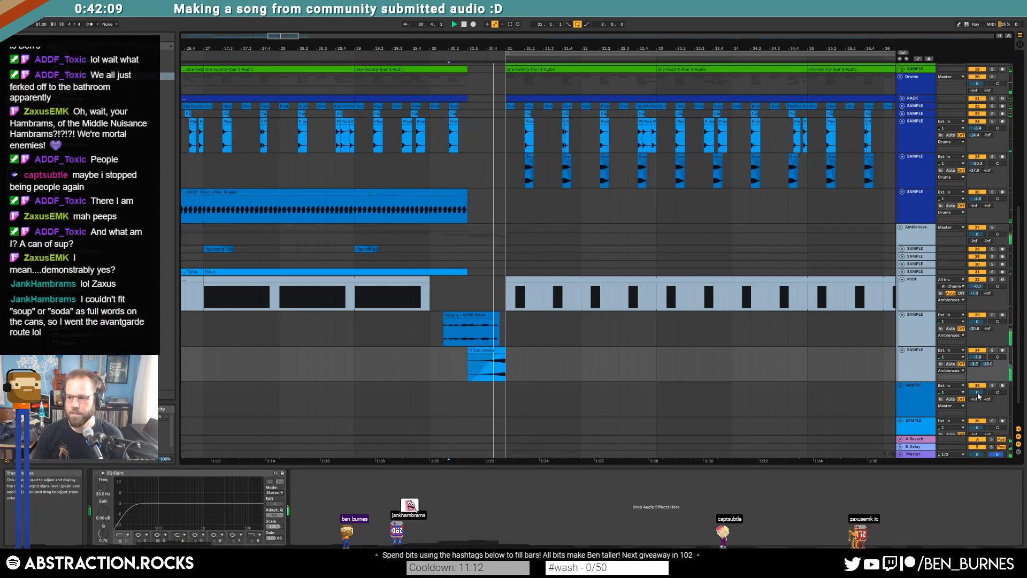
{"action": "left_click_drag", "start_coordinate": [988, 368], "coordinate": [987, 364]}
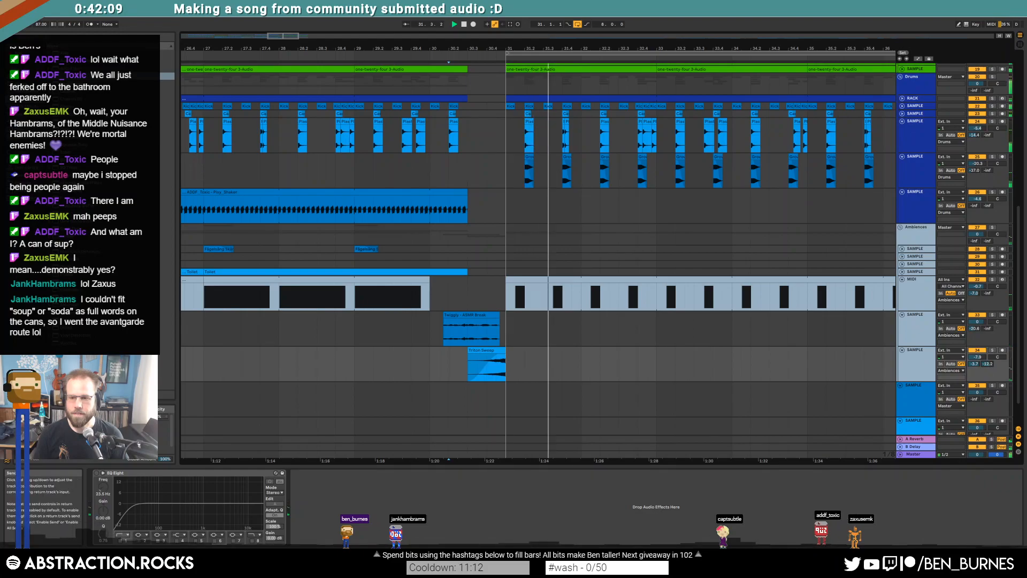
Step: Return to the submitted samples, shift the short upper-track clip near bar 149 about one bar earlier, and audition it
{"action": "left_click_drag", "start_coordinate": [287, 36], "coordinate": [748, 35]}
{"action": "scroll", "coordinate": [630, 222], "scroll_direction": "down", "scroll_amount": 2}
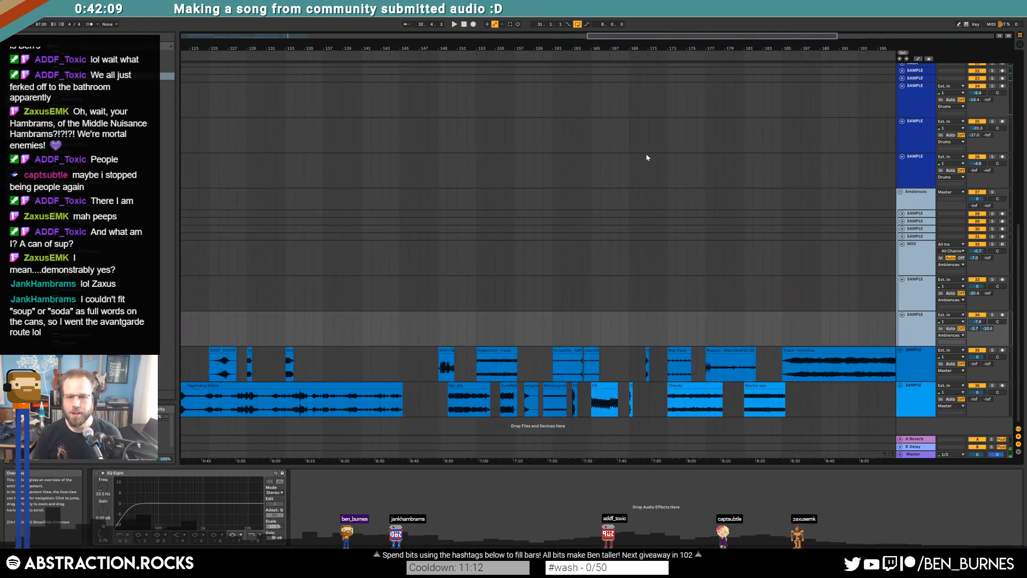
{"action": "left_click", "coordinate": [433, 352]}
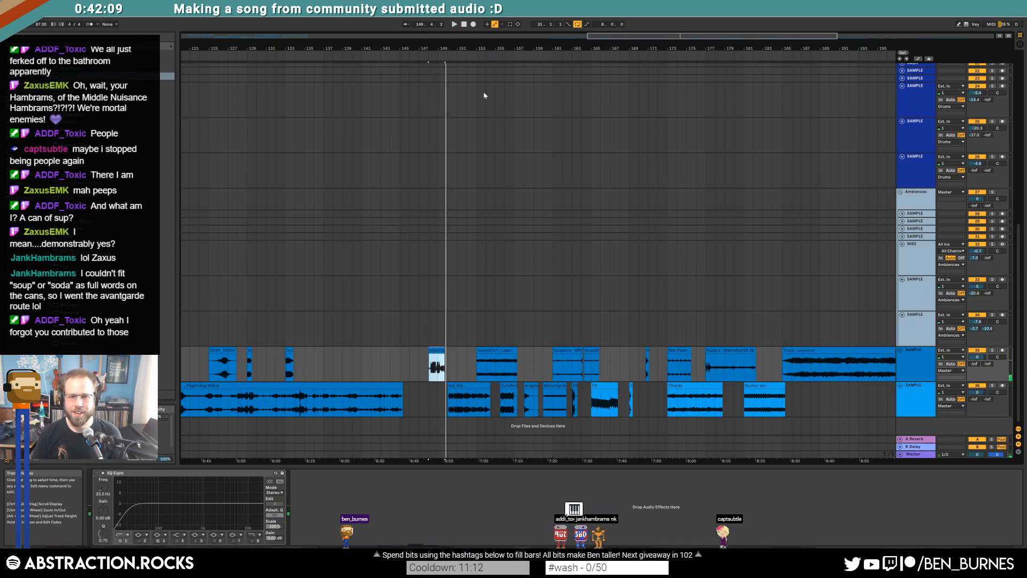
Step: Play the Doctor sax clip from bar 183 and select about one bar of it up to bar 184
{"action": "left_click", "coordinate": [763, 402]}
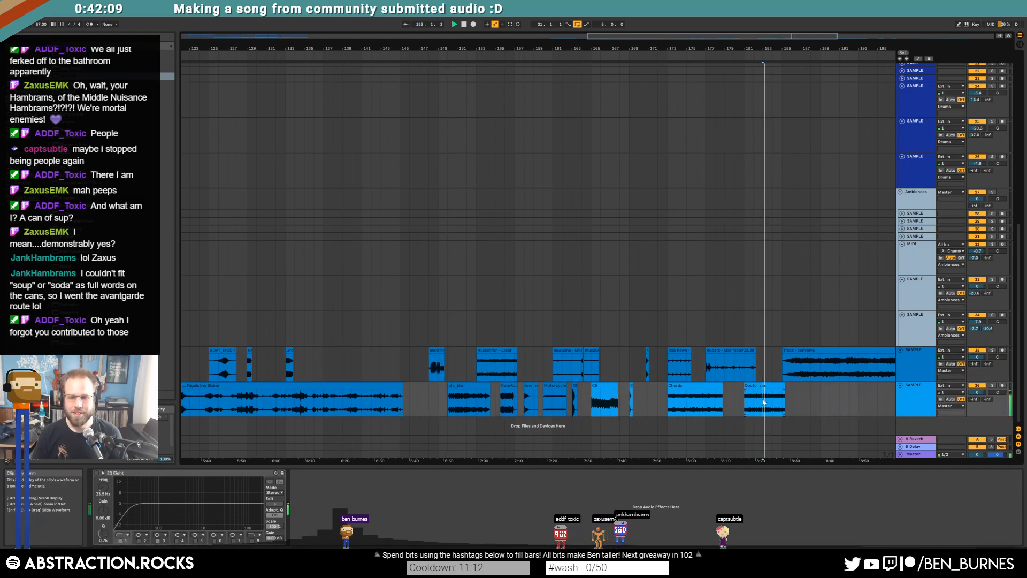
{"action": "scroll", "coordinate": [763, 402], "scroll_direction": "up", "scroll_amount": 5}
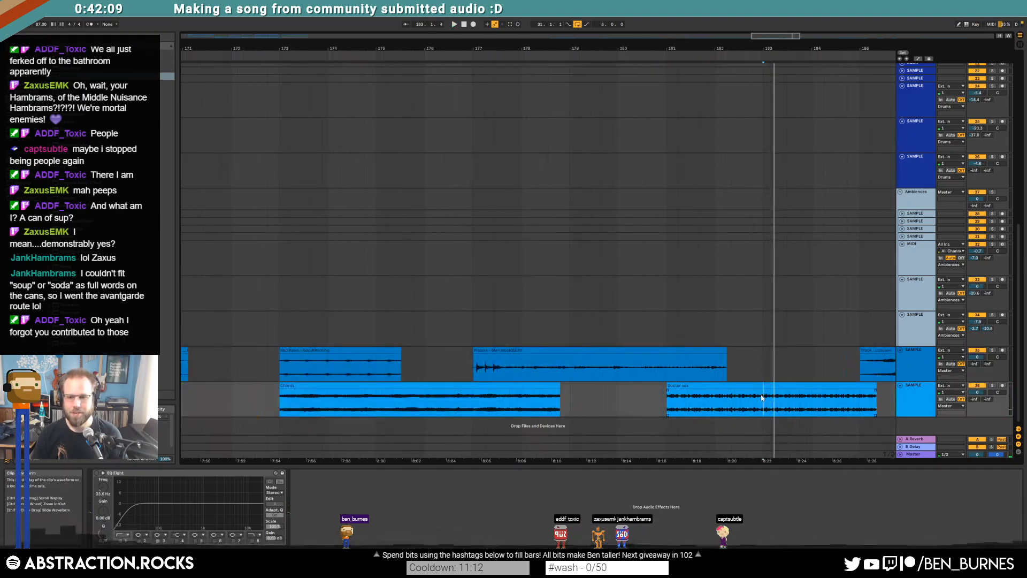
{"action": "key", "text": "space"}
{"action": "left_click_drag", "start_coordinate": [763, 398], "coordinate": [810, 405]}
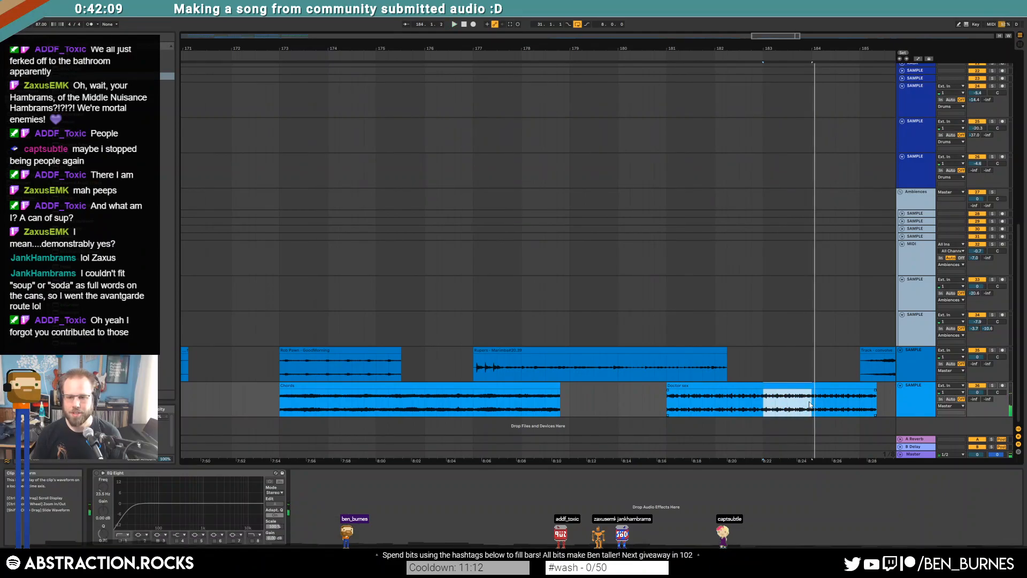
Step: Add an audio track after the Leads MIDI tracks and paste the Doctor sax excerpt around bar 43 on the existing Leads SAMPLE track
{"action": "left_click", "coordinate": [293, 37]}
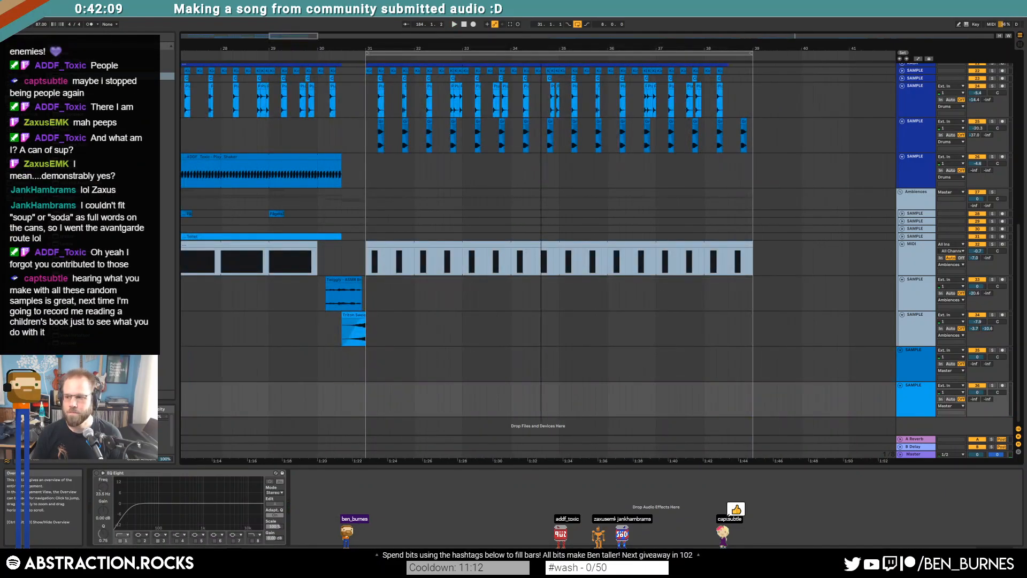
{"action": "left_click_drag", "start_coordinate": [294, 36], "coordinate": [311, 36]}
{"action": "scroll", "coordinate": [405, 170], "scroll_direction": "up", "scroll_amount": 10}
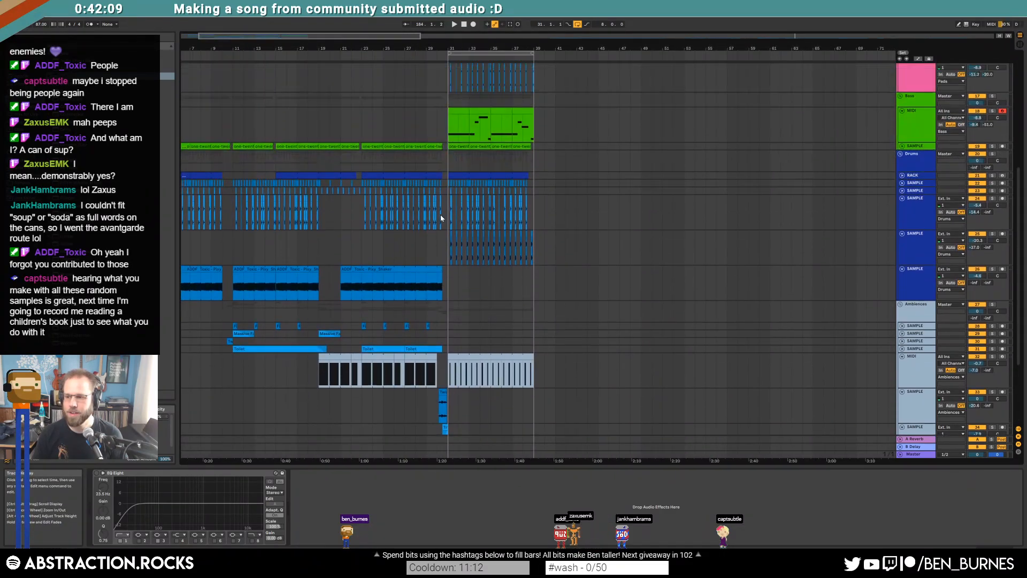
{"action": "scroll", "coordinate": [454, 238], "scroll_direction": "up", "scroll_amount": 5}
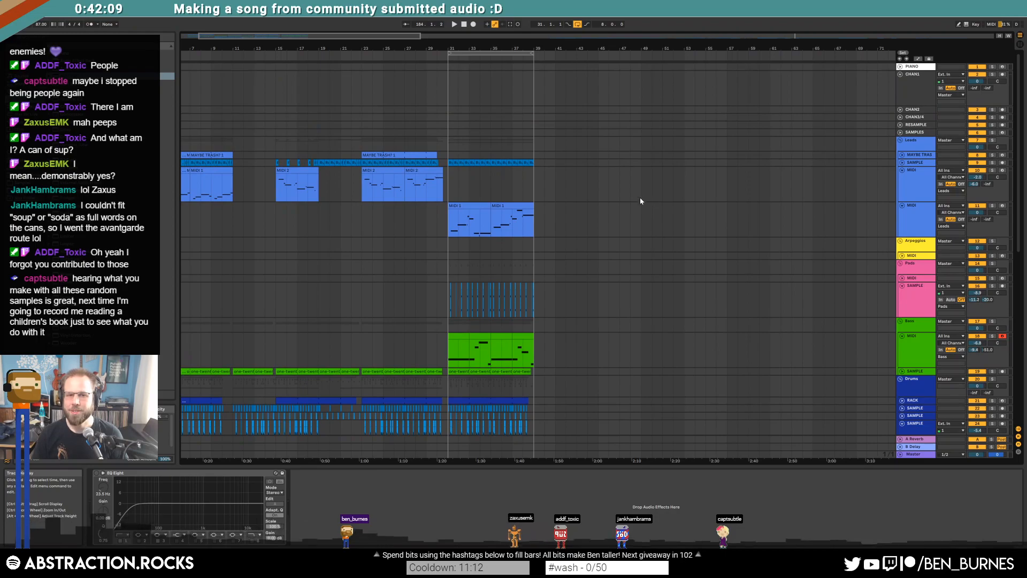
{"action": "left_click", "coordinate": [913, 223]}
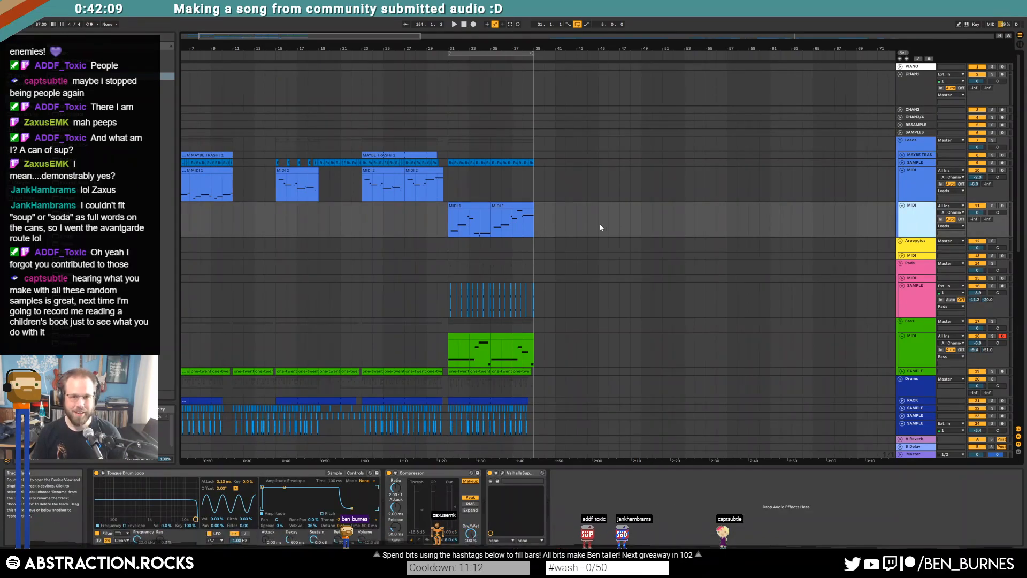
{"action": "key", "text": "ctrl+t"}
{"action": "left_click", "coordinate": [574, 163]}
{"action": "key", "text": "ctrl+v"}
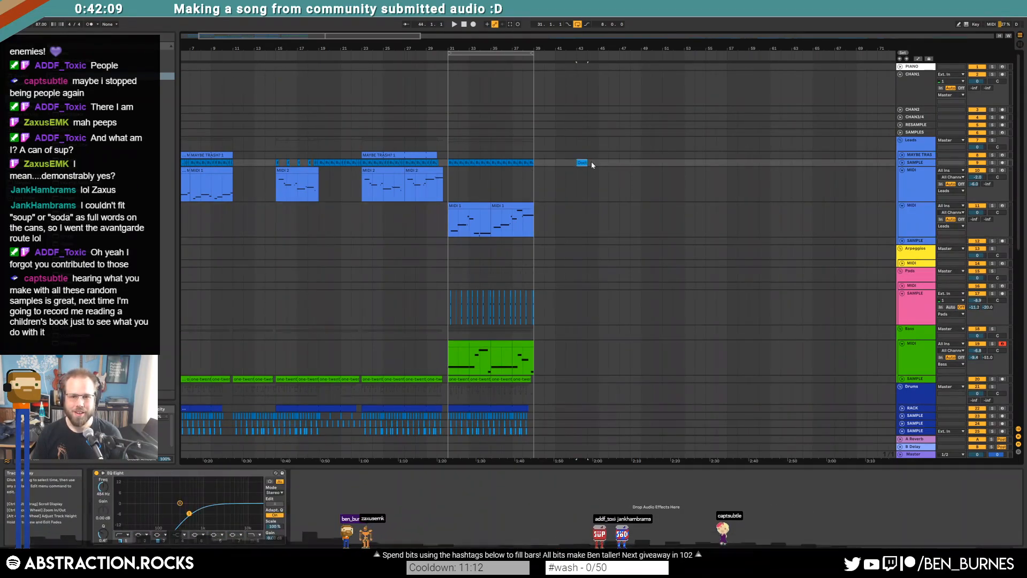
{"action": "mouse_move", "coordinate": [582, 163]}
{"action": "left_mouse_down"}
{"action": "mouse_move", "coordinate": [112, 473]}
{"action": "mouse_move", "coordinate": [676, 142]}
{"action": "mouse_move", "coordinate": [573, 163]}
{"action": "mouse_move", "coordinate": [581, 163]}
{"action": "left_mouse_up"}
Step: Replace the empty new audio track in the Leads group with a MIDI track and unfold it
{"action": "left_click", "coordinate": [918, 243]}
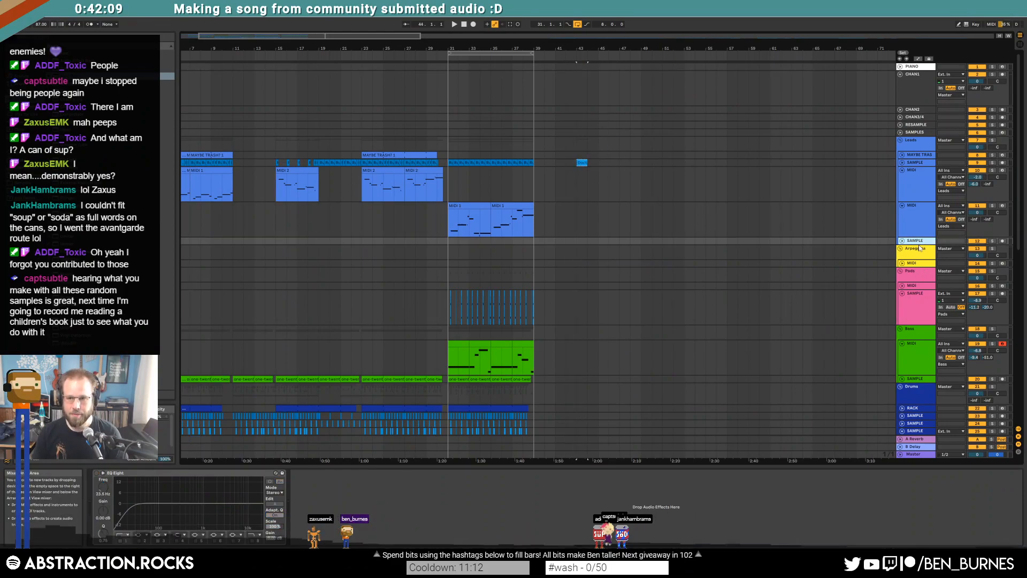
{"action": "key", "text": "Delete"}
{"action": "left_click", "coordinate": [911, 224]}
{"action": "key", "text": "ctrl+shift+t"}
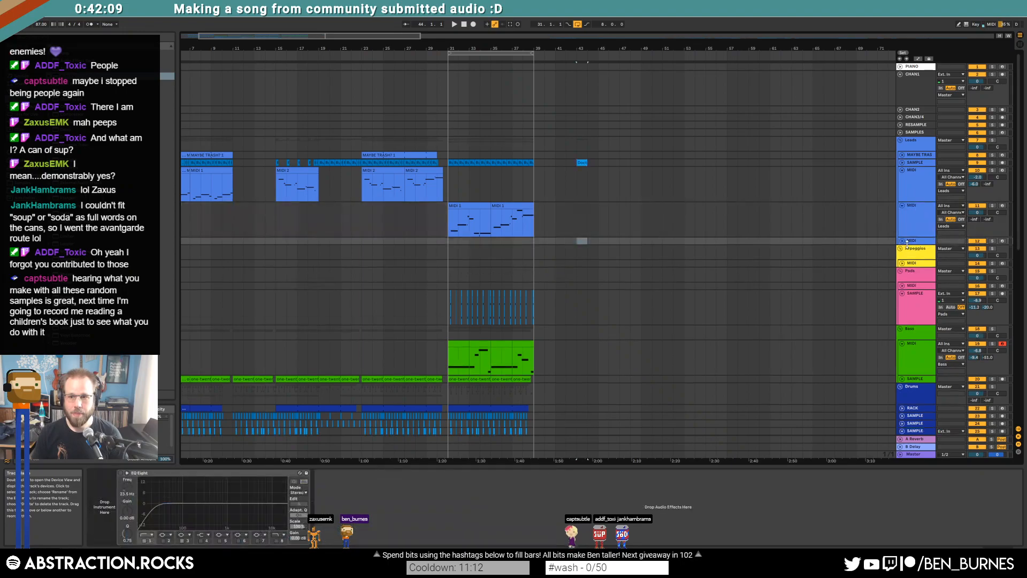
{"action": "left_click", "coordinate": [903, 241]}
Step: Load the Doctor sax excerpt as a sampler instrument on the new MIDI track and delete the leftover audio clip
{"action": "left_click_drag", "start_coordinate": [581, 163], "coordinate": [581, 254]}
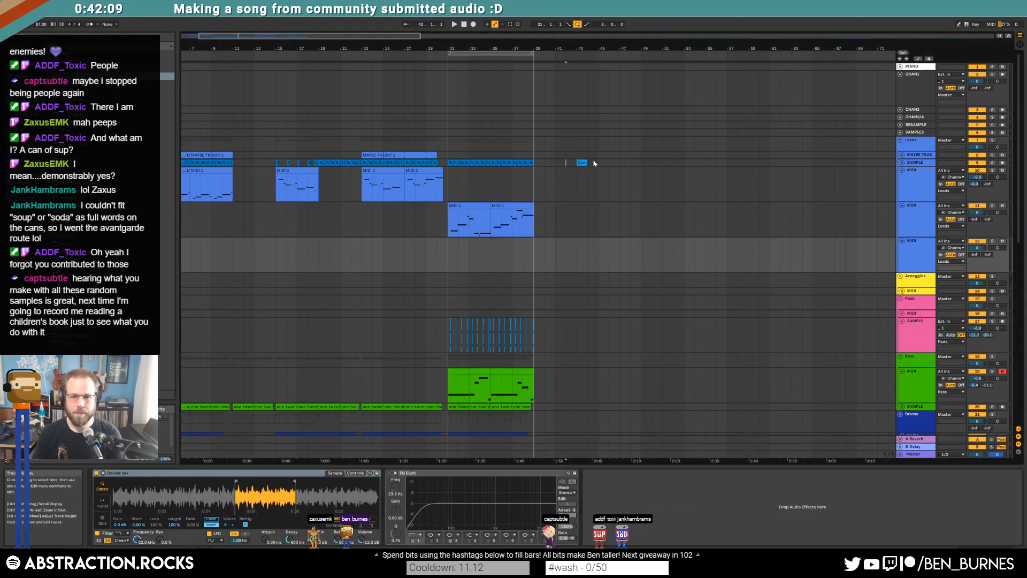
{"action": "left_click_drag", "start_coordinate": [595, 163], "coordinate": [567, 162]}
{"action": "key", "text": "Delete"}
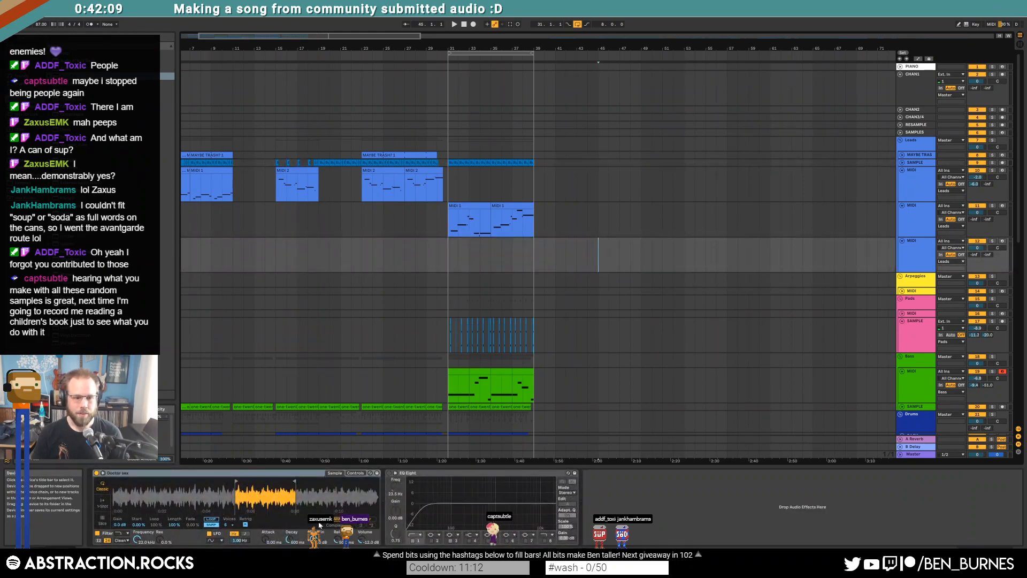
Step: Shape the Doctor sax instrument's amplitude envelope with a short decay and a low sustain
{"action": "left_click", "coordinate": [355, 473]}
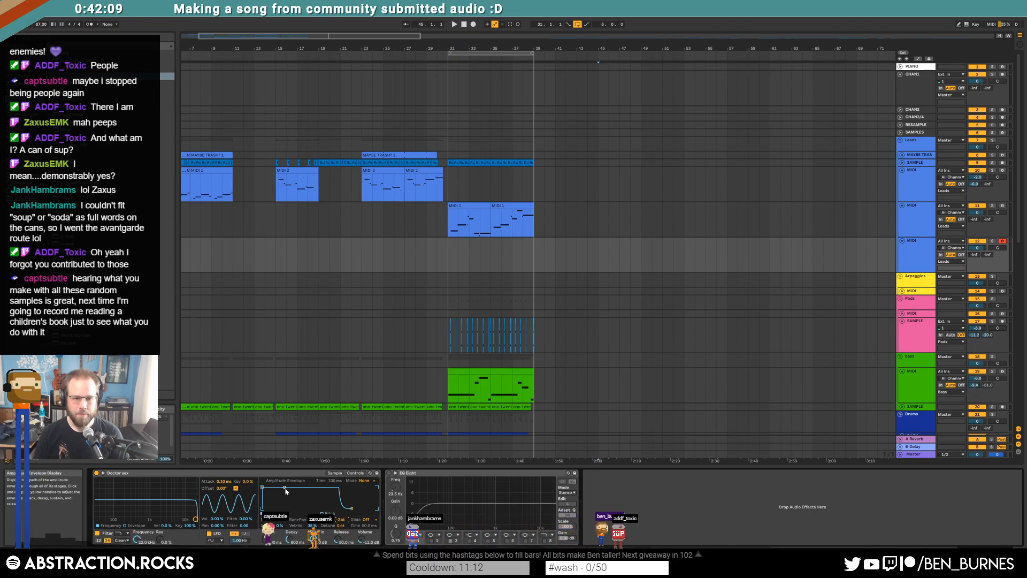
{"action": "left_click_drag", "start_coordinate": [284, 487], "coordinate": [297, 508]}
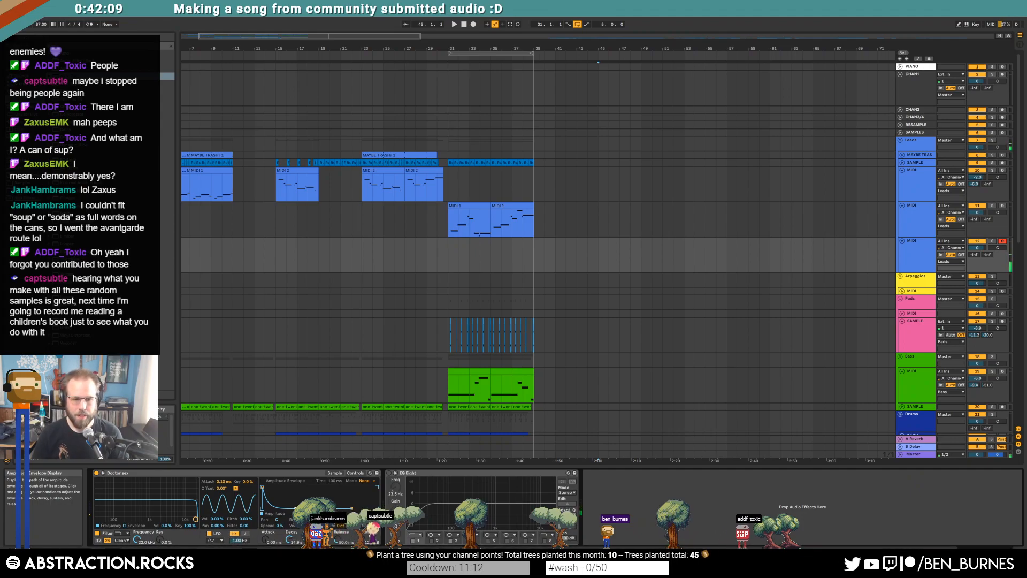
{"action": "left_click_drag", "start_coordinate": [297, 508], "coordinate": [285, 506]}
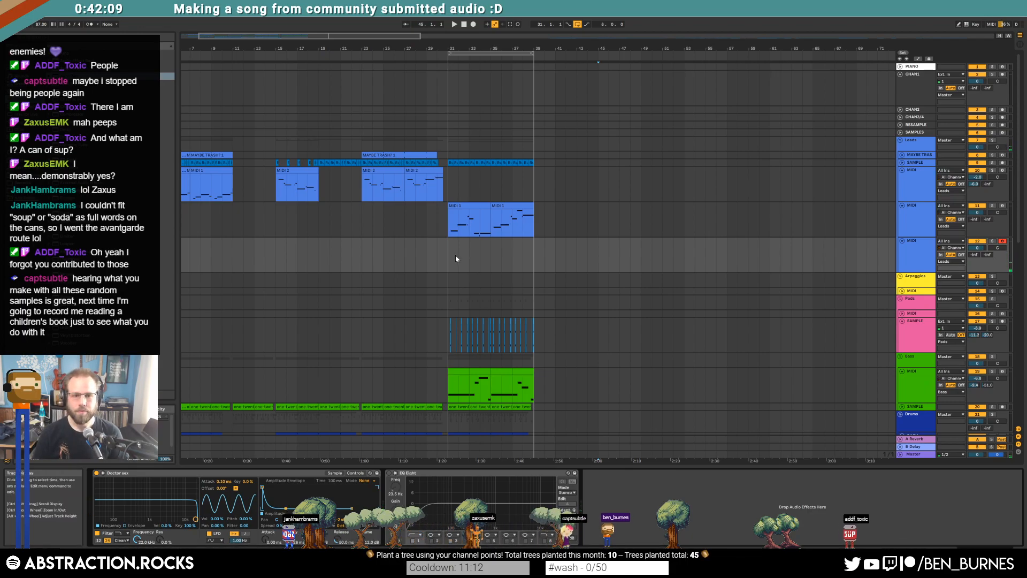
Step: Create an empty two-bar MIDI clip from bar 31 to bar 33 on the new Doctor sax track
{"action": "left_click_drag", "start_coordinate": [454, 251], "coordinate": [467, 256]}
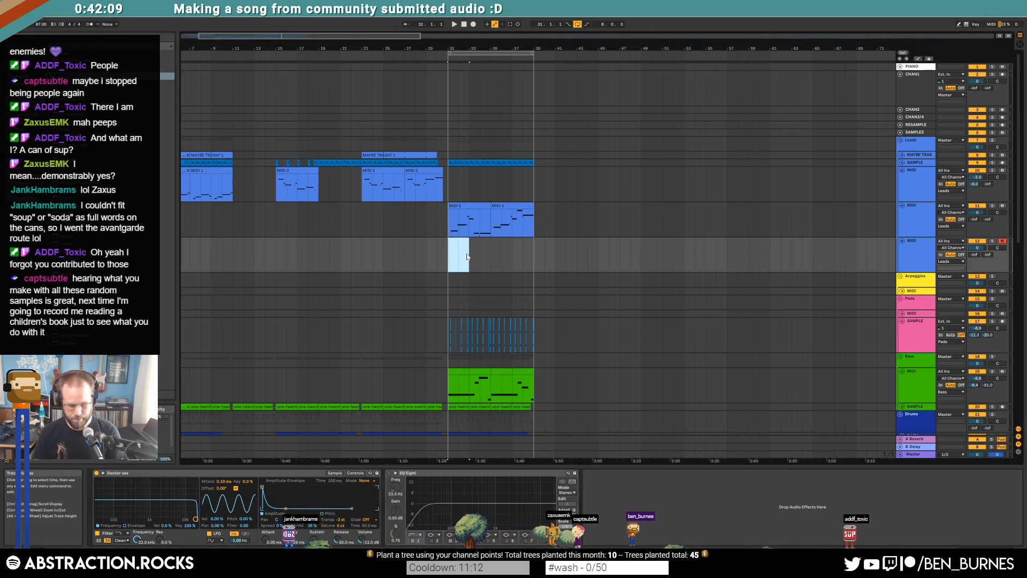
{"action": "key", "text": "ctrl+shift+m"}
{"action": "left_click", "coordinate": [990, 255]}
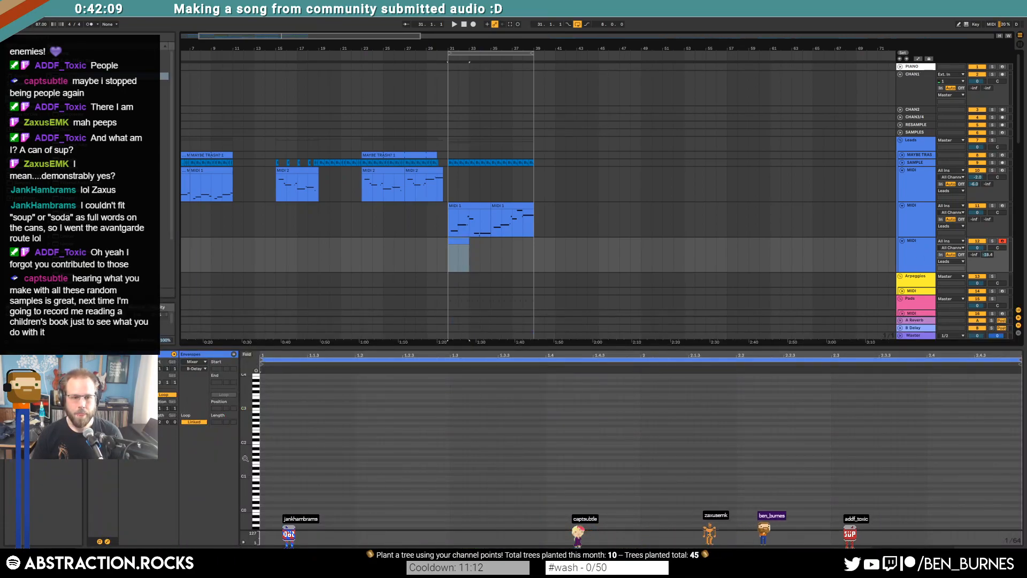
Step: Write three ascending sixteenth notes at the start of the new MIDI clip
{"action": "left_click_drag", "start_coordinate": [245, 458], "coordinate": [263, 438]}
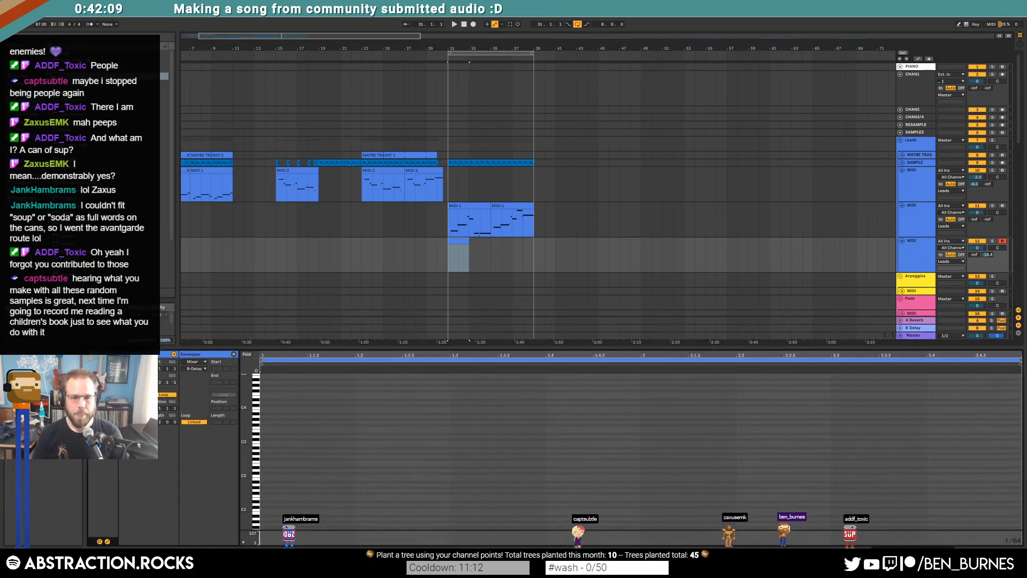
{"action": "double_click", "coordinate": [263, 437]}
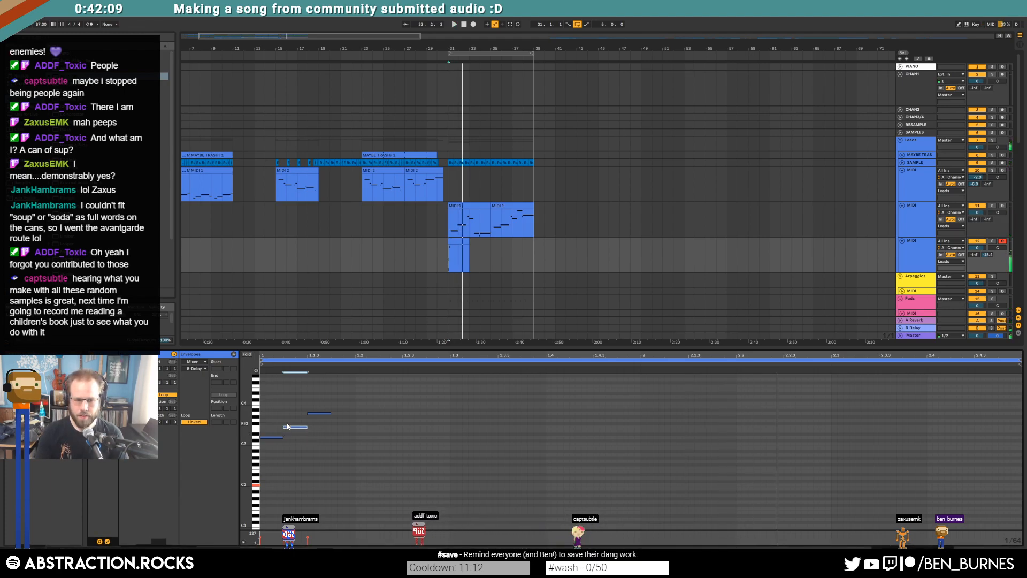
{"action": "key", "text": "shift+Tab"}
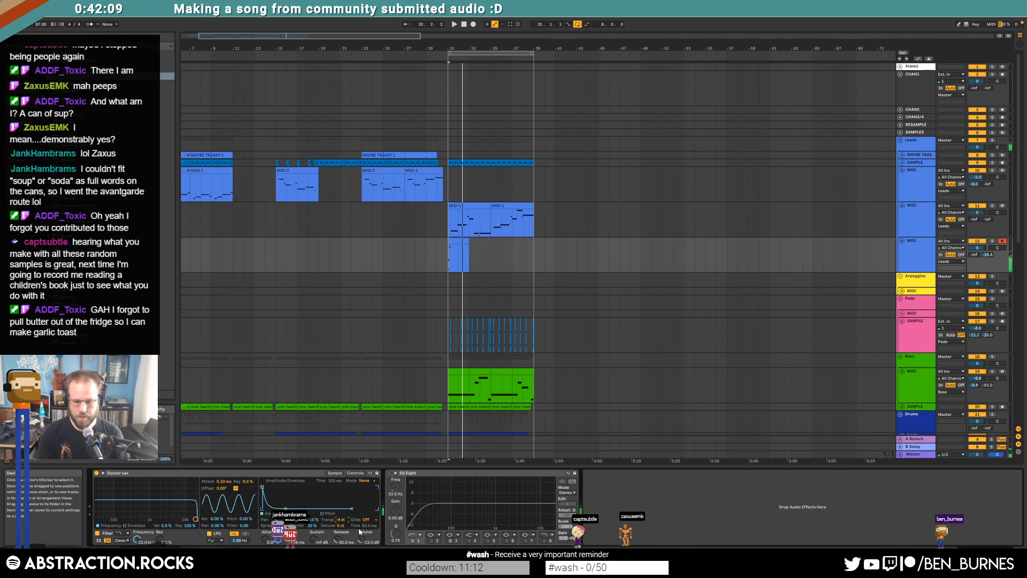
{"action": "double_click", "coordinate": [454, 240]}
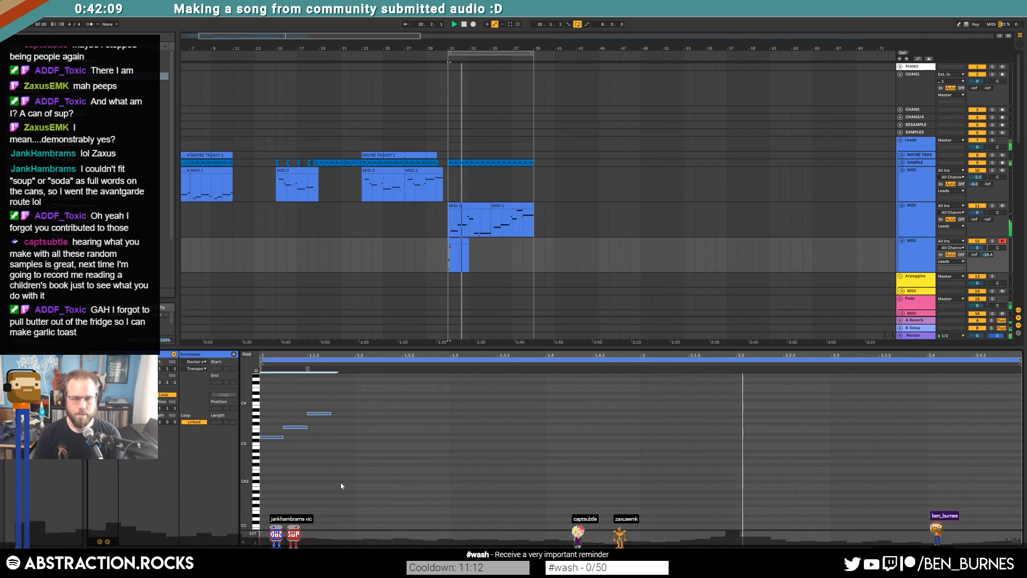
Step: Transpose the three notes down one octave and audition them with the track
{"action": "key", "text": "space"}
{"action": "key", "text": "space"}
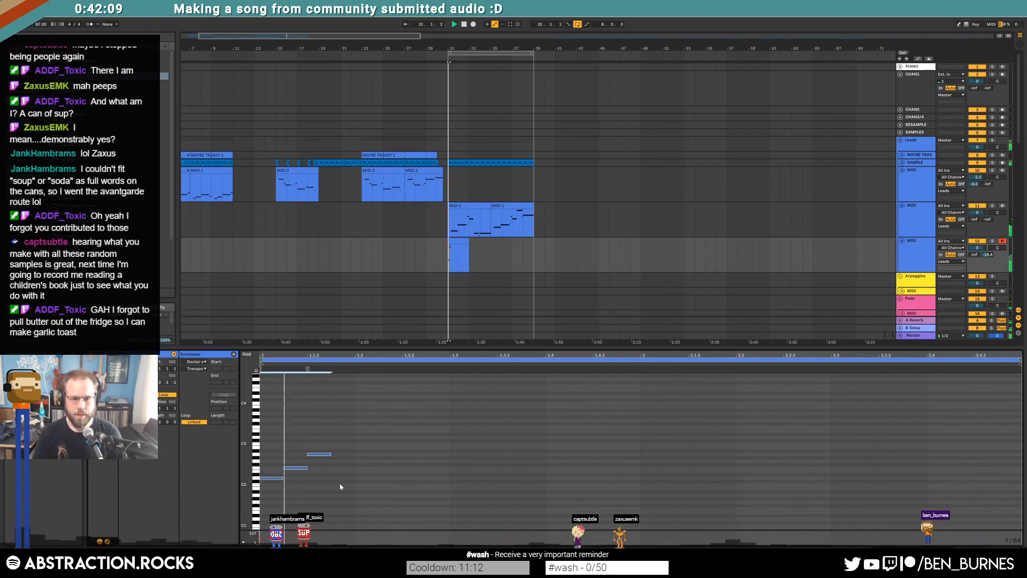
{"action": "left_click_drag", "start_coordinate": [319, 454], "coordinate": [319, 423]}
{"action": "key", "text": "space"}
{"action": "key", "text": "space"}
Step: Raise the third note by three semitones and play the phrase
{"action": "left_click", "coordinate": [322, 455]}
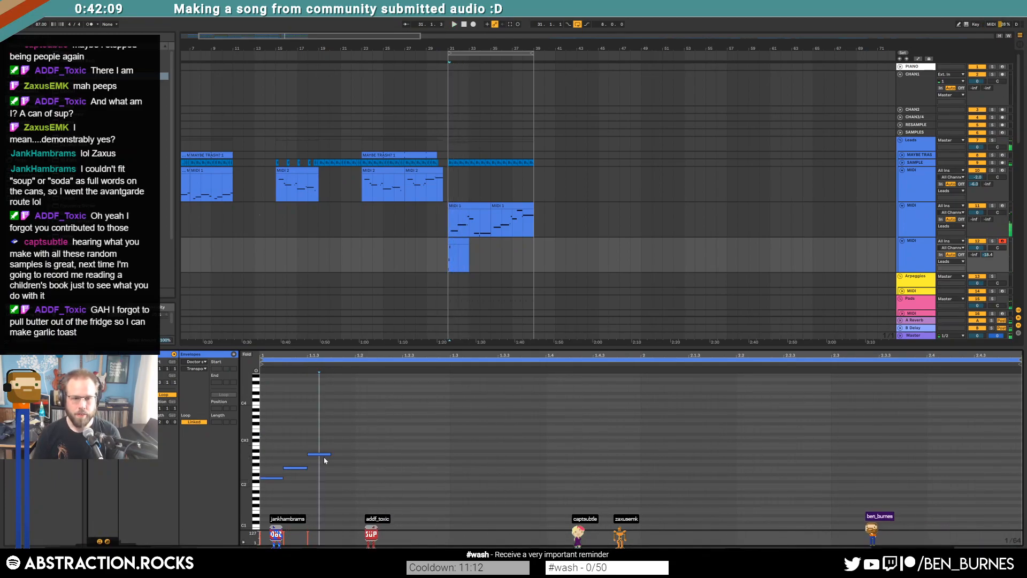
{"action": "key", "text": "space"}
{"action": "key", "text": "Up"}
{"action": "key", "text": "Up"}
{"action": "key", "text": "Up"}
{"action": "key", "text": "space"}
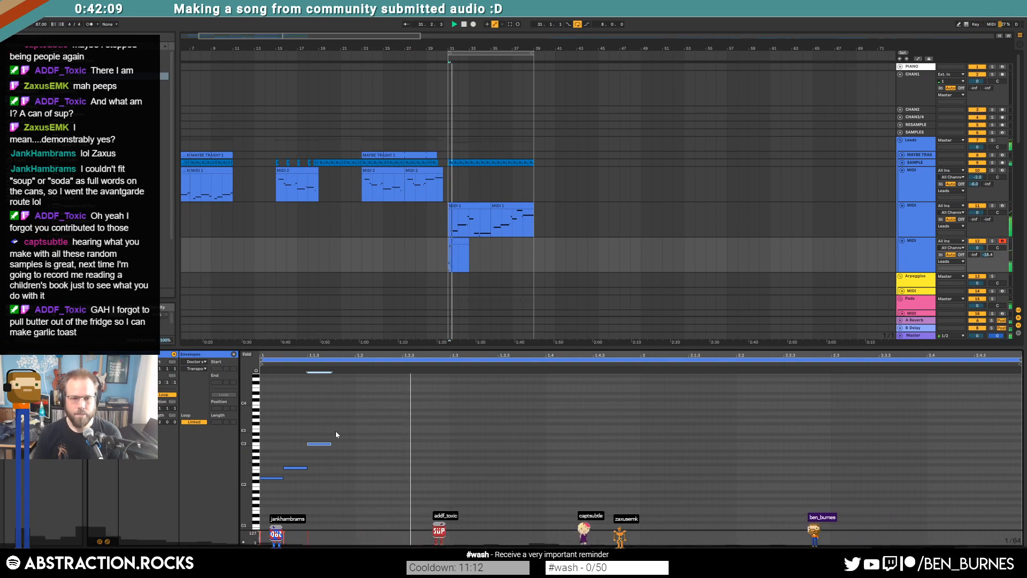
{"action": "key", "text": "space"}
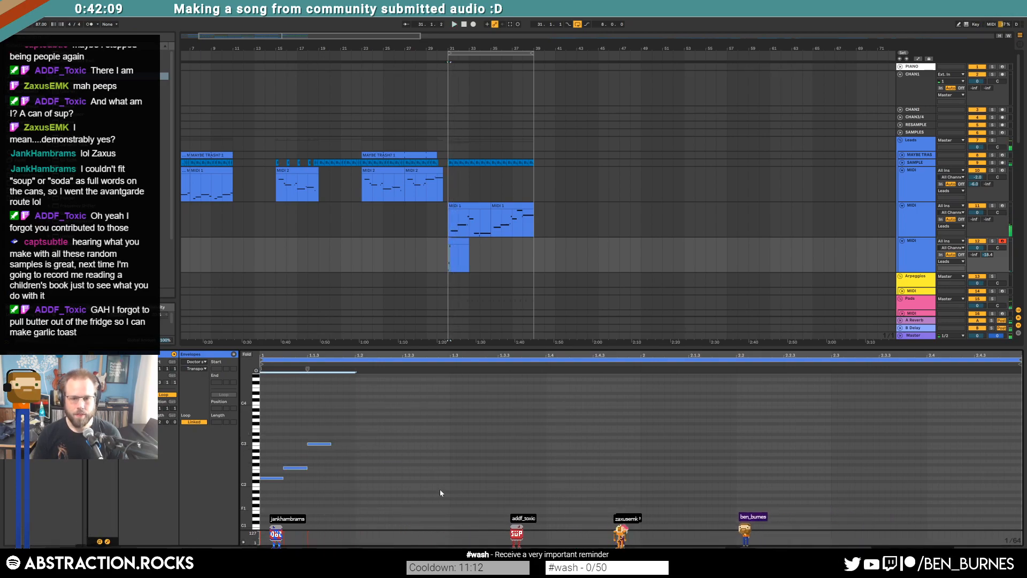
Step: Duplicate the three-note phrase and shift the copy so it starts at 1.3.3
{"action": "key", "text": "ctrl+a"}
{"action": "key", "text": "ctrl+d"}
{"action": "key", "text": "Right"}
{"action": "key", "text": "Right"}
{"action": "key", "text": "Right"}
{"action": "key", "text": "Right"}
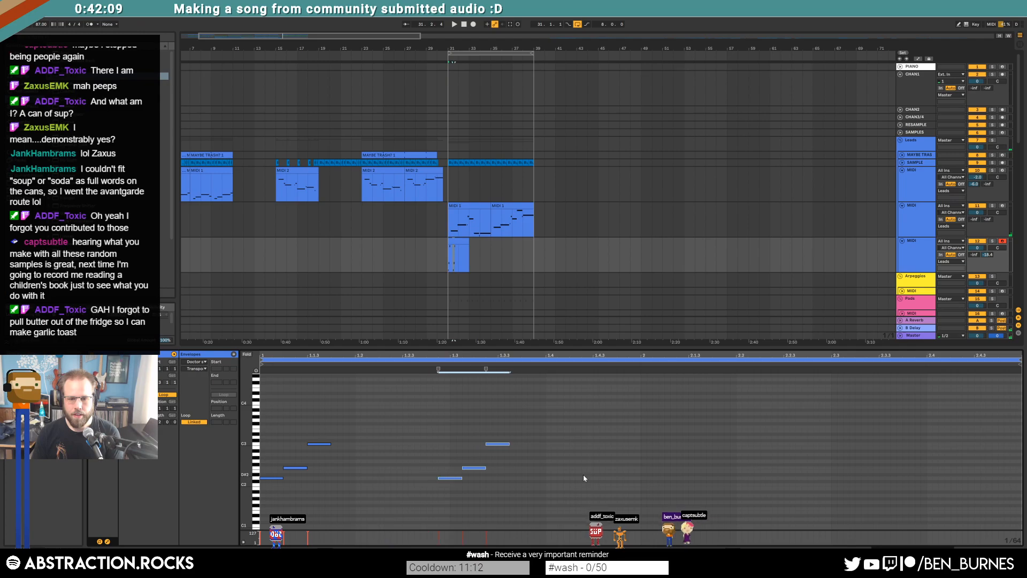
{"action": "key", "text": "Right"}
{"action": "key", "text": "Right"}
{"action": "key", "text": "Right"}
{"action": "key", "text": "Right"}
{"action": "key", "text": "Right"}
{"action": "key", "text": "Right"}
{"action": "key", "text": "Right"}
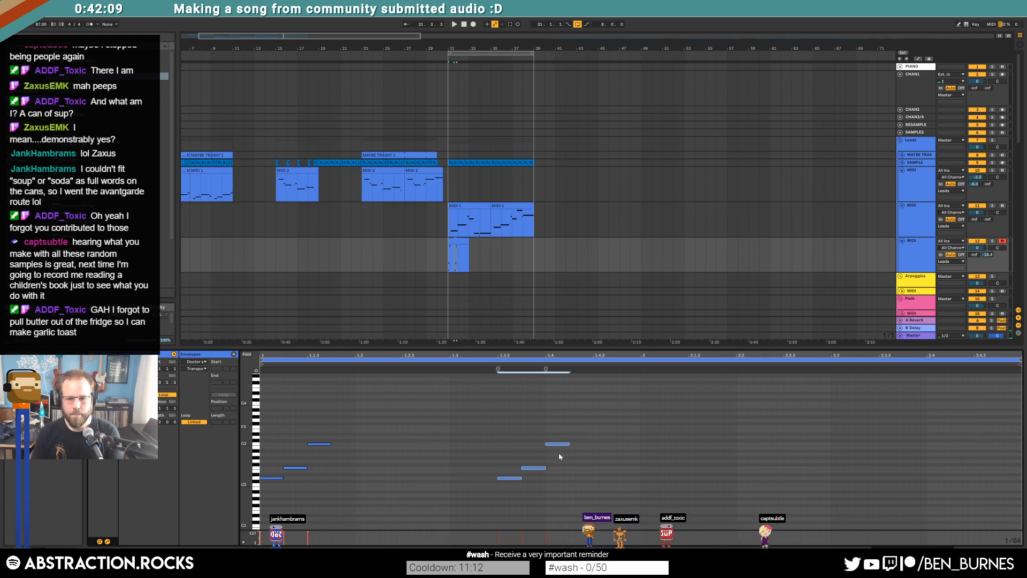
Step: Raise the copied phrase's top note by two semitones and duplicate the first bar's notes into the second bar
{"action": "left_click", "coordinate": [557, 444]}
{"action": "key", "text": "Up"}
{"action": "key", "text": "Up"}
{"action": "key", "text": "ctrl+a"}
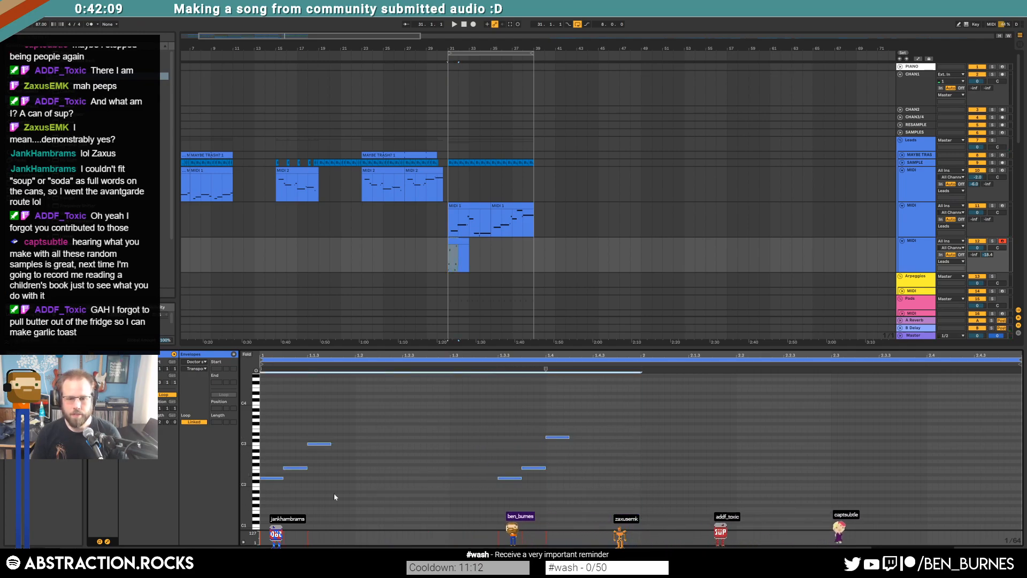
{"action": "key", "text": "ctrl+d"}
Step: In the last note group, raise the first note by three semitones and the second by two semitones
{"action": "left_click_drag", "start_coordinate": [882, 424], "coordinate": [967, 486]}
{"action": "left_click", "coordinate": [892, 478]}
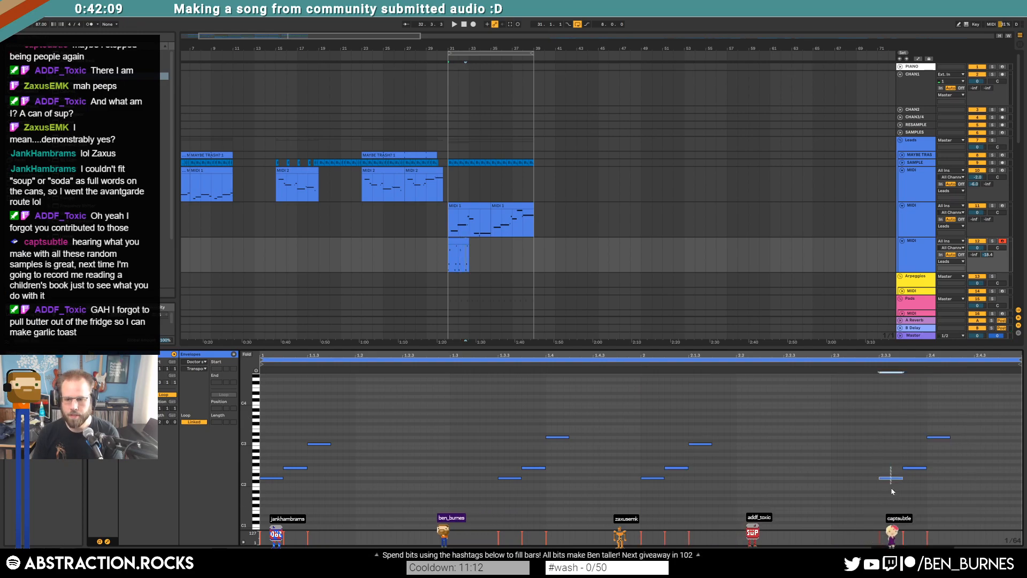
{"action": "key", "text": "Up"}
{"action": "key", "text": "Up"}
{"action": "key", "text": "Up"}
{"action": "left_click", "coordinate": [916, 467]}
{"action": "key", "text": "Up"}
{"action": "key", "text": "Up"}
Step: Add a higher fourth note to the last group and raise that group's final two notes by three semitones
{"action": "left_click", "coordinate": [939, 438]}
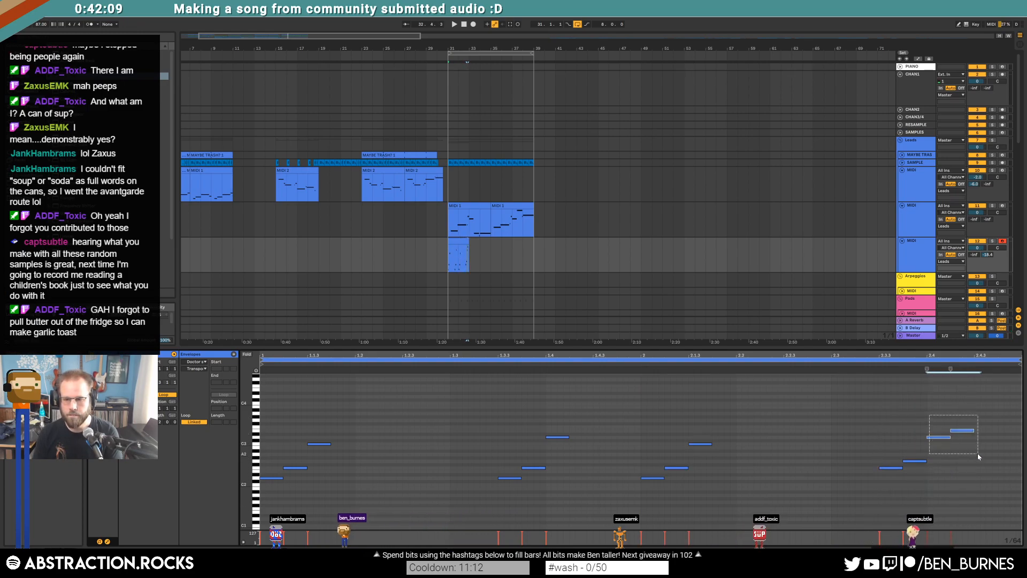
{"action": "left_click_drag", "start_coordinate": [978, 456], "coordinate": [970, 454]}
{"action": "key", "text": "Down"}
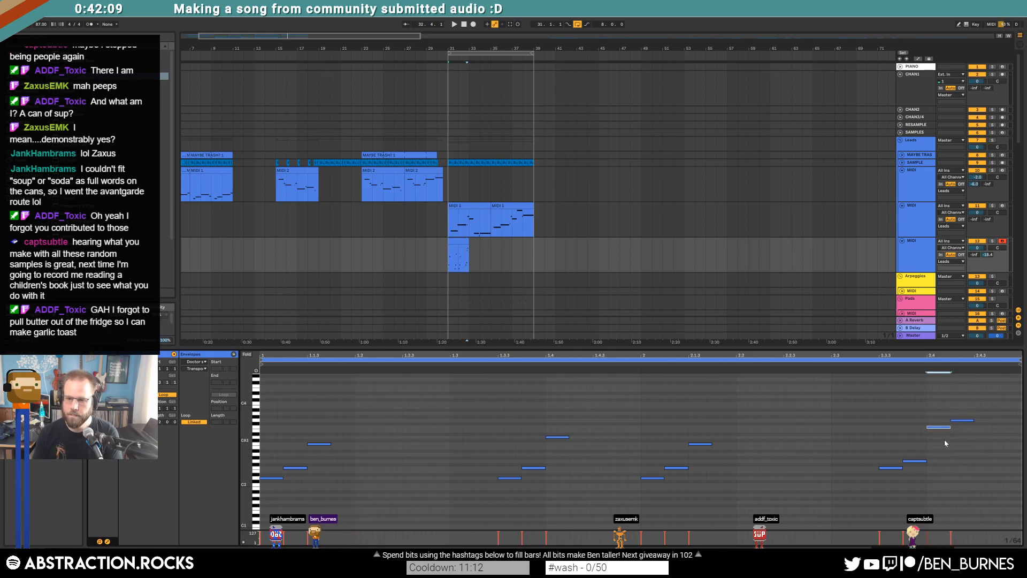
Step: Extend the Doctor sax MIDI clip to bar 39 while playing the section back
{"action": "key", "text": "space"}
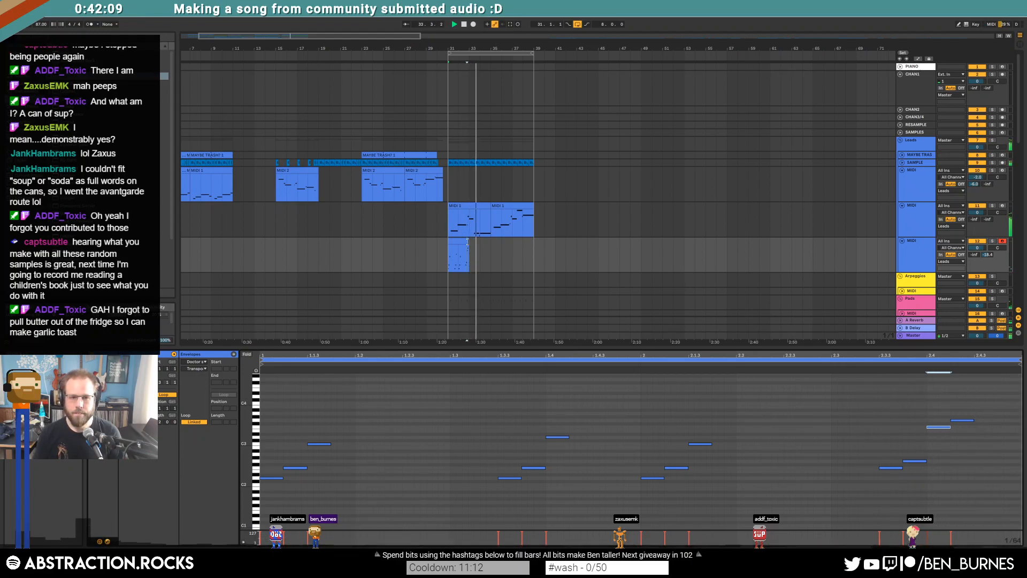
{"action": "left_click_drag", "start_coordinate": [470, 249], "coordinate": [534, 249]}
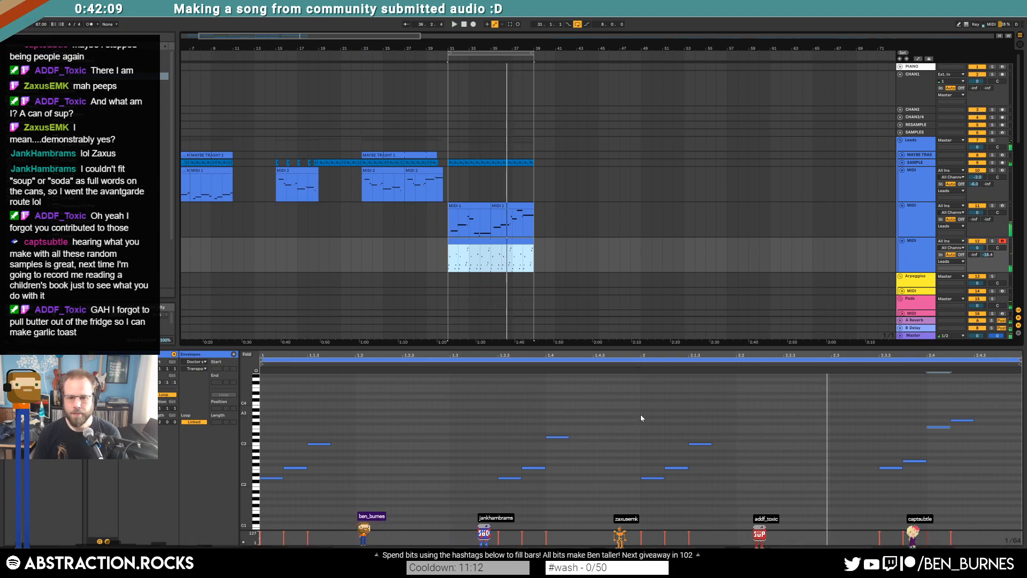
{"action": "key", "text": "space"}
Step: Move the second bar's first three-note group two sixteenths later and play the loop
{"action": "left_click_drag", "start_coordinate": [640, 413], "coordinate": [761, 524]}
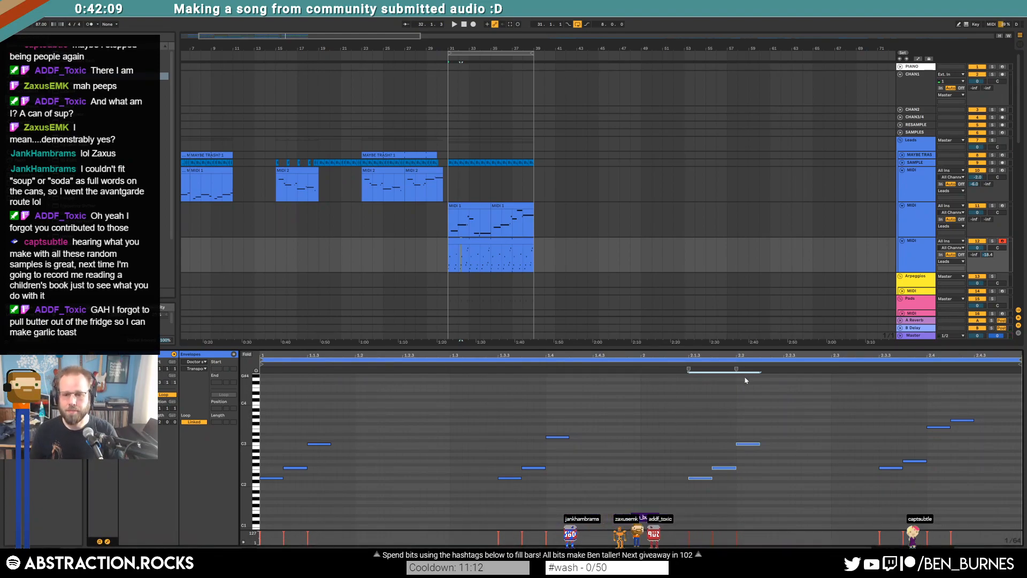
{"action": "key", "text": "space"}
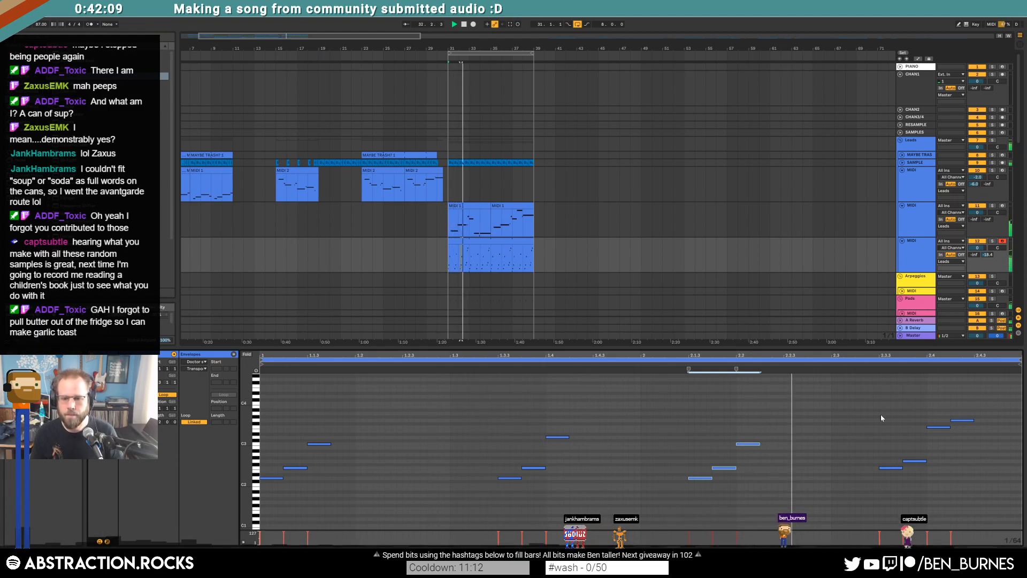
Step: Raise the third group's top note four semitones to E3, and raise the last group's first two notes by two semitones
{"action": "key", "text": "space"}
{"action": "left_click", "coordinate": [743, 443]}
{"action": "key", "text": "space"}
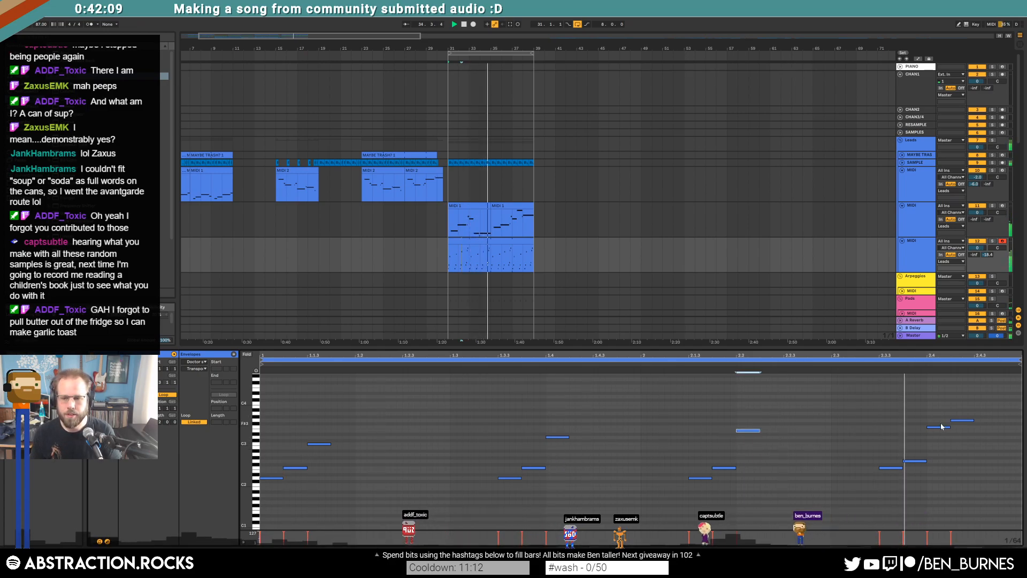
{"action": "left_click_drag", "start_coordinate": [891, 468], "coordinate": [916, 454]}
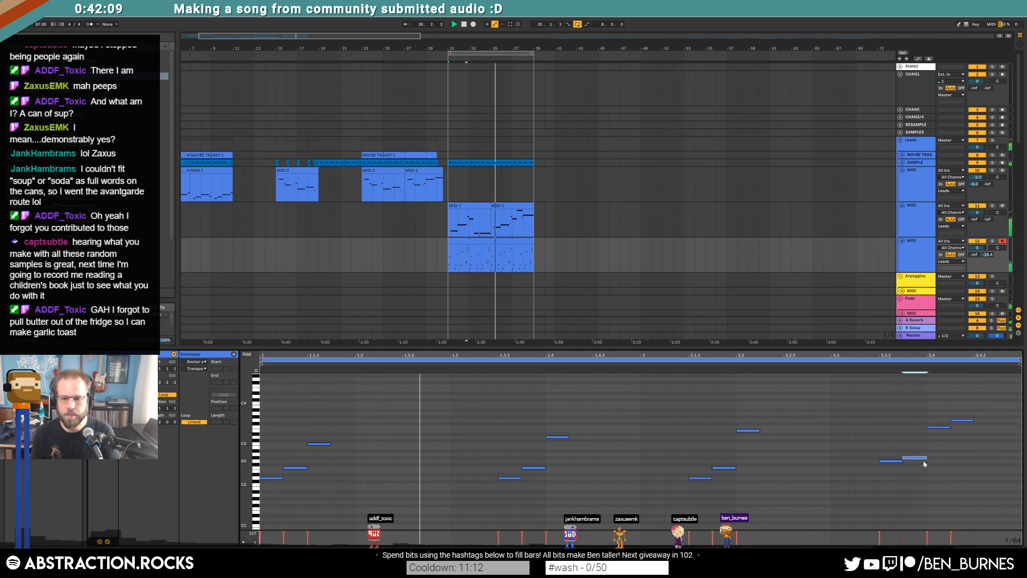
{"action": "left_click", "coordinate": [938, 412]}
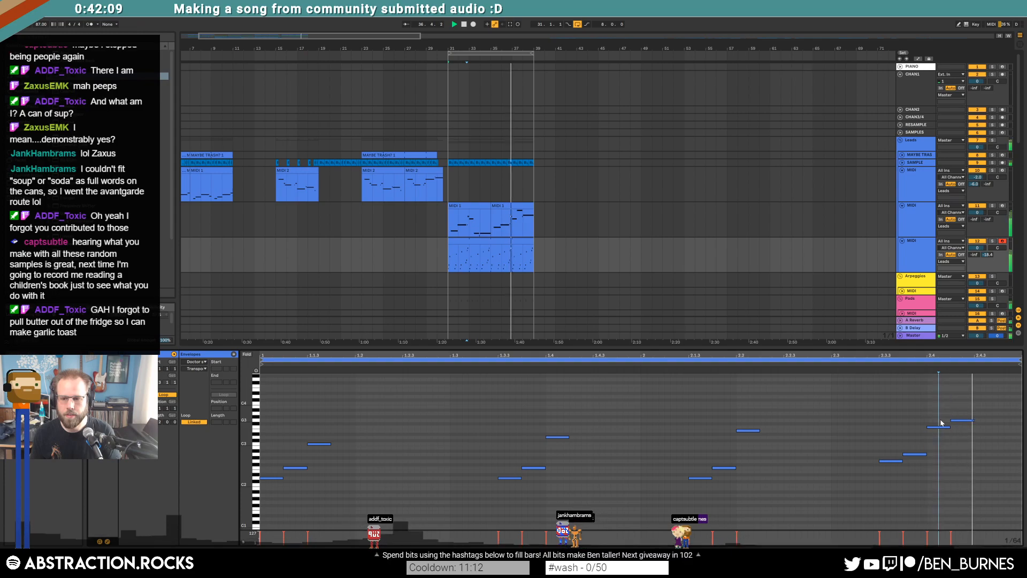
Step: Add a closing note after the last group, extended to the end of the clip and lowered by three semitones
{"action": "double_click", "coordinate": [1001, 427]}
{"action": "left_click_drag", "start_coordinate": [1001, 428], "coordinate": [1021, 434]}
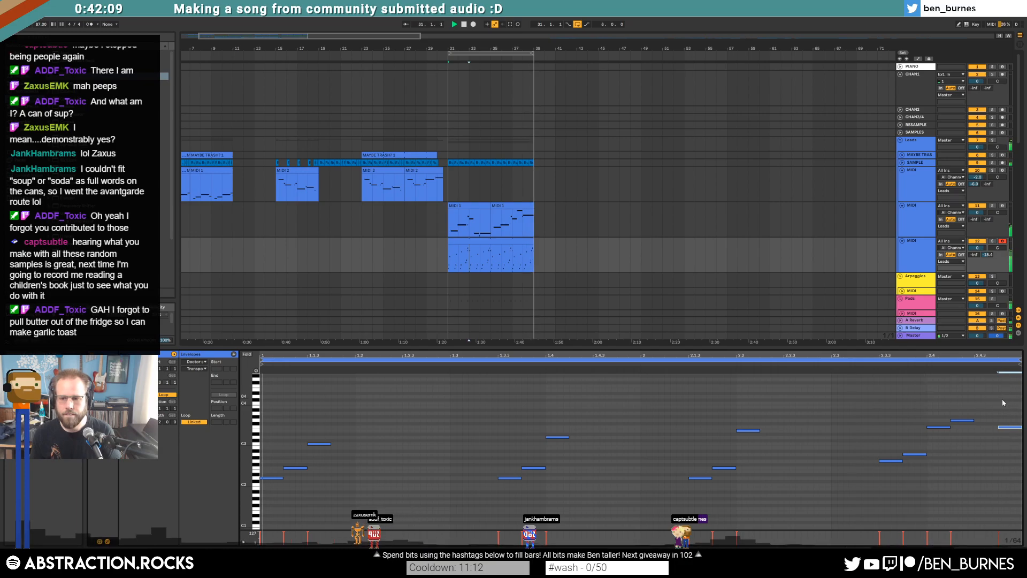
{"action": "left_click_drag", "start_coordinate": [1010, 432], "coordinate": [1010, 433]}
{"action": "key", "text": "Down"}
{"action": "key", "text": "Down"}
{"action": "key", "text": "Down"}
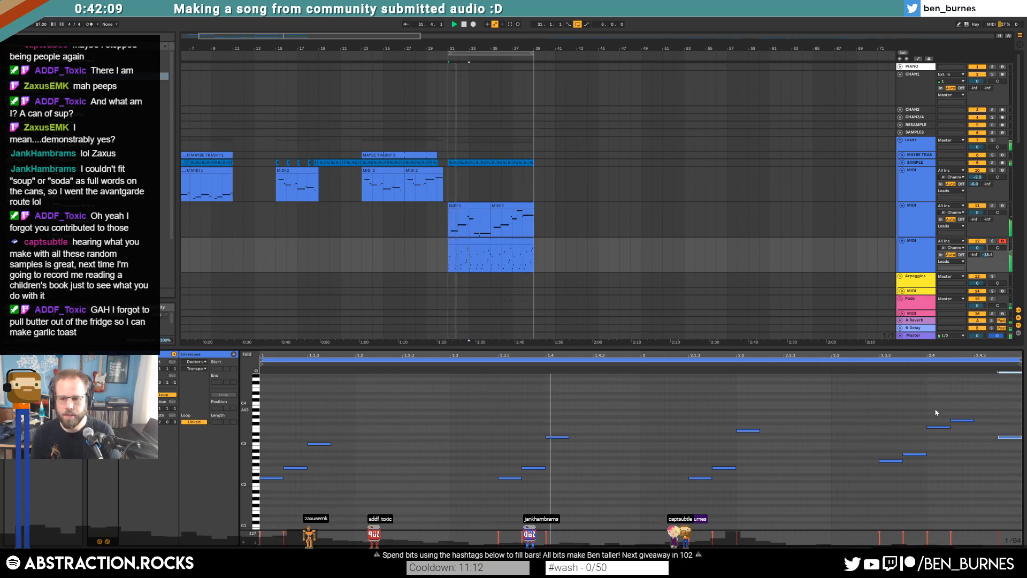
Step: Lower the last group's third note by one semitone and its fourth note by two semitones
{"action": "left_click_drag", "start_coordinate": [935, 411], "coordinate": [961, 433]}
{"action": "key", "text": "Down"}
{"action": "key", "text": "Down"}
{"action": "key", "text": "Up"}
{"action": "key", "text": "Down"}
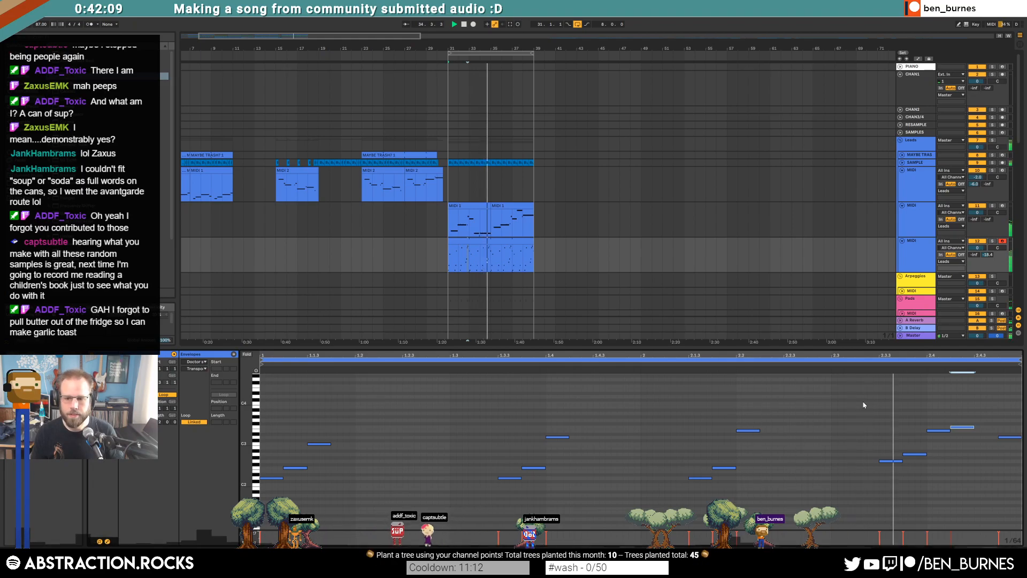
Step: Stop playback and move the Doctor sax MIDI clip from bar 31 to bar 39
{"action": "key", "text": "shift+Tab"}
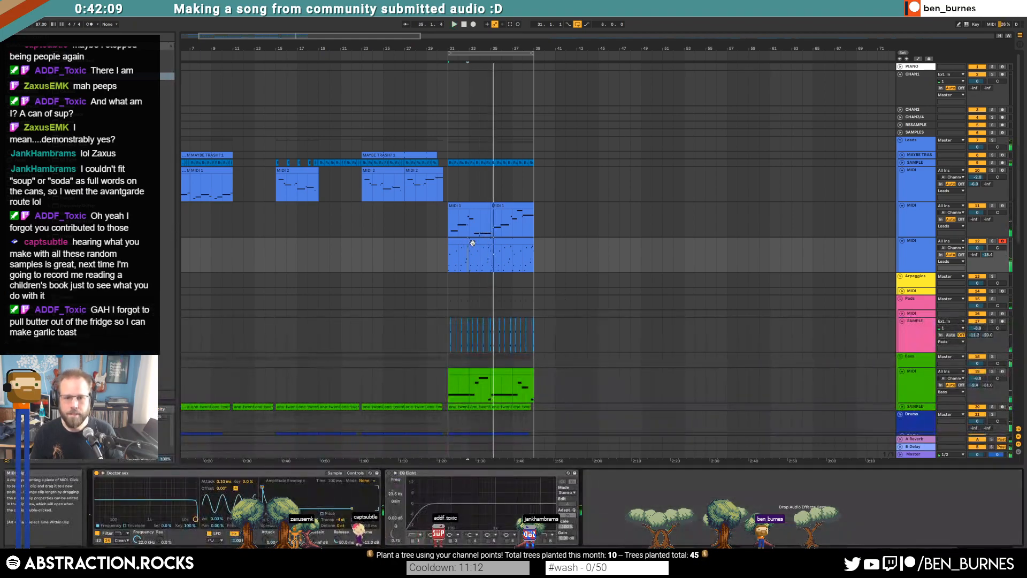
{"action": "key", "text": "space"}
{"action": "left_click_drag", "start_coordinate": [472, 243], "coordinate": [553, 248]}
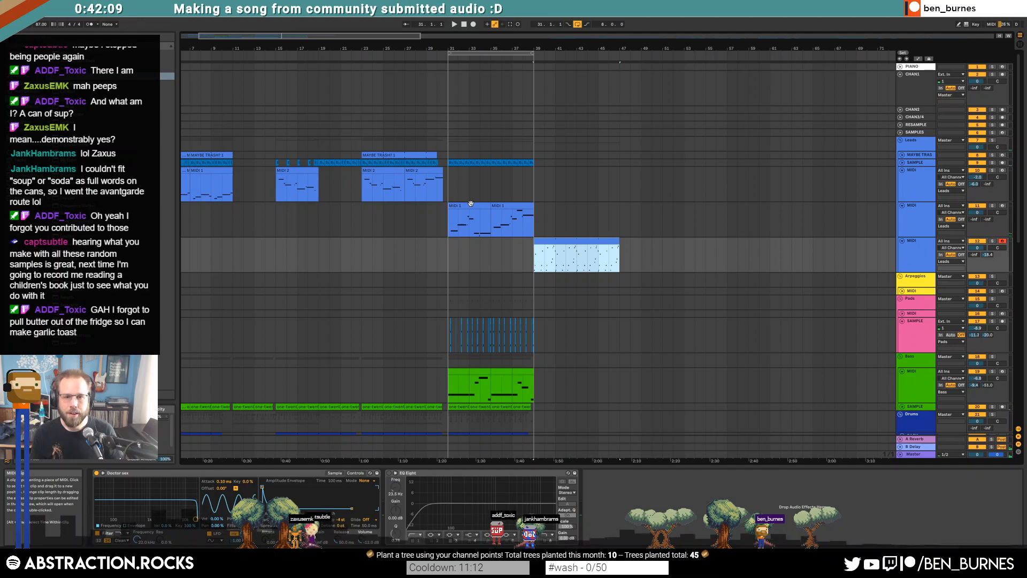
Step: Copy the Leads parts to bar 39: the Tongue Drum Loop MIDI, the bar 31 sample section and the MAYBE TRASH clip from bar 23
{"action": "left_click", "coordinate": [471, 204]}
{"action": "key", "text": "ctrl+d"}
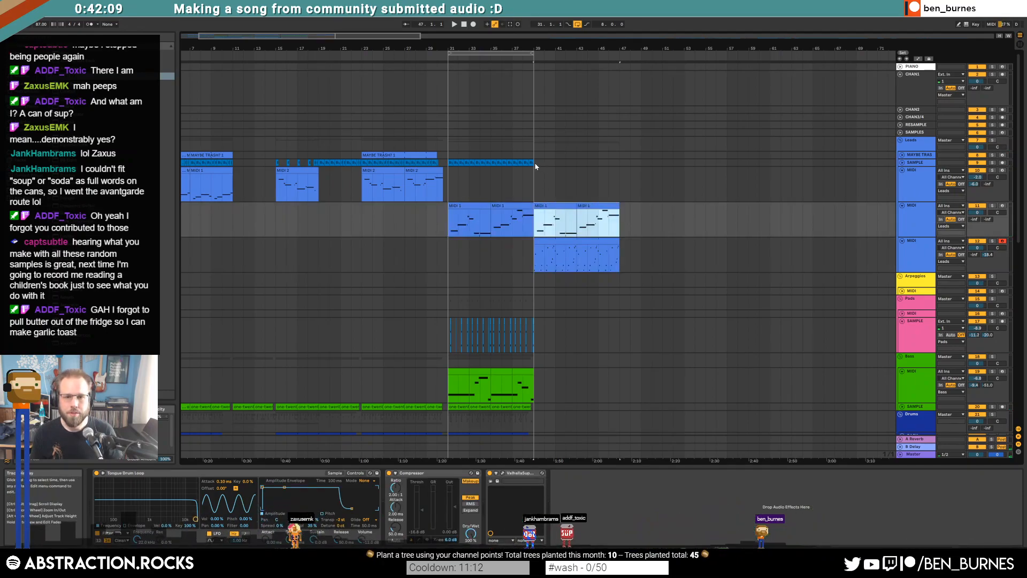
{"action": "left_click_drag", "start_coordinate": [534, 164], "coordinate": [447, 163]}
{"action": "key", "text": "ctrl+d"}
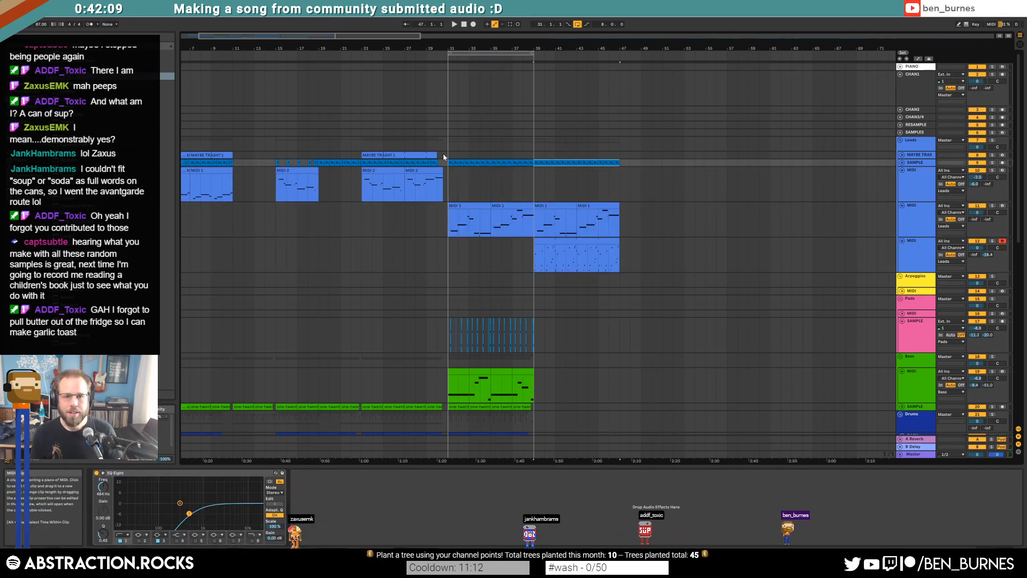
{"action": "left_click_drag", "start_coordinate": [362, 156], "coordinate": [362, 155]}
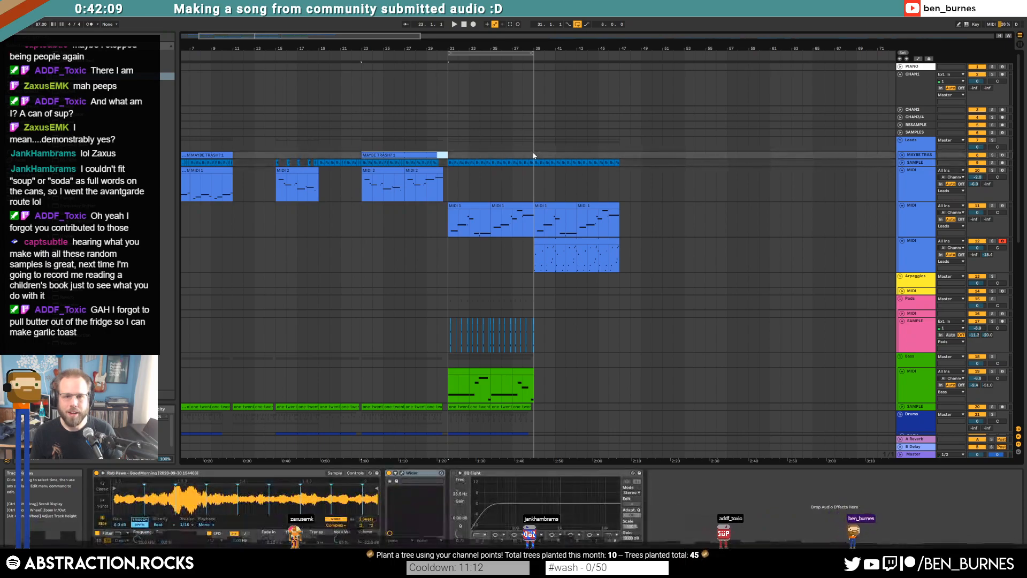
Step: Duplicate the Pads samples, the bass MIDI clips and the bass samples from bars 31–39 into bars 39–47
{"action": "scroll", "coordinate": [589, 383], "scroll_direction": "down", "scroll_amount": 5}
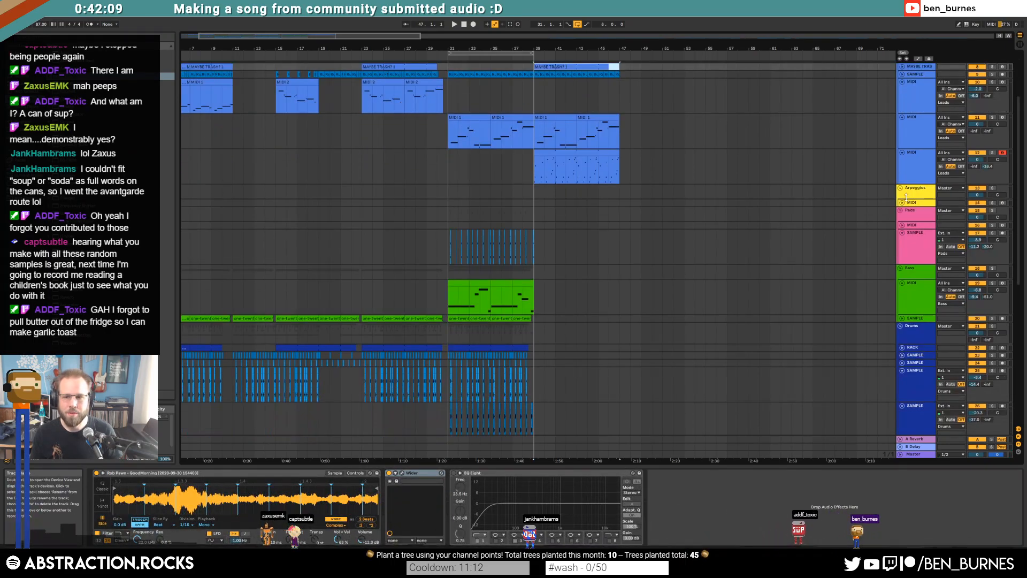
{"action": "scroll", "coordinate": [543, 285], "scroll_direction": "down", "scroll_amount": 2}
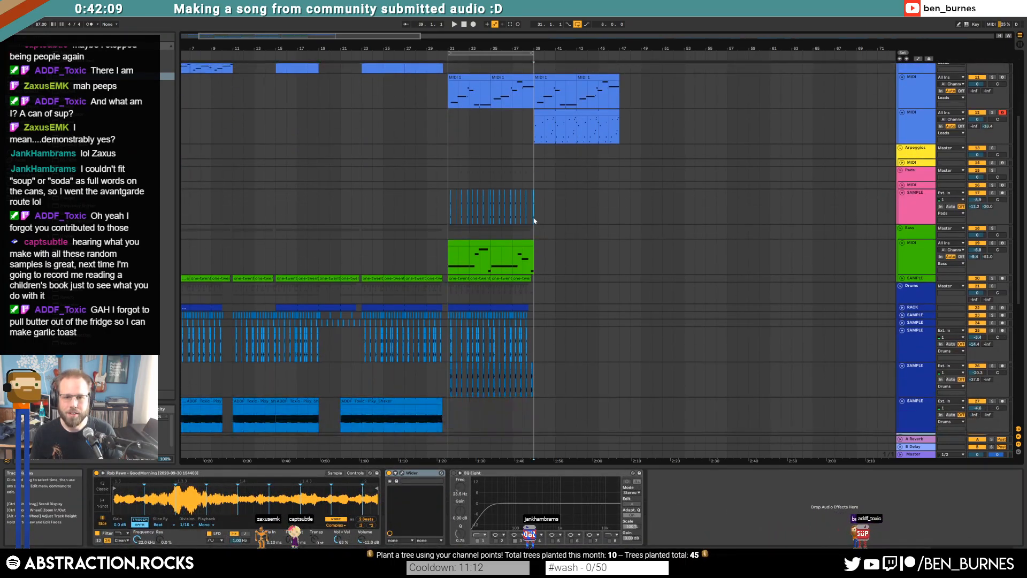
{"action": "key", "text": "ctrl+d"}
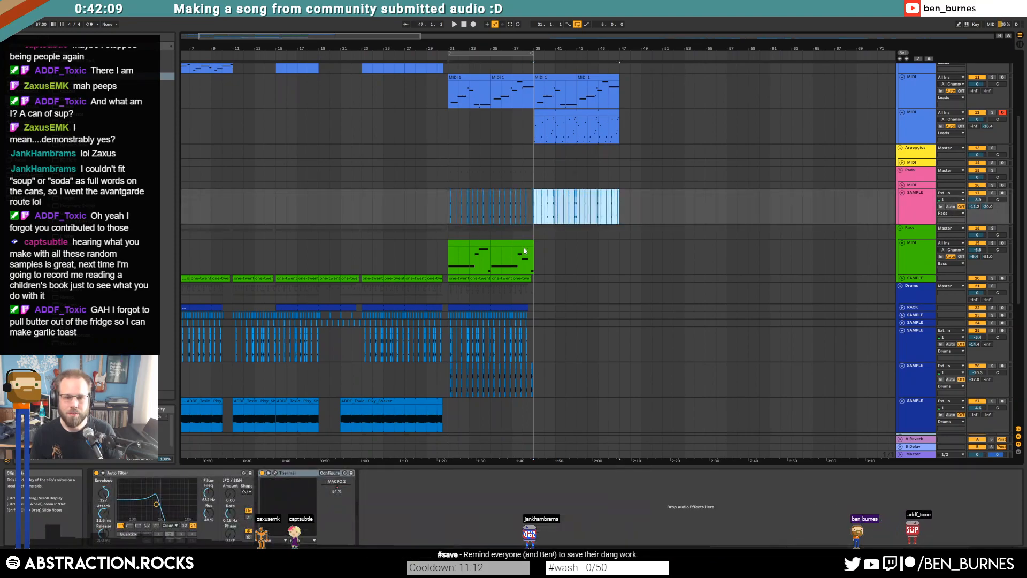
{"action": "left_click_drag", "start_coordinate": [530, 256], "coordinate": [450, 257]}
{"action": "key", "text": "ctrl+d"}
{"action": "left_click_drag", "start_coordinate": [533, 278], "coordinate": [449, 277]}
{"action": "key", "text": "ctrl+d"}
Step: Duplicate the Ambiences MIDI section into bars 39–47 and copy the short transition sample before bar 31 to just before bar 39
{"action": "scroll", "coordinate": [531, 341], "scroll_direction": "down", "scroll_amount": 2}
{"action": "scroll", "coordinate": [532, 342], "scroll_direction": "down", "scroll_amount": 7}
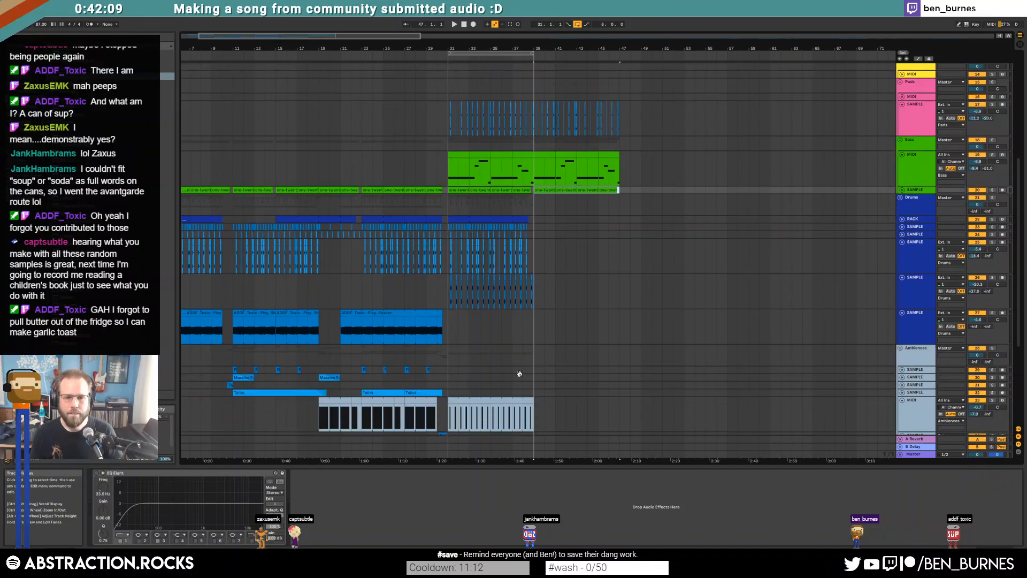
{"action": "left_click_drag", "start_coordinate": [529, 326], "coordinate": [621, 347]}
{"action": "scroll", "coordinate": [534, 364], "scroll_direction": "down", "scroll_amount": 4}
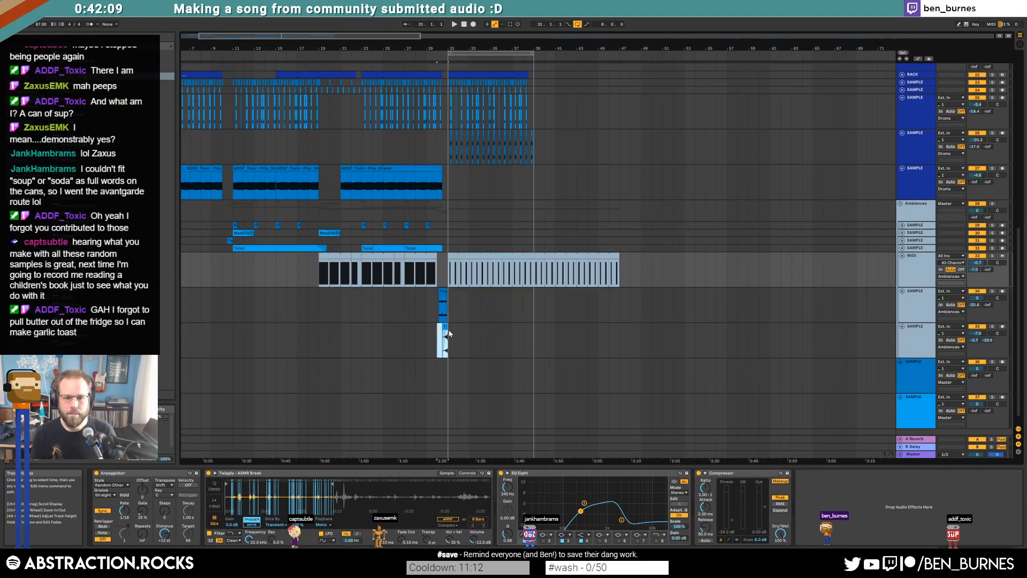
{"action": "left_click", "coordinate": [523, 335]}
{"action": "key", "text": "ctrl+v"}
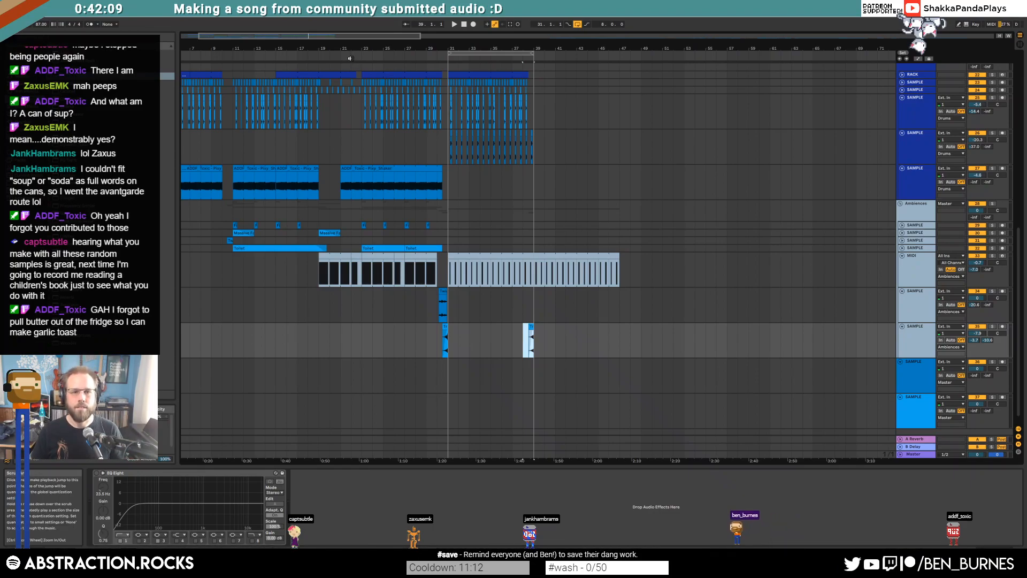
Step: Play the arrangement from bar 23 and expand the sample track in the Leads group
{"action": "left_click", "coordinate": [350, 58]}
{"action": "scroll", "coordinate": [440, 319], "scroll_direction": "up", "scroll_amount": 2}
{"action": "scroll", "coordinate": [439, 318], "scroll_direction": "up", "scroll_amount": 12}
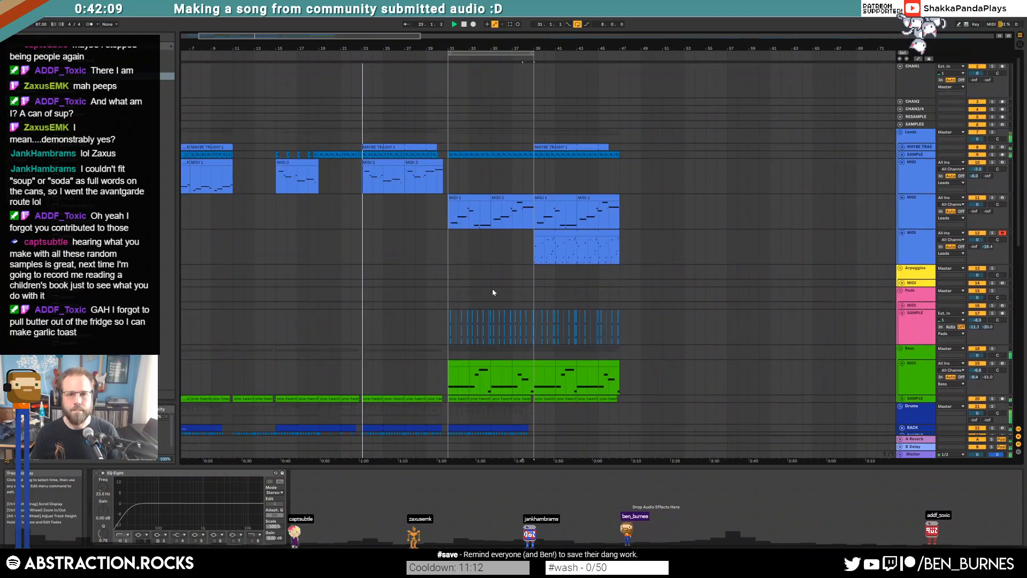
{"action": "left_click", "coordinate": [902, 147]}
{"action": "left_click", "coordinate": [902, 147]}
{"action": "left_click", "coordinate": [901, 154]}
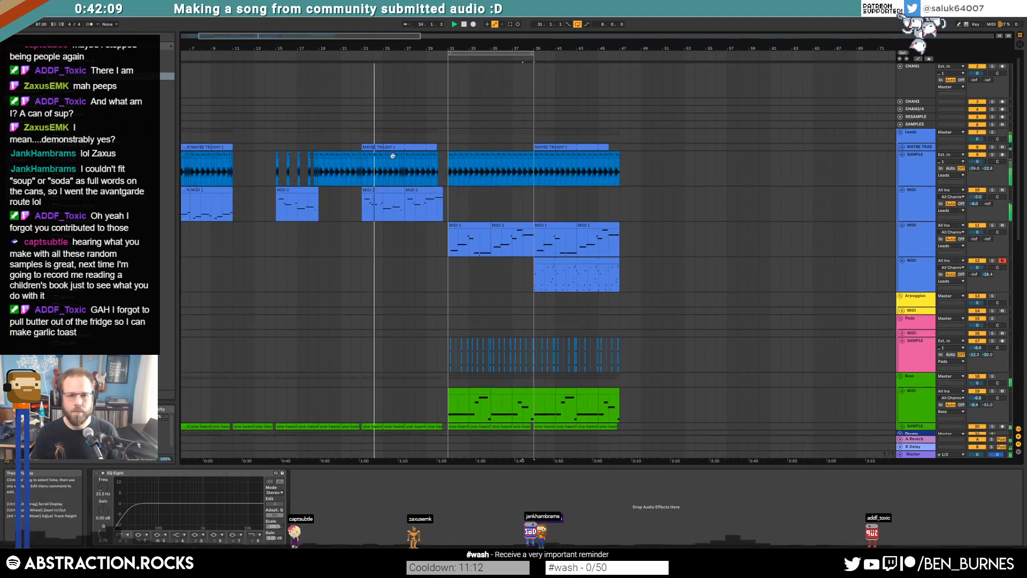
Step: Replace the Leads sample in bars 39–47 with two repeats of the chopped pattern from bars 15–19, and loop bars 39–47
{"action": "scroll", "coordinate": [389, 158], "scroll_direction": "up", "scroll_amount": 5}
{"action": "scroll", "coordinate": [390, 162], "scroll_direction": "down", "scroll_amount": 2}
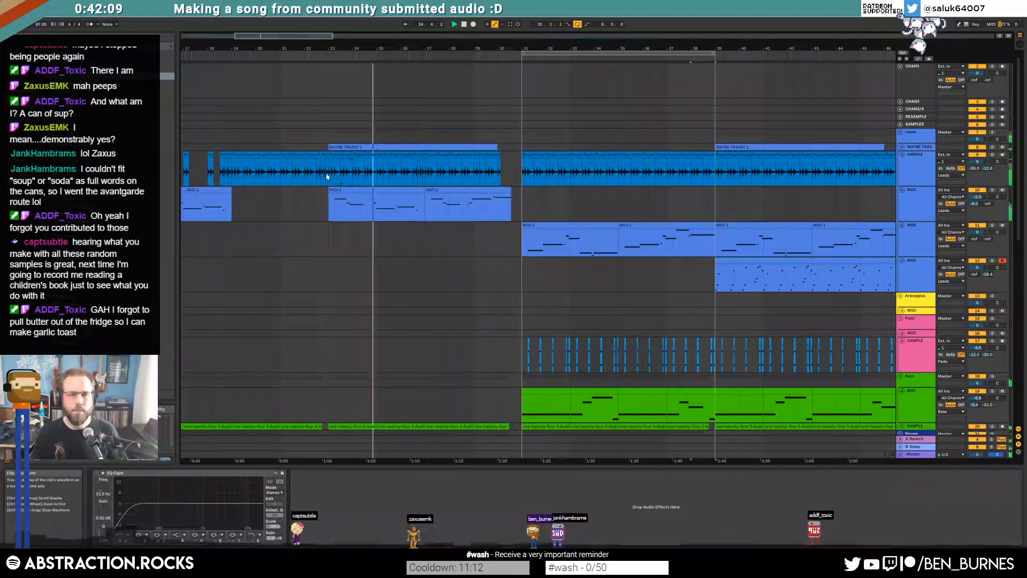
{"action": "scroll", "coordinate": [329, 175], "scroll_direction": "down", "scroll_amount": 2}
{"action": "left_click", "coordinate": [247, 155]}
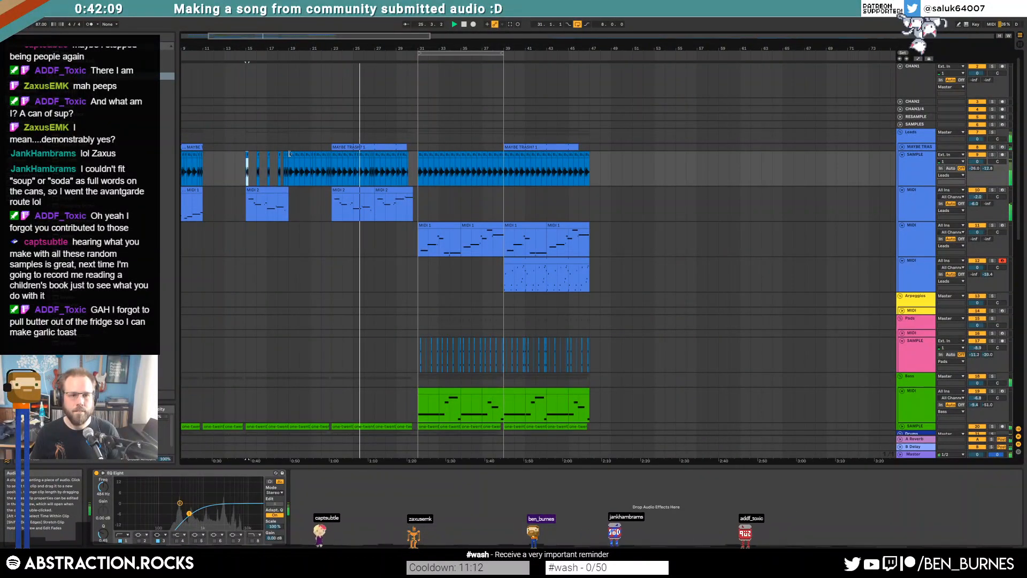
{"action": "left_click", "coordinate": [288, 154], "text": "shift"}
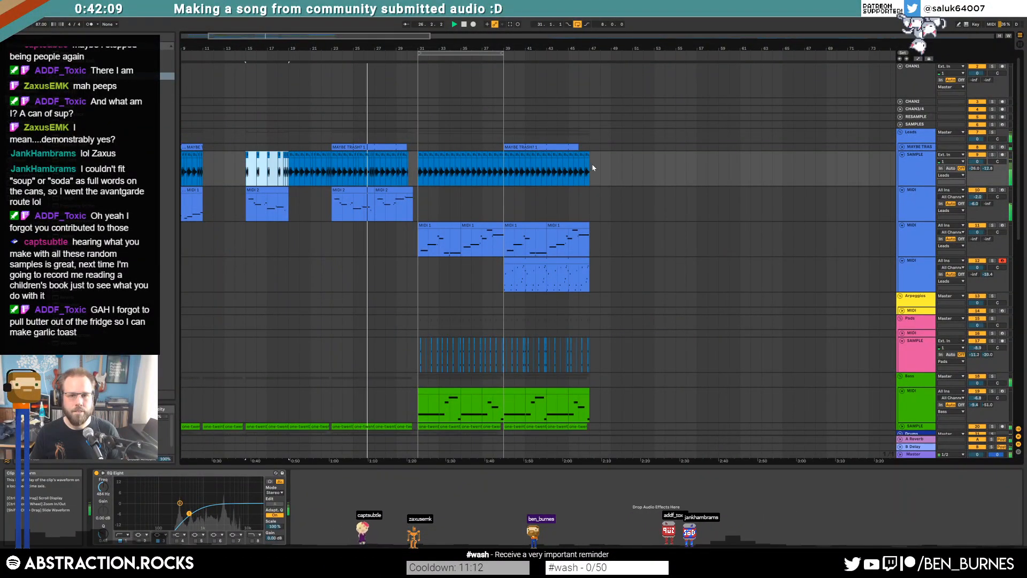
{"action": "left_click_drag", "start_coordinate": [592, 167], "coordinate": [504, 167]}
{"action": "key", "text": "Delete"}
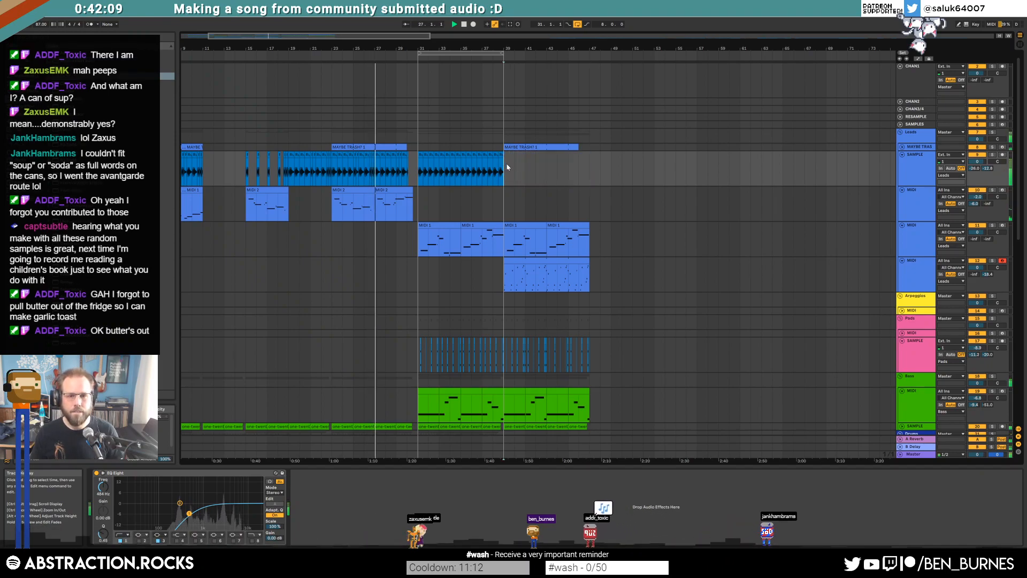
{"action": "key", "text": "ctrl+v"}
{"action": "key", "text": "ctrl+d"}
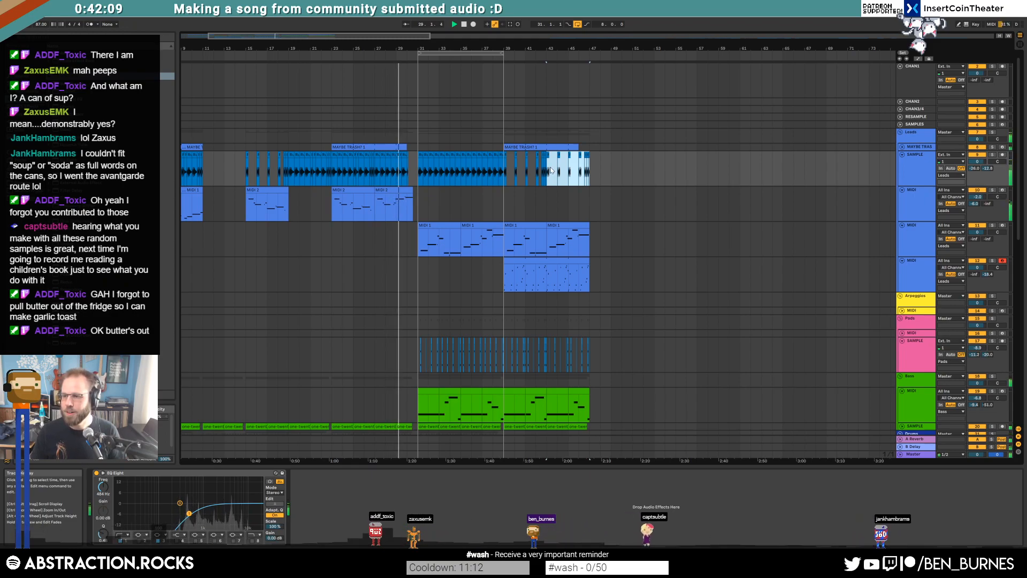
{"action": "left_click_drag", "start_coordinate": [495, 52], "coordinate": [580, 69]}
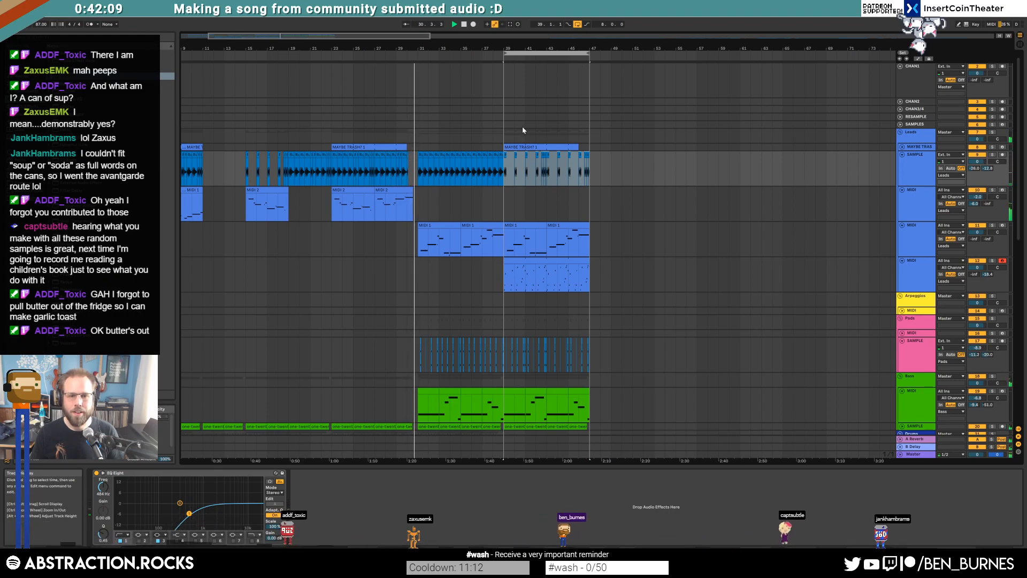
Step: Turn on Warp for the short Ambiences transition samples leading into bars 31 and 39
{"action": "scroll", "coordinate": [532, 187], "scroll_direction": "down", "scroll_amount": 5}
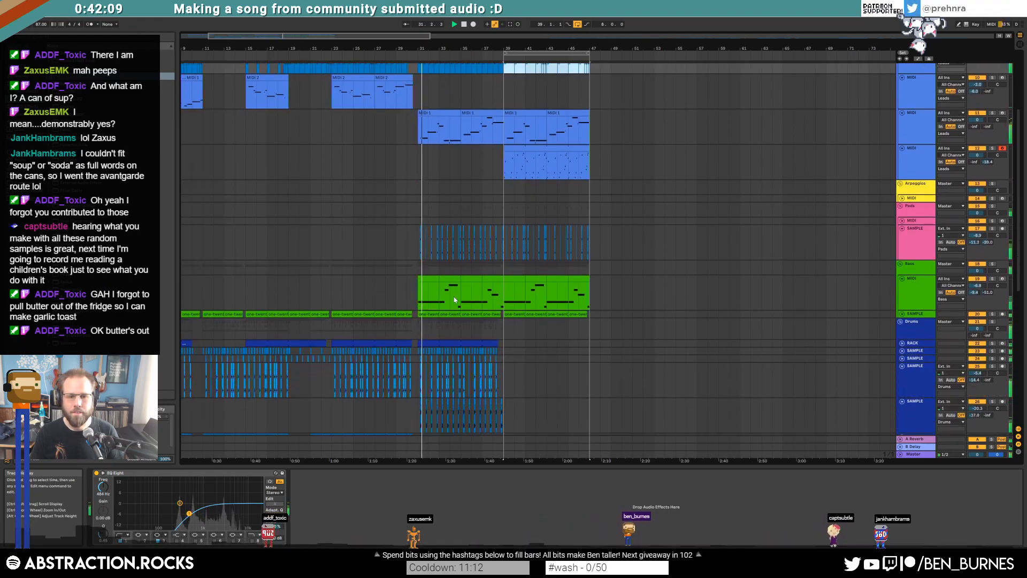
{"action": "scroll", "coordinate": [435, 317], "scroll_direction": "down", "scroll_amount": 10}
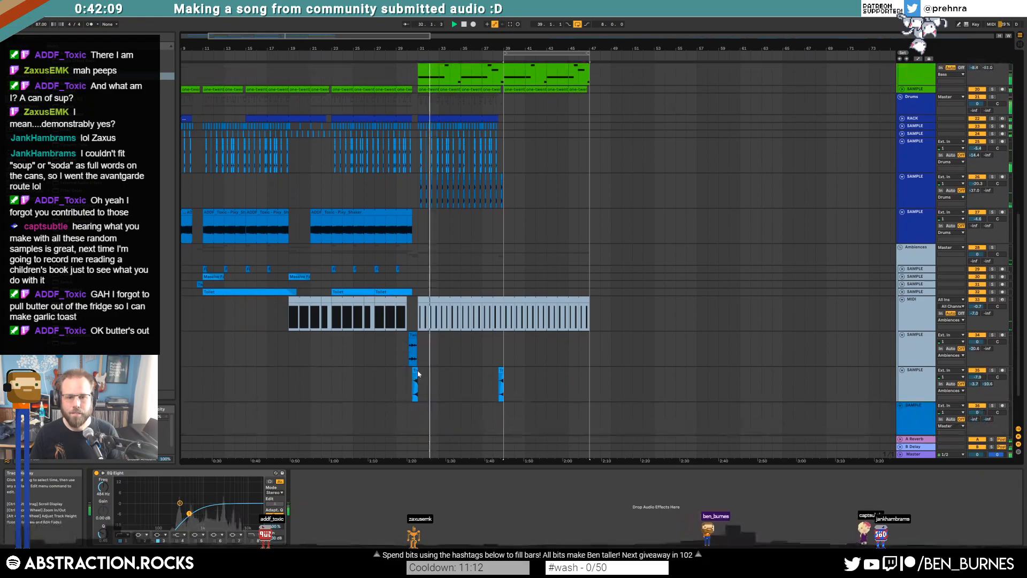
{"action": "double_click", "coordinate": [415, 374]}
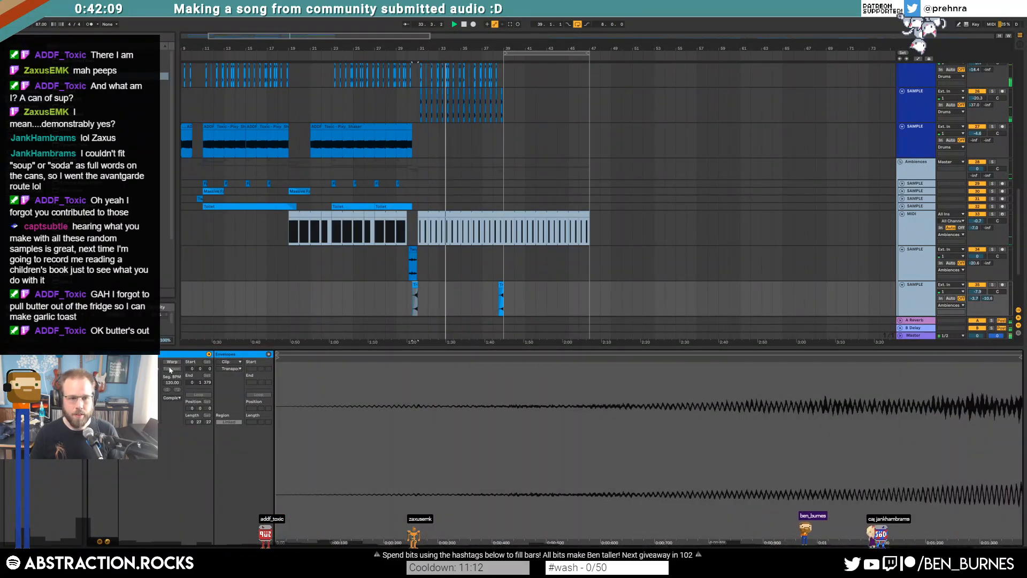
{"action": "left_click", "coordinate": [171, 363]}
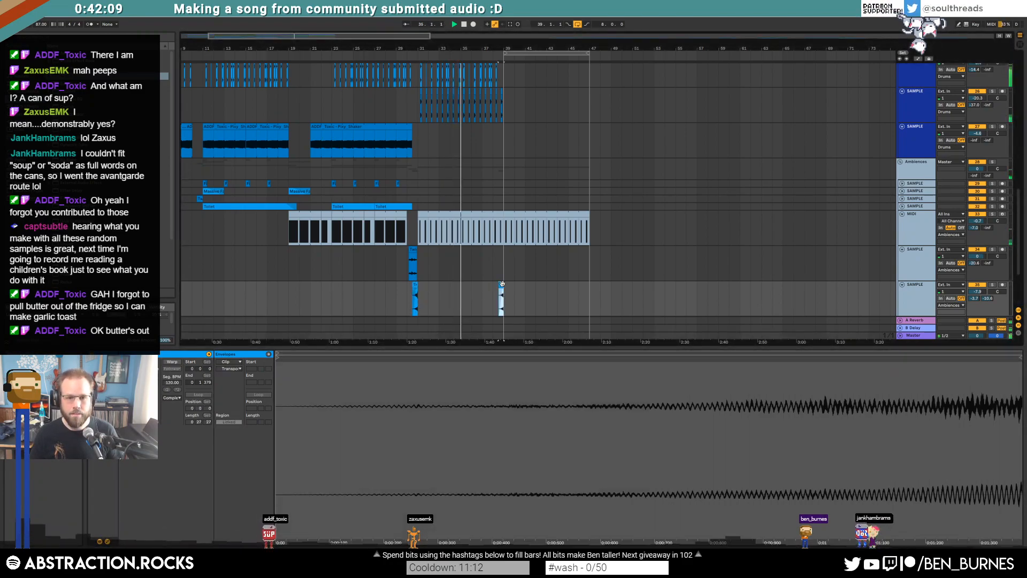
Step: Copy the drum RACK clip from bar 31 to bar 39
{"action": "scroll", "coordinate": [514, 307], "scroll_direction": "up", "scroll_amount": 2}
{"action": "scroll", "coordinate": [525, 248], "scroll_direction": "up", "scroll_amount": 3}
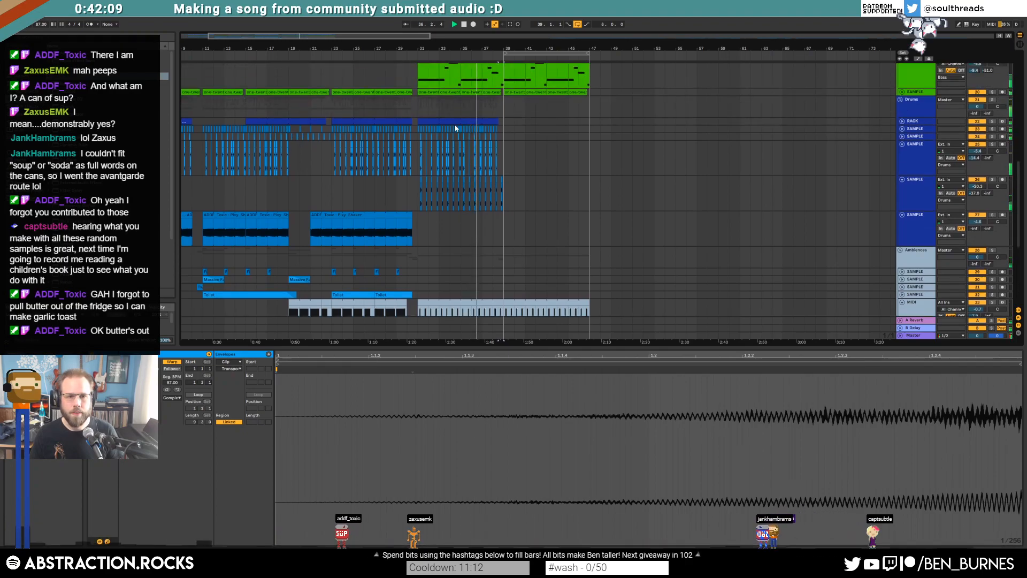
{"action": "left_click", "coordinate": [496, 120]}
{"action": "key", "text": "ctrl+c"}
{"action": "left_click", "coordinate": [504, 121]}
{"action": "key", "text": "ctrl+v"}
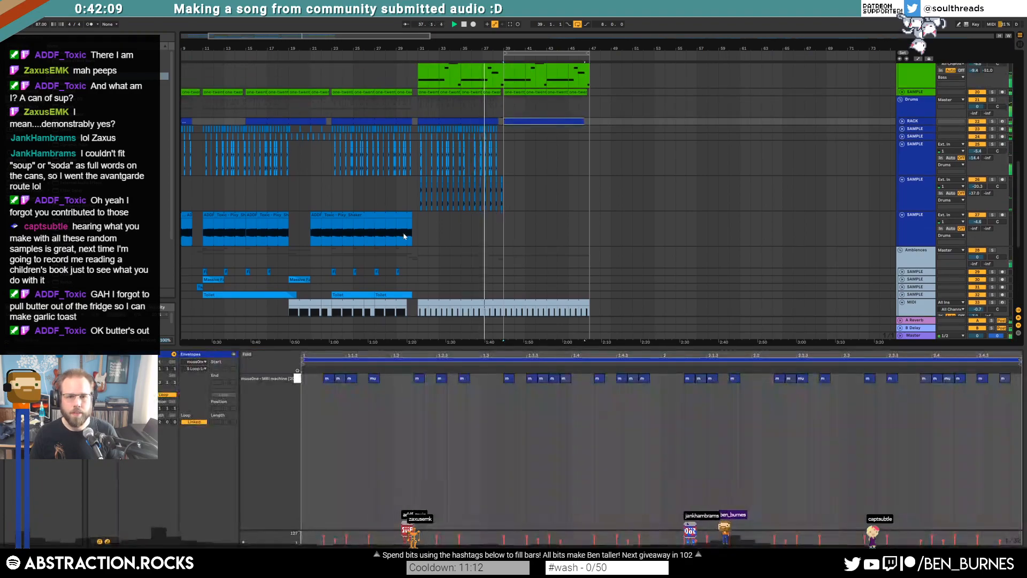
Step: Copy the shaker clip that starts at bar 21 to bar 39 and trim its end to bar 47
{"action": "left_click", "coordinate": [404, 236]}
{"action": "left_click", "coordinate": [504, 226]}
{"action": "key", "text": "ctrl+v"}
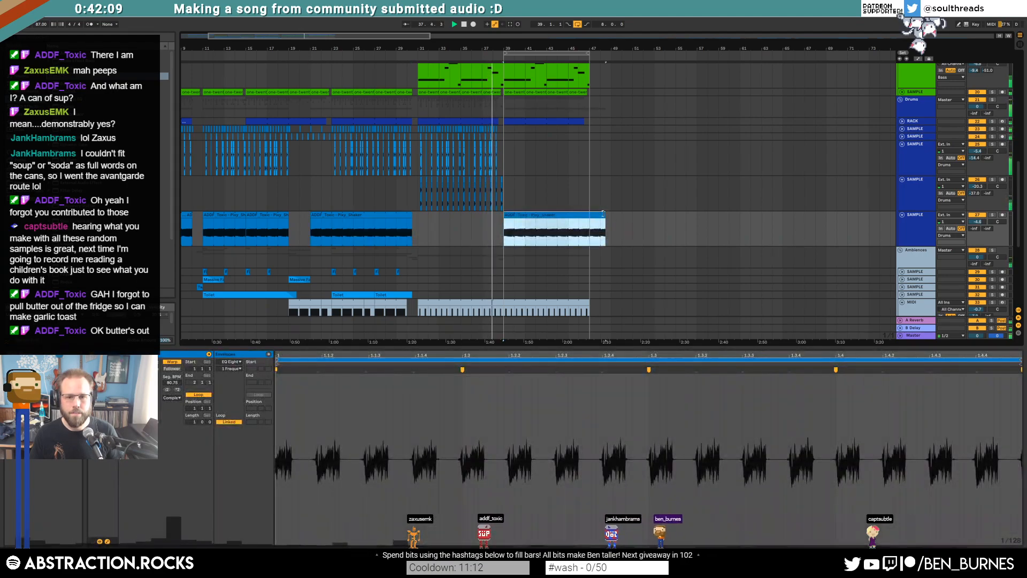
{"action": "left_click_drag", "start_coordinate": [603, 213], "coordinate": [593, 214]}
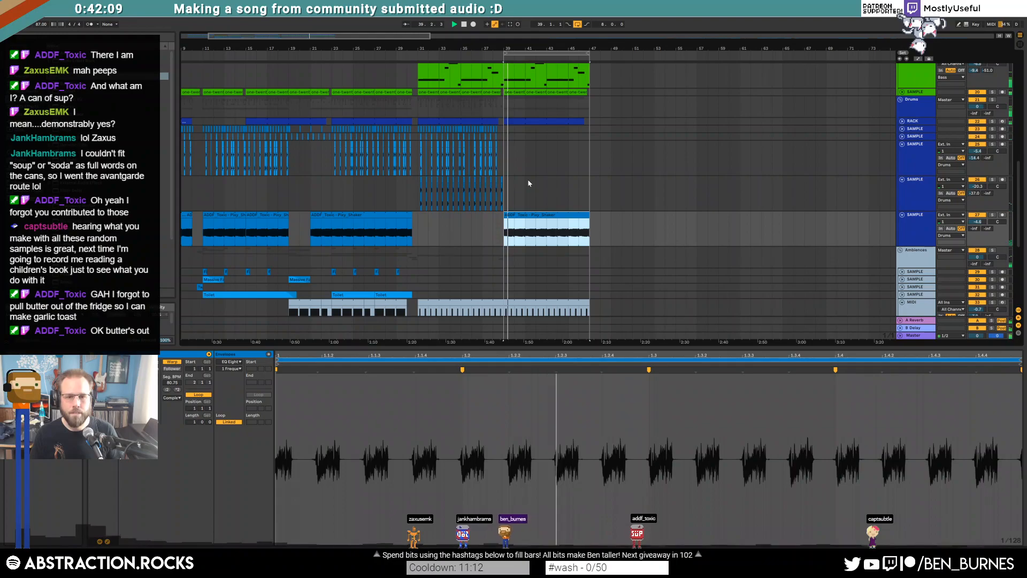
Step: Delete the drum RACK clip at bar 39
{"action": "left_click", "coordinate": [573, 121]}
{"action": "key", "text": "Delete"}
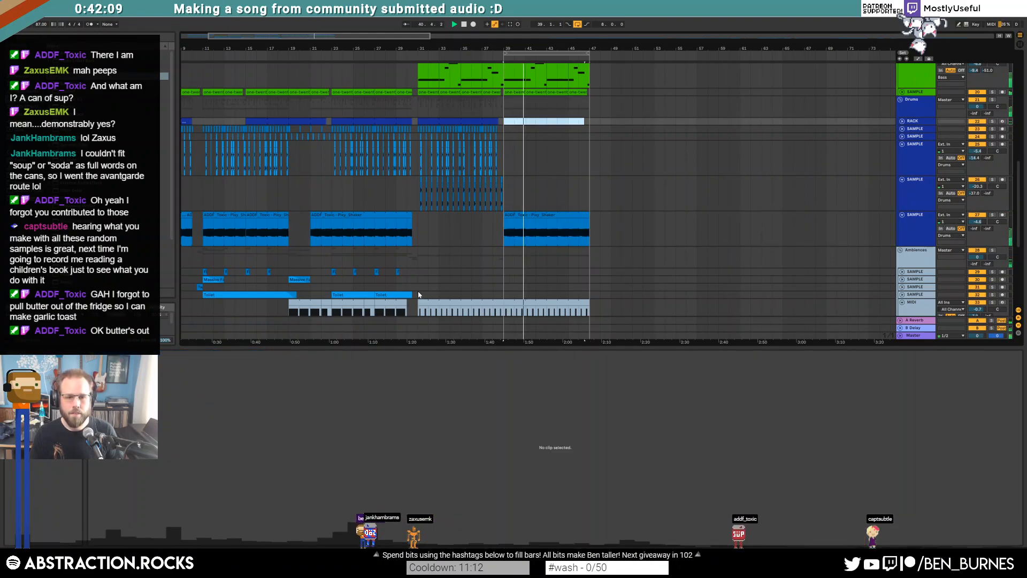
Step: Copy the two Ambiences sample clips from bars 23–31 to bar 39, directly above the Ambiences MIDI track
{"action": "key", "text": "ctrl+c"}
{"action": "left_click", "coordinate": [507, 296]}
{"action": "key", "text": "ctrl+v"}
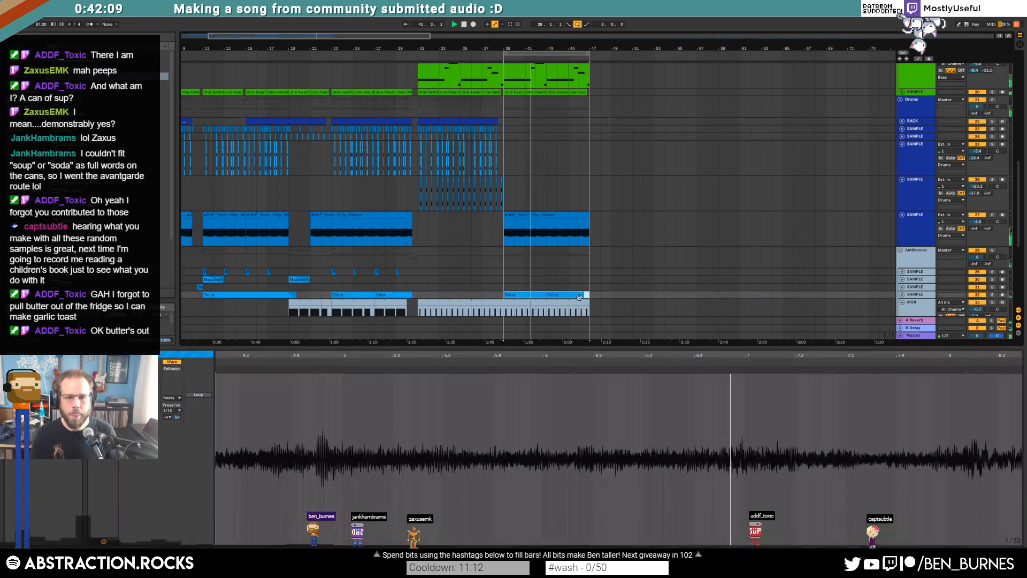
Step: Extend the end of the second Ambiences sample clip to bar 47
{"action": "left_click", "coordinate": [590, 277]}
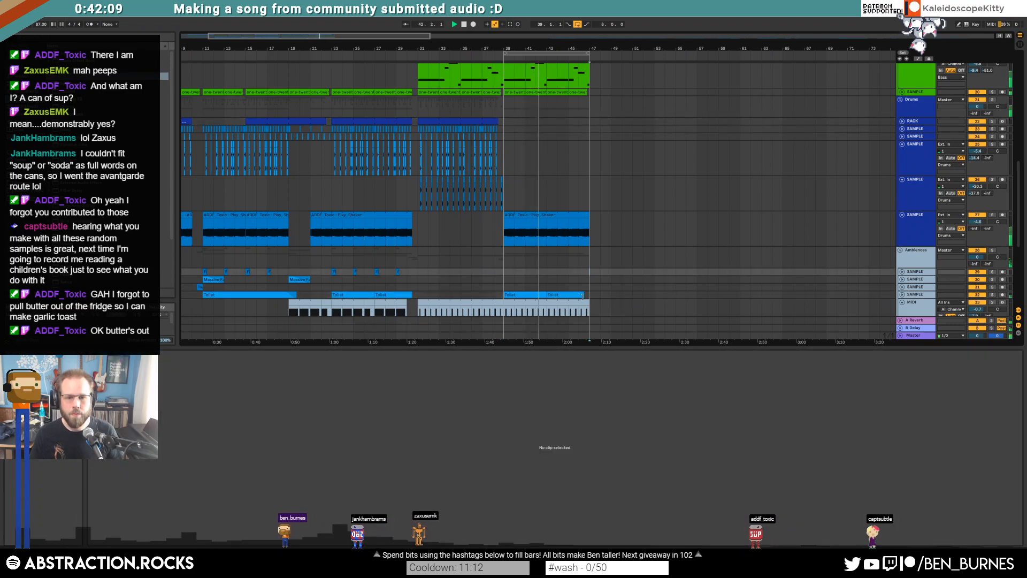
{"action": "left_click_drag", "start_coordinate": [584, 296], "coordinate": [589, 296]}
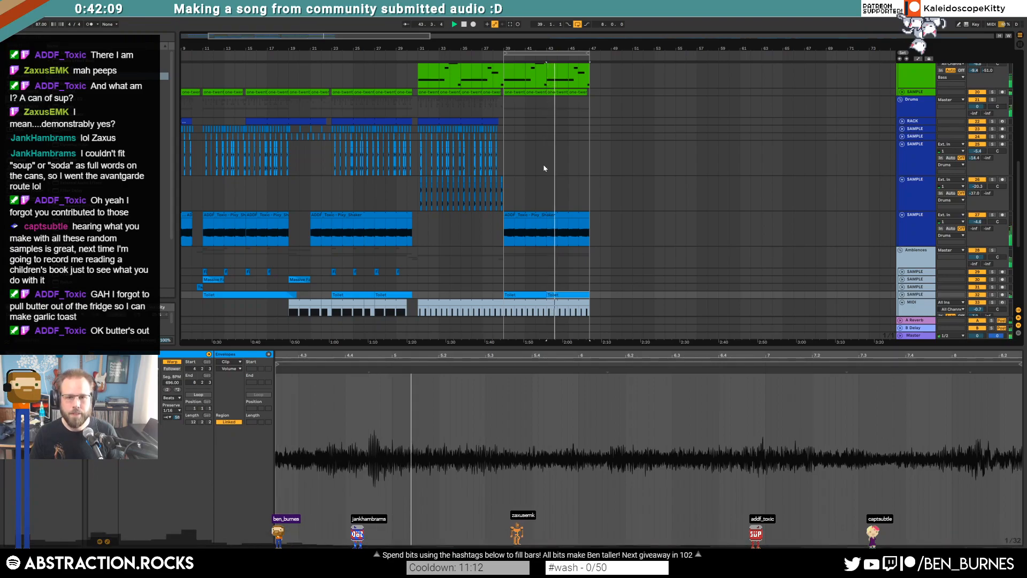
Step: Delete the two lead MIDI clips between bars 39 and 47, directly above the Doctor sax clip
{"action": "scroll", "coordinate": [544, 168], "scroll_direction": "up", "scroll_amount": 5}
{"action": "scroll", "coordinate": [547, 188], "scroll_direction": "up", "scroll_amount": 2}
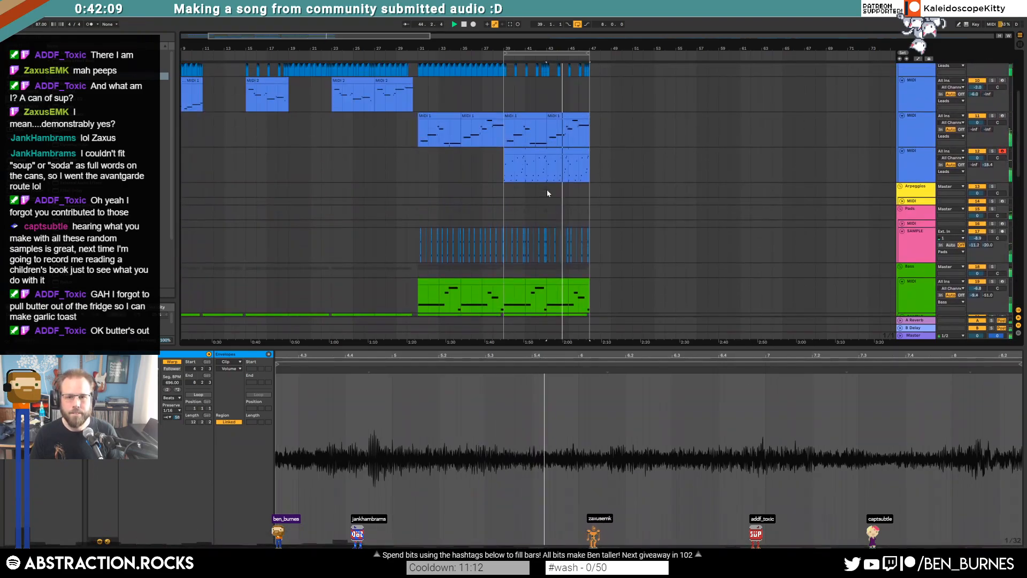
{"action": "left_click", "coordinate": [530, 115]}
{"action": "left_click", "coordinate": [559, 116], "text": "shift"}
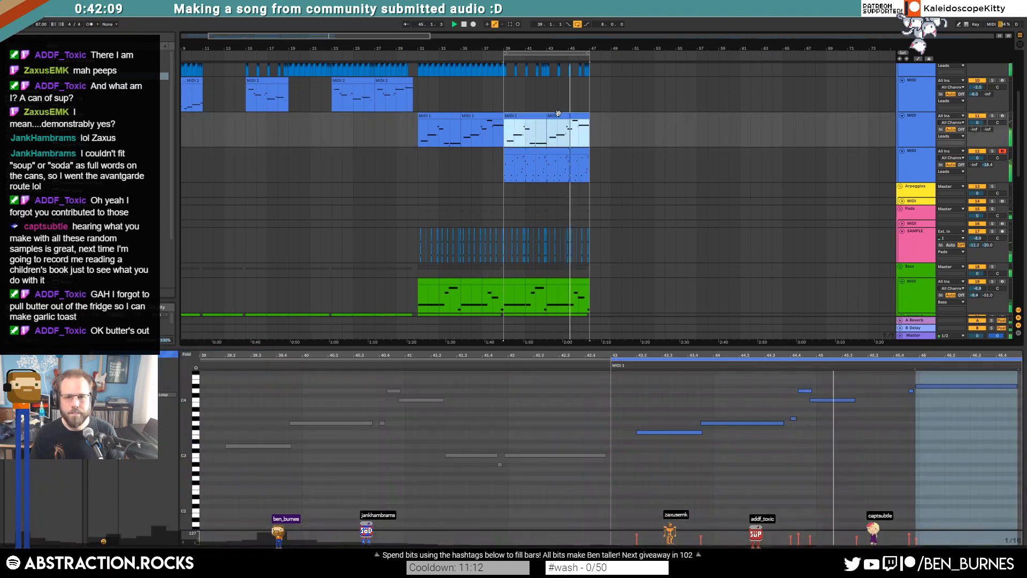
{"action": "key", "text": "Delete"}
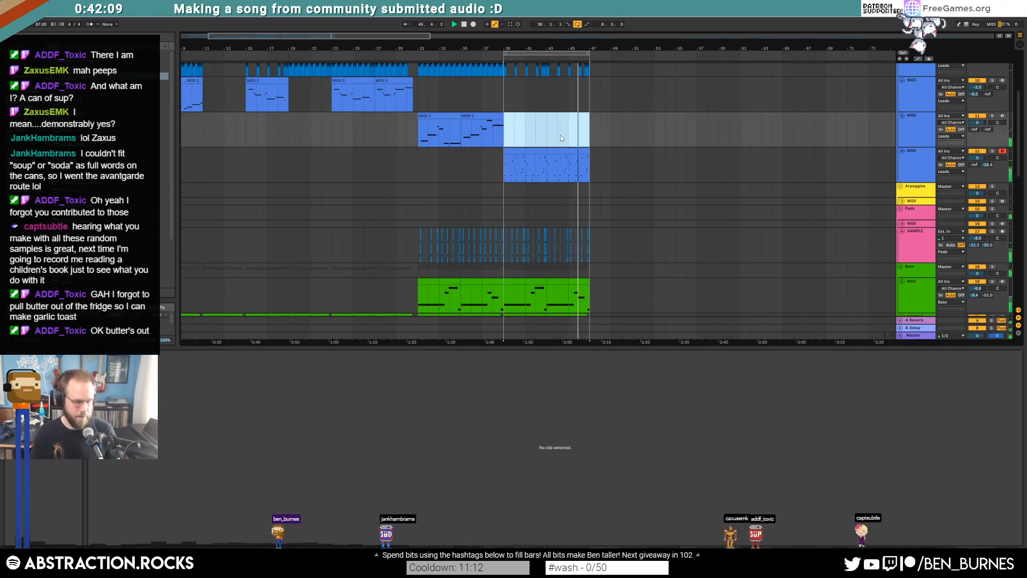
{"action": "key", "text": "shift+Tab"}
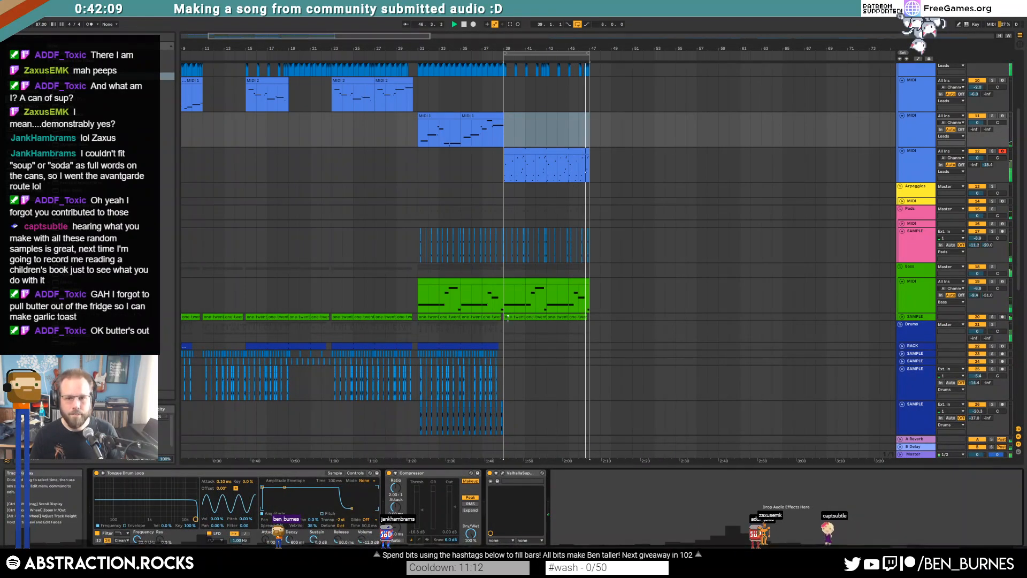
Step: Remove the lead sample clips in the last half bar before bar 47 and trim the bass MIDI clip's end to 46.3
{"action": "scroll", "coordinate": [614, 282], "scroll_direction": "up", "scroll_amount": 2}
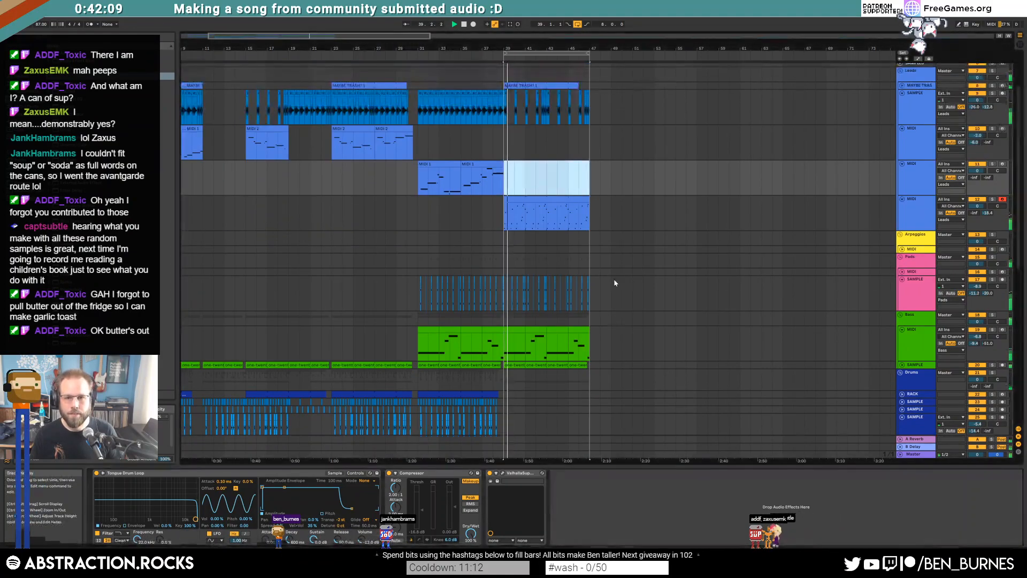
{"action": "scroll", "coordinate": [609, 149], "scroll_direction": "up", "scroll_amount": 4}
{"action": "left_click_drag", "start_coordinate": [484, 158], "coordinate": [493, 157]}
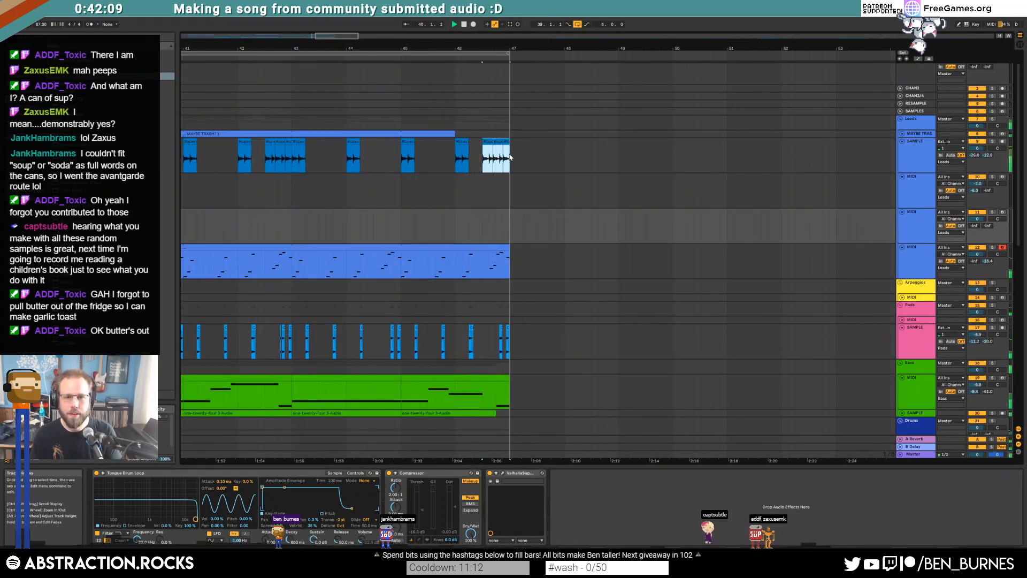
{"action": "scroll", "coordinate": [498, 299], "scroll_direction": "down", "scroll_amount": 3}
{"action": "left_click_drag", "start_coordinate": [506, 290], "coordinate": [482, 292]}
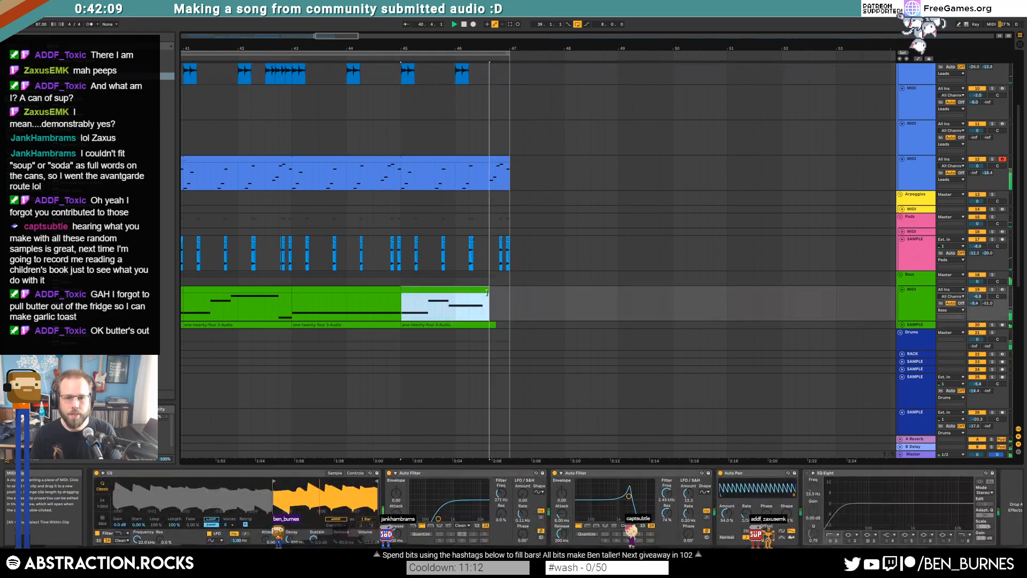
Step: Trim the ends of the shaker clip and the Ambiences sample clip to 46.3, in line with the bass MIDI clip
{"action": "scroll", "coordinate": [493, 298], "scroll_direction": "down", "scroll_amount": 2}
{"action": "scroll", "coordinate": [498, 337], "scroll_direction": "down", "scroll_amount": 2}
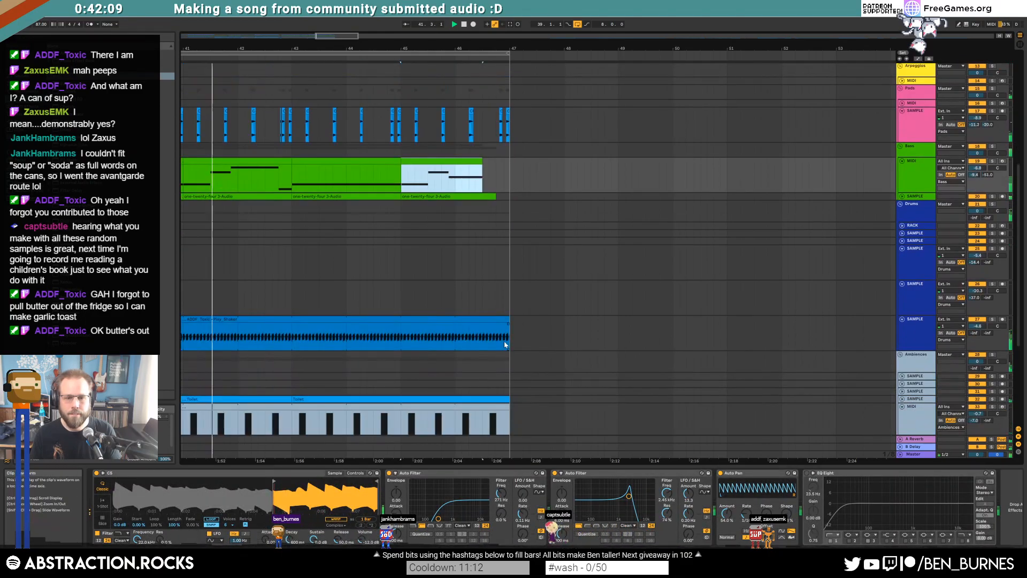
{"action": "left_click_drag", "start_coordinate": [509, 323], "coordinate": [495, 323]}
{"action": "scroll", "coordinate": [492, 340], "scroll_direction": "down", "scroll_amount": 2}
{"action": "scroll", "coordinate": [492, 340], "scroll_direction": "up", "scroll_amount": 3}
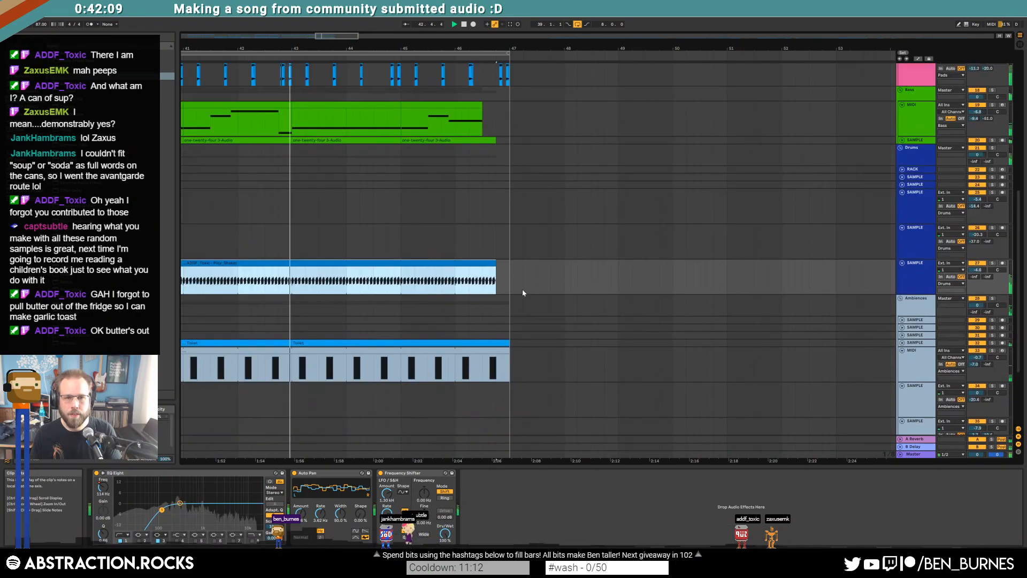
{"action": "scroll", "coordinate": [493, 409], "scroll_direction": "down", "scroll_amount": 2}
{"action": "scroll", "coordinate": [491, 404], "scroll_direction": "down", "scroll_amount": 1}
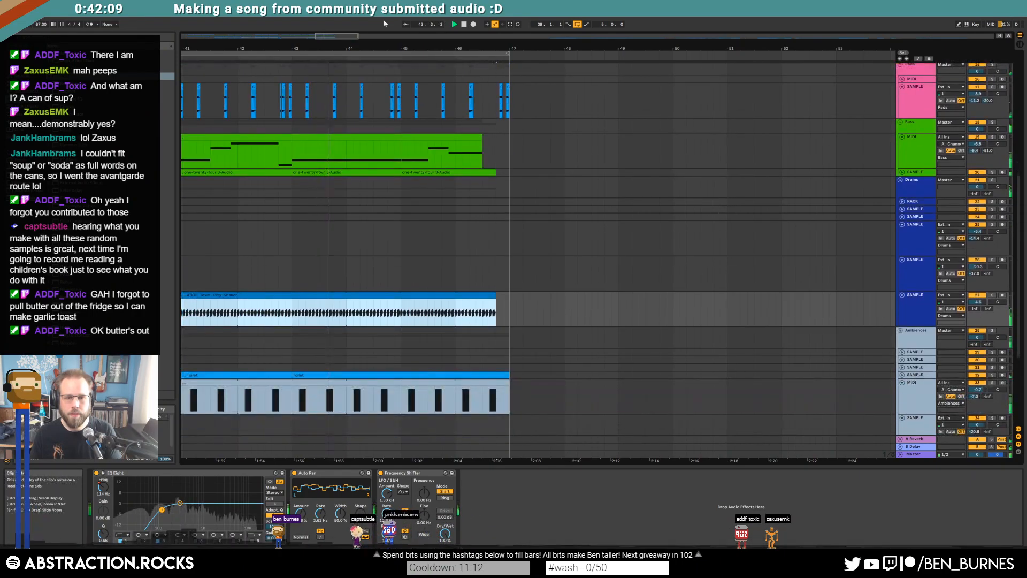
{"action": "left_click_drag", "start_coordinate": [369, 49], "coordinate": [482, 43]}
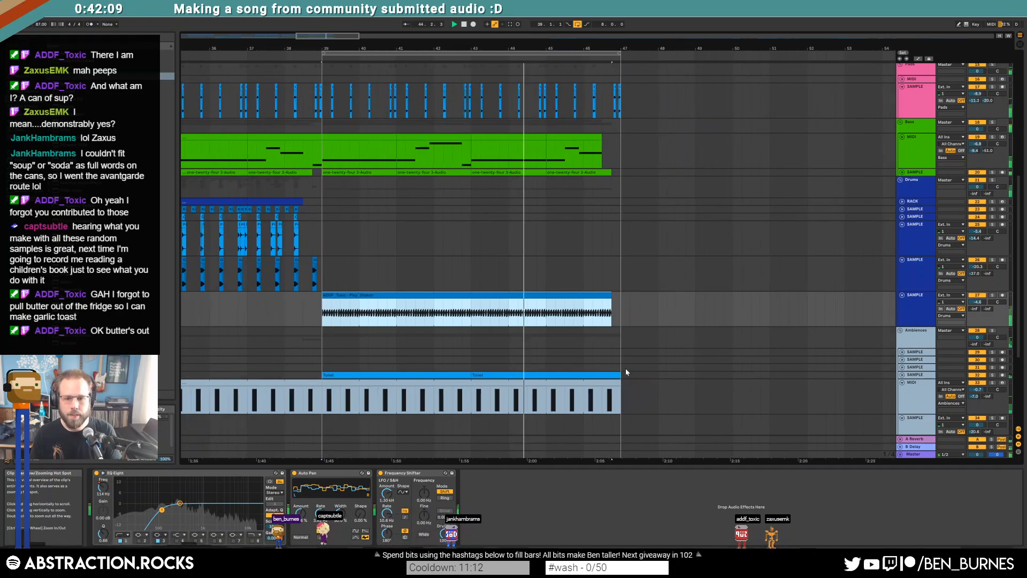
{"action": "left_click_drag", "start_coordinate": [619, 374], "coordinate": [603, 374]}
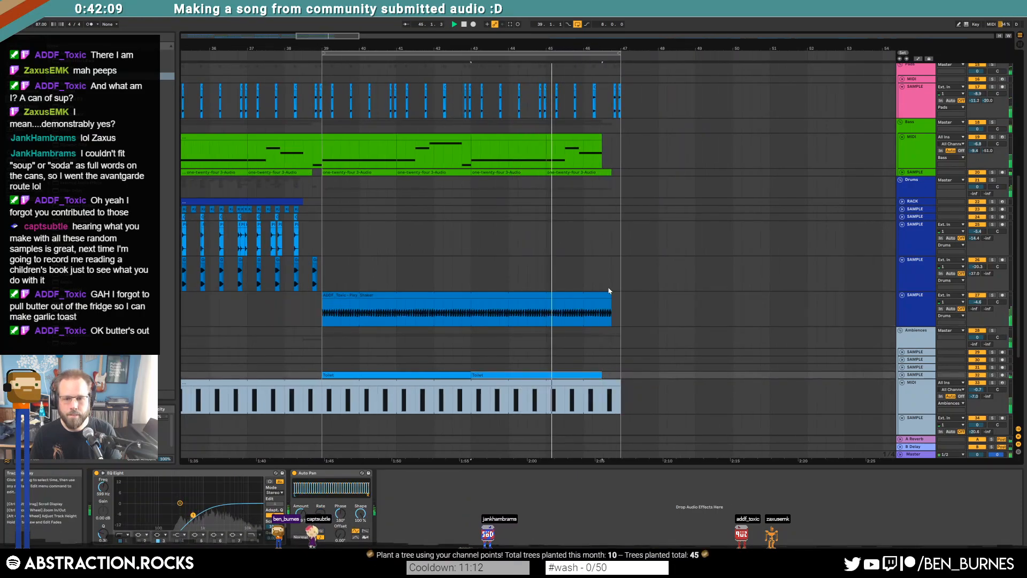
{"action": "left_click_drag", "start_coordinate": [611, 295], "coordinate": [602, 295]}
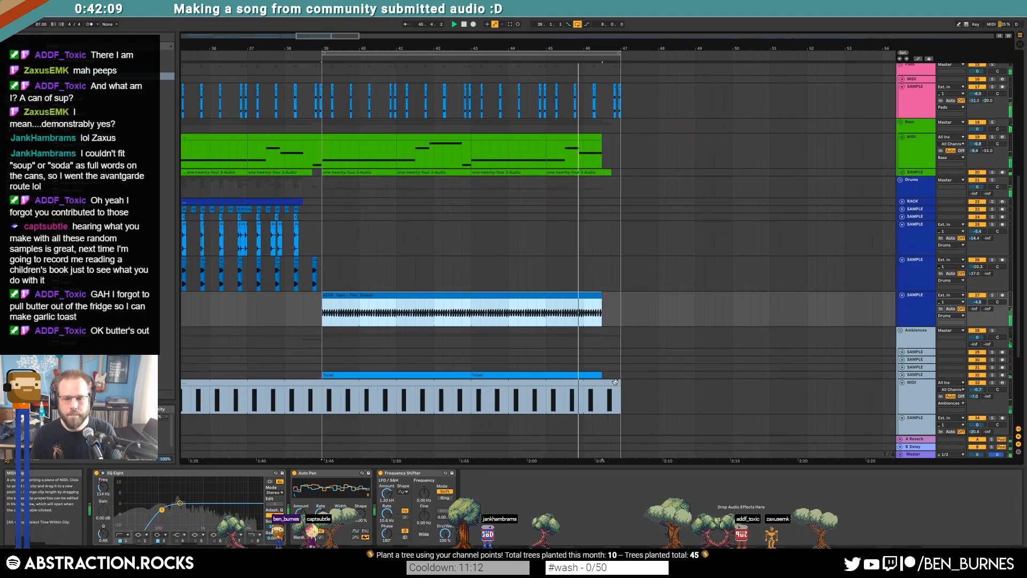
Step: Lengthen the last stack of notes in the Ambiences MIDI clip so it sustains up to bar 47
{"action": "scroll", "coordinate": [588, 369], "scroll_direction": "down", "scroll_amount": 5}
{"action": "left_click_drag", "start_coordinate": [583, 365], "coordinate": [621, 362]}
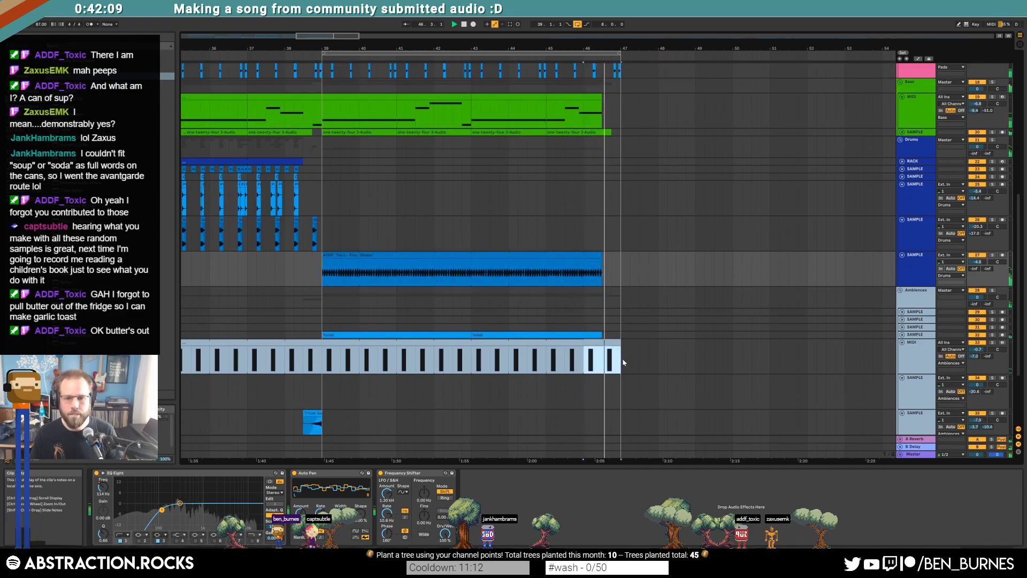
{"action": "key", "text": "shift+Tab"}
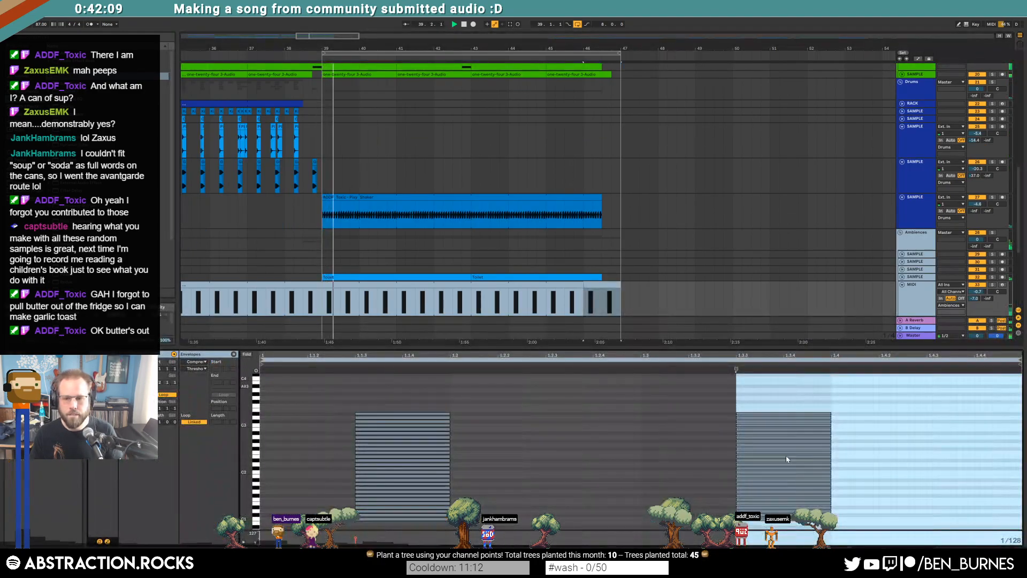
{"action": "left_click_drag", "start_coordinate": [830, 415], "coordinate": [1016, 426]}
{"action": "key", "text": "shift+Tab"}
Step: Add the Thermal effect to the Doctor sax track between the sampler and EQ Eight
{"action": "scroll", "coordinate": [607, 283], "scroll_direction": "up", "scroll_amount": 3}
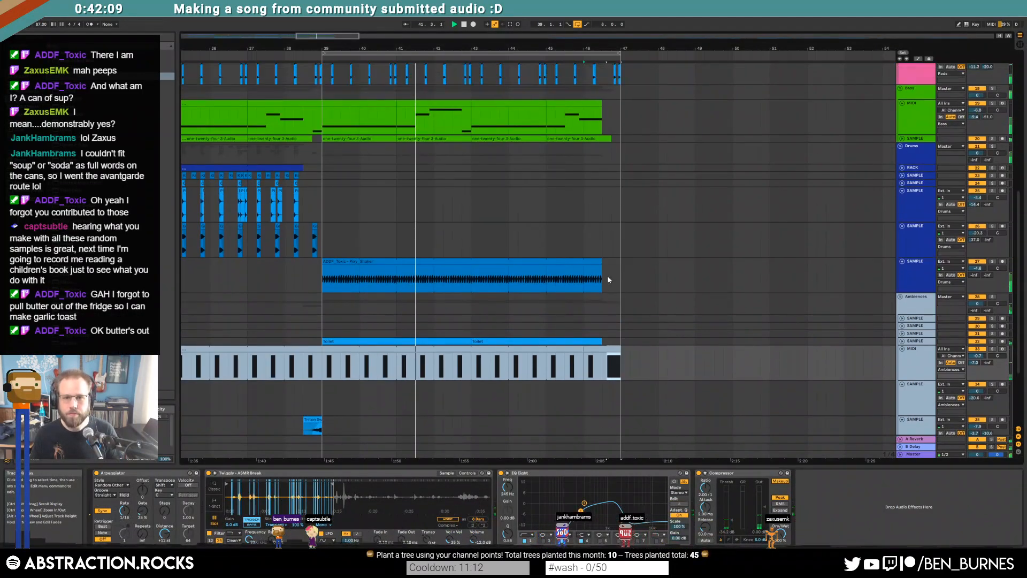
{"action": "scroll", "coordinate": [607, 288], "scroll_direction": "up", "scroll_amount": 3}
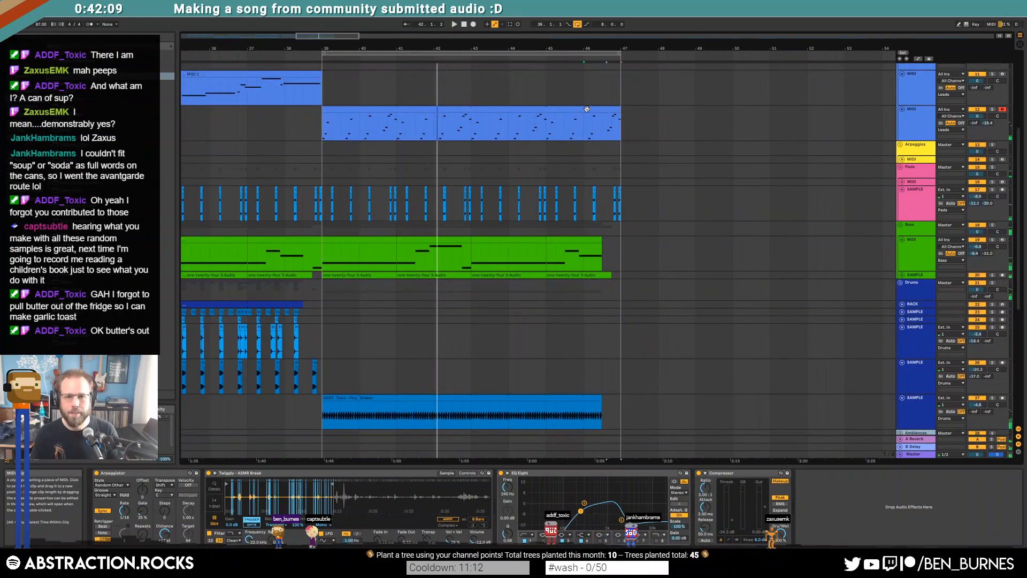
{"action": "left_click", "coordinate": [300, 245]}
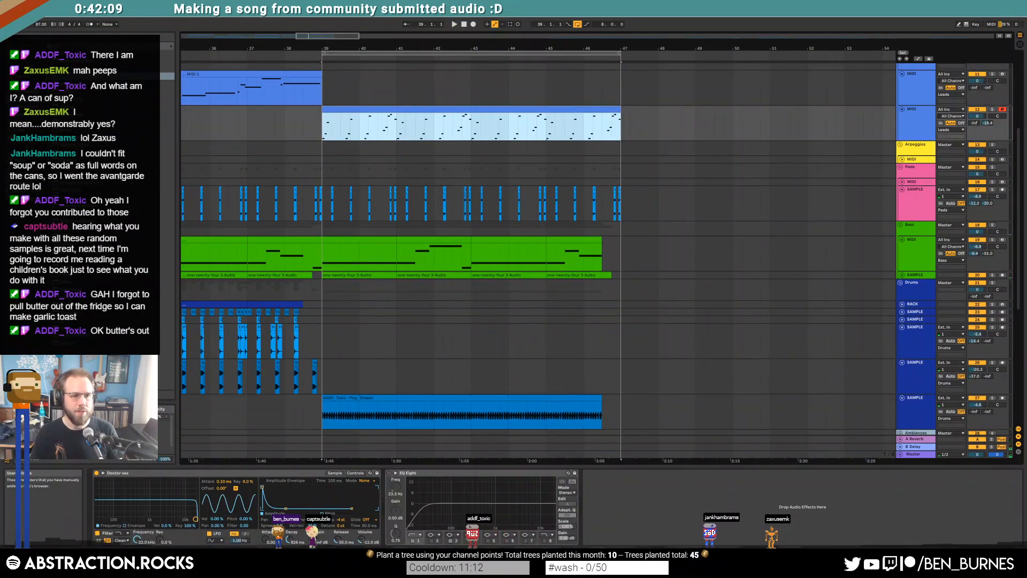
{"action": "left_click", "coordinate": [25, 122]}
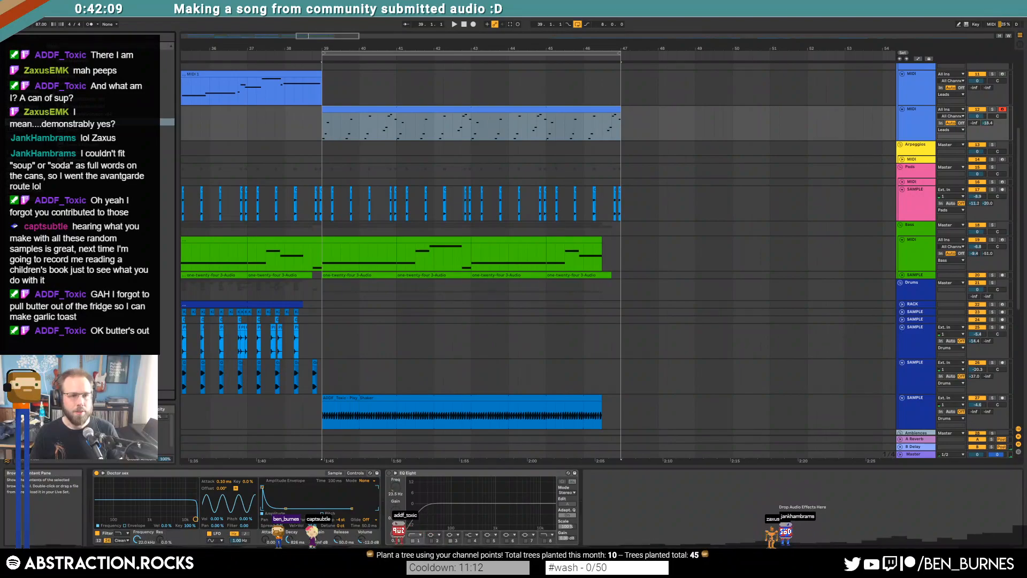
{"action": "left_click", "coordinate": [96, 91]}
{"action": "left_click", "coordinate": [96, 60]}
{"action": "left_click", "coordinate": [96, 107]}
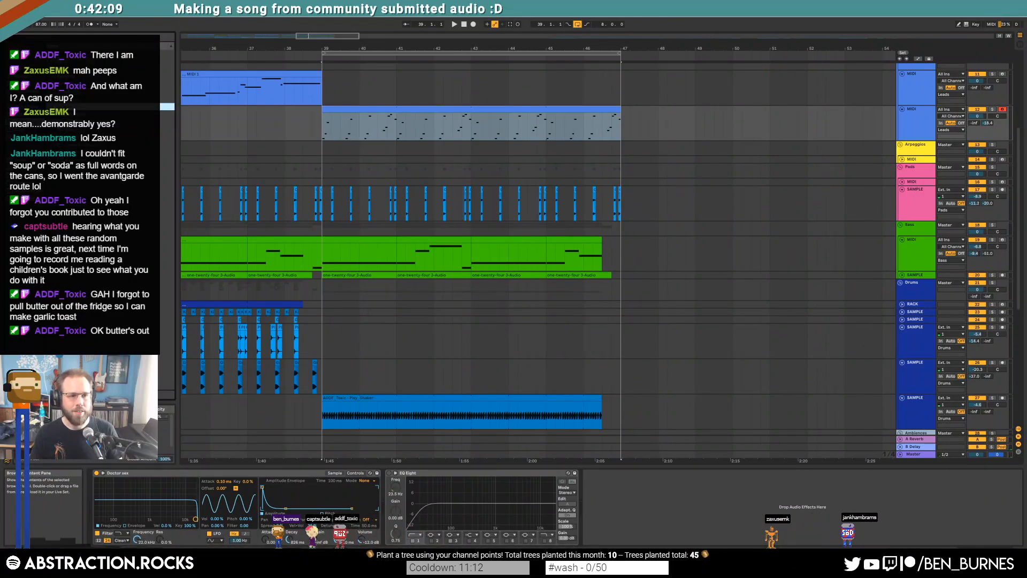
{"action": "left_click_drag", "start_coordinate": [96, 113], "coordinate": [412, 534]}
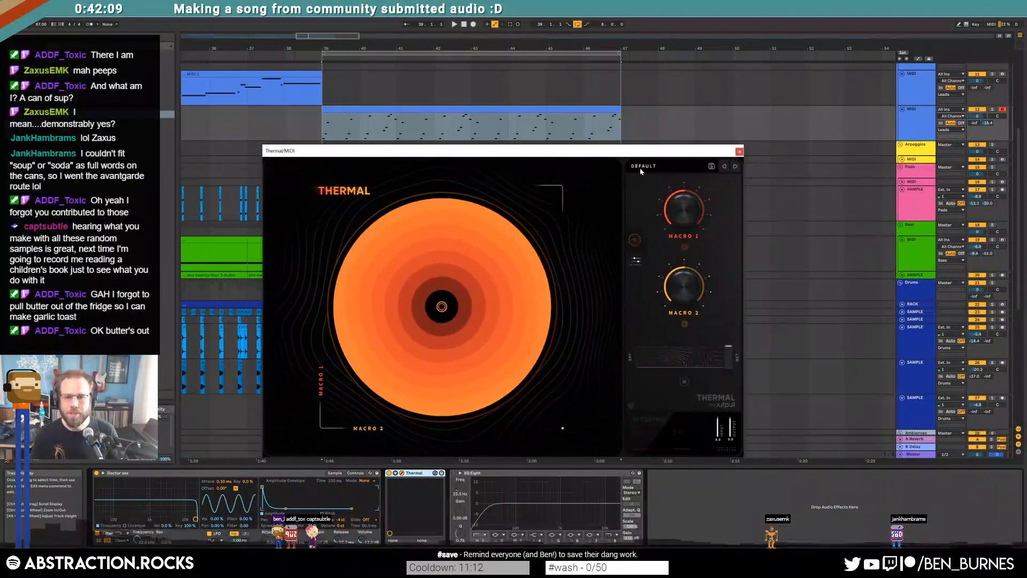
Step: Load the Distant Fuzz preset from Thermal's Lofi category
{"action": "left_click", "coordinate": [640, 169]}
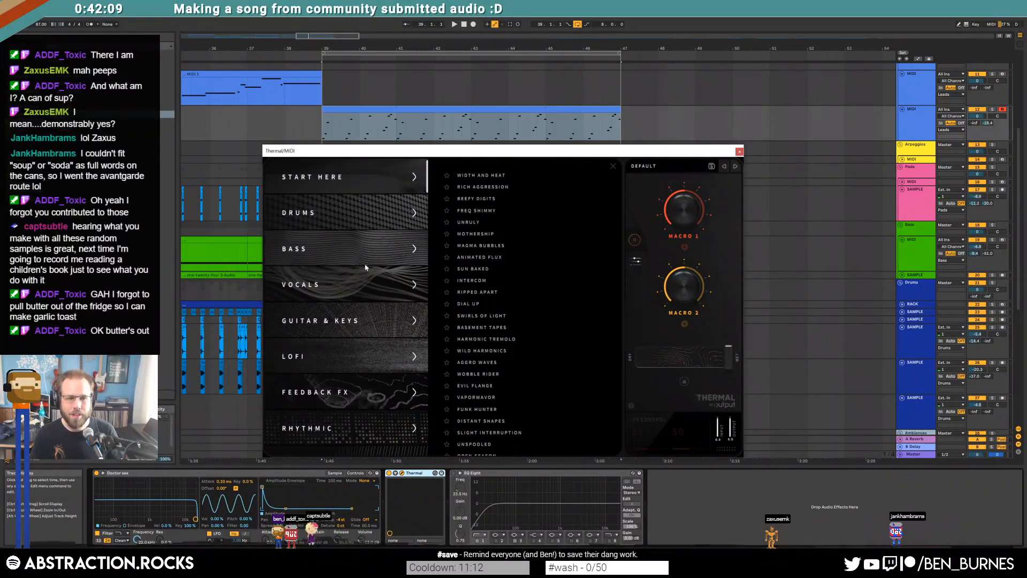
{"action": "left_click", "coordinate": [375, 356]}
{"action": "scroll", "coordinate": [488, 349], "scroll_direction": "down", "scroll_amount": 2}
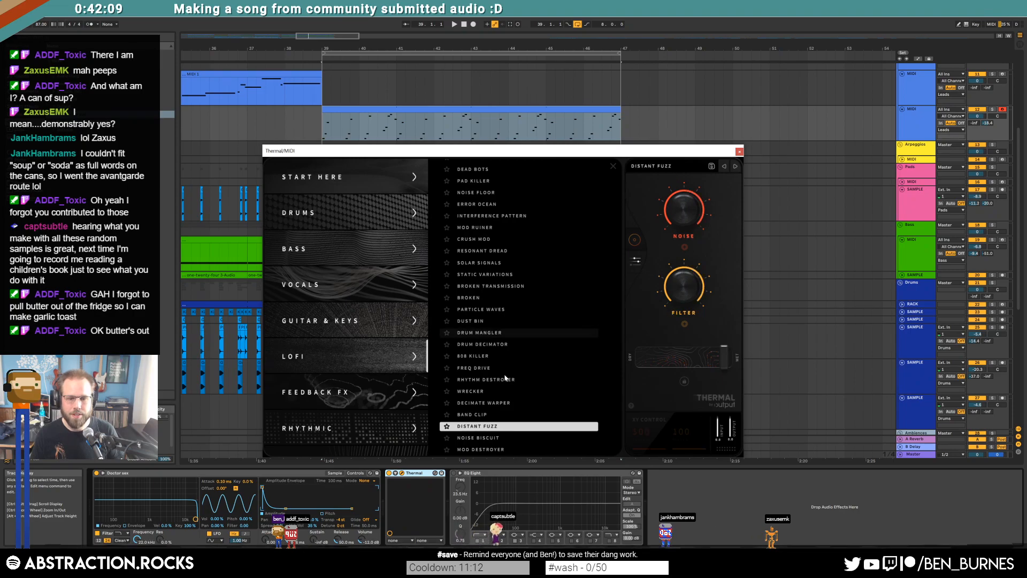
{"action": "left_click", "coordinate": [482, 426]}
Step: Play the section and set Thermal's Filter macro to 20 percent and its Noise macro to 76 percent
{"action": "key", "text": "space"}
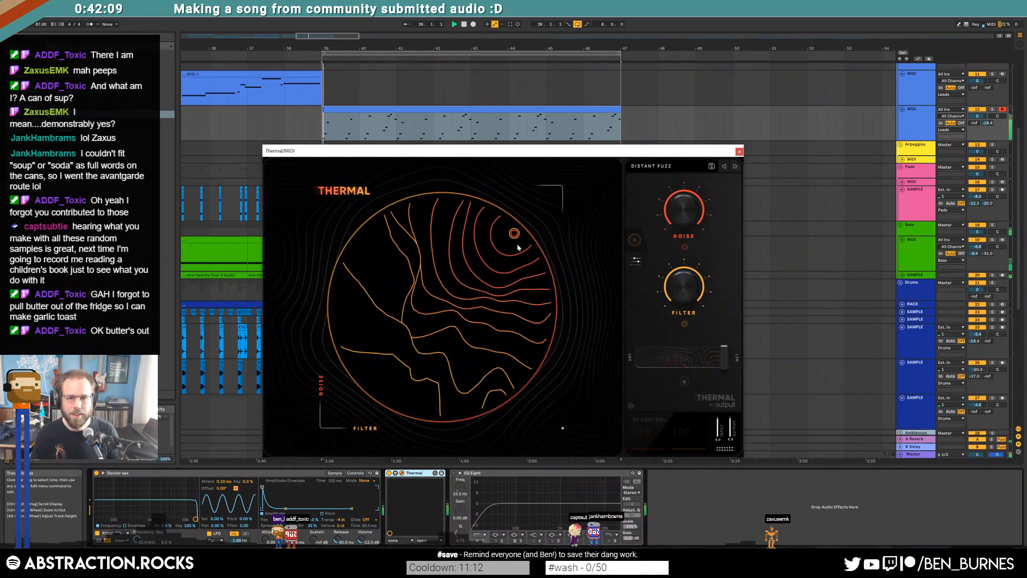
{"action": "mouse_move", "coordinate": [686, 253]}
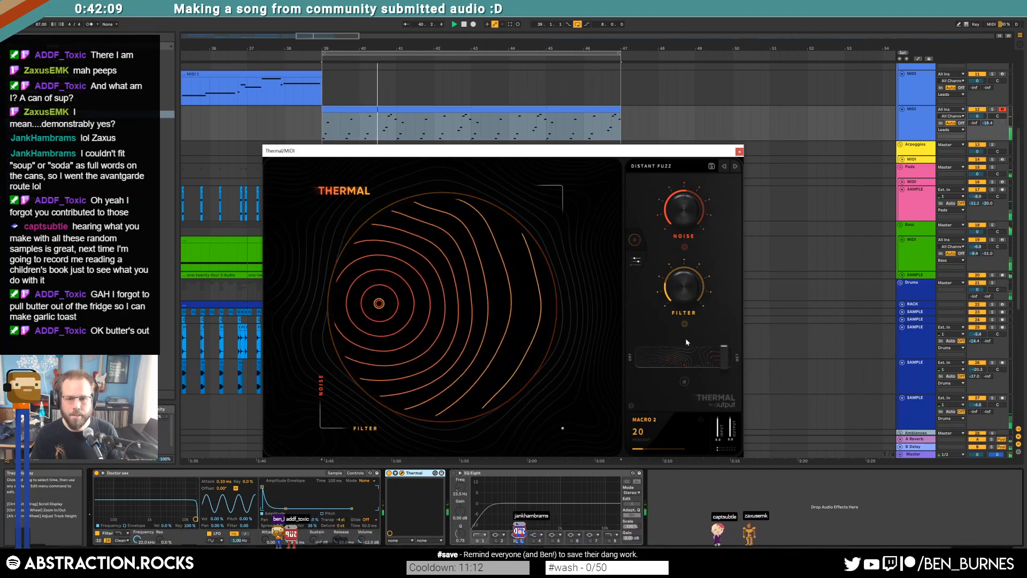
{"action": "left_click_drag", "start_coordinate": [685, 222], "coordinate": [683, 208]}
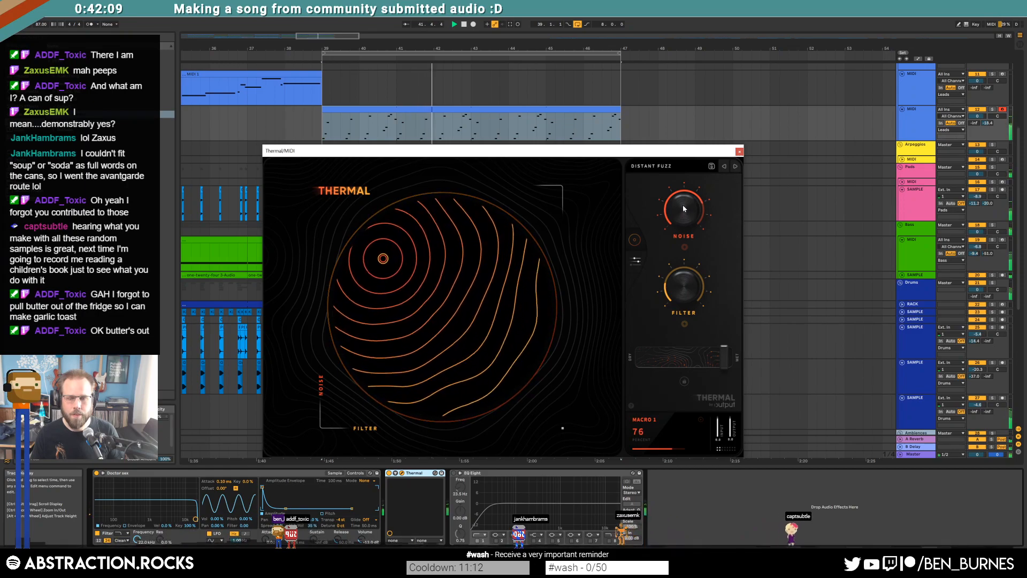
{"action": "left_click", "coordinate": [739, 152]}
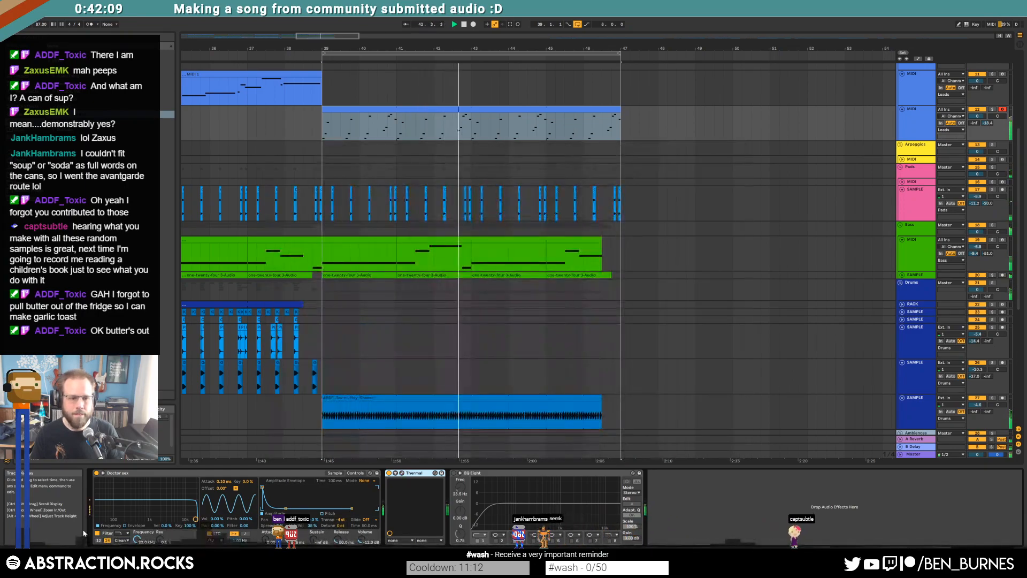
Step: Lower the Doctor sax sampler's filter frequency and automate it to rise in a curve from bar 39 to bar 47
{"action": "left_click_drag", "start_coordinate": [195, 518], "coordinate": [176, 519]}
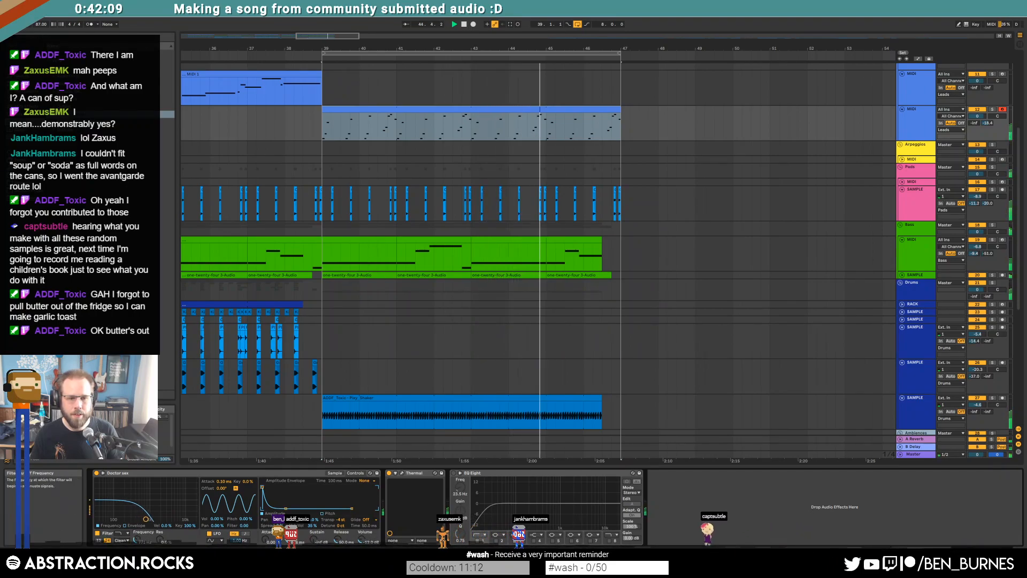
{"action": "key", "text": "a"}
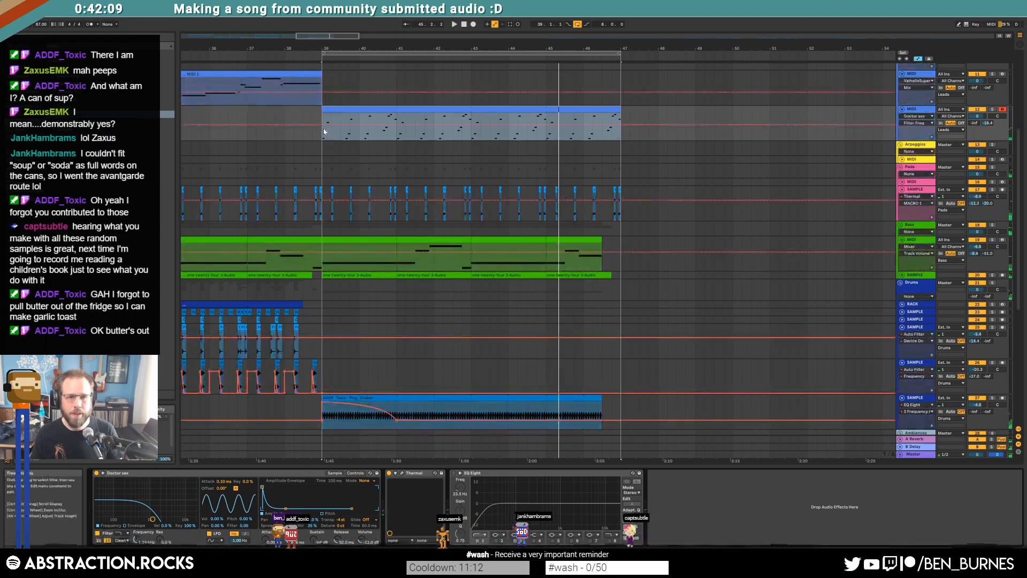
{"action": "left_click", "coordinate": [321, 125]}
{"action": "key", "text": "space"}
{"action": "left_click_drag", "start_coordinate": [621, 125], "coordinate": [621, 112]}
{"action": "left_click_drag", "start_coordinate": [466, 119], "coordinate": [467, 141]}
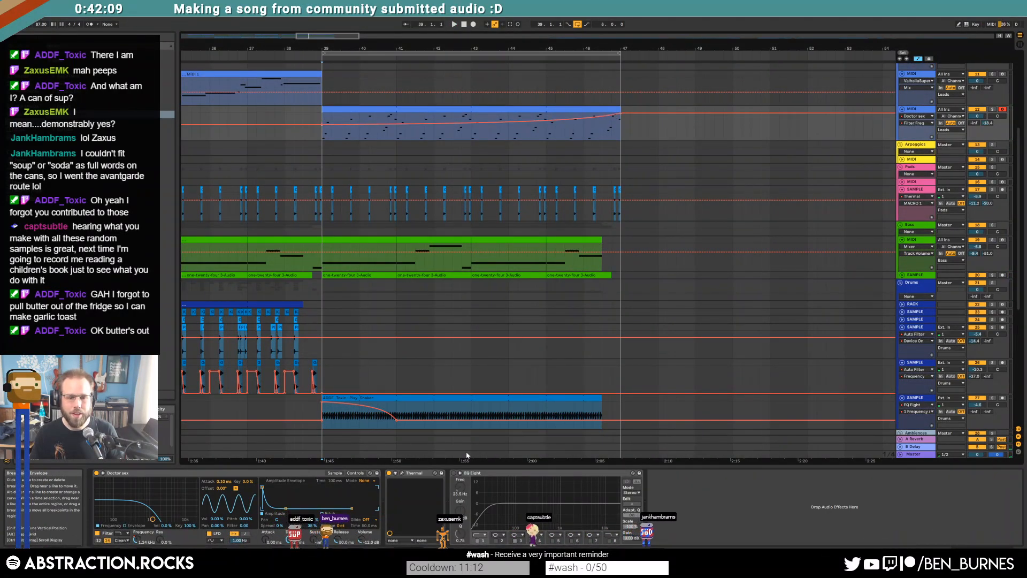
Step: Automate Thermal's Noise macro on the Doctor sax track to start at 67 percent at bar 39 and rise toward bar 45
{"action": "key", "text": "ctrl+alt+p"}
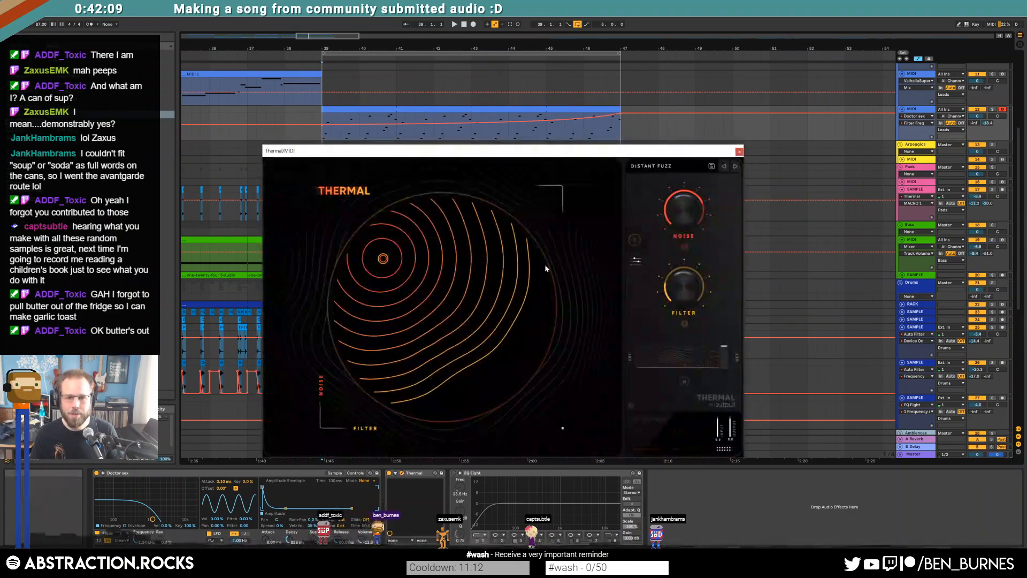
{"action": "left_click_drag", "start_coordinate": [594, 158], "coordinate": [586, 187]}
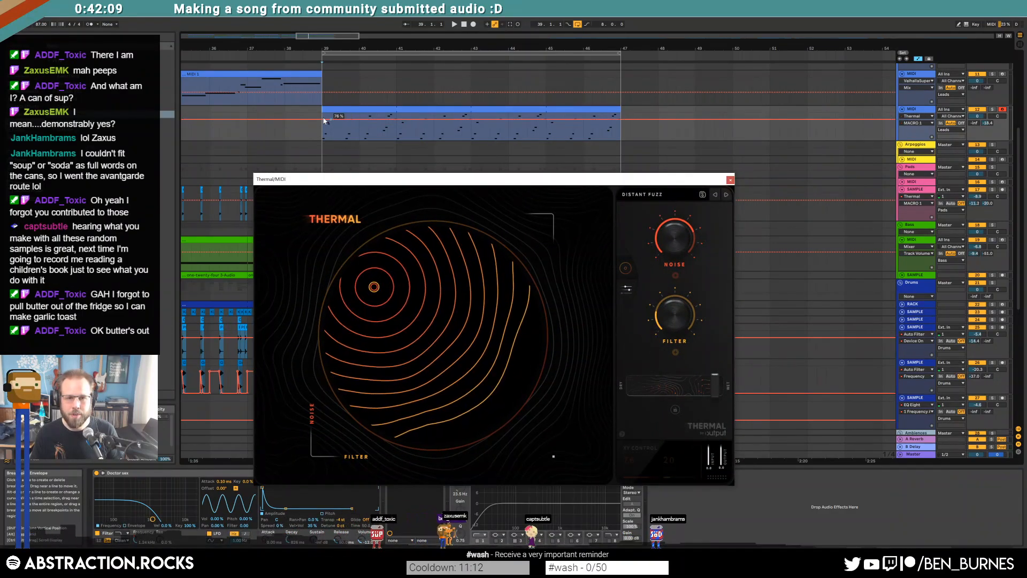
{"action": "left_click_drag", "start_coordinate": [319, 118], "coordinate": [321, 122]}
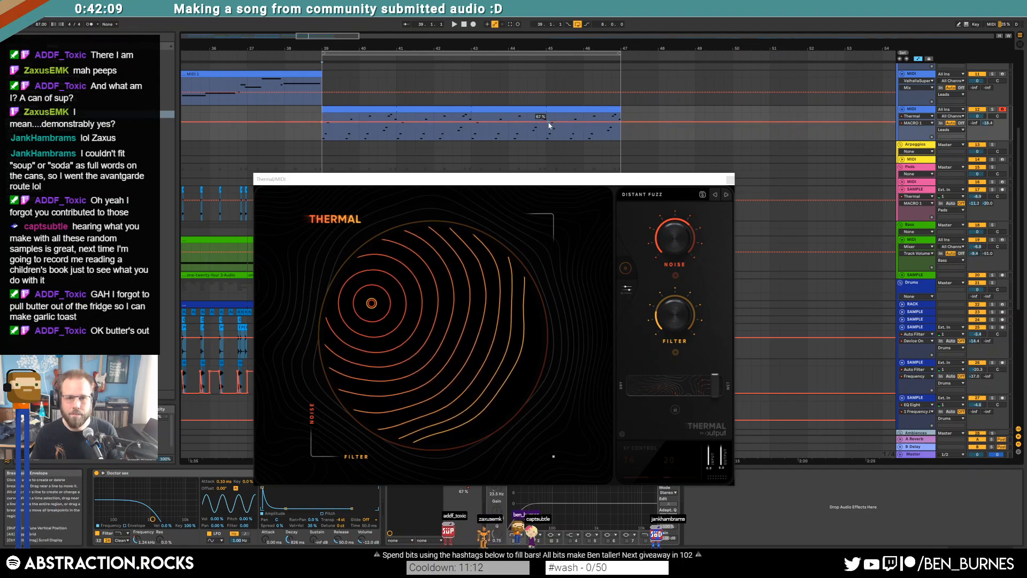
{"action": "left_click_drag", "start_coordinate": [549, 126], "coordinate": [546, 118]}
Step: Automate Thermal's Filter macro to rise from 20 percent at bar 39 to bar 45, hide the automation and close Thermal
{"action": "left_click", "coordinate": [675, 318]}
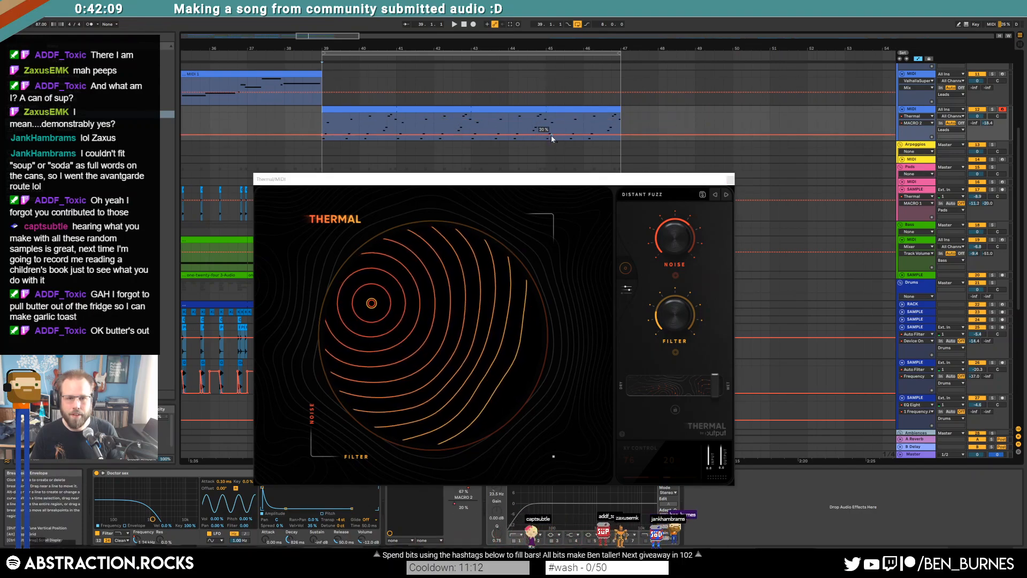
{"action": "left_click_drag", "start_coordinate": [549, 135], "coordinate": [546, 126]}
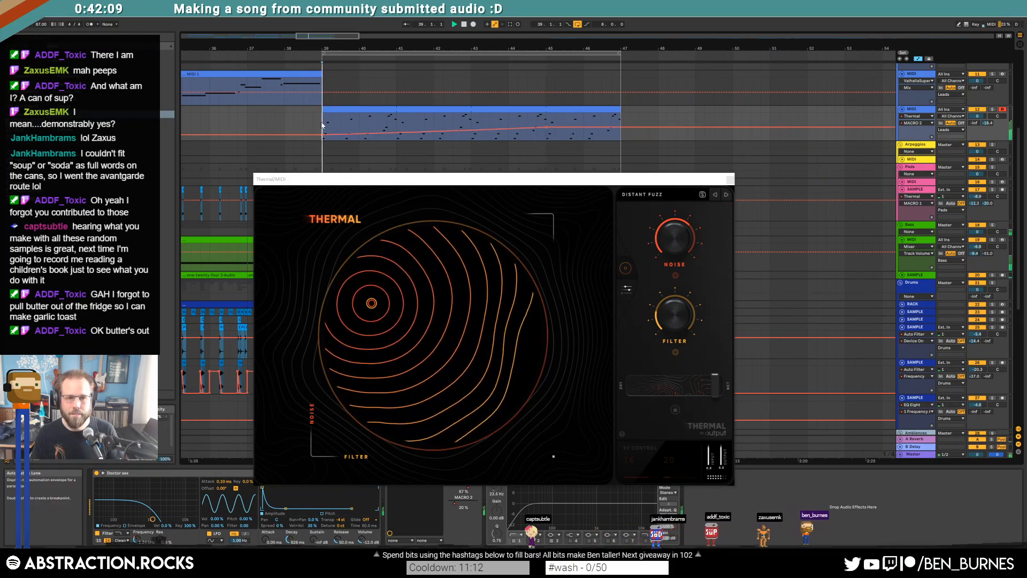
{"action": "key", "text": "a"}
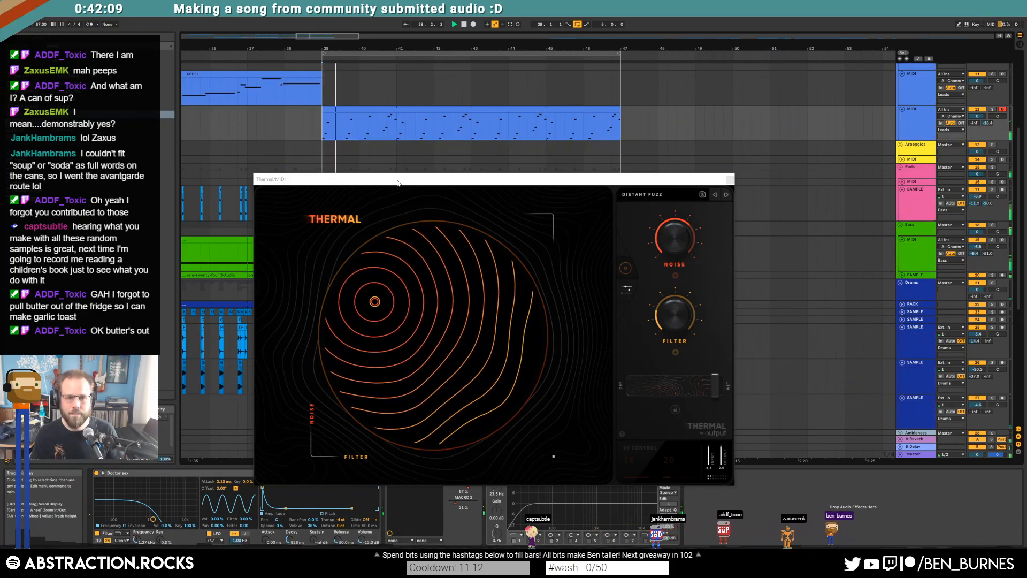
{"action": "left_click", "coordinate": [730, 180]}
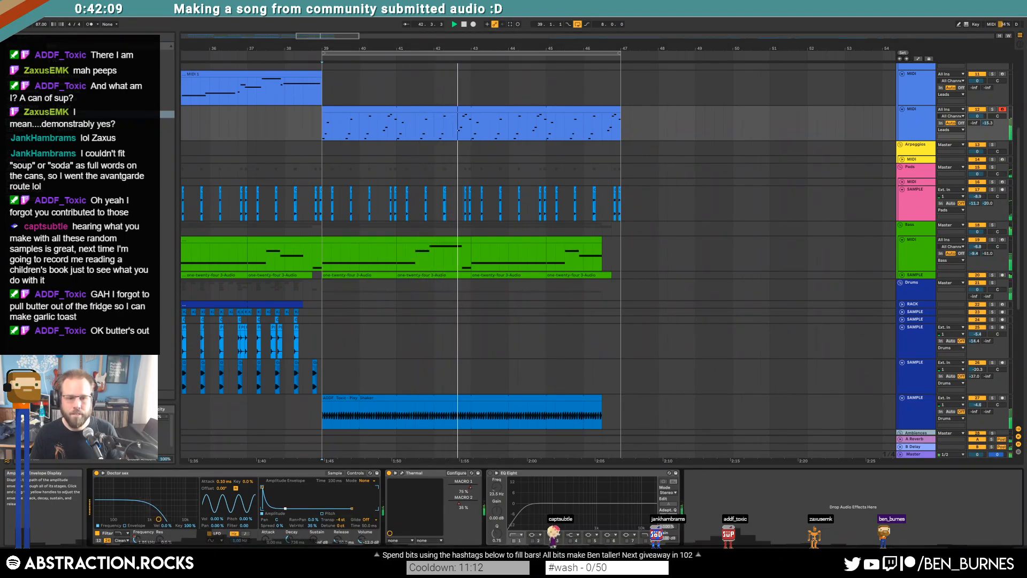
Step: Open bars 41–43 of the Doctor sax riff and add a higher note just before the final note
{"action": "left_click_drag", "start_coordinate": [470, 123], "coordinate": [397, 125]}
{"action": "double_click", "coordinate": [397, 125]}
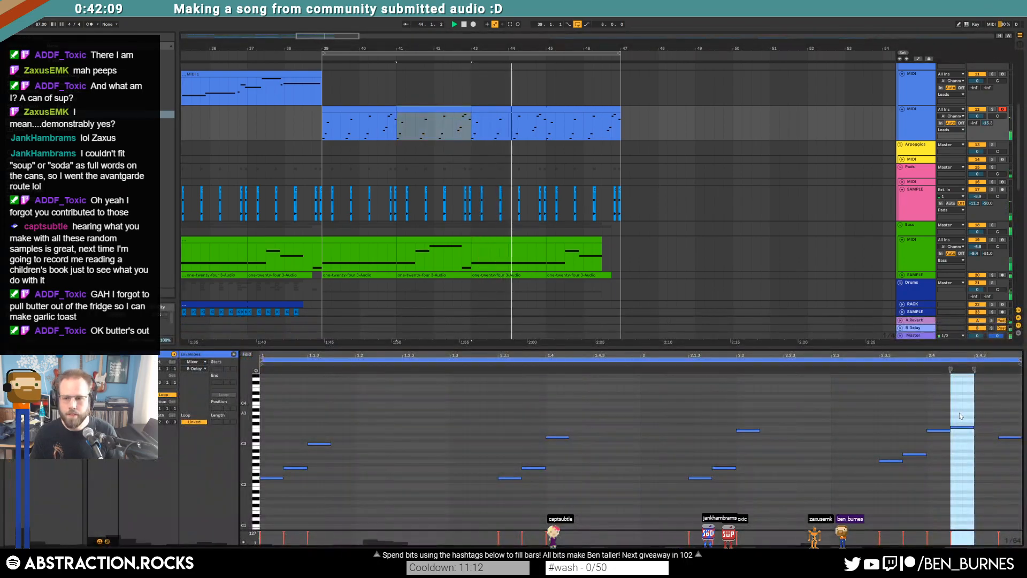
{"action": "double_click", "coordinate": [992, 421]}
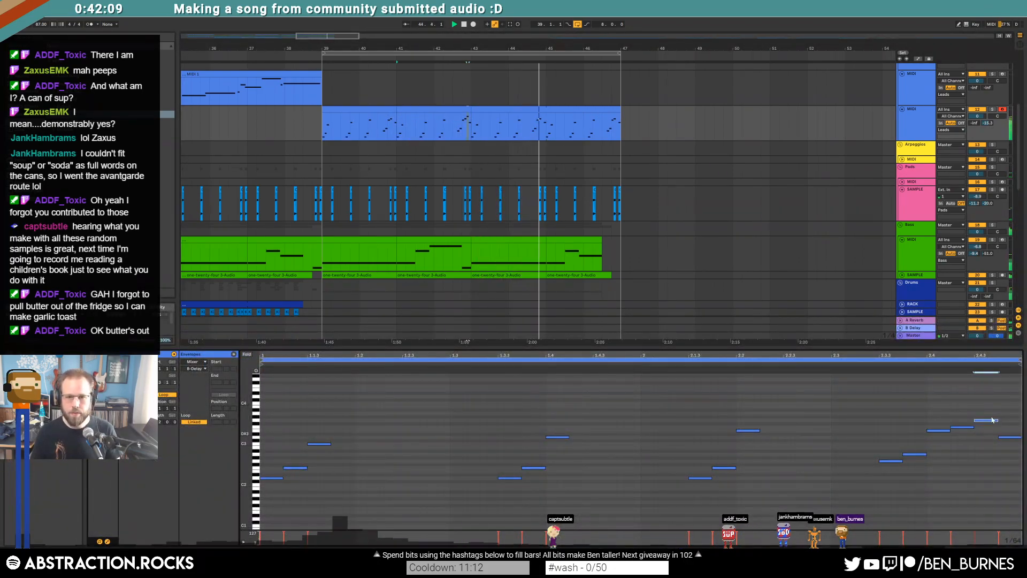
{"action": "left_click", "coordinate": [461, 109]}
{"action": "left_click", "coordinate": [547, 131]}
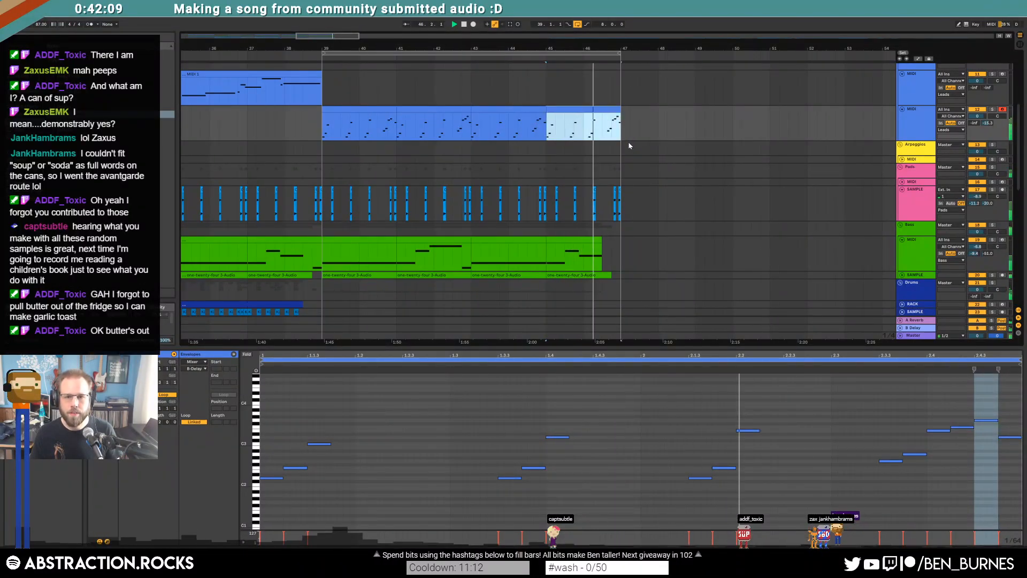
{"action": "key", "text": "space"}
{"action": "key", "text": "ctrl+z"}
Step: Lock the automation envelopes, copy the edited bar 41–43 Doctor sax clip to bar 45, and unlock the envelopes
{"action": "left_click", "coordinate": [457, 109]}
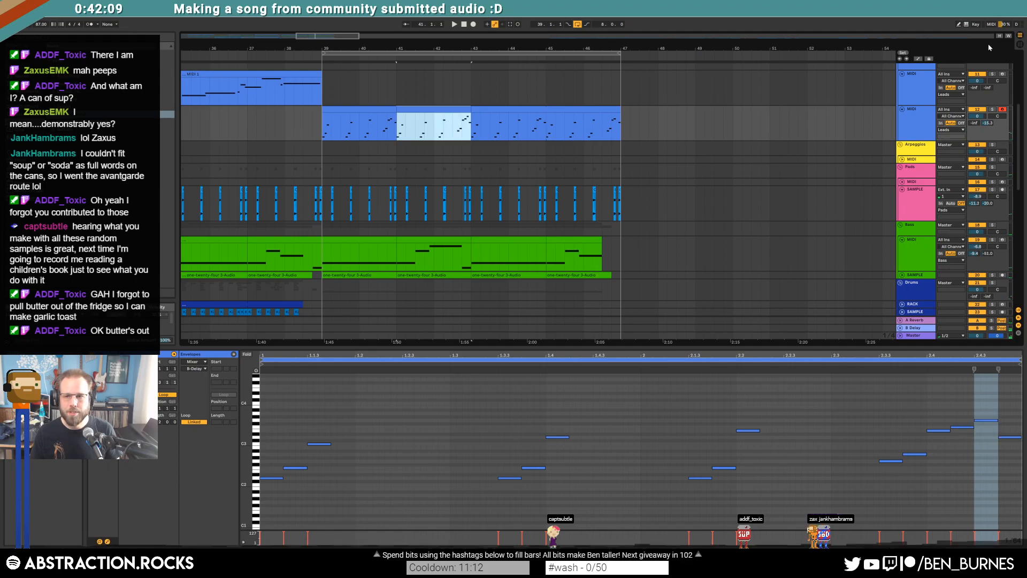
{"action": "left_click", "coordinate": [930, 59]}
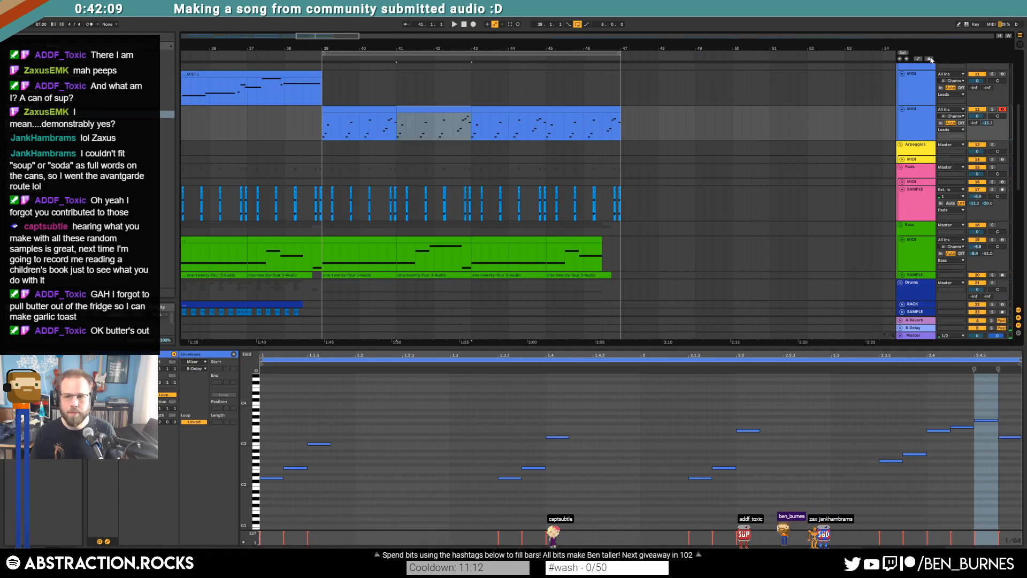
{"action": "left_click", "coordinate": [455, 111]}
{"action": "left_click", "coordinate": [546, 136]}
{"action": "left_click", "coordinate": [930, 60]}
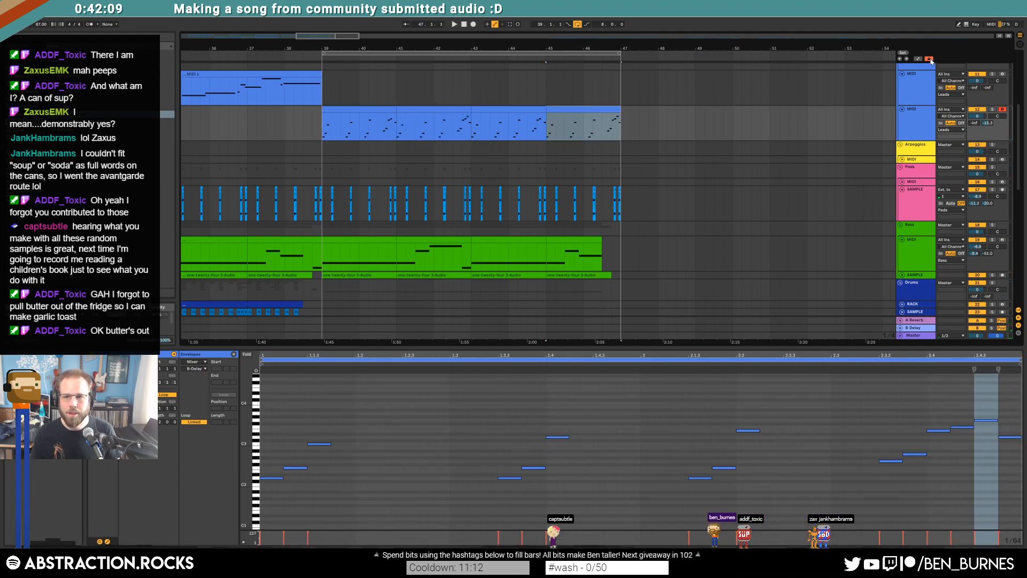
Step: Show the Doctor sax track's Noise macro automation and extend its last riff clip to bar 55
{"action": "key", "text": "a"}
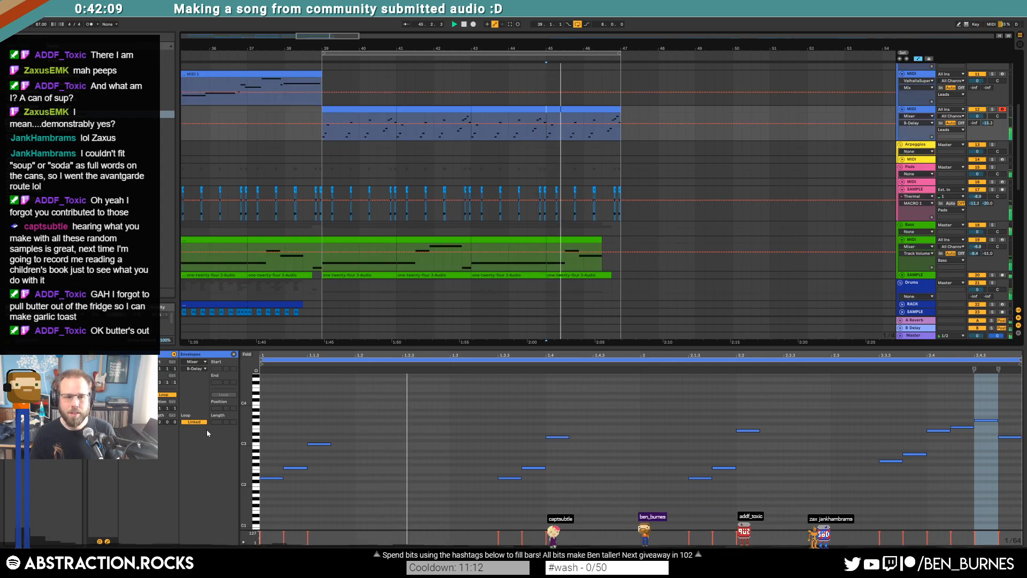
{"action": "key", "text": "shift+Tab"}
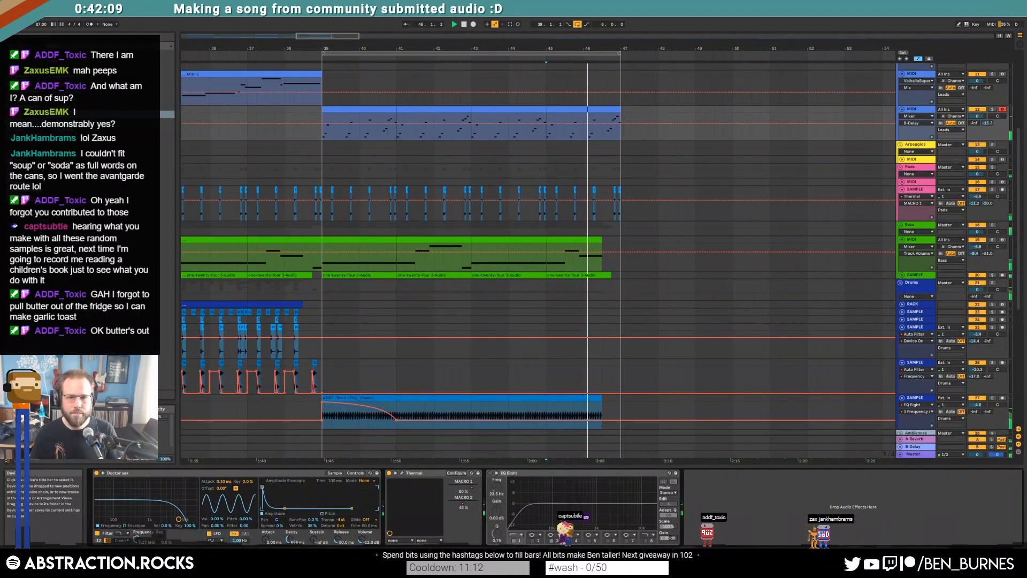
{"action": "left_click", "coordinate": [463, 489]}
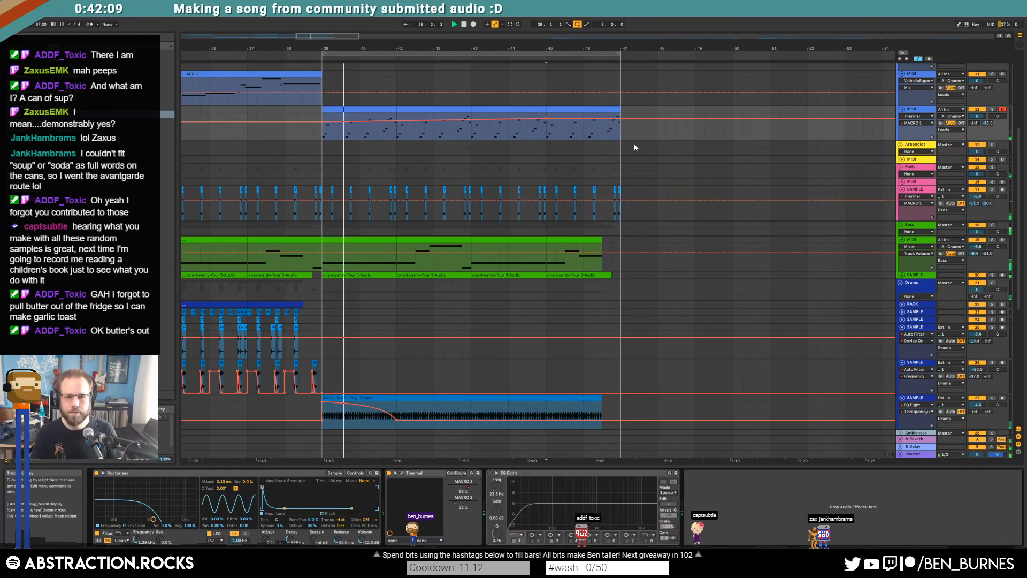
{"action": "left_click_drag", "start_coordinate": [610, 108], "coordinate": [880, 124]}
Step: Hide the automation and copy the drum sample clips of bars 11–19 and the drum rack clip of bars 31–39 to bar 47
{"action": "scroll", "coordinate": [405, 84], "scroll_direction": "down", "scroll_amount": 2}
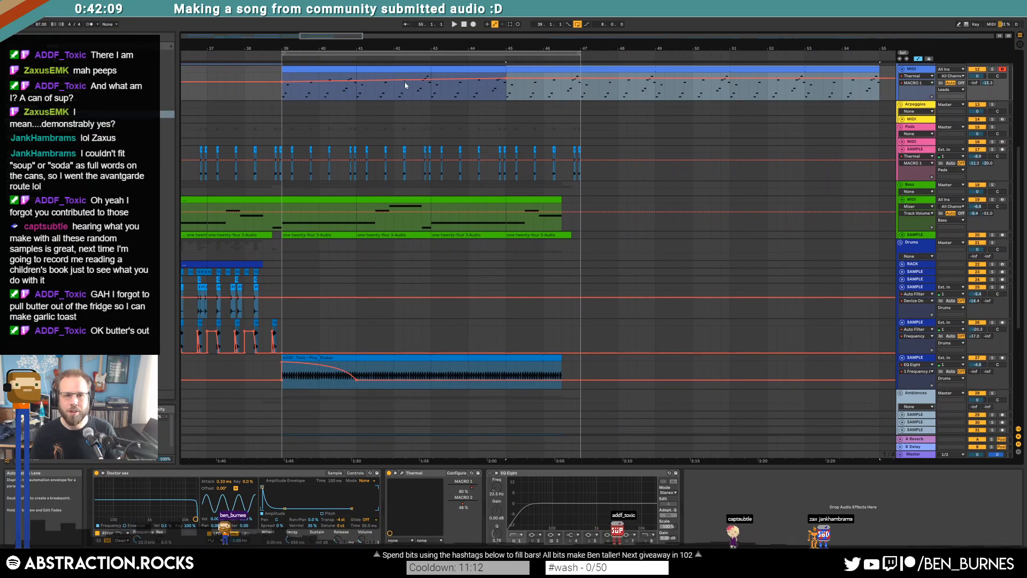
{"action": "left_click_drag", "start_coordinate": [328, 39], "coordinate": [241, 30]}
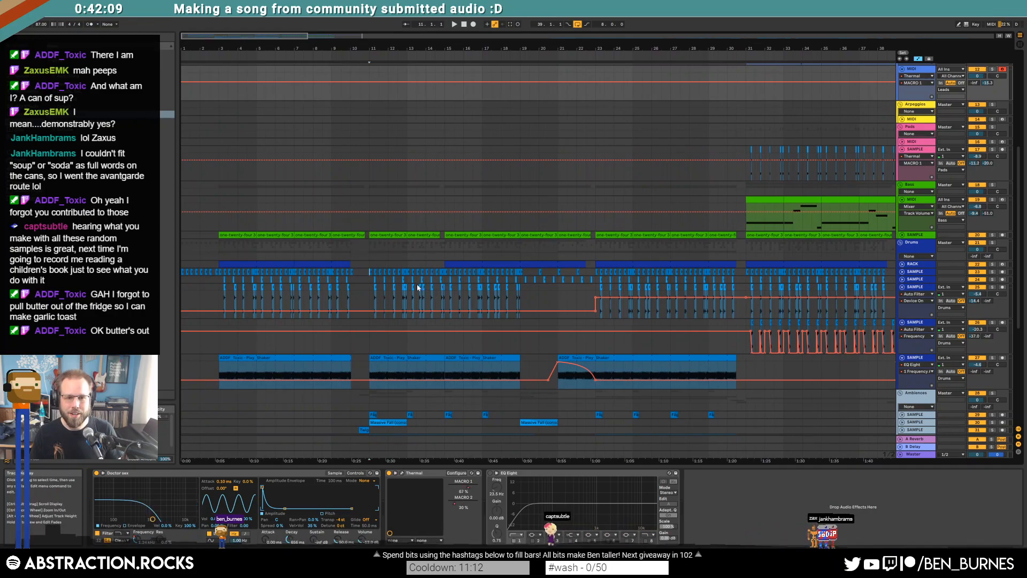
{"action": "left_click_drag", "start_coordinate": [418, 287], "coordinate": [521, 315]}
{"action": "left_click_drag", "start_coordinate": [278, 35], "coordinate": [361, 36]}
{"action": "left_click", "coordinate": [435, 266]}
{"action": "key", "text": "a"}
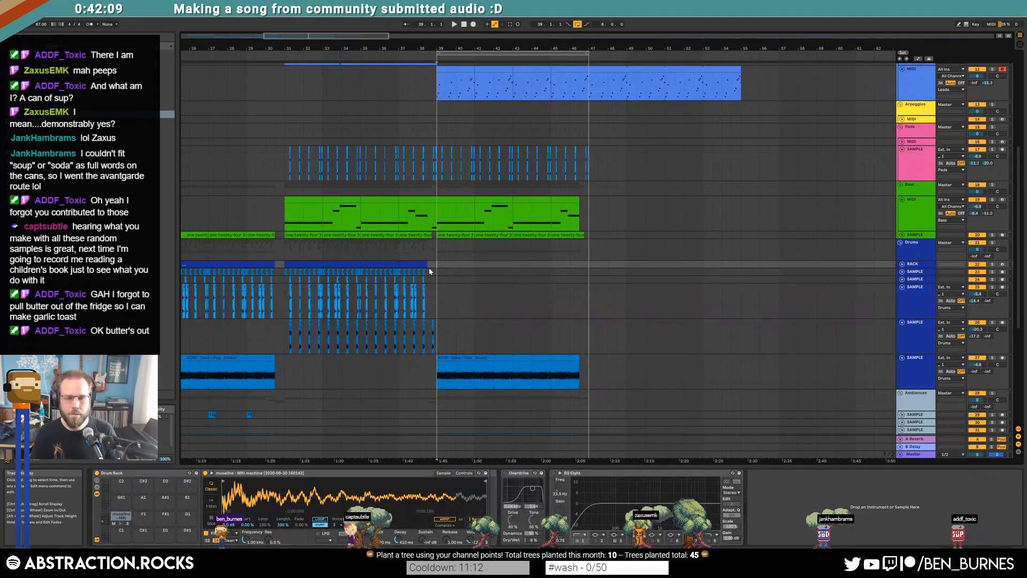
{"action": "left_click_drag", "start_coordinate": [355, 36], "coordinate": [287, 35]}
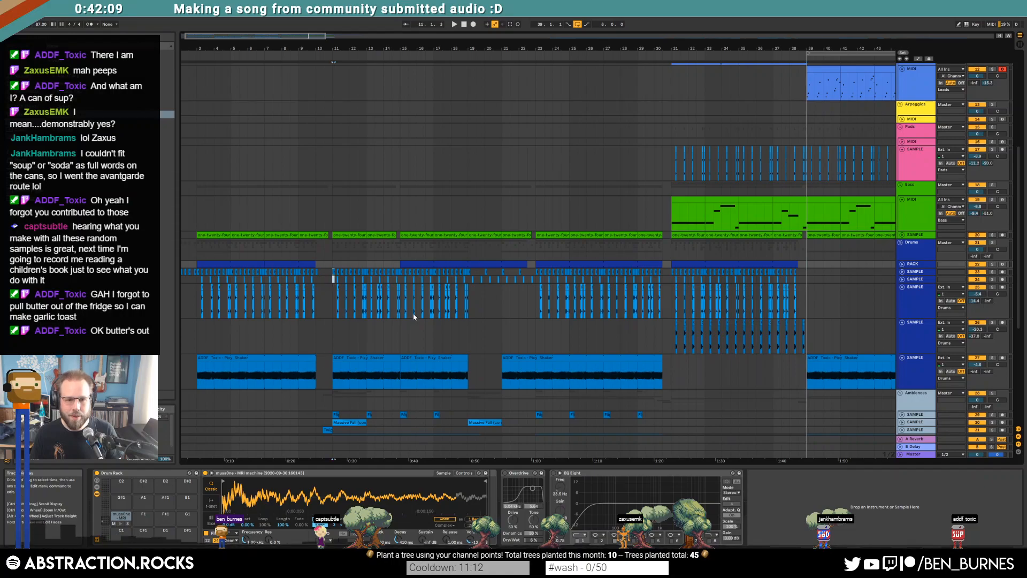
{"action": "left_click_drag", "start_coordinate": [413, 316], "coordinate": [474, 318]}
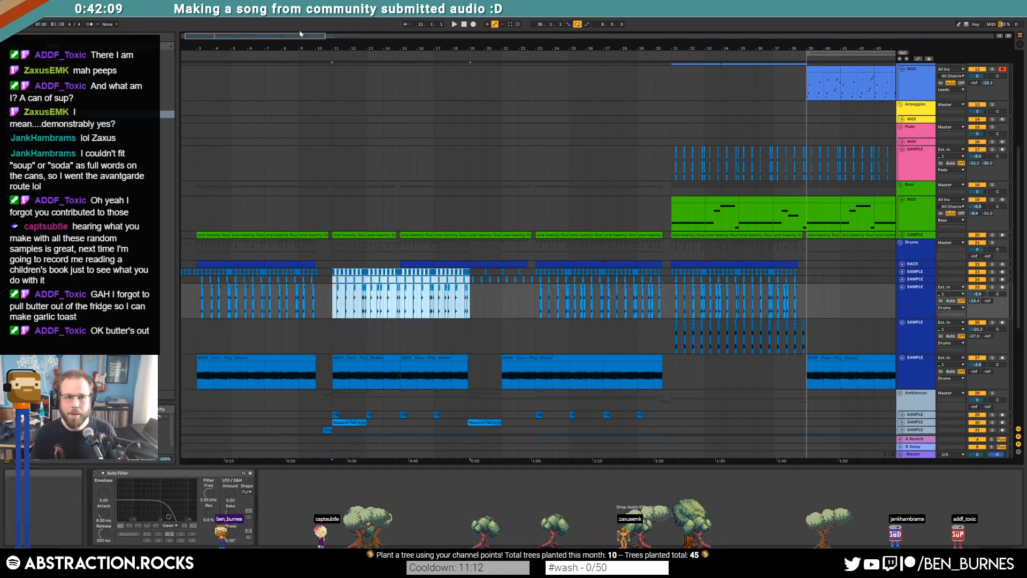
{"action": "left_click_drag", "start_coordinate": [325, 36], "coordinate": [352, 36]}
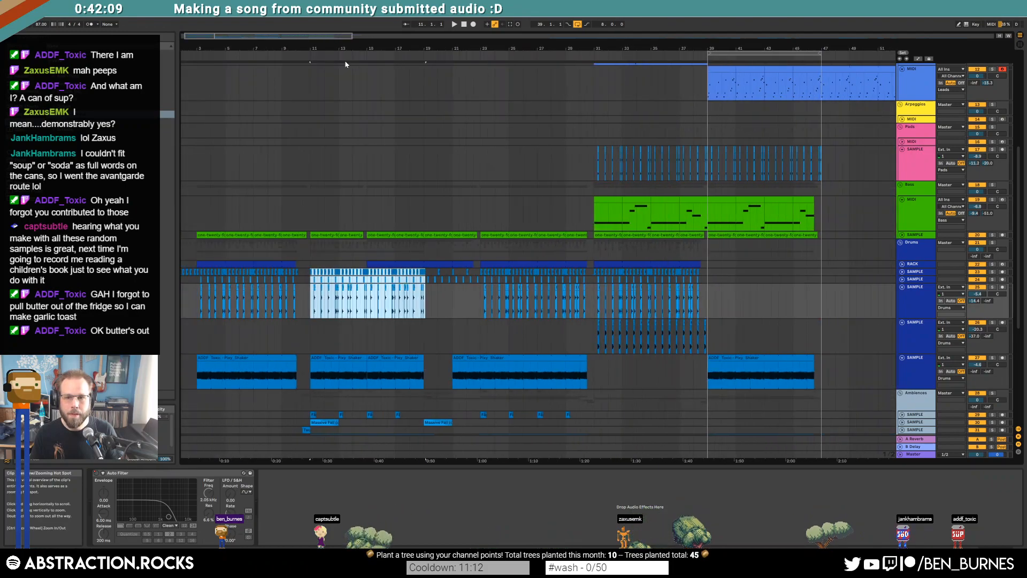
{"action": "left_click", "coordinate": [822, 273]}
{"action": "key", "text": "ctrl+v"}
{"action": "left_click", "coordinate": [660, 264]}
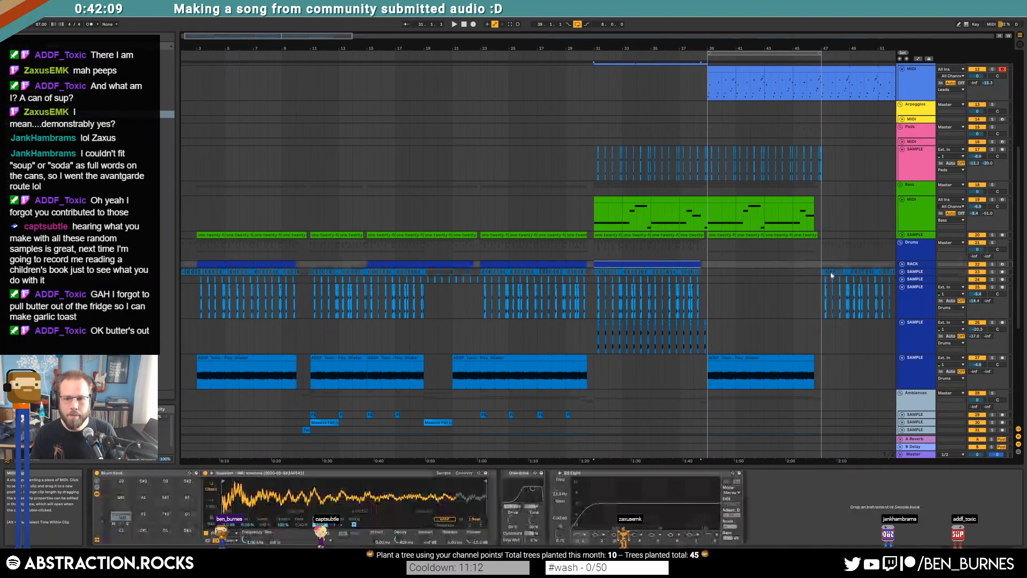
Step: Turn off looping, play from just before bar 47, and move the loop range to bars 47–55
{"action": "left_click", "coordinate": [808, 58]}
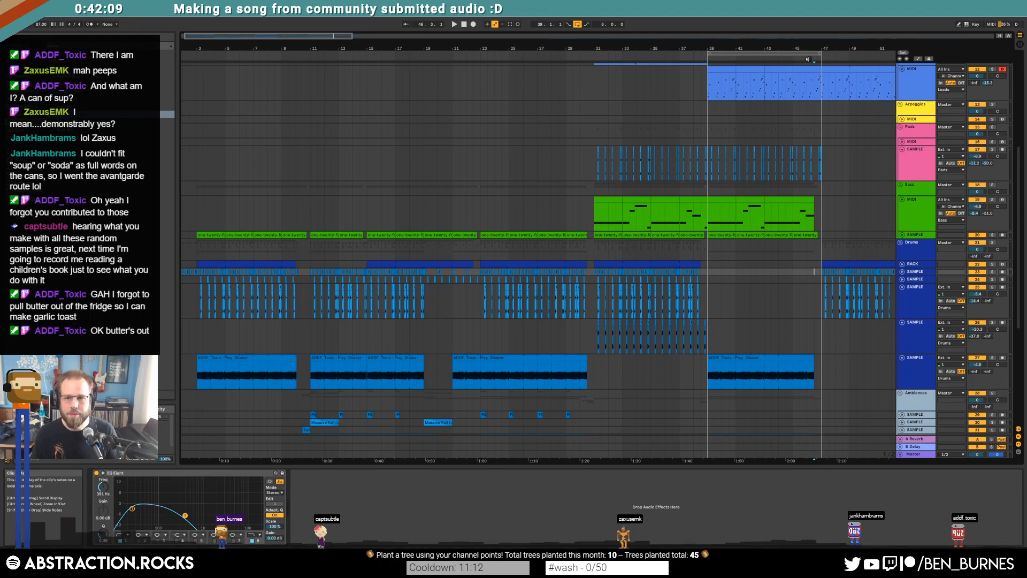
{"action": "key", "text": "ctrl+l"}
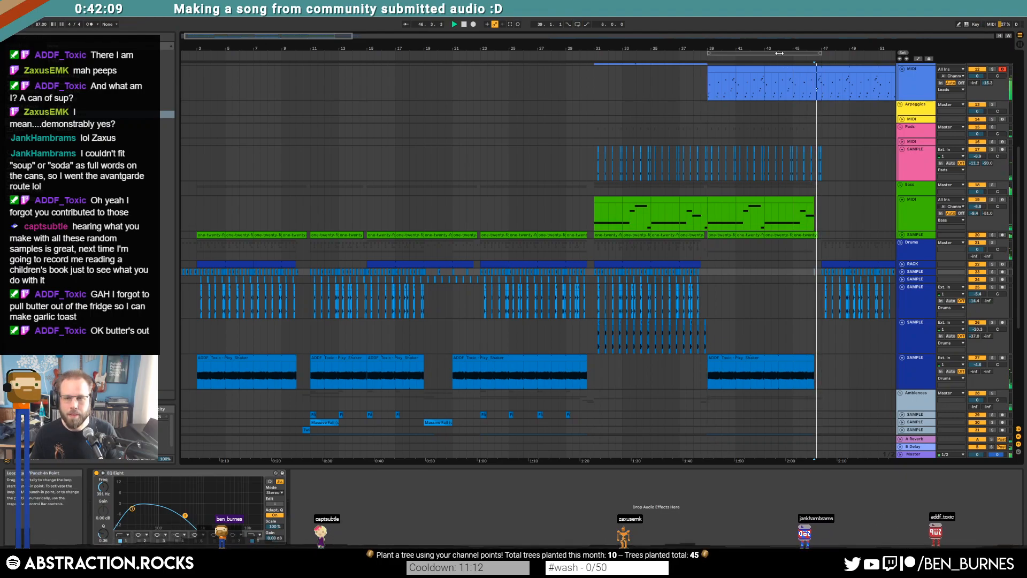
{"action": "left_click_drag", "start_coordinate": [777, 53], "coordinate": [885, 56]}
Step: Copy the Tongue Drum Loop track's MIDI clips from bars 31–39 to bar 47
{"action": "scroll", "coordinate": [617, 93], "scroll_direction": "up", "scroll_amount": 3}
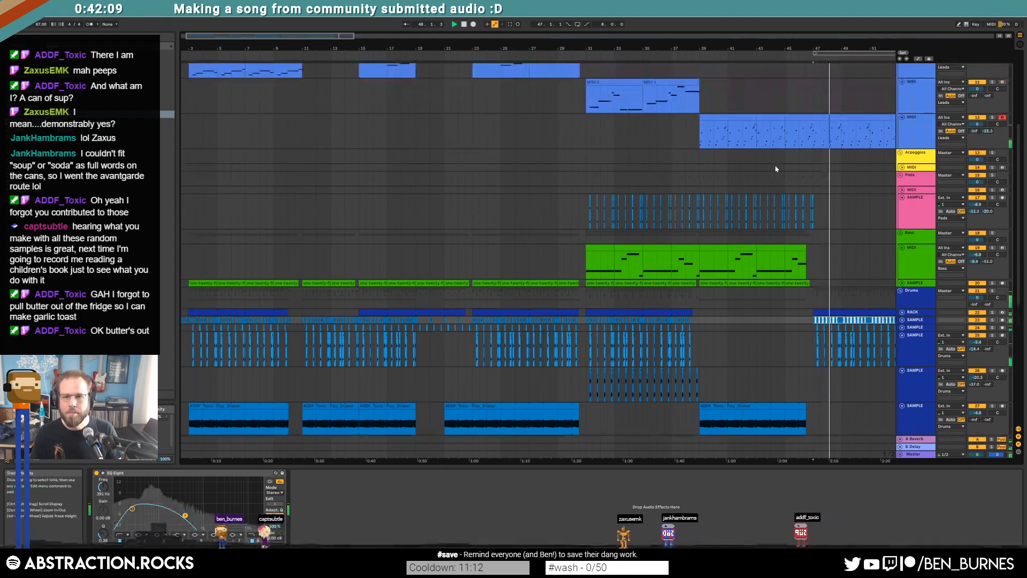
{"action": "left_click", "coordinate": [620, 112]}
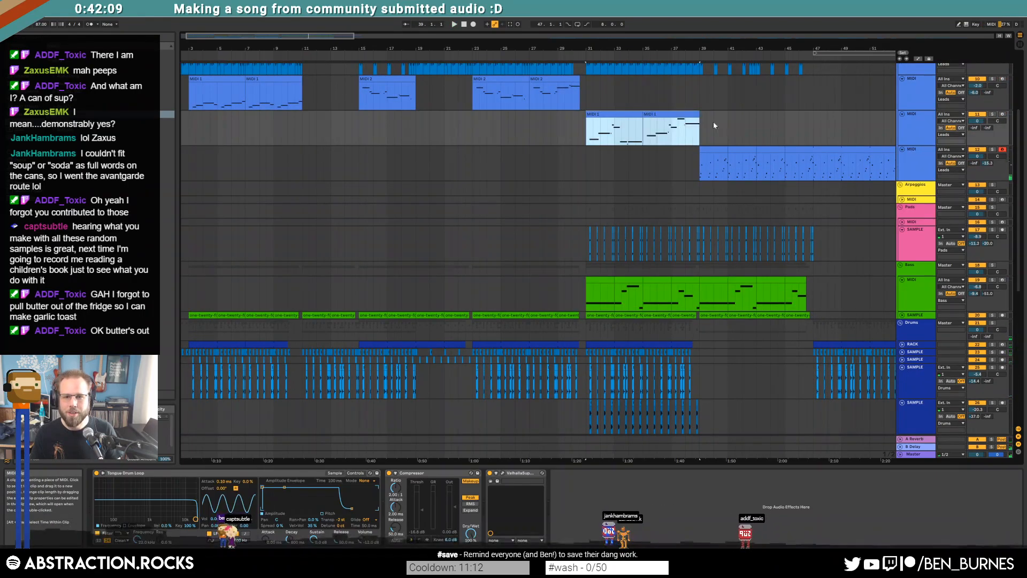
{"action": "left_click", "coordinate": [820, 131]}
{"action": "key", "text": "ctrl+v"}
Step: Copy bars 19–23 of the lead sample track's audio to bar 47 and duplicate it to fill through bar 55
{"action": "scroll", "coordinate": [681, 83], "scroll_direction": "up", "scroll_amount": 3}
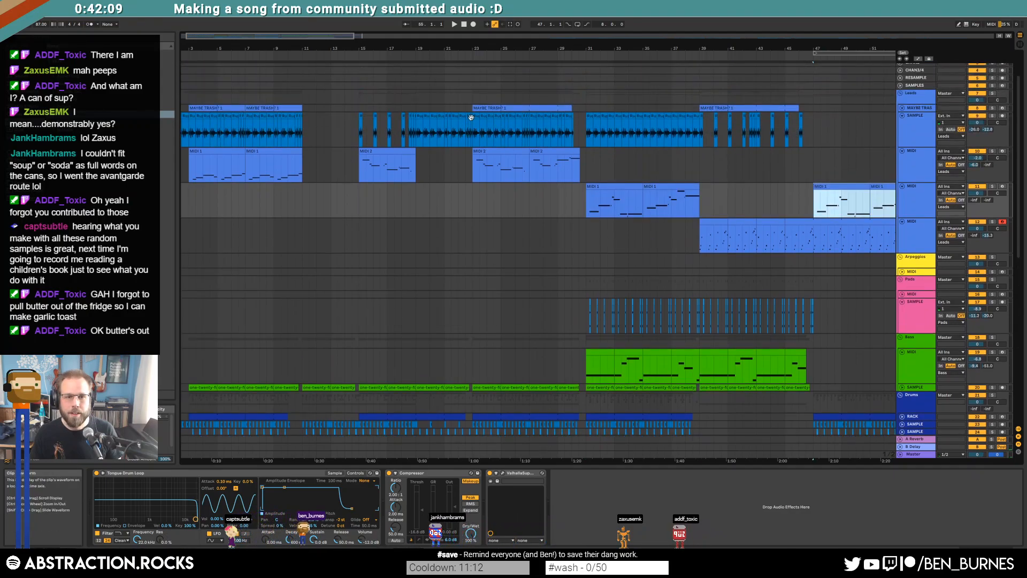
{"action": "left_click", "coordinate": [470, 117]}
{"action": "left_click_drag", "start_coordinate": [417, 117], "coordinate": [472, 124]}
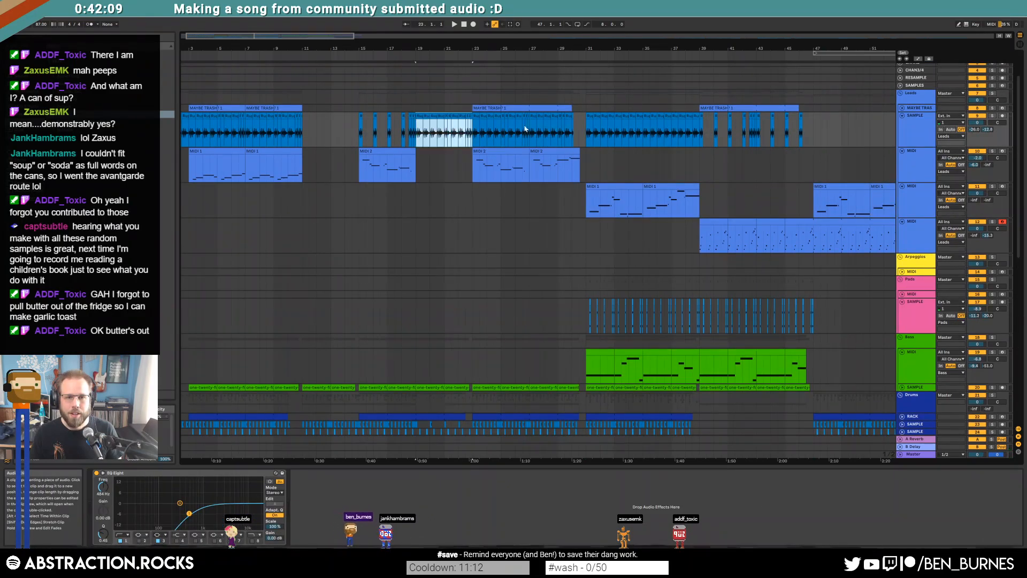
{"action": "left_click", "coordinate": [820, 132]}
{"action": "key", "text": "ctrl+v"}
{"action": "key", "text": "ctrl+d"}
Step: Play from bar 47 and check which pad, bass, drum and ambience tracks are filled in the new section
{"action": "left_click", "coordinate": [637, 132]}
{"action": "key", "text": "space"}
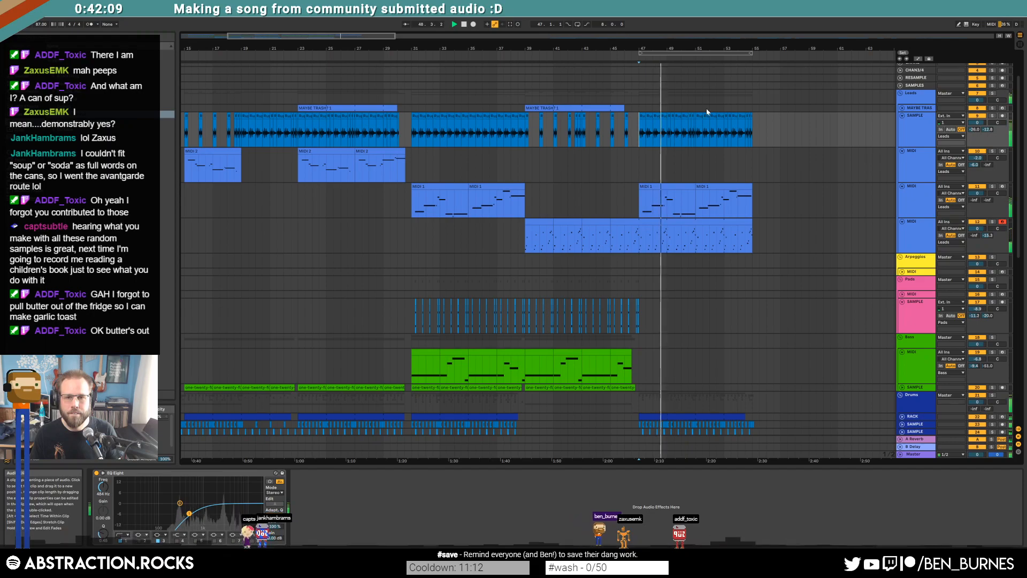
{"action": "scroll", "coordinate": [717, 161], "scroll_direction": "down", "scroll_amount": 5}
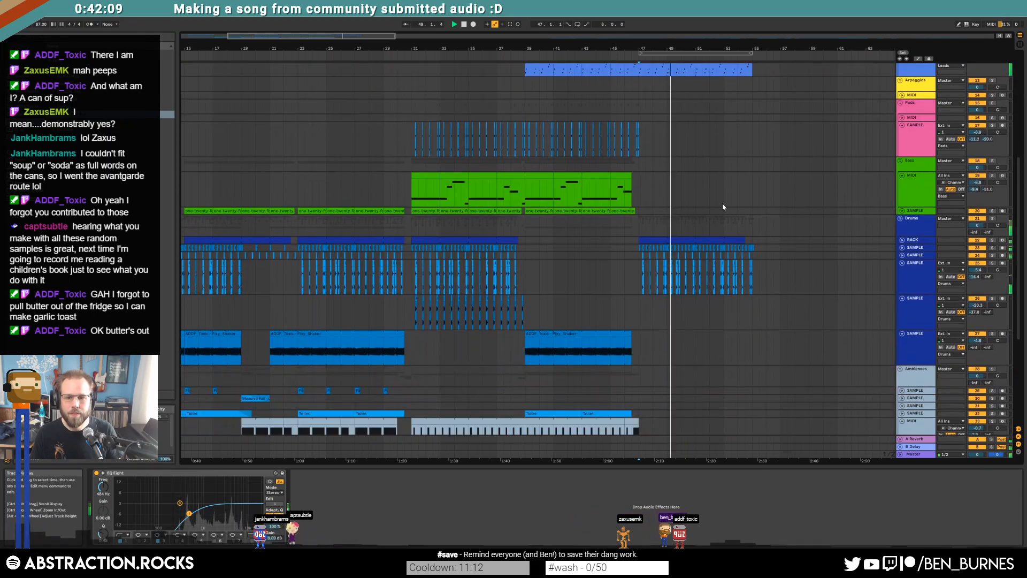
{"action": "scroll", "coordinate": [719, 211], "scroll_direction": "down", "scroll_amount": 4}
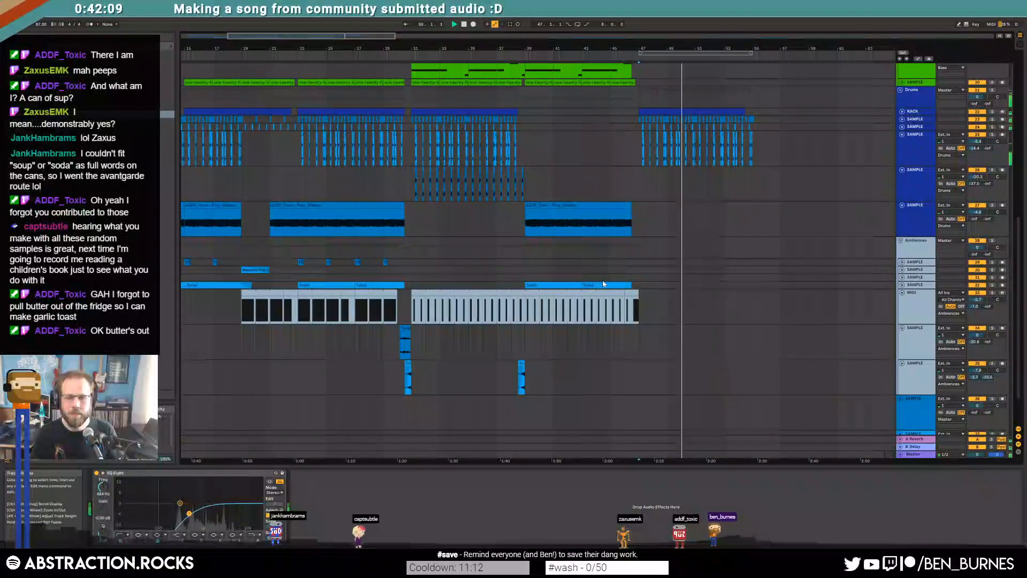
{"action": "scroll", "coordinate": [713, 249], "scroll_direction": "up", "scroll_amount": 5}
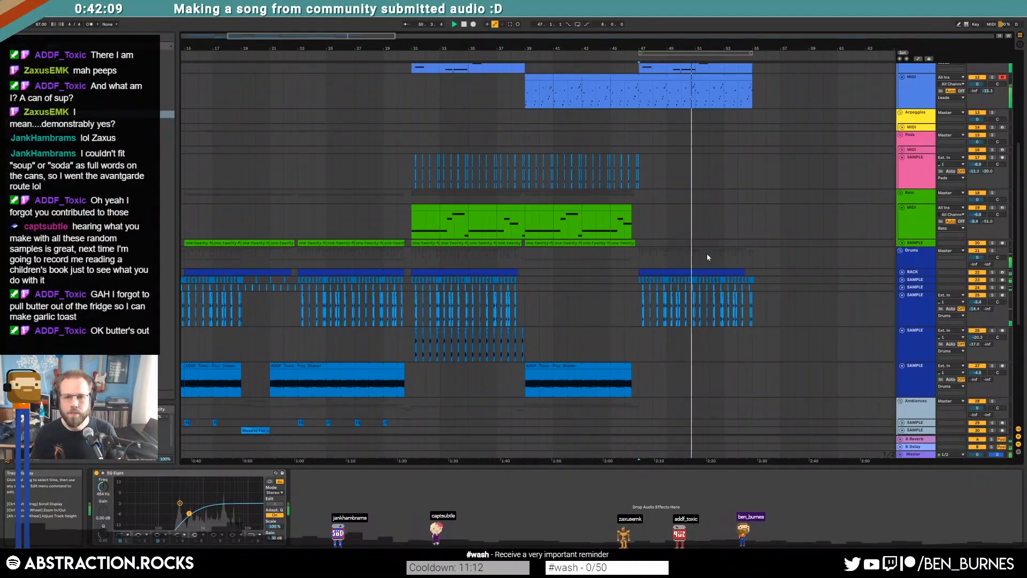
{"action": "scroll", "coordinate": [707, 256], "scroll_direction": "up", "scroll_amount": 2}
{"action": "key", "text": "space"}
Step: Delete the Tongue Drum Loop clips from bars 47–55
{"action": "left_click", "coordinate": [686, 90]}
{"action": "left_click", "coordinate": [704, 91], "text": "shift"}
{"action": "key", "text": "Delete"}
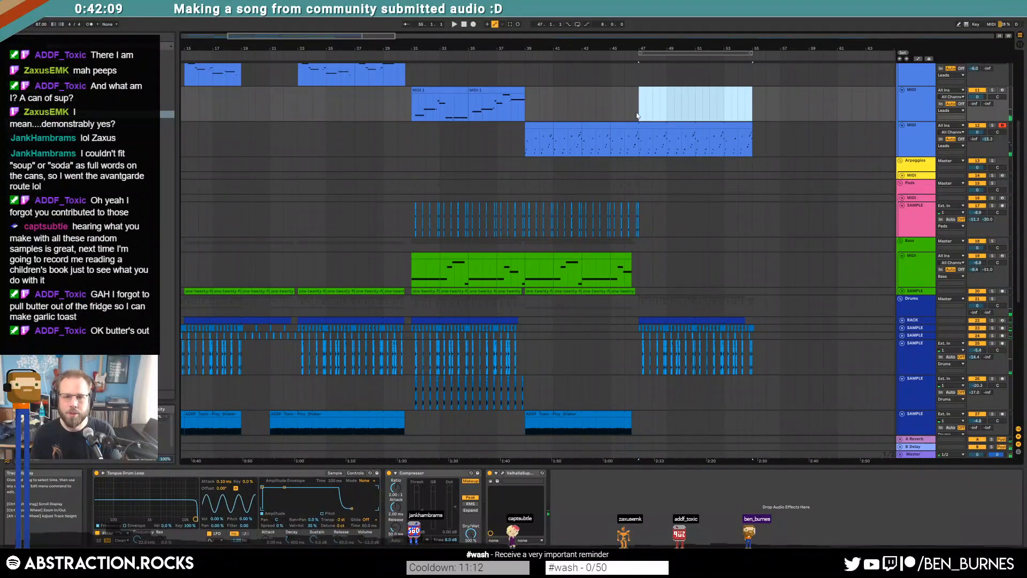
{"action": "left_click", "coordinate": [639, 112]}
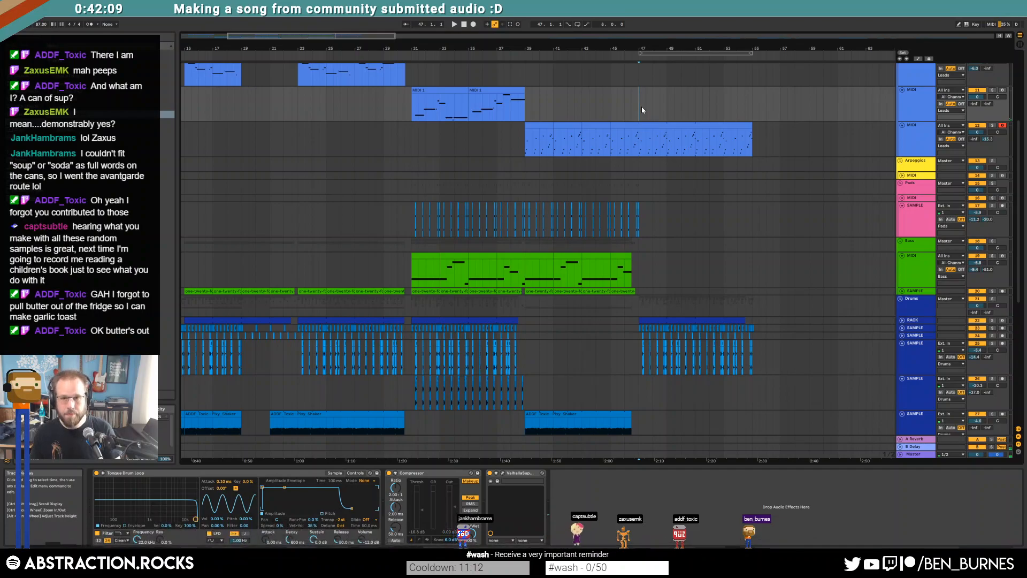
Step: Loop bars 47–55 and record a new MIDI melody across them on the Tongue Drum Loop track
{"action": "left_click_drag", "start_coordinate": [641, 106], "coordinate": [748, 111]}
{"action": "left_click_drag", "start_coordinate": [751, 109], "coordinate": [640, 103]}
{"action": "key", "text": "ctrl+l"}
{"action": "left_click", "coordinate": [640, 103]}
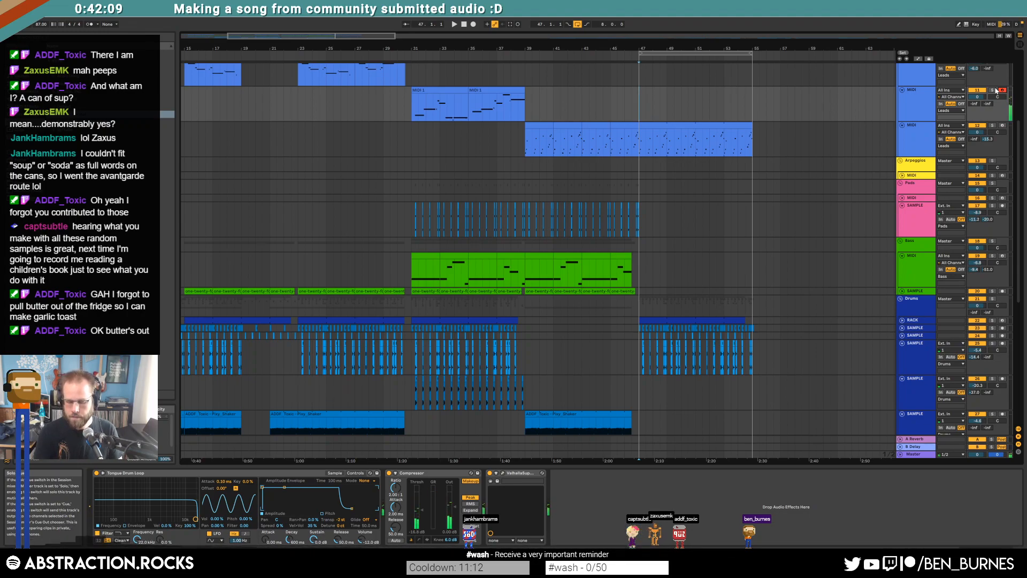
{"action": "key", "text": "F9"}
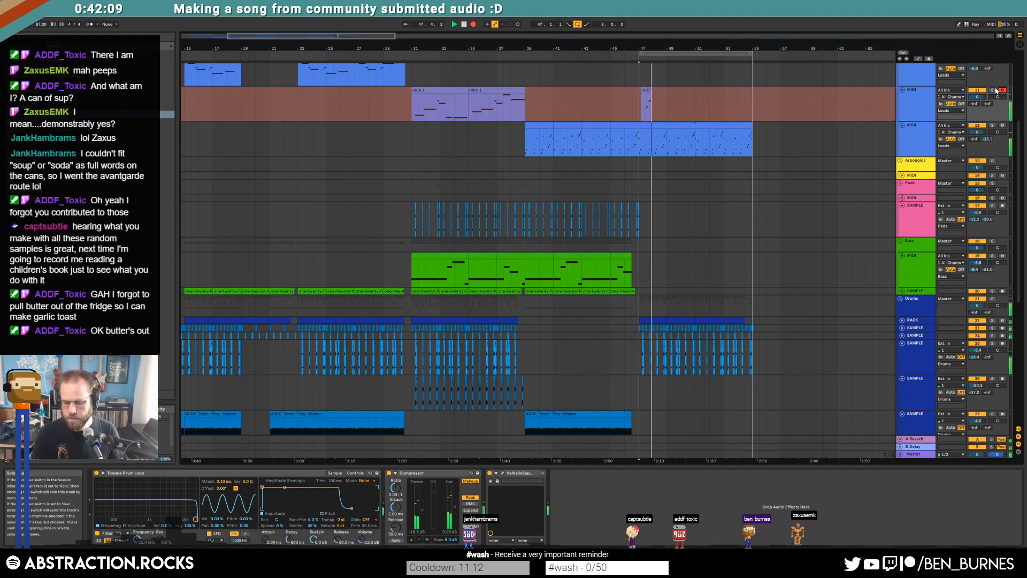
{"action": "key", "text": "space"}
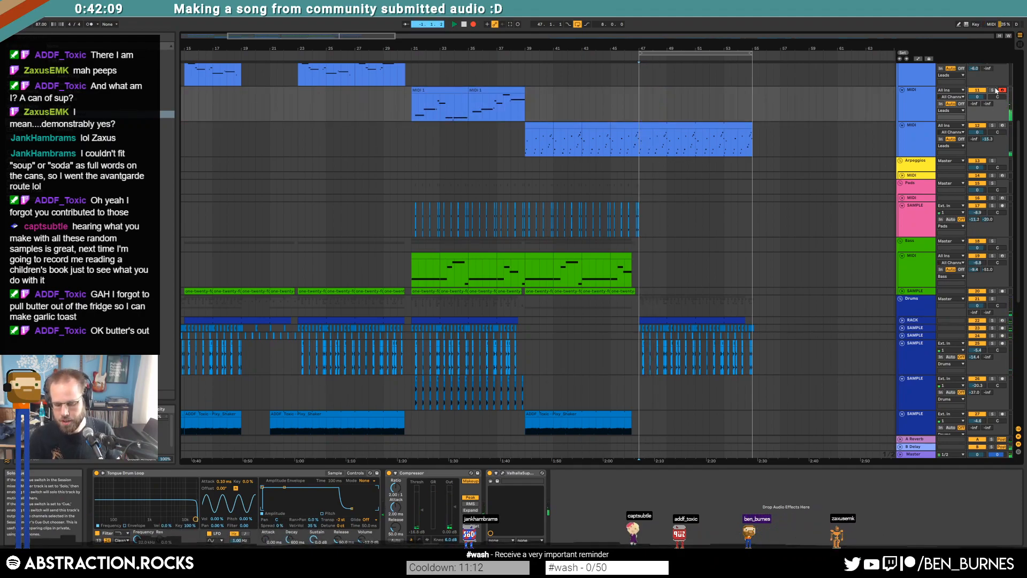
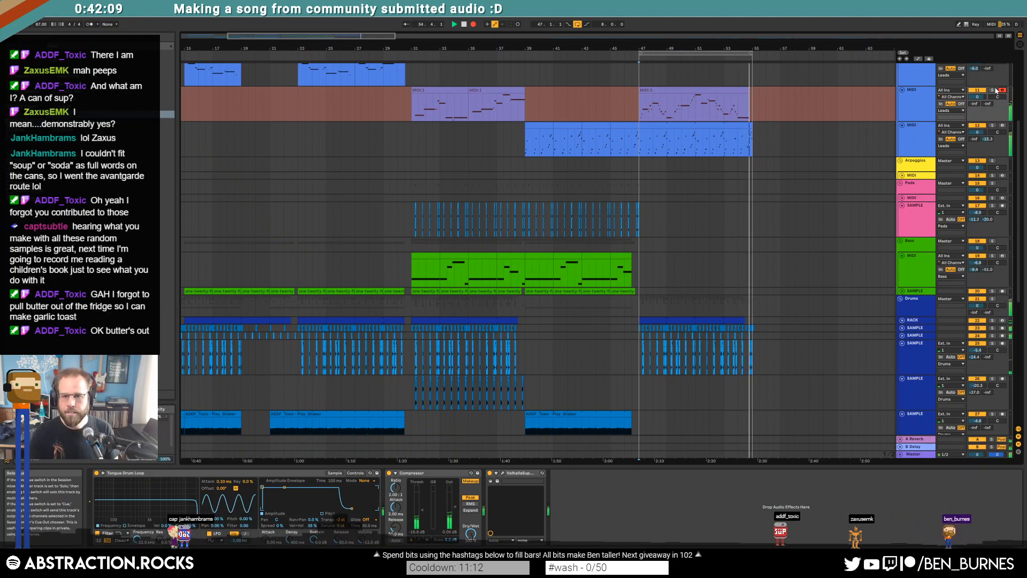
{"action": "key", "text": "space"}
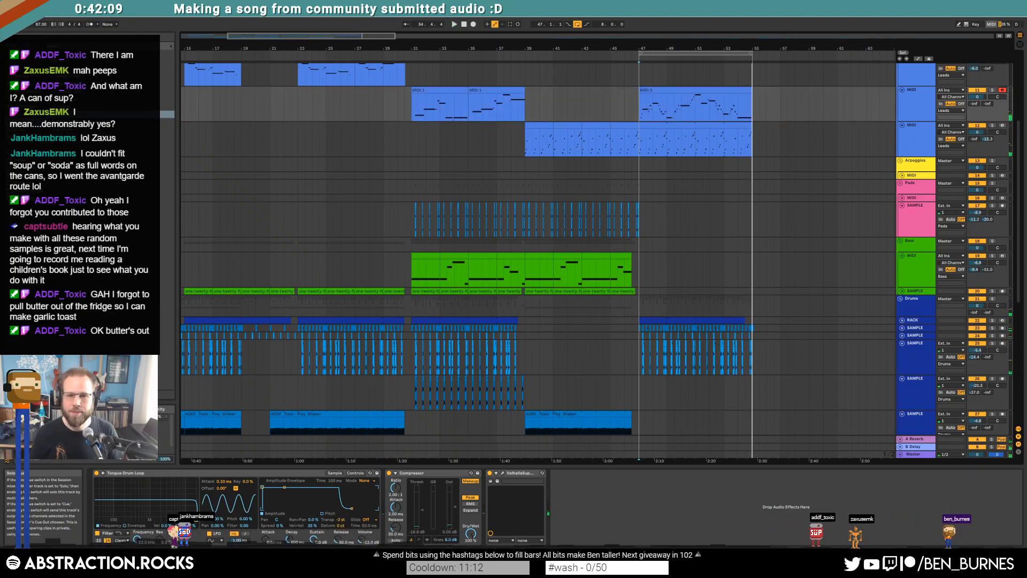
Step: Open the recorded melody clip and try all its notes an octave lower, restoring them for playback from bar 47
{"action": "double_click", "coordinate": [675, 87]}
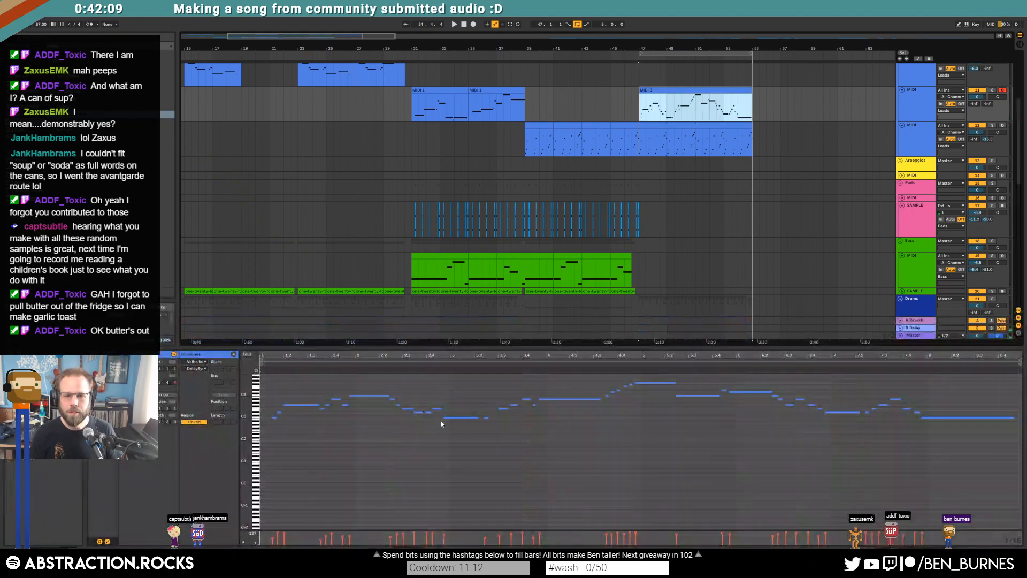
{"action": "scroll", "coordinate": [447, 449], "scroll_direction": "up", "scroll_amount": 1}
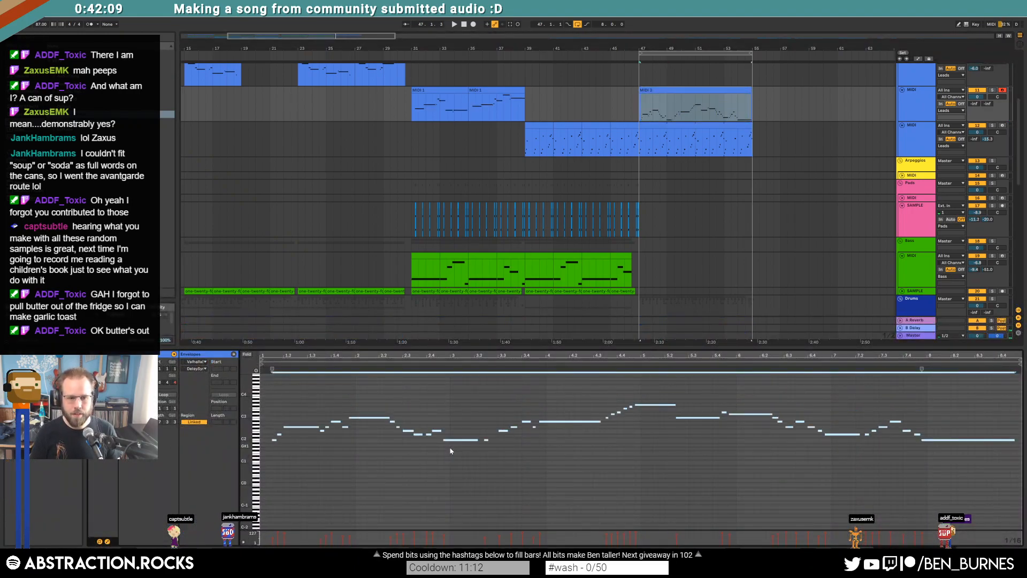
{"action": "key", "text": "space"}
{"action": "scroll", "coordinate": [434, 446], "scroll_direction": "down", "scroll_amount": 1}
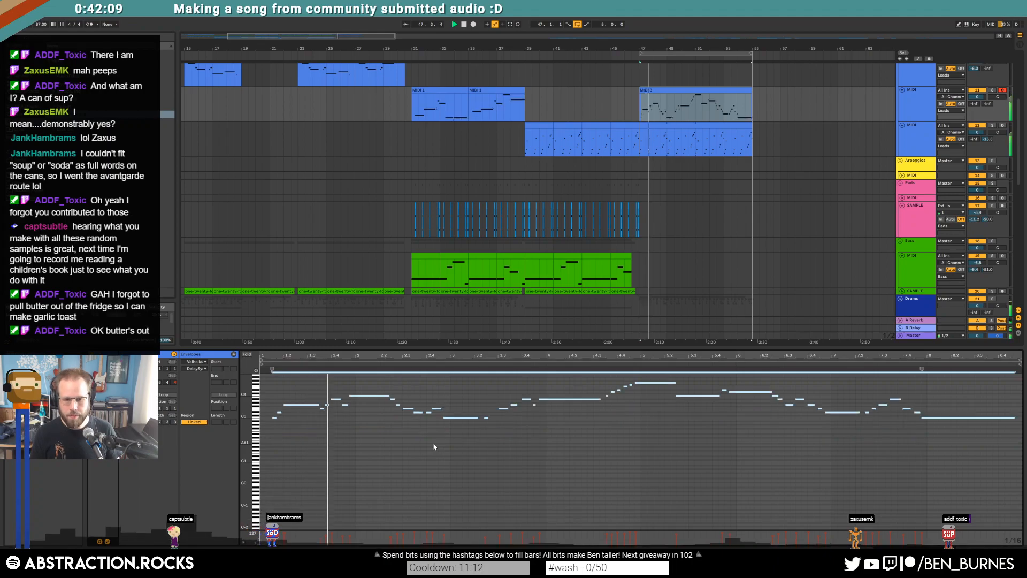
Step: Try a copy of the melody clip on the MIDI track above at bar 47, shifting its notes up an octave and back
{"action": "scroll", "coordinate": [676, 128], "scroll_direction": "up", "scroll_amount": 3}
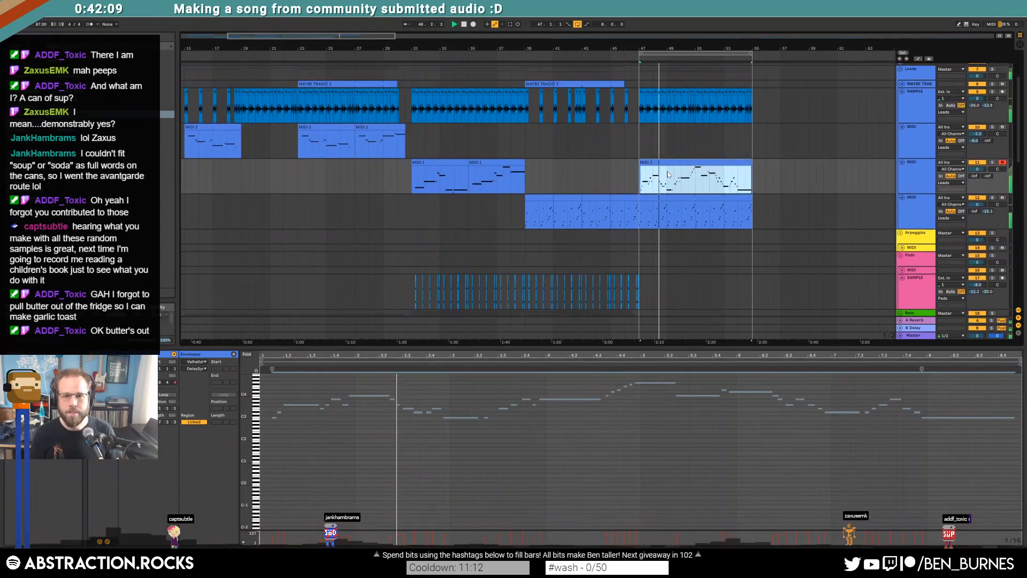
{"action": "left_click_drag", "start_coordinate": [670, 155], "coordinate": [669, 135]}
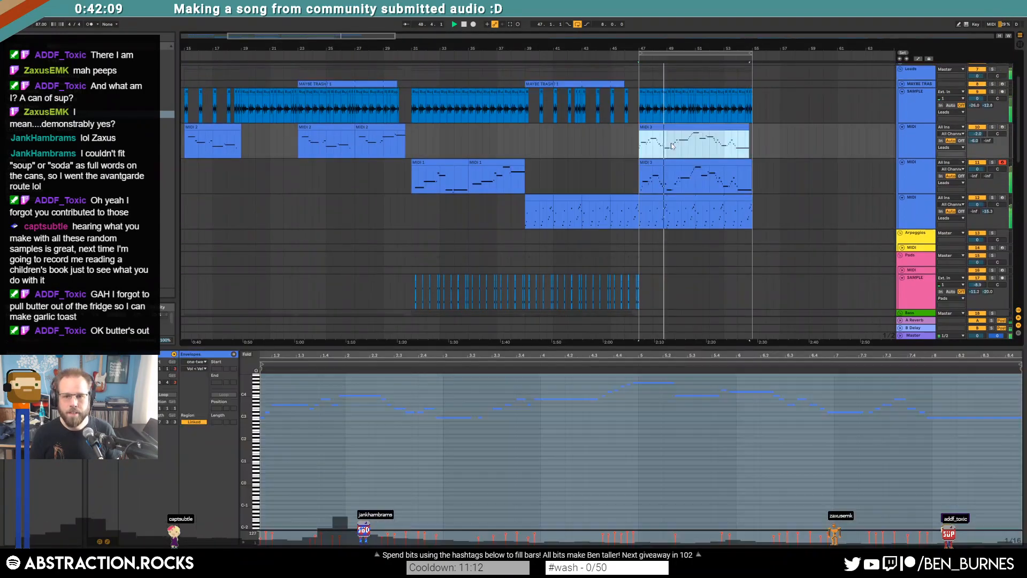
{"action": "left_click", "coordinate": [473, 465]}
{"action": "key", "text": "ctrl+a"}
{"action": "key", "text": "shift+Up"}
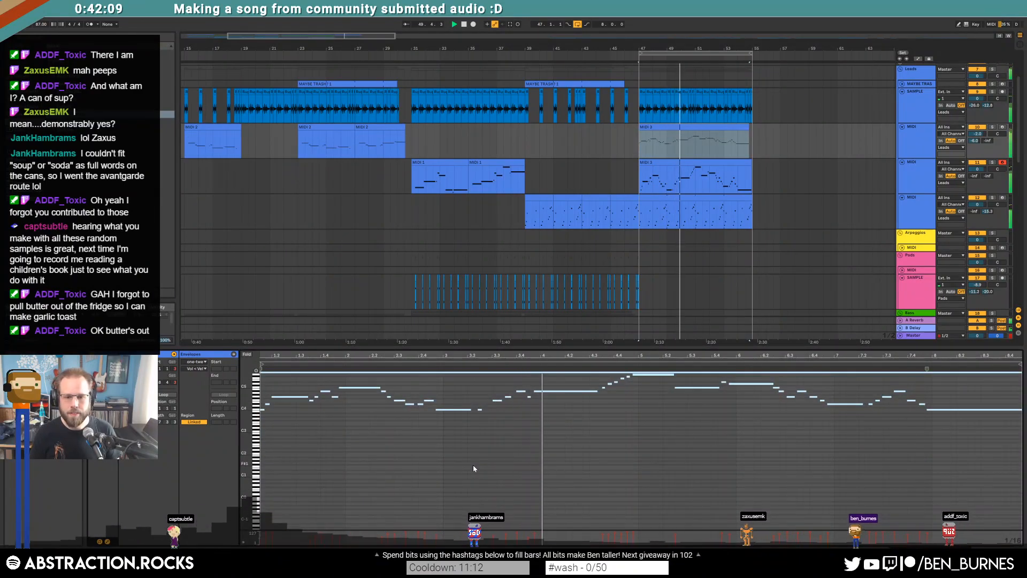
{"action": "key", "text": "shift+Down"}
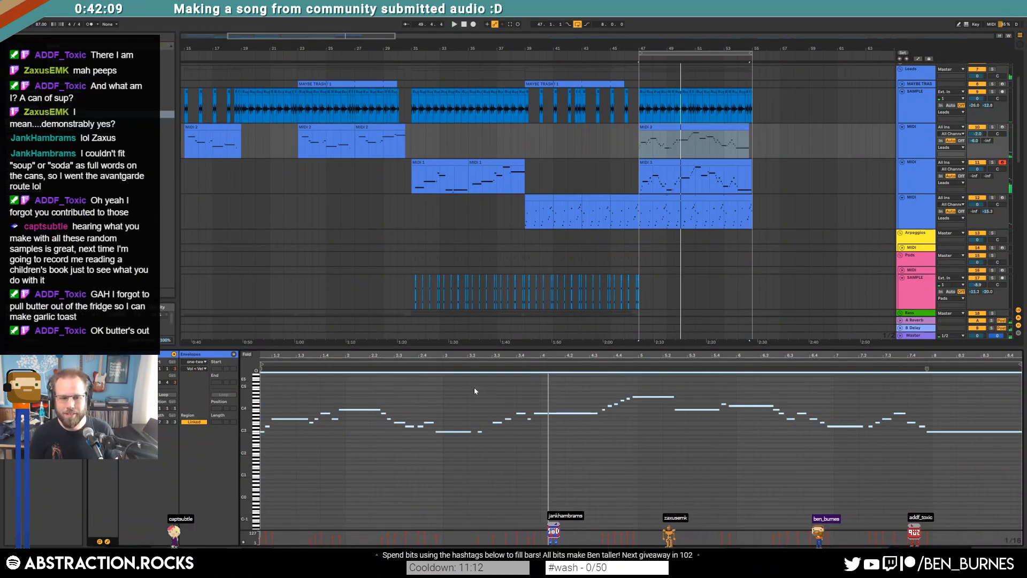
{"action": "key", "text": "space"}
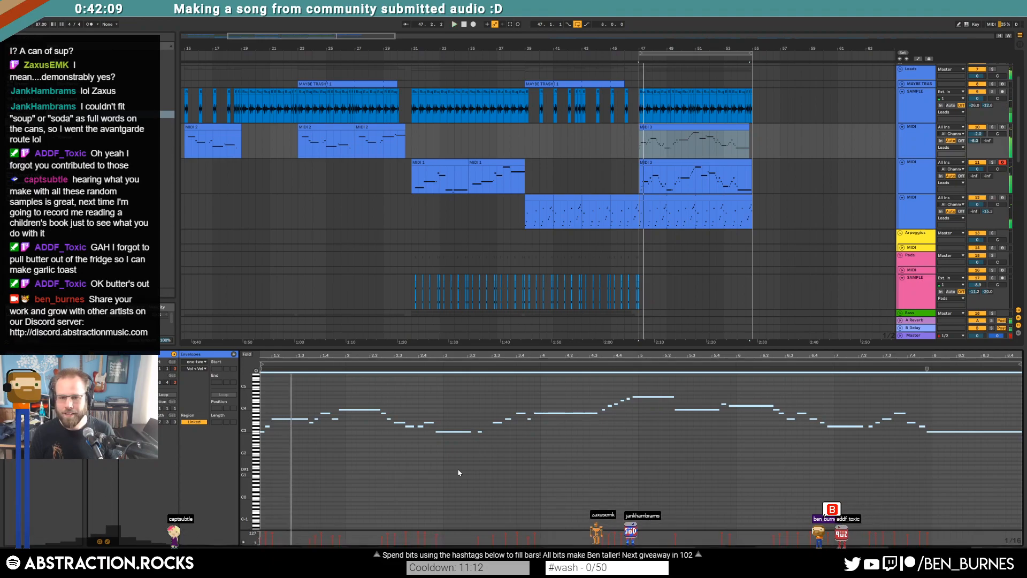
Step: Replace the copied clip with a fresh copy of the Tongue Drum Loop melody on the MIDI track above, starting at bar 47
{"action": "scroll", "coordinate": [653, 167], "scroll_direction": "up", "scroll_amount": 4}
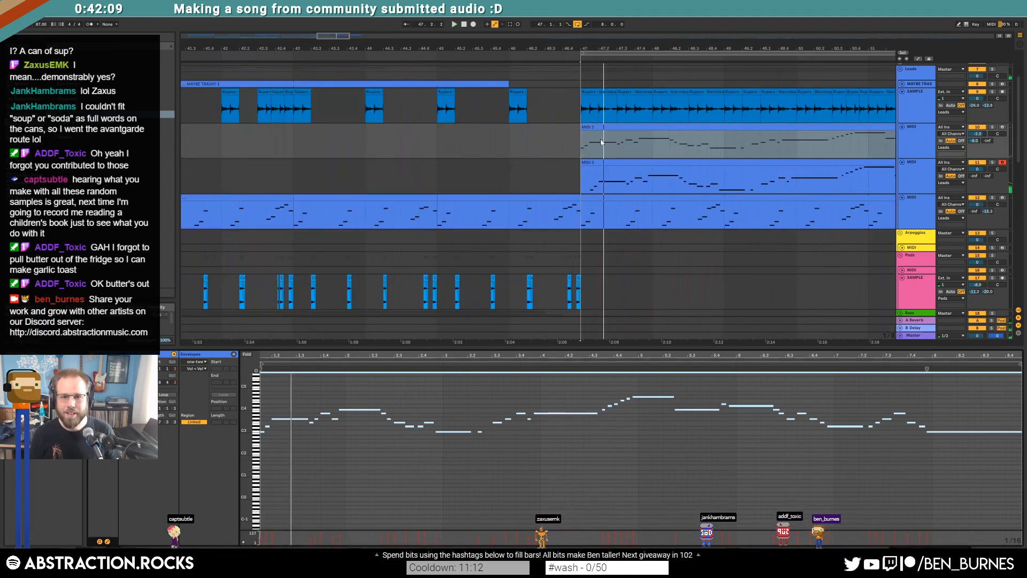
{"action": "left_click", "coordinate": [597, 127]}
{"action": "key", "text": "Delete"}
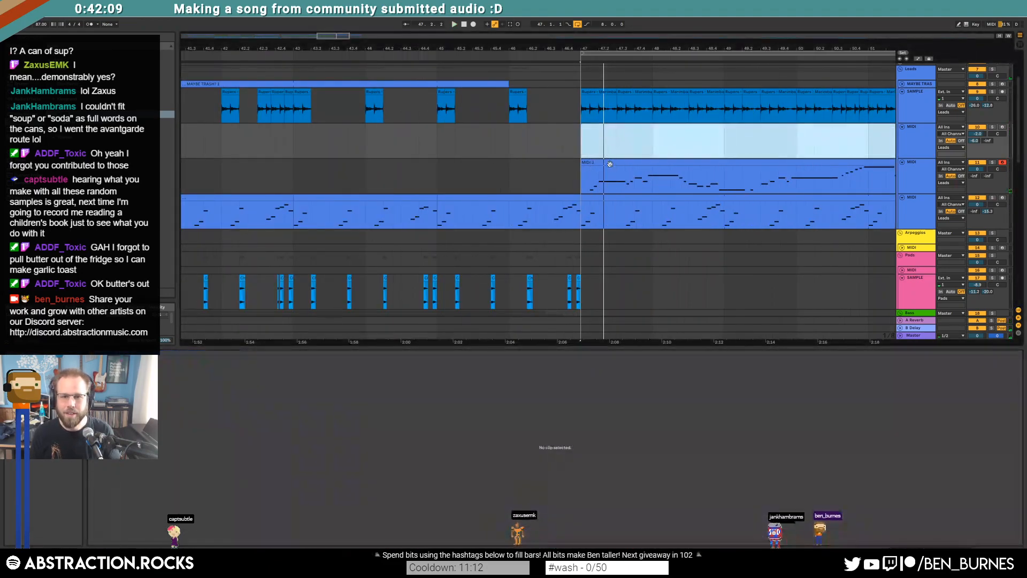
{"action": "left_click", "coordinate": [608, 162]}
{"action": "key", "text": "ctrl+c"}
{"action": "key", "text": "Up"}
{"action": "key", "text": "ctrl+v"}
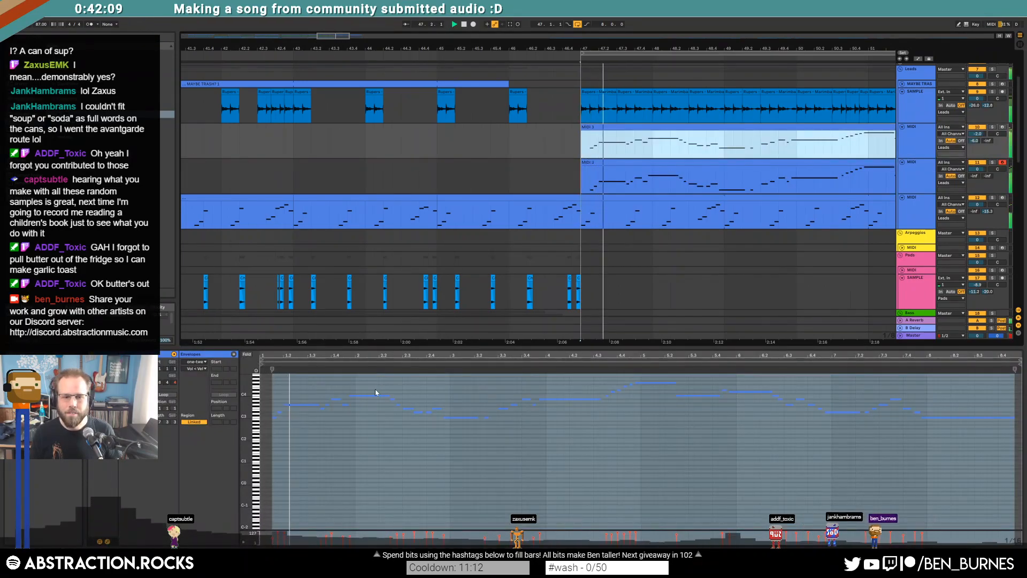
Step: Try the copied melody's notes two semitones higher during playback, and delete the copy from bars 47–55
{"action": "left_click", "coordinate": [310, 383]}
{"action": "key", "text": "ctrl+a"}
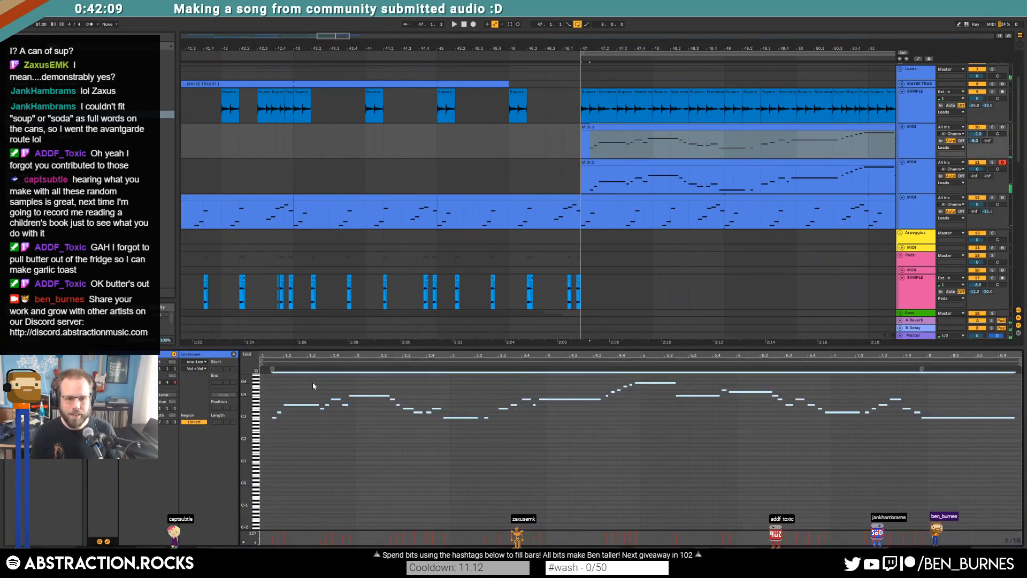
{"action": "key", "text": "Up"}
{"action": "key", "text": "Up"}
{"action": "key", "text": "space"}
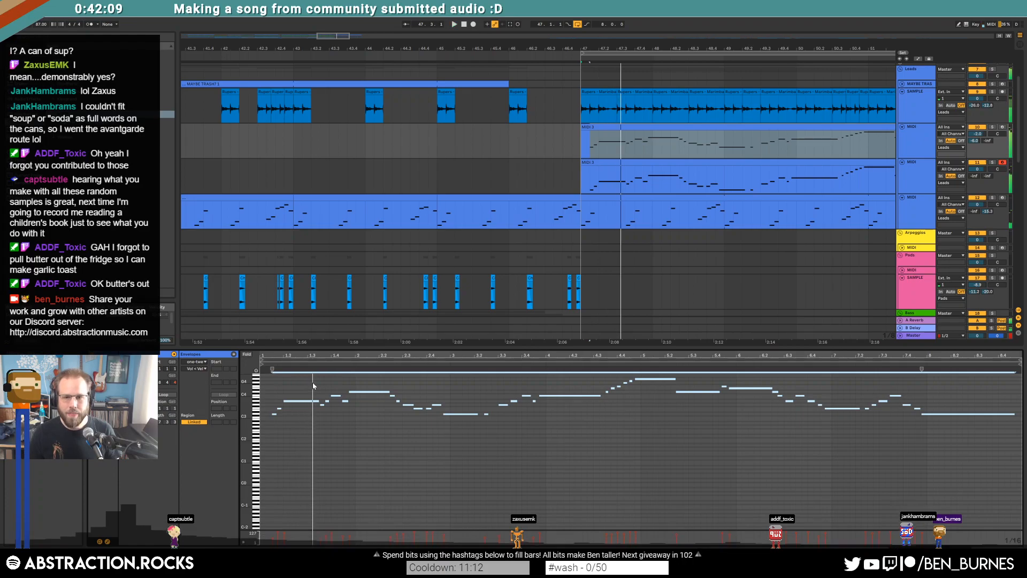
{"action": "left_click", "coordinate": [703, 126]}
{"action": "key", "text": "Delete"}
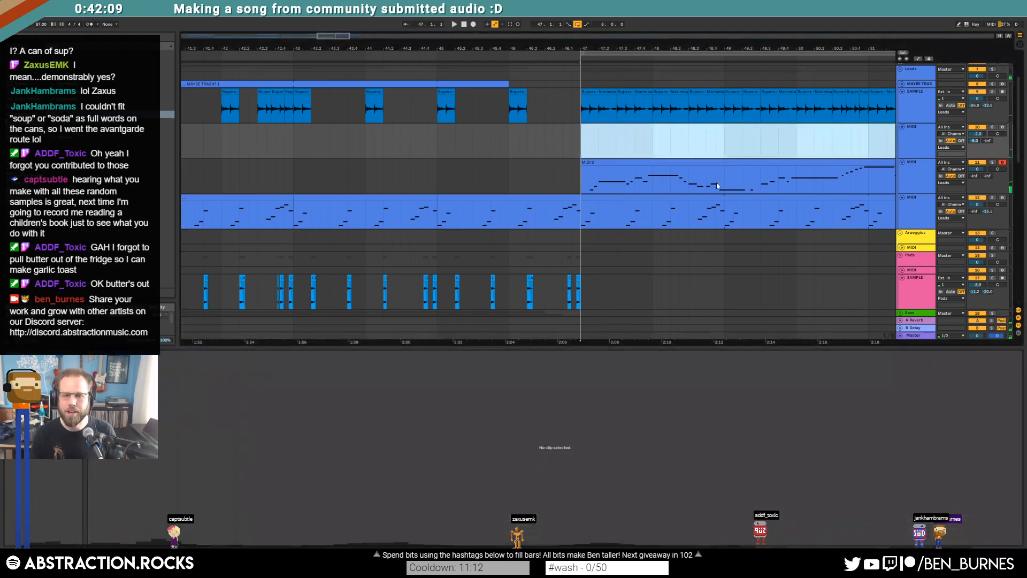
Step: Try copying the Pads sample hit from the start of bar 31 into bar 47, duplicate it once, and play it back
{"action": "scroll", "coordinate": [720, 188], "scroll_direction": "down", "scroll_amount": 3}
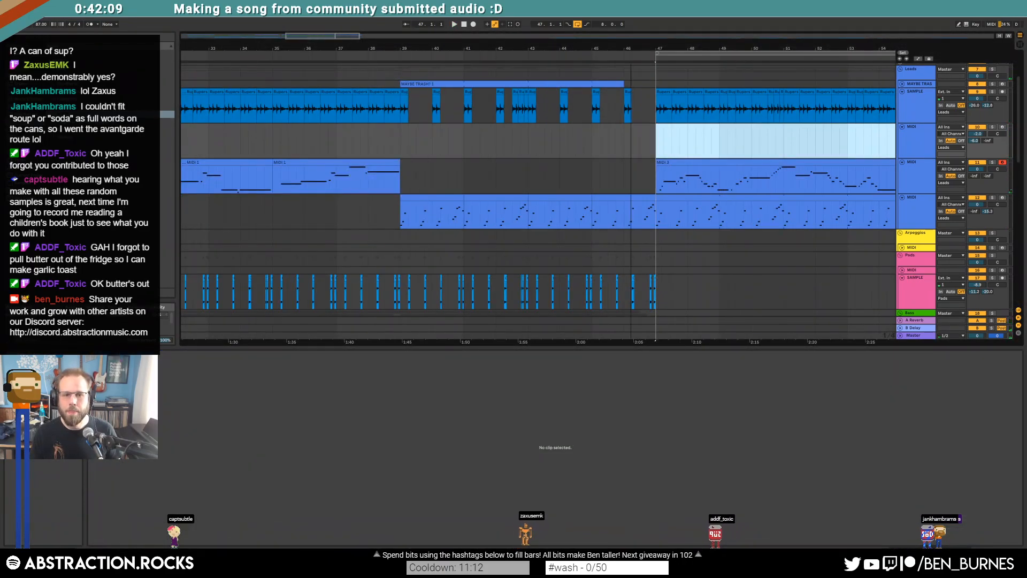
{"action": "left_click_drag", "start_coordinate": [332, 36], "coordinate": [330, 19]}
{"action": "key", "text": "shift+Tab"}
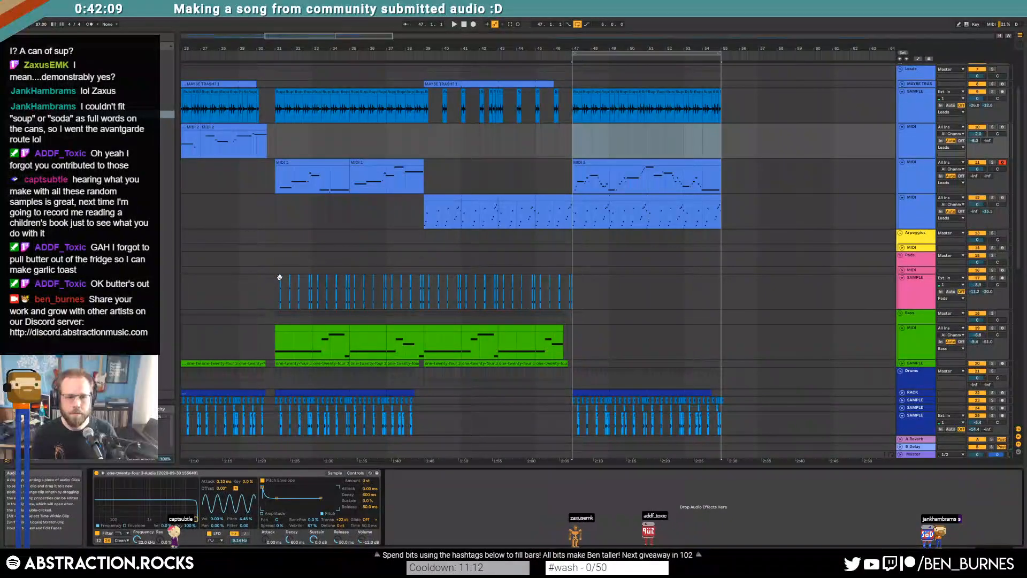
{"action": "left_click", "coordinate": [280, 279]}
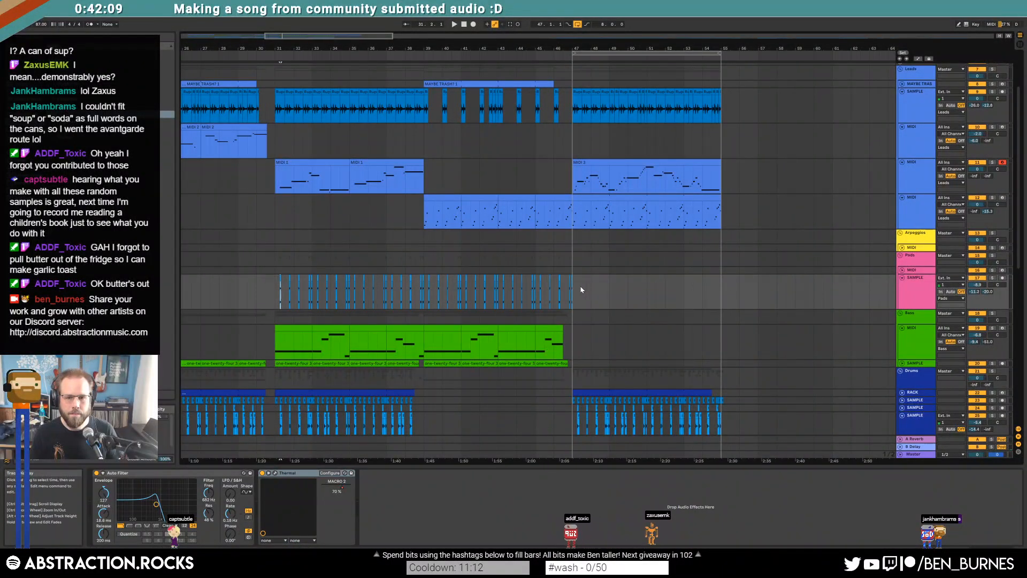
{"action": "scroll", "coordinate": [581, 290], "scroll_direction": "up", "scroll_amount": 3}
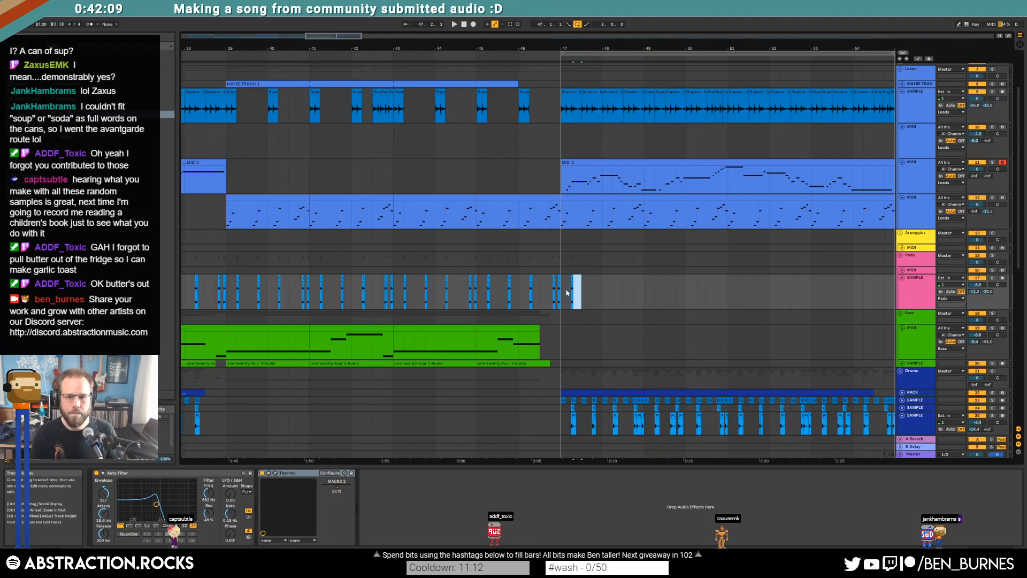
{"action": "key", "text": "ctrl+d"}
{"action": "left_click", "coordinate": [564, 290]}
{"action": "key", "text": "space"}
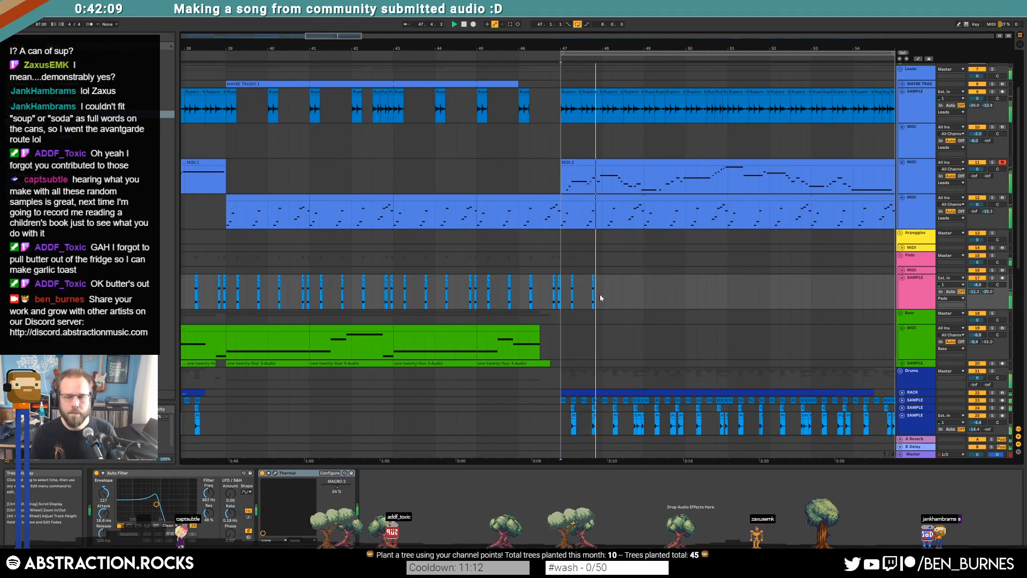
Step: Stop playback and delete the copied Pads sample hits from bar 47
{"action": "key", "text": "space"}
{"action": "left_click_drag", "start_coordinate": [601, 297], "coordinate": [563, 292]}
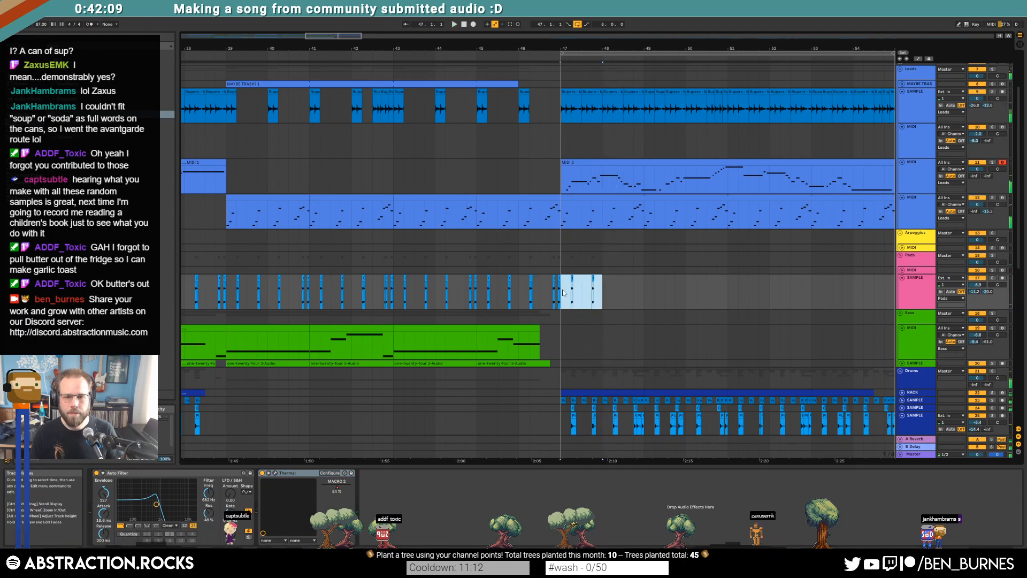
{"action": "key", "text": "minus"}
Step: Copy the Shaker audio clip starting at bar 39 in the Drums group to bar 47, filling through bar 55
{"action": "scroll", "coordinate": [689, 240], "scroll_direction": "down", "scroll_amount": 4}
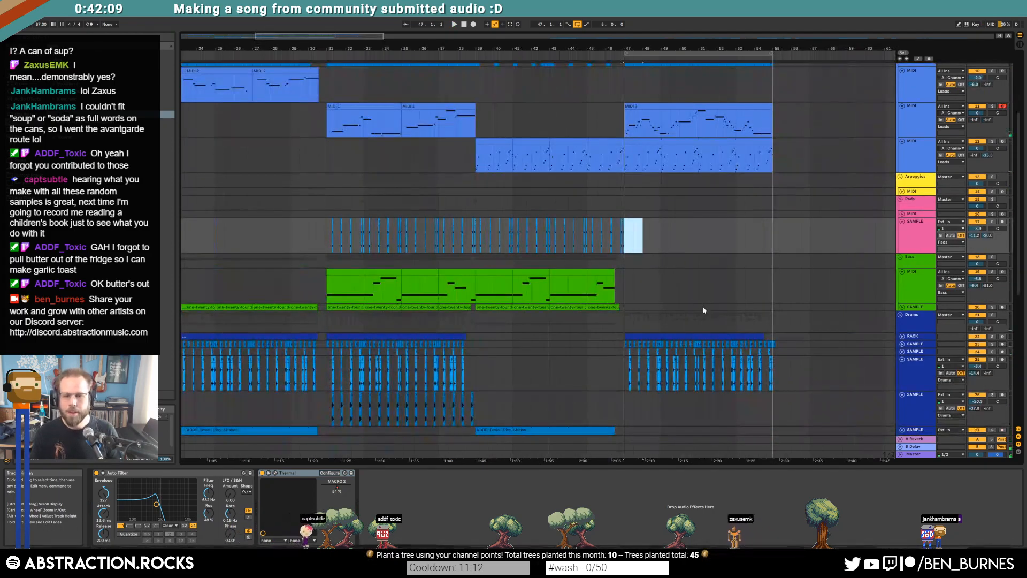
{"action": "scroll", "coordinate": [688, 241], "scroll_direction": "down", "scroll_amount": 2}
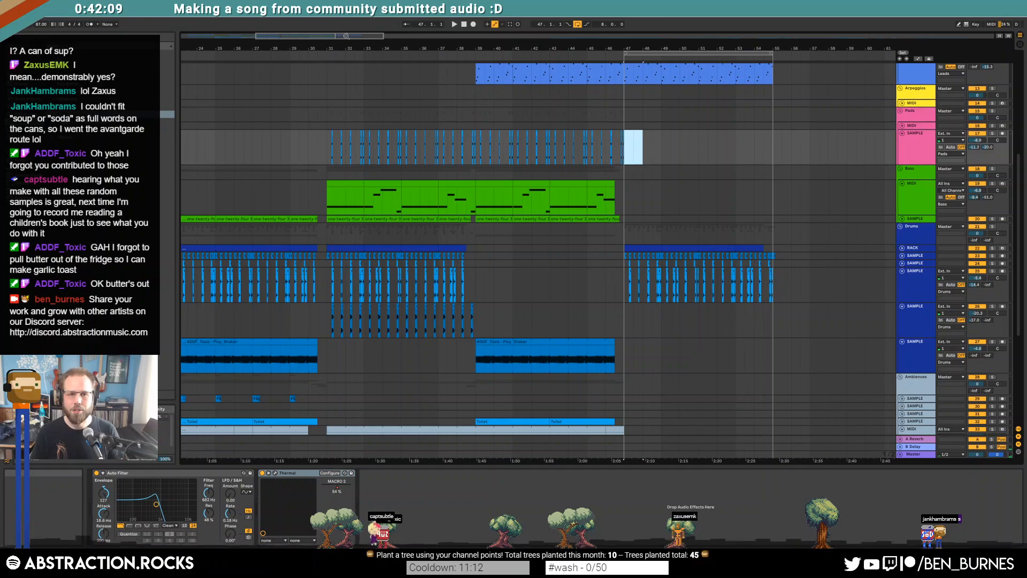
{"action": "scroll", "coordinate": [484, 256], "scroll_direction": "right", "scroll_amount": 3}
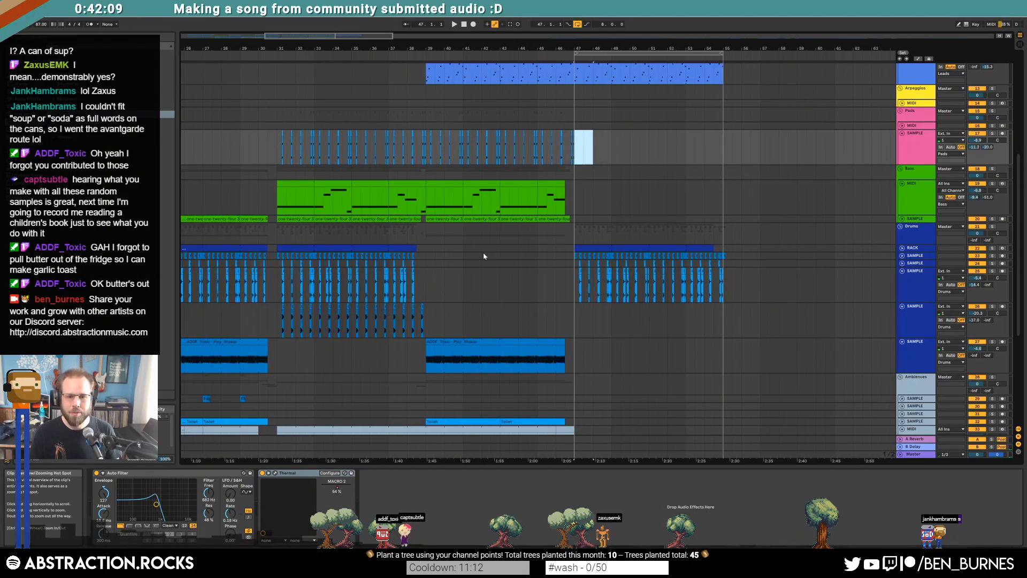
{"action": "scroll", "coordinate": [491, 263], "scroll_direction": "down", "scroll_amount": 4}
{"action": "left_click", "coordinate": [525, 252]}
{"action": "key", "text": "ctrl+c"}
{"action": "left_click", "coordinate": [582, 262]}
{"action": "key", "text": "ctrl+v"}
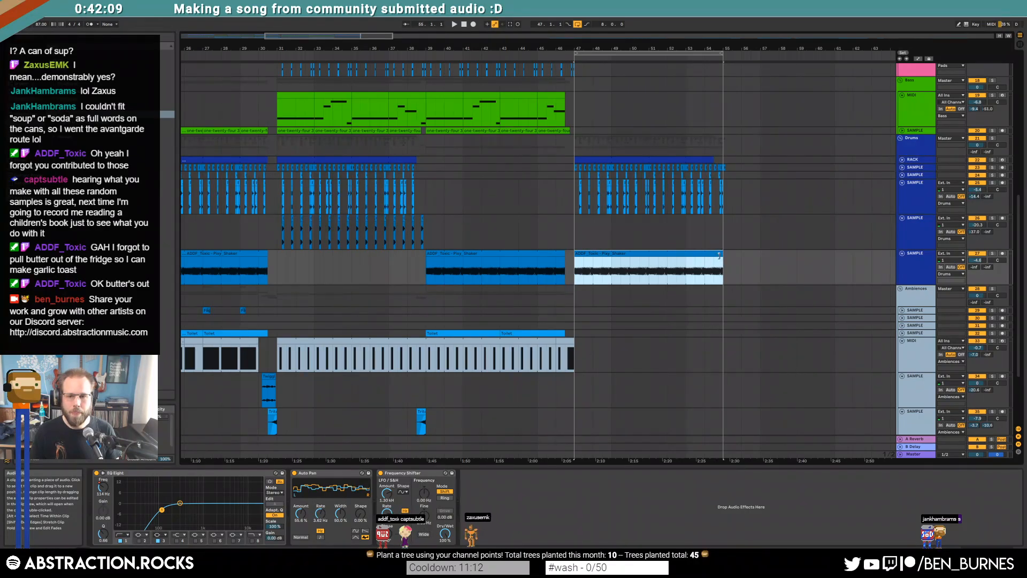
Step: Copy the one-twenty-four bass audio clips from bars 31–39 to bar 47 and play the new section
{"action": "left_click", "coordinate": [314, 129]}
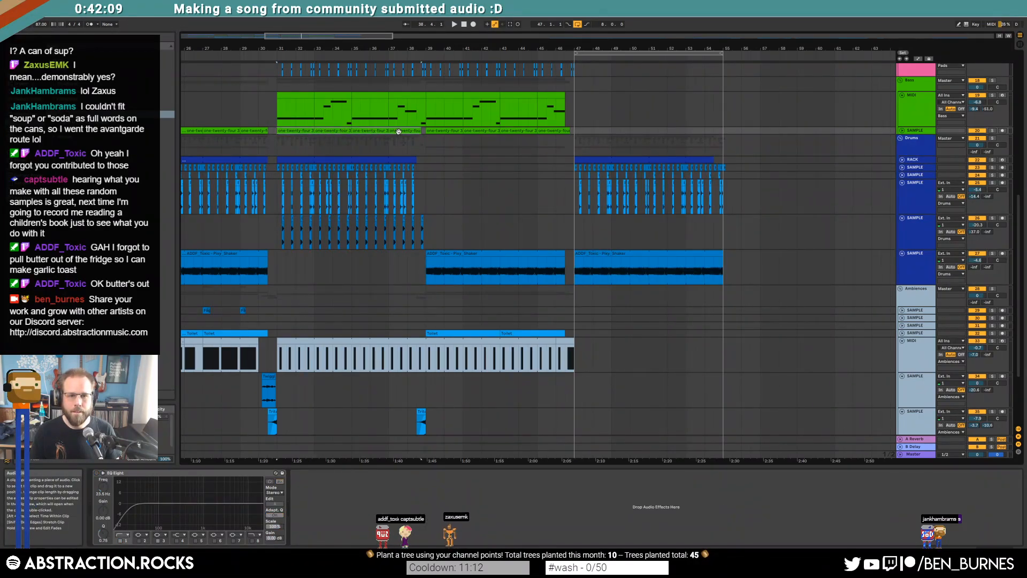
{"action": "key", "text": "ctrl+v"}
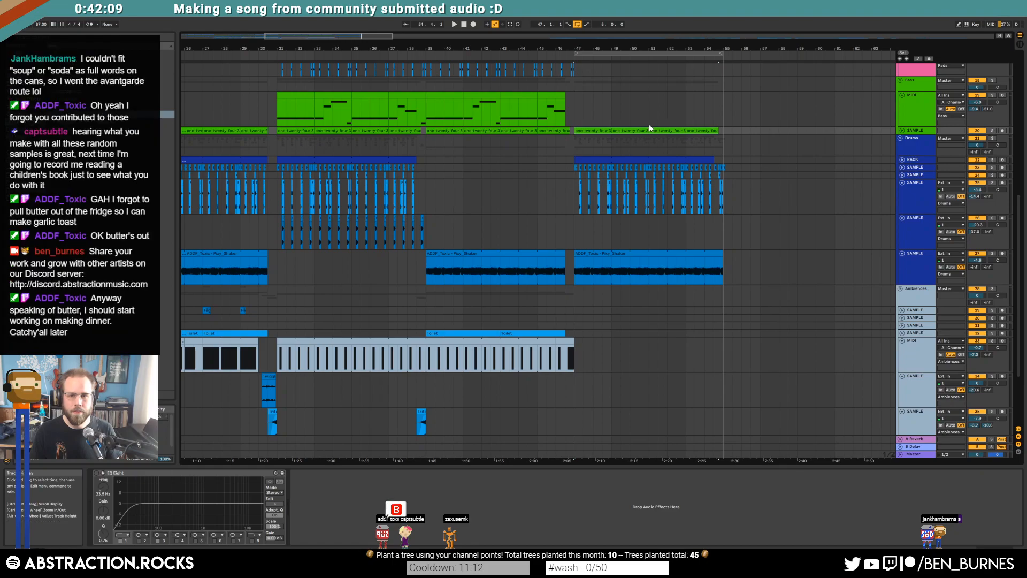
{"action": "key", "text": "space"}
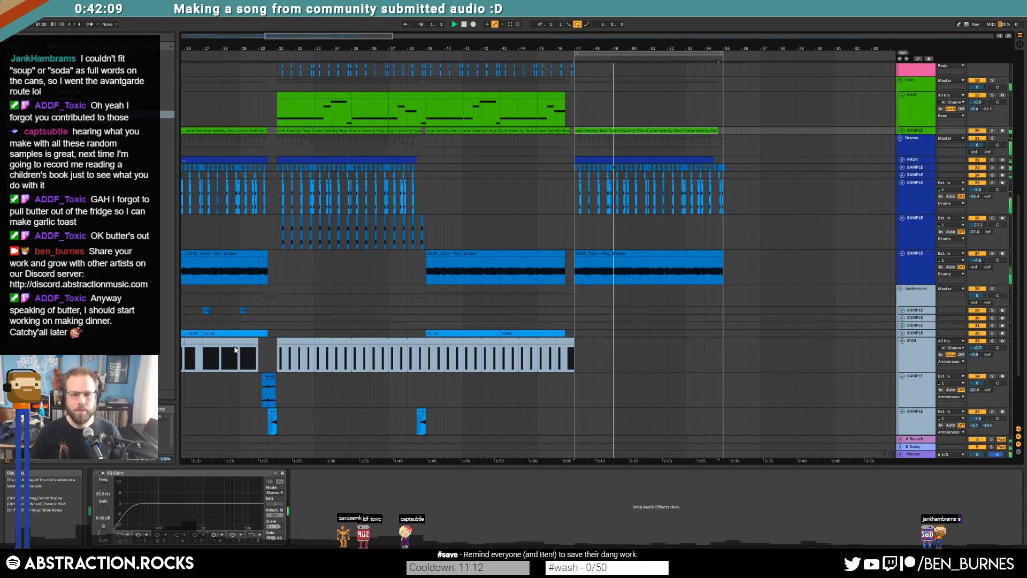
Step: Paste the sparser ASMR Break ambience MIDI clips from before bar 31 at bar 47, repeating them through bar 55
{"action": "left_click", "coordinate": [579, 350]}
{"action": "left_click", "coordinate": [579, 351]}
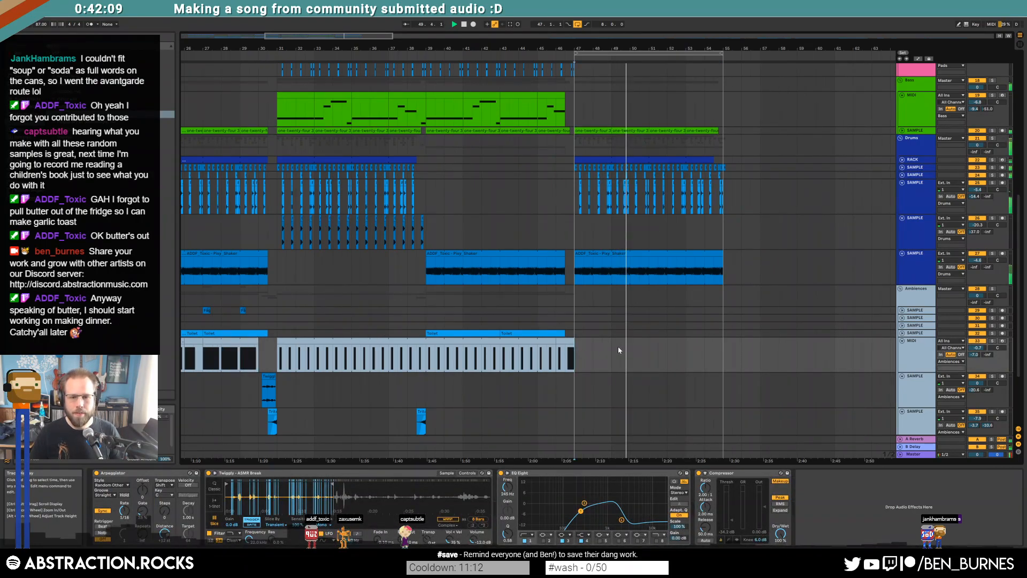
{"action": "key", "text": "ctrl+v"}
{"action": "key", "text": "ctrl+v"}
{"action": "key", "text": "ctrl+v"}
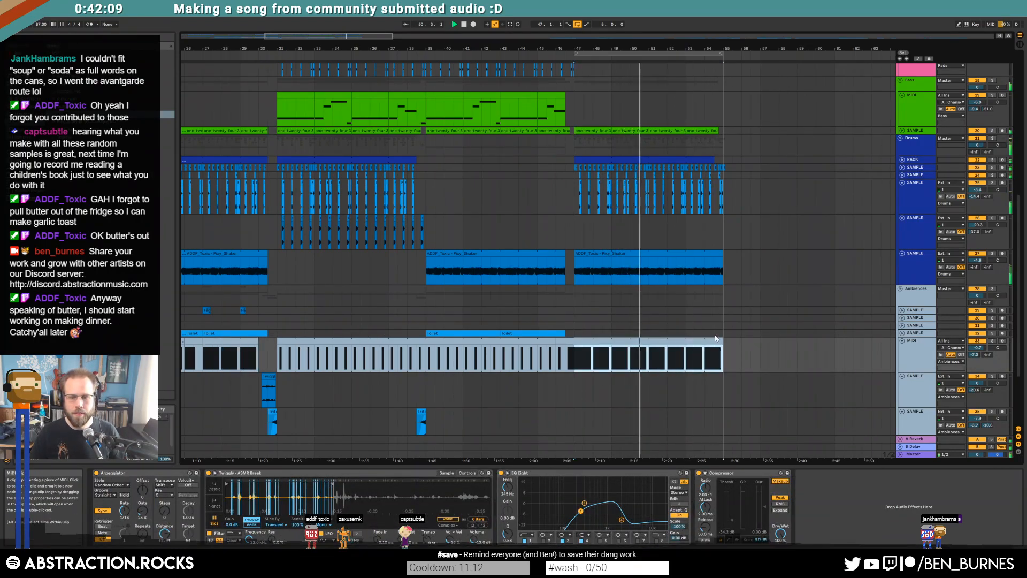
{"action": "scroll", "coordinate": [703, 326], "scroll_direction": "down", "scroll_amount": 3}
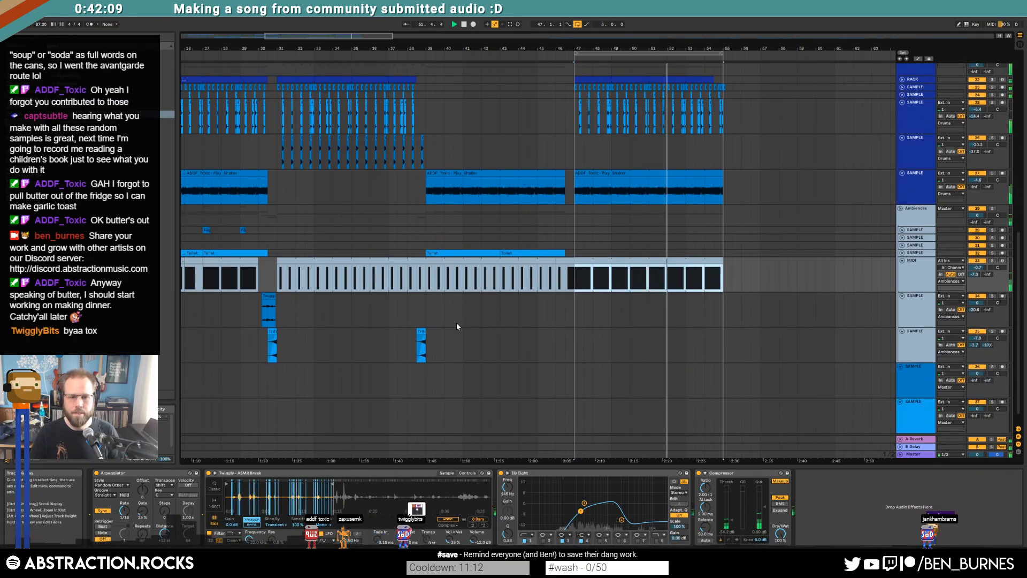
Step: Copy the short Ambiences sample clip that leads into bar 39 so that it leads into bar 47
{"action": "left_click_drag", "start_coordinate": [421, 330], "coordinate": [571, 343]}
Step: Reshape the Filter Freq automation on the arpeggiated Leads track so the rising curve drops back down at bar 47, and play it
{"action": "scroll", "coordinate": [637, 343], "scroll_direction": "up", "scroll_amount": 10}
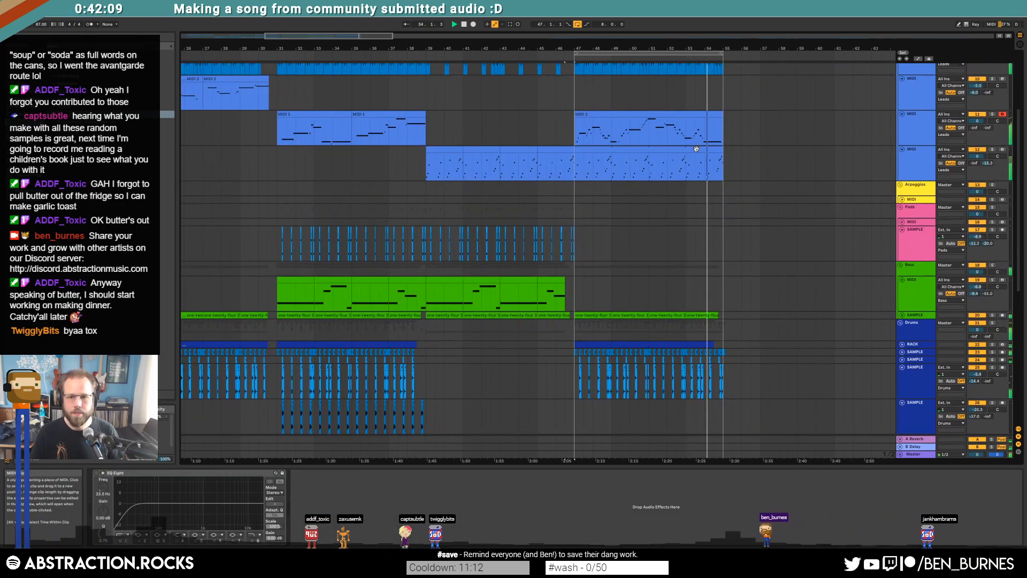
{"action": "left_click", "coordinate": [689, 158]}
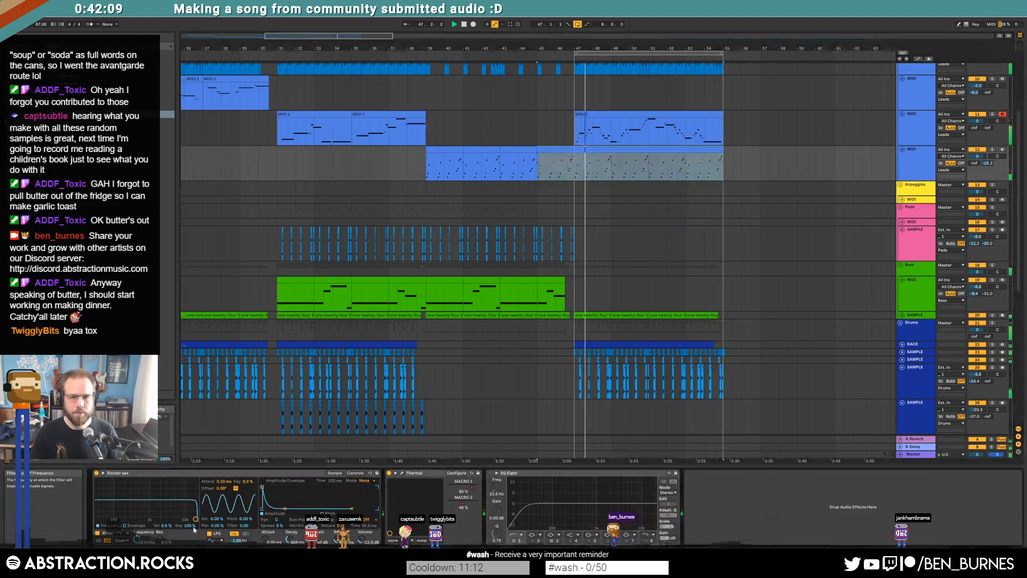
{"action": "key", "text": "a"}
{"action": "left_click", "coordinate": [583, 154]}
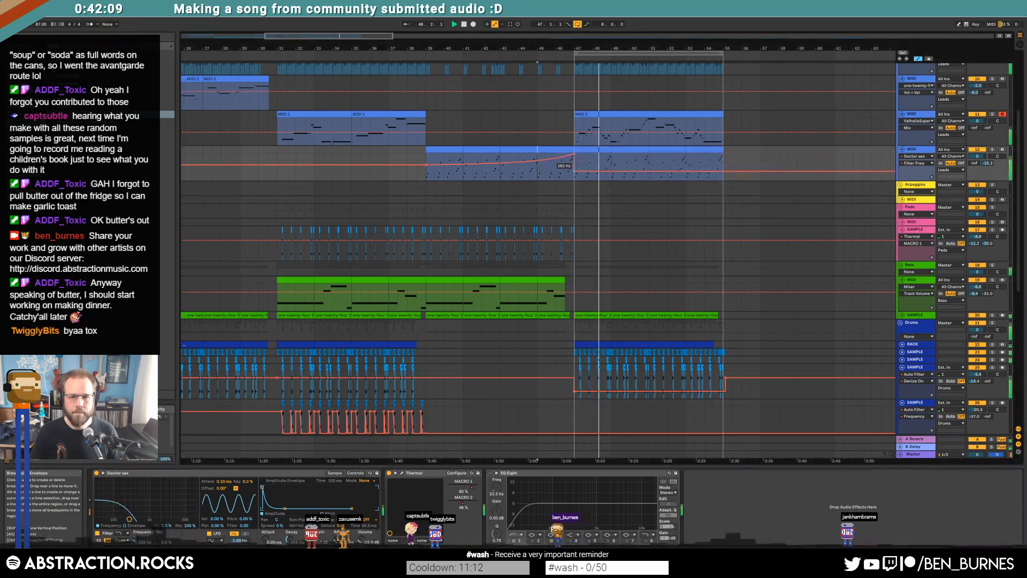
{"action": "left_click_drag", "start_coordinate": [583, 154], "coordinate": [574, 165]}
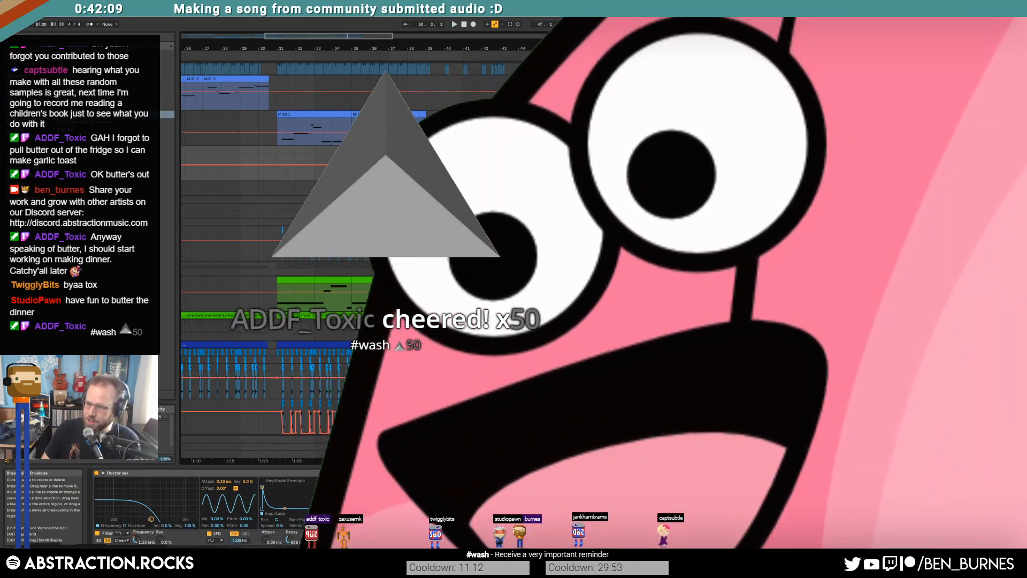
{"action": "key", "text": "space"}
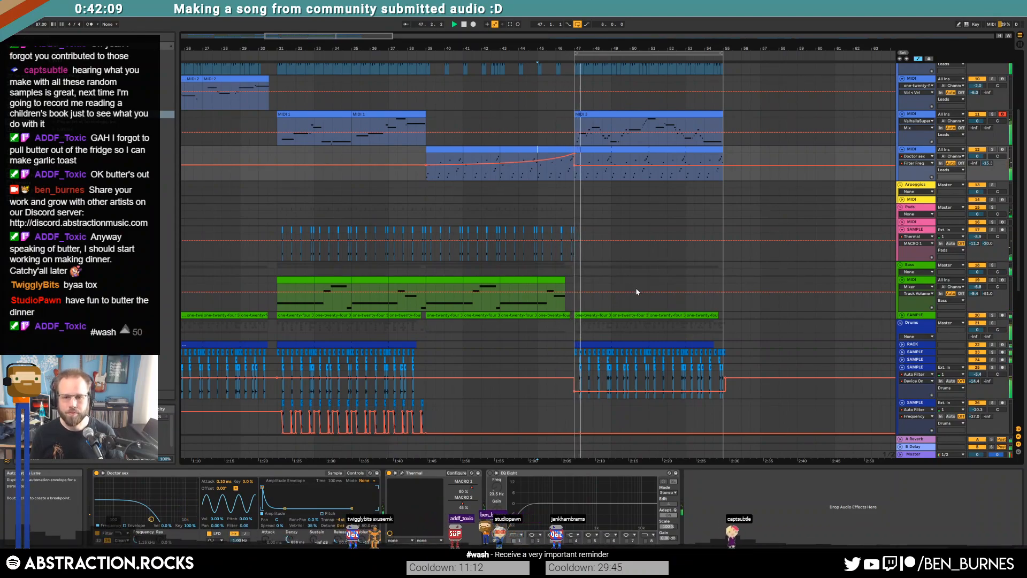
Step: Remove the EQ Eight frequency automation curves from the Shaker track at bars 47 and 39, leaving the line flat
{"action": "scroll", "coordinate": [634, 297], "scroll_direction": "down", "scroll_amount": 3}
{"action": "scroll", "coordinate": [630, 306], "scroll_direction": "down", "scroll_amount": 6}
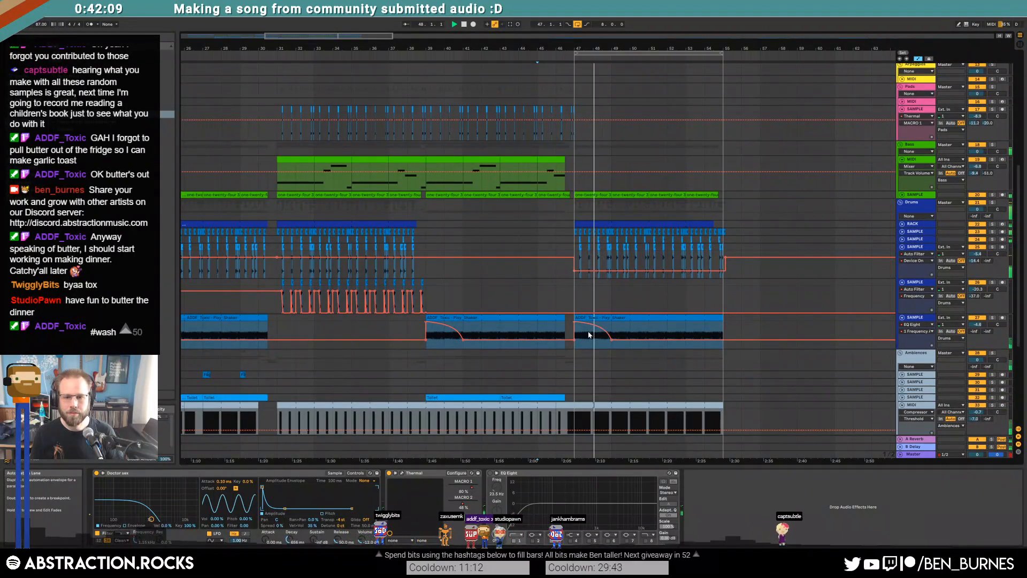
{"action": "left_click", "coordinate": [574, 323]}
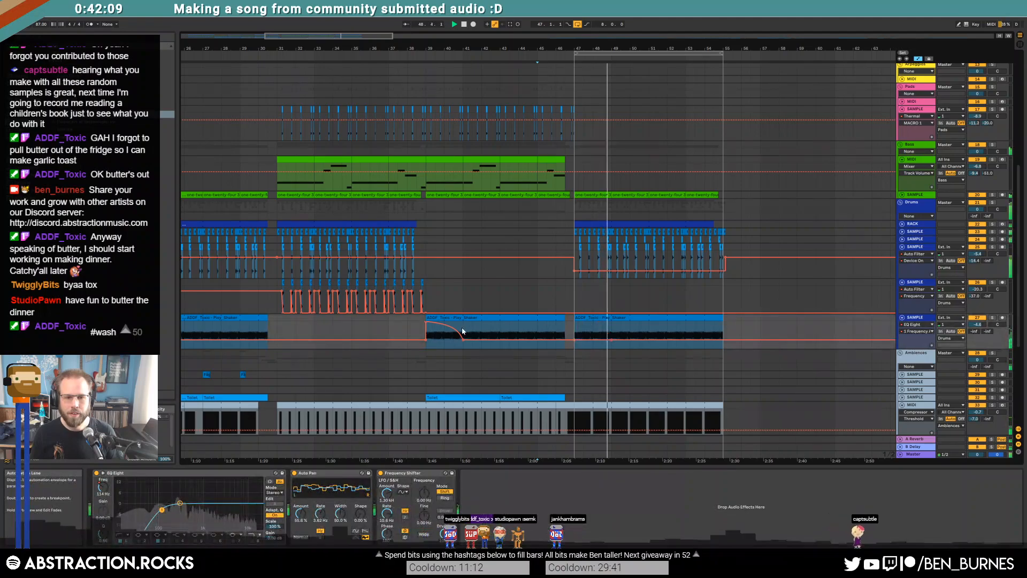
{"action": "scroll", "coordinate": [426, 332], "scroll_direction": "down", "scroll_amount": 7}
{"action": "scroll", "coordinate": [275, 323], "scroll_direction": "up", "scroll_amount": 7}
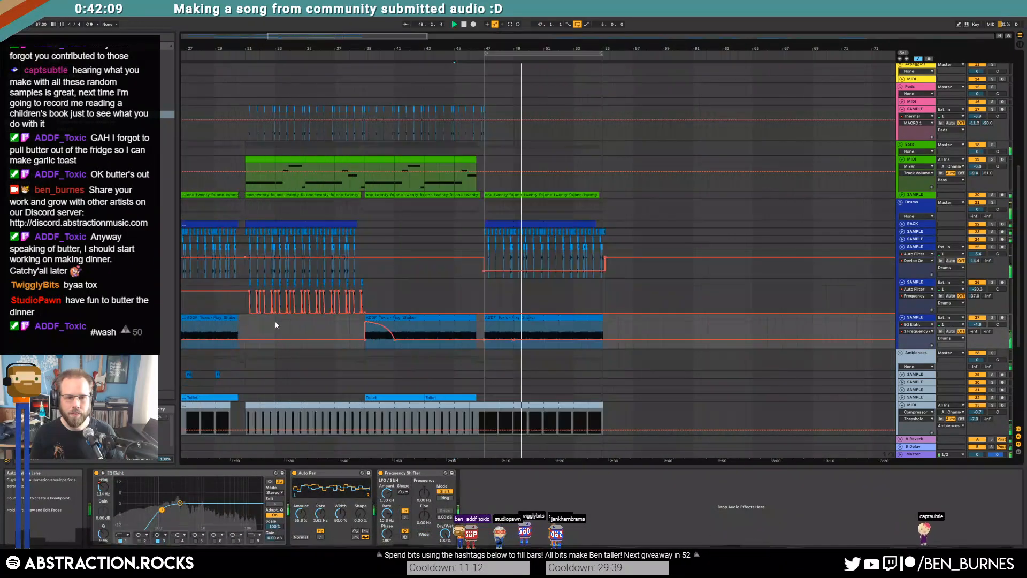
{"action": "left_click", "coordinate": [365, 323]}
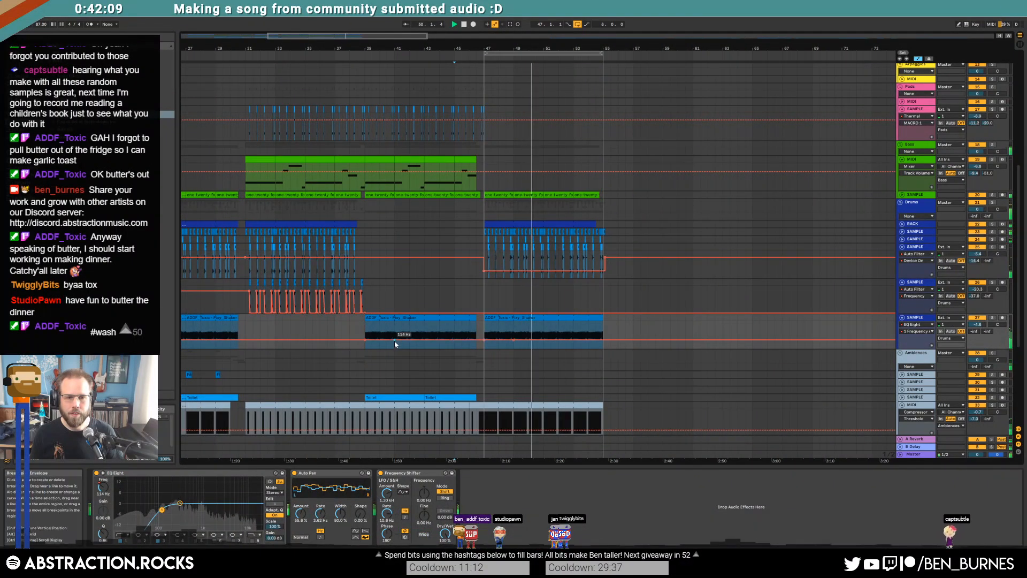
Step: Set the arpeggiated Leads track's Filter Freq automation from bar 47 onward to 1.04 kHz
{"action": "scroll", "coordinate": [541, 349], "scroll_direction": "up", "scroll_amount": 3}
{"action": "scroll", "coordinate": [605, 343], "scroll_direction": "up", "scroll_amount": 6}
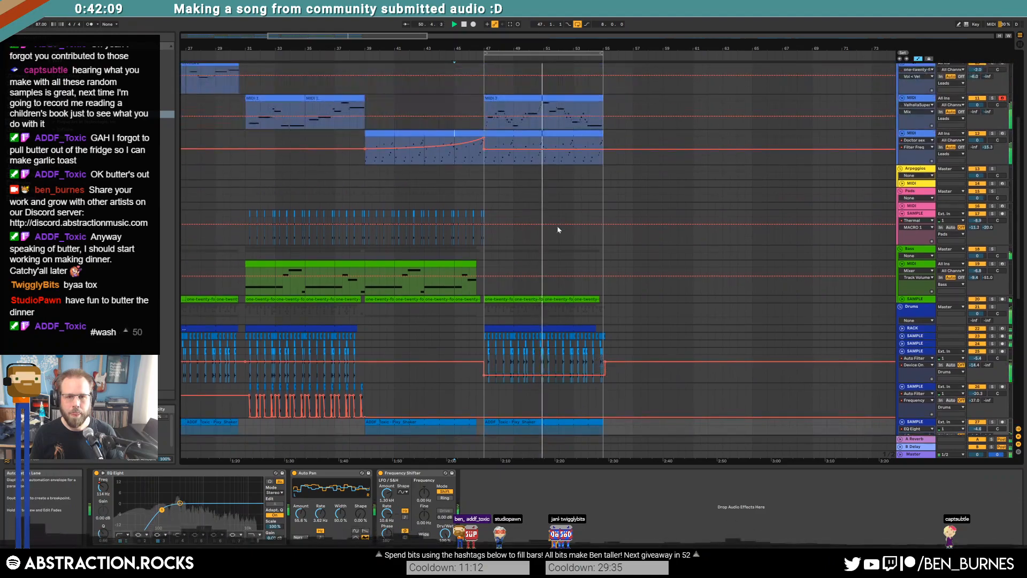
{"action": "left_click", "coordinate": [498, 167]}
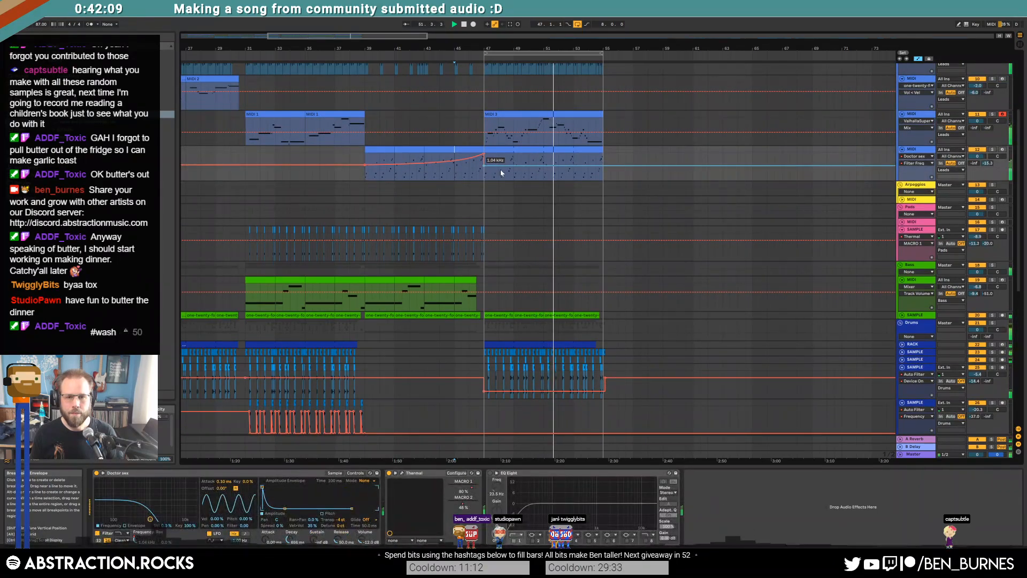
Step: Nudge the timing of the short pickup note and the long note following it in the bar 47 melody clip
{"action": "double_click", "coordinate": [571, 123]}
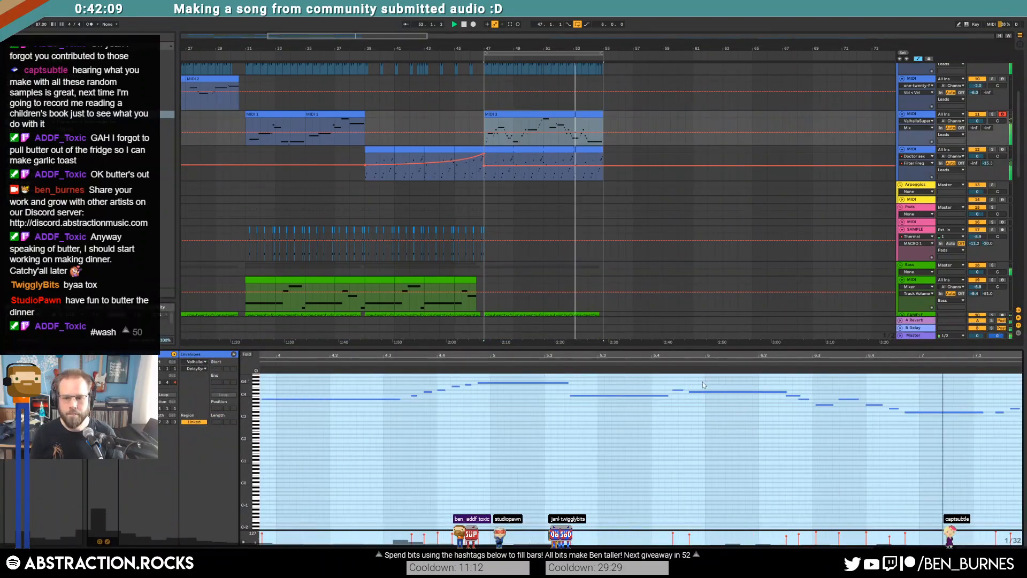
{"action": "left_click", "coordinate": [677, 390]}
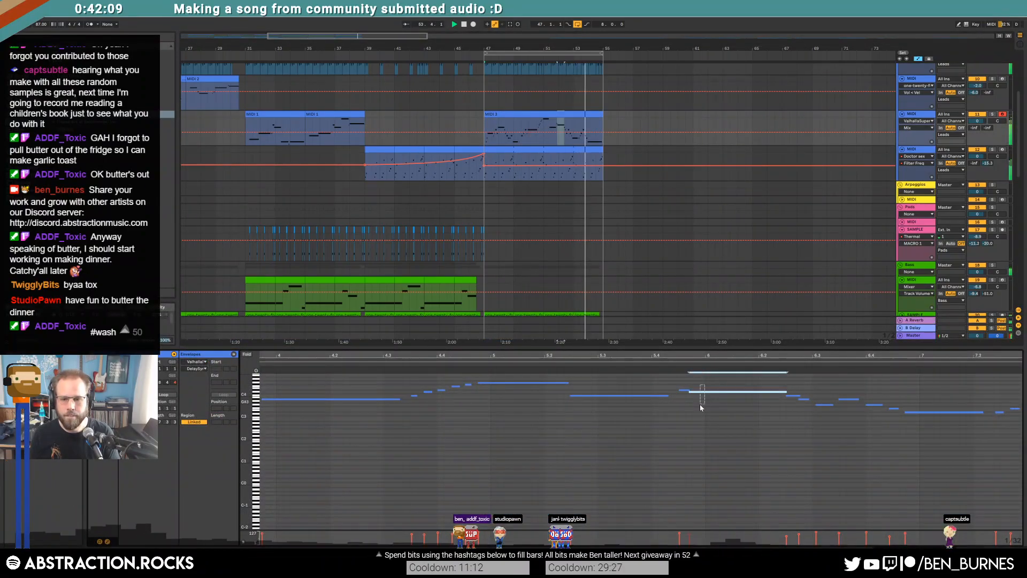
{"action": "left_click_drag", "start_coordinate": [785, 391], "coordinate": [783, 390]}
{"action": "left_click", "coordinate": [795, 390]}
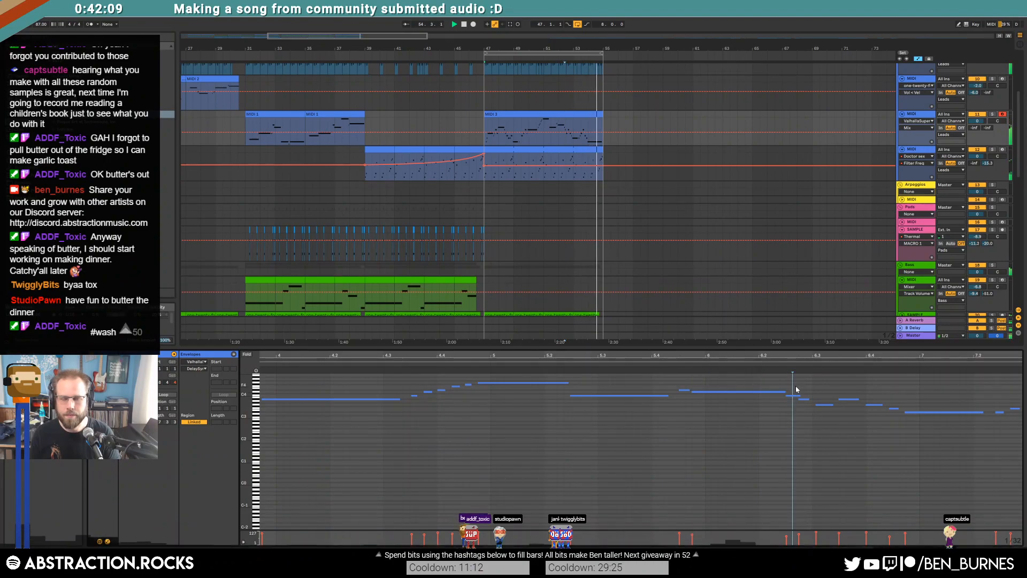
{"action": "key", "text": "shift+Tab"}
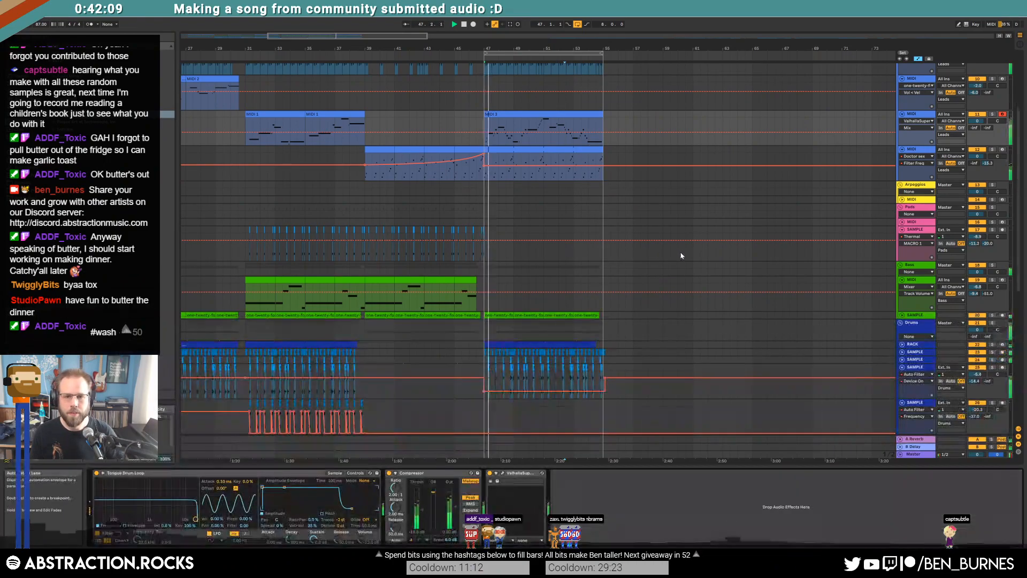
Step: Select the short unused sample clip around bar 133 on the upper blue sample track, solo the track and audition the clip
{"action": "scroll", "coordinate": [658, 278], "scroll_direction": "down", "scroll_amount": 3}
{"action": "scroll", "coordinate": [661, 279], "scroll_direction": "down", "scroll_amount": 3}
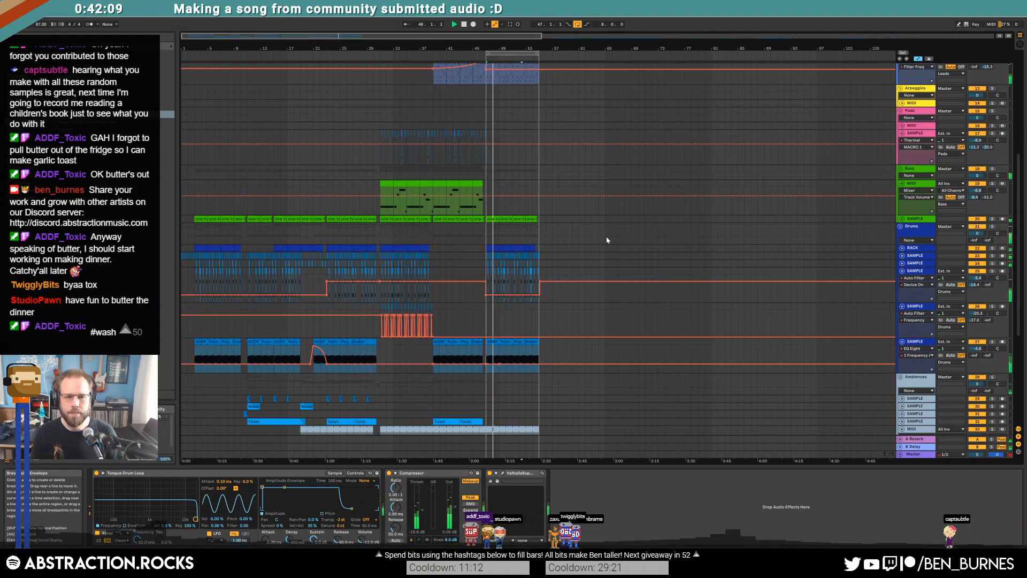
{"action": "scroll", "coordinate": [585, 255], "scroll_direction": "down", "scroll_amount": 3}
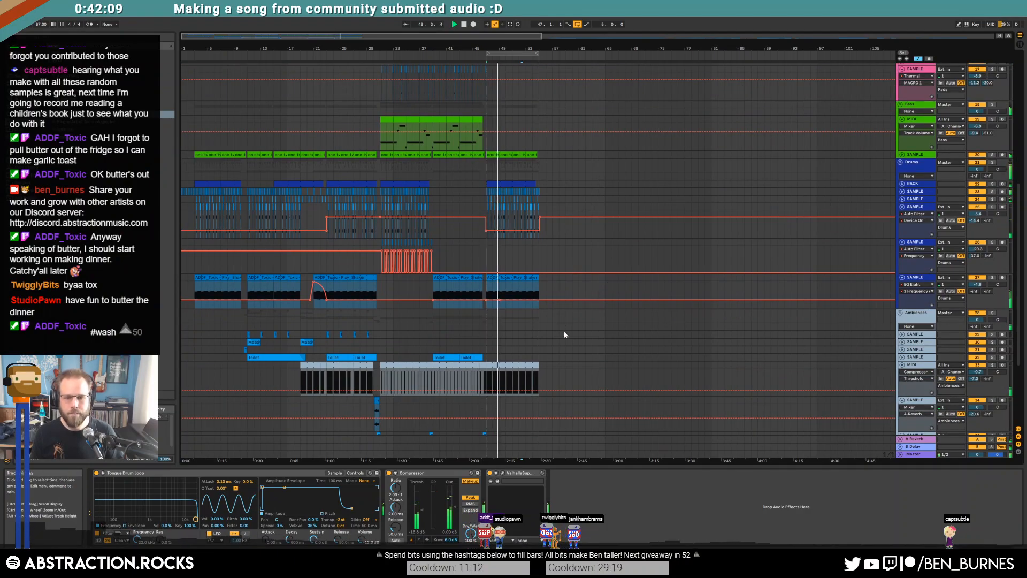
{"action": "scroll", "coordinate": [558, 341], "scroll_direction": "down", "scroll_amount": 4}
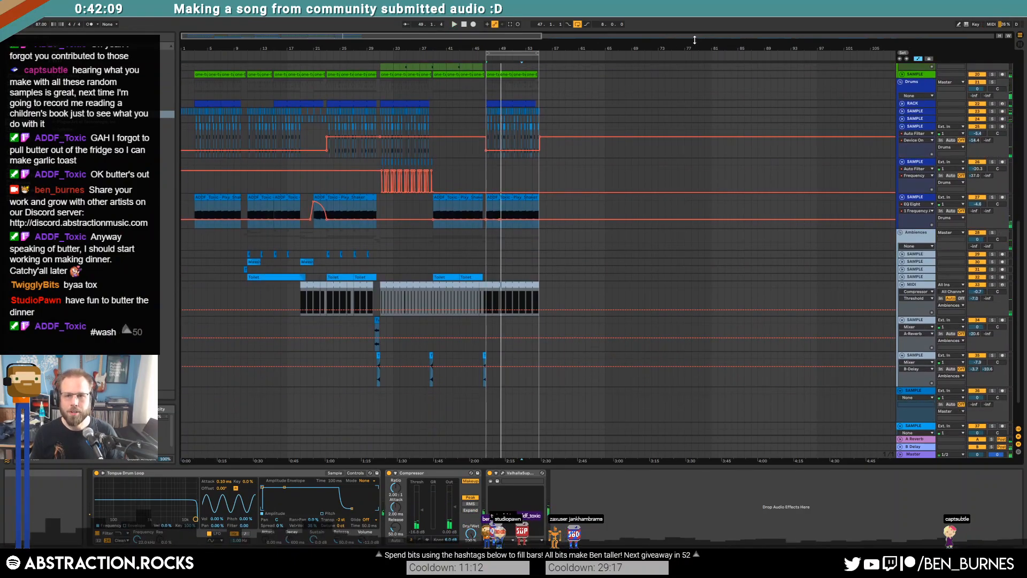
{"action": "double_click", "coordinate": [690, 35]}
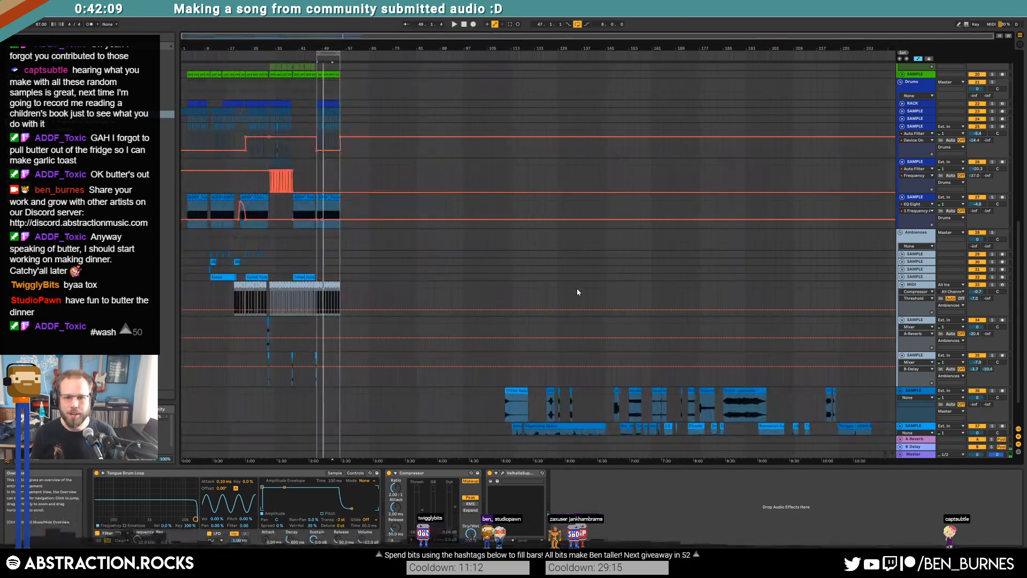
{"action": "scroll", "coordinate": [575, 300], "scroll_direction": "down", "scroll_amount": 2}
{"action": "scroll", "coordinate": [556, 360], "scroll_direction": "up", "scroll_amount": 5}
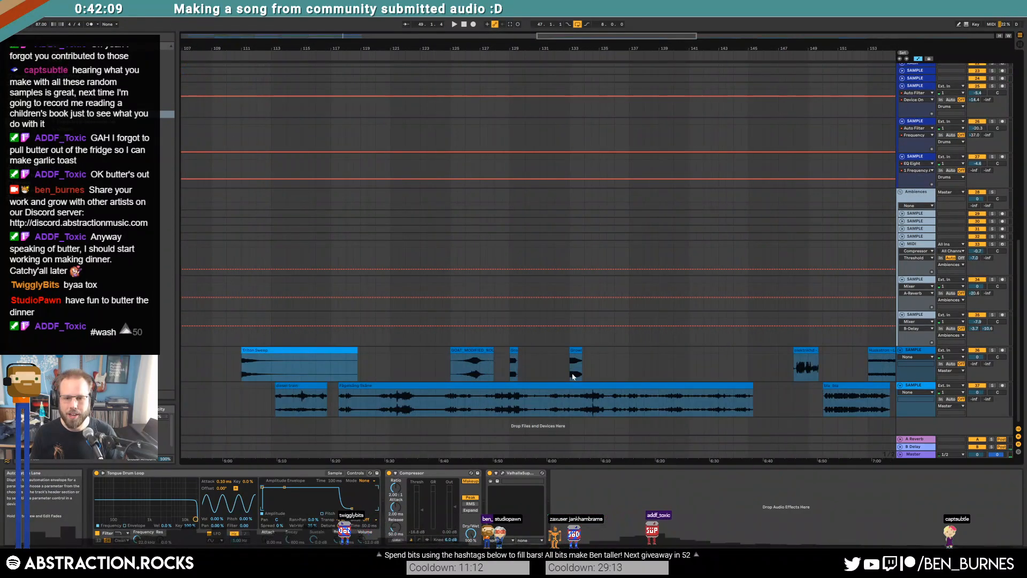
{"action": "left_click", "coordinate": [577, 350]}
{"action": "left_click", "coordinate": [992, 350]}
{"action": "key", "text": "space"}
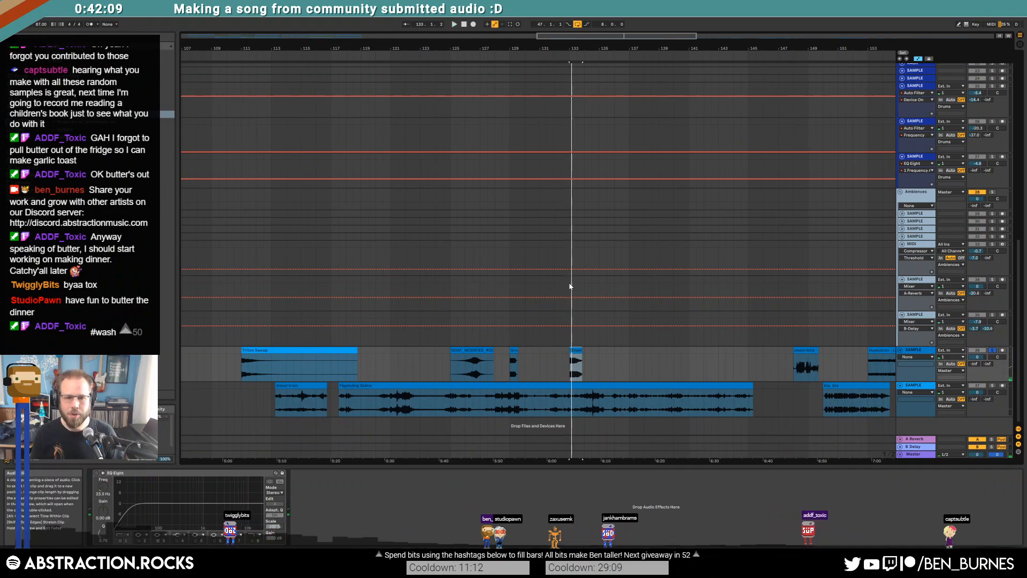
Step: Return to the end of the new section, fold the expanded Drums sample tracks and insert an audio track below the Shaker track
{"action": "left_click", "coordinate": [349, 37]}
{"action": "scroll", "coordinate": [532, 212], "scroll_direction": "up", "scroll_amount": 4}
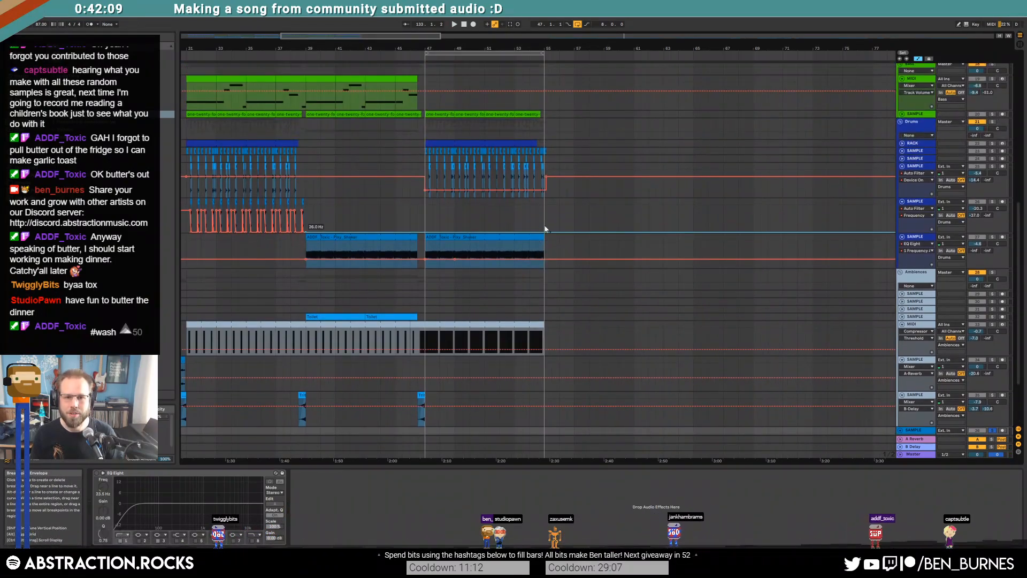
{"action": "scroll", "coordinate": [624, 158], "scroll_direction": "up", "scroll_amount": 5, "text": "ctrl"}
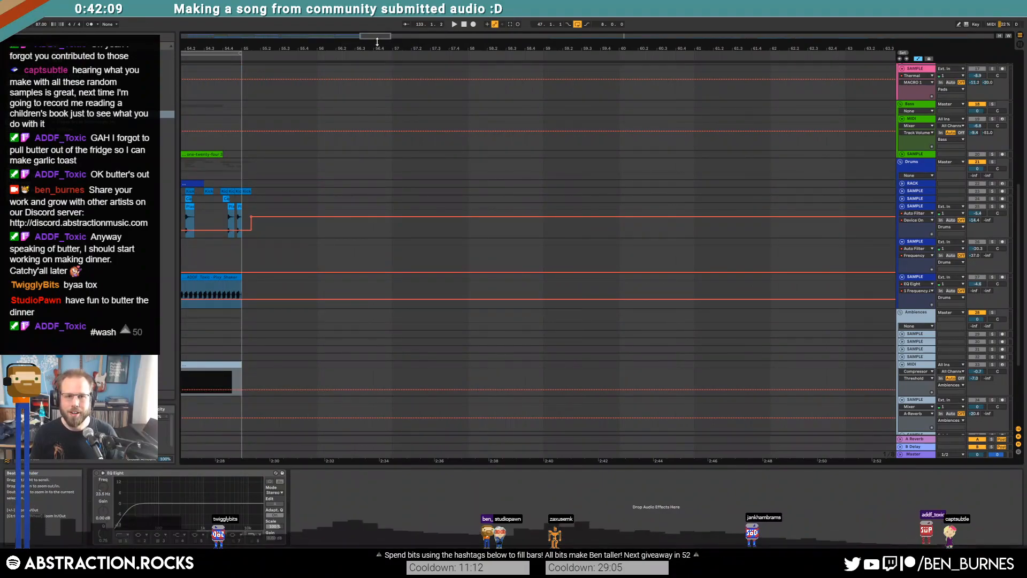
{"action": "left_click_drag", "start_coordinate": [382, 38], "coordinate": [372, 44]}
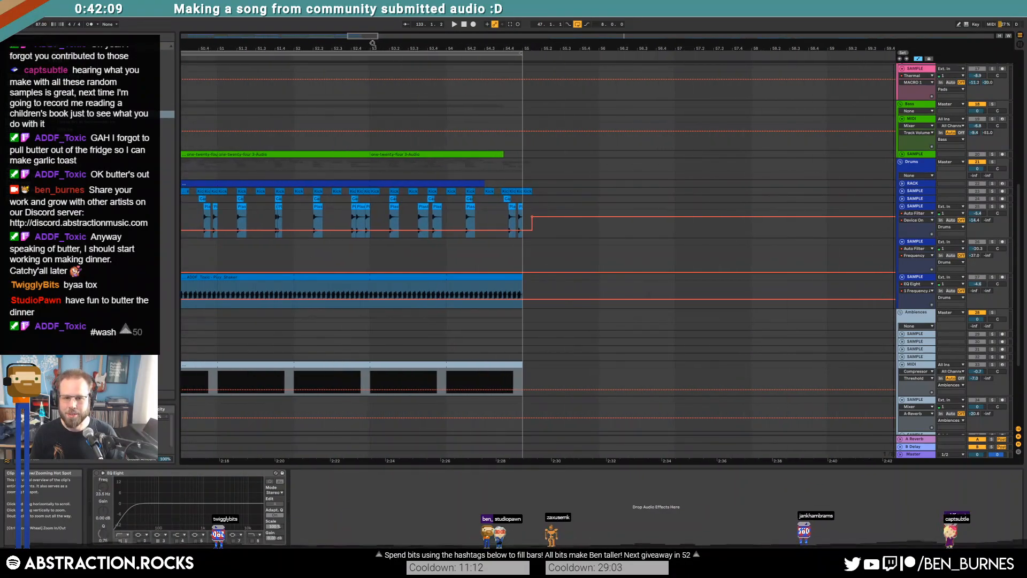
{"action": "left_click", "coordinate": [902, 207]}
{"action": "left_click", "coordinate": [902, 214]}
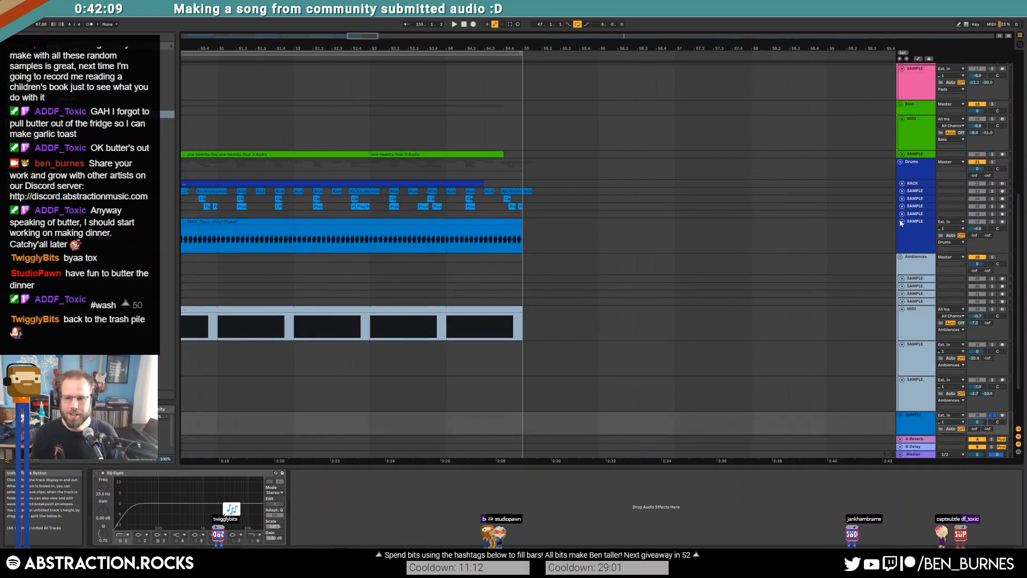
{"action": "left_click", "coordinate": [901, 220]}
{"action": "left_click", "coordinate": [553, 221]}
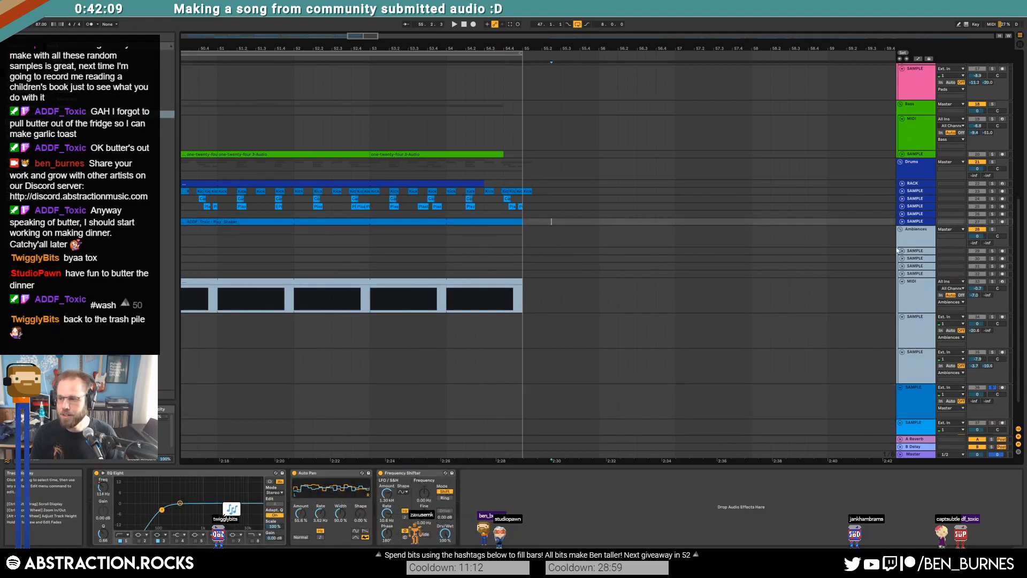
{"action": "left_click", "coordinate": [917, 222]}
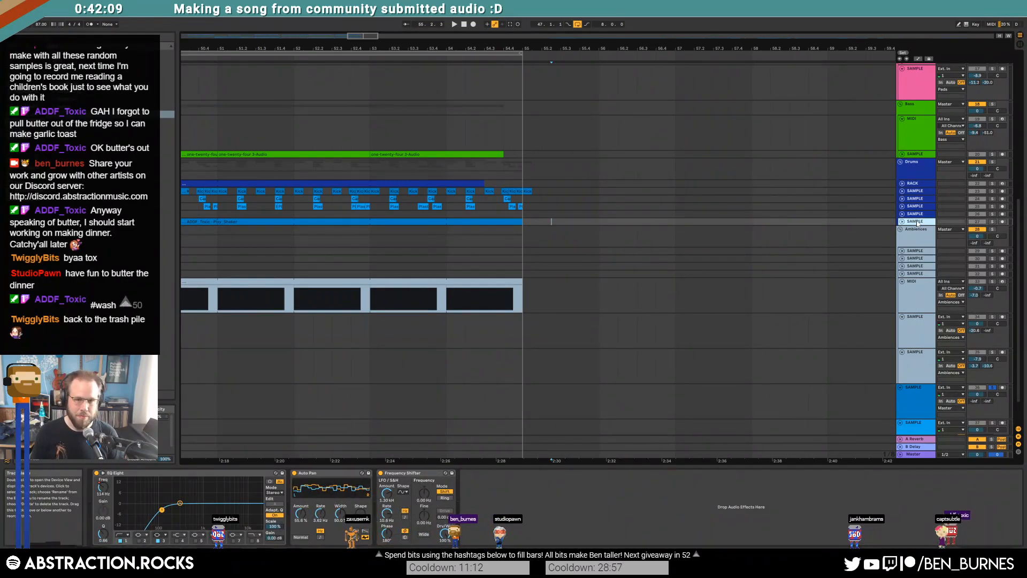
{"action": "key", "text": "ctrl+t"}
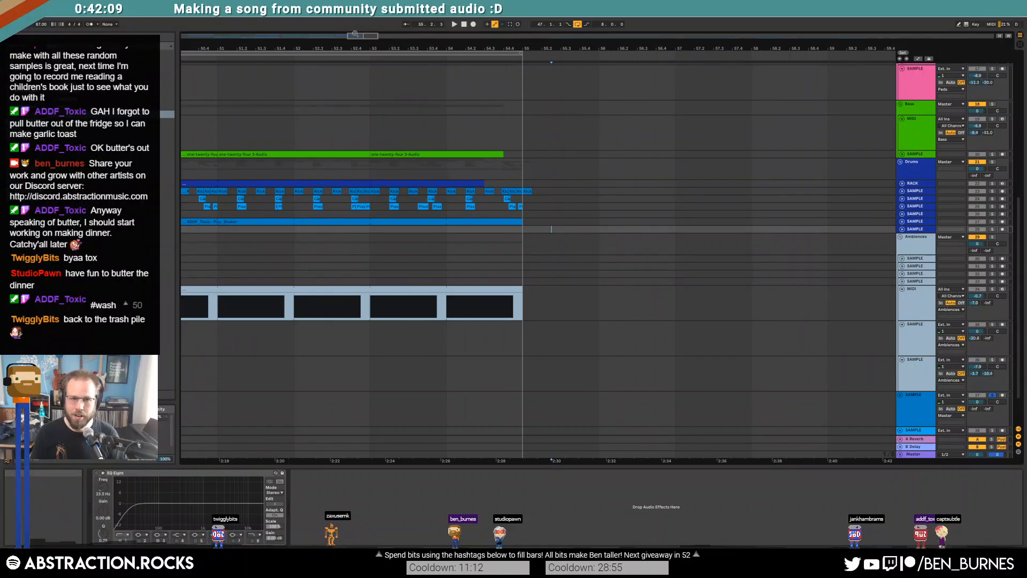
Step: Move the new audio track up two places within the Drums group and unfold it
{"action": "left_click_drag", "start_coordinate": [355, 33], "coordinate": [369, 42]}
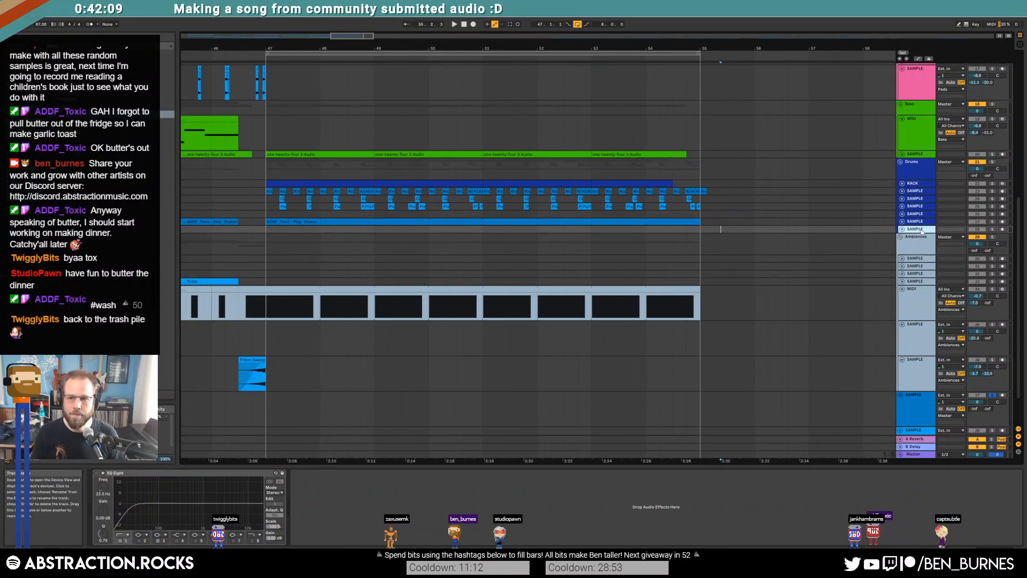
{"action": "left_click_drag", "start_coordinate": [921, 231], "coordinate": [900, 215]}
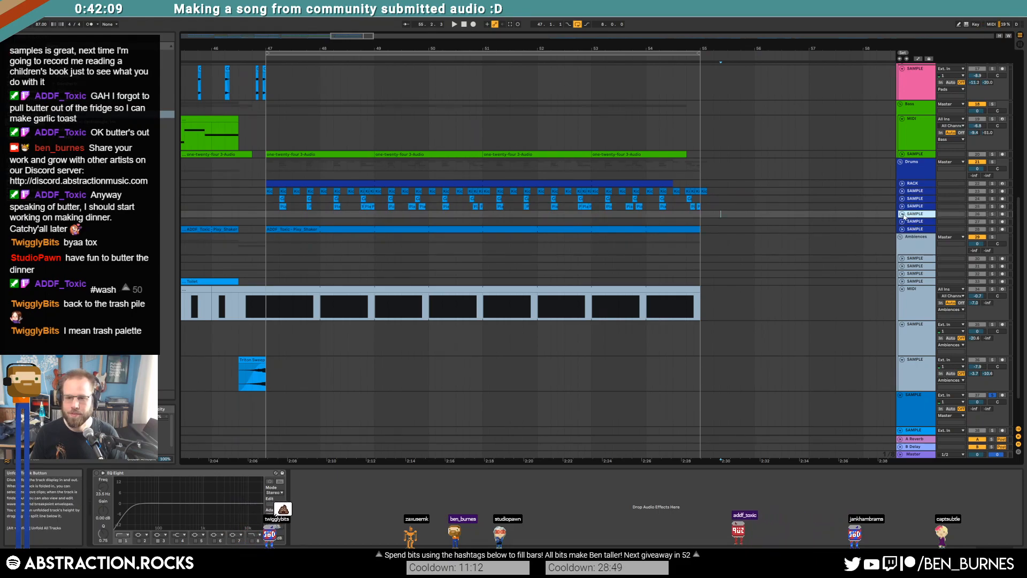
{"action": "left_click", "coordinate": [902, 214]}
Step: Paste the auditioned sample onto the new Drums track just after bar 55 and trim its end to a short hit
{"action": "left_click", "coordinate": [723, 225]}
{"action": "key", "text": "ctrl+v"}
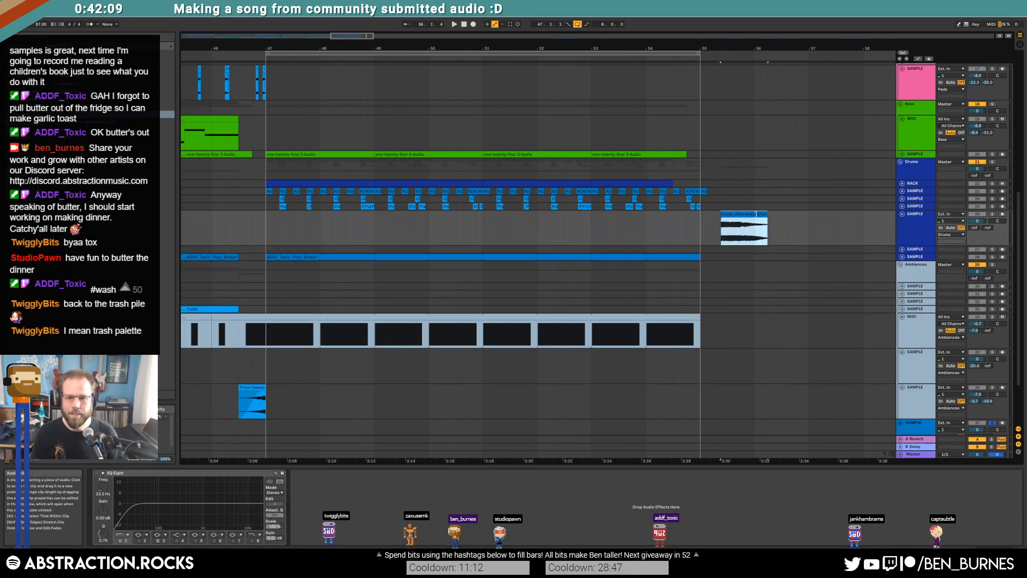
{"action": "left_click_drag", "start_coordinate": [767, 217], "coordinate": [728, 222]}
{"action": "scroll", "coordinate": [728, 222], "scroll_direction": "up", "scroll_amount": 8}
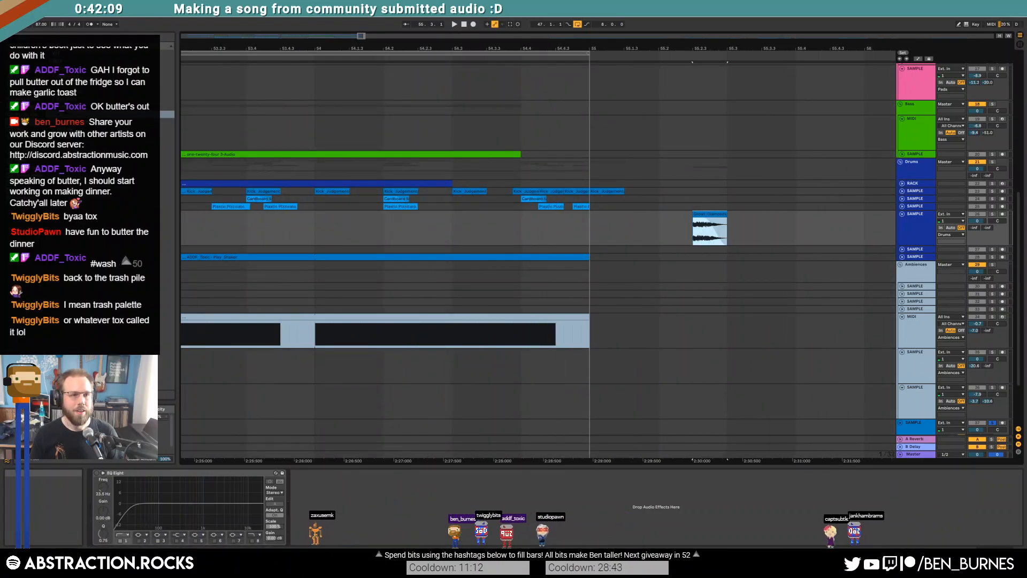
Step: Add an Auto Filter before the EQ Eight on the new Drums track and open the trimmed clip's waveform
{"action": "left_click", "coordinate": [27, 98]}
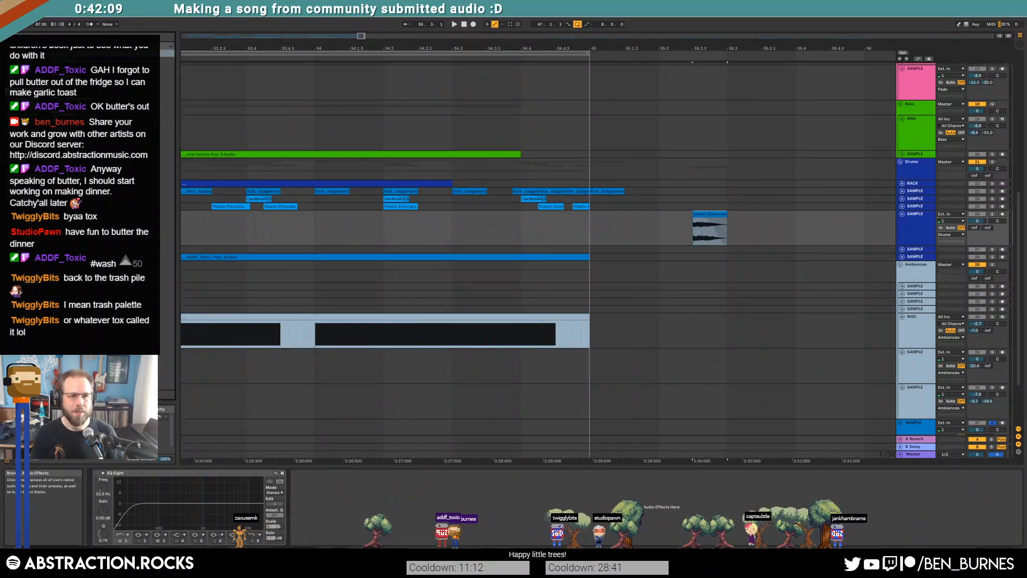
{"action": "left_click_drag", "start_coordinate": [75, 68], "coordinate": [162, 503]}
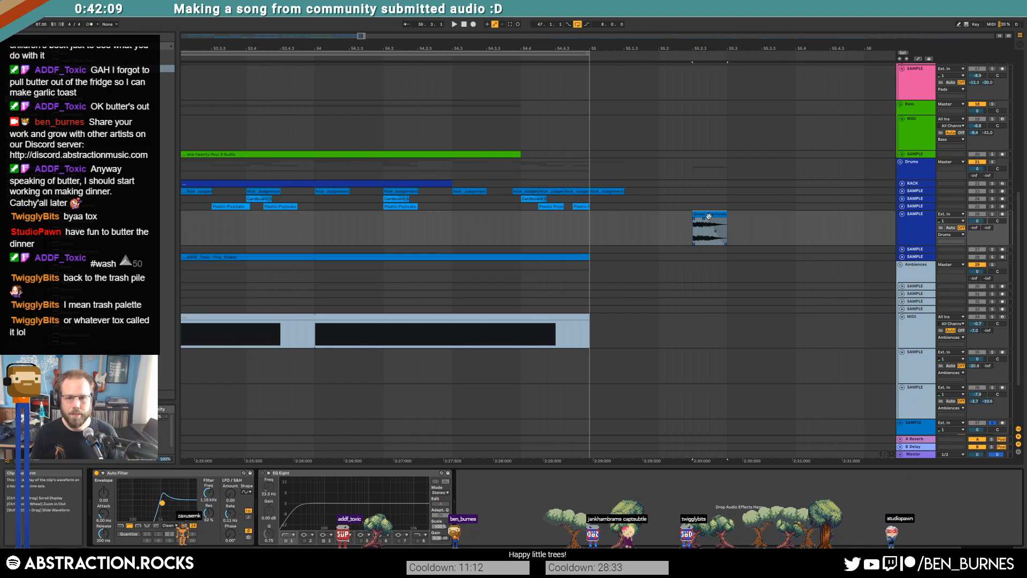
{"action": "double_click", "coordinate": [709, 228]}
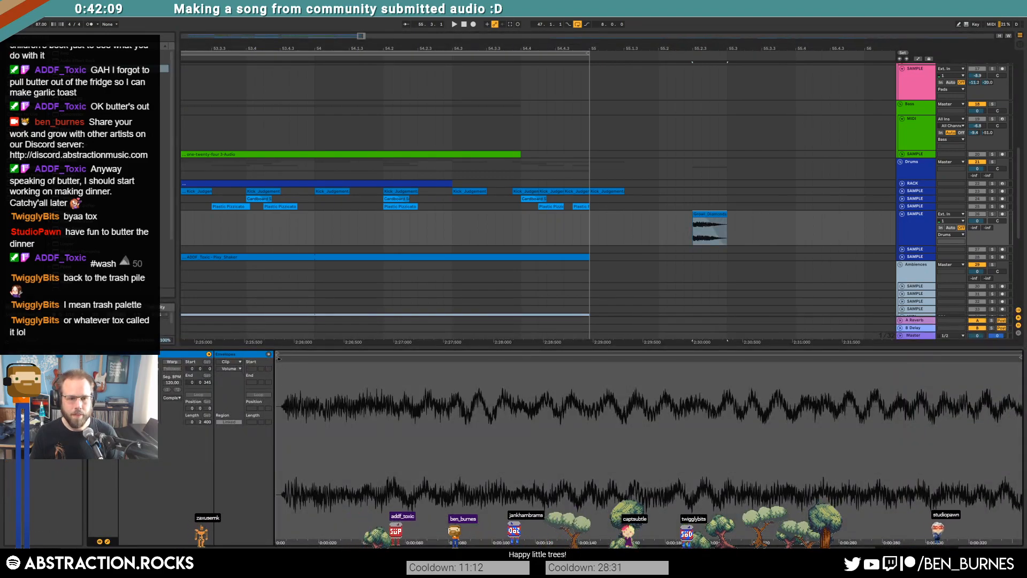
Step: Add a transposition envelope to the trimmed drum clip that falls from above zero to below it over the clip's first half
{"action": "left_click", "coordinate": [230, 369]}
{"action": "left_click", "coordinate": [225, 381]}
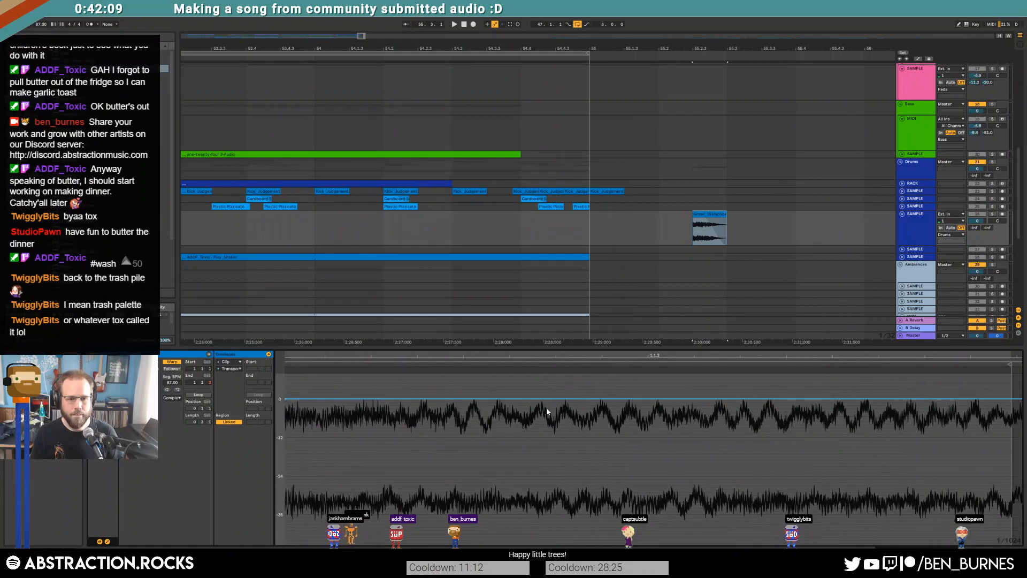
{"action": "left_click_drag", "start_coordinate": [646, 399], "coordinate": [648, 429]}
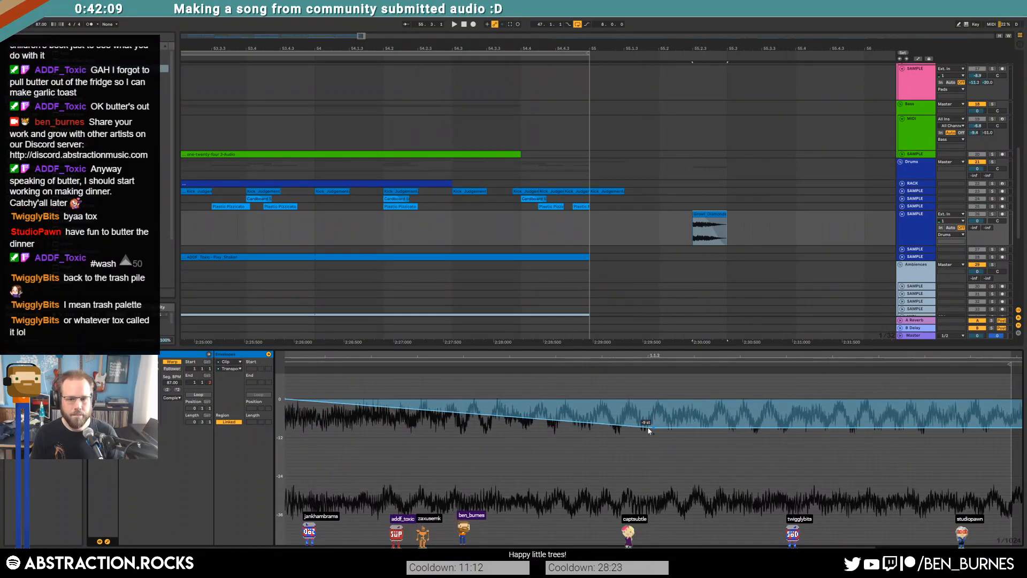
{"action": "left_click_drag", "start_coordinate": [286, 399], "coordinate": [285, 386]}
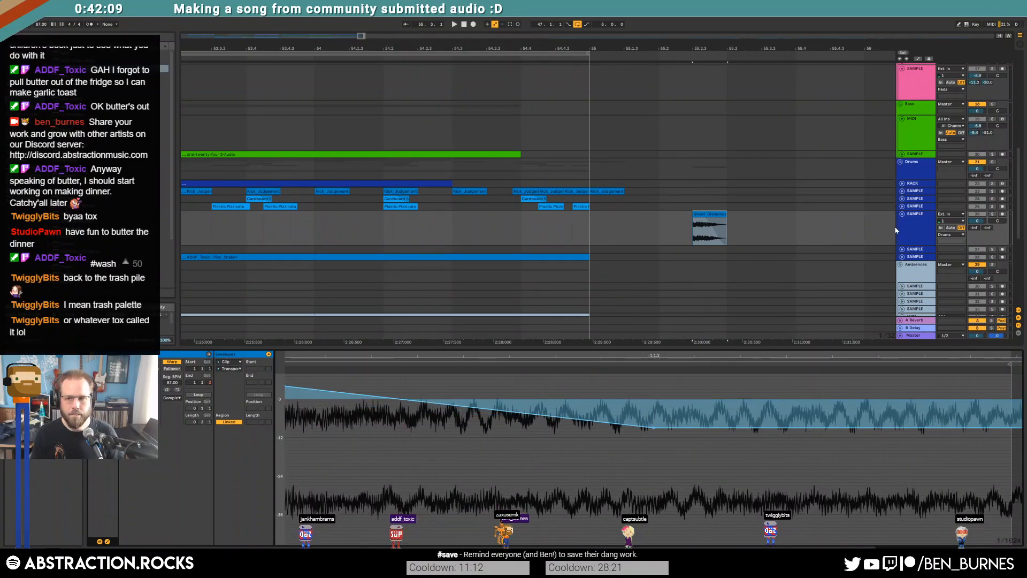
Step: Solo the new Drums track, lower its volume to -5.1 dB and play the hit
{"action": "left_click", "coordinate": [901, 209]}
{"action": "left_click", "coordinate": [902, 214]}
{"action": "left_click", "coordinate": [902, 214]}
{"action": "left_click", "coordinate": [918, 218]}
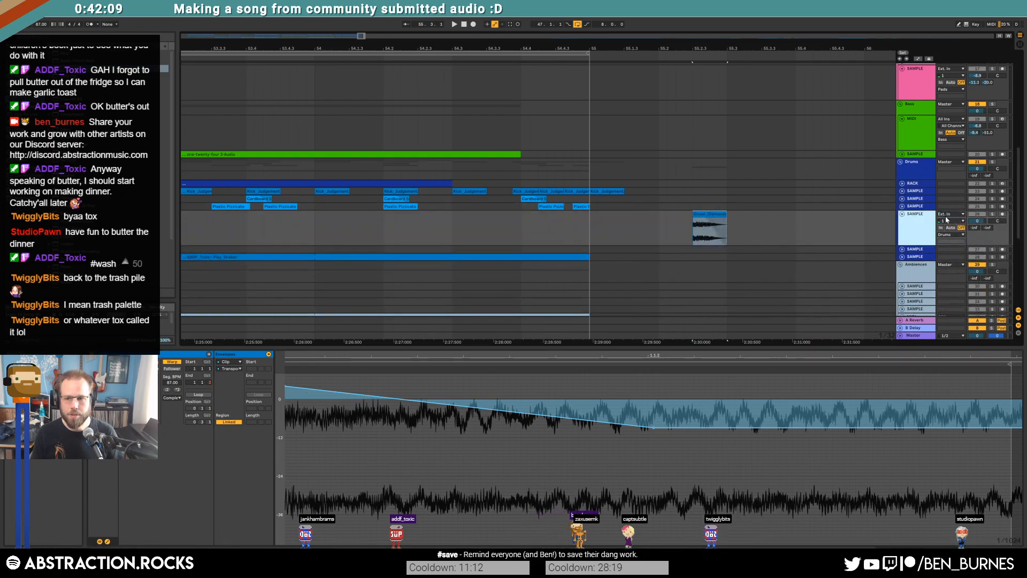
{"action": "left_click", "coordinate": [992, 214]}
{"action": "left_click_drag", "start_coordinate": [978, 220], "coordinate": [980, 222]}
{"action": "key", "text": "space"}
{"action": "key", "text": "space"}
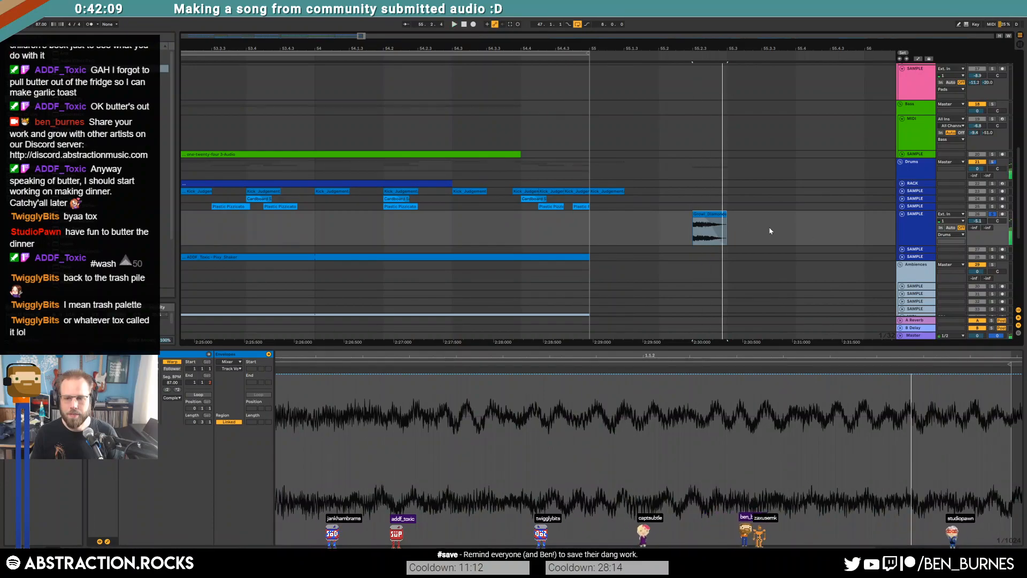
Step: Shorten the hit by trimming its end and lower the Auto Filter's frequency to 1.24 kHz while auditioning it
{"action": "left_click", "coordinate": [725, 215]}
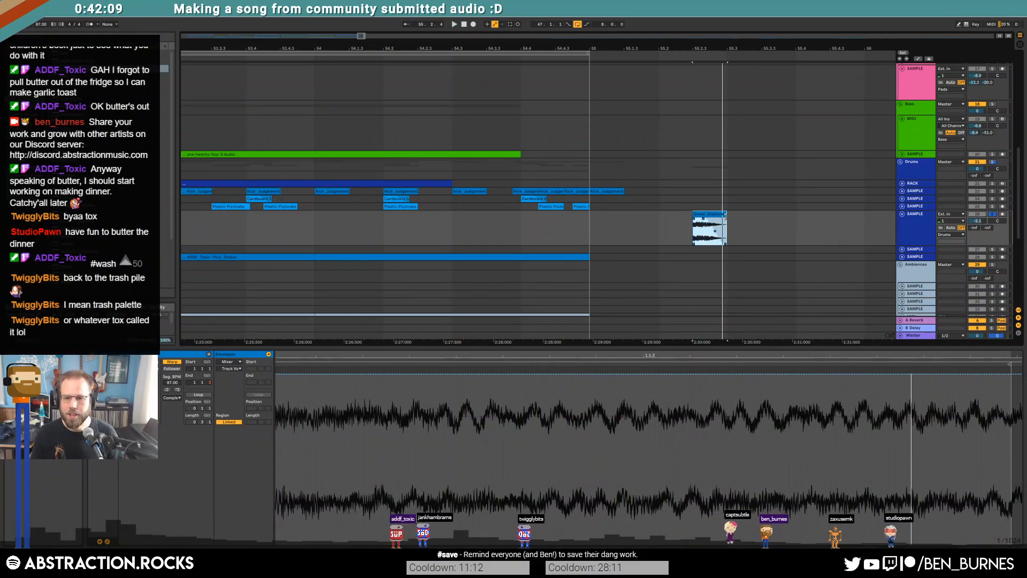
{"action": "left_click_drag", "start_coordinate": [726, 214], "coordinate": [711, 215]}
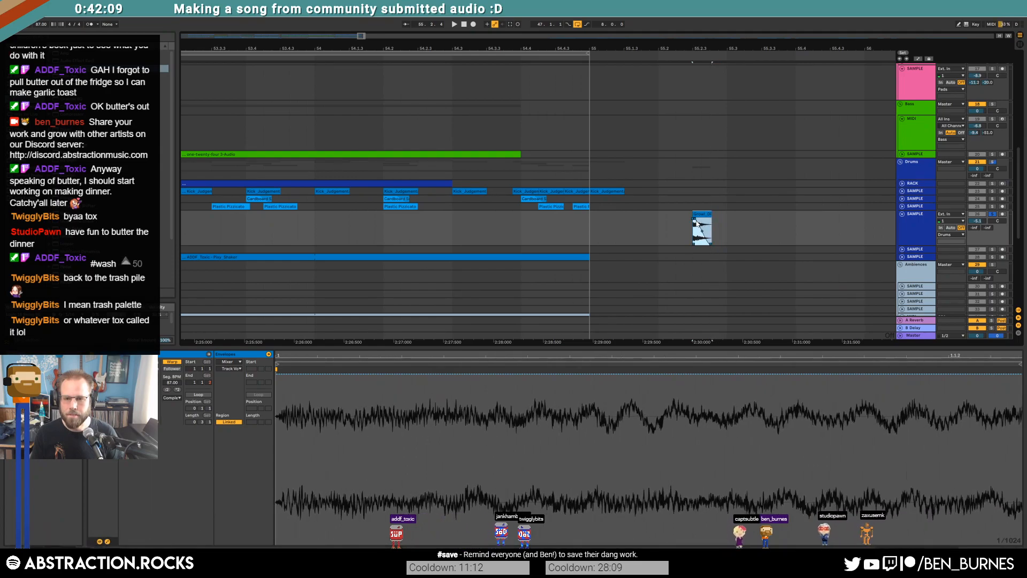
{"action": "left_click", "coordinate": [697, 220]}
{"action": "key", "text": "space"}
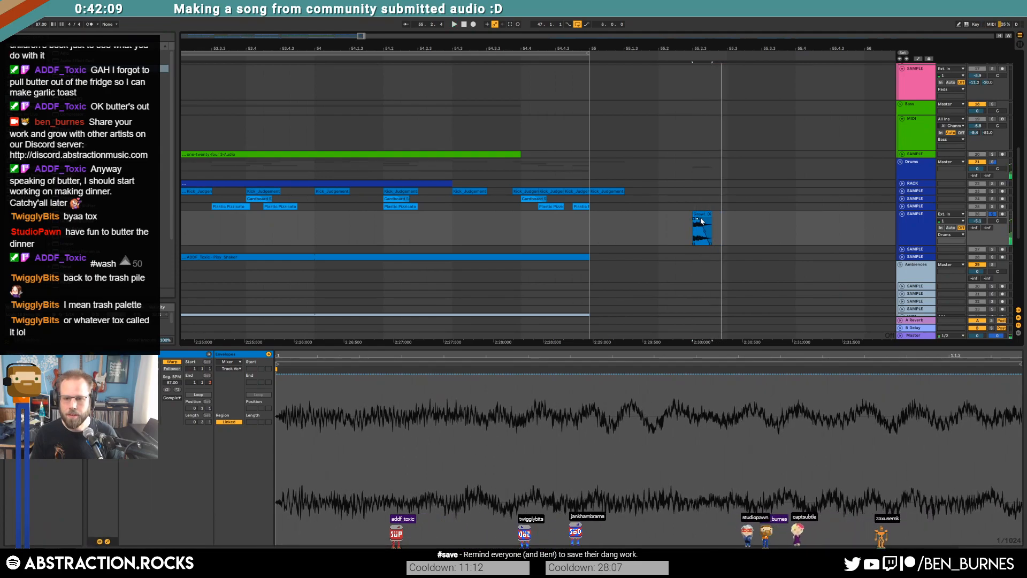
{"action": "left_click", "coordinate": [704, 215]}
{"action": "key", "text": "shift+Tab"}
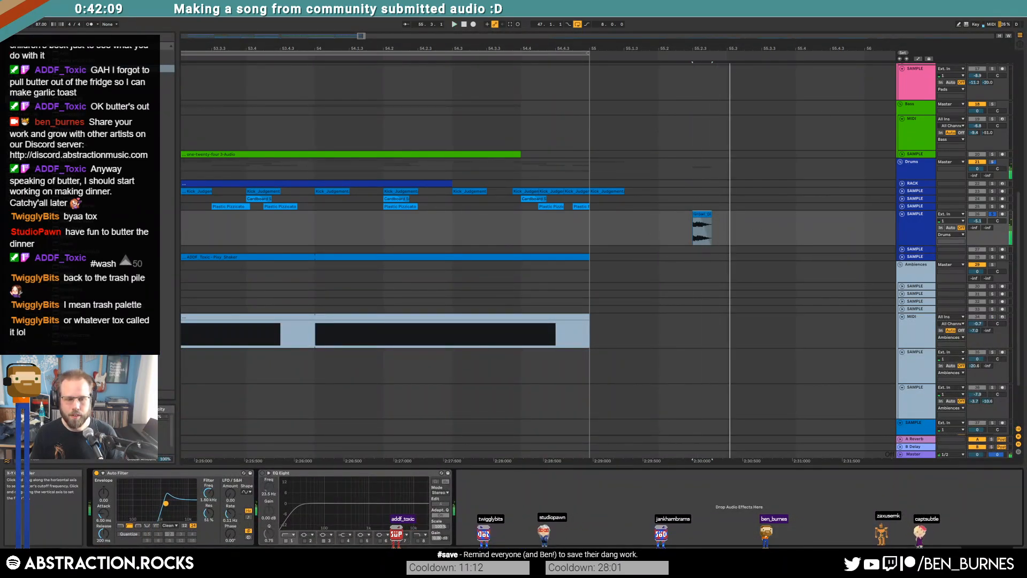
{"action": "key", "text": "space"}
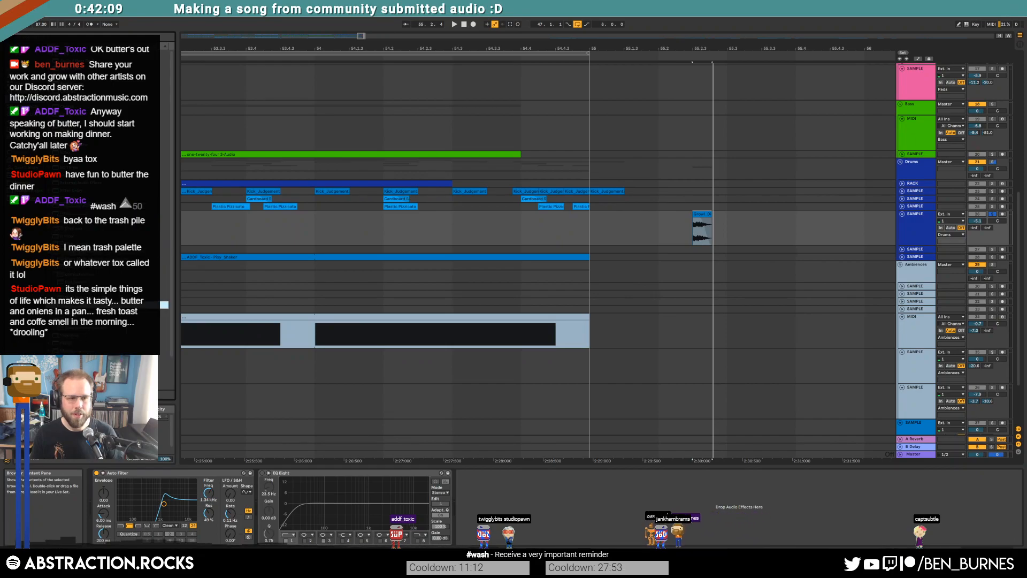
Step: Try OTT between the Auto Filter and EQ Eight and audition the hit through it
{"action": "left_click_drag", "start_coordinate": [266, 501], "coordinate": [265, 501]}
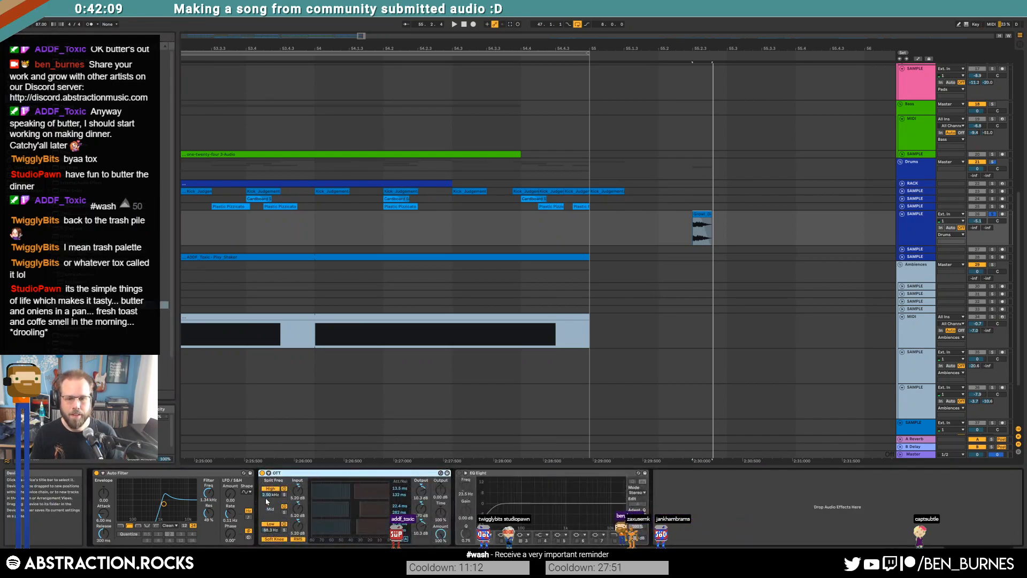
{"action": "key", "text": "space"}
{"action": "key", "text": "space"}
{"action": "key", "text": "space"}
{"action": "key", "text": "space"}
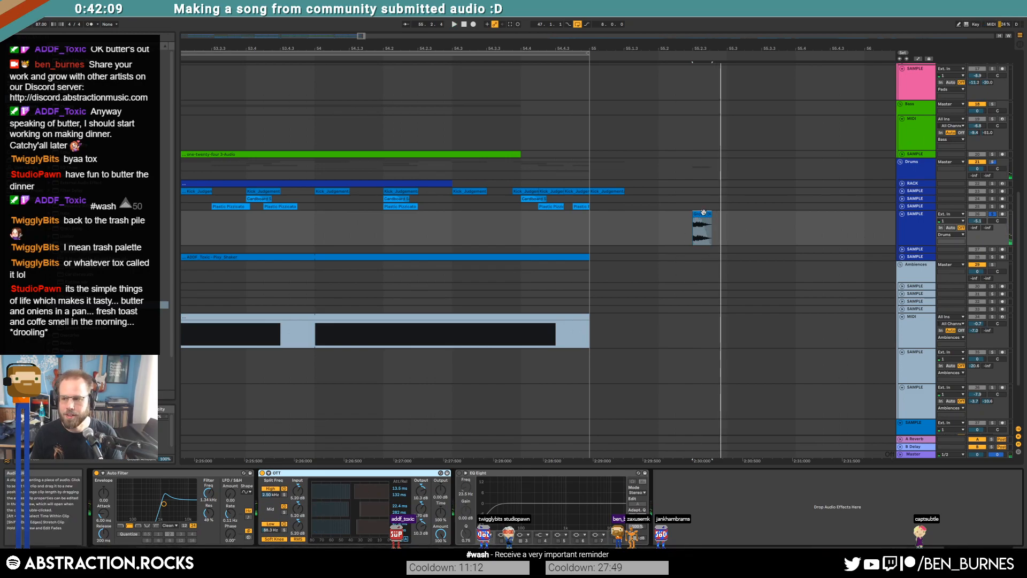
Step: Try replacing OTT with a Compressor and undo back until the deleted drum clip is restored
{"action": "left_click", "coordinate": [704, 212]}
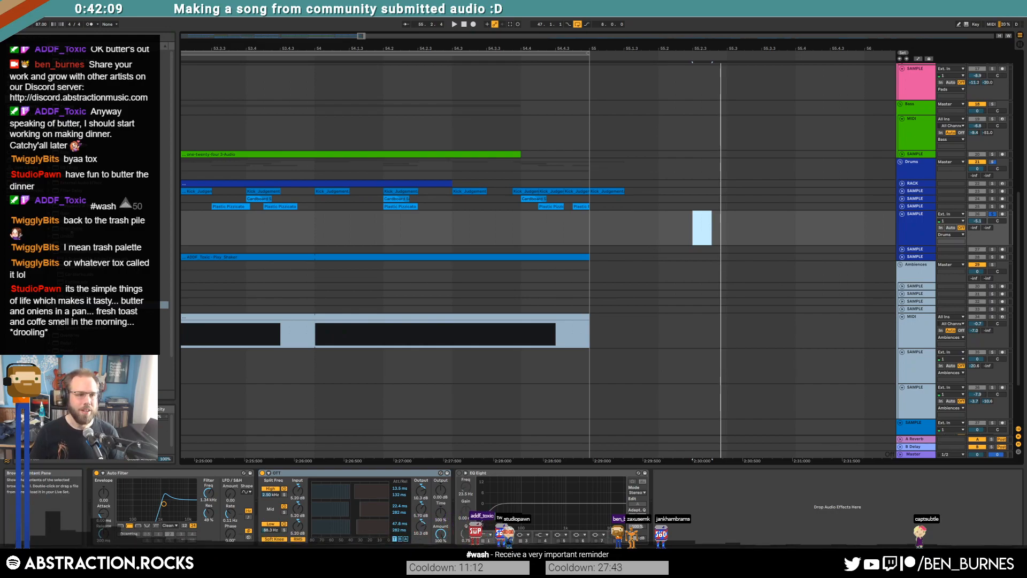
{"action": "left_click", "coordinate": [166, 251]}
{"action": "left_click_drag", "start_coordinate": [107, 114], "coordinate": [260, 487]}
{"action": "left_click", "coordinate": [461, 473]}
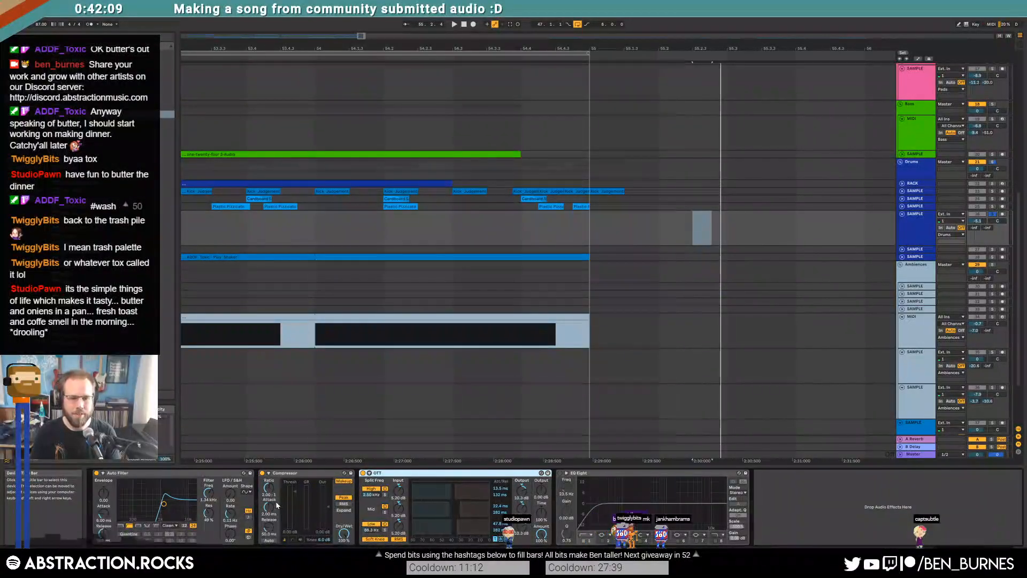
{"action": "key", "text": "Delete"}
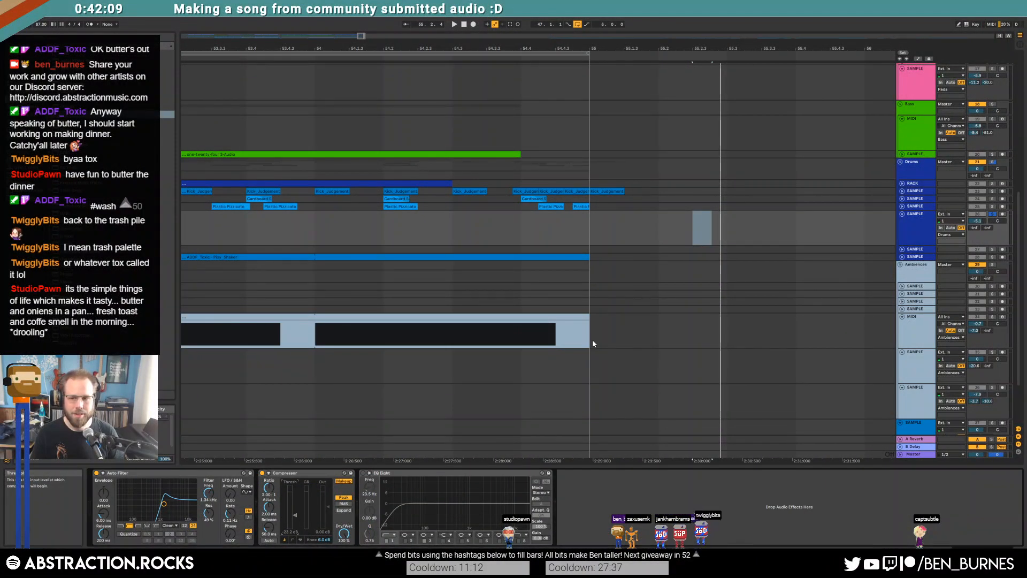
{"action": "left_click", "coordinate": [683, 234]}
{"action": "key", "text": "ctrl+z"}
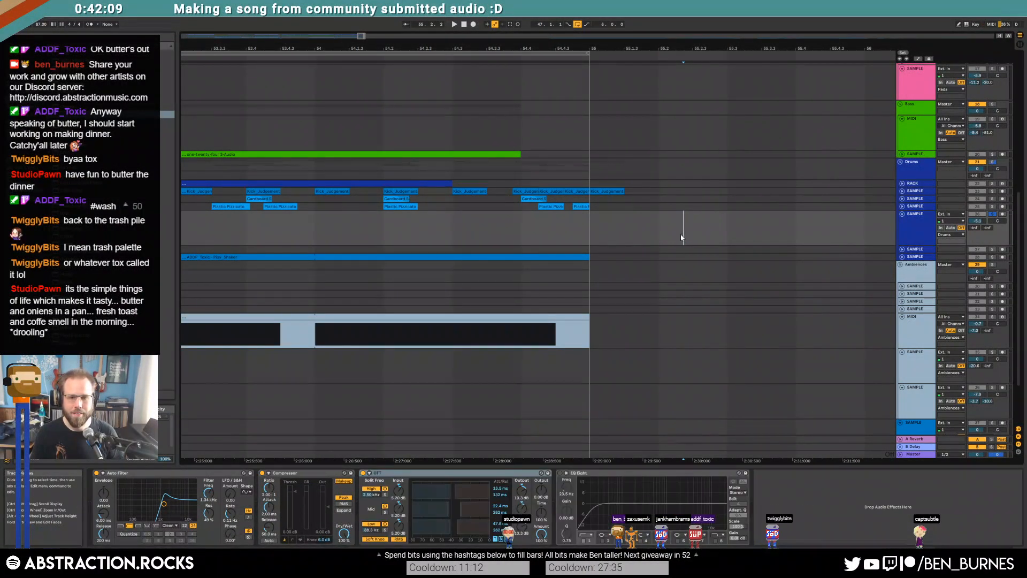
{"action": "left_click", "coordinate": [681, 238]}
{"action": "key", "text": "ctrl+z"}
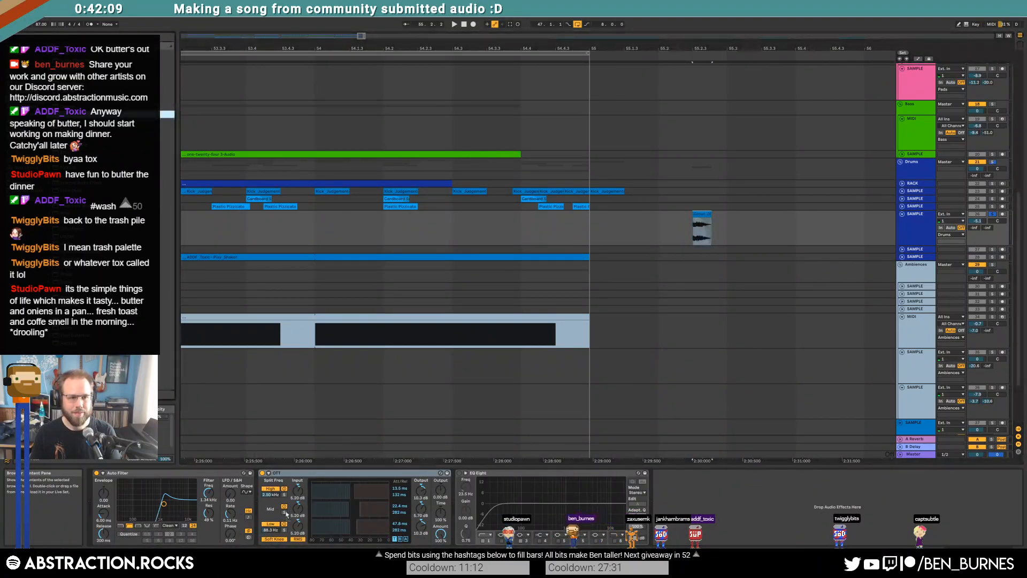
Step: Add a Compressor after the Auto Filter, delete OTT and lower the Compressor's threshold to about -31 dB while the hit plays
{"action": "key", "text": "ctrl+y"}
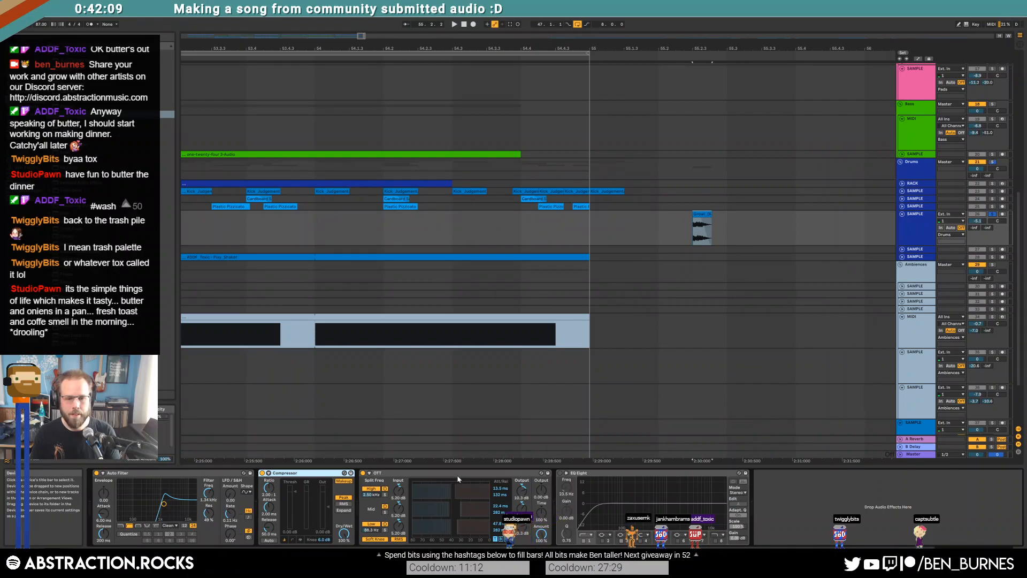
{"action": "left_click", "coordinate": [457, 477]}
{"action": "key", "text": "Delete"}
{"action": "left_click", "coordinate": [695, 227]}
{"action": "key", "text": "space"}
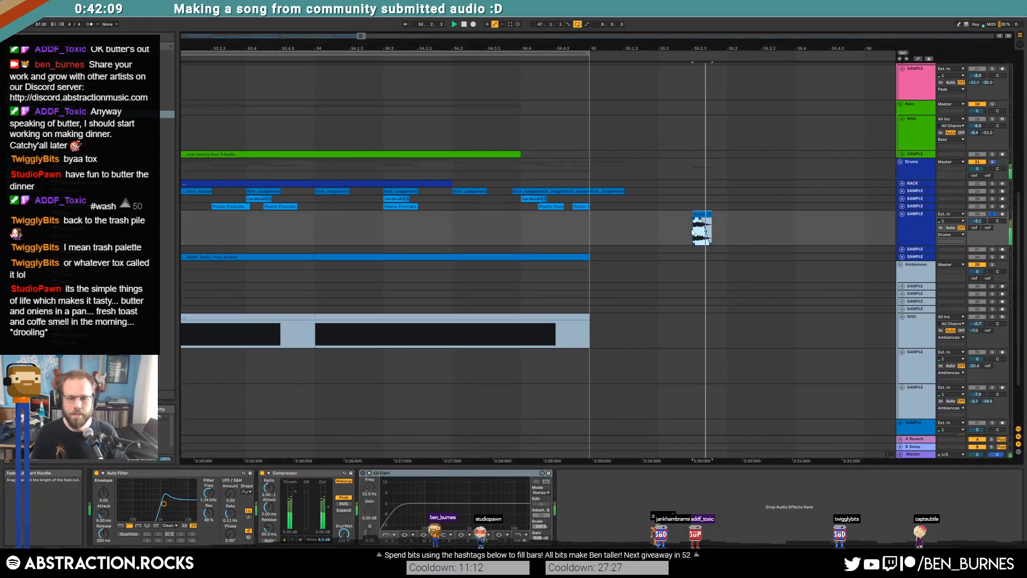
{"action": "left_click_drag", "start_coordinate": [292, 487], "coordinate": [294, 521]}
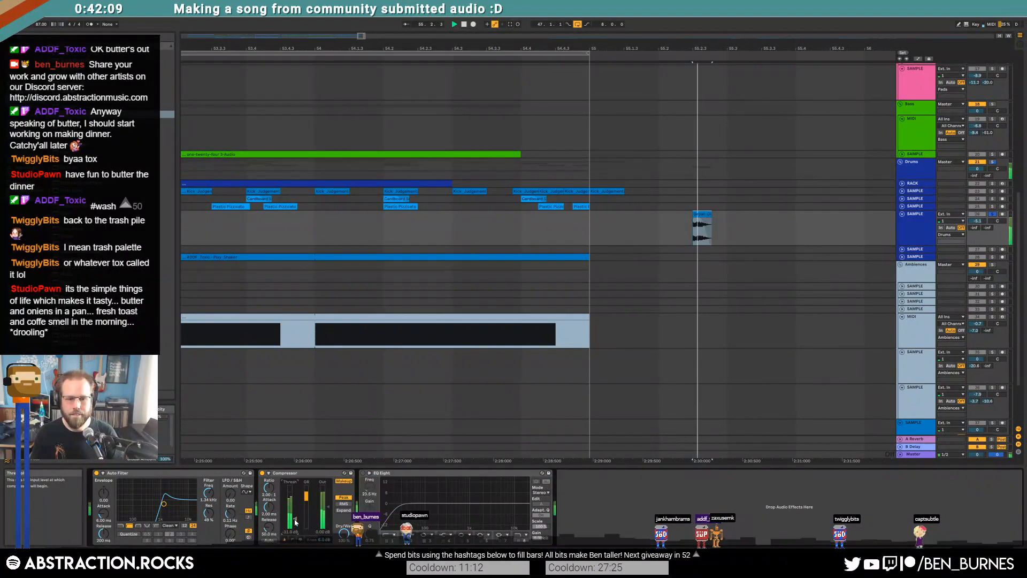
Step: Trim the hit's end to about half its length and audition it
{"action": "left_click", "coordinate": [700, 225]}
{"action": "scroll", "coordinate": [702, 223], "scroll_direction": "up", "scroll_amount": 3}
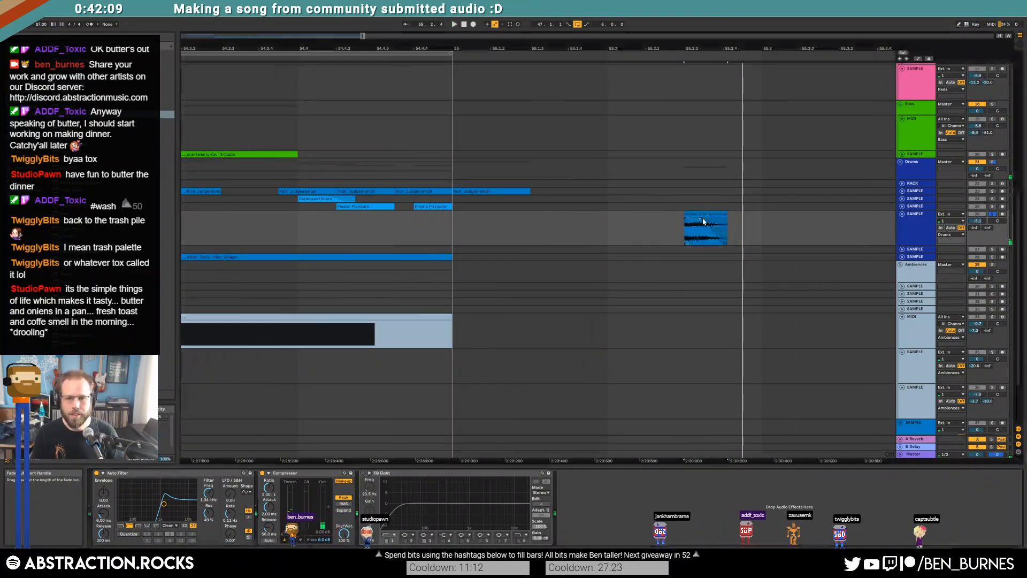
{"action": "left_click_drag", "start_coordinate": [727, 214], "coordinate": [704, 214]}
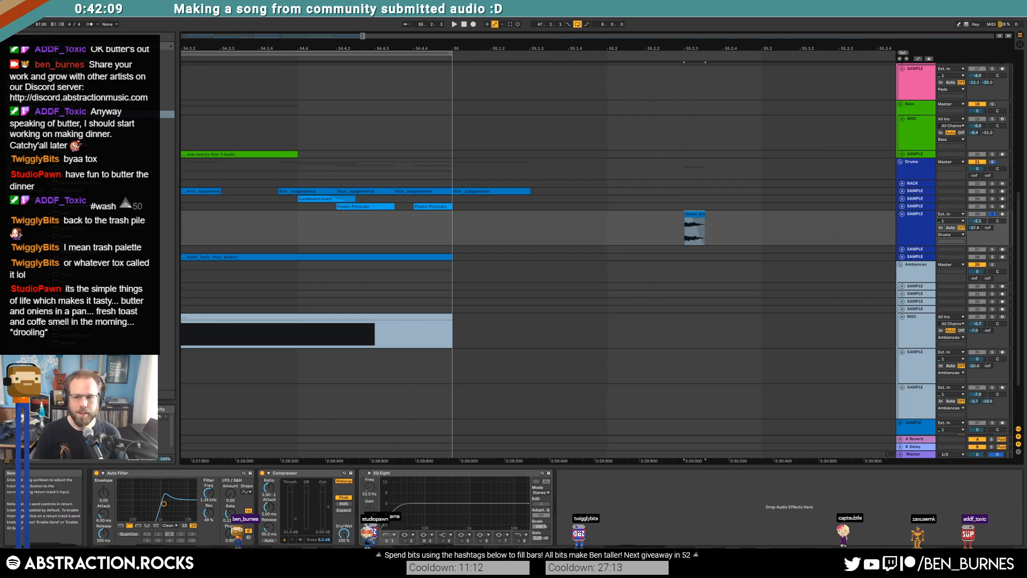
{"action": "key", "text": "space"}
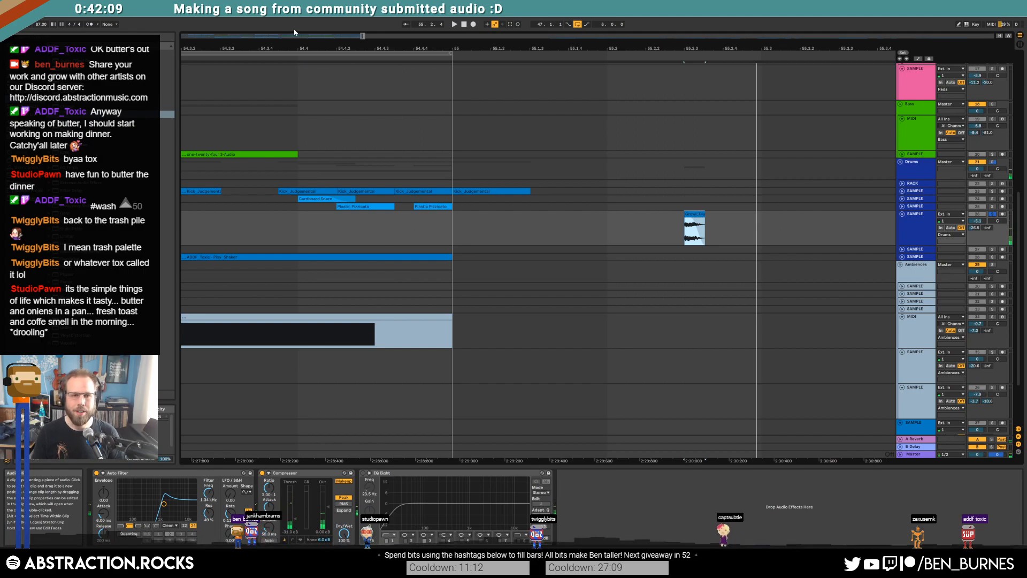
Step: Place the hit on beat 2 of bar 47, repeat it every two beats up to bar 55 and clear the copies past bar 55
{"action": "left_click_drag", "start_coordinate": [354, 36], "coordinate": [346, 1]}
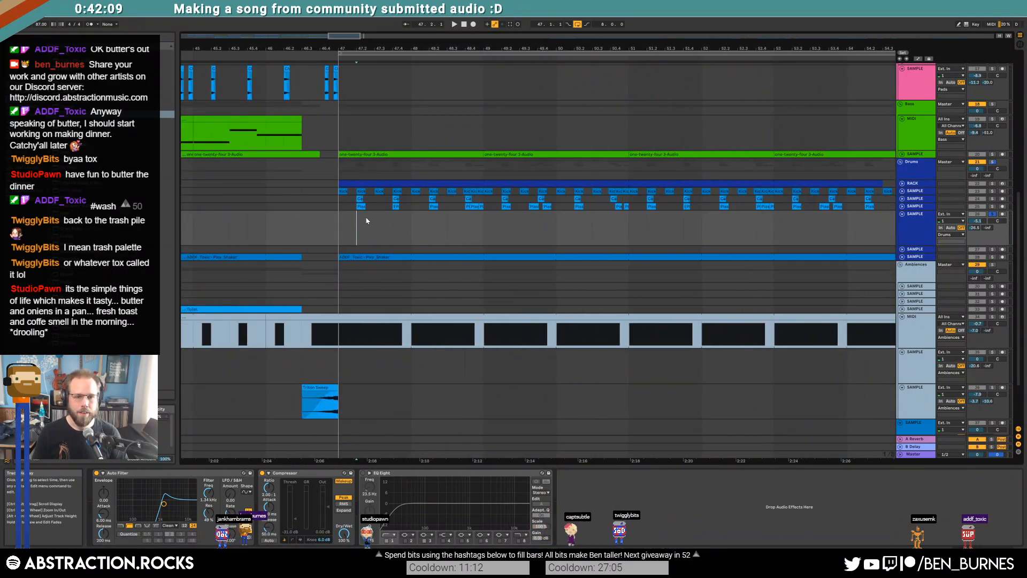
{"action": "key", "text": "ctrl+d"}
{"action": "key", "text": "ctrl+d"}
{"action": "key", "text": "ctrl+d"}
{"action": "key", "text": "ctrl+d"}
{"action": "key", "text": "ctrl+d"}
{"action": "key", "text": "ctrl+d"}
{"action": "key", "text": "ctrl+d"}
{"action": "key", "text": "ctrl+d"}
{"action": "key", "text": "ctrl+d"}
{"action": "key", "text": "ctrl+d"}
{"action": "key", "text": "ctrl+d"}
{"action": "key", "text": "ctrl+d"}
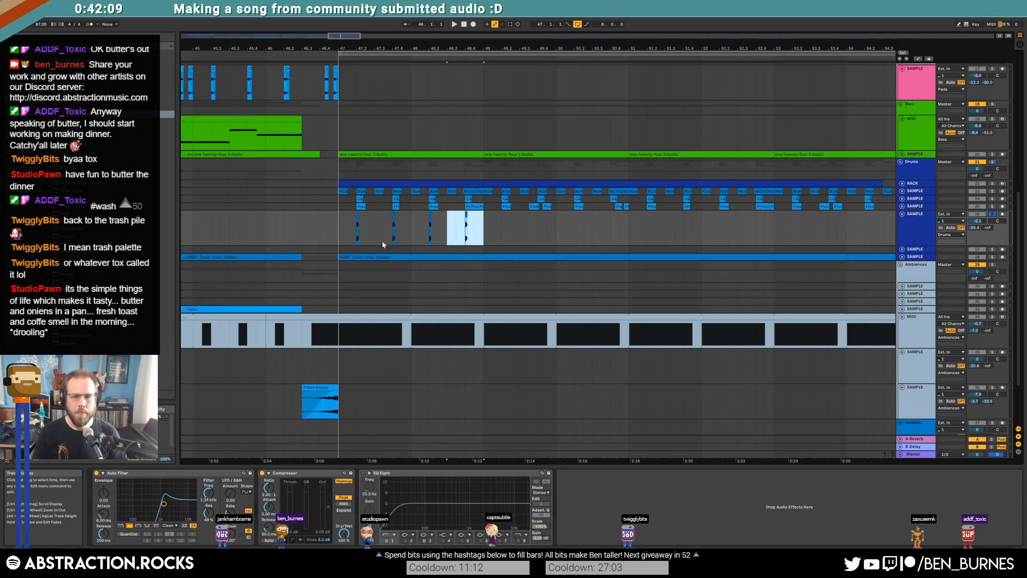
{"action": "key", "text": "ctrl+d"}
{"action": "key", "text": "ctrl+d"}
{"action": "key", "text": "ctrl+d"}
{"action": "key", "text": "ctrl+d"}
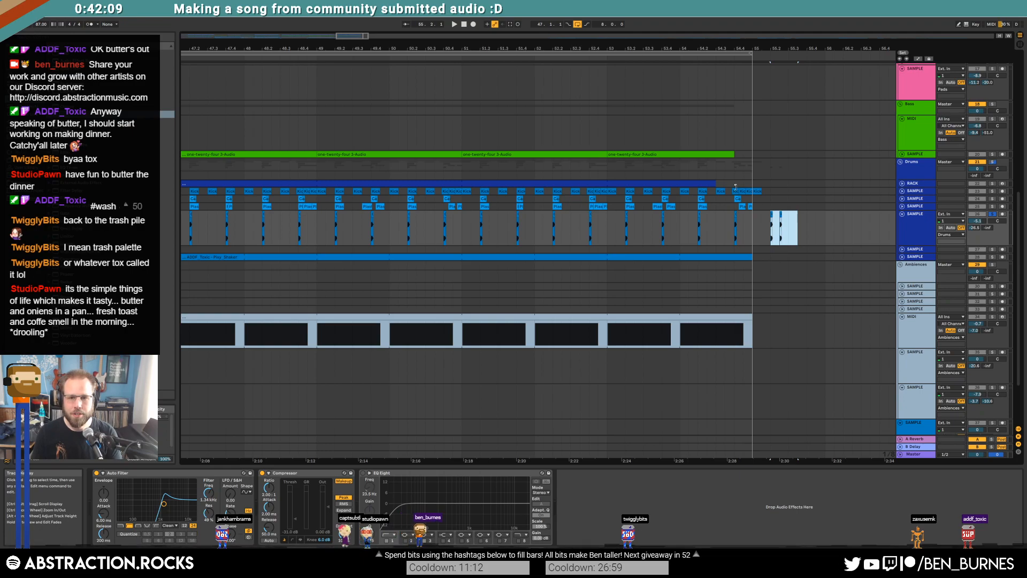
{"action": "left_click_drag", "start_coordinate": [353, 36], "coordinate": [352, 29]}
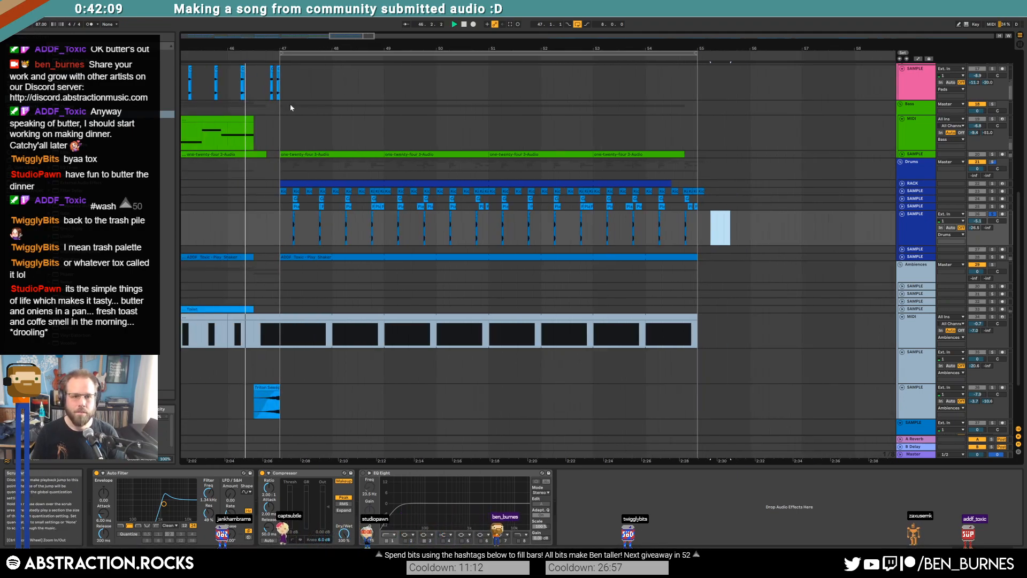
Step: Unsolo the new Drums track and lower its volume to -6.2 dB while playing the section from just before bar 47
{"action": "key", "text": "space"}
{"action": "left_click", "coordinate": [992, 214]}
{"action": "key", "text": "space"}
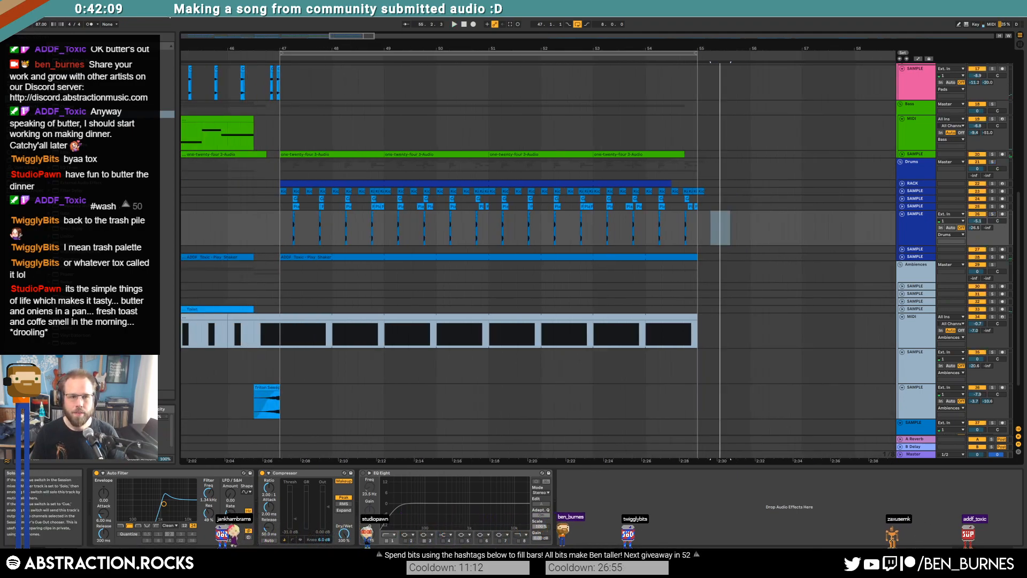
{"action": "left_click", "coordinate": [243, 66]}
{"action": "left_click", "coordinate": [266, 220]}
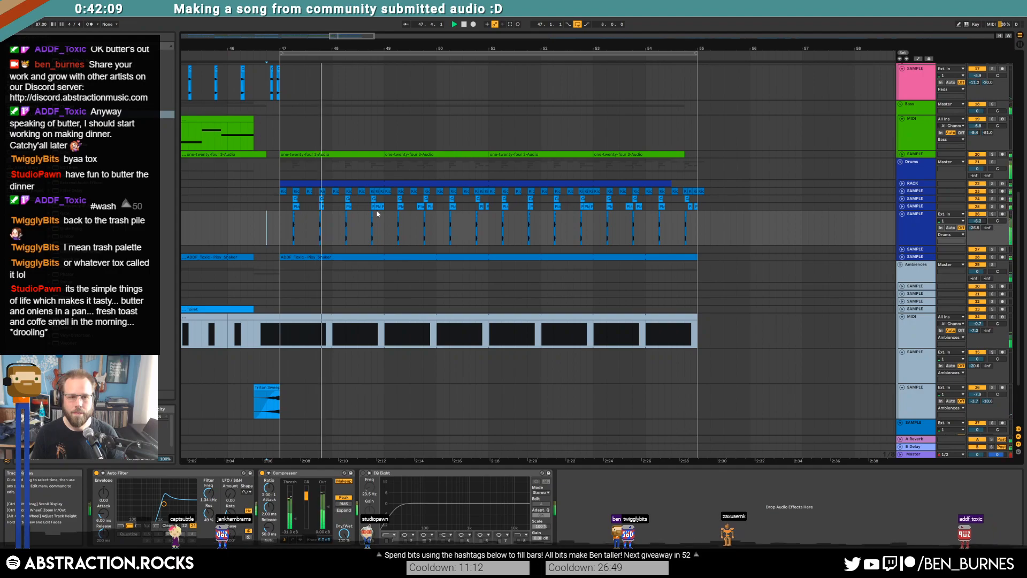
Step: Play the section and examine how the new hits in bars 47 and 48 line up with the kick and snare clips
{"action": "scroll", "coordinate": [293, 220], "scroll_direction": "up", "scroll_amount": 5}
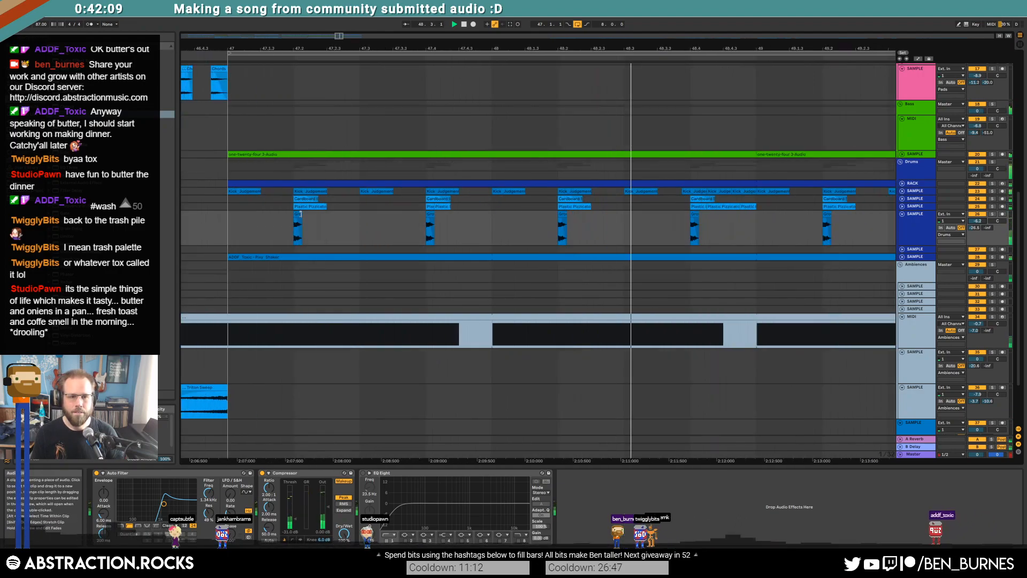
{"action": "left_click", "coordinate": [295, 217]}
{"action": "key", "text": "space"}
{"action": "scroll", "coordinate": [294, 217], "scroll_direction": "up", "scroll_amount": 5}
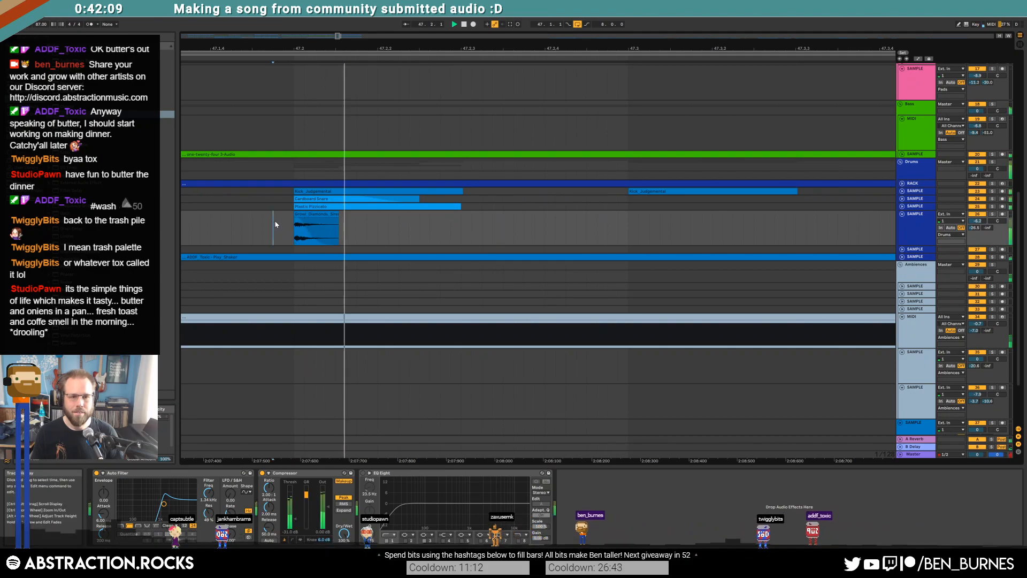
{"action": "left_click", "coordinate": [316, 215]}
{"action": "scroll", "coordinate": [319, 215], "scroll_direction": "down", "scroll_amount": 5}
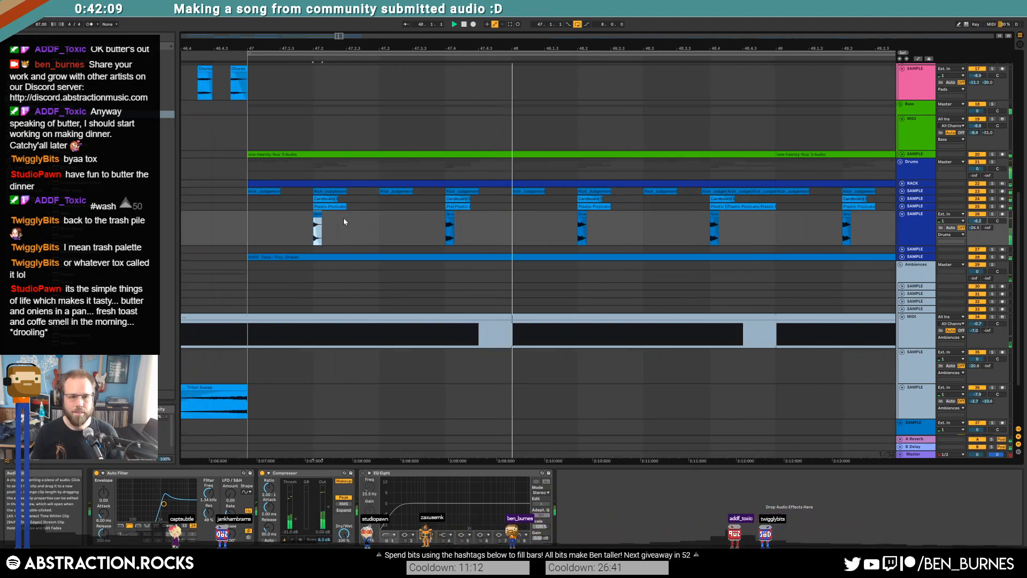
{"action": "left_click", "coordinate": [581, 215]}
{"action": "scroll", "coordinate": [613, 226], "scroll_direction": "down", "scroll_amount": 5}
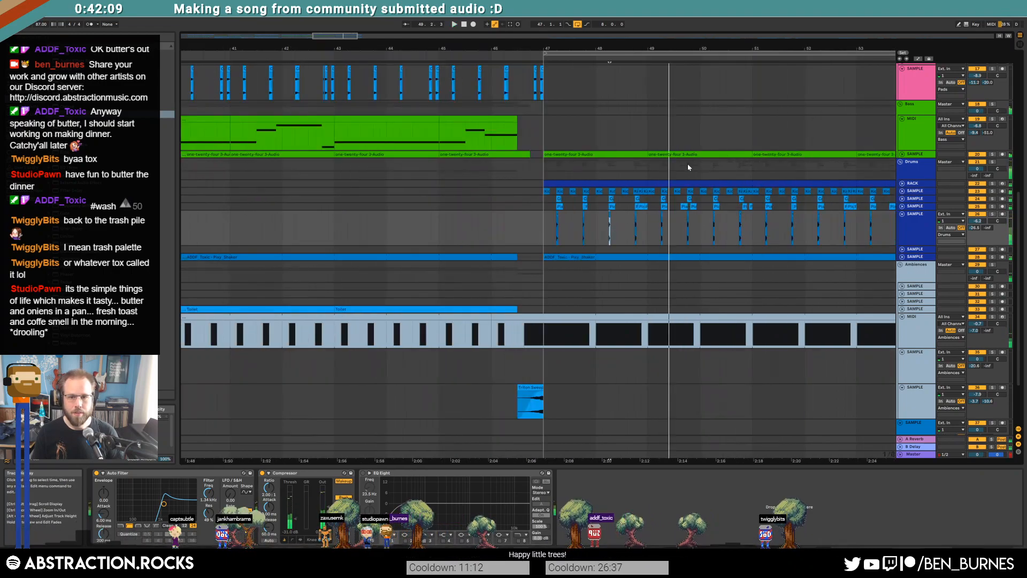
Step: Delete all hits on the new Drums track from beat 3 of bar 48 onward
{"action": "left_click_drag", "start_coordinate": [346, 43], "coordinate": [248, 28]}
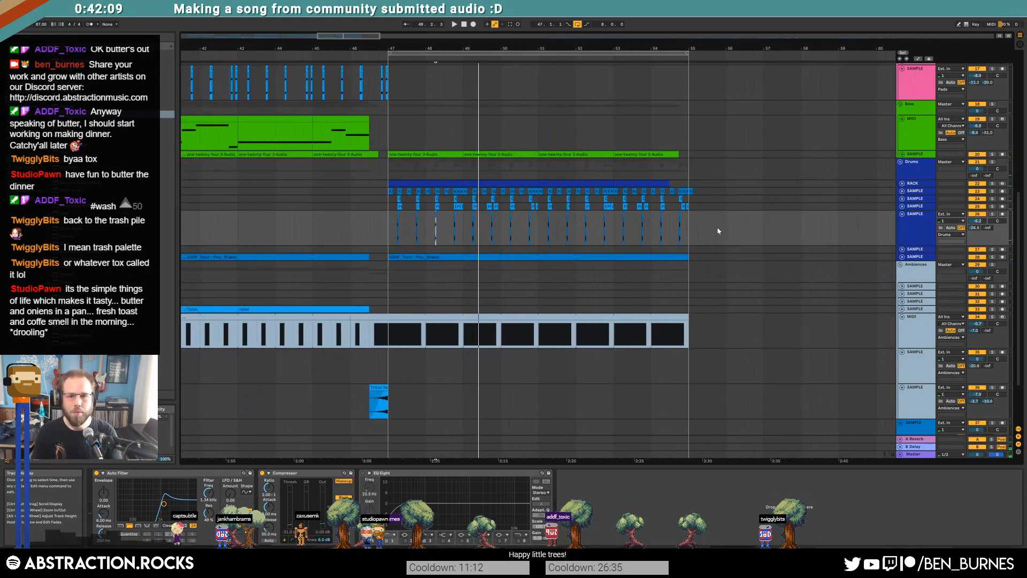
{"action": "left_click_drag", "start_coordinate": [717, 228], "coordinate": [471, 228]}
{"action": "key", "text": "Delete"}
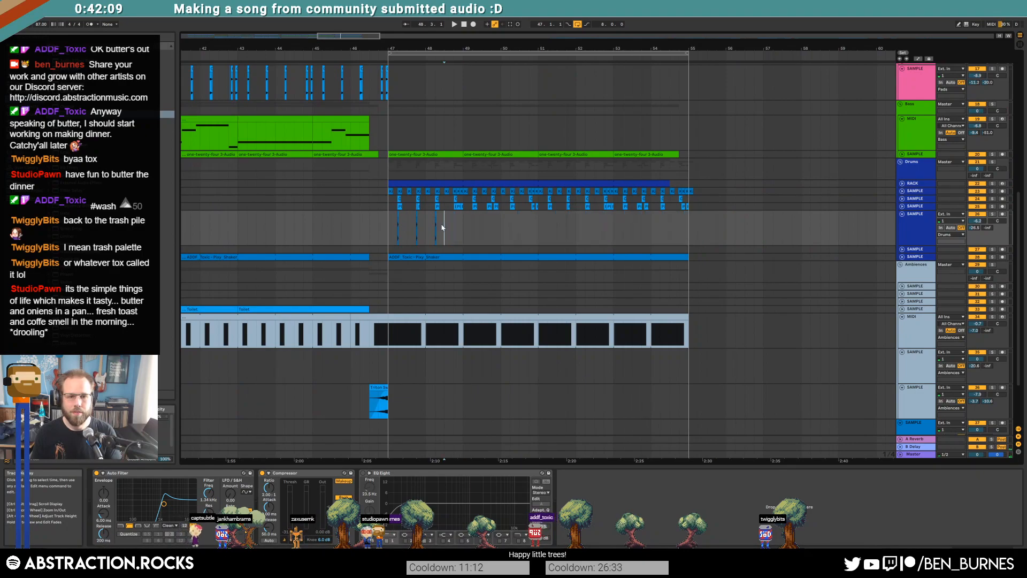
Step: Repeat the remaining hits on the new Drums track up to bar 55 and play the section from just before bar 47
{"action": "key", "text": "ctrl+d"}
{"action": "key", "text": "ctrl+d"}
{"action": "key", "text": "ctrl+d"}
{"action": "key", "text": "ctrl+d"}
{"action": "key", "text": "ctrl+d"}
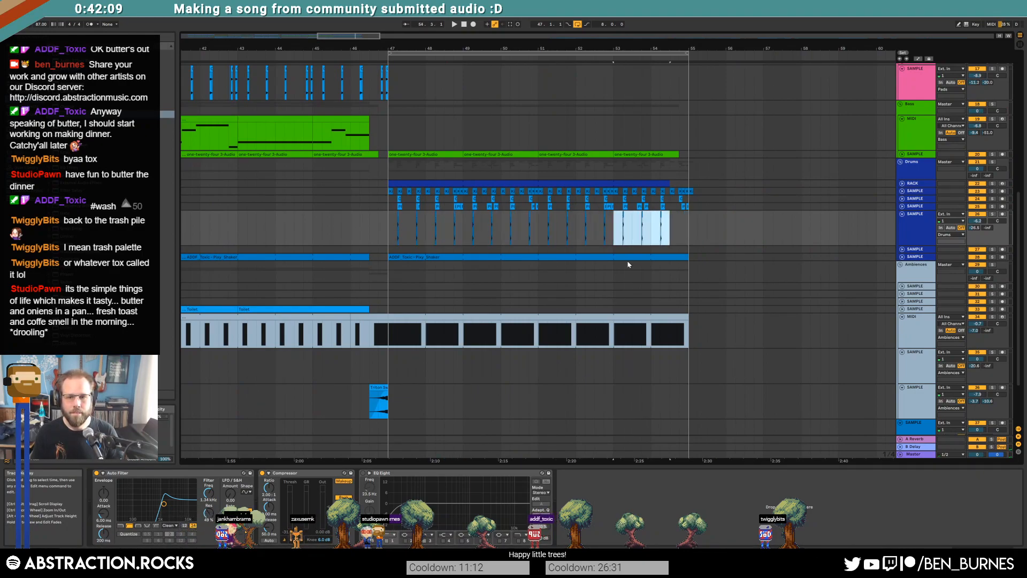
{"action": "left_click", "coordinate": [369, 227]}
{"action": "key", "text": "space"}
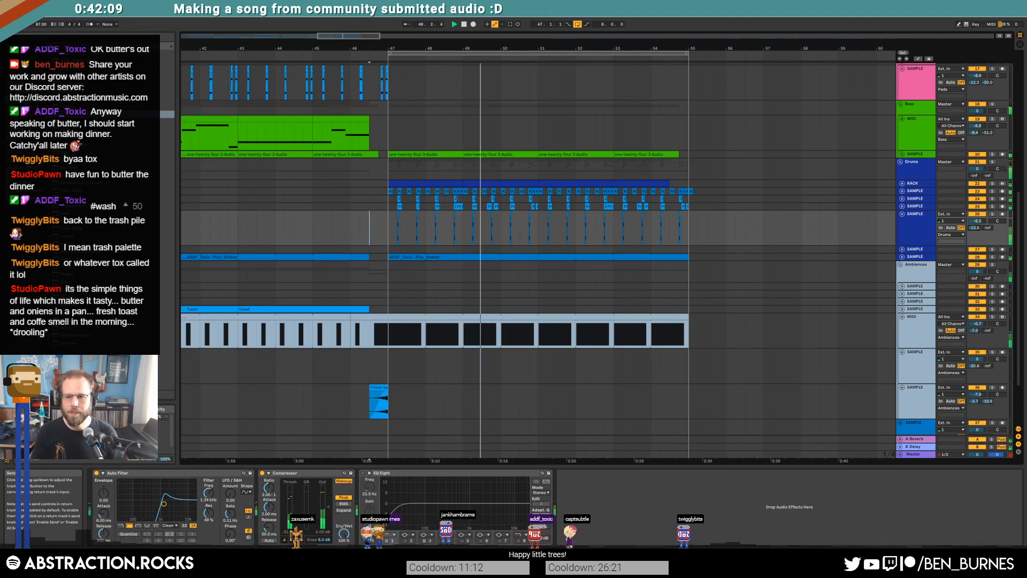
Step: Try transposing all notes of the lead MIDI clip in bars 47–55 up an octave while the section plays
{"action": "scroll", "coordinate": [578, 176], "scroll_direction": "up", "scroll_amount": 5}
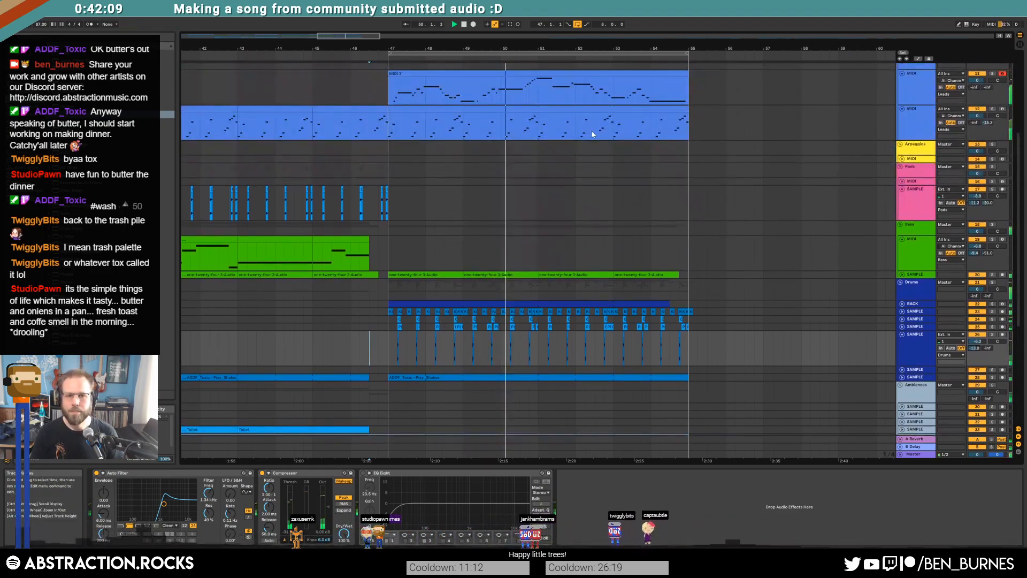
{"action": "double_click", "coordinate": [588, 82]}
{"action": "key", "text": "ctrl+a"}
{"action": "key", "text": "shift+Up"}
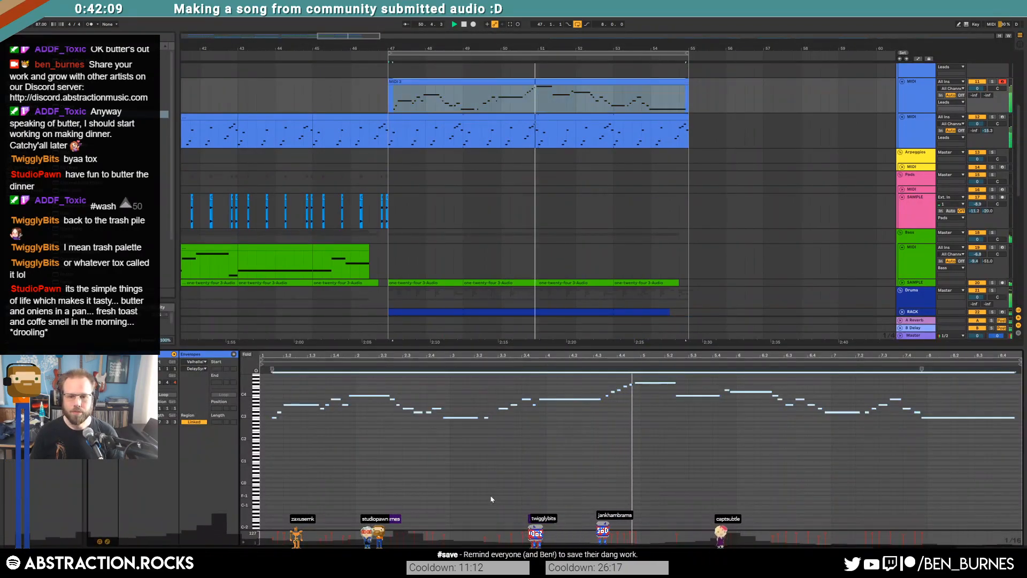
{"action": "key", "text": "shift+Down"}
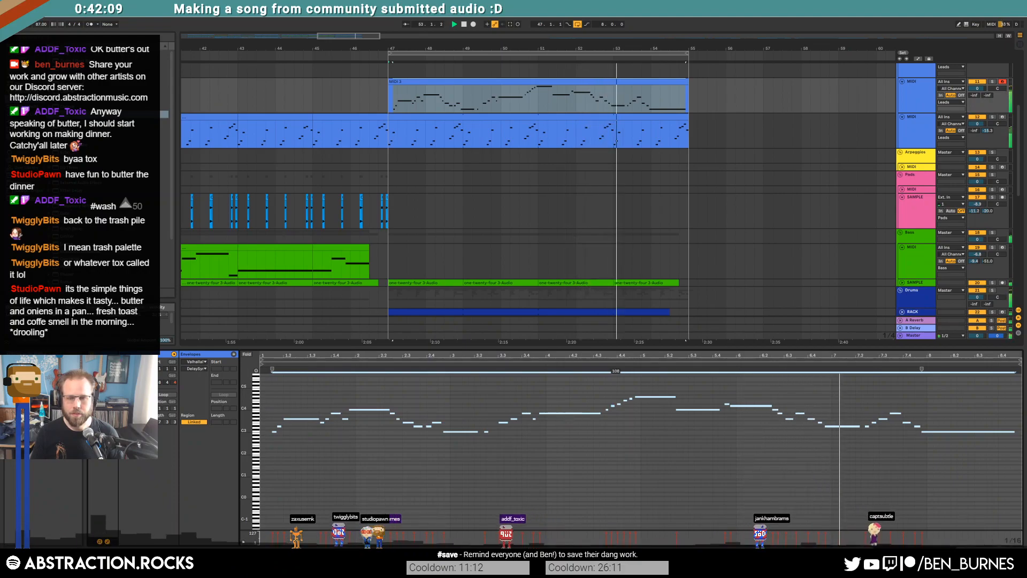
{"action": "left_click", "coordinate": [683, 297]}
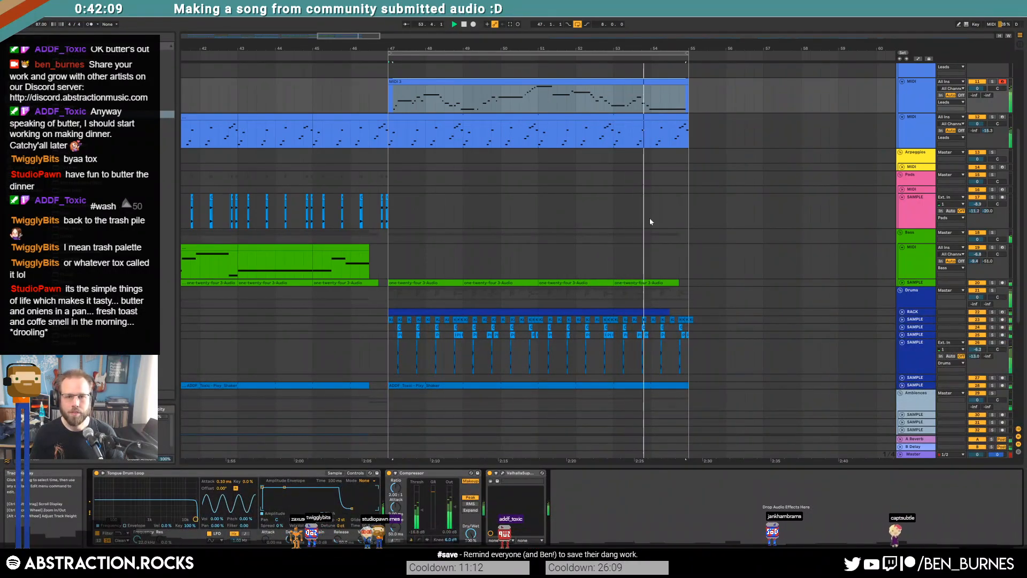
Step: Duplicate the lead MIDI clip of bars 47–55 into bars 55–63 and continue the MIDI part on the track below up to bar 63
{"action": "left_click", "coordinate": [600, 81]}
{"action": "key", "text": "ctrl+d"}
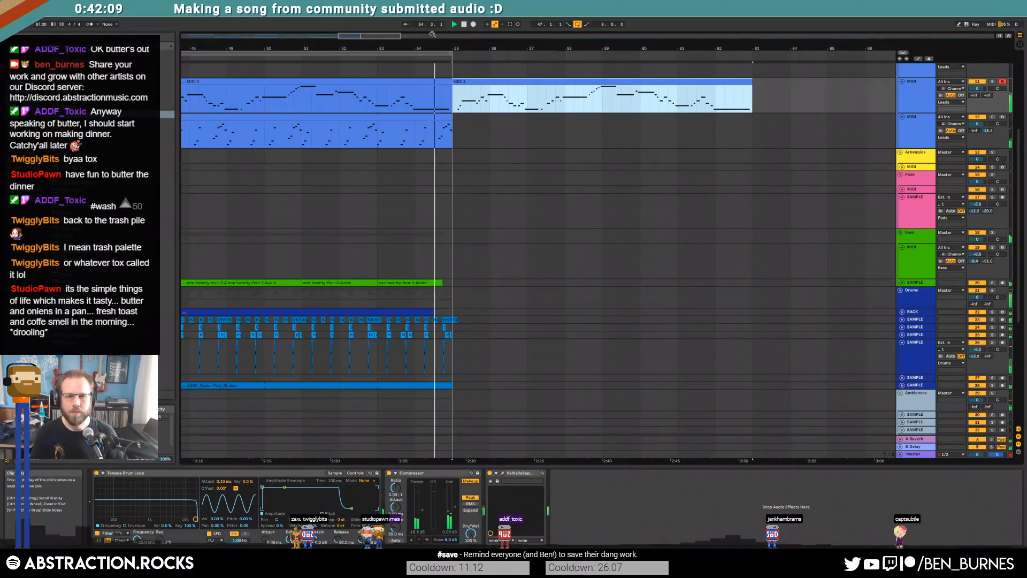
{"action": "key", "text": "minus"}
{"action": "key", "text": "minus"}
{"action": "key", "text": "minus"}
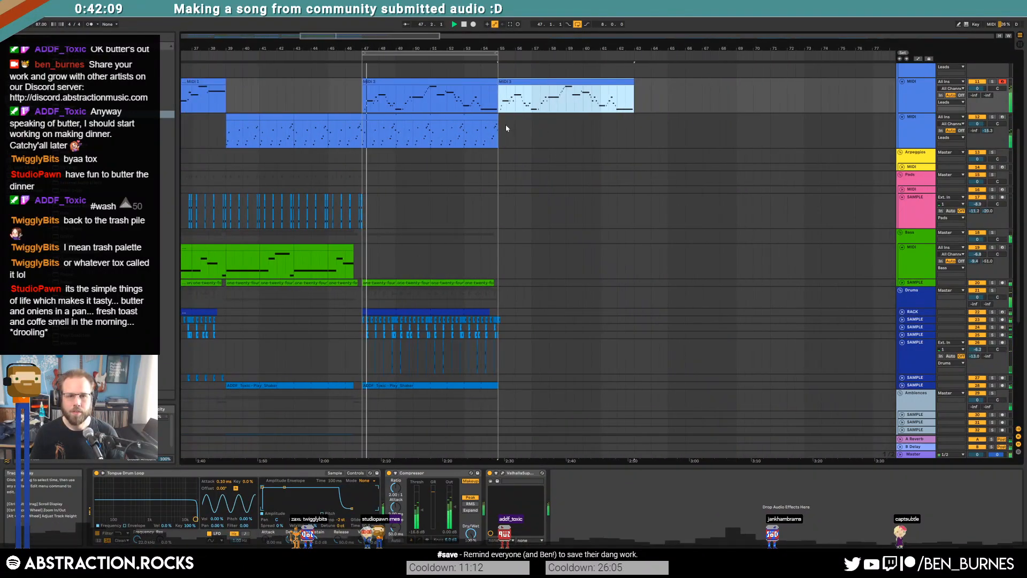
{"action": "left_click_drag", "start_coordinate": [498, 123], "coordinate": [635, 122]}
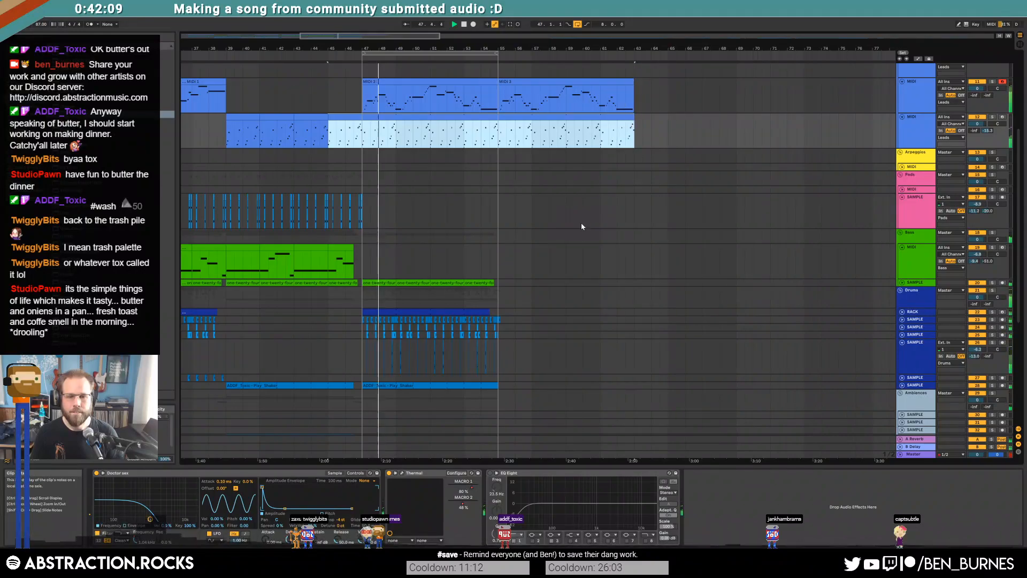
Step: Duplicate the bass sample and all Drums clips of bars 47–55 into bars 55–63
{"action": "scroll", "coordinate": [499, 256], "scroll_direction": "down", "scroll_amount": 2}
{"action": "left_click_drag", "start_coordinate": [496, 248], "coordinate": [637, 361]}
{"action": "key", "text": "ctrl+d"}
{"action": "key", "text": "ctrl+d"}
{"action": "scroll", "coordinate": [634, 362], "scroll_direction": "down", "scroll_amount": 3}
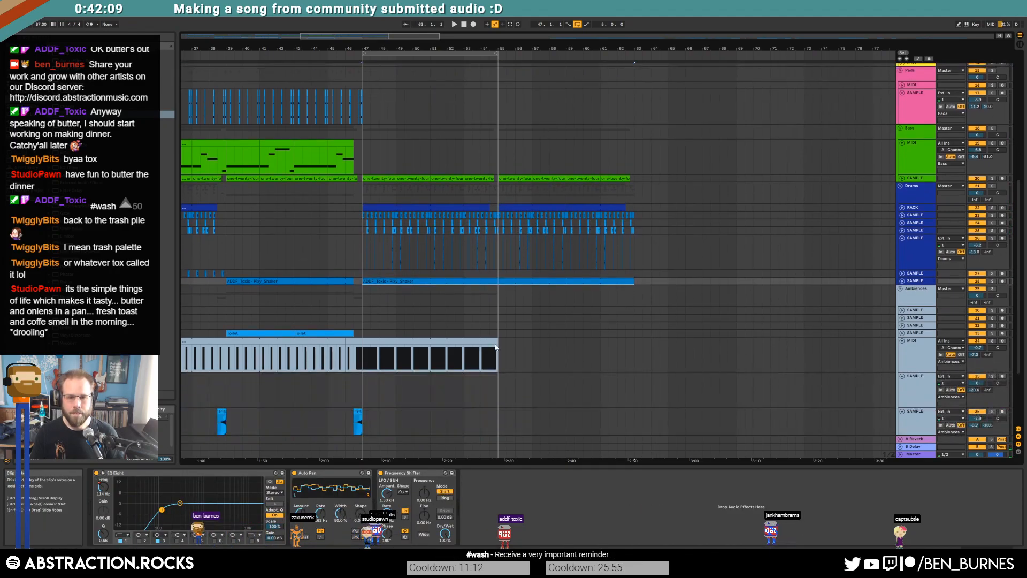
Step: Extend the Ambiences MIDI part to bar 63 and copy the short ambience sample to just before bar 55
{"action": "left_click_drag", "start_coordinate": [506, 340], "coordinate": [634, 341]}
{"action": "scroll", "coordinate": [364, 370], "scroll_direction": "down", "scroll_amount": 2}
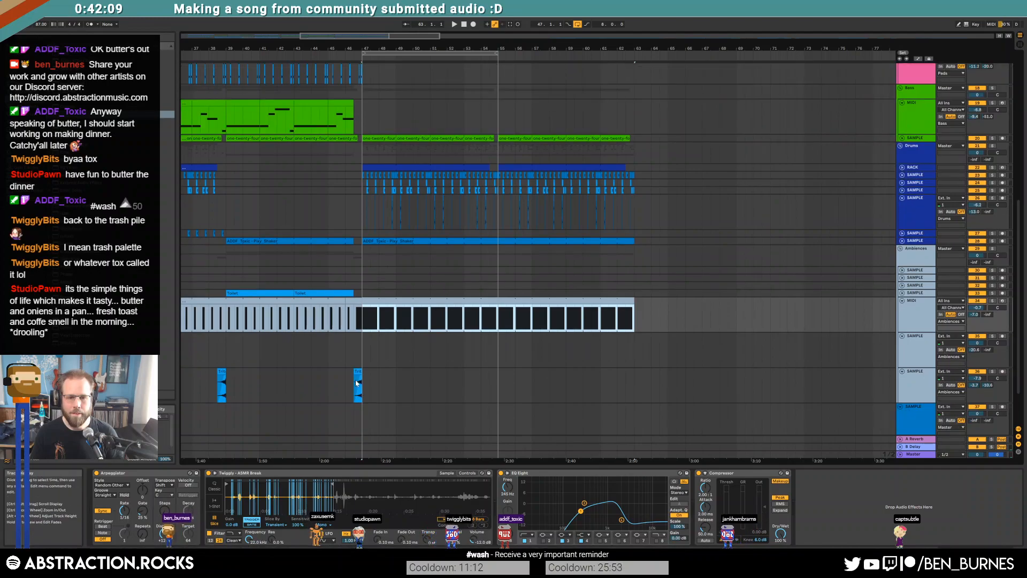
{"action": "left_click", "coordinate": [482, 384]}
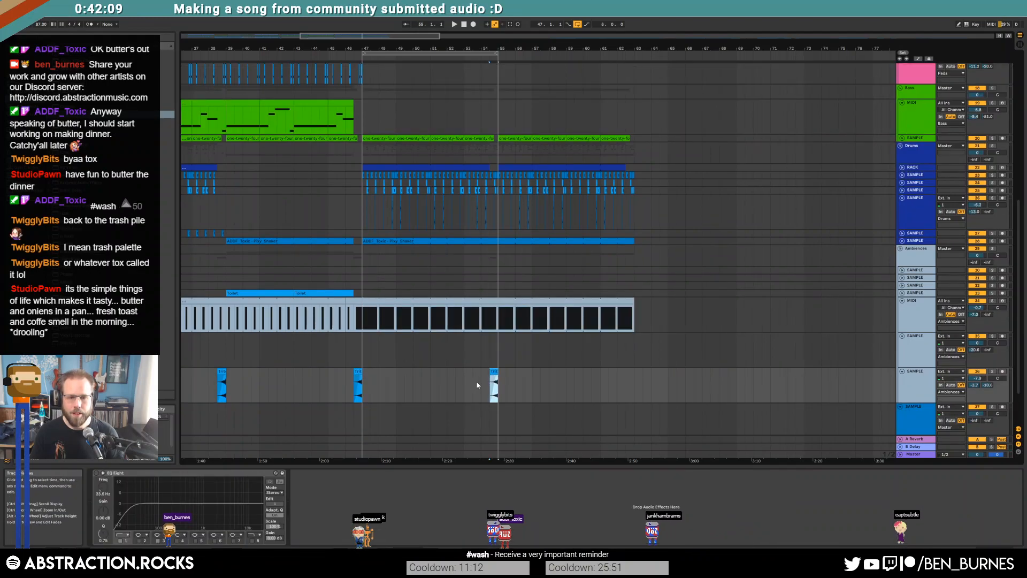
Step: Fill the Leads sample track with clips from bar 47 to bar 63 and place a copy of the MAYBE TRA clip at bar 55
{"action": "left_click_drag", "start_coordinate": [497, 49], "coordinate": [502, 17]}
{"action": "scroll", "coordinate": [292, 206], "scroll_direction": "up", "scroll_amount": 10}
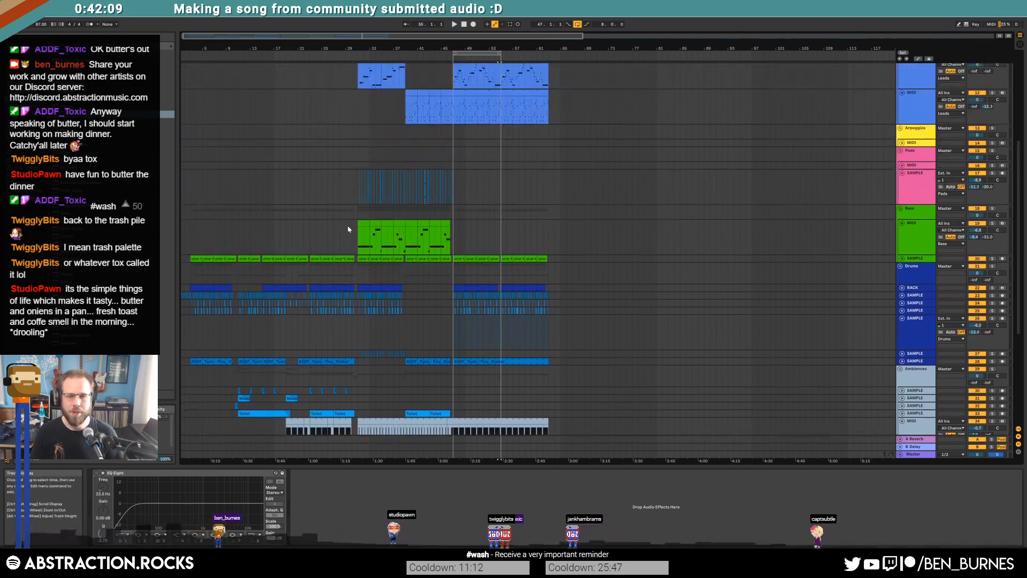
{"action": "scroll", "coordinate": [397, 224], "scroll_direction": "up", "scroll_amount": 3}
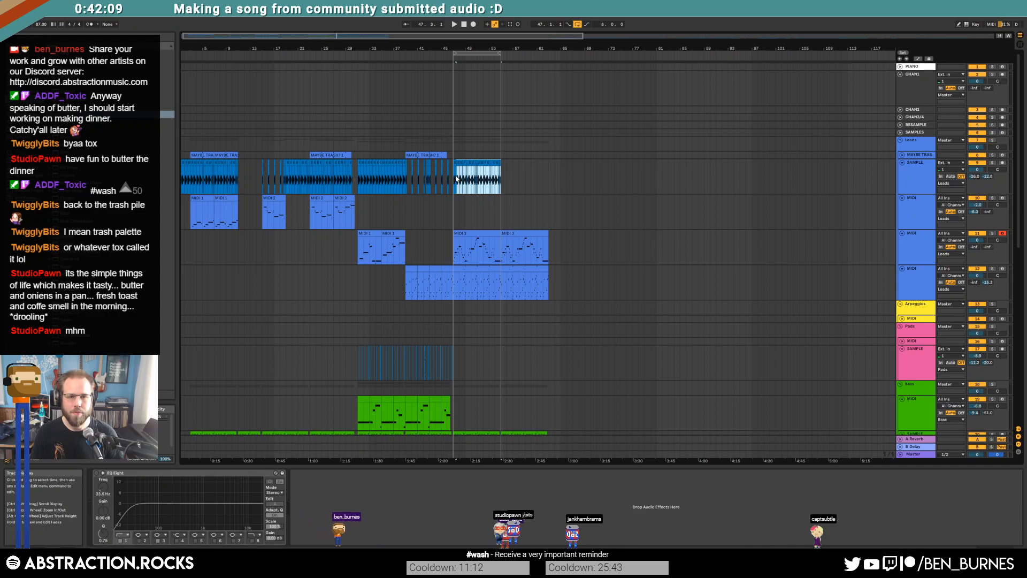
{"action": "key", "text": "ctrl+d"}
{"action": "left_click", "coordinate": [504, 159]}
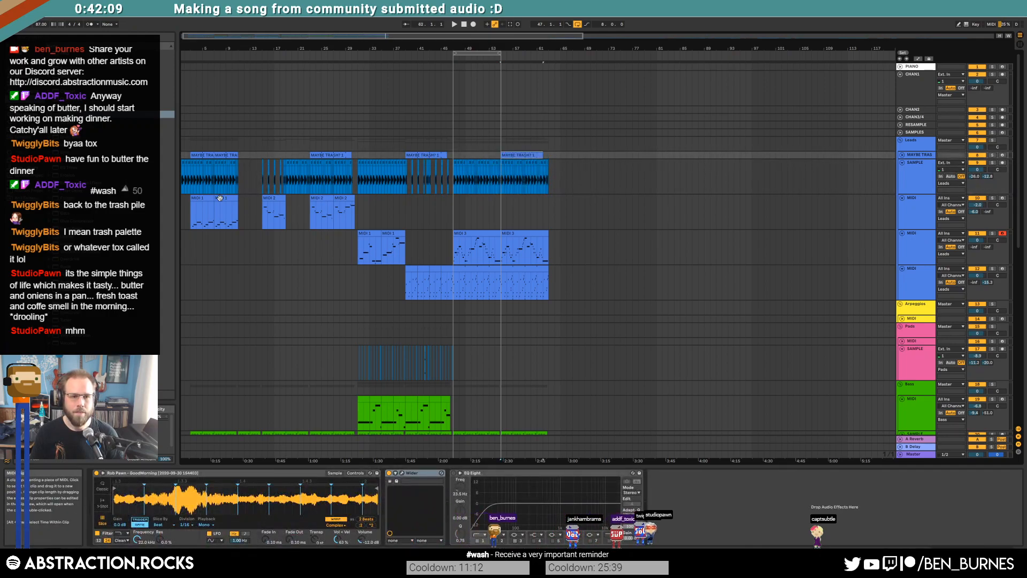
Step: Copy the opening lead MIDI clips of bars 3–11 to bar 63 on the same track
{"action": "left_click", "coordinate": [378, 209]}
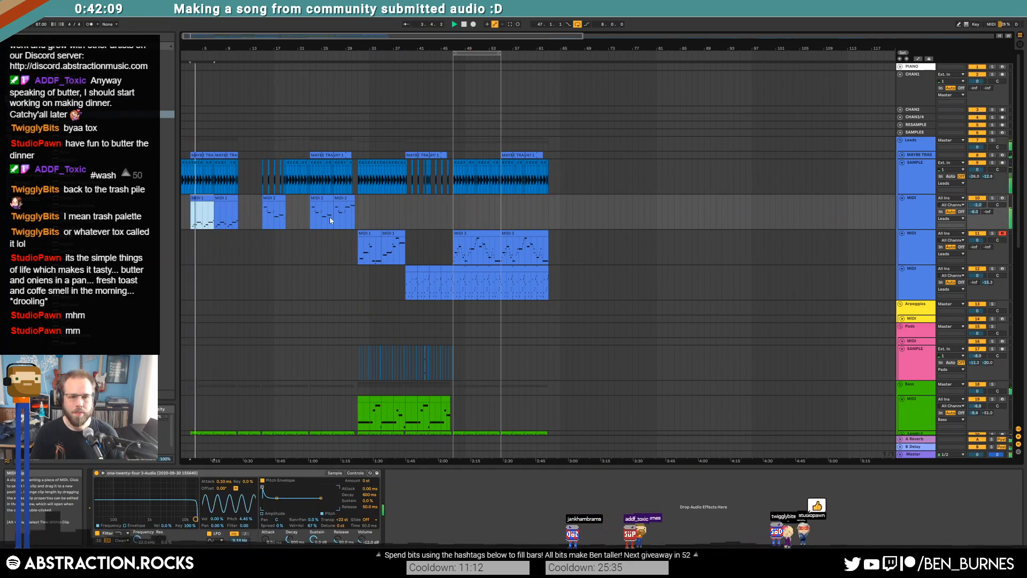
{"action": "left_click", "coordinate": [549, 209]}
{"action": "key", "text": "ctrl+v"}
{"action": "scroll", "coordinate": [409, 414], "scroll_direction": "down", "scroll_amount": 5}
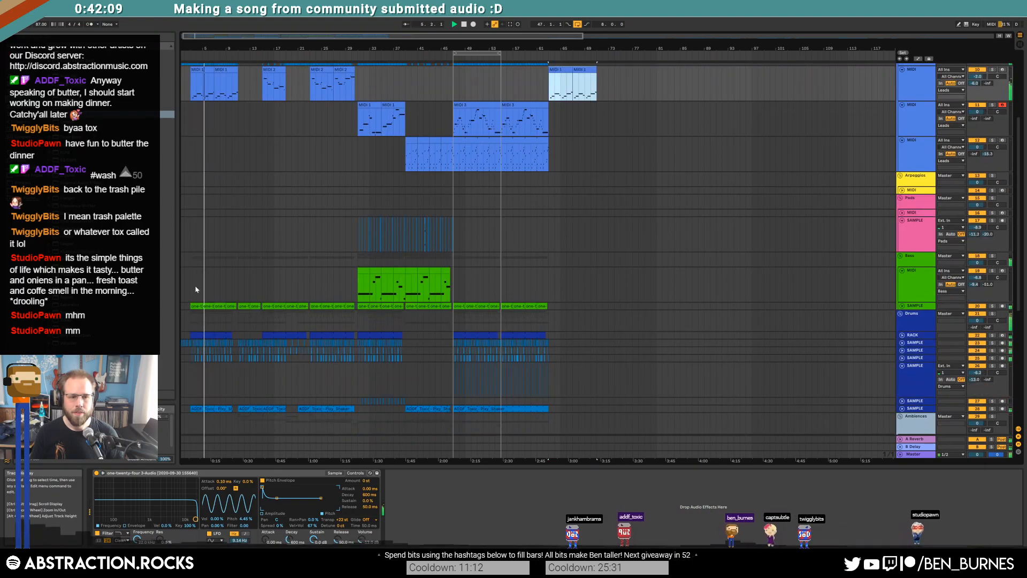
Step: Copy the bass and Drums clips of bars 3–11 to bar 63
{"action": "left_click_drag", "start_coordinate": [206, 346], "coordinate": [238, 406]}
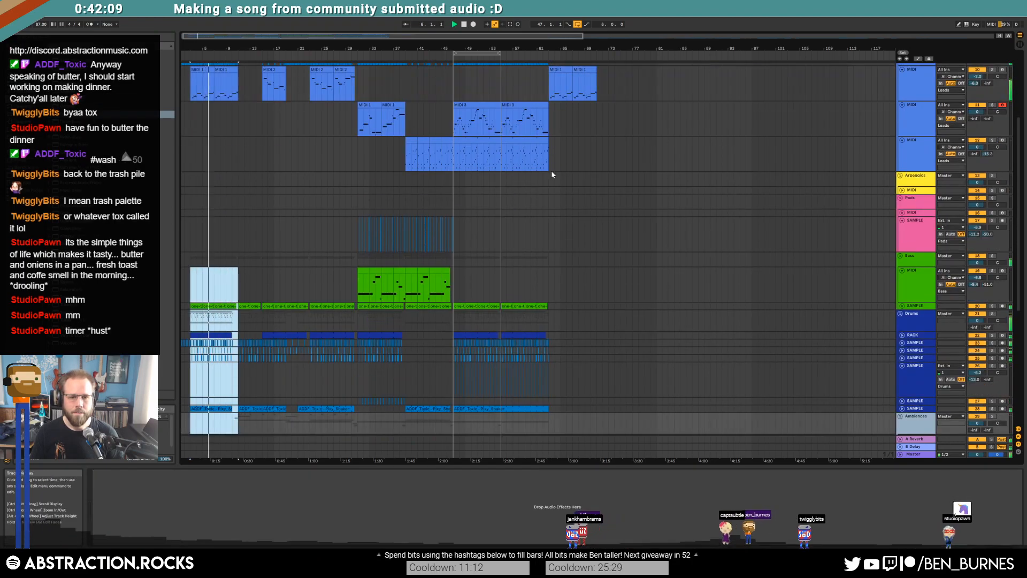
{"action": "key", "text": "ctrl+c"}
{"action": "left_click", "coordinate": [549, 287]}
{"action": "key", "text": "ctrl+v"}
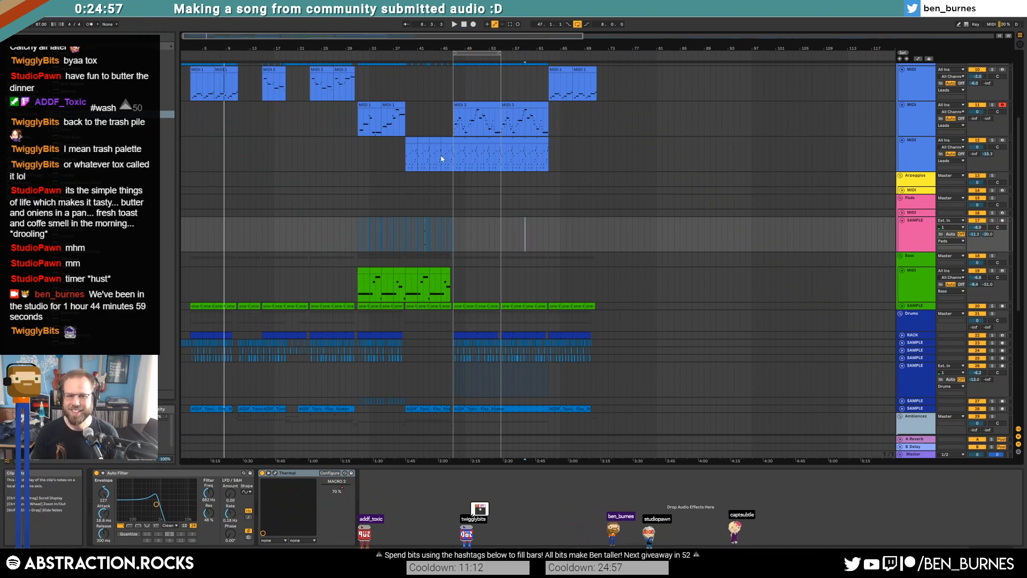
Step: Delete the duplicated lead MIDI clip in bars 55–63 and record a new melody take from bar 55 to just past bar 63
{"action": "left_click", "coordinate": [405, 156]}
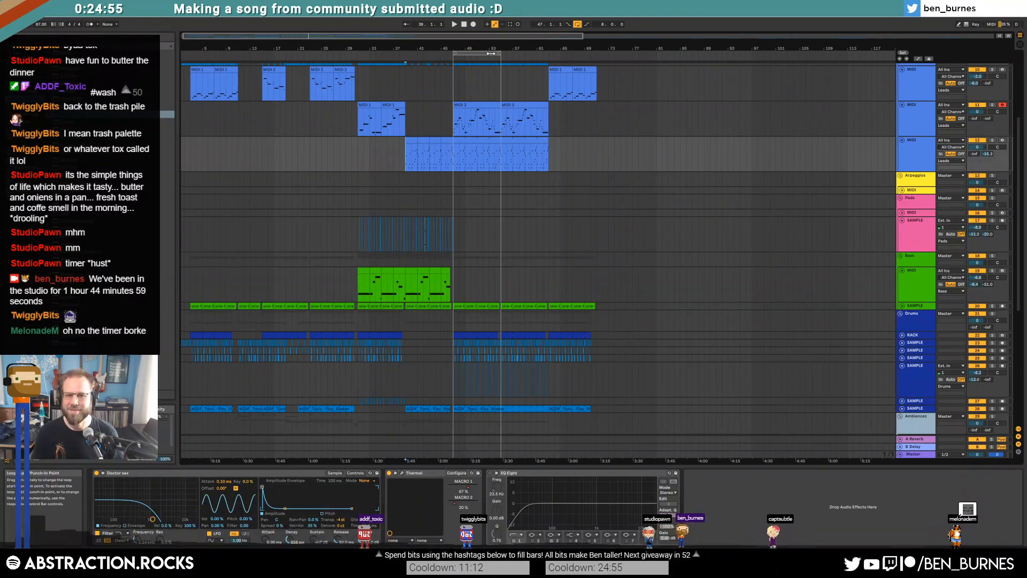
{"action": "left_click", "coordinate": [529, 101]}
{"action": "key", "text": "Delete"}
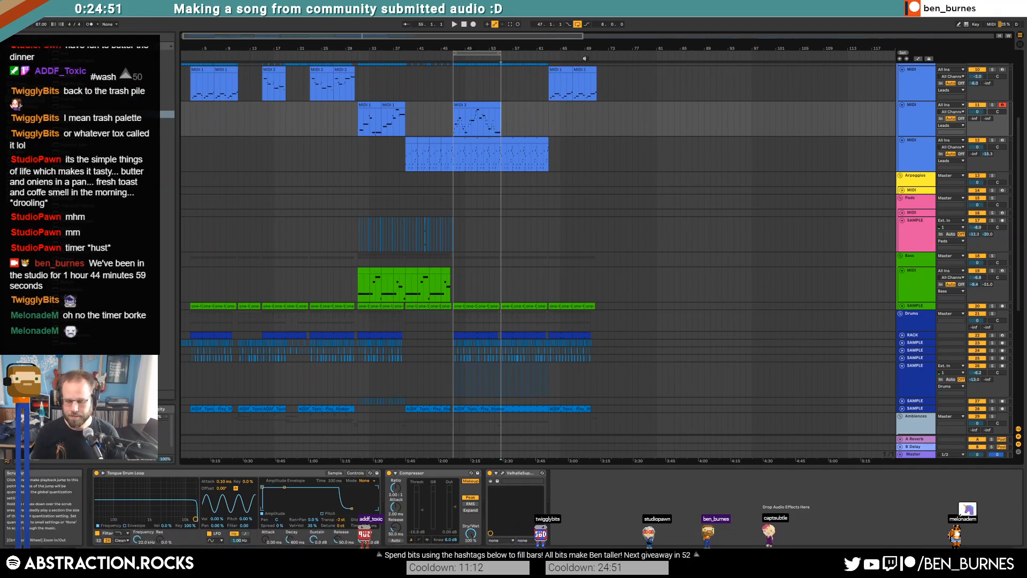
{"action": "key", "text": "space"}
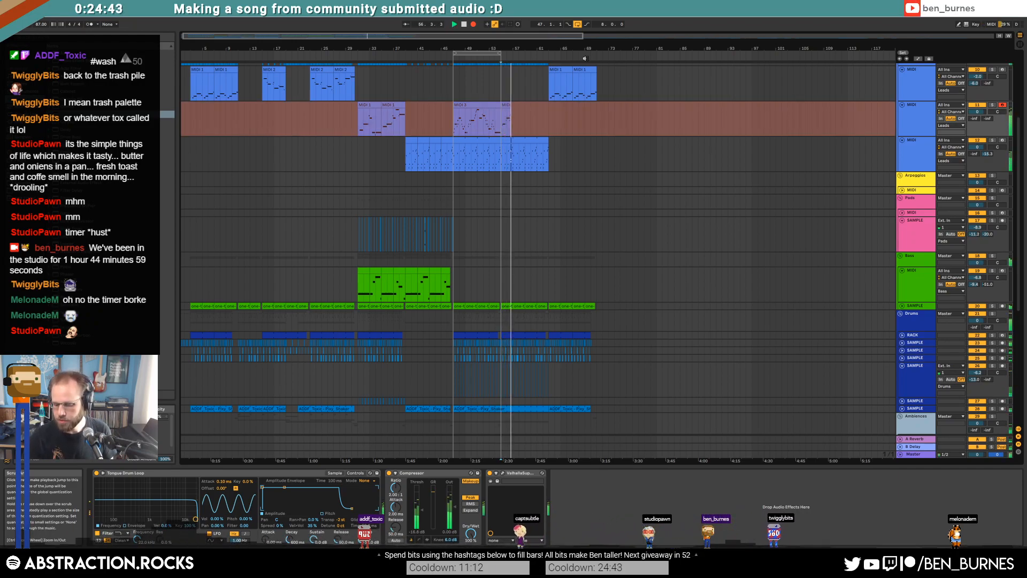
{"action": "key", "text": "space"}
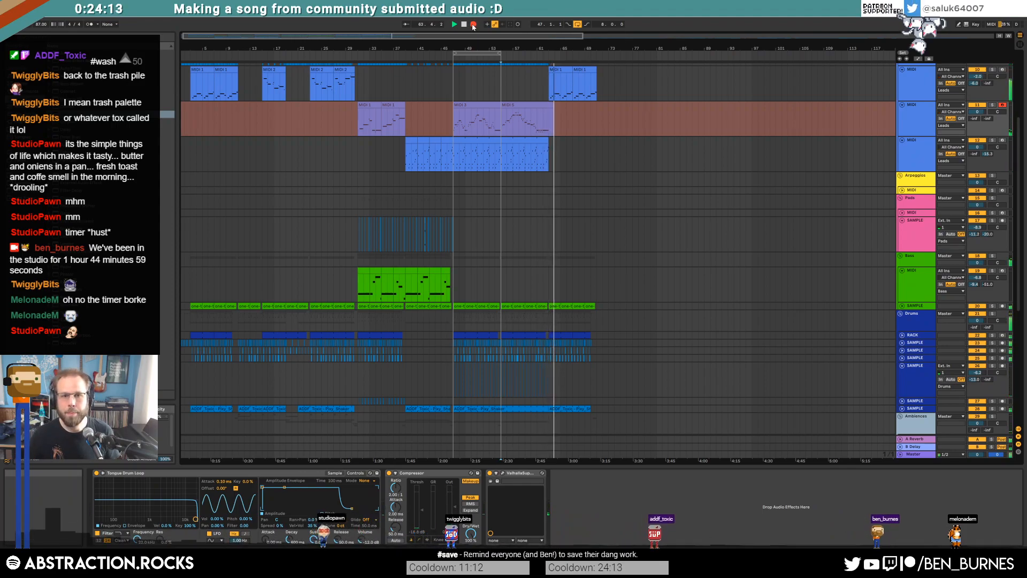
{"action": "key", "text": "F9"}
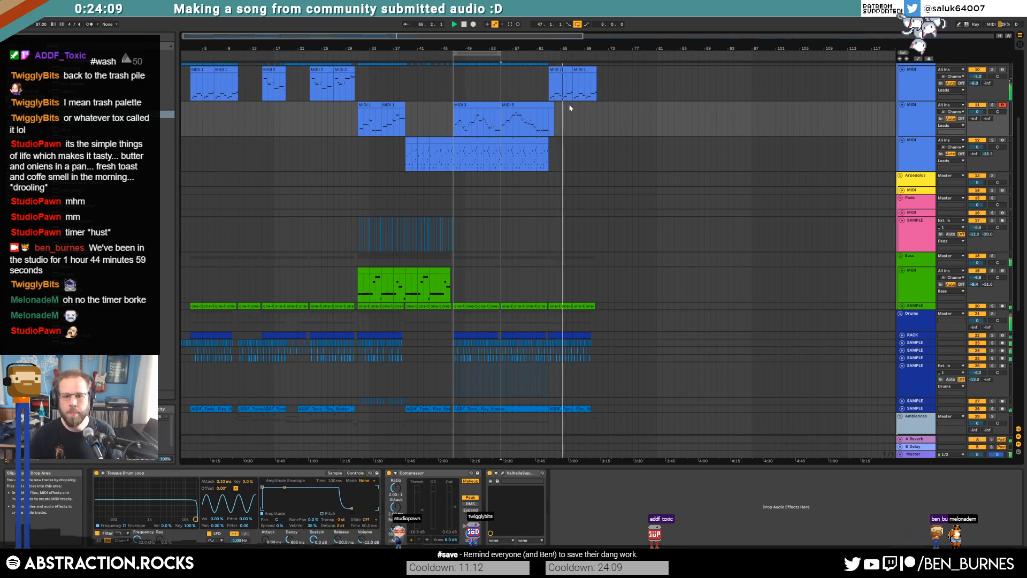
Step: Lengthen all hits from bar 63 to bar 70 on the third Drums sample track and play them back
{"action": "scroll", "coordinate": [562, 355], "scroll_direction": "up", "scroll_amount": 10}
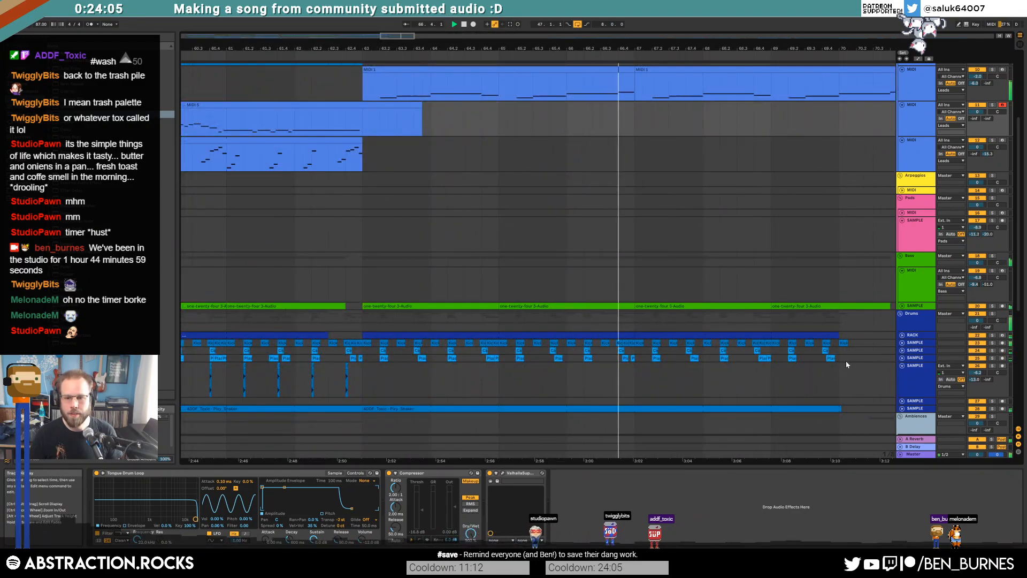
{"action": "left_click_drag", "start_coordinate": [840, 360], "coordinate": [370, 358]}
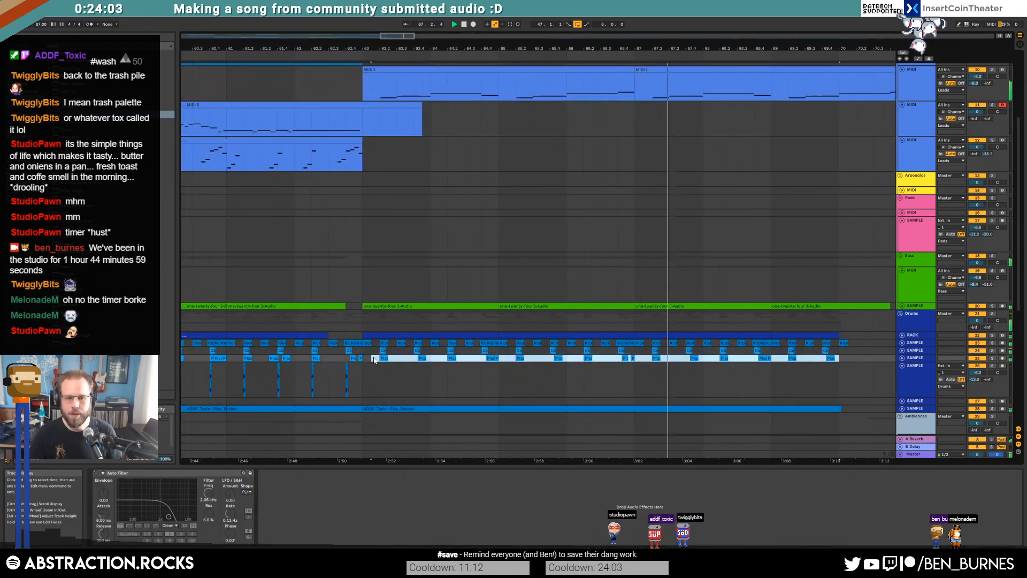
{"action": "key", "text": "shift+Tab"}
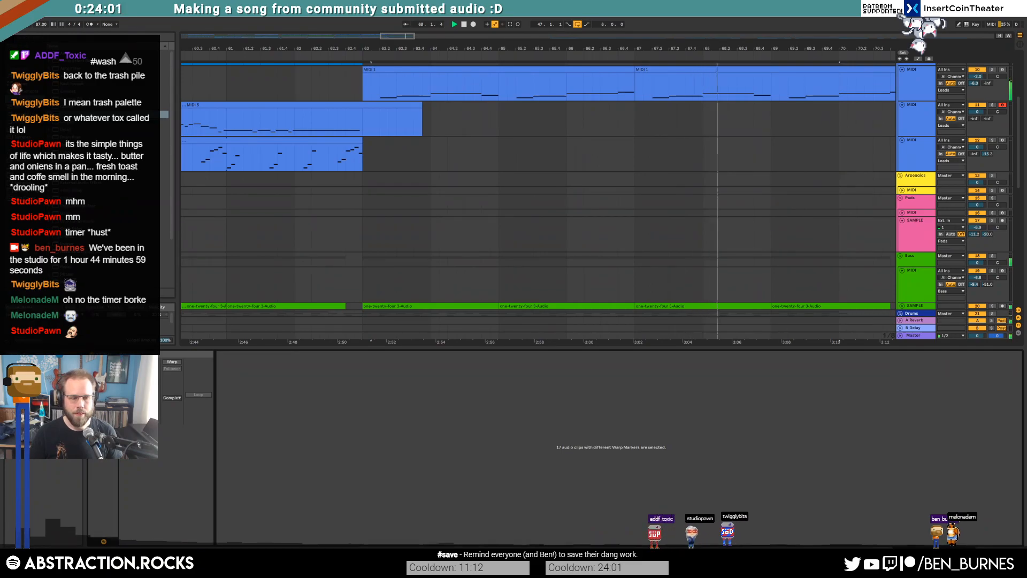
{"action": "scroll", "coordinate": [470, 268], "scroll_direction": "down", "scroll_amount": 3}
{"action": "scroll", "coordinate": [335, 301], "scroll_direction": "down", "scroll_amount": 1}
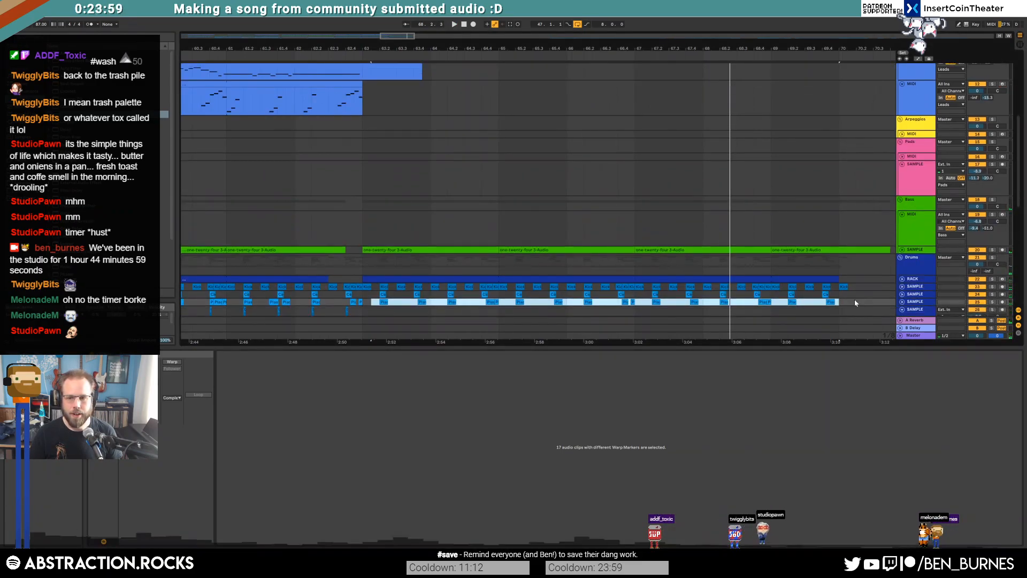
{"action": "left_click", "coordinate": [902, 302]}
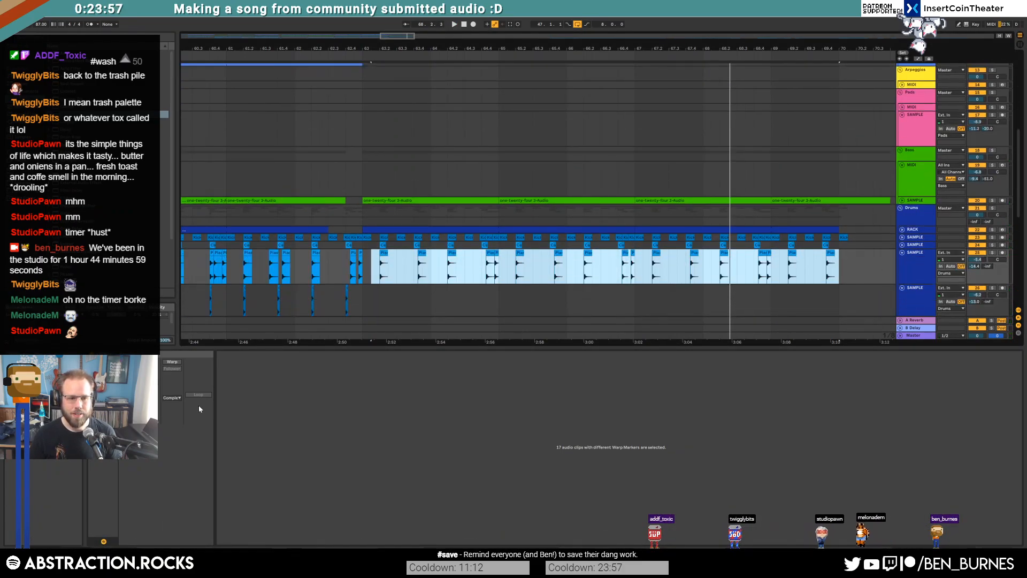
{"action": "key", "text": "space"}
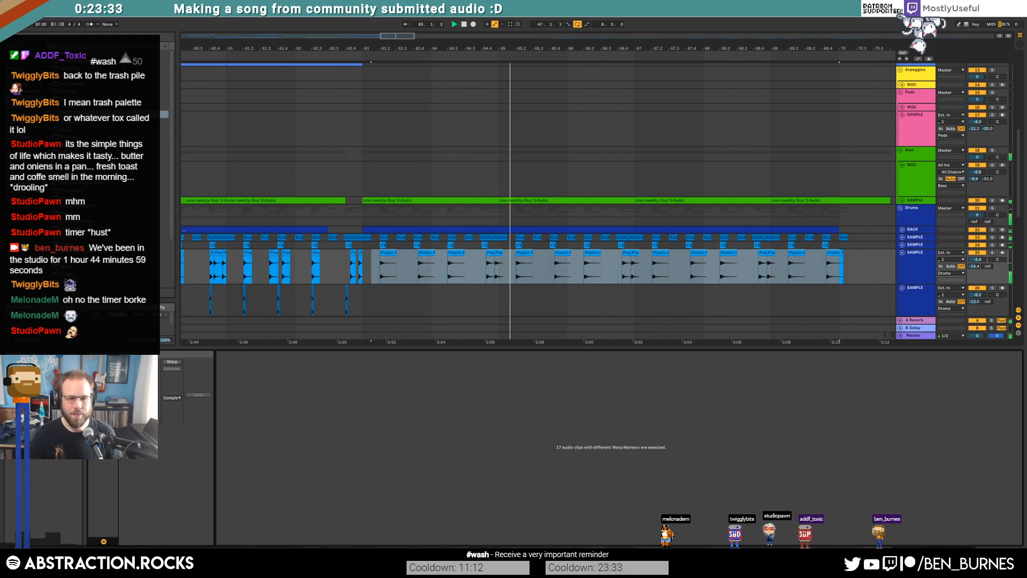
Step: Play the section with the lengthened hits and unfold the bass sample track to examine where the clips end around bars 70–71
{"action": "scroll", "coordinate": [660, 253], "scroll_direction": "down", "scroll_amount": 3}
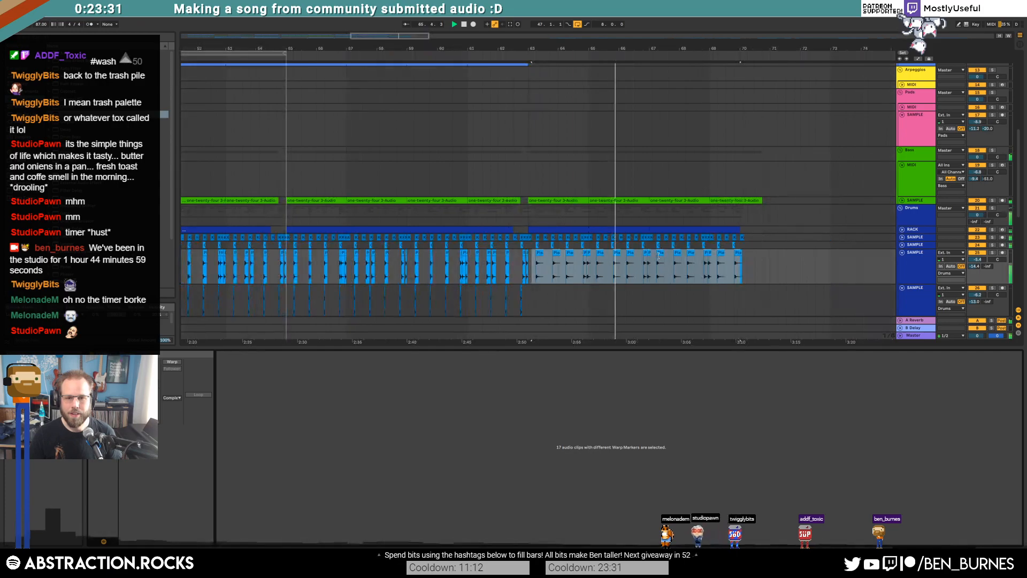
{"action": "key", "text": "shift+Tab"}
{"action": "scroll", "coordinate": [691, 281], "scroll_direction": "down", "scroll_amount": 1}
{"action": "scroll", "coordinate": [692, 282], "scroll_direction": "down", "scroll_amount": 1}
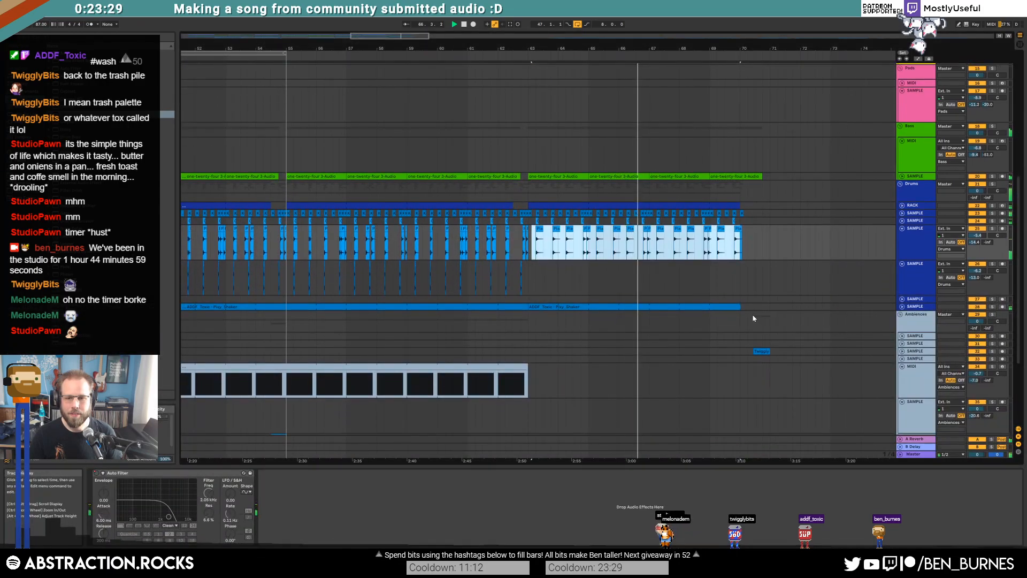
{"action": "left_click", "coordinate": [739, 306]}
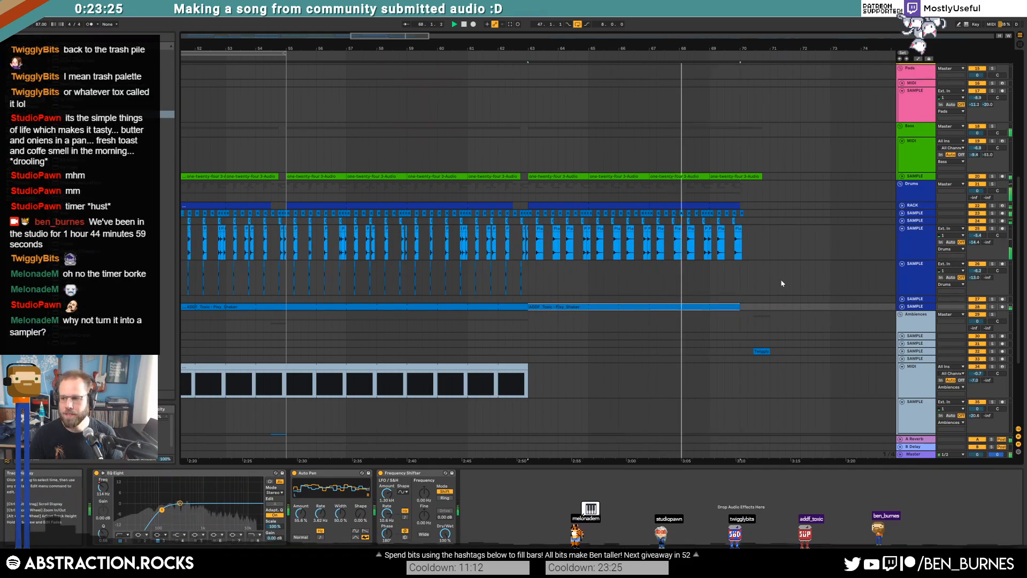
{"action": "key", "text": "space"}
{"action": "left_click", "coordinate": [763, 243]}
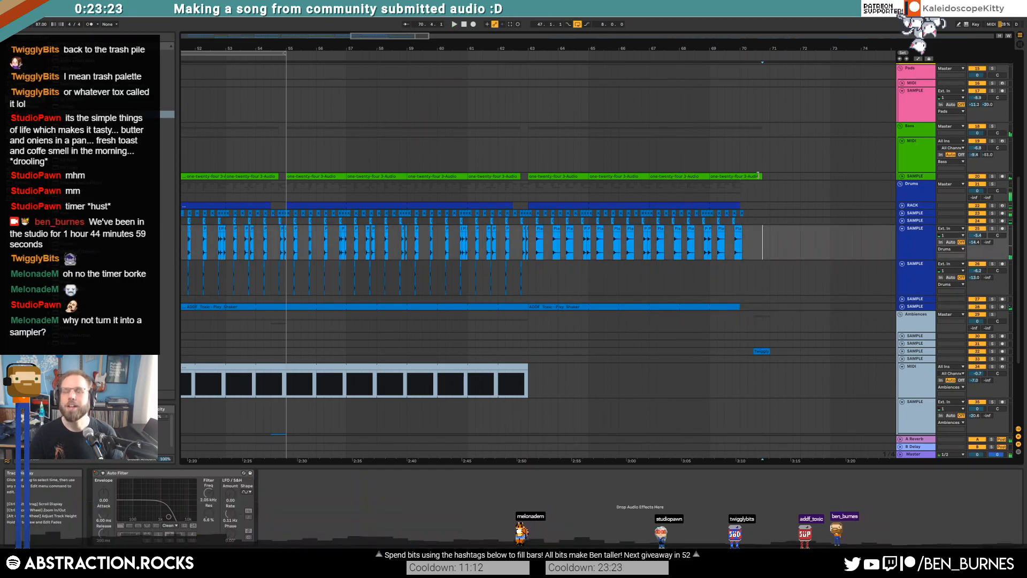
{"action": "left_click", "coordinate": [902, 177]}
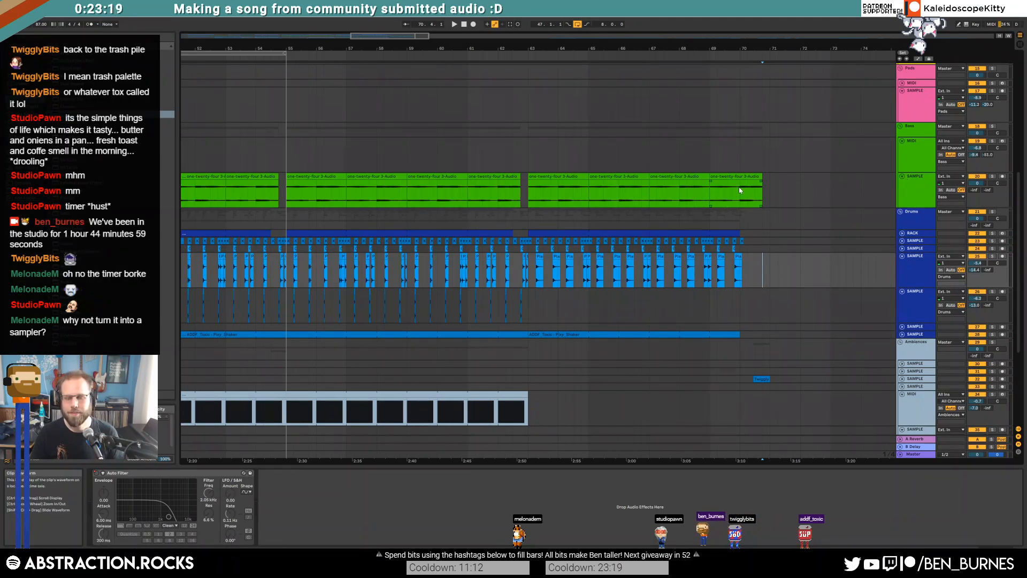
Step: Move the eight-bar loop region to start at bar 71 and play the song from the beginning
{"action": "left_click_drag", "start_coordinate": [381, 39], "coordinate": [352, 81]}
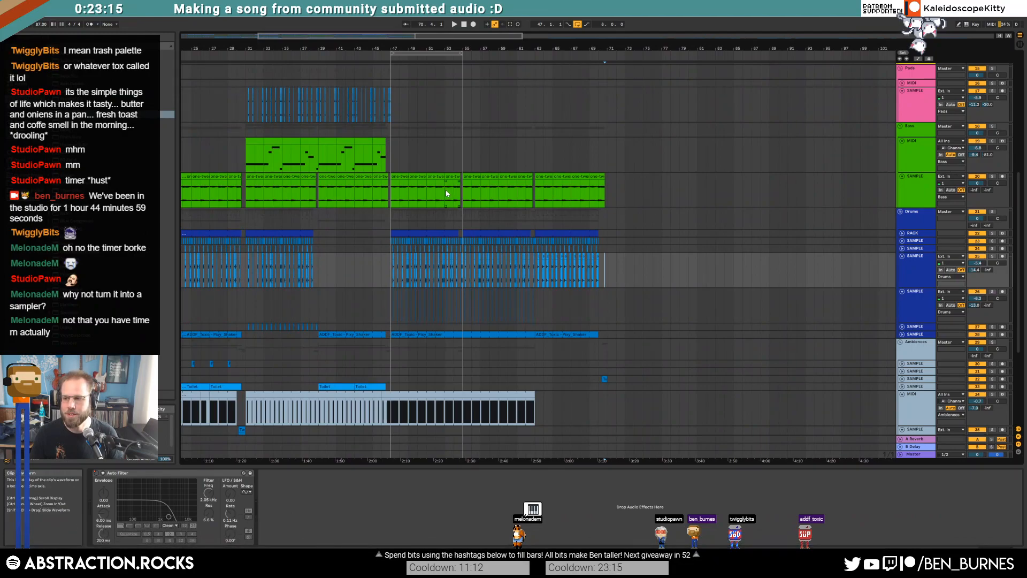
{"action": "key", "text": "a"}
{"action": "key", "text": "a"}
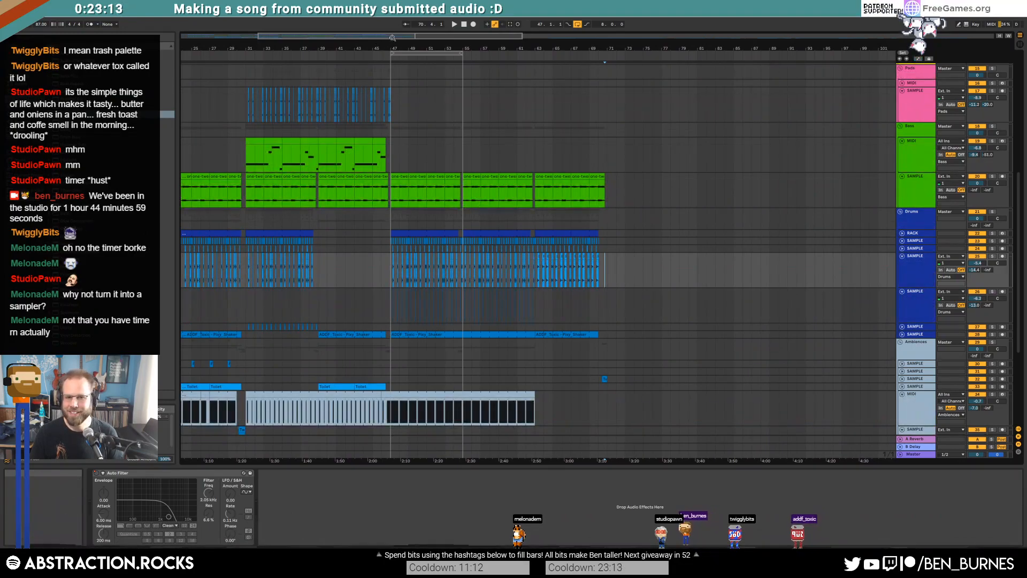
{"action": "left_click_drag", "start_coordinate": [451, 49], "coordinate": [465, 48]}
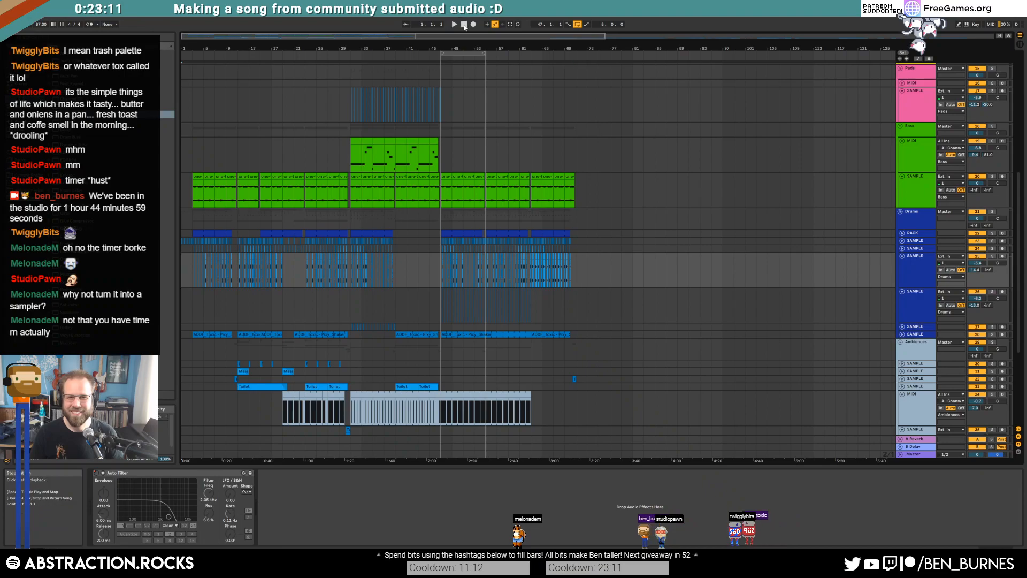
{"action": "key", "text": "space"}
{"action": "left_click_drag", "start_coordinate": [454, 53], "coordinate": [589, 60]}
Step: Copy the Leads sample track's audio from bars 3–11 to bars 63–71
{"action": "scroll", "coordinate": [451, 241], "scroll_direction": "down", "scroll_amount": 5}
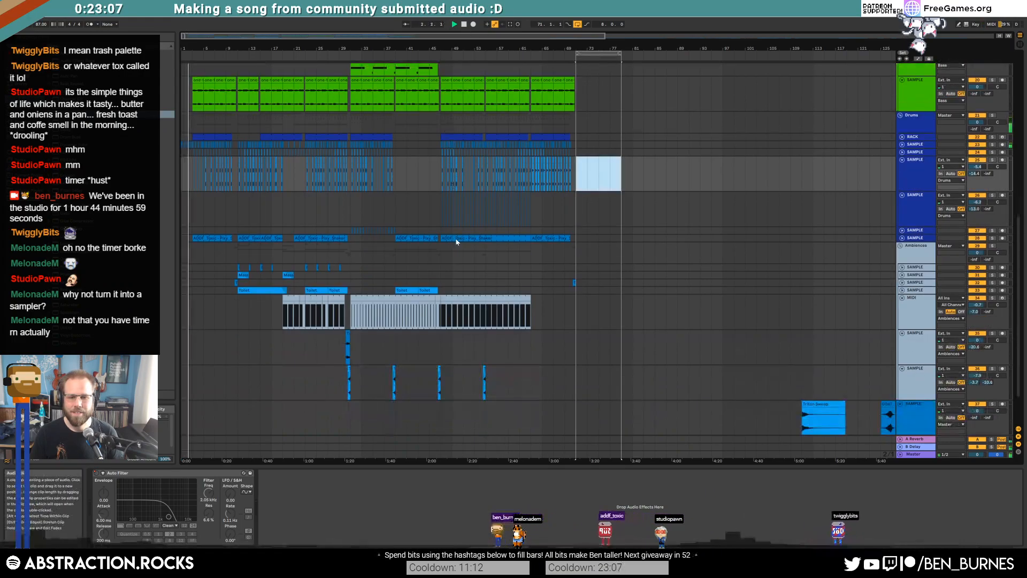
{"action": "scroll", "coordinate": [449, 249], "scroll_direction": "up", "scroll_amount": 4}
{"action": "scroll", "coordinate": [447, 255], "scroll_direction": "up", "scroll_amount": 10}
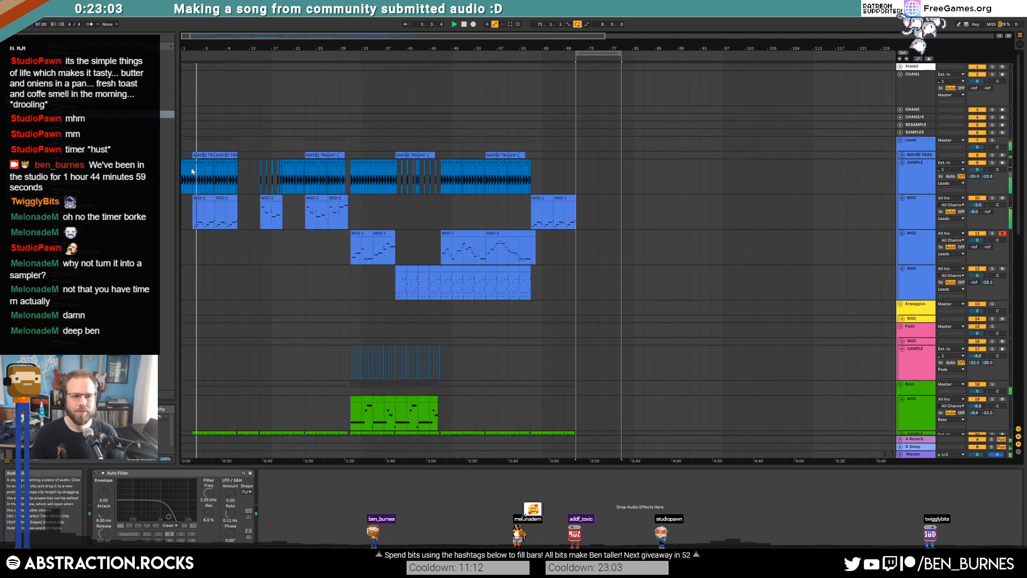
{"action": "left_click_drag", "start_coordinate": [189, 36], "coordinate": [194, 85]}
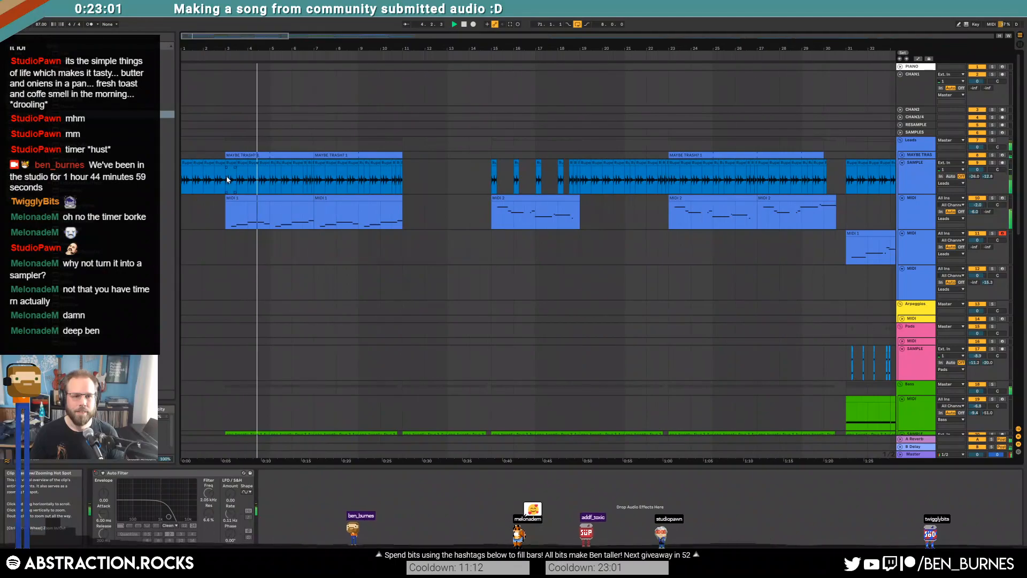
{"action": "left_click_drag", "start_coordinate": [224, 177], "coordinate": [407, 181]}
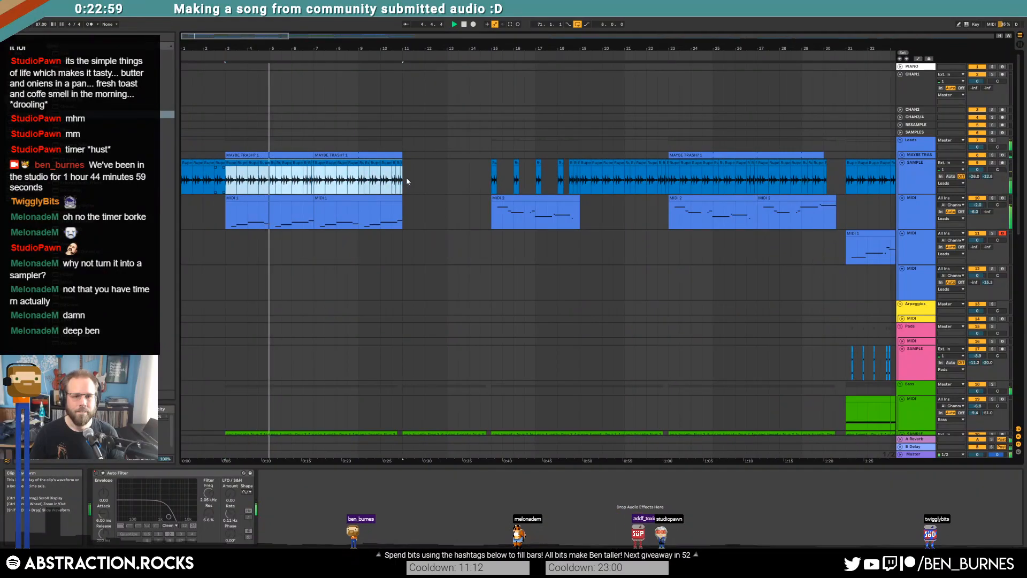
{"action": "left_click", "coordinate": [399, 36]}
{"action": "key", "text": "ctrl+d"}
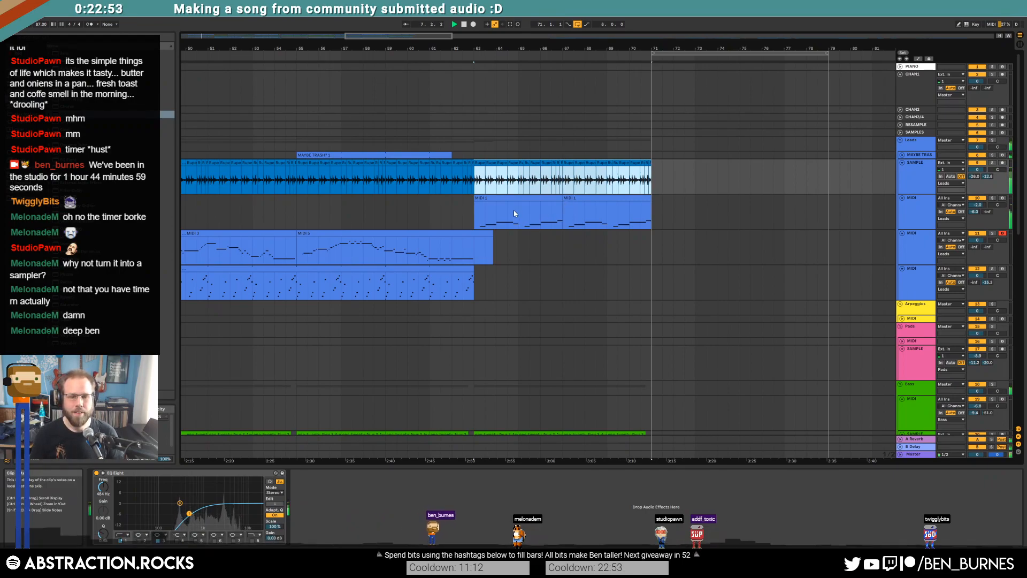
Step: Solo the upper of the two submitted-audio sample tracks and audition its short clips around bars 126, 129 and 133
{"action": "scroll", "coordinate": [512, 220], "scroll_direction": "down", "scroll_amount": 5}
{"action": "scroll", "coordinate": [476, 247], "scroll_direction": "down", "scroll_amount": 10}
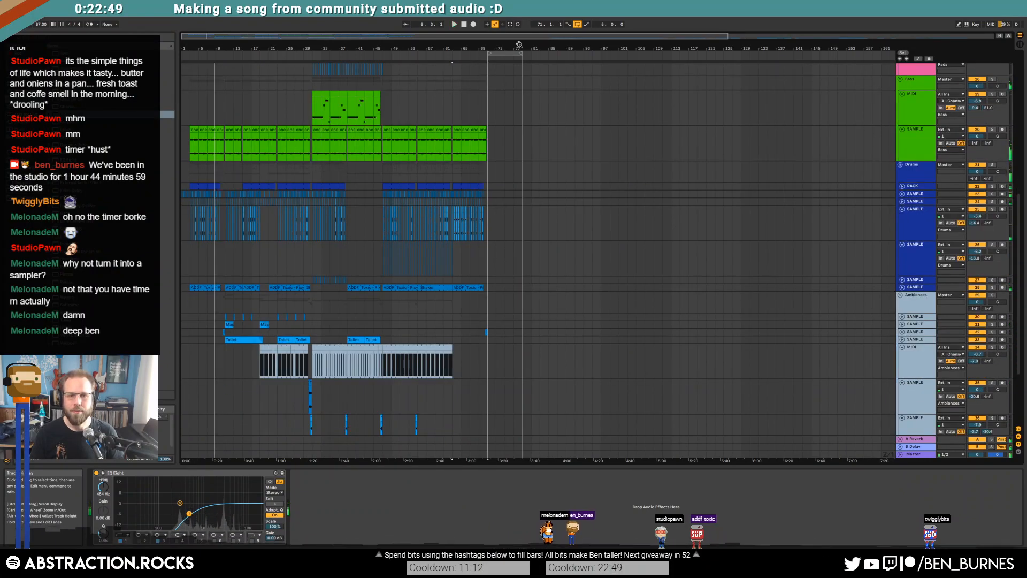
{"action": "scroll", "coordinate": [711, 291], "scroll_direction": "right", "scroll_amount": 5}
{"action": "scroll", "coordinate": [786, 314], "scroll_direction": "down", "scroll_amount": 4}
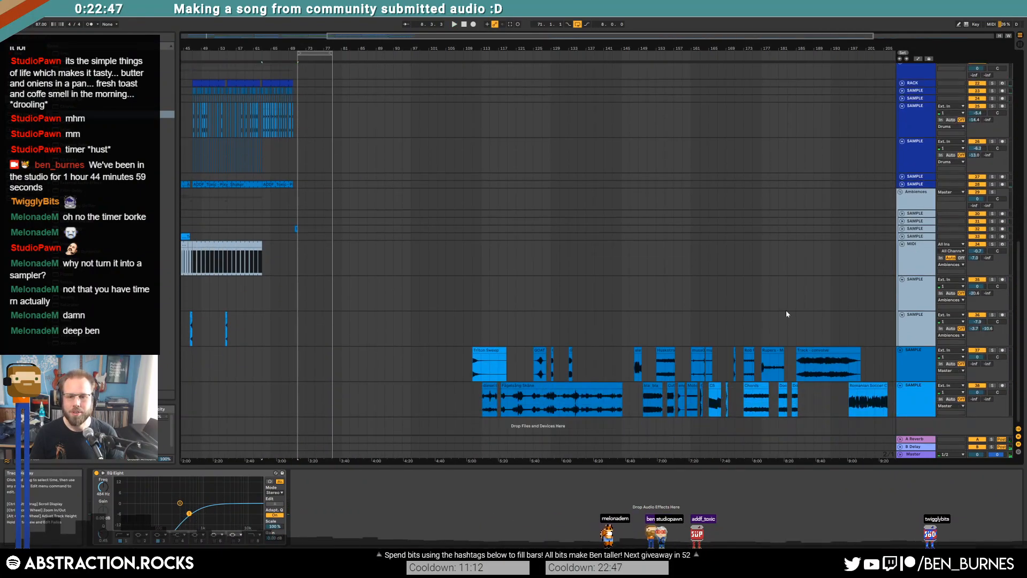
{"action": "left_click_drag", "start_coordinate": [408, 36], "coordinate": [566, 71]}
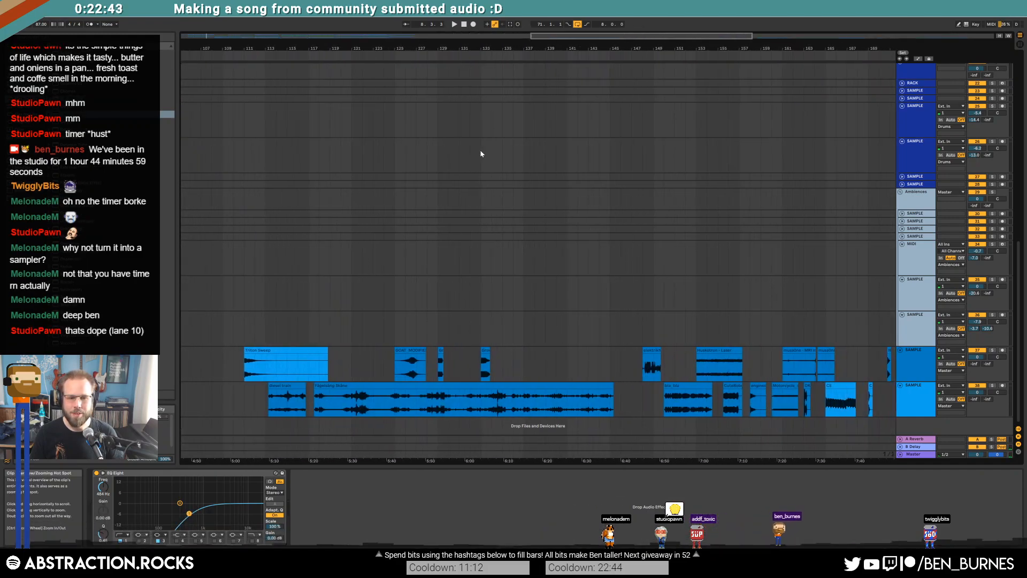
{"action": "left_click", "coordinate": [403, 377]}
{"action": "left_click", "coordinate": [992, 351]}
{"action": "key", "text": "space"}
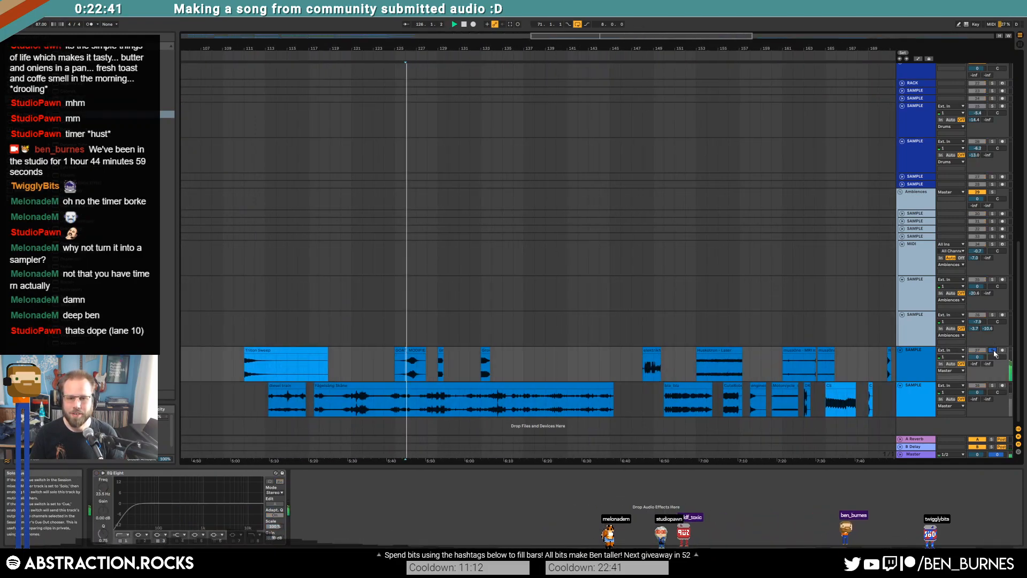
{"action": "key", "text": "space"}
{"action": "left_click", "coordinate": [440, 350]}
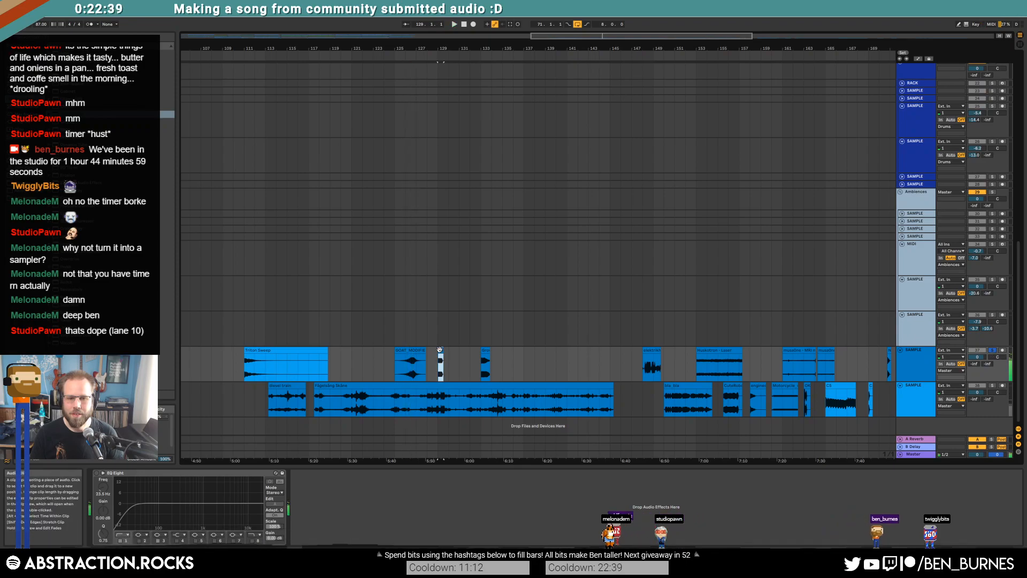
{"action": "left_click", "coordinate": [486, 351]}
{"action": "key", "text": "space"}
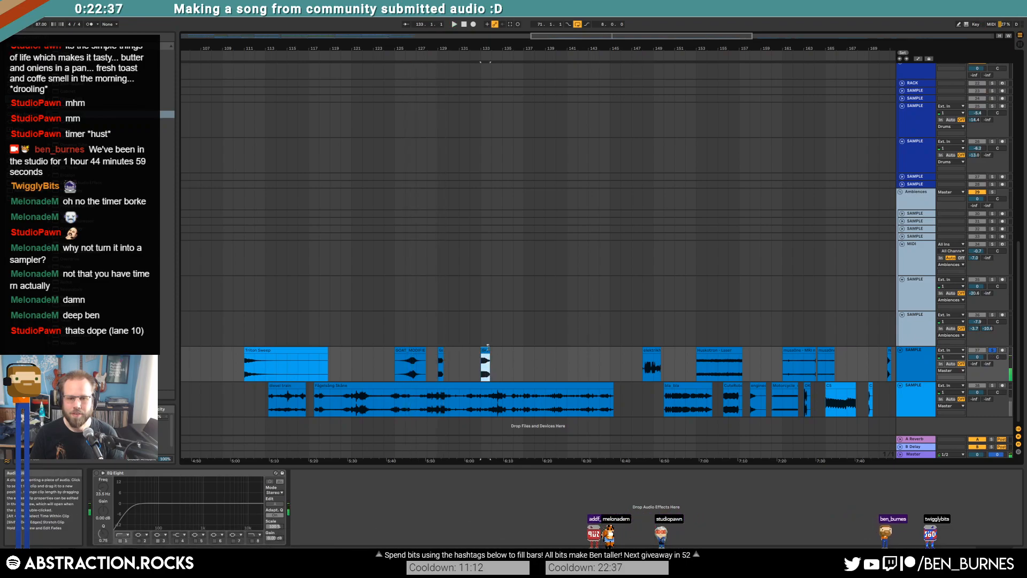
{"action": "key", "text": "space"}
Step: Audition the submitted clip at bar 148 from several points along its waveform
{"action": "left_click", "coordinate": [651, 350]}
{"action": "key", "text": "space"}
{"action": "key", "text": "space"}
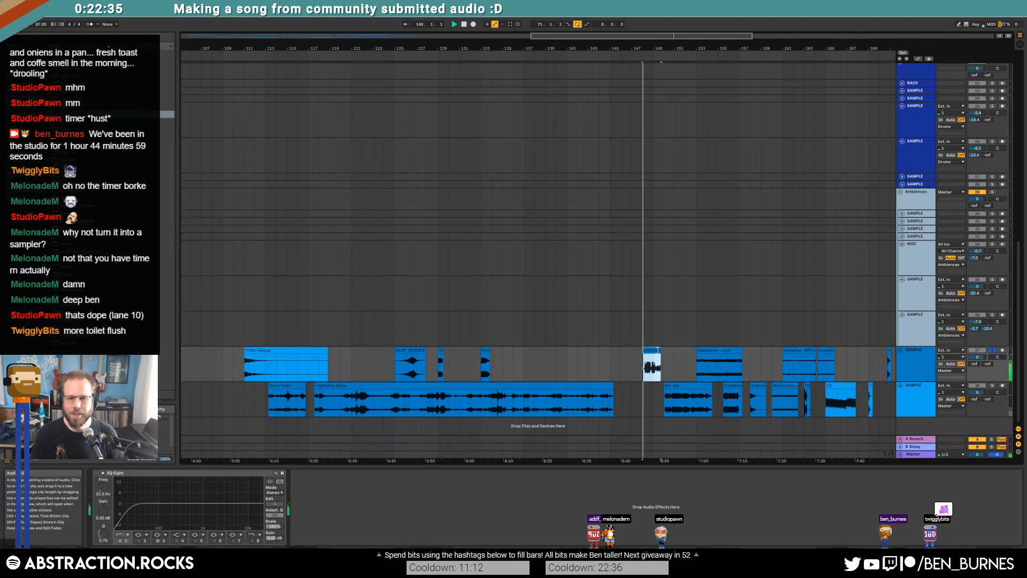
{"action": "left_click", "coordinate": [653, 370]}
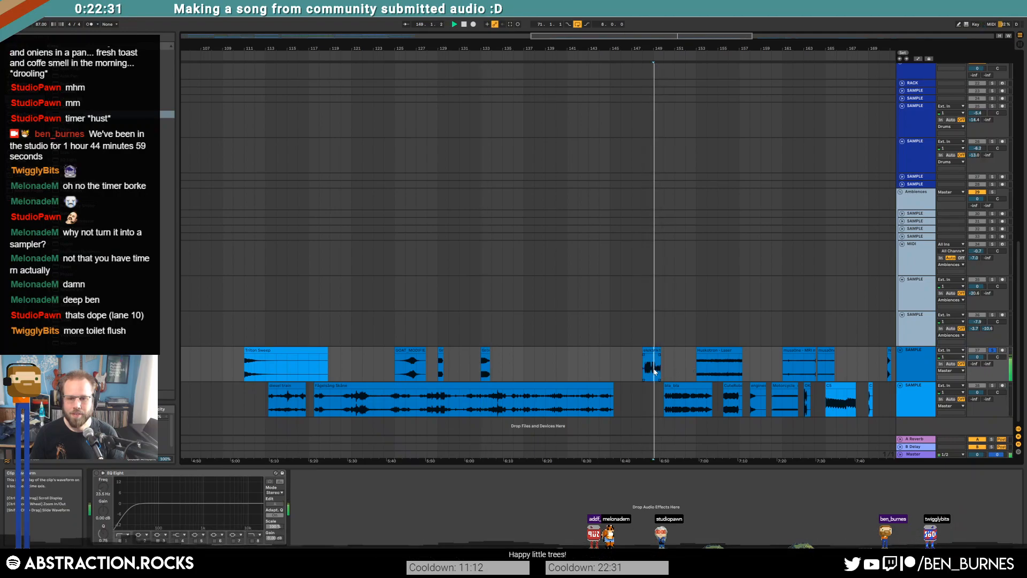
{"action": "scroll", "coordinate": [653, 370], "scroll_direction": "up", "scroll_amount": 5}
{"action": "key", "text": "space"}
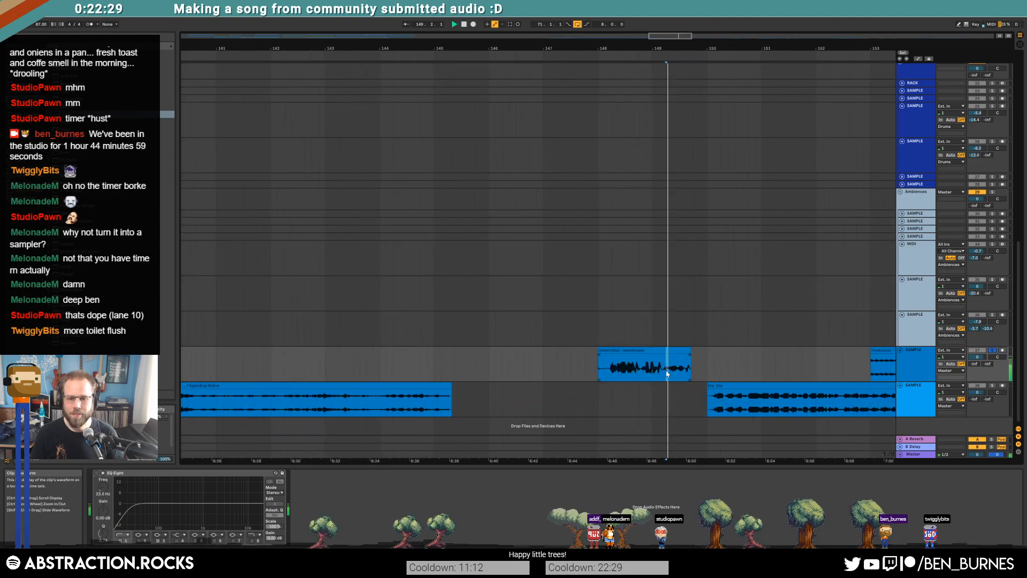
{"action": "key", "text": "space"}
{"action": "key", "text": "space"}
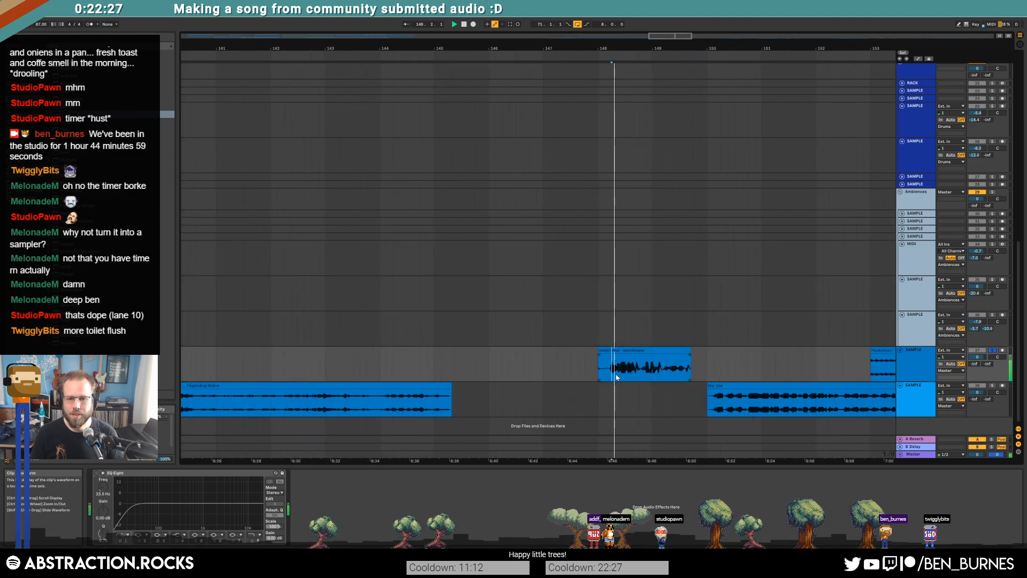
{"action": "key", "text": "space"}
{"action": "key", "text": "space"}
{"action": "key", "text": "space"}
Step: Copy about the first bar of the submitted clip at bar 153 to bar 63 on the last Ambiences sample track
{"action": "left_click_drag", "start_coordinate": [658, 37], "coordinate": [678, 36]}
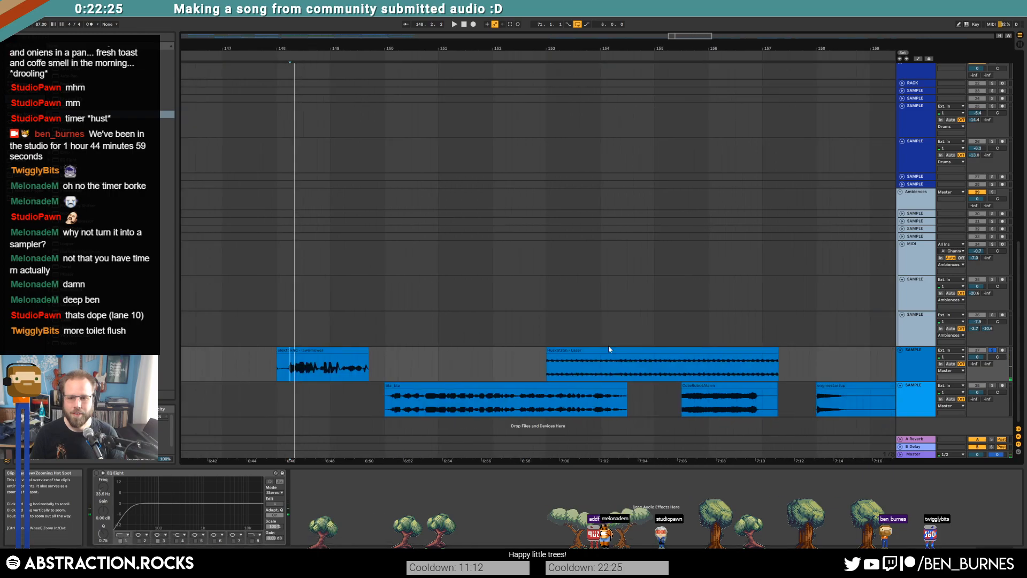
{"action": "left_click", "coordinate": [608, 361]}
{"action": "key", "text": "space"}
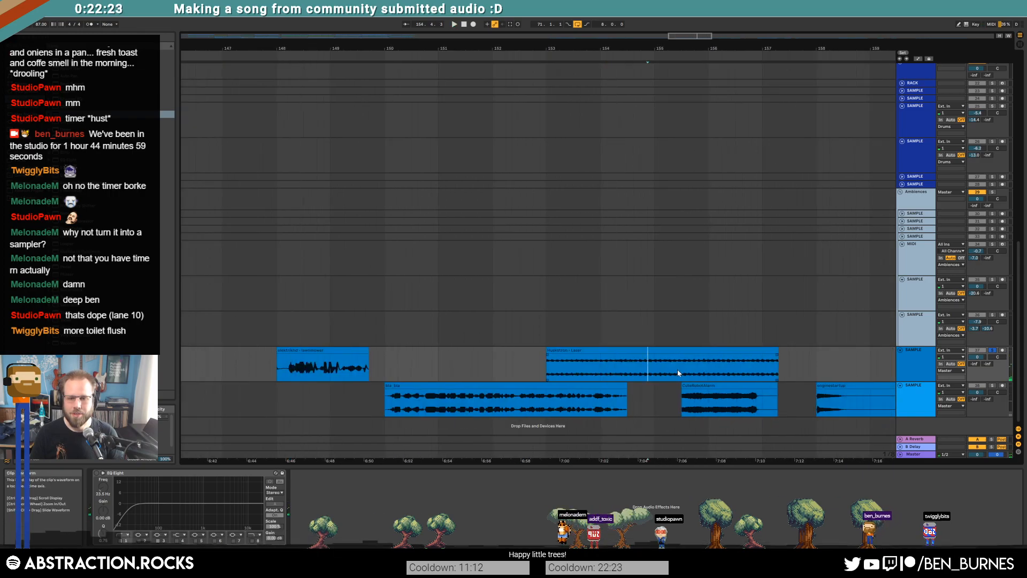
{"action": "left_click", "coordinate": [647, 369]}
{"action": "left_click_drag", "start_coordinate": [573, 366], "coordinate": [606, 365]}
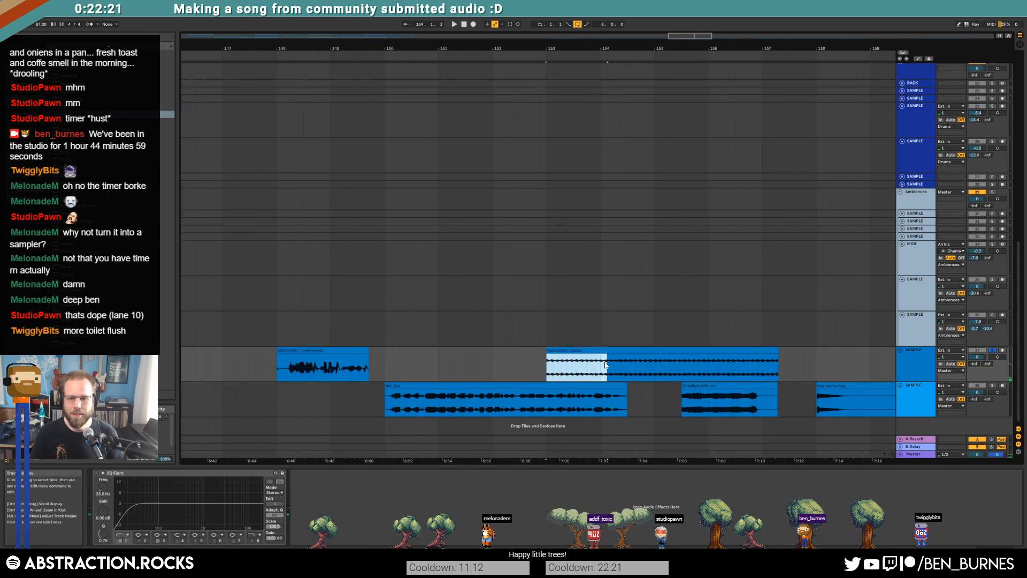
{"action": "left_click", "coordinate": [378, 35]}
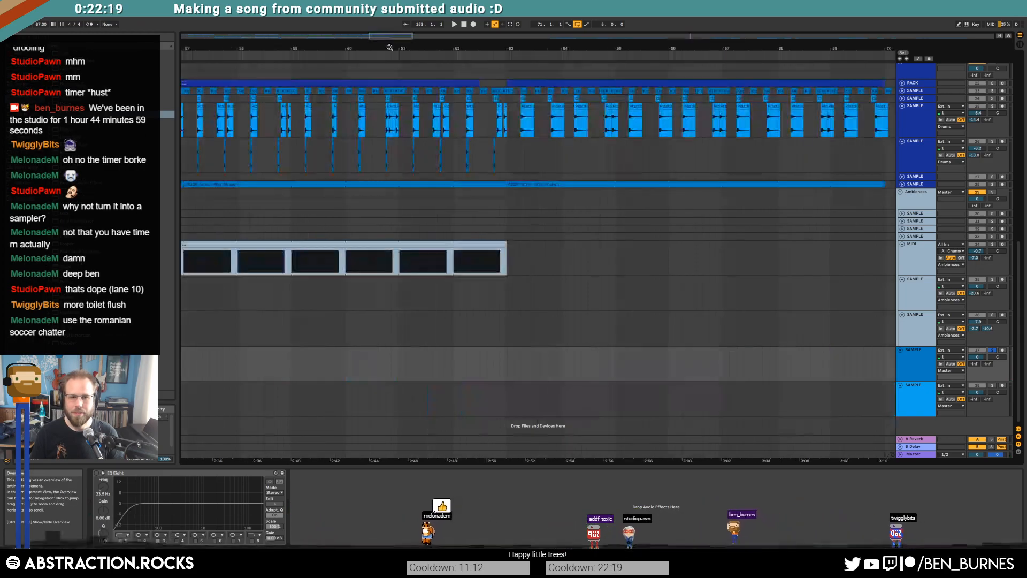
{"action": "left_click", "coordinate": [523, 331]}
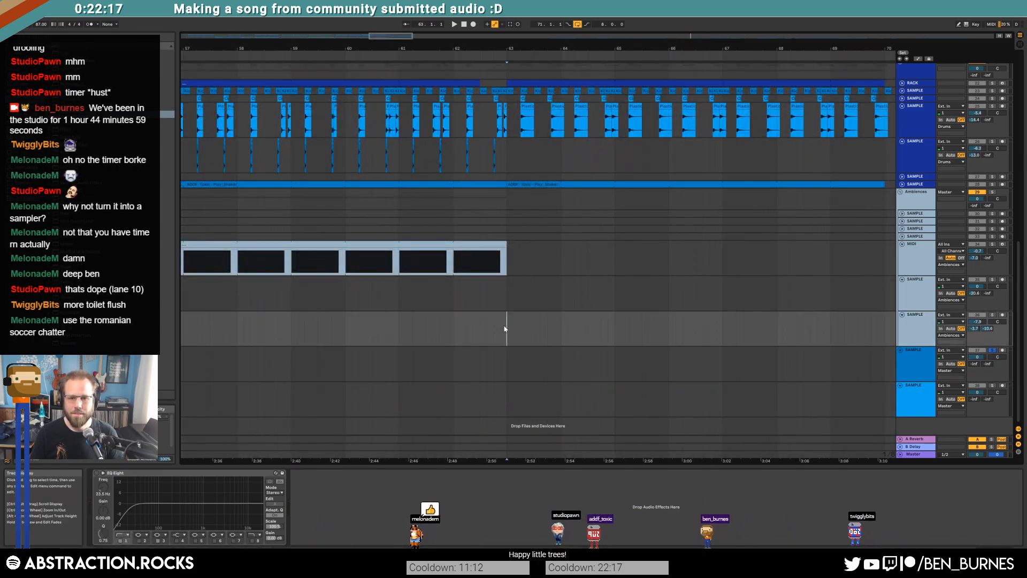
{"action": "key", "text": "ctrl+v"}
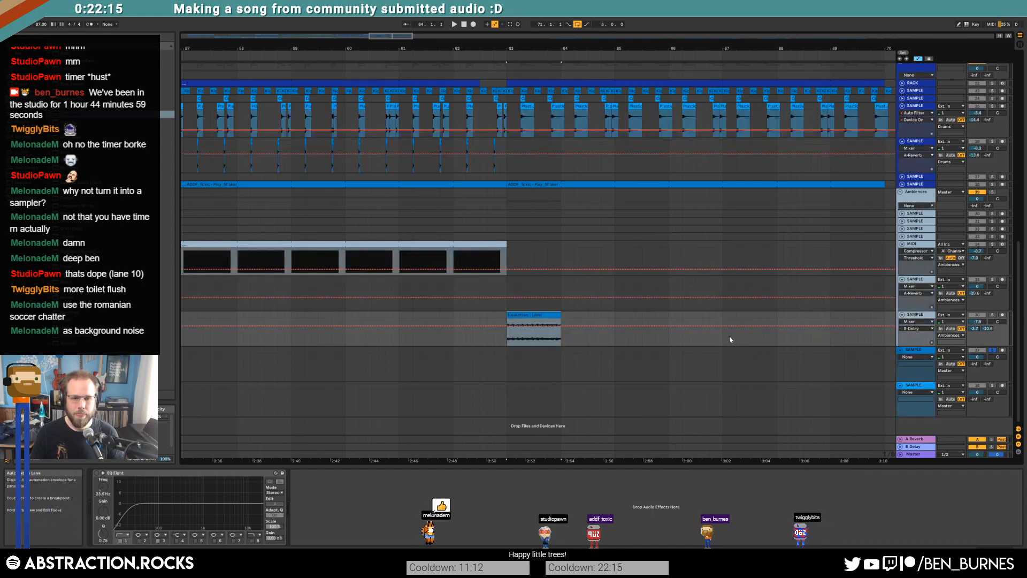
Step: Warp the pasted bar 63 clip and give it a transposition envelope falling from 0 to about -12 semitones
{"action": "scroll", "coordinate": [689, 320], "scroll_direction": "down", "scroll_amount": 3}
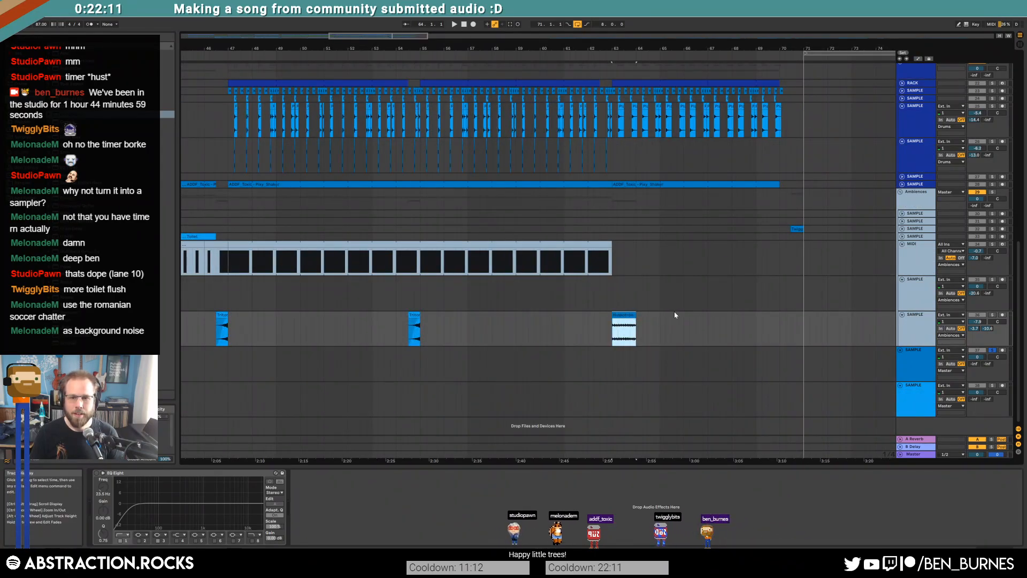
{"action": "scroll", "coordinate": [676, 311], "scroll_direction": "down", "scroll_amount": 6}
{"action": "scroll", "coordinate": [677, 312], "scroll_direction": "up", "scroll_amount": 2}
{"action": "scroll", "coordinate": [367, 383], "scroll_direction": "up", "scroll_amount": 10}
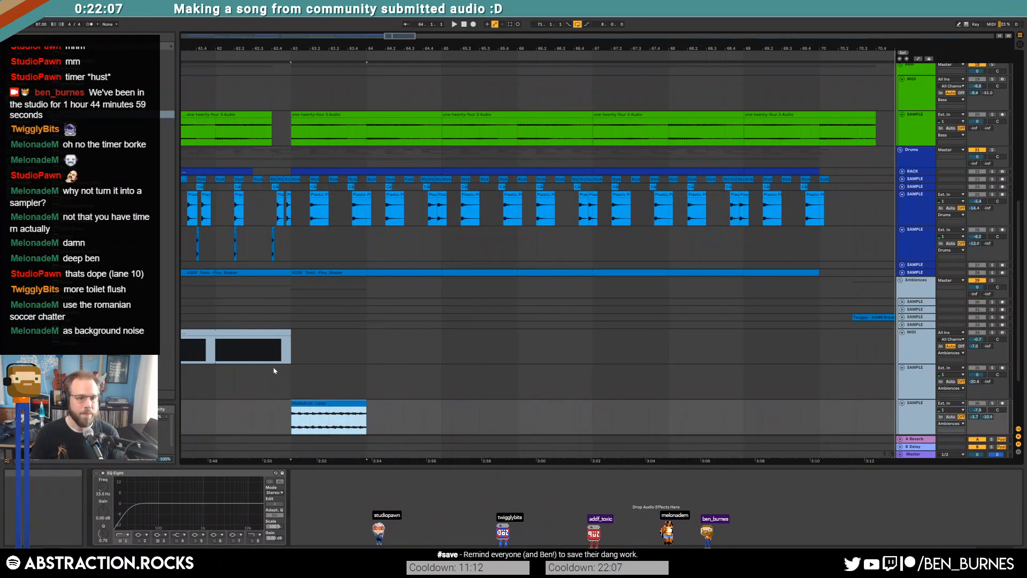
{"action": "double_click", "coordinate": [310, 404]}
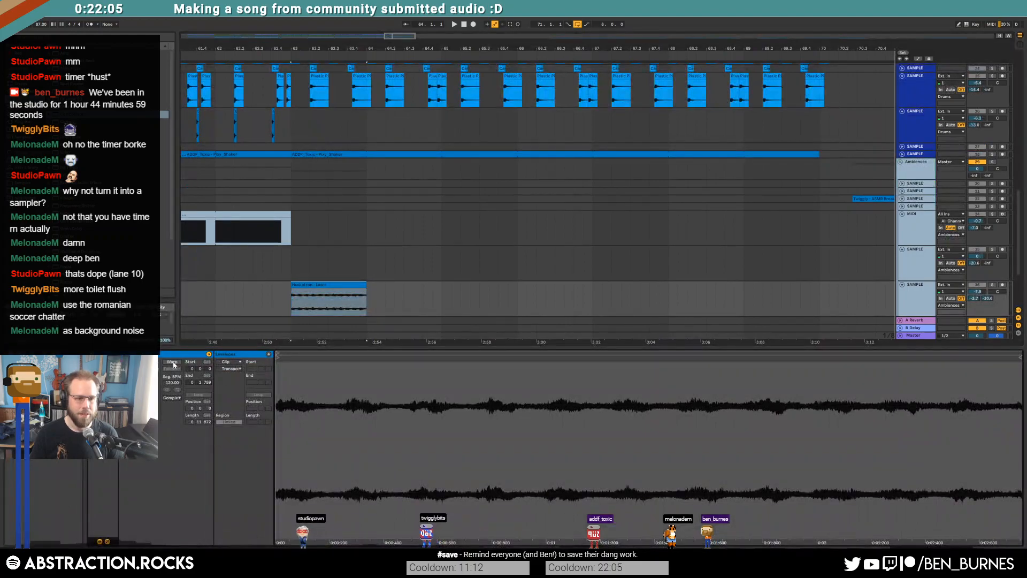
{"action": "left_click", "coordinate": [287, 400]}
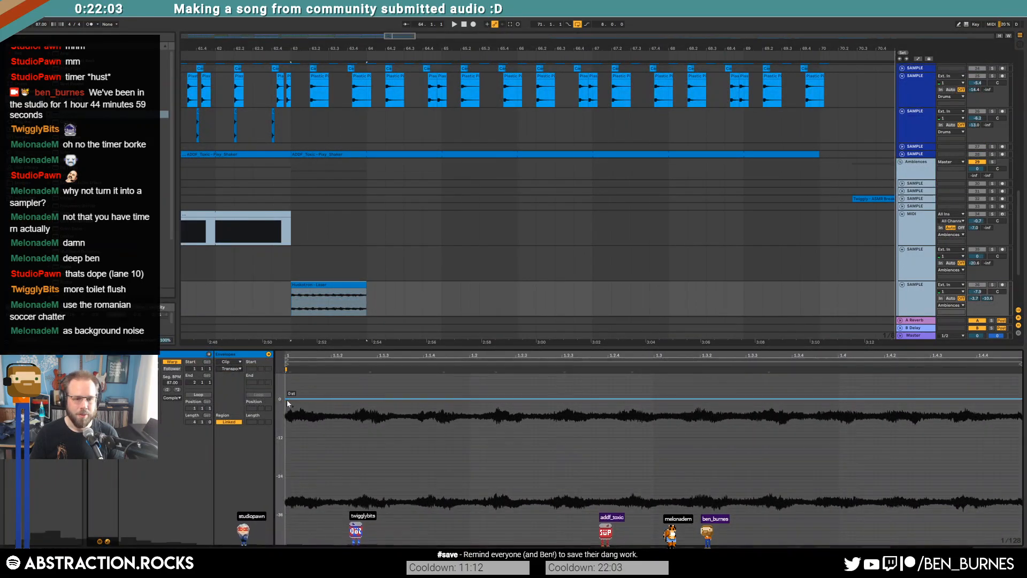
{"action": "left_click_drag", "start_coordinate": [1015, 404], "coordinate": [1019, 437]}
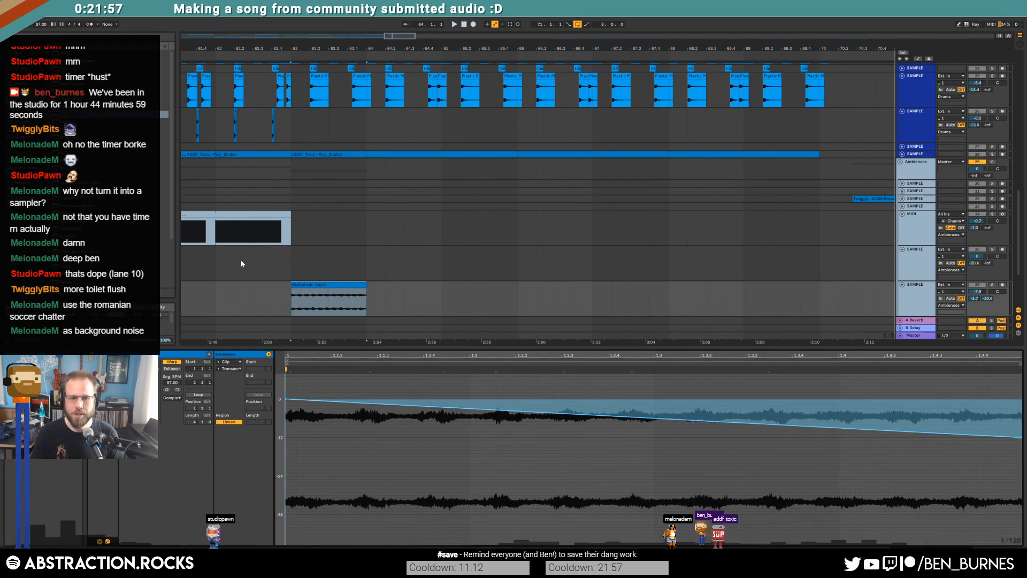
Step: Move the clip back to bar 62 and redraw its transposition envelope to rise from about -12 to 0 semitones
{"action": "left_click_drag", "start_coordinate": [311, 290], "coordinate": [235, 290]}
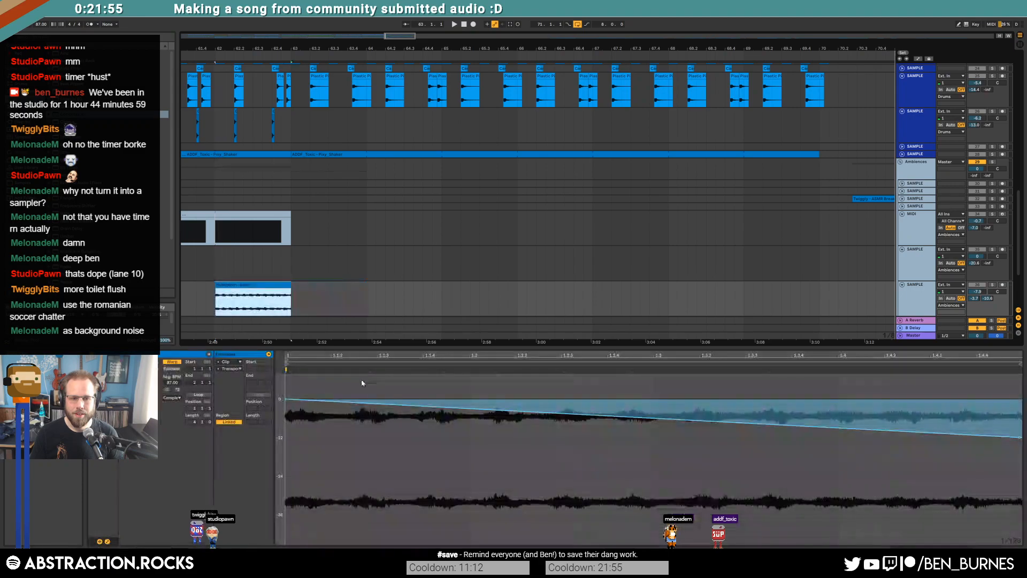
{"action": "left_click_drag", "start_coordinate": [1019, 438], "coordinate": [1020, 400]}
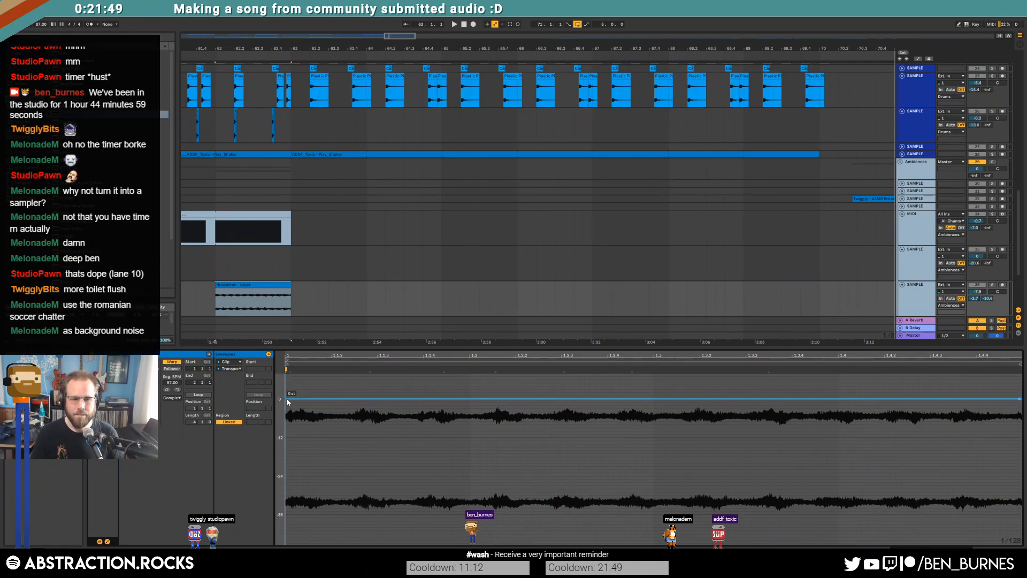
{"action": "left_click_drag", "start_coordinate": [286, 399], "coordinate": [286, 437]}
Step: Add a long fade-in over most of the bar 62 clip and play it back, toggling its track's solo
{"action": "key", "text": "a"}
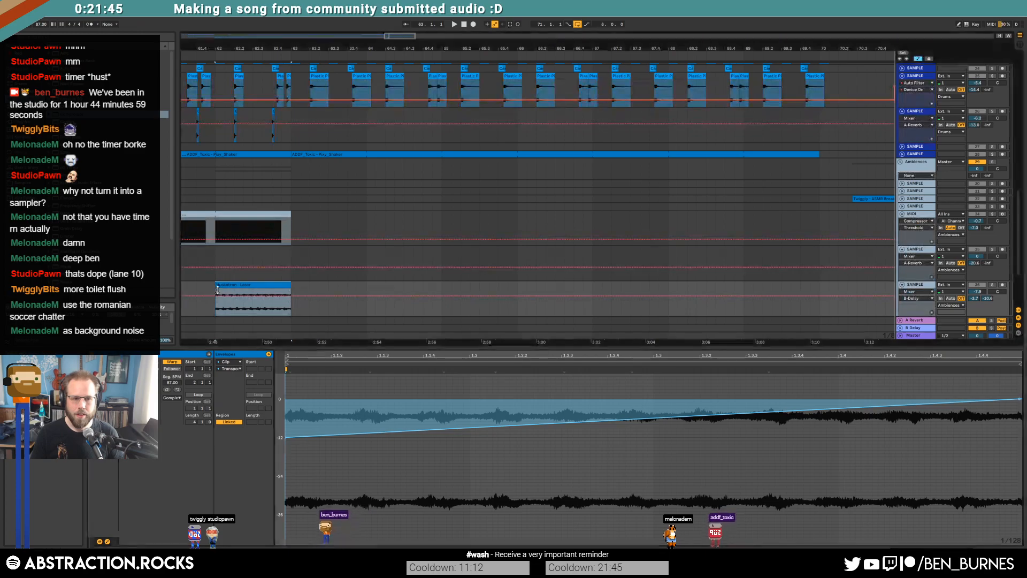
{"action": "key", "text": "a"}
{"action": "mouse_move", "coordinate": [215, 292]}
{"action": "left_mouse_down"}
{"action": "mouse_move", "coordinate": [233, 293]}
{"action": "mouse_move", "coordinate": [216, 293]}
{"action": "left_mouse_up"}
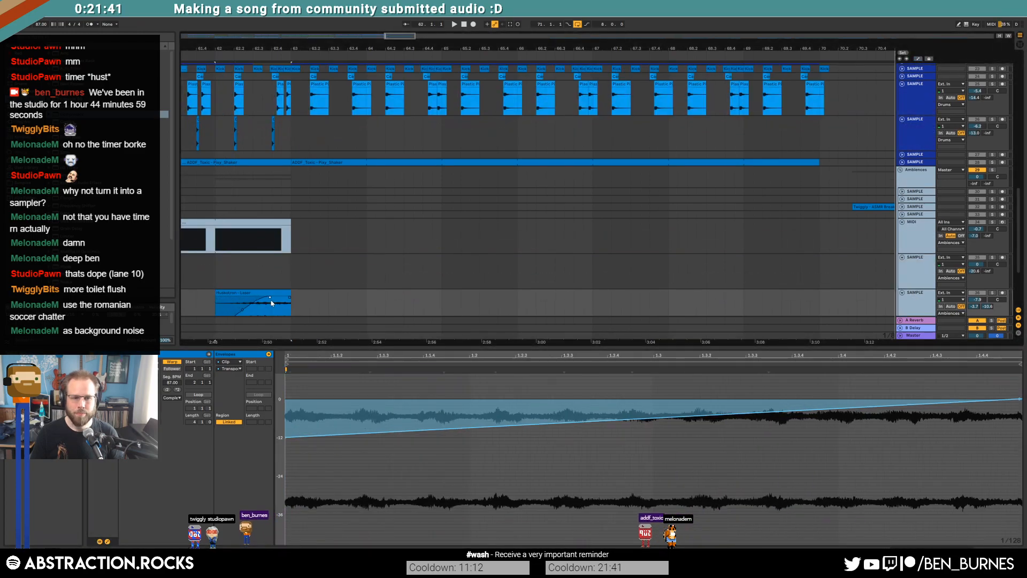
{"action": "key", "text": "space"}
{"action": "left_click", "coordinate": [992, 293]}
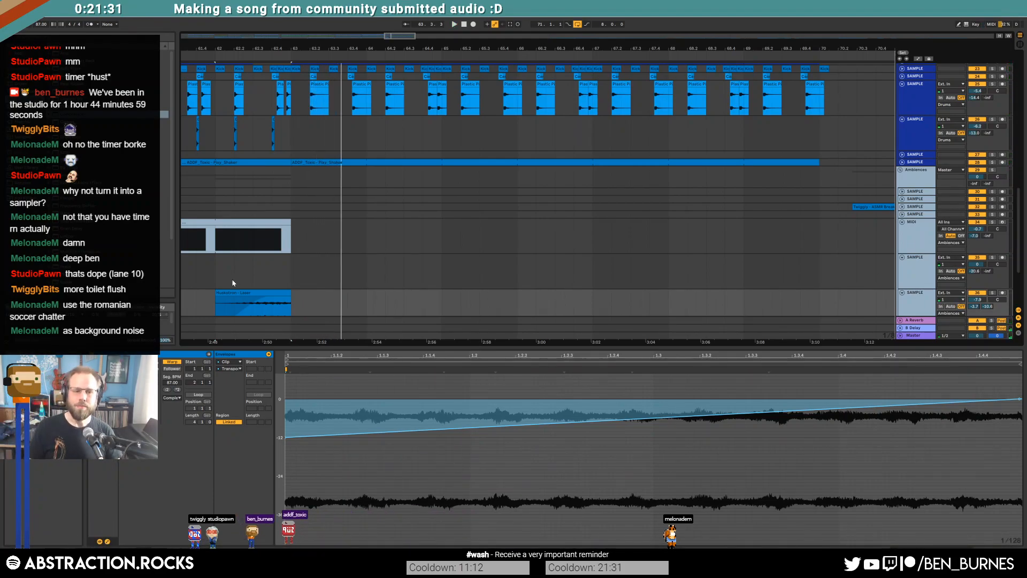
Step: Copy the submitted Romanian Soccer Chatter clip to bar 63 on the last sample track and play it back
{"action": "scroll", "coordinate": [484, 270], "scroll_direction": "down", "scroll_amount": 10}
{"action": "scroll", "coordinate": [458, 294], "scroll_direction": "down", "scroll_amount": 4}
{"action": "scroll", "coordinate": [457, 294], "scroll_direction": "down", "scroll_amount": 1}
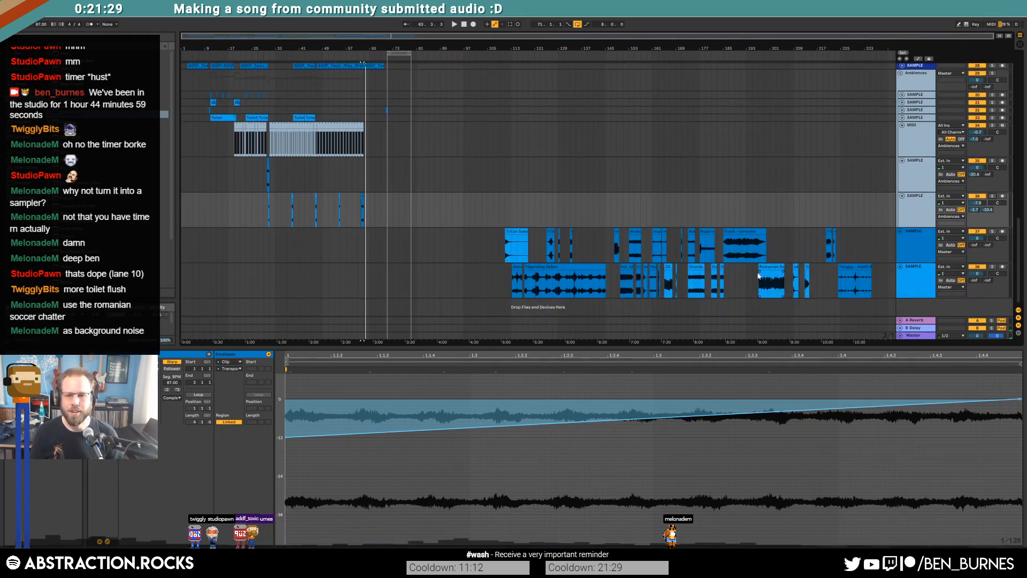
{"action": "left_click", "coordinate": [370, 279]}
{"action": "key", "text": "ctrl+v"}
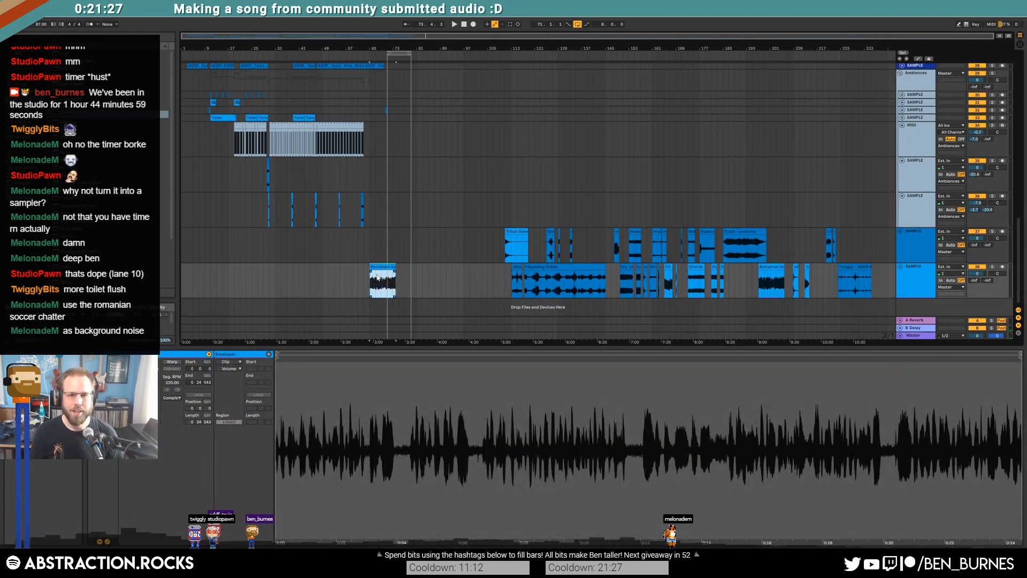
{"action": "scroll", "coordinate": [370, 279], "scroll_direction": "up", "scroll_amount": 5}
{"action": "scroll", "coordinate": [481, 222], "scroll_direction": "up", "scroll_amount": 10}
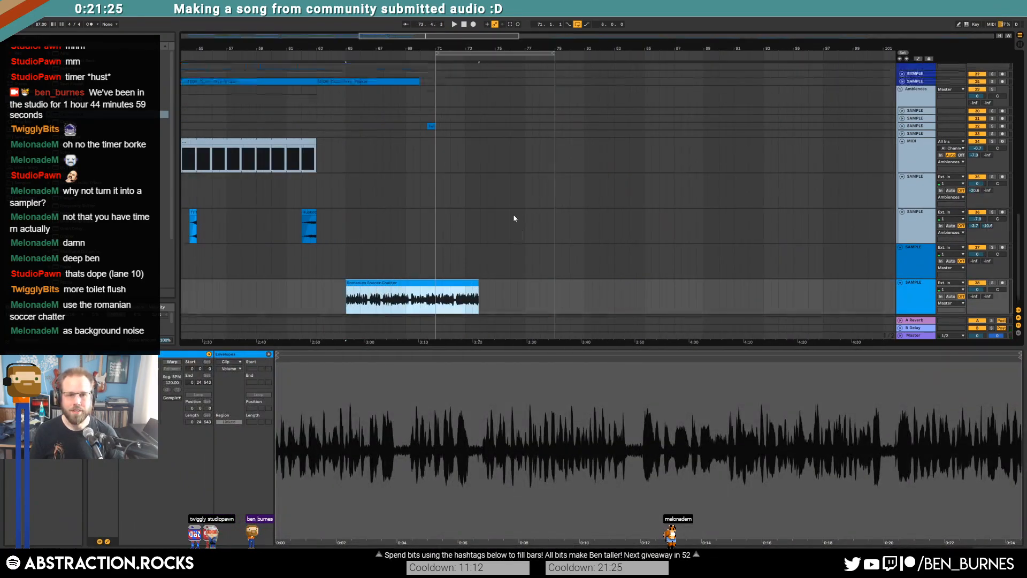
{"action": "scroll", "coordinate": [505, 231], "scroll_direction": "down", "scroll_amount": 10}
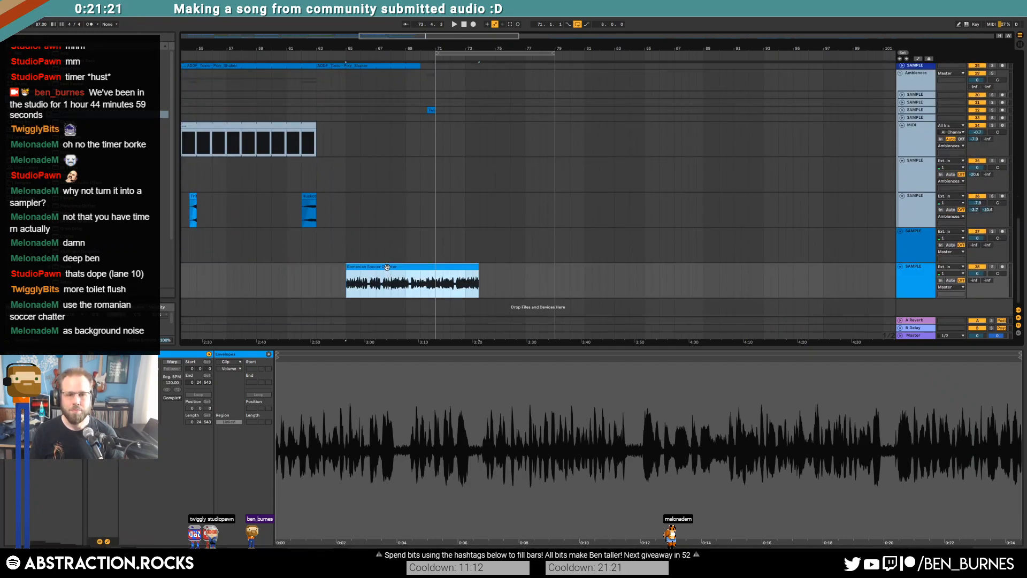
{"action": "left_click_drag", "start_coordinate": [387, 267], "coordinate": [362, 269]}
{"action": "key", "text": "shift+Tab"}
{"action": "key", "text": "space"}
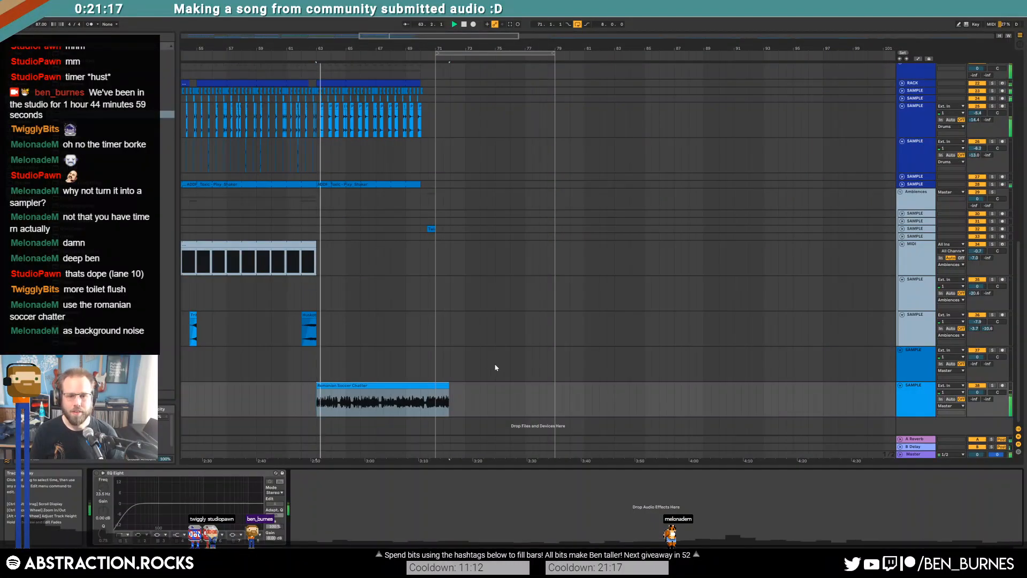
Step: Add an audio track at the end of the Ambiences group and move the bar 63 chatter clip onto it
{"action": "left_click", "coordinate": [373, 383]}
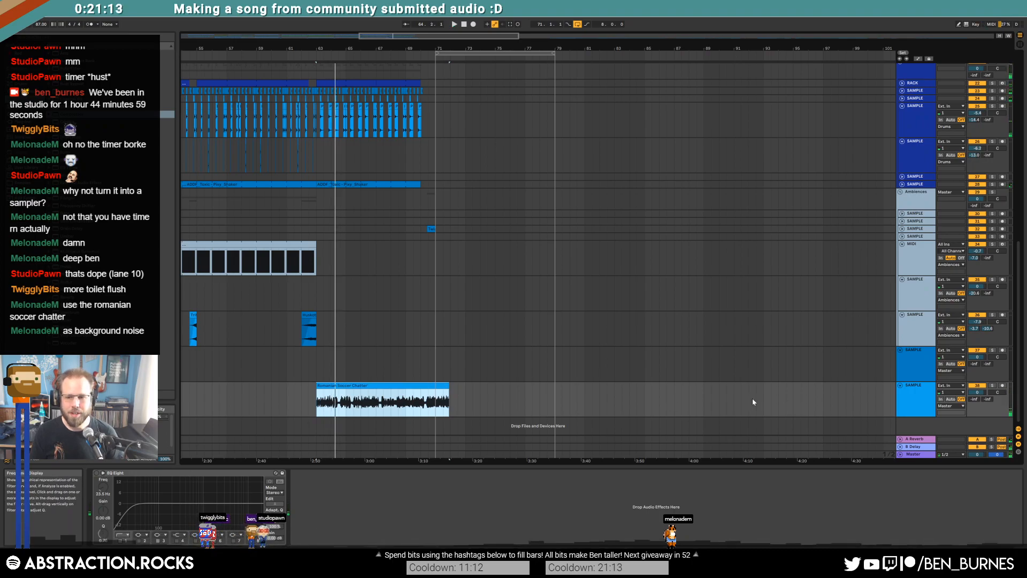
{"action": "left_click", "coordinate": [910, 337]}
{"action": "key", "text": "ctrl+t"}
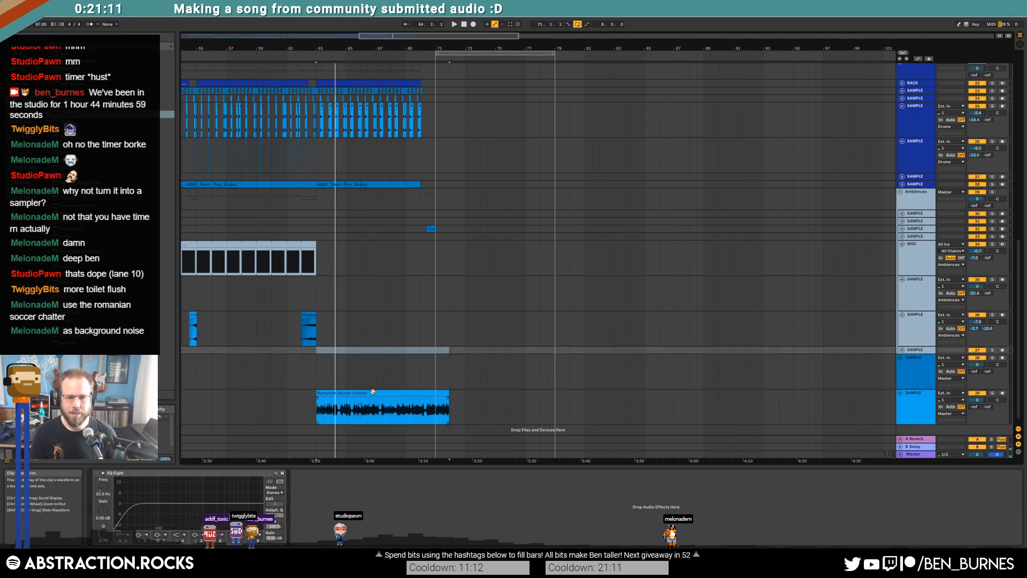
{"action": "left_click_drag", "start_coordinate": [373, 391], "coordinate": [373, 348]}
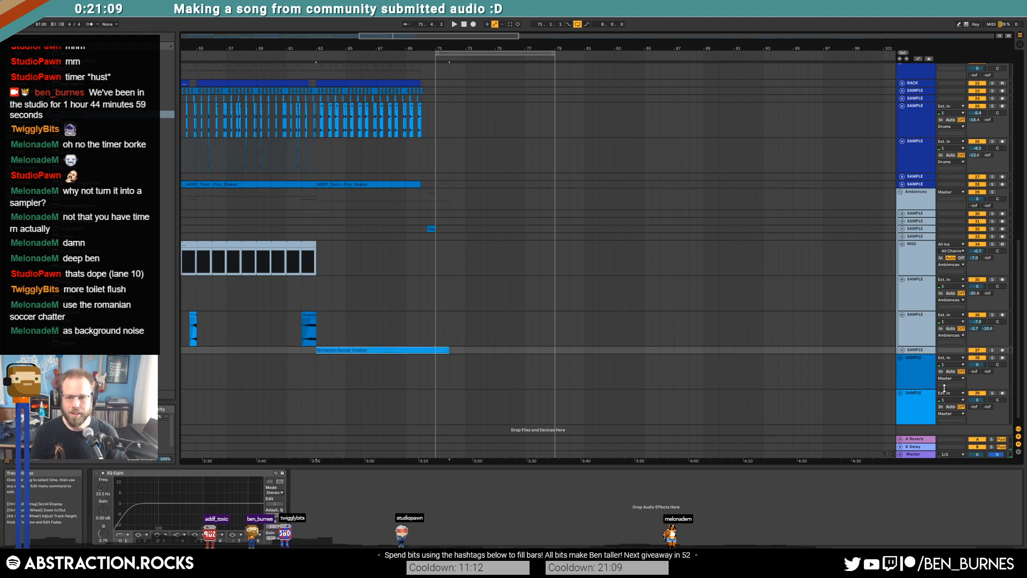
{"action": "left_click", "coordinate": [901, 350]}
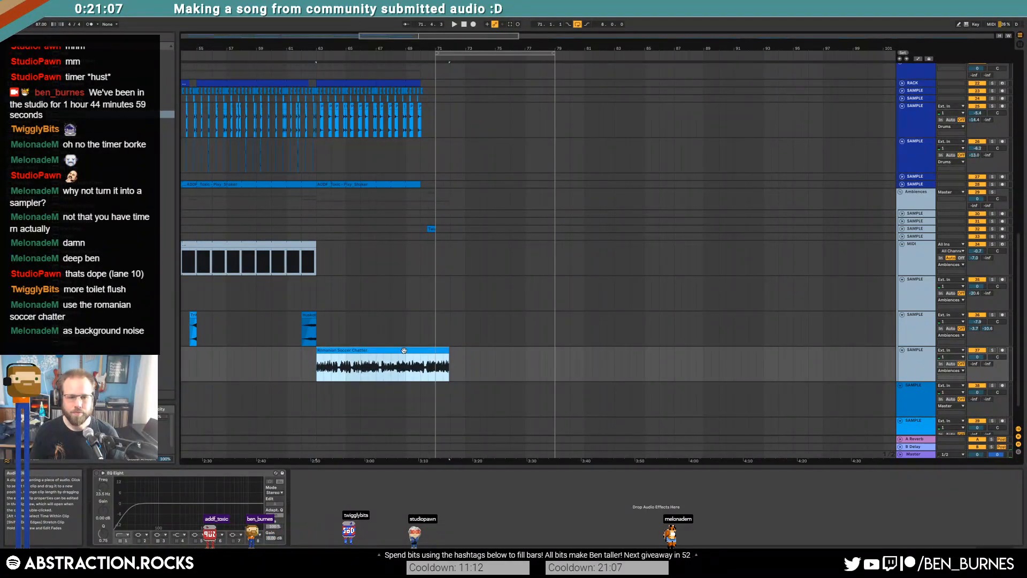
Step: Warp the chatter clip and trim its end to bar 71
{"action": "double_click", "coordinate": [404, 350]}
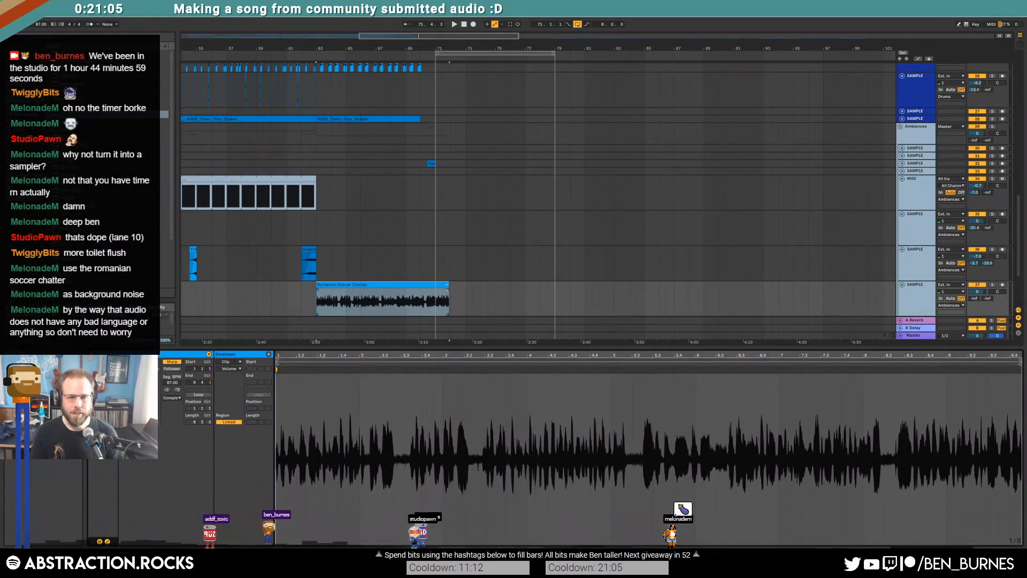
{"action": "left_click_drag", "start_coordinate": [444, 286], "coordinate": [436, 286]}
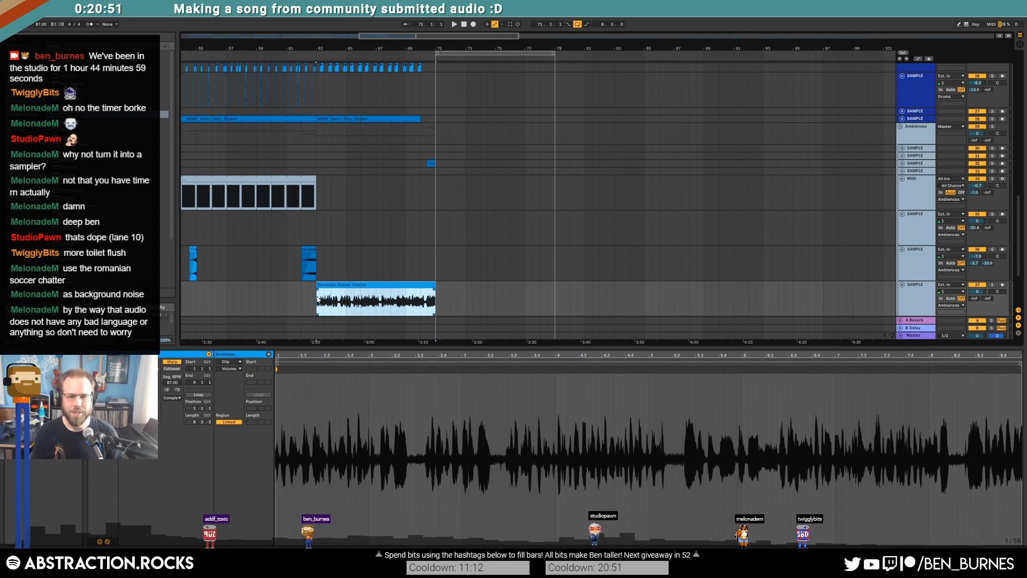
Step: Low-cut the chatter track at 625 Hz with EQ Eight and lower the track's volume during playback
{"action": "left_click", "coordinate": [316, 336]}
{"action": "key", "text": "shift+Tab"}
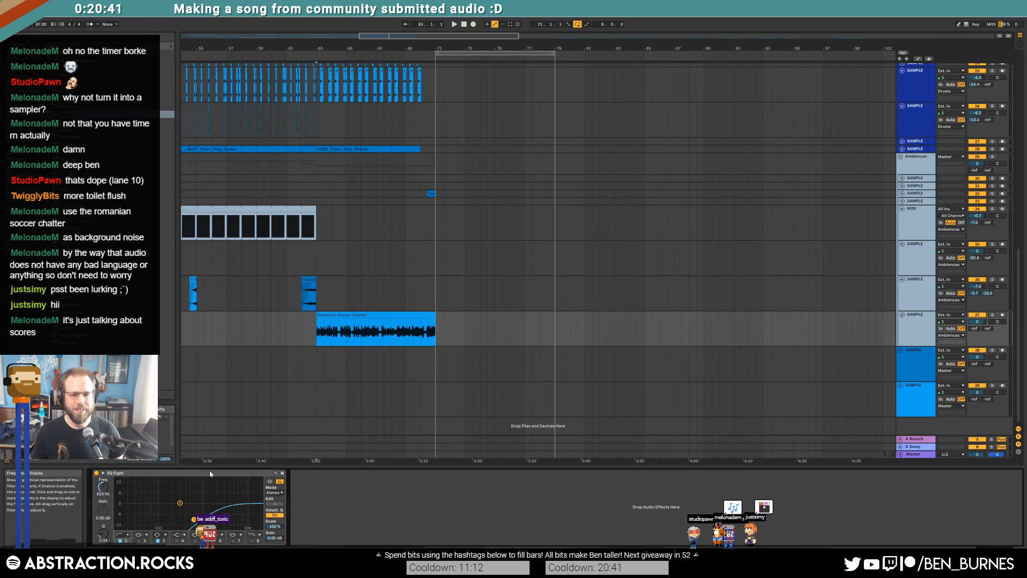
{"action": "left_click", "coordinate": [301, 337]}
{"action": "key", "text": "space"}
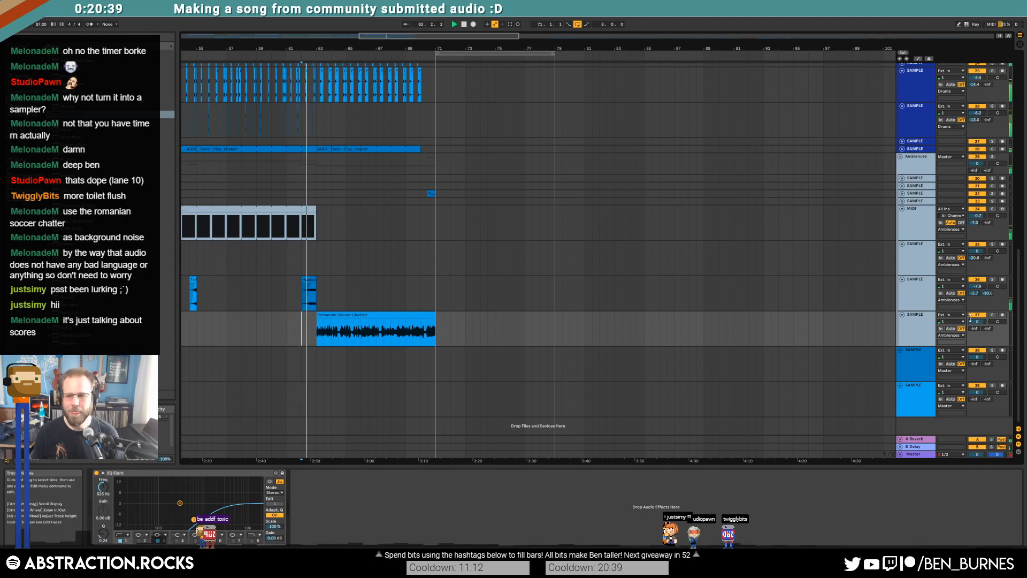
{"action": "mouse_move", "coordinate": [977, 321]}
{"action": "left_mouse_down"}
{"action": "mouse_move", "coordinate": [974, 329]}
{"action": "mouse_move", "coordinate": [982, 320]}
{"action": "left_mouse_up"}
Step: Add an Auto Filter after the EQ Eight on the chatter track
{"action": "left_click", "coordinate": [415, 315]}
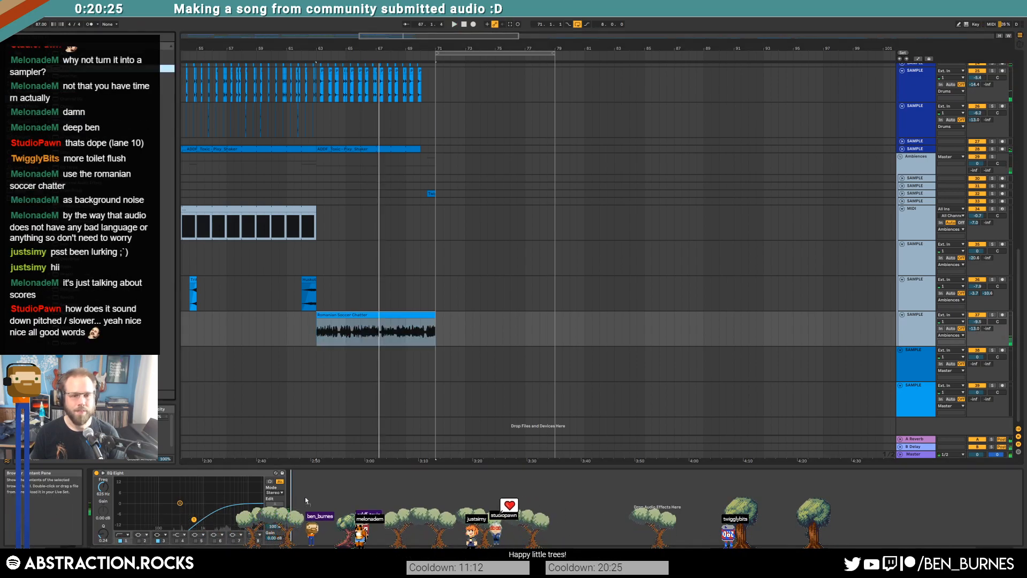
{"action": "left_click_drag", "start_coordinate": [305, 500], "coordinate": [305, 483]}
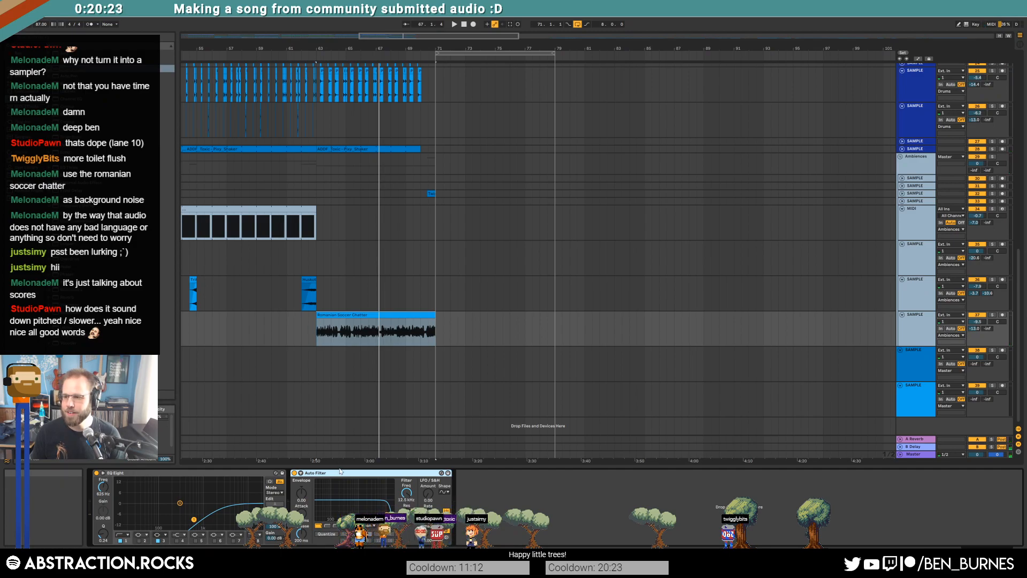
Step: Turn off warping on the chatter clip during playback and trim the clip's end to bar 71
{"action": "double_click", "coordinate": [358, 313]}
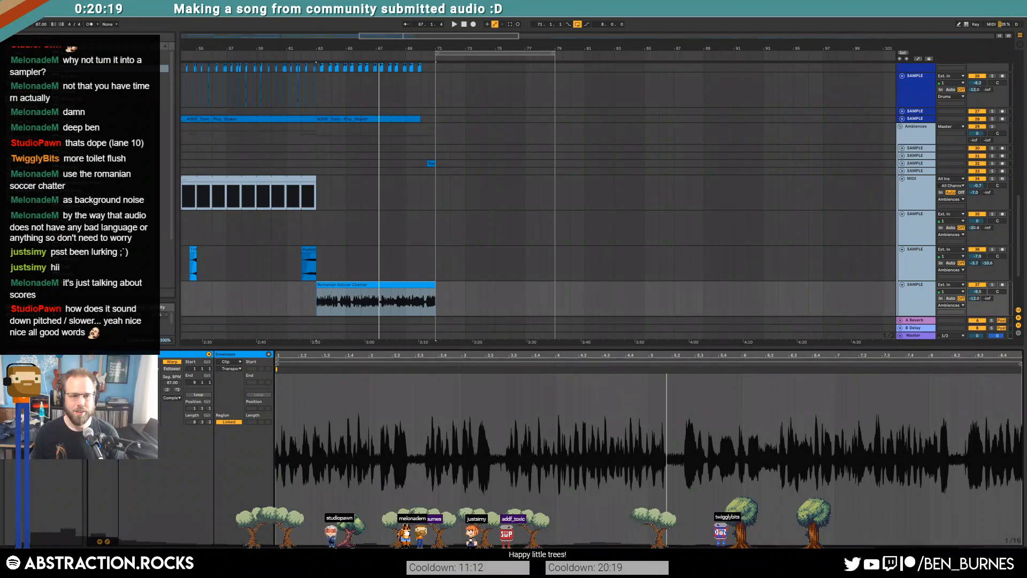
{"action": "key", "text": "space"}
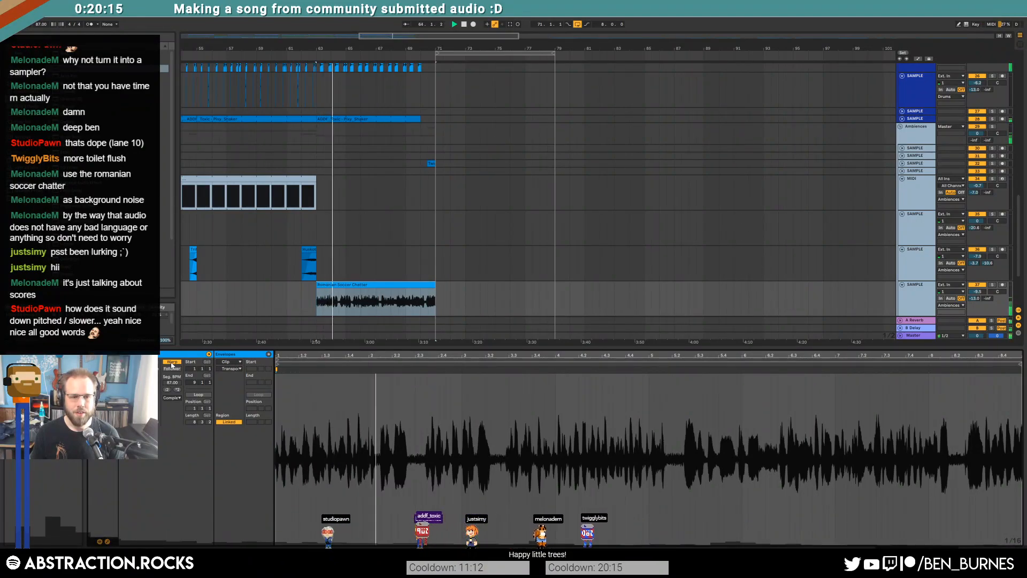
{"action": "left_click", "coordinate": [172, 362]}
{"action": "left_click_drag", "start_coordinate": [440, 293], "coordinate": [435, 292]}
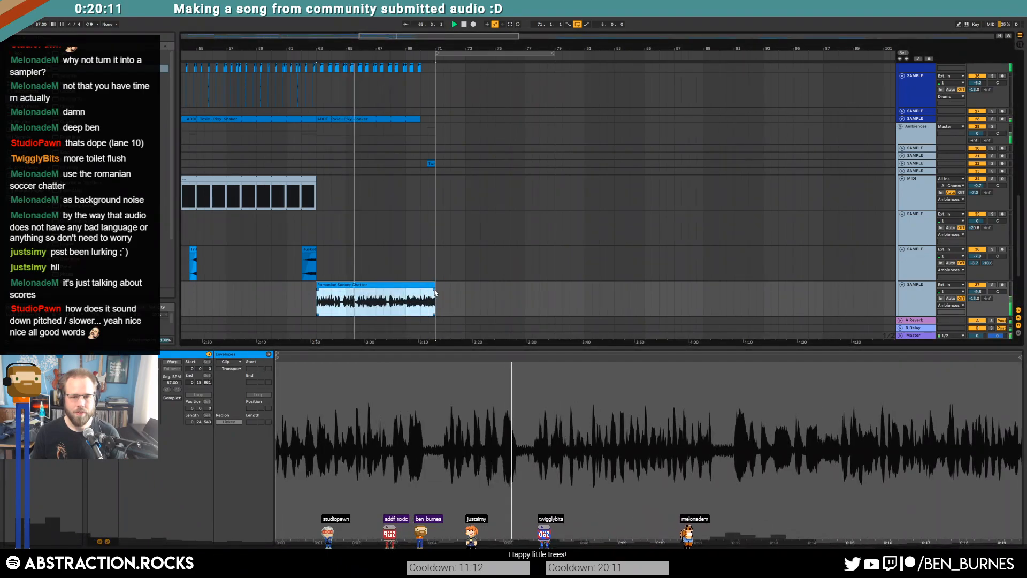
{"action": "left_click", "coordinate": [434, 291]}
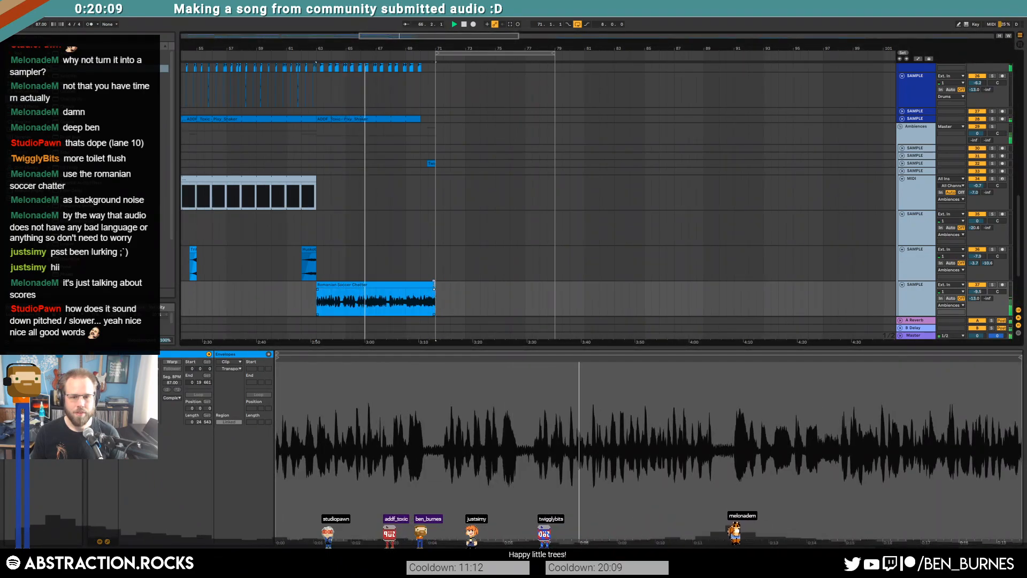
Step: Transpose the unwarped chatter clip down and trim its lengthened end back to bar 71
{"action": "scroll", "coordinate": [434, 284], "scroll_direction": "up", "scroll_amount": 3}
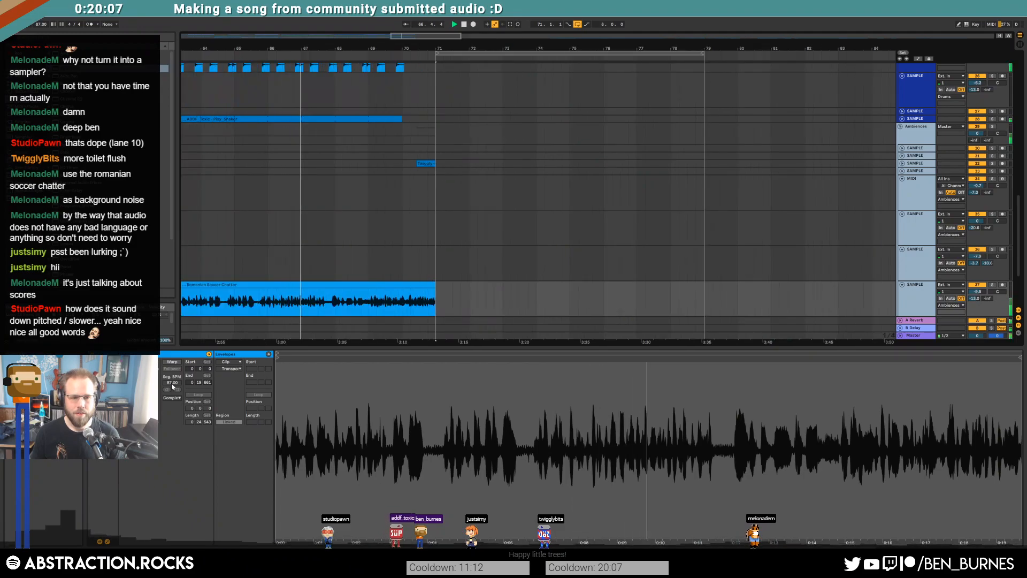
{"action": "left_click_drag", "start_coordinate": [131, 402], "coordinate": [132, 409]}
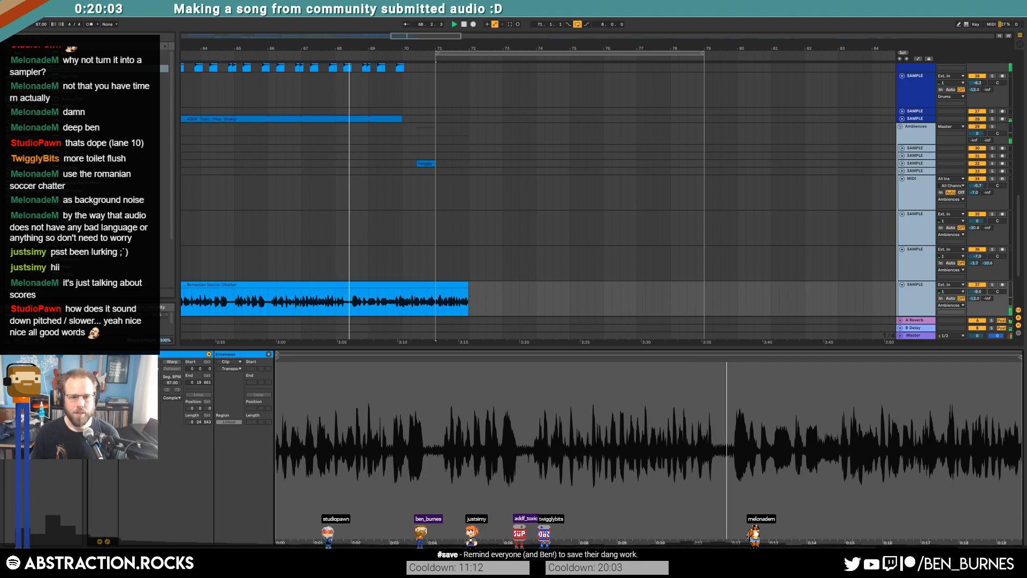
{"action": "left_click_drag", "start_coordinate": [467, 284], "coordinate": [436, 284]}
{"action": "scroll", "coordinate": [435, 245], "scroll_direction": "down", "scroll_amount": 3}
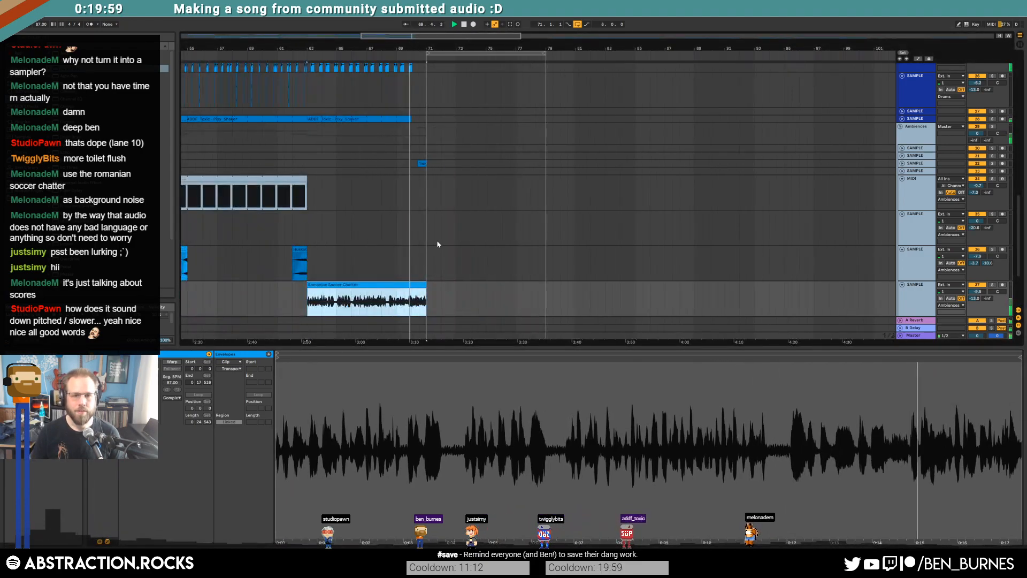
Step: Copy the repeating MIDI clips of the Ambiences group to bar 71 and cut them off at bar 79
{"action": "left_click_drag", "start_coordinate": [427, 48], "coordinate": [483, 46]}
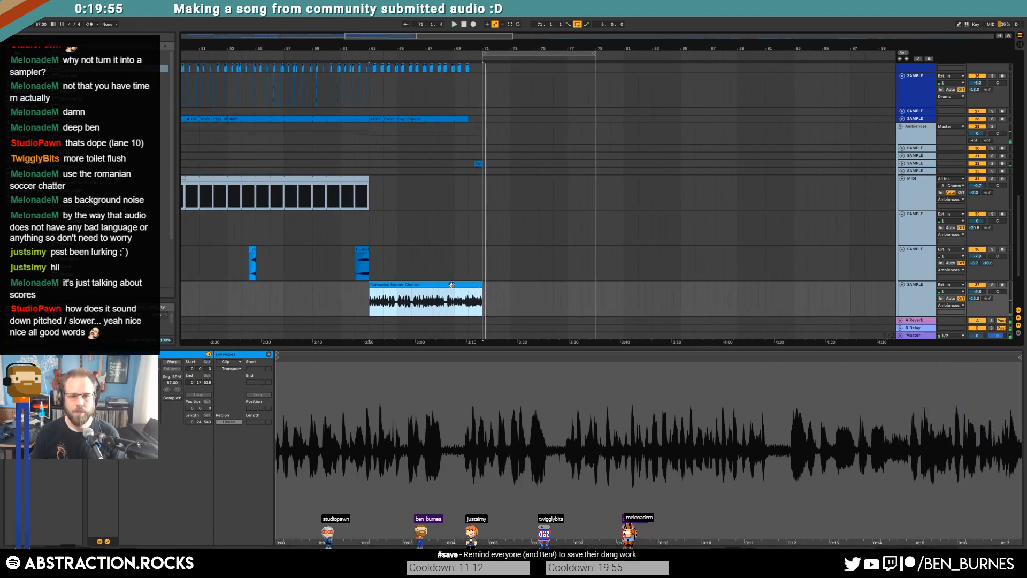
{"action": "key", "text": "space"}
{"action": "left_click", "coordinate": [304, 177]}
{"action": "key", "text": "ctrl+c"}
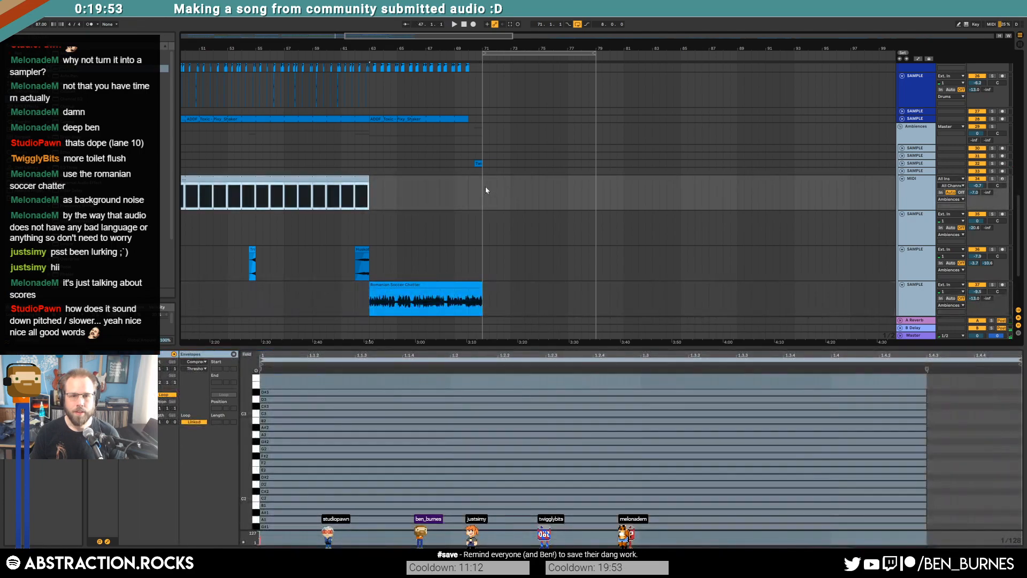
{"action": "left_click", "coordinate": [486, 186]}
{"action": "key", "text": "ctrl+v"}
{"action": "left_click_drag", "start_coordinate": [616, 189], "coordinate": [595, 187]}
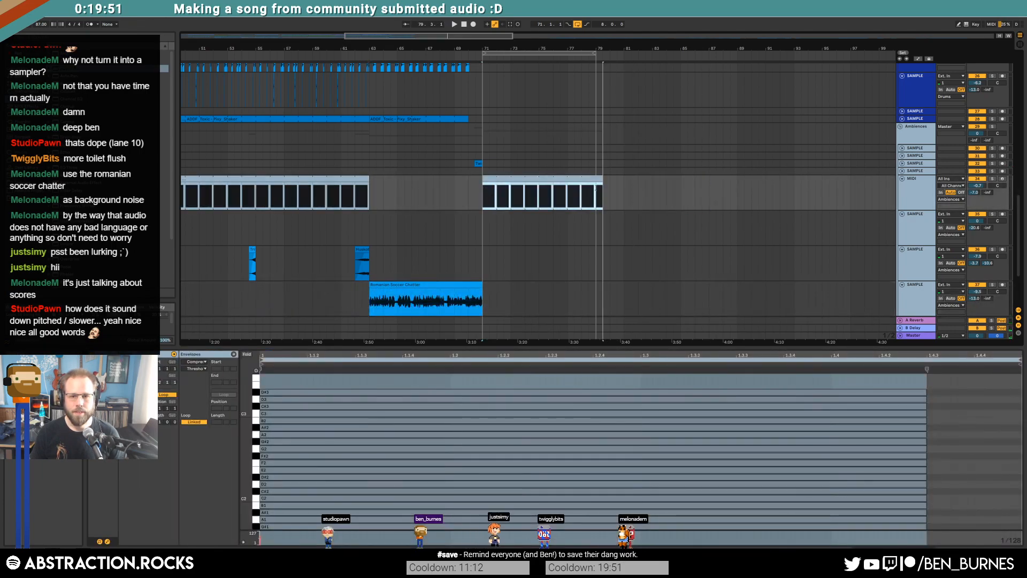
Step: Set the chatter track's Auto Filter to a low-pass at about 4.17 kHz with 44% resonance and LFO modulation during playback
{"action": "left_click", "coordinate": [360, 297]}
{"action": "key", "text": "space"}
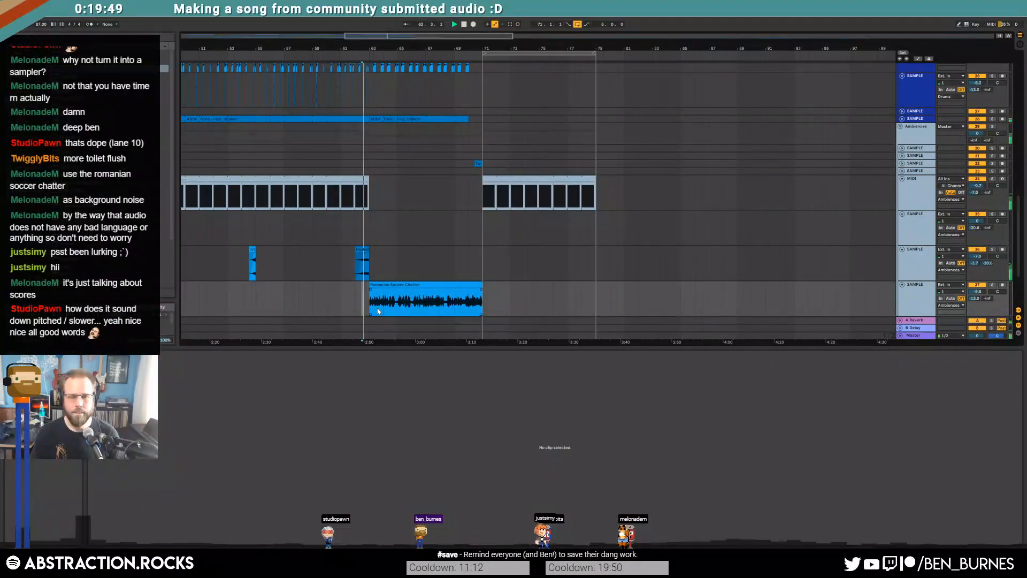
{"action": "left_click", "coordinate": [409, 284]}
{"action": "key", "text": "shift+Tab"}
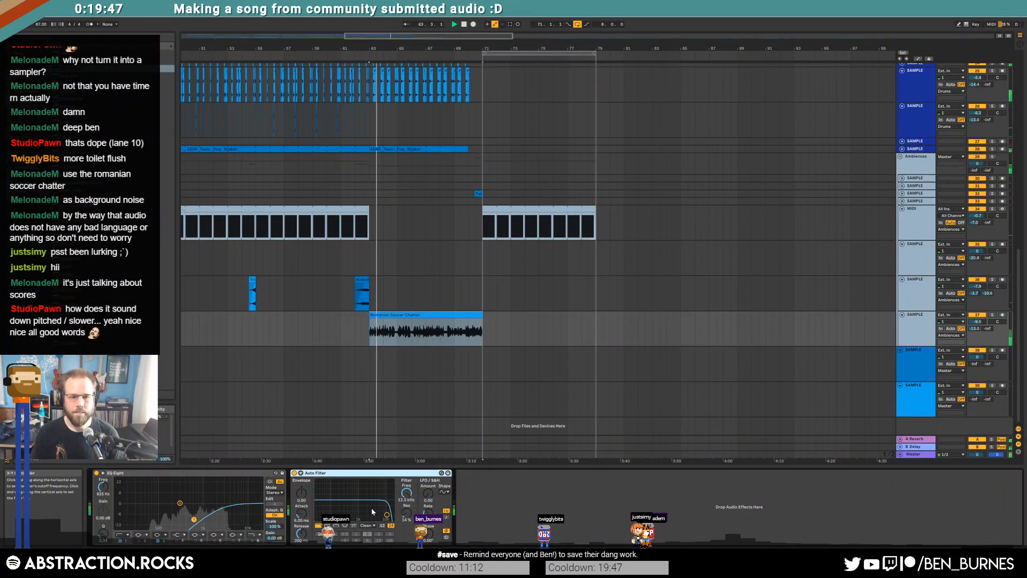
{"action": "left_click_drag", "start_coordinate": [386, 518], "coordinate": [375, 494]}
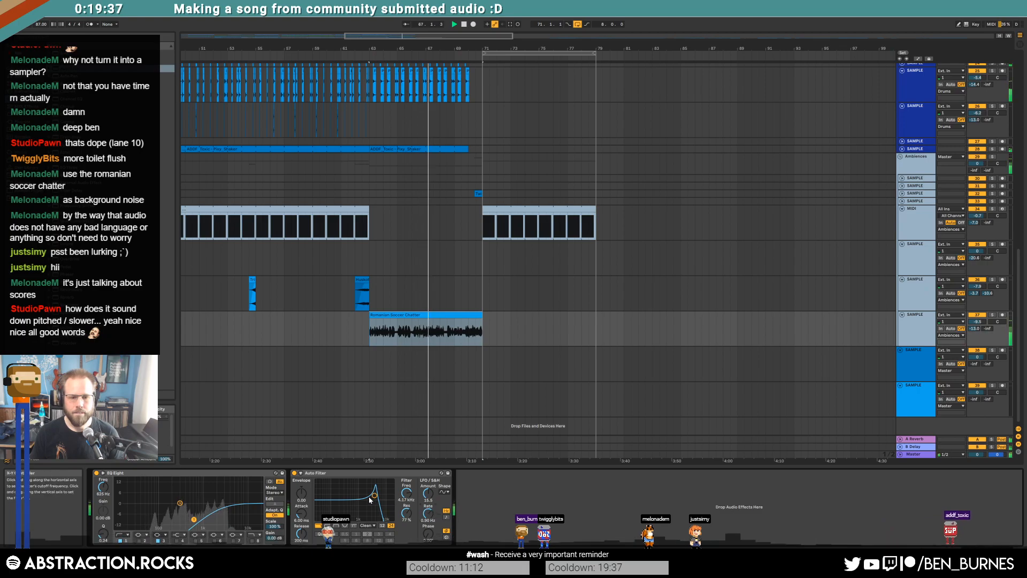
{"action": "left_click_drag", "start_coordinate": [428, 513], "coordinate": [428, 518]}
{"action": "left_click_drag", "start_coordinate": [375, 495], "coordinate": [428, 514]}
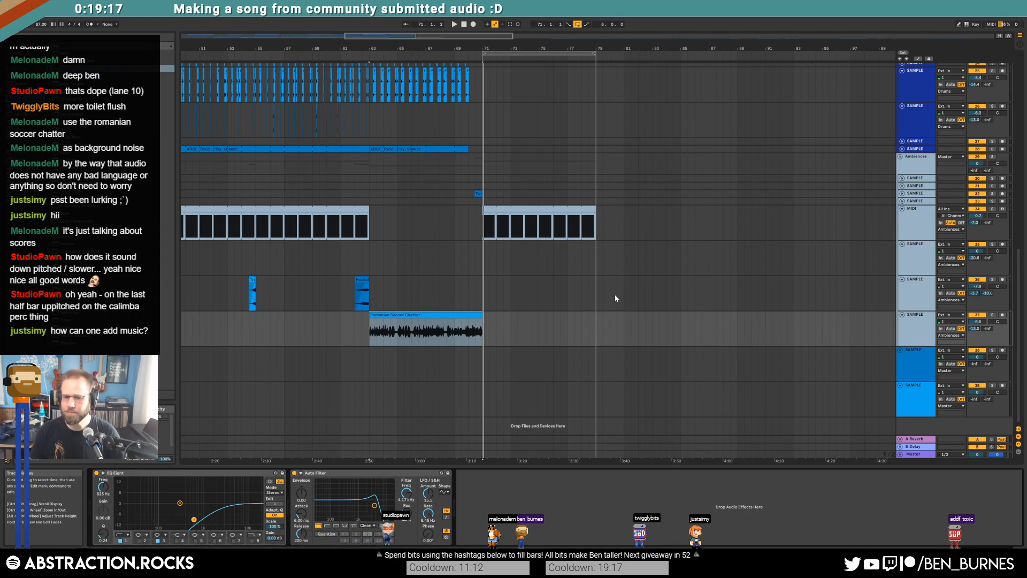
Step: Look over the arrangement around bar 71 and the submitted sample clips for material for the next section
{"action": "scroll", "coordinate": [489, 251], "scroll_direction": "up", "scroll_amount": 5}
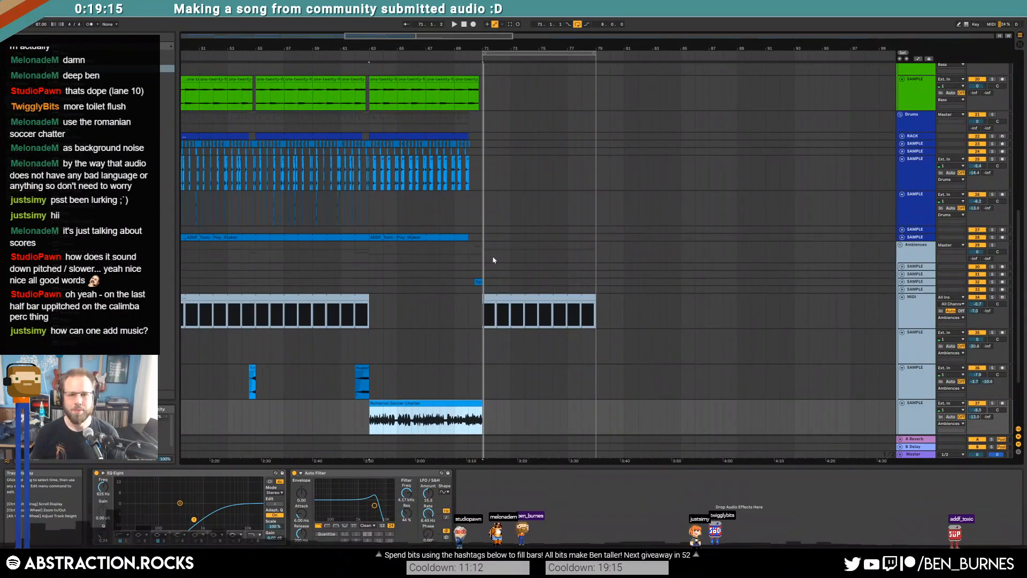
{"action": "scroll", "coordinate": [493, 260], "scroll_direction": "down", "scroll_amount": 4}
{"action": "scroll", "coordinate": [493, 260], "scroll_direction": "up", "scroll_amount": 8}
{"action": "left_click", "coordinate": [495, 261]}
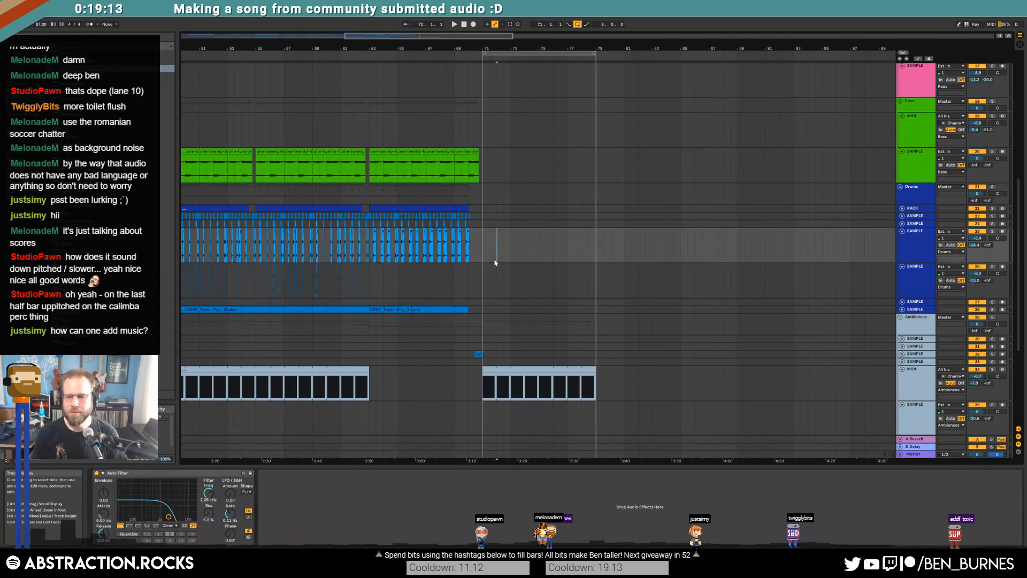
{"action": "scroll", "coordinate": [501, 266], "scroll_direction": "up", "scroll_amount": 10}
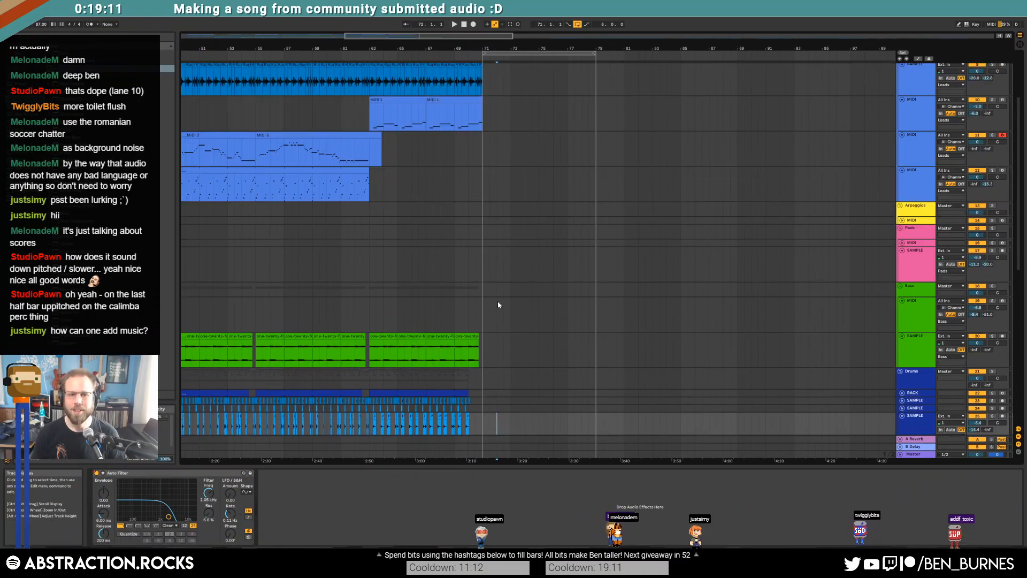
{"action": "scroll", "coordinate": [498, 305], "scroll_direction": "up", "scroll_amount": 4}
{"action": "scroll", "coordinate": [619, 236], "scroll_direction": "down", "scroll_amount": 15}
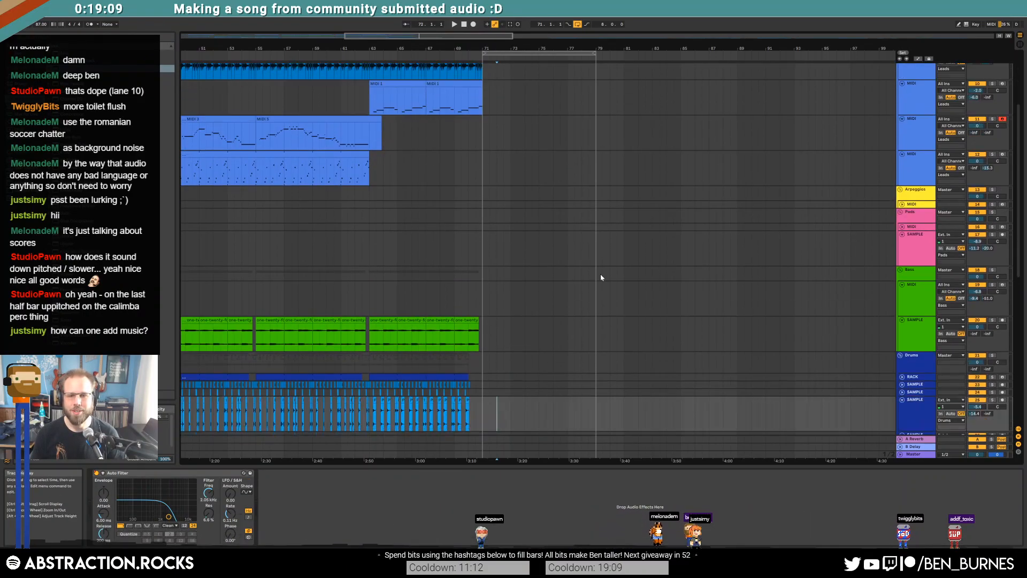
{"action": "scroll", "coordinate": [614, 316], "scroll_direction": "down", "scroll_amount": 8}
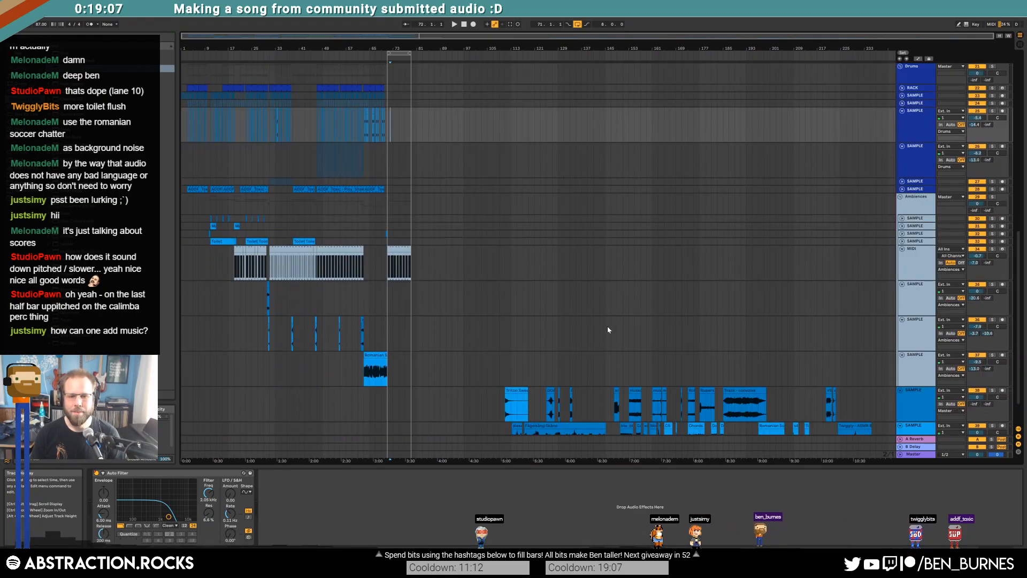
{"action": "scroll", "coordinate": [404, 241], "scroll_direction": "up", "scroll_amount": 3}
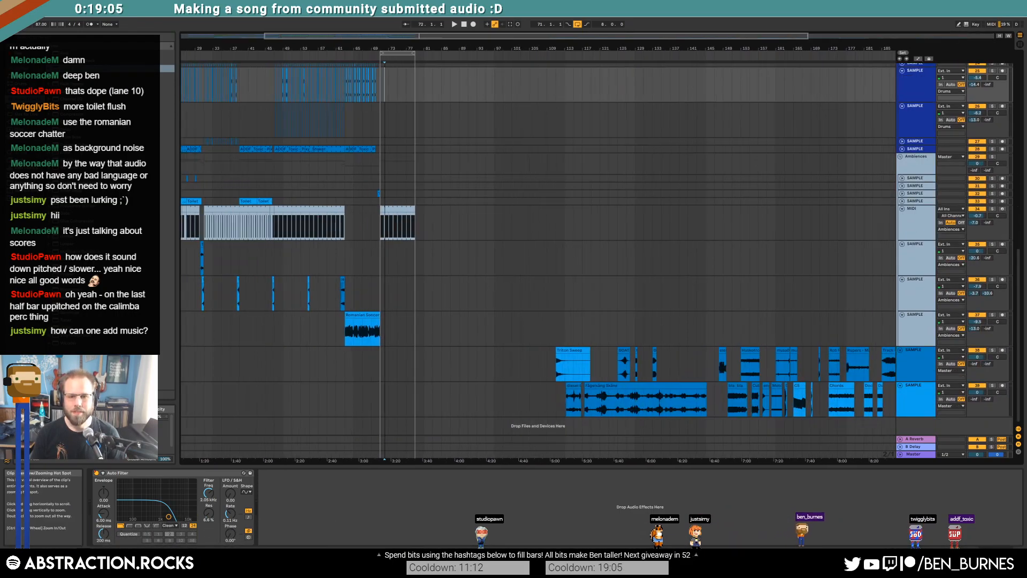
Step: Audition submitted sample clips around bars 169–173 on the two lowest sample tracks
{"action": "scroll", "coordinate": [538, 240], "scroll_direction": "right", "scroll_amount": 6}
{"action": "scroll", "coordinate": [538, 241], "scroll_direction": "up", "scroll_amount": 4}
{"action": "scroll", "coordinate": [537, 241], "scroll_direction": "right", "scroll_amount": 4}
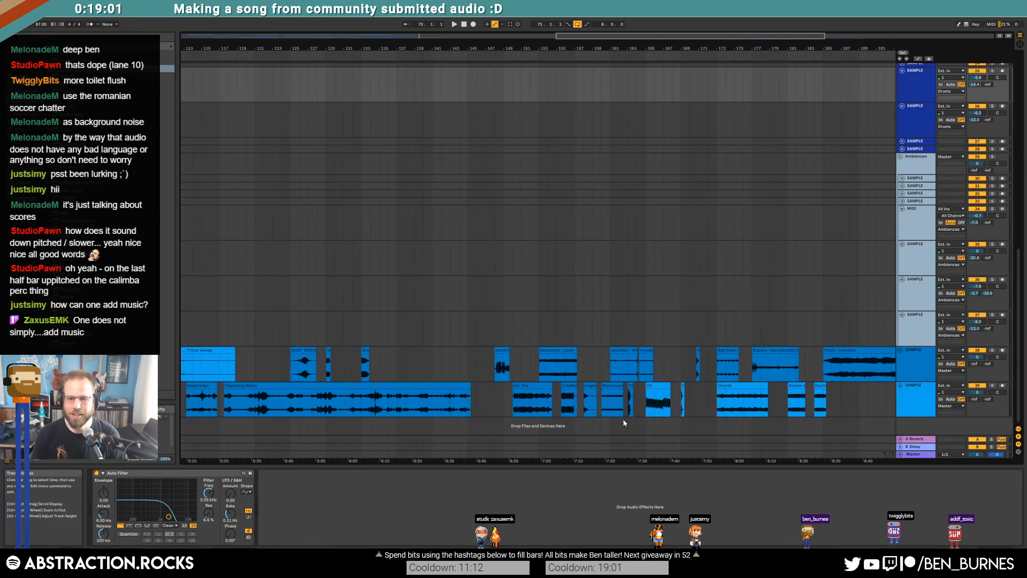
{"action": "left_click", "coordinate": [658, 402]}
{"action": "key", "text": "space"}
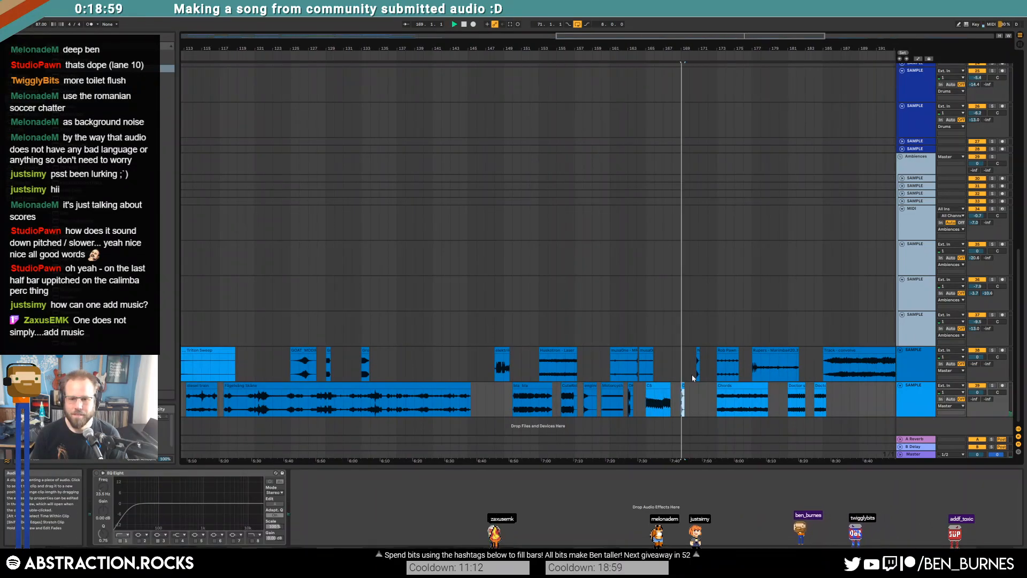
{"action": "left_click", "coordinate": [729, 350]}
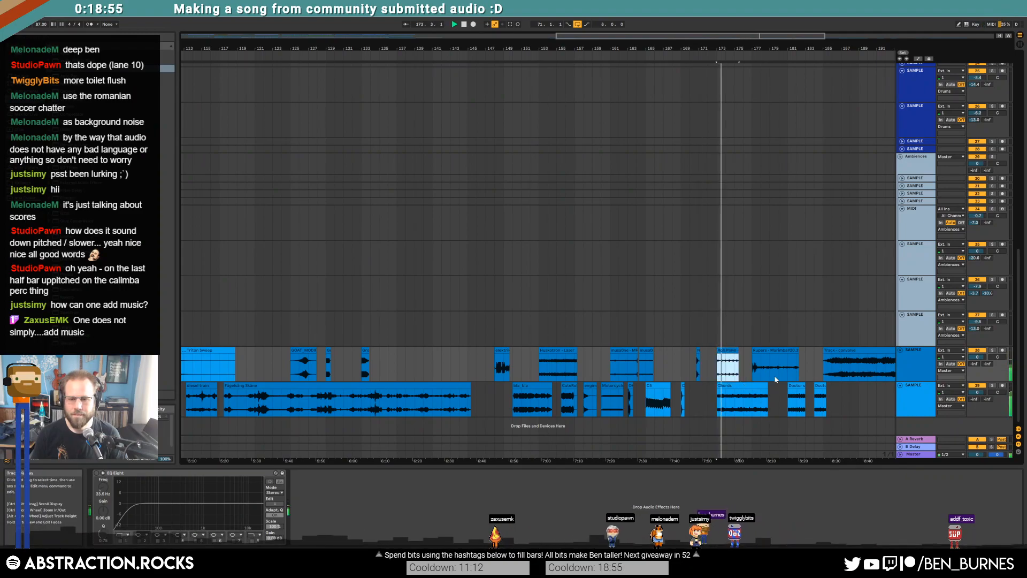
Step: Solo the lowest sample track and audition its Chords clip and the two short clips following it up to bar 185
{"action": "left_click", "coordinate": [992, 385]}
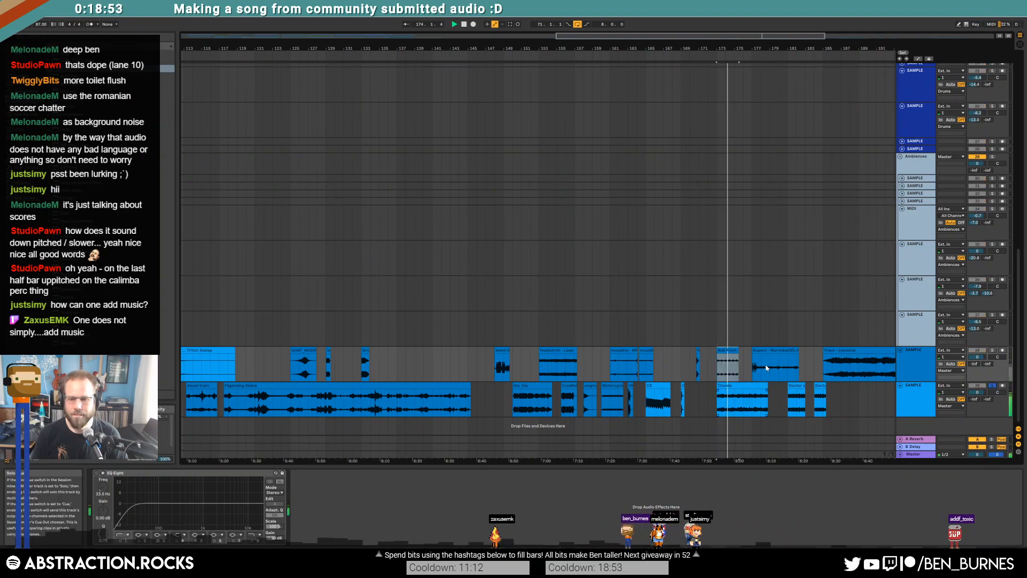
{"action": "left_click", "coordinate": [762, 392]}
{"action": "key", "text": "space"}
{"action": "key", "text": "space"}
{"action": "left_click", "coordinate": [795, 386]}
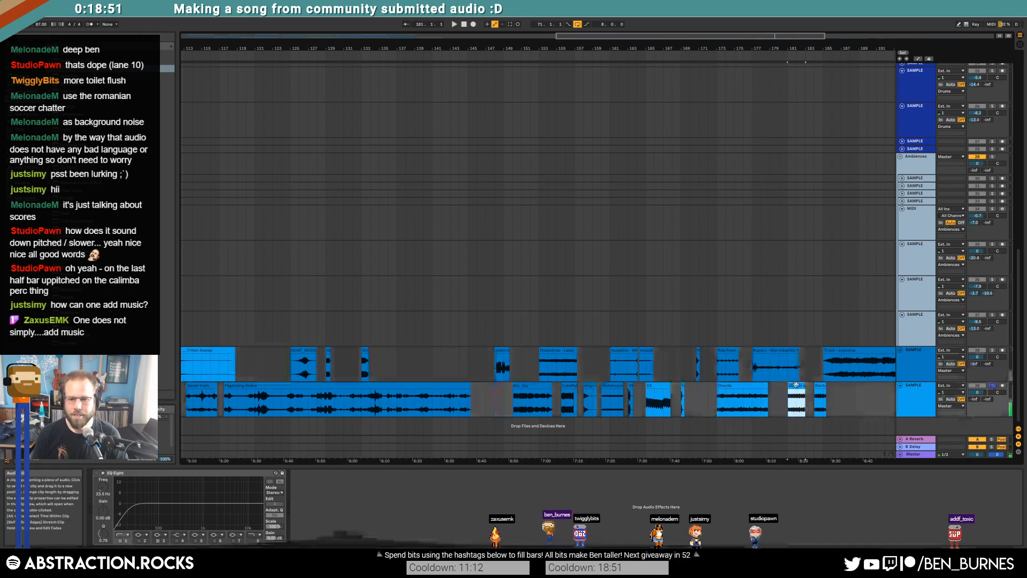
{"action": "key", "text": "space"}
{"action": "key", "text": "space"}
{"action": "left_click", "coordinate": [820, 386]}
{"action": "key", "text": "space"}
{"action": "key", "text": "space"}
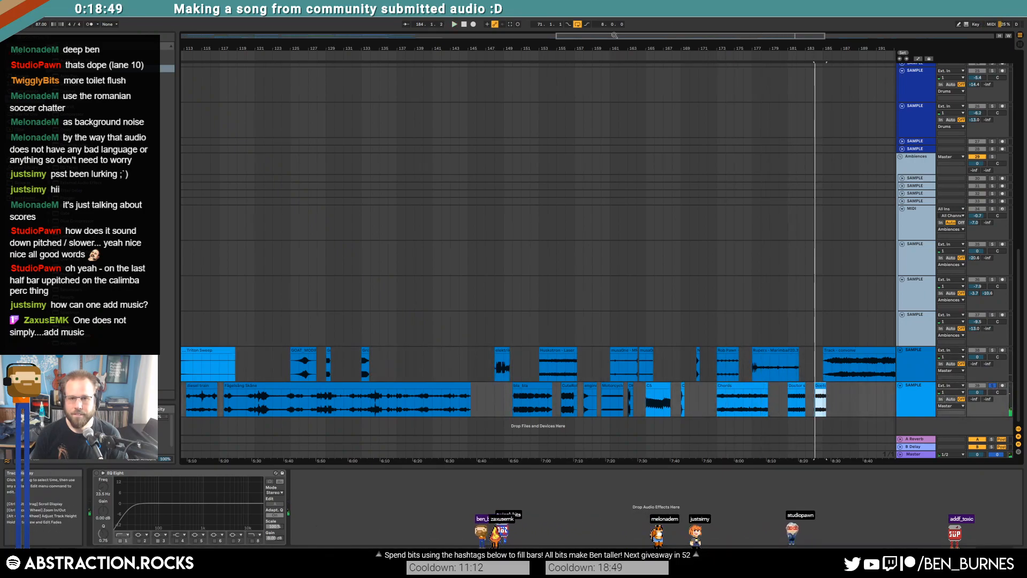
Step: Audition the remaining clips on the lowest sample track, from the Romanian soccer chatter through the guitar and Toilet clips to the ASMR break
{"action": "left_click_drag", "start_coordinate": [621, 36], "coordinate": [789, 36]}
{"action": "key", "text": "space"}
{"action": "left_click", "coordinate": [535, 386]}
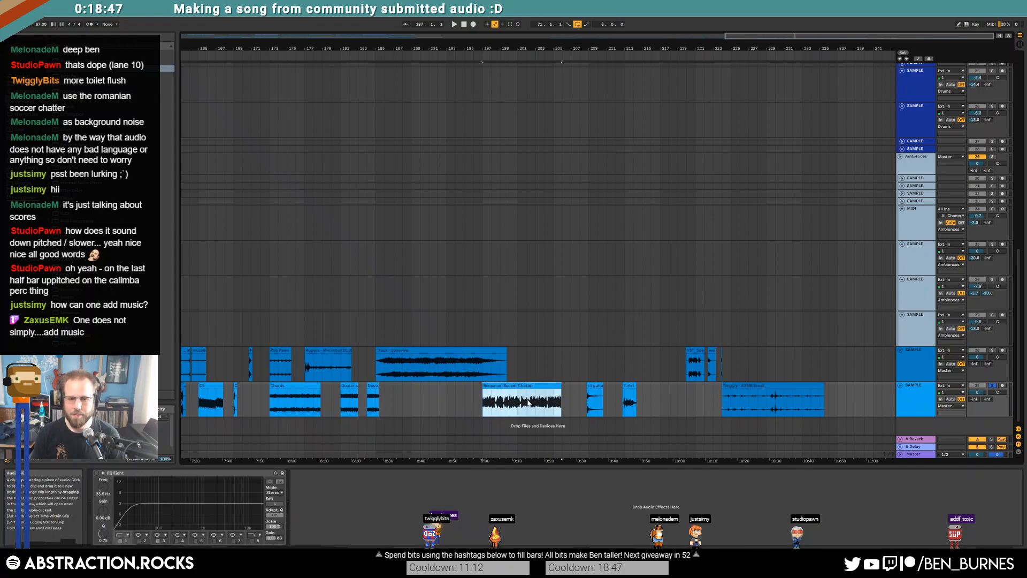
{"action": "left_click", "coordinate": [527, 396]}
{"action": "key", "text": "space"}
{"action": "left_click", "coordinate": [595, 385]}
{"action": "key", "text": "space"}
{"action": "key", "text": "space"}
{"action": "left_click", "coordinate": [624, 386]}
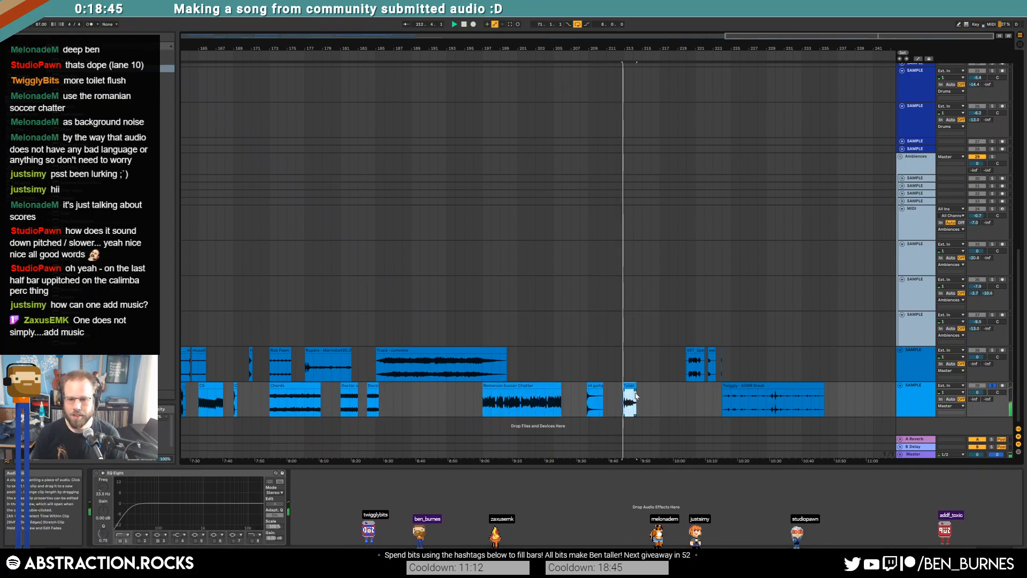
{"action": "left_click", "coordinate": [755, 384]}
Step: Solo the upper of the two submission tracks and audition its clip starting near bar 220
{"action": "left_click", "coordinate": [692, 351]}
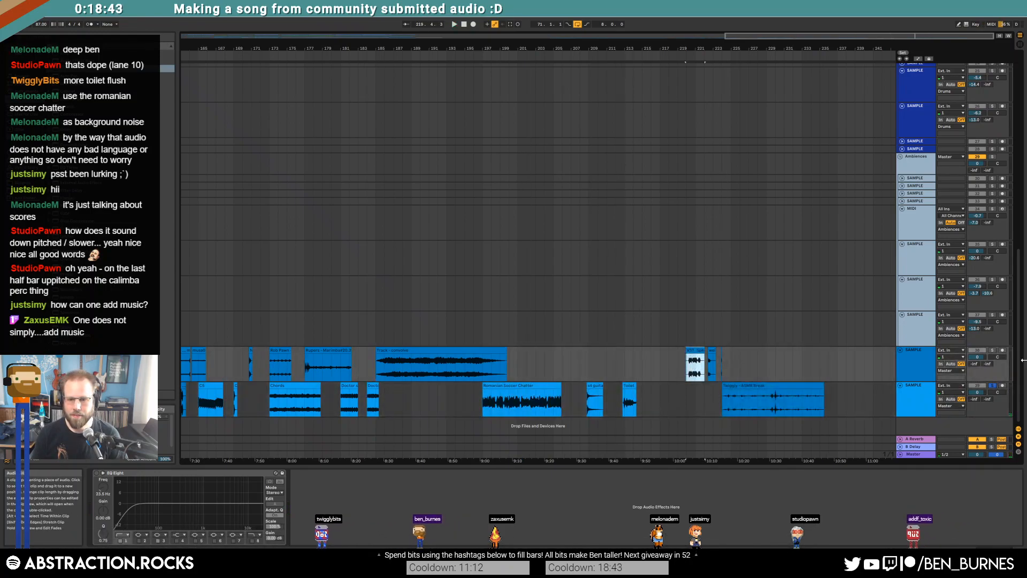
{"action": "left_click", "coordinate": [992, 351]}
{"action": "key", "text": "space"}
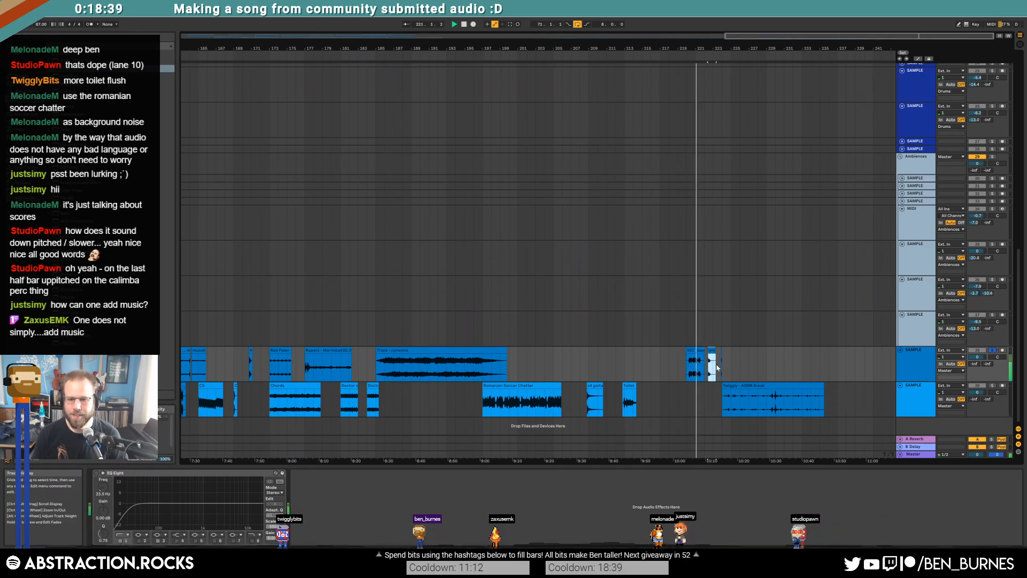
{"action": "scroll", "coordinate": [712, 364], "scroll_direction": "up", "scroll_amount": 5}
{"action": "key", "text": "space"}
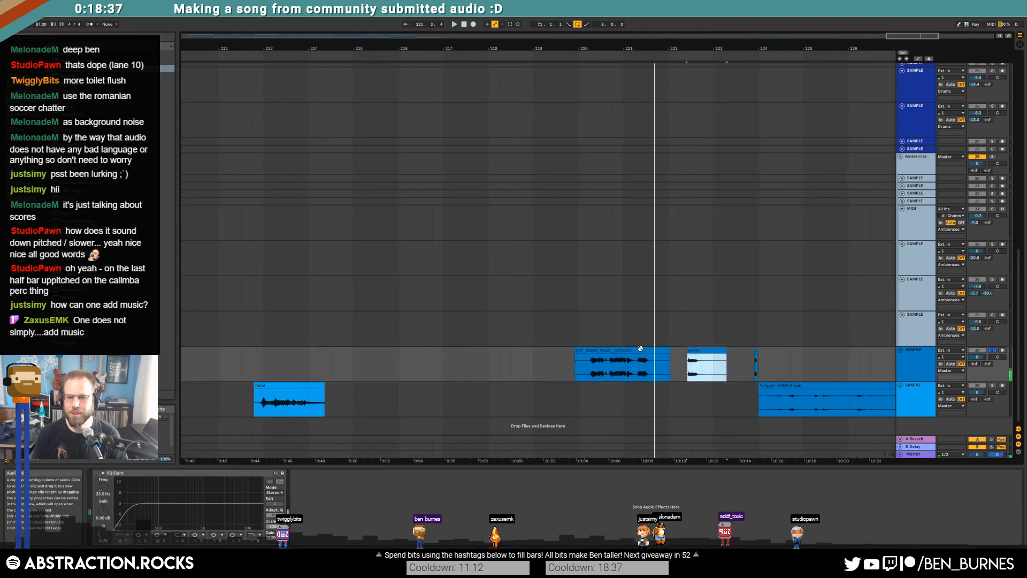
{"action": "left_click", "coordinate": [640, 350]}
{"action": "left_click", "coordinate": [586, 371]}
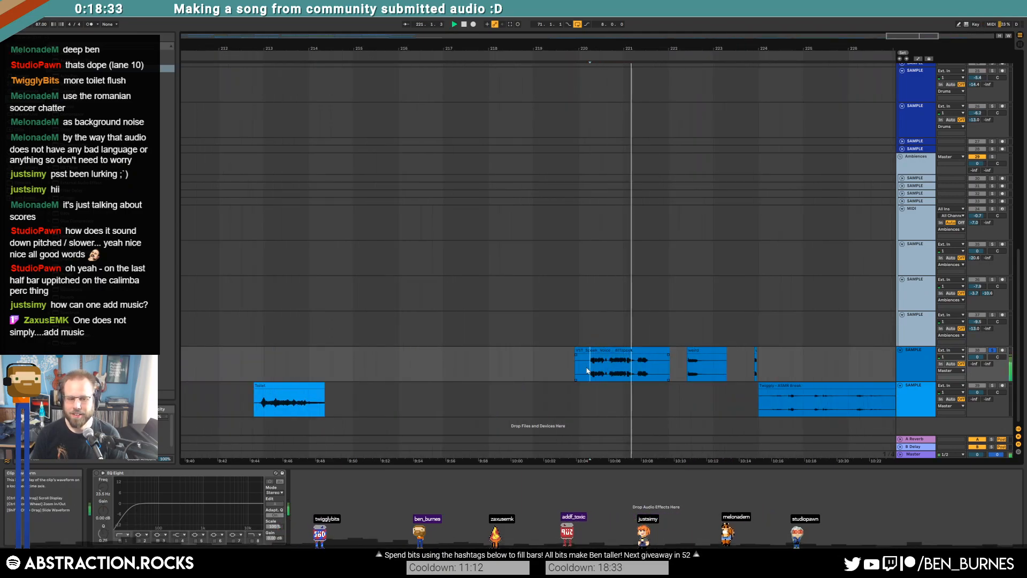
Step: Audition the short clip at bar 222 and the tiny clip just before bar 224 on the soloed sample track
{"action": "left_click", "coordinate": [711, 350]}
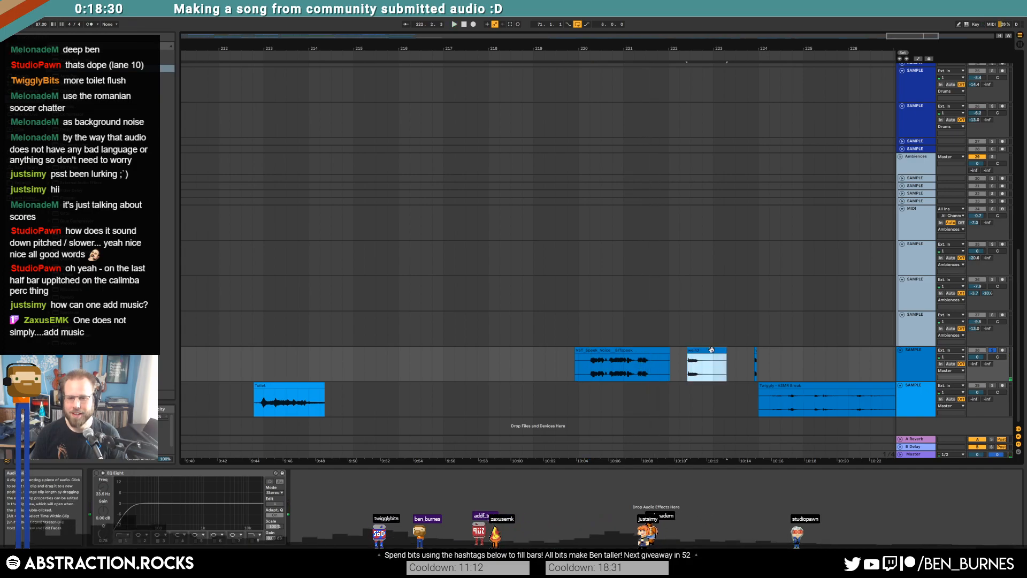
{"action": "left_click", "coordinate": [757, 352]}
{"action": "key", "text": "space"}
{"action": "key", "text": "space"}
{"action": "key", "text": "space"}
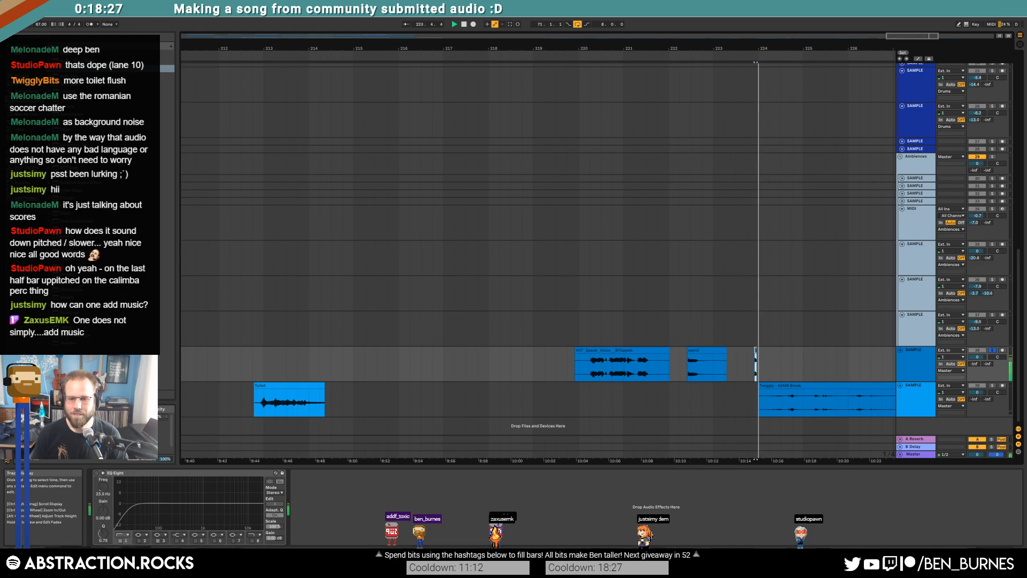
{"action": "key", "text": "space"}
{"action": "key", "text": "space"}
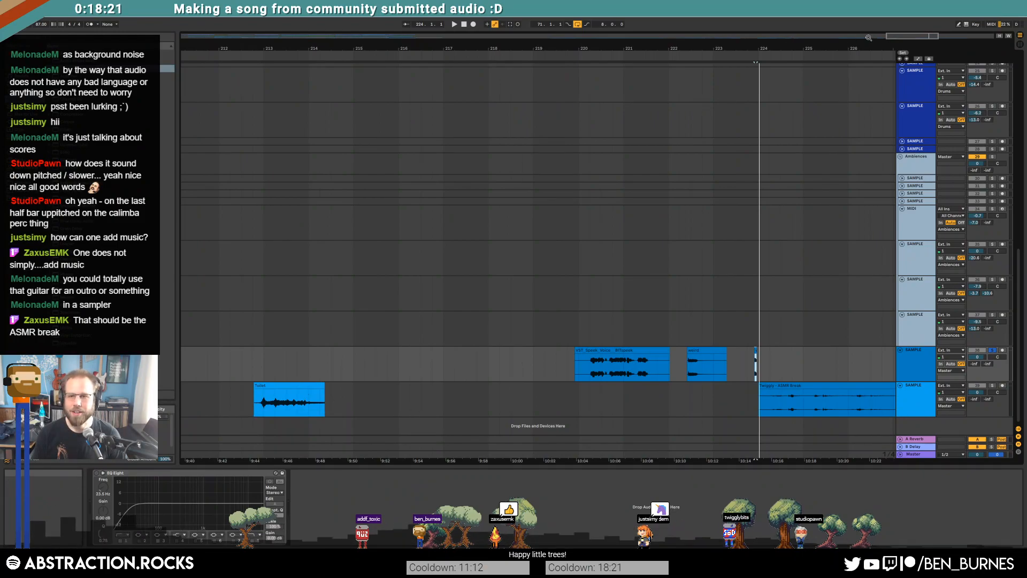
Step: Copy the submitted guitar clip and paste it onto the sample track in the Leads group at about bar 83
{"action": "left_click_drag", "start_coordinate": [583, 48], "coordinate": [709, 26]}
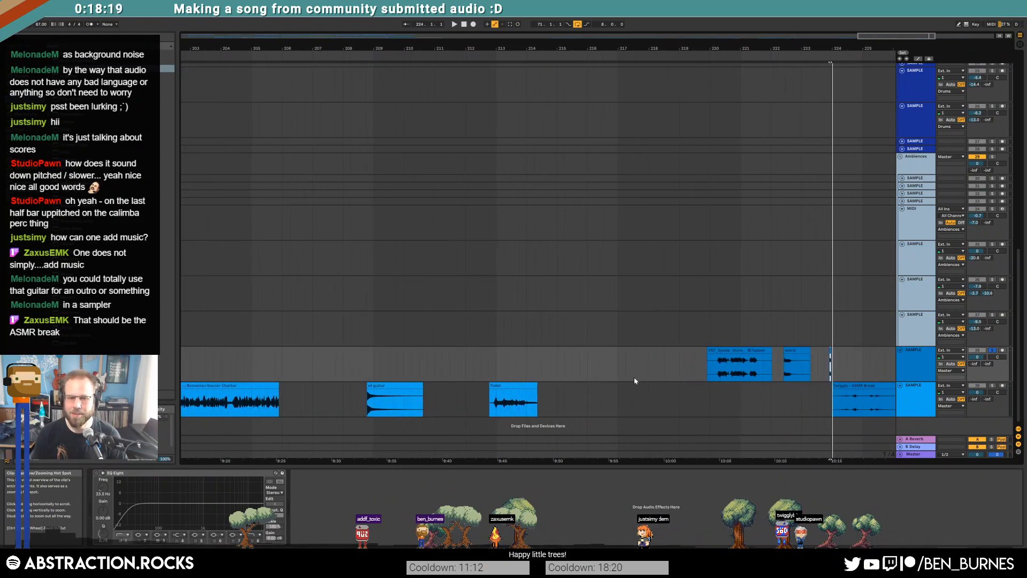
{"action": "left_click", "coordinate": [402, 386]}
{"action": "left_click", "coordinate": [406, 36]}
{"action": "left_click_drag", "start_coordinate": [405, 36], "coordinate": [406, 22]}
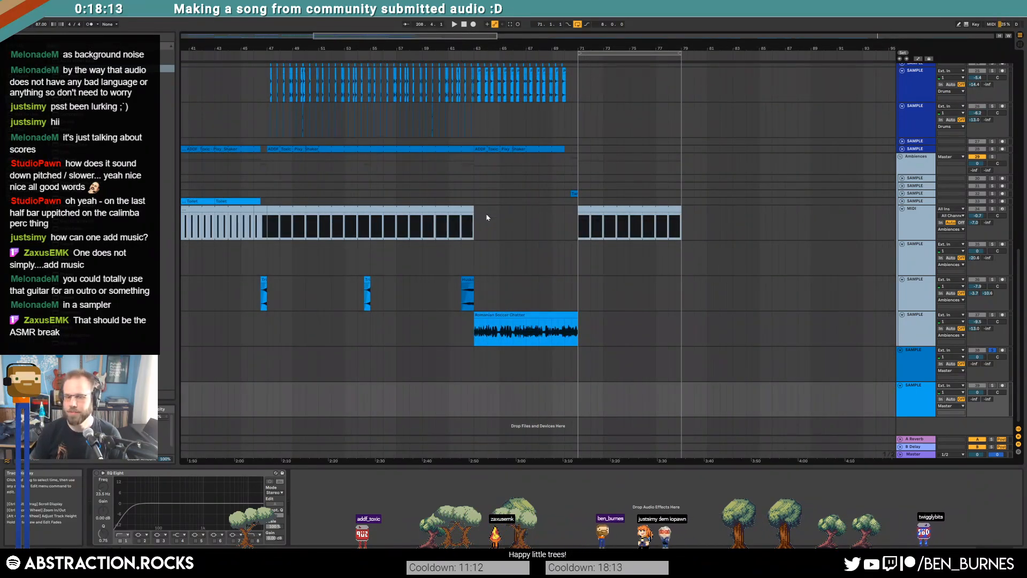
{"action": "scroll", "coordinate": [564, 263], "scroll_direction": "up", "scroll_amount": 2}
{"action": "scroll", "coordinate": [571, 271], "scroll_direction": "up", "scroll_amount": 10}
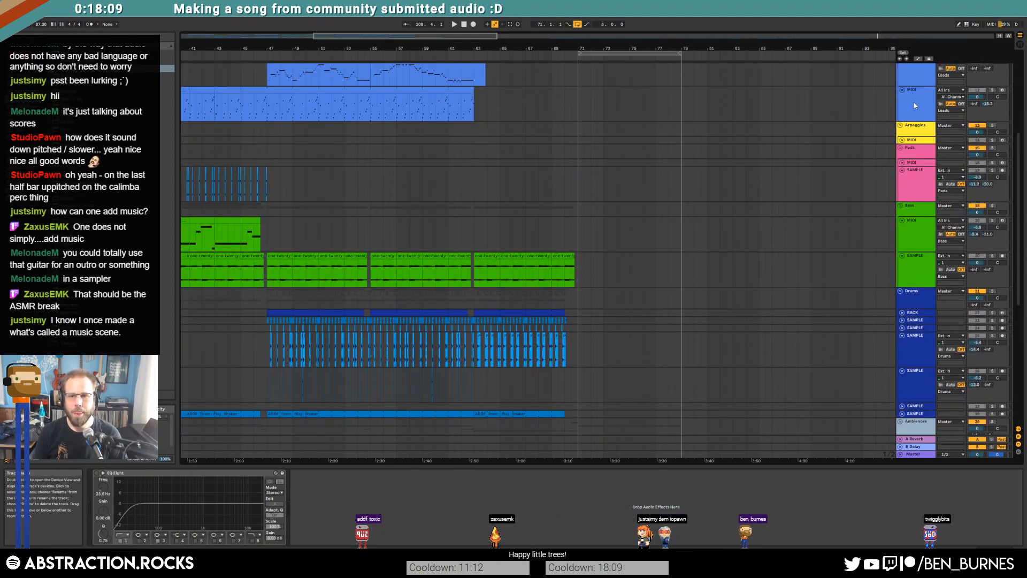
{"action": "scroll", "coordinate": [759, 104], "scroll_direction": "up", "scroll_amount": 4}
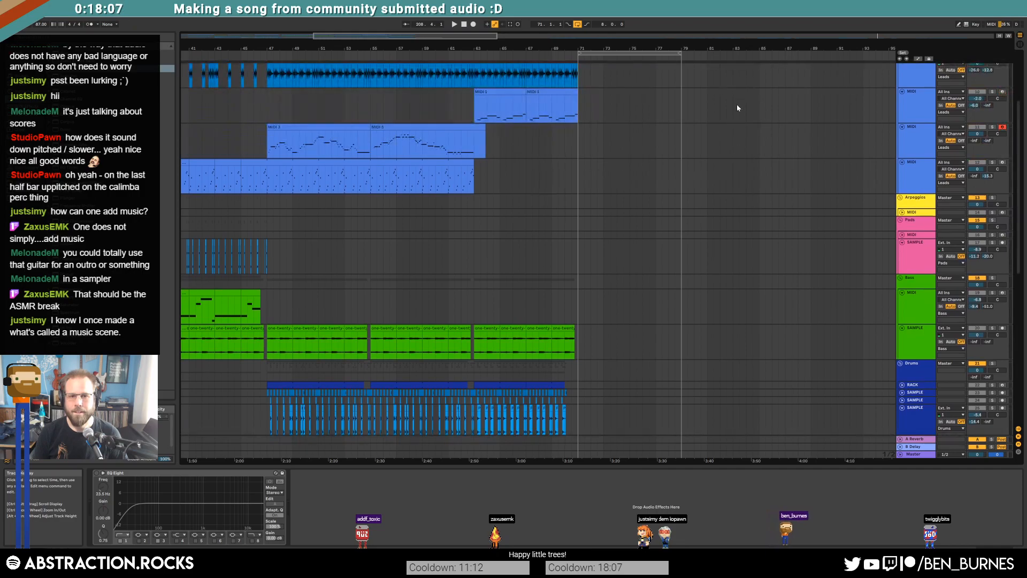
{"action": "left_click", "coordinate": [733, 96]}
{"action": "key", "text": "ctrl+v"}
Step: Load the guitar clip as a sampler instrument on a new MIDI track in the Leads group and delete the pasted clip
{"action": "left_click", "coordinate": [909, 189]}
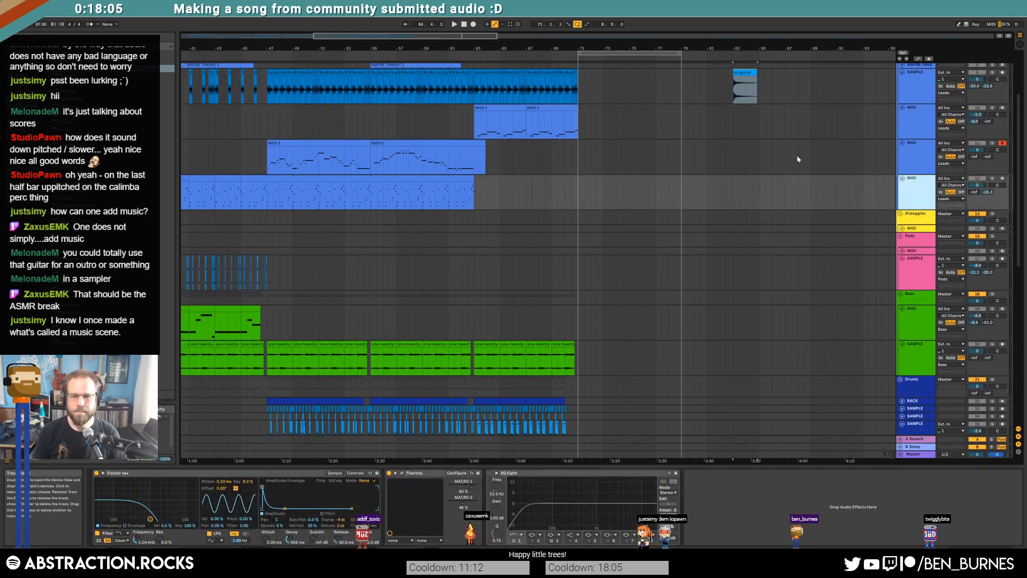
{"action": "key", "text": "ctrl+shift+t"}
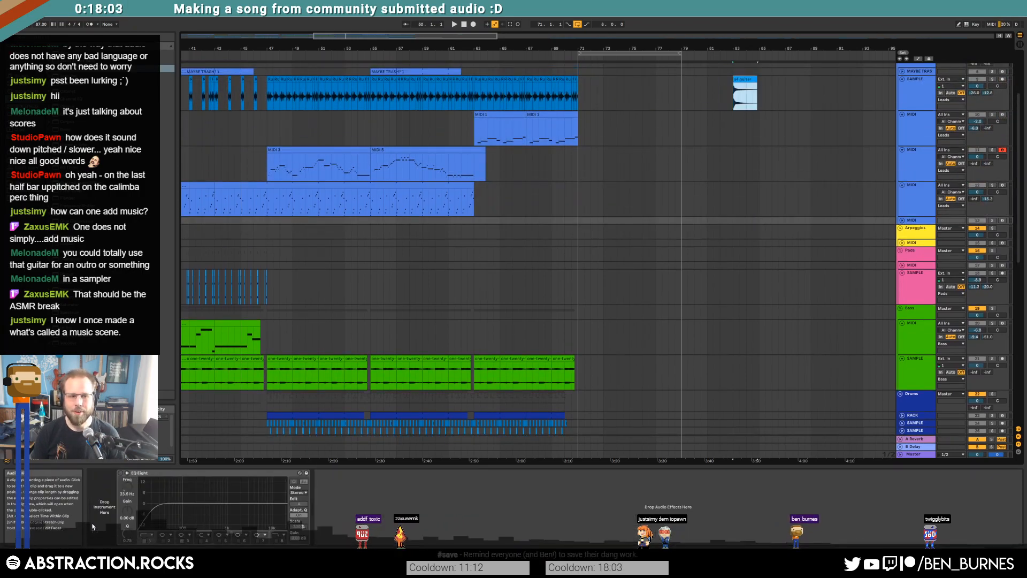
{"action": "left_click_drag", "start_coordinate": [92, 527], "coordinate": [100, 521]}
{"action": "left_click", "coordinate": [746, 80]}
{"action": "key", "text": "Delete"}
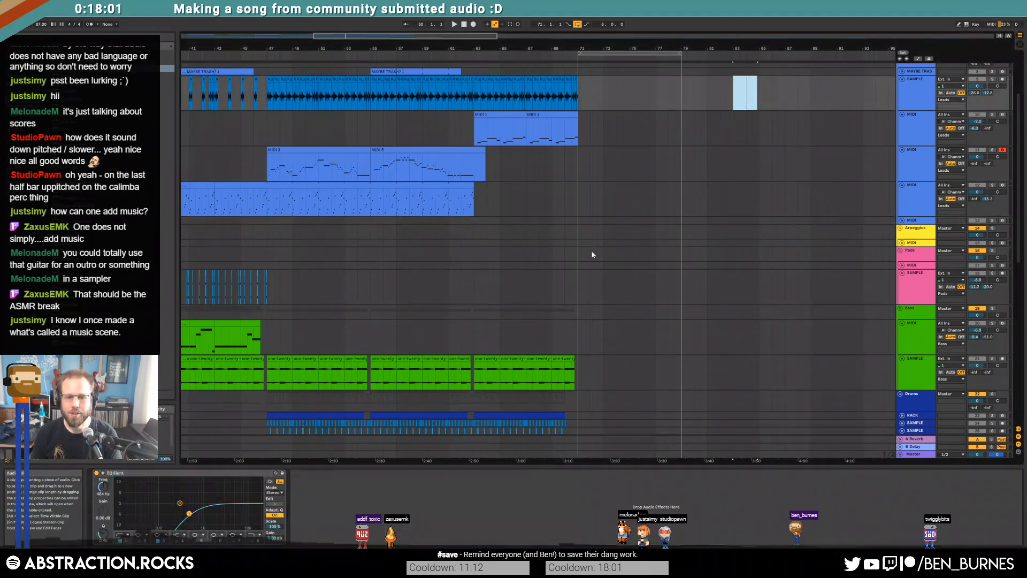
Step: Arm the new guitar sampler track for recording from bar 71 and clear the track solo
{"action": "left_click", "coordinate": [902, 220]}
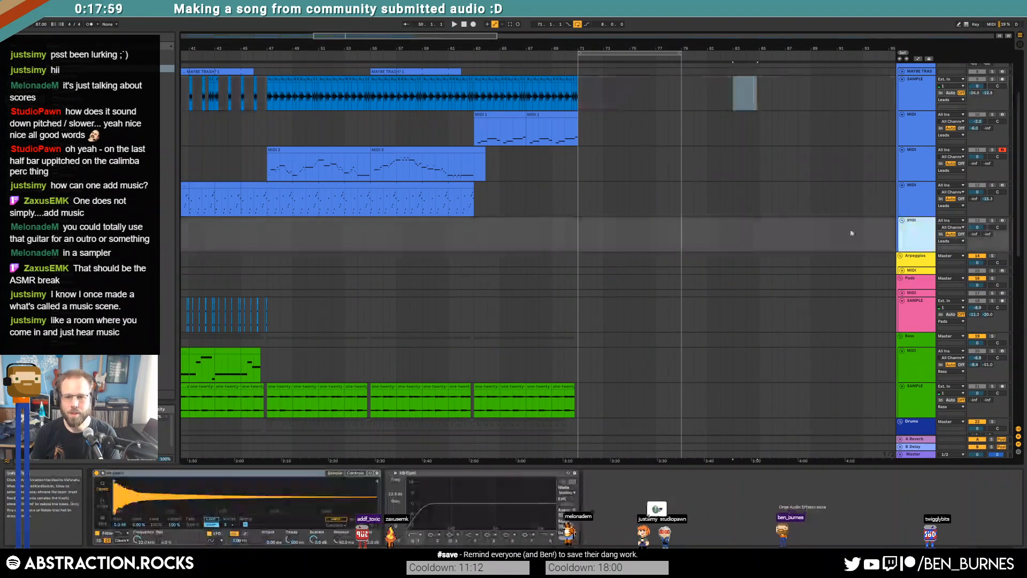
{"action": "left_click", "coordinate": [575, 238]}
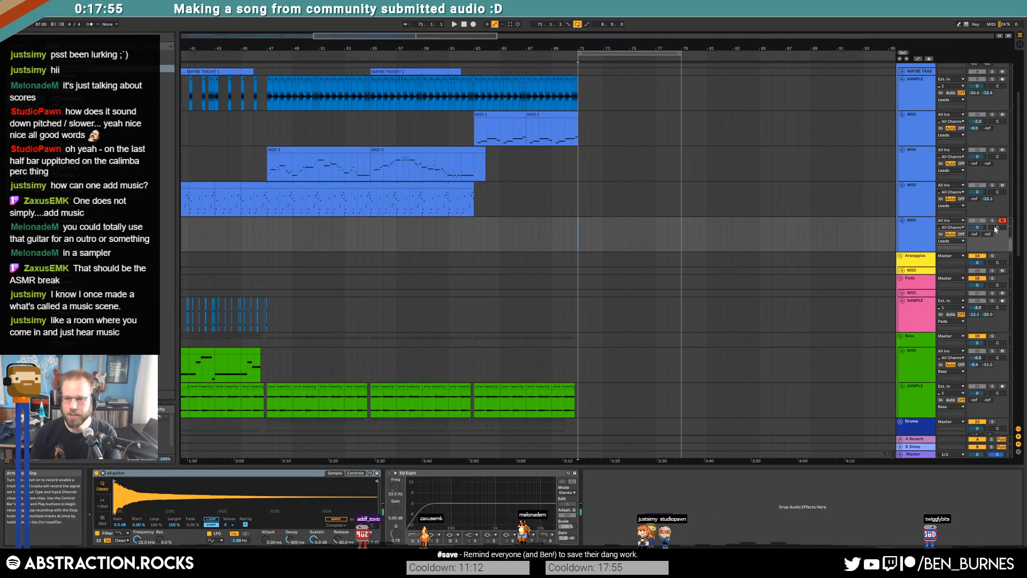
{"action": "left_click", "coordinate": [992, 221]}
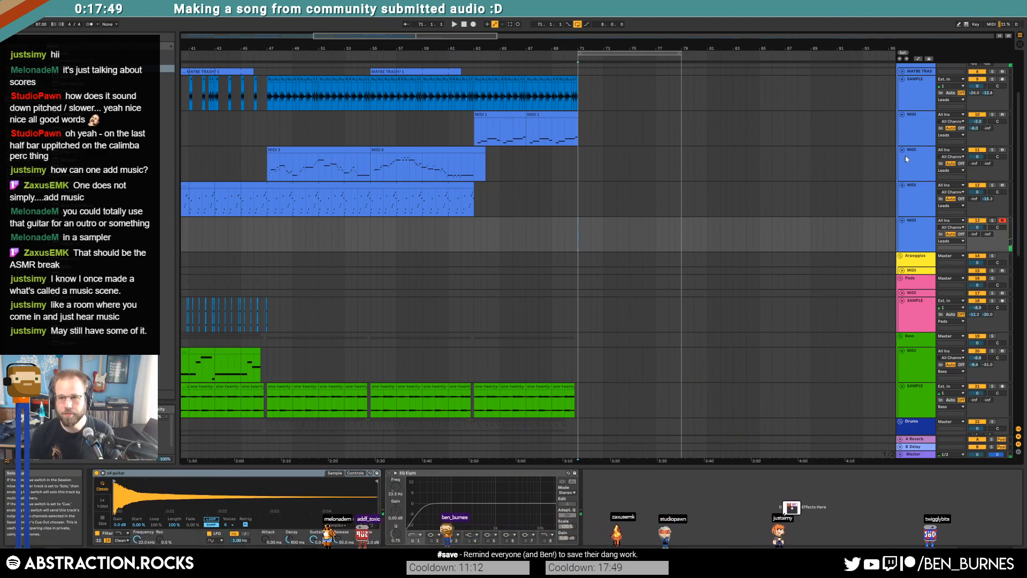
Step: Play the arrangement from bar 63 to listen to the section before the empty bars
{"action": "scroll", "coordinate": [906, 159], "scroll_direction": "up", "scroll_amount": 3}
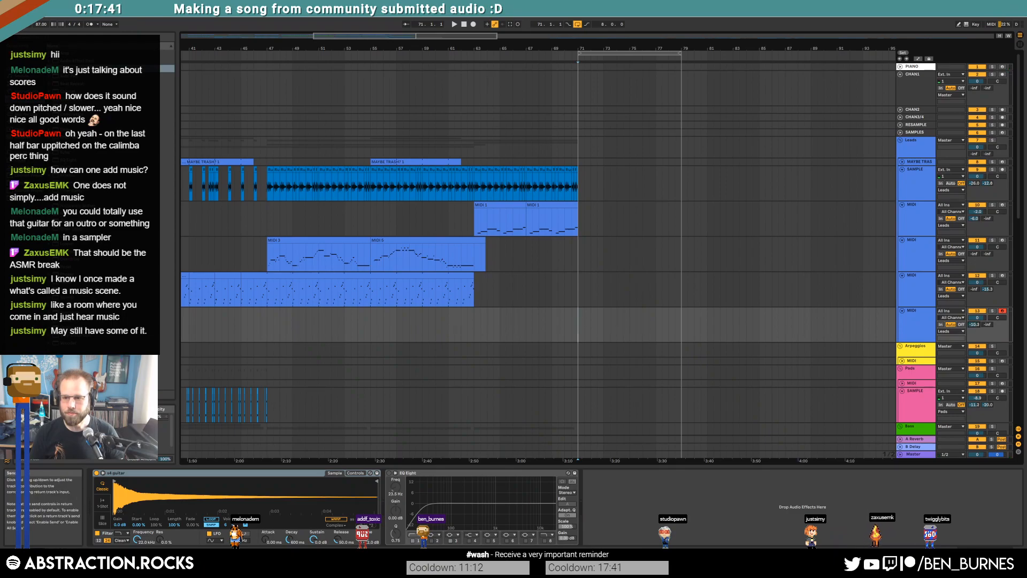
{"action": "scroll", "coordinate": [700, 362], "scroll_direction": "down", "scroll_amount": 5}
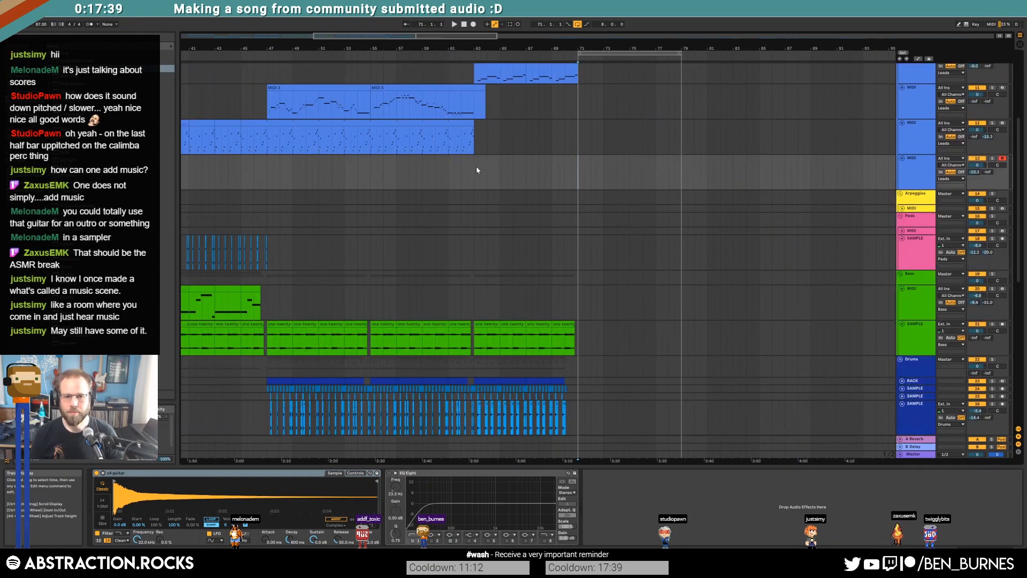
{"action": "left_click", "coordinate": [476, 170]}
{"action": "key", "text": "space"}
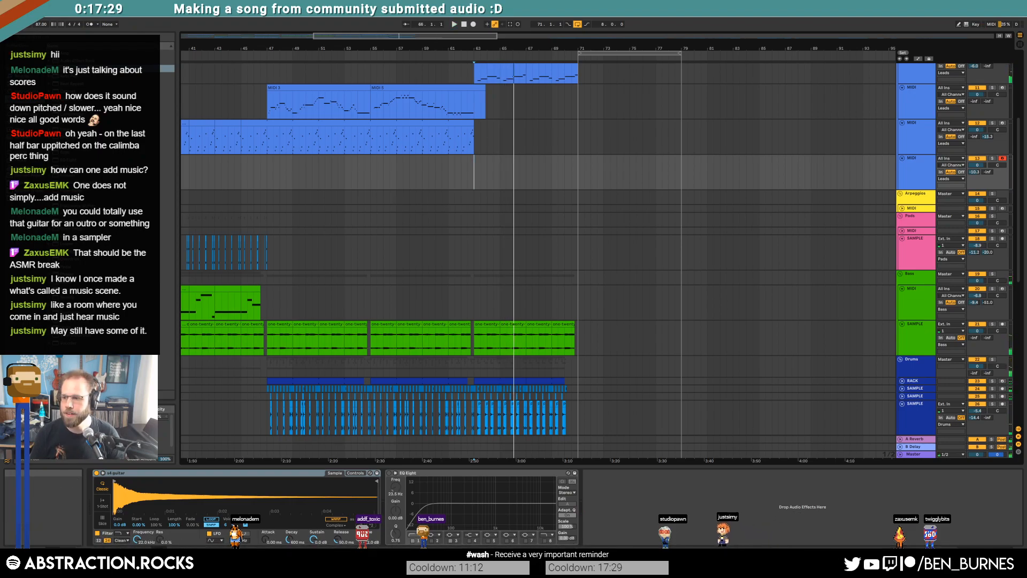
Step: Copy the MIDI clips at bars 39–47 of the note-pattern lead track to bar 71 on the empty guitar MIDI track
{"action": "left_click_drag", "start_coordinate": [303, 48], "coordinate": [412, 51]}
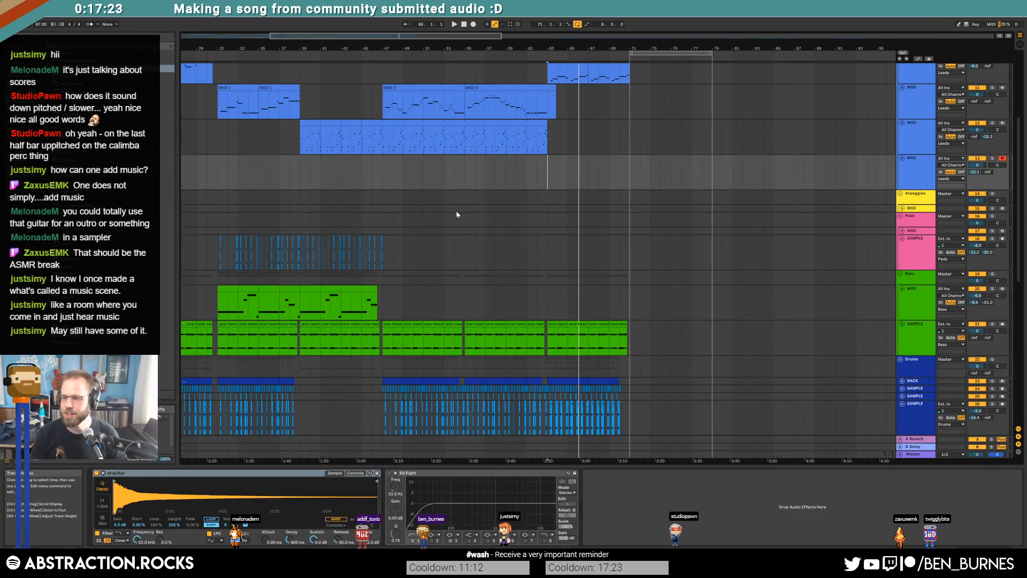
{"action": "scroll", "coordinate": [477, 223], "scroll_direction": "up", "scroll_amount": 3}
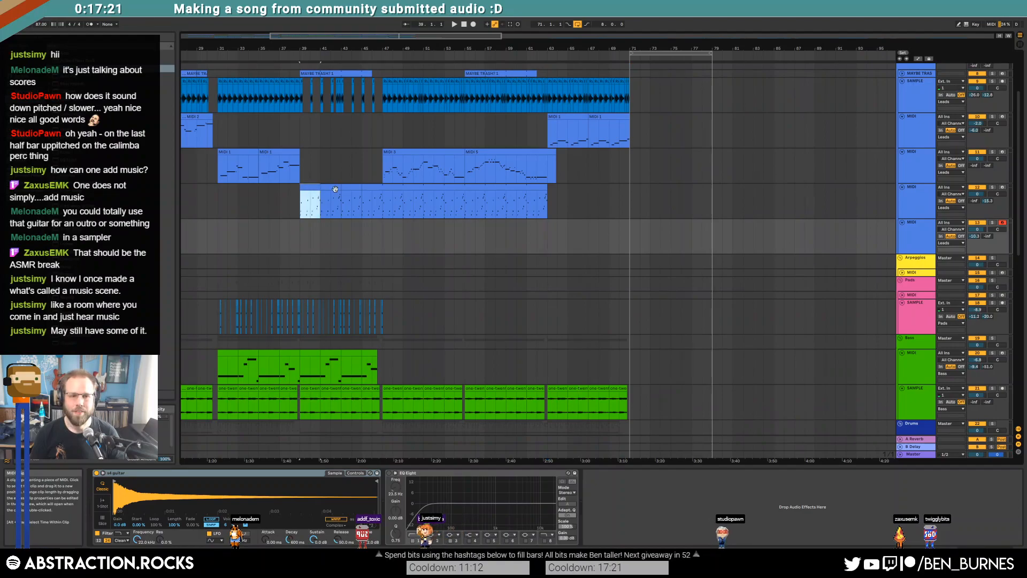
{"action": "left_click", "coordinate": [334, 189]}
{"action": "left_click_drag", "start_coordinate": [381, 205], "coordinate": [383, 205]}
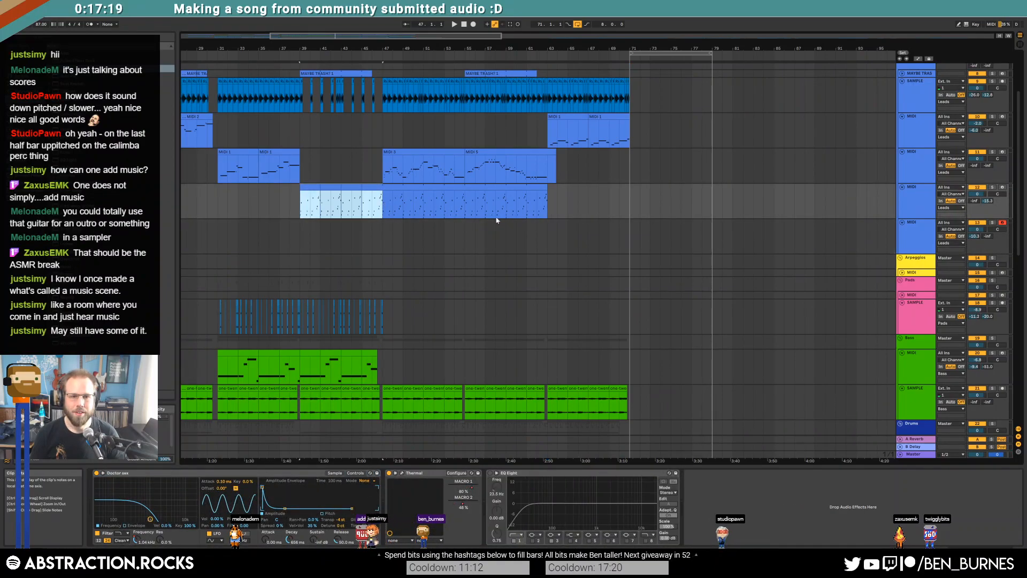
{"action": "left_click", "coordinate": [629, 203]}
{"action": "left_click", "coordinate": [630, 236]}
{"action": "key", "text": "ctrl+v"}
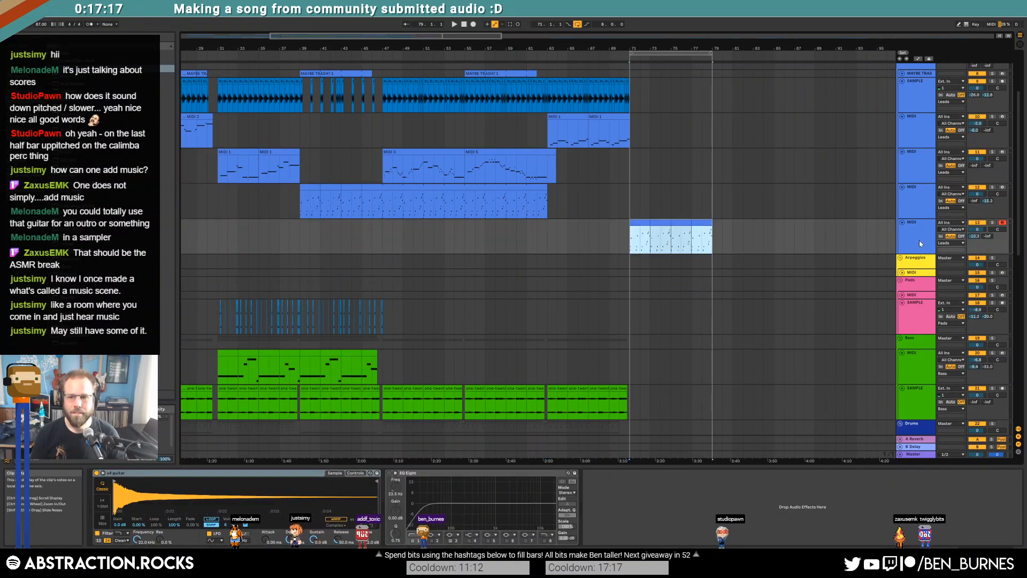
Step: Lower the guitar MIDI track's volume, fine-tune its sampler, and play the pasted clips from bar 71
{"action": "left_click_drag", "start_coordinate": [977, 234], "coordinate": [977, 240]}
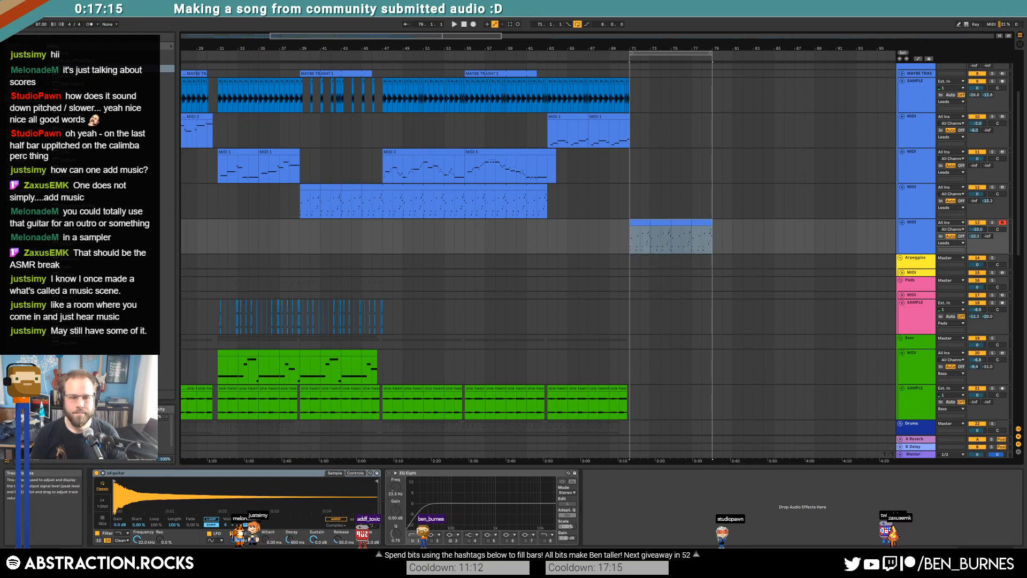
{"action": "left_click_drag", "start_coordinate": [138, 539], "coordinate": [139, 534]}
{"action": "key", "text": "space"}
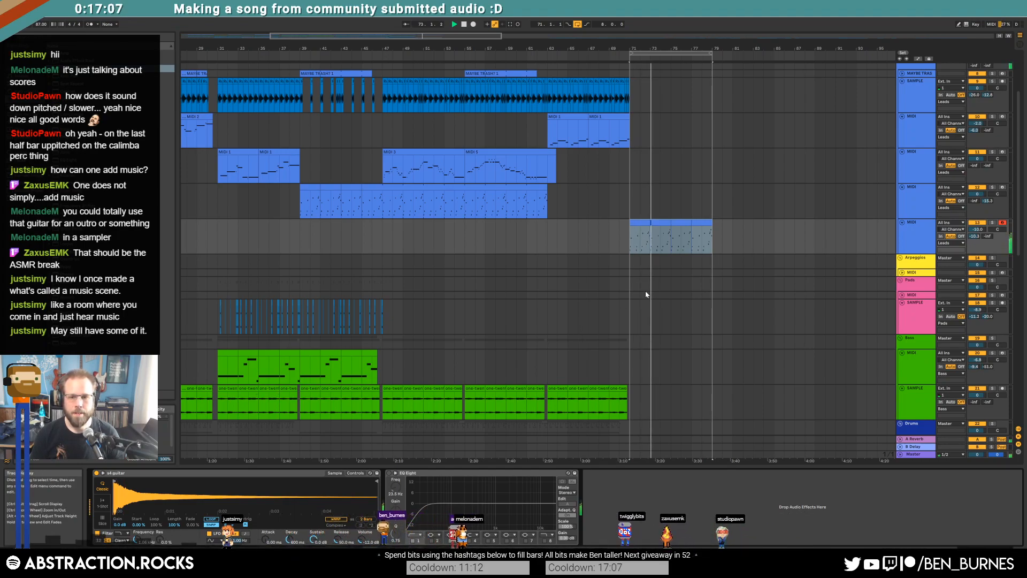
Step: Turn the guitar clips at bars 71–75 into one looping clip, extend it to bar 79, and play from bar 71
{"action": "left_click", "coordinate": [641, 221]}
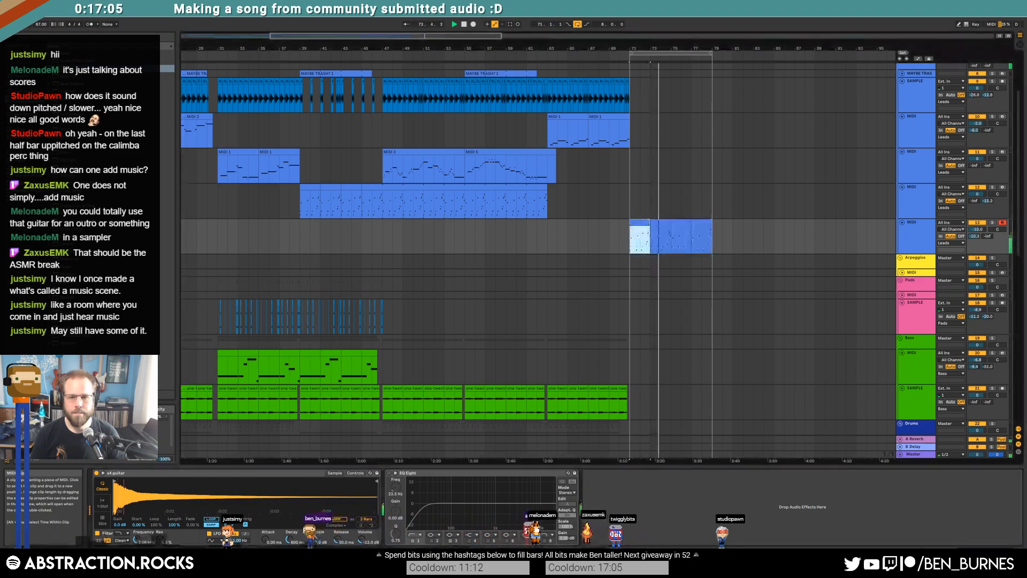
{"action": "left_click", "coordinate": [658, 222], "text": "shift"}
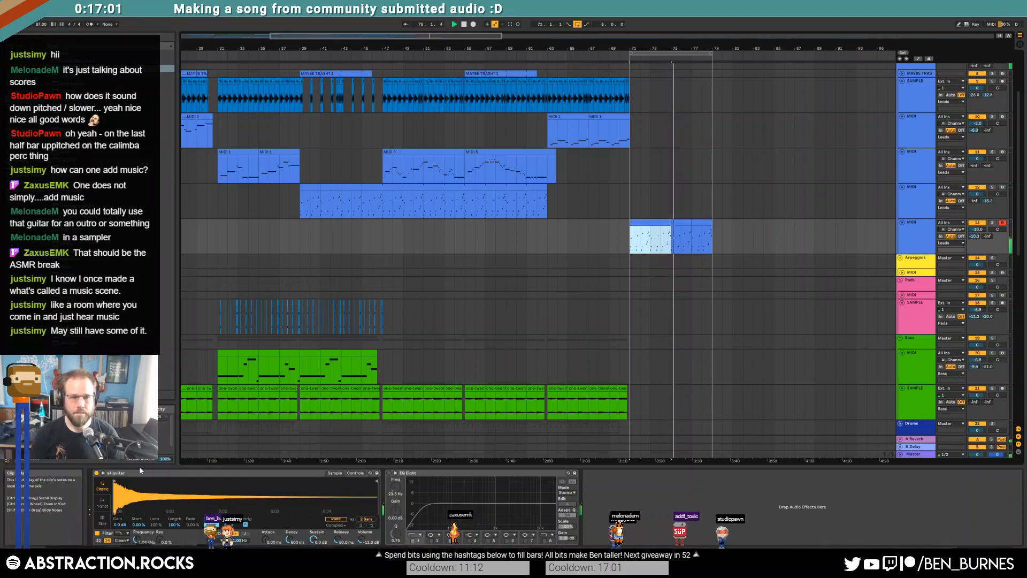
{"action": "key", "text": "shift+Tab"}
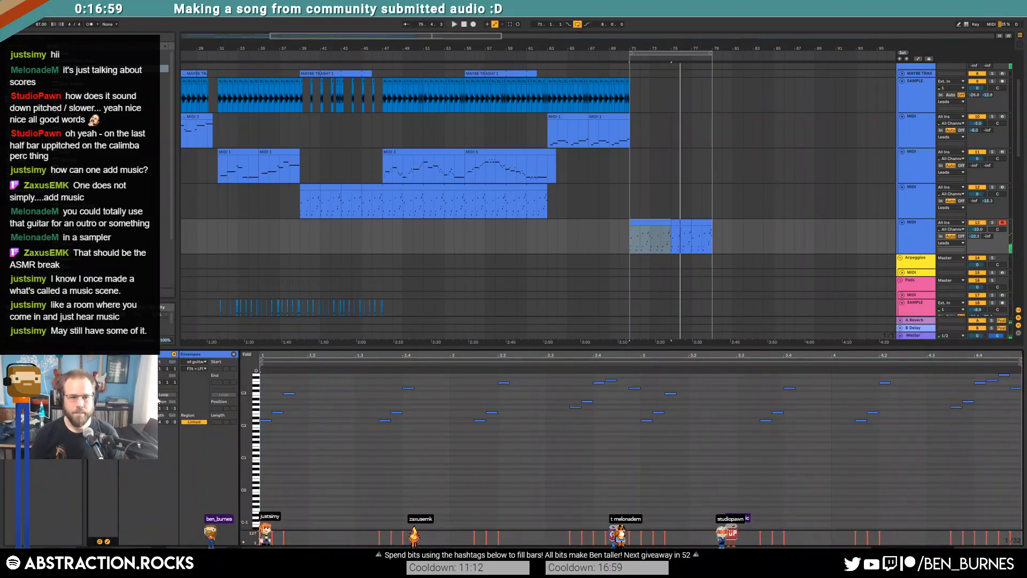
{"action": "left_click", "coordinate": [163, 395]}
{"action": "left_click_drag", "start_coordinate": [670, 223], "coordinate": [712, 224]}
{"action": "key", "text": "shift+Tab"}
{"action": "left_click", "coordinate": [628, 236]}
{"action": "key", "text": "space"}
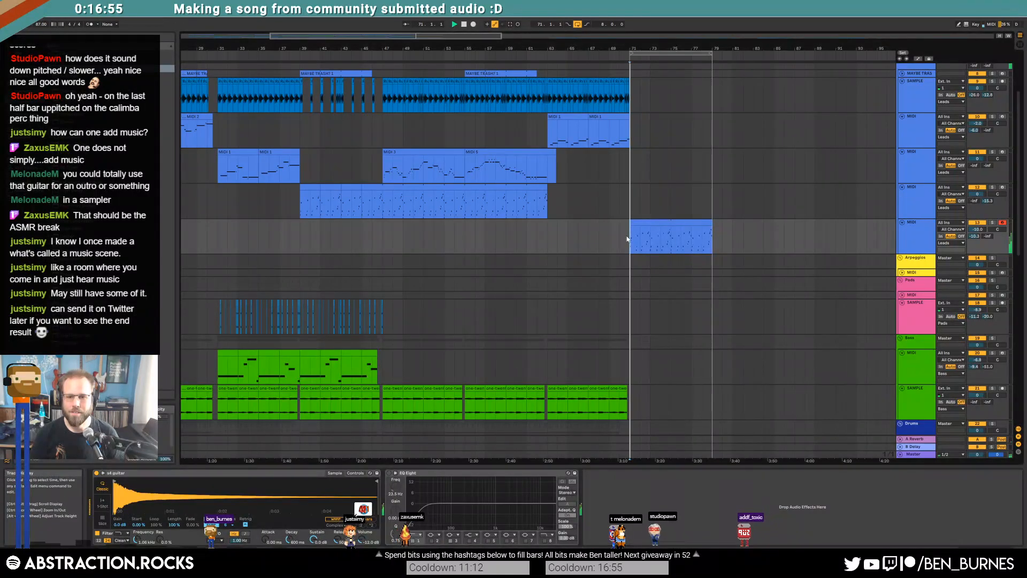
Step: Copy the bass sample clips at bars 47–55 to bar 71 on the same track
{"action": "scroll", "coordinate": [641, 310], "scroll_direction": "down", "scroll_amount": 3}
{"action": "left_click", "coordinate": [391, 316]}
{"action": "left_click", "coordinate": [457, 315], "text": "shift"}
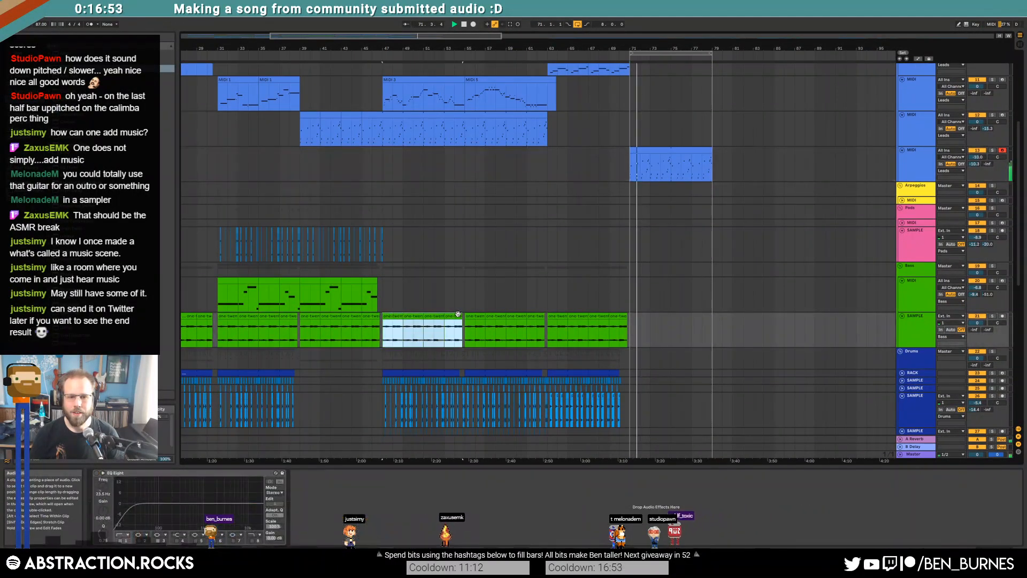
{"action": "left_click", "coordinate": [630, 325]}
{"action": "key", "text": "ctrl+v"}
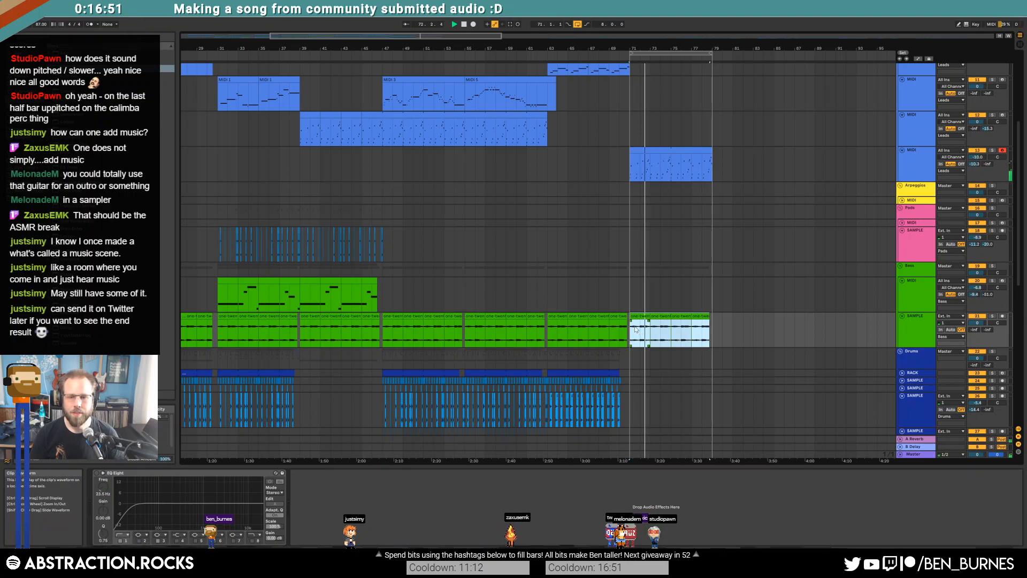
Step: Copy the drum group's clips at bars 19–23 and paste them at bar 71
{"action": "scroll", "coordinate": [622, 337], "scroll_direction": "down", "scroll_amount": 2}
{"action": "scroll", "coordinate": [622, 335], "scroll_direction": "down", "scroll_amount": 2}
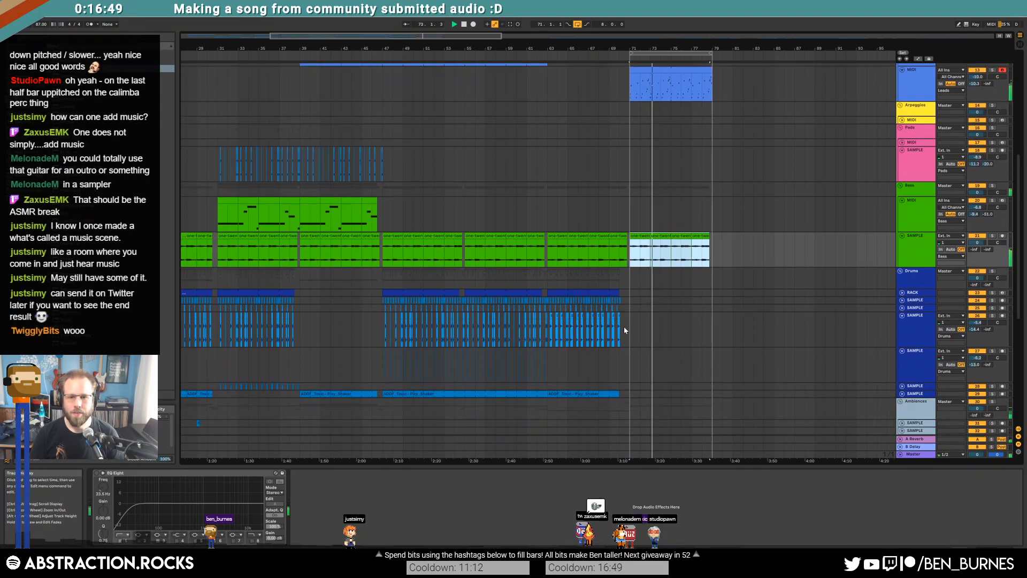
{"action": "left_click_drag", "start_coordinate": [285, 34], "coordinate": [249, 33]}
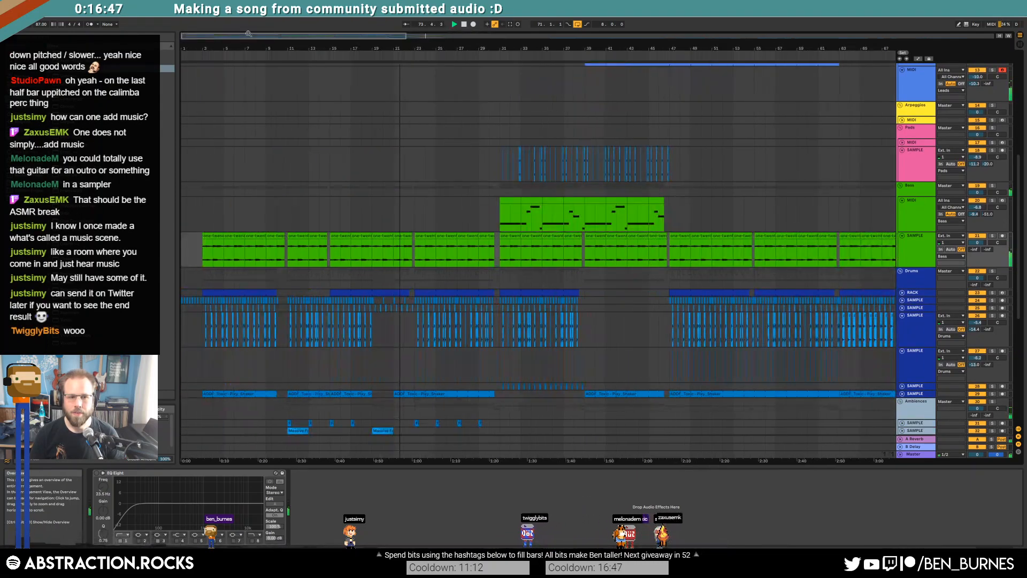
{"action": "left_click_drag", "start_coordinate": [372, 280], "coordinate": [414, 339]}
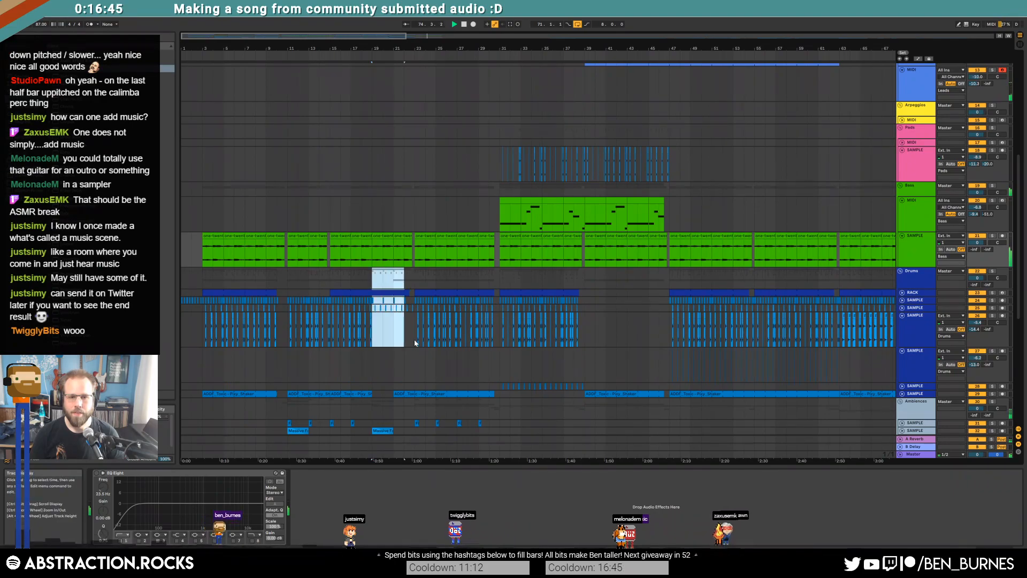
{"action": "left_click", "coordinate": [430, 35]}
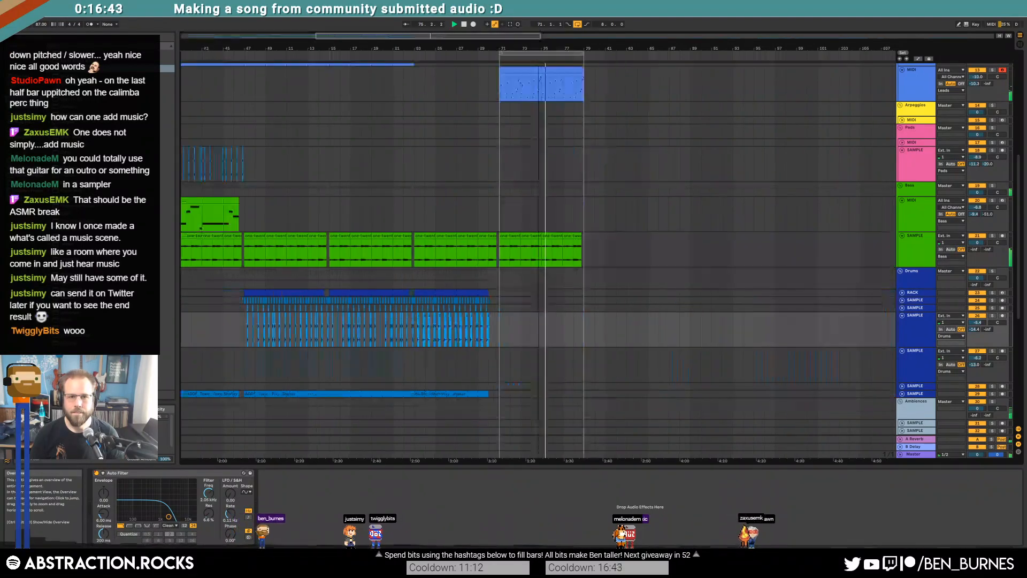
{"action": "left_click", "coordinate": [501, 295]}
{"action": "key", "text": "ctrl+v"}
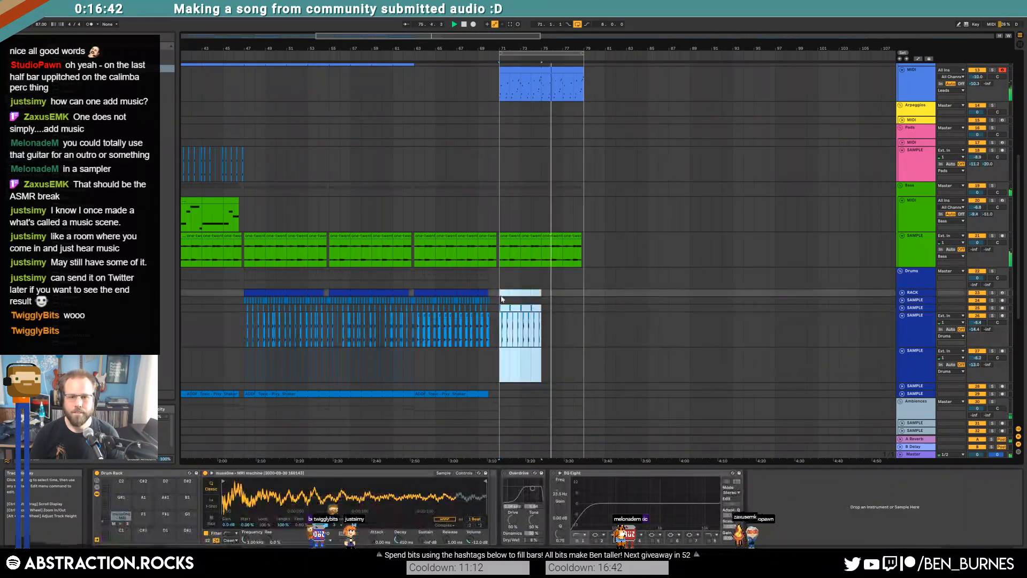
Step: Remove the pasted drum rack clip and duplicate the drum sample clips of bars 71–75 to fill bars 75–79
{"action": "left_click", "coordinate": [552, 308]}
{"action": "scroll", "coordinate": [552, 310], "scroll_direction": "down", "scroll_amount": 1}
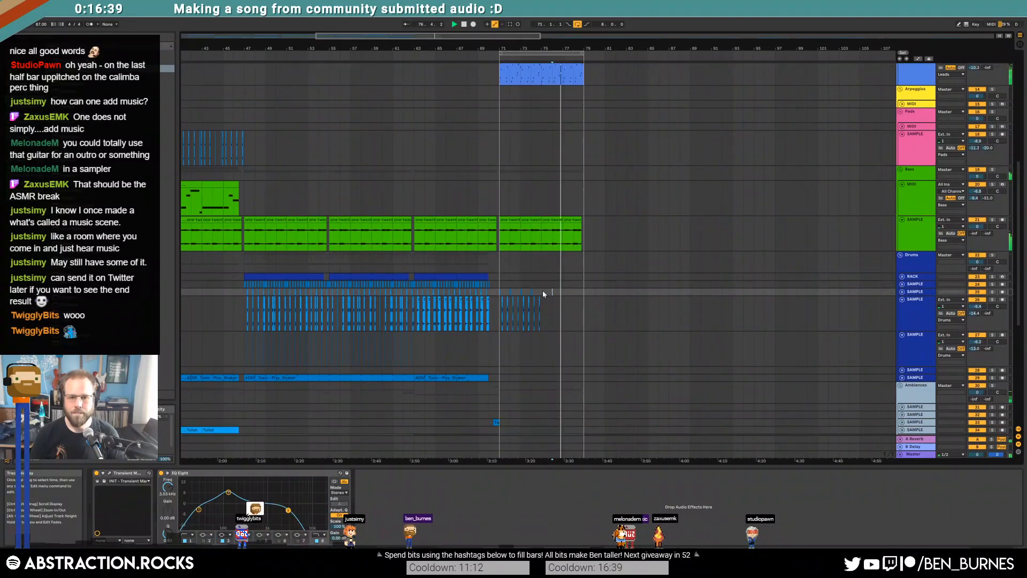
{"action": "left_click_drag", "start_coordinate": [542, 292], "coordinate": [499, 322]}
{"action": "key", "text": "ctrl+d"}
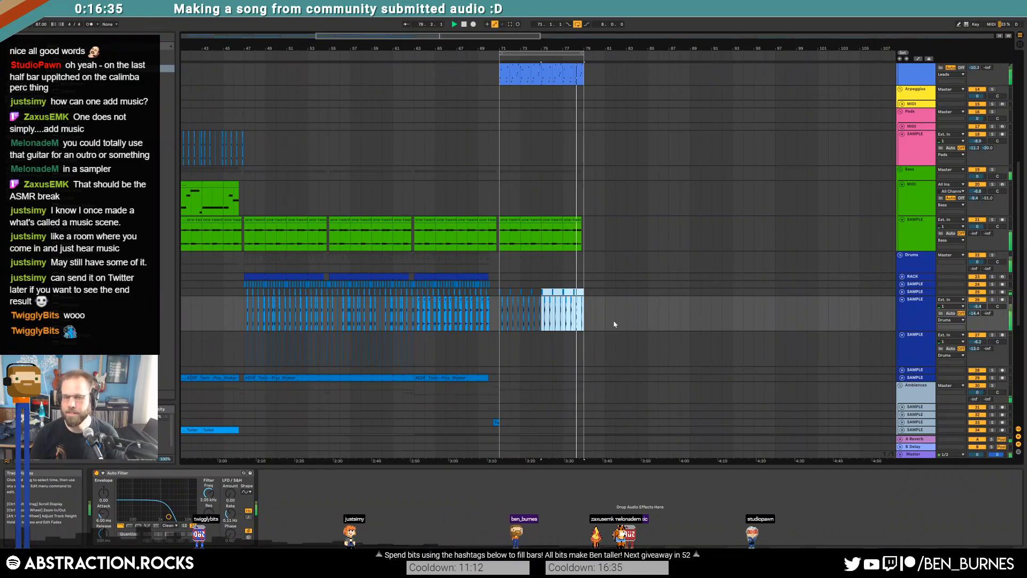
Step: Add copies of the short clip on the second drum sample track slightly before bars 72 and 73
{"action": "scroll", "coordinate": [543, 165], "scroll_direction": "up", "scroll_amount": 4}
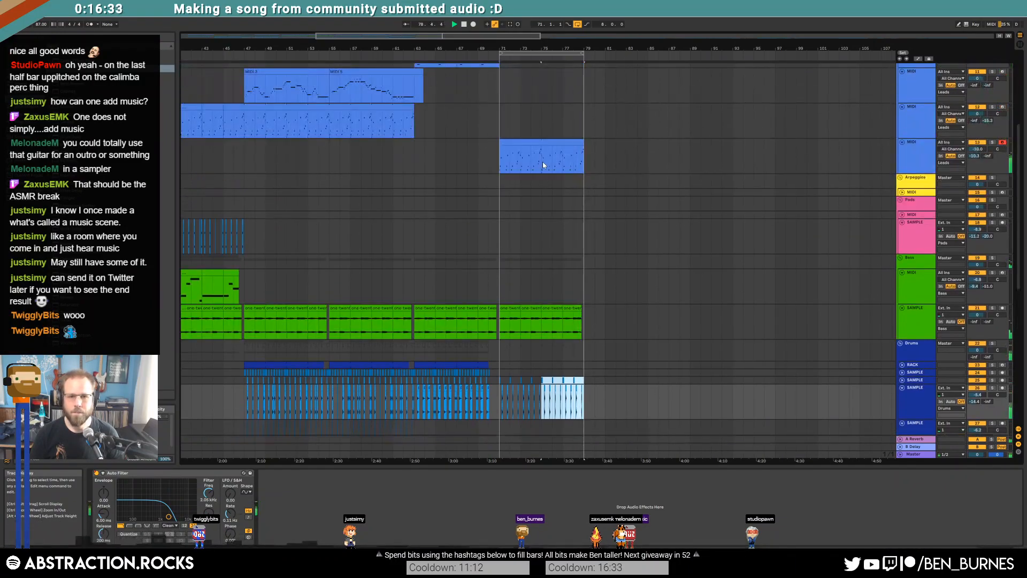
{"action": "left_click", "coordinate": [546, 143]}
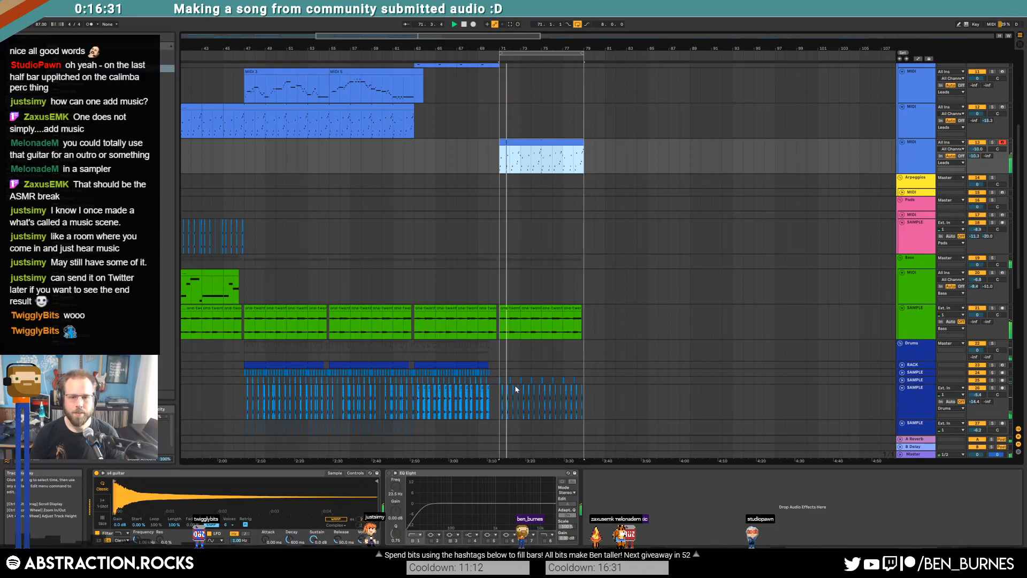
{"action": "scroll", "coordinate": [516, 389], "scroll_direction": "up", "scroll_amount": 5}
{"action": "left_click_drag", "start_coordinate": [480, 381], "coordinate": [461, 381]}
{"action": "left_click_drag", "start_coordinate": [536, 380], "coordinate": [514, 381]}
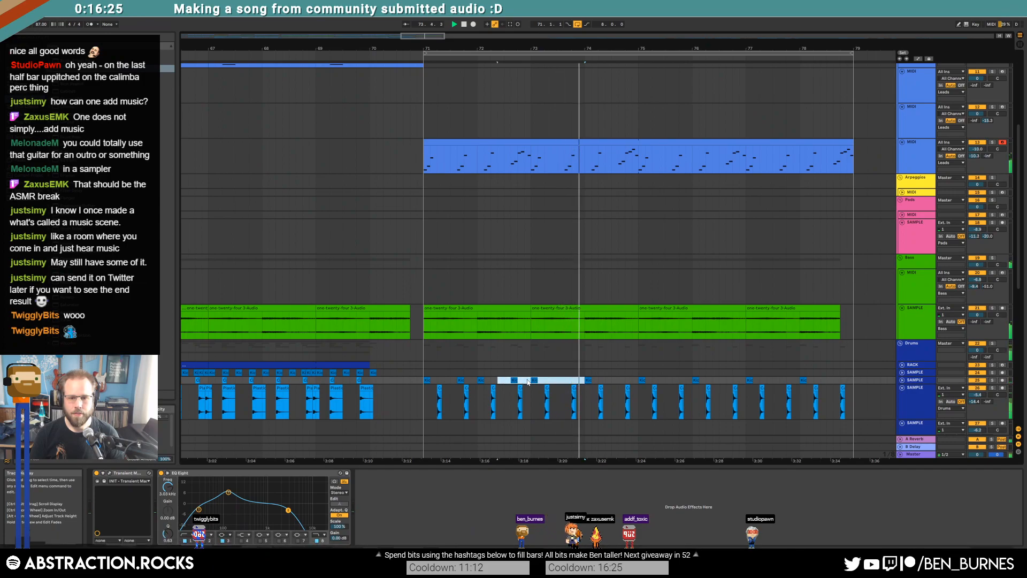
Step: Try repeating the short drum clips of bars 71–73 through bar 79
{"action": "mouse_move", "coordinate": [531, 380]}
{"action": "left_mouse_down"}
{"action": "mouse_move", "coordinate": [420, 380]}
{"action": "mouse_move", "coordinate": [526, 382]}
{"action": "left_mouse_up"}
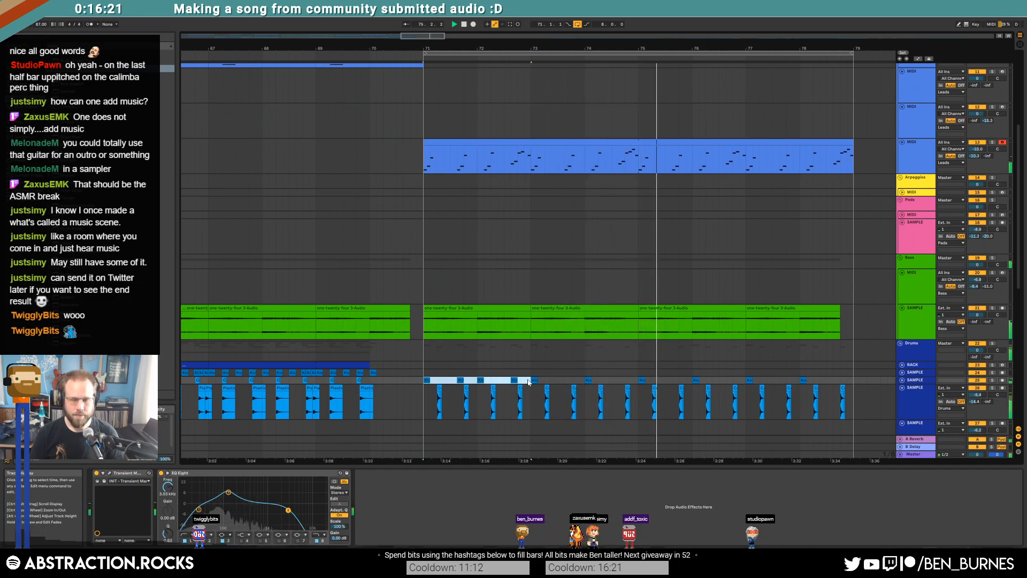
{"action": "key", "text": "ctrl+d"}
{"action": "key", "text": "ctrl+d"}
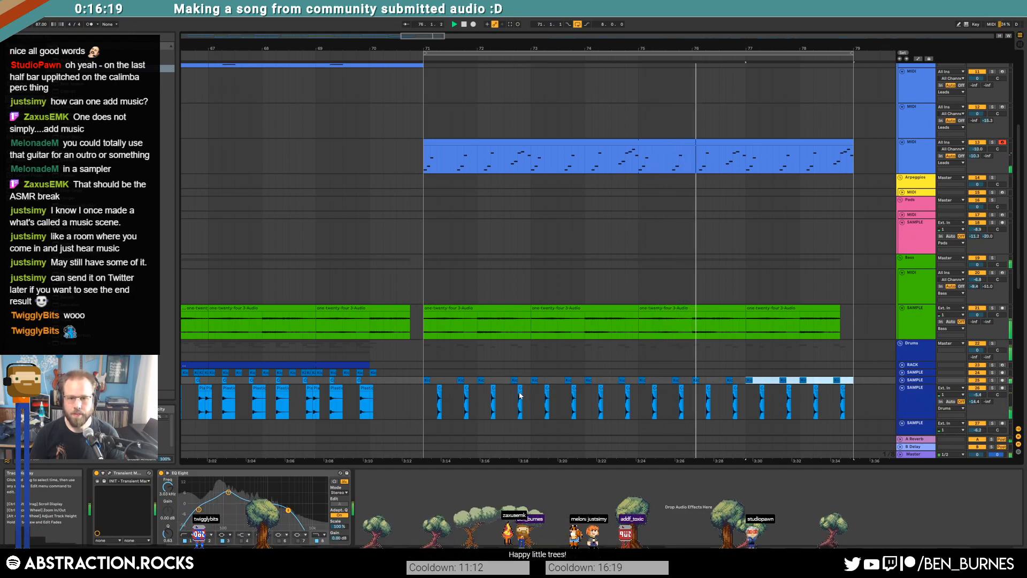
{"action": "key", "text": "ctrl+z"}
{"action": "key", "text": "ctrl+z"}
Step: Nudge the added drum clip before bar 72 slightly earlier and the one before bar 73 slightly later, and play the result
{"action": "left_click", "coordinate": [499, 392]}
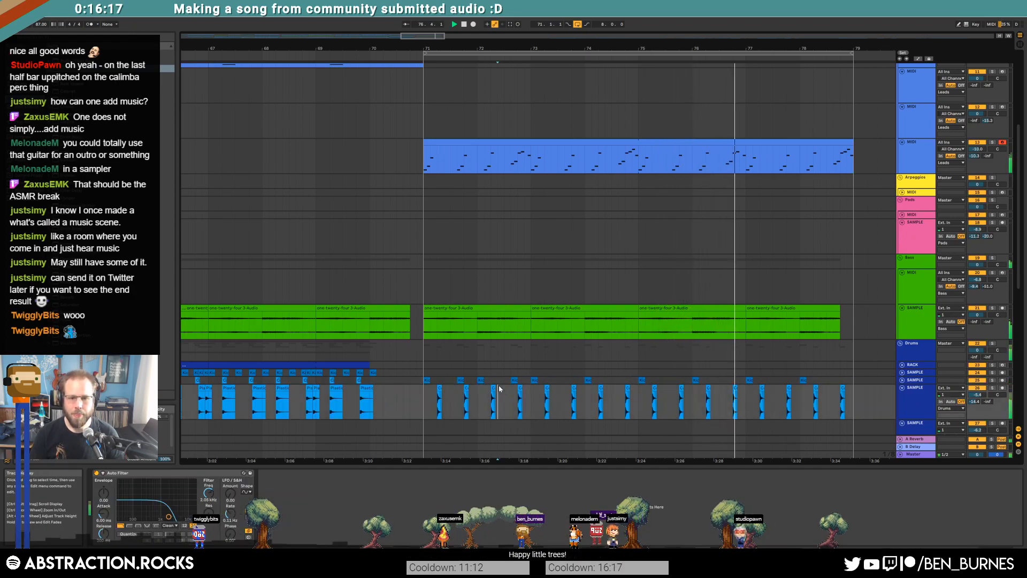
{"action": "key", "text": "plus"}
{"action": "key", "text": "plus"}
{"action": "left_click", "coordinate": [419, 379]}
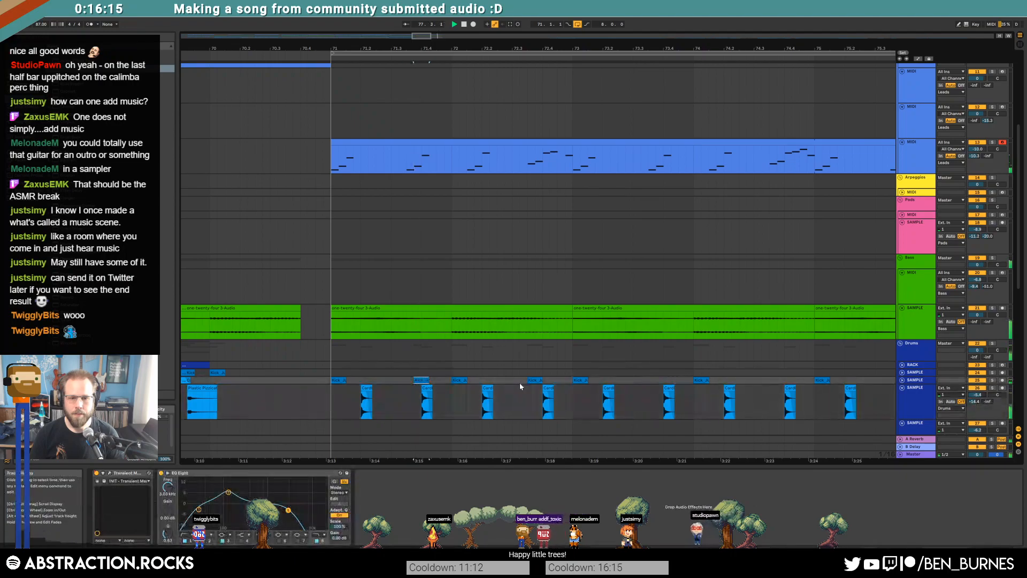
{"action": "left_click", "coordinate": [532, 379]}
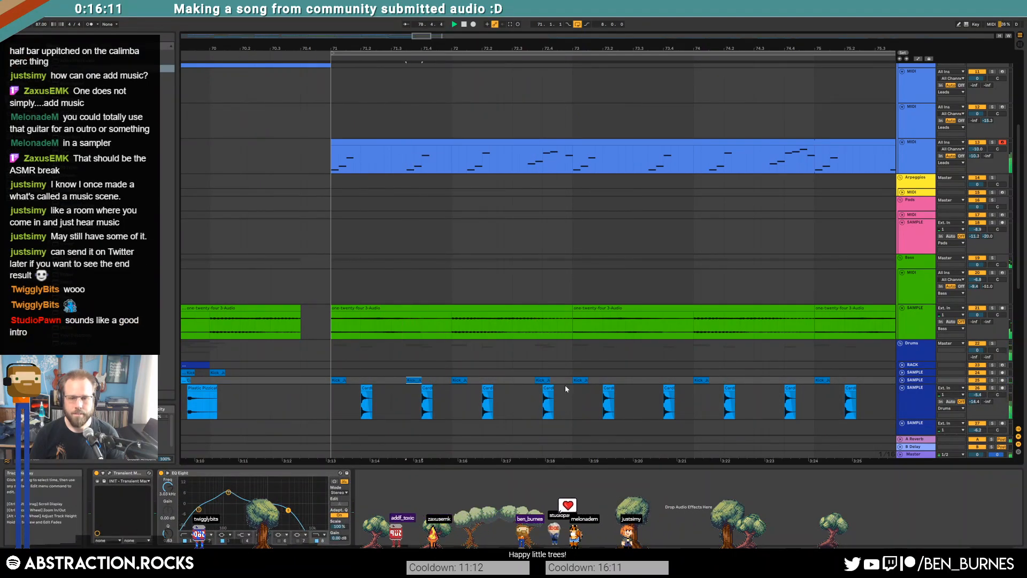
{"action": "key", "text": "space"}
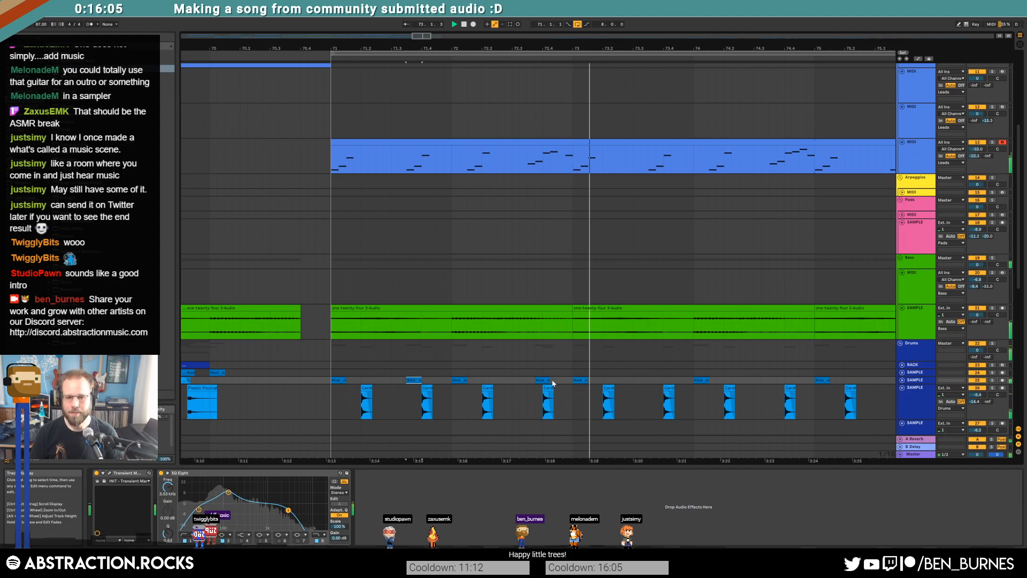
Step: Add another short drum clip just before bar 73 and duplicate the bars 71–73 pattern three times to reach bar 79
{"action": "left_click", "coordinate": [566, 381]}
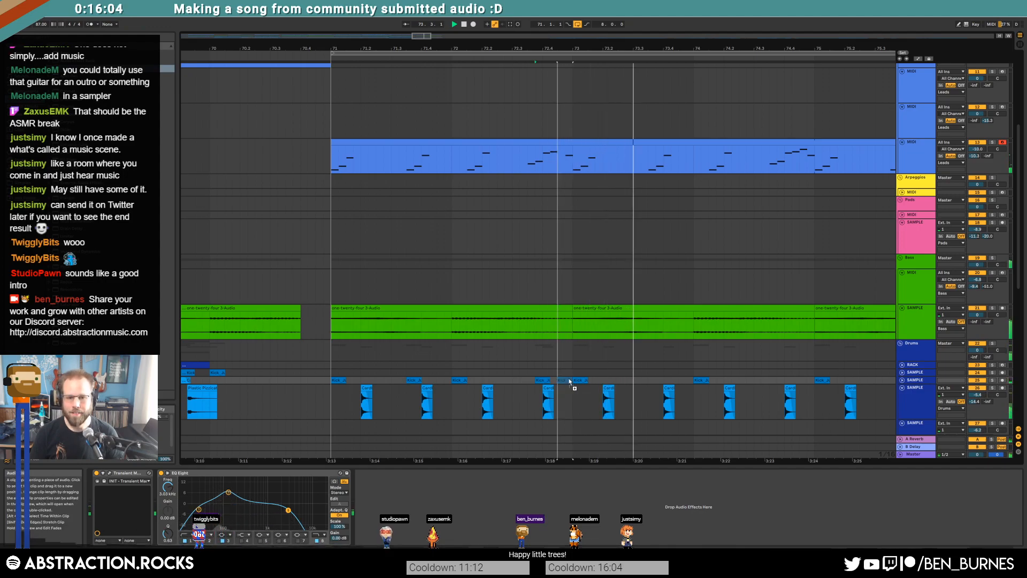
{"action": "left_click", "coordinate": [338, 380], "text": "shift"}
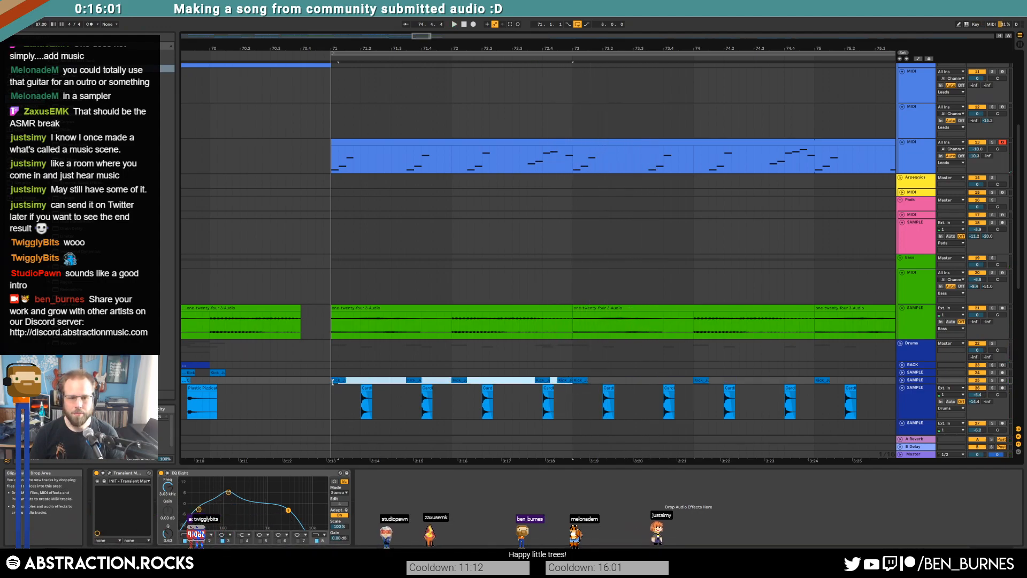
{"action": "key", "text": "ctrl+d"}
{"action": "key", "text": "ctrl+d"}
{"action": "key", "text": "ctrl+d"}
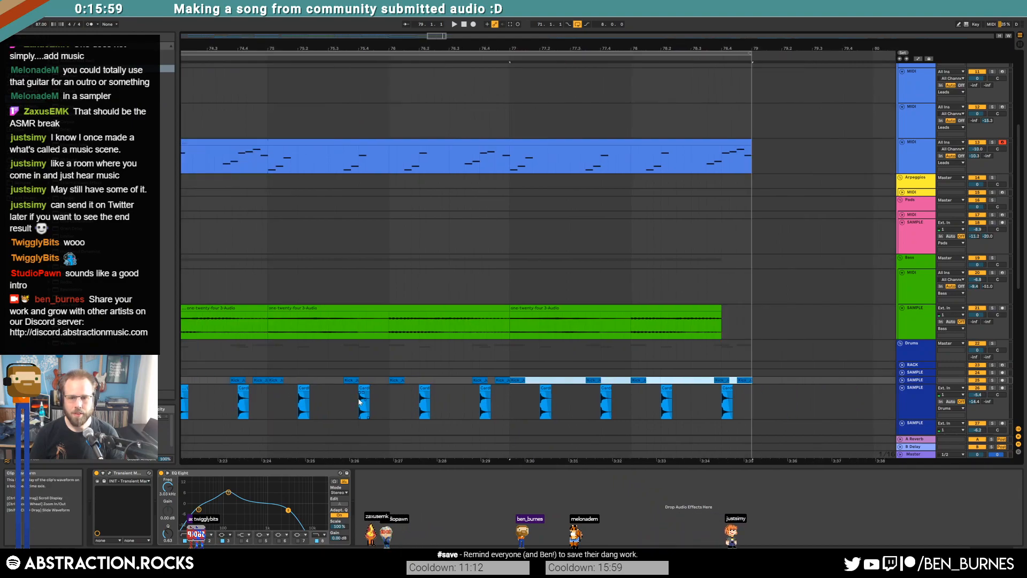
{"action": "scroll", "coordinate": [398, 372], "scroll_direction": "down", "scroll_amount": 9}
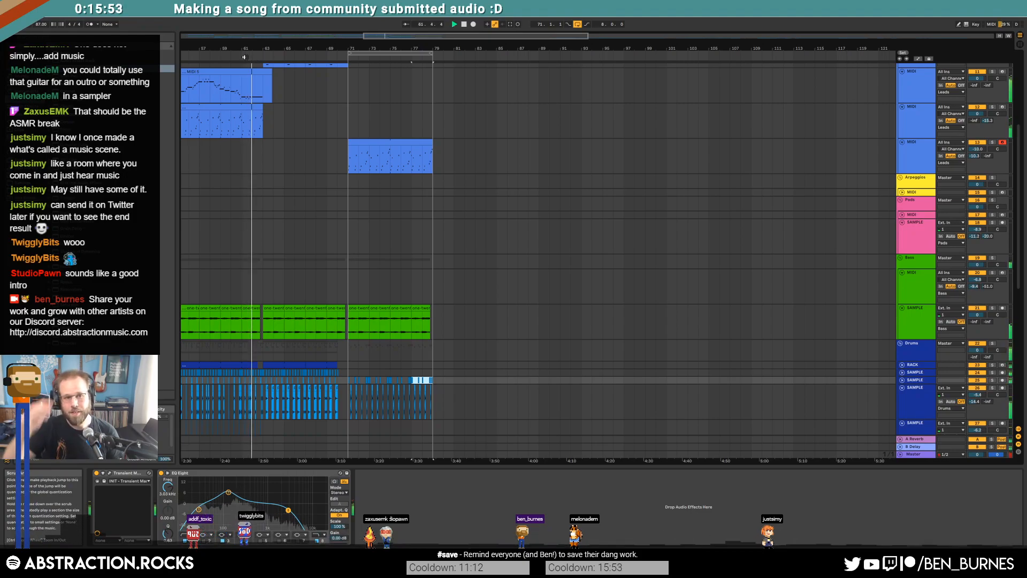
Step: Duplicate the lead MIDI clips of bars 63–71 so the lead line also covers bars 71–79
{"action": "key", "text": "shift+Tab"}
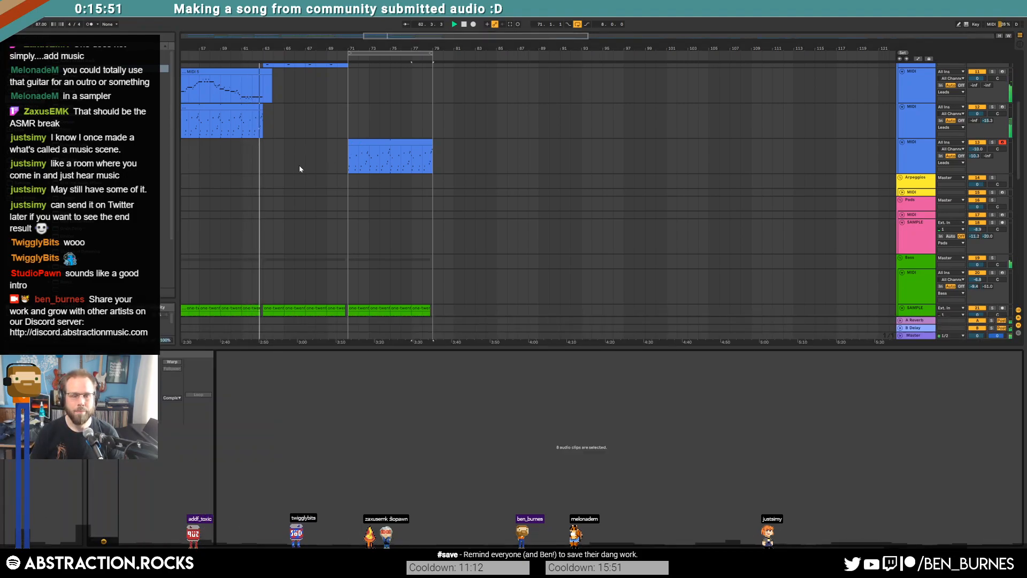
{"action": "key", "text": "shift+Tab"}
{"action": "scroll", "coordinate": [297, 217], "scroll_direction": "up", "scroll_amount": 1}
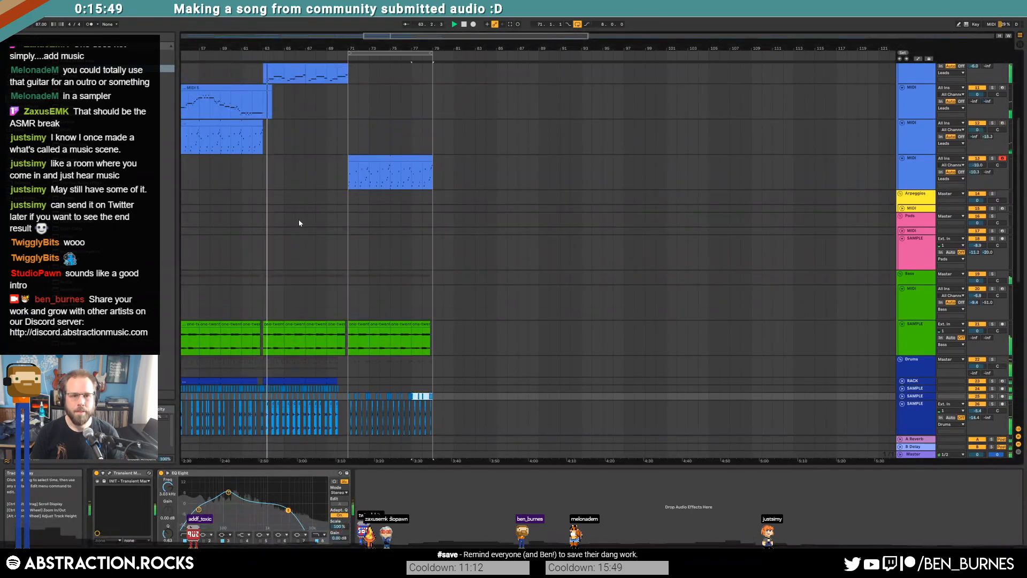
{"action": "left_click", "coordinate": [377, 185]}
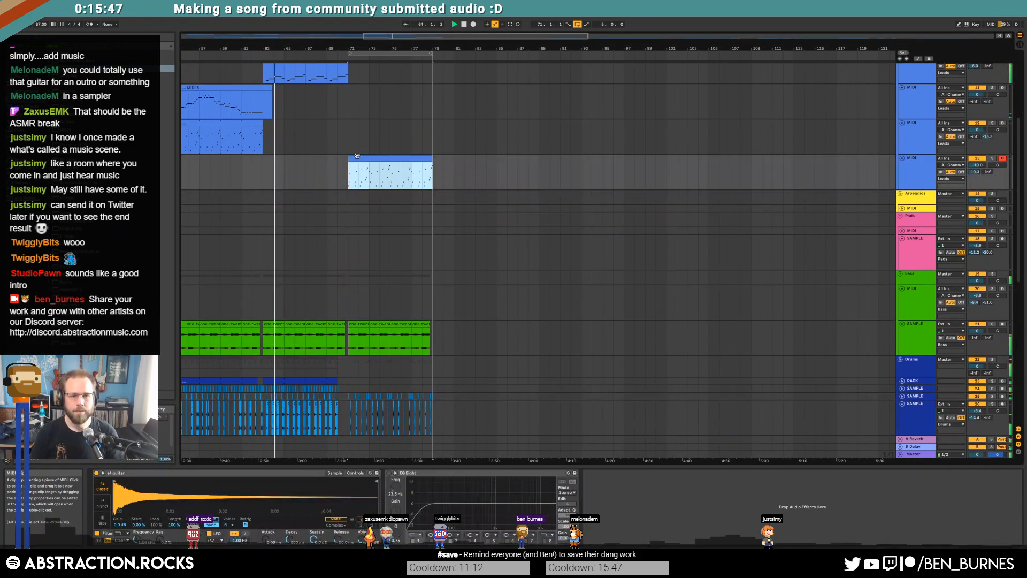
{"action": "scroll", "coordinate": [321, 190], "scroll_direction": "up", "scroll_amount": 2}
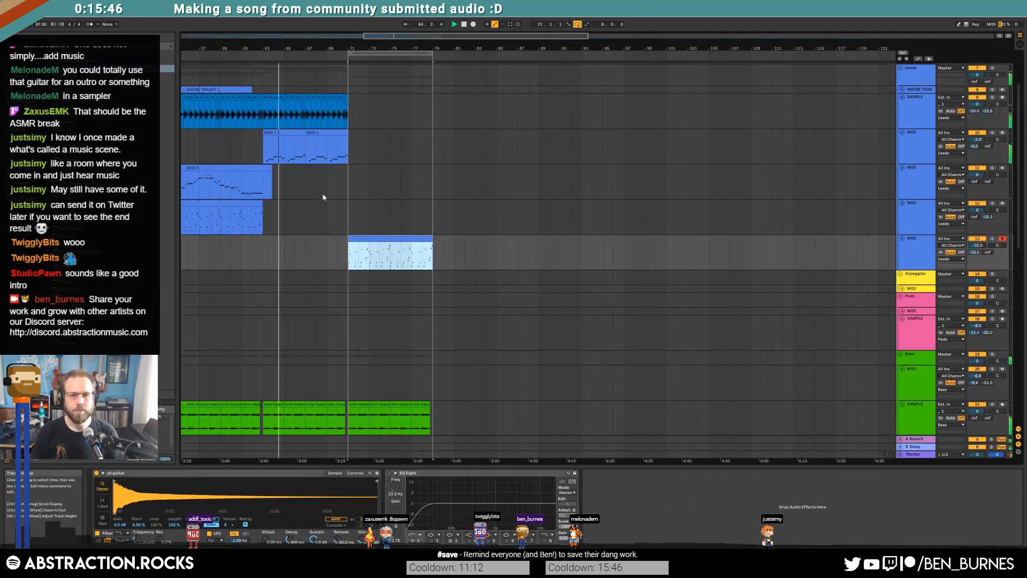
{"action": "left_click", "coordinate": [292, 132]}
{"action": "left_click", "coordinate": [334, 132], "text": "shift"}
{"action": "key", "text": "ctrl+d"}
Step: Copy the sparse chopped clips of bars 15–19 on the lead sample track to bar 71 and duplicate them to reach bar 79
{"action": "left_click_drag", "start_coordinate": [290, 48], "coordinate": [669, 30]}
{"action": "left_click_drag", "start_coordinate": [287, 109], "coordinate": [317, 110]}
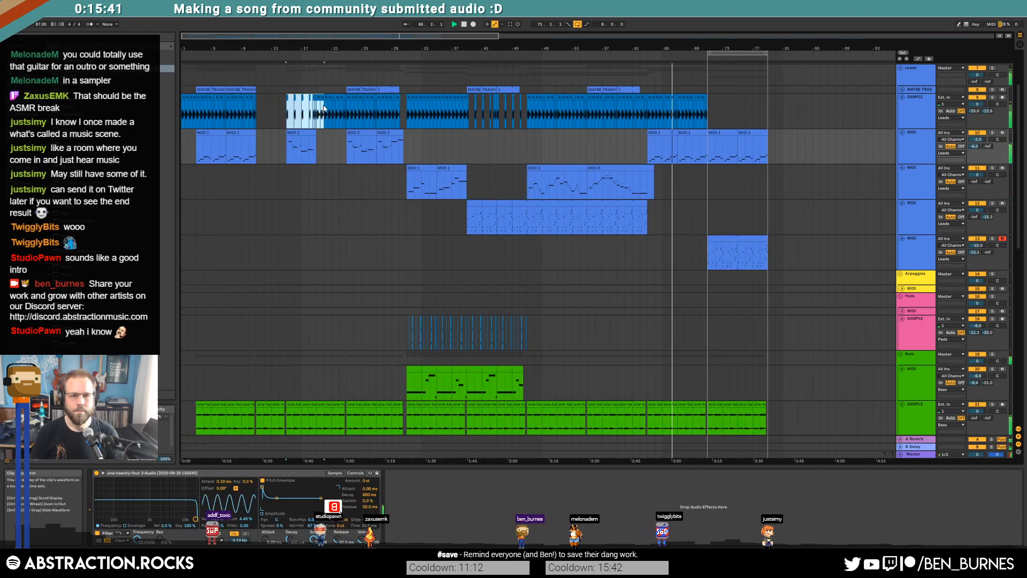
{"action": "left_click", "coordinate": [708, 107]}
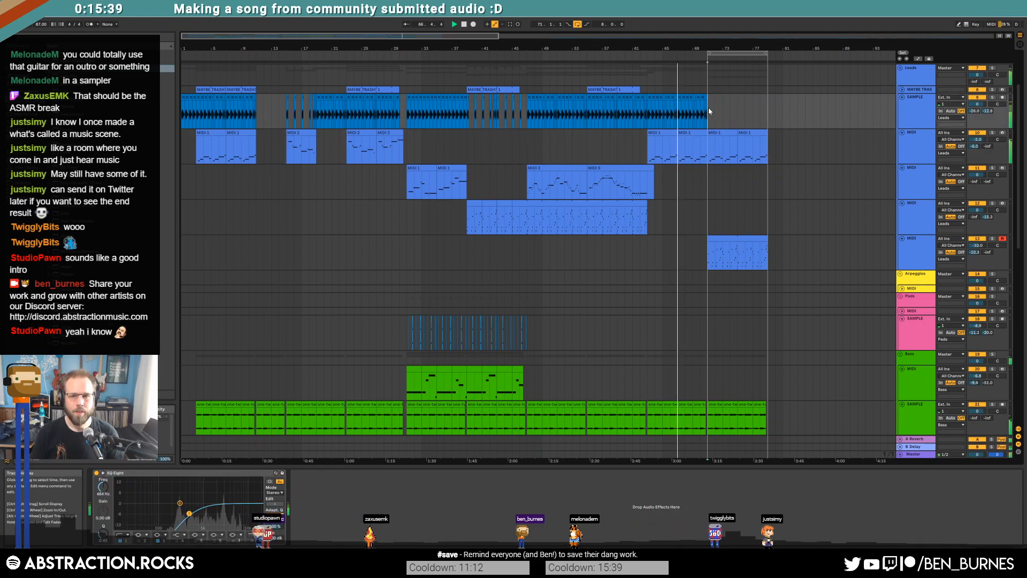
{"action": "key", "text": "ctrl+v"}
{"action": "key", "text": "ctrl+d"}
Step: Copy the short ambience clip just before bar 55 and paste it on the same track so it leads into bar 71
{"action": "scroll", "coordinate": [690, 214], "scroll_direction": "down", "scroll_amount": 8}
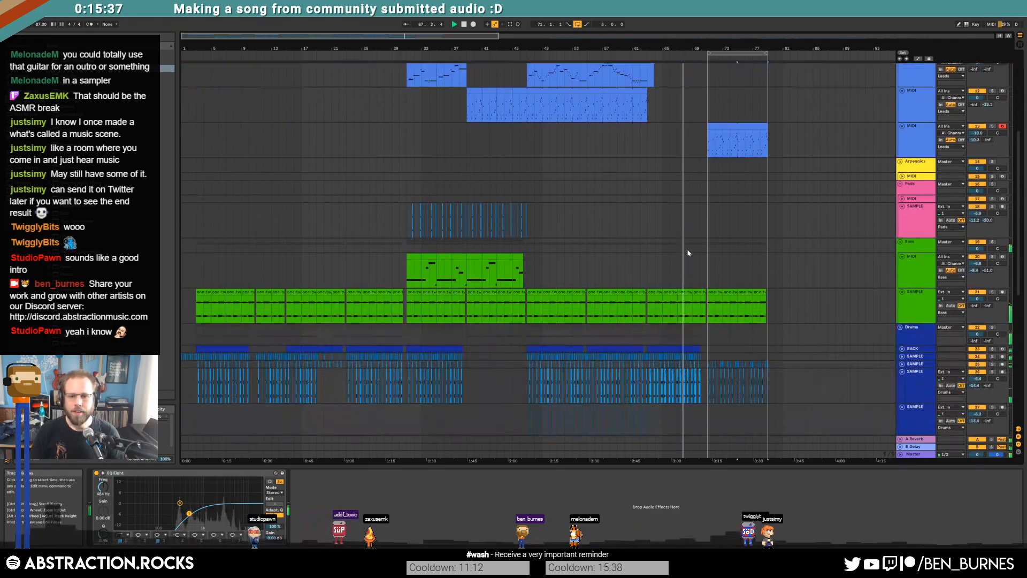
{"action": "scroll", "coordinate": [690, 257], "scroll_direction": "down", "scroll_amount": 6}
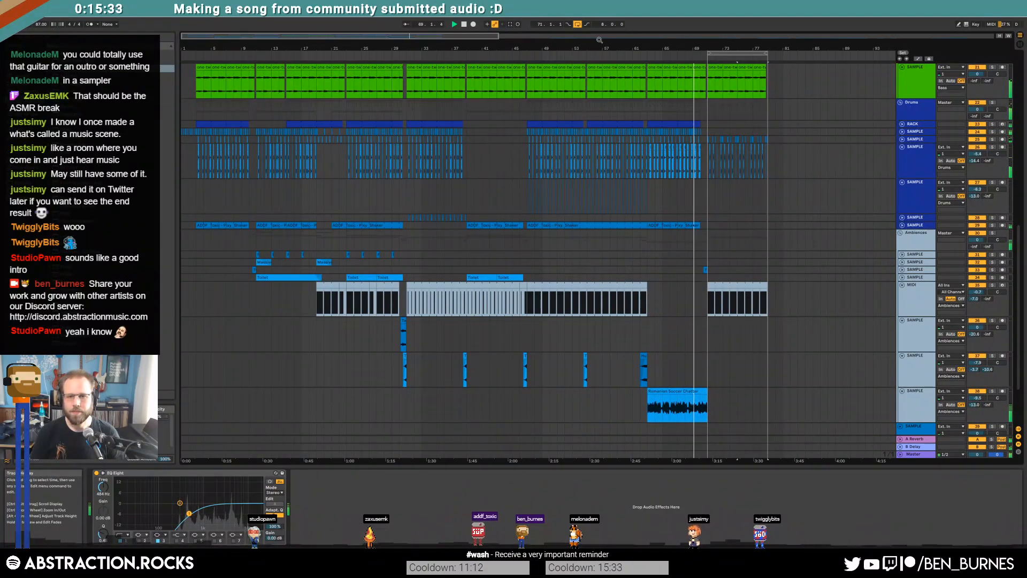
{"action": "left_click_drag", "start_coordinate": [735, 39], "coordinate": [578, 24]}
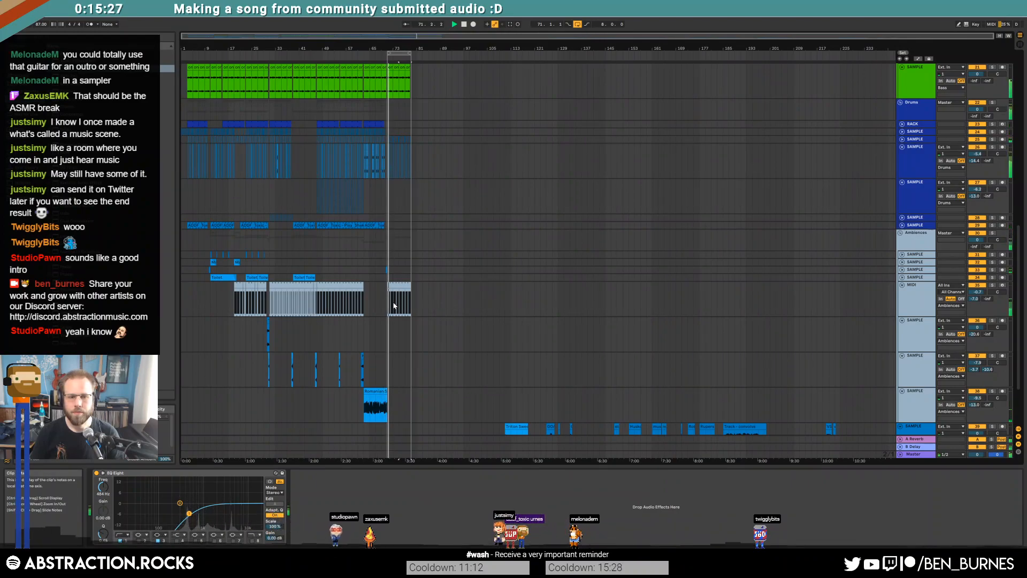
{"action": "scroll", "coordinate": [340, 361], "scroll_direction": "up", "scroll_amount": 5}
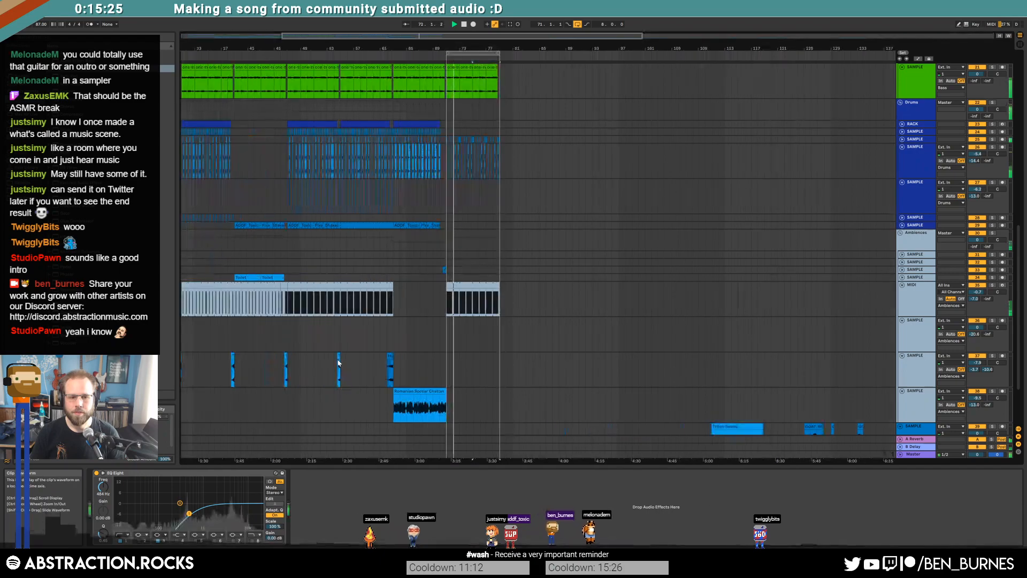
{"action": "left_click_drag", "start_coordinate": [330, 363], "coordinate": [344, 363]}
{"action": "key", "text": "ctrl+c"}
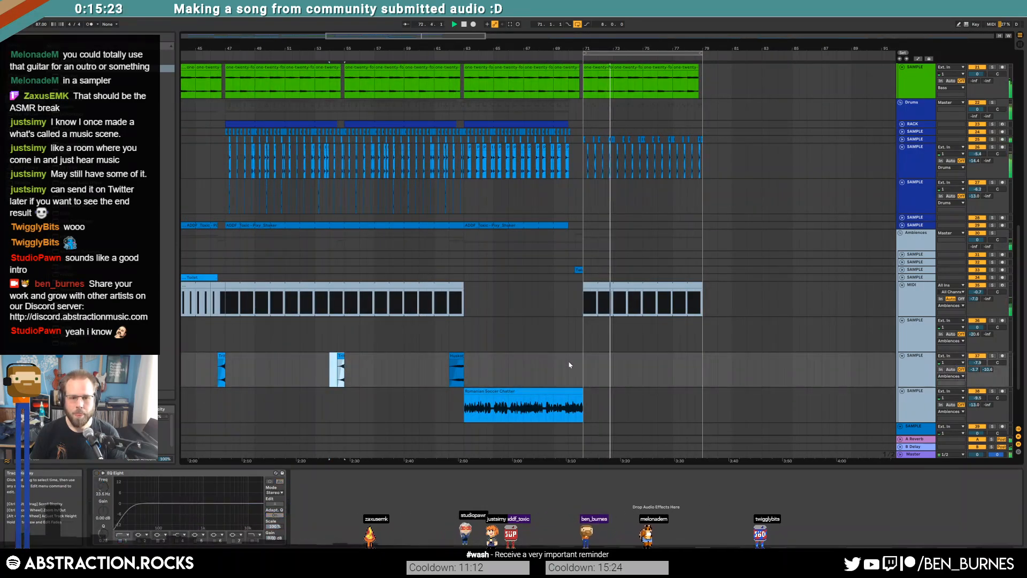
{"action": "left_click", "coordinate": [570, 364]}
{"action": "key", "text": "ctrl+v"}
Step: Automate the guitar's filter frequency with a curve rising gradually across bars 71–79
{"action": "scroll", "coordinate": [719, 363], "scroll_direction": "up", "scroll_amount": 6}
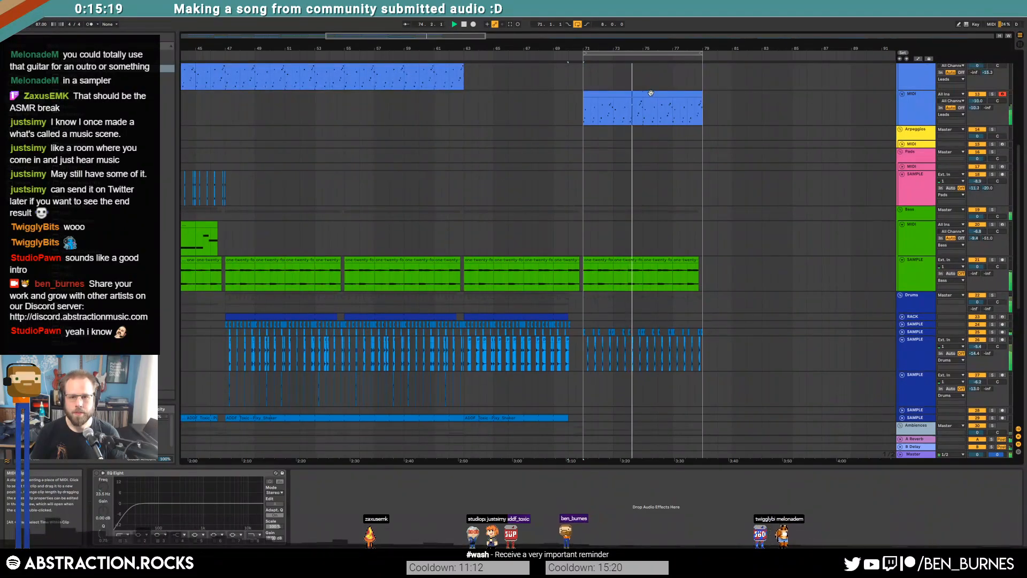
{"action": "left_click", "coordinate": [697, 93]}
{"action": "key", "text": "a"}
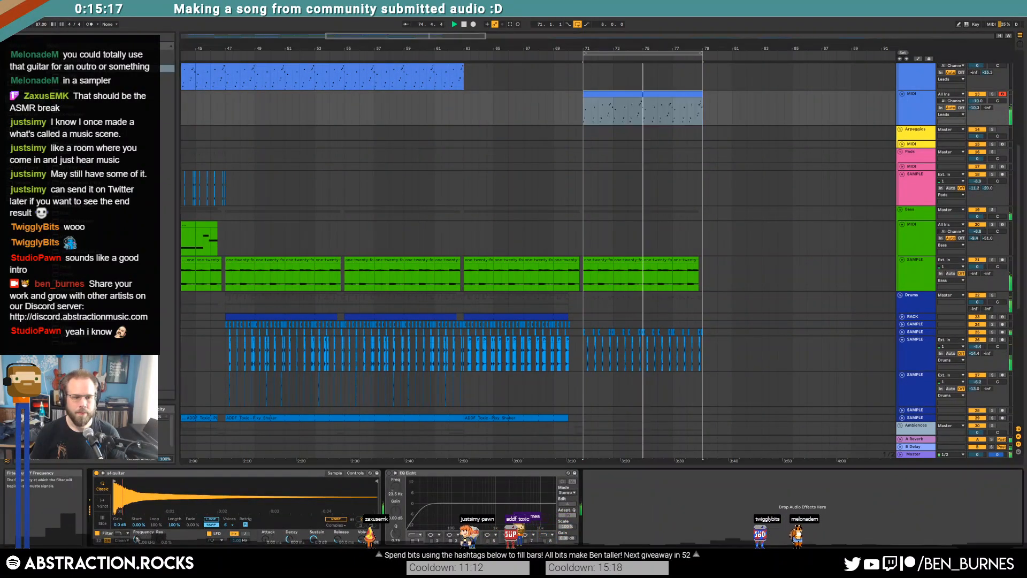
{"action": "left_click_drag", "start_coordinate": [583, 110], "coordinate": [583, 113]}
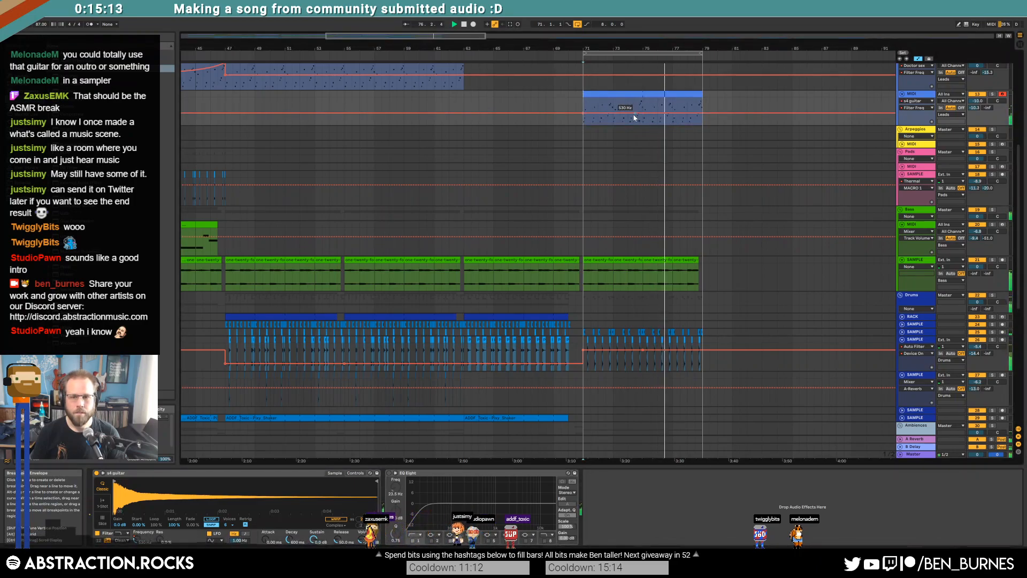
{"action": "key", "text": "ctrl+z"}
{"action": "left_click_drag", "start_coordinate": [583, 110], "coordinate": [582, 111]}
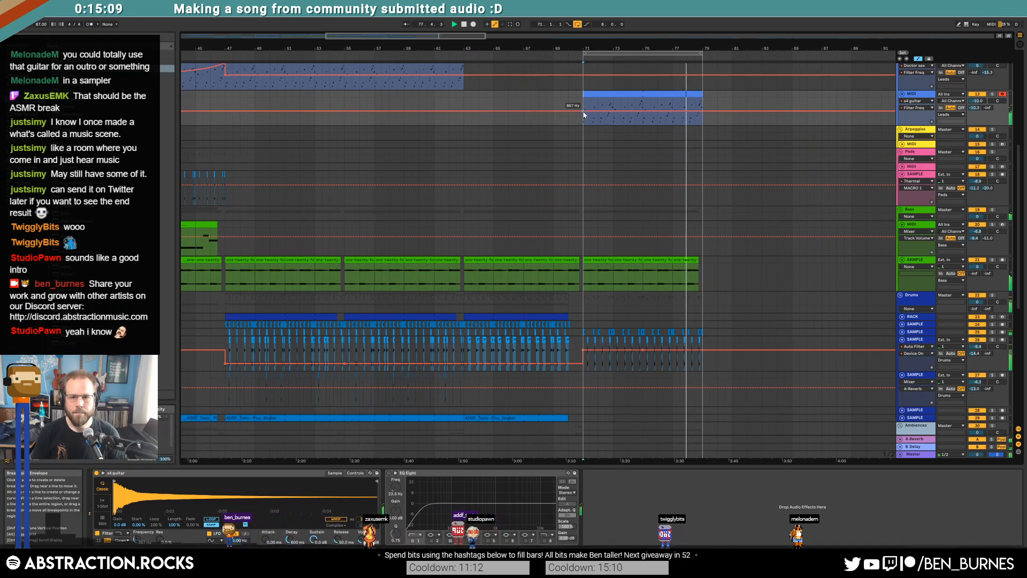
{"action": "mouse_move", "coordinate": [677, 114]}
{"action": "left_mouse_down"}
{"action": "mouse_move", "coordinate": [674, 105]}
{"action": "mouse_move", "coordinate": [702, 105]}
{"action": "mouse_move", "coordinate": [691, 112]}
{"action": "left_mouse_up"}
{"action": "key", "text": "ctrl+z"}
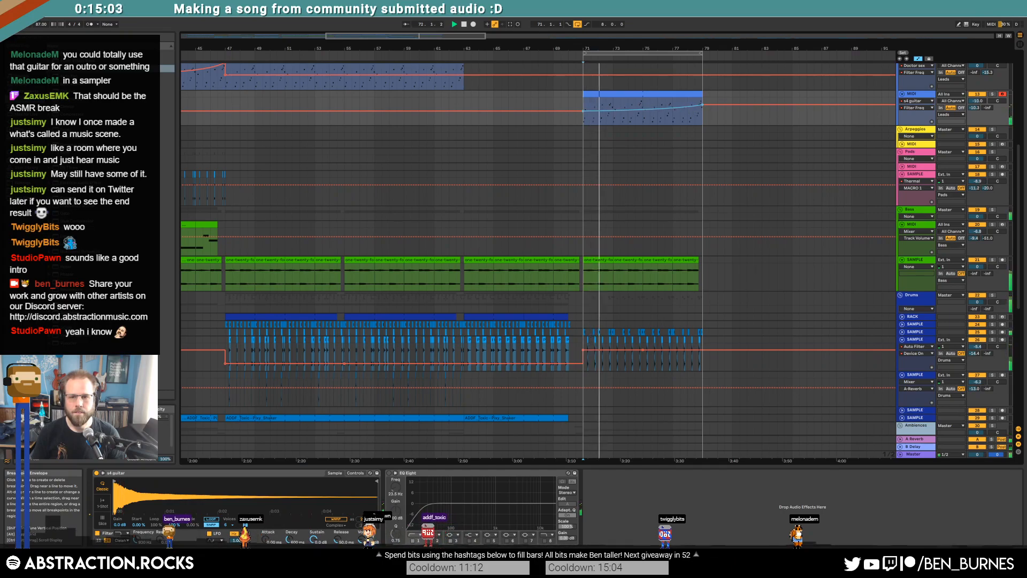
Step: Inspect the waveform of the short clip at bar 75 on the lead sample track and hide the automation lanes
{"action": "scroll", "coordinate": [633, 268], "scroll_direction": "right", "scroll_amount": 3}
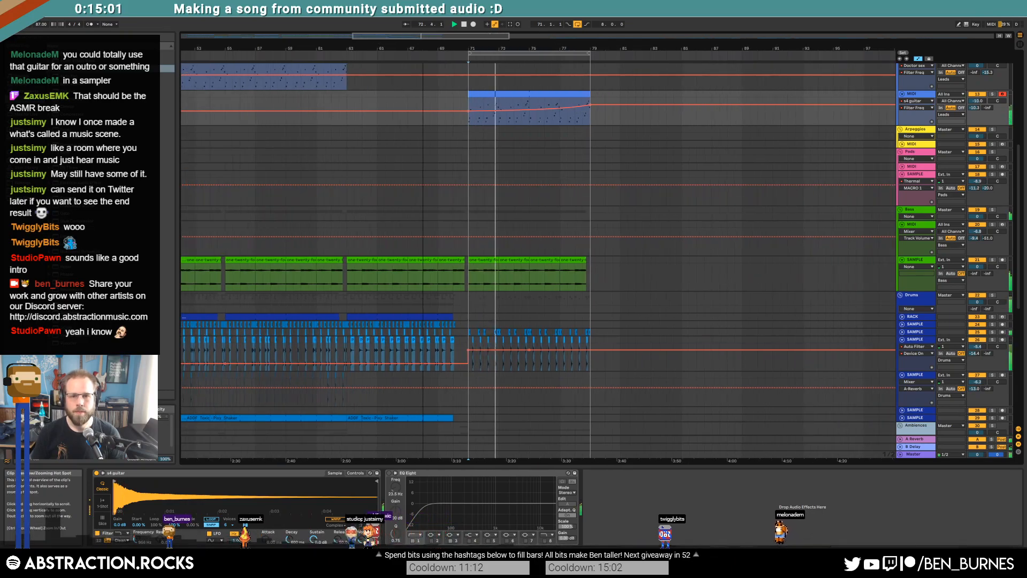
{"action": "scroll", "coordinate": [633, 267], "scroll_direction": "down", "scroll_amount": 2}
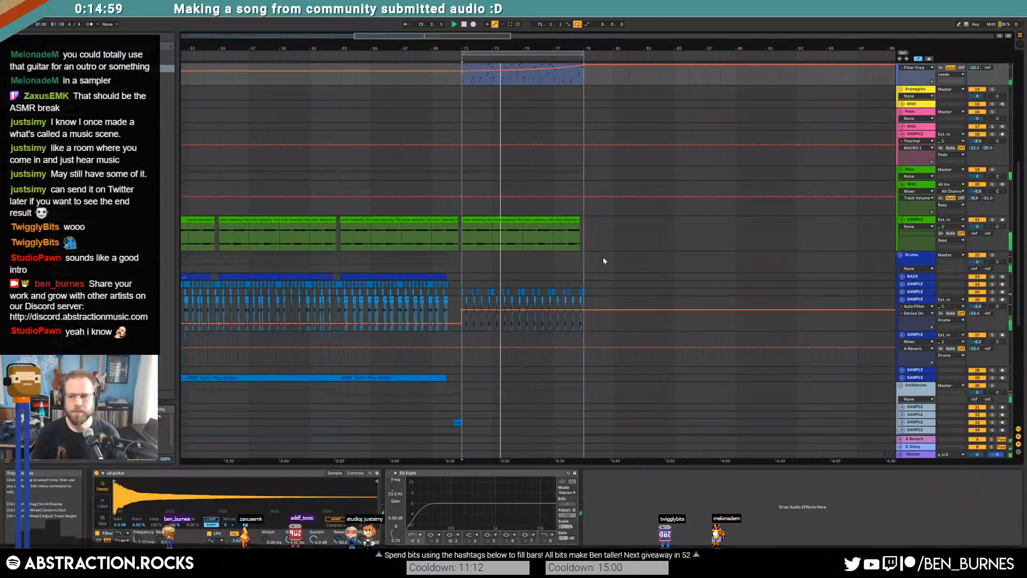
{"action": "scroll", "coordinate": [603, 258], "scroll_direction": "down", "scroll_amount": 1}
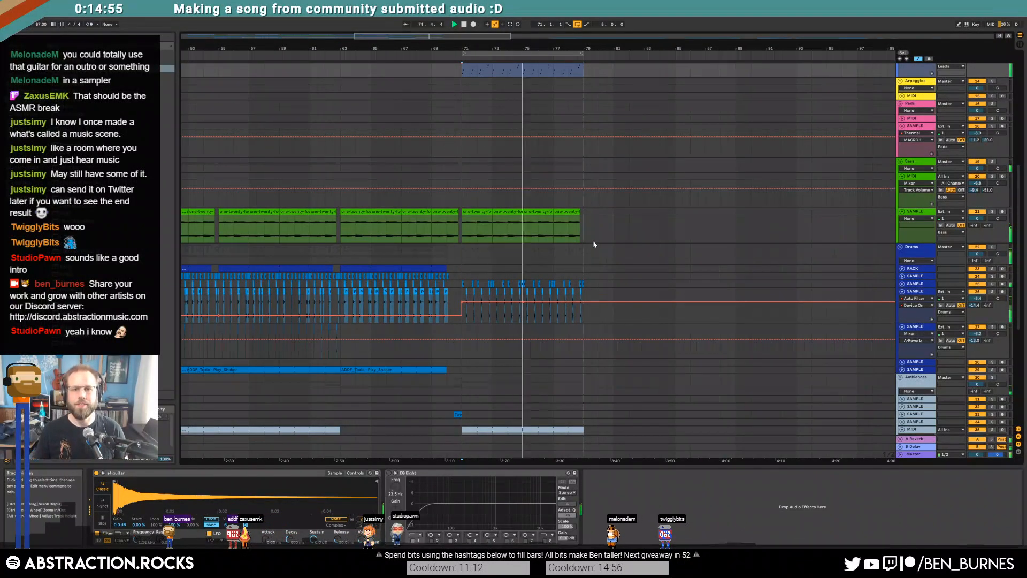
{"action": "scroll", "coordinate": [588, 252], "scroll_direction": "up", "scroll_amount": 10}
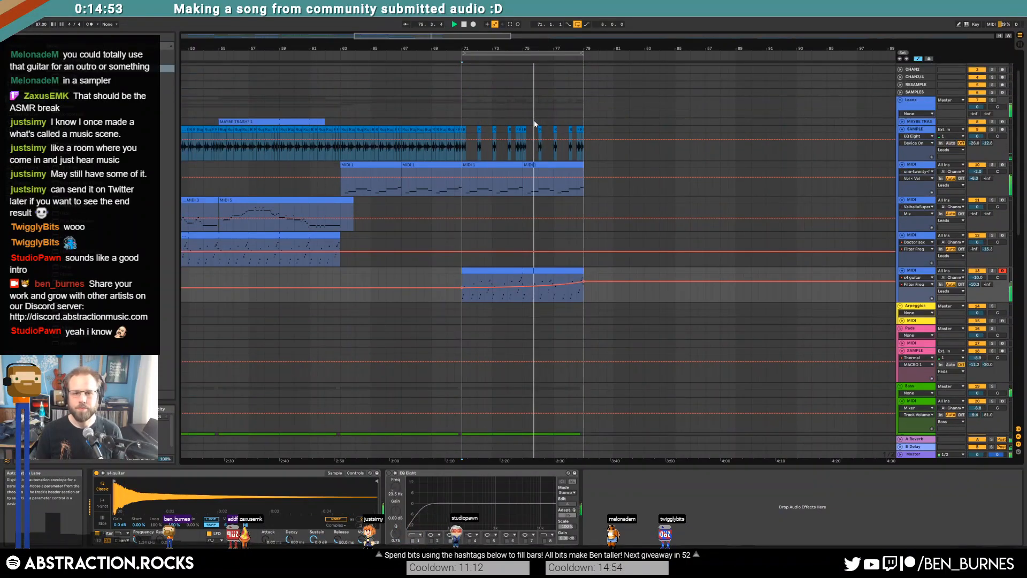
{"action": "scroll", "coordinate": [531, 125], "scroll_direction": "up", "scroll_amount": 2}
{"action": "left_click", "coordinate": [516, 130]}
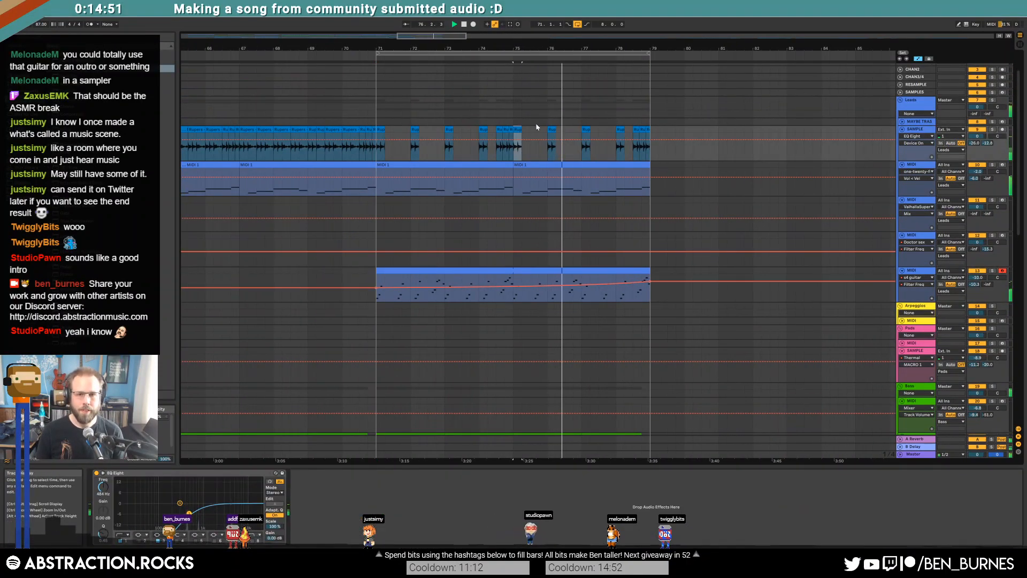
{"action": "double_click", "coordinate": [516, 130]}
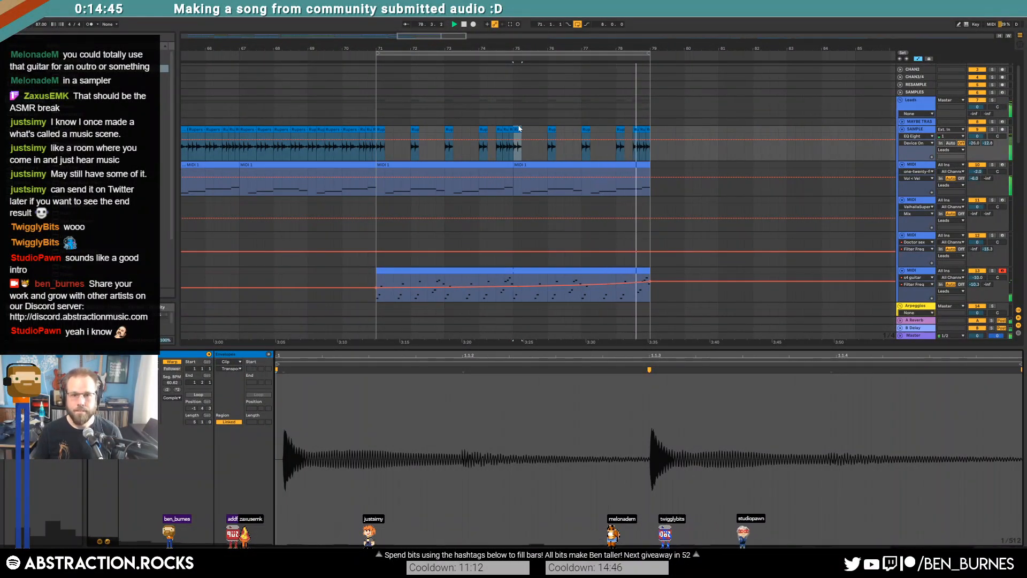
{"action": "left_click", "coordinate": [586, 141]}
{"action": "key", "text": "a"}
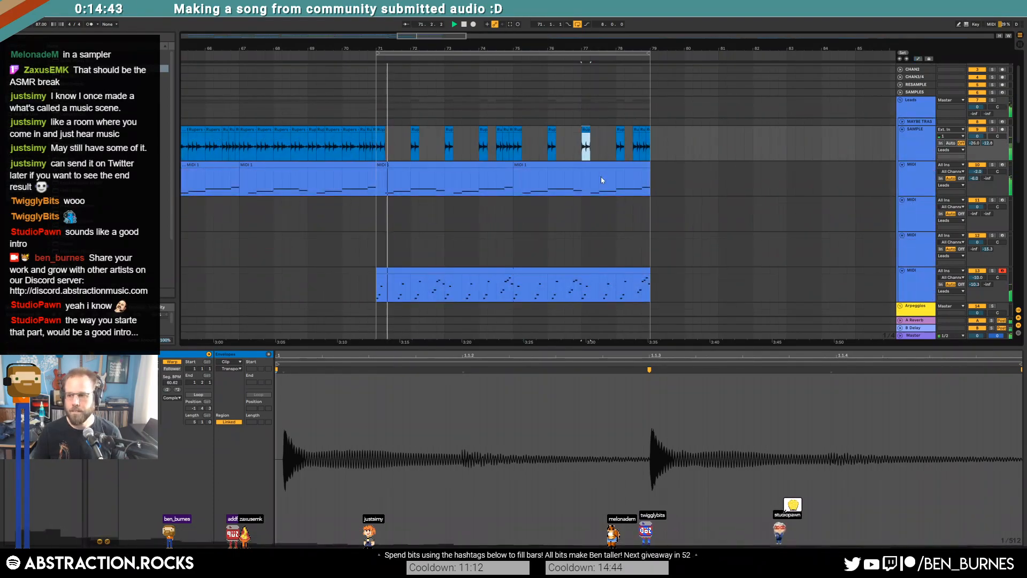
Step: Bring the whole arrangement into view and play the song from the beginning
{"action": "scroll", "coordinate": [624, 203], "scroll_direction": "down", "scroll_amount": 3}
{"action": "scroll", "coordinate": [624, 210], "scroll_direction": "down", "scroll_amount": 1}
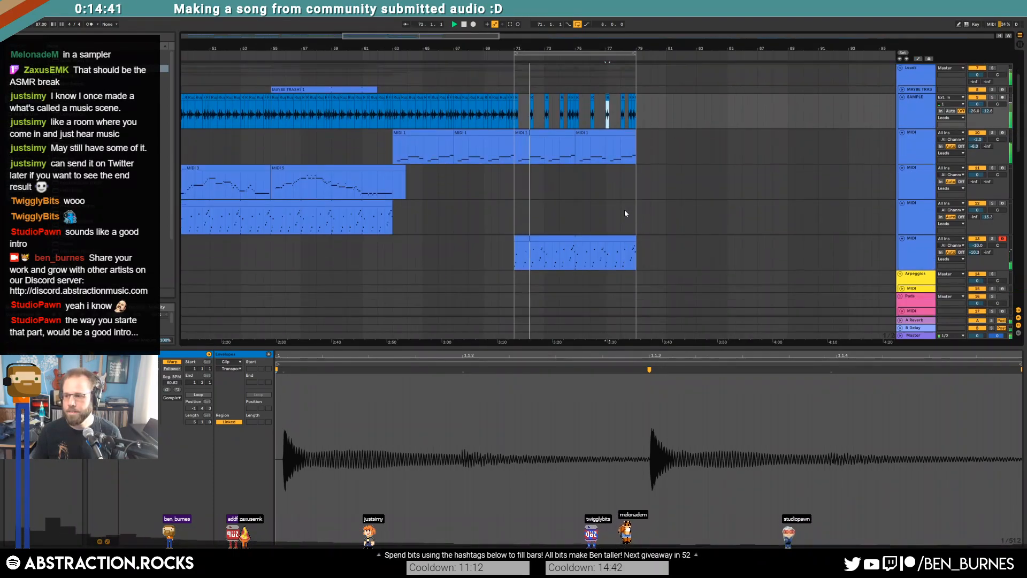
{"action": "scroll", "coordinate": [625, 210], "scroll_direction": "down", "scroll_amount": 5}
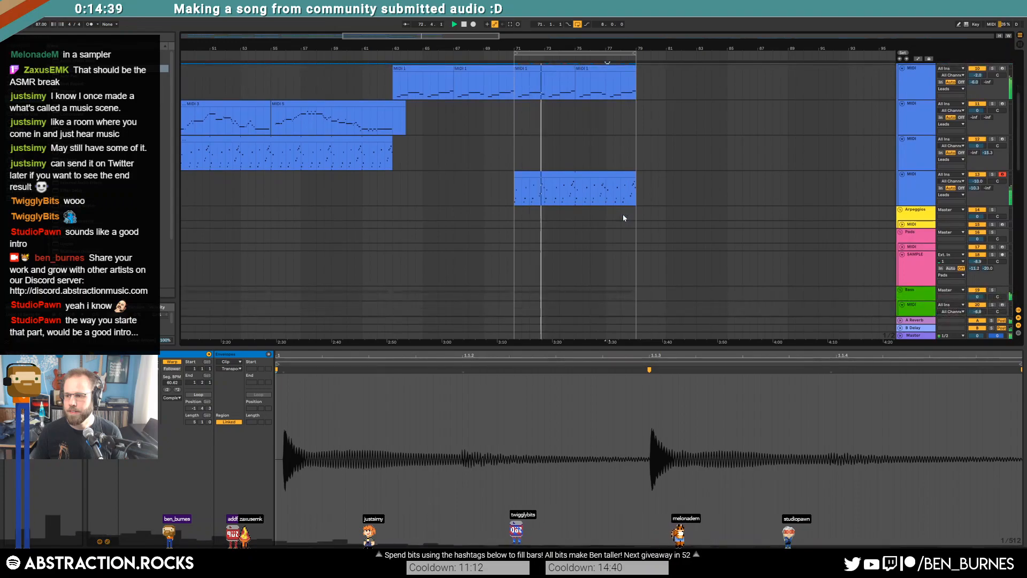
{"action": "scroll", "coordinate": [622, 217], "scroll_direction": "down", "scroll_amount": 4}
{"action": "key", "text": "shift+Tab"}
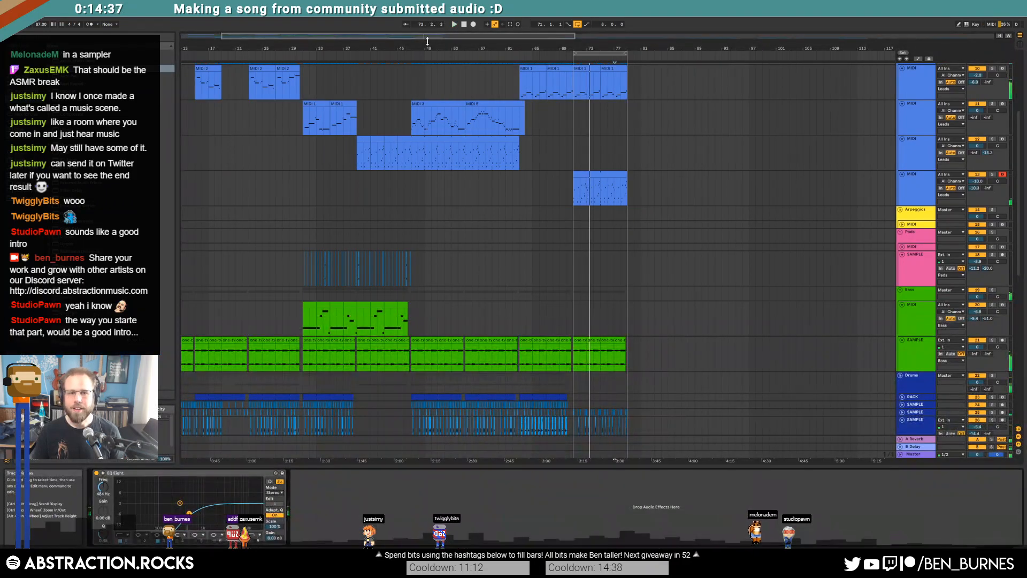
{"action": "scroll", "coordinate": [622, 217], "scroll_direction": "down", "scroll_amount": 2}
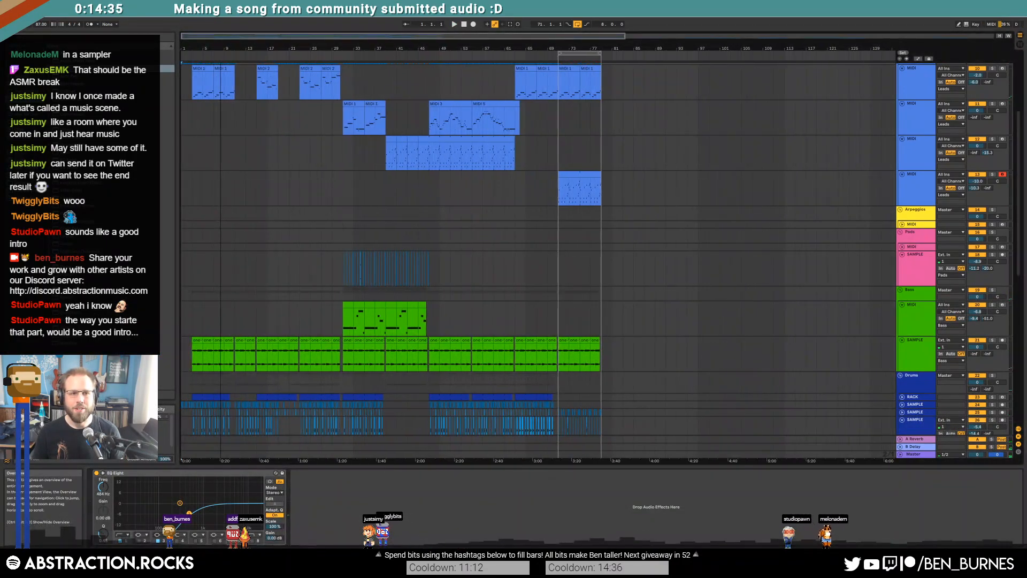
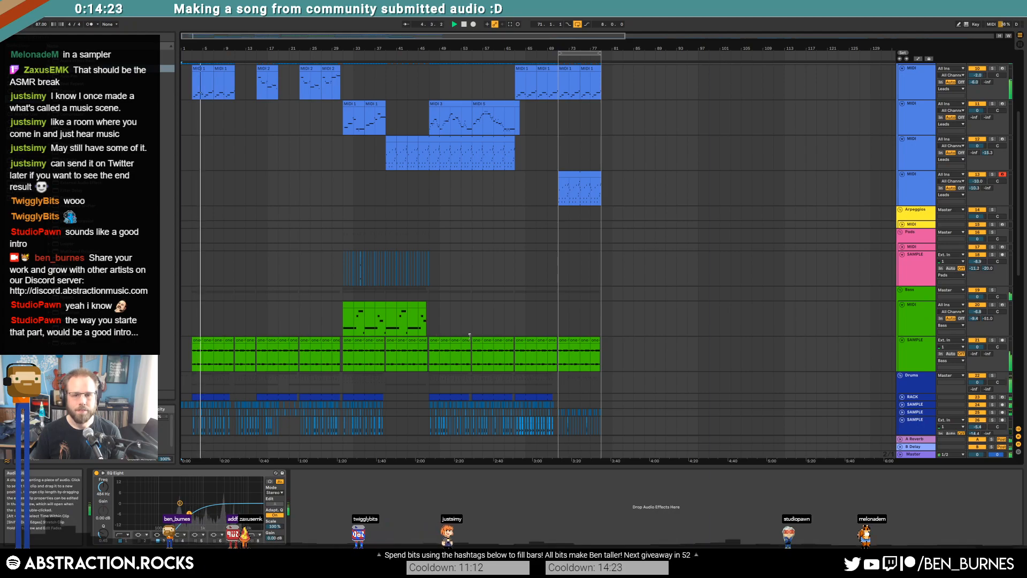
Step: Collapse the ambience group's MIDI track and the sample track directly below it
{"action": "scroll", "coordinate": [469, 336], "scroll_direction": "down", "scroll_amount": 6}
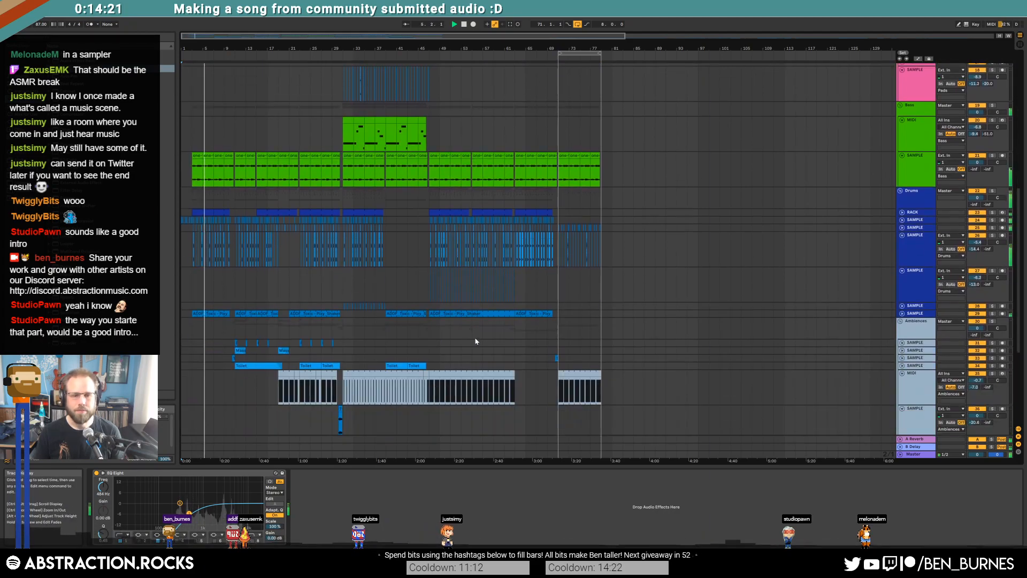
{"action": "scroll", "coordinate": [475, 341], "scroll_direction": "down", "scroll_amount": 2}
{"action": "left_click", "coordinate": [901, 325]}
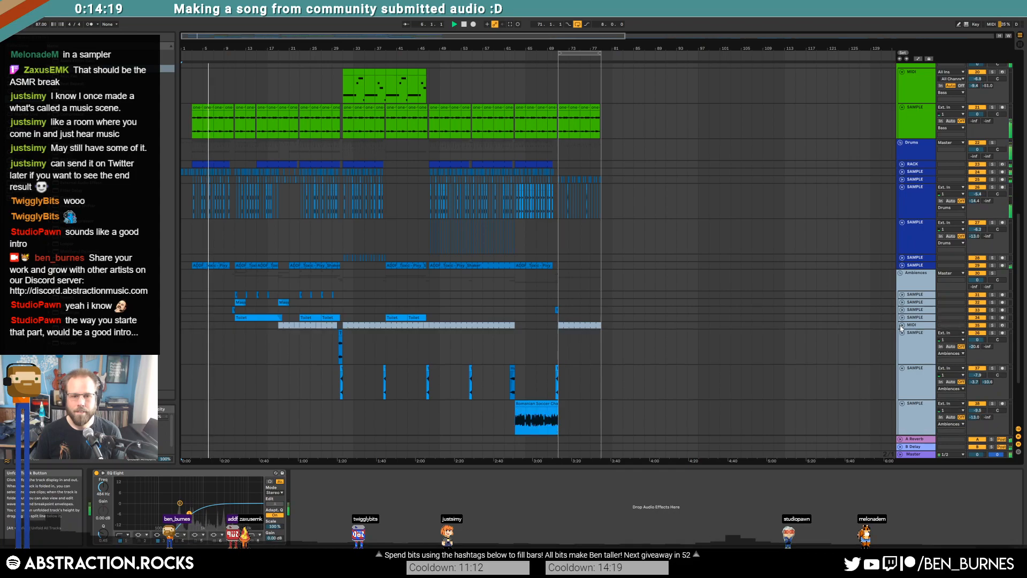
{"action": "left_click", "coordinate": [899, 342]}
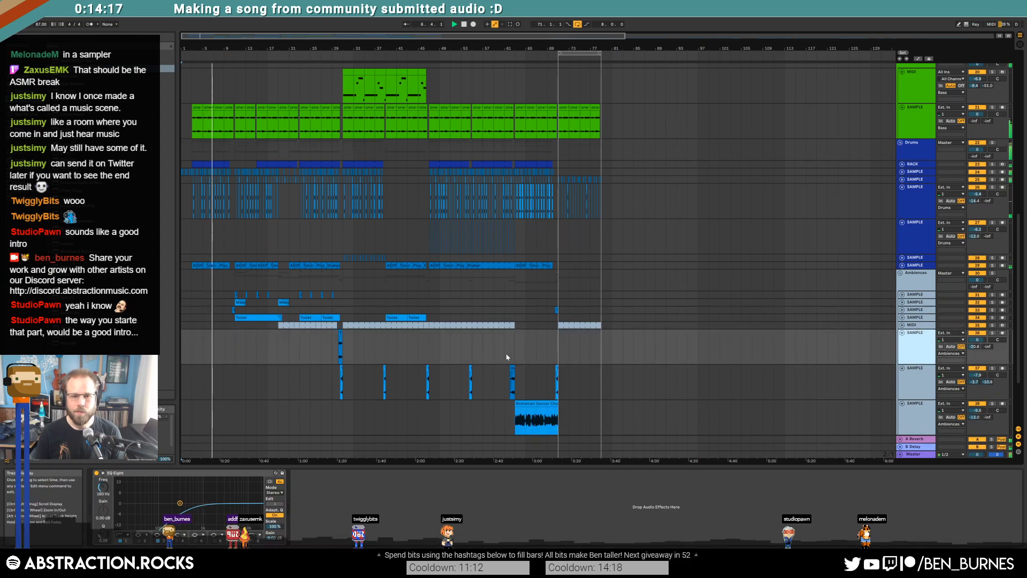
{"action": "left_click", "coordinate": [901, 333]}
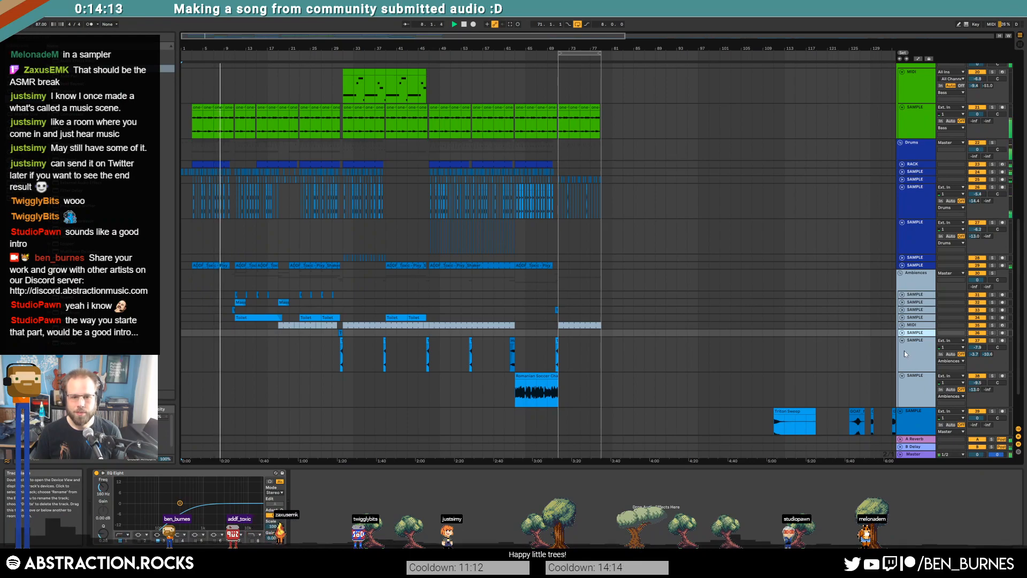
Step: Copy the short ambience clip near bar 31 into the second half of bar 10 so it leads into bar 11
{"action": "left_click", "coordinate": [207, 346]}
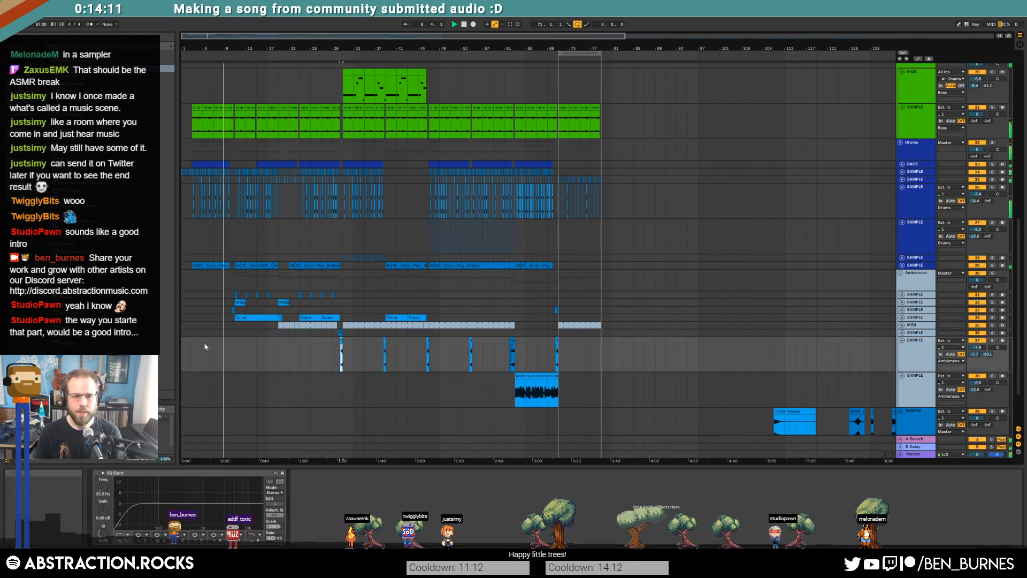
{"action": "scroll", "coordinate": [222, 346], "scroll_direction": "up", "scroll_amount": 1}
{"action": "scroll", "coordinate": [219, 359], "scroll_direction": "up", "scroll_amount": 5}
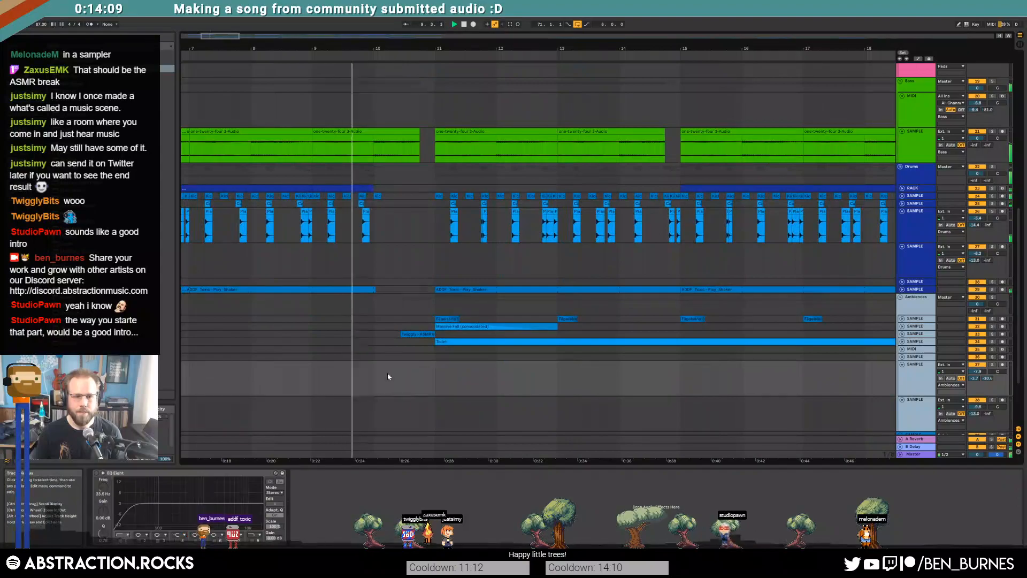
{"action": "left_click", "coordinate": [408, 371]}
{"action": "key", "text": "ctrl+v"}
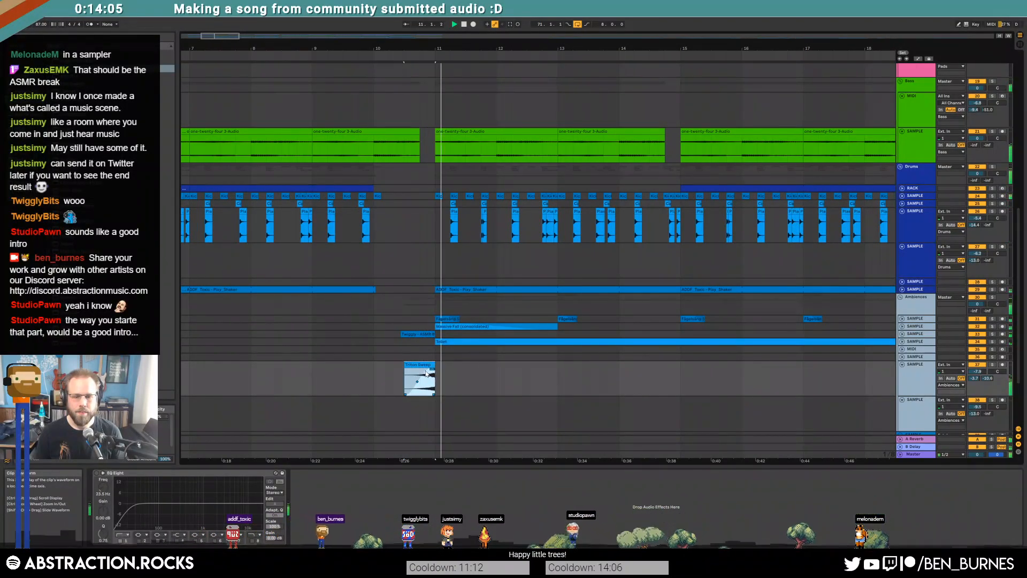
Step: Delete the short ambience clip that leads into bar 11
{"action": "scroll", "coordinate": [552, 375], "scroll_direction": "down", "scroll_amount": 6}
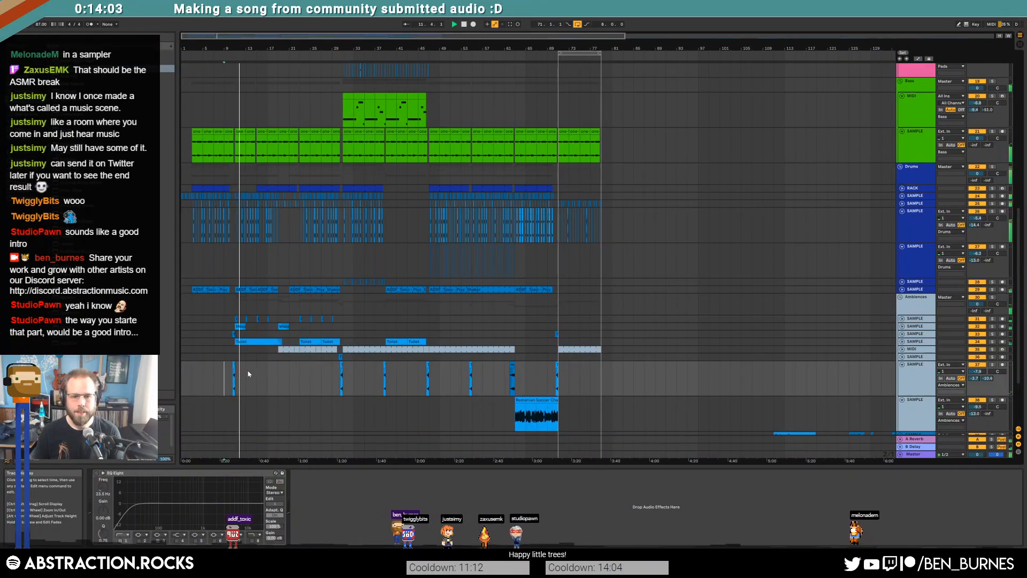
{"action": "left_click_drag", "start_coordinate": [246, 373], "coordinate": [224, 374]}
{"action": "key", "text": "Delete"}
{"action": "left_click", "coordinate": [321, 373]}
Step: Collapse the last two sample tracks of the ambience group
{"action": "scroll", "coordinate": [751, 365], "scroll_direction": "down", "scroll_amount": 2}
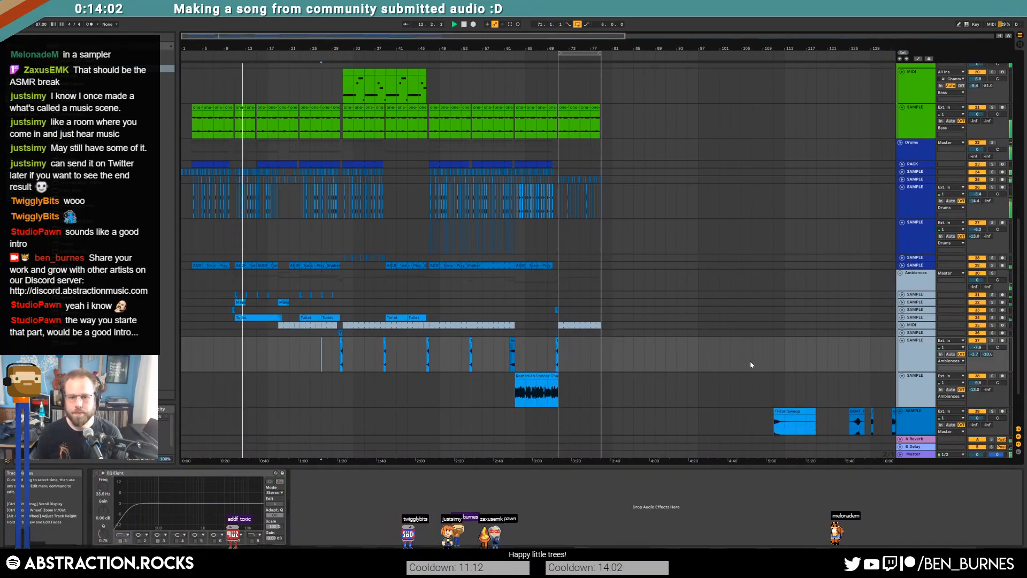
{"action": "left_click", "coordinate": [902, 340]}
{"action": "left_click", "coordinate": [902, 348]}
{"action": "scroll", "coordinate": [638, 324], "scroll_direction": "down", "scroll_amount": 1}
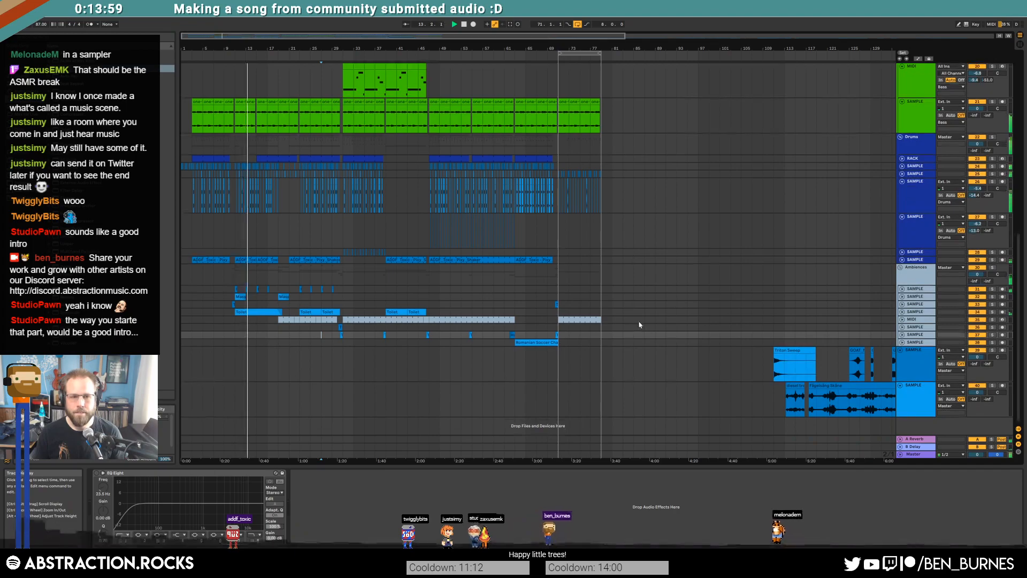
Step: Copy the clips at bars 11–19 on the first two ambience sample tracks to bar 71 on the same tracks
{"action": "left_click", "coordinate": [270, 289]}
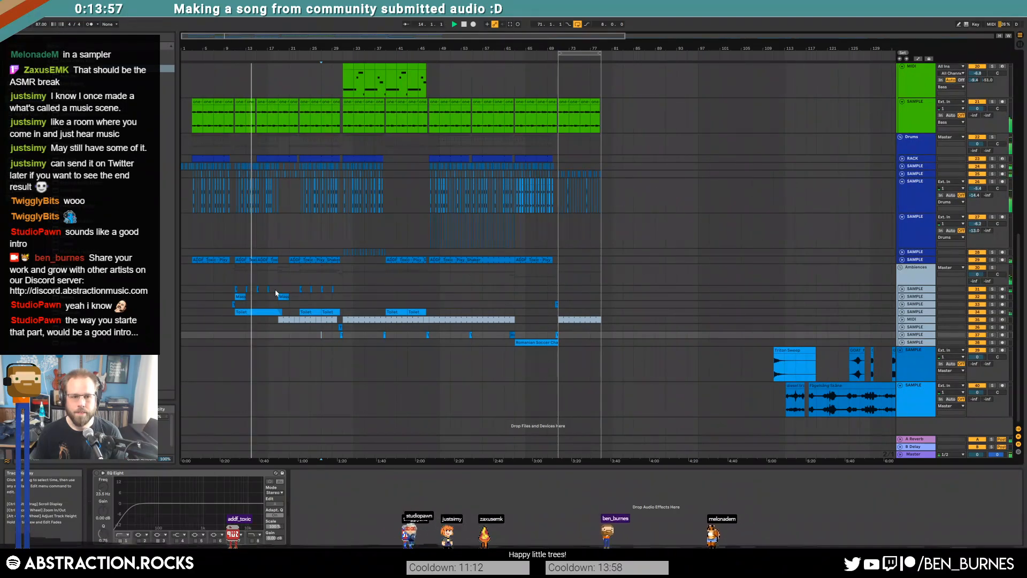
{"action": "left_click_drag", "start_coordinate": [234, 290], "coordinate": [235, 296]}
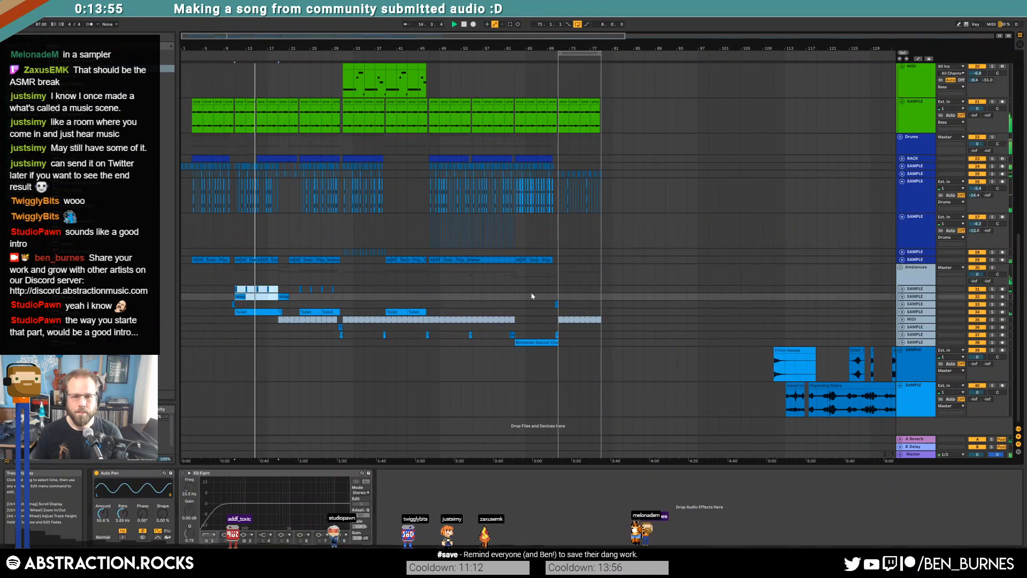
{"action": "left_click", "coordinate": [557, 296]}
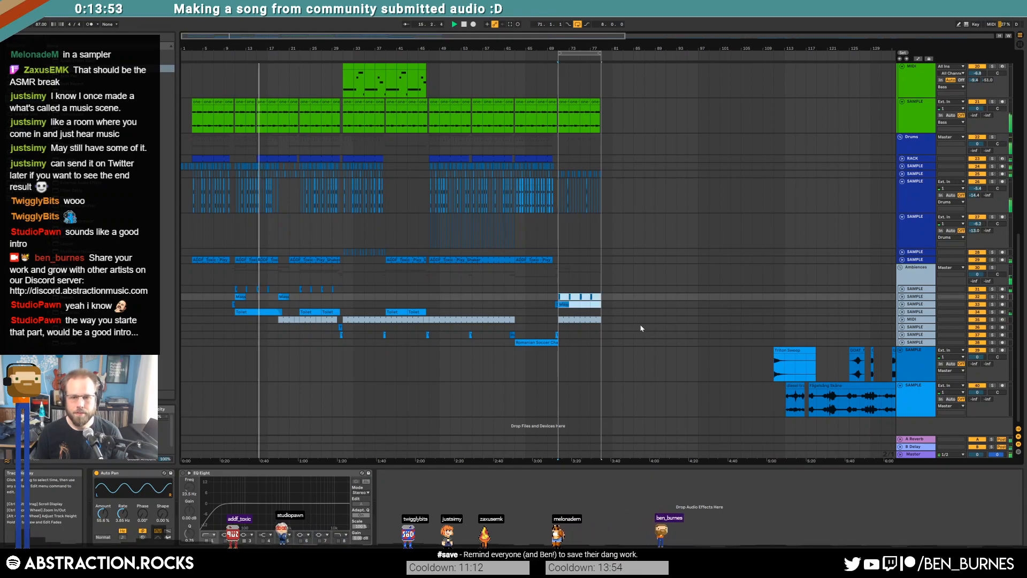
{"action": "key", "text": "ctrl+z"}
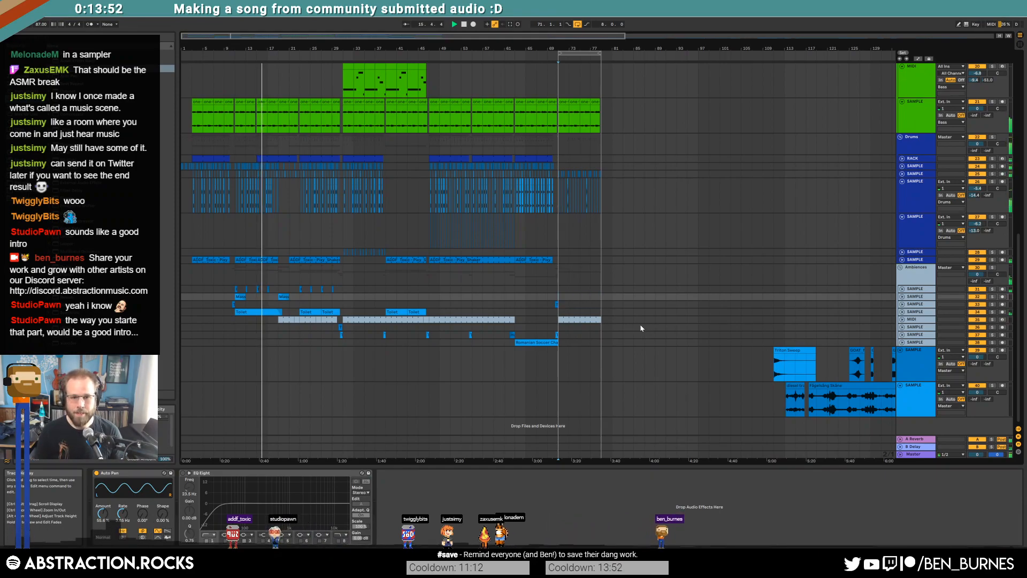
{"action": "left_click", "coordinate": [561, 292]}
{"action": "key", "text": "ctrl+v"}
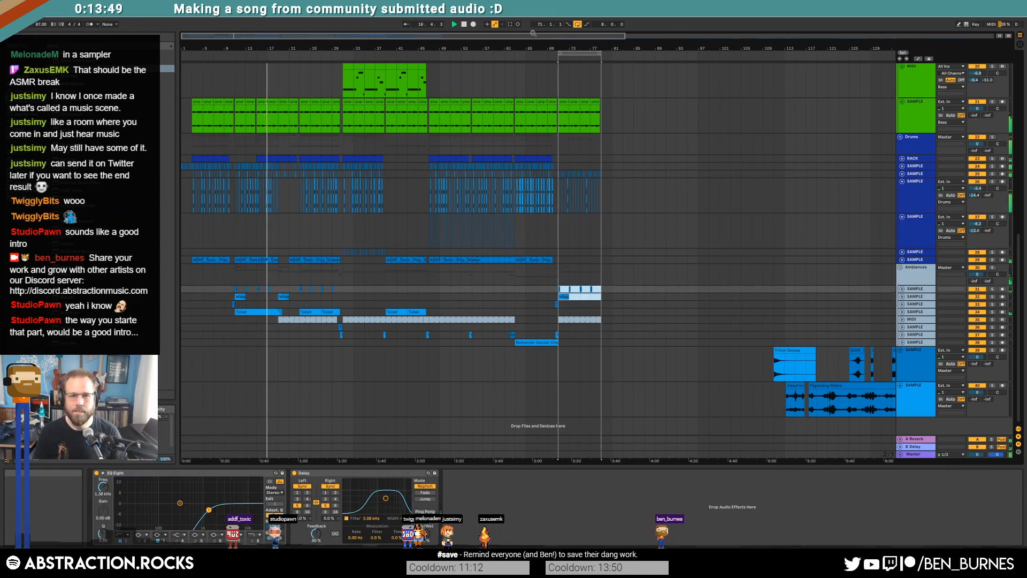
Step: Look through the spare submitted clips past bar 109 and listen to the clip at bar 150
{"action": "left_click_drag", "start_coordinate": [532, 33], "coordinate": [781, 144]}
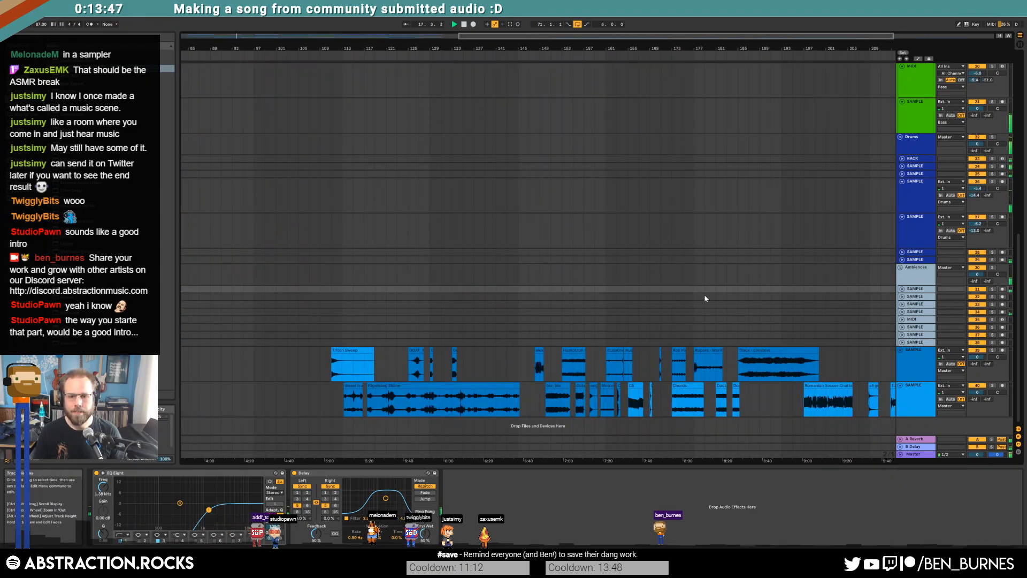
{"action": "left_click_drag", "start_coordinate": [605, 36], "coordinate": [677, 36]}
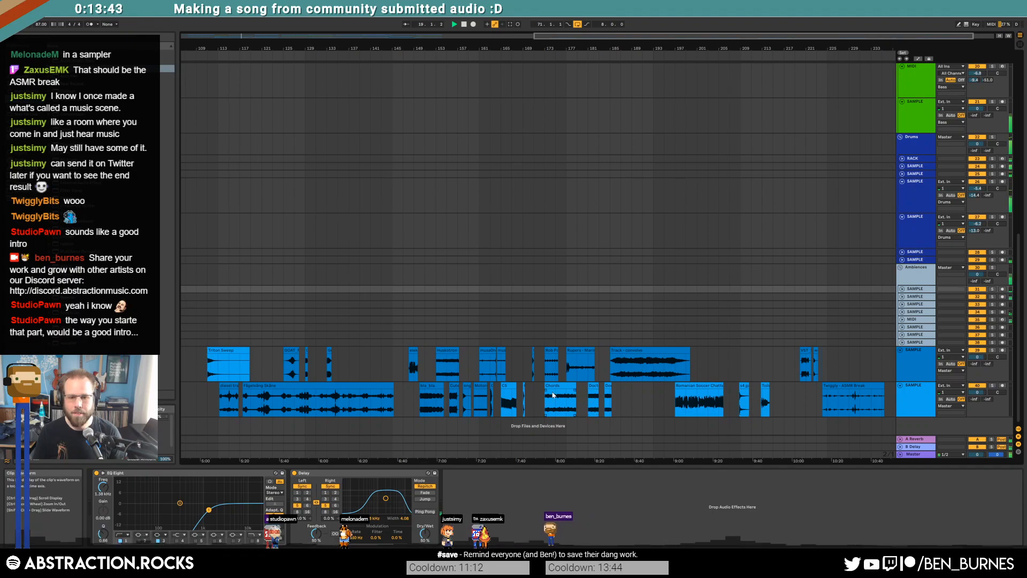
{"action": "left_click", "coordinate": [330, 350]}
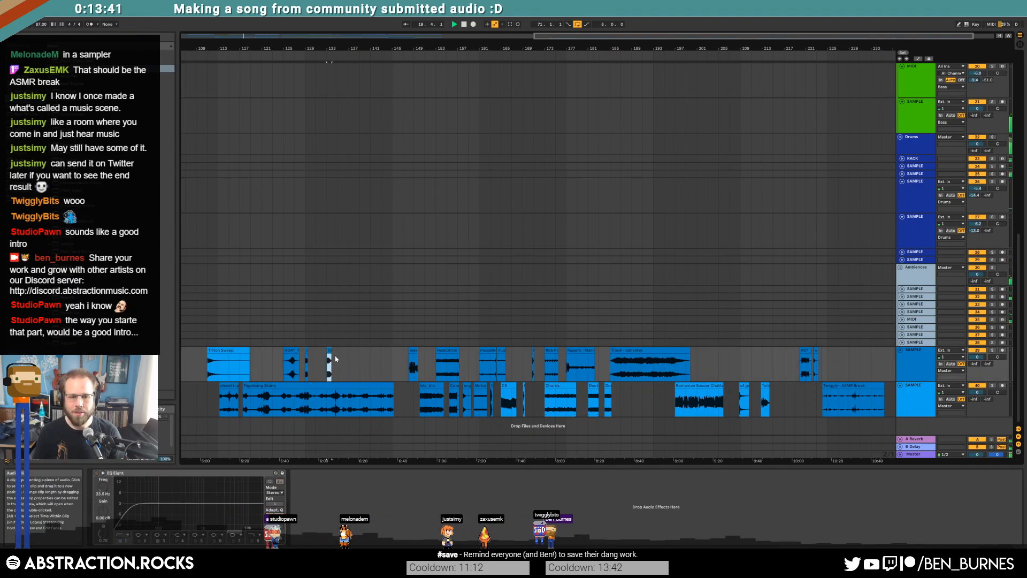
{"action": "scroll", "coordinate": [432, 385], "scroll_direction": "up", "scroll_amount": 5}
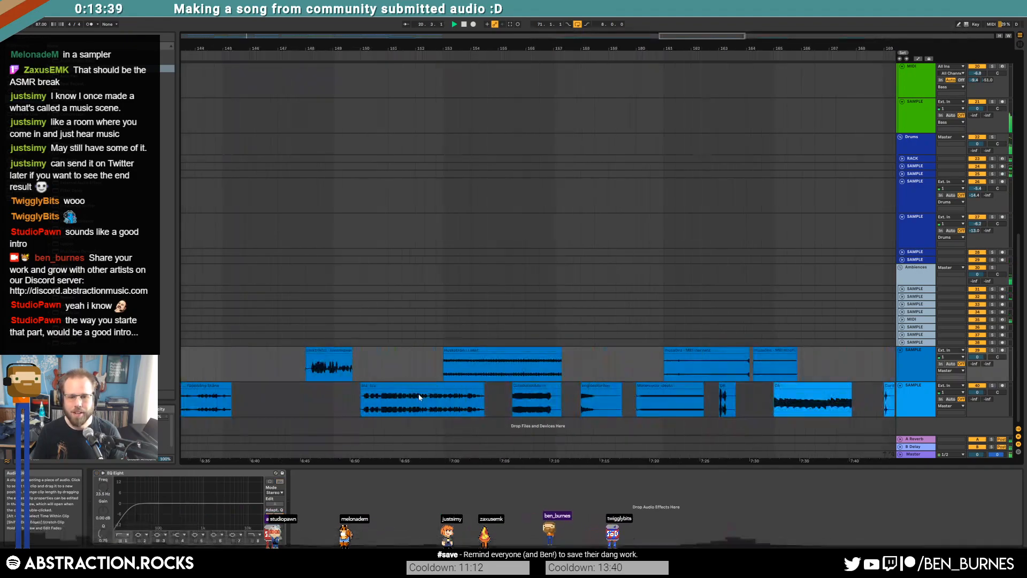
{"action": "left_click", "coordinate": [380, 407]}
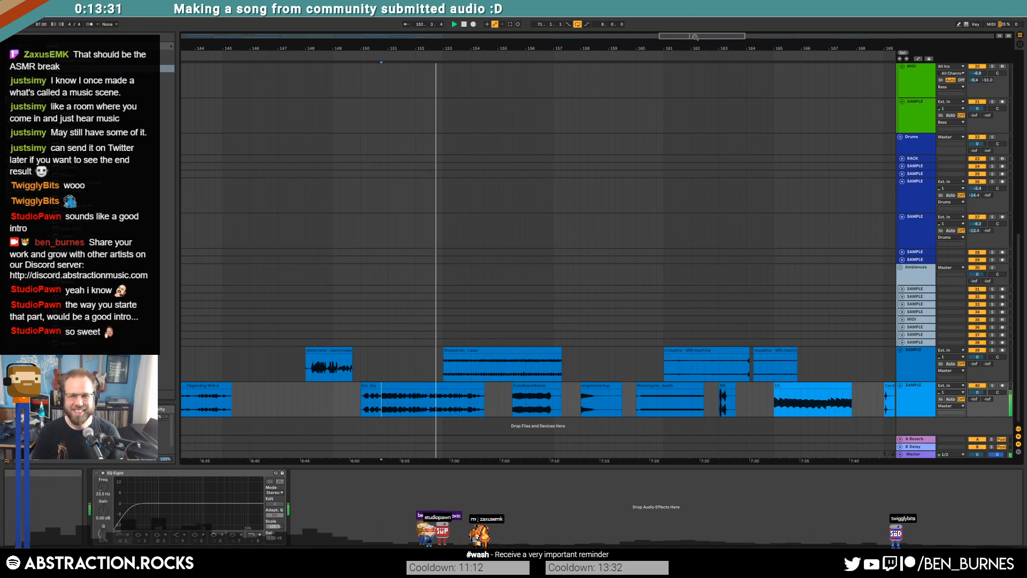
{"action": "key", "text": "space"}
Step: Solo the upper spare-clip track below the ambience group and audition the short clip at bar 129
{"action": "left_click_drag", "start_coordinate": [695, 37], "coordinate": [625, 41]}
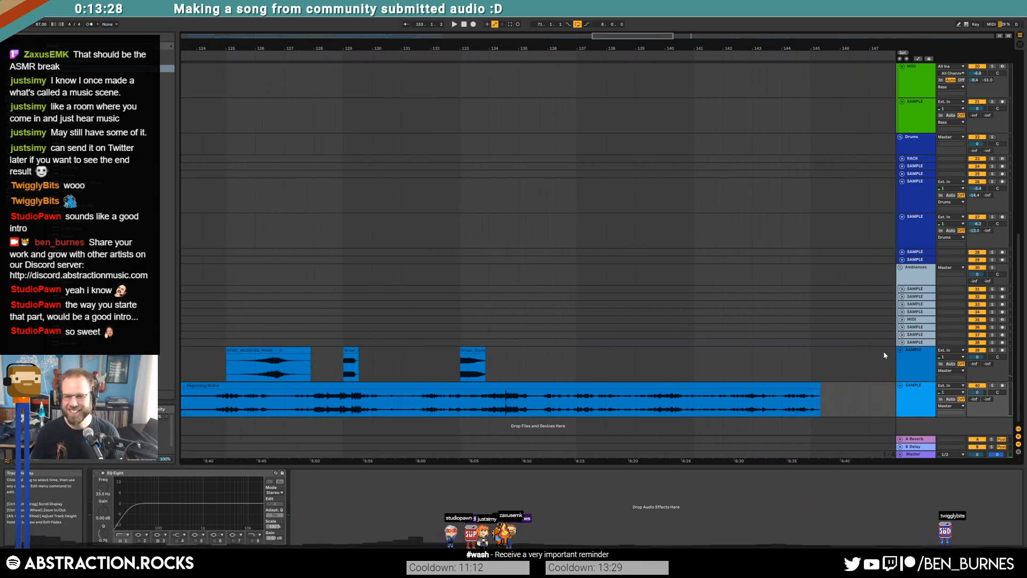
{"action": "left_click", "coordinate": [988, 351]}
{"action": "left_click", "coordinate": [471, 358]}
{"action": "left_click", "coordinate": [349, 352]}
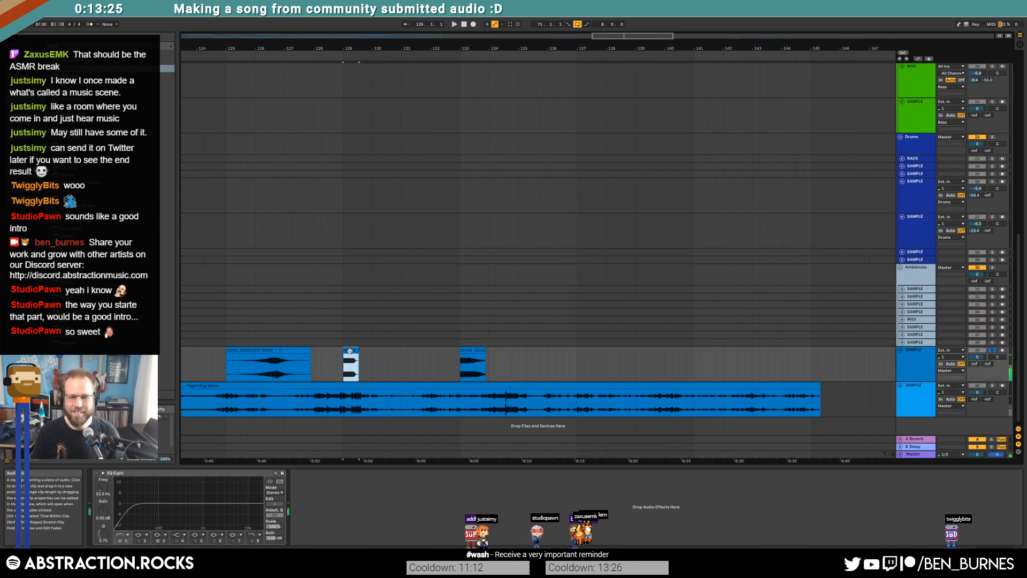
{"action": "key", "text": "space"}
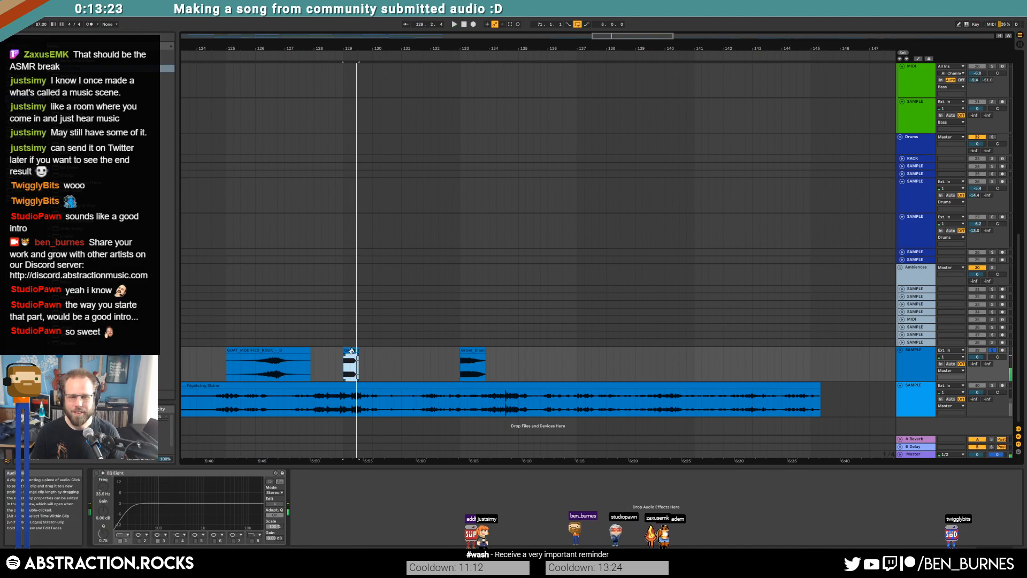
Step: Add an audio track at the end of the ambience group and copy the spare clip from bar 150 to bar 71 on it
{"action": "left_click_drag", "start_coordinate": [689, 48], "coordinate": [372, 30]}
{"action": "left_click", "coordinate": [561, 383]}
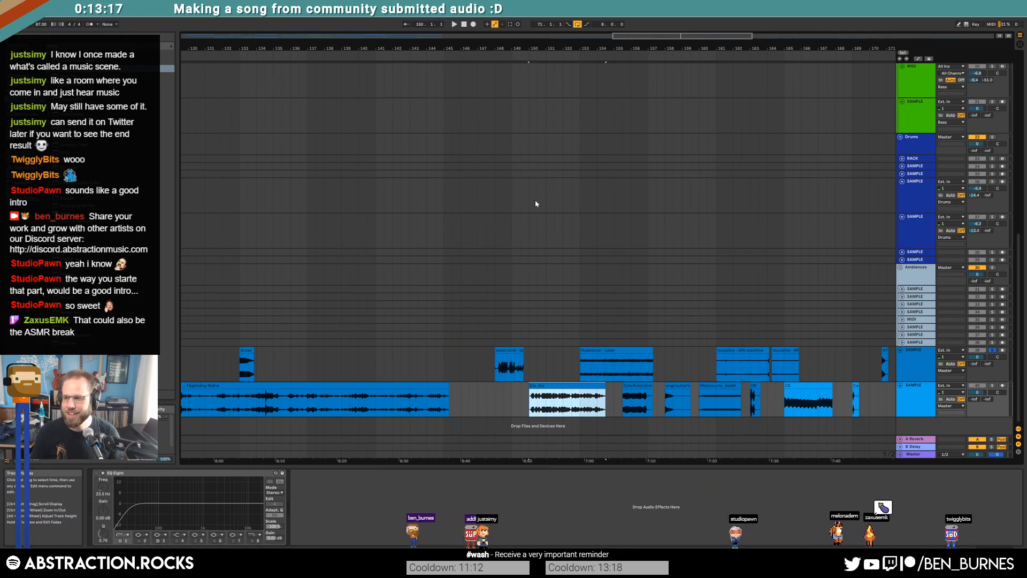
{"action": "left_click", "coordinate": [428, 36]}
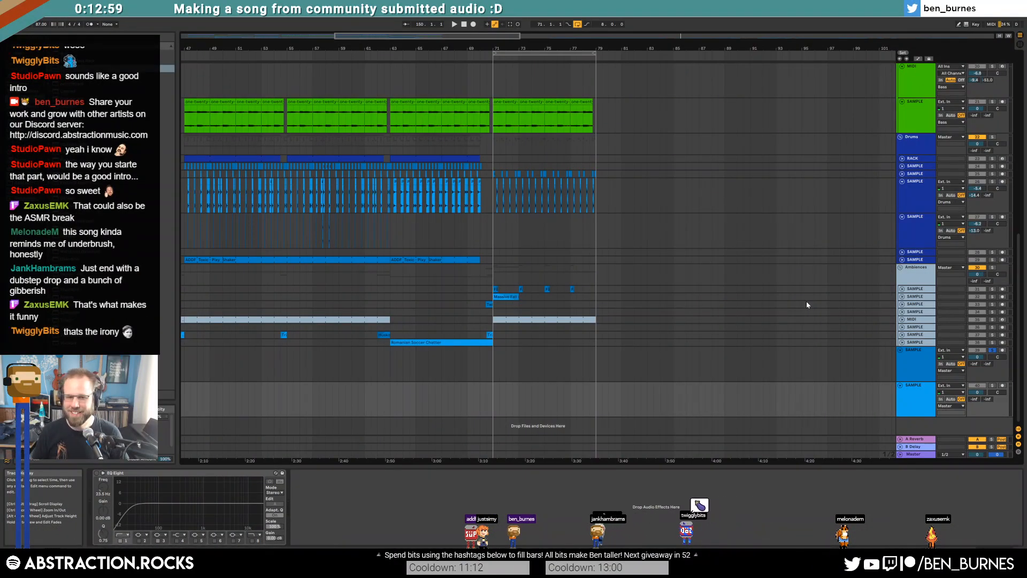
{"action": "left_click", "coordinate": [494, 357]}
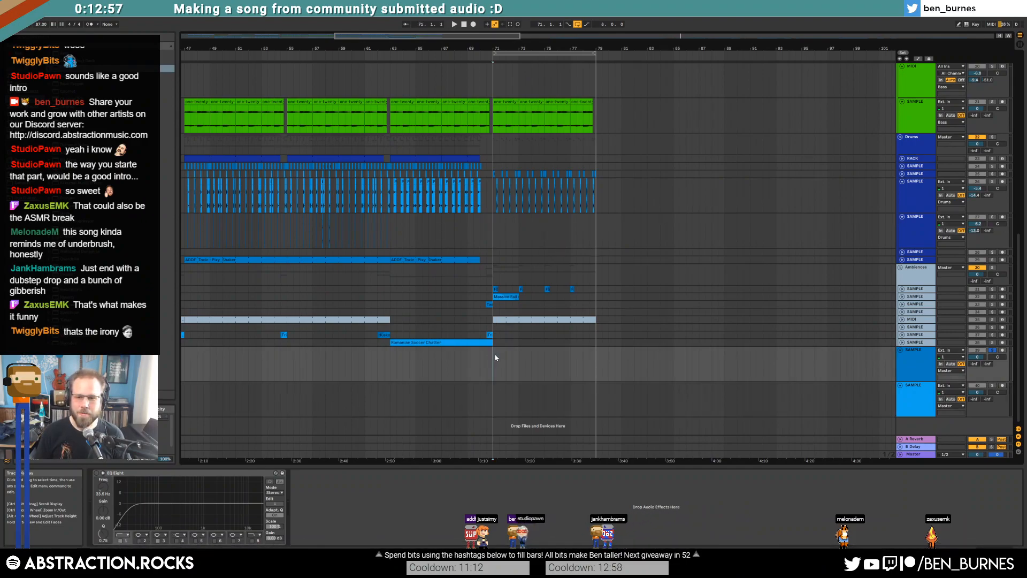
{"action": "left_click", "coordinate": [915, 342]}
{"action": "key", "text": "ctrl+t"}
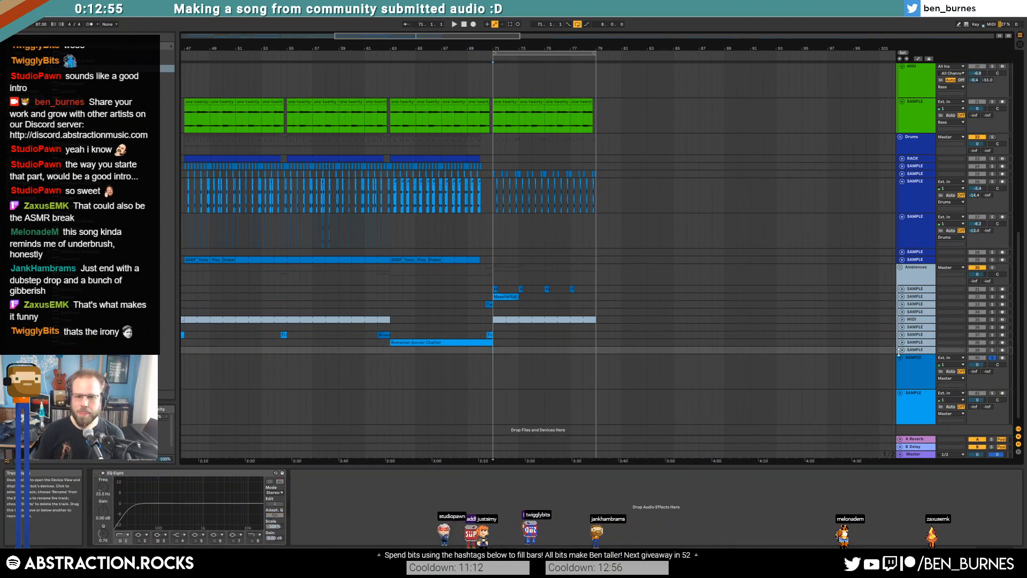
{"action": "left_click", "coordinate": [901, 350]}
{"action": "left_click", "coordinate": [494, 365]}
{"action": "key", "text": "ctrl+v"}
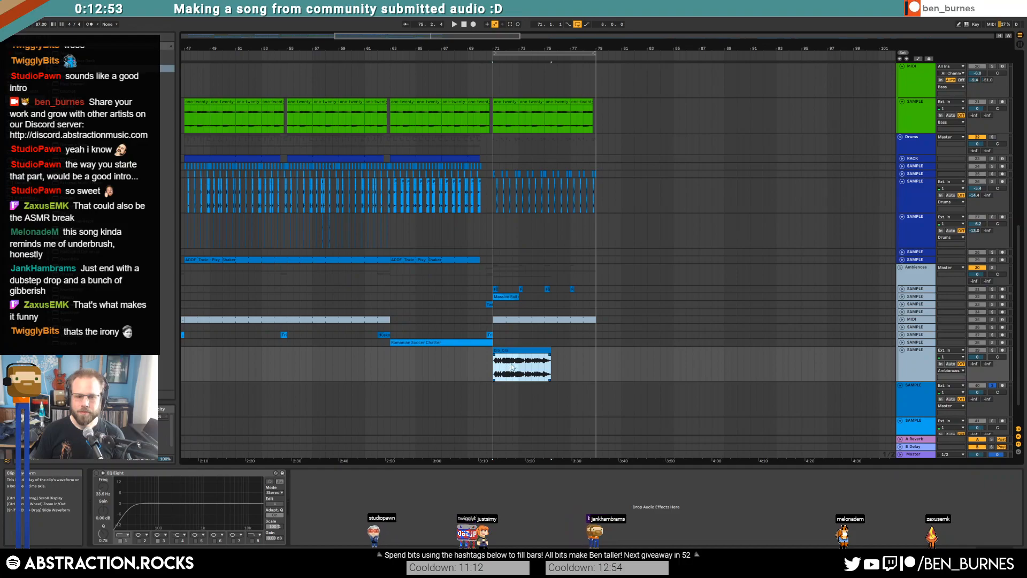
Step: Turn on warping for the pasted clip at bar 71 and double its segment tempo twice to 348.00 BPM
{"action": "scroll", "coordinate": [512, 366], "scroll_direction": "up", "scroll_amount": 5}
{"action": "scroll", "coordinate": [512, 366], "scroll_direction": "up", "scroll_amount": 3}
{"action": "double_click", "coordinate": [513, 367]}
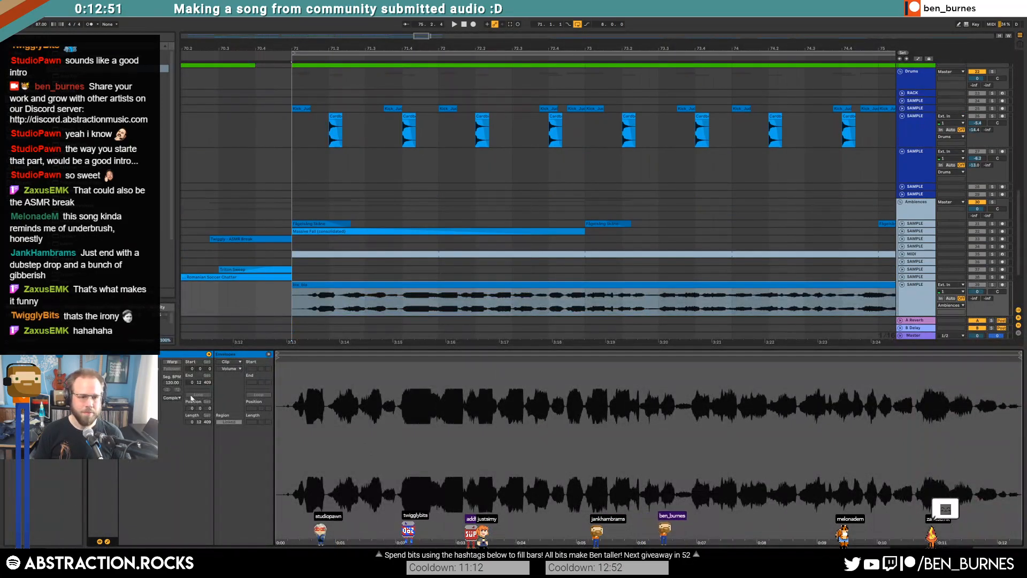
{"action": "left_click", "coordinate": [172, 362]}
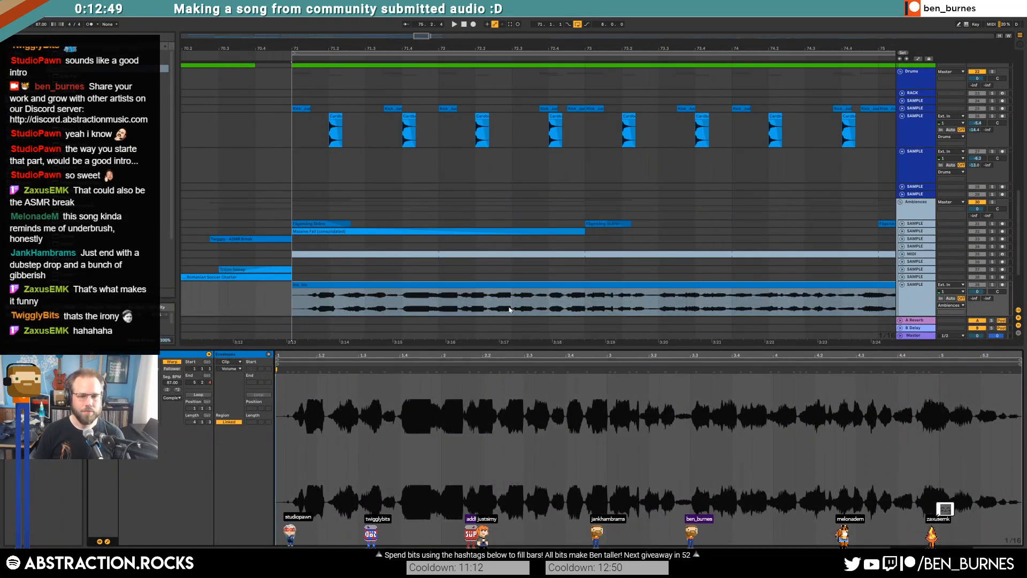
{"action": "scroll", "coordinate": [530, 306], "scroll_direction": "down", "scroll_amount": 3}
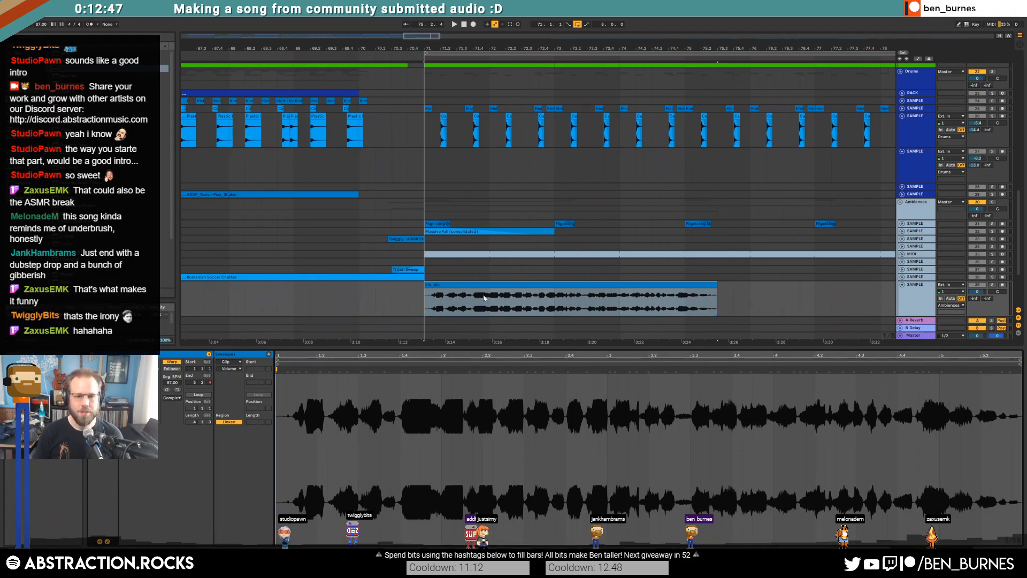
{"action": "left_click", "coordinate": [179, 392]}
{"action": "left_click", "coordinate": [179, 392]}
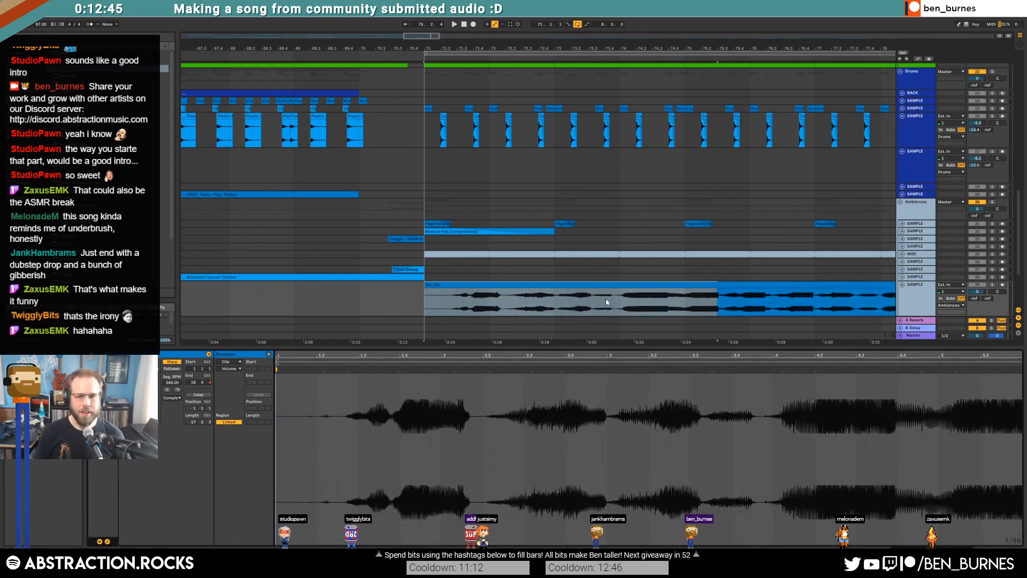
Step: Set the clip's warp mode to Beats preserving 1/8, with a transient envelope of 37 and a different transient loop mode
{"action": "scroll", "coordinate": [795, 296], "scroll_direction": "down", "scroll_amount": 3}
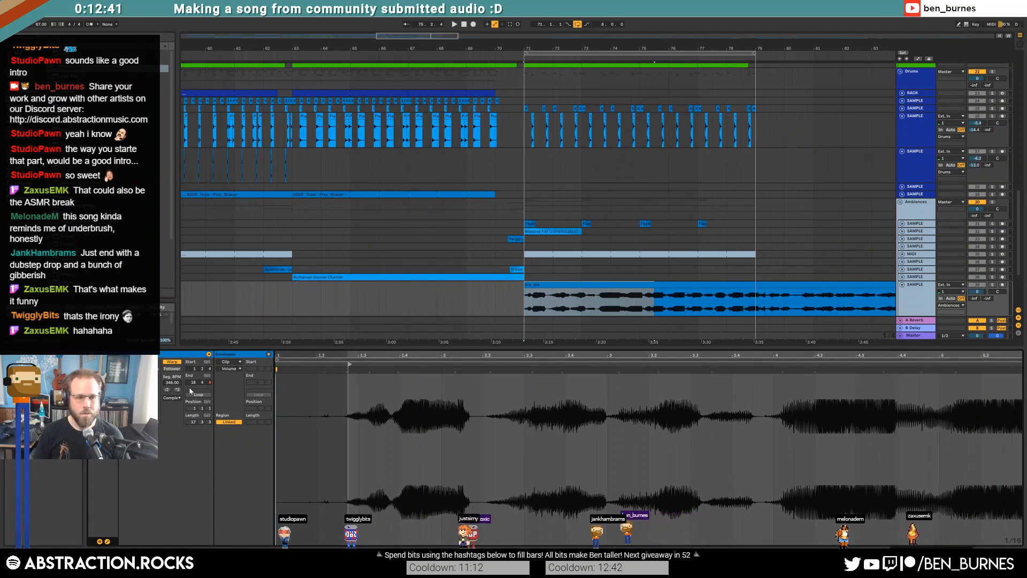
{"action": "left_click", "coordinate": [175, 398]}
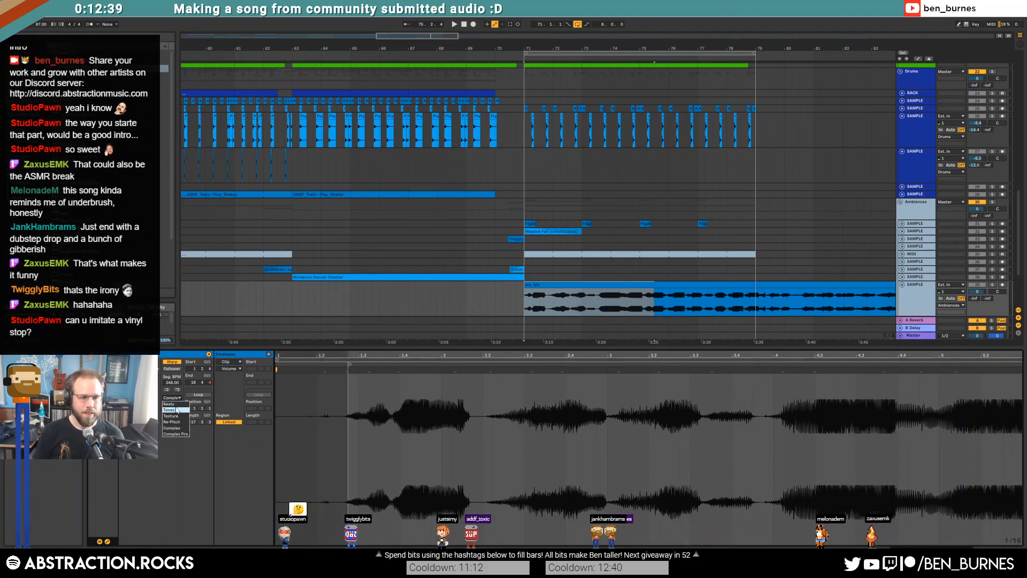
{"action": "left_click", "coordinate": [176, 404]}
{"action": "left_click", "coordinate": [177, 398]}
{"action": "left_click", "coordinate": [177, 405]}
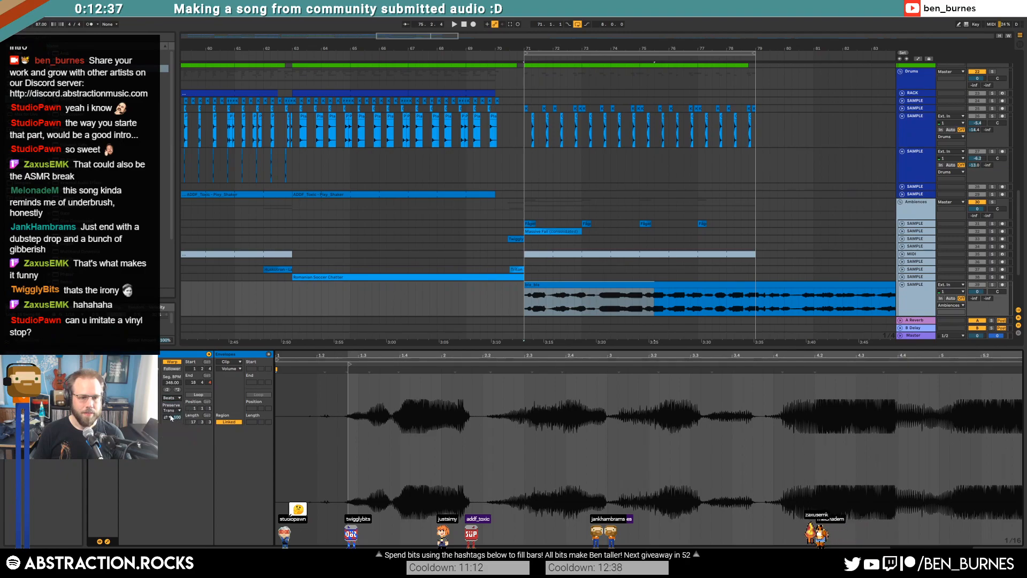
{"action": "left_click", "coordinate": [171, 410]}
{"action": "left_click", "coordinate": [179, 423]}
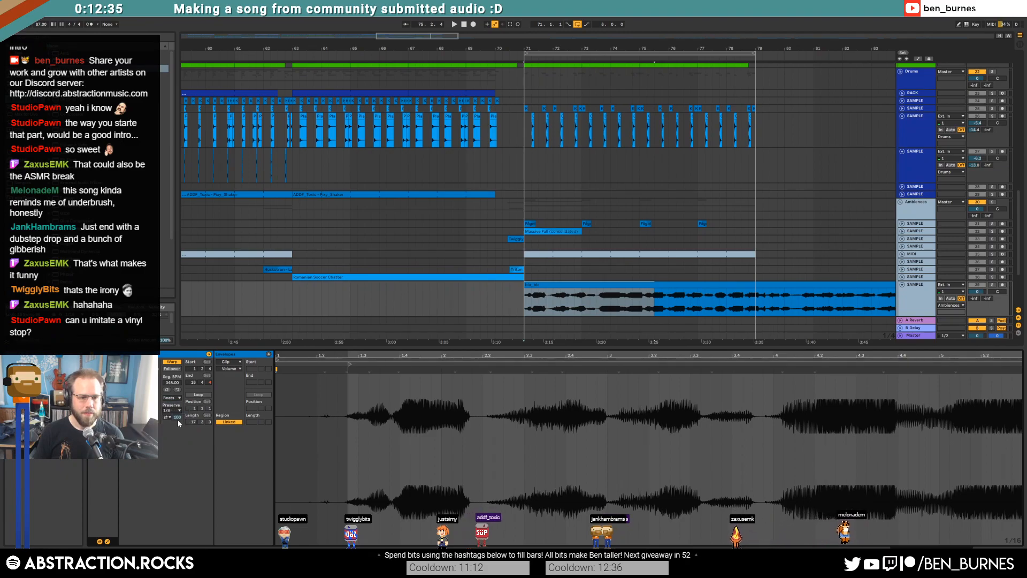
{"action": "left_click_drag", "start_coordinate": [177, 417], "coordinate": [177, 439]}
{"action": "left_click", "coordinate": [168, 417]}
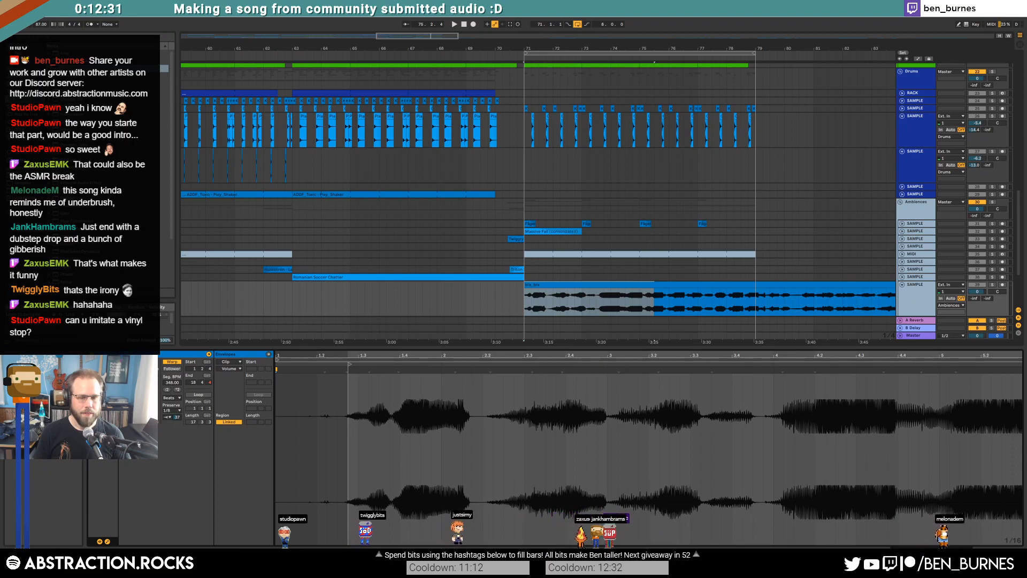
Step: Play the stretched clip from bar 71 with its track soloed, and take the solo off to hear it in the mix
{"action": "key", "text": "space"}
{"action": "left_click", "coordinate": [992, 285]}
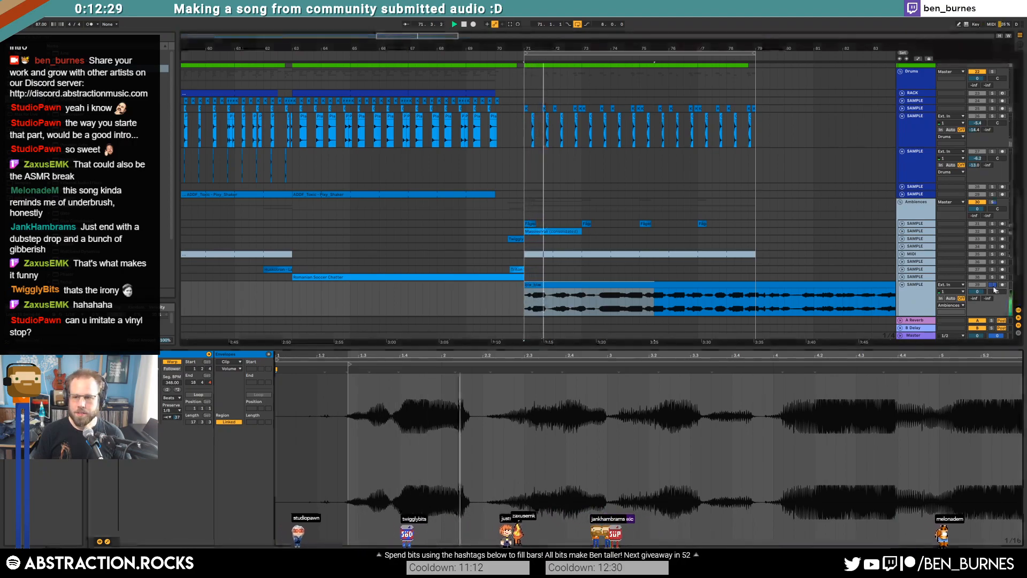
{"action": "left_click", "coordinate": [993, 286]}
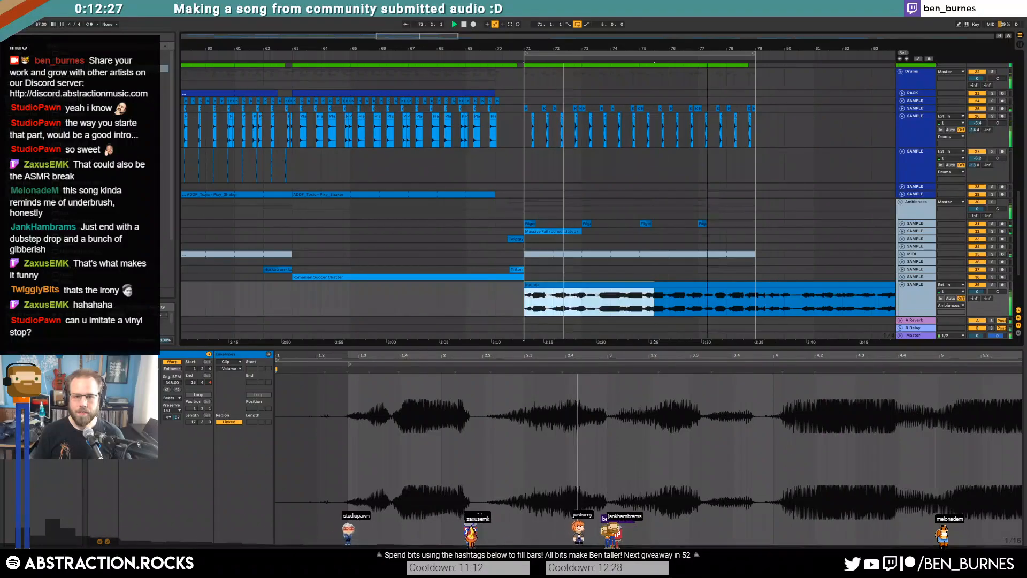
Step: Trim the stretched clip's end to bar 79 and play the song from the middle of bar 70
{"action": "scroll", "coordinate": [747, 285], "scroll_direction": "right", "scroll_amount": 5}
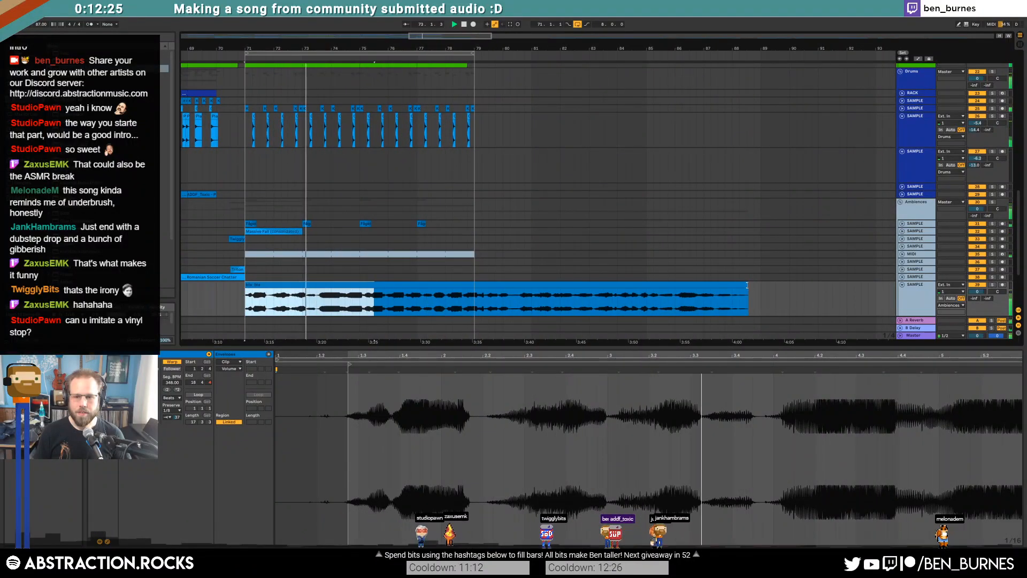
{"action": "left_click_drag", "start_coordinate": [748, 284], "coordinate": [473, 293]}
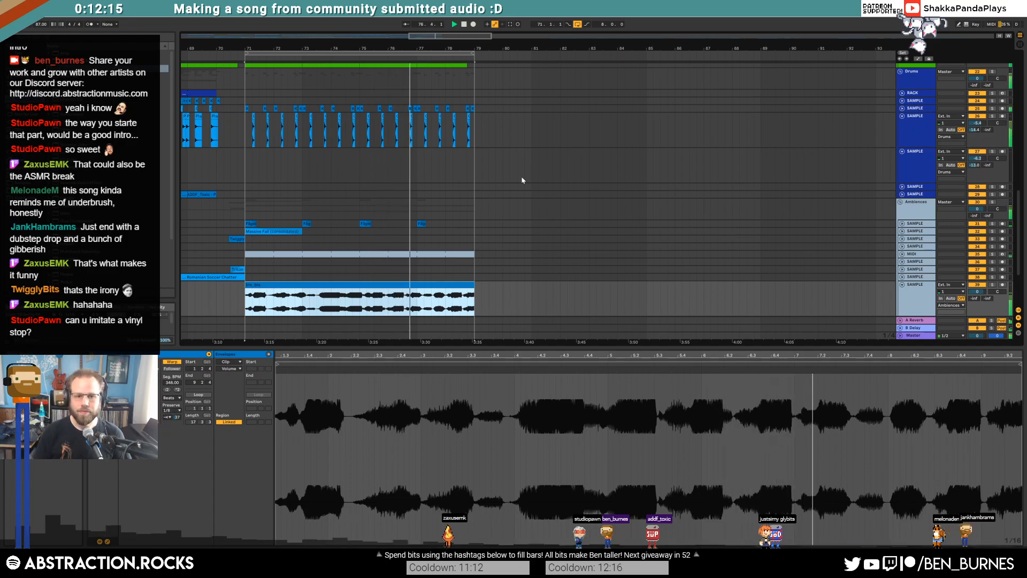
{"action": "left_click", "coordinate": [234, 297]}
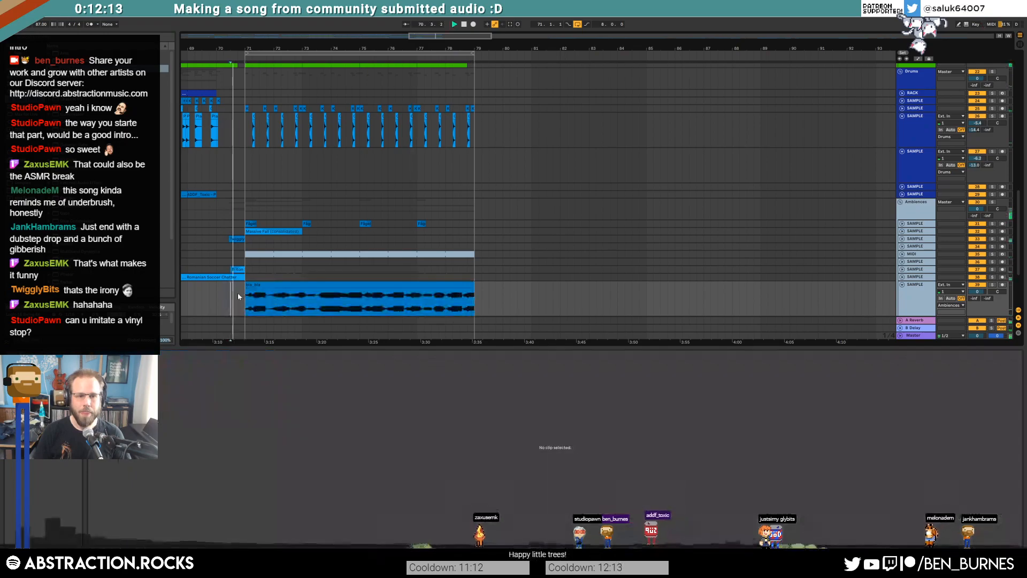
Step: Enable the EQ Eight on the stretched clip's track and raise its low-cut frequency to about 400 Hz
{"action": "left_click", "coordinate": [347, 285]}
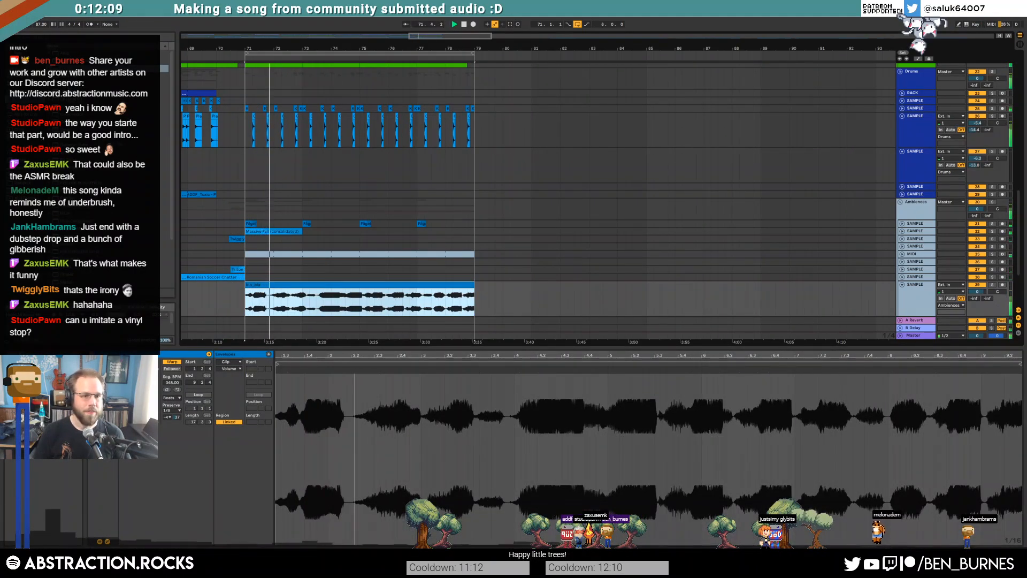
{"action": "key", "text": "shift+Tab"}
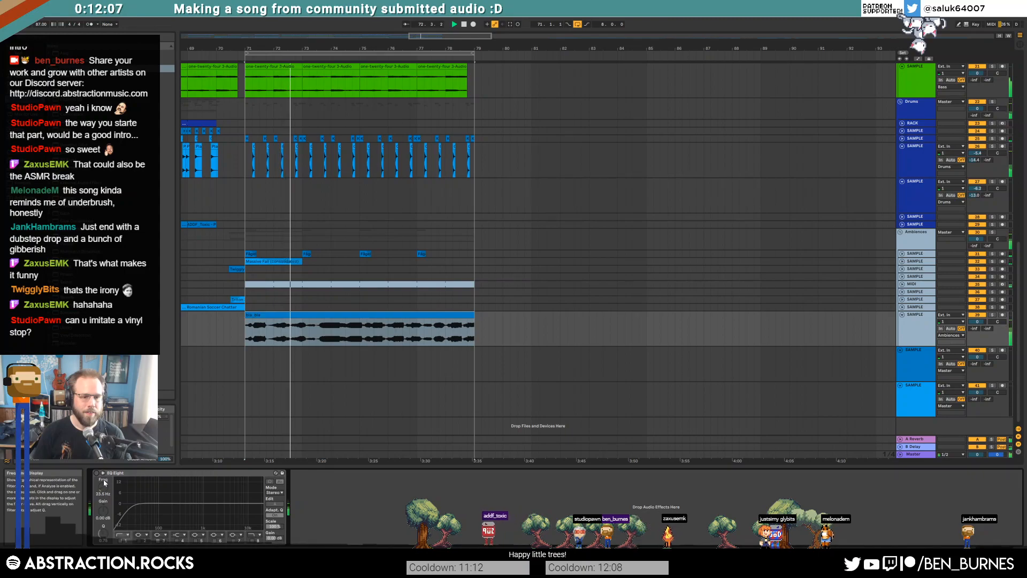
{"action": "left_click", "coordinate": [96, 472]}
{"action": "left_click_drag", "start_coordinate": [130, 508], "coordinate": [164, 511]}
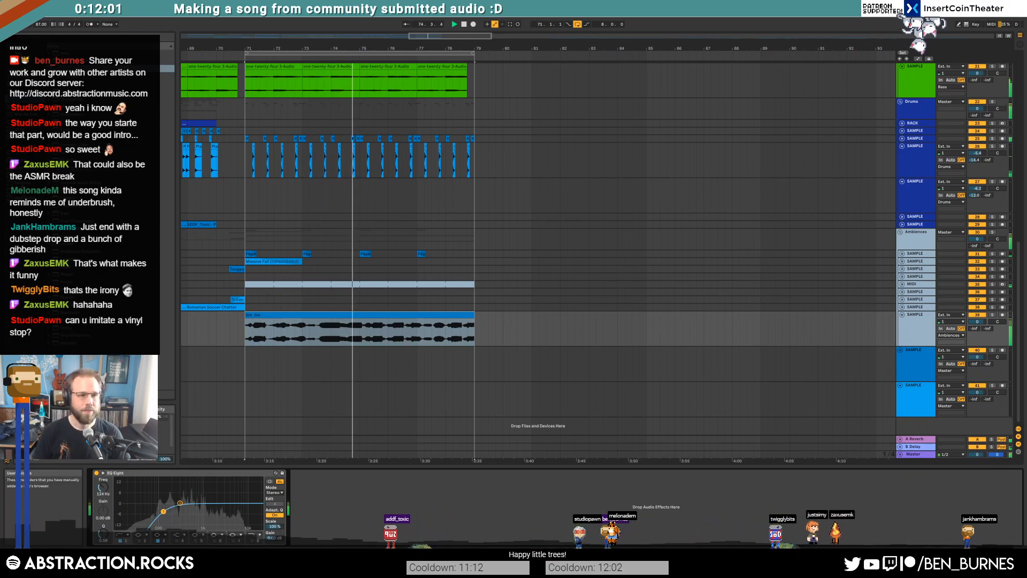
{"action": "left_click", "coordinate": [318, 317]}
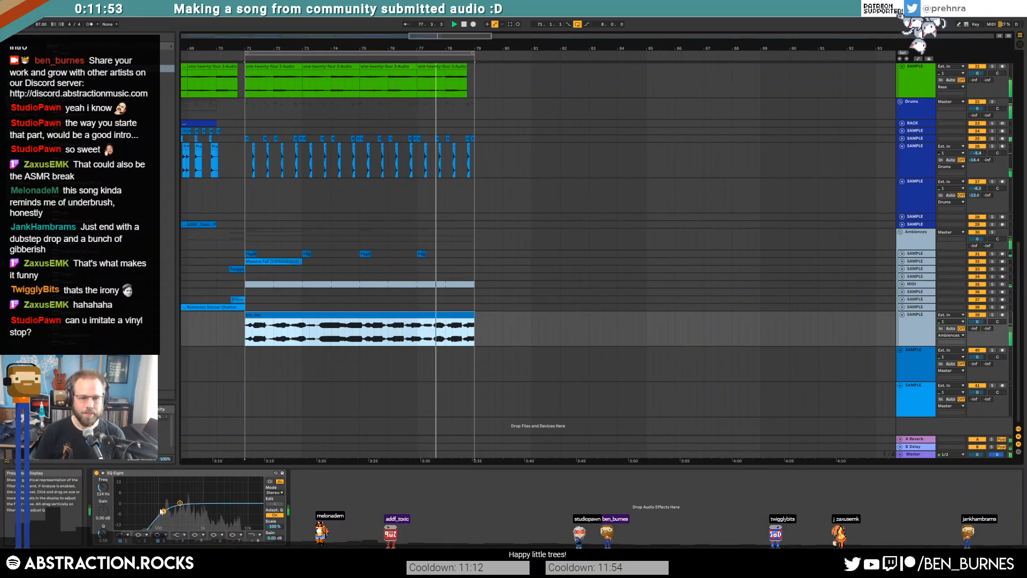
{"action": "left_click_drag", "start_coordinate": [163, 511], "coordinate": [193, 514]}
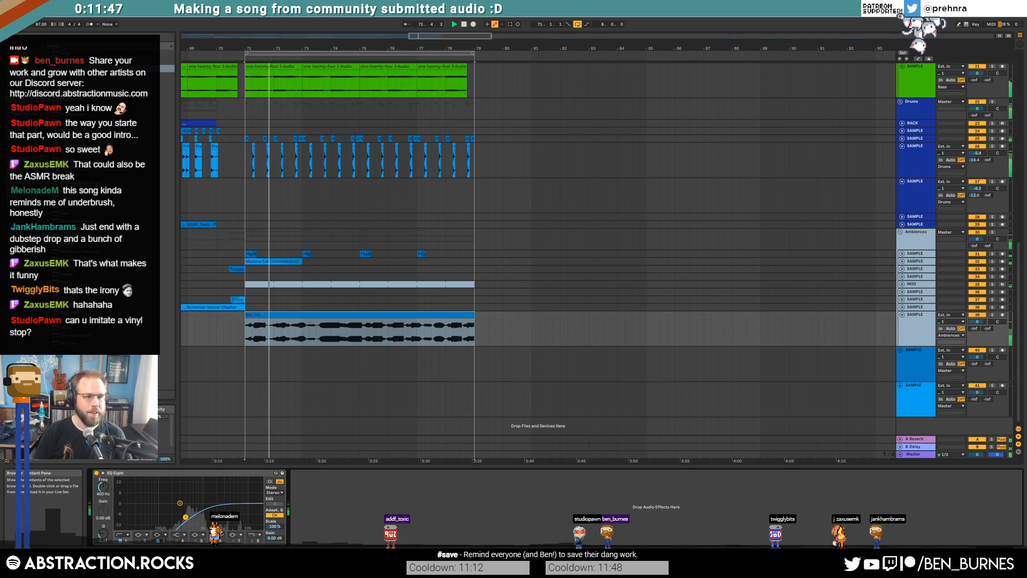
Step: Load the GSnap plug-in onto the stretched clip's track and place it ahead of the EQ Eight
{"action": "left_click", "coordinate": [21, 122]}
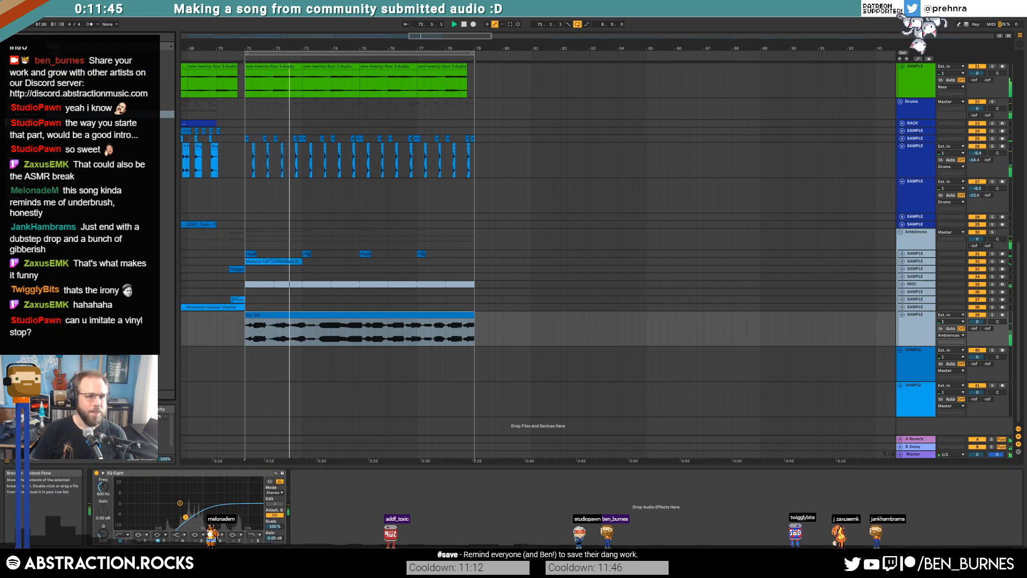
{"action": "left_click", "coordinate": [70, 53]}
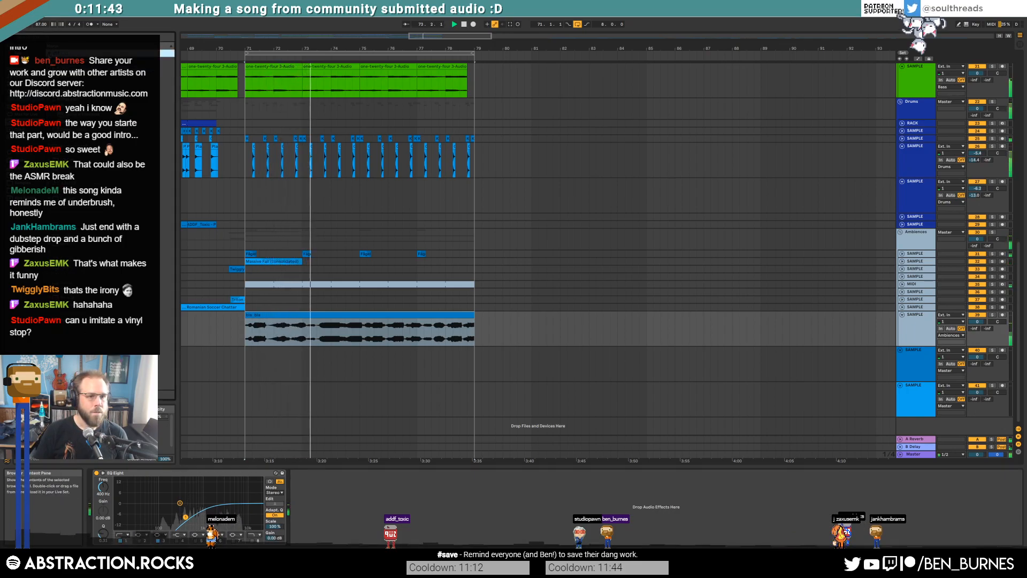
{"action": "left_click", "coordinate": [55, 76]}
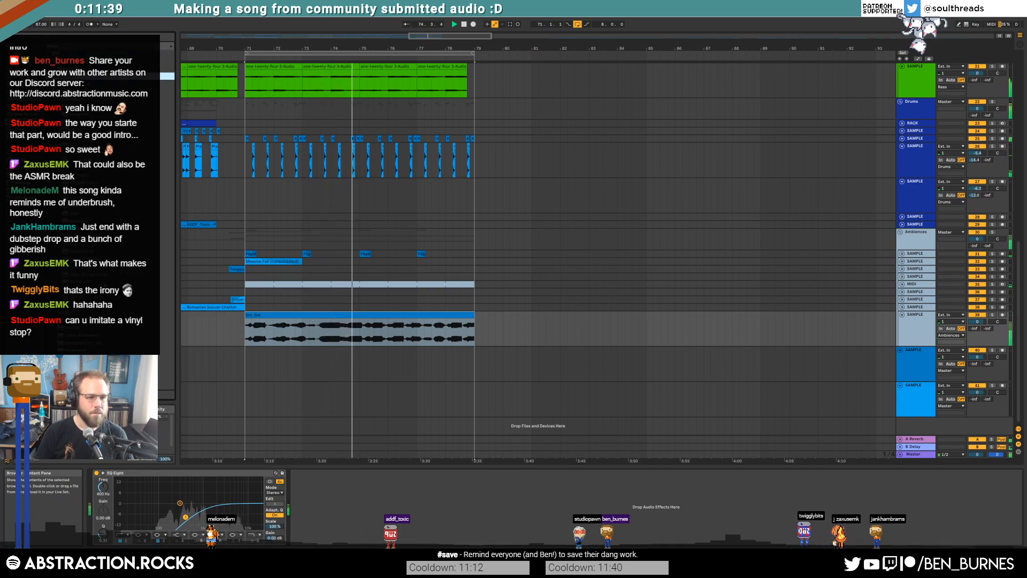
{"action": "left_click", "coordinate": [75, 319]}
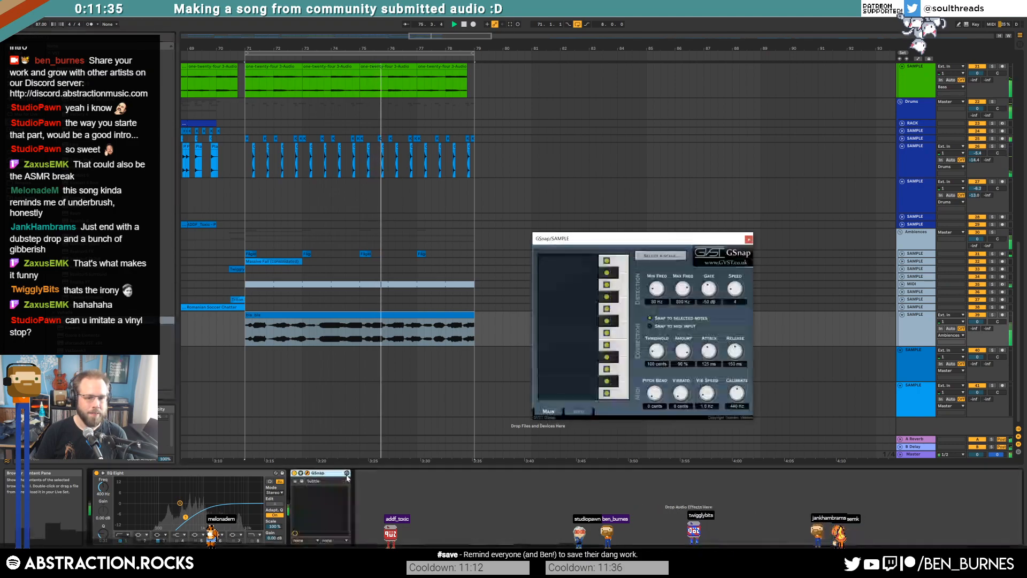
{"action": "left_click_drag", "start_coordinate": [327, 475], "coordinate": [151, 486]}
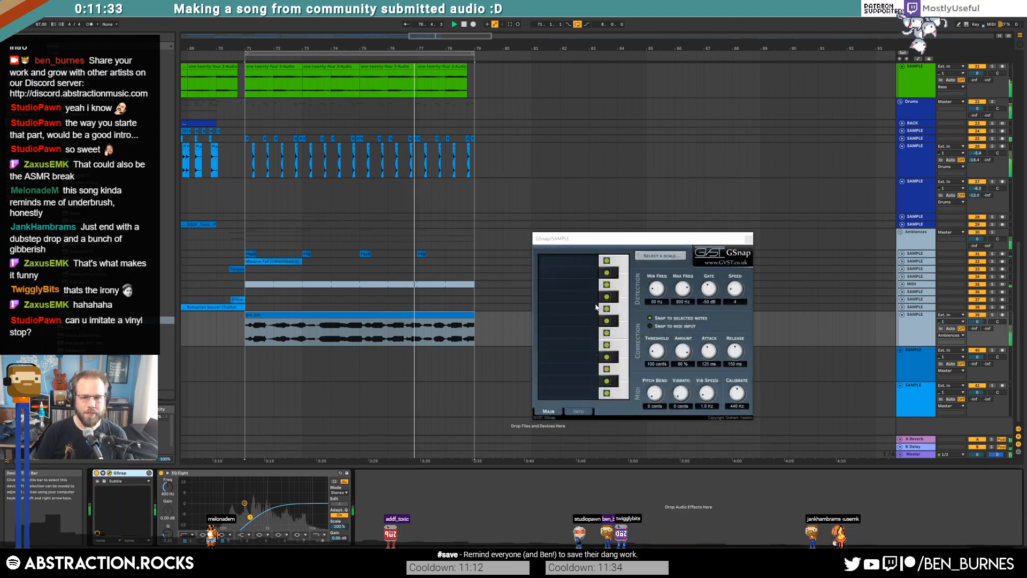
Step: Turn off the black-key notes in GSnap and remove the plug-in from the track
{"action": "left_click", "coordinate": [607, 393]}
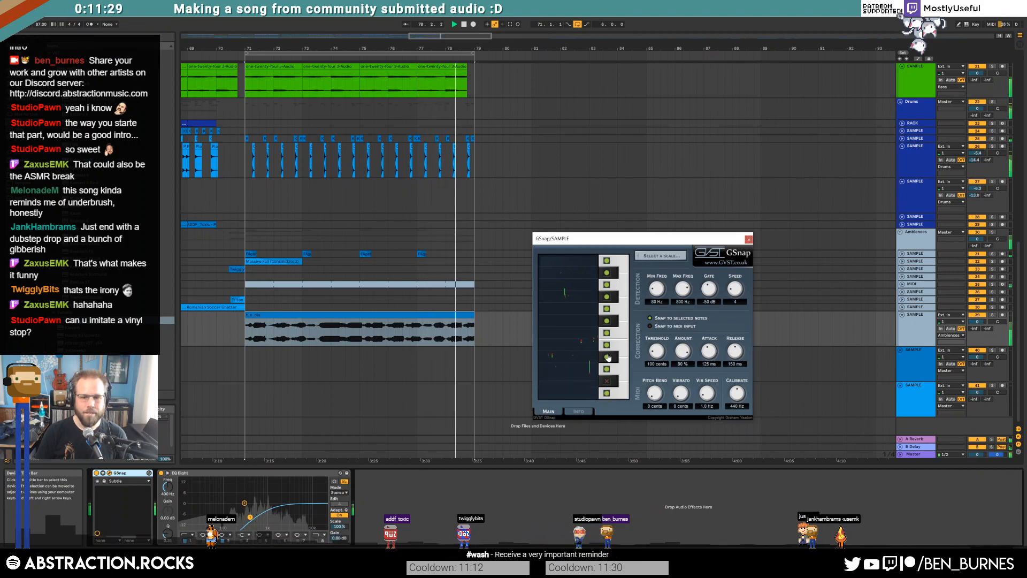
{"action": "left_click", "coordinate": [606, 358]}
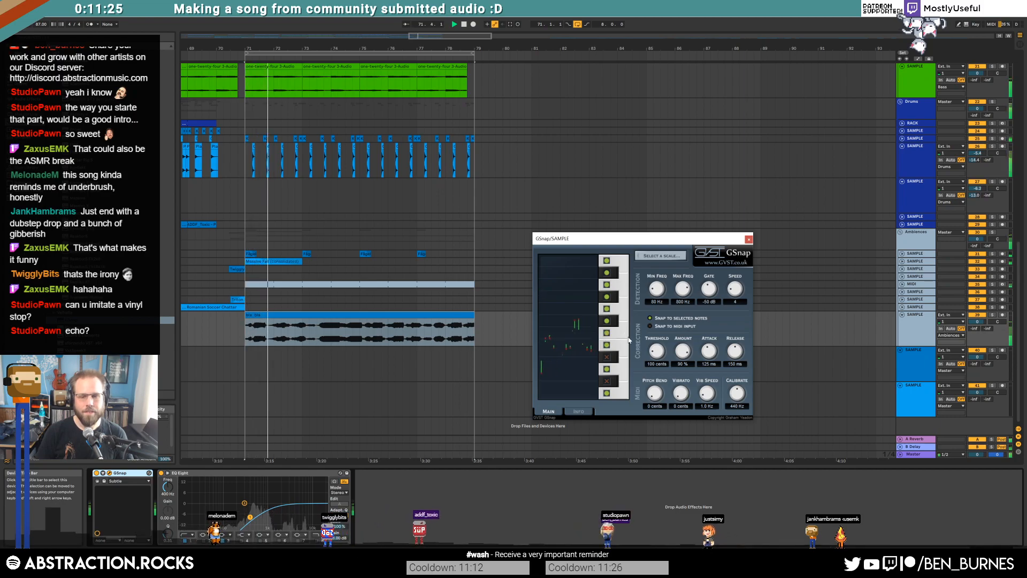
{"action": "left_click", "coordinate": [606, 323]}
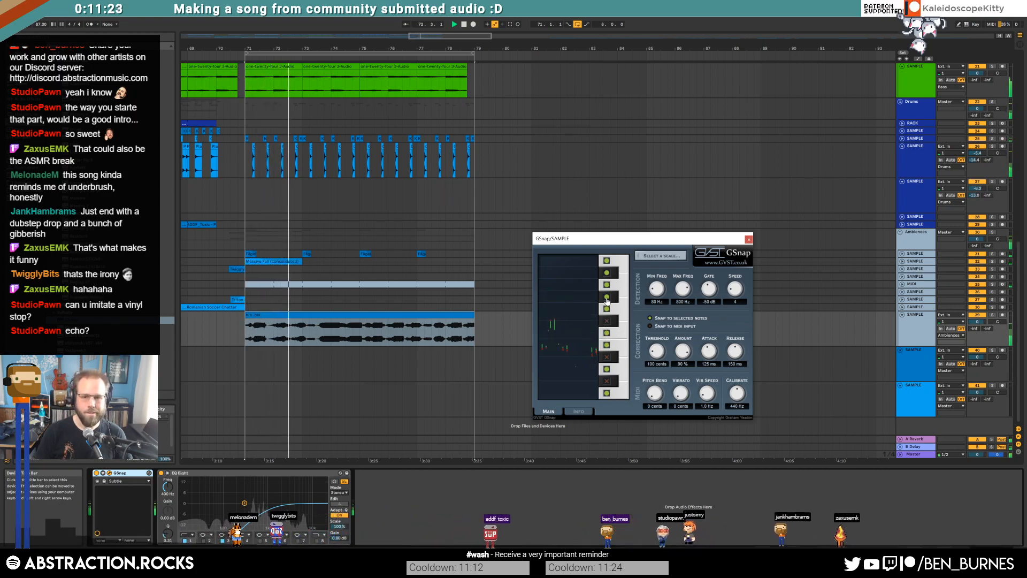
{"action": "left_click", "coordinate": [606, 297]}
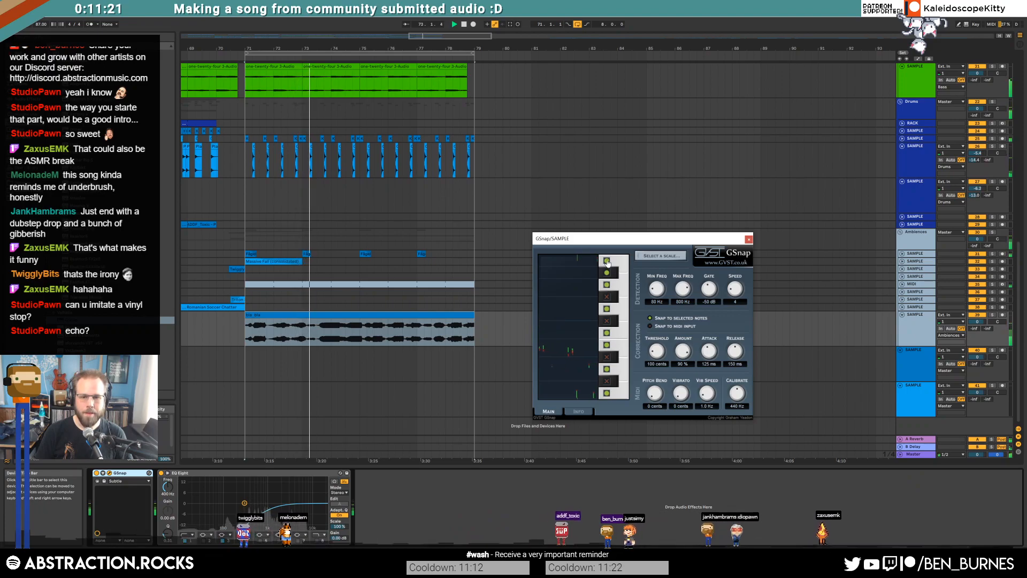
{"action": "left_click", "coordinate": [607, 273]}
{"action": "left_click", "coordinate": [607, 261]}
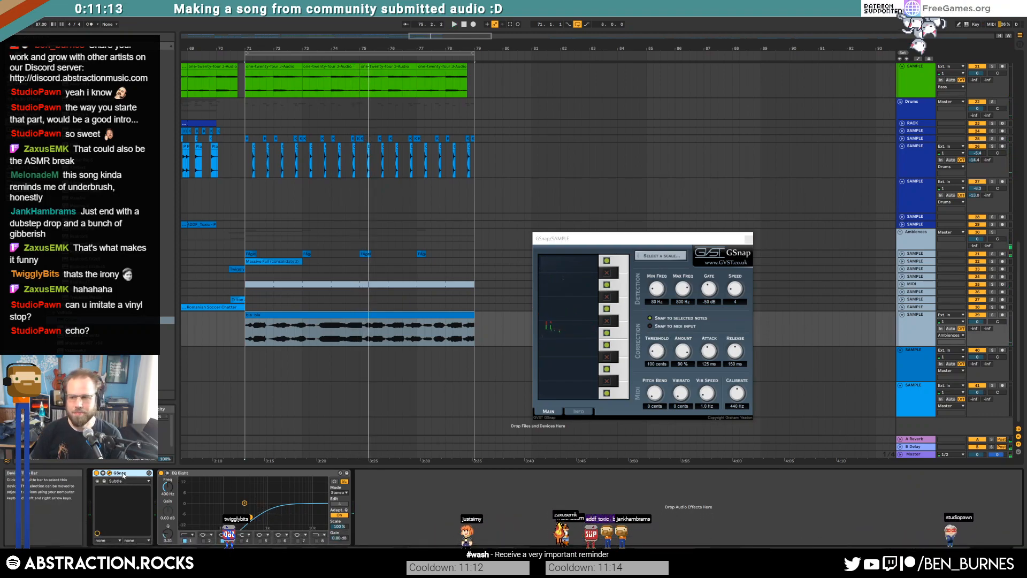
{"action": "key", "text": "Delete"}
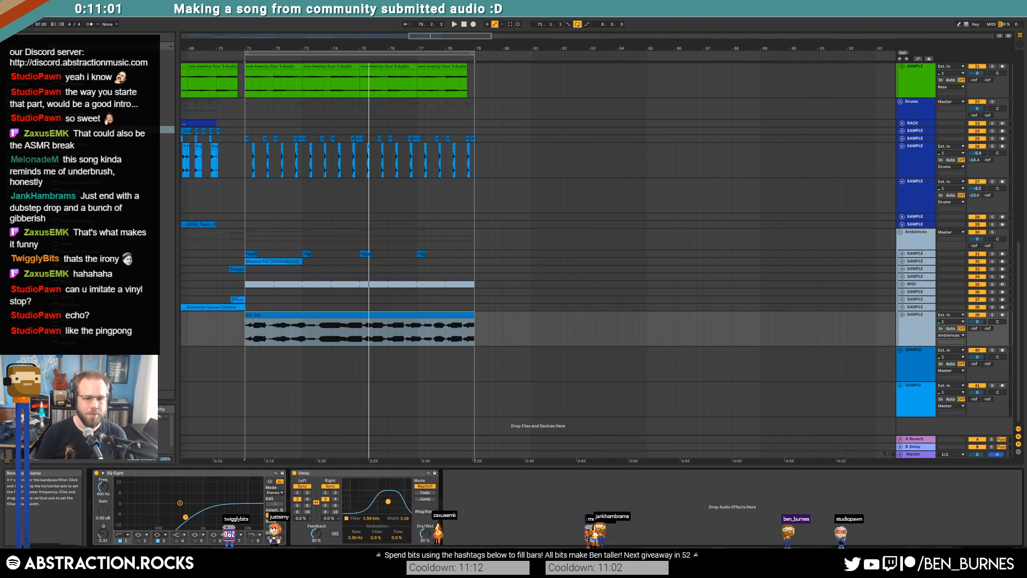
Step: During playback, set the linked Delay time to 1 sixteenth and raise the track's send to A Reverb
{"action": "key", "text": "space"}
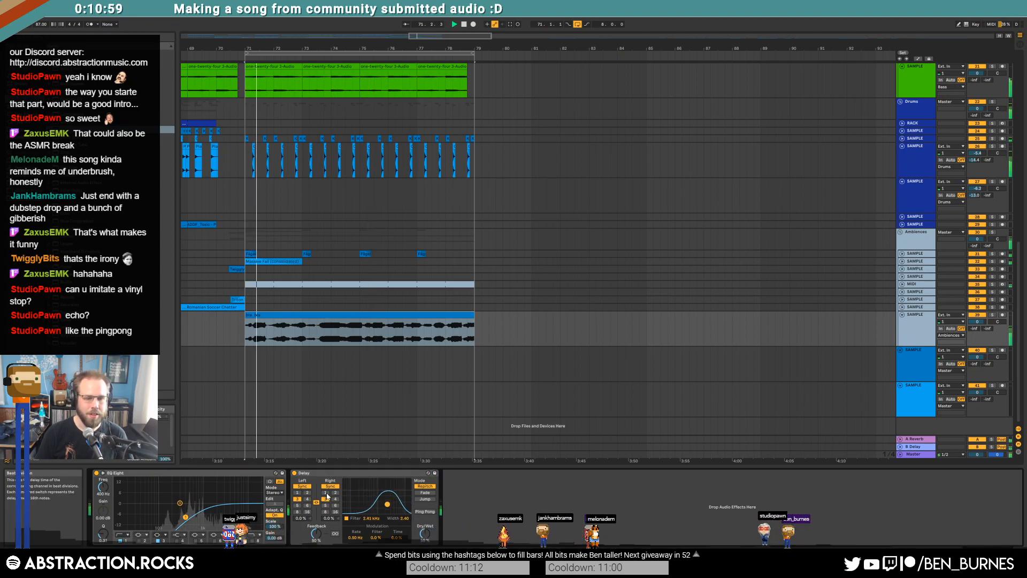
{"action": "left_click", "coordinate": [326, 493]}
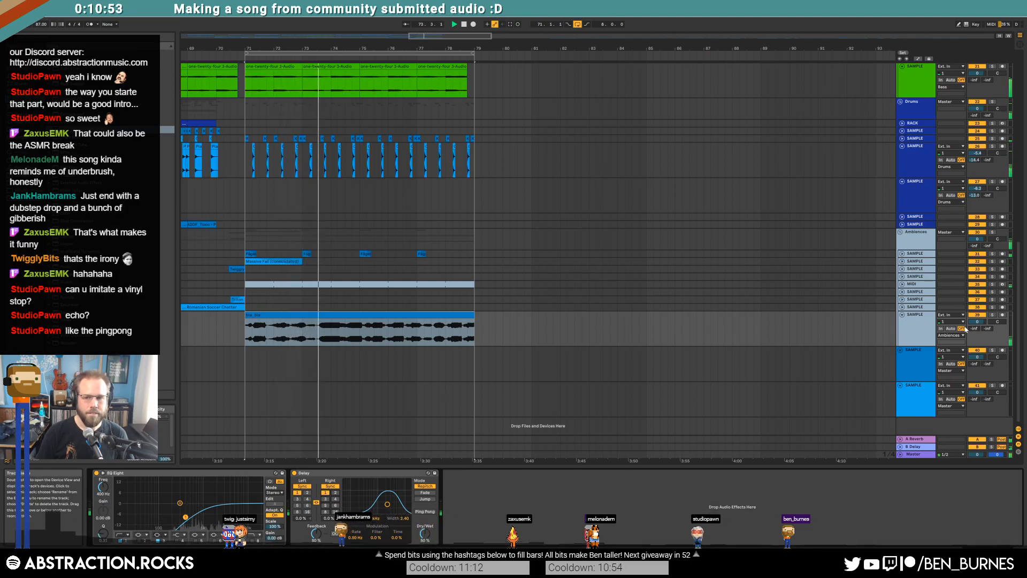
{"action": "left_click_drag", "start_coordinate": [973, 329], "coordinate": [973, 315]}
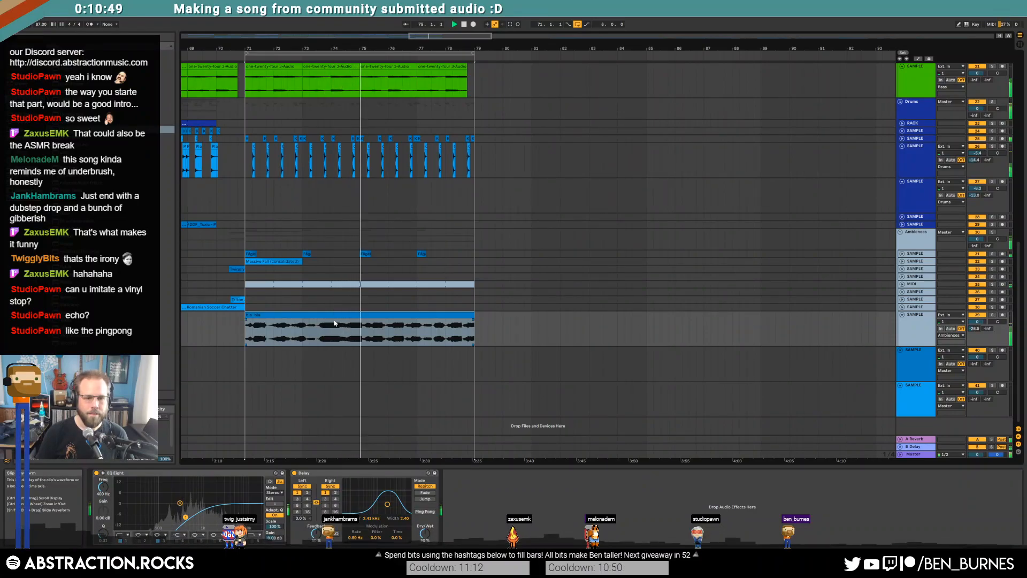
Step: Show the stretched clip's Transposition envelope, add breakpoints along it and raise an early peak to +3 st
{"action": "double_click", "coordinate": [334, 315]}
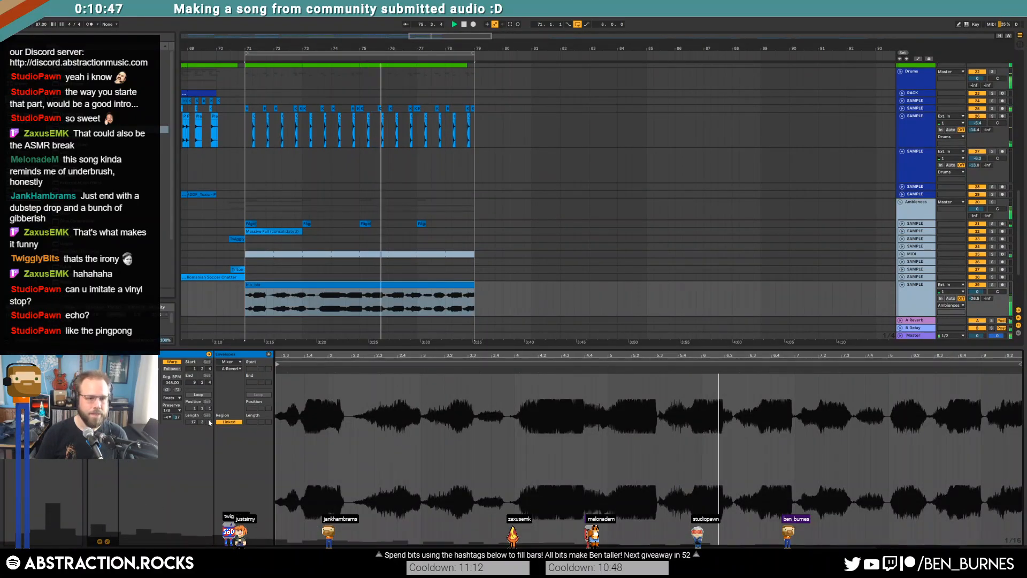
{"action": "left_click", "coordinate": [230, 362]}
{"action": "left_click", "coordinate": [232, 369]}
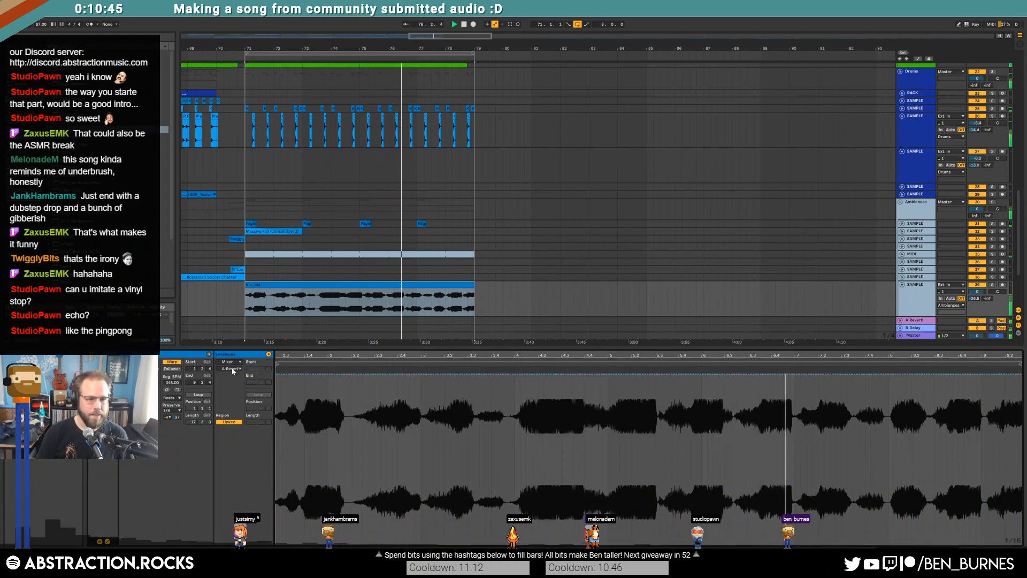
{"action": "left_click", "coordinate": [232, 362]}
{"action": "left_click", "coordinate": [231, 373]}
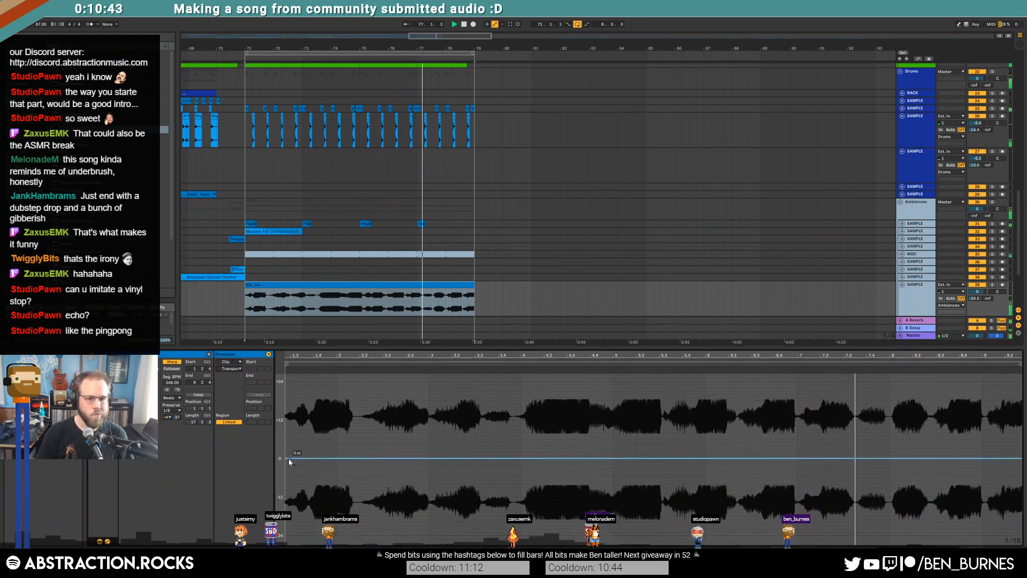
{"action": "left_click", "coordinate": [740, 459]}
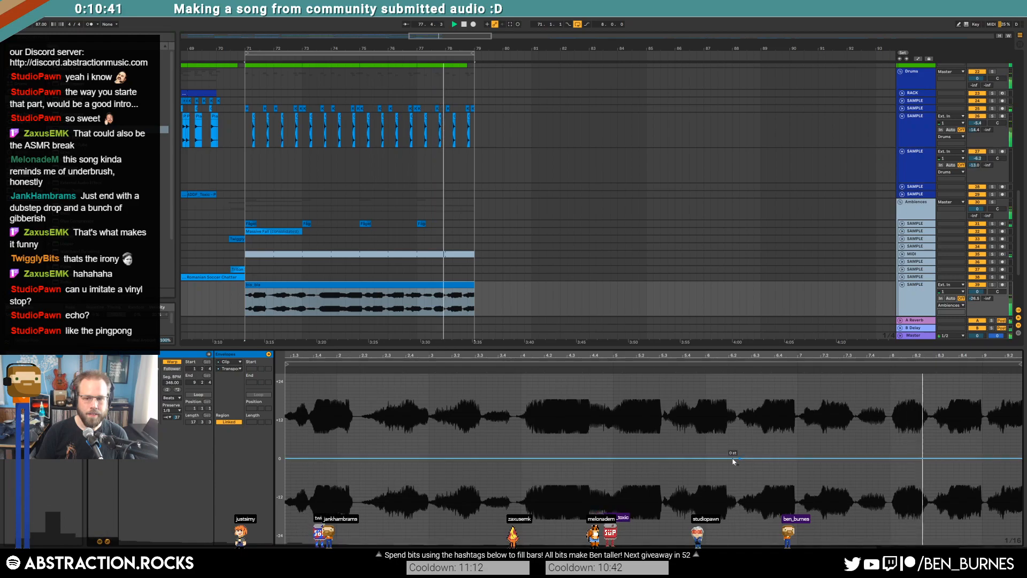
{"action": "left_click", "coordinate": [360, 458]}
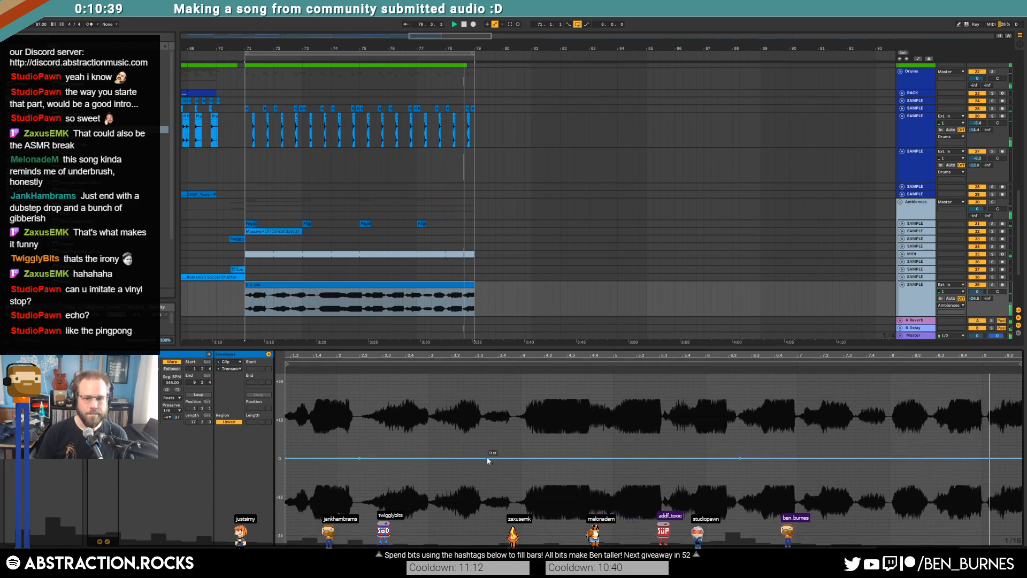
{"action": "left_click", "coordinate": [487, 458]}
{"action": "left_click_drag", "start_coordinate": [417, 458], "coordinate": [419, 451]}
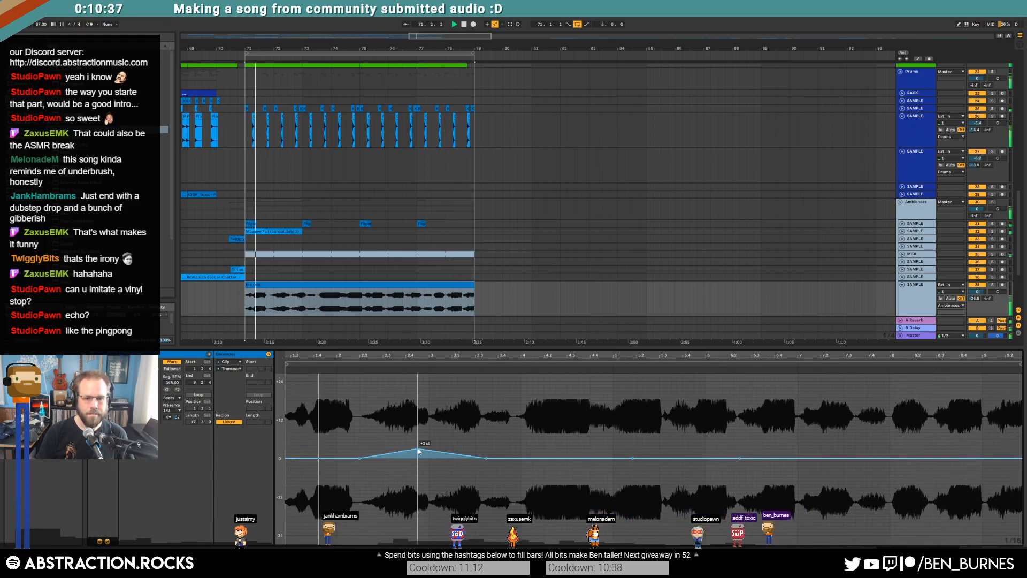
Step: Add a dip after the first Transposition peak, and shape a higher peak followed by a dip near the clip's end
{"action": "left_click_drag", "start_coordinate": [558, 459], "coordinate": [561, 470]}
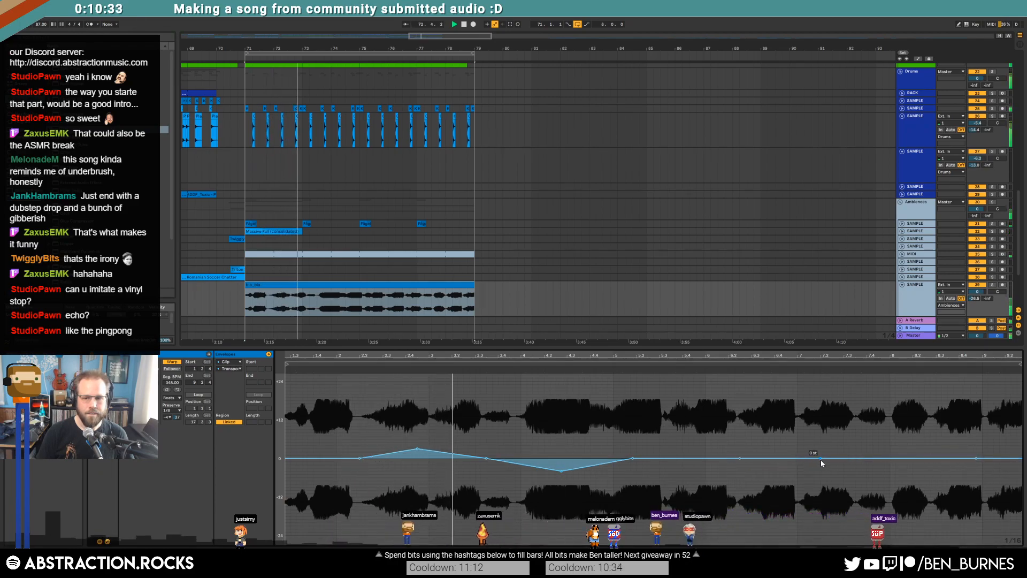
{"action": "left_click_drag", "start_coordinate": [821, 458], "coordinate": [901, 473]}
{"action": "left_click", "coordinate": [872, 458]}
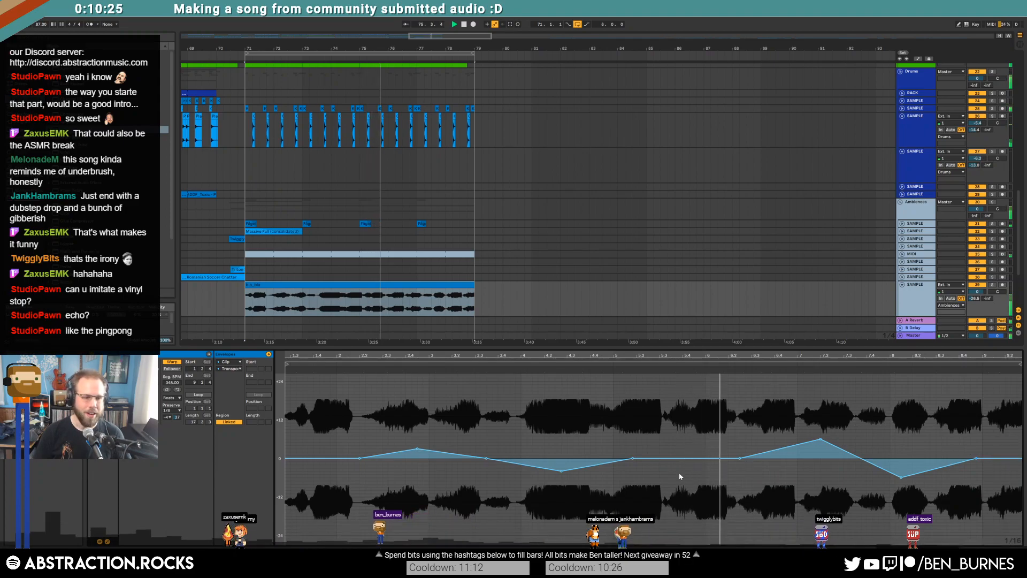
Step: Turn on Ping Pong for the Delay on the stretched clip's track
{"action": "key", "text": "shift+Tab"}
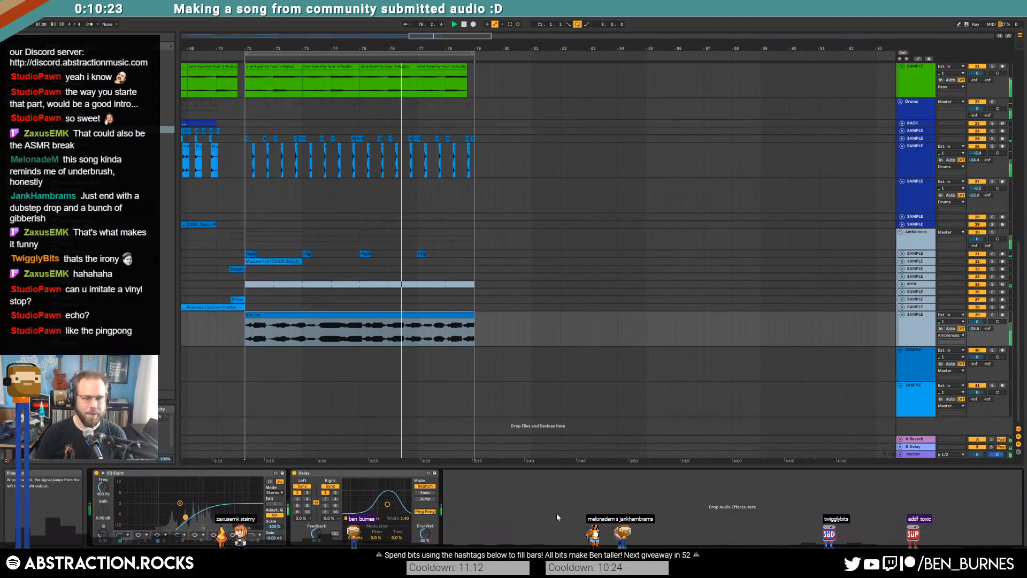
Step: Widen the Transposition envelope's ramps by moving their zero points outward, raise the first peak and deepen the first dip
{"action": "double_click", "coordinate": [429, 313]}
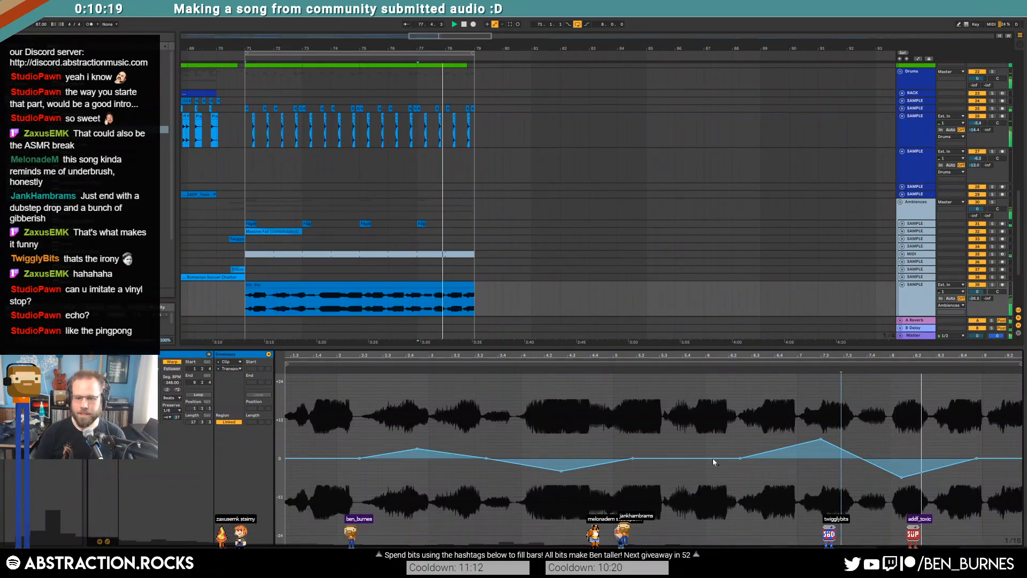
{"action": "left_click_drag", "start_coordinate": [740, 459], "coordinate": [705, 458]}
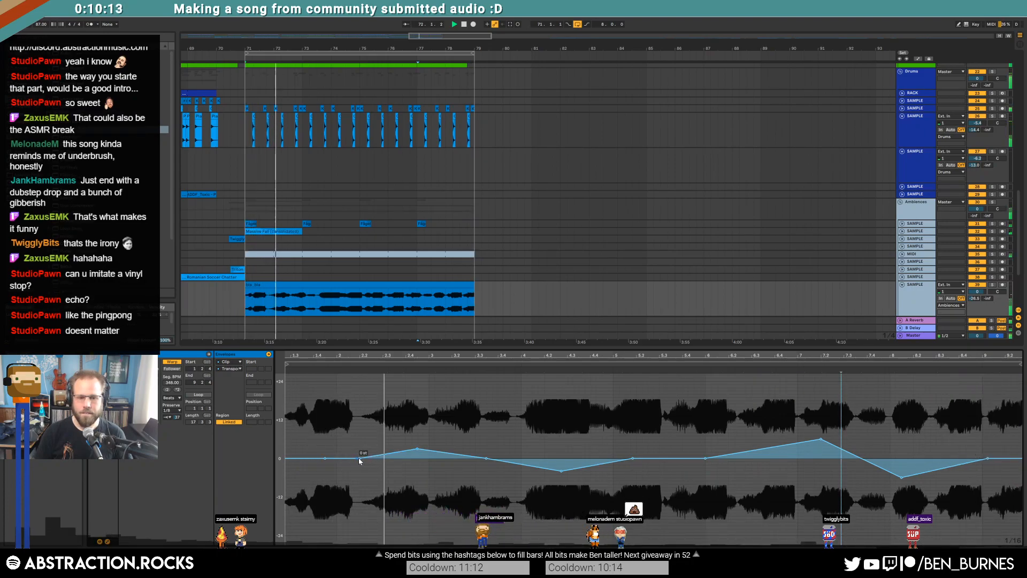
{"action": "left_click_drag", "start_coordinate": [360, 459], "coordinate": [417, 445]}
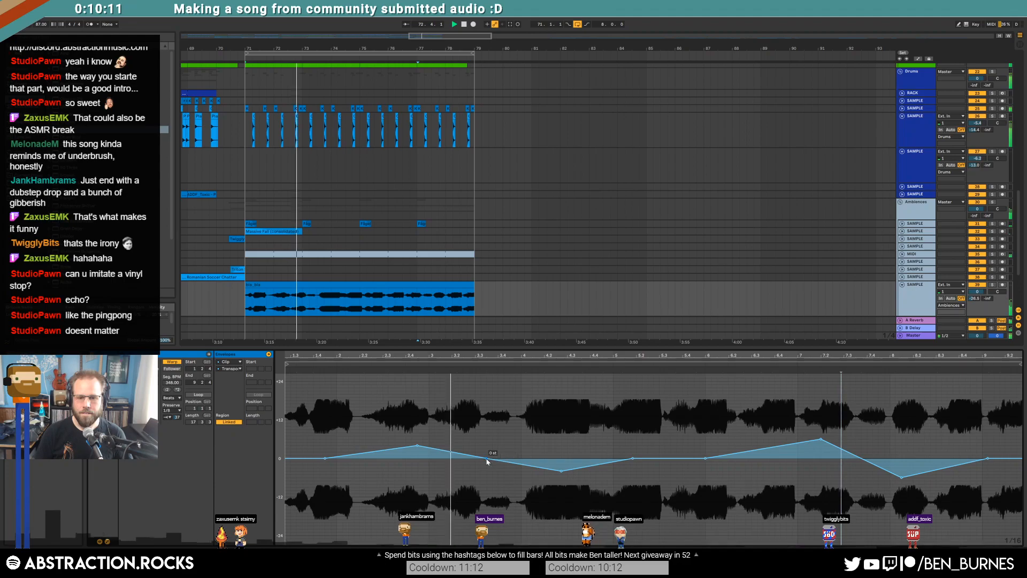
{"action": "left_click_drag", "start_coordinate": [487, 459], "coordinate": [561, 470]}
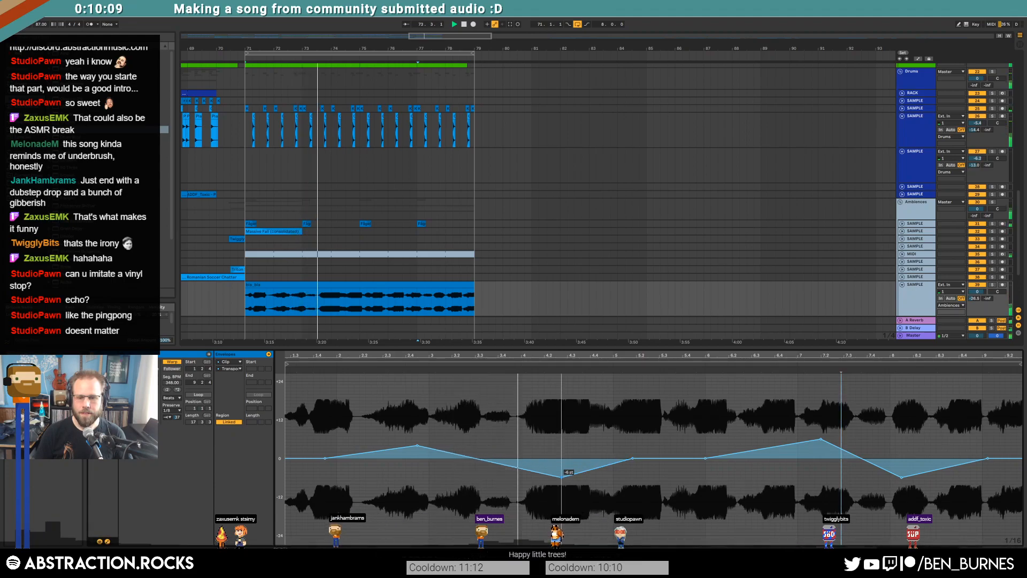
Step: Add an Auto Filter between the EQ Eight and the Delay on the stretched clip's track
{"action": "key", "text": "shift+Tab"}
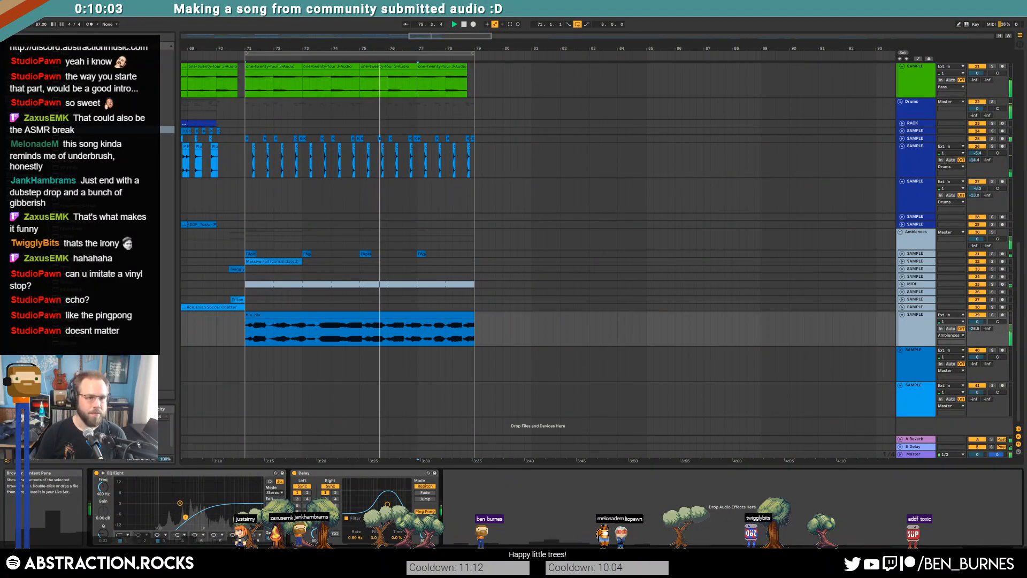
{"action": "left_click", "coordinate": [107, 69]}
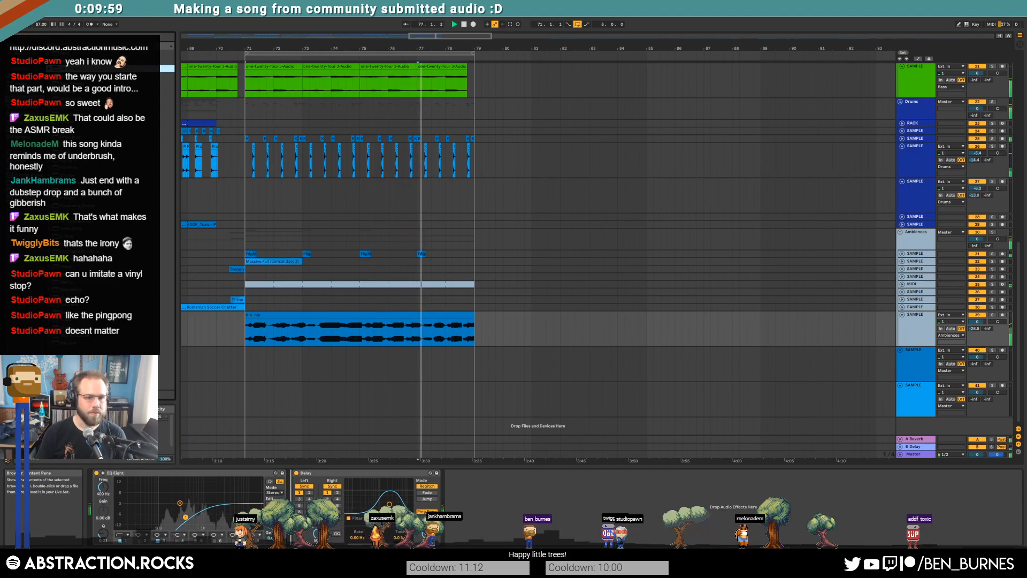
{"action": "left_click_drag", "start_coordinate": [107, 69], "coordinate": [292, 508]}
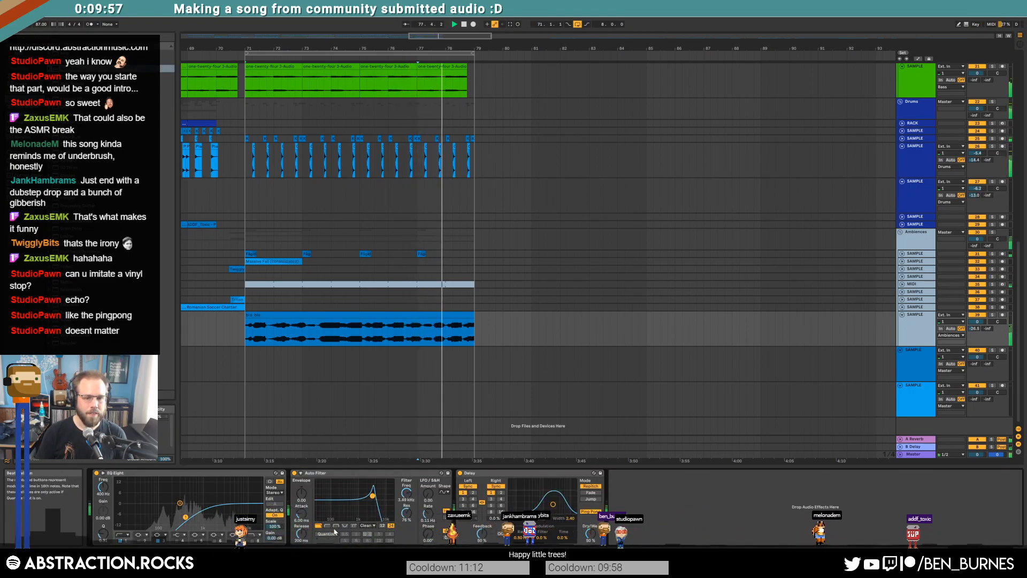
Step: Make the Auto Filter a band-pass at 1.12 kHz with 64% resonance, and set its LFO amount to 7.86
{"action": "left_click", "coordinate": [336, 526]}
{"action": "left_click_drag", "start_coordinate": [372, 496], "coordinate": [366, 498]}
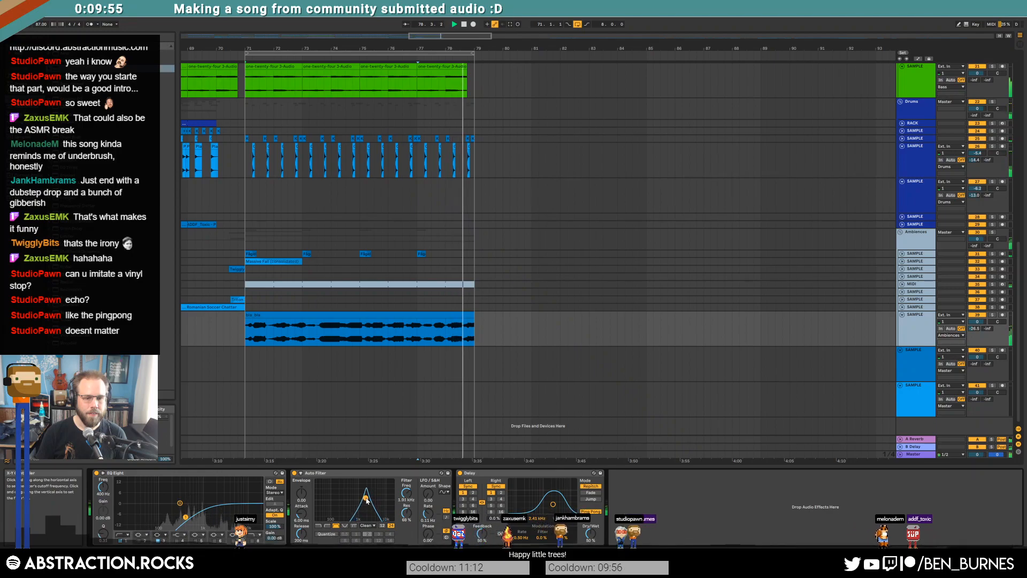
{"action": "left_click_drag", "start_coordinate": [428, 493], "coordinate": [428, 484]}
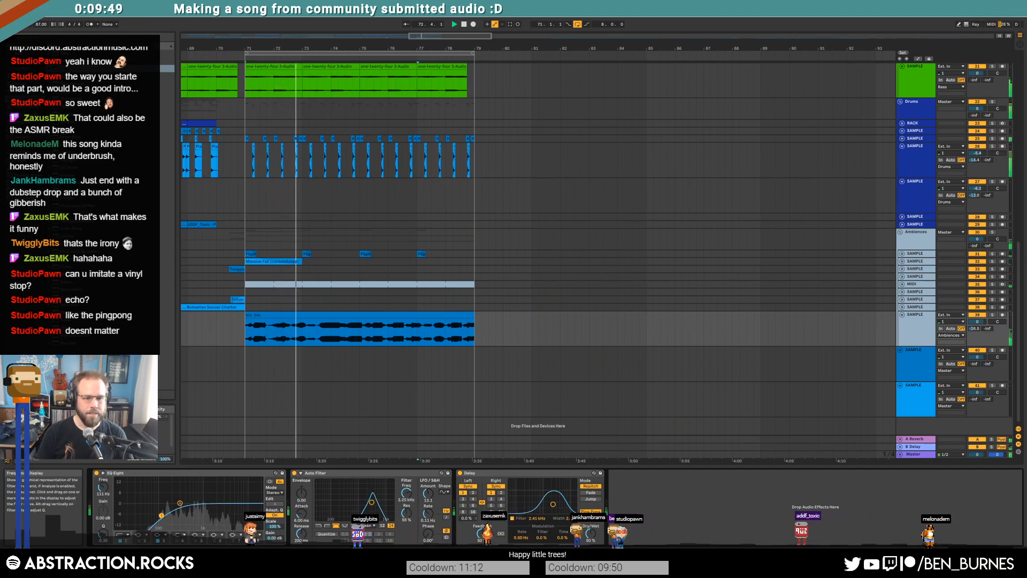
{"action": "left_click_drag", "start_coordinate": [374, 505], "coordinate": [370, 502]}
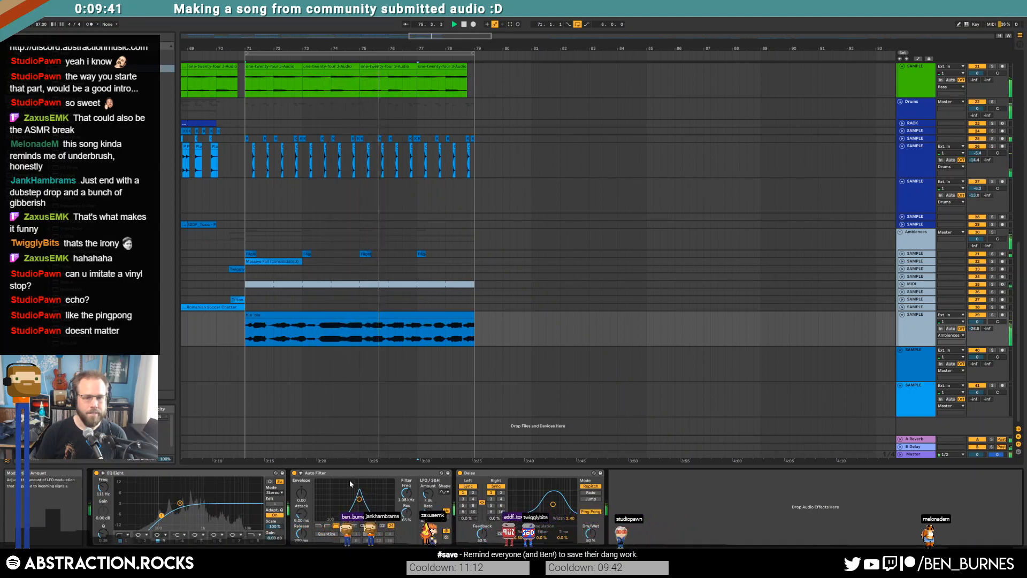
{"action": "left_click_drag", "start_coordinate": [359, 502], "coordinate": [360, 501]}
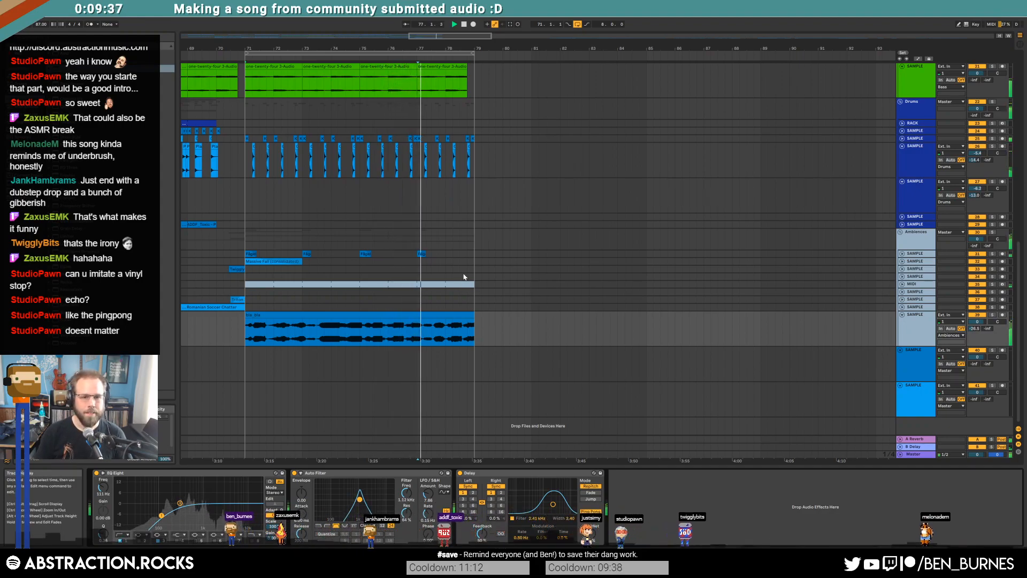
Step: Extend the guitar MIDI clip that starts at bar 71 so that it runs to bar 91
{"action": "scroll", "coordinate": [463, 277], "scroll_direction": "down", "scroll_amount": 3, "text": "ctrl"}
{"action": "scroll", "coordinate": [443, 294], "scroll_direction": "down", "scroll_amount": 3, "text": "ctrl"}
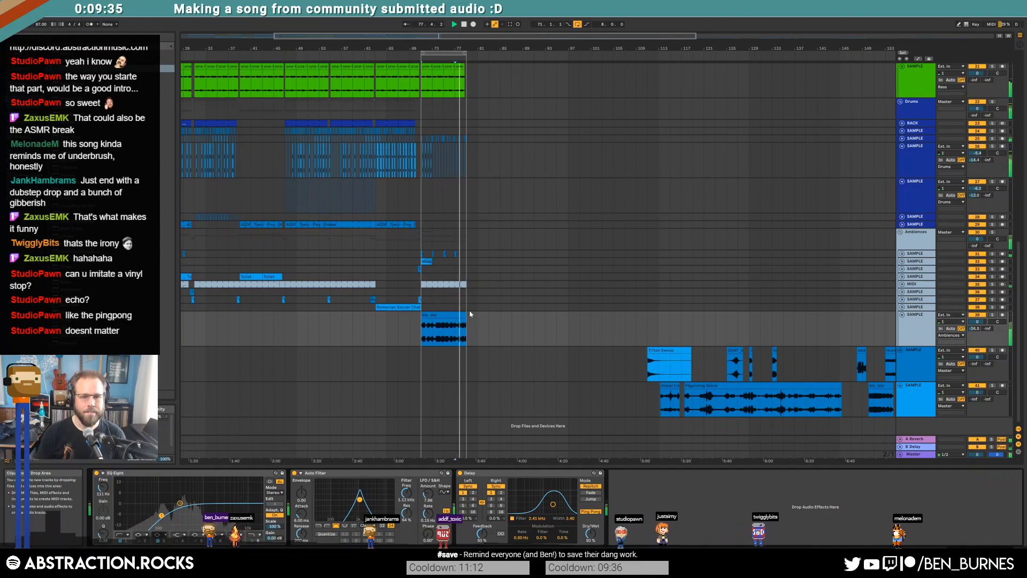
{"action": "scroll", "coordinate": [469, 313], "scroll_direction": "up", "scroll_amount": 5}
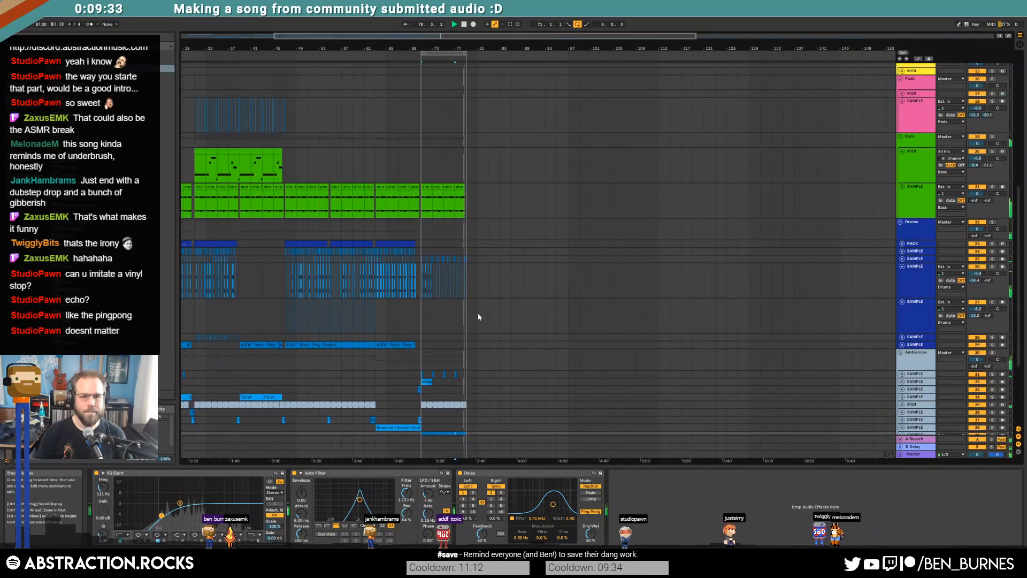
{"action": "scroll", "coordinate": [471, 317], "scroll_direction": "down", "scroll_amount": 3, "text": "ctrl"}
{"action": "scroll", "coordinate": [398, 306], "scroll_direction": "up", "scroll_amount": 6}
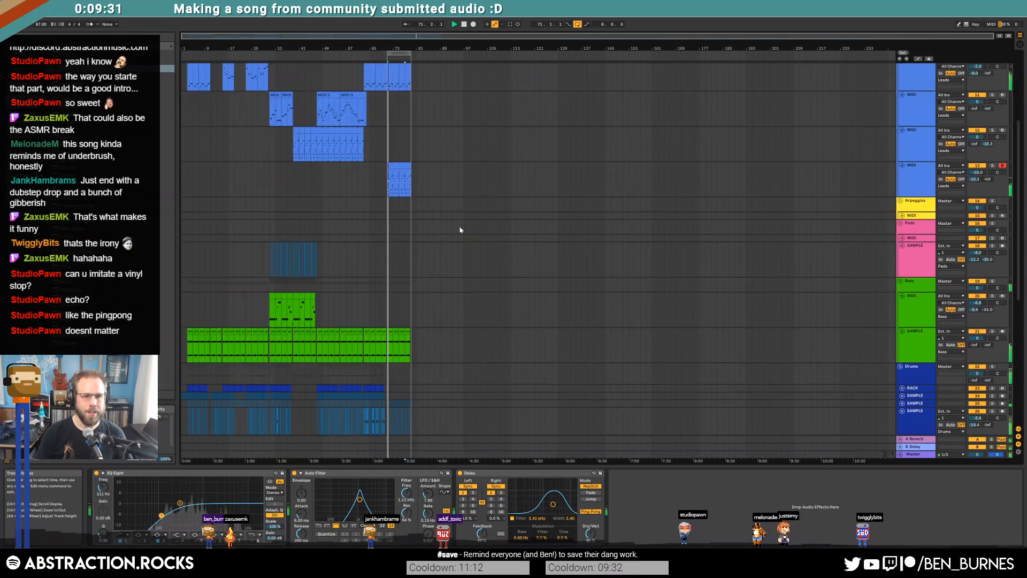
{"action": "left_click", "coordinate": [403, 166]}
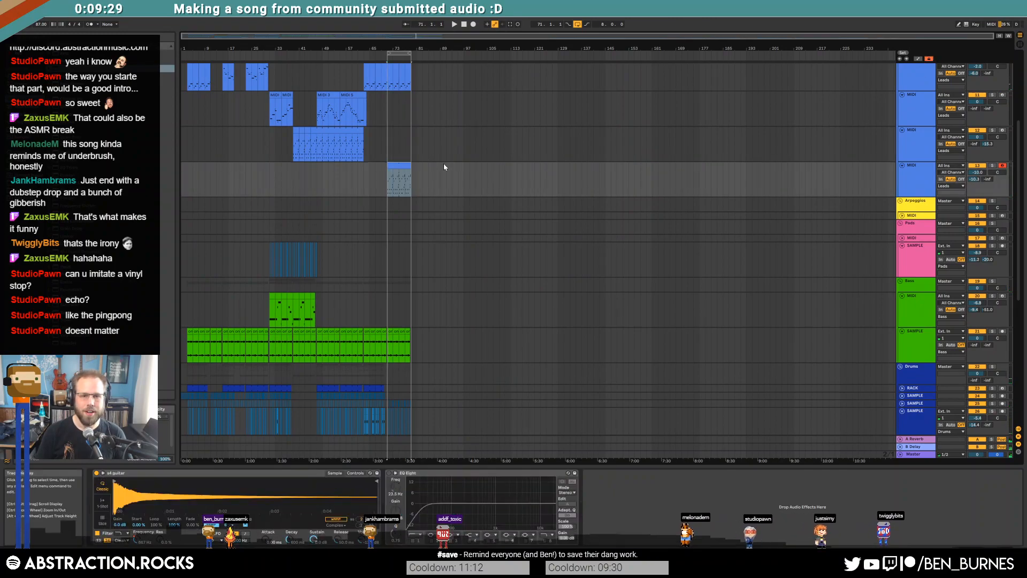
{"action": "left_click_drag", "start_coordinate": [408, 165], "coordinate": [452, 171]}
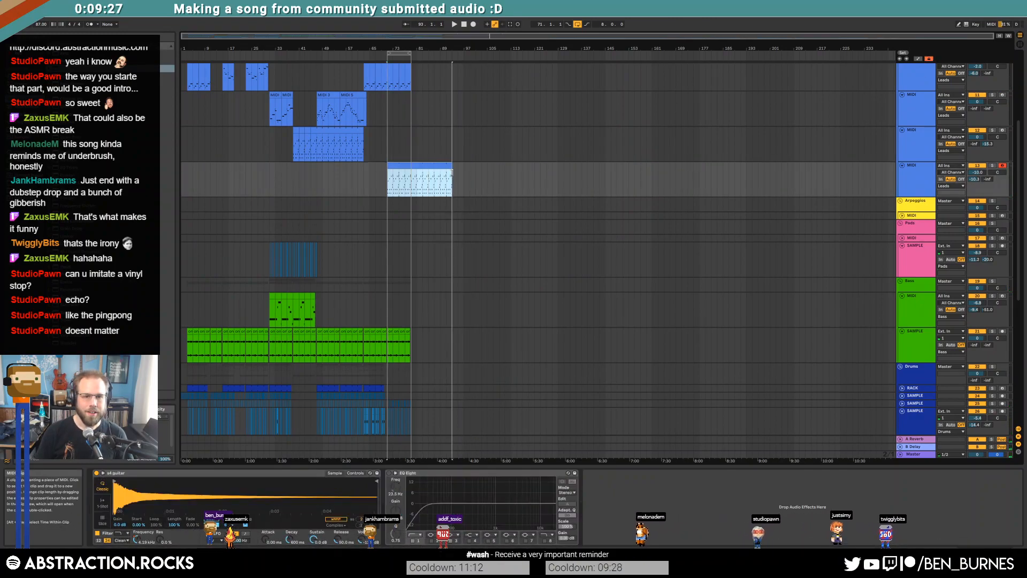
{"action": "scroll", "coordinate": [458, 201], "scroll_direction": "up", "scroll_amount": 5}
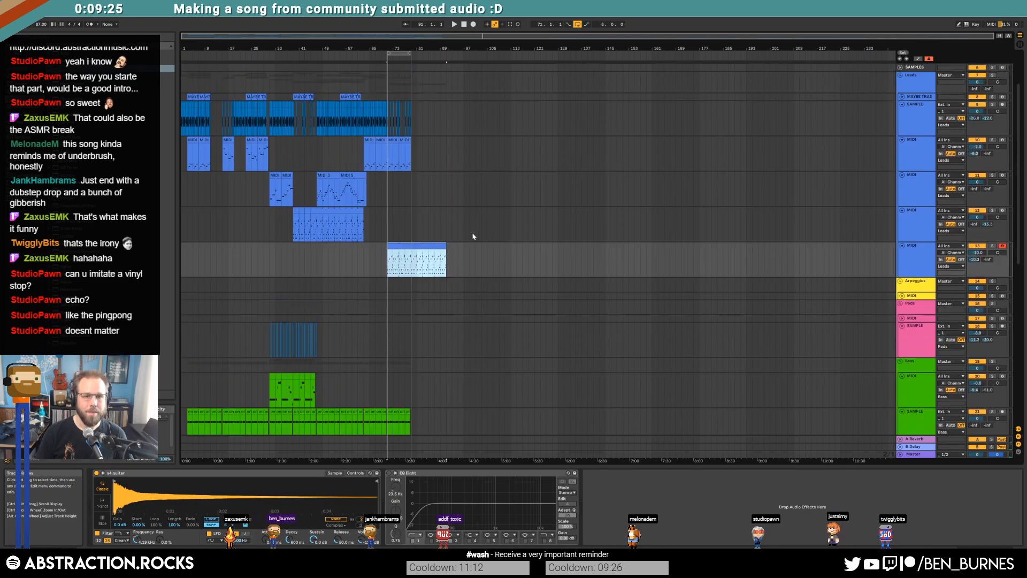
{"action": "scroll", "coordinate": [327, 163], "scroll_direction": "up", "scroll_amount": 5}
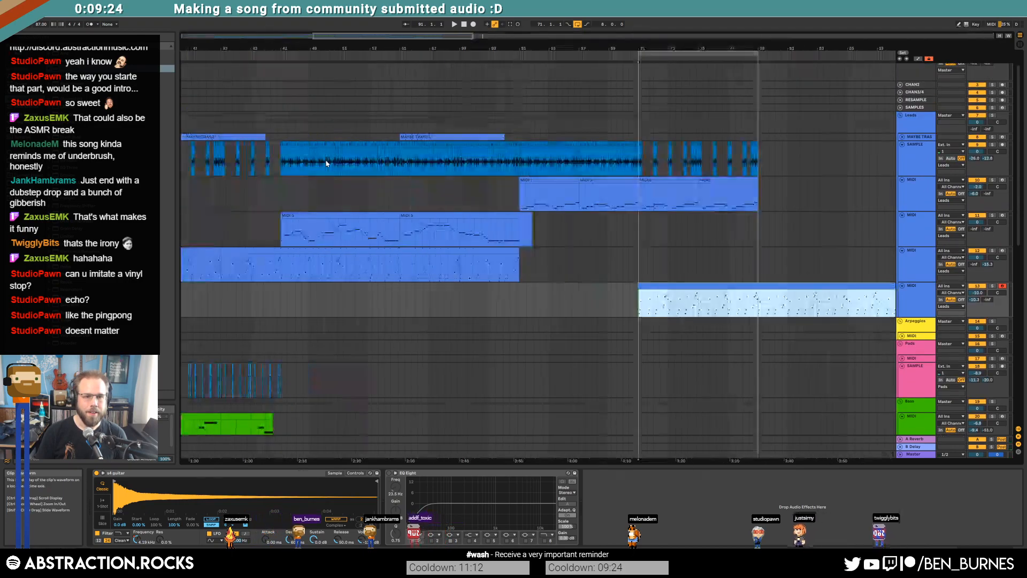
{"action": "left_click", "coordinate": [281, 145]}
{"action": "left_click", "coordinate": [398, 145], "text": "shift"}
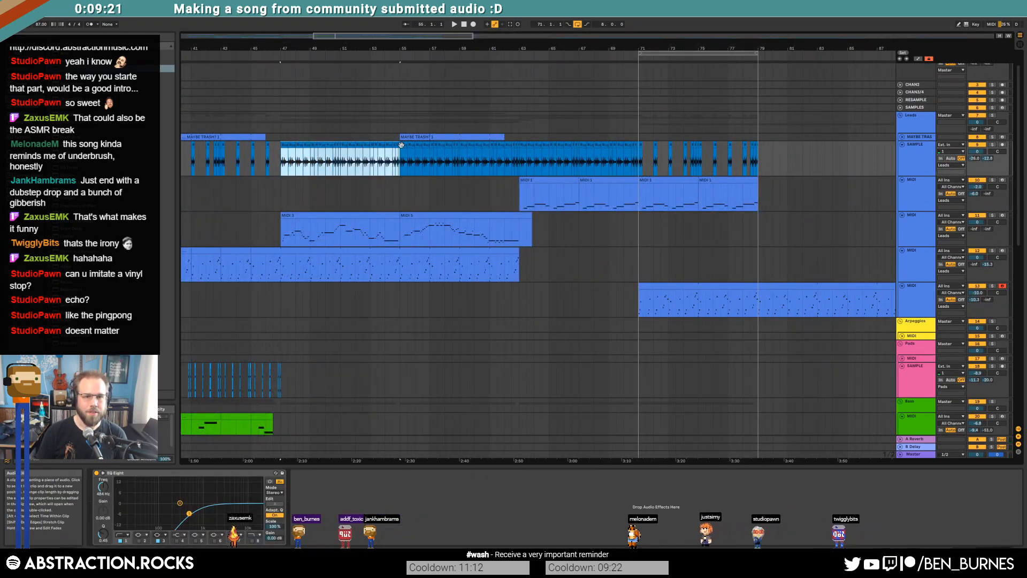
{"action": "left_click", "coordinate": [758, 159]}
{"action": "key", "text": "ctrl+v"}
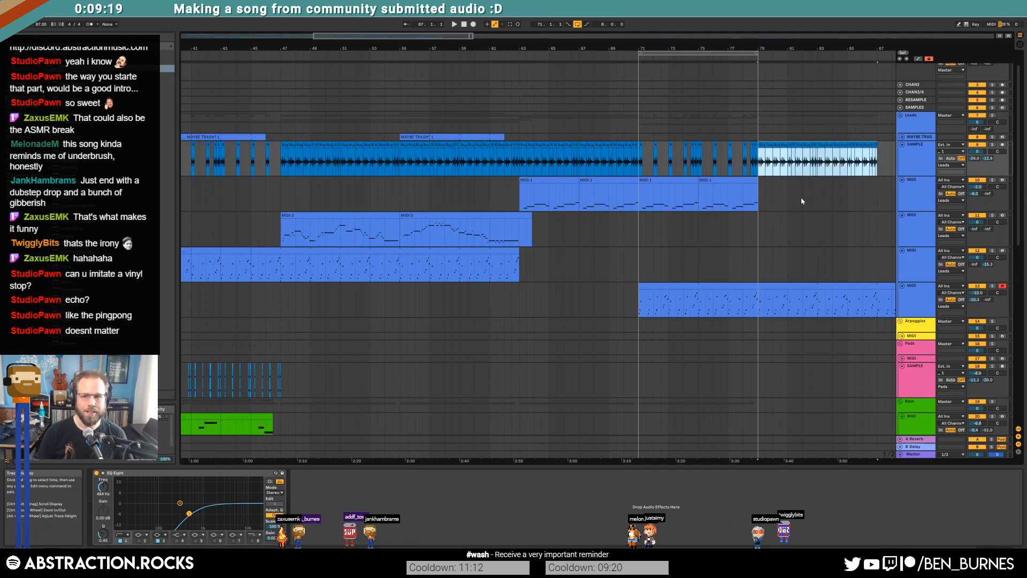
{"action": "key", "text": "ctrl+d"}
{"action": "key", "text": "ctrl+z"}
{"action": "key", "text": "ctrl+z"}
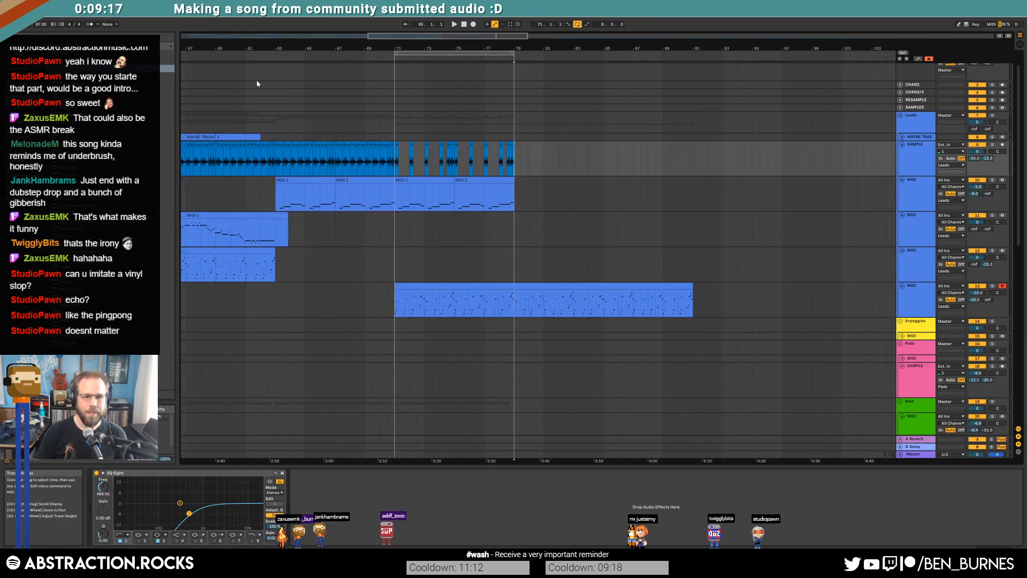
Step: Copy the lead sample material from bars 47–55 and paste it on the same track at bar 79
{"action": "left_click_drag", "start_coordinate": [396, 39], "coordinate": [358, 39]}
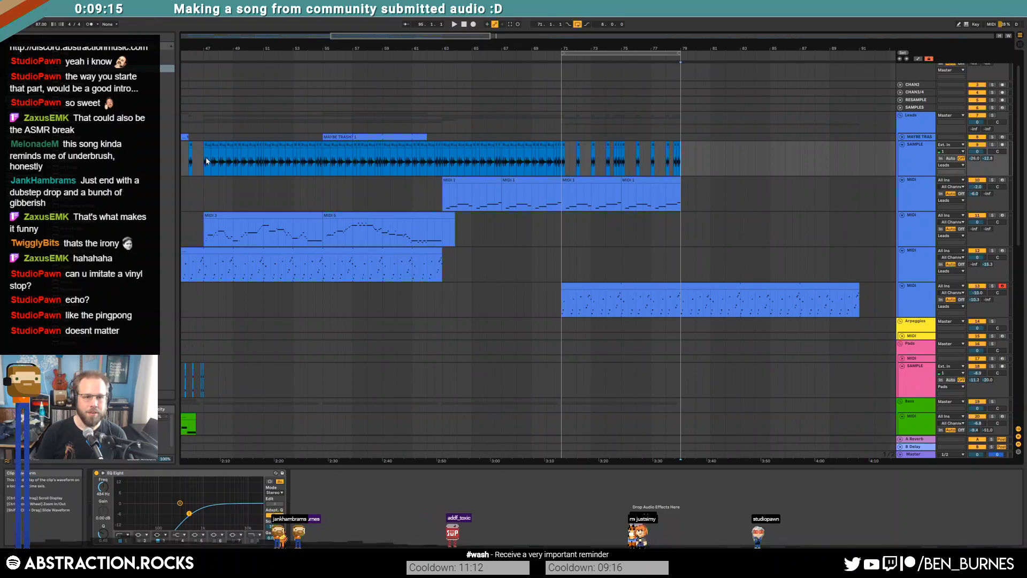
{"action": "left_click", "coordinate": [322, 146], "text": "shift"}
{"action": "key", "text": "ctrl+c"}
{"action": "left_click", "coordinate": [681, 156]}
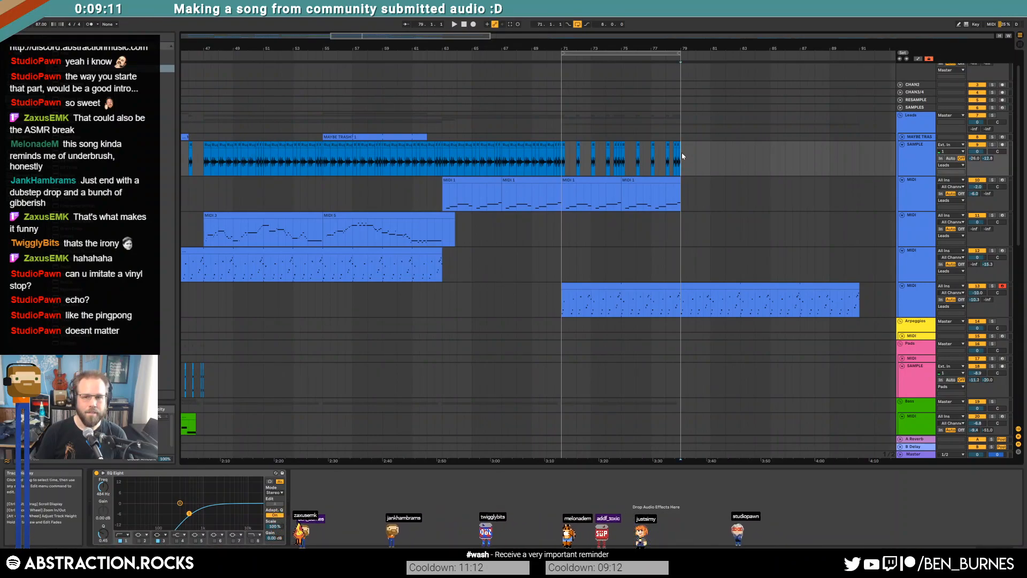
{"action": "key", "text": "ctrl+v"}
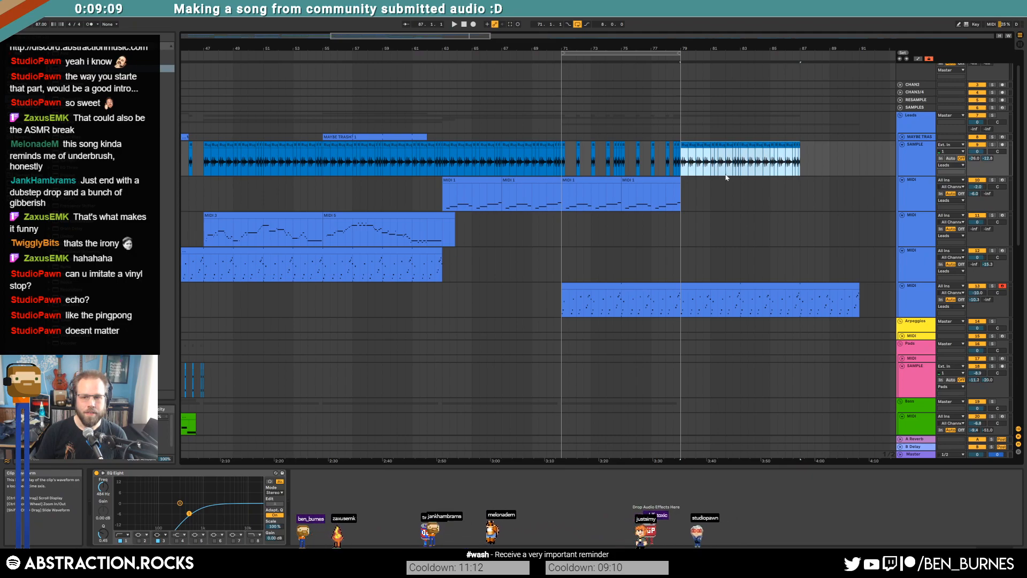
Step: Extend the guitar MIDI clip to bar 95 and curve its Filter Freq automation down to the minimum from bar 87 to the clip's end
{"action": "left_click_drag", "start_coordinate": [758, 48], "coordinate": [673, 48]}
{"action": "left_click_drag", "start_coordinate": [752, 287], "coordinate": [802, 301]}
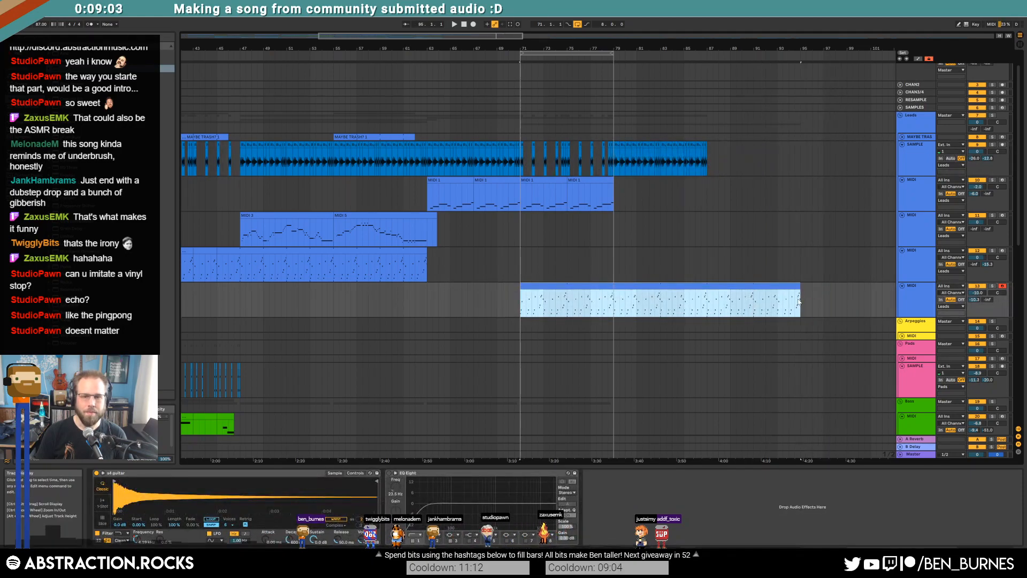
{"action": "key", "text": "a"}
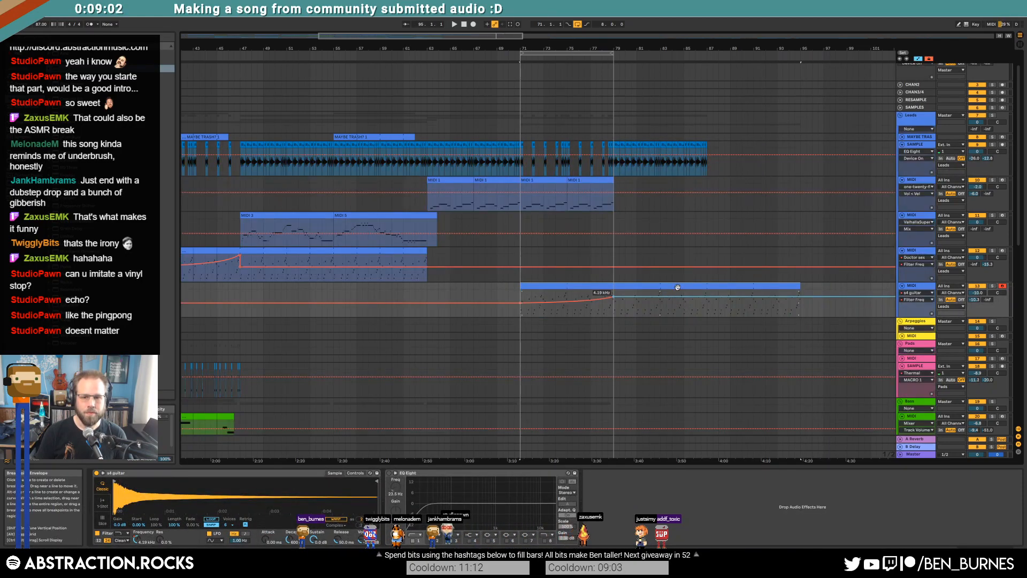
{"action": "left_click", "coordinate": [707, 298]}
{"action": "left_click_drag", "start_coordinate": [801, 300], "coordinate": [802, 321]}
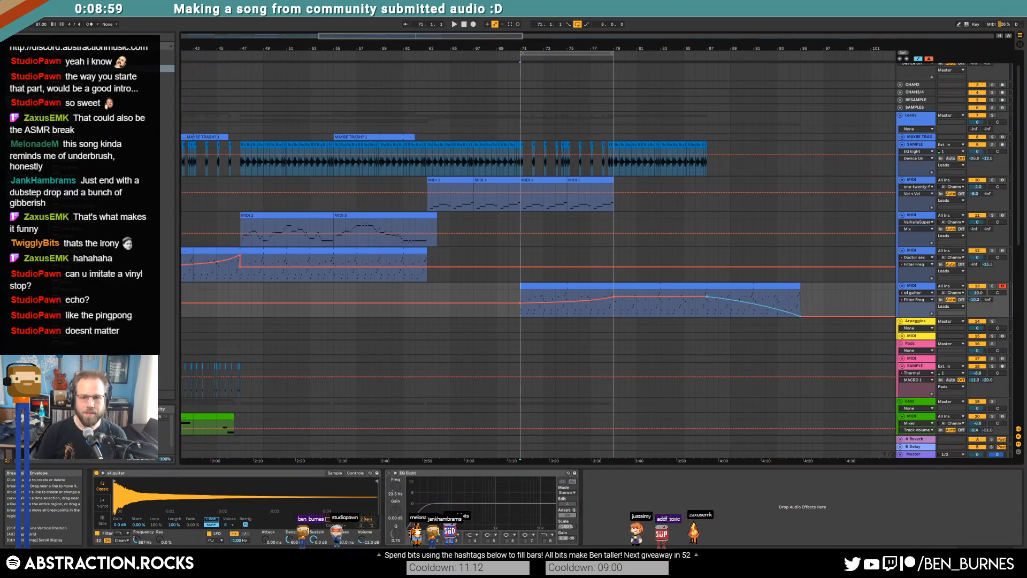
{"action": "key", "text": "a"}
Step: Copy the block of drum clips from bars 23–30, starting at the rack track, and paste it at bar 79
{"action": "scroll", "coordinate": [548, 330], "scroll_direction": "down", "scroll_amount": 3}
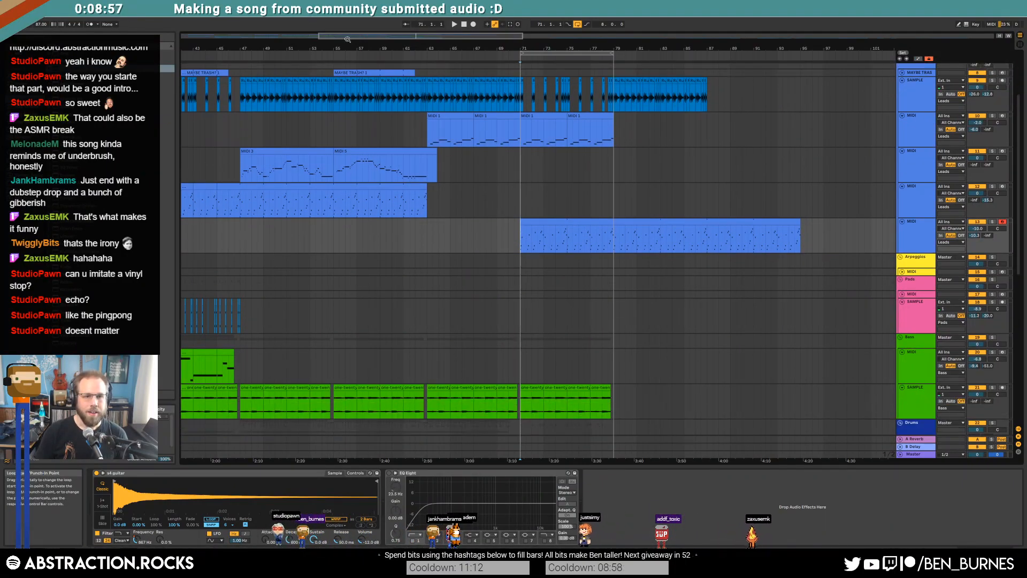
{"action": "left_click_drag", "start_coordinate": [329, 36], "coordinate": [615, 30]}
{"action": "scroll", "coordinate": [427, 256], "scroll_direction": "down", "scroll_amount": 10}
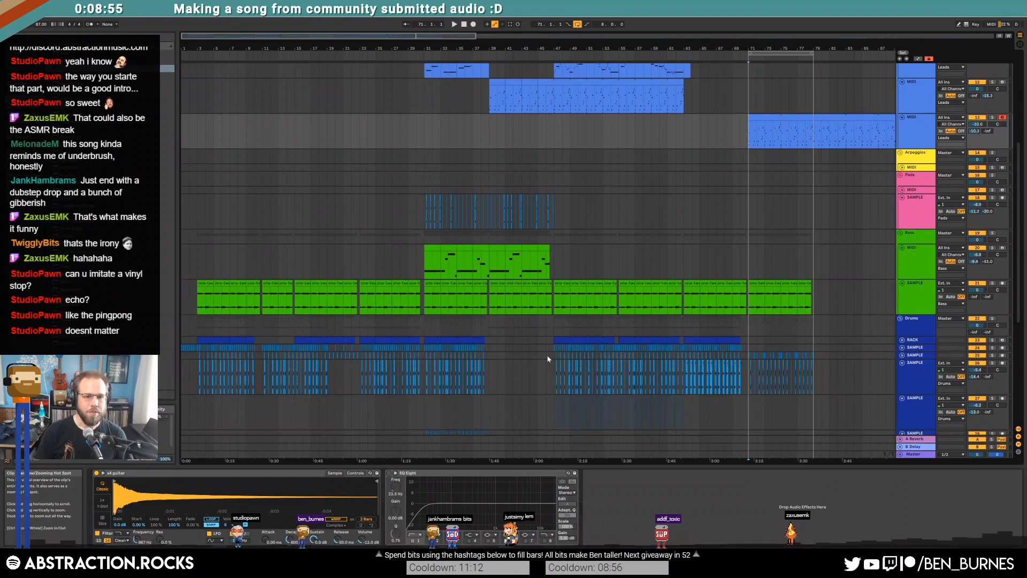
{"action": "left_click", "coordinate": [386, 236]}
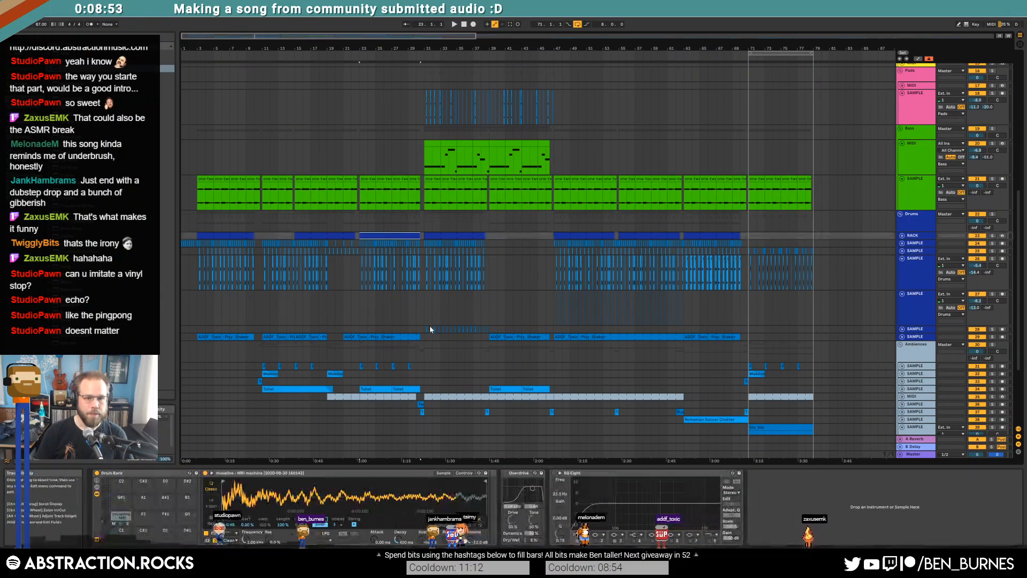
{"action": "left_click", "coordinate": [420, 331], "text": "shift"}
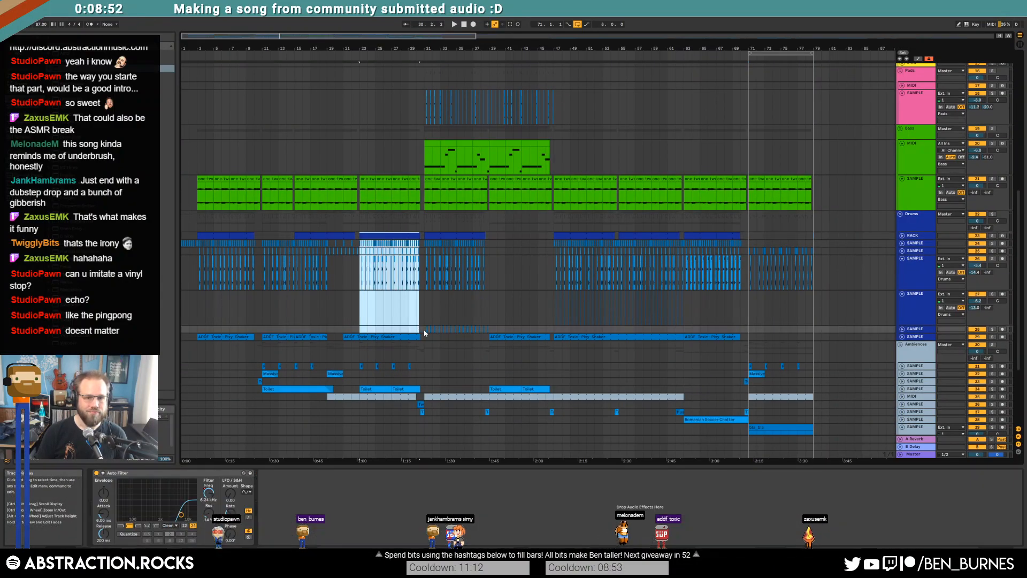
{"action": "left_click", "coordinate": [814, 239]}
{"action": "key", "text": "ctrl+v"}
Step: Extend the end of the pasted drum rack clip slightly past the last drum hits in bar 86
{"action": "mouse_move", "coordinate": [458, 36]}
{"action": "left_mouse_down"}
{"action": "mouse_move", "coordinate": [690, 37]}
{"action": "mouse_move", "coordinate": [691, 73]}
{"action": "mouse_move", "coordinate": [456, 89]}
{"action": "mouse_move", "coordinate": [489, 113]}
{"action": "left_mouse_up"}
{"action": "left_click", "coordinate": [626, 236]}
{"action": "left_click_drag", "start_coordinate": [610, 235], "coordinate": [618, 235]}
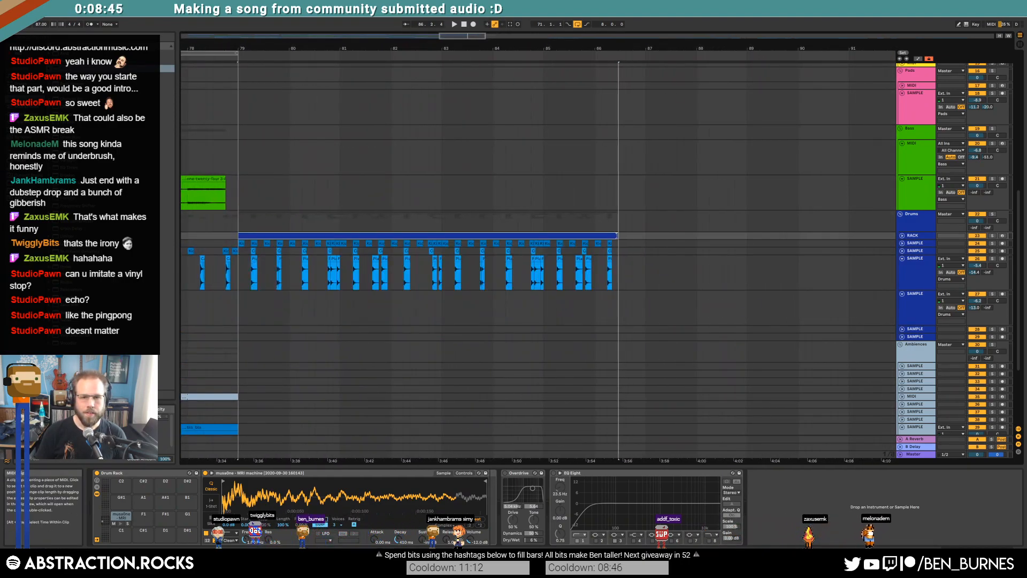
{"action": "scroll", "coordinate": [626, 246], "scroll_direction": "down", "scroll_amount": 5}
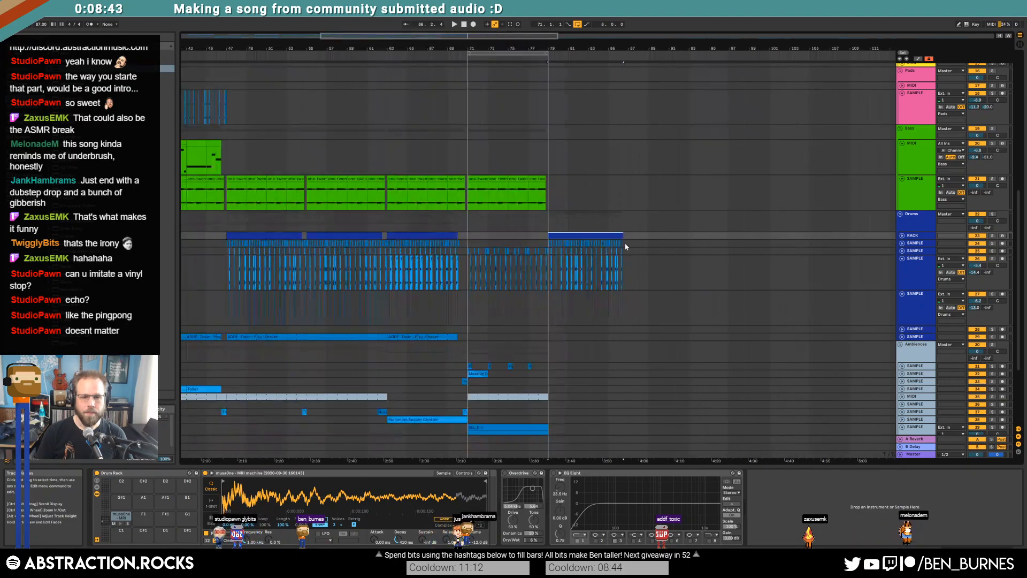
Step: Unfold the MIDI track in the Ambiences group and copy its clips from bars 31–41 to bar 79
{"action": "scroll", "coordinate": [508, 322], "scroll_direction": "down", "scroll_amount": 3}
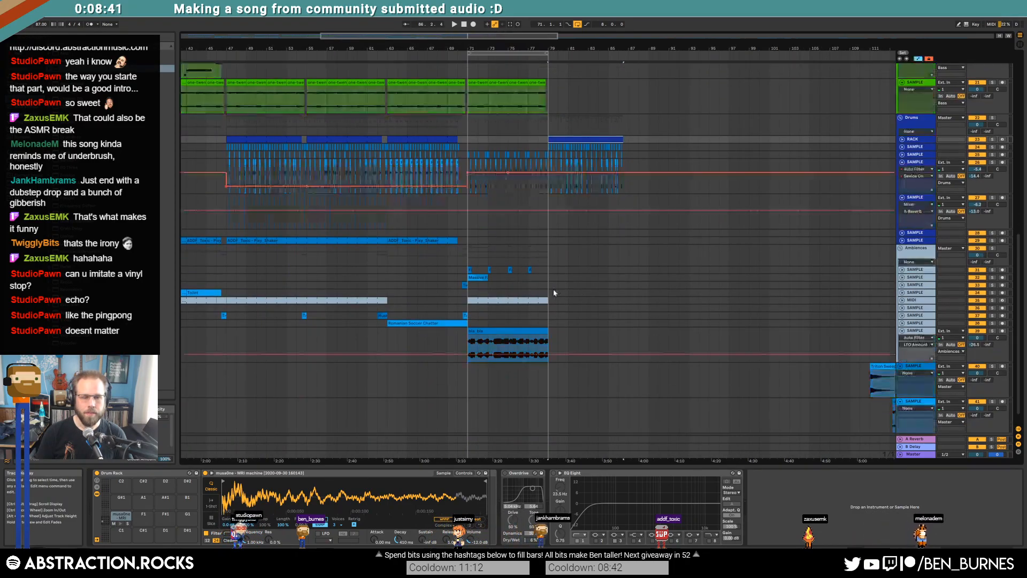
{"action": "left_click", "coordinate": [901, 308]}
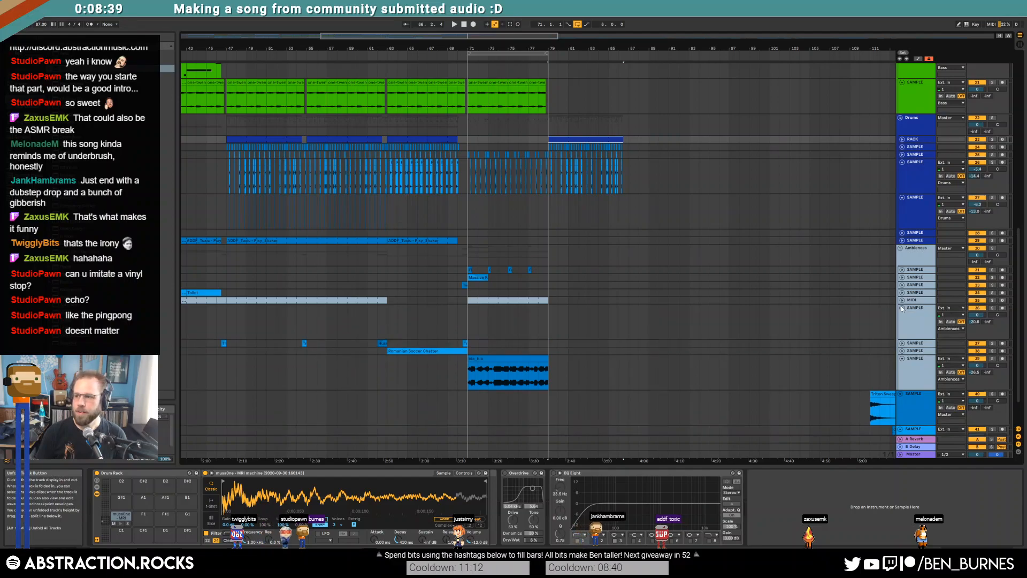
{"action": "left_click", "coordinate": [901, 308]}
{"action": "left_click", "coordinate": [902, 300]}
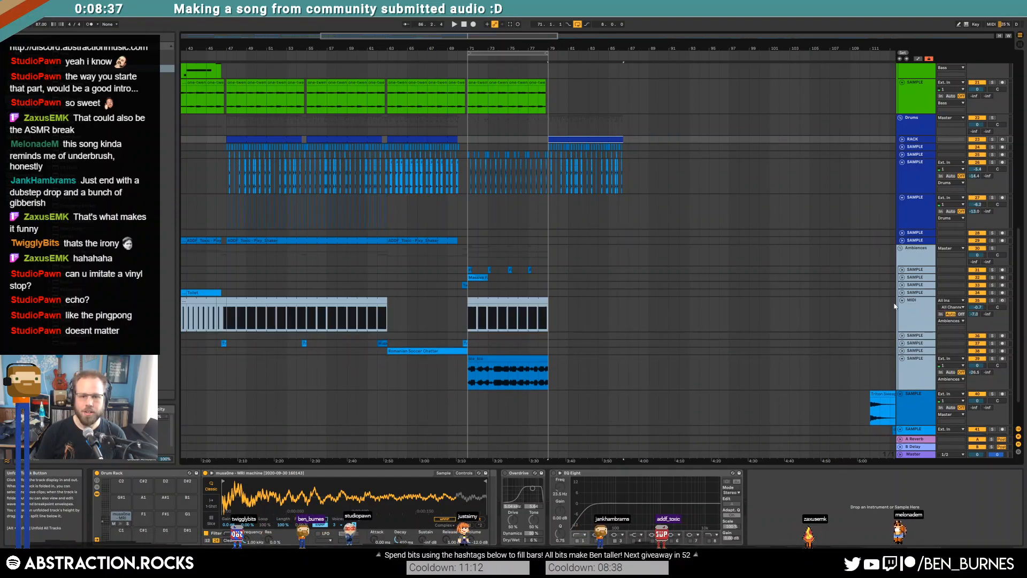
{"action": "left_click_drag", "start_coordinate": [361, 35], "coordinate": [309, 36]}
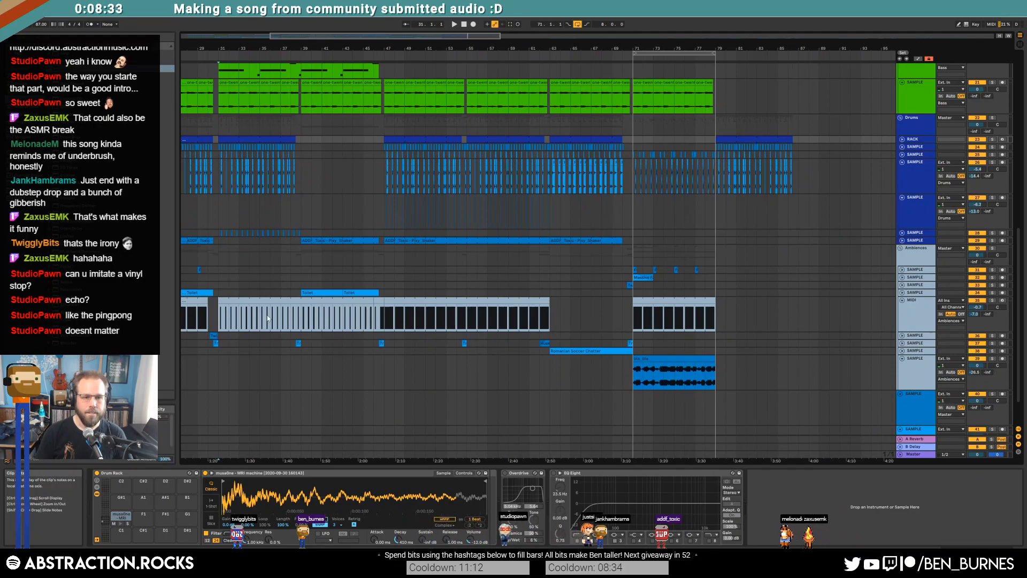
{"action": "left_click_drag", "start_coordinate": [268, 318], "coordinate": [326, 315]}
{"action": "key", "text": "ctrl+c"}
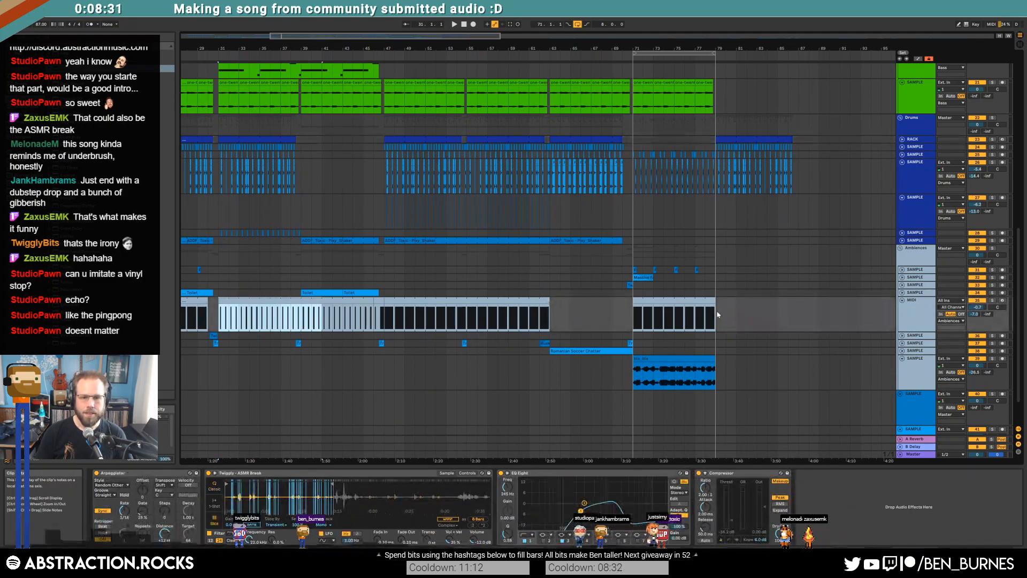
{"action": "left_click", "coordinate": [718, 314]}
{"action": "key", "text": "ctrl+v"}
Step: Extend the stretched sample clip to about the middle of bar 86 and add a fade-out at its end
{"action": "left_click", "coordinate": [700, 356]}
{"action": "mouse_move", "coordinate": [715, 369]}
{"action": "left_mouse_down"}
{"action": "mouse_move", "coordinate": [813, 365]}
{"action": "mouse_move", "coordinate": [781, 366]}
{"action": "mouse_move", "coordinate": [807, 357]}
{"action": "mouse_move", "coordinate": [793, 357]}
{"action": "mouse_move", "coordinate": [771, 366]}
{"action": "left_mouse_up"}
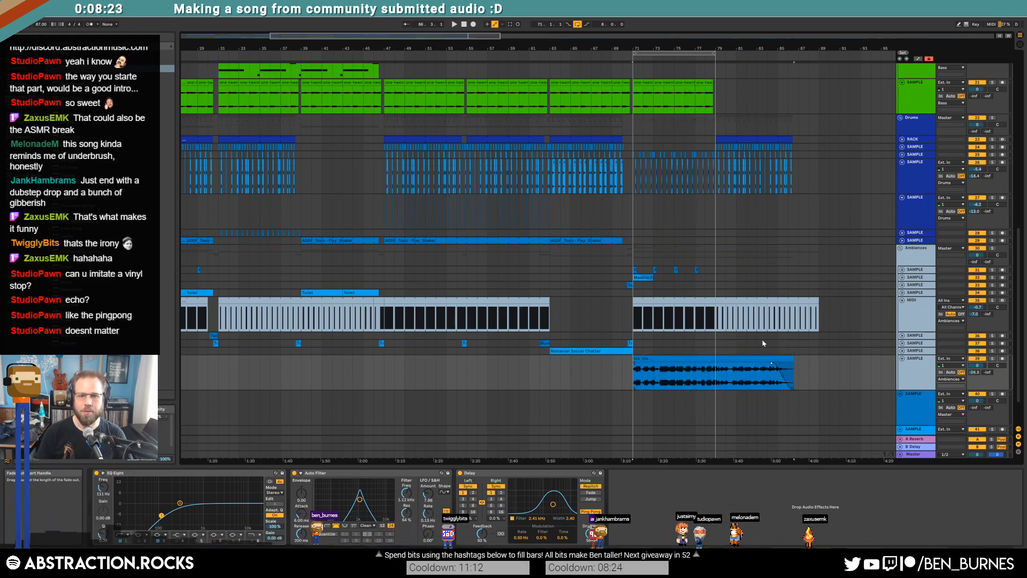
Step: Duplicate the clips at bars 71–79 on the first two Ambiences sample tracks so they repeat from bar 79
{"action": "scroll", "coordinate": [749, 331], "scroll_direction": "up", "scroll_amount": 3}
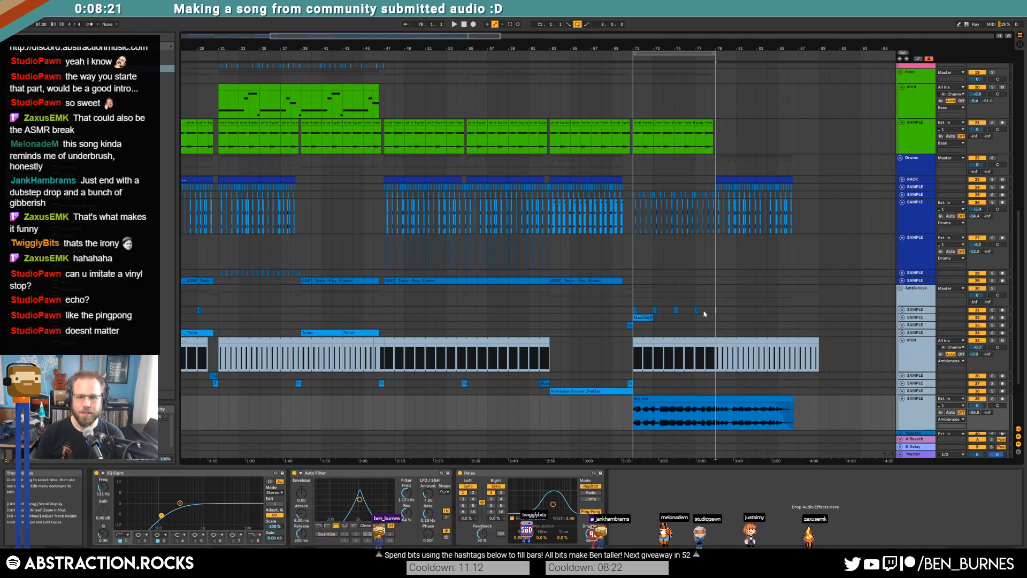
{"action": "left_click_drag", "start_coordinate": [633, 322], "coordinate": [633, 320]}
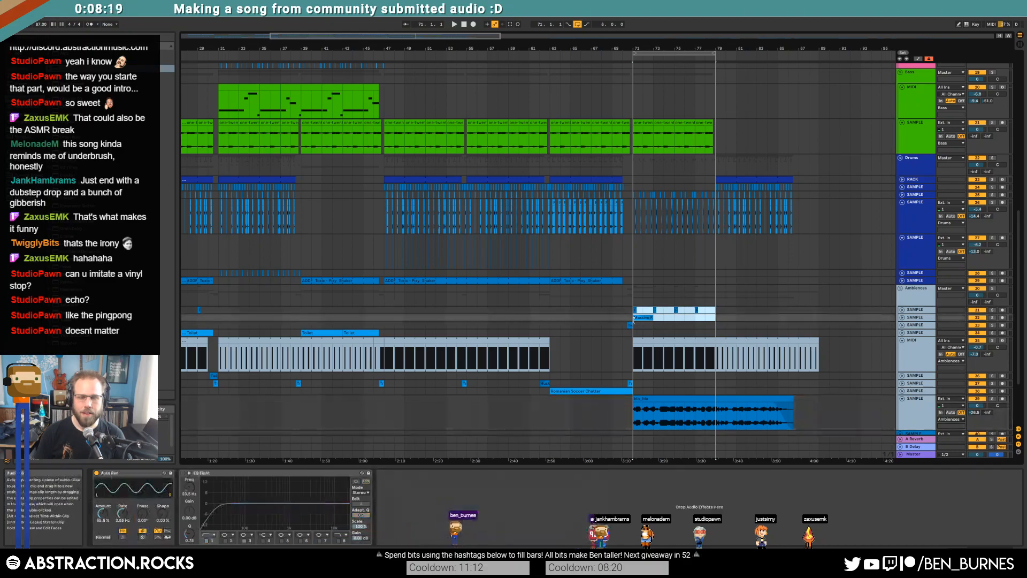
{"action": "key", "text": "ctrl+d"}
{"action": "left_click", "coordinate": [630, 325]}
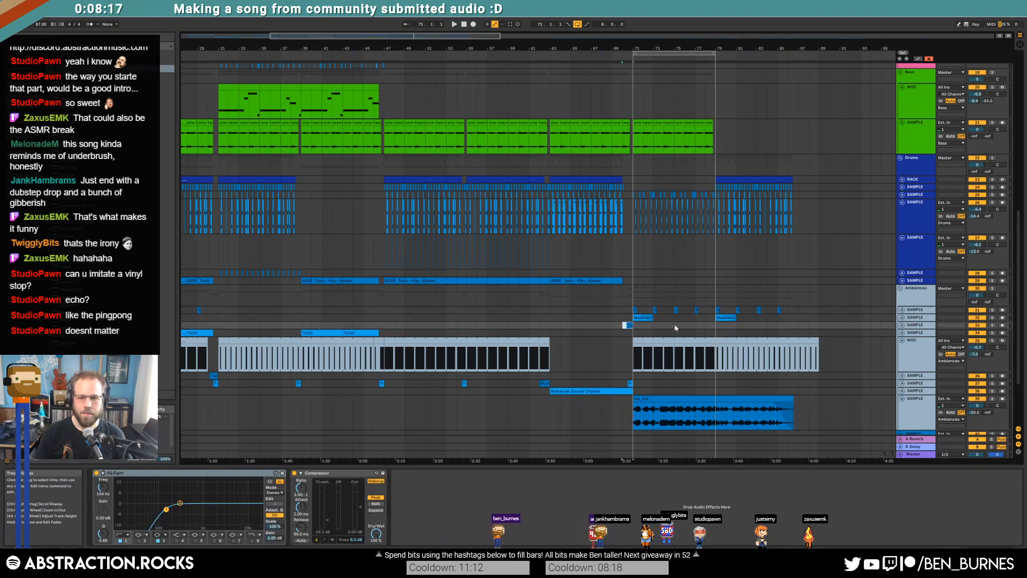
Step: Duplicate the green bass sample block at bars 71–79 twice so it continues to about bar 95
{"action": "scroll", "coordinate": [758, 340], "scroll_direction": "up", "scroll_amount": 2}
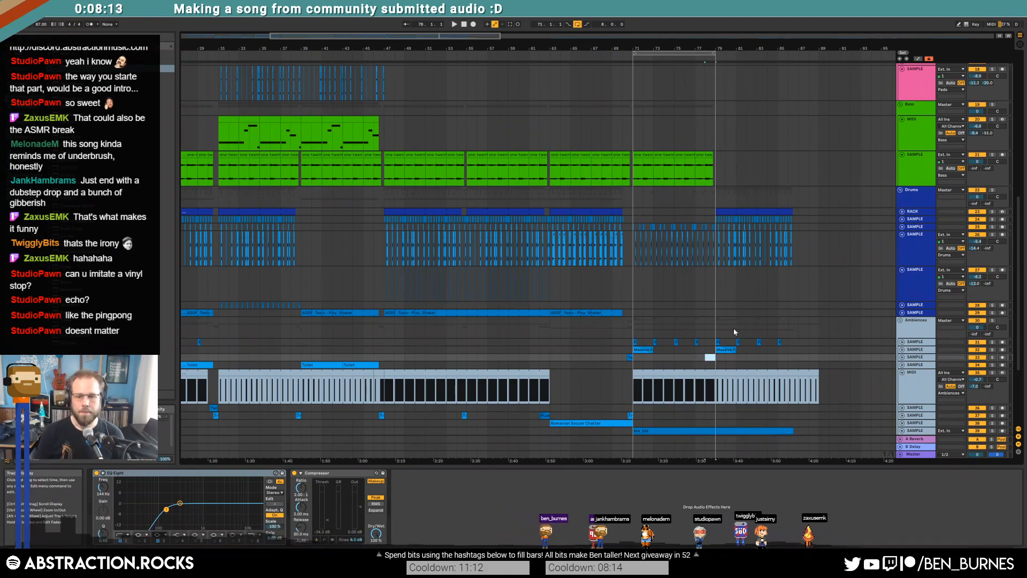
{"action": "scroll", "coordinate": [743, 331], "scroll_direction": "up", "scroll_amount": 3}
{"action": "scroll", "coordinate": [743, 331], "scroll_direction": "up", "scroll_amount": 3}
{"action": "left_click", "coordinate": [637, 242]}
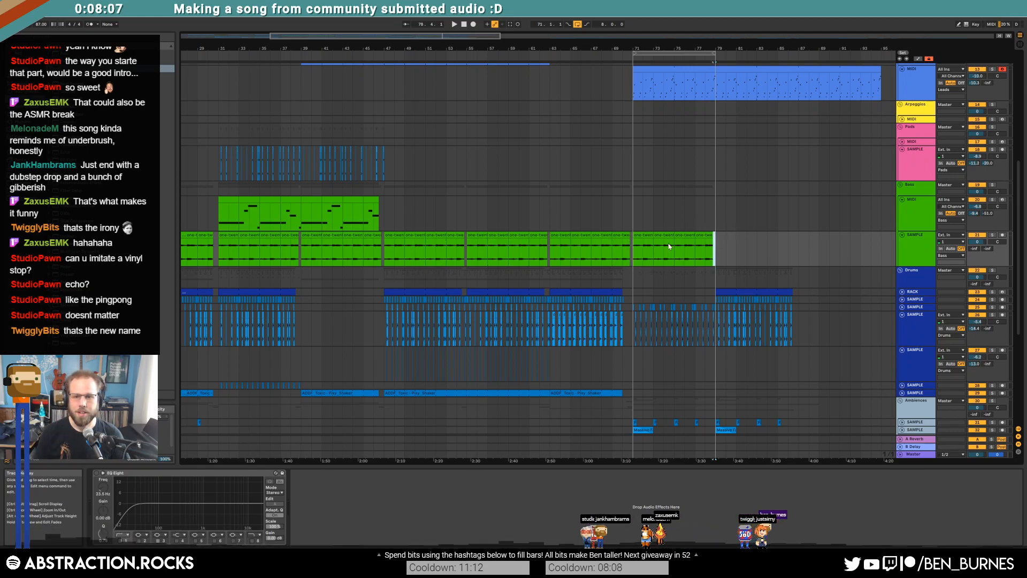
{"action": "key", "text": "ctrl+d"}
{"action": "key", "text": "ctrl+d"}
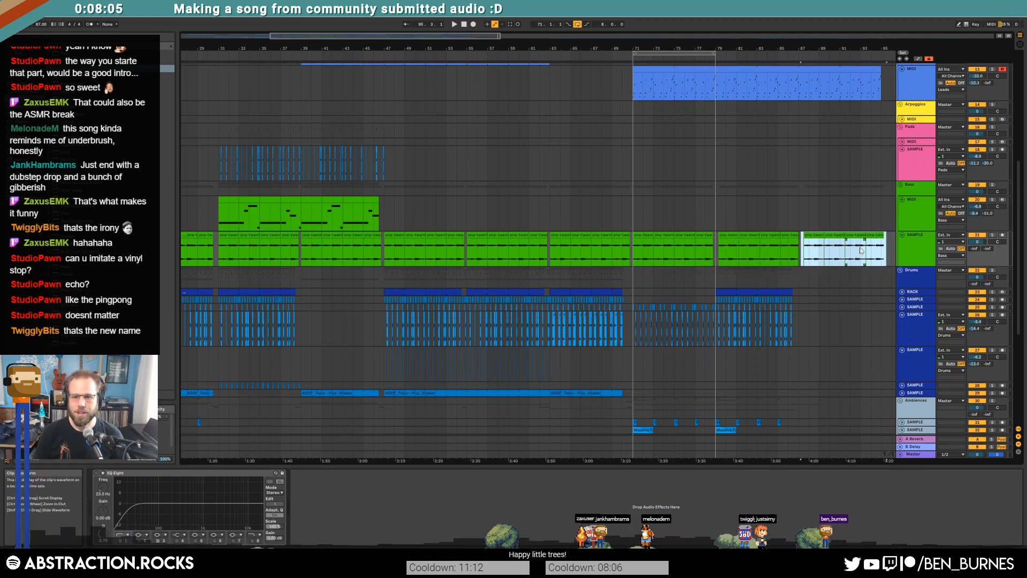
Step: Add Thermal to the bass sample track, load its Bass preset Grit Your Teeth, and select the start of bar 71 for playback
{"action": "left_click", "coordinate": [28, 183]}
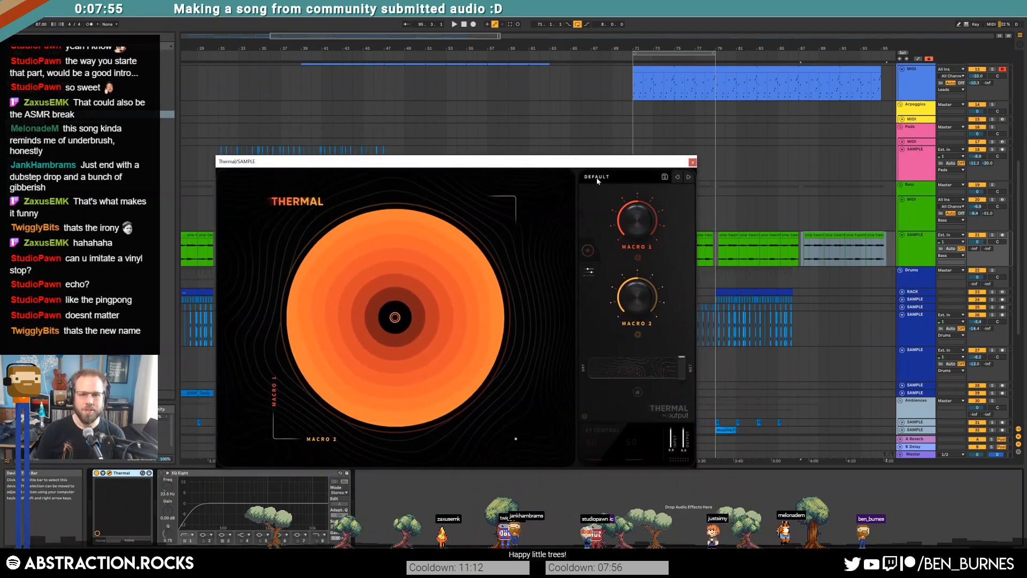
{"action": "left_click", "coordinate": [597, 178]}
{"action": "left_click", "coordinate": [302, 258]}
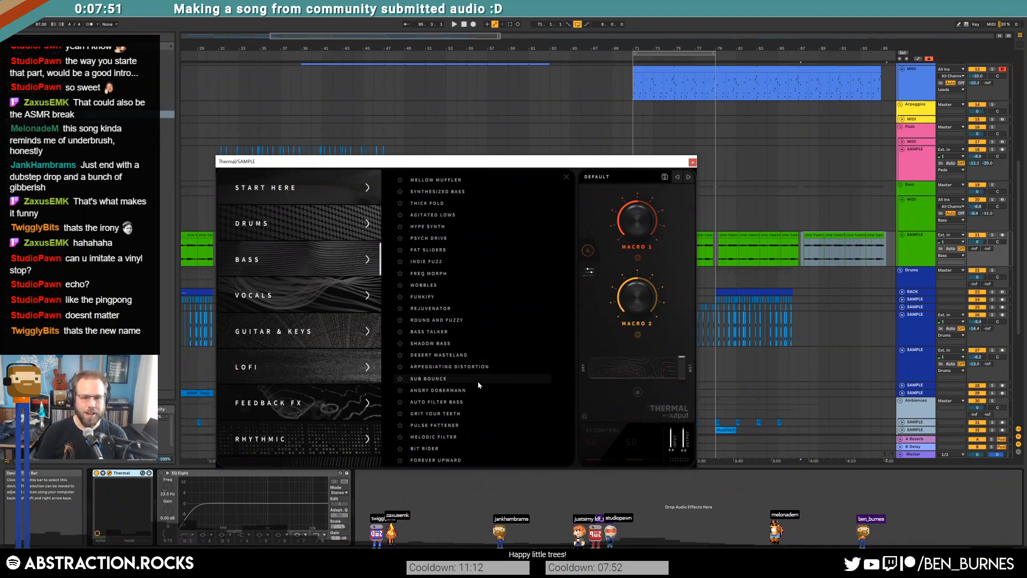
{"action": "left_click", "coordinate": [476, 412]}
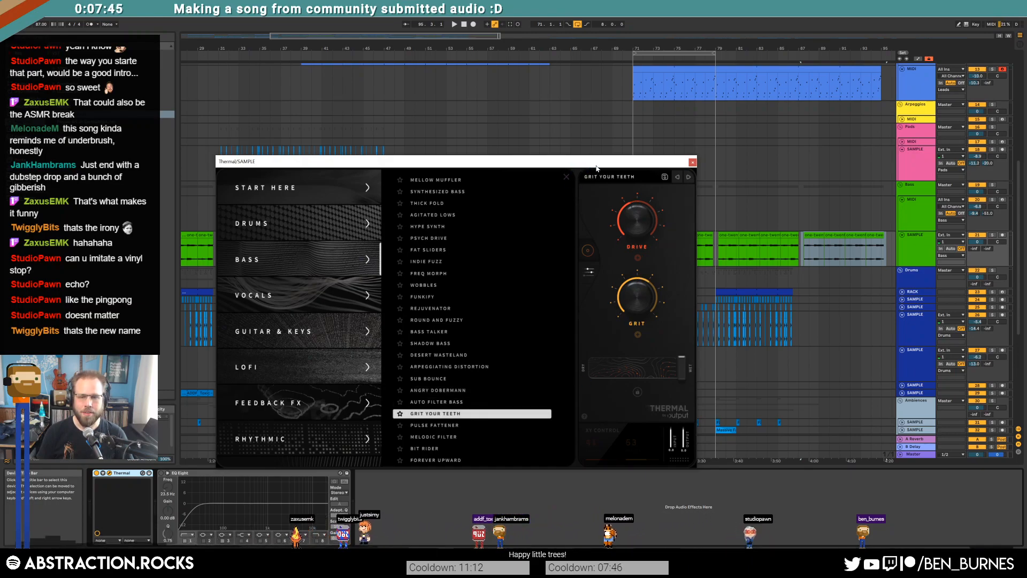
{"action": "left_click_drag", "start_coordinate": [597, 168], "coordinate": [512, 87]}
{"action": "left_click", "coordinate": [638, 236]}
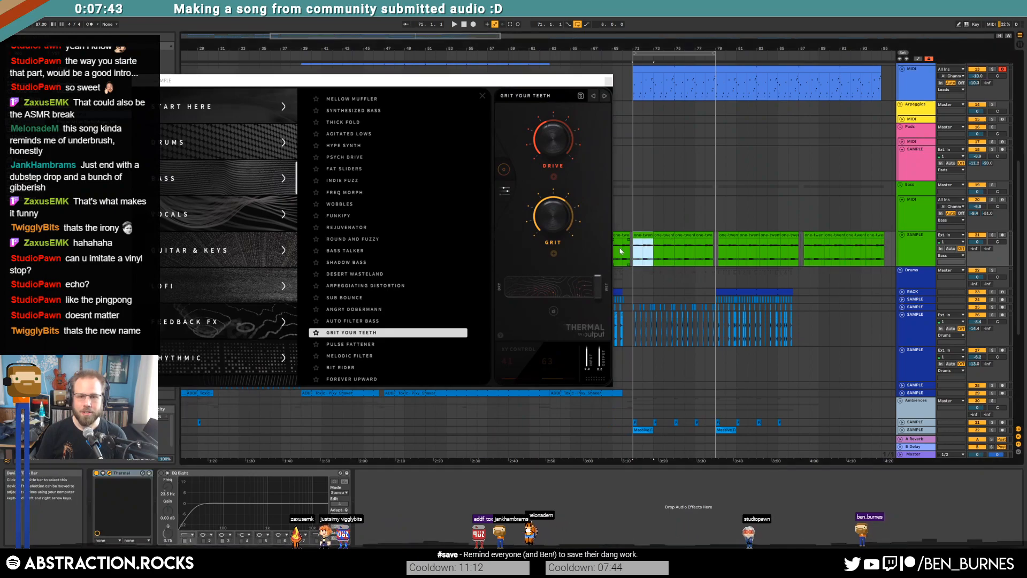
Step: Audition Thermal's Auto Filter Bass and Grit Your Teeth presets, moving the XY point in each
{"action": "left_click", "coordinate": [423, 321]}
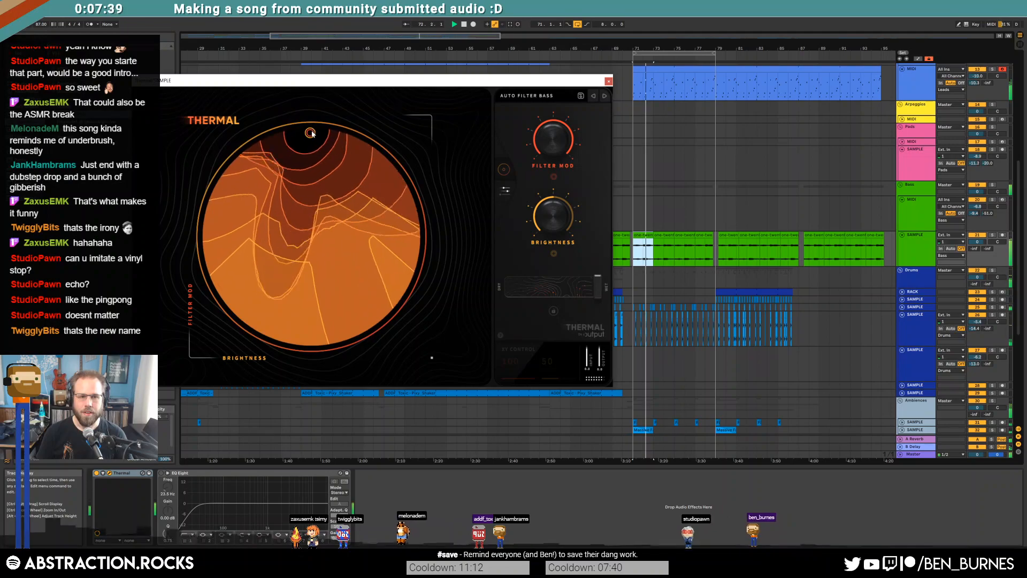
{"action": "left_click_drag", "start_coordinate": [310, 132], "coordinate": [345, 161]}
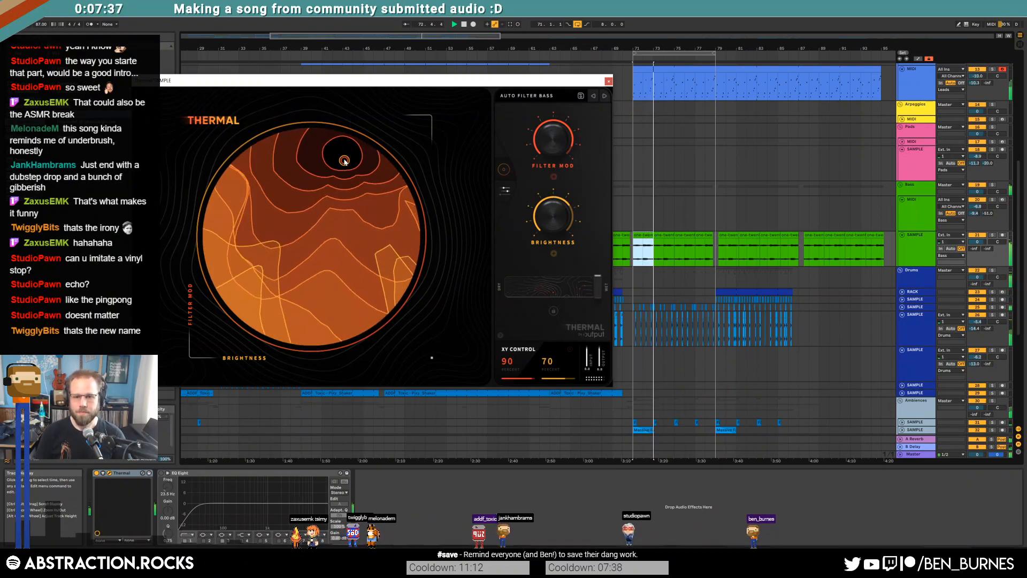
{"action": "left_click", "coordinate": [528, 97]}
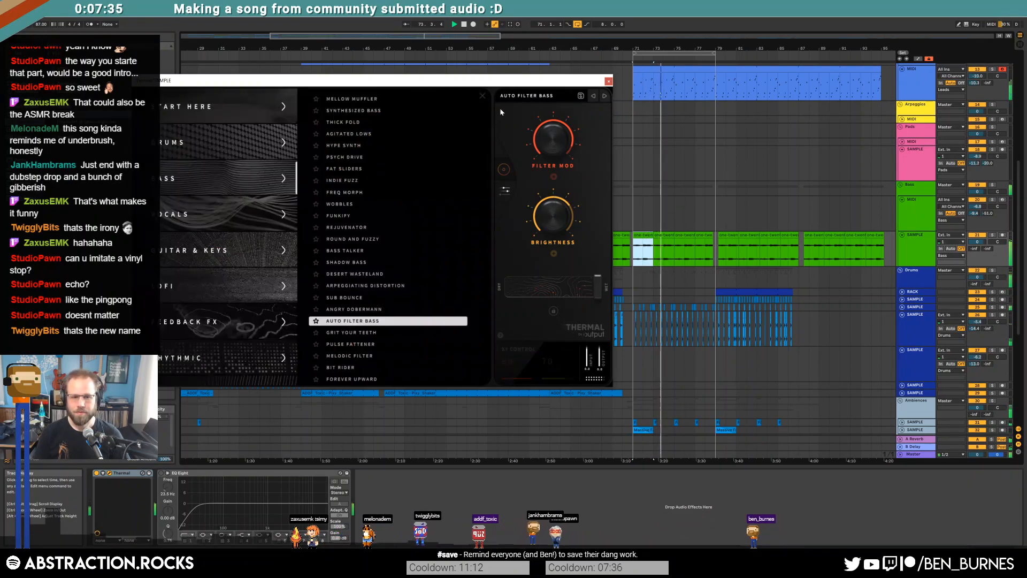
{"action": "left_click", "coordinate": [365, 335]}
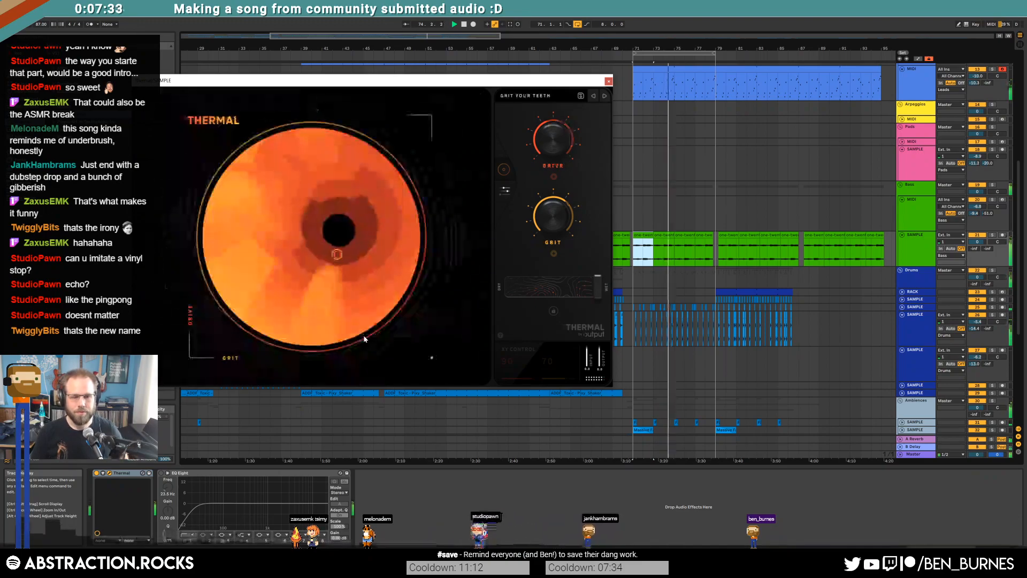
{"action": "left_click_drag", "start_coordinate": [345, 250], "coordinate": [339, 286]}
Step: Try Thermal's Lofi preset Dust Bin on the bass sample and move its XY point toward the lower part of the circle
{"action": "left_click", "coordinate": [527, 96]}
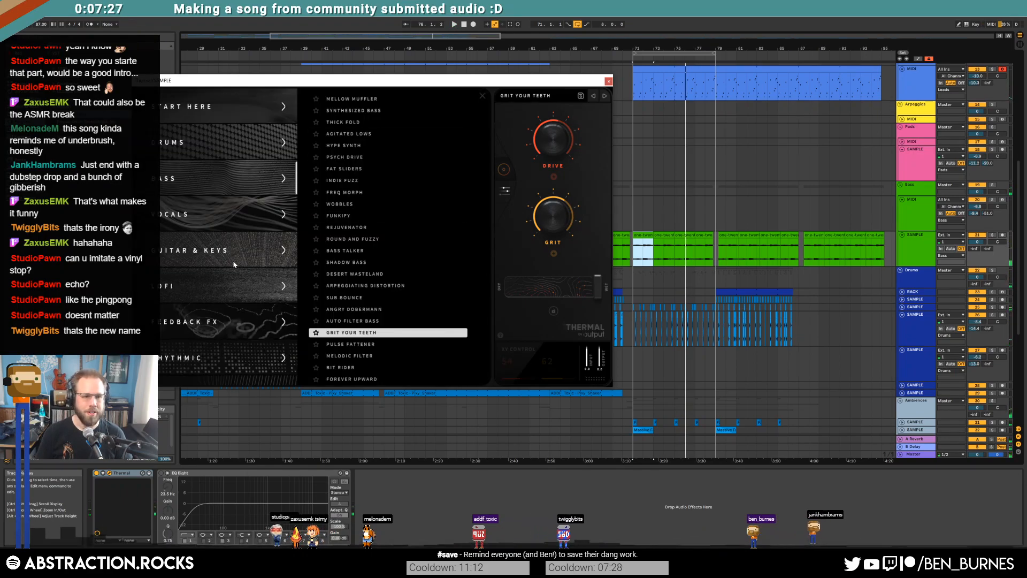
{"action": "left_click", "coordinate": [200, 295]}
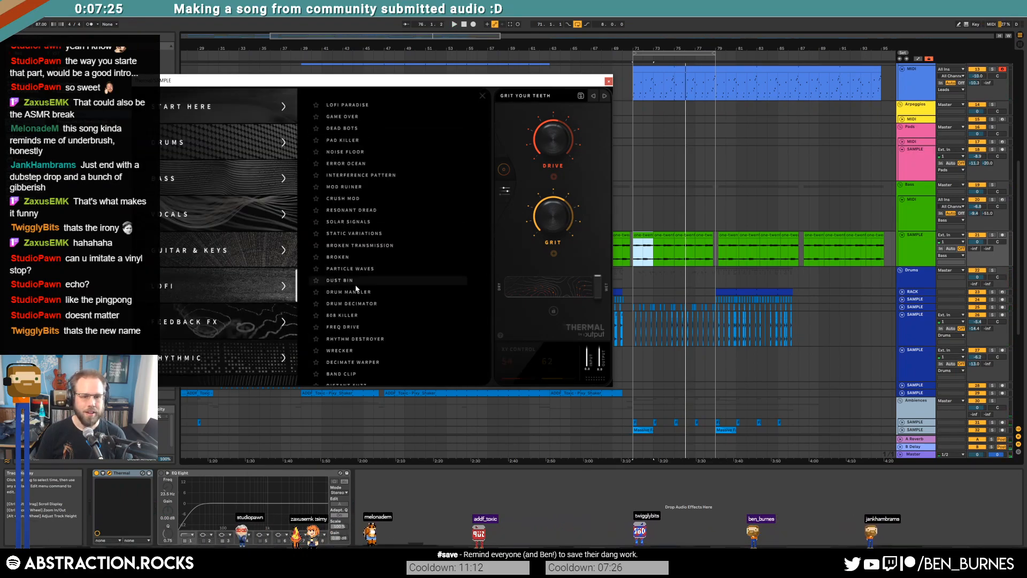
{"action": "left_click", "coordinate": [355, 283]}
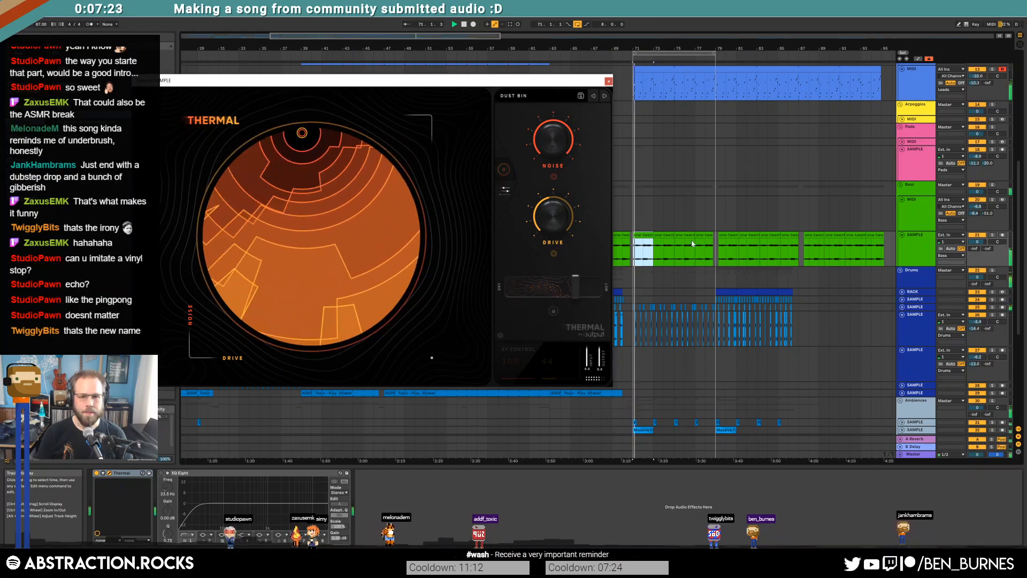
{"action": "mouse_move", "coordinate": [301, 132]}
{"action": "left_mouse_down"}
{"action": "mouse_move", "coordinate": [347, 161]}
{"action": "mouse_move", "coordinate": [407, 234]}
{"action": "mouse_move", "coordinate": [375, 321]}
{"action": "mouse_move", "coordinate": [346, 307]}
{"action": "left_mouse_up"}
Step: Load Thermal's Bass preset Grit Your Teeth, play from bar 71, close the plugin and lower the bass sample track's volume
{"action": "left_click", "coordinate": [513, 95]}
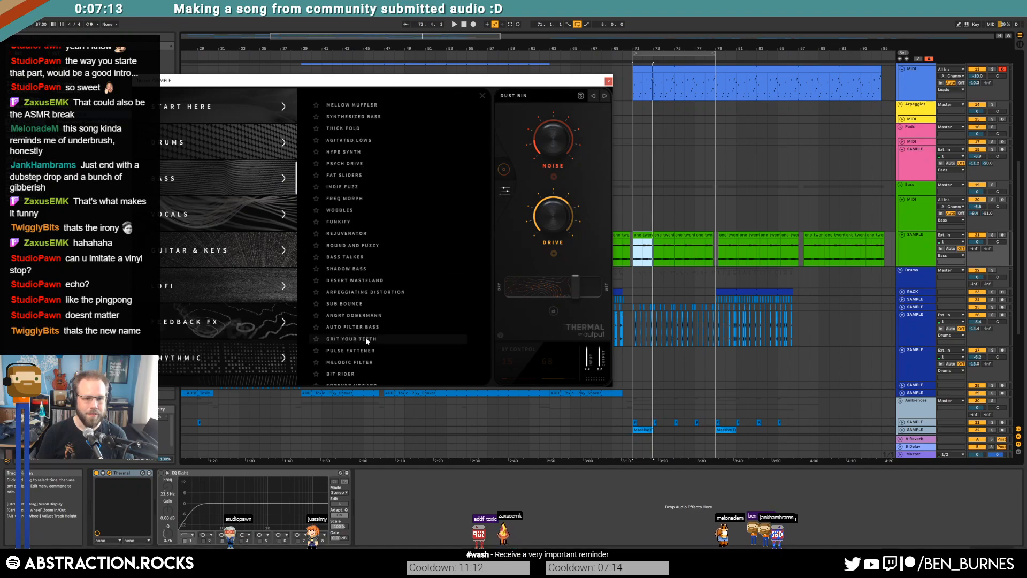
{"action": "left_click", "coordinate": [387, 337]}
{"action": "key", "text": "space"}
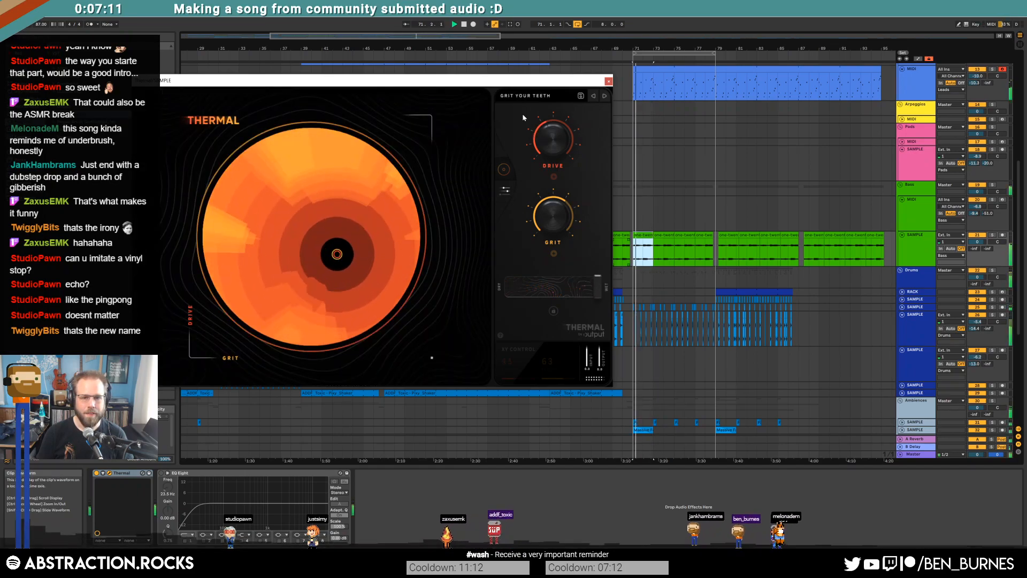
{"action": "left_click", "coordinate": [608, 82]}
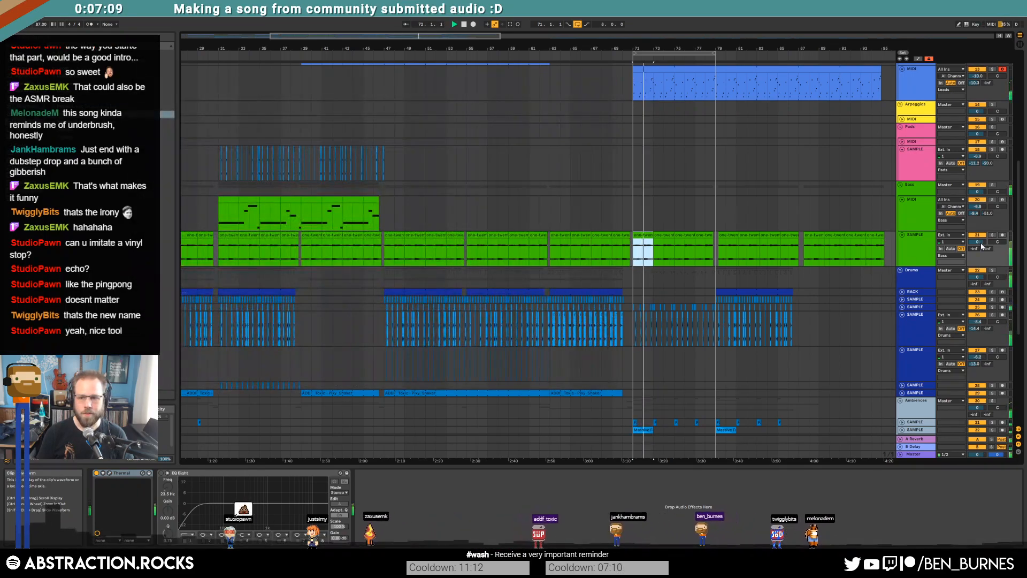
{"action": "left_click_drag", "start_coordinate": [977, 242], "coordinate": [971, 245]}
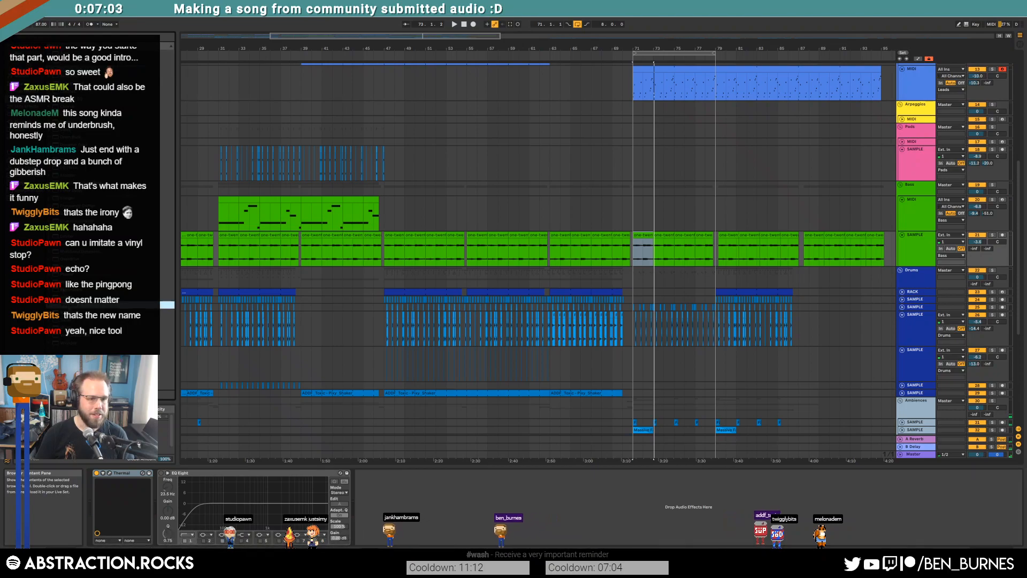
Step: Try a Saturator after Thermal on the bass sample track, using Medium Curve and about 34.9 dB of drive
{"action": "left_click_drag", "start_coordinate": [167, 304], "coordinate": [159, 503]}
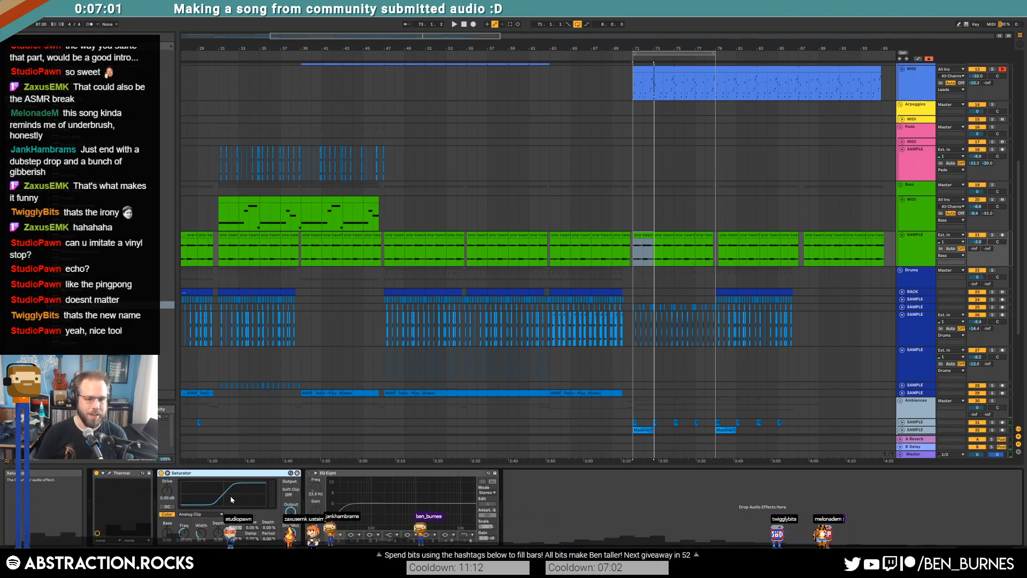
{"action": "left_click", "coordinate": [191, 515]}
{"action": "left_click", "coordinate": [193, 537]}
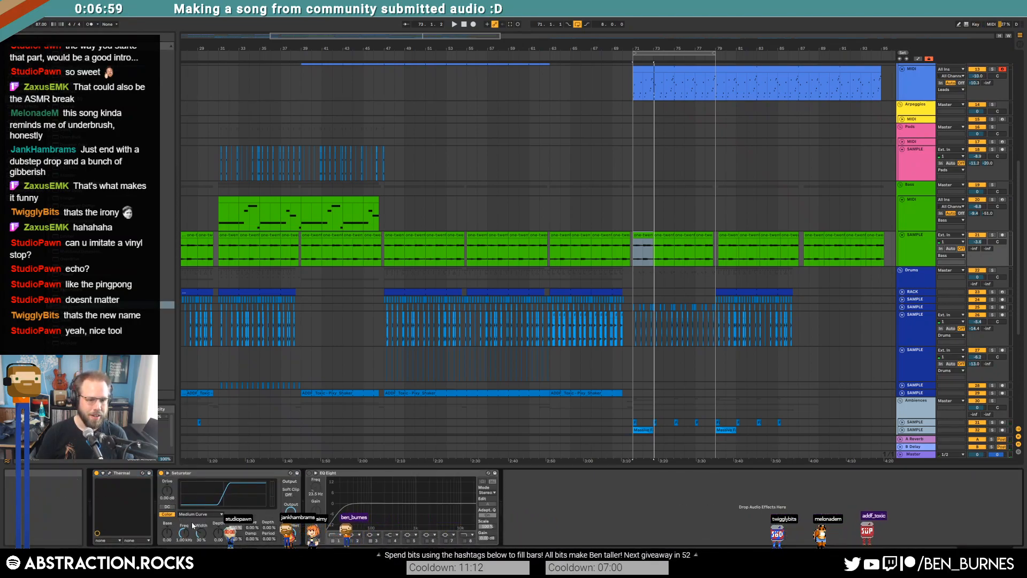
{"action": "left_click_drag", "start_coordinate": [167, 490], "coordinate": [167, 479]}
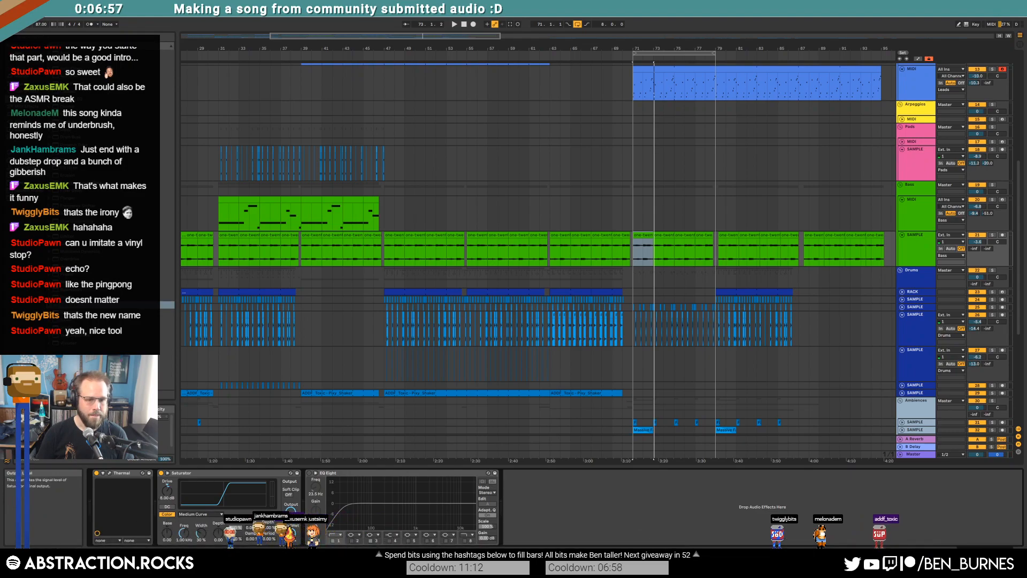
{"action": "key", "text": "space"}
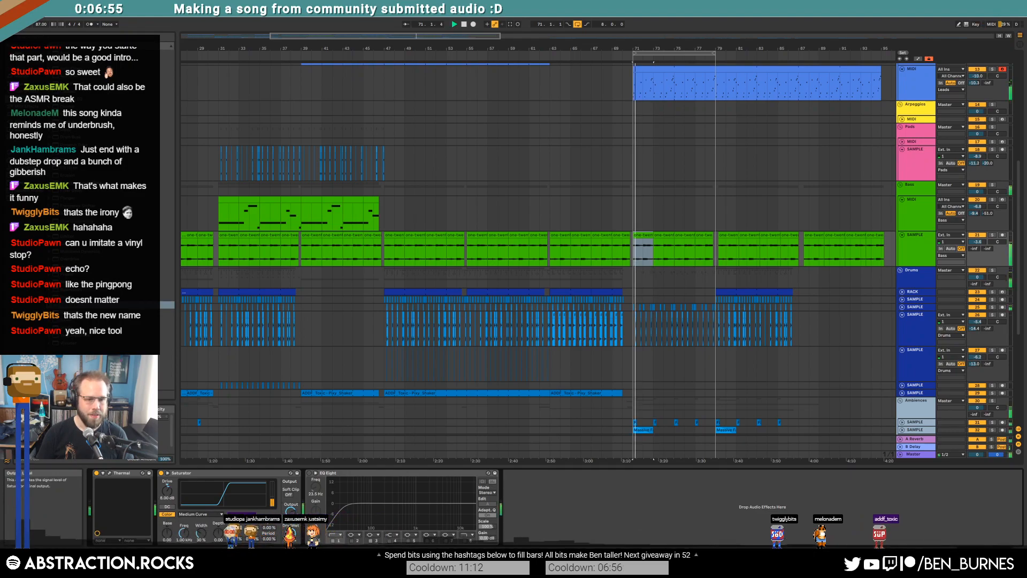
{"action": "left_click_drag", "start_coordinate": [167, 490], "coordinate": [167, 450]}
{"action": "key", "text": "space"}
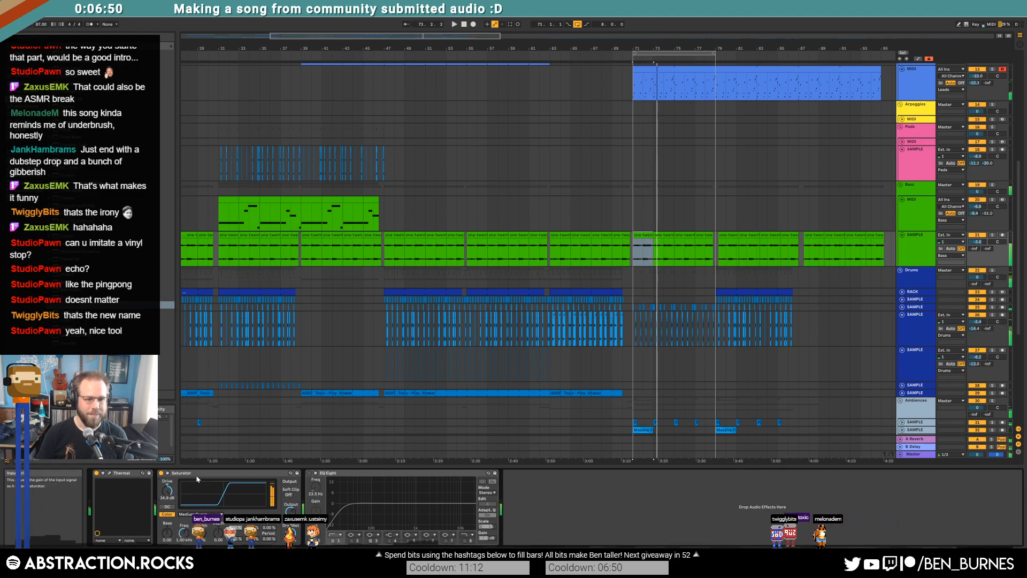
{"action": "left_click", "coordinate": [199, 474]}
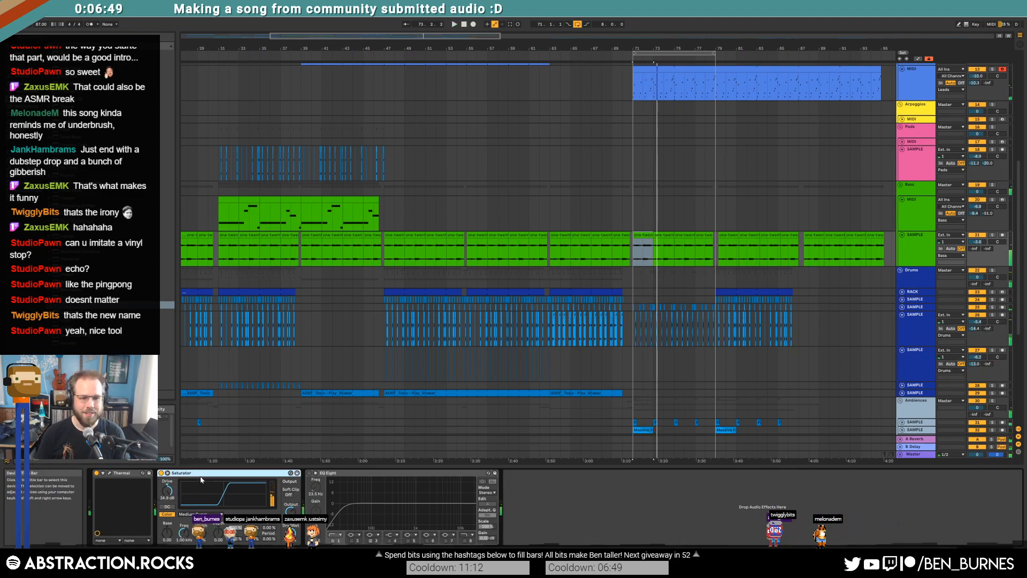
Step: Play the section from bar 71 and extend the drum rack clip's end to bar 87
{"action": "left_click", "coordinate": [612, 267]}
{"action": "key", "text": "space"}
{"action": "scroll", "coordinate": [614, 321], "scroll_direction": "down", "scroll_amount": 6}
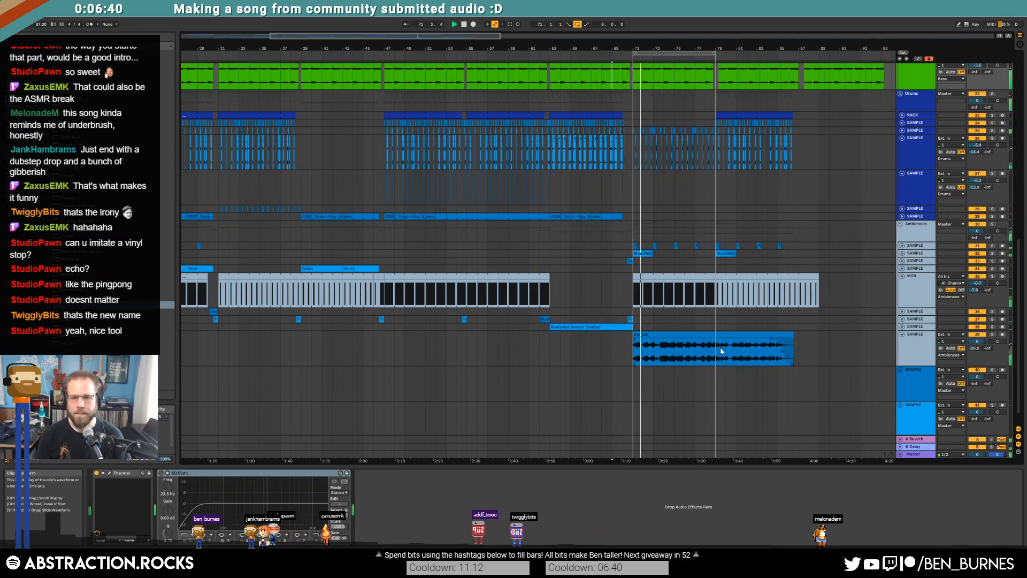
{"action": "scroll", "coordinate": [722, 348], "scroll_direction": "up", "scroll_amount": 2}
{"action": "scroll", "coordinate": [733, 354], "scroll_direction": "up", "scroll_amount": 1}
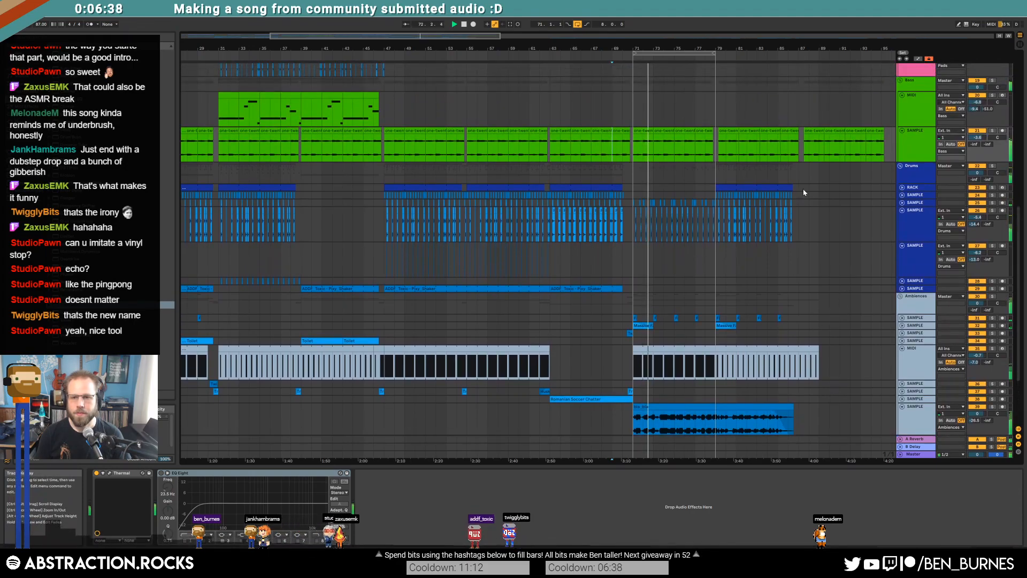
{"action": "scroll", "coordinate": [803, 190], "scroll_direction": "up", "scroll_amount": 3, "text": "ctrl"}
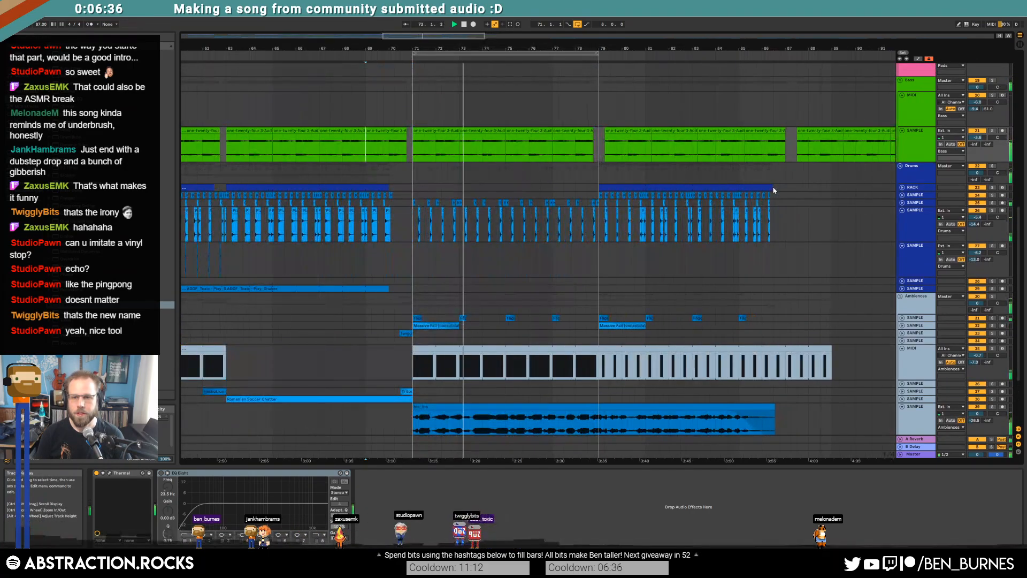
{"action": "left_click", "coordinate": [786, 188]}
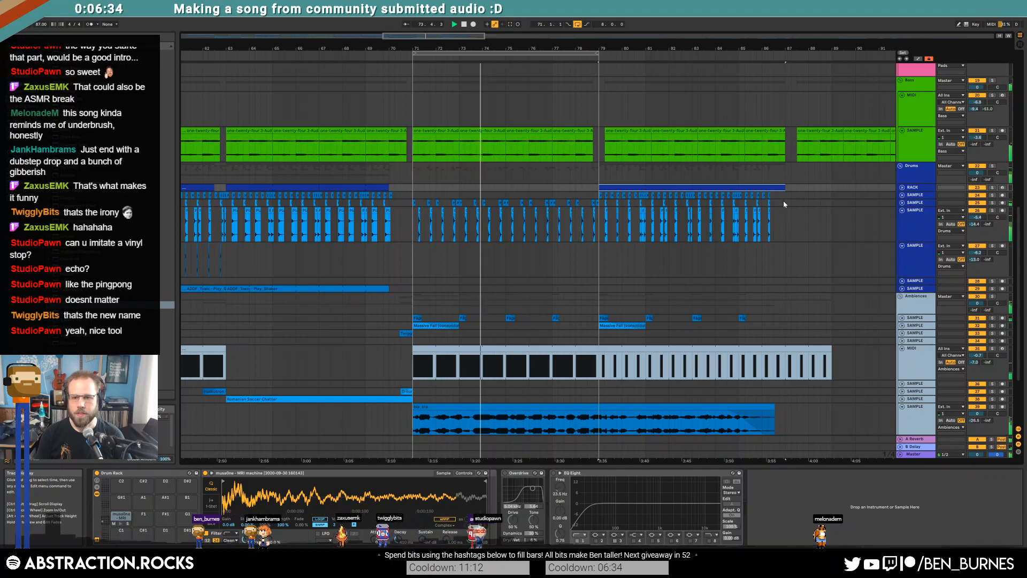
Step: Duplicate the hits in bar 86 on the three drum sample tracks below the rack to bar 87
{"action": "scroll", "coordinate": [782, 200], "scroll_direction": "up", "scroll_amount": 4, "text": "ctrl"}
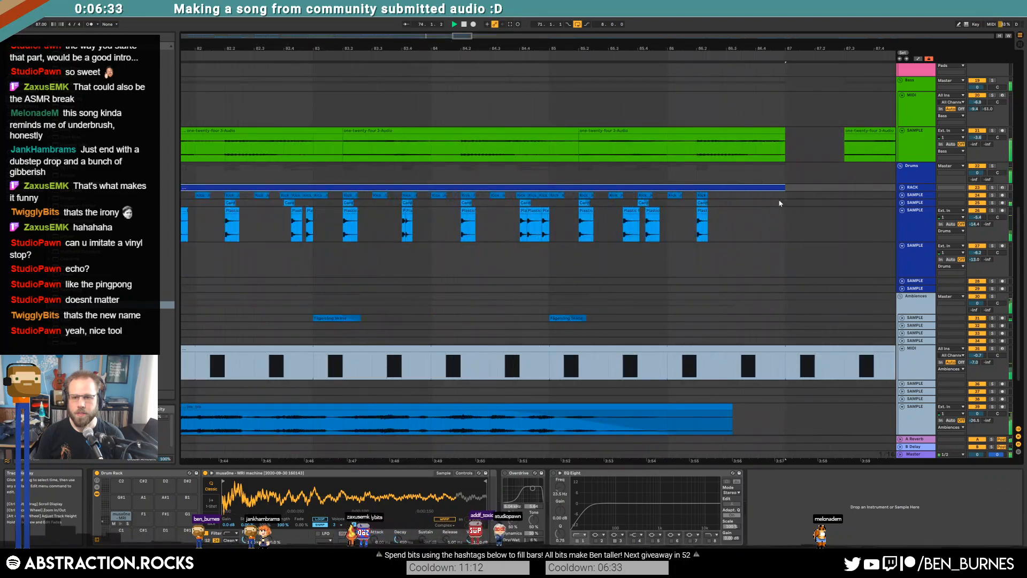
{"action": "left_click", "coordinate": [559, 195]}
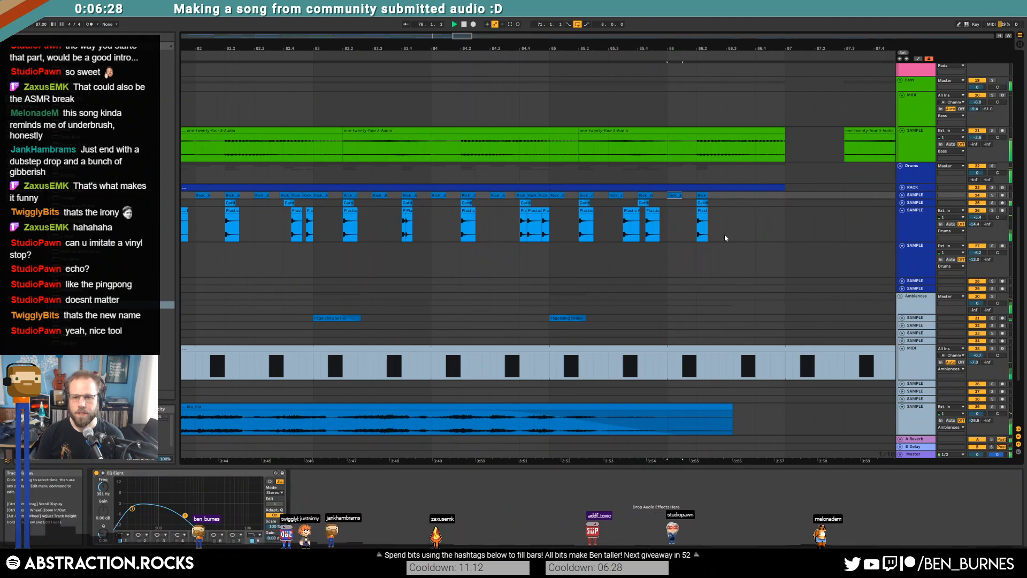
{"action": "key", "text": "ctrl+d"}
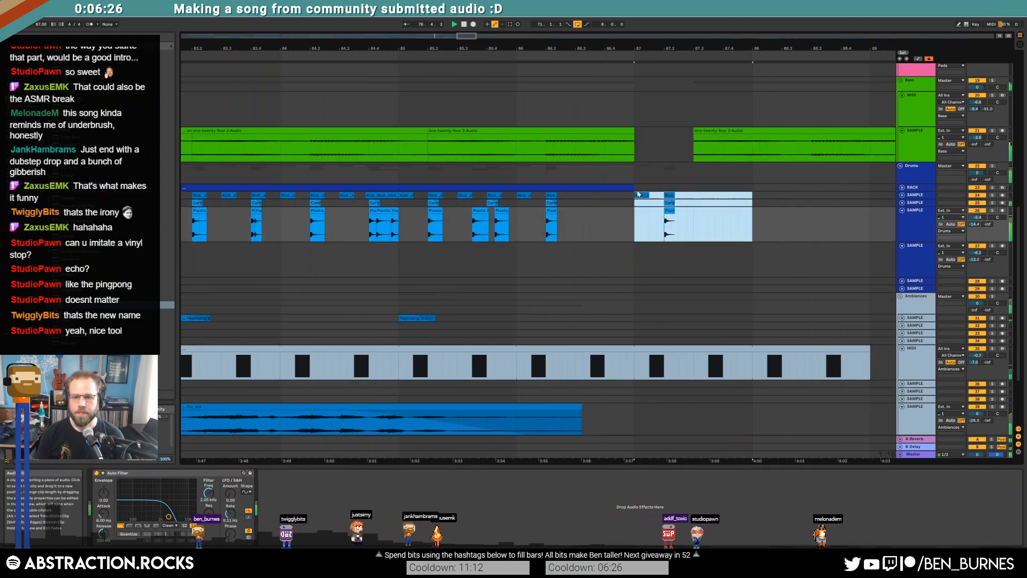
{"action": "left_click", "coordinate": [637, 195]}
{"action": "scroll", "coordinate": [638, 194], "scroll_direction": "down", "scroll_amount": 5, "text": "ctrl"}
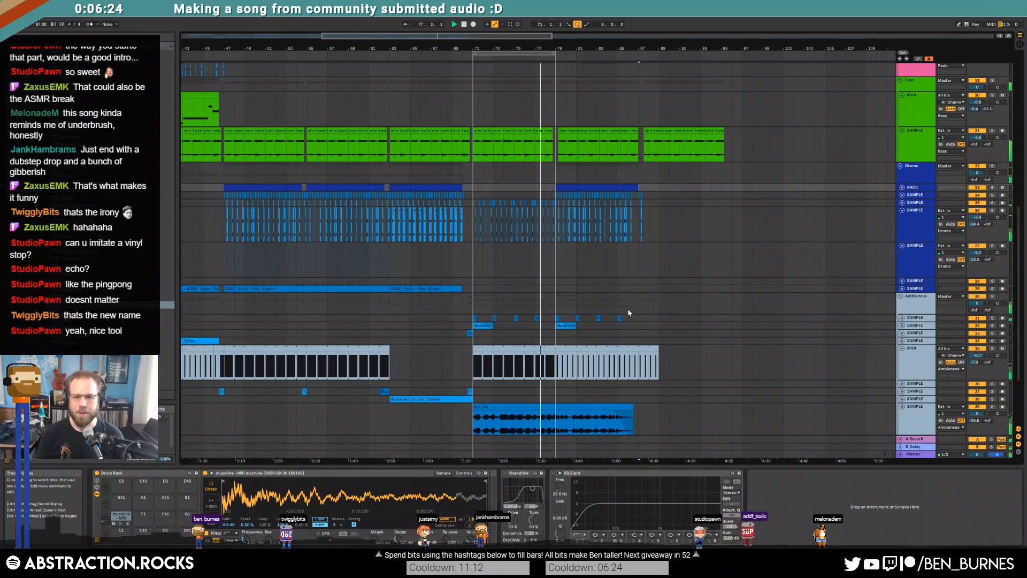
Step: Turn off arrangement looping so playback continues past bar 79
{"action": "scroll", "coordinate": [629, 313], "scroll_direction": "up", "scroll_amount": 3, "text": "ctrl"}
{"action": "scroll", "coordinate": [630, 315], "scroll_direction": "up", "scroll_amount": 3, "text": "ctrl"}
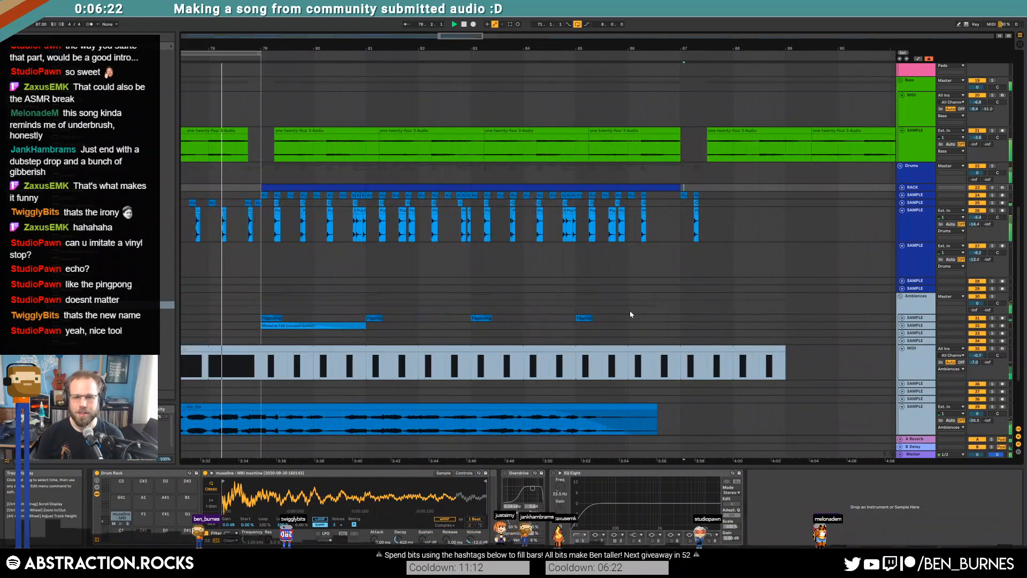
{"action": "left_click_drag", "start_coordinate": [719, 188], "coordinate": [620, 243]}
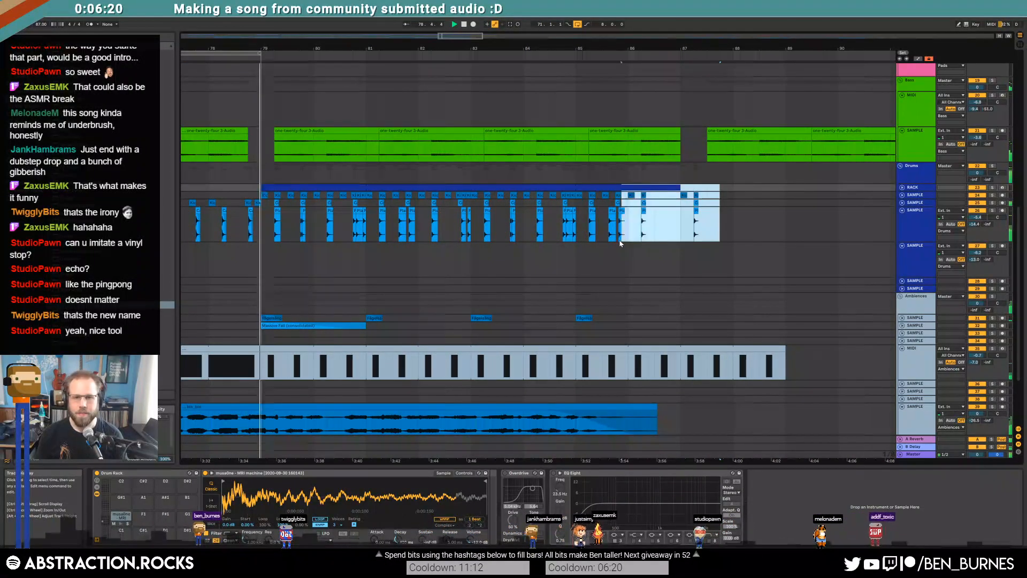
{"action": "left_click", "coordinate": [586, 196]}
{"action": "left_click", "coordinate": [577, 24]}
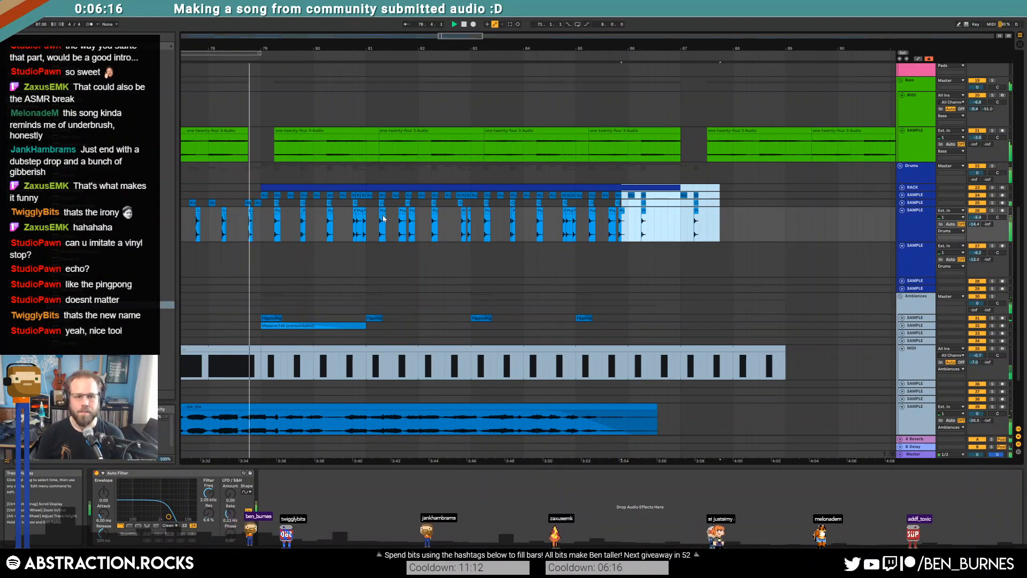
Step: Replace the hits from bar 79 to 87 on the expanded upper drum sample track with a copy of that track's bars 71 to 79
{"action": "scroll", "coordinate": [359, 258], "scroll_direction": "down", "scroll_amount": 3}
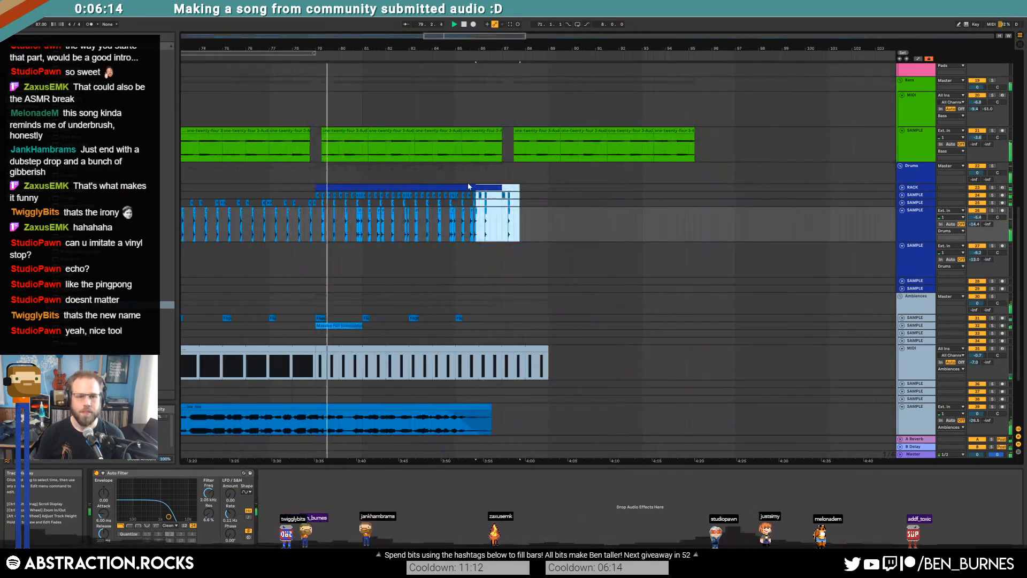
{"action": "scroll", "coordinate": [415, 182], "scroll_direction": "up", "scroll_amount": 5}
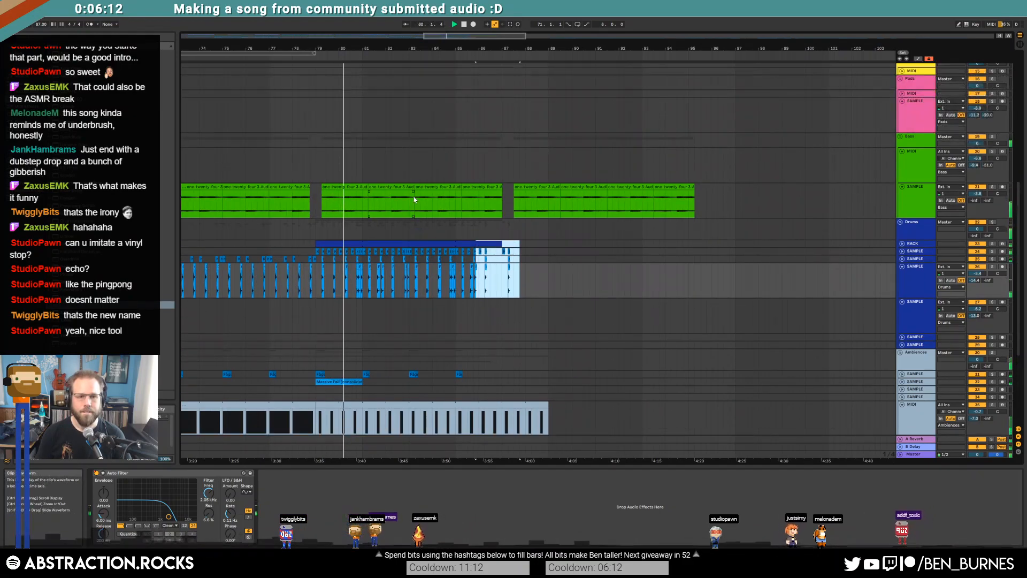
{"action": "scroll", "coordinate": [381, 225], "scroll_direction": "down", "scroll_amount": 3}
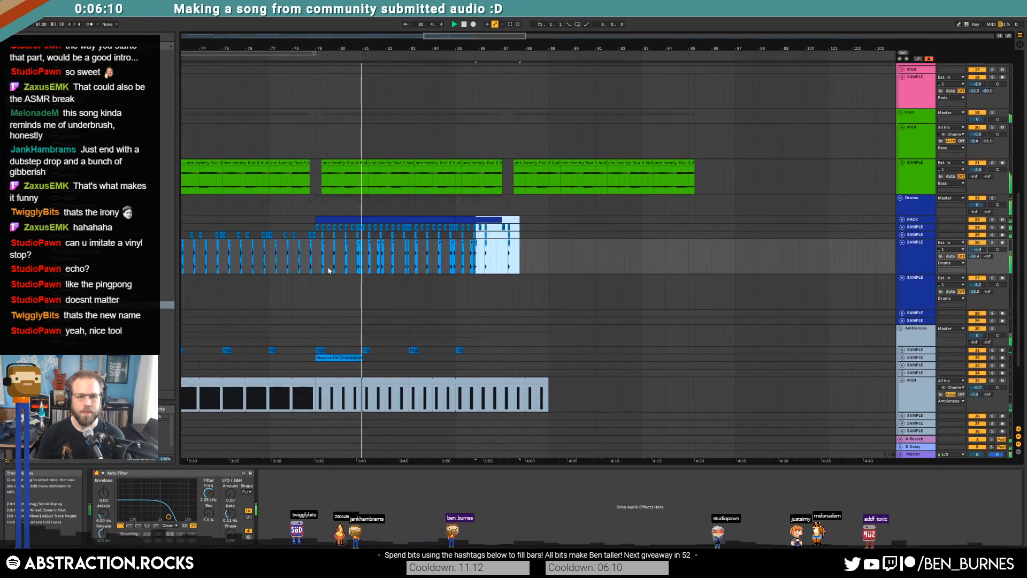
{"action": "left_click_drag", "start_coordinate": [317, 260], "coordinate": [536, 256]}
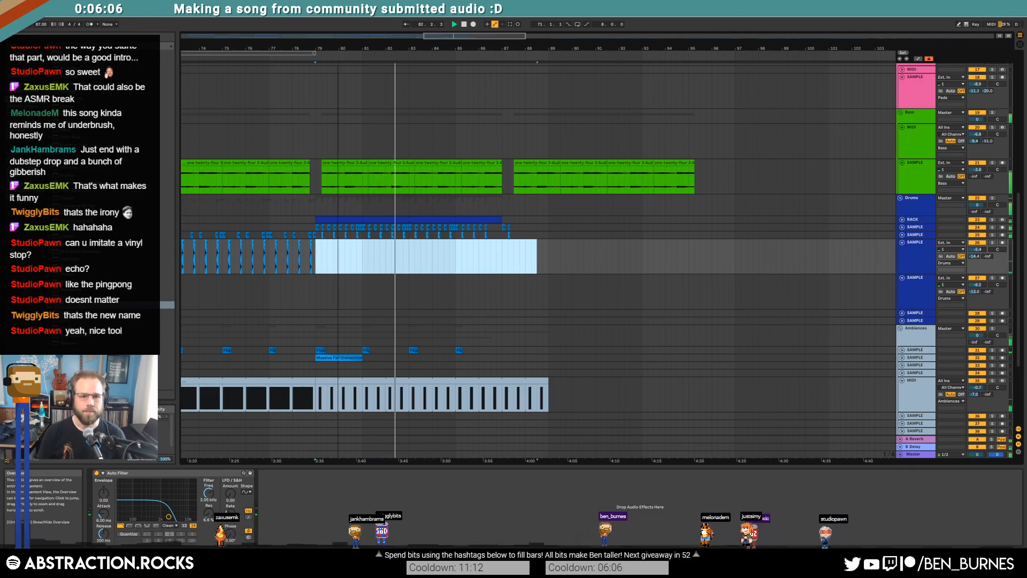
{"action": "left_click_drag", "start_coordinate": [439, 36], "coordinate": [411, 37]}
{"action": "left_click_drag", "start_coordinate": [331, 271], "coordinate": [512, 259]}
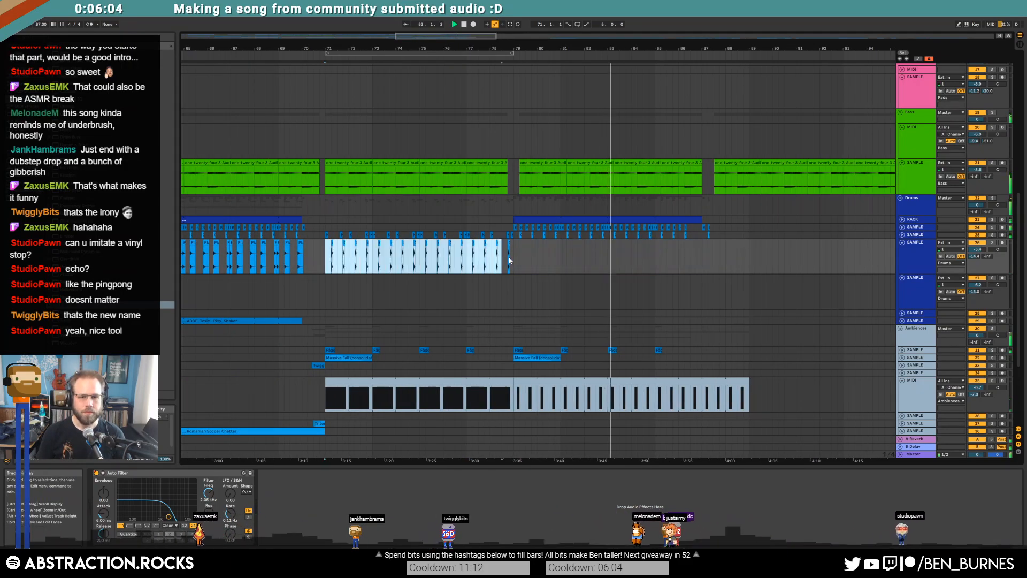
{"action": "key", "text": "ctrl+d"}
Step: Copy the hits in bars 55 to 63 on the lower expanded drum sample track to bar 79 and play that section
{"action": "left_click_drag", "start_coordinate": [427, 39], "coordinate": [368, 303]}
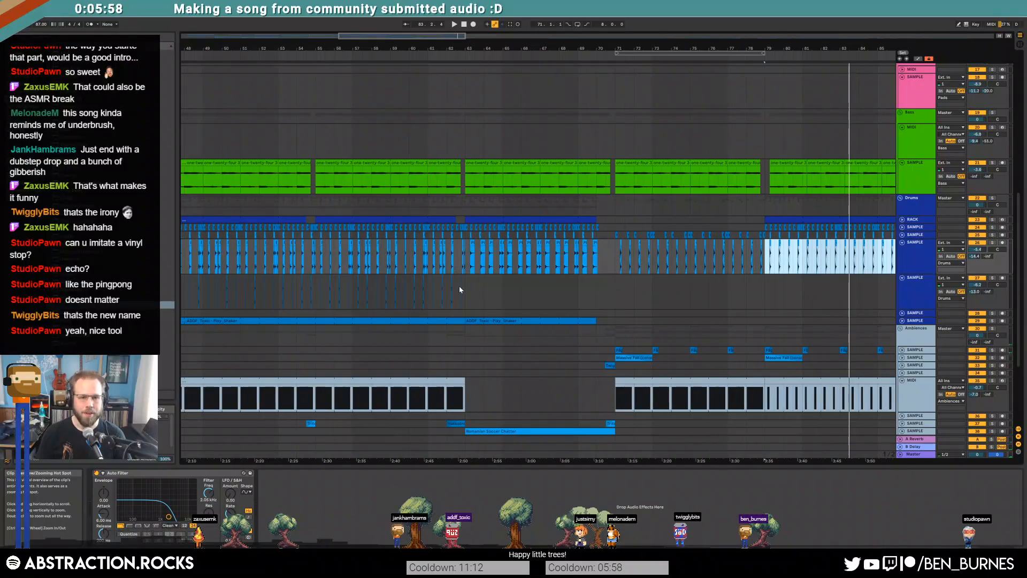
{"action": "left_click_drag", "start_coordinate": [465, 291], "coordinate": [317, 293]}
{"action": "left_click", "coordinate": [769, 294]}
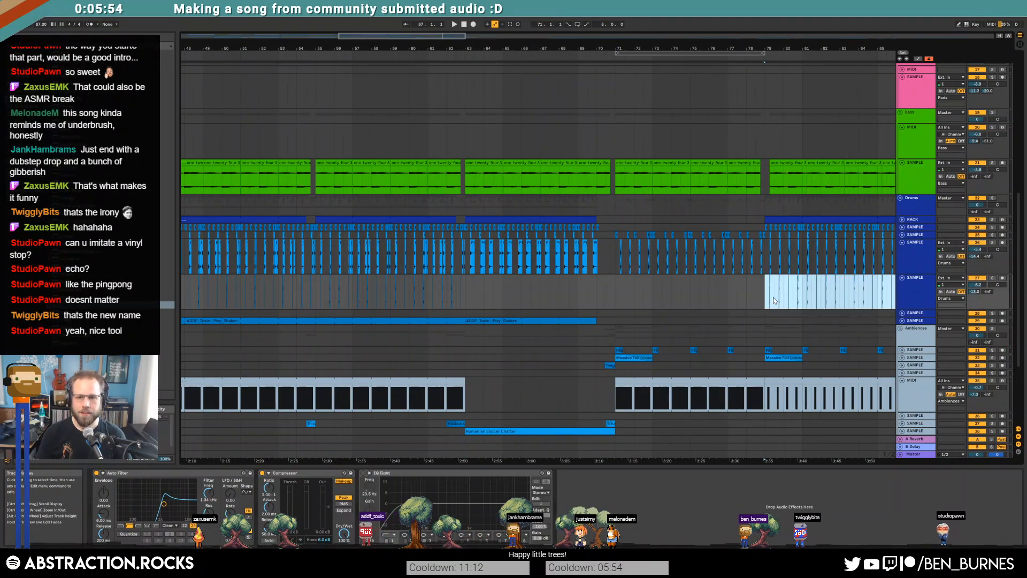
{"action": "left_click_drag", "start_coordinate": [448, 38], "coordinate": [516, 39]}
{"action": "key", "text": "space"}
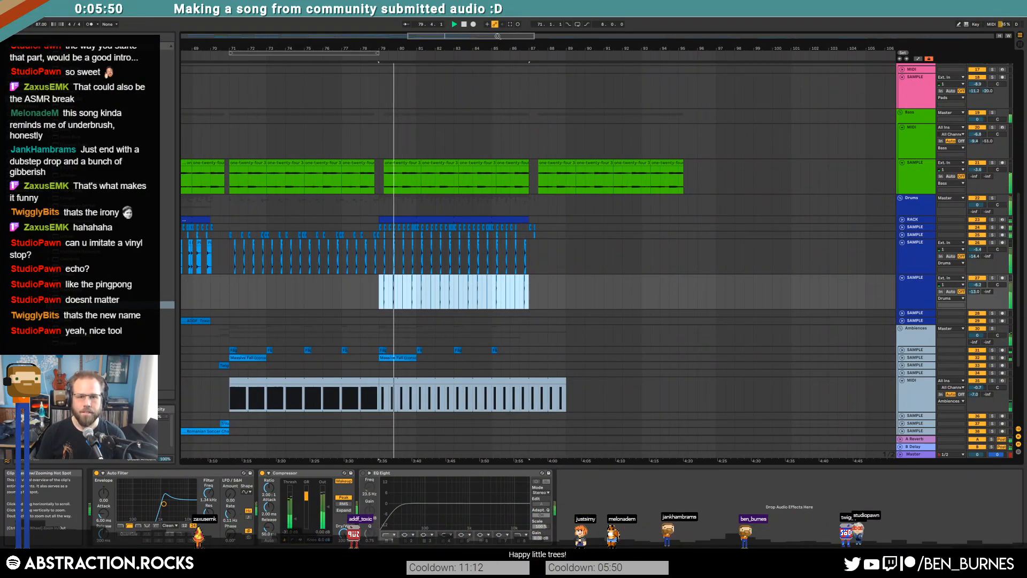
Step: Automate the lower expanded drum sample track's A-Reverb send down to about -26 dB from bar 79
{"action": "key", "text": "a"}
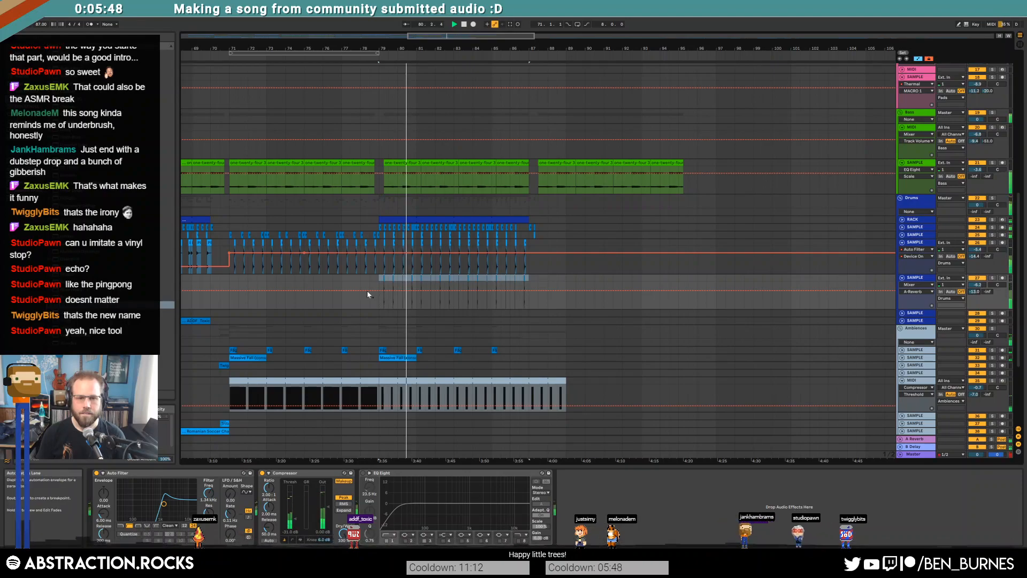
{"action": "left_click_drag", "start_coordinate": [374, 291], "coordinate": [374, 298]}
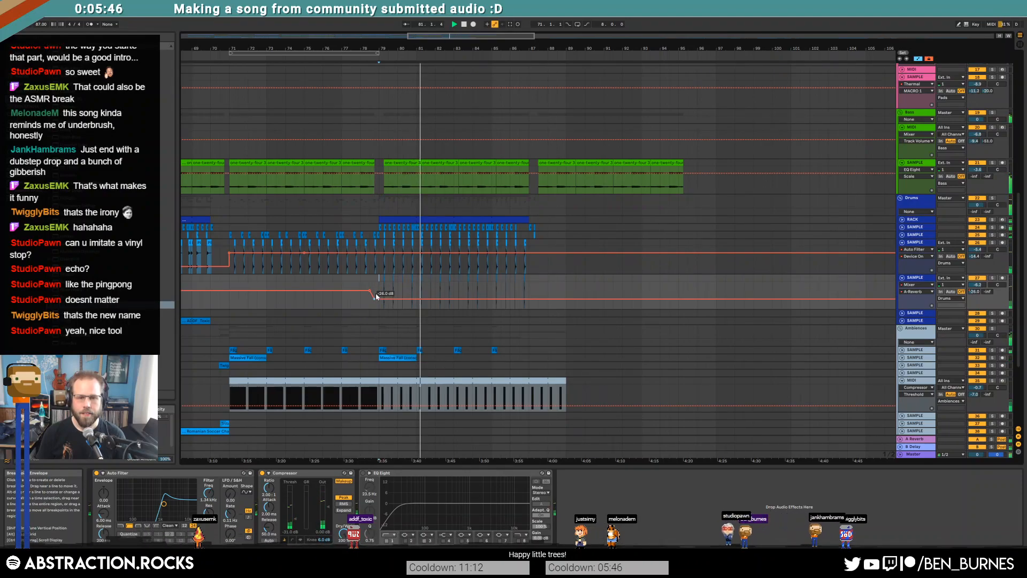
{"action": "key", "text": "a"}
{"action": "scroll", "coordinate": [385, 285], "scroll_direction": "up", "scroll_amount": 3, "text": "ctrl"}
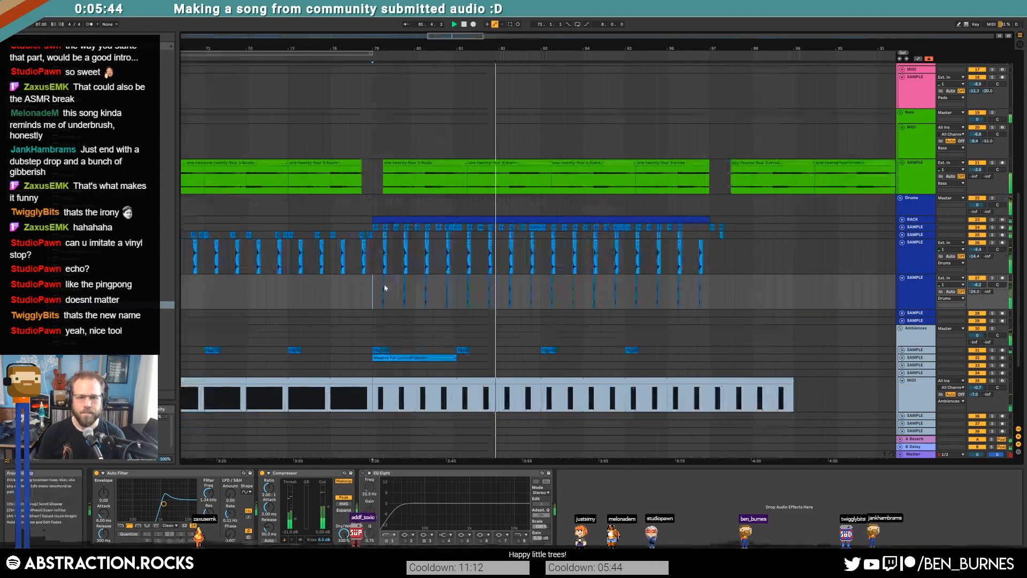
Step: Select the copied hits between bars 79 and 87 on the lower expanded drum sample track and inspect their clip waveform
{"action": "left_click_drag", "start_coordinate": [385, 289], "coordinate": [709, 284]}
{"action": "key", "text": "ctrl+j"}
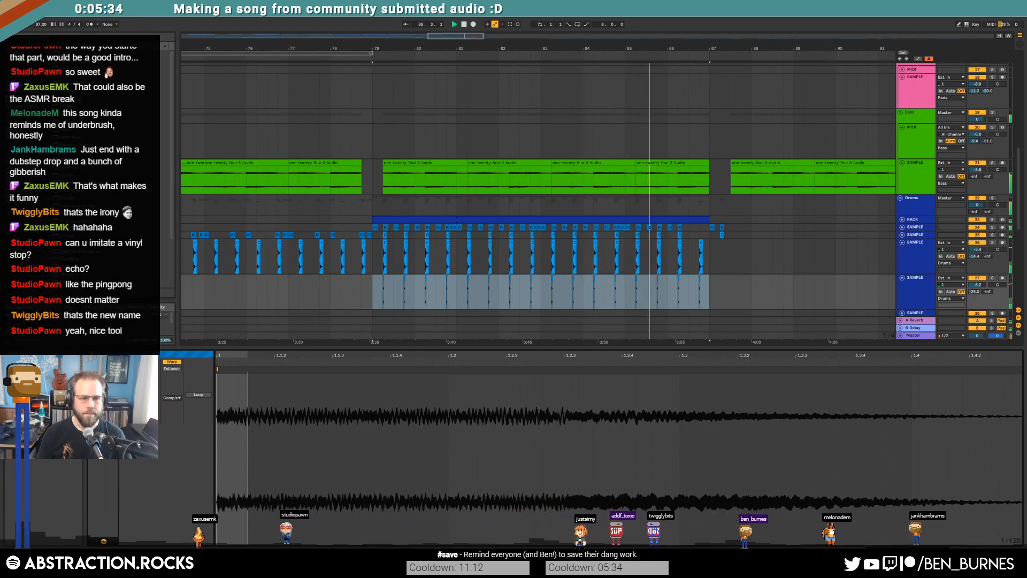
{"action": "left_click", "coordinate": [750, 285]}
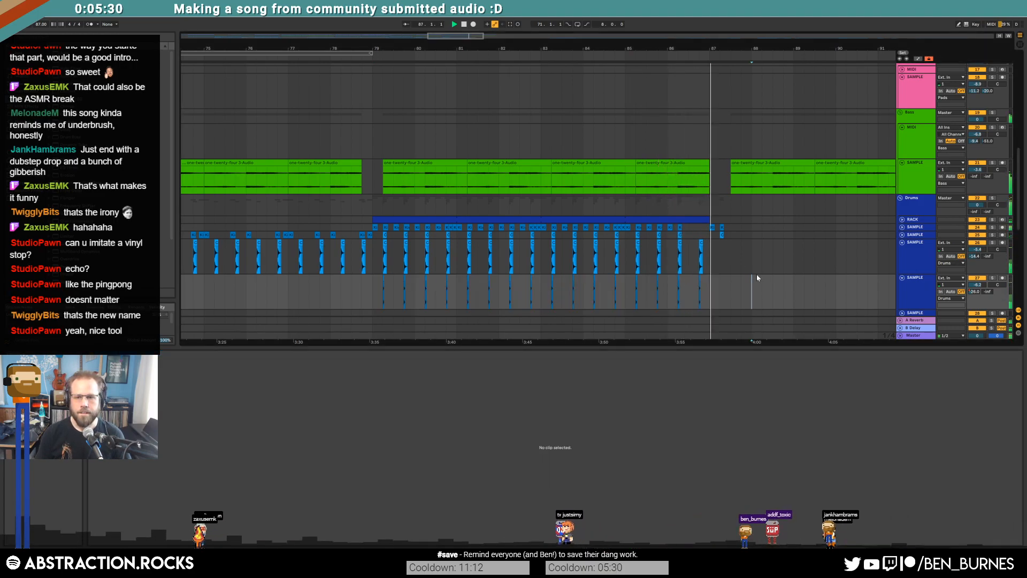
Step: Delete the leftover hits right after bar 87 on the two collapsed drum sample tracks below the rack
{"action": "scroll", "coordinate": [794, 277], "scroll_direction": "down", "scroll_amount": 2}
{"action": "scroll", "coordinate": [805, 274], "scroll_direction": "down", "scroll_amount": 1}
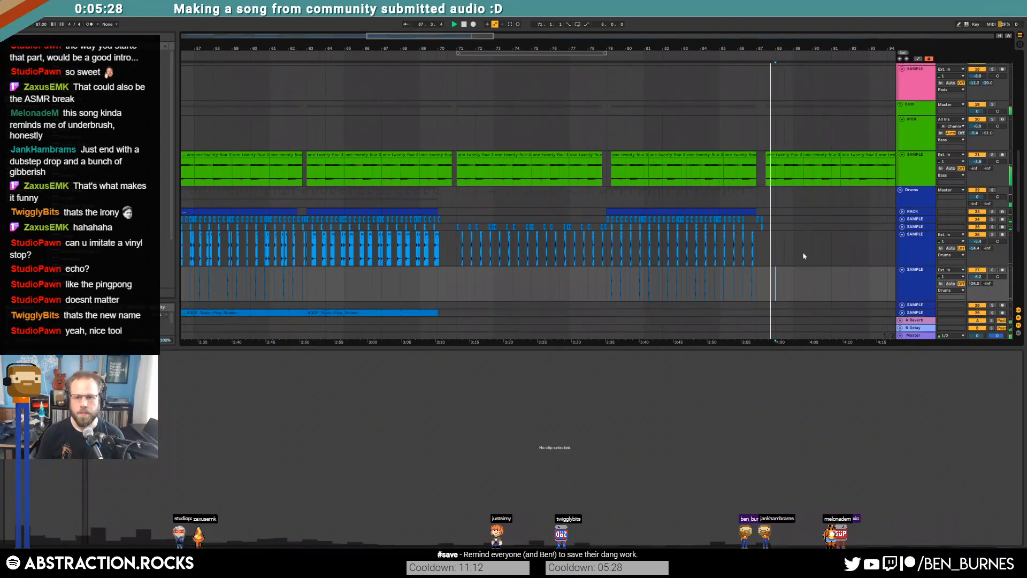
{"action": "scroll", "coordinate": [803, 256], "scroll_direction": "up", "scroll_amount": 4}
{"action": "left_click_drag", "start_coordinate": [612, 226], "coordinate": [566, 219]}
{"action": "key", "text": "Delete"}
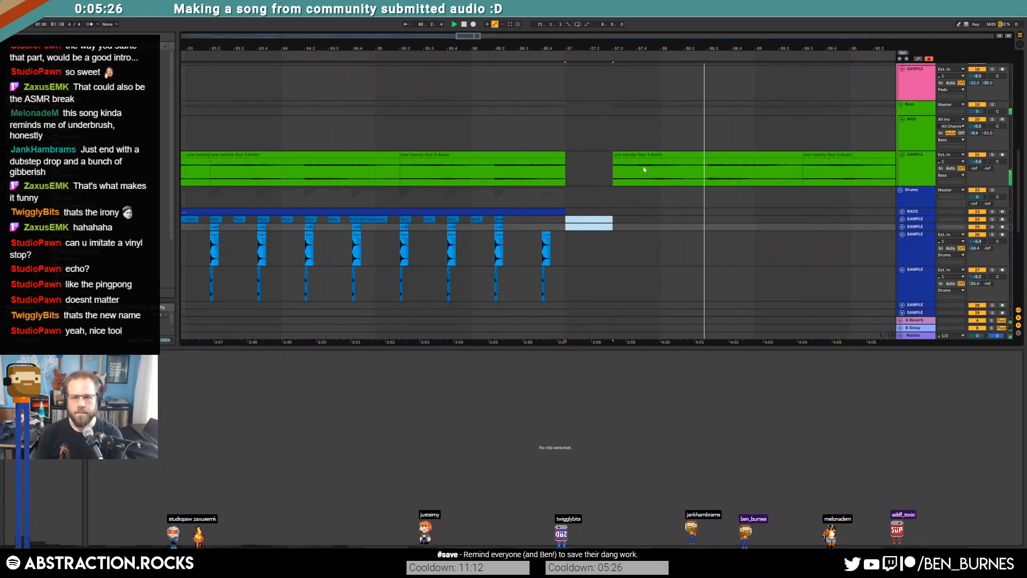
Step: Move the last group of bass sample clips earlier so it starts at bar 87, directly after the preceding group
{"action": "scroll", "coordinate": [727, 174], "scroll_direction": "down", "scroll_amount": 5}
{"action": "left_click", "coordinate": [725, 154]}
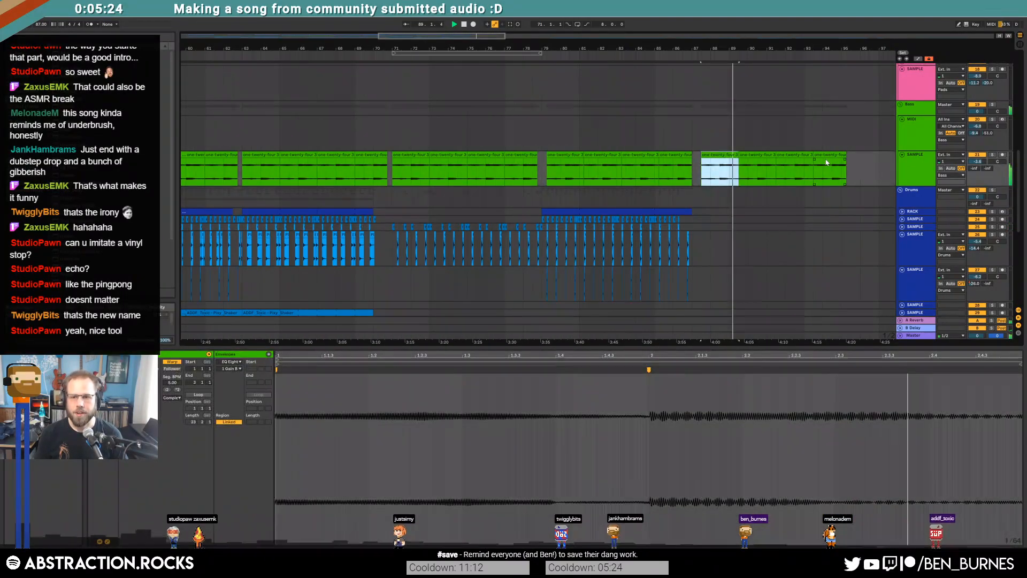
{"action": "left_click_drag", "start_coordinate": [710, 156], "coordinate": [711, 156]}
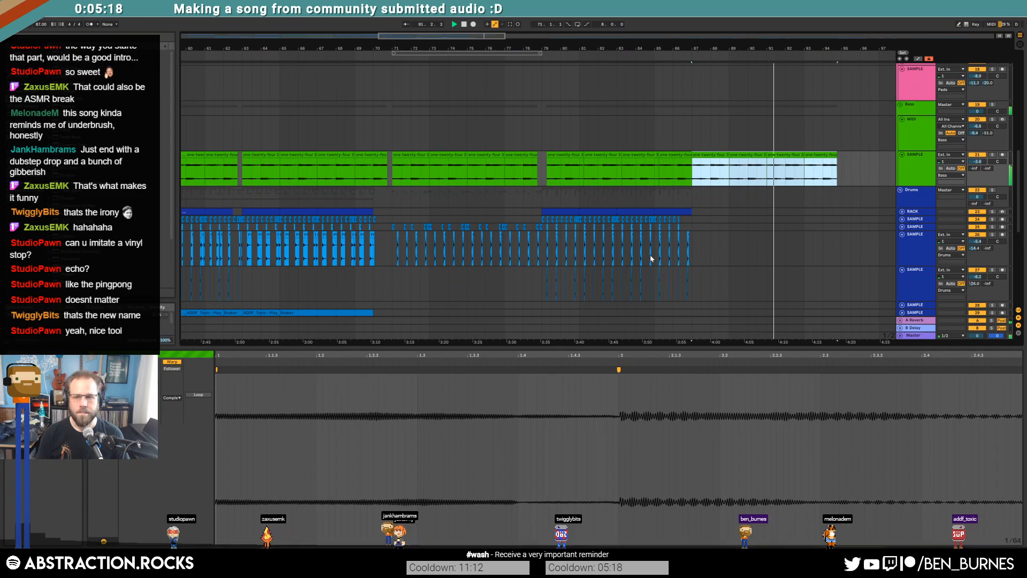
{"action": "left_click", "coordinate": [740, 273]}
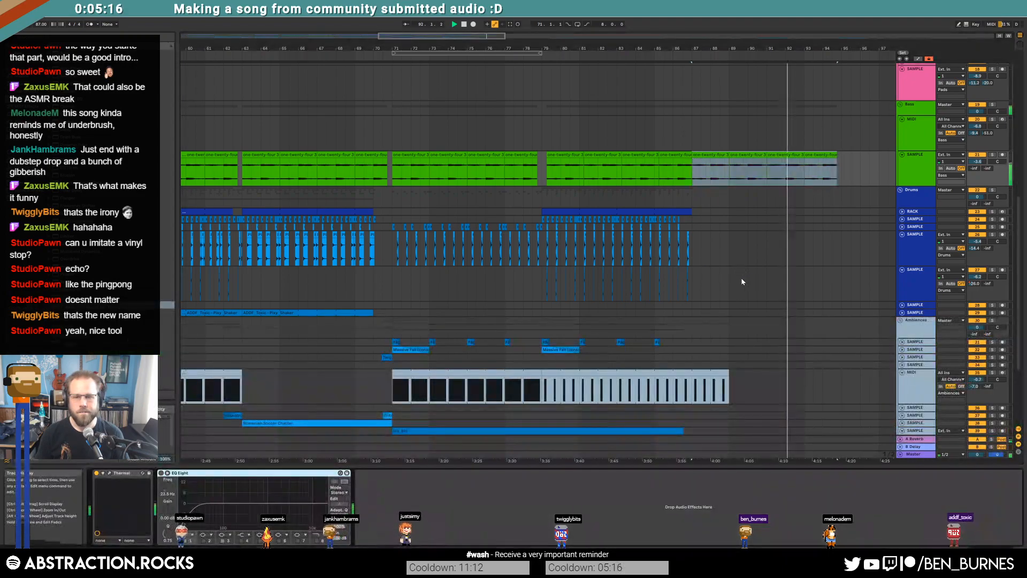
Step: Shorten the ambience MIDI clip to end at bar 87 and the last bass sample clip to end at about bar 94
{"action": "scroll", "coordinate": [741, 279], "scroll_direction": "down", "scroll_amount": 1}
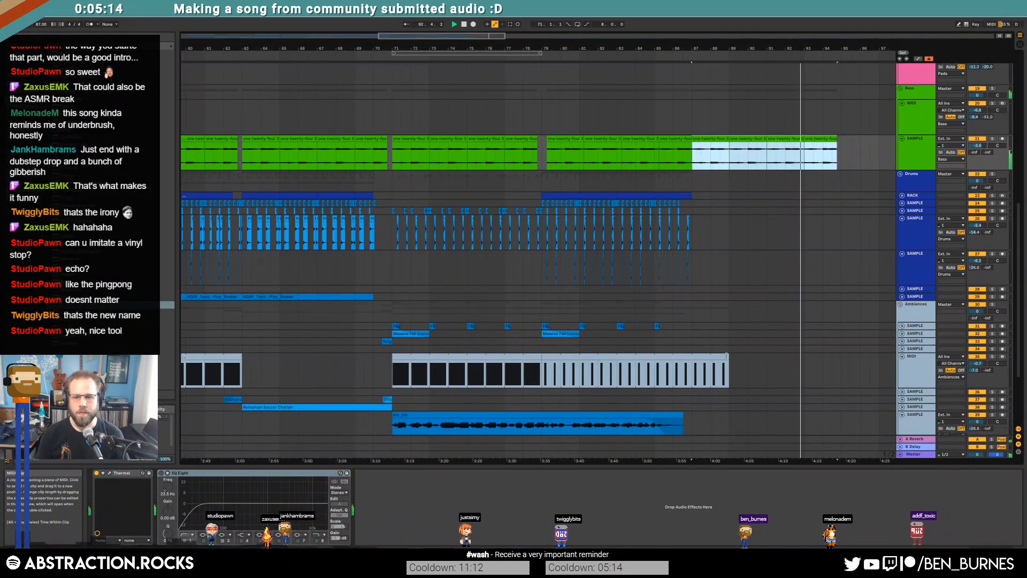
{"action": "left_click_drag", "start_coordinate": [728, 356], "coordinate": [691, 356]}
{"action": "left_click", "coordinate": [776, 311]}
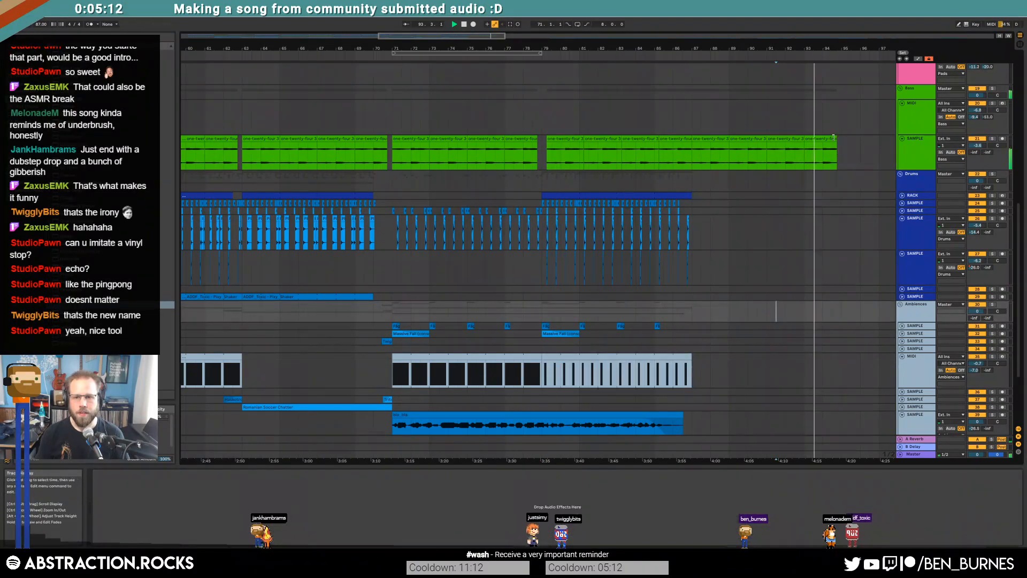
{"action": "left_click_drag", "start_coordinate": [804, 152], "coordinate": [837, 145]}
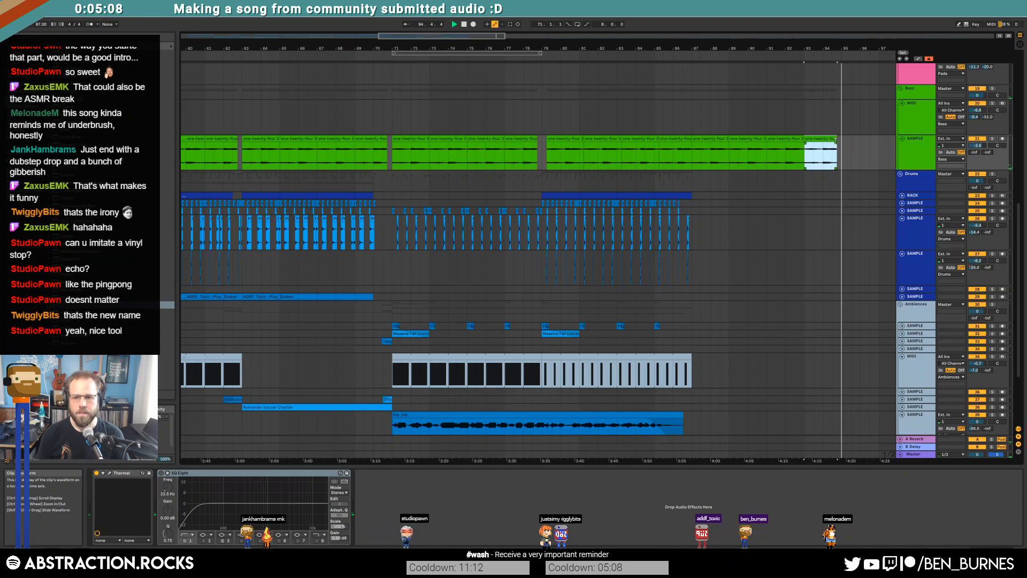
{"action": "left_click_drag", "start_coordinate": [836, 139], "coordinate": [822, 138]}
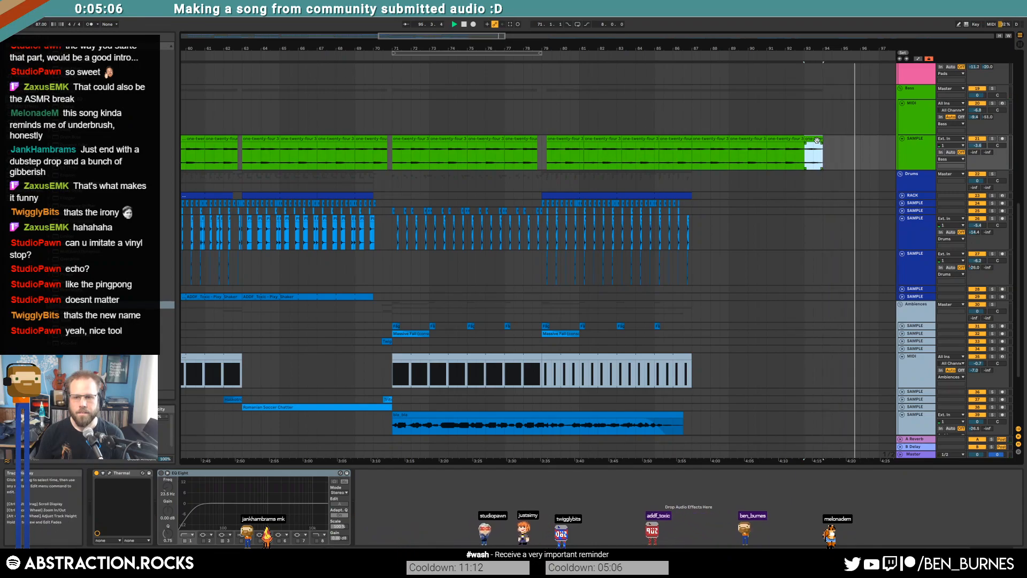
Step: Stop playback and review the whole arrangement, including the unused samples parked after the song
{"action": "scroll", "coordinate": [841, 199], "scroll_direction": "down", "scroll_amount": 3}
{"action": "scroll", "coordinate": [797, 273], "scroll_direction": "down", "scroll_amount": 4}
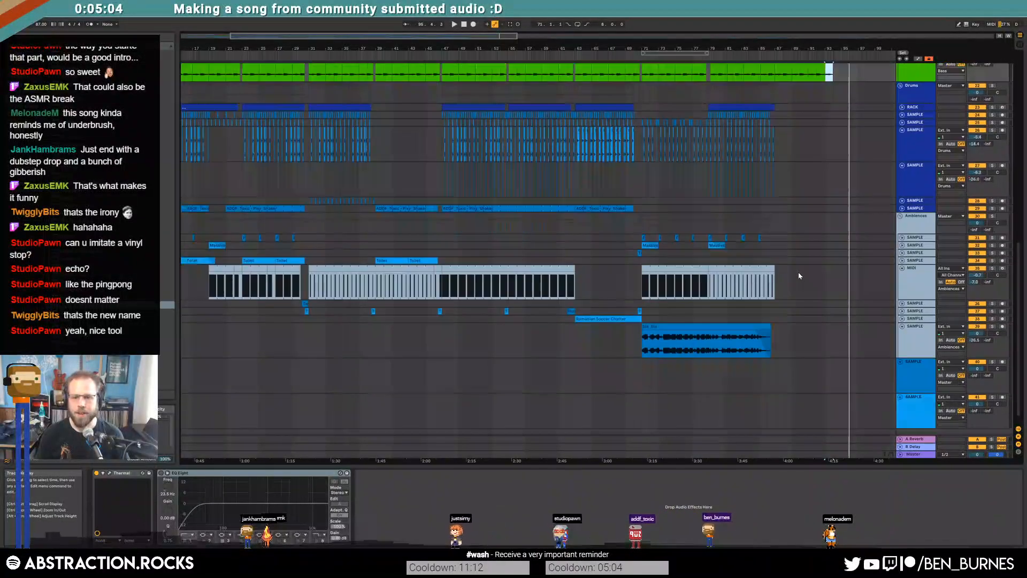
{"action": "scroll", "coordinate": [795, 279], "scroll_direction": "up", "scroll_amount": 1}
{"action": "scroll", "coordinate": [769, 282], "scroll_direction": "up", "scroll_amount": 1}
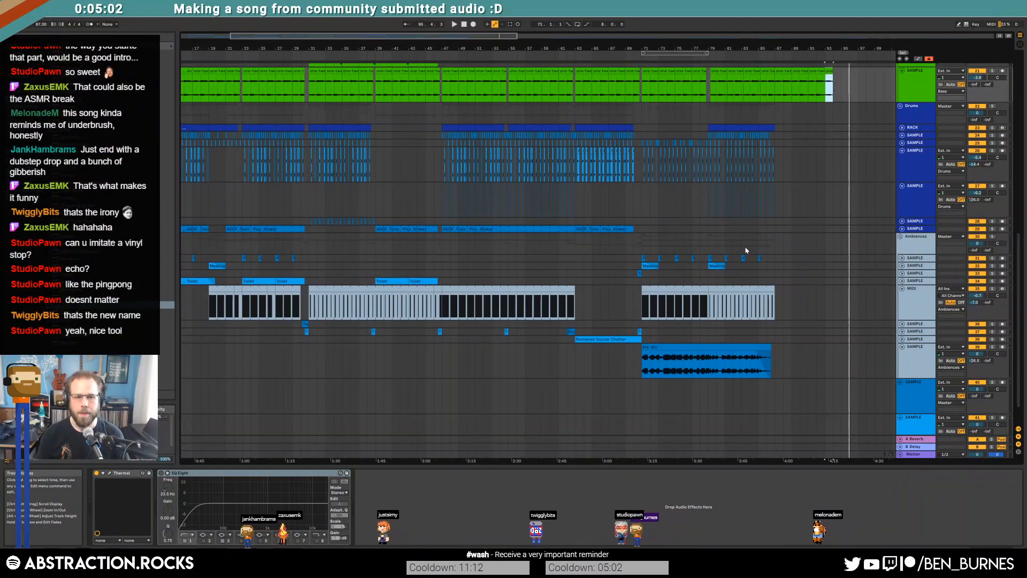
{"action": "scroll", "coordinate": [740, 240], "scroll_direction": "down", "scroll_amount": 3}
{"action": "key", "text": "shift+Tab"}
{"action": "key", "text": "shift+Tab"}
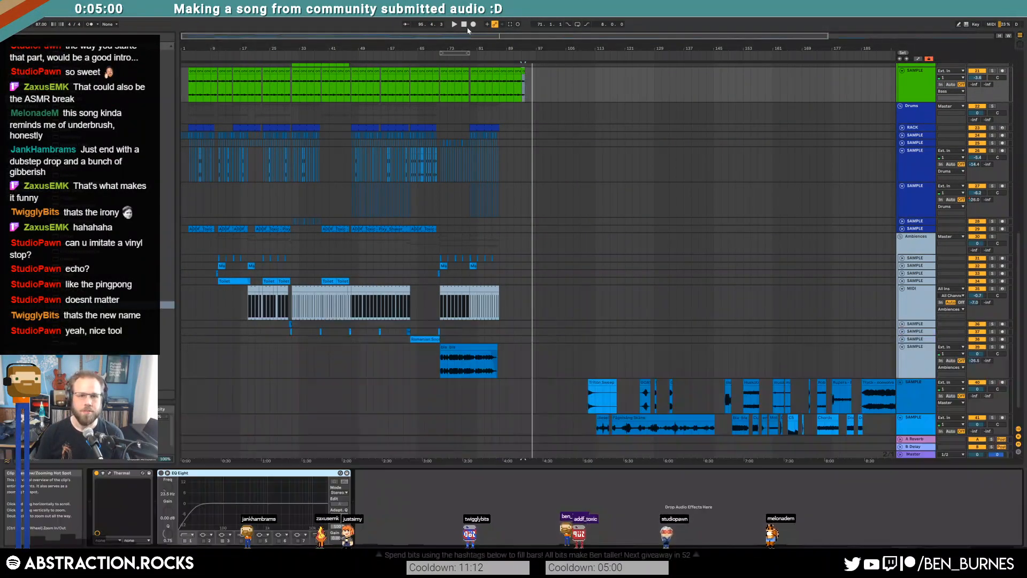
Step: Move the first clip on the upper unused sample track to bar 115 and return the playback position to the song's start
{"action": "left_click", "coordinate": [465, 24]}
{"action": "scroll", "coordinate": [672, 252], "scroll_direction": "down", "scroll_amount": 2}
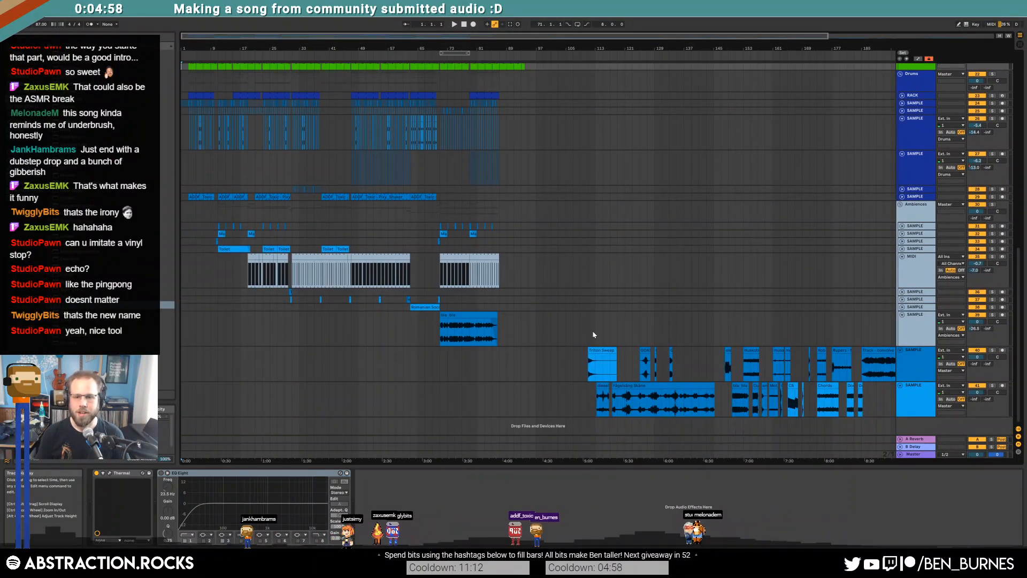
{"action": "left_click_drag", "start_coordinate": [609, 351], "coordinate": [624, 351]}
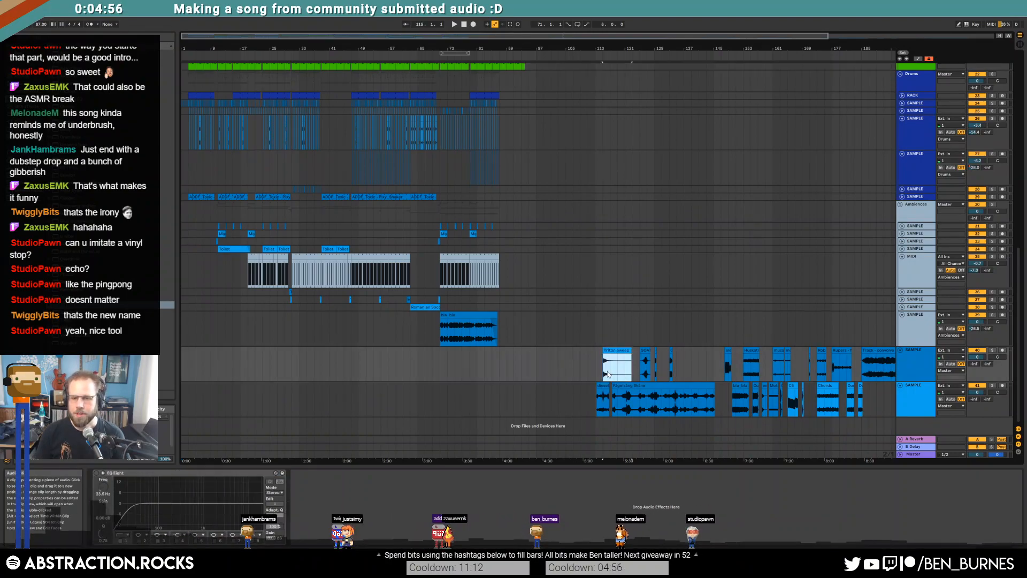
{"action": "left_click", "coordinate": [464, 25]}
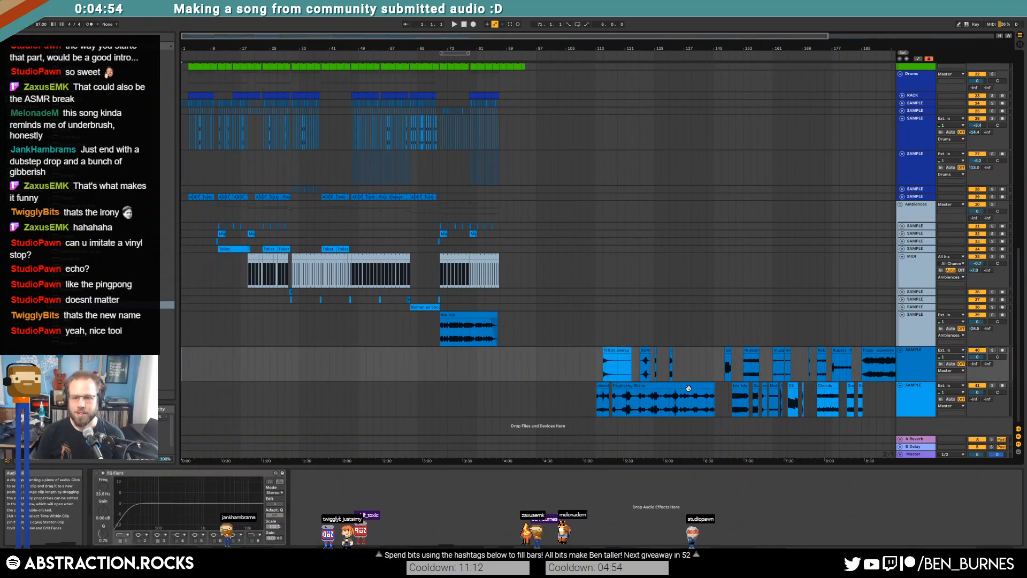
Step: Solo the upper unused sample track, audition its short clip at bar 133, and return the playback position to the song's start
{"action": "scroll", "coordinate": [689, 385], "scroll_direction": "up", "scroll_amount": 5}
{"action": "left_click", "coordinate": [587, 366]}
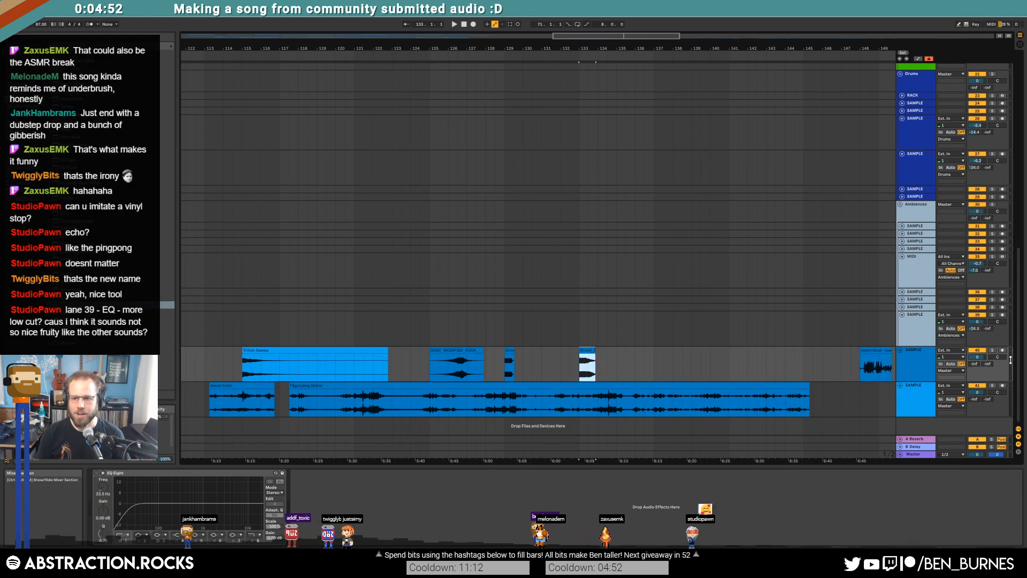
{"action": "left_click", "coordinate": [993, 350]}
{"action": "key", "text": "space"}
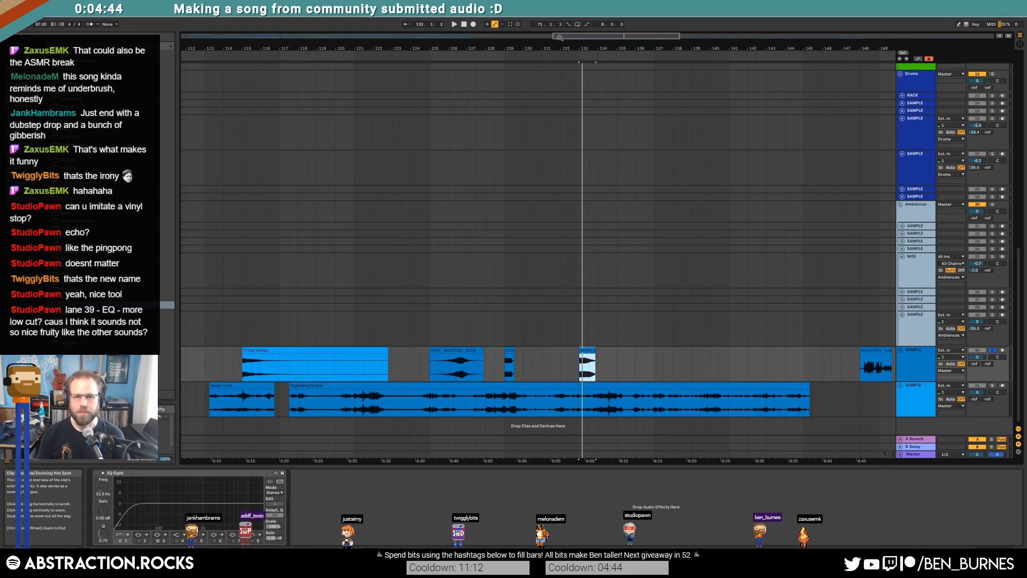
{"action": "double_click", "coordinate": [195, 41]}
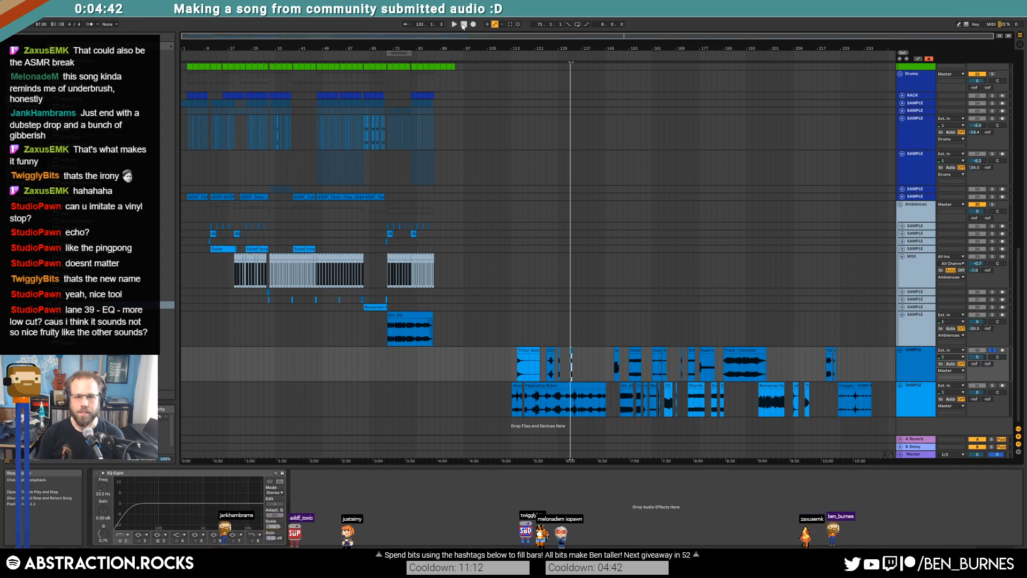
{"action": "key", "text": "space"}
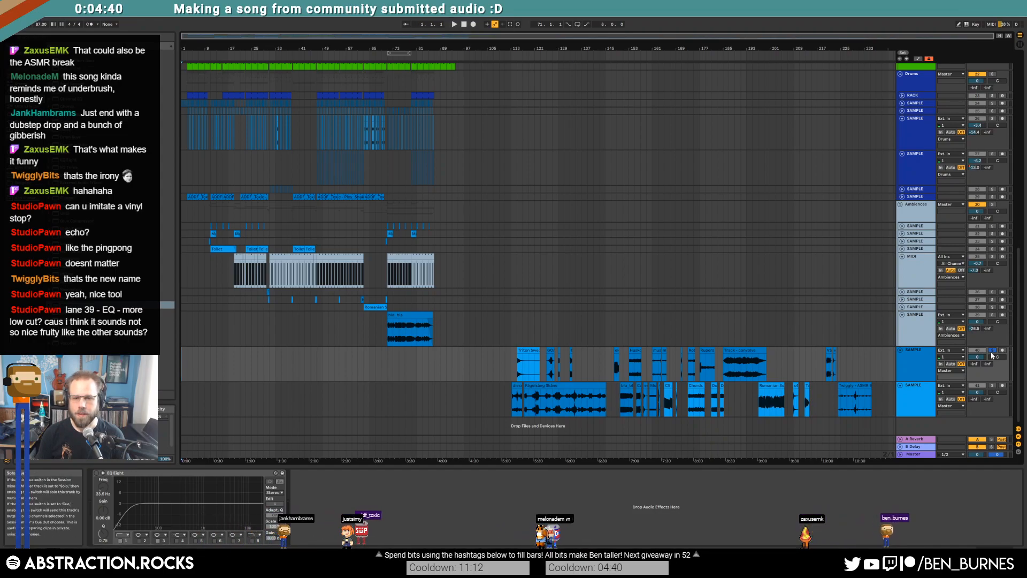
Step: Play the song from its start and inspect the EQ low cut on the last ambience sample track
{"action": "key", "text": "space"}
{"action": "left_click", "coordinate": [923, 326]}
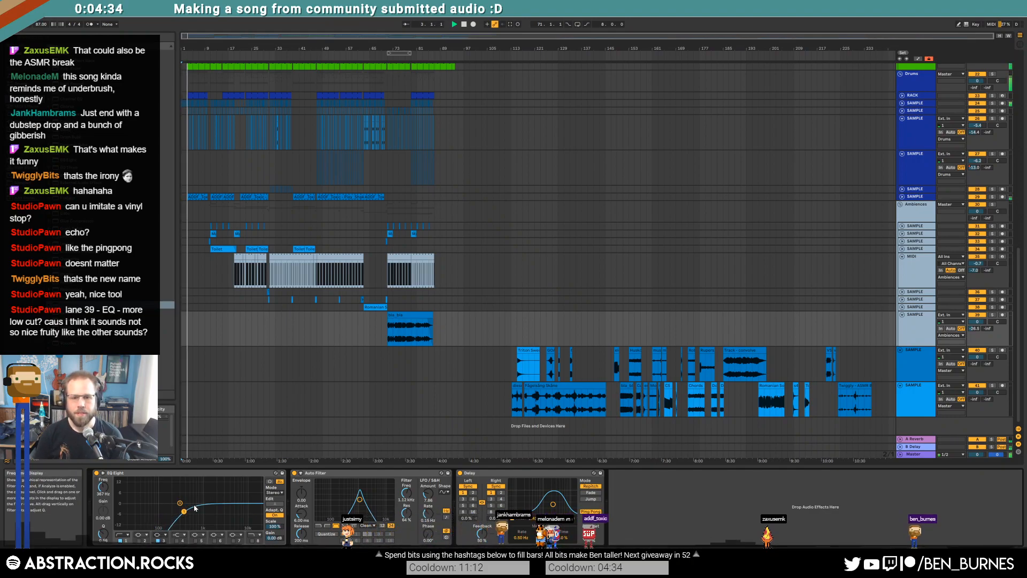
Step: Enable the master track's mastering rack and shape its EQ Eight with gentle boosts near 178 Hz and 4.5 kHz and a dip near 900 Hz
{"action": "left_click", "coordinate": [915, 453]}
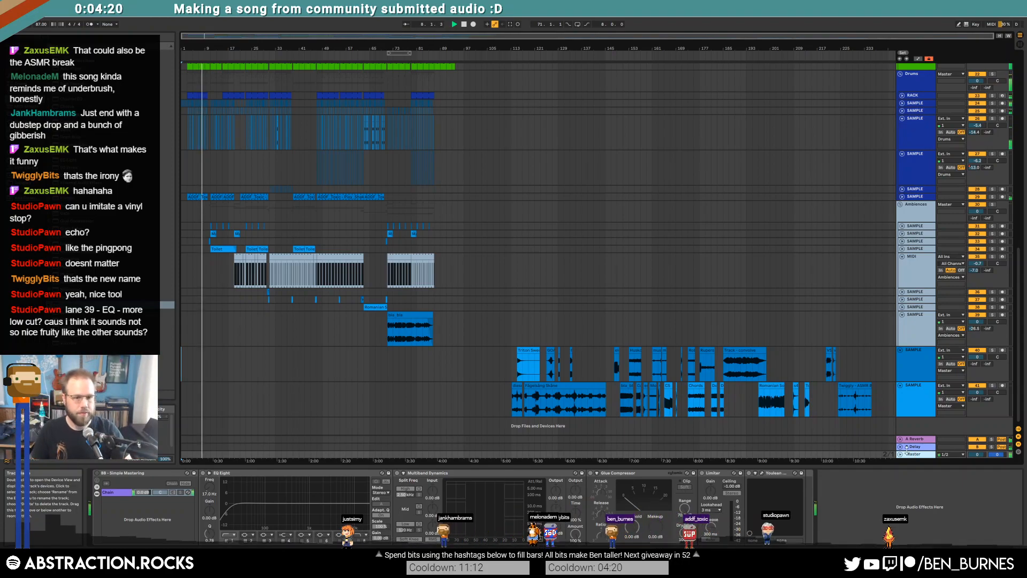
{"action": "left_click", "coordinate": [97, 473]}
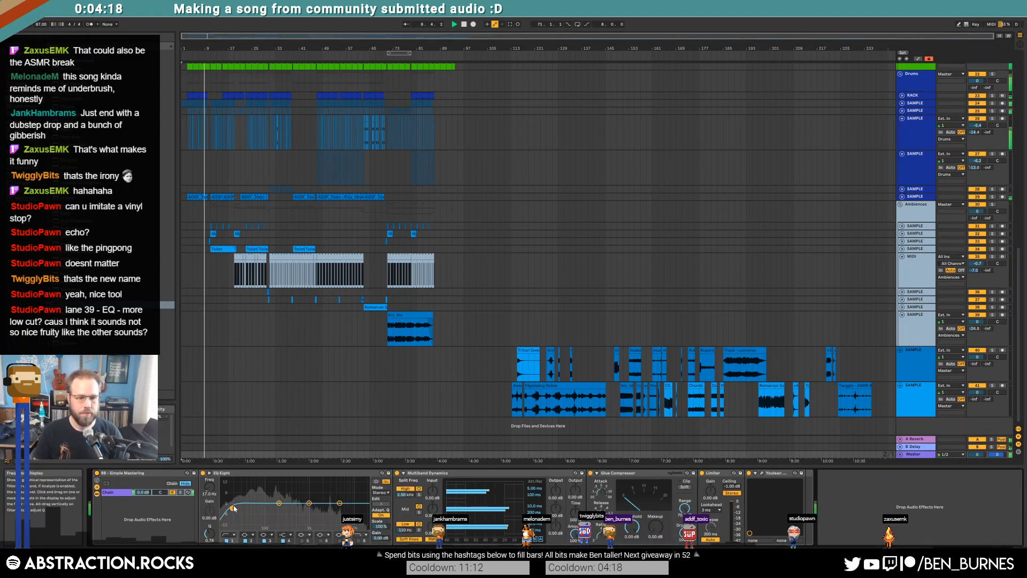
{"action": "left_click", "coordinate": [278, 504]}
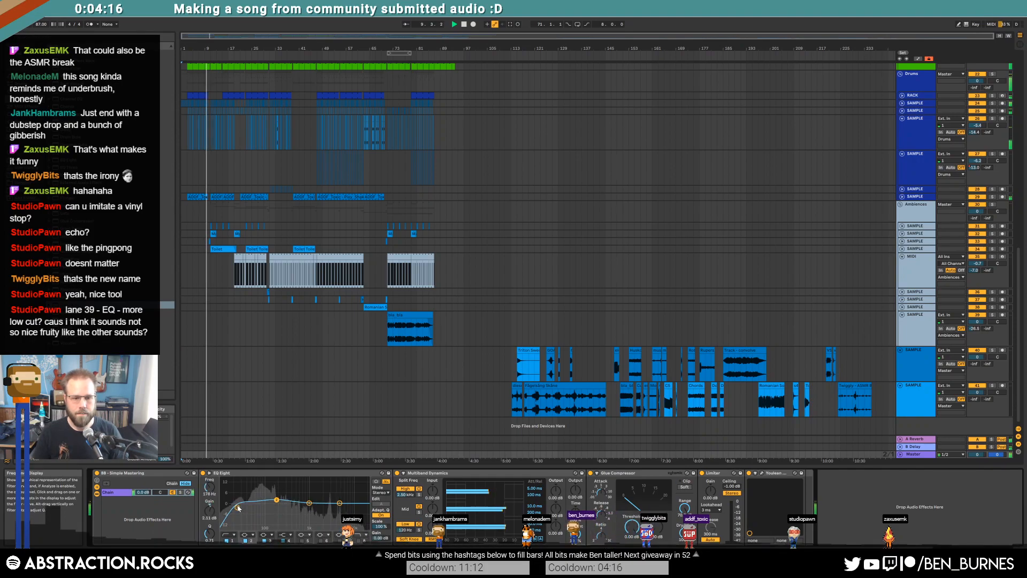
{"action": "left_click", "coordinate": [337, 500]}
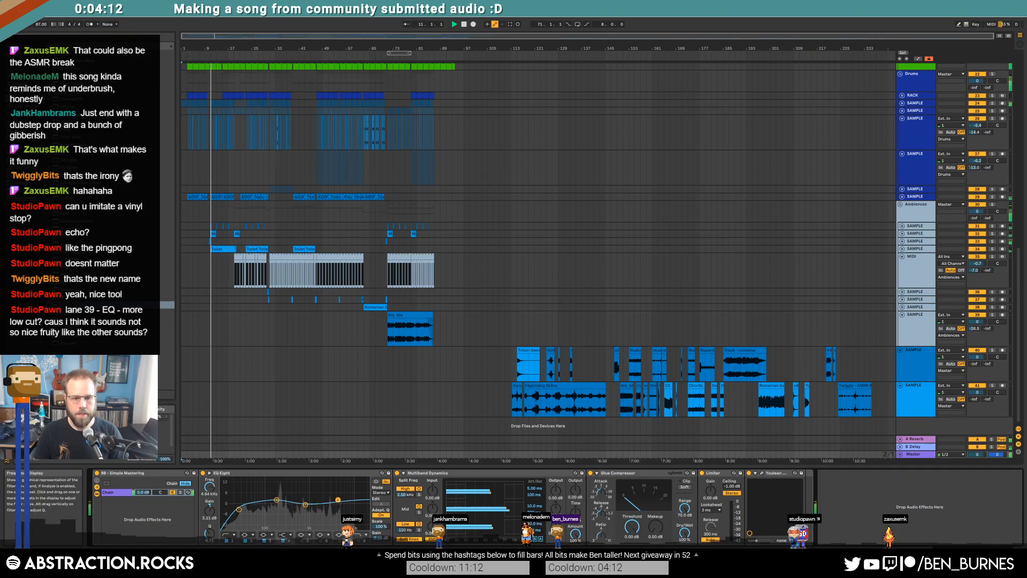
{"action": "left_click_drag", "start_coordinate": [305, 504], "coordinate": [305, 506]}
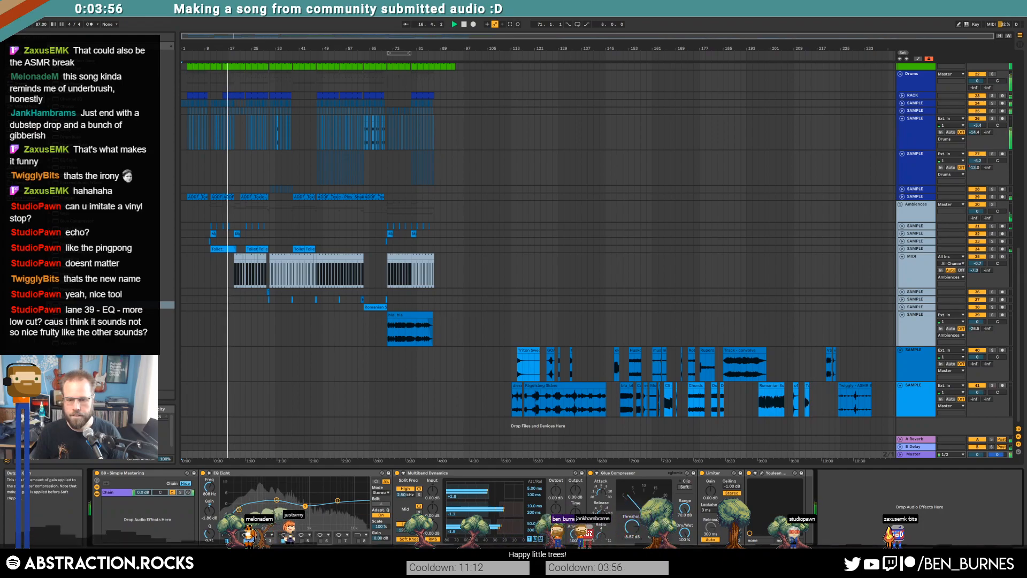
Step: Check the song's loudness in the Youlean Loudness Meter on the master track and close the meter
{"action": "left_click", "coordinate": [764, 474]}
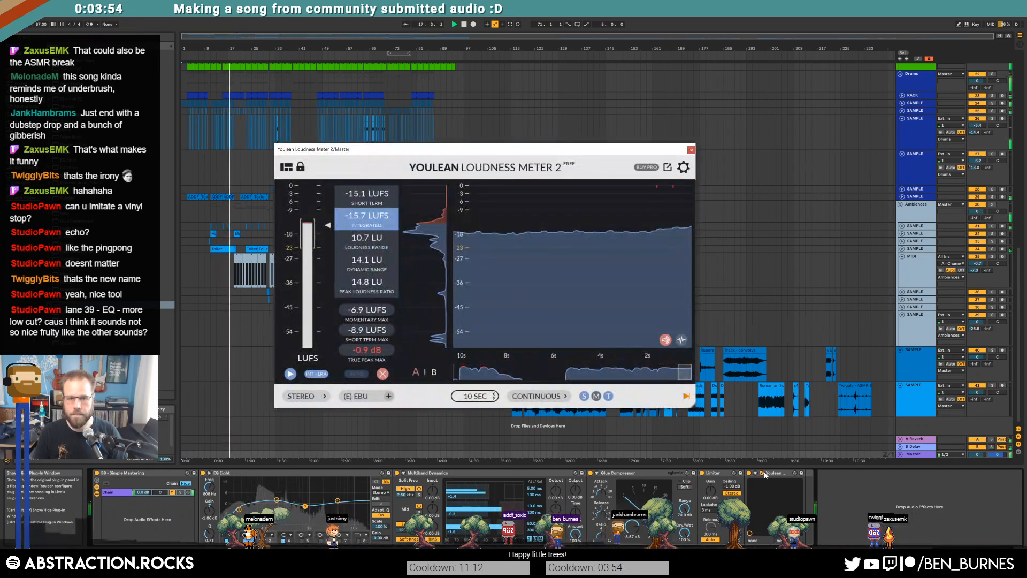
{"action": "left_click", "coordinate": [775, 473]}
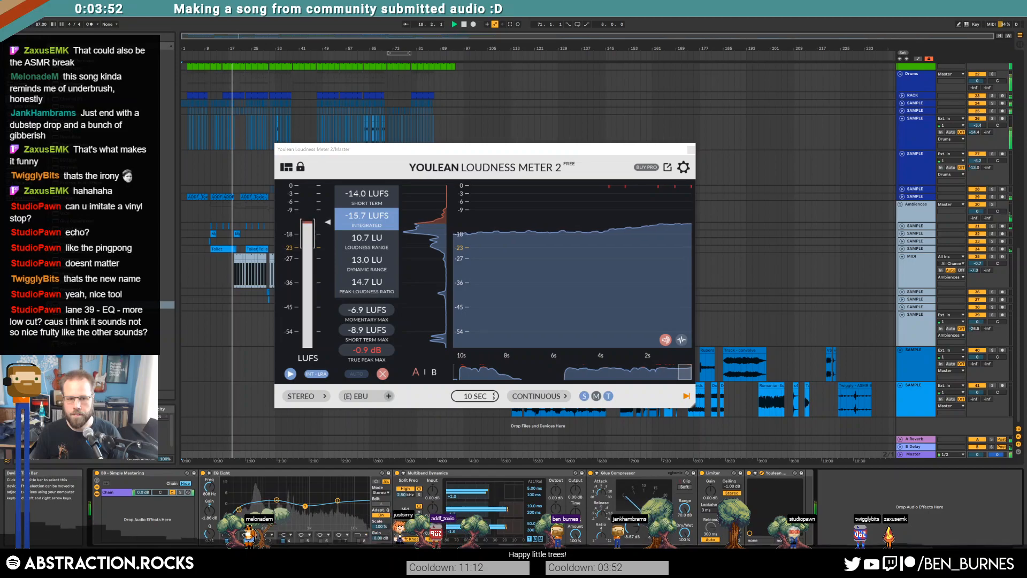
{"action": "left_click", "coordinate": [690, 150]}
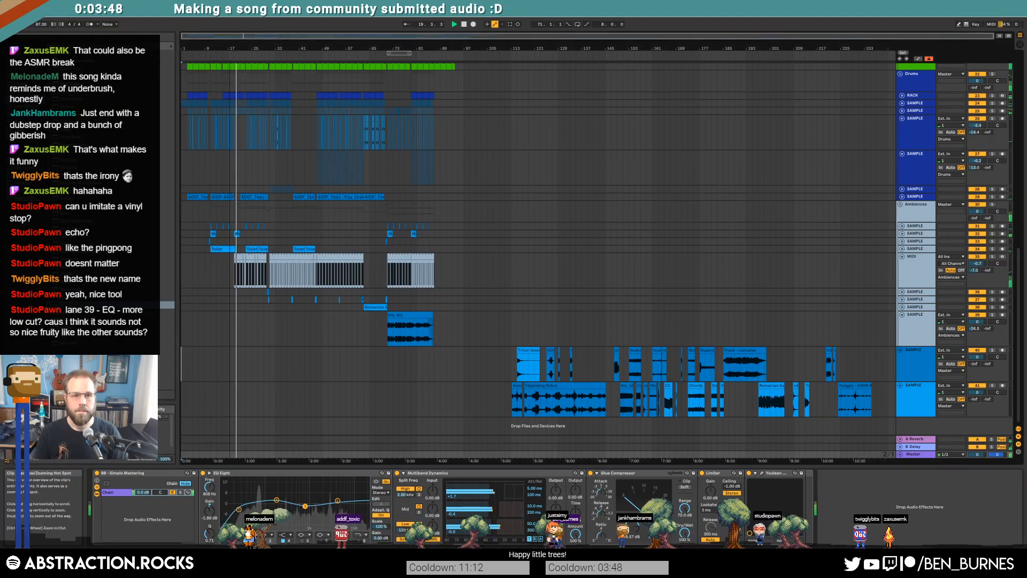
Step: Insert Transient Master ahead of EQ Eight on the leads sample track and set its Attack to -40%
{"action": "left_click_drag", "start_coordinate": [234, 38], "coordinate": [247, 115]}
{"action": "scroll", "coordinate": [278, 168], "scroll_direction": "up", "scroll_amount": 2}
{"action": "scroll", "coordinate": [278, 167], "scroll_direction": "up", "scroll_amount": 2}
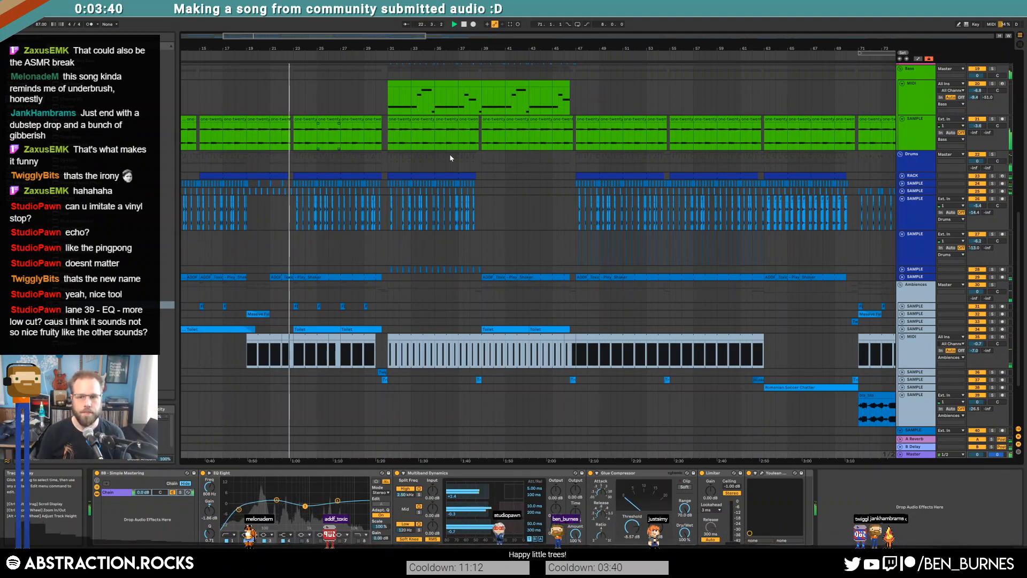
{"action": "left_click", "coordinate": [902, 336]}
{"action": "scroll", "coordinate": [627, 278], "scroll_direction": "up", "scroll_amount": 5}
{"action": "scroll", "coordinate": [436, 175], "scroll_direction": "up", "scroll_amount": 3}
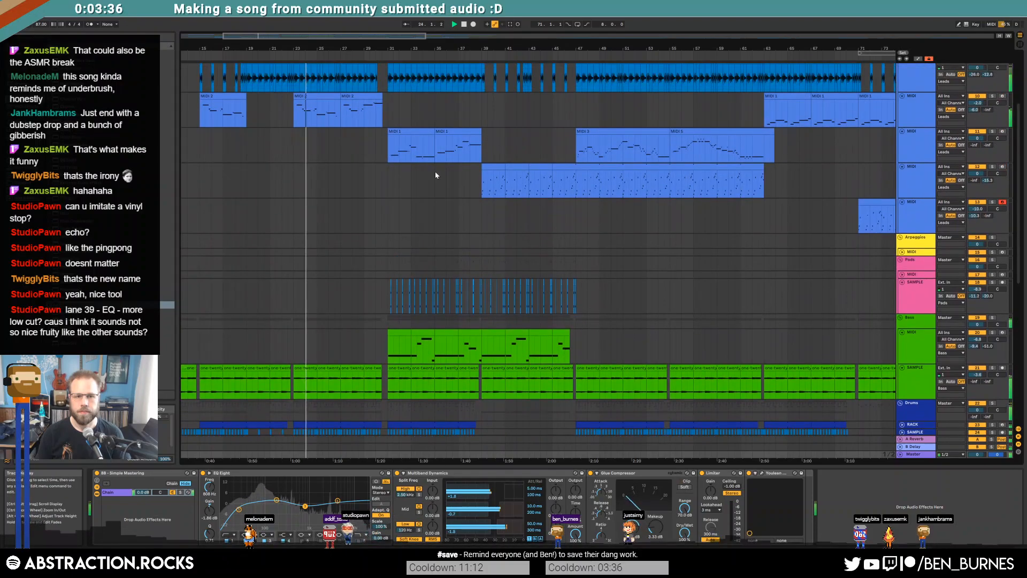
{"action": "left_click", "coordinate": [337, 81]}
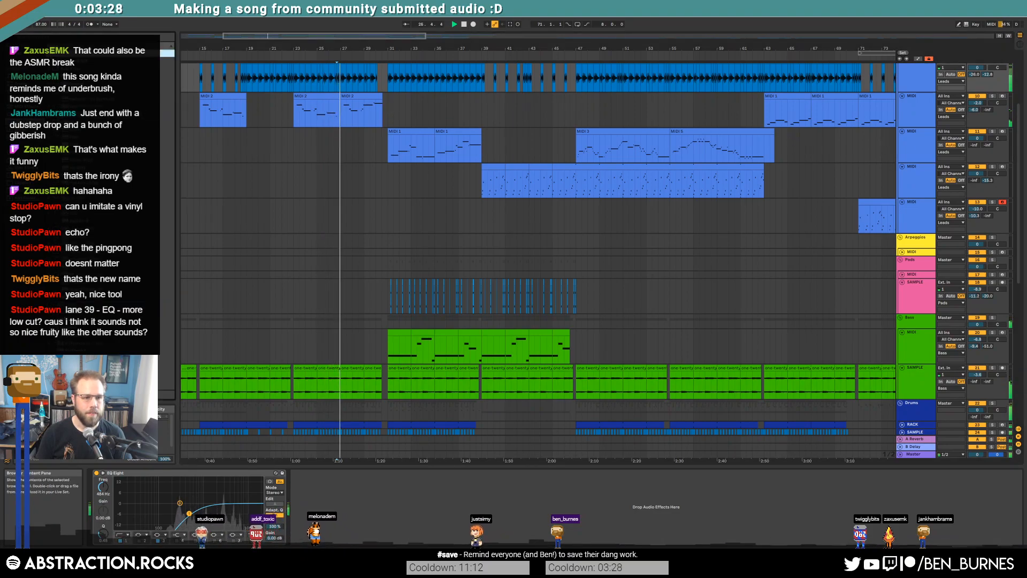
{"action": "left_click_drag", "start_coordinate": [96, 297], "coordinate": [110, 497]}
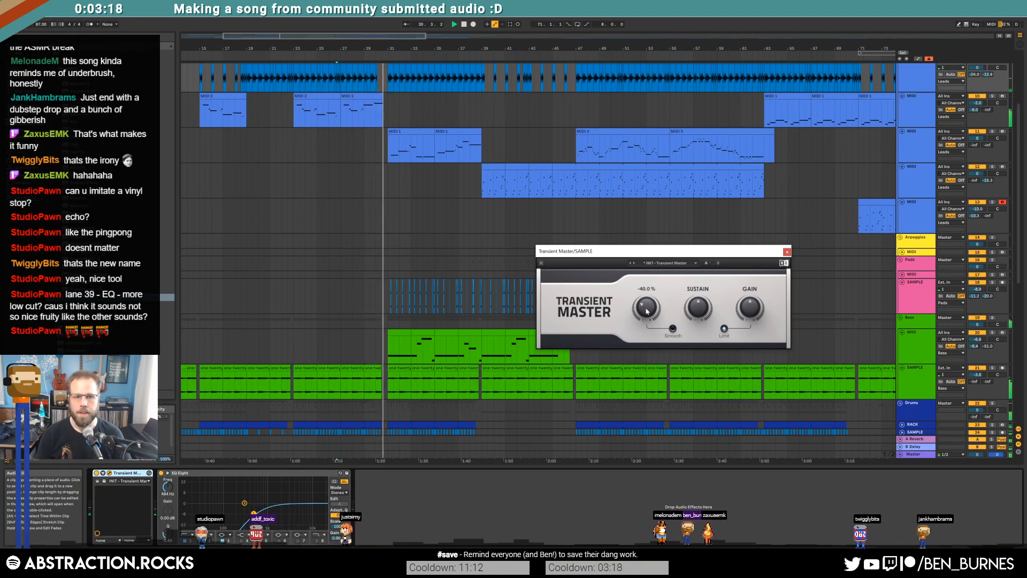
Step: Examine the Transient Master Attack envelope along the leads sample track and close the plug-in window
{"action": "key", "text": "a"}
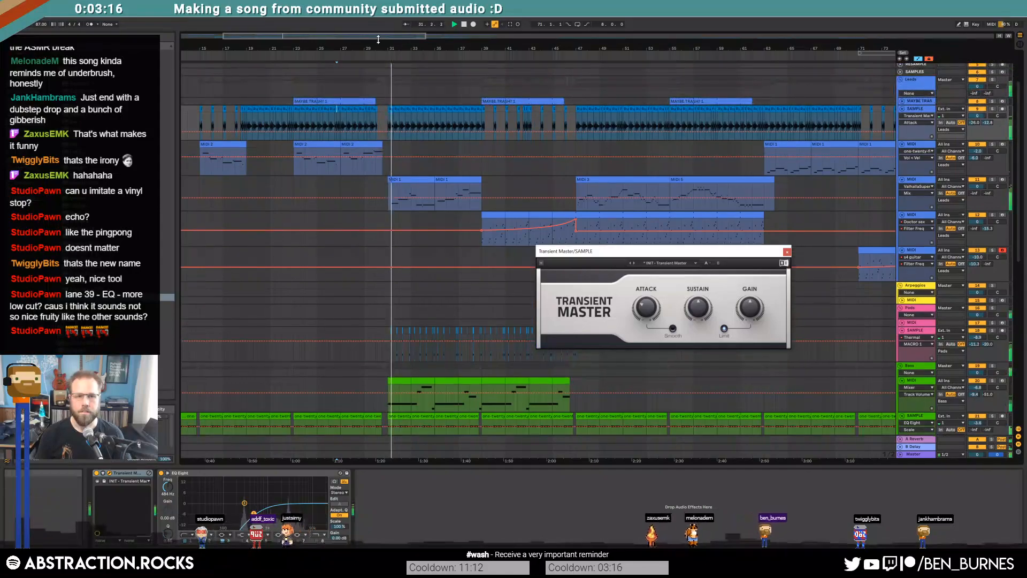
{"action": "left_click_drag", "start_coordinate": [378, 39], "coordinate": [333, 42]}
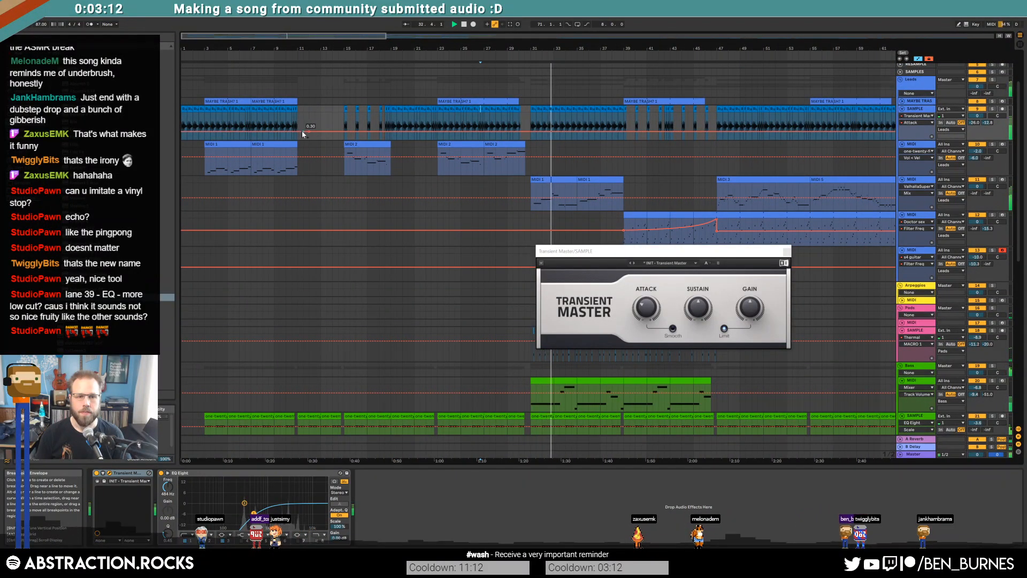
{"action": "left_click_drag", "start_coordinate": [301, 130], "coordinate": [303, 126]}
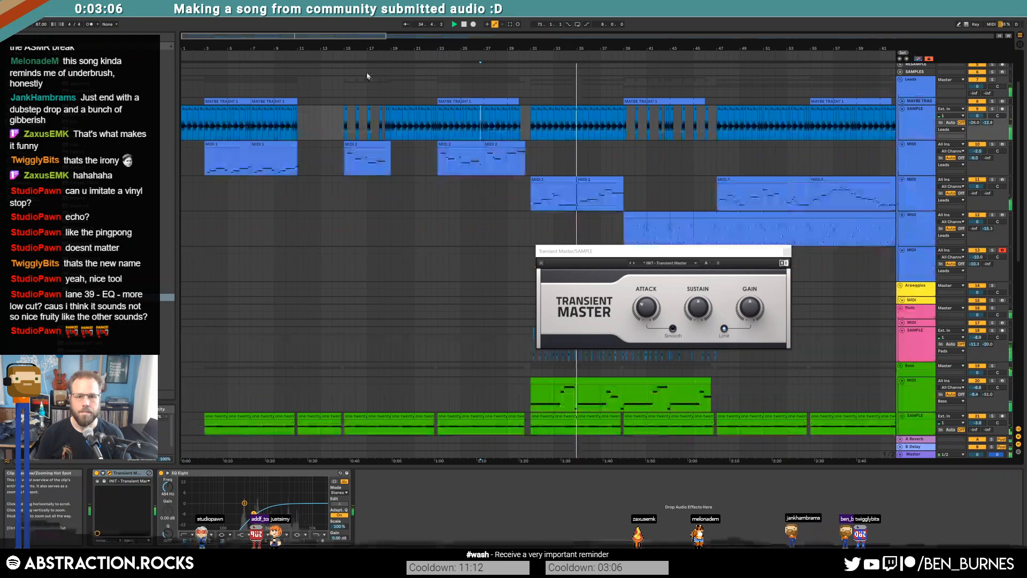
{"action": "key", "text": "a"}
{"action": "left_click", "coordinate": [786, 251]}
Step: Add Multiband Dynamics after Auto Pan on the bass MIDI track and adjust its mid-band threshold
{"action": "left_click", "coordinate": [734, 403]}
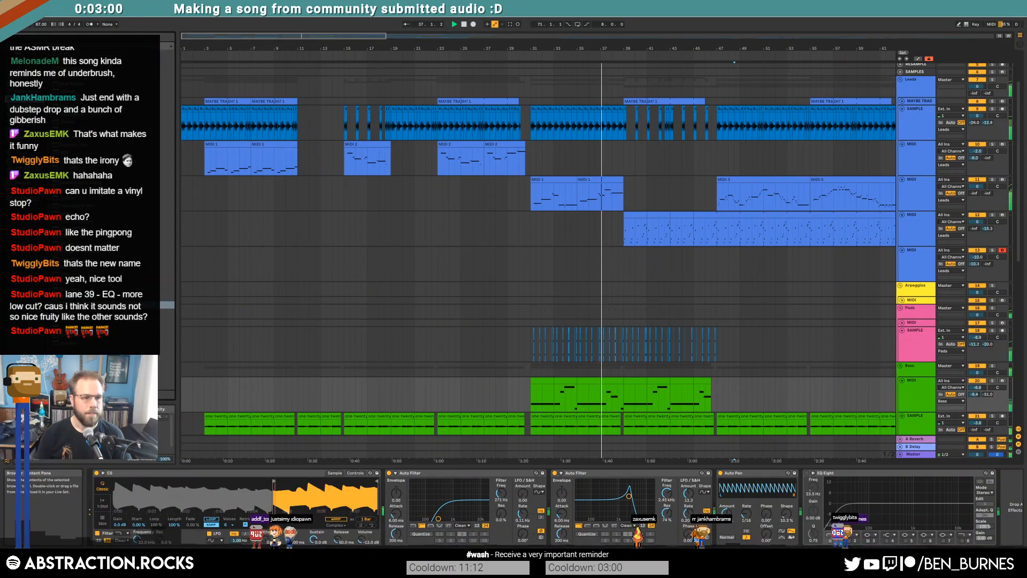
{"action": "left_click_drag", "start_coordinate": [107, 252], "coordinate": [877, 481]}
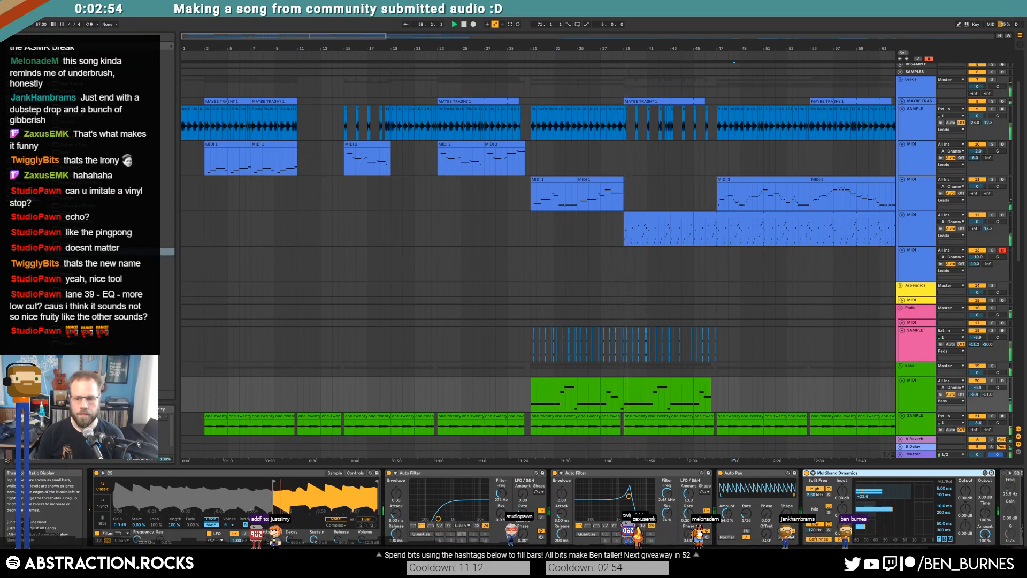
{"action": "left_click_drag", "start_coordinate": [880, 510], "coordinate": [879, 505]}
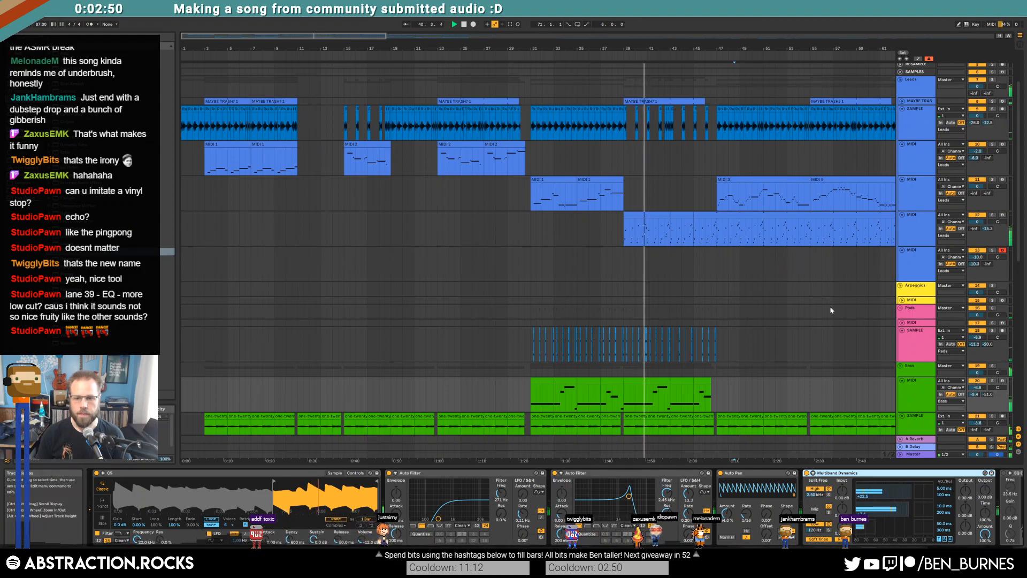
Step: Raise the bass MIDI track's volume slightly and move Multiband Dynamics ahead of Auto Pan
{"action": "left_click_drag", "start_coordinate": [983, 389], "coordinate": [983, 384]}
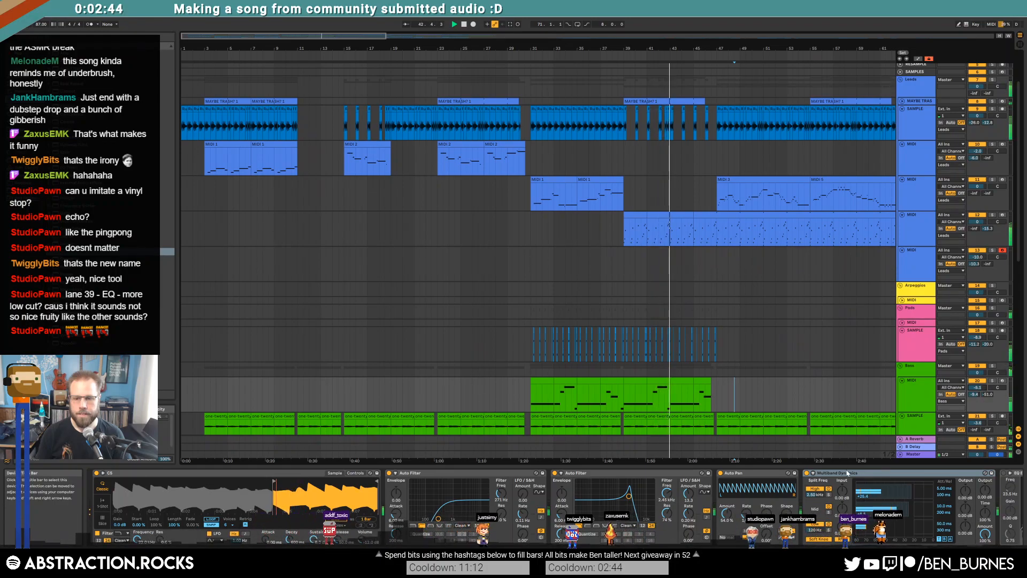
{"action": "left_click_drag", "start_coordinate": [845, 472], "coordinate": [722, 474]}
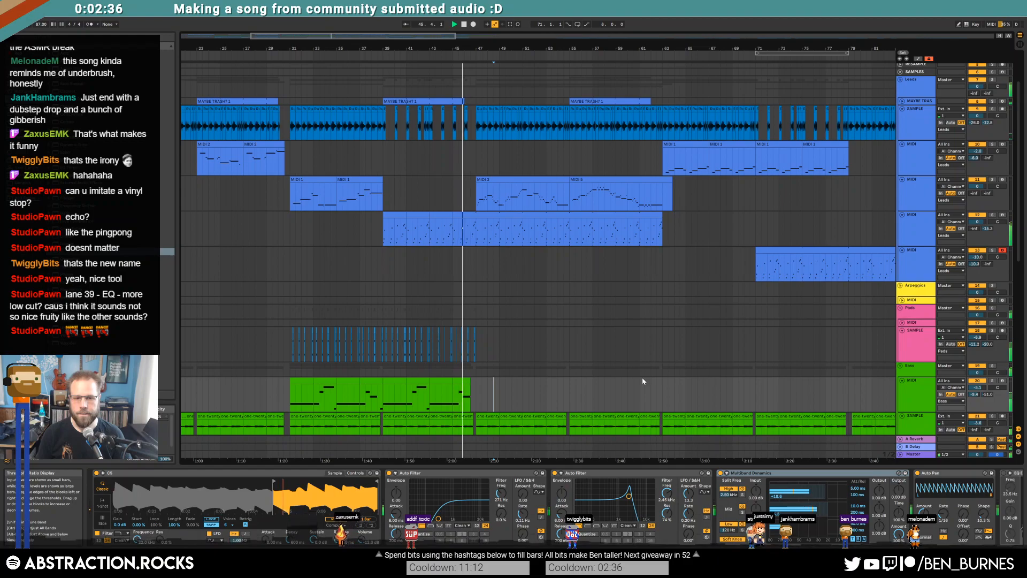
Step: Inspect the Filter Freq automation around bar 47 on the lead MIDI track with the long clip from bar 39
{"action": "left_click_drag", "start_coordinate": [471, 216], "coordinate": [690, 225]}
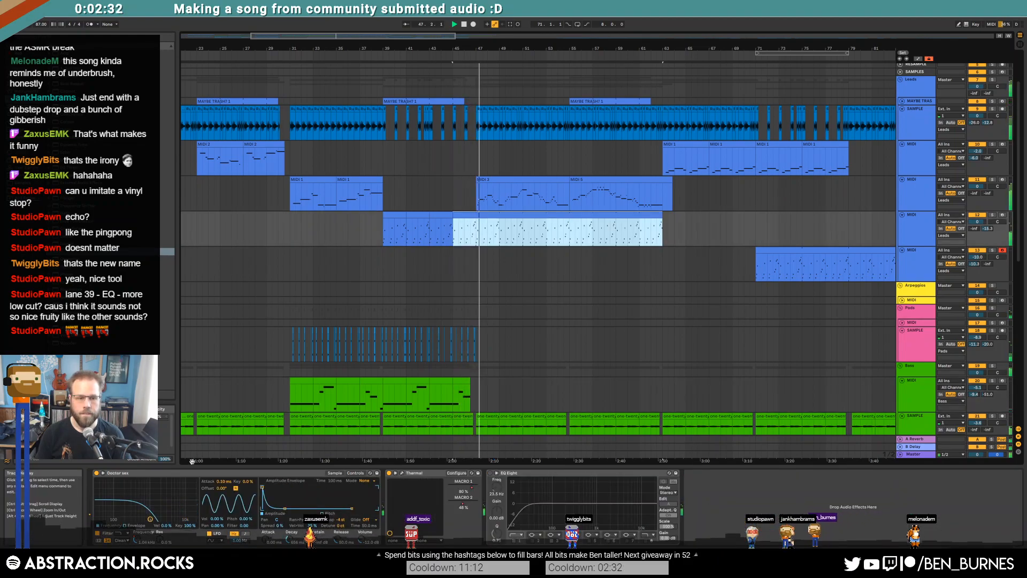
{"action": "key", "text": "a"}
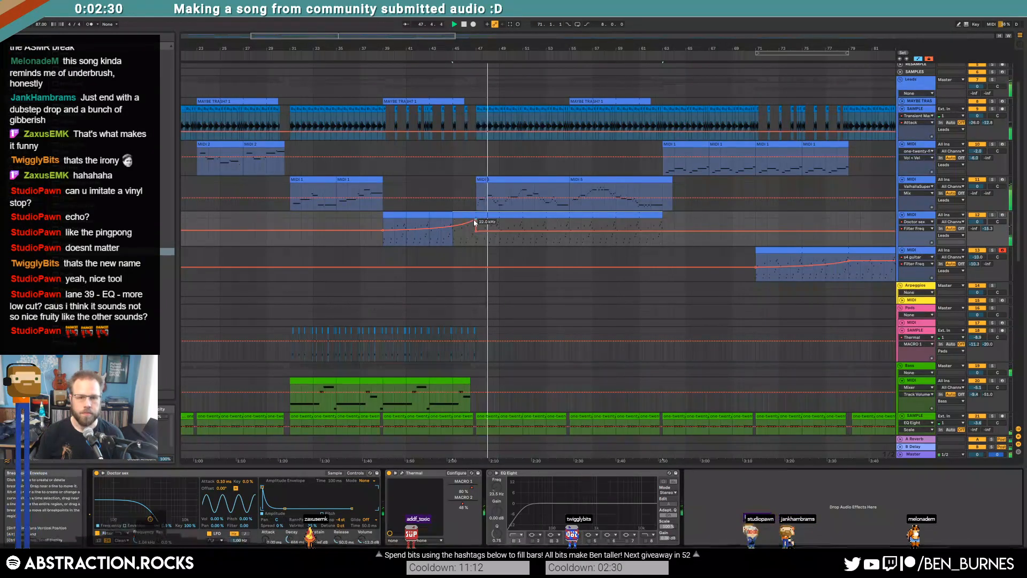
Step: Consolidate the two adjacent lead MIDI clips starting at bars 47 and 55 into one clip
{"action": "left_click", "coordinate": [503, 178]}
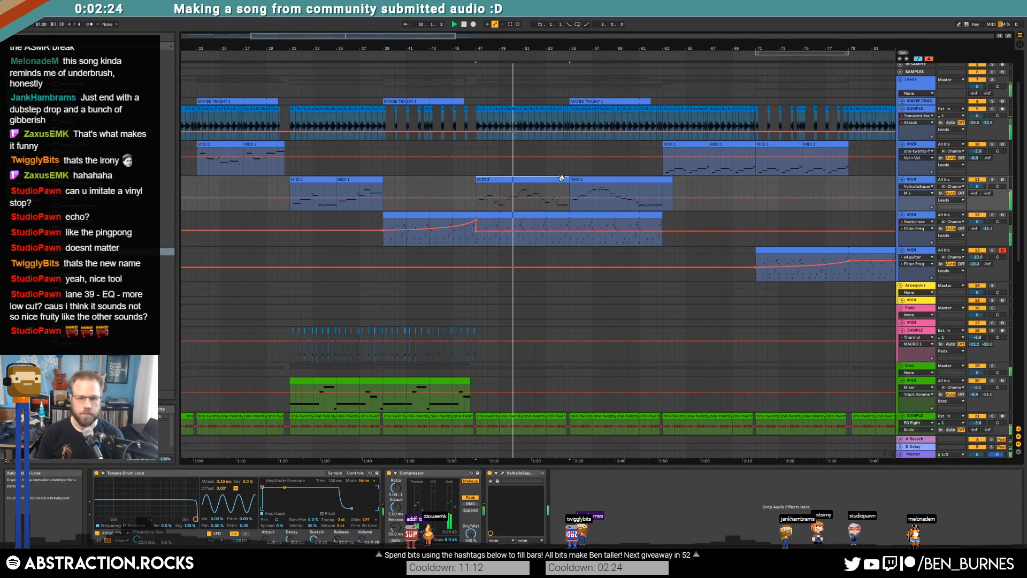
{"action": "double_click", "coordinate": [521, 196]}
{"action": "key", "text": "ctrl+a"}
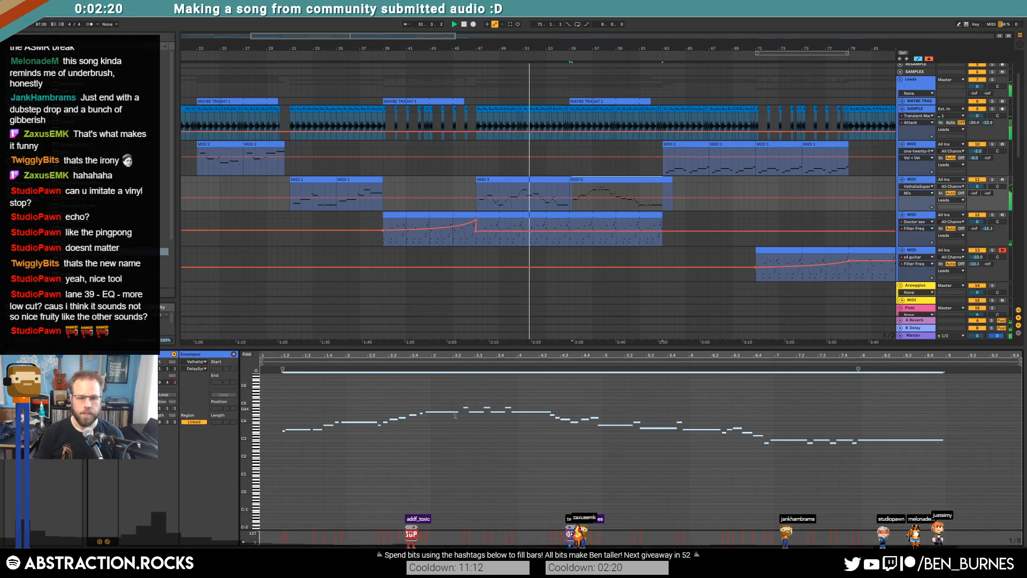
{"action": "key", "text": "shift+Tab"}
{"action": "left_click", "coordinate": [566, 179]}
{"action": "left_click", "coordinate": [586, 180], "text": "shift"}
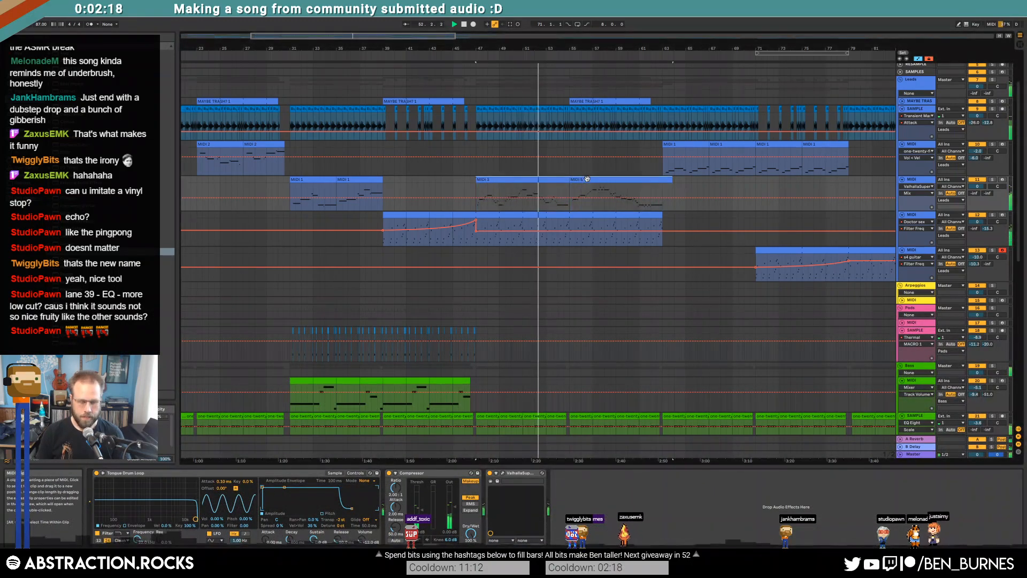
{"action": "key", "text": "ctrl+j"}
Step: Hide the automation lanes and open the consolidated lead clip in the note editor
{"action": "key", "text": "Tab"}
{"action": "key", "text": "Tab"}
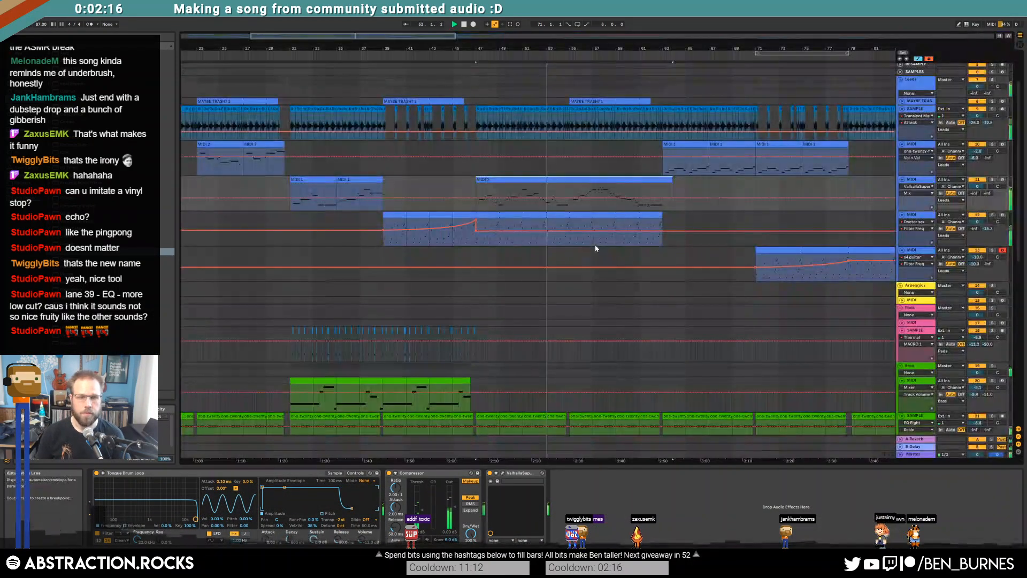
{"action": "key", "text": "shift+Tab"}
{"action": "key", "text": "shift+Tab"}
{"action": "key", "text": "a"}
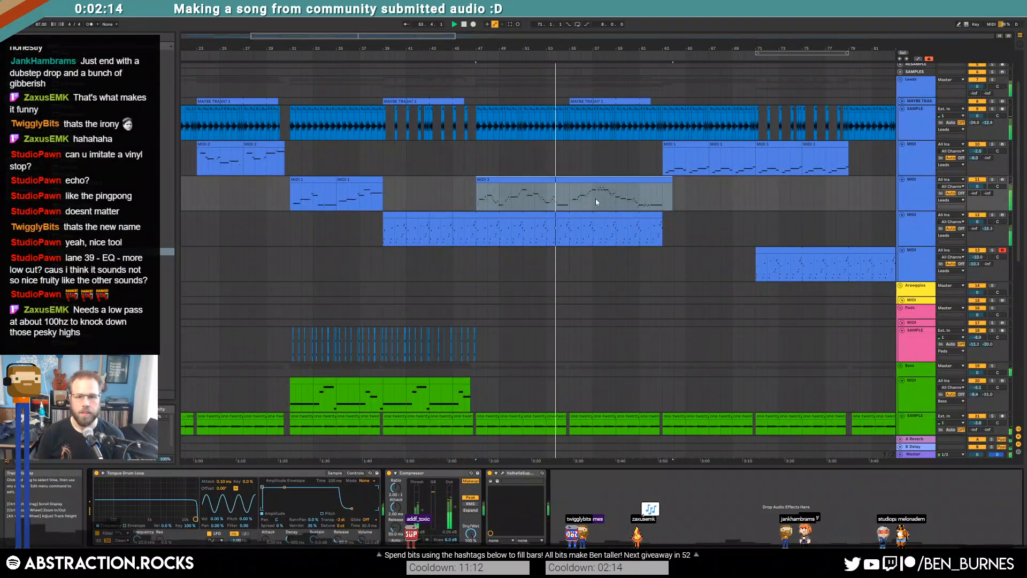
{"action": "key", "text": "shift+Tab"}
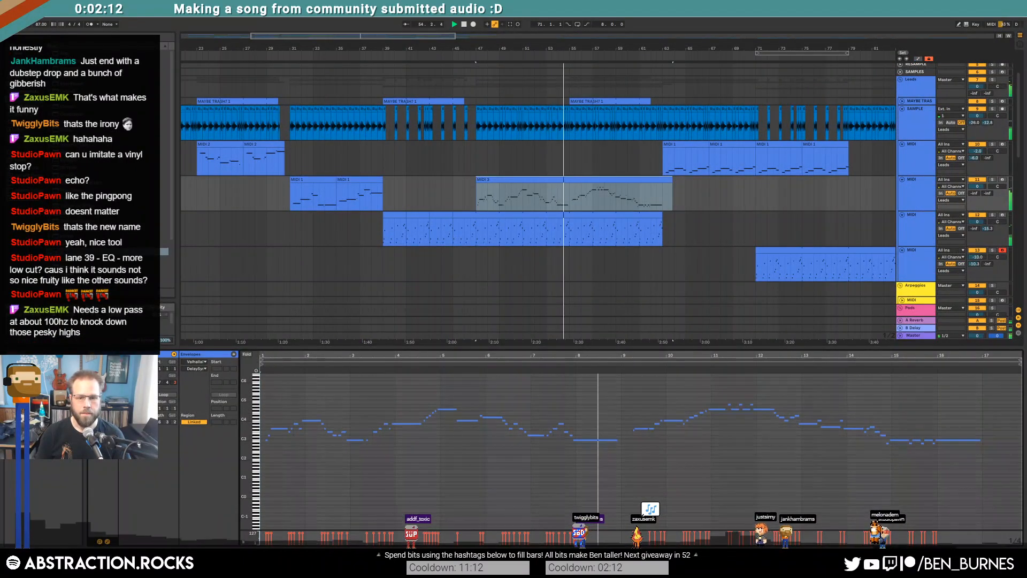
Step: Work a short F#3 grace note into the start of the G3 note near beat 9.2 of the lead clip
{"action": "scroll", "coordinate": [338, 426], "scroll_direction": "up", "scroll_amount": 3}
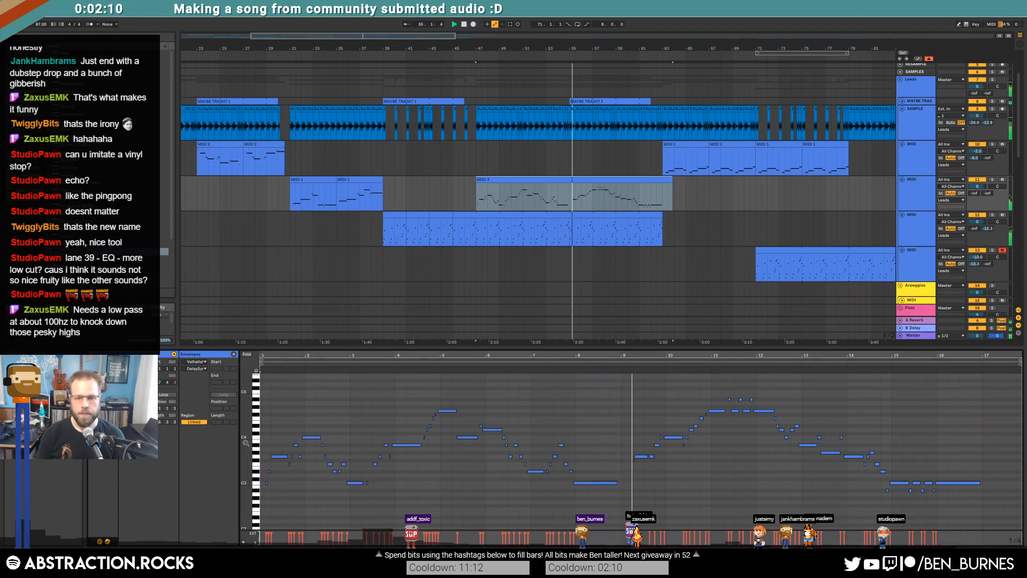
{"action": "scroll", "coordinate": [649, 456], "scroll_direction": "up", "scroll_amount": 5}
{"action": "left_click", "coordinate": [592, 457]}
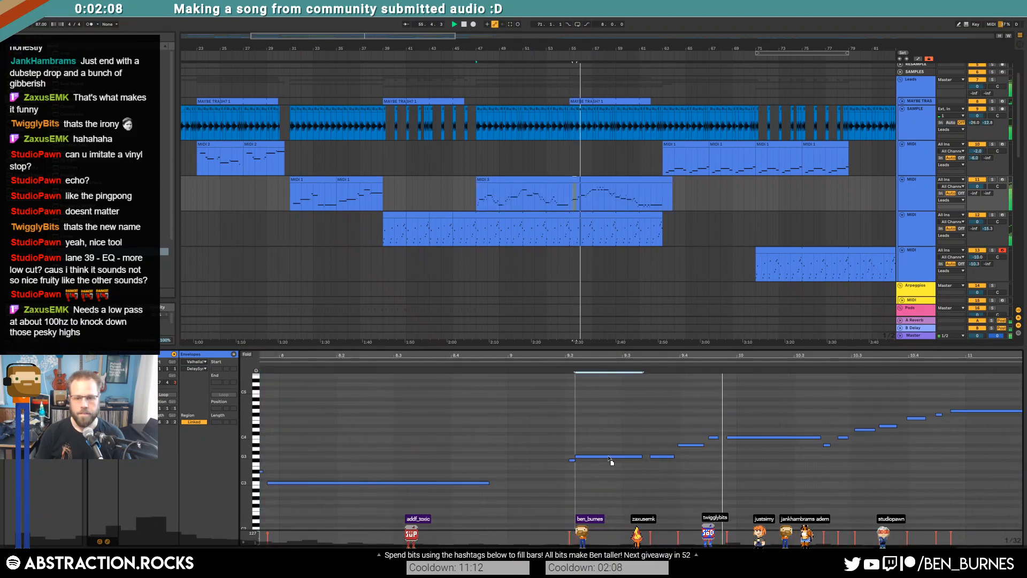
{"action": "left_click", "coordinate": [570, 460]}
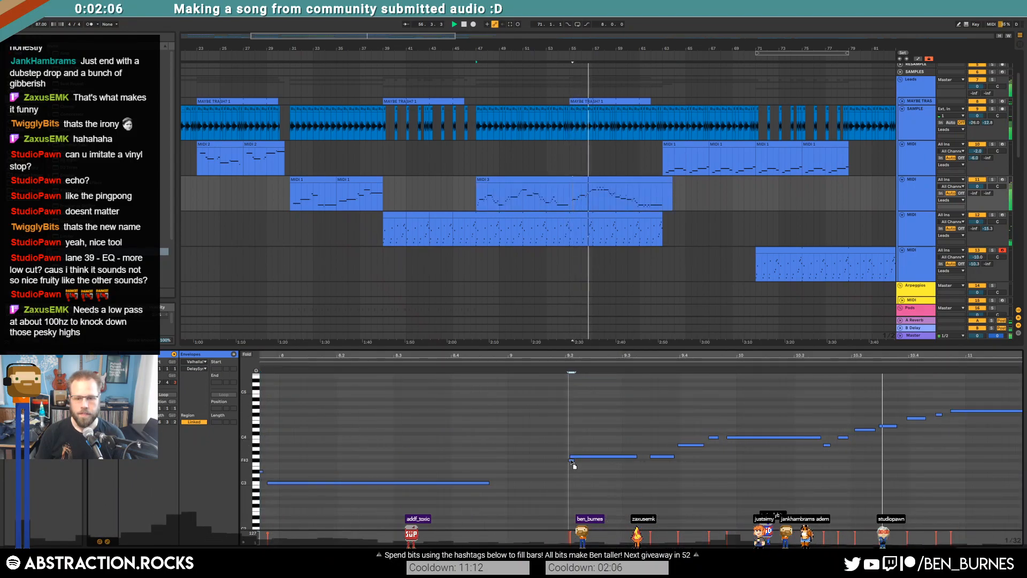
Step: Add a short grace note just below the F4 note near beat 10.4 and shift that F4 note slightly later
{"action": "left_click_drag", "start_coordinate": [921, 356], "coordinate": [432, 361]}
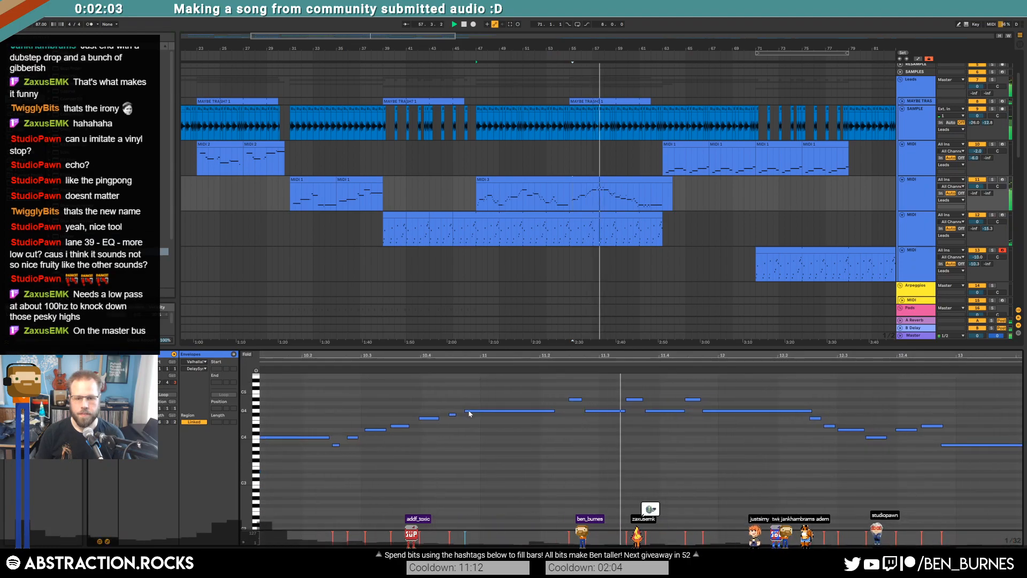
{"action": "double_click", "coordinate": [423, 422]}
{"action": "left_click", "coordinate": [429, 419]}
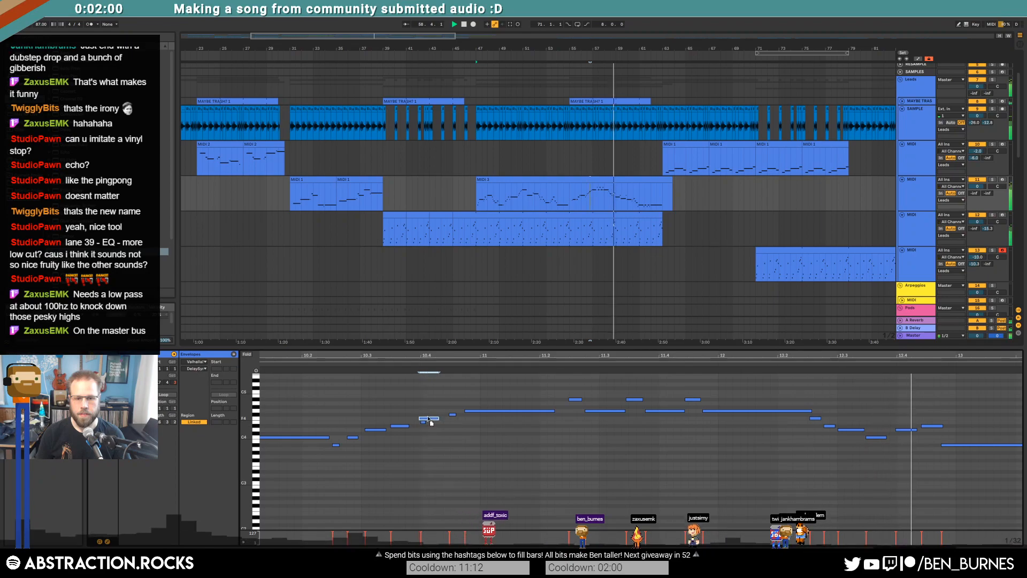
{"action": "left_click_drag", "start_coordinate": [429, 419], "coordinate": [444, 418]}
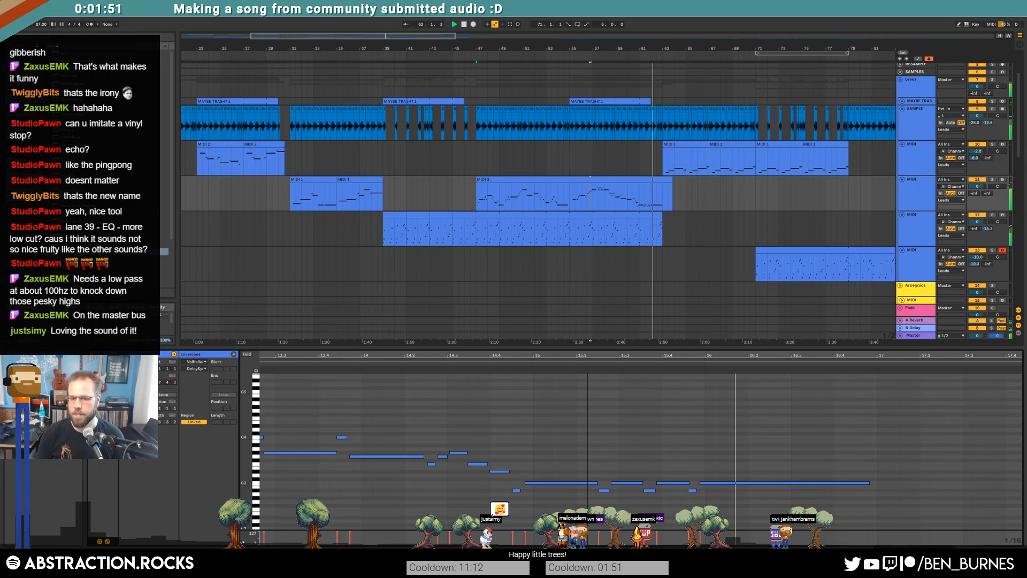
Step: Nudge the low-cut band of the Master track's EQ Eight slightly higher in frequency
{"action": "key", "text": "shift+Tab"}
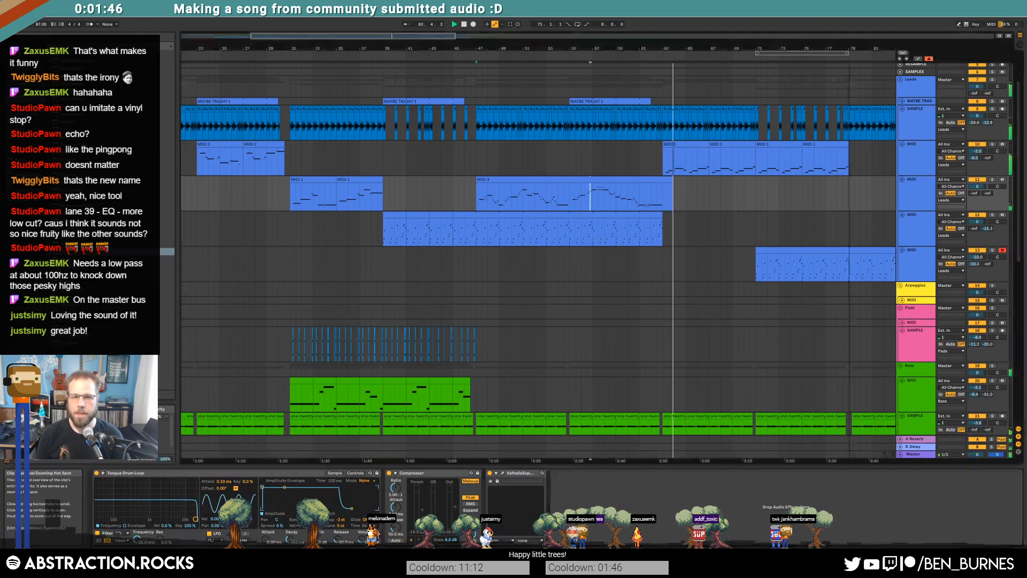
{"action": "scroll", "coordinate": [626, 287], "scroll_direction": "right", "scroll_amount": 5}
{"action": "scroll", "coordinate": [657, 316], "scroll_direction": "down", "scroll_amount": 3}
{"action": "scroll", "coordinate": [684, 337], "scroll_direction": "down", "scroll_amount": 3}
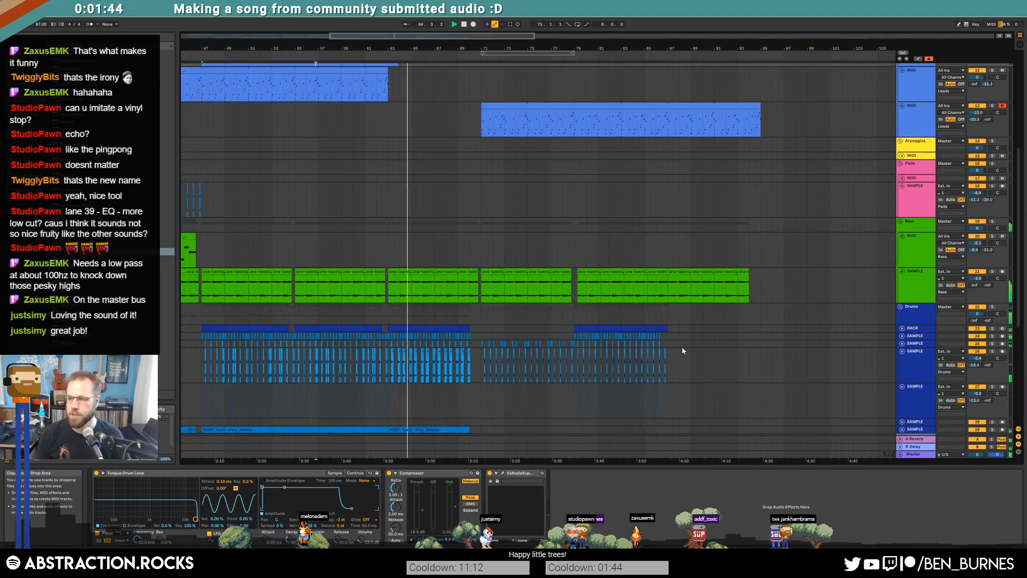
{"action": "scroll", "coordinate": [676, 348], "scroll_direction": "down", "scroll_amount": 3}
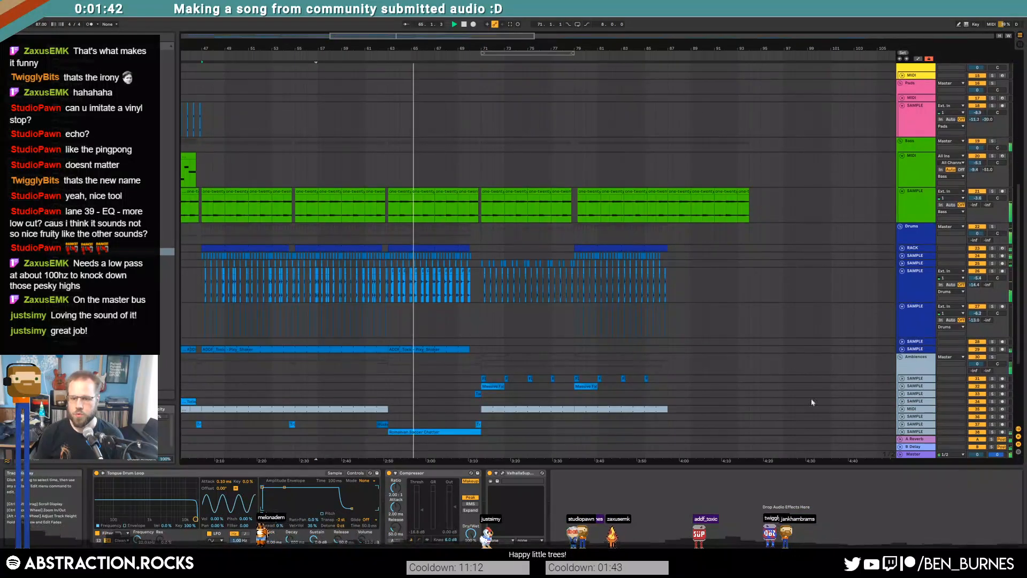
{"action": "left_click", "coordinate": [921, 455]}
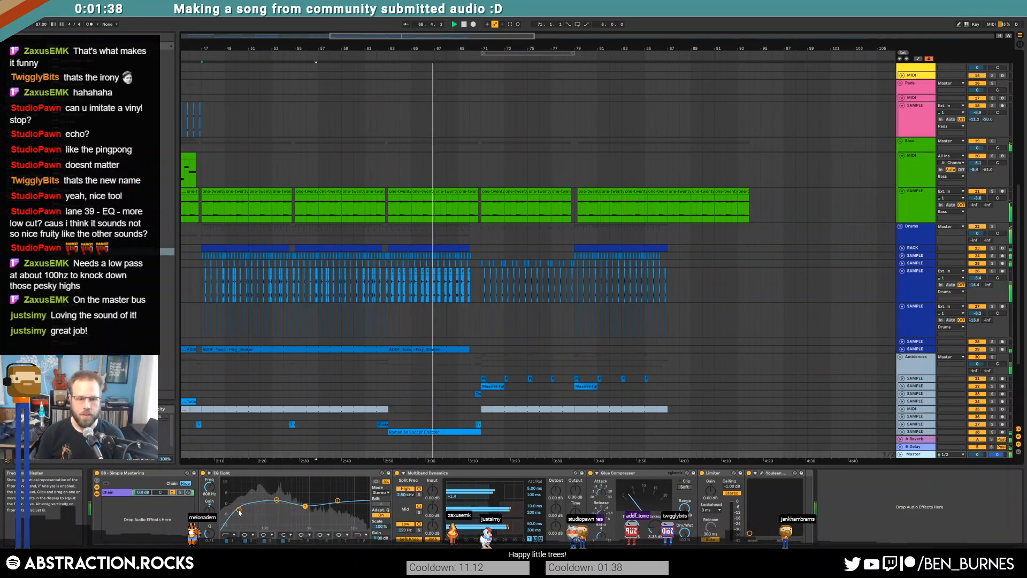
{"action": "left_click", "coordinate": [239, 511]}
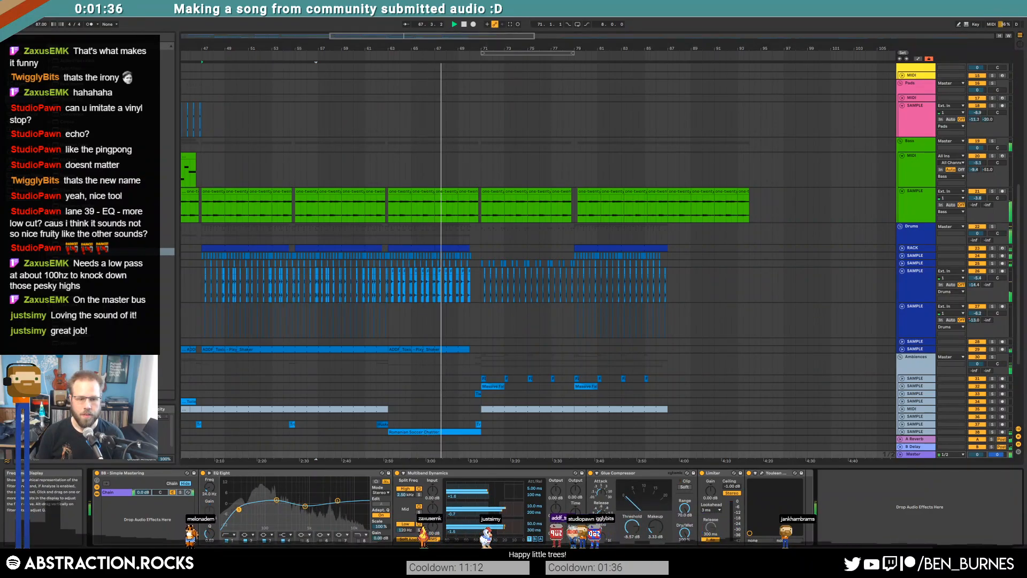
{"action": "left_click_drag", "start_coordinate": [239, 510], "coordinate": [241, 510]}
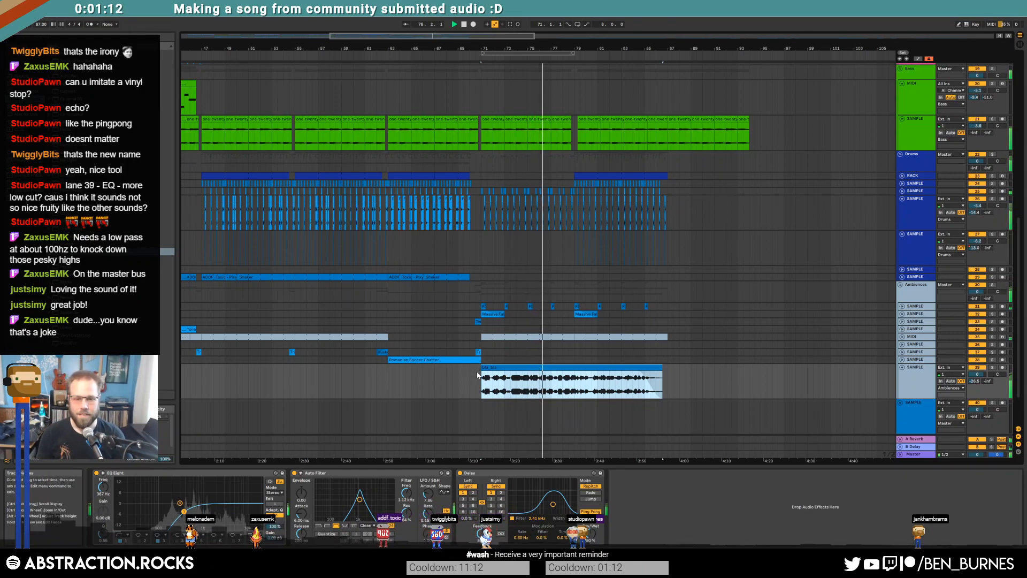
Step: Give the ambience audio clip at bar 71 a fade-in of about two and a half bars and lower its track volume slightly
{"action": "mouse_move", "coordinate": [483, 371]}
{"action": "left_click_drag", "start_coordinate": [498, 378], "coordinate": [511, 379]}
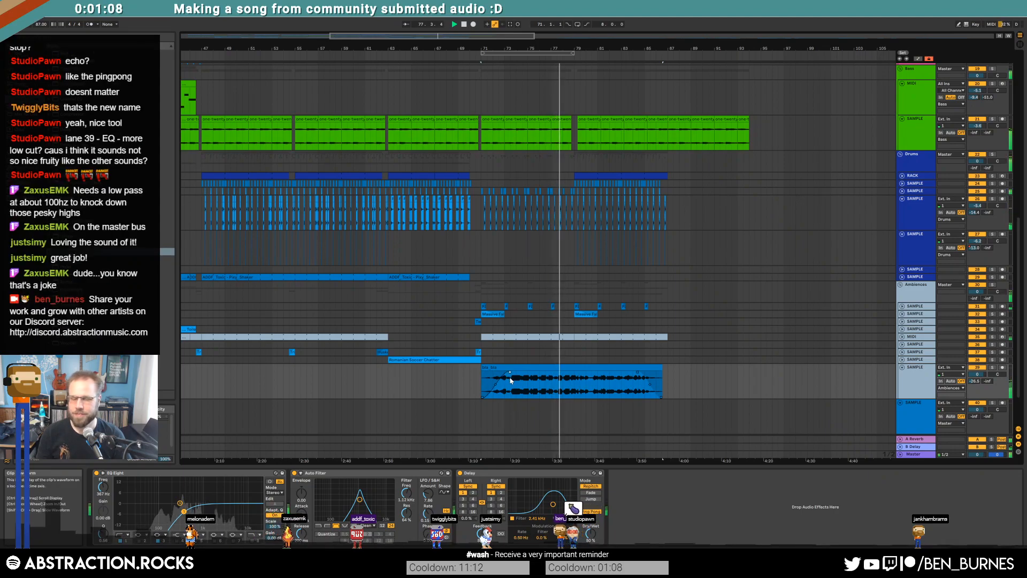
{"action": "left_click_drag", "start_coordinate": [977, 374], "coordinate": [977, 378]}
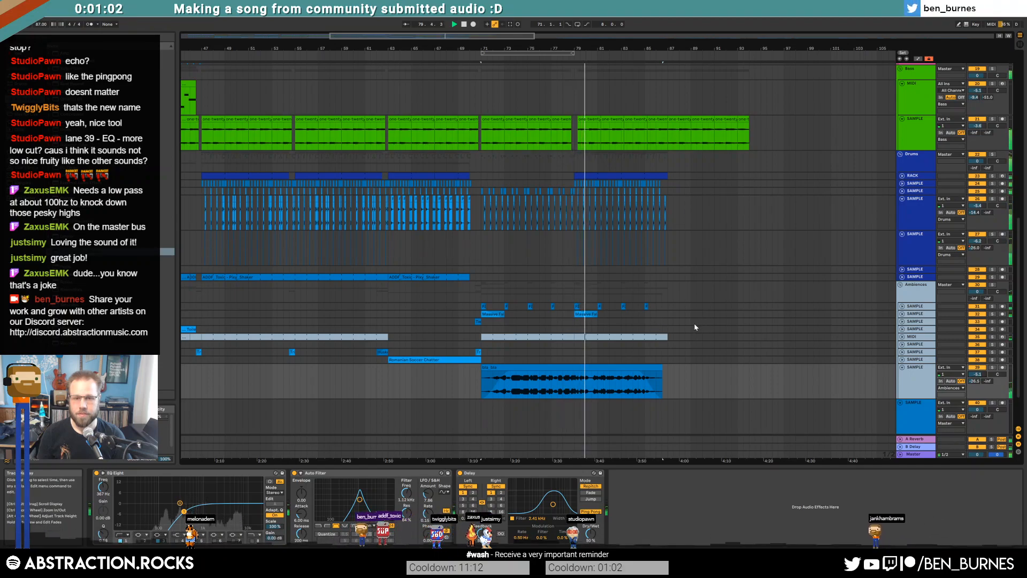
Step: Open the guitar MIDI clip spanning bars 79 to 87 in the note editor and examine its notes
{"action": "scroll", "coordinate": [696, 330], "scroll_direction": "up", "scroll_amount": 2}
{"action": "key", "text": "a"}
{"action": "scroll", "coordinate": [696, 327], "scroll_direction": "up", "scroll_amount": 4}
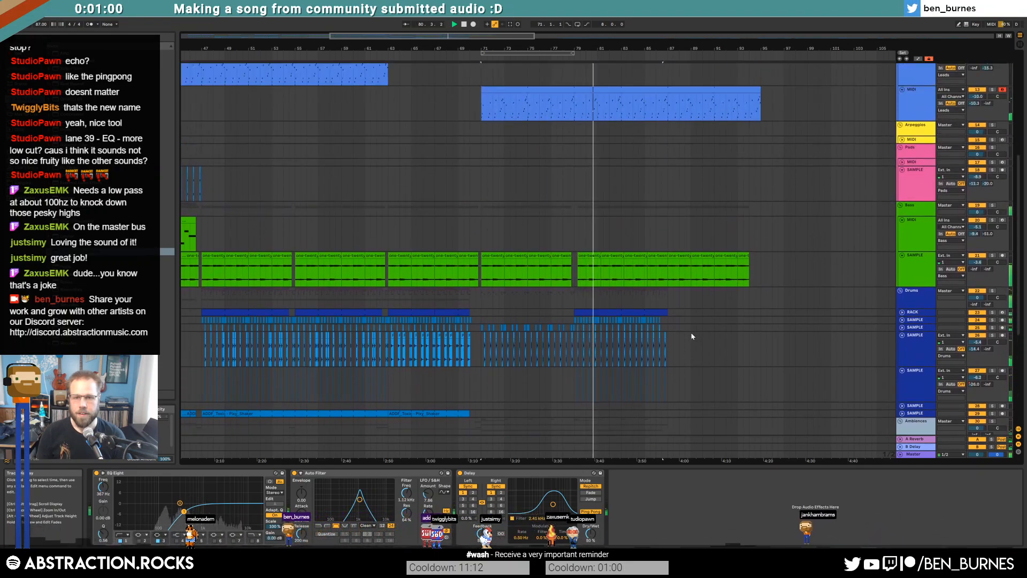
{"action": "key", "text": "a"}
{"action": "key", "text": "shift+Tab"}
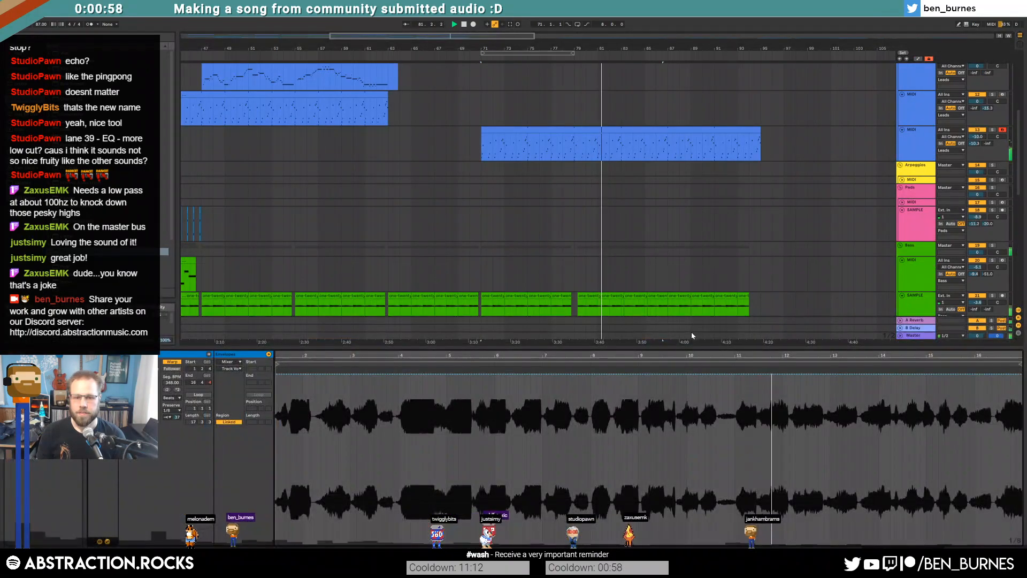
{"action": "key", "text": "shift+Tab"}
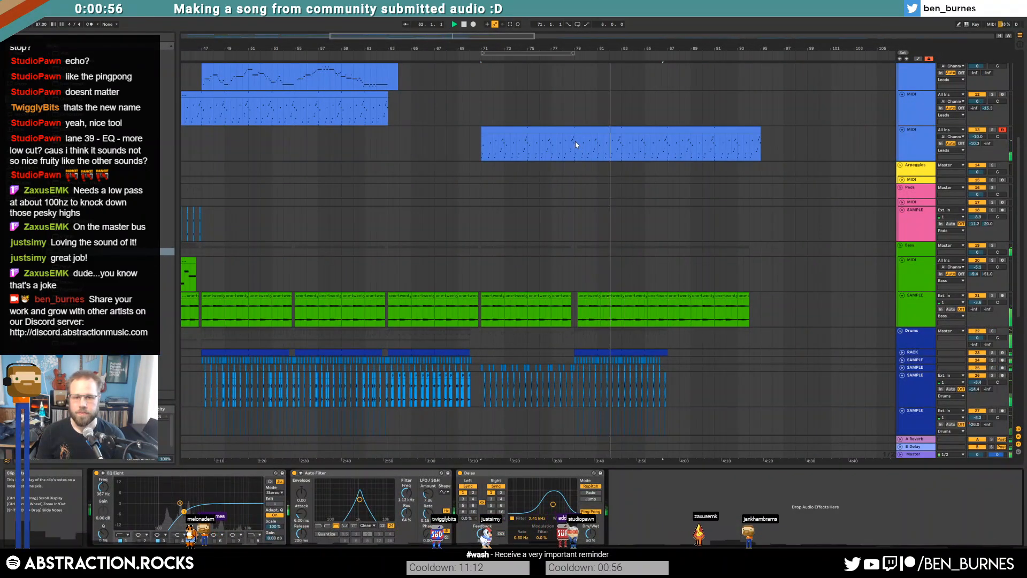
{"action": "left_click_drag", "start_coordinate": [575, 142], "coordinate": [667, 147]}
{"action": "double_click", "coordinate": [616, 130]}
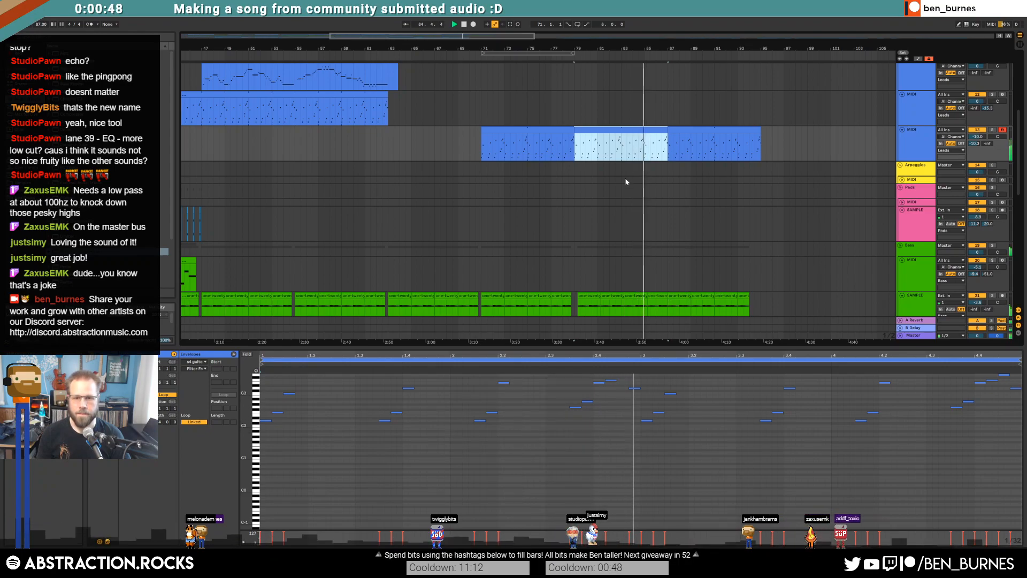
{"action": "left_click", "coordinate": [739, 457]}
{"action": "scroll", "coordinate": [738, 458], "scroll_direction": "up", "scroll_amount": 1}
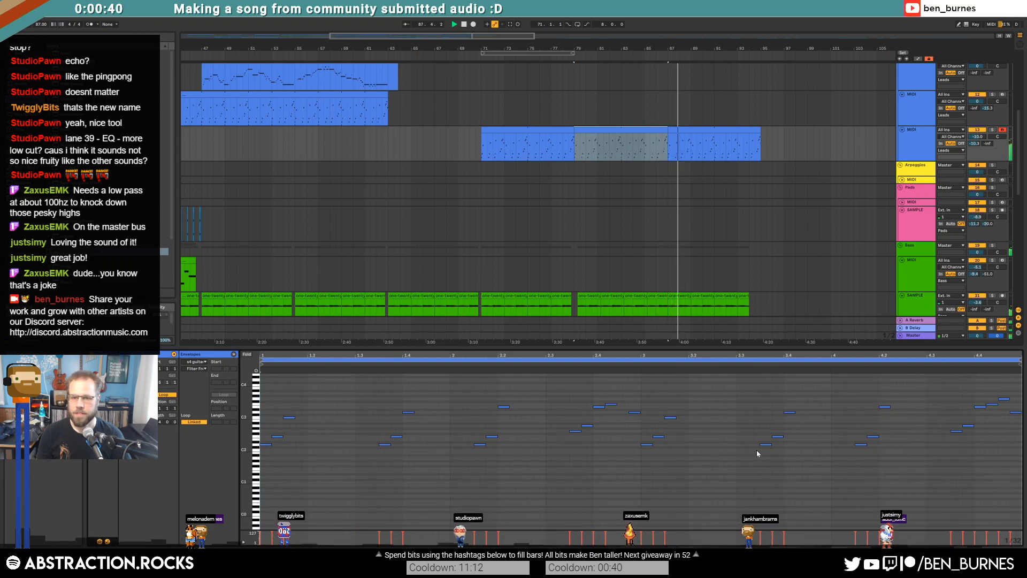
Step: Show the automation, unfold the MIDI track in the Ambiences group, and extend its last clip from bar 87 to just before bar 95
{"action": "left_click", "coordinate": [918, 58]}
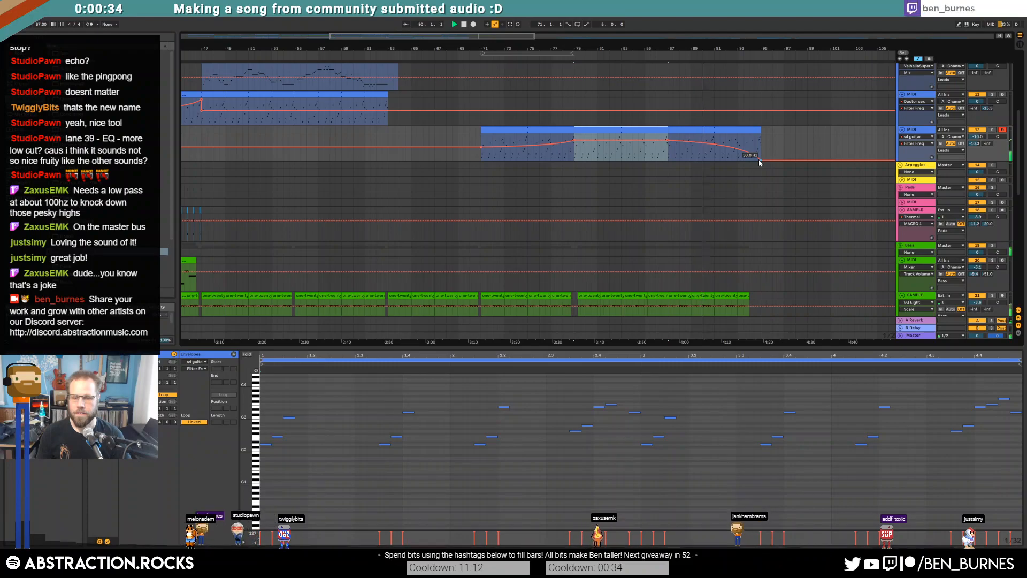
{"action": "scroll", "coordinate": [759, 178], "scroll_direction": "down", "scroll_amount": 1}
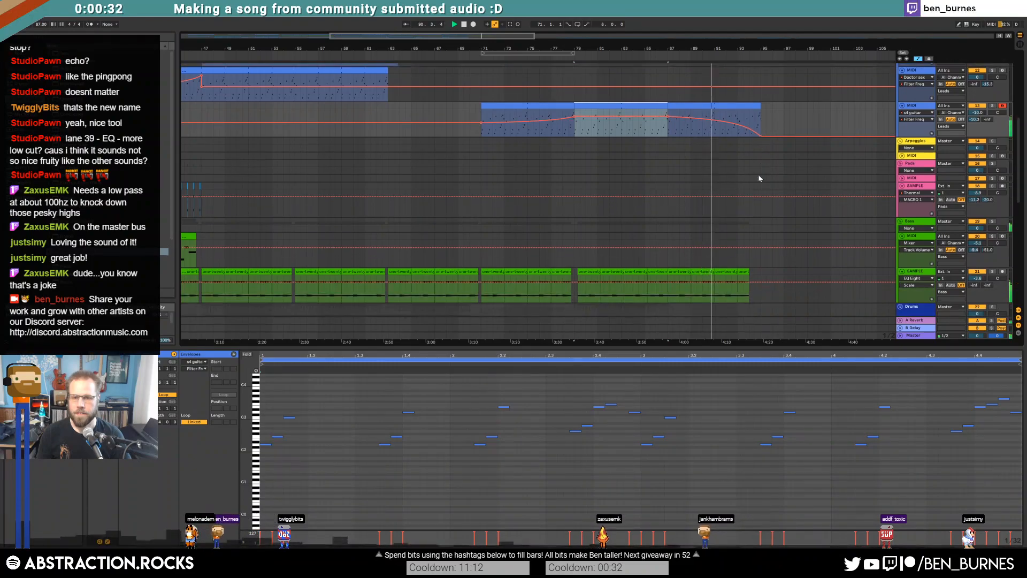
{"action": "scroll", "coordinate": [759, 178], "scroll_direction": "down", "scroll_amount": 8}
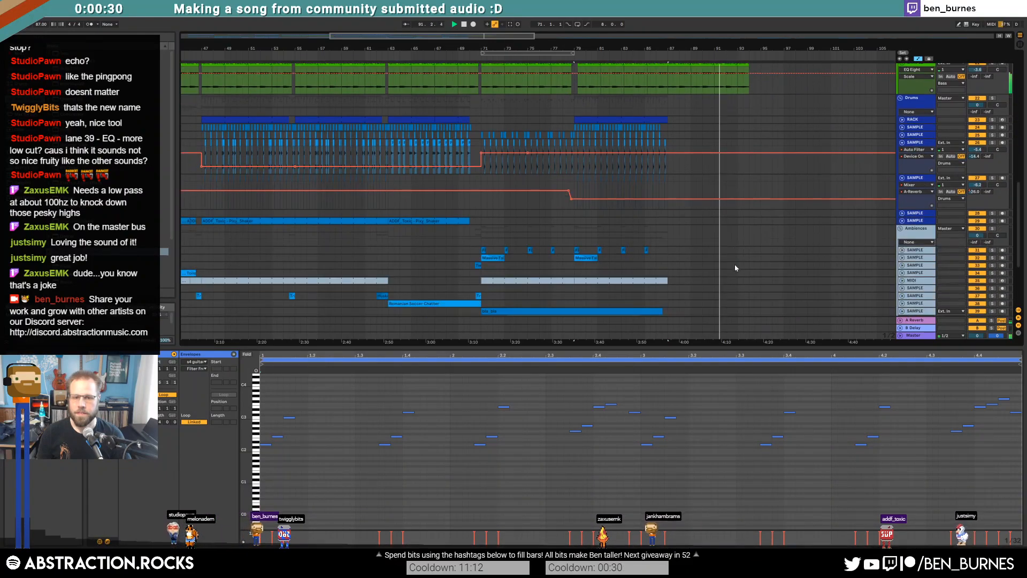
{"action": "scroll", "coordinate": [734, 268], "scroll_direction": "down", "scroll_amount": 1}
{"action": "left_click", "coordinate": [901, 249]}
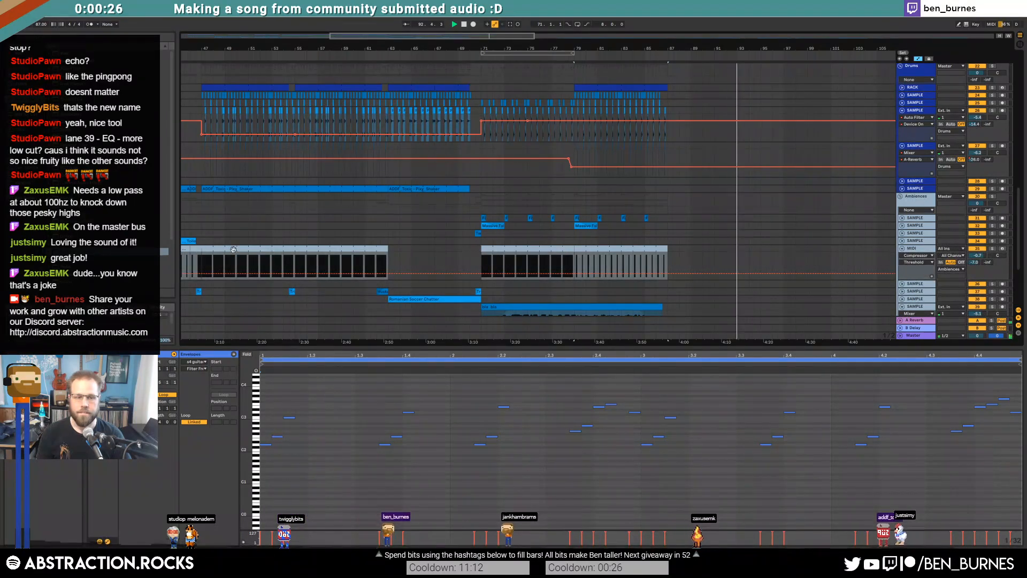
{"action": "left_click_drag", "start_coordinate": [668, 248], "coordinate": [755, 256]}
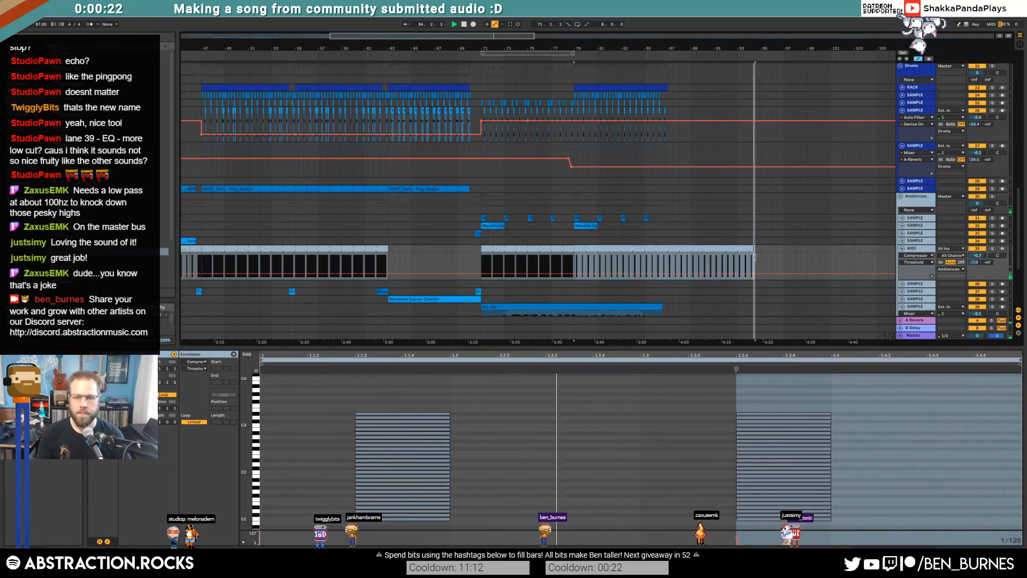
{"action": "key", "text": "space"}
Step: Try two short low notes between the first two rising note groups of the guitar clip at bar 79, and remove them
{"action": "scroll", "coordinate": [728, 241], "scroll_direction": "up", "scroll_amount": 6}
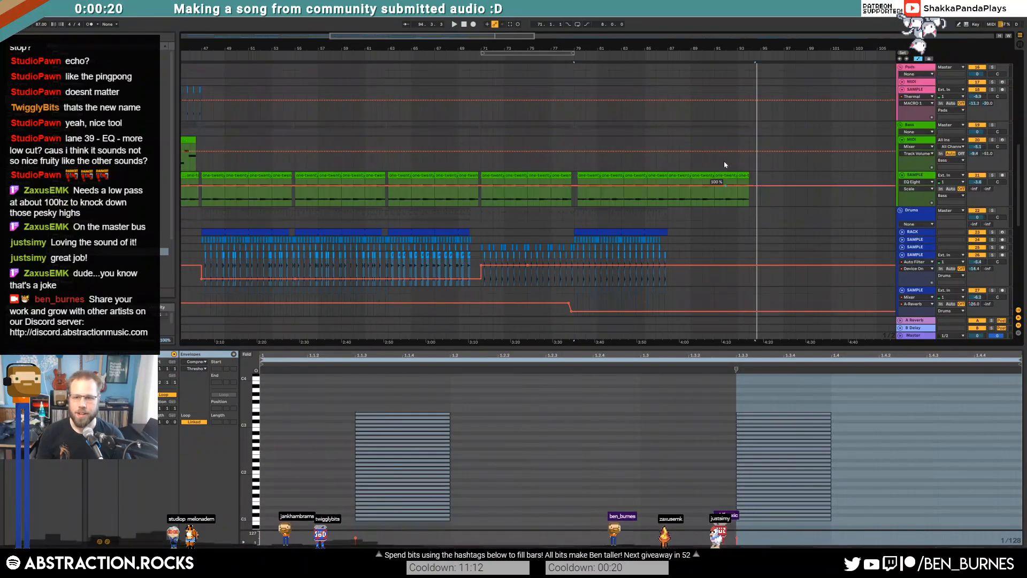
{"action": "key", "text": "z"}
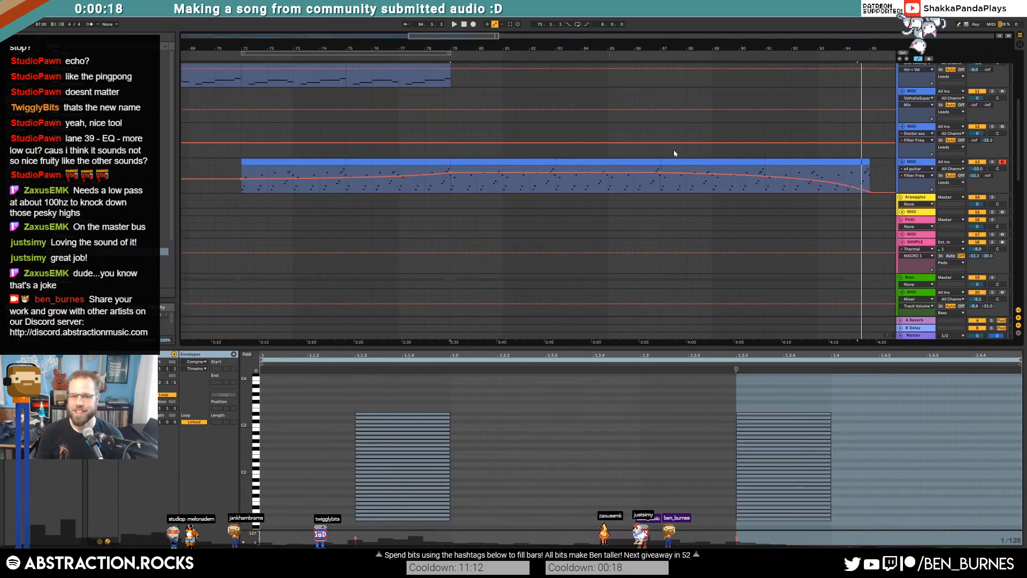
{"action": "left_click", "coordinate": [592, 161]}
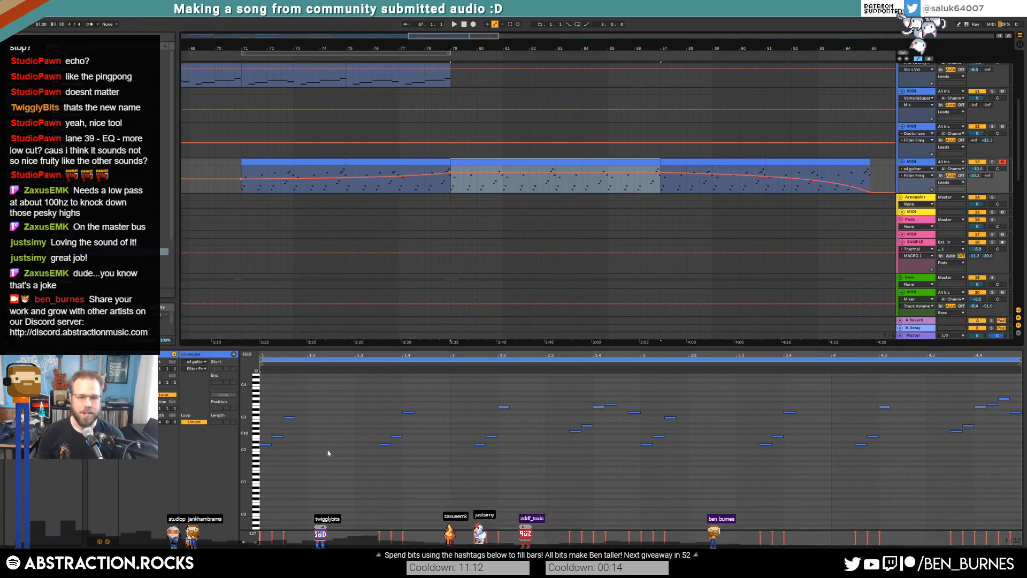
{"action": "key", "text": "space"}
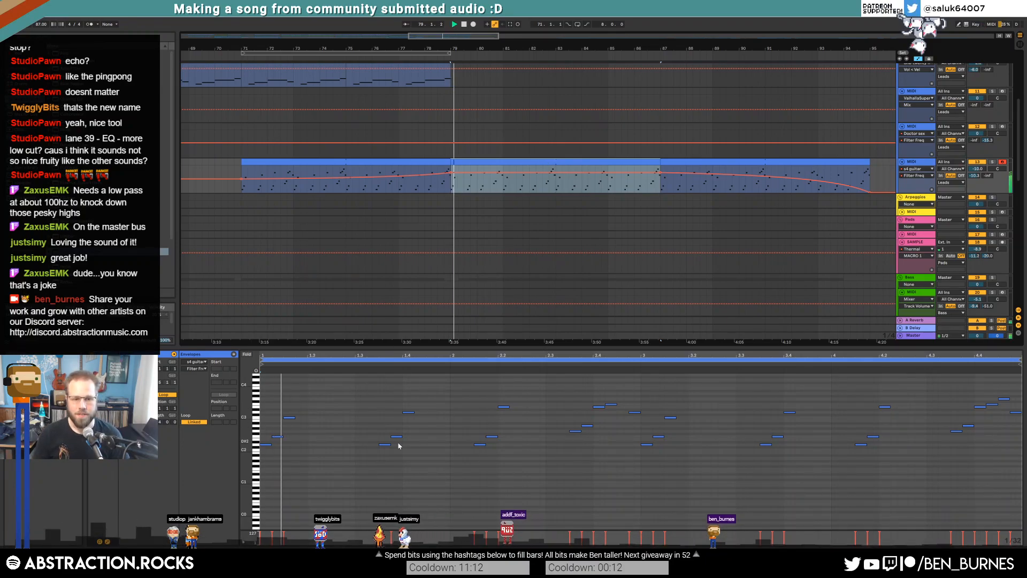
{"action": "double_click", "coordinate": [327, 444]}
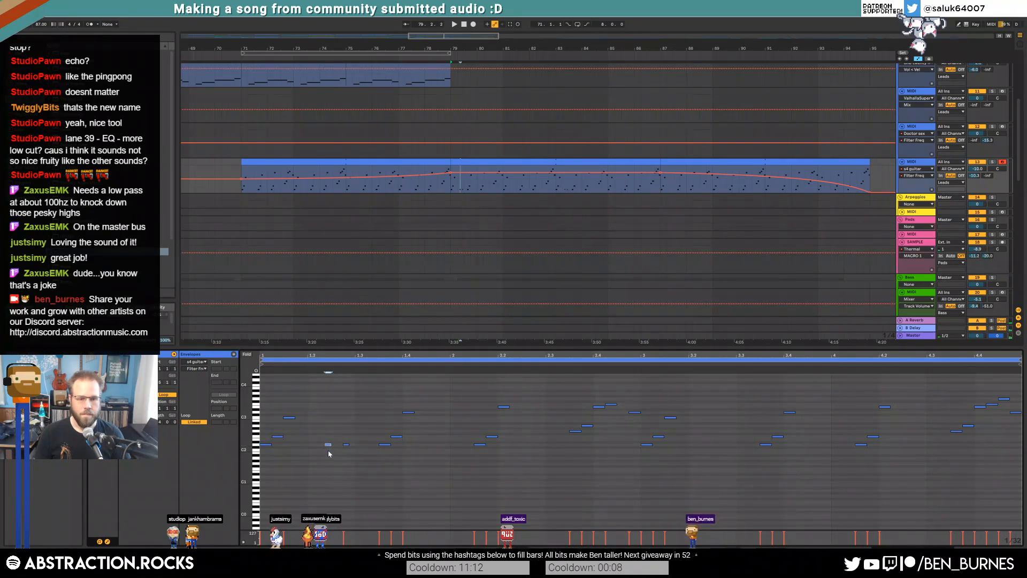
{"action": "key", "text": "Left"}
{"action": "key", "text": "space"}
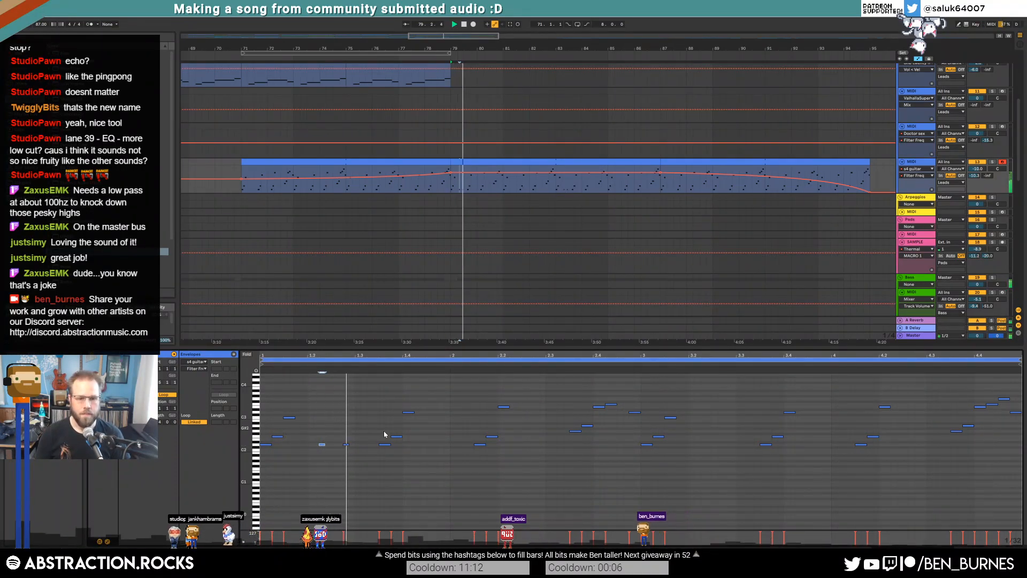
{"action": "key", "text": "space"}
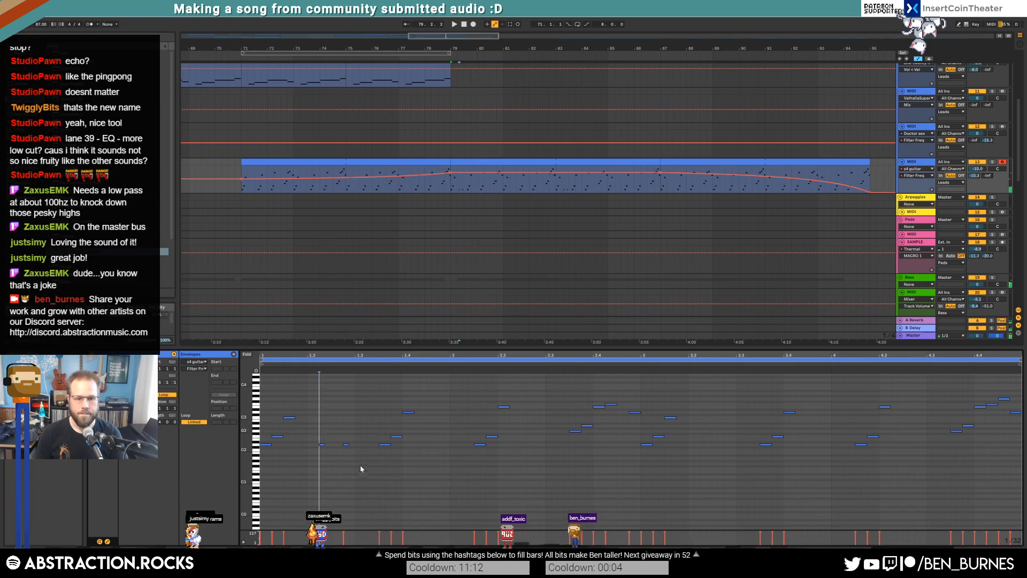
{"action": "left_click", "coordinate": [361, 469], "text": "shift"}
{"action": "key", "text": "Delete"}
Step: Try a rising pair of low notes just before the guitar clip's second note group, audition them, and delete them
{"action": "double_click", "coordinate": [357, 444]}
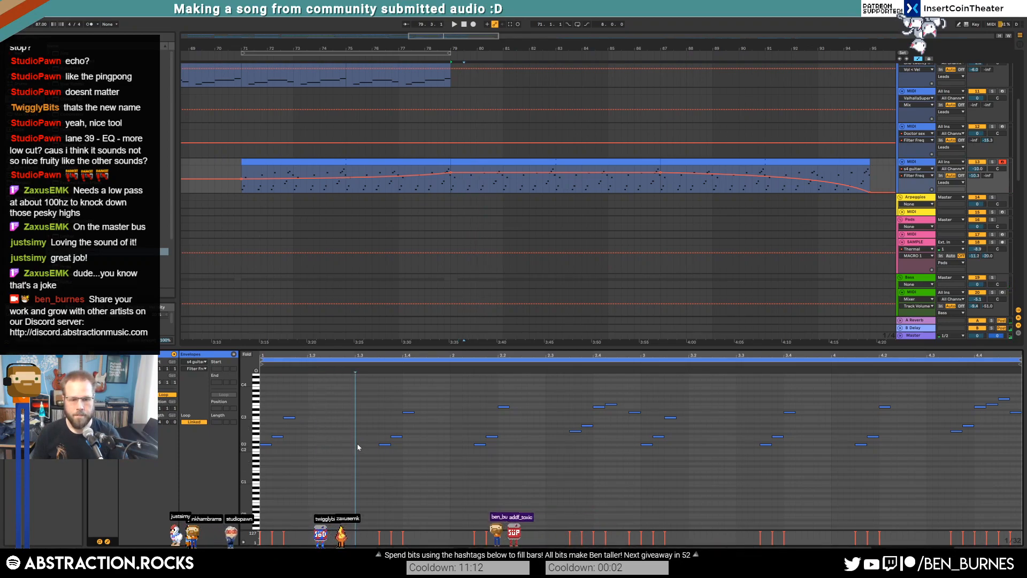
{"action": "left_click_drag", "start_coordinate": [361, 444], "coordinate": [379, 437]}
{"action": "double_click", "coordinate": [370, 437]}
{"action": "key", "text": "space"}
{"action": "left_click", "coordinate": [433, 445]}
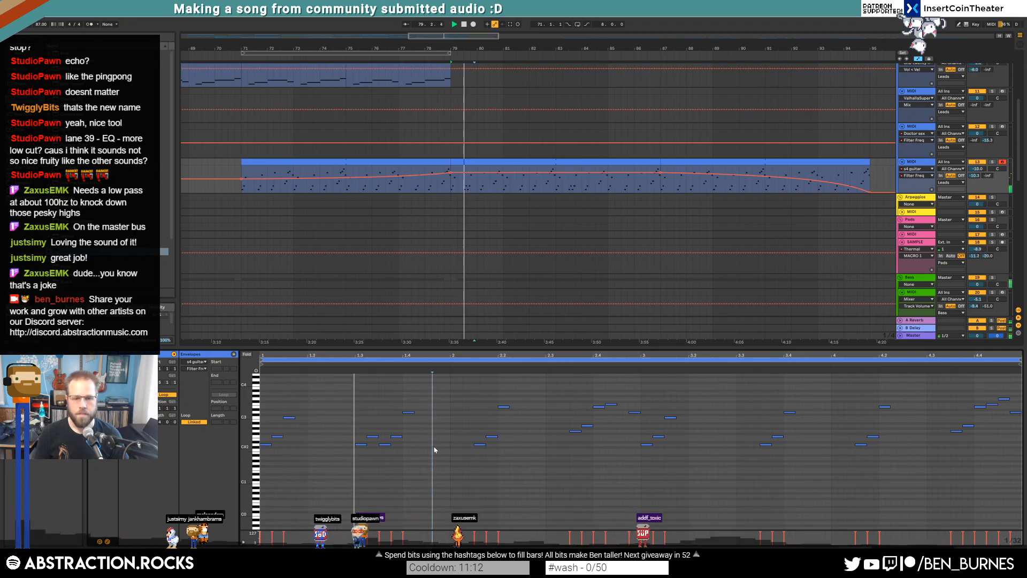
{"action": "key", "text": "space"}
{"action": "left_click_drag", "start_coordinate": [355, 421], "coordinate": [372, 458]}
{"action": "key", "text": "Delete"}
{"action": "key", "text": "space"}
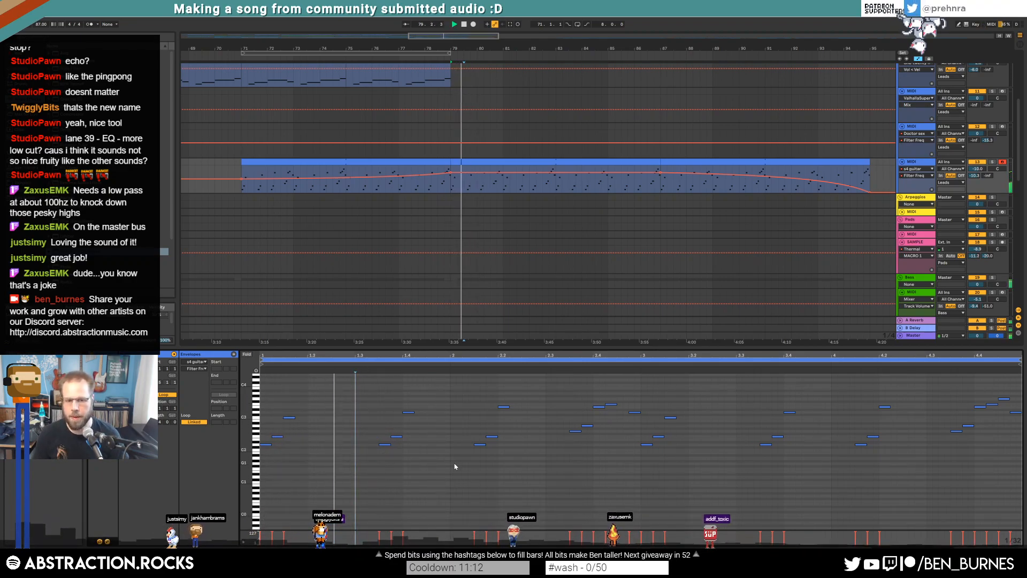
Step: Try one low note between the guitar clip's first two groups and a rising pair just before the third group
{"action": "key", "text": "space"}
{"action": "double_click", "coordinate": [324, 445]}
{"action": "key", "text": "space"}
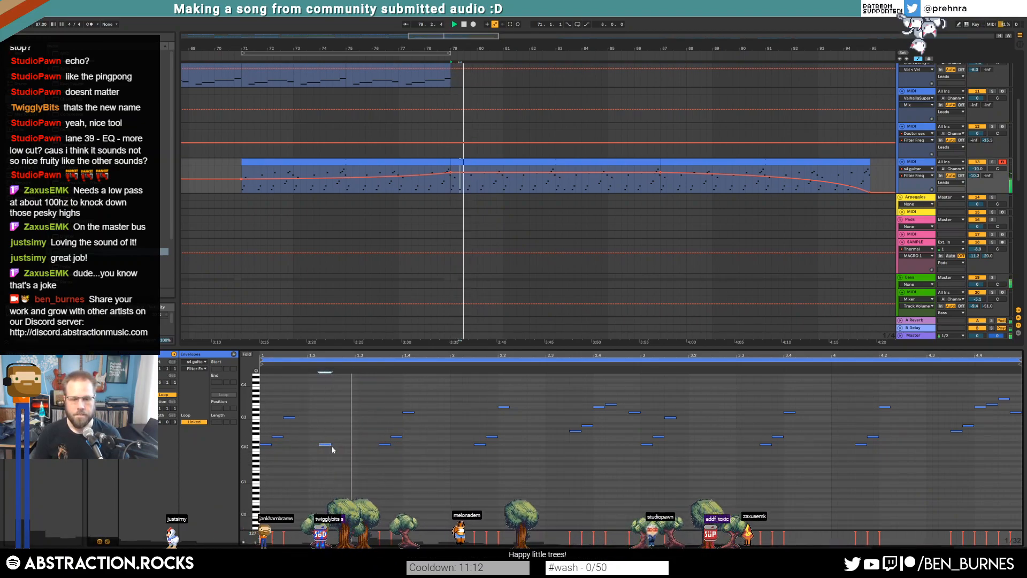
{"action": "key", "text": "space"}
{"action": "double_click", "coordinate": [440, 445]}
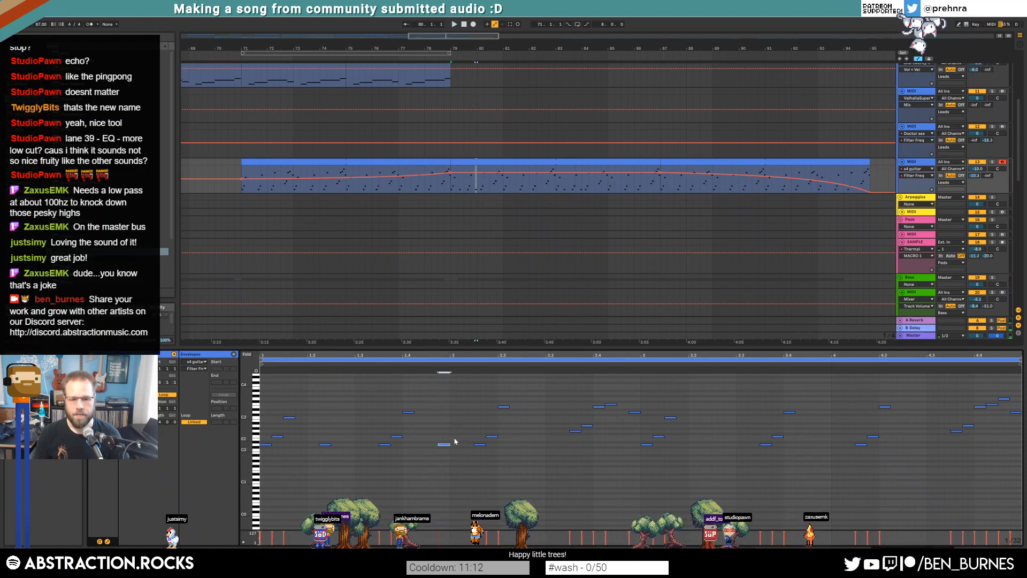
{"action": "double_click", "coordinate": [456, 436]}
{"action": "key", "text": "space"}
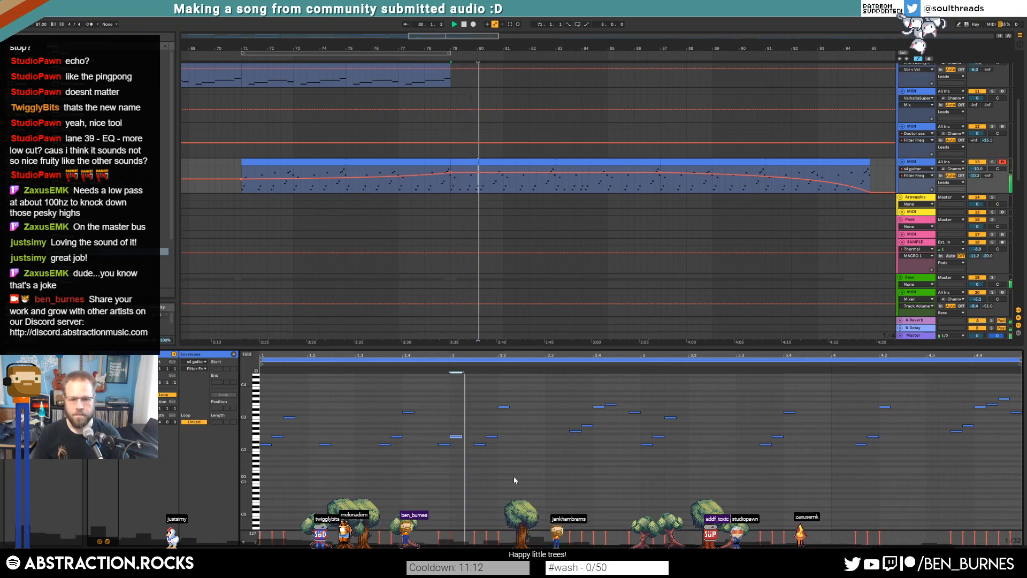
{"action": "key", "text": "space"}
Step: Undo the notes added to the guitar clip
{"action": "key", "text": "ctrl+z"}
{"action": "key", "text": "ctrl+z"}
{"action": "key", "text": "ctrl+z"}
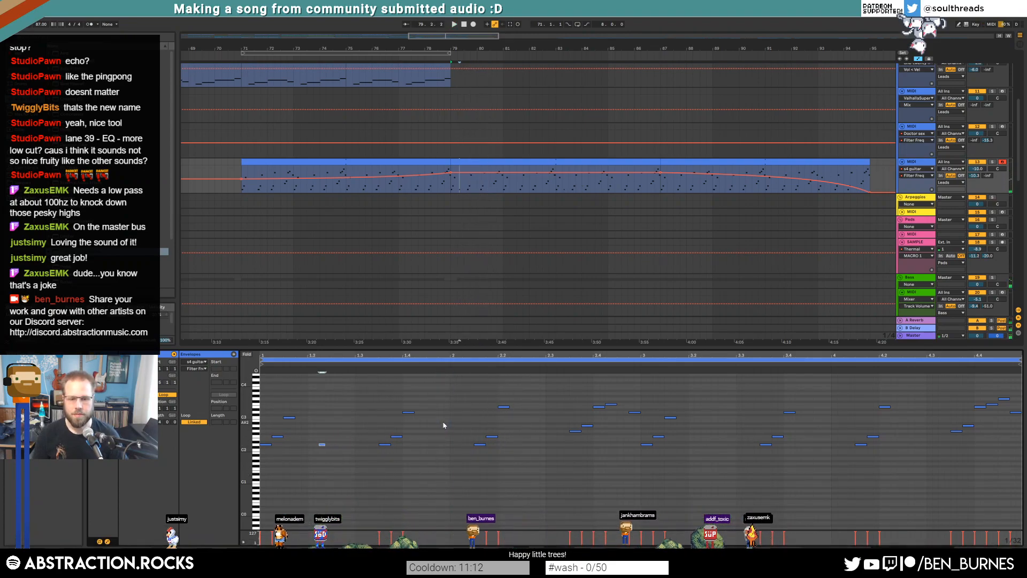
{"action": "key", "text": "ctrl+z"}
Step: Hide the automation and note editor, and show the device chain of the SAMPLE track in the Leads group
{"action": "left_click_drag", "start_coordinate": [460, 37], "coordinate": [461, 10]}
{"action": "key", "text": "a"}
{"action": "key", "text": "shift+Tab"}
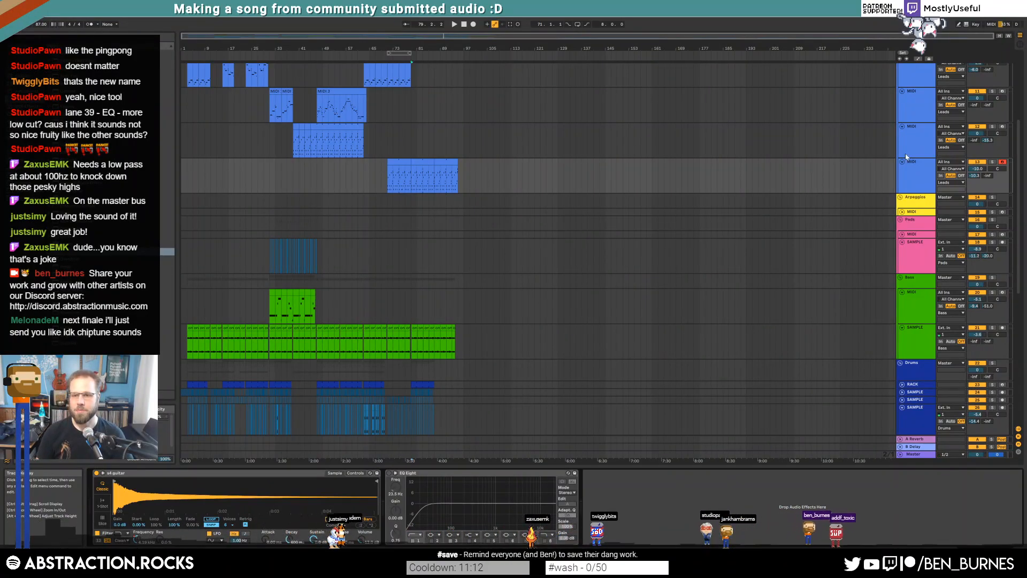
{"action": "scroll", "coordinate": [914, 171], "scroll_direction": "up", "scroll_amount": 8}
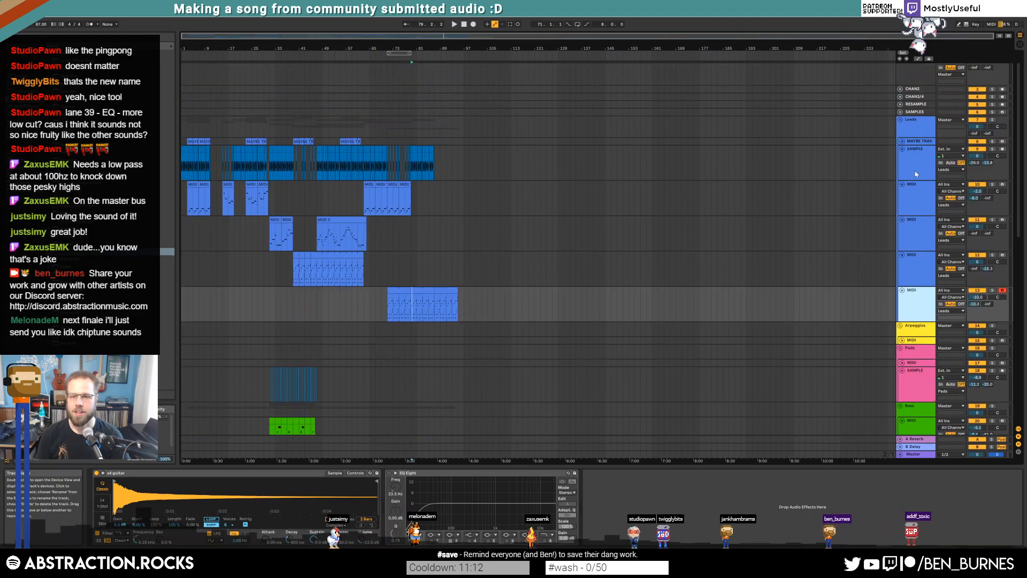
{"action": "left_click", "coordinate": [912, 163]}
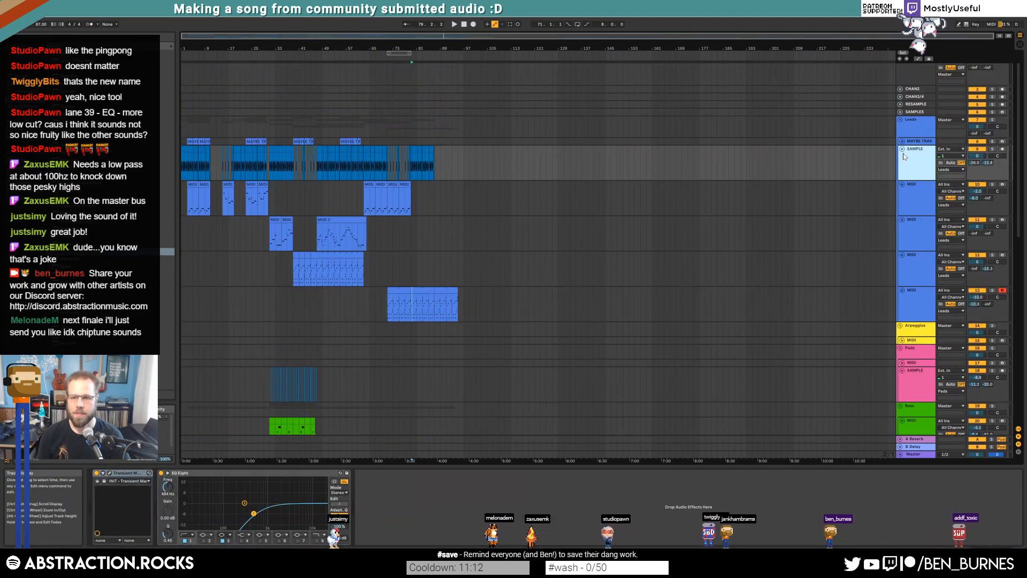
Step: Fold the unfolded sample track in Leads, the sample track in Pads, and both Bass tracks
{"action": "left_click", "coordinate": [902, 150]}
{"action": "left_click", "coordinate": [902, 343]}
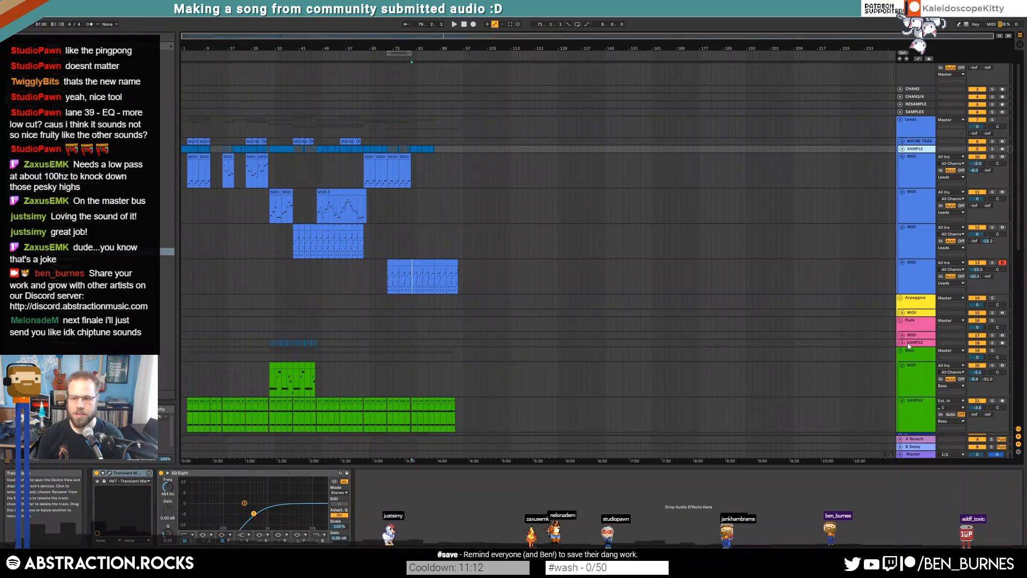
{"action": "scroll", "coordinate": [907, 343], "scroll_direction": "down", "scroll_amount": 2}
{"action": "left_click", "coordinate": [911, 367]}
{"action": "left_click", "coordinate": [903, 325]}
{"action": "scroll", "coordinate": [904, 331], "scroll_direction": "down", "scroll_amount": 2}
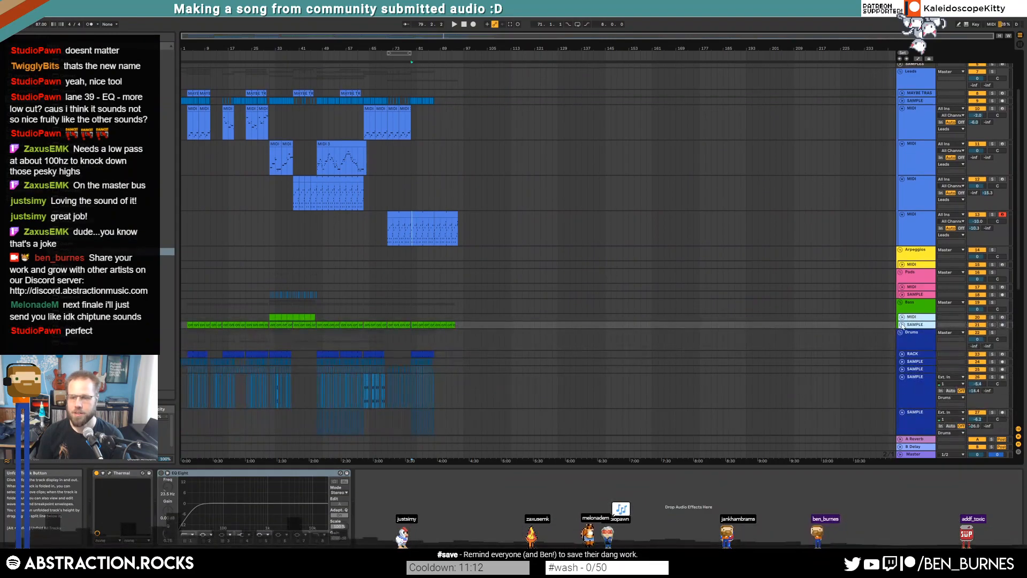
Step: Fold the remaining unfolded sample tracks in the Drums group and the last sample track of the Ambiences group
{"action": "left_click", "coordinate": [911, 356]}
{"action": "left_click", "coordinate": [902, 337]}
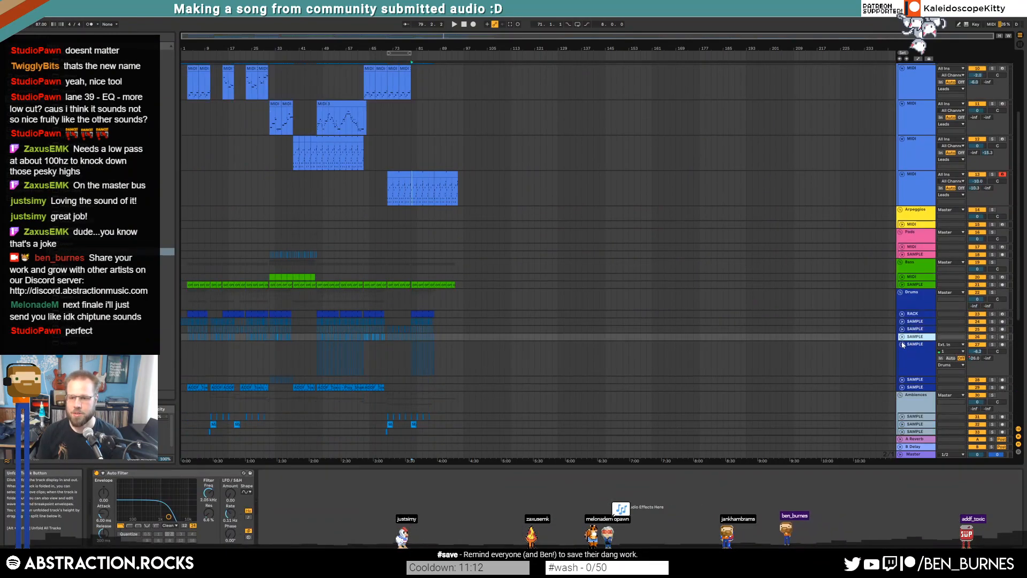
{"action": "left_click", "coordinate": [902, 344]}
{"action": "scroll", "coordinate": [901, 348], "scroll_direction": "down", "scroll_amount": 4}
{"action": "left_click", "coordinate": [902, 341]}
{"action": "scroll", "coordinate": [902, 345], "scroll_direction": "down", "scroll_amount": 2}
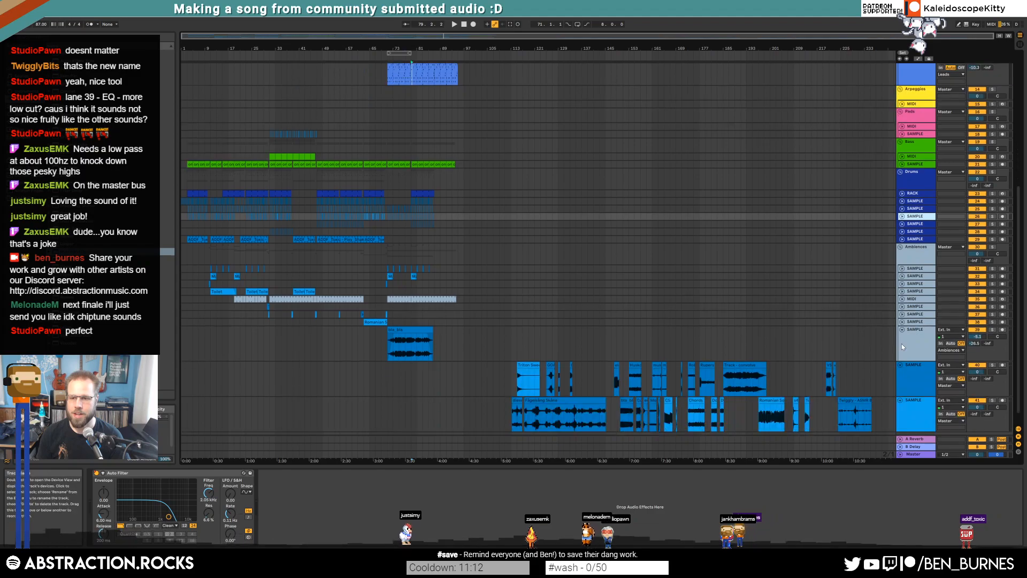
{"action": "left_click", "coordinate": [902, 330]}
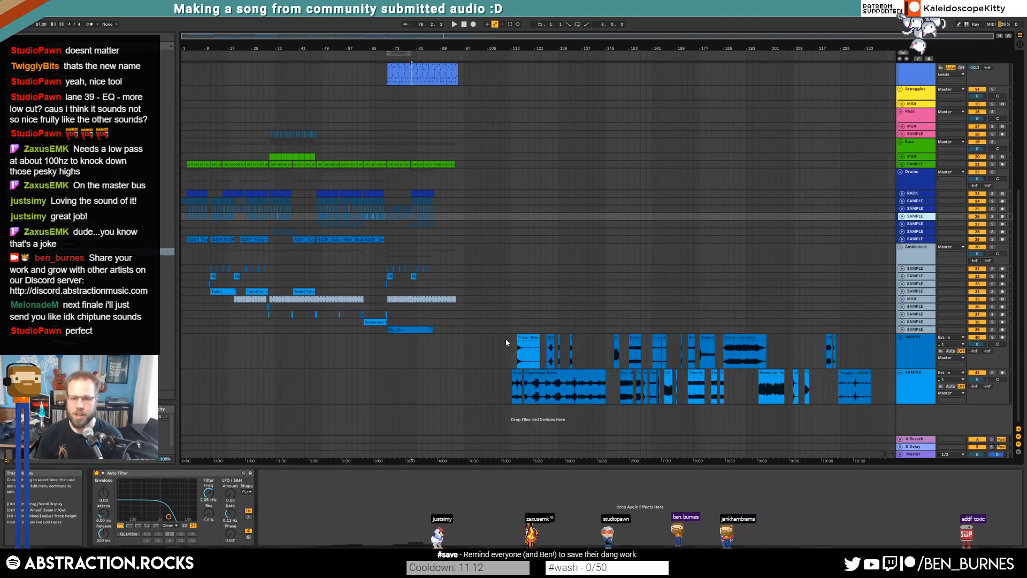
Step: Select all leftover clips on the two ungrouped sample tracks and move them further past the end of the song
{"action": "mouse_move", "coordinate": [505, 341]}
{"action": "left_mouse_down"}
{"action": "mouse_move", "coordinate": [700, 392]}
{"action": "mouse_move", "coordinate": [872, 395]}
{"action": "left_mouse_up"}
{"action": "key", "text": "Left"}
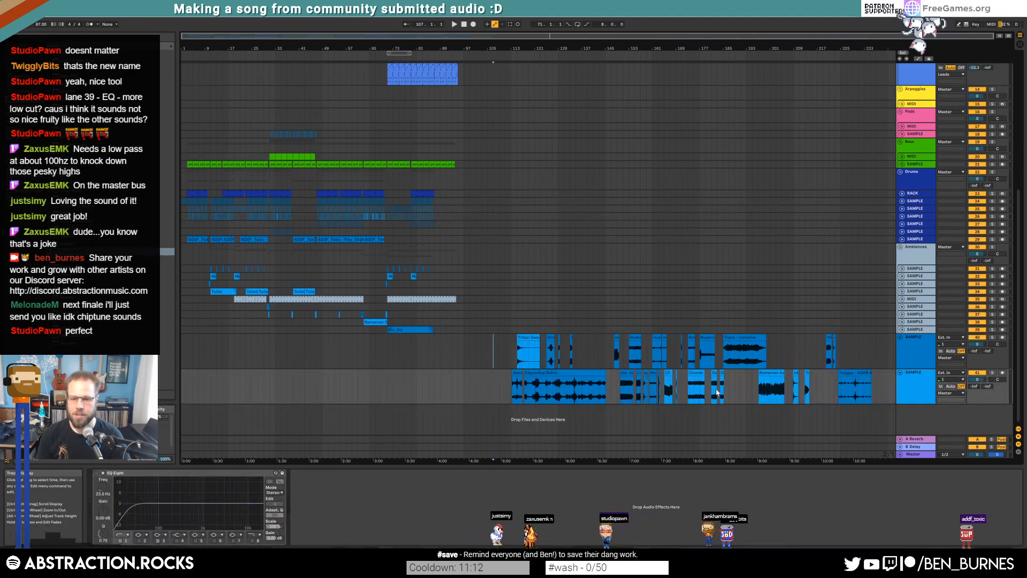
{"action": "left_click", "coordinate": [880, 401], "text": "shift"}
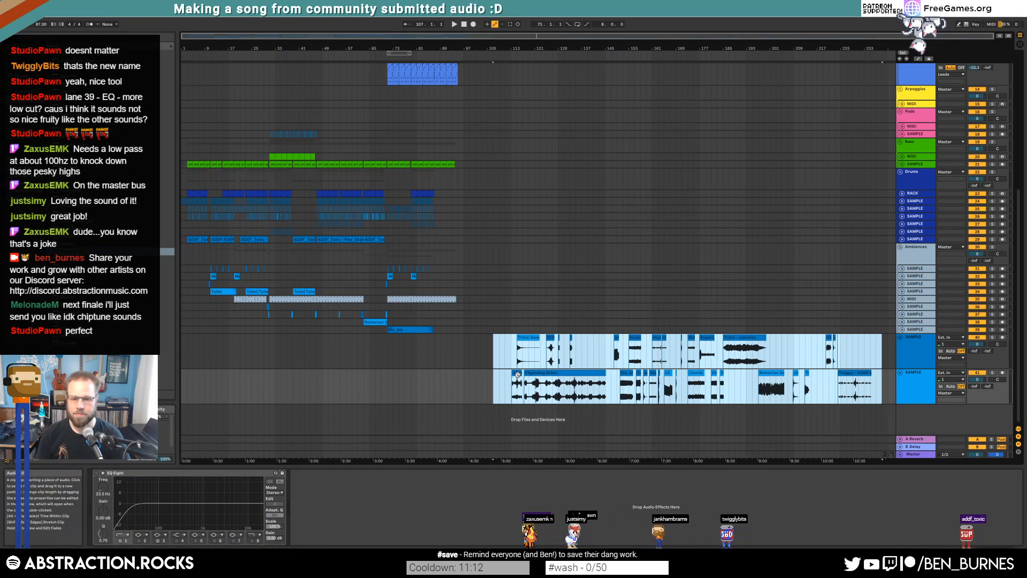
{"action": "left_click_drag", "start_coordinate": [517, 374], "coordinate": [570, 371]}
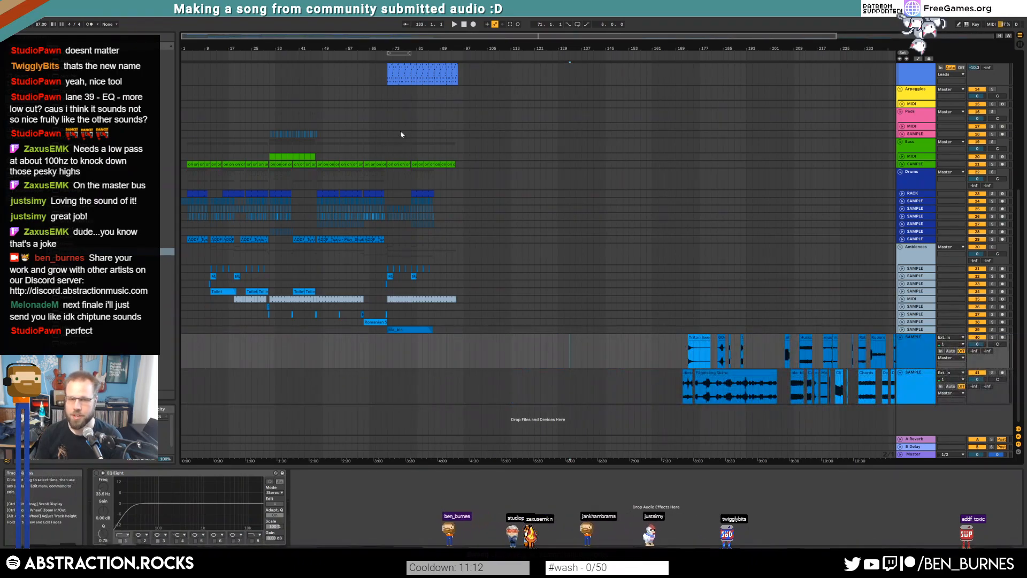
Step: Return the playback position to the song start and fold the two ungrouped leftover sample tracks
{"action": "left_click", "coordinate": [464, 25]}
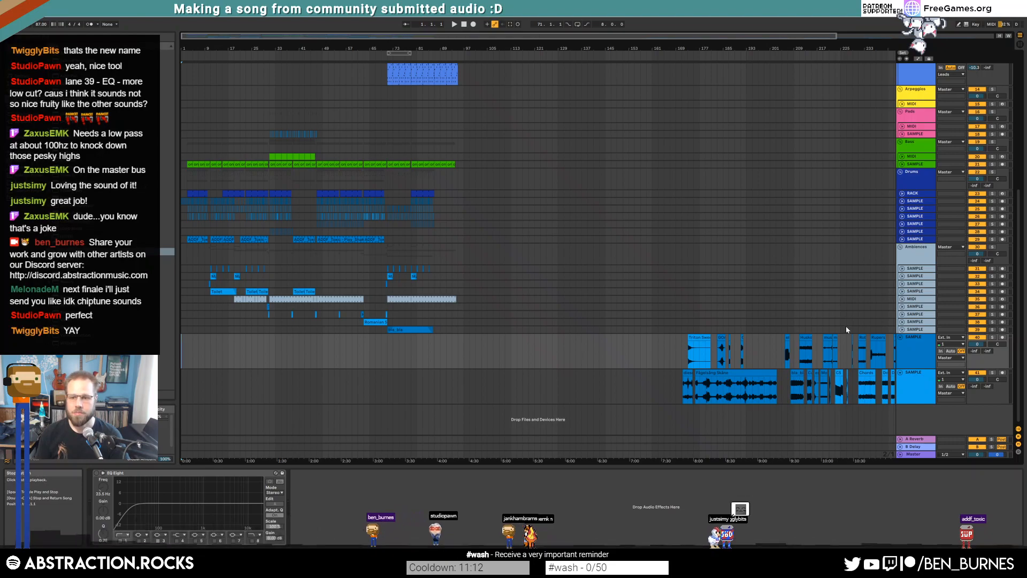
{"action": "left_click", "coordinate": [902, 338]}
{"action": "left_click", "coordinate": [902, 346]}
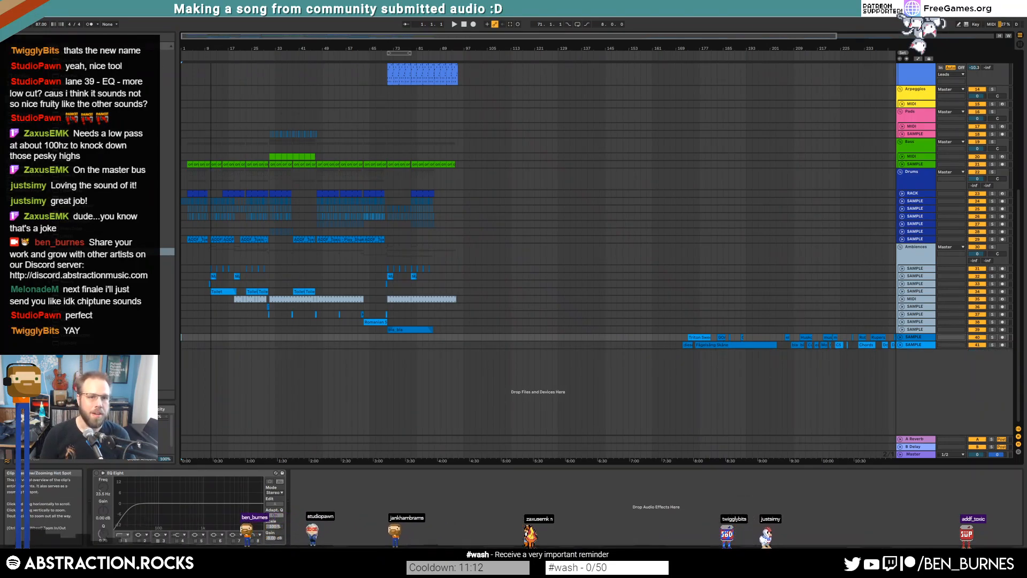
Step: Fold the last MIDI track of the Leads group, the one with clips only near the song's end
{"action": "left_click_drag", "start_coordinate": [456, 36], "coordinate": [456, 63]}
{"action": "scroll", "coordinate": [456, 116], "scroll_direction": "up", "scroll_amount": 1}
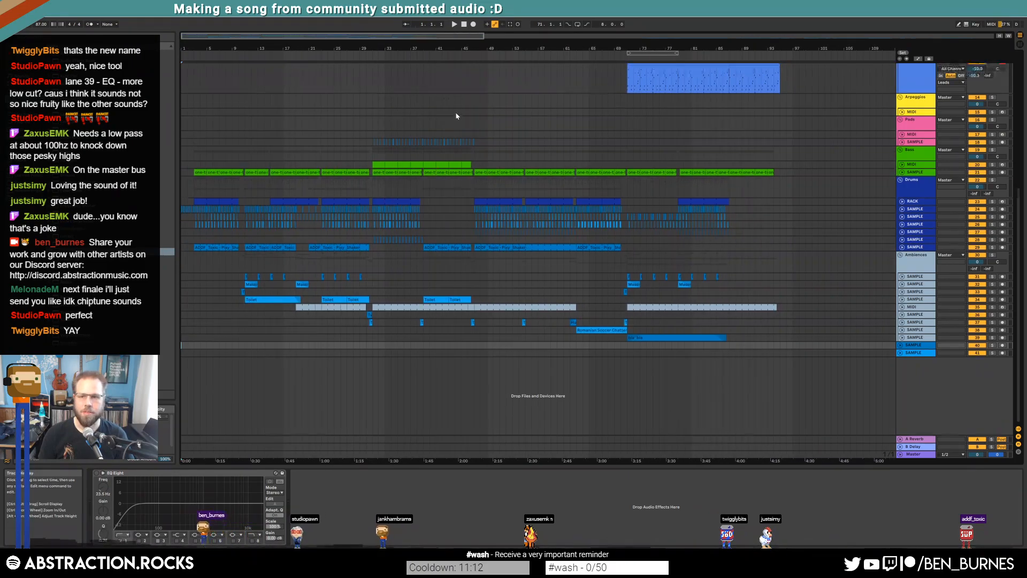
{"action": "scroll", "coordinate": [456, 116], "scroll_direction": "up", "scroll_amount": 2}
{"action": "left_click", "coordinate": [902, 118]}
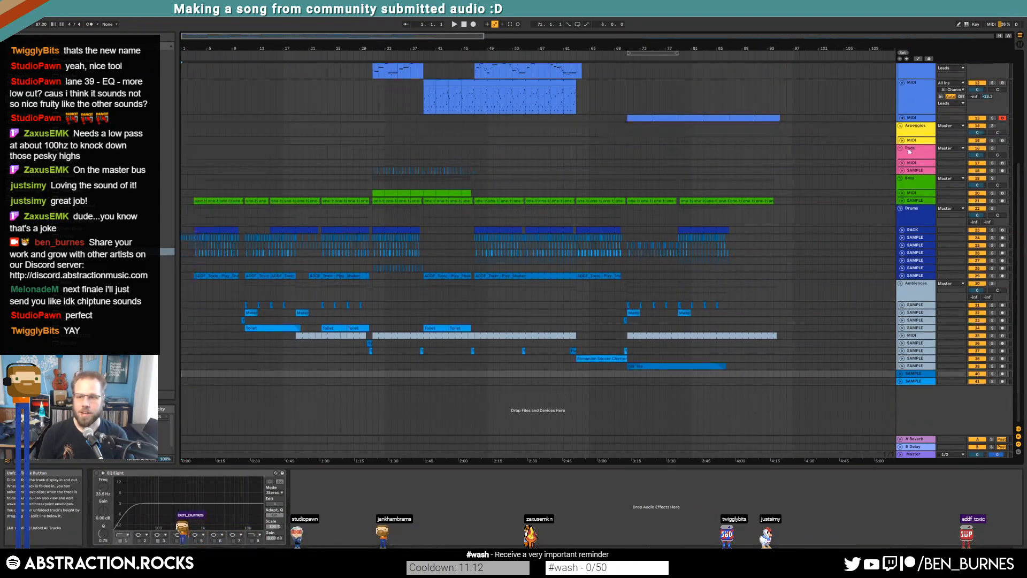
Step: Delete the empty Arpeggios group and the empty MIDI track in the Pads group
{"action": "left_click", "coordinate": [914, 132]}
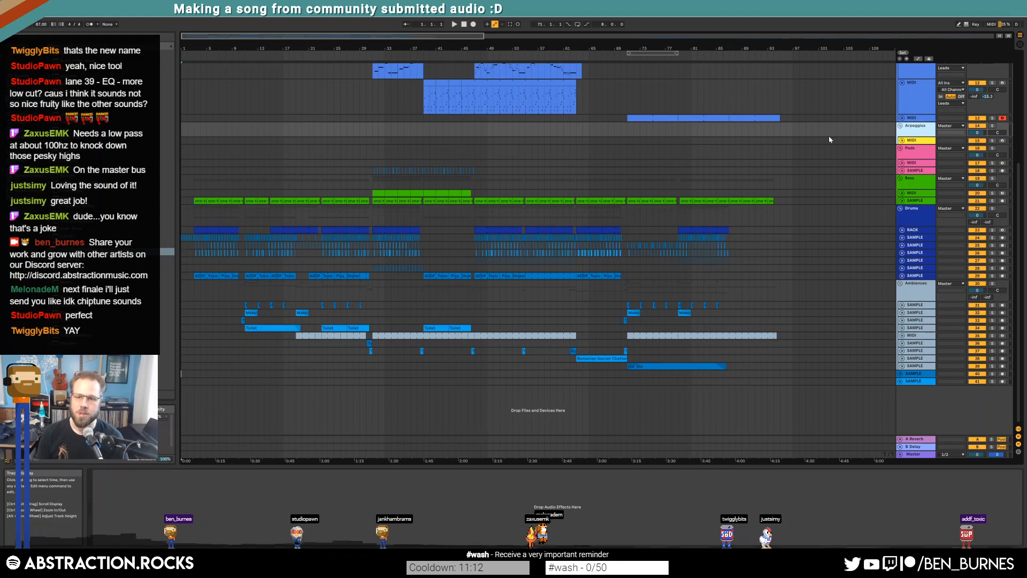
{"action": "key", "text": "Delete"}
{"action": "left_click", "coordinate": [913, 141]}
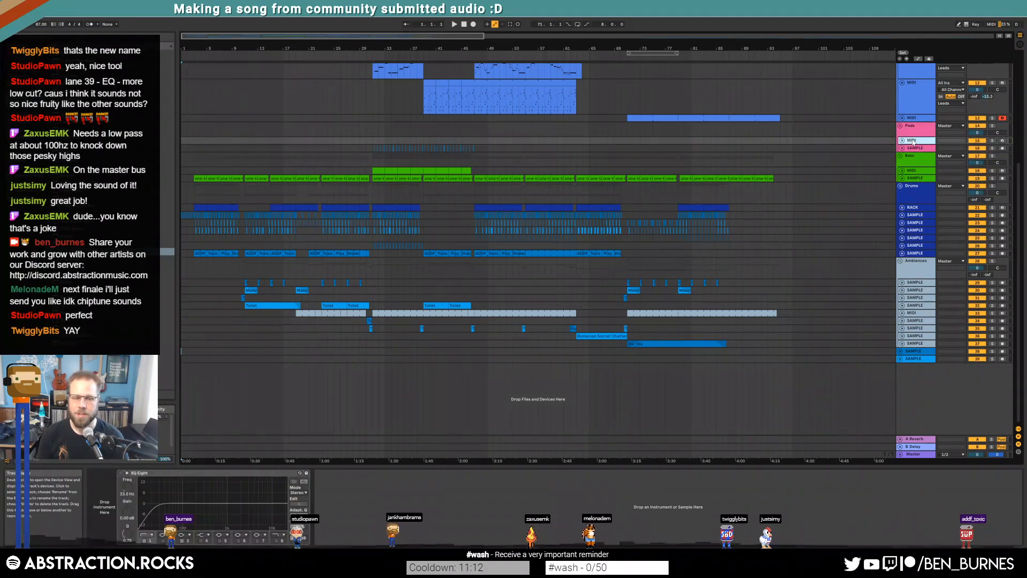
{"action": "key", "text": "Delete"}
Step: Fold the three remaining unfolded MIDI tracks in the Leads group and the CHAN1 track
{"action": "scroll", "coordinate": [850, 222], "scroll_direction": "up", "scroll_amount": 5}
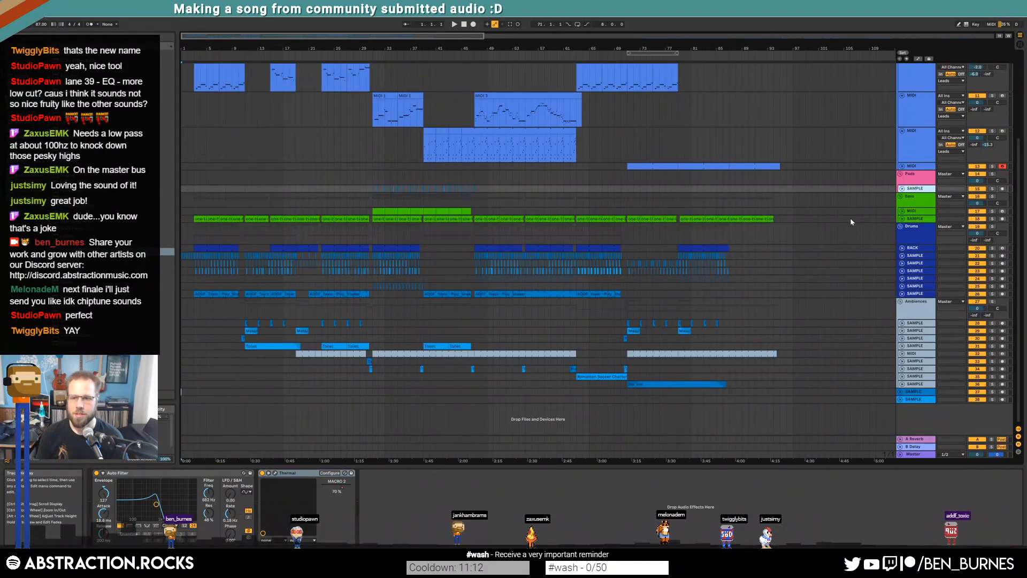
{"action": "left_click", "coordinate": [902, 173]}
{"action": "left_click", "coordinate": [901, 180]}
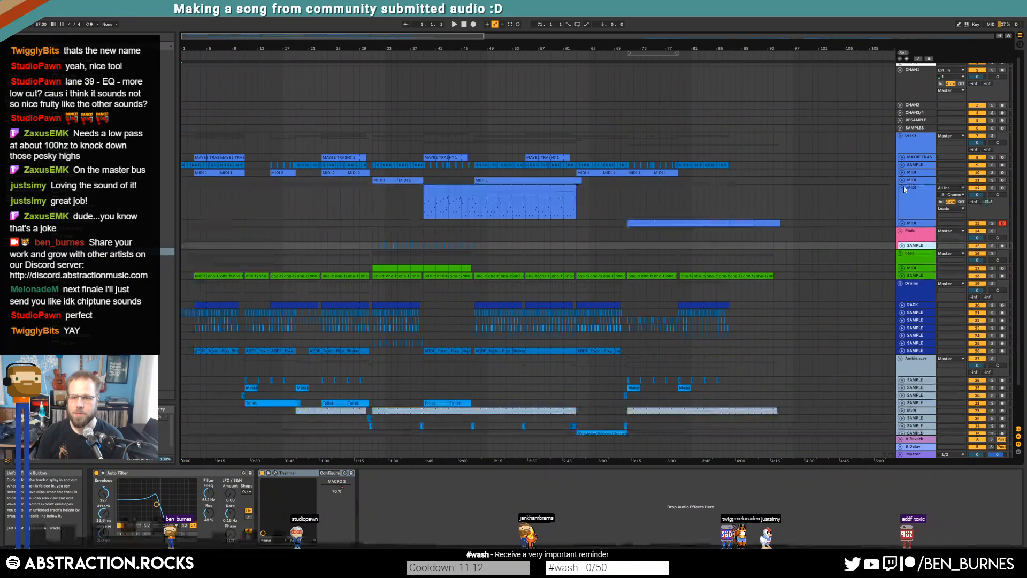
{"action": "left_click", "coordinate": [902, 188]}
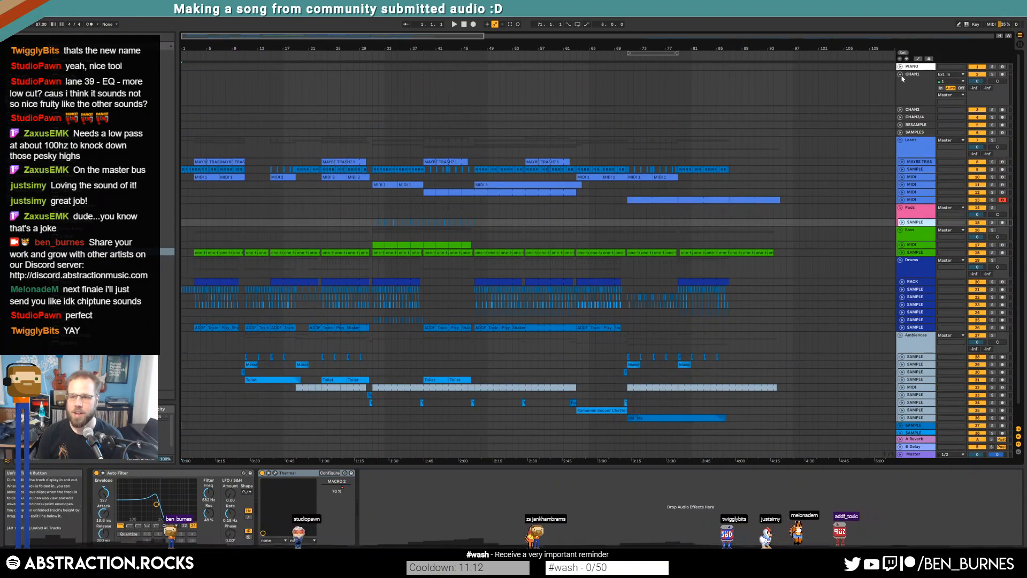
{"action": "left_click", "coordinate": [901, 75]}
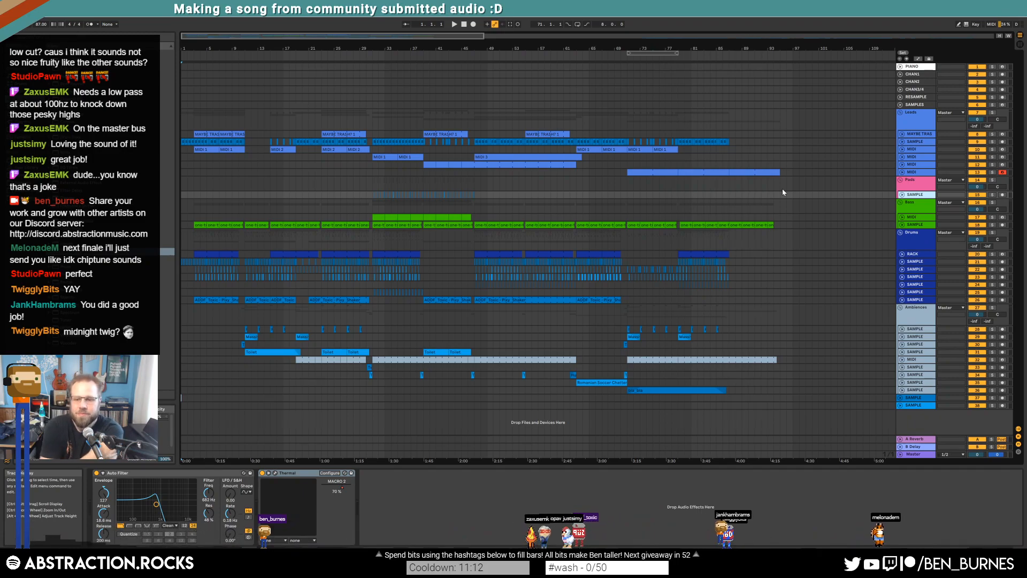
Step: Unfold the Ambiences MIDI track and insert an Auto Filter between its EQ Eight and Compressor
{"action": "left_click", "coordinate": [903, 359]}
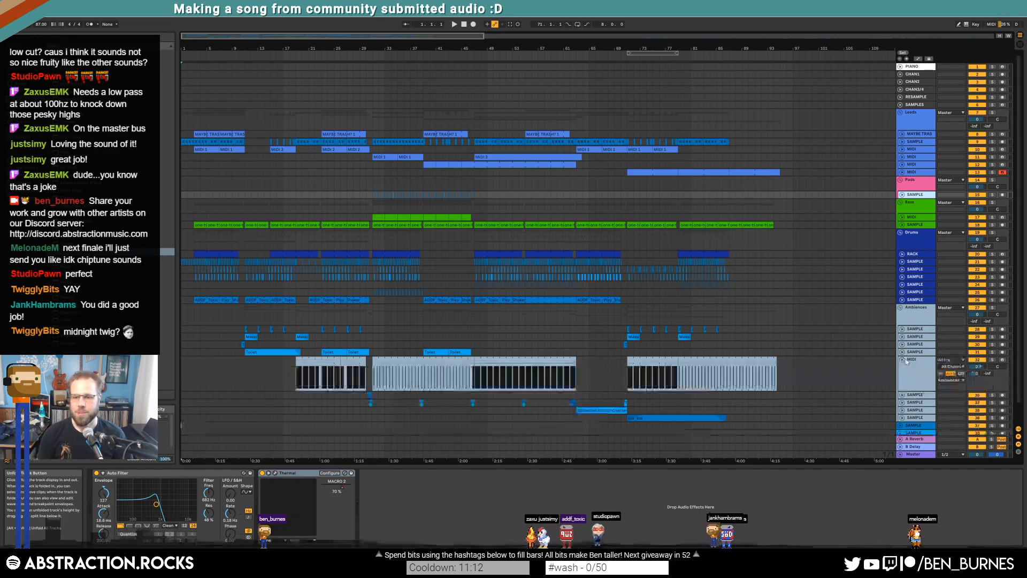
{"action": "left_click", "coordinate": [912, 368]}
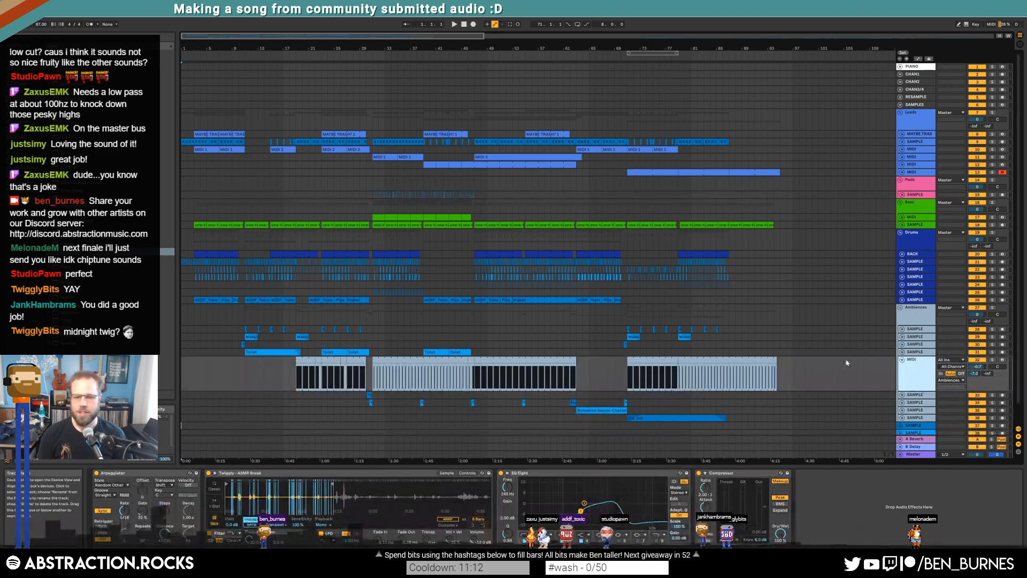
{"action": "left_click", "coordinate": [620, 523]}
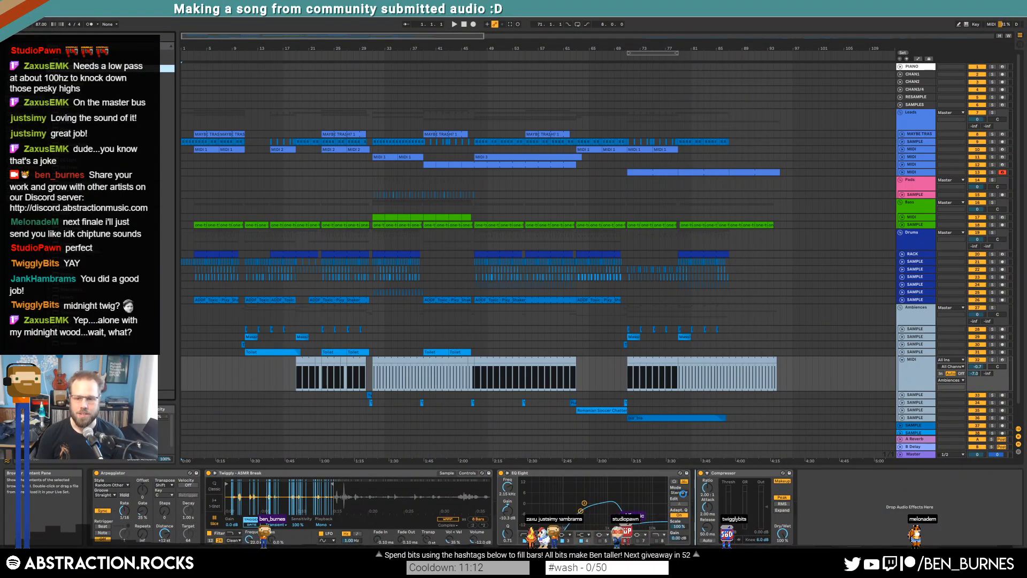
{"action": "left_click", "coordinate": [795, 525]}
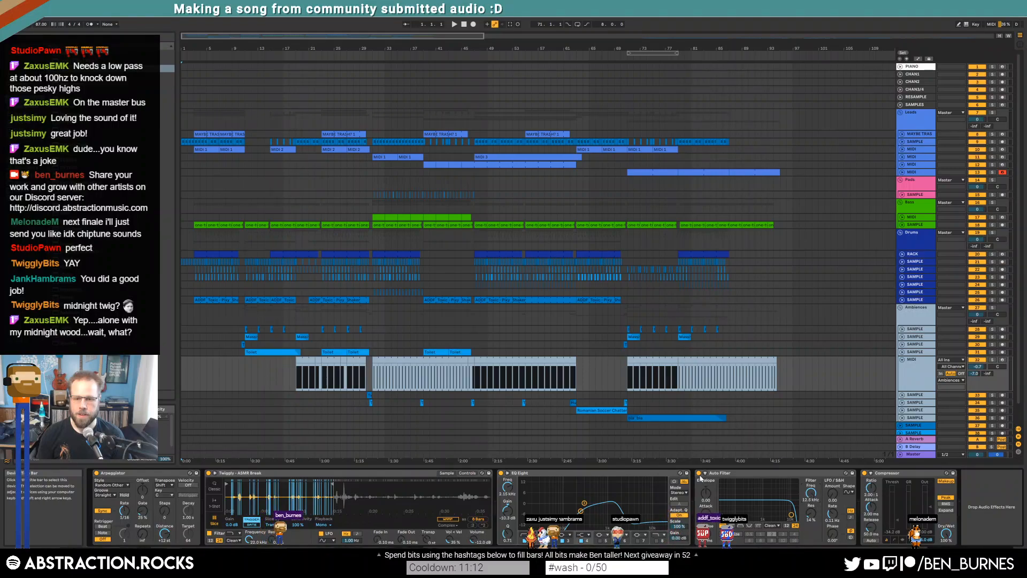
Step: Automate the Auto Filter to switch on where the drums end and curve its frequency down to 508 Hz by the last clip's end
{"action": "key", "text": "a"}
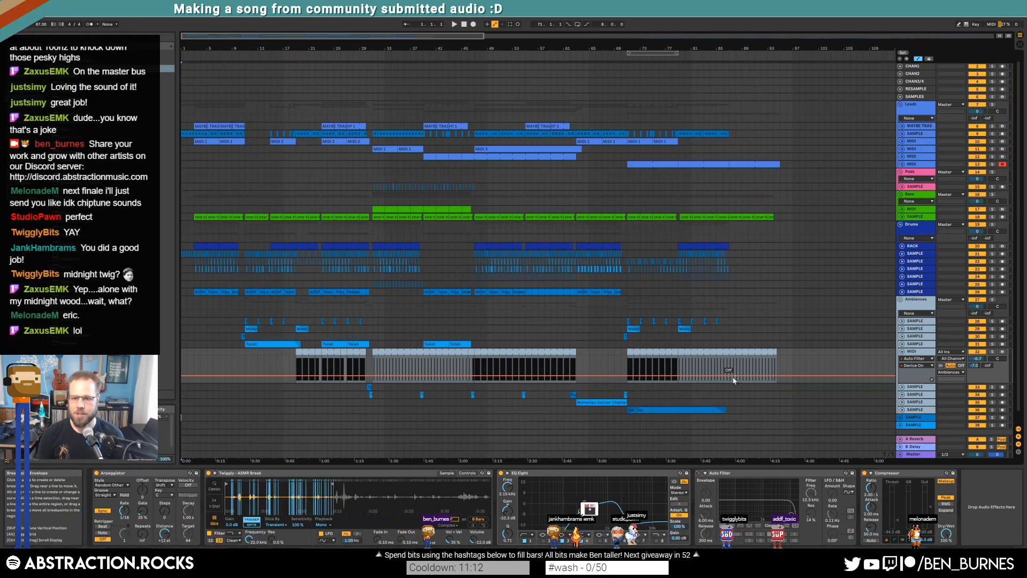
{"action": "mouse_move", "coordinate": [735, 377]}
{"action": "left_mouse_down"}
{"action": "mouse_move", "coordinate": [735, 361]}
{"action": "mouse_move", "coordinate": [728, 367]}
{"action": "left_mouse_up"}
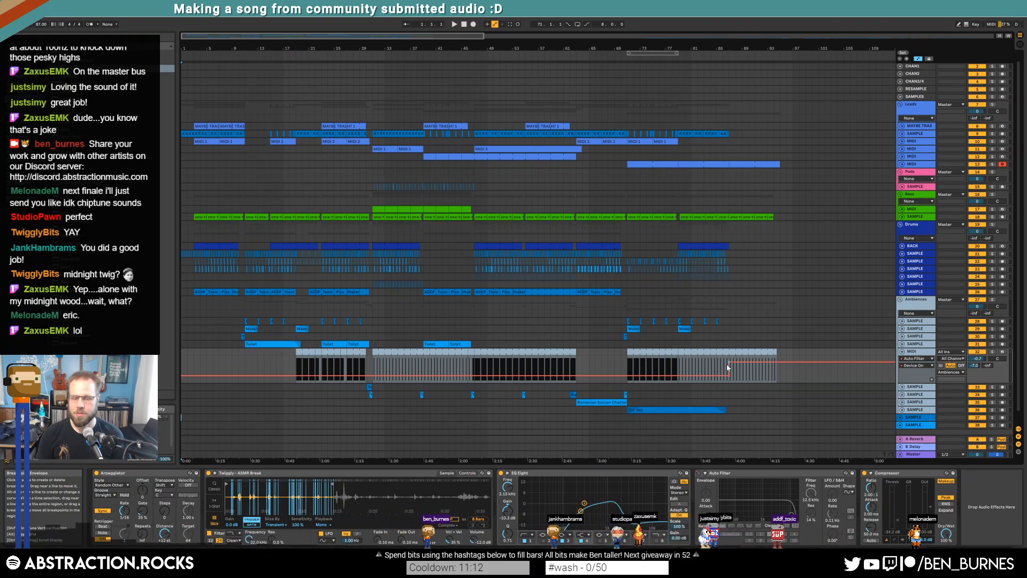
{"action": "left_click_drag", "start_coordinate": [807, 491], "coordinate": [806, 466]}
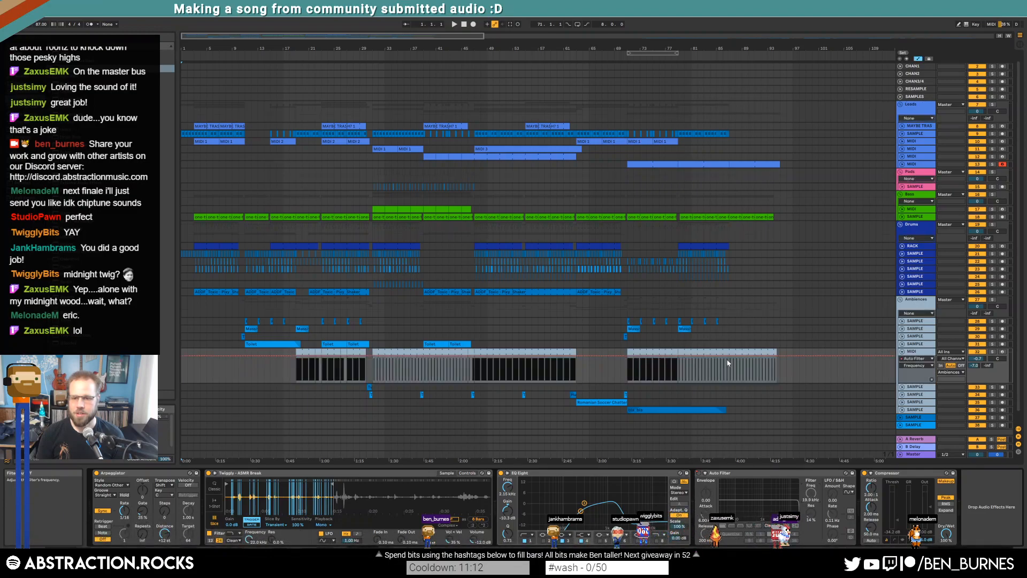
{"action": "mouse_move", "coordinate": [775, 356]}
{"action": "left_mouse_down"}
{"action": "mouse_move", "coordinate": [775, 373]}
{"action": "mouse_move", "coordinate": [786, 370]}
{"action": "left_mouse_up"}
{"action": "left_click", "coordinate": [787, 368]}
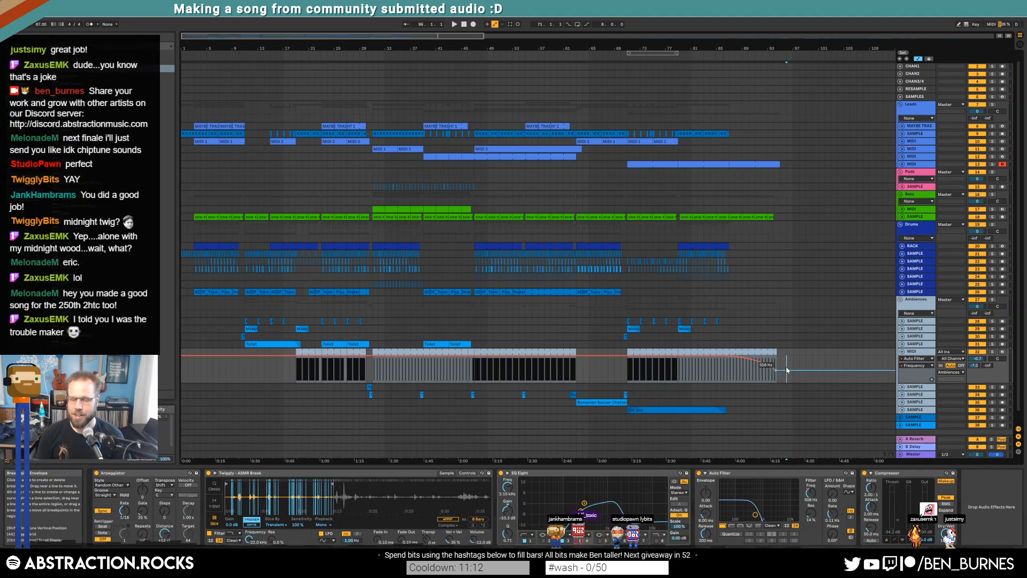
{"action": "key", "text": "a"}
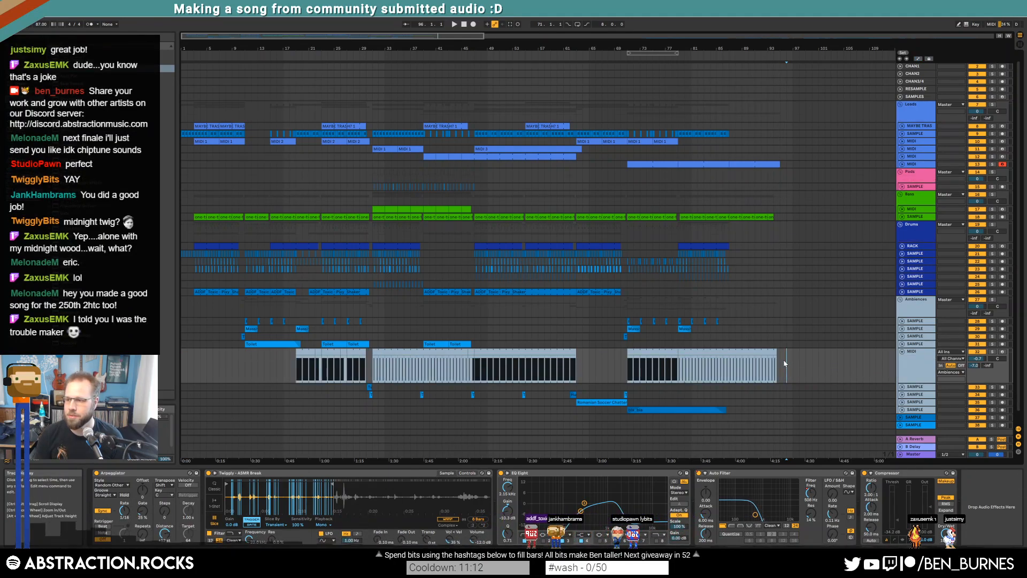
{"action": "key", "text": "a"}
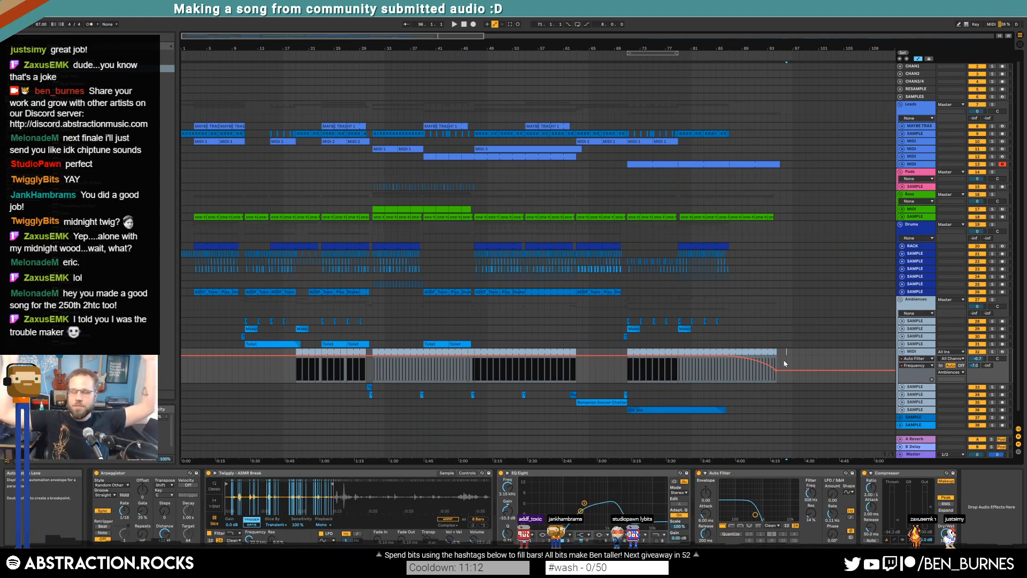
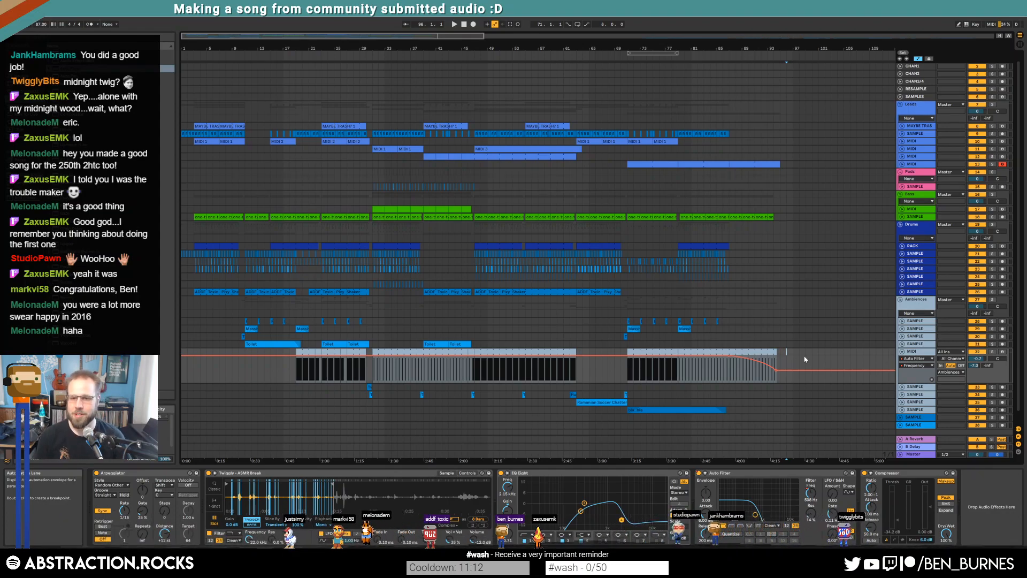
Step: Return to the song start, fold the Ambiences MIDI track, and hide the automation
{"action": "left_click", "coordinate": [786, 358]}
{"action": "key", "text": "Home"}
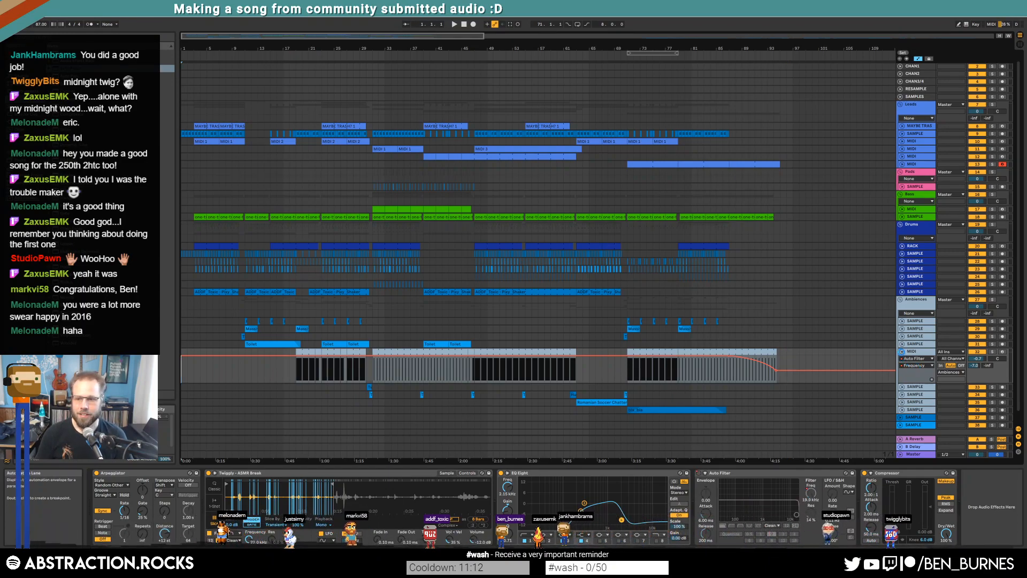
{"action": "left_click", "coordinate": [902, 353]}
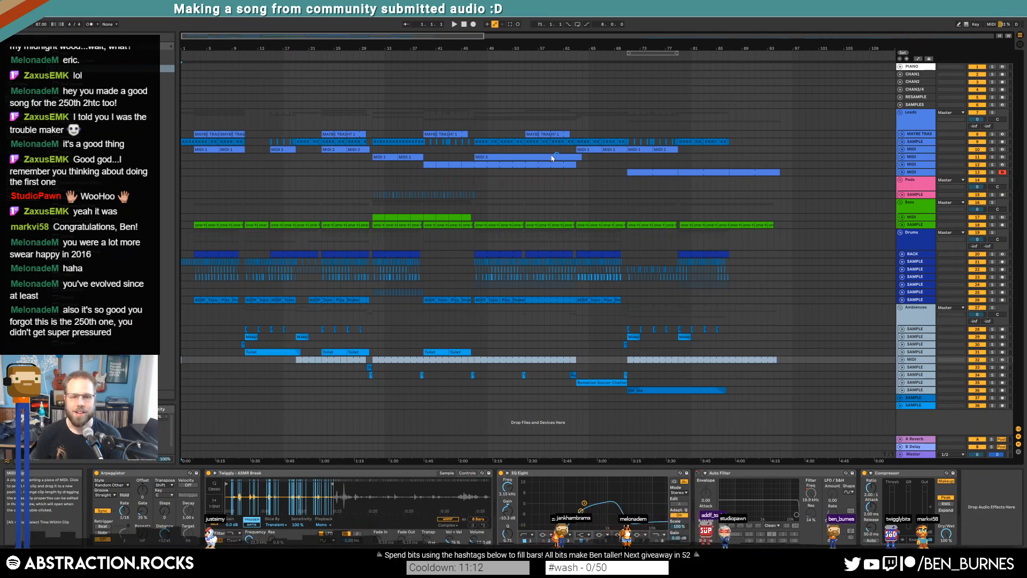
Step: Switch to Trello, open the 2HTC Power Ranking board, and place its window mid-screen
{"action": "key", "text": "alt+Tab"}
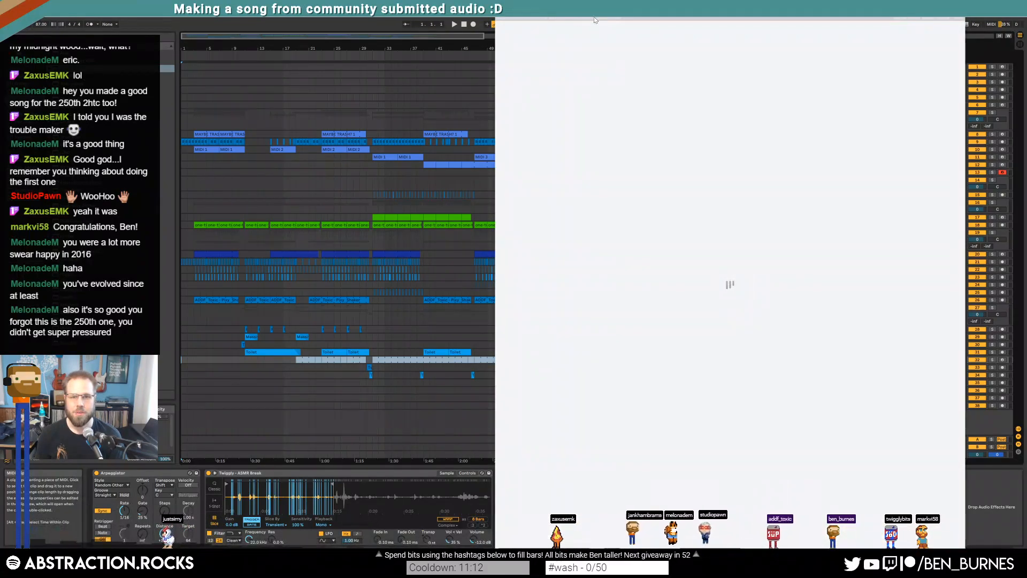
{"action": "left_click", "coordinate": [532, 27]}
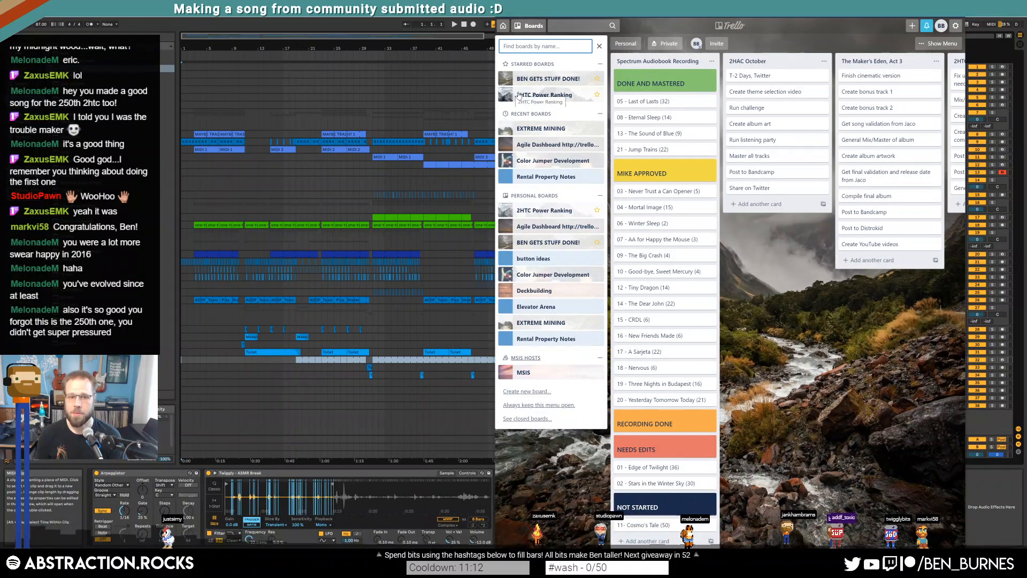
{"action": "left_click", "coordinate": [540, 95]}
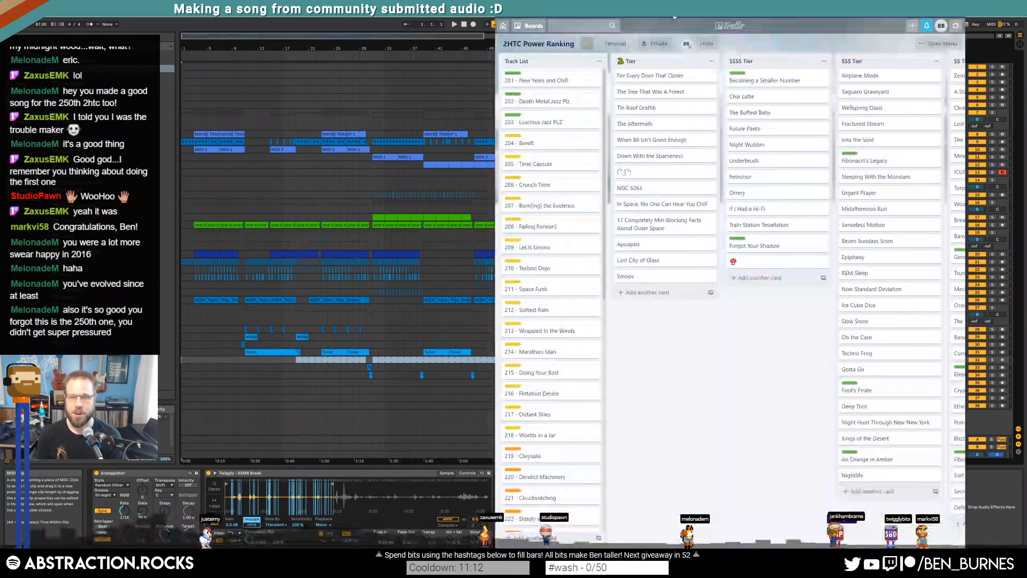
{"action": "left_click_drag", "start_coordinate": [675, 19], "coordinate": [442, 20]}
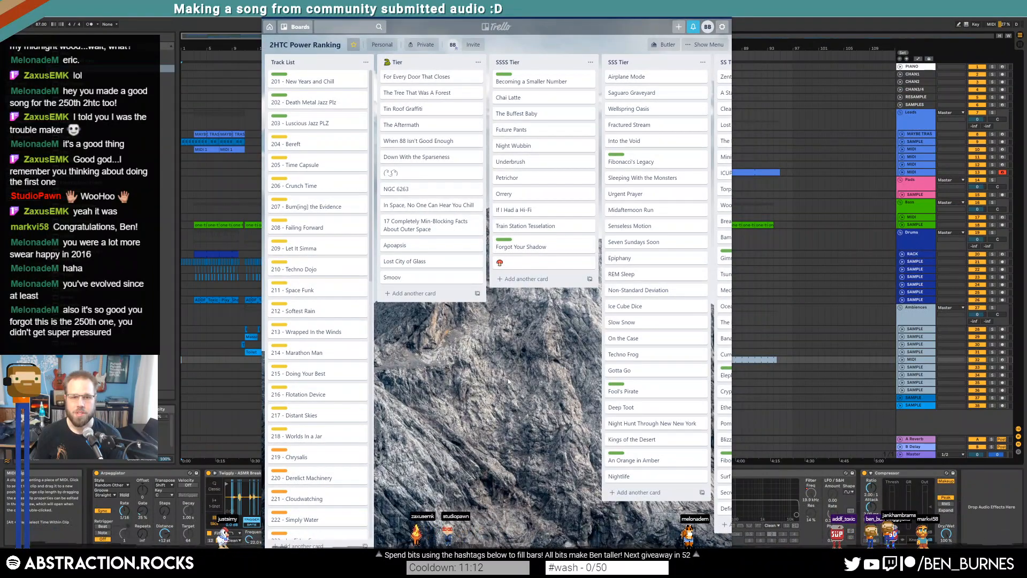
Step: Look through the board's tier lists from Track List across to N/A Tier and back
{"action": "scroll", "coordinate": [487, 389], "scroll_direction": "right", "scroll_amount": 6}
{"action": "scroll", "coordinate": [486, 389], "scroll_direction": "right", "scroll_amount": 10}
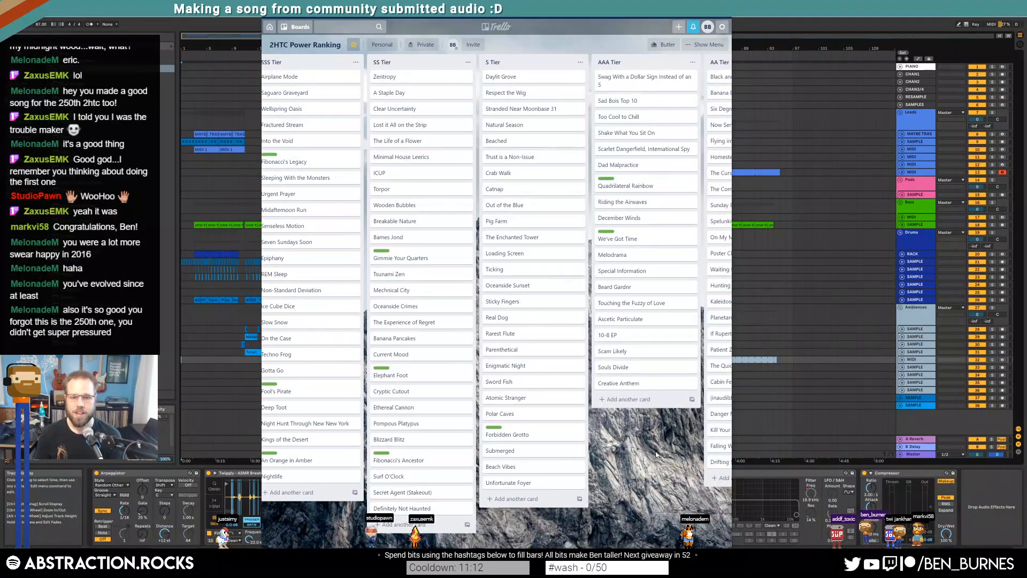
{"action": "scroll", "coordinate": [336, 409], "scroll_direction": "left", "scroll_amount": 15}
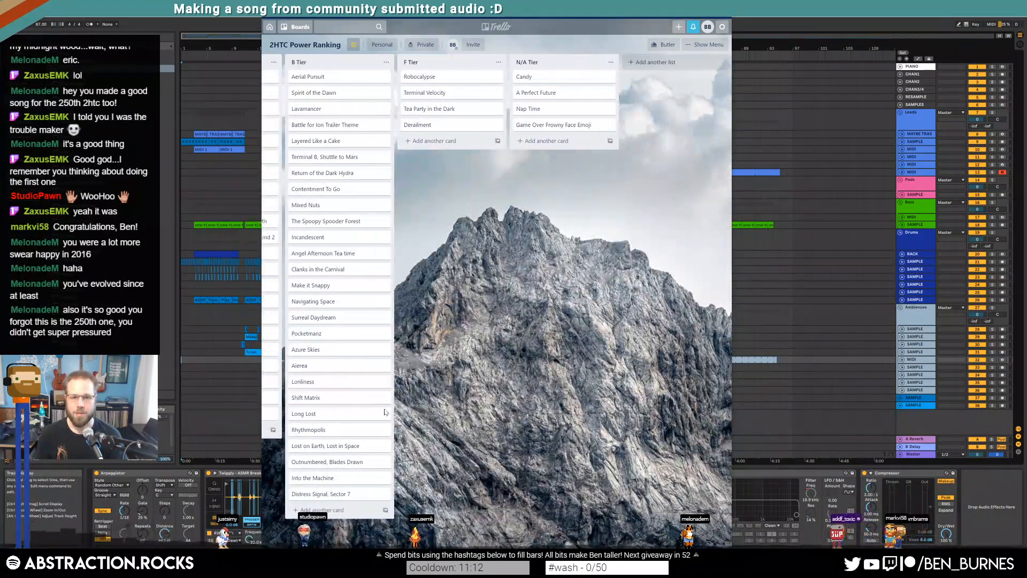
{"action": "scroll", "coordinate": [336, 410], "scroll_direction": "left", "scroll_amount": 6}
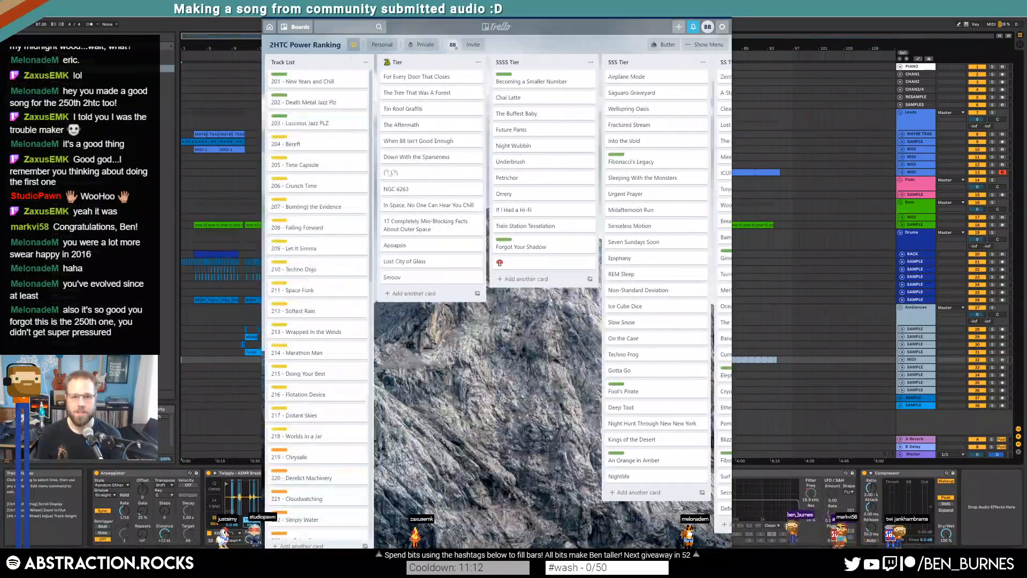
Step: Add a card titled "250 - Alone in the Midnight Wood" at the end of the Track List
{"action": "scroll", "coordinate": [321, 398], "scroll_direction": "down", "scroll_amount": 10}
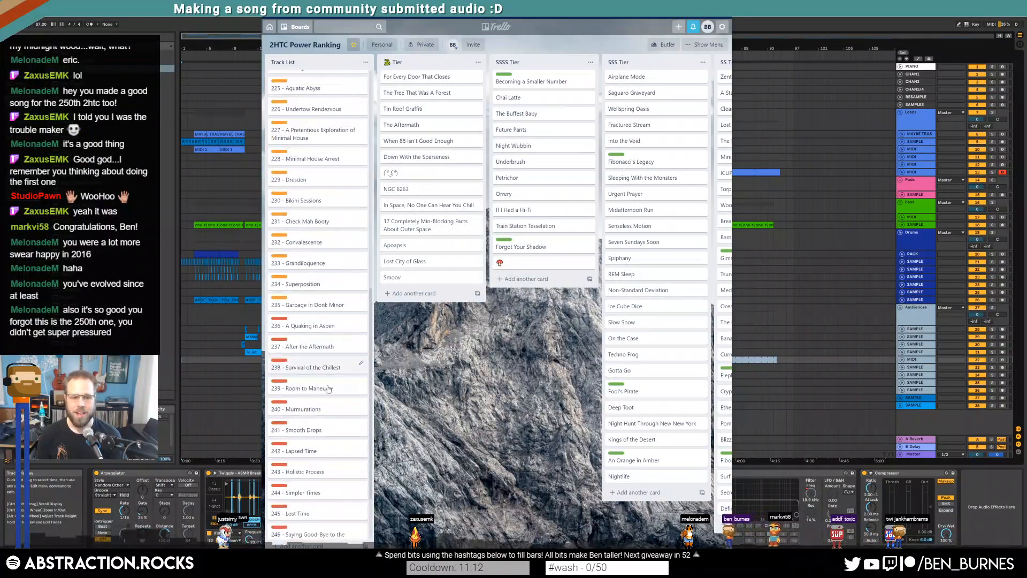
{"action": "left_click", "coordinate": [306, 546]}
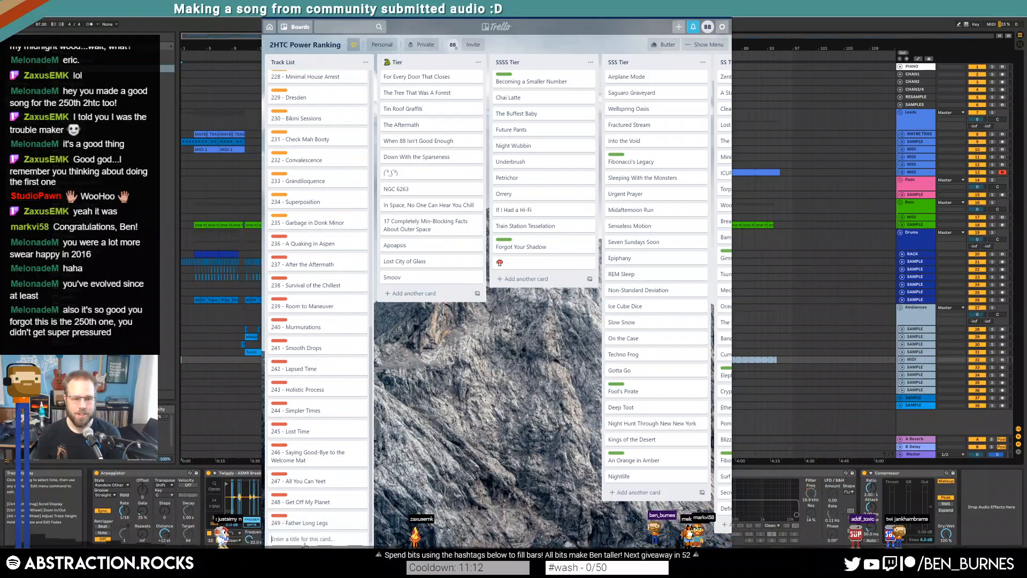
{"action": "type", "text": "250"}
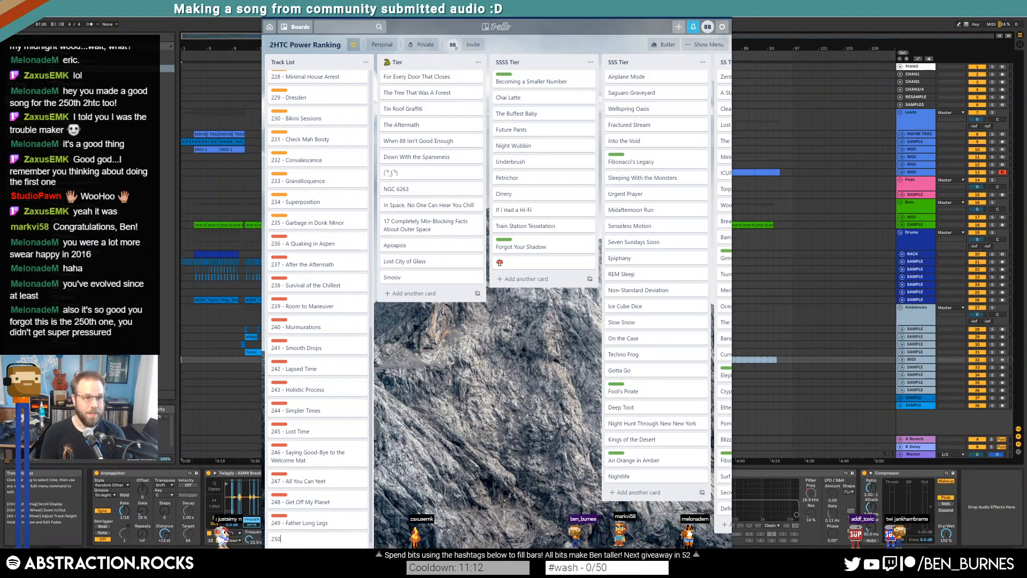
{"action": "type", "text": " - aLONE IN THE "}
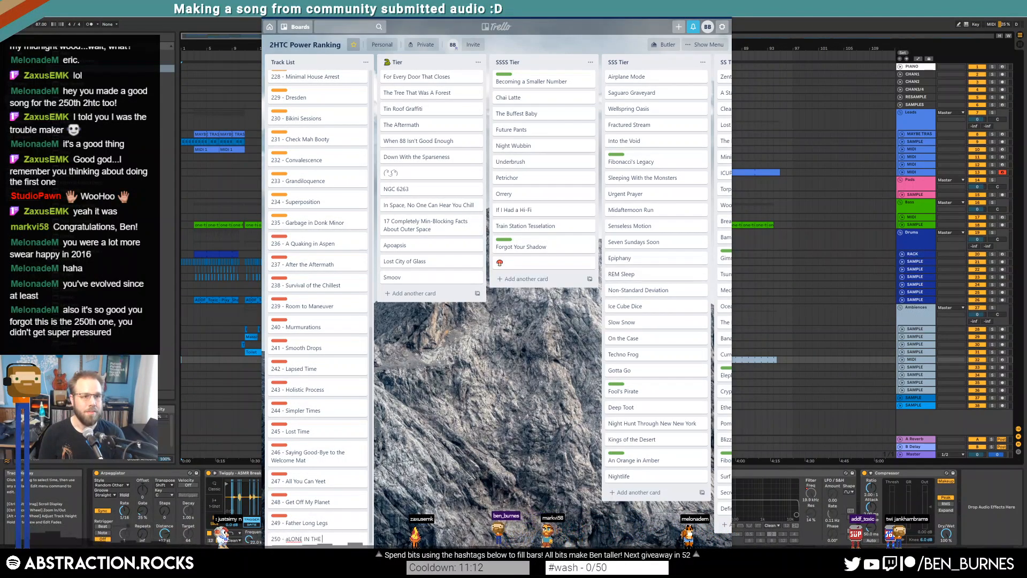
{"action": "type", "text": "mID"}
{"action": "key", "text": "ctrl+shift+Left"}
{"action": "key", "text": "ctrl+shift+Left"}
{"action": "key", "text": "ctrl+shift+Left"}
{"action": "key", "text": "ctrl+shift+Left"}
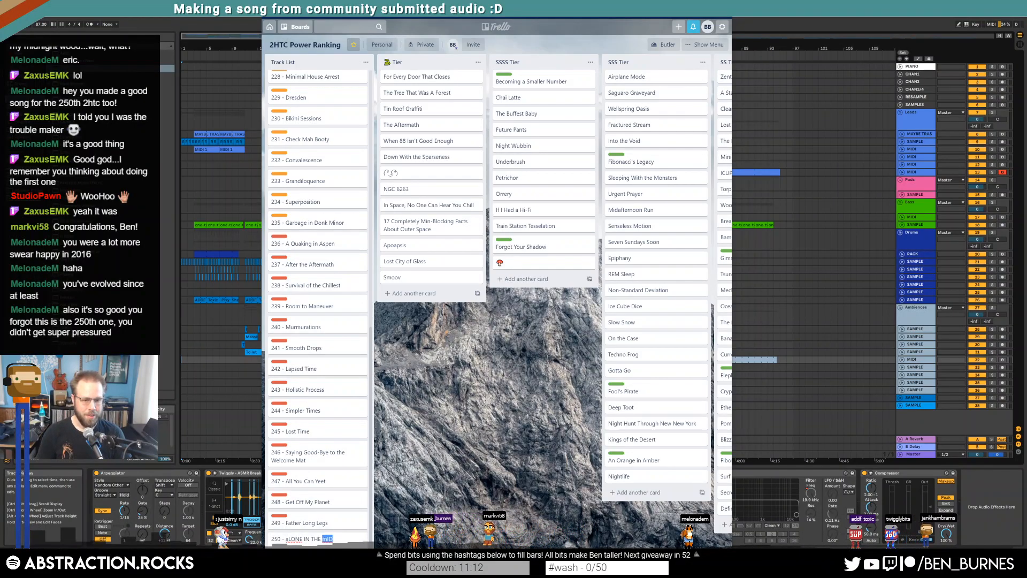
{"action": "type", "text": "Alone in the Midnigh"}
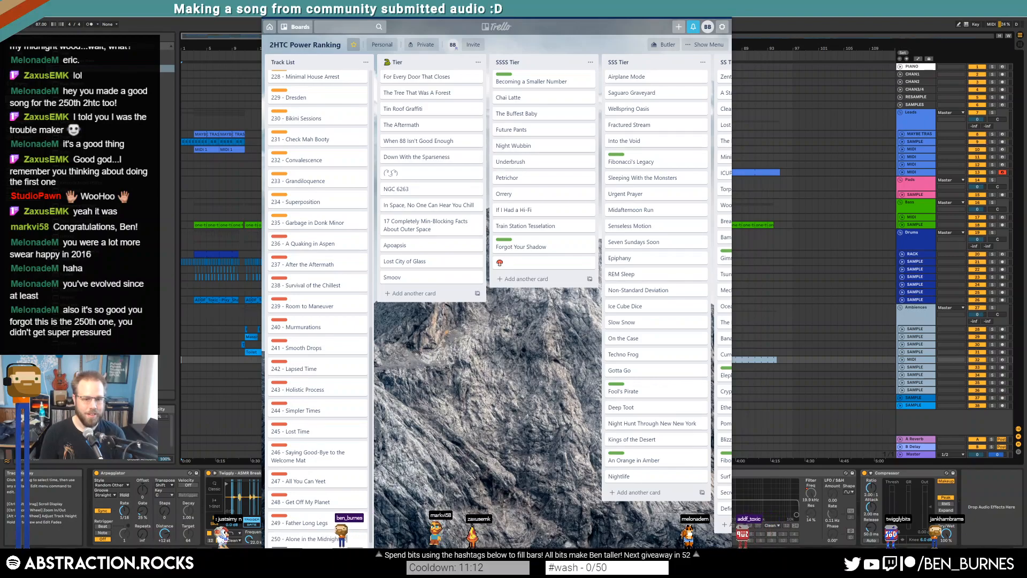
{"action": "type", "text": "t Wood"}
{"action": "key", "text": "Return"}
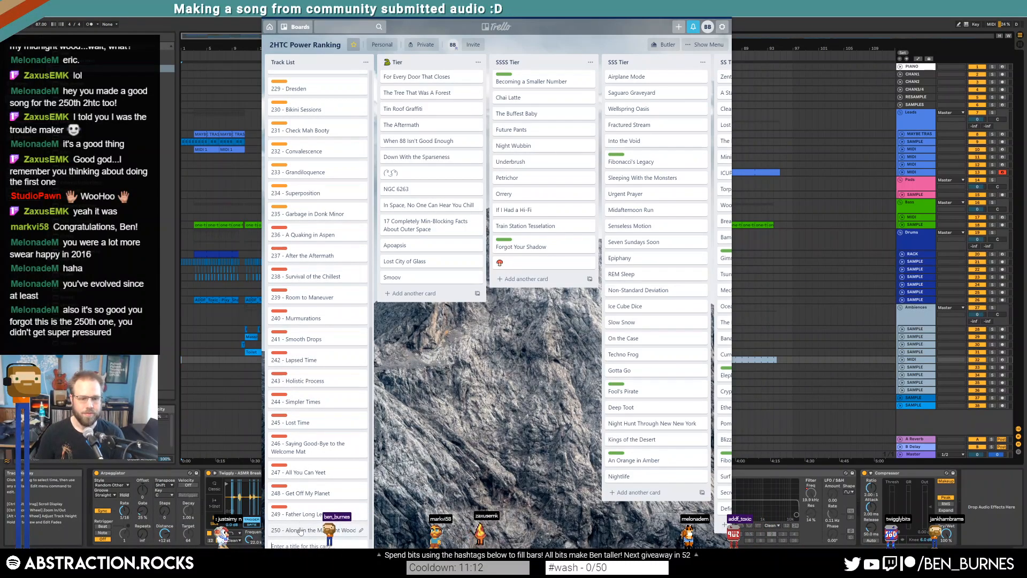
{"action": "left_click", "coordinate": [393, 541]}
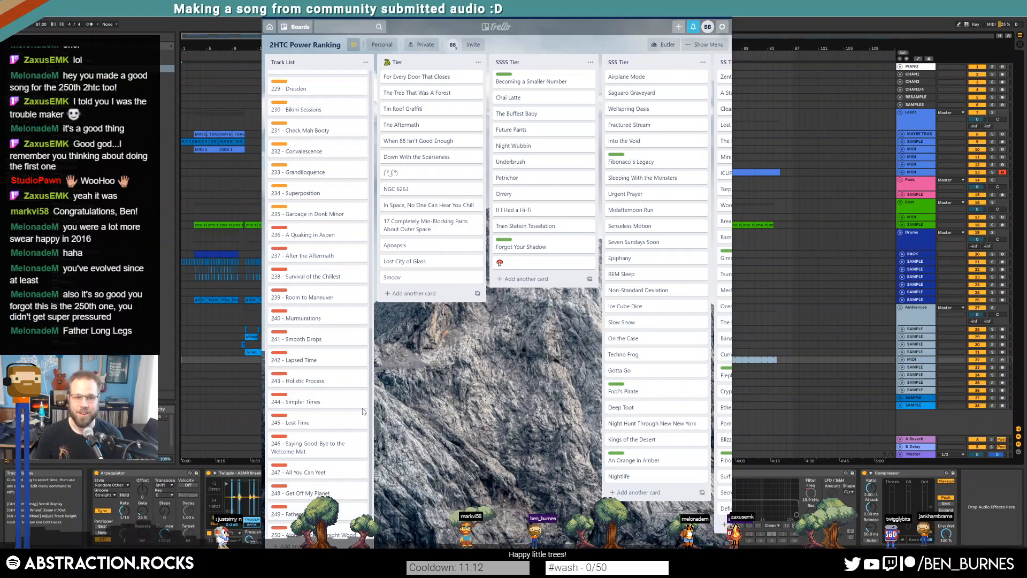
Step: Examine the ranked tier lists and compare them with the full Track List, from card 201 through card 250
{"action": "scroll", "coordinate": [346, 417], "scroll_direction": "up", "scroll_amount": 10}
{"action": "left_click_drag", "start_coordinate": [532, 412], "coordinate": [315, 410]}
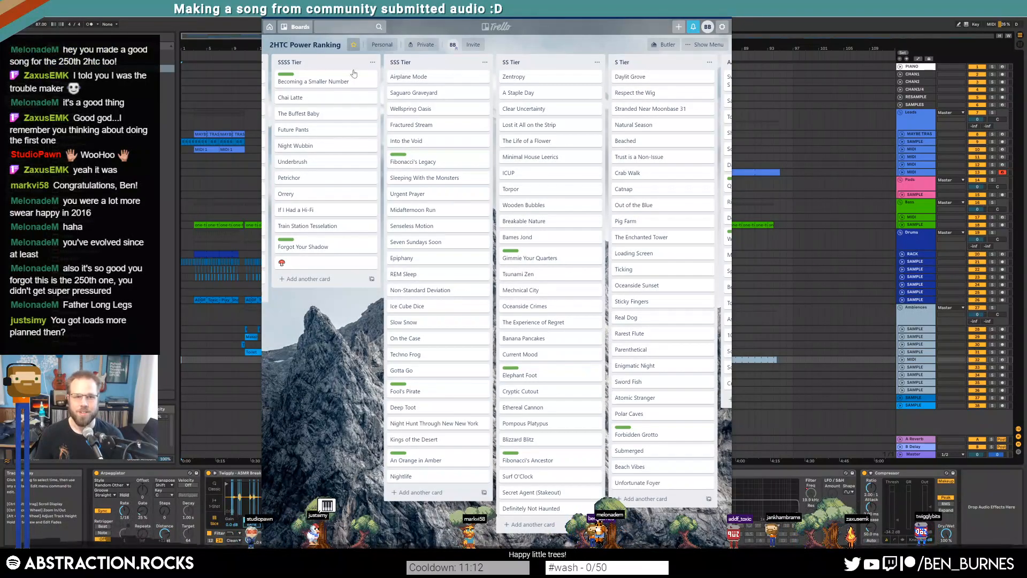
{"action": "left_click_drag", "start_coordinate": [353, 369], "coordinate": [625, 370]}
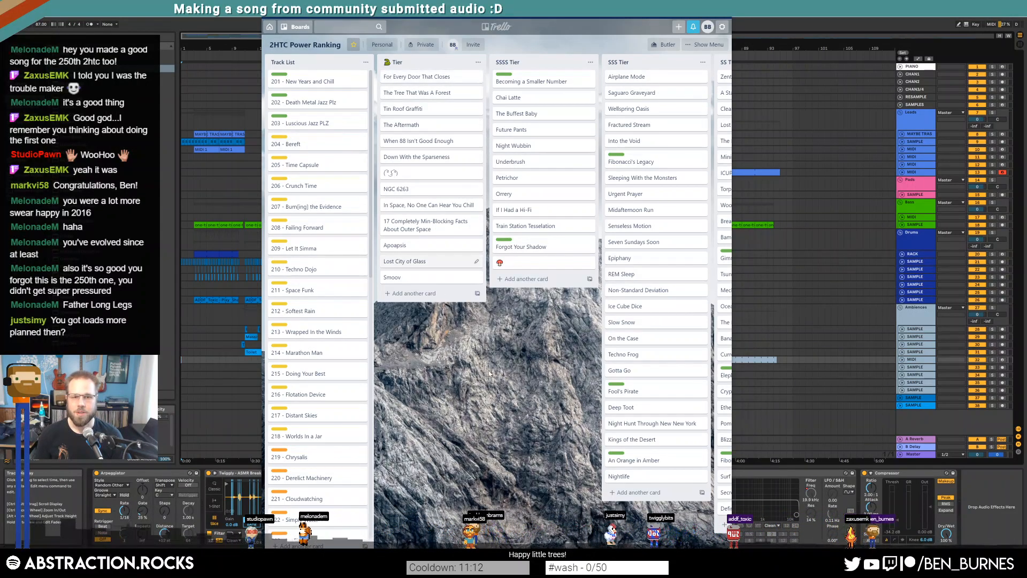
{"action": "left_click_drag", "start_coordinate": [529, 384], "coordinate": [366, 373]}
{"action": "left_click_drag", "start_coordinate": [369, 371], "coordinate": [542, 387]}
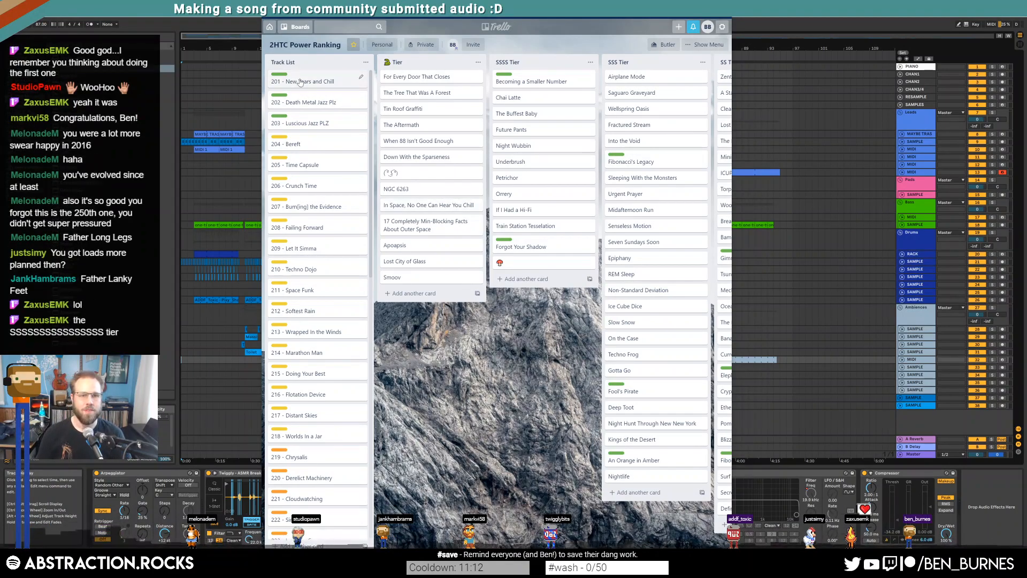
{"action": "scroll", "coordinate": [302, 497], "scroll_direction": "down", "scroll_amount": 7}
{"action": "scroll", "coordinate": [303, 497], "scroll_direction": "down", "scroll_amount": 1}
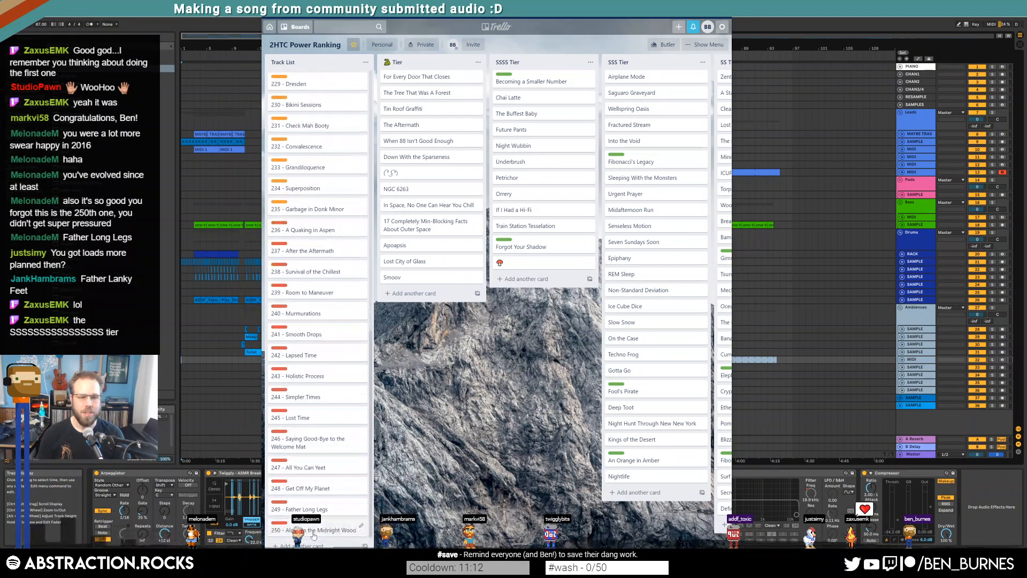
{"action": "scroll", "coordinate": [316, 496], "scroll_direction": "up", "scroll_amount": 1}
{"action": "scroll", "coordinate": [316, 496], "scroll_direction": "up", "scroll_amount": 7}
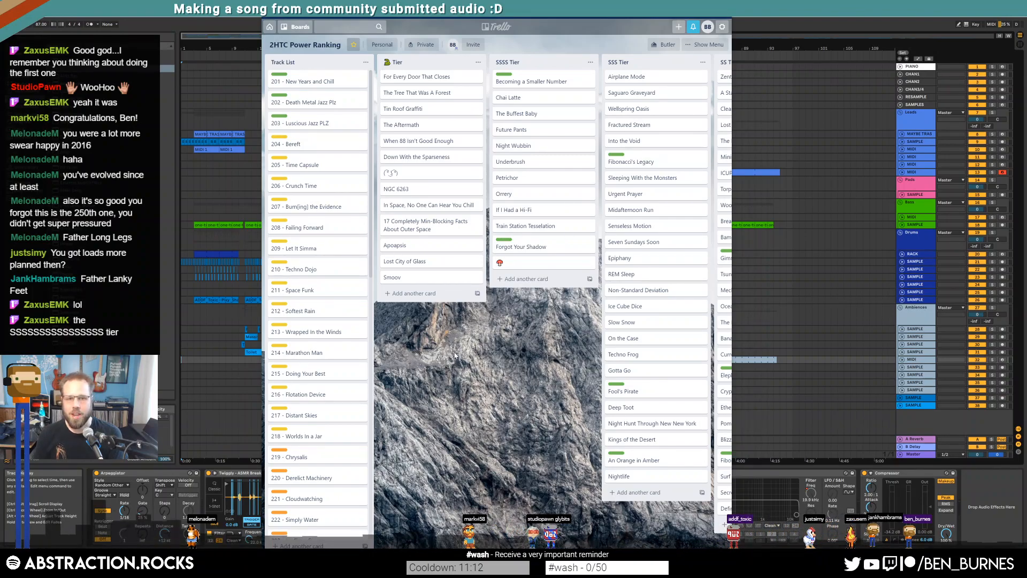
{"action": "scroll", "coordinate": [516, 368], "scroll_direction": "right", "scroll_amount": 10}
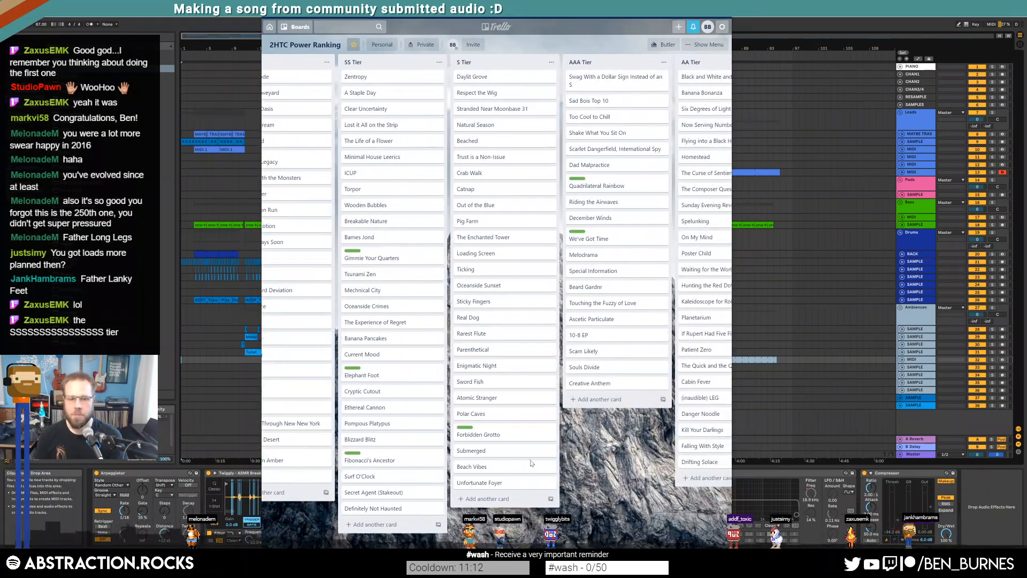
{"action": "scroll", "coordinate": [376, 451], "scroll_direction": "left", "scroll_amount": 10}
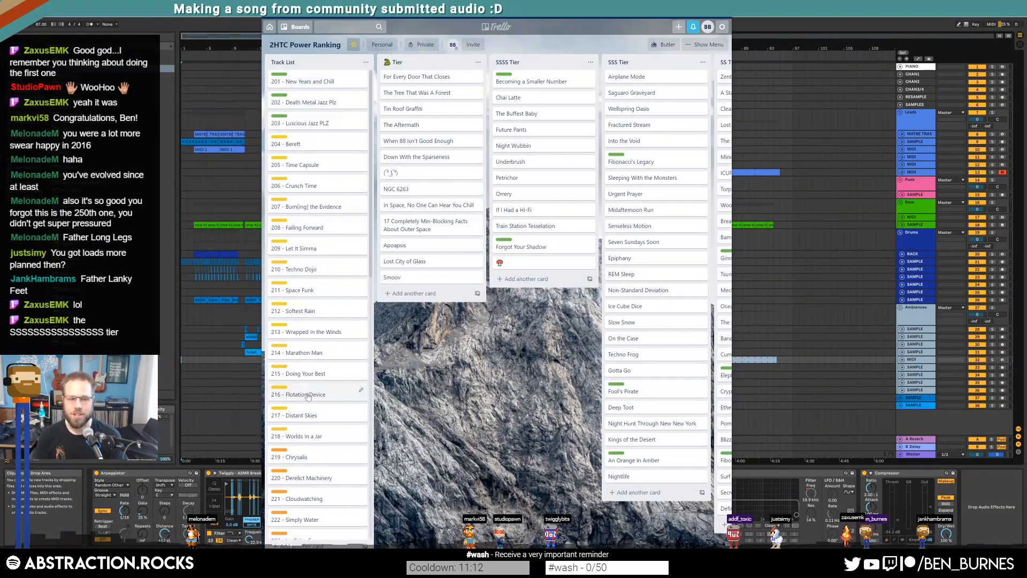
{"action": "mouse_move", "coordinate": [524, 404]}
{"action": "left_mouse_down"}
{"action": "mouse_move", "coordinate": [449, 411]}
{"action": "mouse_move", "coordinate": [615, 438]}
{"action": "mouse_move", "coordinate": [518, 416]}
{"action": "left_mouse_up"}
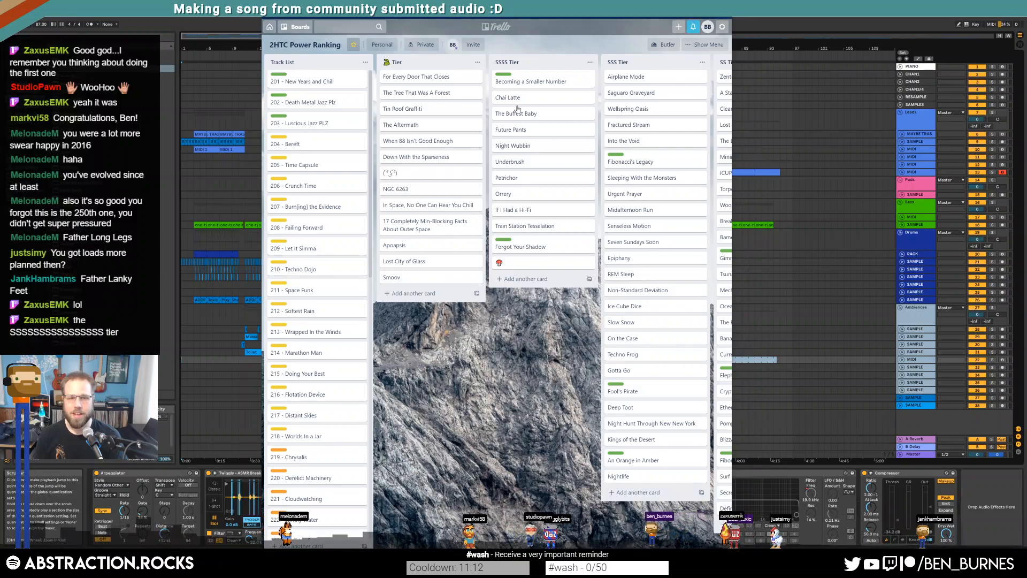
Step: Review the Track List down to its last card and dismiss the Trello window to return to the Ableton Live arrangement
{"action": "scroll", "coordinate": [289, 348], "scroll_direction": "down", "scroll_amount": 1}
{"action": "scroll", "coordinate": [290, 348], "scroll_direction": "down", "scroll_amount": 5}
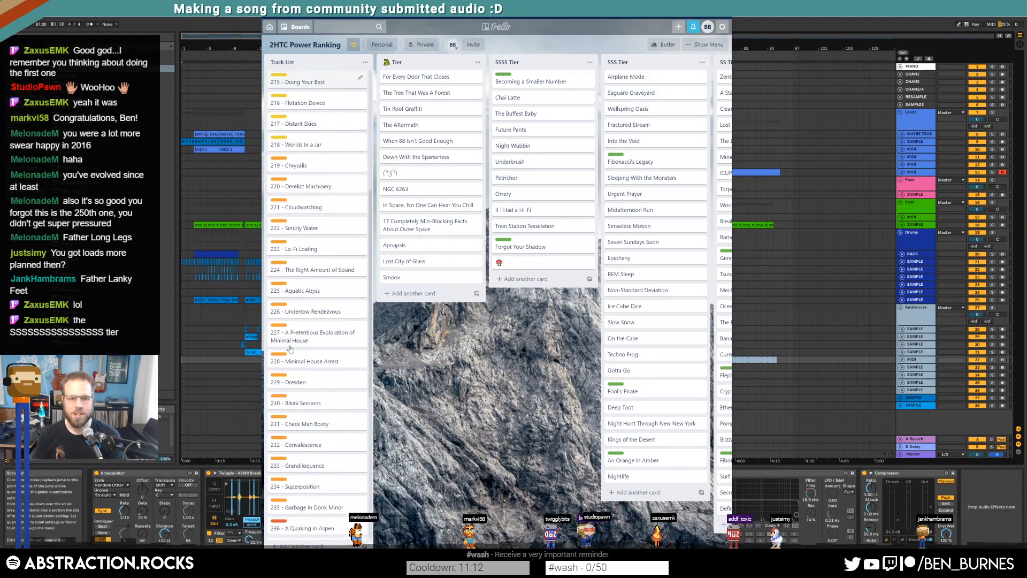
{"action": "scroll", "coordinate": [300, 349], "scroll_direction": "down", "scroll_amount": 3}
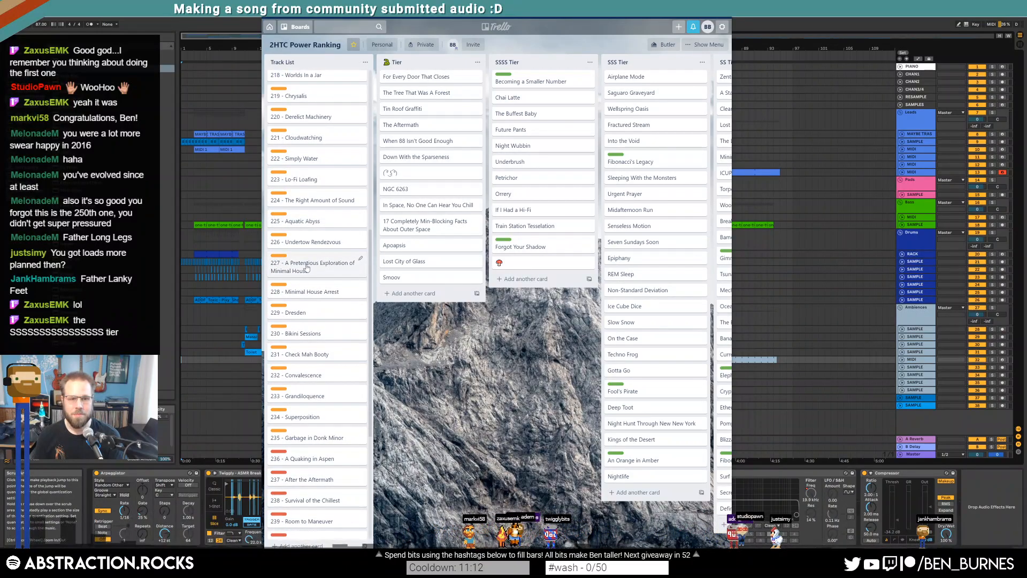
{"action": "scroll", "coordinate": [305, 355], "scroll_direction": "down", "scroll_amount": 4}
{"action": "scroll", "coordinate": [305, 356], "scroll_direction": "down", "scroll_amount": 2}
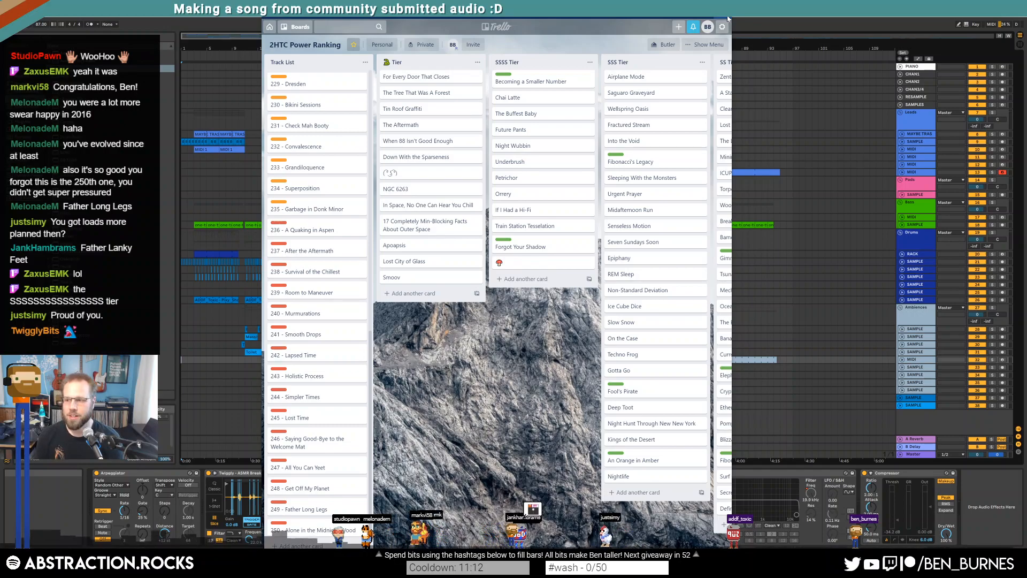
{"action": "left_click", "coordinate": [723, 20]}
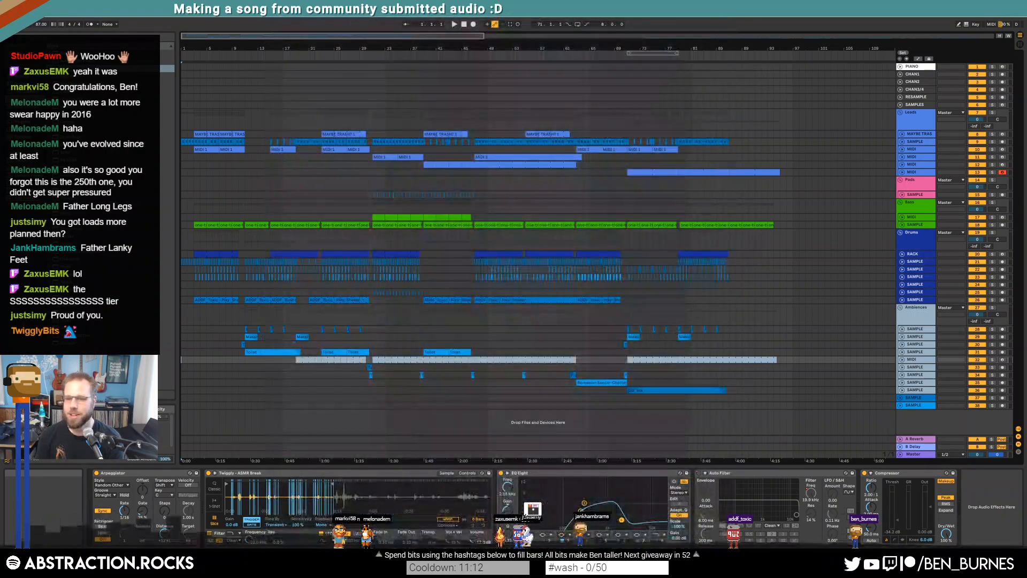